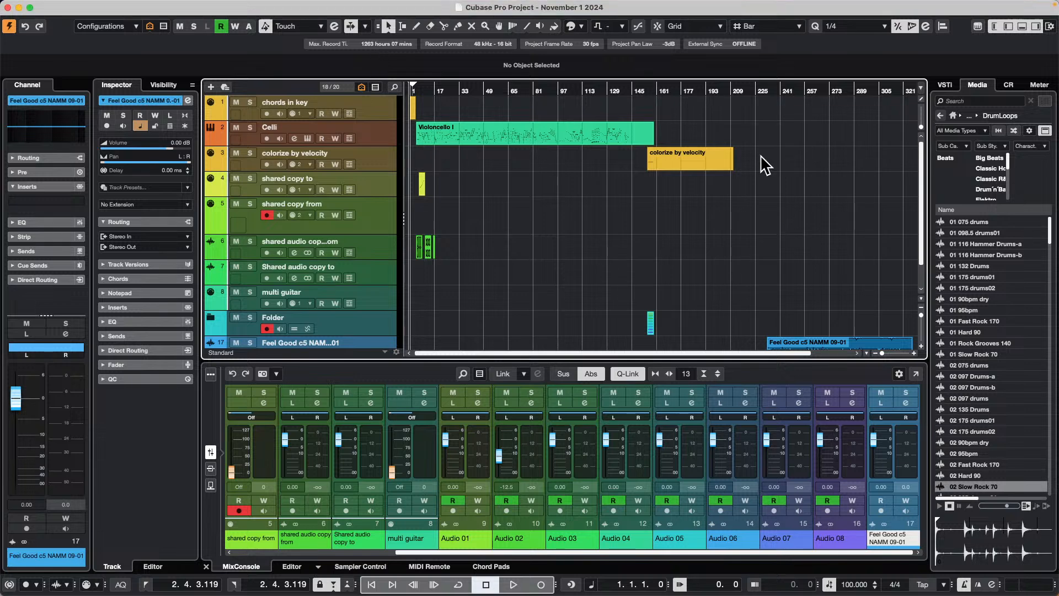
- Start playback from about bar 363 with the Control Room shown, and switch on the metronome click for its Main channel
drag(687, 93, 678, 74)
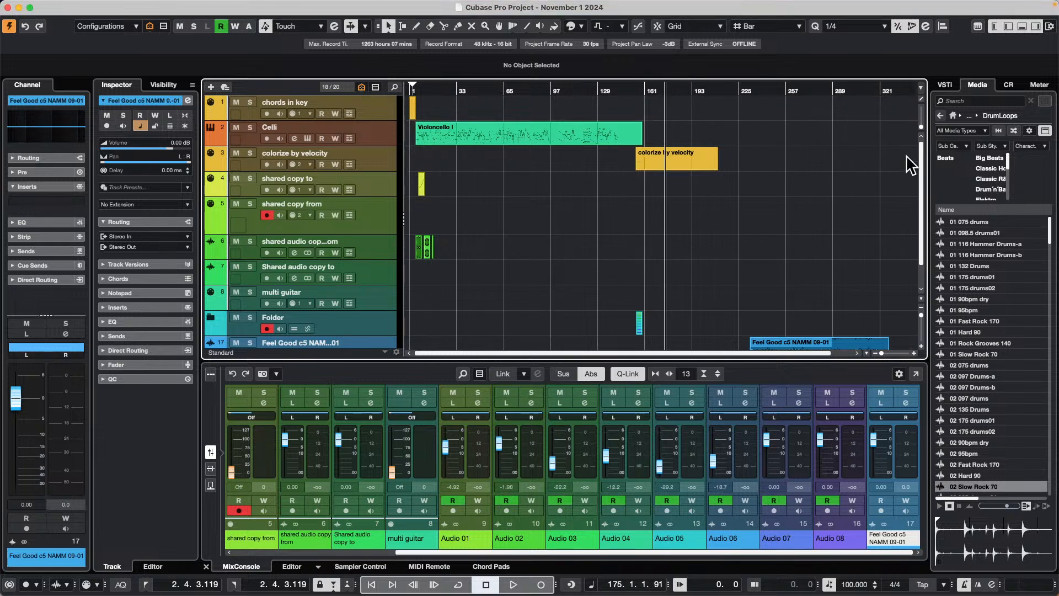
click(1009, 84)
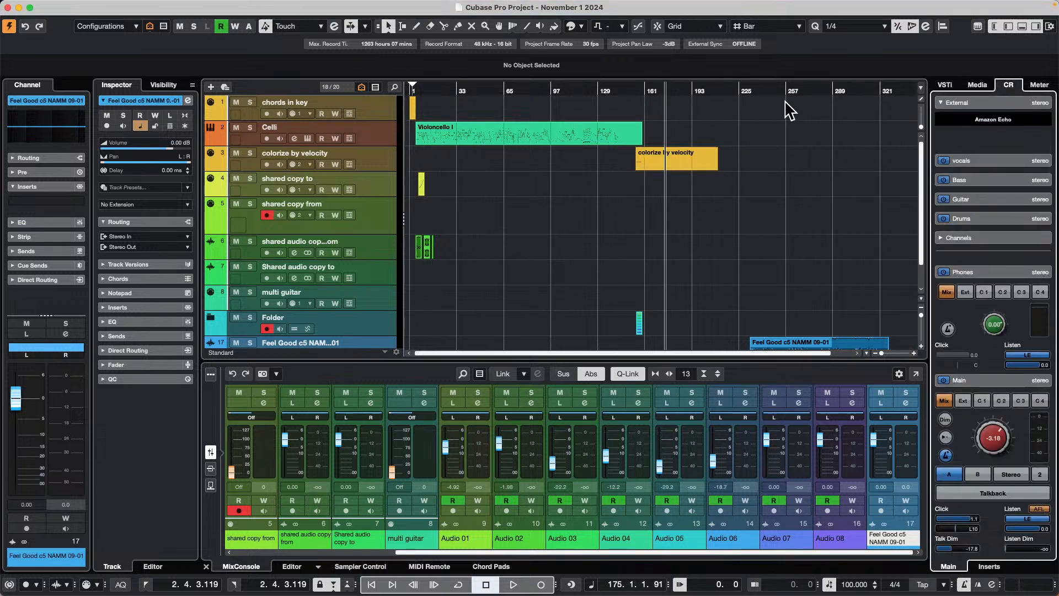
drag(855, 87, 917, 108)
key(space)
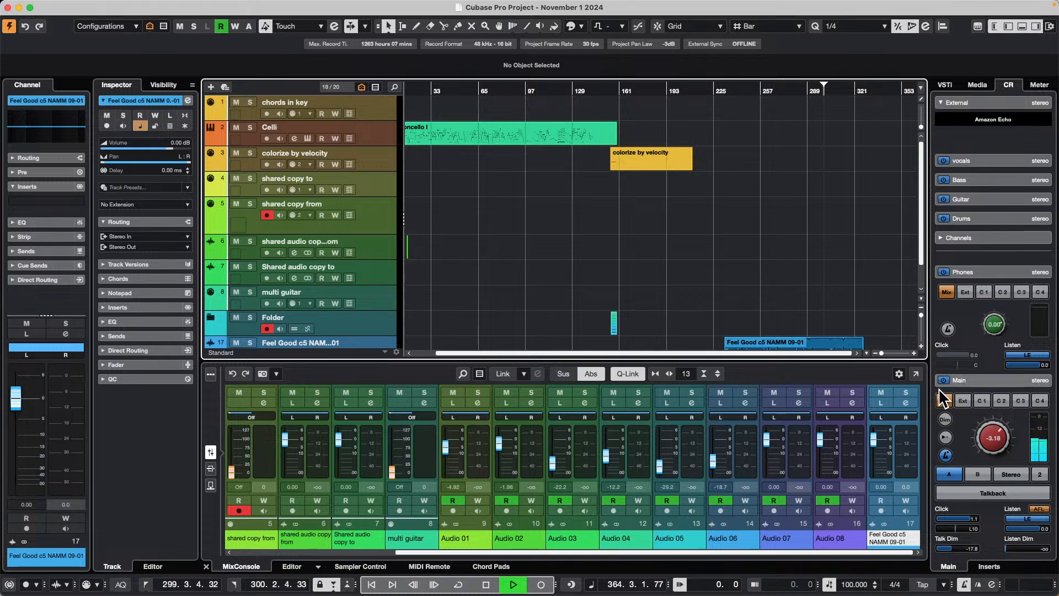
click(979, 380)
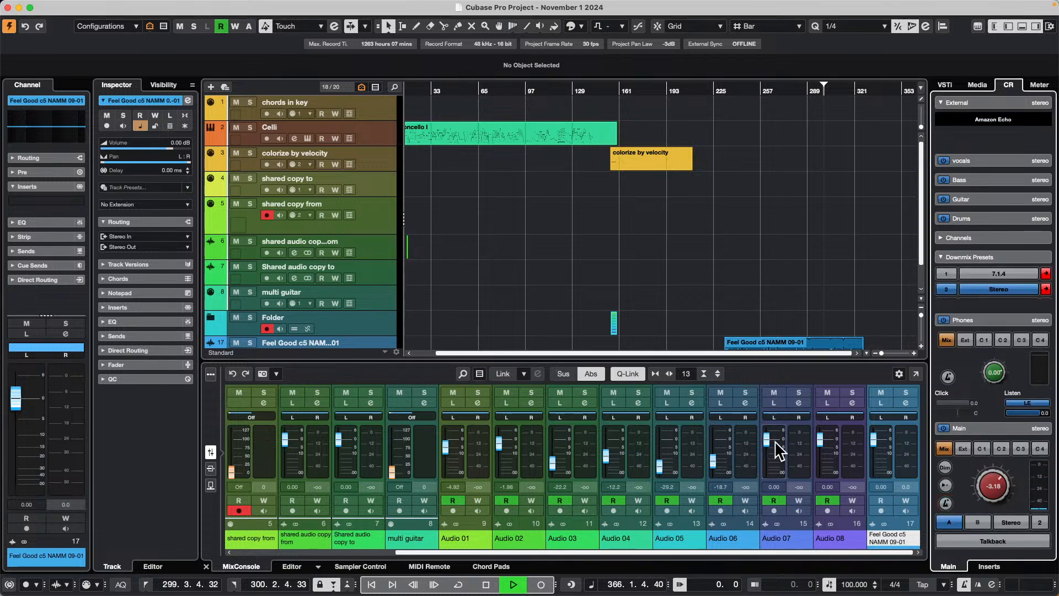
click(945, 502)
- Open the Metronome Setup and check the Use Audio Click option and the available audio click outputs
mouse_move(396, 6)
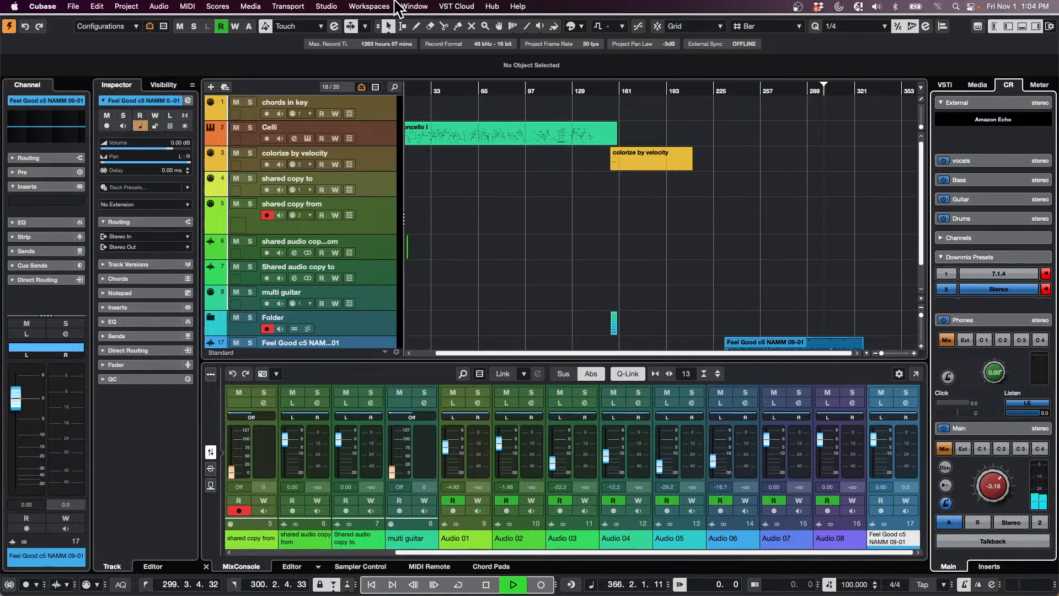
click(326, 6)
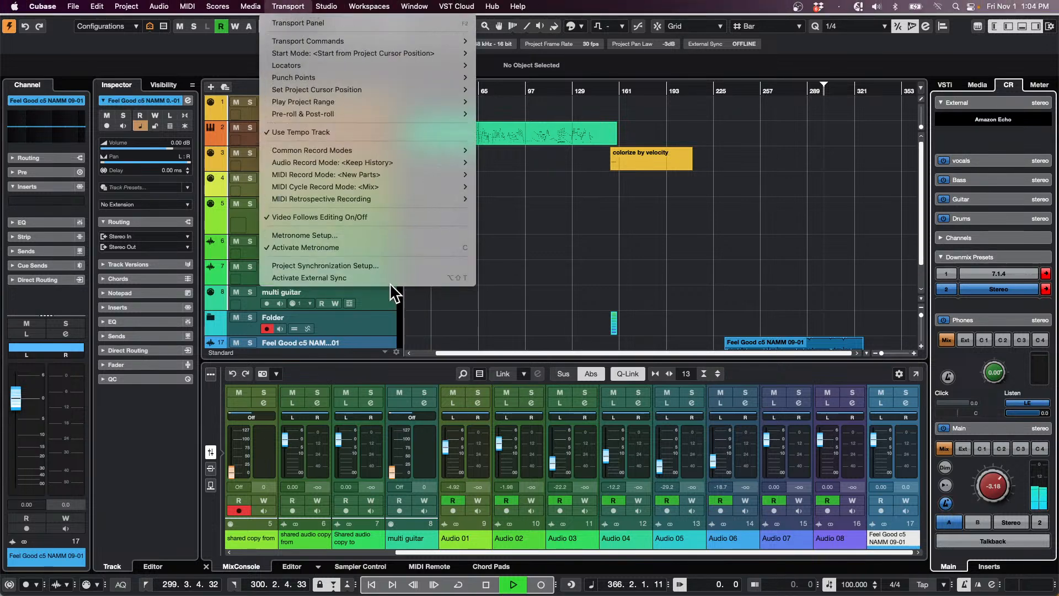
mouse_move(395, 200)
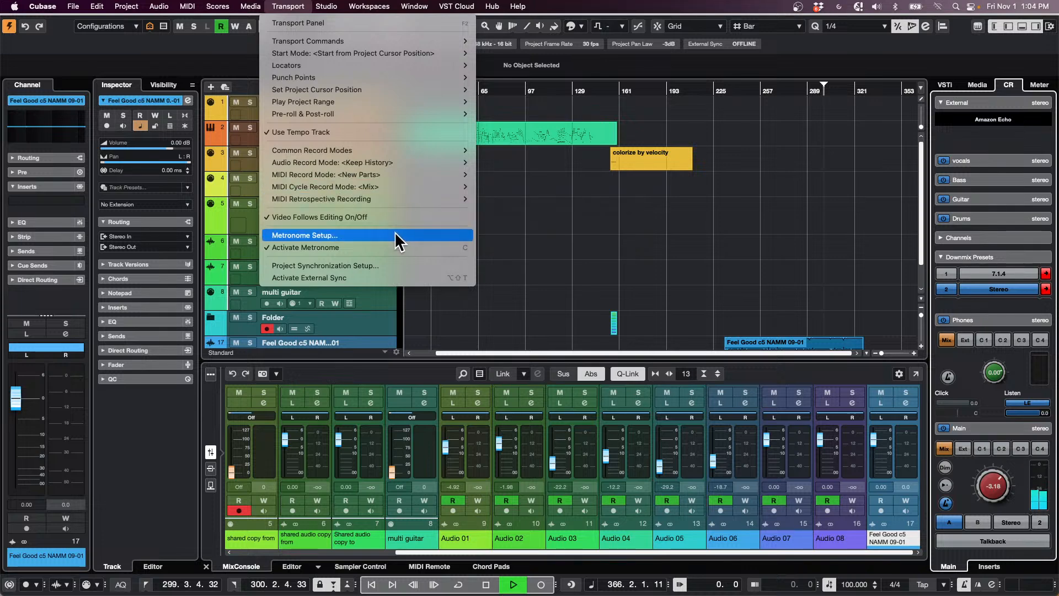
click(702, 204)
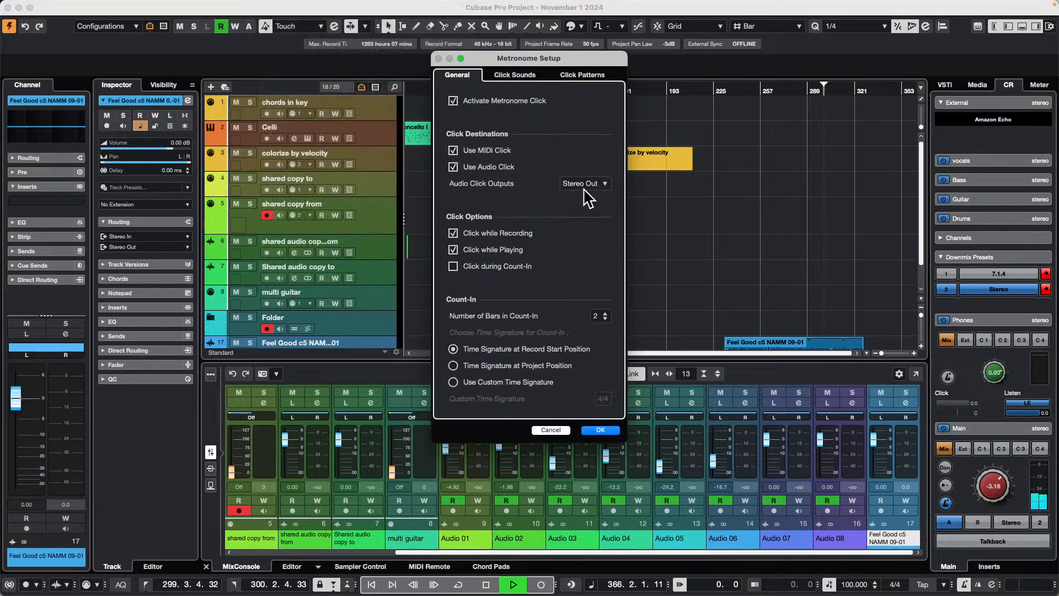
click(452, 166)
click(453, 167)
click(605, 184)
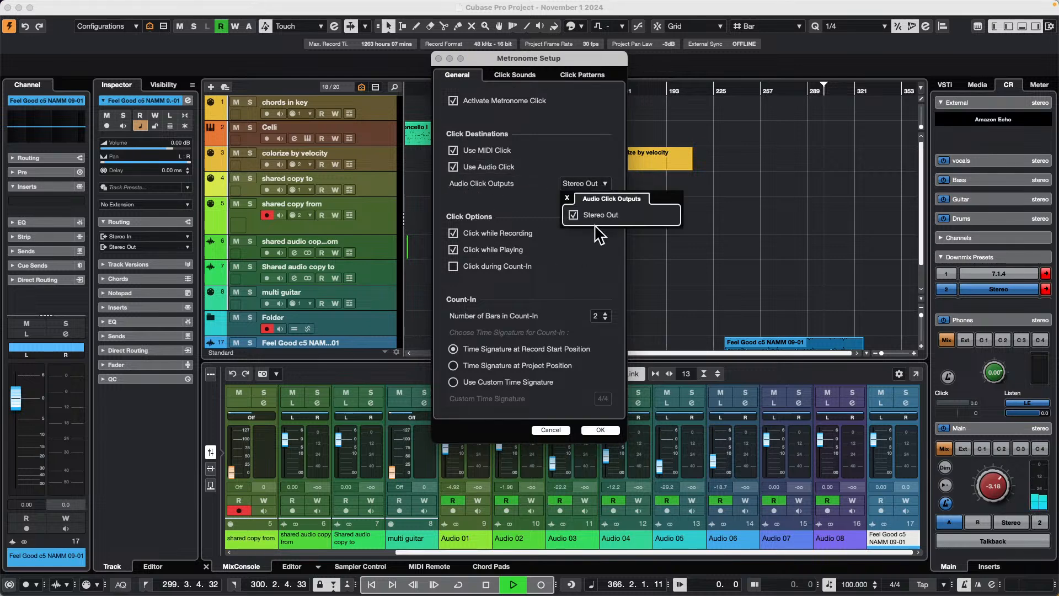
click(545, 186)
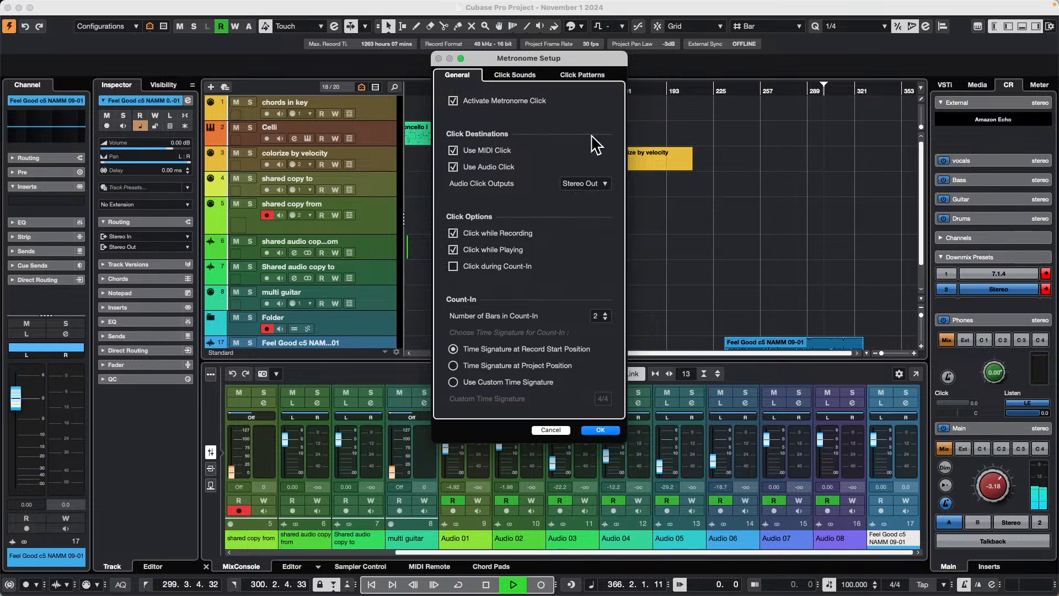
- Switch Activate Metronome Click off and back on, and confirm the Metronome Setup
click(453, 101)
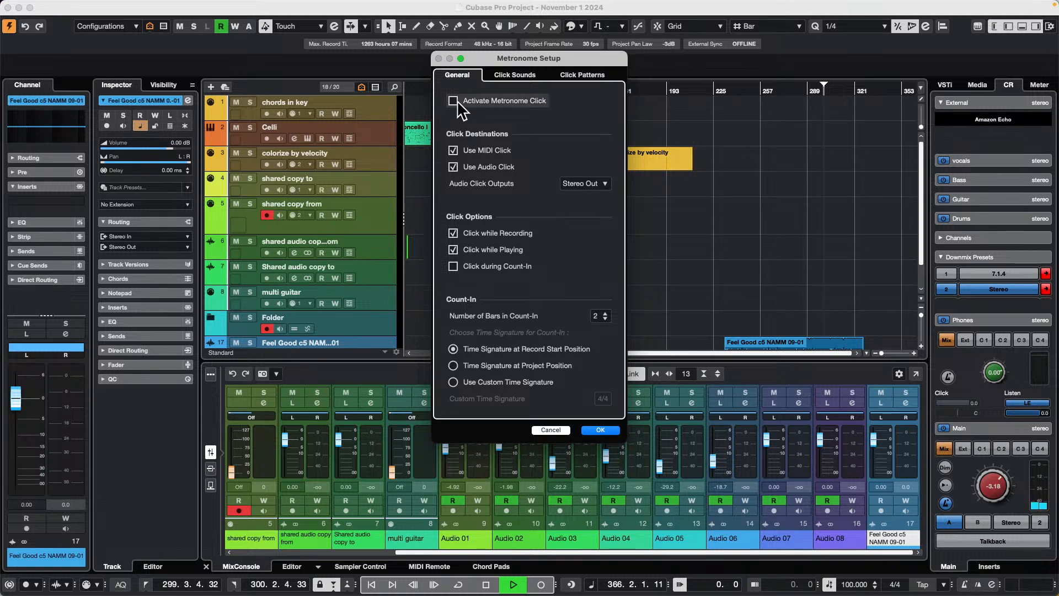
click(453, 102)
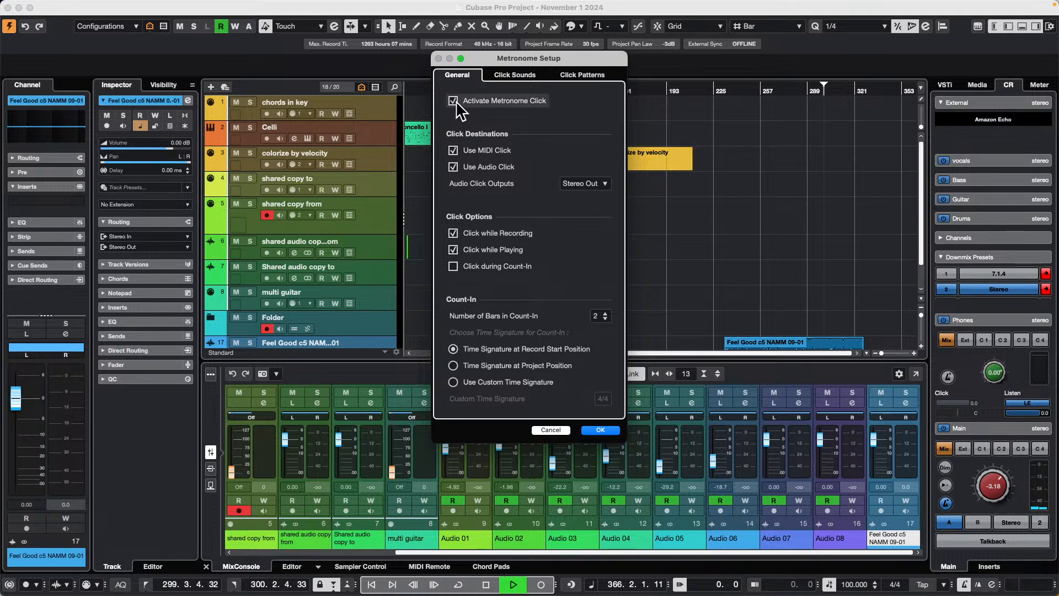
click(589, 430)
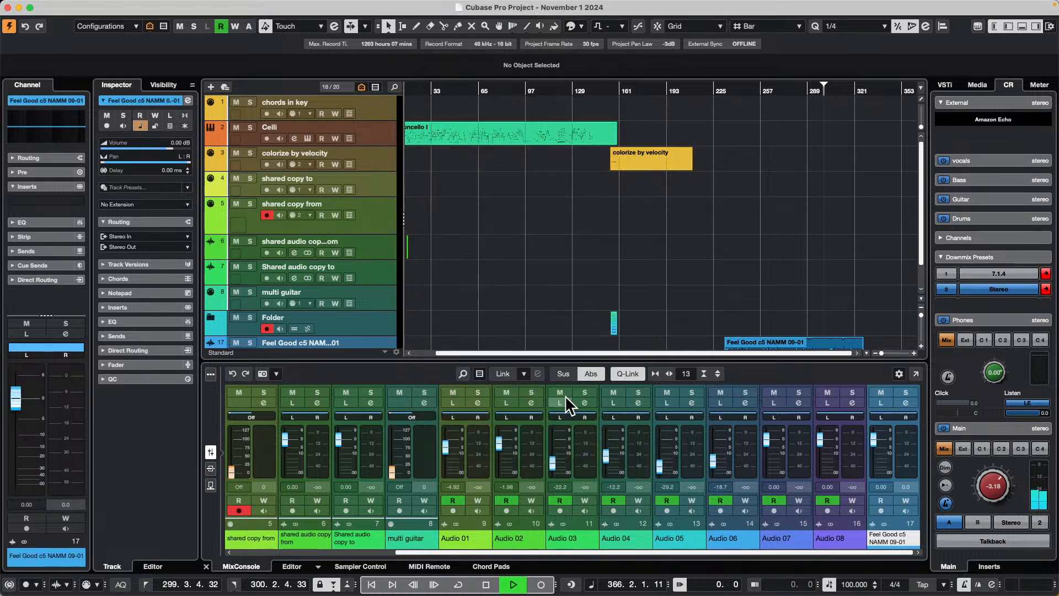
- Switch off the metronome click for the Control Room's Main channel and stop playback
click(945, 503)
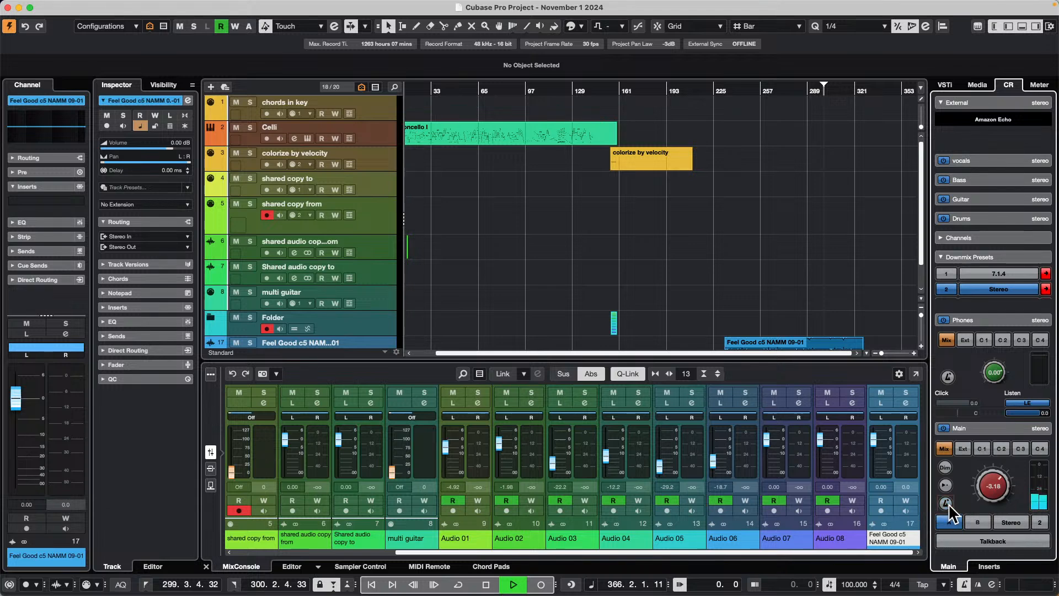
key(space)
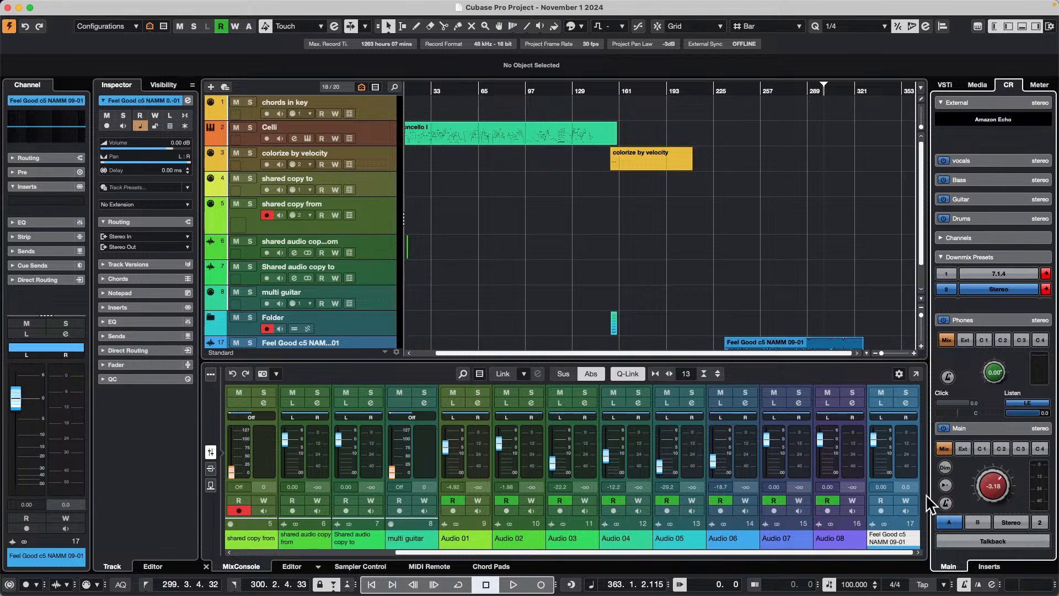
- Open the recent project "jump off.cpr" and activate it
mouse_move(702, 5)
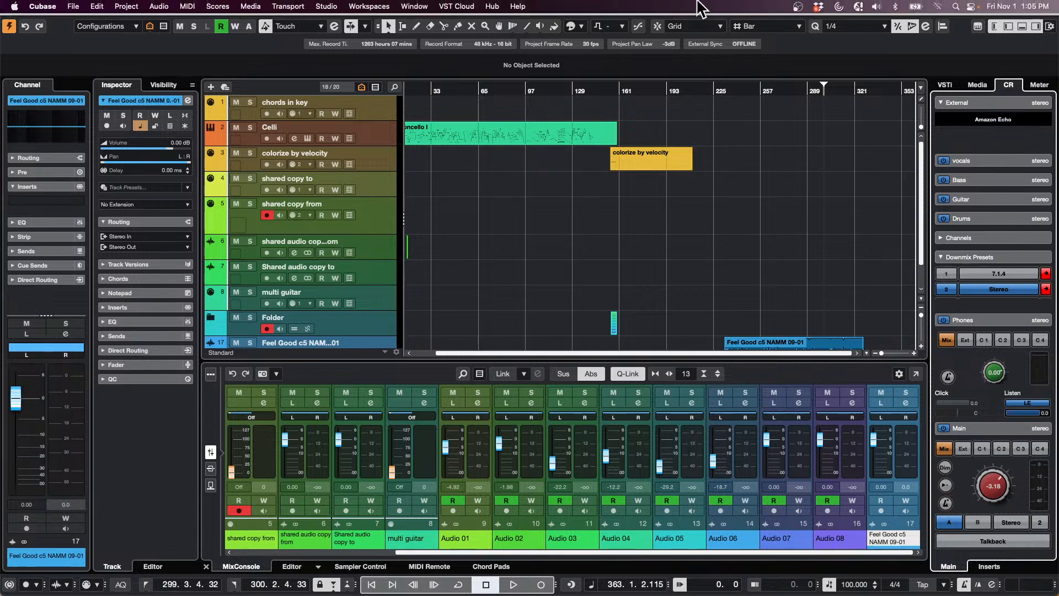
click(75, 6)
mouse_move(134, 260)
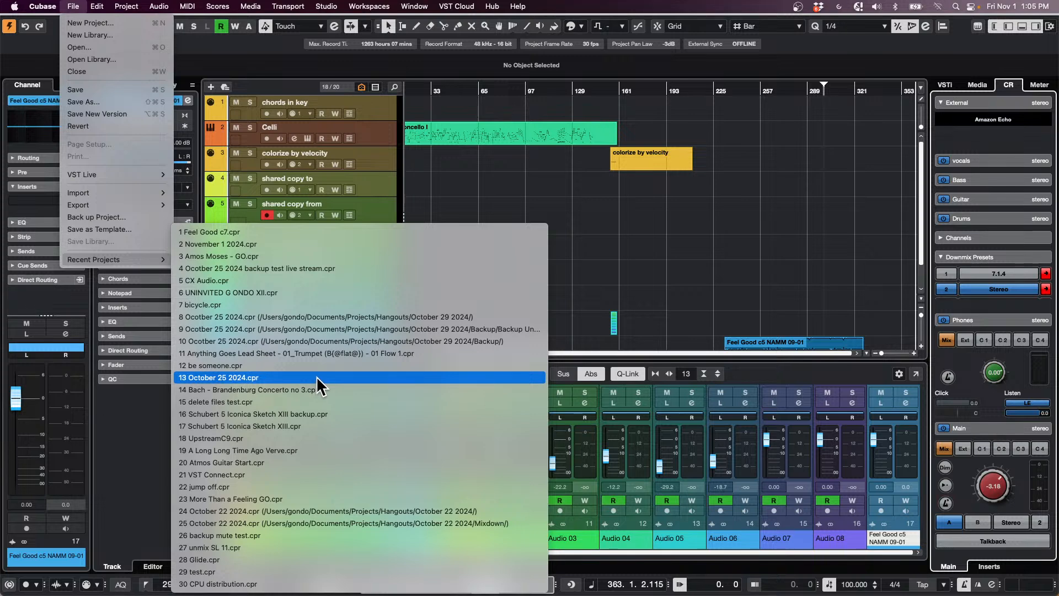
click(276, 484)
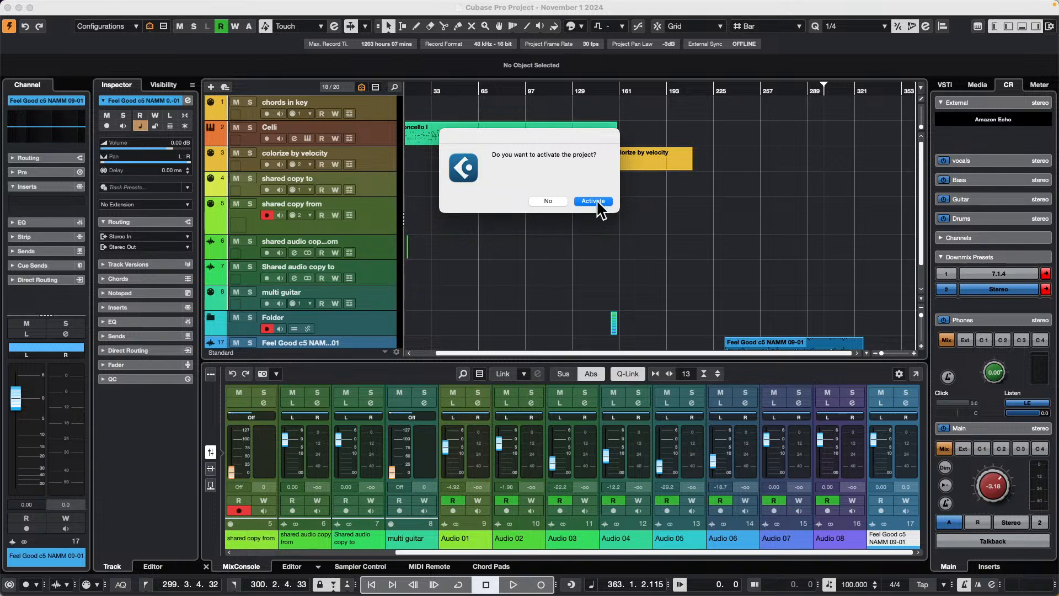
click(598, 204)
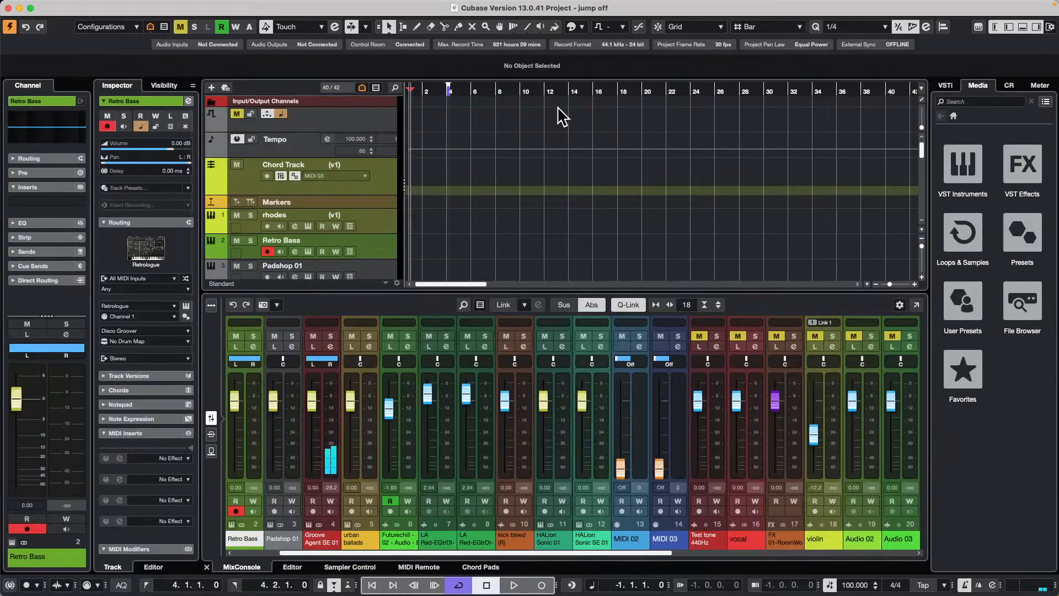
- Select the urban ballads track, open its Groove Agent SE instrument, and move the plug-in window clear of the track list
scroll(388, 190, down, 3)
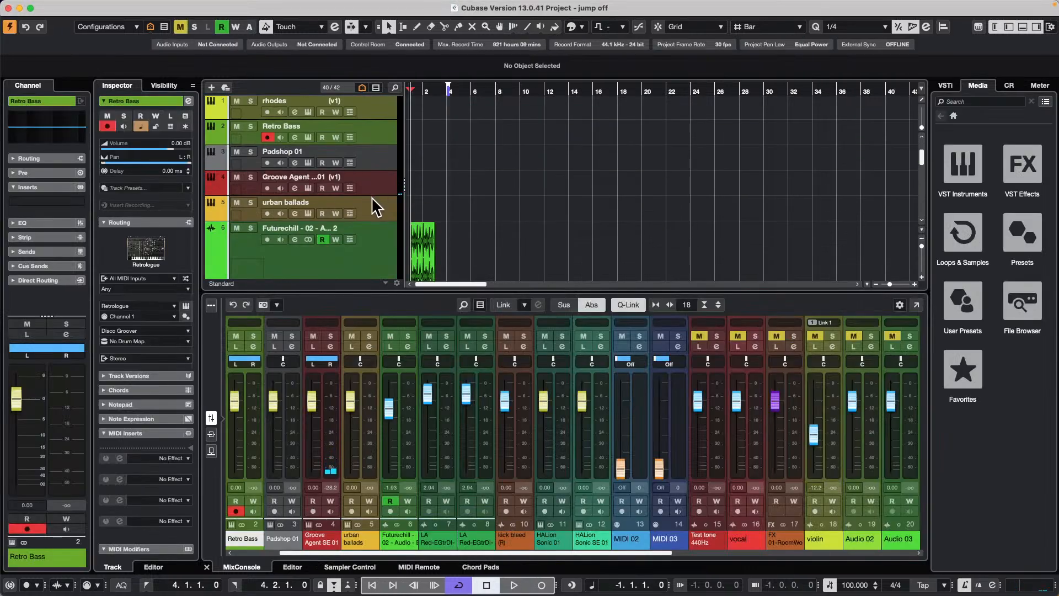
click(380, 206)
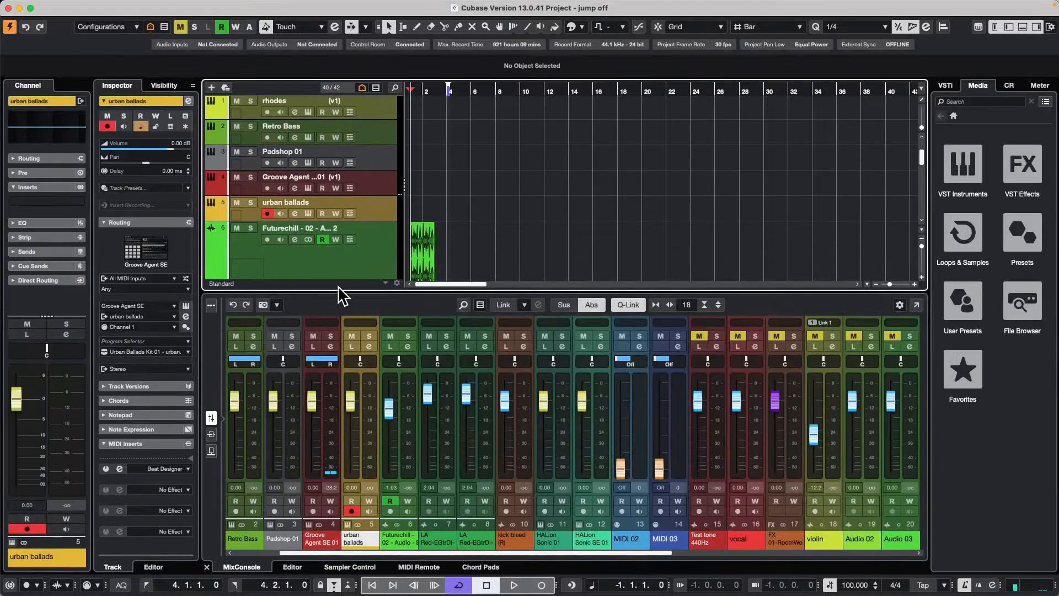
click(308, 213)
drag(672, 204, 777, 65)
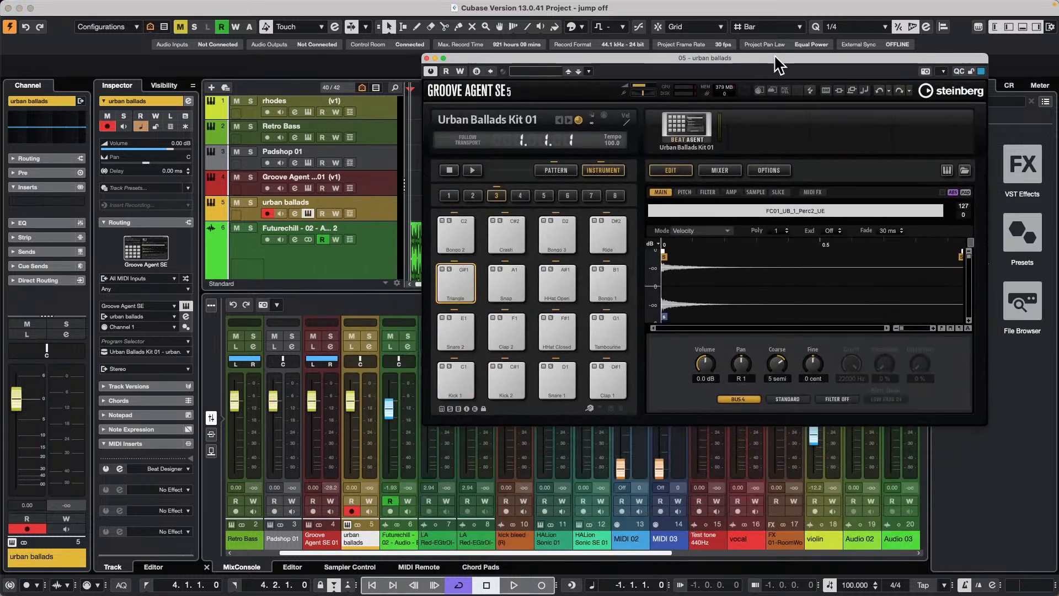
- Audition the kick, snare, clap, closed hi-hat, tambourine and triangle pads of Urban Ballads Kit 01
click(456, 384)
click(503, 386)
click(557, 383)
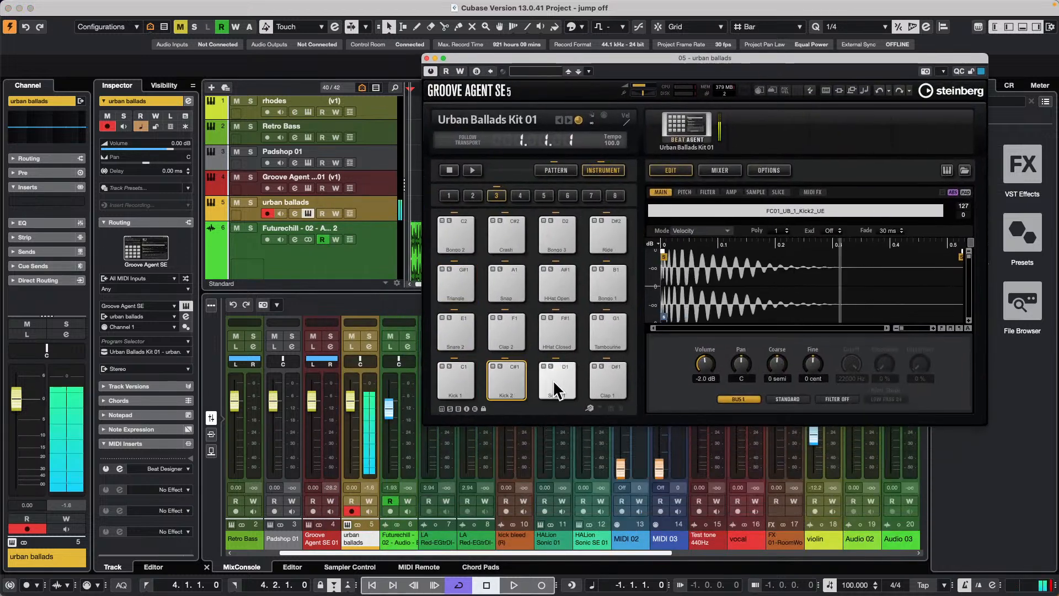
click(455, 333)
click(507, 333)
click(558, 334)
click(607, 333)
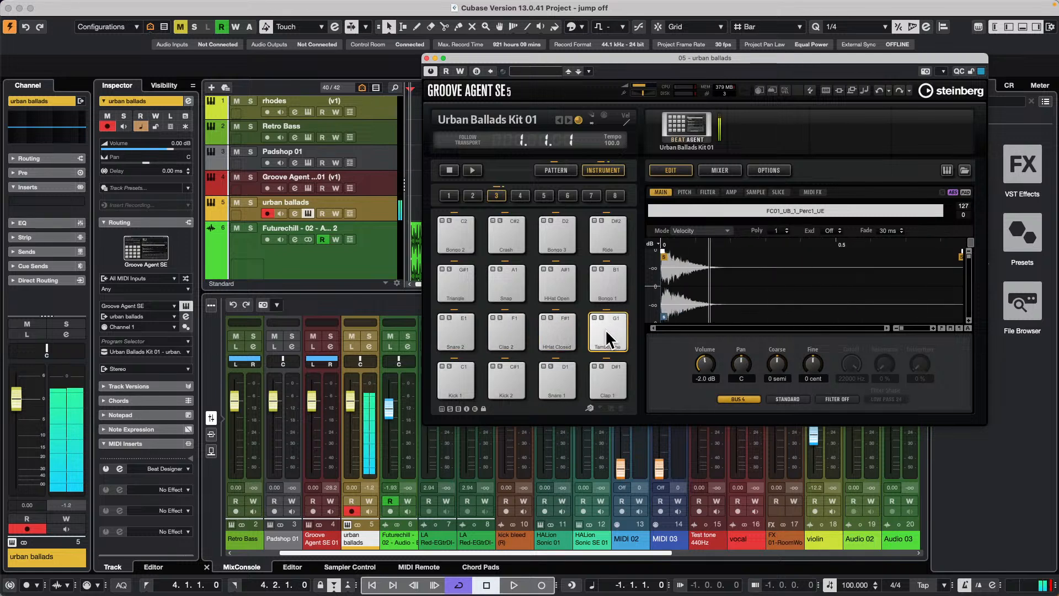
click(454, 296)
click(463, 380)
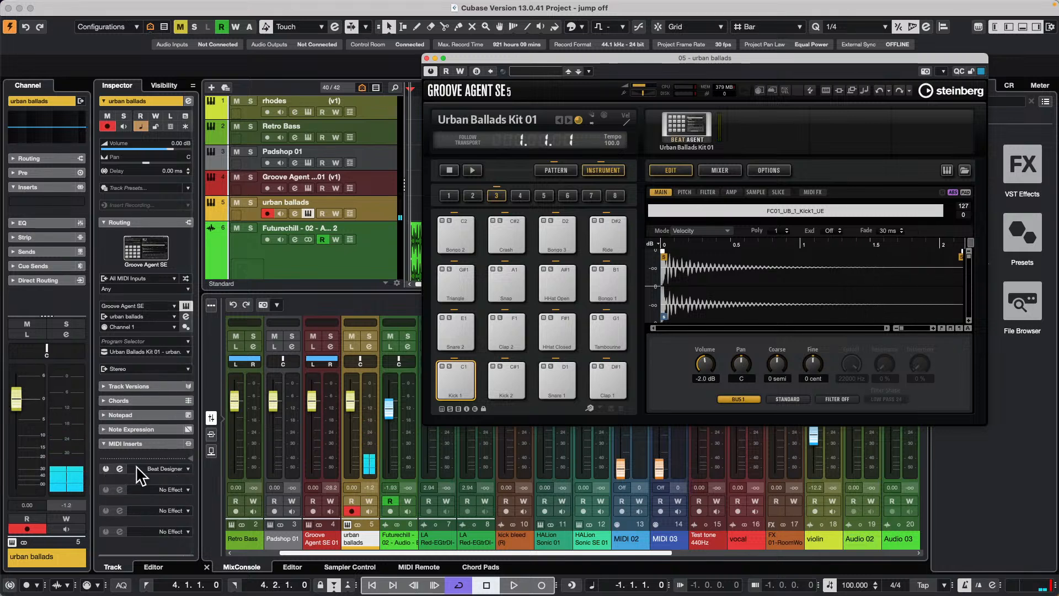
- Choose Beat Designer as the first MIDI insert of the urban ballads track and open its editor
click(145, 444)
click(145, 443)
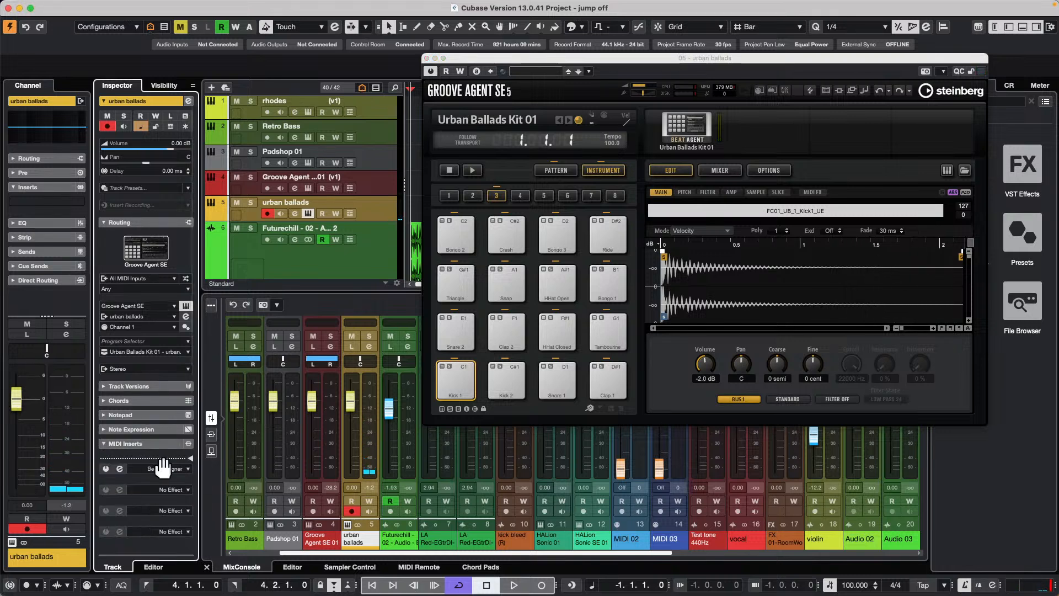
click(165, 468)
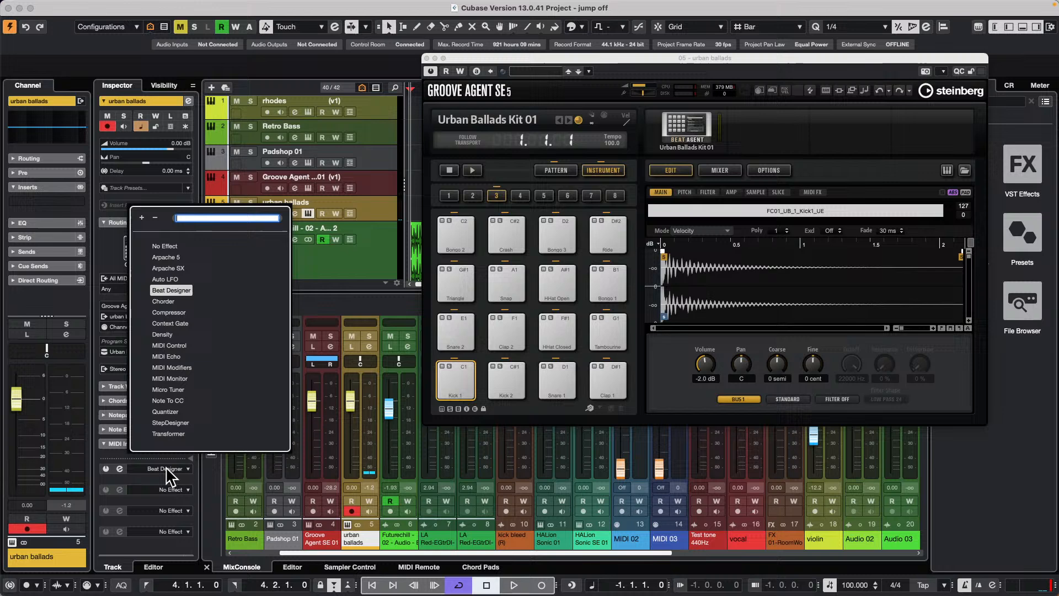
click(178, 290)
click(120, 469)
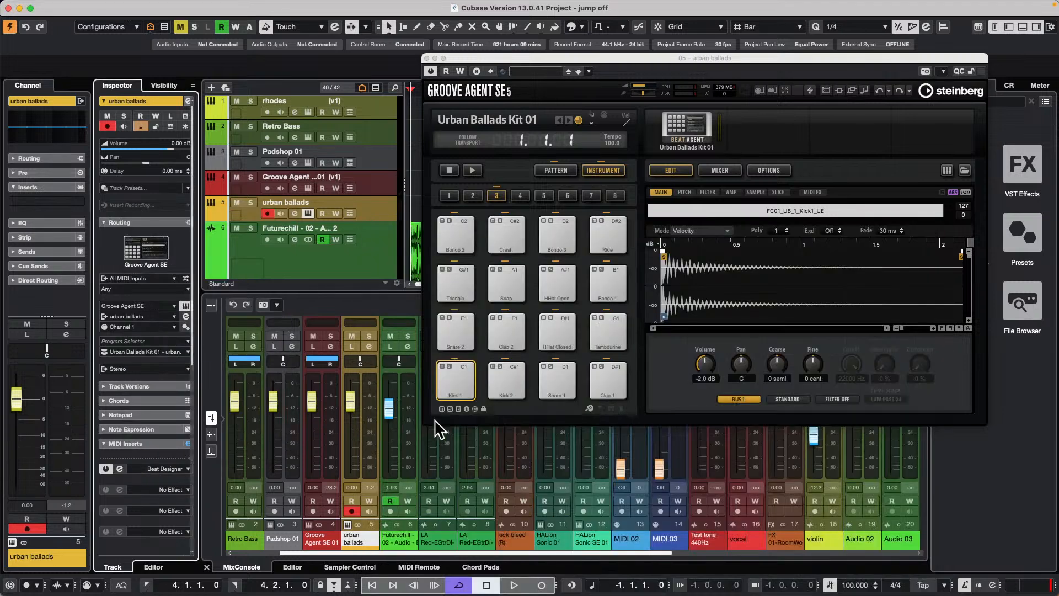
click(120, 468)
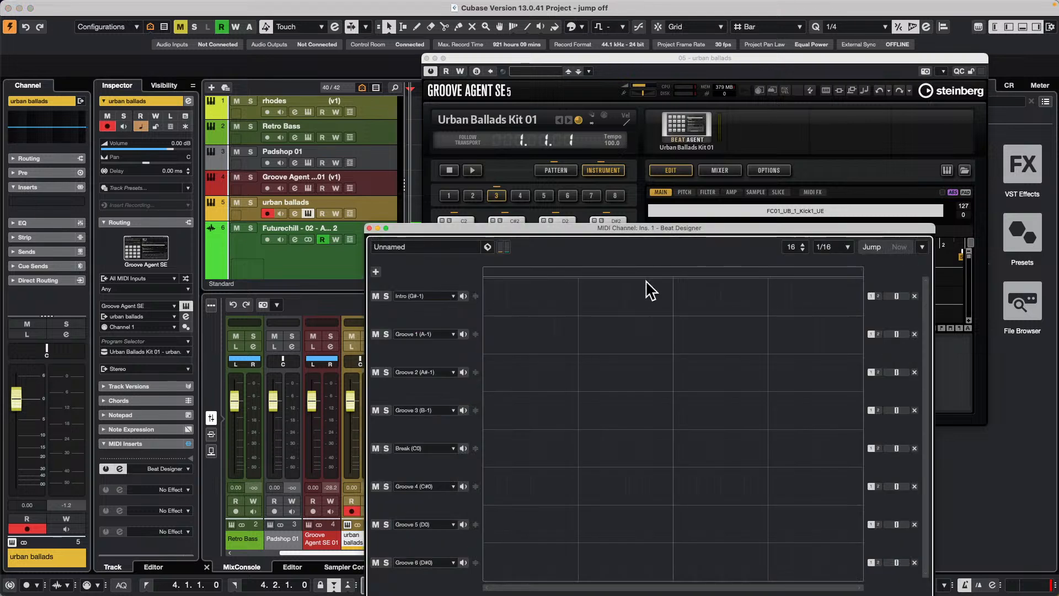
- Arrange the Beat Designer and Groove Agent windows side by side and view the pattern's step resolution options, keeping 1/16
drag(541, 226, 178, 159)
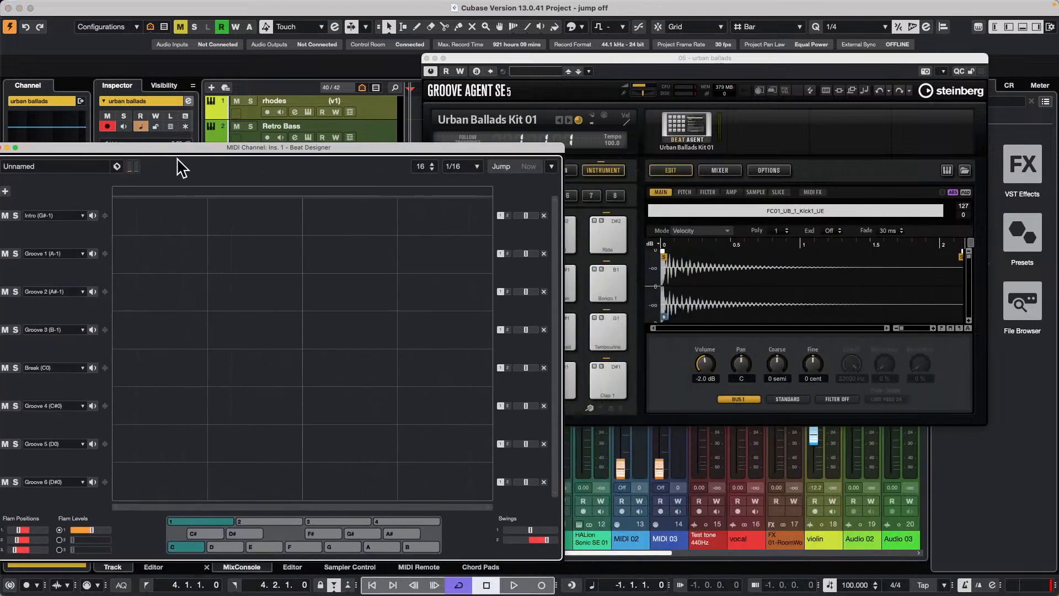
drag(510, 56, 629, 45)
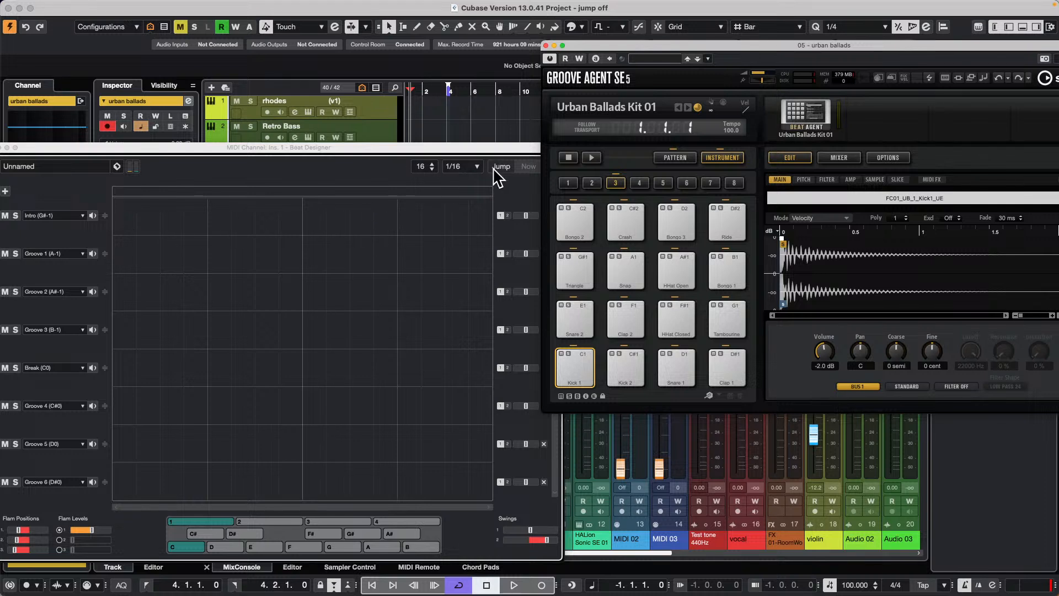
click(466, 166)
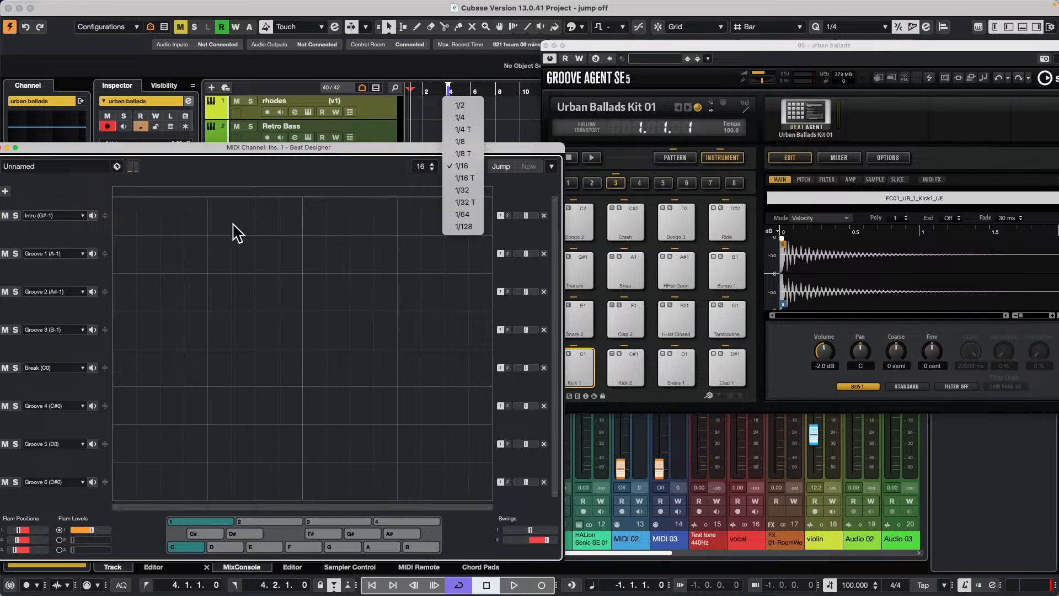
click(166, 234)
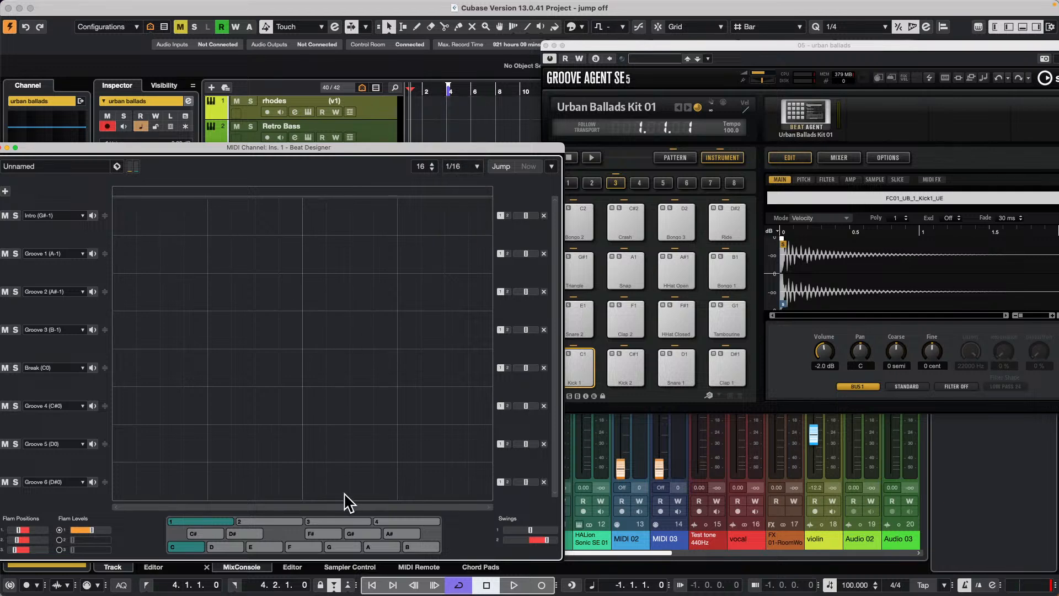
- Move the Beat Designer window off the track list and solo the urban ballads track
drag(268, 147, 390, 324)
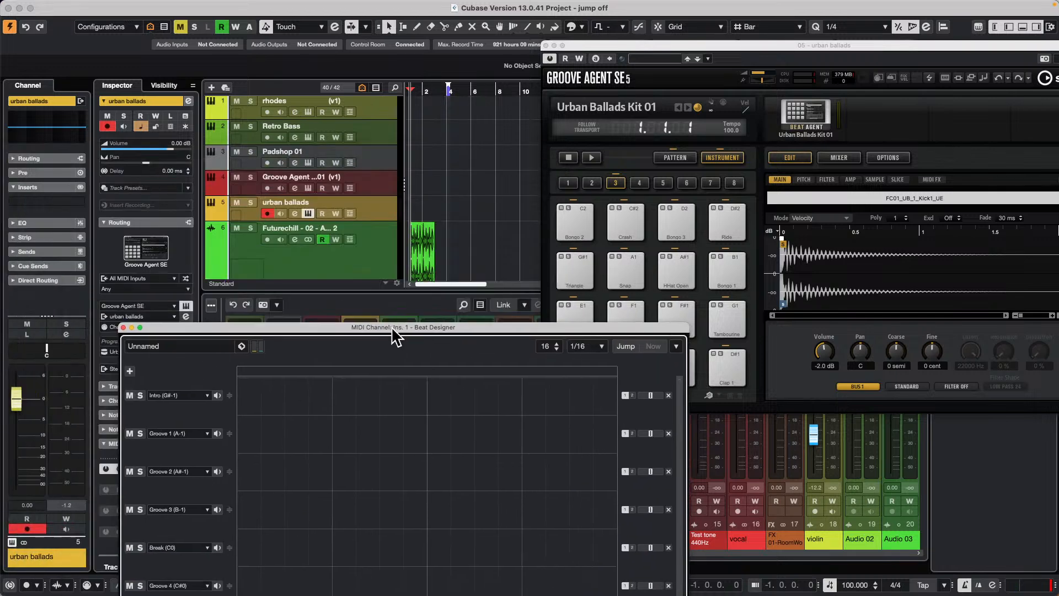
click(251, 202)
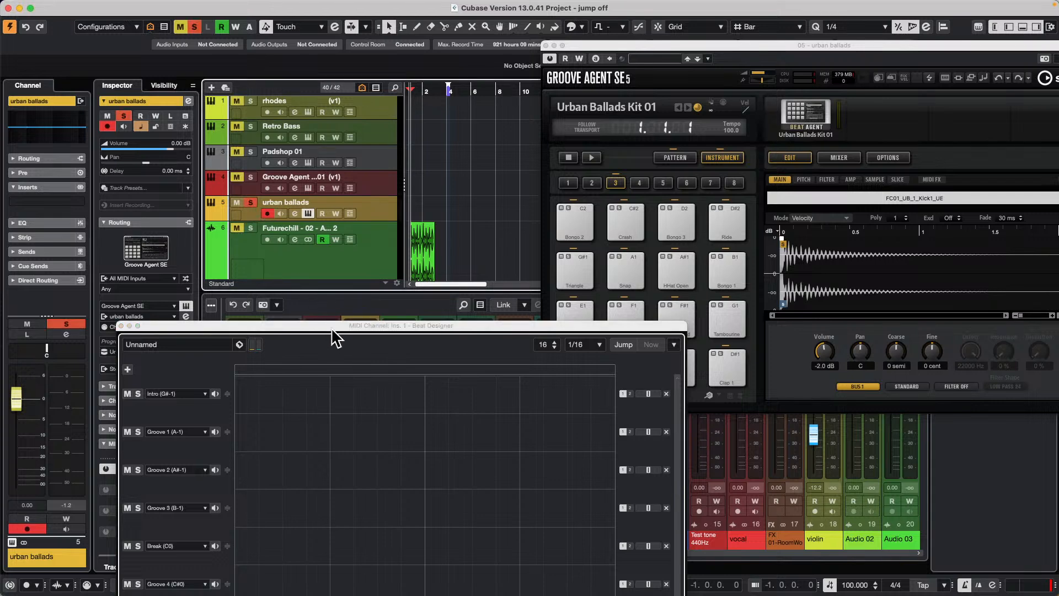
- Start playback with recording turned off, keeping the Beat Designer window clear of the track list
drag(331, 326, 262, 106)
key(space)
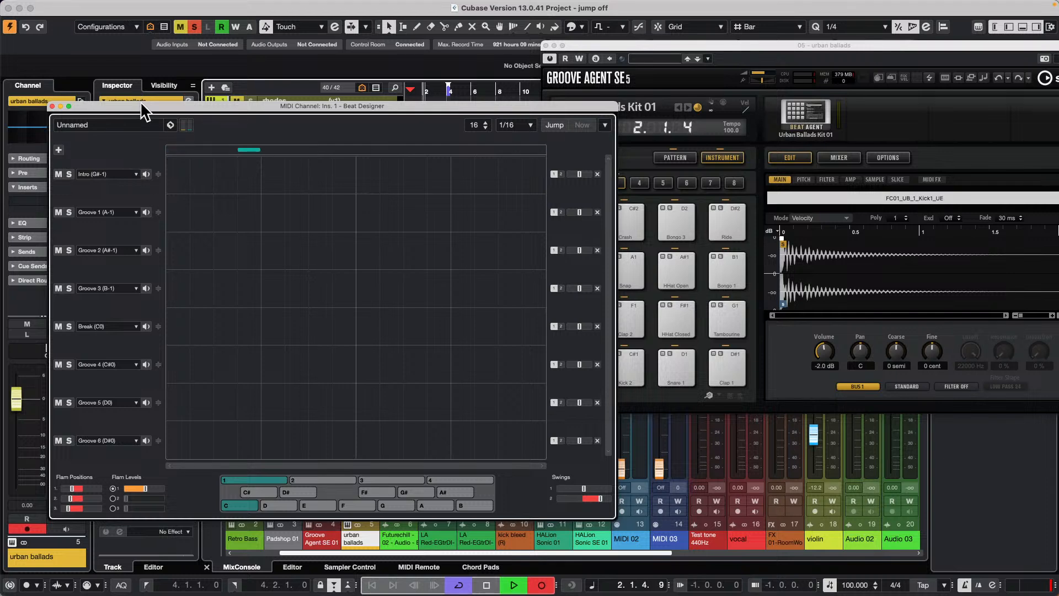
drag(143, 110, 569, 136)
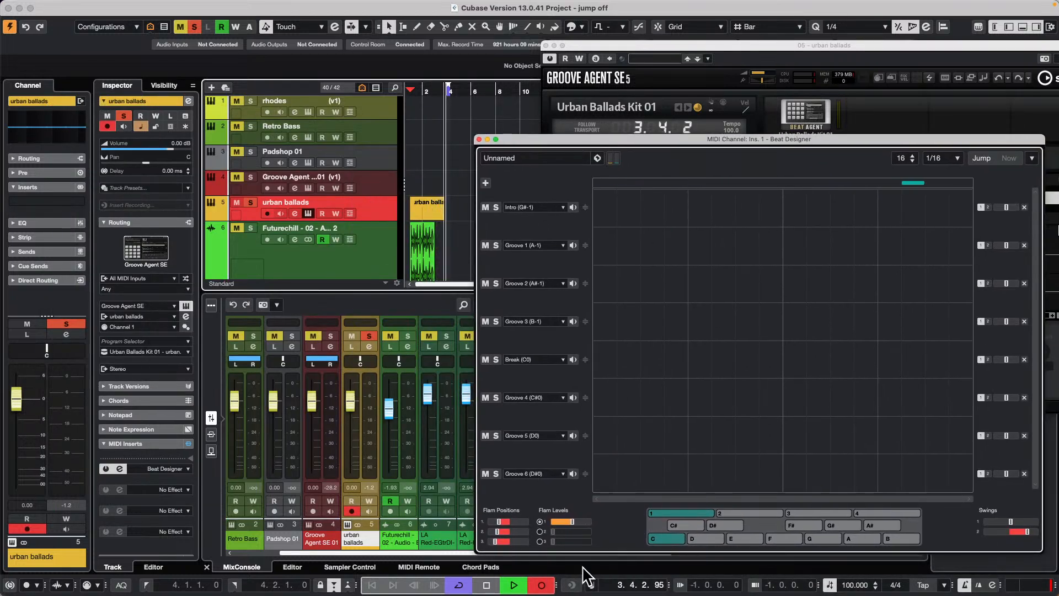
click(541, 585)
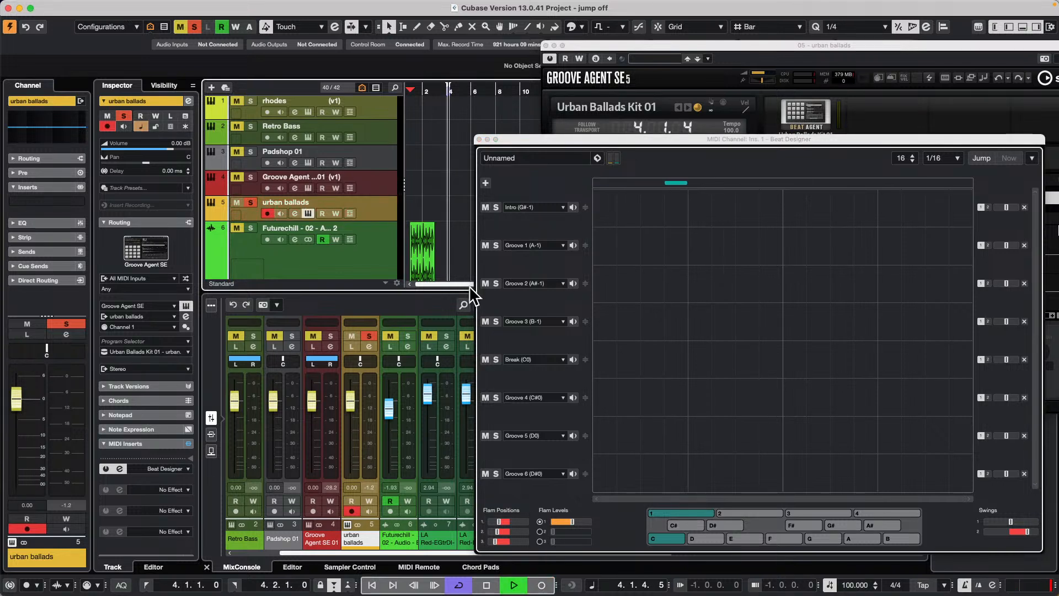
key(KP_Divide)
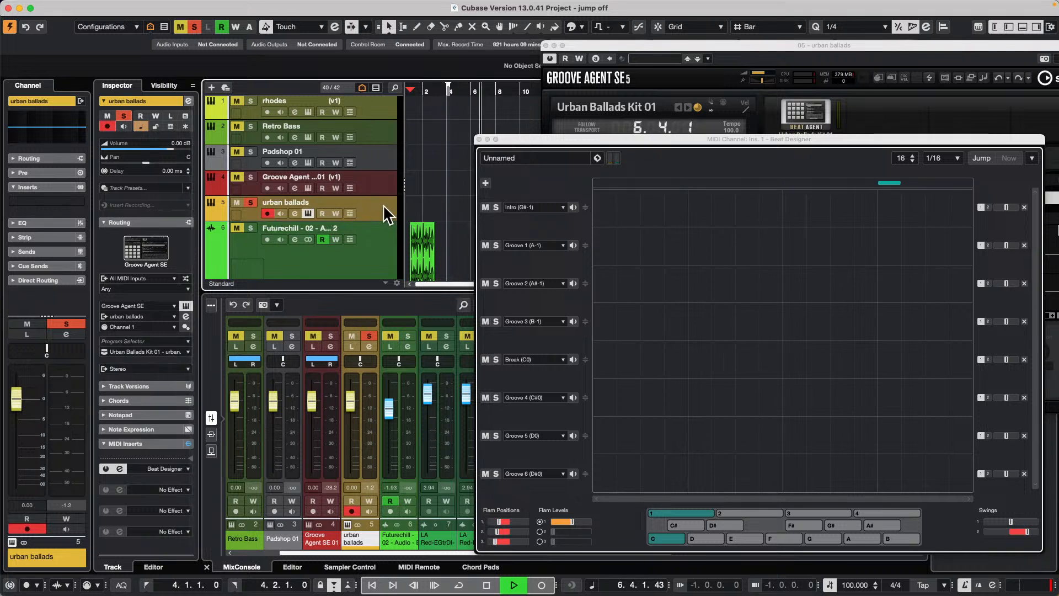
- View the urban ballads track's drum map options, keeping Urban Ballads Kit 01, and place the Beat Designer window beside the Groove Agent pads
click(141, 348)
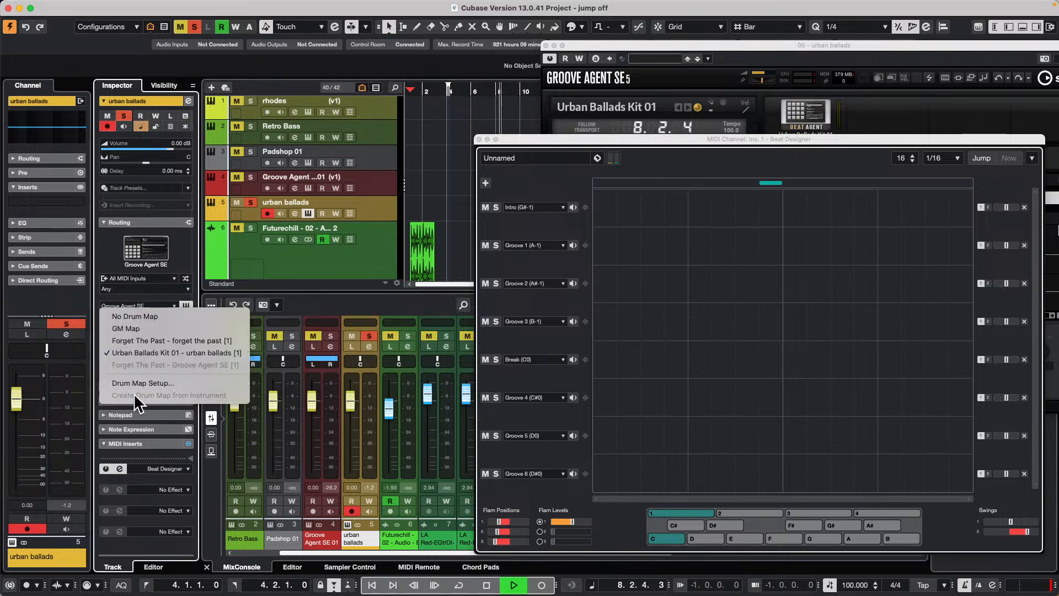
click(561, 143)
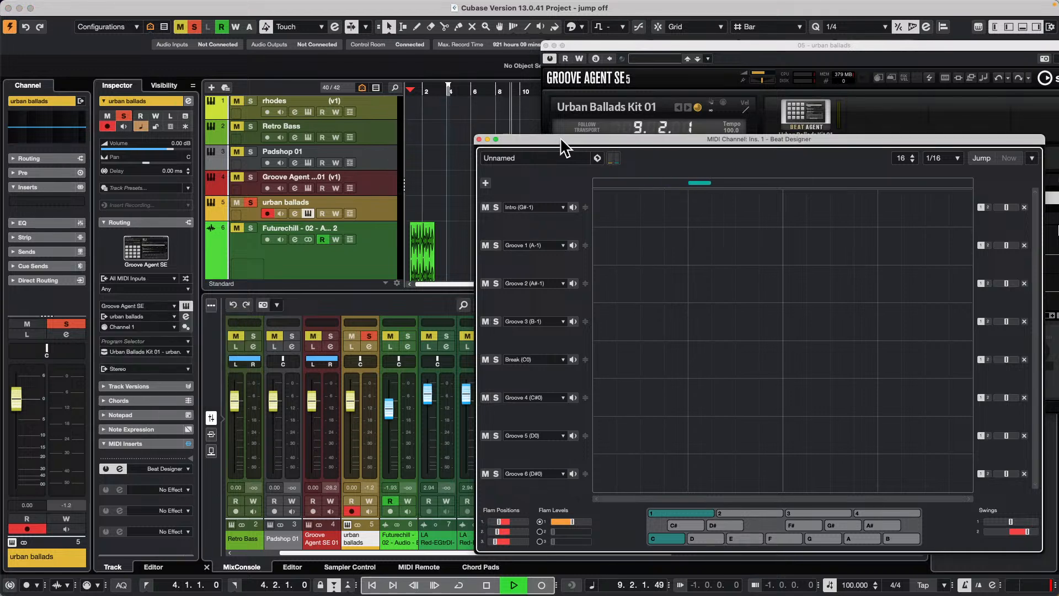
drag(561, 144, 133, 70)
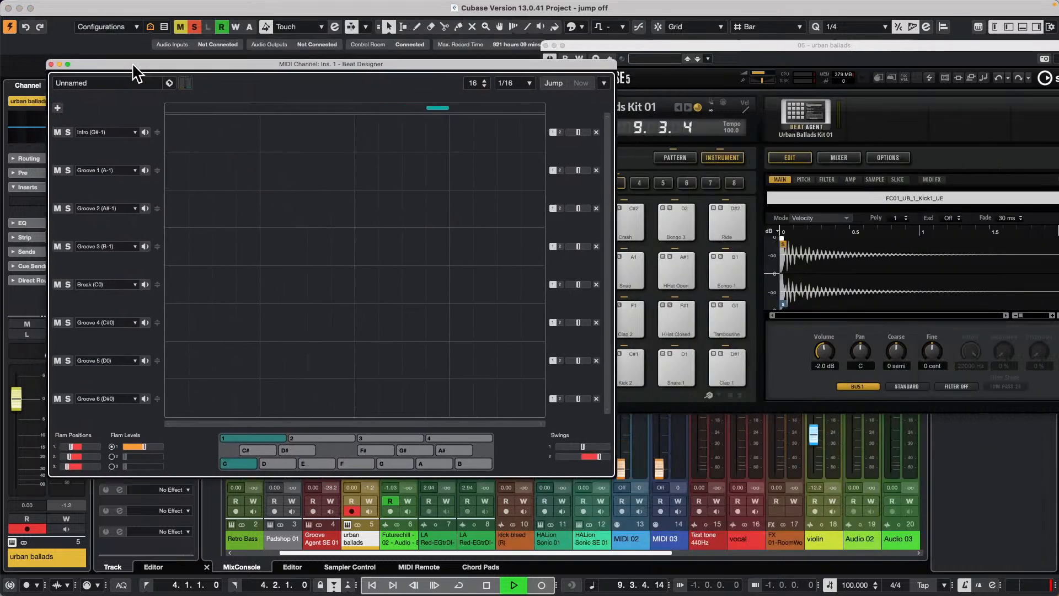
- Assign Kick 1 (C1), Snare 1 (F#0), Clap (G#0) and HiHat Close (A0) to the first four Beat Designer lanes
click(108, 132)
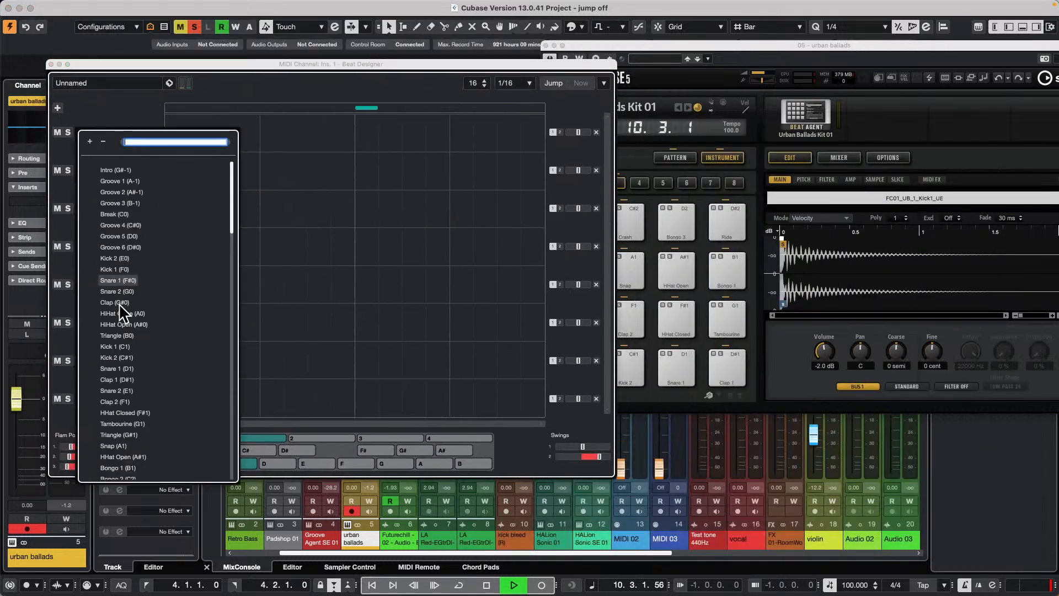
click(128, 345)
click(94, 170)
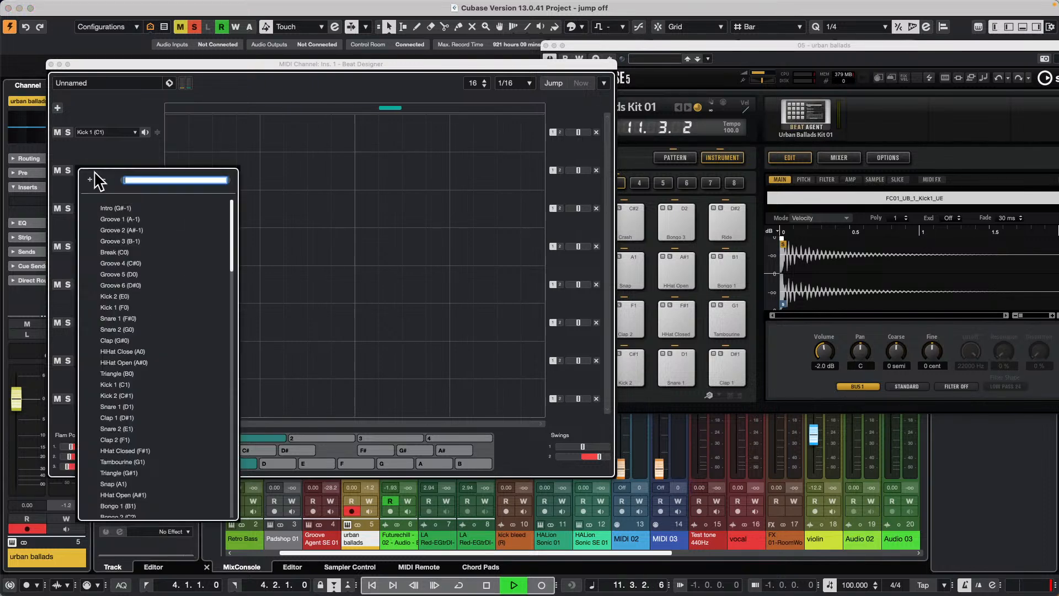
click(123, 317)
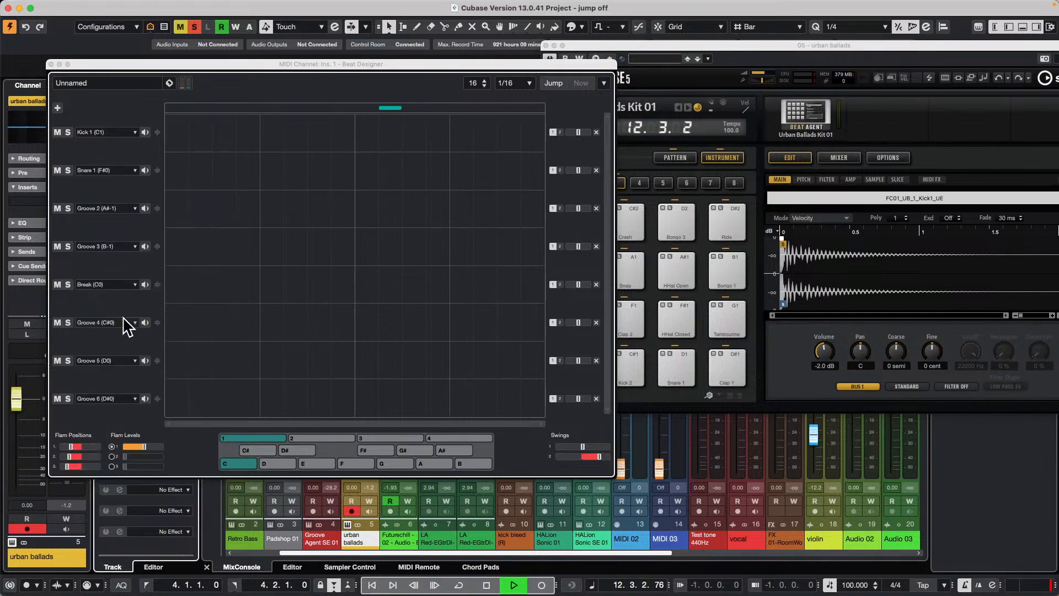
click(100, 210)
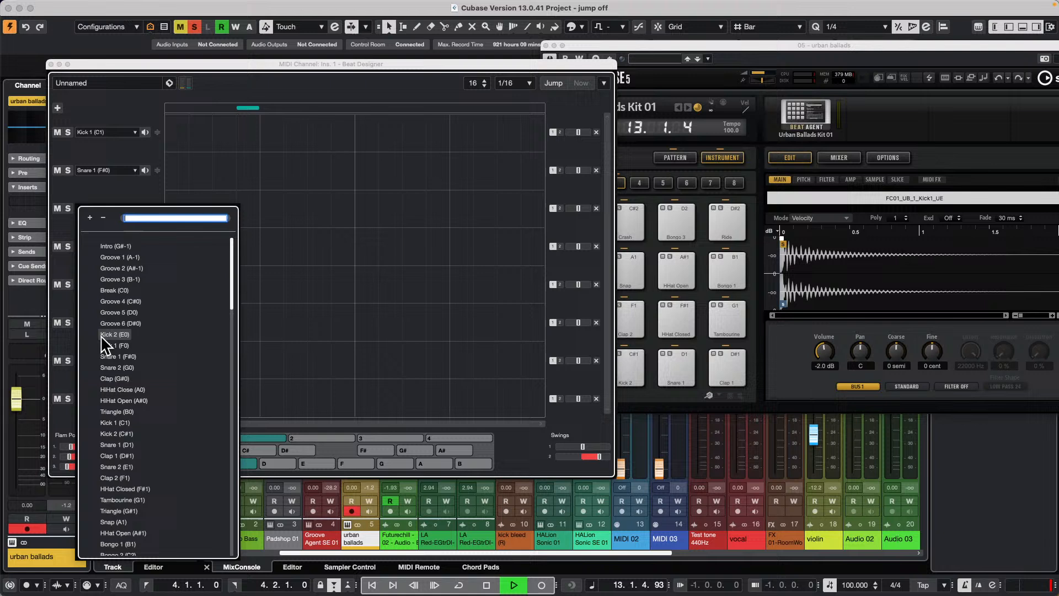
click(115, 375)
click(101, 246)
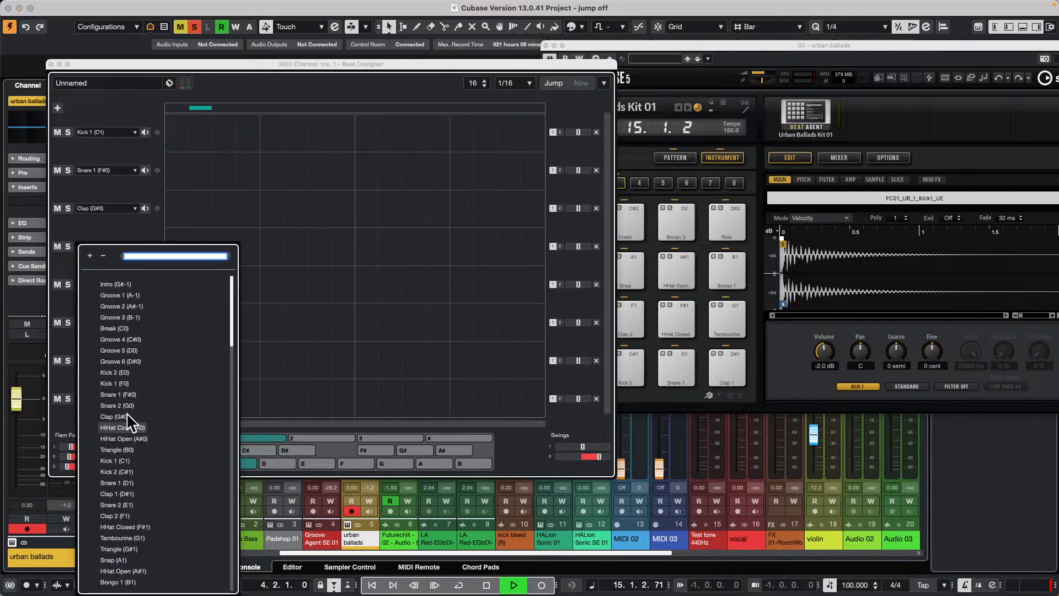
click(124, 426)
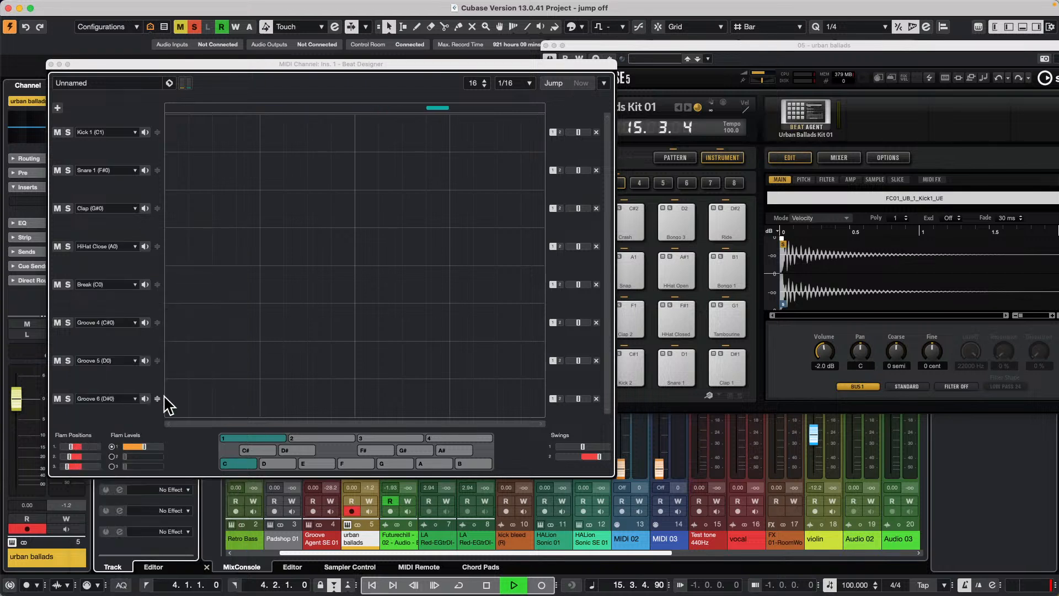
- Assign Bongo 1 (B1) to the fifth Beat Designer lane and Bongo 2 (C2) to the sixth
click(98, 284)
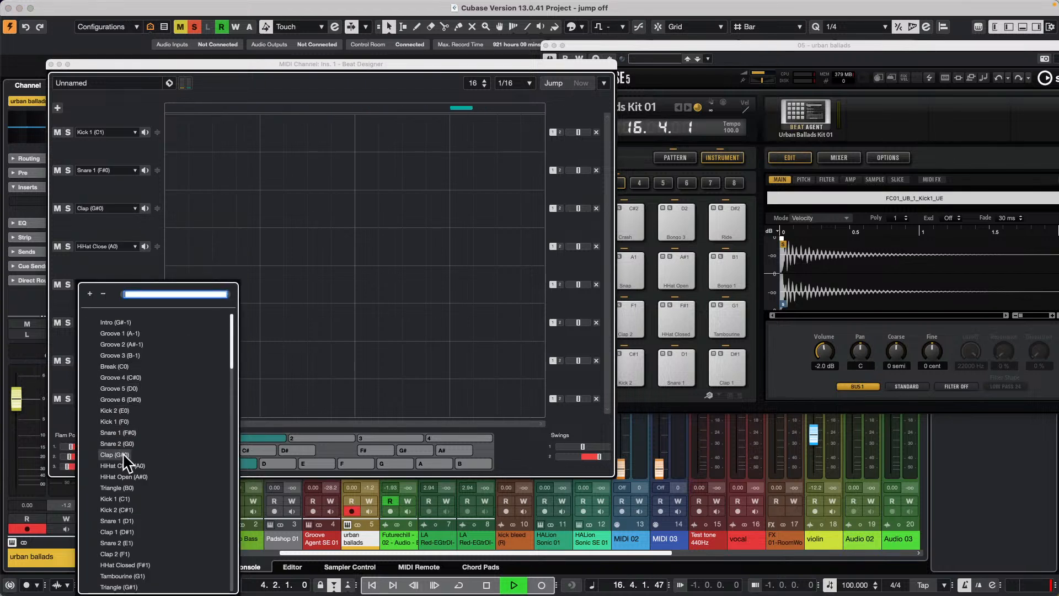
scroll(105, 454, down, 5)
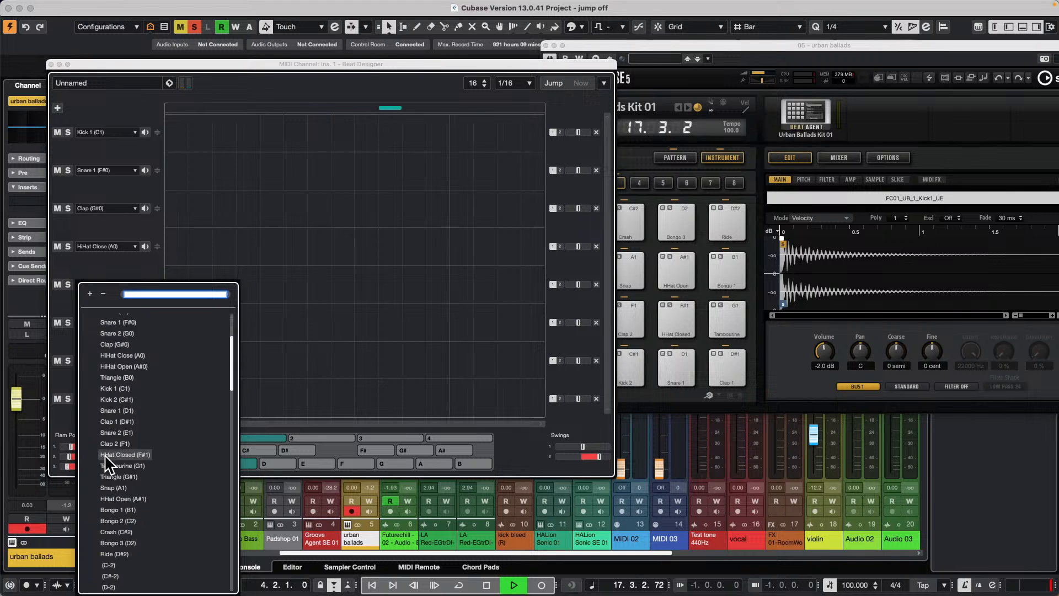
click(118, 508)
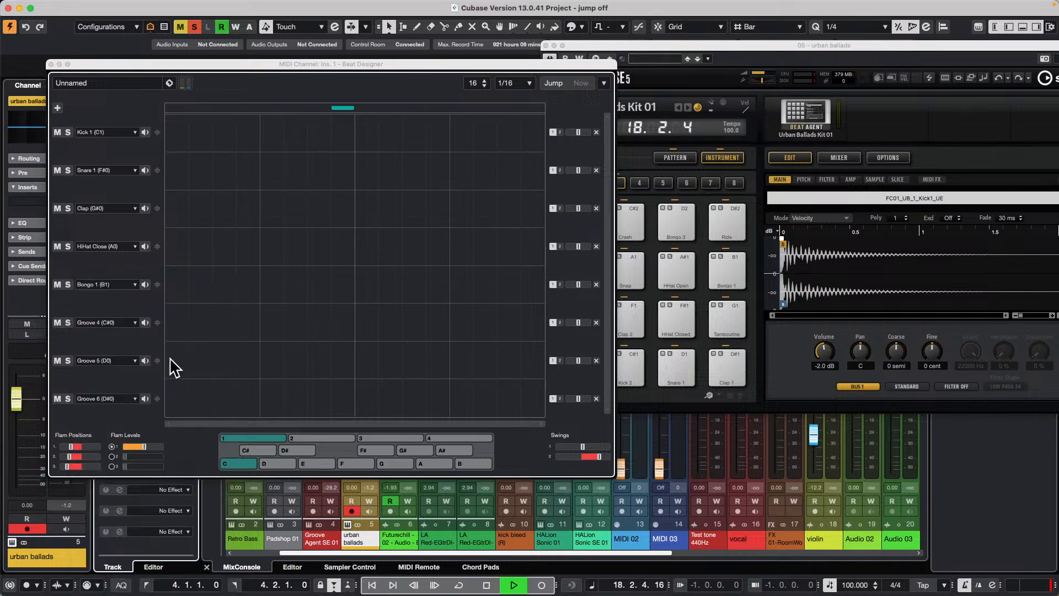
click(100, 323)
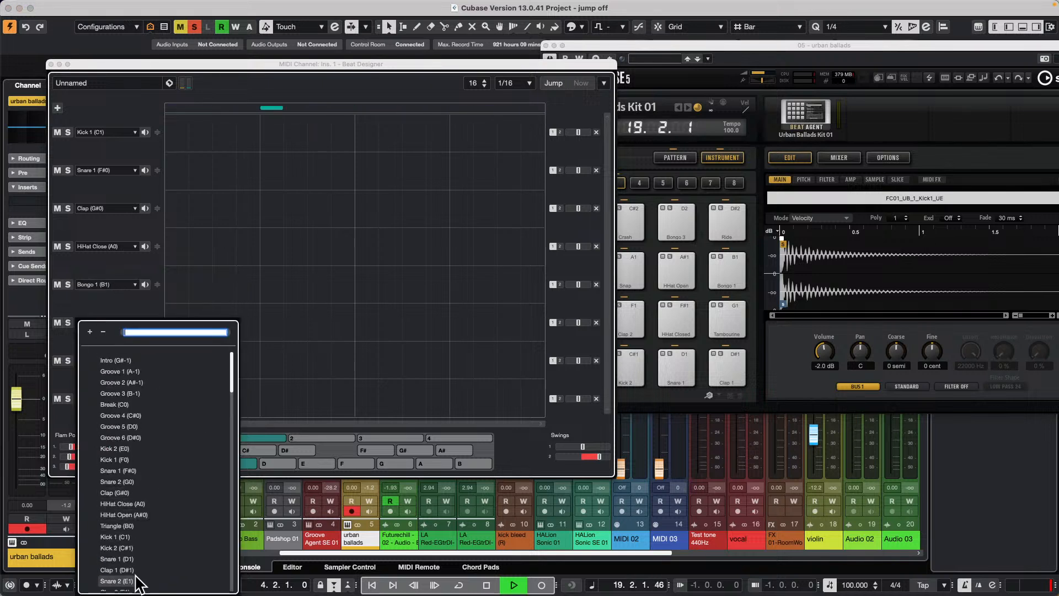
scroll(141, 520, down, 3)
scroll(144, 524, down, 3)
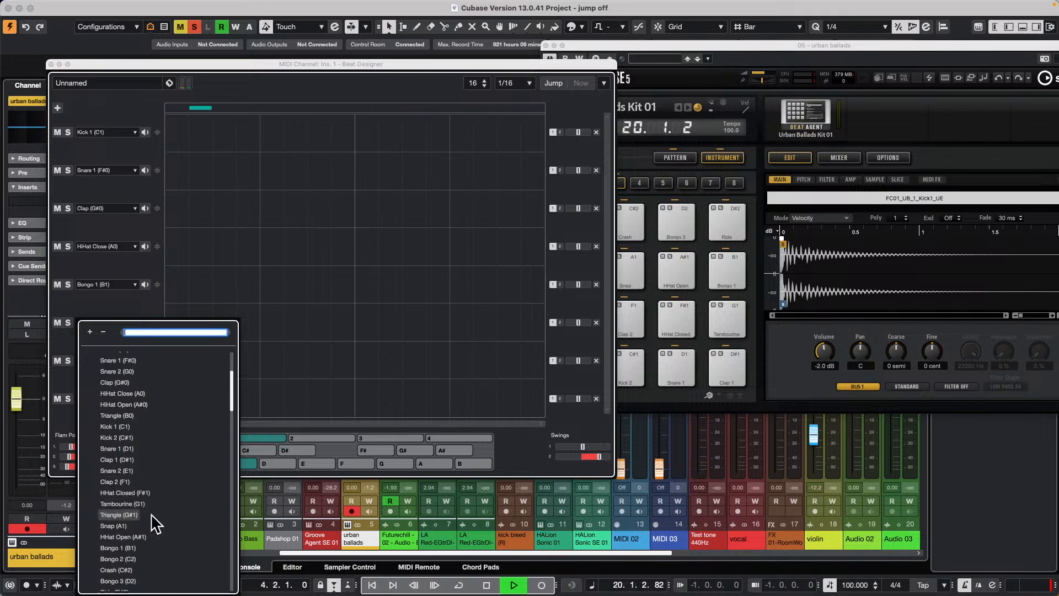
click(116, 558)
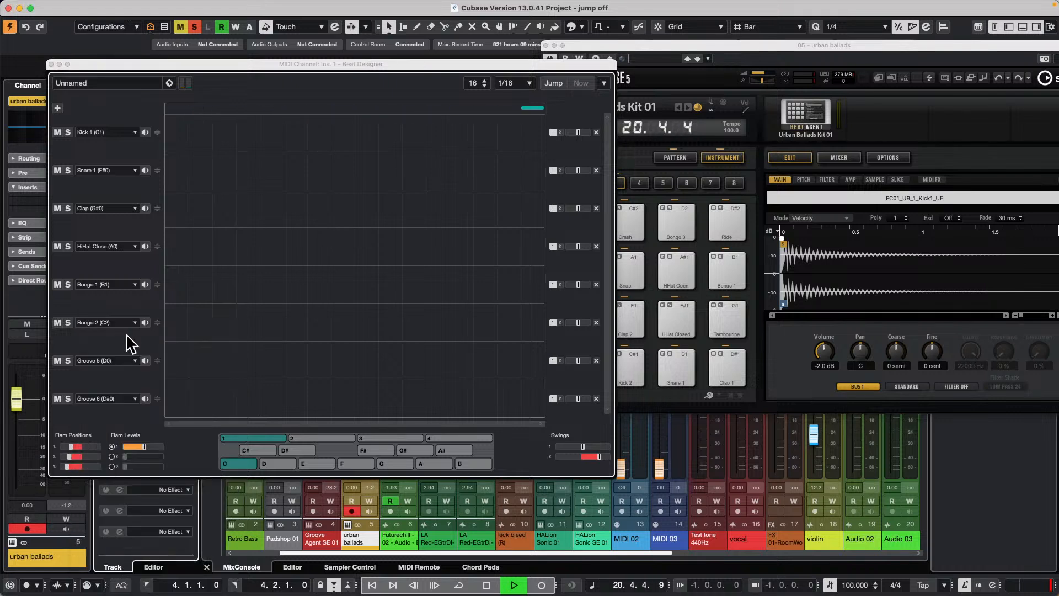
- Place kick hits on steps 1 and 9, with snare and clap hits together on steps 5 and 13
click(173, 136)
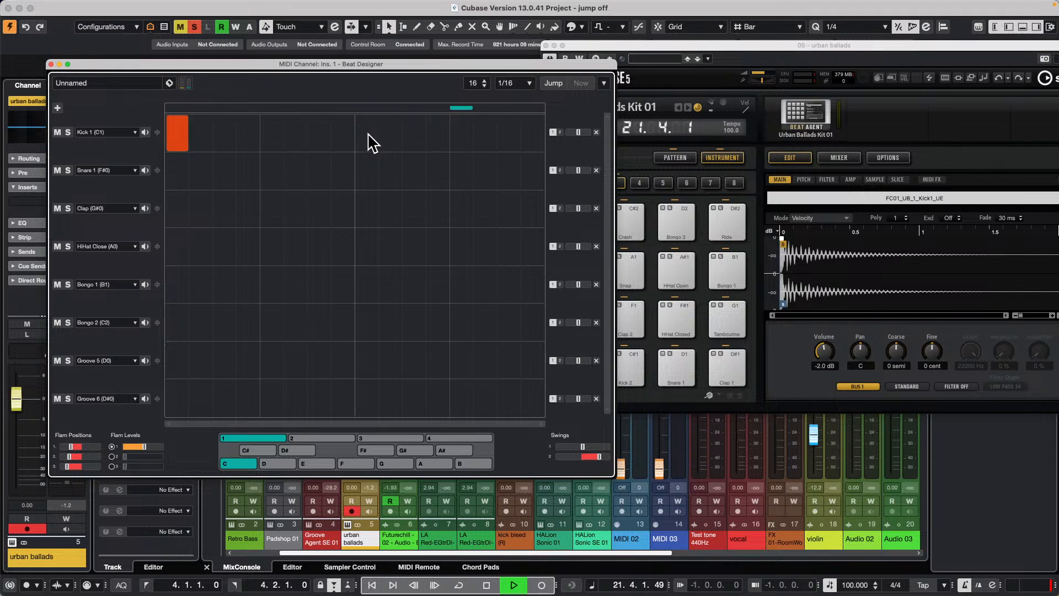
click(365, 134)
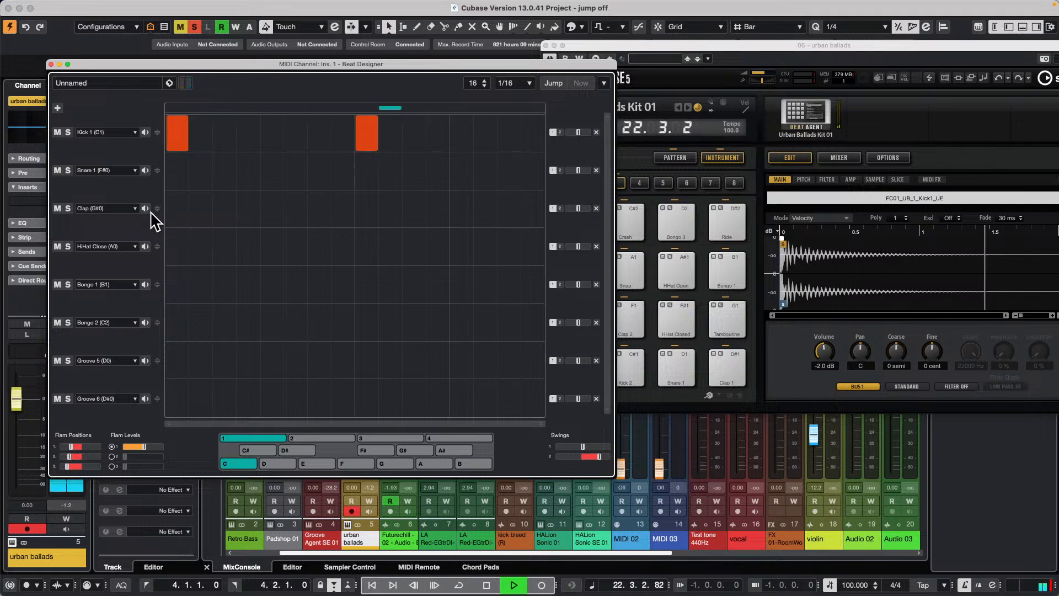
click(270, 208)
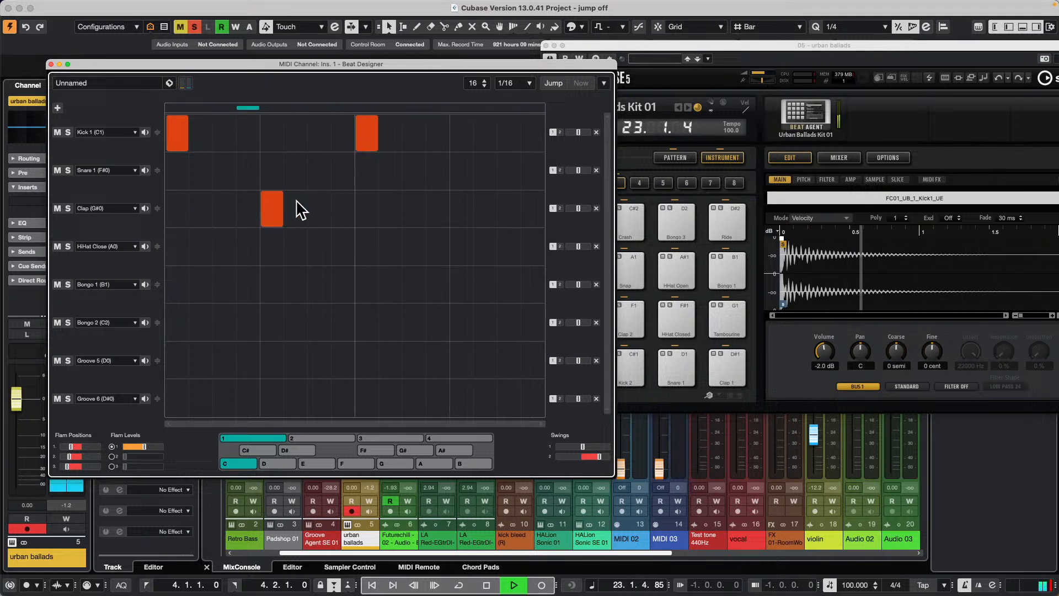
click(274, 176)
click(461, 176)
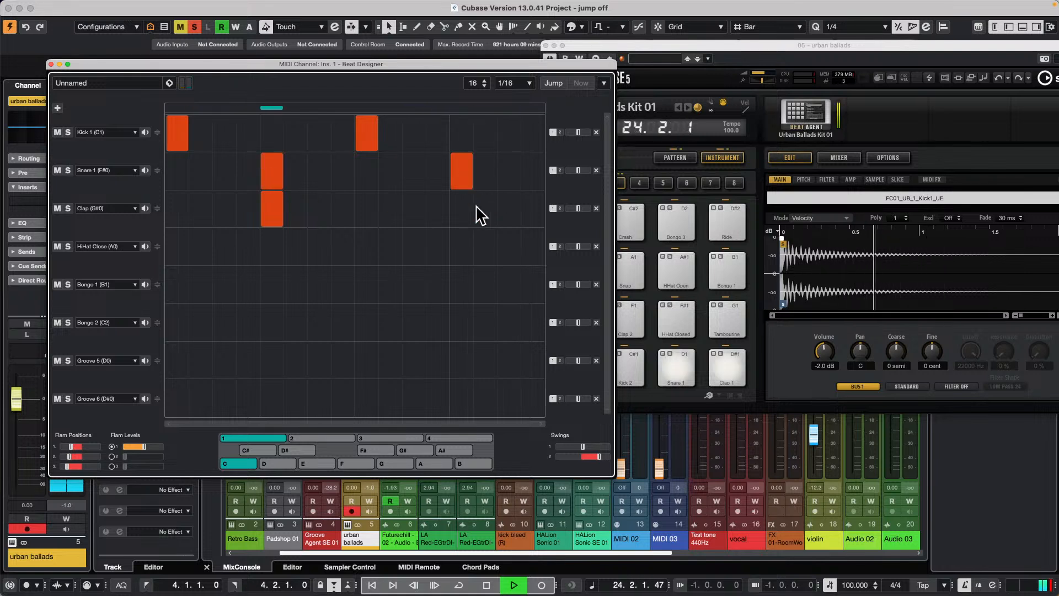
click(462, 210)
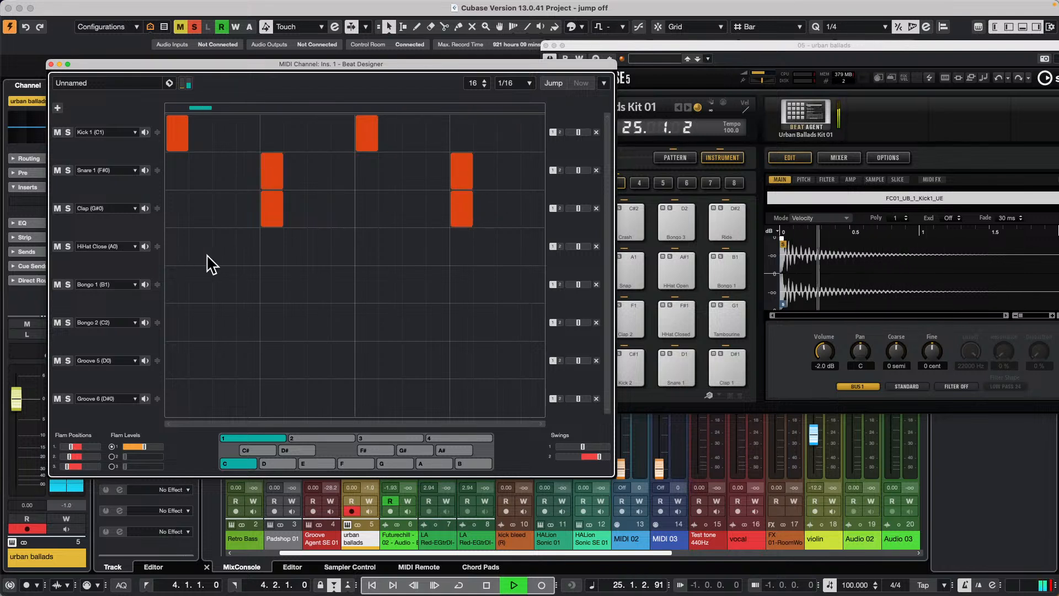
- Add flams to the snare hit on step 13 and raise the velocity of the snare hit on step 5
click(461, 184)
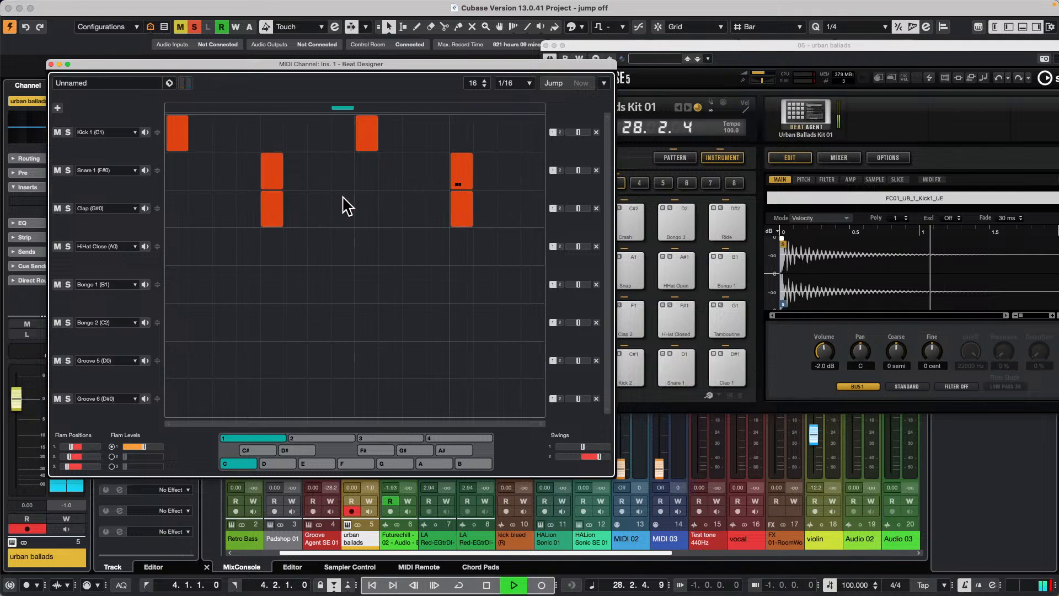
drag(271, 167, 274, 151)
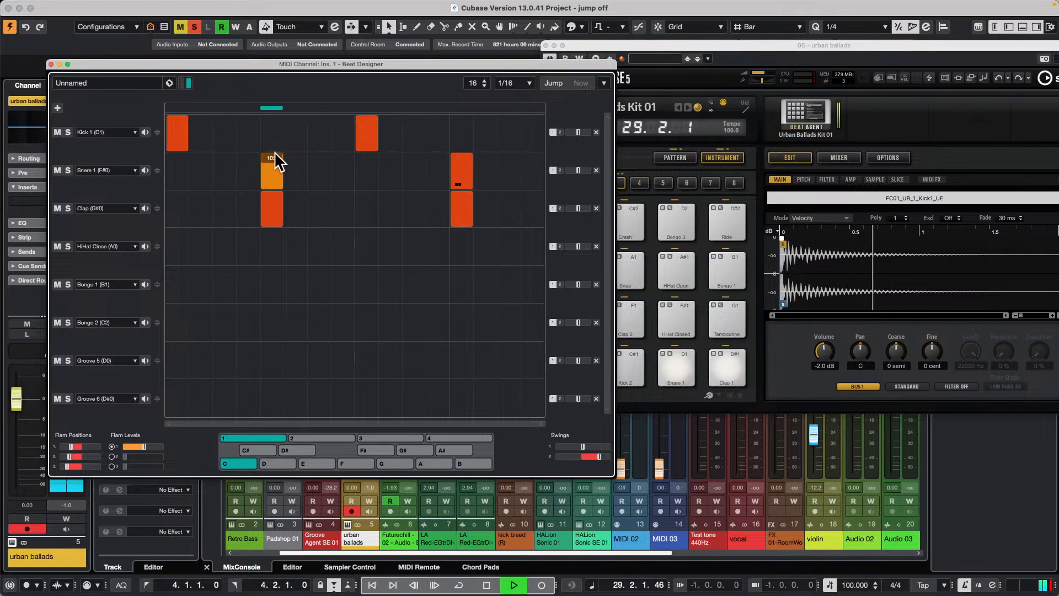
- Try extra low-velocity snare and clap hits on step 16, and remove both
click(534, 168)
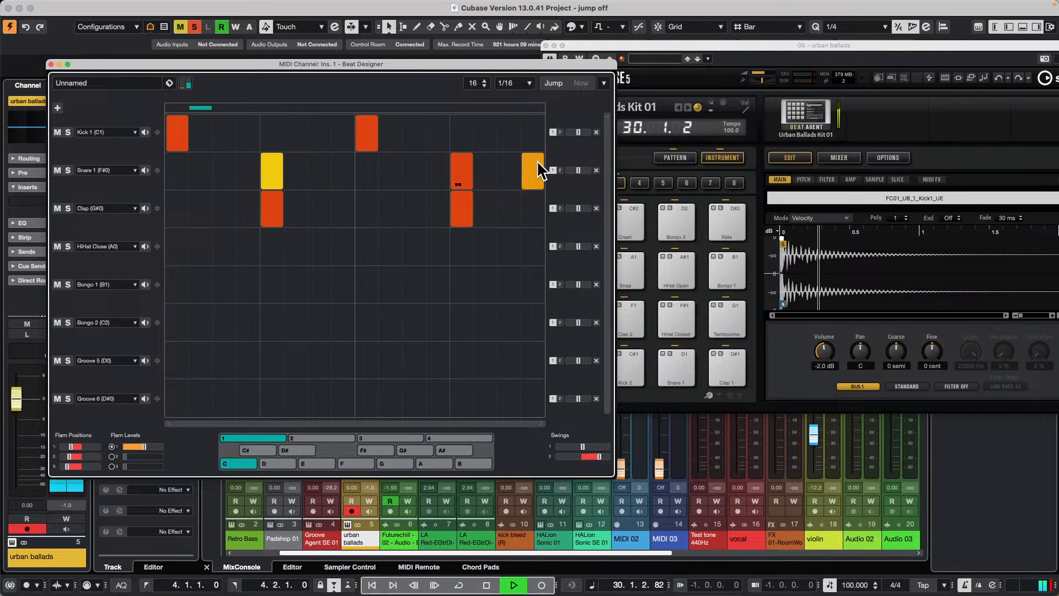
drag(542, 190, 540, 206)
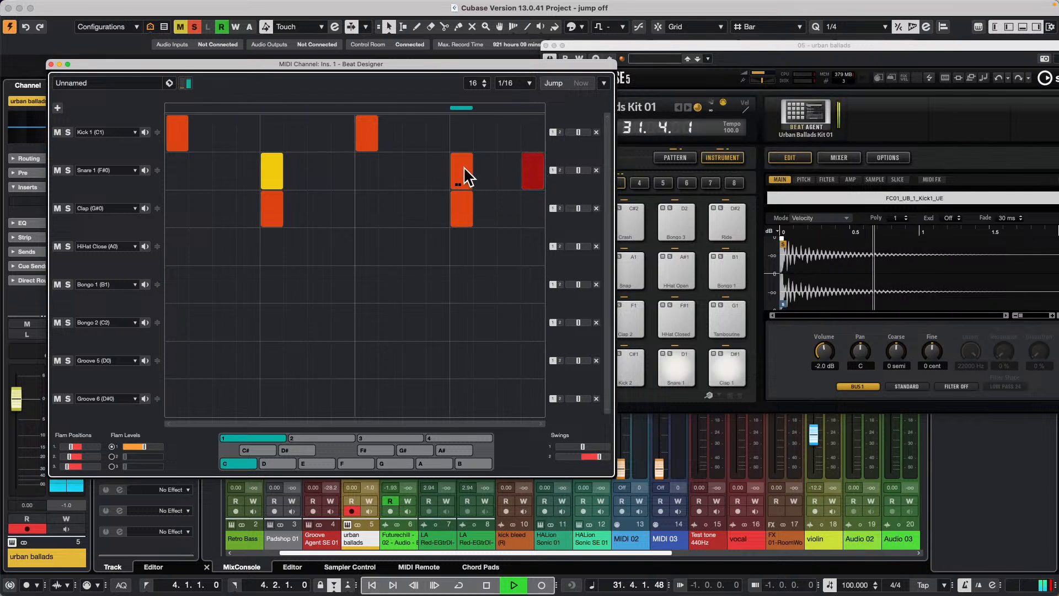
click(532, 208)
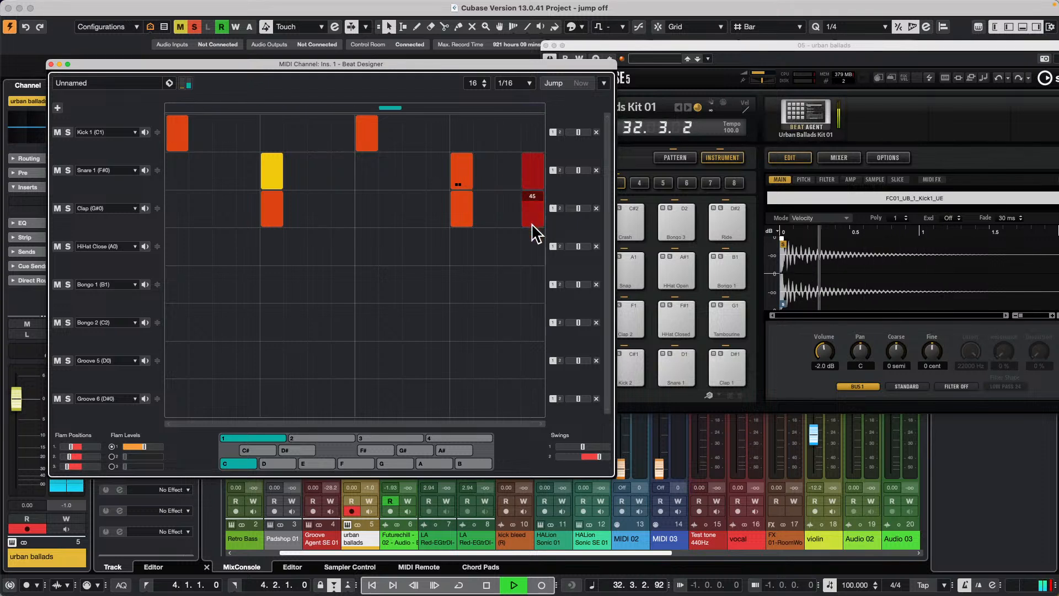
click(530, 200)
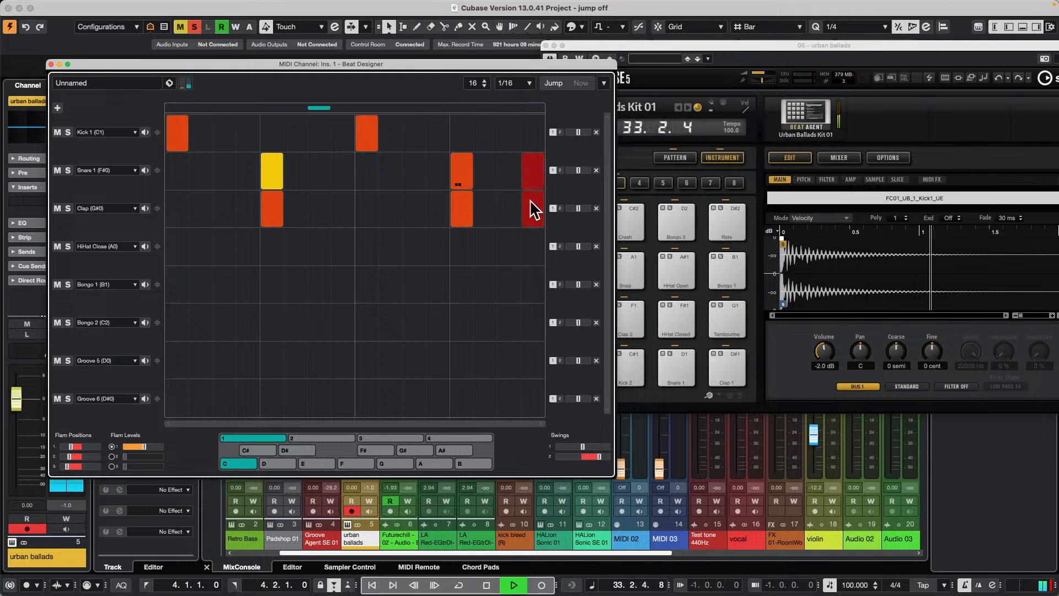
click(532, 170)
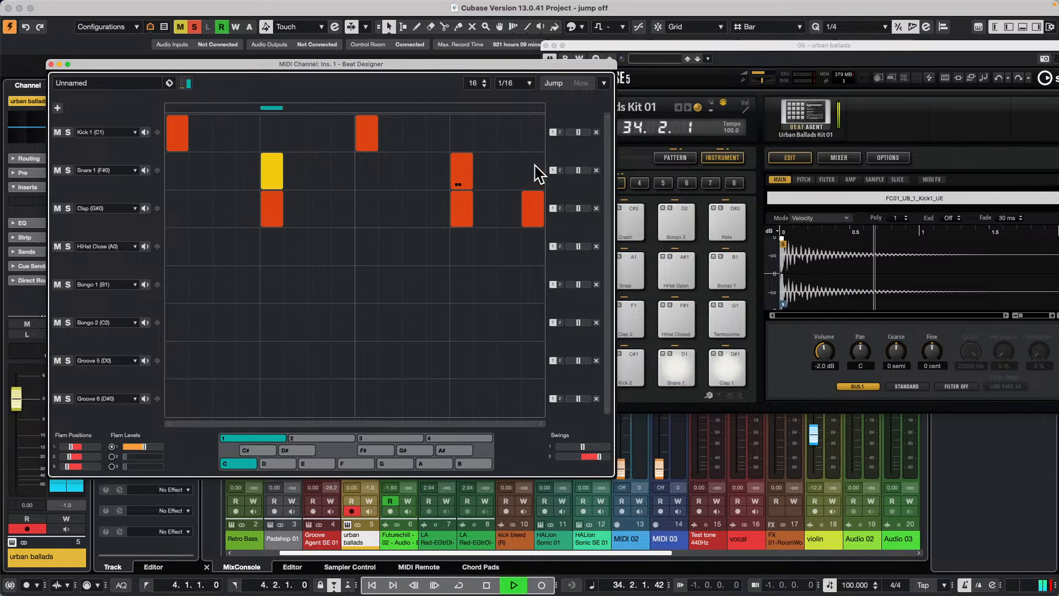
click(533, 208)
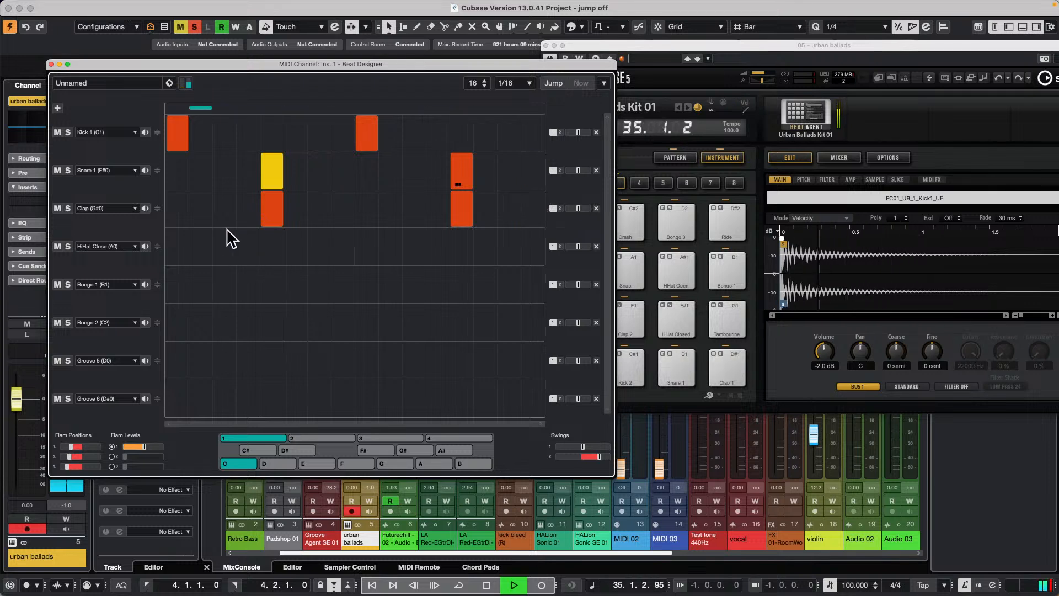
- Fill all 16 steps of the closed hi-hat lane and vary the hits' velocities, lowering many of them
drag(181, 246, 535, 254)
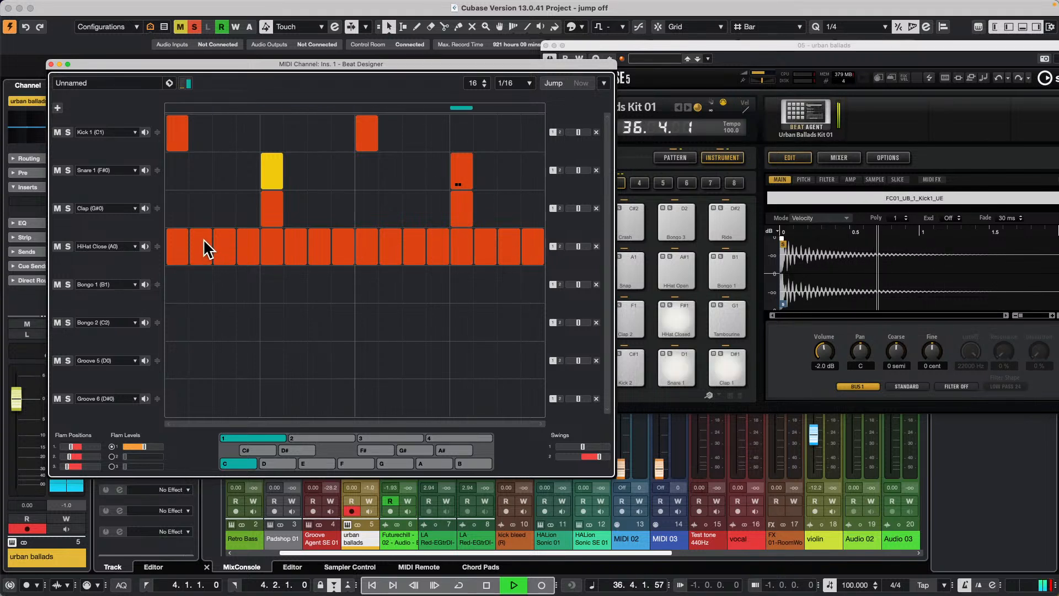
mouse_move(206, 246)
mouse_down()
mouse_move(205, 270)
mouse_move(345, 261)
mouse_move(394, 274)
mouse_up()
mouse_move(451, 256)
mouse_down()
mouse_move(508, 272)
mouse_move(531, 252)
mouse_move(515, 272)
mouse_up()
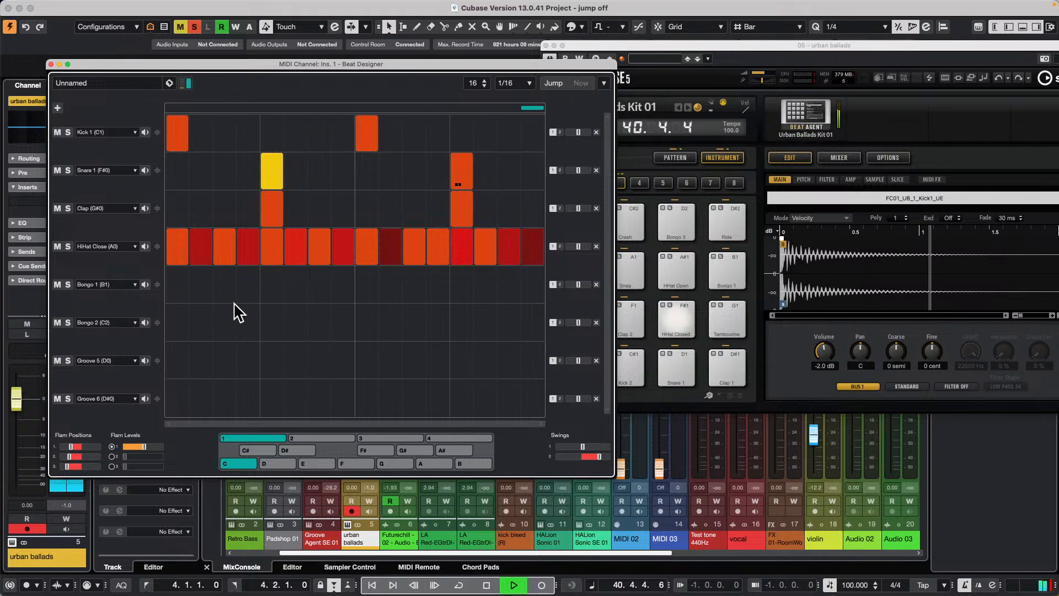
- Place Bongo 2 hits on steps 4, 5 and 10, and Bongo 1 hits on steps 8, 9, 10 and 14
drag(248, 320, 273, 322)
drag(343, 284, 407, 300)
click(390, 322)
click(485, 284)
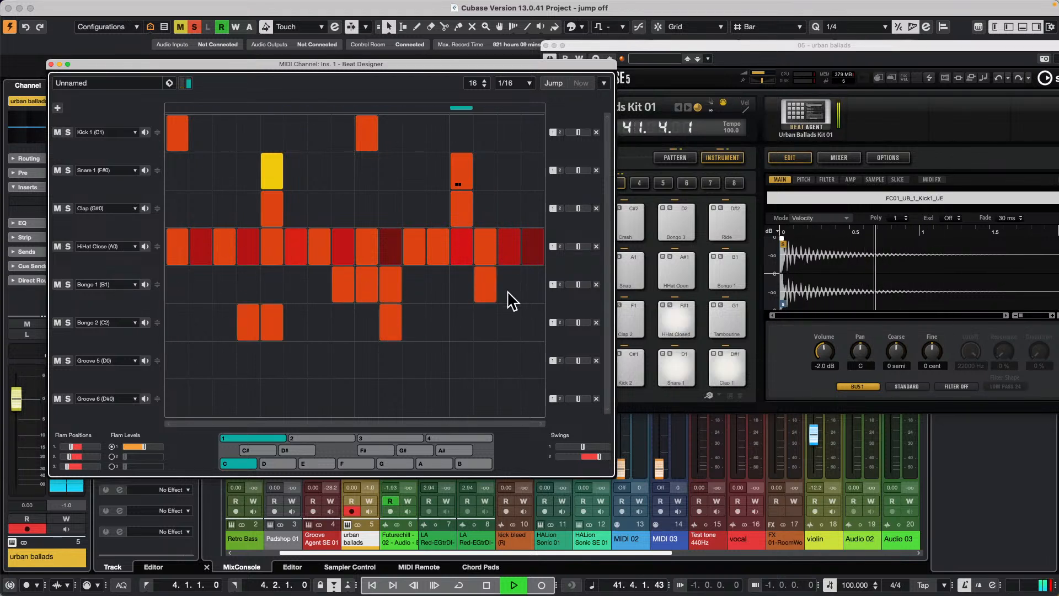
- Add Bongo 2 hits on steps 14 and 15 and a Bongo 1 hit on step 2, and move the second kick from step 9 to 8
click(485, 322)
click(508, 322)
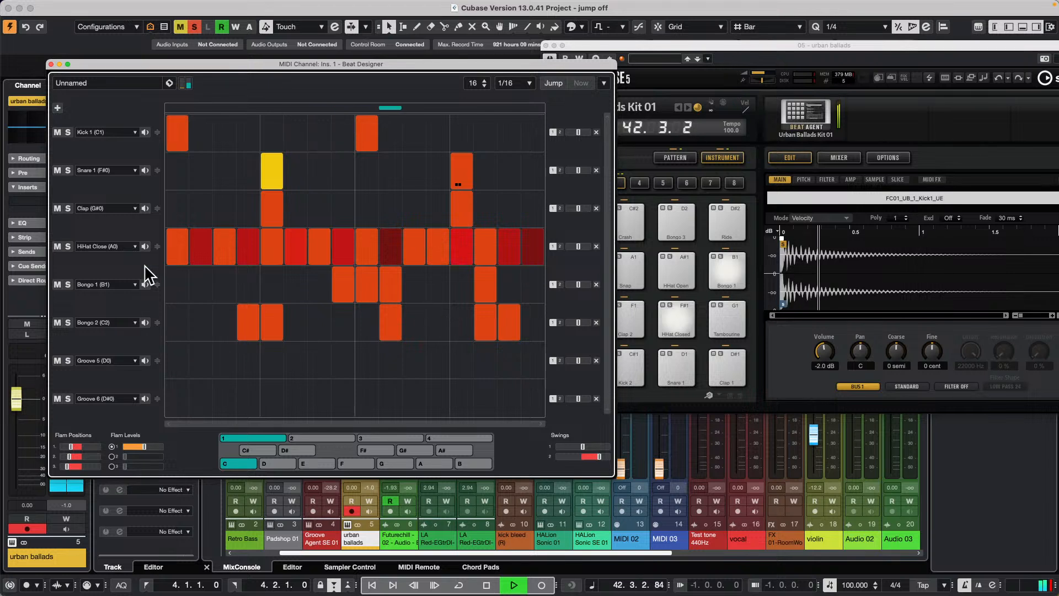
click(200, 284)
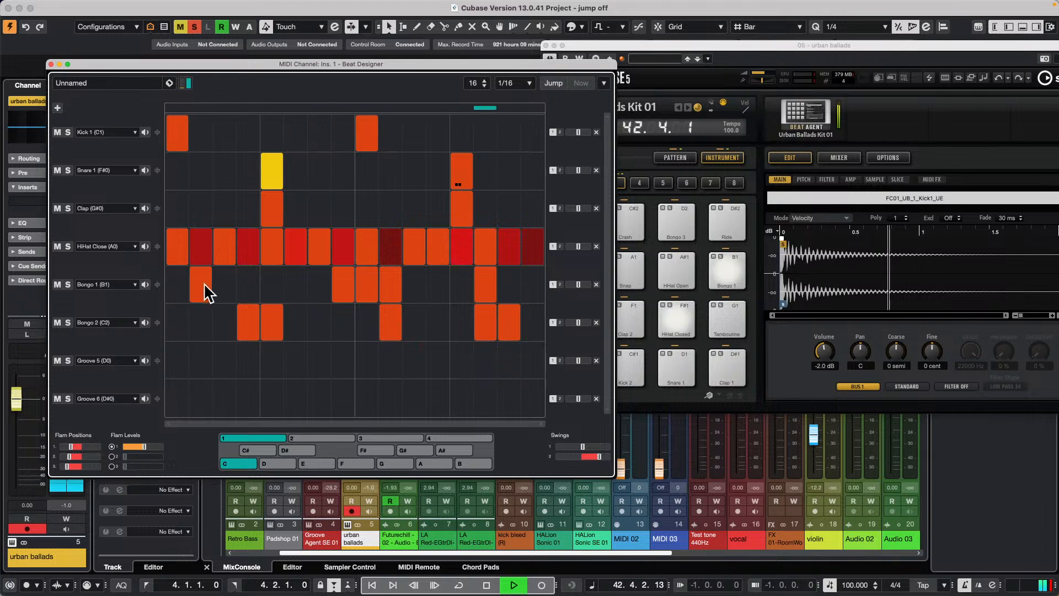
click(342, 133)
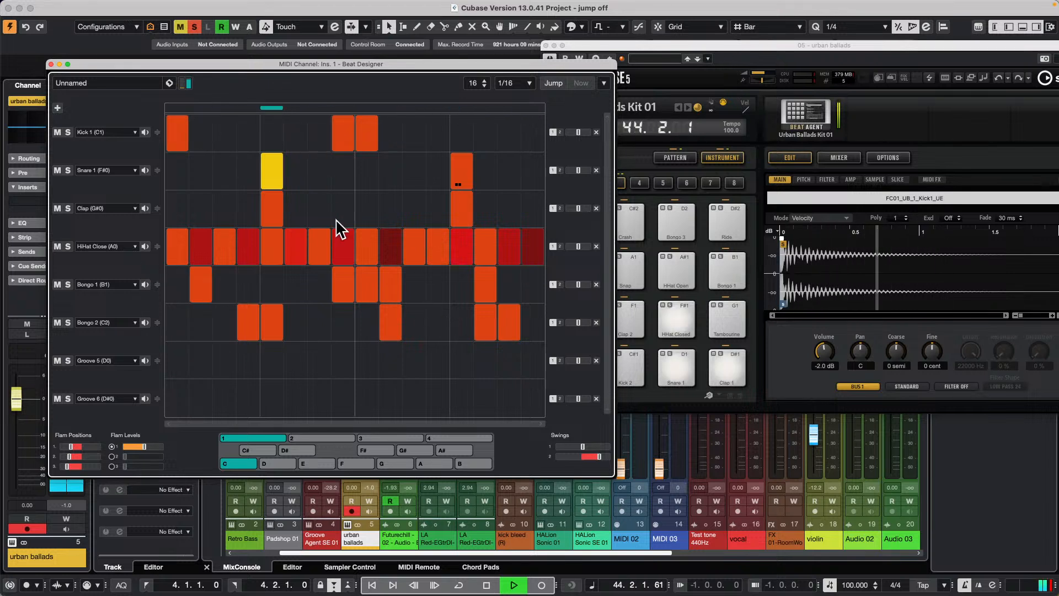
click(367, 135)
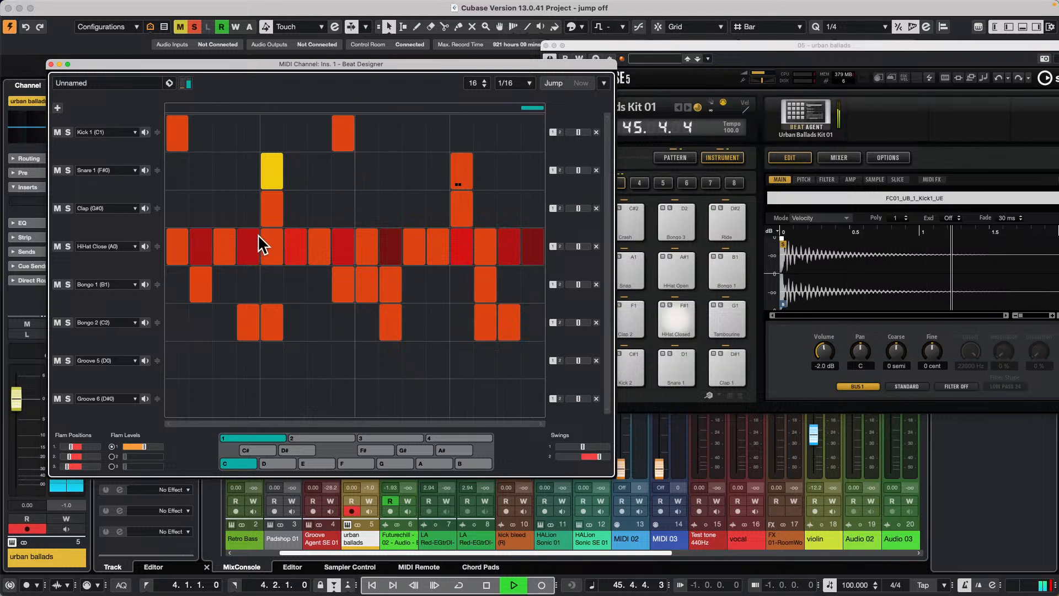
- Add a snare hit on step 16 and reassign the Snare 1 lane to Snare 2 (E1)
click(532, 170)
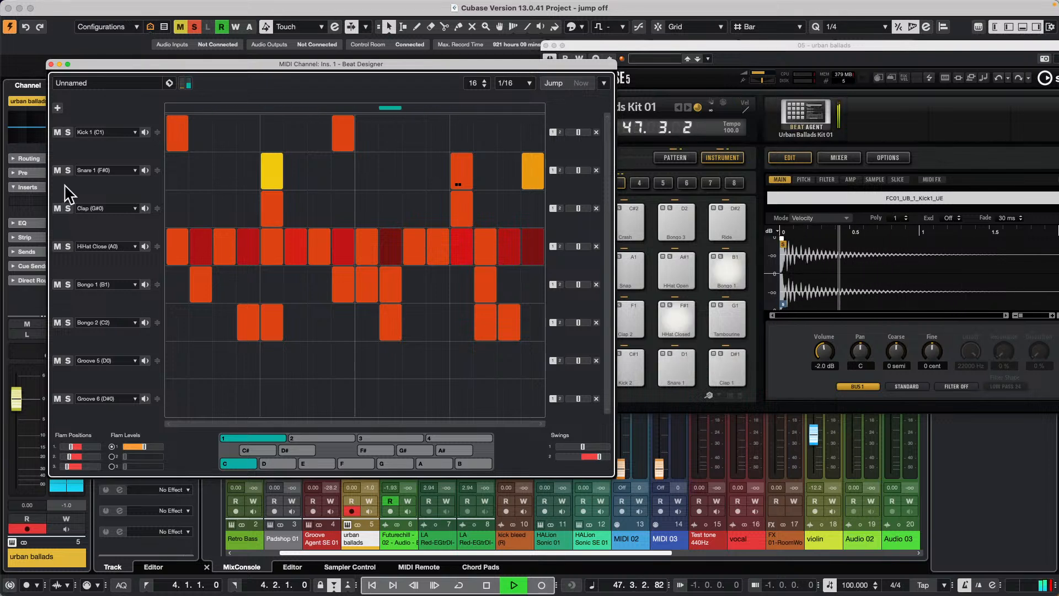
click(111, 172)
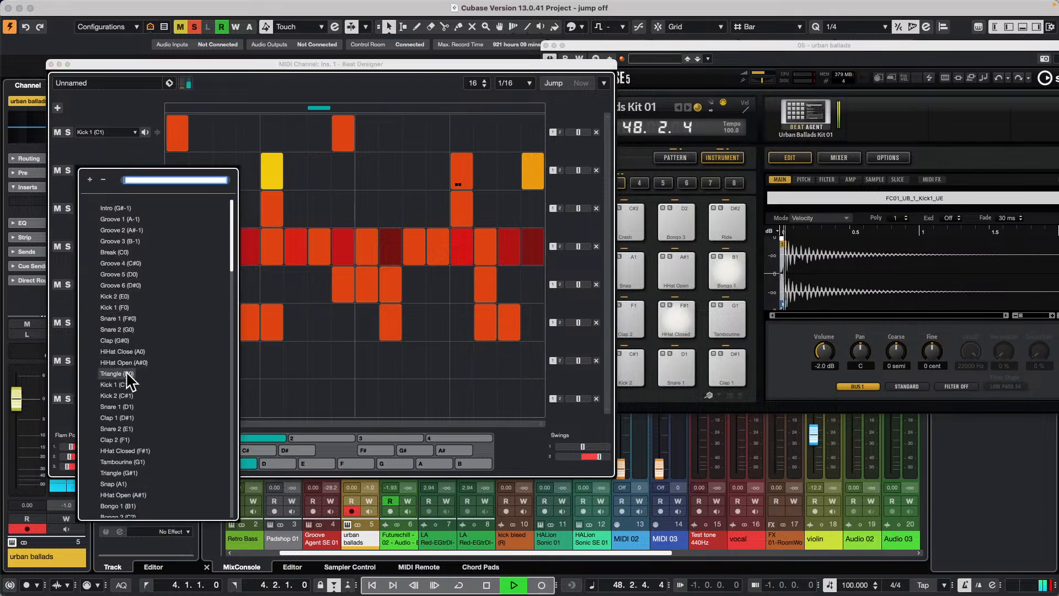
click(109, 427)
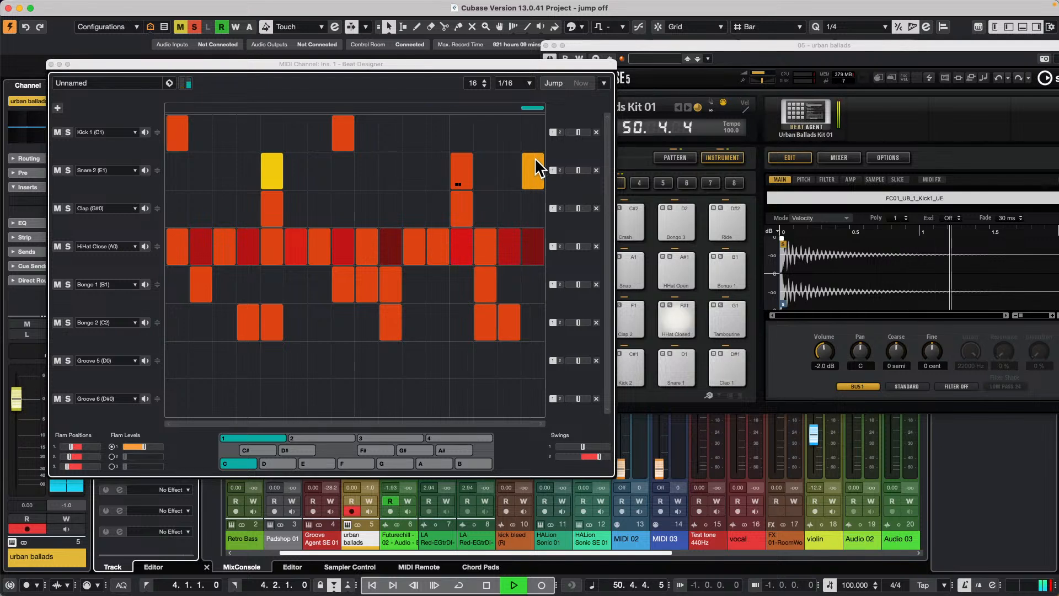
- Lower the velocity of the snare hit on step 16 and add low-velocity snare hits on steps 7 and 9
drag(532, 159, 535, 212)
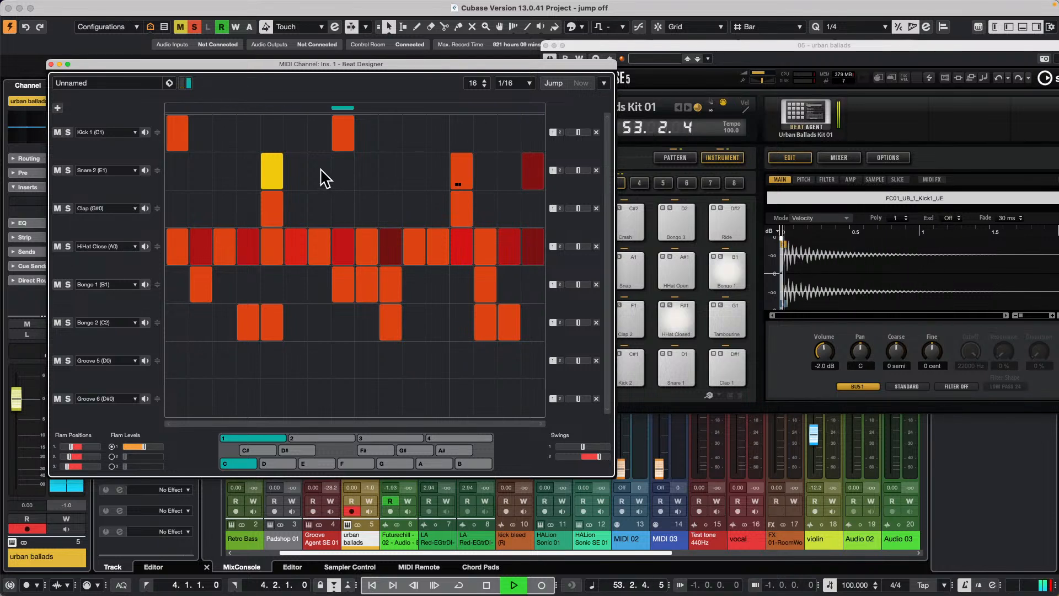
drag(372, 168, 366, 207)
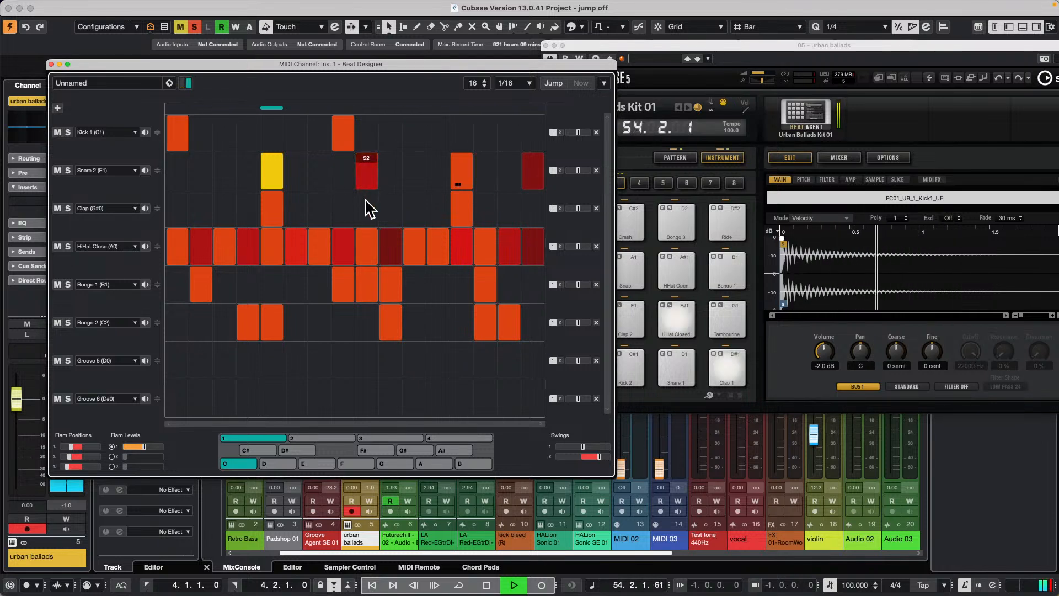
drag(323, 163, 321, 214)
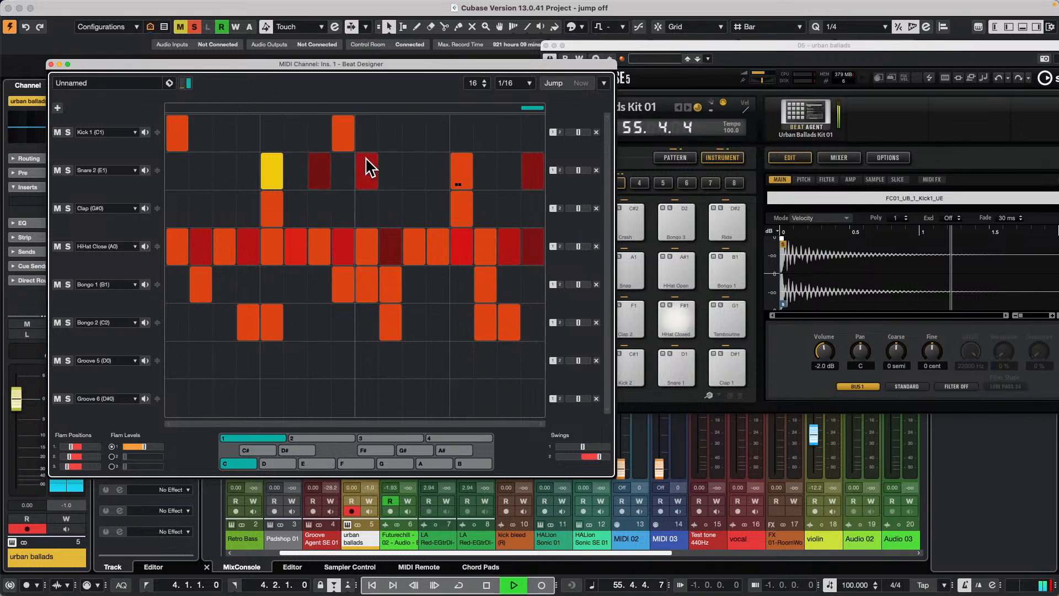
drag(369, 166, 371, 198)
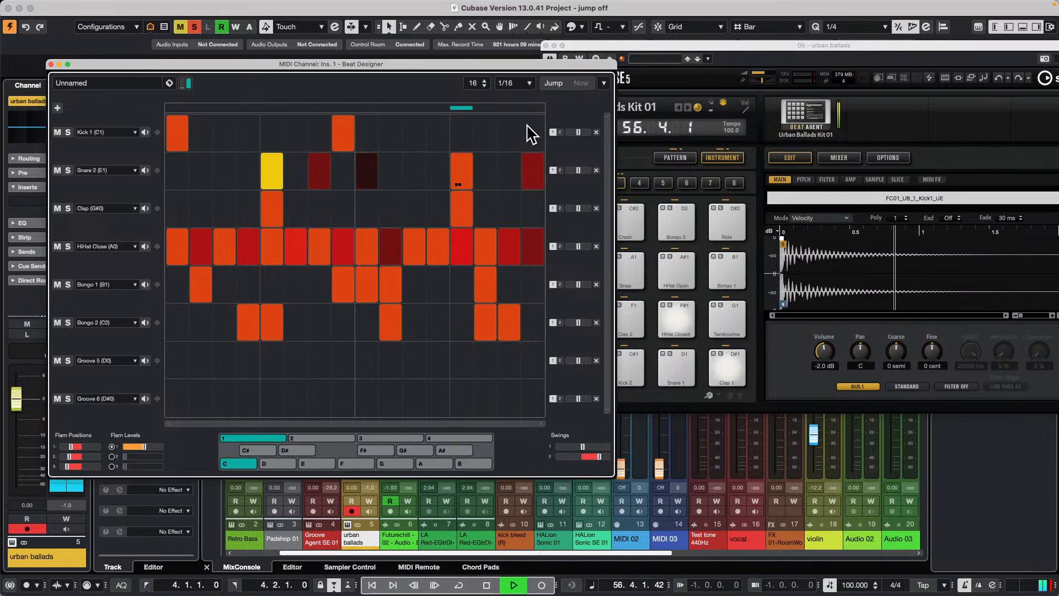
- Try extra kick hits on steps 12 and 13, and remove both
click(437, 130)
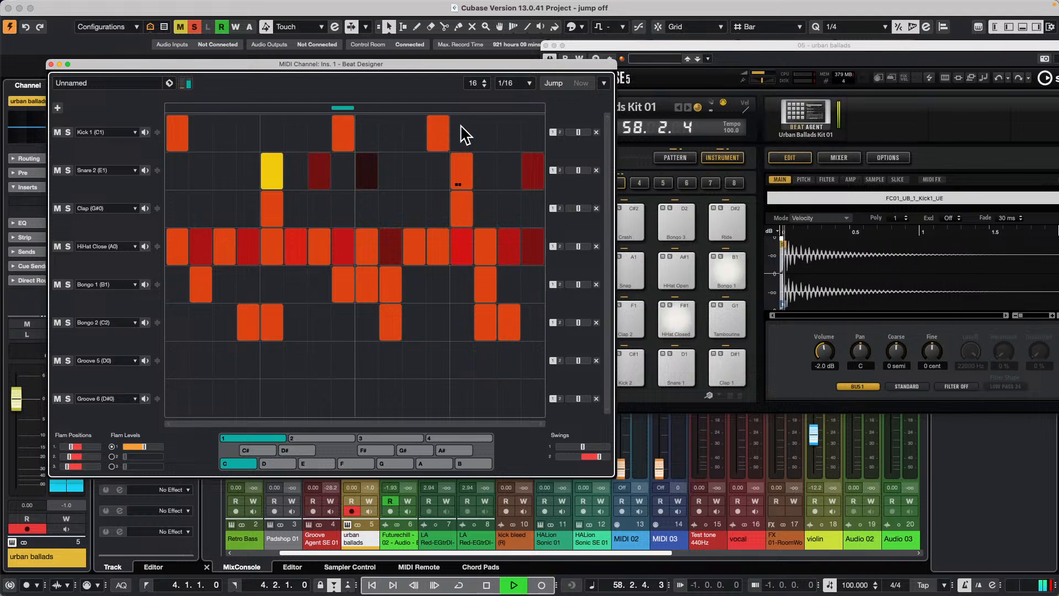
drag(438, 125, 437, 184)
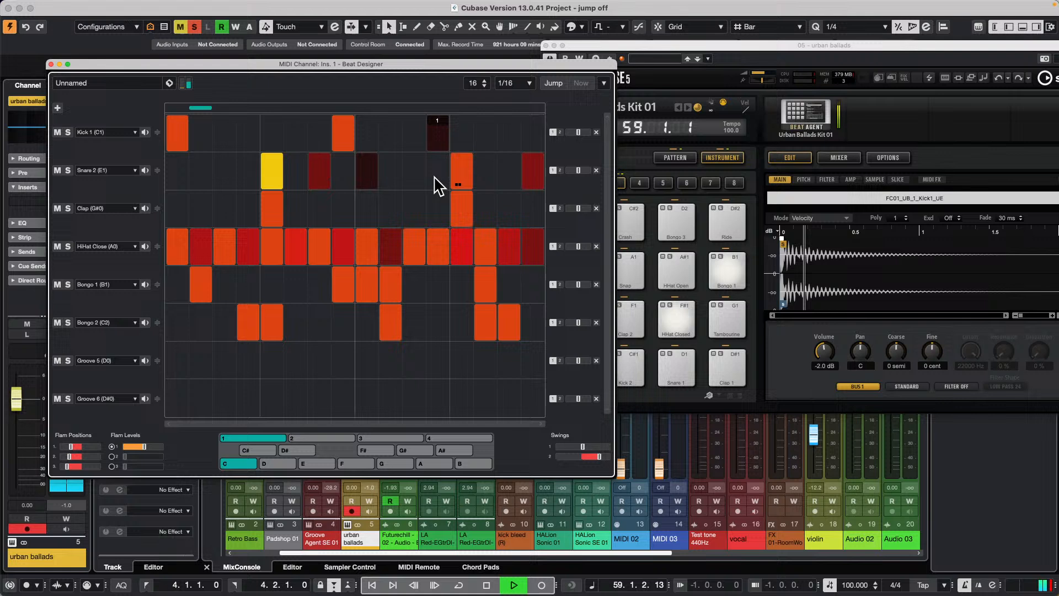
click(462, 130)
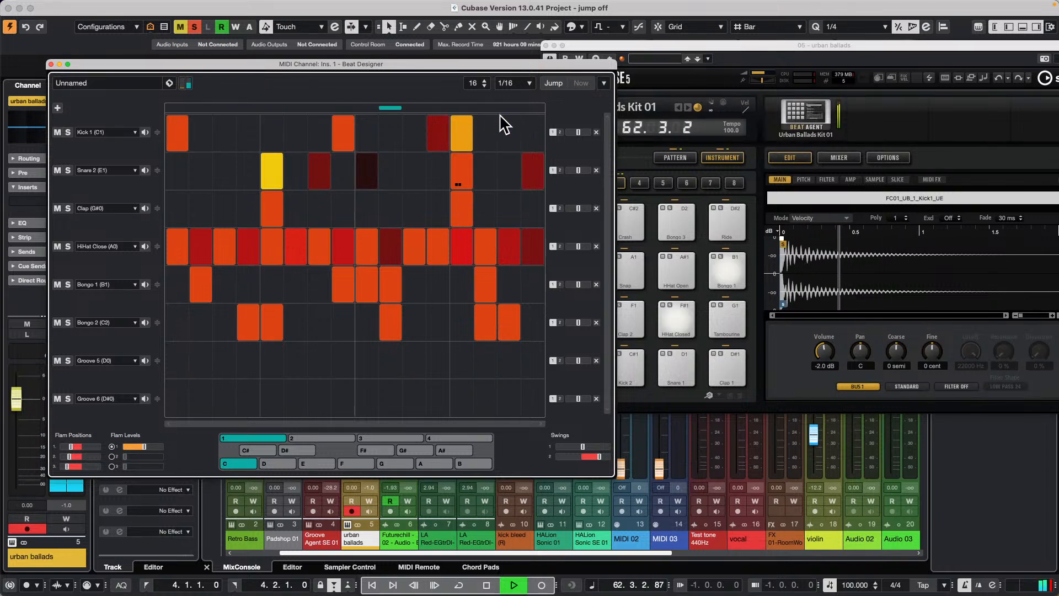
click(438, 132)
click(461, 132)
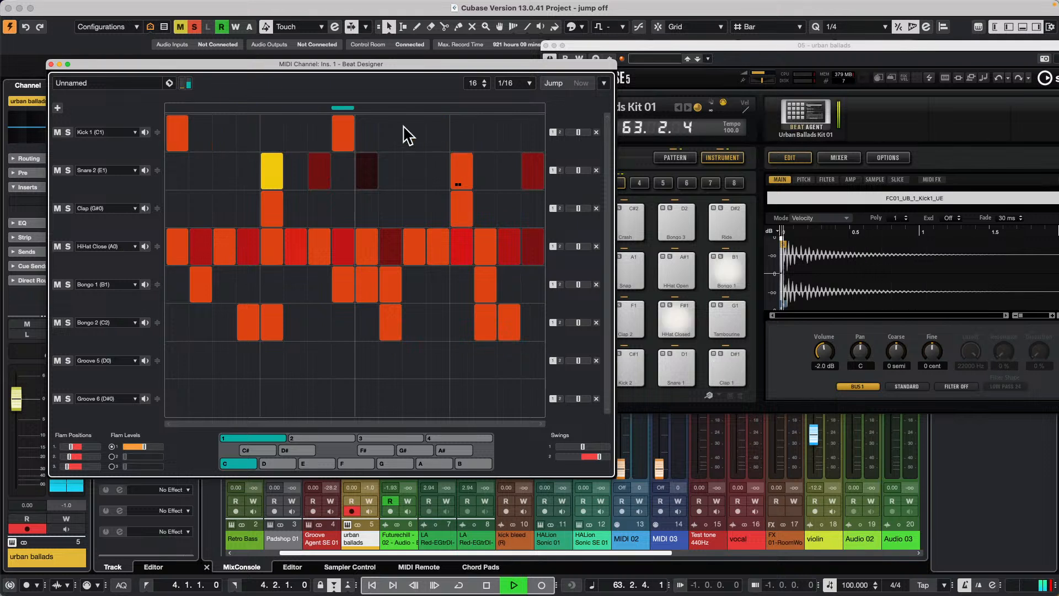
- Lower the velocities of the Bongo 1 hits on steps 8 and 9, and stop playback
mouse_move(364, 284)
mouse_down()
mouse_move(354, 290)
mouse_move(362, 303)
mouse_move(345, 279)
mouse_up()
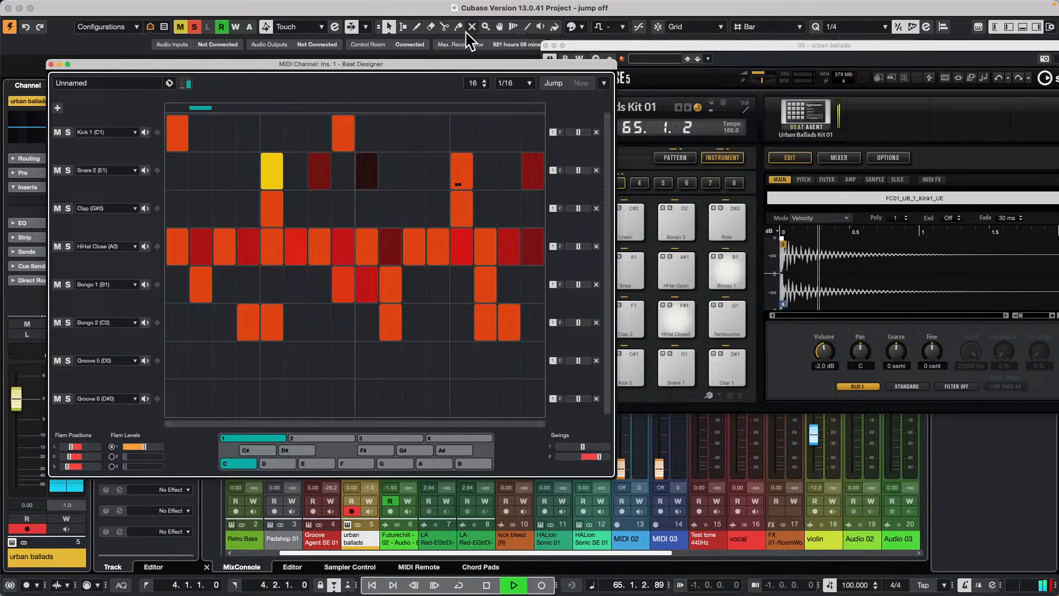
drag(404, 62, 785, 101)
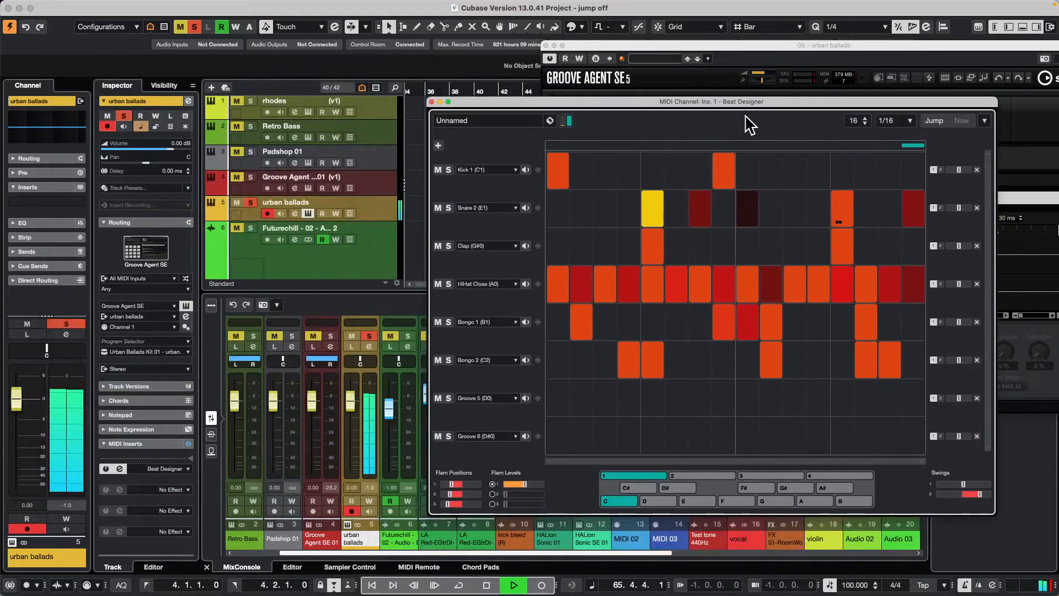
key(space)
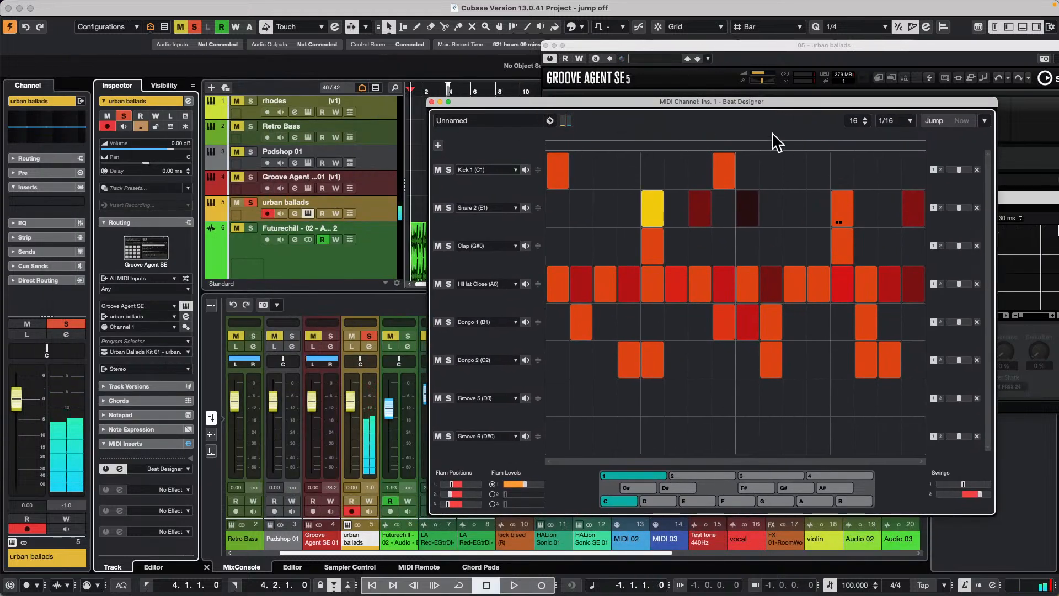
- Insert the Beat Designer pattern at the left locator and clear the plug-in window away from the project's arrangement
drag(553, 101, 683, 117)
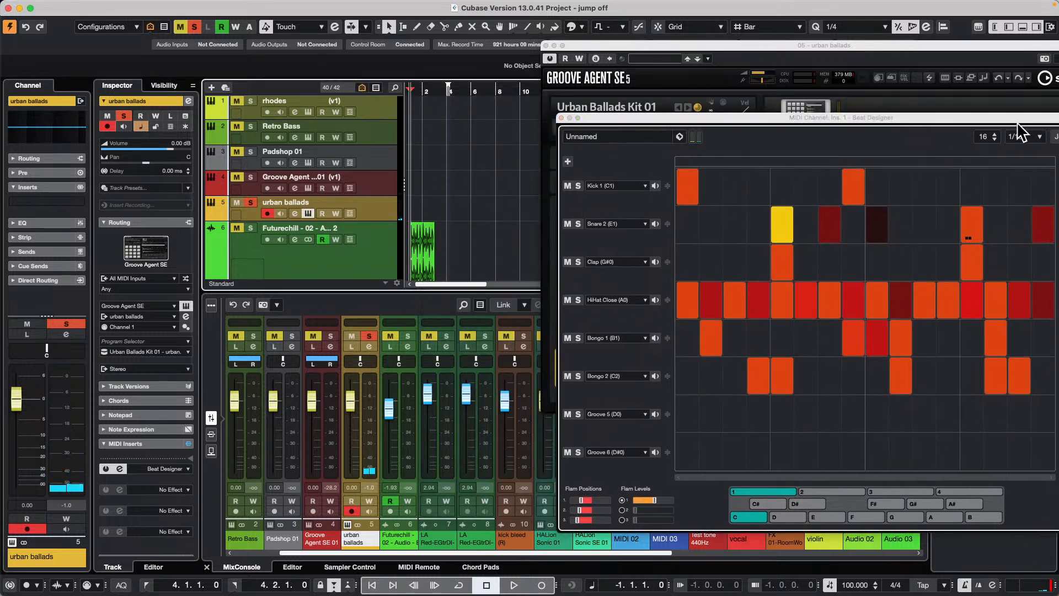
drag(1018, 123, 375, 108)
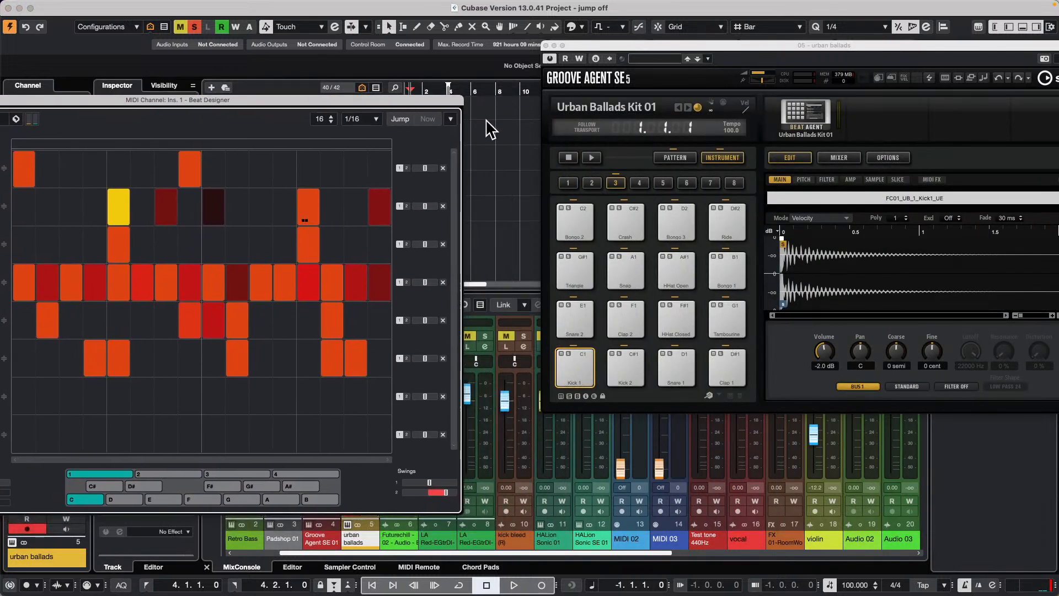
click(450, 118)
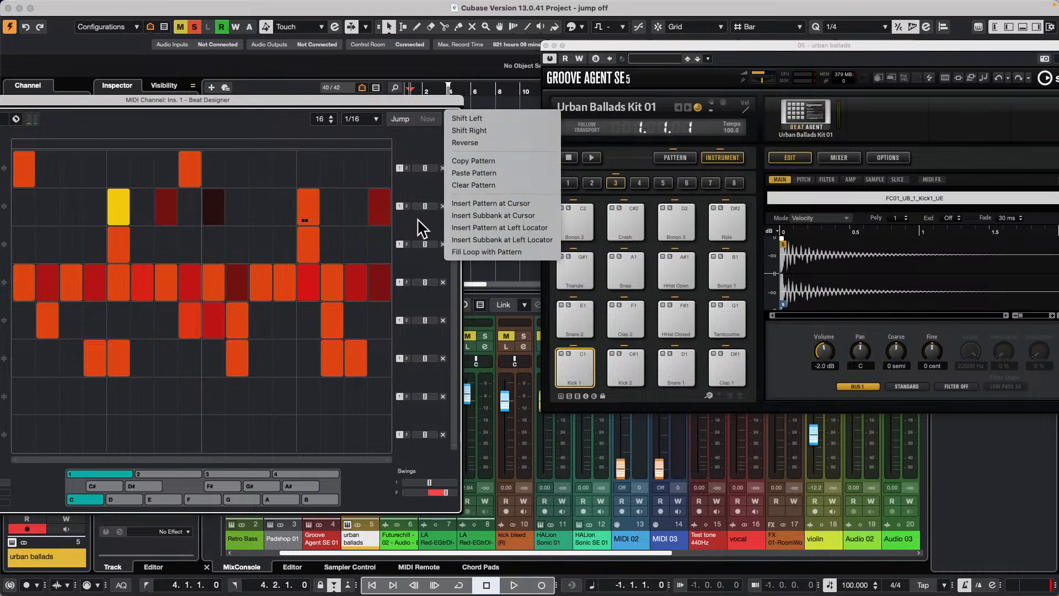
click(534, 228)
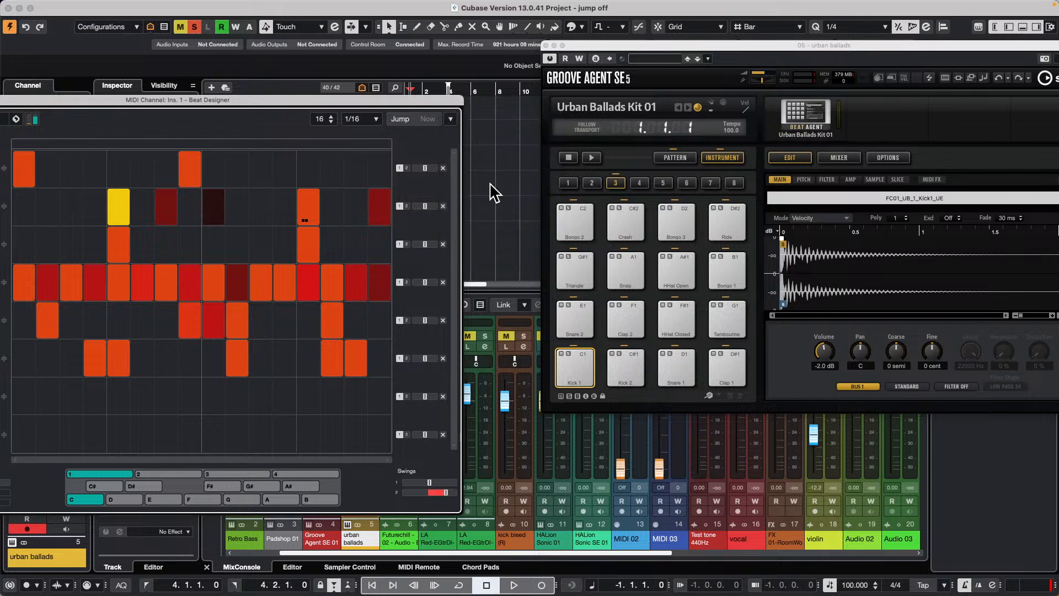
drag(331, 101, 949, 157)
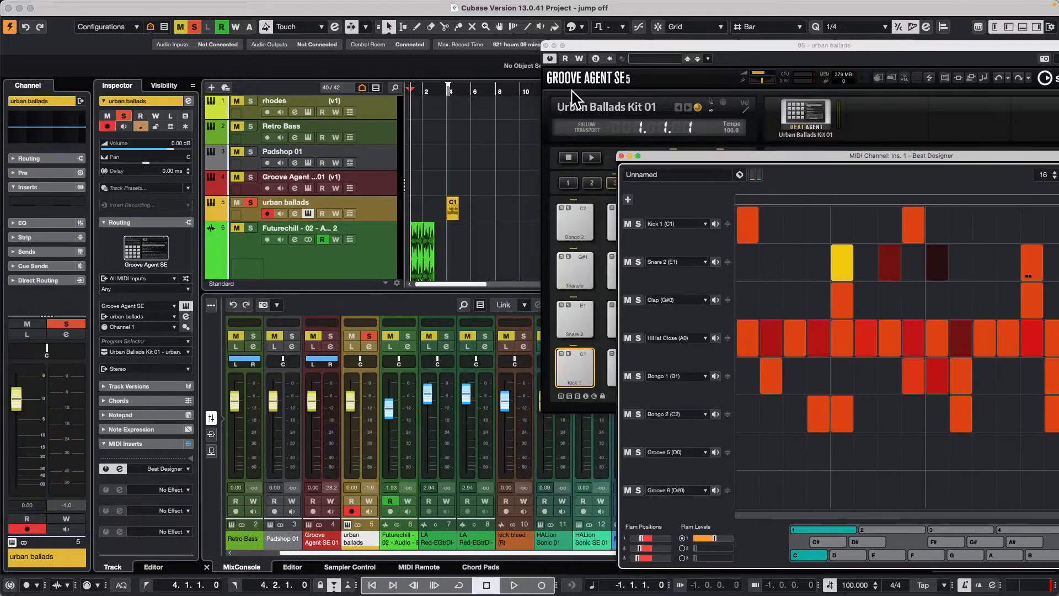
- Open the inserted pattern part on the urban ballads track in the Drum Editor and examine its notes per instrument
drag(459, 88, 446, 142)
click(475, 206)
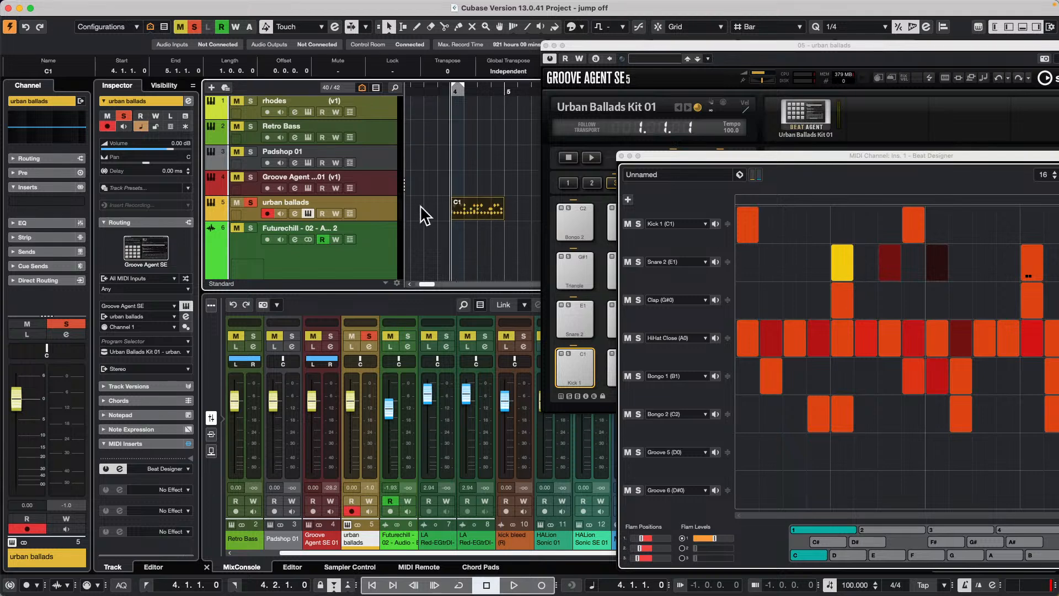
double_click(483, 213)
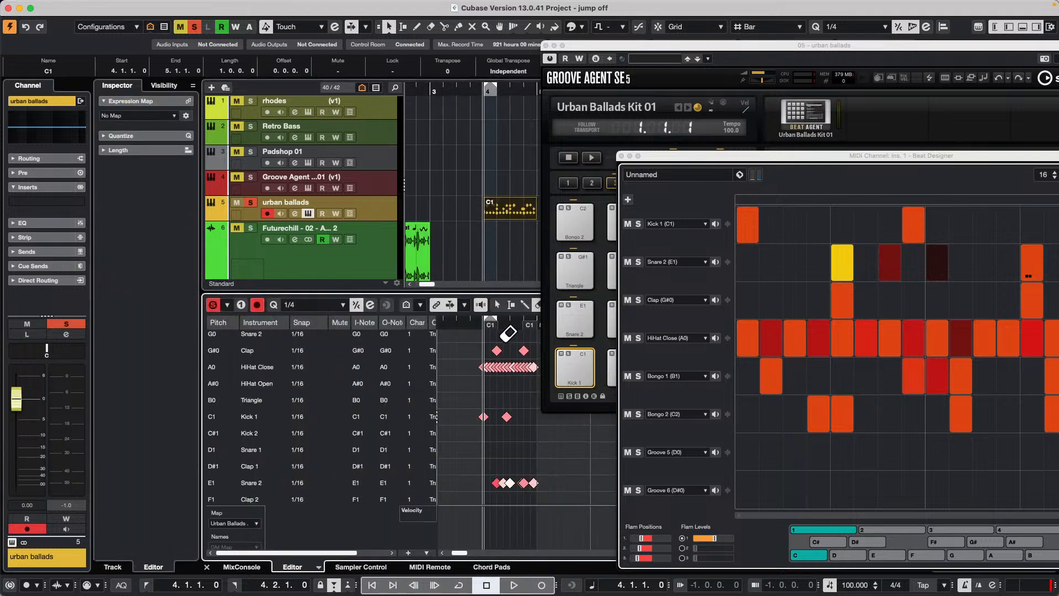
drag(513, 326, 499, 333)
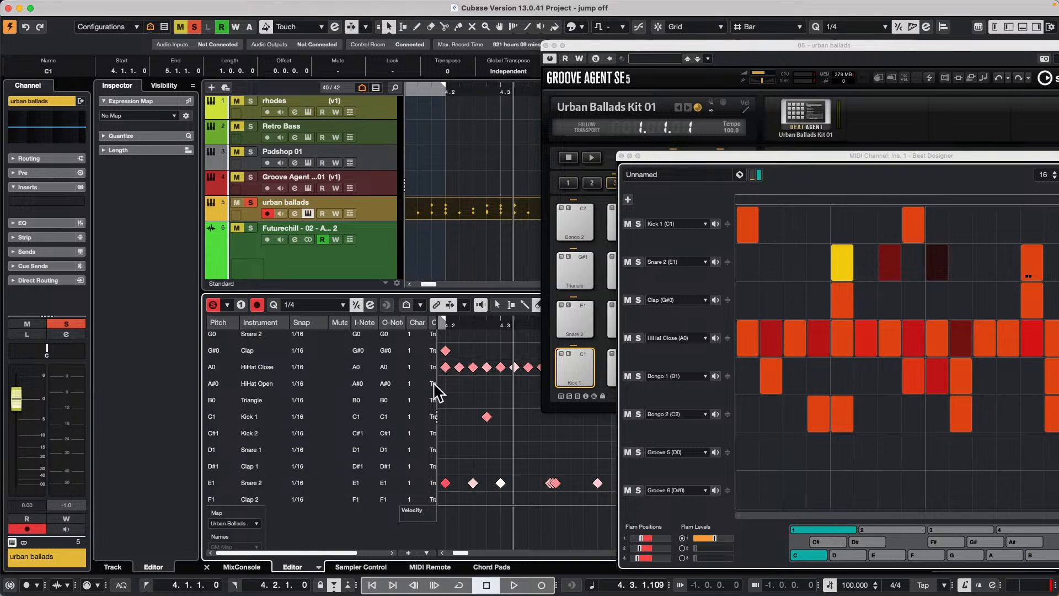
scroll(450, 409, up, 6)
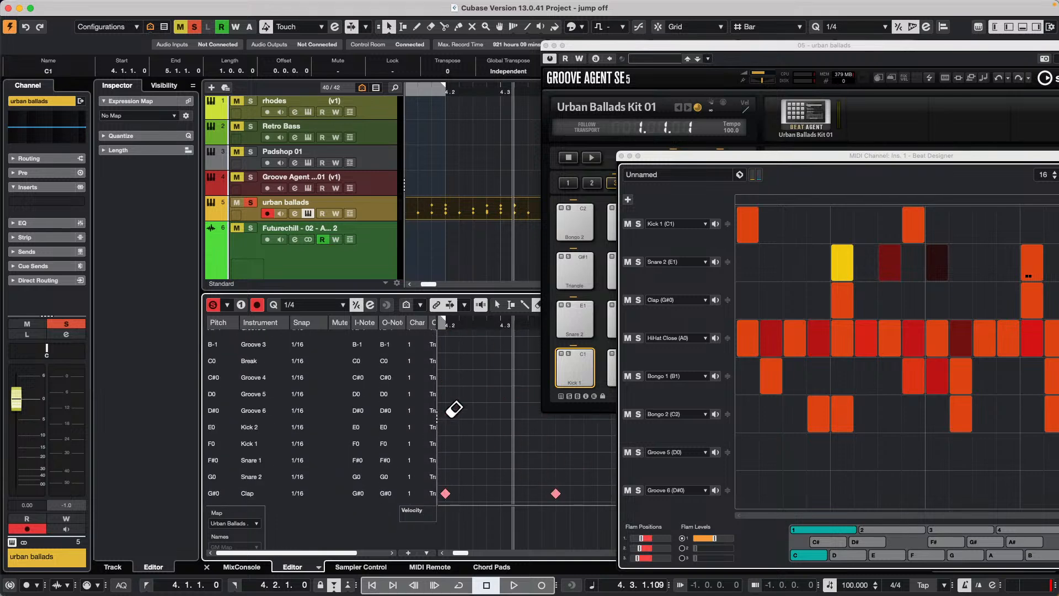
scroll(457, 408, down, 8)
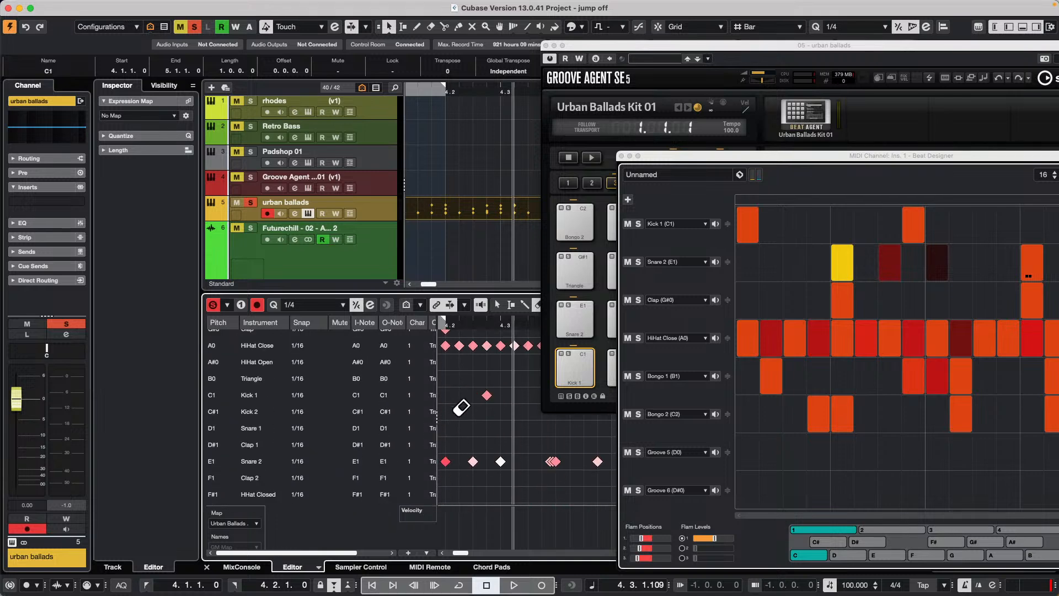
- Dissolve the C1 part on the urban ballads track by separate pitches, with Optimized Display on, and review the resulting tracks
drag(473, 87, 467, 69)
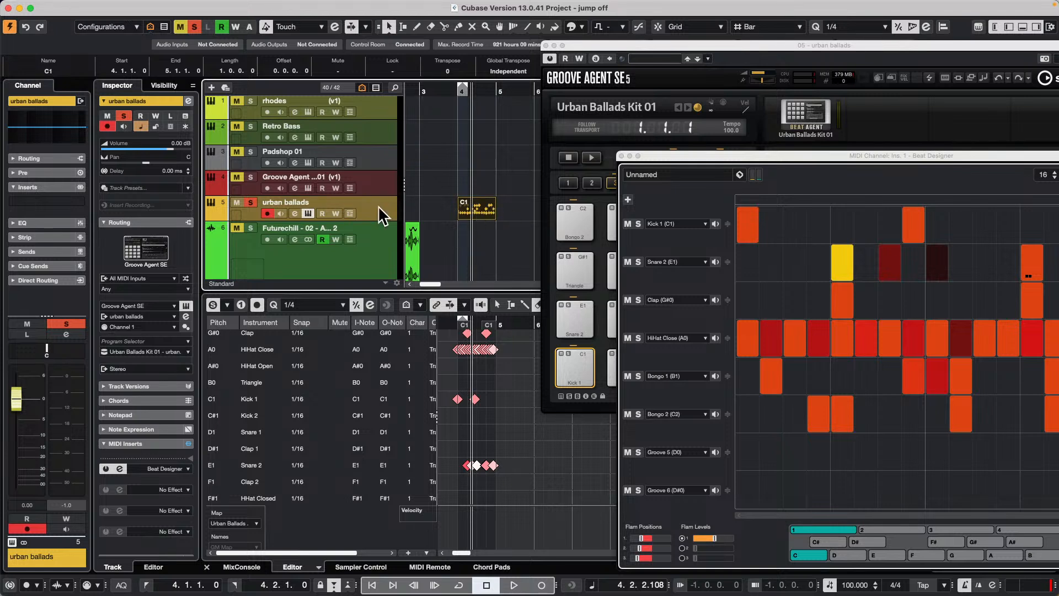
click(489, 205)
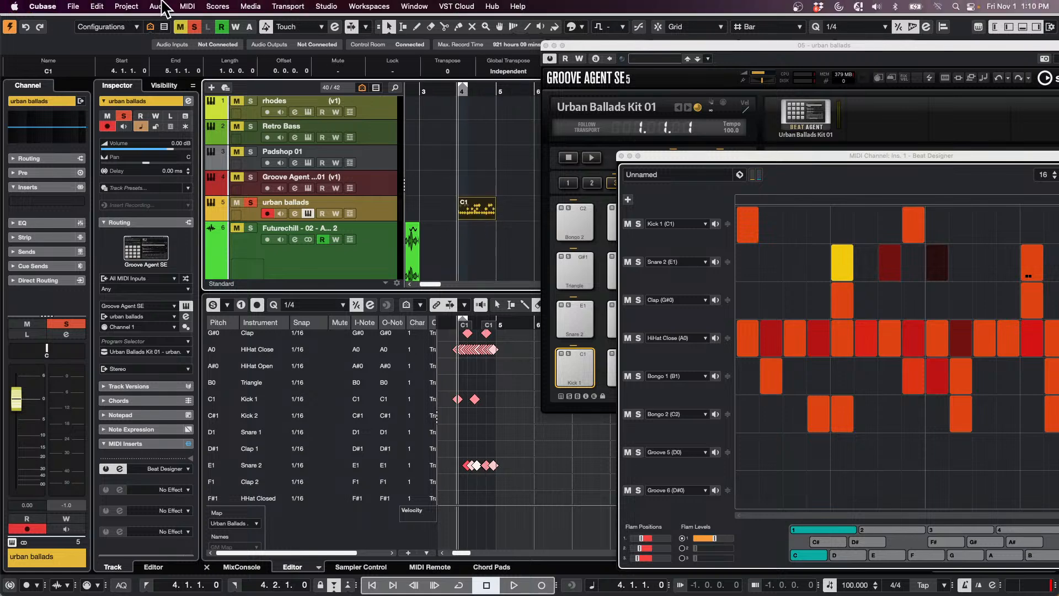
click(219, 6)
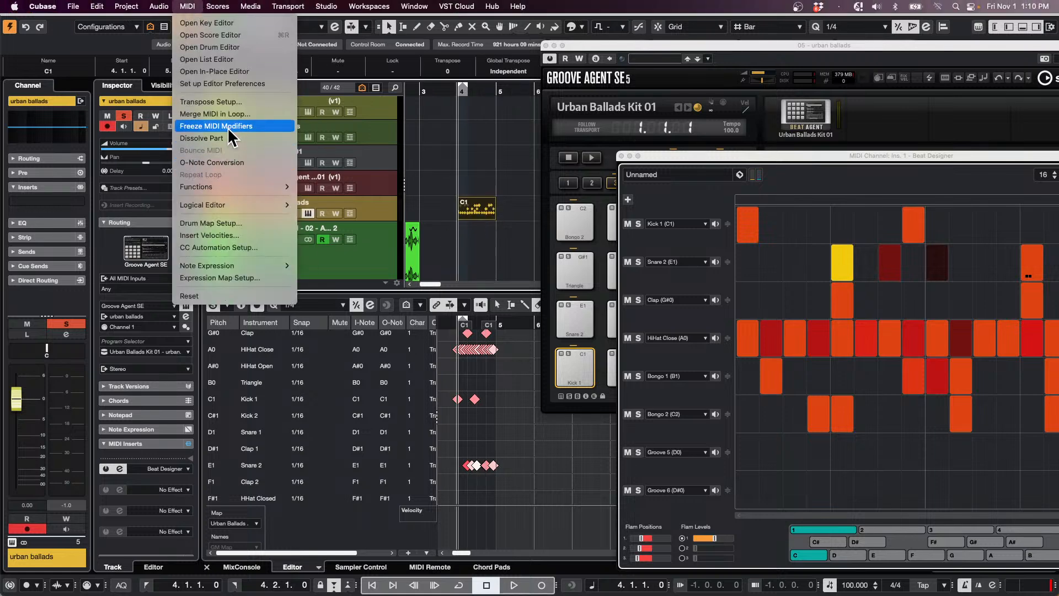
click(225, 139)
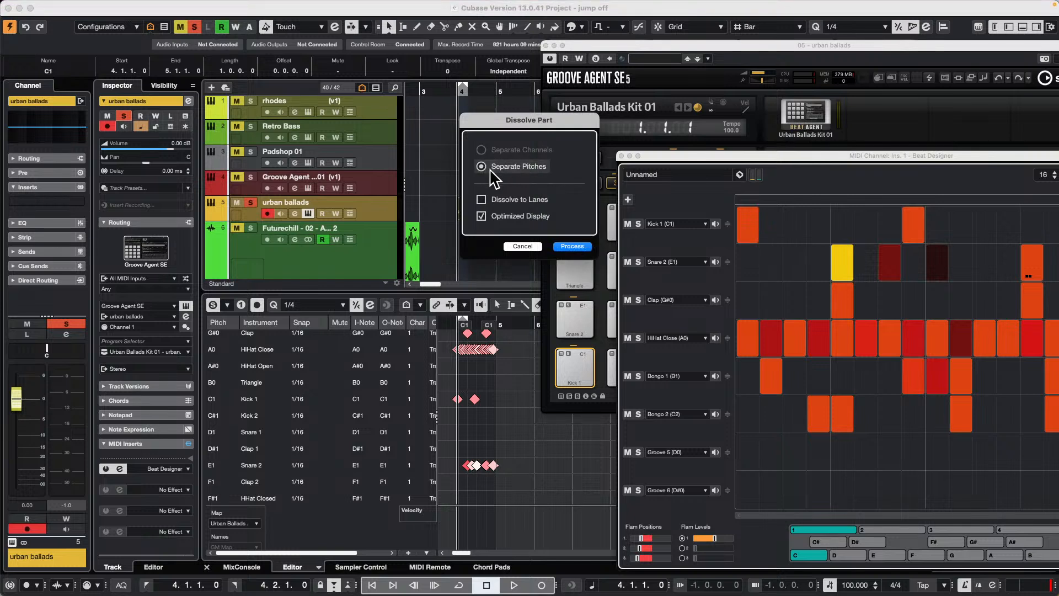
click(575, 247)
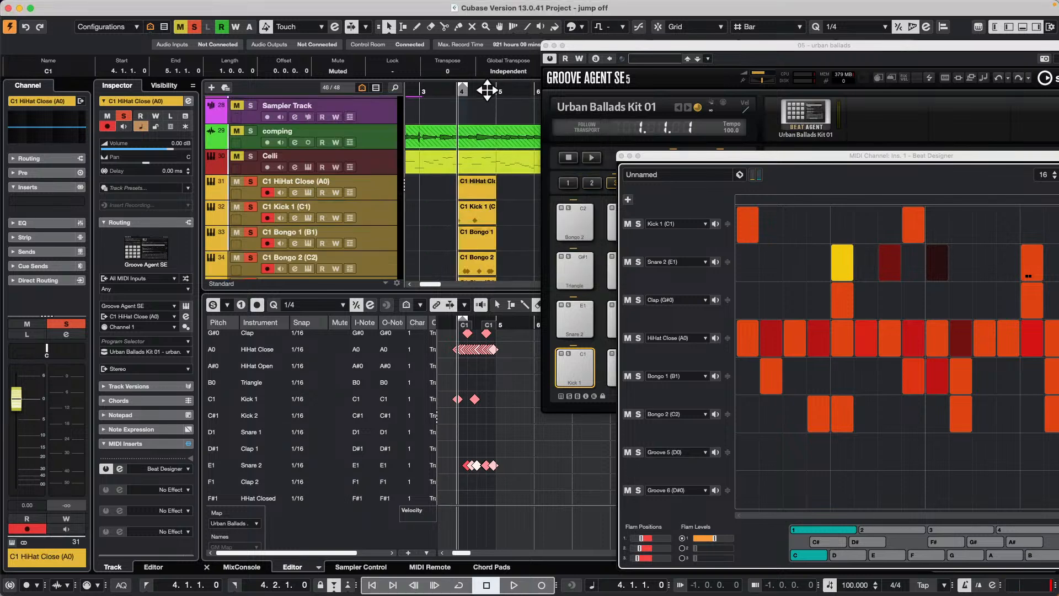
drag(486, 90, 474, 108)
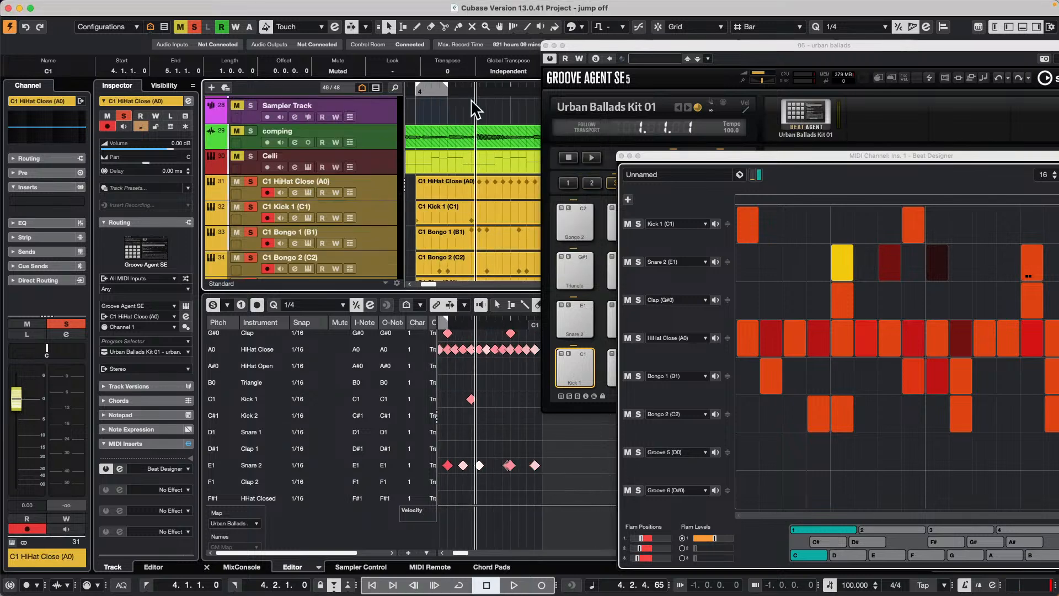
scroll(483, 222, down, 5)
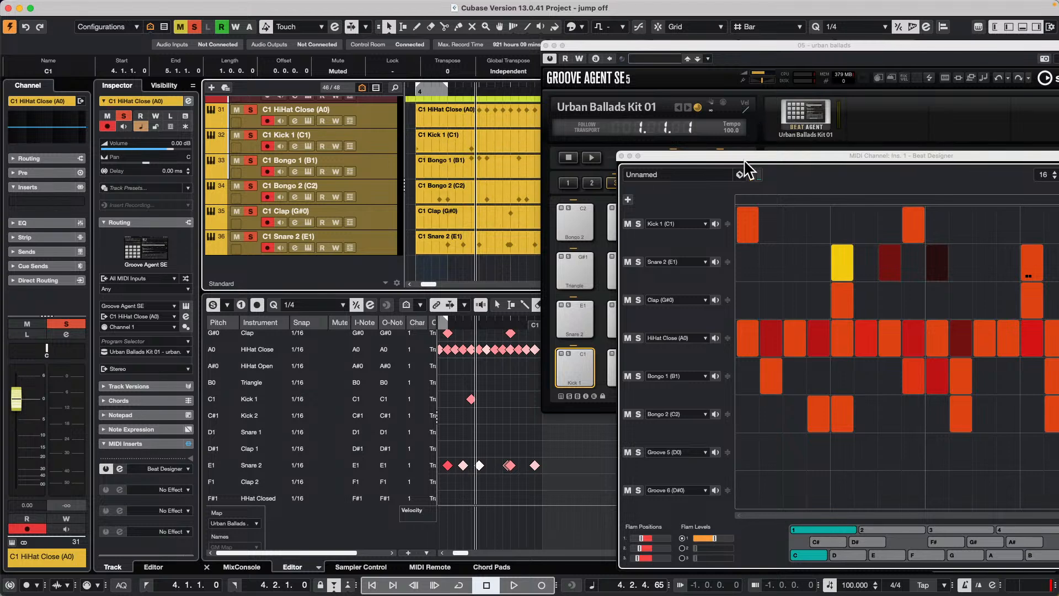
- Review Beat Designer's pattern insertion options, the dissolved drum tracks, and the Dissolve Part settings without processing anything
drag(745, 160, 568, 127)
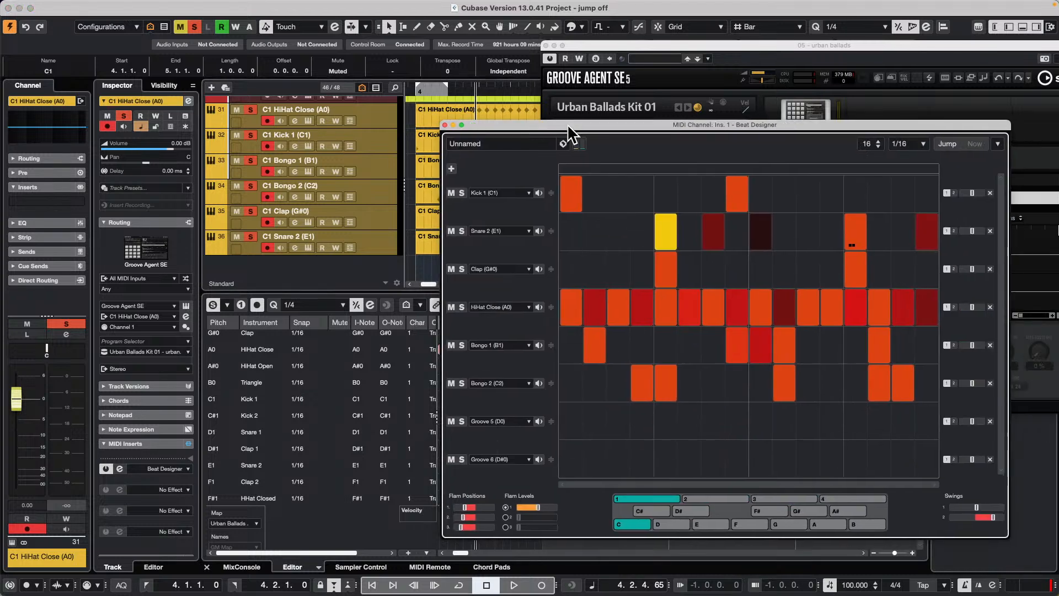
click(997, 143)
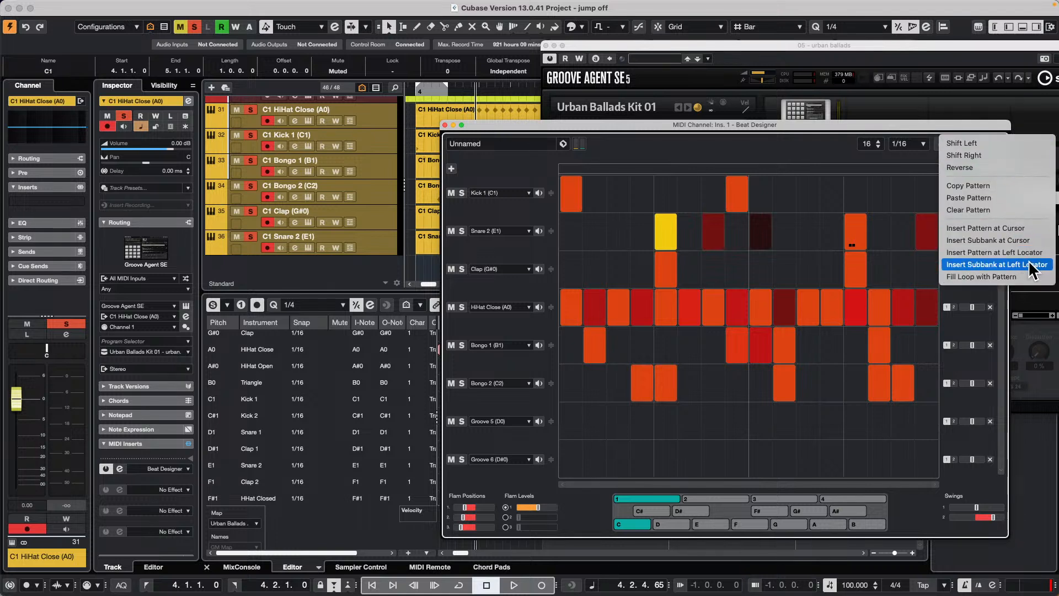
click(491, 117)
drag(491, 120, 560, 176)
scroll(432, 139, up, 5)
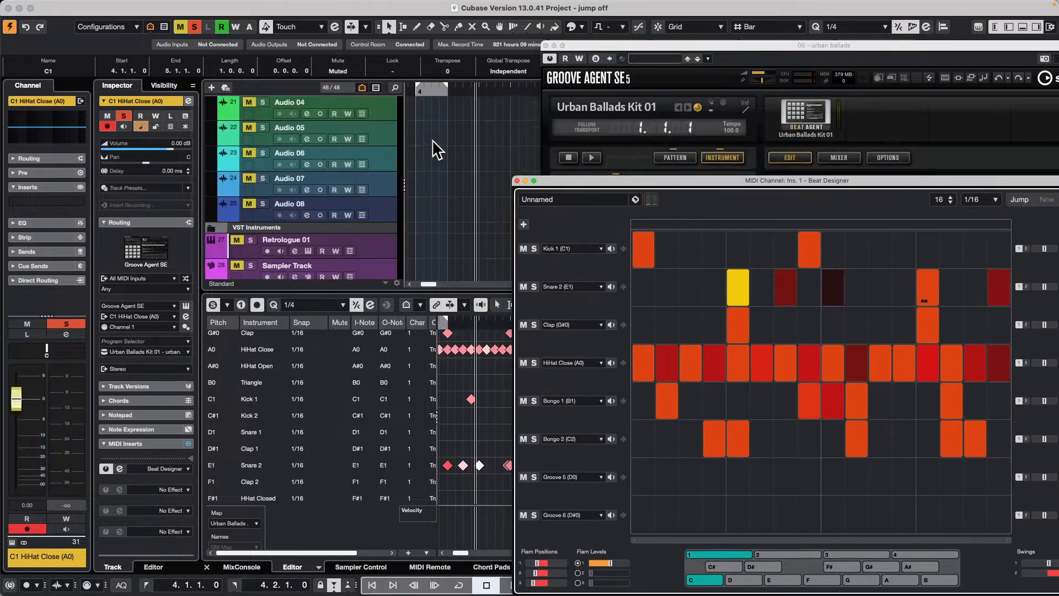
scroll(432, 139, down, 6)
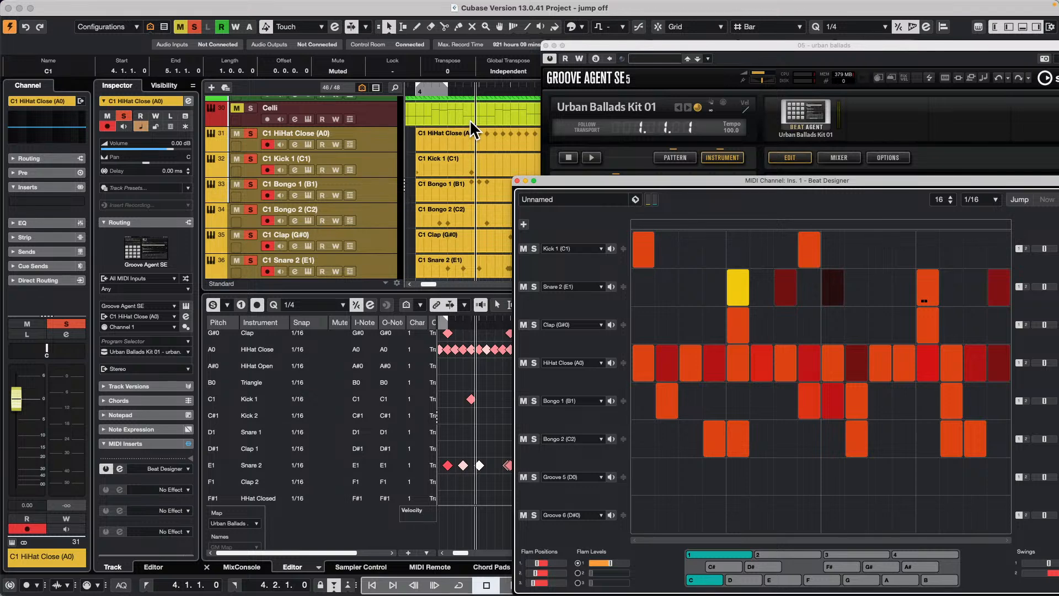
click(186, 6)
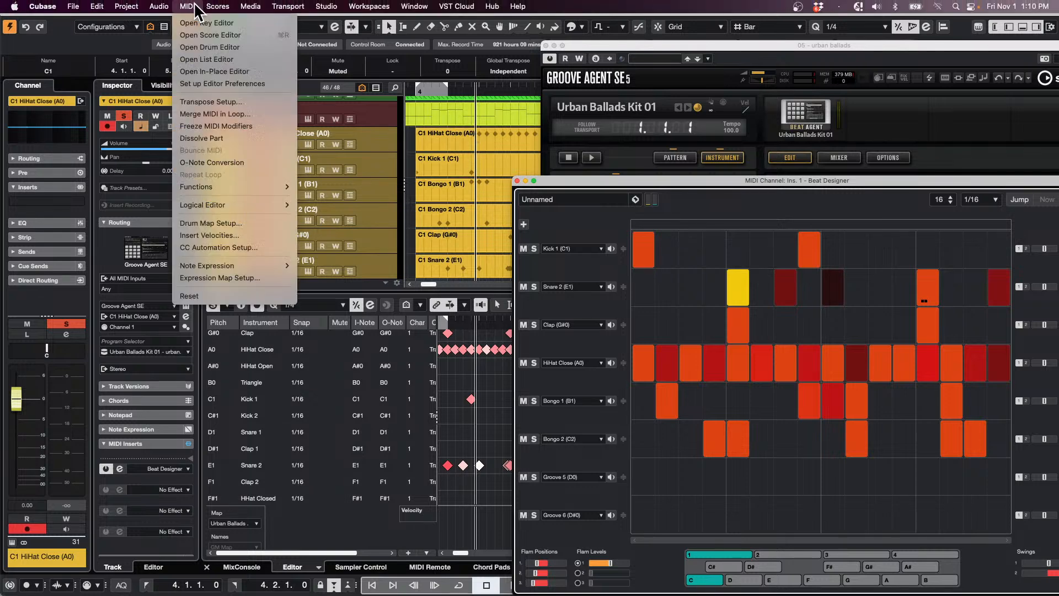
click(232, 139)
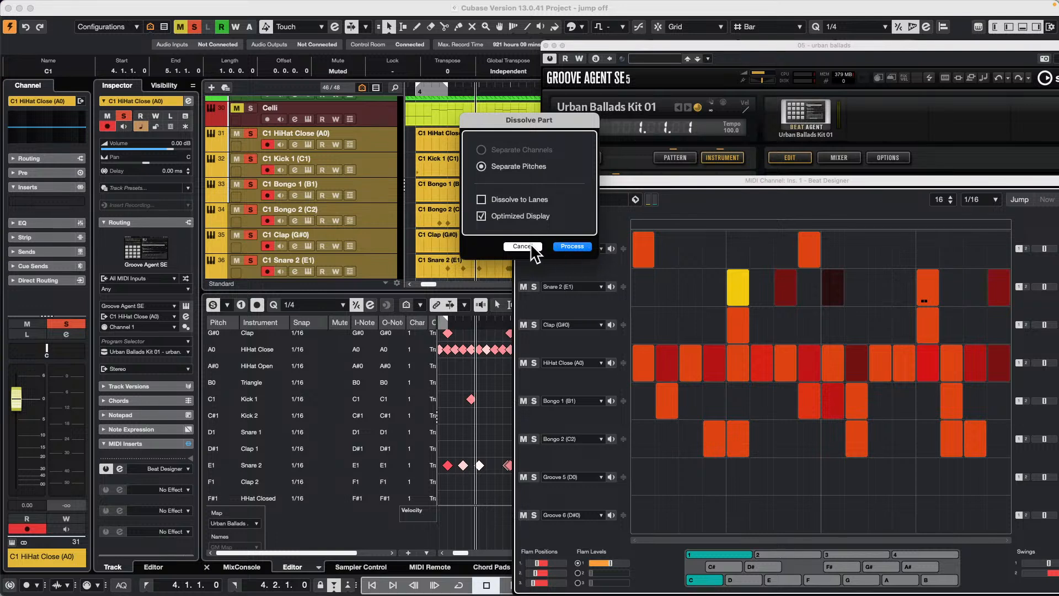
click(531, 247)
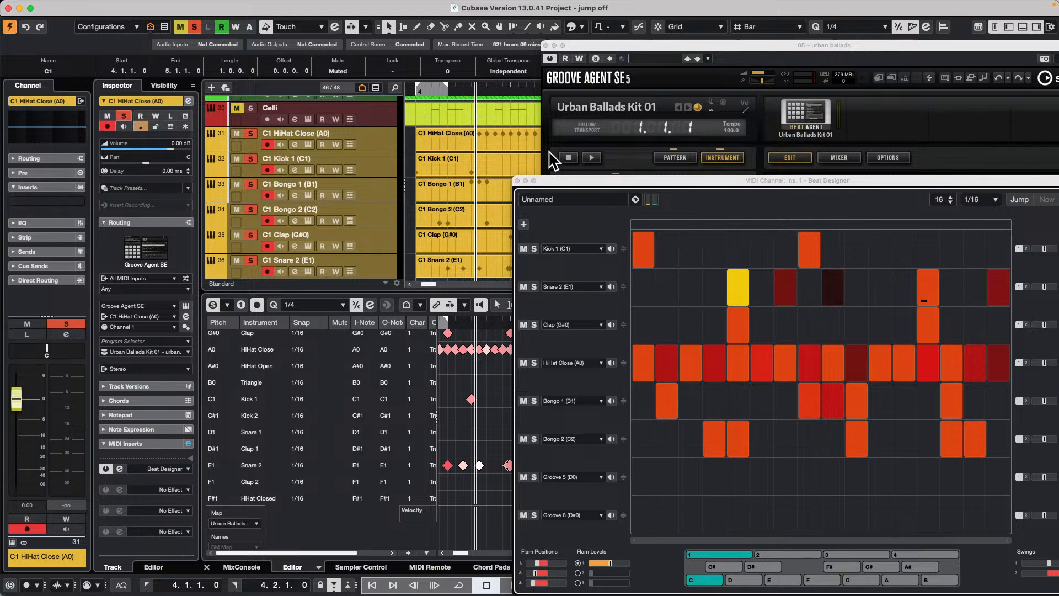
- Close the Beat Designer and Groove Agent SE windows to clear the project's arrangement
click(517, 180)
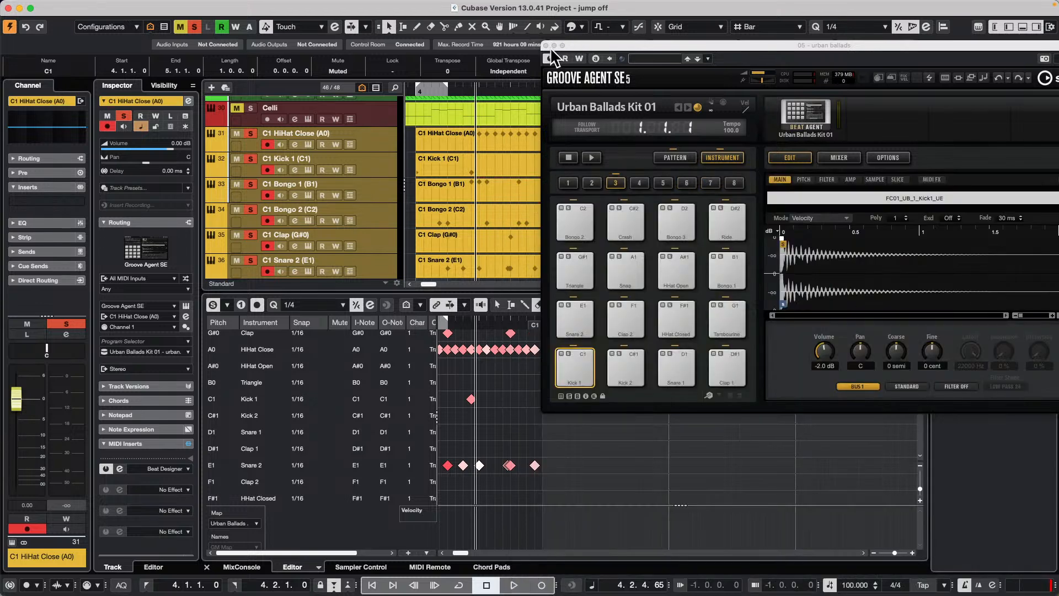
click(545, 45)
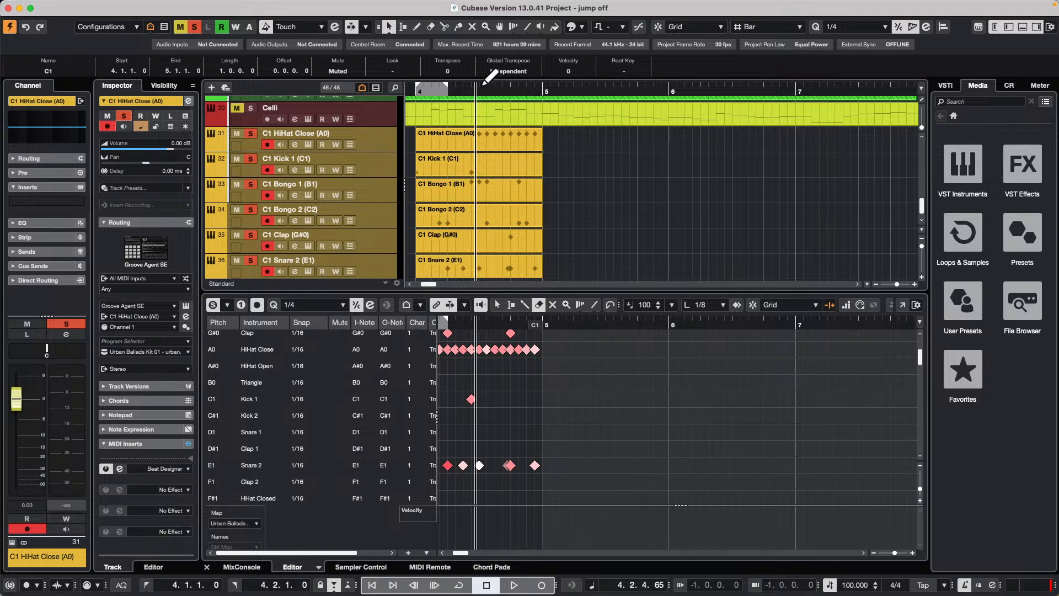
drag(454, 90, 452, 32)
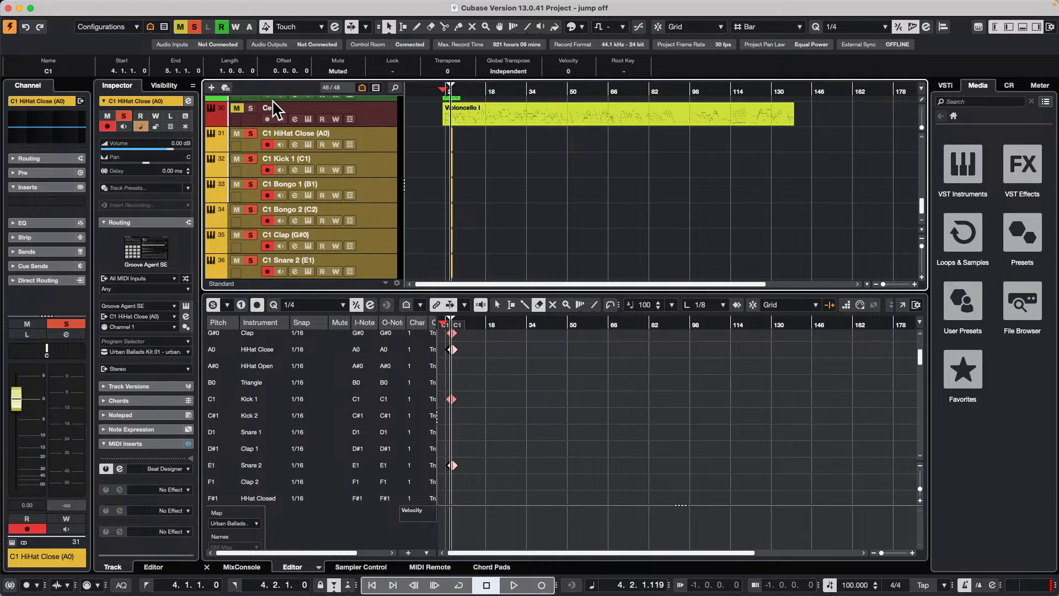
mouse_move(123, 6)
click(72, 7)
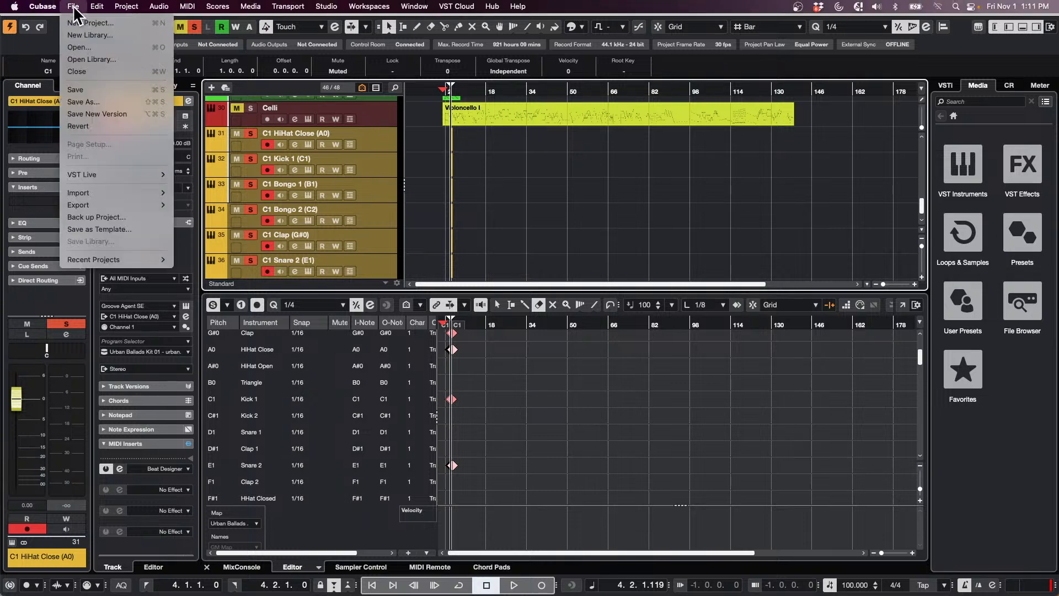
mouse_move(105, 259)
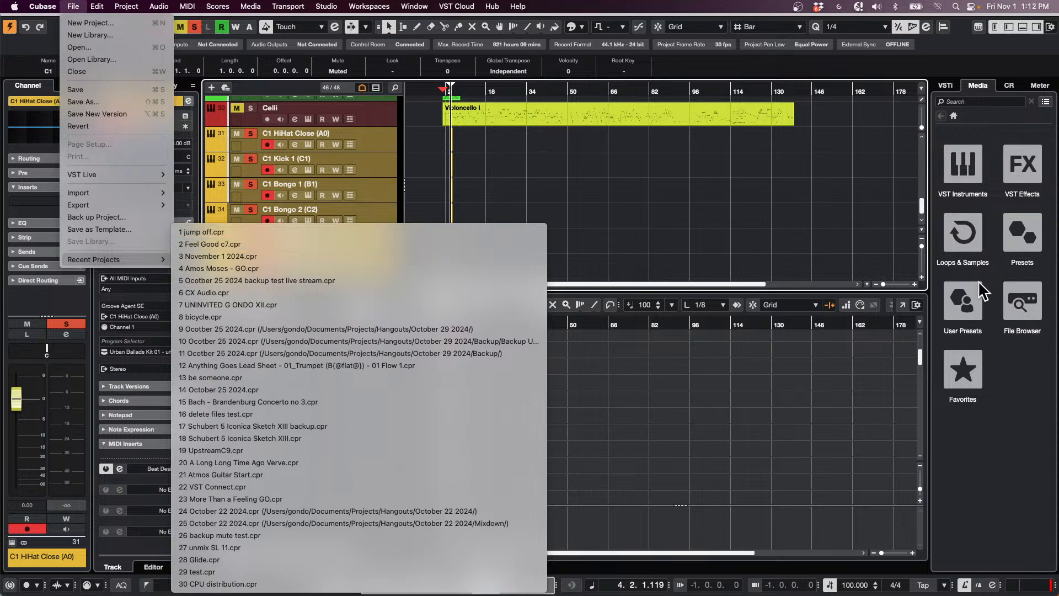
- Open the Soul Assembly library in Loops & Samples and filter its content to E. Bass
click(970, 217)
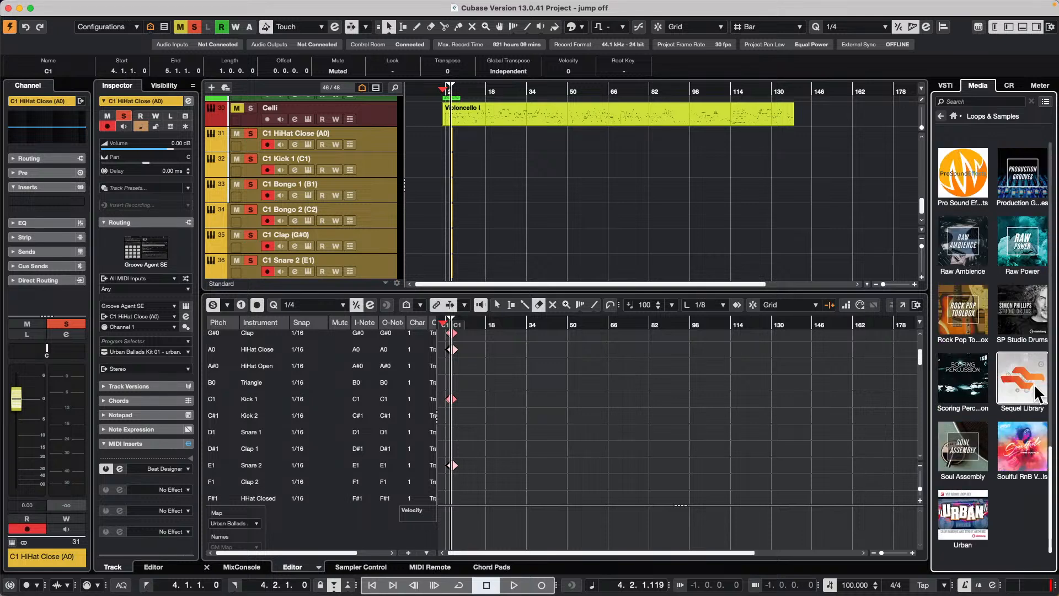
click(962, 447)
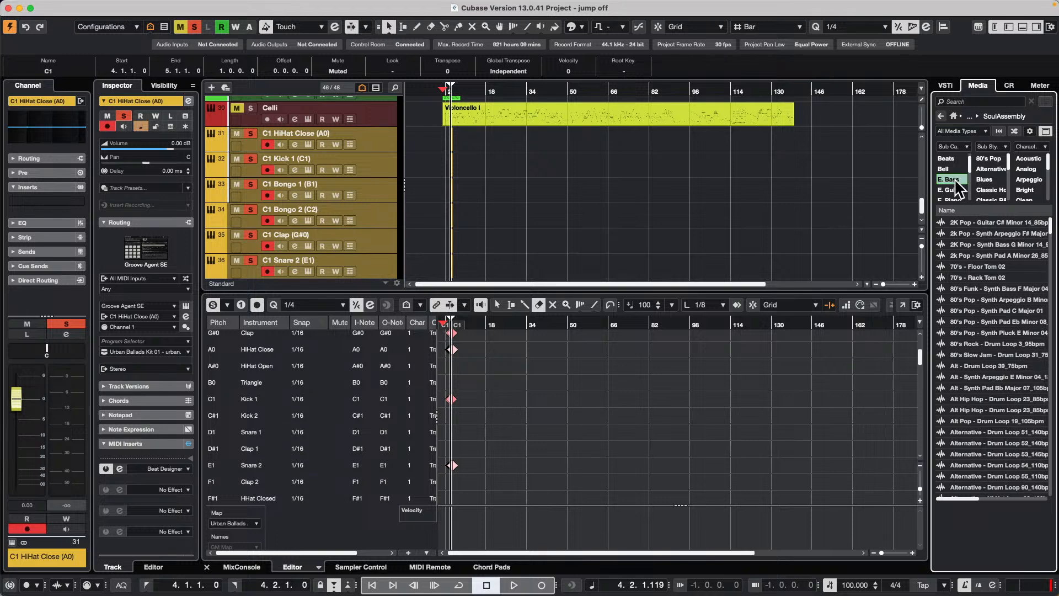
click(954, 180)
- Audition several E. Bass samples, including Funky Slide - Bass 03, Hip Hop - Bass 20 and the Jaco basses, ending on Jaco - Bass A 19
click(972, 234)
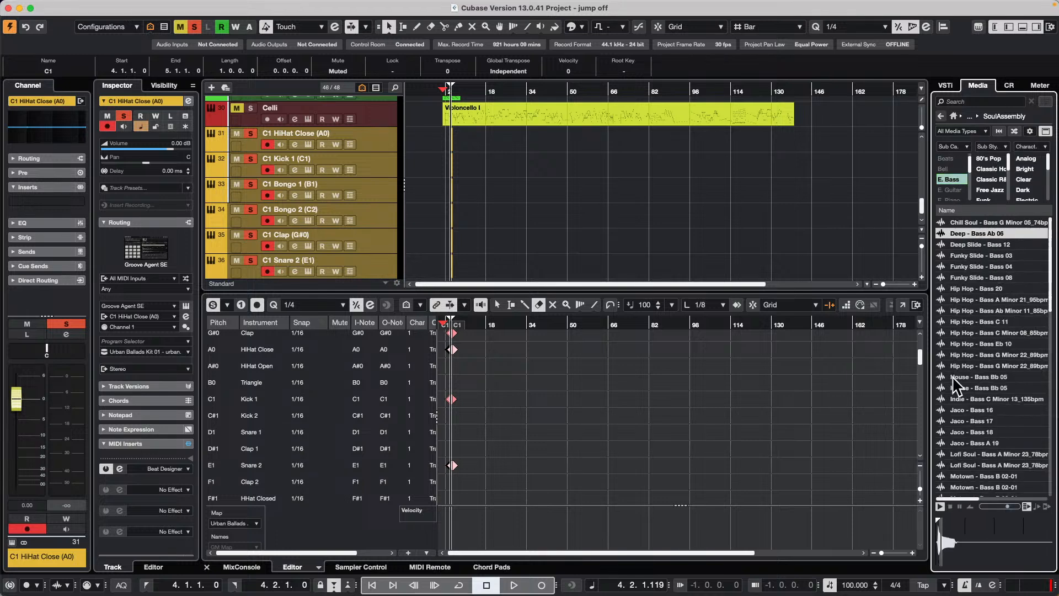
click(975, 256)
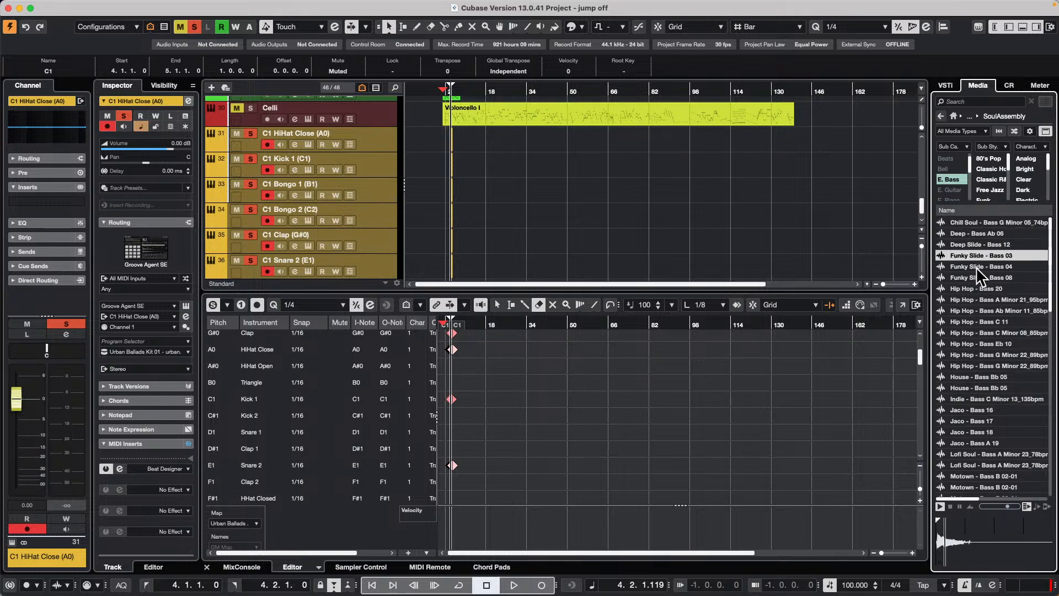
click(991, 287)
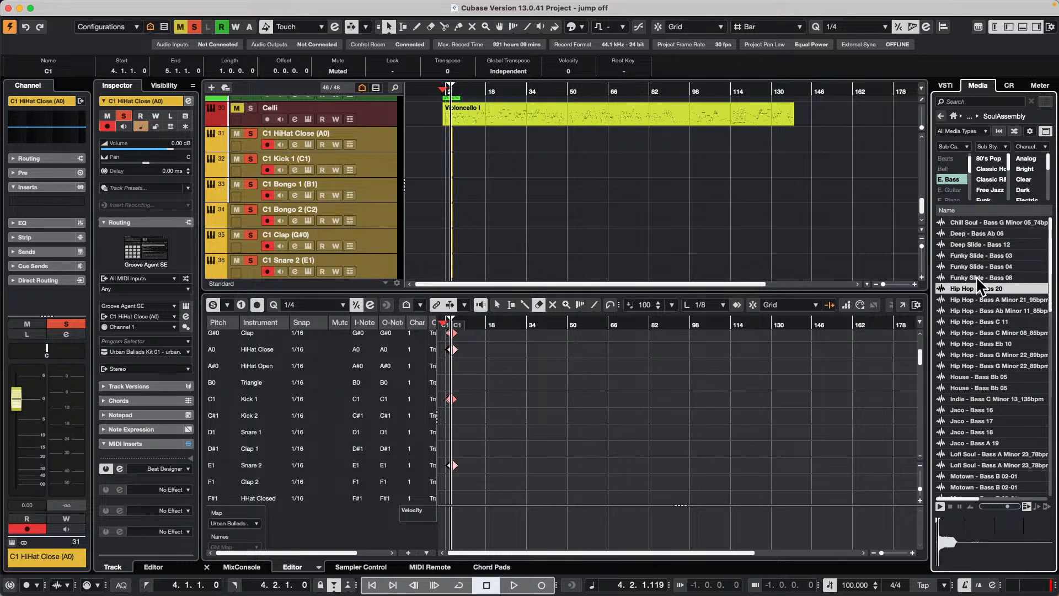
click(977, 409)
click(978, 422)
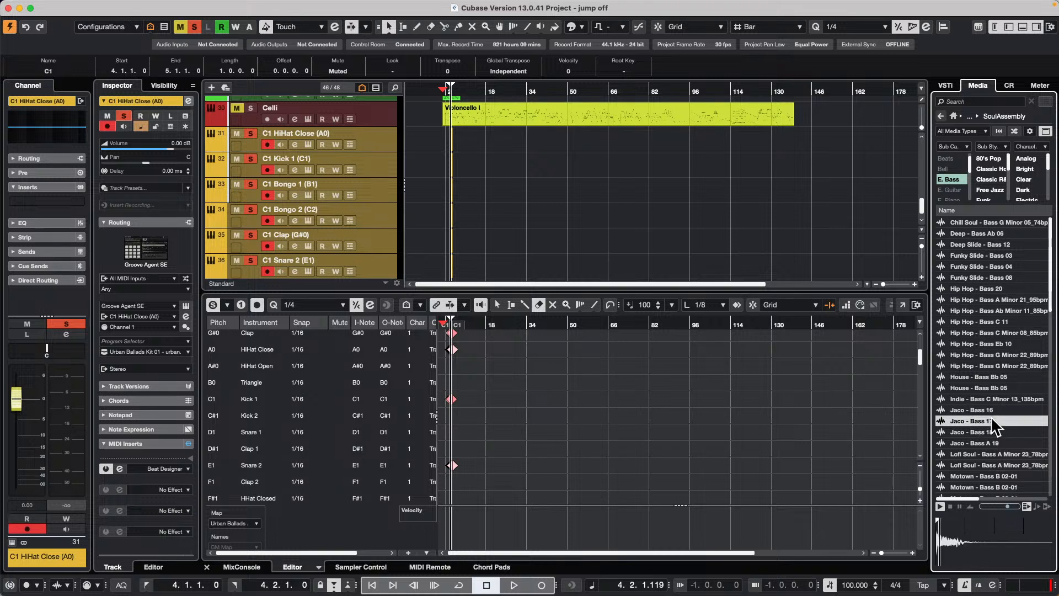
click(980, 431)
click(982, 441)
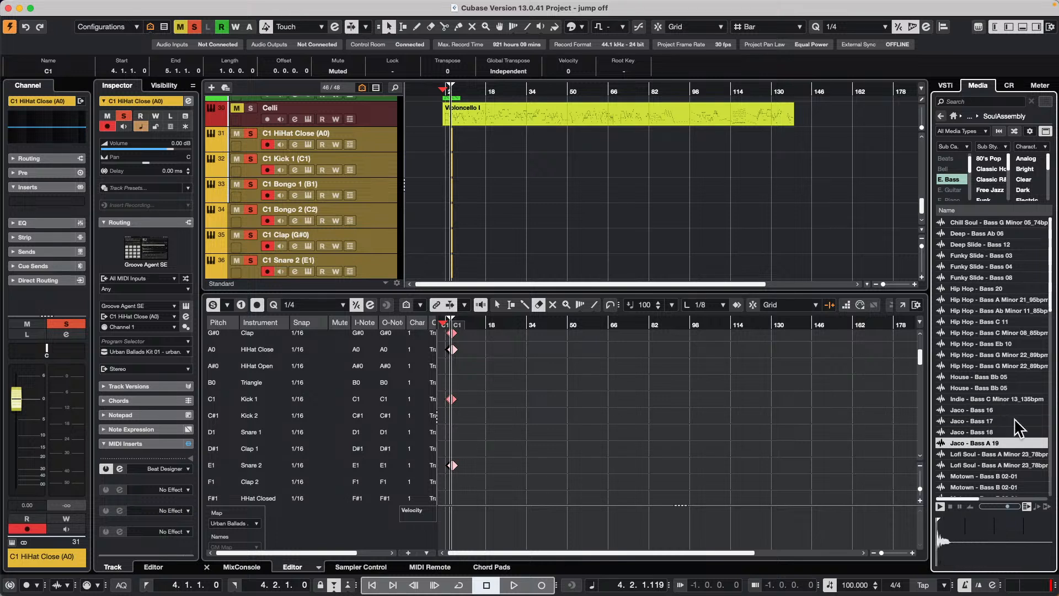
click(968, 431)
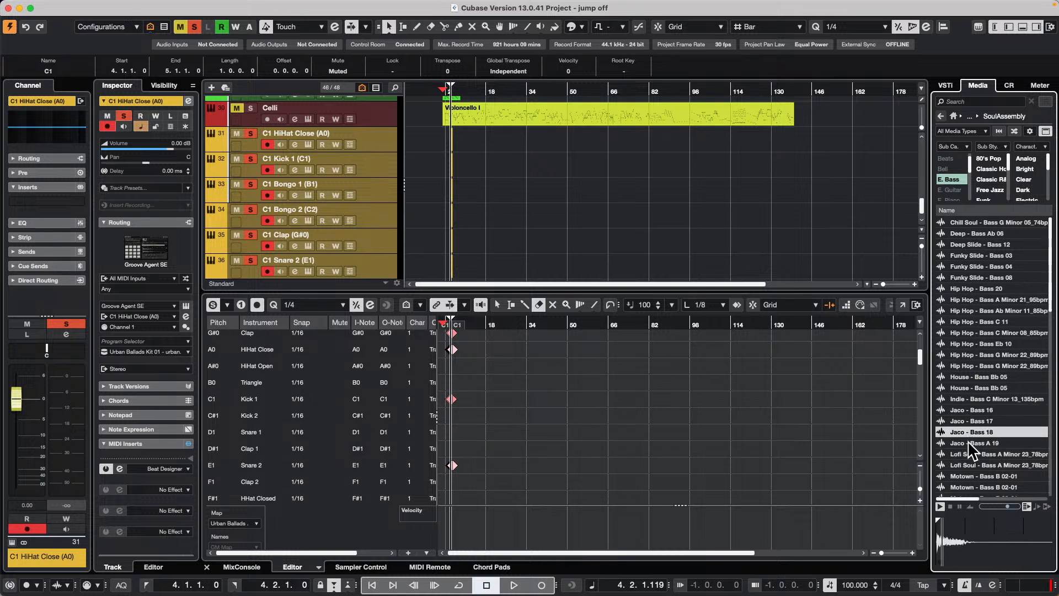
click(968, 441)
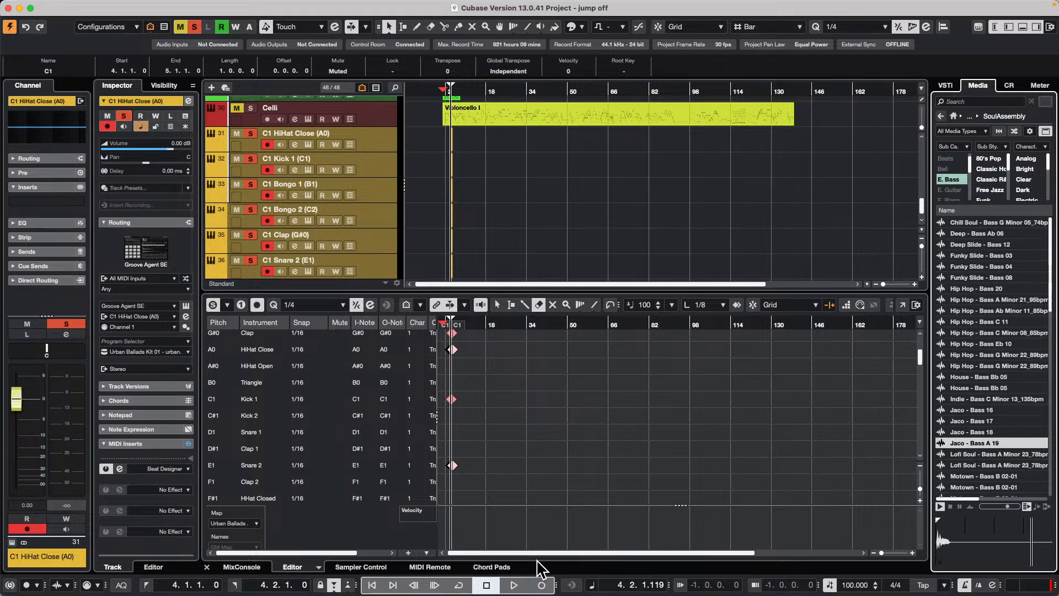
- Show the Sampler Control and create a sampler track from the Jaco - Bass A 19 sample
click(361, 566)
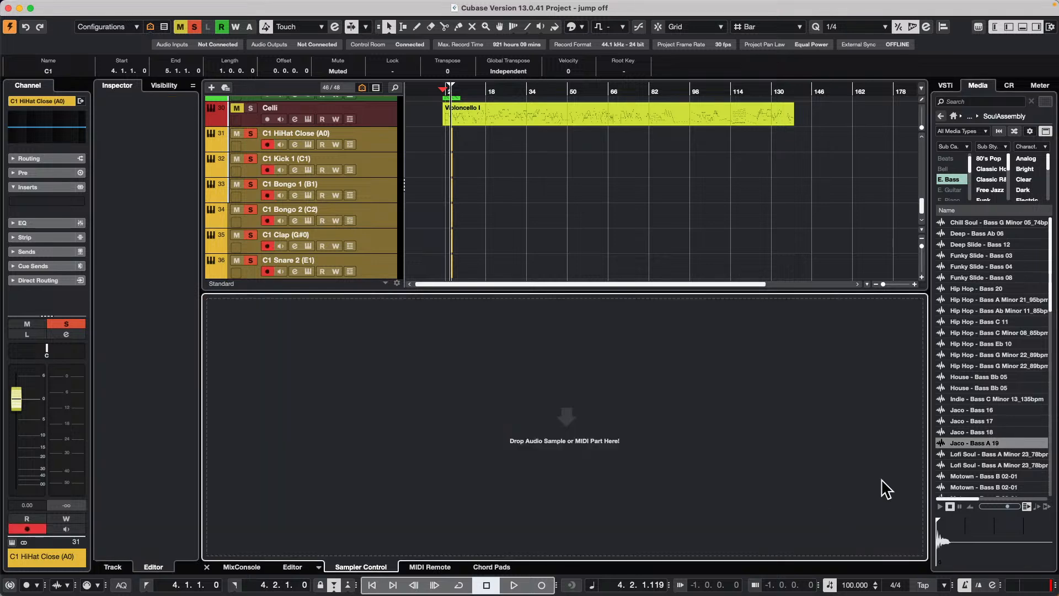
right_click(979, 441)
mouse_move(993, 463)
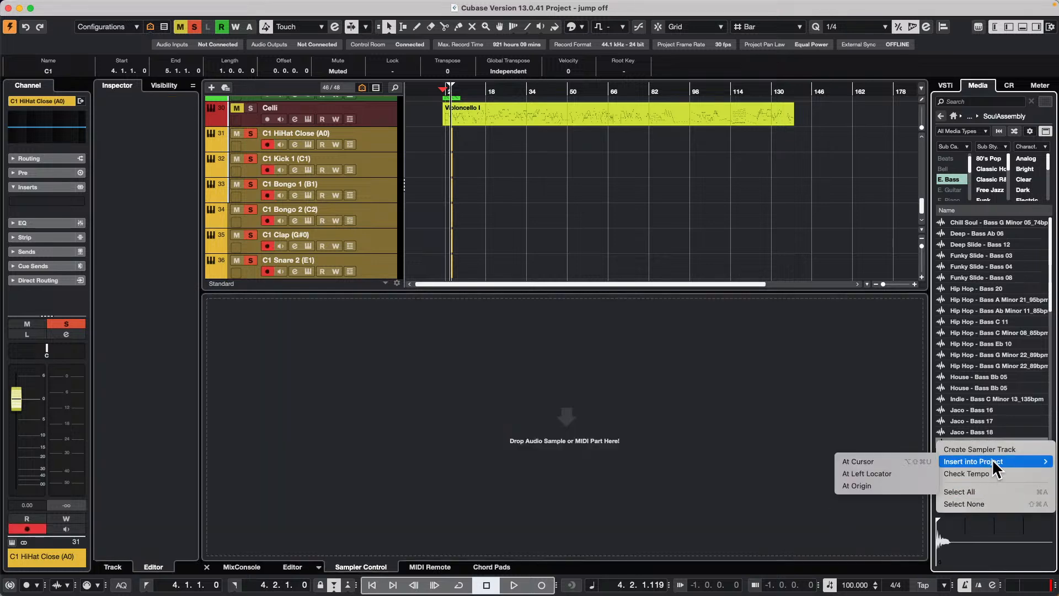
click(994, 448)
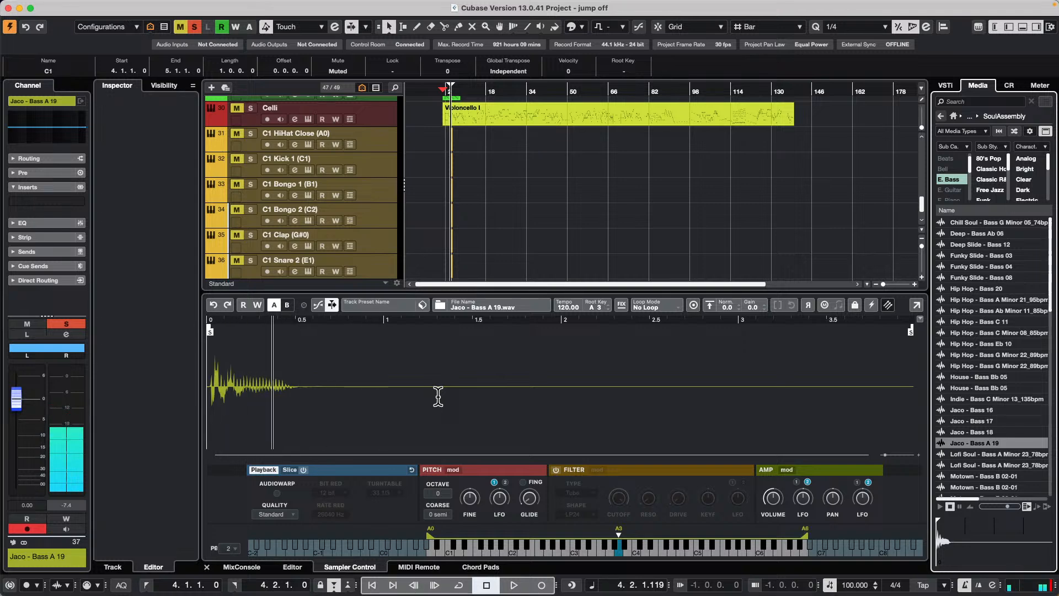
- Look through the project's track list, from the upper instrument and audio tracks down to the new Jaco - Bass A 19 sampler track
scroll(521, 257, down, 5)
scroll(521, 253, up, 8)
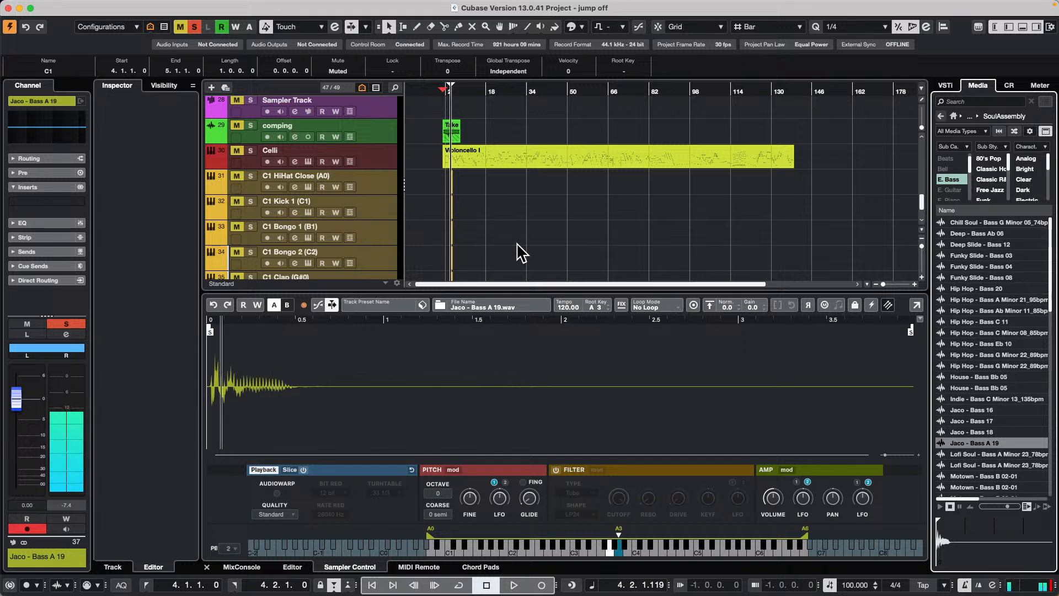
scroll(386, 149, up, 5)
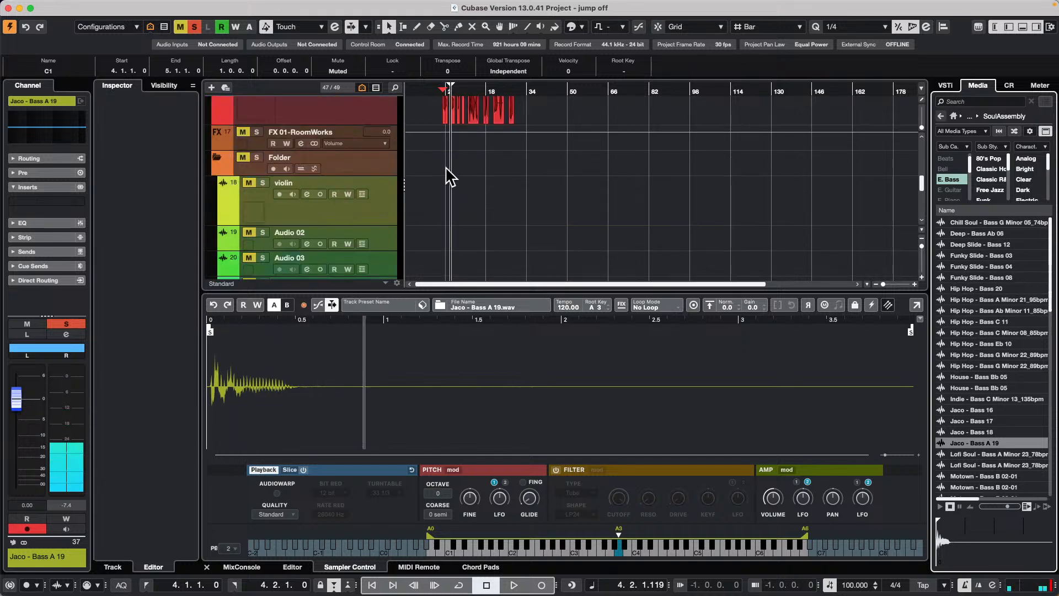
scroll(456, 177, up, 6)
scroll(456, 177, down, 7)
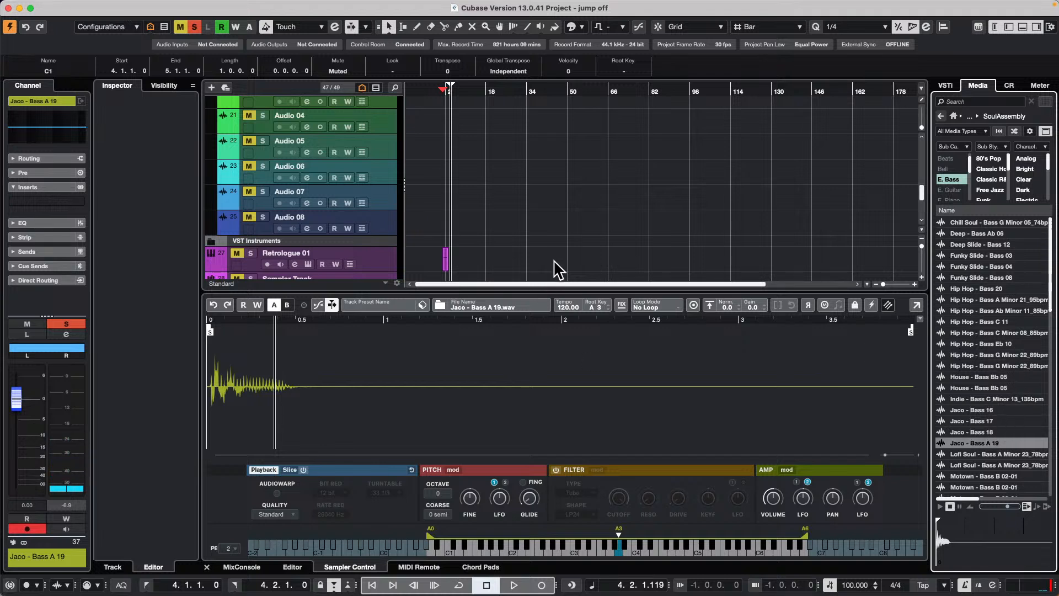
scroll(507, 251, up, 5)
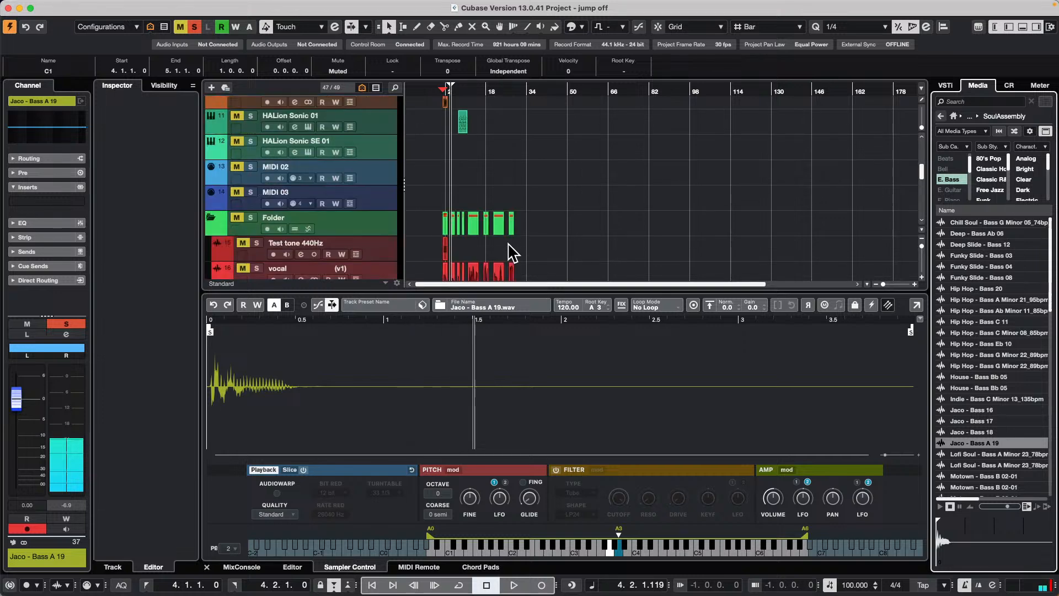
scroll(508, 250, down, 3)
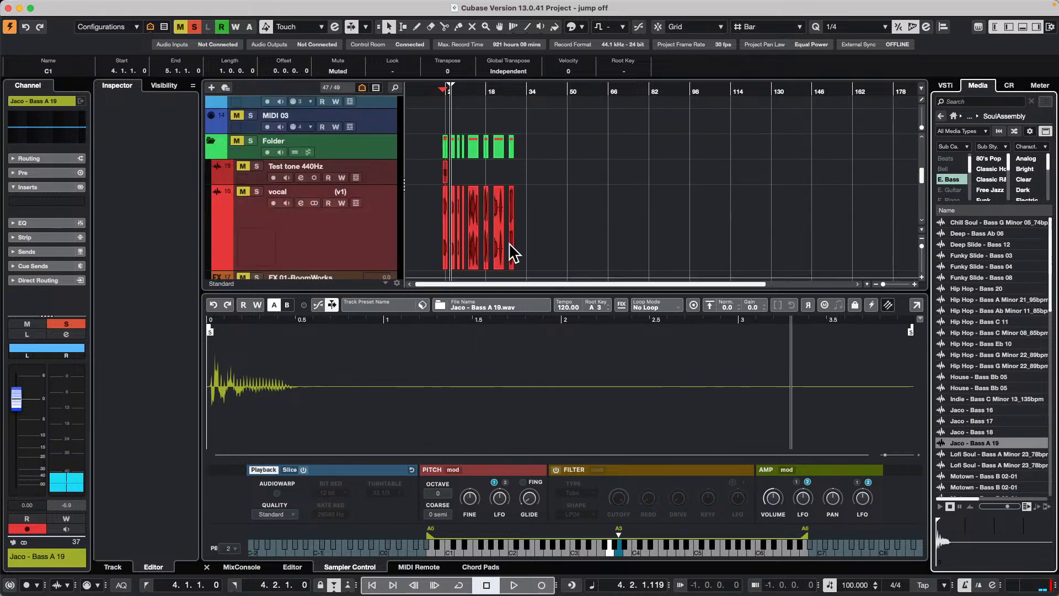
scroll(510, 251, down, 10)
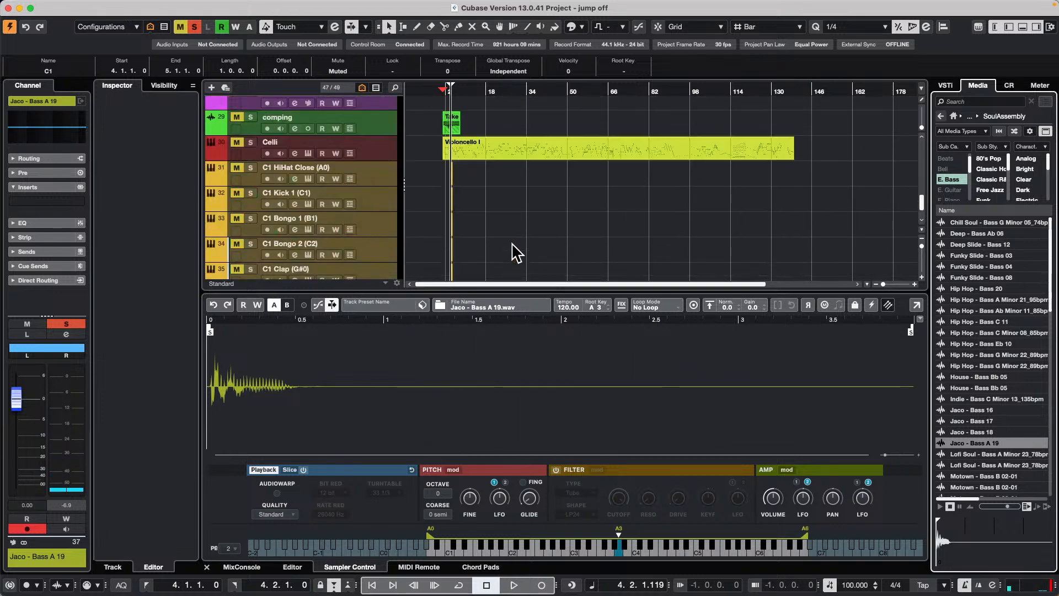
scroll(516, 253, down, 3)
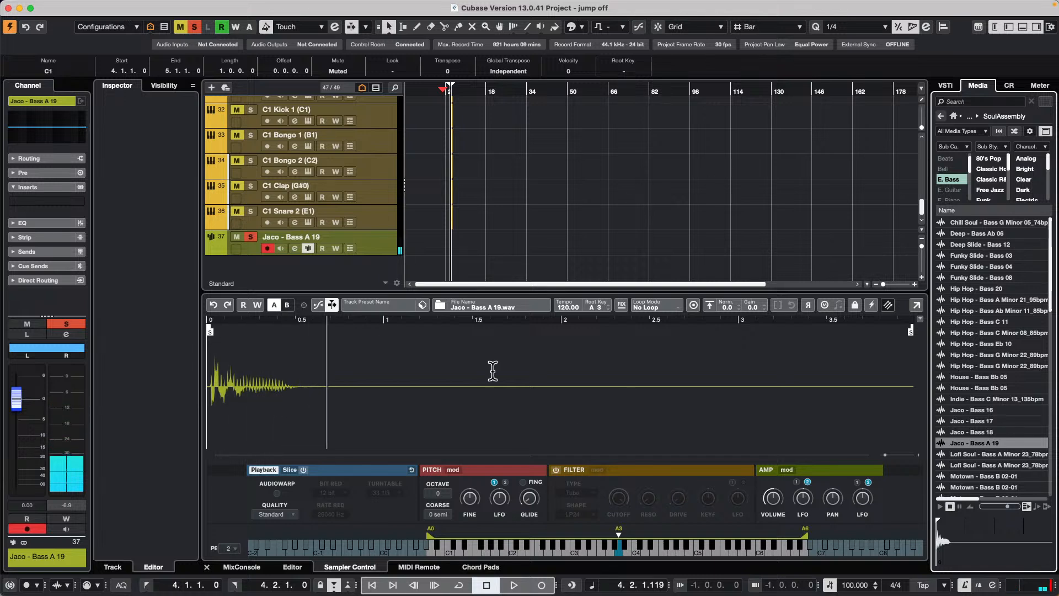
- Normalize the Jaco - Bass A 19 sample and enable the sampler's filter with the Classic type, trying out its cutoff
click(709, 305)
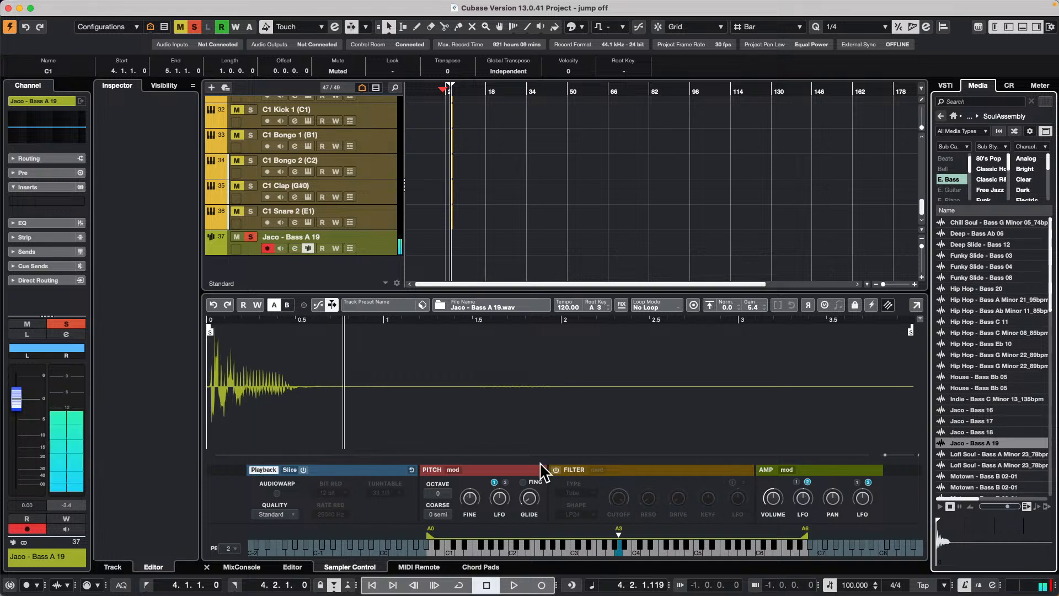
click(556, 470)
click(589, 494)
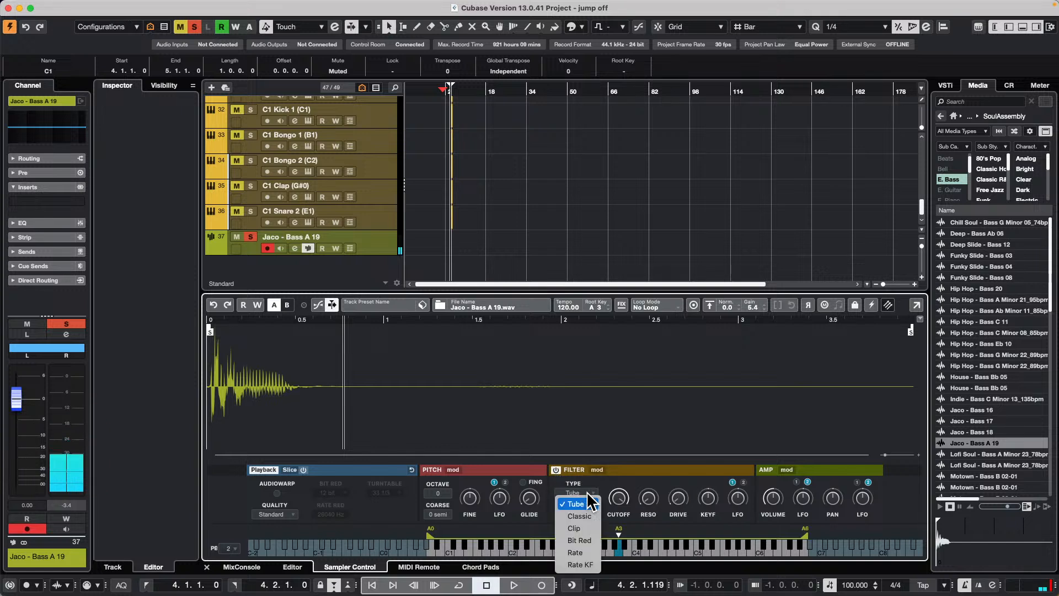
click(579, 515)
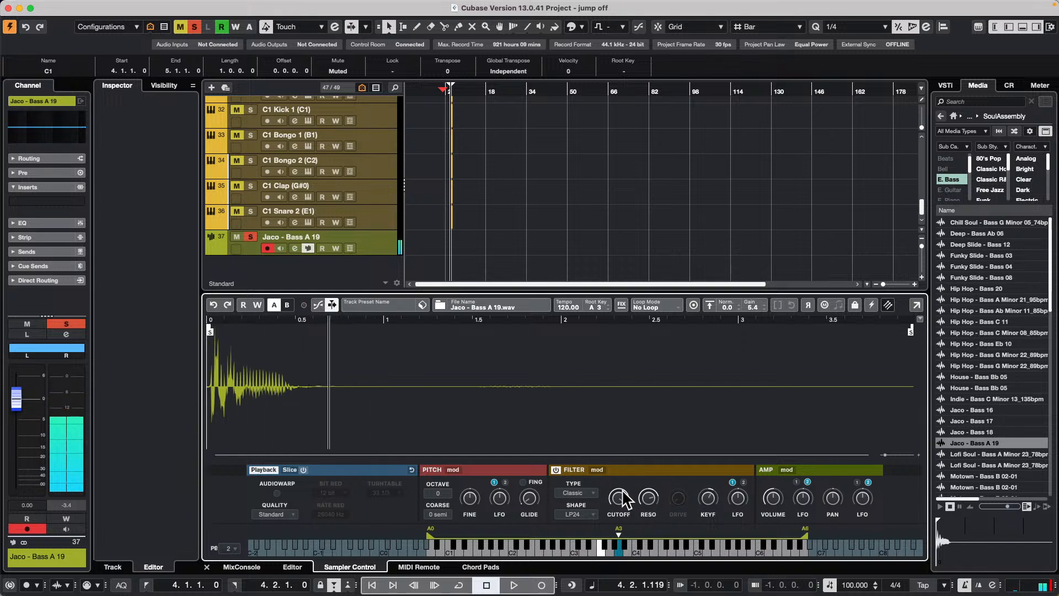
mouse_move(627, 499)
mouse_down()
mouse_move(623, 516)
mouse_move(631, 493)
mouse_up()
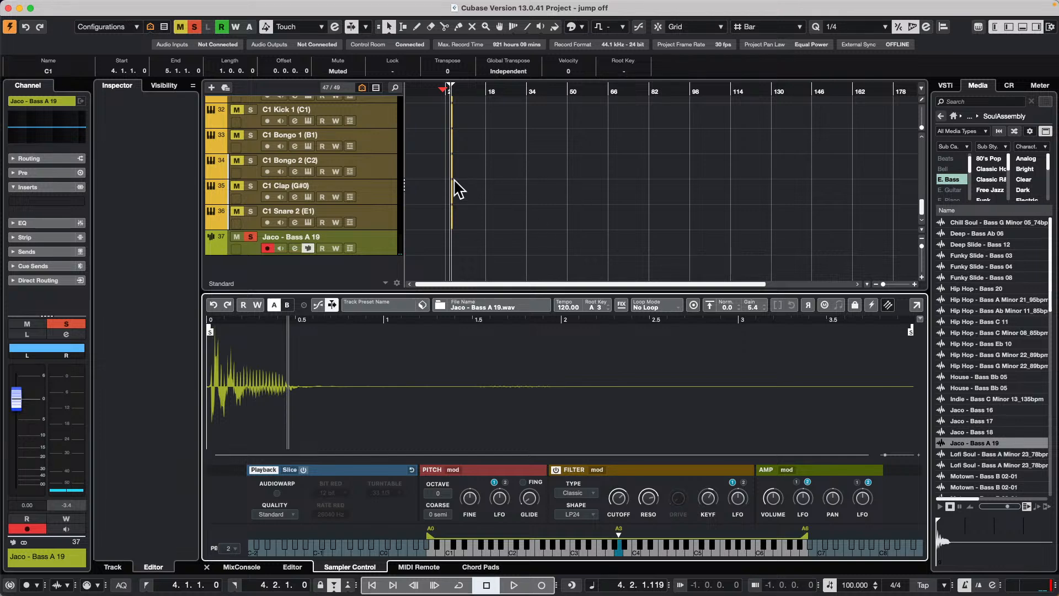
- Create a new sampler track from the Futurechill - 02 - Audio - Beat 2-03 loop on track 6
scroll(473, 178, up, 8)
scroll(478, 177, up, 10)
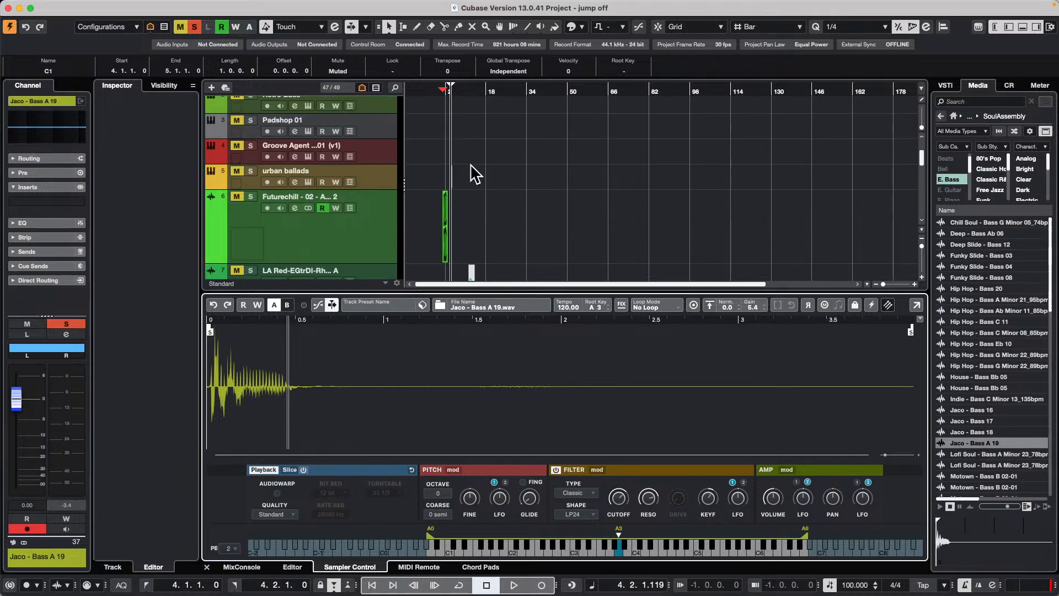
drag(435, 87, 433, 142)
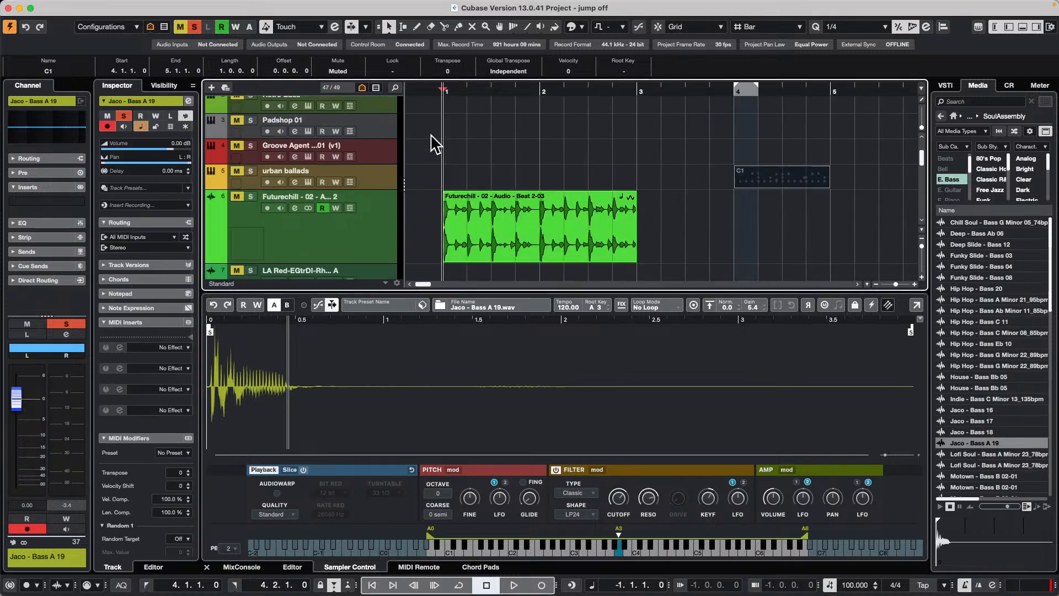
click(490, 240)
drag(490, 240, 668, 429)
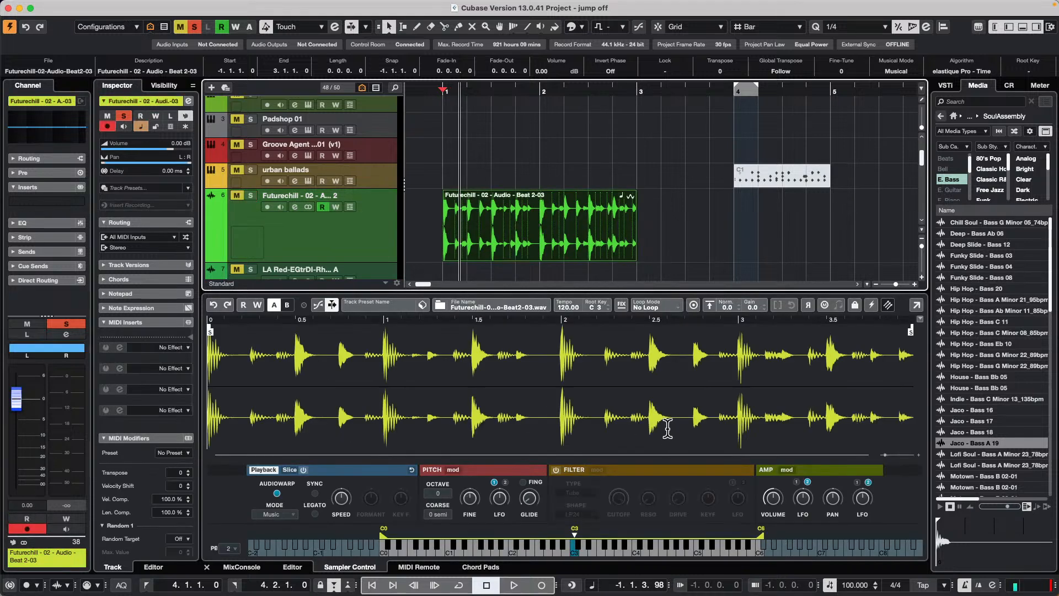
- Audition the Futurechill loop in the sampler at its root key C3 and at a higher note
click(567, 552)
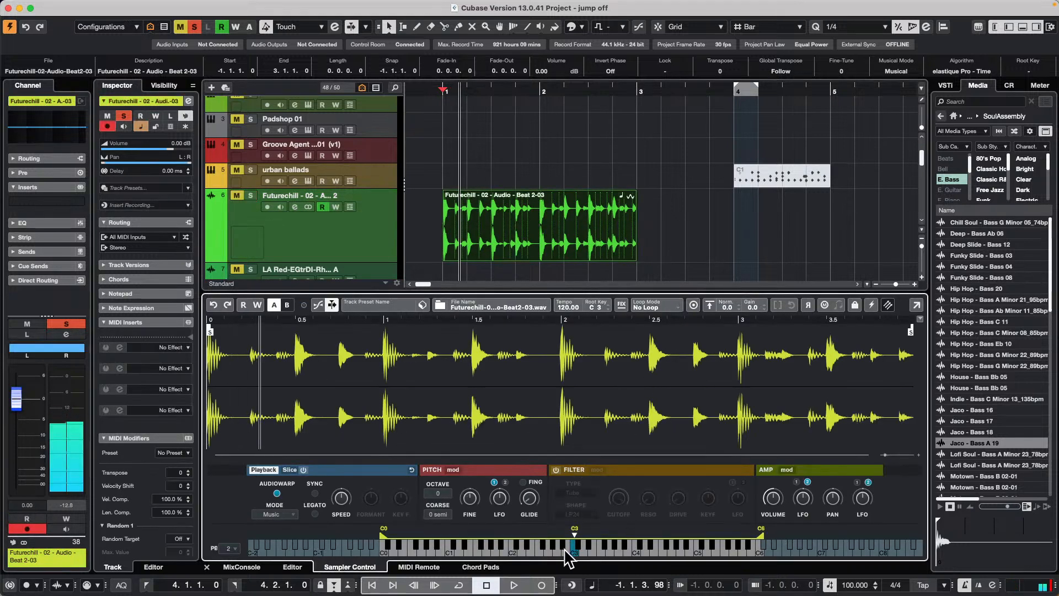
click(568, 551)
click(611, 551)
click(611, 552)
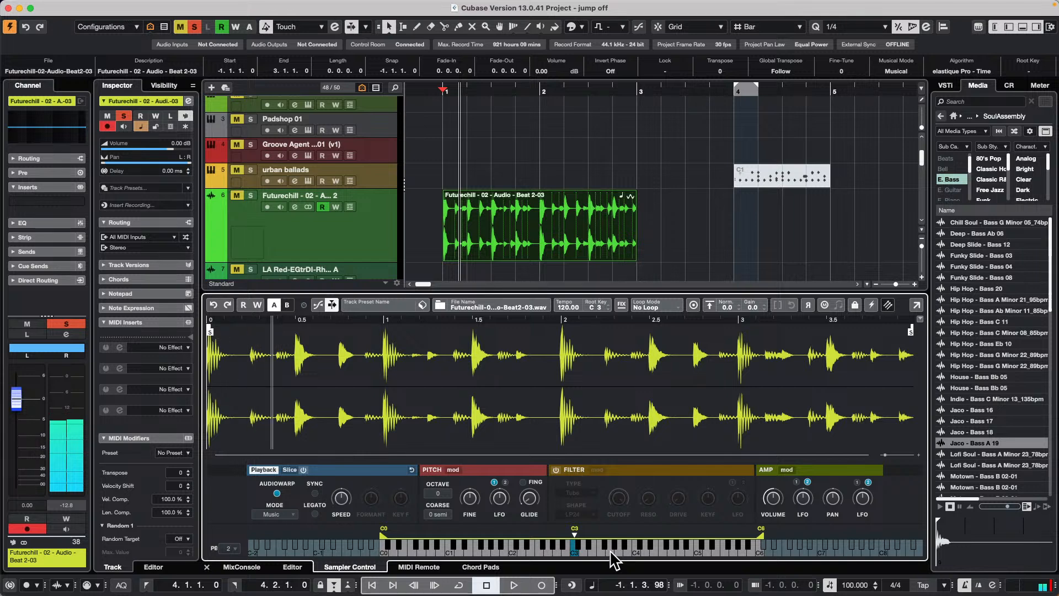
click(611, 551)
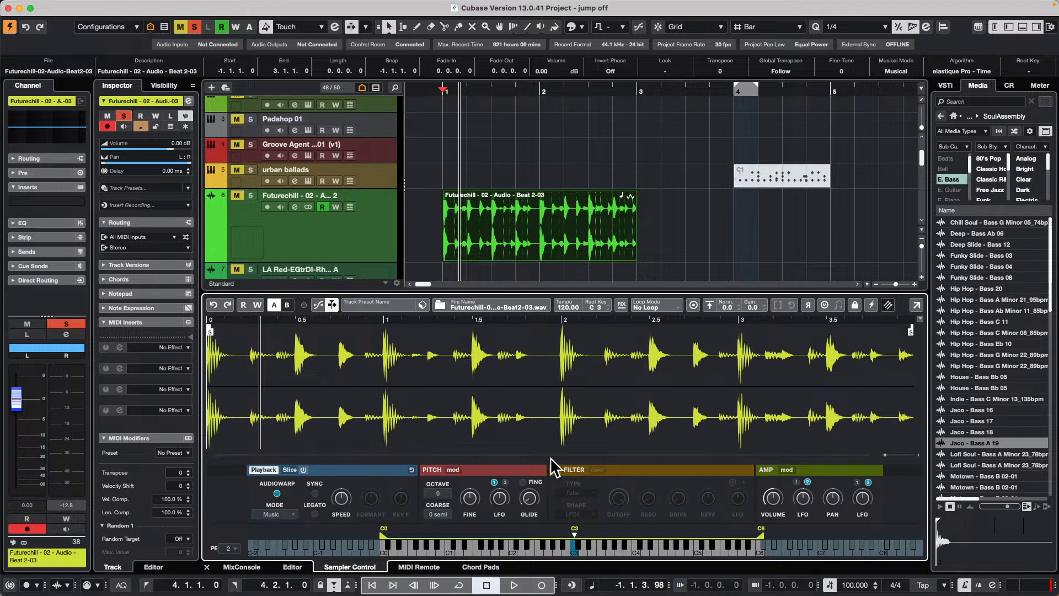
- Create a new empty project in the November 1 2024 folder
mouse_move(223, 8)
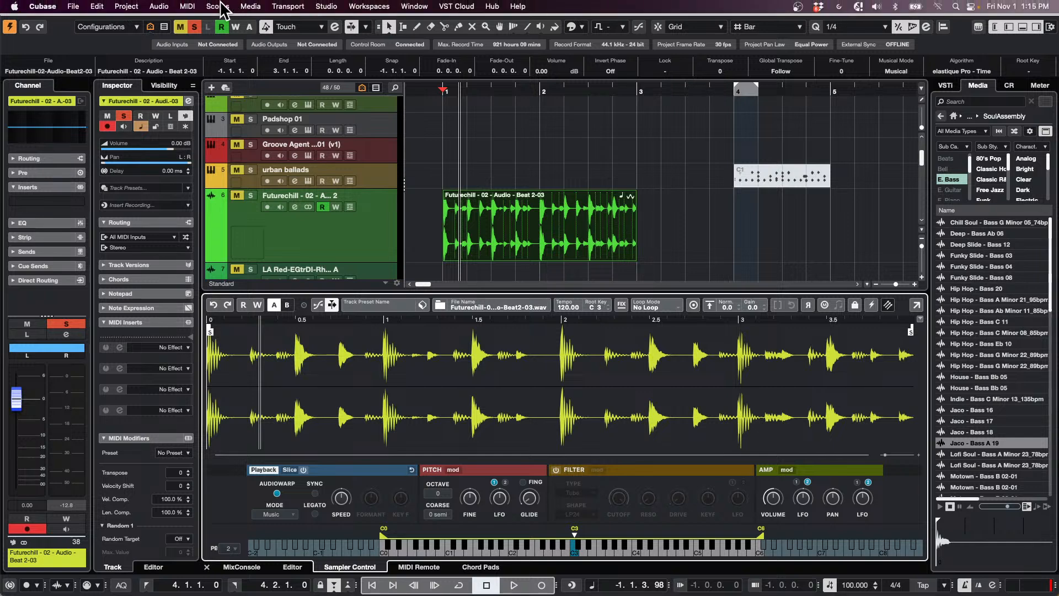
click(73, 8)
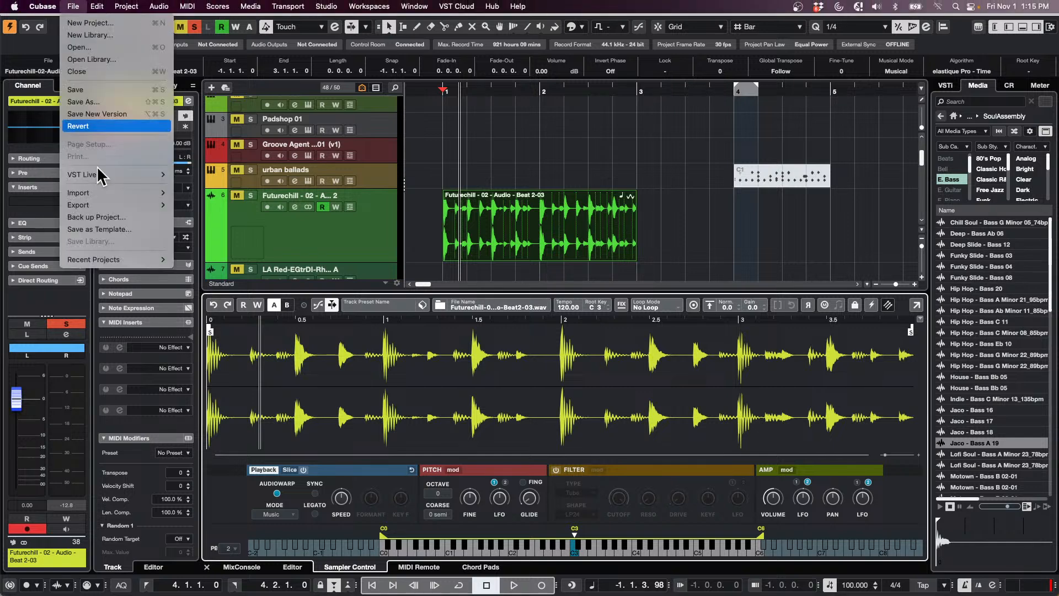
mouse_move(120, 266)
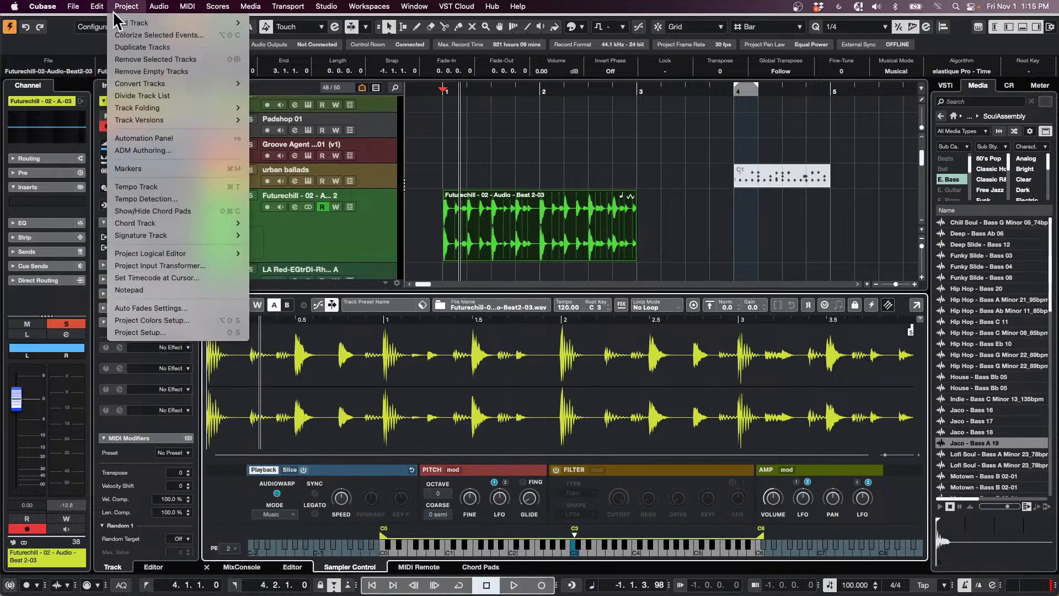
click(91, 22)
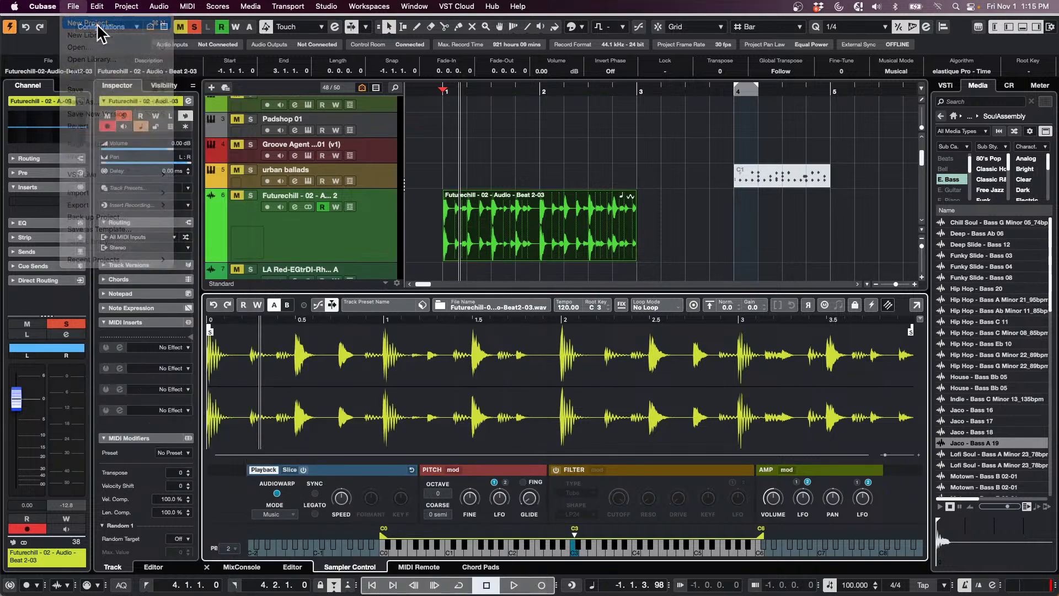
key(Return)
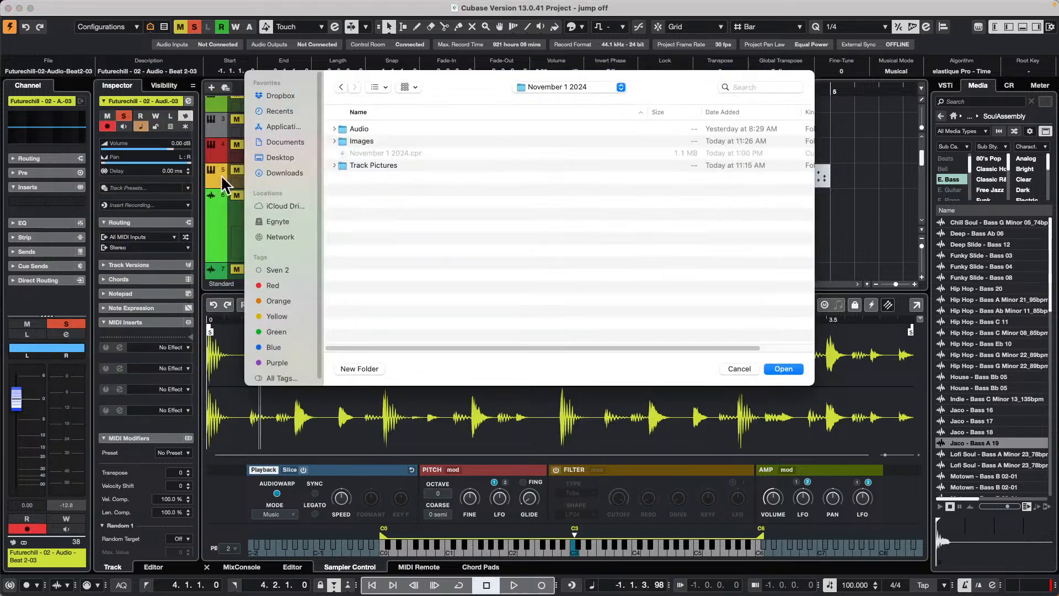
click(779, 367)
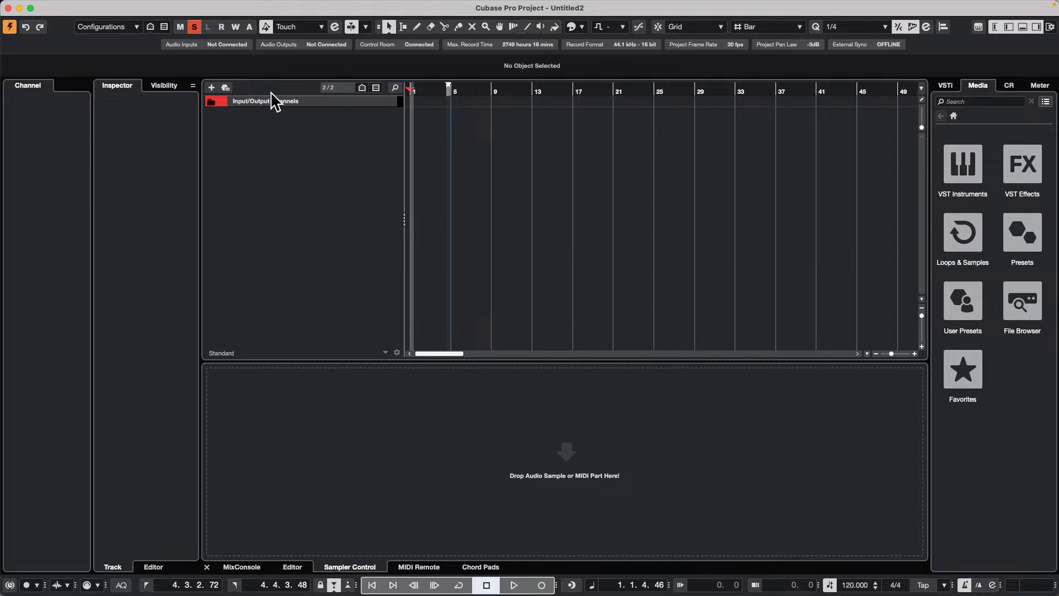
- Start an audio file import and browse the Projects folder for the Sana Wedding project folder
mouse_move(105, 9)
click(73, 7)
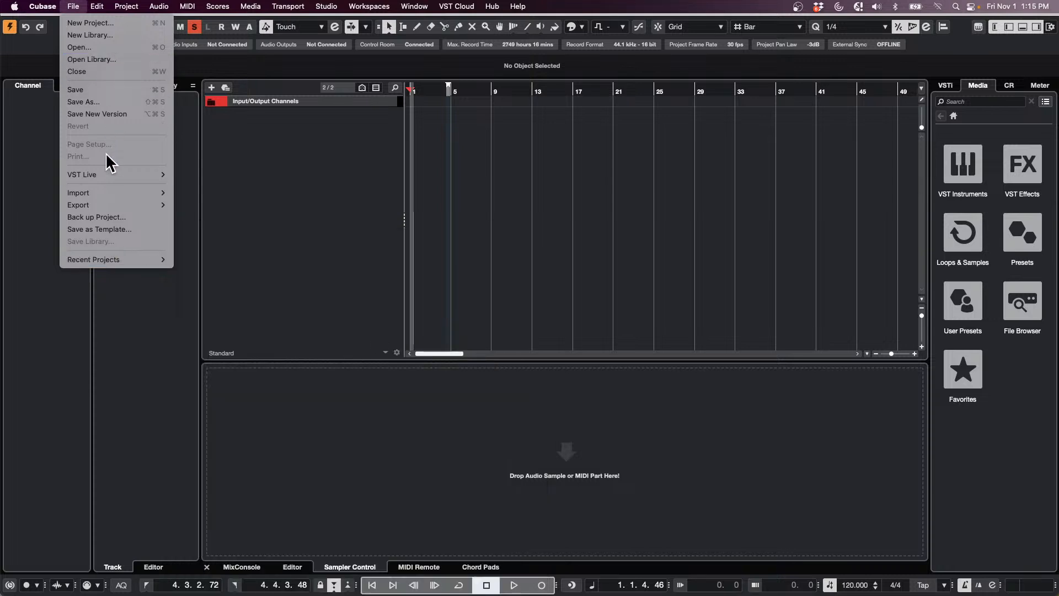
mouse_move(165, 193)
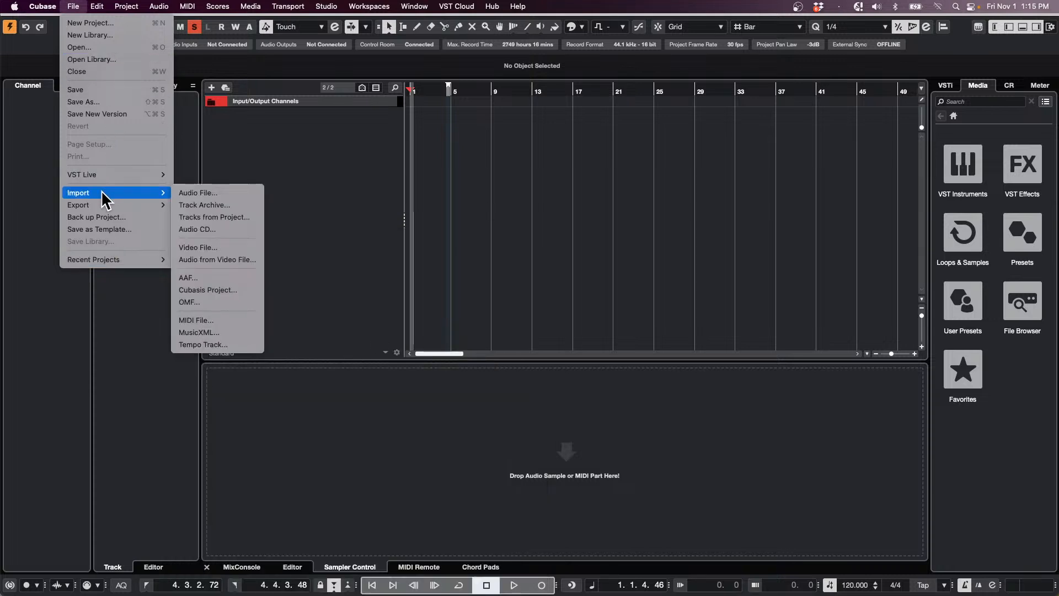
click(188, 194)
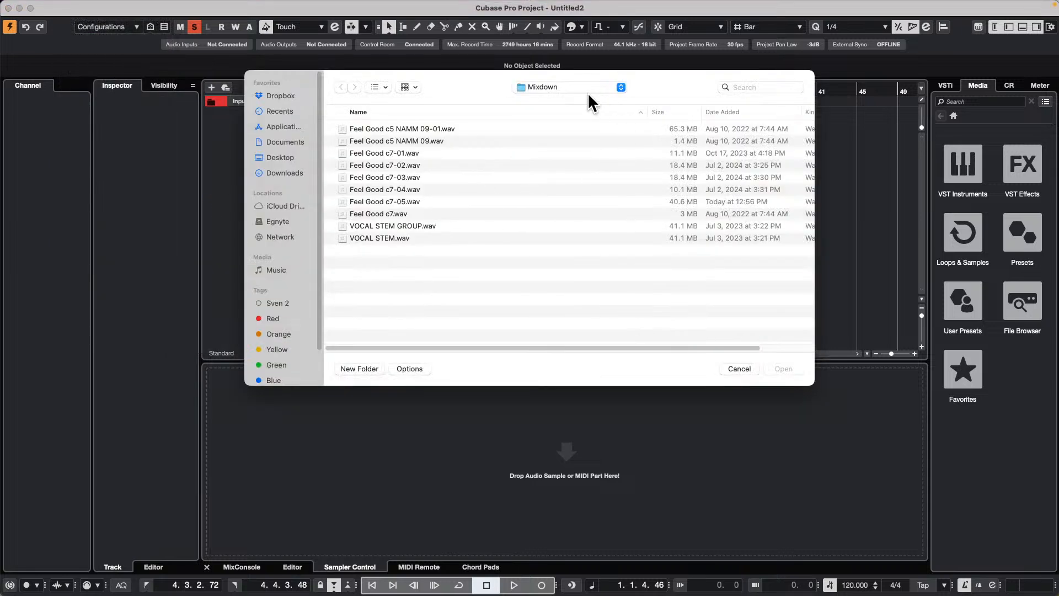
click(587, 93)
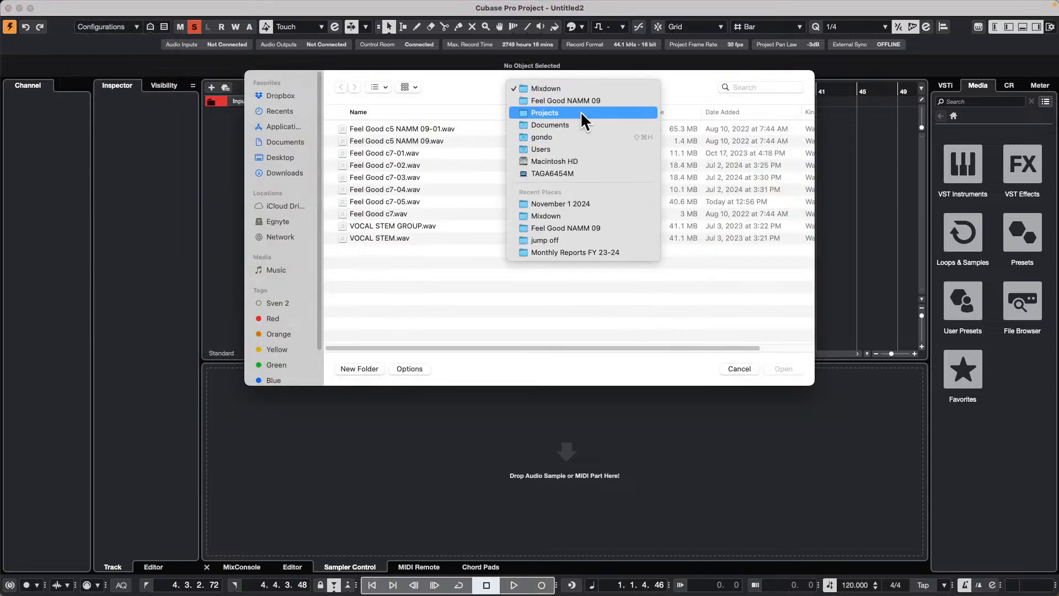
click(580, 112)
scroll(426, 204, down, 10)
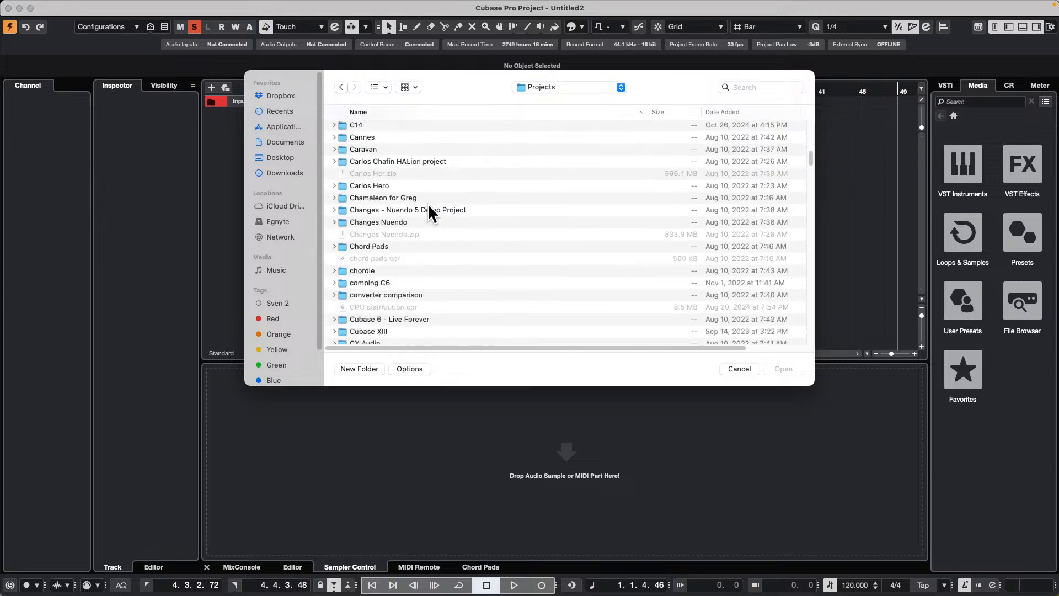
scroll(428, 203, down, 15)
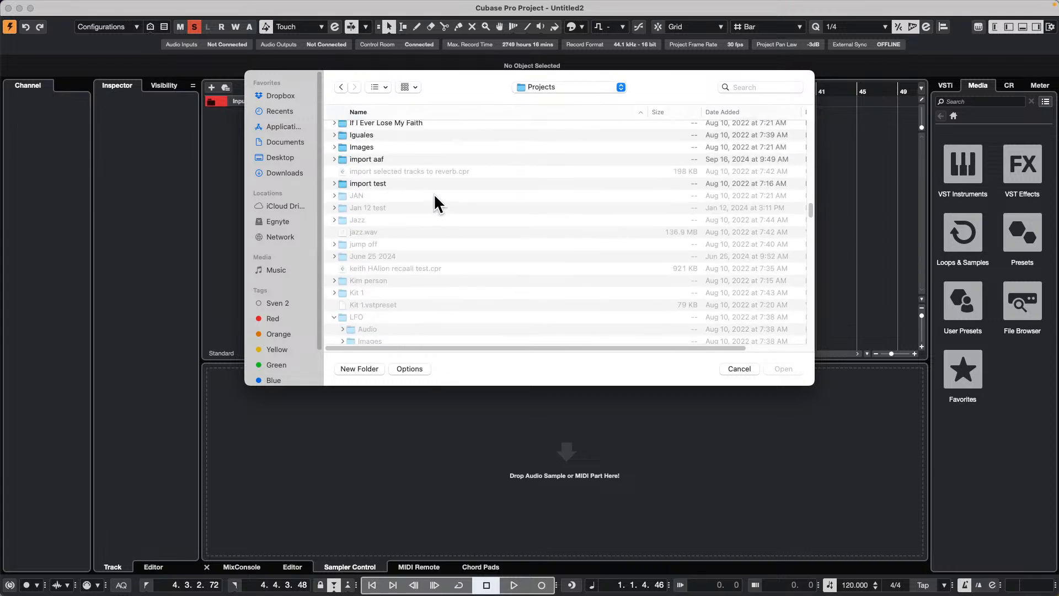
scroll(435, 199, down, 15)
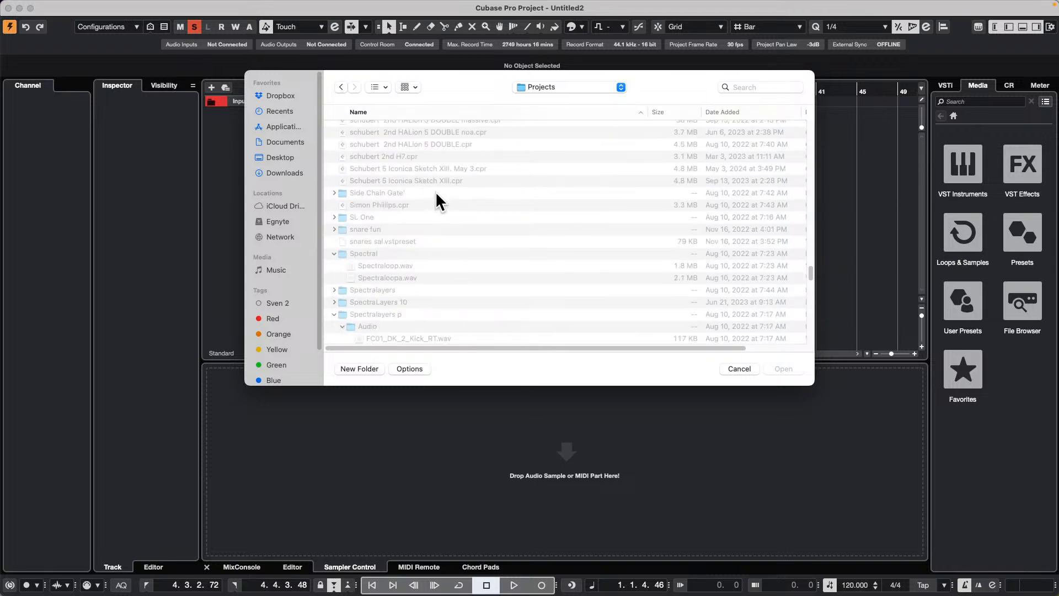
scroll(435, 190, down, 10)
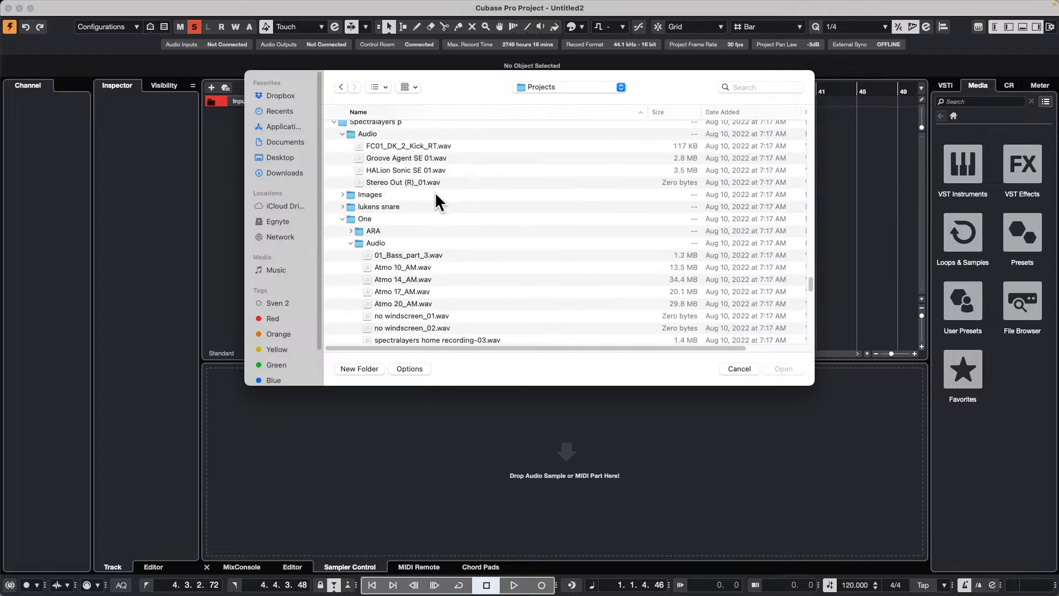
scroll(434, 189, up, 3)
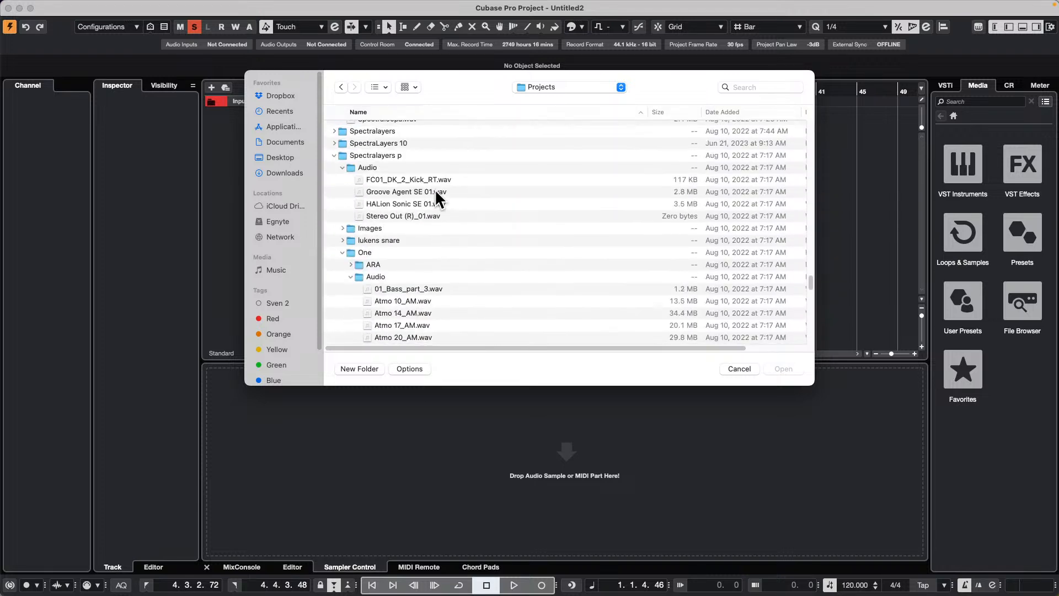
scroll(435, 191, up, 5)
scroll(434, 188, up, 5)
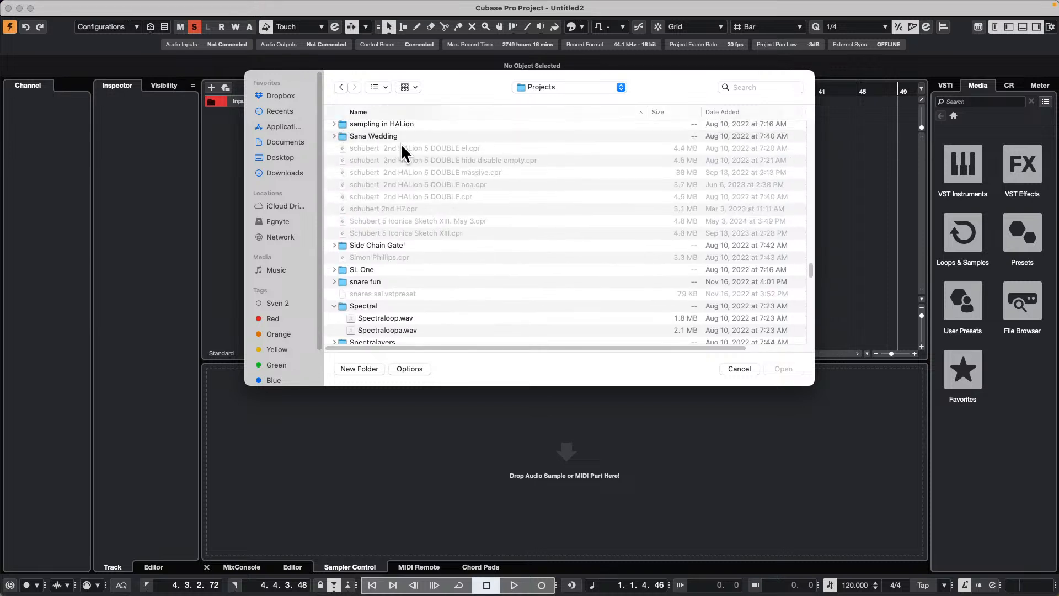
- Import Sana Weding GO rough May 19 2022.wav from the Sana Wedding project's Mixdown folder
click(376, 135)
double_click(376, 135)
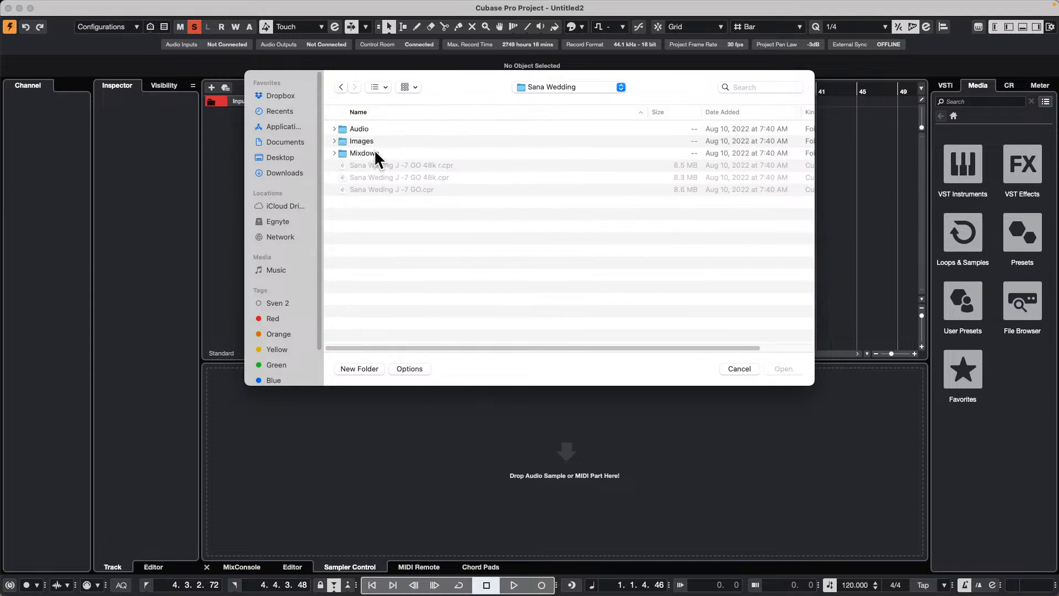
click(374, 149)
double_click(375, 150)
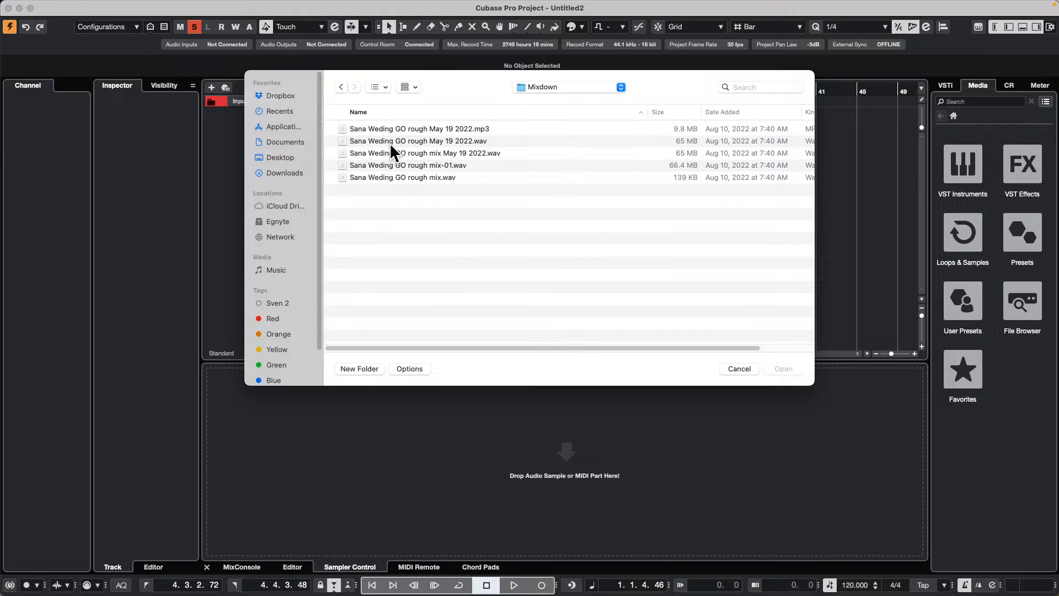
click(466, 141)
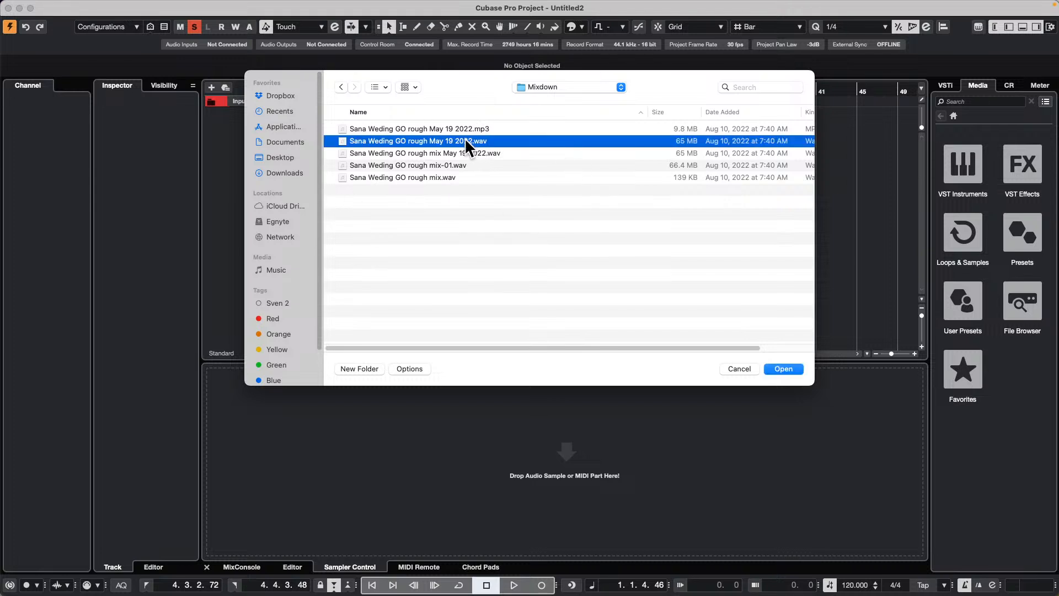
double_click(466, 141)
- Solo the imported audio track, increase its height and play the mix from bar 15 with the whole event in view
click(553, 87)
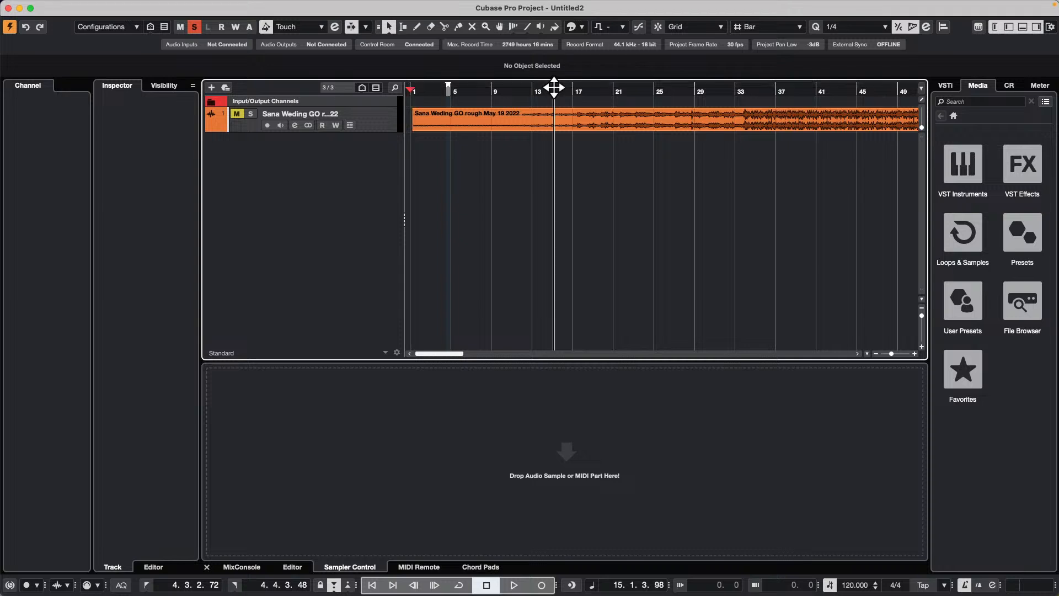
click(249, 114)
drag(373, 132, 372, 168)
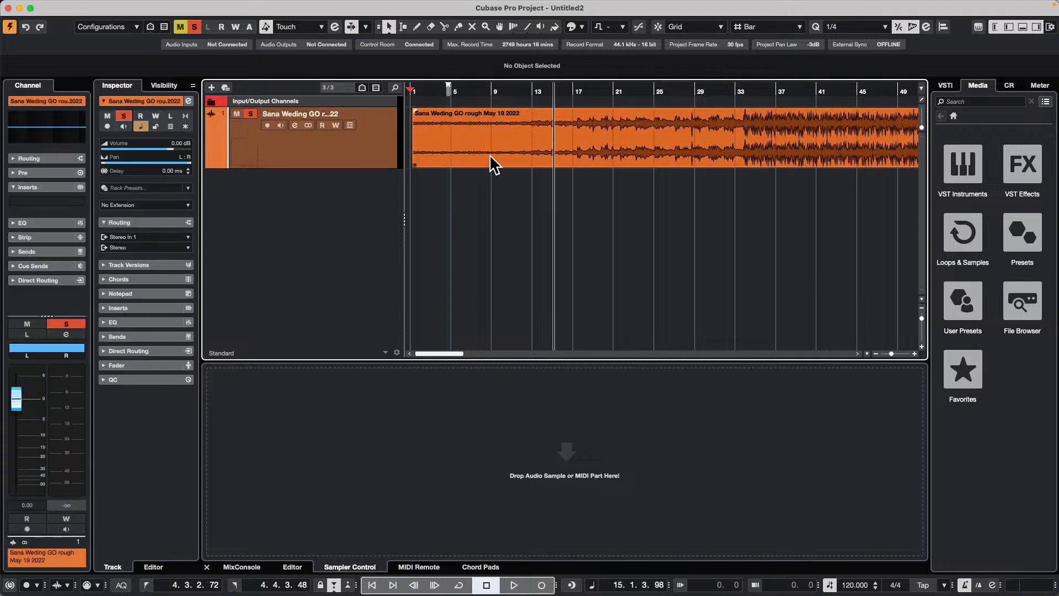
key(space)
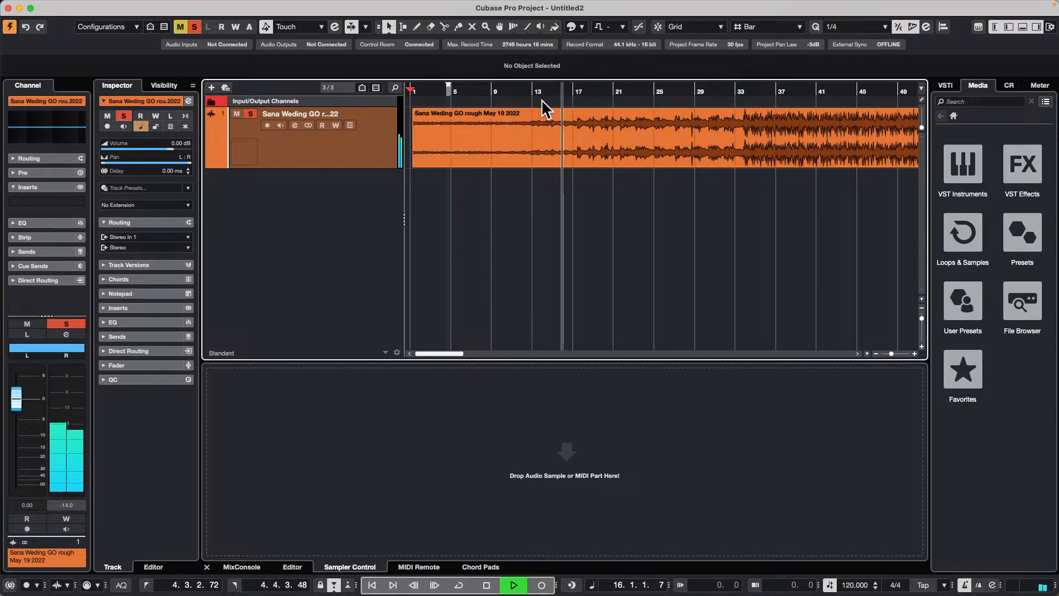
key(g)
key(g)
key(g)
key(g)
key(g)
key(g)
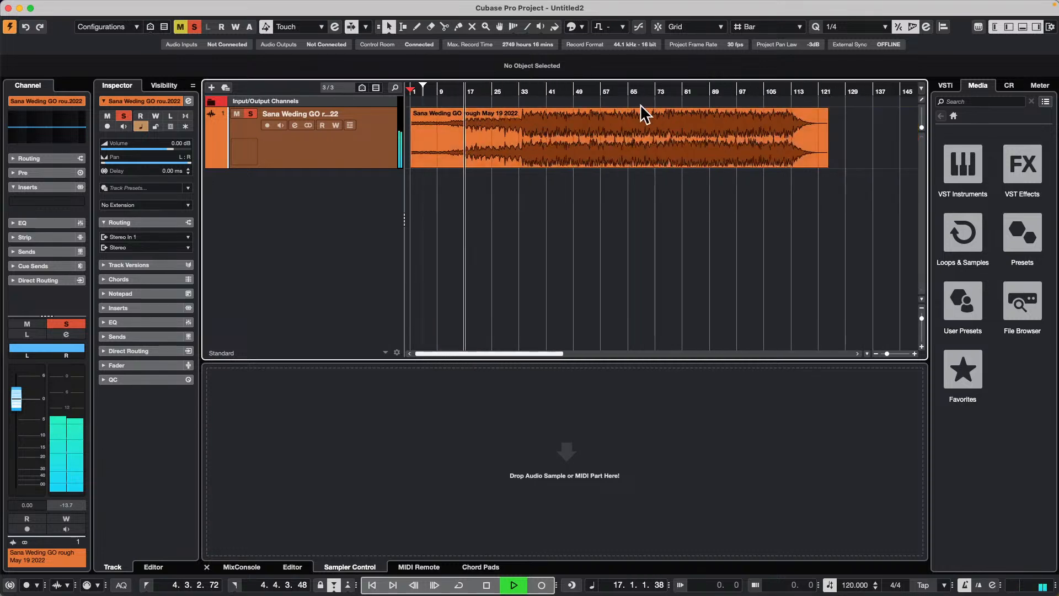
key(g)
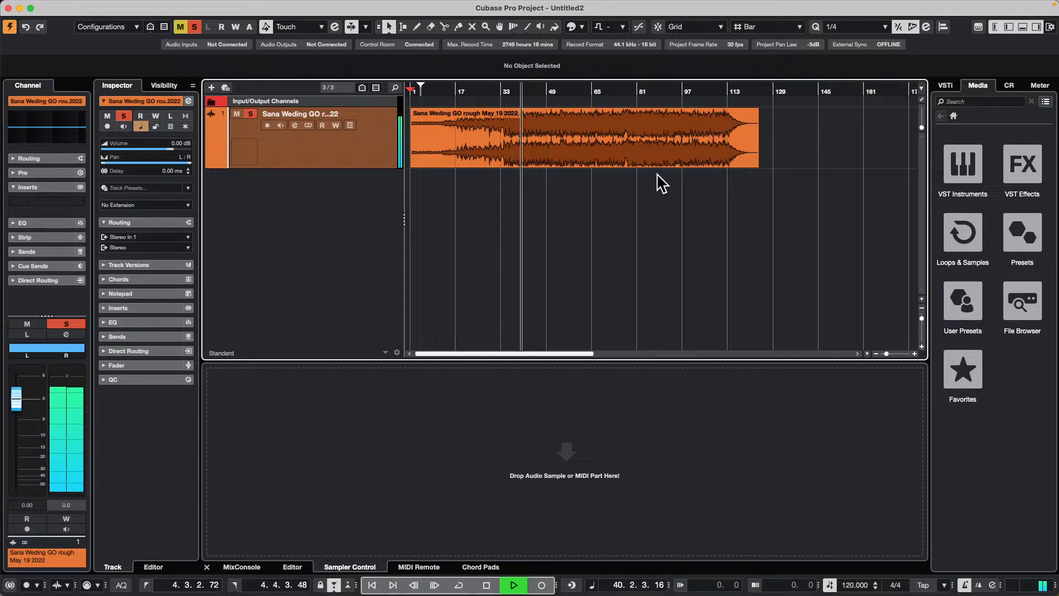
- Add the Steinberg Imager effect as the first insert on the imported mix track and move its window over the project area
click(74, 201)
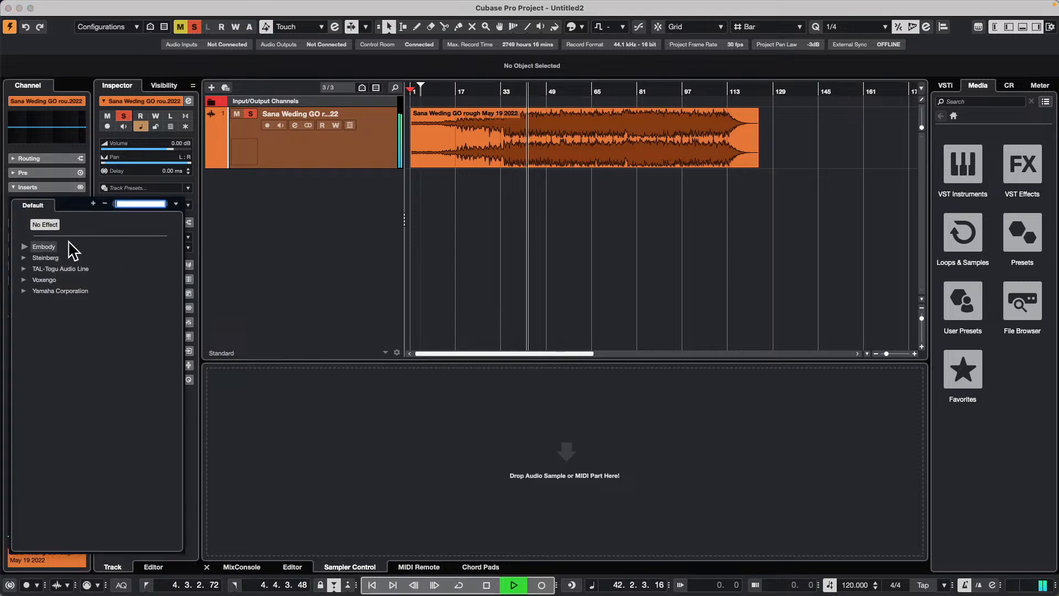
click(24, 258)
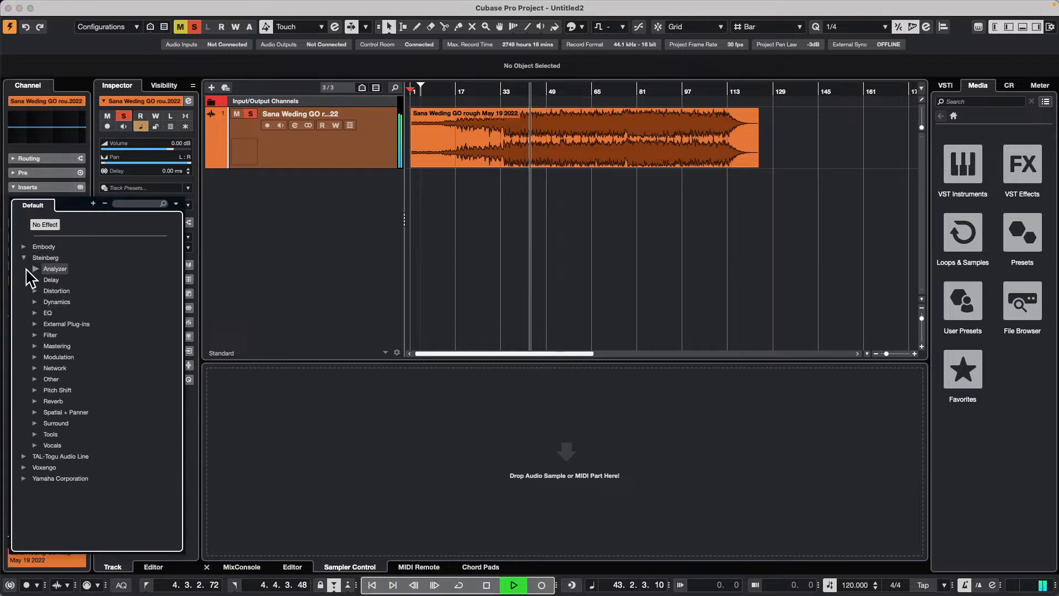
click(35, 302)
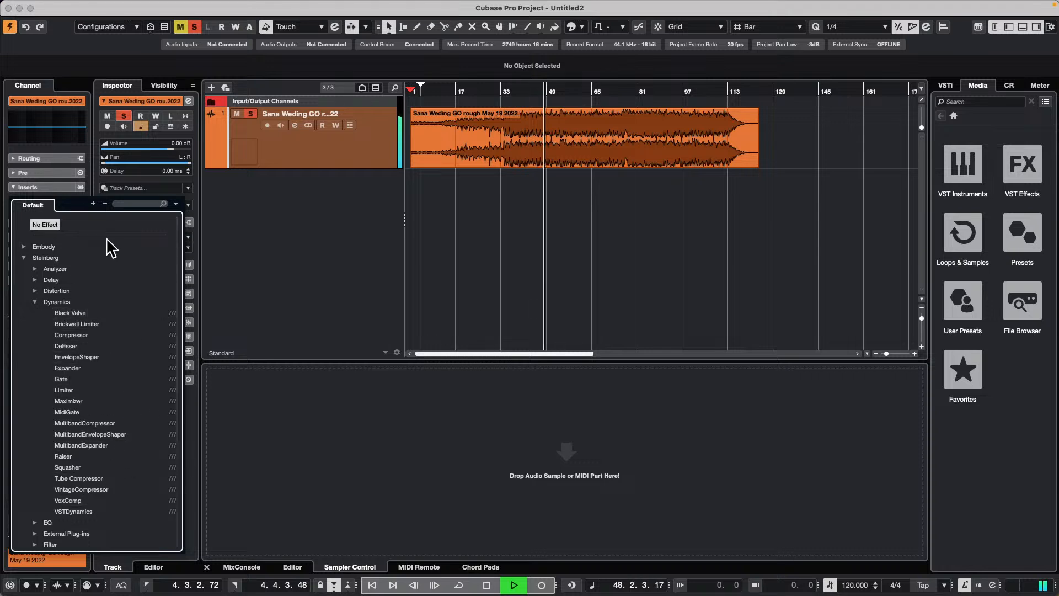
click(128, 203)
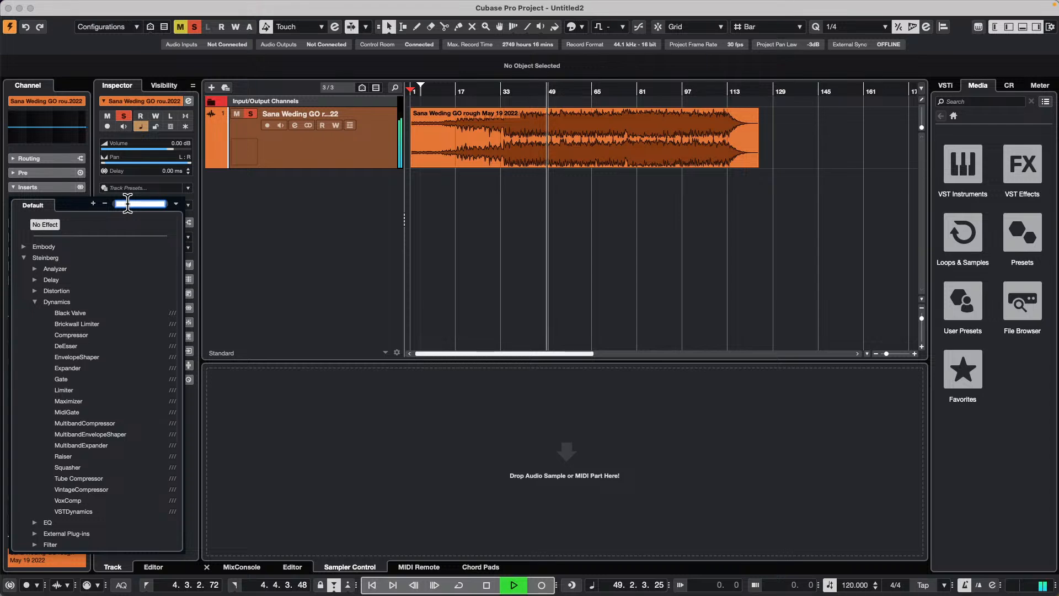
text(imager)
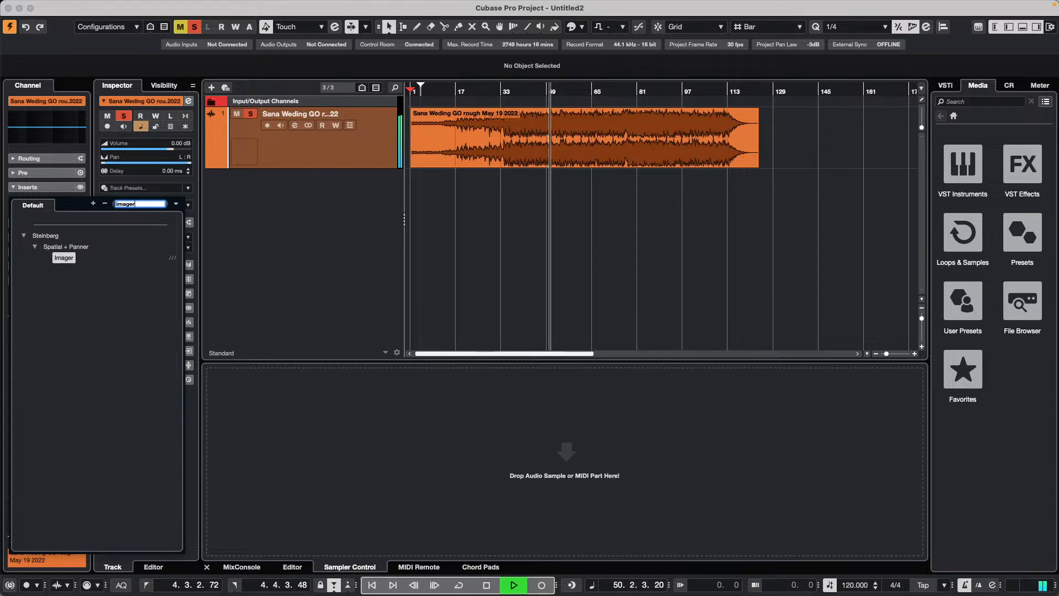
key(Return)
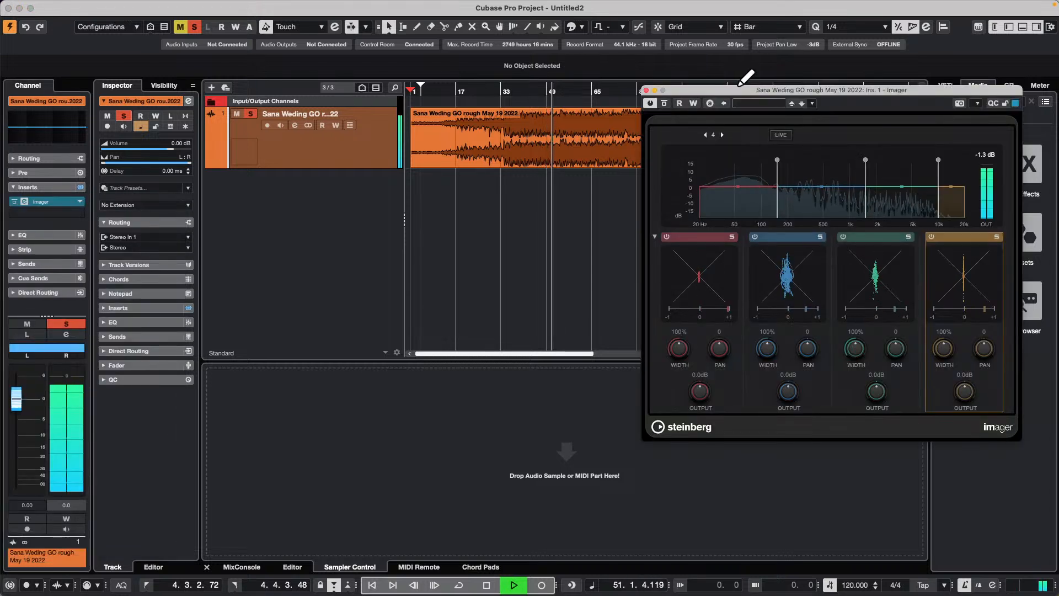
drag(737, 91, 457, 132)
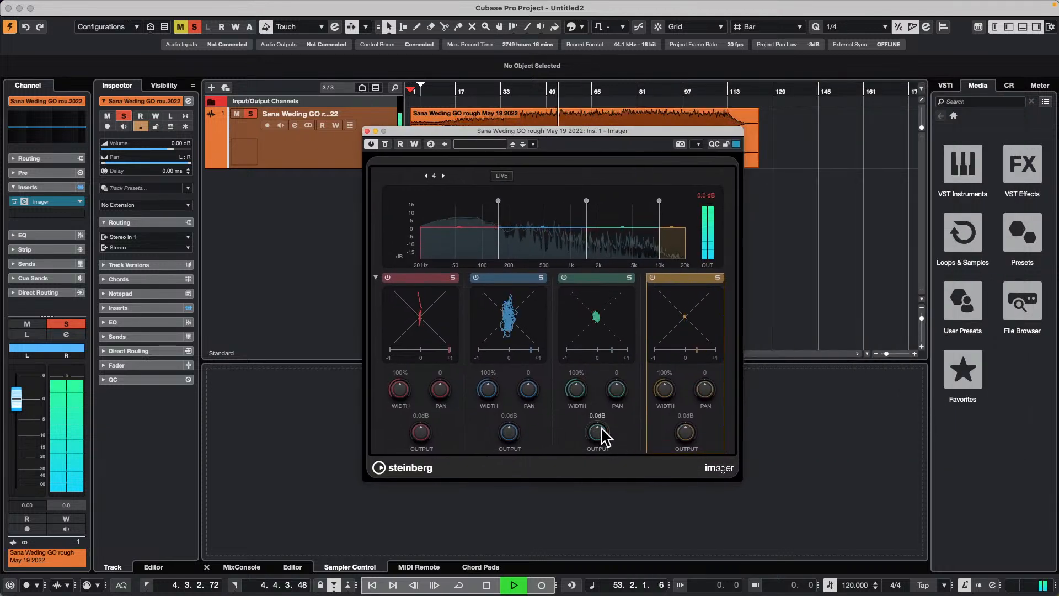
- In Imager, set the third band to 152% width with 0.1 dB output, and the fourth band to 181% width
drag(605, 437, 599, 433)
drag(582, 391, 581, 367)
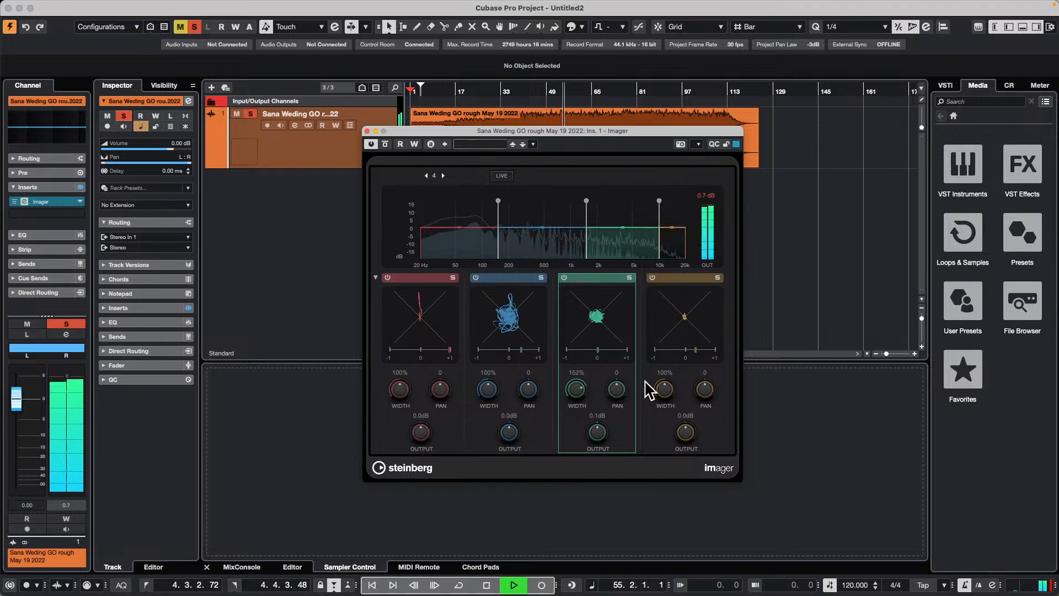
drag(663, 390, 669, 343)
- Try wider low bands in Imager, settle on 118% width for band one and 79% for band two, and raise band four's output to 2.5 dB
drag(402, 398, 405, 340)
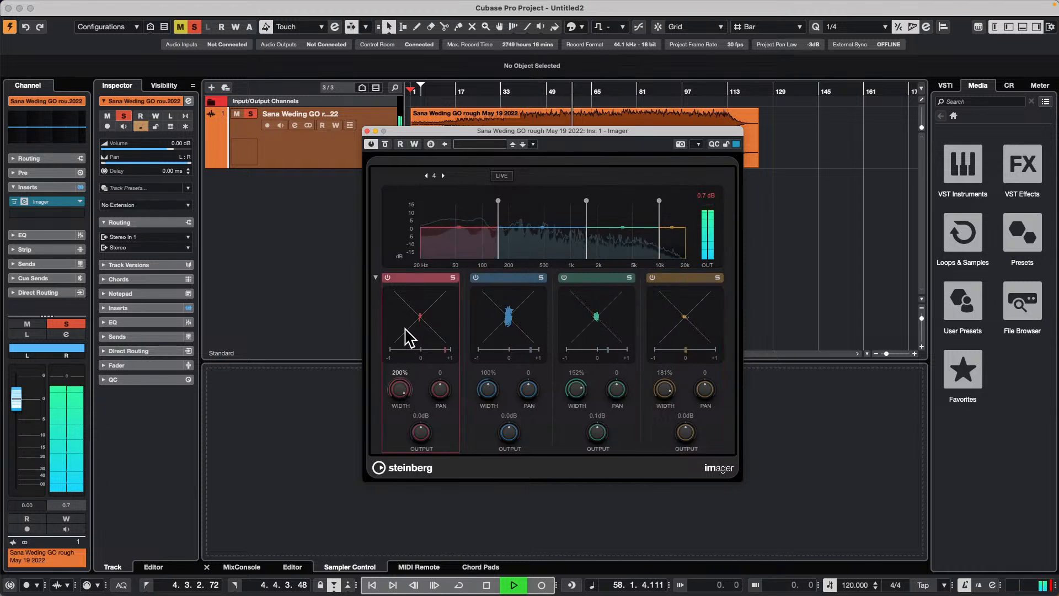
drag(486, 398, 493, 361)
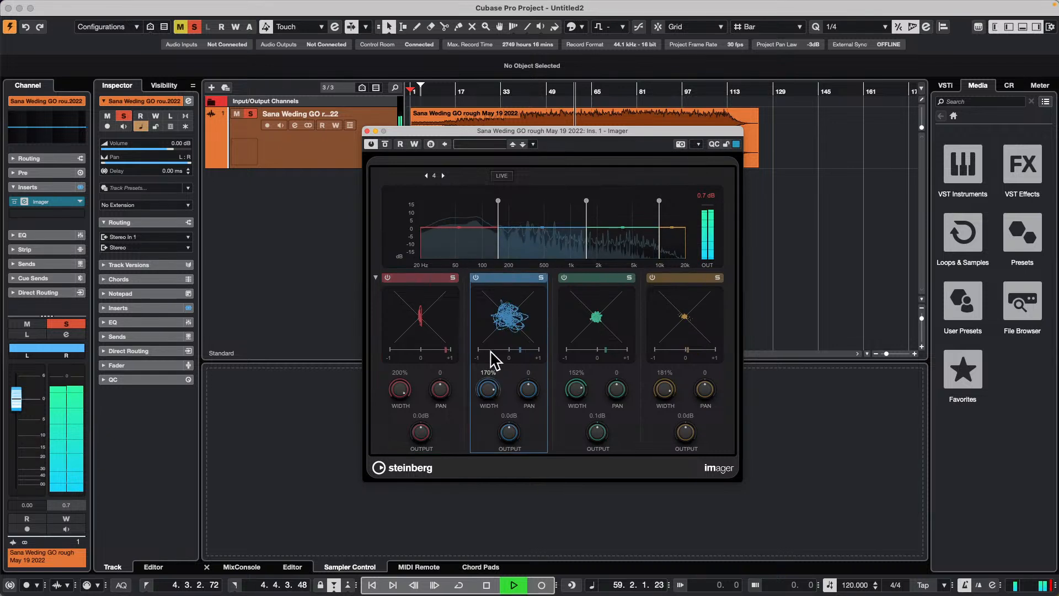
drag(474, 441, 466, 384)
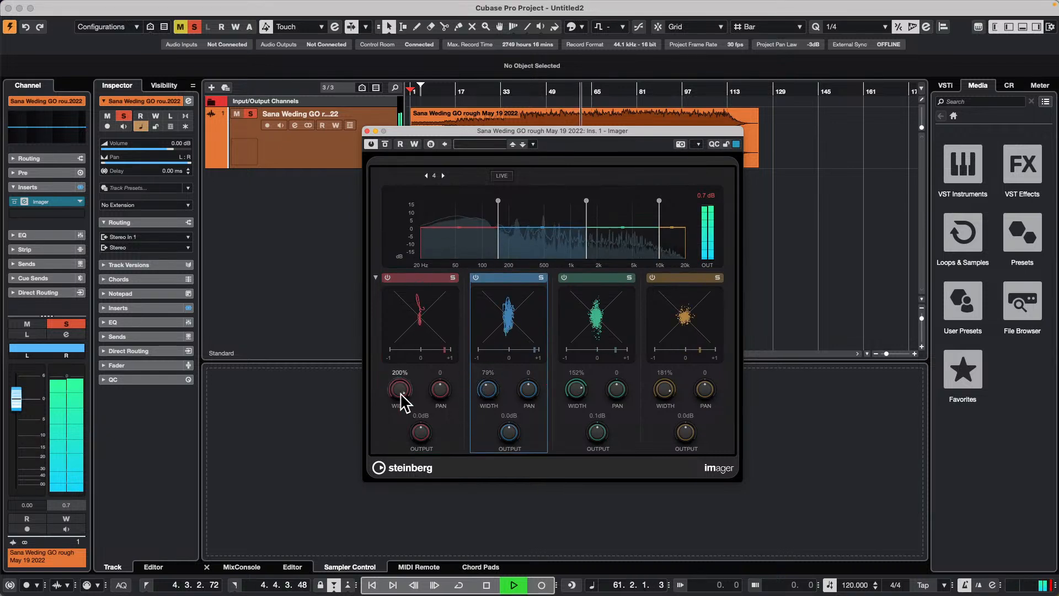
drag(402, 401, 402, 440)
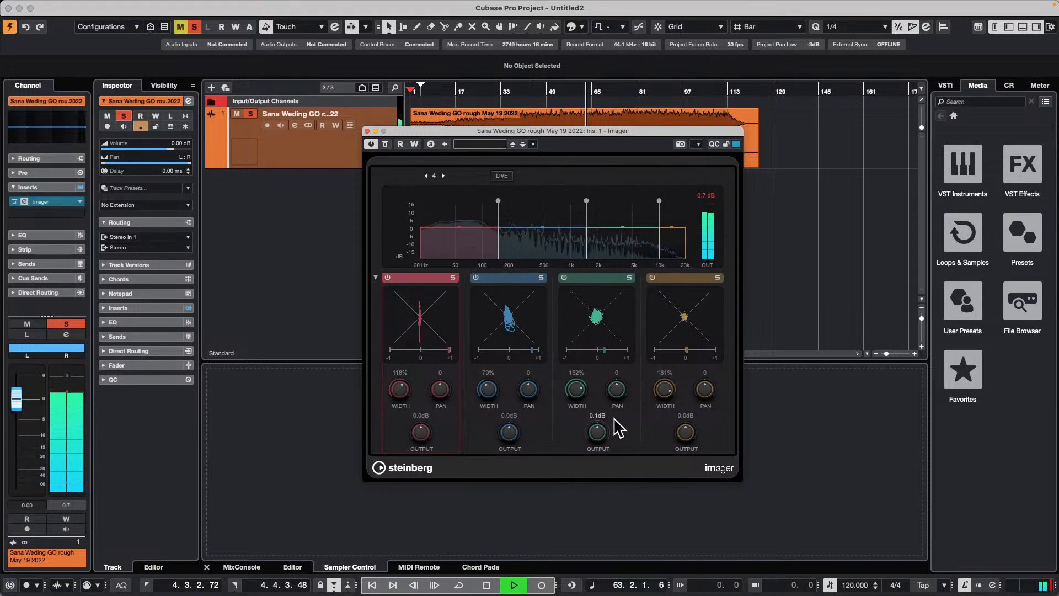
drag(688, 439, 692, 431)
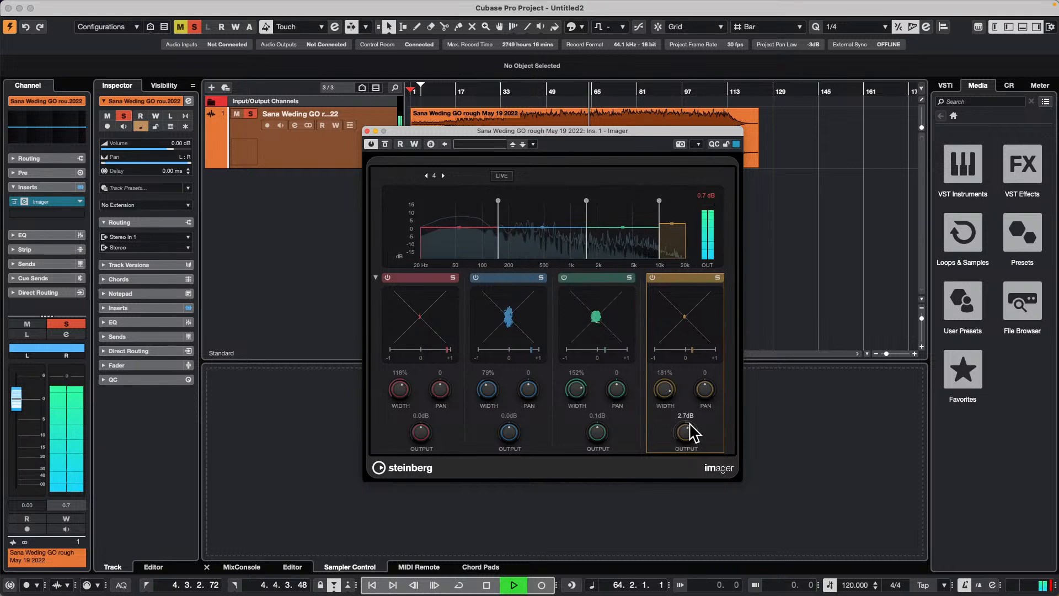
- Add Raiser as the second insert with the Mix, Manual Release, Fast preset, and compare the mix with the inserts bypassed and active
click(76, 214)
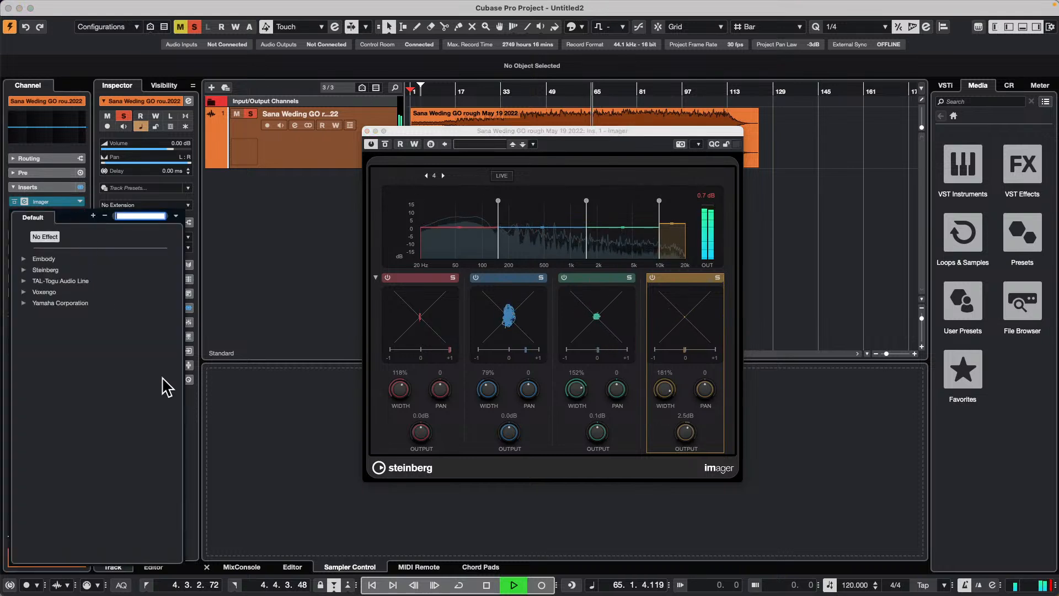
click(23, 270)
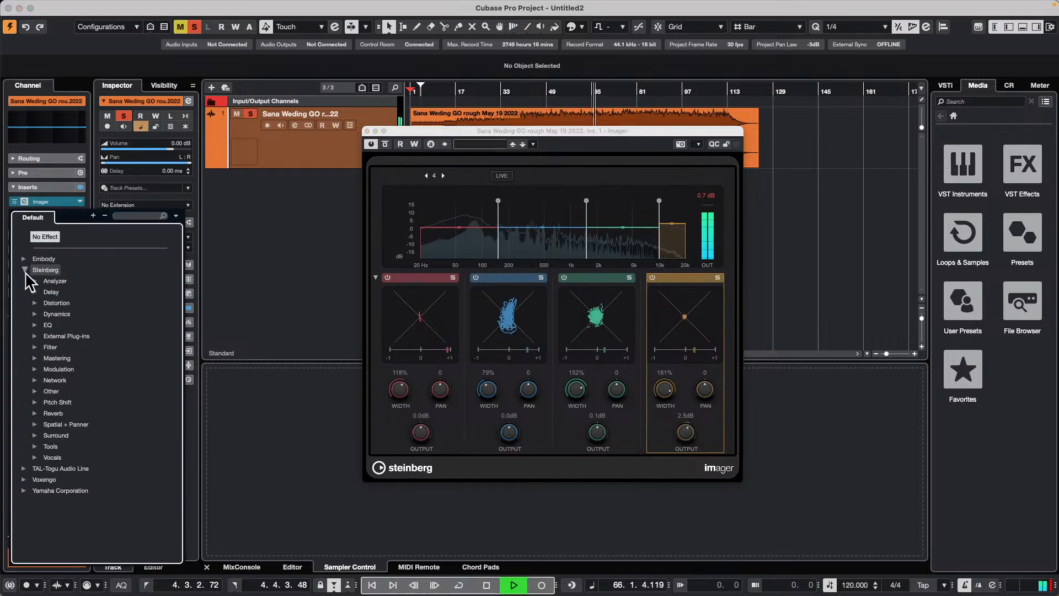
click(35, 314)
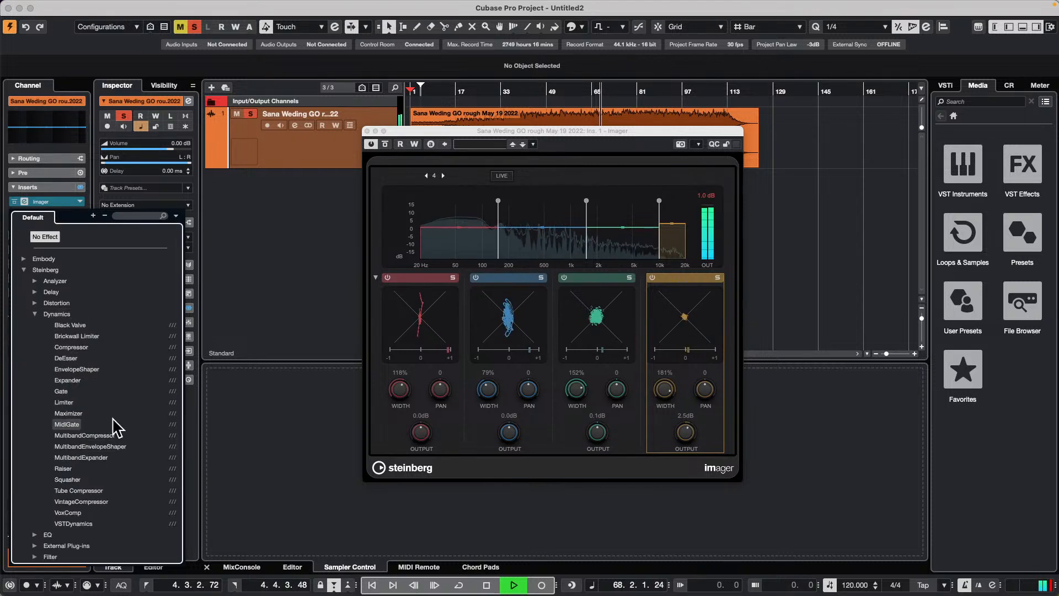
click(64, 468)
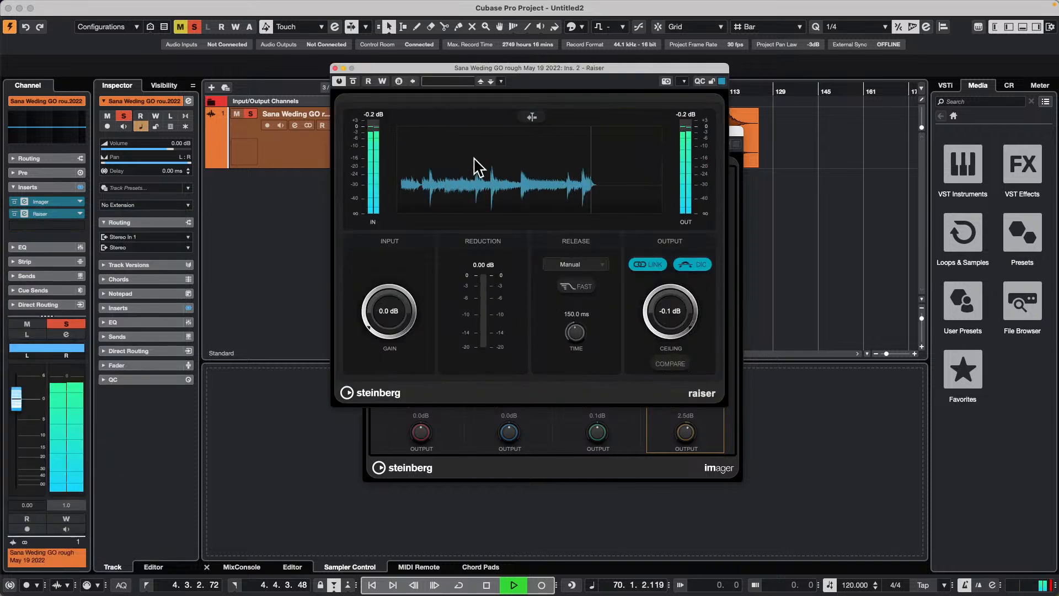
click(462, 84)
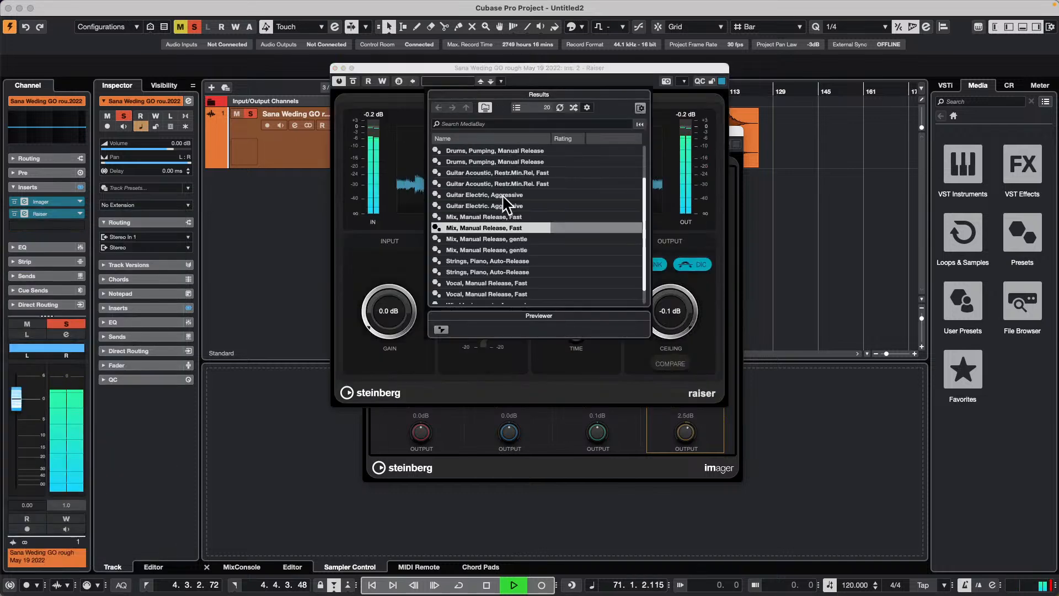
double_click(506, 226)
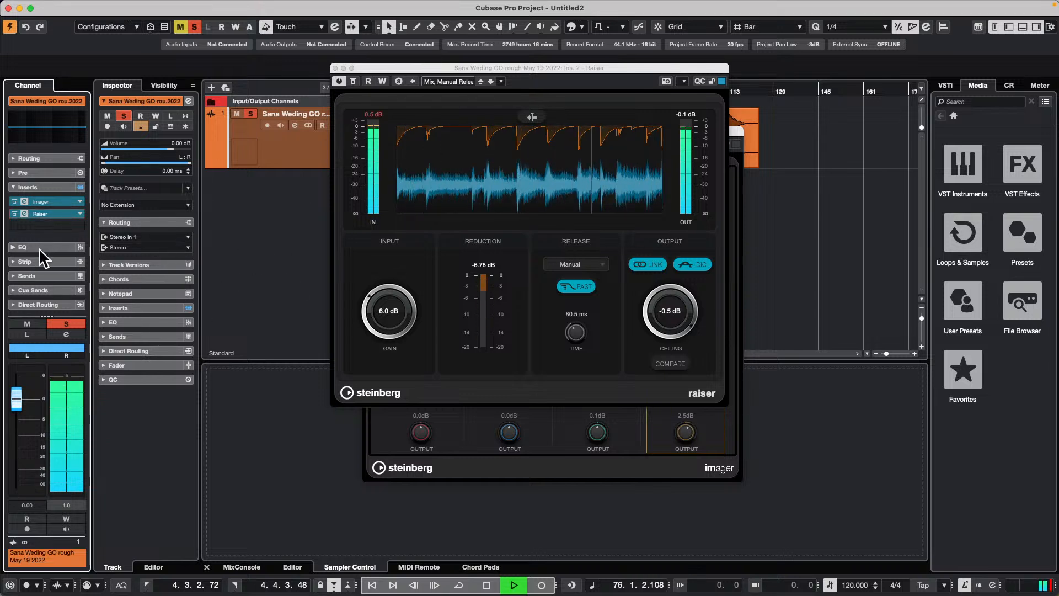
click(80, 187)
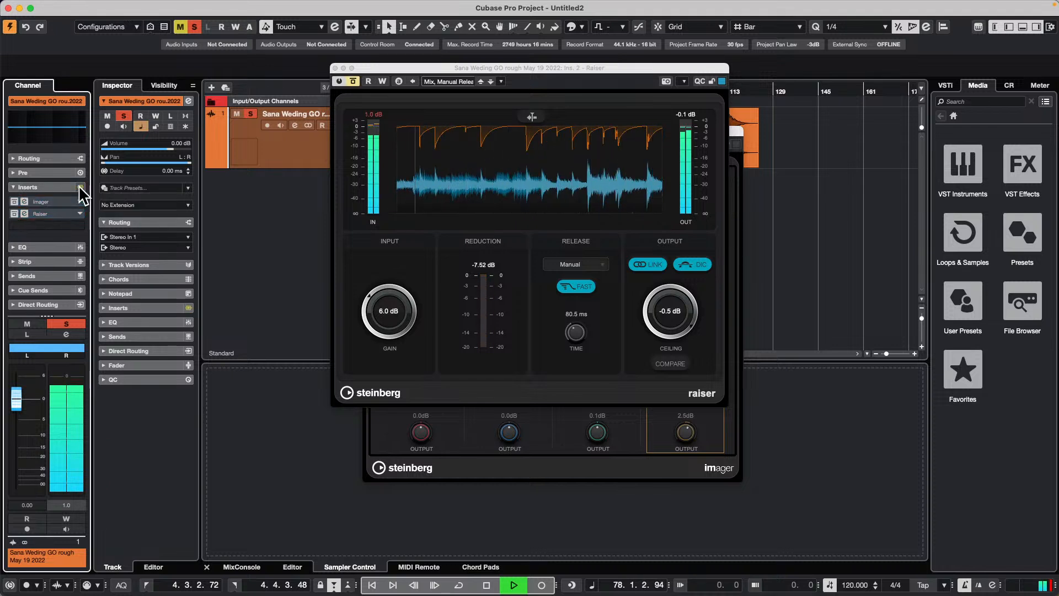
click(80, 188)
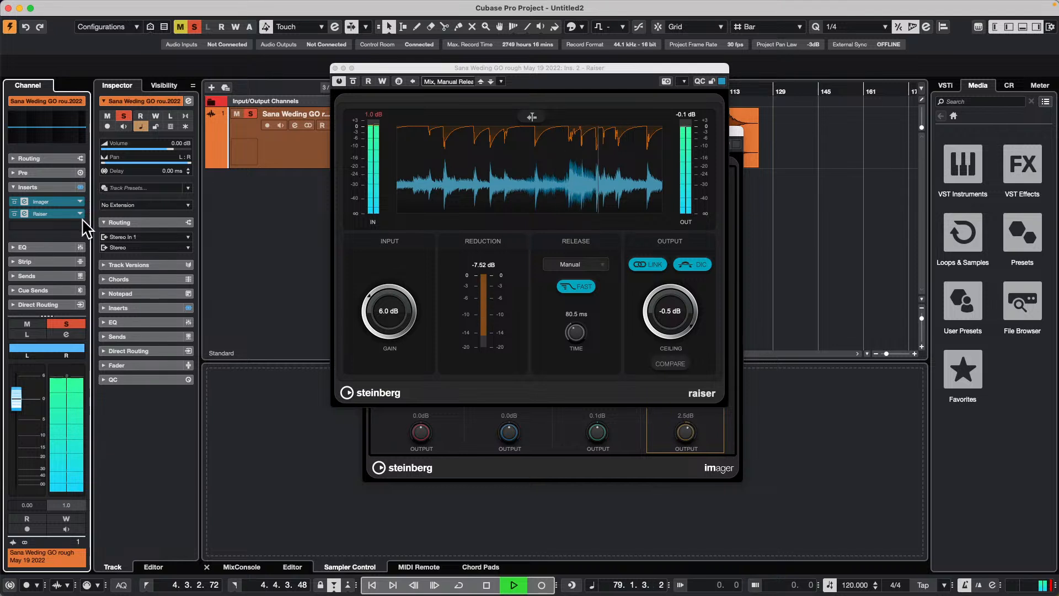
- Move Raiser to the third insert slot and add the Frequency EQ in the slot between Imager and Raiser
drag(58, 214, 64, 227)
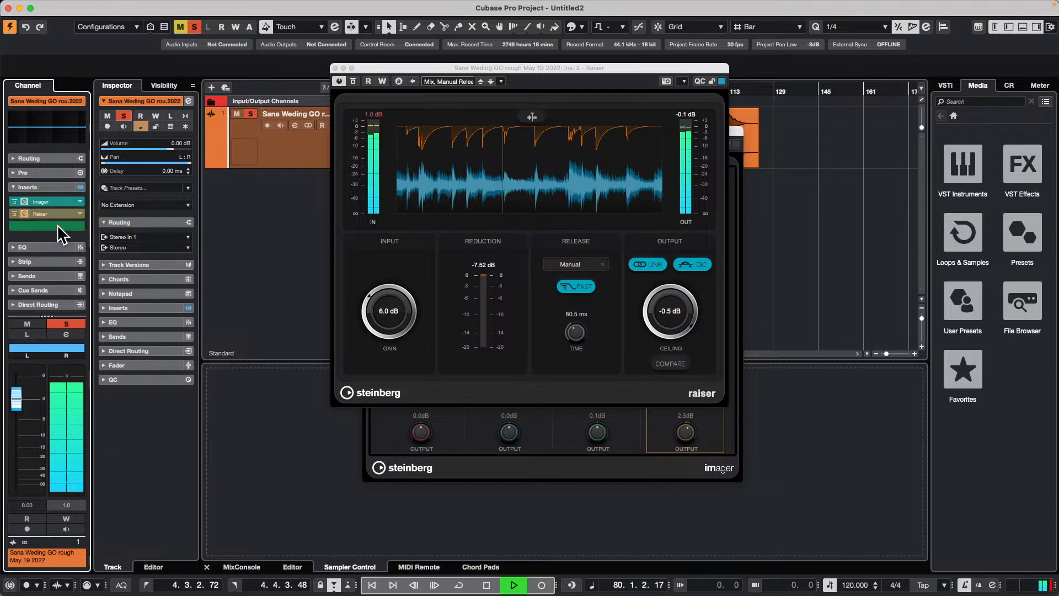
click(83, 214)
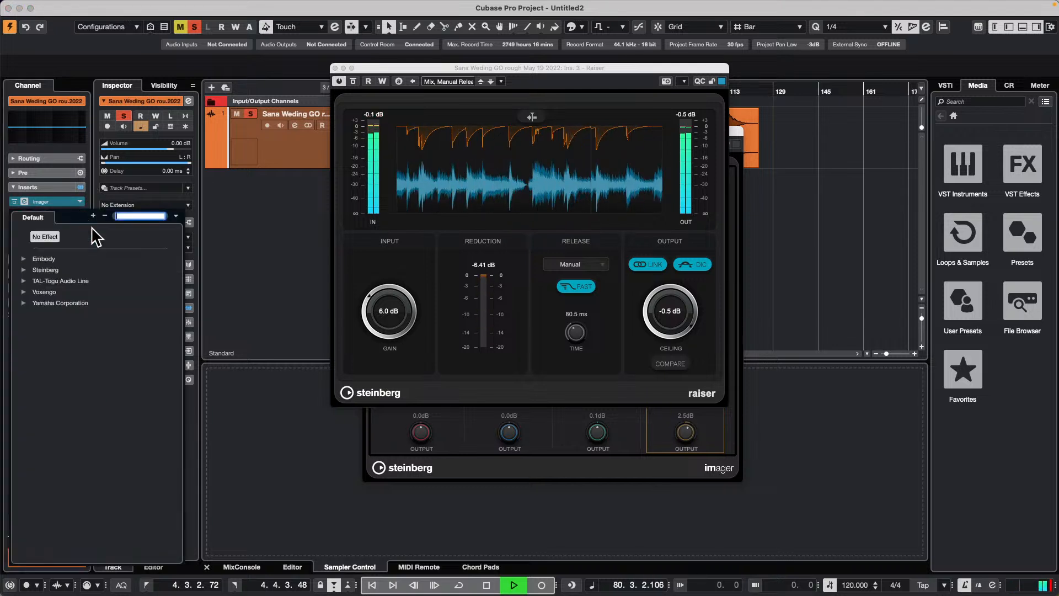
click(47, 270)
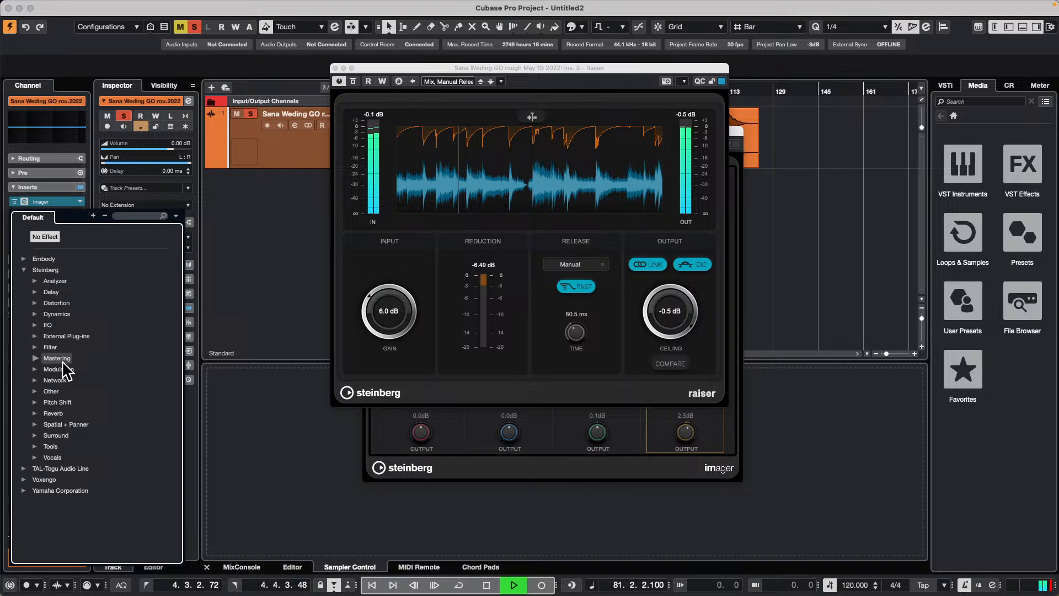
click(35, 325)
click(72, 368)
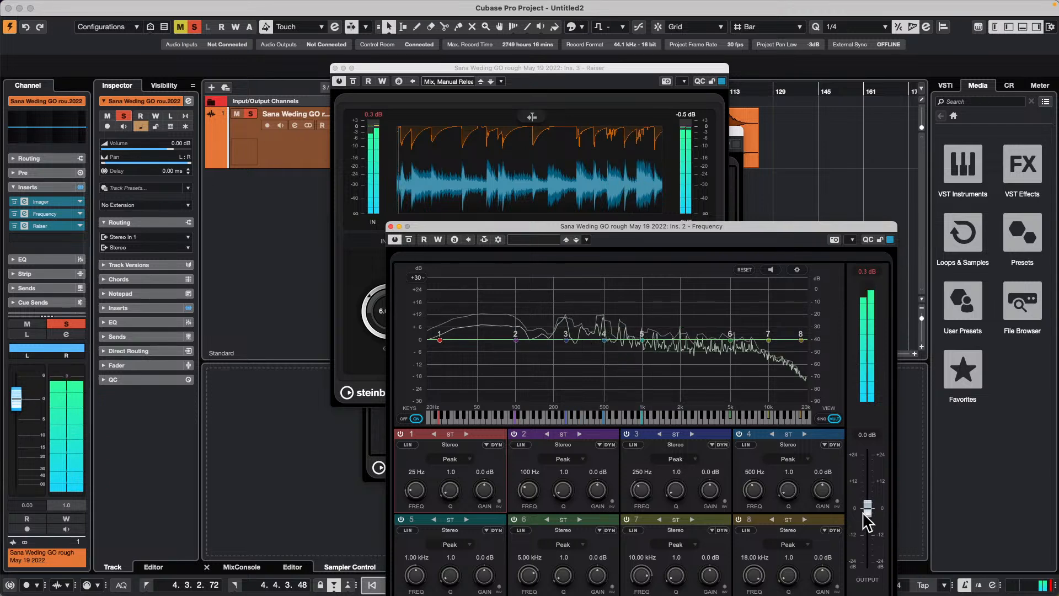
- In Frequency, lower the output to -3.2 dB and boost 114 Hz by 6.1 dB, 4.71 kHz by 1.9 dB and 11.75 kHz by 5.8 dB
drag(867, 508, 868, 514)
drag(517, 346, 523, 327)
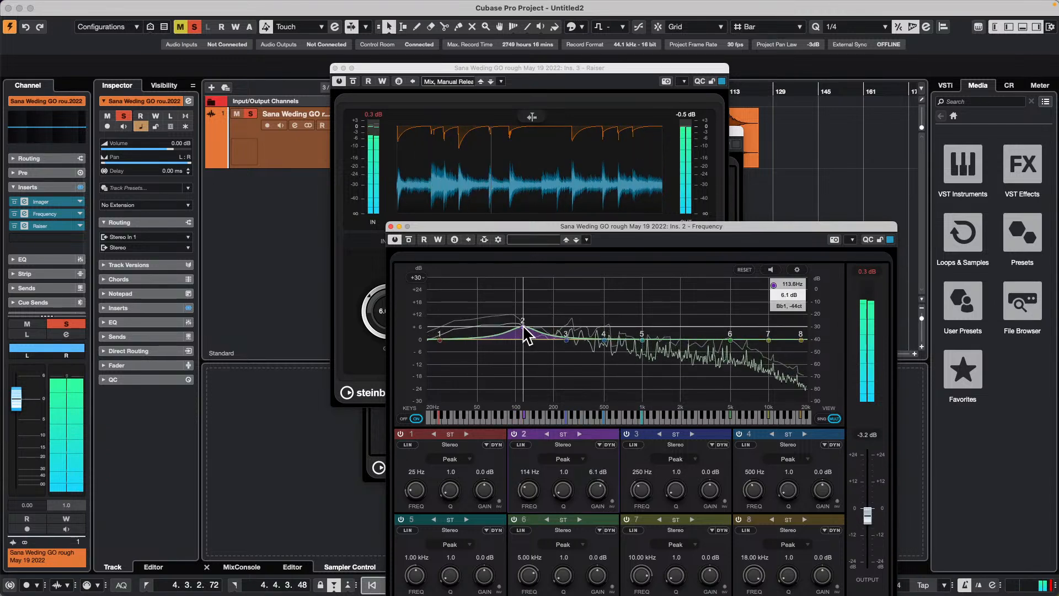
drag(730, 339, 777, 325)
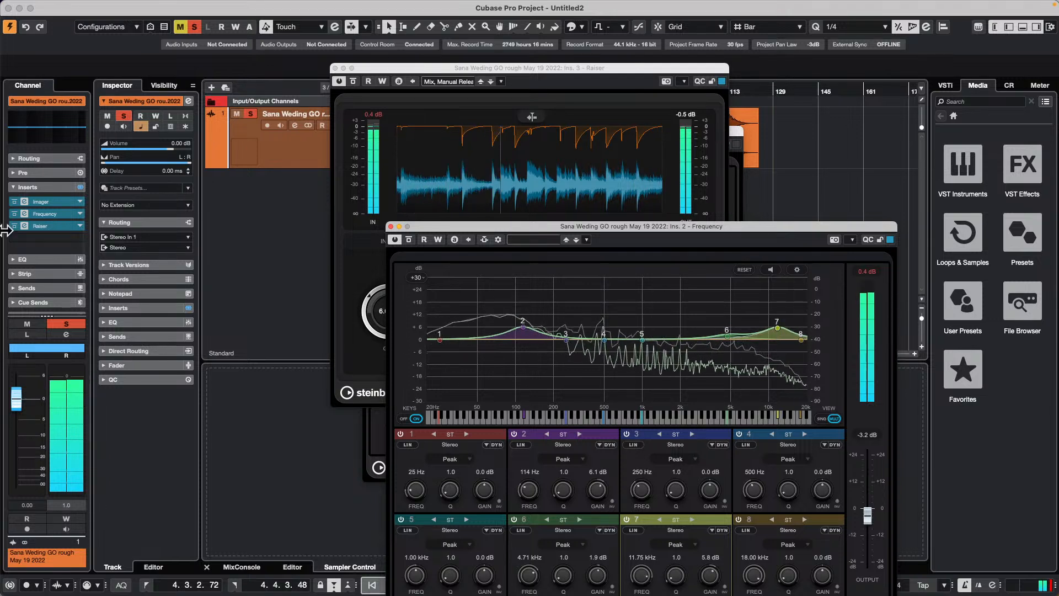
- Compare the mix with all inserts bypassed and active, and close the Frequency, Raiser and Imager windows with playback stopped
click(81, 188)
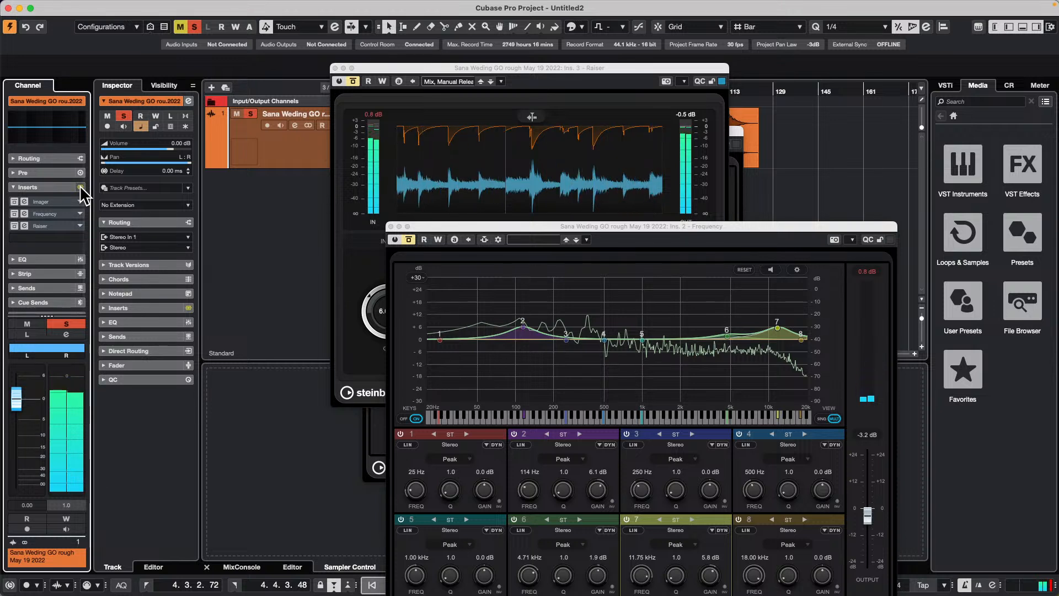
click(81, 188)
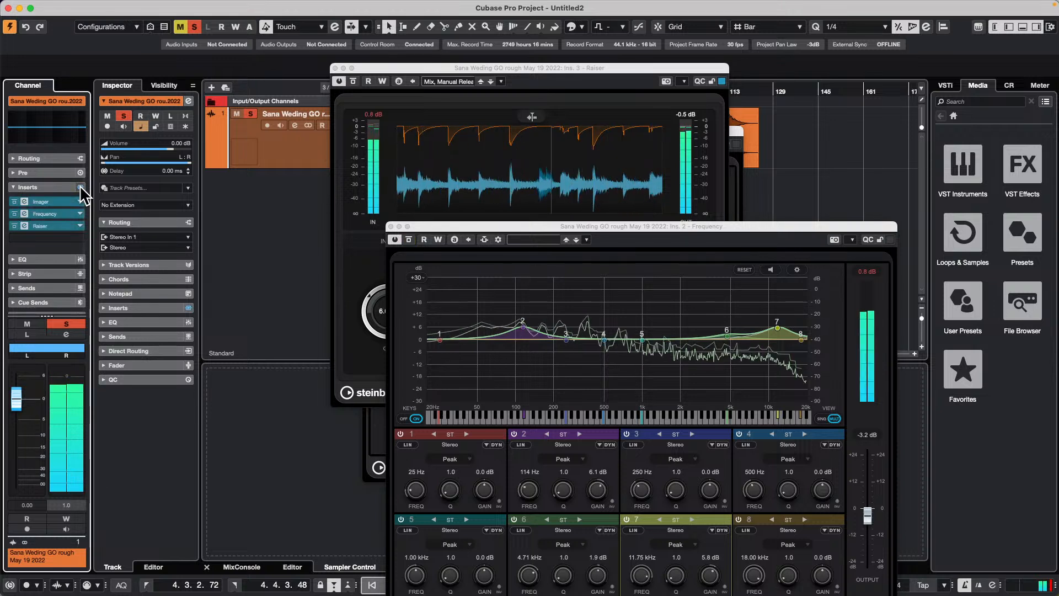
click(390, 226)
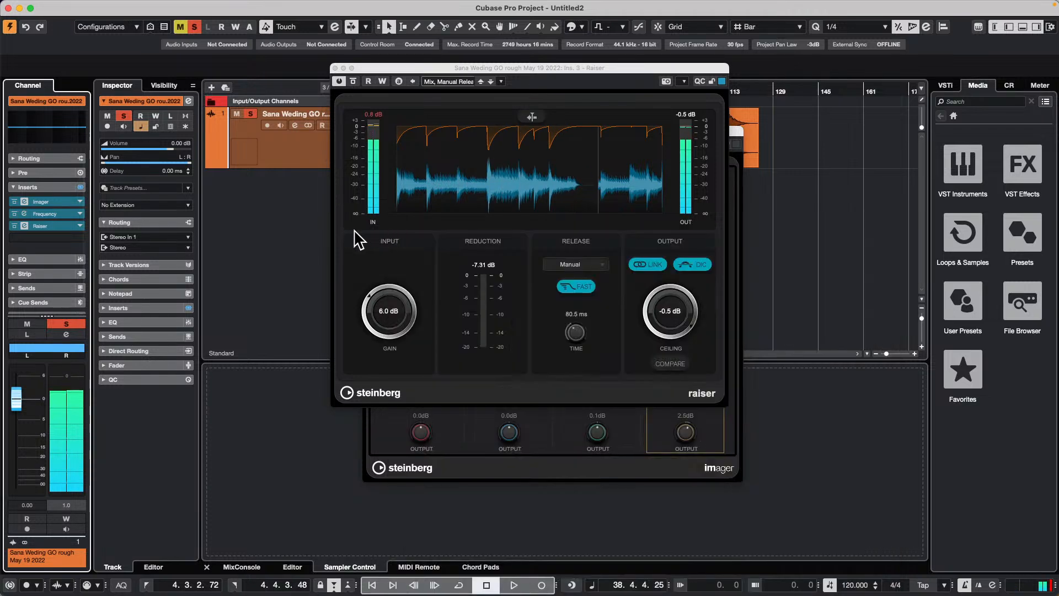
click(335, 67)
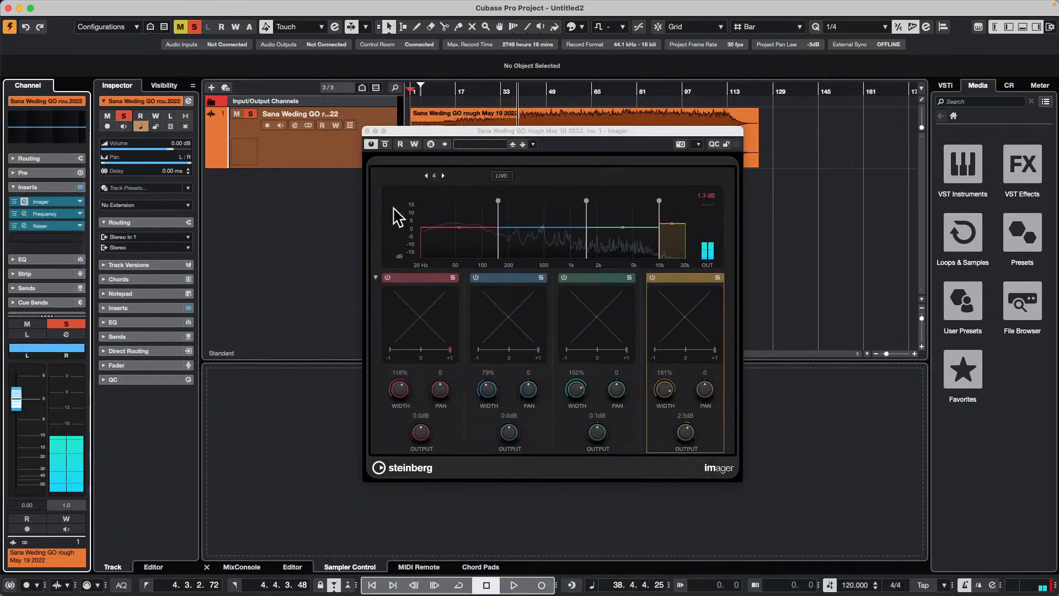
click(368, 142)
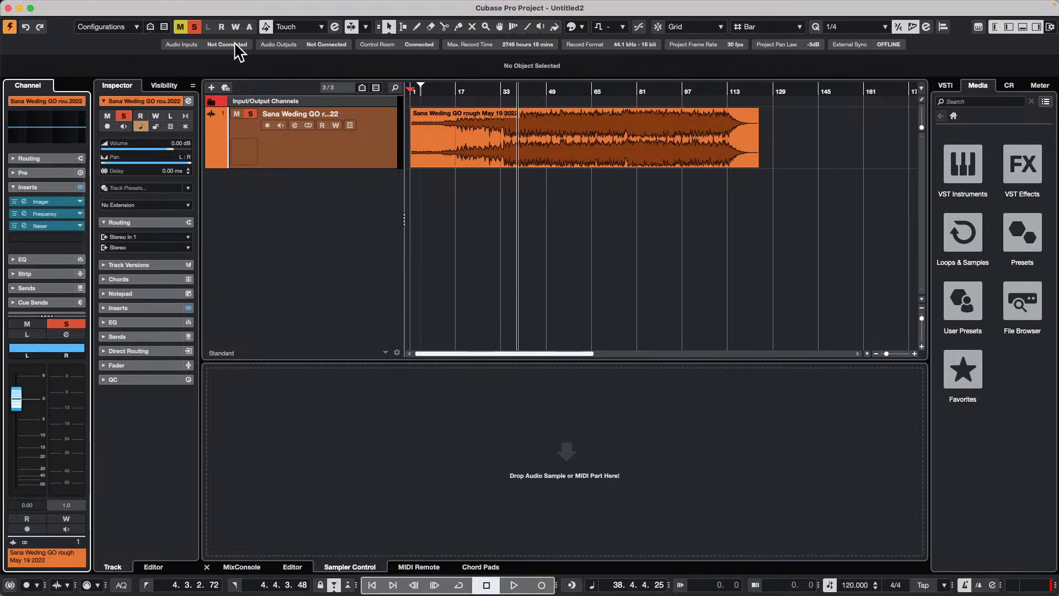
- Start importing tracks from another project and open Amos Moses - GO.cpr from the Amos Moses folder in Projects as the source
mouse_move(122, 5)
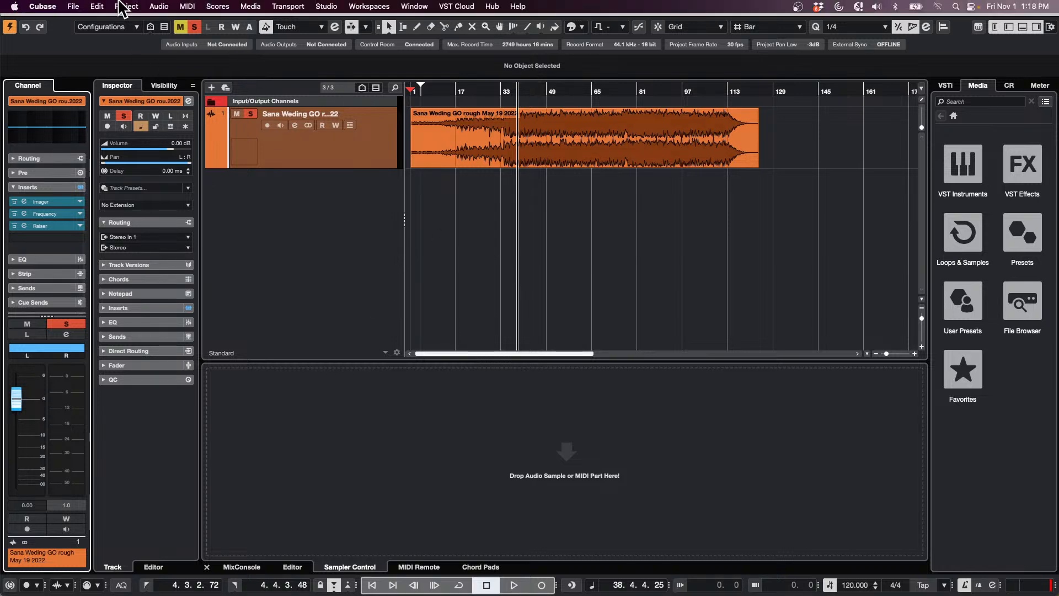
click(73, 6)
mouse_move(134, 193)
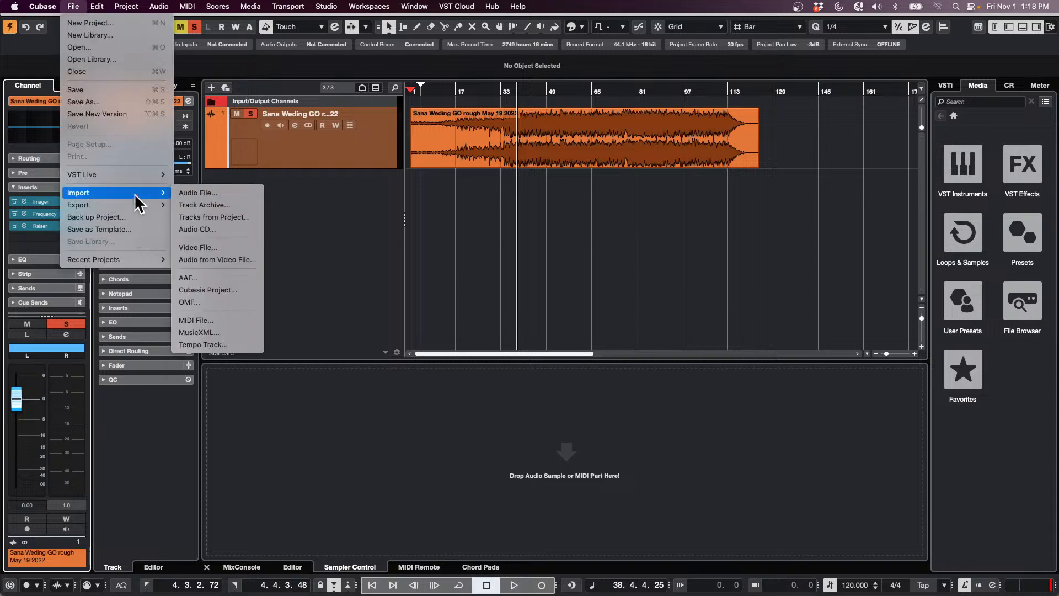
click(248, 218)
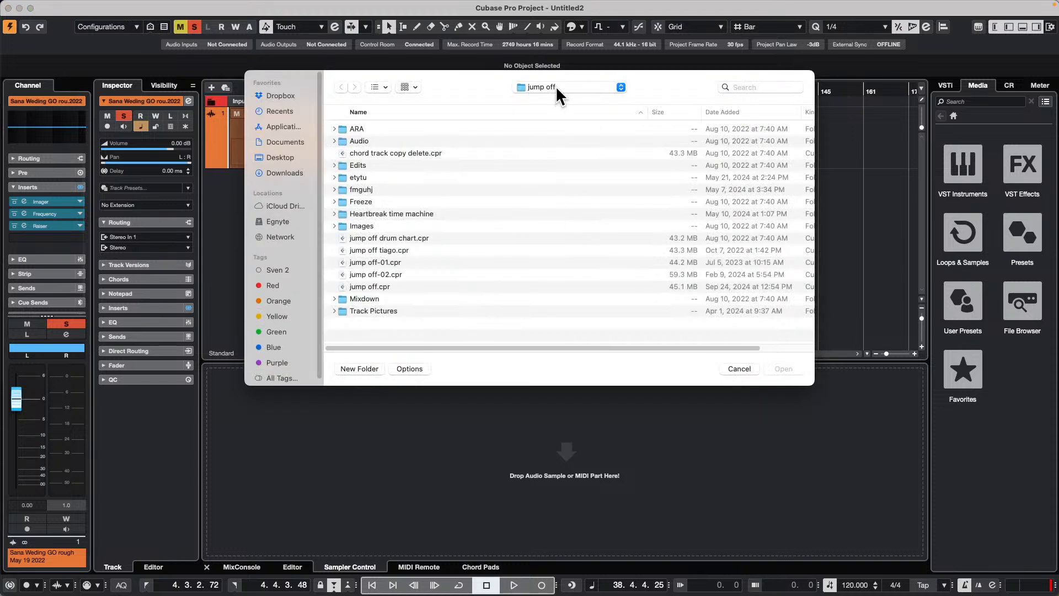
click(555, 85)
click(555, 101)
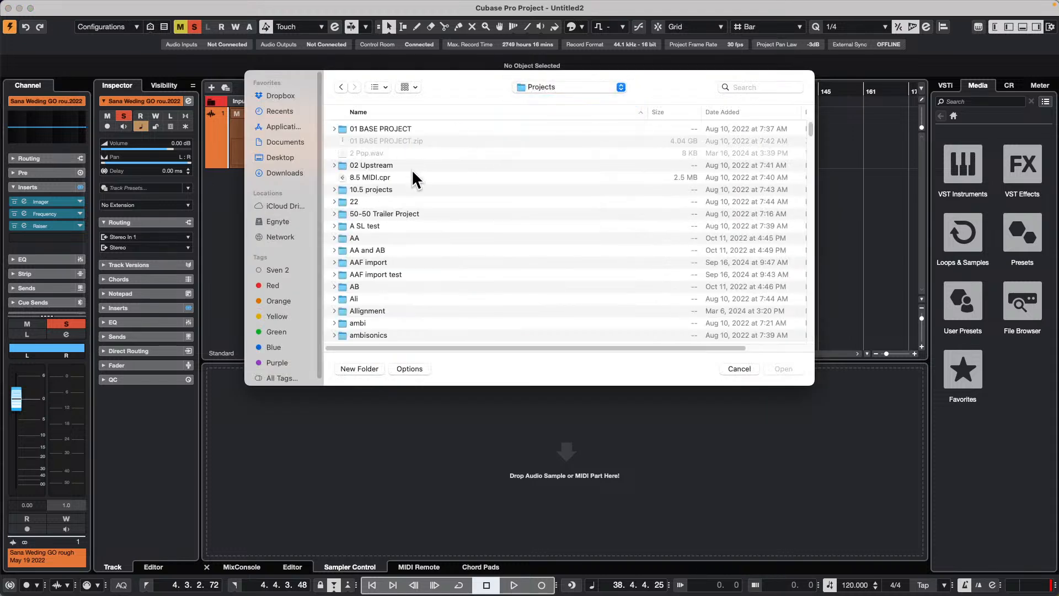
scroll(390, 266, down, 1)
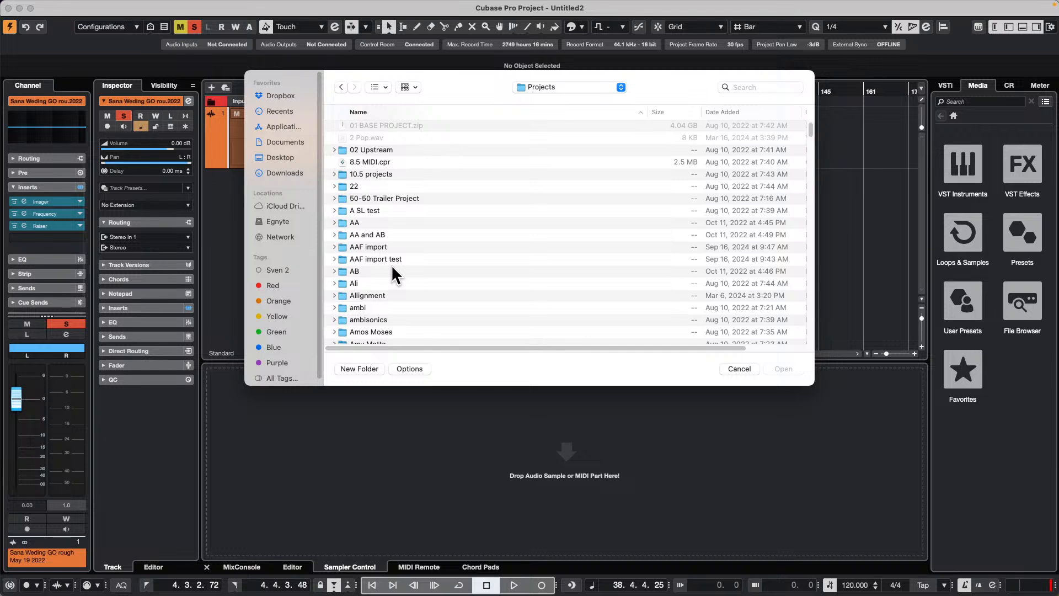
double_click(387, 332)
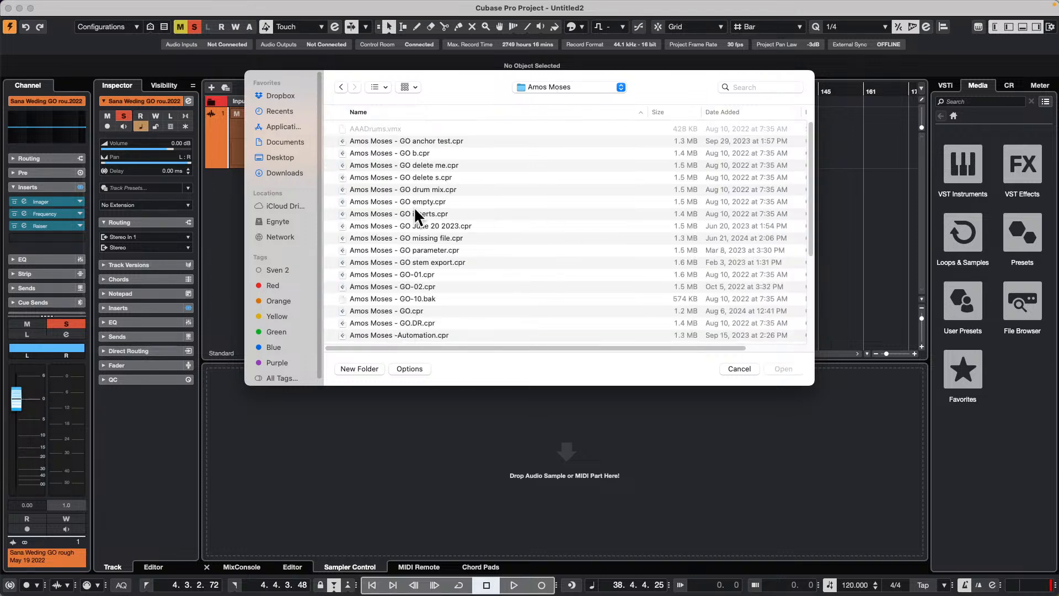
click(409, 306)
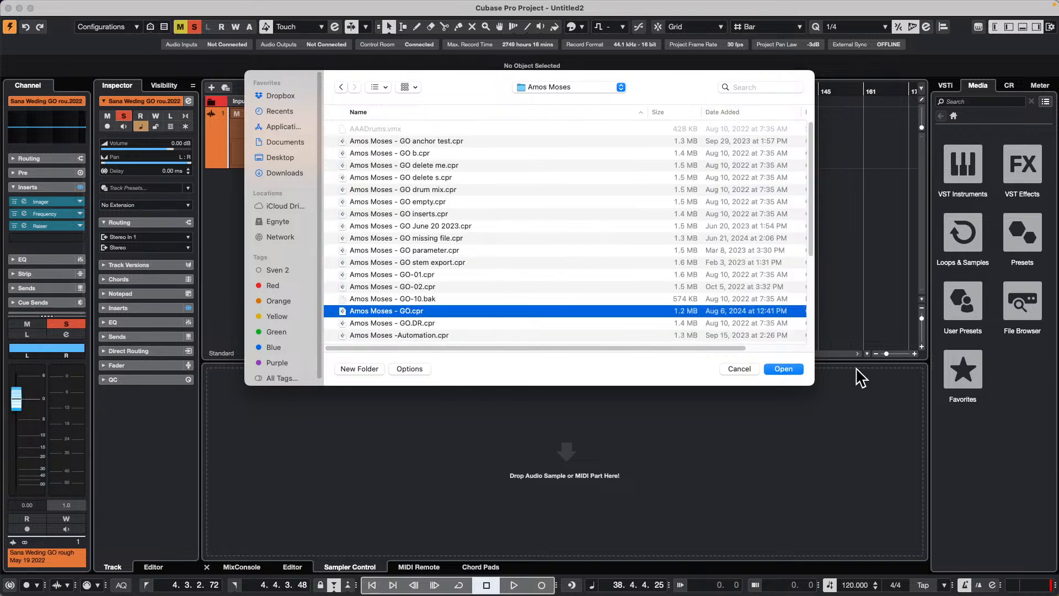
click(777, 369)
- Import the source project's Folder track with all its drum tracks, Kik to OH R, as new tracks at the cursor position
drag(463, 83, 691, 80)
click(531, 227)
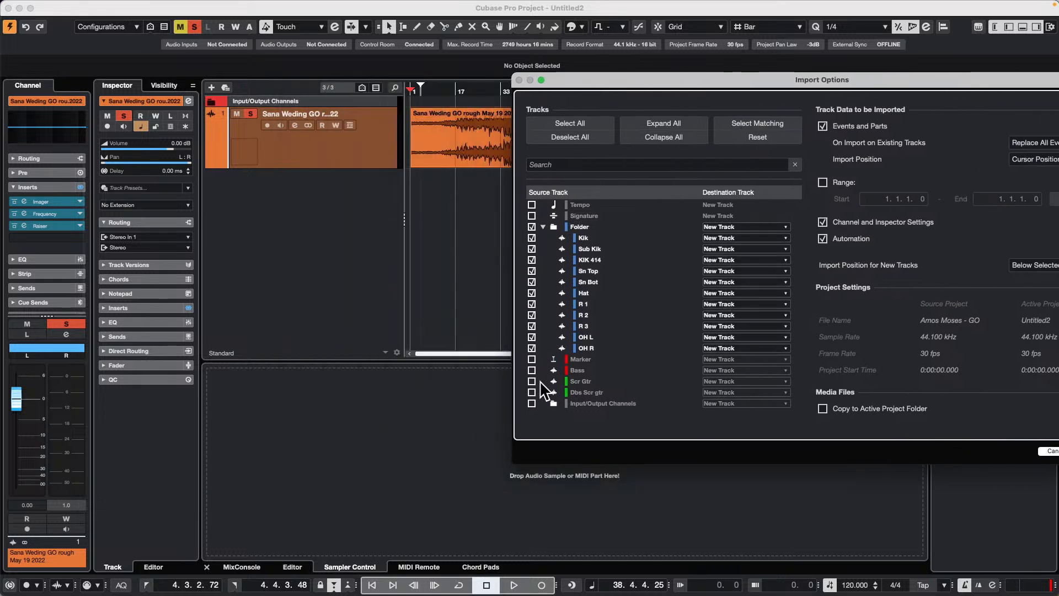
drag(771, 79, 677, 96)
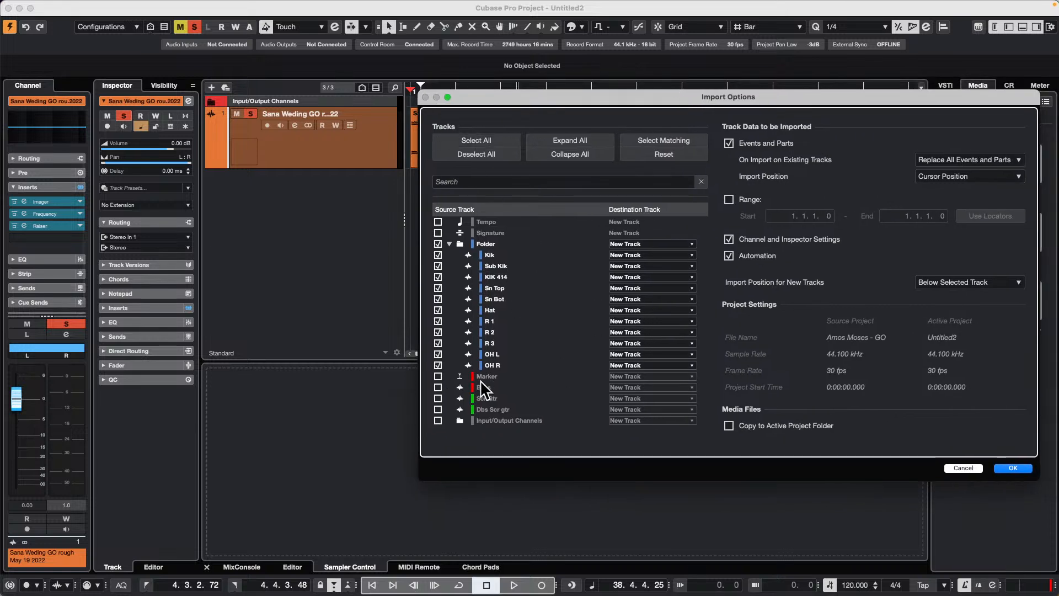
click(1013, 469)
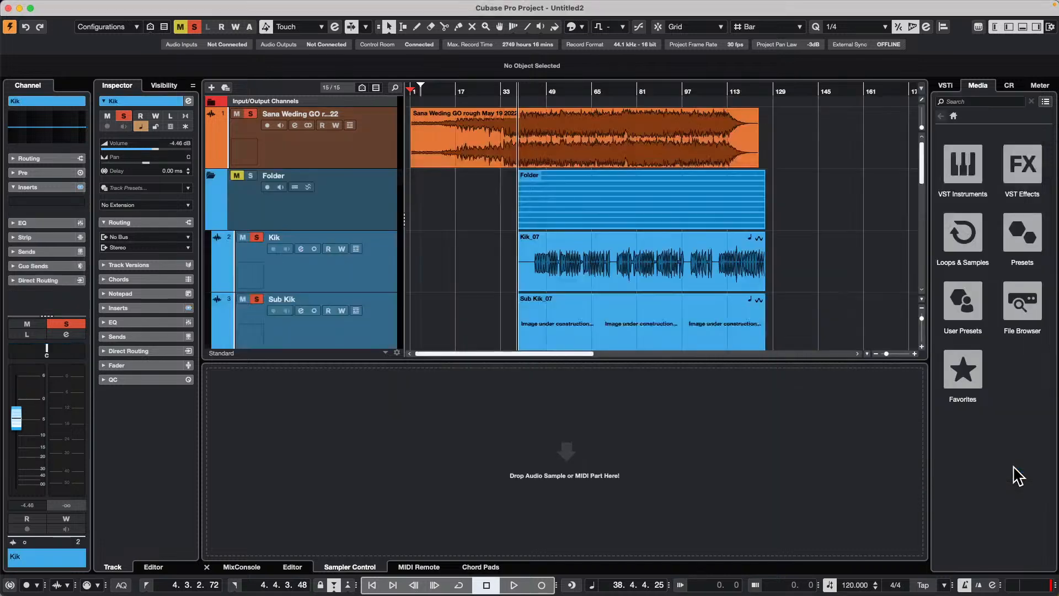
scroll(656, 268, down, 5)
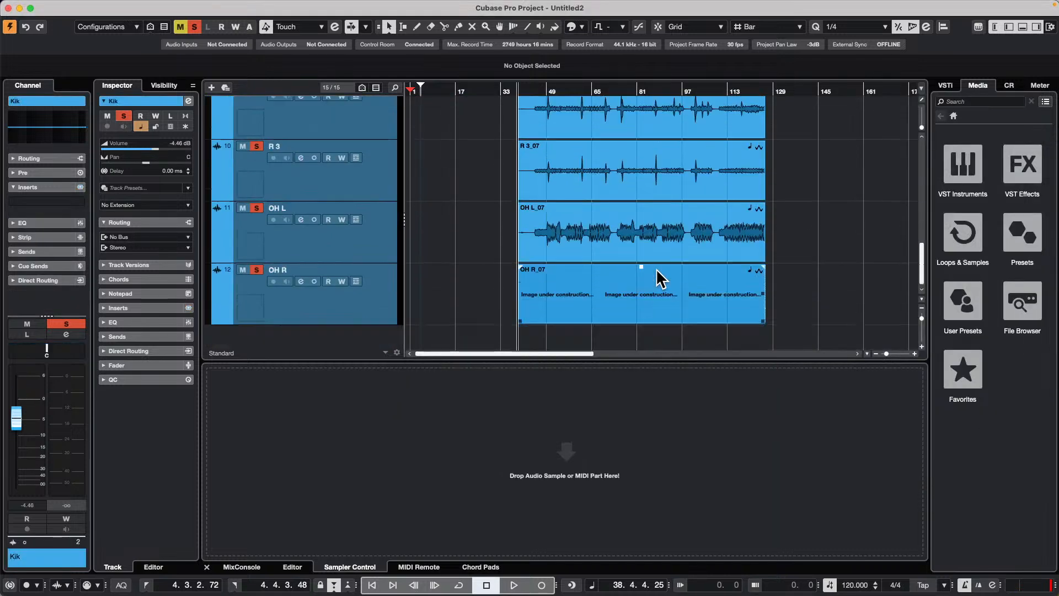
scroll(656, 270, up, 10)
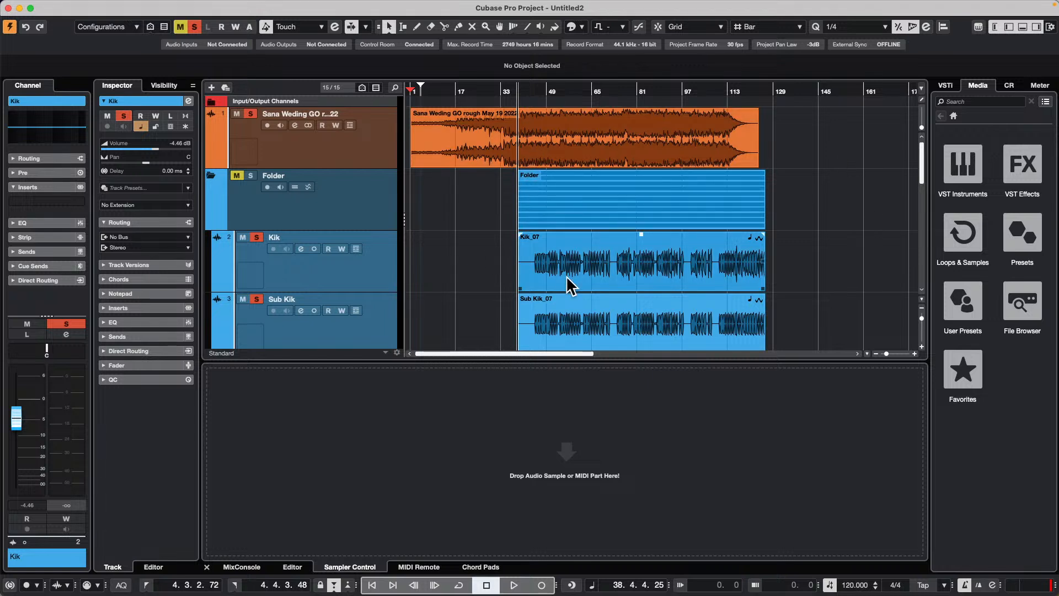
scroll(612, 269, down, 1)
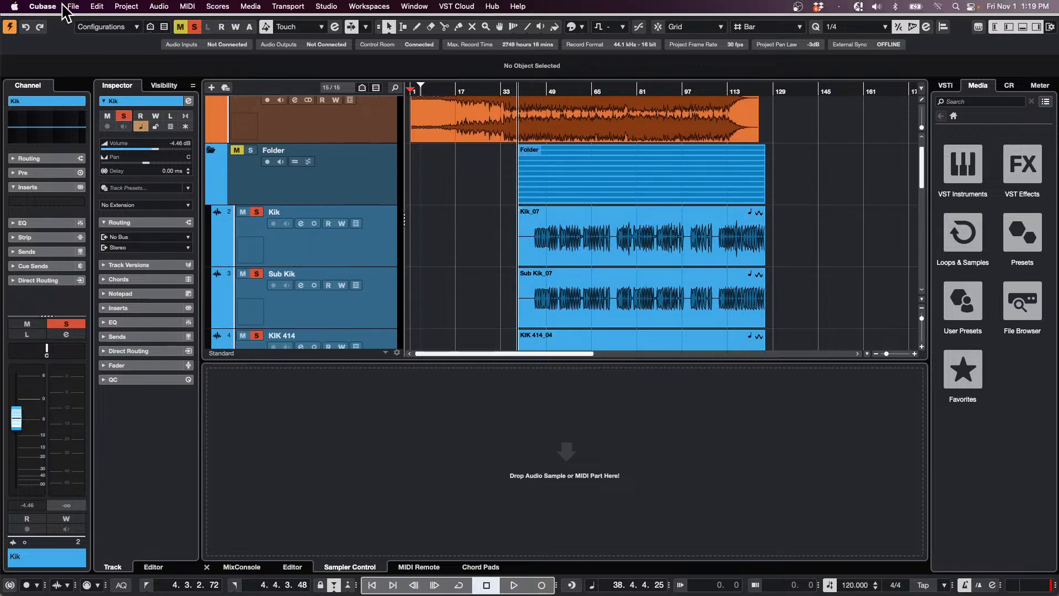
- Review the options for importing tracks from Amos Moses - GO.cpr again and close them without importing
click(72, 6)
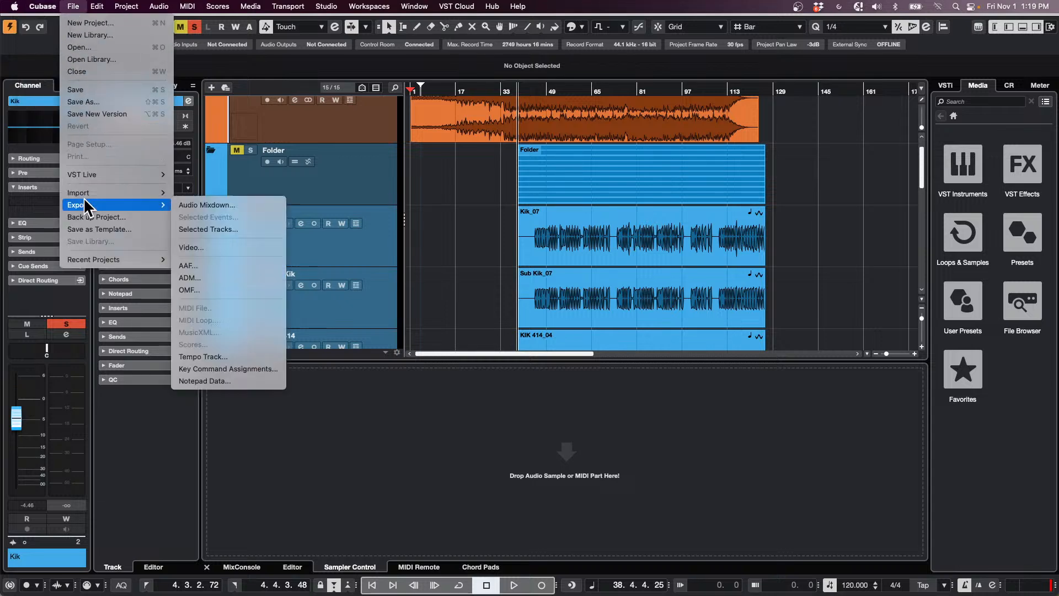
mouse_move(82, 194)
click(241, 217)
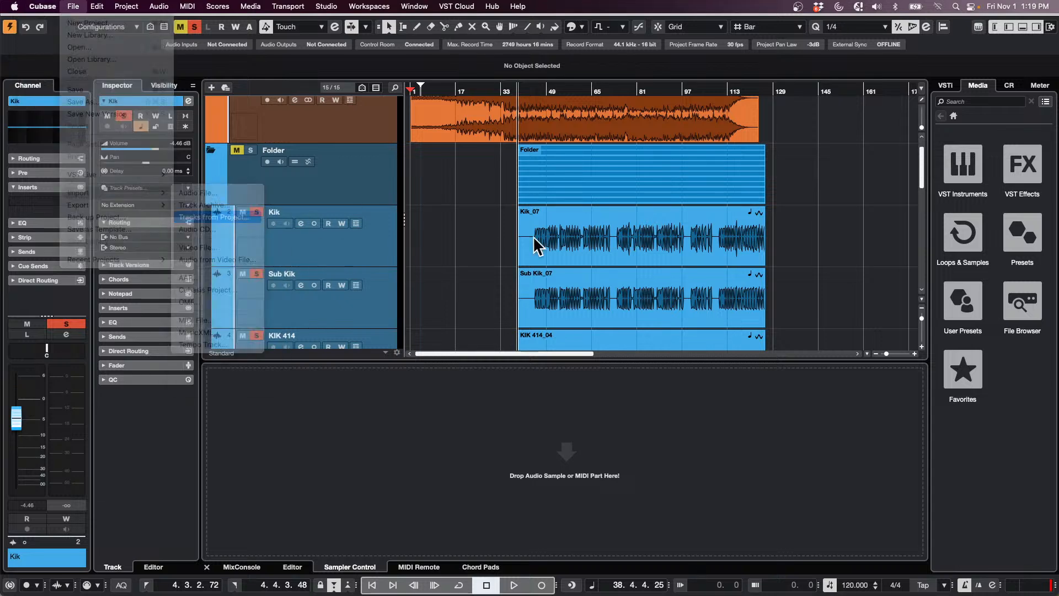
click(394, 310)
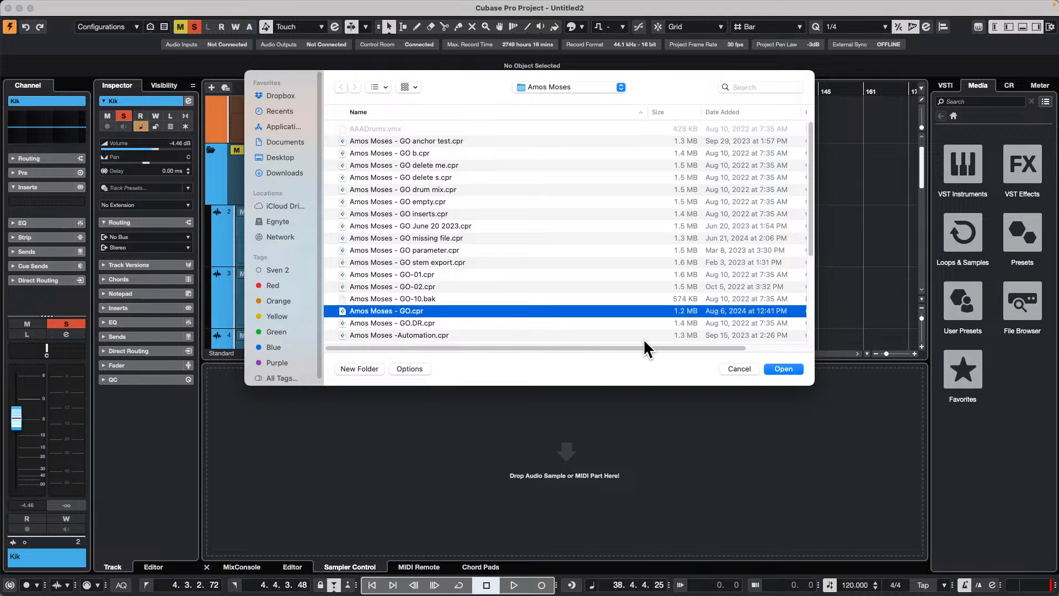
click(773, 367)
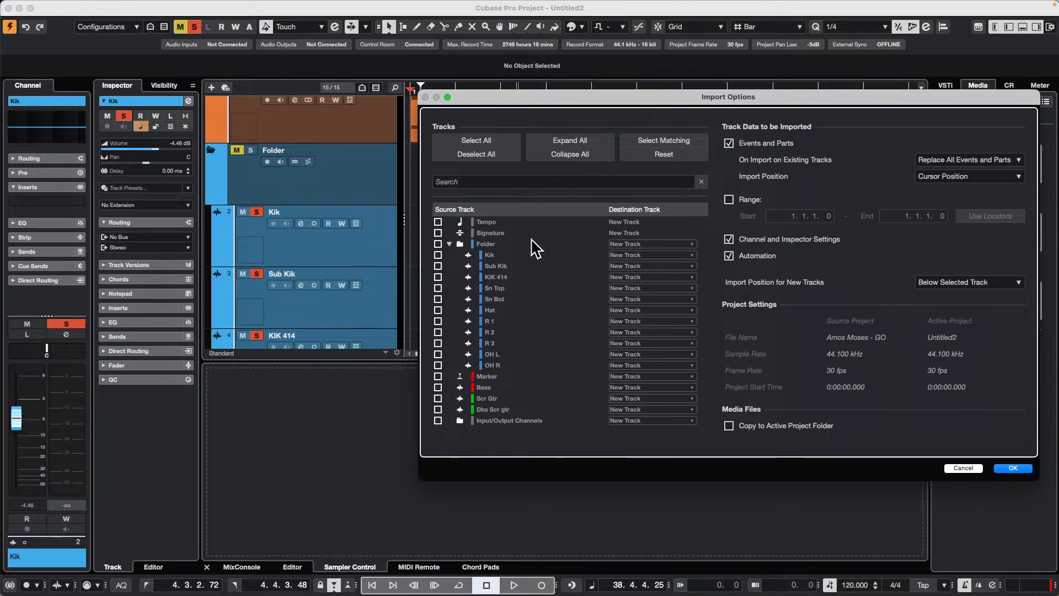
click(972, 468)
- Select all the imported drum tracks and freeze them with the current settings
click(556, 254)
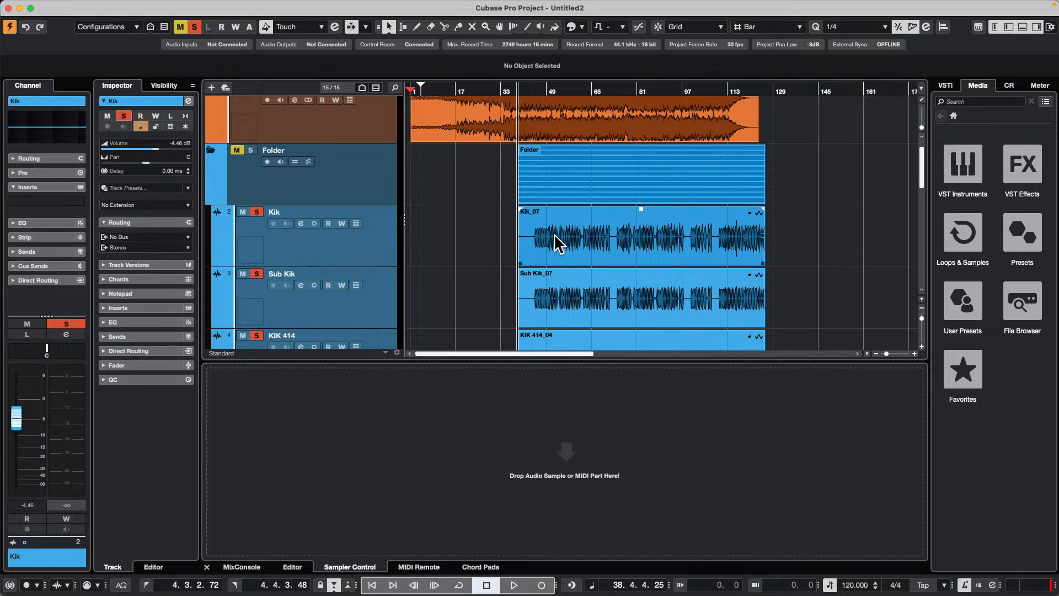
click(788, 228)
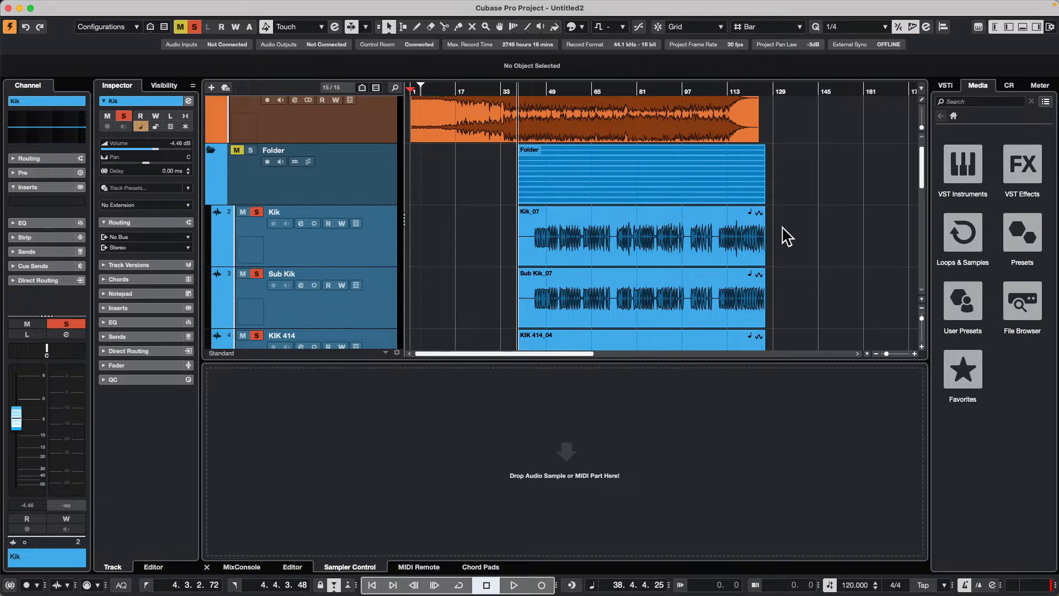
scroll(347, 267, down, 3)
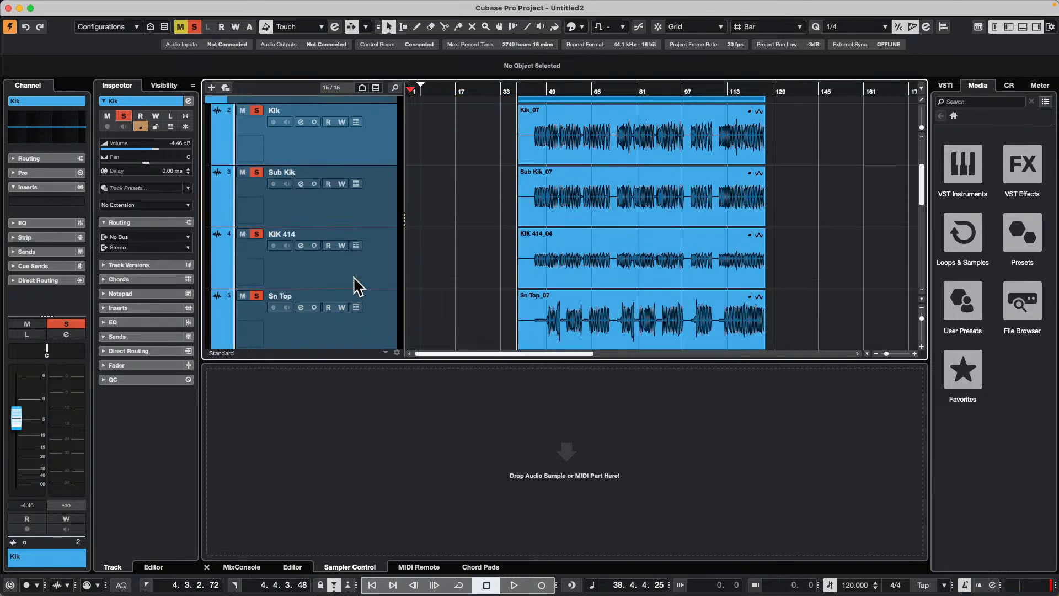
scroll(417, 292, down, 8)
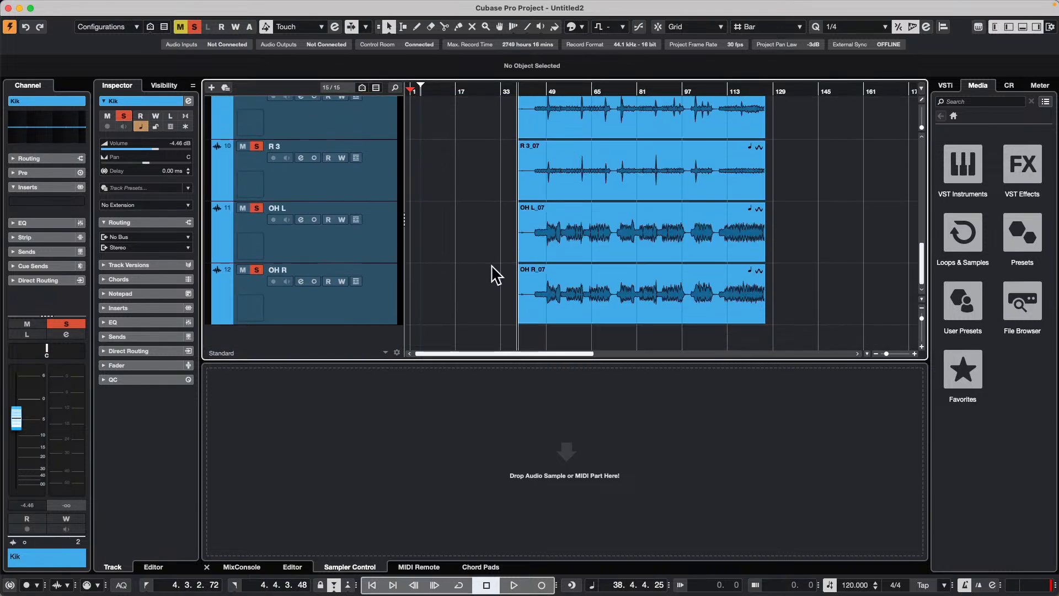
key(super+a)
right_click(362, 292)
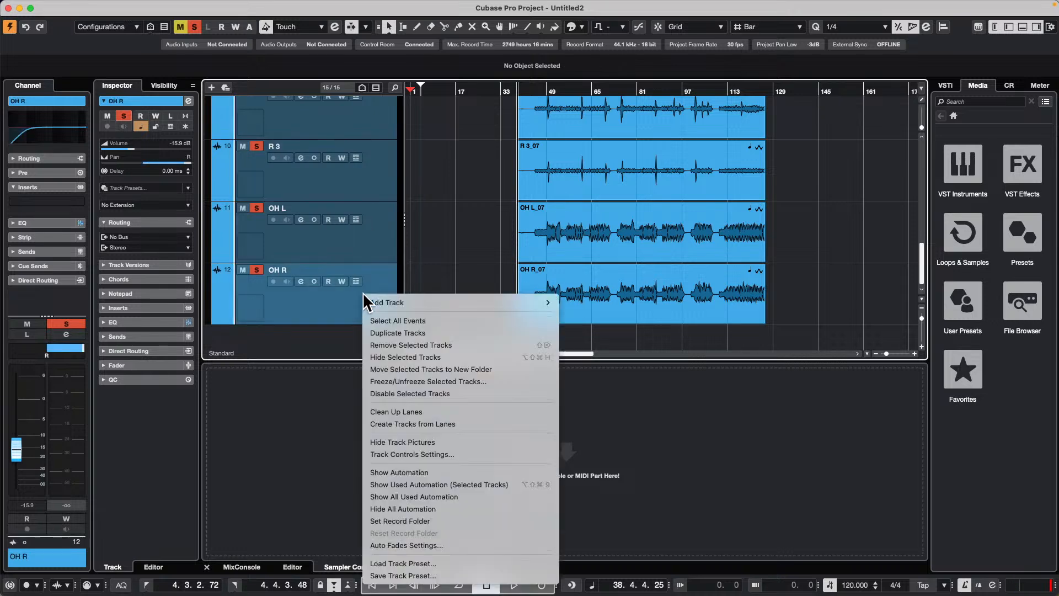
click(378, 188)
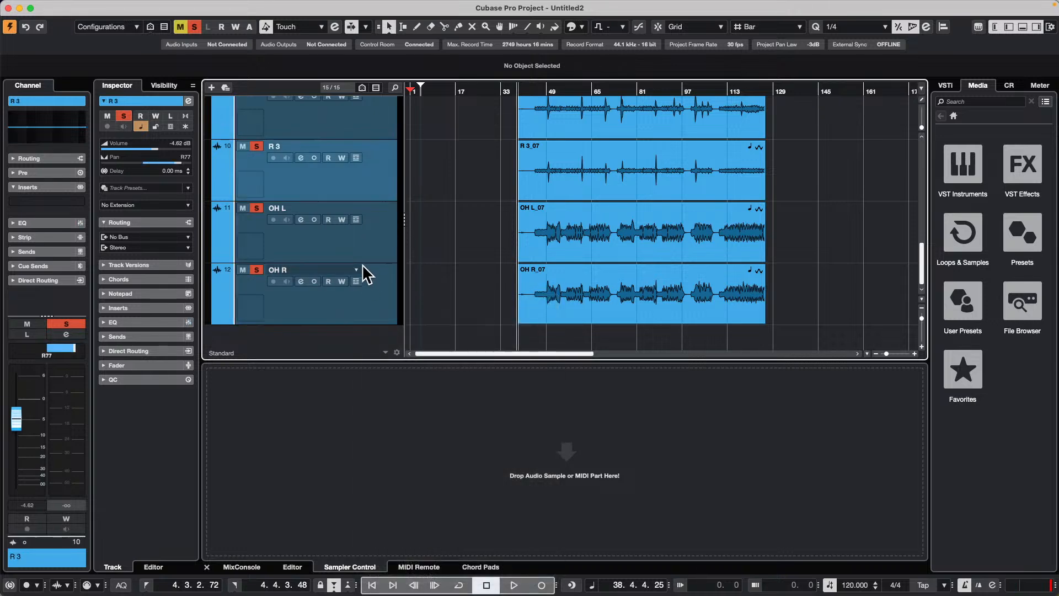
mouse_move(246, 7)
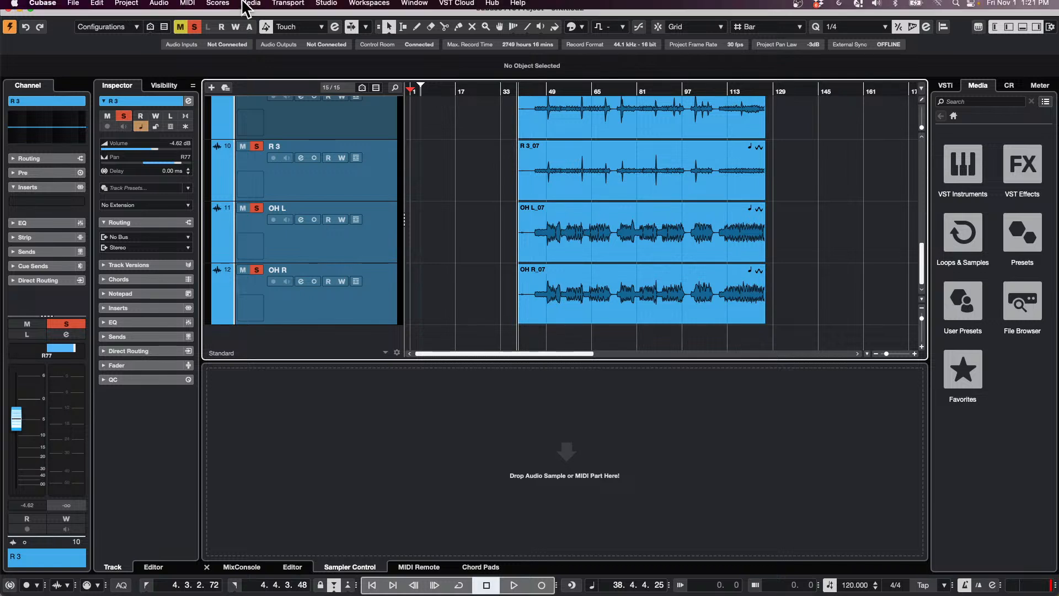
click(102, 6)
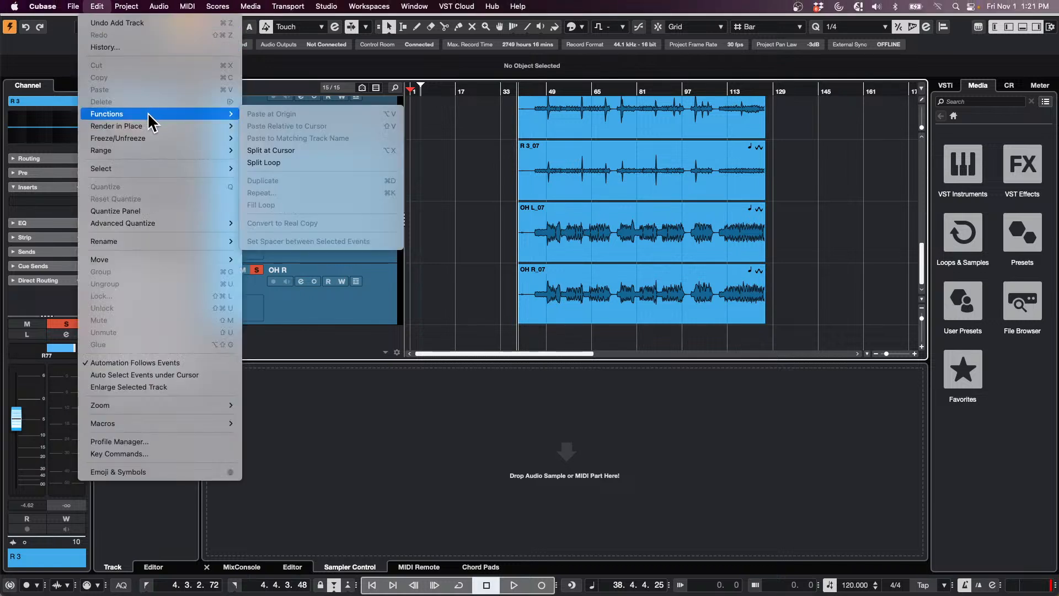
mouse_move(148, 121)
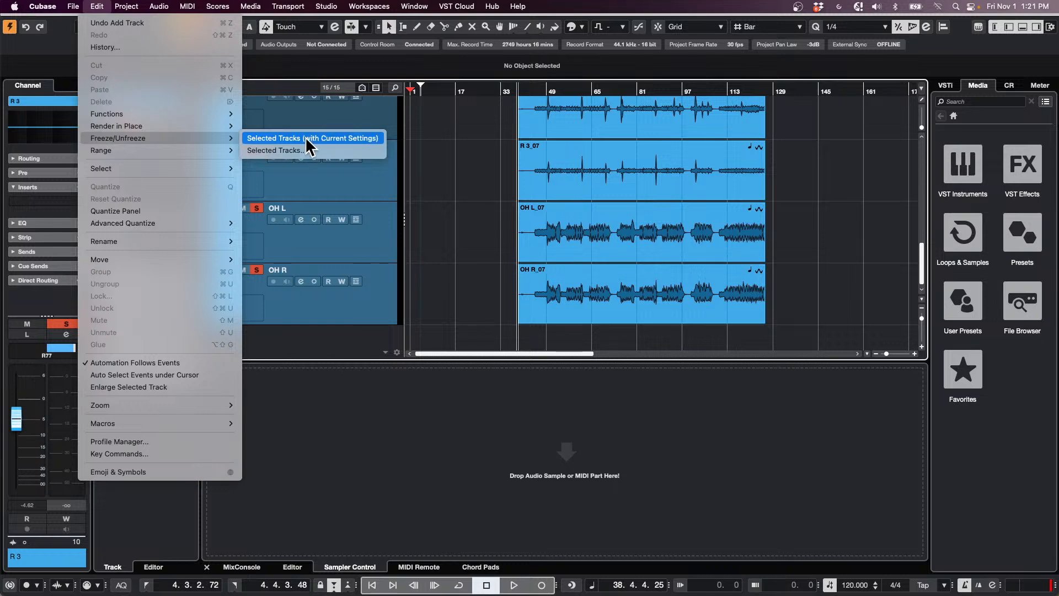
click(359, 142)
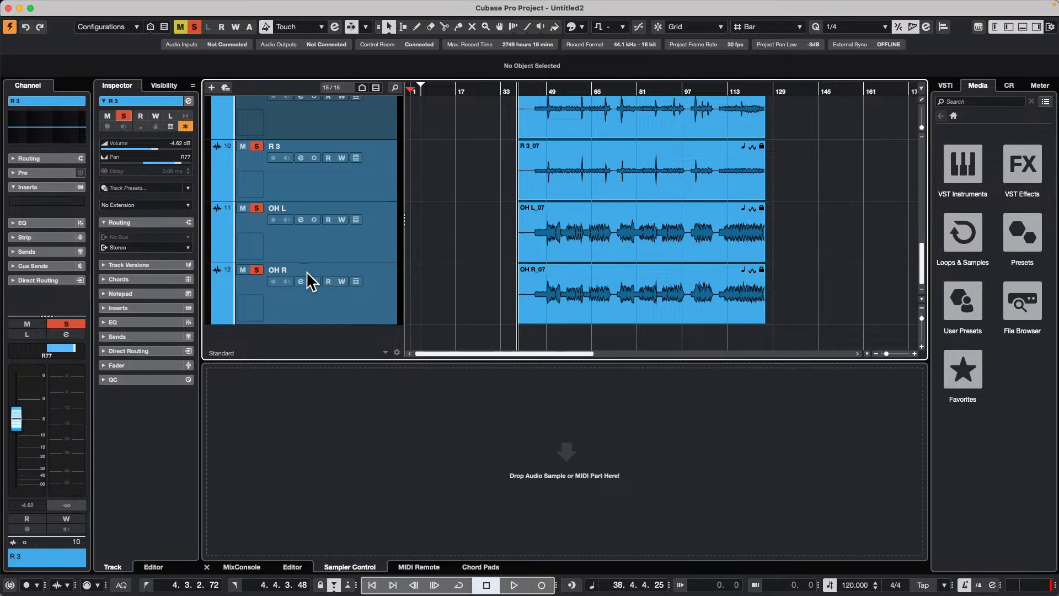
click(96, 6)
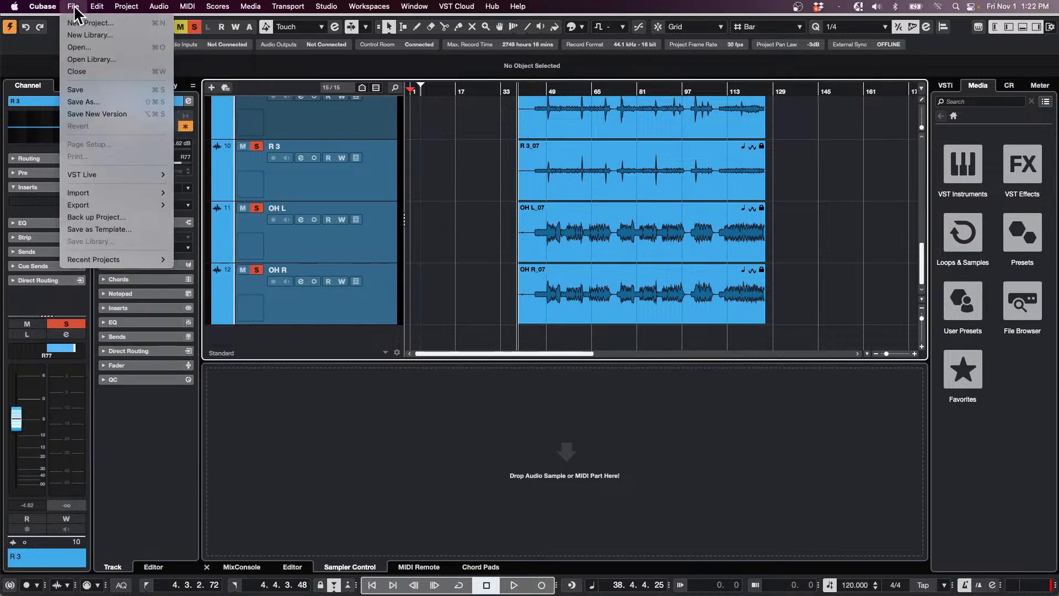
mouse_move(148, 139)
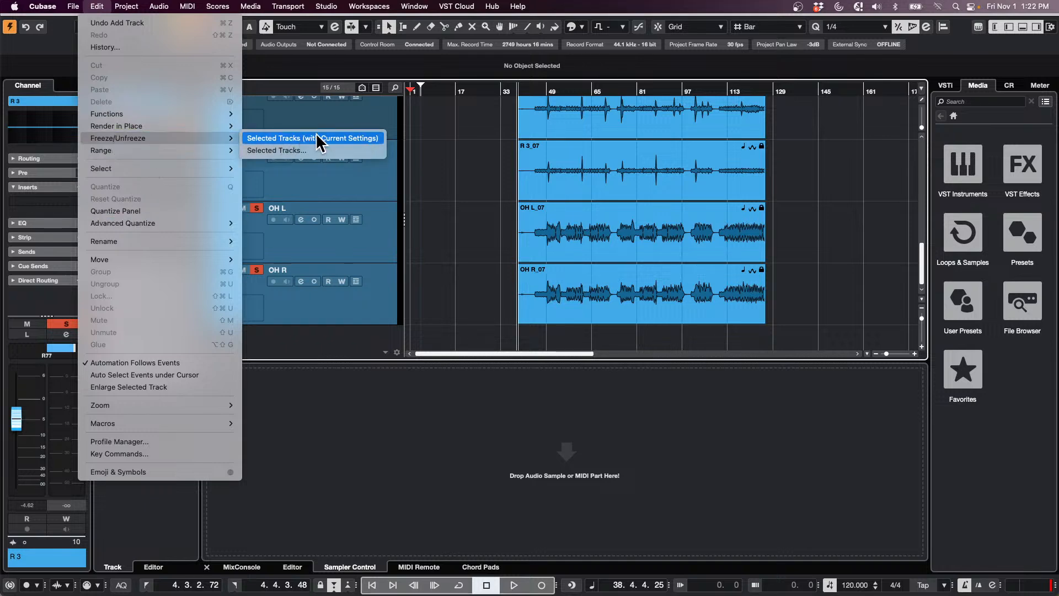
click(362, 192)
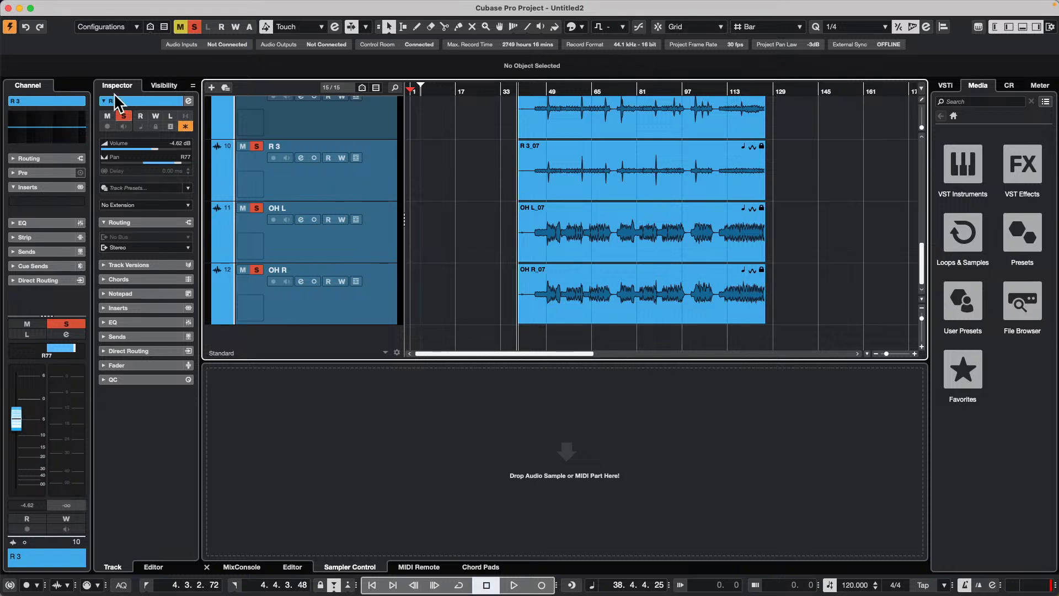
- Unfreeze the R 3, OH L and OH R tracks one by one, deleting their freeze files
click(186, 126)
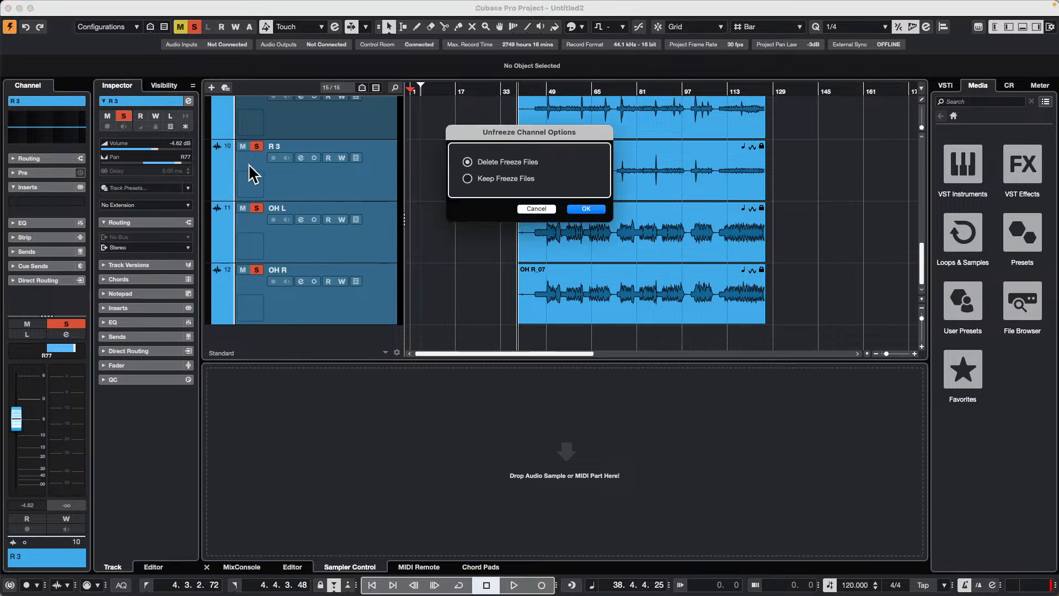
click(586, 209)
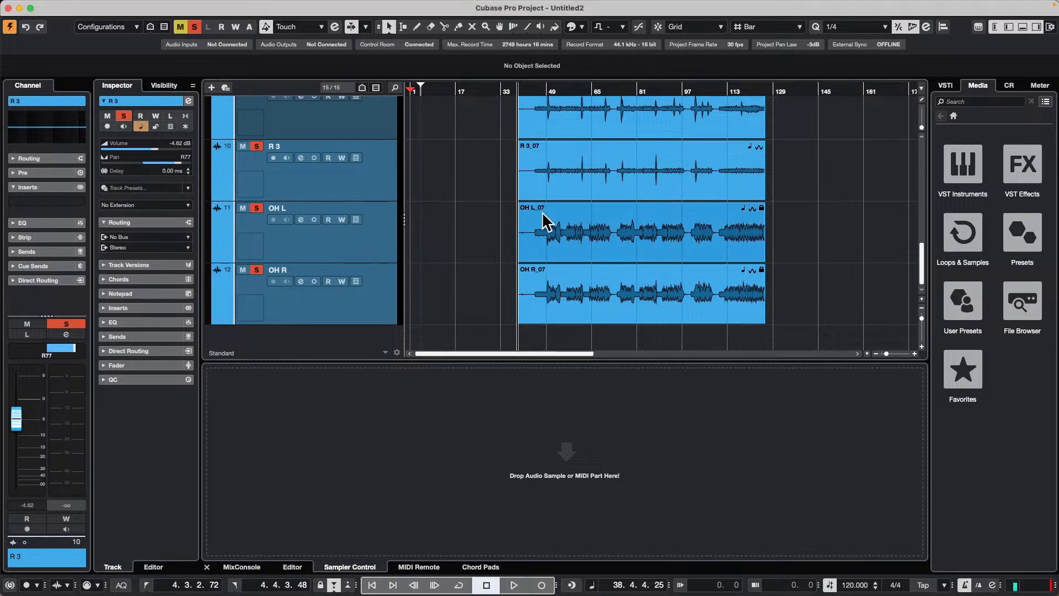
click(378, 248)
click(185, 127)
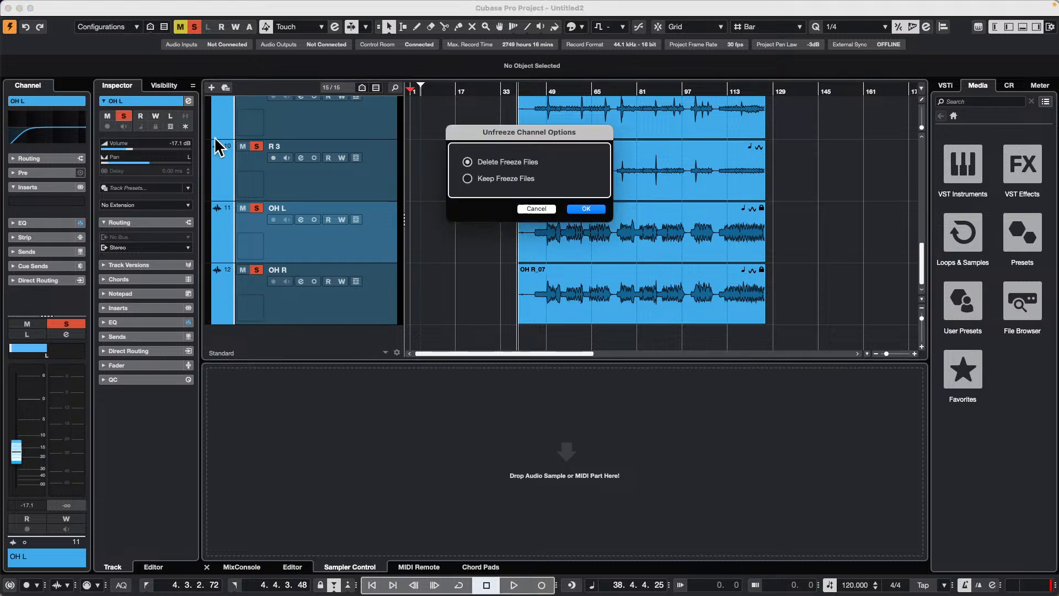
click(586, 210)
click(363, 307)
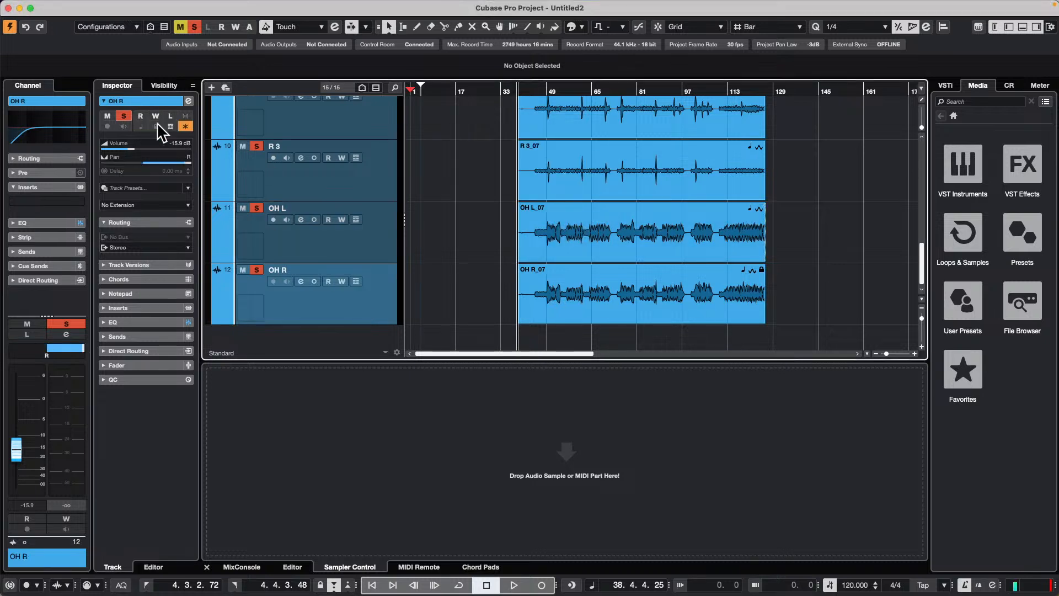
click(185, 126)
click(586, 208)
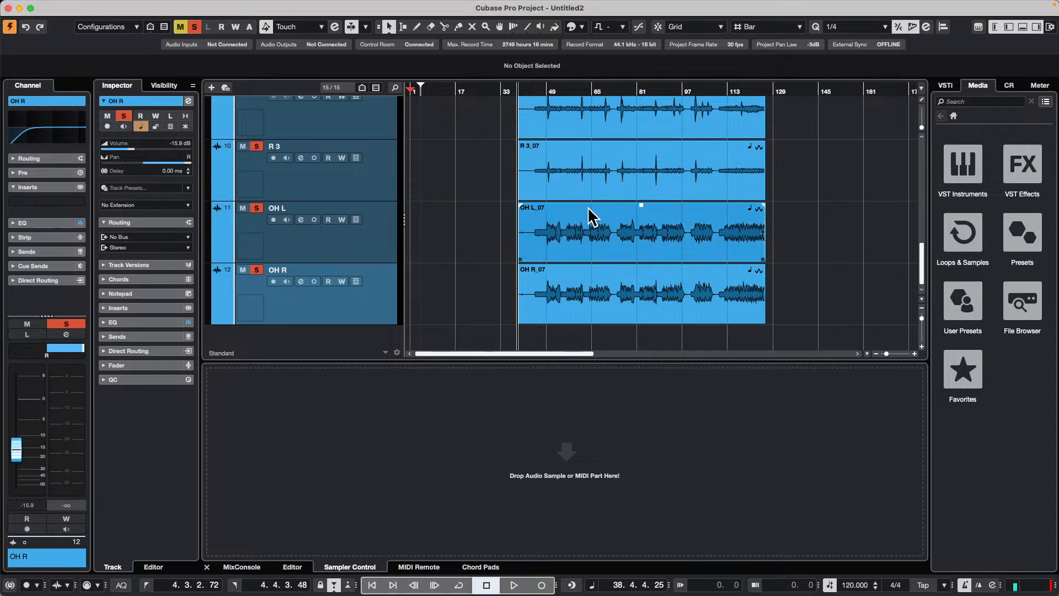
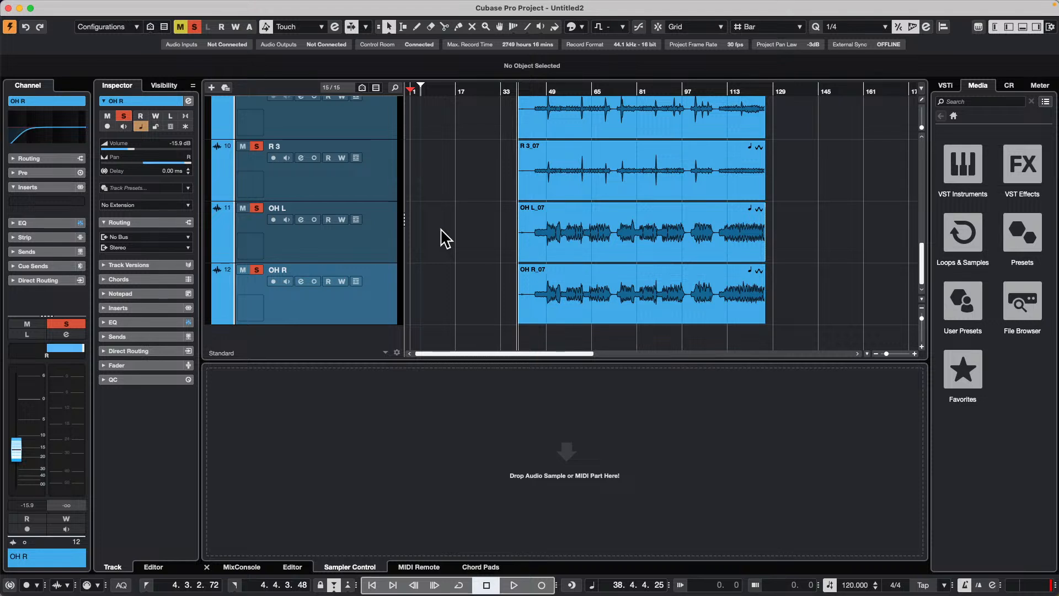
- Show the MIDI Remote controllers and remove the second, inactive Korg nanoKONTROL2 controller surface
click(418, 566)
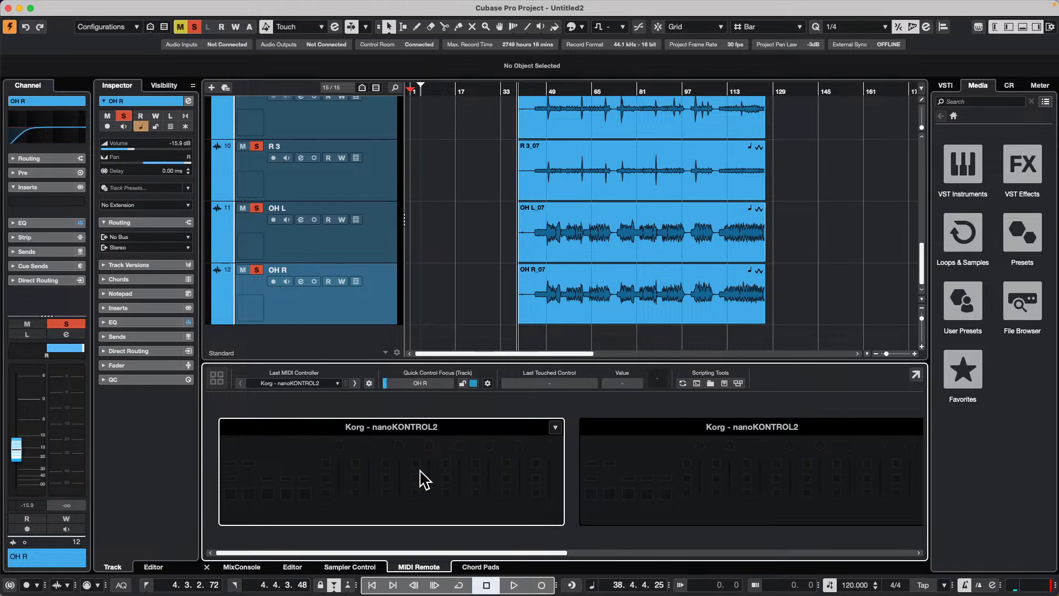
click(424, 479)
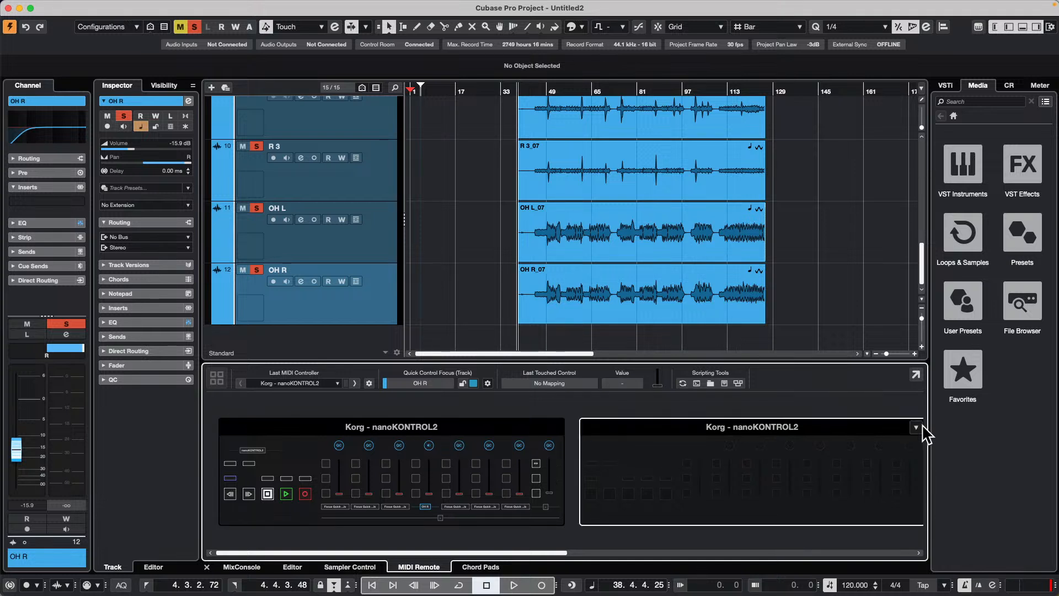
click(917, 426)
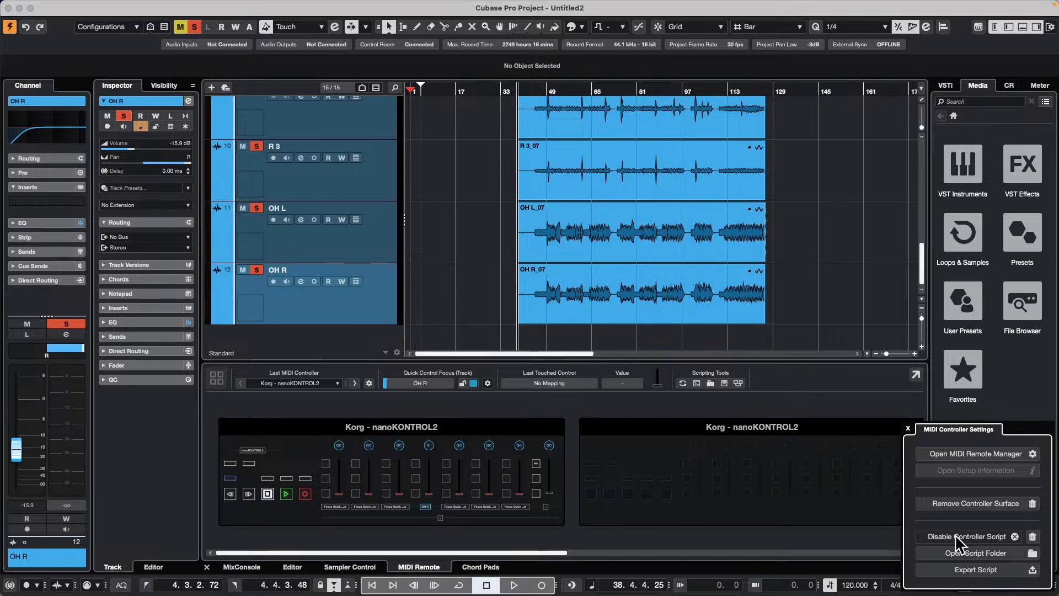
click(1033, 504)
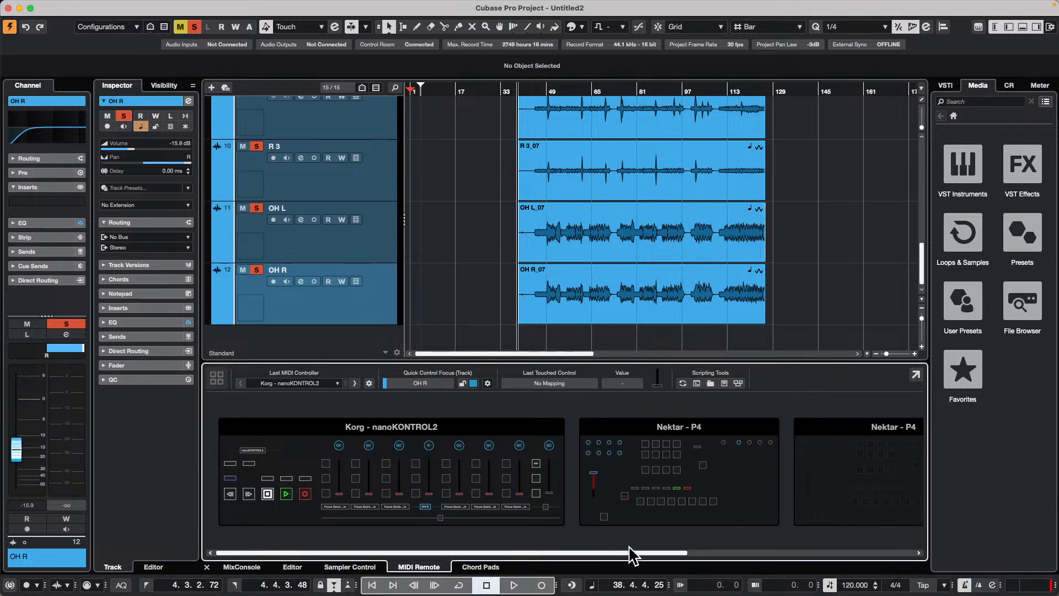
- Delete the controller script of the last inactive Nektar P4 among the MIDI Remote surfaces
drag(629, 546, 893, 556)
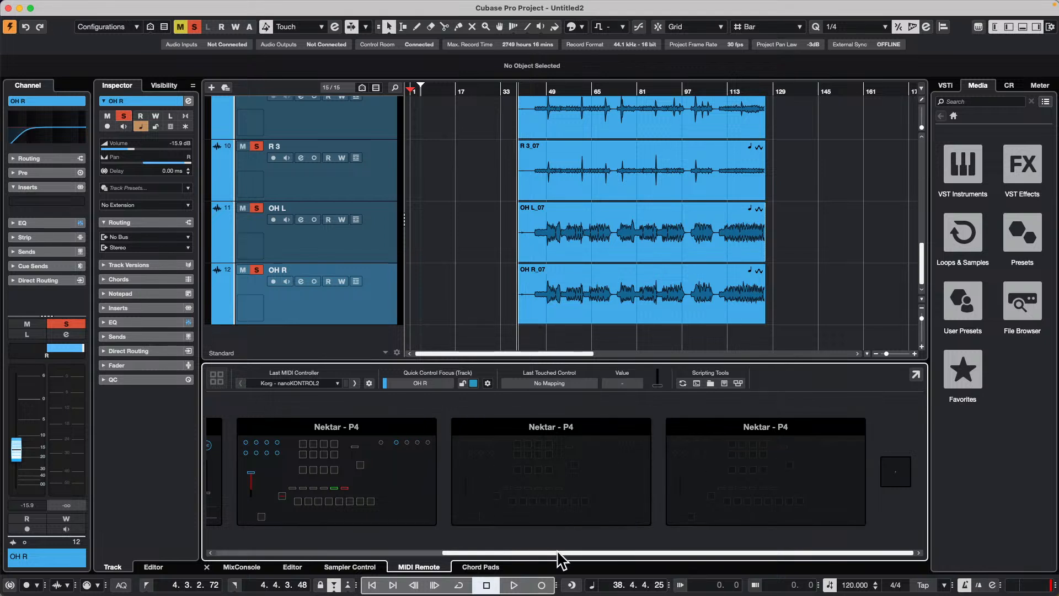
drag(558, 552, 332, 552)
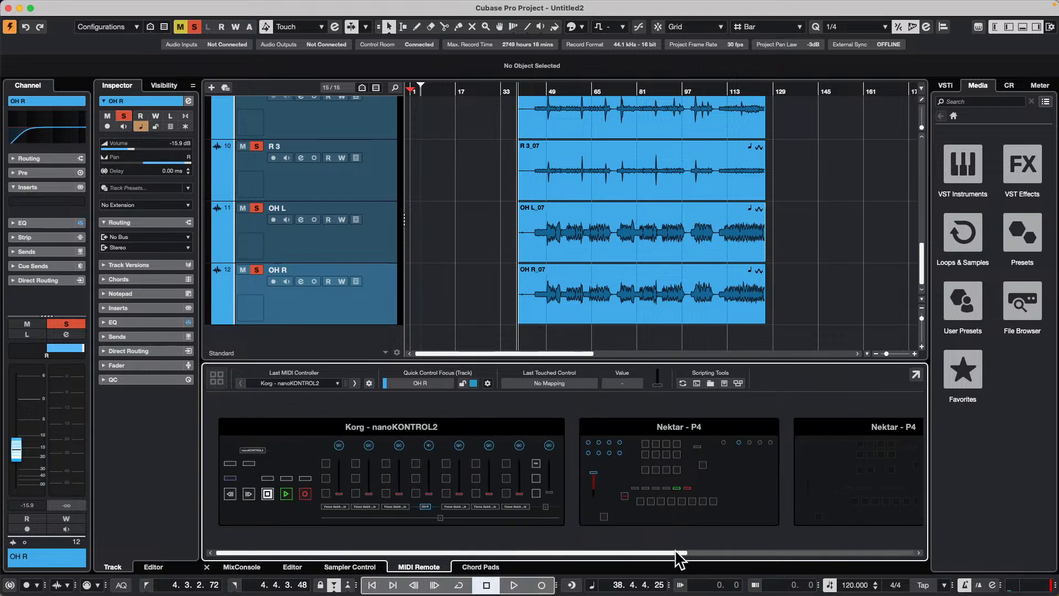
drag(680, 558, 889, 527)
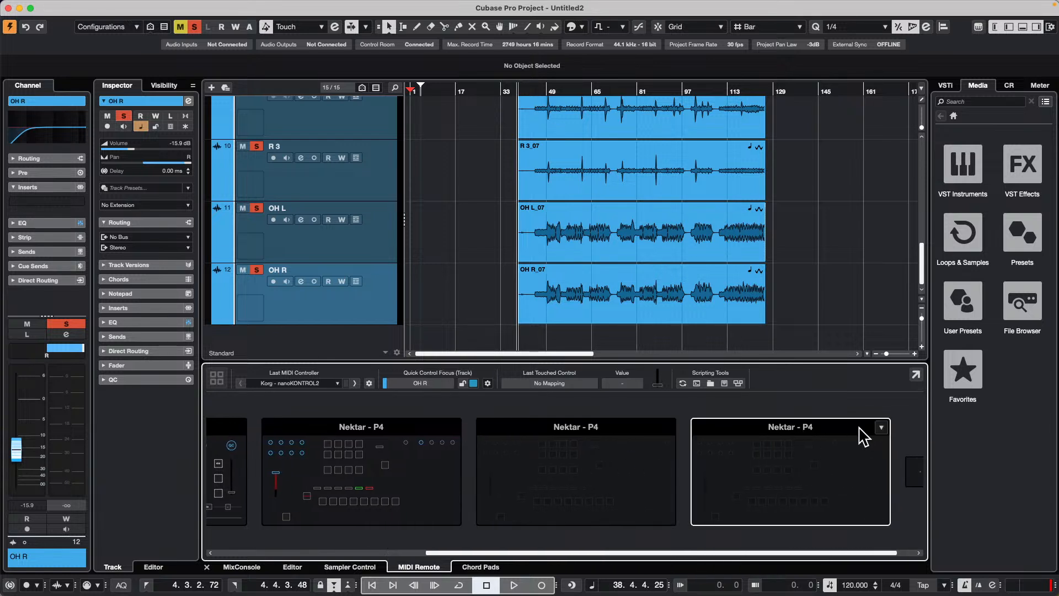
click(881, 427)
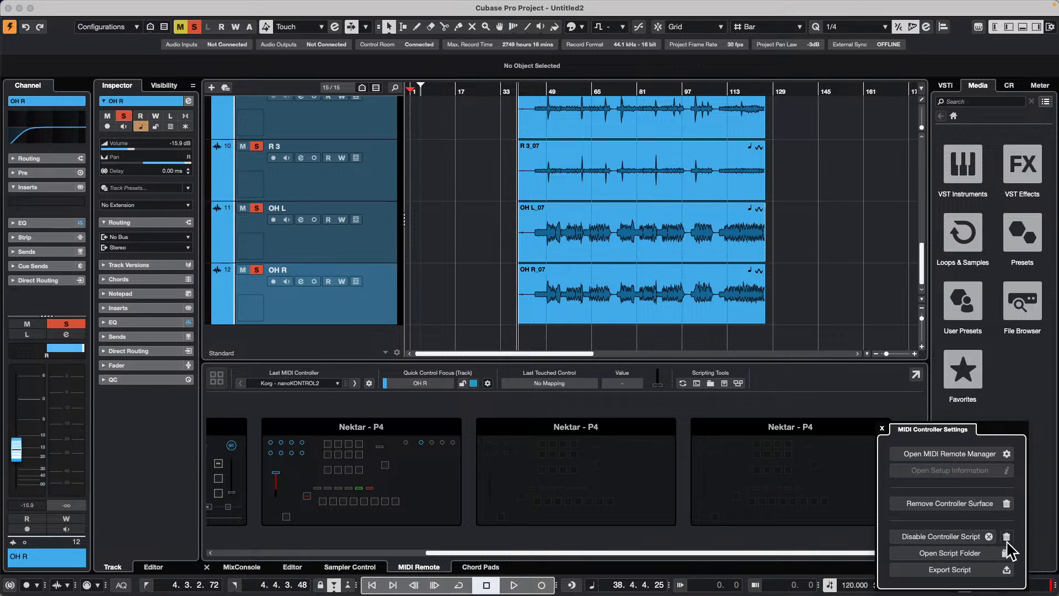
click(1006, 536)
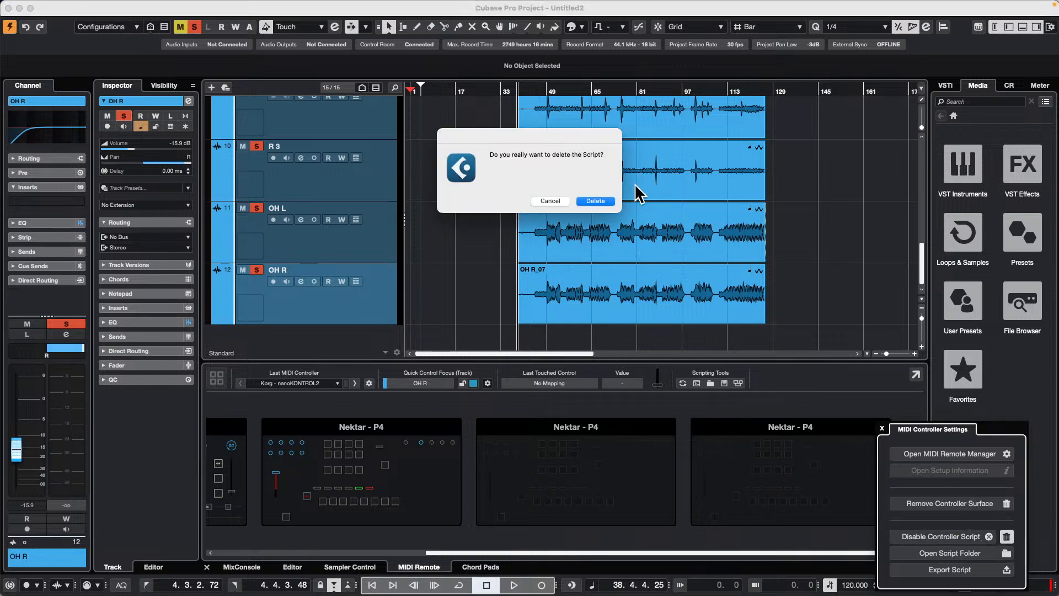
click(596, 201)
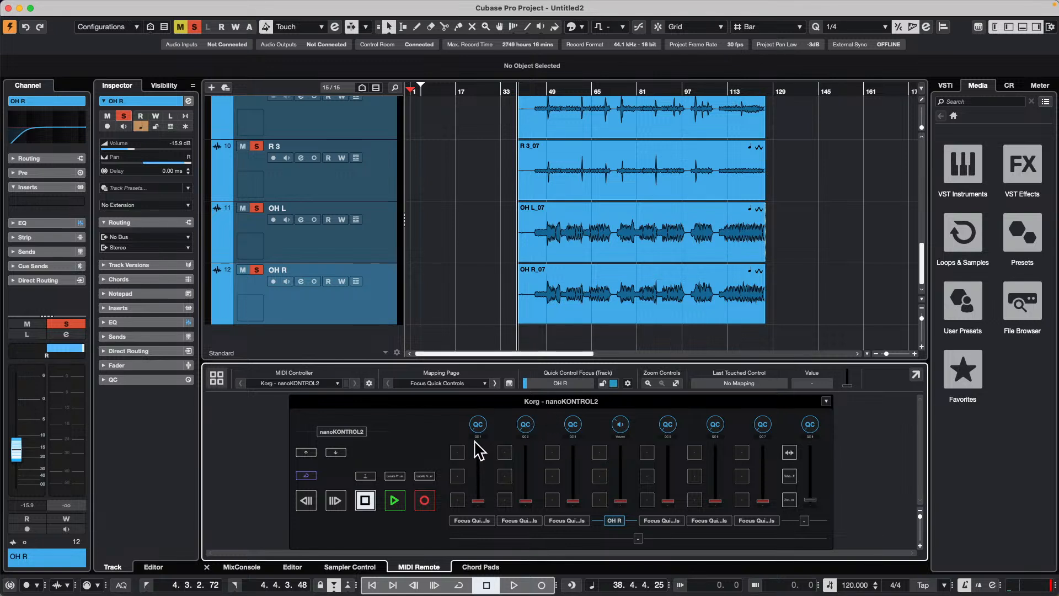
- Check the Korg nanoKONTROL2's device and script information, and return to the overview of all MIDI controllers
mouse_move(520, 405)
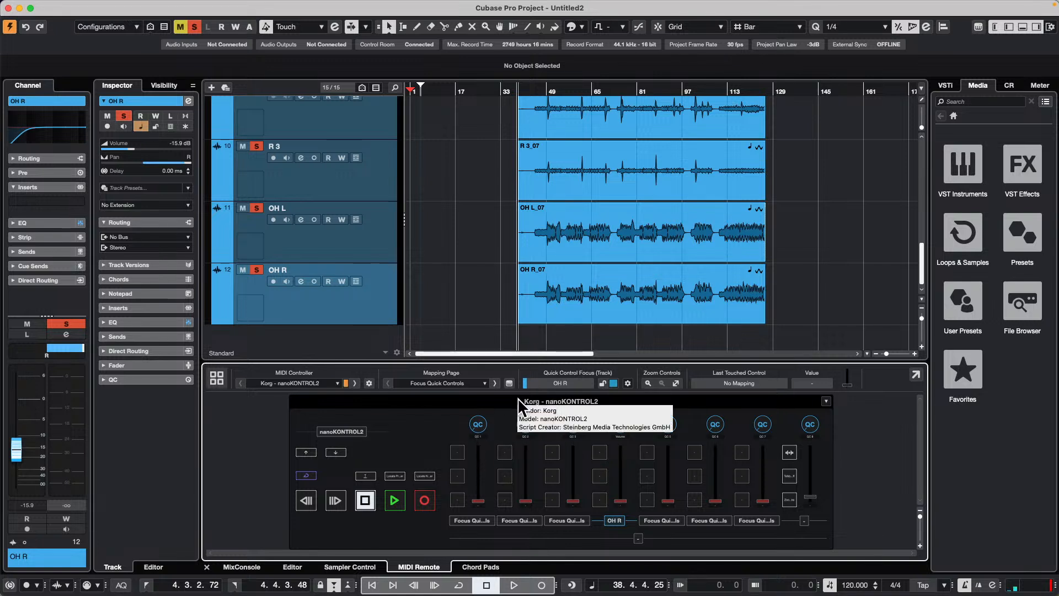
click(217, 377)
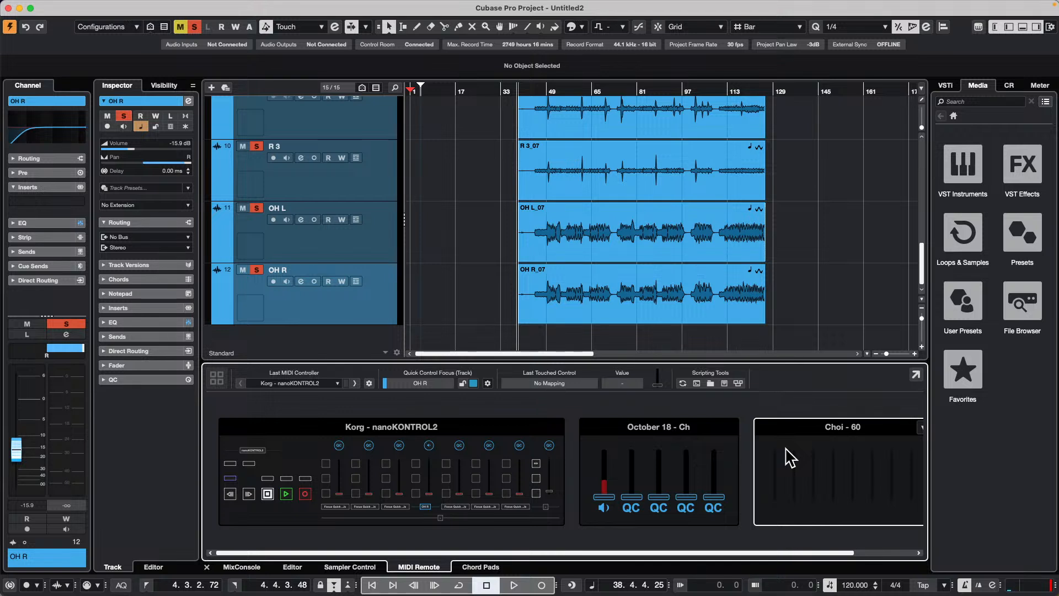
mouse_move(783, 436)
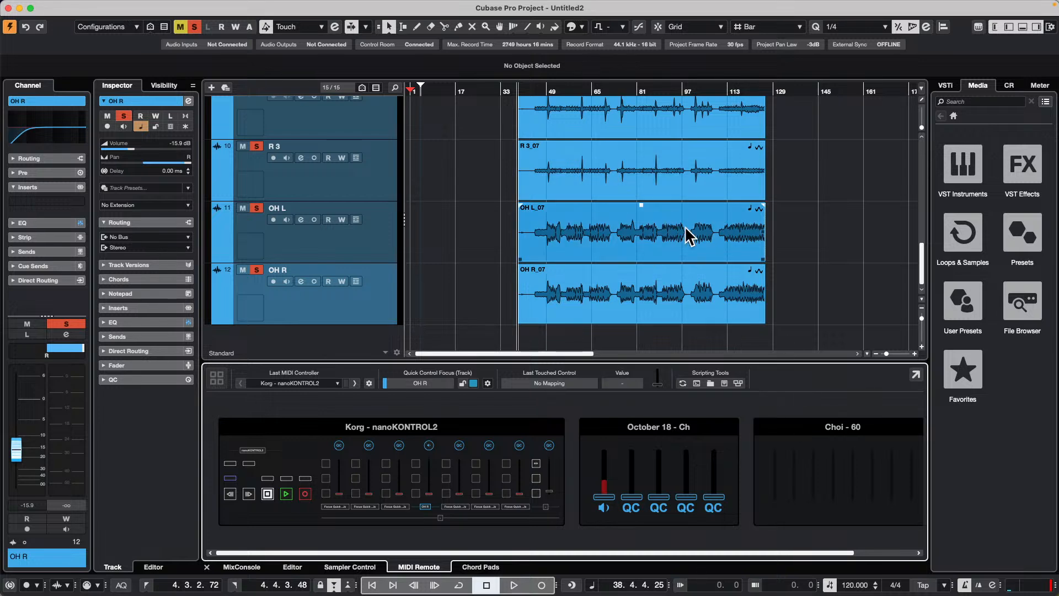
- Remove the Folder track together with all its imported drum tracks from the project
scroll(534, 193, up, 10)
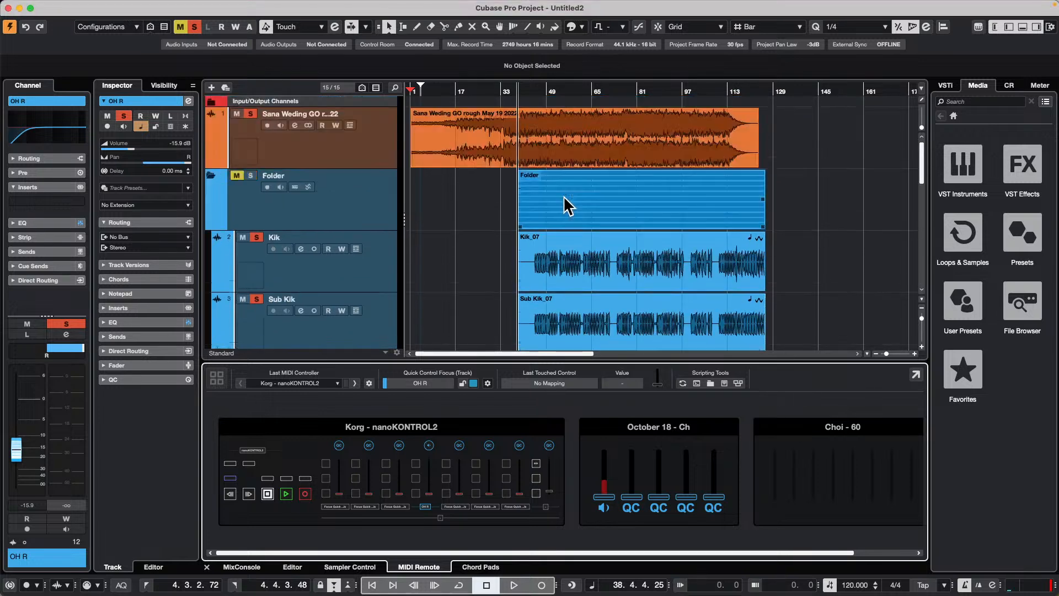
click(640, 201)
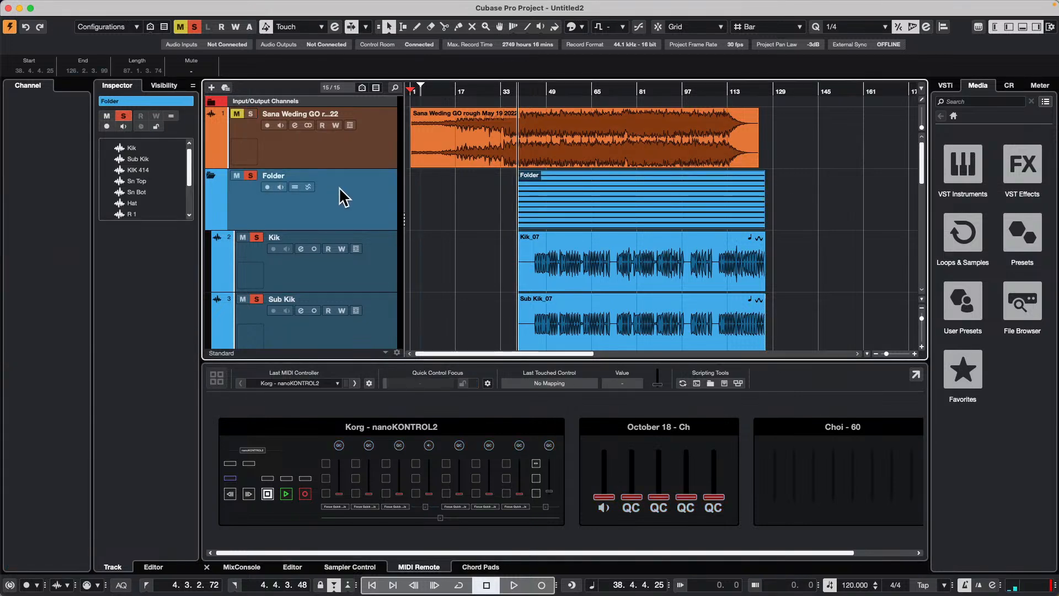
right_click(312, 204)
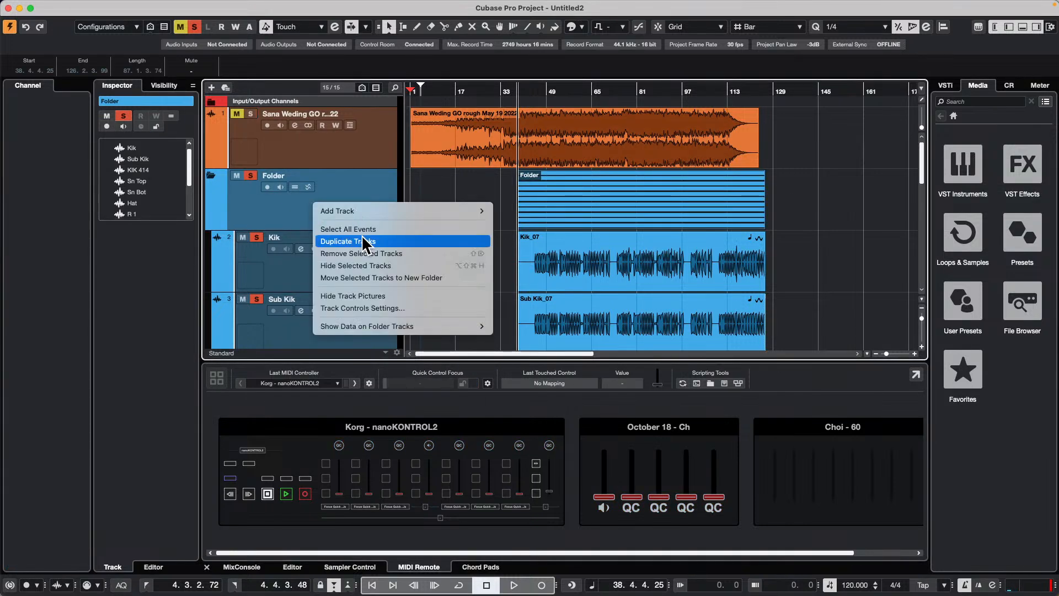
key(Return)
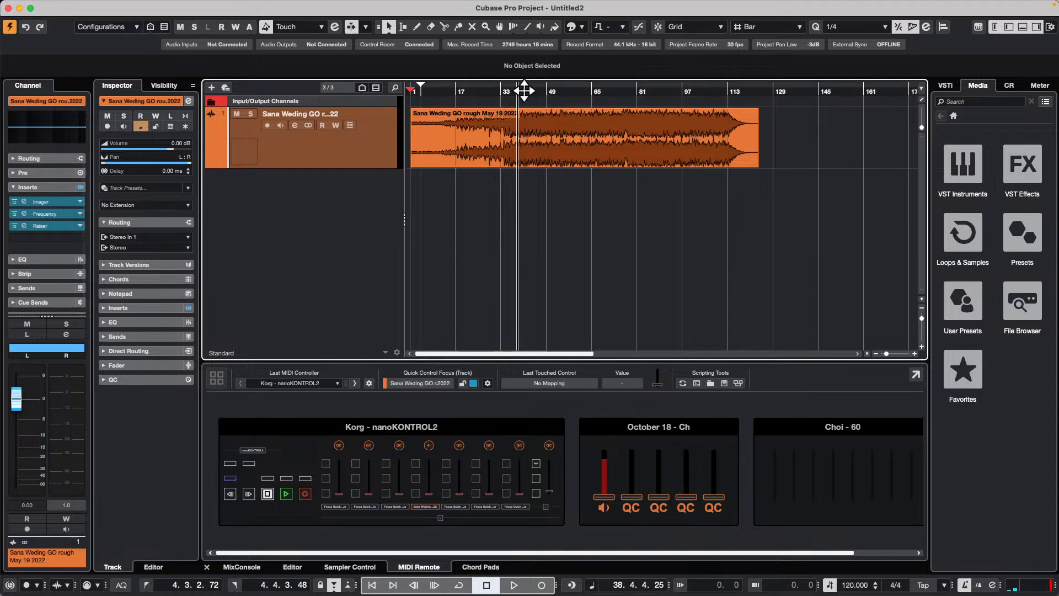
- Place the project cursor at about bar 41 and remove the Raiser, Frequency and Imager inserts from the Sana Weding mix track
click(525, 90)
click(40, 226)
key(Delete)
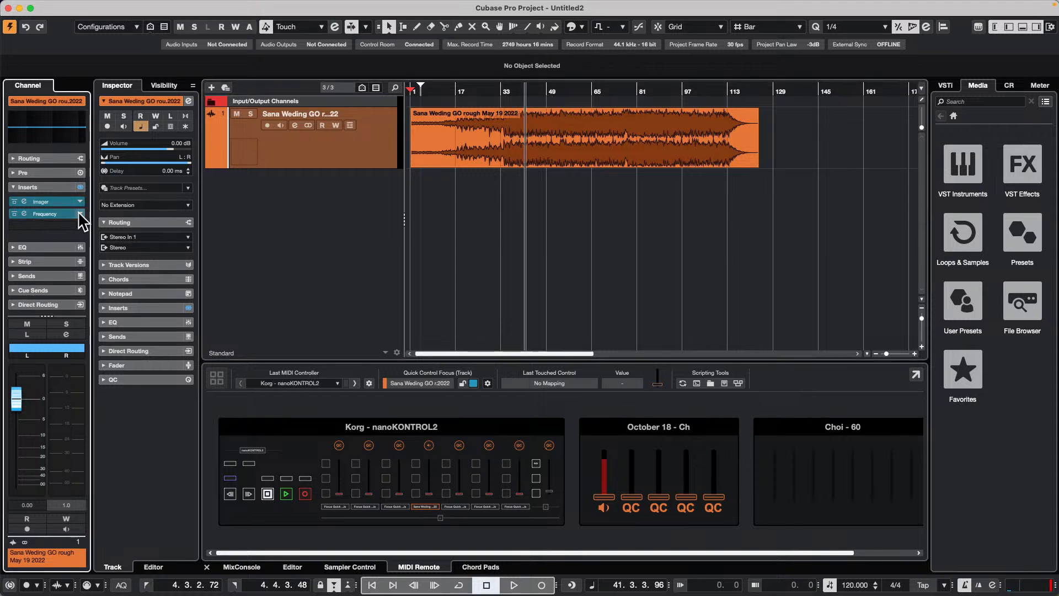
click(47, 213)
key(Delete)
key(Delete)
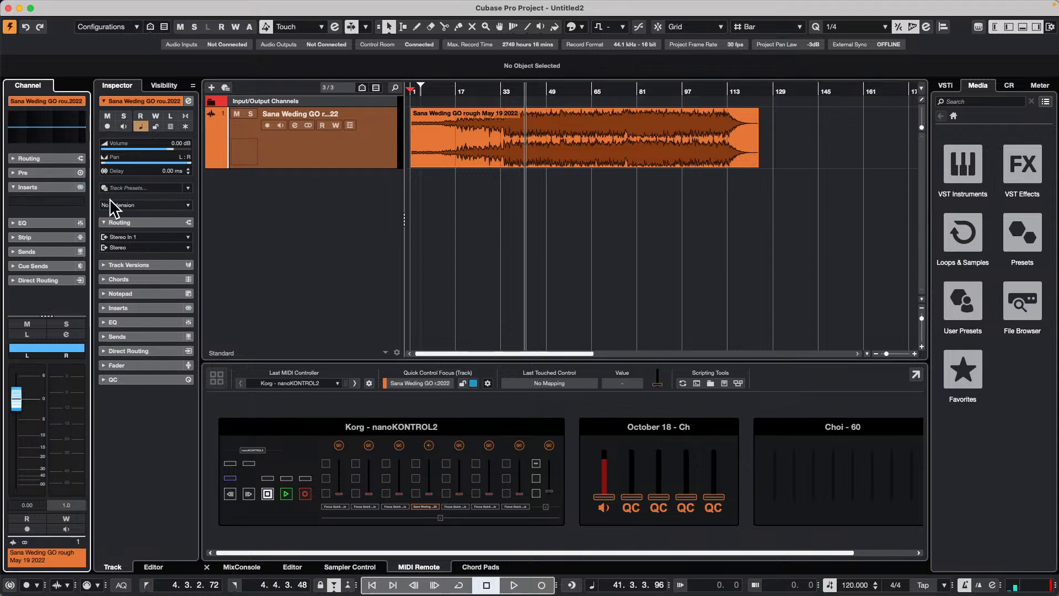
- Start playback, list the plug-ins by category and load the SoftClipper distortion effect into the mix track's first insert slot
key(space)
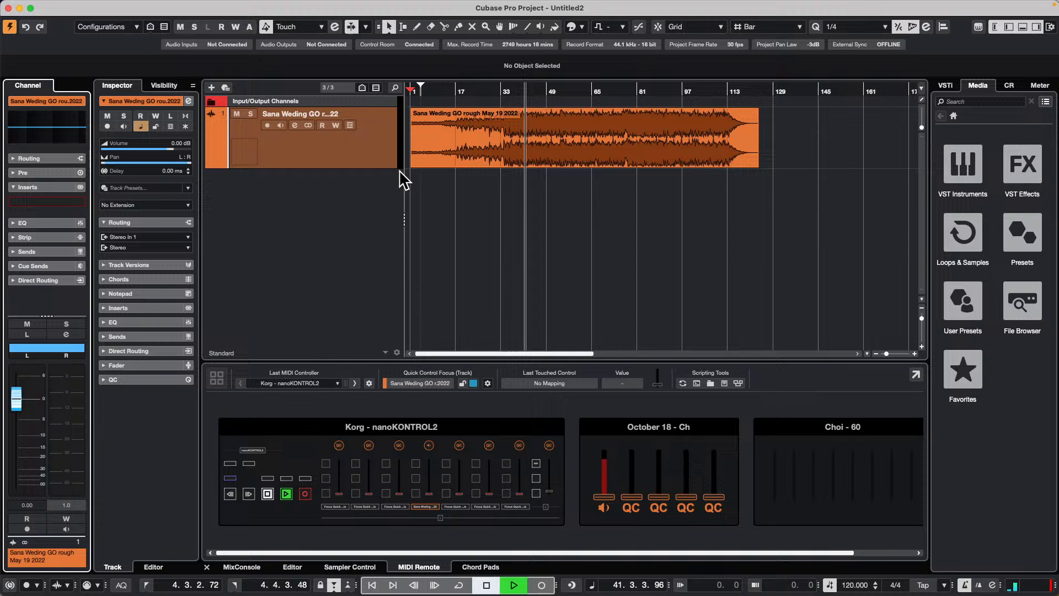
click(80, 202)
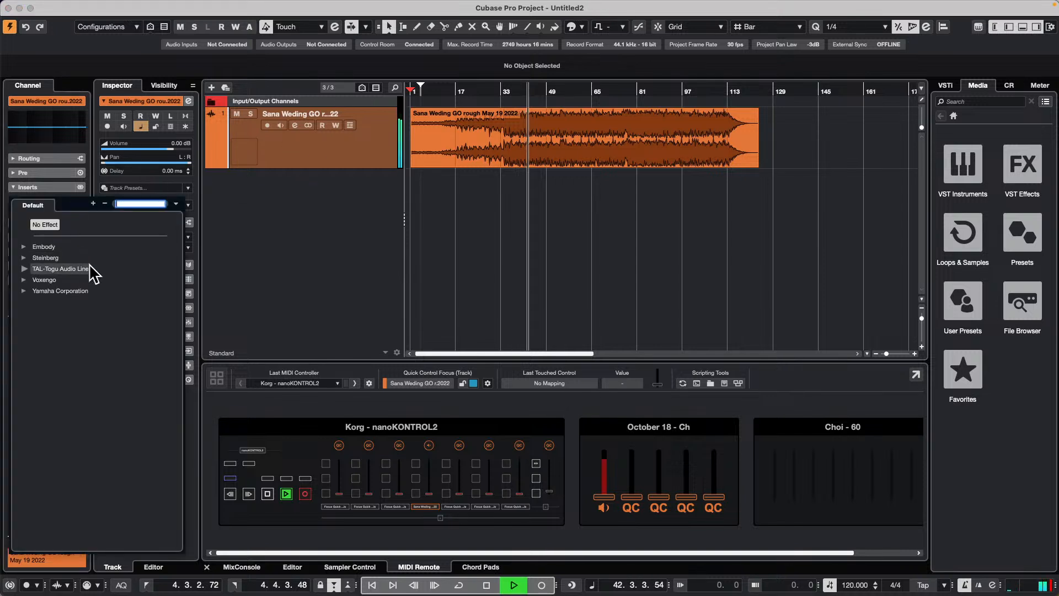
click(175, 203)
click(208, 217)
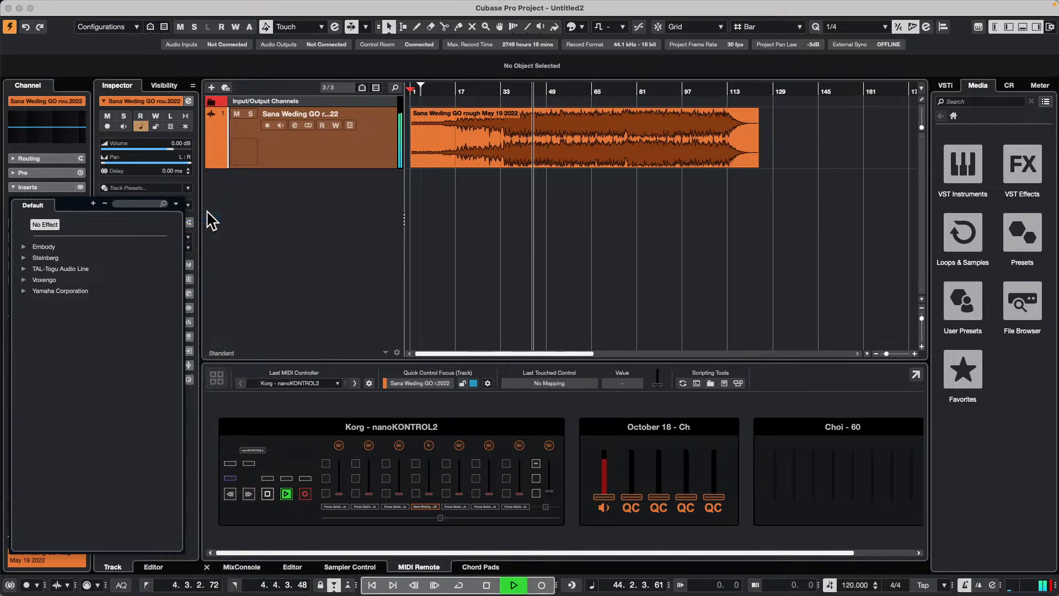
click(176, 204)
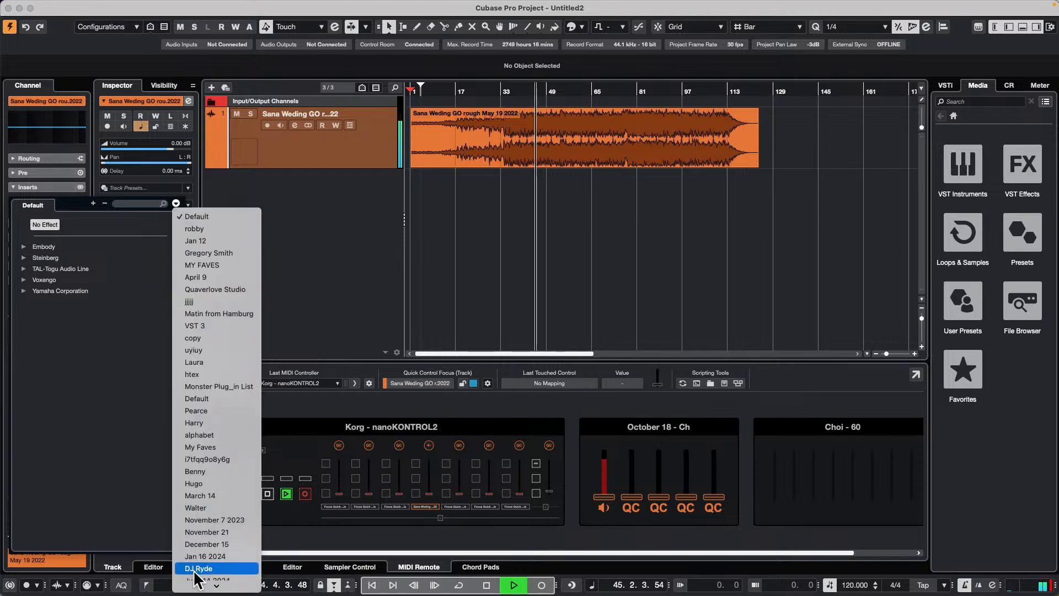
click(212, 571)
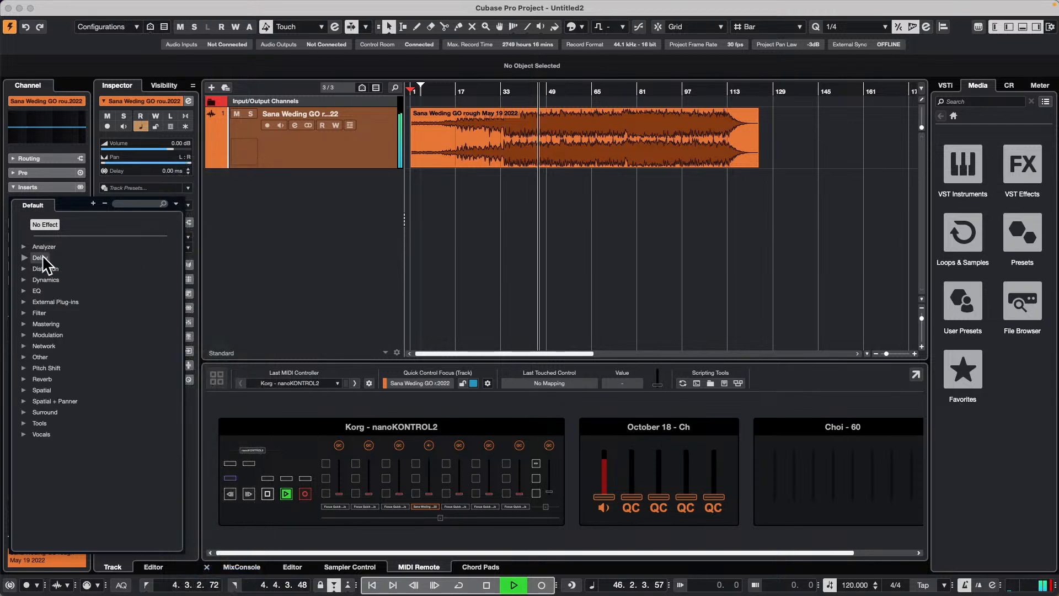
click(23, 279)
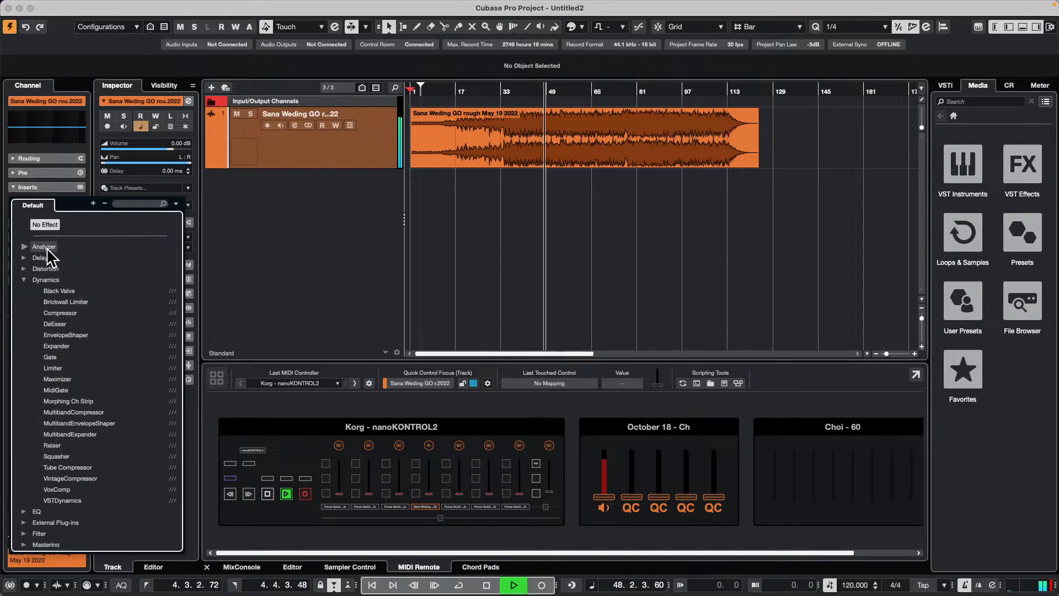
click(24, 269)
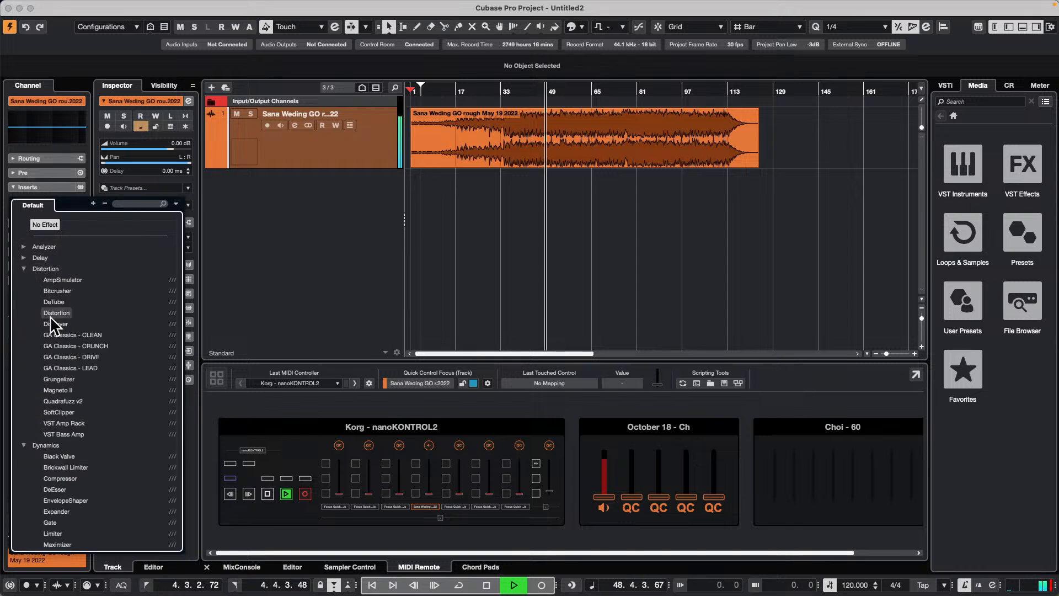
click(65, 412)
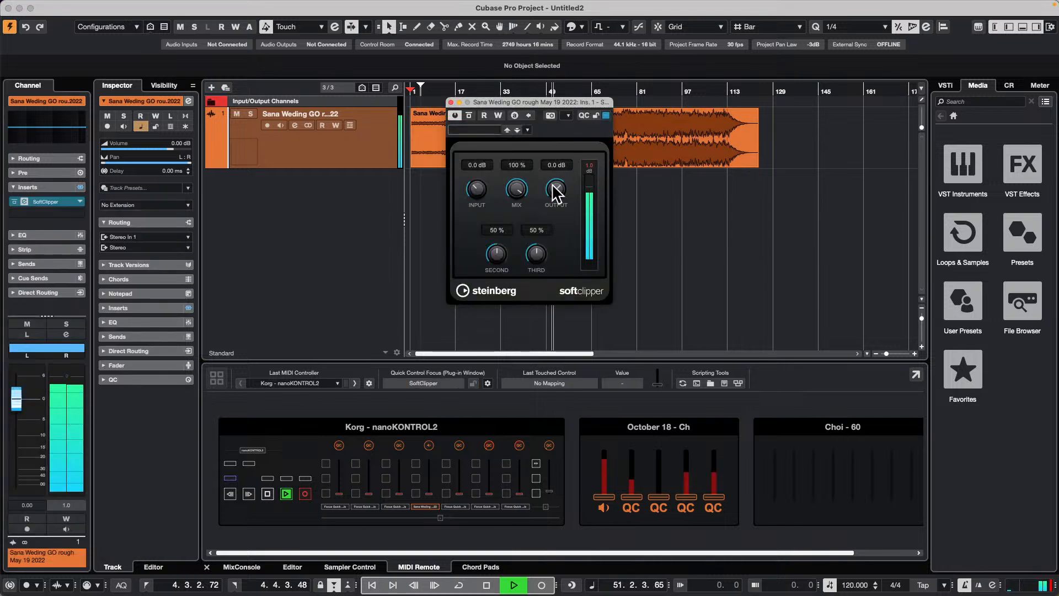
- Set SoftClipper's output to about 0.2 dB and its input to about 2.9 dB during playback
drag(555, 189, 560, 201)
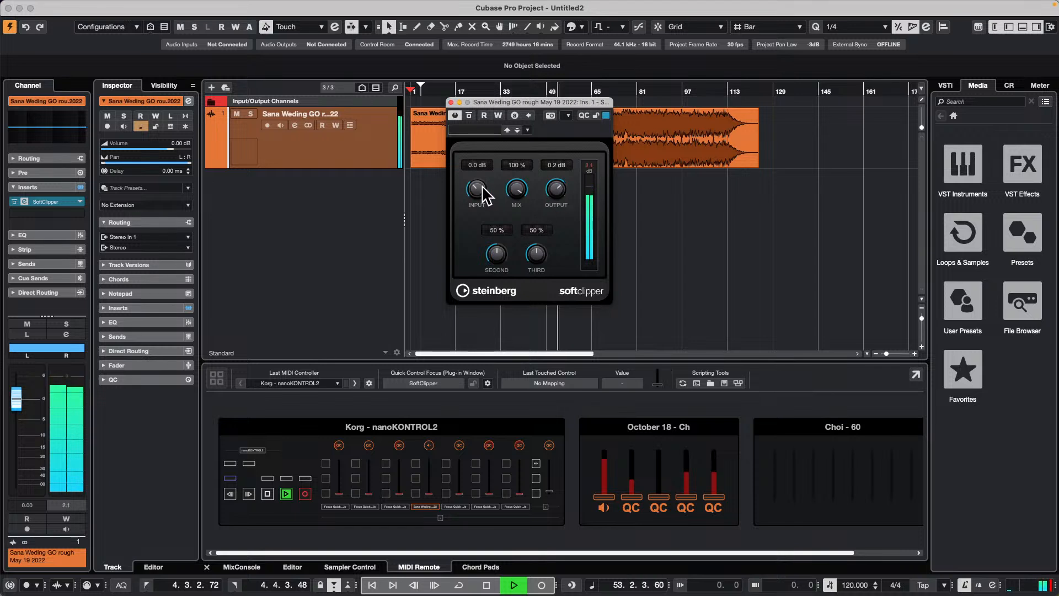
drag(480, 189, 479, 182)
scroll(478, 171, down, 3)
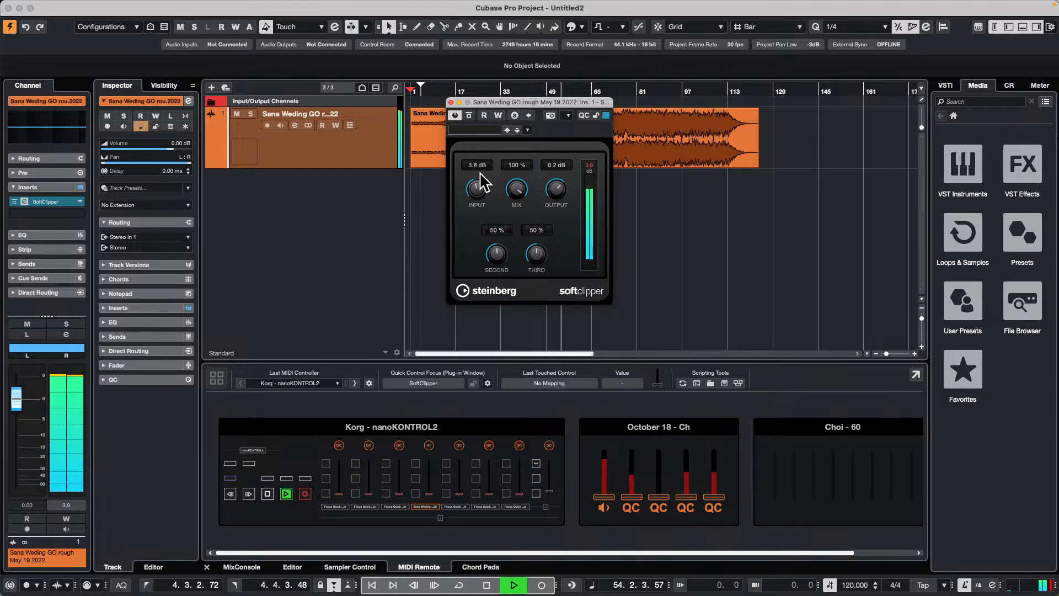
scroll(497, 252, up, 2)
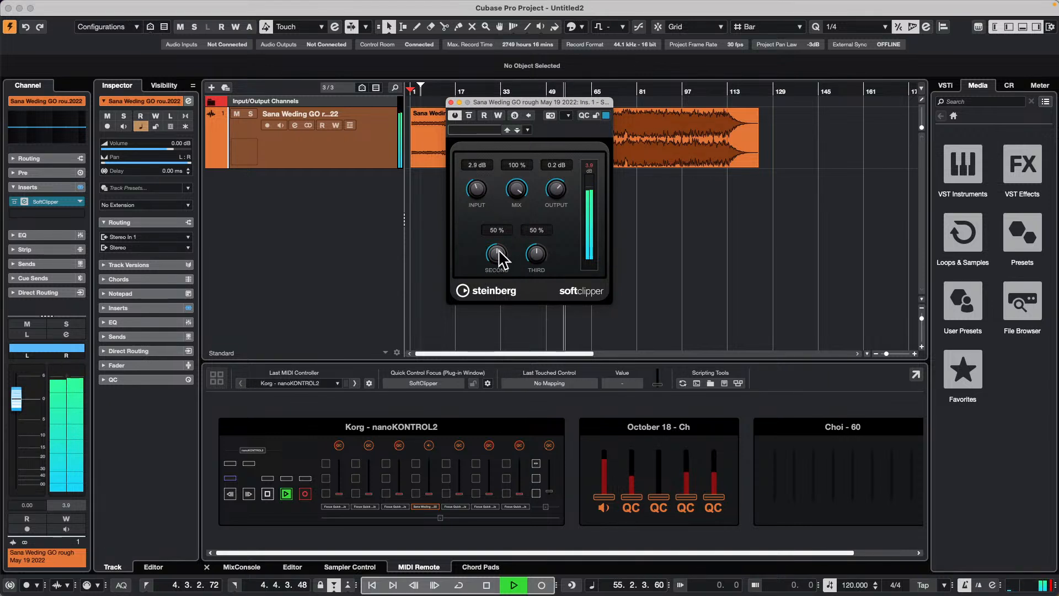
- Raise SoftClipper's second harmonic to 55 % and third to 79 %, and compare the sound with the effect off and on
scroll(497, 253, up, 3)
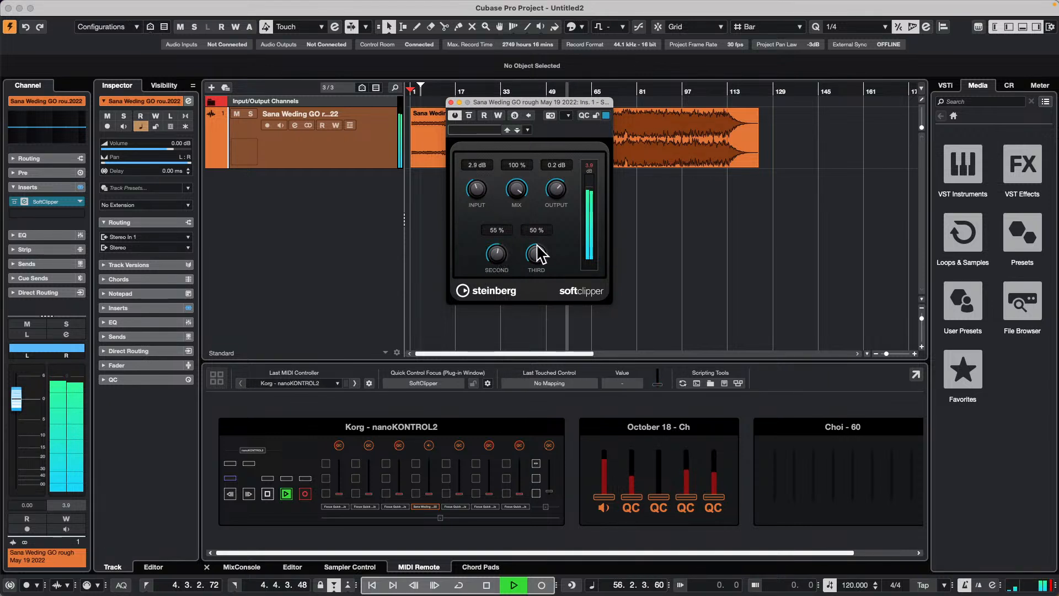
scroll(540, 246, up, 10)
scroll(540, 237, up, 10)
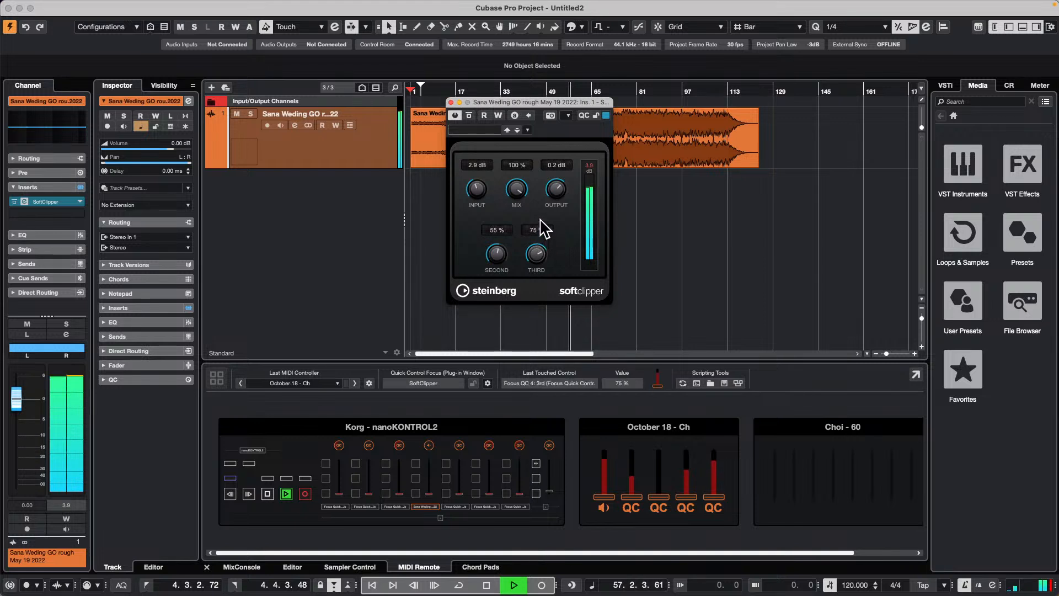
click(456, 115)
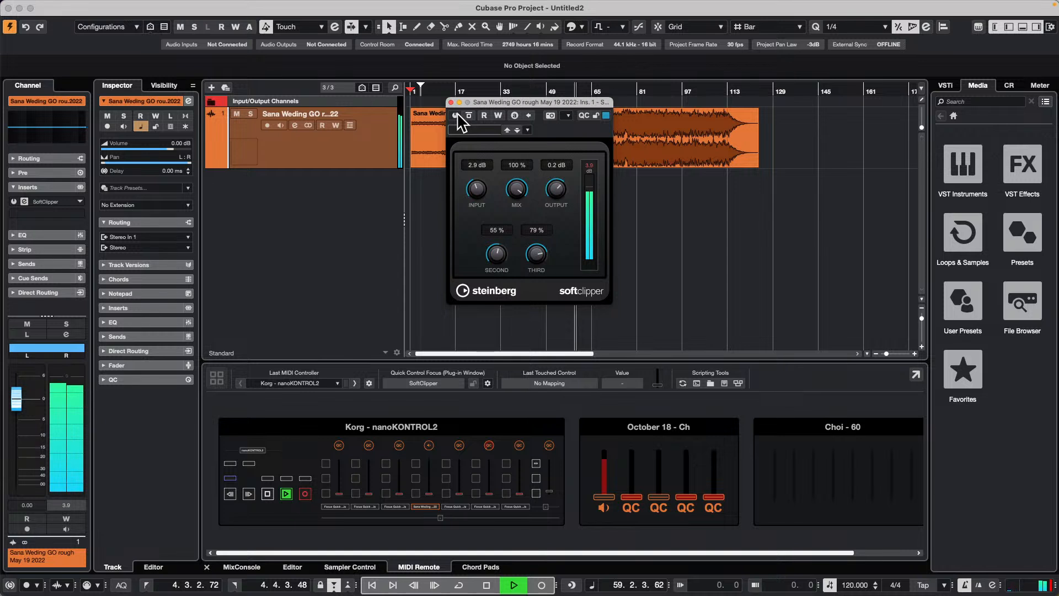
click(456, 113)
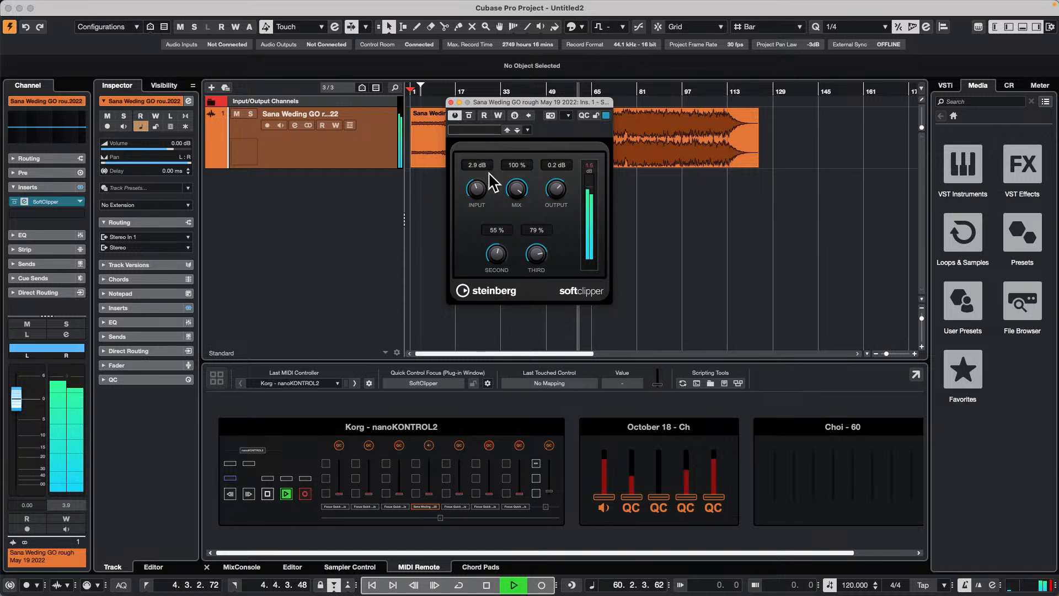
- Set SoftClipper's input to 1.6 dB and its mix to 81 %, and compare the sound with the effect off and on
scroll(479, 176, up, 2)
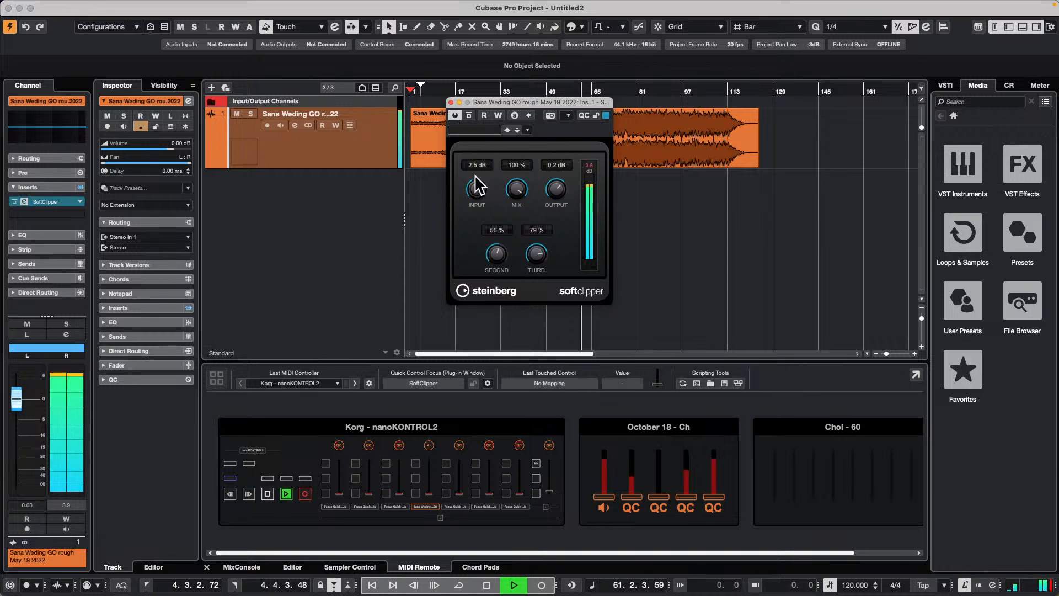
scroll(479, 176, down, 3)
drag(516, 190, 515, 201)
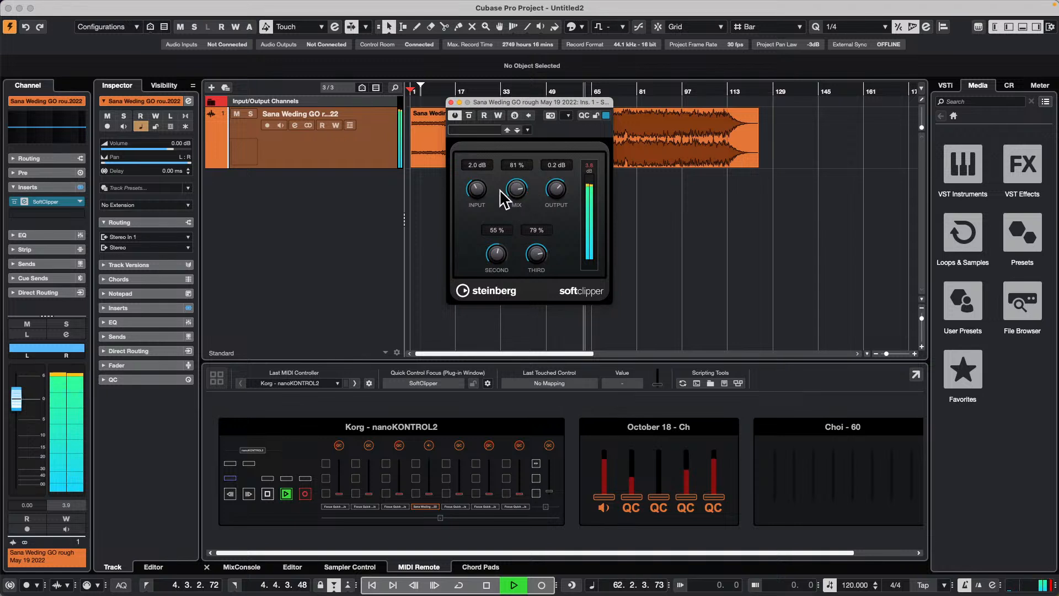
scroll(477, 190, down, 1)
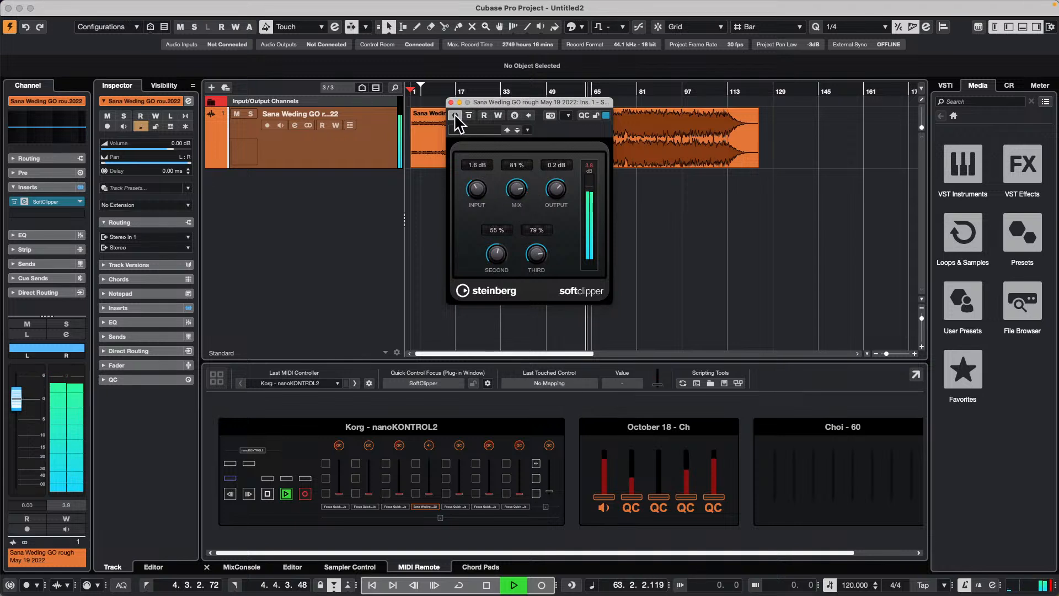
click(455, 114)
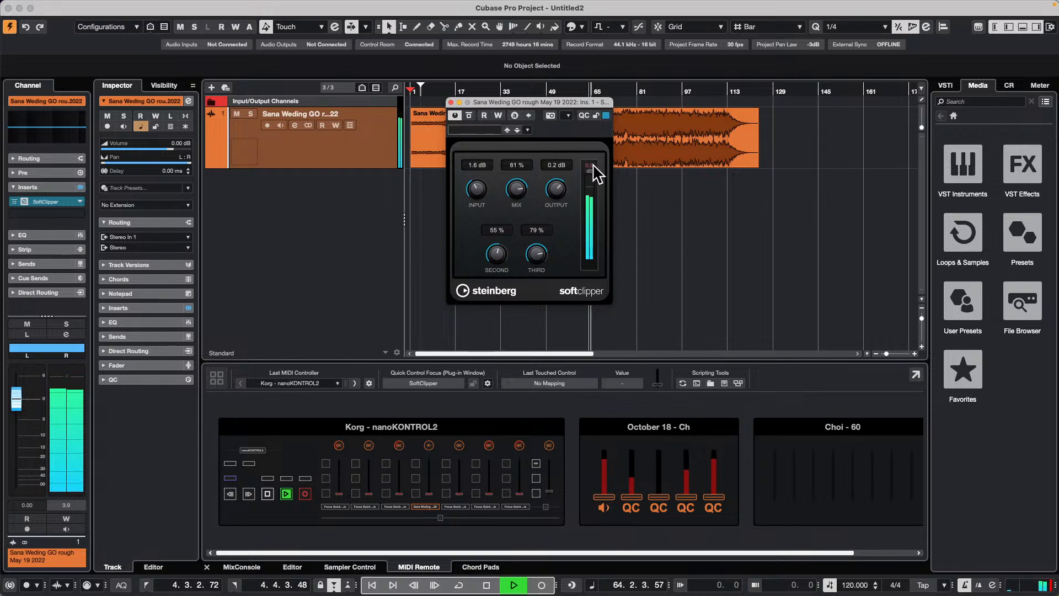
- Raise SoftClipper's output to 1.6 dB and set both its second and third harmonics to 88 %
scroll(555, 191, up, 2)
scroll(556, 190, up, 2)
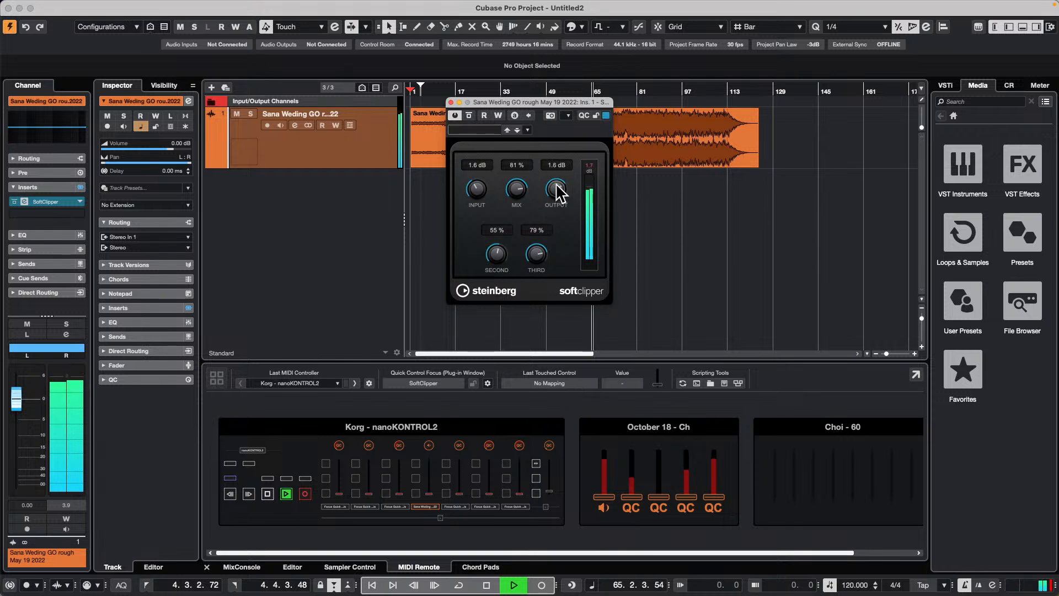
scroll(499, 251, up, 1)
drag(499, 251, 503, 213)
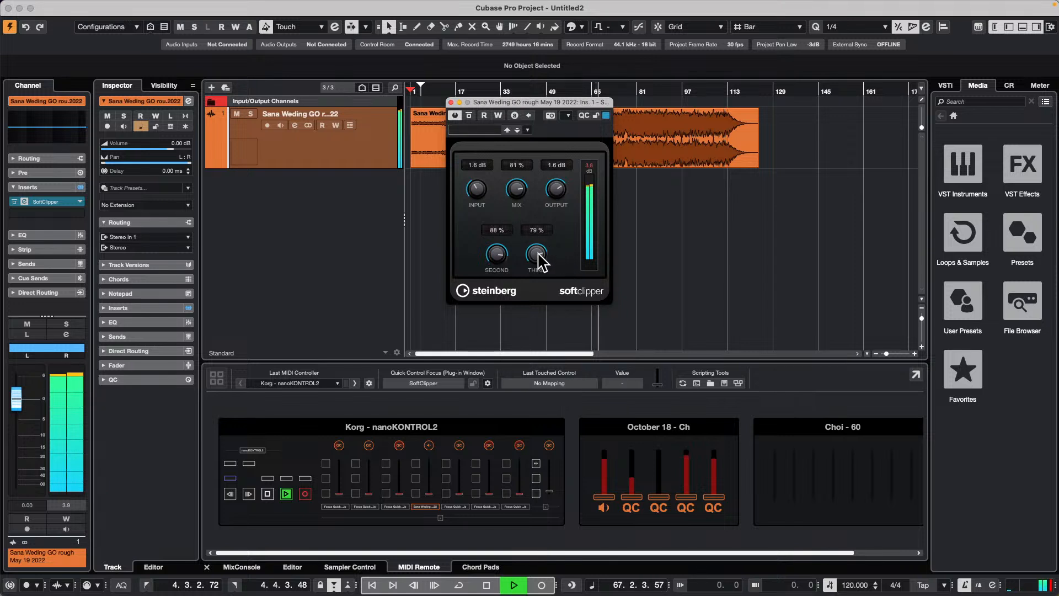
scroll(542, 254, up, 2)
- Stop playback and remove the SoftClipper insert from the Sana Weding mix track
key(space)
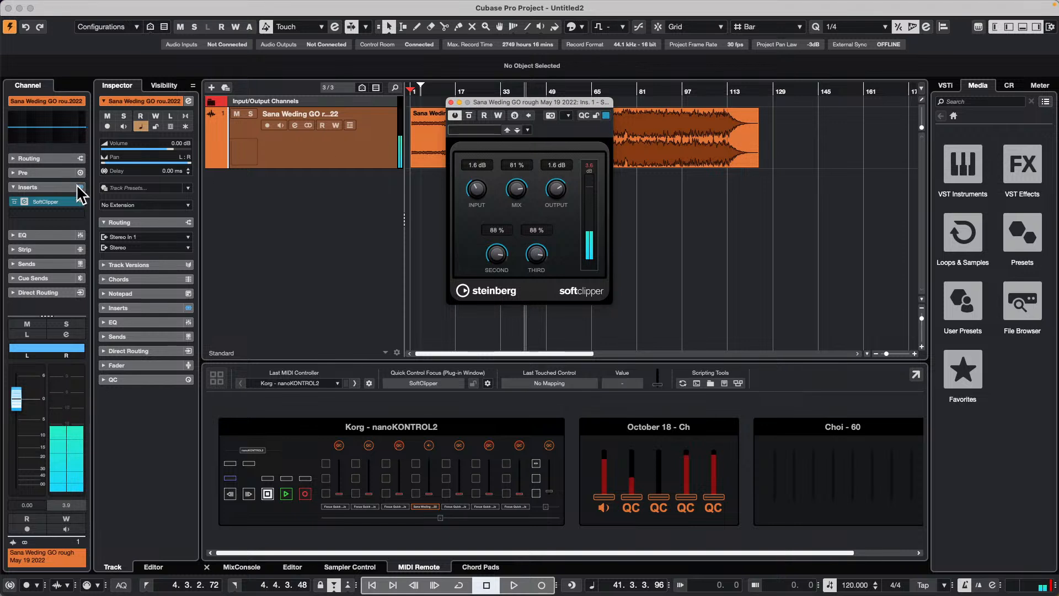
drag(54, 200, 299, 189)
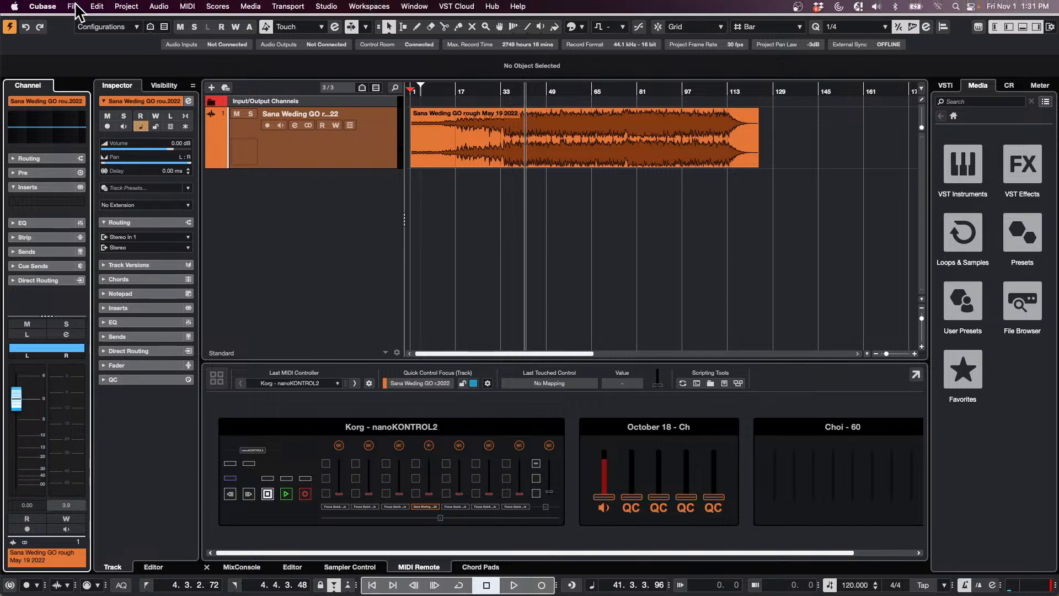
- Start opening another project and browse to the Sana Wedding folder inside the Projects folder
click(73, 6)
mouse_move(143, 259)
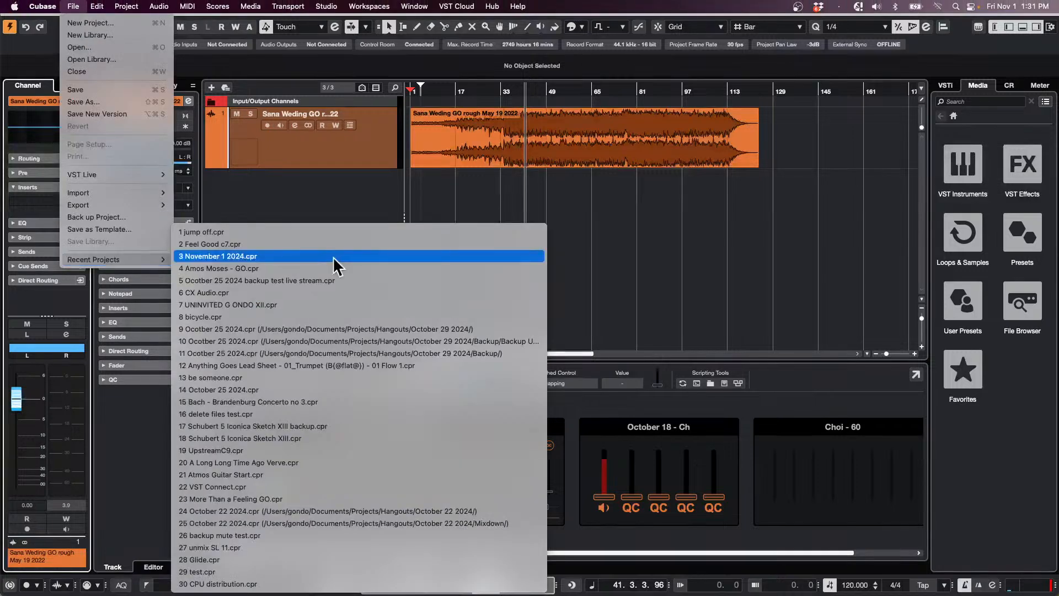
click(144, 47)
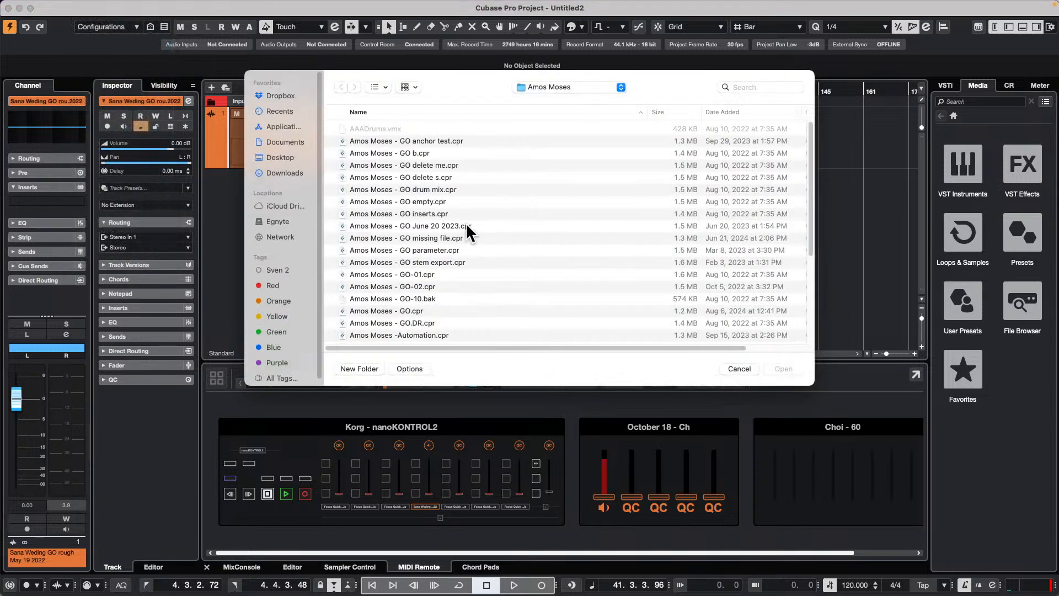
click(550, 86)
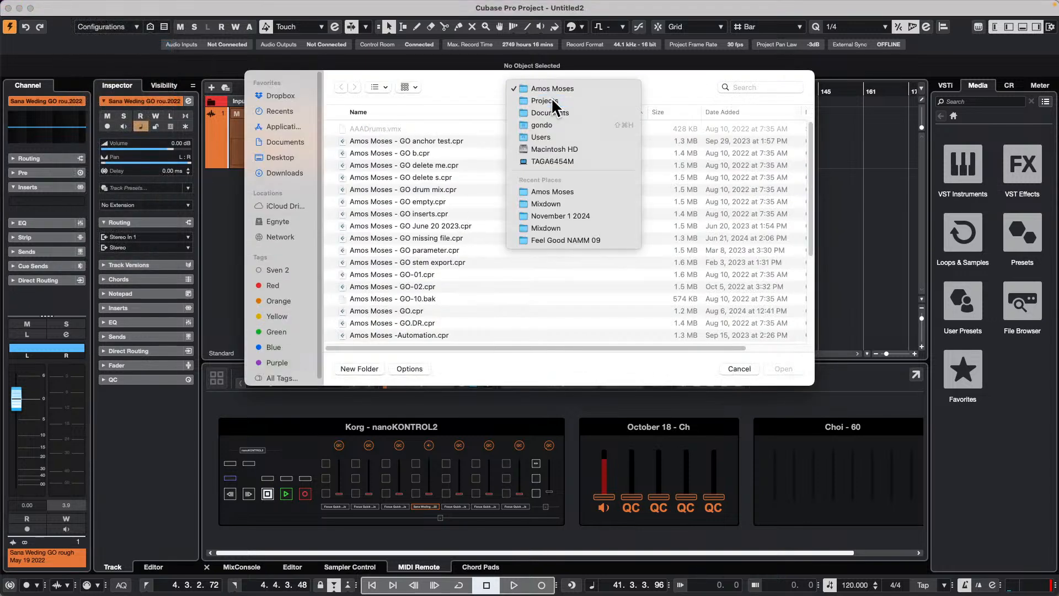
click(551, 97)
scroll(428, 249, down, 20)
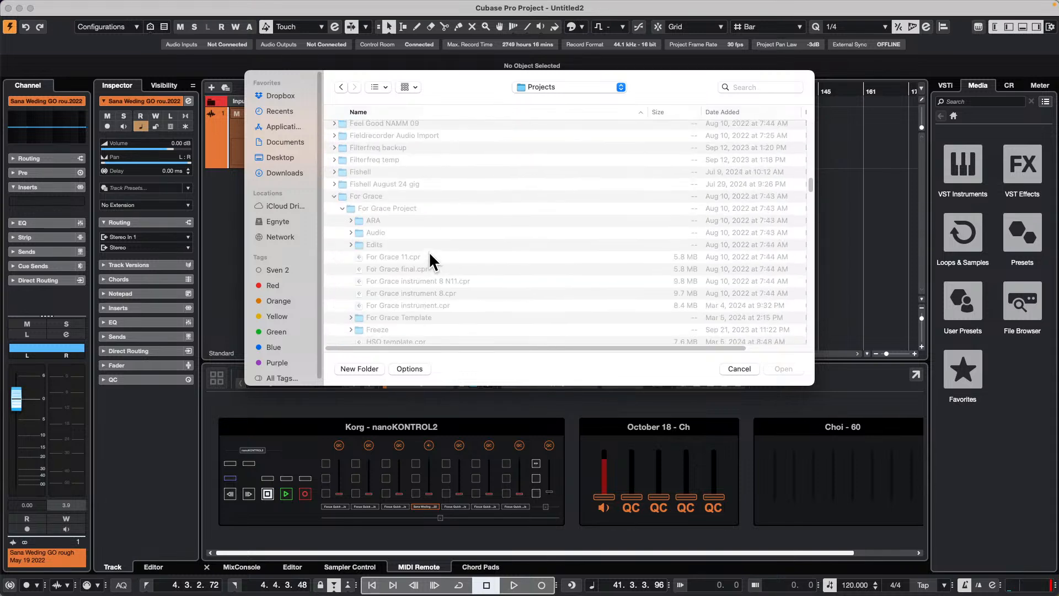
scroll(428, 252, down, 15)
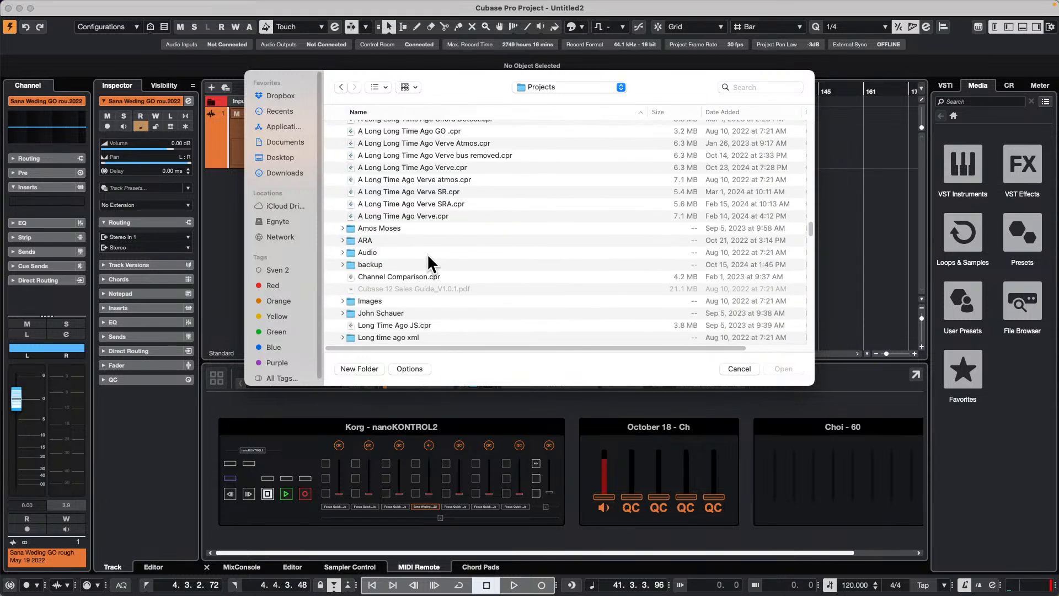
scroll(428, 253, down, 15)
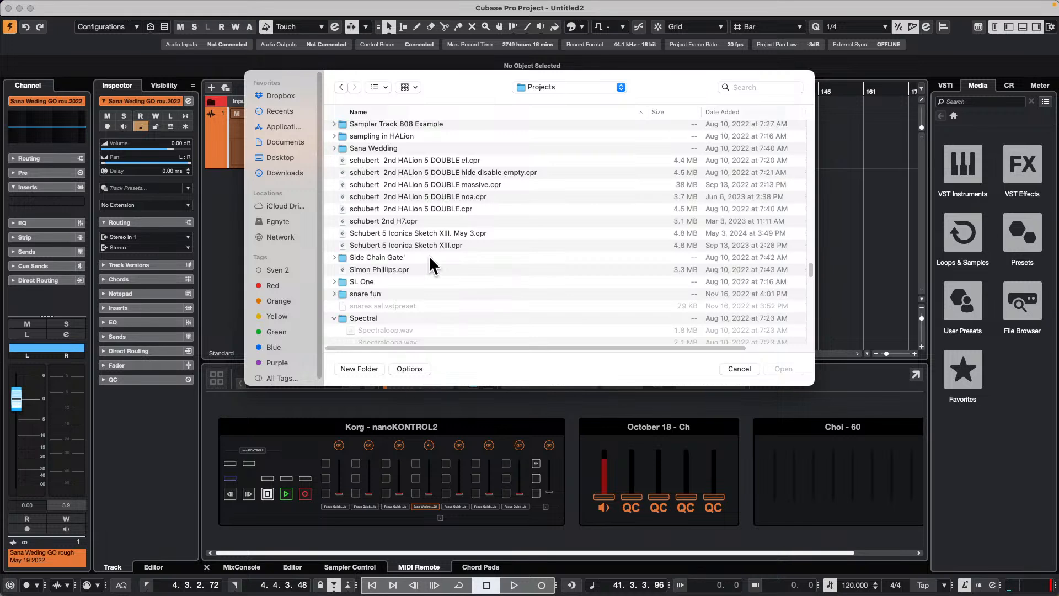
double_click(364, 146)
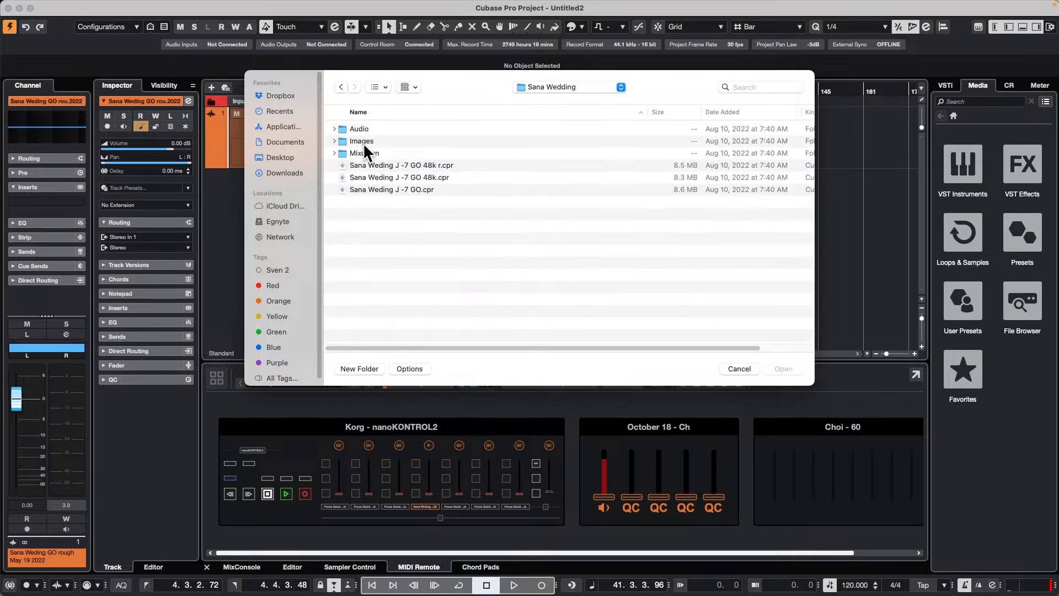
- Open the project Sana Weding J -7 GO.cpr and dismiss the missing plug-in warning
double_click(385, 189)
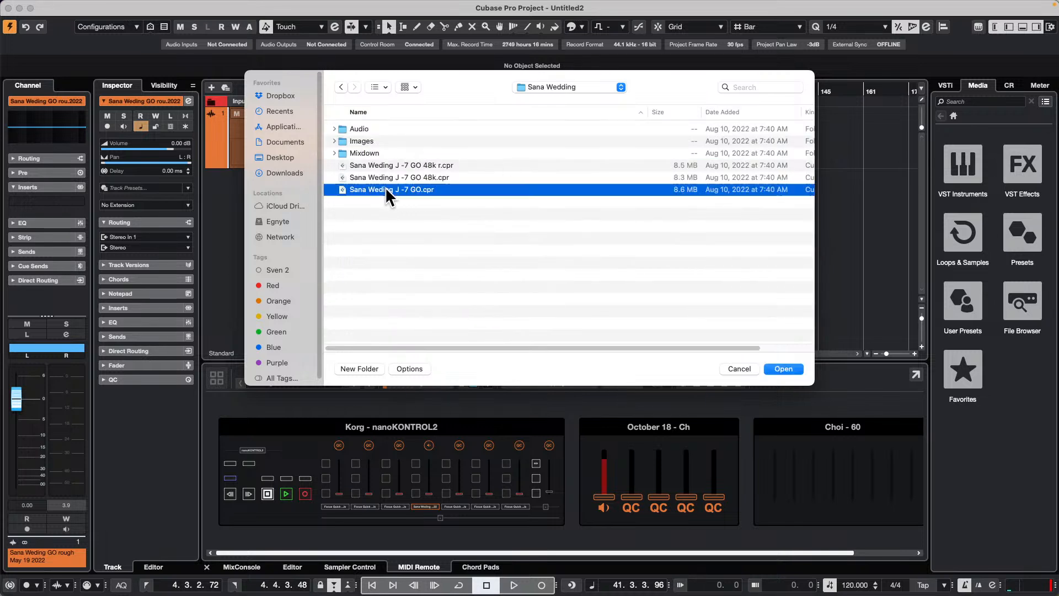
click(593, 201)
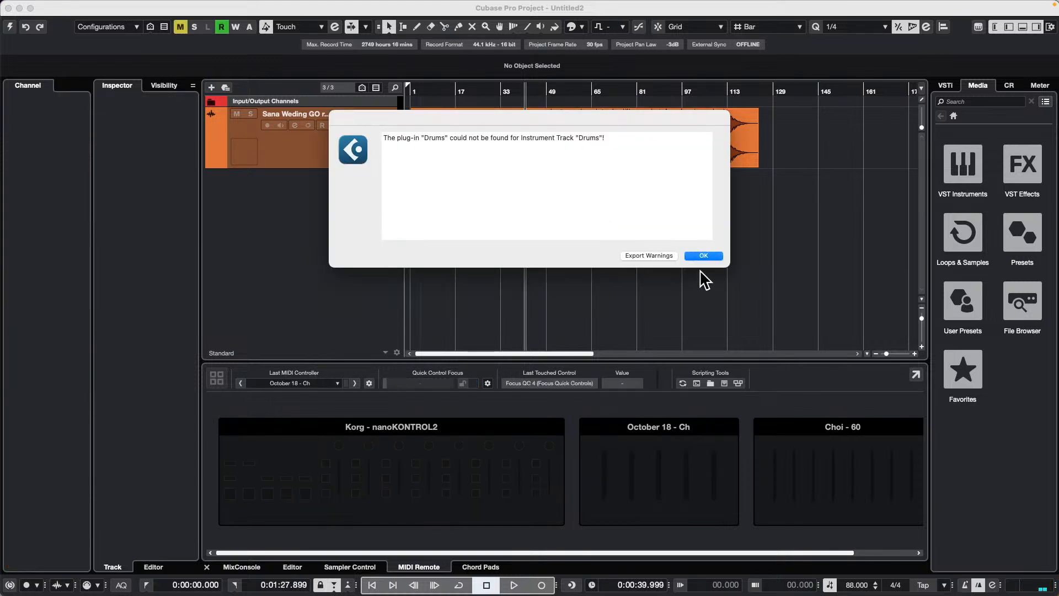
click(704, 257)
click(674, 303)
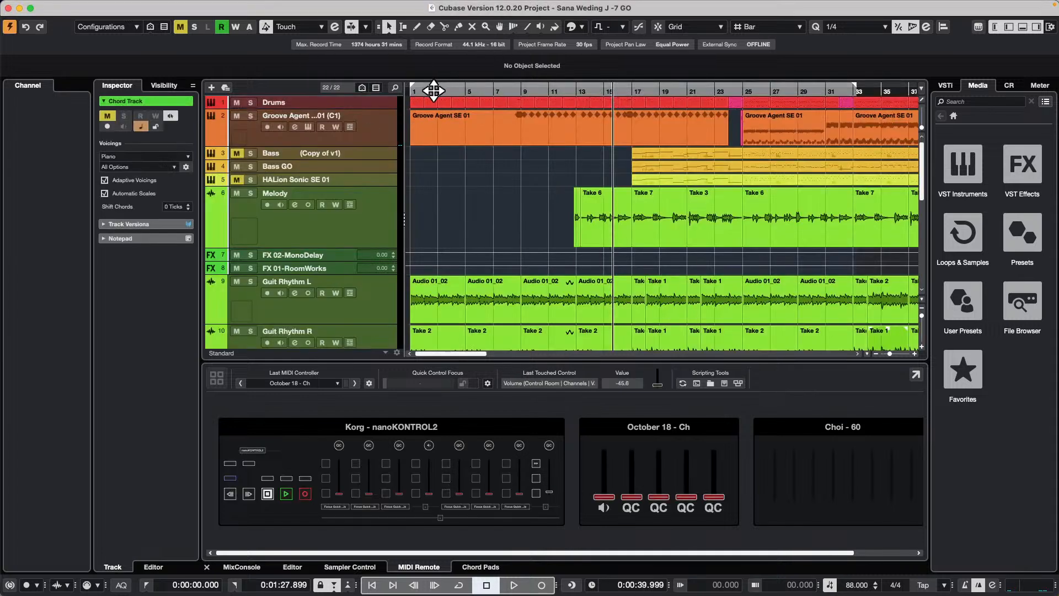
- Place the project cursor near the start, fit the whole song in the arrangement and show the MixConsole below it
click(435, 83)
key(g)
key(g)
key(g)
key(g)
scroll(562, 204, down, 5)
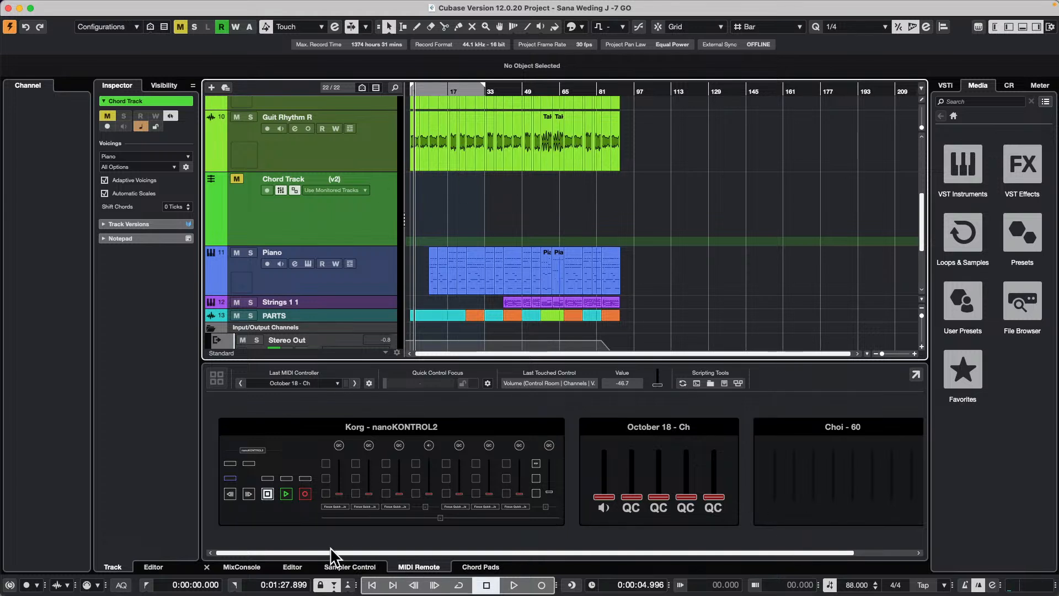
click(242, 566)
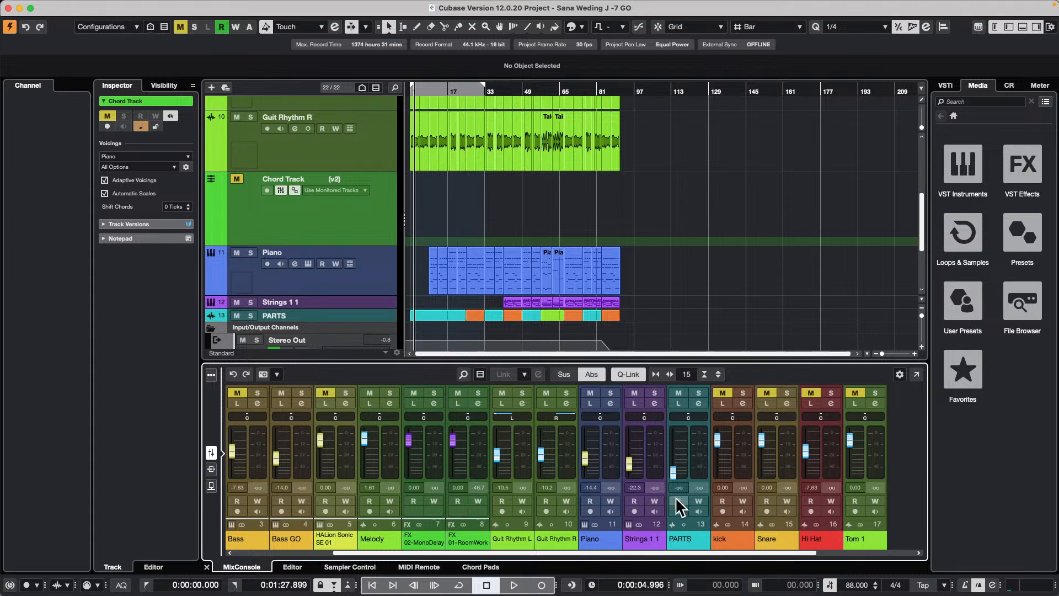
- Play the song from about bar 9, check the Stereo Out channel's level in the mixer and stop playback
key(space)
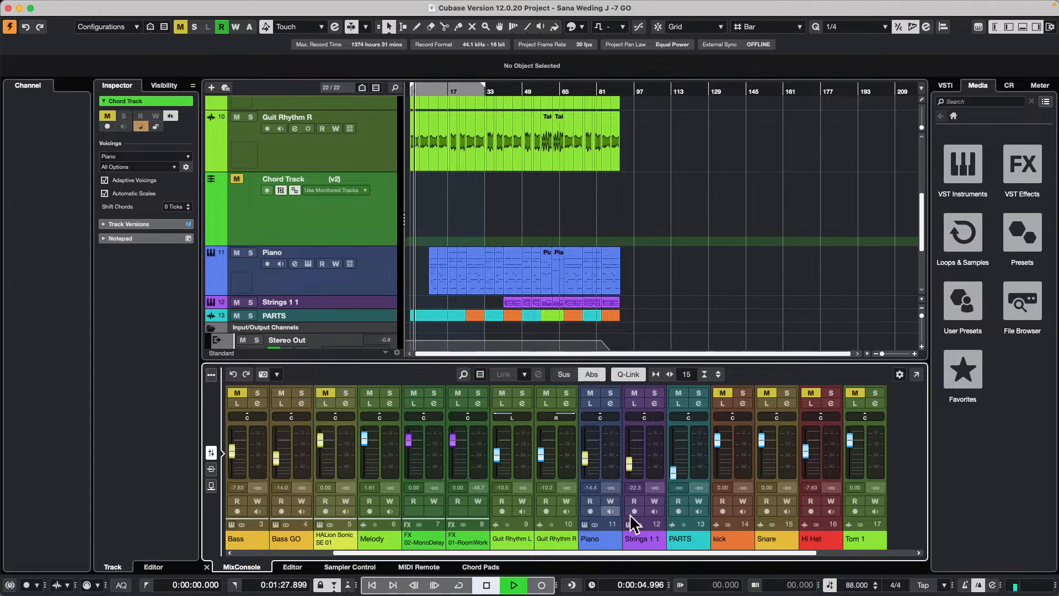
click(428, 87)
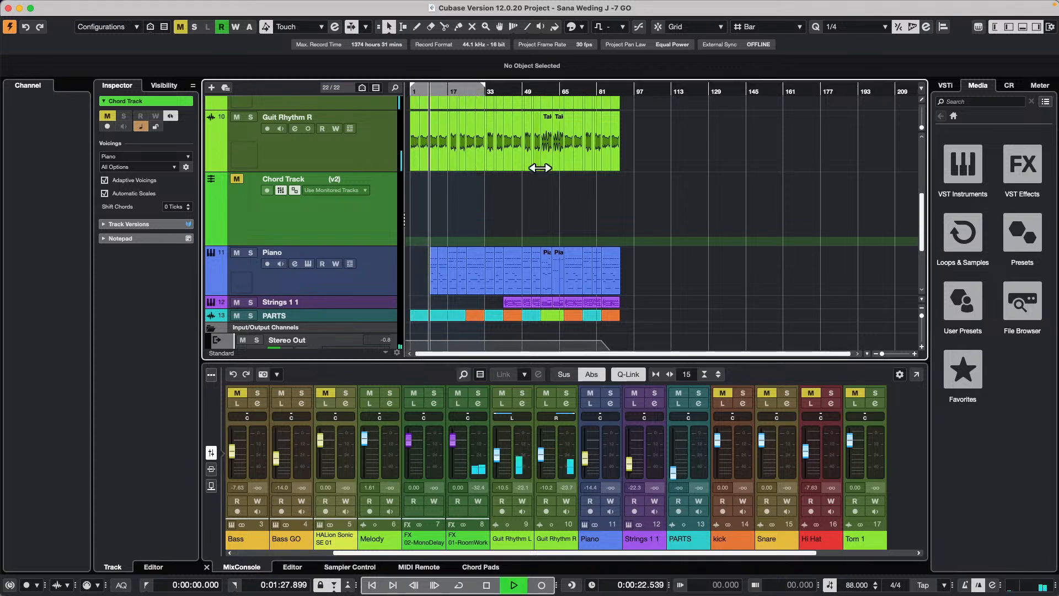
scroll(629, 215, up, 1)
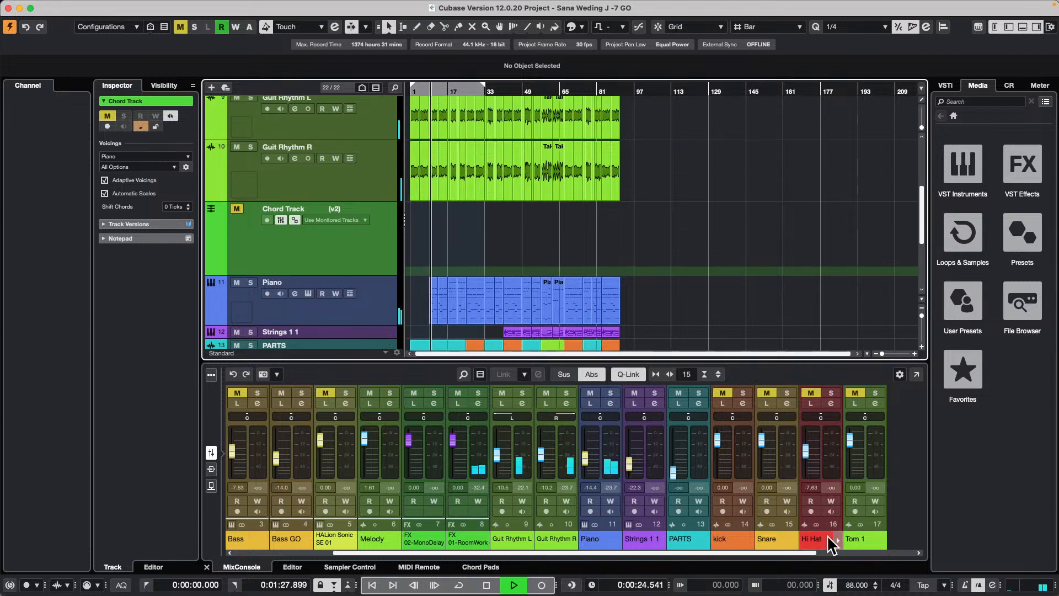
drag(827, 553, 945, 551)
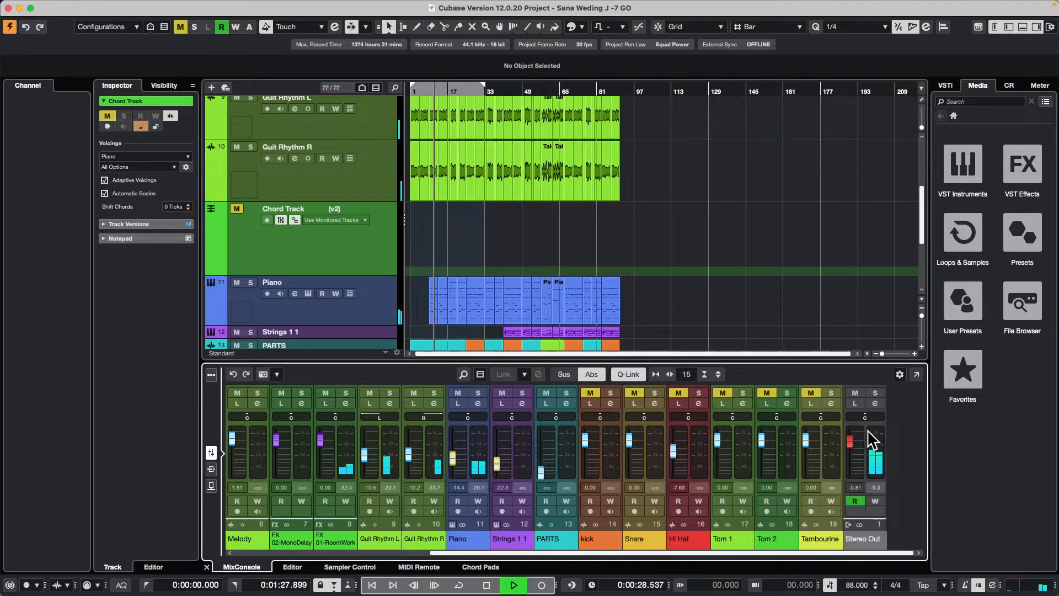
scroll(717, 217, up, 6)
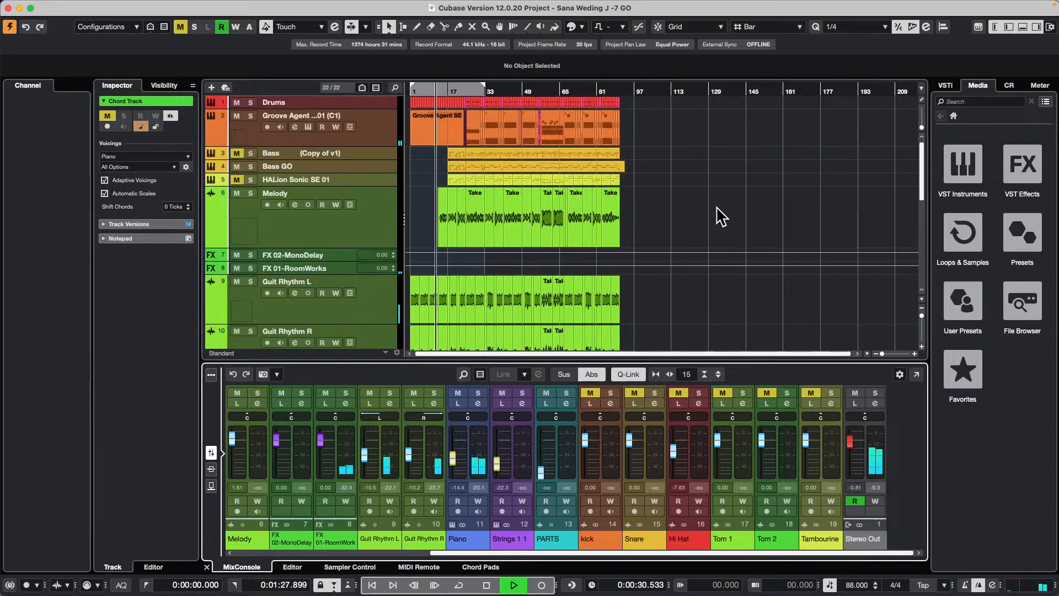
key(space)
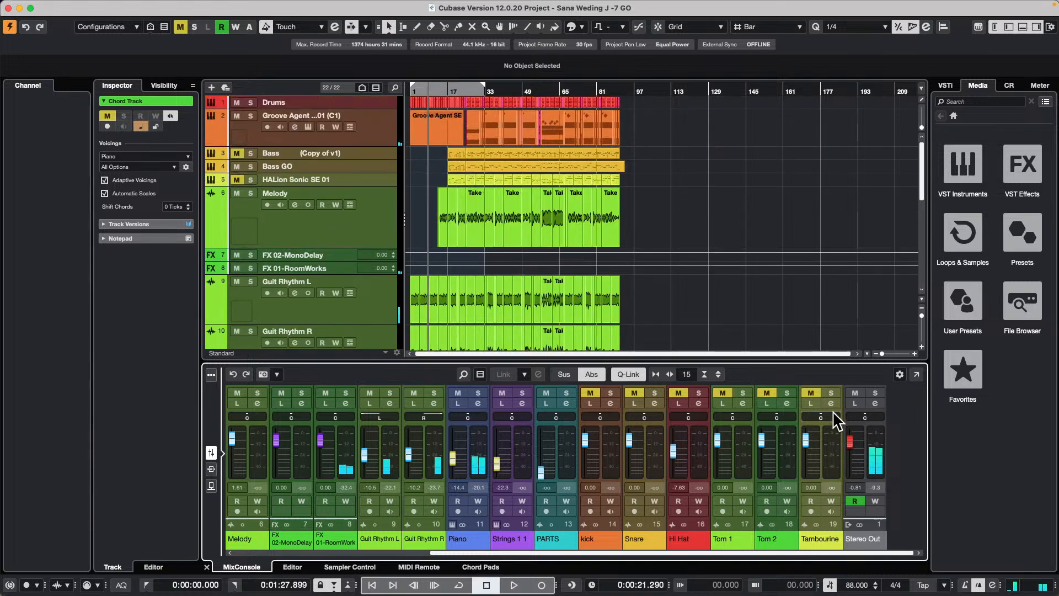
- Open the Stereo Out channel settings to examine its inserts, and close them
click(875, 403)
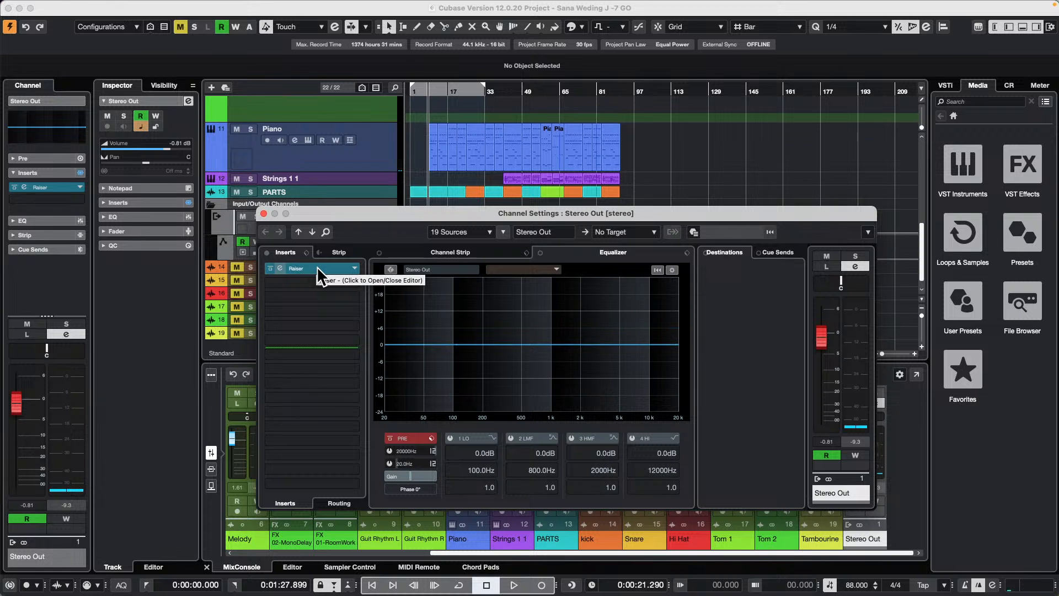
drag(523, 210, 622, 202)
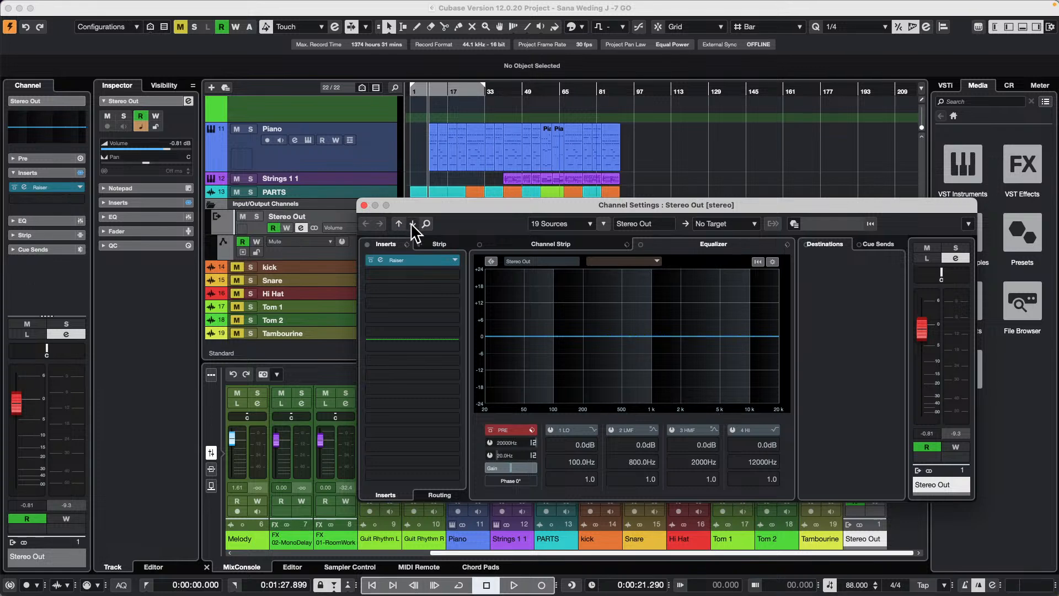
click(364, 205)
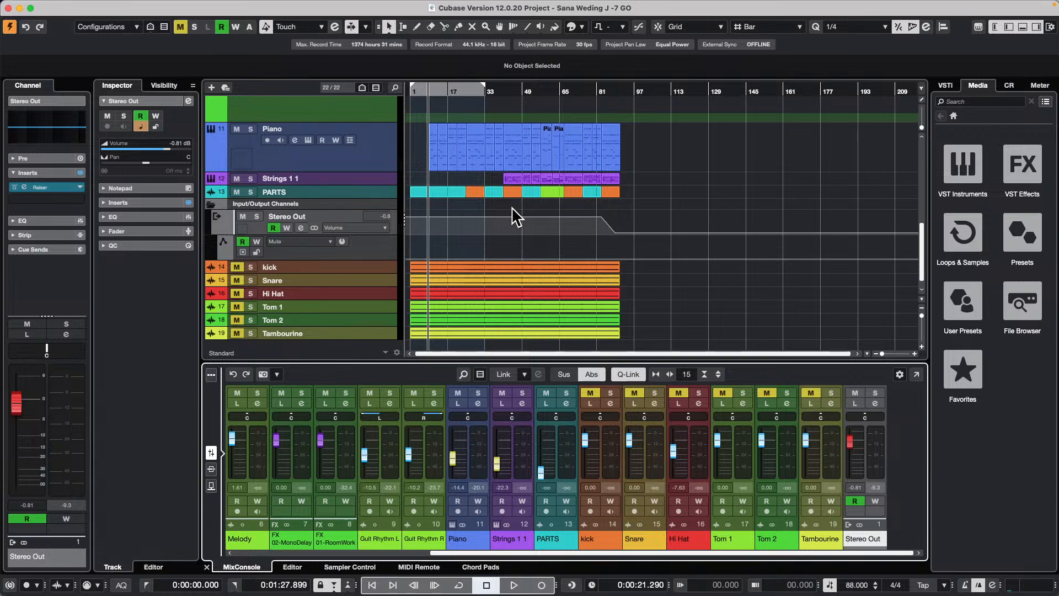
- Record-enable the Groove Agent SE 01 instrument track
scroll(595, 233, up, 10)
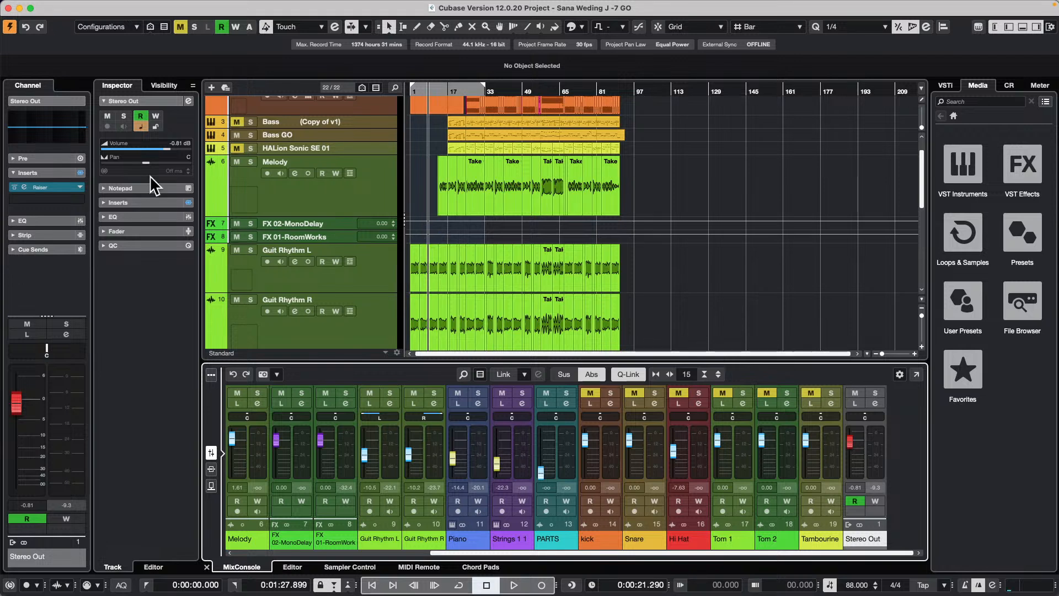
scroll(311, 201, up, 2)
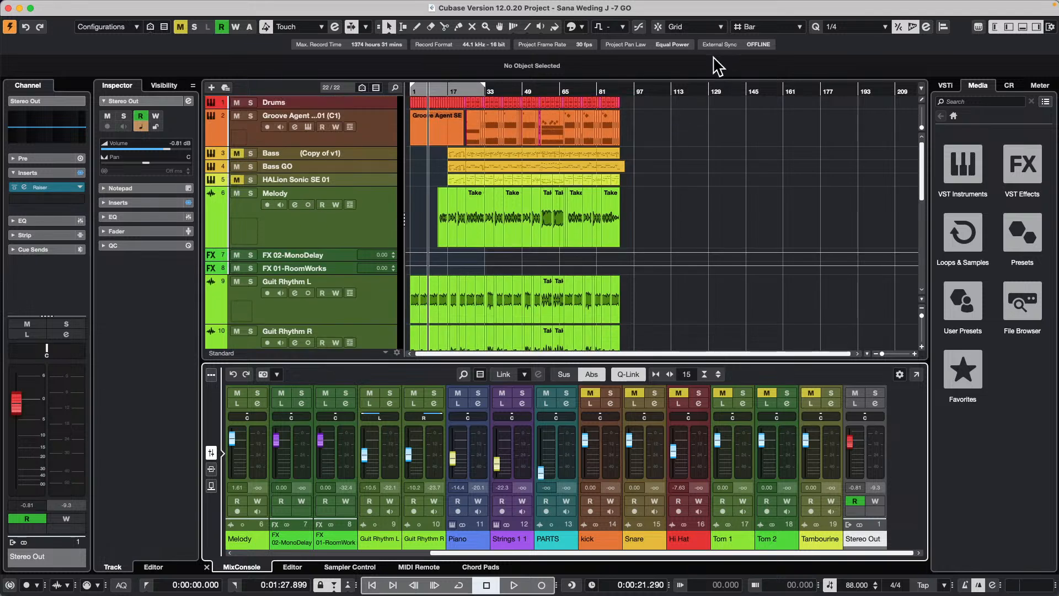
click(267, 127)
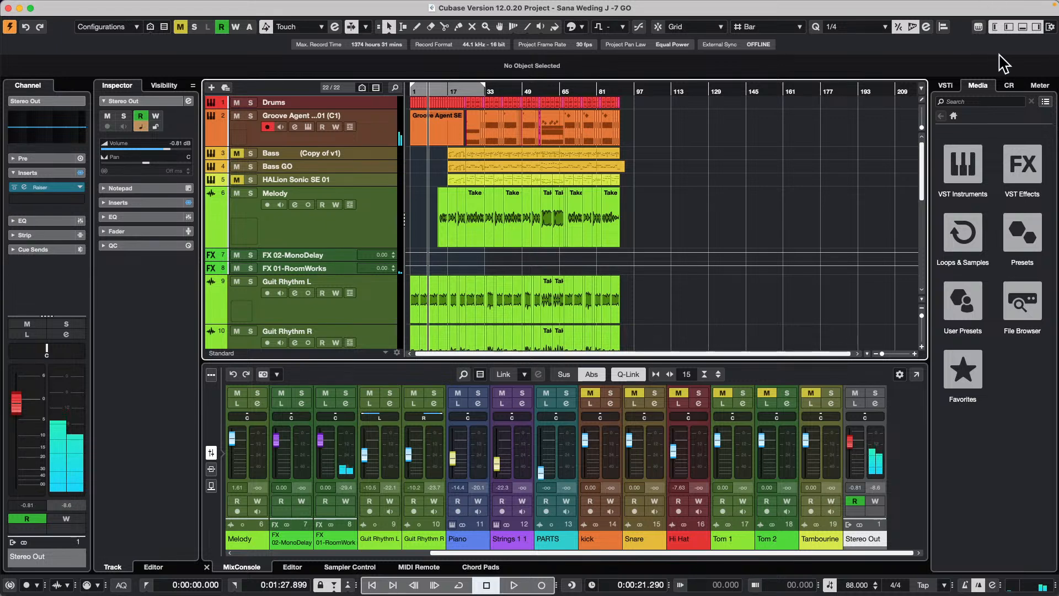
- Raise the Control Room's main level to -9.08 dB and play the song from about bar 14
click(1010, 86)
scroll(998, 489, up, 4)
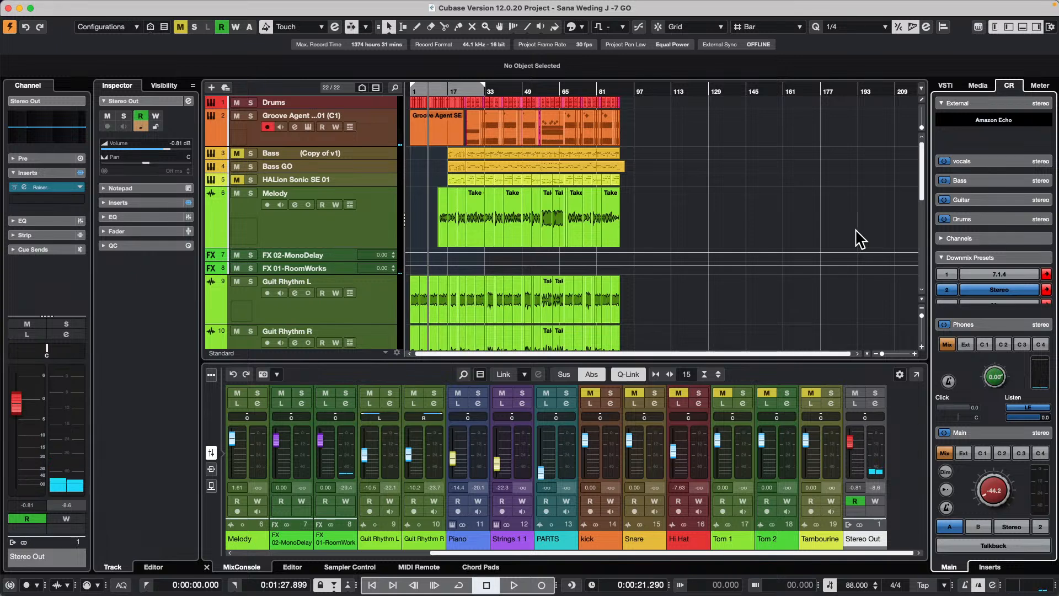
drag(991, 490, 994, 445)
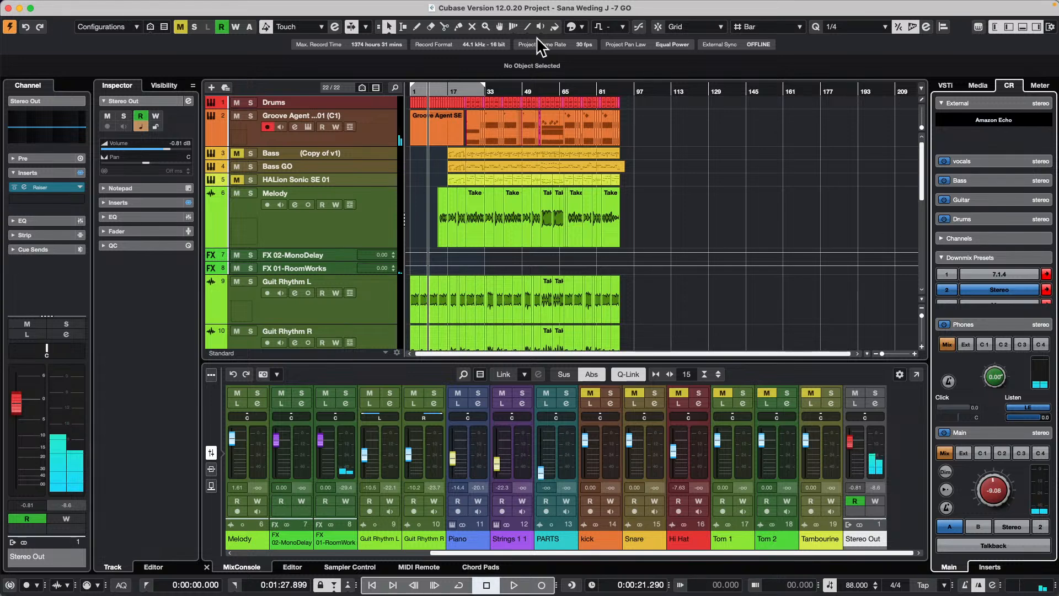
click(441, 90)
key(space)
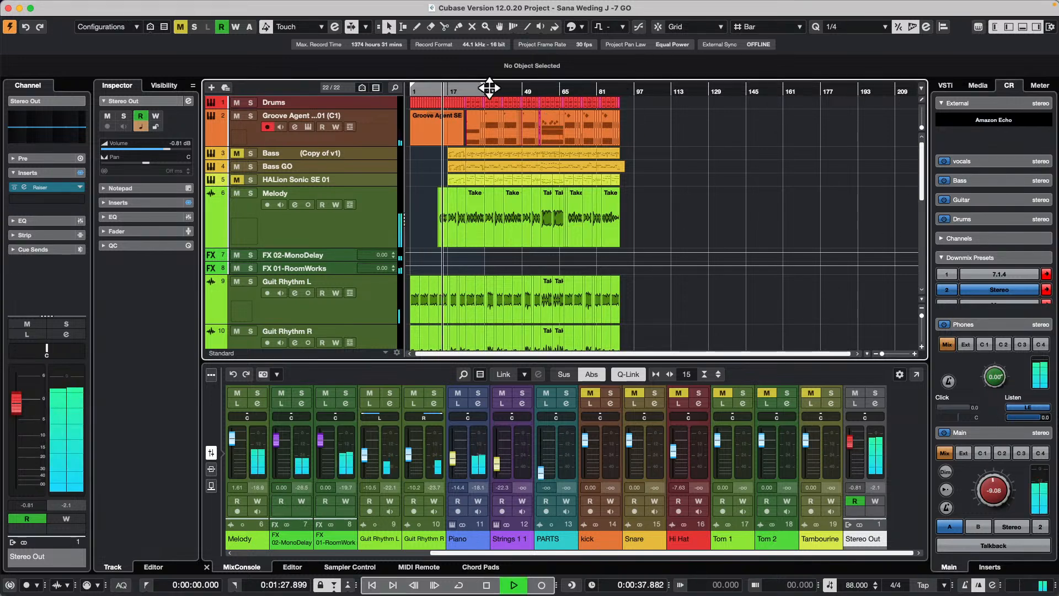
- Continue playback from about bar 105, switch Groove Agent SE 01 to monitoring, and select its track for live playing
click(653, 91)
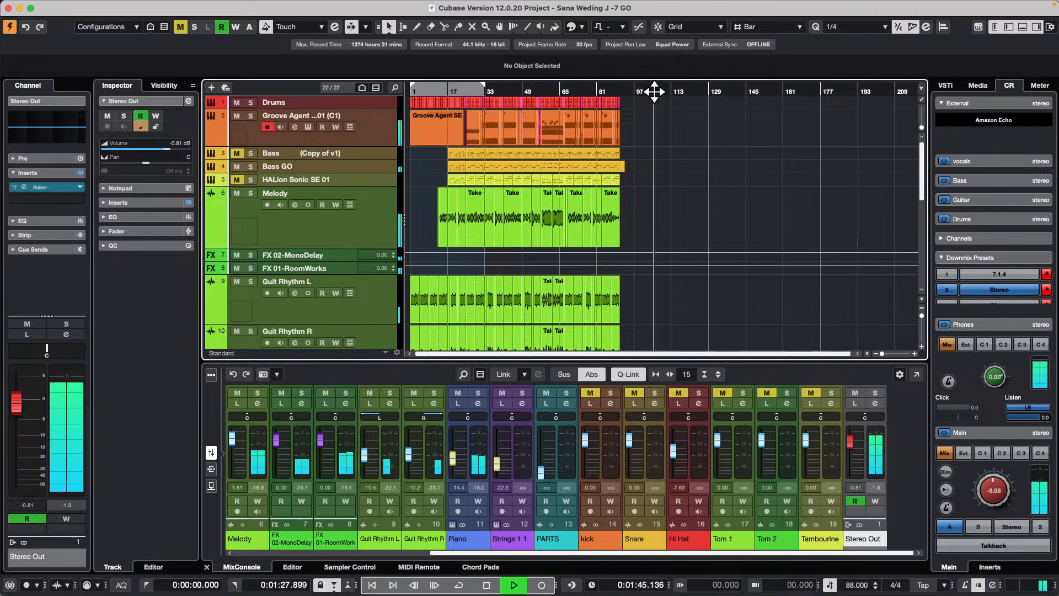
click(267, 127)
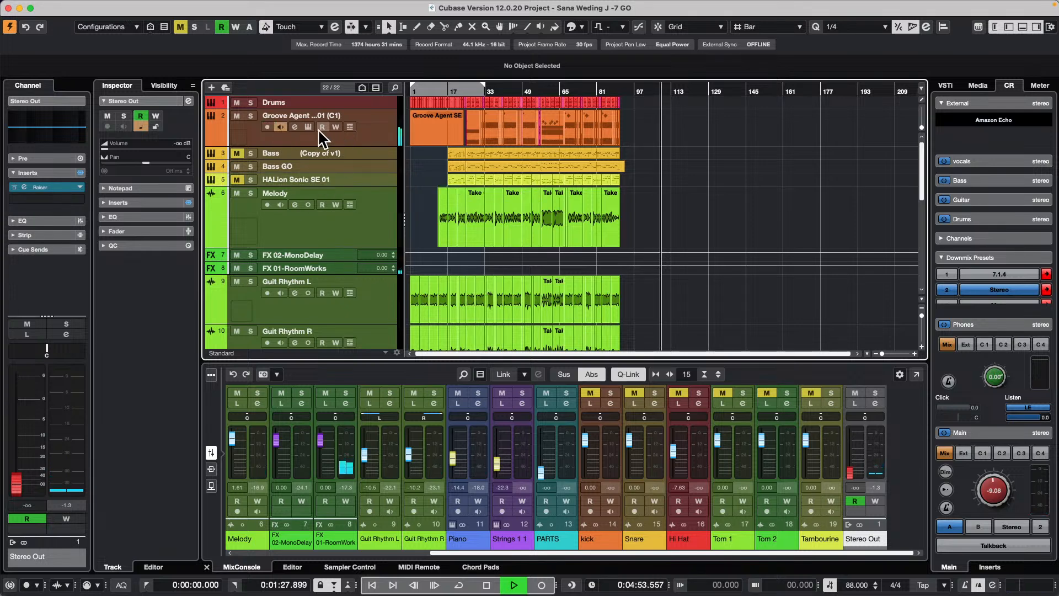
click(245, 127)
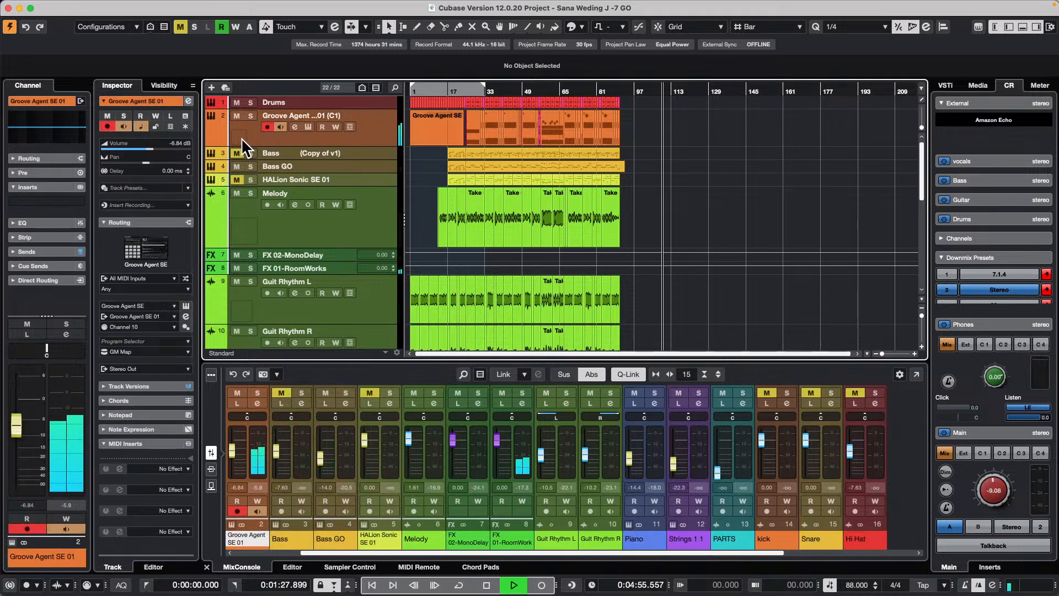
- Raise the Control Room's main level and the Stereo Out fader to -0.53 dB, with Stereo Out's automation read turned off
drag(993, 490, 999, 452)
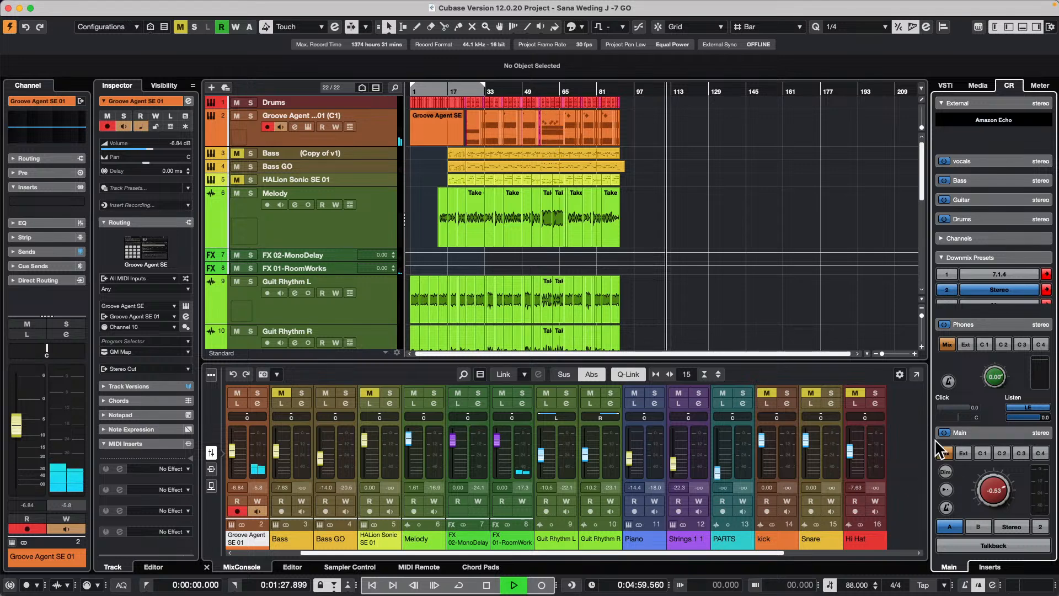
drag(782, 552, 936, 540)
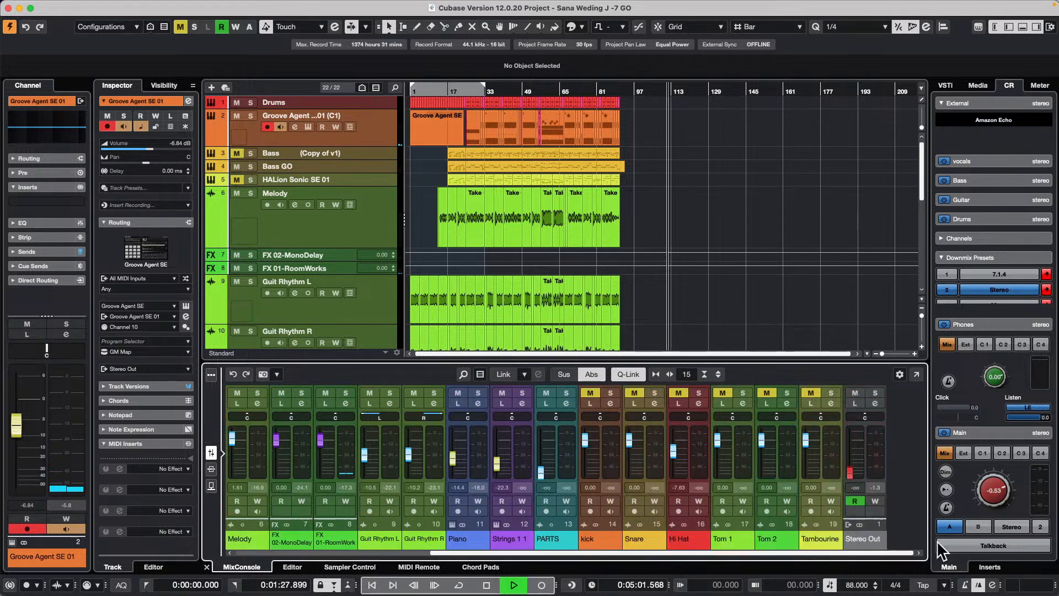
click(854, 500)
drag(851, 470, 850, 440)
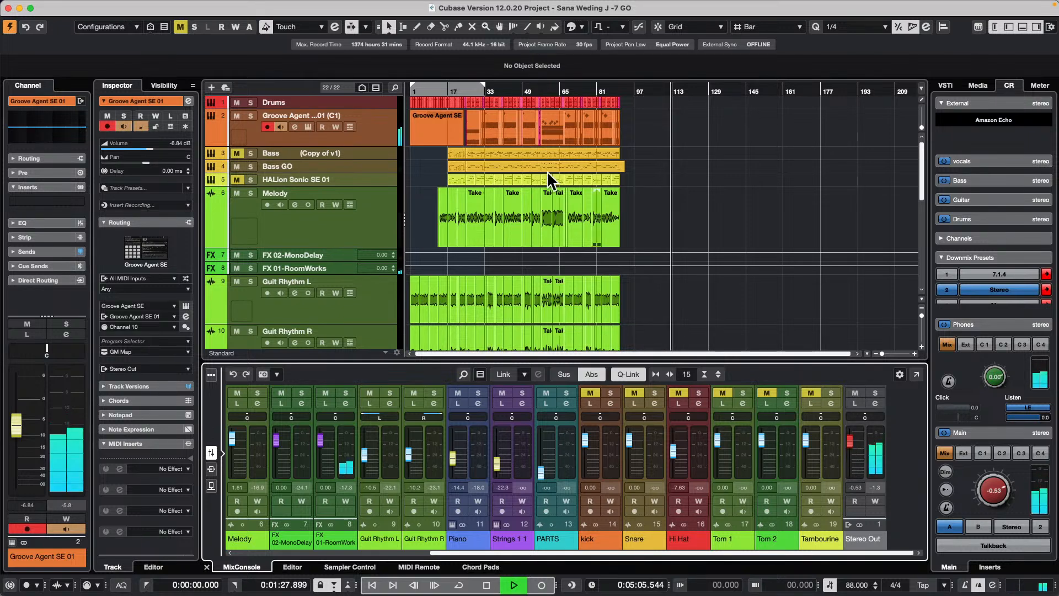
- Start recording during playback with Groove Agent SE 01 only monitored and not record-enabled
click(268, 126)
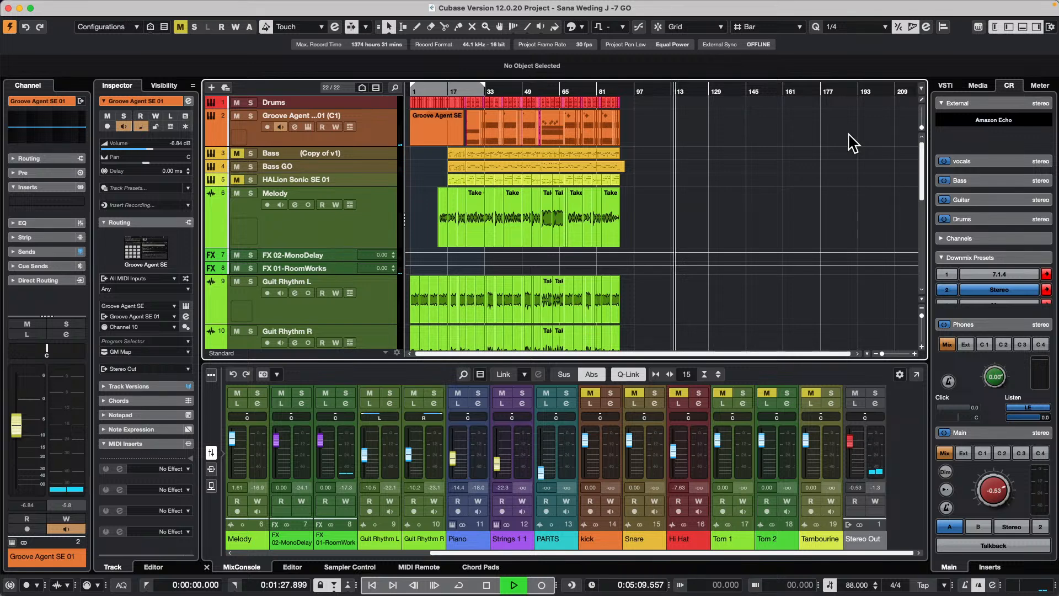
key(KP_Multiply)
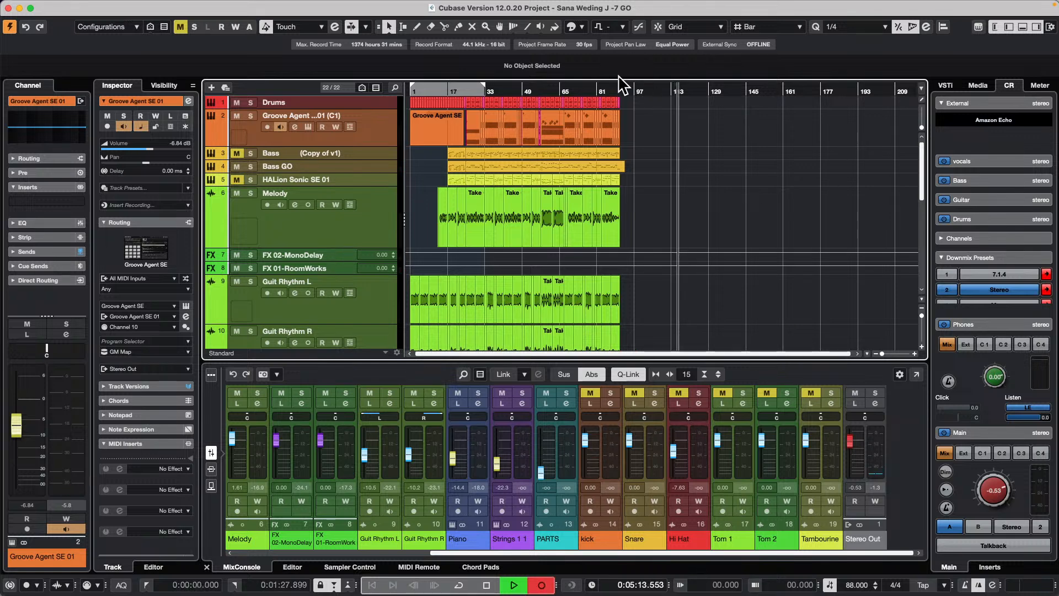
key(h)
key(h)
key(h)
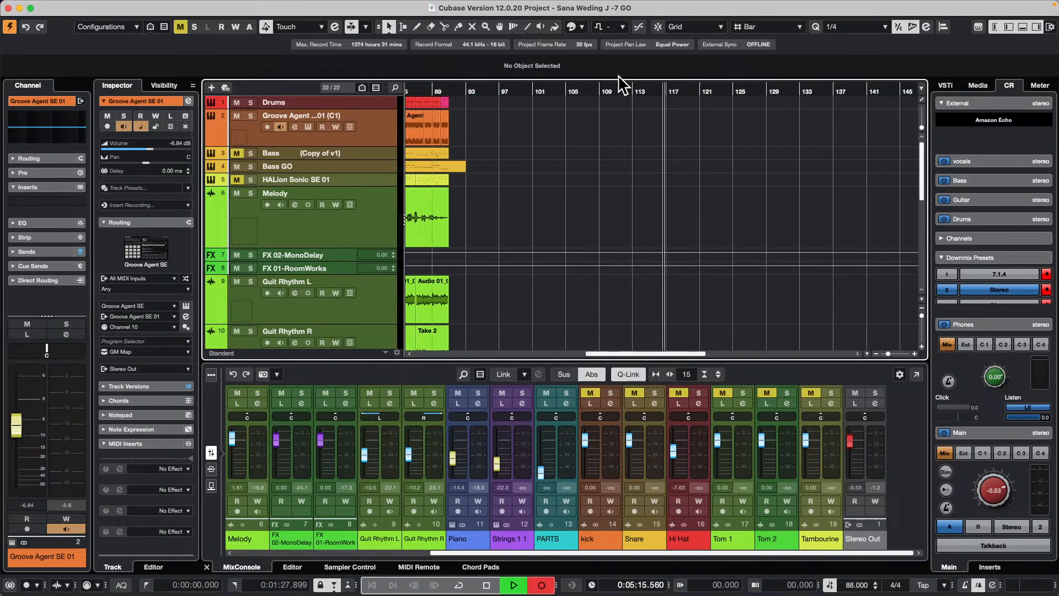
- Record a part from bar 117 on Groove Agent SE 01, with monitoring off, record enable on and MIDI input set to ChoiSauce 100
click(278, 125)
click(267, 126)
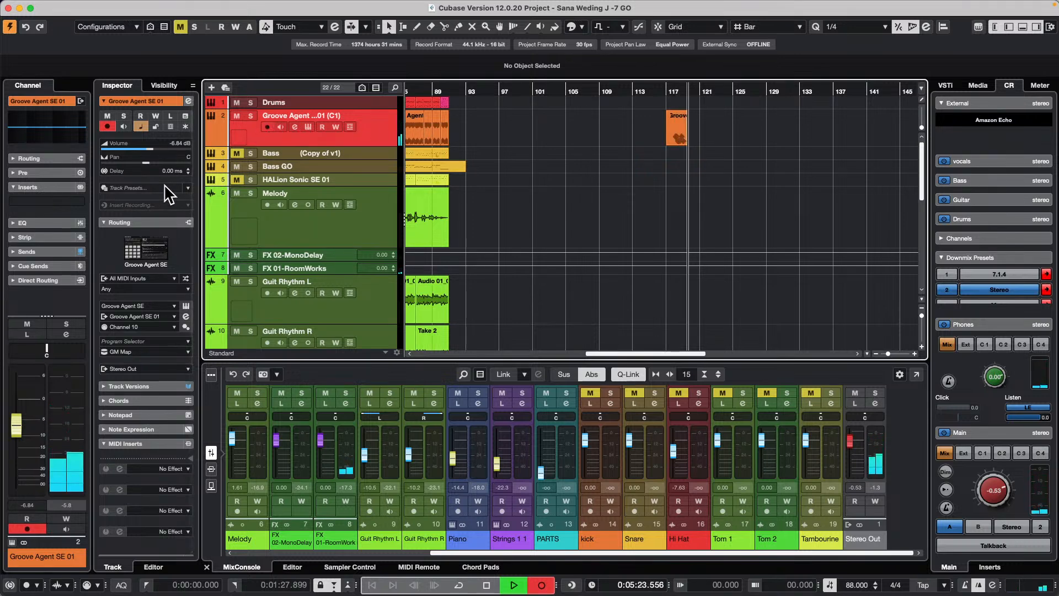
click(126, 279)
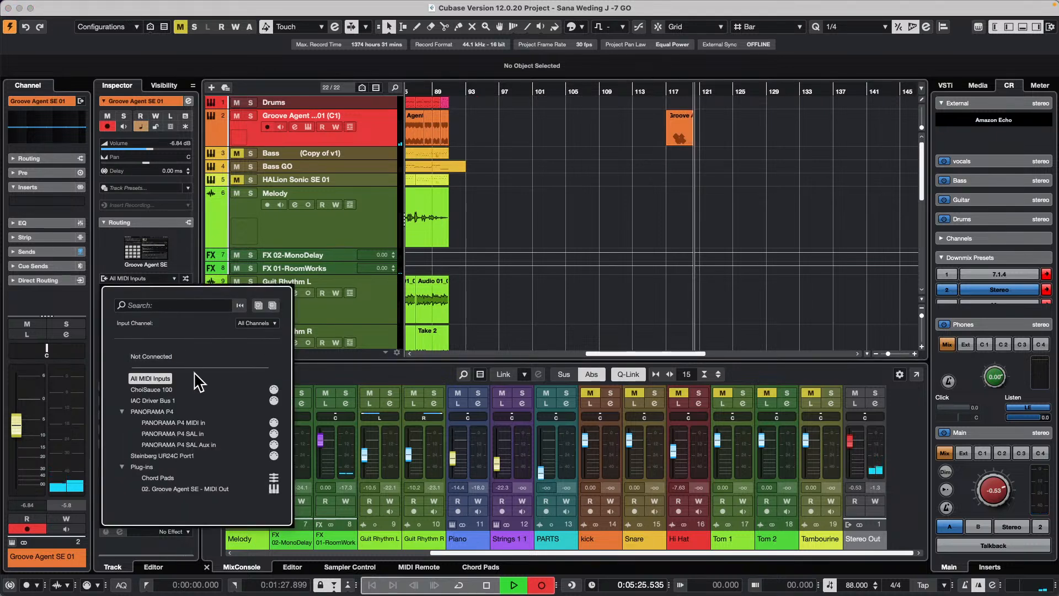
click(156, 389)
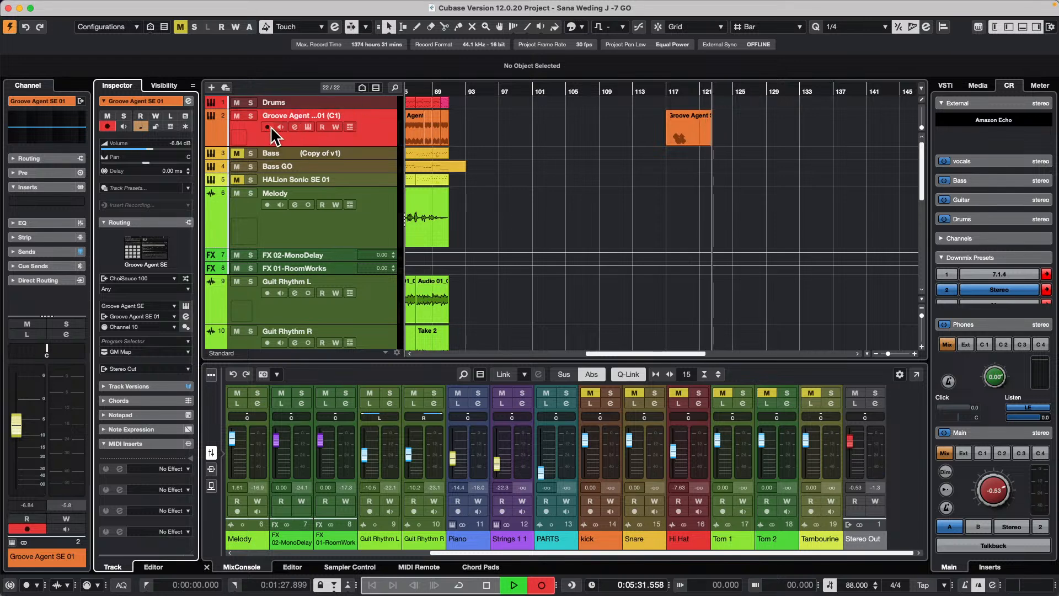
key(space)
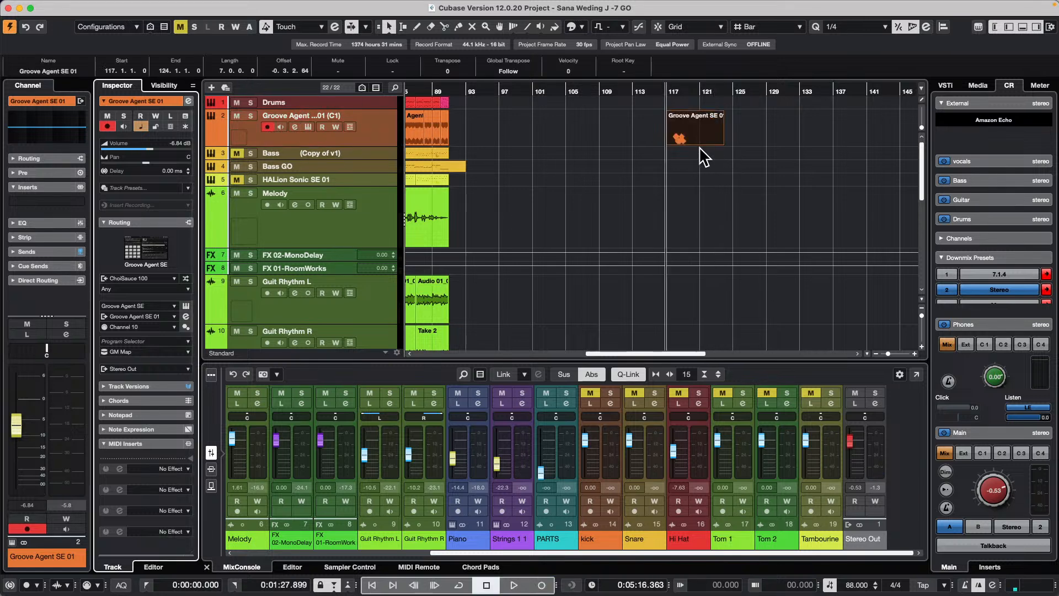
- Try another recording on the Groove Agent SE 01 track from about bar 128 and stop it
click(756, 88)
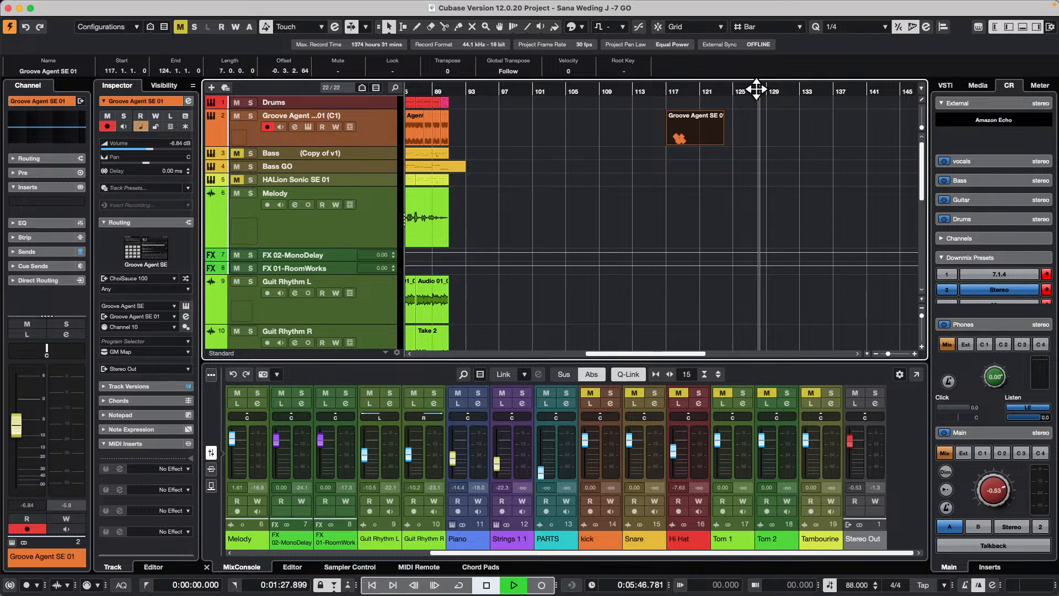
key(KP_Multiply)
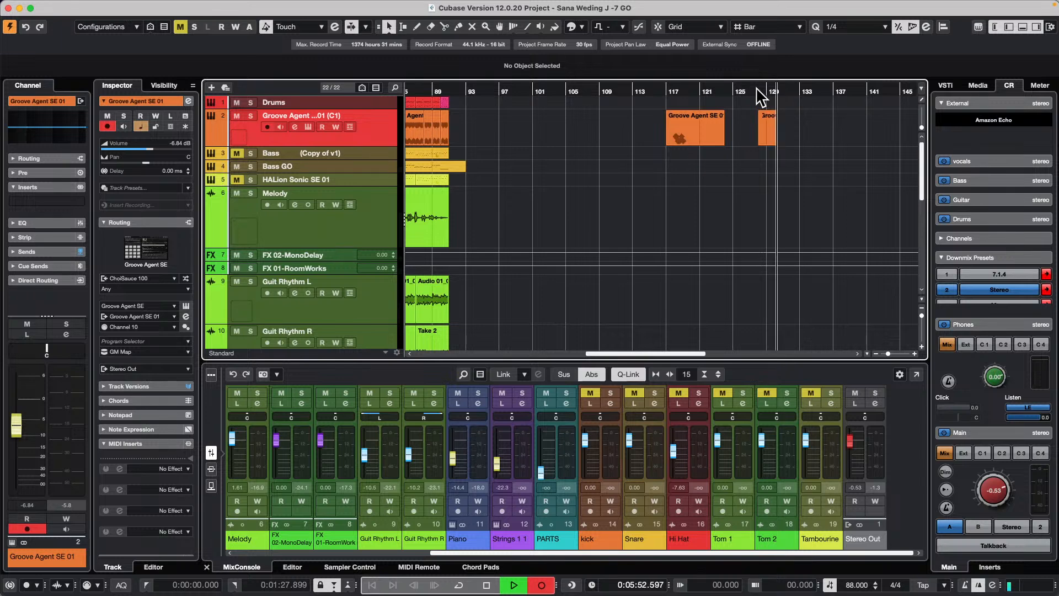
key(space)
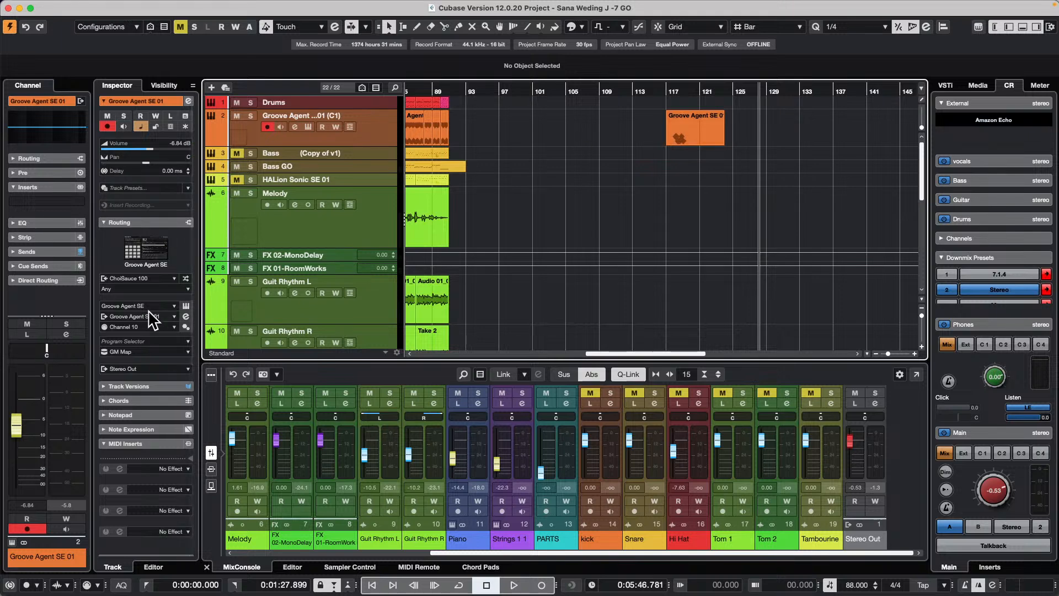
- Set the Groove Agent SE 01 track's input to All MIDI Inputs and switch it from record enable to monitoring
click(139, 278)
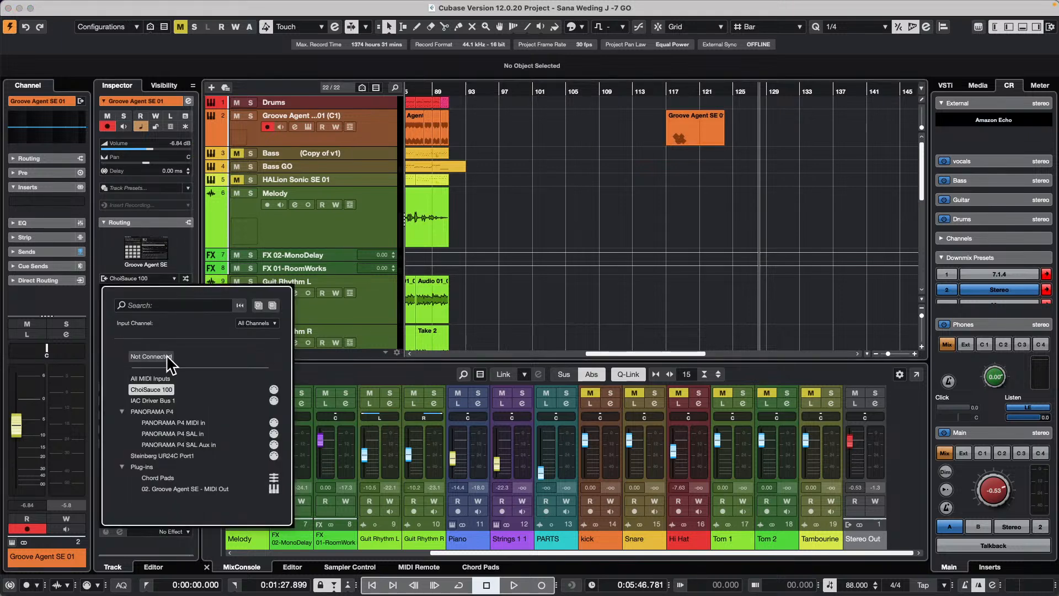
click(157, 378)
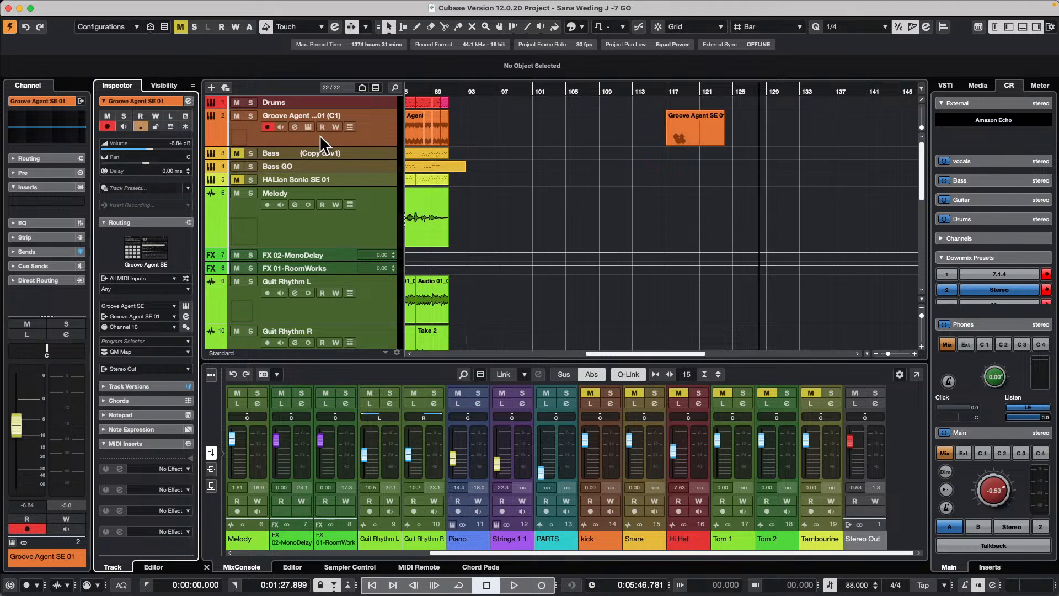
click(267, 127)
click(280, 126)
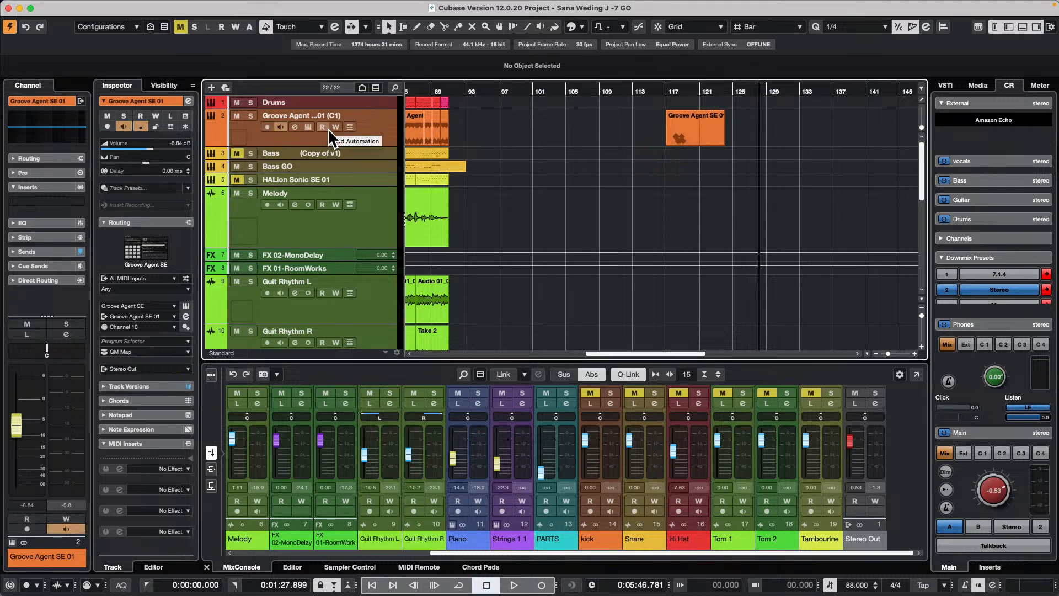
- Play from about bar 128, toggle recording, and record-enable Groove Agent SE 01 to capture a part from bar 131 to 134
key(space)
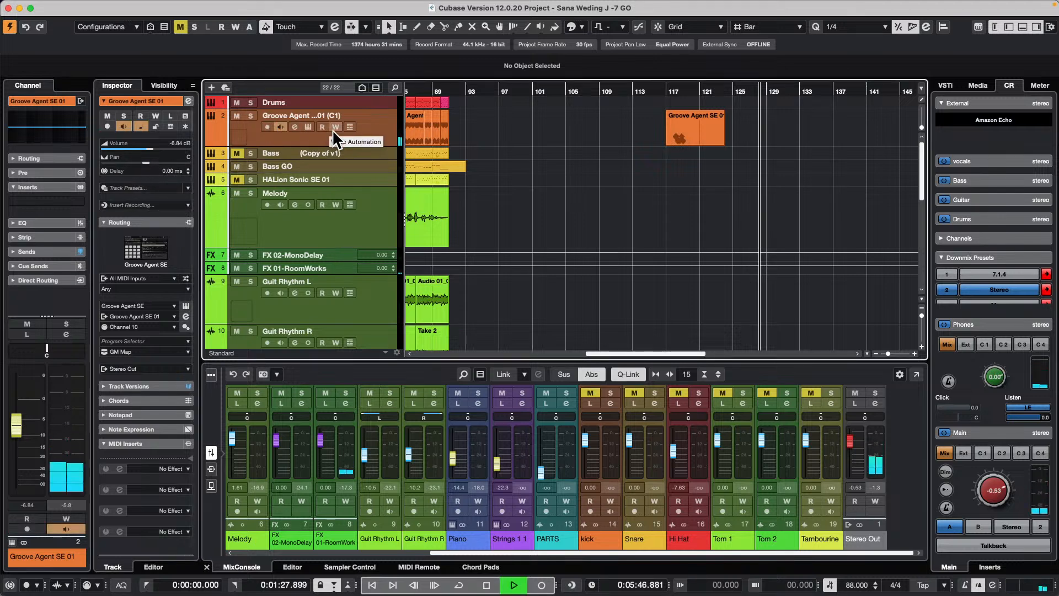
key(KP_Multiply)
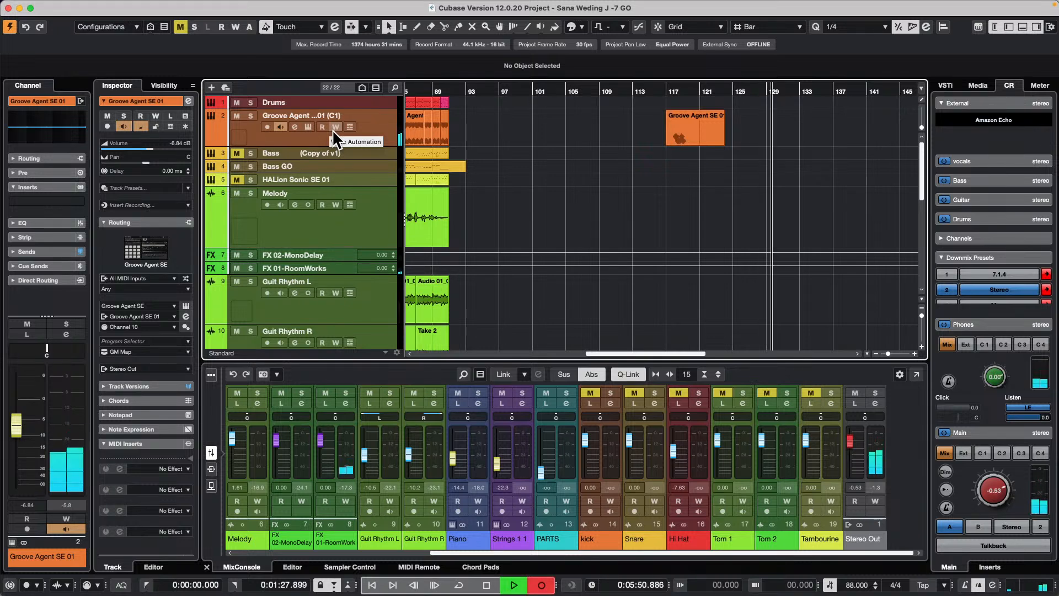
key(KP_Multiply)
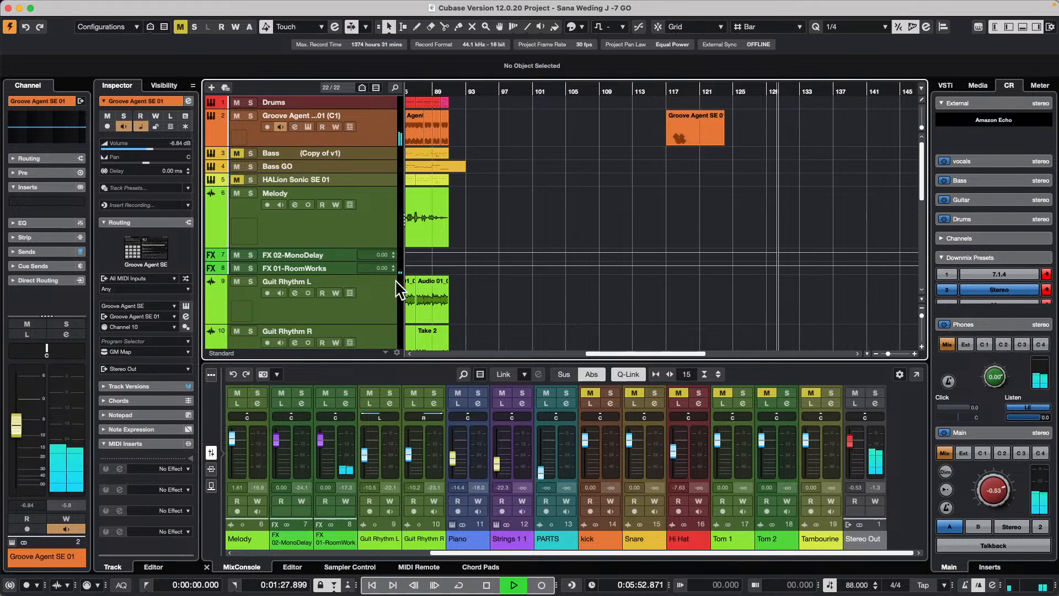
key(KP_Multiply)
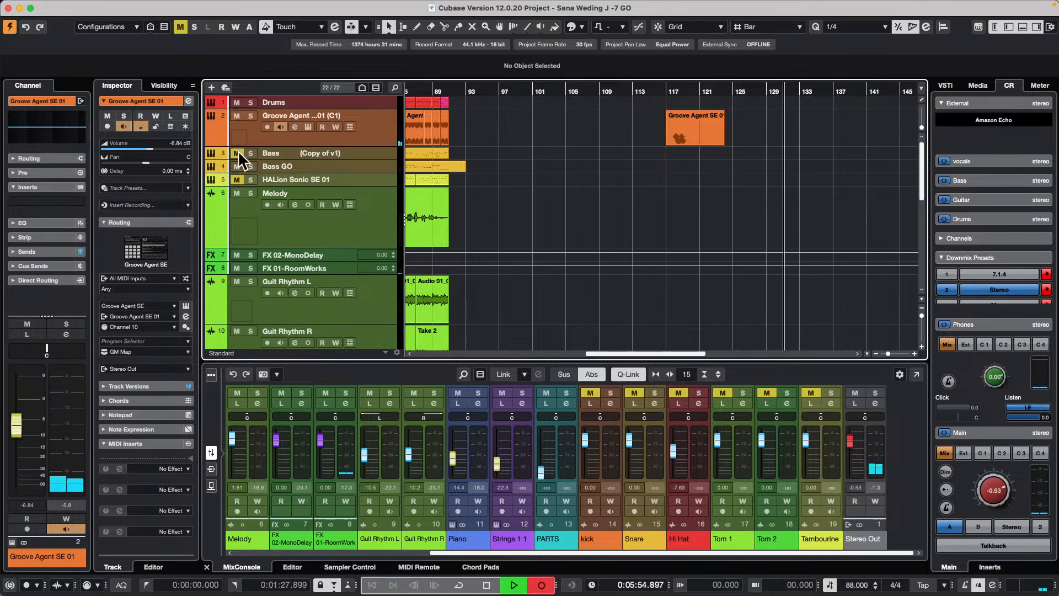
click(268, 124)
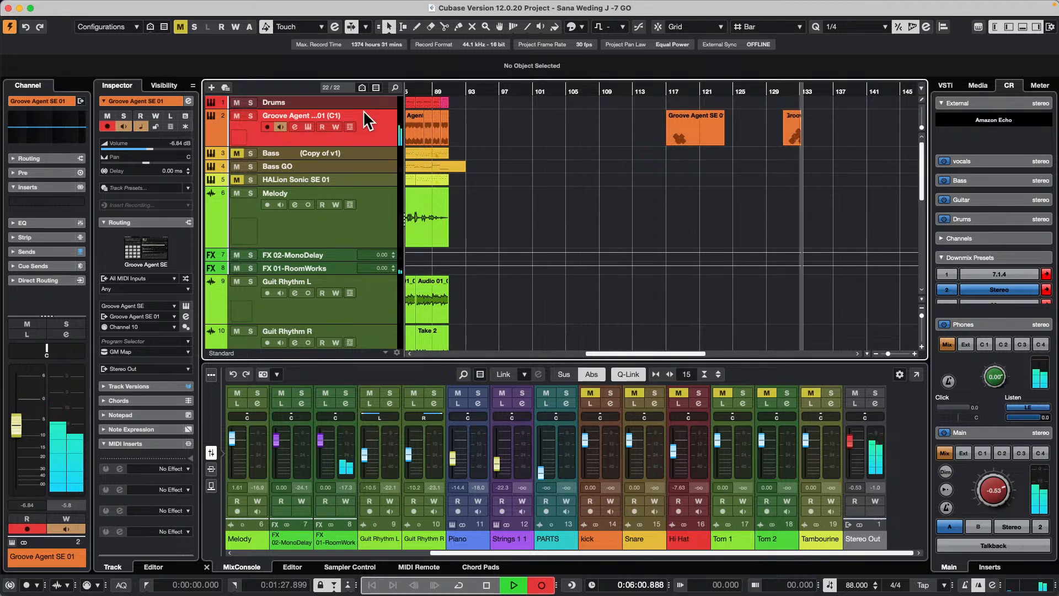
key(space)
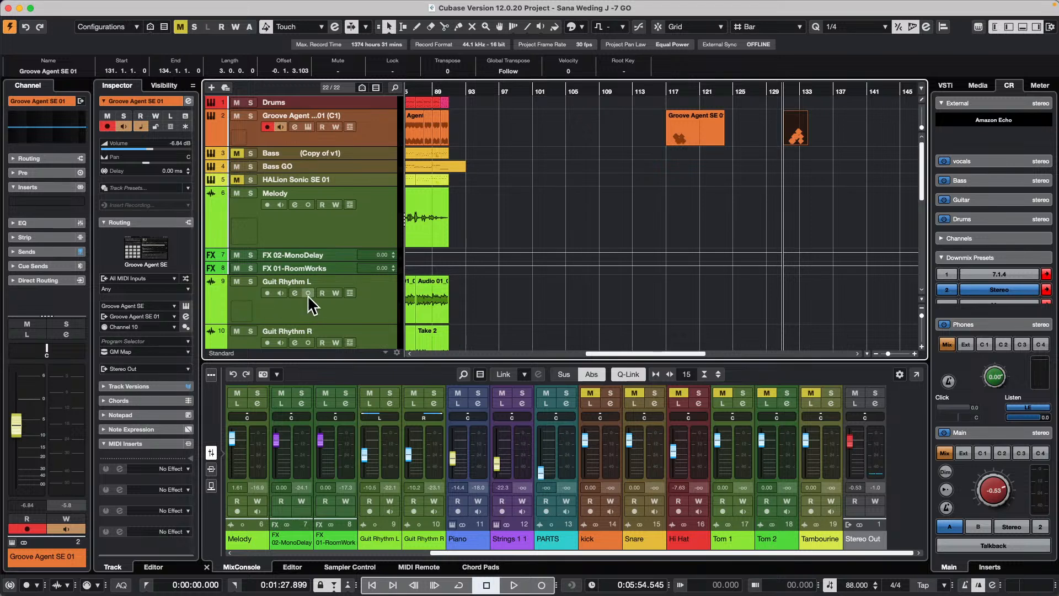
- Erase the two newly recorded Groove Agent SE 01 parts at bars 131 and 117
right_click(716, 158)
click(755, 150)
click(795, 131)
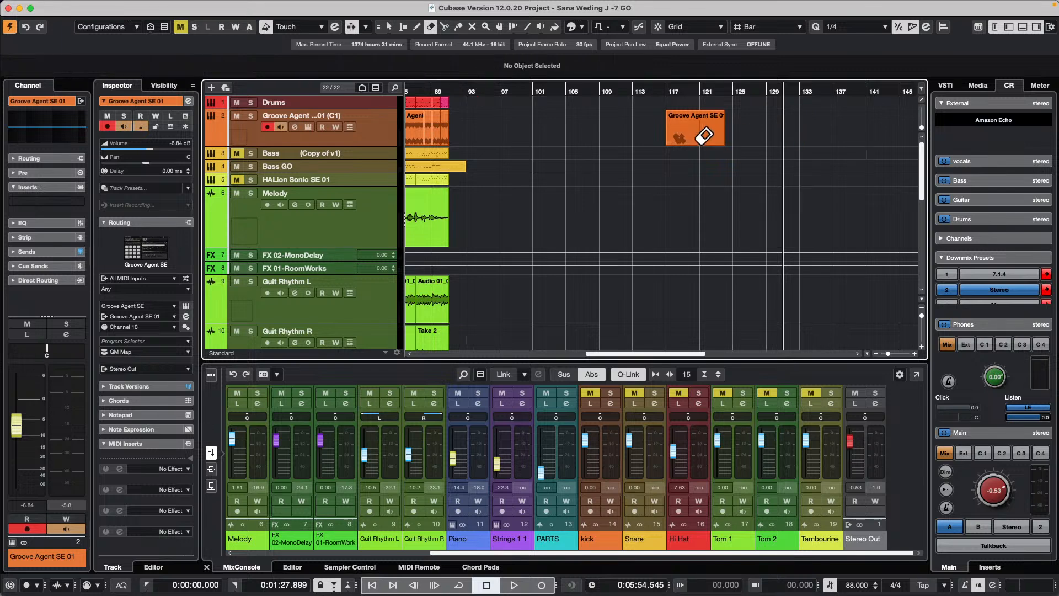
click(695, 135)
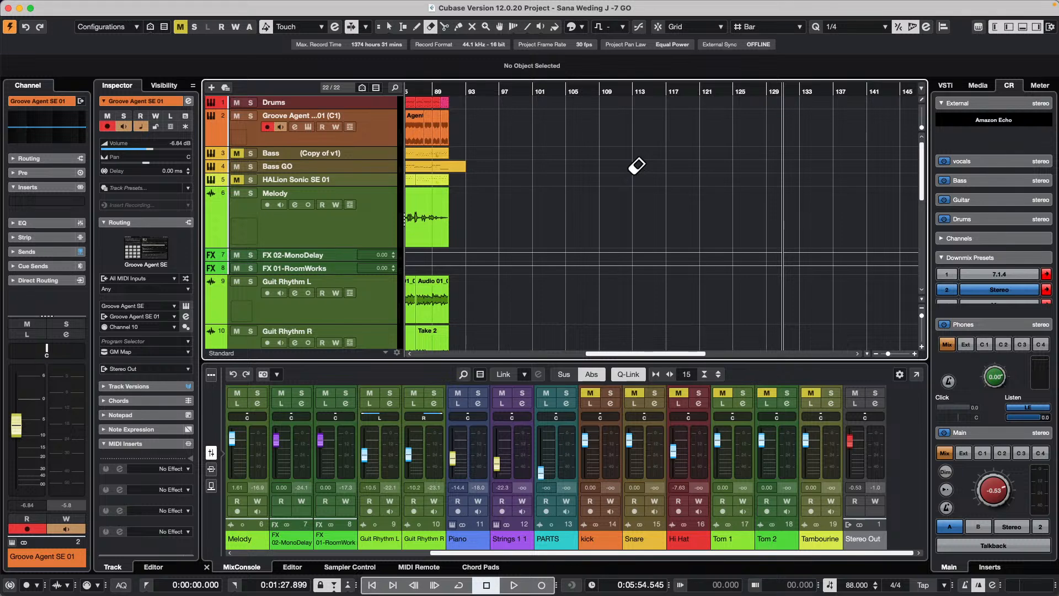
- Examine the MIDI channel choices for the Groove Agent SE 01 track's input and keep it at Any
click(141, 289)
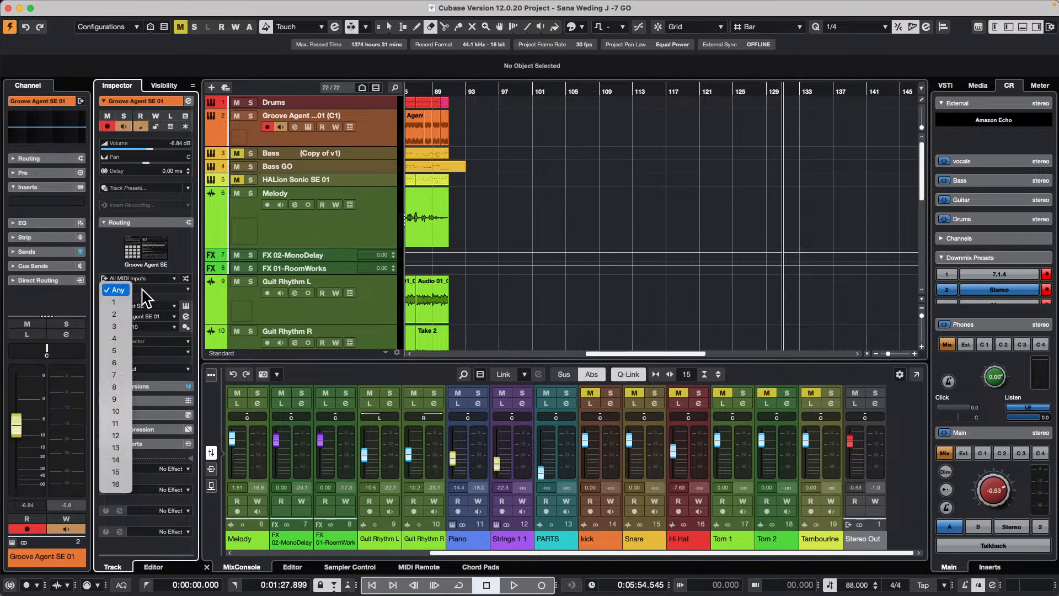
click(117, 290)
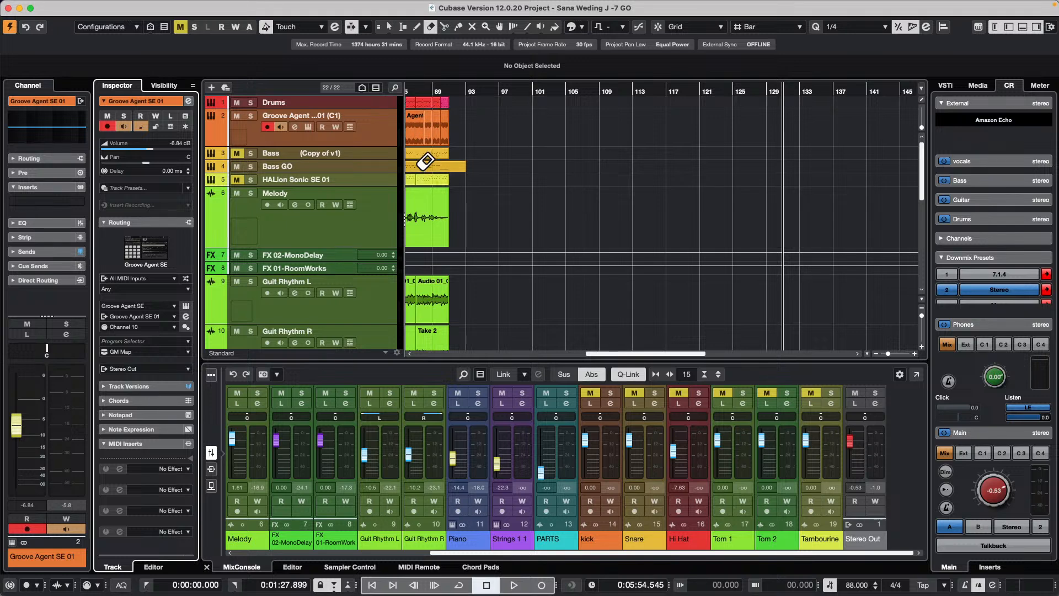
- Place the six-bar Groove Agent SE 01 part from about bar 25 in the empty area at bar 101
click(431, 87)
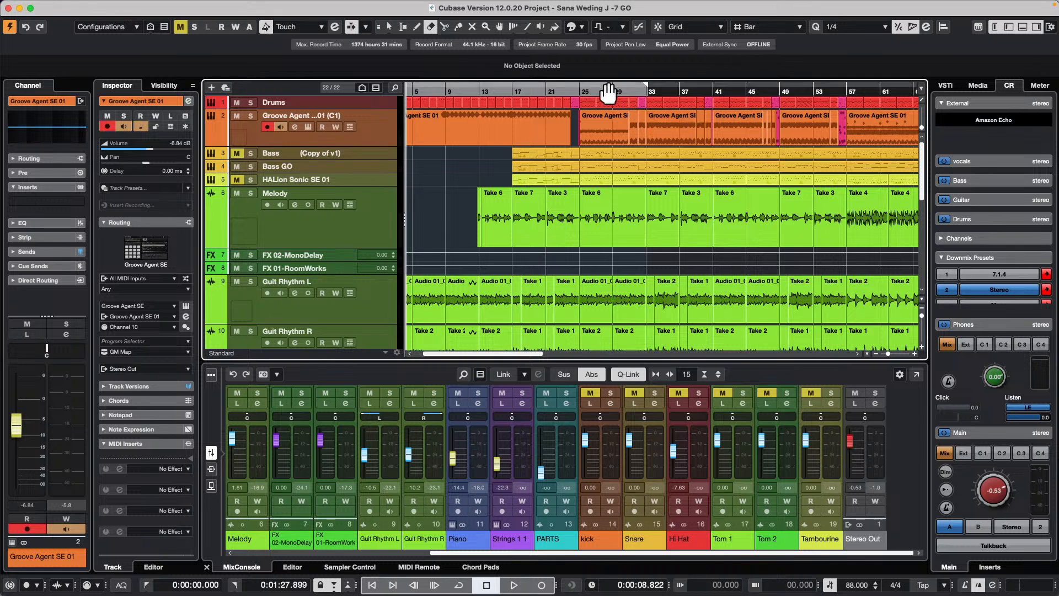
key(1)
mouse_move(594, 130)
mouse_down()
mouse_move(919, 136)
mouse_move(912, 130)
mouse_move(927, 145)
mouse_move(917, 130)
mouse_move(734, 134)
mouse_up()
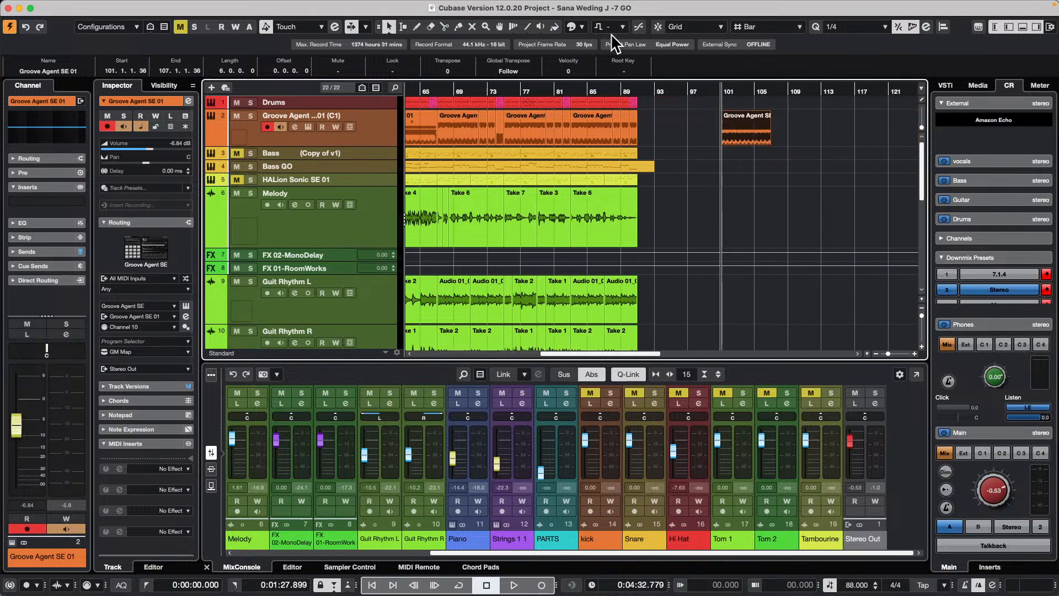
- Examine the Object Selection tool's sizing modes and play the six-bar Groove Agent SE 01 part from bar 101
click(390, 28)
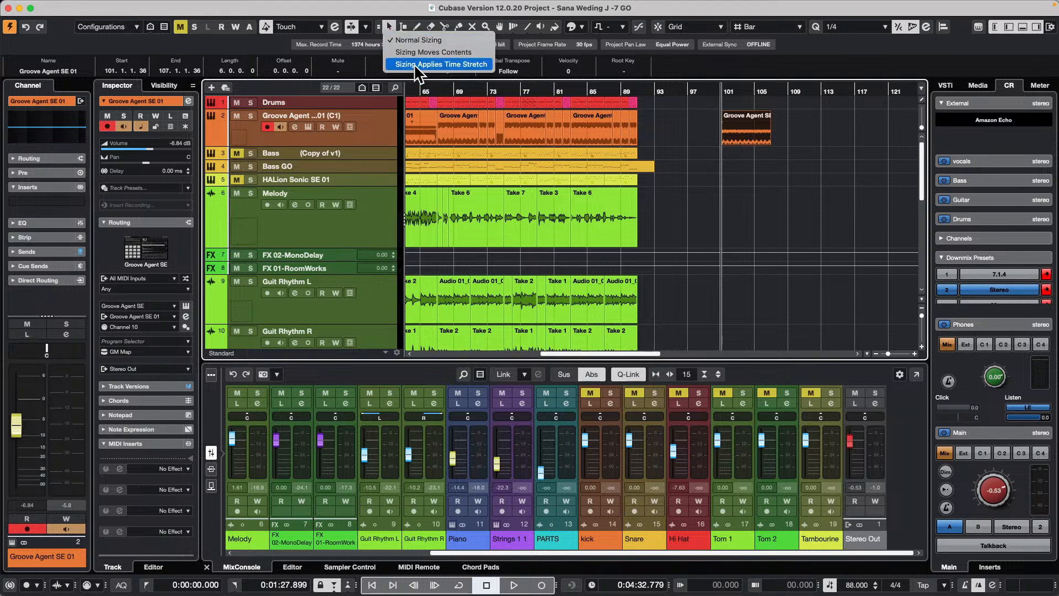
click(721, 87)
click(748, 90)
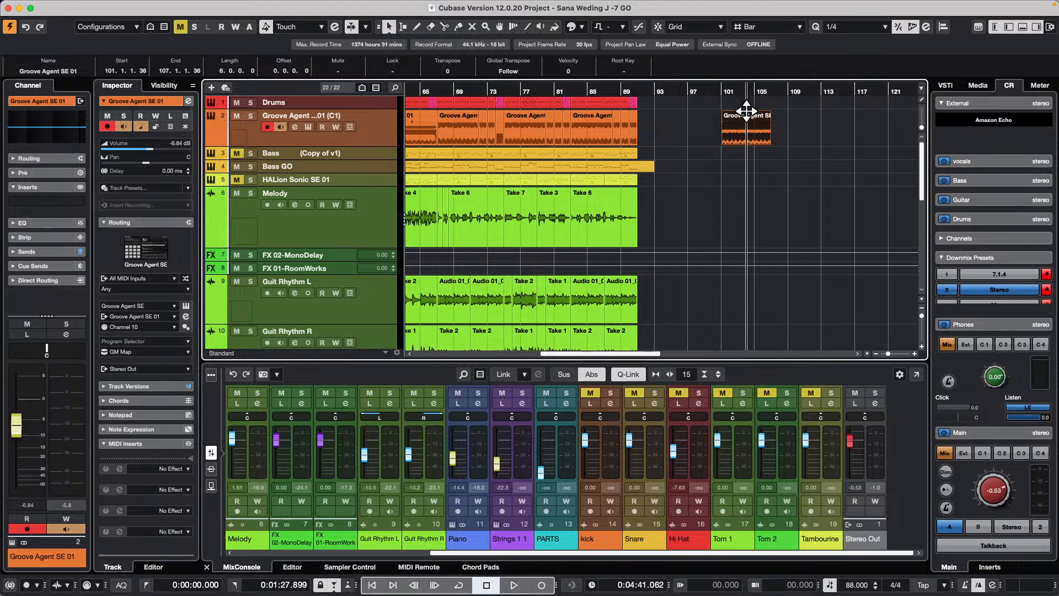
scroll(746, 111, up, 3)
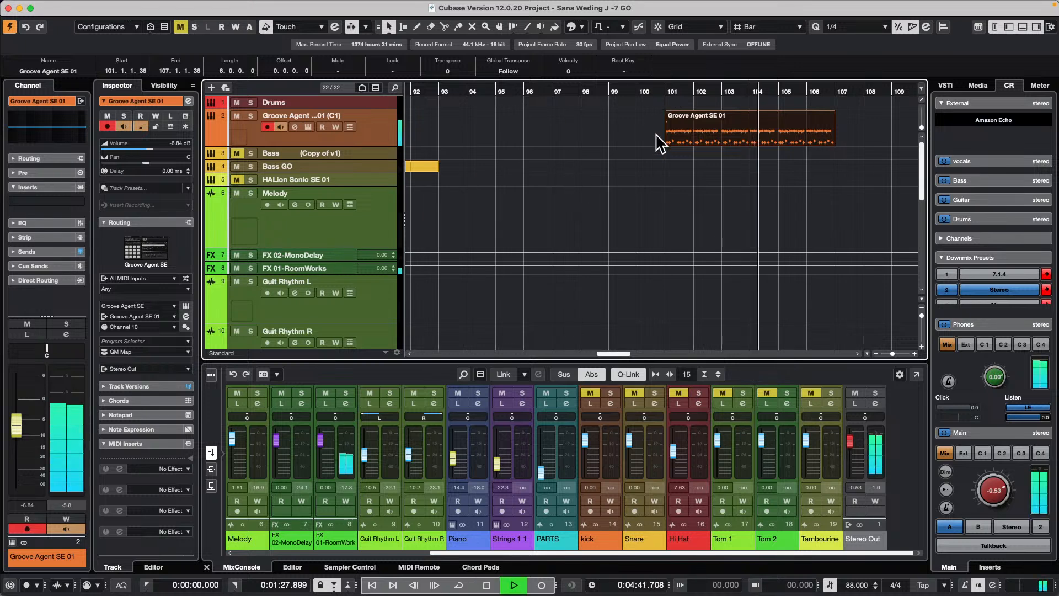
click(668, 89)
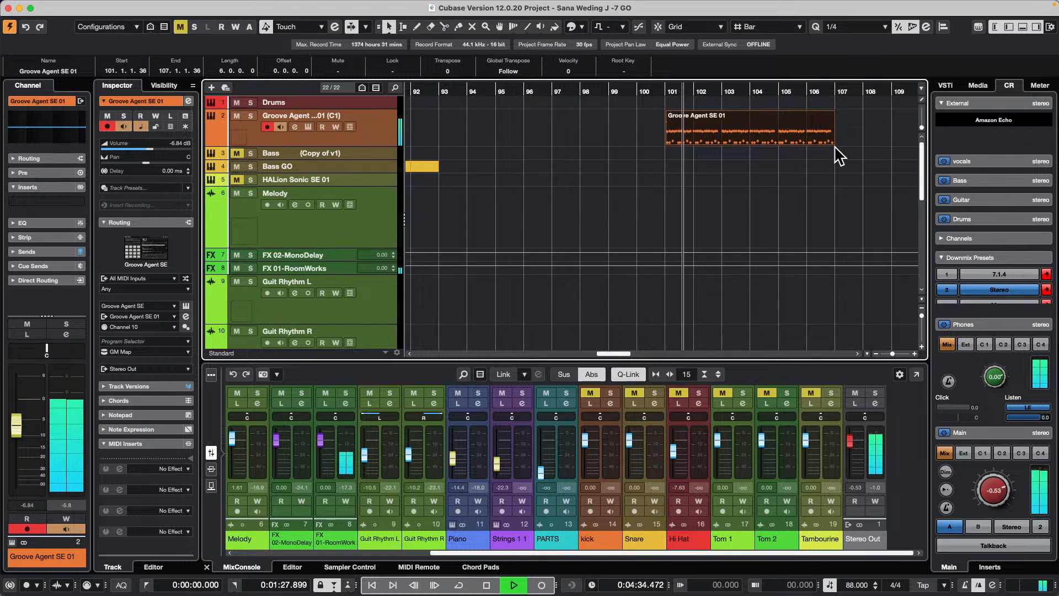
- Using Sizing Applies Time Stretch, compress the Groove Agent SE 01 part at bar 101 to about four bars, play it, and undo the resize
click(387, 27)
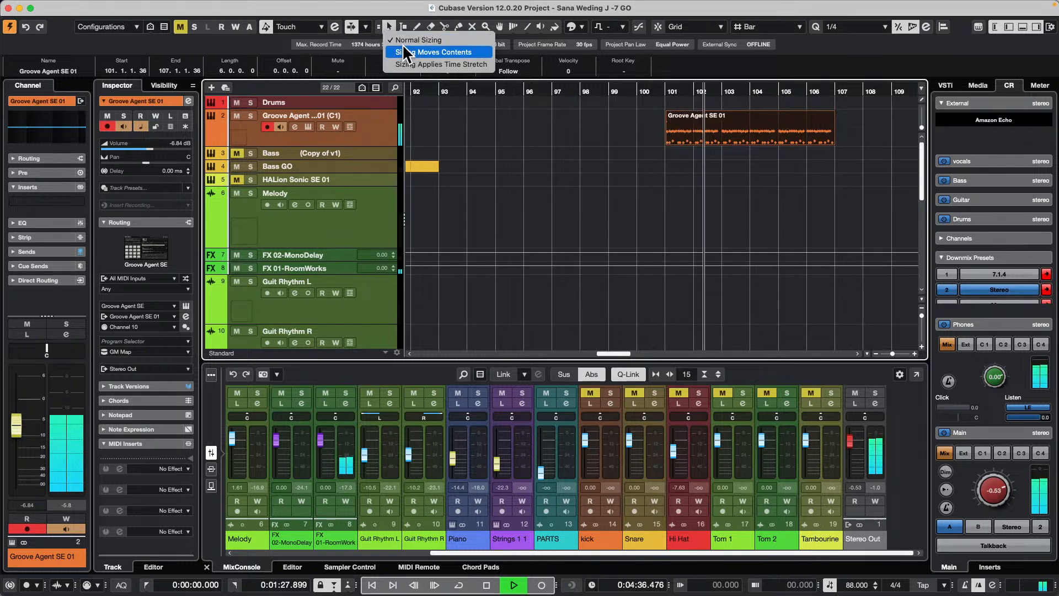
click(441, 64)
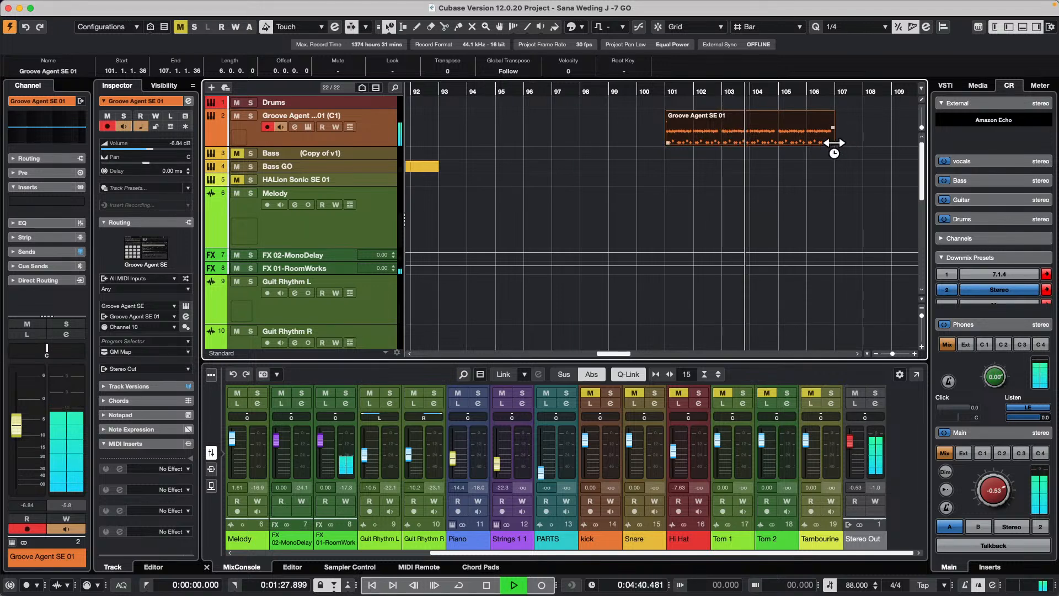
drag(834, 144, 778, 141)
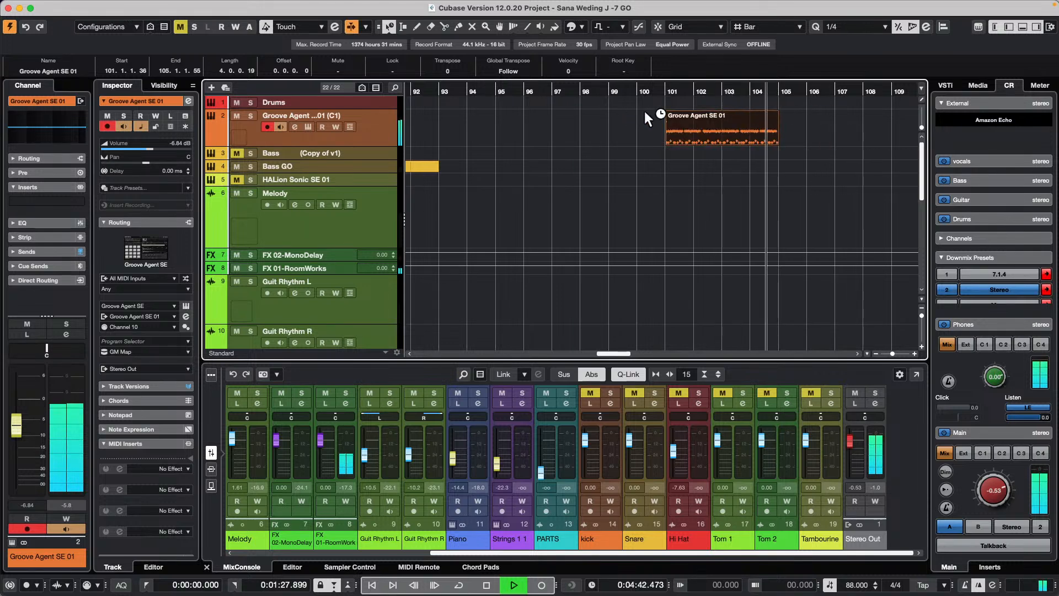
click(672, 93)
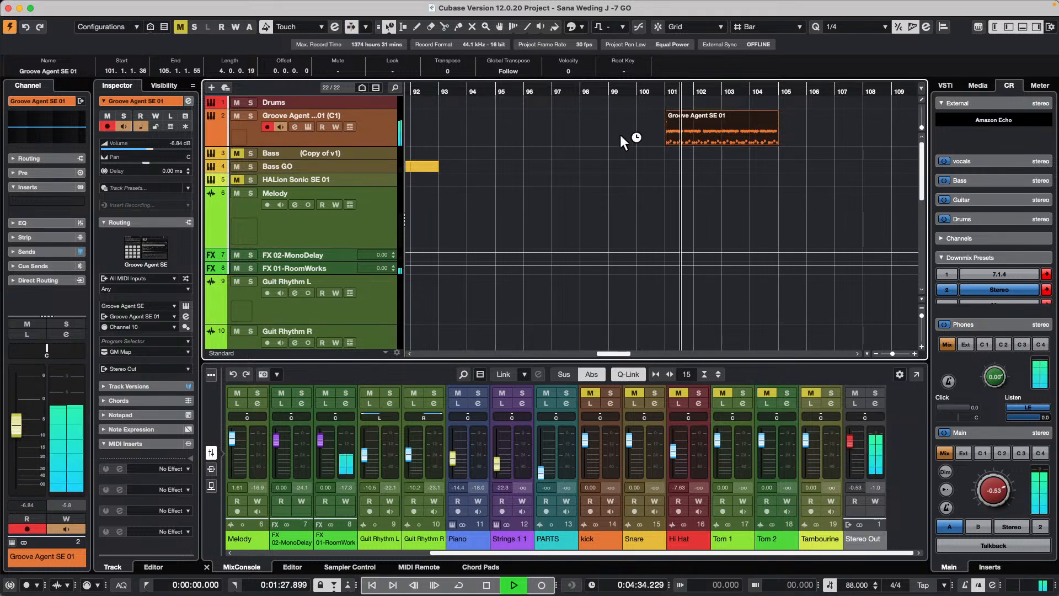
key(super+z)
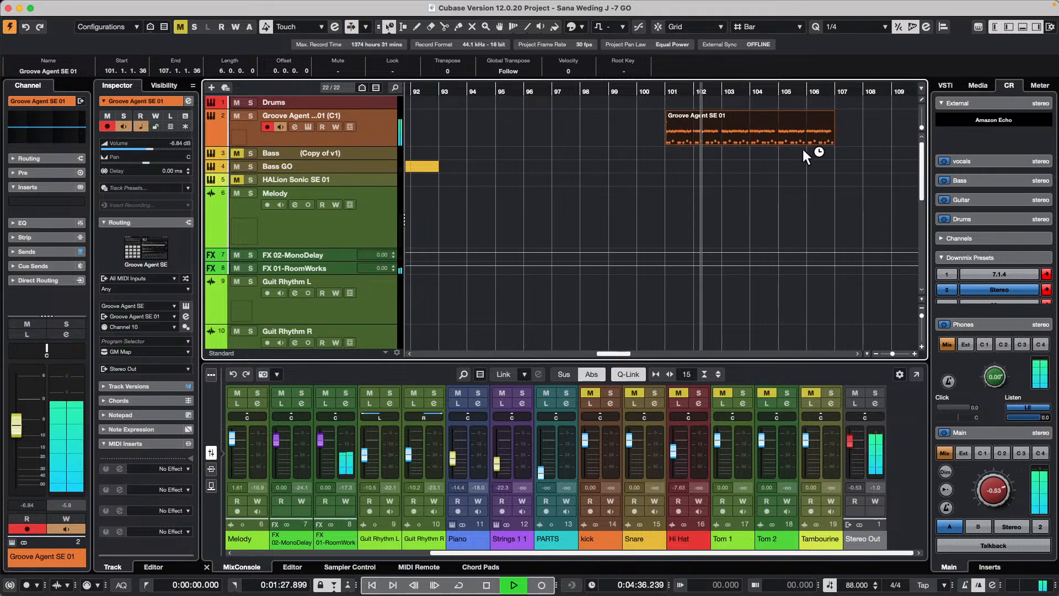
- Stretch the Groove Agent SE 01 part to eight bars, cycle through the Object Selection sizing modes, stop playback and revert the resize
drag(834, 143, 891, 145)
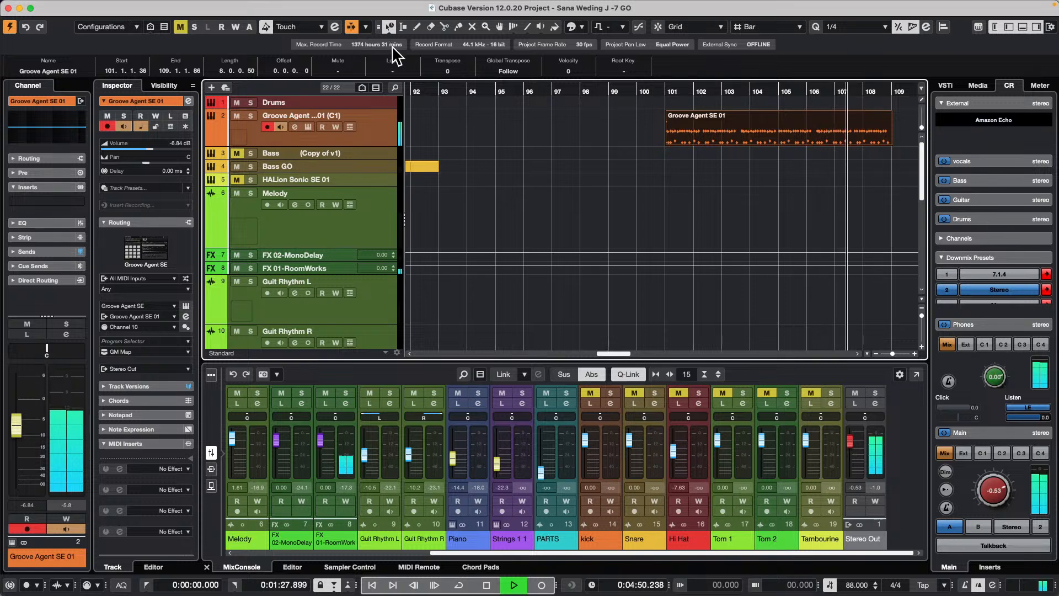
key(1)
key(1)
key(1)
key(1)
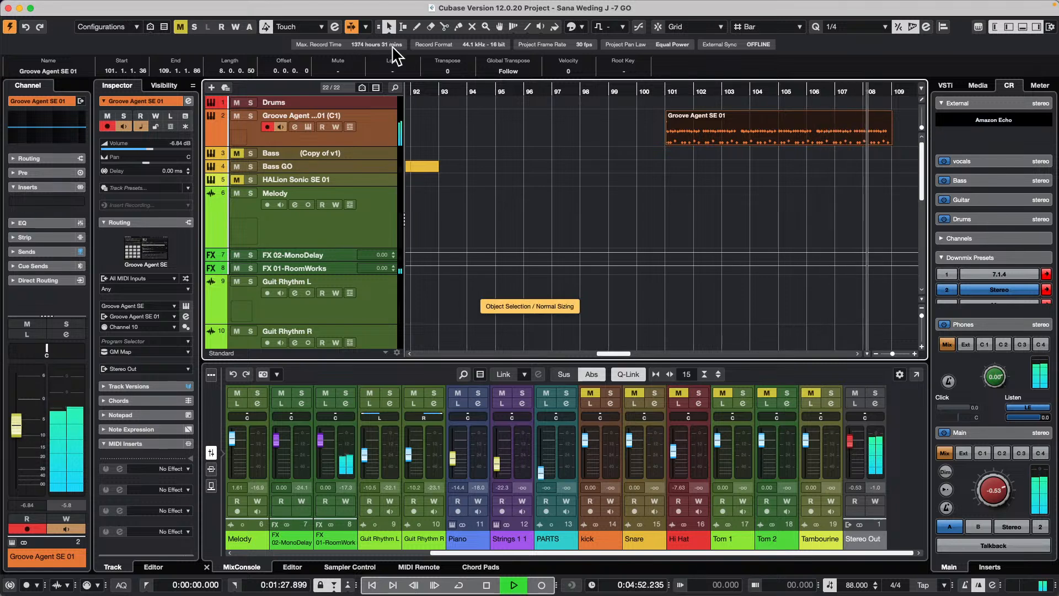
key(1)
key(1)
key(1)
key(1)
key(1)
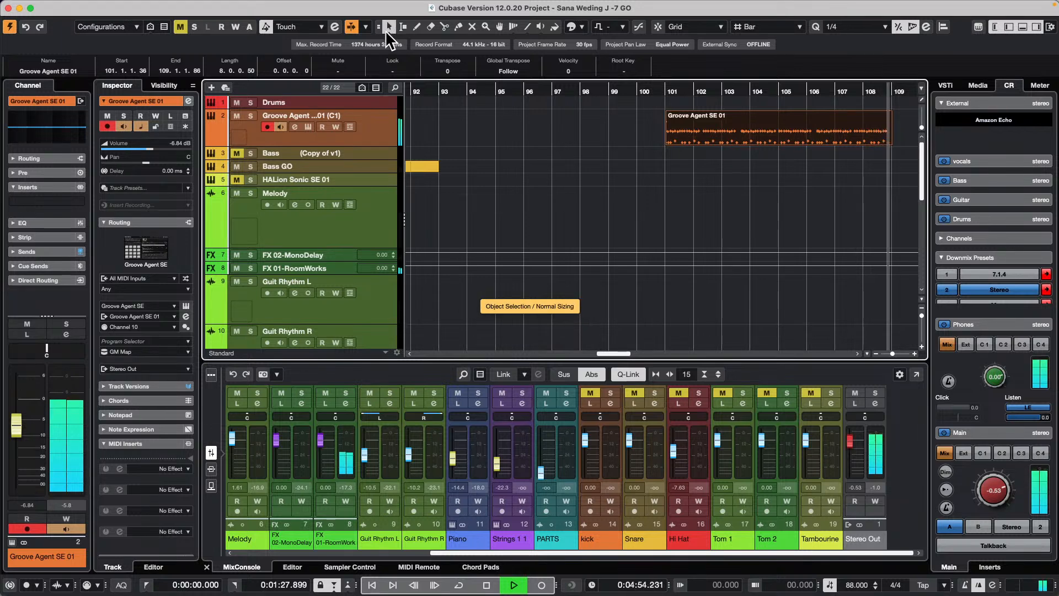
key(space)
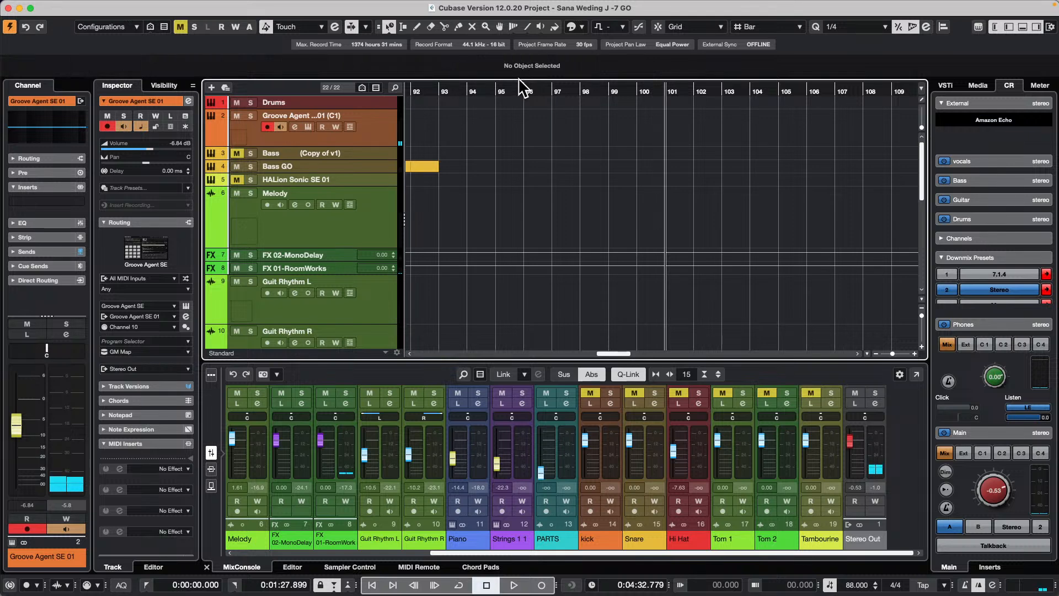
key(ctrl+z)
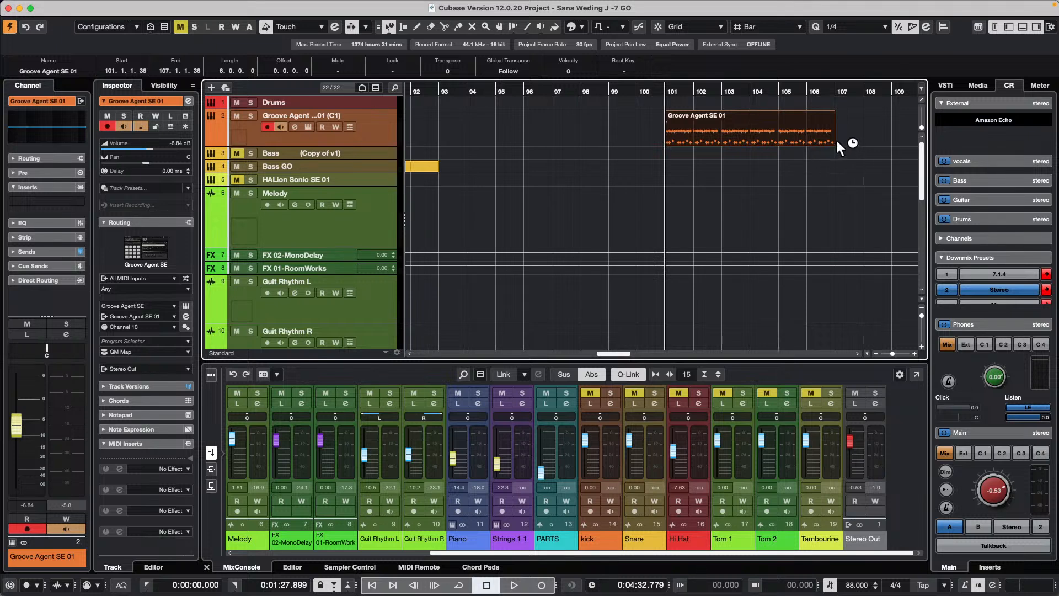
- Compress the Groove Agent SE 01 part to about three bars, play it from bar 101, and undo the resize
drag(835, 142, 750, 137)
click(663, 93)
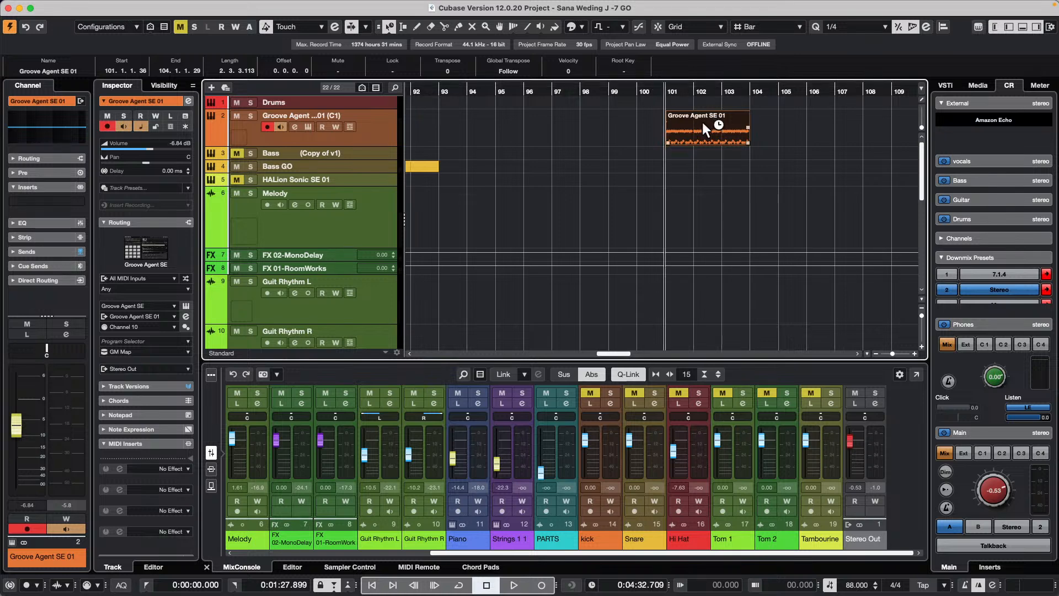
key(space)
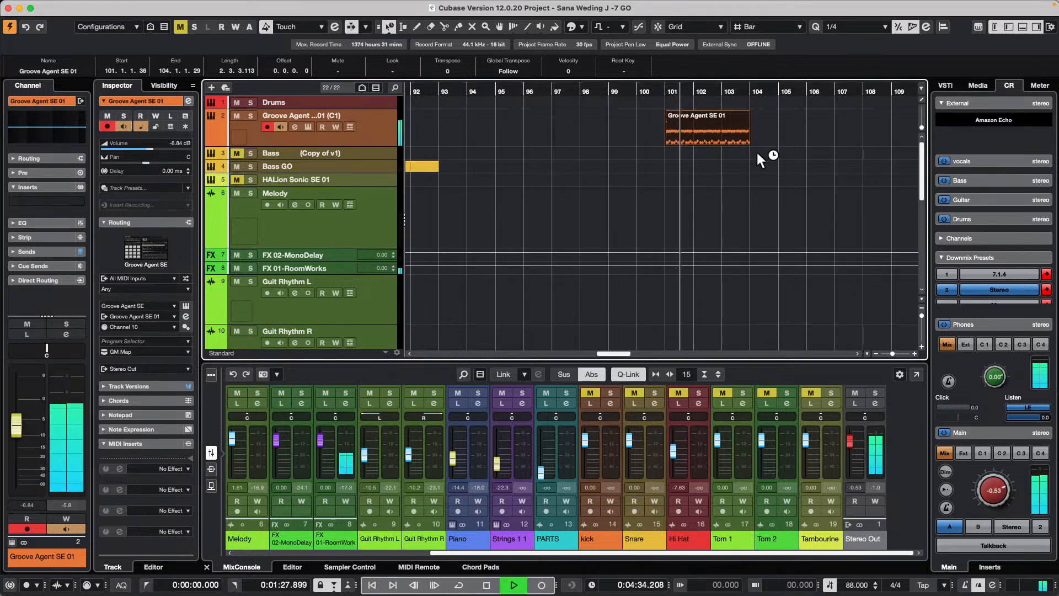
key(super+z)
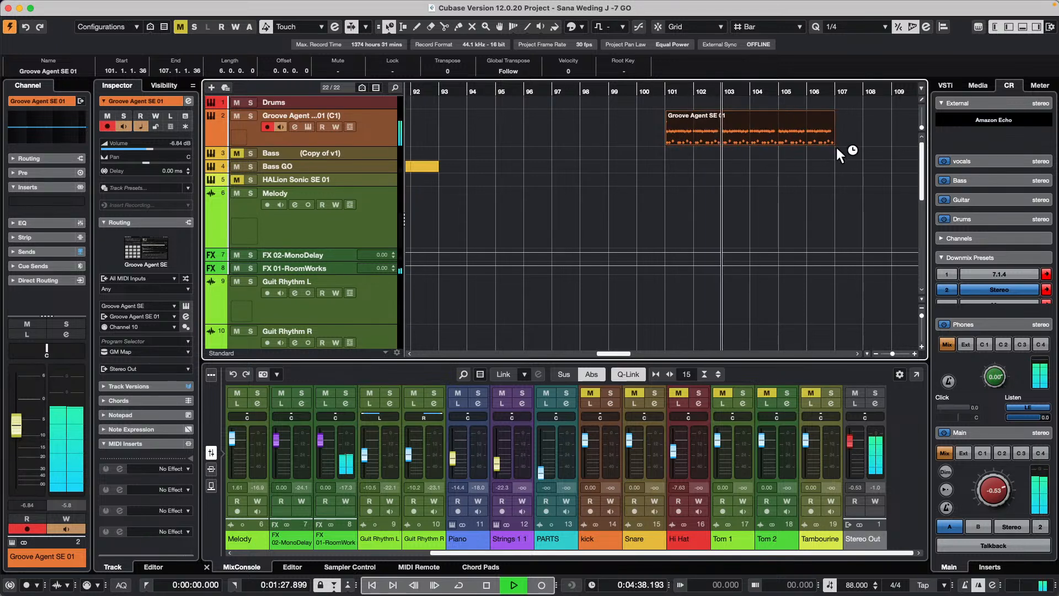
- Time-stretch the Groove Agent SE 01 part to eight bars, shorten it to about bar 106 with Normal Sizing, and undo both resizes
drag(832, 144, 892, 143)
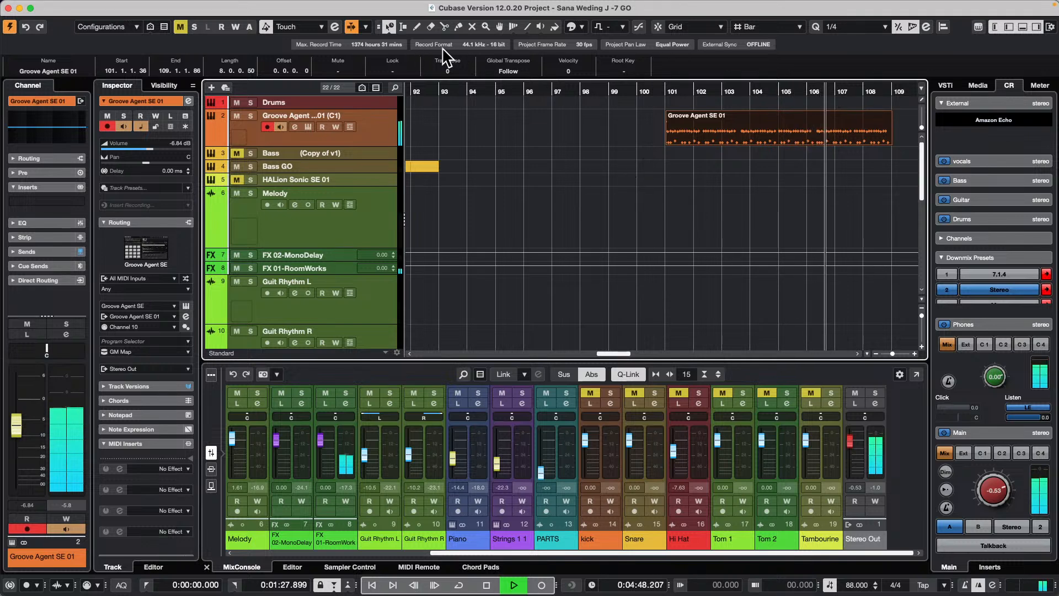
click(391, 28)
click(408, 39)
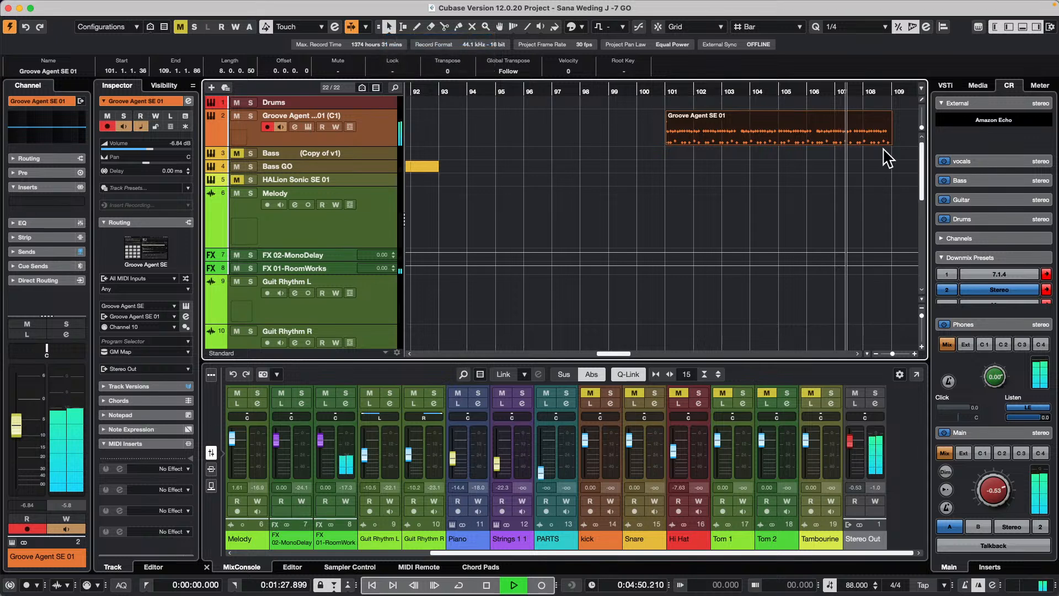
drag(890, 143, 815, 142)
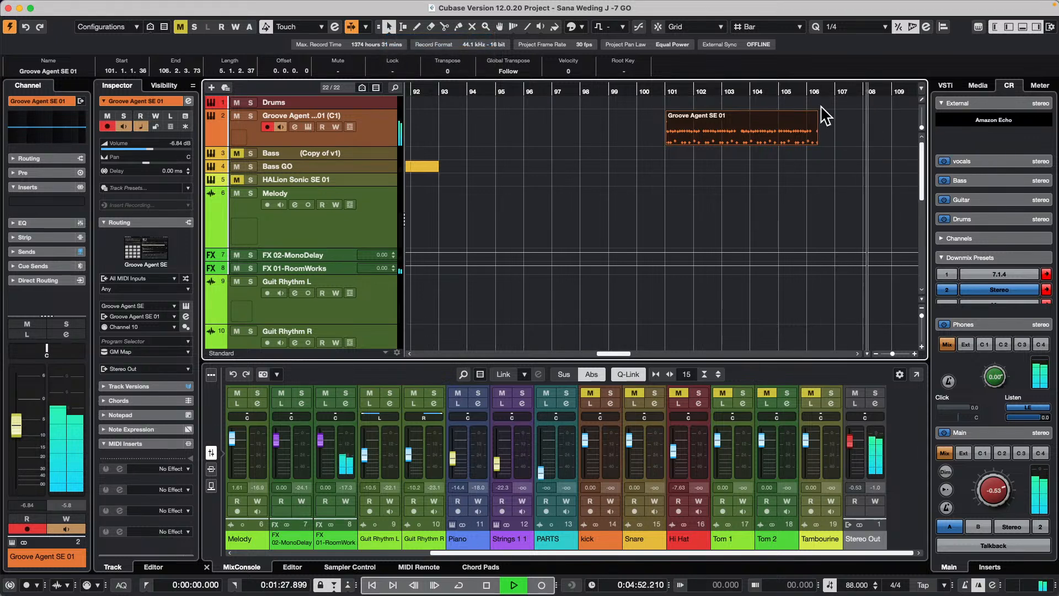
click(791, 91)
key(super+z)
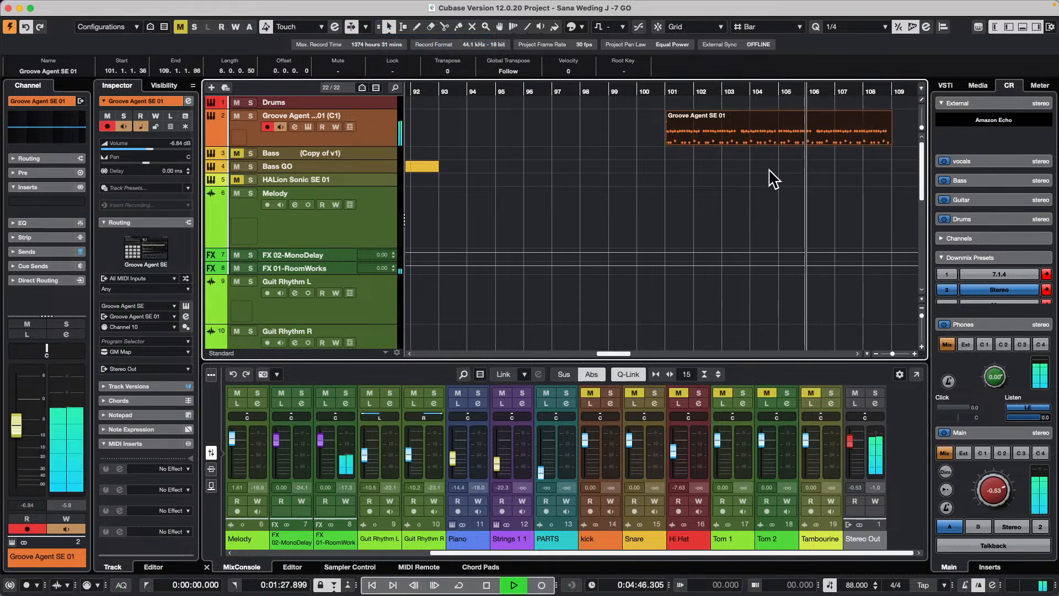
key(super+z)
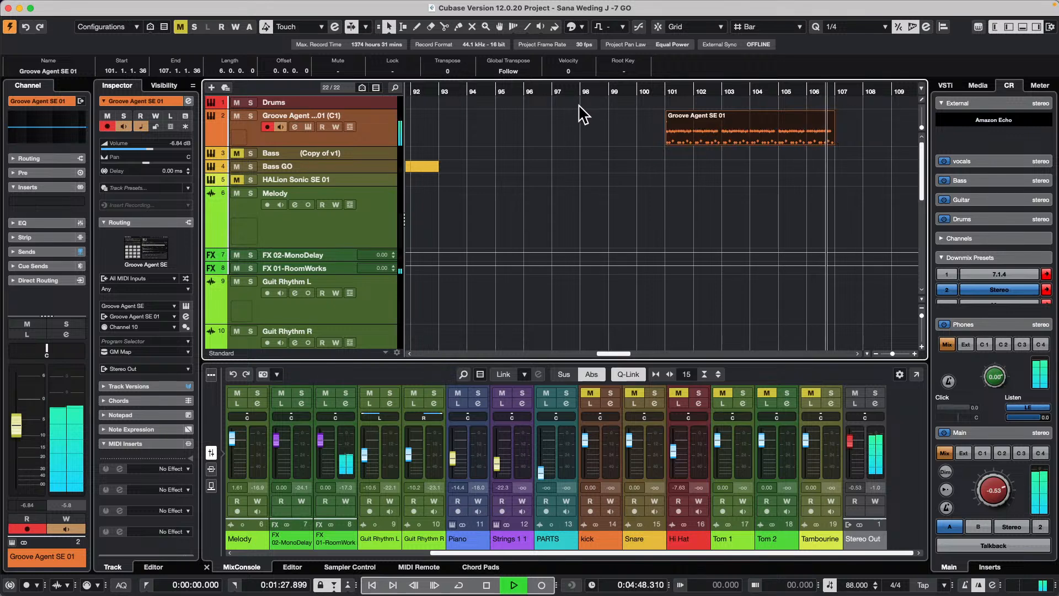
key(space)
- Set the Object Selection tool to Sizing Applies Time Stretch
click(390, 28)
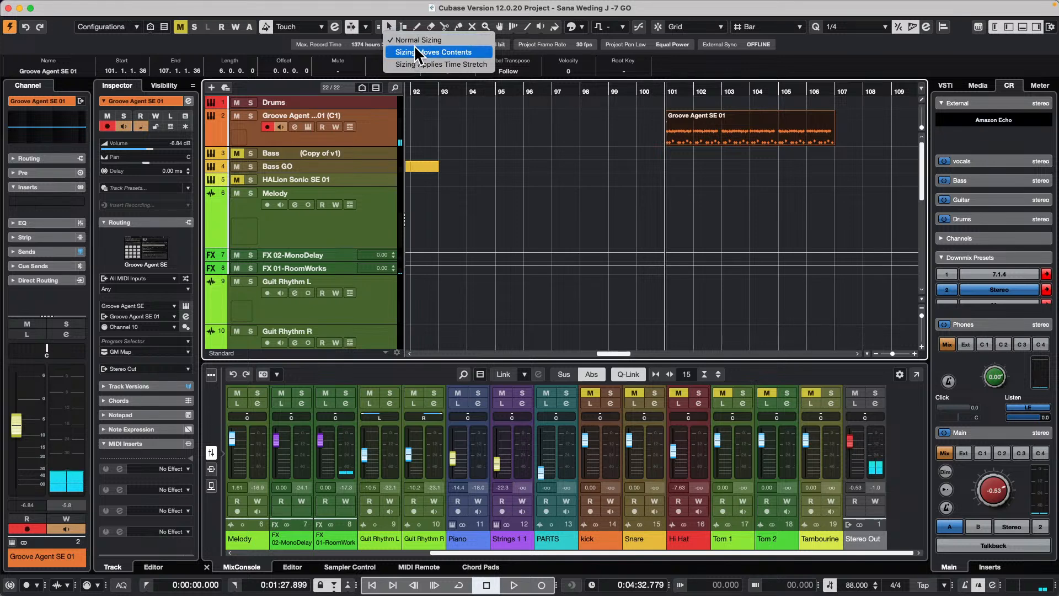
click(473, 65)
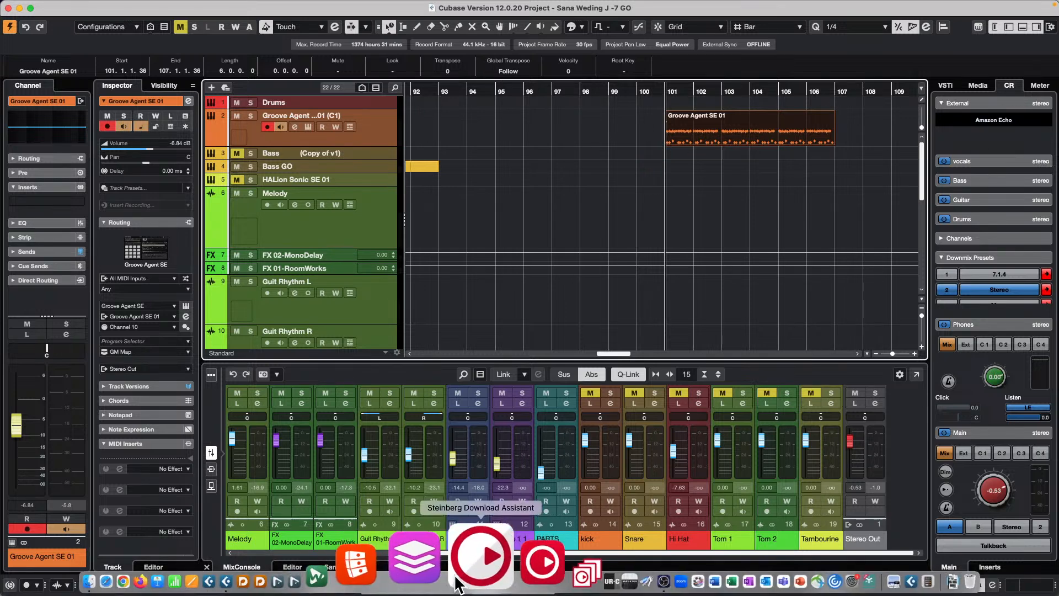
- Switch to SpectraLayers Pro 11 and open the System page of its preferences
click(447, 564)
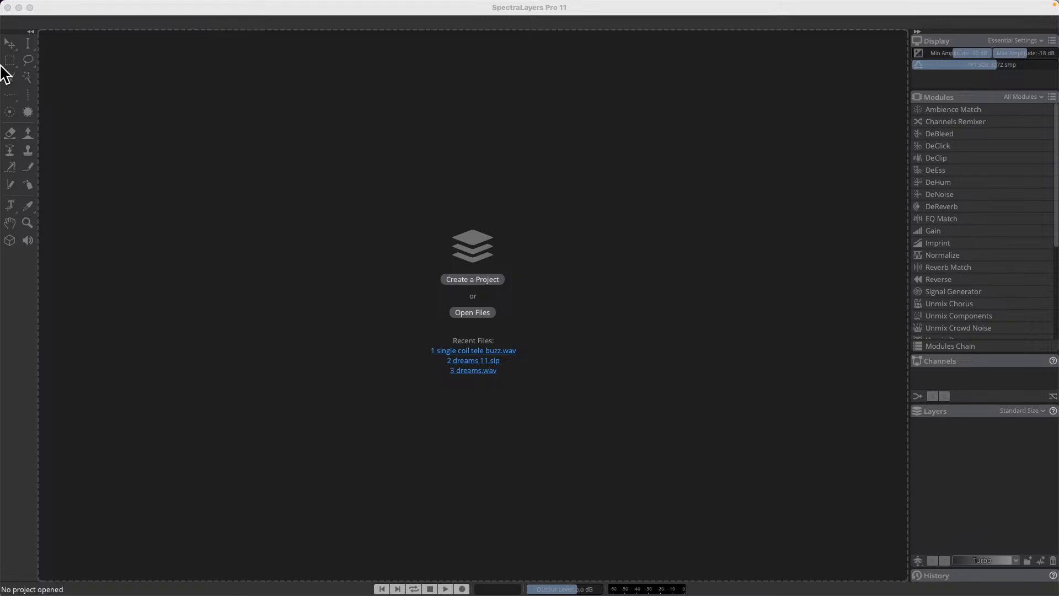
click(97, 6)
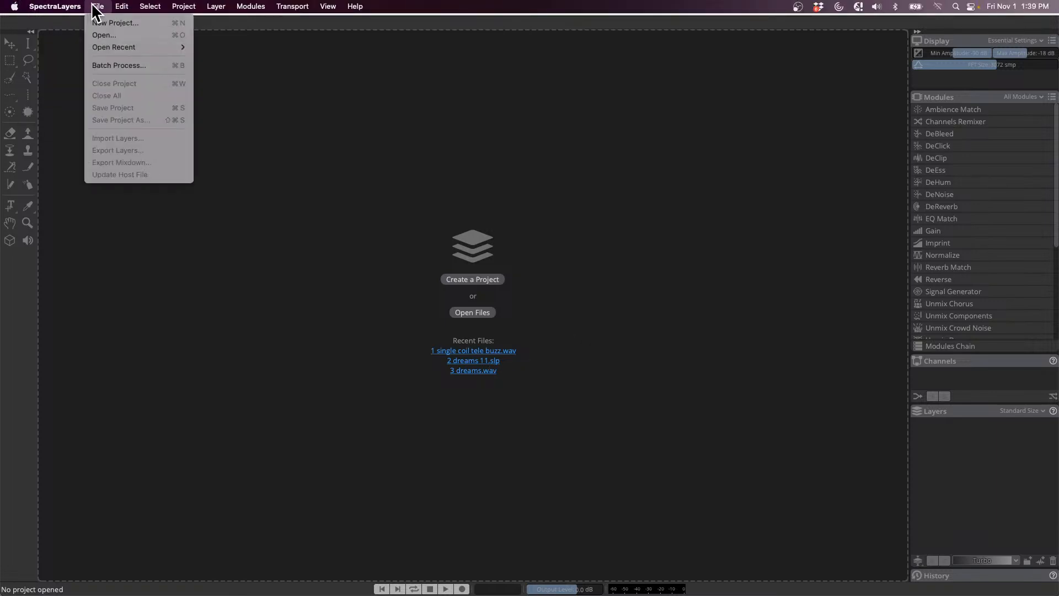
click(78, 41)
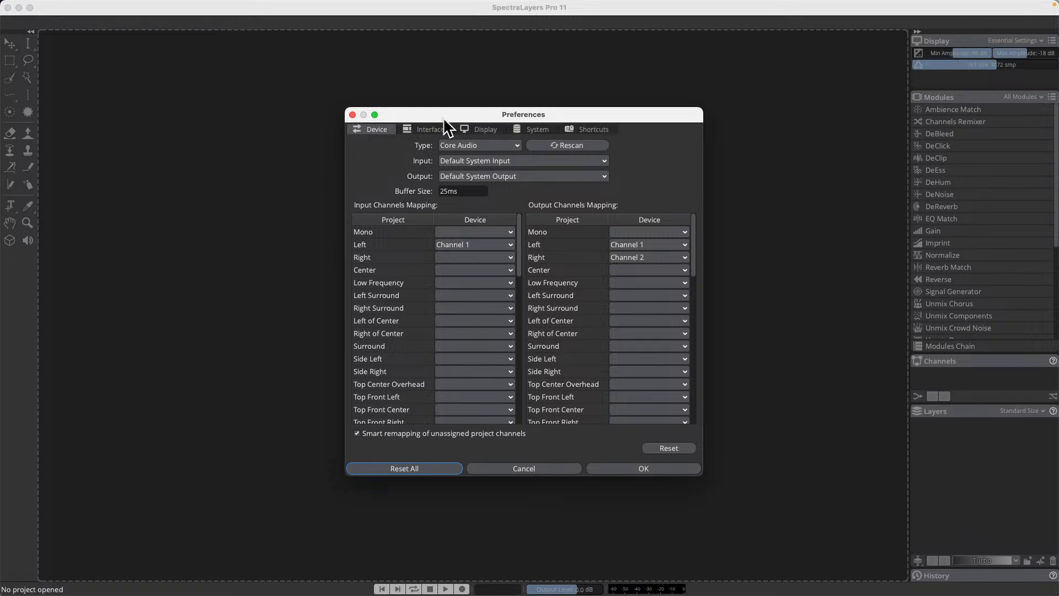
drag(444, 116, 284, 97)
click(269, 108)
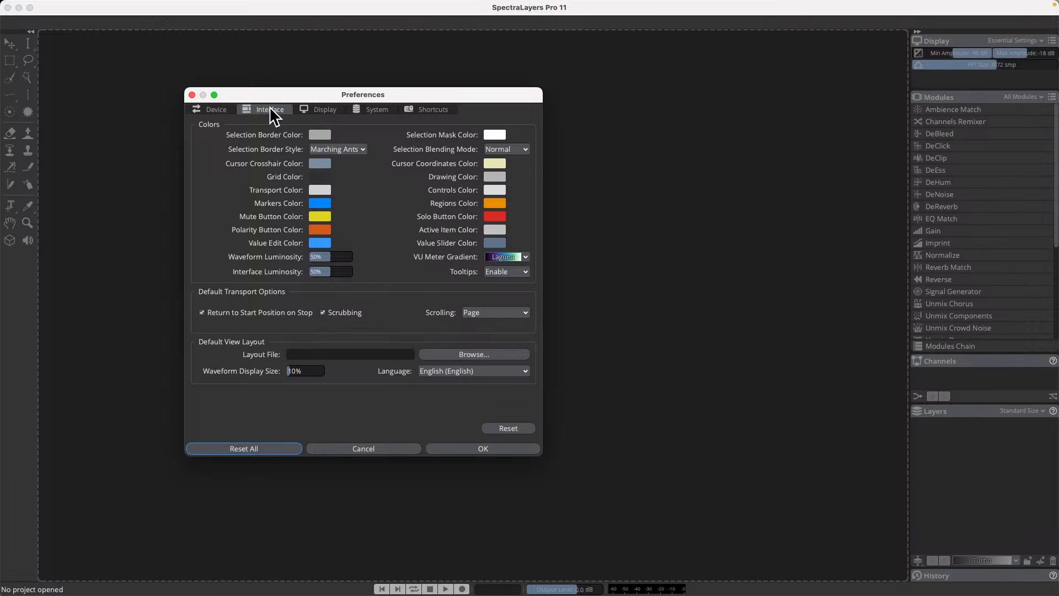
click(366, 107)
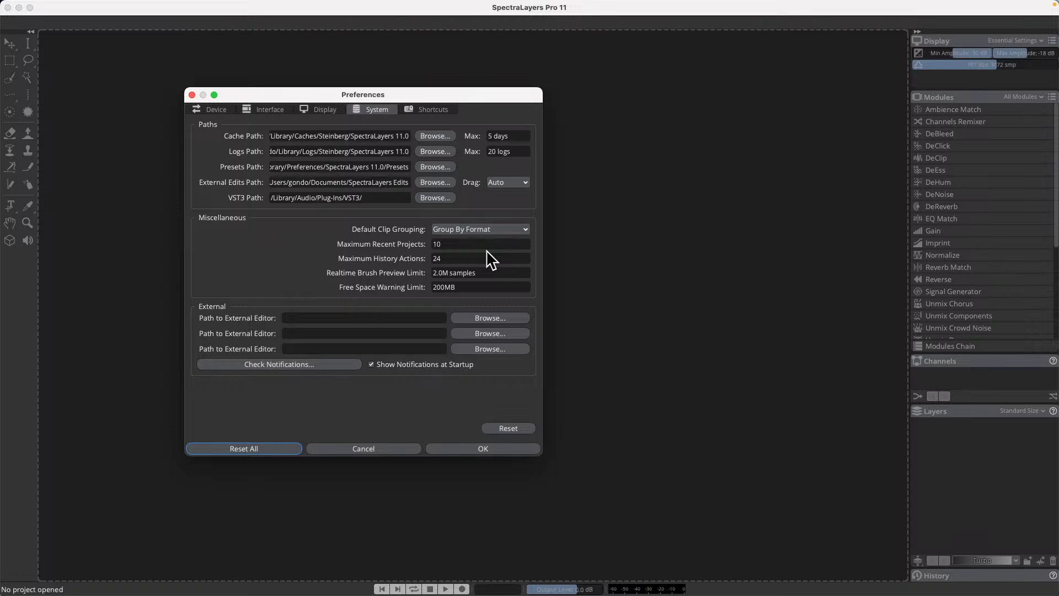
- Enter 1 for Maximum Recent Projects, reset the System preferences page and close the dialog
click(453, 244)
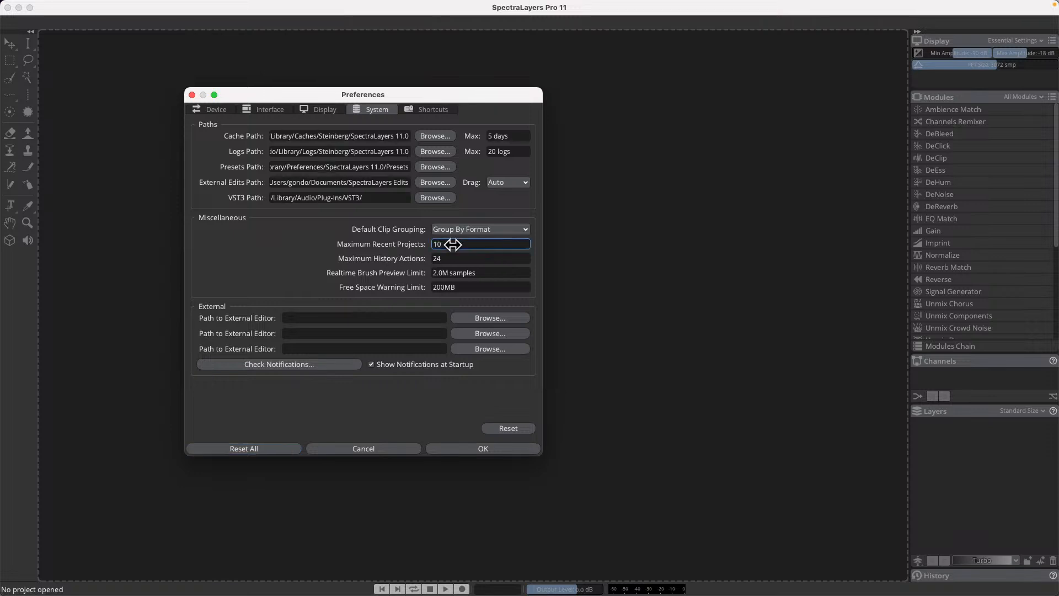
double_click(465, 245)
text(1)
click(519, 428)
click(465, 448)
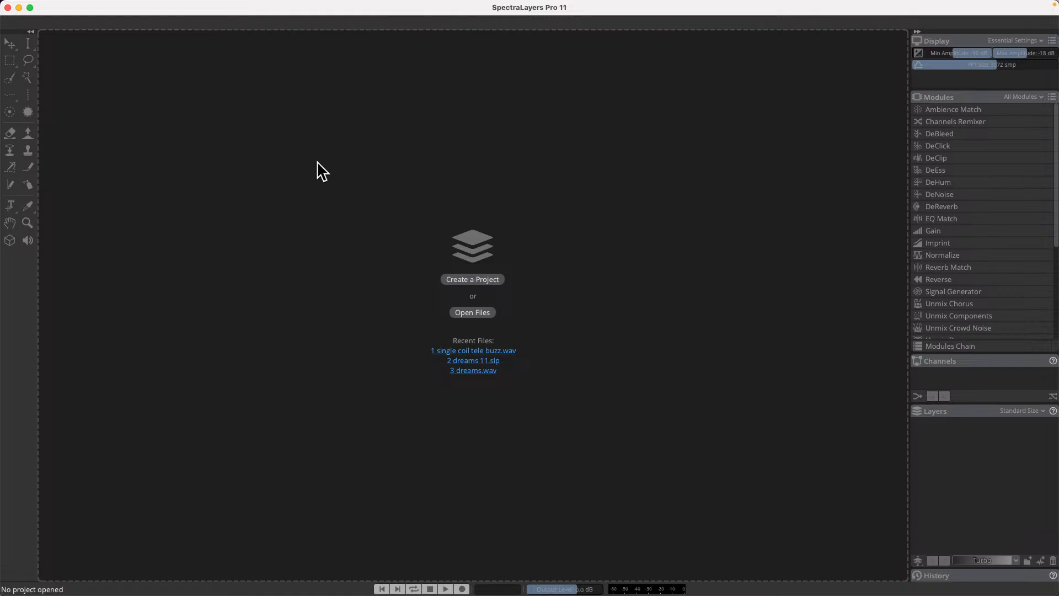
- Close SpectraLayers Pro 11 and launch it again to check the Recent Files list
click(8, 7)
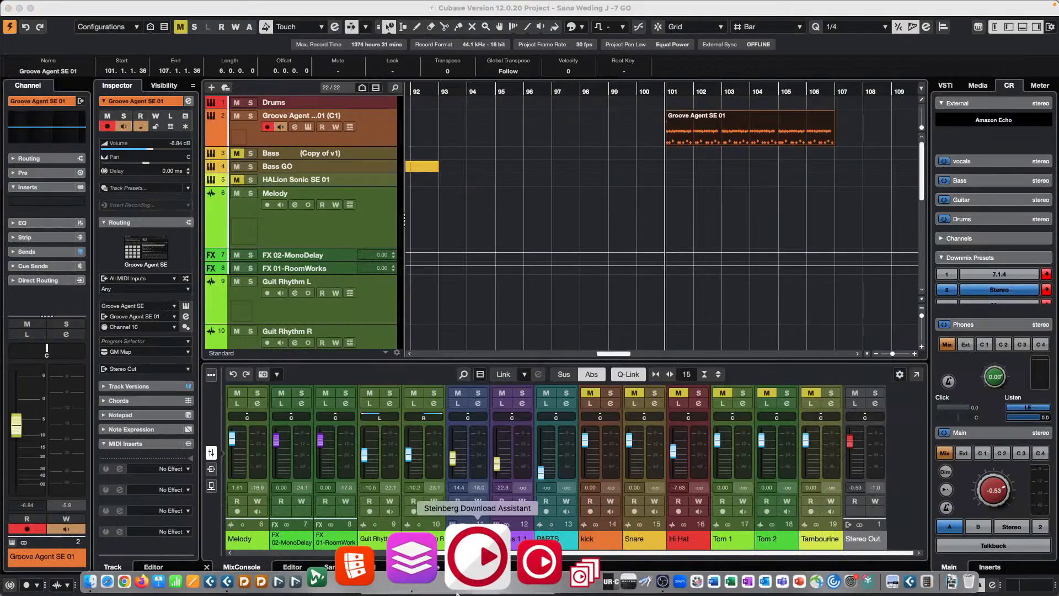
click(444, 573)
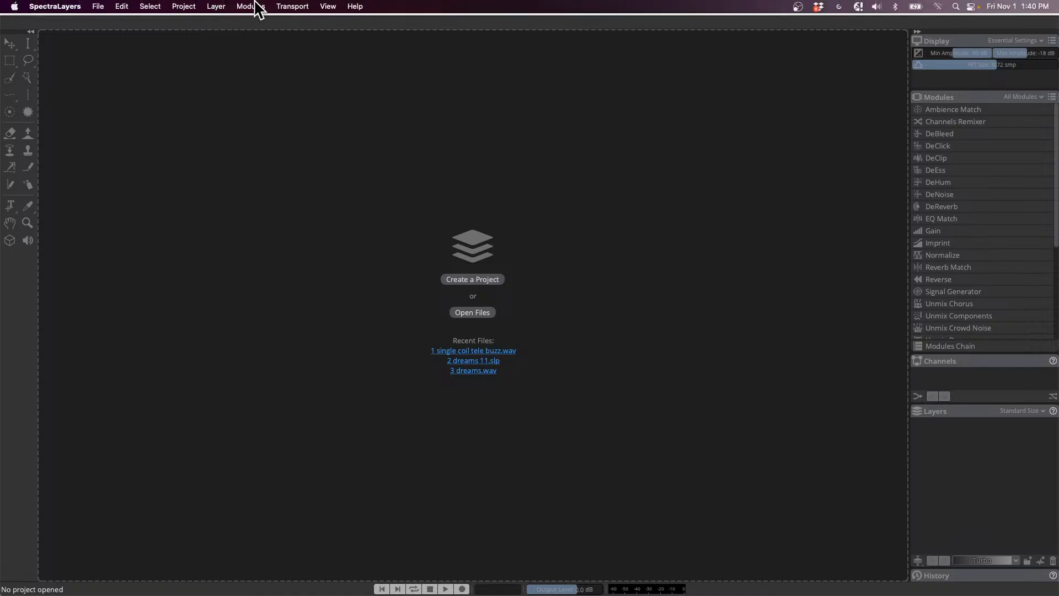
- Set Maximum Recent Projects to 1 in the system preferences and apply the change
click(65, 3)
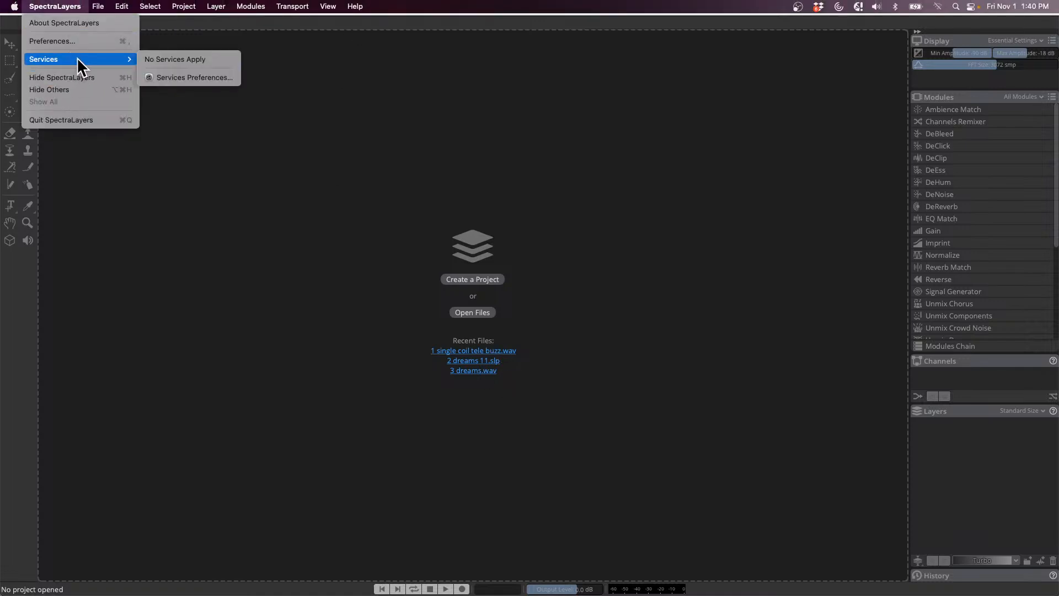
click(80, 41)
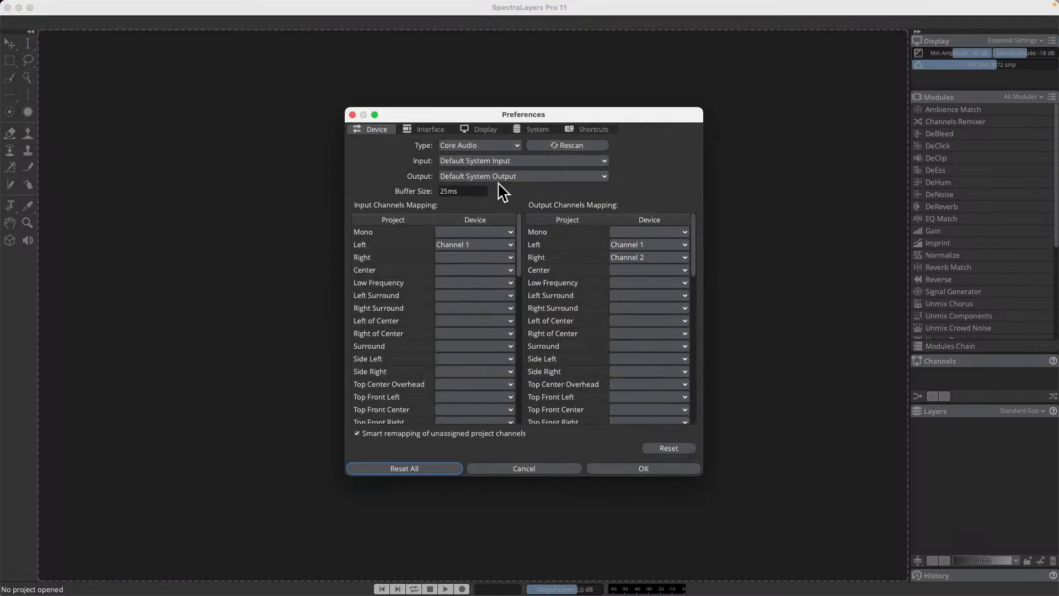
click(533, 130)
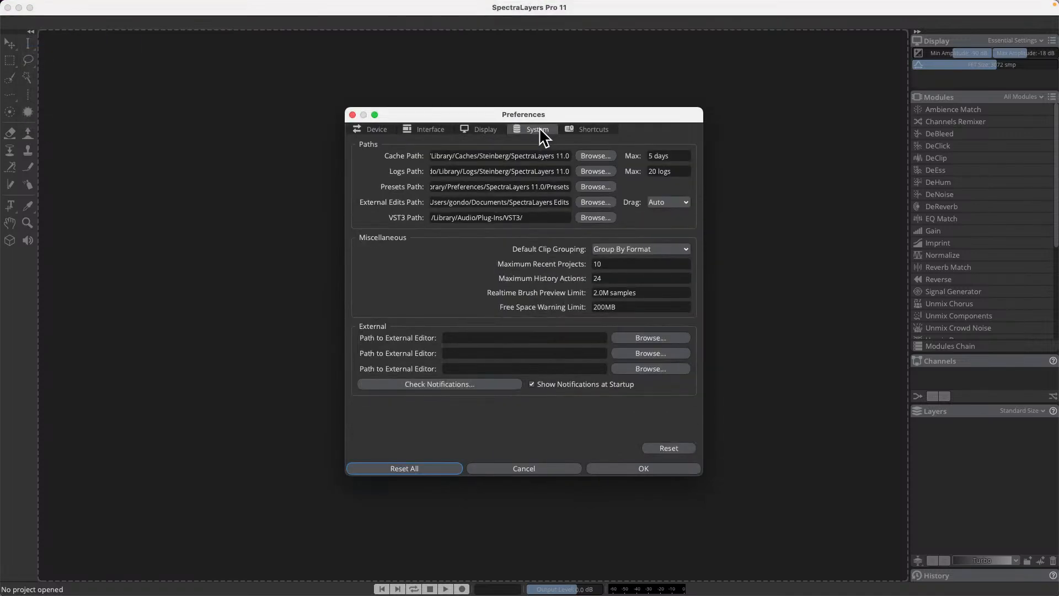
click(621, 264)
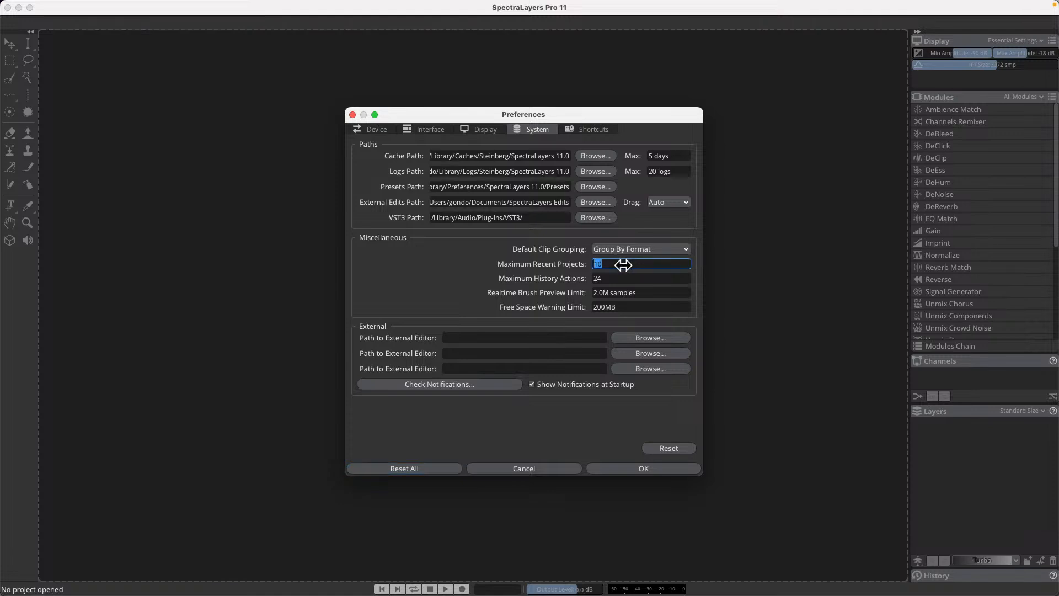
text(1)
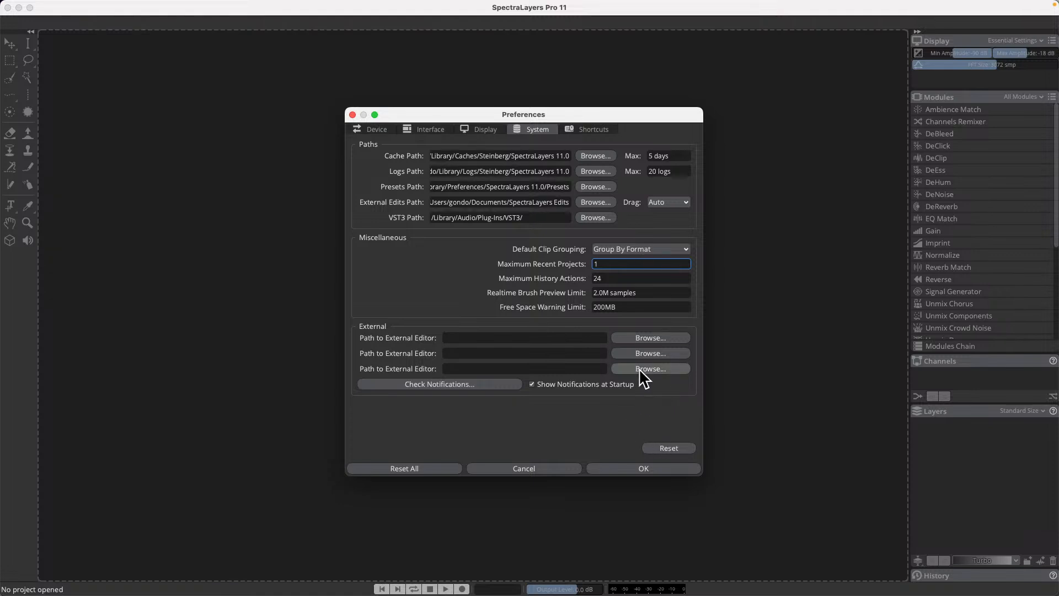
click(641, 470)
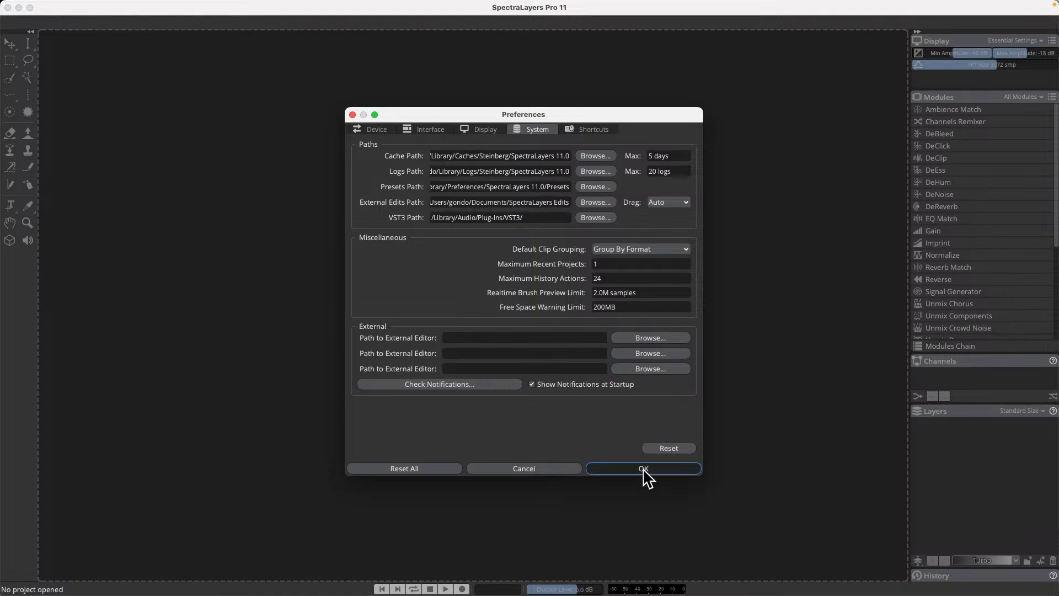
- Reopen the system preferences and check the Maximum Recent Projects value
click(55, 7)
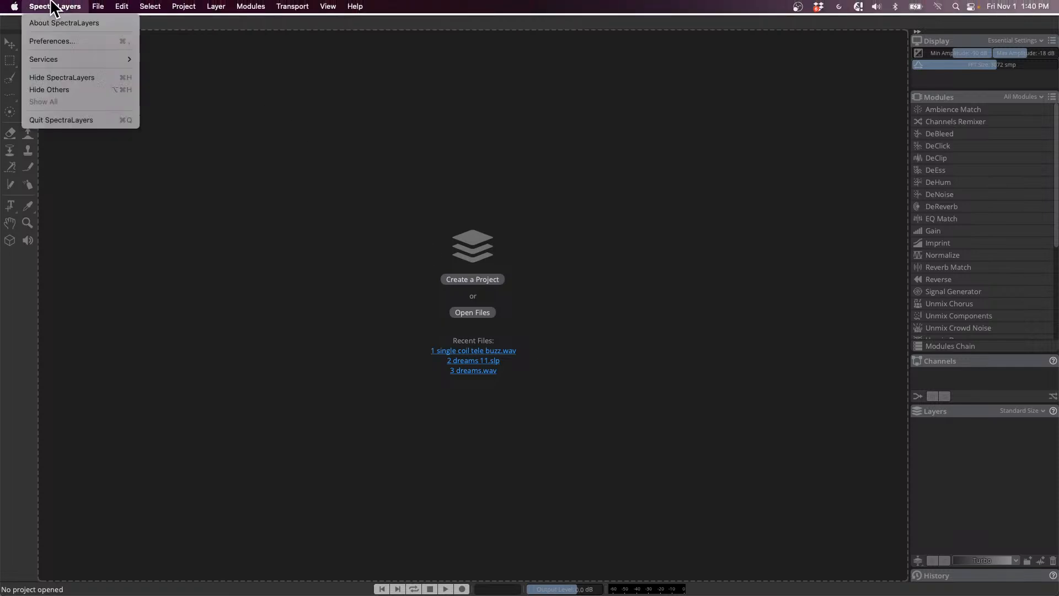
click(71, 42)
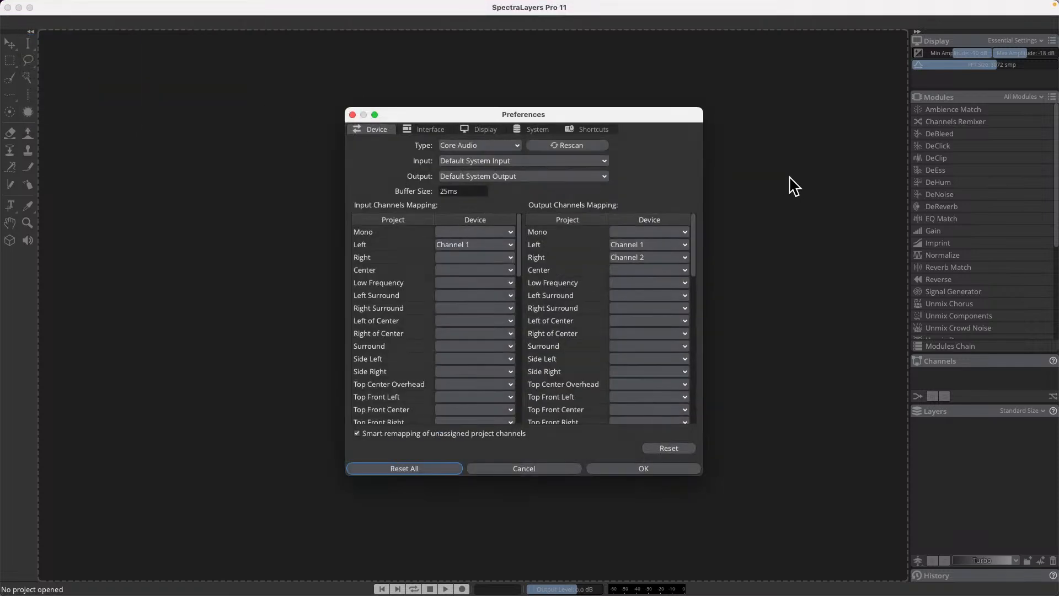
click(537, 129)
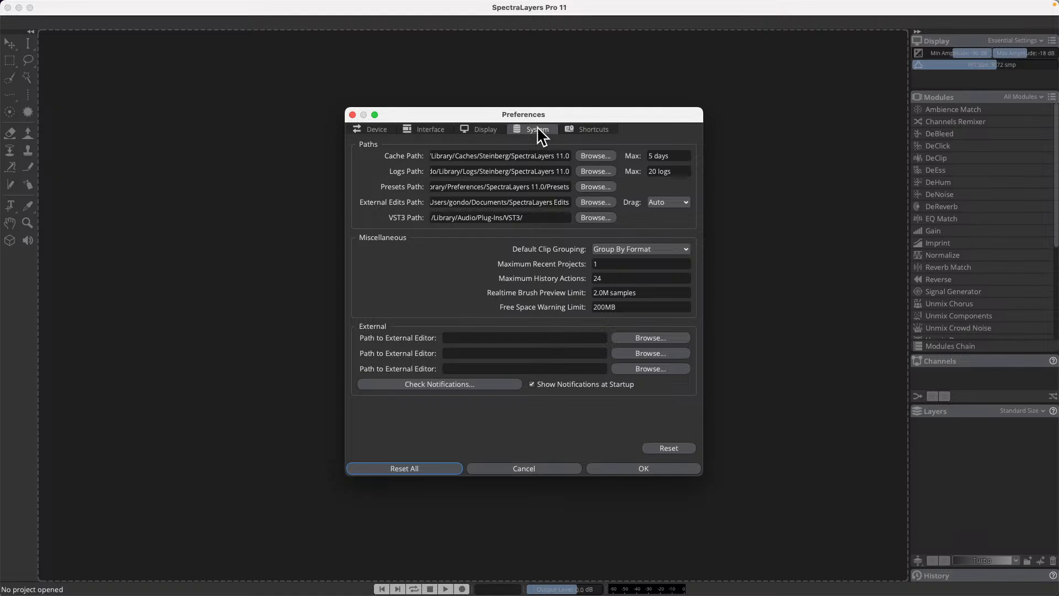
click(644, 472)
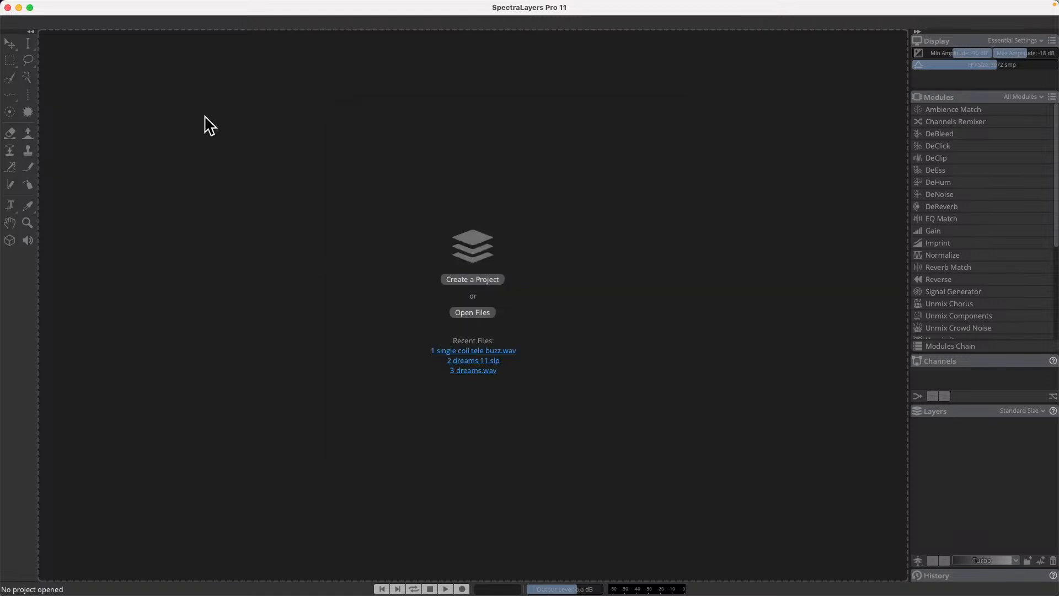
- Quit SpectraLayers and relaunch SpectraLayers 11 so the recent files list refreshes
click(55, 6)
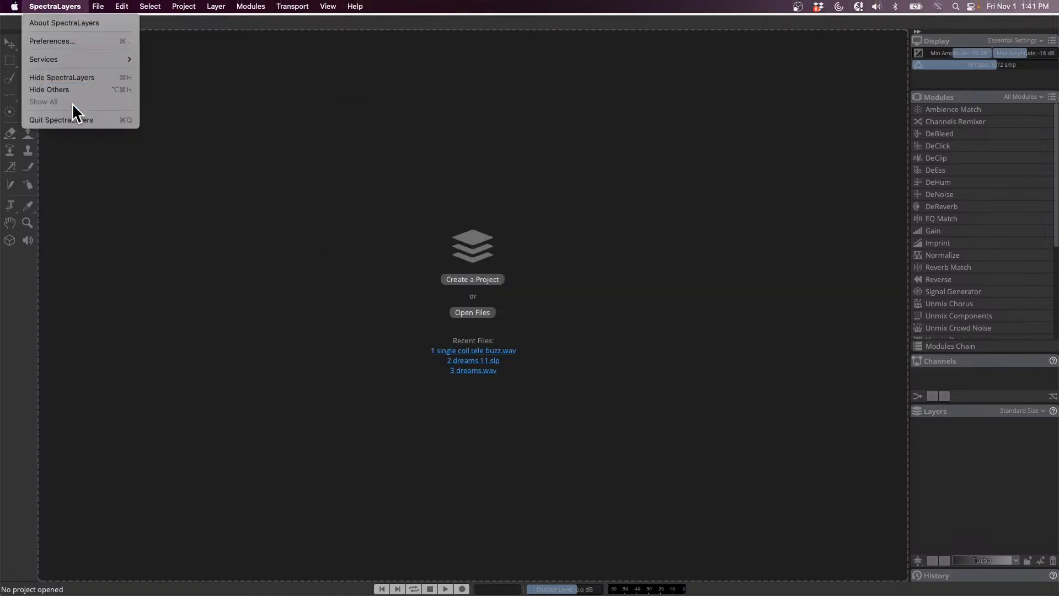
click(75, 120)
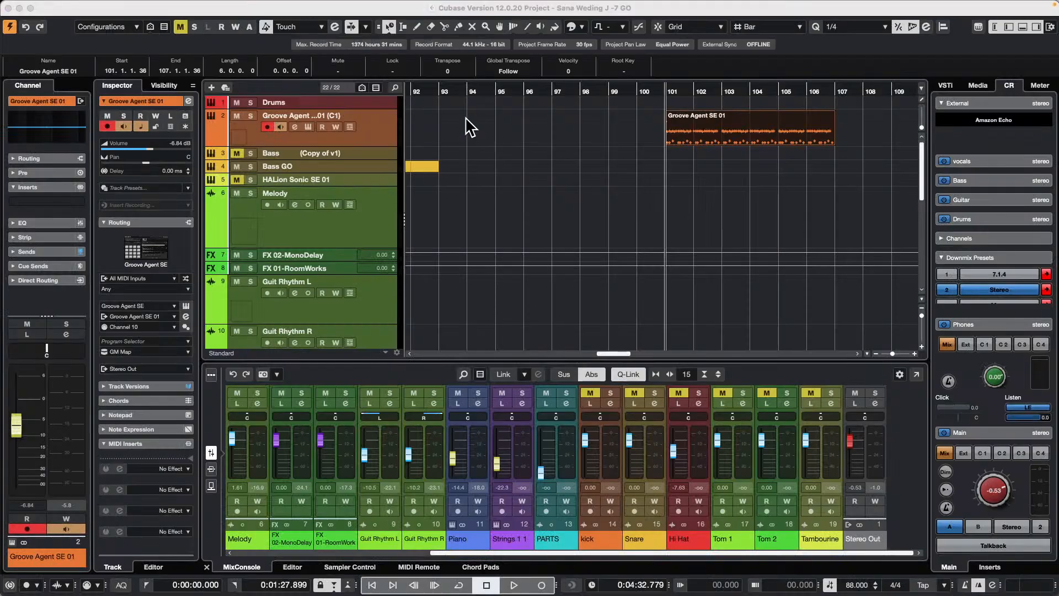
mouse_move(494, 595)
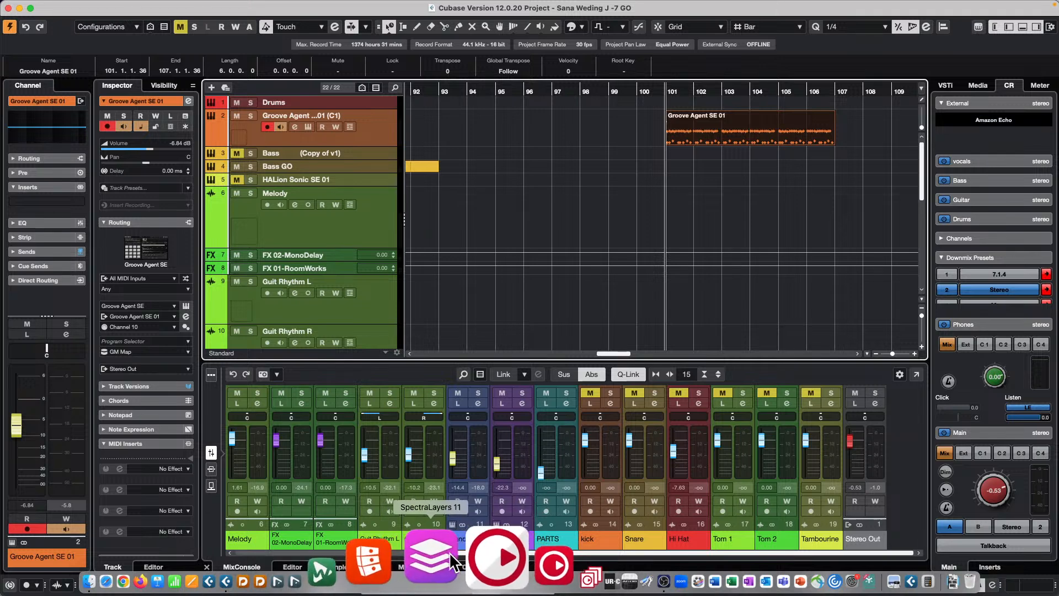
click(442, 553)
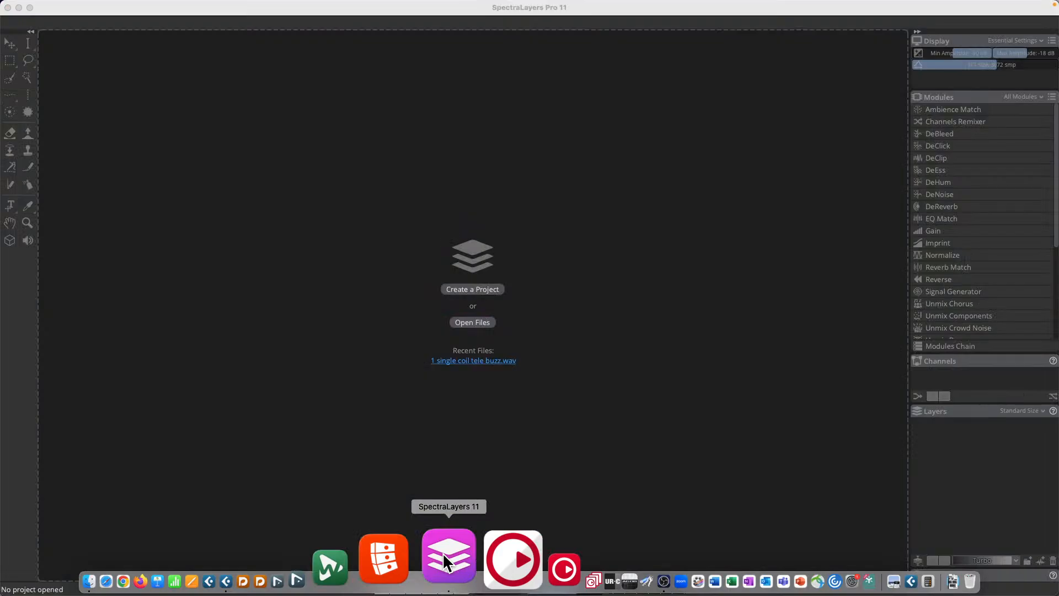
- Review the Maximum Recent Projects setting in the system preferences of the relaunched program
click(52, 5)
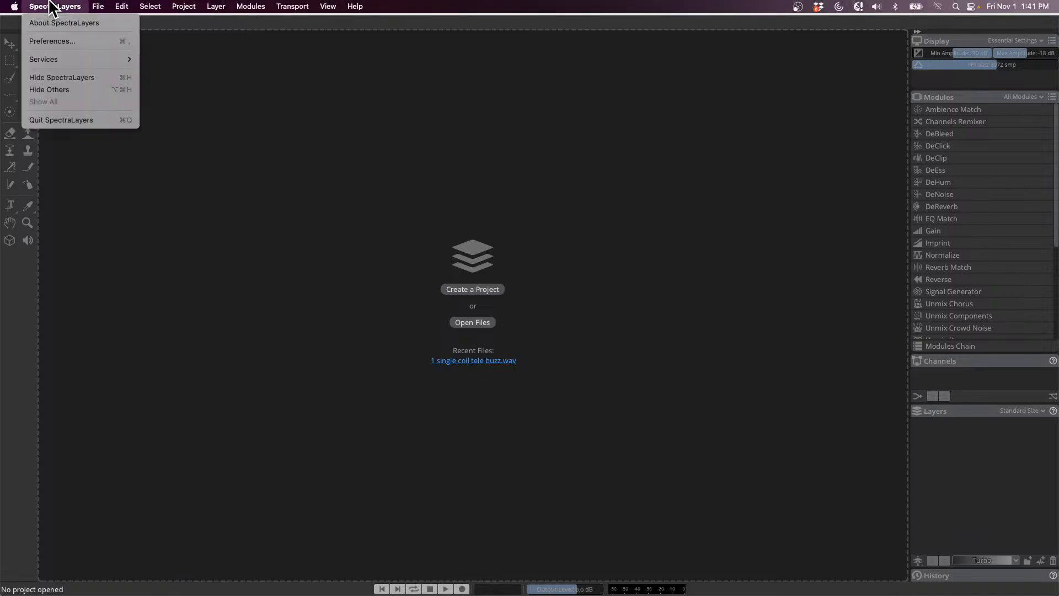
click(48, 41)
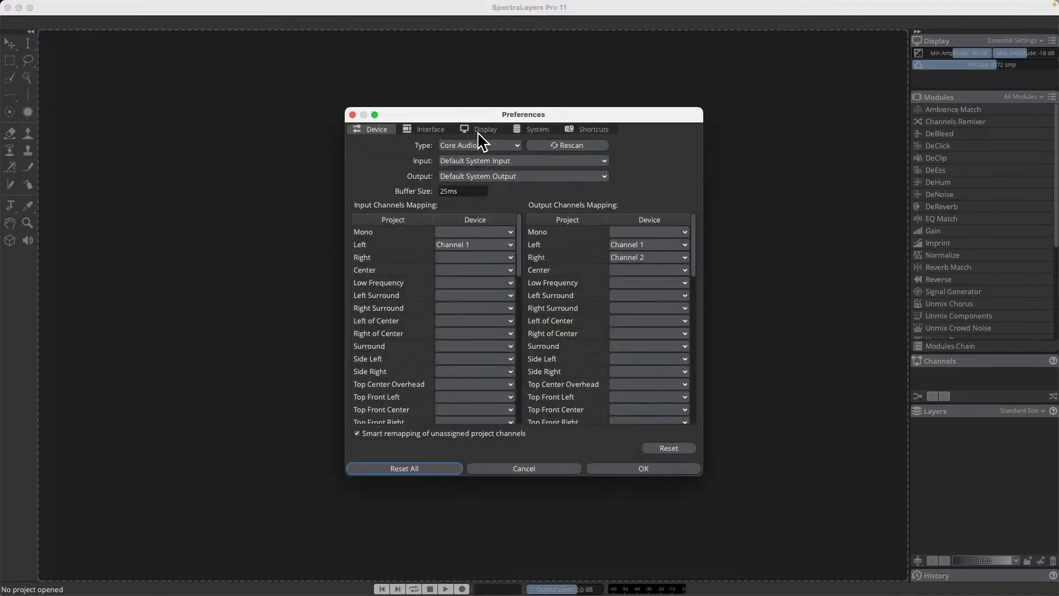
click(534, 129)
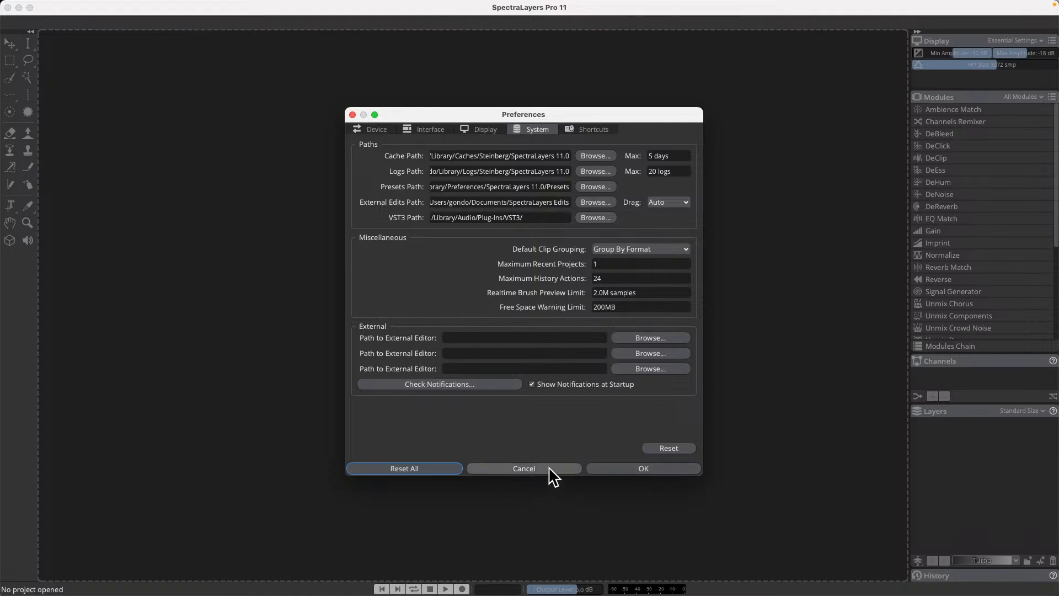
click(646, 468)
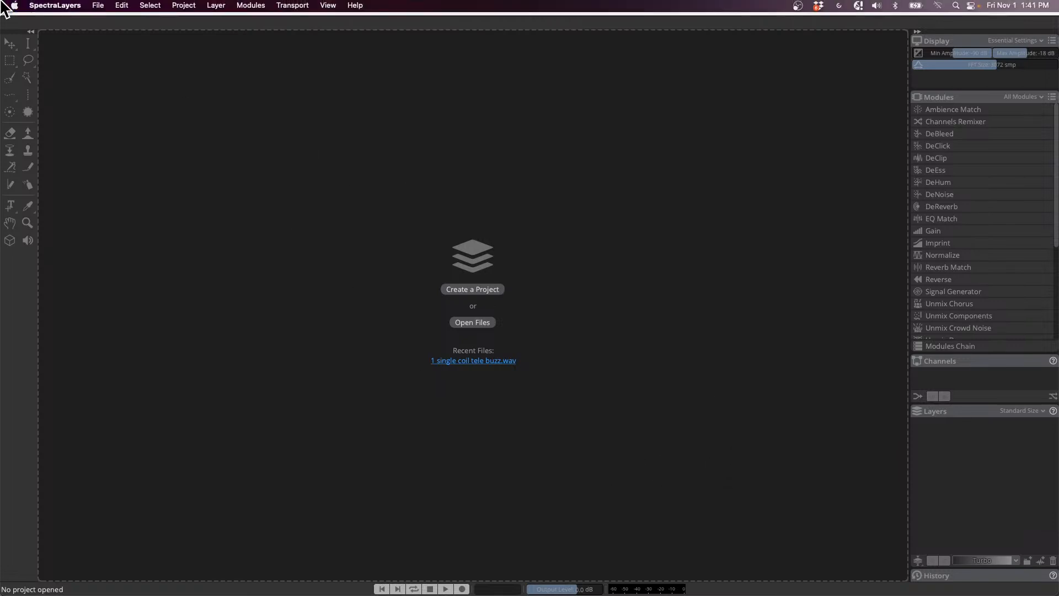
- Set Maximum Recent Projects back to 10 in the system preferences and apply the change
click(61, 6)
mouse_move(60, 59)
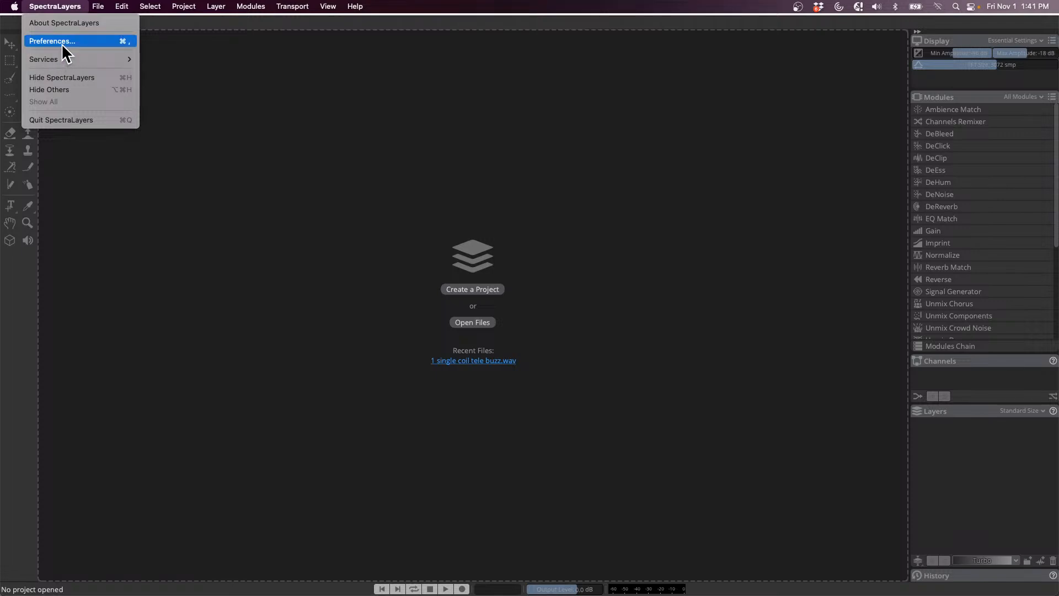
click(89, 42)
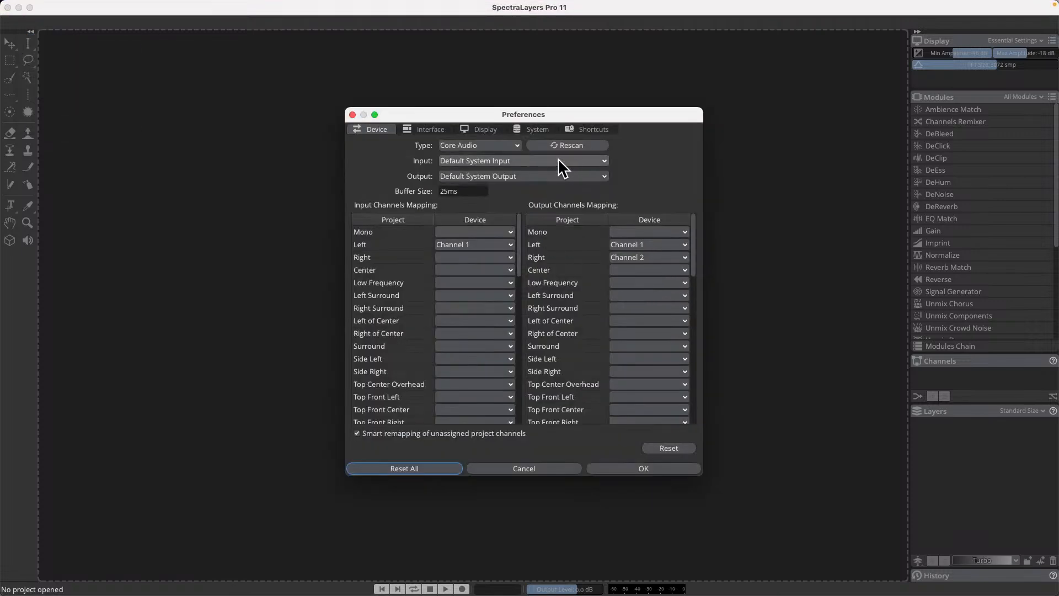
click(532, 129)
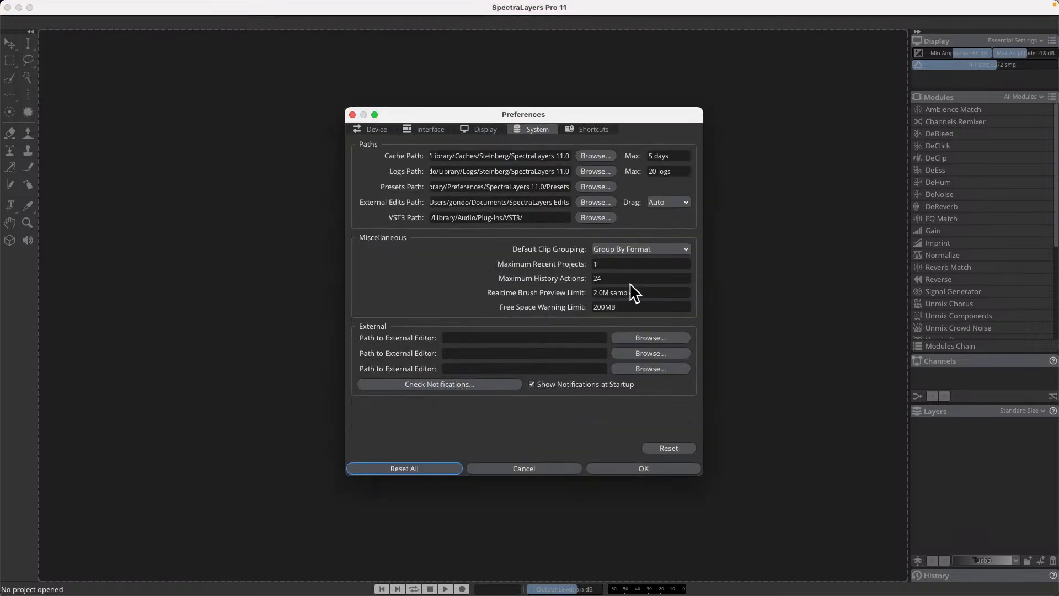
double_click(607, 264)
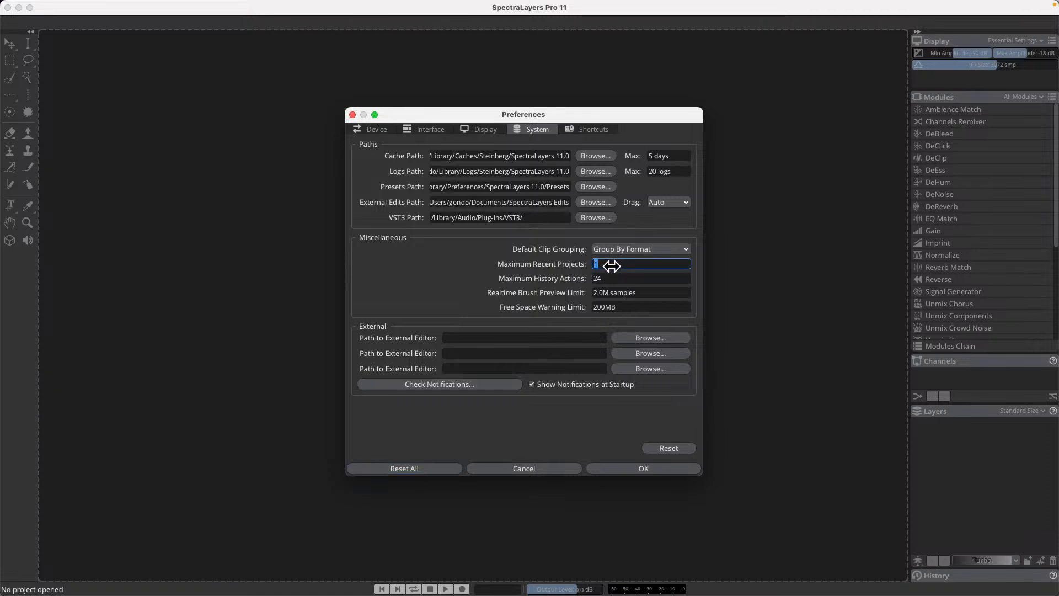
text(10)
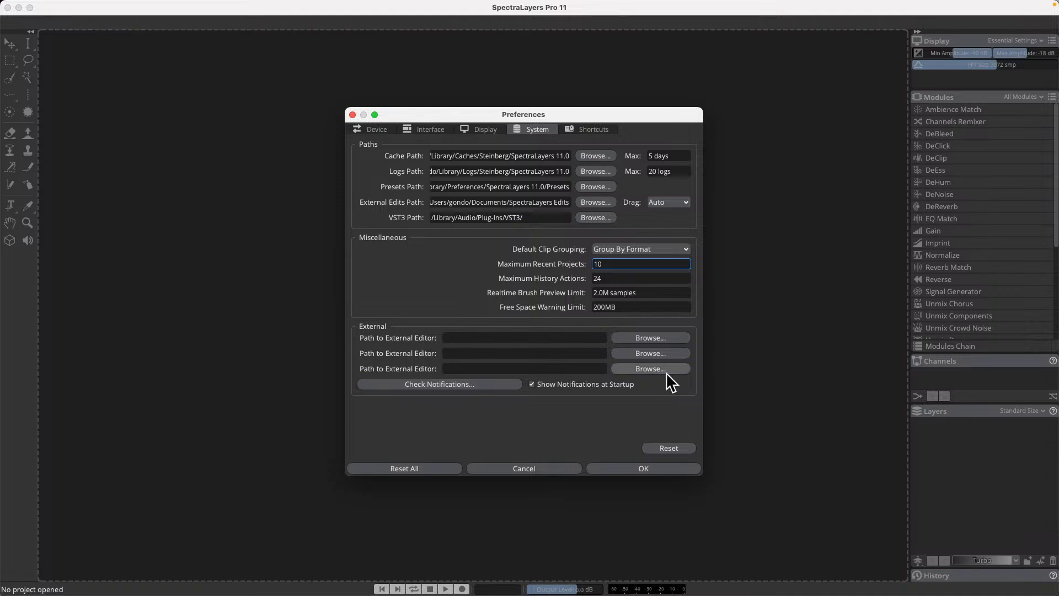
click(663, 468)
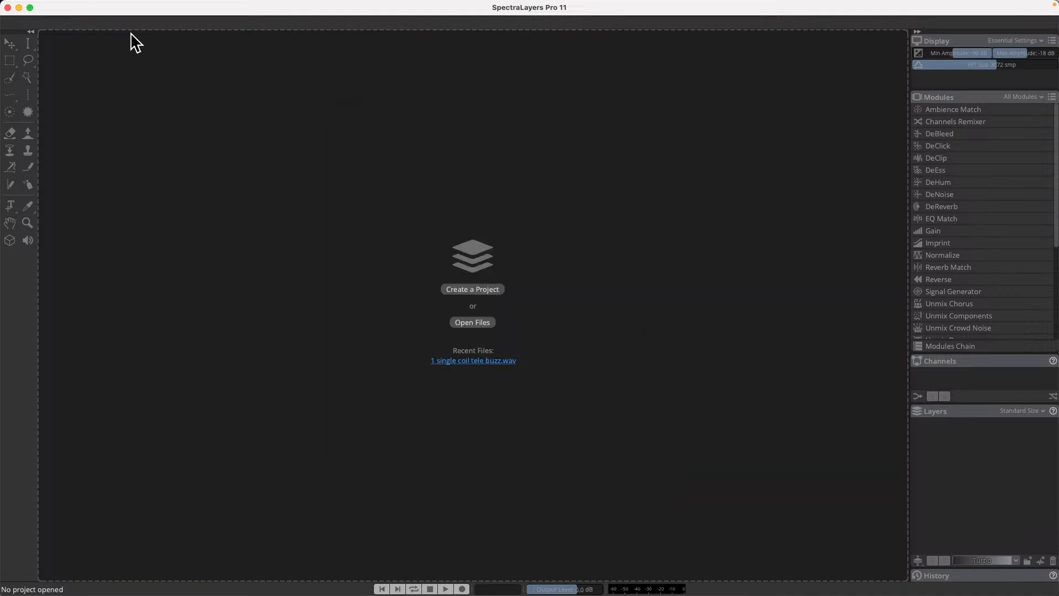
- Quit SpectraLayers and open the recent project November 1 2024.cpr in Cubase
click(45, 7)
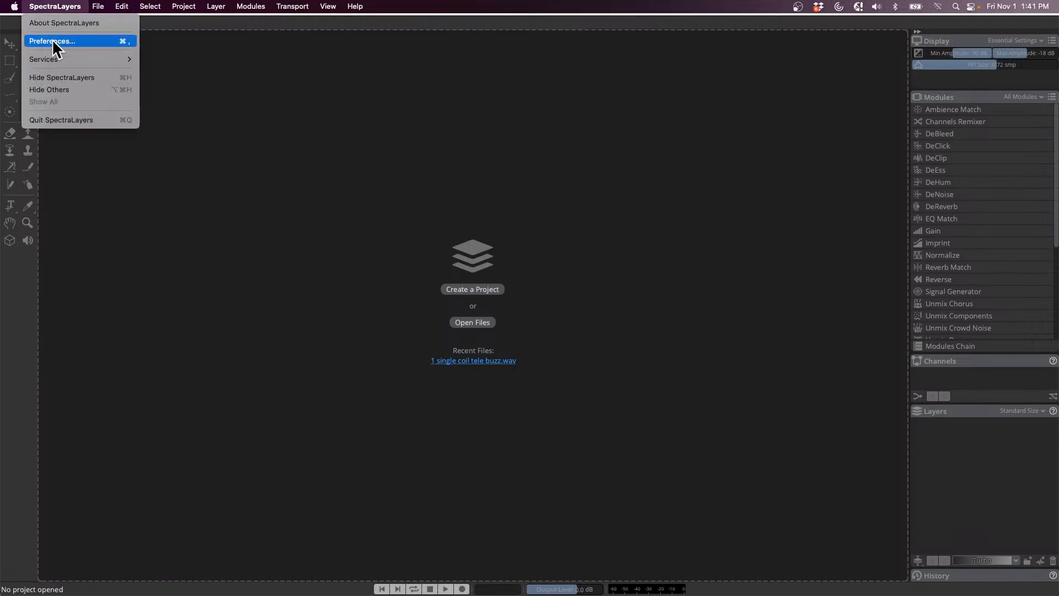
click(60, 120)
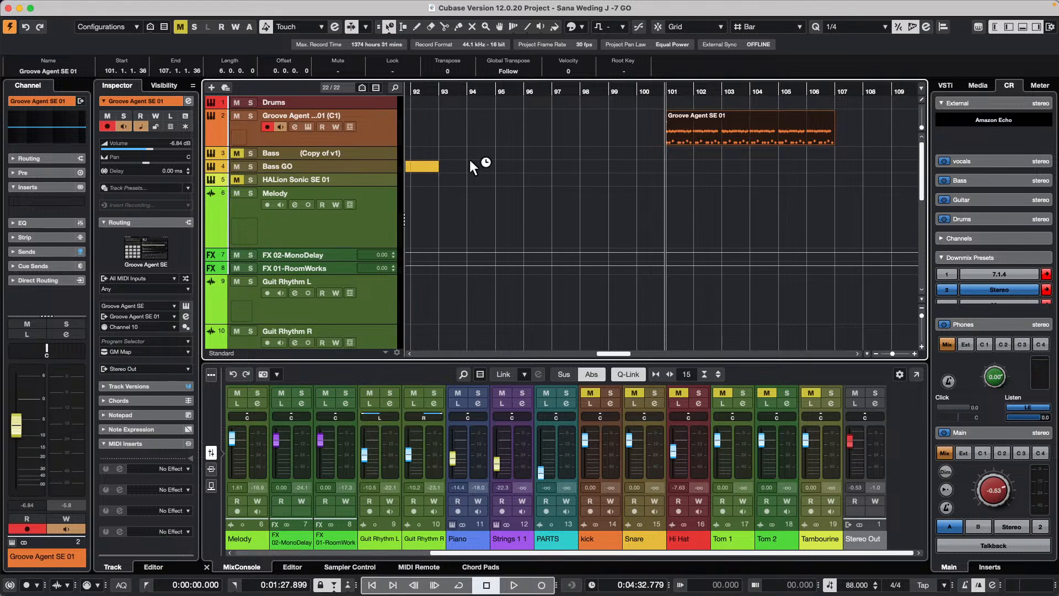
click(77, 6)
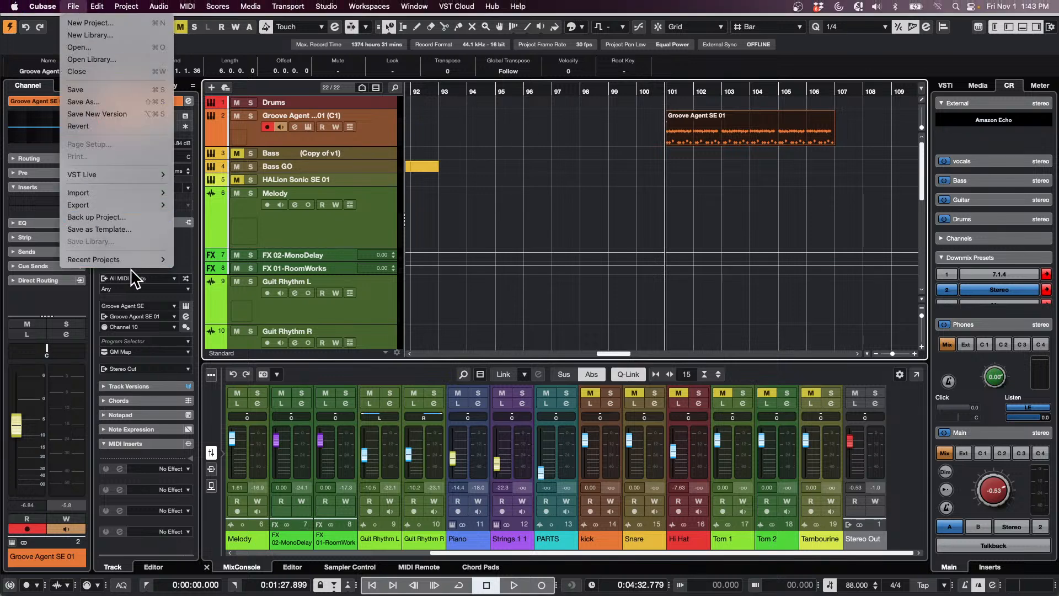
mouse_move(131, 260)
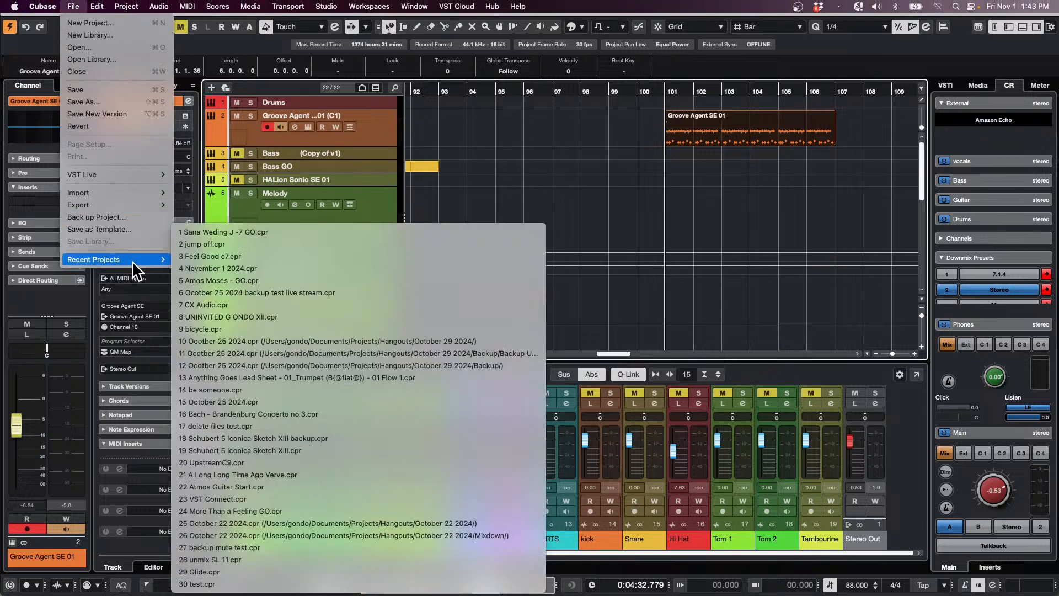
click(347, 268)
- Expand the Folder track in the track list and show the automation lanes of its Audio 01 track
scroll(381, 247, down, 2)
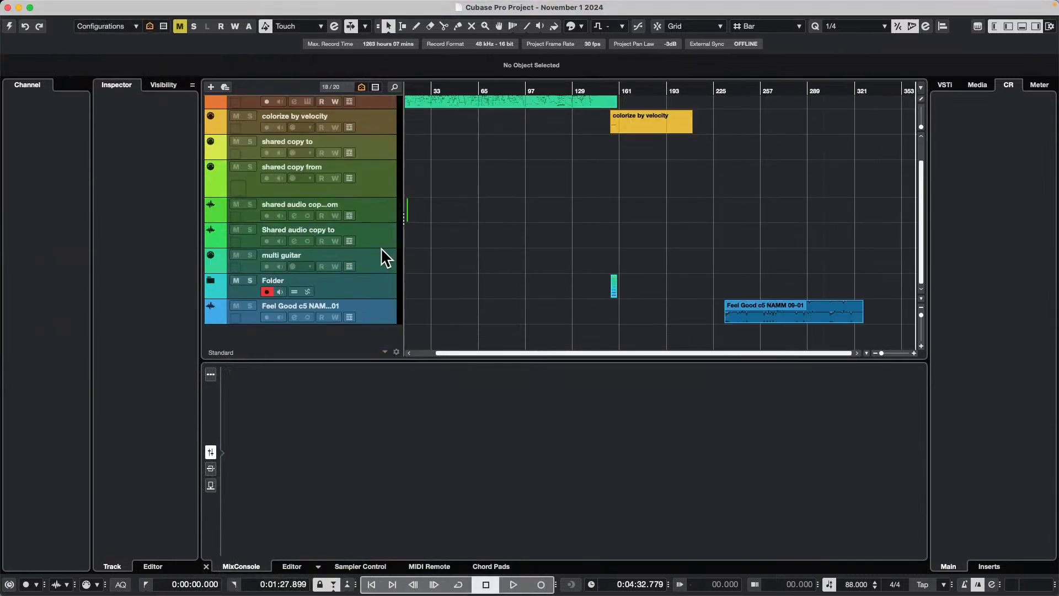
scroll(380, 247, up, 2)
scroll(380, 247, down, 2)
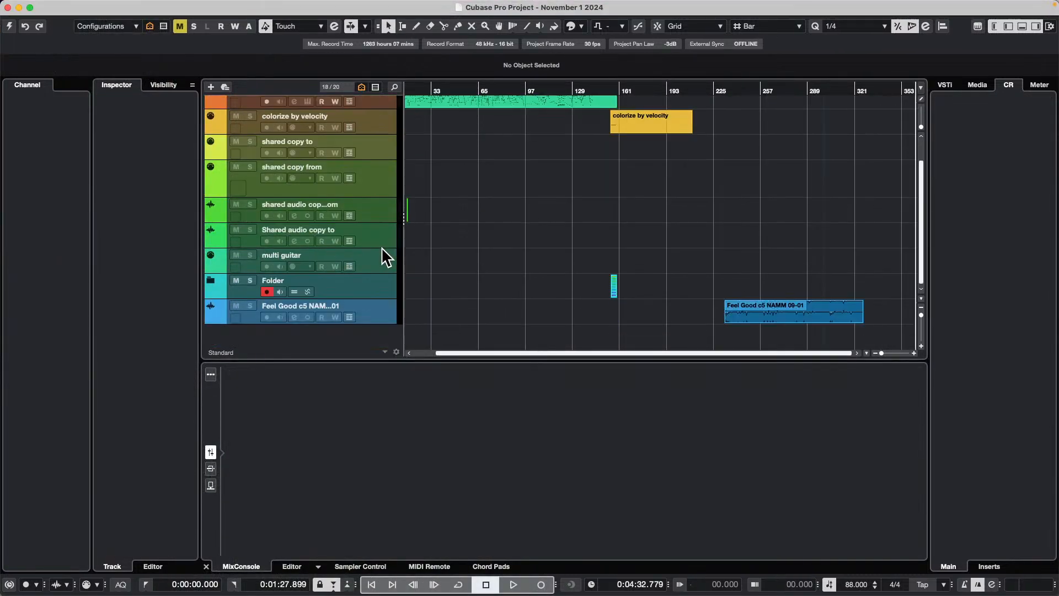
click(220, 282)
scroll(574, 220, down, 5)
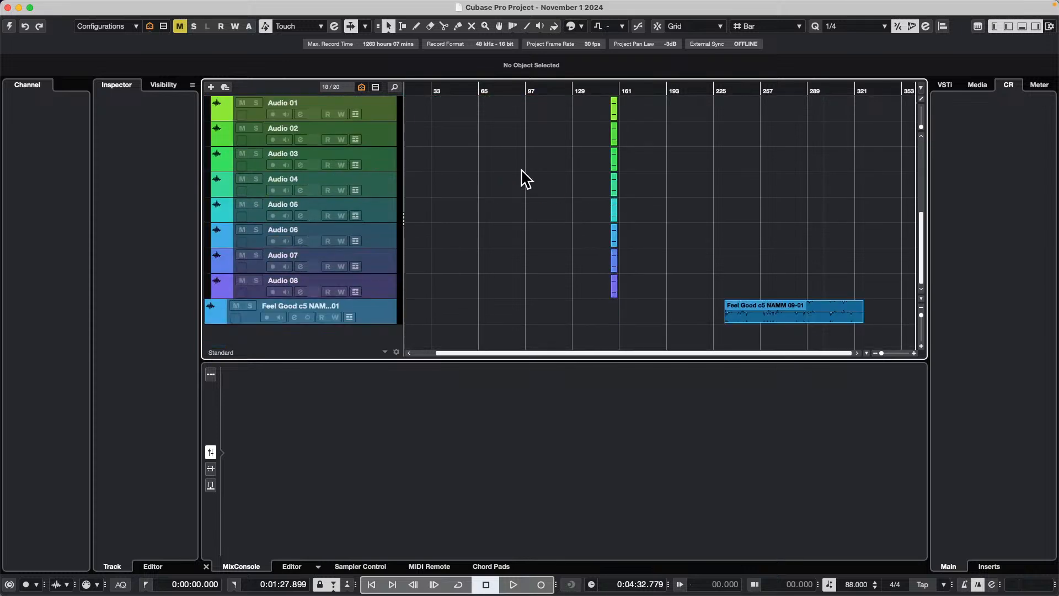
click(213, 113)
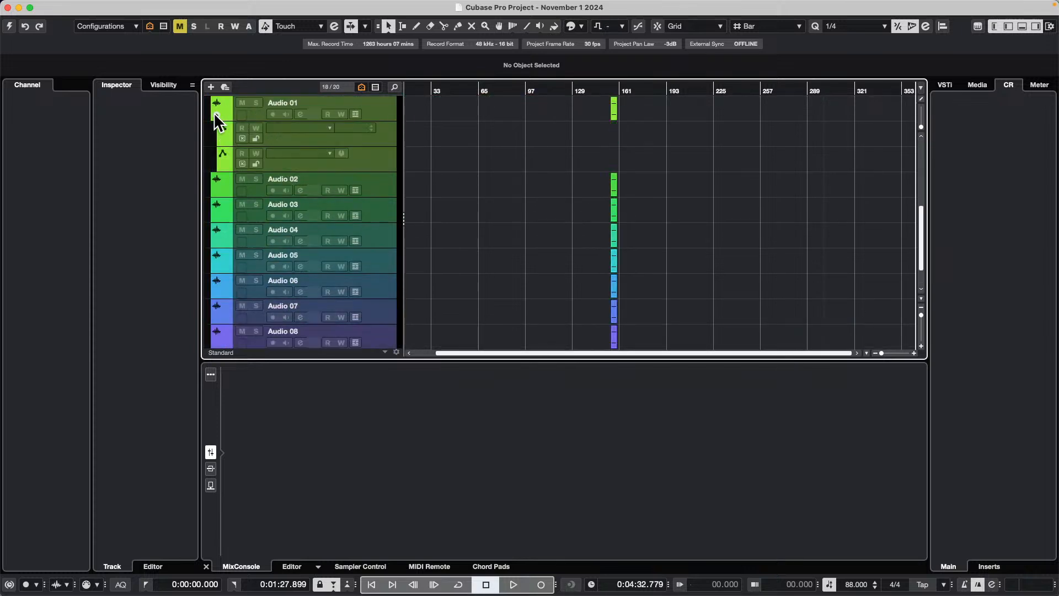
- Activate the November 1 2024 project and return the project cursor to the start, with Audio 01's opening automation magnified
click(9, 26)
scroll(493, 146, down, 10)
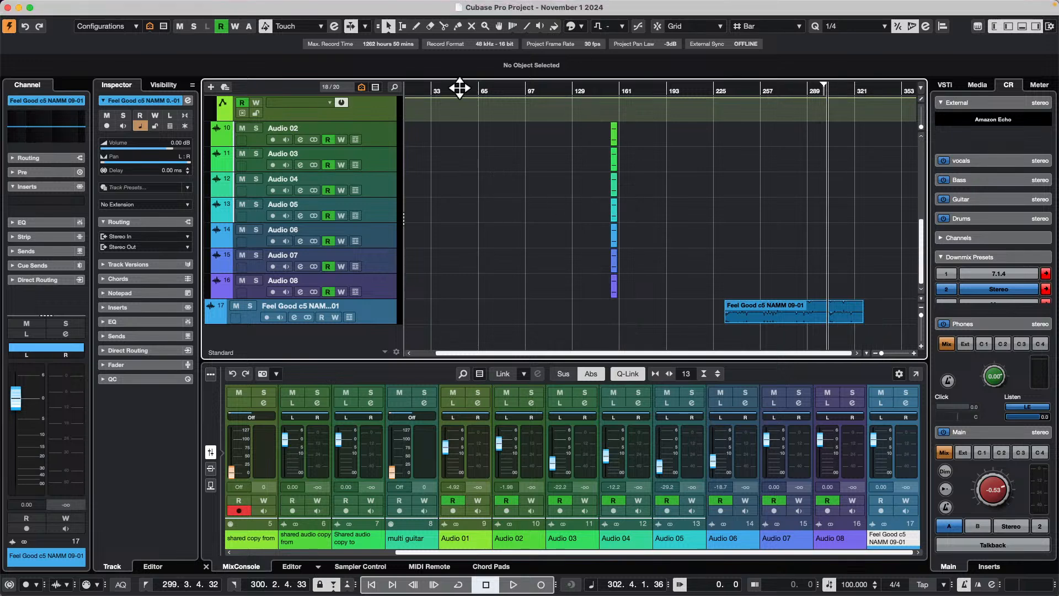
key(Home)
scroll(444, 134, up, 2)
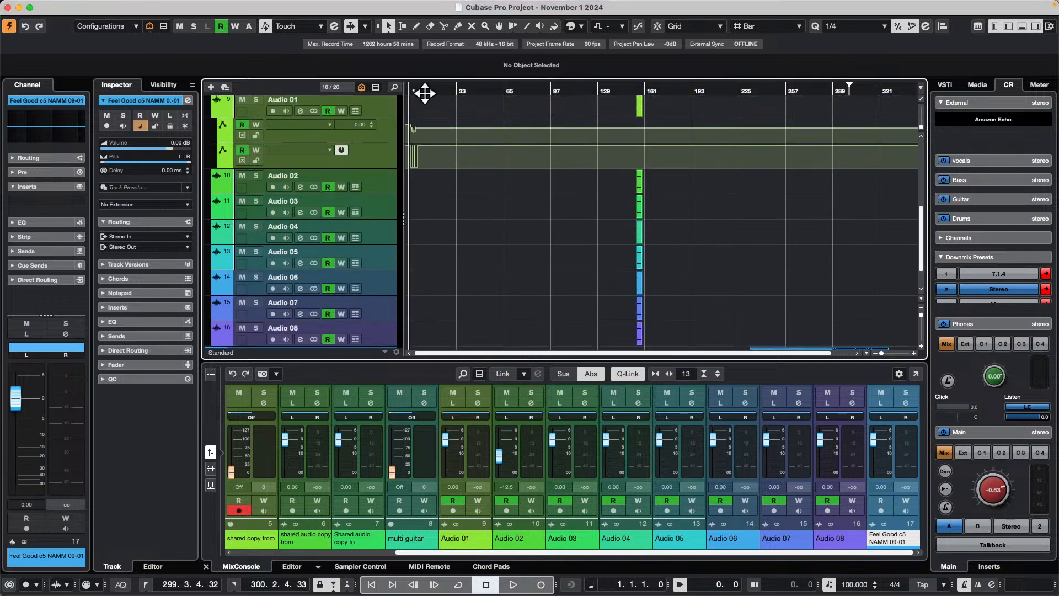
key(h)
key(h)
key(h)
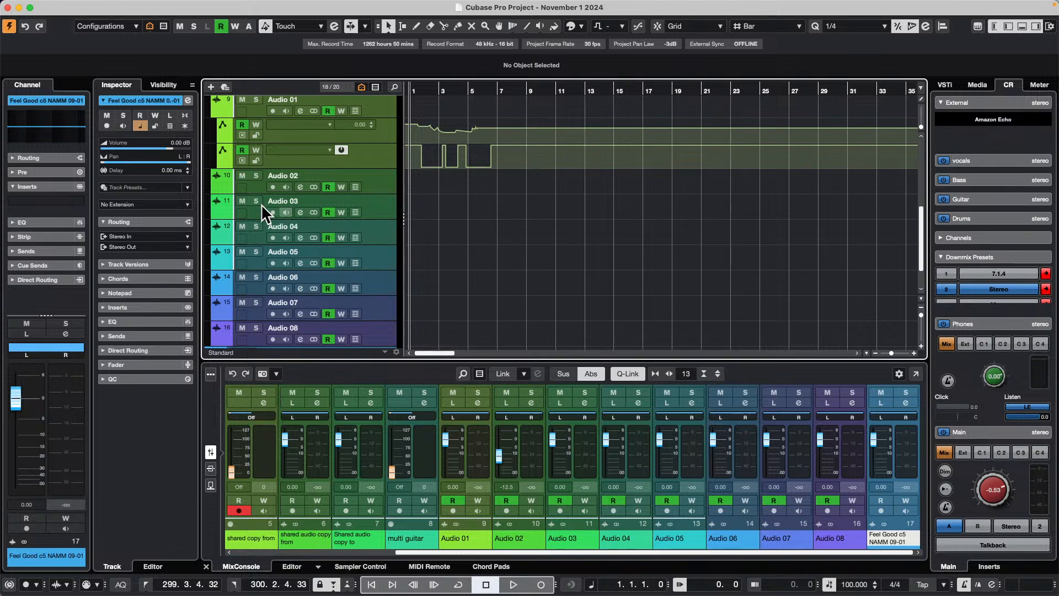
- Show the volume automation lanes of tracks Audio 02 through Audio 08 and review their curves
click(214, 212)
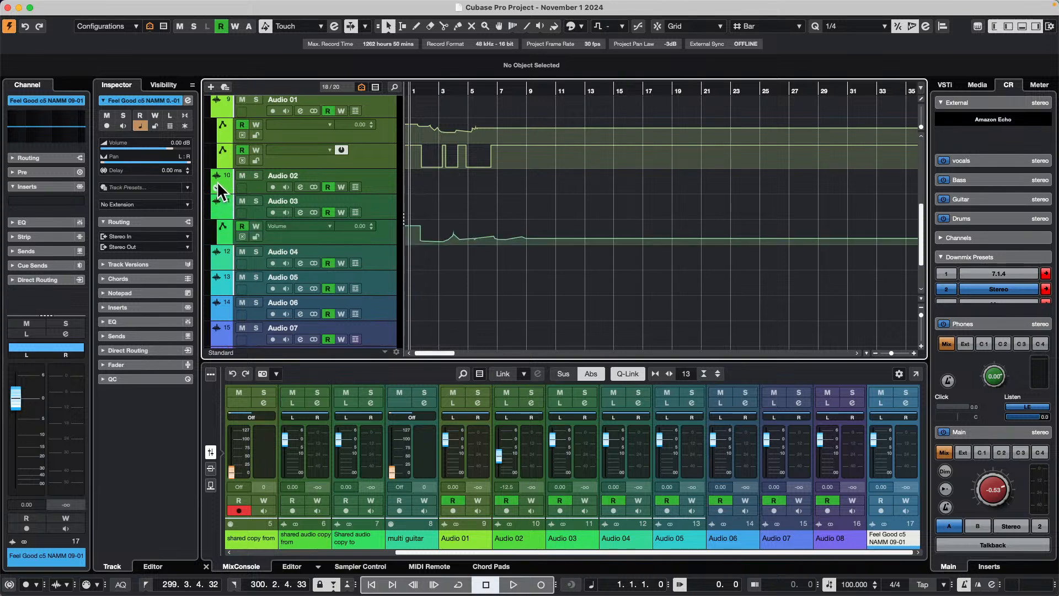
click(213, 184)
scroll(465, 245, down, 4)
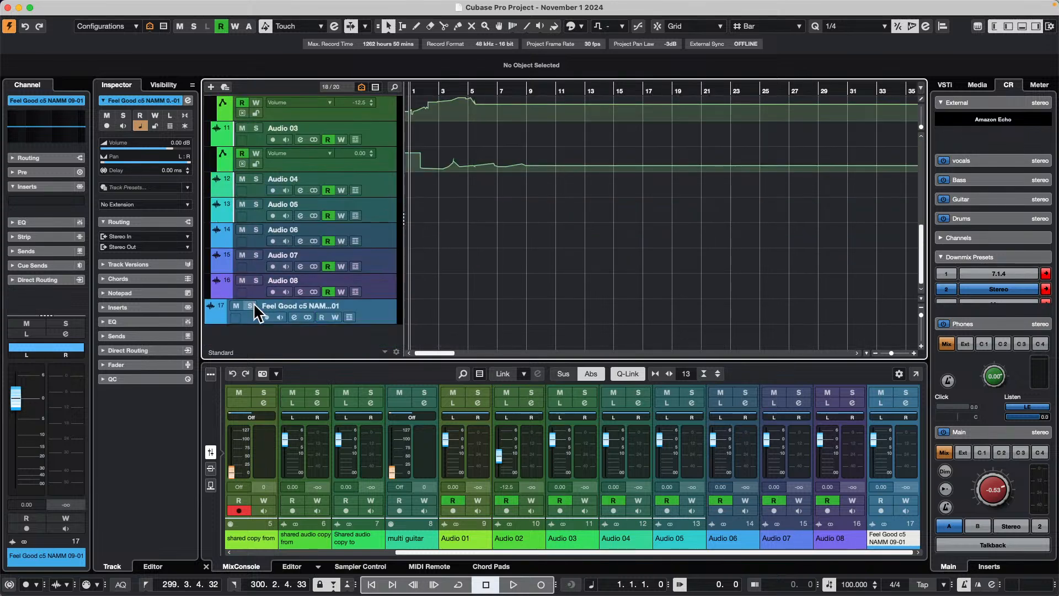
click(217, 291)
click(215, 264)
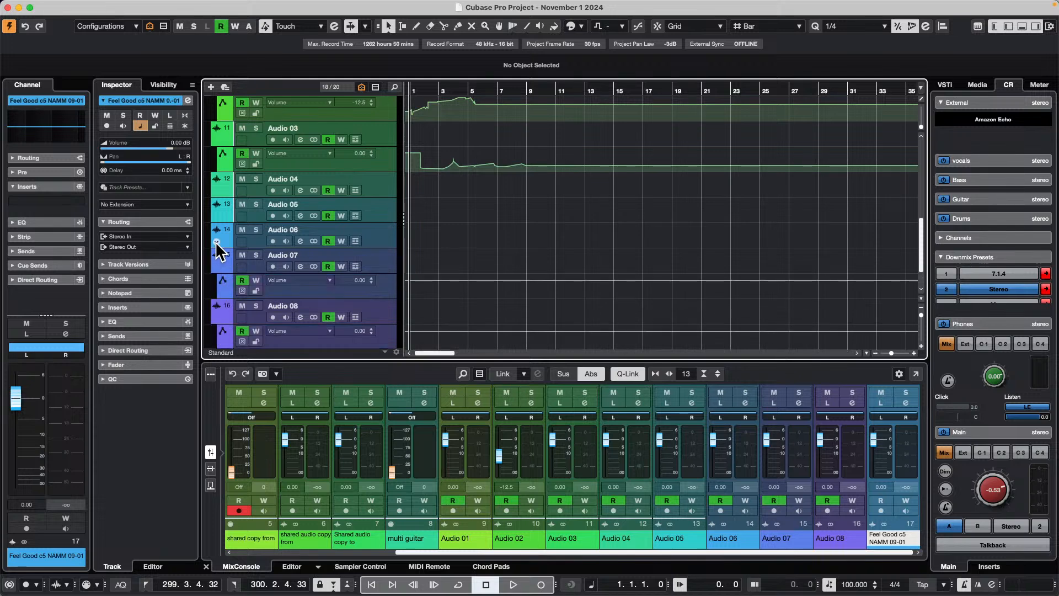
click(217, 243)
click(216, 213)
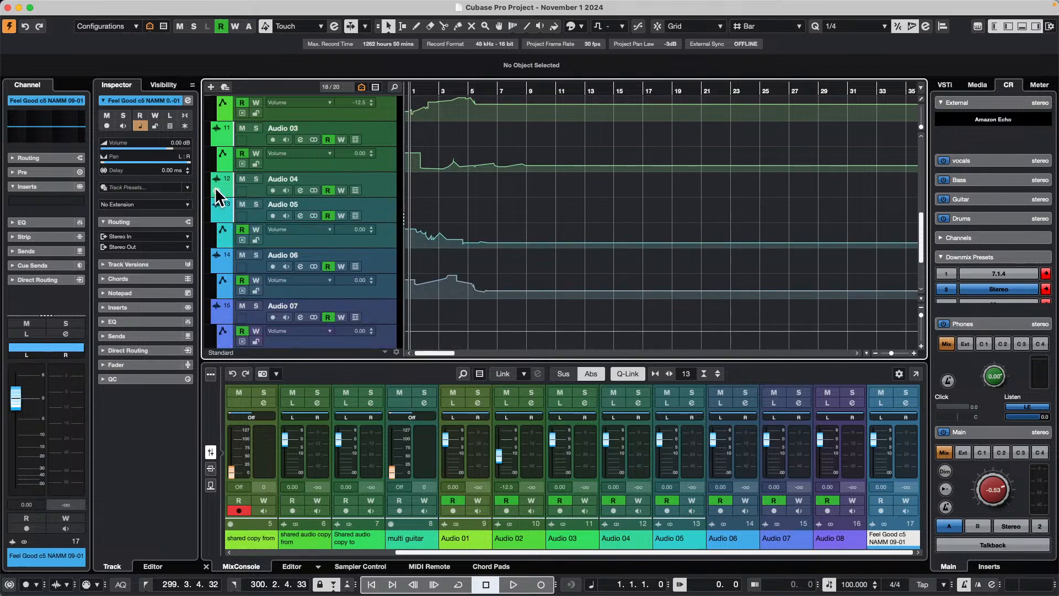
scroll(508, 241, down, 3)
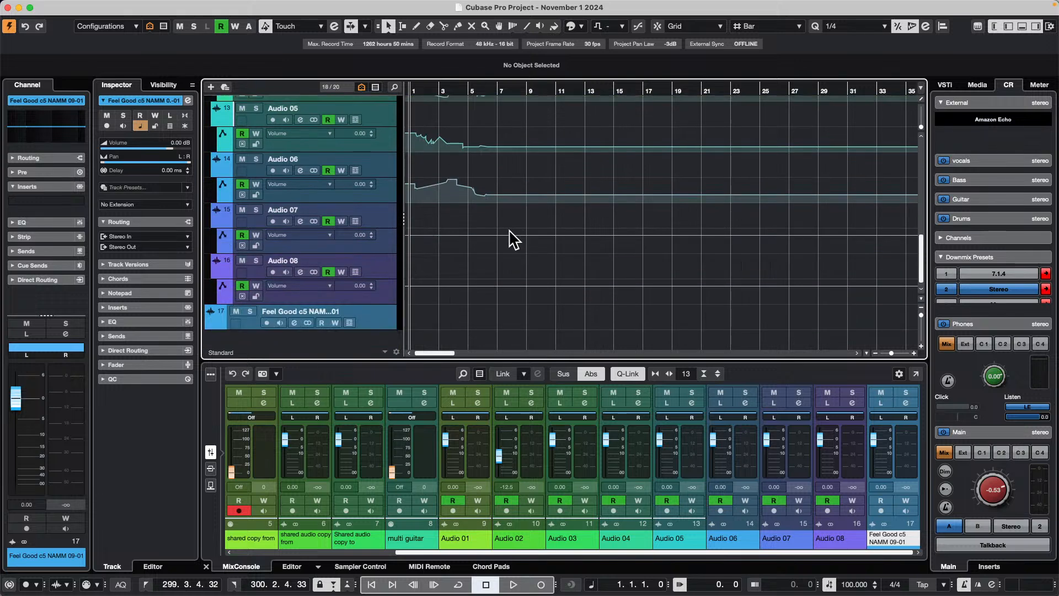
scroll(508, 241, up, 2)
scroll(505, 244, up, 2)
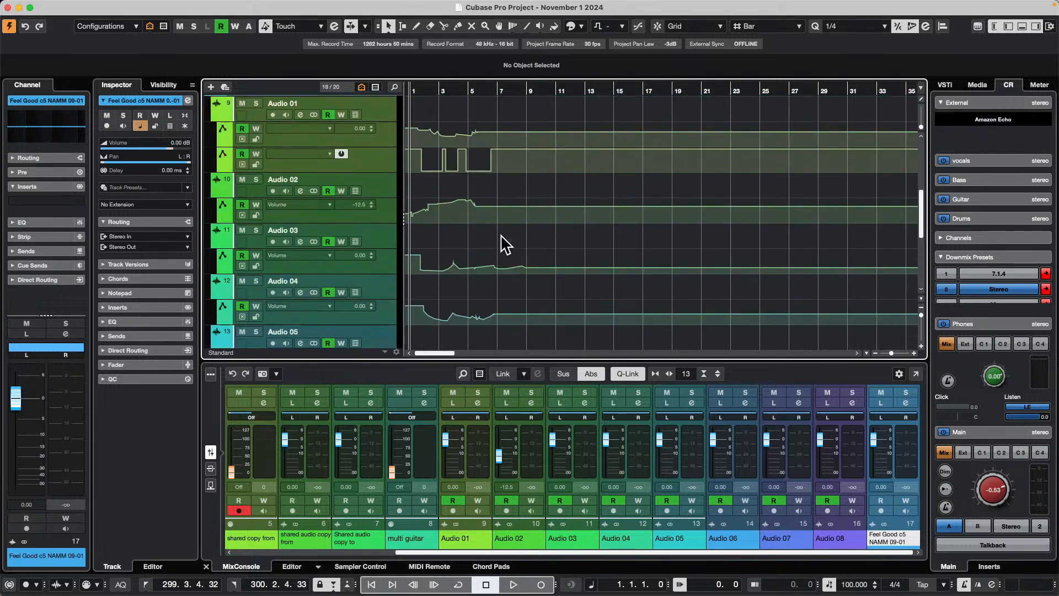
scroll(489, 208, up, 2)
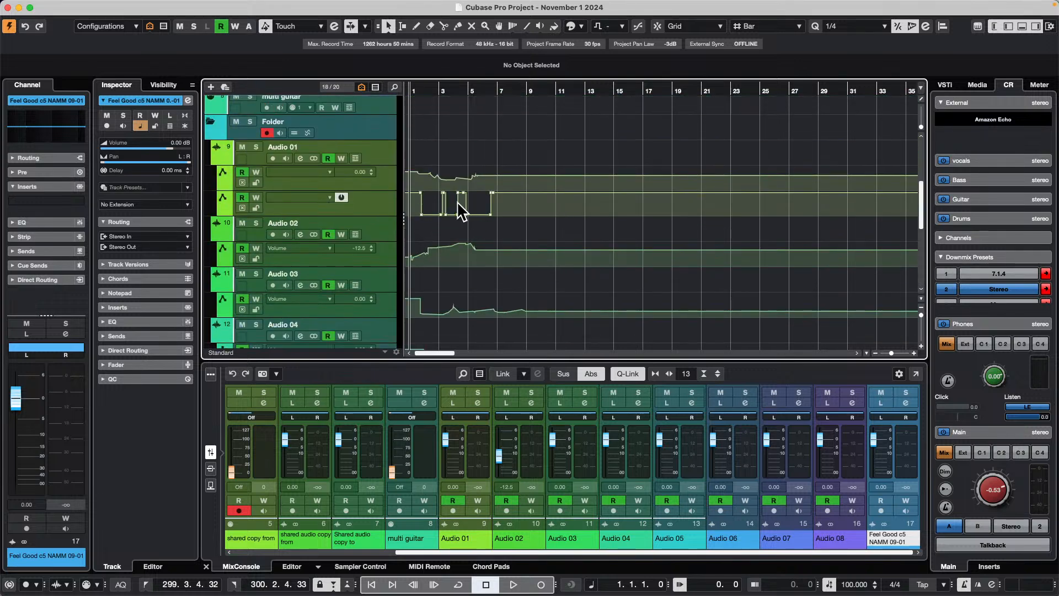
- Play briefly from bar 3, and lower the Audio 07 fader to about -8.31 and the Audio 08 fader to about -8.77
click(503, 238)
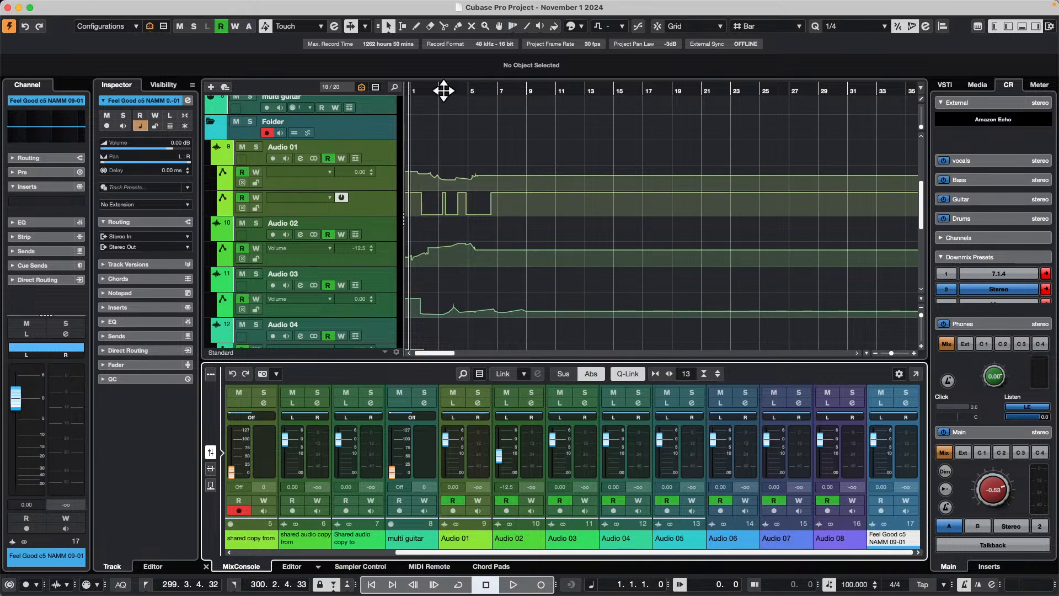
drag(440, 89, 439, 88)
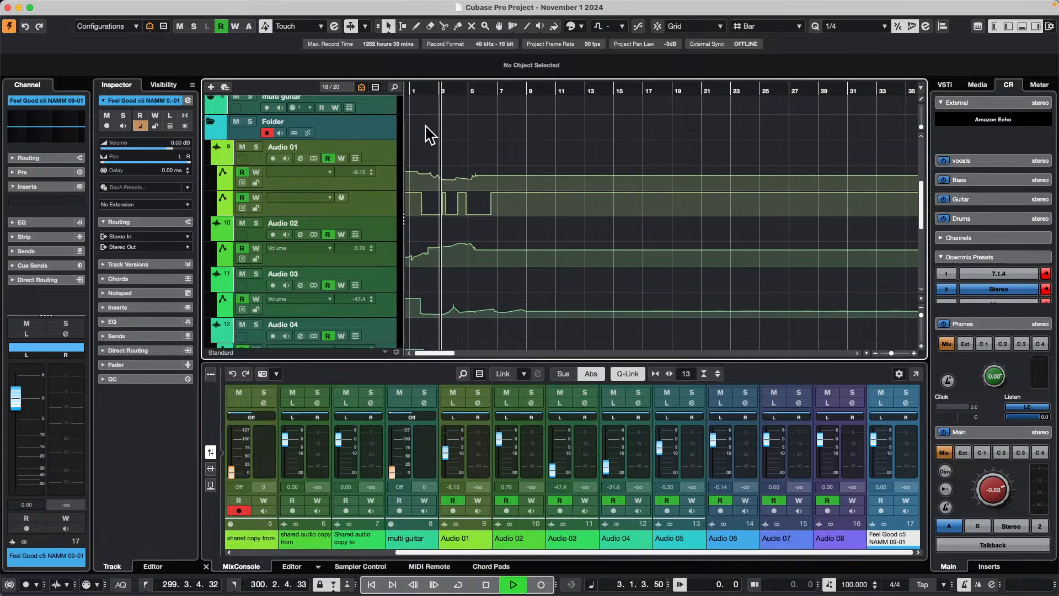
drag(766, 439, 820, 452)
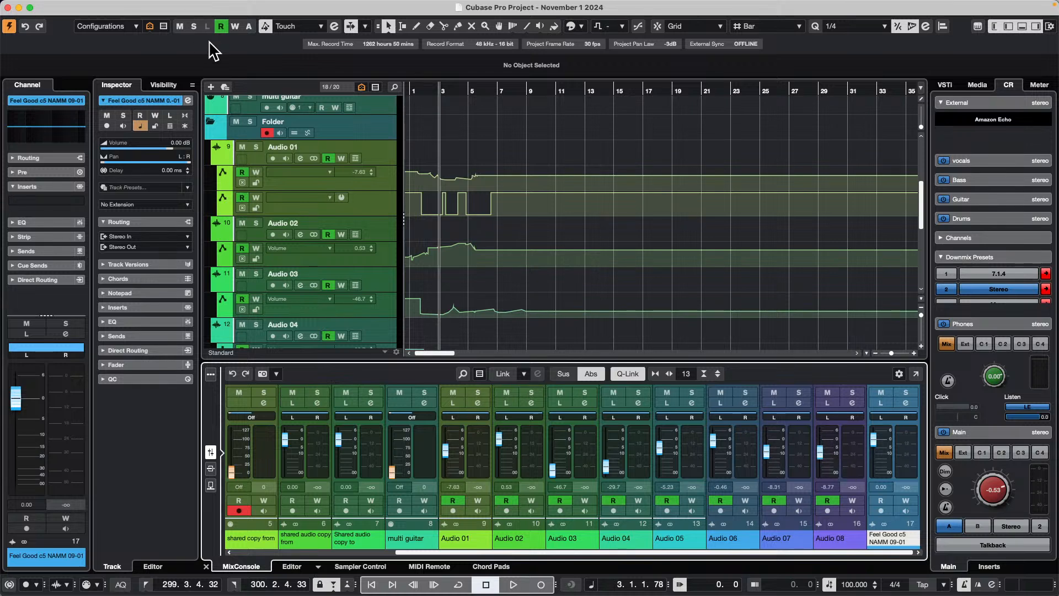
- Examine the automation modes and the Automation Panel's operations and settings, keeping Touch mode, and close the panel
click(319, 25)
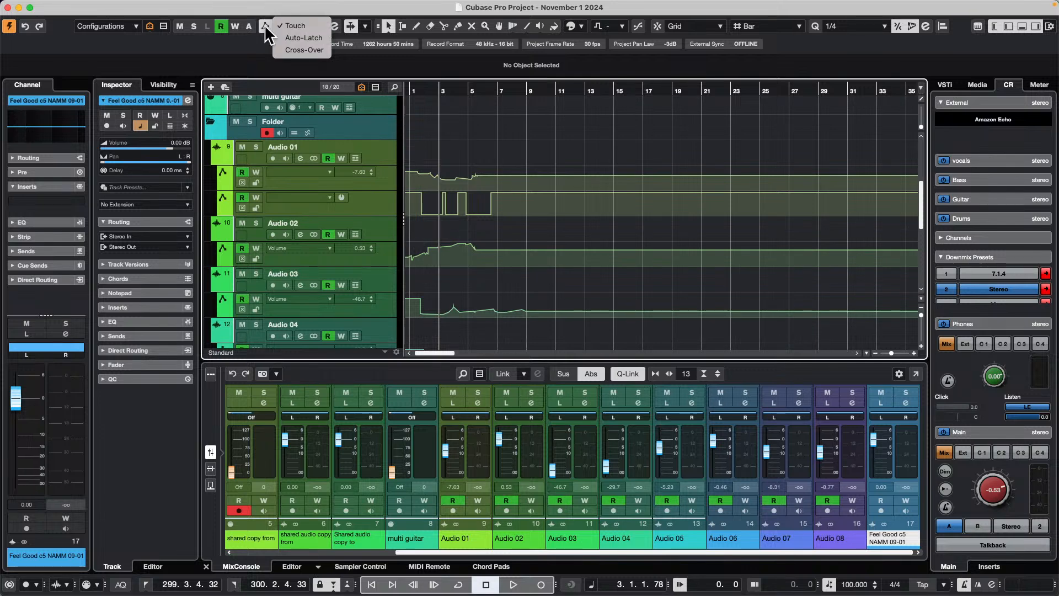
click(295, 26)
click(347, 26)
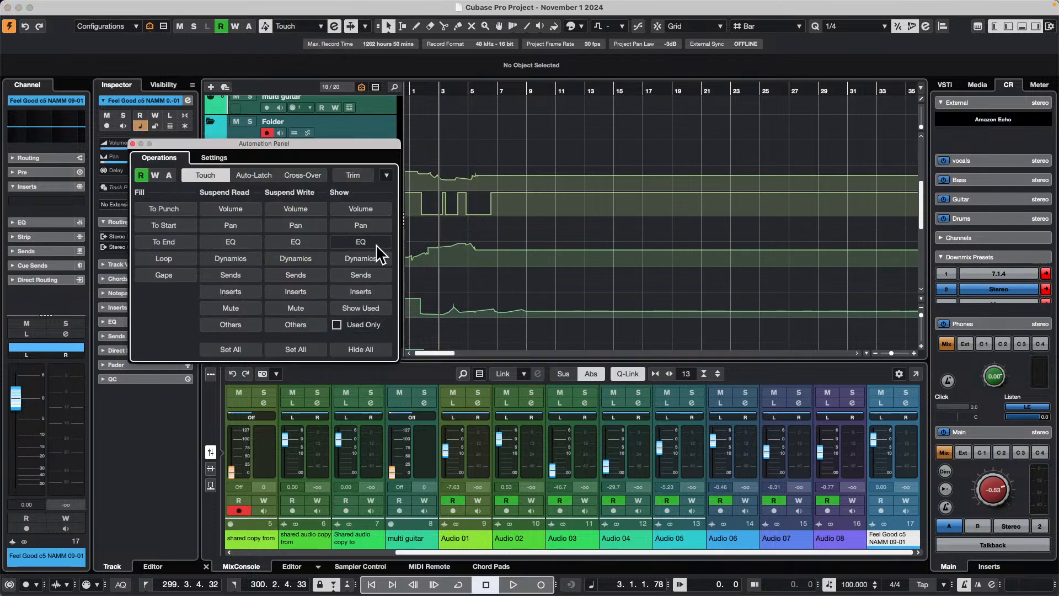
drag(364, 145, 807, 78)
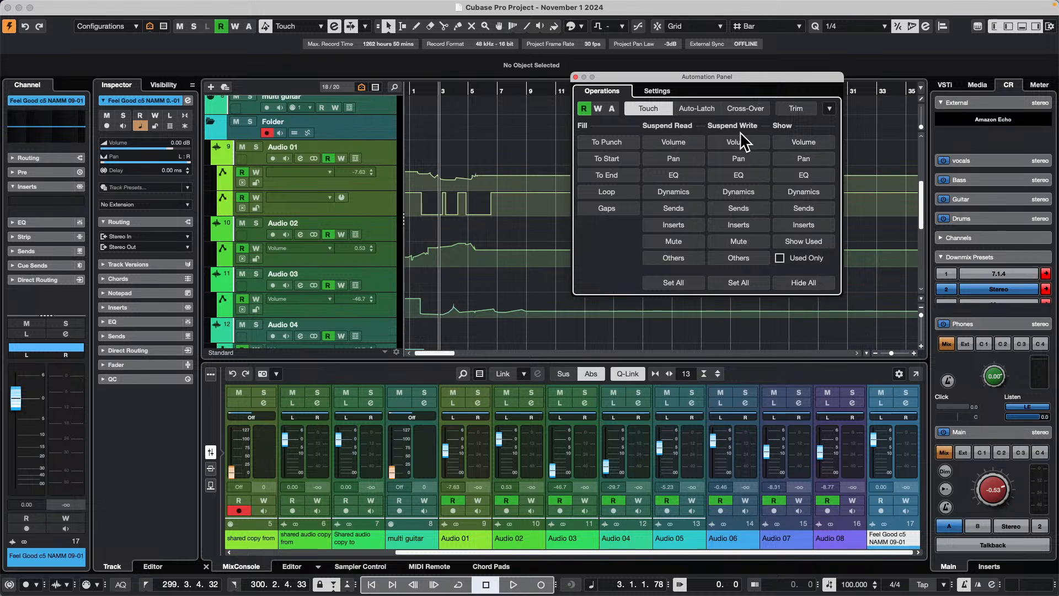
click(657, 91)
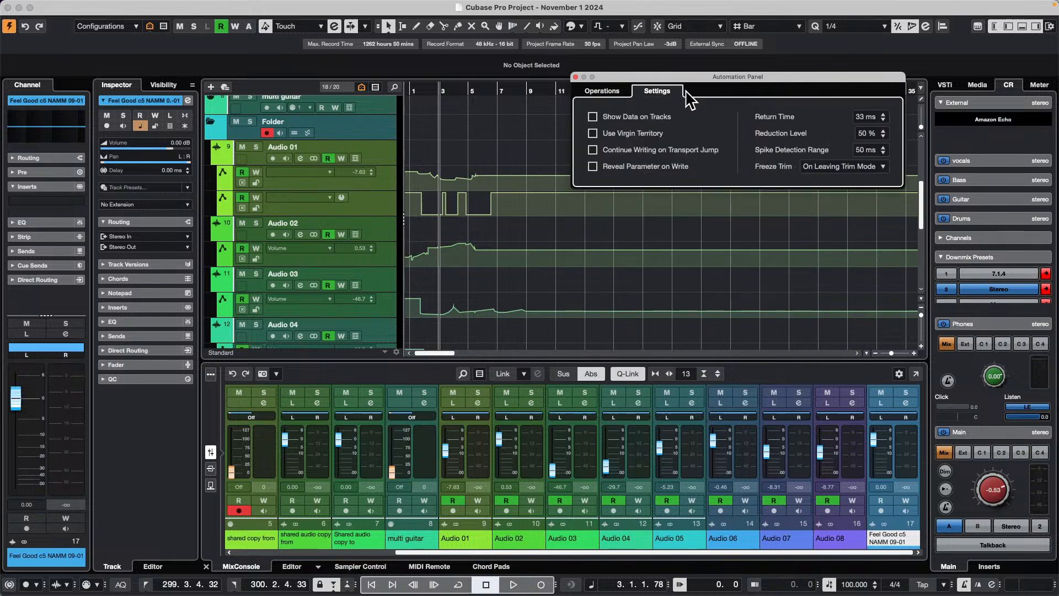
click(602, 91)
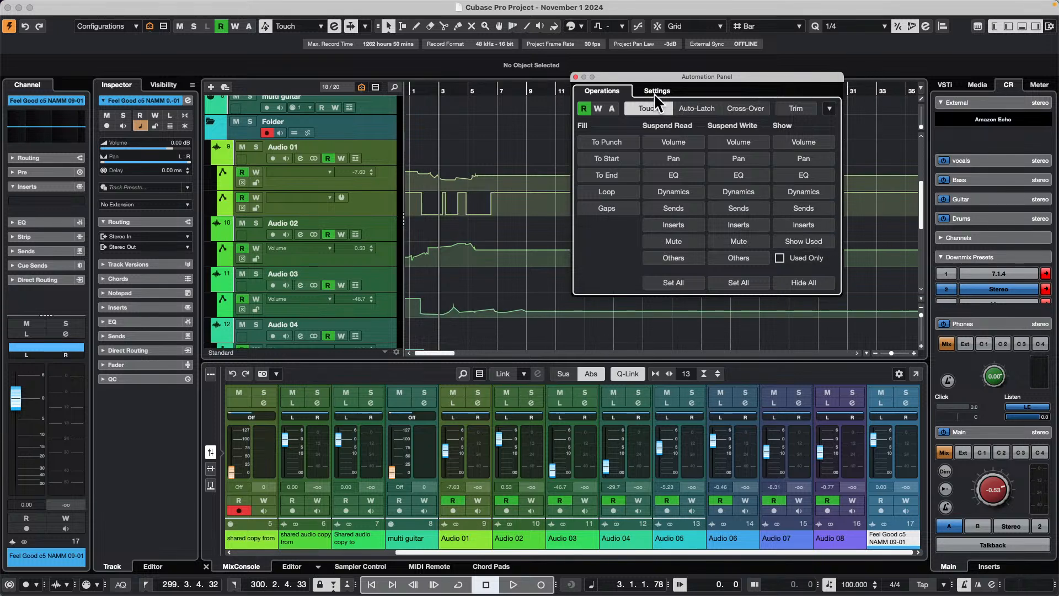
click(576, 77)
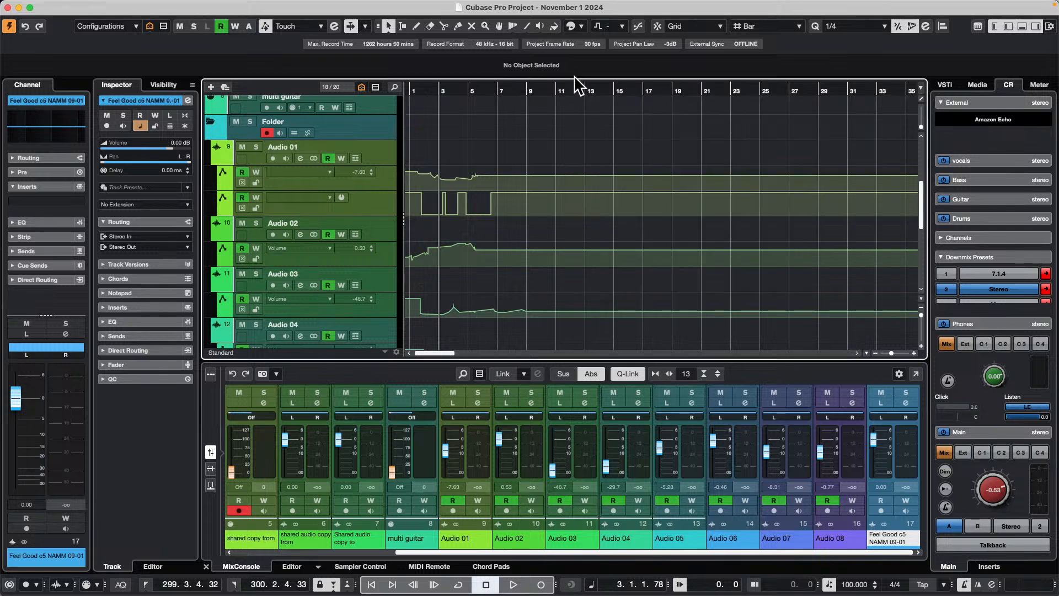
- Open the Key Commands editor, move it off the mixer's link controls, and turn off Q-Link in the MixConsole
click(72, 6)
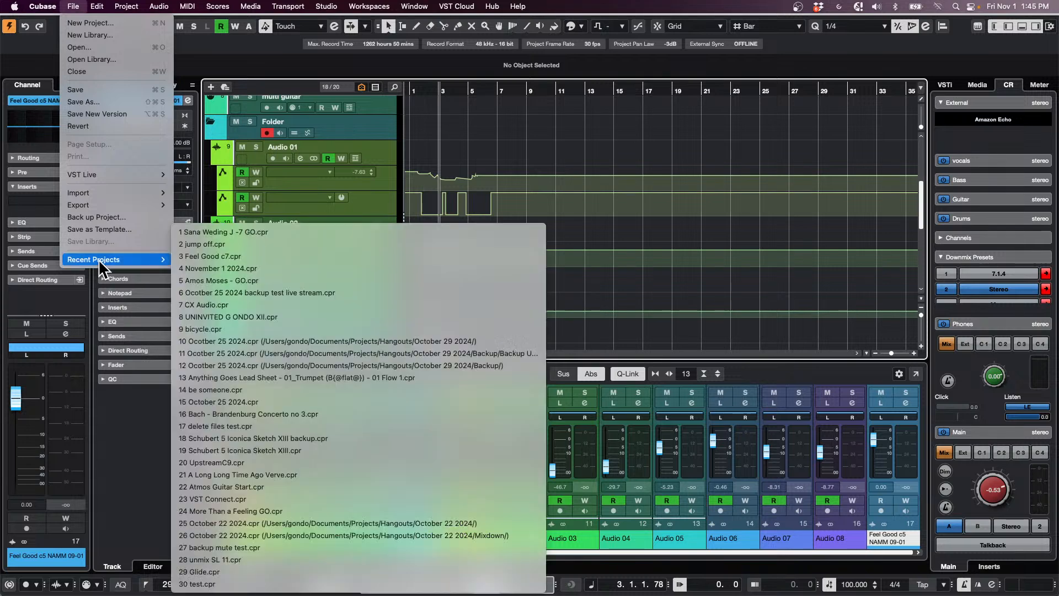
mouse_move(93, 9)
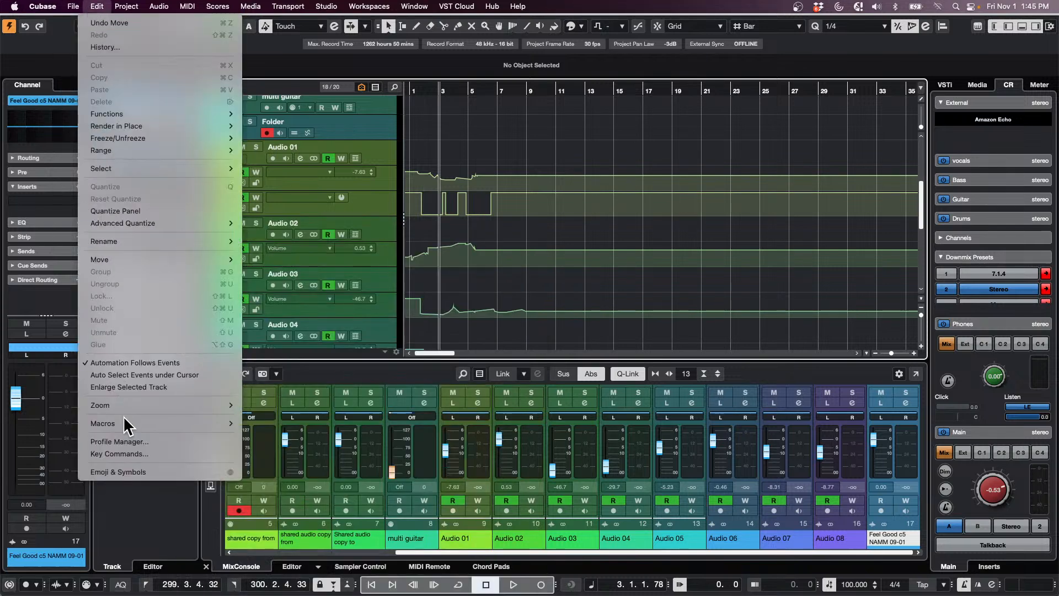
click(142, 453)
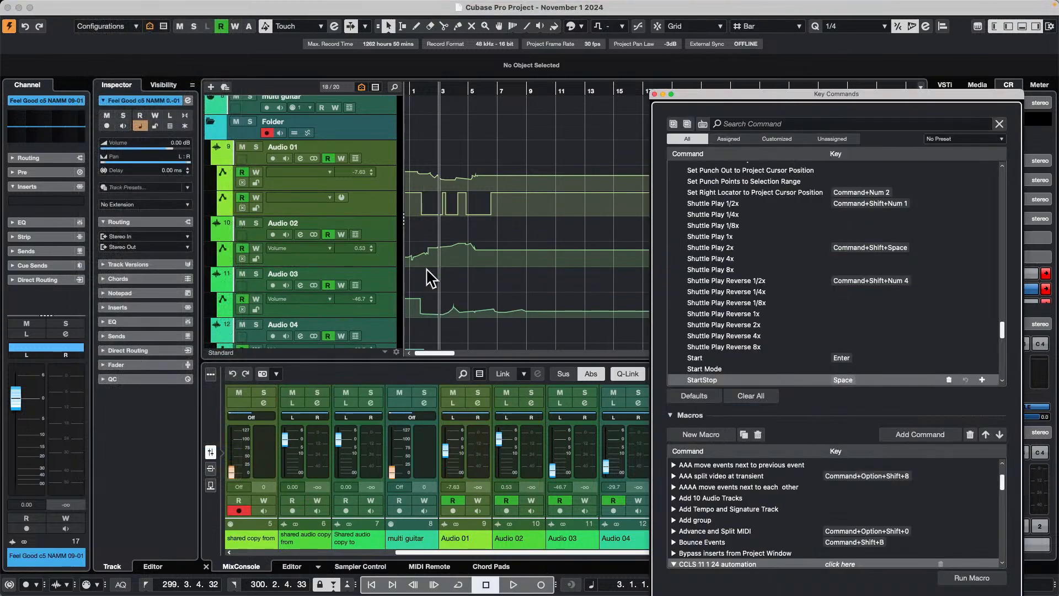
drag(730, 98, 195, 30)
click(607, 375)
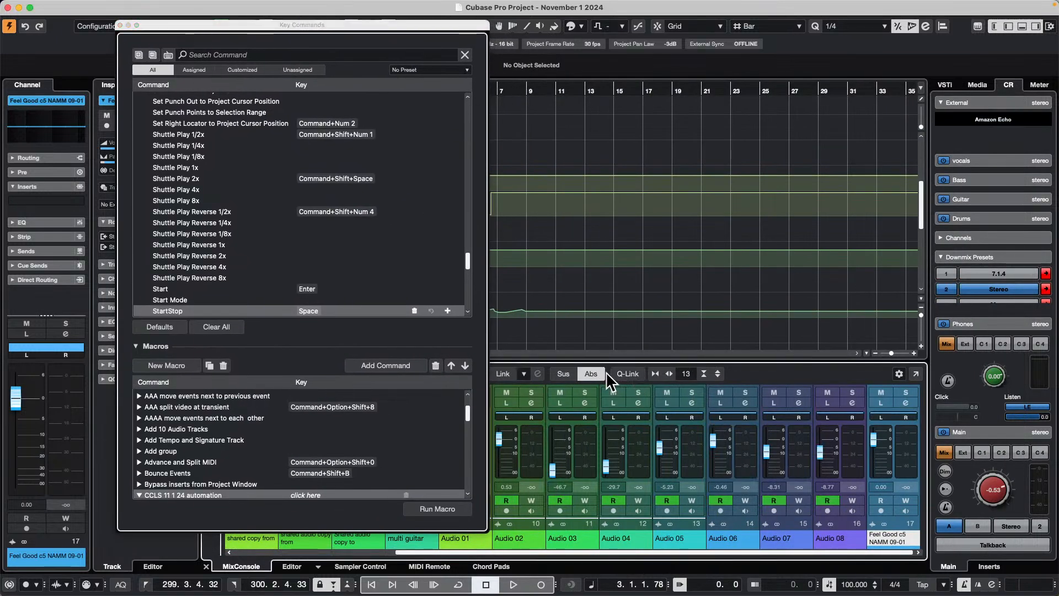
click(591, 374)
- Review the commands inside the CCLS 11 1 24 automation macro and uncover the track list
scroll(327, 411, down, 4)
scroll(325, 411, up, 3)
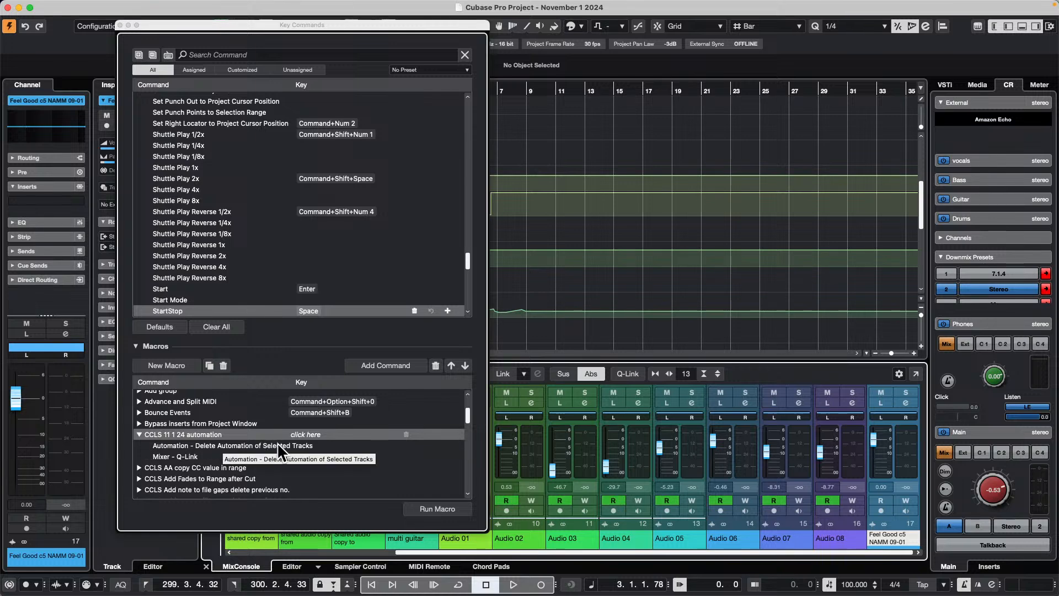
drag(244, 26, 820, 38)
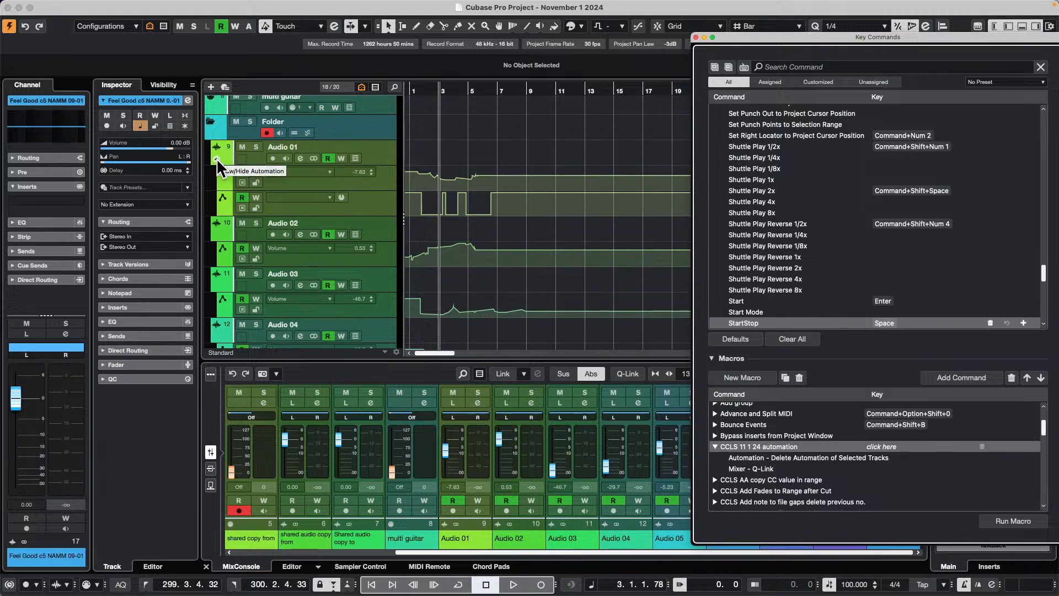
- Select the Audio 01 track and hide all automation lanes through the Automation Panel
click(382, 150)
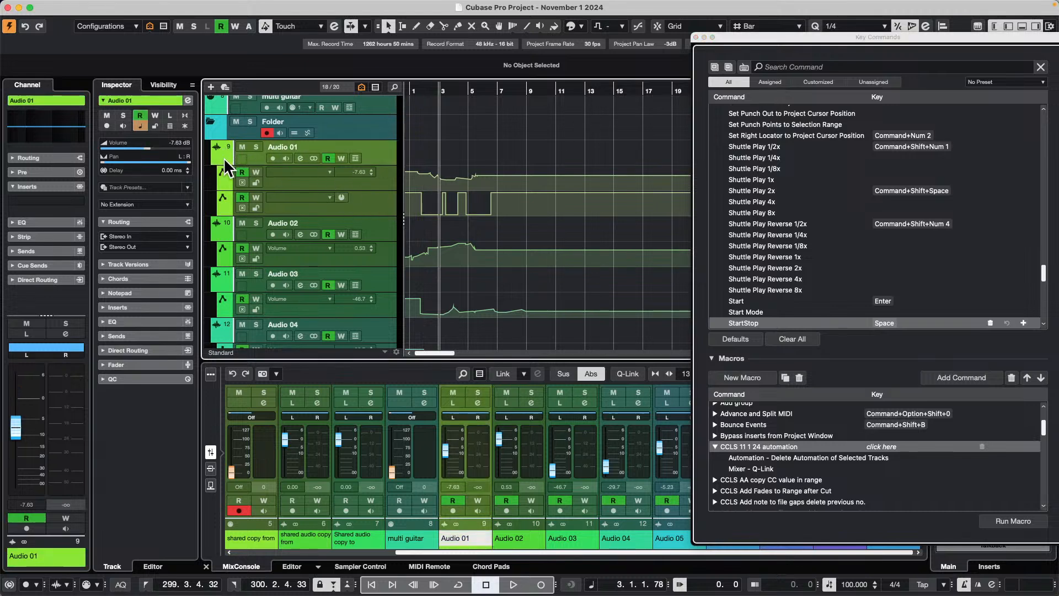
click(361, 87)
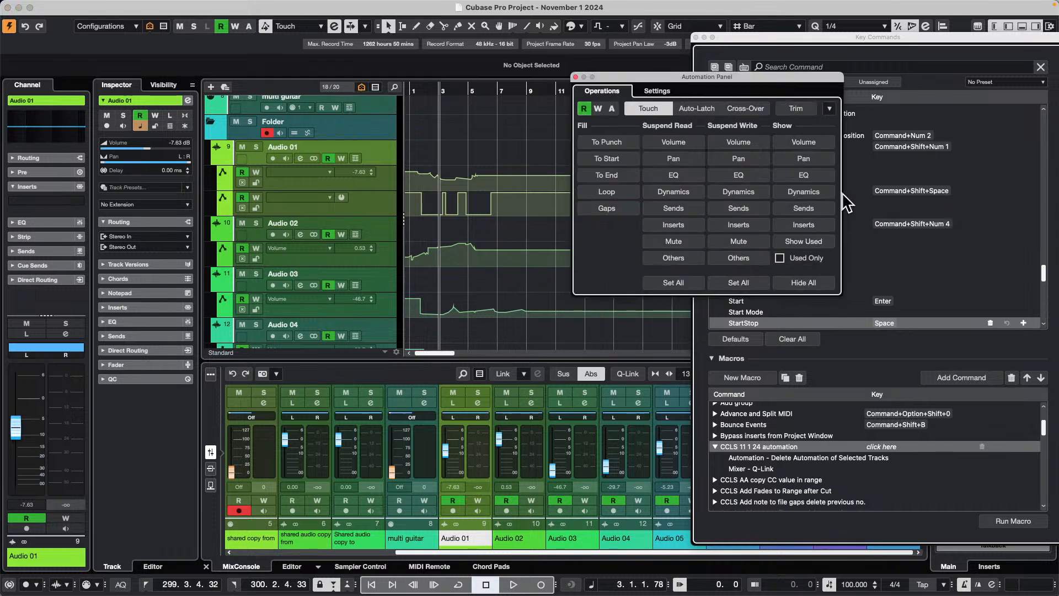
click(804, 282)
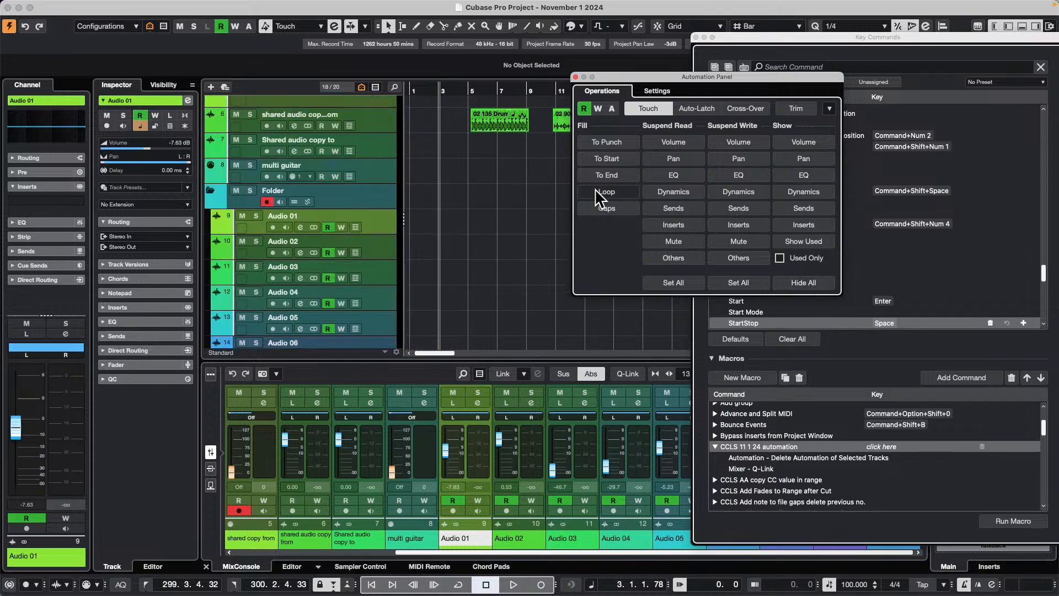
- Extend the track selection from Audio 01 through Audio 08 and close the Automation Panel
scroll(397, 284, down, 2)
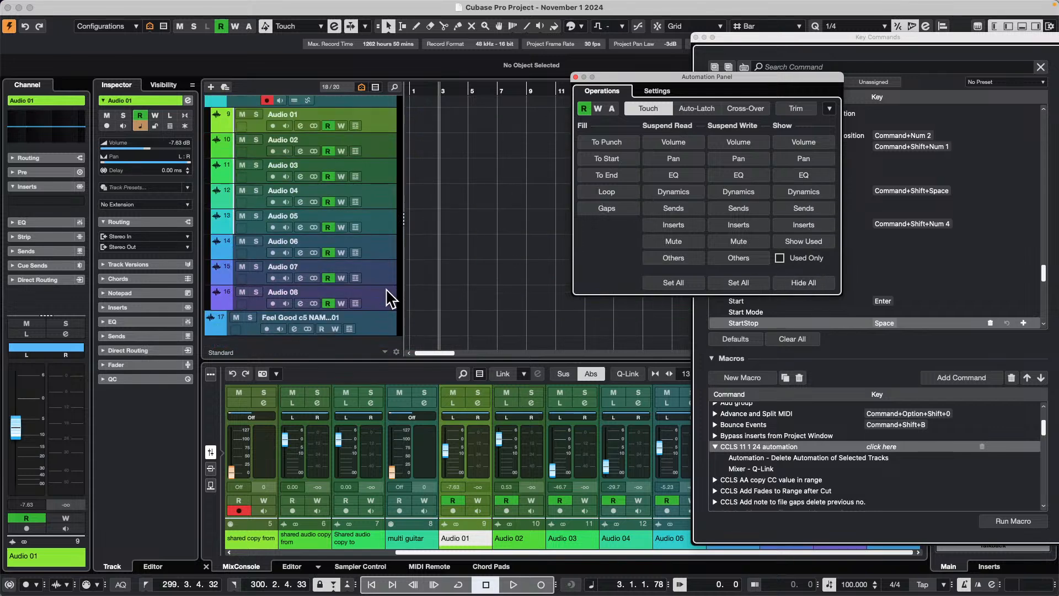
shift+click(386, 290)
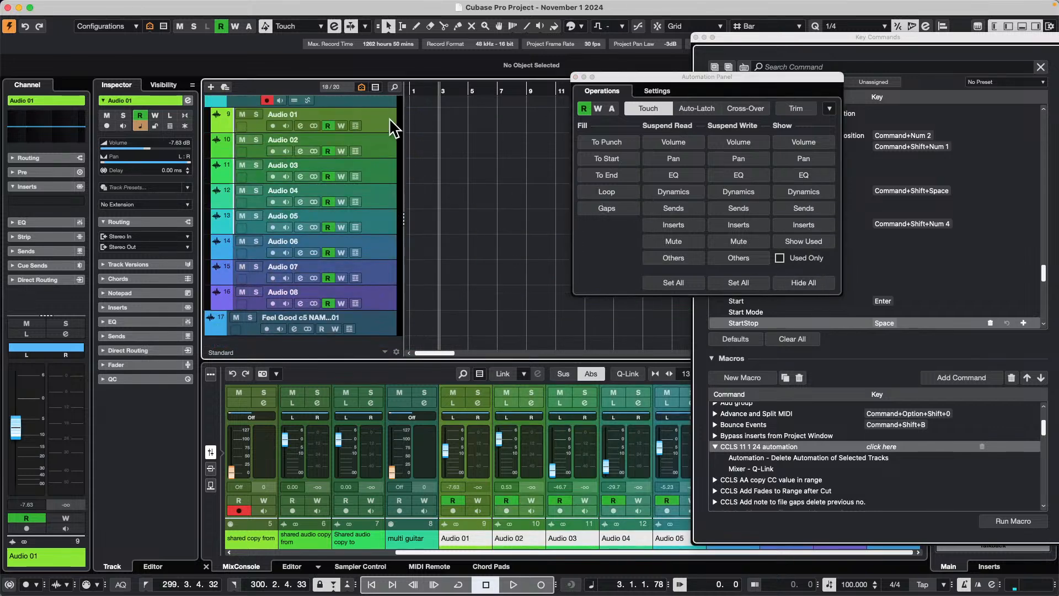
click(576, 77)
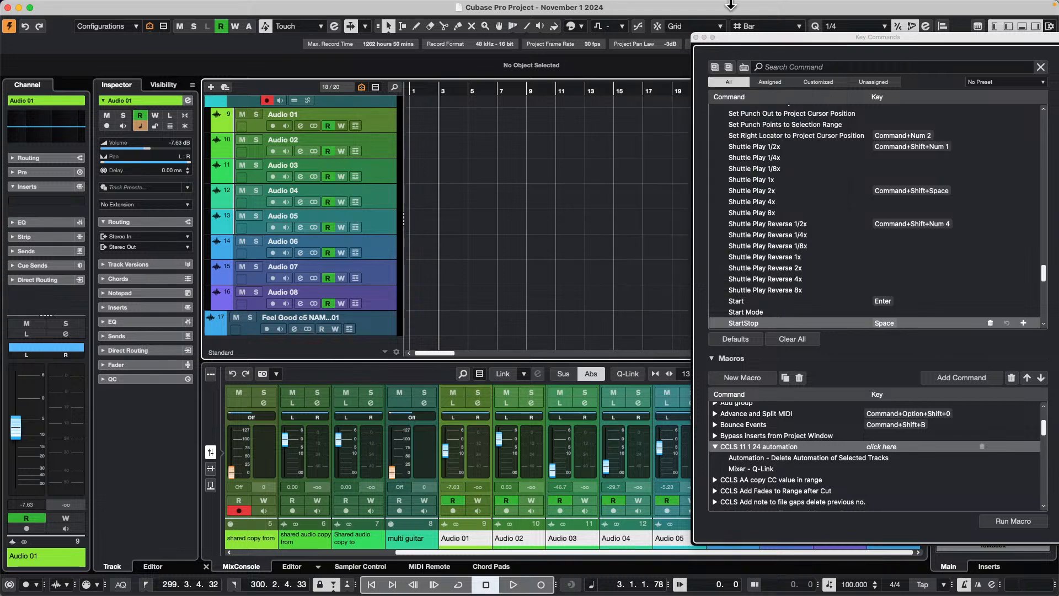
- Move the Key Commands window clear of the mixer faders and lower the Audio 08 fader to about -13.6
drag(779, 42, 169, 34)
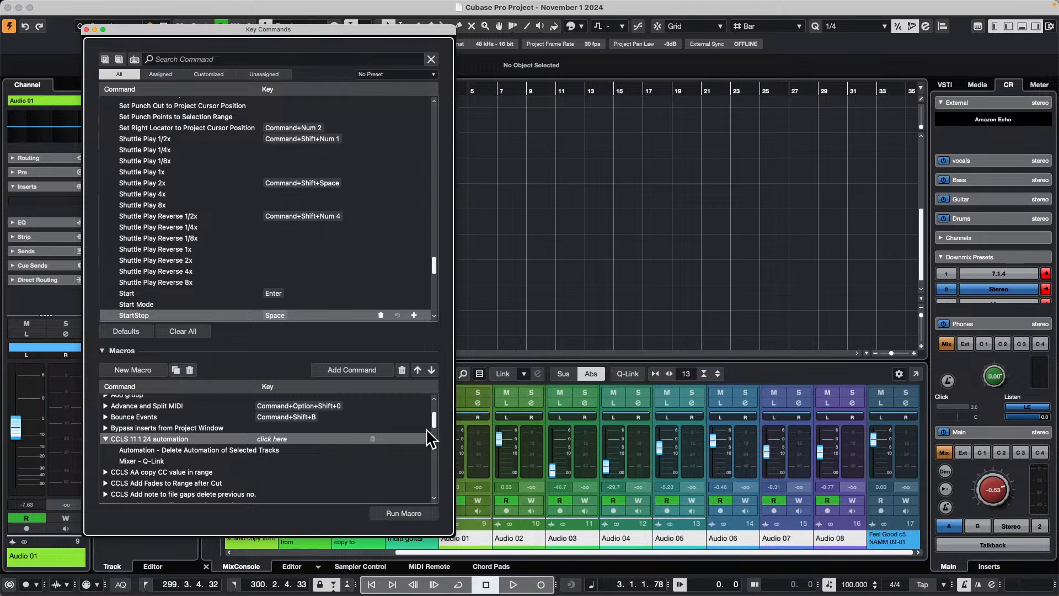
drag(425, 29, 356, 25)
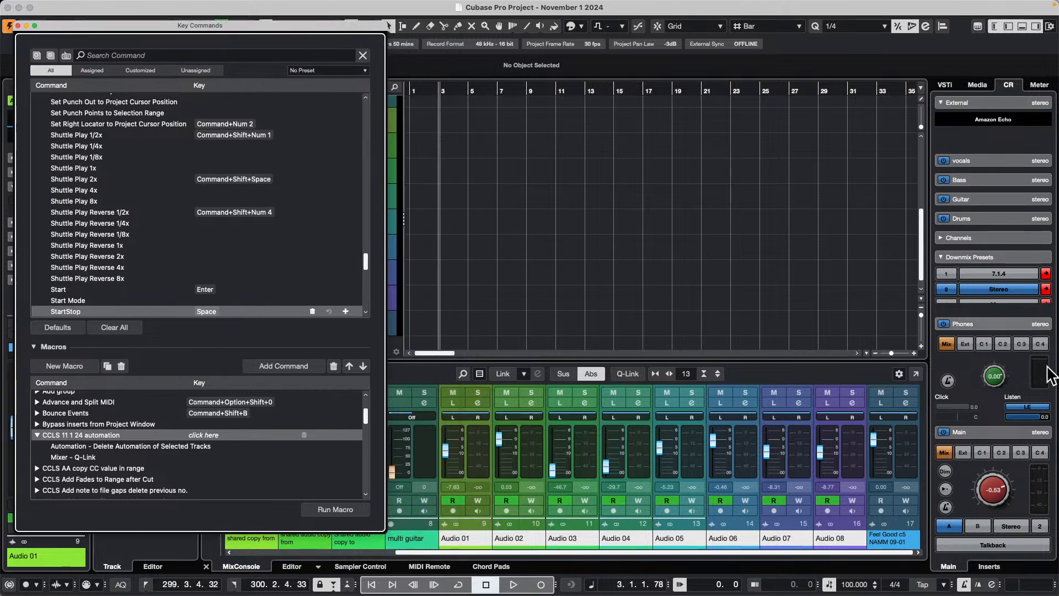
drag(821, 467, 827, 473)
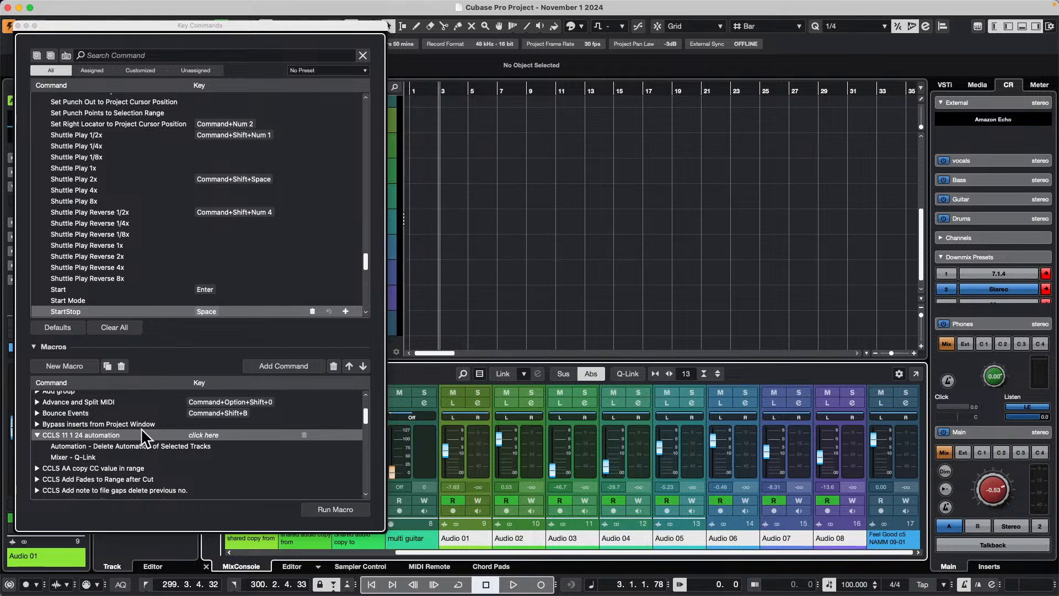
- Run the CCLS 11 1 24 automation macro on the selected tracks and reset their linked faders to 0.00
click(331, 507)
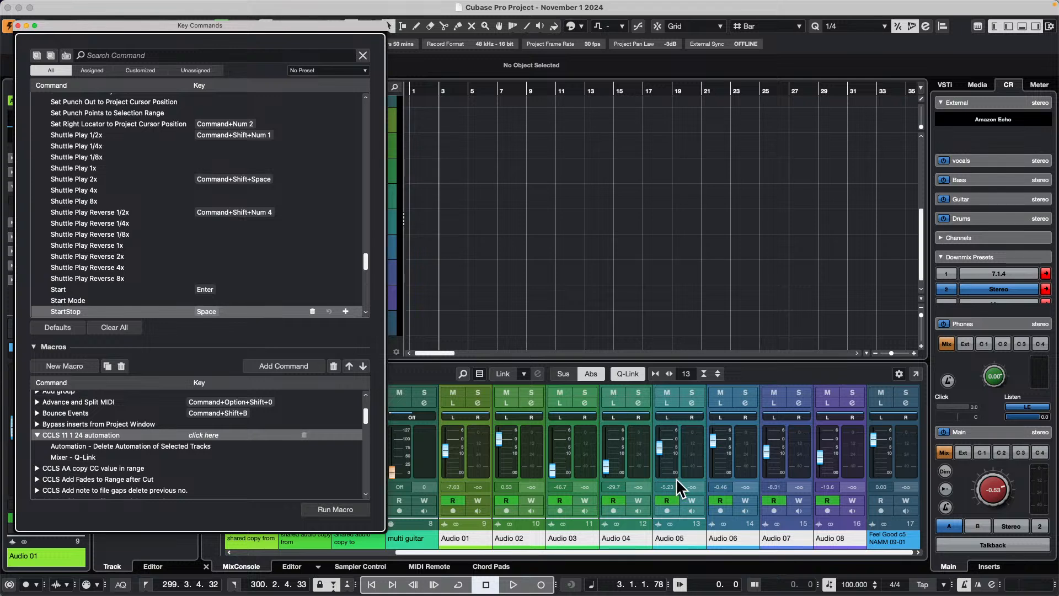
alt+click(606, 466)
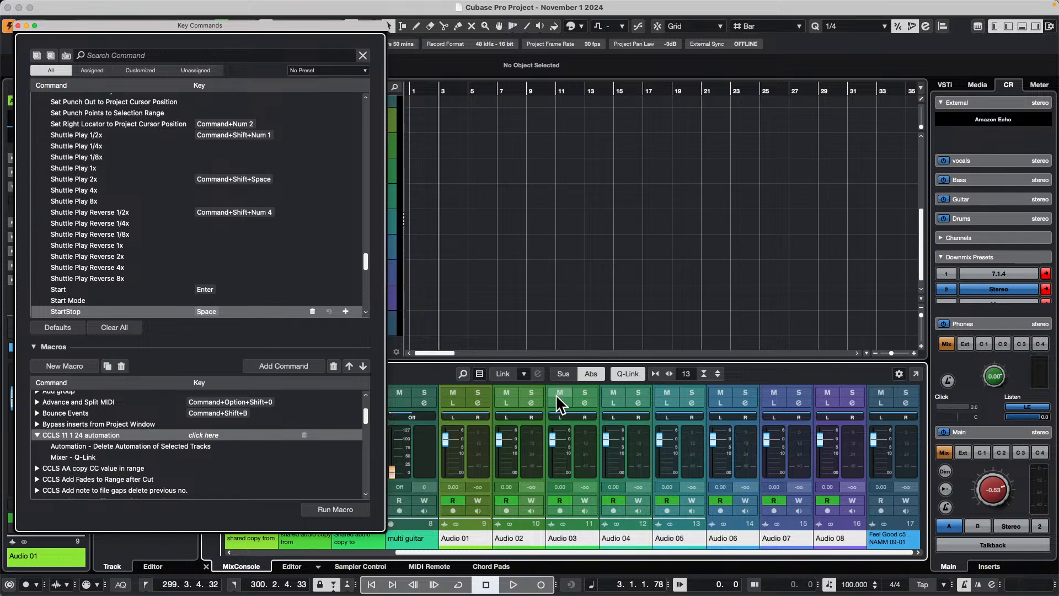
- Undo the fader reset and the preceding changes, and move the Key Commands window off the track list
key(super+z)
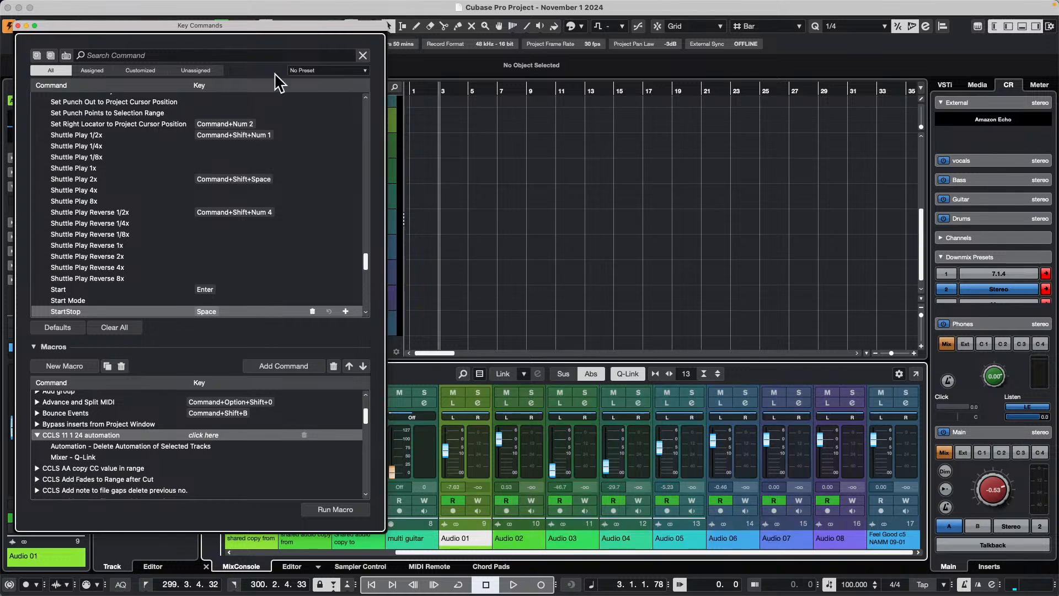
drag(263, 31, 125, 310)
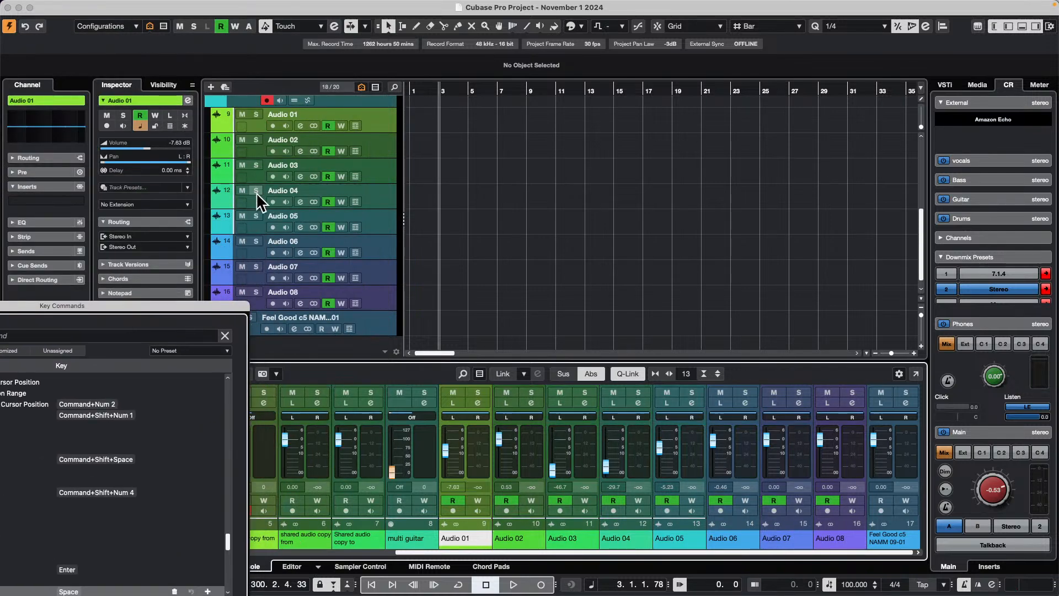
- Briefly show Audio 01's volume automation lane, and run the CCLS 11 1 24 automation macro on that track
click(218, 124)
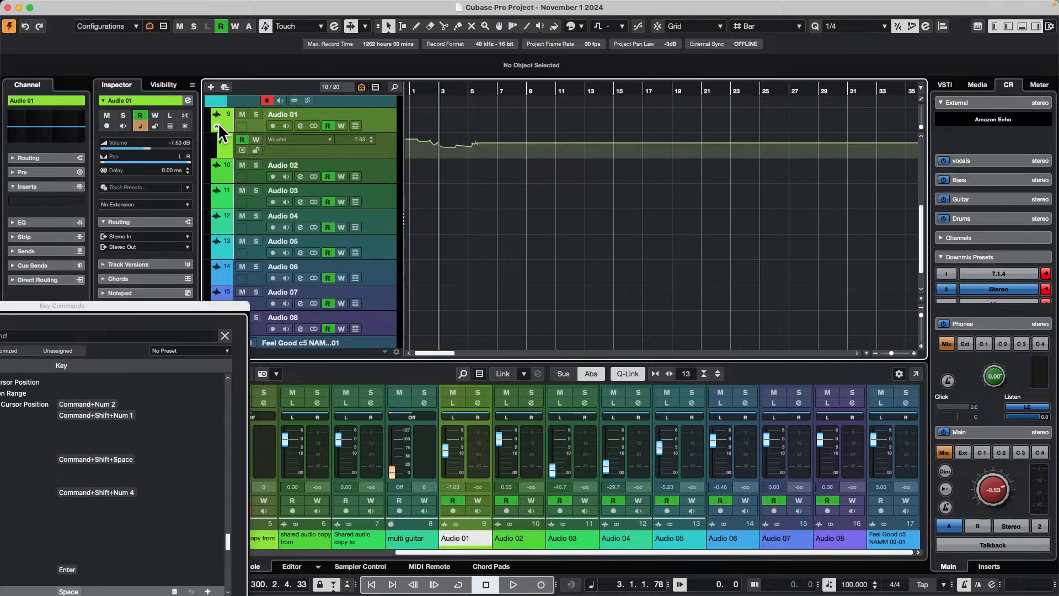
click(217, 124)
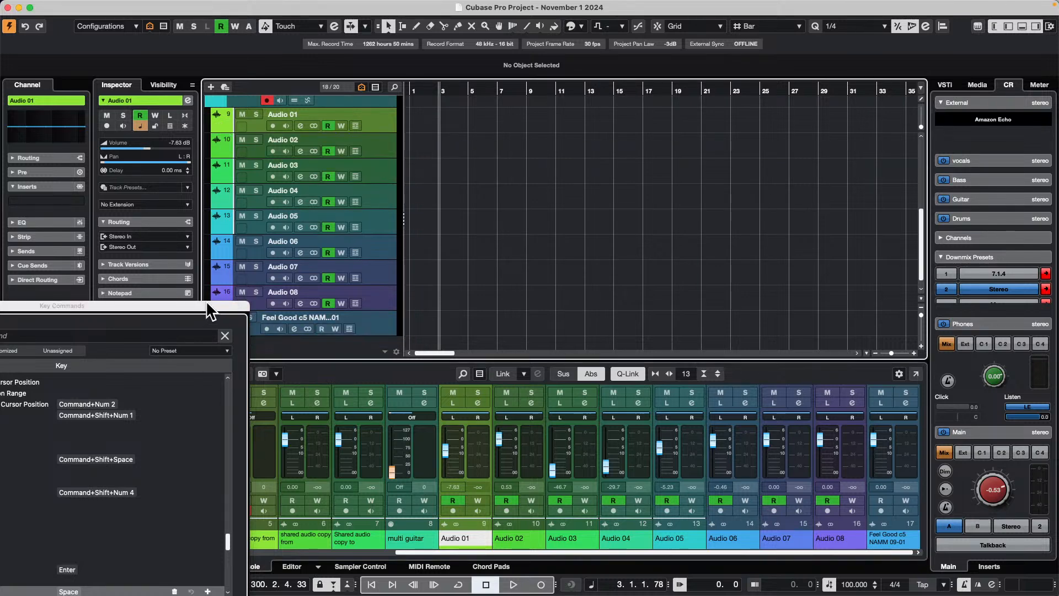
drag(206, 303, 339, 77)
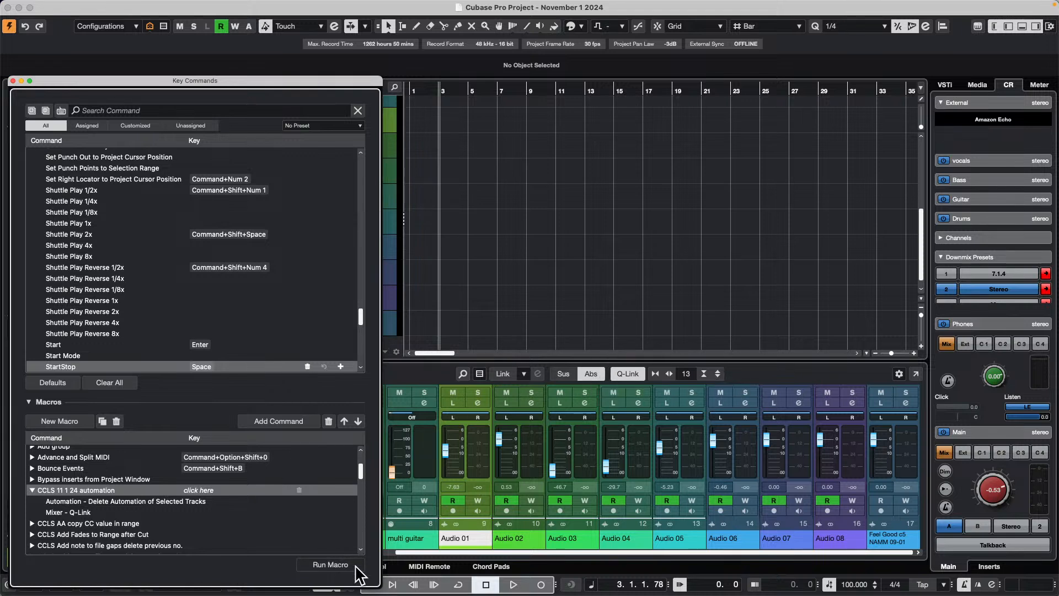
click(331, 564)
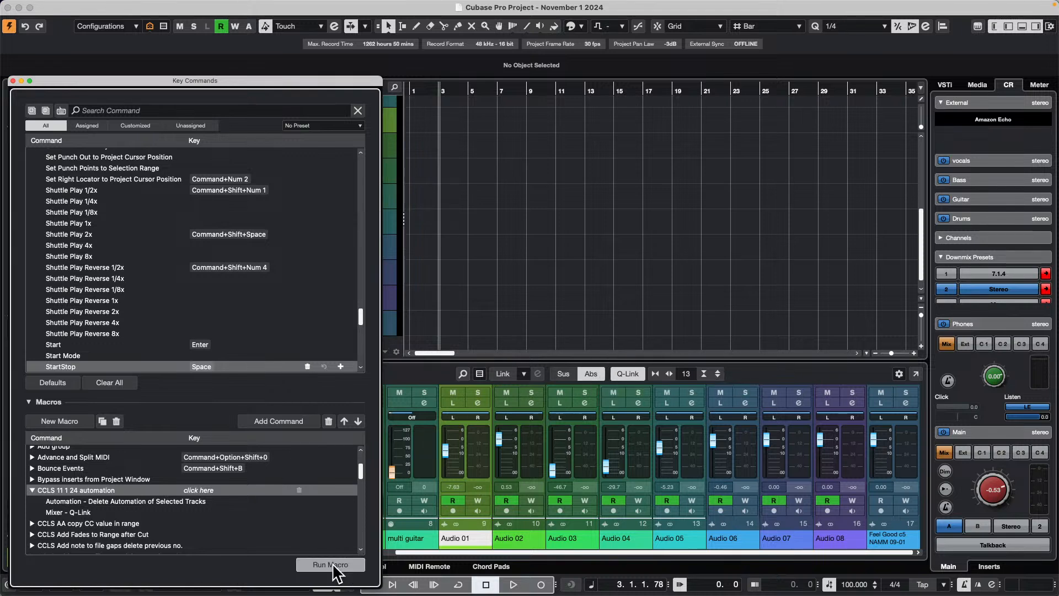
drag(315, 90, 178, 282)
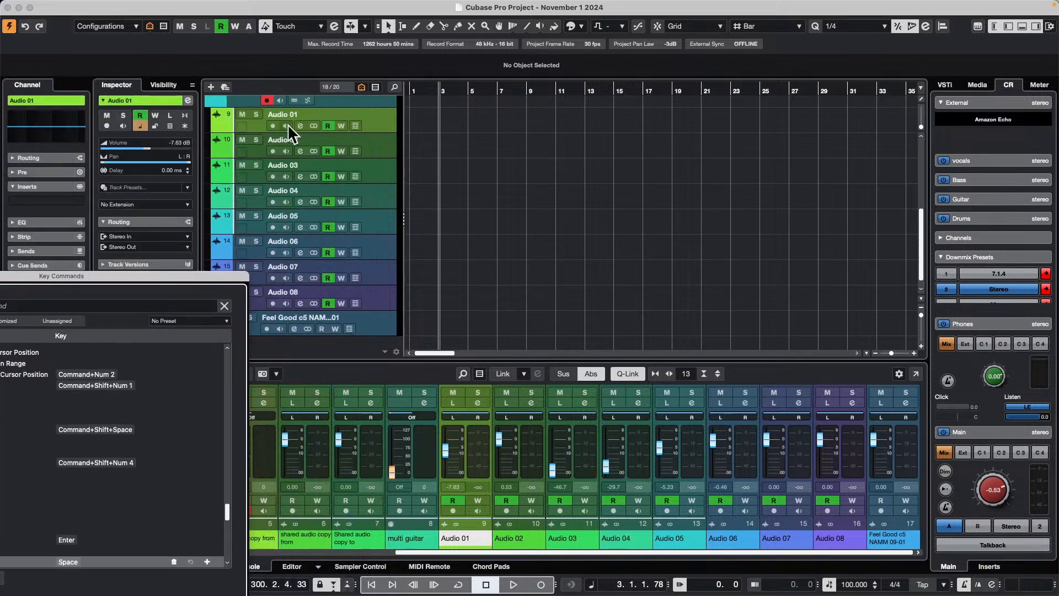
- Show Audio 02's volume automation lane and select the tracks Audio 01 through Audio 08
click(212, 149)
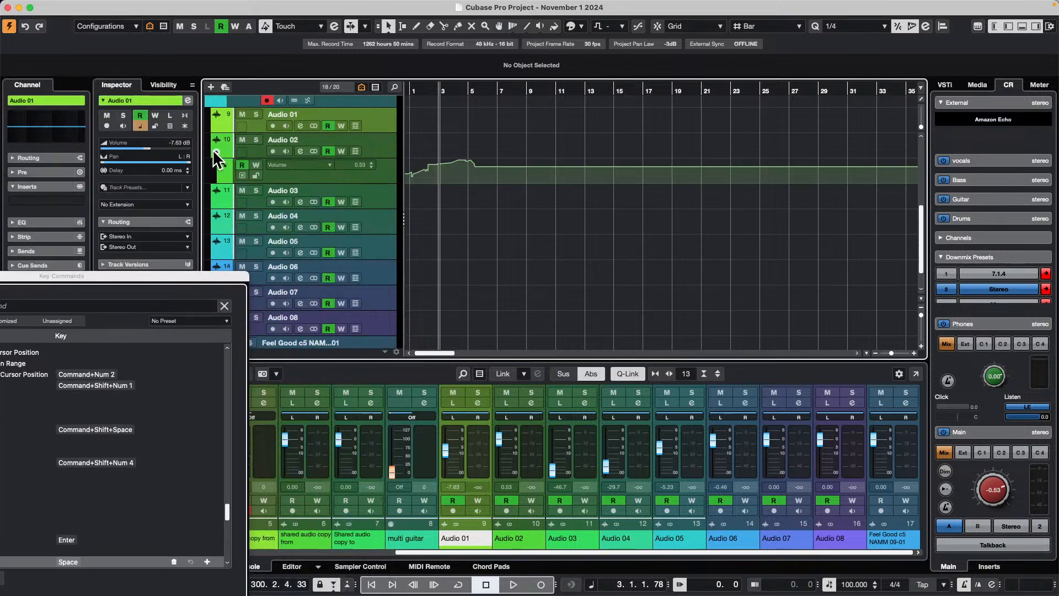
drag(194, 274, 219, 131)
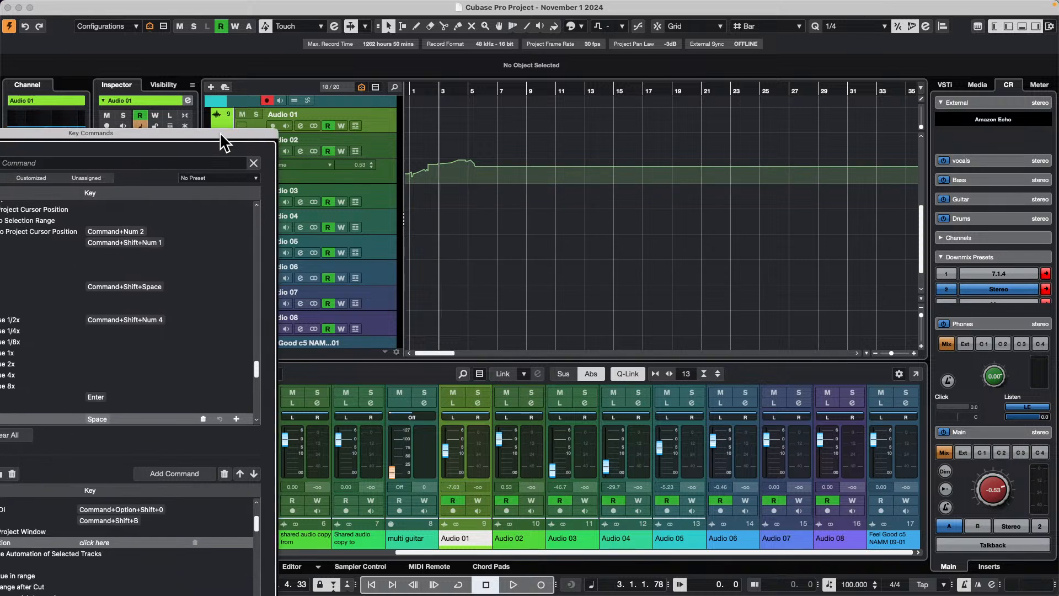
click(375, 122)
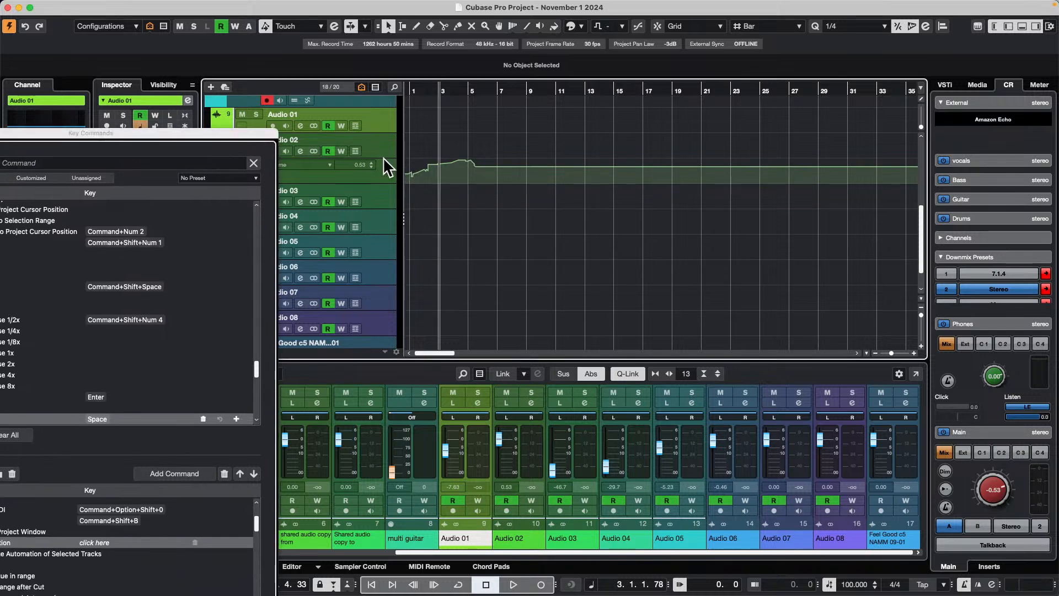
scroll(384, 330, down, 2)
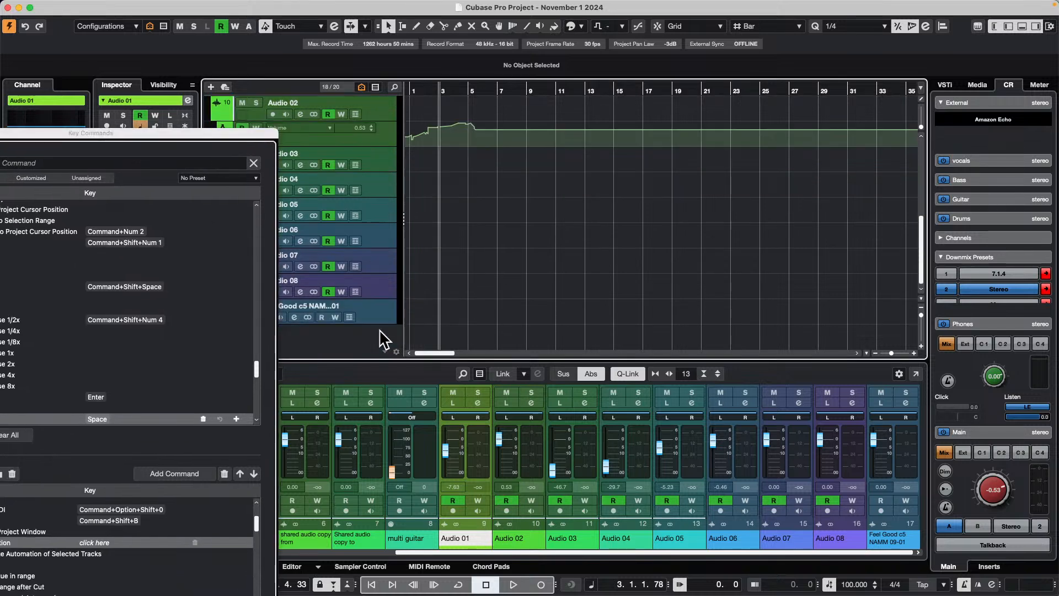
shift+click(382, 285)
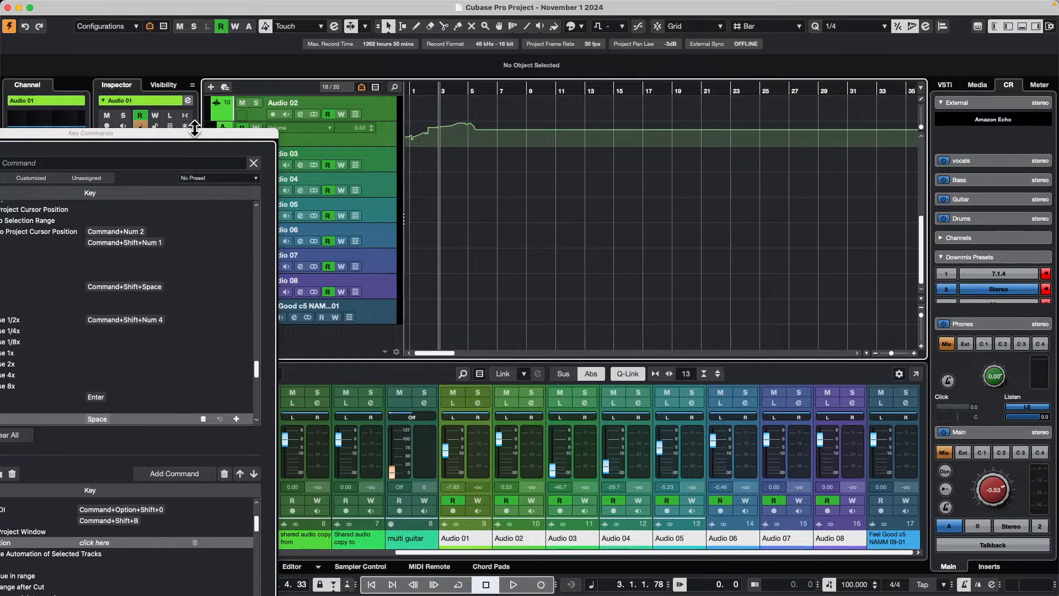
- Run the CCLS 11 1 24 automation macro on the selected tracks and move the Key Commands window clear of the mixer faders
drag(195, 128, 327, 59)
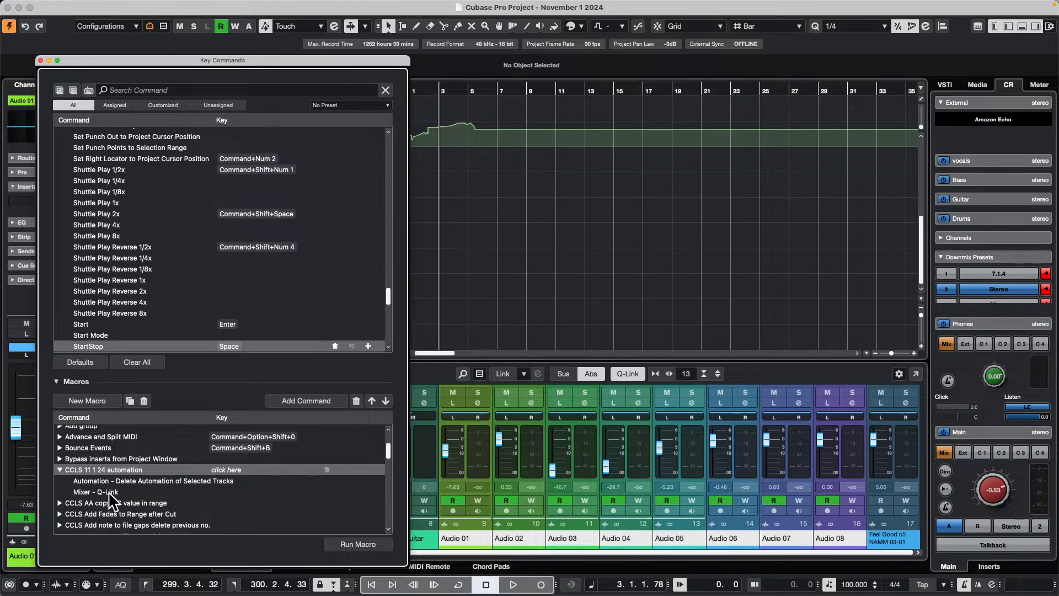
click(357, 544)
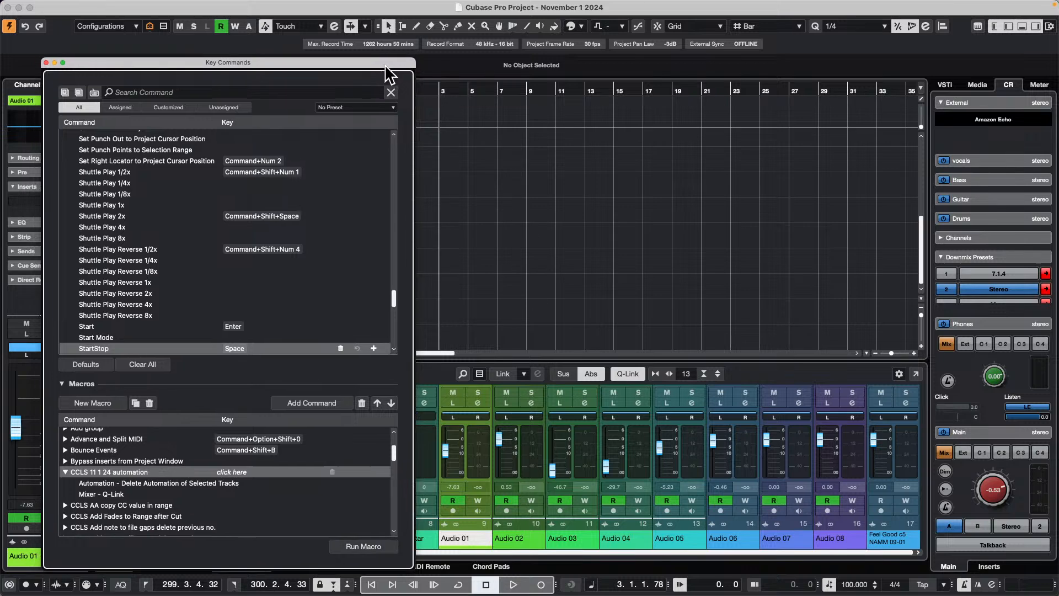
drag(386, 60, 948, 191)
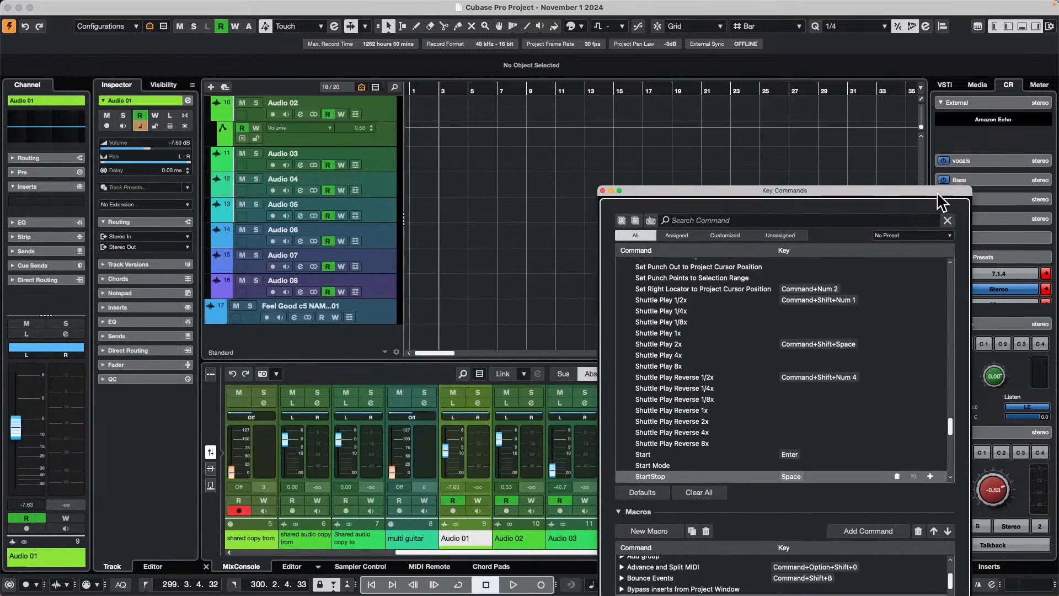
click(217, 238)
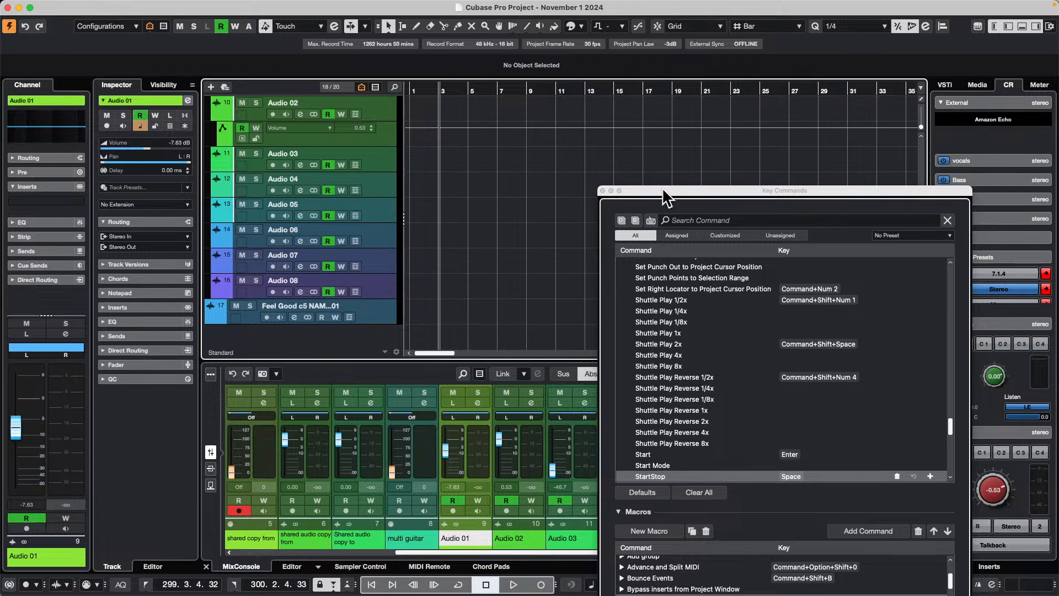
drag(662, 190, 783, 552)
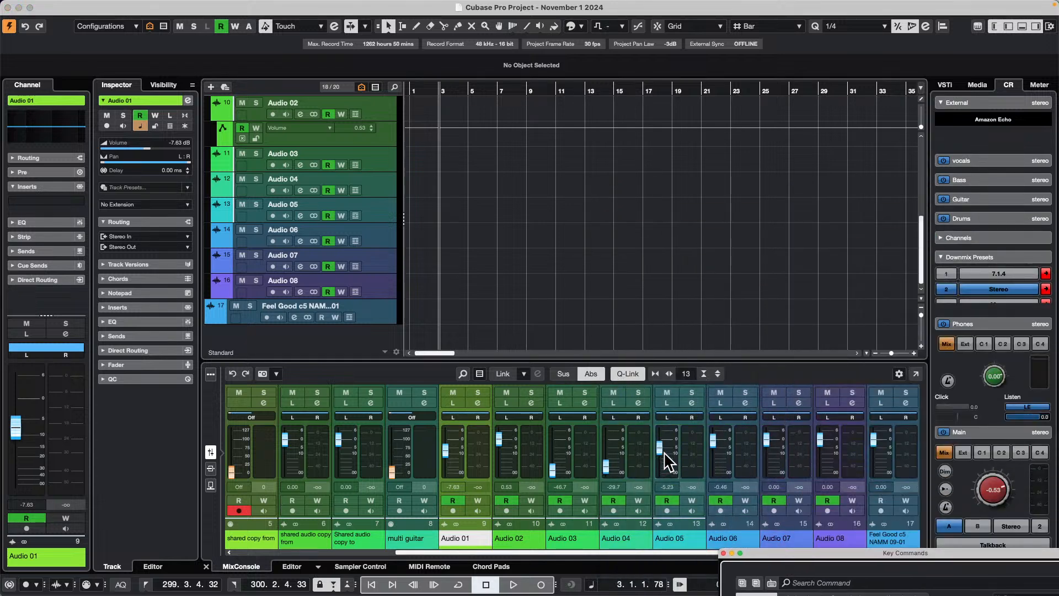
- Reset Audio 04's fader and the linked faders of Audio 02 through Audio 08 to 0.00, and hide Audio 02's automation lane
super+click(607, 465)
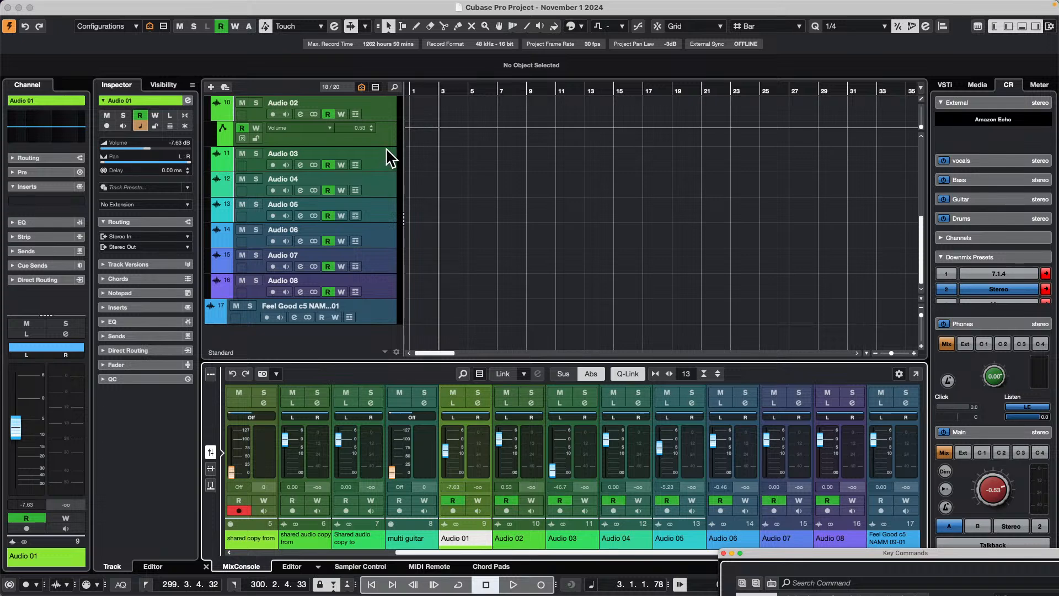
click(390, 111)
shift+click(379, 291)
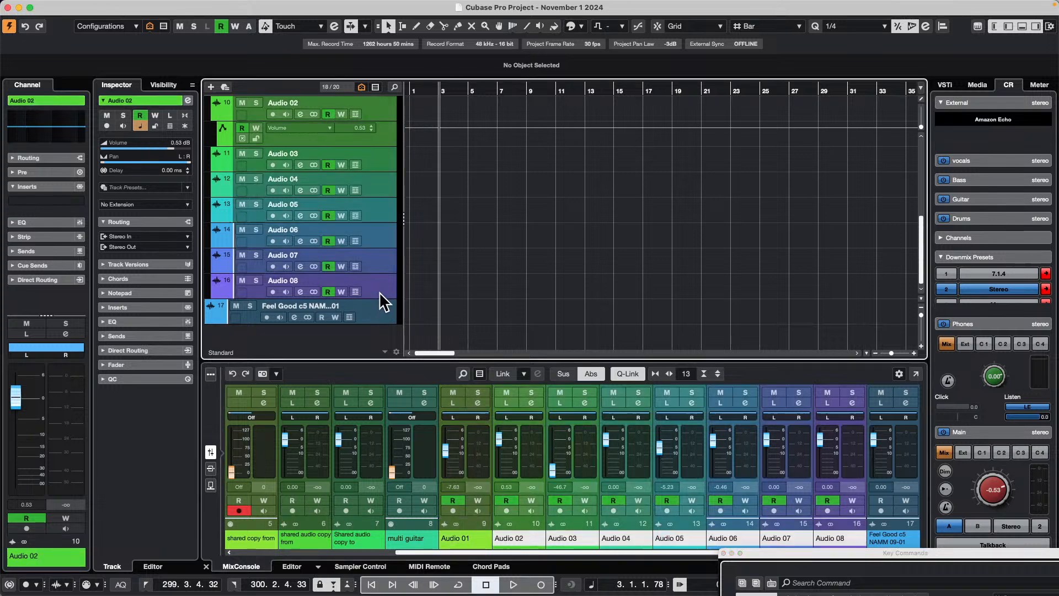
super+click(660, 445)
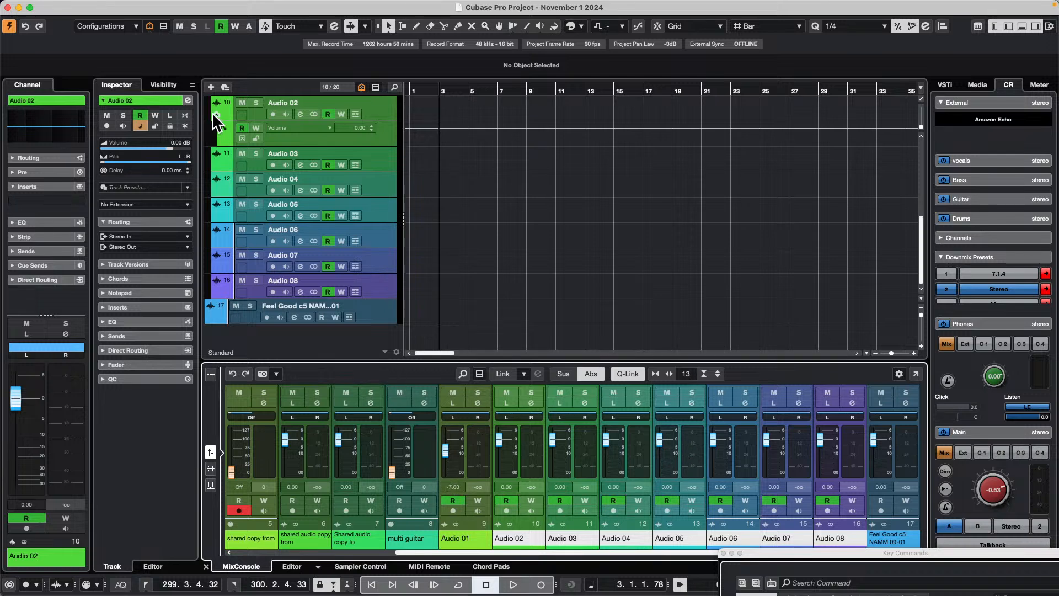
click(213, 109)
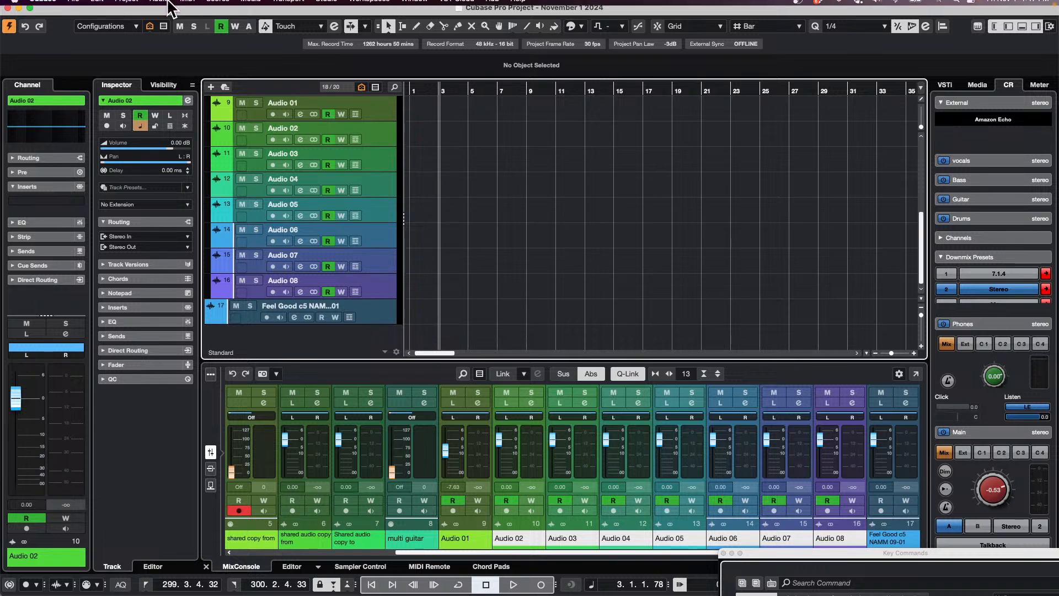
- Bring the Key Commands window into view to review the CCLS 11 1 24 automation macro, and move it clear of the mixer
click(99, 7)
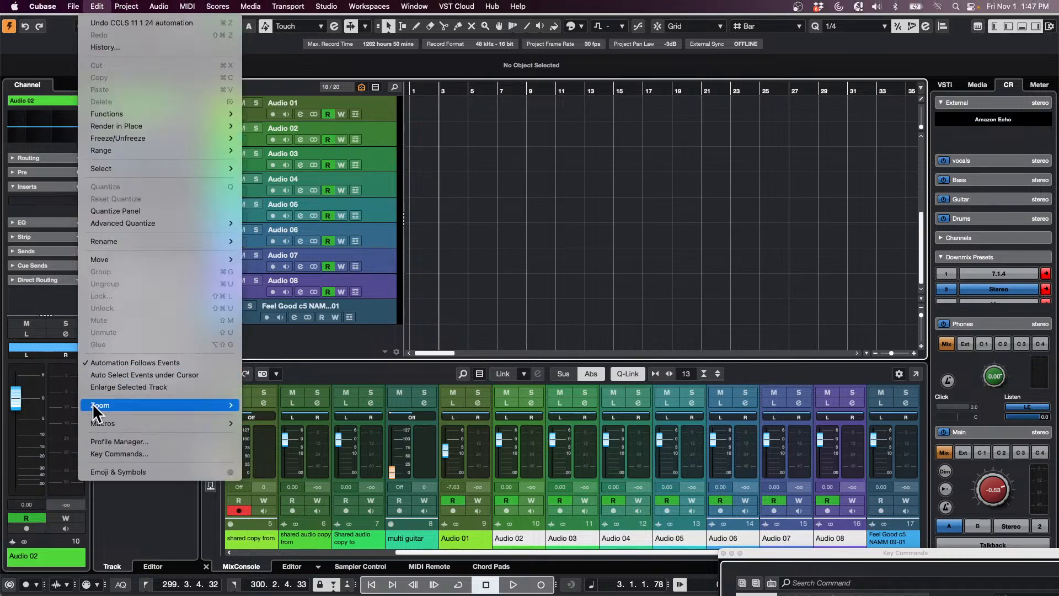
click(133, 452)
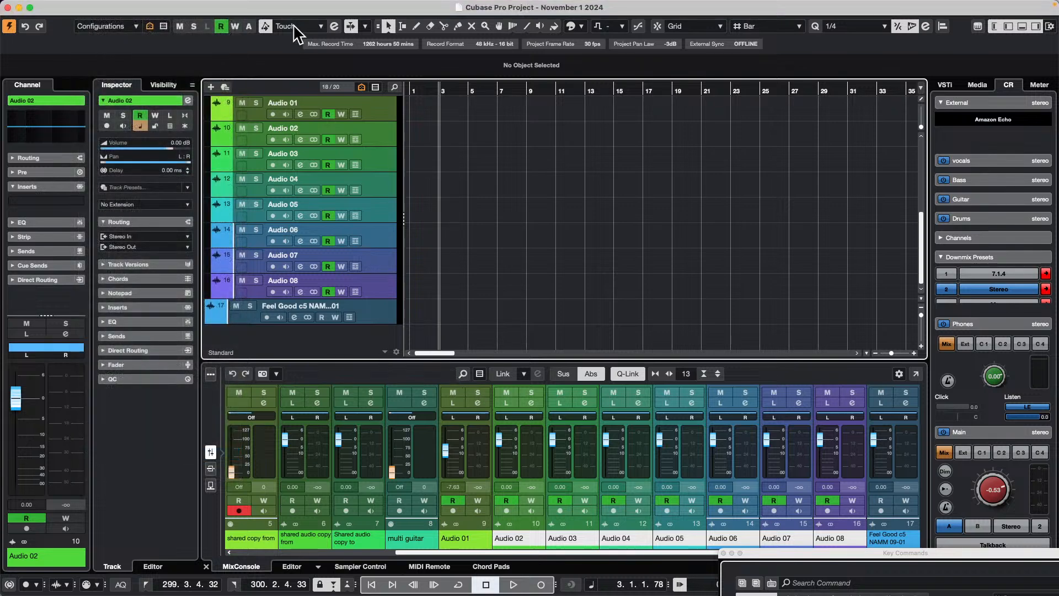
mouse_move(189, 4)
drag(815, 554, 186, 31)
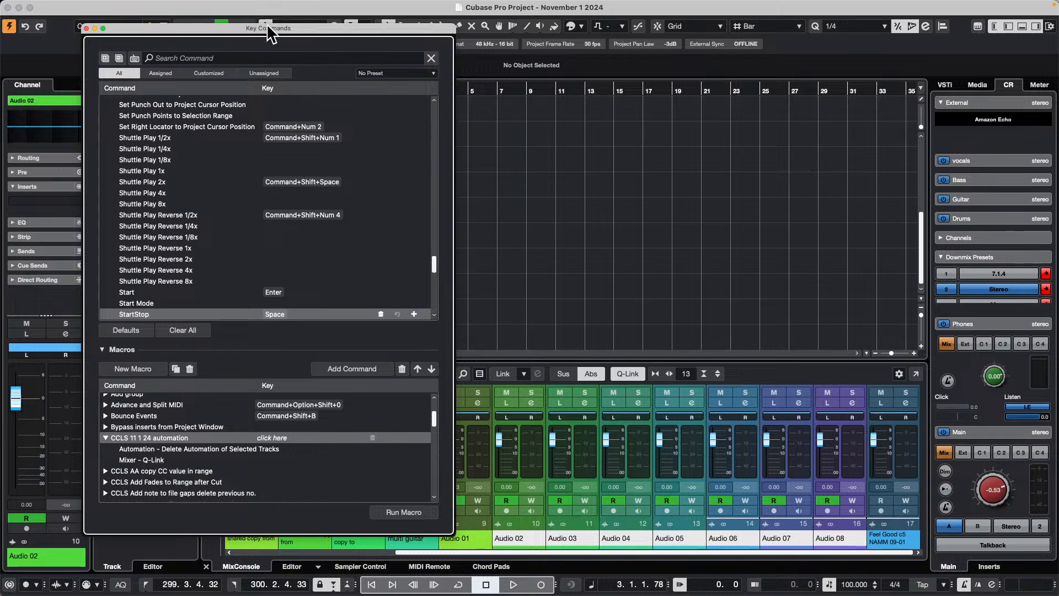
drag(269, 28, 106, 211)
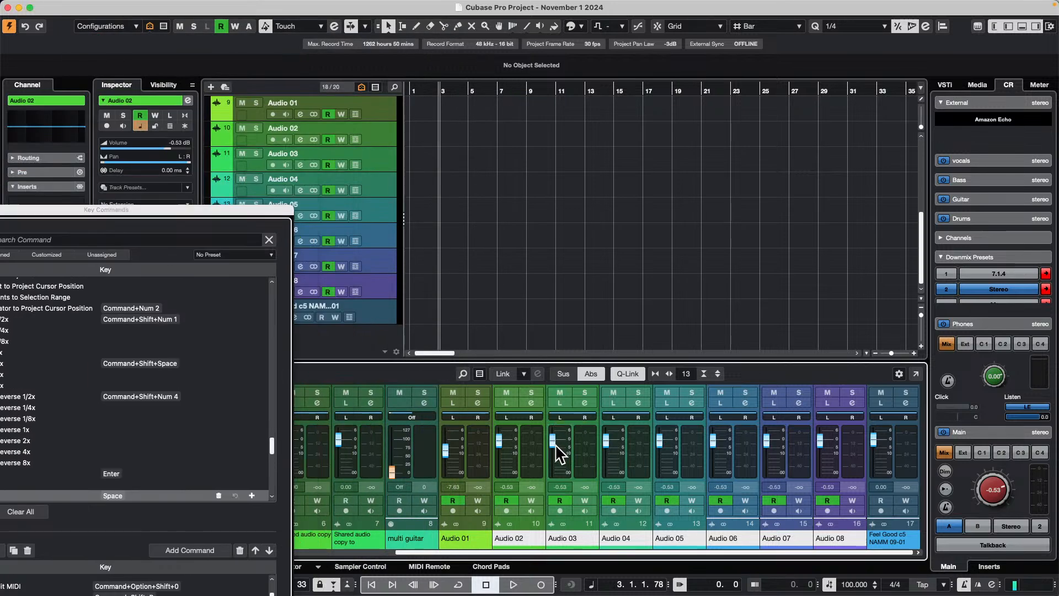
- Lower the linked faders of Audio 01 through Audio 08 to about -7.42 and offset individual faders, with Audio 08 at about -11.3
drag(555, 444, 555, 450)
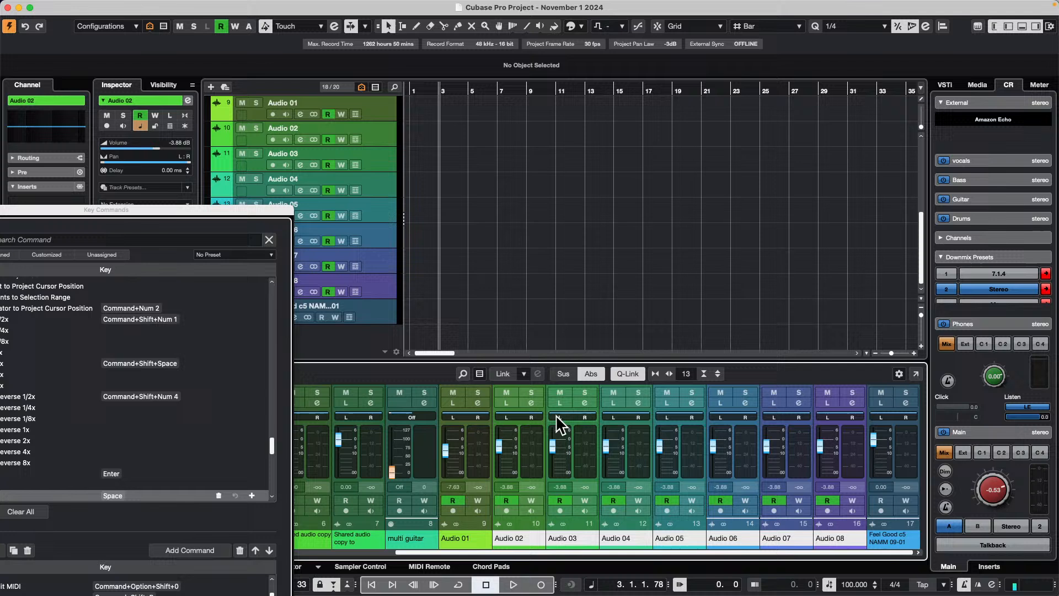
click(386, 110)
drag(605, 448, 601, 451)
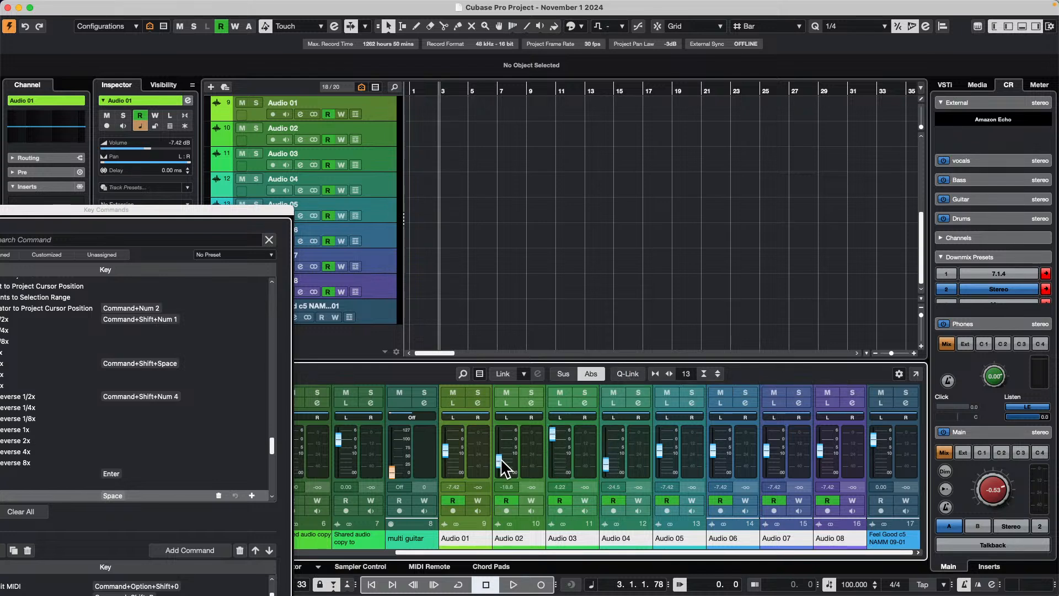
drag(821, 447, 821, 454)
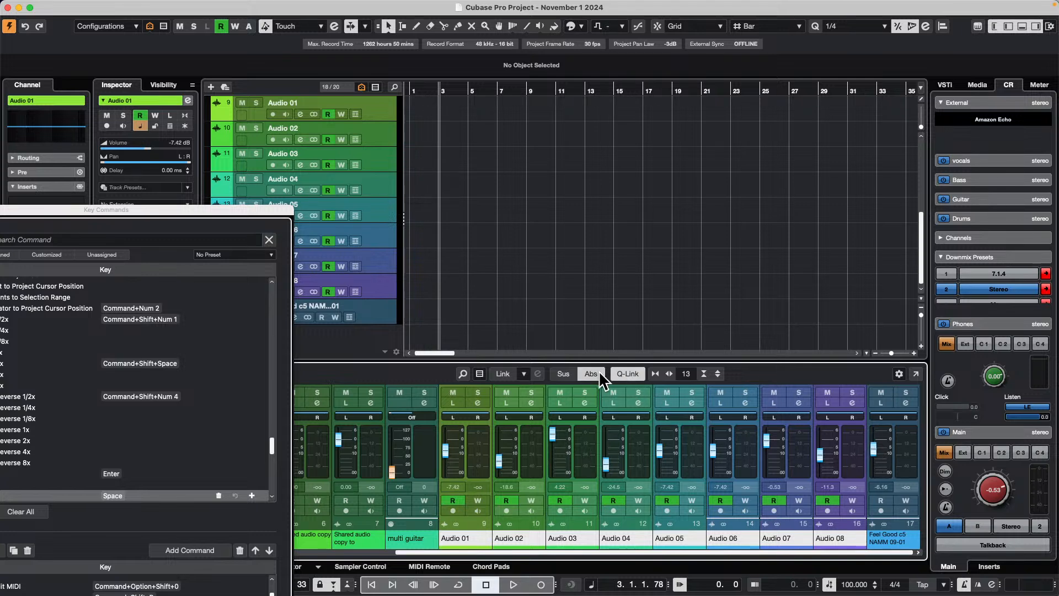
- Reset the linked faders of Audio 01 through Audio 08 to 0.00 and close the Key Commands window
super+click(606, 463)
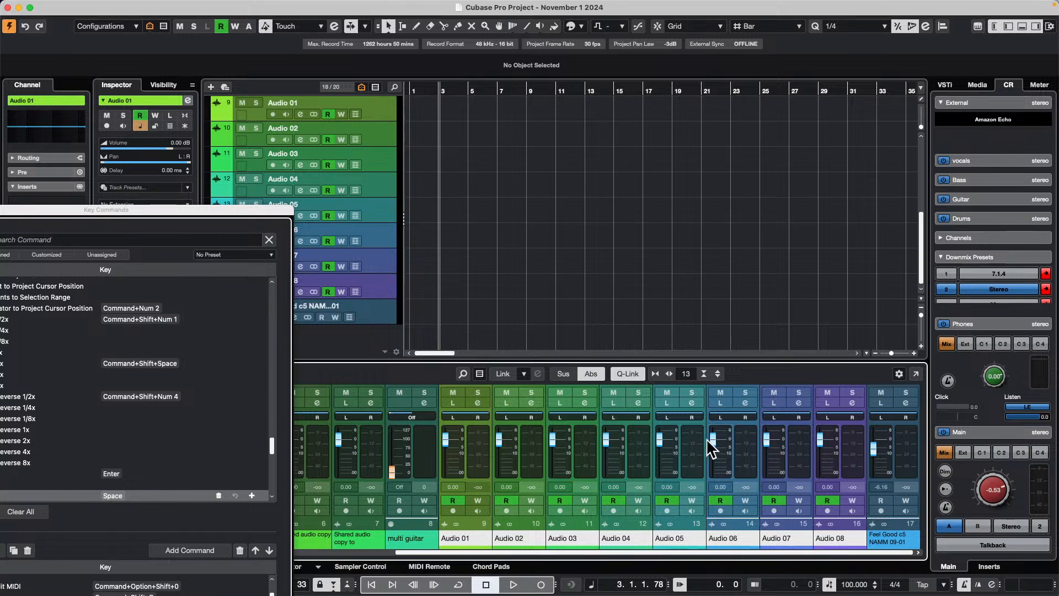
drag(146, 218, 538, 189)
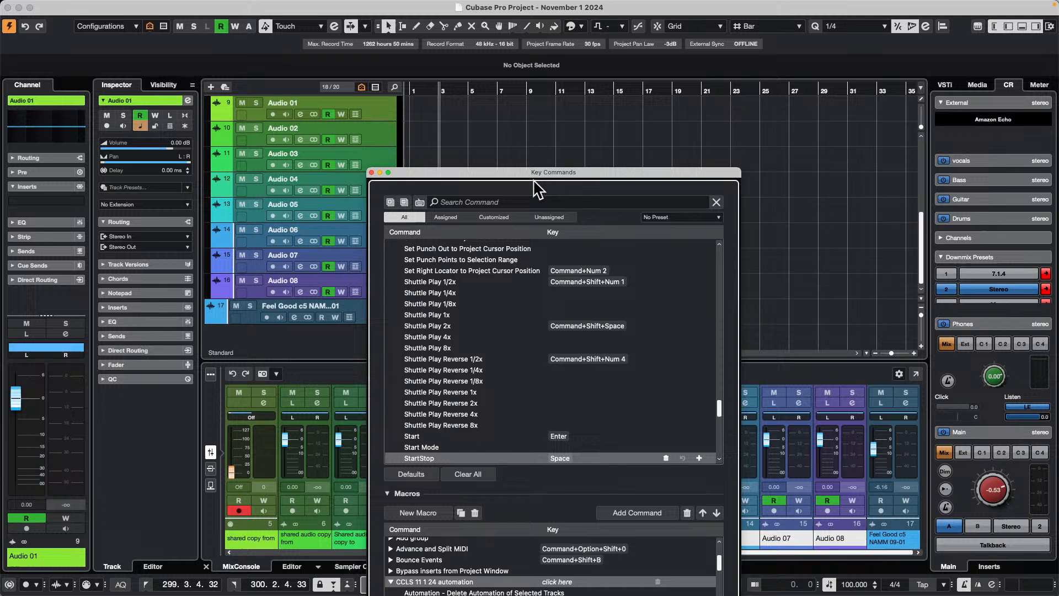
click(372, 172)
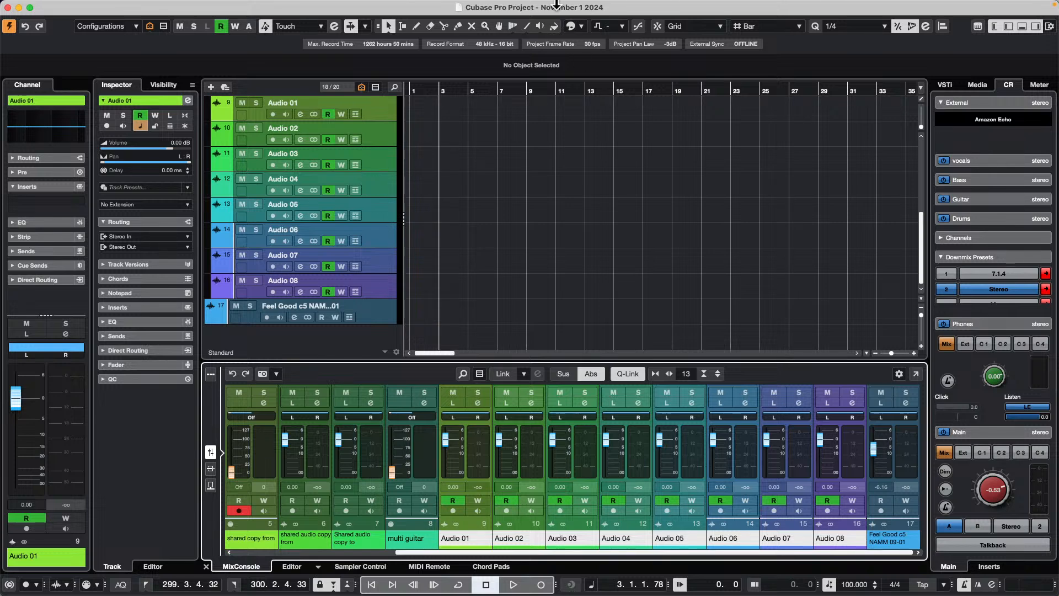
- Collapse the Folder track and open the Violoncello I part of the Celli track in a separate Key Editor window
scroll(257, 154, up, 3)
click(210, 180)
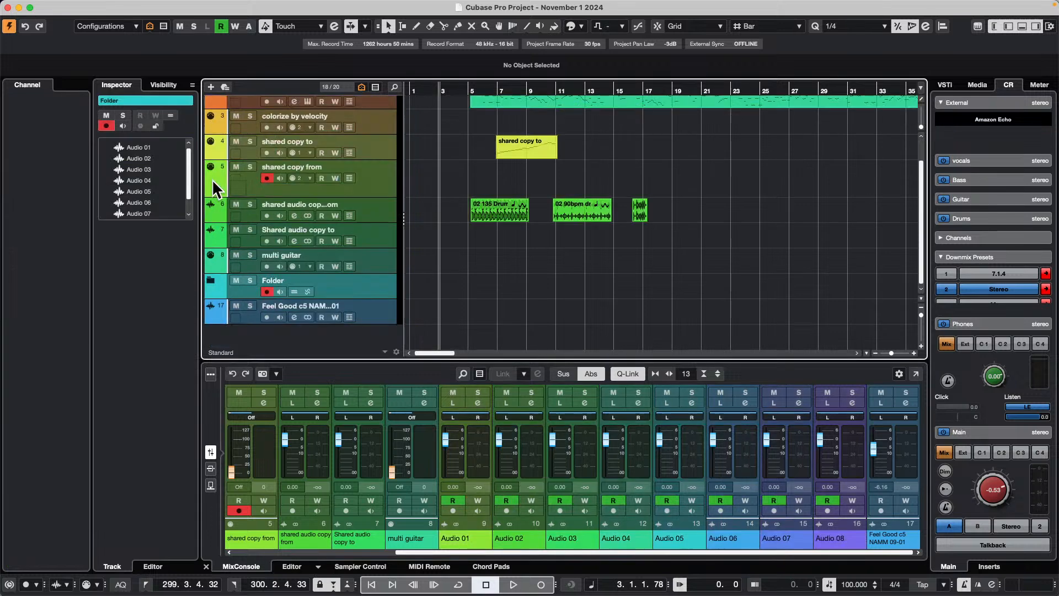
scroll(622, 248, up, 1)
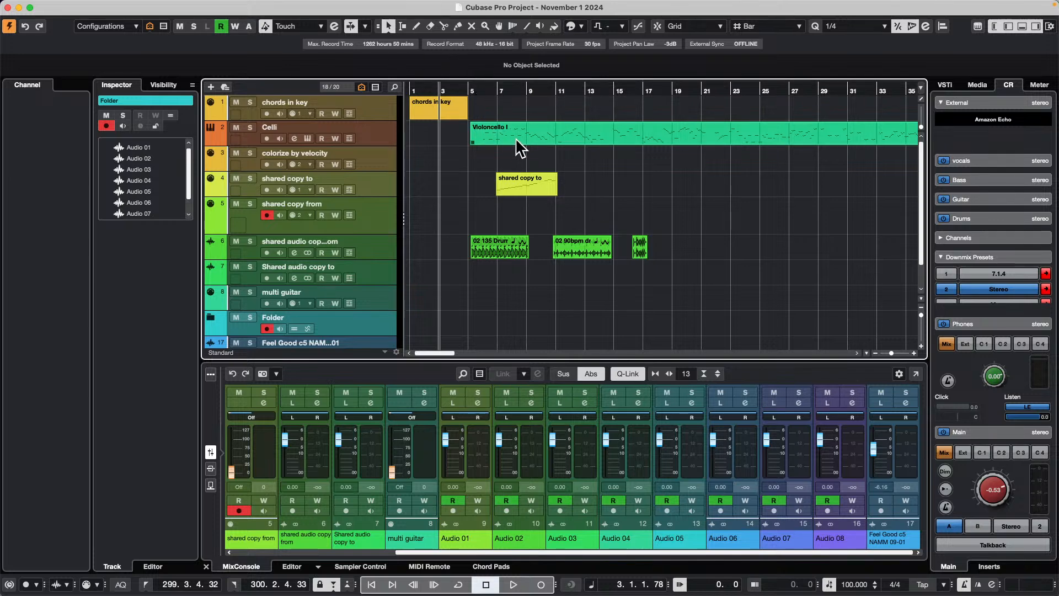
double_click(530, 137)
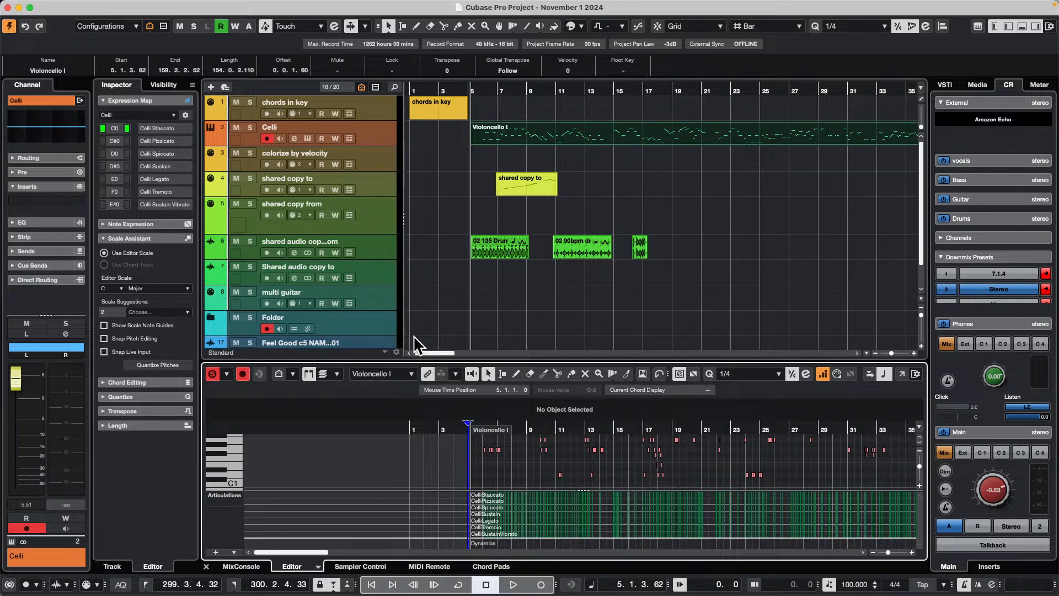
click(902, 373)
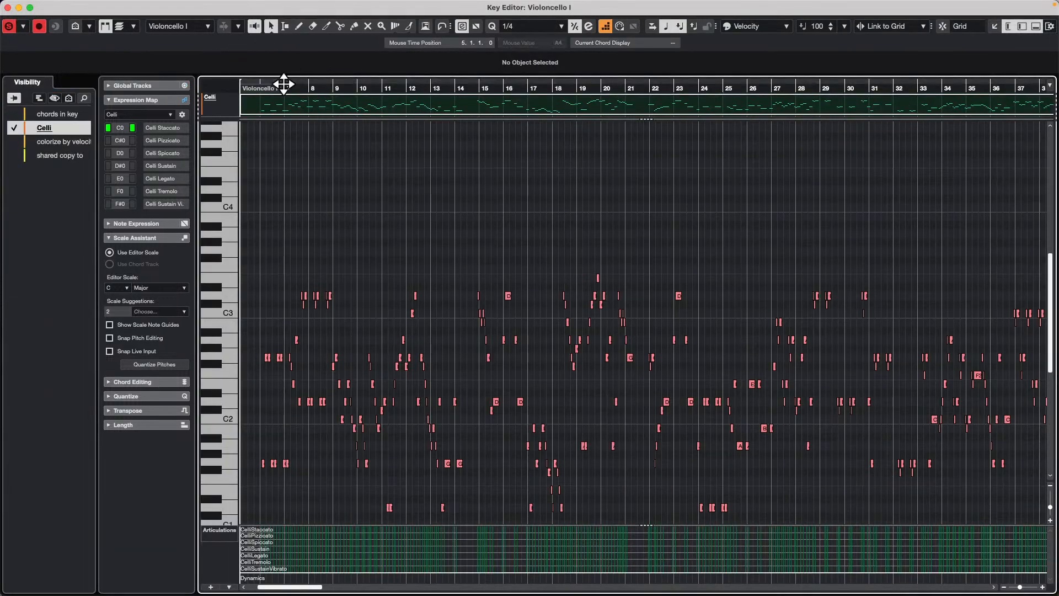
- Place the cursor at the start of the Violoncello I part and zoom in horizontally on its notes
drag(279, 83, 203, 70)
click(344, 86)
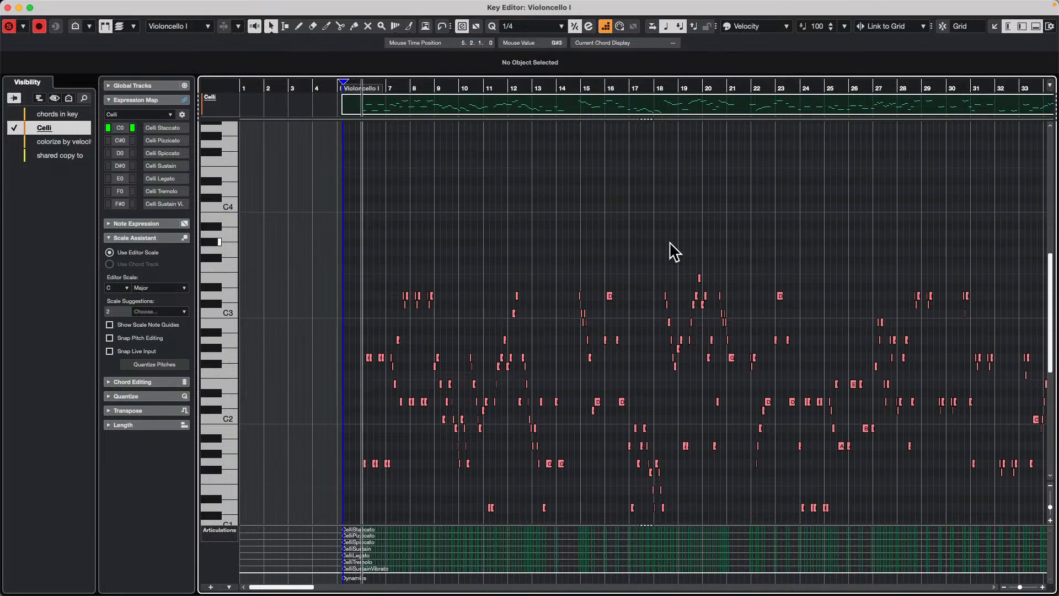
key(h)
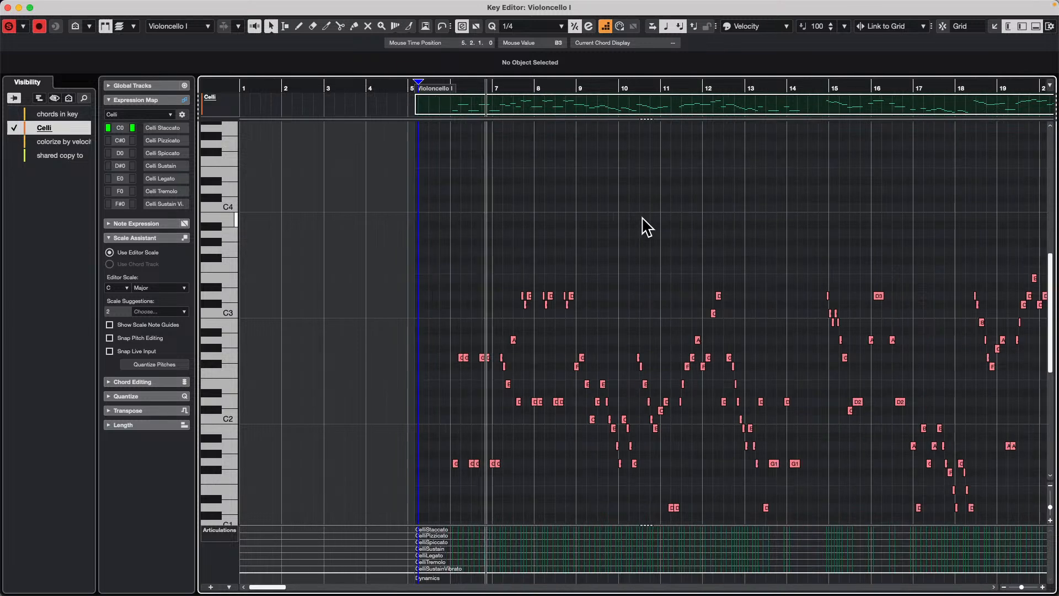
- Close the Key Editor window, solo the Celli track in the project and stop playback
click(8, 7)
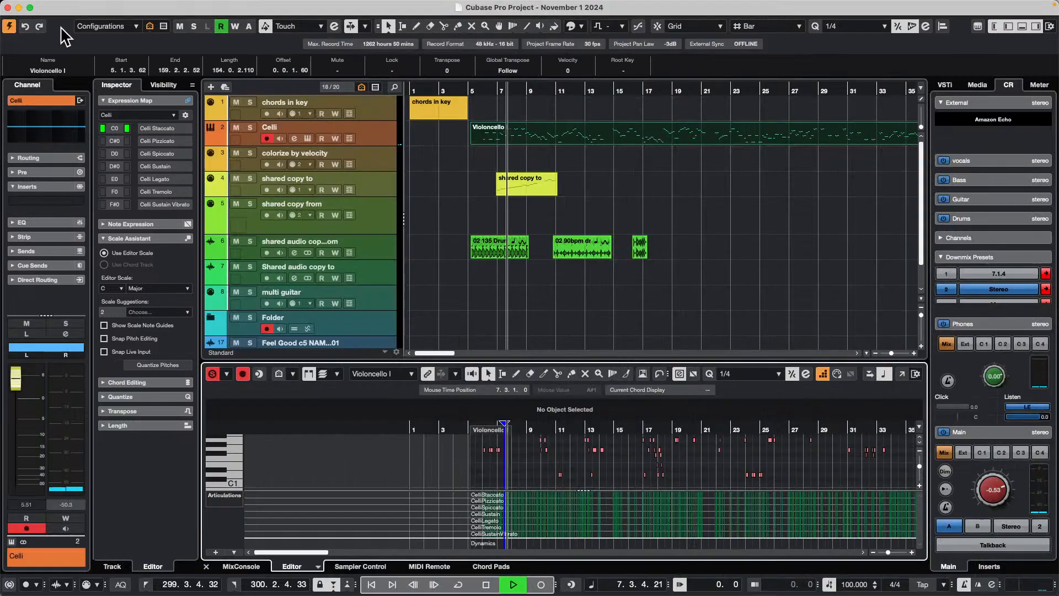
click(372, 128)
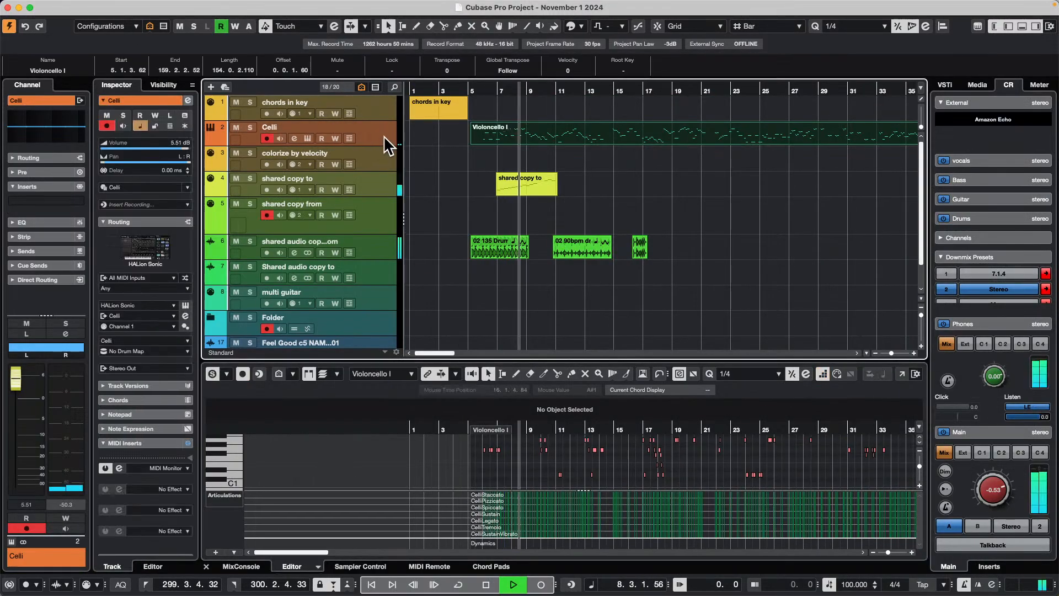
click(248, 127)
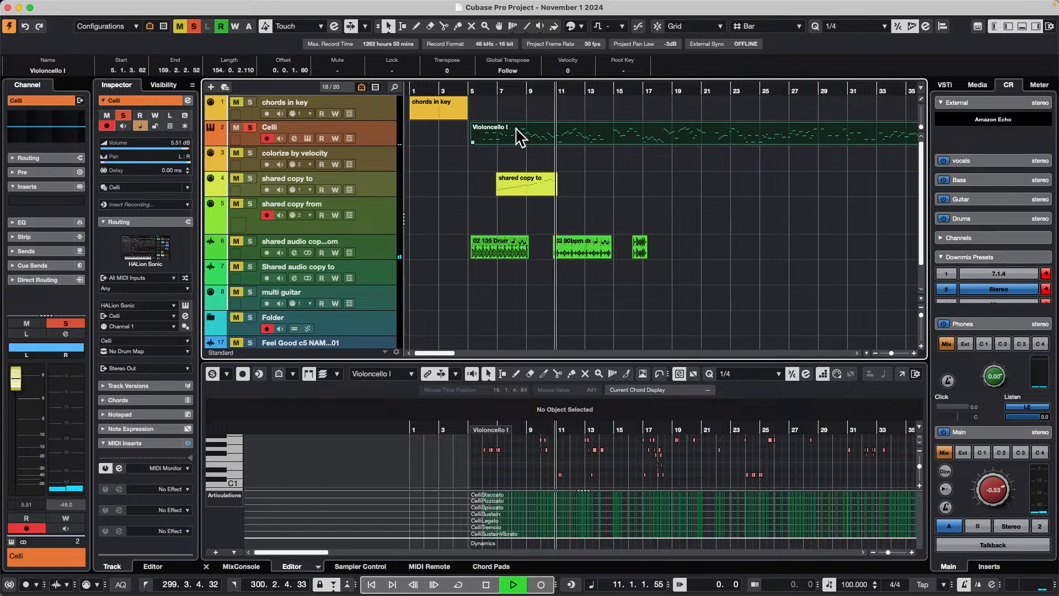
key(space)
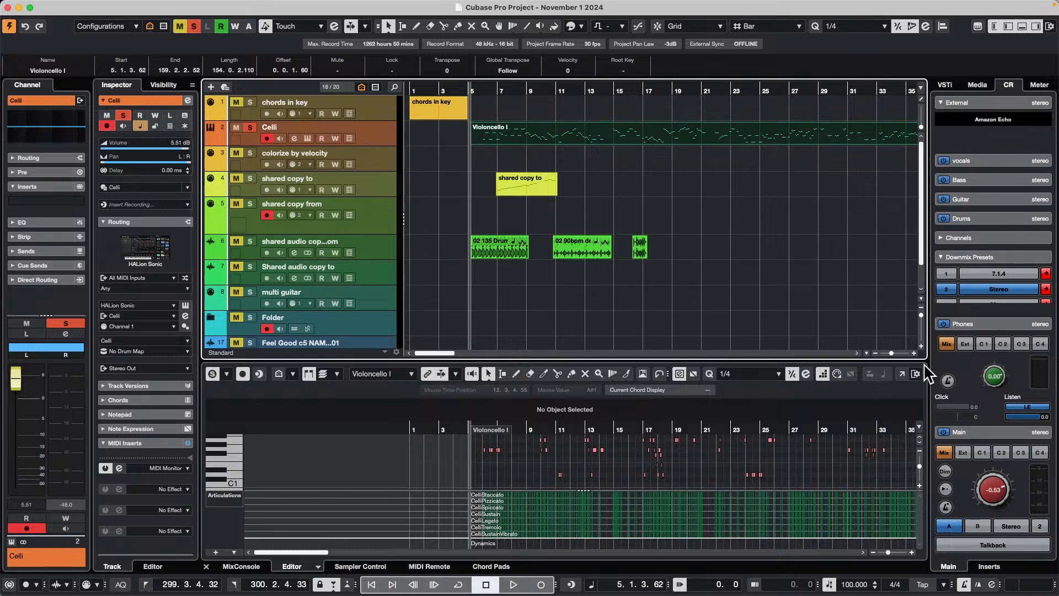
- Reopen the Violoncello I part in a separate Key Editor window and review the Celli map in the Expression Map Setup
click(902, 374)
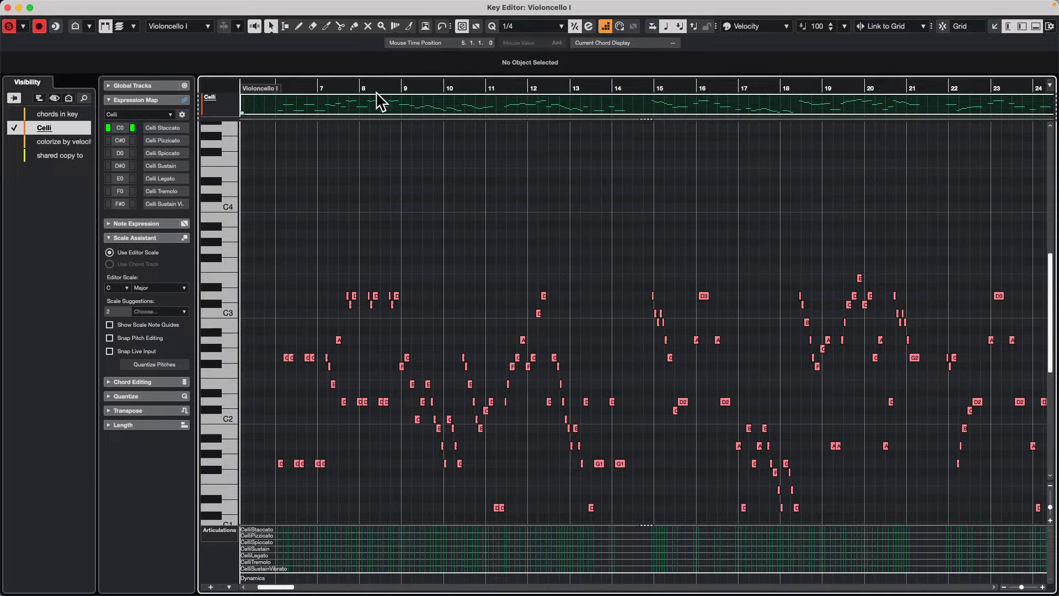
scroll(384, 220, down, 2)
scroll(384, 220, down, 4)
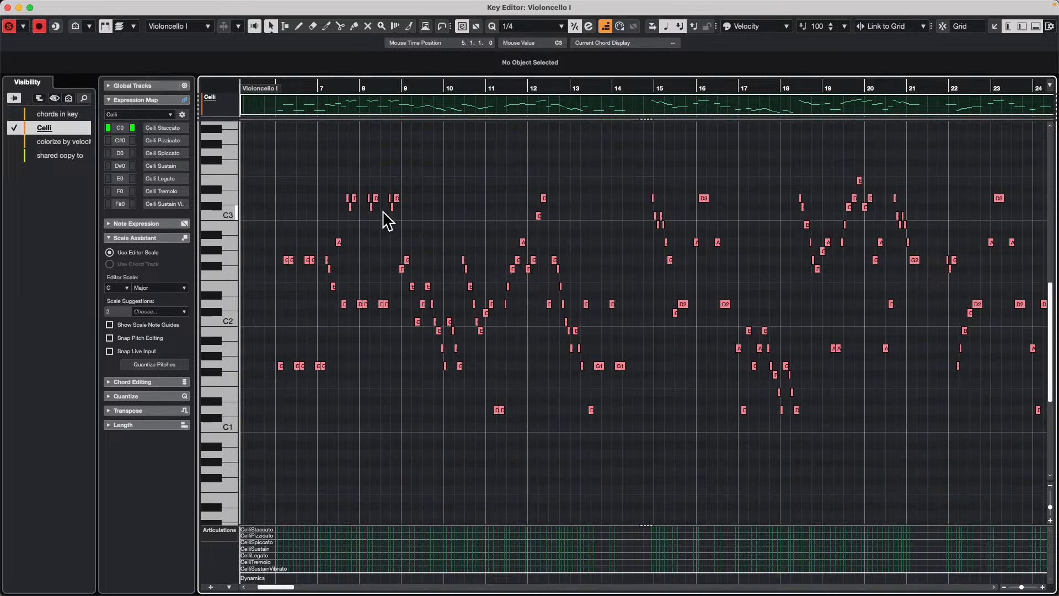
drag(351, 88, 349, 103)
click(349, 104)
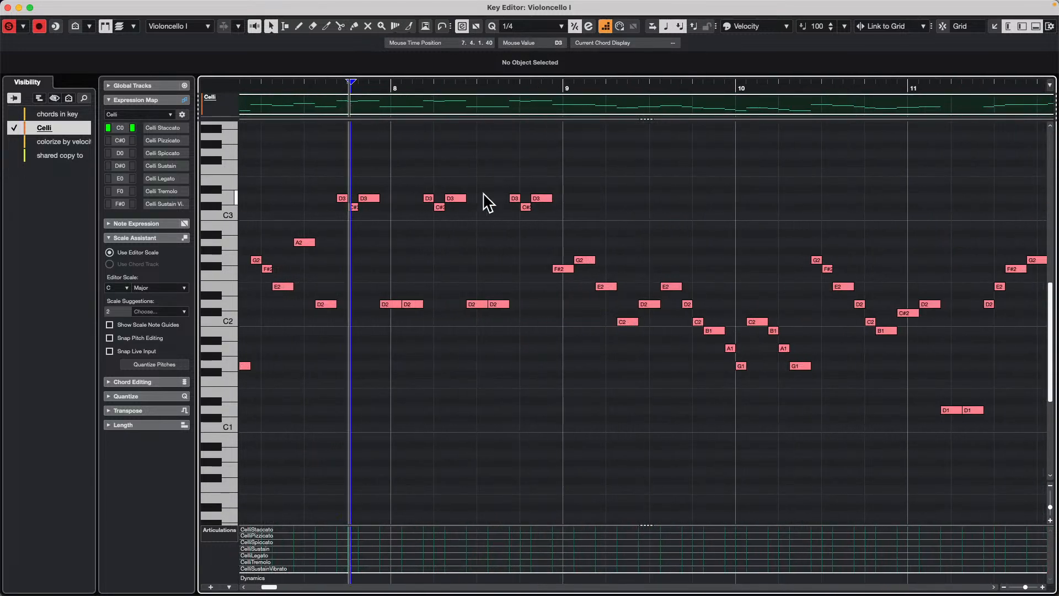
click(182, 114)
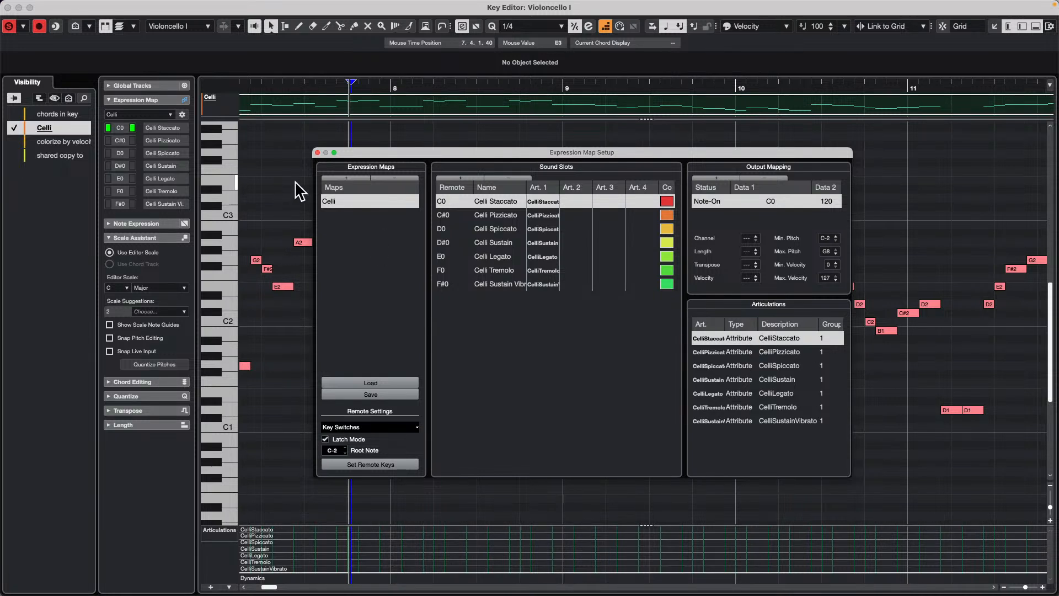
click(317, 152)
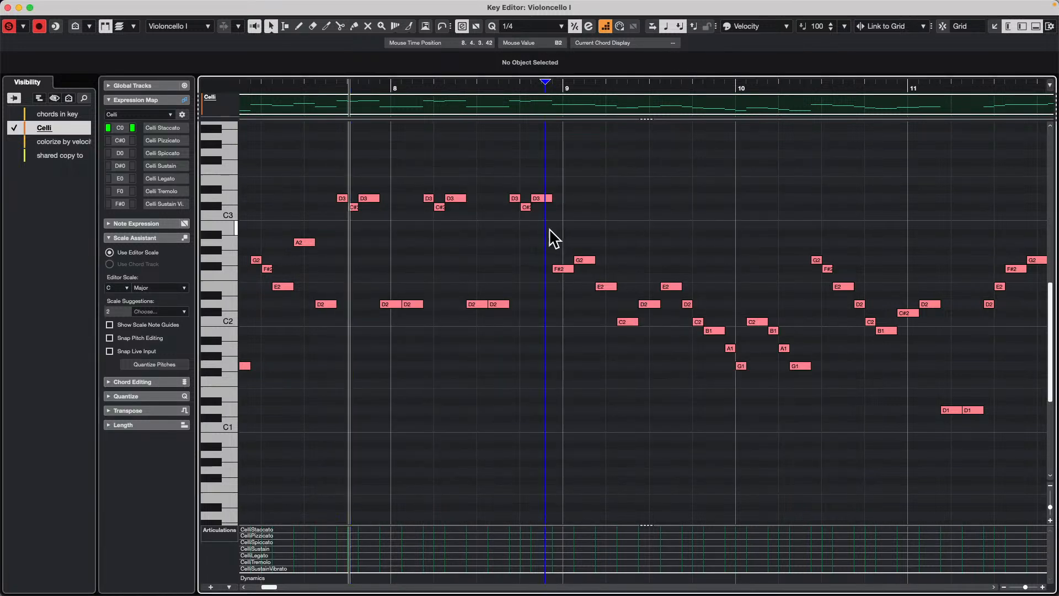
- Assign the CelliPizzicato articulation to the Violoncello I notes from the start of bar 9 to the end of bar 10
drag(548, 230, 965, 375)
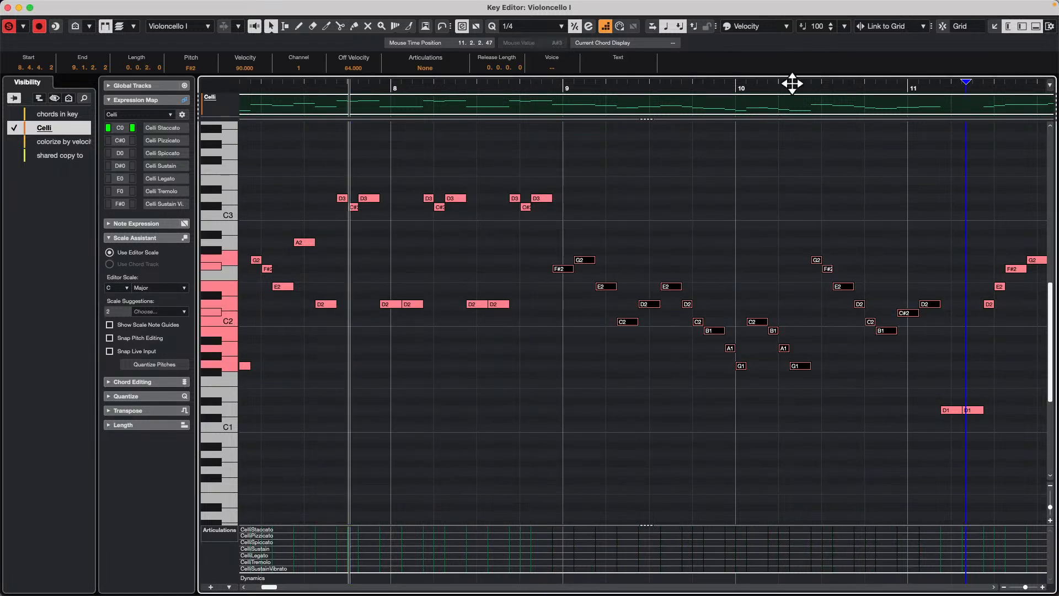
click(440, 68)
click(447, 93)
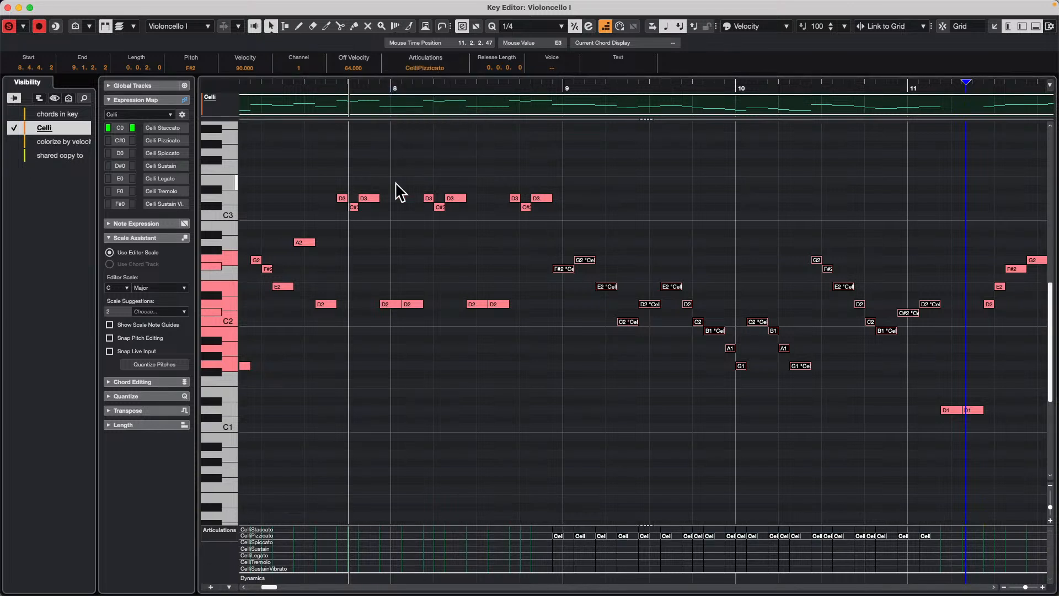
- Assign the CelliStaccato articulation to the high notes in bar 8 and the G2 note at the start of bar 9
drag(383, 172, 629, 255)
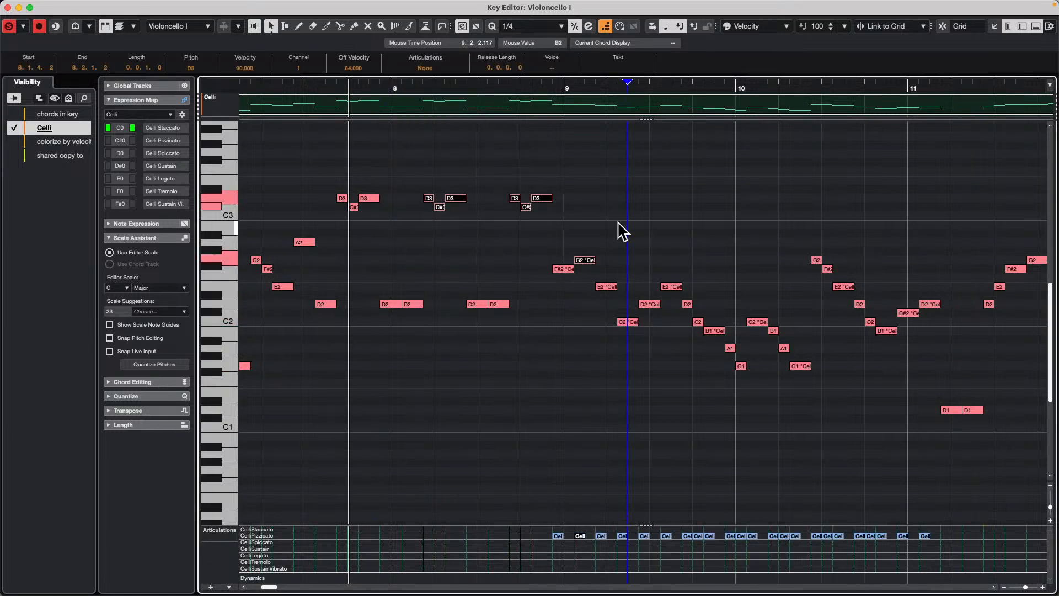
click(427, 68)
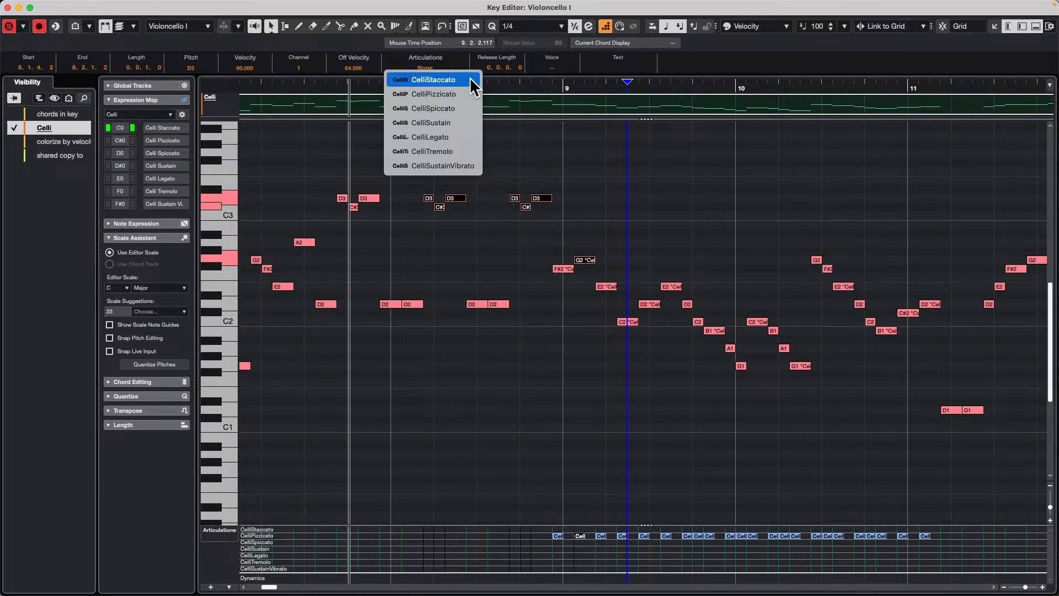
click(472, 81)
- Assign the CelliTremolo articulation to the notes running from the middle of bar 10 through bar 11
drag(832, 209, 1029, 330)
click(429, 66)
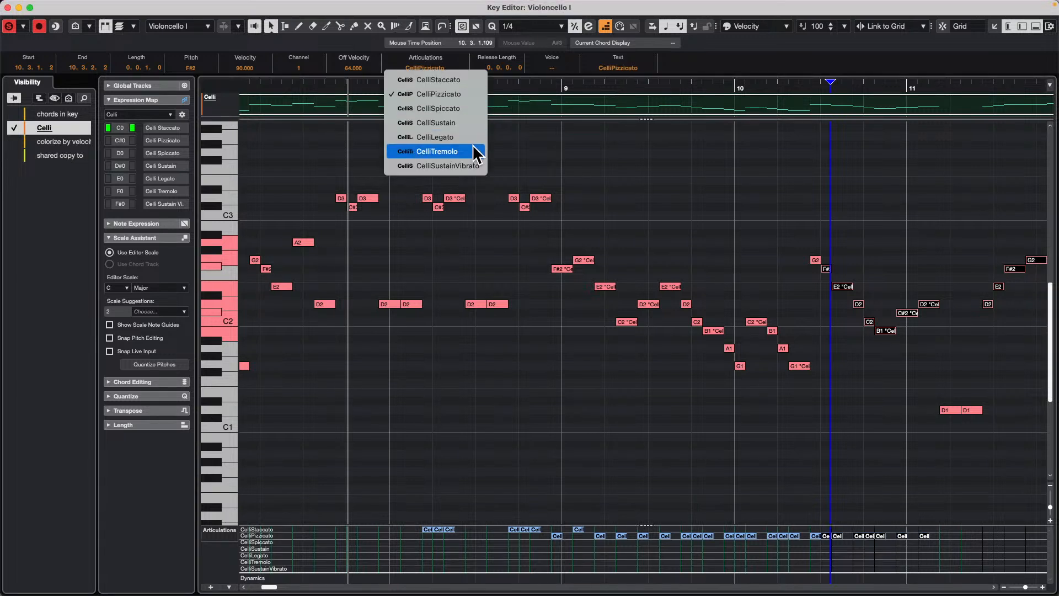
click(475, 152)
- Play back the Violoncello I part to audition the assigned articulations, including the passage around bar 12
drag(647, 87, 643, 57)
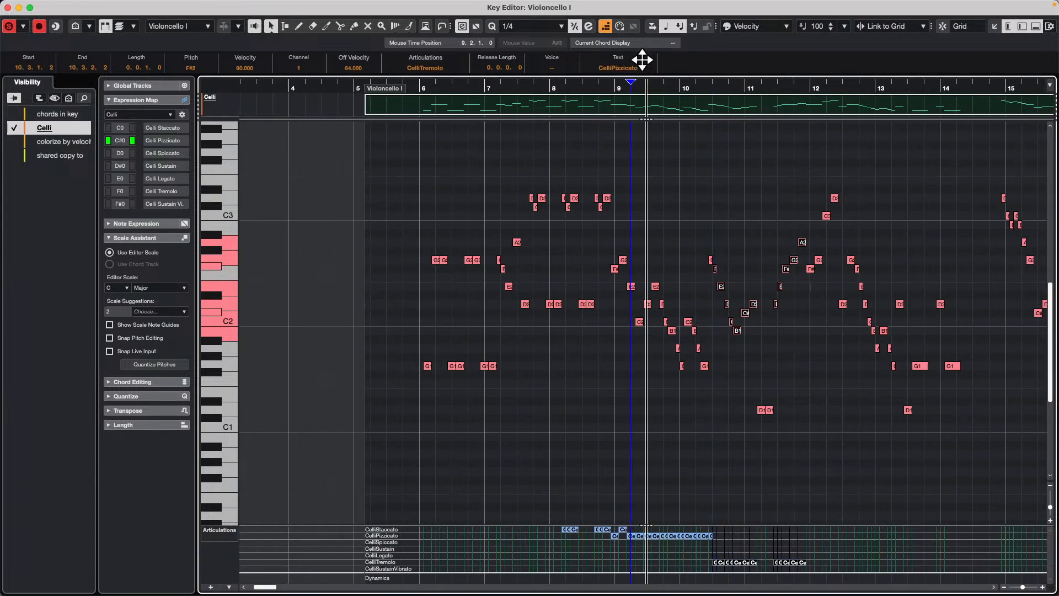
click(830, 86)
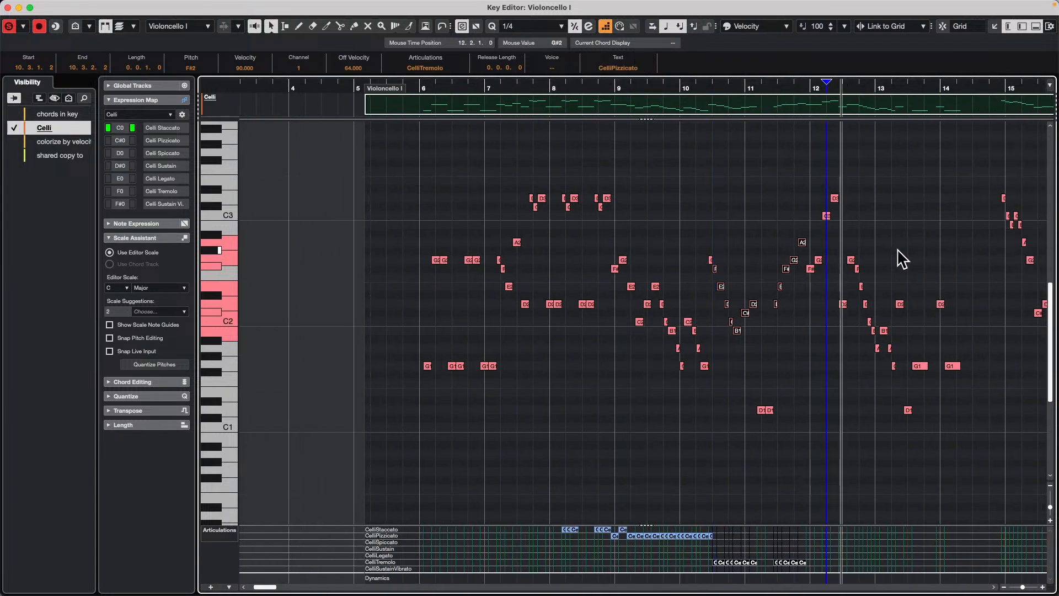
key(space)
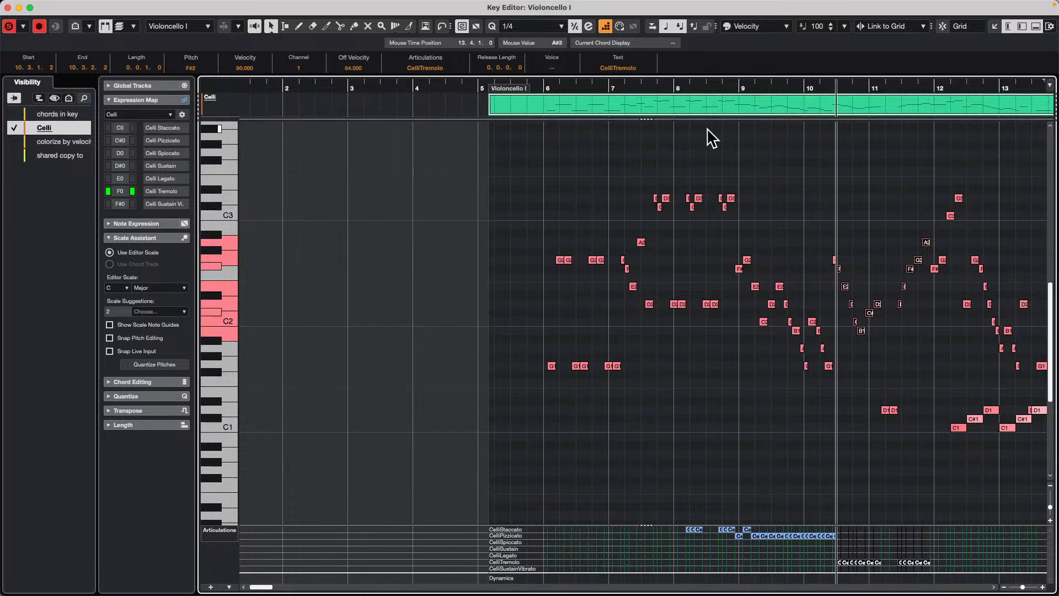
- Enlarge the Articulations lane beneath the notes and frame bars 6 to 15 of the Violoncello I part
drag(683, 85, 680, 64)
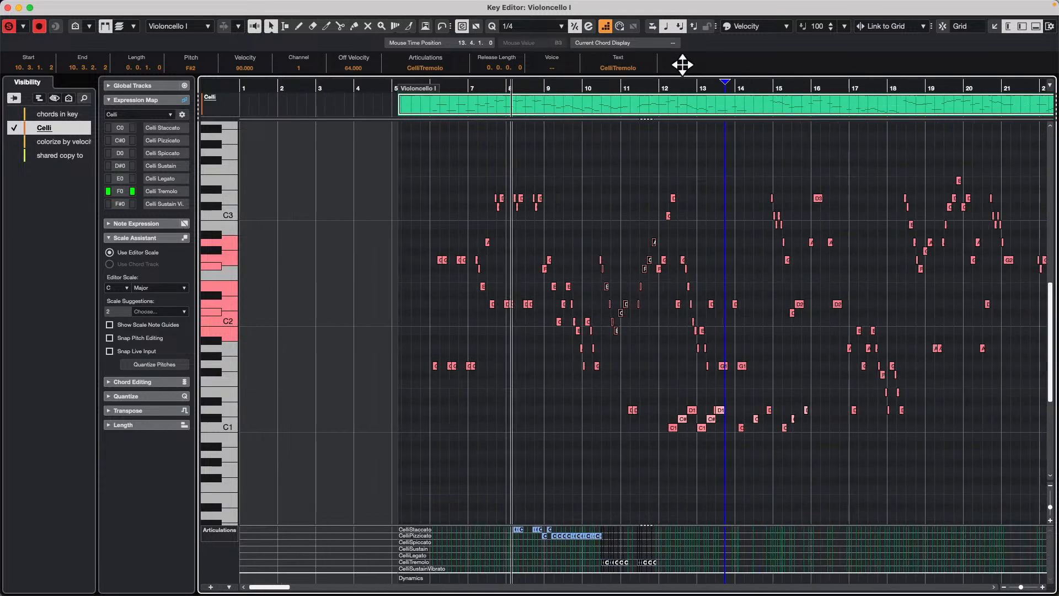
scroll(661, 320, down, 3)
scroll(661, 320, down, 3)
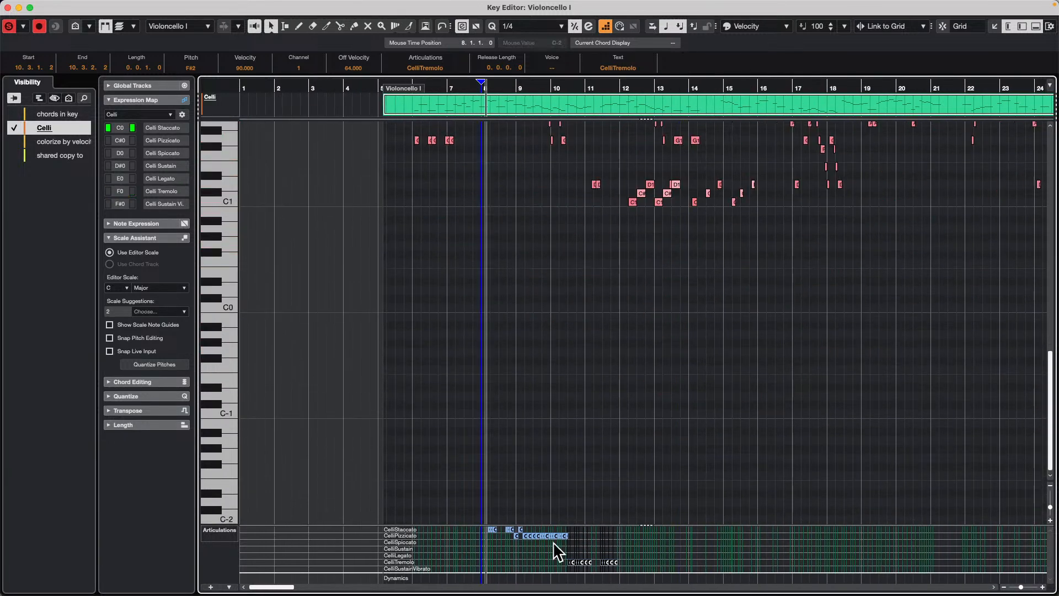
scroll(599, 166, up, 4)
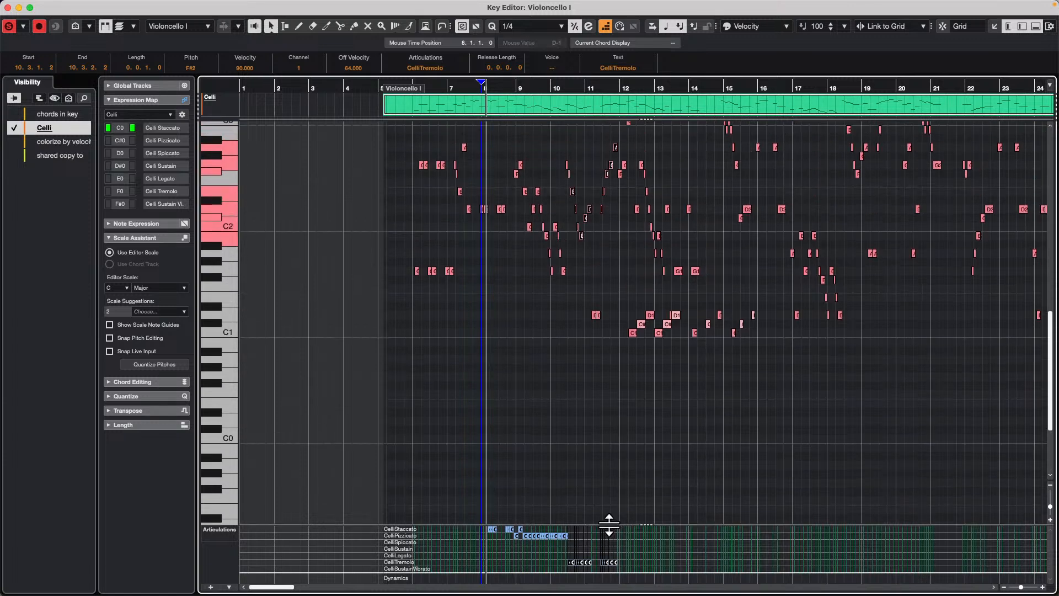
drag(609, 521, 607, 430)
scroll(582, 223, up, 1)
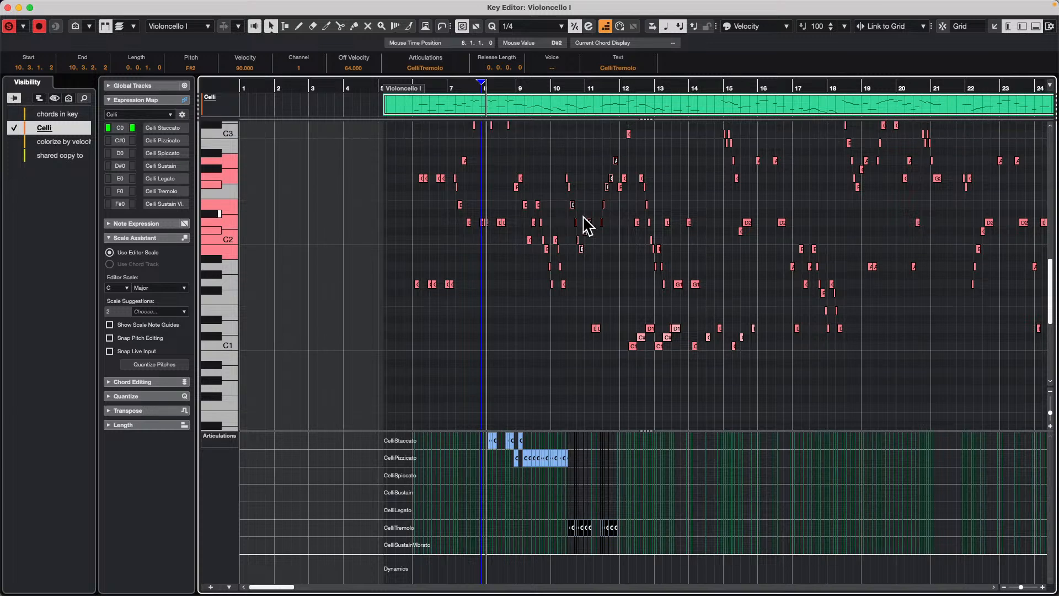
scroll(548, 138, up, 1)
scroll(549, 144, up, 2)
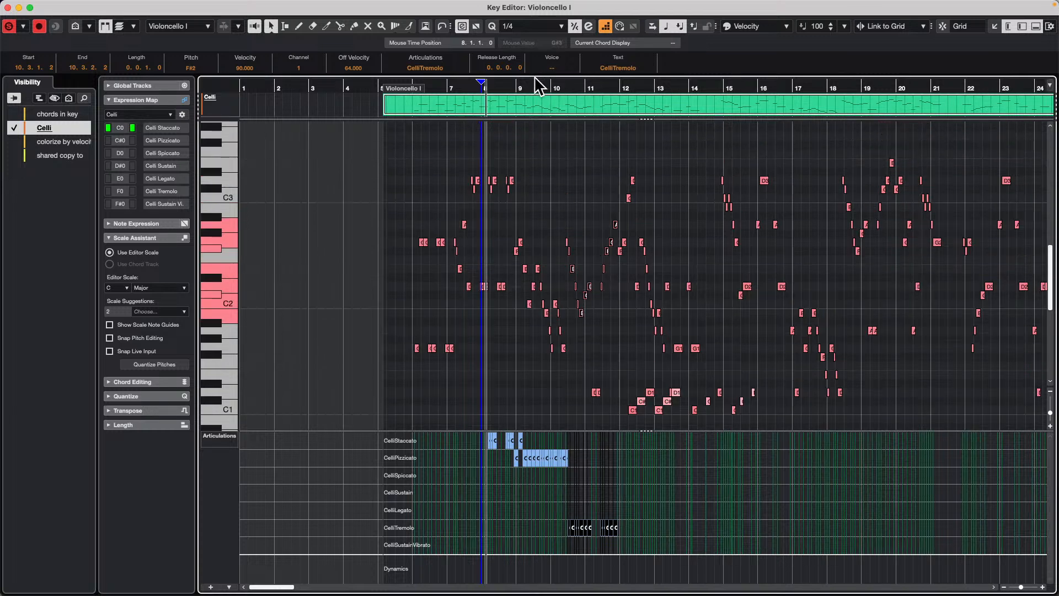
key(h)
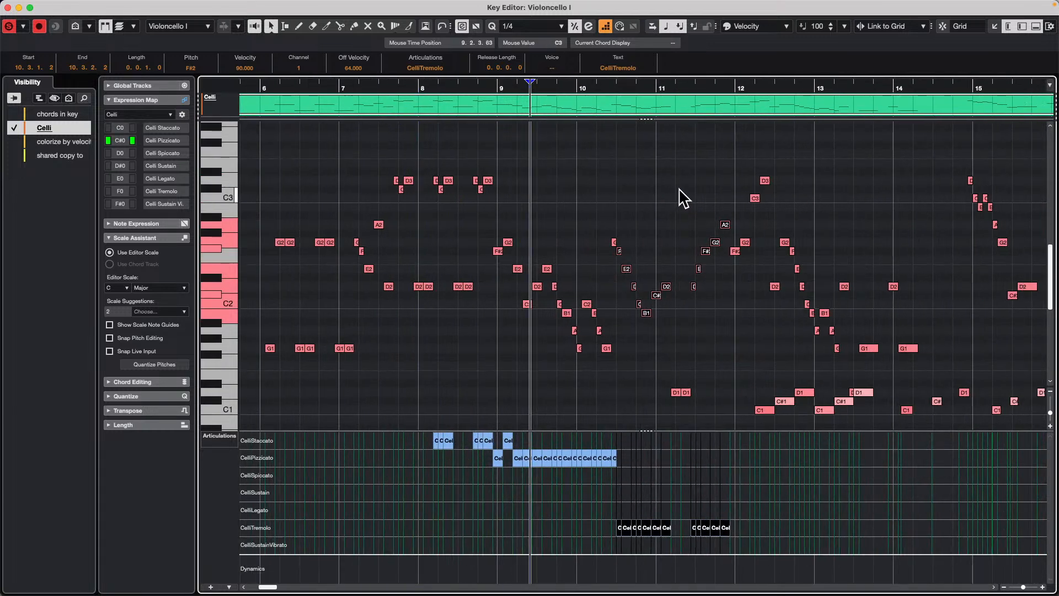
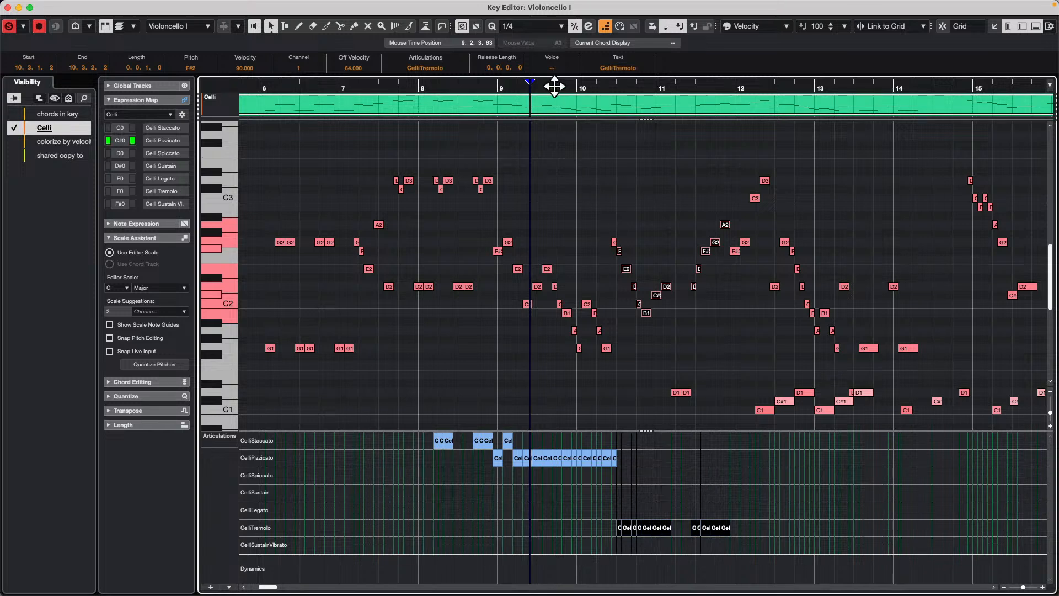
- Select the notes in bar 9 and invert the selection
drag(524, 85, 523, 99)
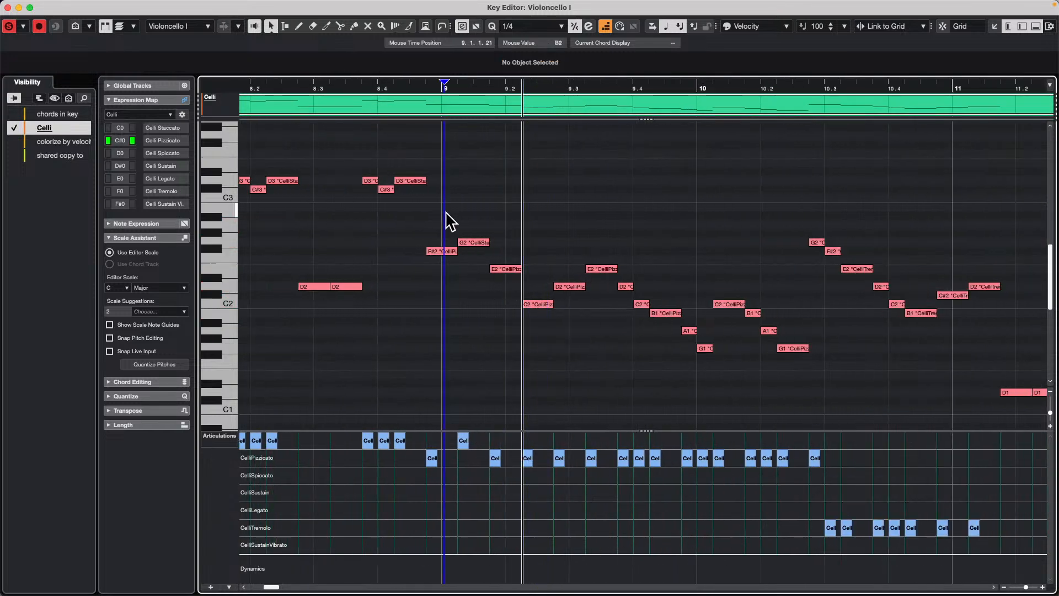
drag(445, 215, 679, 375)
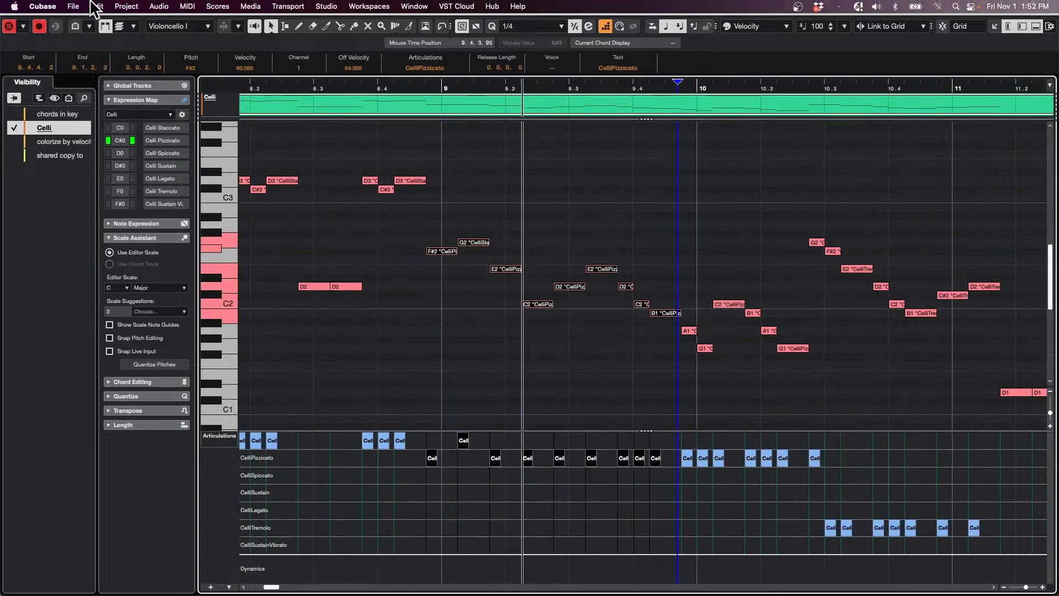
click(97, 6)
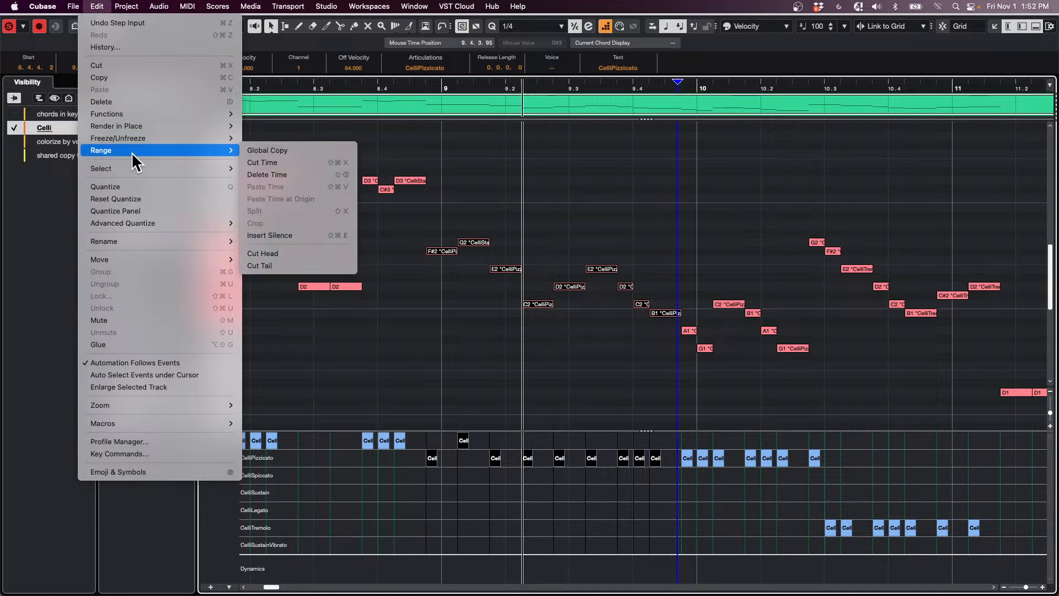
mouse_move(131, 168)
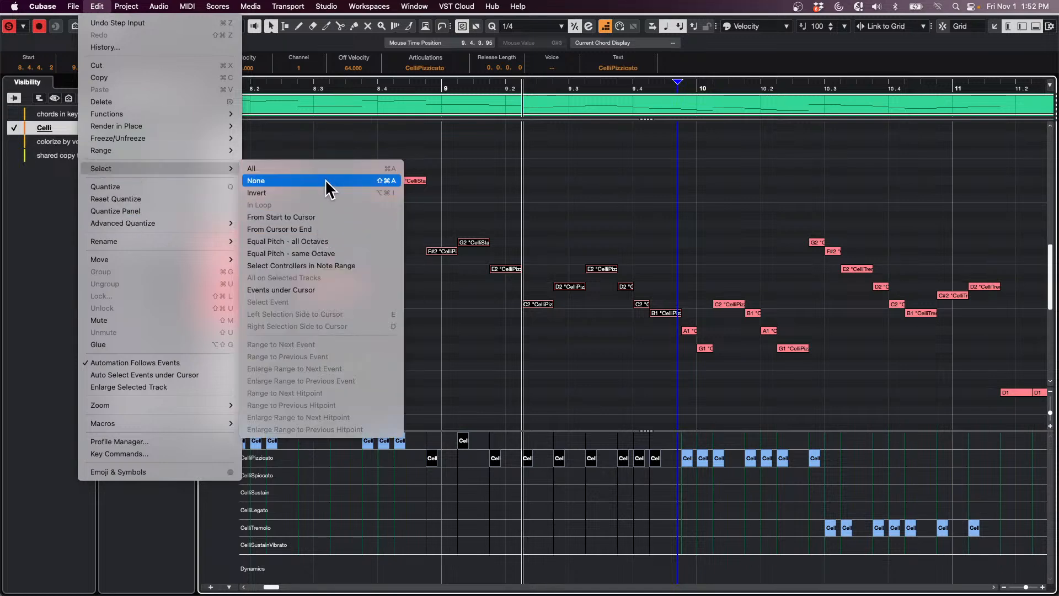
click(319, 192)
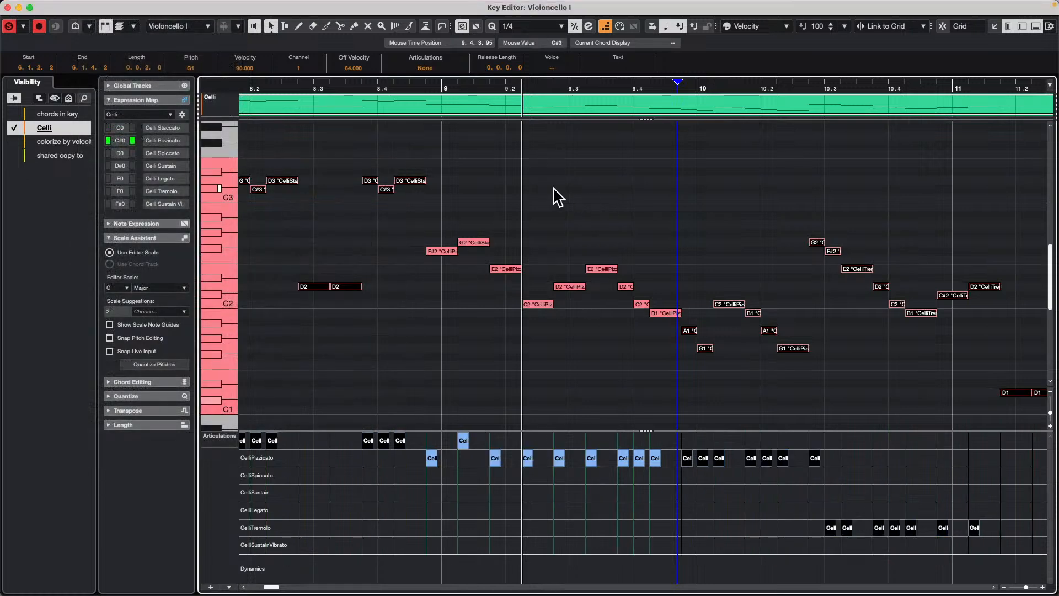
- Clear the selection, select the pizzicato notes from 9.2 to 10.3 and invert the selection
click(645, 230)
click(546, 222)
drag(547, 223, 824, 405)
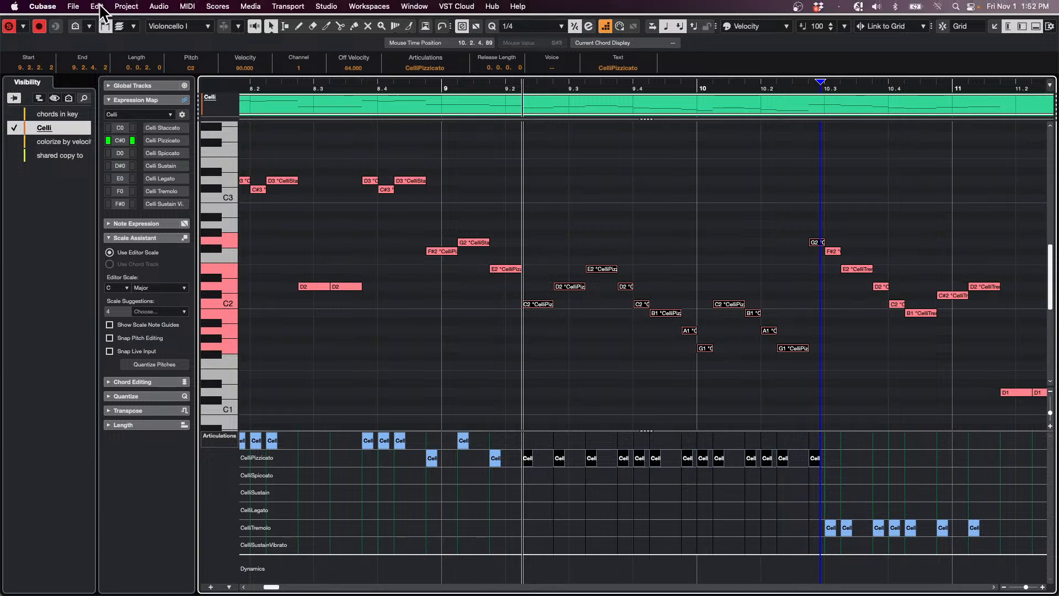
click(97, 6)
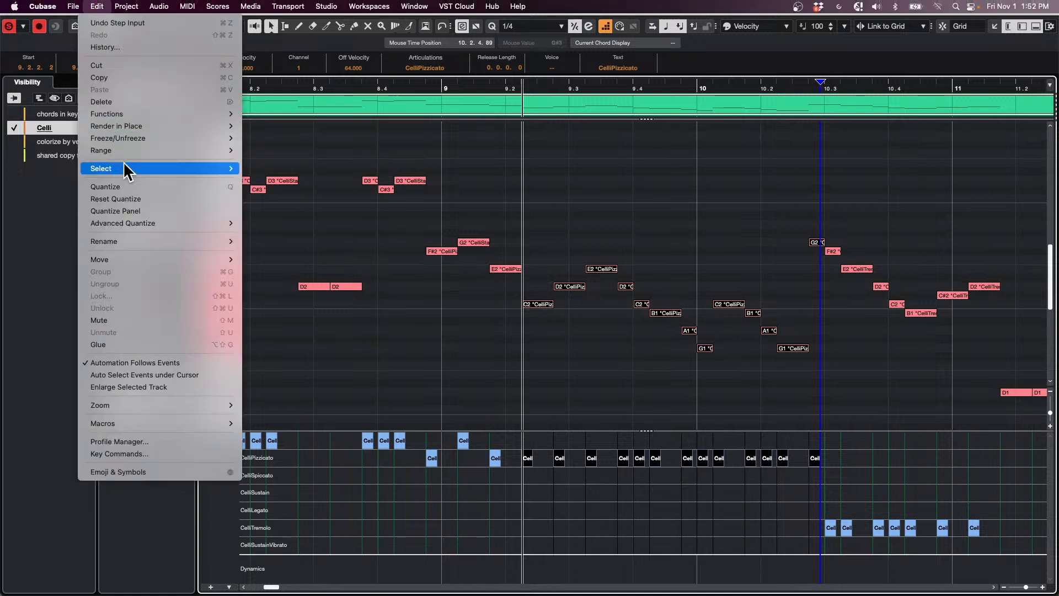
mouse_move(127, 168)
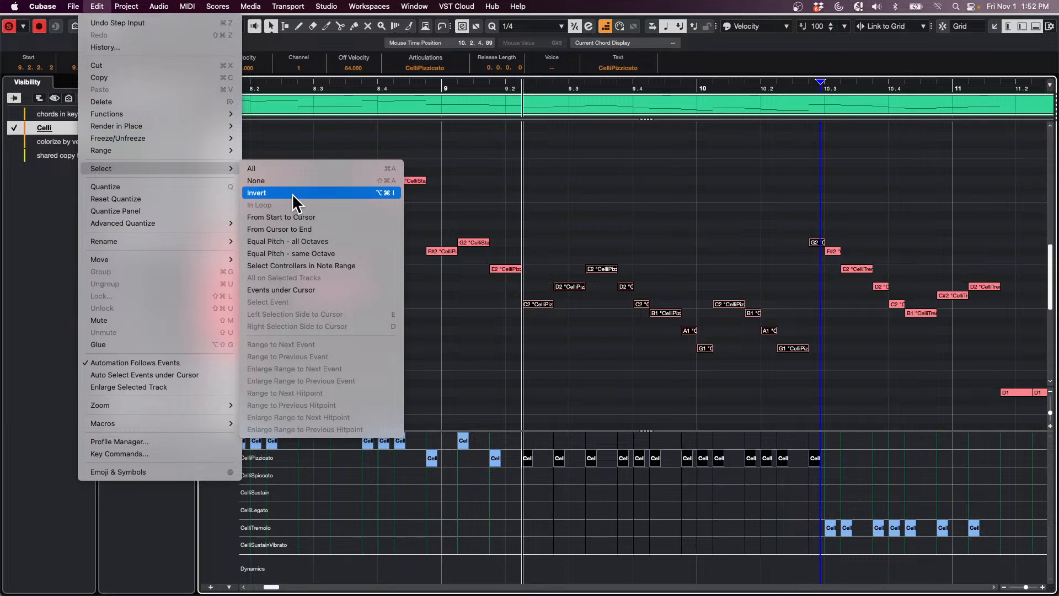
click(250, 194)
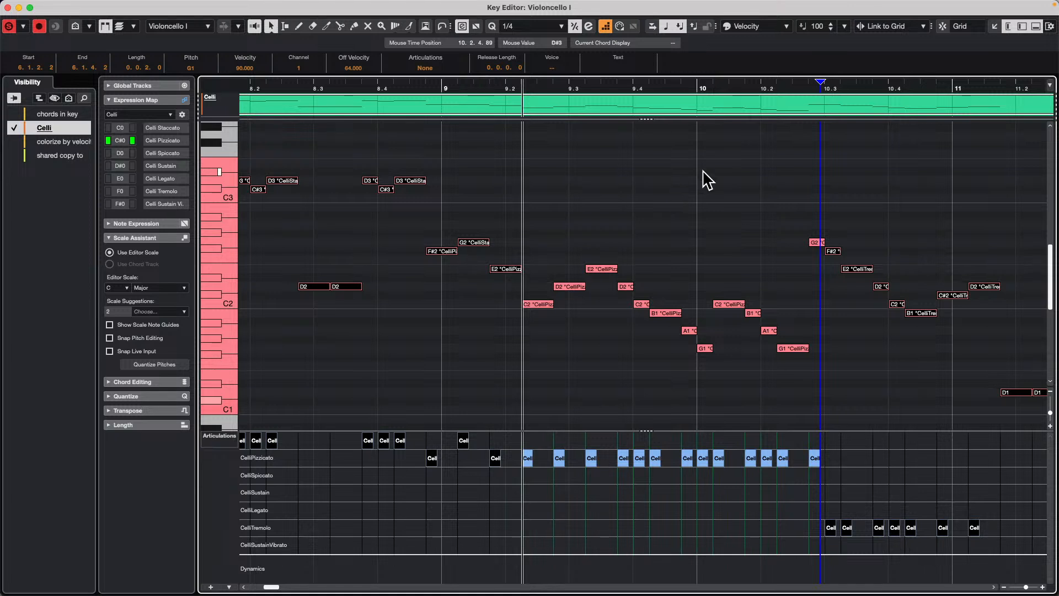
- Close the Key Editor and check the project's folder location in Project Setup
click(8, 7)
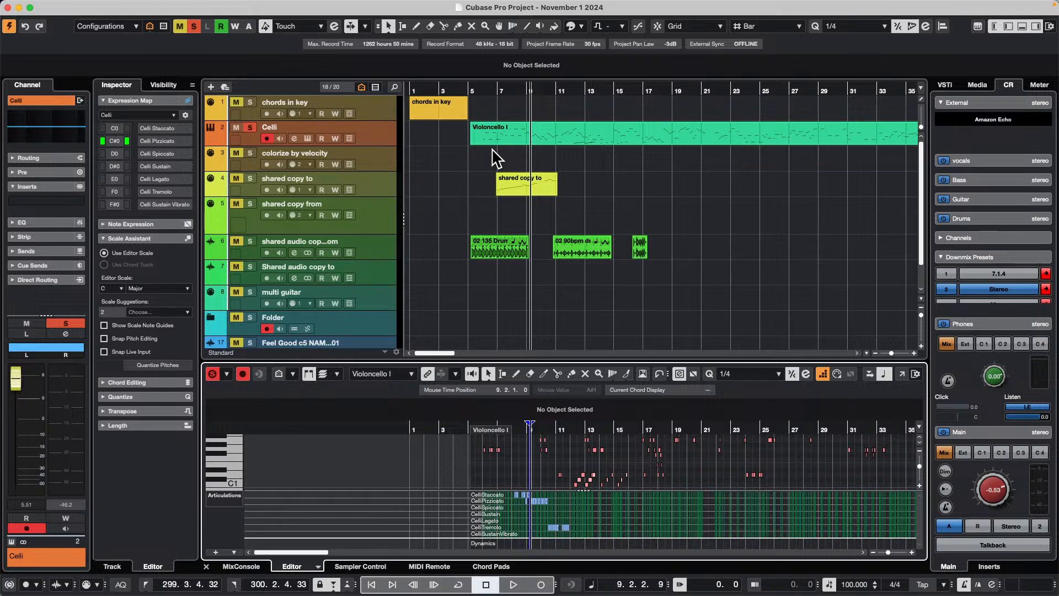
key(shift+s)
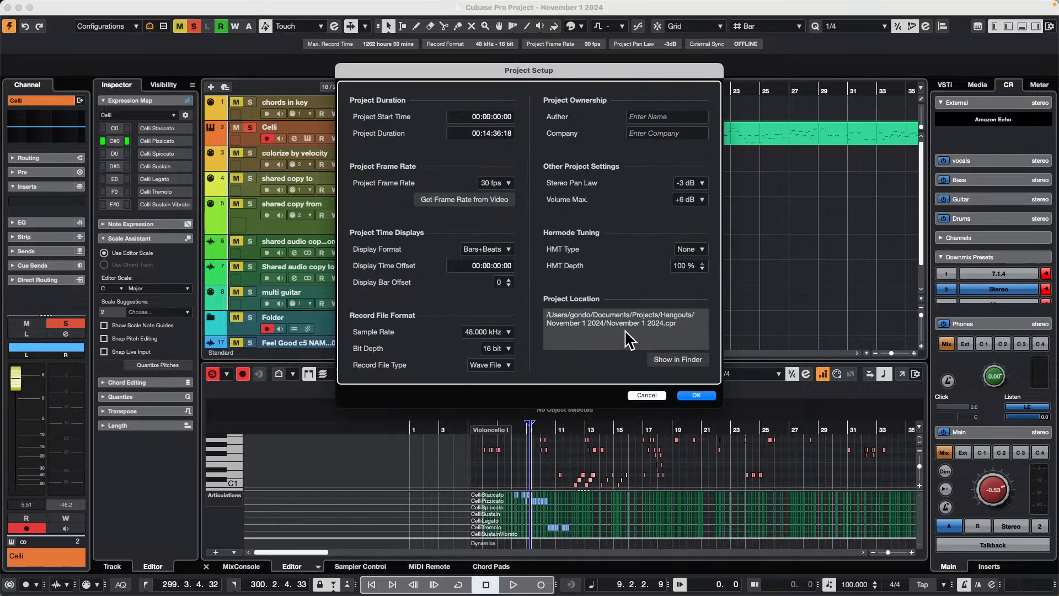
click(691, 395)
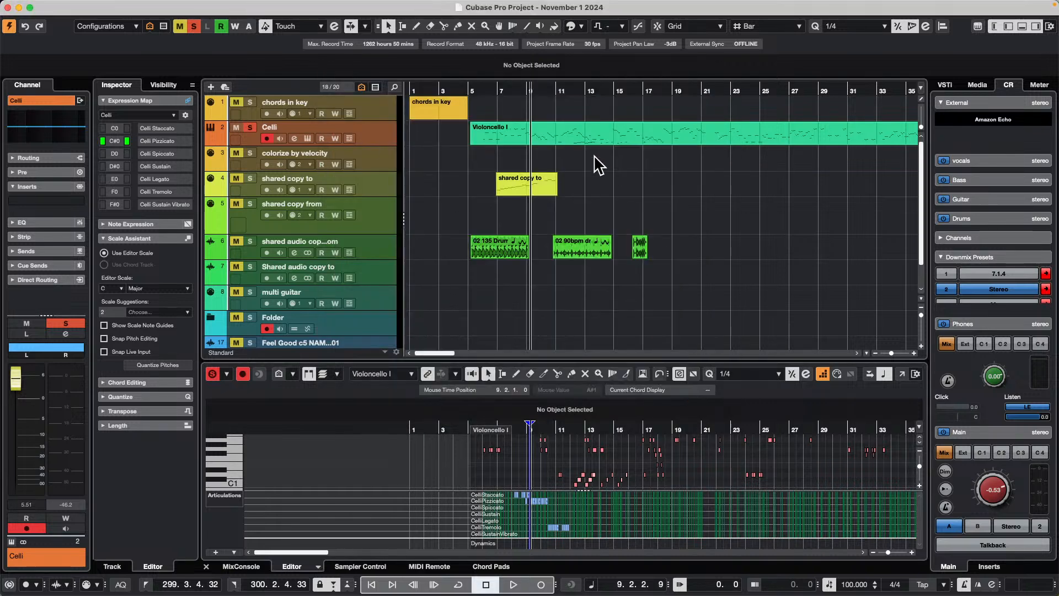
- Add an instrument track with Groove Agent SE below the shared audio copy from track
right_click(385, 250)
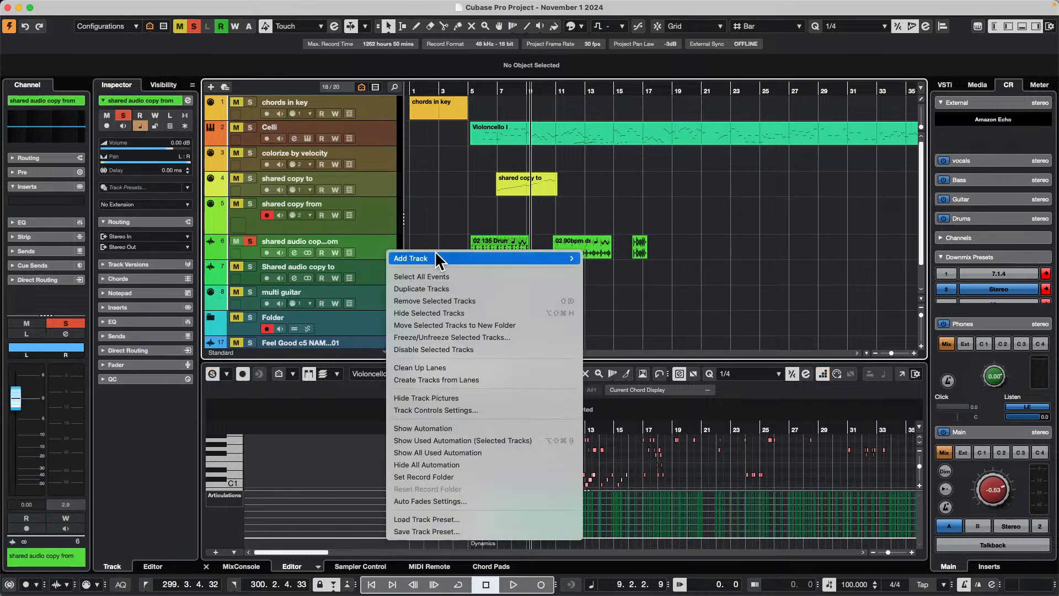
mouse_move(436, 255)
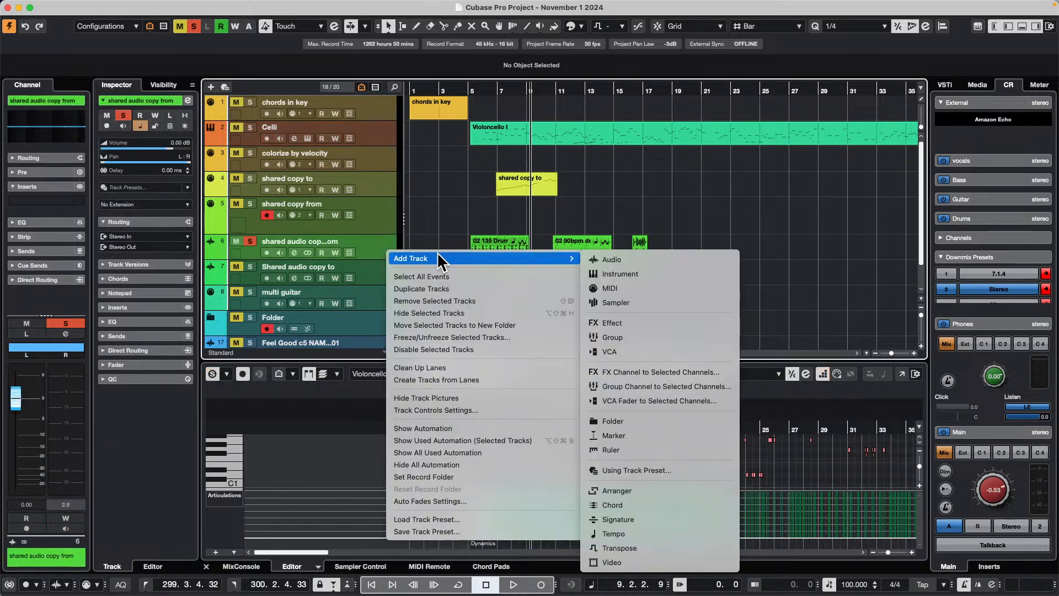
click(634, 273)
click(356, 180)
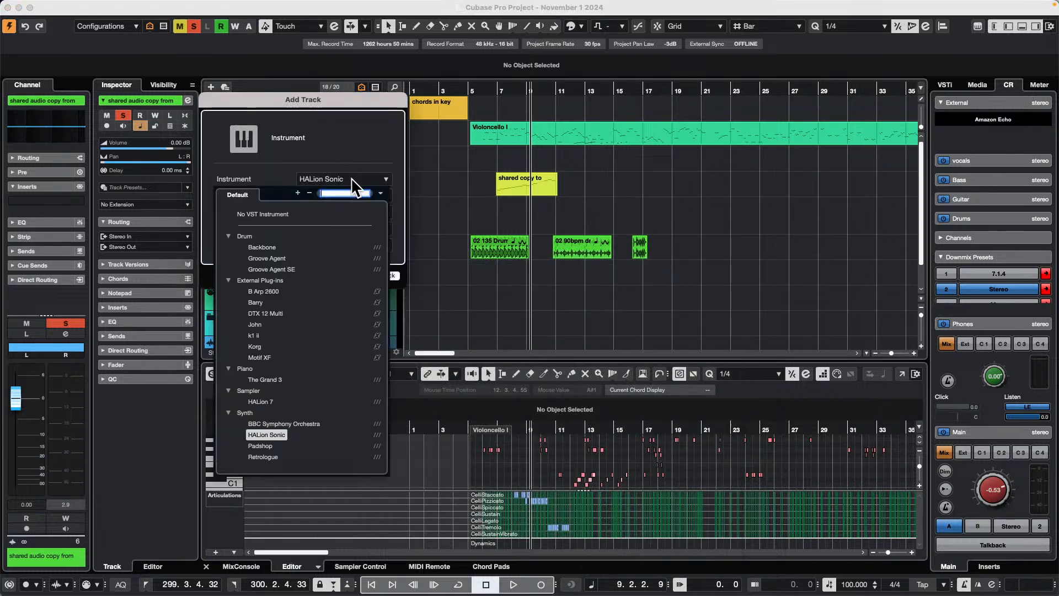
click(268, 269)
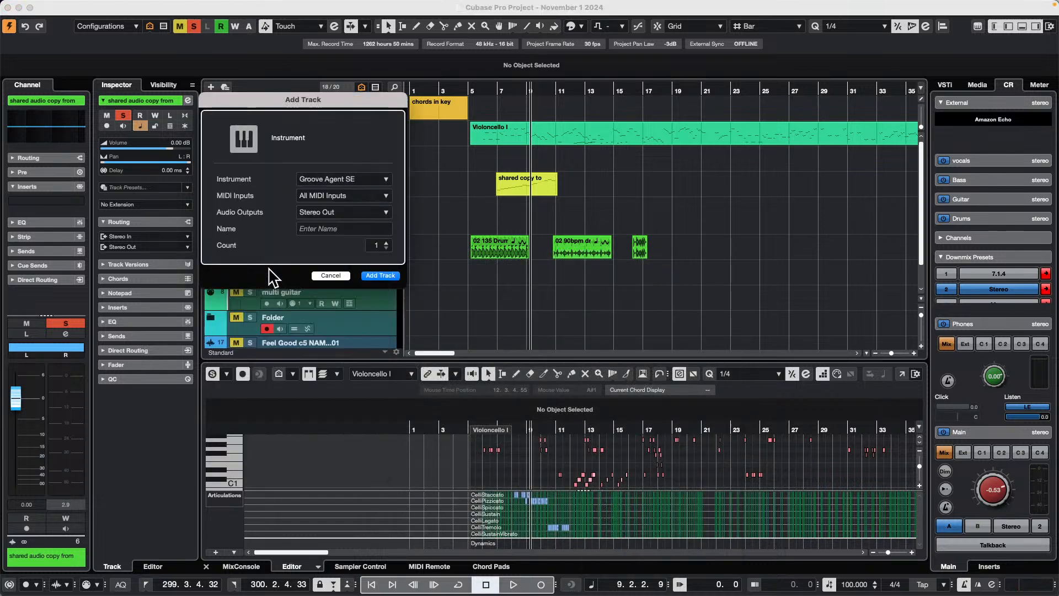
click(379, 276)
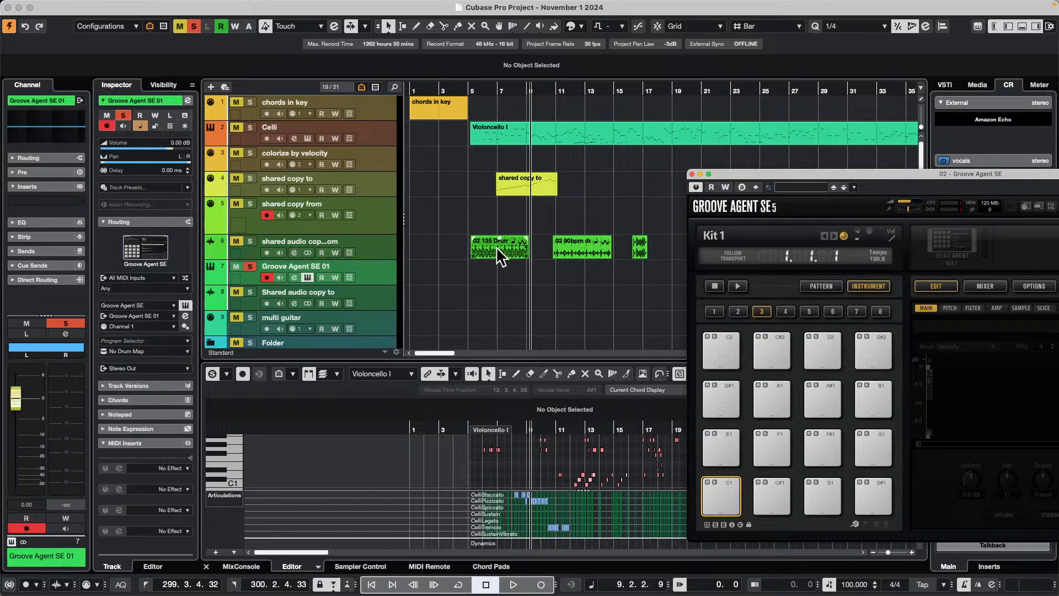
- Load the 02 135 Drums, 02 90bpm dry and 02 Slow Rock 70 audio events onto Groove Agent pads C1, D1 and E1
drag(496, 246, 721, 492)
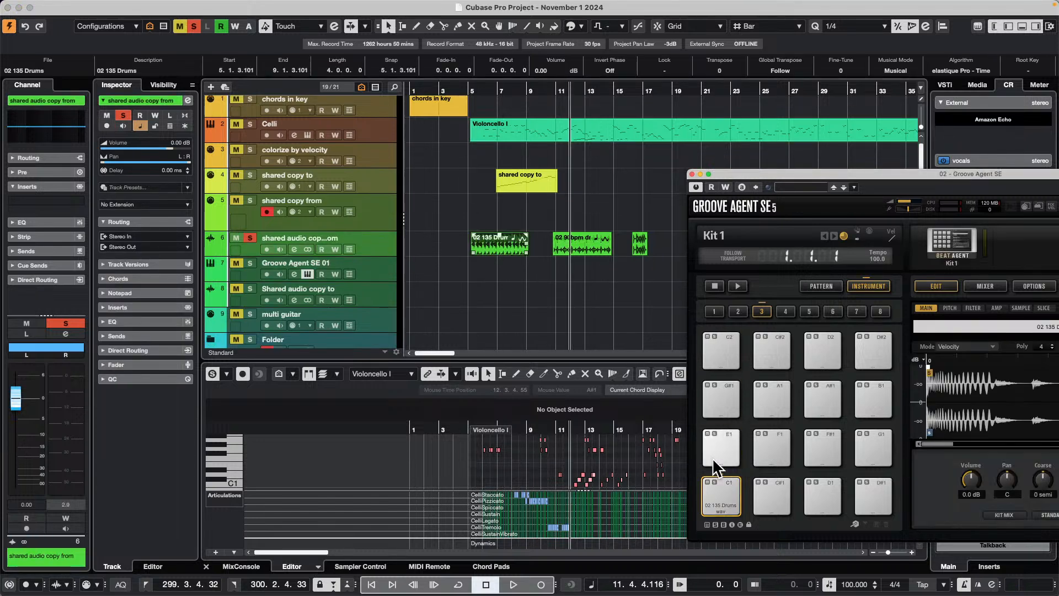
drag(577, 246, 820, 493)
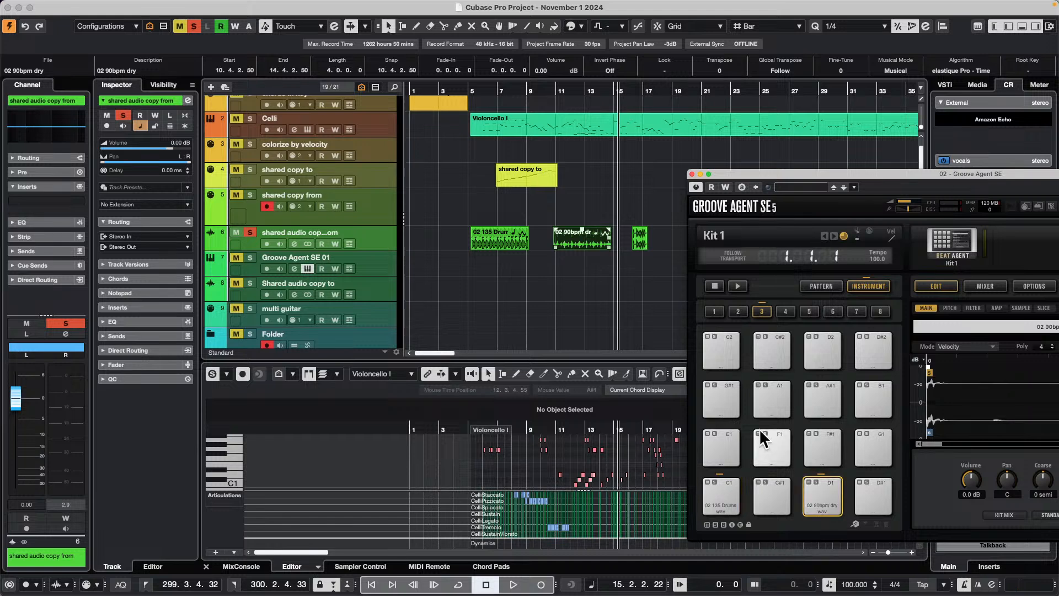
drag(638, 238, 720, 458)
drag(774, 174, 358, 126)
- Start exporting the Groove Agent kit with its samples and name the preset November 1 2024
right_click(534, 194)
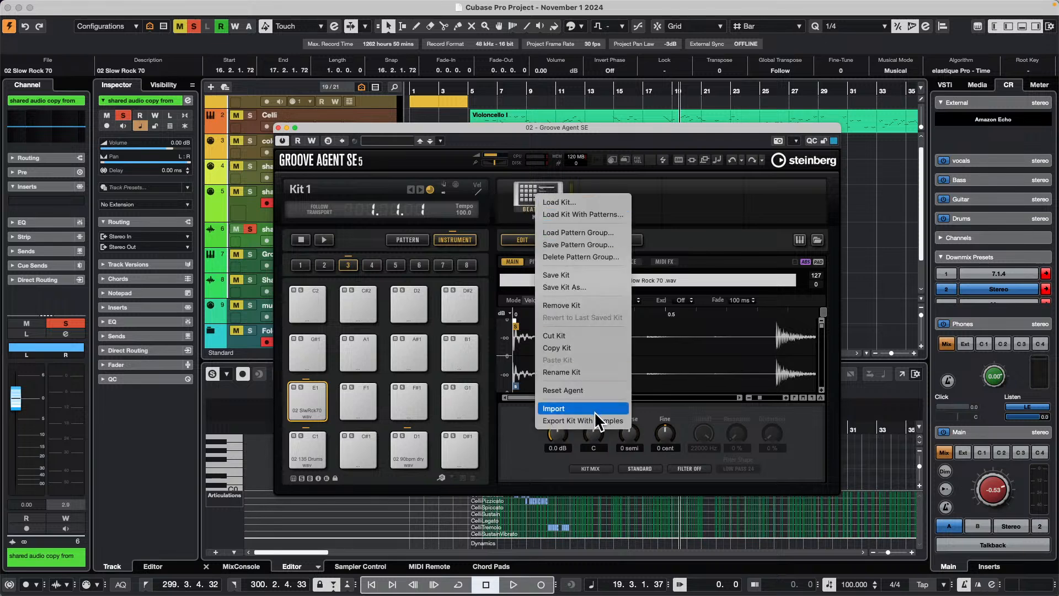
right_click(527, 191)
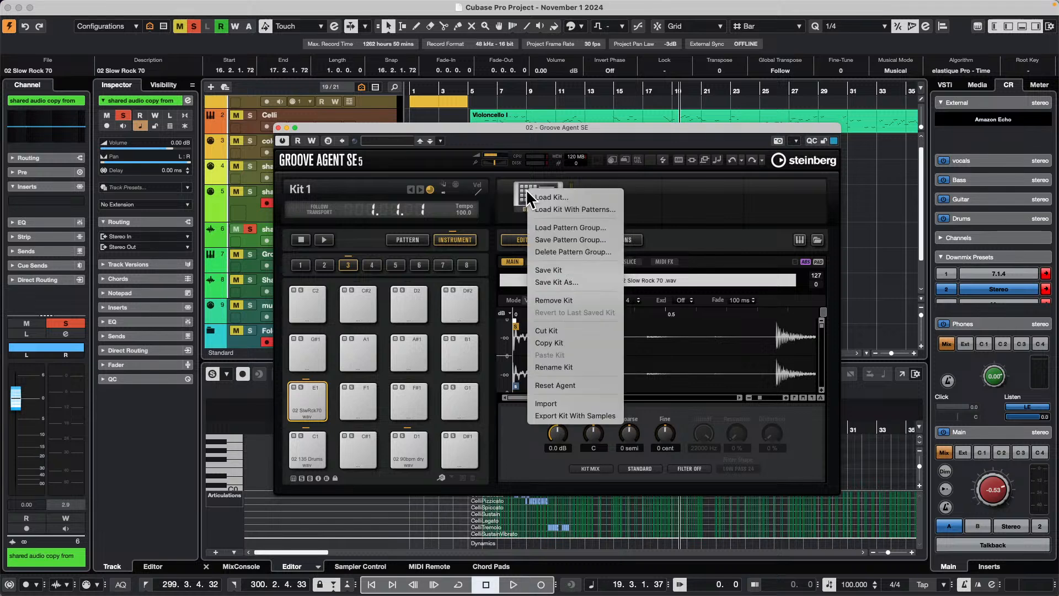
click(581, 417)
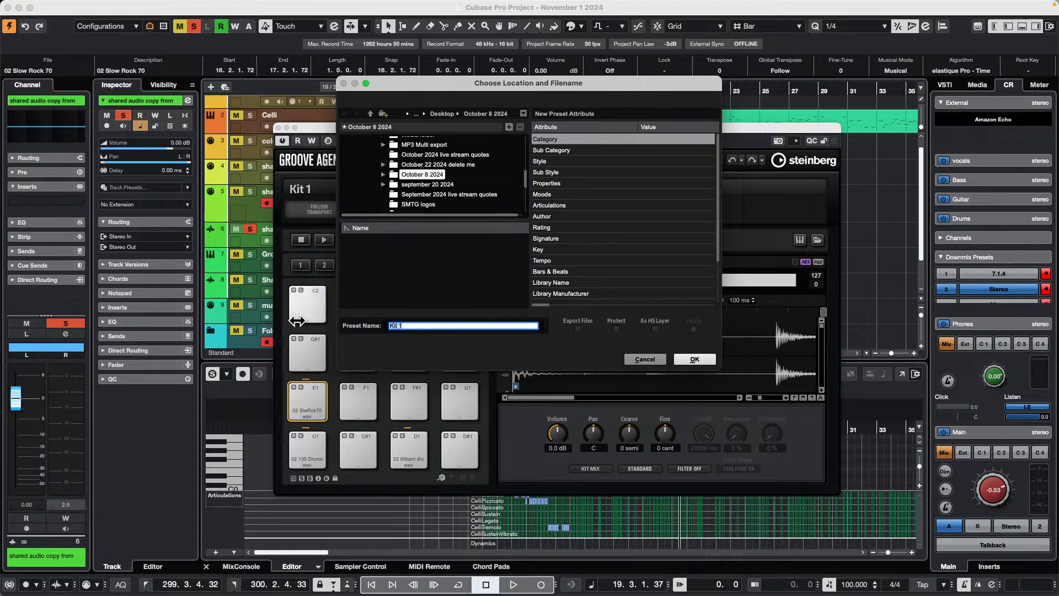
text(November 1 2024)
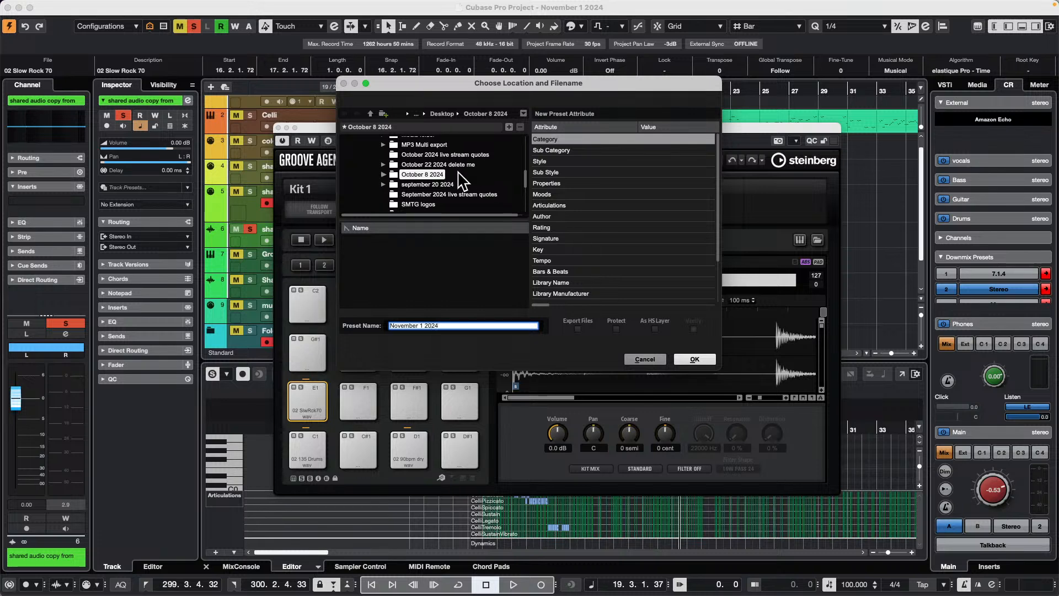
- Browse the export location to the Hangouts folder inside Documents > Projects and expand it
click(370, 114)
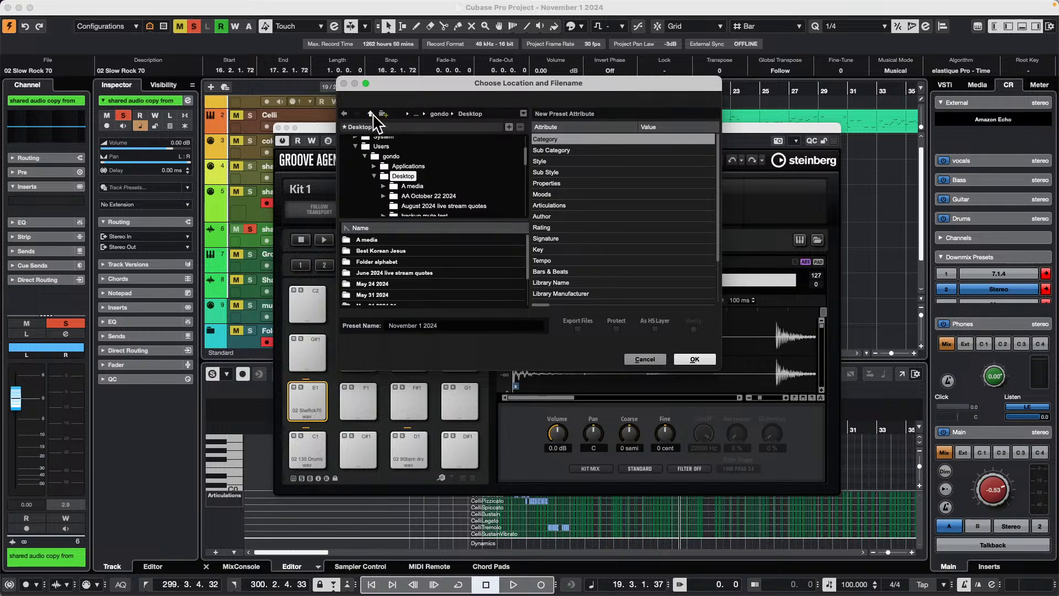
scroll(436, 178, up, 2)
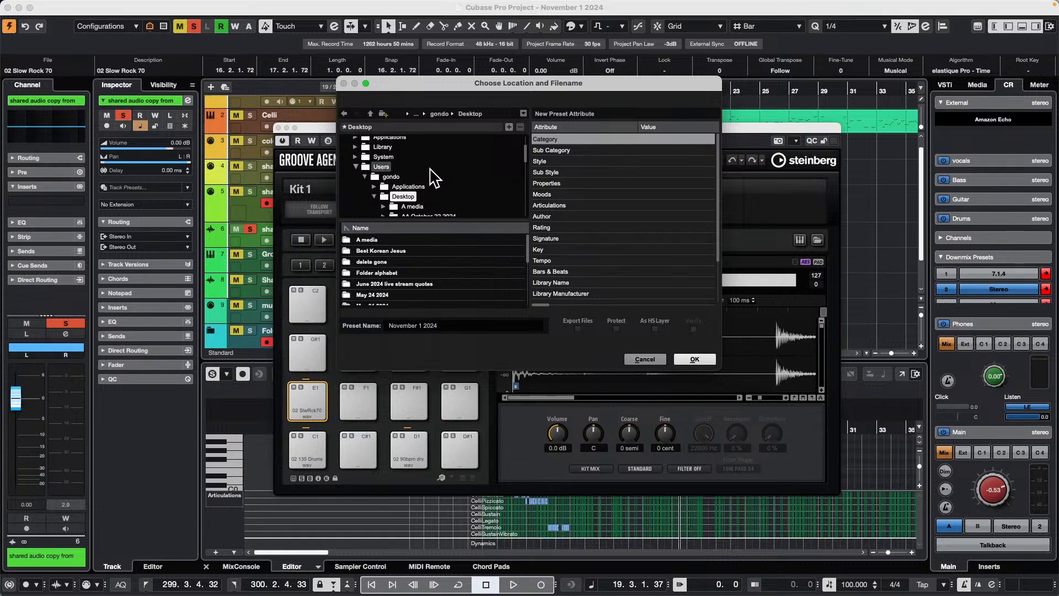
click(375, 196)
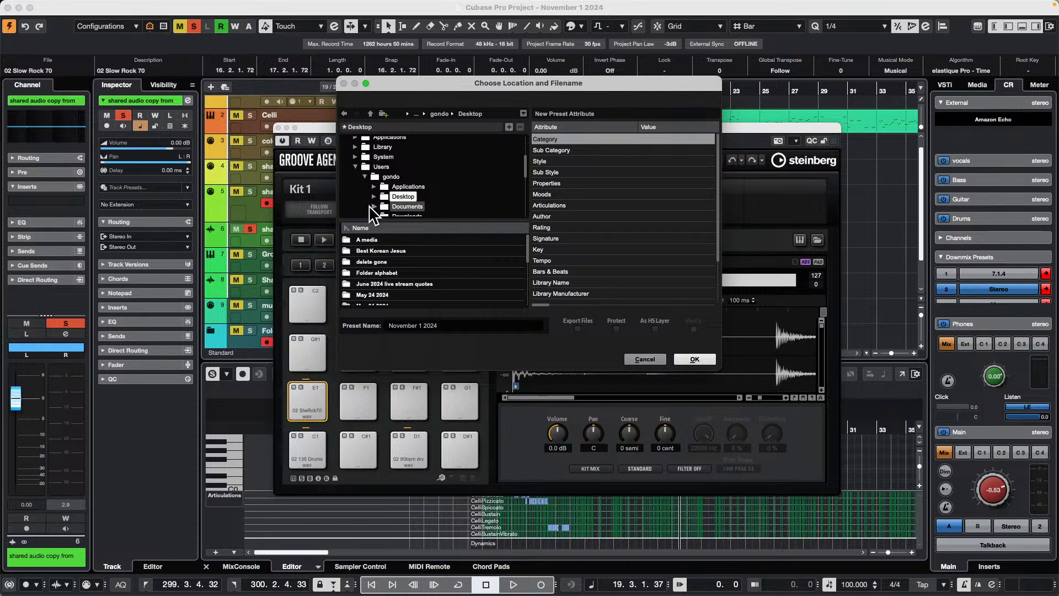
scroll(458, 185, down, 10)
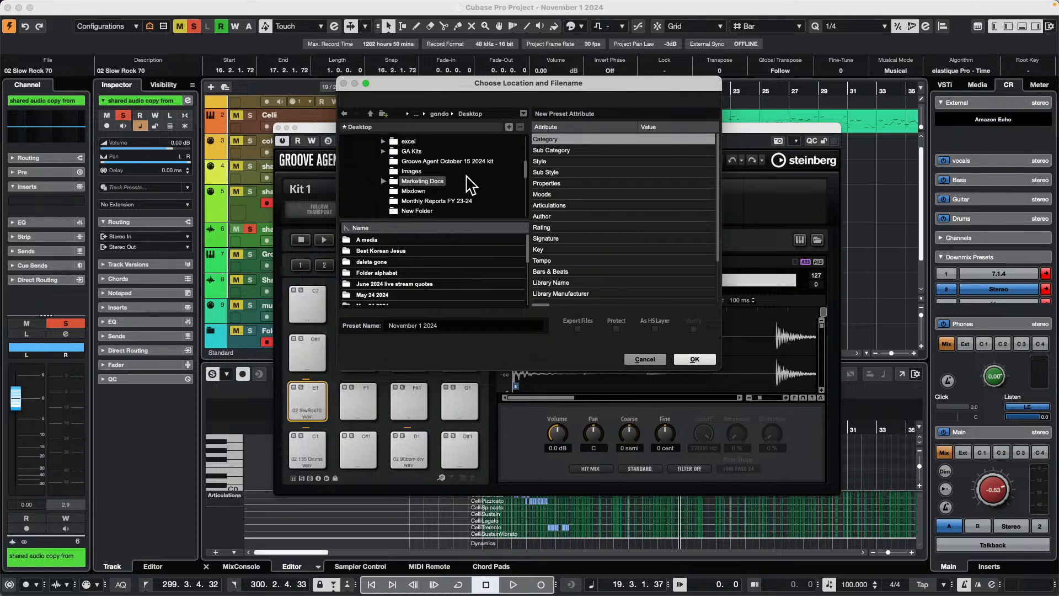
scroll(467, 176, down, 8)
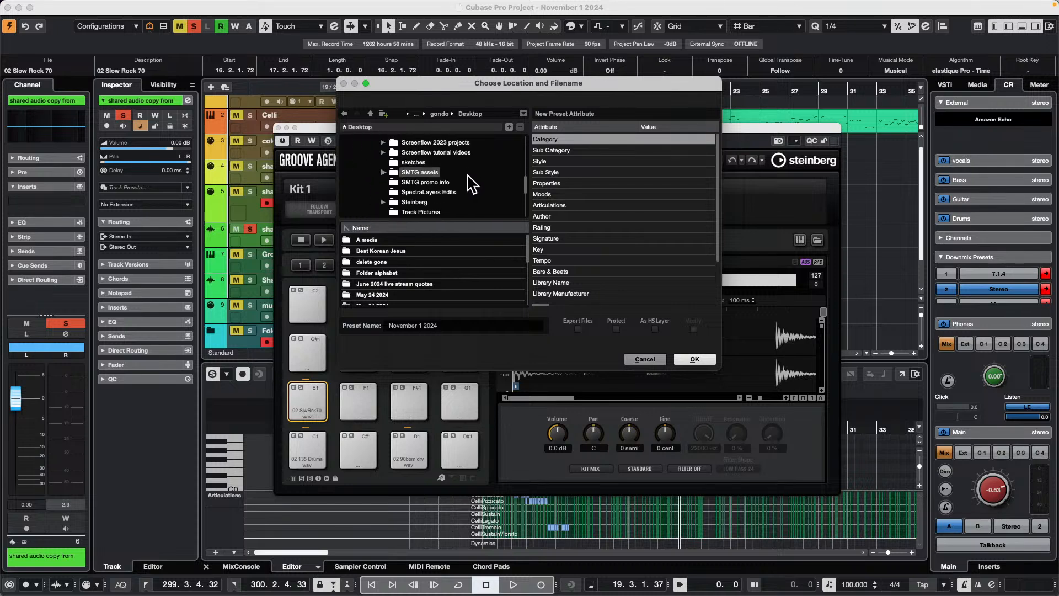
scroll(468, 177, up, 2)
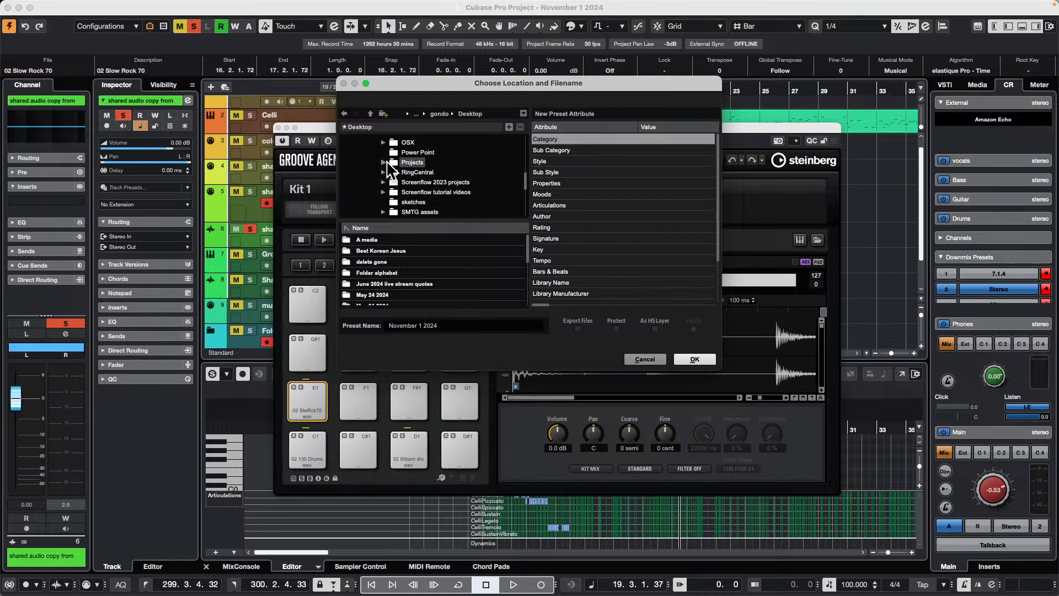
double_click(479, 172)
scroll(488, 182, down, 10)
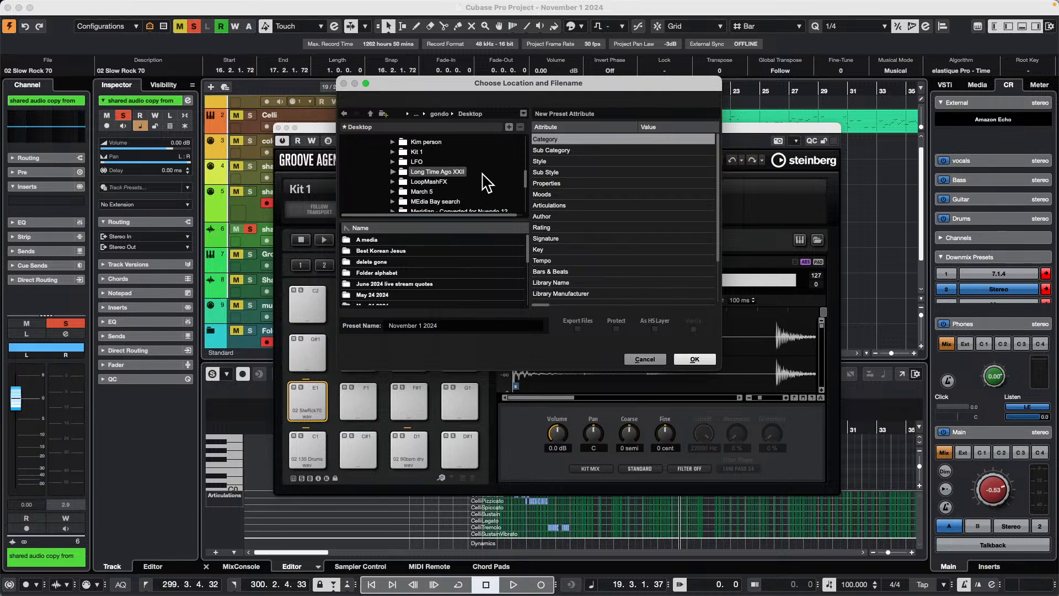
scroll(487, 182, up, 5)
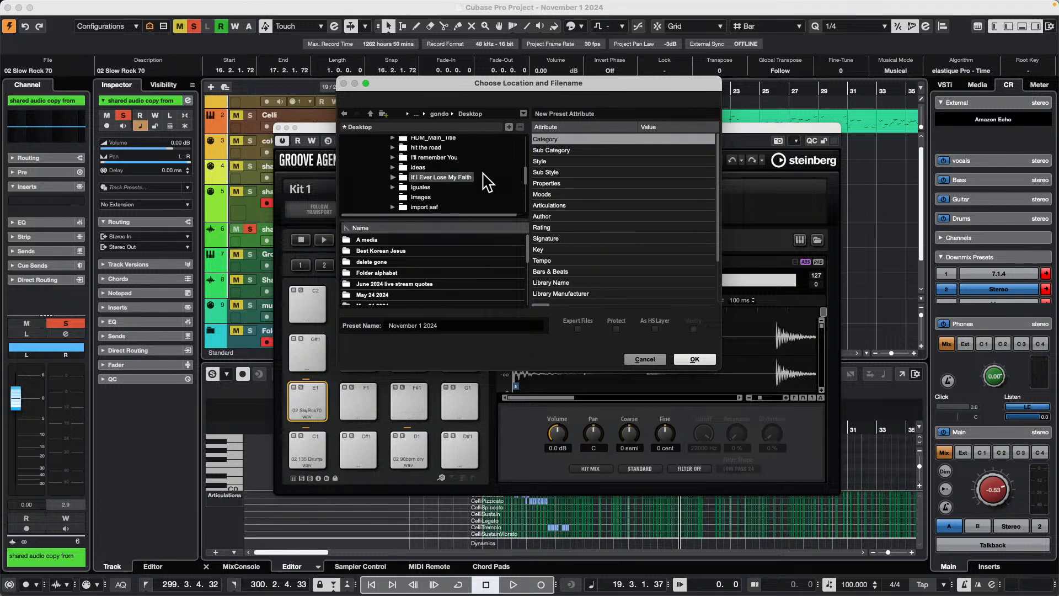
scroll(485, 182, up, 3)
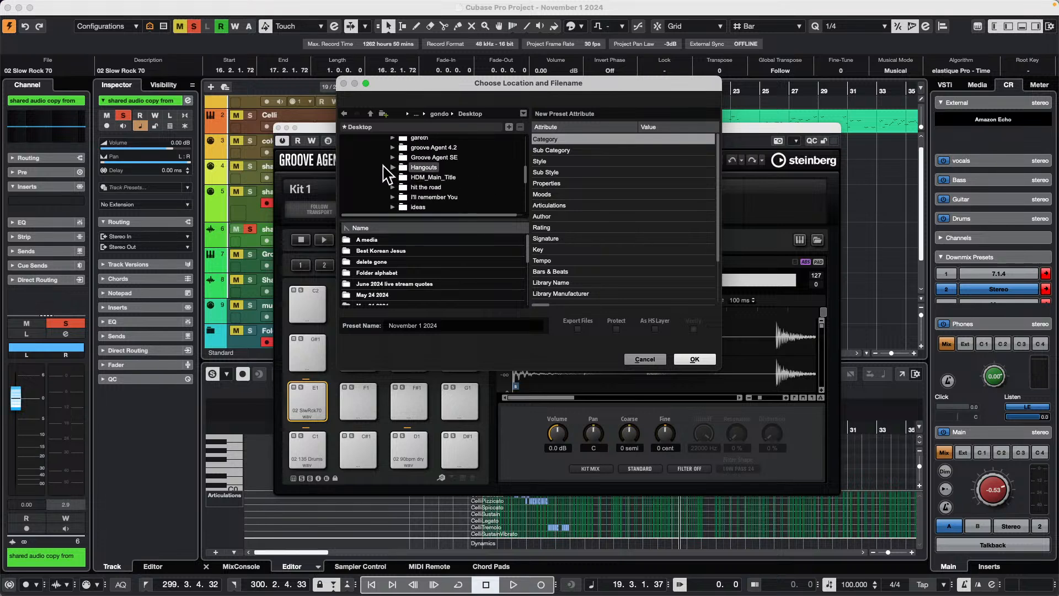
click(392, 167)
- Choose the November 1 2024 project folder within Hangouts as the export location and expand it
scroll(458, 169, down, 5)
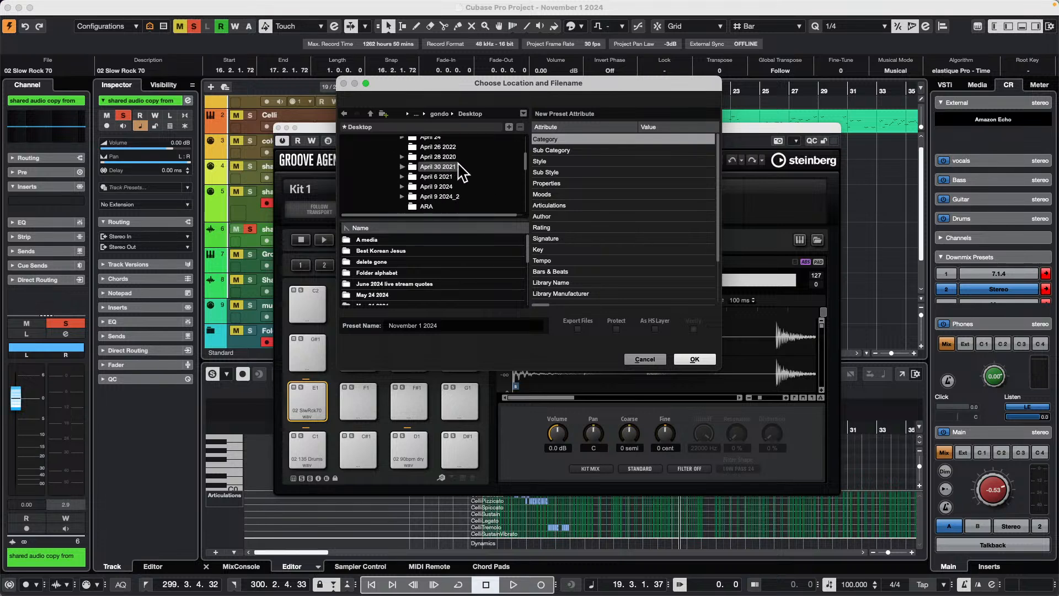
scroll(460, 172, down, 10)
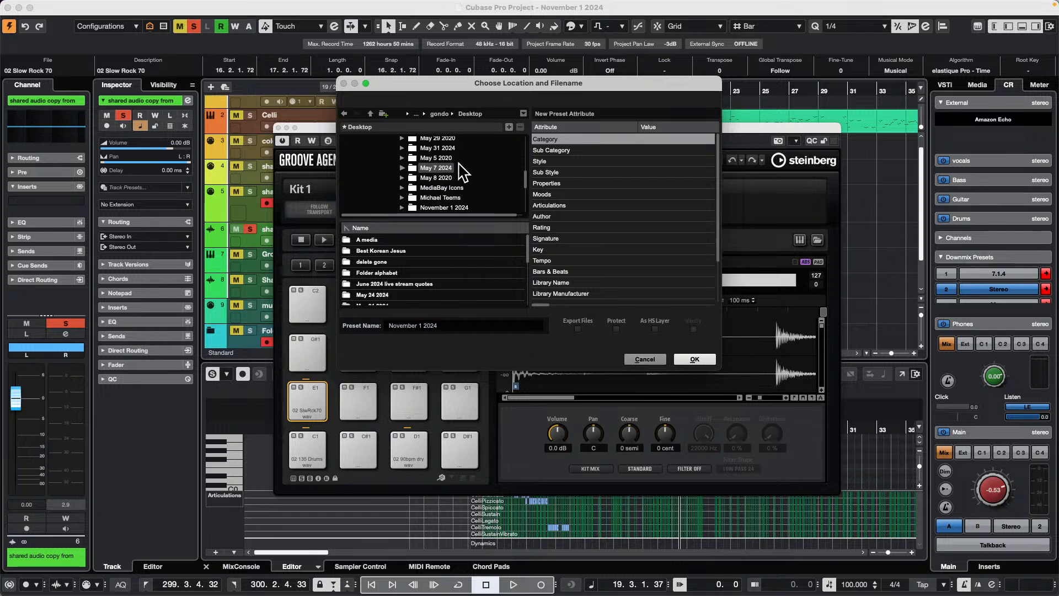
scroll(462, 171, up, 5)
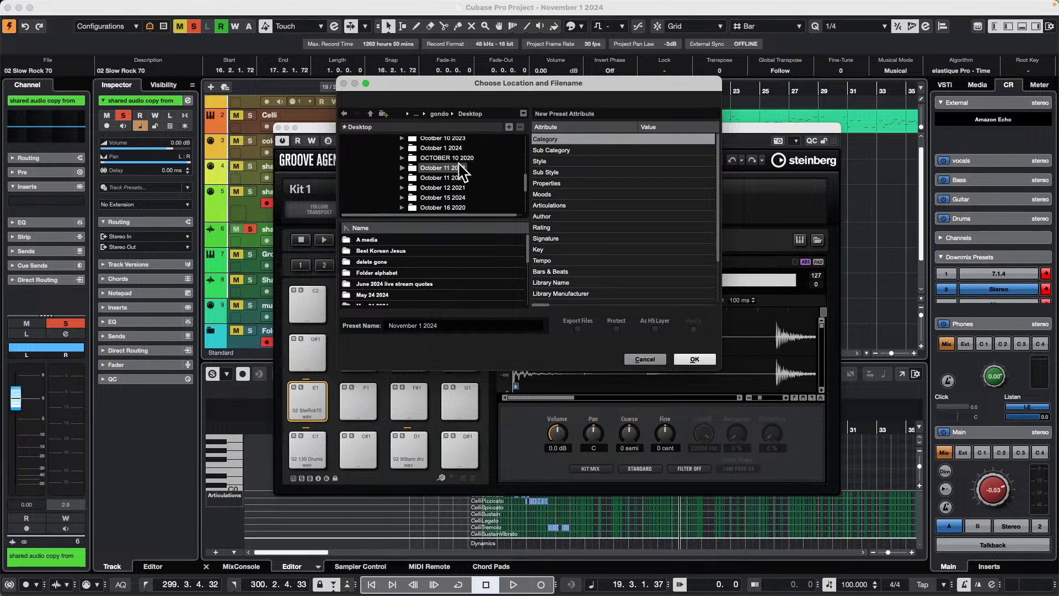
scroll(462, 171, up, 1)
scroll(471, 175, up, 3)
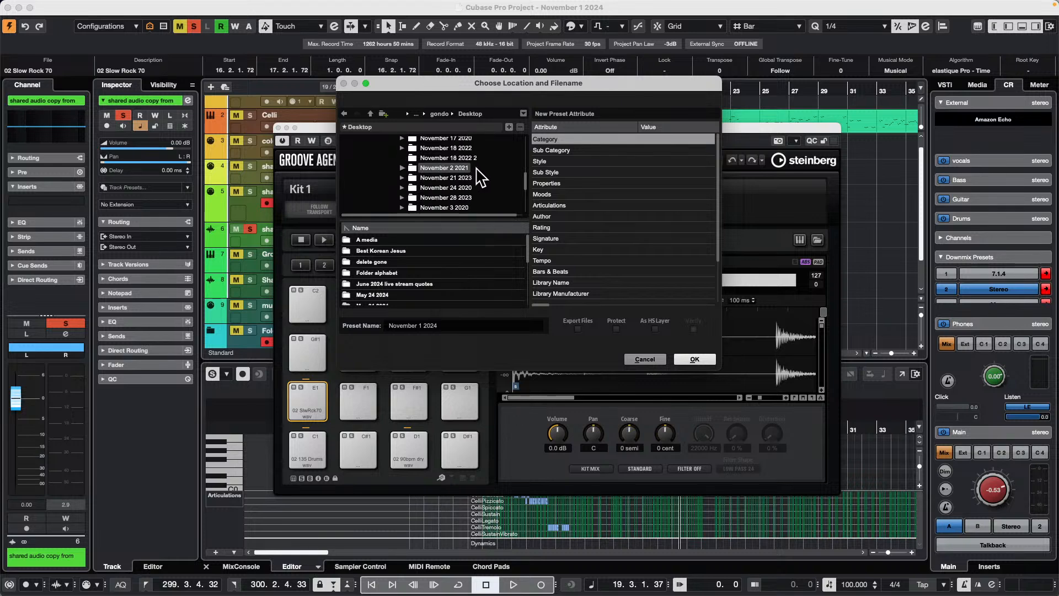
scroll(478, 176, up, 3)
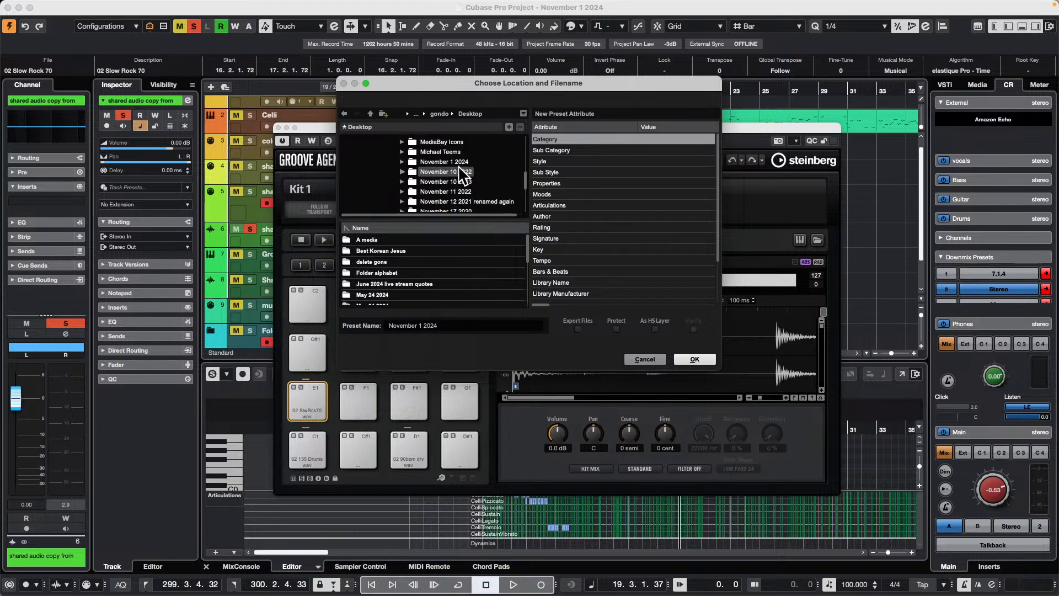
click(457, 160)
click(402, 161)
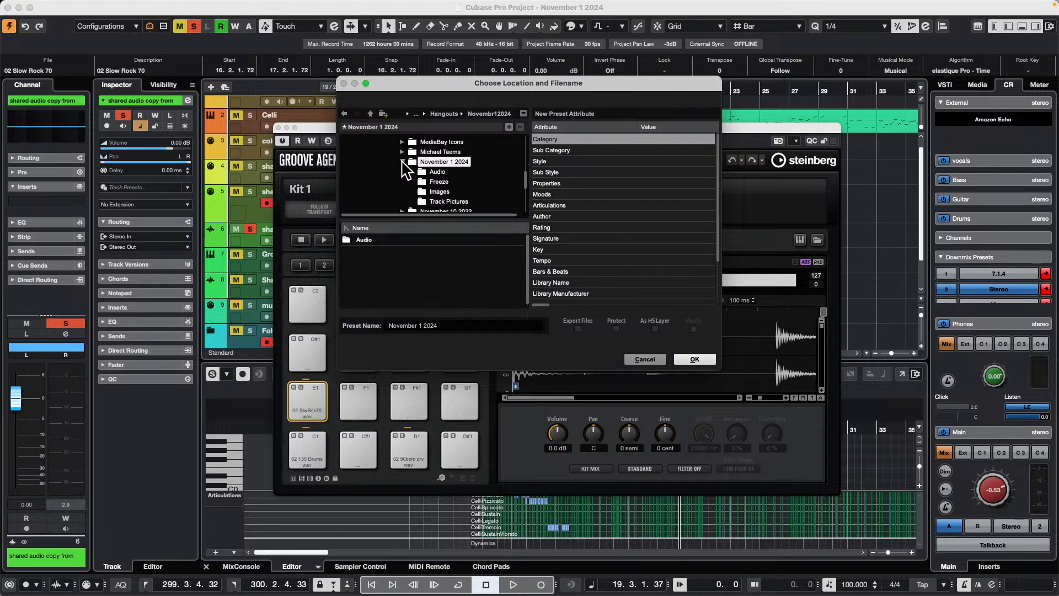
- Create a new folder named Groove Agent Kit inside the November 1 2024 folder
click(383, 113)
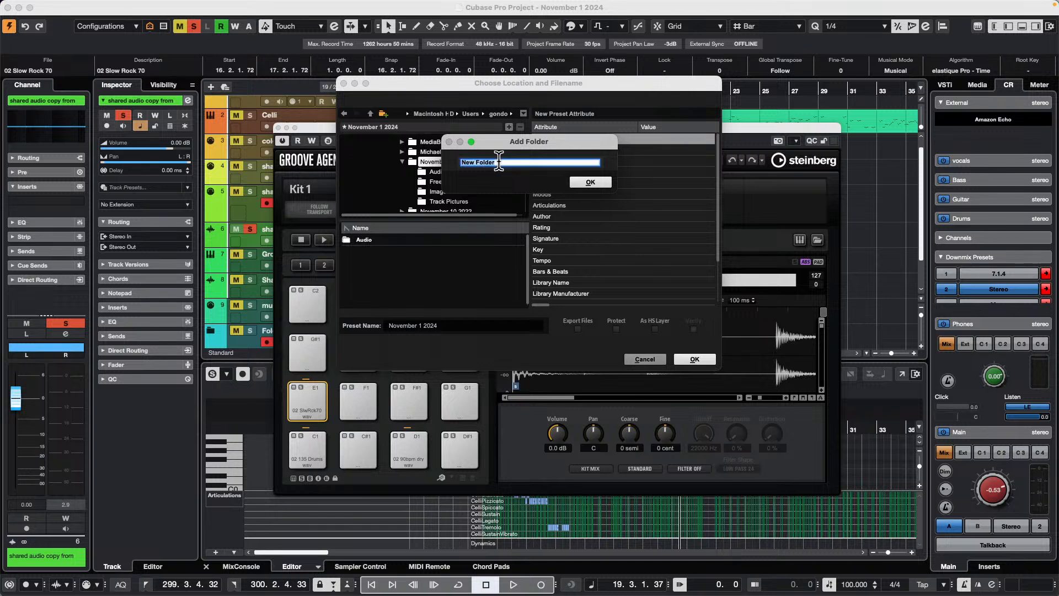
text(Groove Agent Kit)
key(Return)
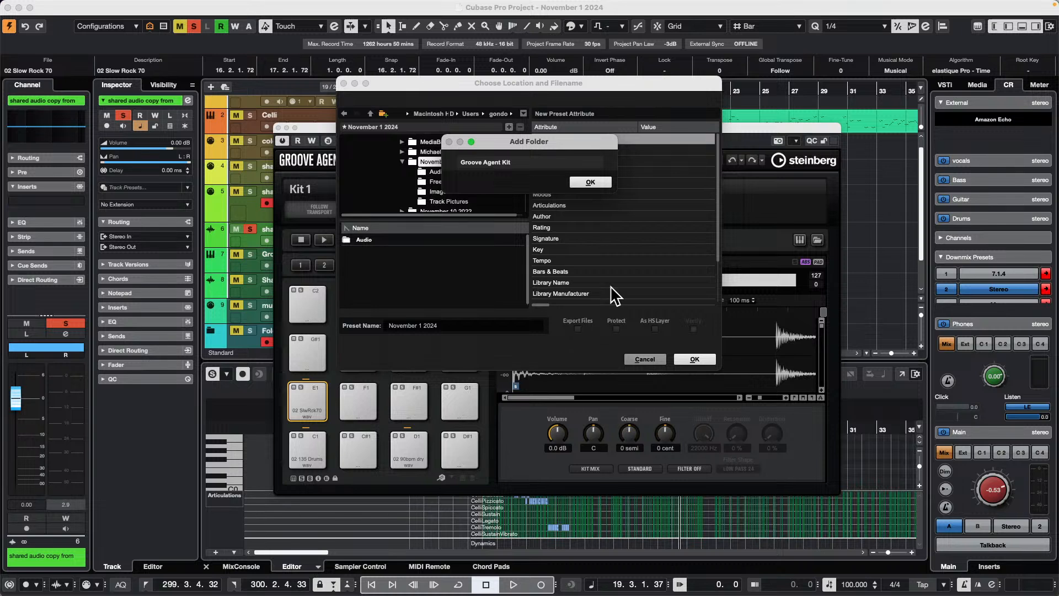
click(599, 183)
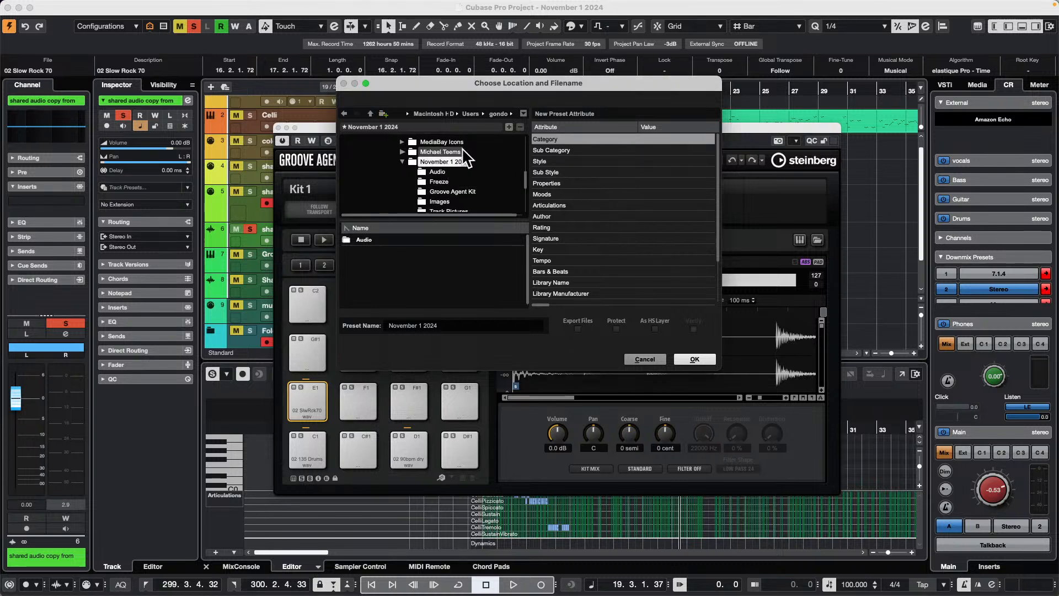
- Select the Groove Agent Kit folder as the destination and export the kit with its samples
click(460, 191)
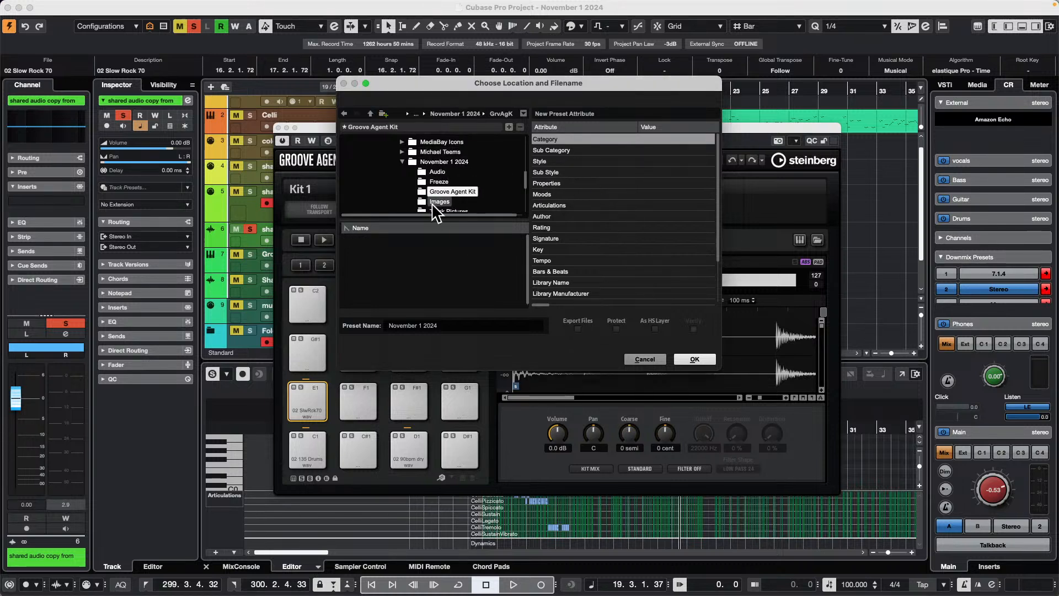
click(578, 329)
click(694, 359)
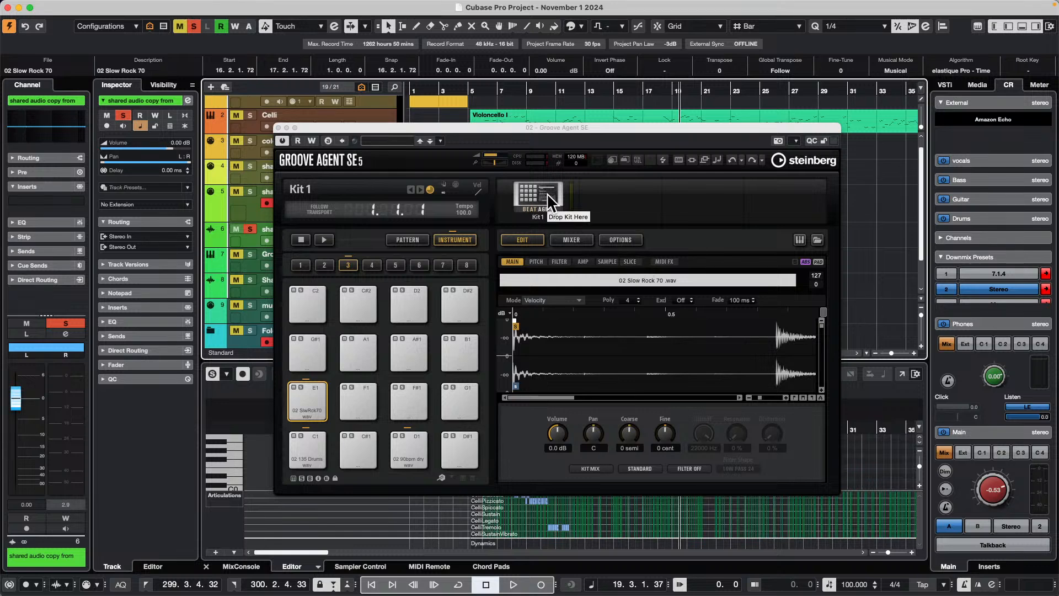
- Switch to Finder and open the Projects folder inside Documents
key(super+Tab)
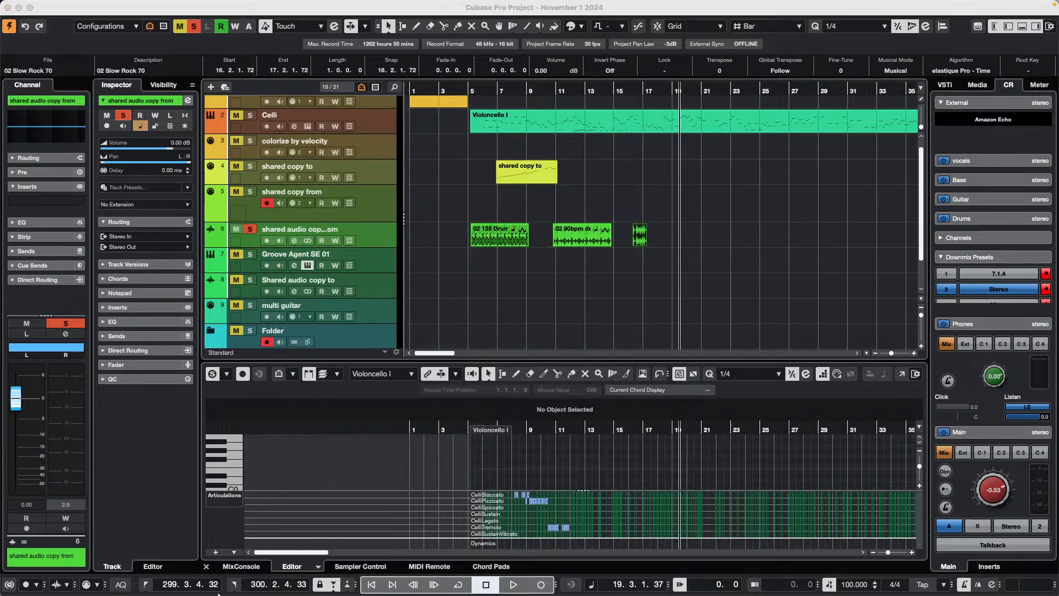
mouse_move(219, 592)
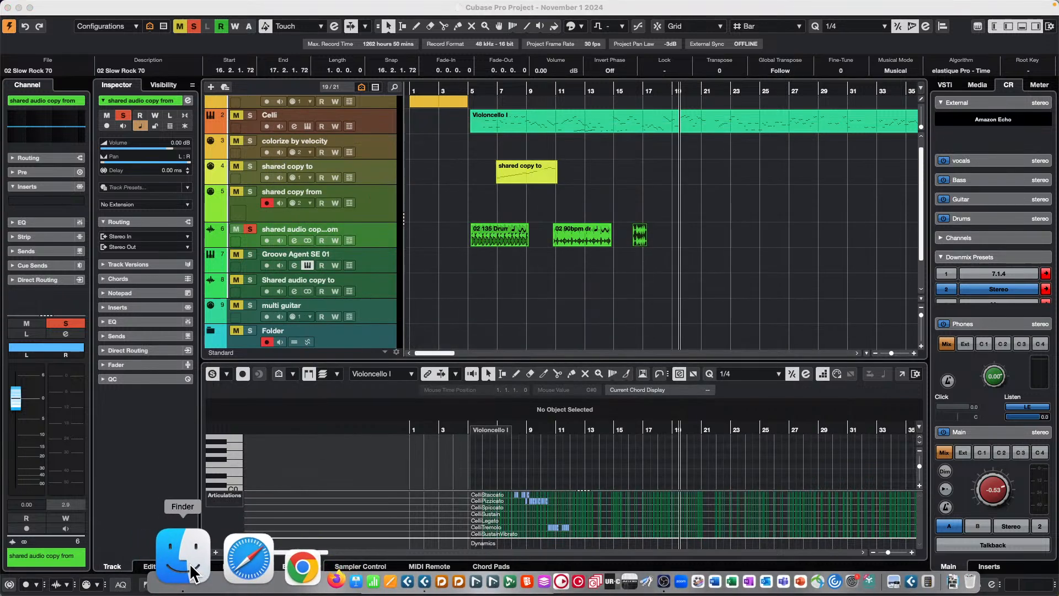
click(190, 563)
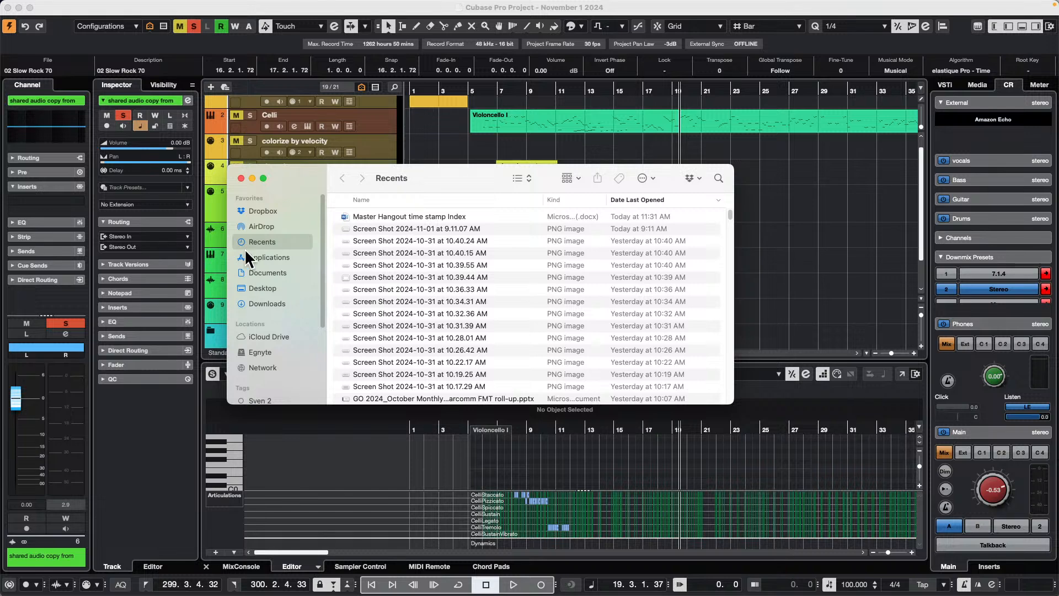
click(269, 272)
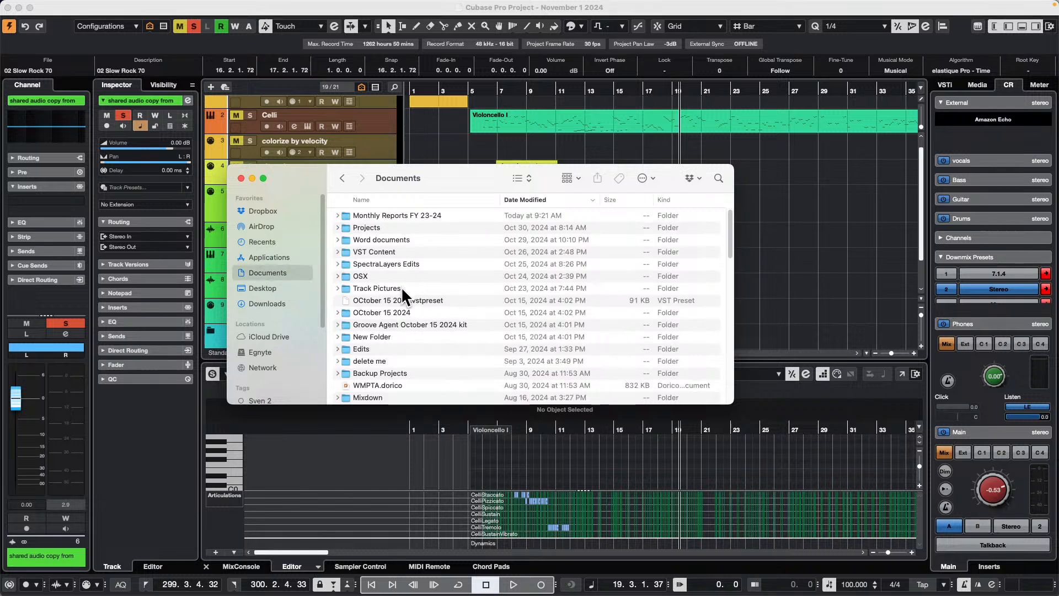
scroll(401, 287, down, 10)
scroll(401, 295, up, 10)
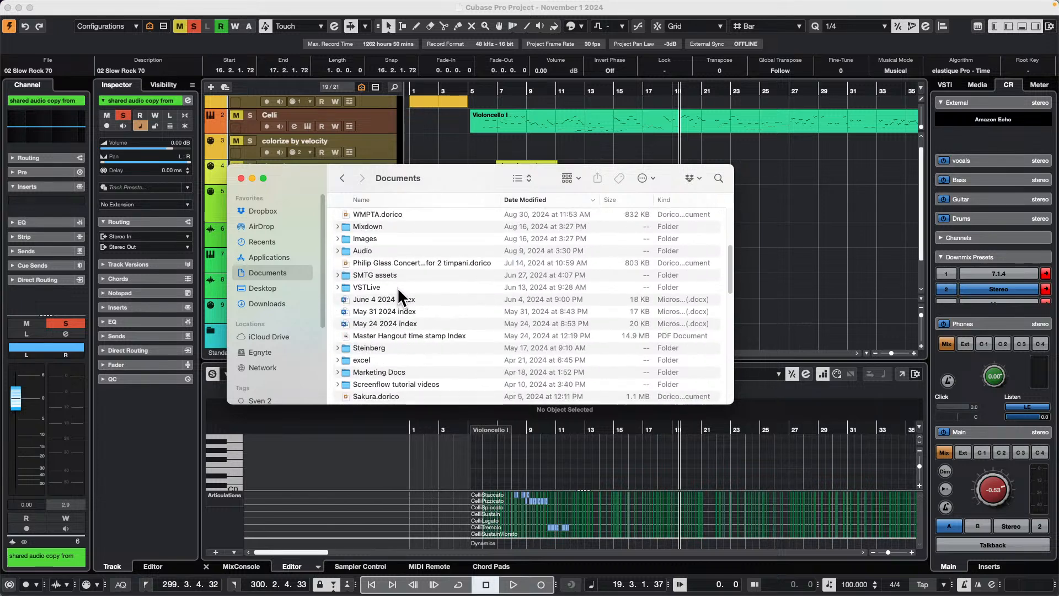
double_click(360, 227)
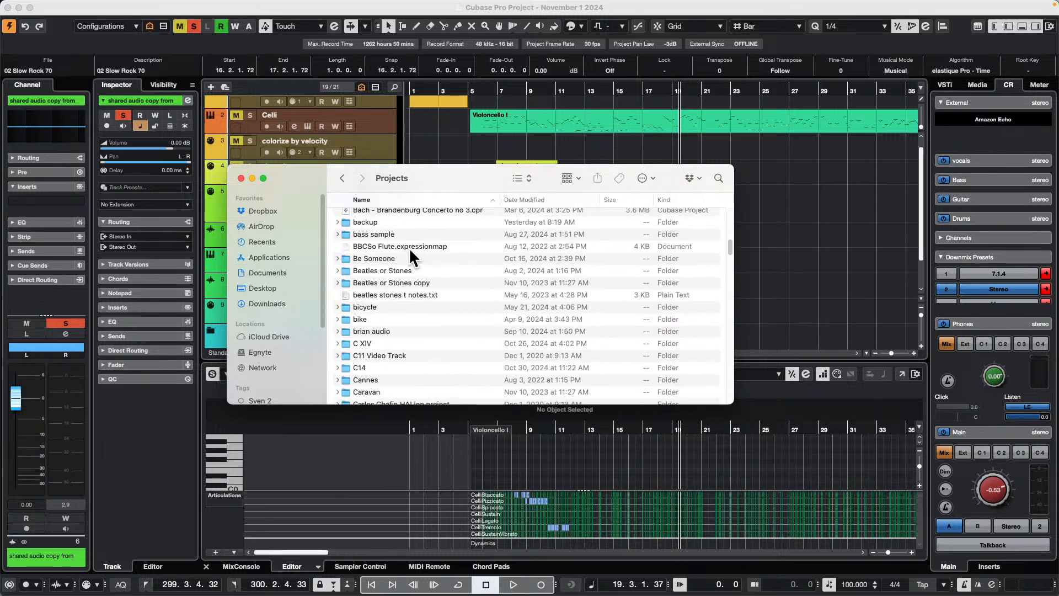
- Find and open the Hangouts folder within Projects, and open its November 1 2024 project folder
scroll(409, 259, down, 5)
scroll(411, 270, down, 15)
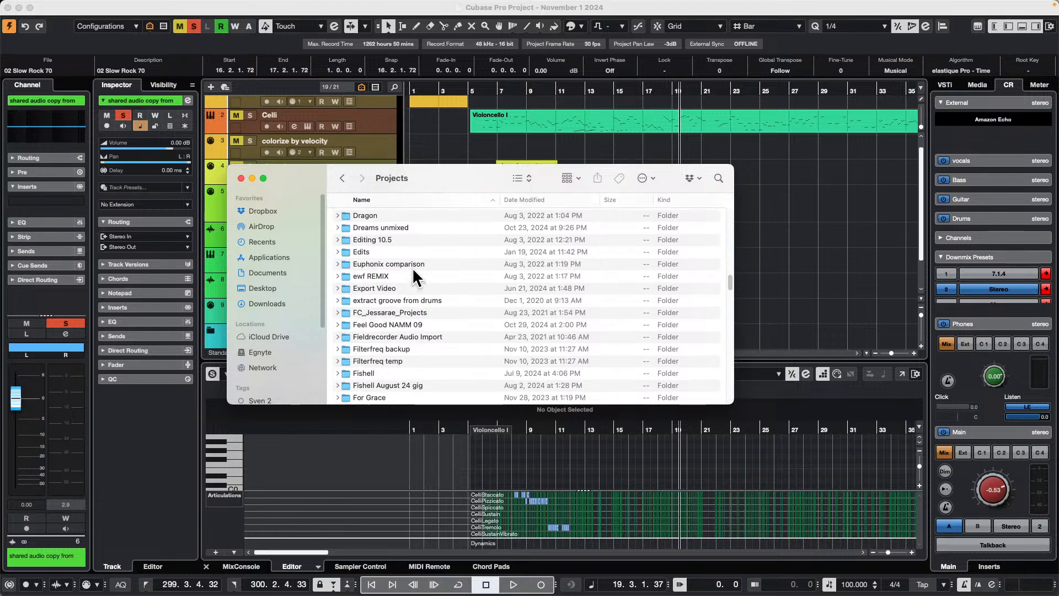
scroll(411, 268, down, 3)
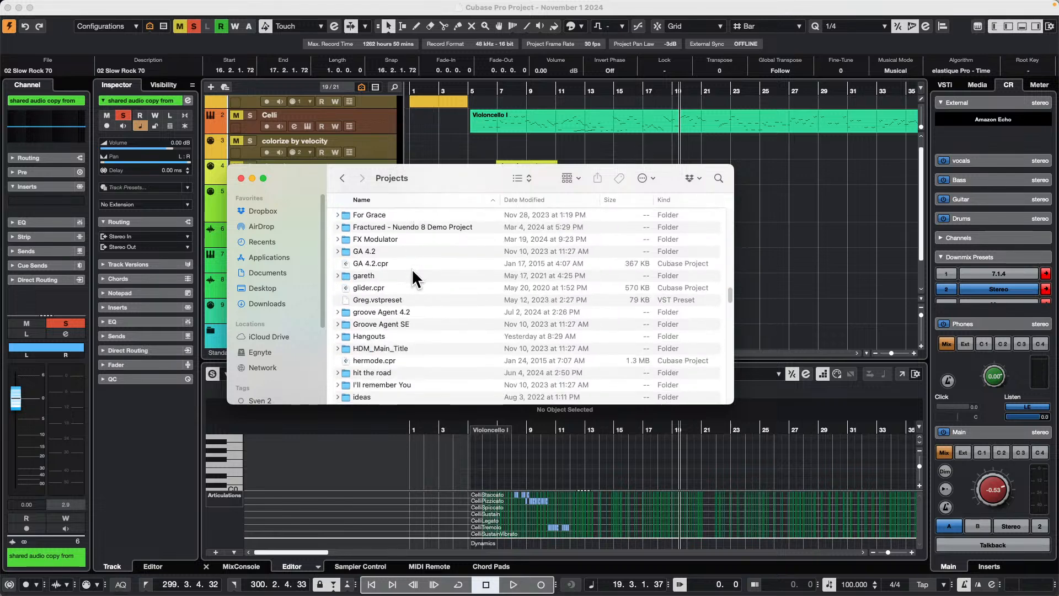
double_click(386, 335)
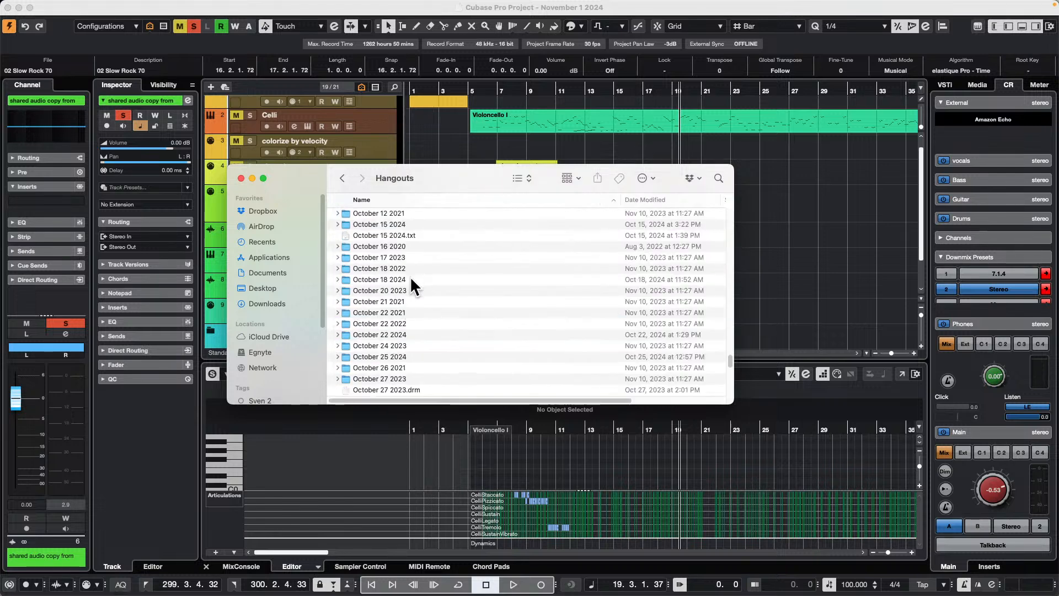
scroll(410, 279, down, 1)
scroll(411, 277, up, 6)
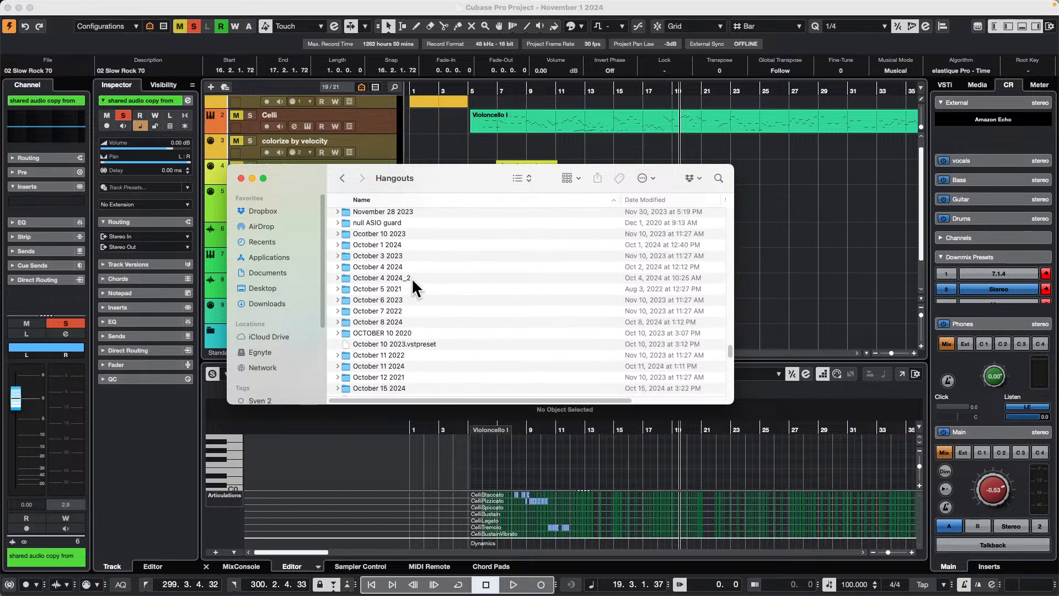
scroll(411, 277, up, 5)
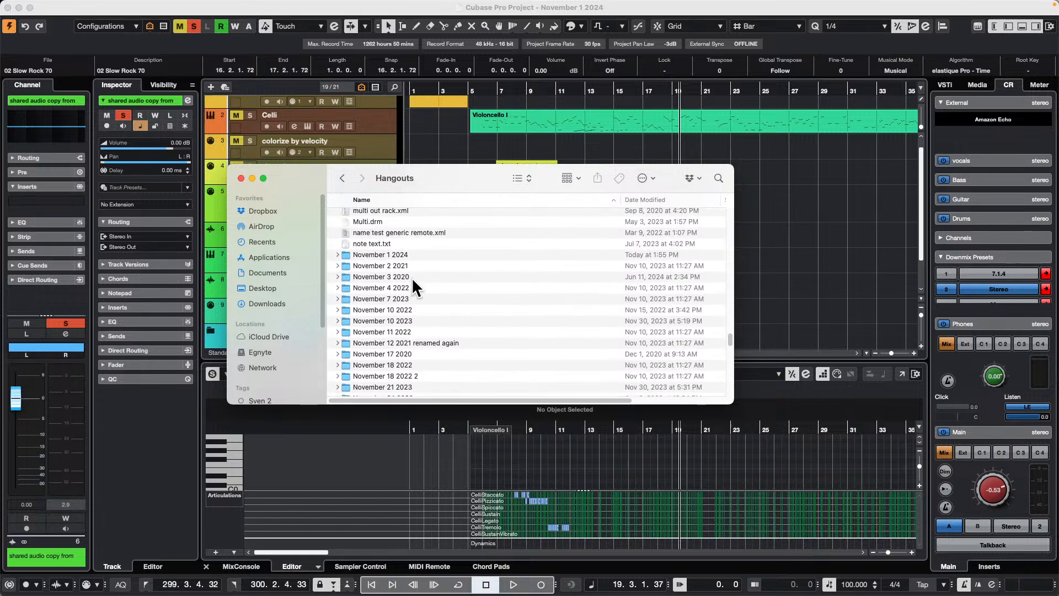
double_click(395, 253)
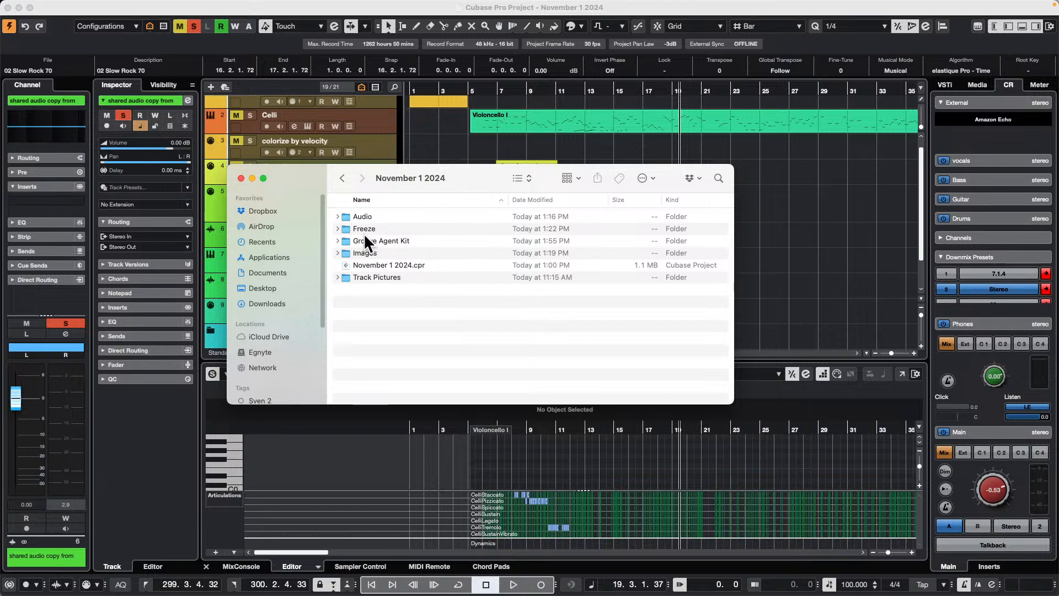
- Expand Groove Agent Kit down to its samples subfolder to check the exported files, and close the Finder window
click(338, 241)
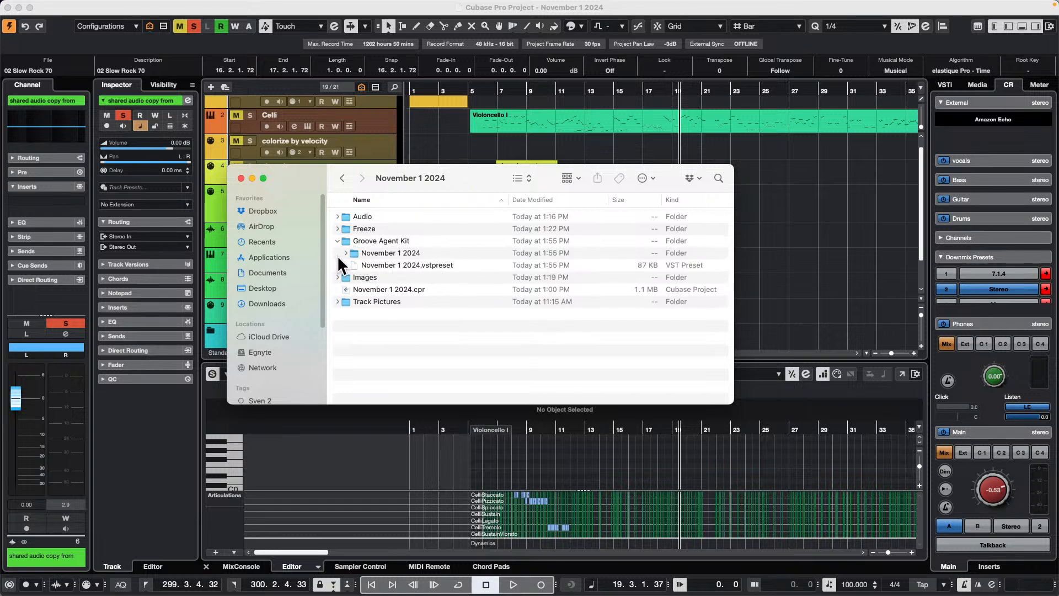
click(346, 253)
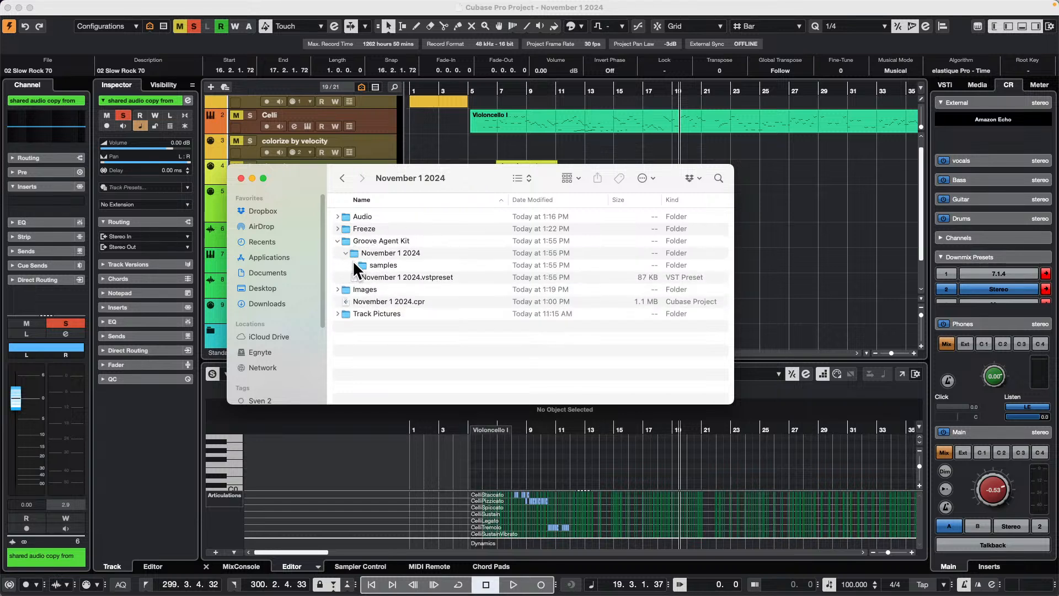
click(353, 265)
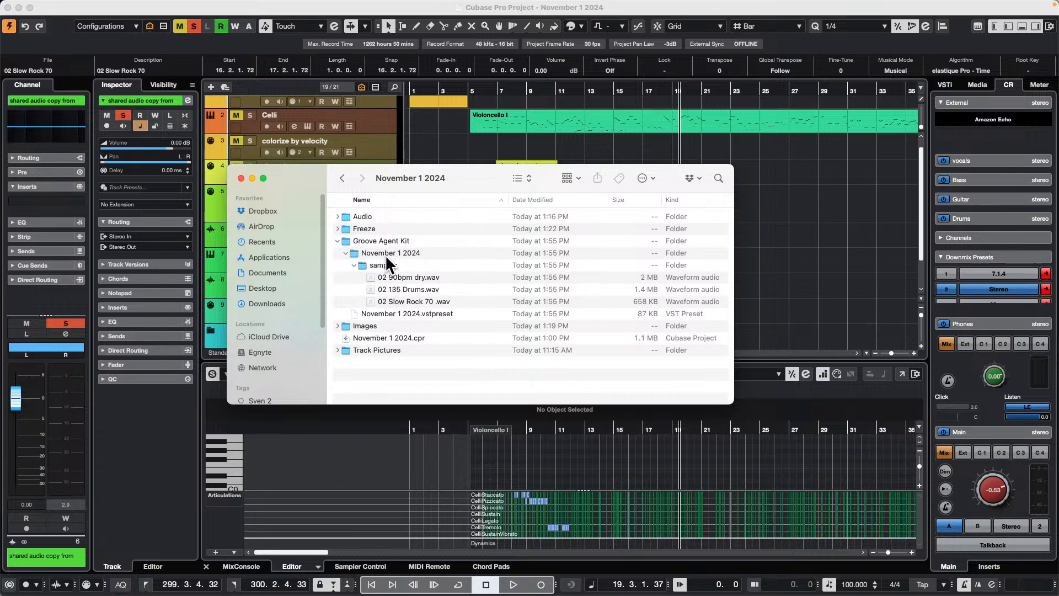
click(241, 178)
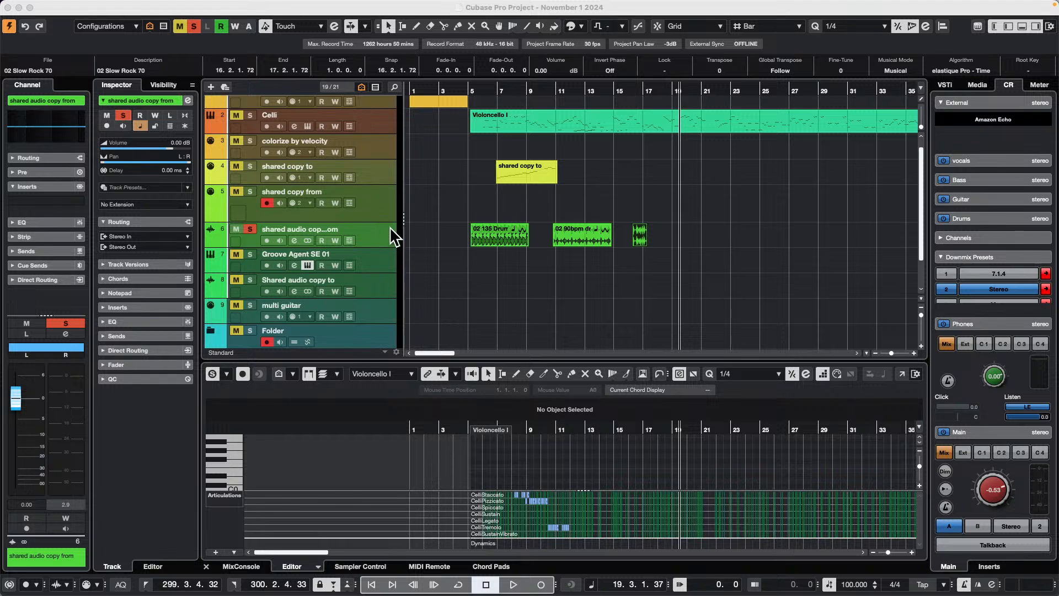
- Reopen Groove Agent SE, examine the location and Export Files option for Export Kit With Samples, cancel the export, and close the instrument
click(306, 265)
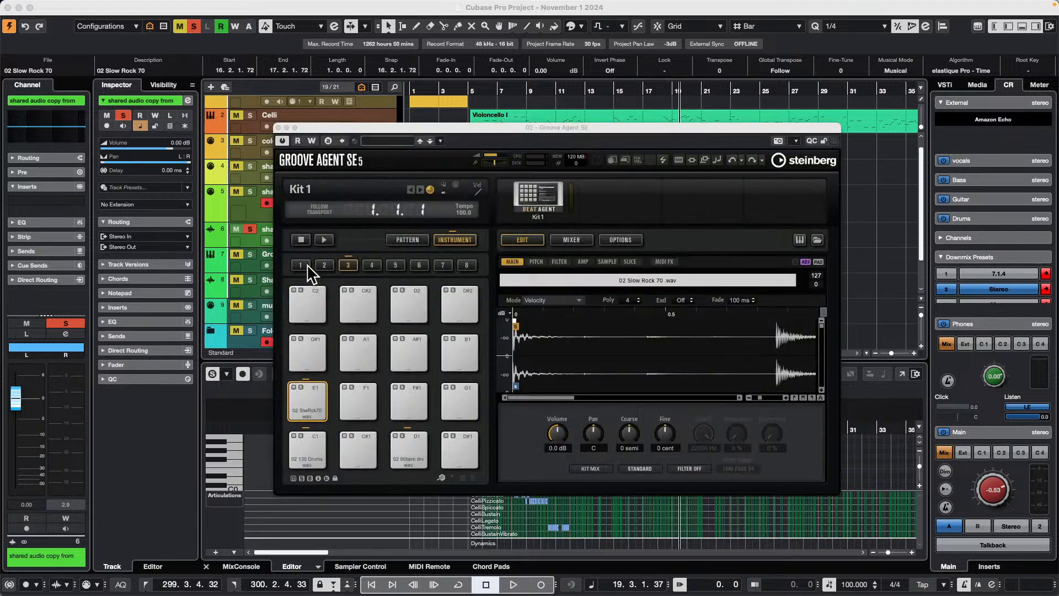
click(306, 266)
click(308, 264)
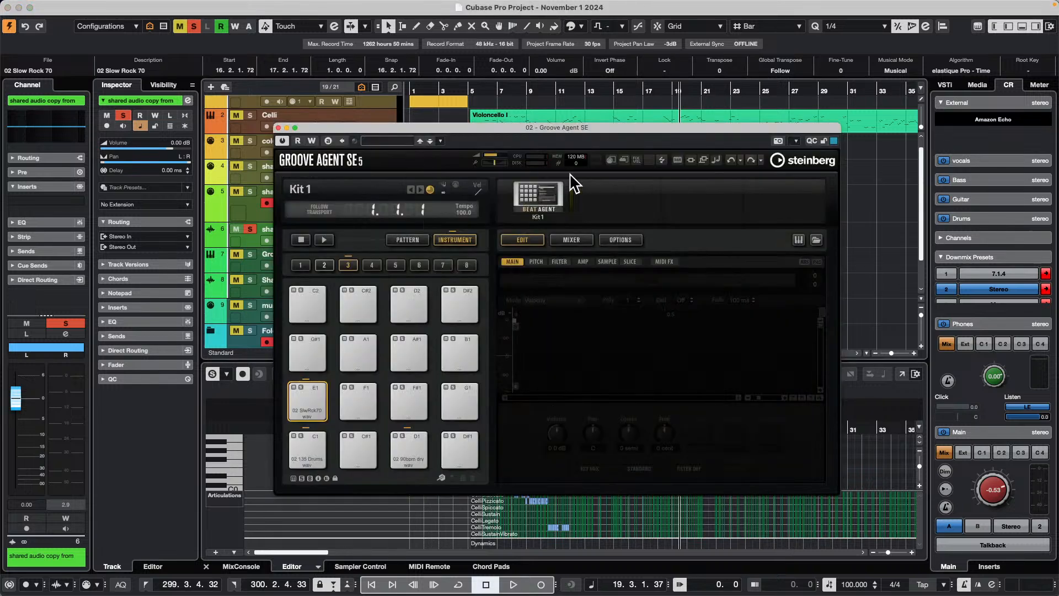
click(538, 193)
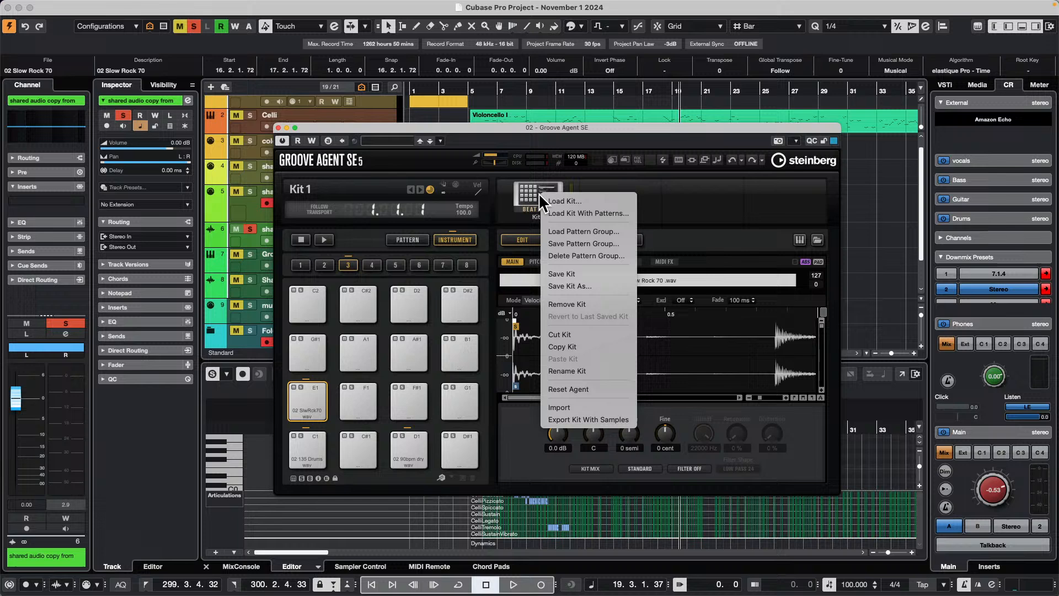
click(584, 420)
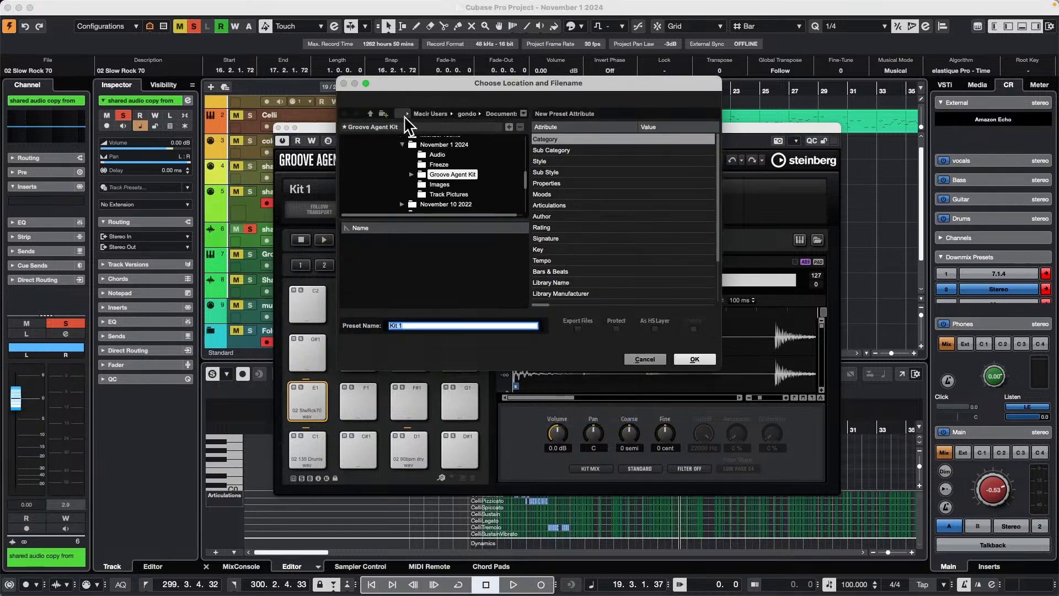
click(417, 114)
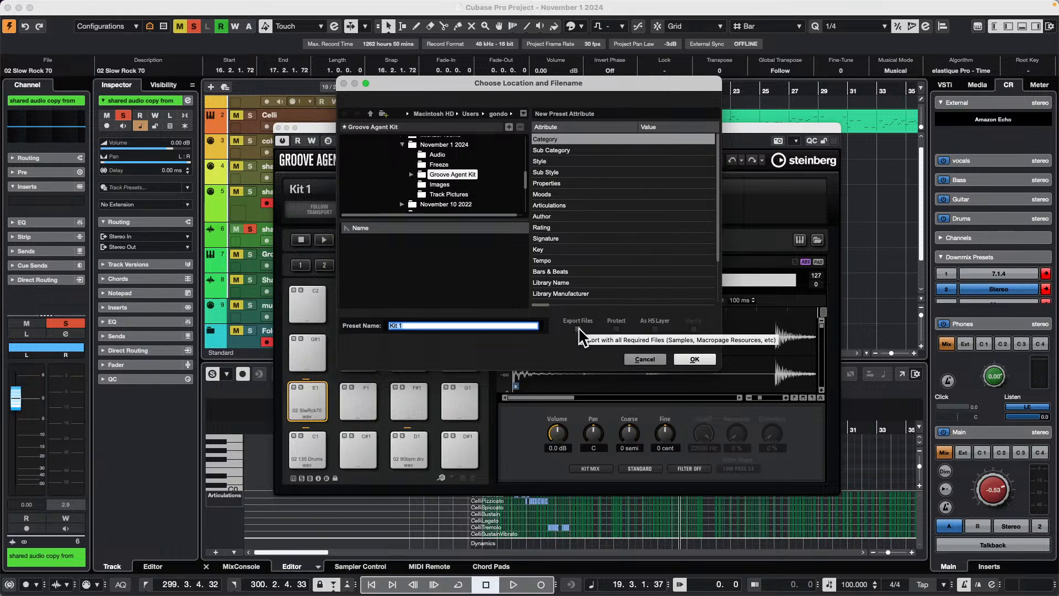
click(646, 359)
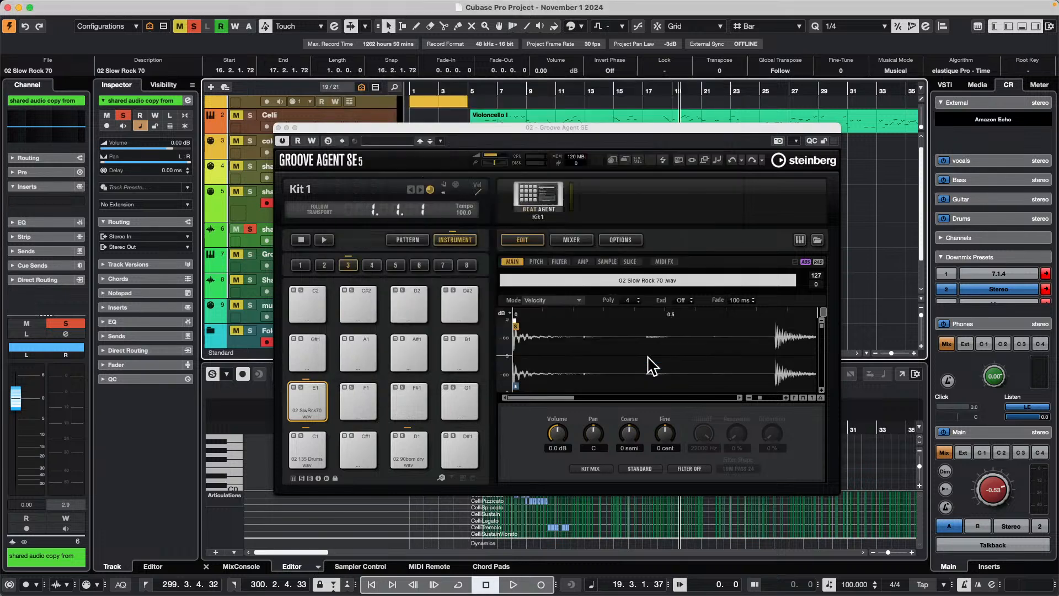
click(277, 128)
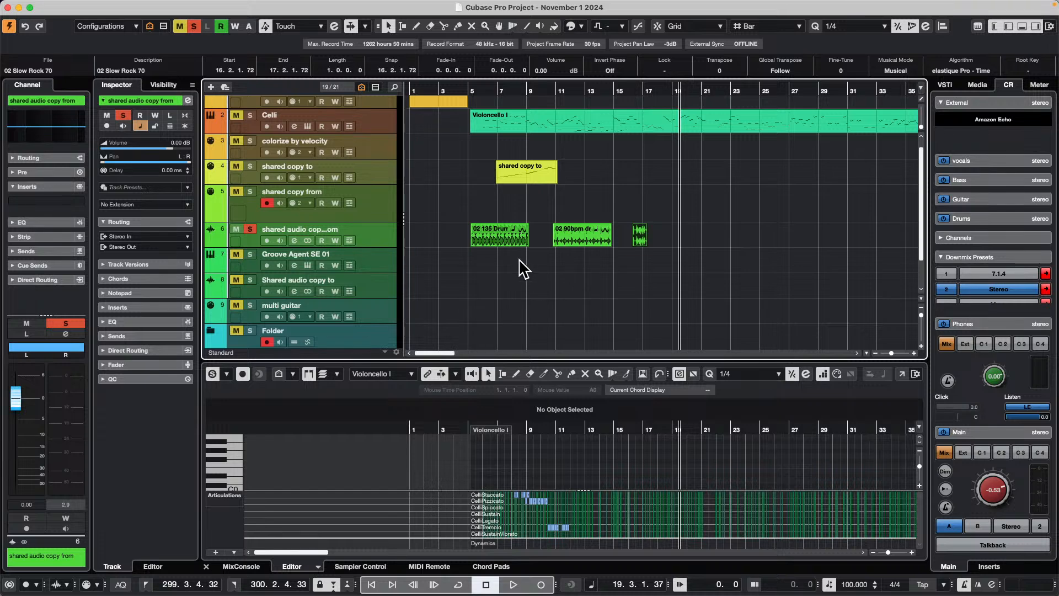
- Load the 02 135 Drums audio event into Sampler Control to create a sampler track
scroll(361, 277, down, 3)
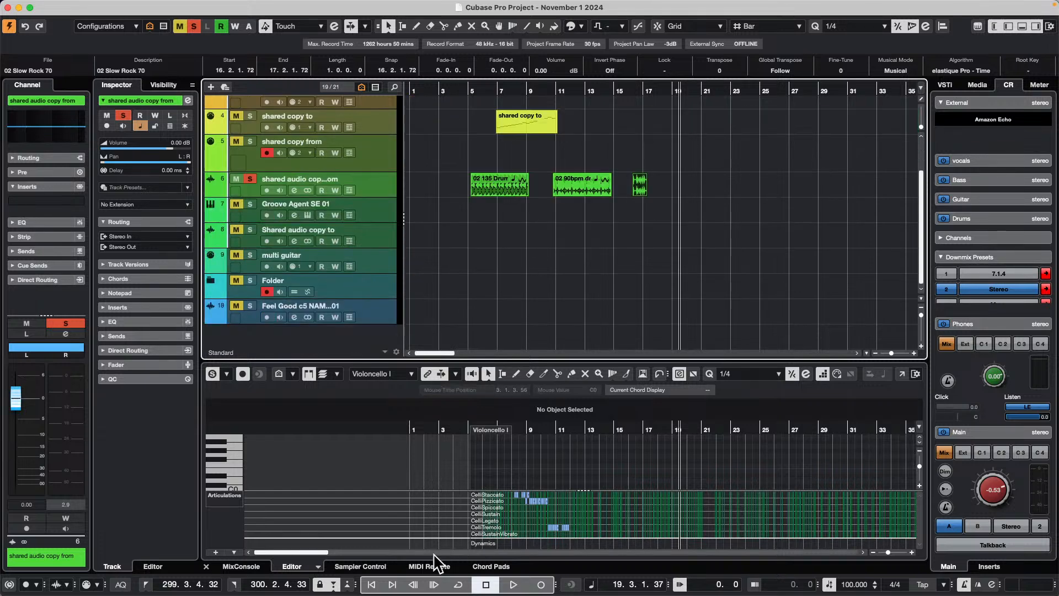
click(361, 567)
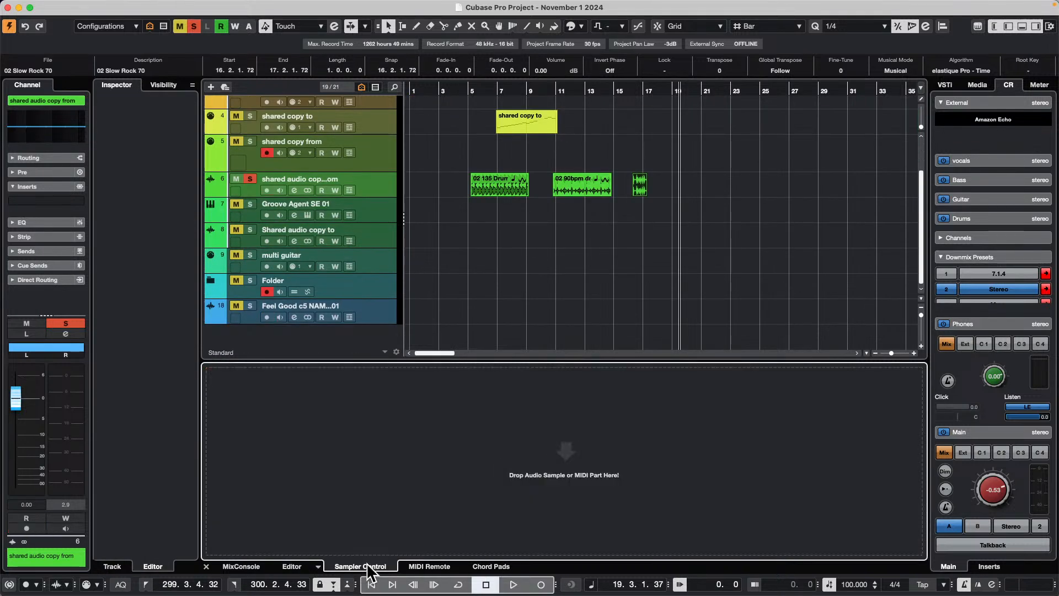
click(504, 184)
drag(504, 184, 607, 458)
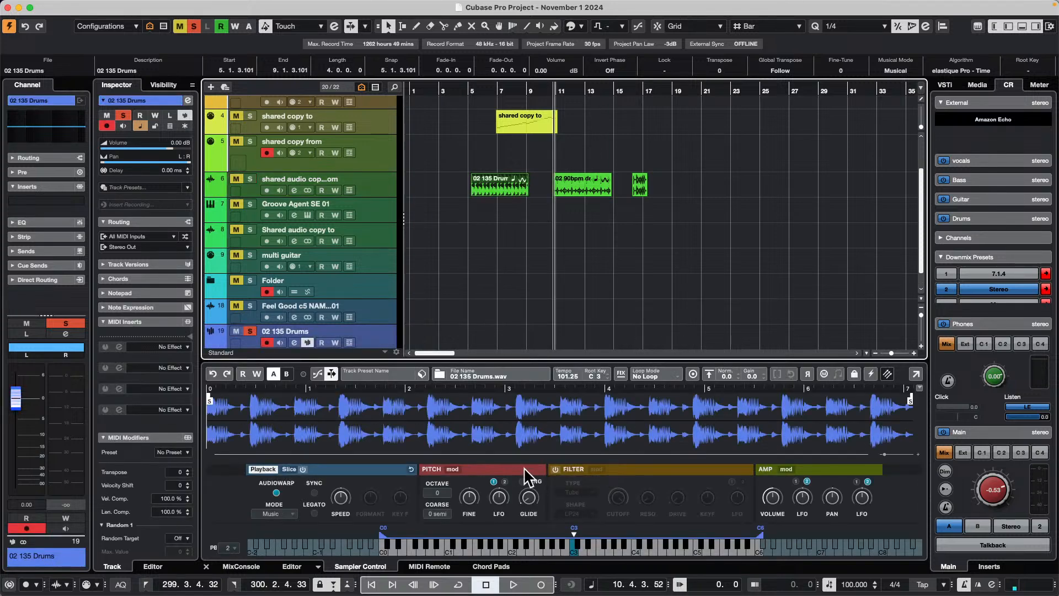
- Audition the drum sample by playing notes around C3 on the Sampler Control keyboard
click(580, 546)
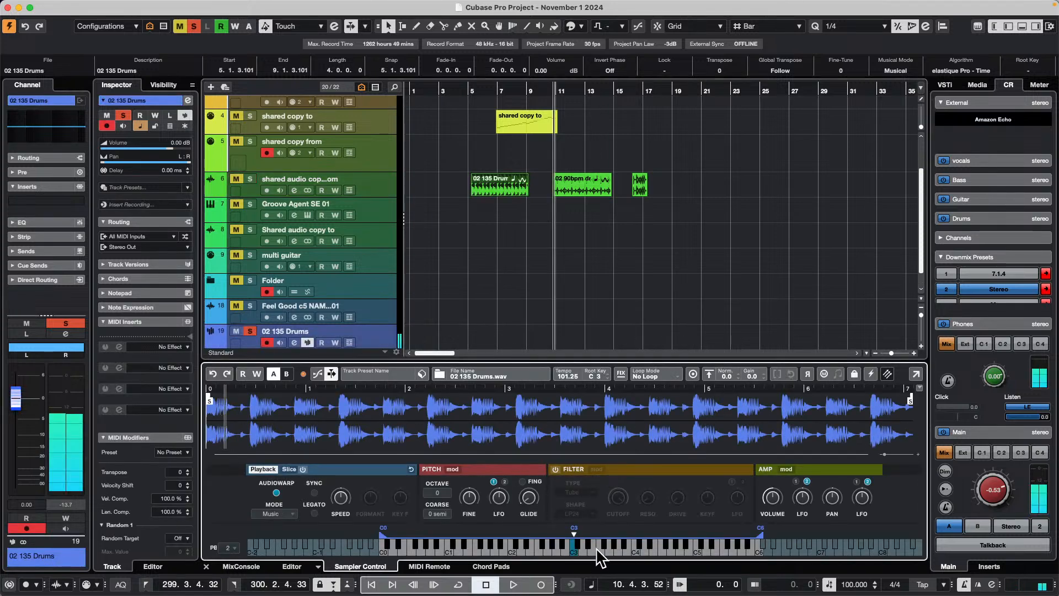
click(554, 547)
click(554, 547)
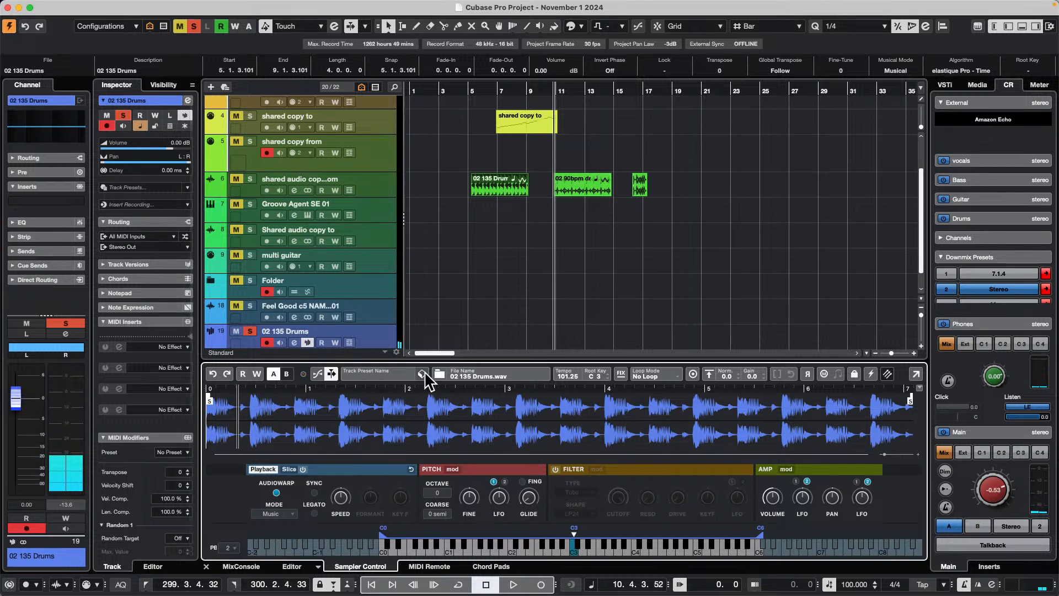
- Save the 02 135 Drums sampler track as a track preset named November 1 2024
click(422, 374)
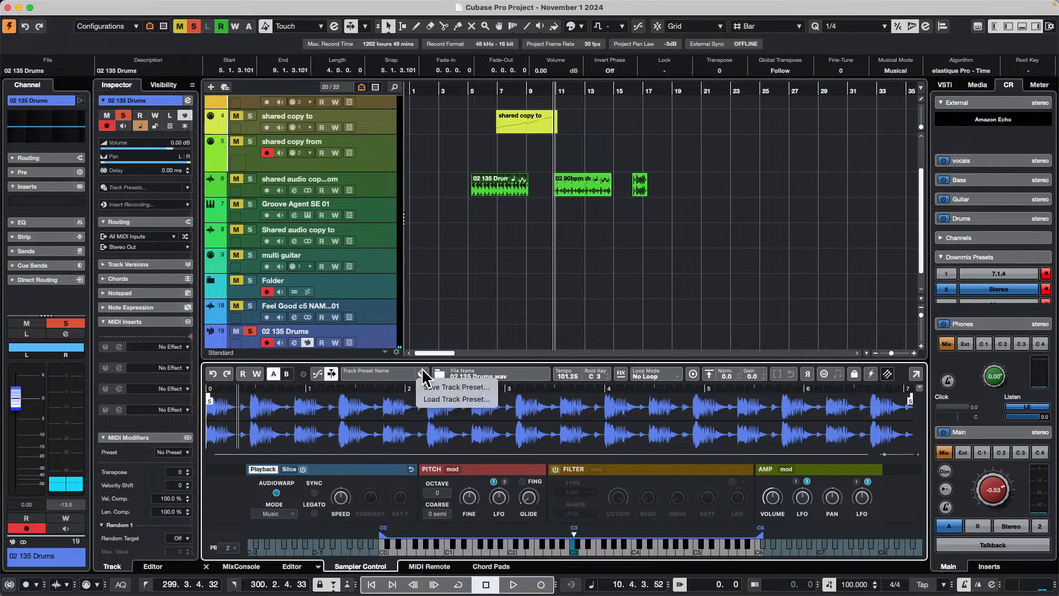
click(458, 387)
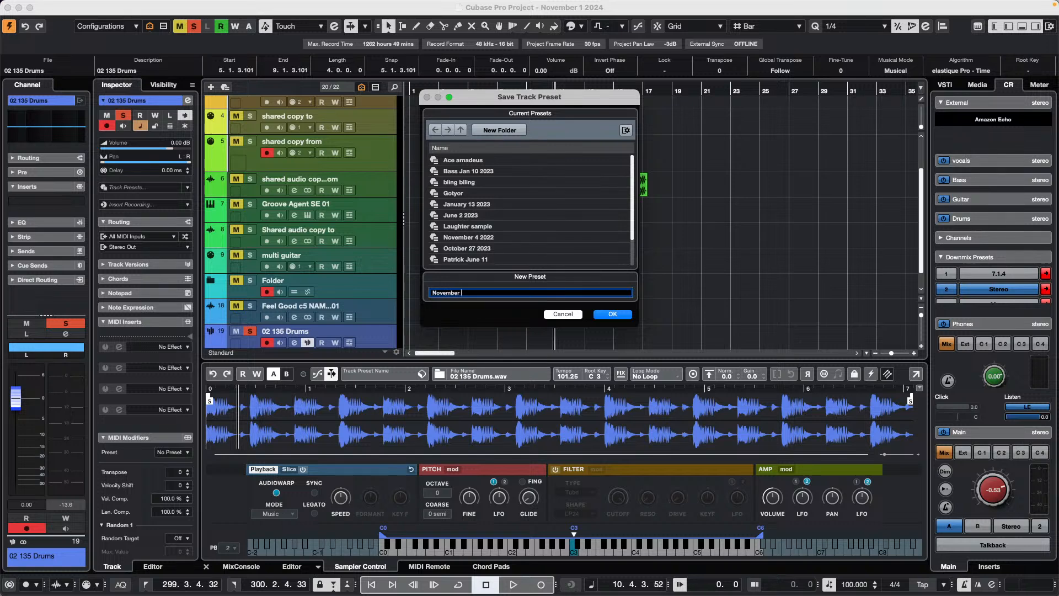
key(Return)
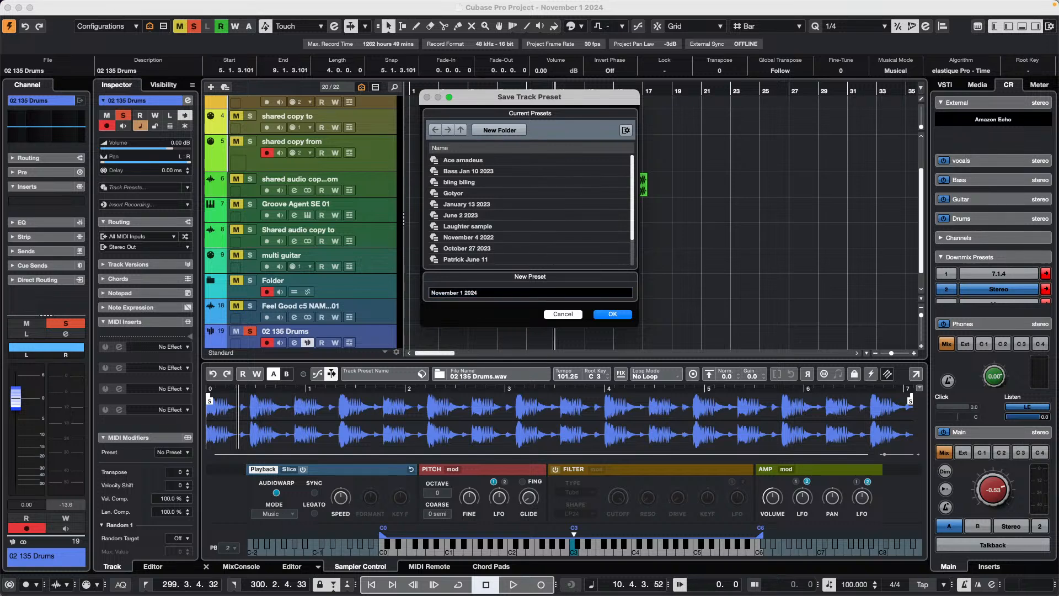
click(625, 314)
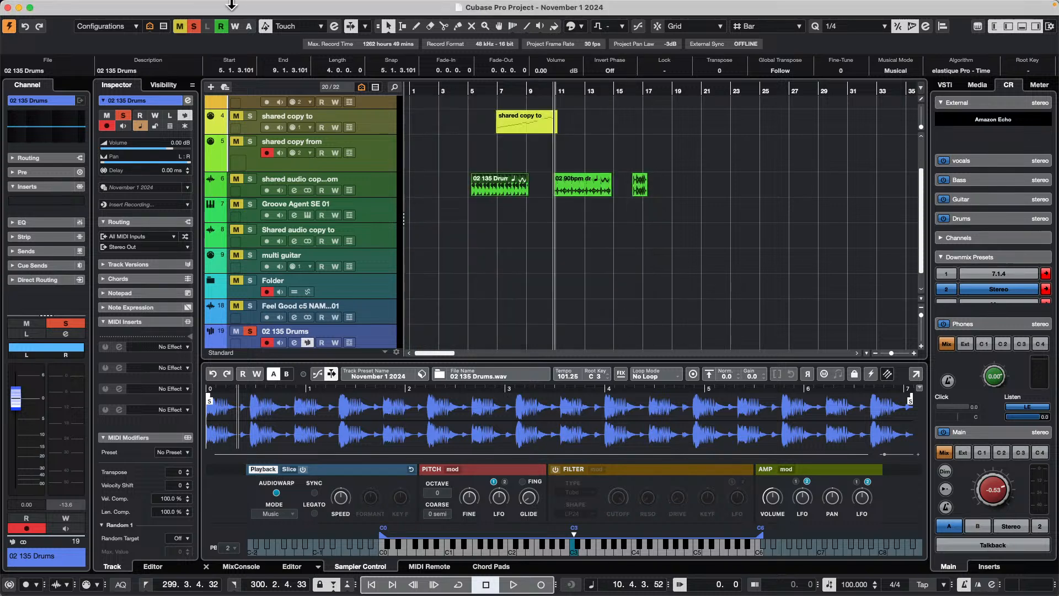
- Create and activate a new empty project alongside the November 1 2024 project
click(73, 7)
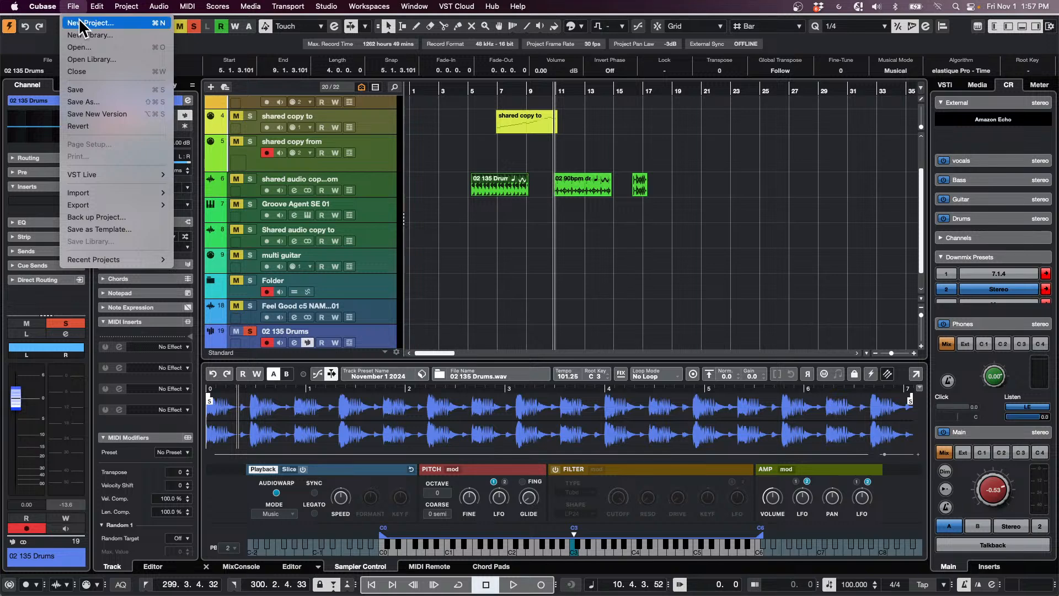
click(83, 22)
click(711, 413)
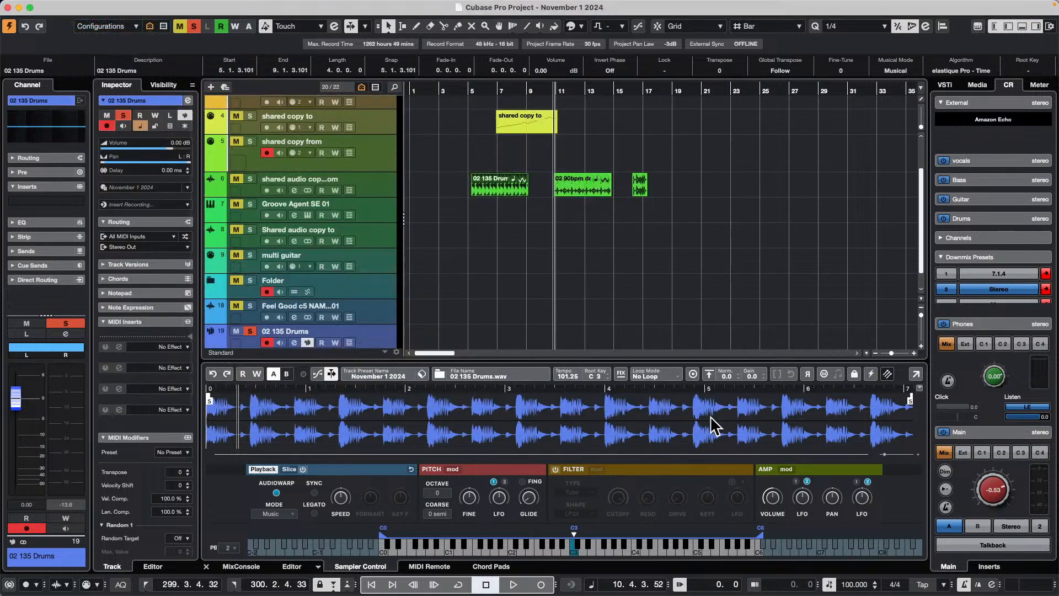
key(Return)
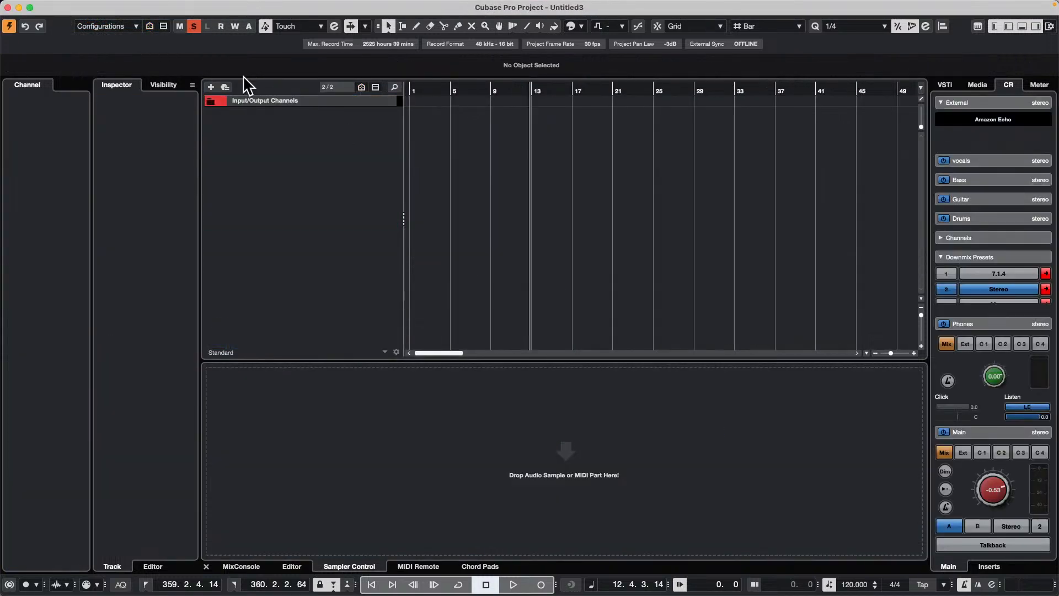
- Add one sampler track to the empty project with all MIDI inputs and Stereo Out
right_click(298, 138)
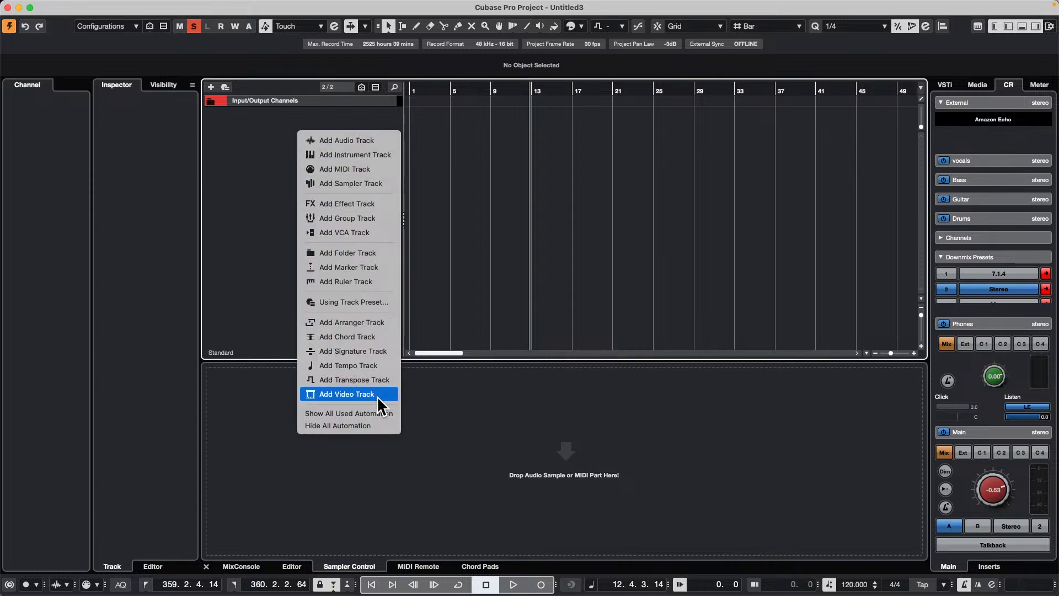
click(375, 181)
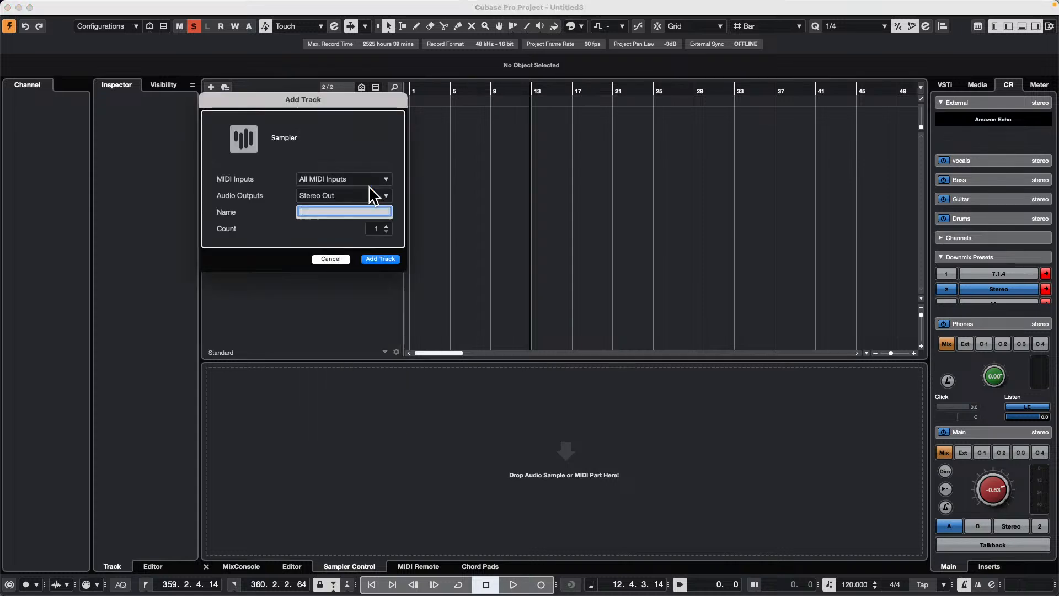
click(381, 261)
- Look through the track presets available to load into the new sampler track, then dismiss the list
click(422, 374)
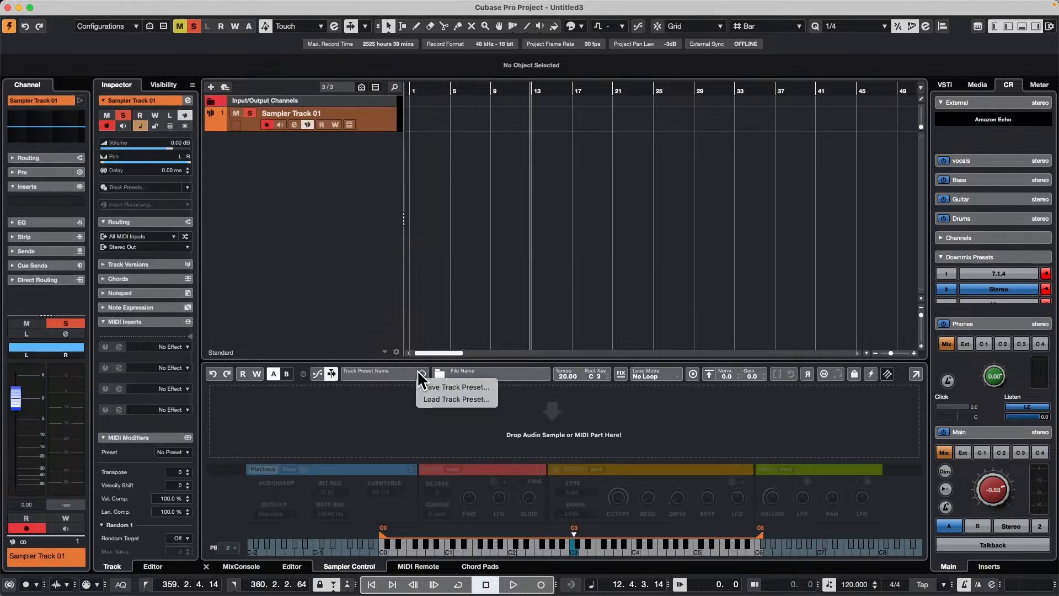
click(461, 399)
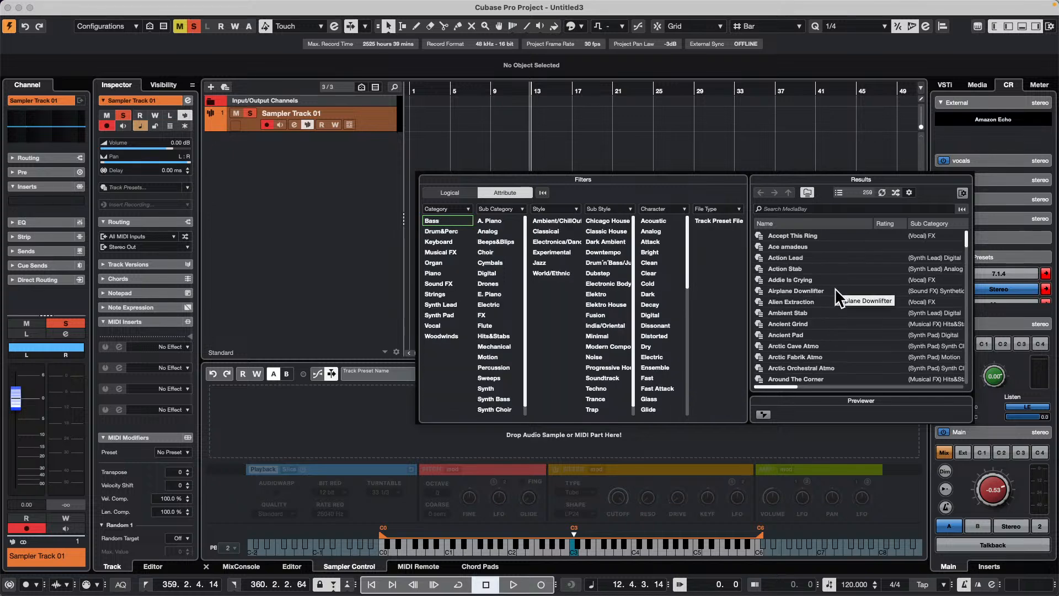
scroll(794, 259, down, 15)
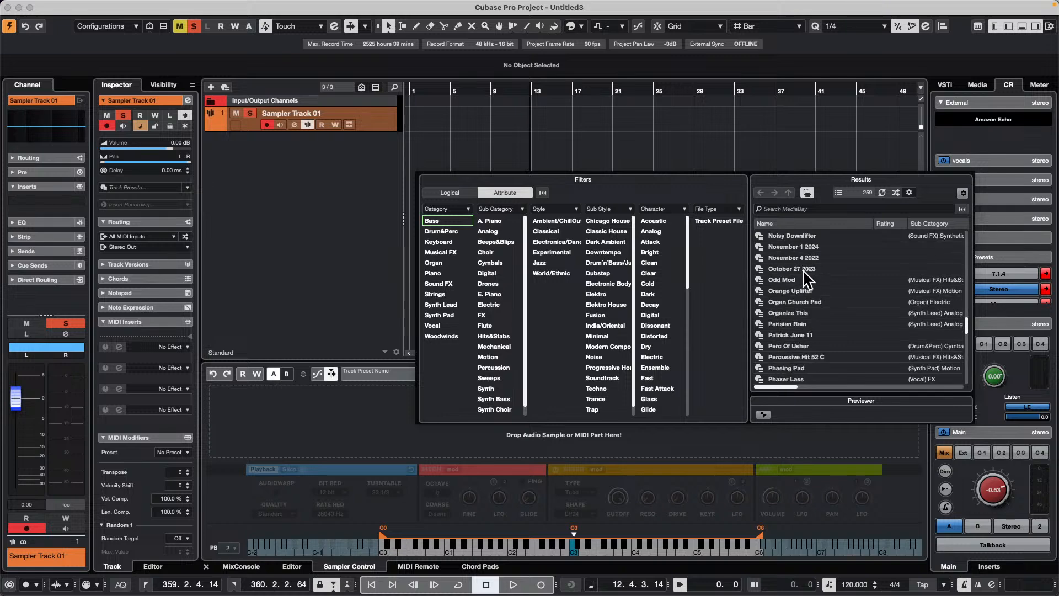
scroll(802, 269, down, 10)
click(911, 119)
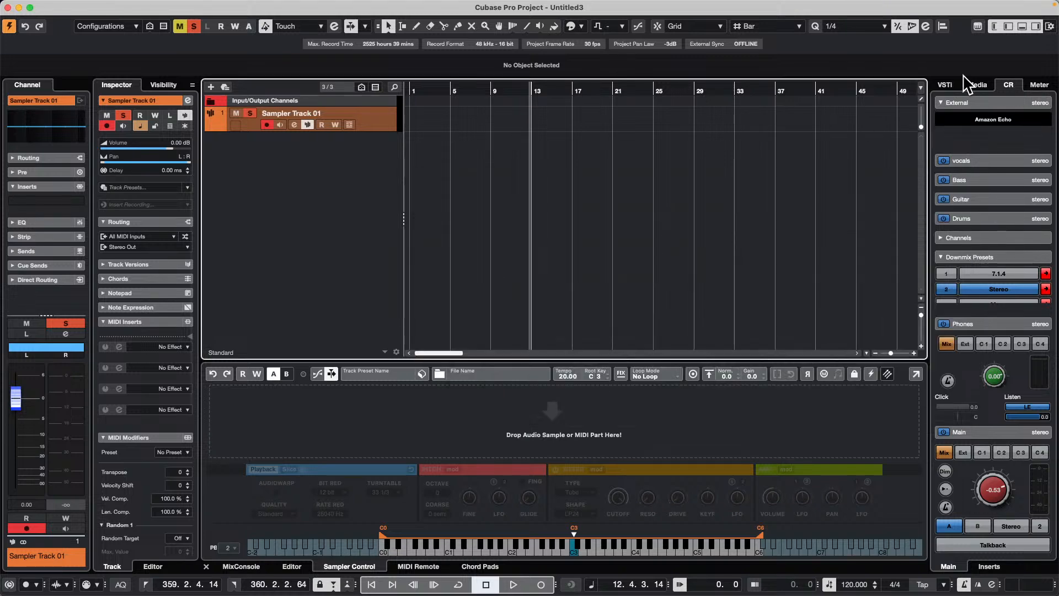
- Search the user VST instrument presets for "november"
click(975, 85)
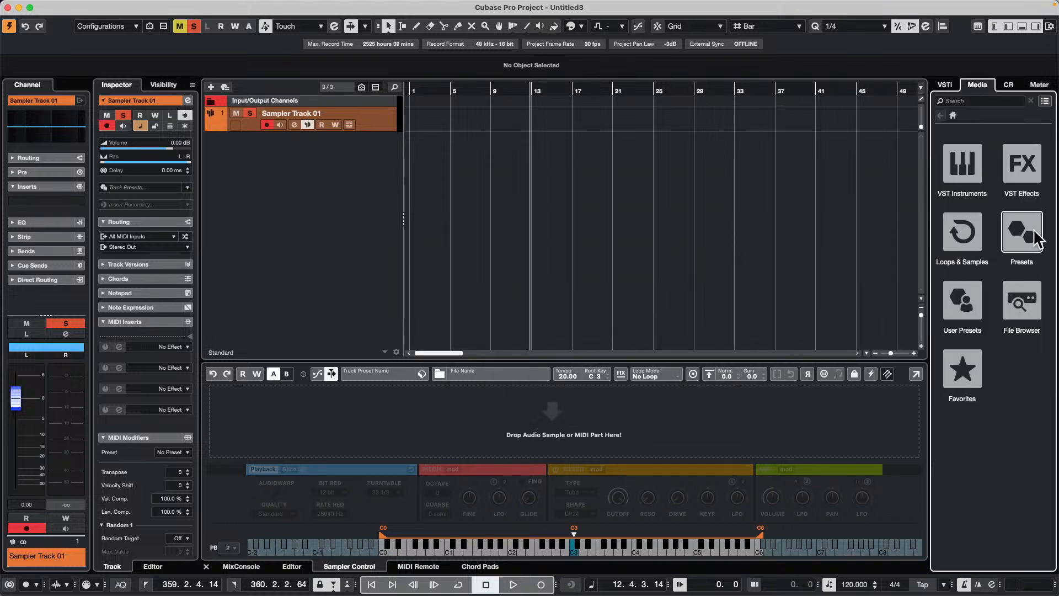
click(1026, 233)
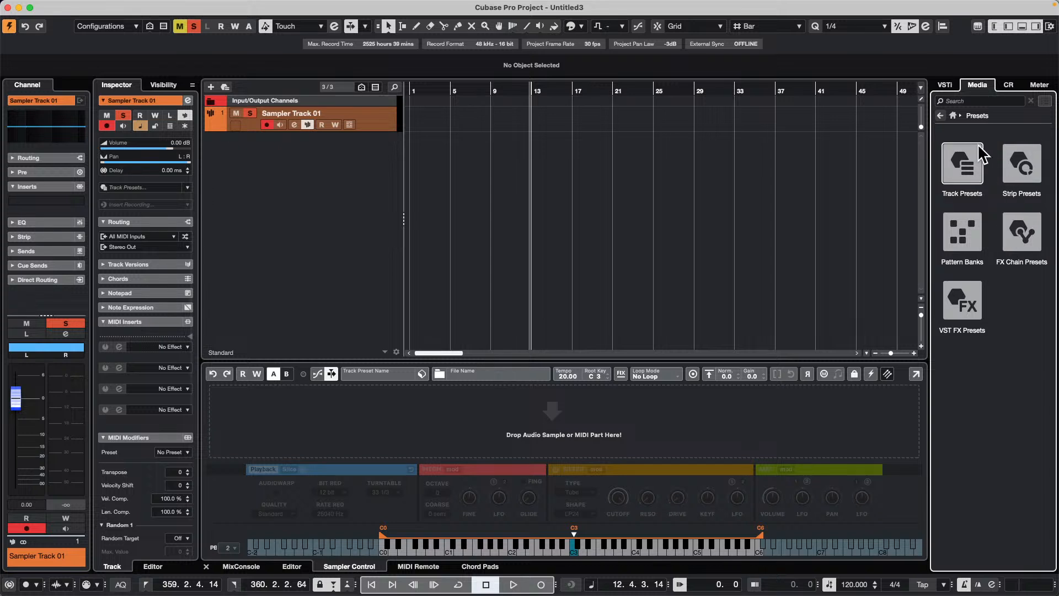
click(941, 116)
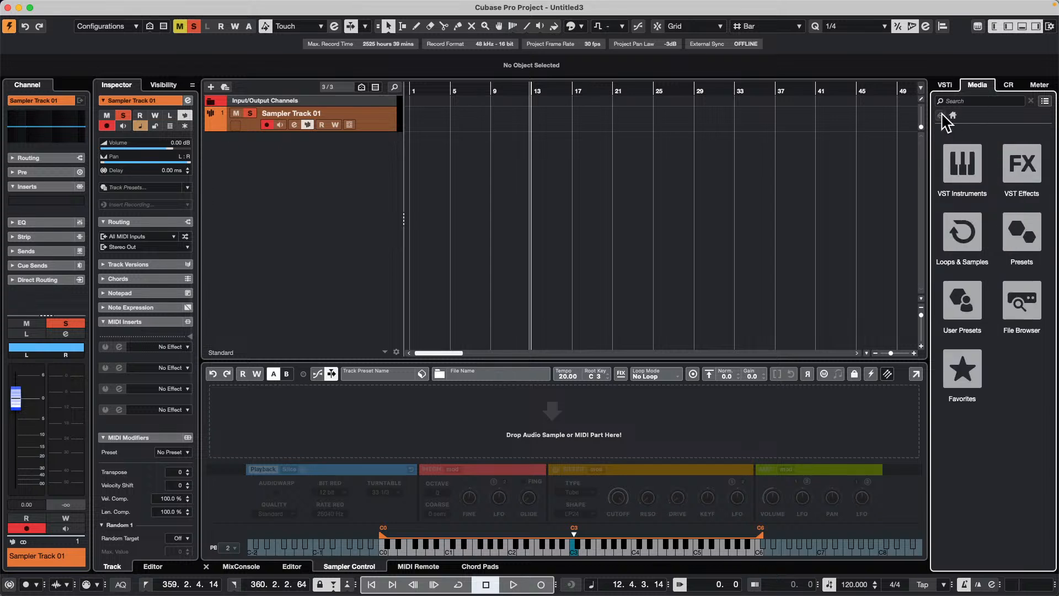
click(955, 311)
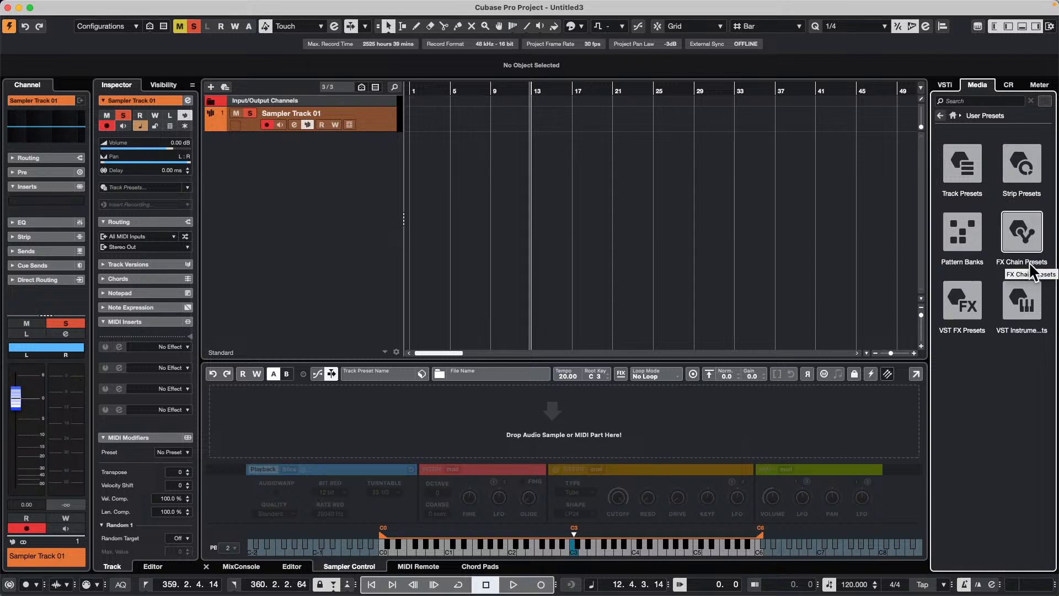
click(1023, 301)
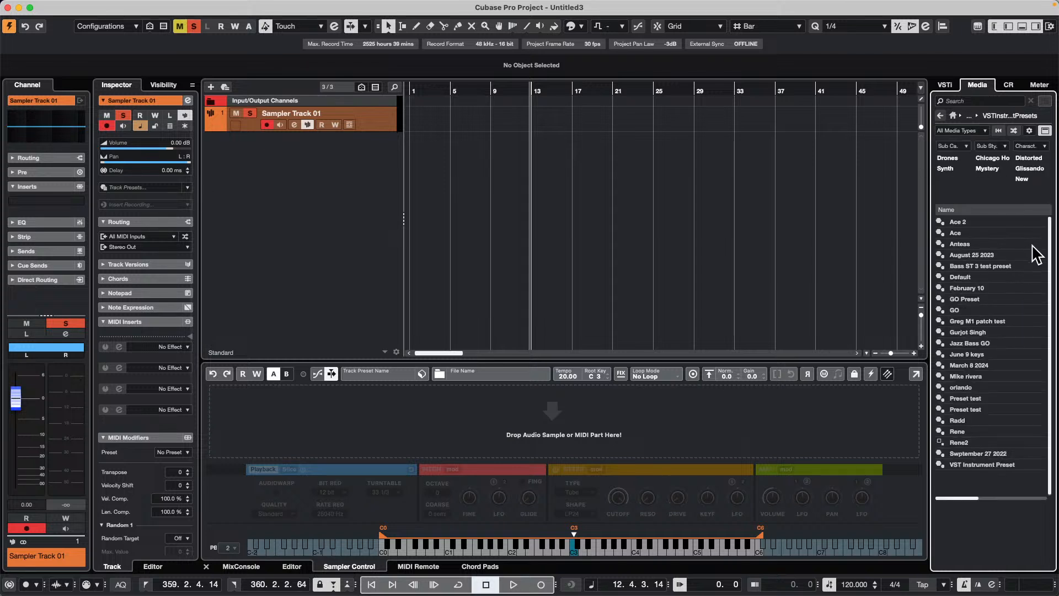
click(948, 101)
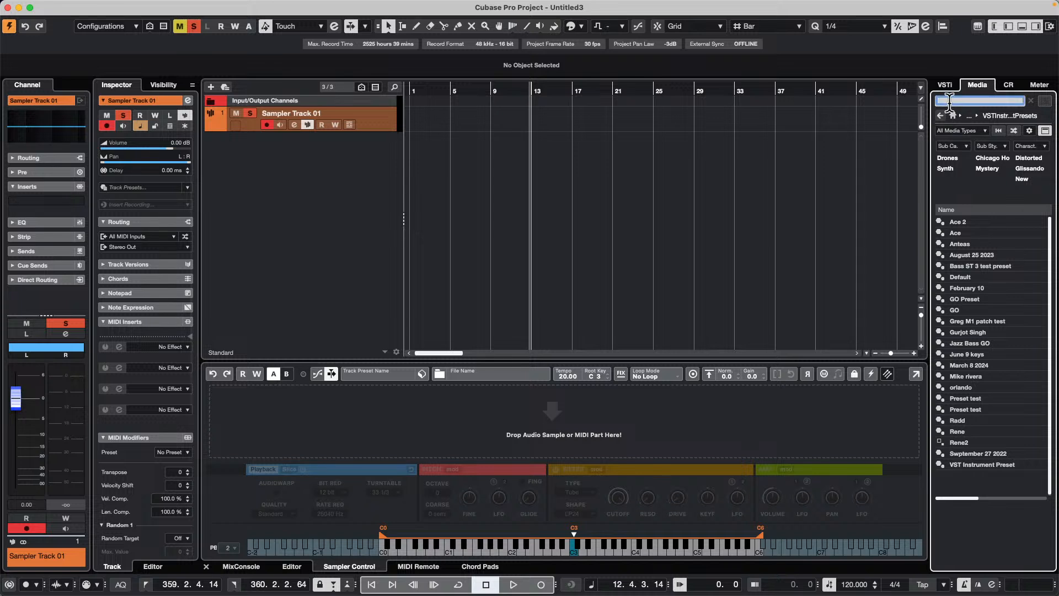
text(november)
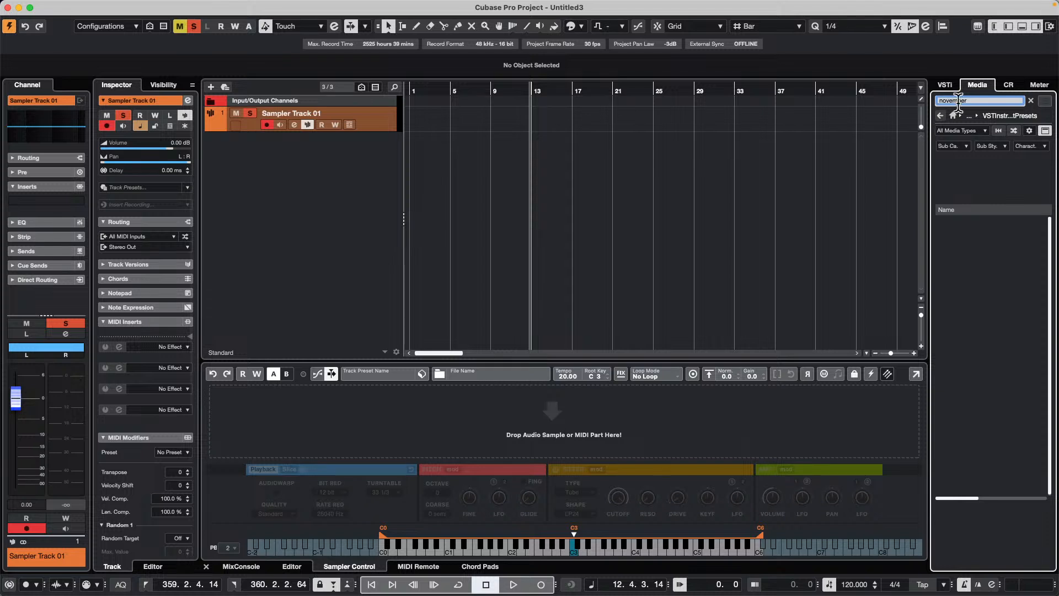
- Create a new track below Sampler Track 01 from the user sampler track preset November 1 2024 and audition it around C3
click(940, 115)
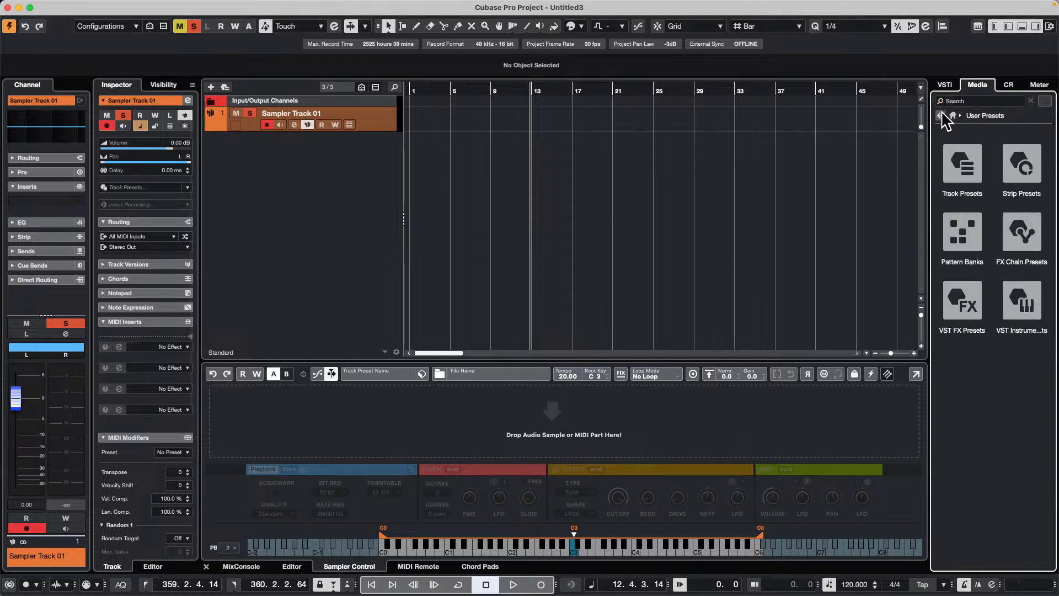
click(952, 157)
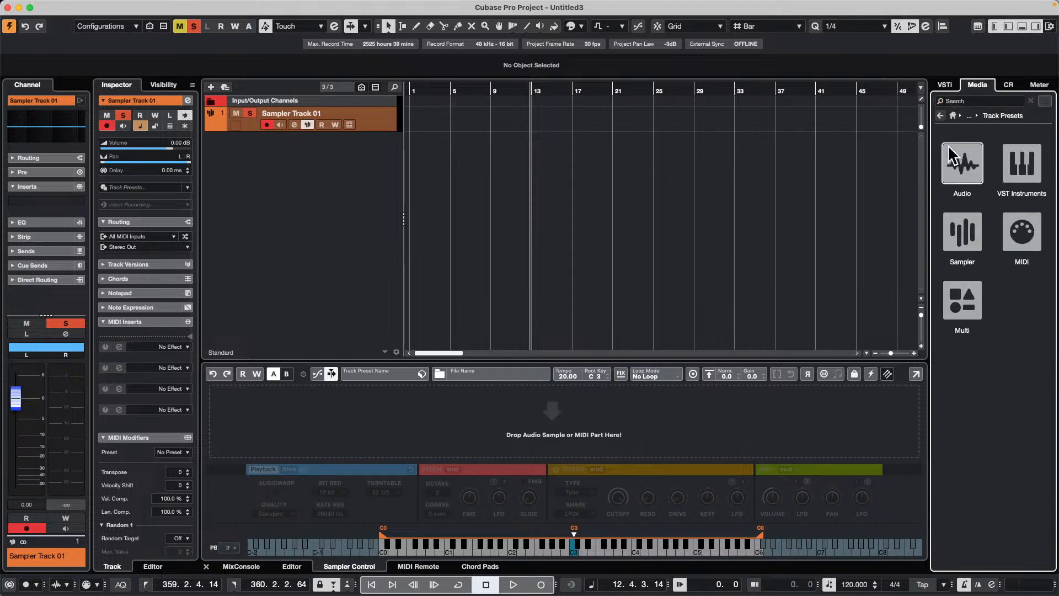
click(962, 232)
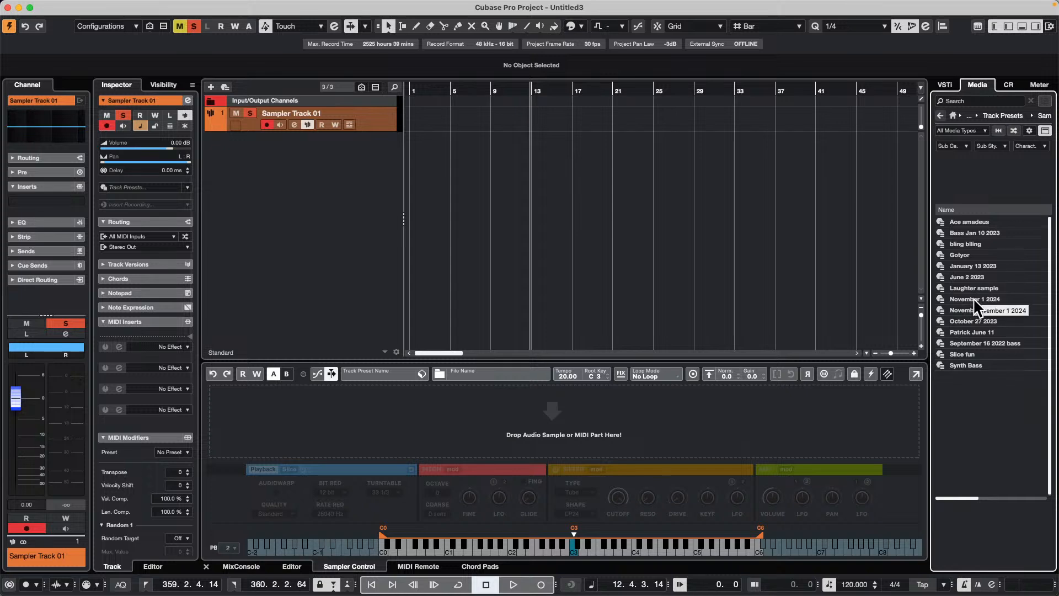
drag(972, 298, 276, 161)
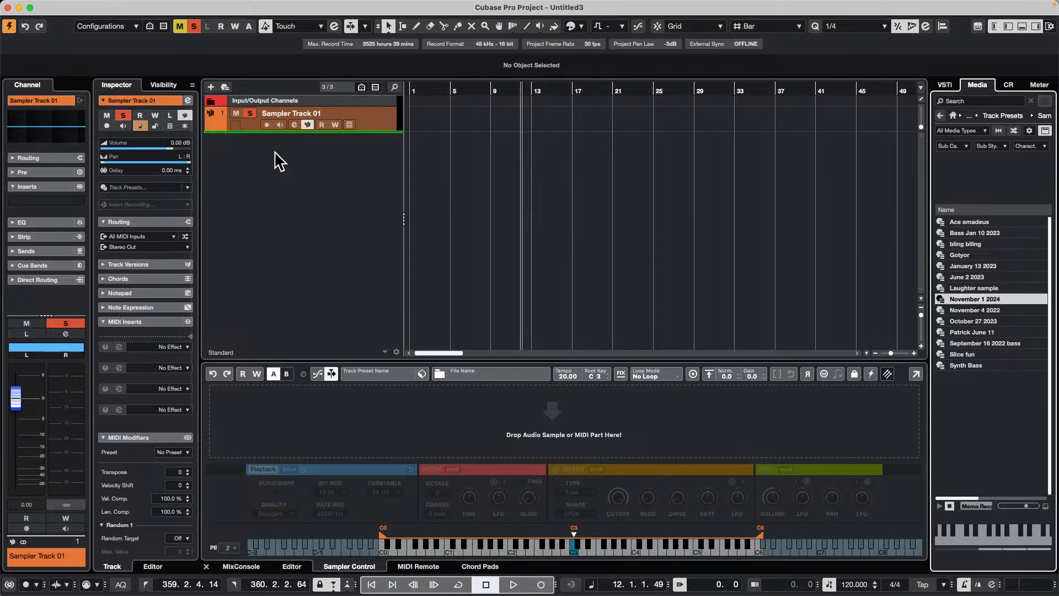
click(577, 551)
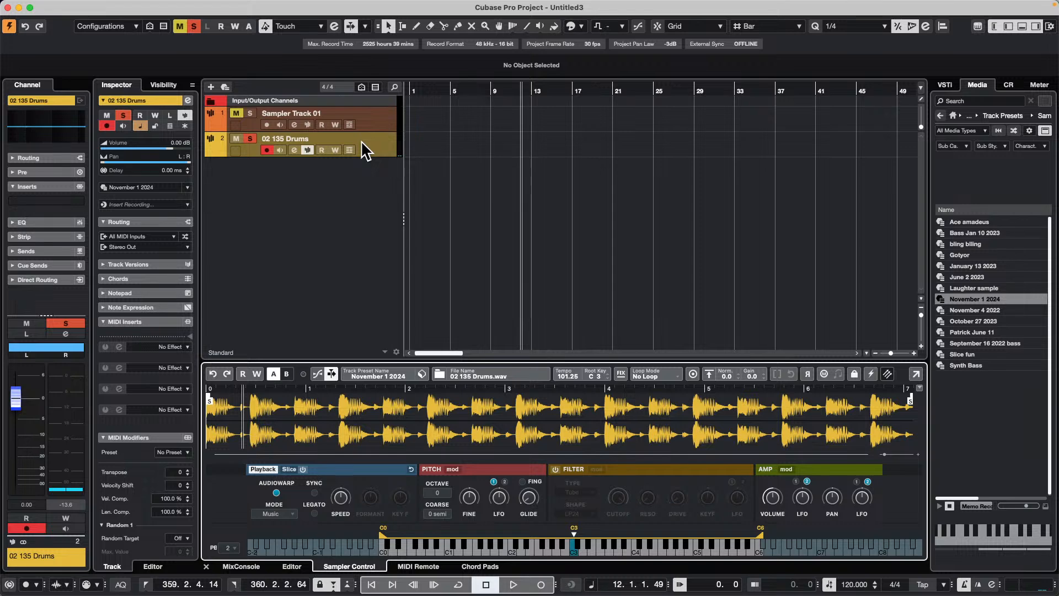
- Examine the 02 135 Drums track's preset name and retrace its location from the media home to the user sampler track presets
click(400, 373)
click(378, 373)
click(940, 115)
click(941, 116)
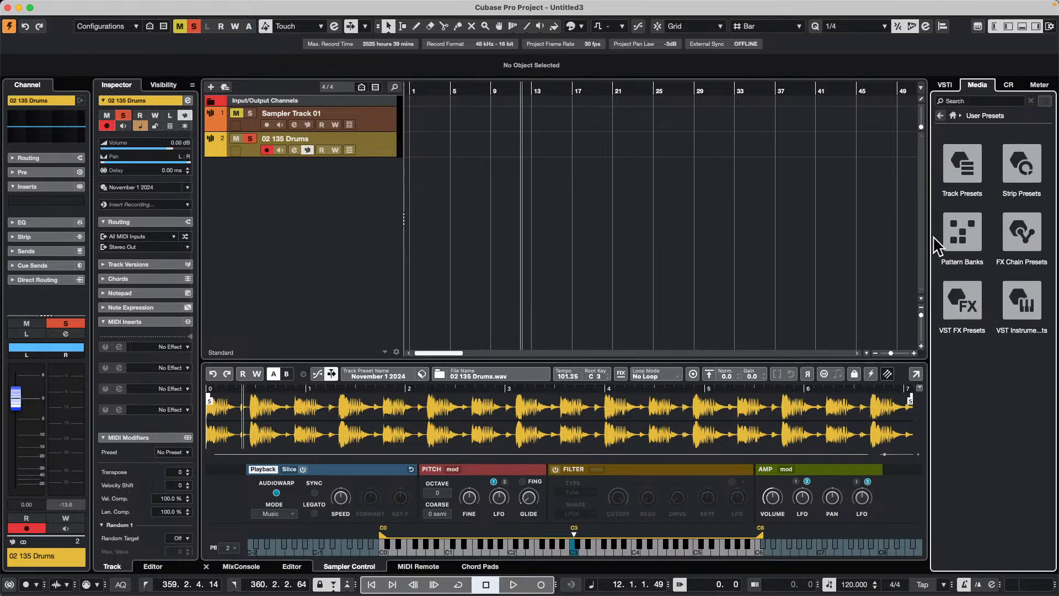
click(941, 116)
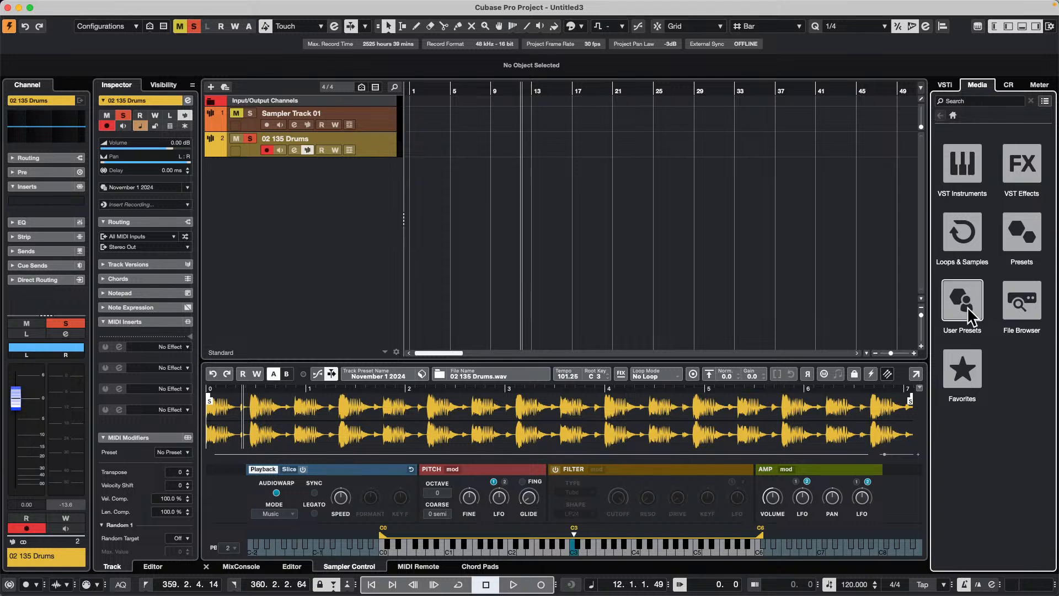
click(963, 369)
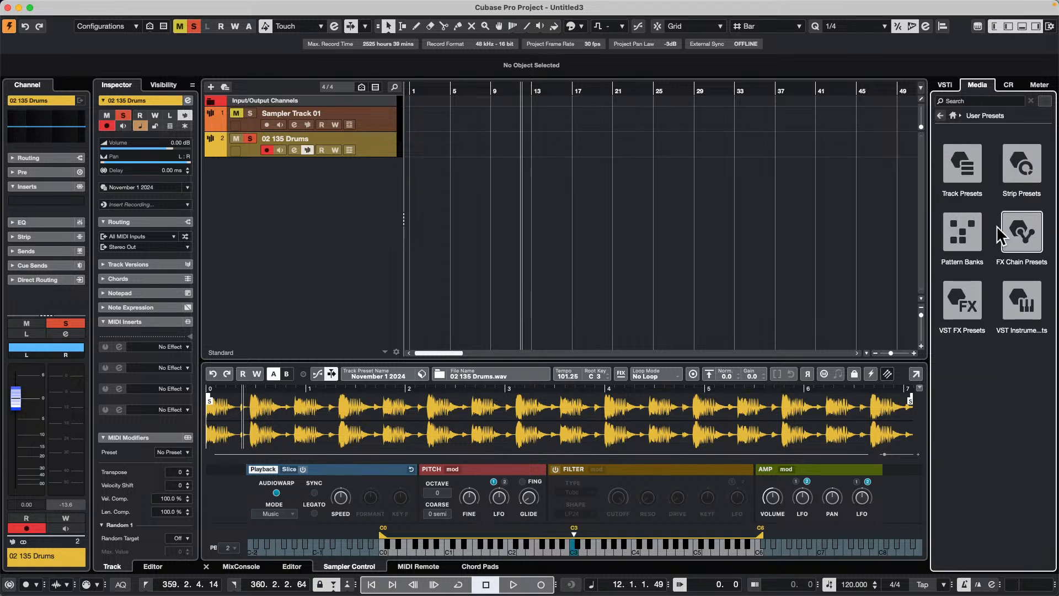
click(968, 167)
click(965, 234)
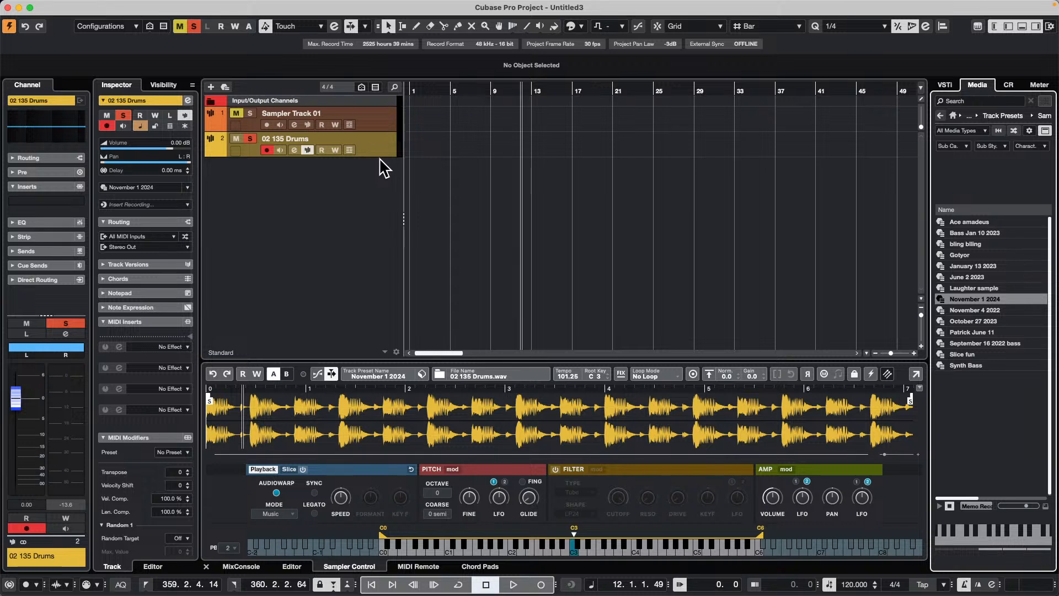
- Insert the Atmo 06_AM sample from the Caleidoscope loops and samples set on a new audio track at bar 1
click(945, 86)
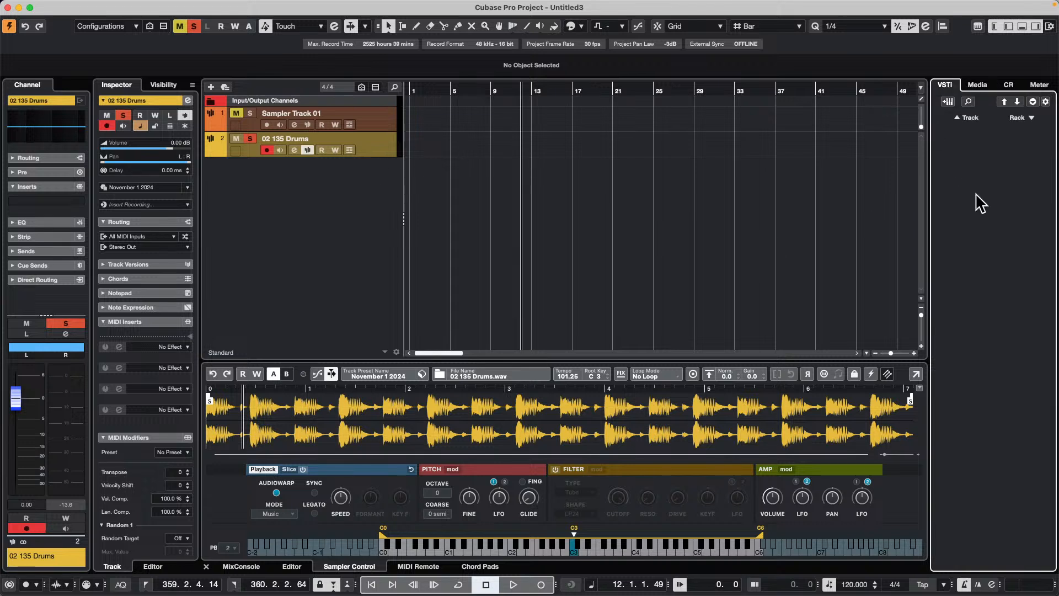
click(977, 85)
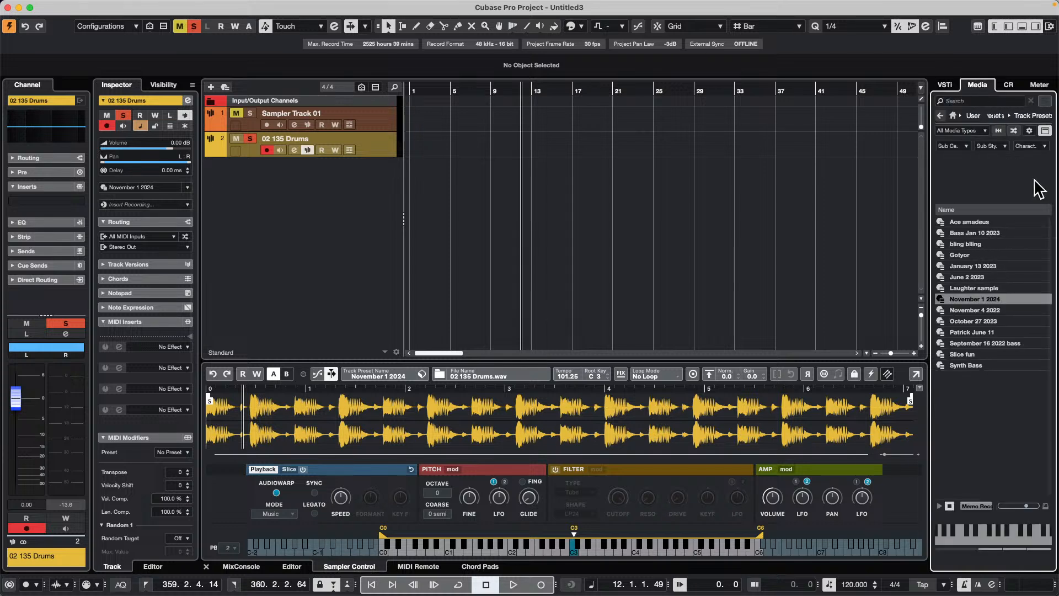
click(952, 115)
click(960, 231)
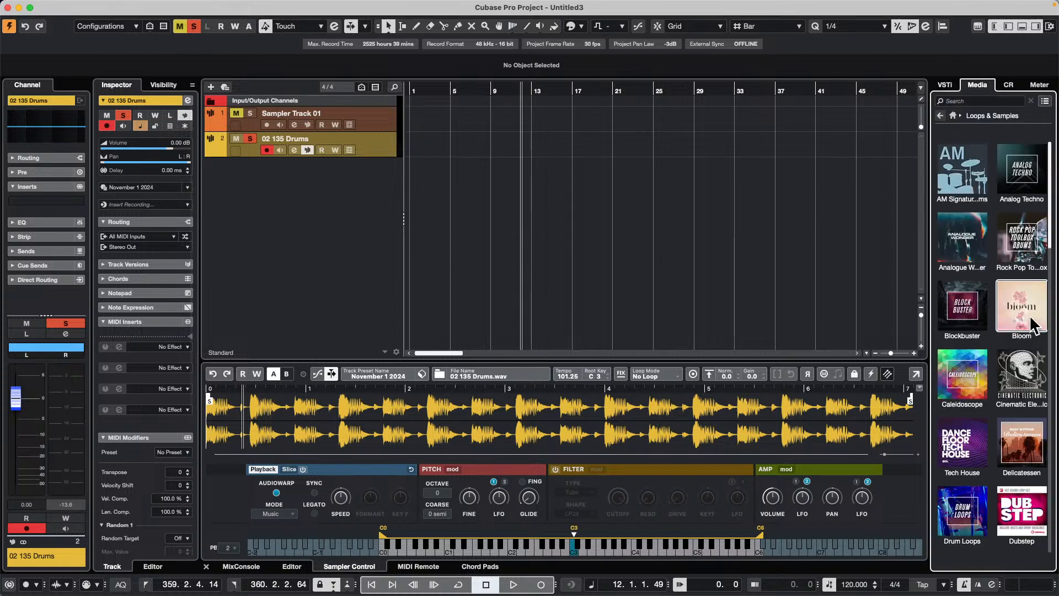
click(964, 375)
drag(968, 431, 248, 184)
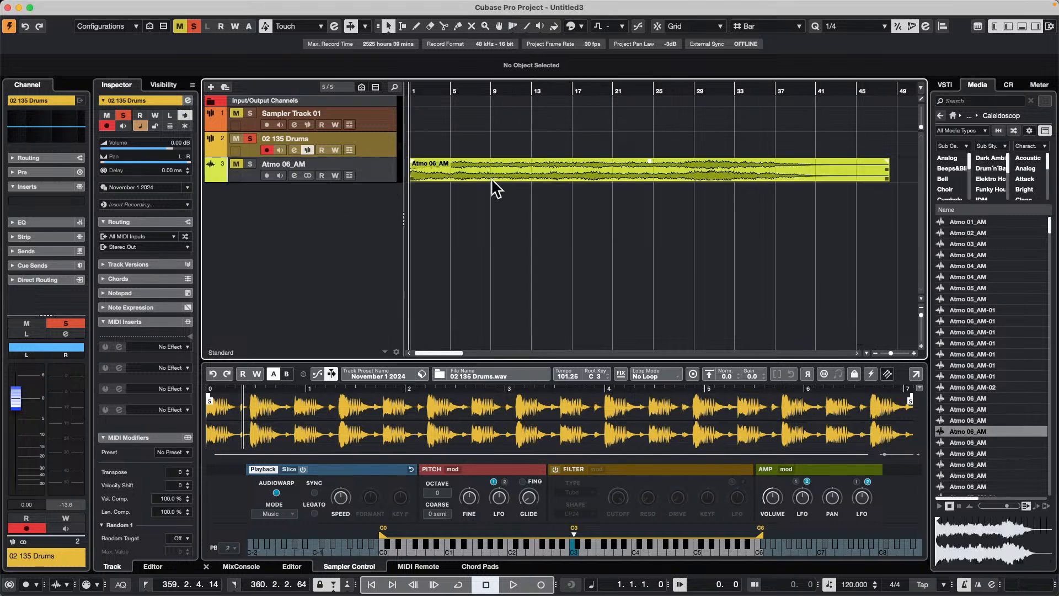
- Select the Atmo 06_AM track and add a 5.1 output bus in the audio connections
click(382, 172)
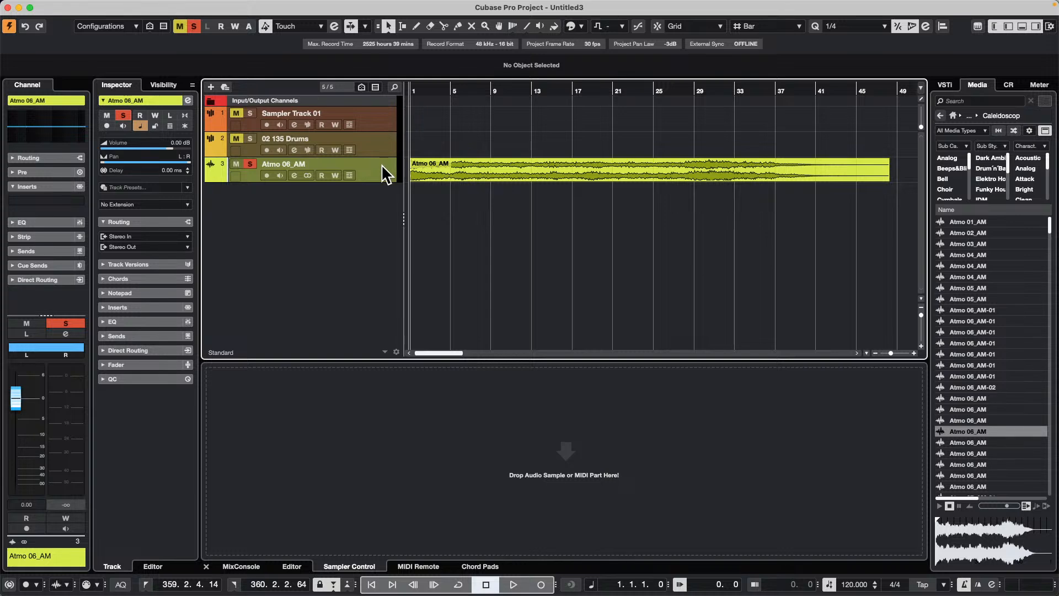
key(F4)
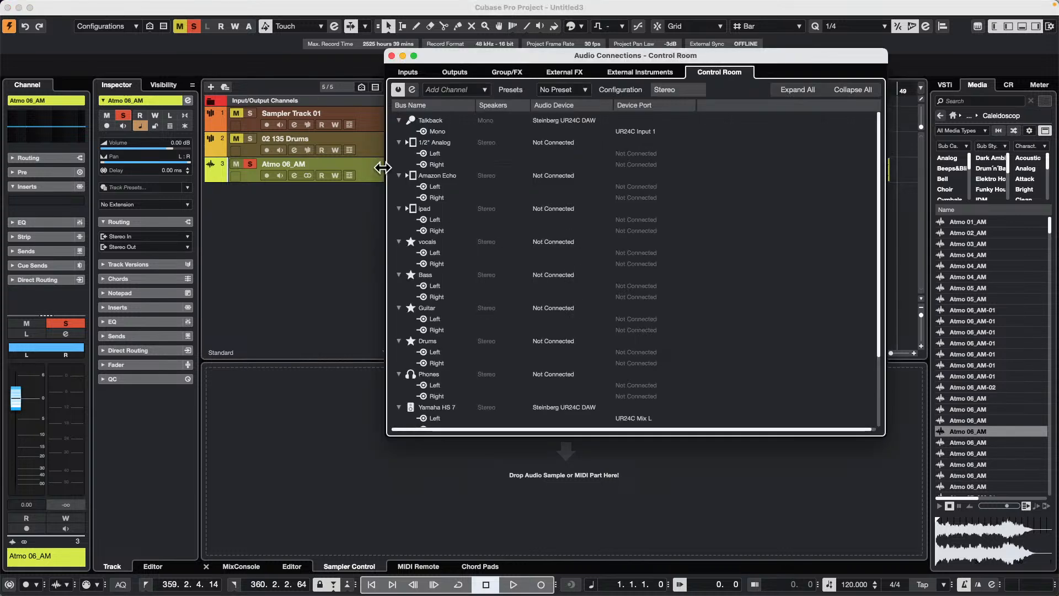
click(447, 74)
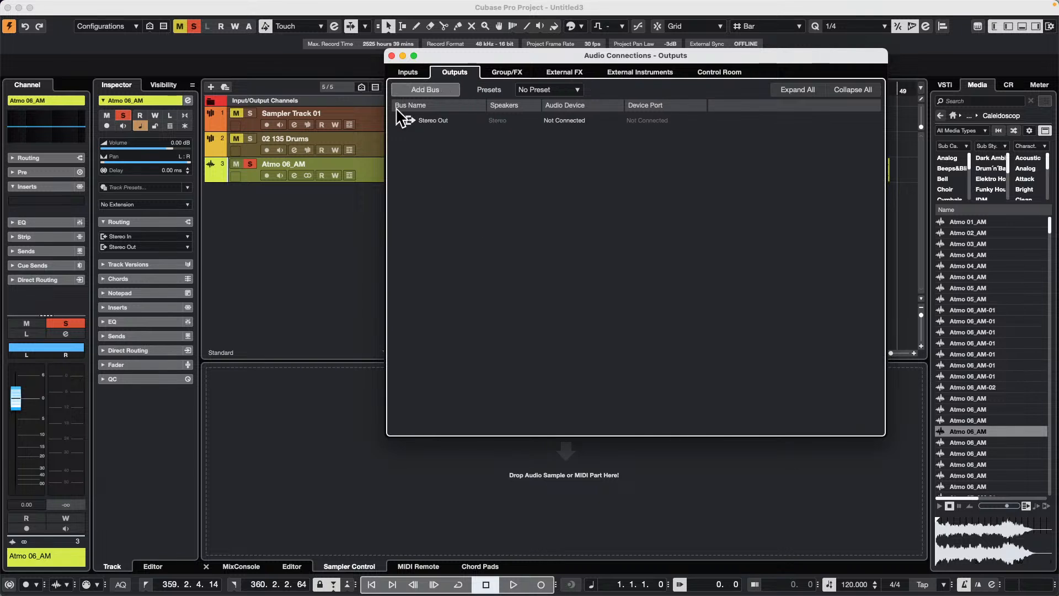
right_click(411, 145)
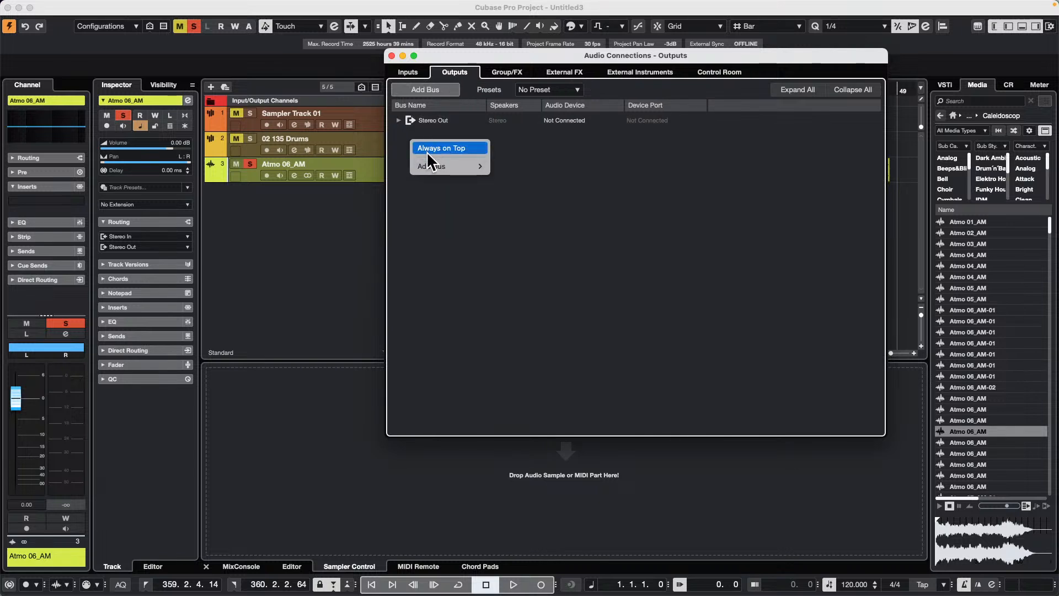
mouse_move(432, 167)
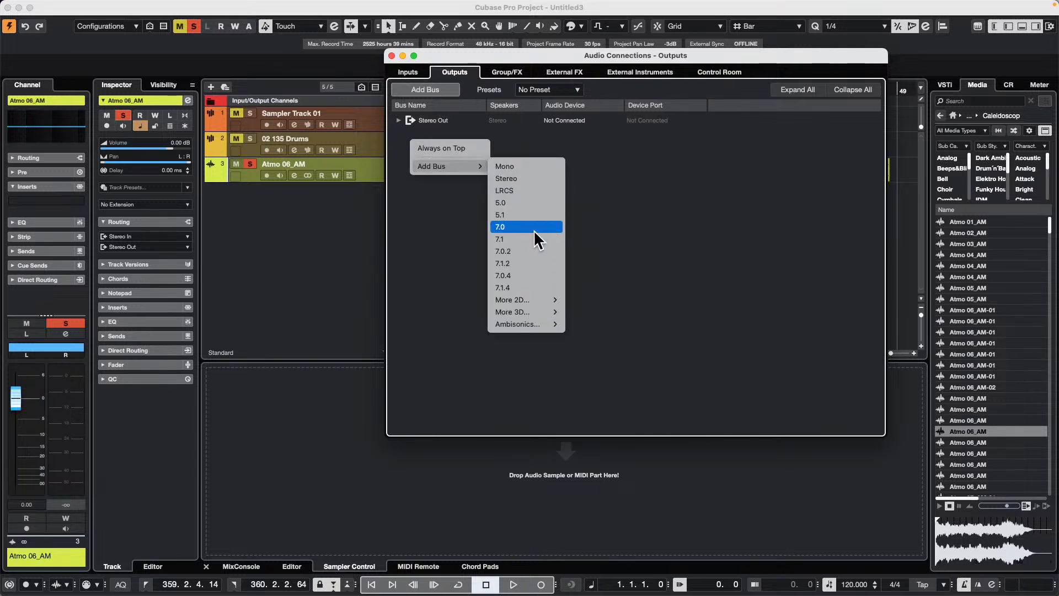
click(537, 212)
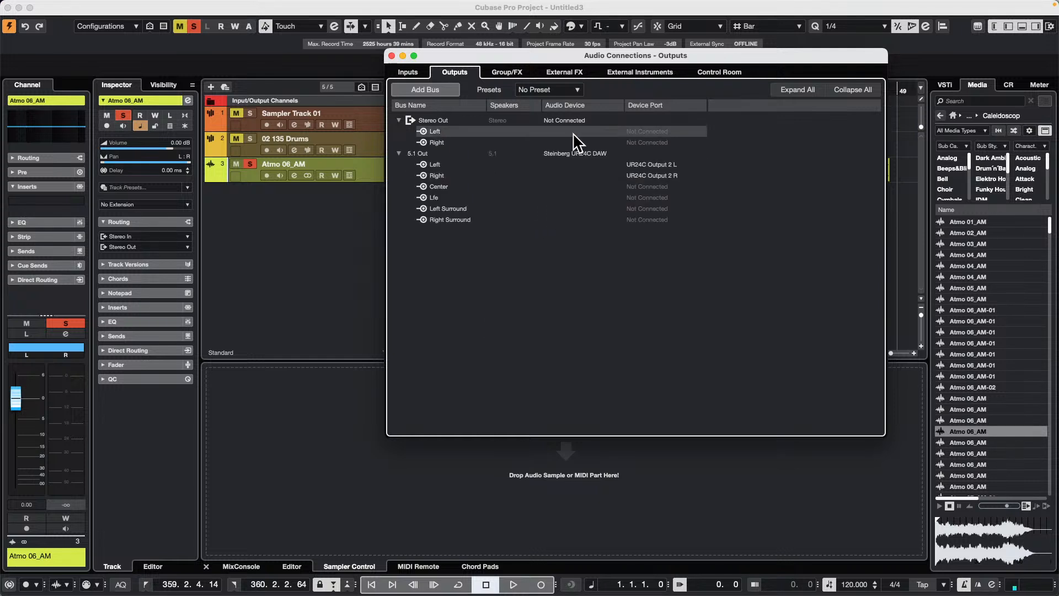
- Check the device ports offered for the 5.1 bus's Center channel without assigning one, and close the audio connections
click(667, 186)
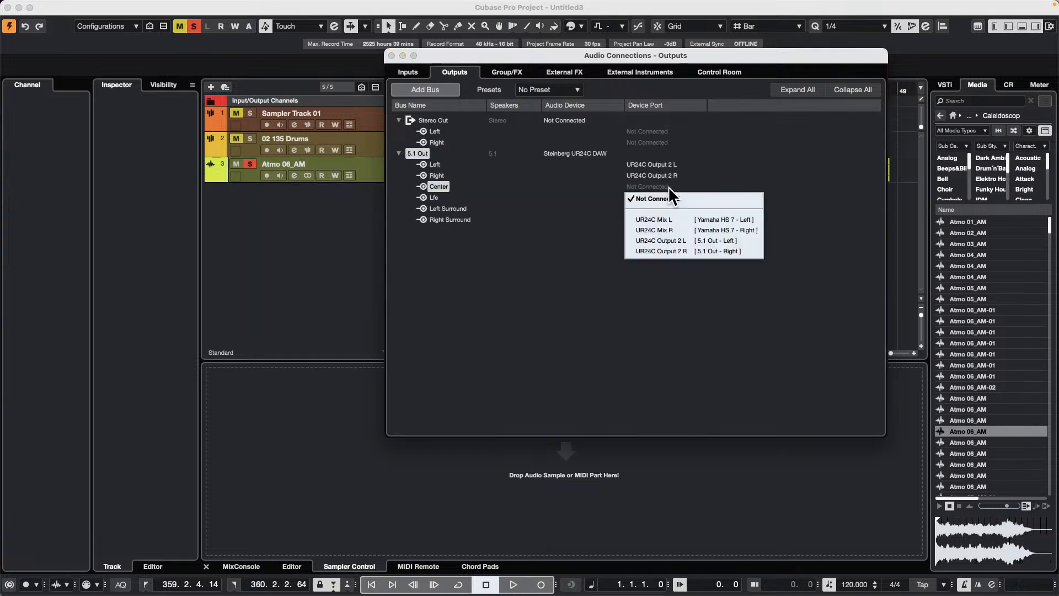
click(552, 230)
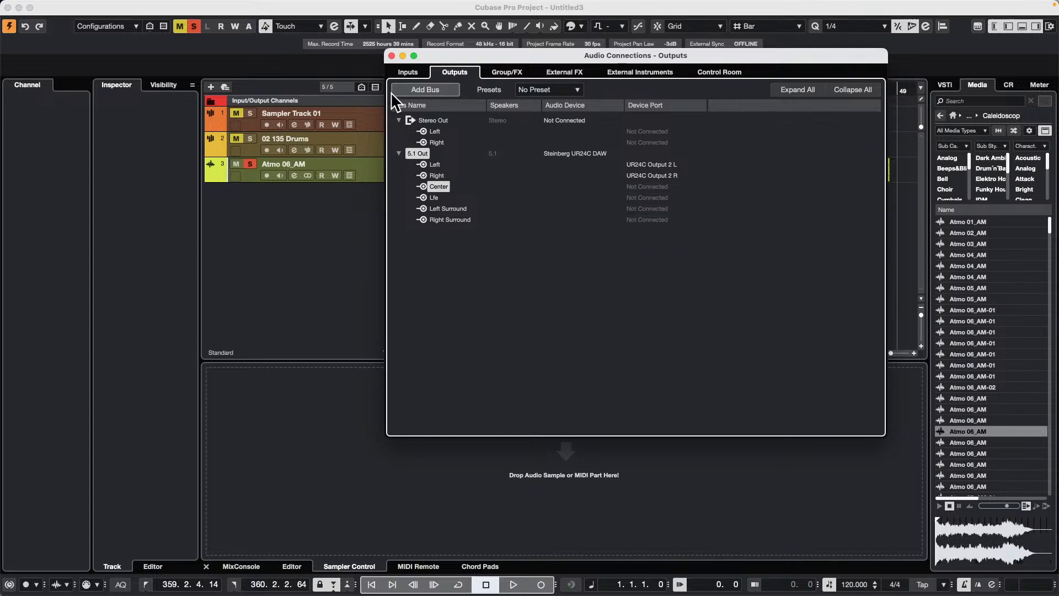
click(391, 56)
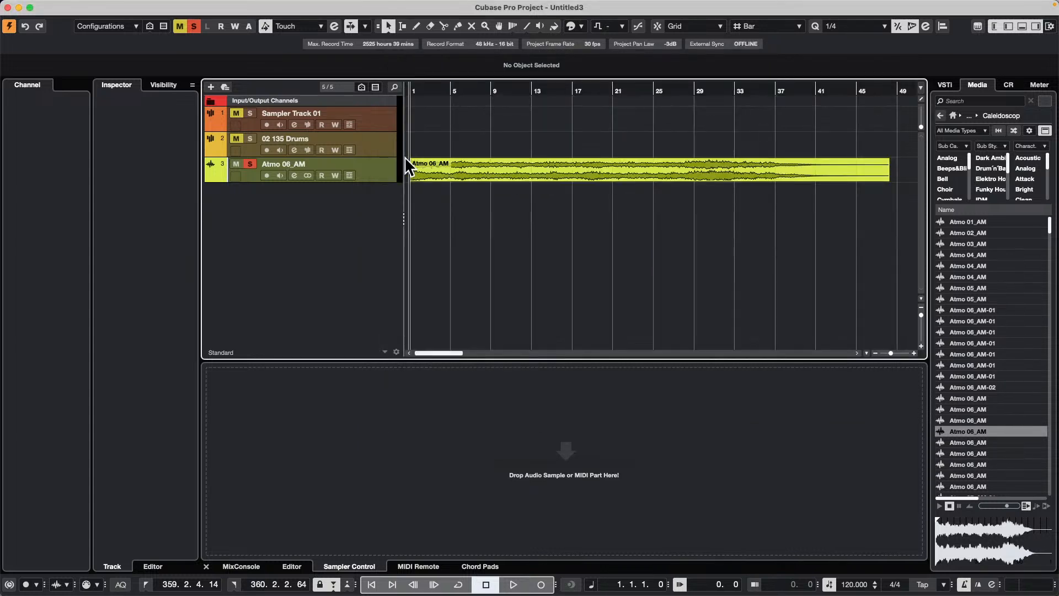
- Route the Atmo 06_AM track's output to the 5.1 Out bus
click(372, 170)
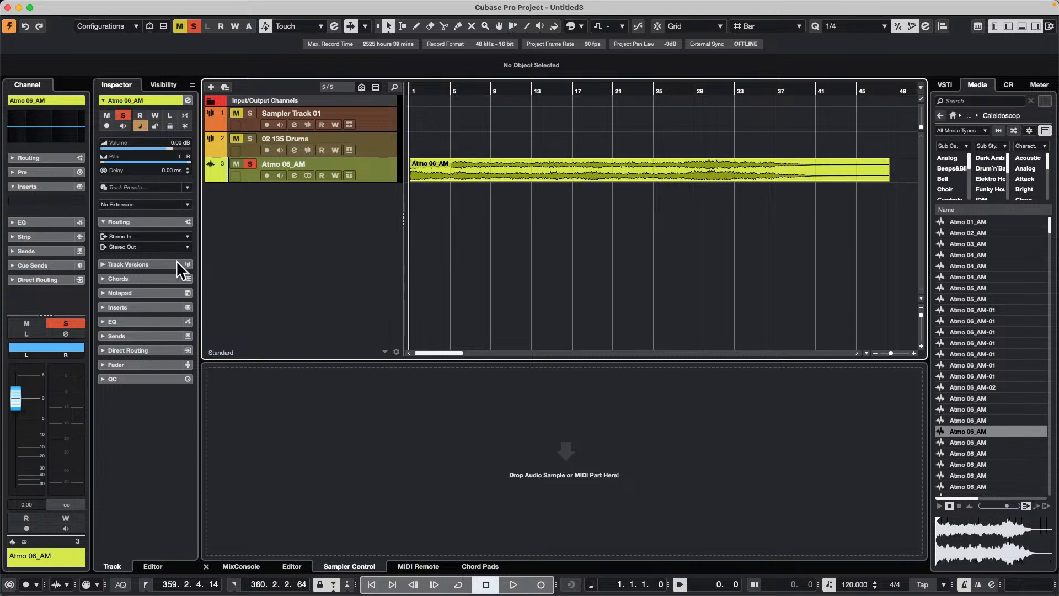
click(141, 247)
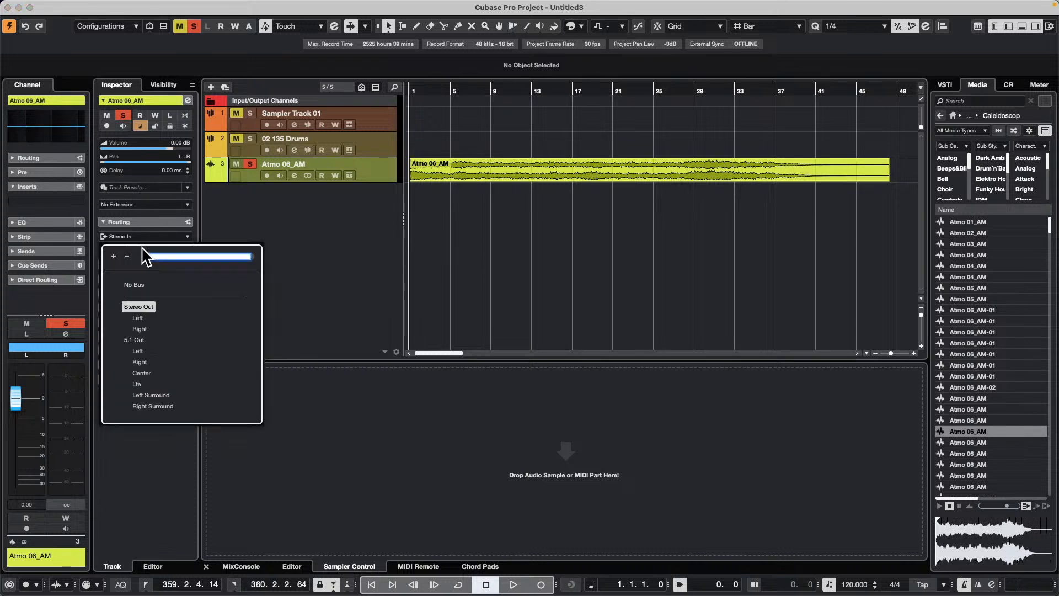
click(135, 339)
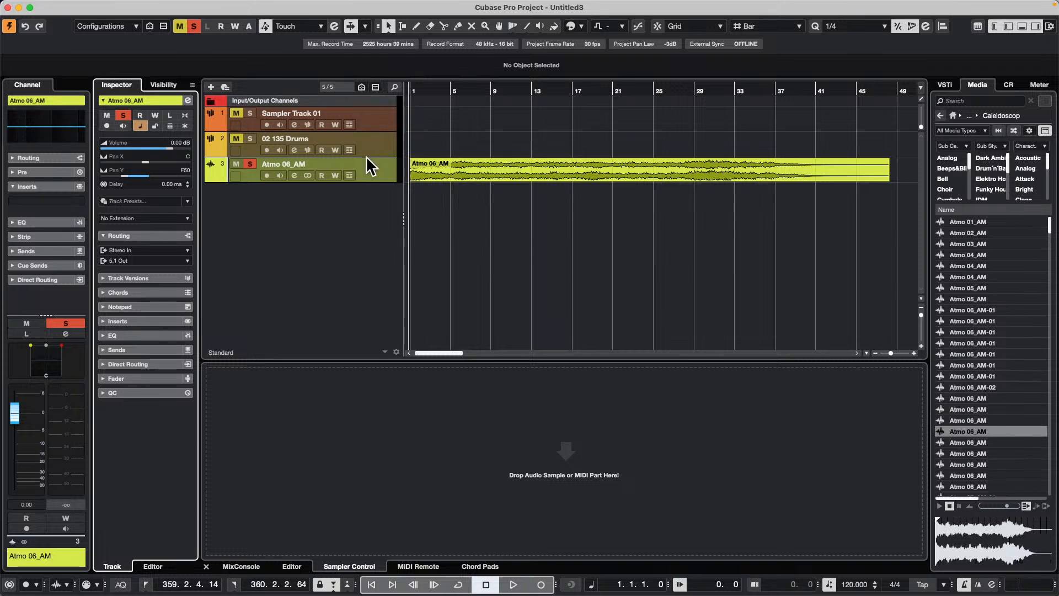
- Open the channel settings of the Atmo 06_AM track and move their window below the track rows
click(296, 175)
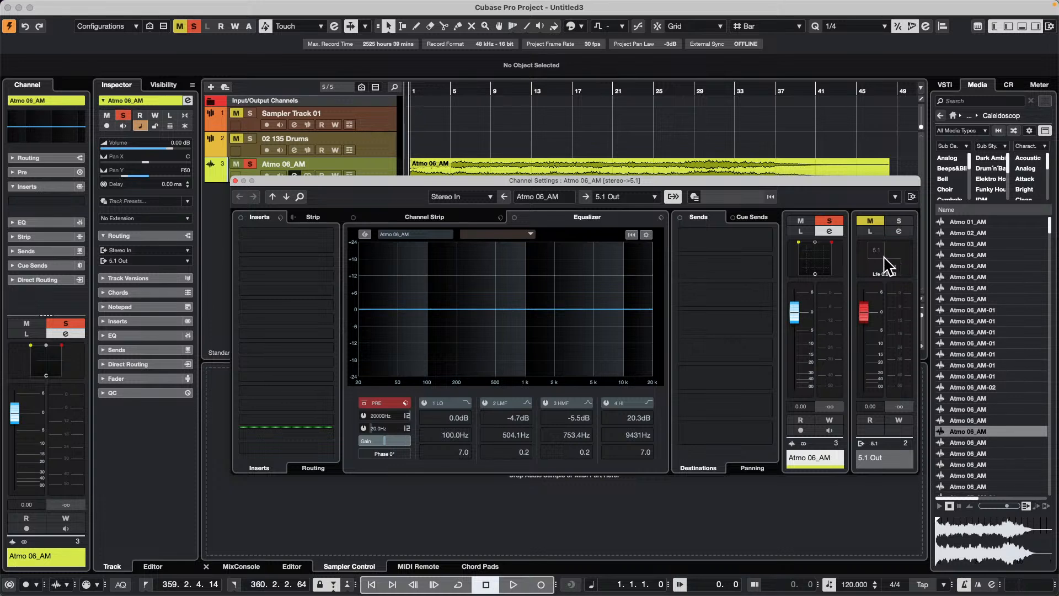
double_click(885, 265)
click(693, 73)
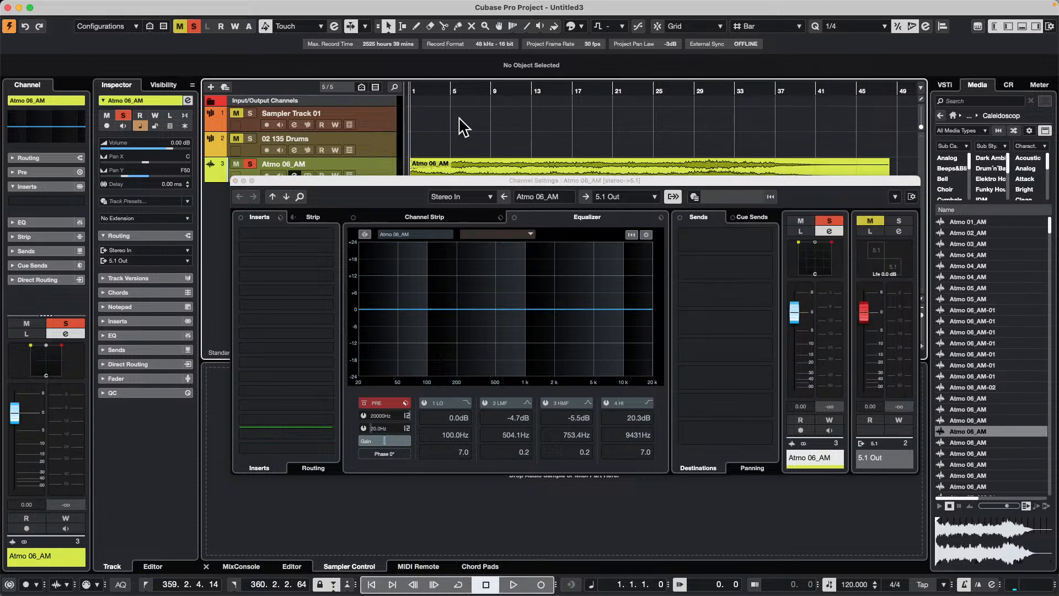
drag(342, 180, 371, 287)
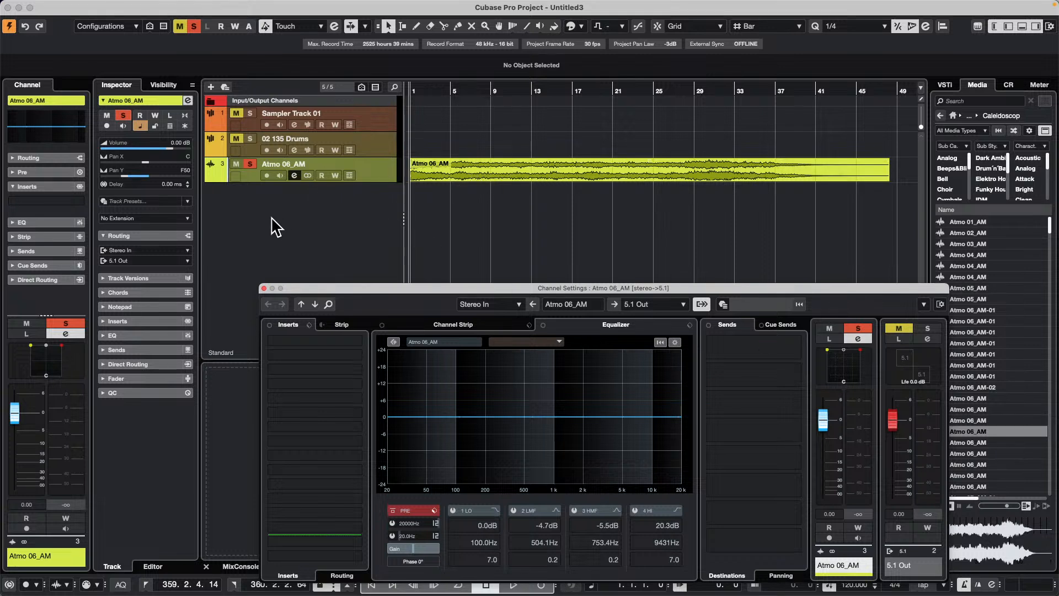
mouse_move(488, 6)
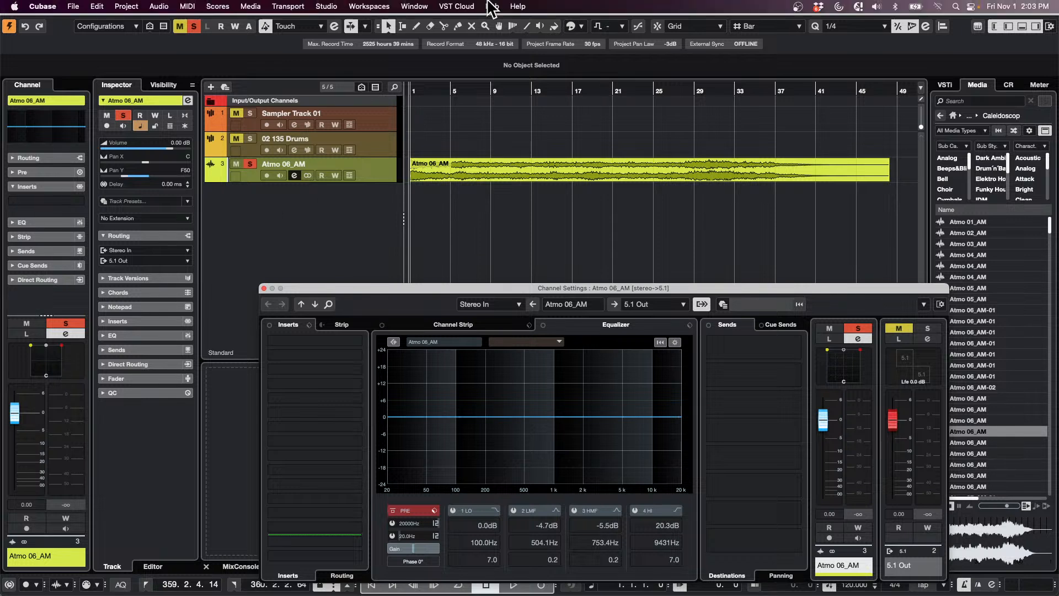
click(321, 5)
mouse_move(370, 199)
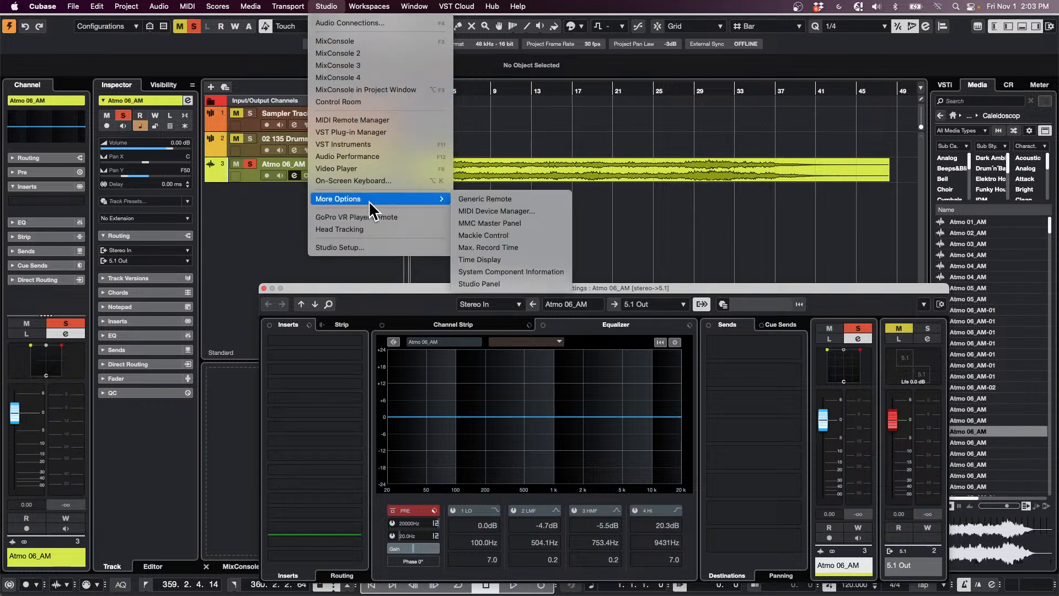
click(262, 216)
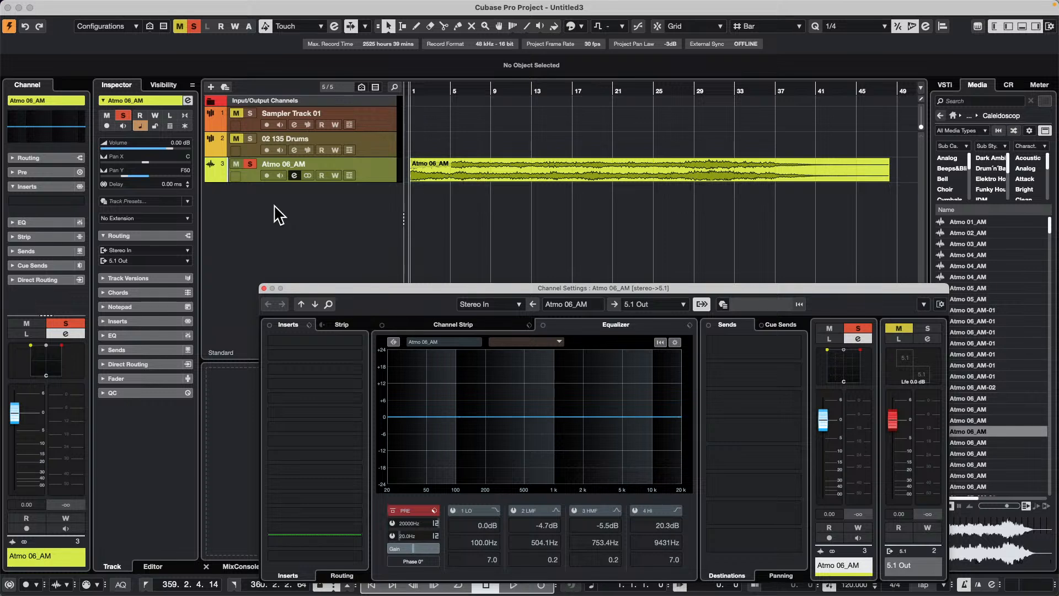
- Add two stereo REVelation FX channels to the selected Atmo 06_AM channel, outside any folder and routed to Stereo Out
right_click(275, 206)
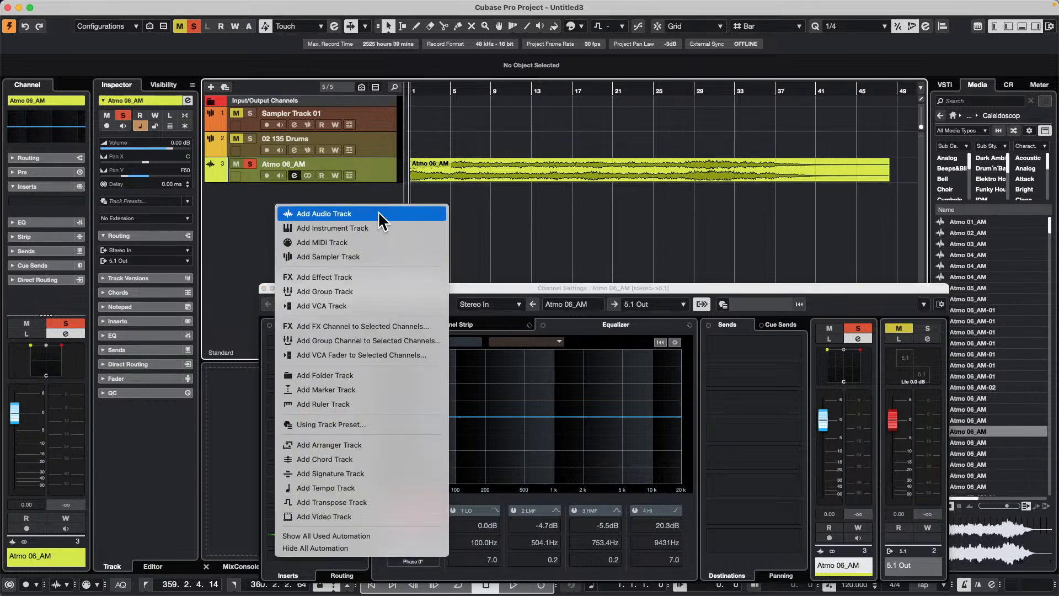
click(390, 325)
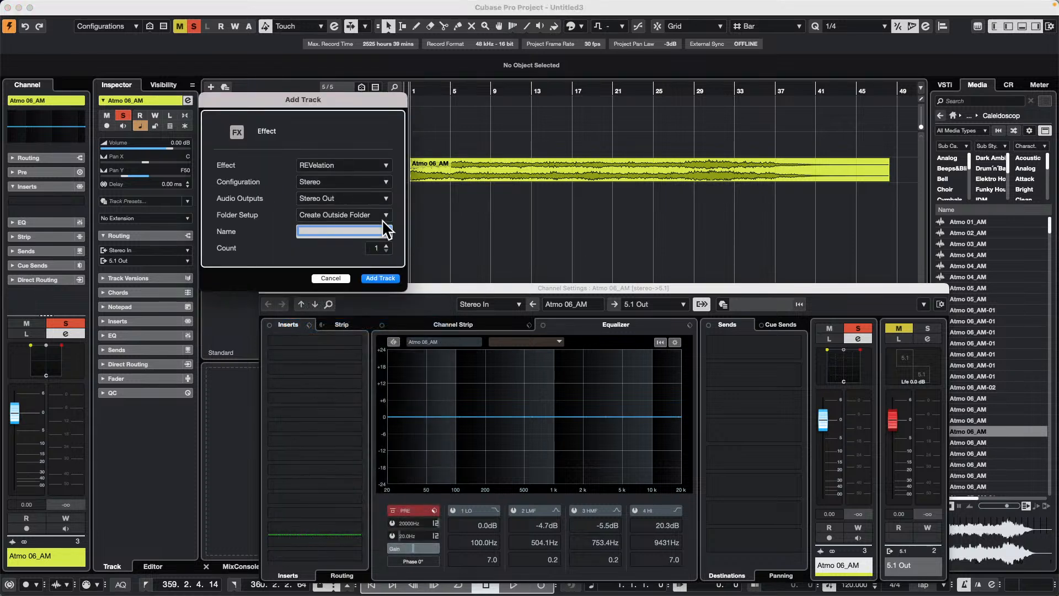
click(386, 245)
click(366, 278)
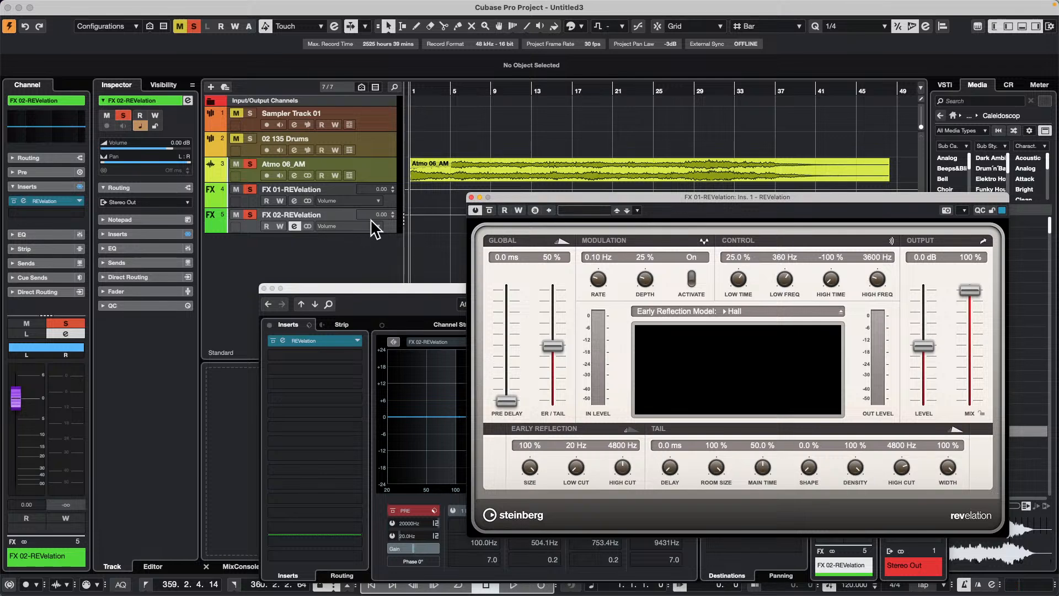
click(362, 202)
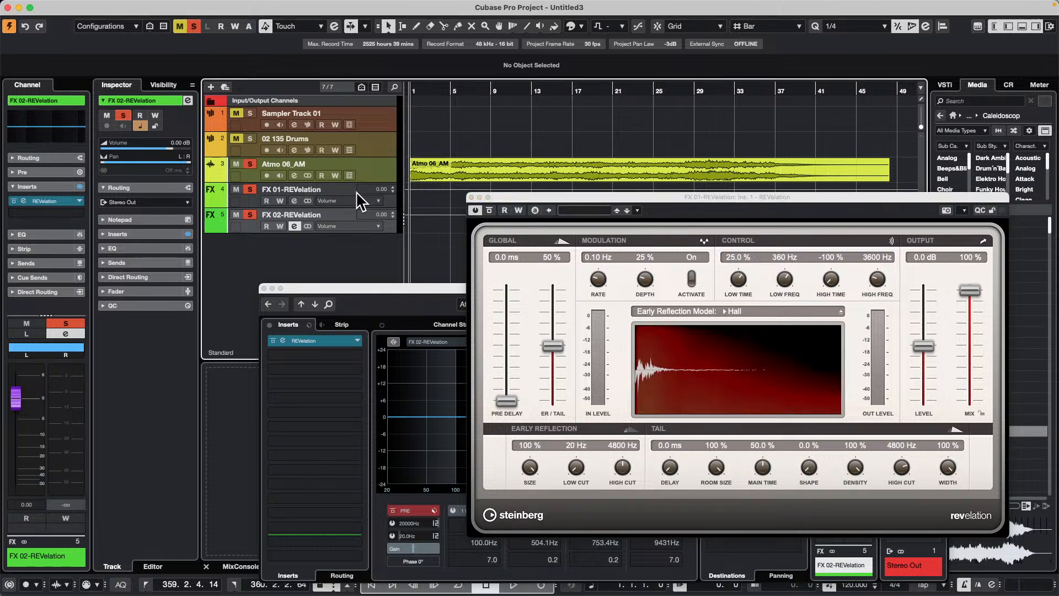
right_click(366, 256)
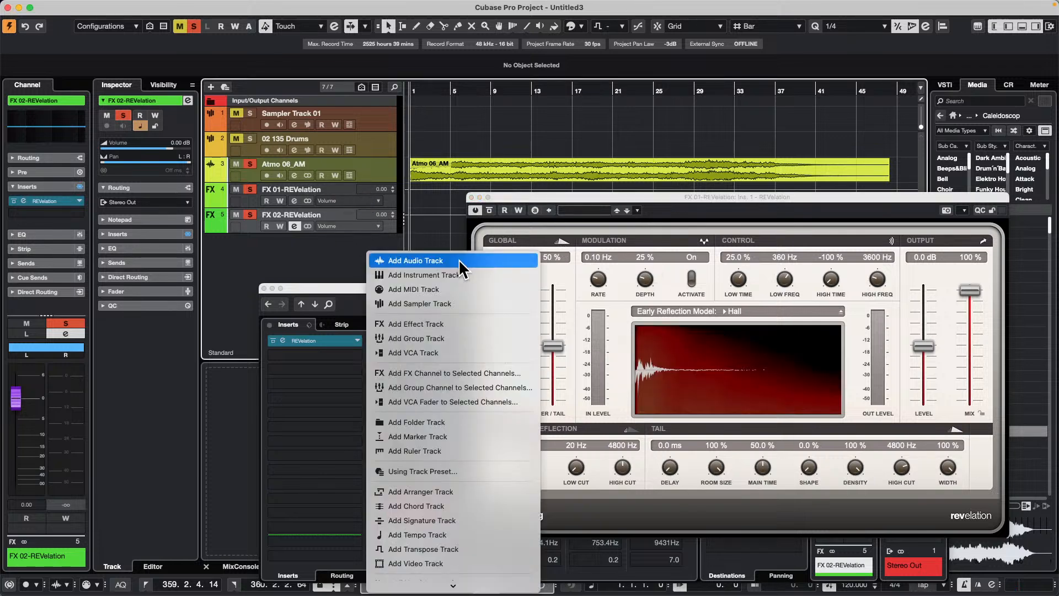
click(475, 328)
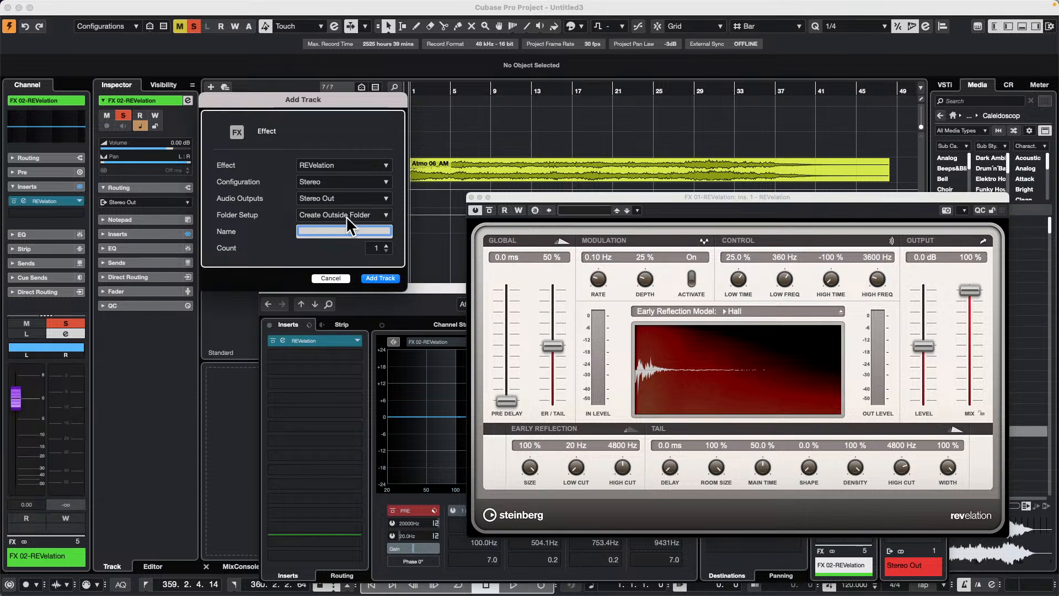
click(337, 199)
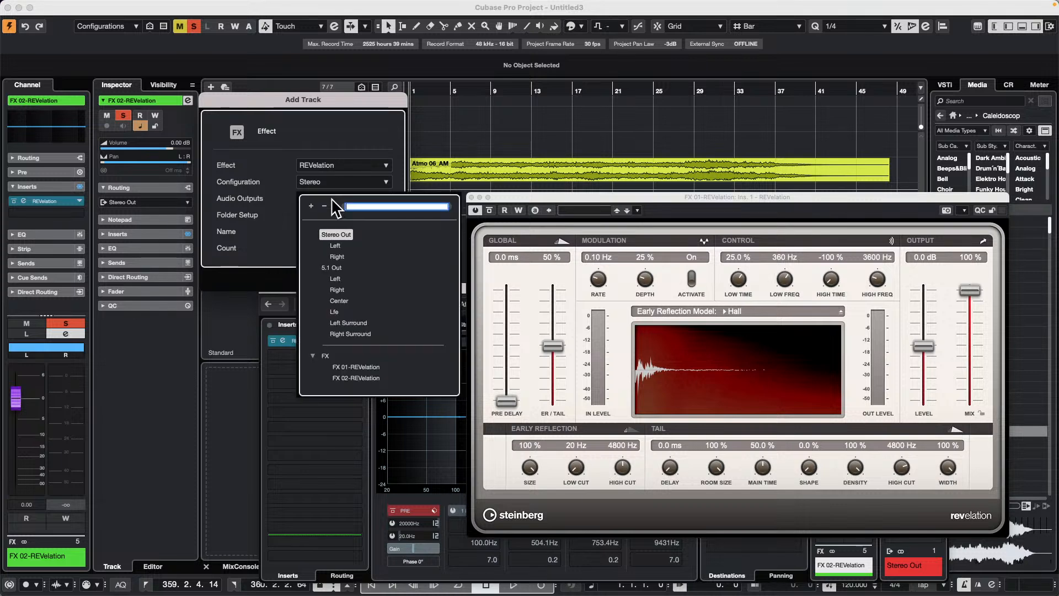
click(468, 185)
click(377, 276)
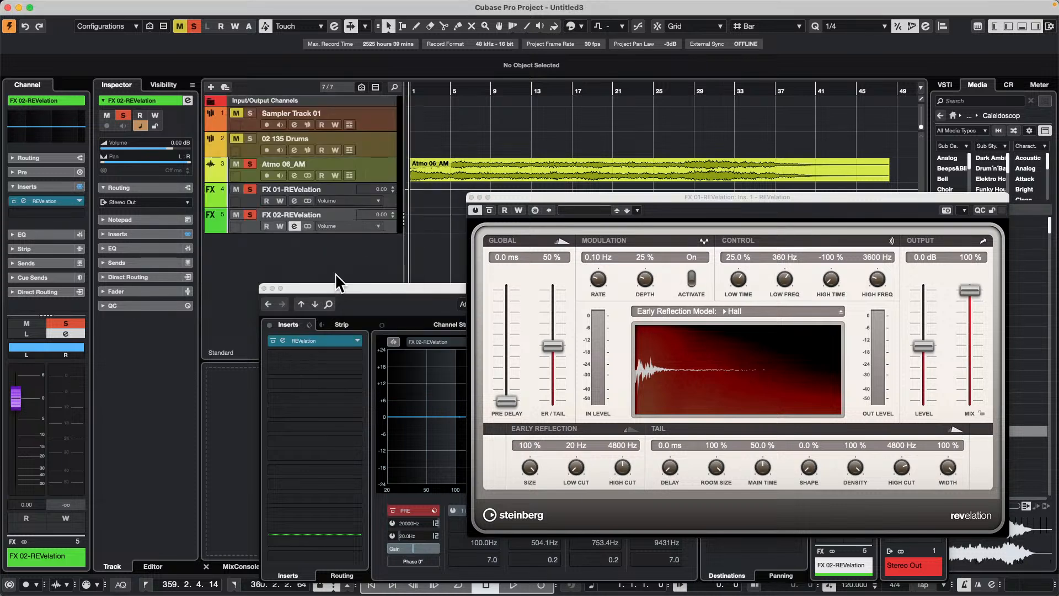
click(348, 202)
click(284, 240)
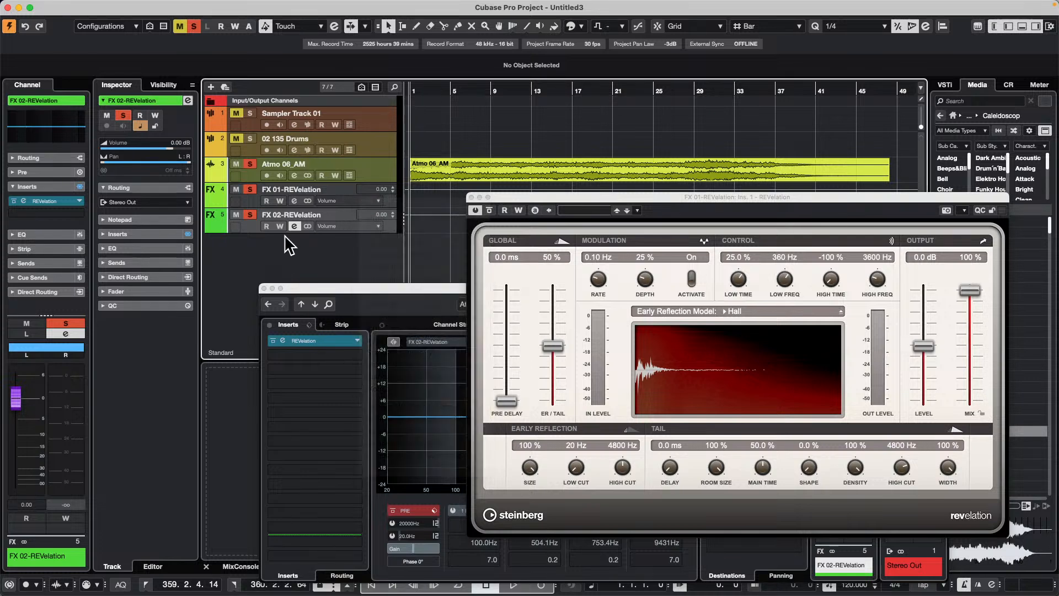
click(361, 225)
click(362, 214)
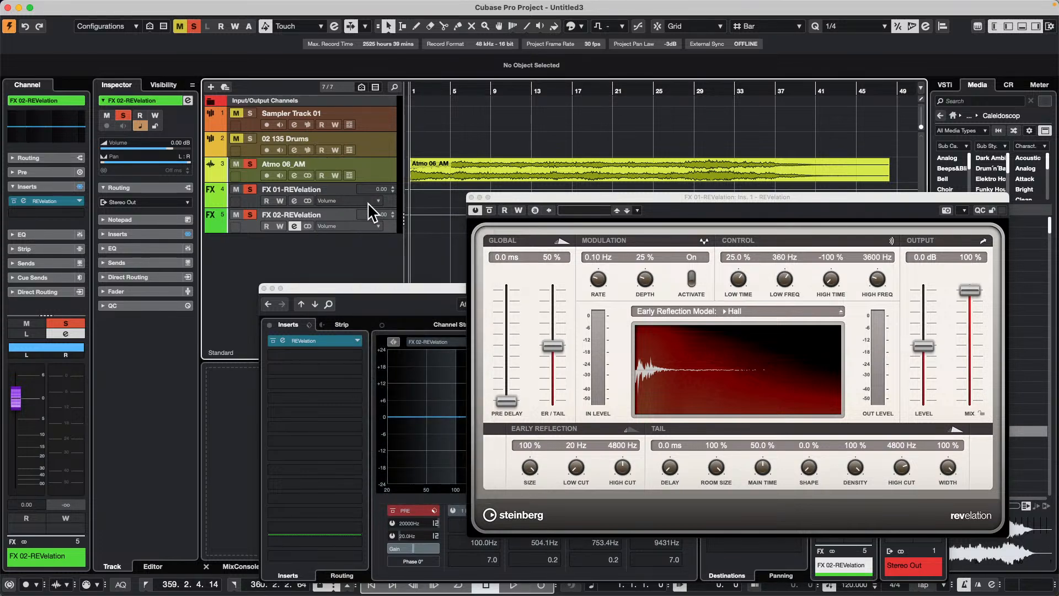
- Add a Stereo child bus to the 5.1 Out bus in the audio connections and expand its channels
click(328, 6)
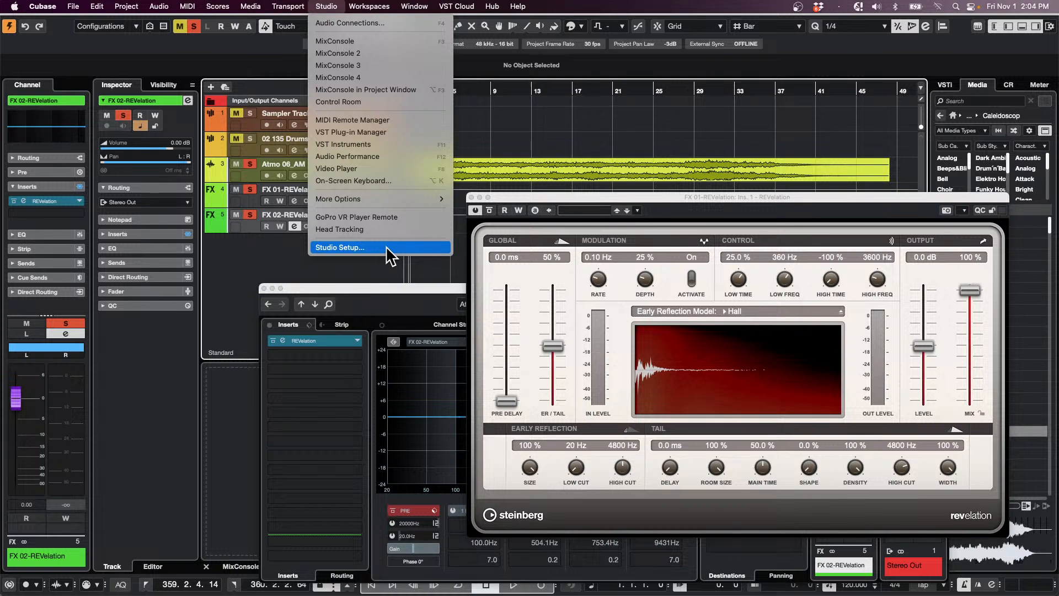
click(337, 23)
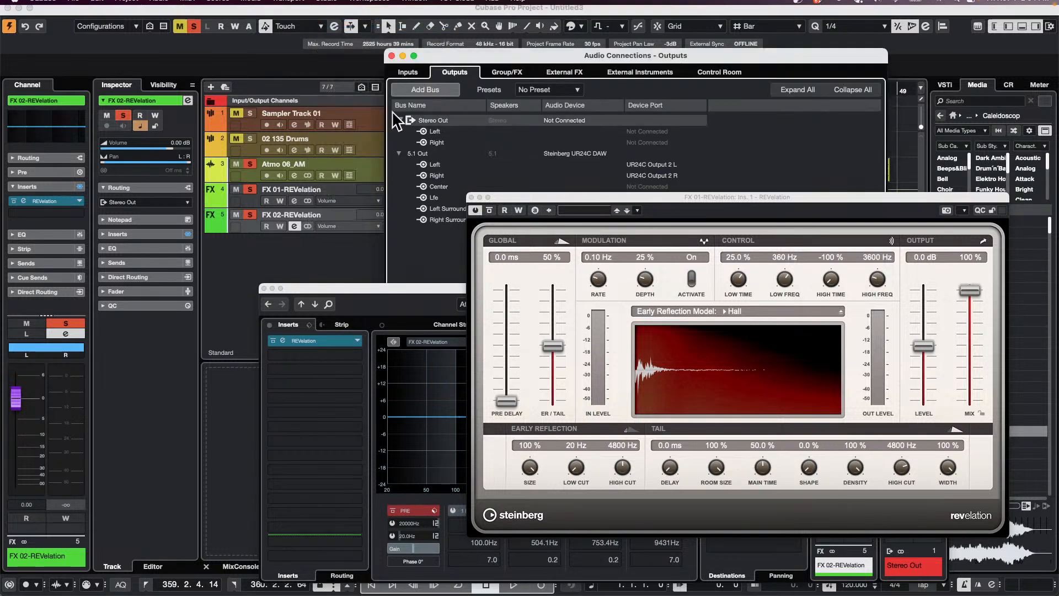
drag(517, 197, 483, 341)
click(417, 154)
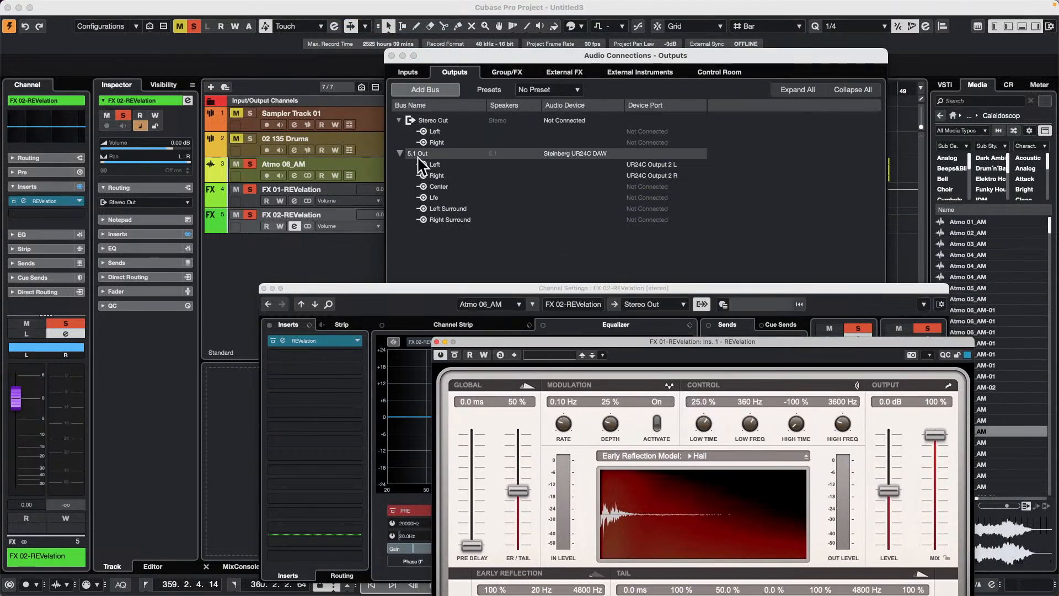
right_click(421, 152)
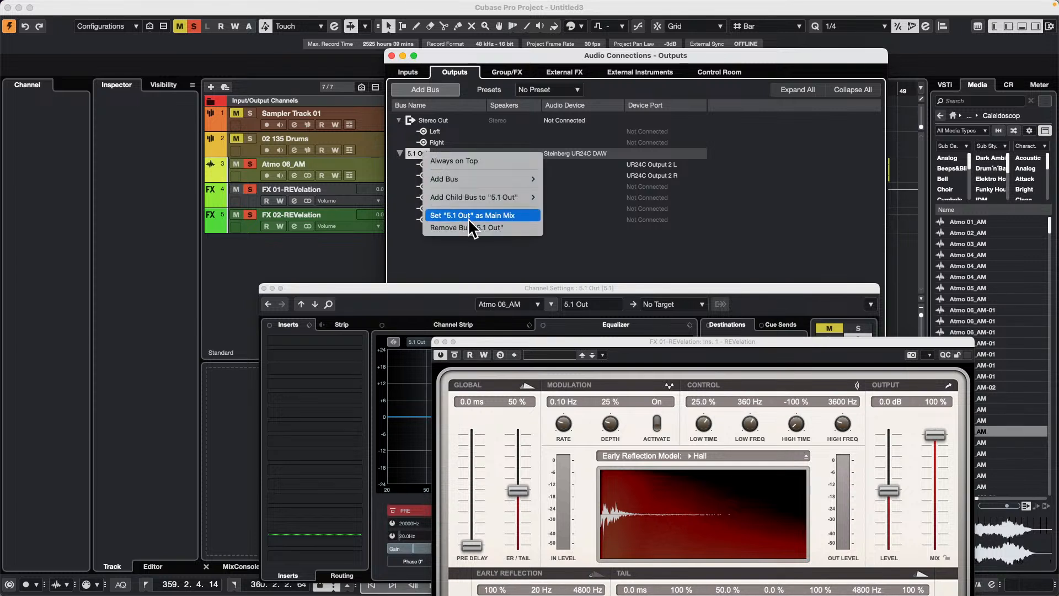
mouse_move(494, 199)
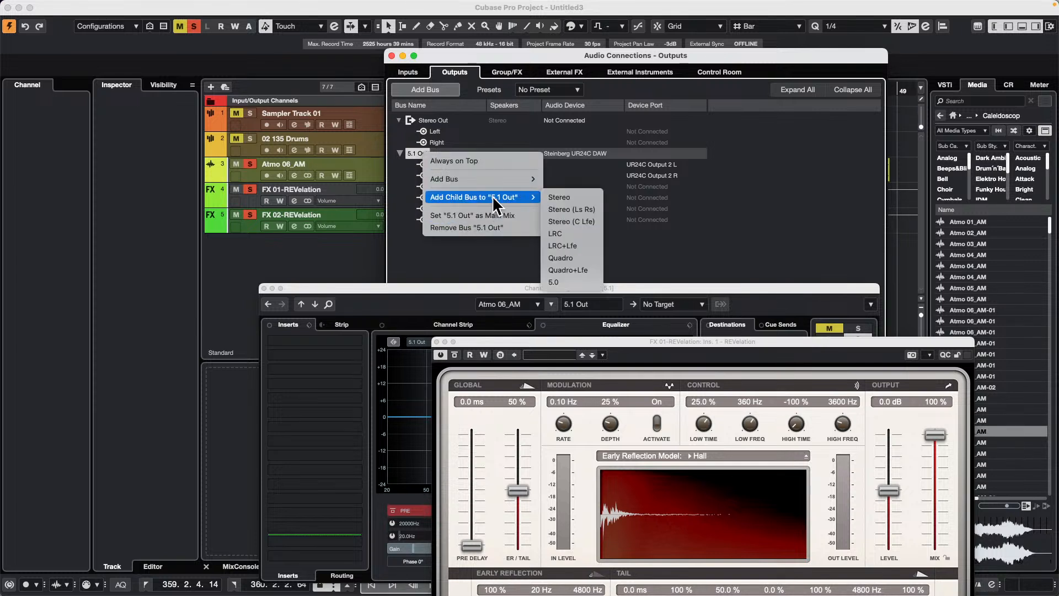
click(581, 199)
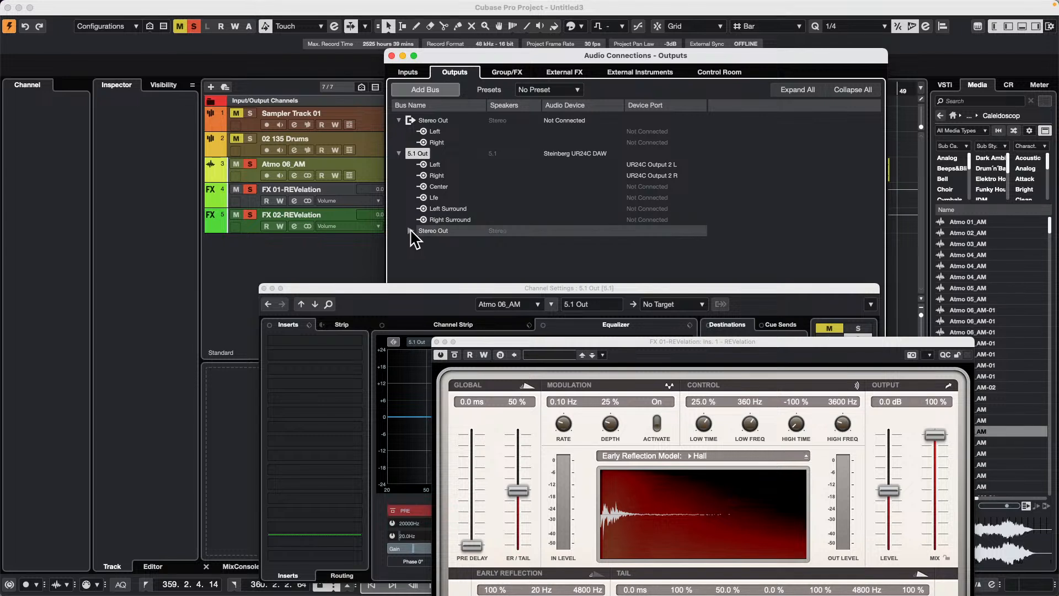
click(409, 231)
- Add a Stereo (Ls Rs) child bus to the 5.1 Out bus
right_click(418, 155)
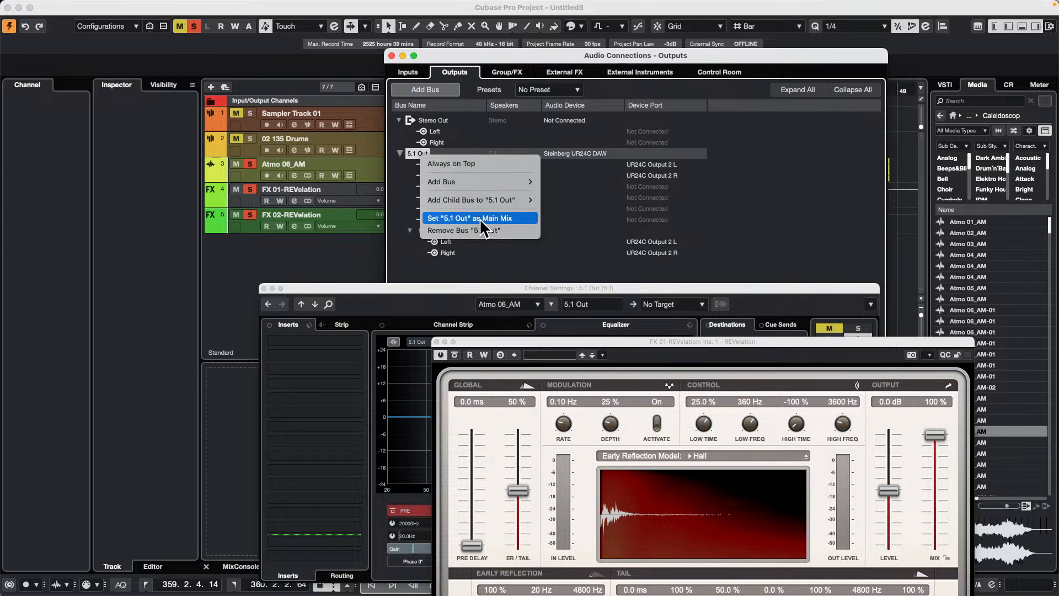
mouse_move(508, 200)
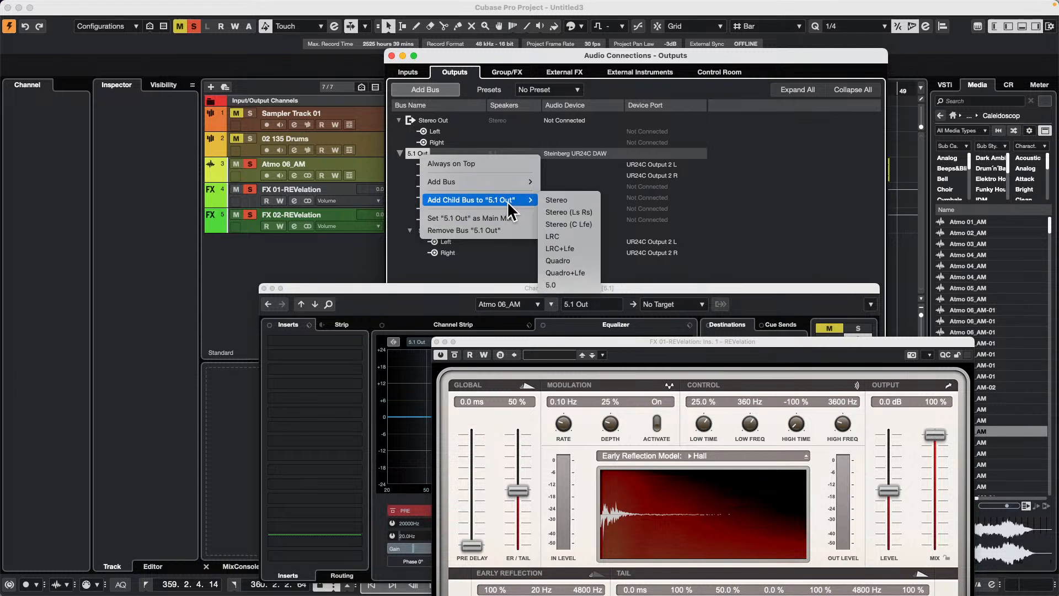
click(576, 212)
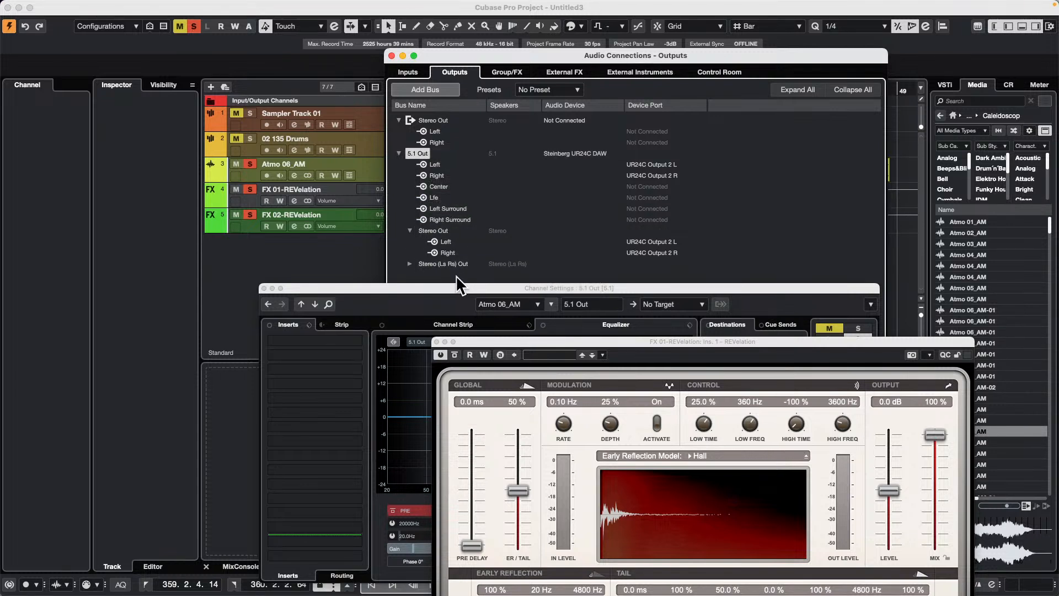
- Route the FX 01-REVelation track's output to the Stereo Out child bus of 5.1 Out
click(251, 201)
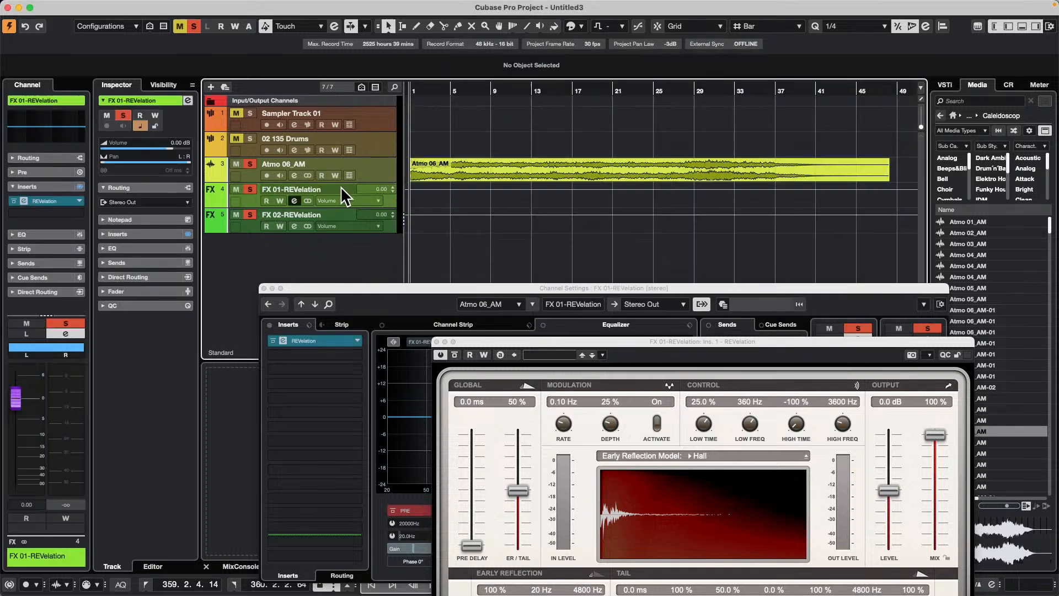
click(126, 202)
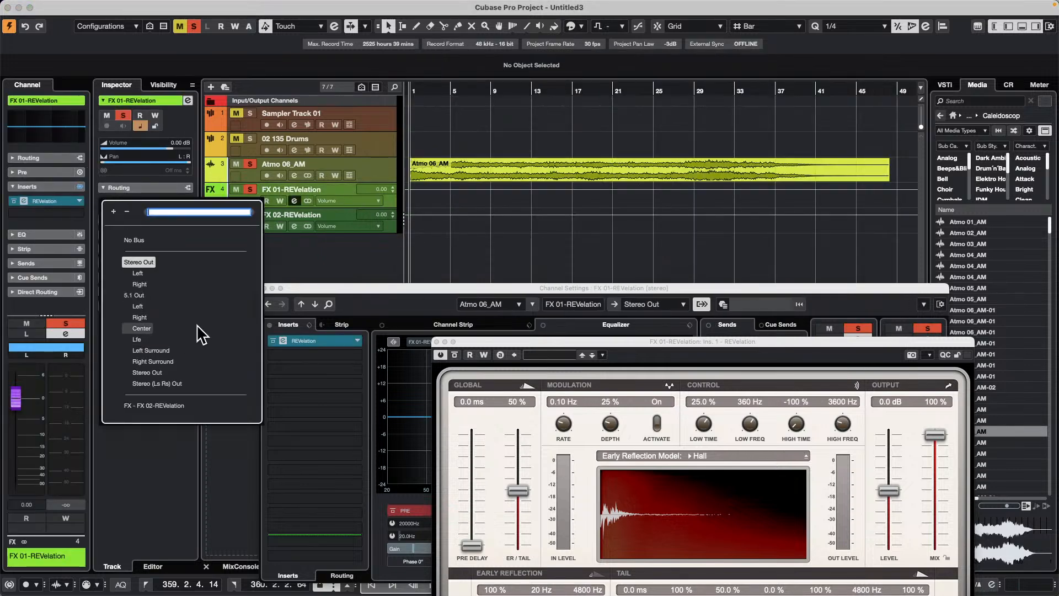
click(154, 369)
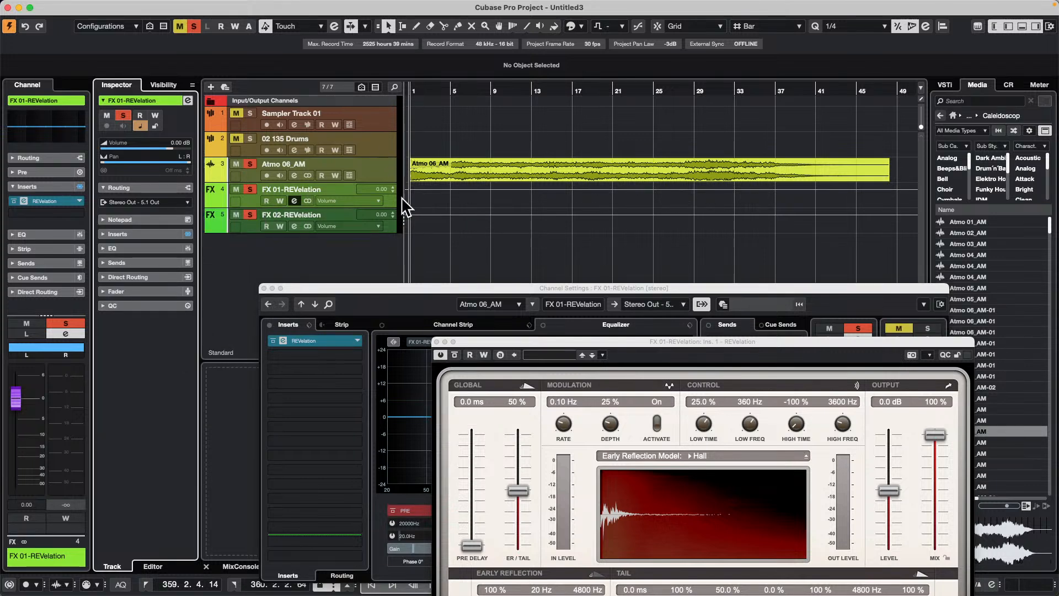
- Route the FX 02-REVelation track's output to the Stereo (Ls Rs) Out child bus of 5.1 Out
click(258, 227)
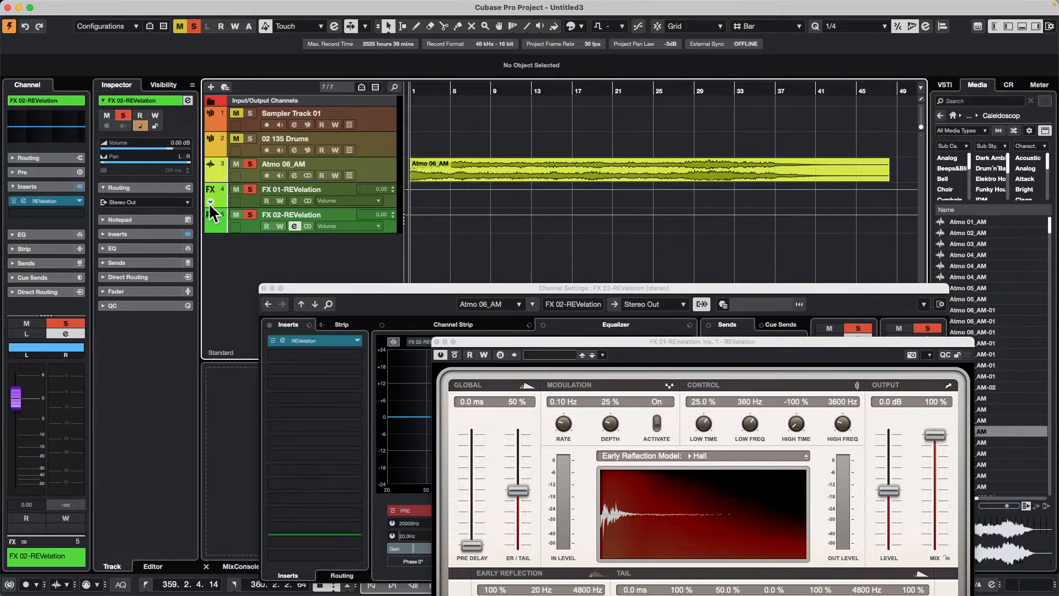
click(149, 203)
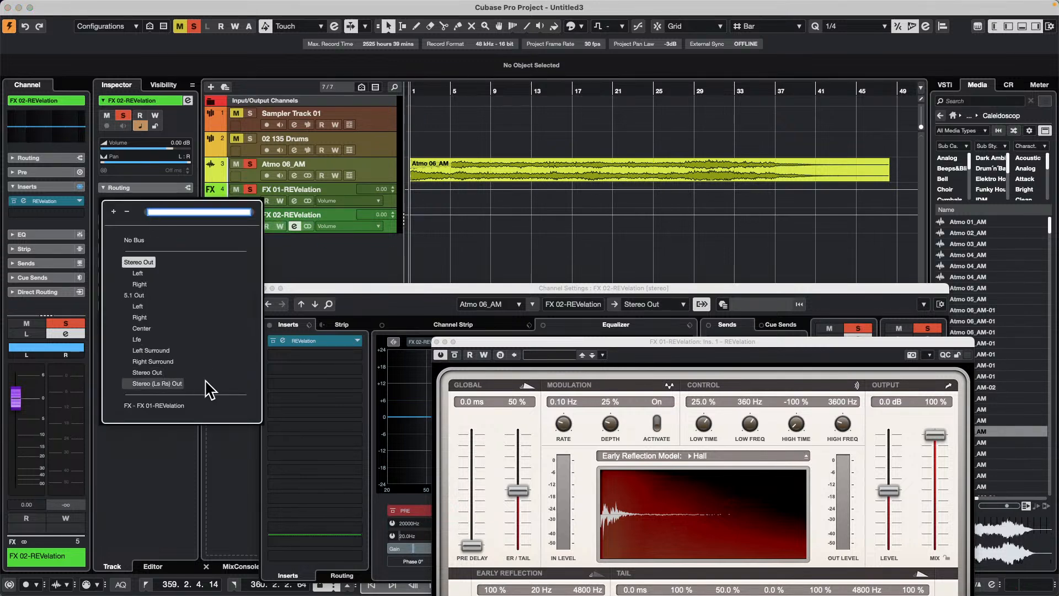
click(147, 383)
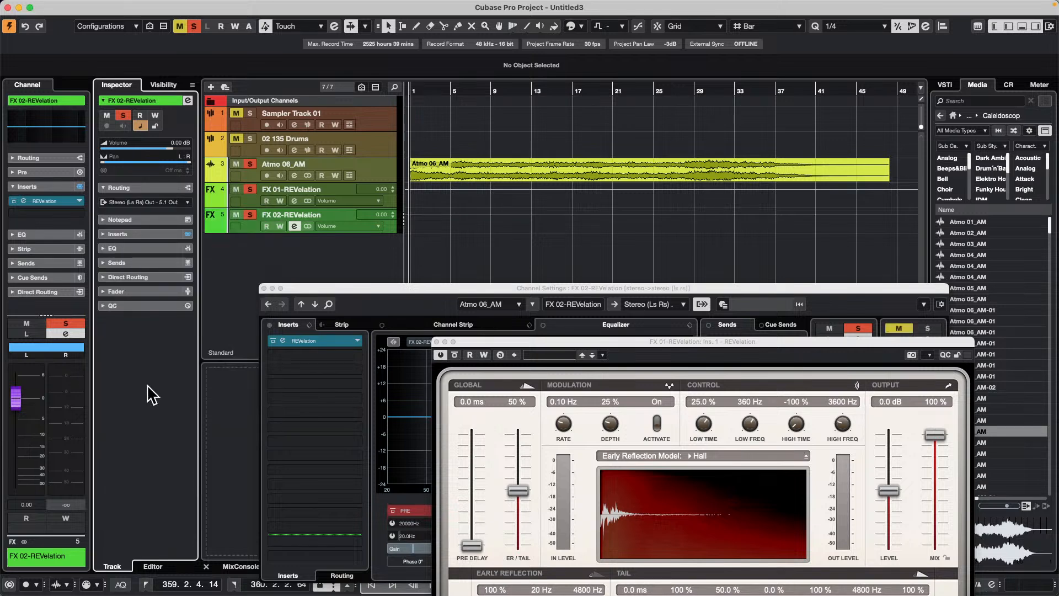
- Show the Atmo 06_AM track's sends and open the destination list of its first send
click(381, 175)
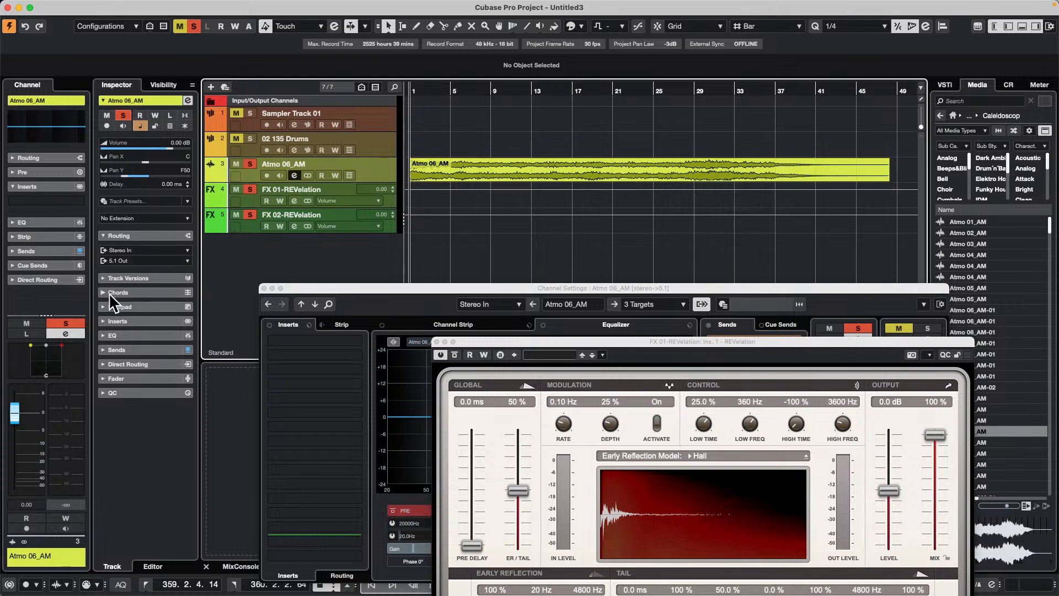
click(50, 251)
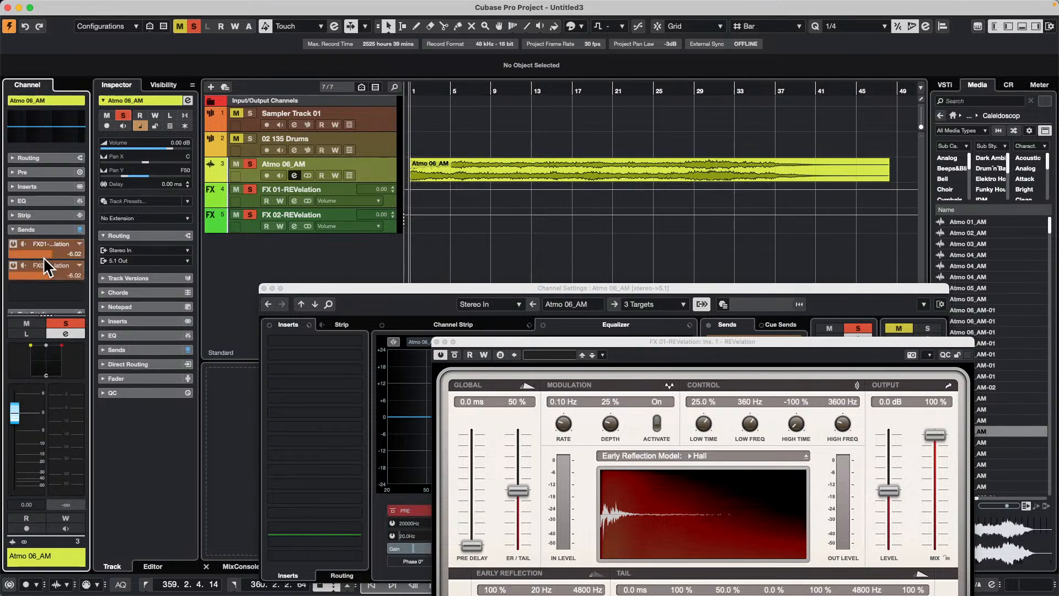
click(79, 244)
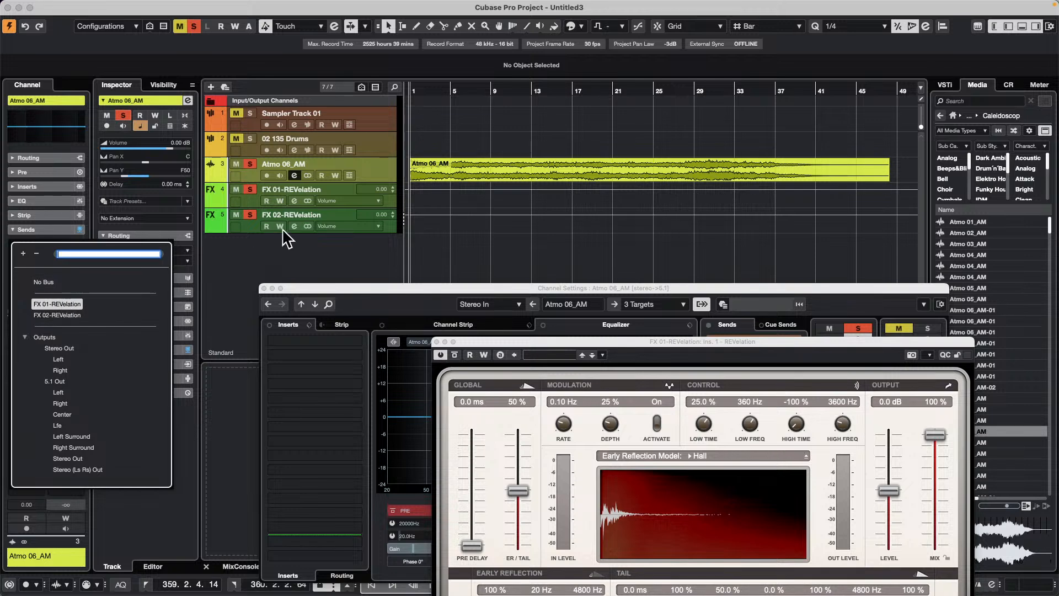
- Rename the FX 01-REVelation track as Rev Front and the FX 02-REVelation track as Rev Back
double_click(308, 190)
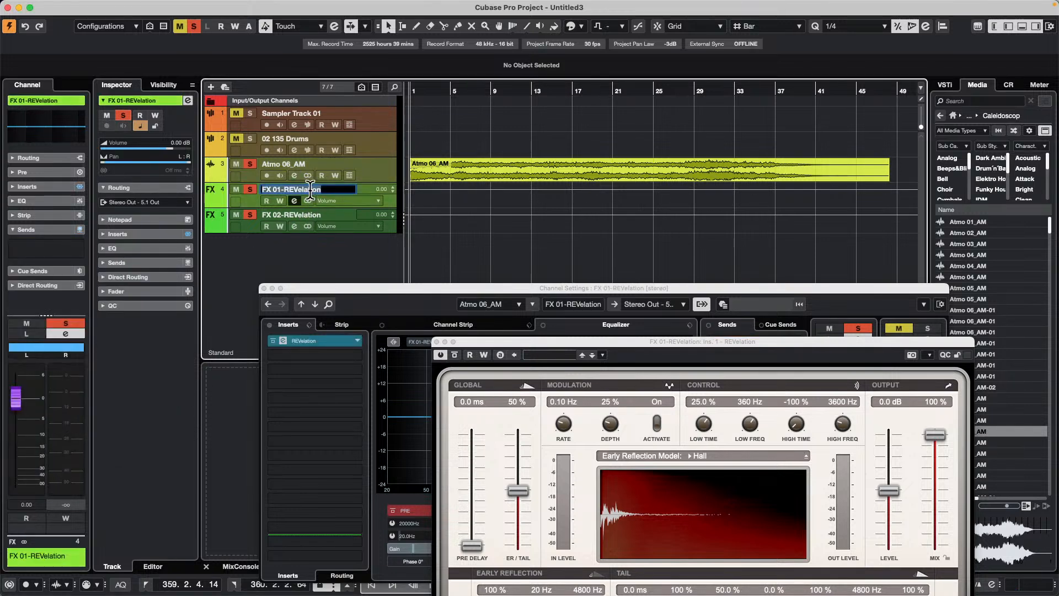
text(Rev Front)
key(Tab)
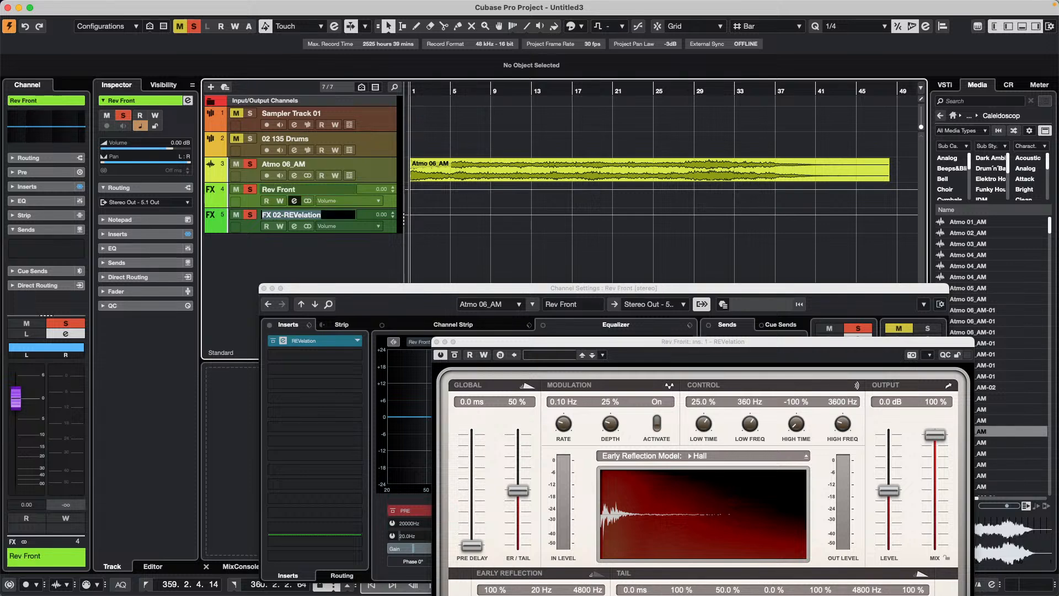
text(Rev B)
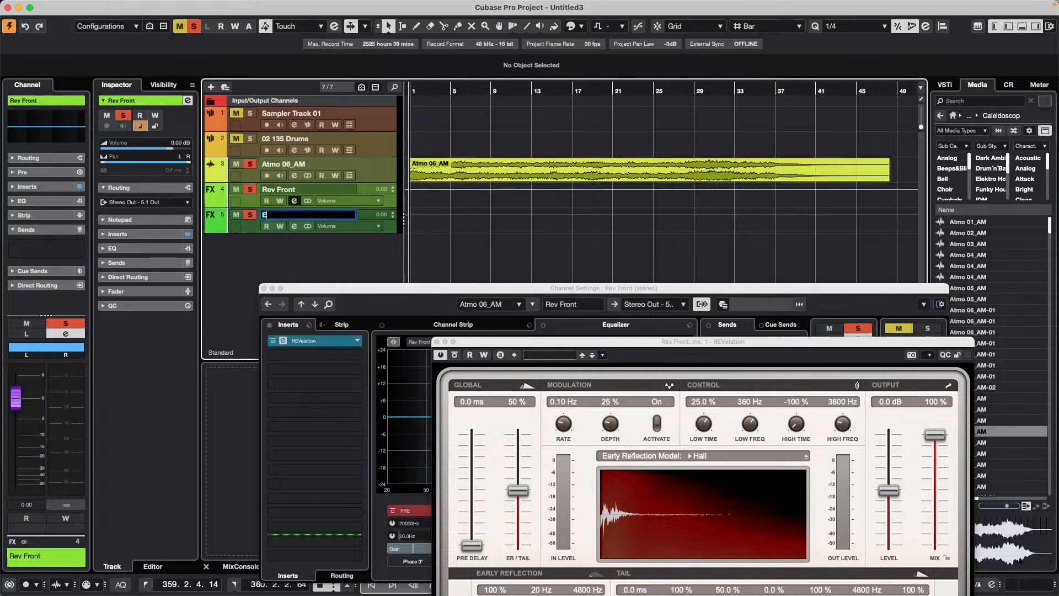
text(ack)
key(Return)
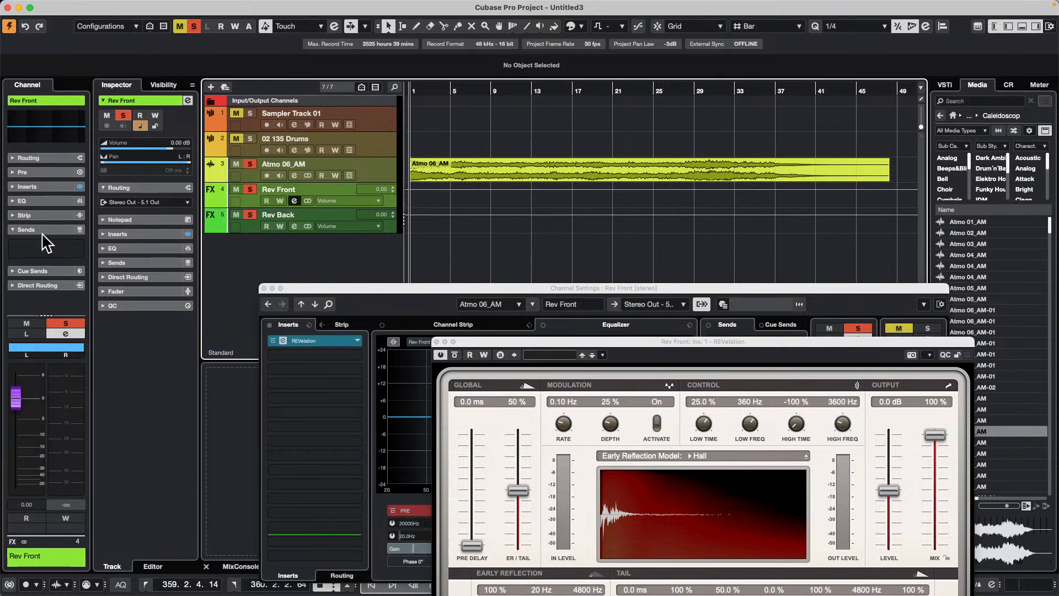
- On Atmo 06_AM, lower the Rev Front send to about -12.9 and the Rev Back send to about -6.47, and deactivate the Rev Front send
click(386, 163)
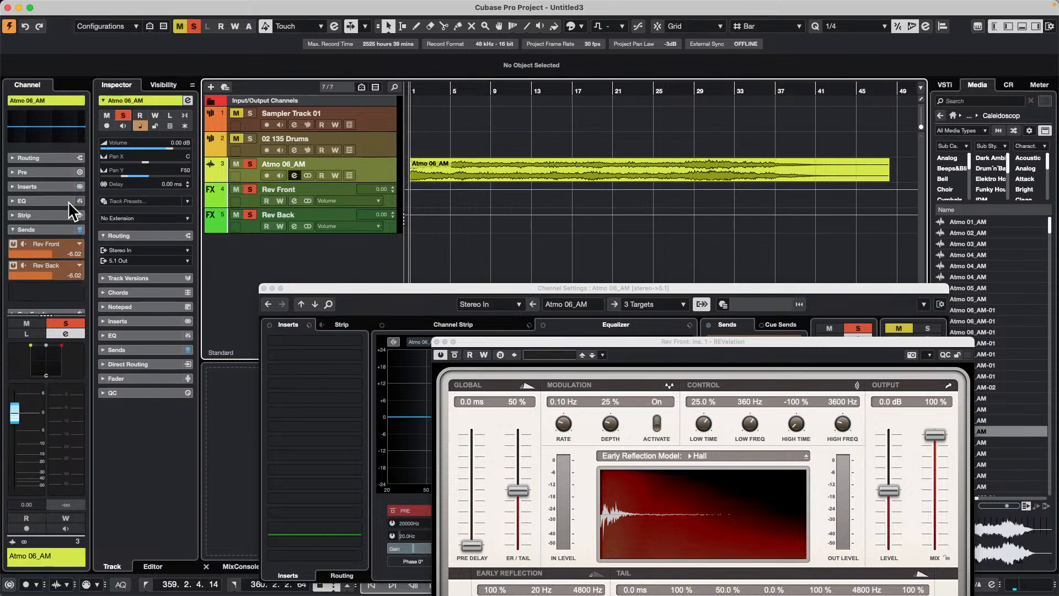
click(82, 248)
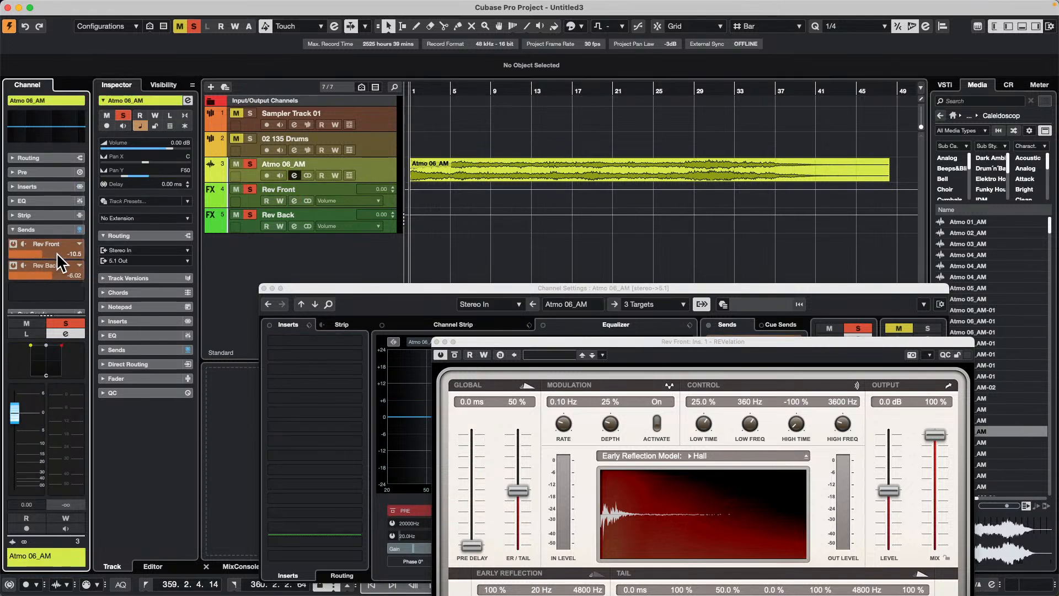
drag(48, 273, 28, 248)
click(14, 244)
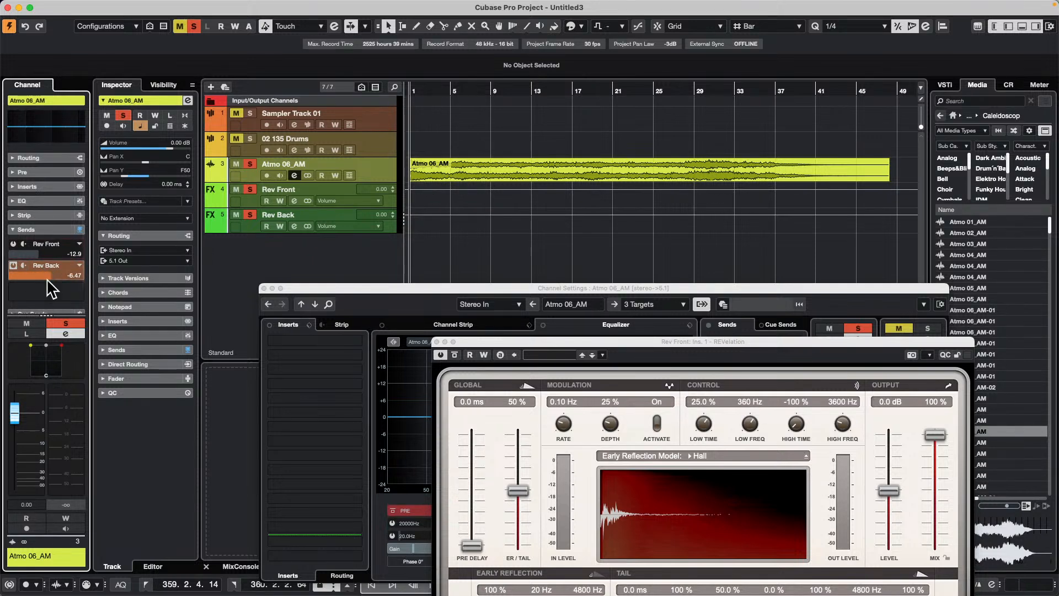
- Add an effect track with REVelation in 5.1 configuration, routed to 5.1 Out
right_click(284, 246)
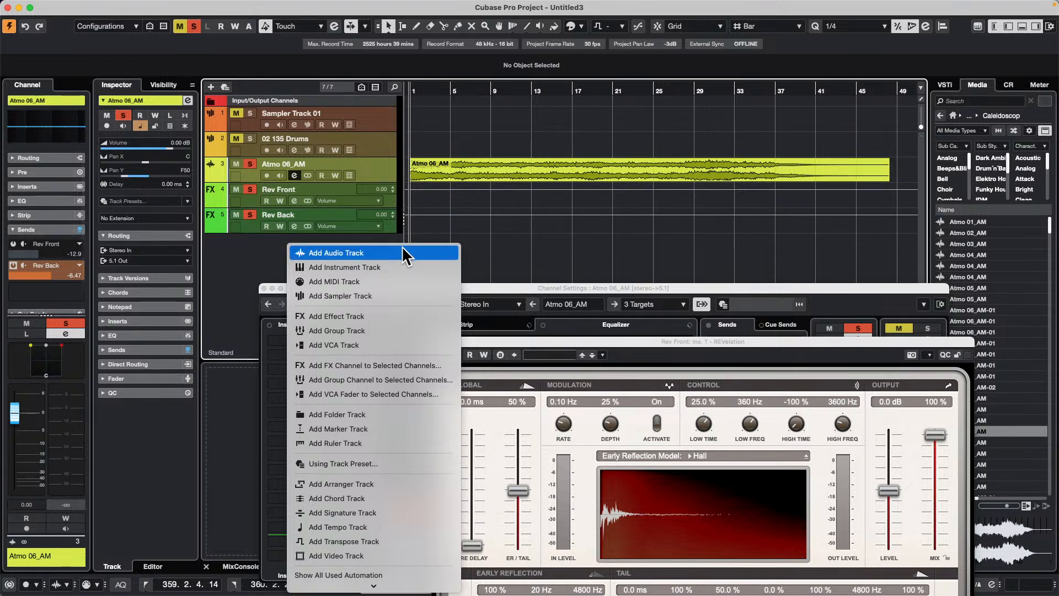
click(386, 316)
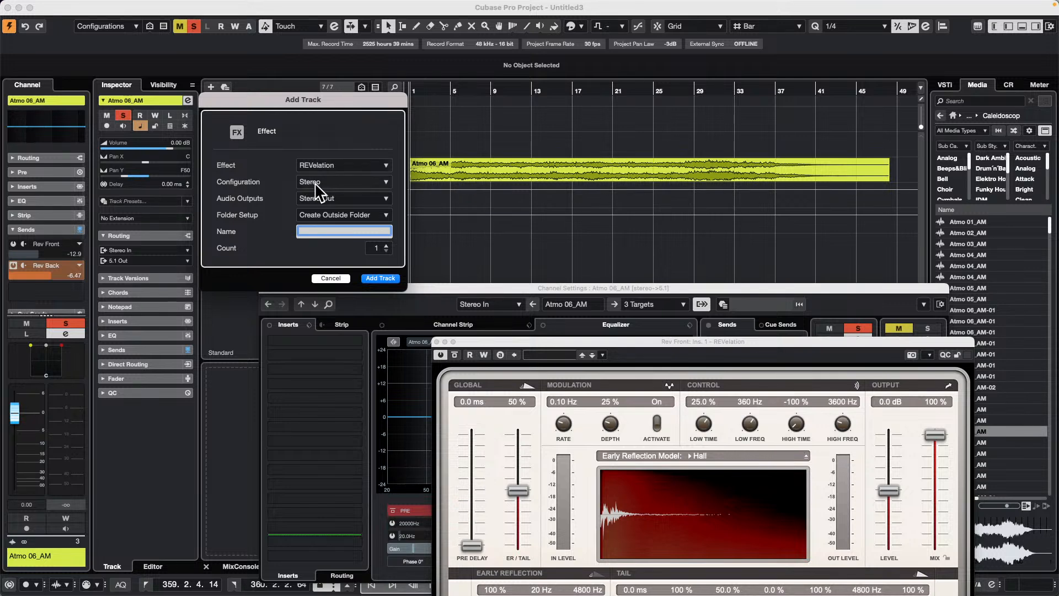
click(335, 183)
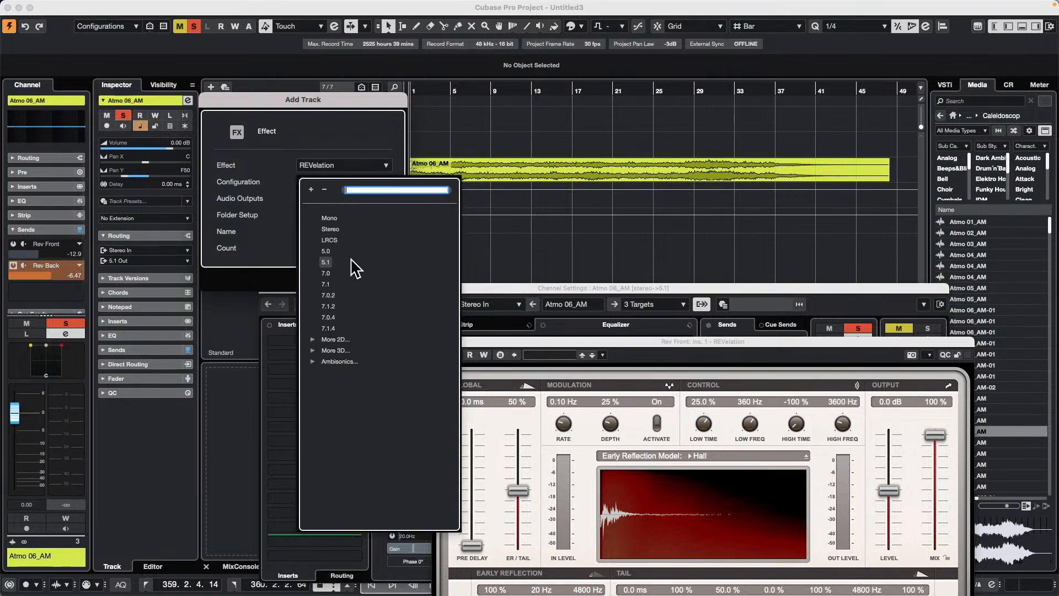
click(332, 261)
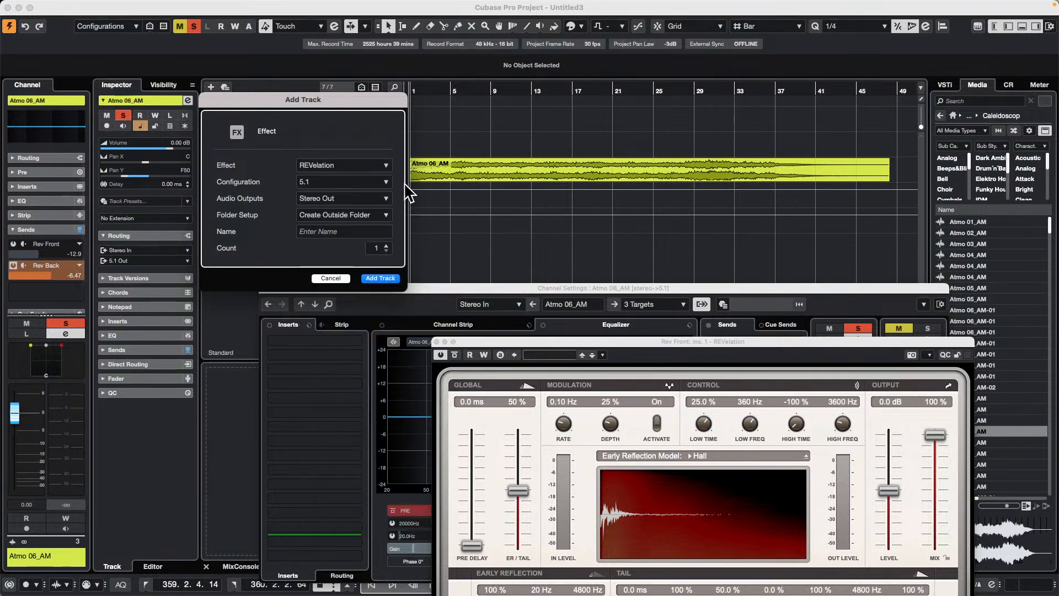
click(353, 200)
click(333, 268)
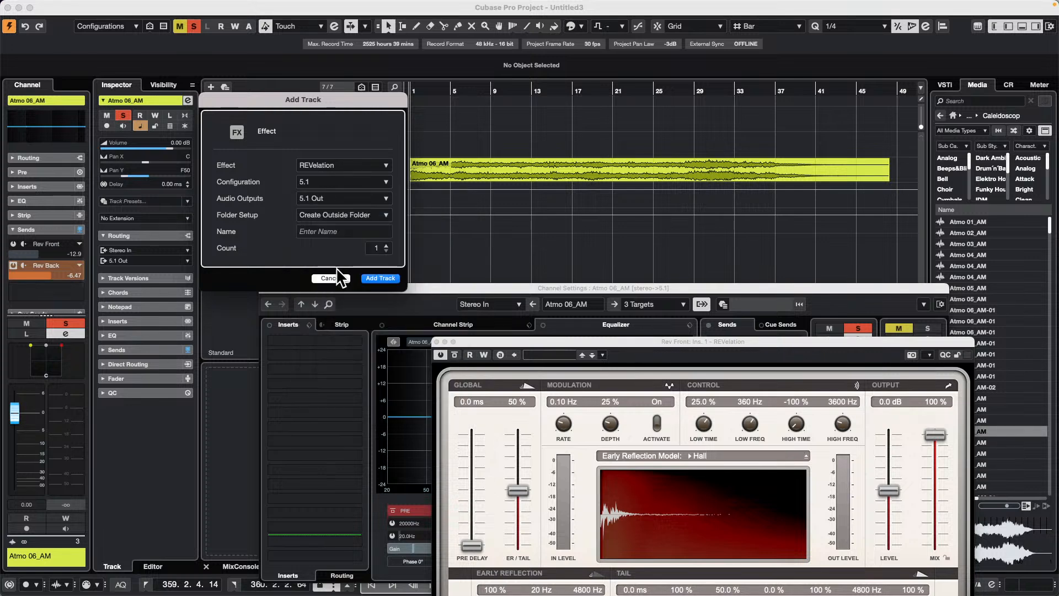
click(384, 286)
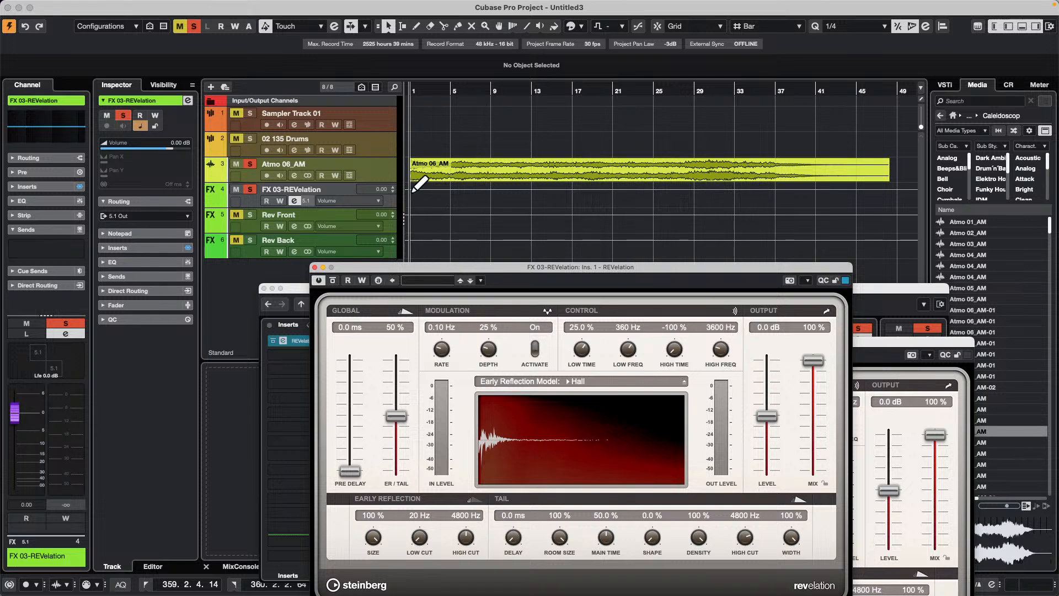
- Load the MonoDelay effect into the first insert slot of the Atmo 06_AM track
click(370, 170)
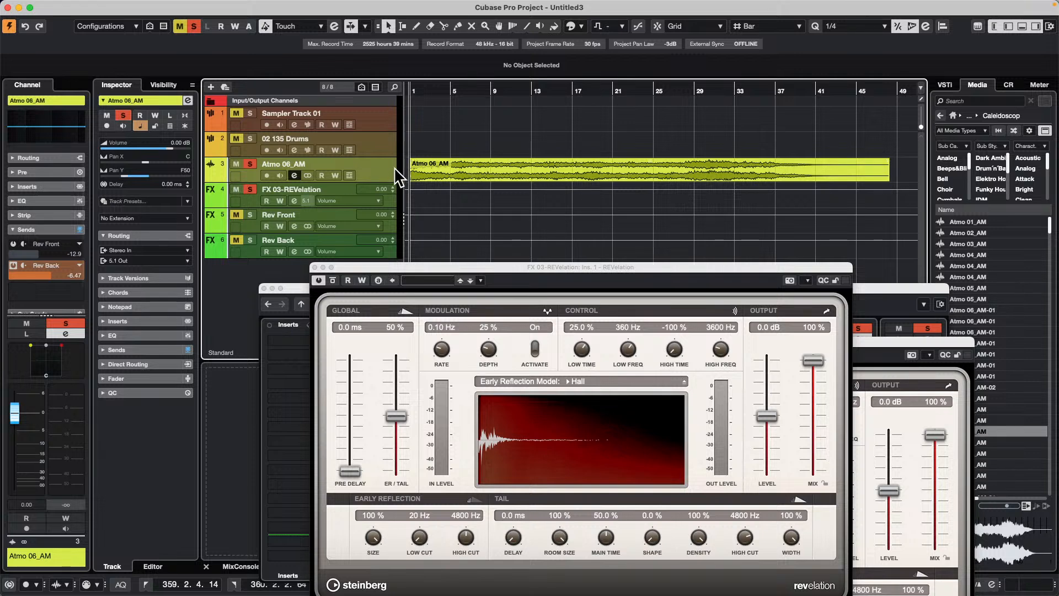
click(55, 186)
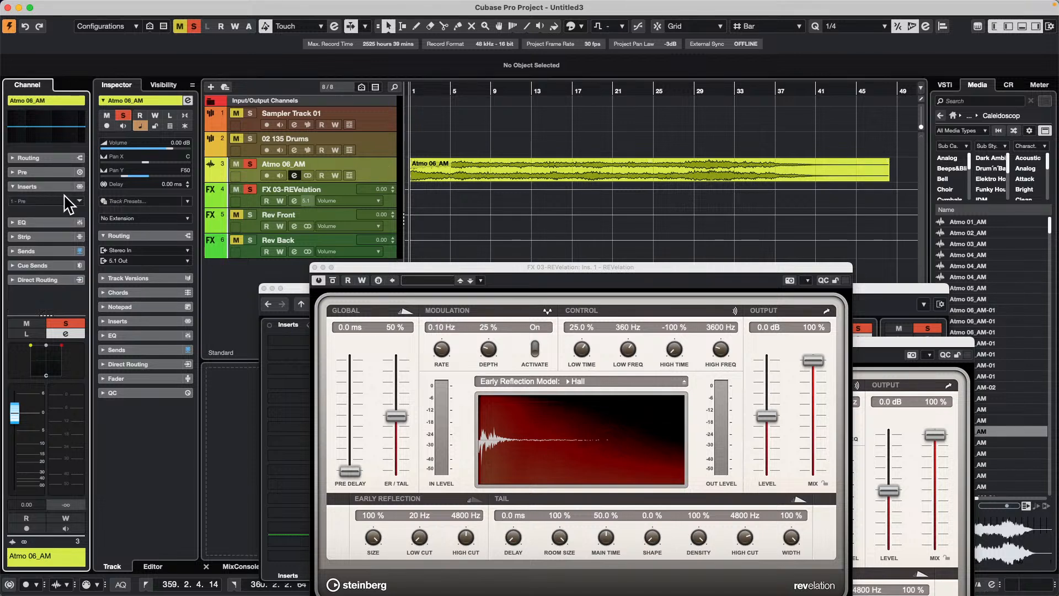
click(78, 204)
click(24, 257)
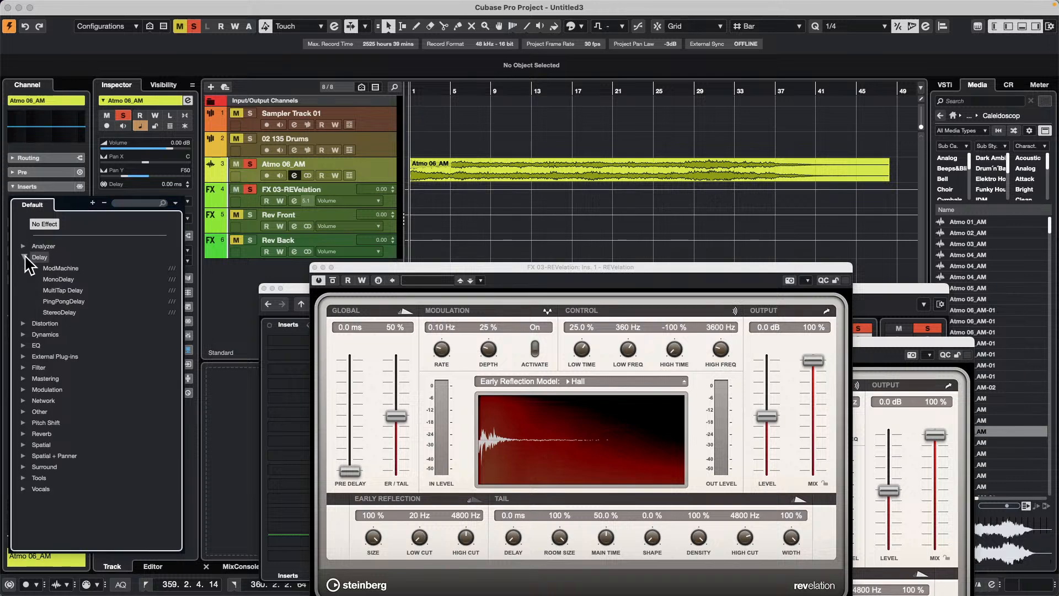
click(68, 279)
- Load Black Valve into the second and EQ-M5 into the third insert slot of Atmo 06_AM
click(75, 202)
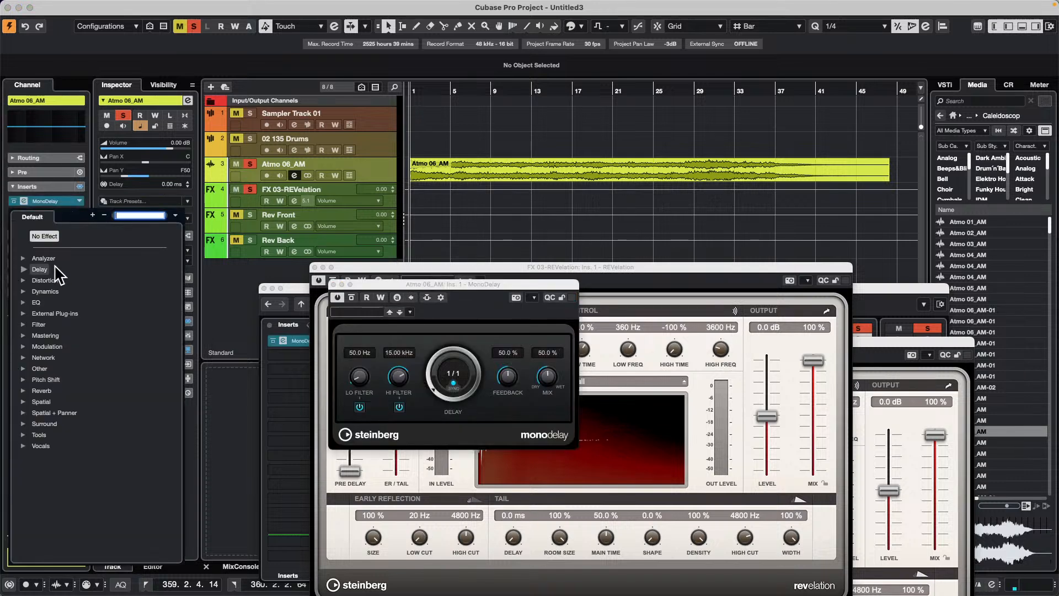
click(24, 291)
click(61, 299)
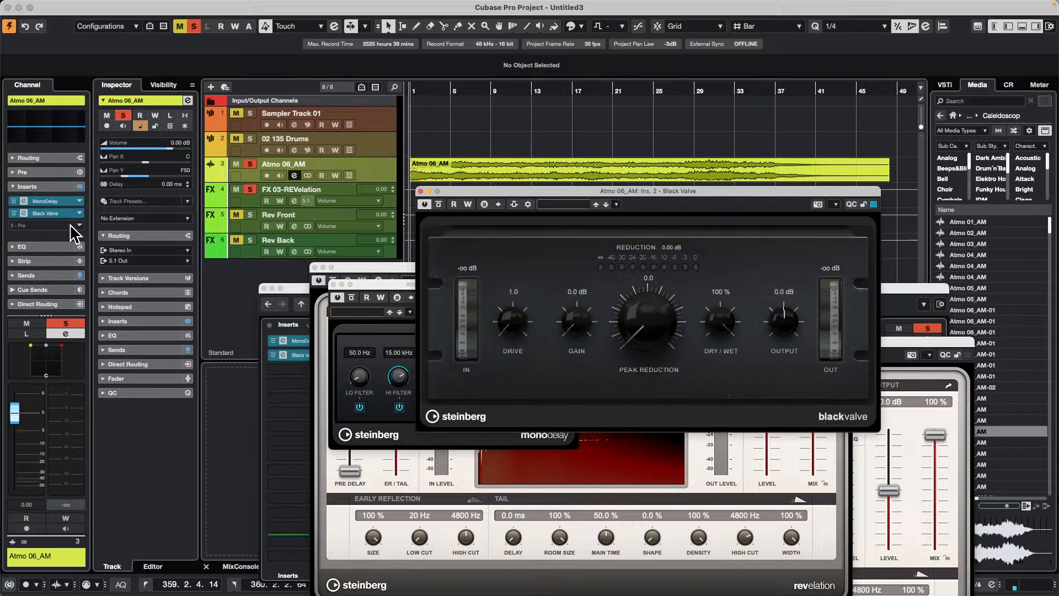
click(73, 225)
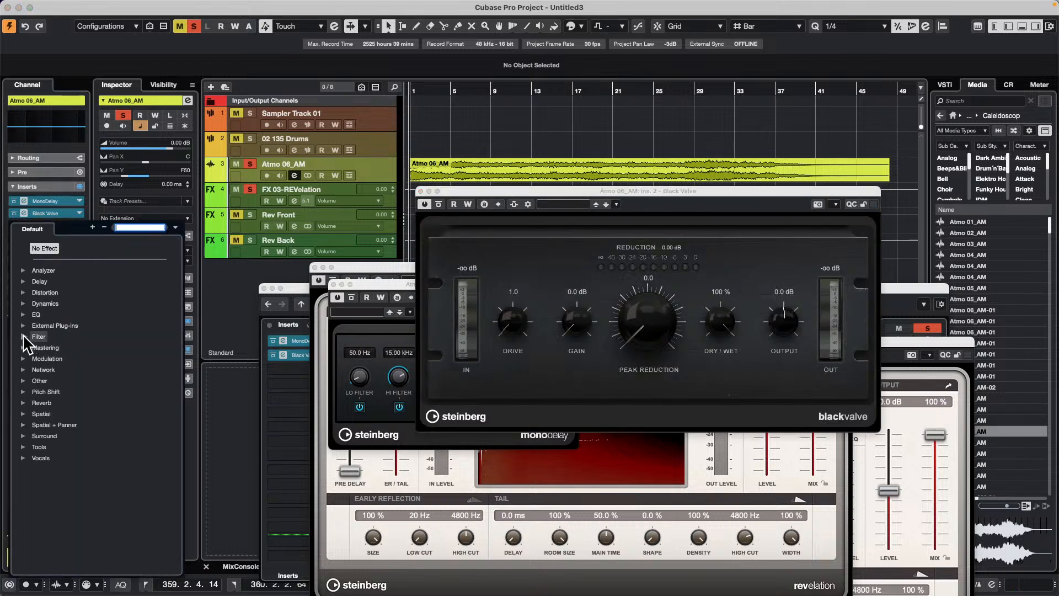
click(23, 313)
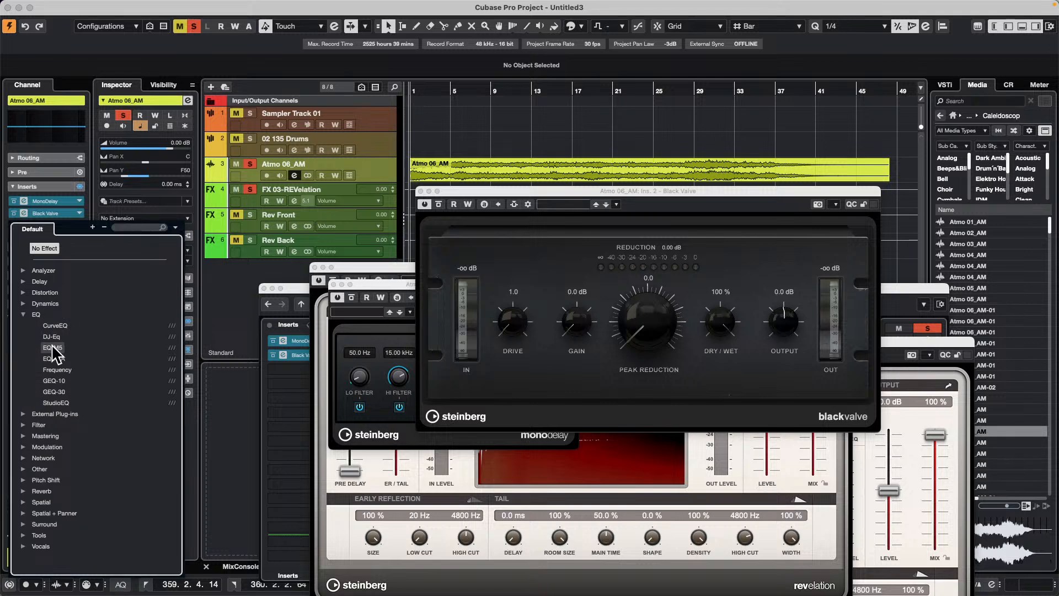
click(51, 346)
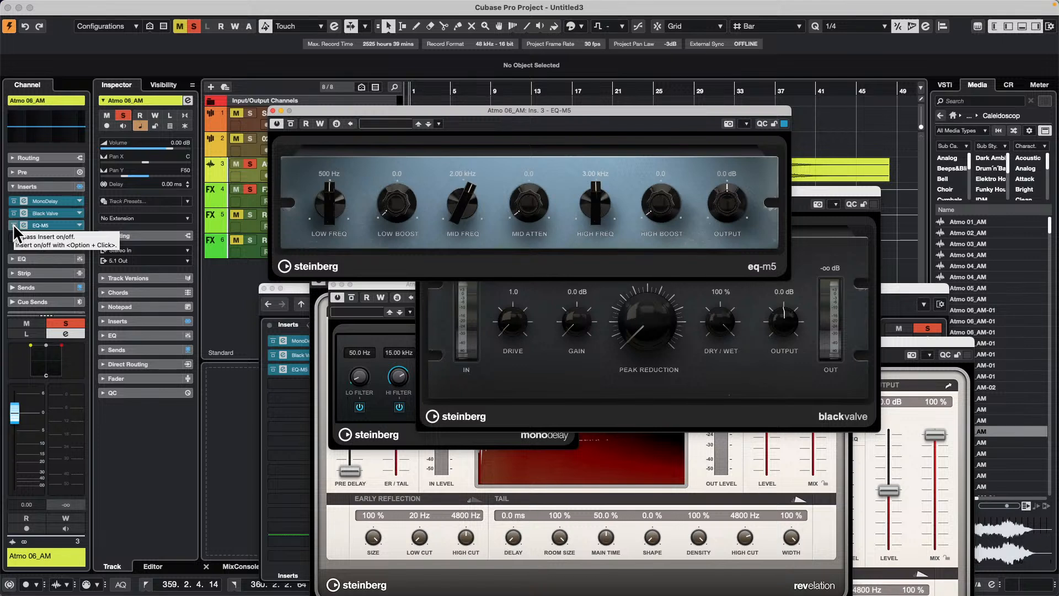
- Deactivate the EQ-M5, Black Valve and MonoDelay inserts on Atmo 06_AM
alt+click(13, 225)
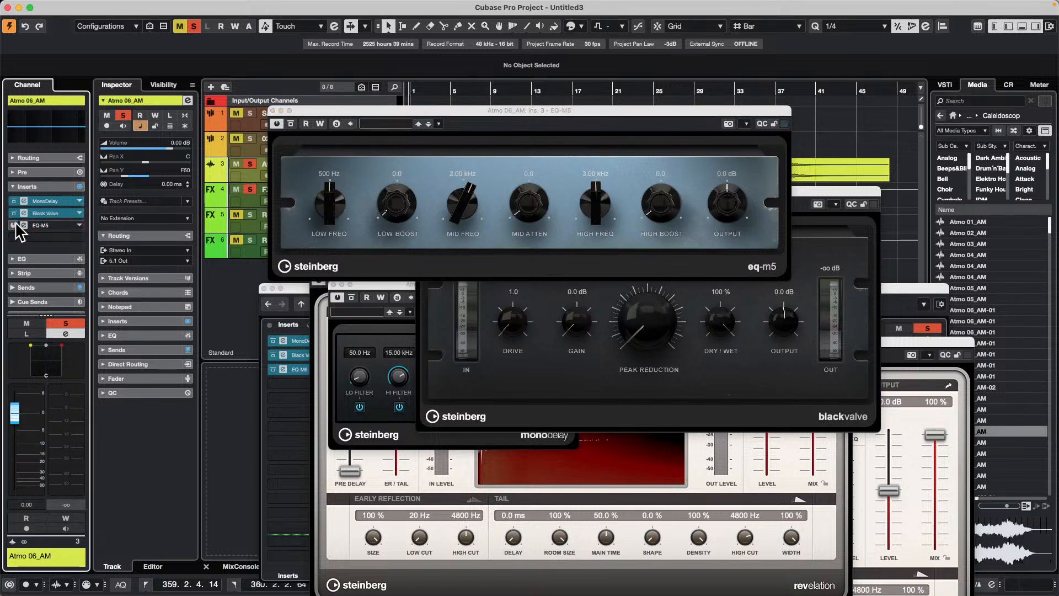
alt+click(13, 212)
alt+click(13, 200)
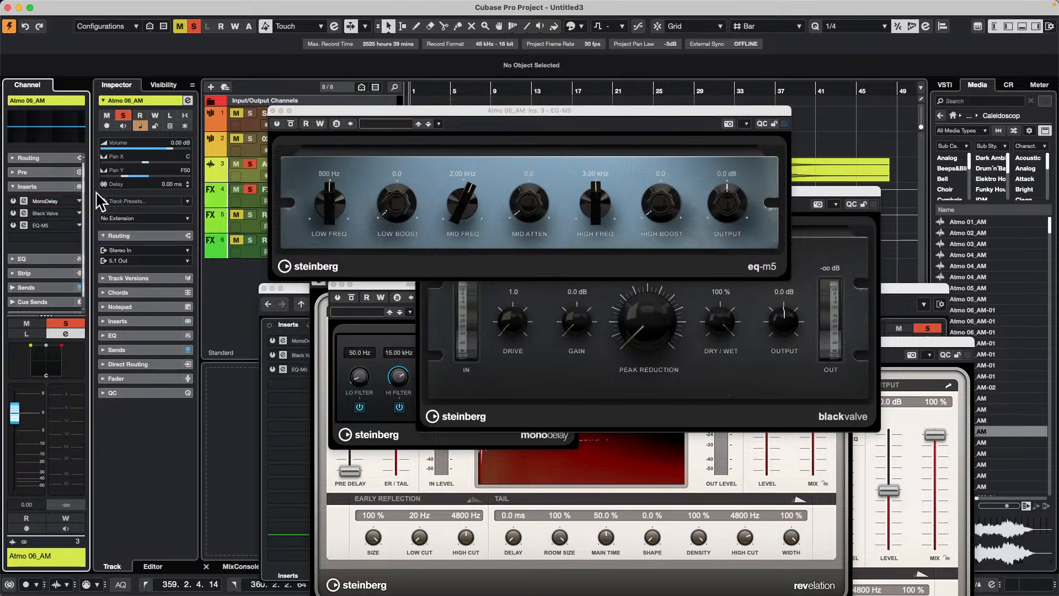
- Reactivate the MonoDelay, Black Valve and EQ-M5 inserts on Atmo 06_AM
mouse_move(108, 7)
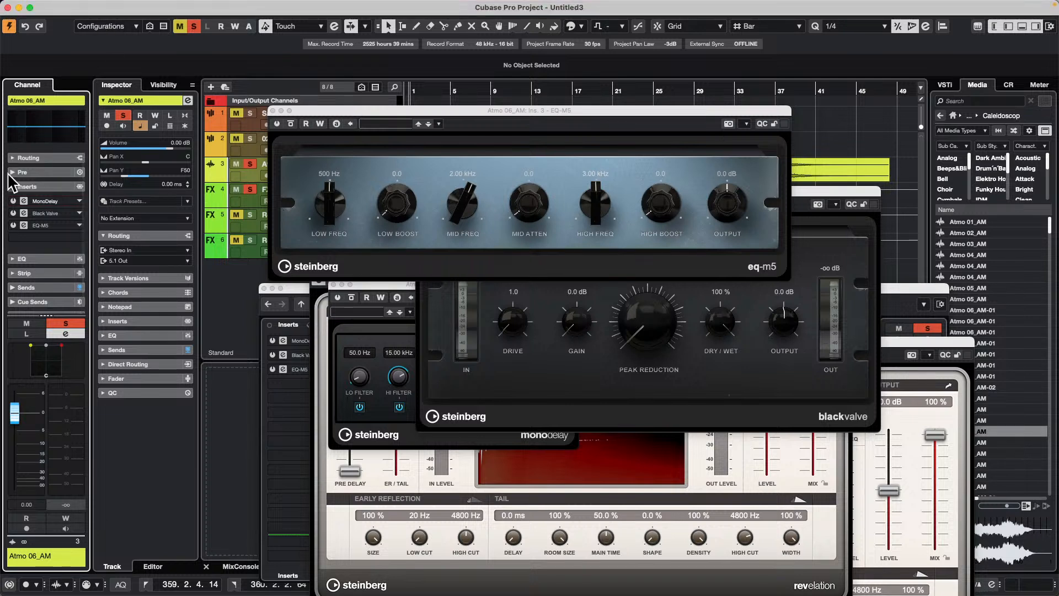
click(13, 201)
click(12, 213)
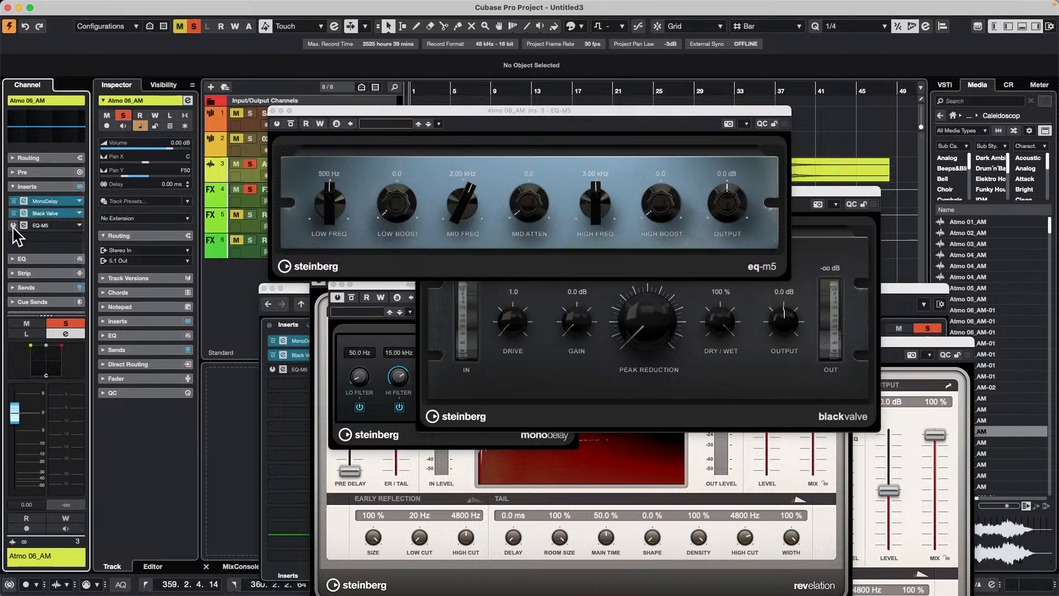
click(13, 225)
- Bypass the MonoDelay insert, and switch the Black Valve insert off and back on for comparison
click(16, 200)
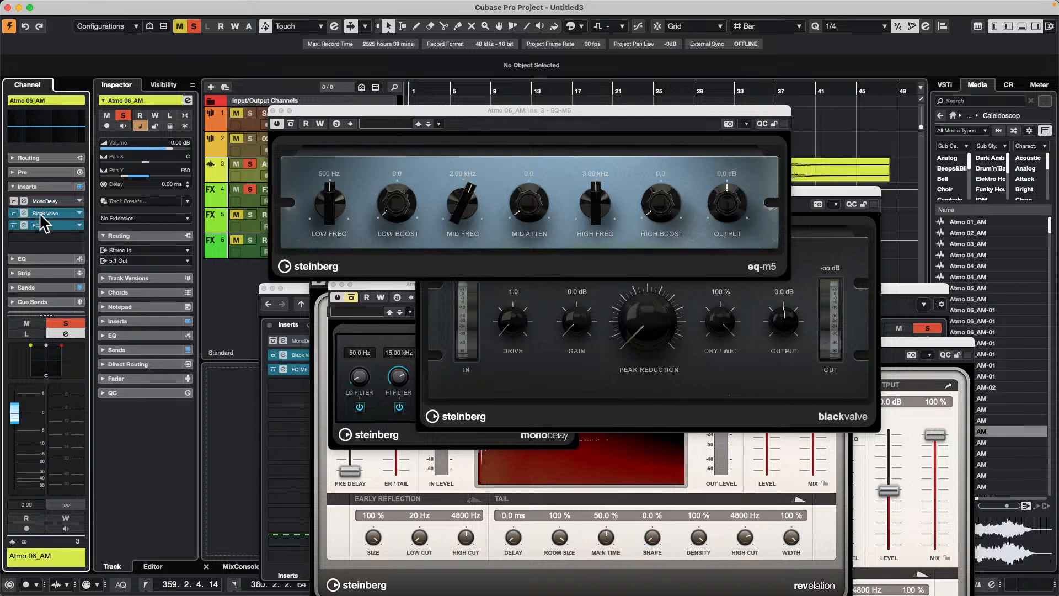
click(13, 213)
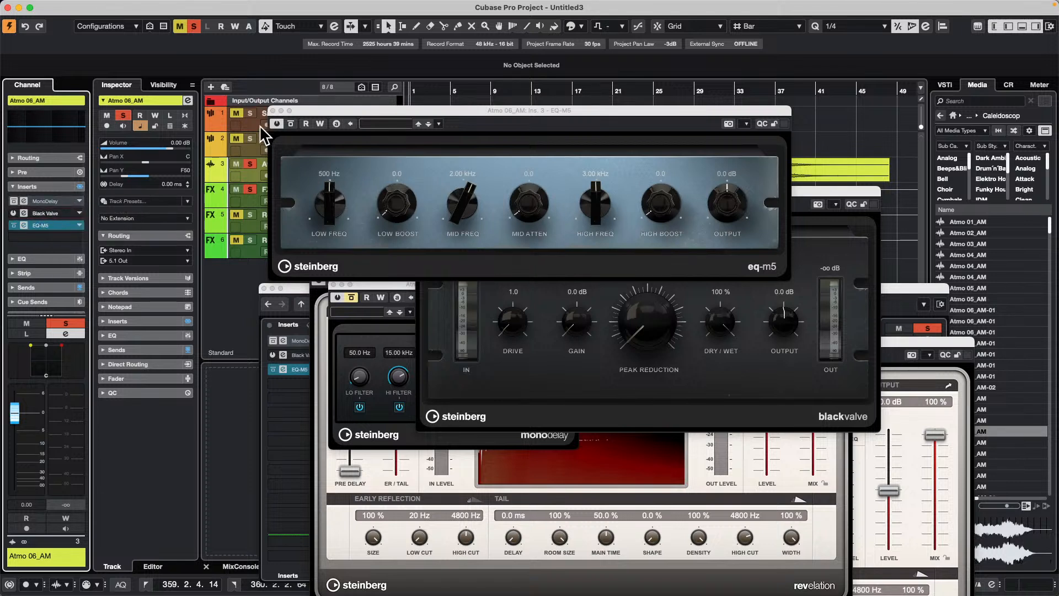
click(14, 213)
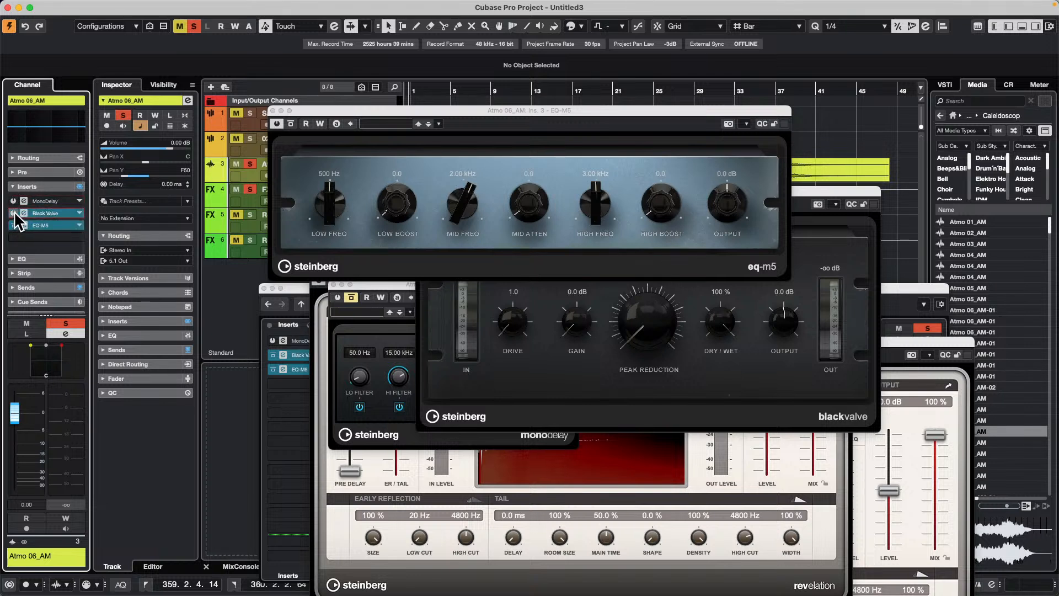
- Switch off the Black Valve and EQ-M5 inserts and leave MonoDelay deactivated without its bypass
click(15, 213)
click(13, 225)
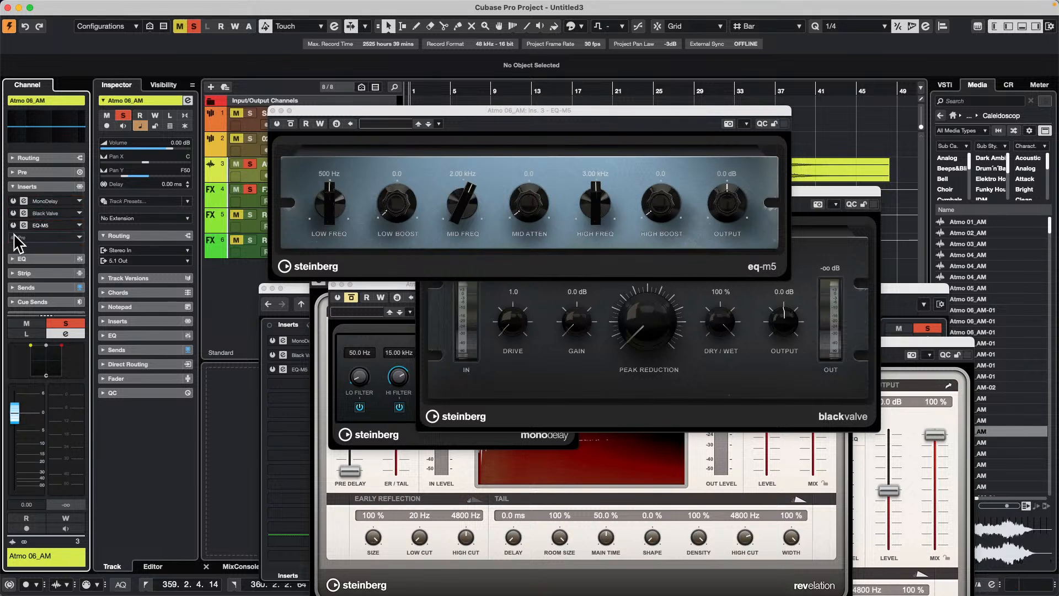
click(13, 201)
click(13, 202)
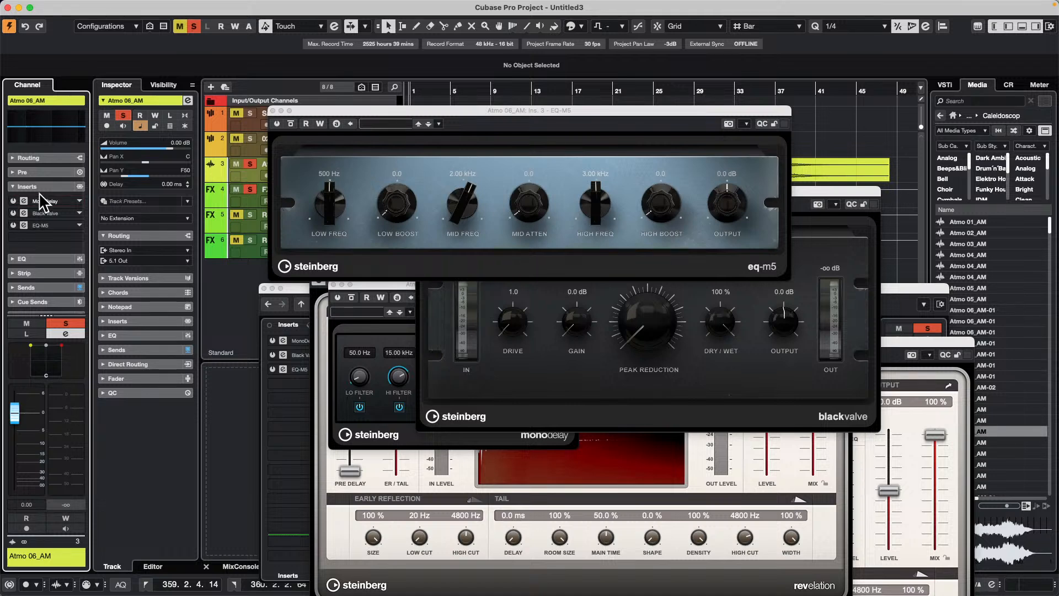
- Close the EQ-M5, Black Valve and MonoDelay plug-in windows
click(272, 111)
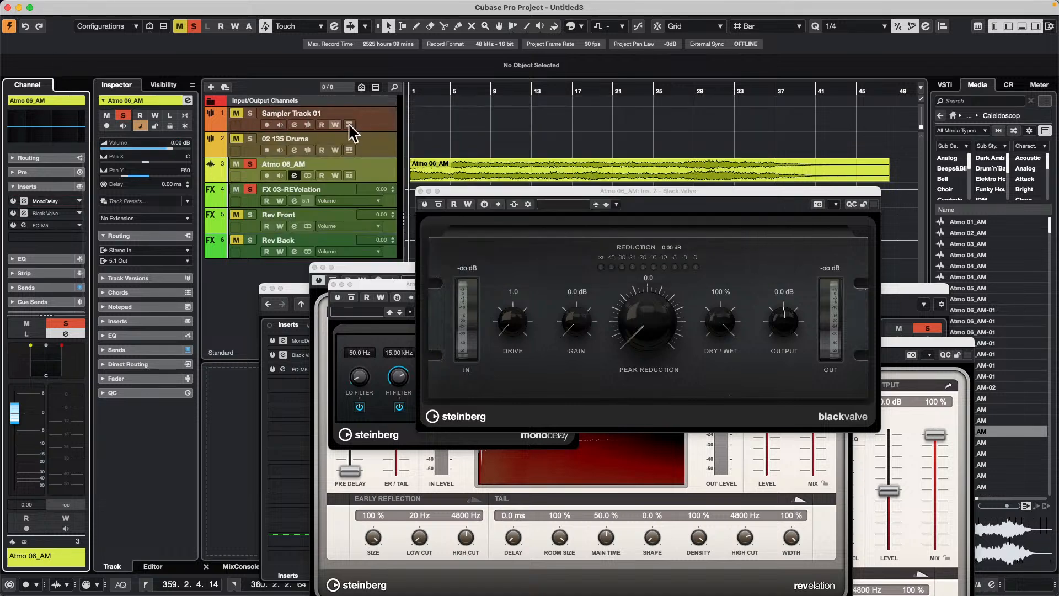
click(421, 191)
click(332, 283)
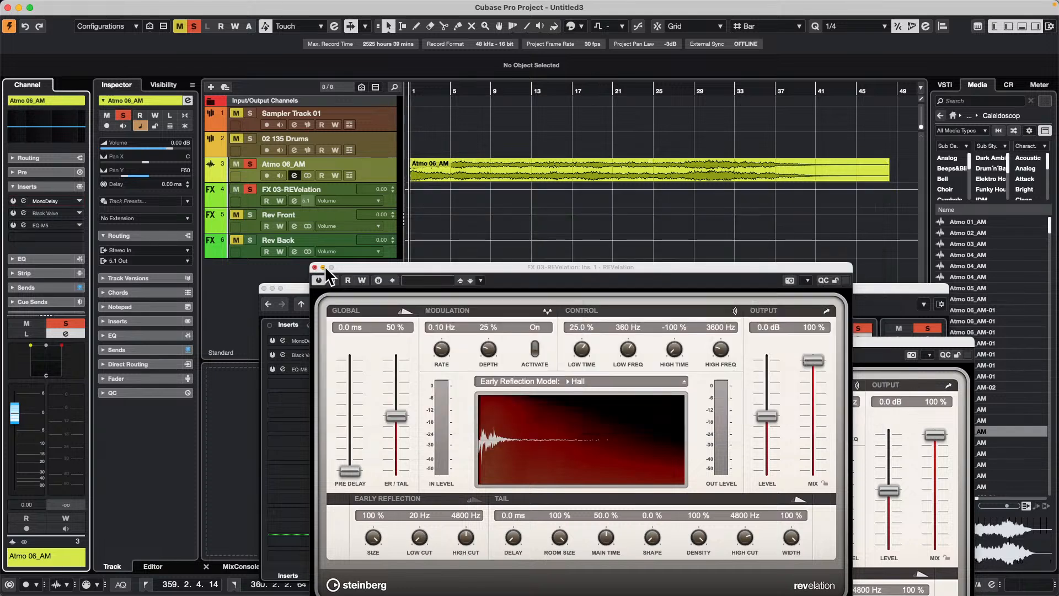
- Close the FX 03-REVelation plug-in window and the Atmo 06_AM channel settings window
click(315, 267)
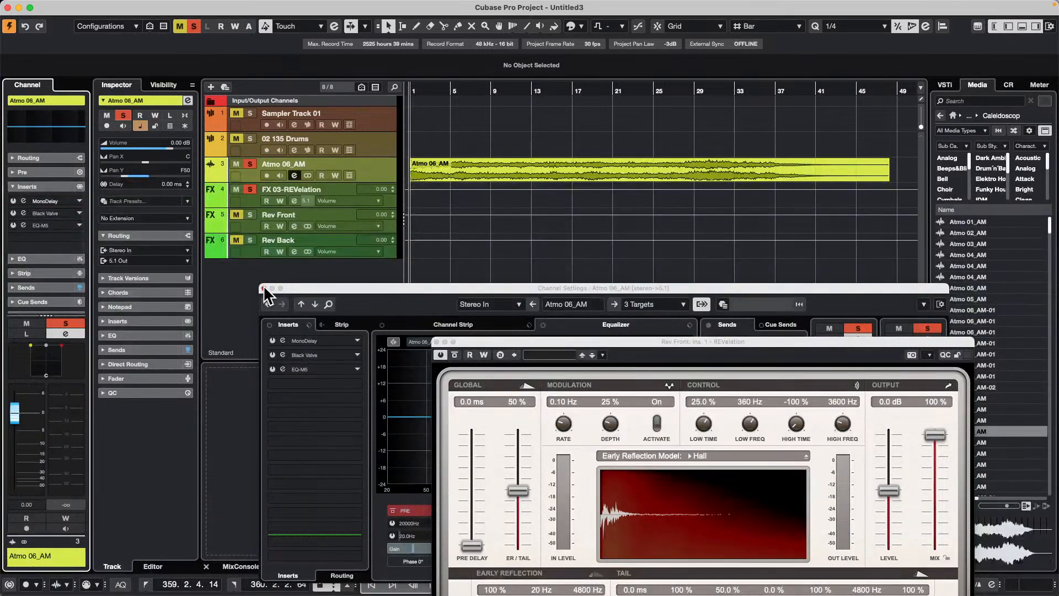
click(263, 288)
- Start opening an existing project and switch the file browser to the Projects folder
click(73, 6)
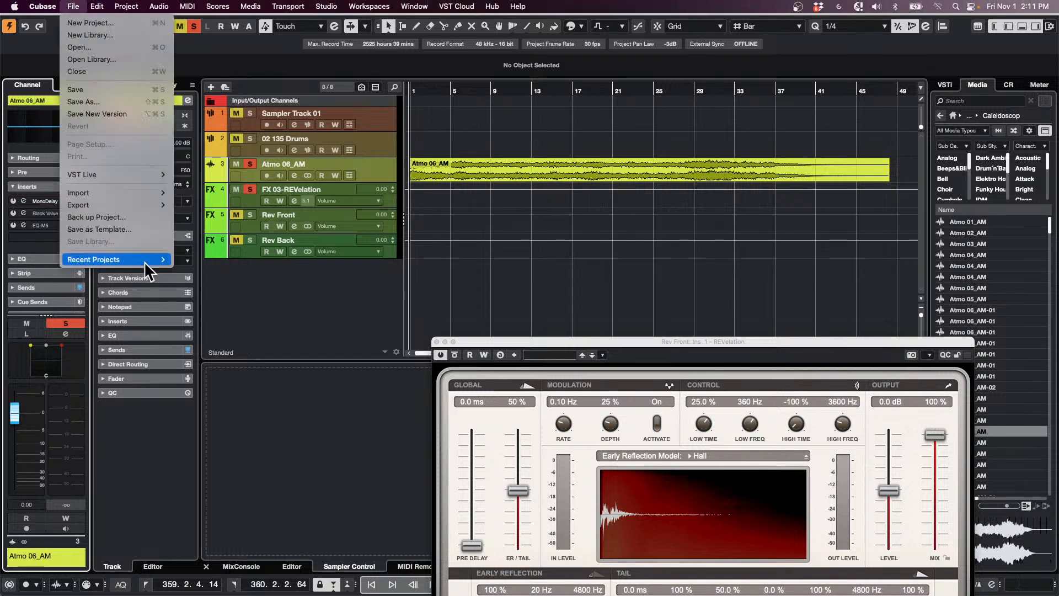
mouse_move(144, 261)
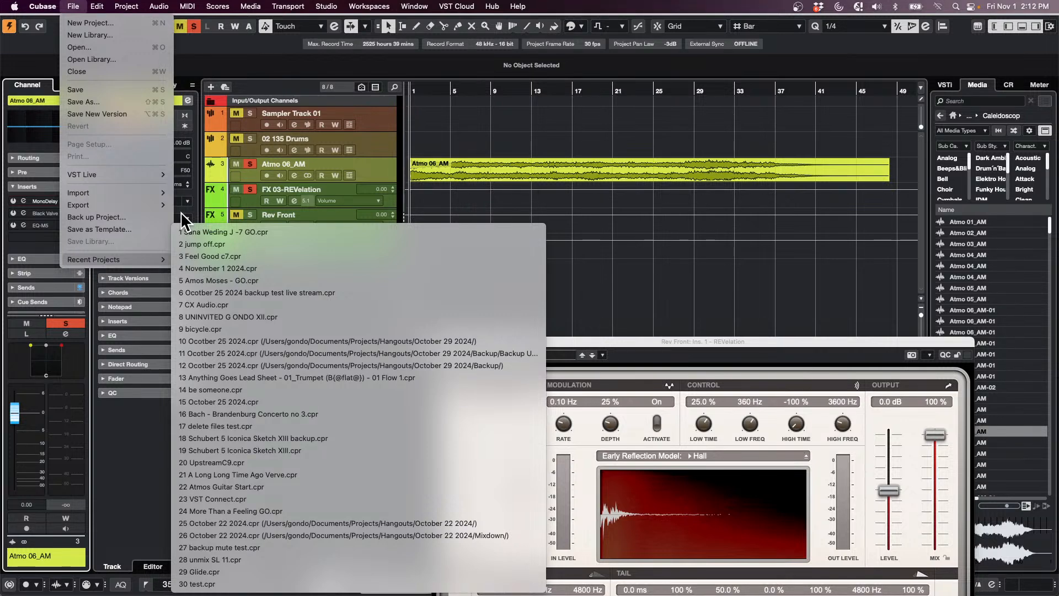
click(113, 46)
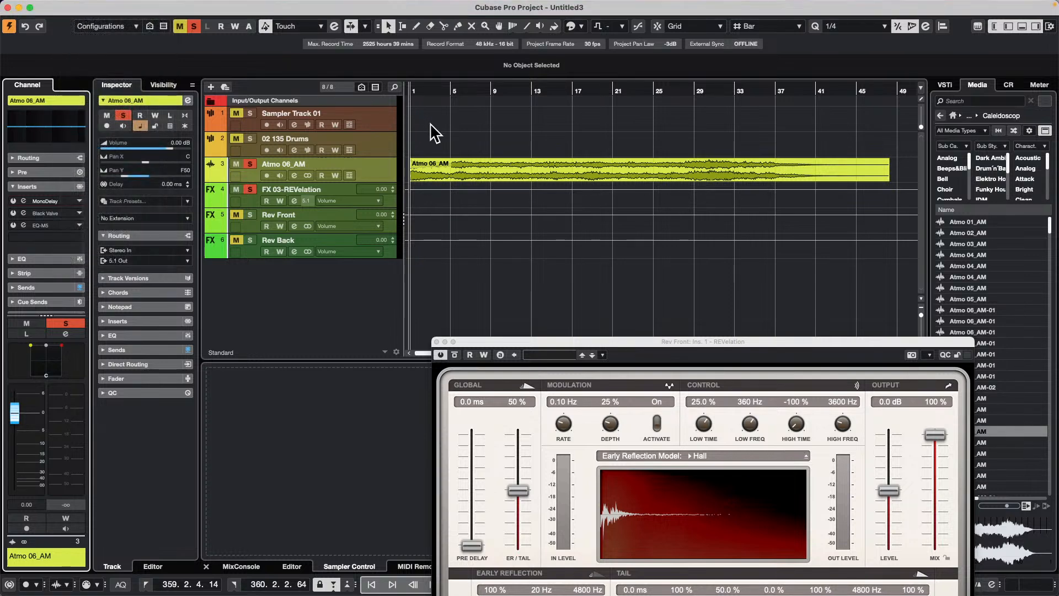
click(550, 89)
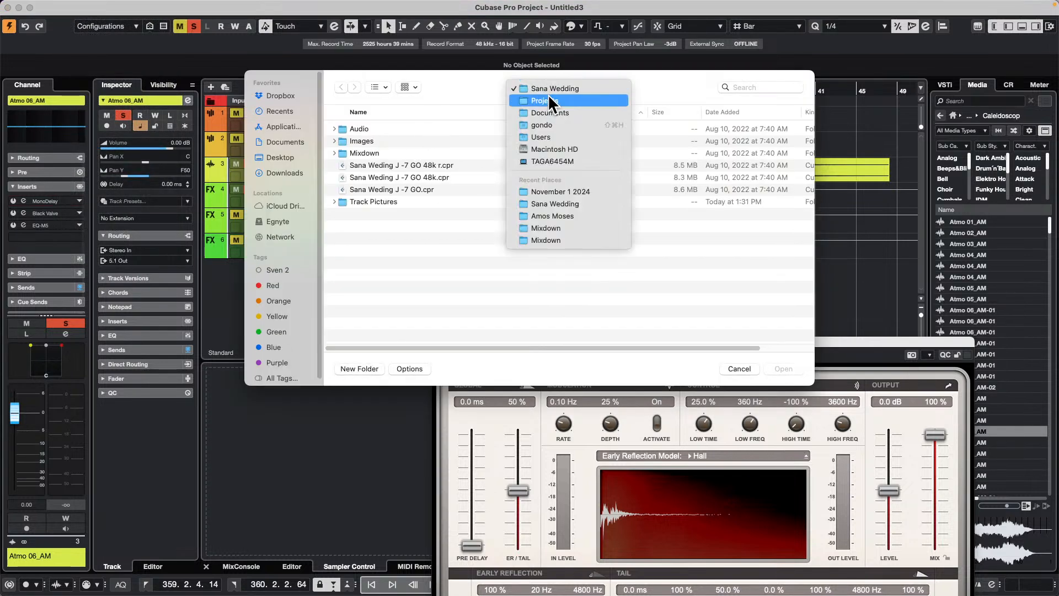
click(547, 95)
- Open the project Hit the Road go.cpr from the hit the road folder inside Projects
scroll(380, 256, down, 15)
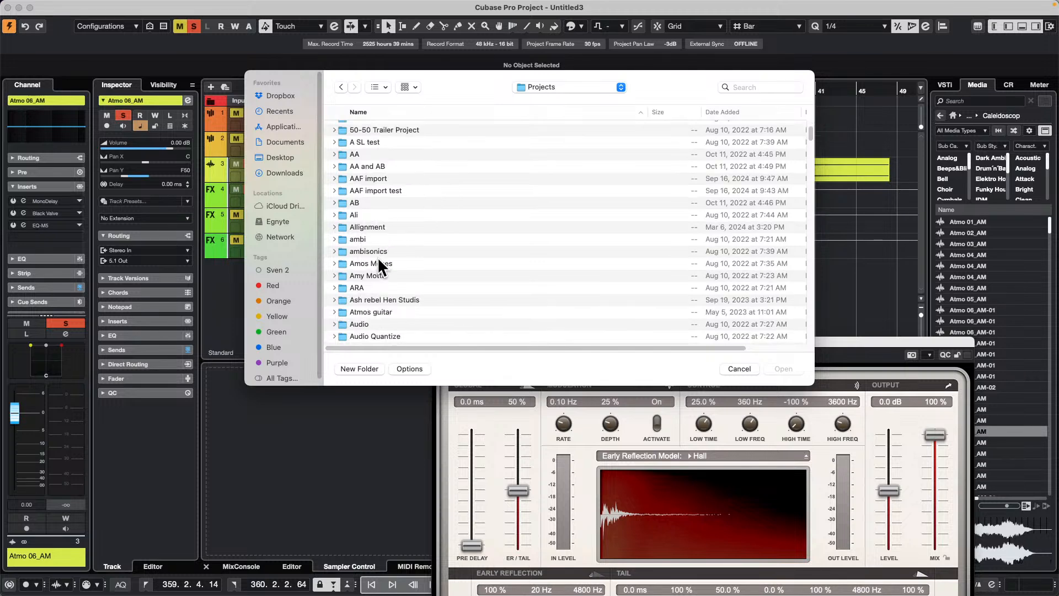
scroll(382, 256, down, 10)
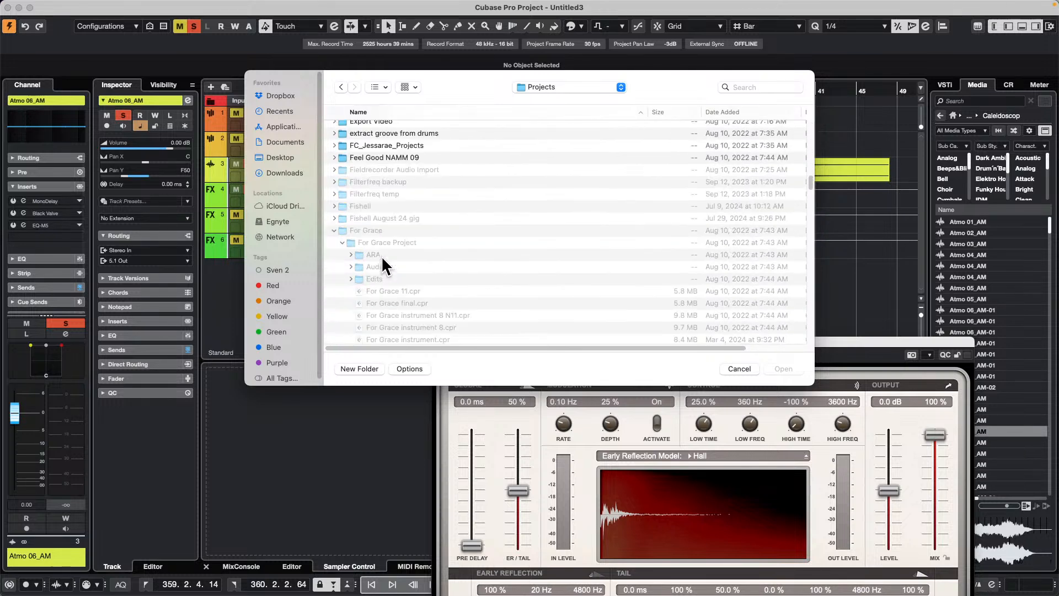
click(335, 230)
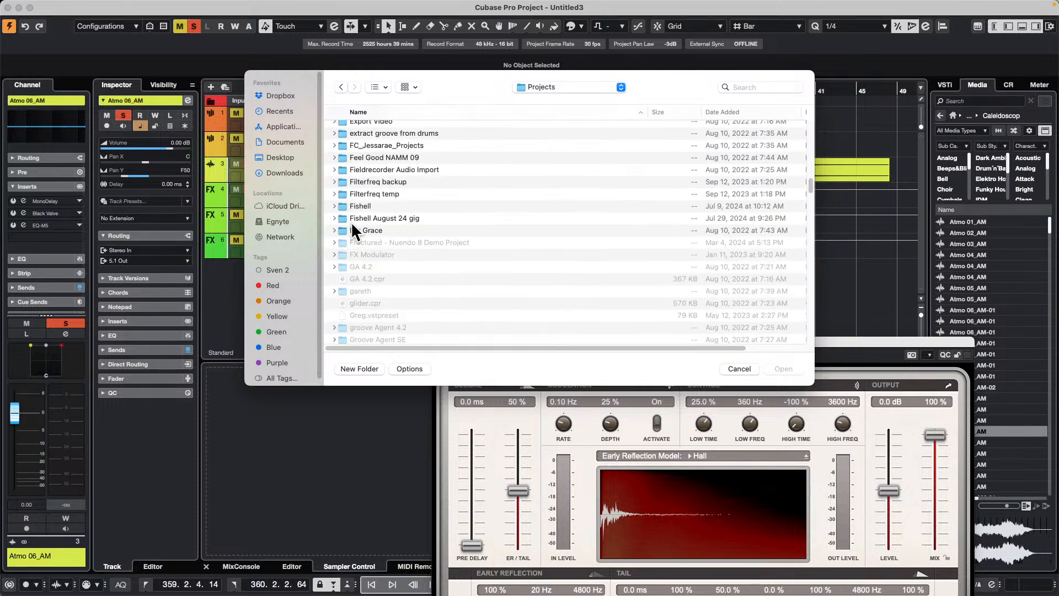
scroll(390, 228, down, 5)
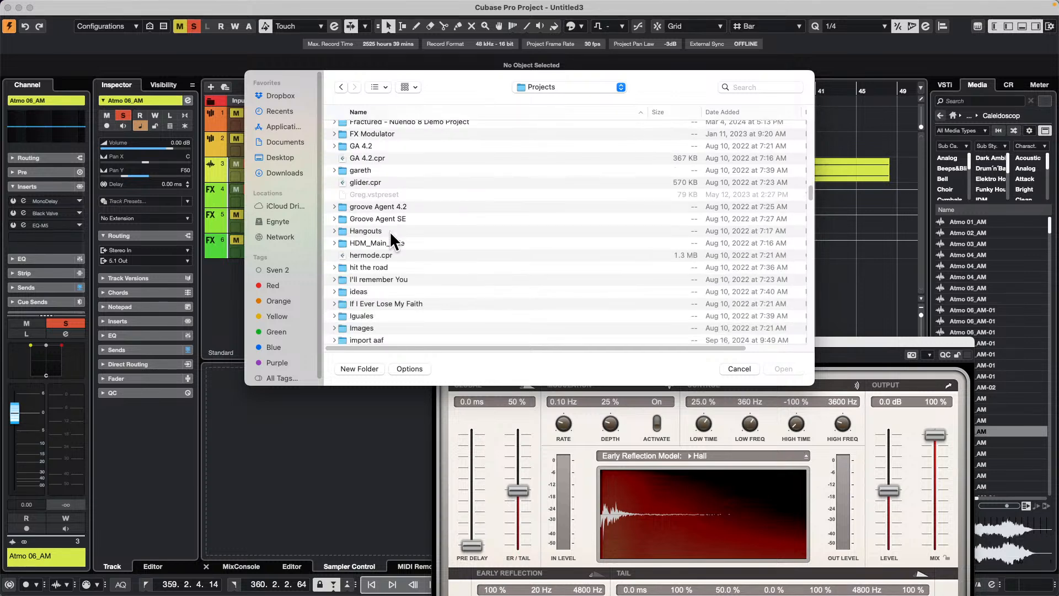
scroll(389, 231, up, 3)
scroll(390, 229, up, 3)
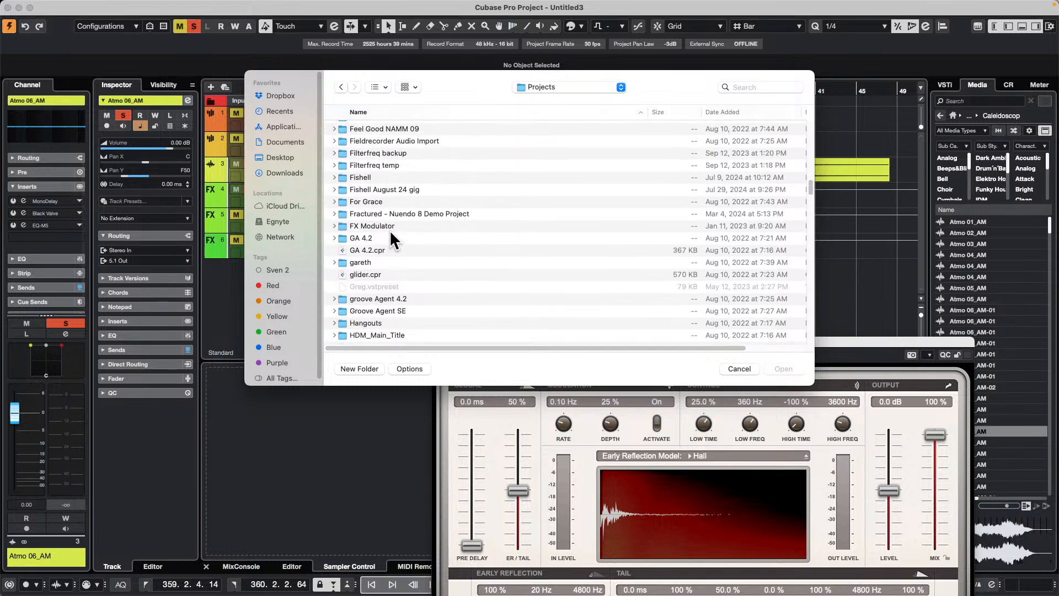
scroll(389, 230, up, 3)
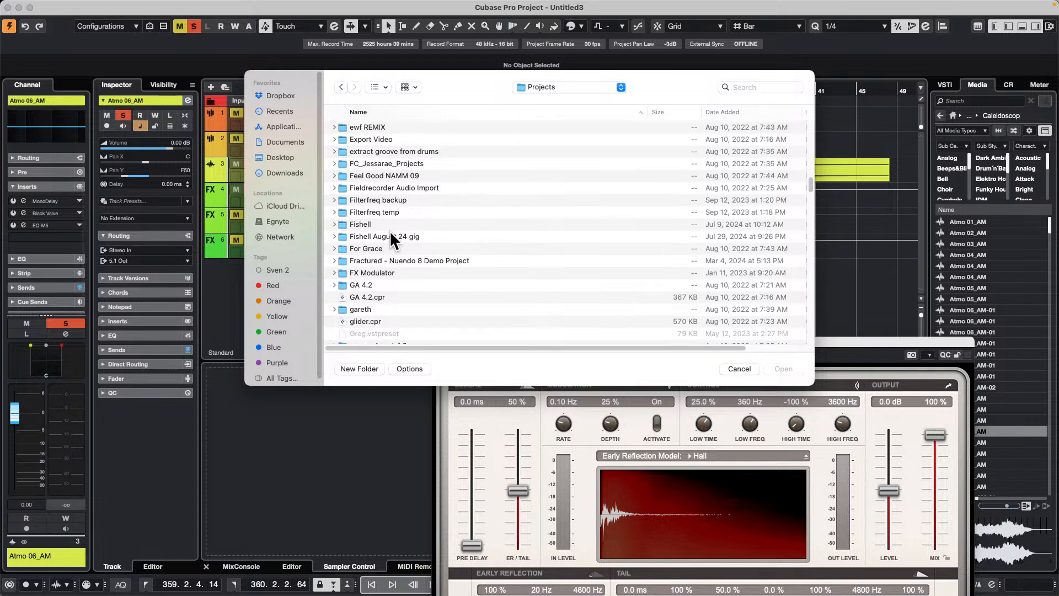
scroll(484, 253, down, 5)
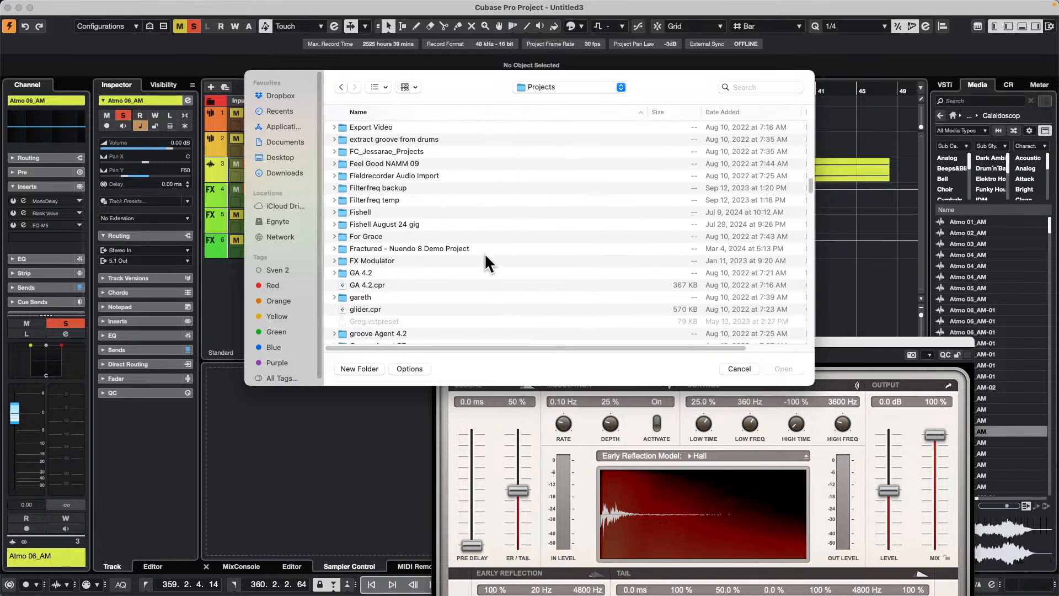
scroll(484, 252, down, 3)
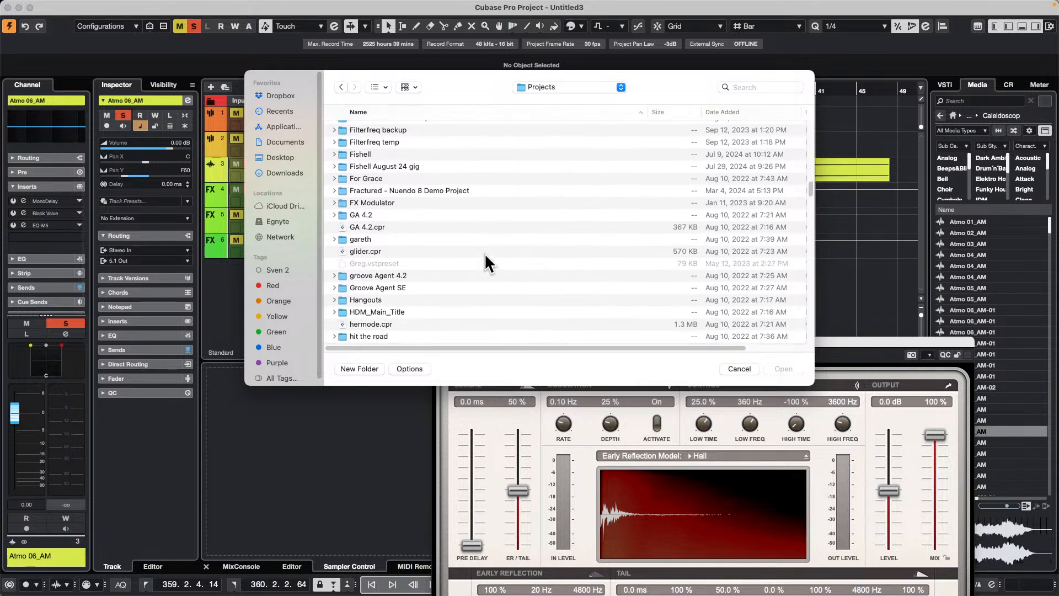
double_click(375, 323)
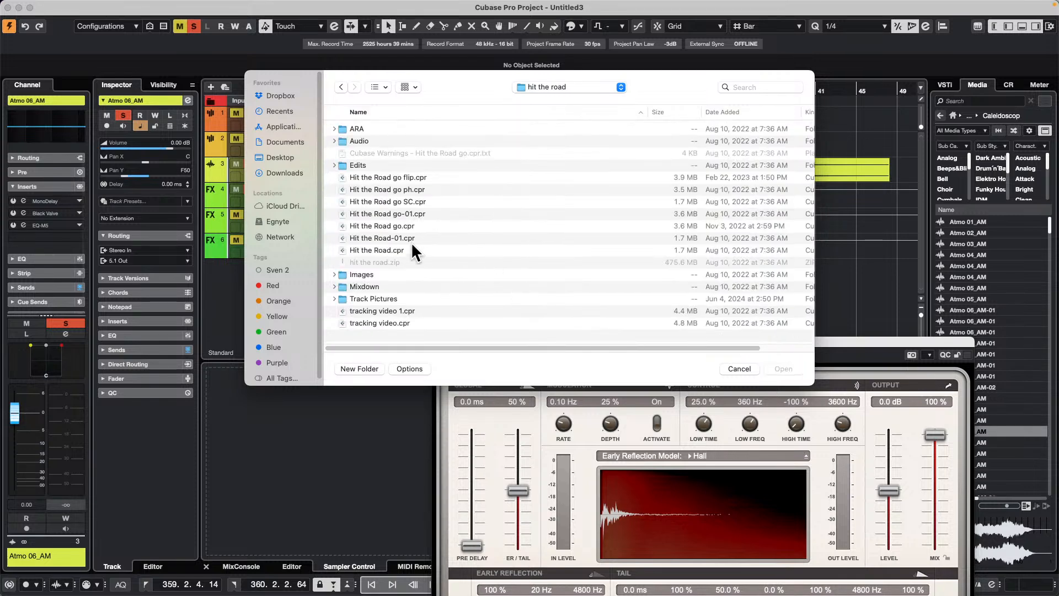
double_click(379, 222)
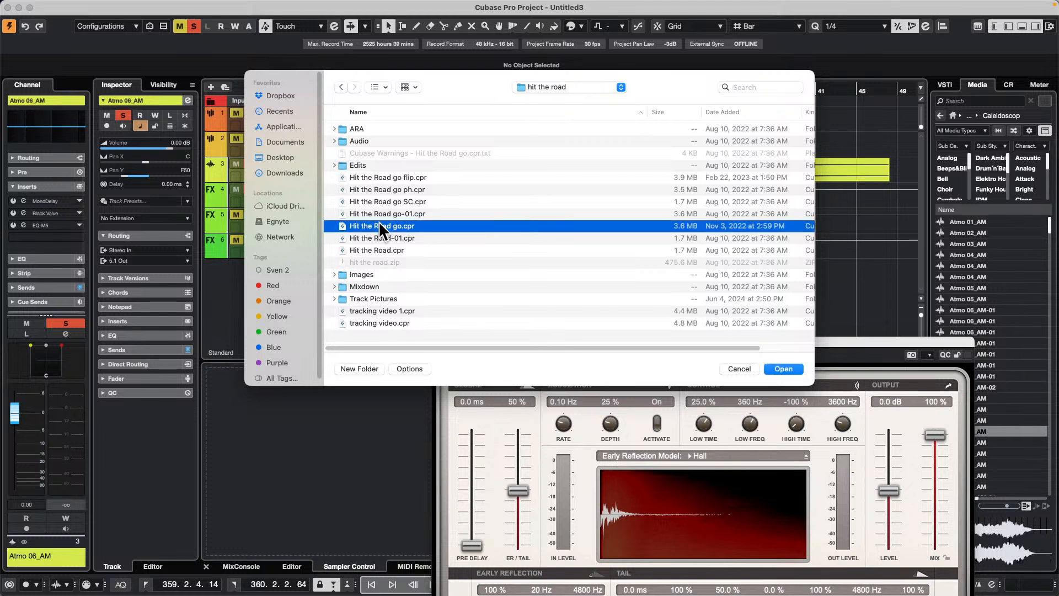
click(601, 202)
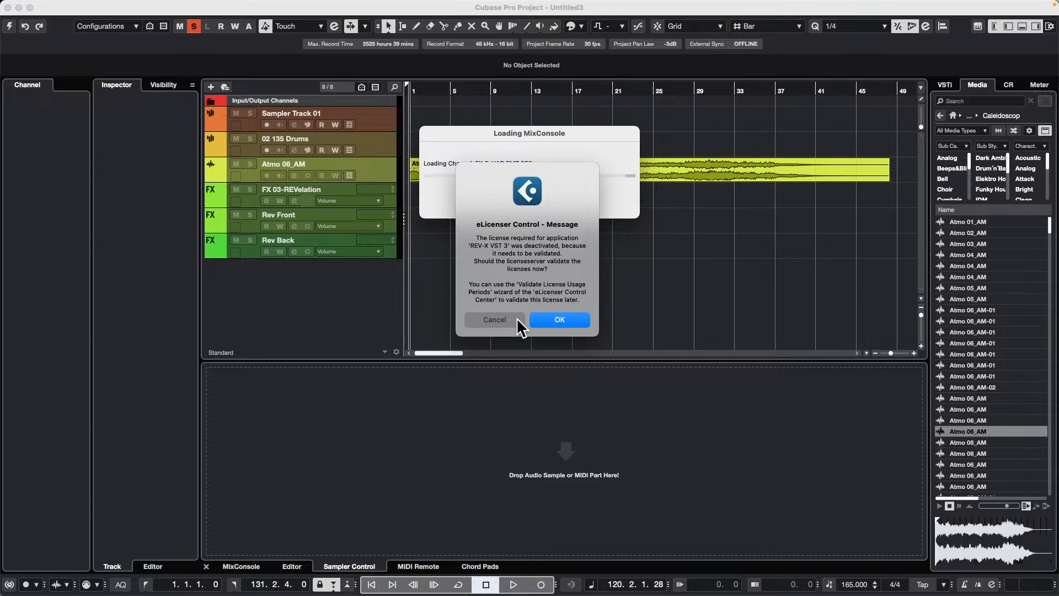
- Decline the eLicenser validation for REV-X and acknowledge the missing plug-in warning to finish loading the project
click(517, 319)
click(495, 361)
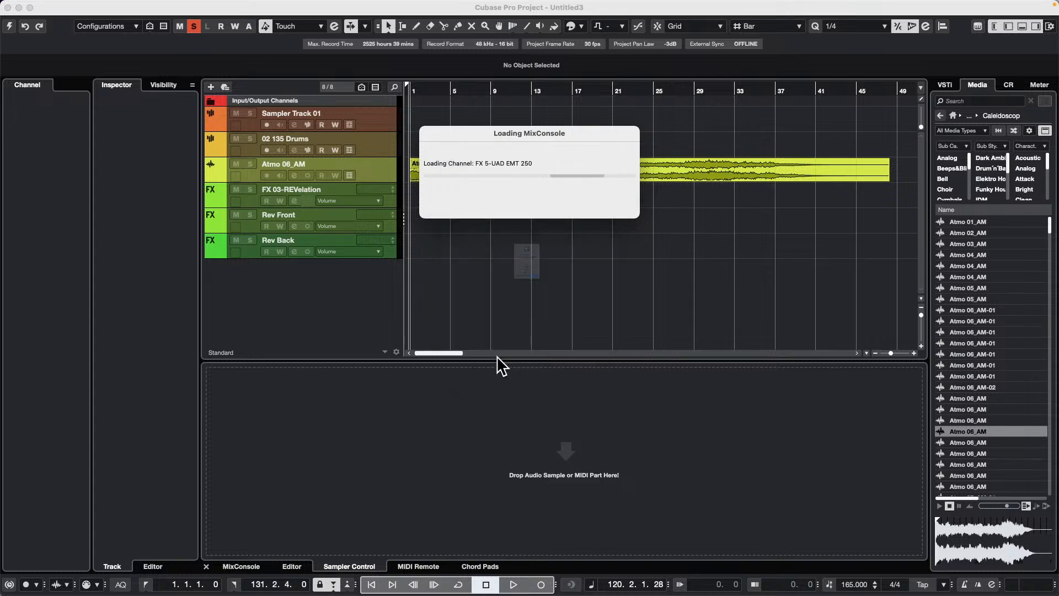
click(504, 343)
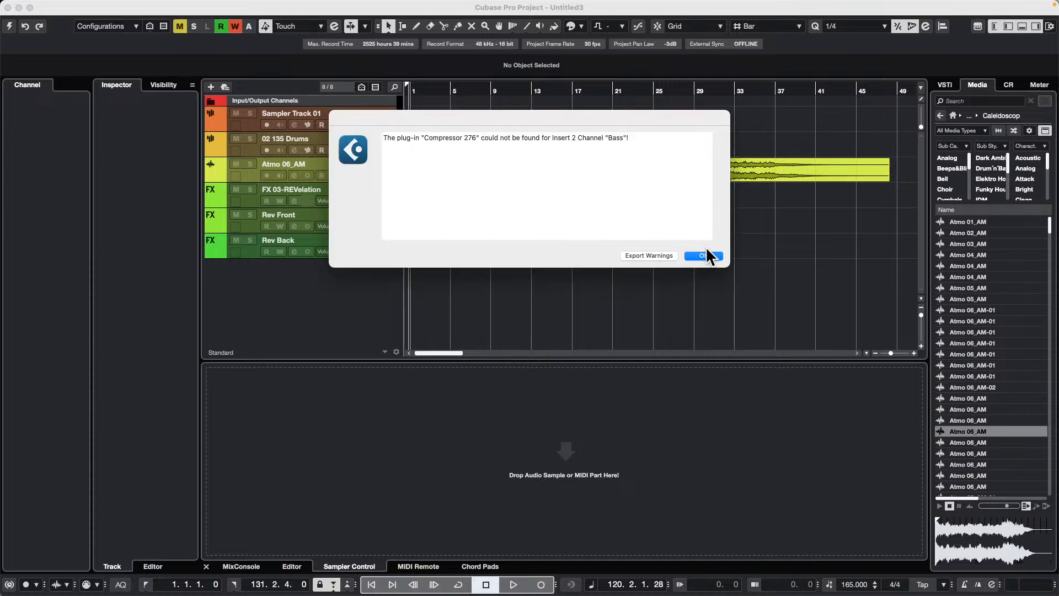
click(704, 256)
click(668, 304)
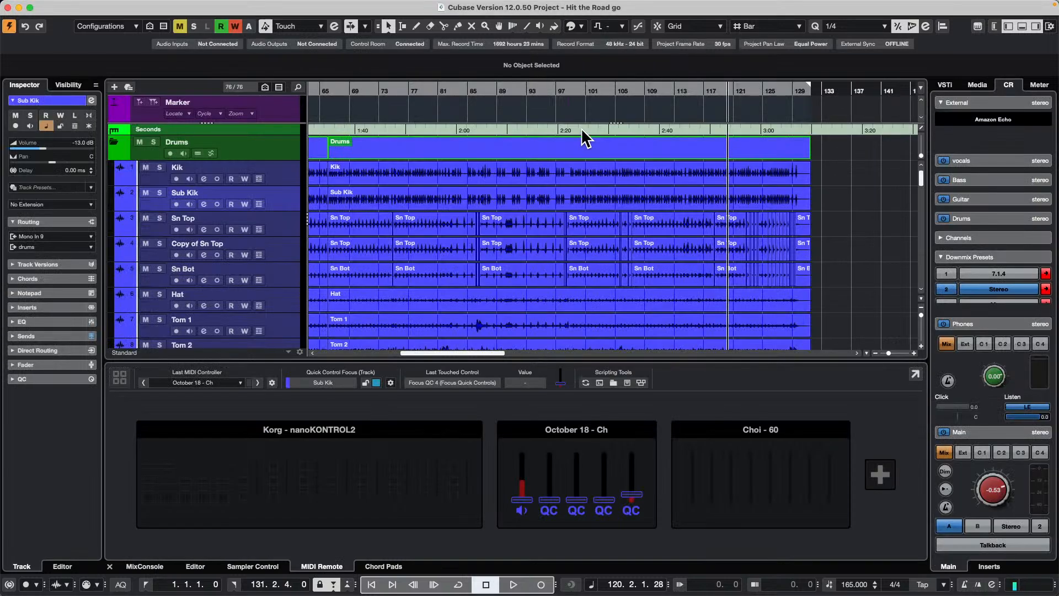
- Look through the whole arrangement, from the drum tracks to the guitars and vocals, for the guitar solo
drag(483, 87, 403, 103)
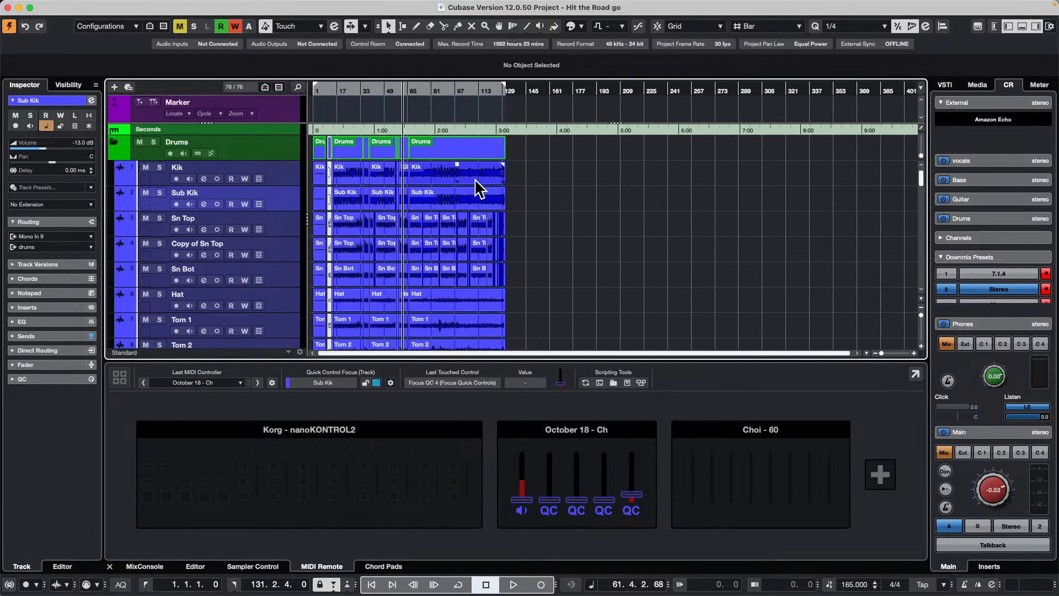
scroll(485, 204, down, 15)
scroll(486, 202, down, 5)
scroll(486, 201, up, 15)
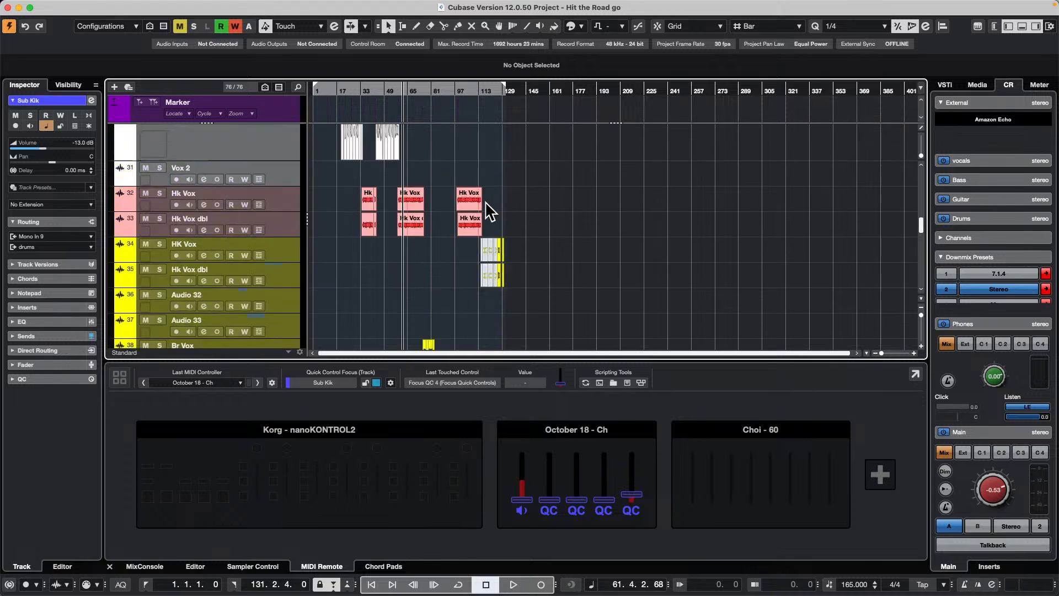
scroll(486, 203, down, 8)
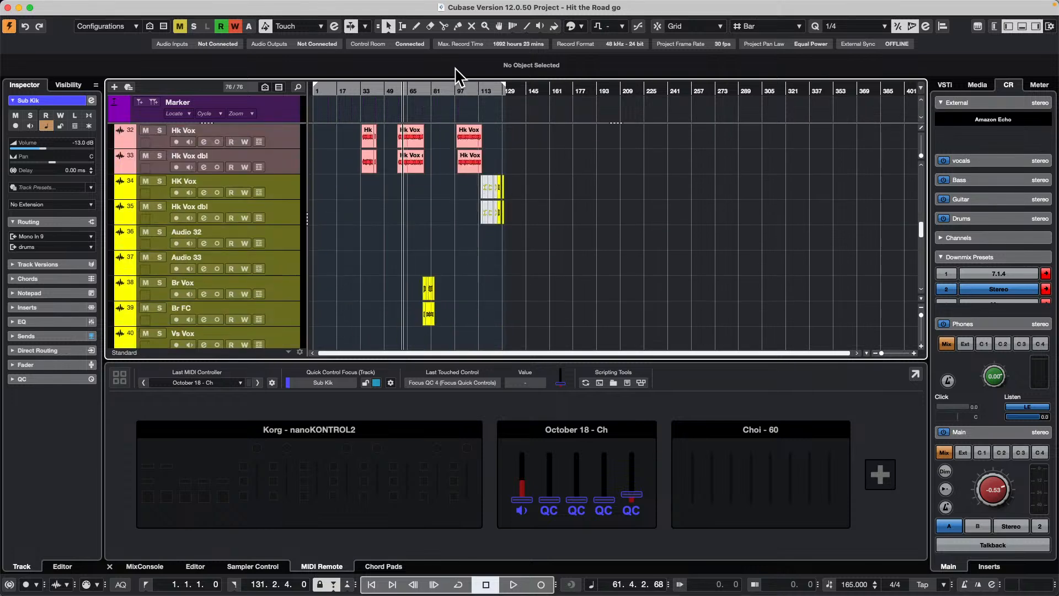
scroll(419, 232, up, 8)
scroll(418, 230, down, 7)
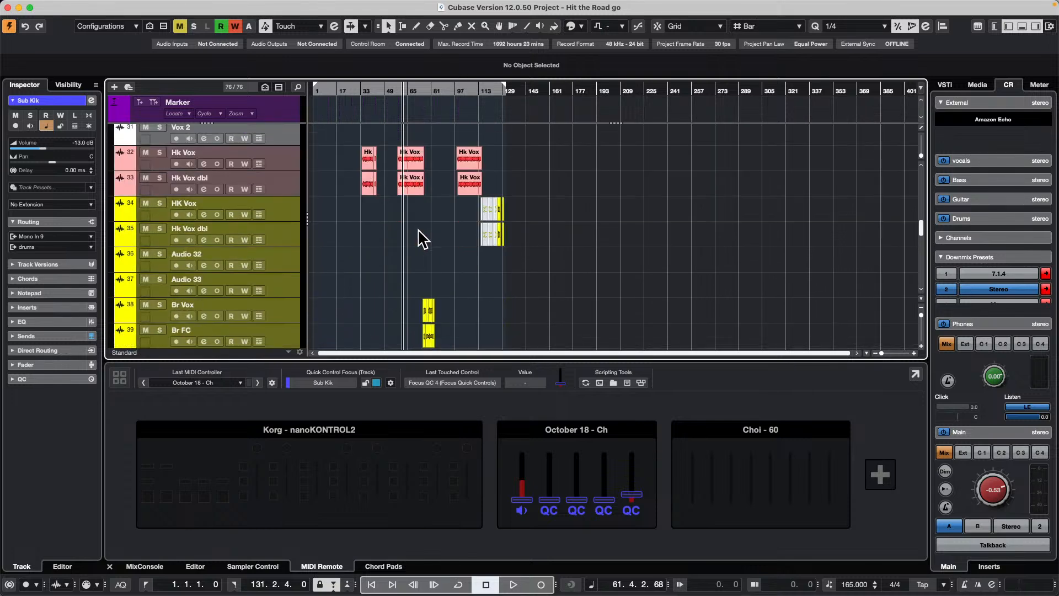
scroll(419, 232, down, 6)
scroll(422, 235, up, 10)
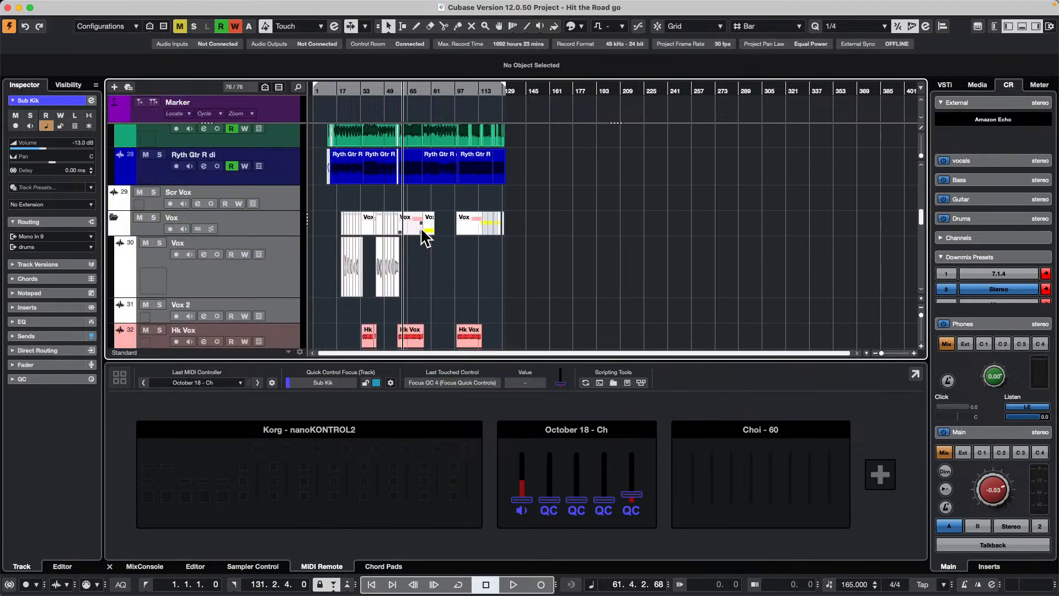
scroll(424, 234, down, 5)
scroll(424, 232, up, 9)
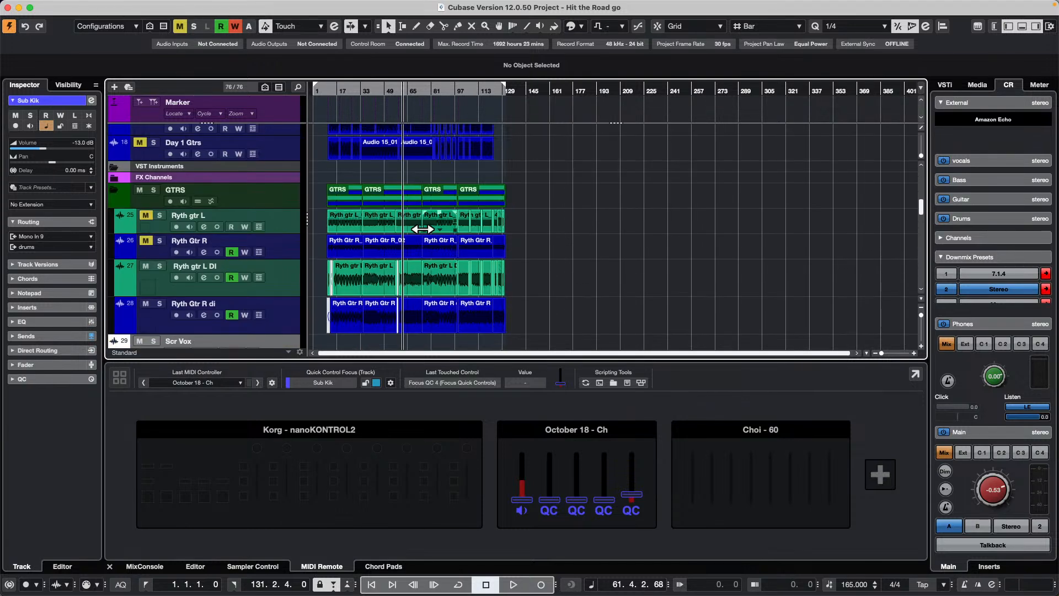
scroll(422, 228, up, 8)
scroll(427, 235, down, 3)
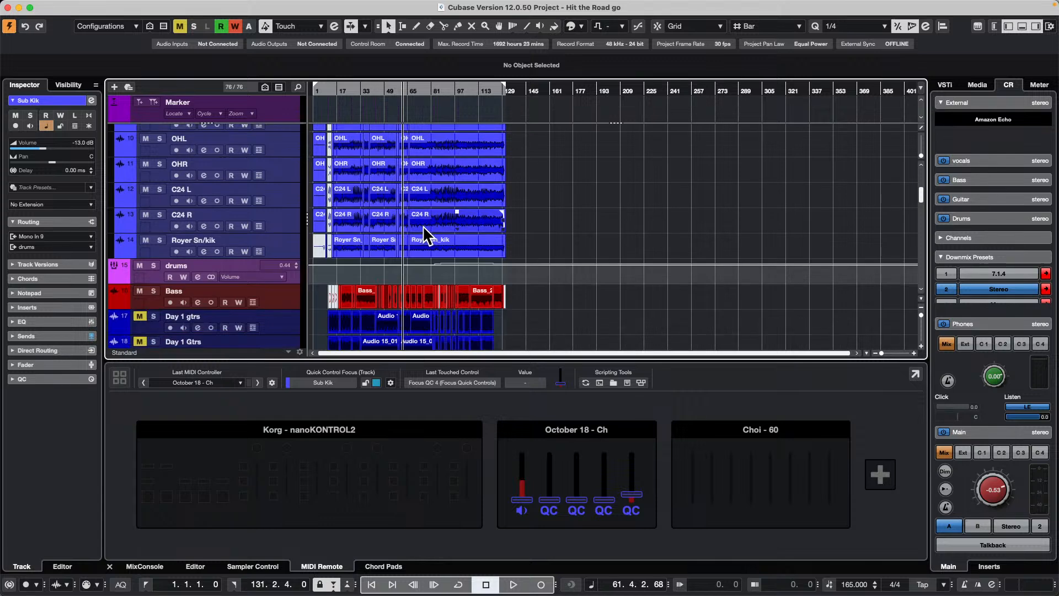
- Search the track list for "solo", go to the solo guitar tracks, and select the Solo Gtr_09 event
click(298, 87)
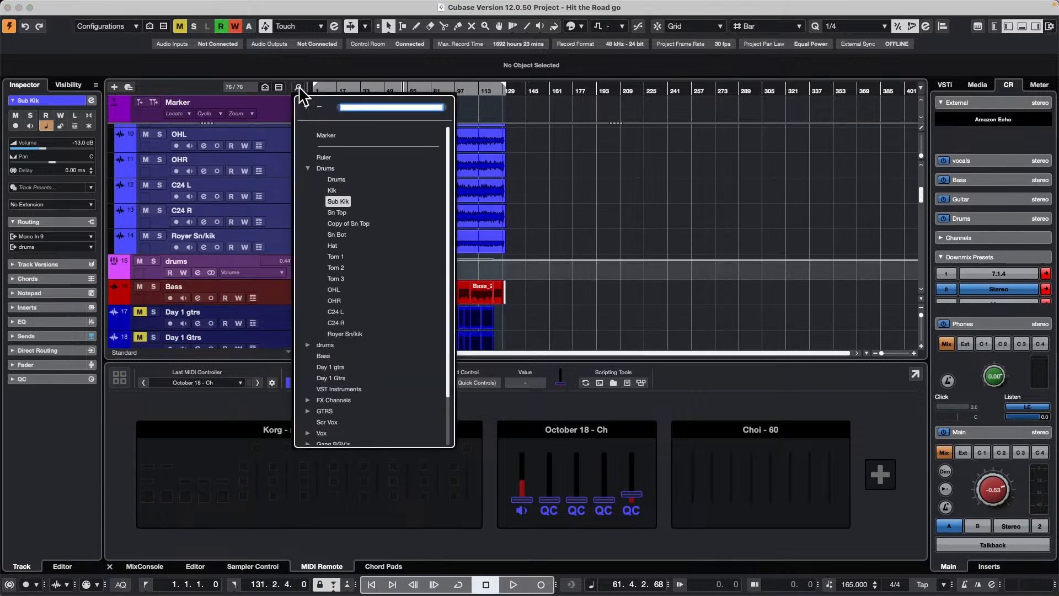
text(solo)
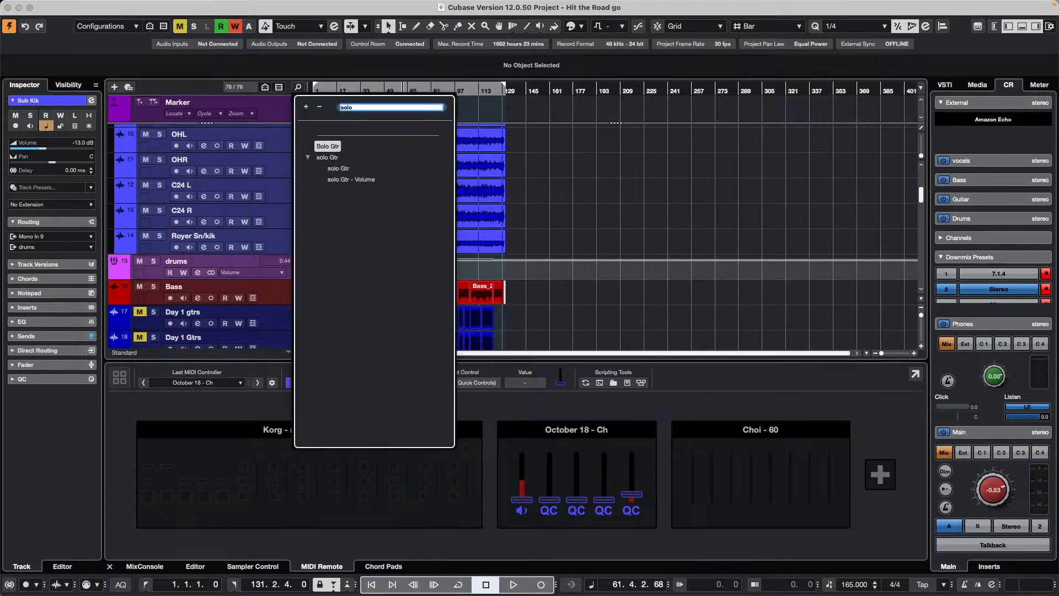
click(341, 169)
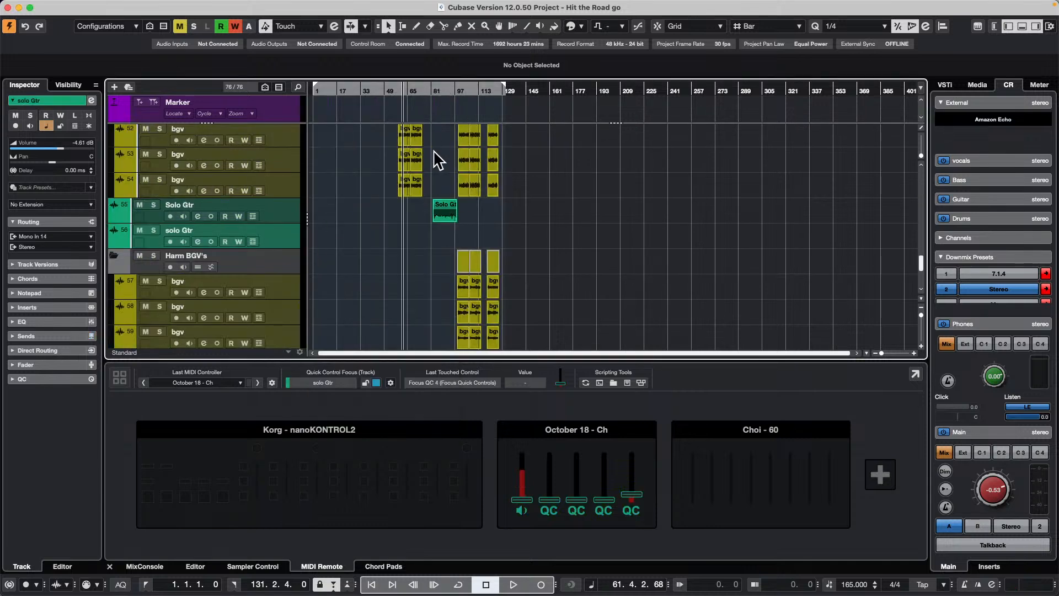
click(442, 213)
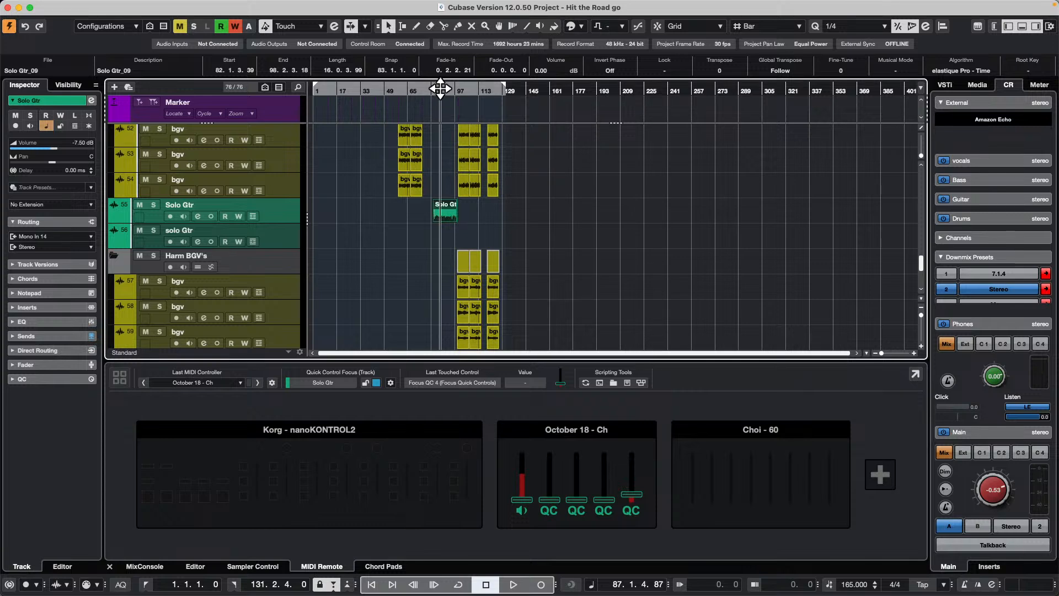
- Lower the Control Room main level to about -13.6 and play back the section around the Solo Gtr_09 event
drag(435, 87, 432, 110)
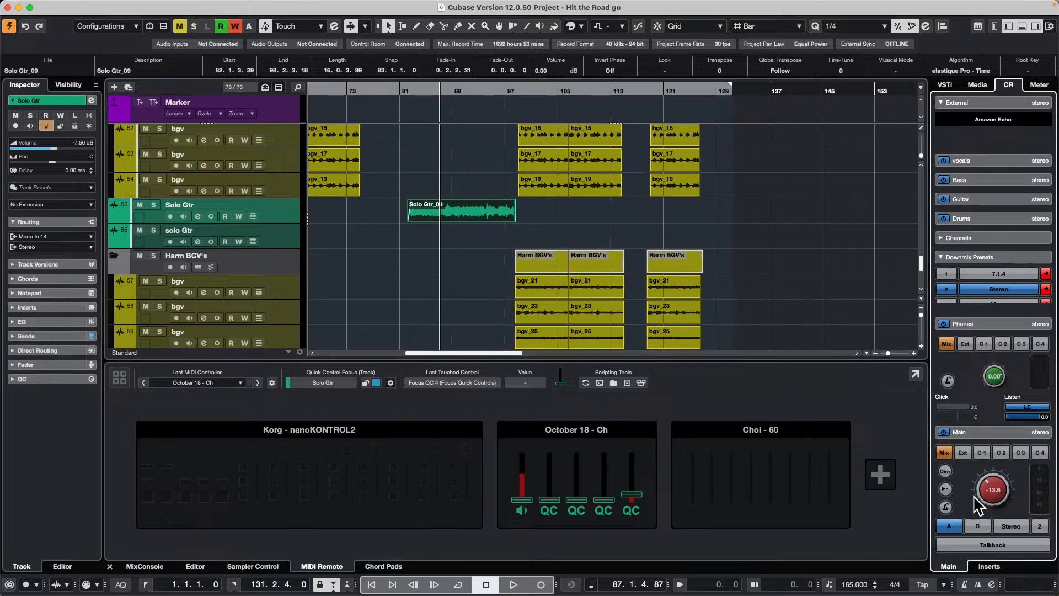
key(space)
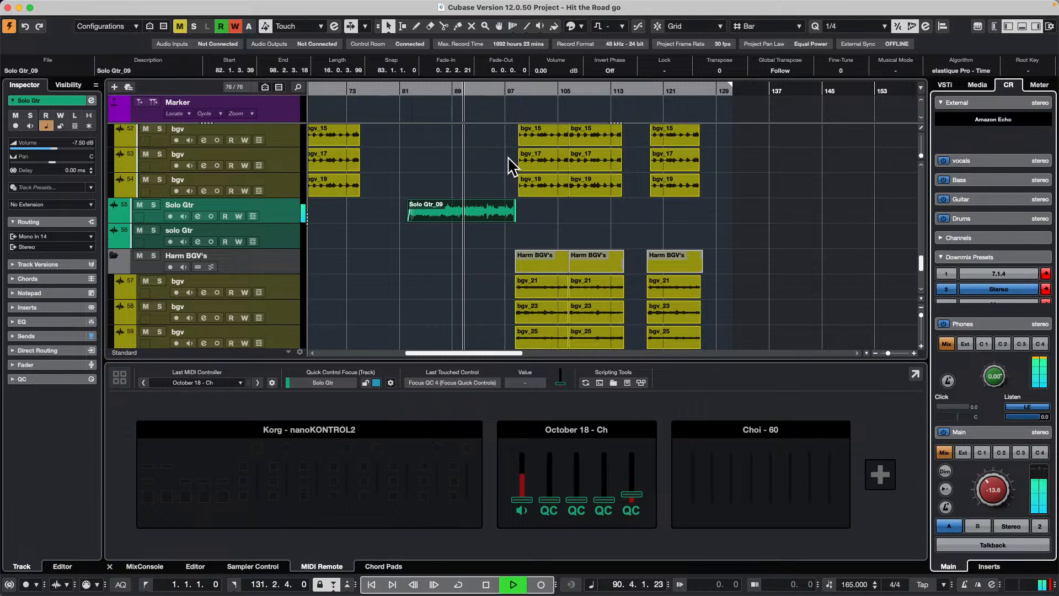
key(space)
- Select the Ryth Gtr R di_03 event on the Ryth Gtr R di track and create chord events from it
scroll(462, 185, up, 15)
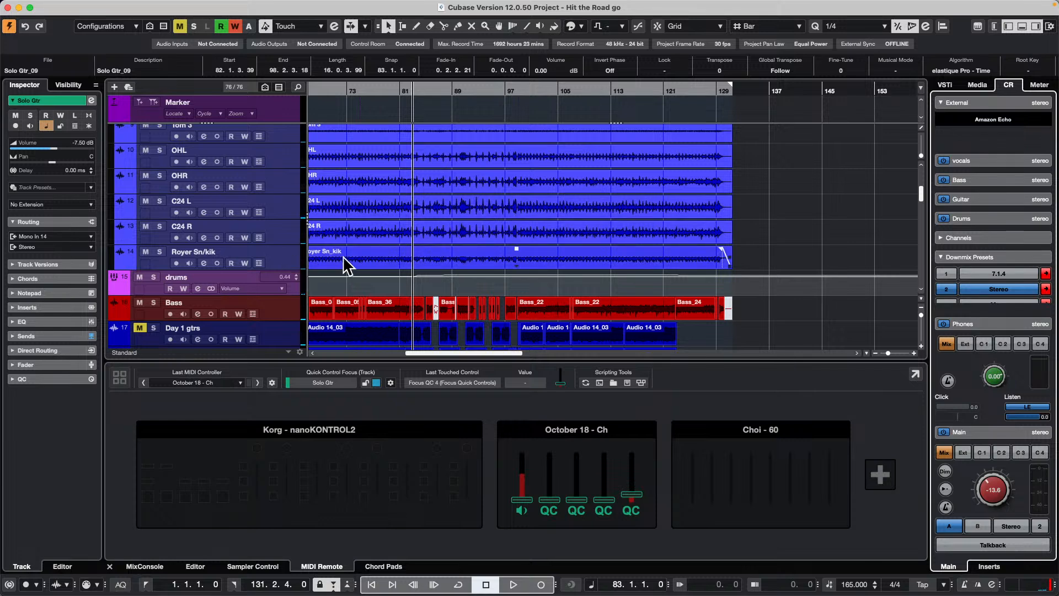
scroll(447, 260, down, 6)
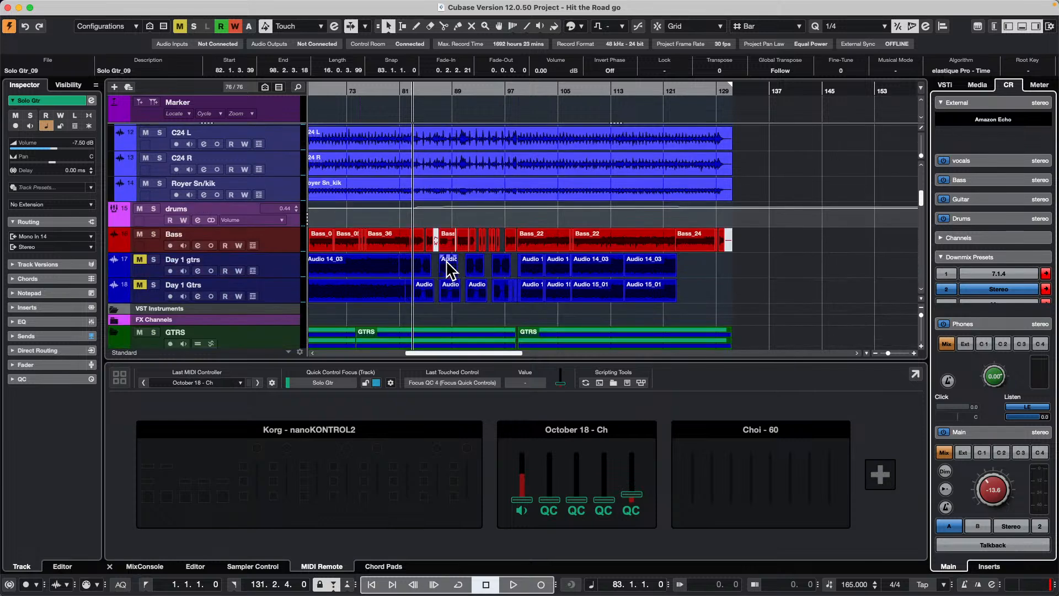
scroll(475, 259, down, 2)
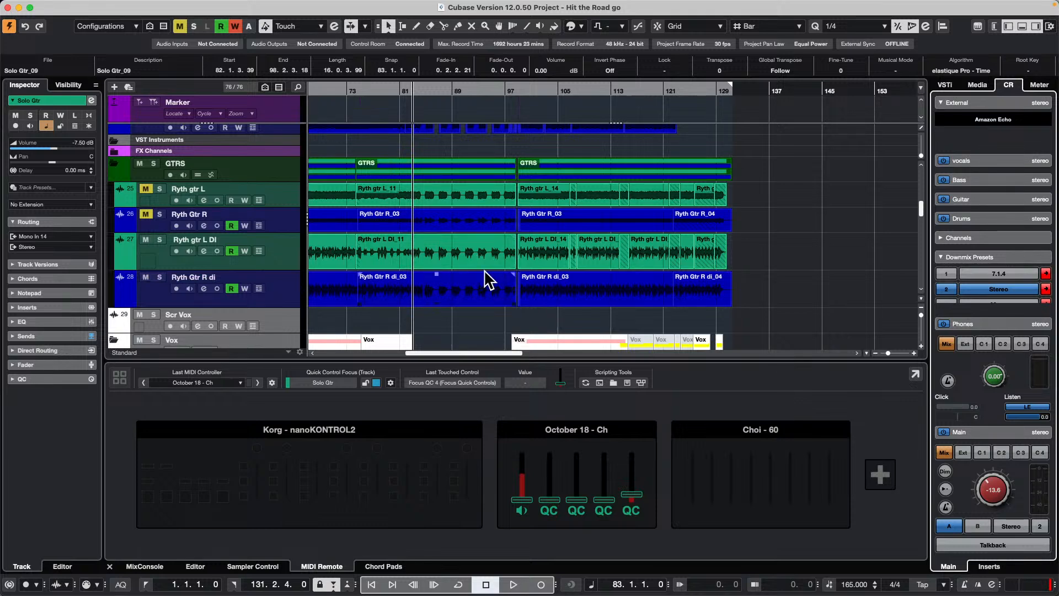
click(450, 288)
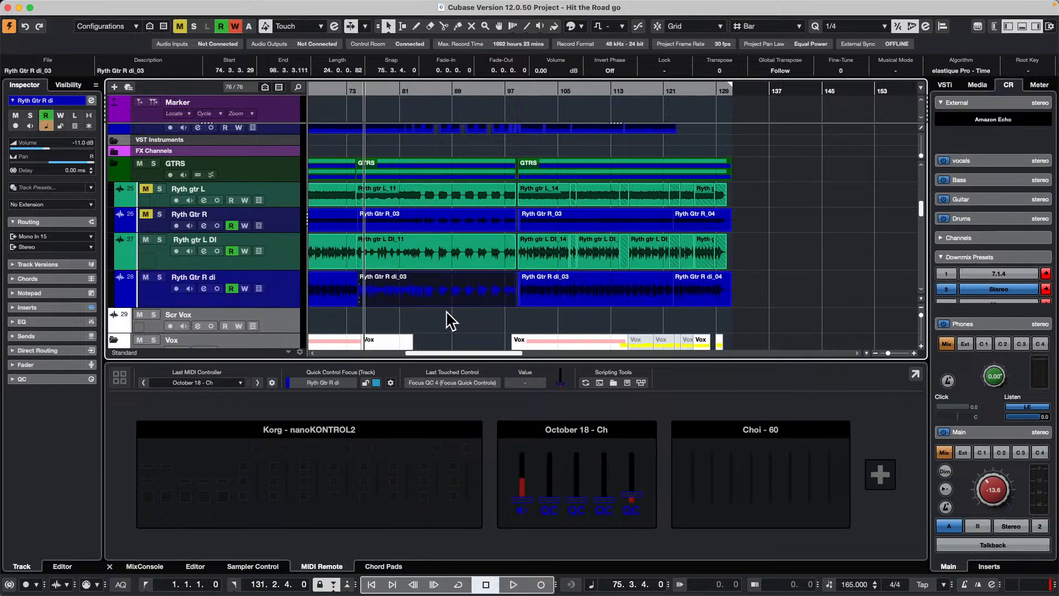
right_click(286, 287)
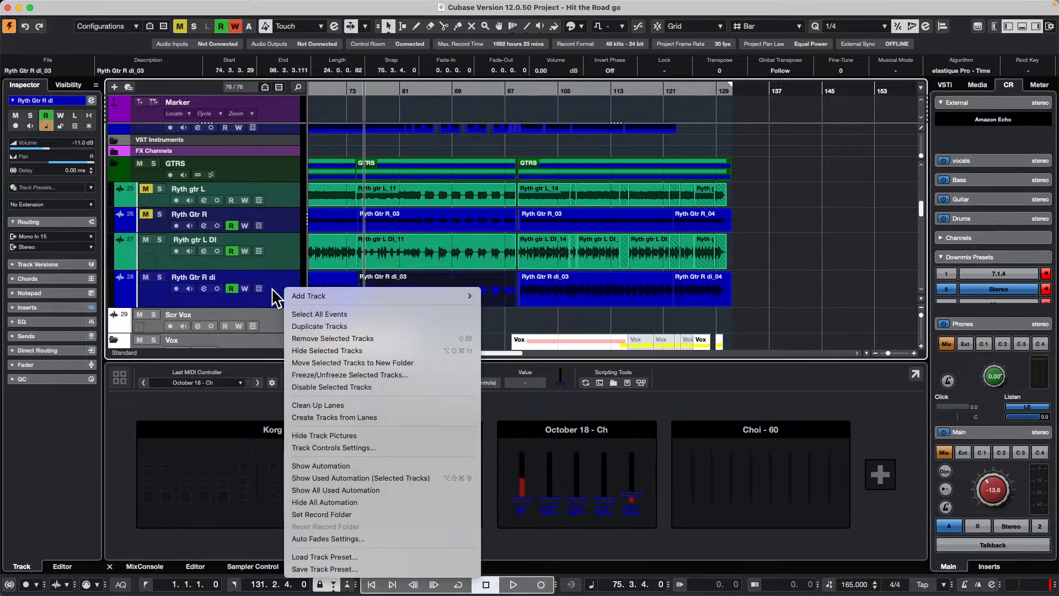
click(172, 282)
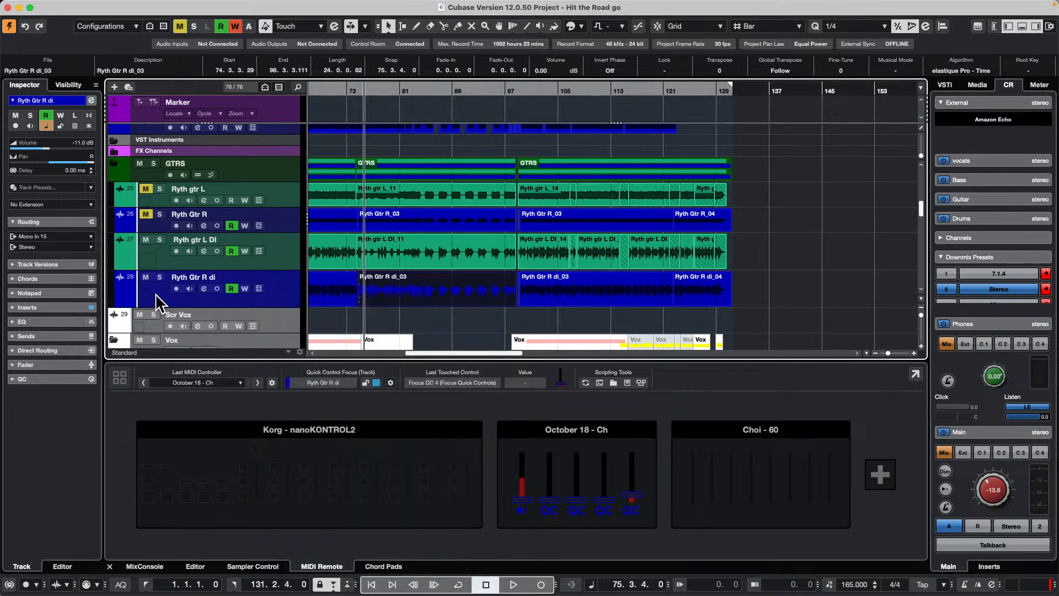
click(115, 6)
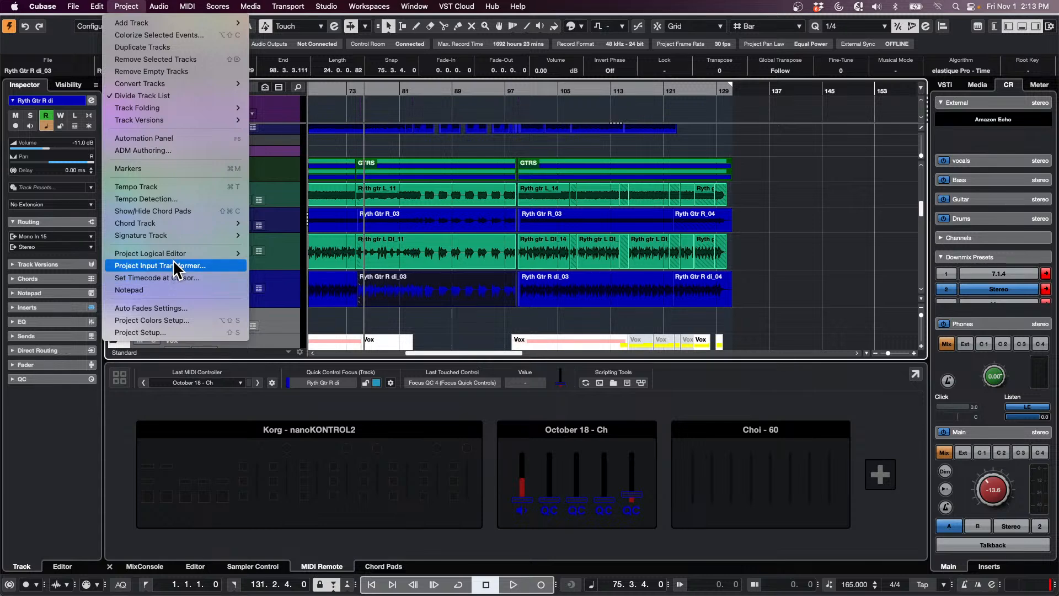
mouse_move(179, 255)
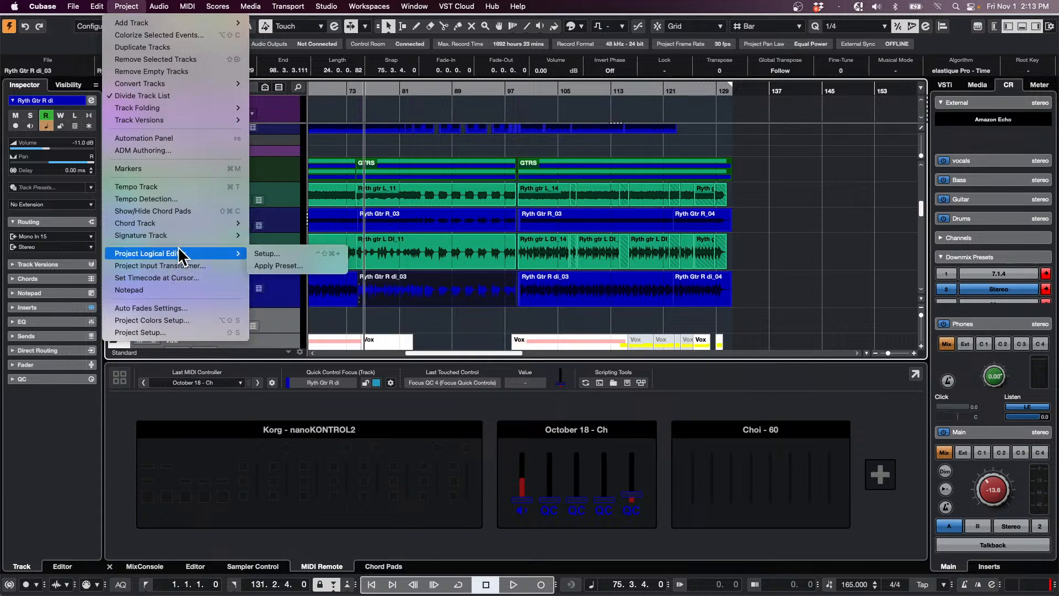
mouse_move(183, 223)
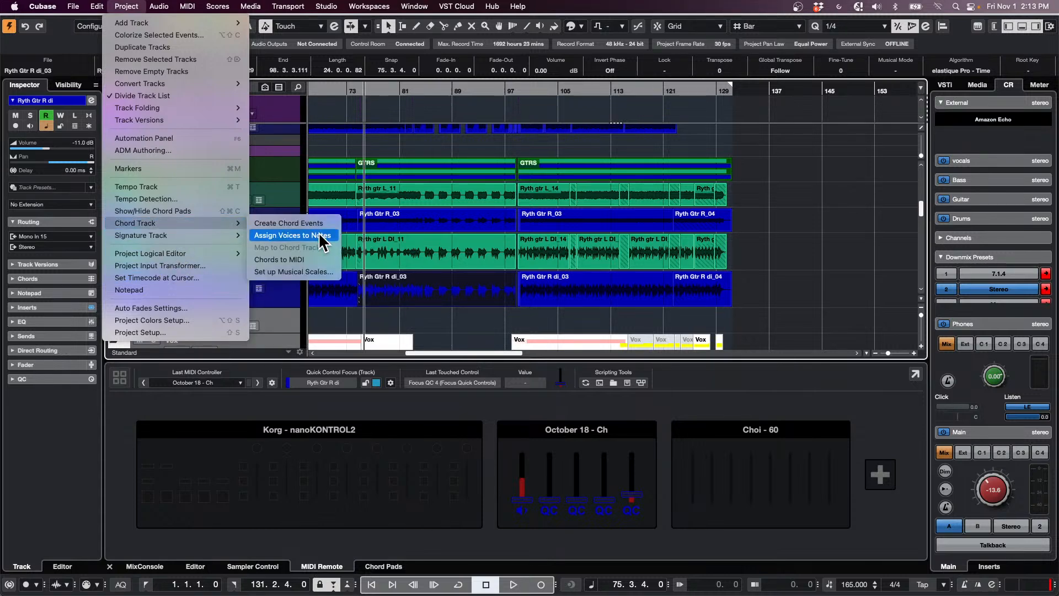
click(301, 223)
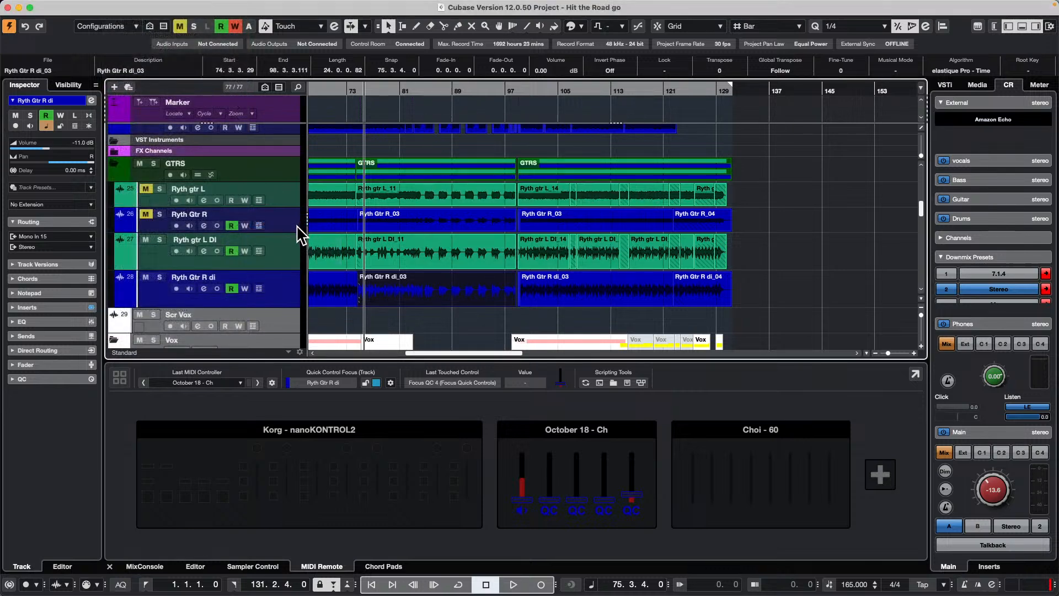
- Examine the new chord events on the Chord Track and move the playback position to about bar 83
scroll(405, 281, down, 15)
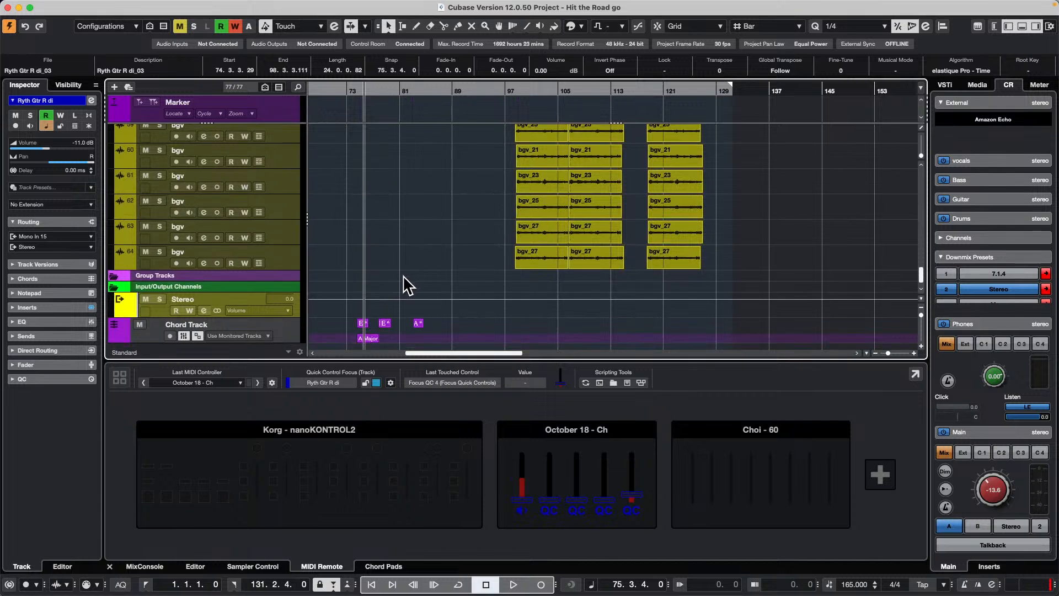
scroll(408, 285, up, 8)
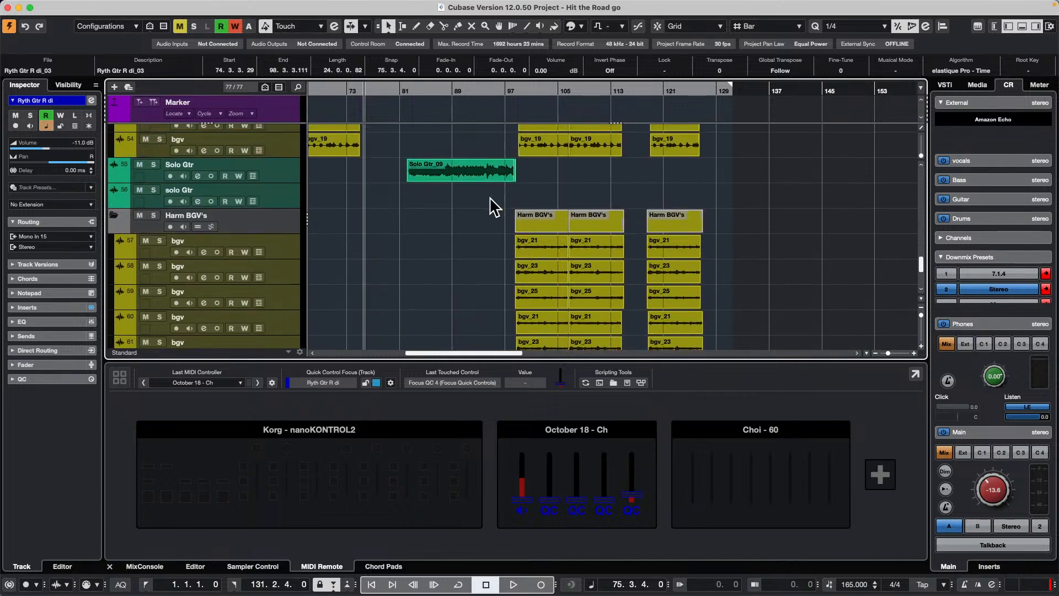
drag(435, 92, 426, 123)
scroll(473, 220, down, 8)
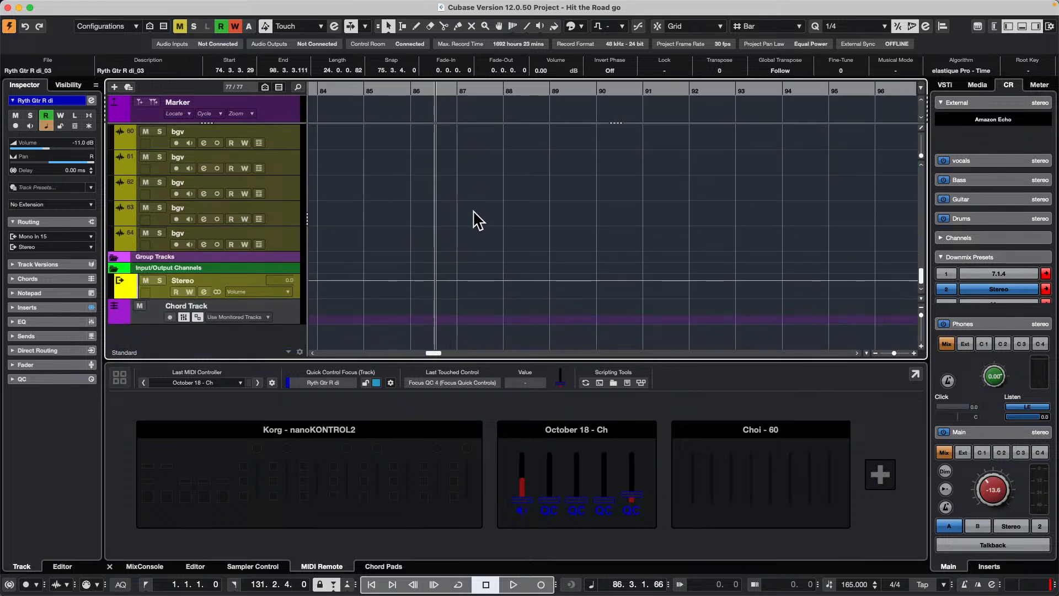
scroll(472, 226, up, 3)
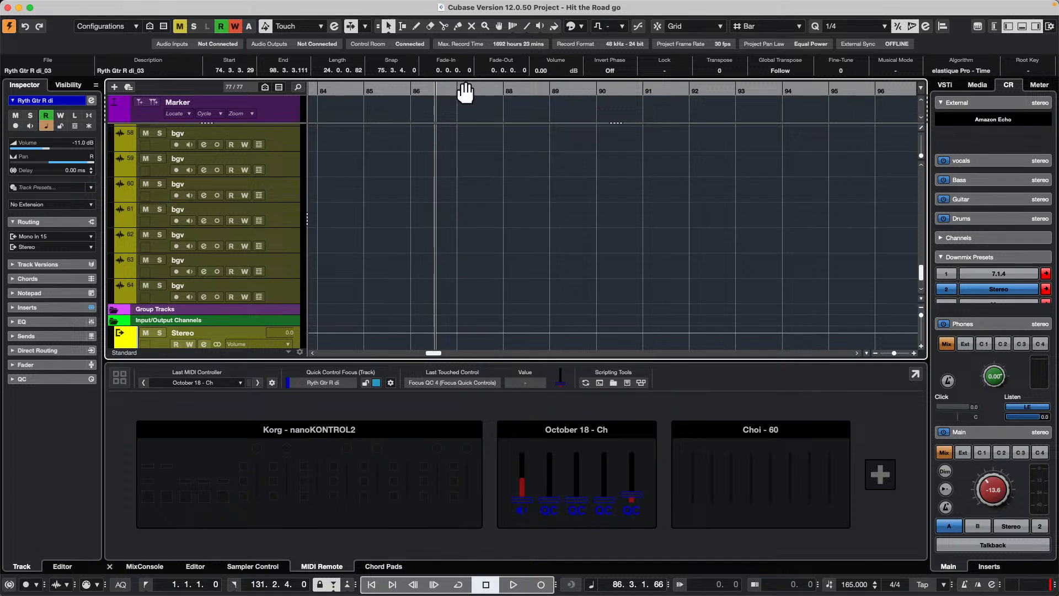
drag(464, 92, 463, 64)
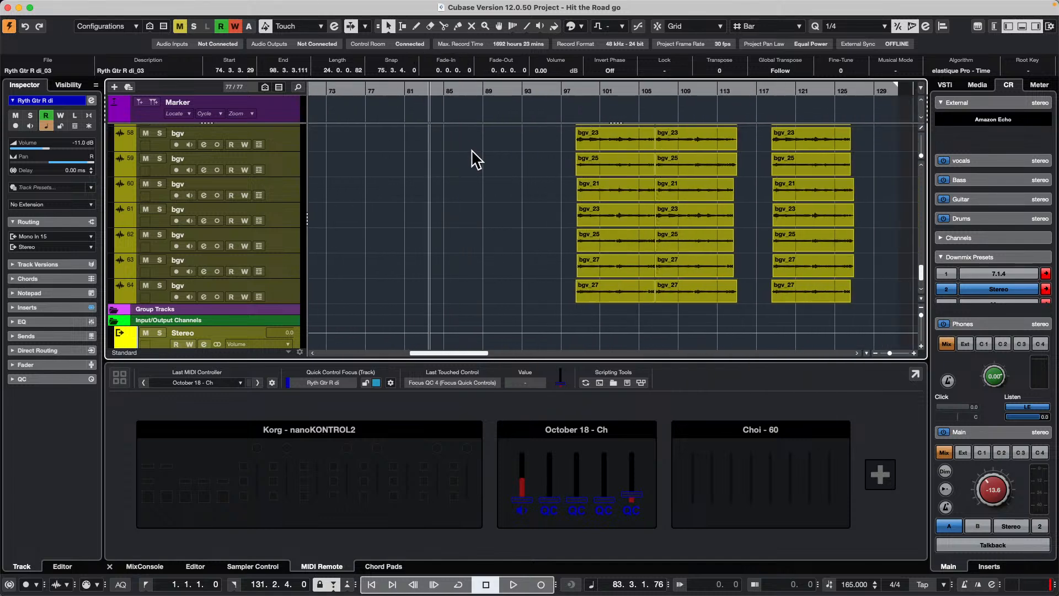
scroll(478, 162, down, 3)
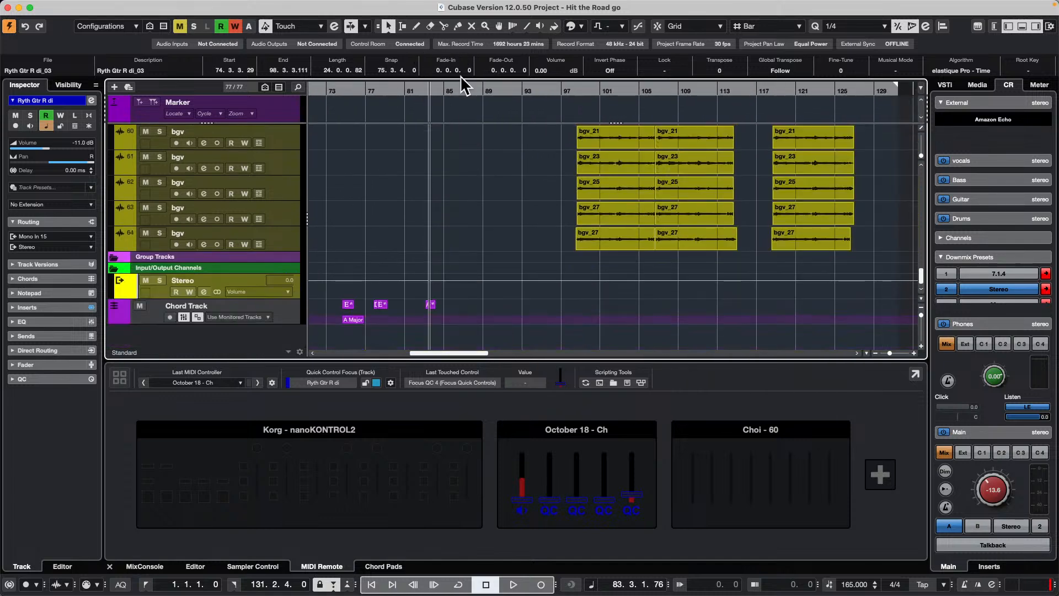
drag(425, 90, 419, 123)
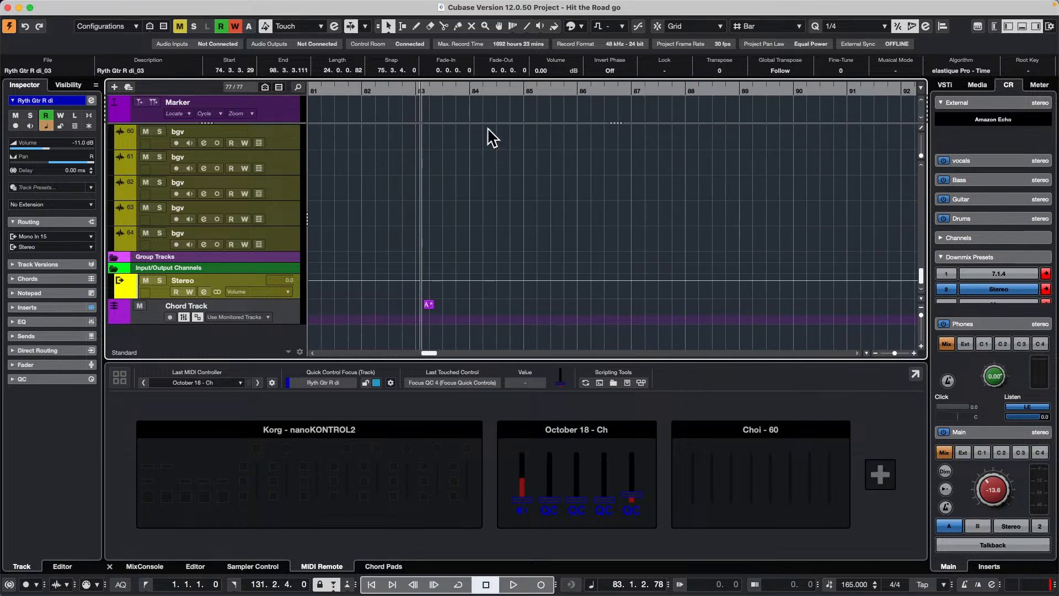
- Play back the solo section from bar 83 to about bar 88 while locating the Solo Gtr_09 event
key(space)
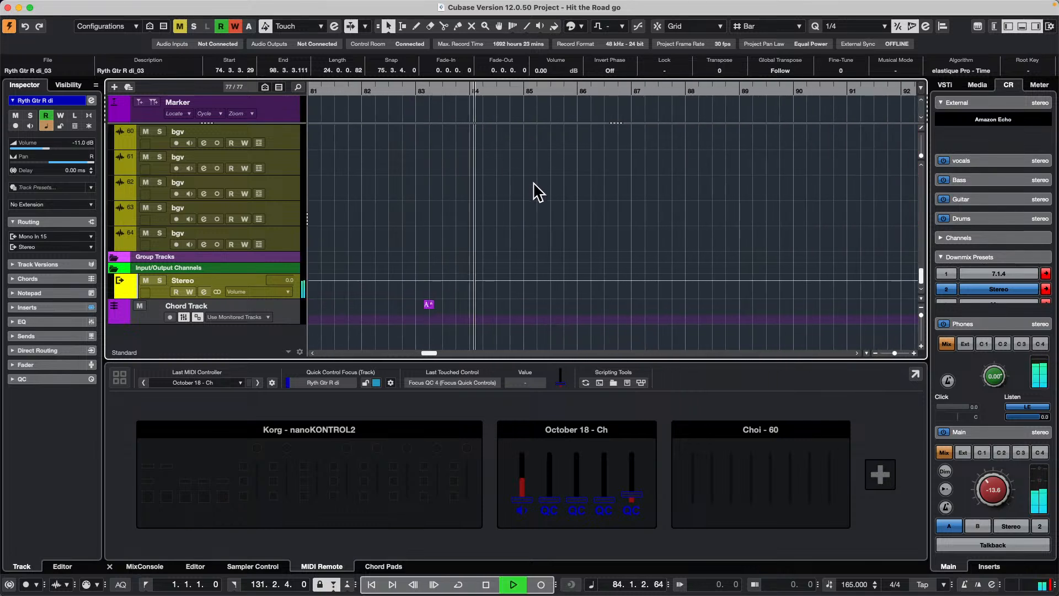
scroll(531, 189, up, 10)
scroll(538, 189, down, 10)
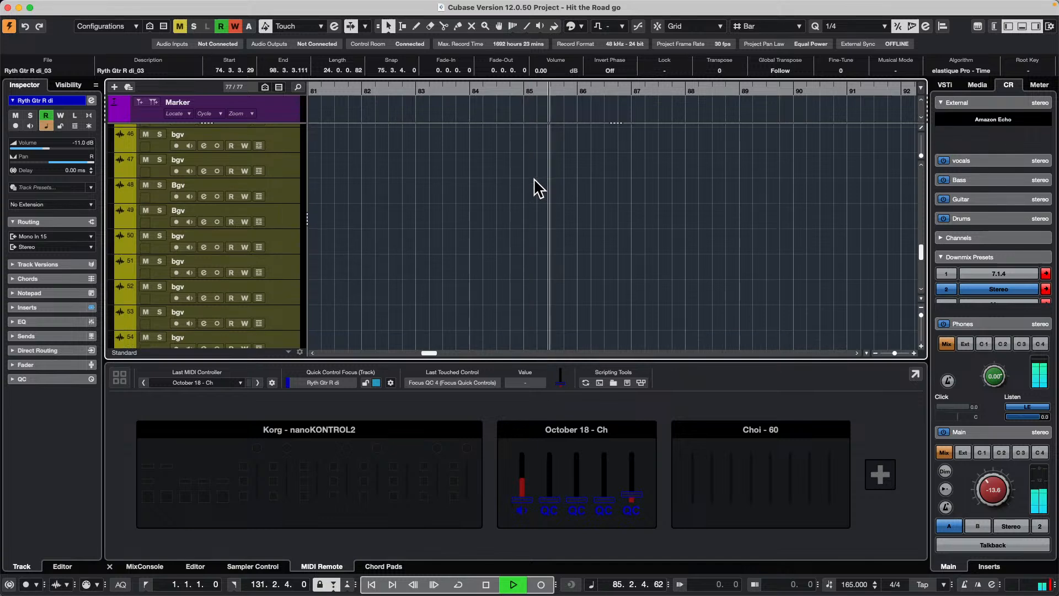
scroll(538, 189, up, 8)
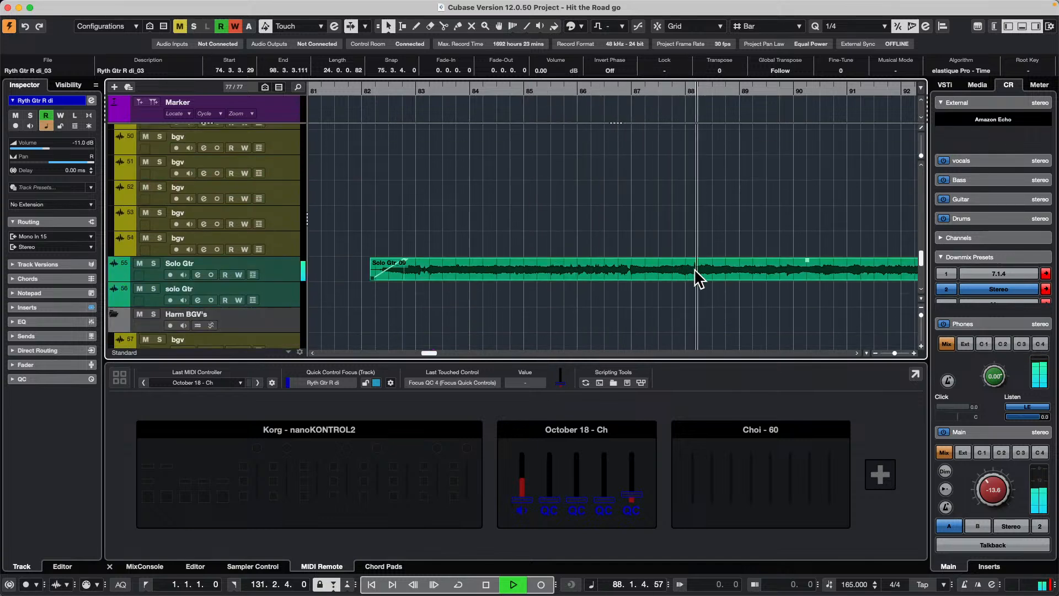
key(space)
- Select the part of the Solo Gtr_09 event from about bar 87 to 89 with the Range Selection tool
right_click(658, 272)
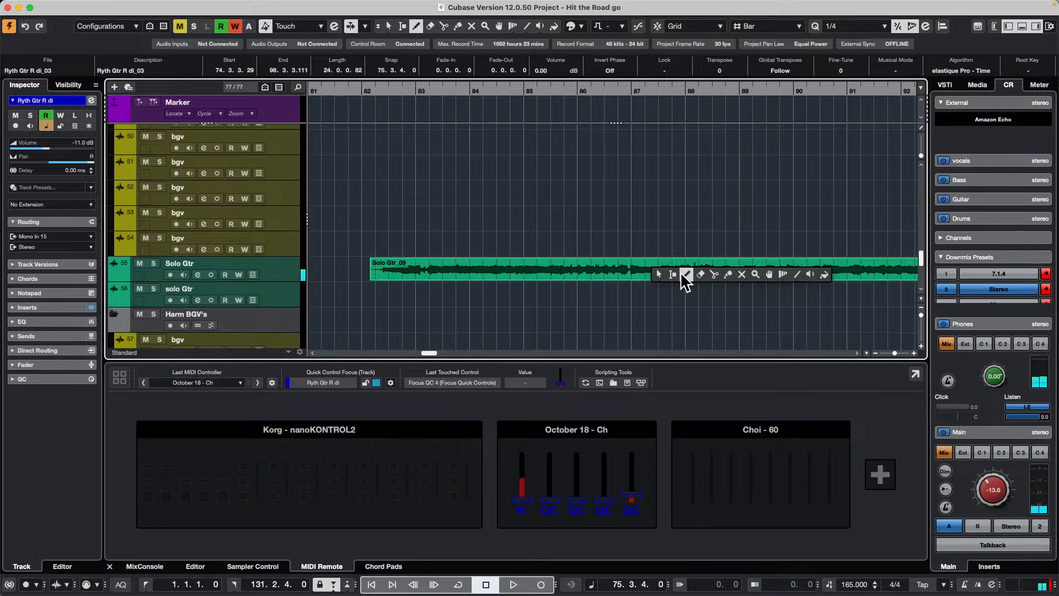
click(673, 274)
drag(629, 267, 756, 271)
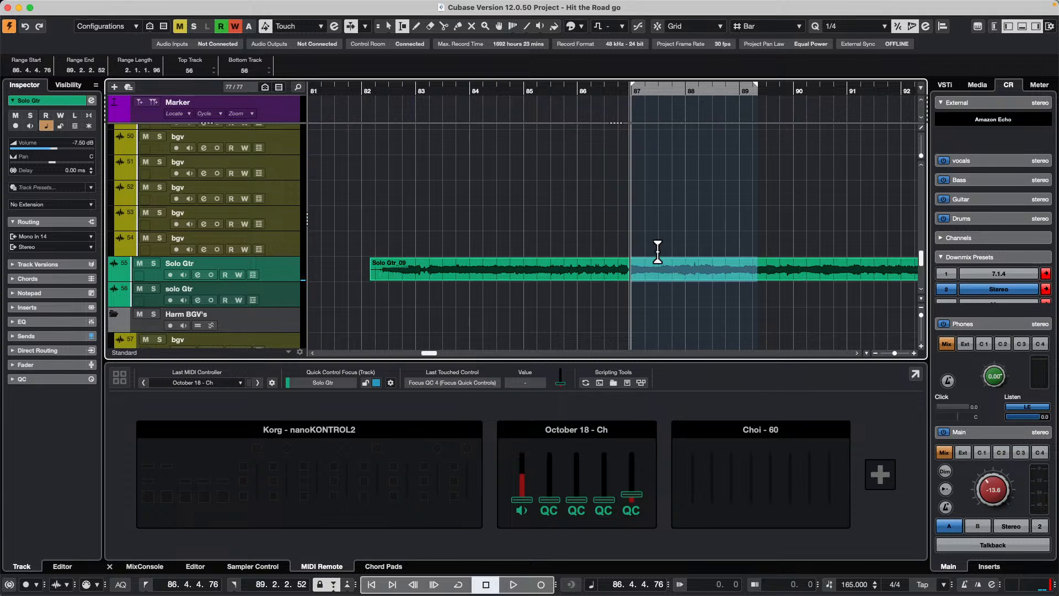
- Generate harmony voices from the selected Solo Gtr_09 range with 2 voices and vibrato strength reduced by 80 %
scroll(624, 232, down, 5)
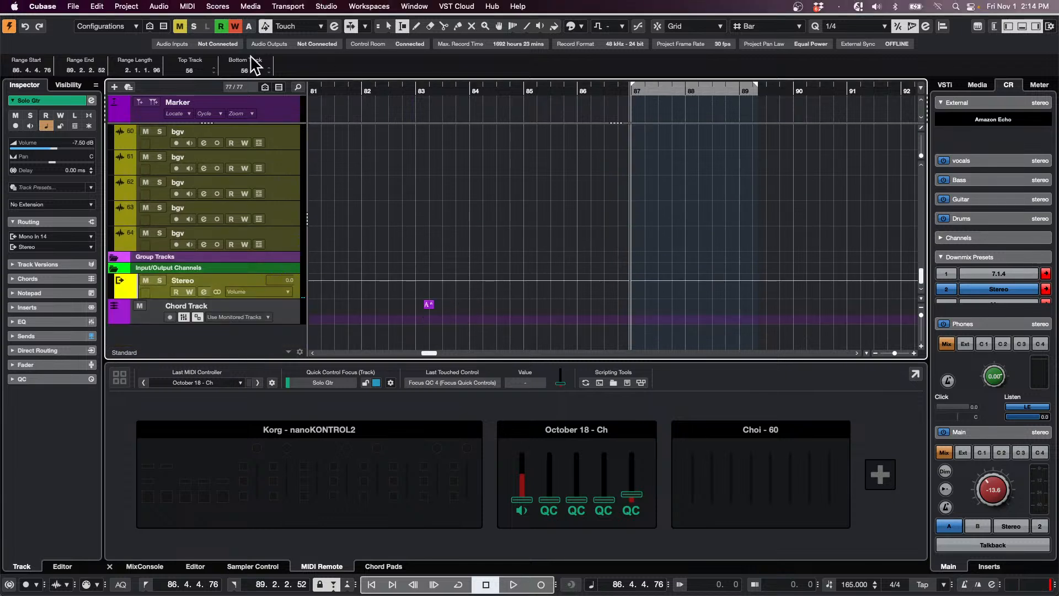
scroll(368, 154, up, 1)
scroll(368, 154, up, 8)
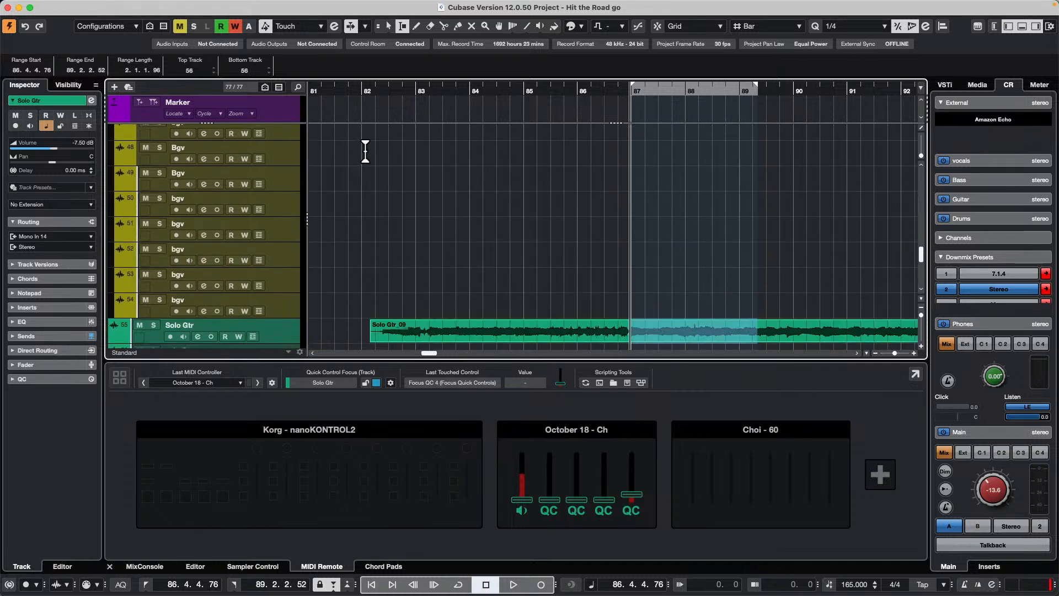
click(98, 7)
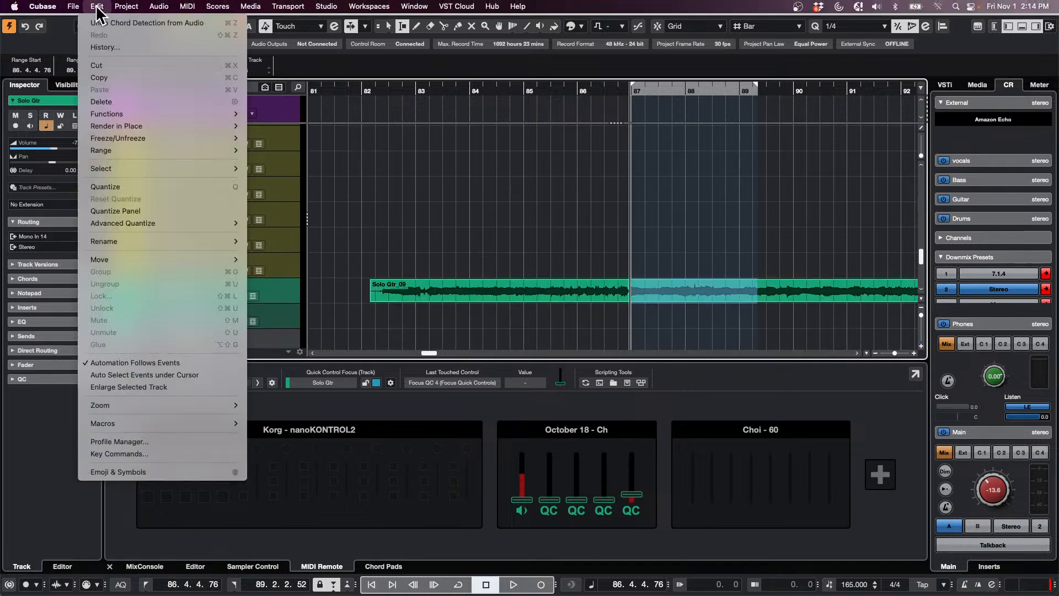
click(309, 118)
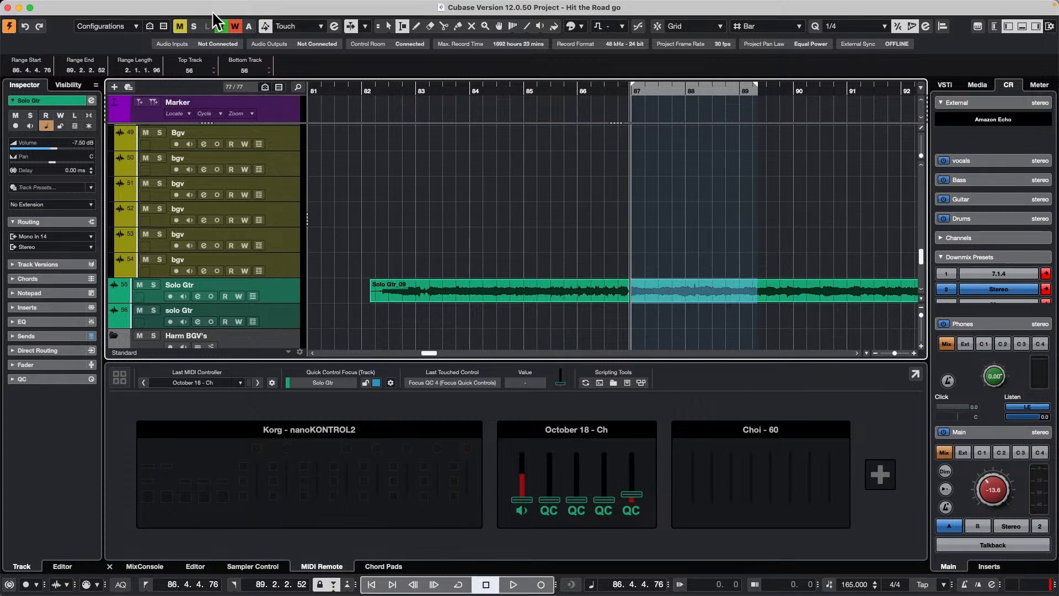
click(126, 7)
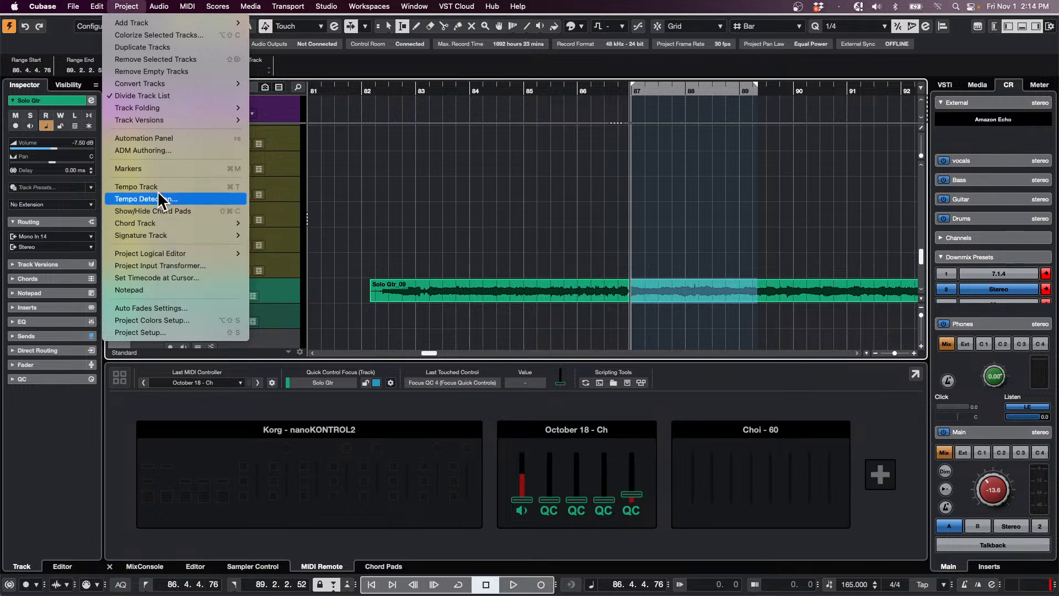
mouse_move(151, 11)
mouse_move(189, 266)
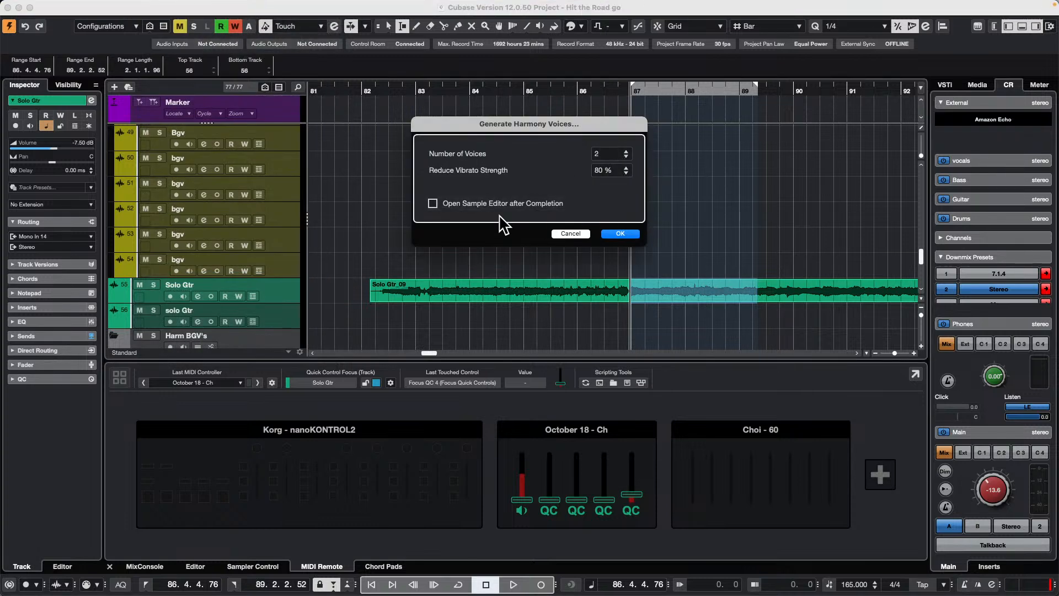
click(620, 234)
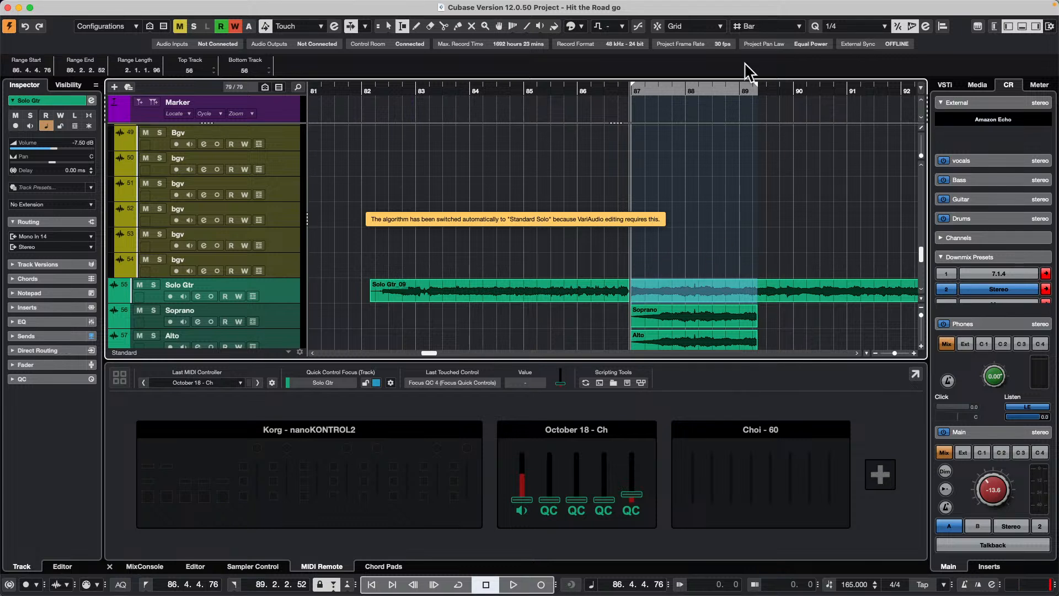
- Trim the start of the Alto clip to about 87.4.1 so it enters after the Soprano clip
key(1)
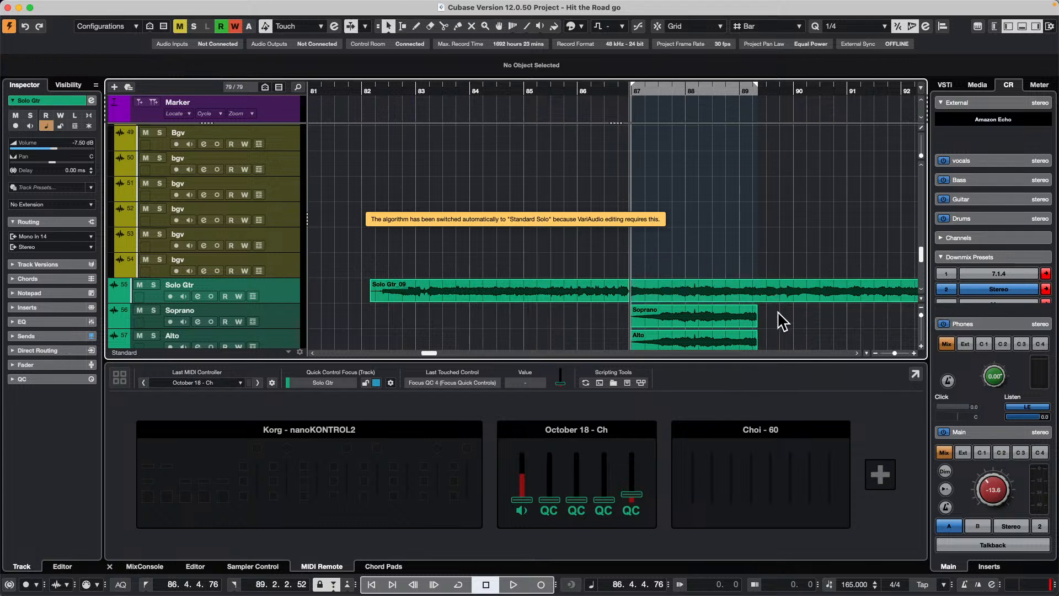
click(637, 309)
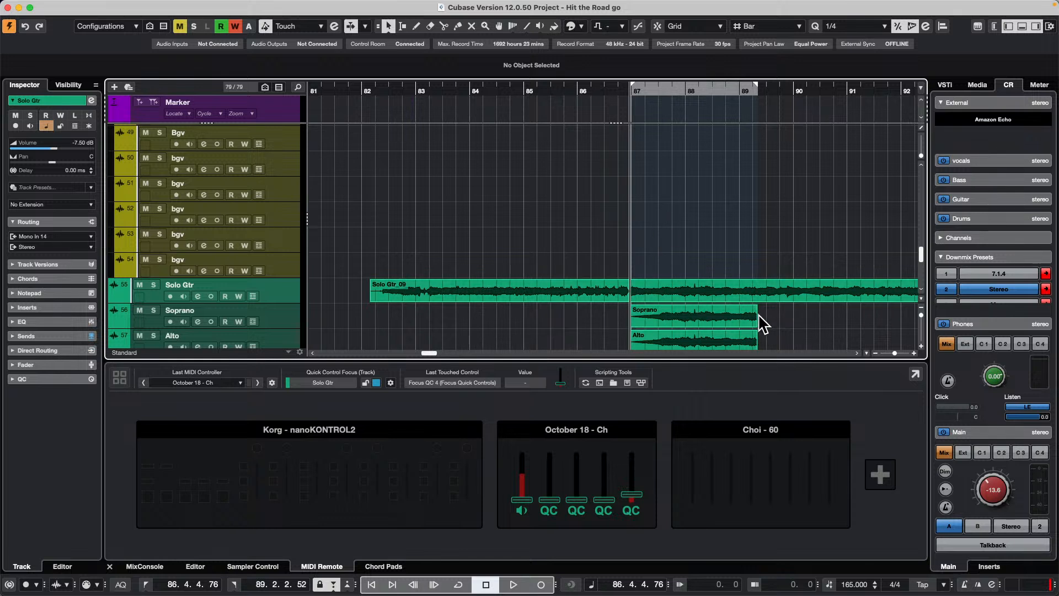
drag(764, 323, 681, 337)
click(693, 317)
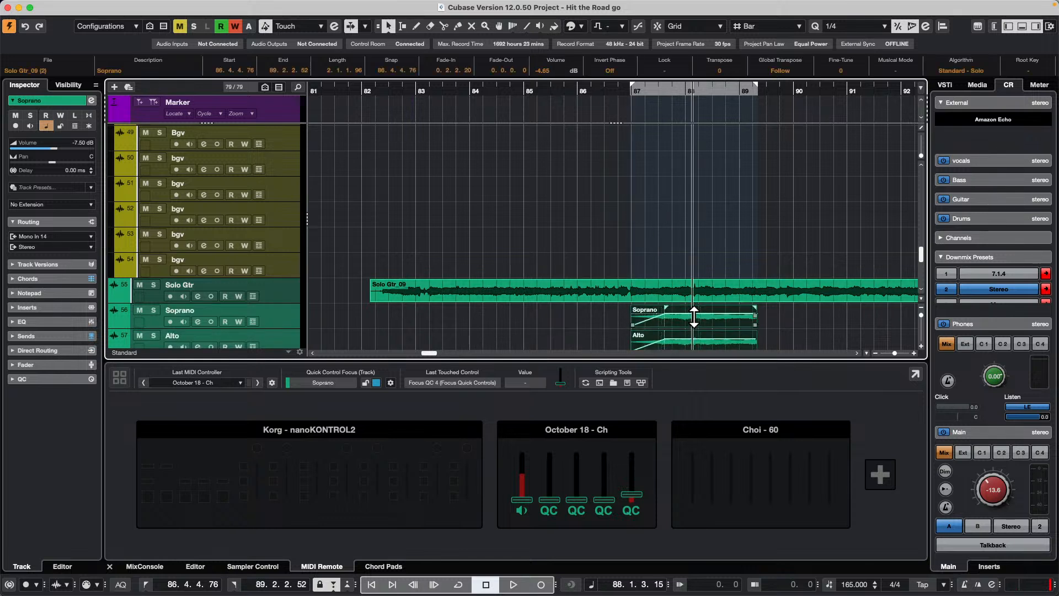
click(593, 325)
scroll(600, 328, down, 2)
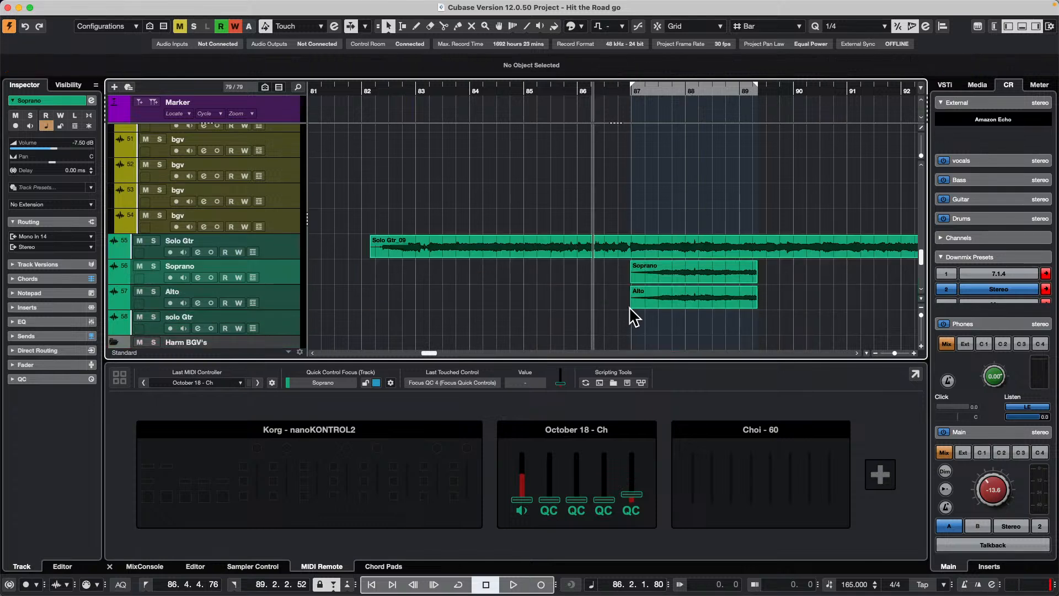
drag(631, 307, 678, 306)
- Play the passage from the middle of bar 85 to hear the staggered Soprano and Alto entries
drag(591, 91, 557, 94)
key(space)
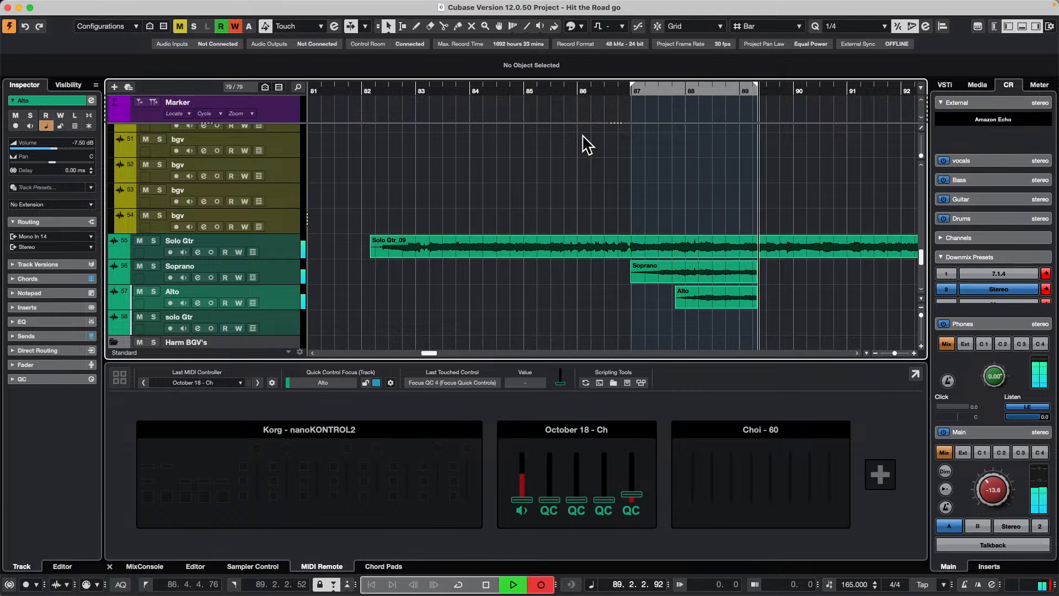
key(space)
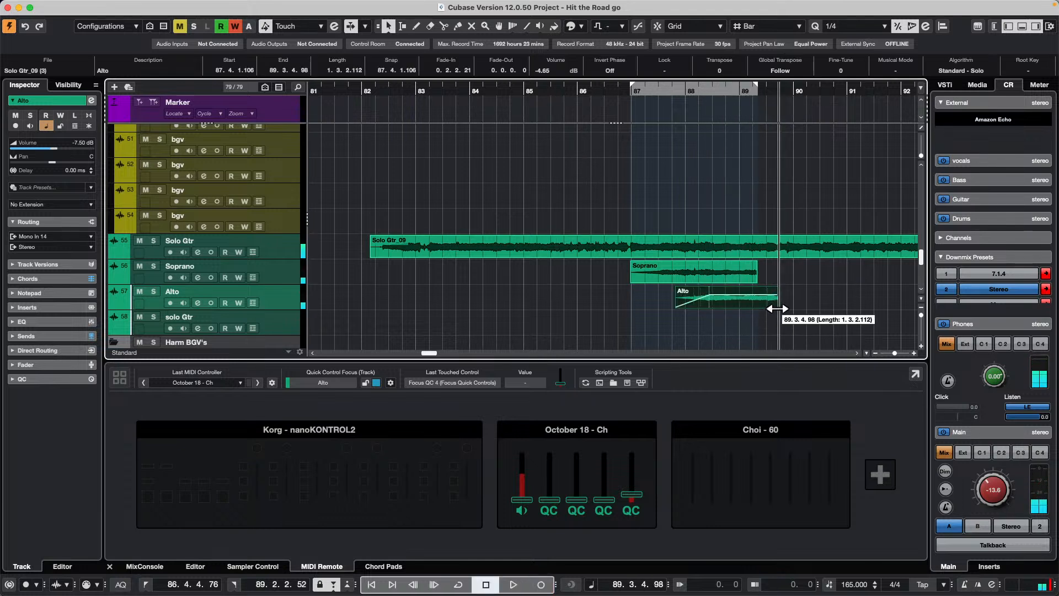
- Extend the ends of the Soprano and Alto clips to about 90.2.3 and play the passage from about 85.4
drag(778, 308, 815, 280)
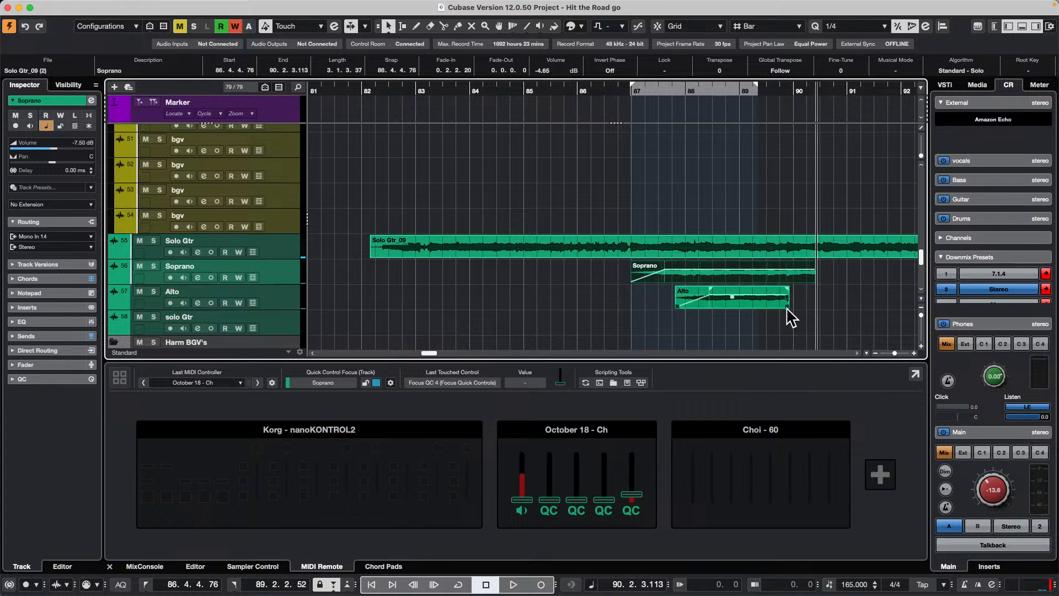
drag(789, 307, 815, 307)
double_click(574, 90)
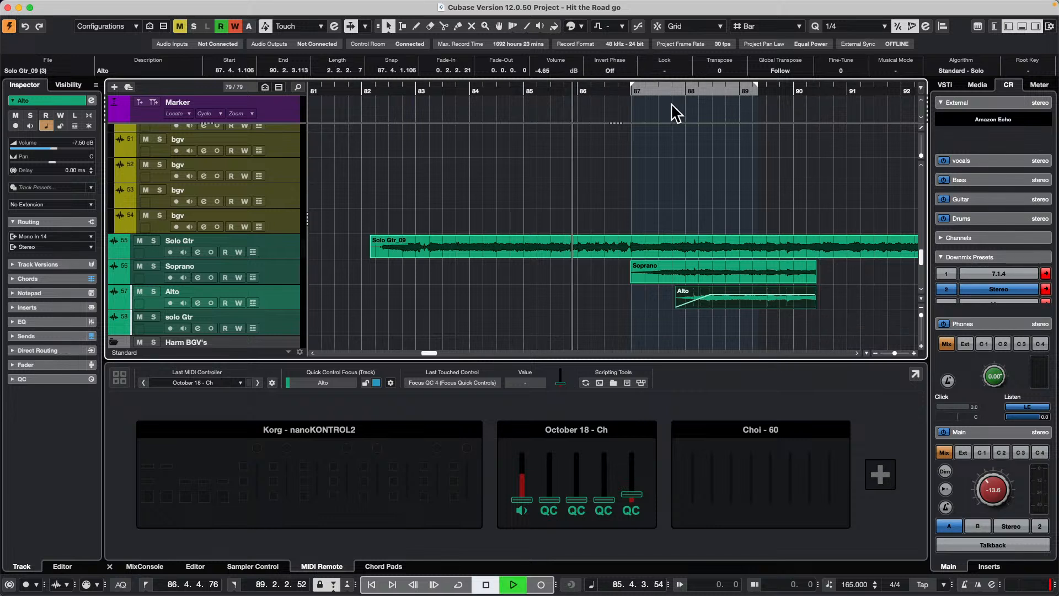
key(KP_Multiply)
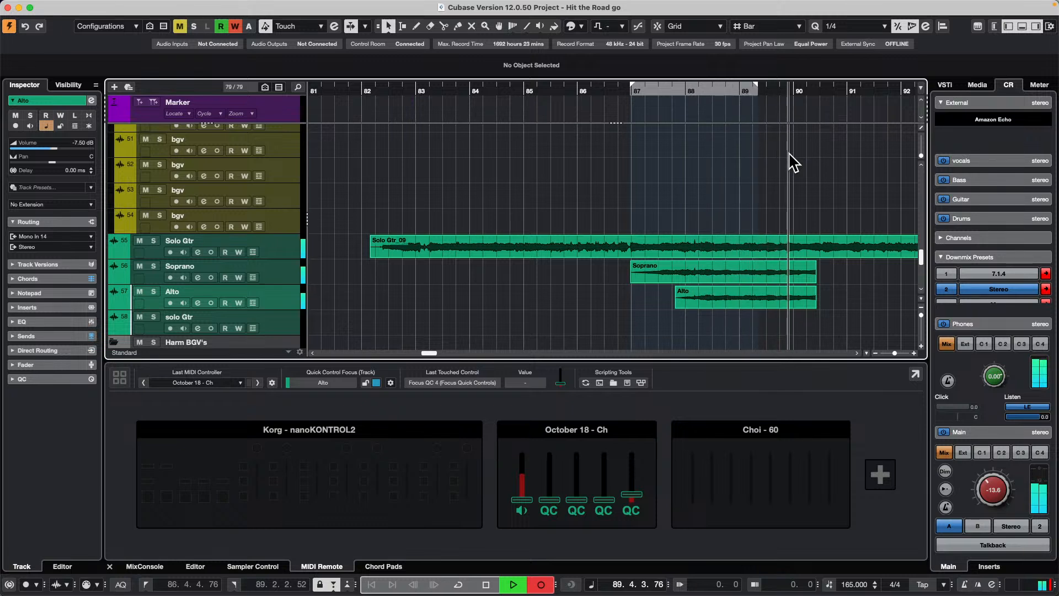
key(space)
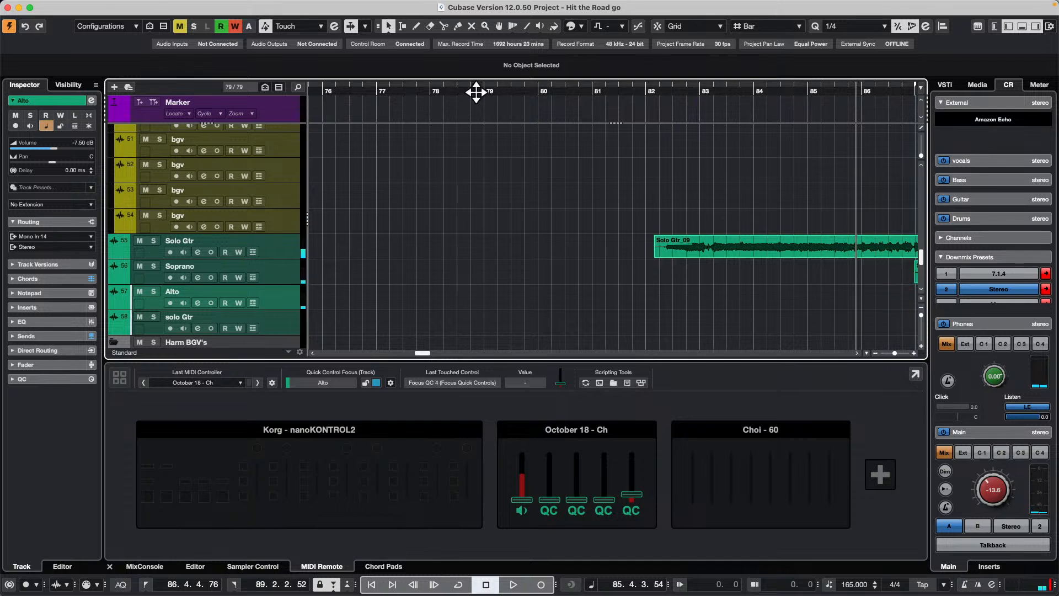
- Set the Follow Chord Track single voice to Alto on the Soprano track and to Tenor on the Alto track
drag(475, 89, 467, 67)
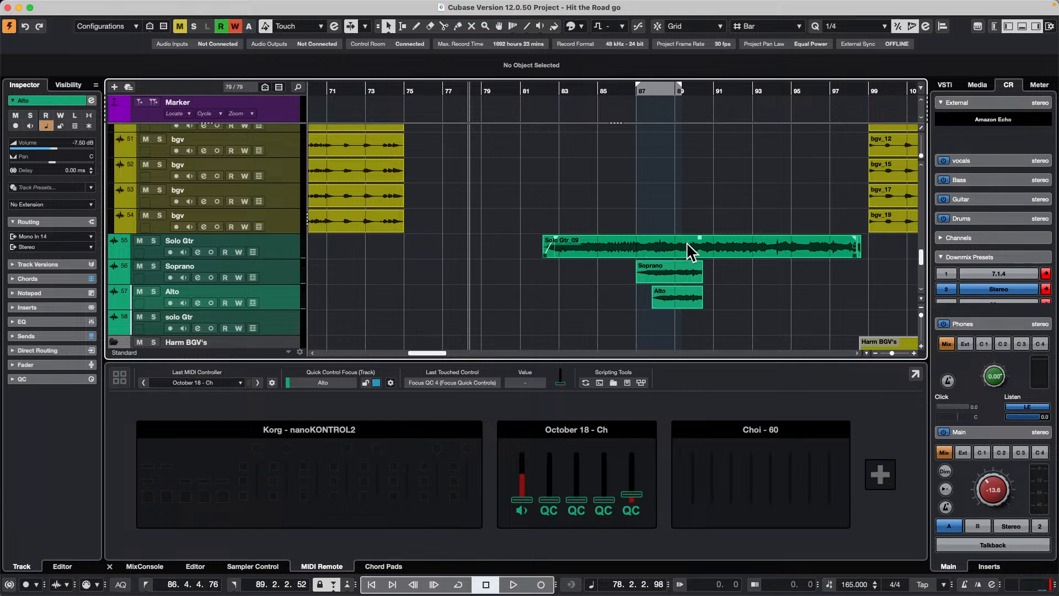
click(289, 273)
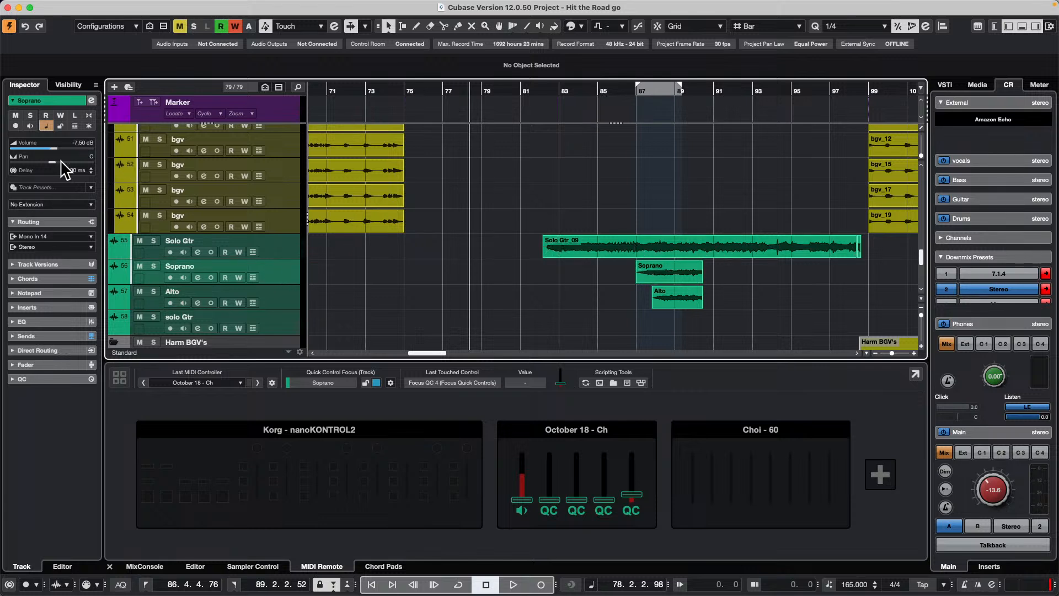
click(65, 278)
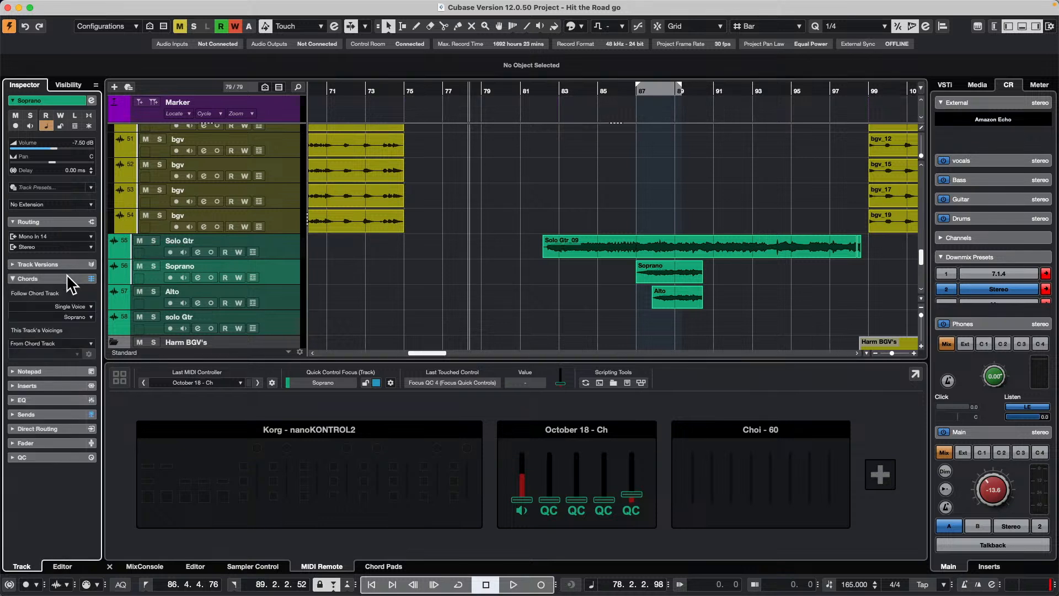
click(78, 317)
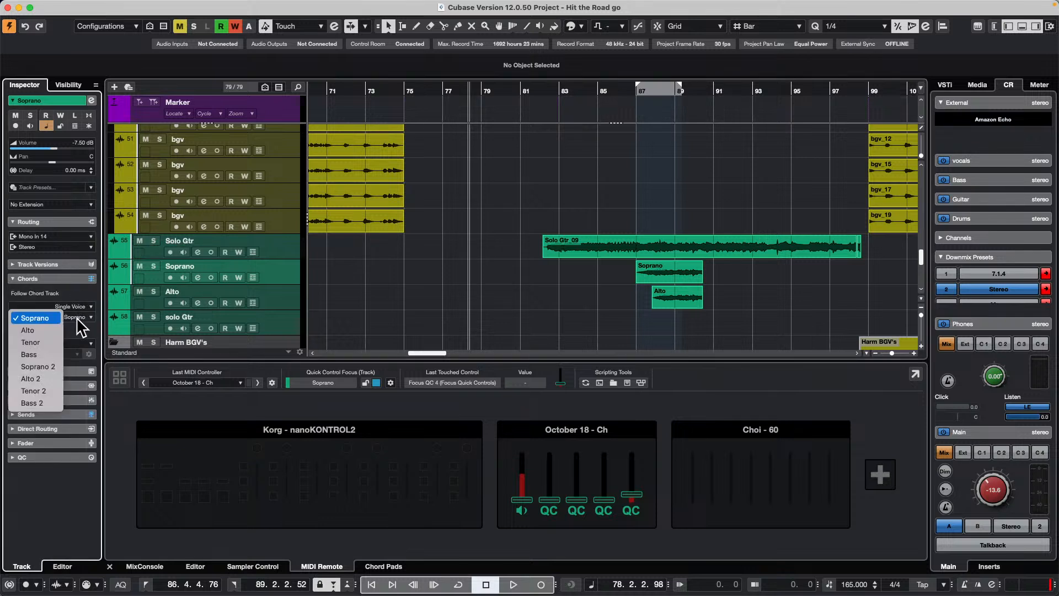
click(55, 330)
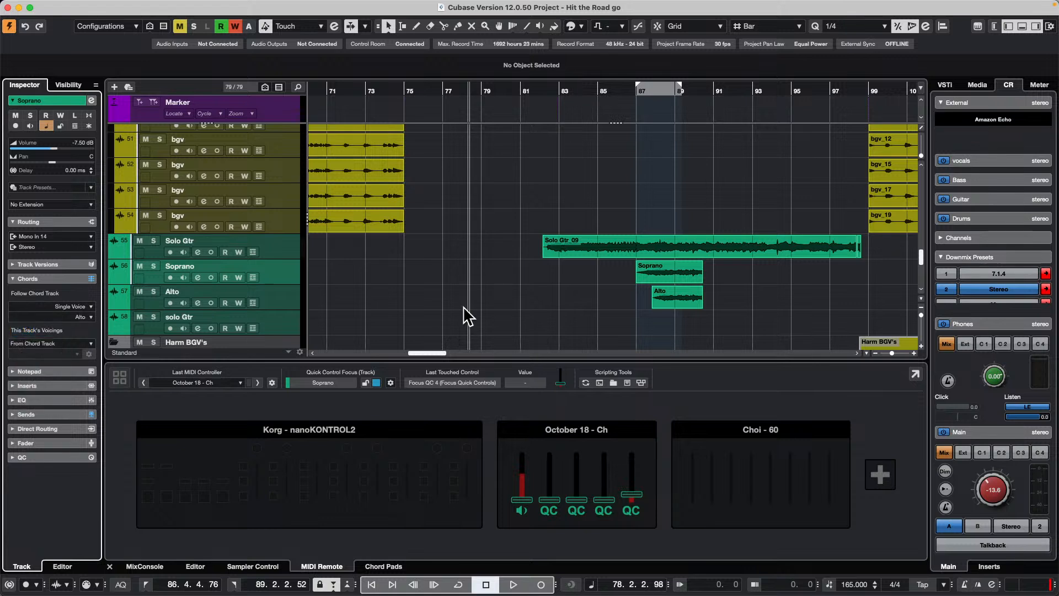
click(286, 305)
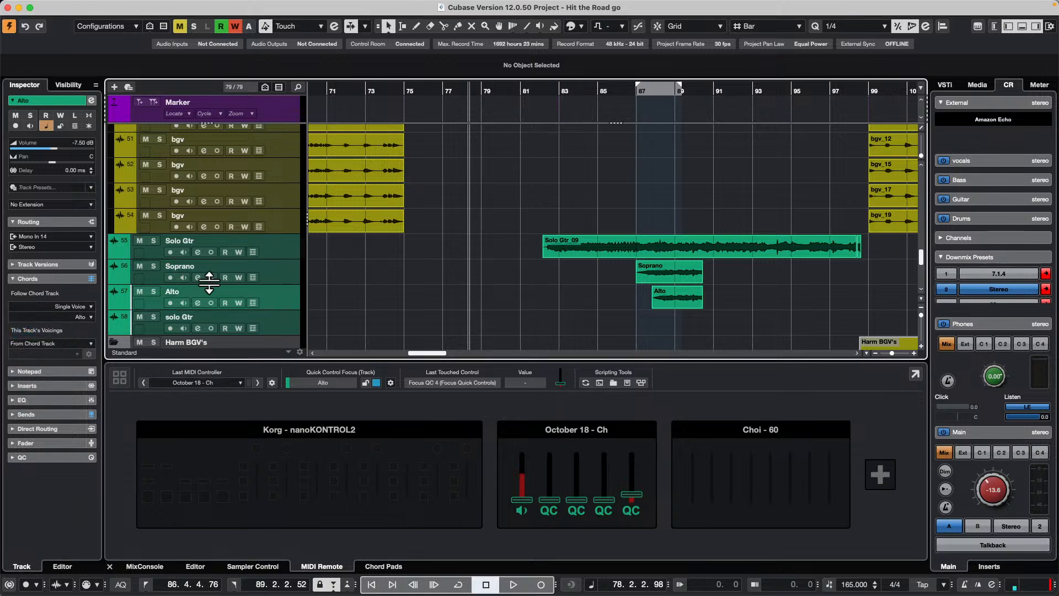
click(84, 318)
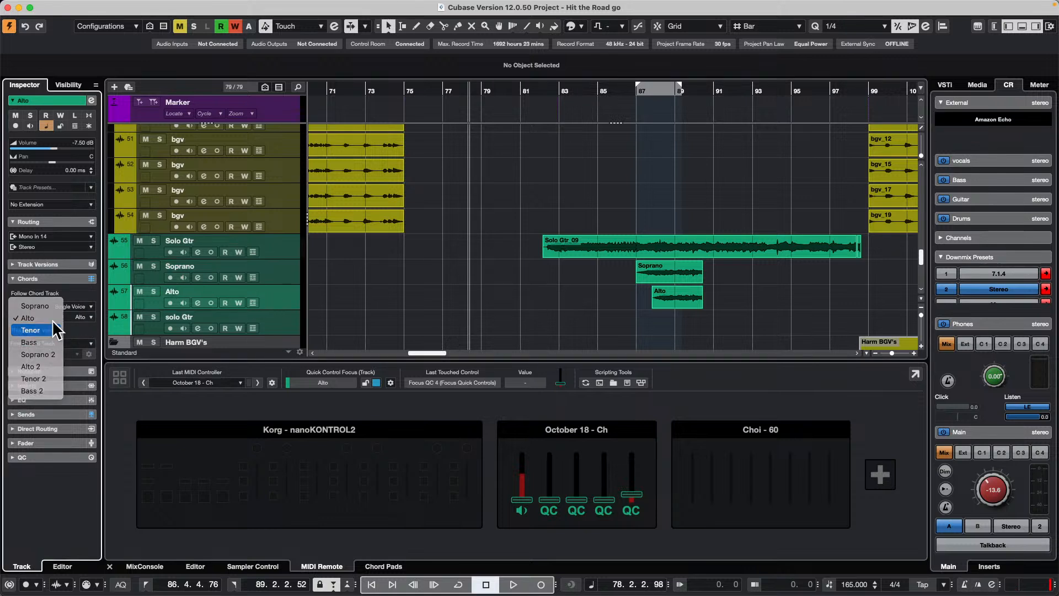
click(41, 330)
- Play the harmonized guitar passage from just before bar 87 to hear the new voices
click(635, 88)
key(KP_Multiply)
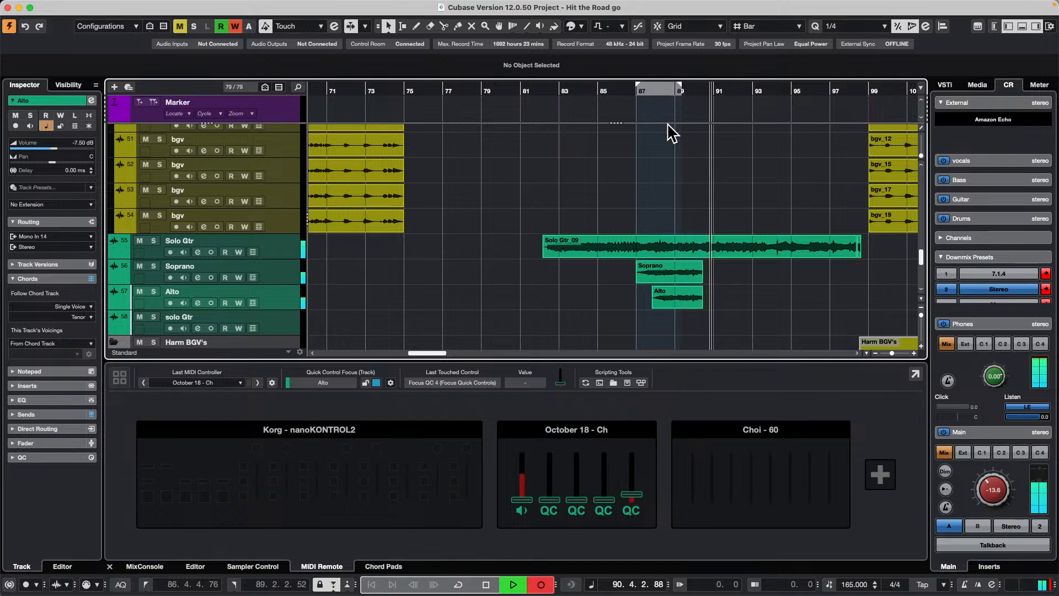
key(space)
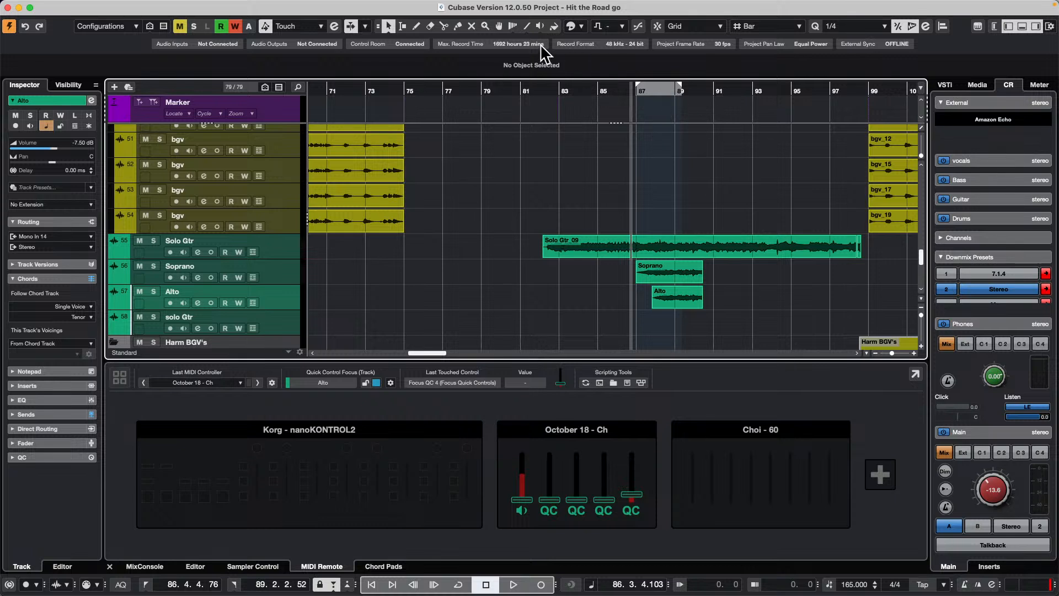
- Delete the Soprano and Alto harmony clips below the Solo Gtr clip
drag(713, 264, 642, 314)
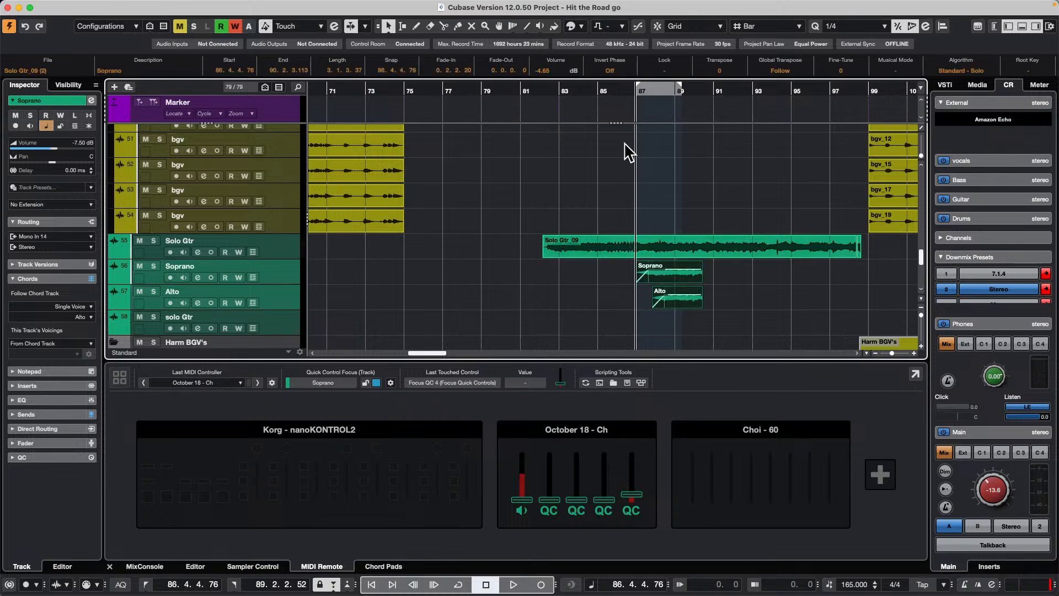
key(Delete)
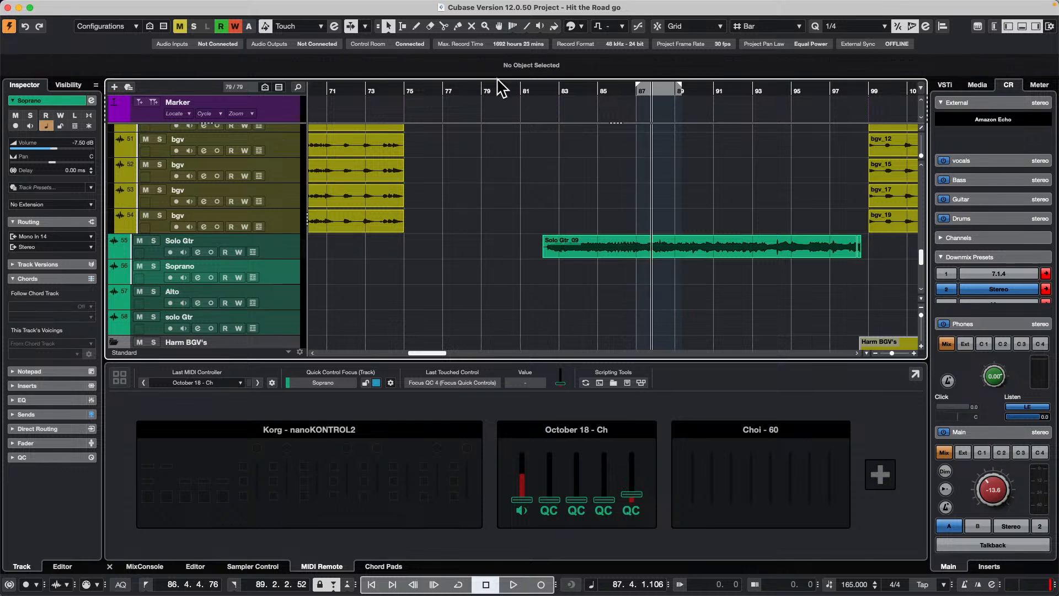
- Play the full mix from around bar 108 and show the MixConsole below the project
drag(445, 89, 434, 43)
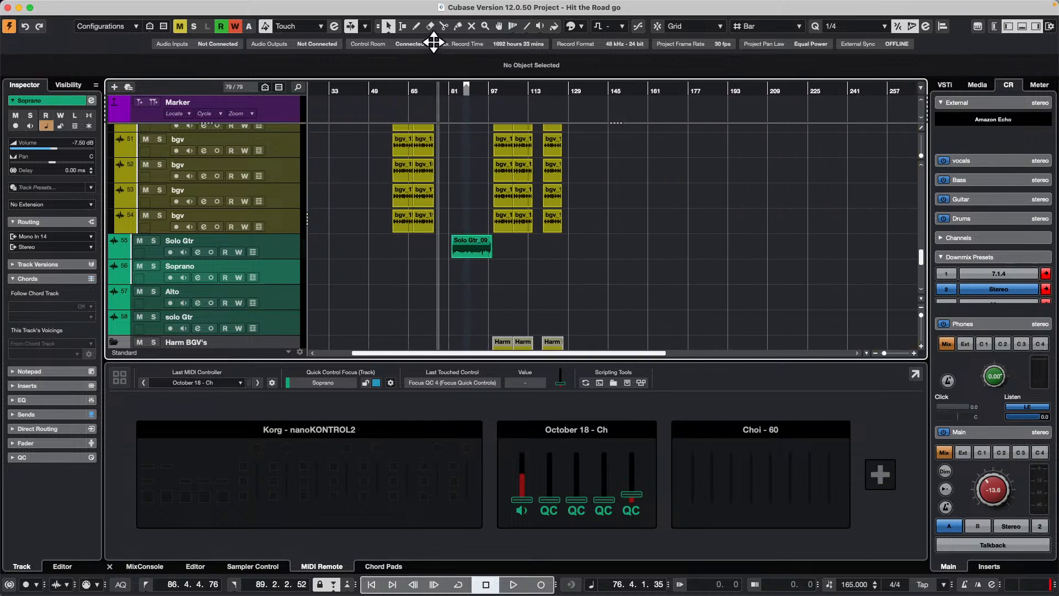
scroll(662, 223, up, 3)
scroll(657, 209, up, 4)
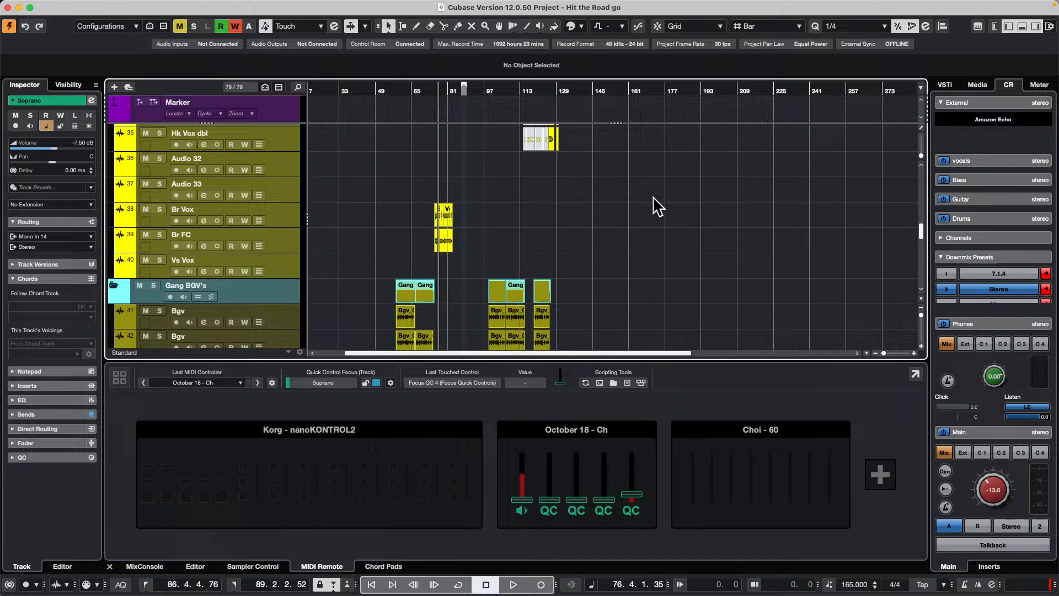
click(511, 90)
key(space)
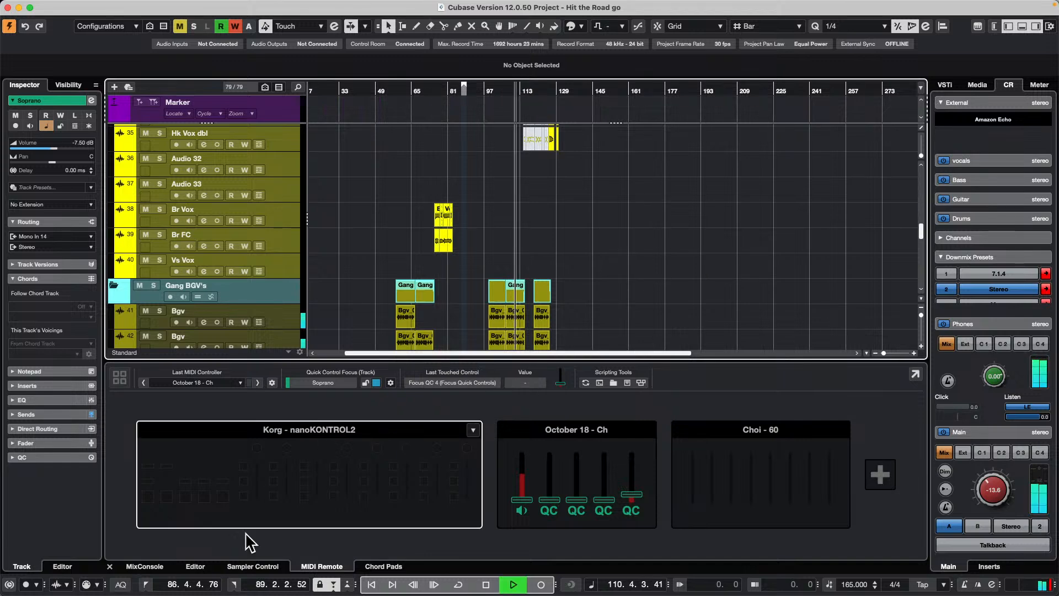
click(155, 567)
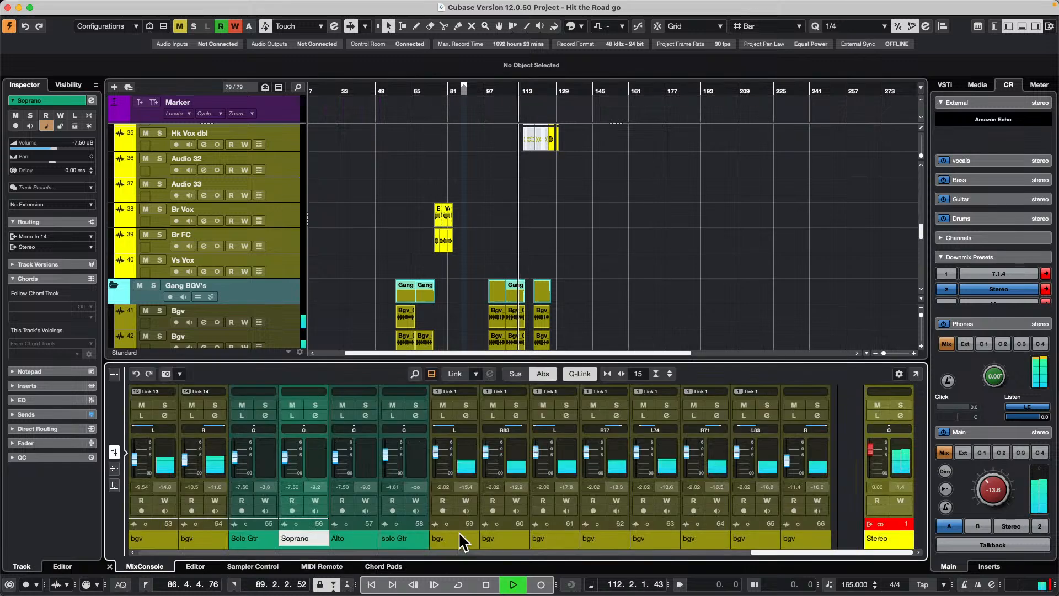
click(900, 415)
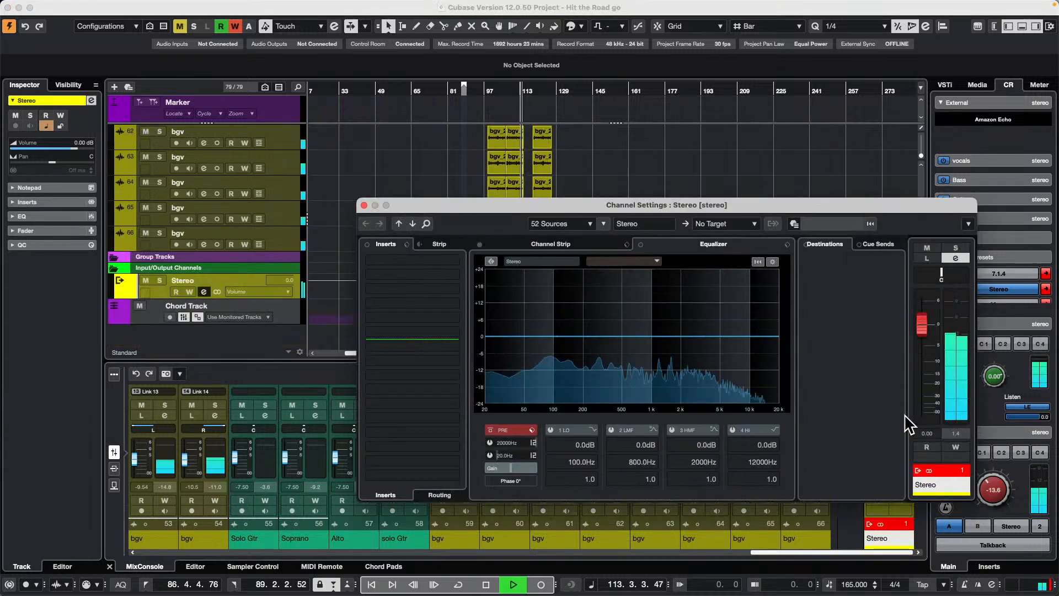
click(452, 263)
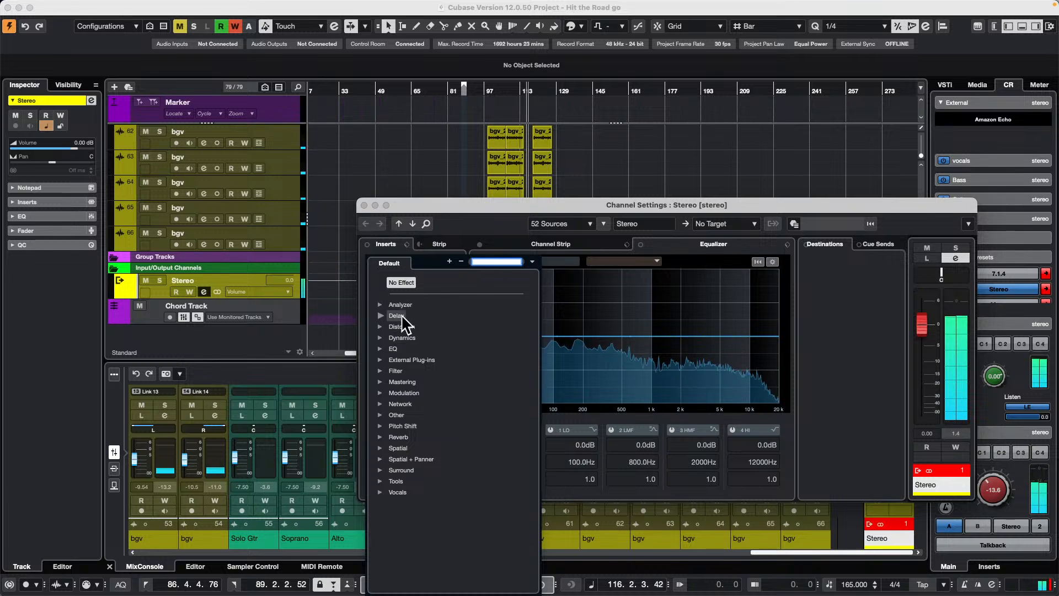
click(345, 89)
- Play the song from around bar 35 and load Maximizer in the first insert slot of the Stereo output channel
click(347, 91)
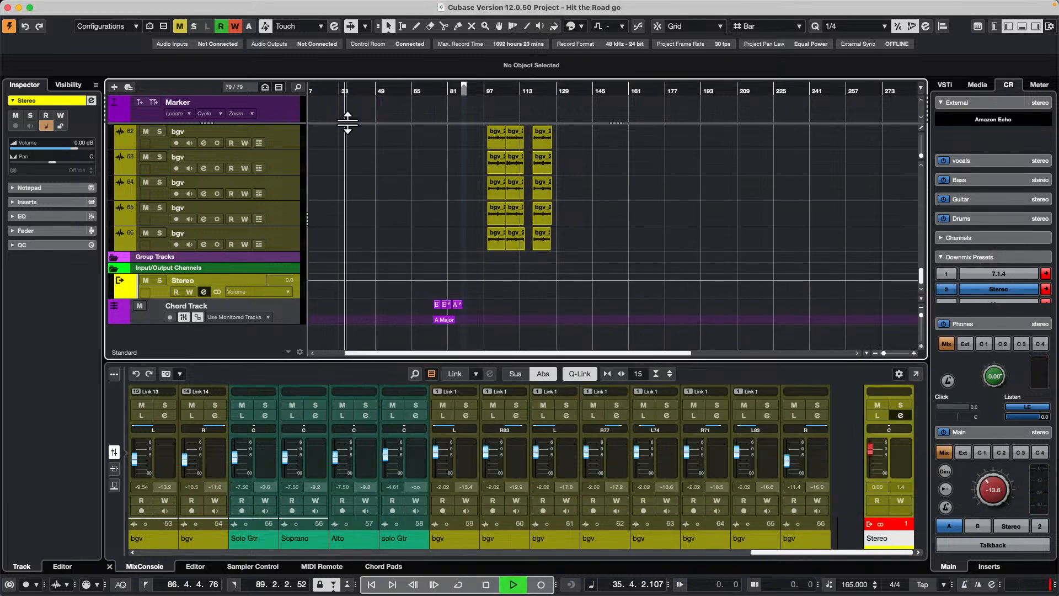
click(900, 415)
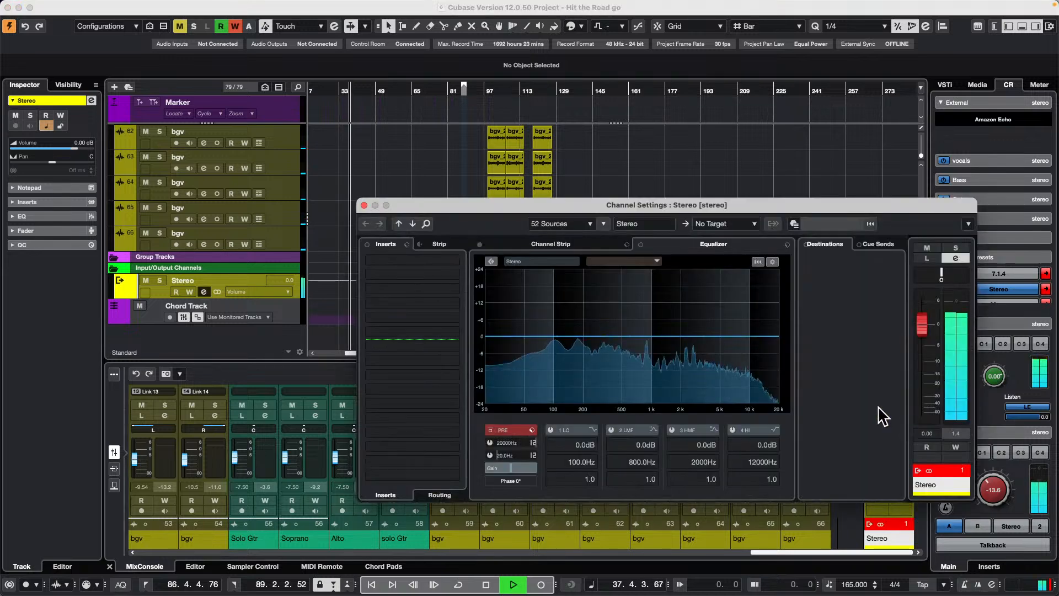
click(452, 262)
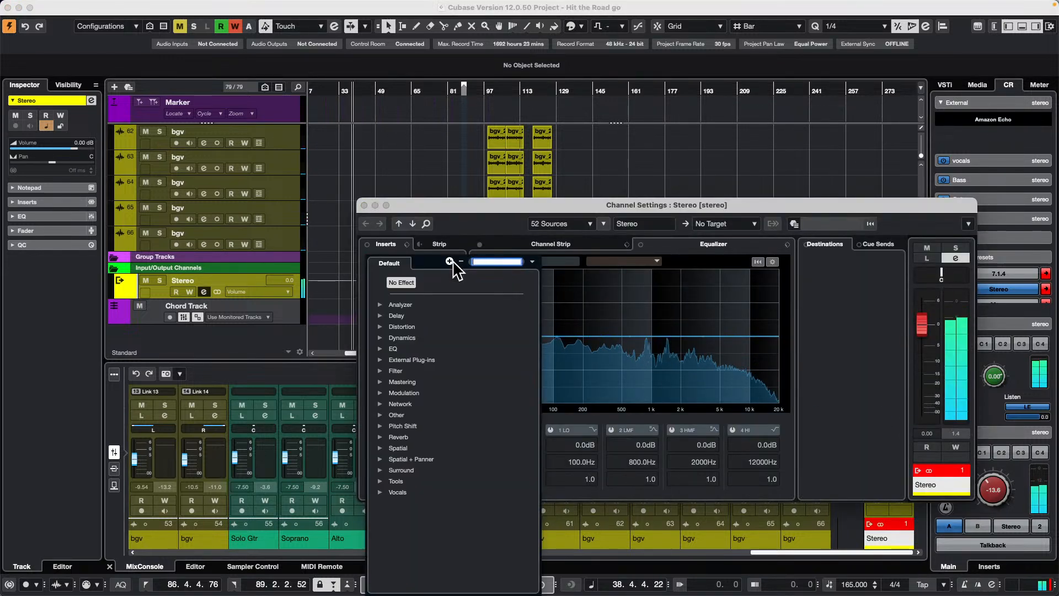
click(380, 337)
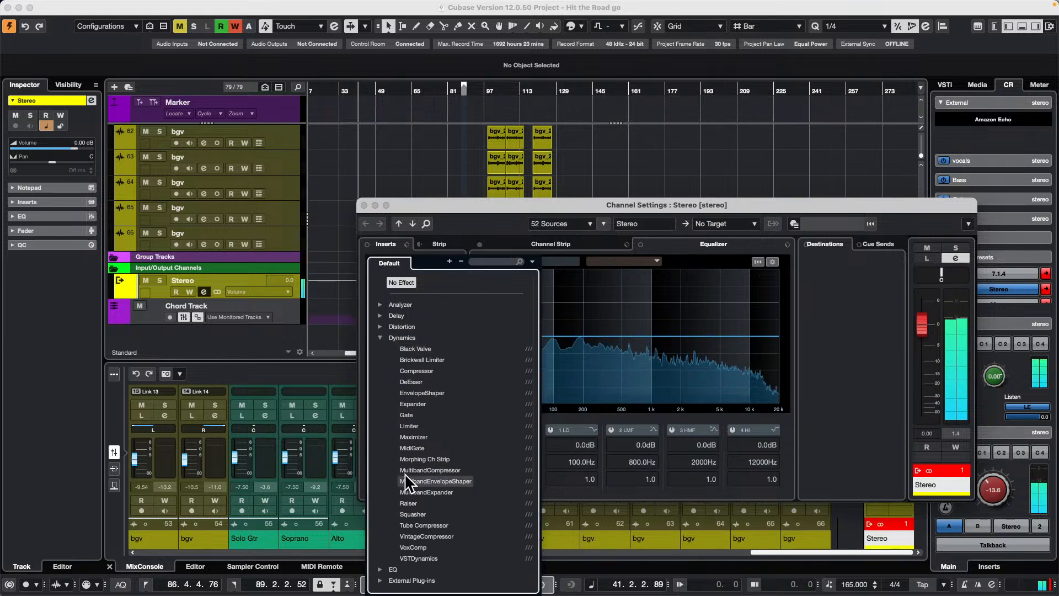
click(414, 438)
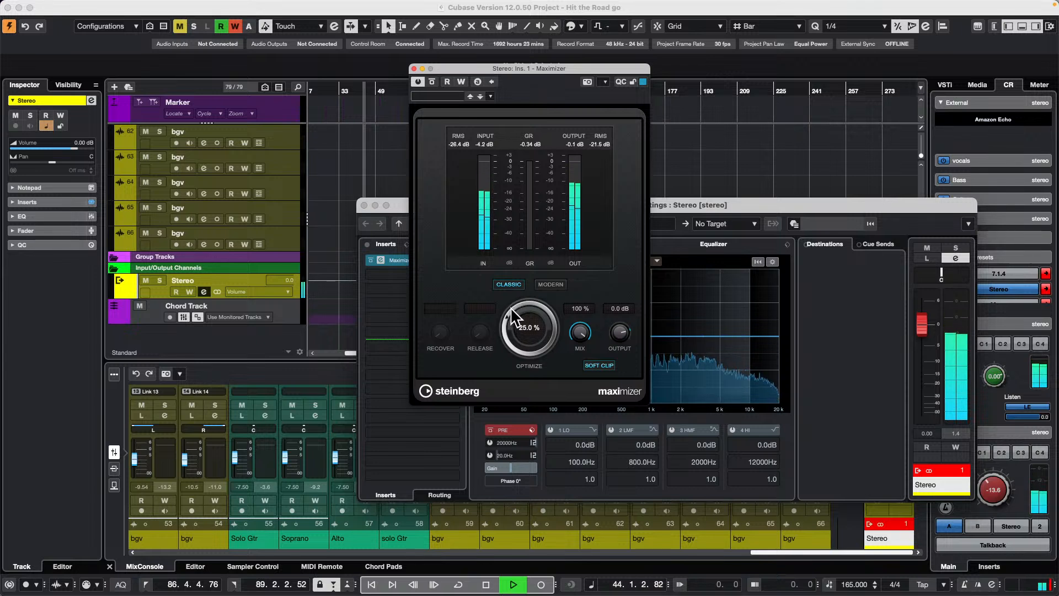
- Set Maximizer's Optimize to 45.5 % and compare the mix with the effect bypassed and active
mouse_move(514, 300)
mouse_down()
mouse_move(514, 287)
mouse_move(508, 313)
mouse_move(518, 304)
mouse_up()
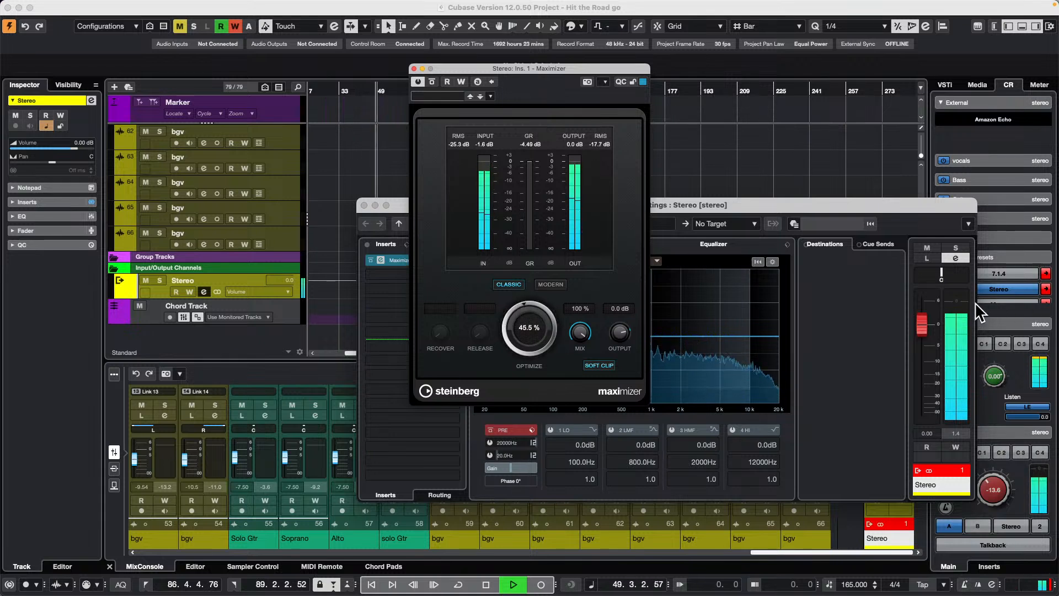
click(430, 81)
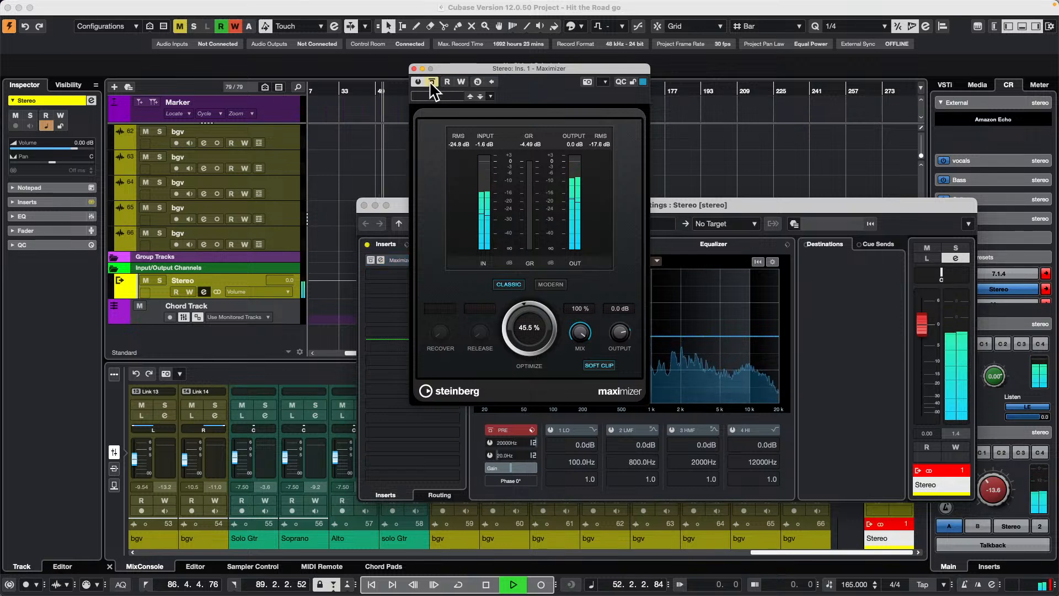
click(431, 82)
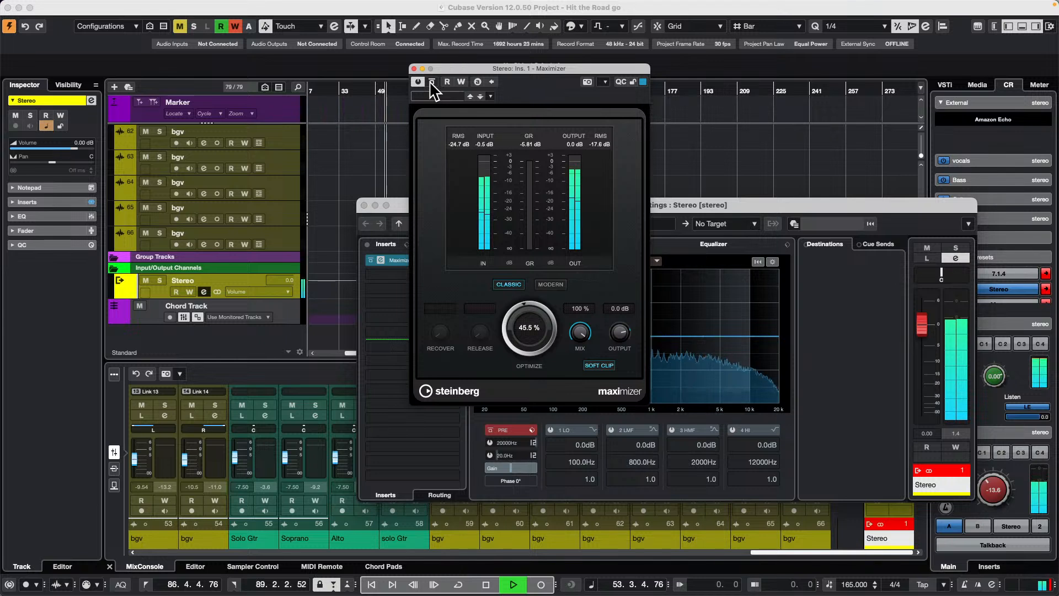
- Set Maximizer's Optimize to 56.5 % and bypass the effect in the first insert slot of the Stereo output
drag(529, 312, 532, 302)
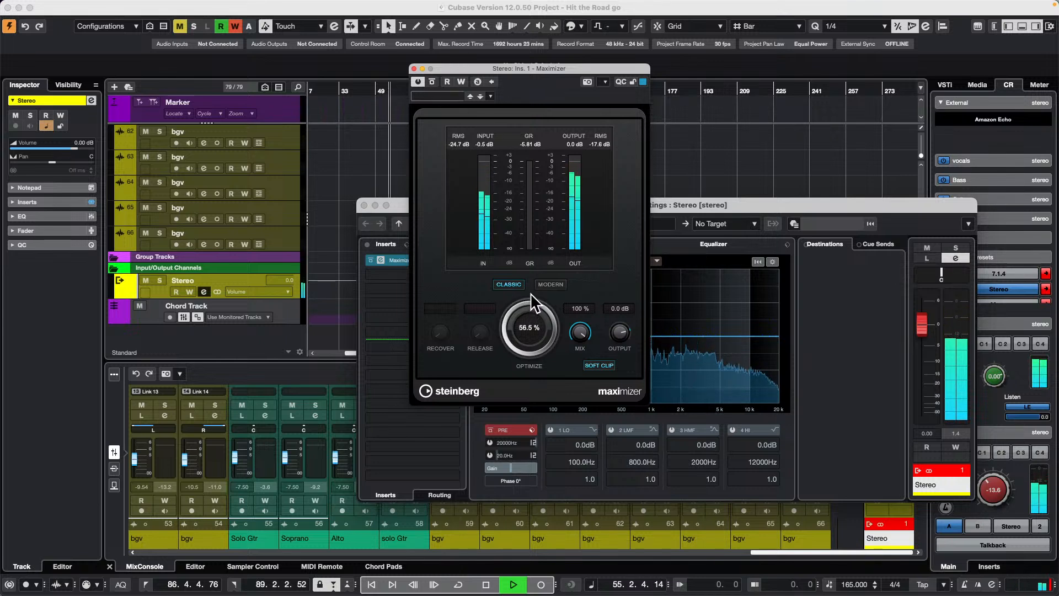
click(370, 260)
- Load Raiser from Dynamics in the second insert slot of the Stereo output with the "Mix, Manual Release, Fast" preset
click(403, 270)
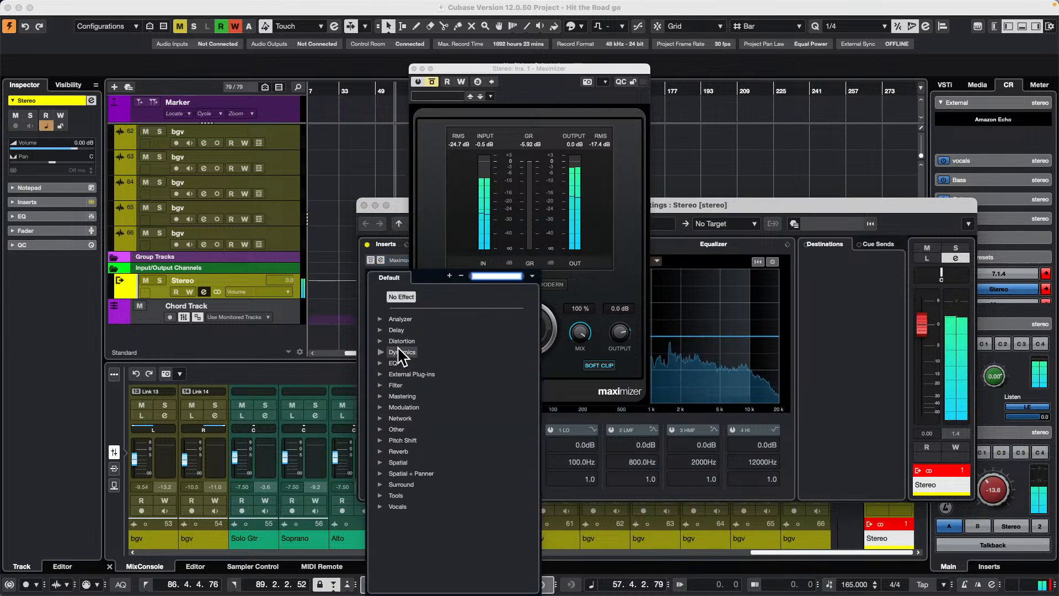
click(379, 350)
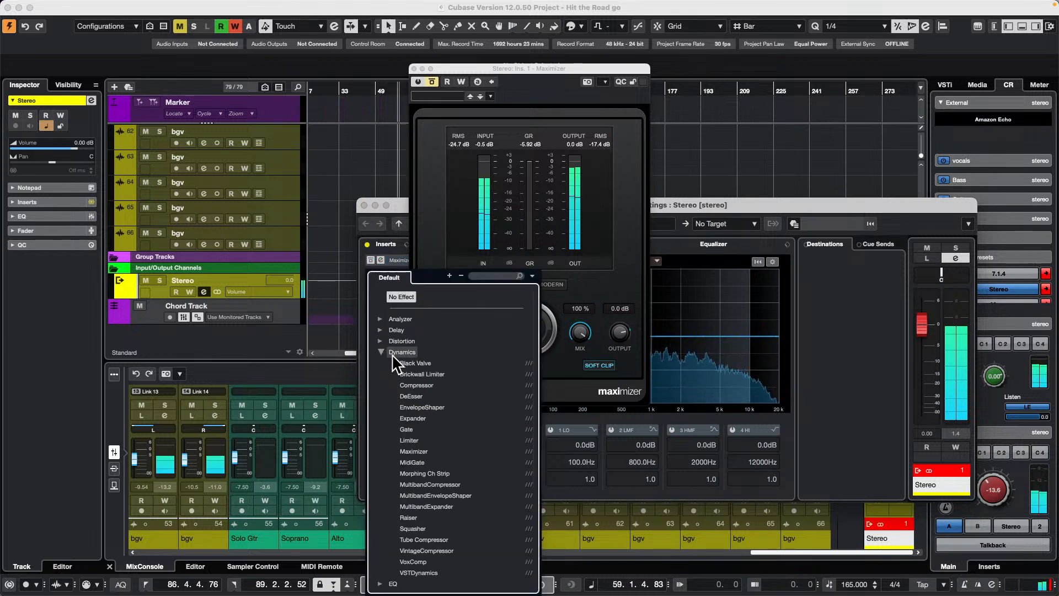
click(415, 517)
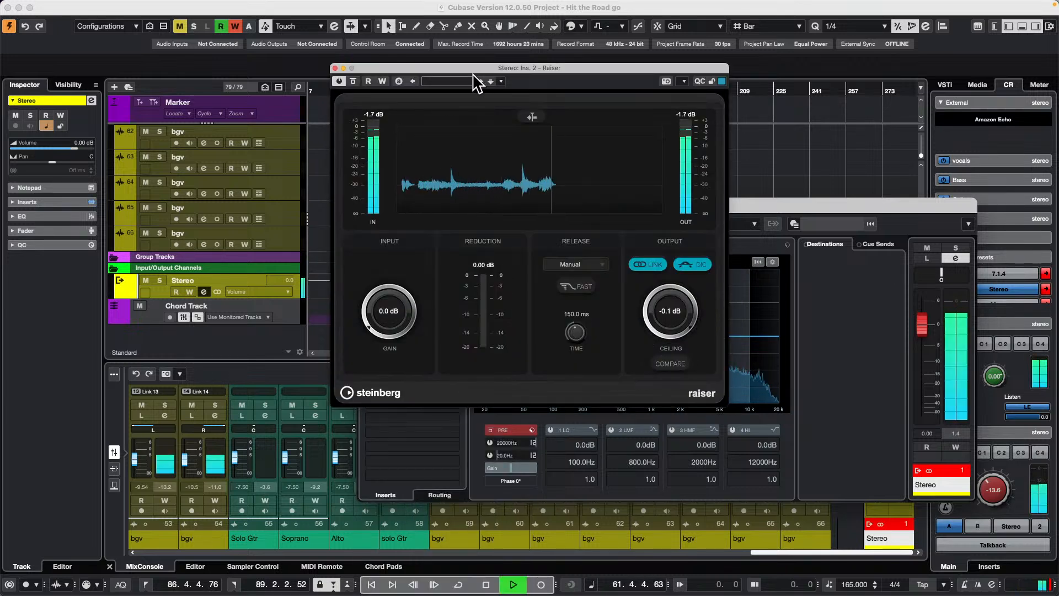
click(455, 81)
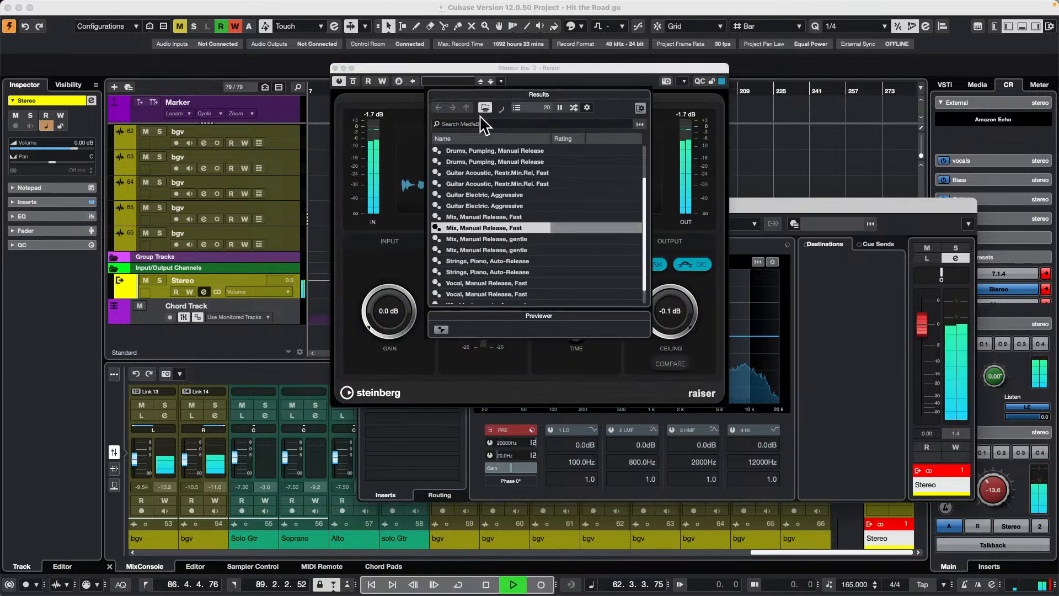
double_click(491, 226)
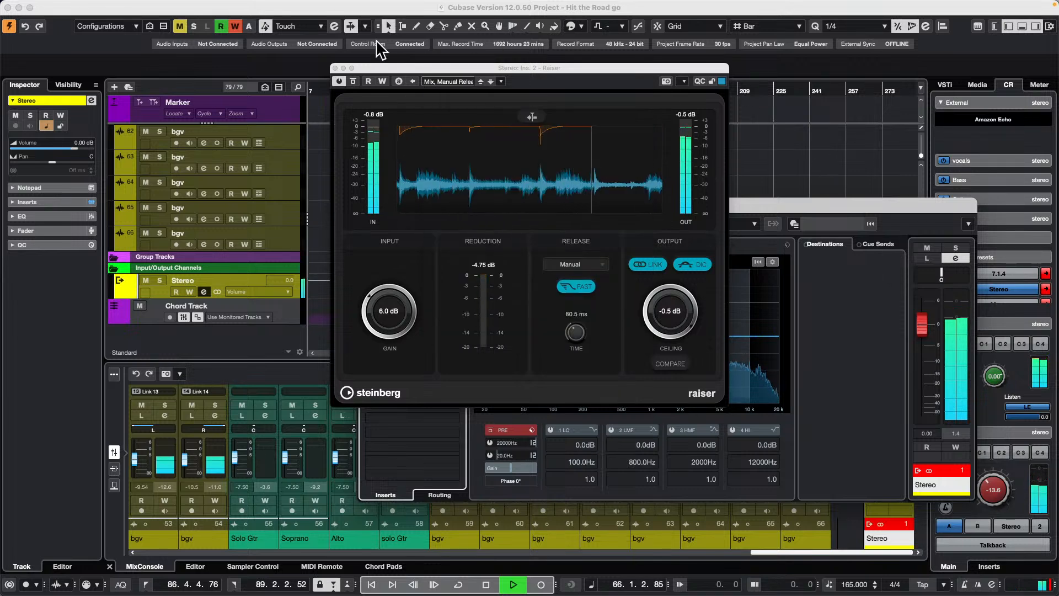
- Stop playback and close the Maximizer, Raiser and Stereo channel settings windows
drag(415, 66, 679, 114)
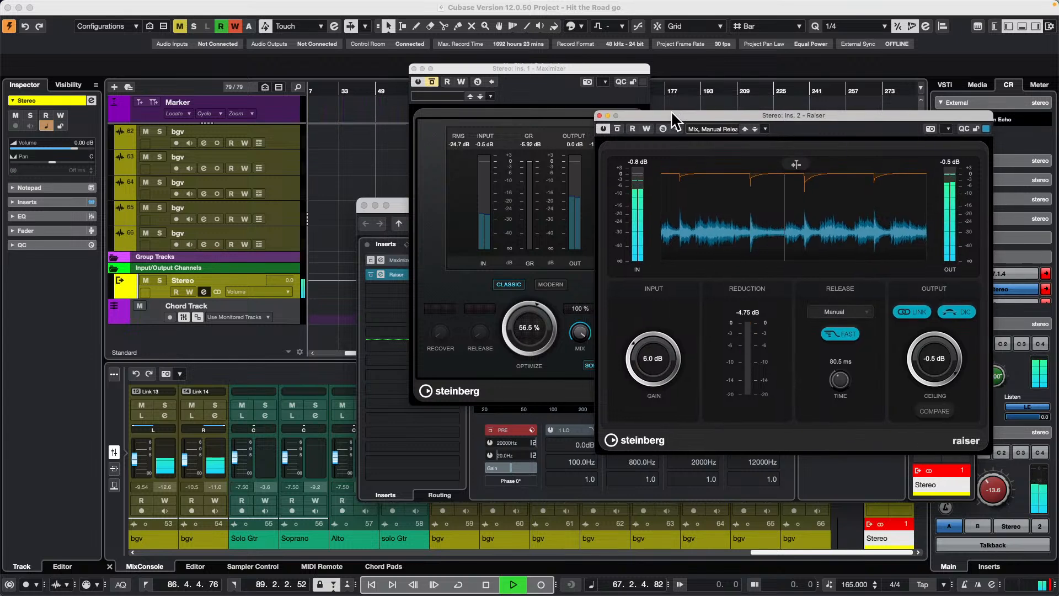
click(413, 68)
key(space)
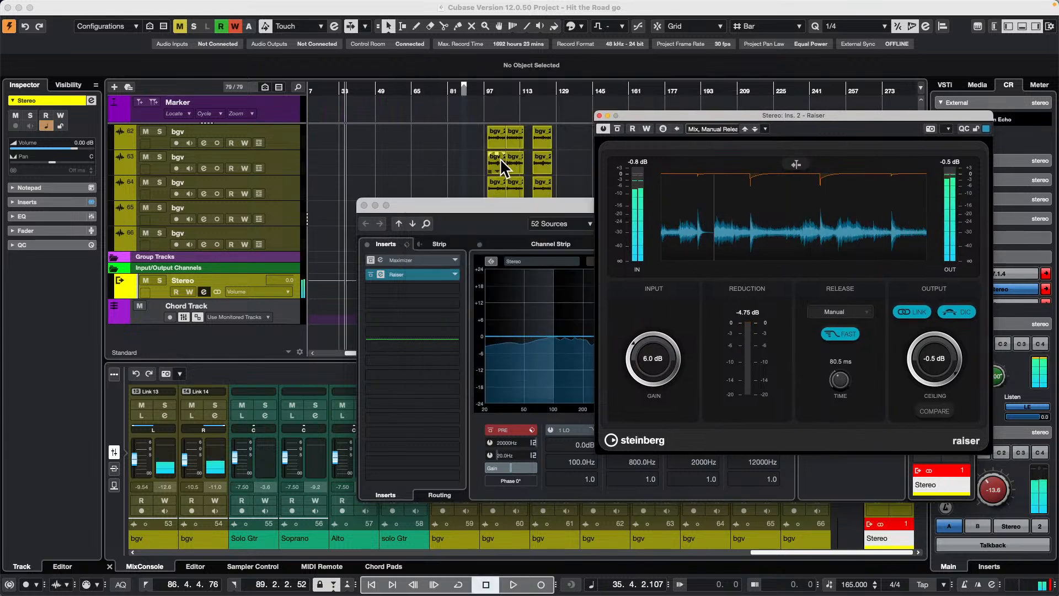
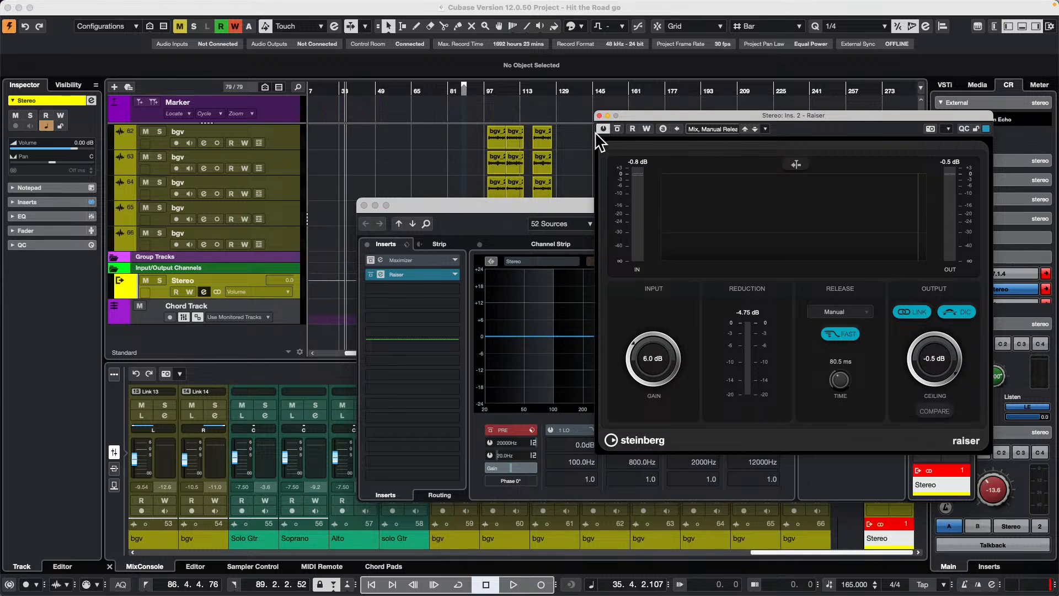
click(599, 115)
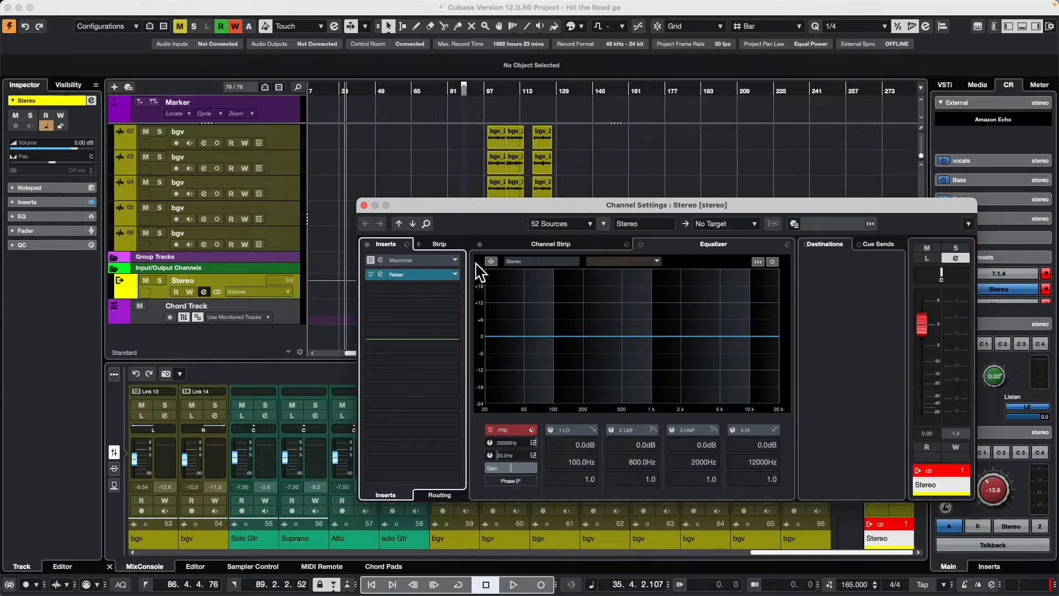
drag(429, 269, 421, 173)
click(364, 205)
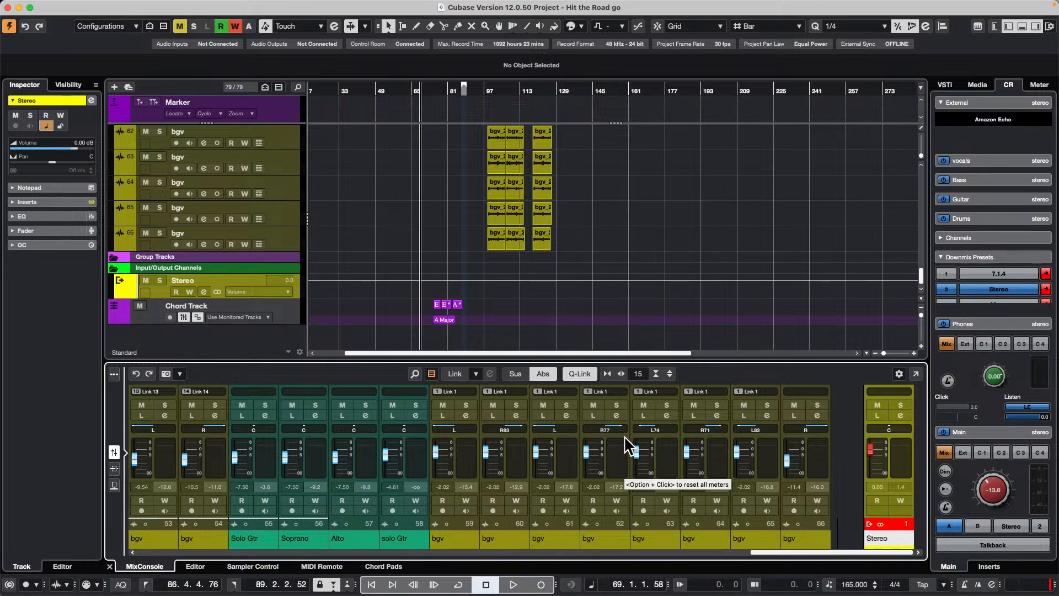
- Show the MIDI Remote overview and look at the vendor choices for adding a controller surface, without adding one
mouse_move(483, 2)
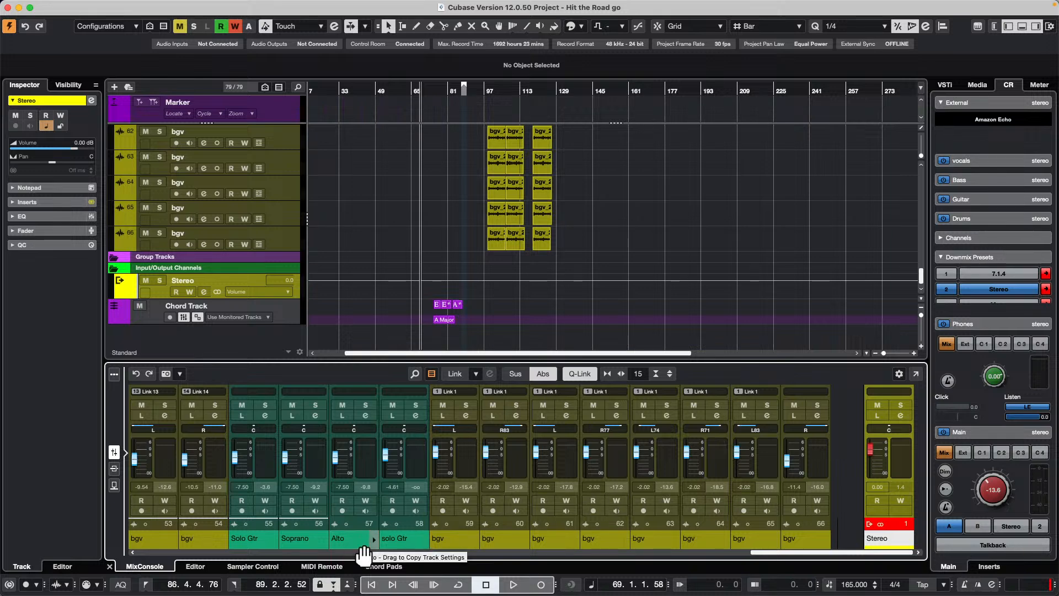
click(322, 566)
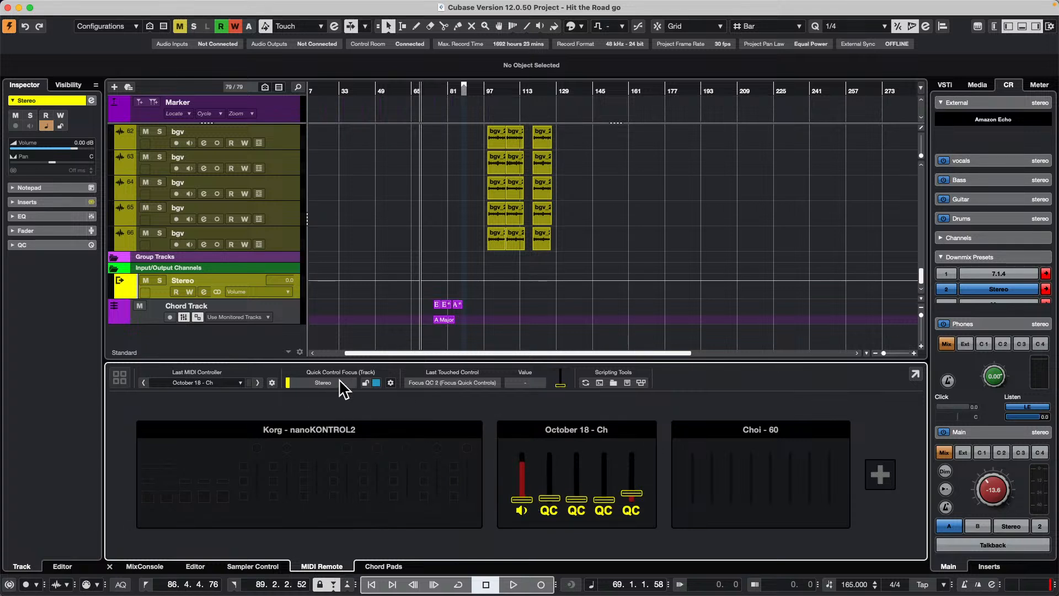
click(880, 473)
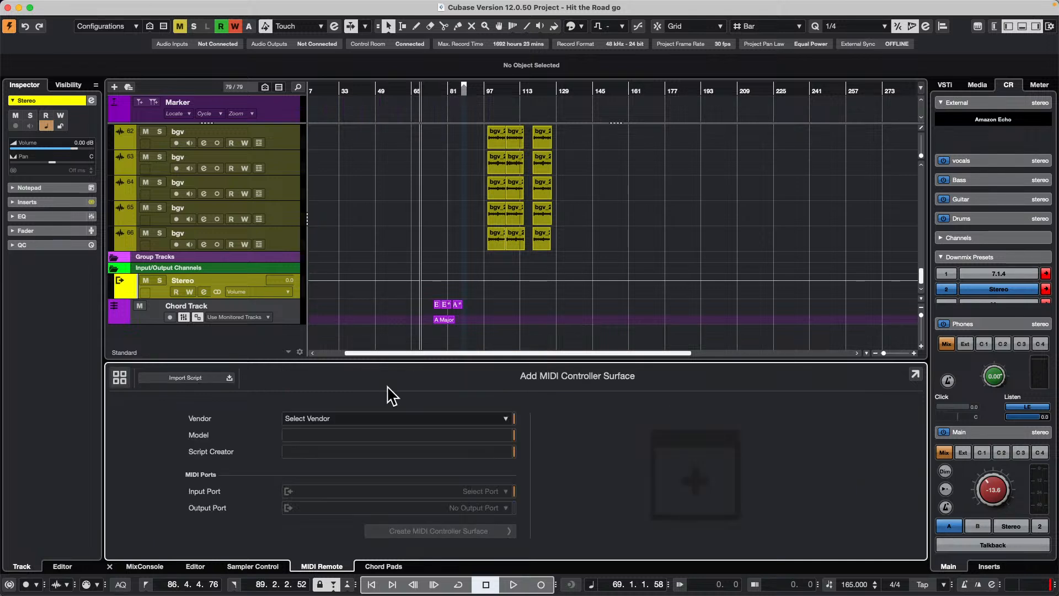
click(382, 419)
click(612, 426)
click(119, 377)
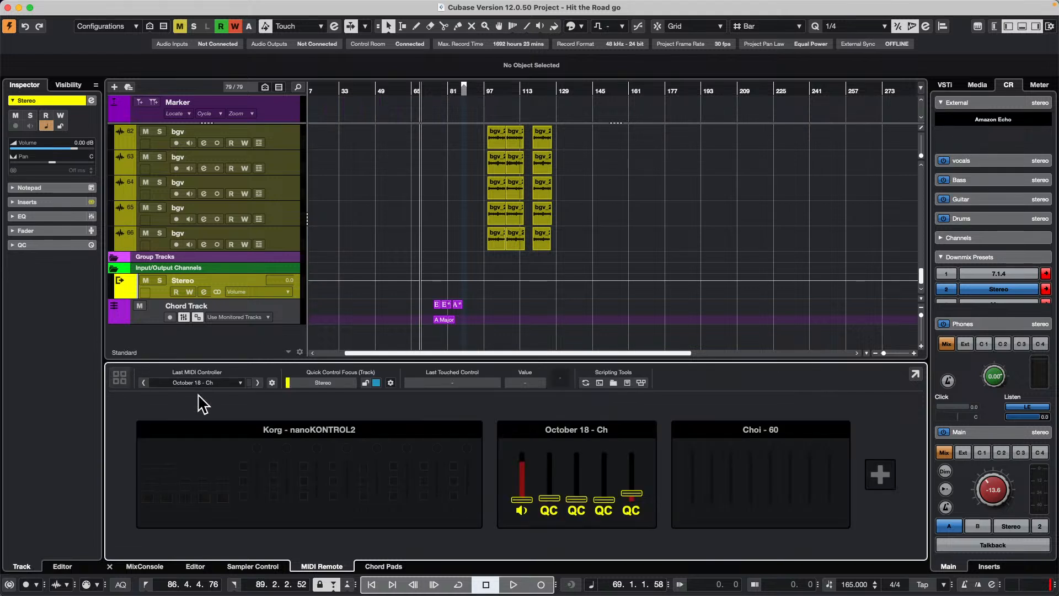
- Open the Korg nanoKONTROL2 surface, look at its C IXV mapping page and switch to Untitled Page
click(320, 463)
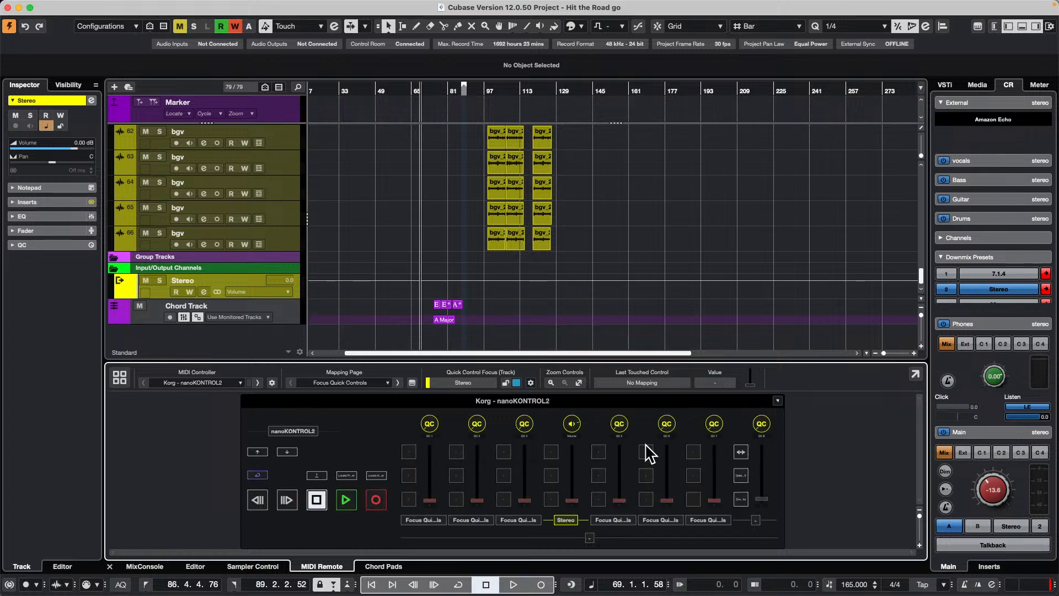
click(368, 383)
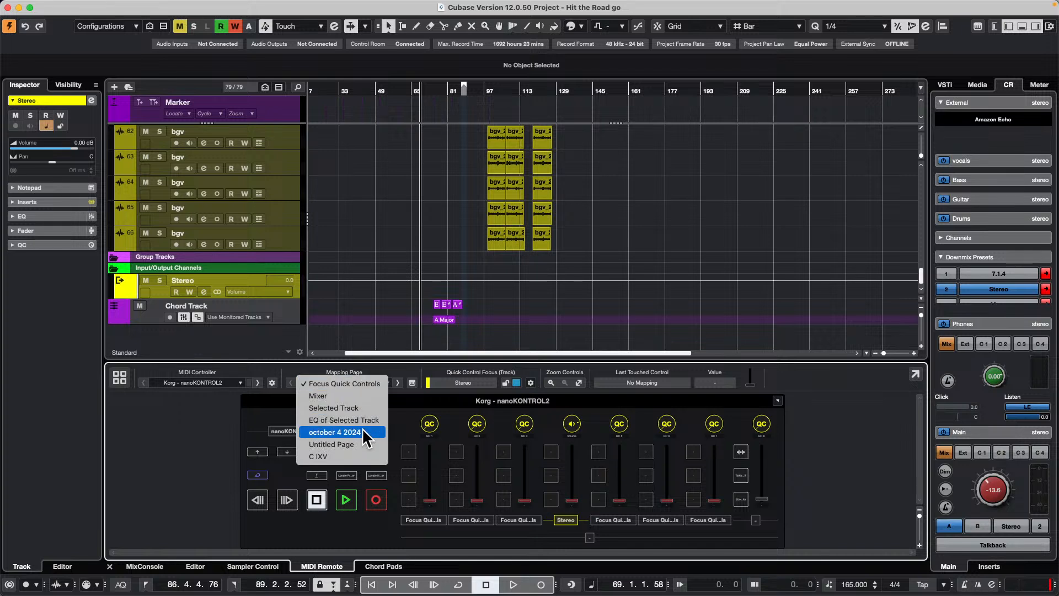
click(364, 456)
click(356, 383)
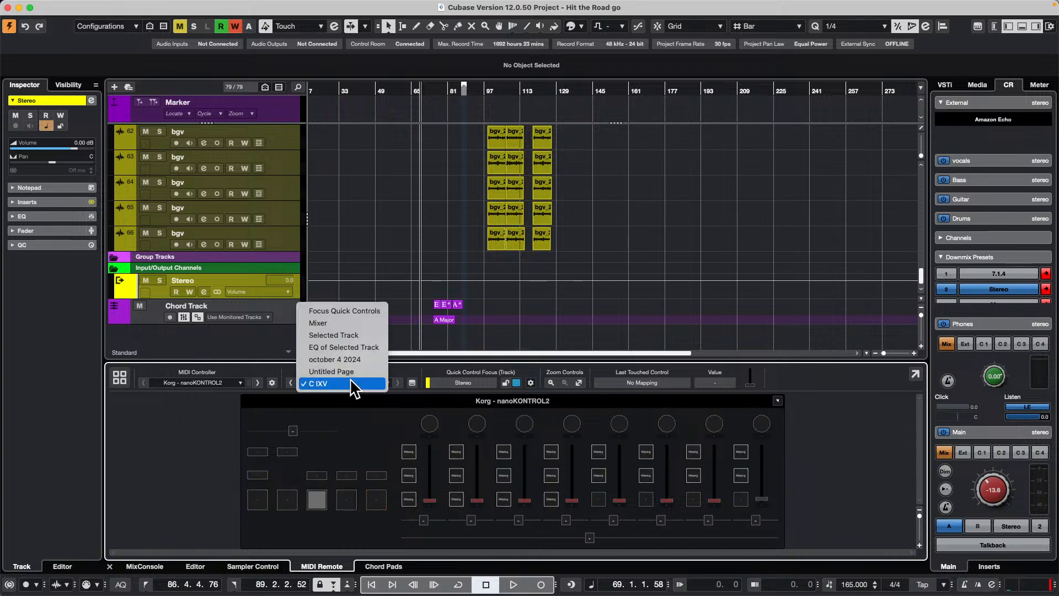
click(352, 371)
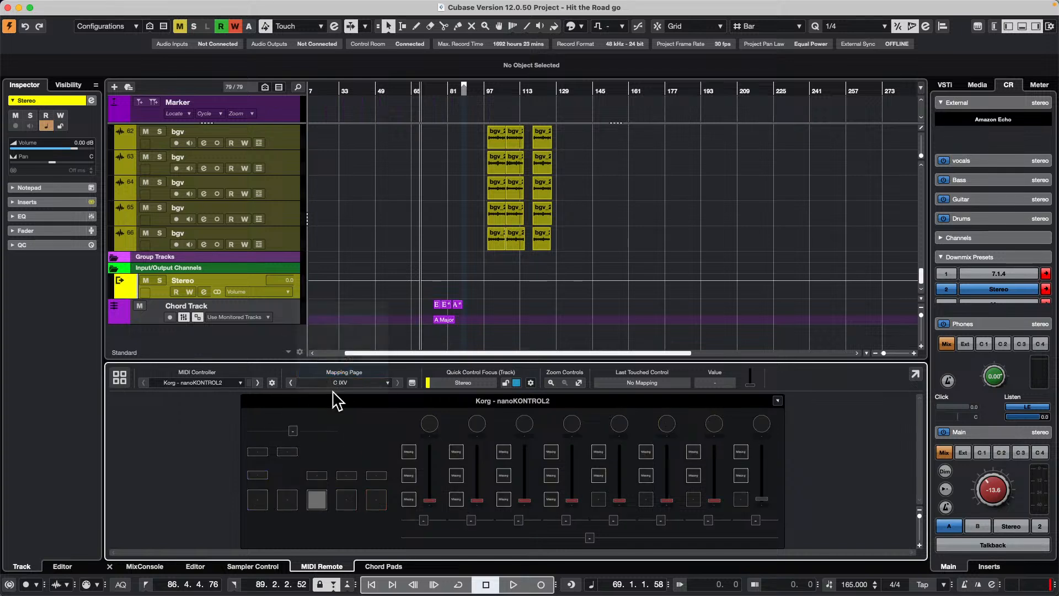
- Examine the nanoKONTROL2 function assignments in the MIDI Remote Mapping Assistant and close it
double_click(603, 456)
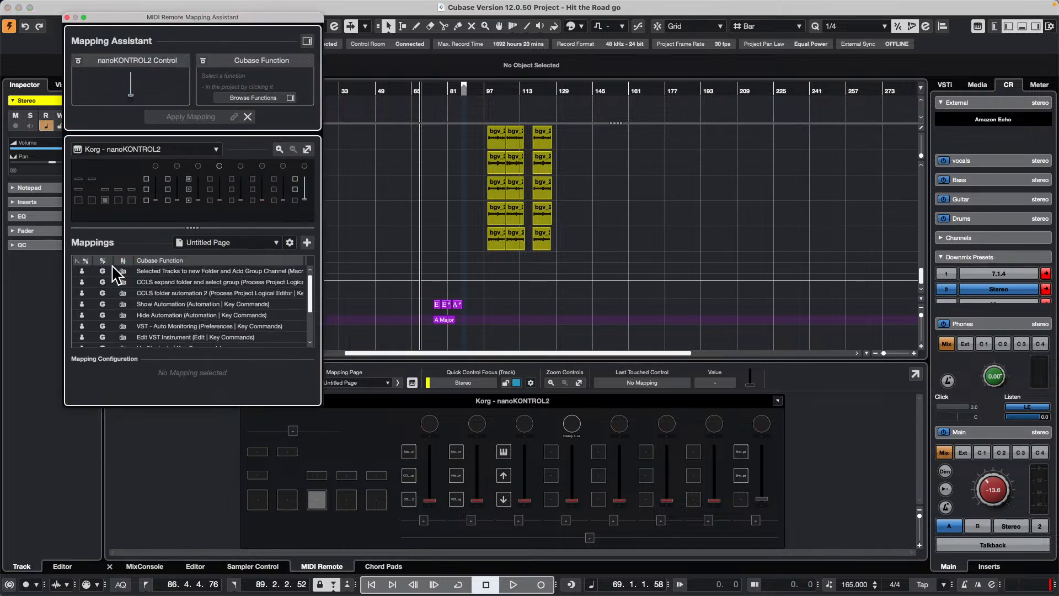
click(66, 17)
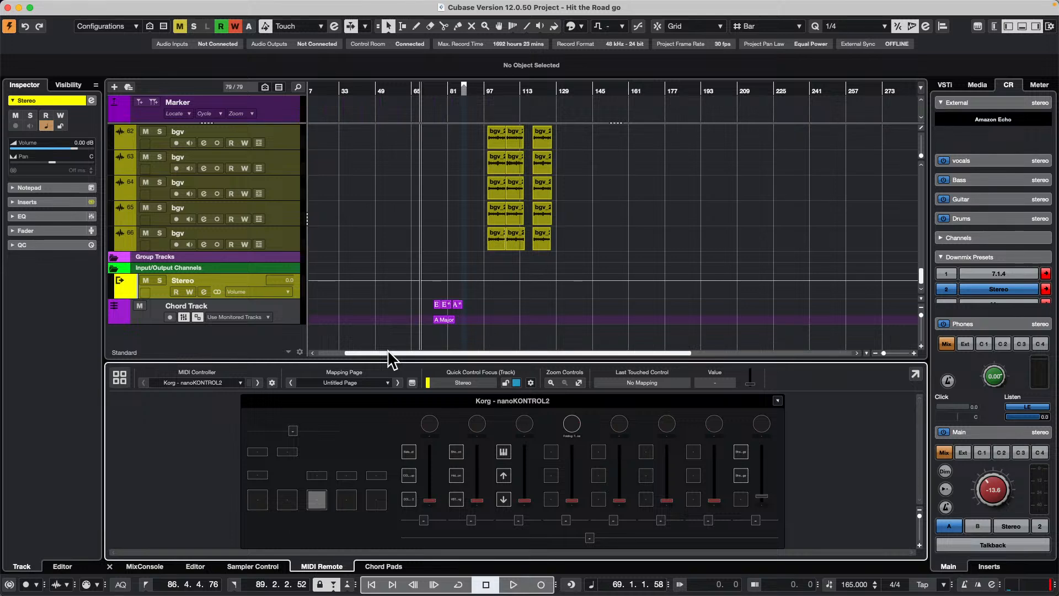
- Open the Hk Vox clip starting at bar 58 in the sample editor and enable VariAudio editing for it
scroll(388, 351, up, 10)
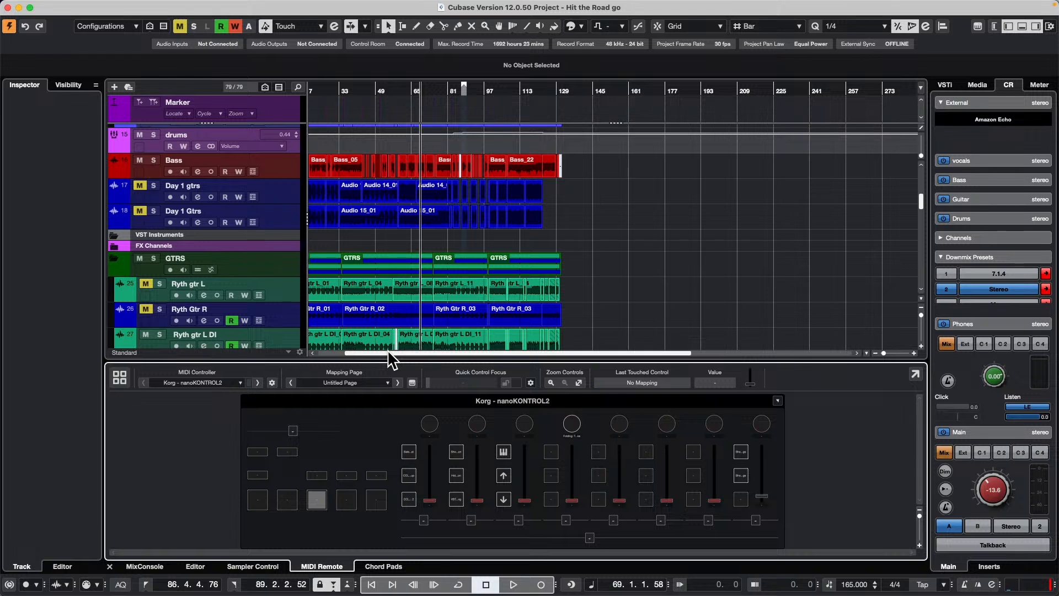
scroll(488, 215, down, 3)
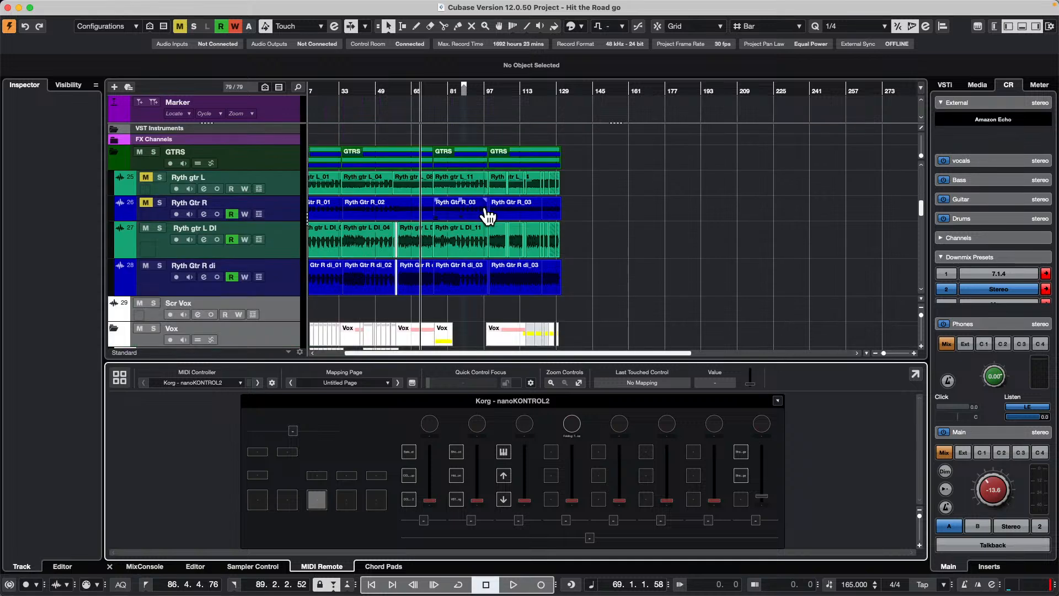
scroll(488, 215, down, 5)
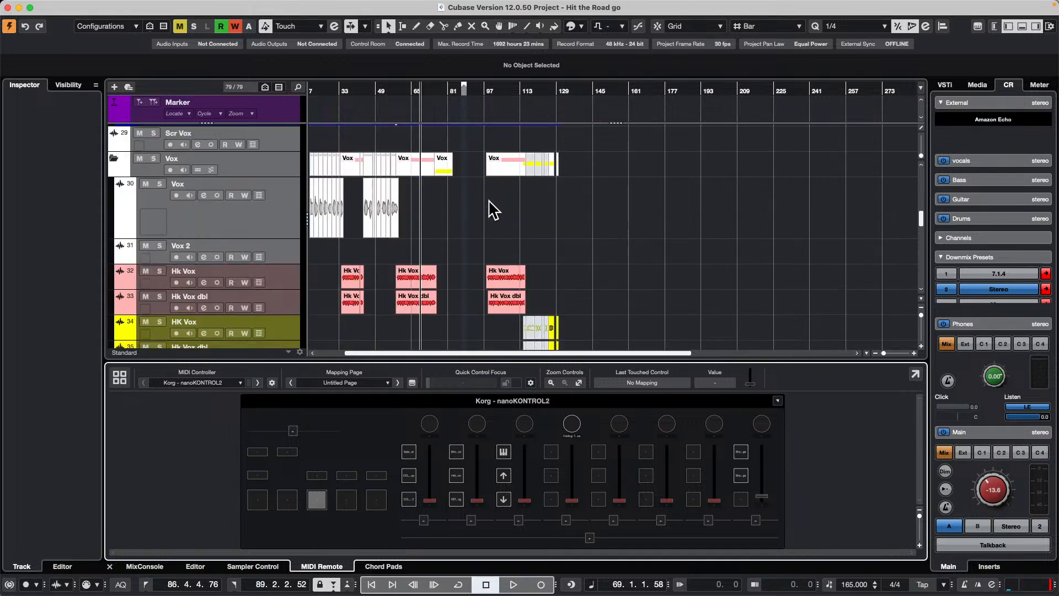
click(415, 272)
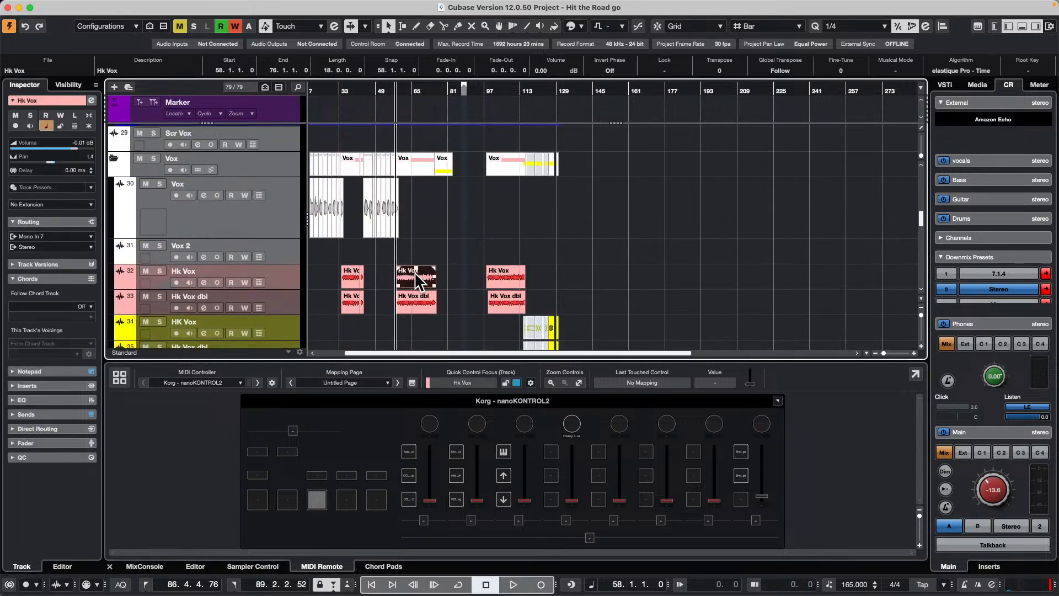
double_click(414, 271)
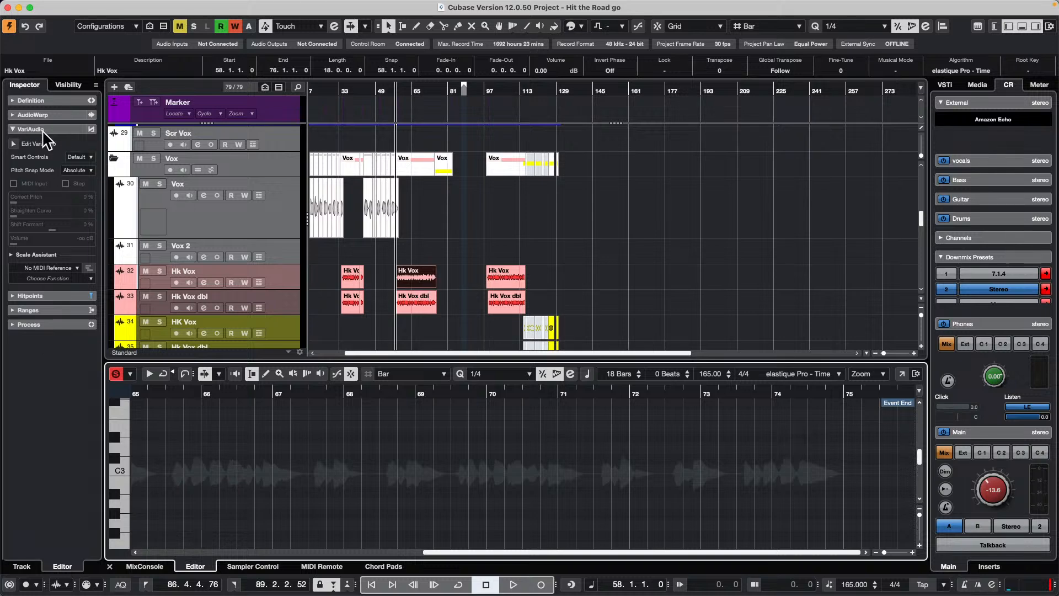
click(15, 143)
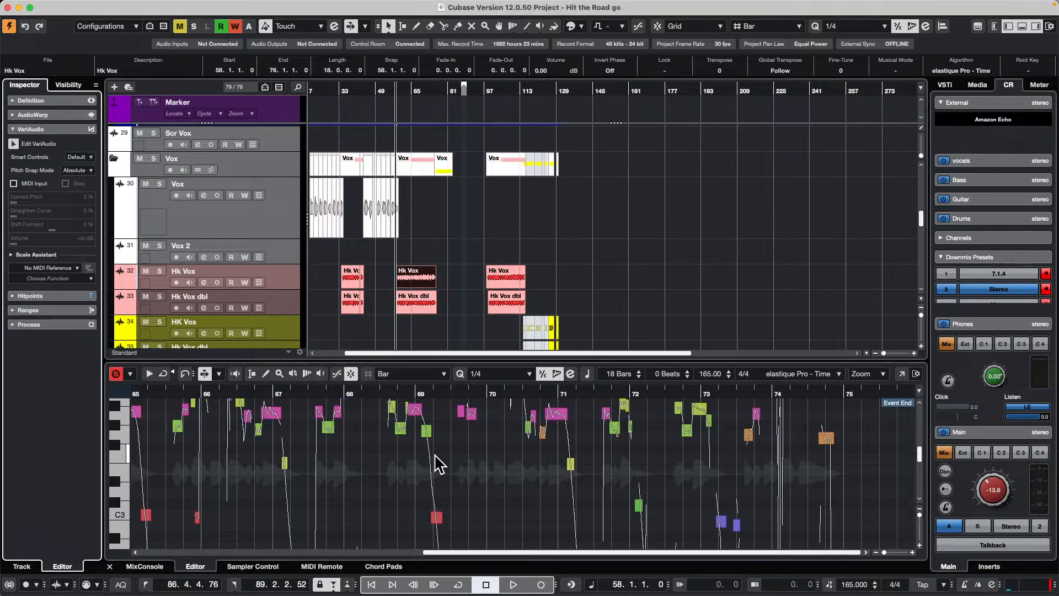
scroll(440, 456, up, 1)
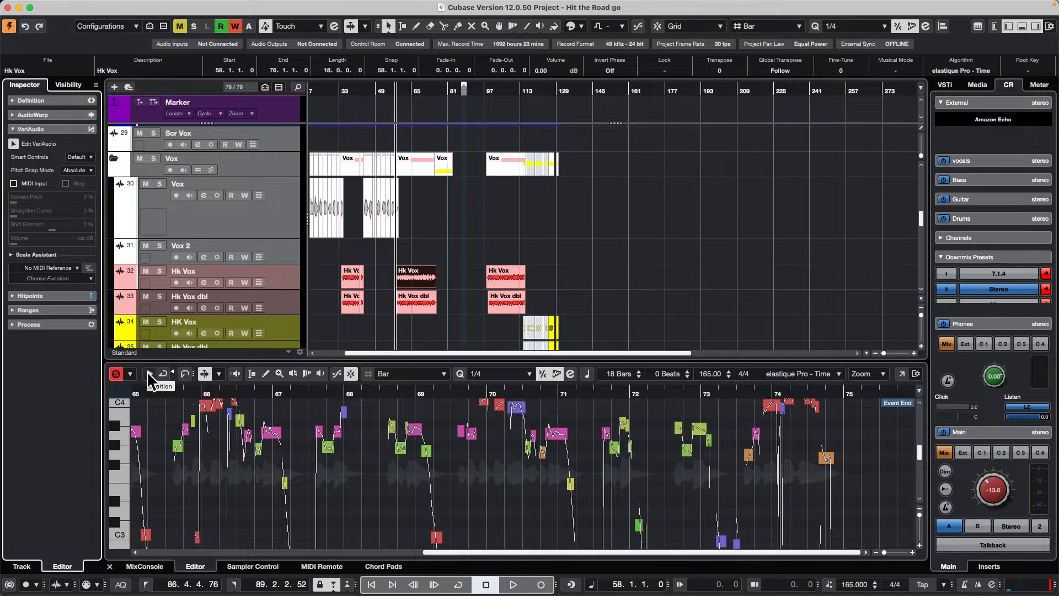
- Play the Hk Vox clip, raising the Control Room main level to -7.35 and turning off the editor's solo
key(space)
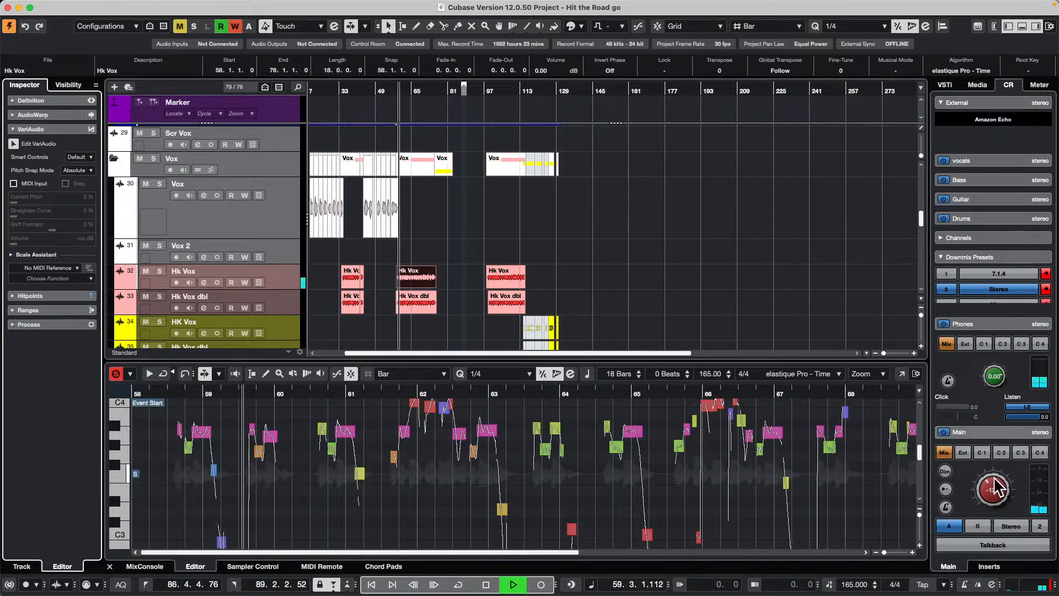
drag(993, 490, 993, 475)
click(116, 374)
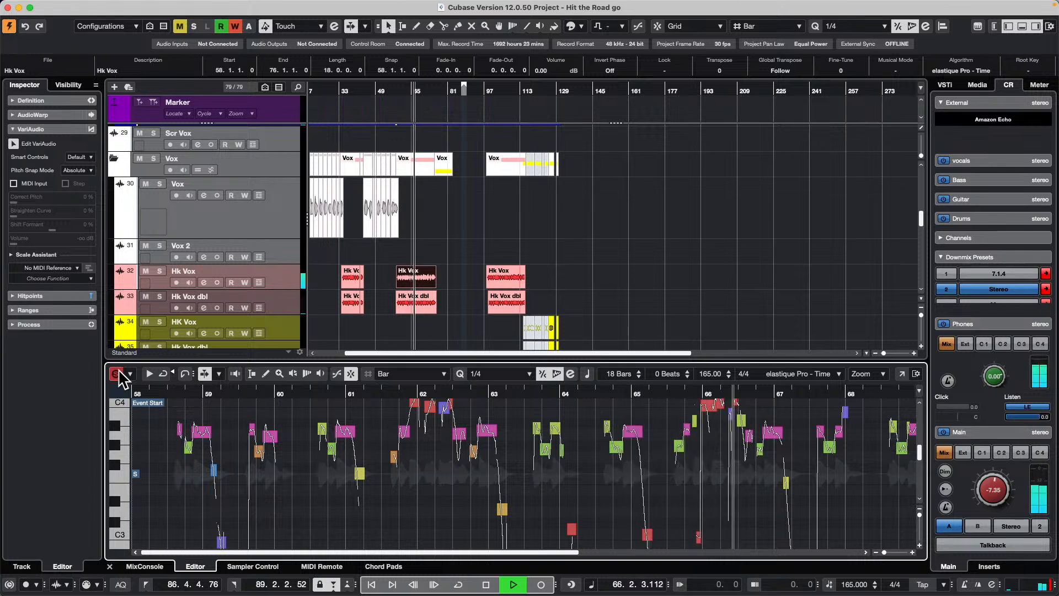
key(space)
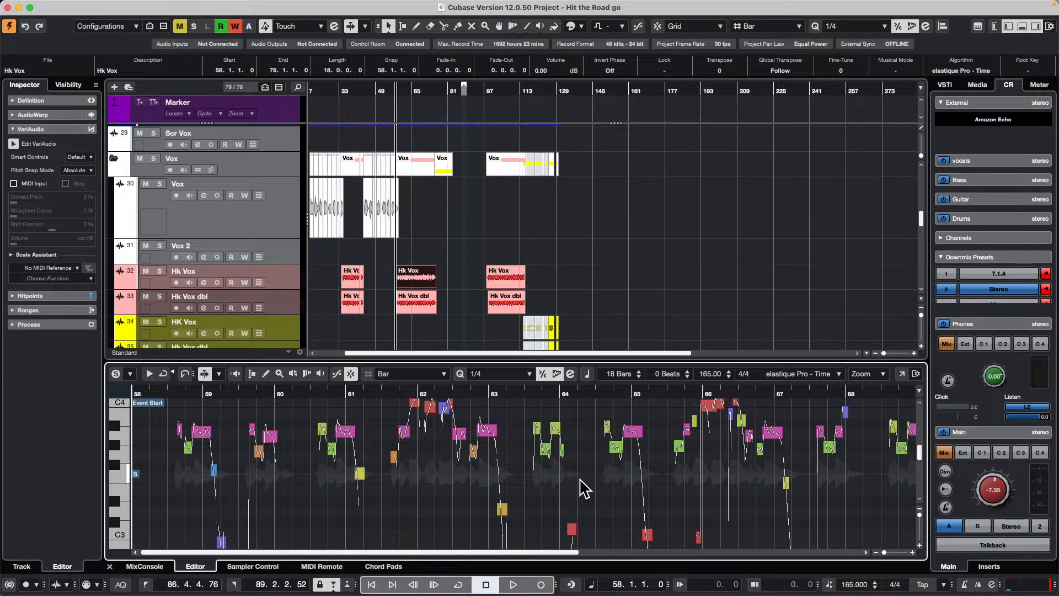
- Show all VariAudio smart controls and display them on the short vocal segment between 61.3 and 61.4
drag(385, 394, 420, 445)
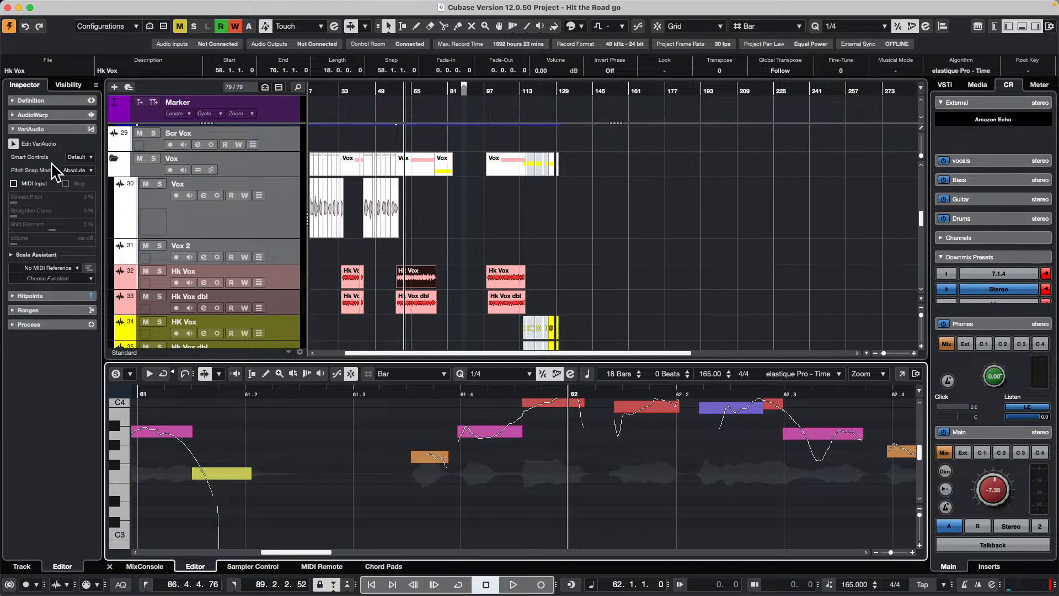
click(76, 157)
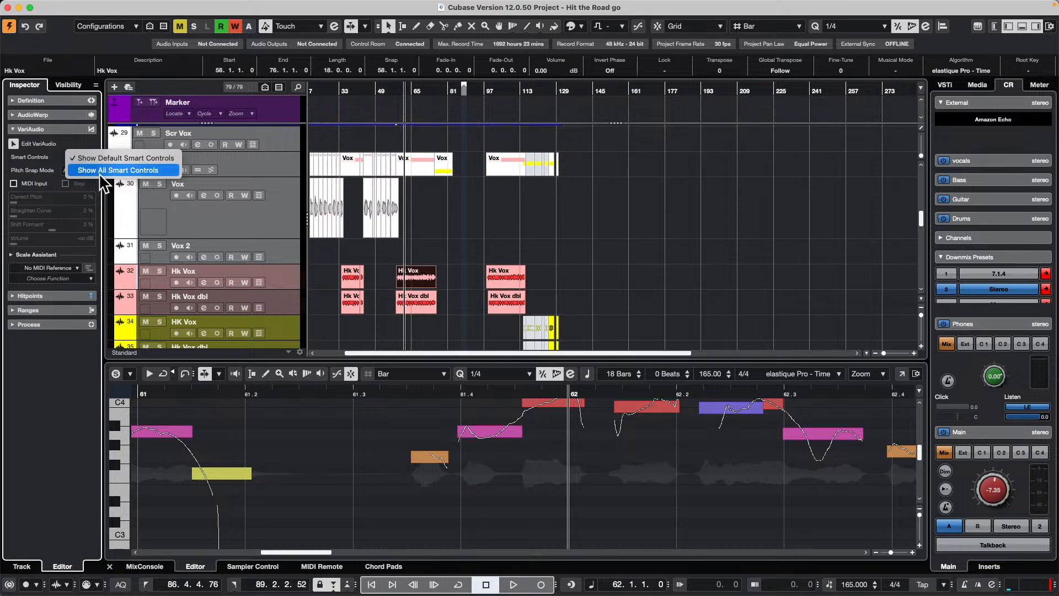
click(101, 172)
mouse_move(420, 472)
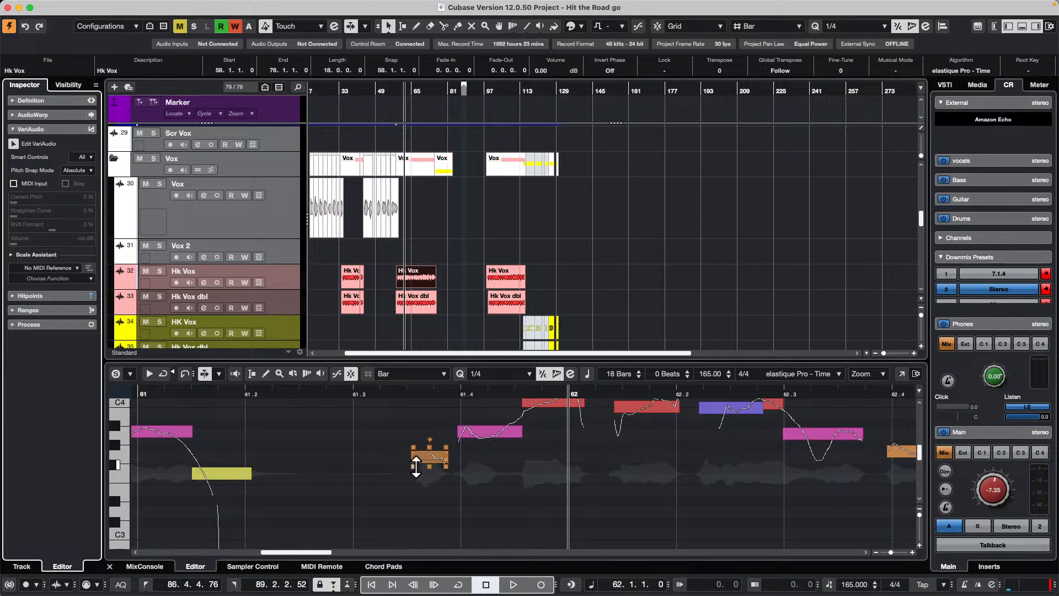
drag(408, 395, 390, 427)
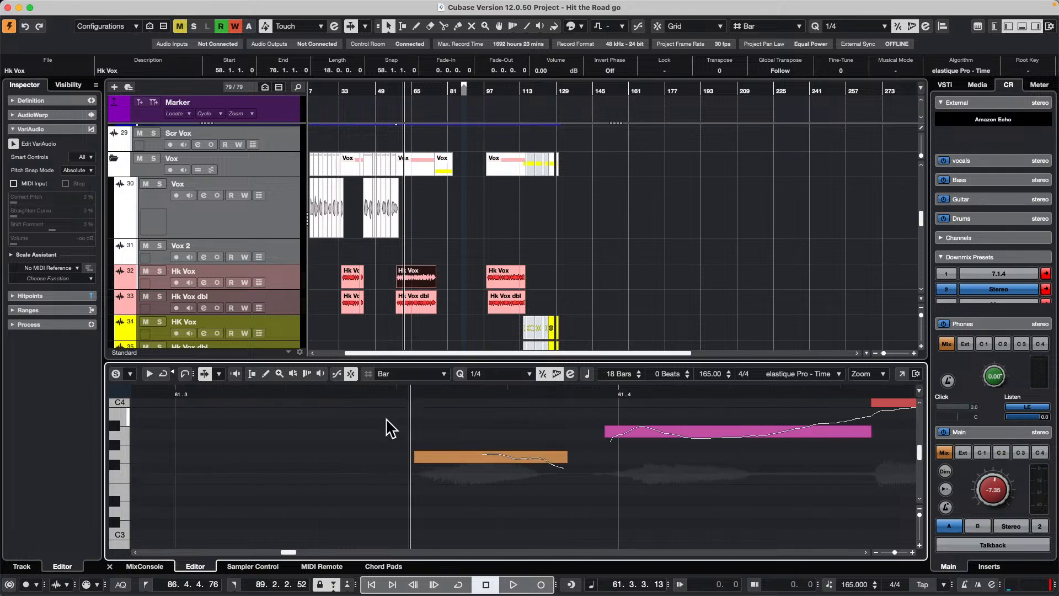
- Set the volume of the short G3 vocal segment between 61.3 and 61.4 to 1.28 dB with its smart control
drag(113, 444, 142, 448)
click(436, 466)
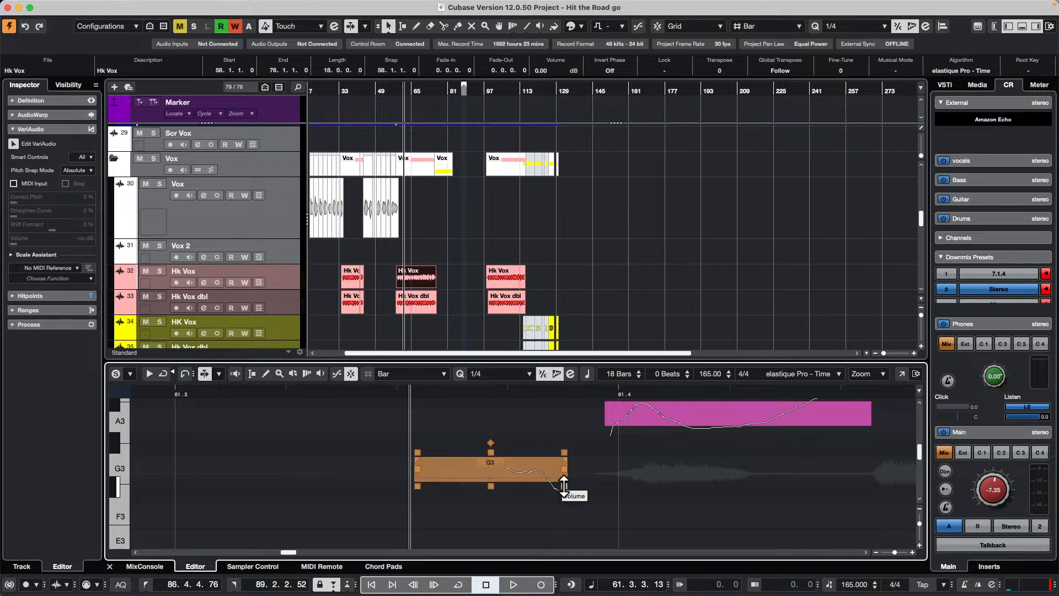
mouse_move(563, 485)
mouse_down()
mouse_move(562, 532)
mouse_move(567, 458)
mouse_move(568, 510)
mouse_move(567, 491)
mouse_up()
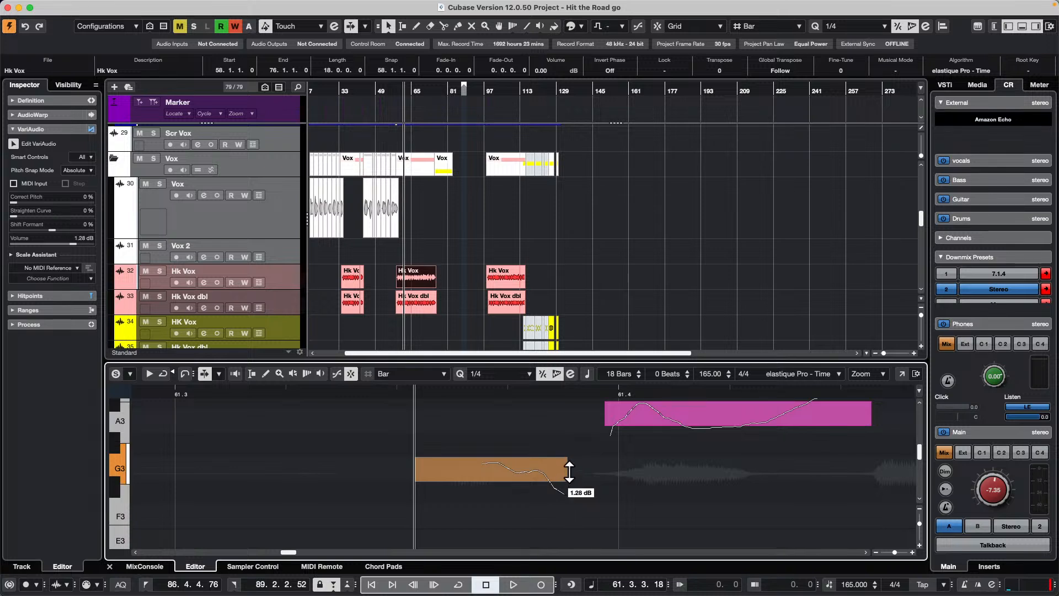
- Switch the VariAudio smart controls to the default set and back to showing all of them
click(88, 157)
click(102, 145)
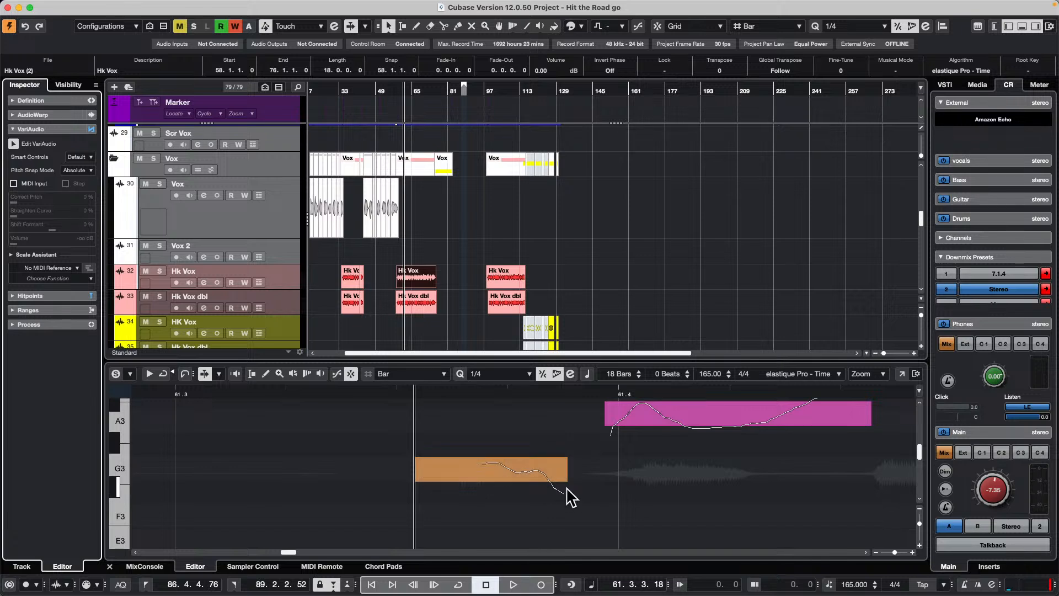
click(76, 156)
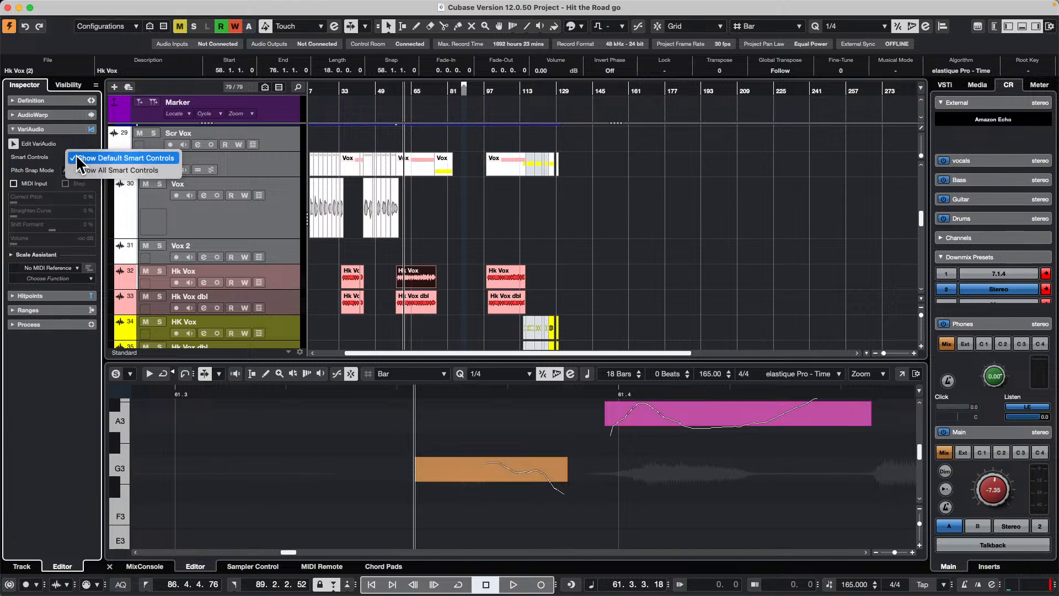
click(97, 170)
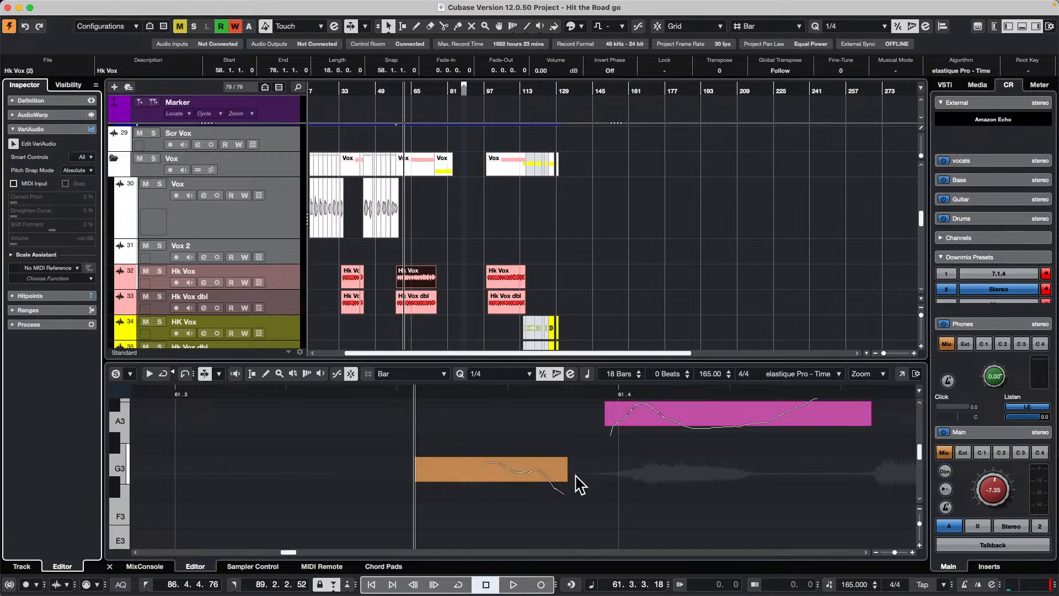
- Raise the volume of the short G3 vocal segment to 2.72 dB with its smart control
mouse_move(564, 485)
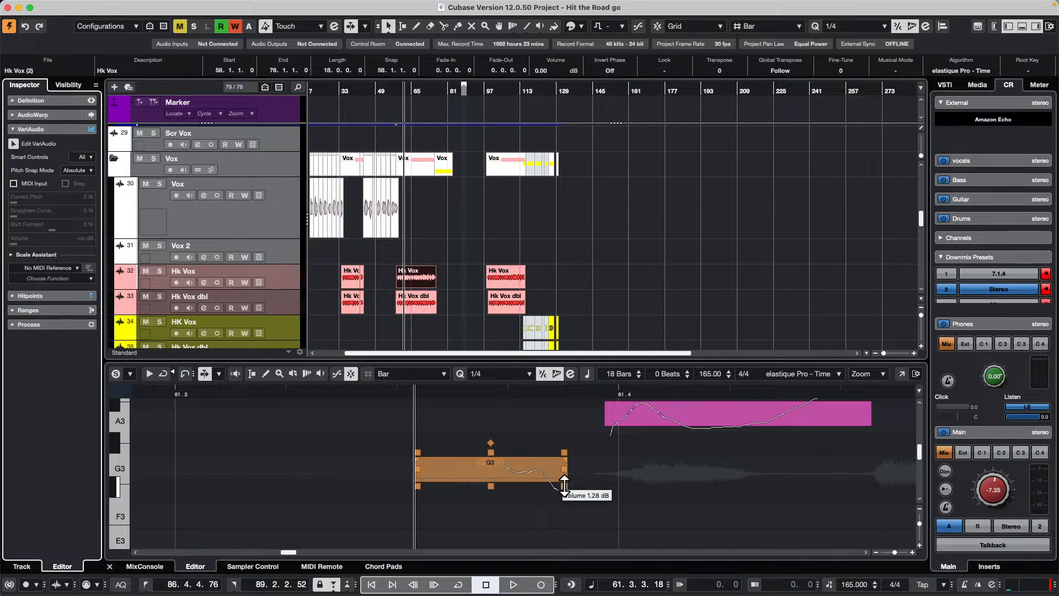
mouse_move(563, 485)
mouse_down()
mouse_move(560, 447)
mouse_move(561, 506)
mouse_move(568, 486)
mouse_up()
mouse_move(633, 435)
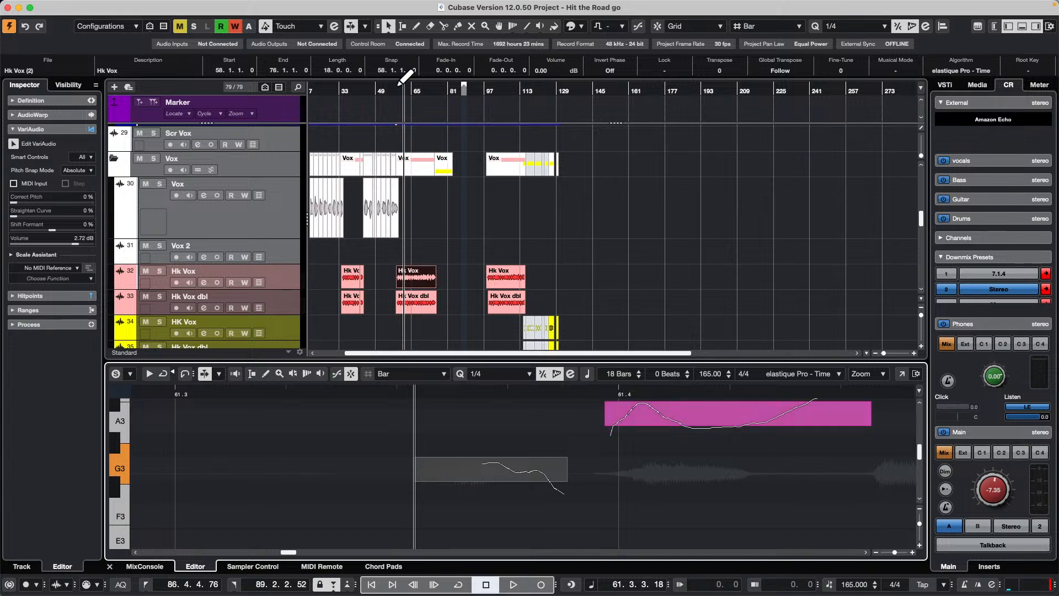
- Open the "jump off" project from the recent projects
click(73, 6)
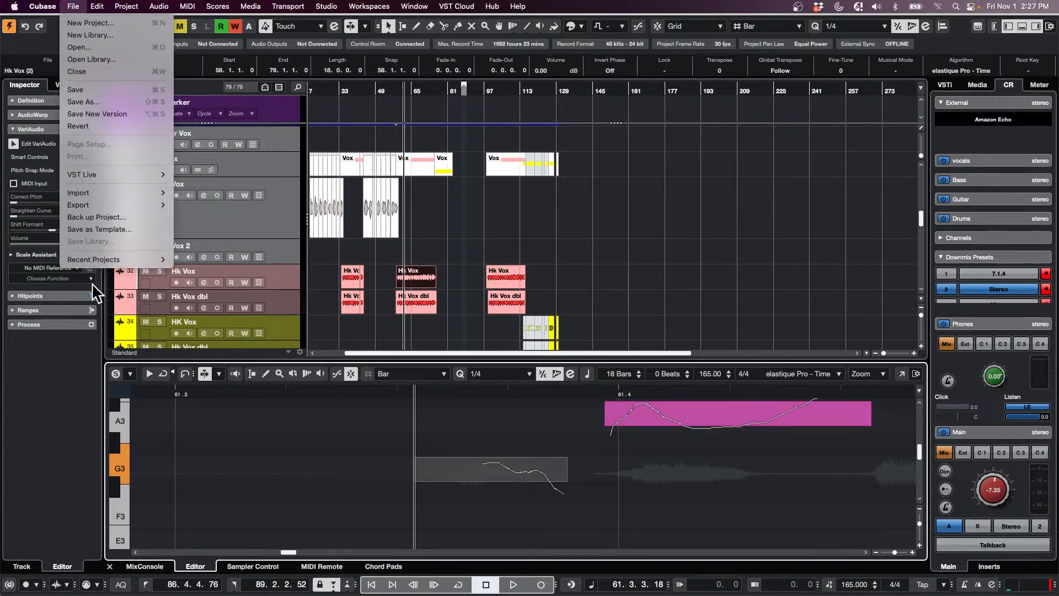
mouse_move(99, 259)
click(241, 257)
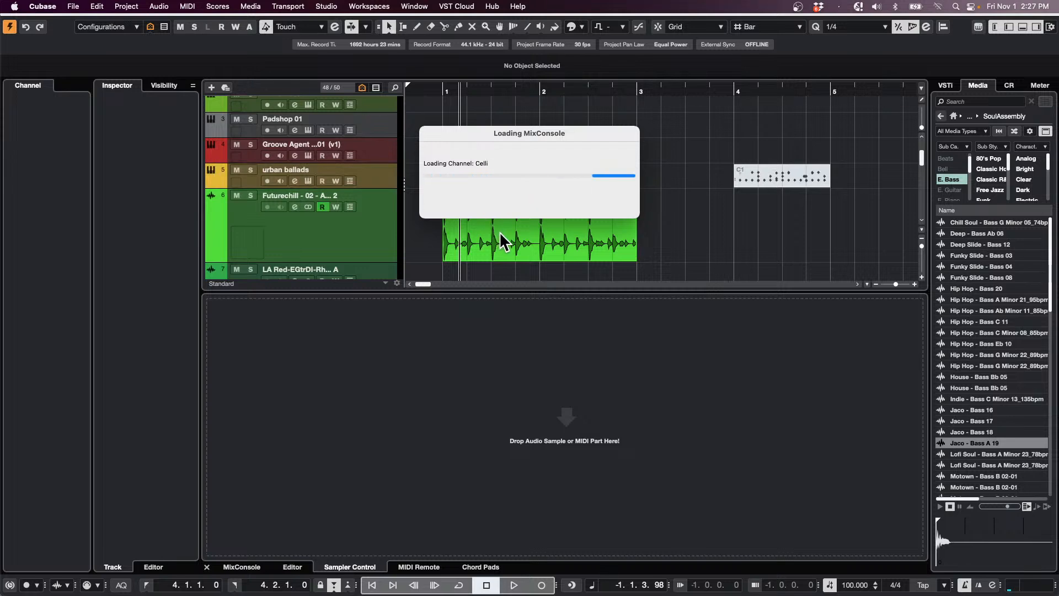
- Open the Futurechill - 02 - Audio - Beat 2-03 clip in the sample editor and set its hitpoint intensity to 9 %
scroll(501, 243, down, 5)
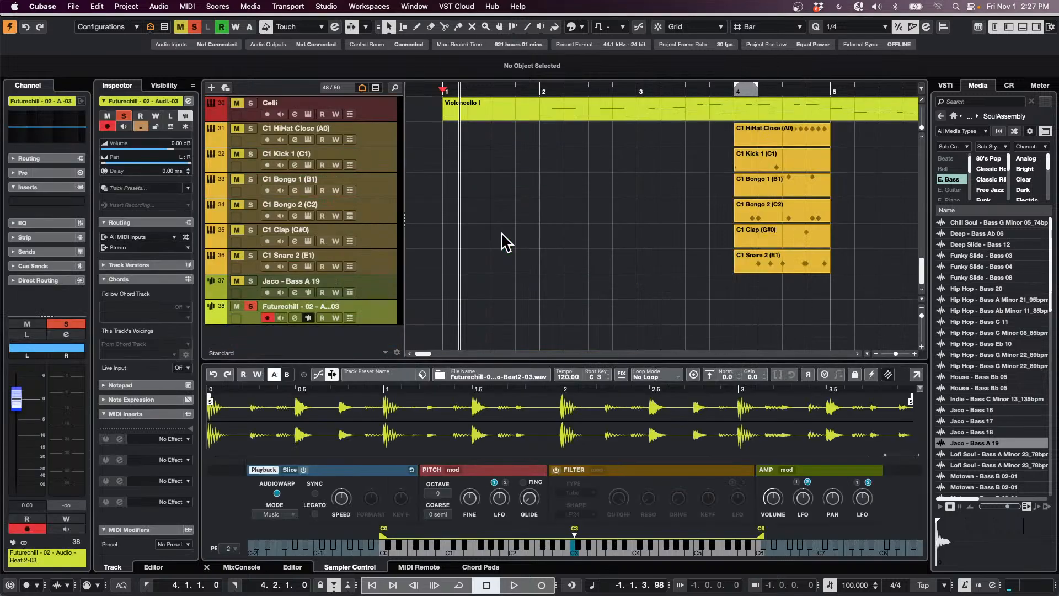
scroll(442, 157, up, 5)
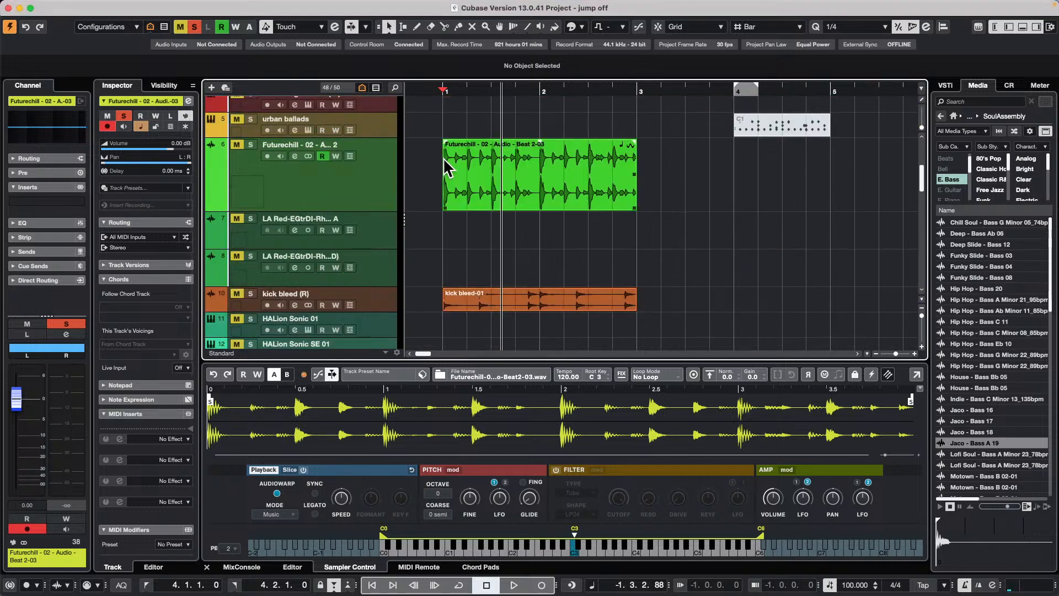
double_click(514, 175)
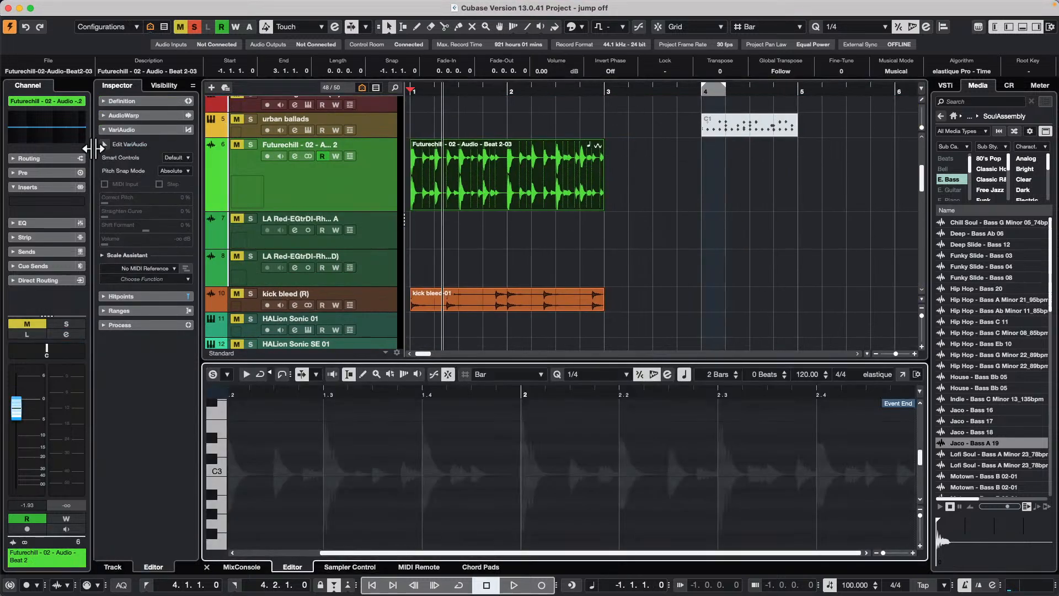
click(143, 297)
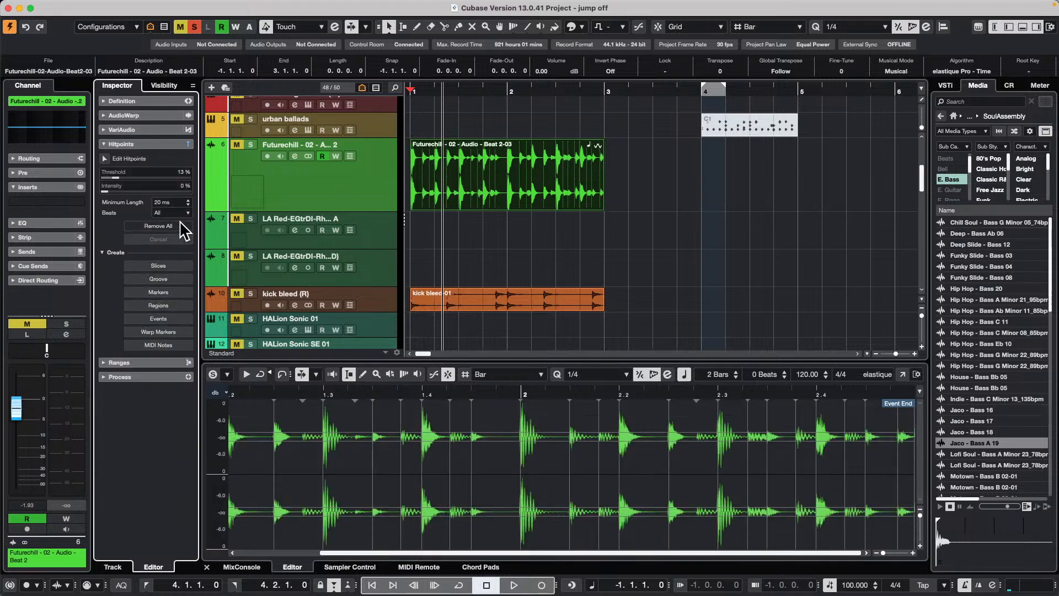
scroll(115, 178, up, 3)
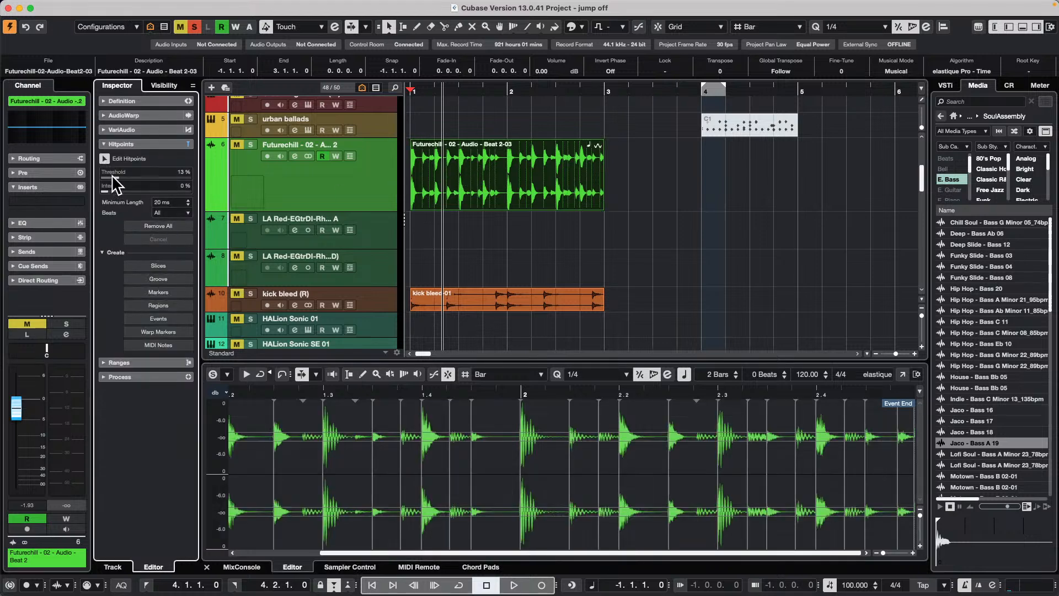
drag(116, 178, 117, 196)
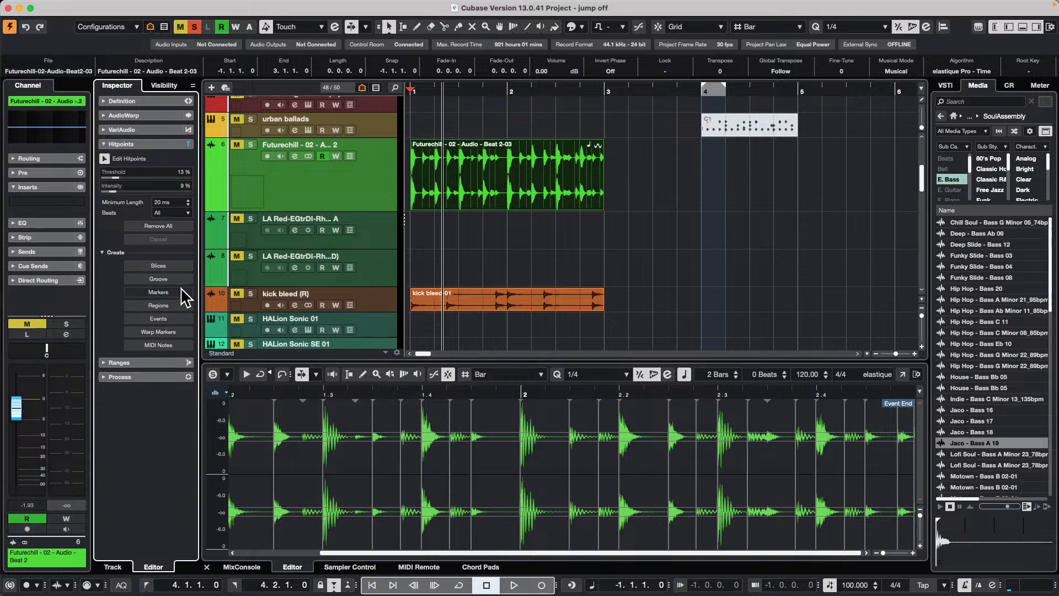
- Examine the options for creating slices, grooves, markers, regions, events and MIDI notes from the Futurechill clip's hitpoints
click(104, 252)
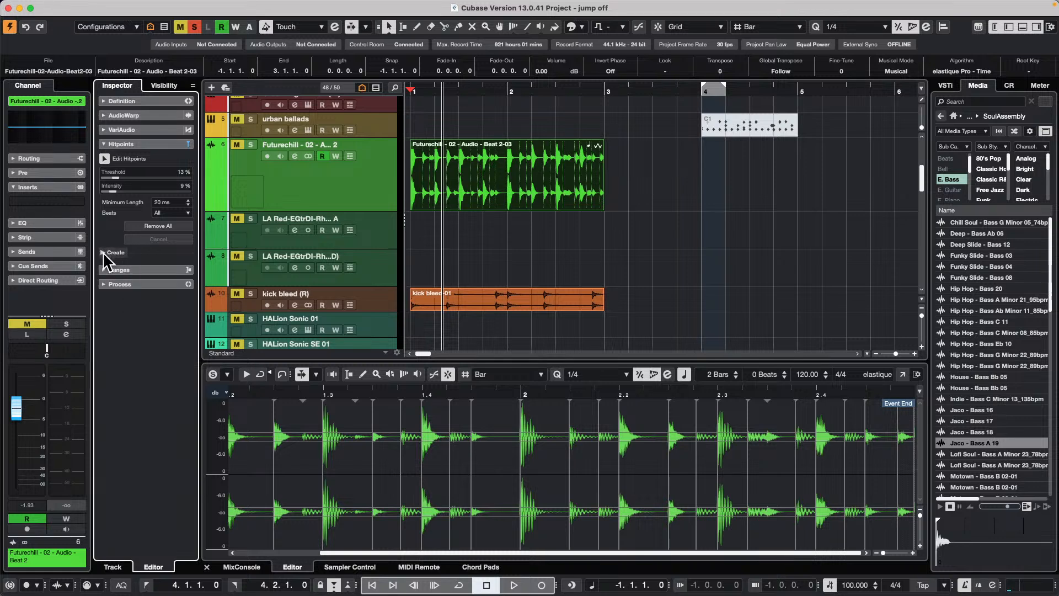
click(103, 252)
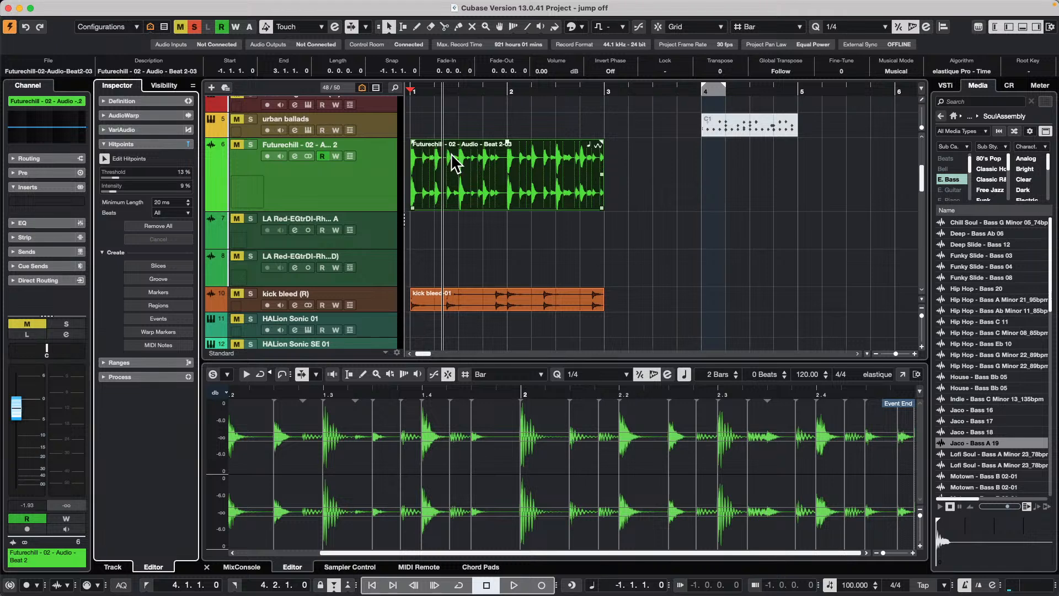
drag(433, 90, 220, 261)
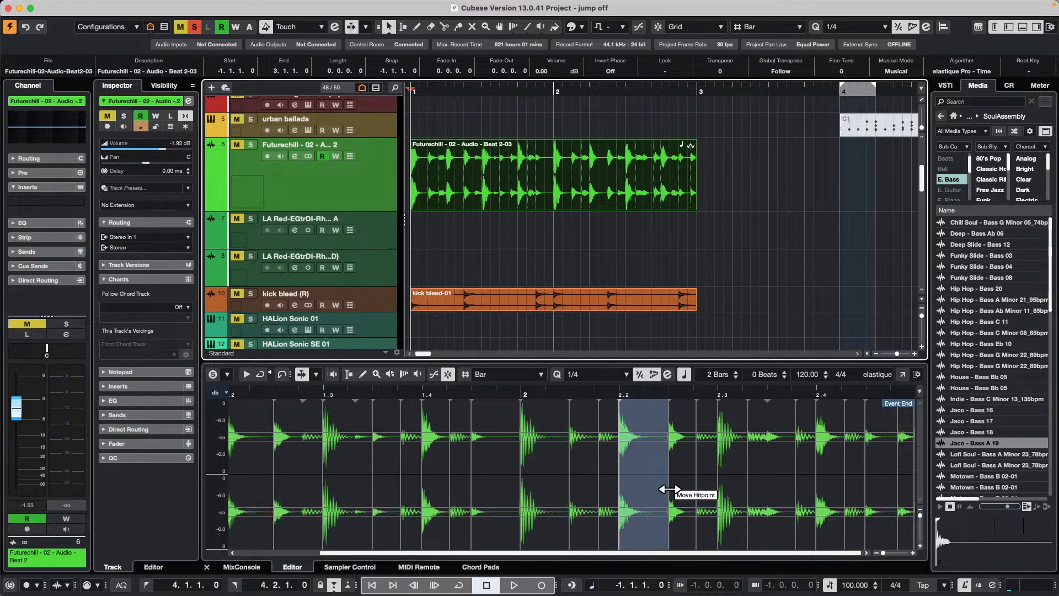
click(522, 169)
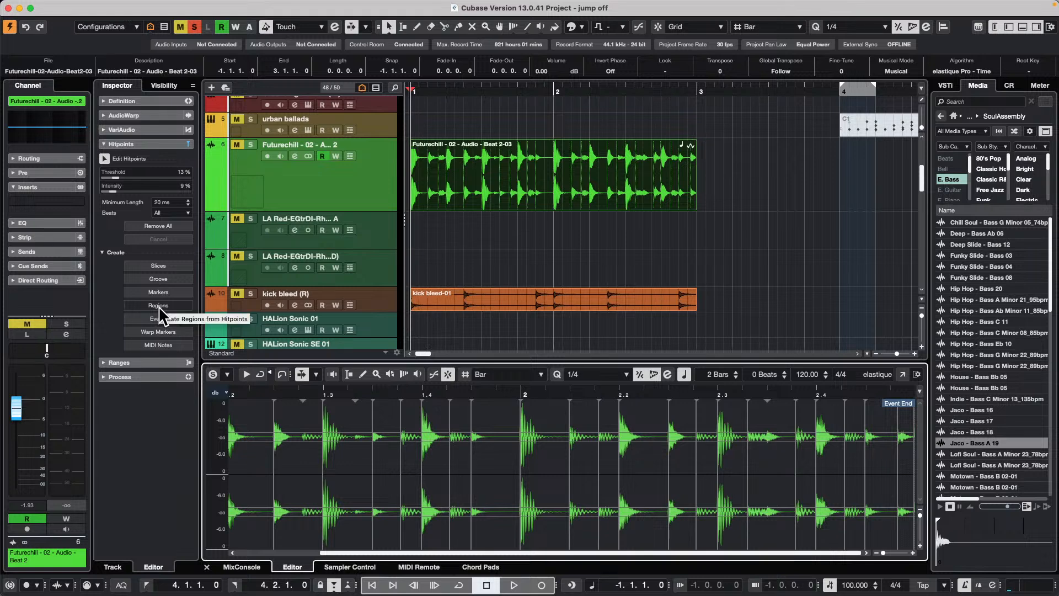
click(103, 253)
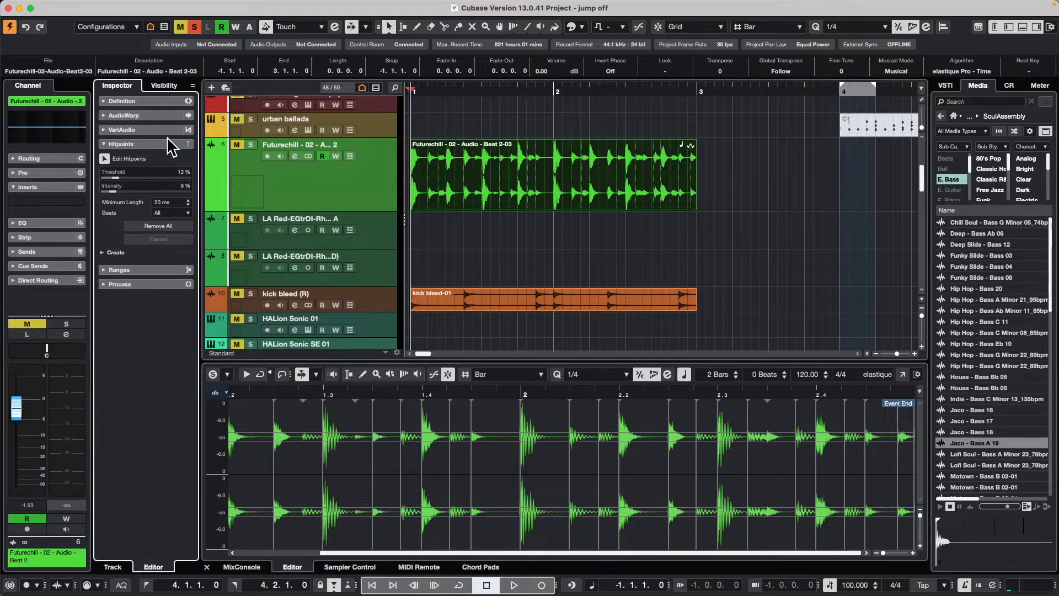
key(2)
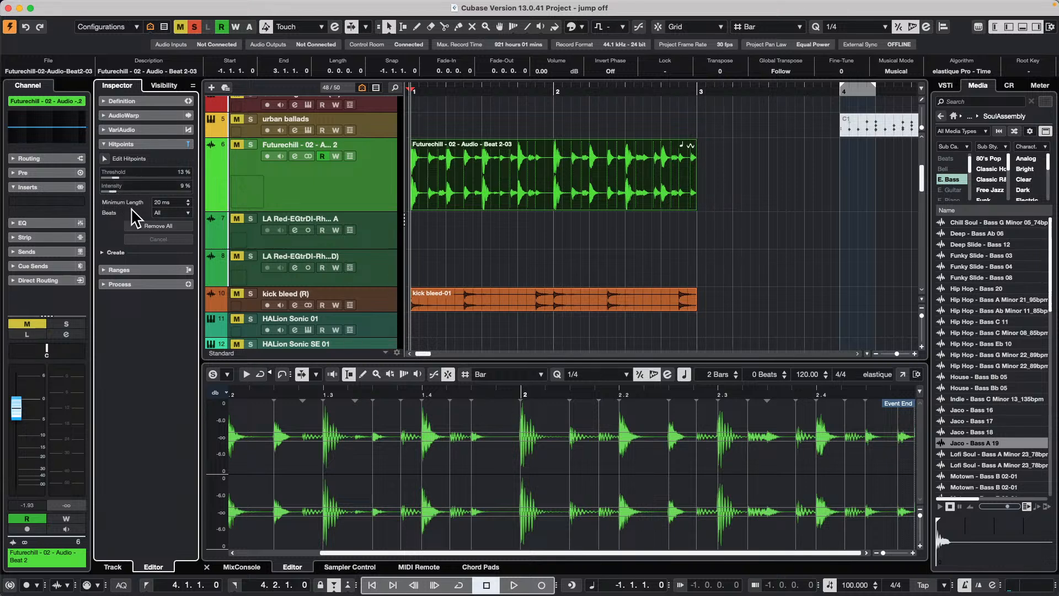
click(100, 252)
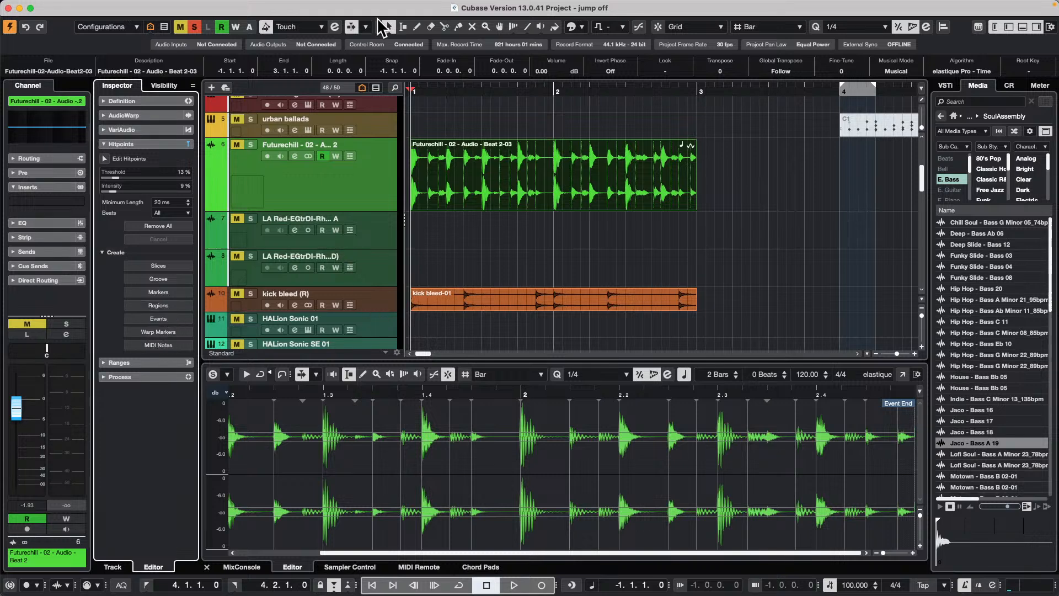
- Open the Pool window and expand the Futurechill - 02 - Audio - Beat 2-03 clip to list its regions
click(288, 6)
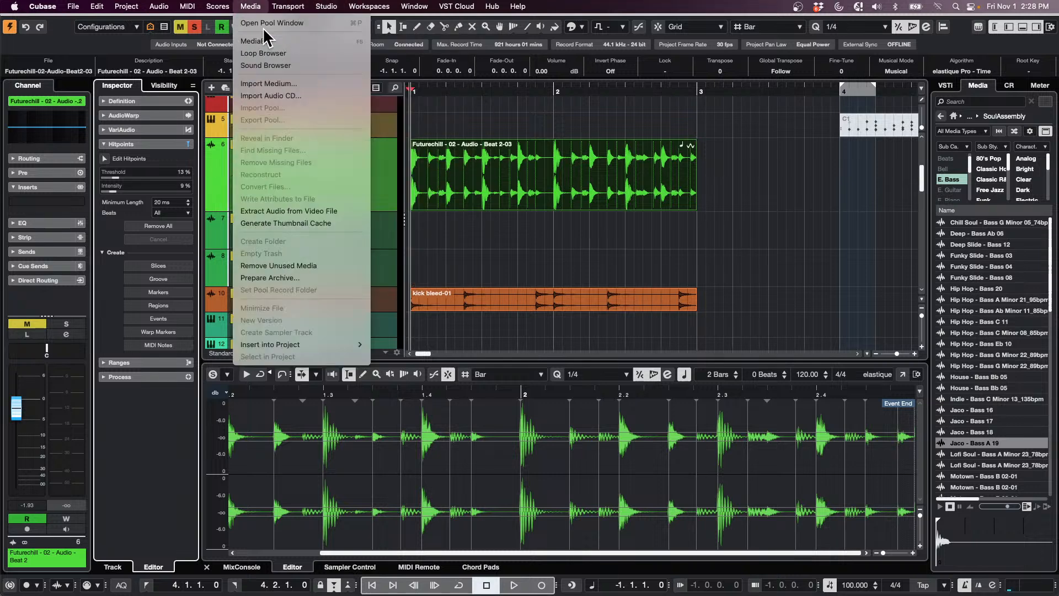
click(269, 24)
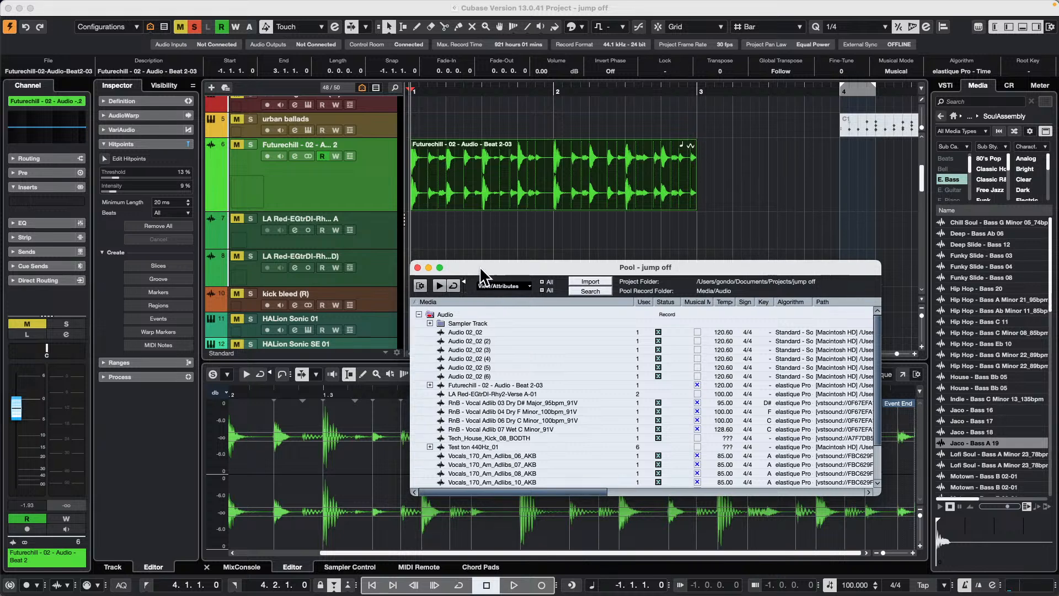
drag(478, 266, 506, 175)
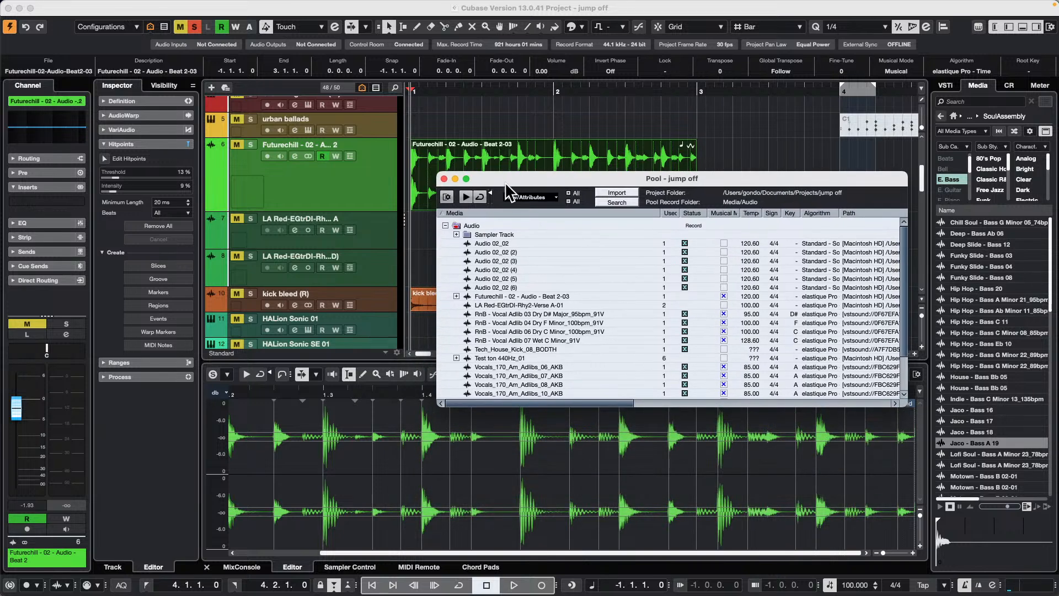
click(456, 296)
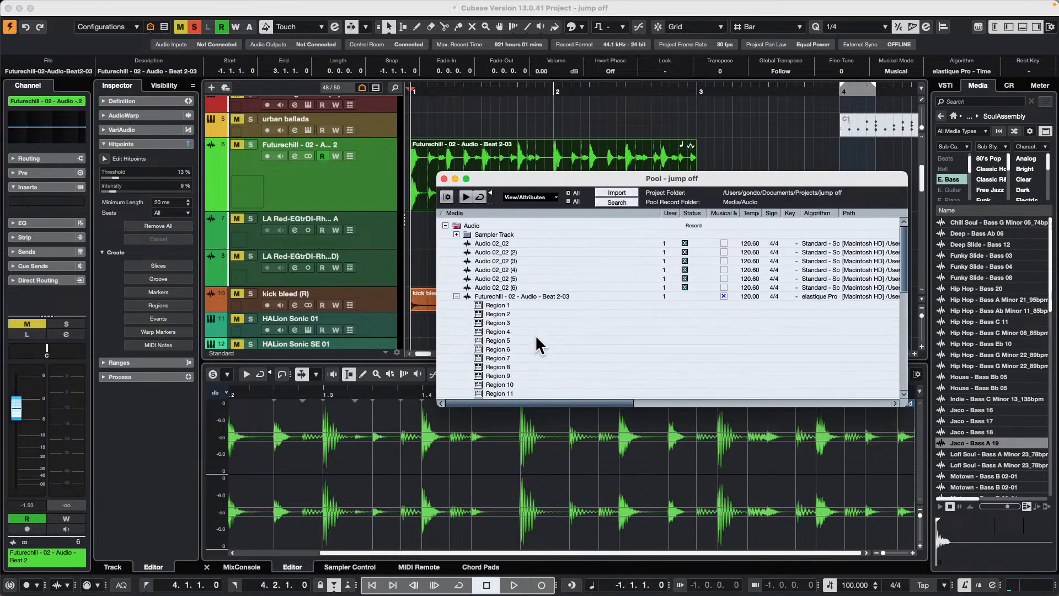
- Select all regions of the Futurechill clip in the Pool, from Region 1 through Region 25
scroll(536, 346, down, 5)
scroll(533, 342, down, 3)
scroll(532, 350, up, 5)
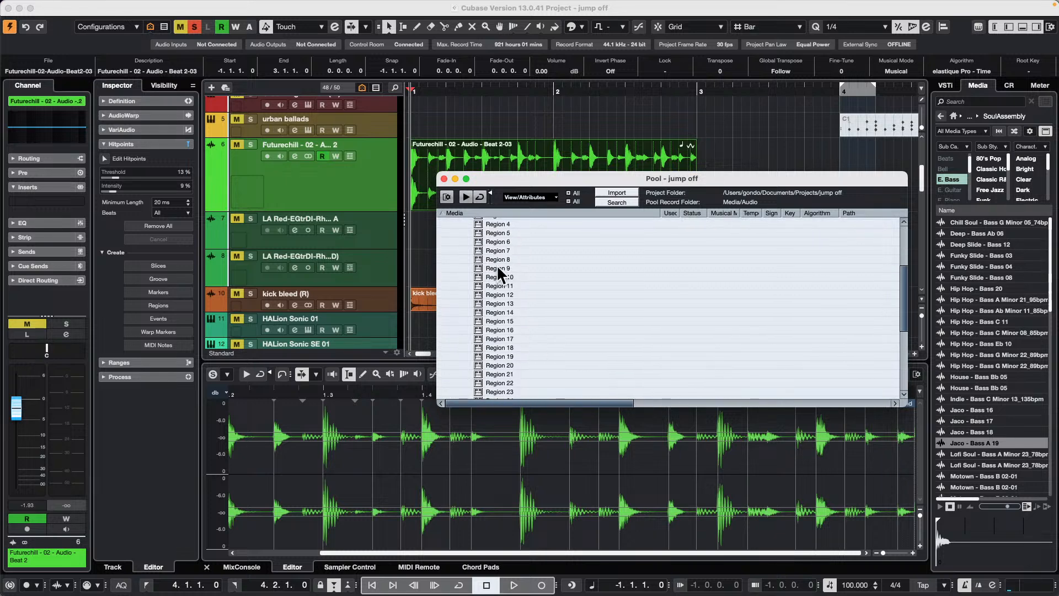
scroll(541, 321, up, 5)
scroll(497, 302, down, 7)
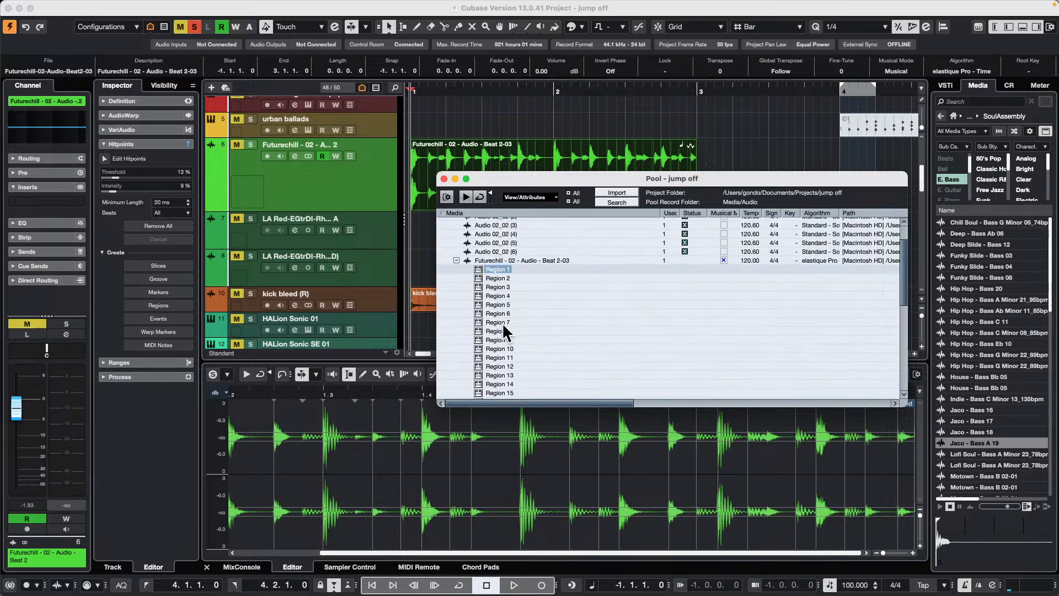
shift+click(500, 317)
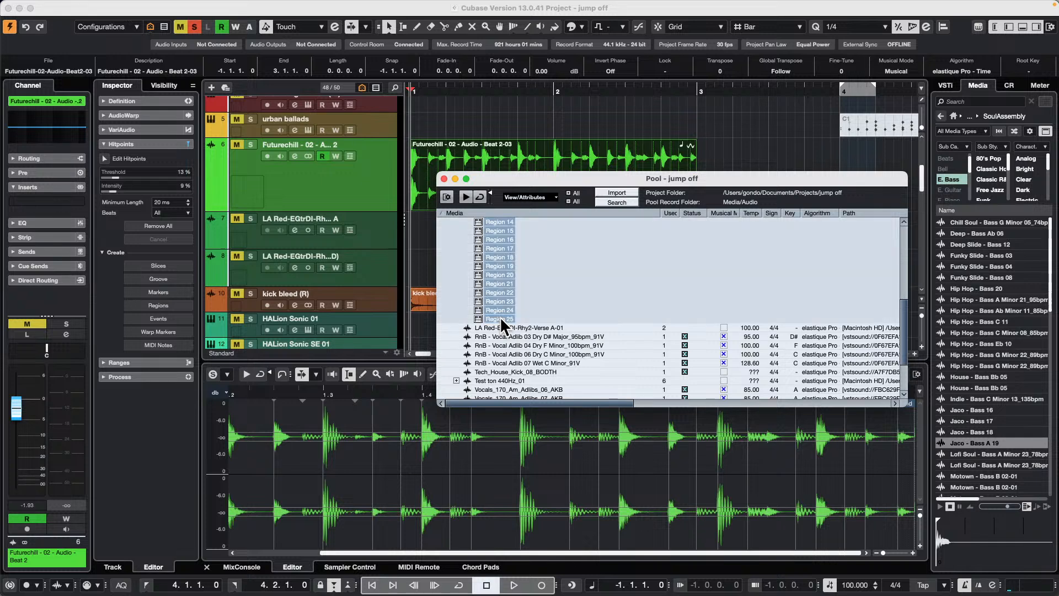
right_click(496, 316)
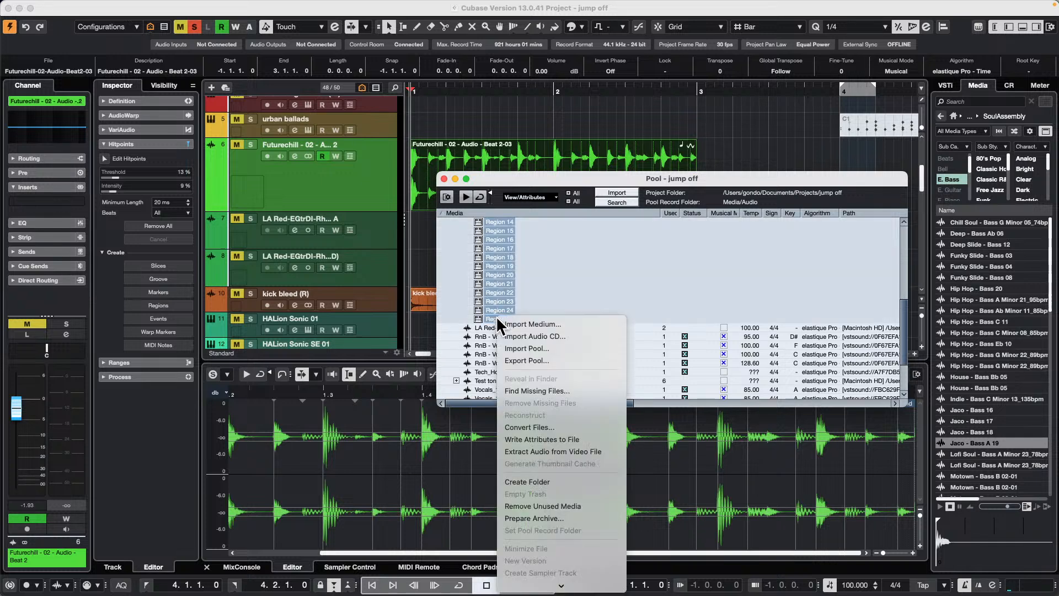
scroll(533, 445, down, 2)
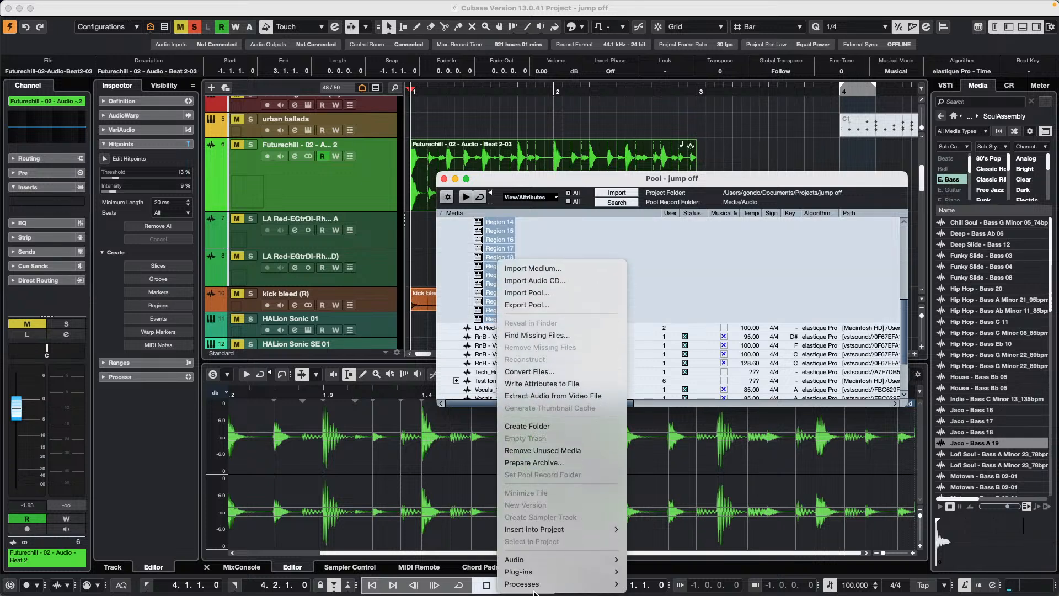
mouse_move(544, 584)
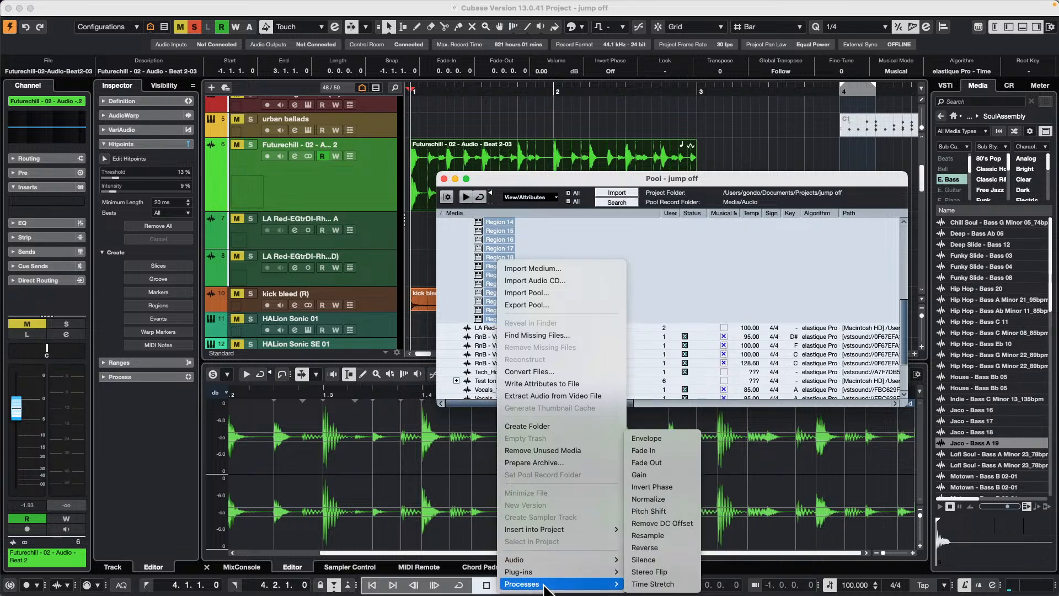
mouse_move(557, 558)
click(527, 196)
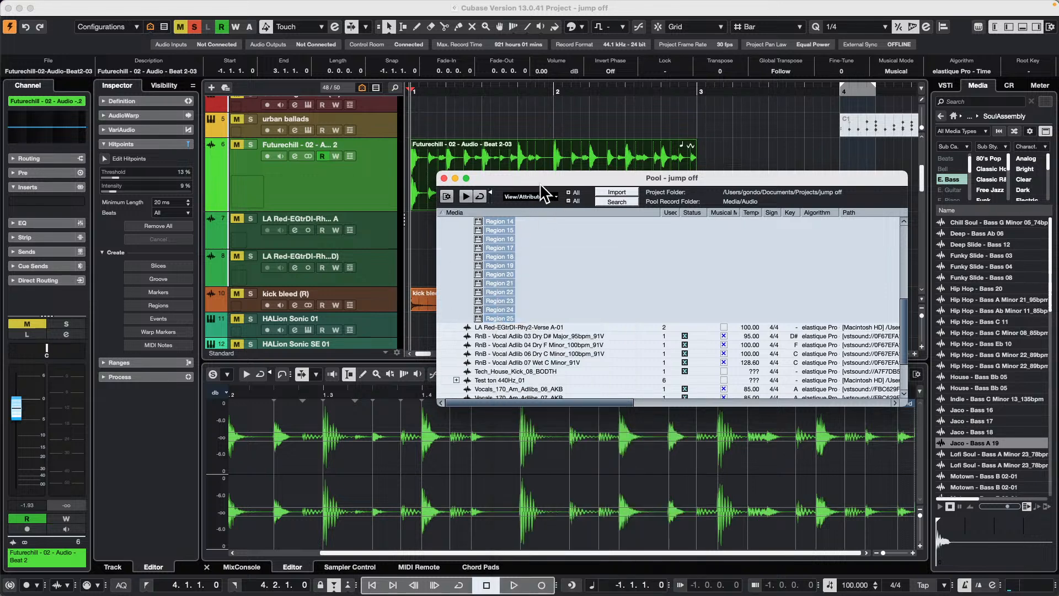
- Bounce the selected Futurechill regions as audio files into a new folder named region bounce inside the jump off project folder
drag(546, 178, 431, 82)
right_click(377, 163)
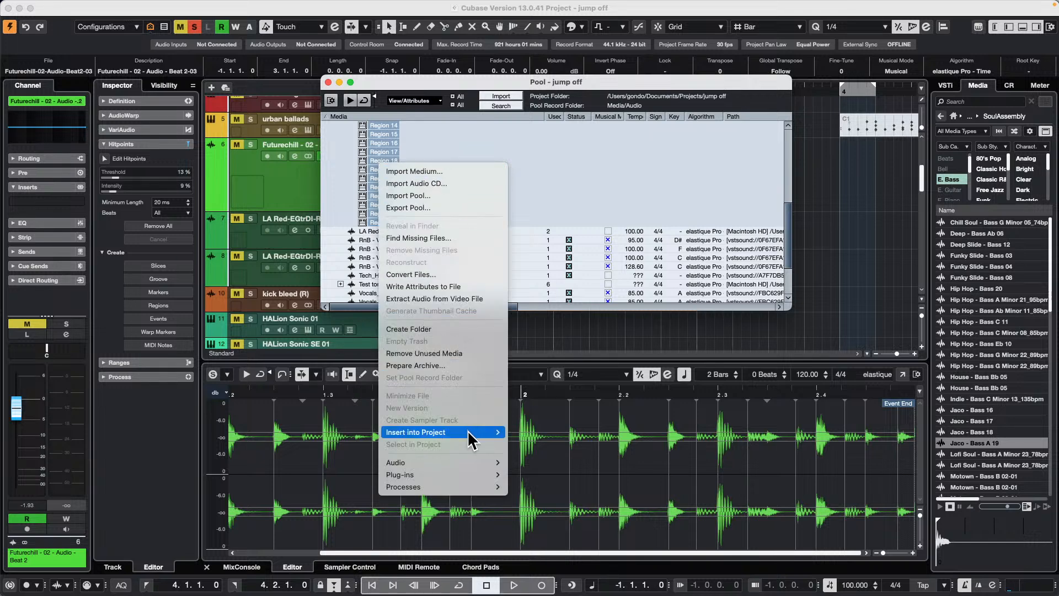
mouse_move(455, 460)
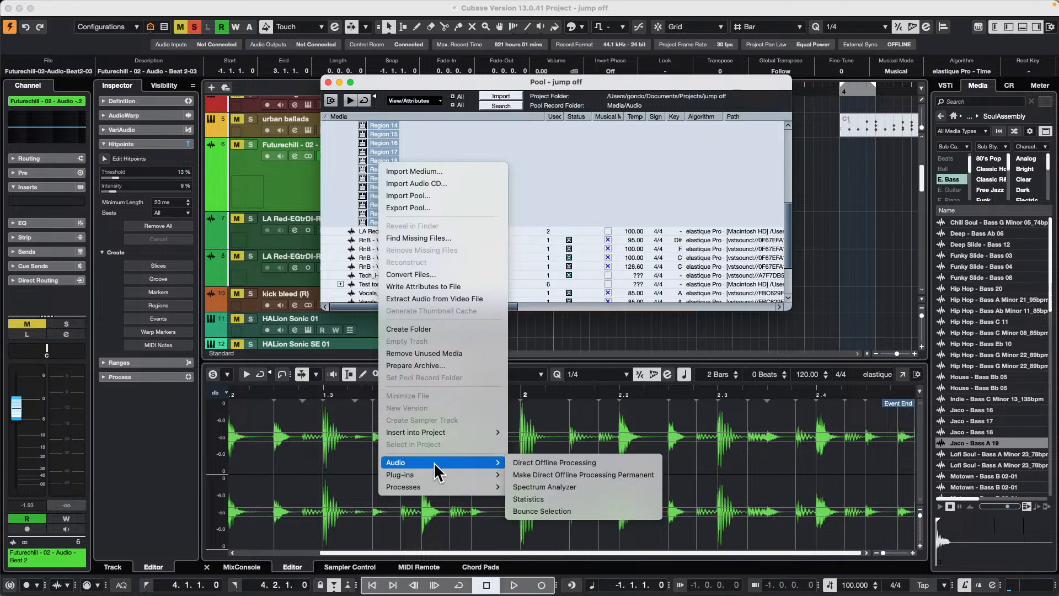
click(549, 511)
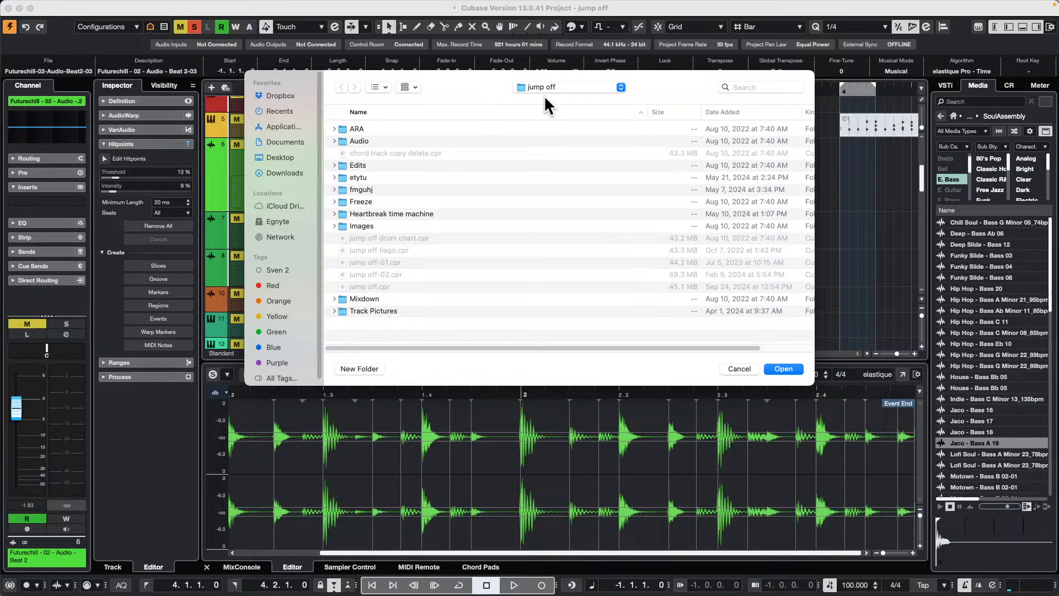
click(366, 368)
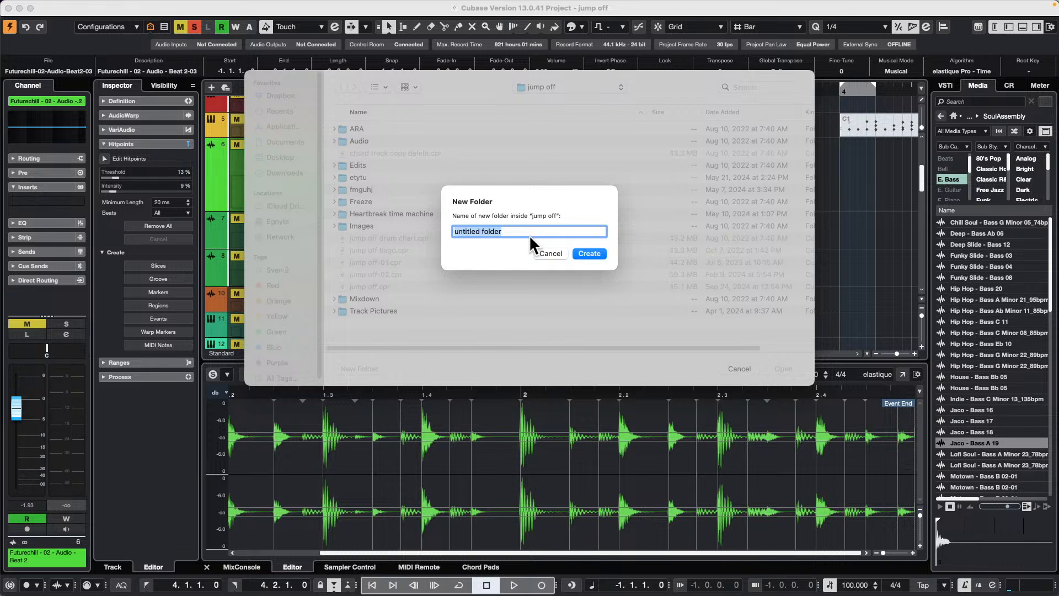
text(region bounce)
key(Return)
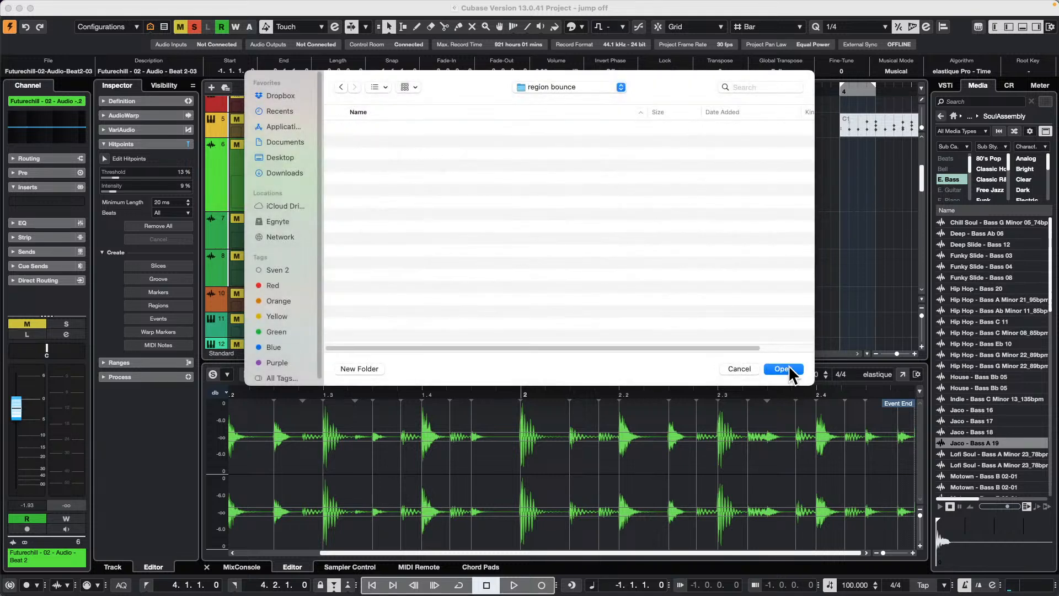
click(789, 367)
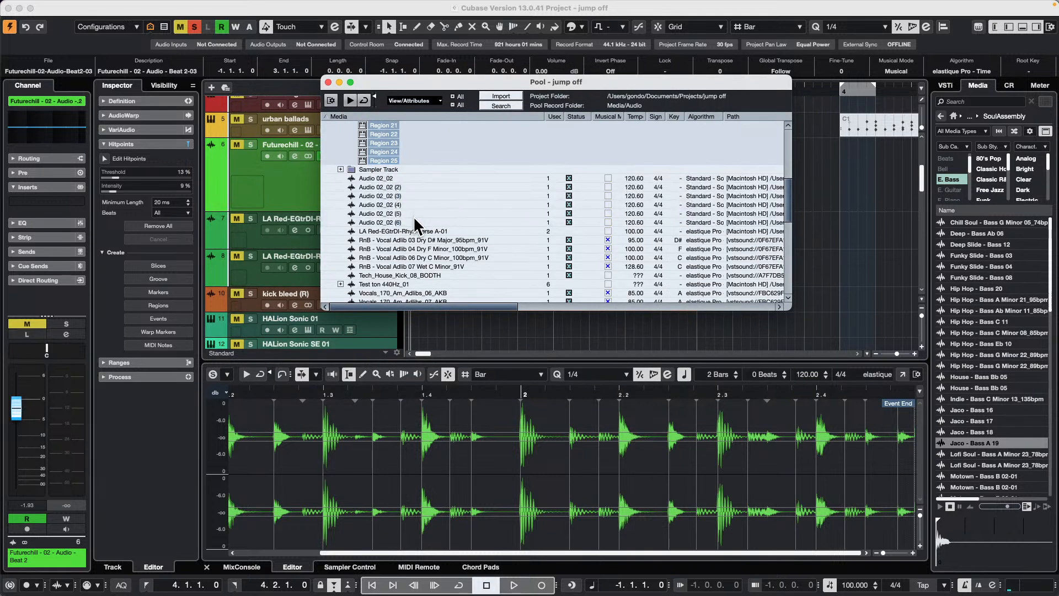
- Locate the bounced files Region 1 through Region 25 in the Pool's audio list and select them all
scroll(412, 216, down, 5)
key(super+Tab)
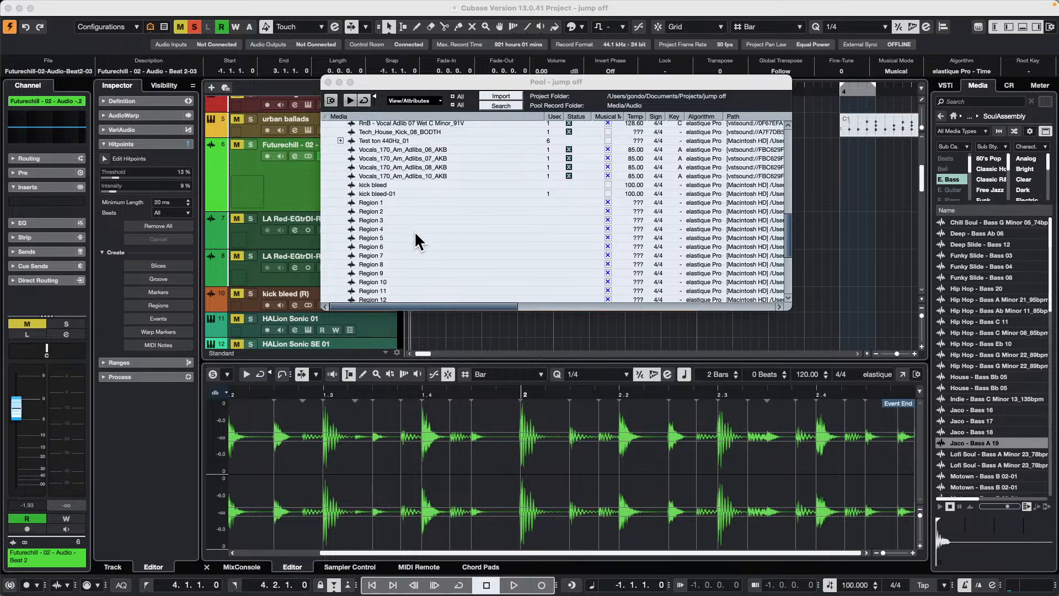
scroll(413, 230, down, 3)
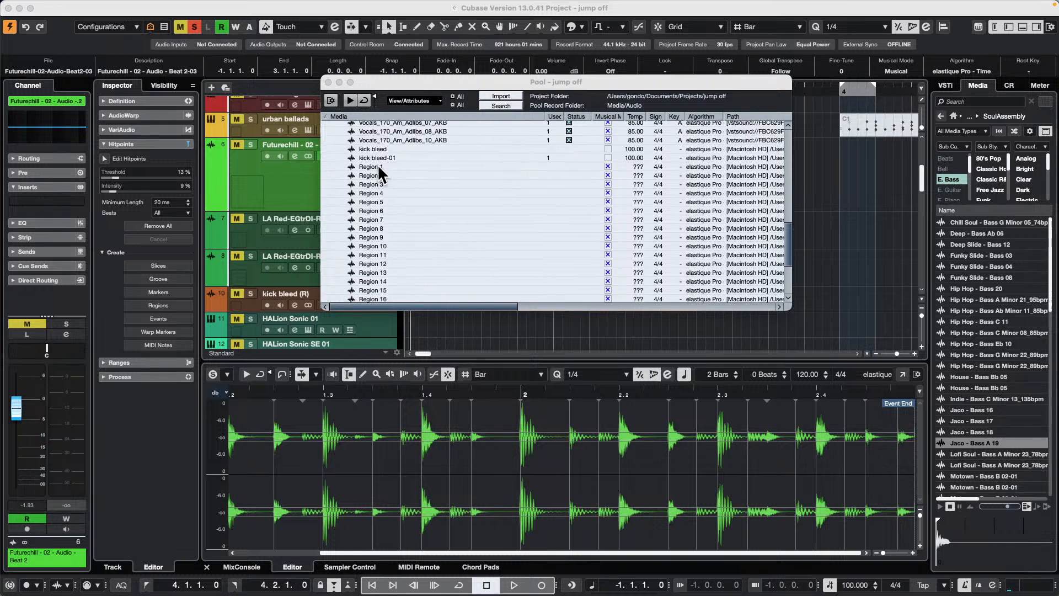
click(377, 165)
scroll(363, 231, down, 3)
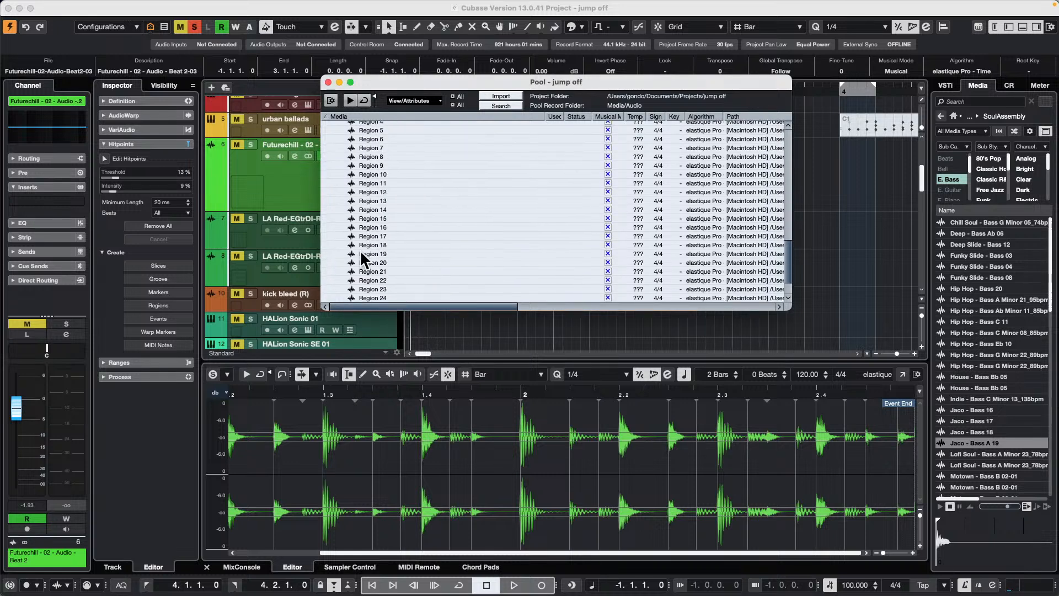
scroll(364, 257, down, 2)
shift+click(377, 261)
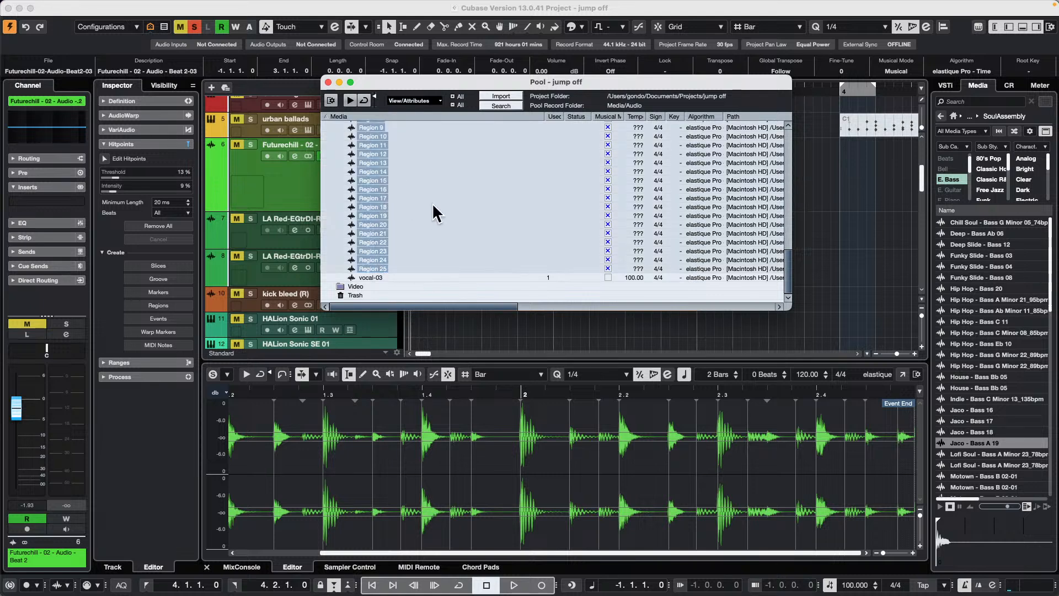
scroll(432, 203, up, 6)
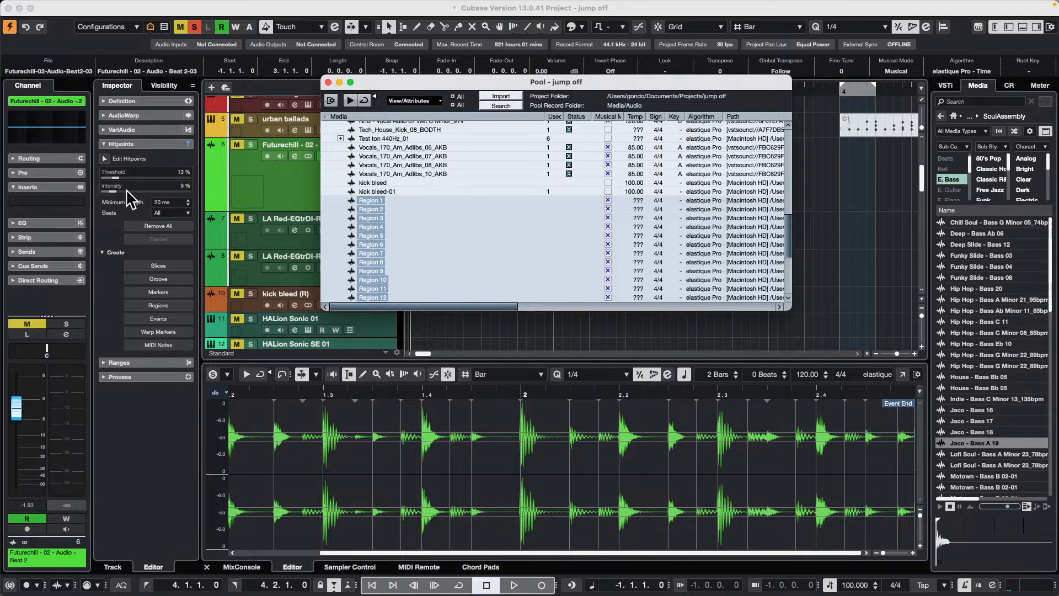
- Select Region 1 through Region 25 under the Futurechill - 02 - Audio - Beat 2-03 clip in the Pool
click(160, 305)
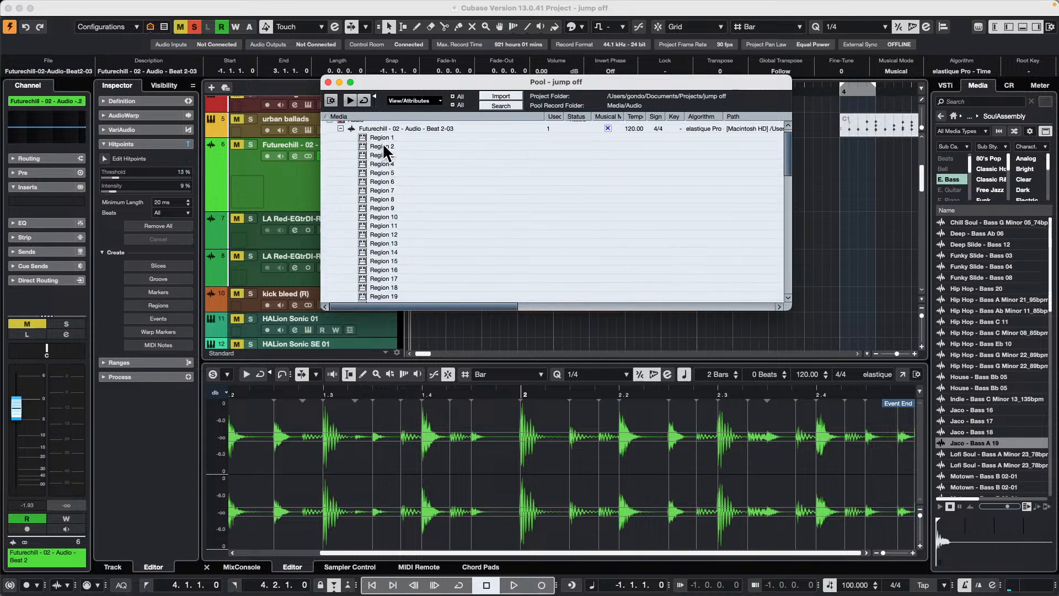
click(382, 134)
scroll(383, 179, down, 4)
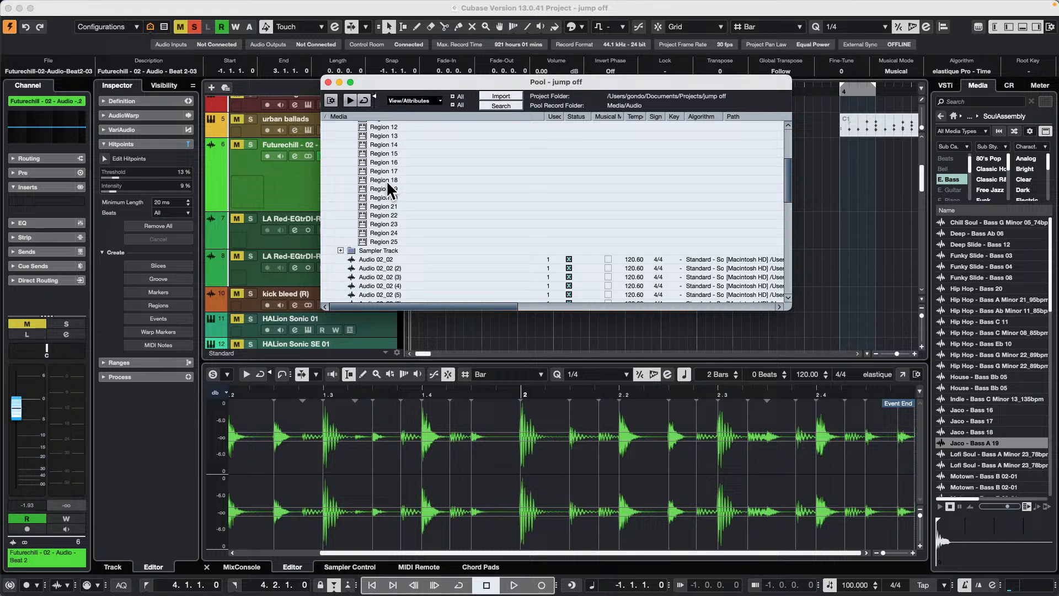
shift+click(388, 238)
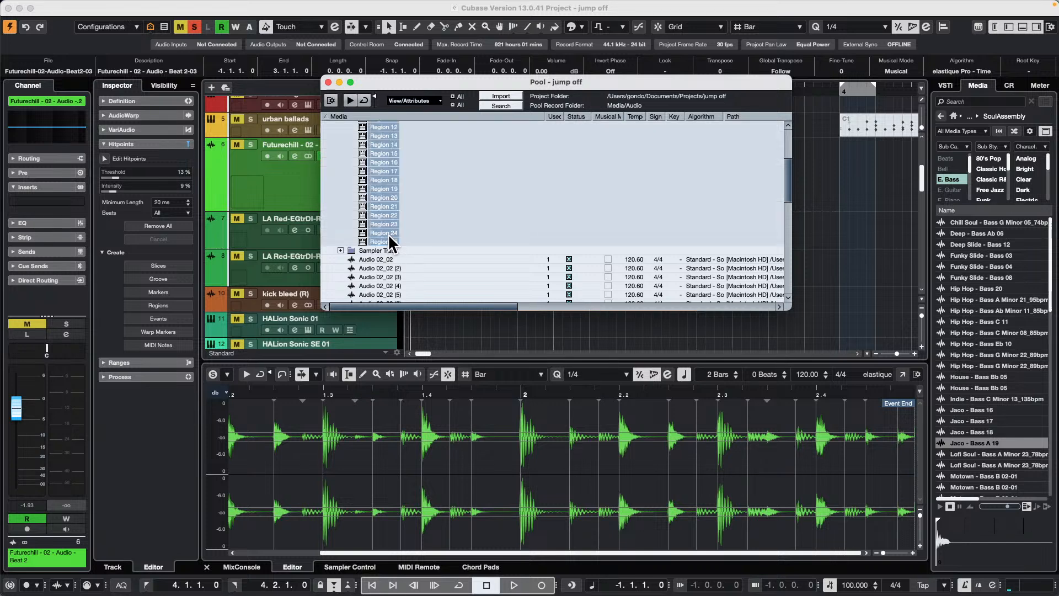
right_click(380, 140)
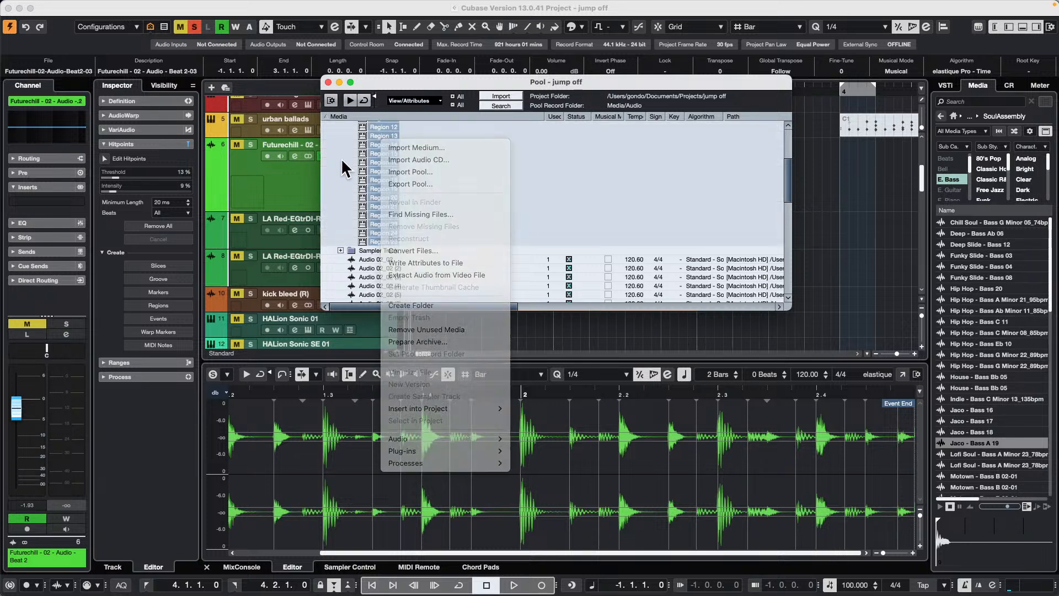
- Collapse and re-expand the Futurechill clip in the Pool and select all of its regions again
scroll(340, 157, up, 5)
click(340, 137)
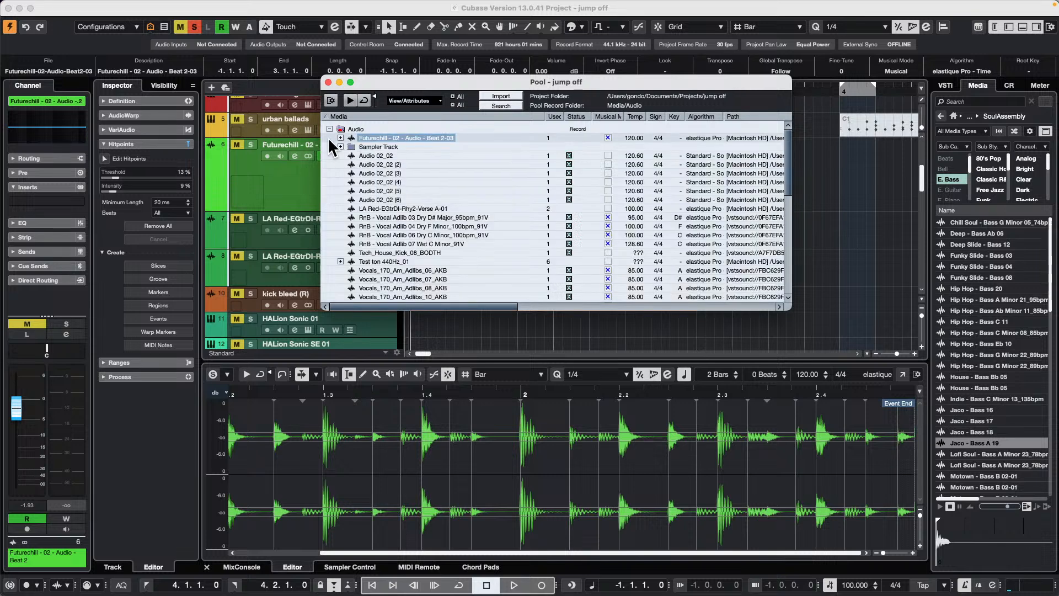
click(337, 137)
click(338, 136)
click(338, 136)
scroll(387, 151, down, 3)
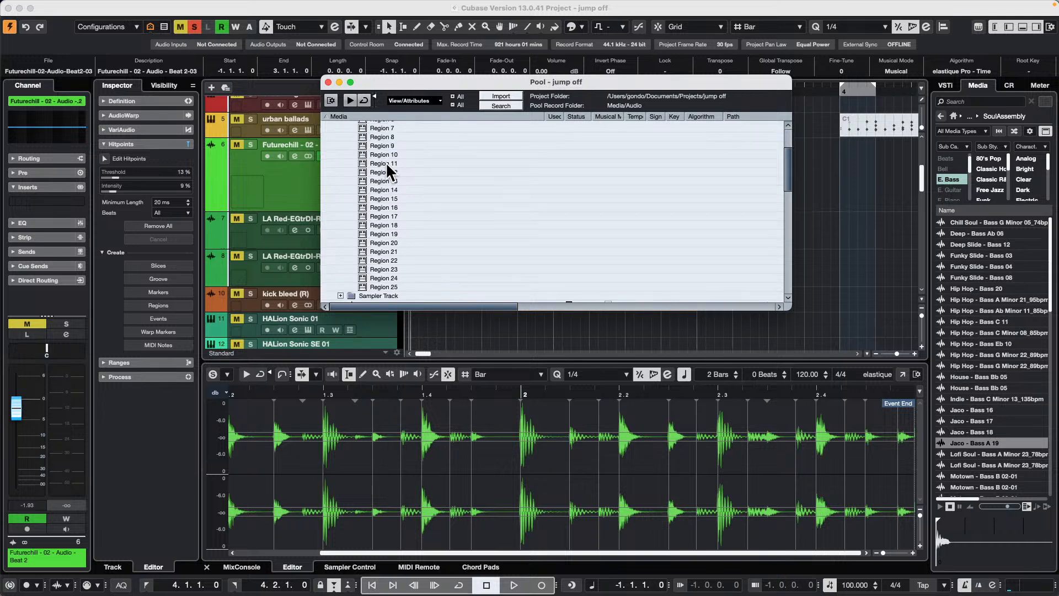
scroll(389, 168, down, 4)
shift+click(384, 184)
shift+click(385, 191)
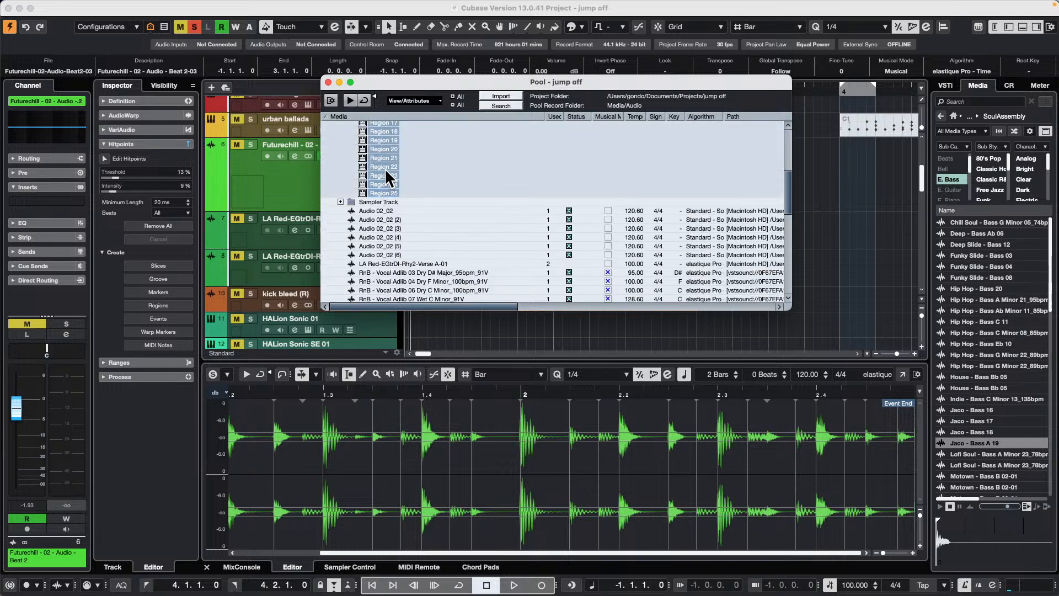
- Review the audio commands available for the selected regions, including Bounce Selection, and close the Pool window
right_click(385, 169)
mouse_move(413, 467)
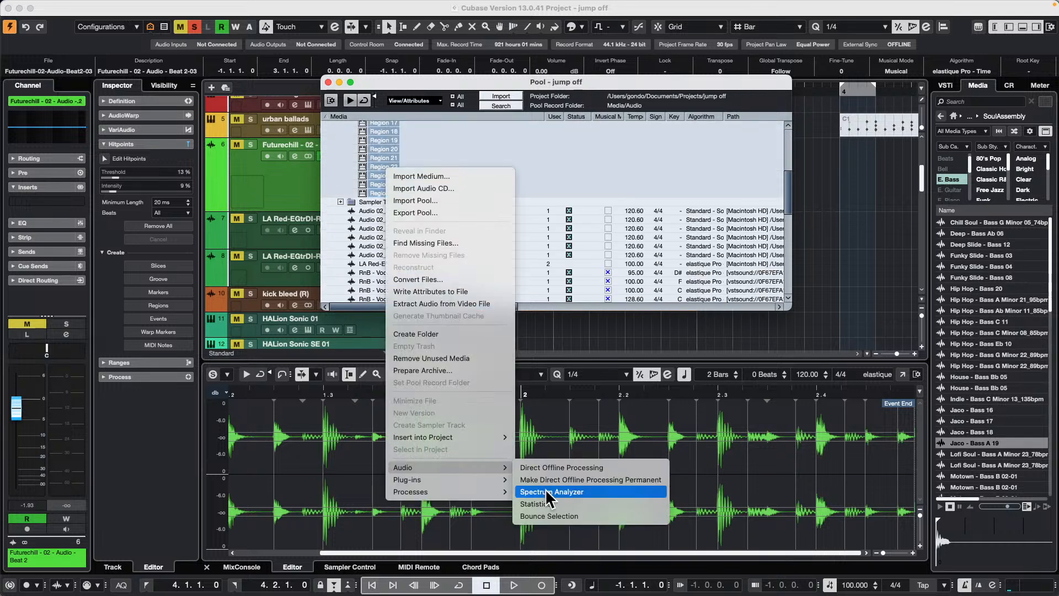
click(628, 140)
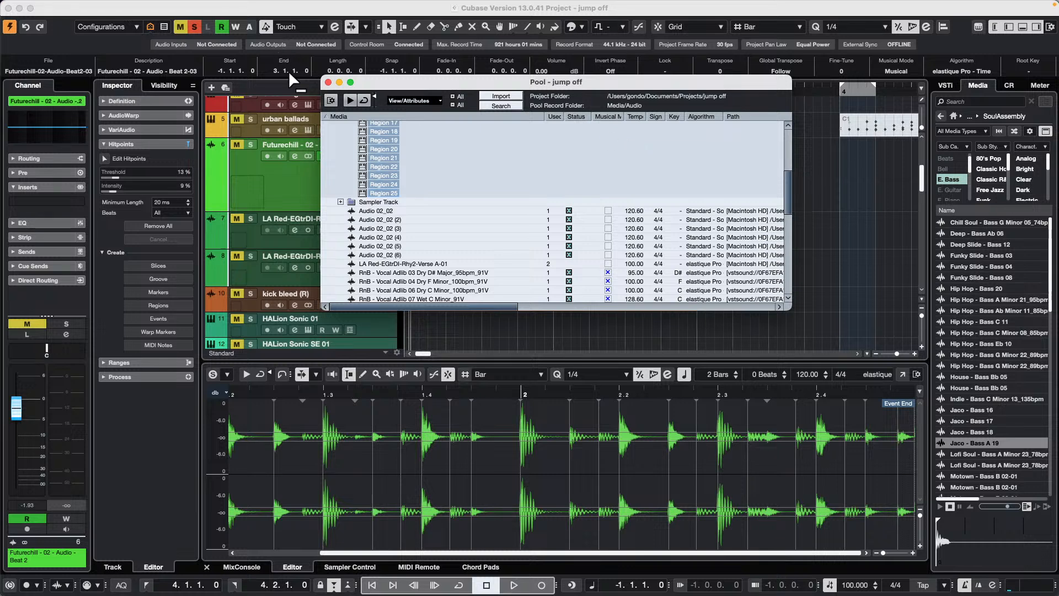
click(327, 82)
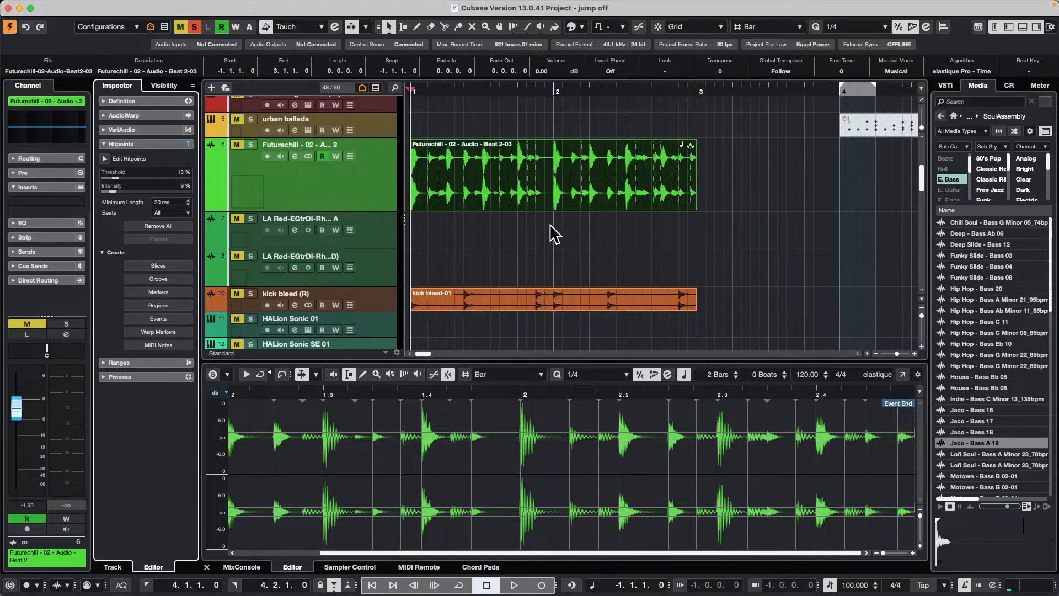
- Select the Chord Track in the project's track list
scroll(555, 236, up, 5)
scroll(555, 226, down, 15)
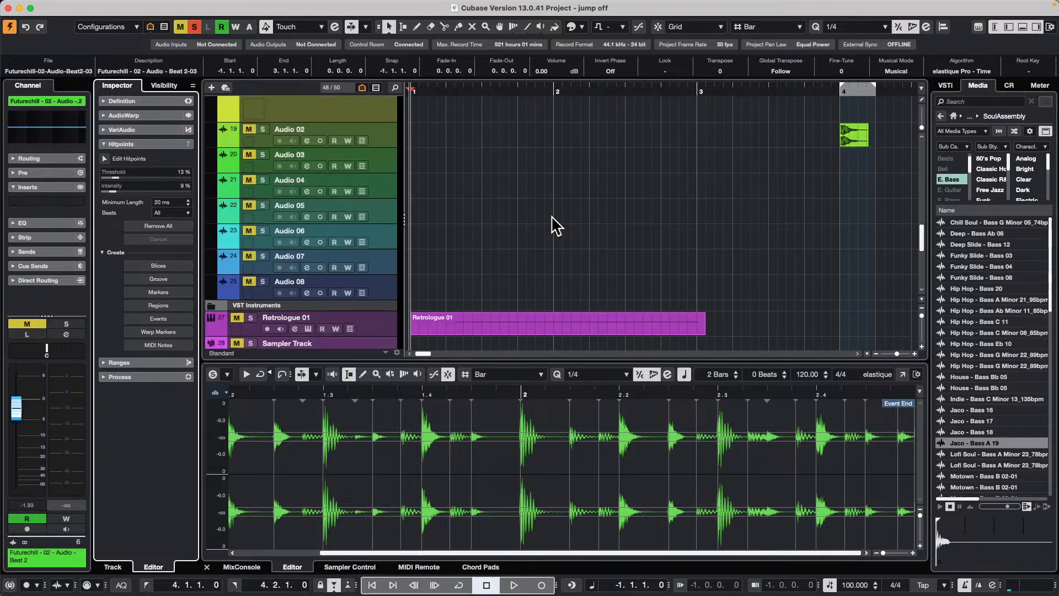
scroll(329, 160, up, 15)
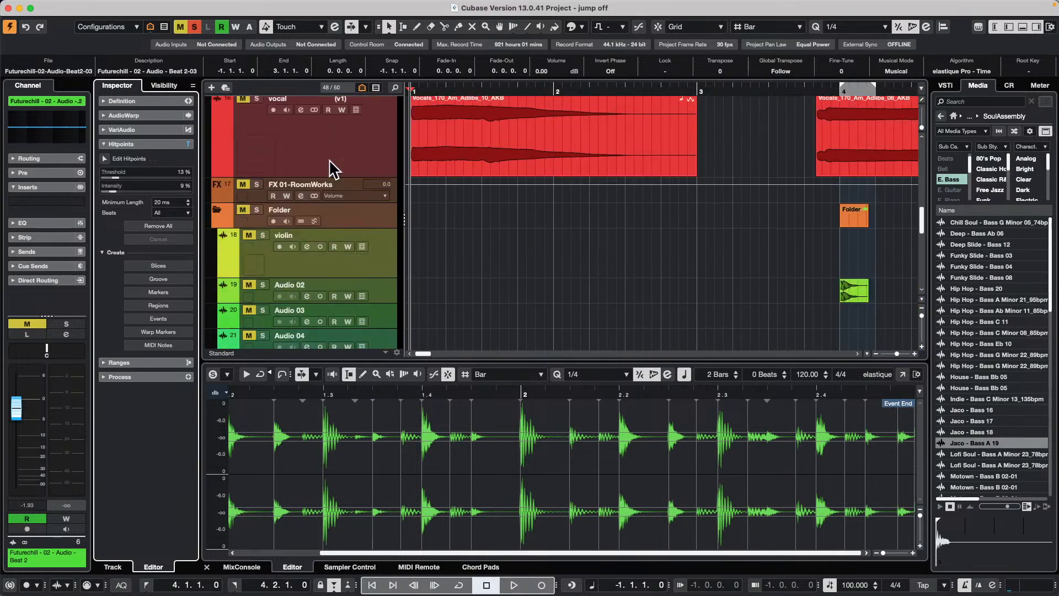
click(350, 165)
click(350, 162)
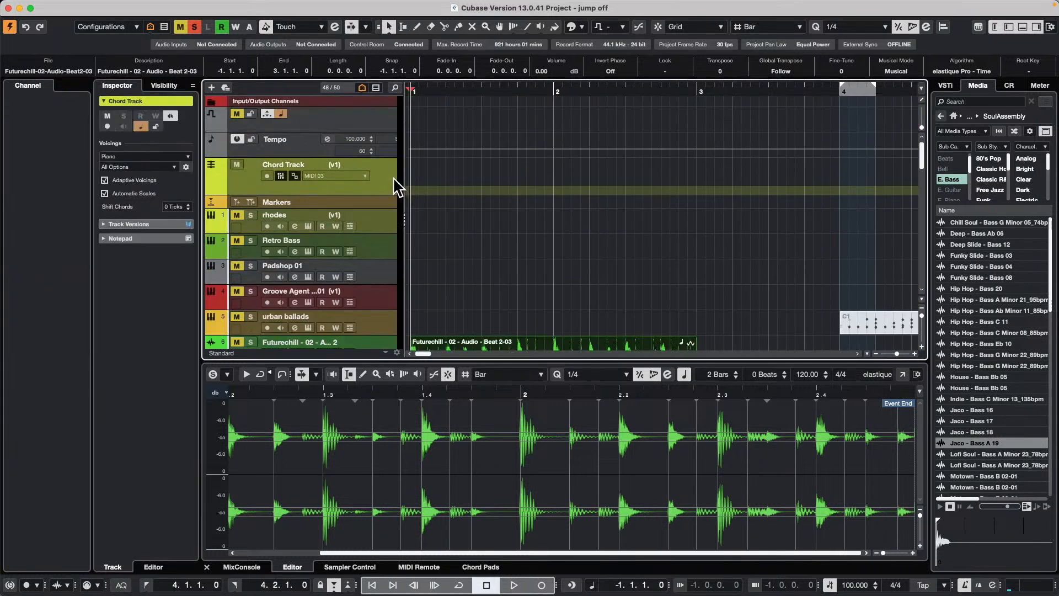
click(349, 164)
click(364, 182)
- Select the Vocals_170_Am_Adlibs_10_AKB clip at the start of the vocal track to show it in the sample editor
scroll(544, 189, down, 15)
scroll(544, 190, up, 12)
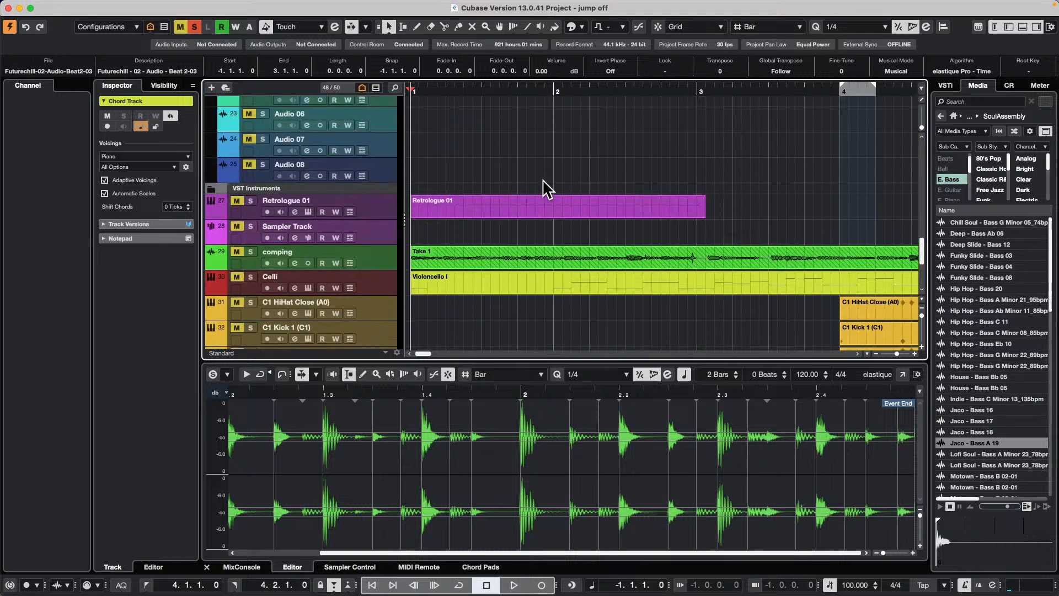
scroll(546, 185, up, 4)
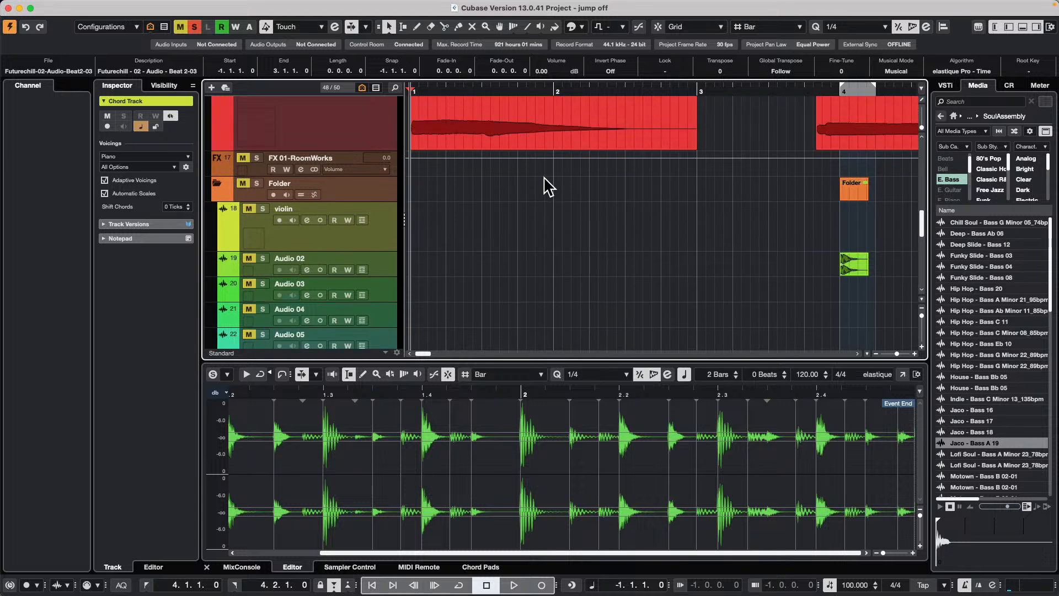
click(495, 90)
drag(497, 74, 485, 51)
click(425, 180)
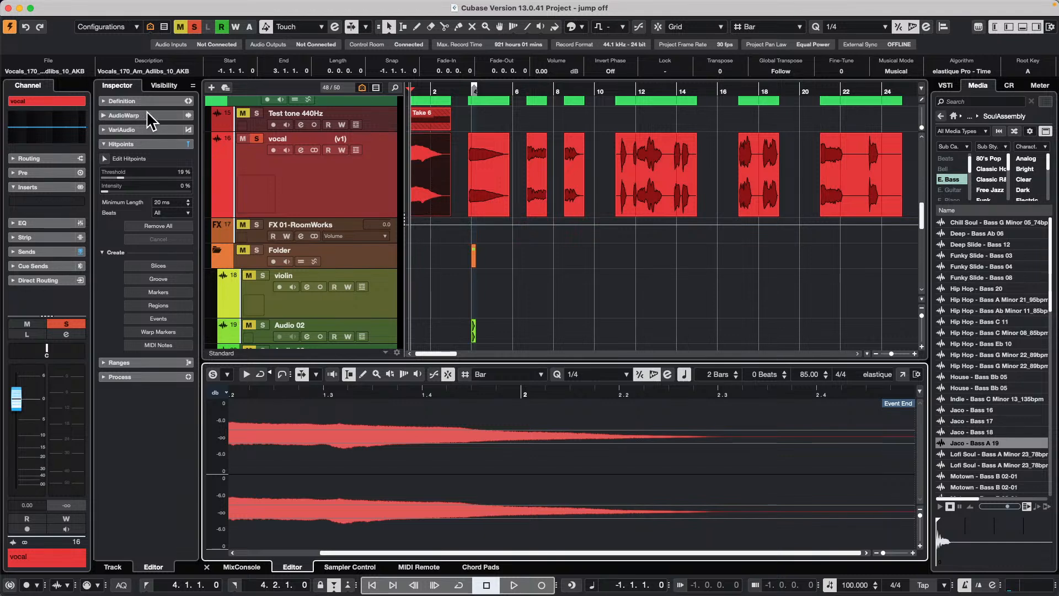
- Enable VariAudio editing on the selected vocal clip and expand the Scale Assistant options
click(128, 130)
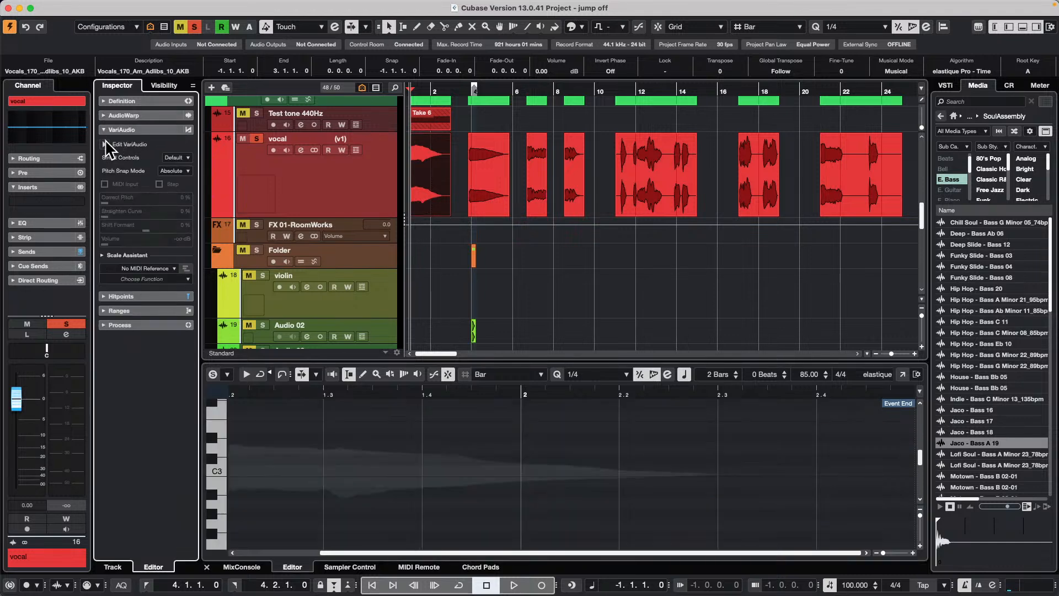
click(104, 143)
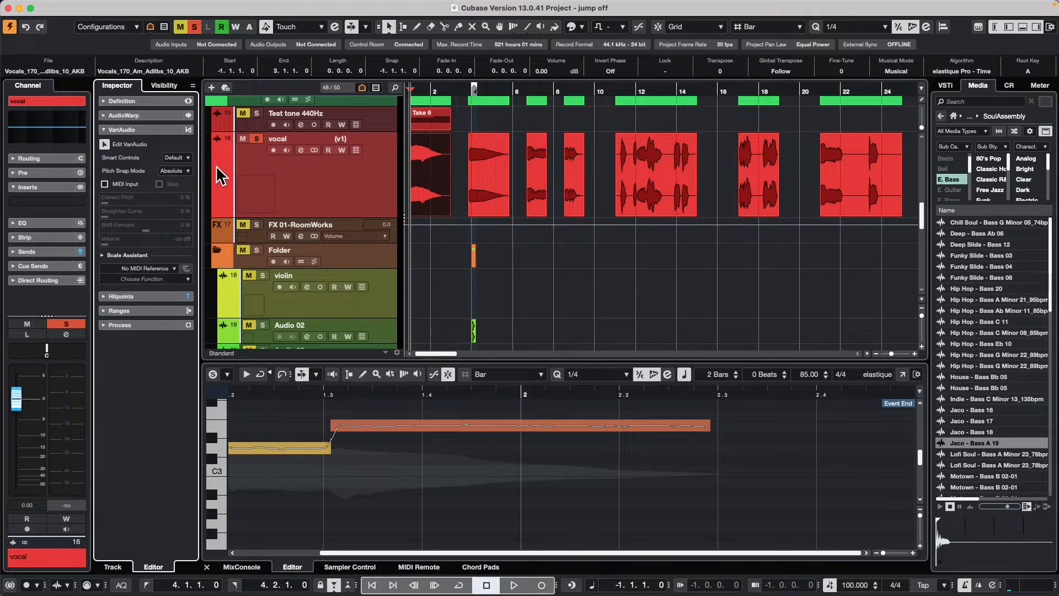
click(103, 255)
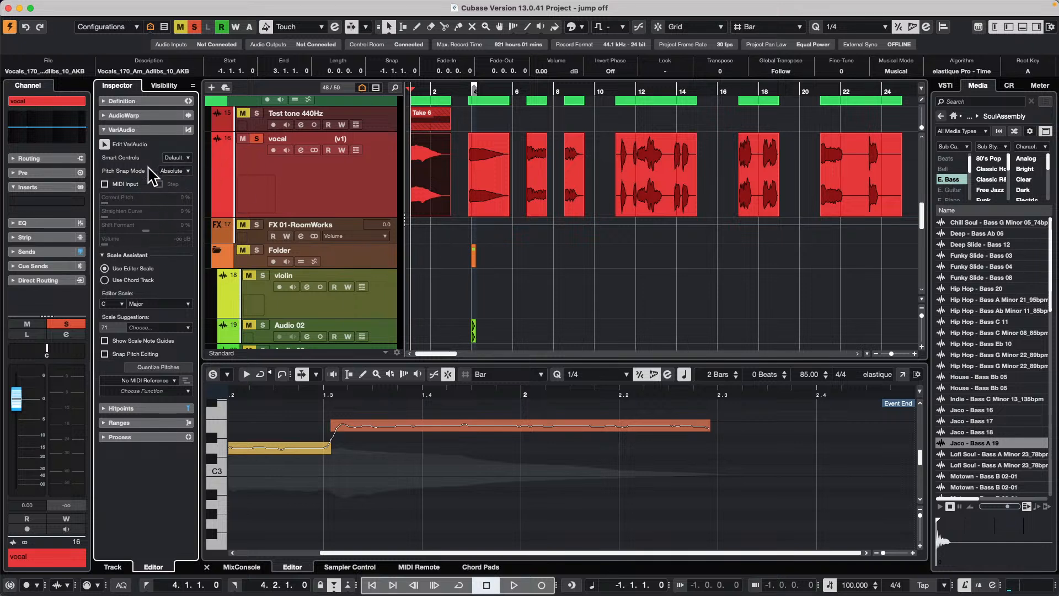
- Set the editor scale to D Major and quantize the clip's pitches to it
click(114, 303)
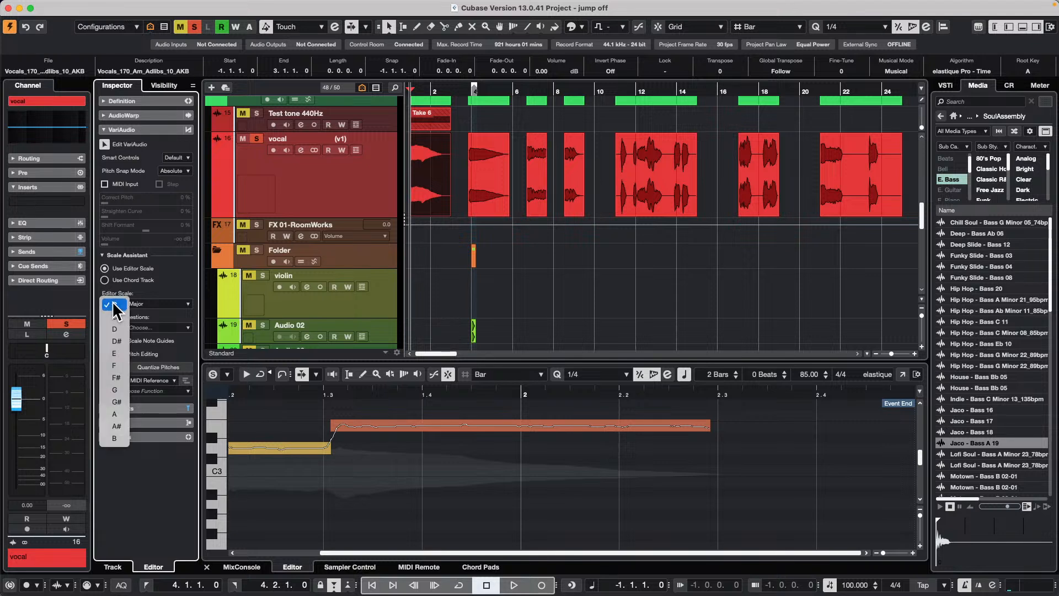
click(114, 328)
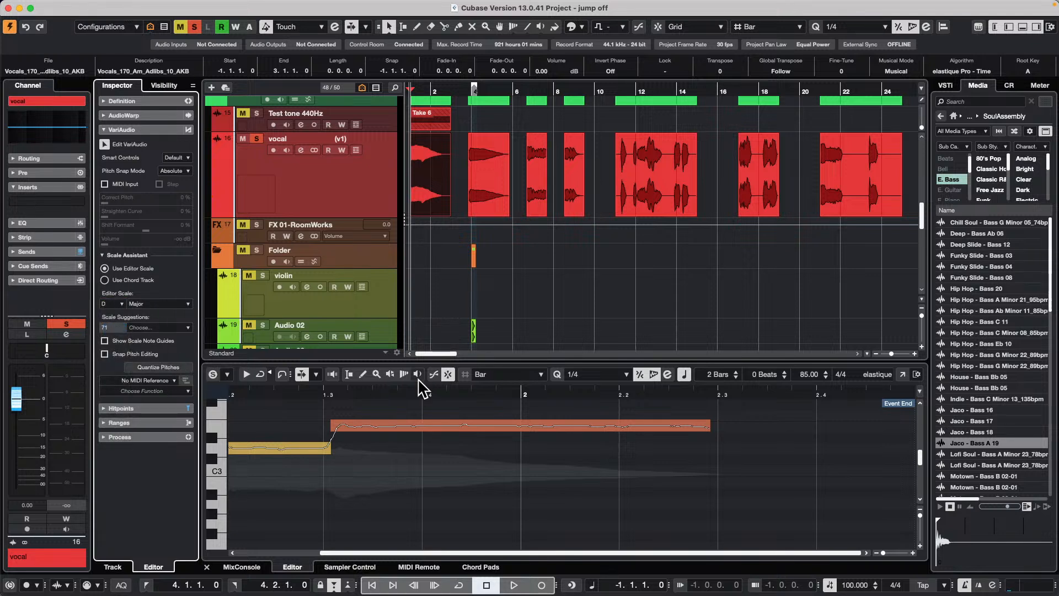
drag(413, 392, 413, 371)
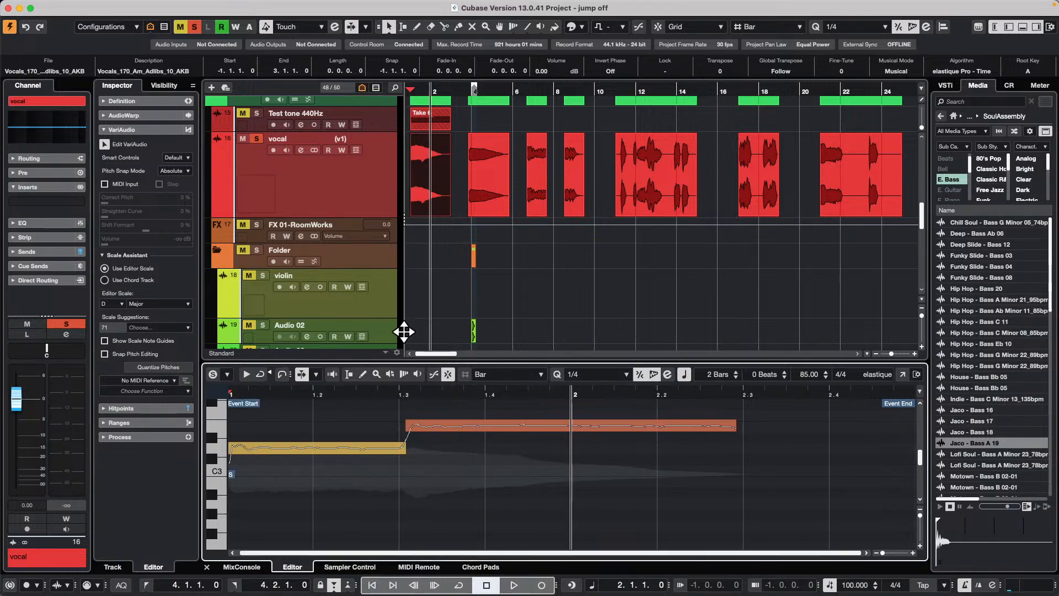
click(167, 368)
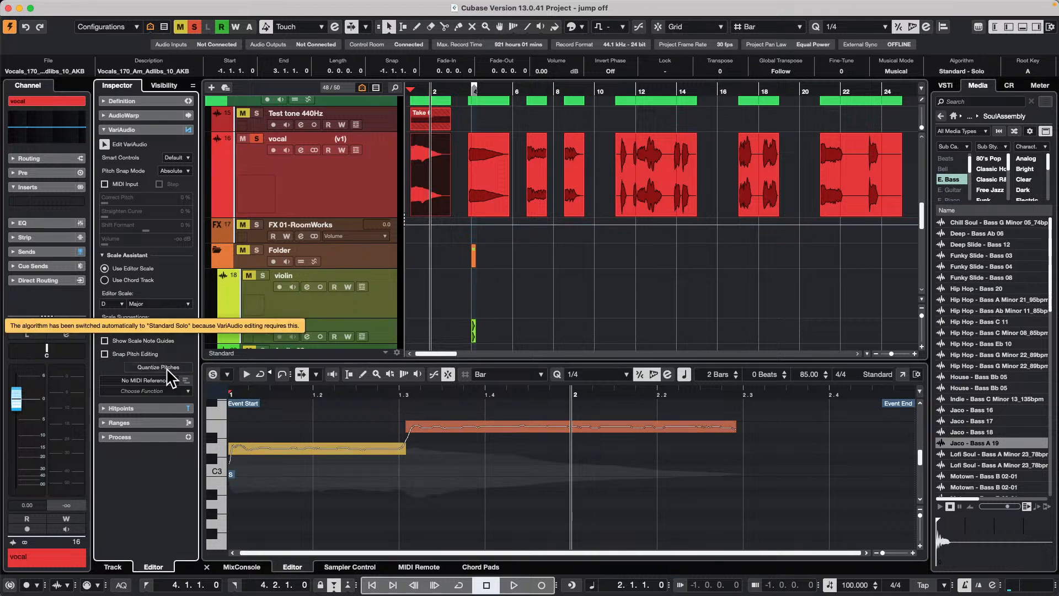
- Select the RnB vocal ad-lib clip at bar 11 and enable VariAudio editing on it
click(478, 199)
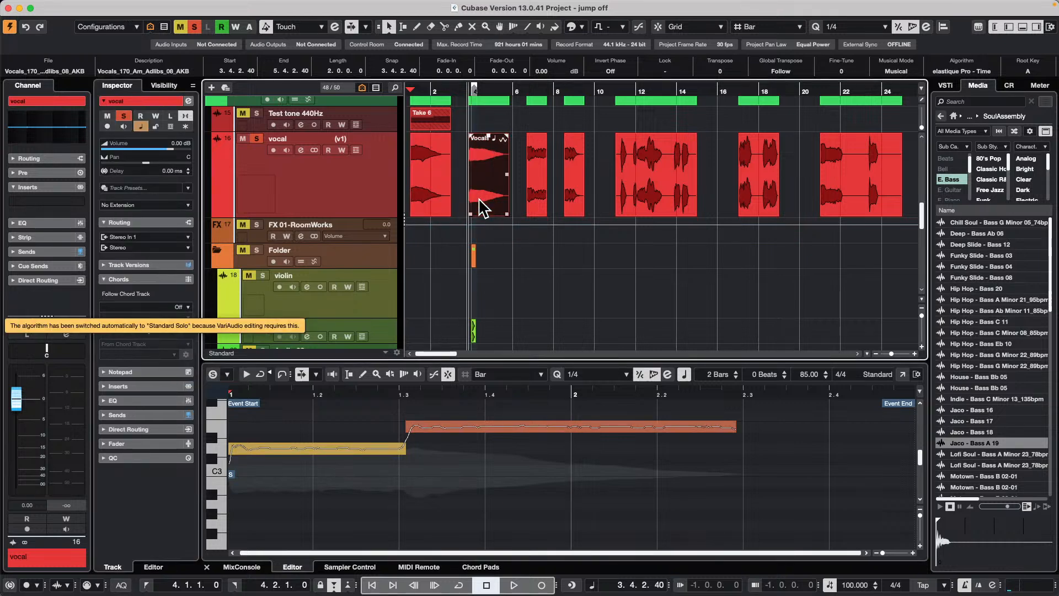
click(650, 194)
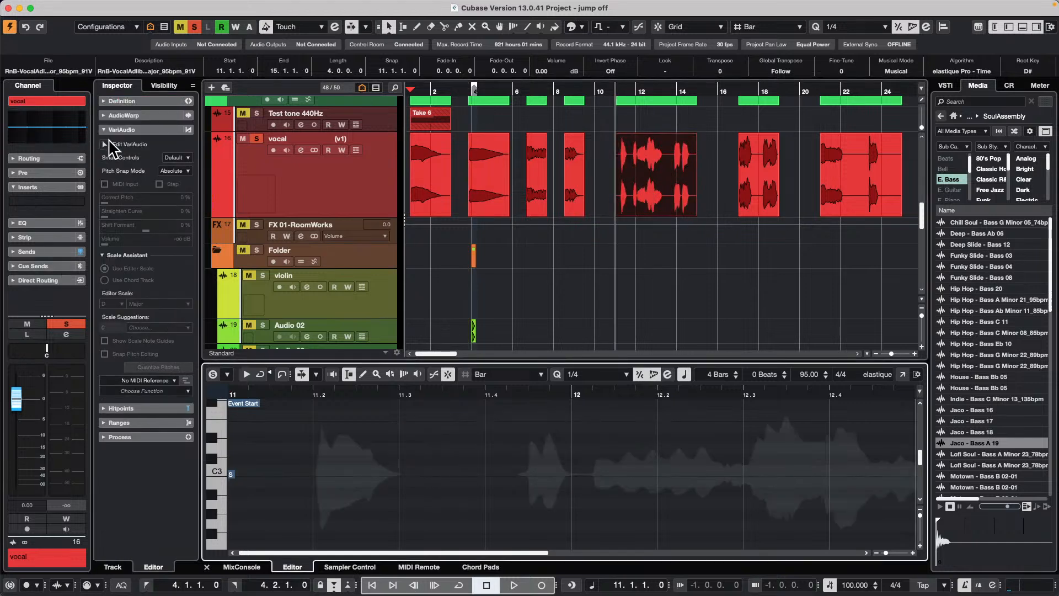
click(108, 143)
- Quantize the pitches of the ad-lib clip at bar 11 to the D Major editor scale
drag(460, 392, 460, 375)
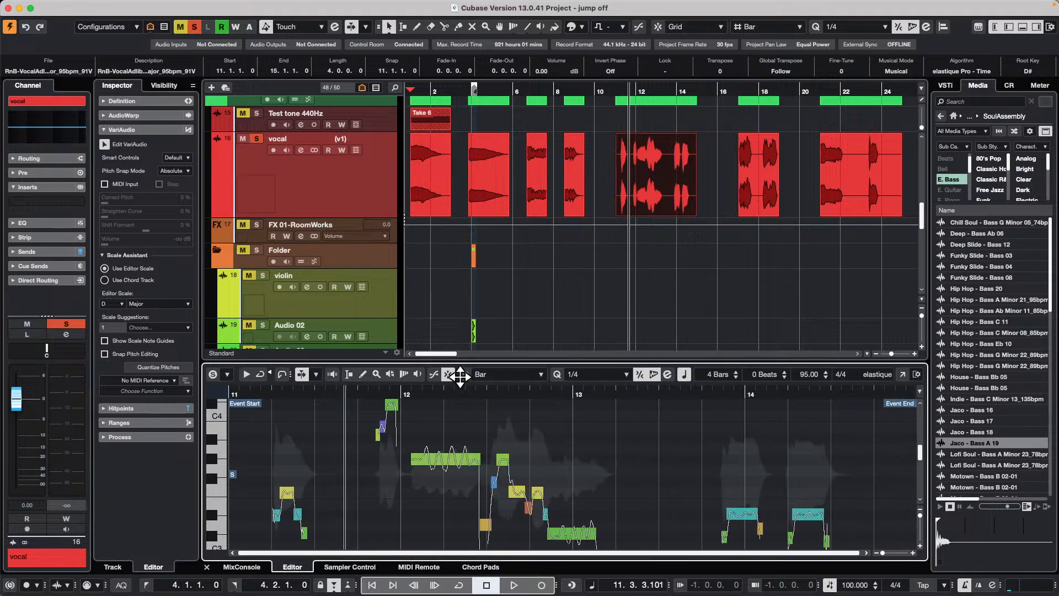
click(461, 392)
scroll(573, 430, down, 1)
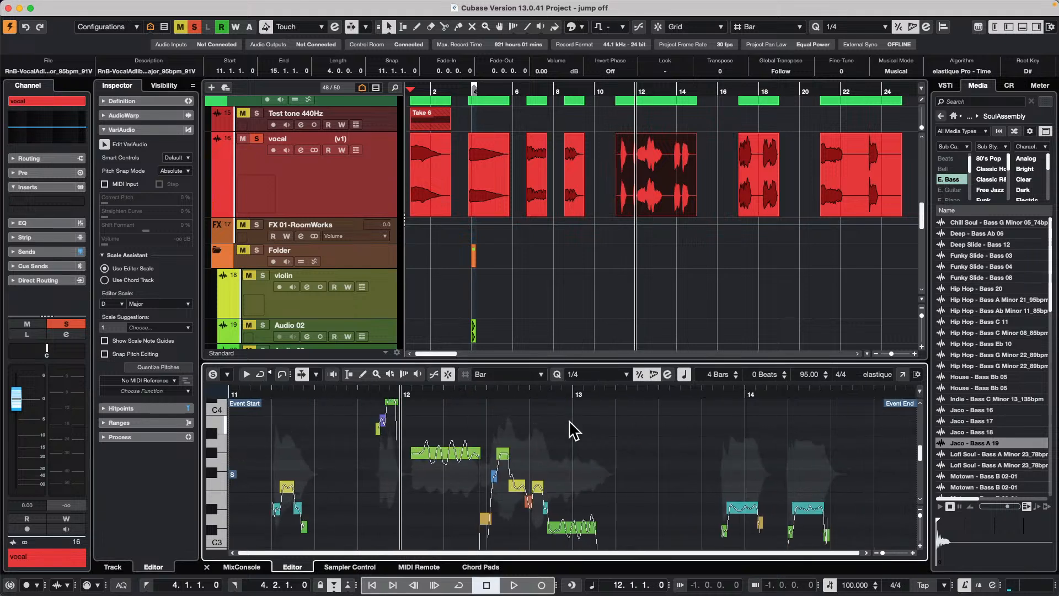
scroll(573, 430, up, 1)
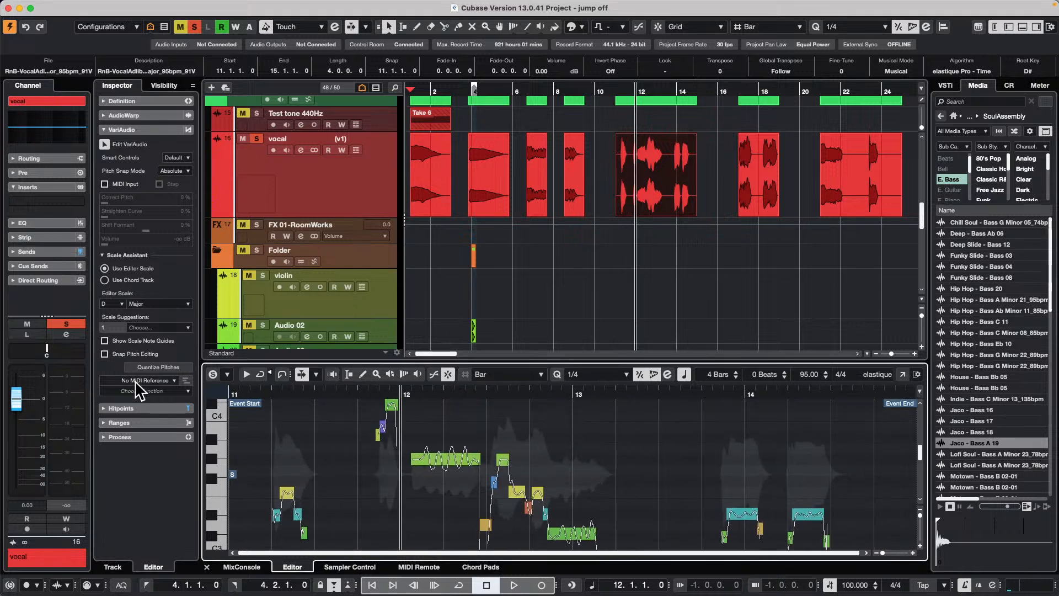
click(154, 366)
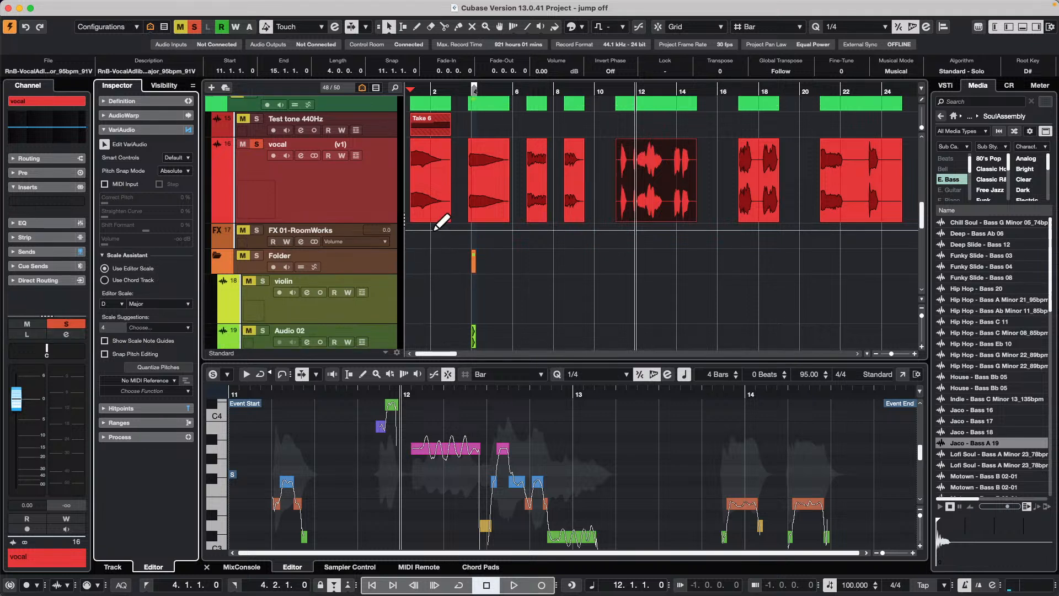
scroll(436, 223, up, 1)
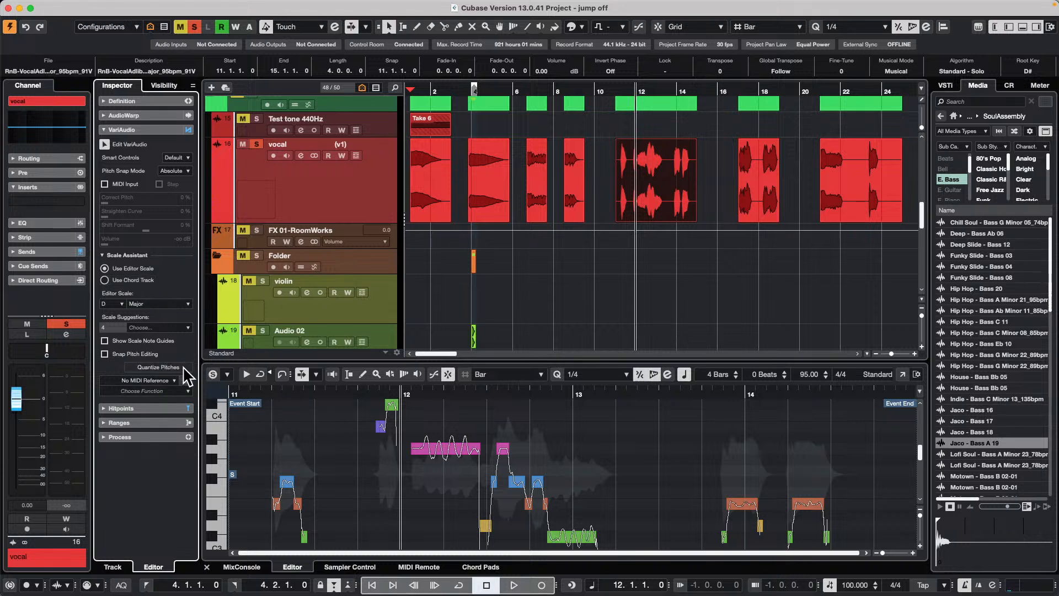
click(102, 255)
click(102, 255)
- Enable automation read on the C1 Bongo 1, C1 Kick 1, C1 Snare 2 and C1 HiHat Close tracks
scroll(292, 313, down, 10)
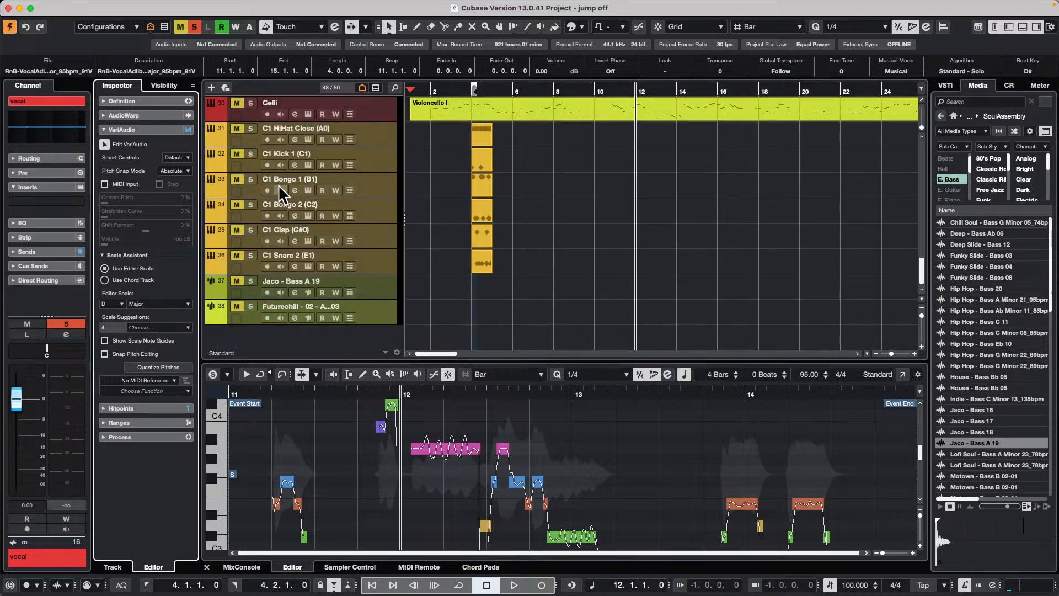
click(322, 190)
click(323, 162)
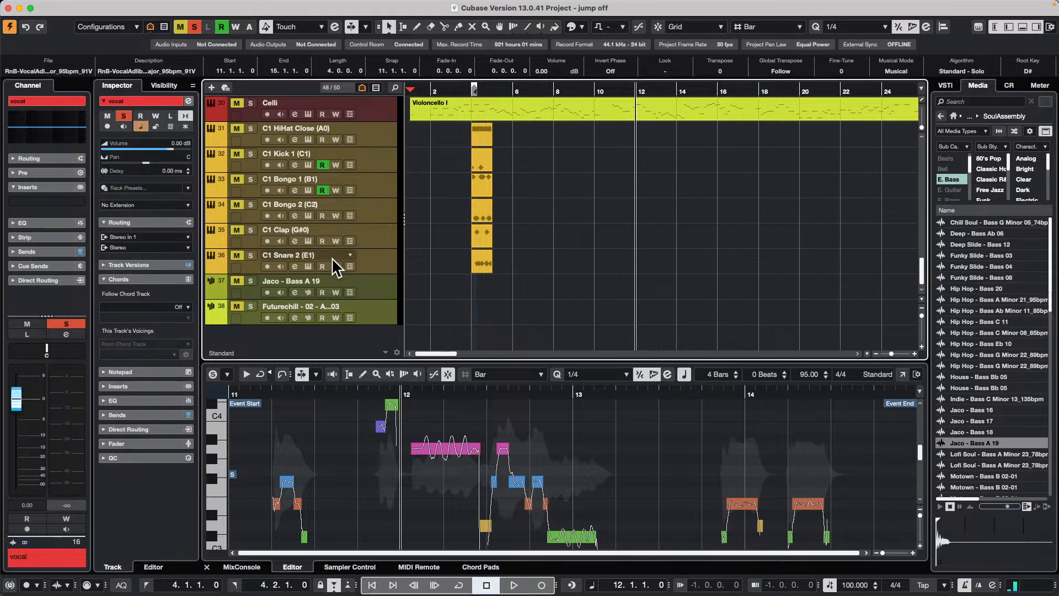
click(321, 265)
click(323, 139)
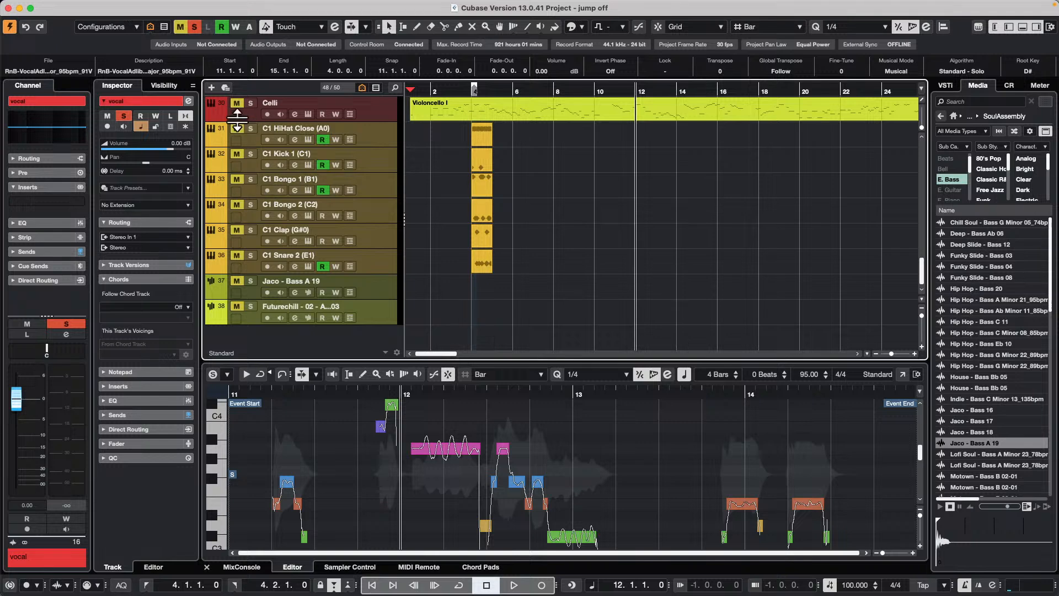
- Open the Project Logical Editor and load the default preset, keeping Transform as the function
mouse_move(366, 1)
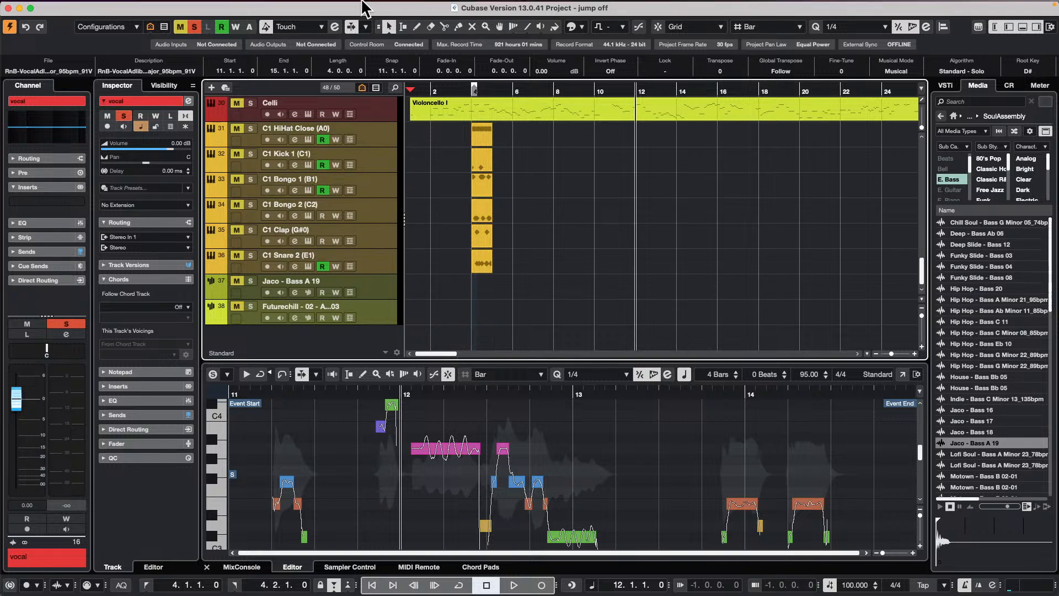
click(138, 6)
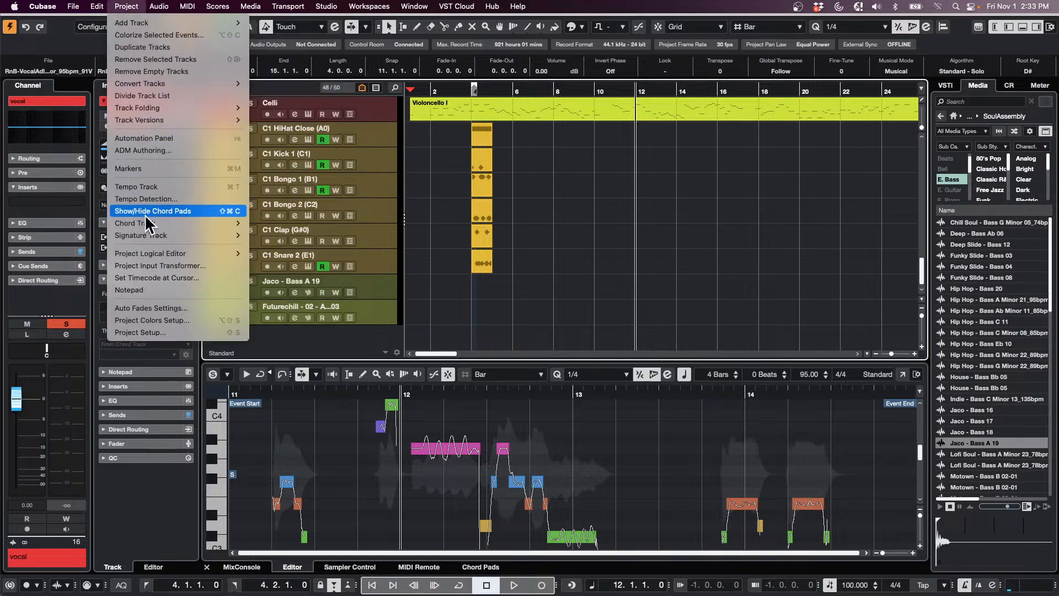
mouse_move(234, 253)
click(281, 254)
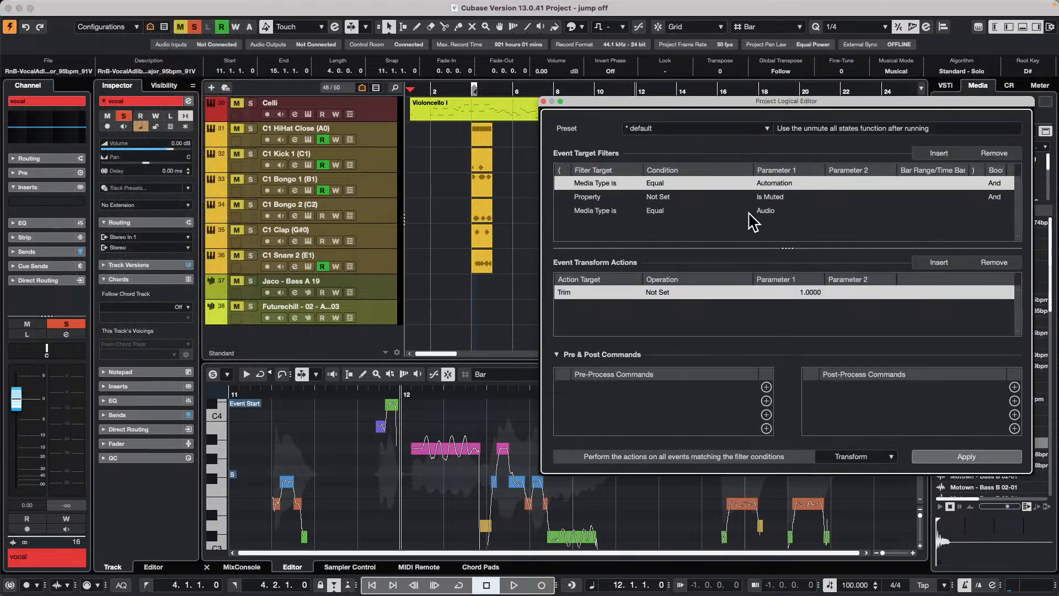
click(764, 133)
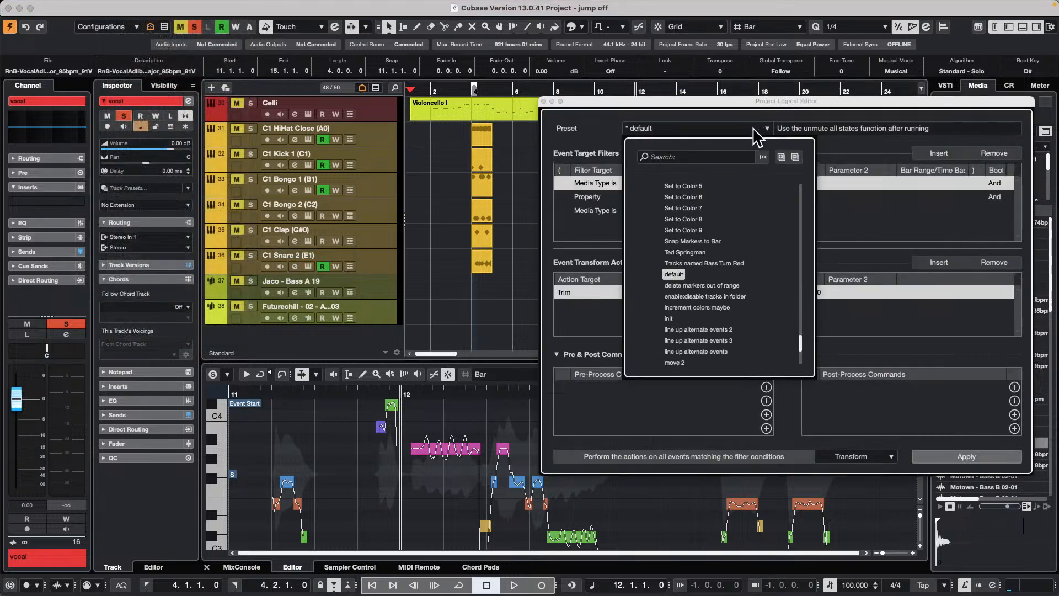
click(677, 276)
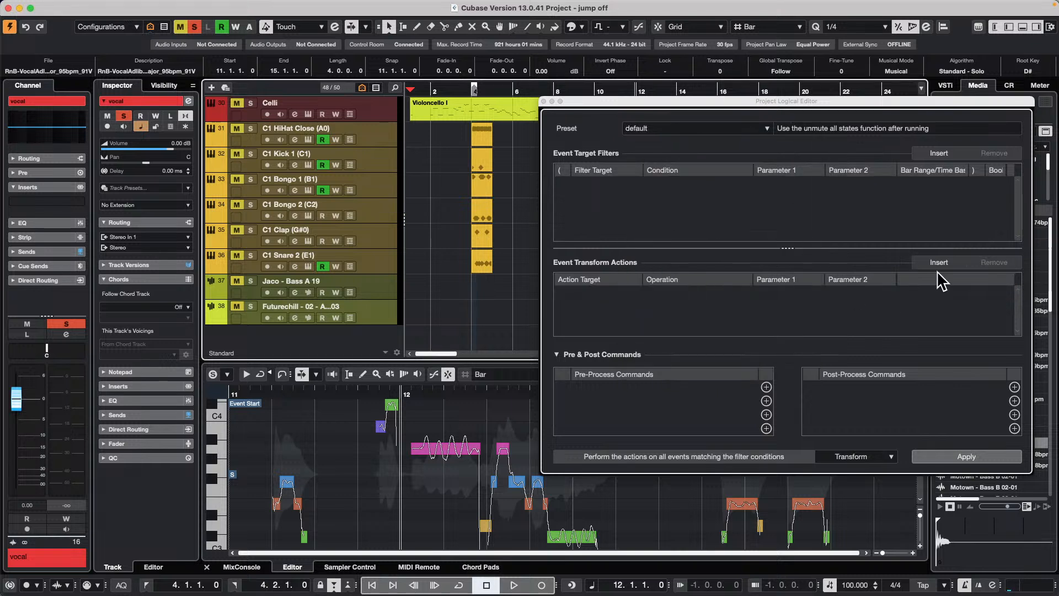
click(889, 458)
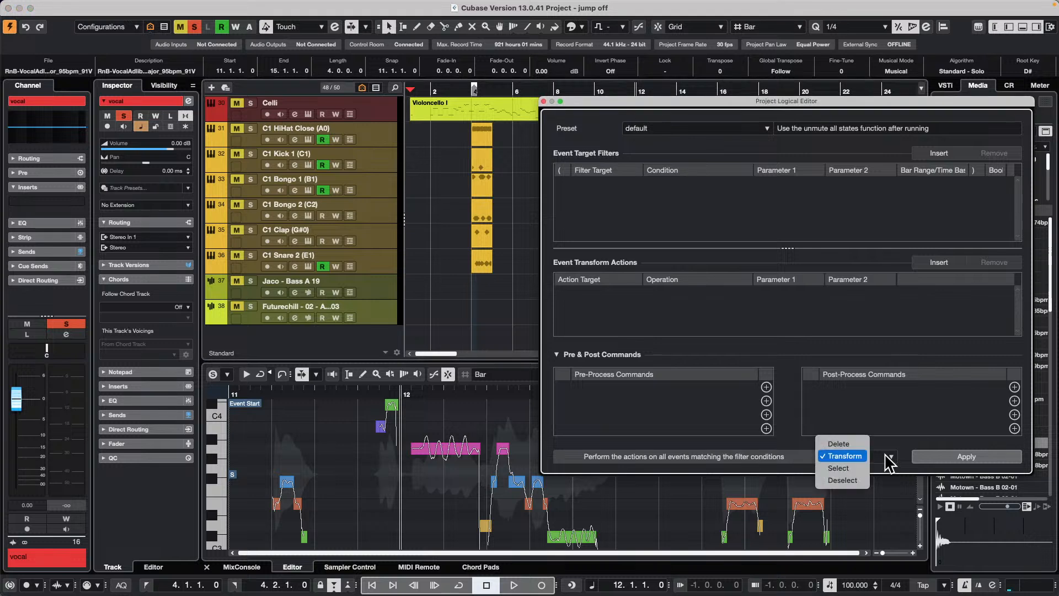
click(861, 462)
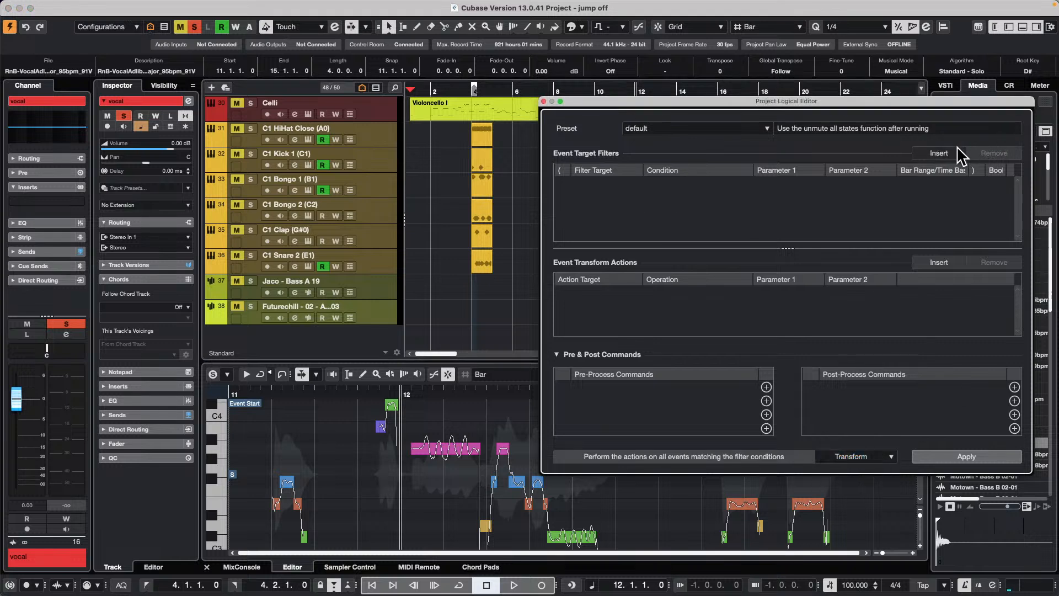
- Add an event target filter with Container Type is, condition Equal and parameter Track
click(941, 153)
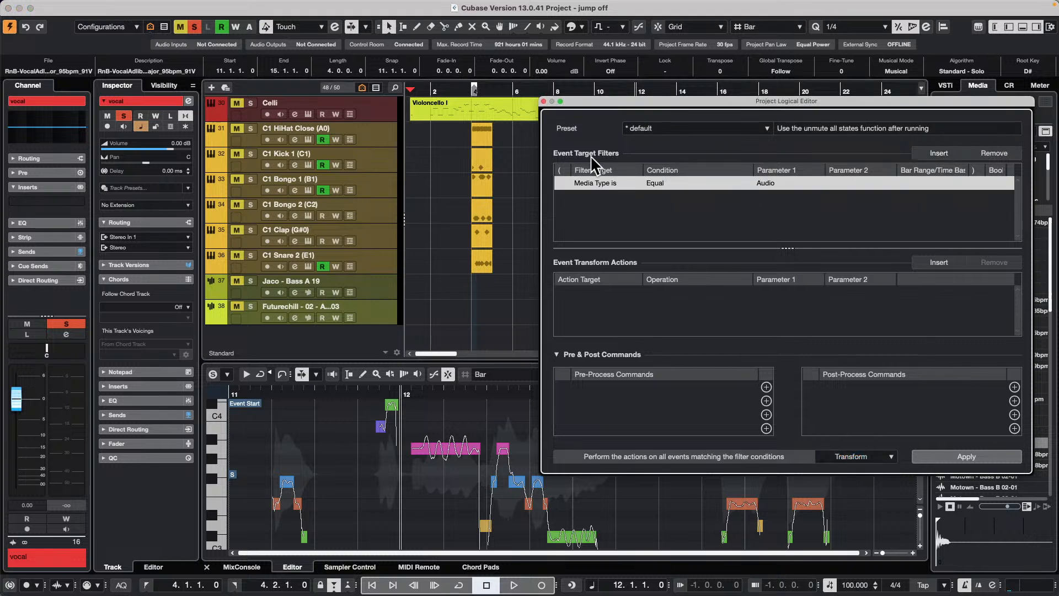
click(590, 183)
click(599, 208)
click(767, 182)
key(Return)
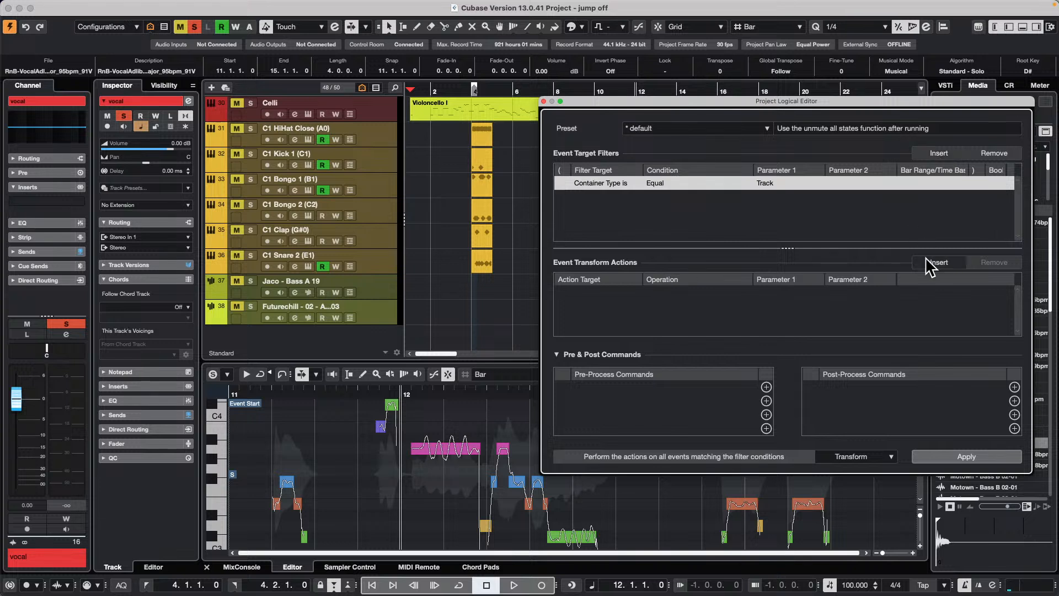
- Add an event transform action with Track Operation as its target and Read as its operation
click(939, 262)
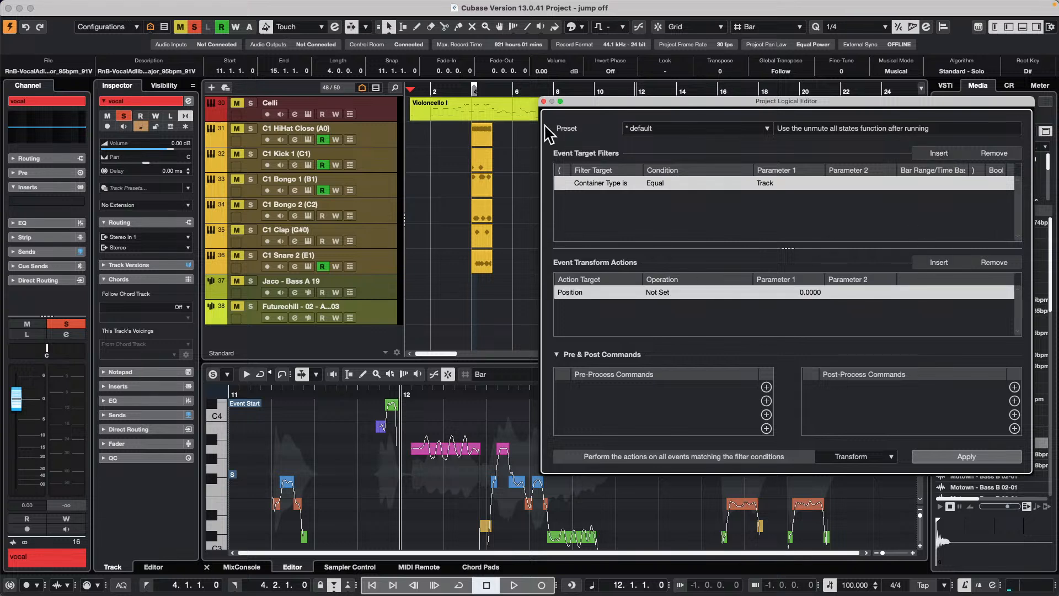
click(579, 294)
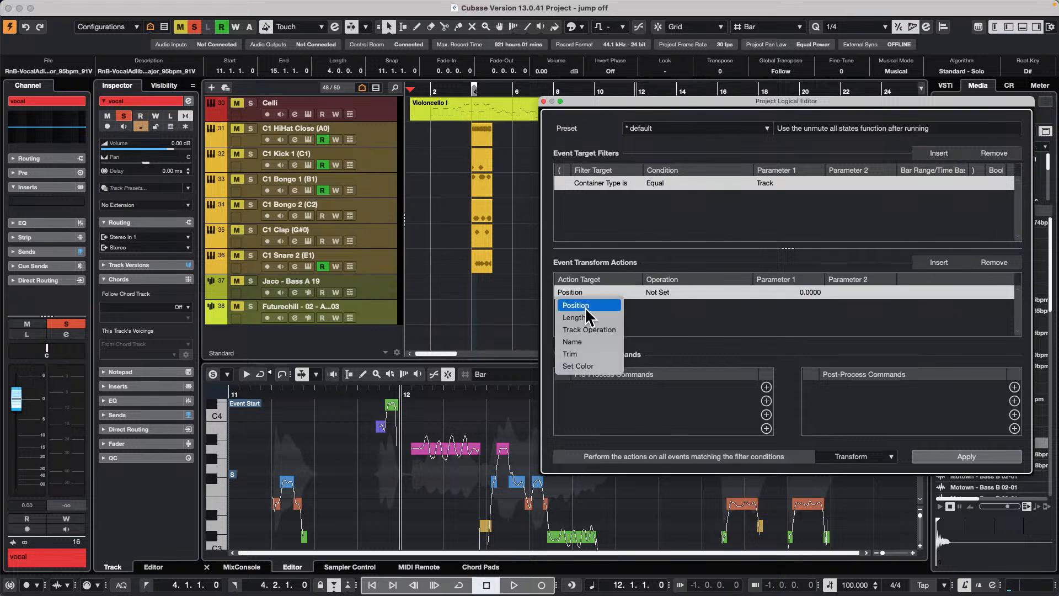
click(609, 332)
click(675, 292)
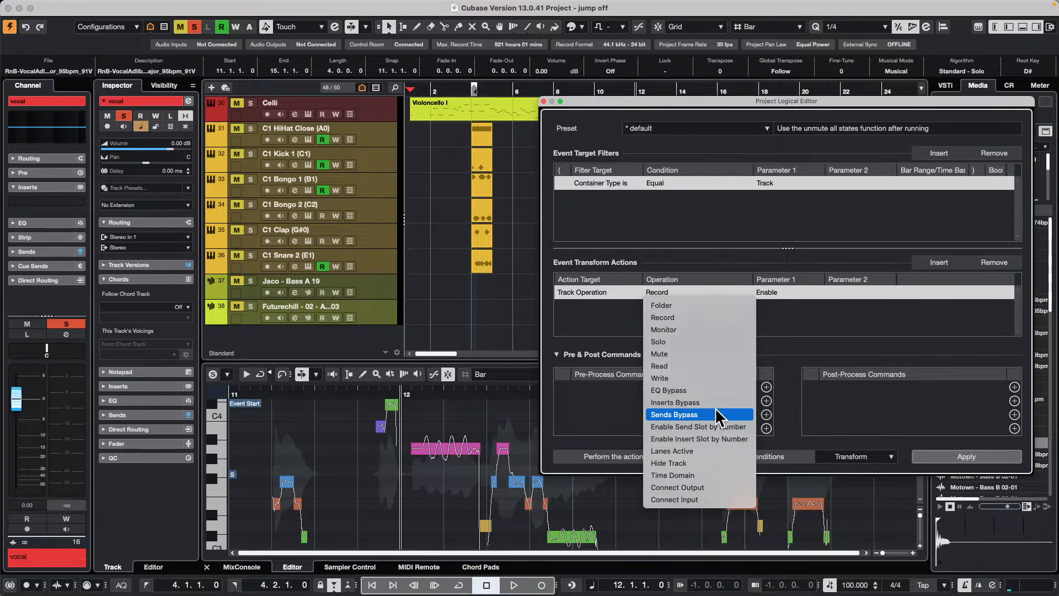
click(684, 365)
- Set the Read action's first parameter to Disable and apply the transformation to the project's tracks
click(765, 291)
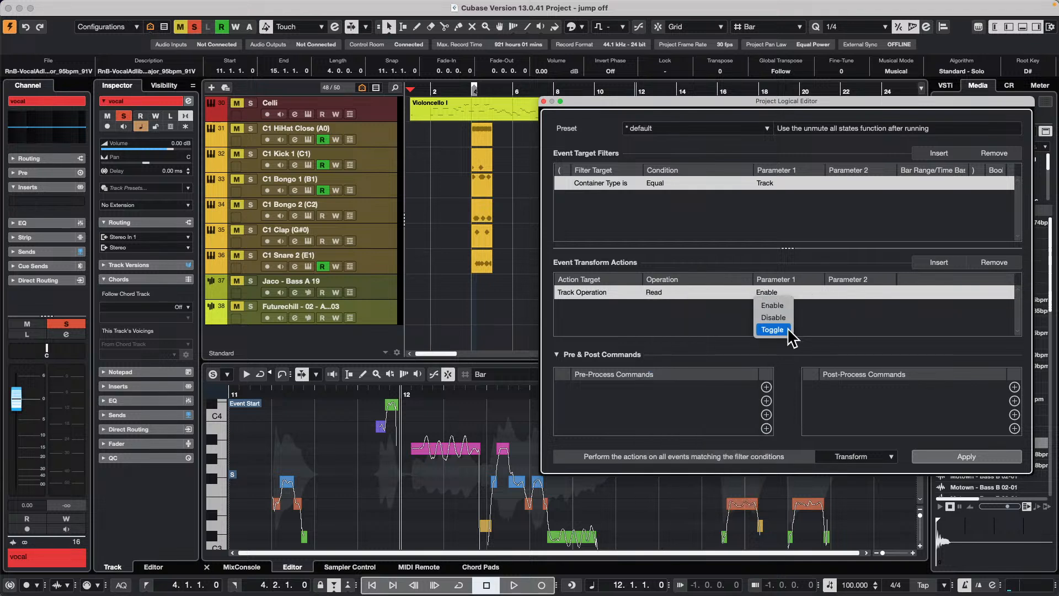
click(787, 327)
click(777, 292)
click(783, 317)
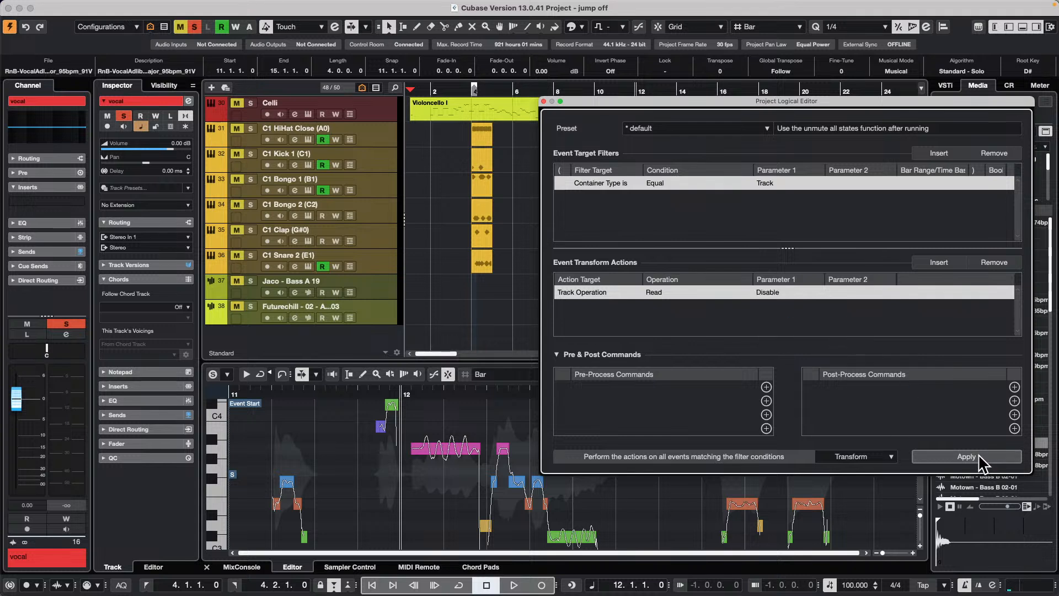
click(977, 454)
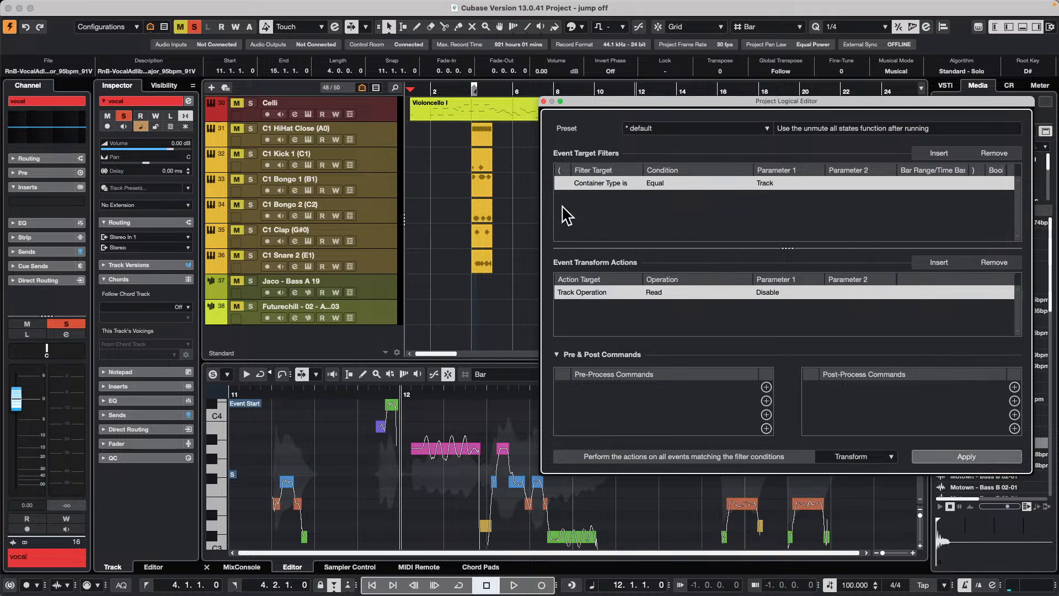
- Select the tracks from C1 HiHat Close through Futurechill and enable automation read on them and on Celli
click(383, 130)
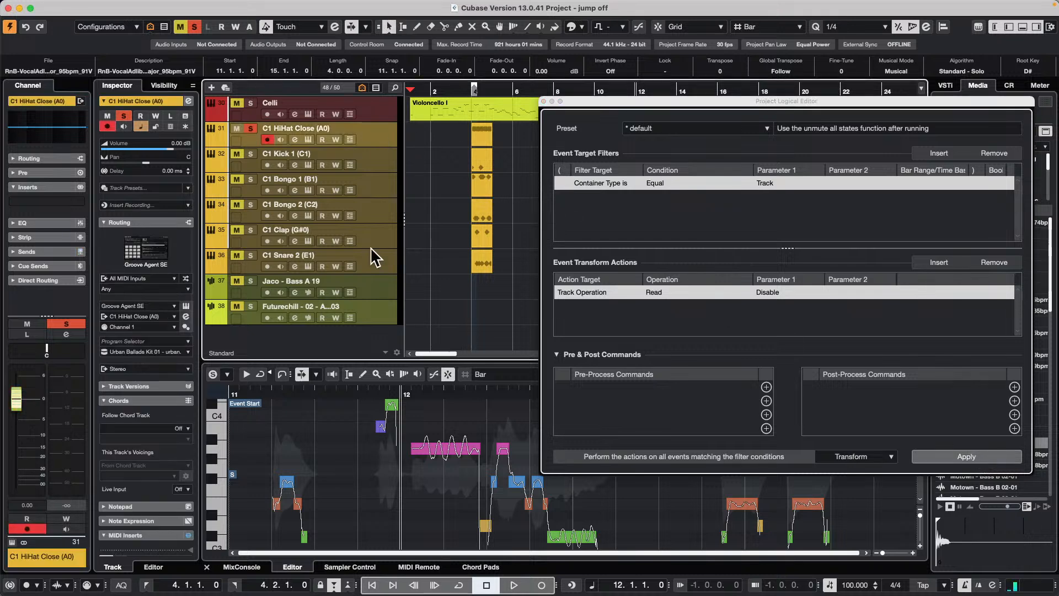
shift+click(375, 309)
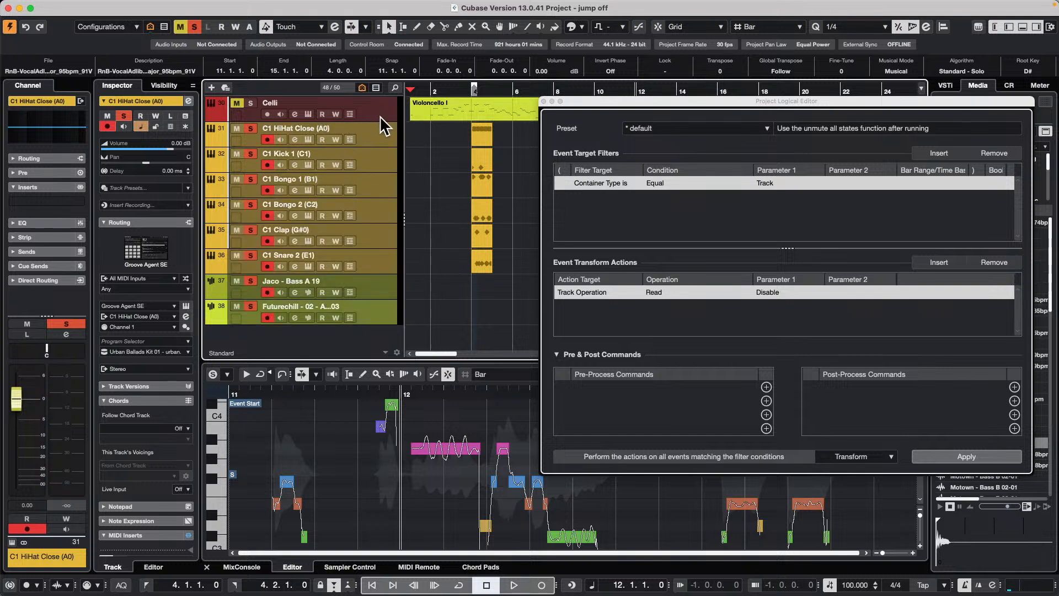
click(323, 113)
alt+click(321, 241)
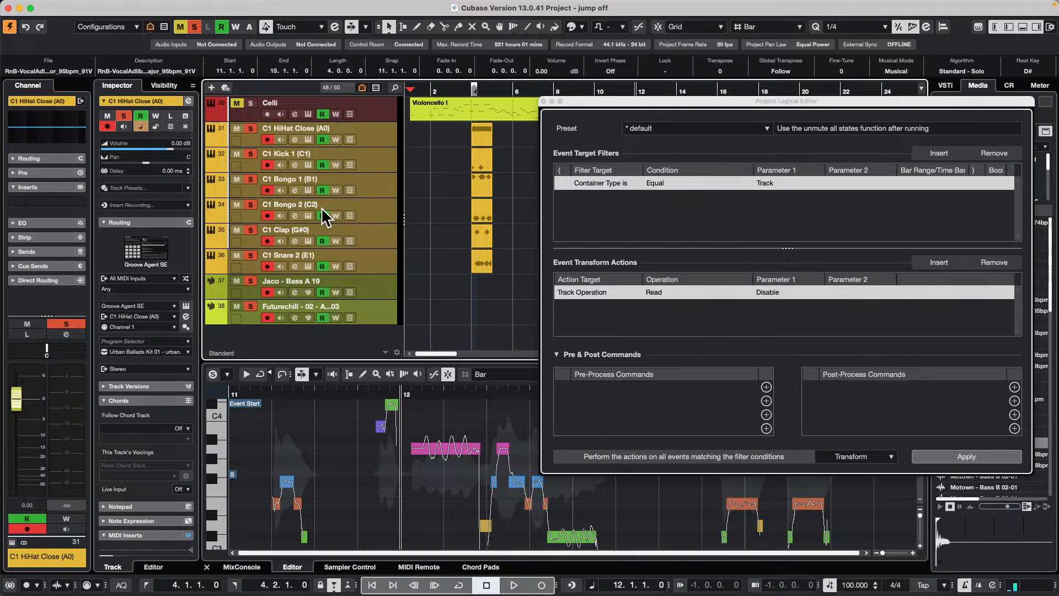
- Switch automation read off and back on for the selected tracks from C1 HiHat Close through Futurechill
right_click(325, 138)
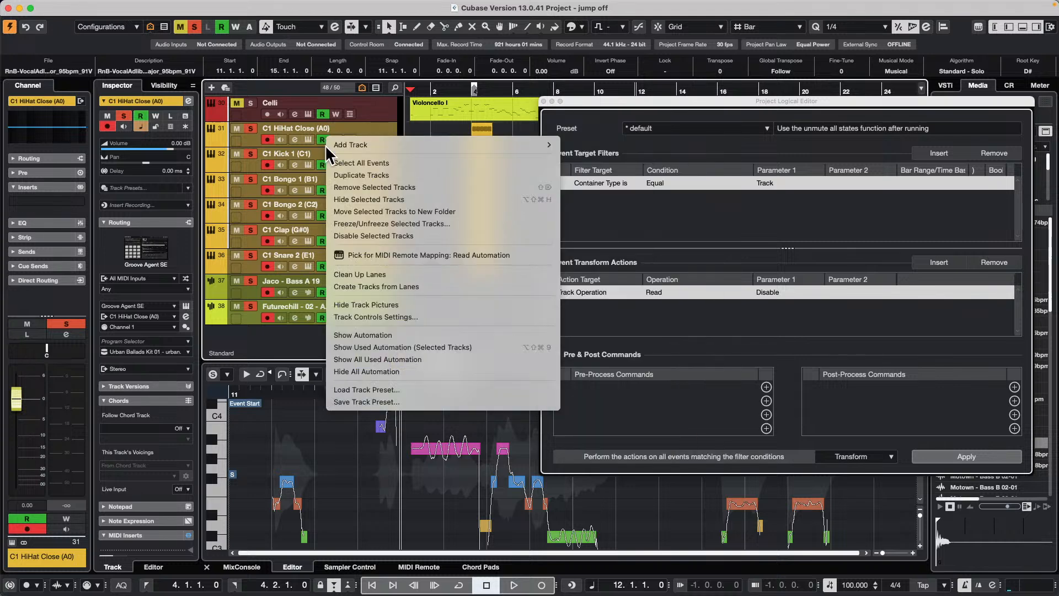
click(403, 124)
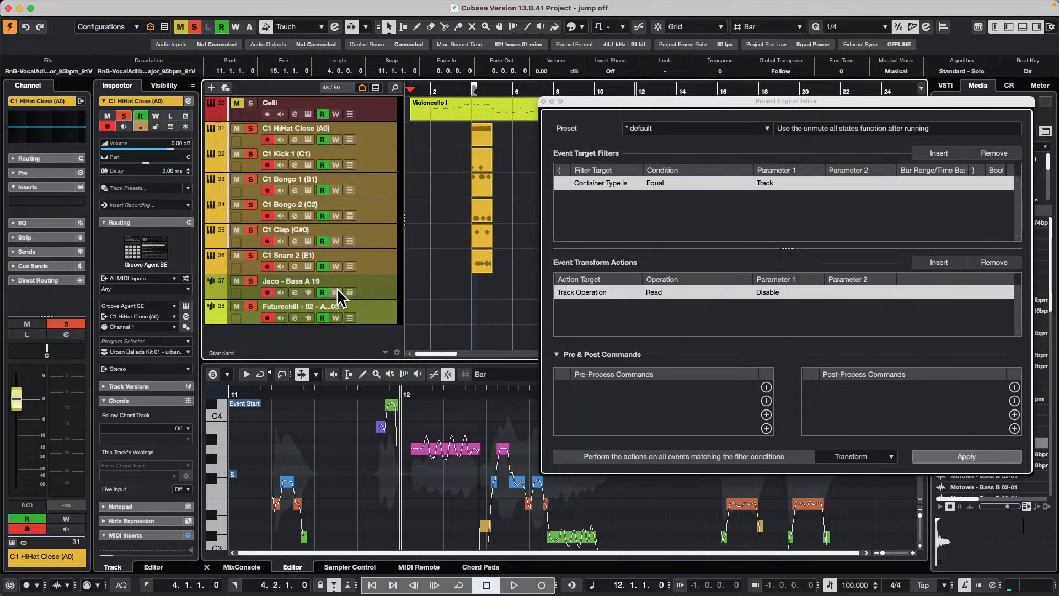
alt+click(323, 292)
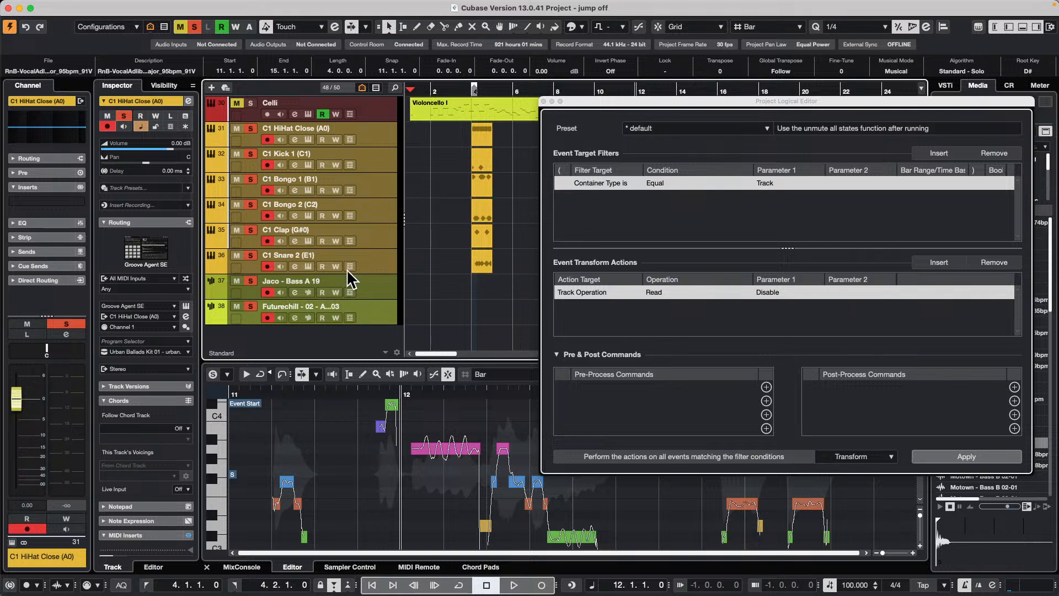
click(326, 317)
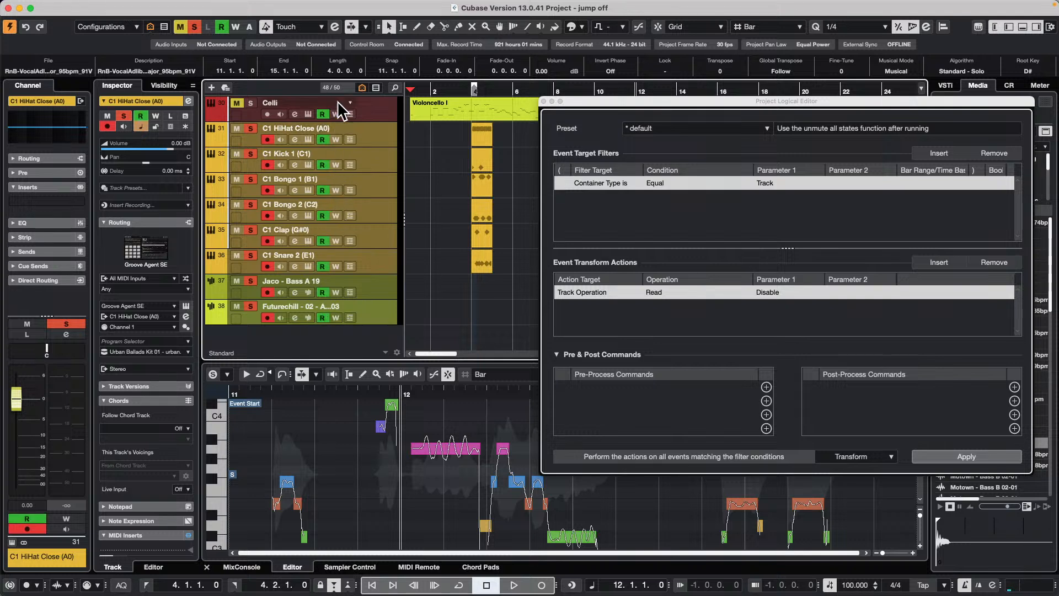
- Enable automation read on the comping track above Celli
scroll(456, 193, up, 2)
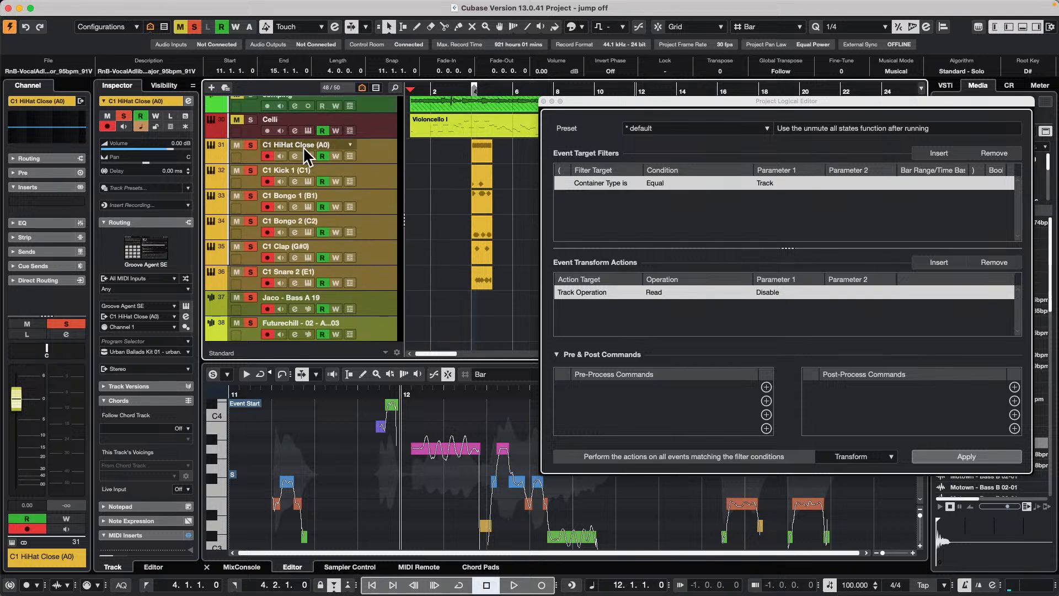
scroll(315, 109, up, 1)
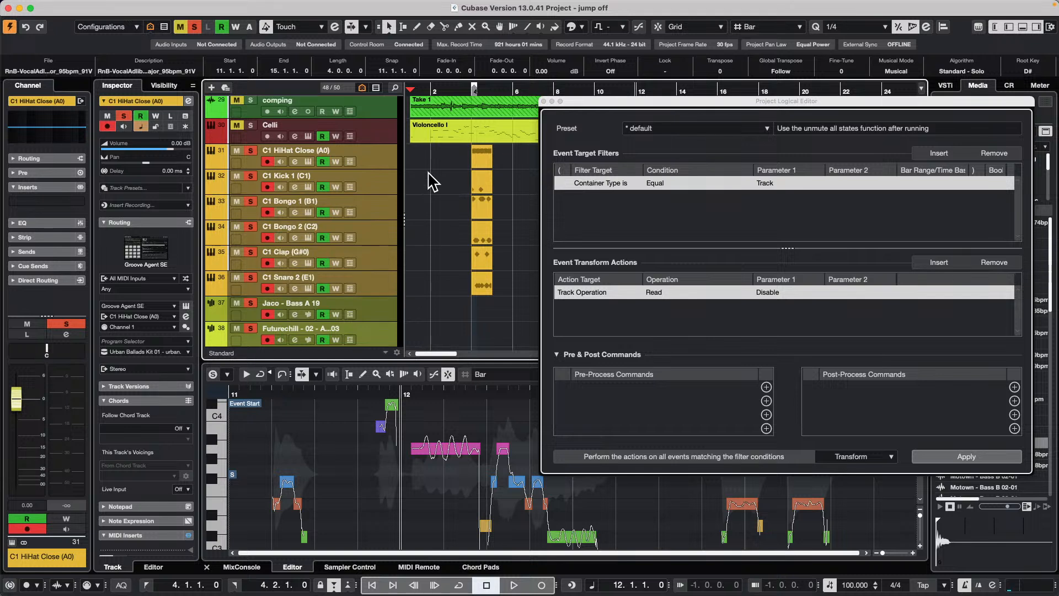
click(320, 111)
- Add a second event target filter with Property as target, condition Property Is Set and parameter Is Selected
click(938, 153)
click(585, 196)
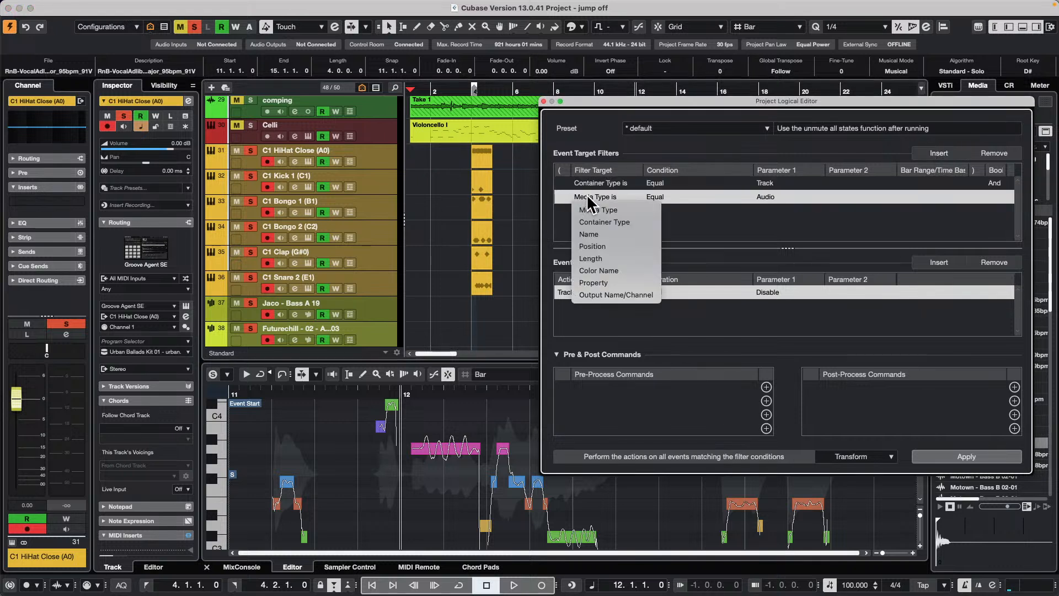
click(596, 283)
click(667, 195)
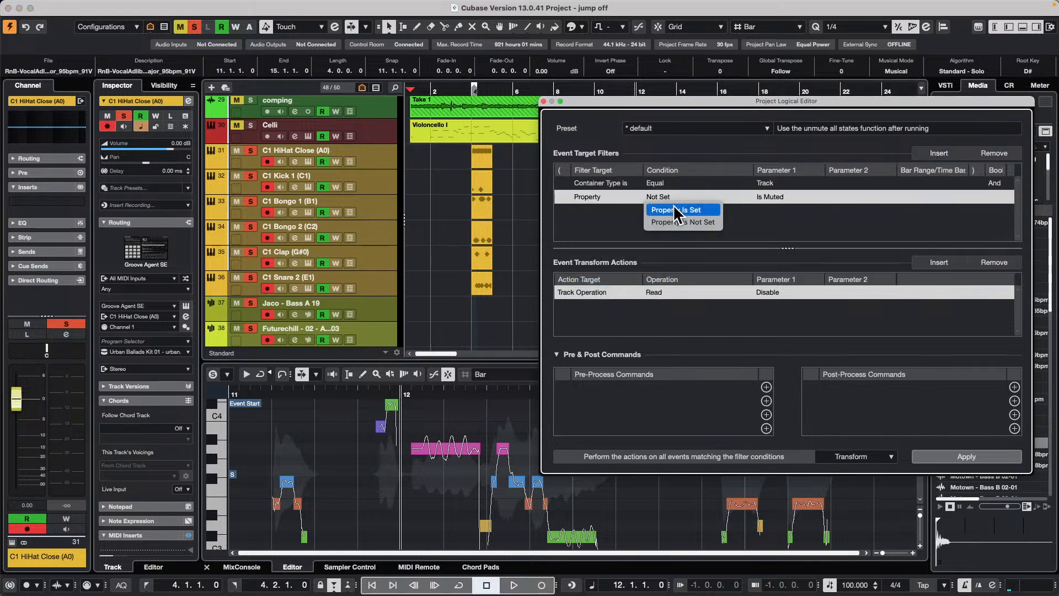
click(675, 209)
click(766, 197)
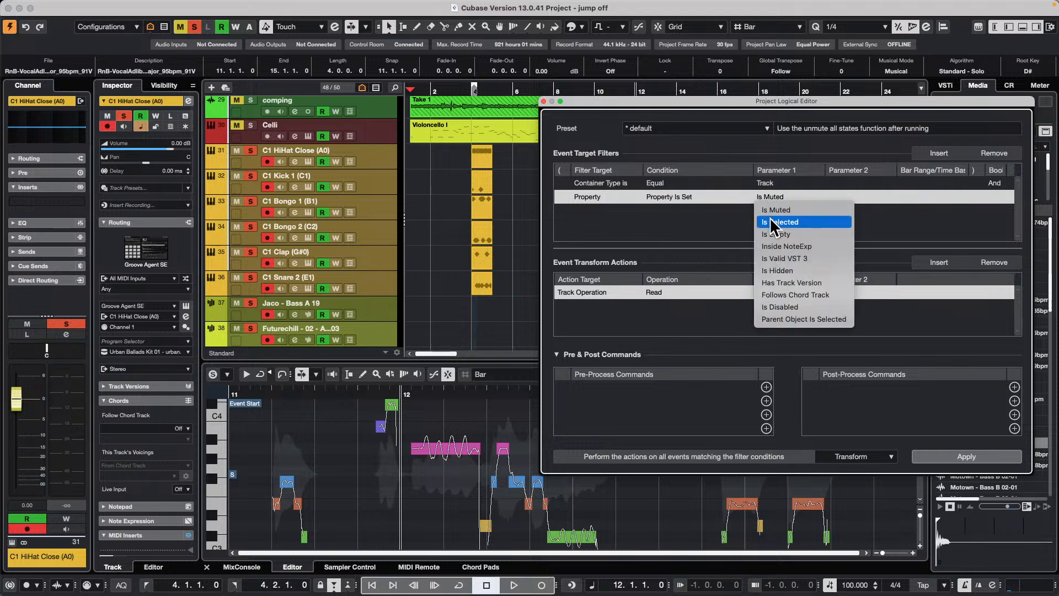
click(772, 222)
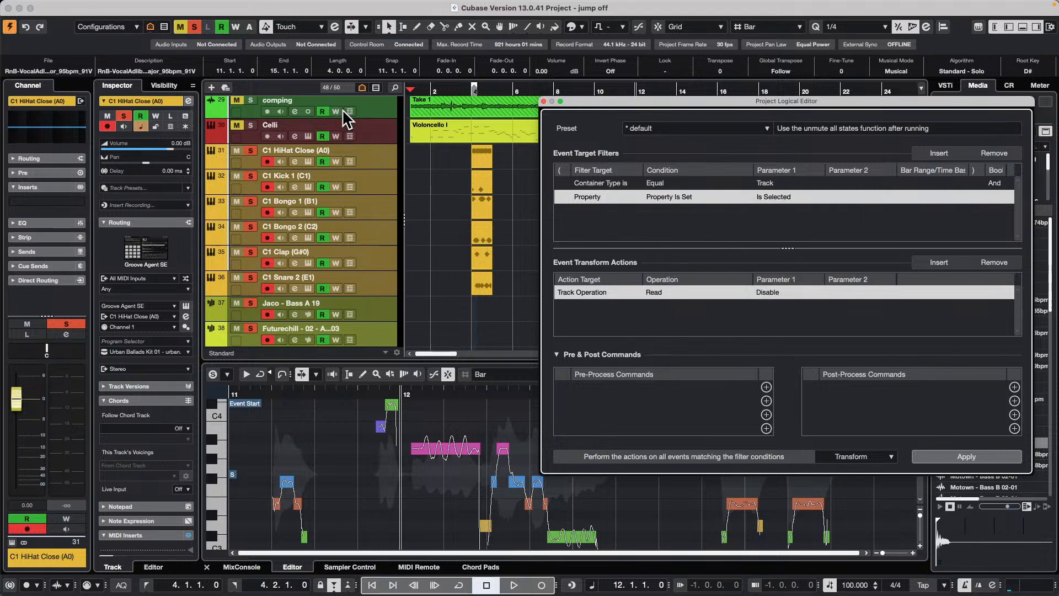
- Apply the transformation to the selected tracks, keep Read as the track operation and close the Project Logical Editor
click(970, 456)
click(943, 453)
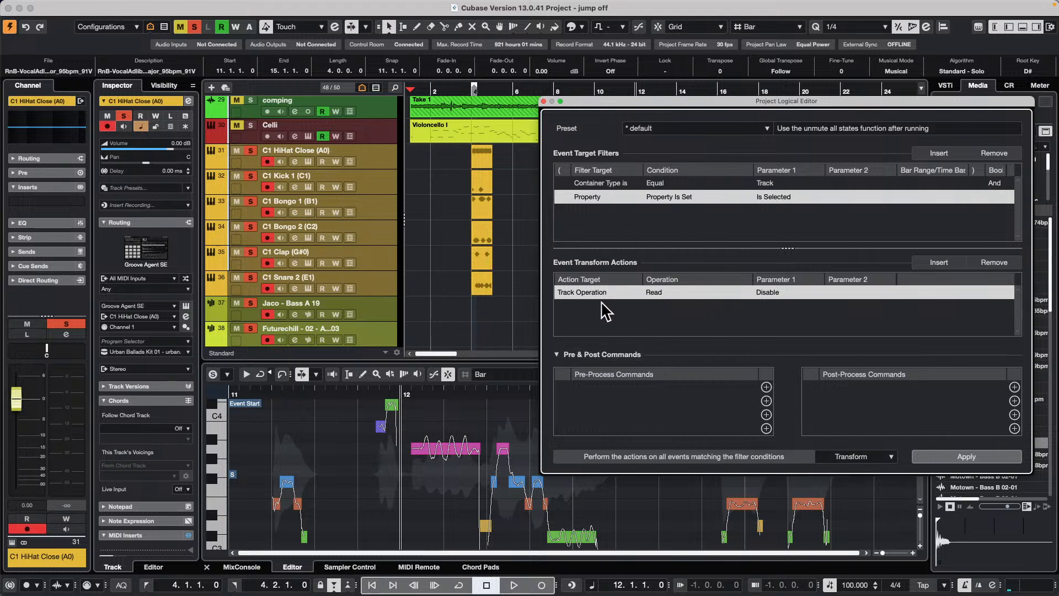
click(663, 291)
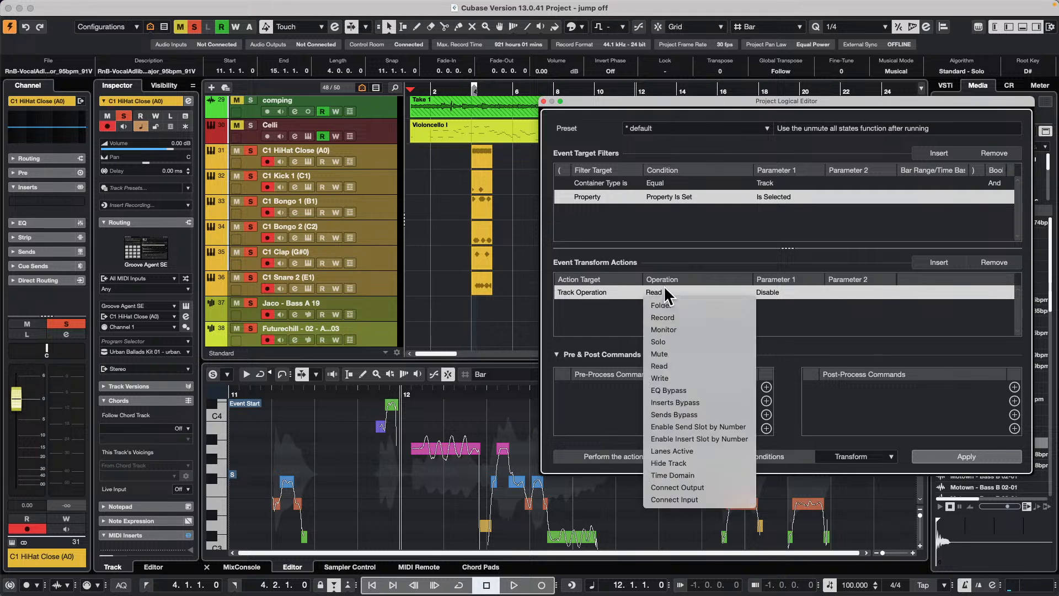
click(693, 363)
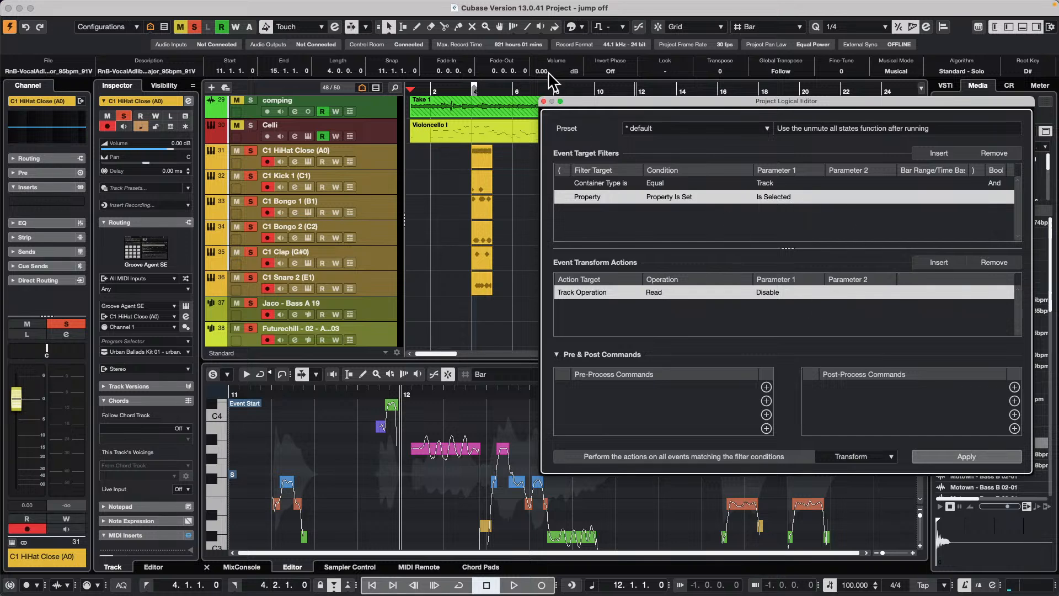
click(543, 101)
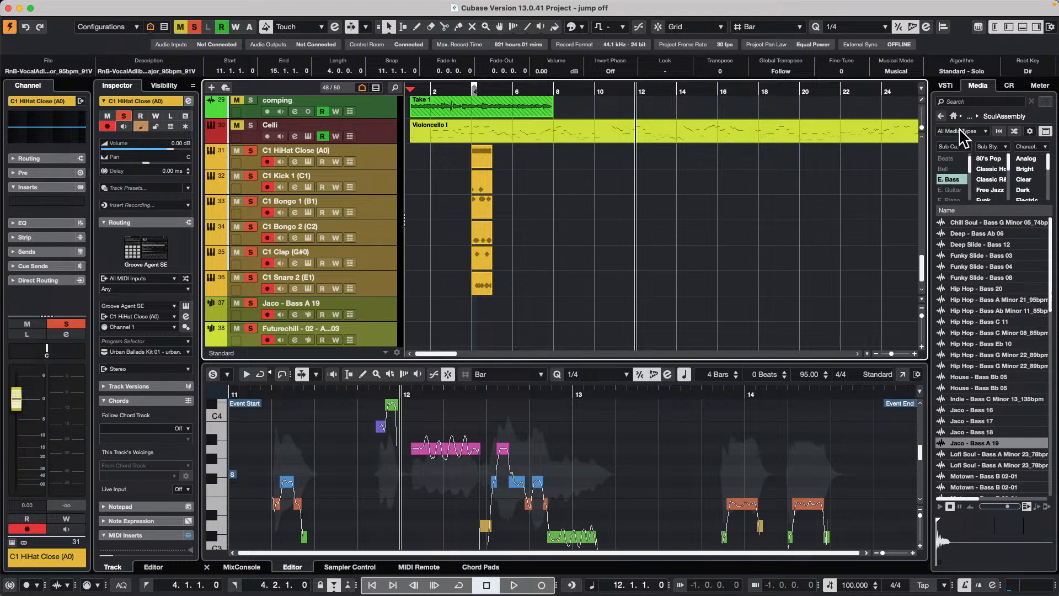
- Browse the Media rack's VST Instruments and open the Retrologue preset collections
click(951, 87)
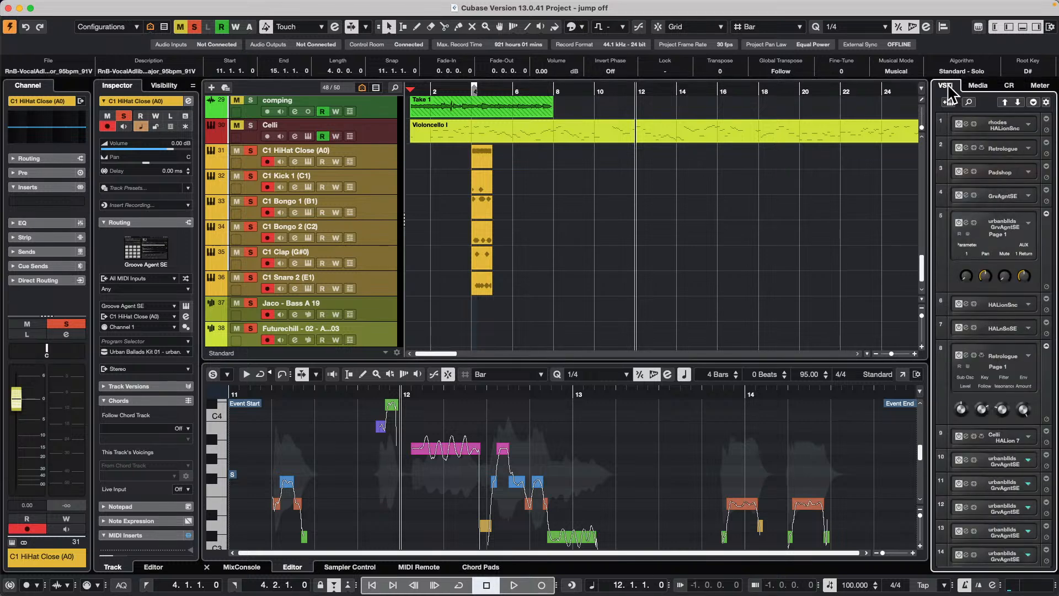
click(982, 86)
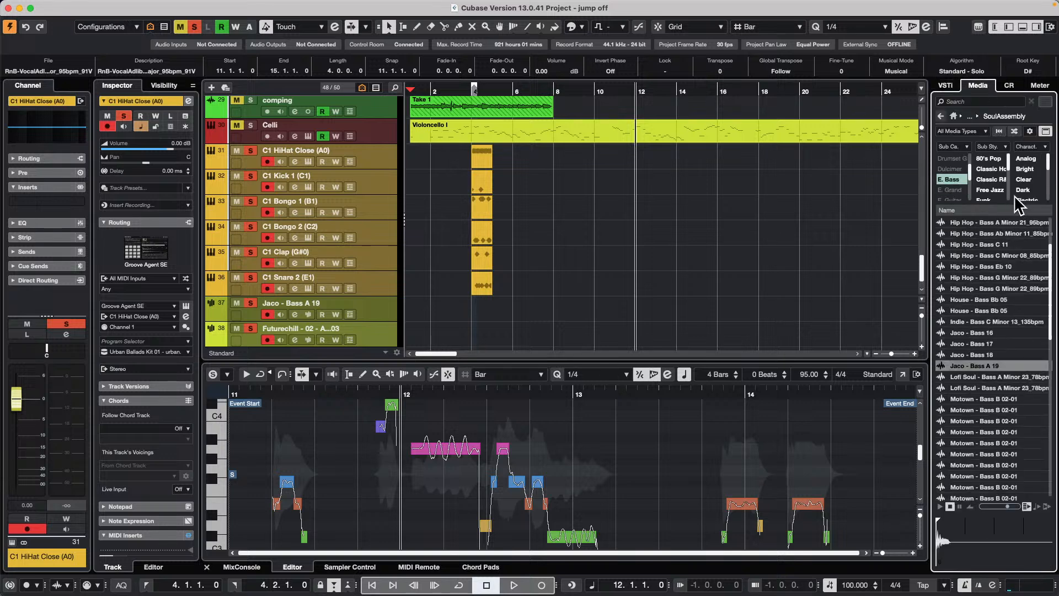
click(952, 116)
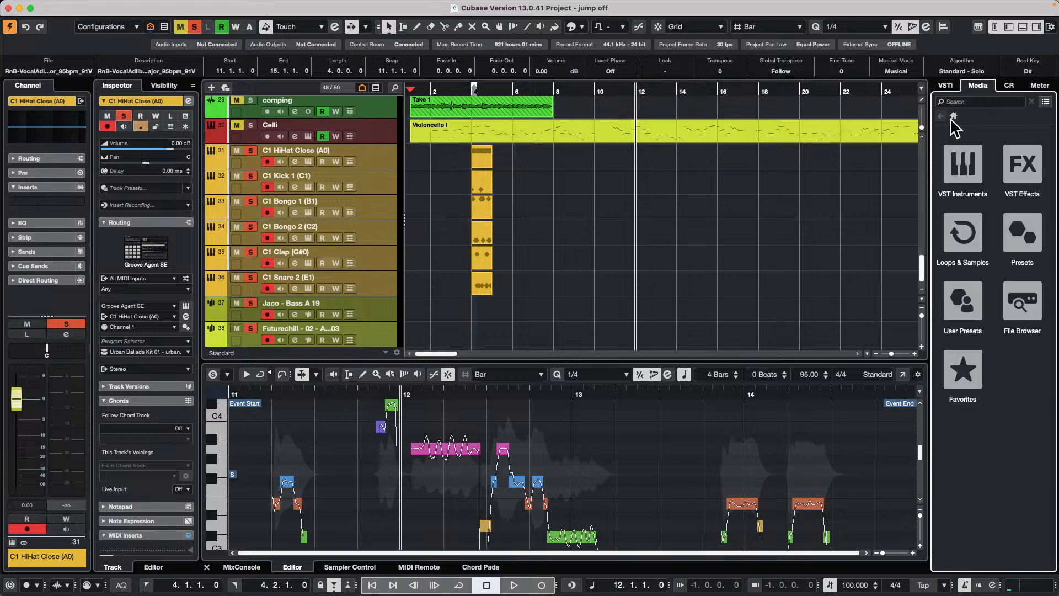
click(970, 163)
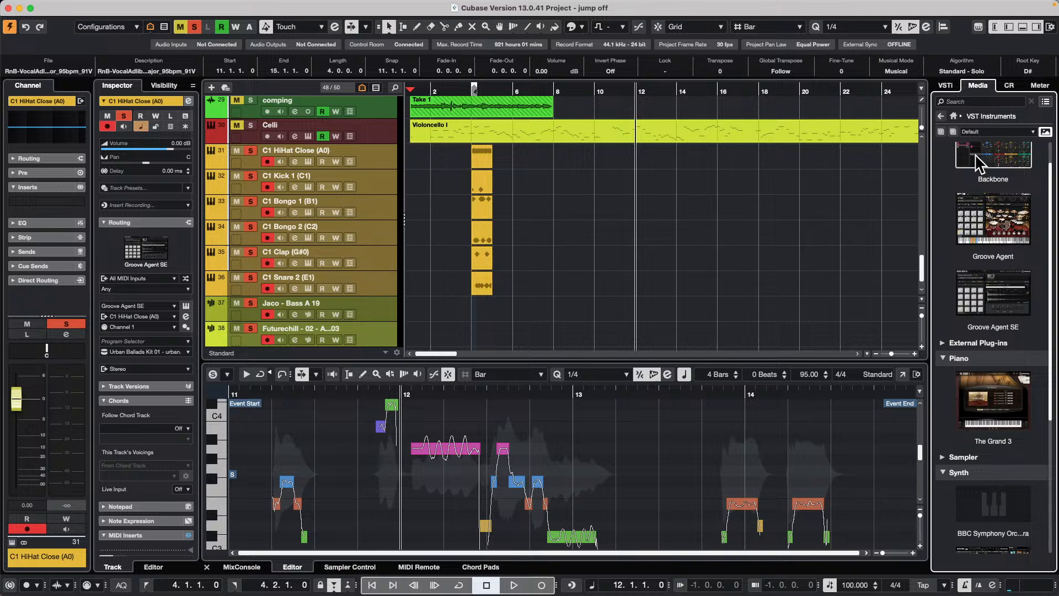
click(962, 347)
click(987, 499)
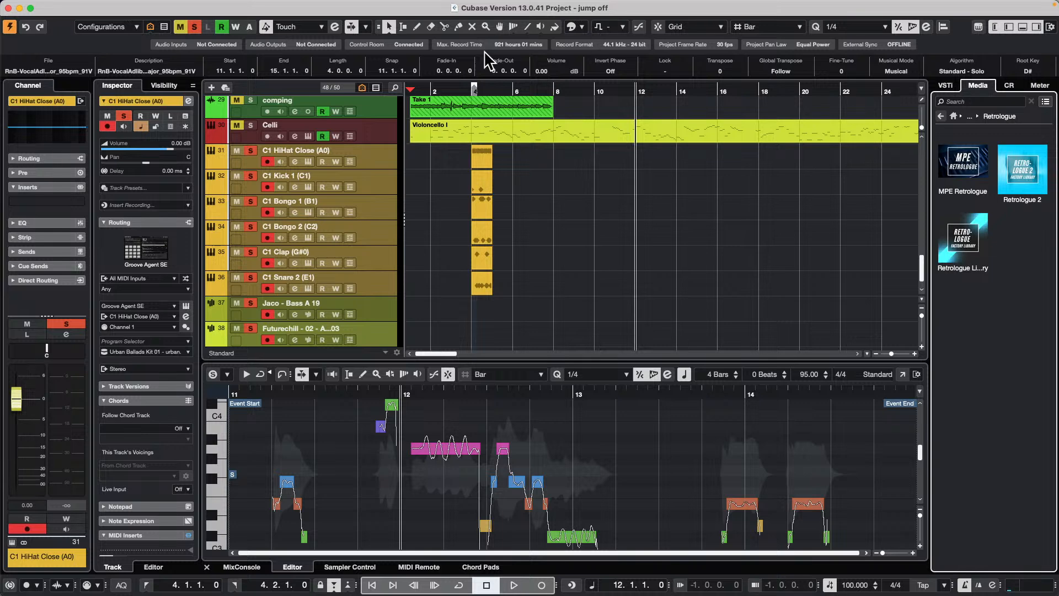
- Open MediaBay, close the Automation Panel covering it and move the MediaBay window fully into view
click(324, 6)
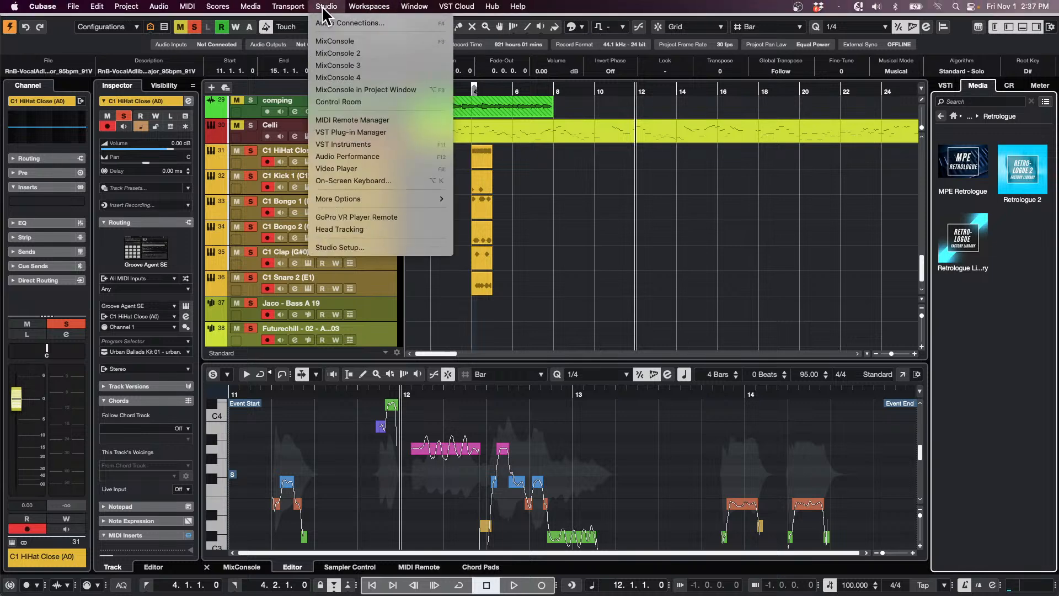
mouse_move(295, 7)
mouse_move(251, 7)
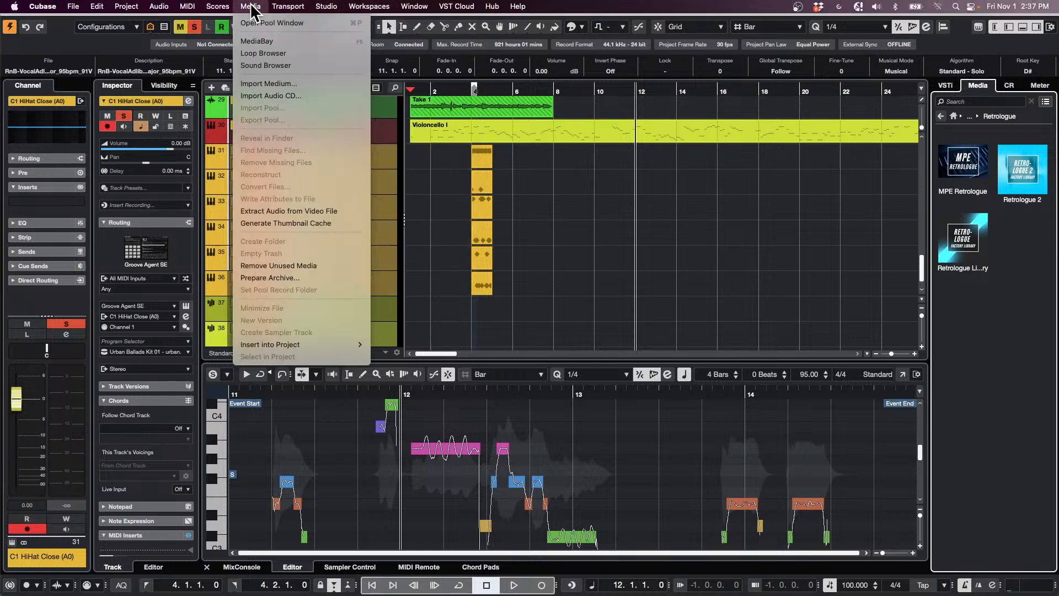
click(261, 41)
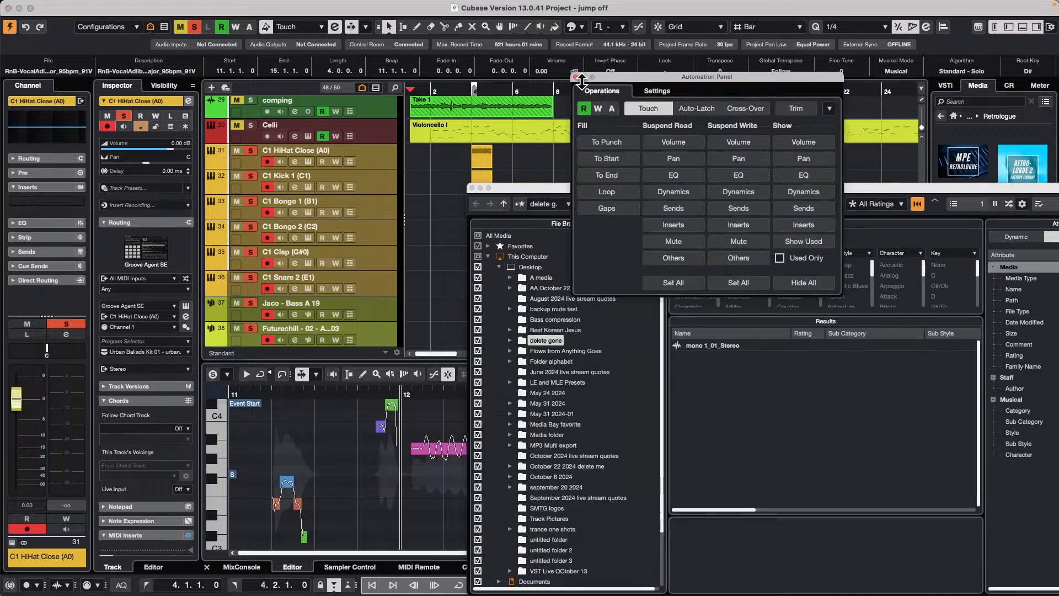
click(577, 77)
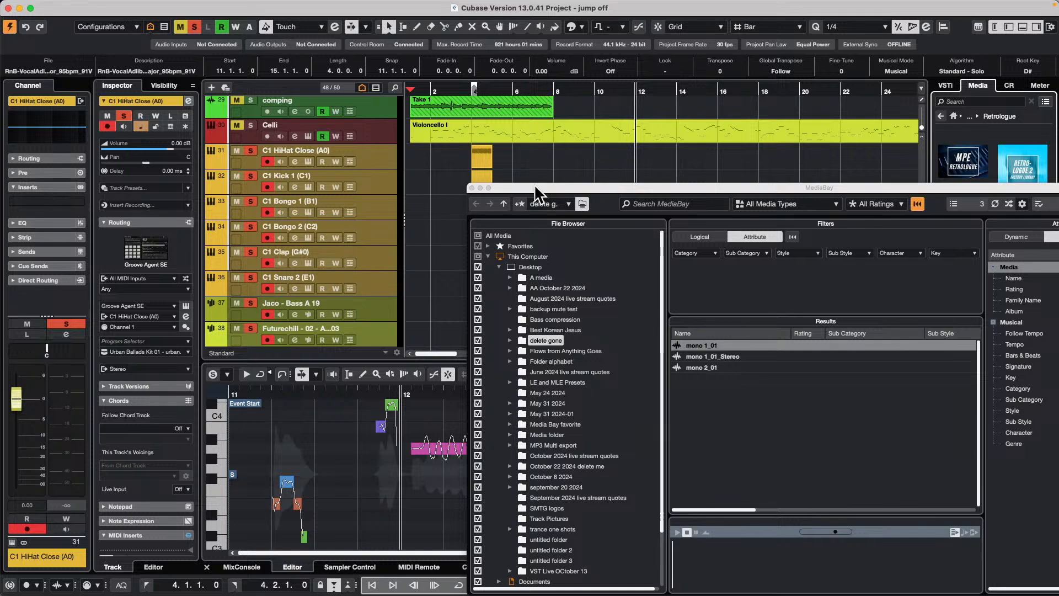
drag(533, 184, 258, 45)
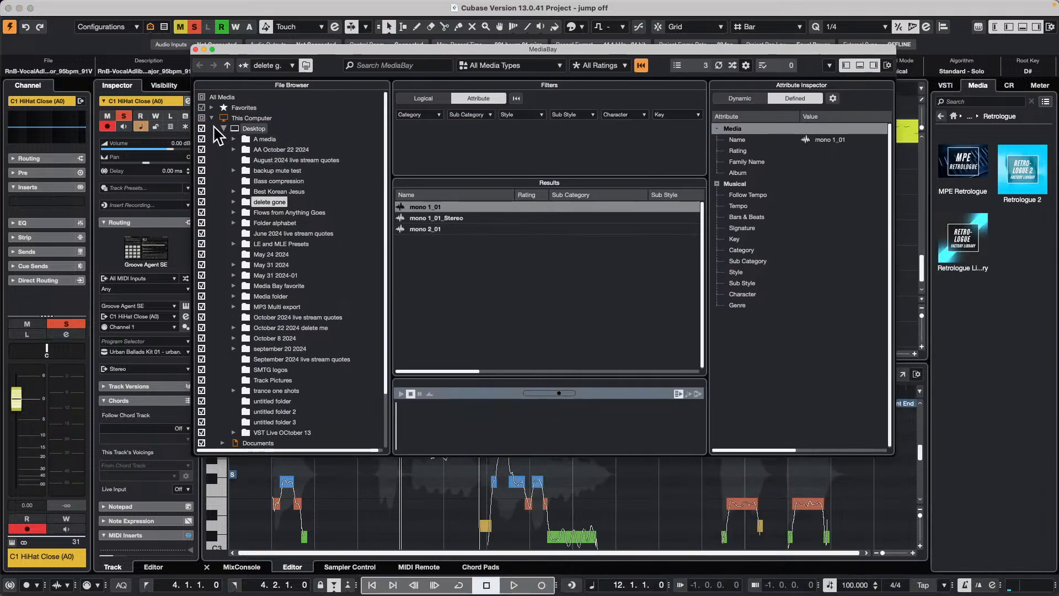
- Collapse This Computer, expand VST Sound in the MediaBay file browser and try to exclude the Retrologue folder from the database
click(243, 118)
click(211, 118)
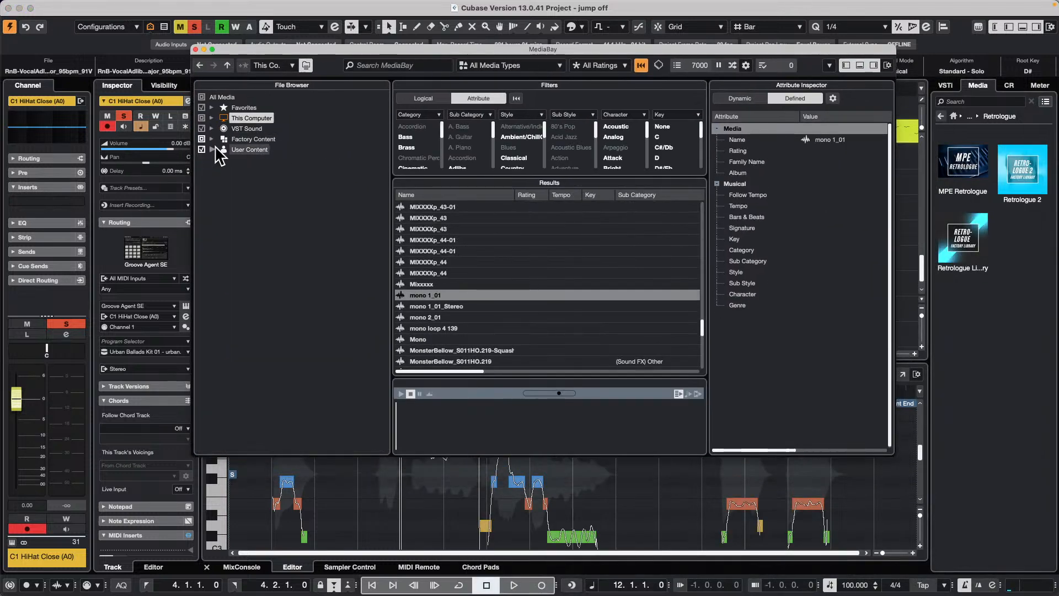
click(212, 128)
scroll(269, 210, down, 2)
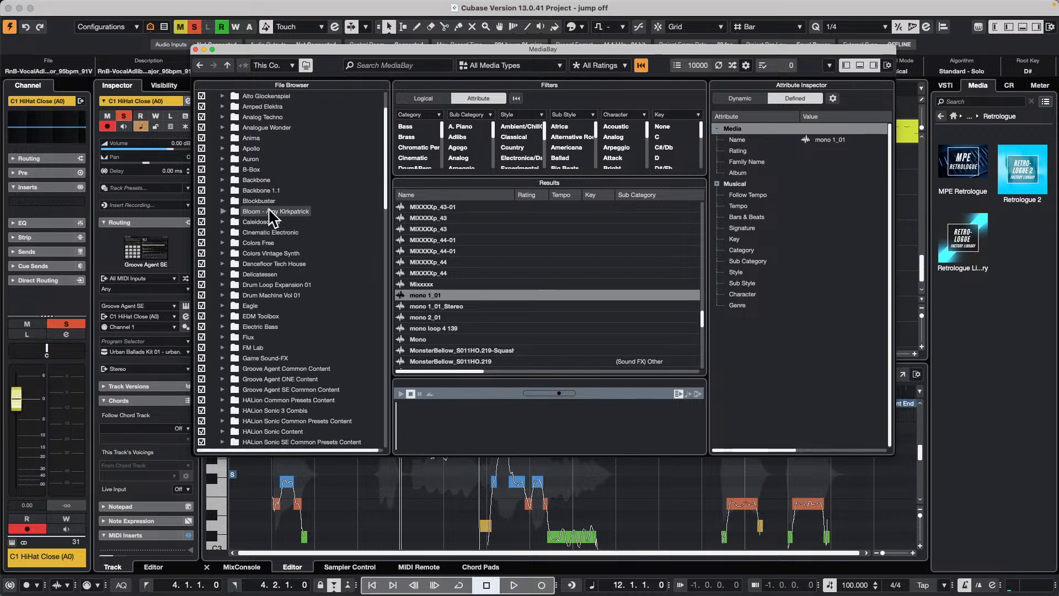
scroll(269, 208, down, 15)
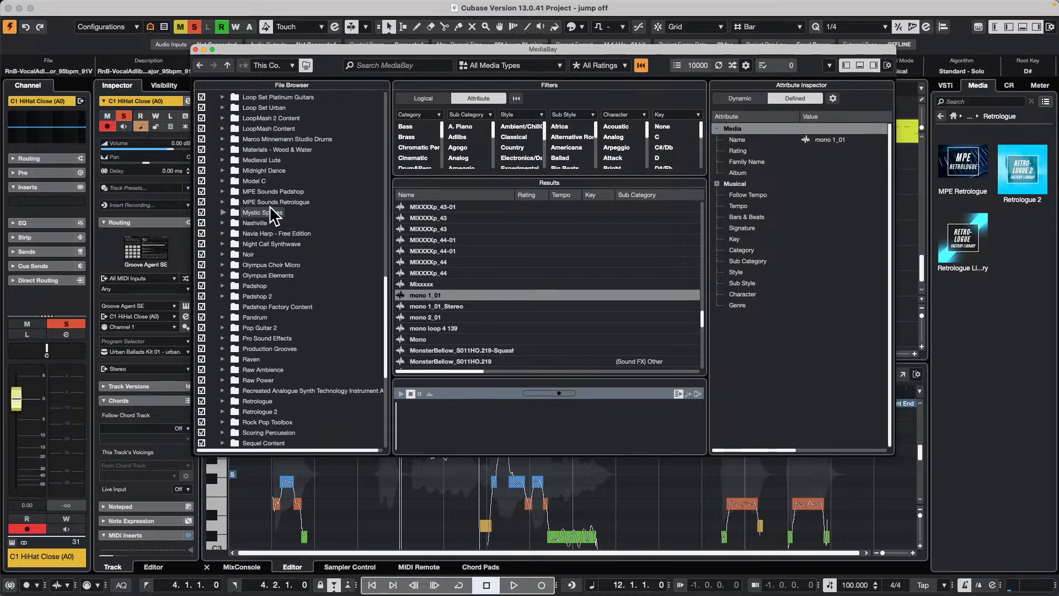
click(202, 401)
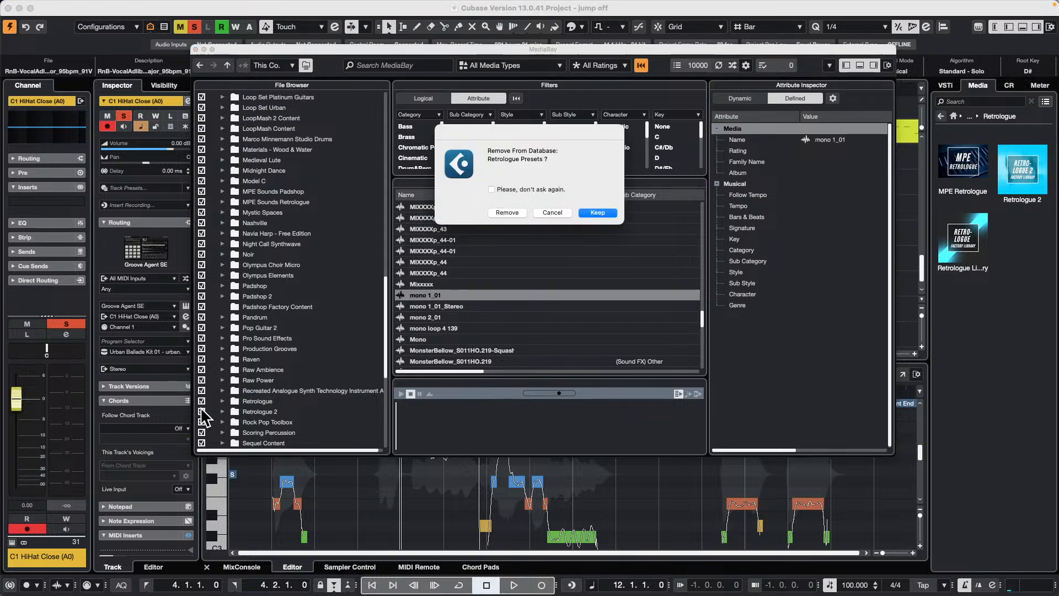
click(551, 213)
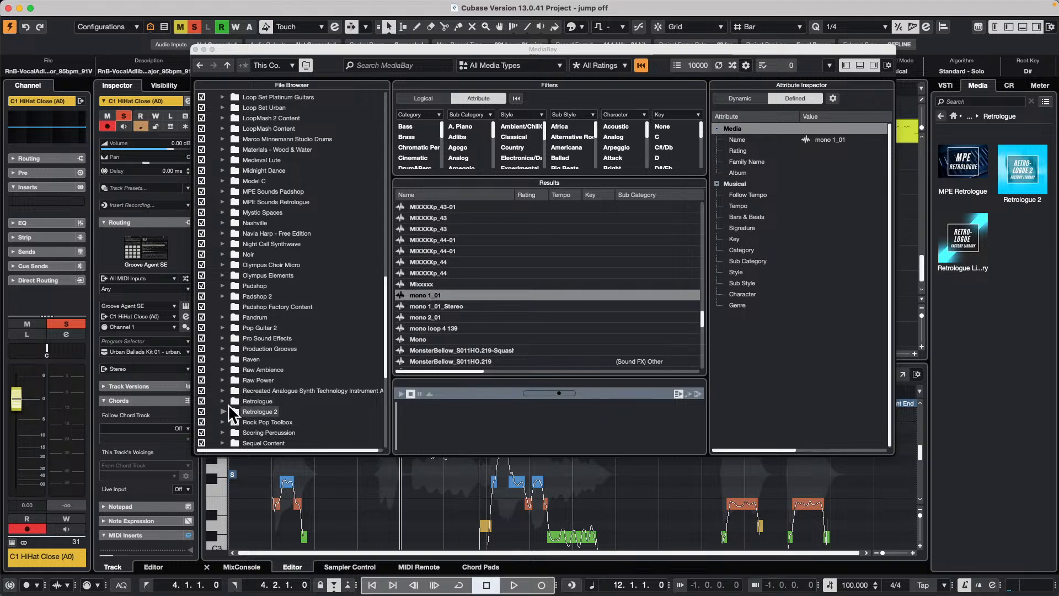
- Rescan the Retrologue and Retrologue 2 folders on disk and close MediaBay
click(254, 401)
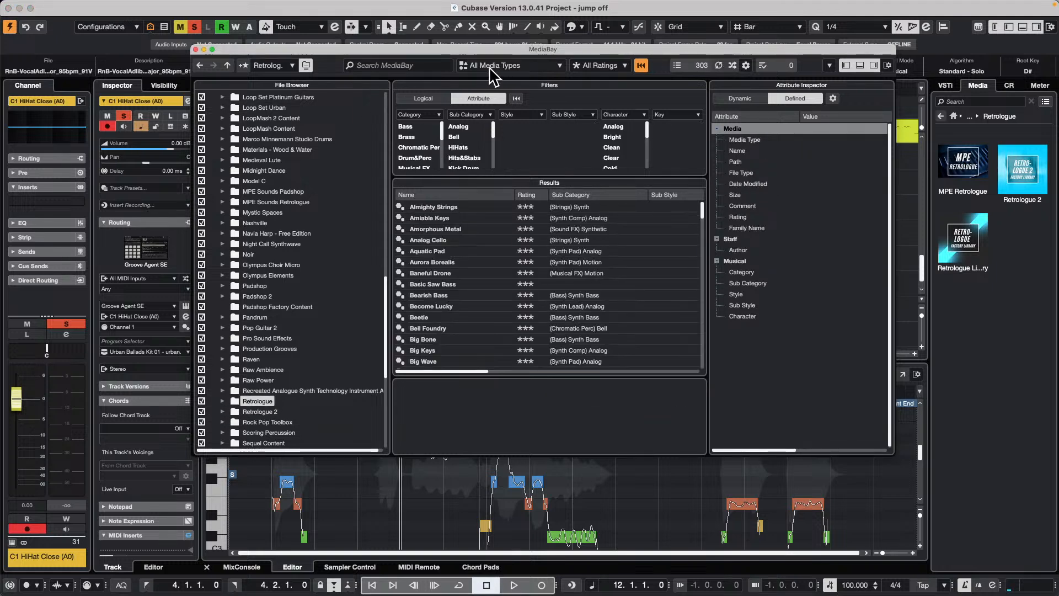
right_click(260, 398)
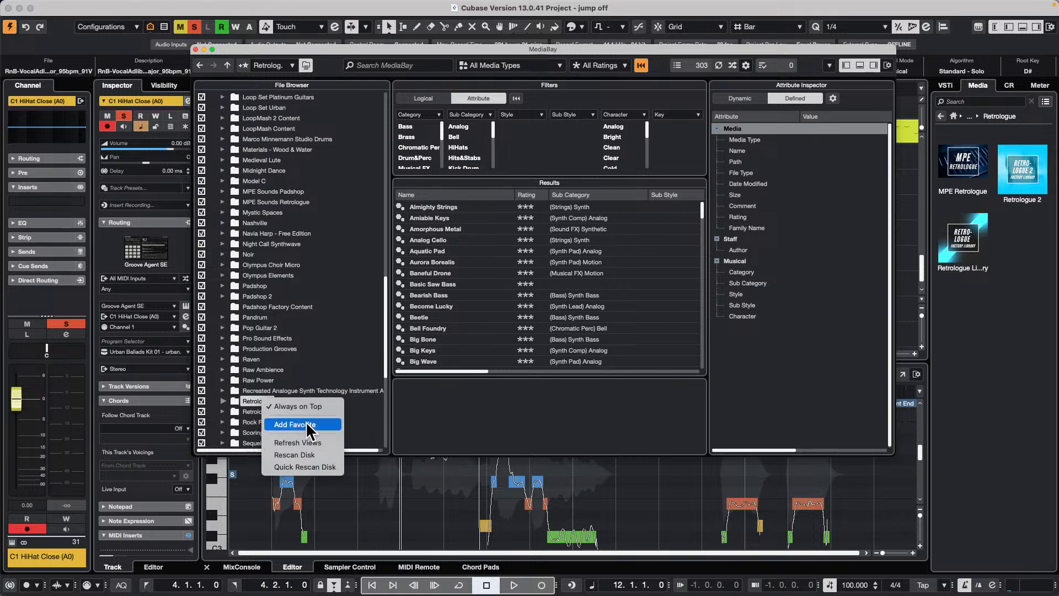
click(310, 455)
click(263, 409)
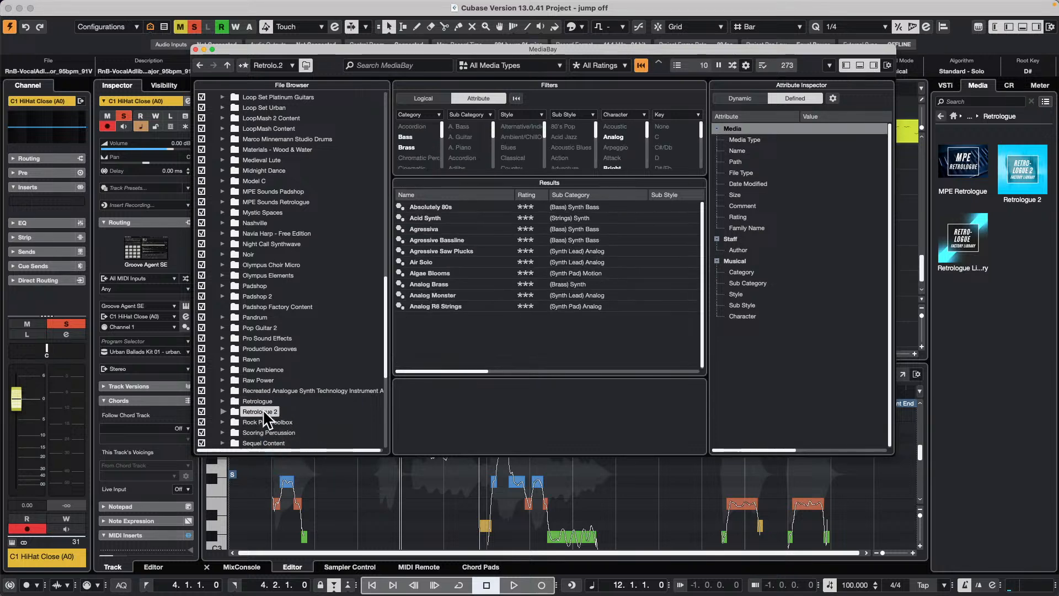
right_click(262, 409)
click(323, 463)
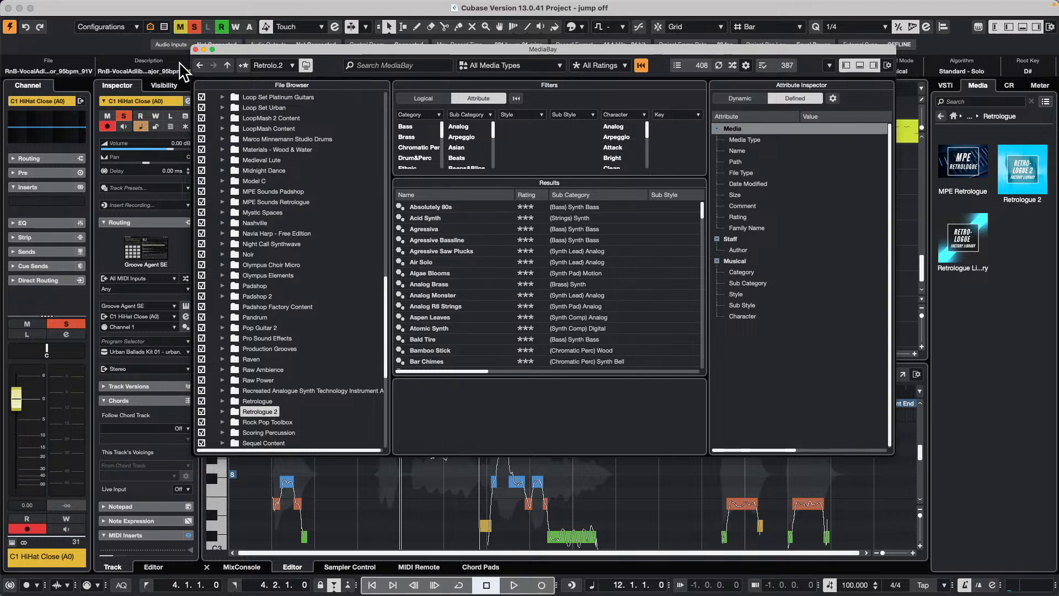
click(196, 49)
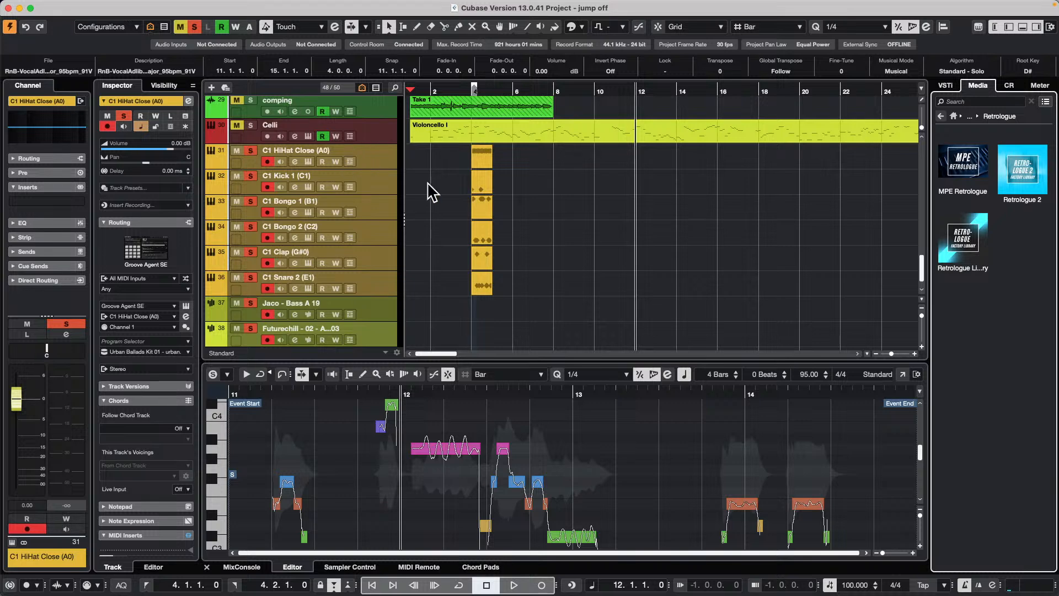
scroll(309, 171, up, 15)
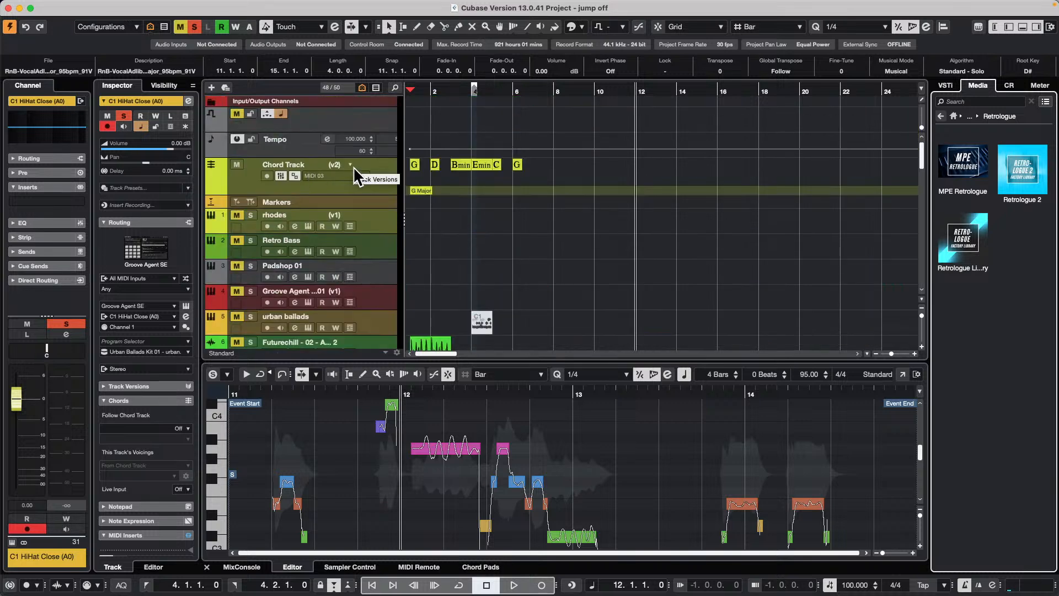
- Open the Retro Bass track's Retrologue instrument, move its window clear of the Media rack and open its preset browser
click(308, 252)
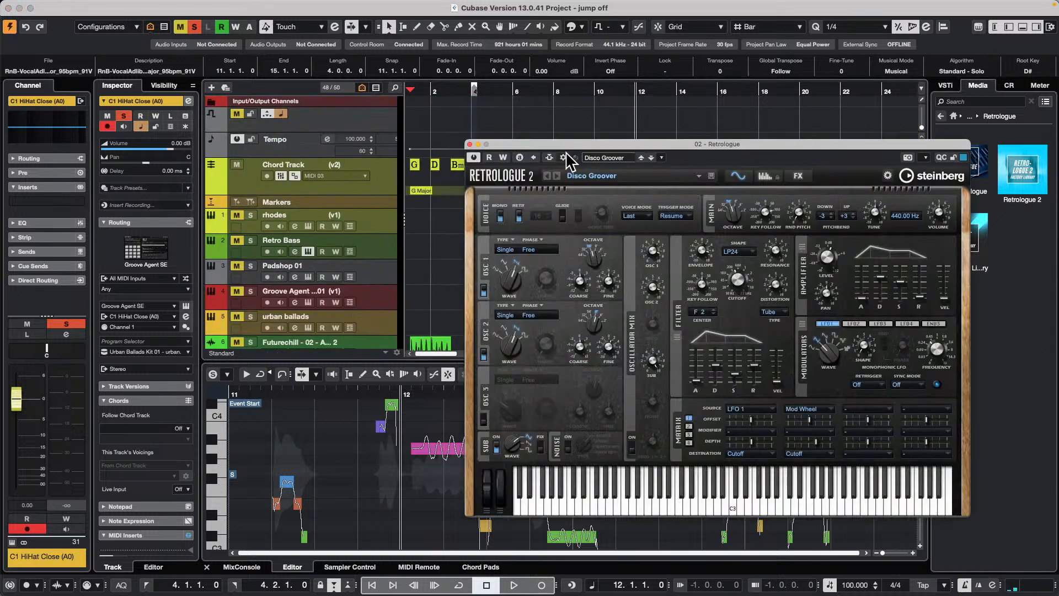
drag(564, 142, 377, 112)
click(424, 129)
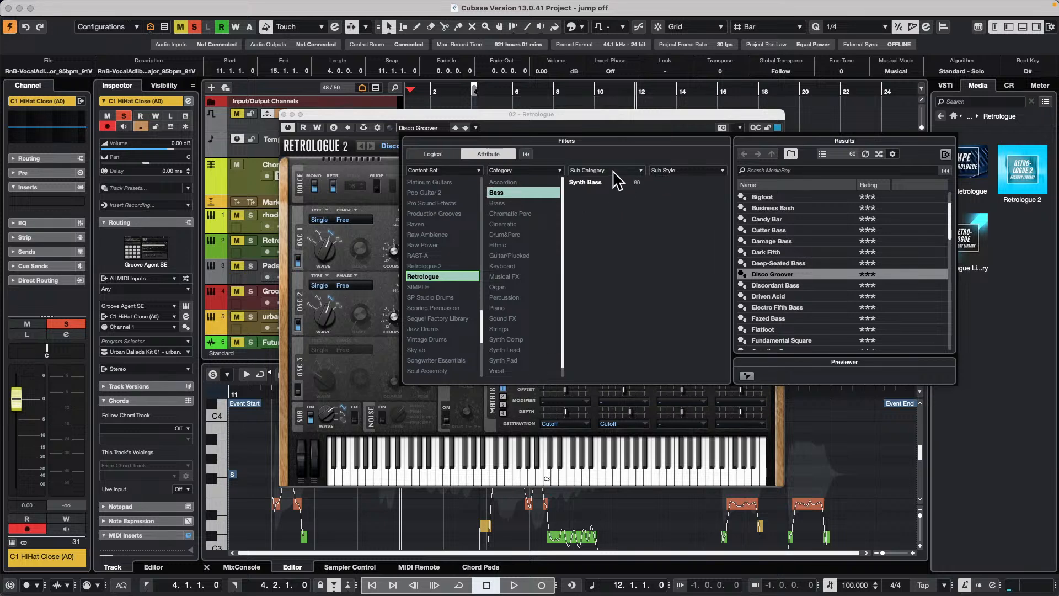
- Browse the presets by replacing the Bass filter with Synth Lead and trying Jazz Drums, reset the filters and close Retrologue
click(528, 194)
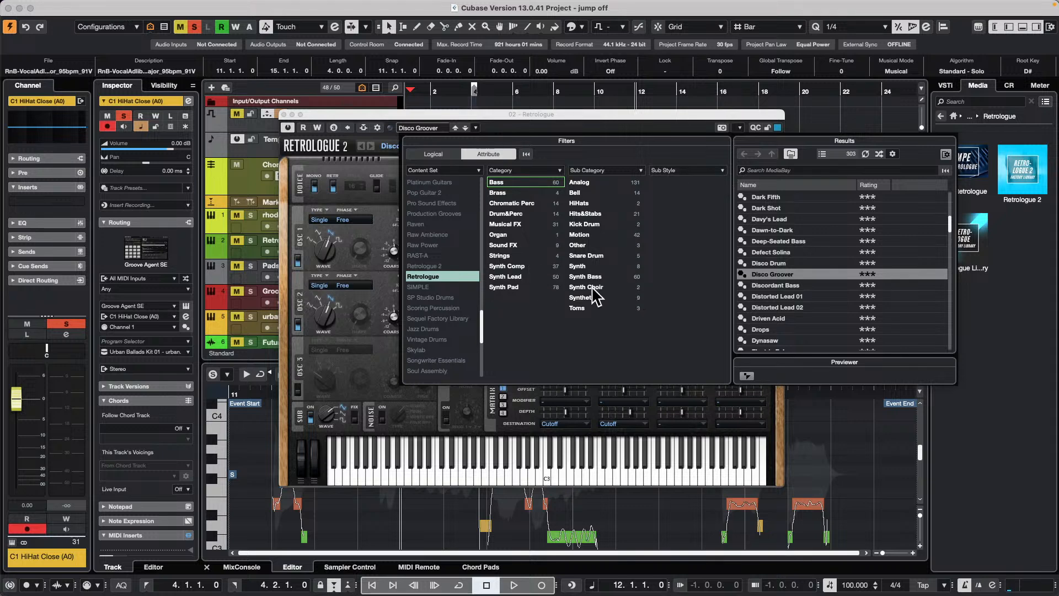
click(506, 277)
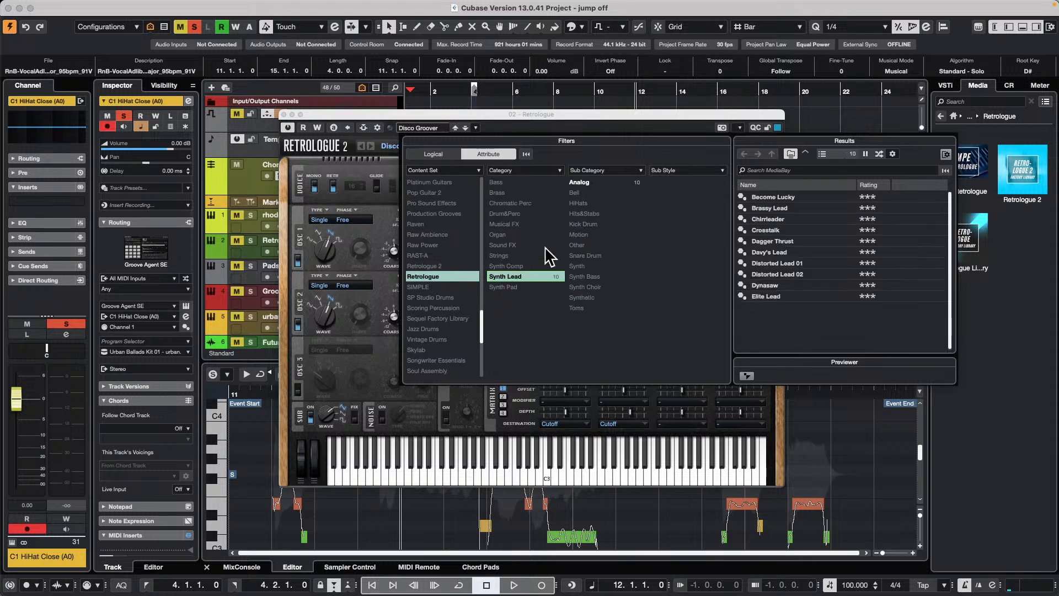
click(441, 329)
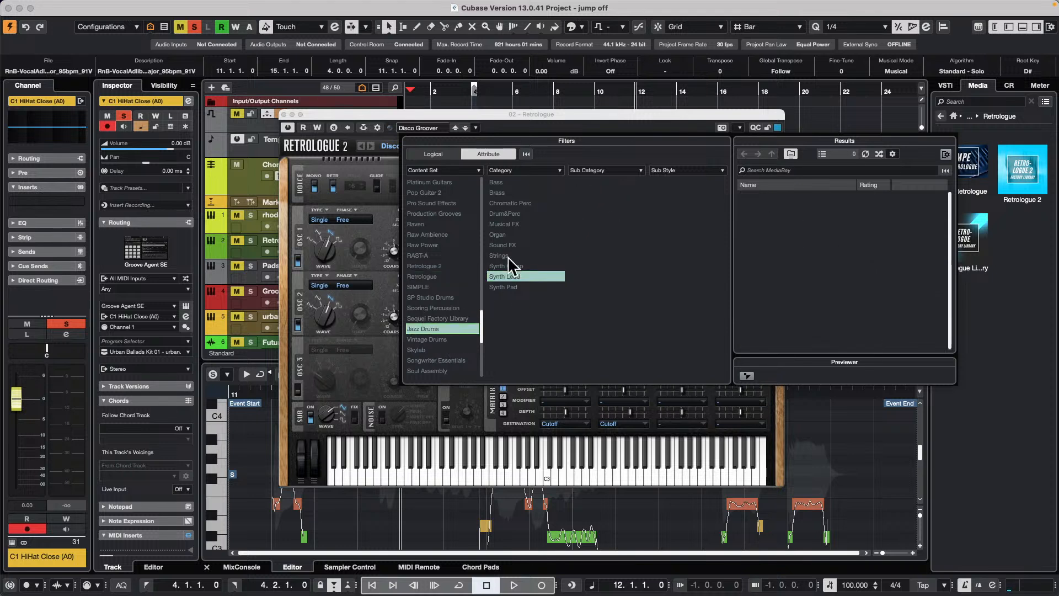
click(525, 155)
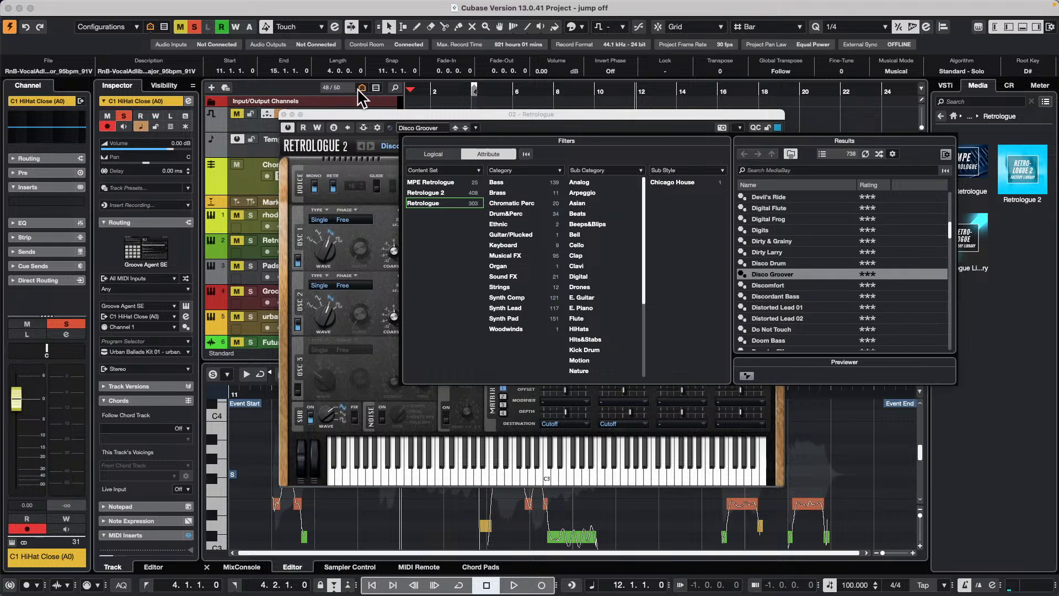
click(284, 113)
click(283, 113)
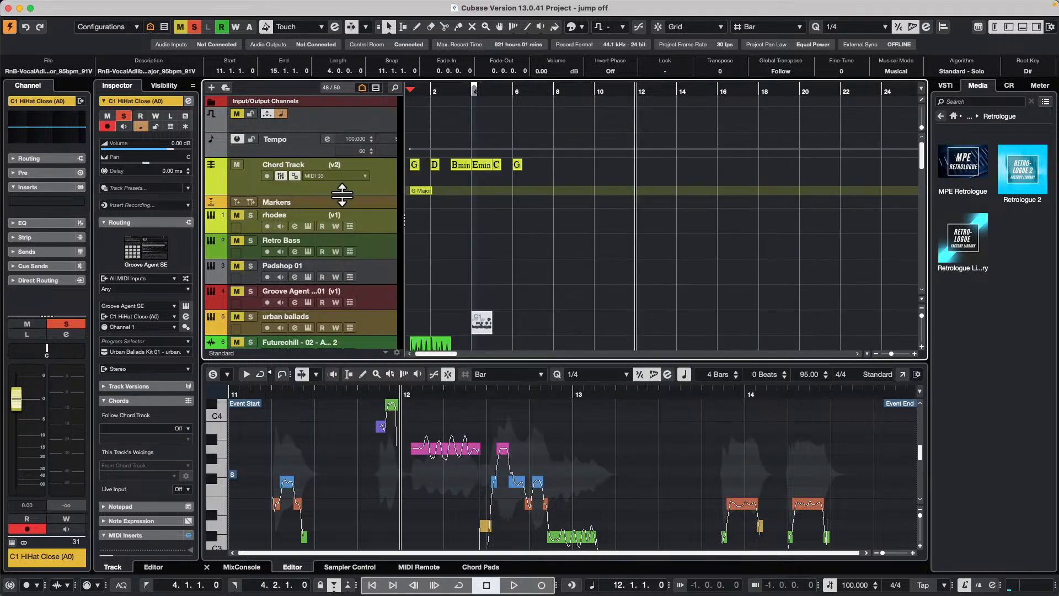
- Create a new empty project and confirm its location
mouse_move(154, 6)
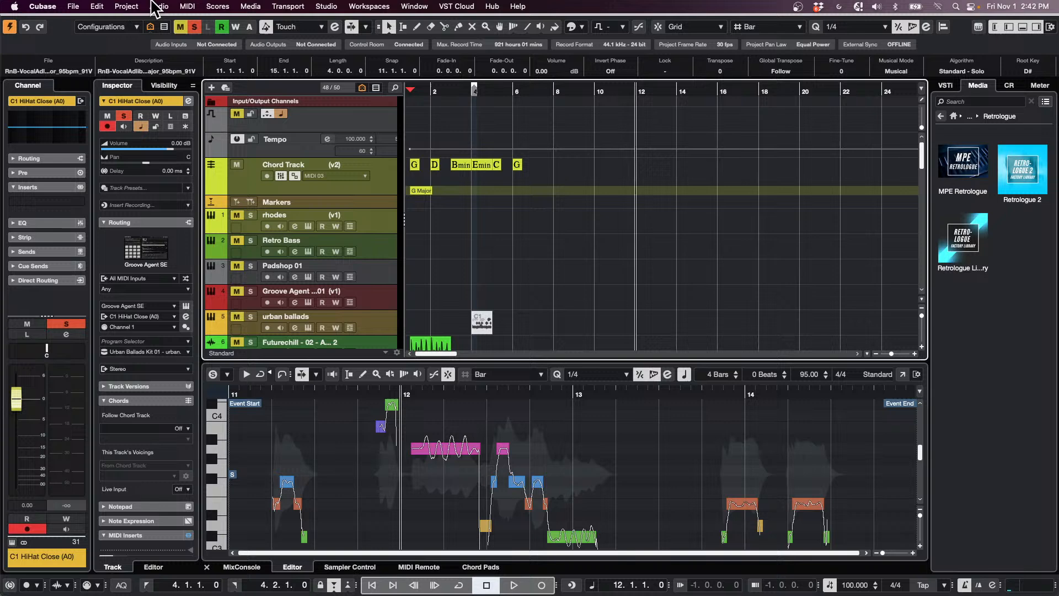
click(74, 6)
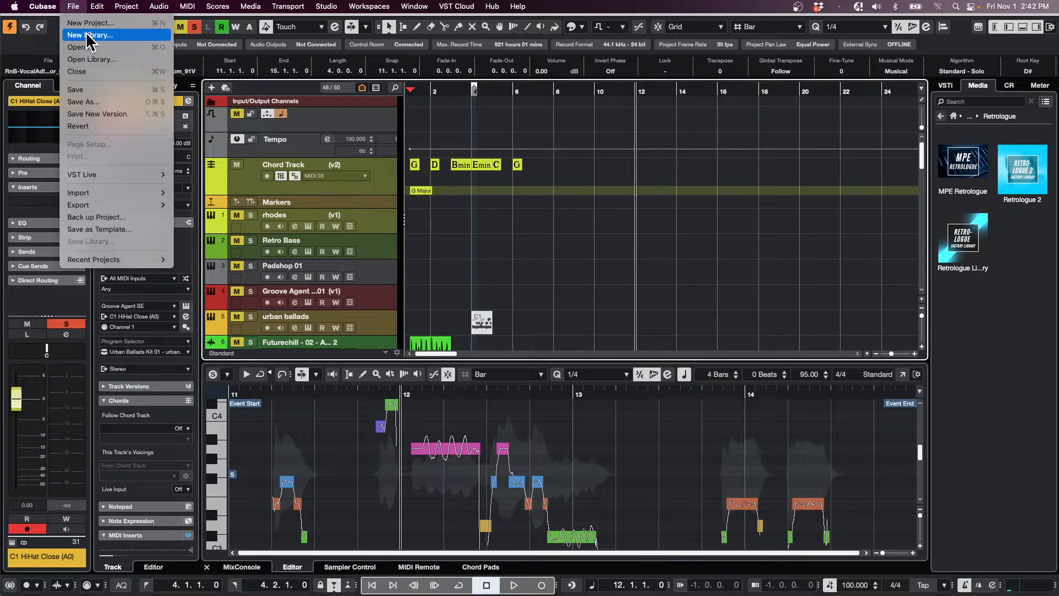
click(123, 25)
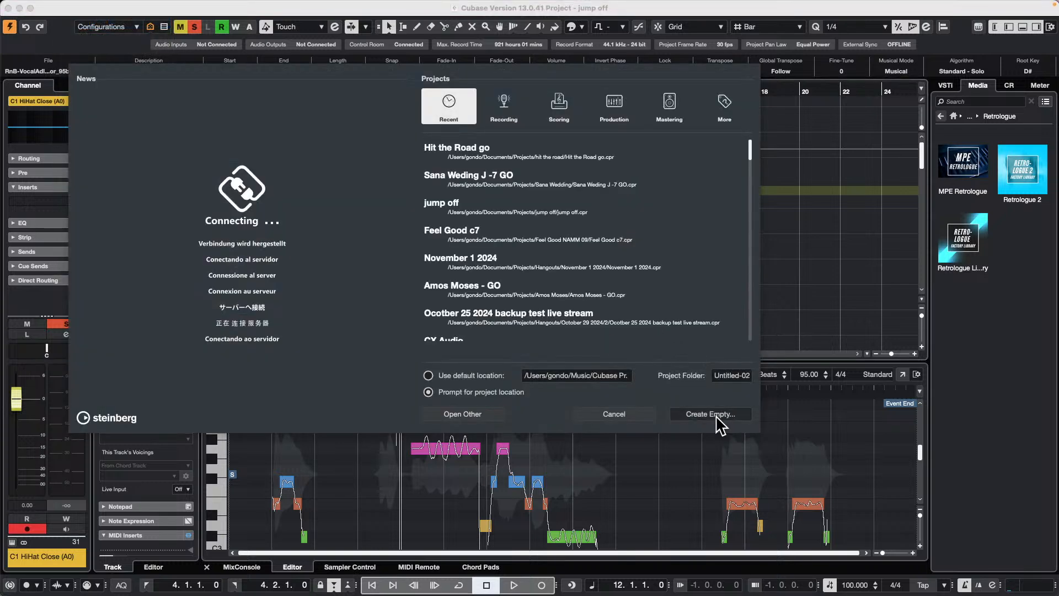
click(716, 412)
click(783, 368)
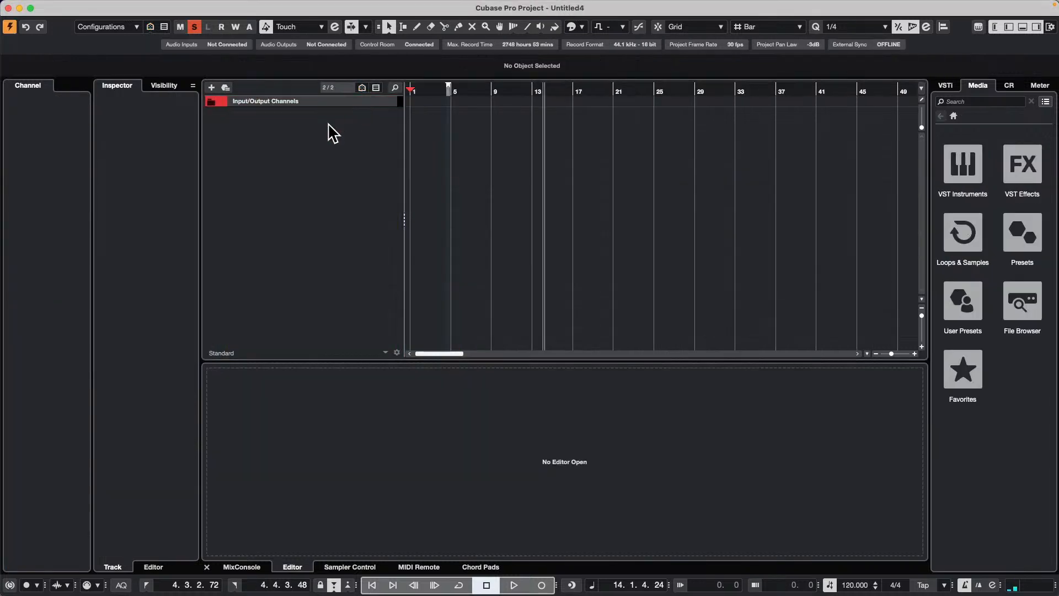
- Add an instrument track that uses HALion Sonic
right_click(330, 124)
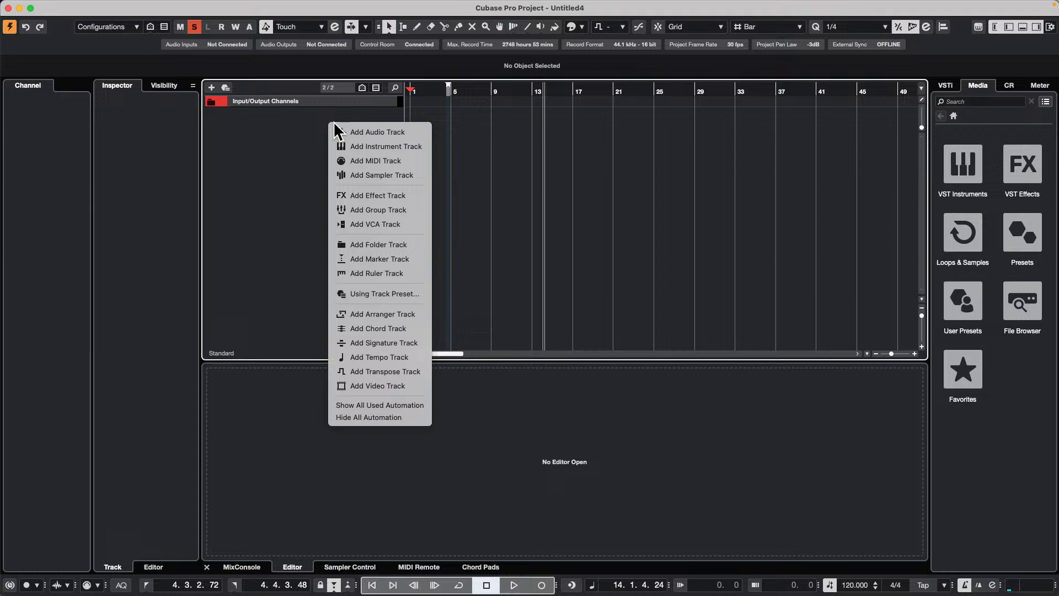
click(389, 146)
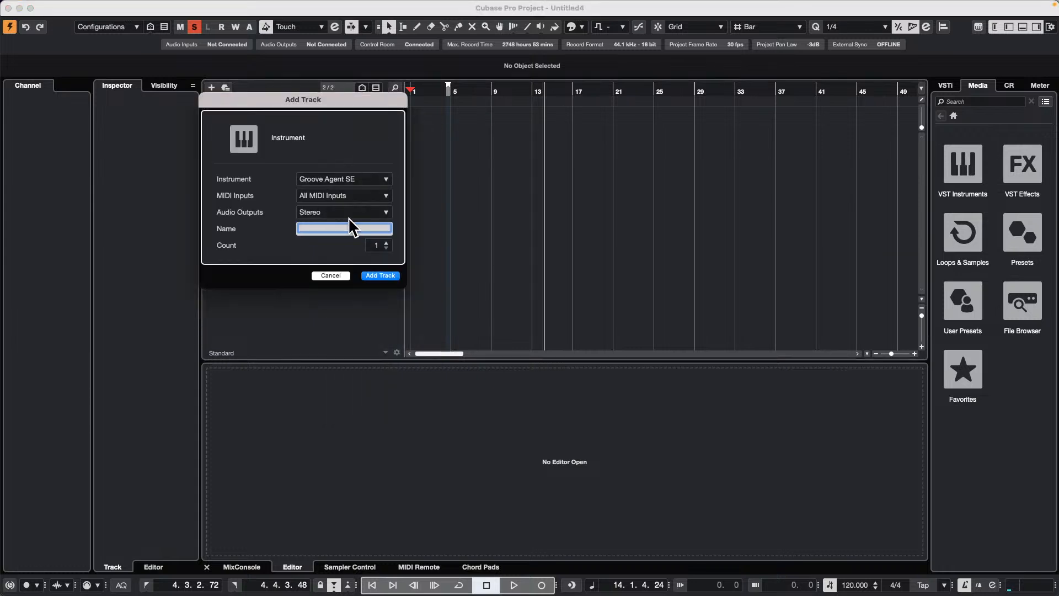
click(356, 179)
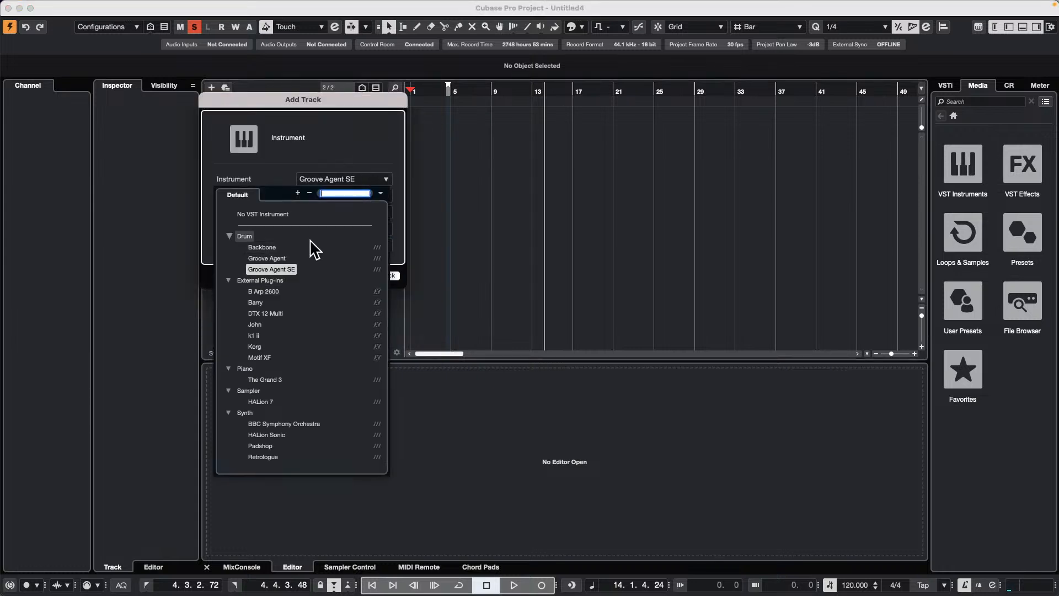
click(279, 435)
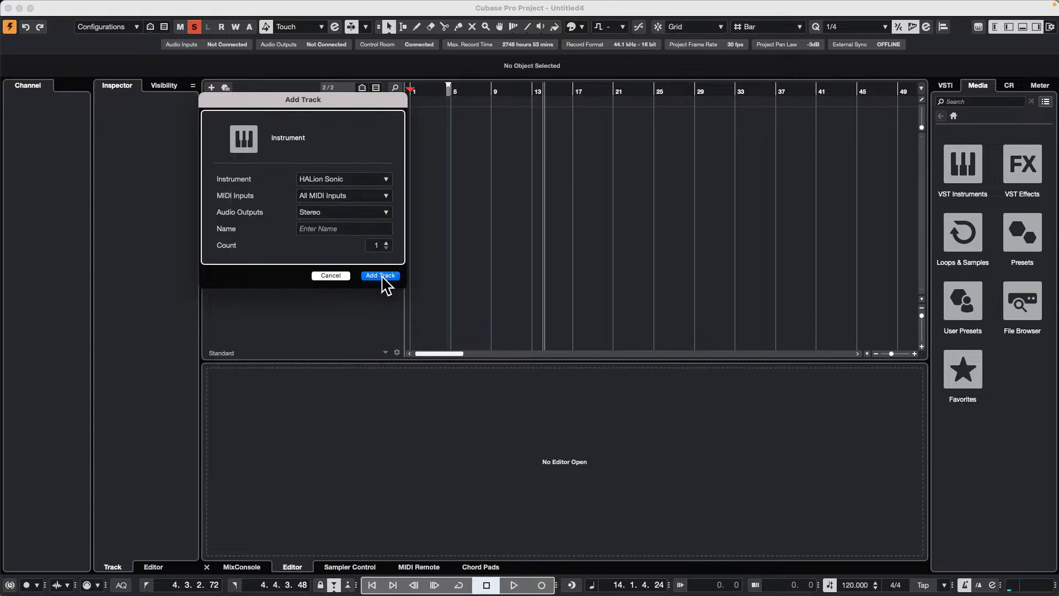
click(381, 275)
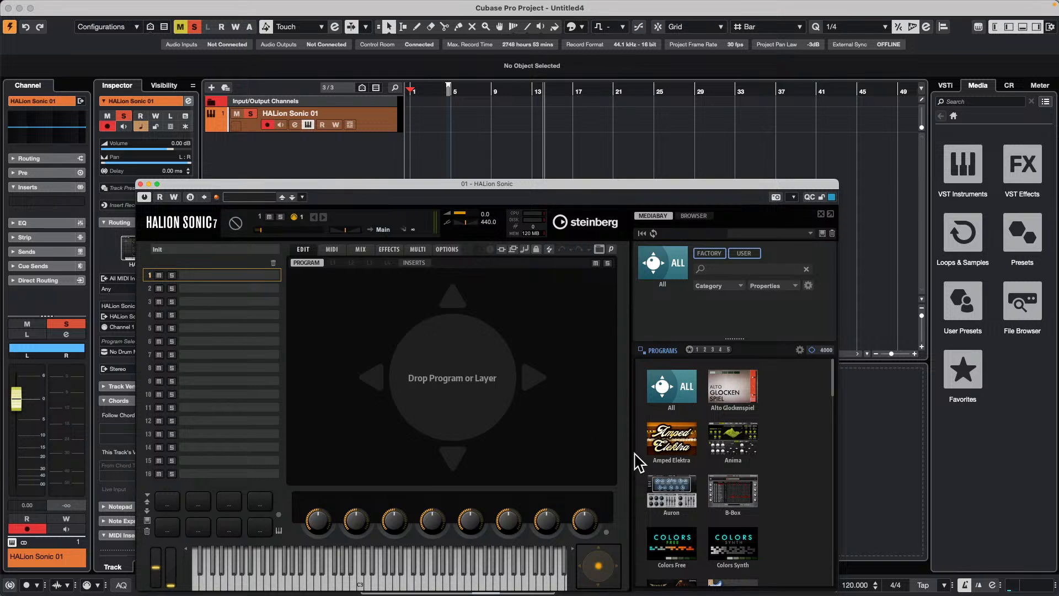
- Add a second HALion Sonic instrument track with the same settings
click(380, 130)
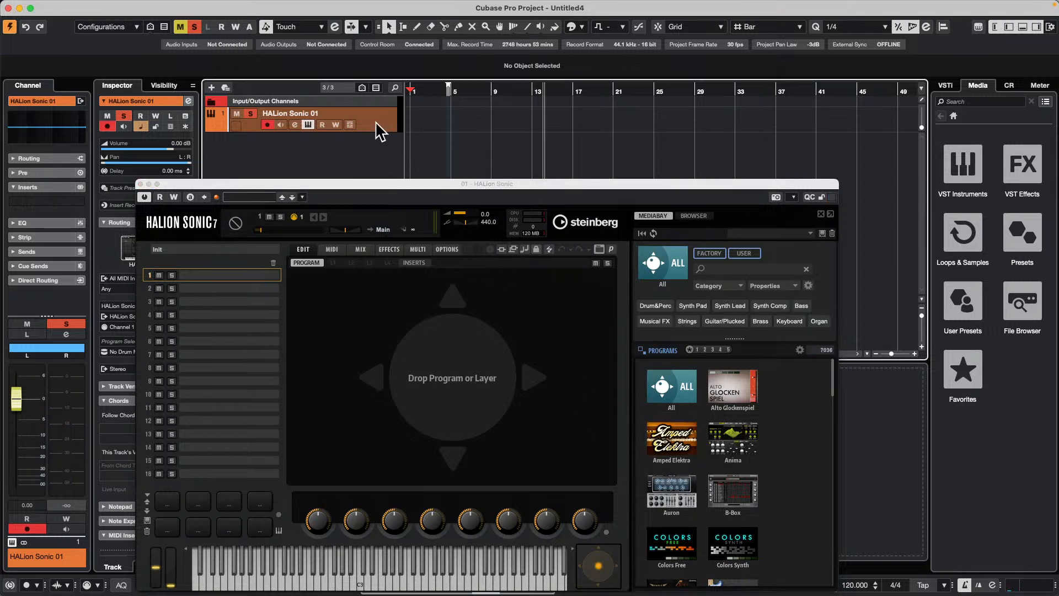
right_click(368, 142)
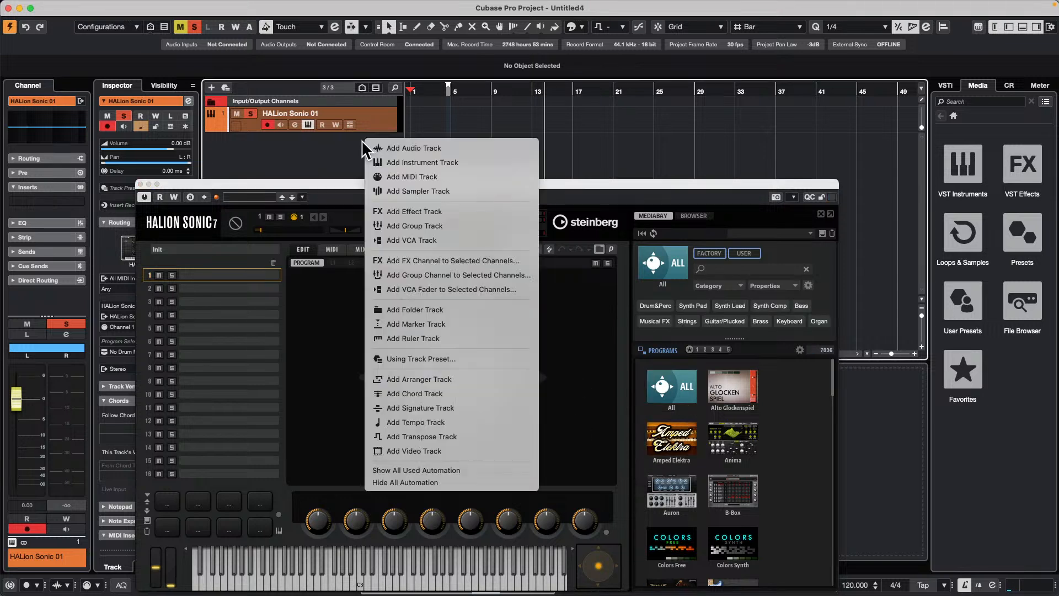
click(478, 163)
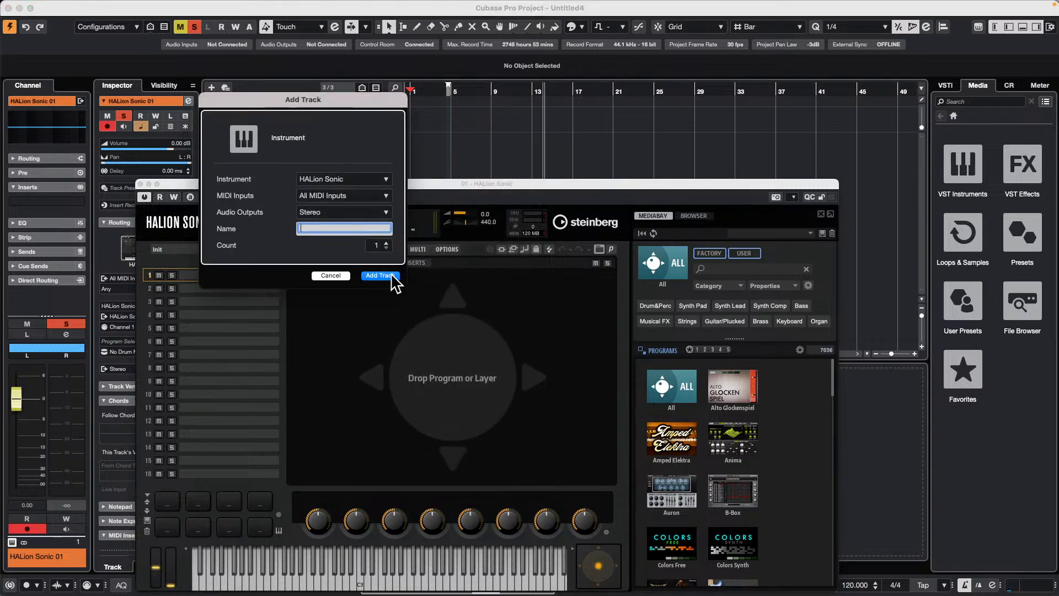
key(Return)
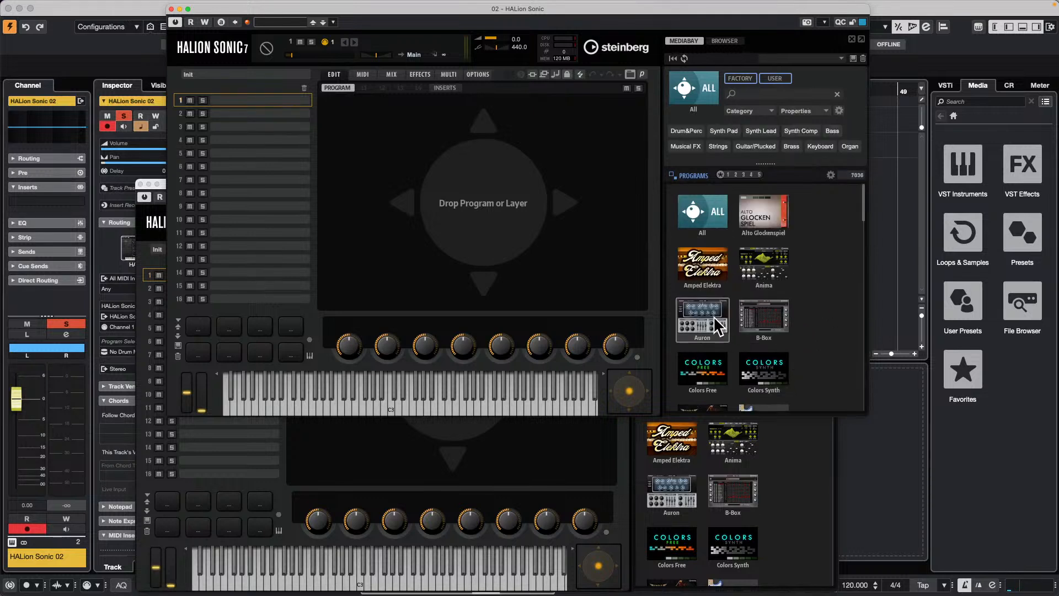
- Load the Amped Elektra program Ballad Times into slot 1 of the second HALion Sonic and move its window off the track list
click(712, 274)
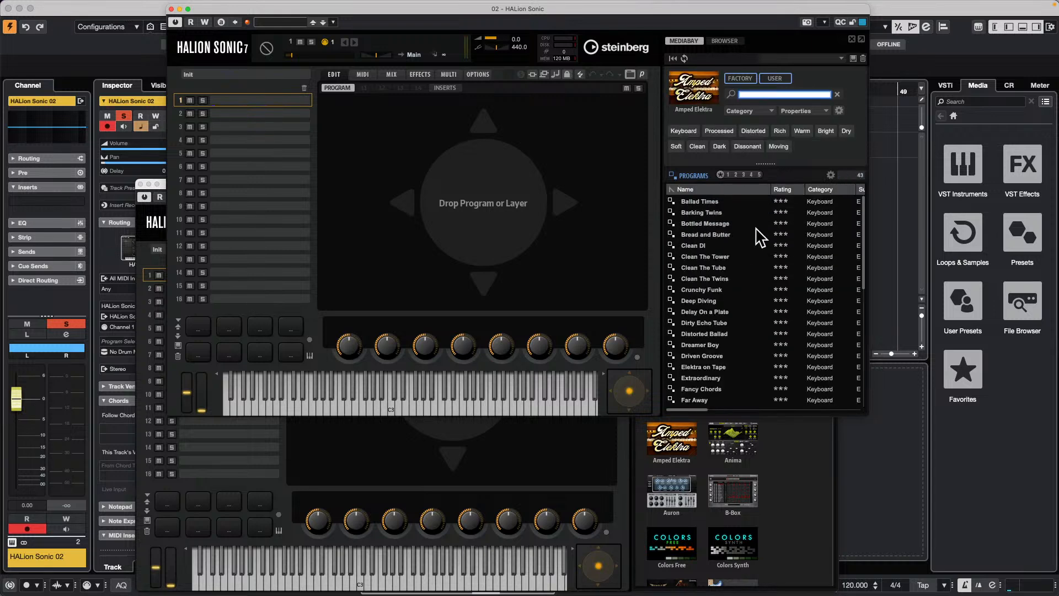
drag(724, 202, 237, 102)
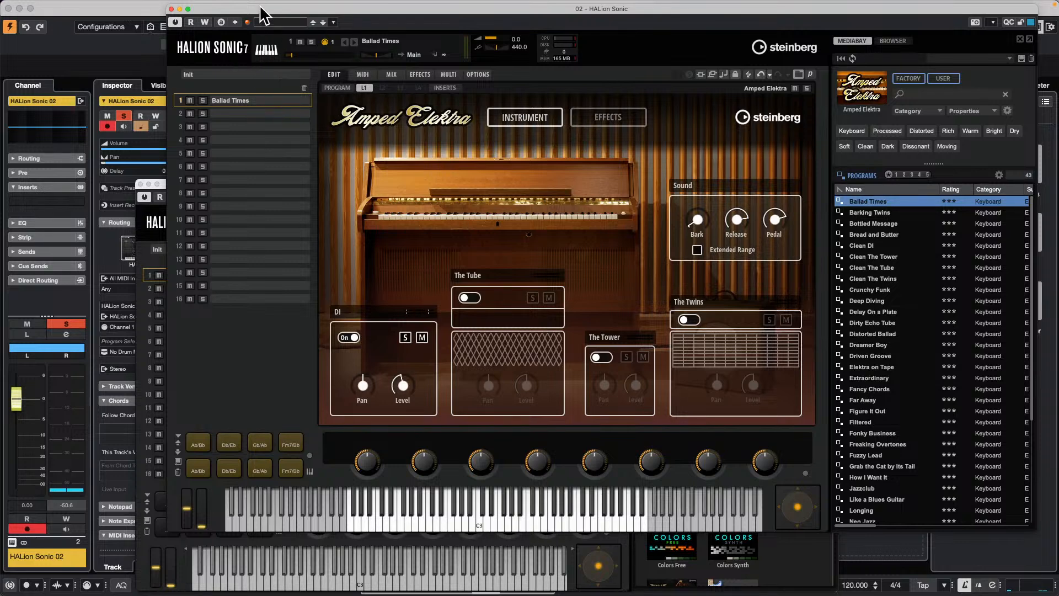
drag(264, 9, 391, 174)
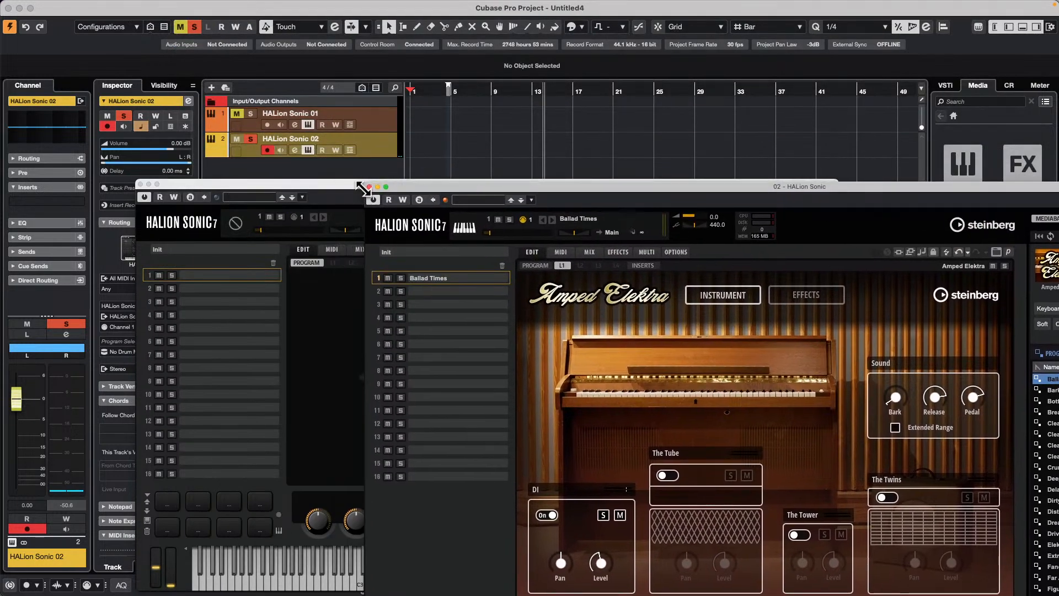
- Load [GM 024] Tango Accordion from HS SE Basic into slot 1 of the first HALion Sonic and move its window off the track list
click(357, 173)
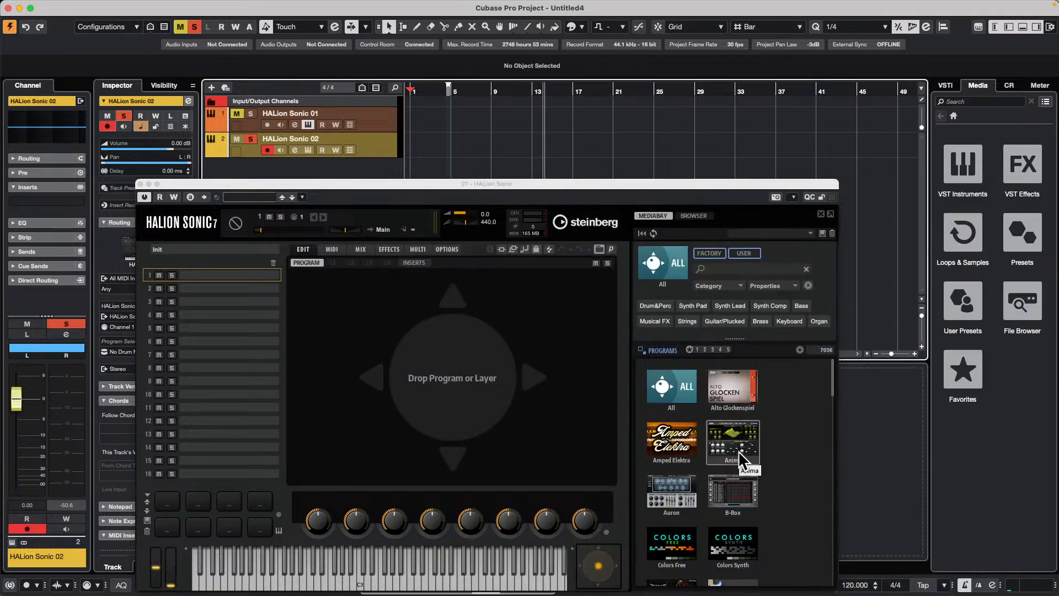
scroll(738, 451, down, 10)
click(740, 492)
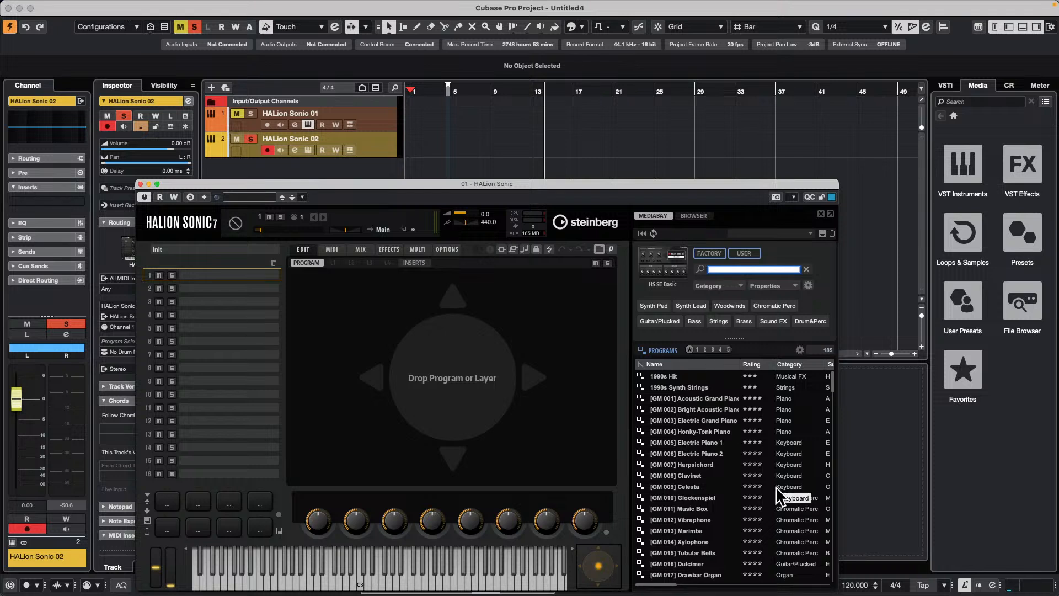
scroll(722, 488, down, 4)
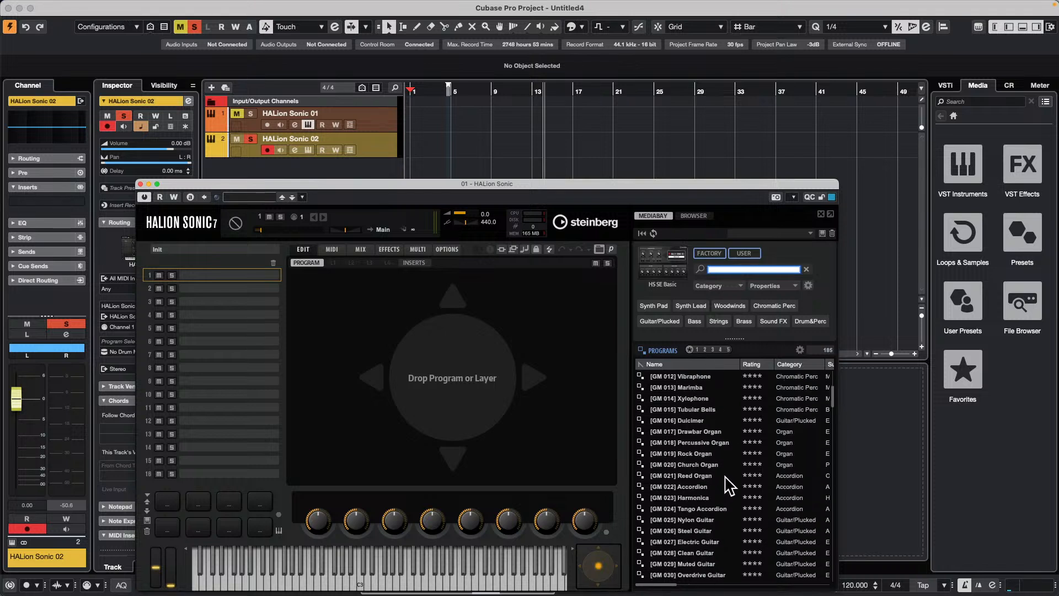
drag(714, 508, 197, 278)
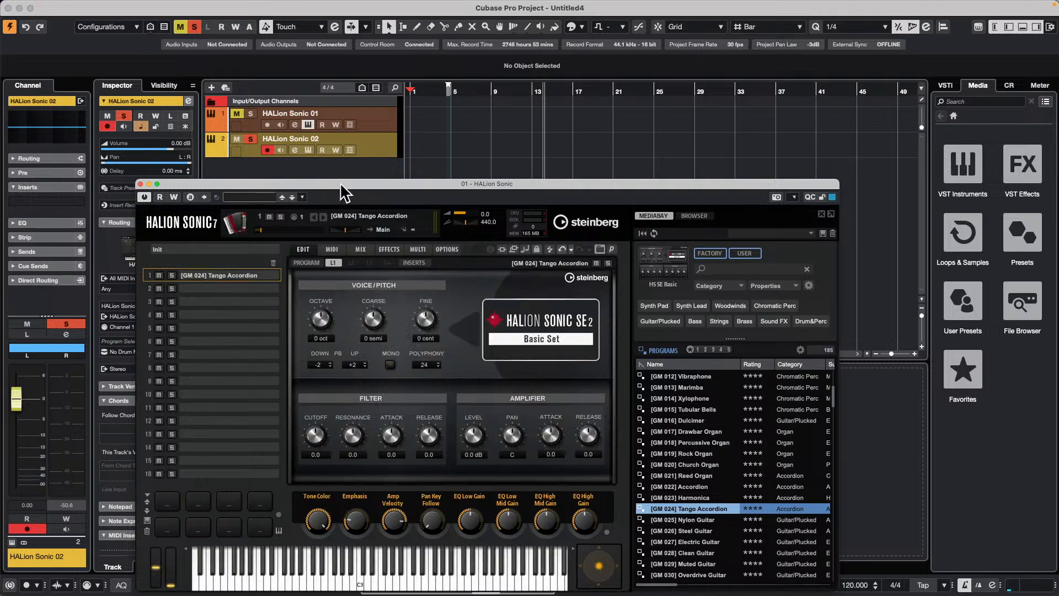
drag(343, 193, 659, 185)
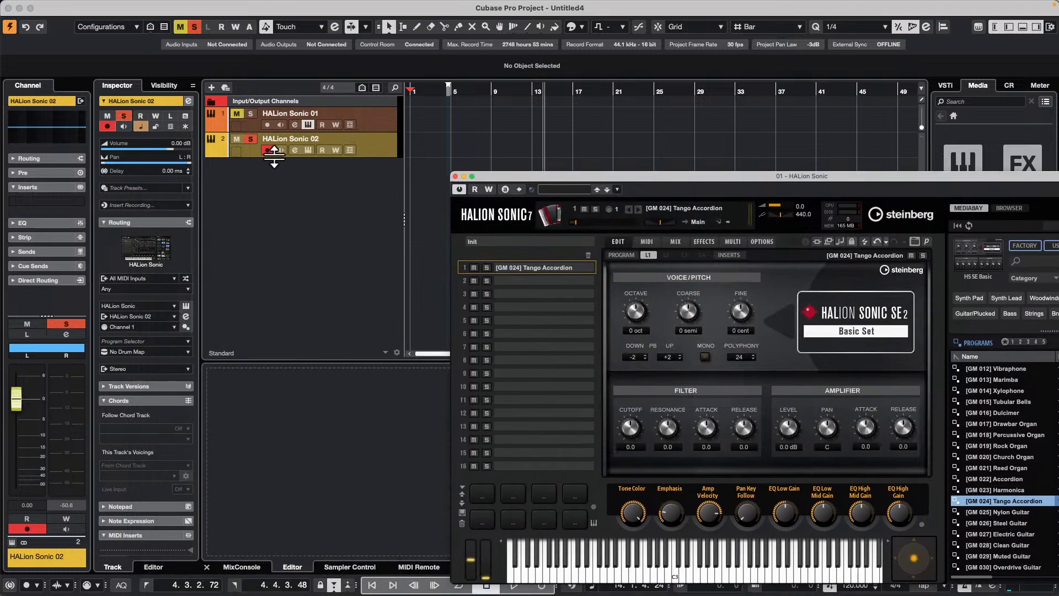
- Select the HALion Sonic 01 track, show the Control Room and reposition the instrument window clear of the track list
click(385, 146)
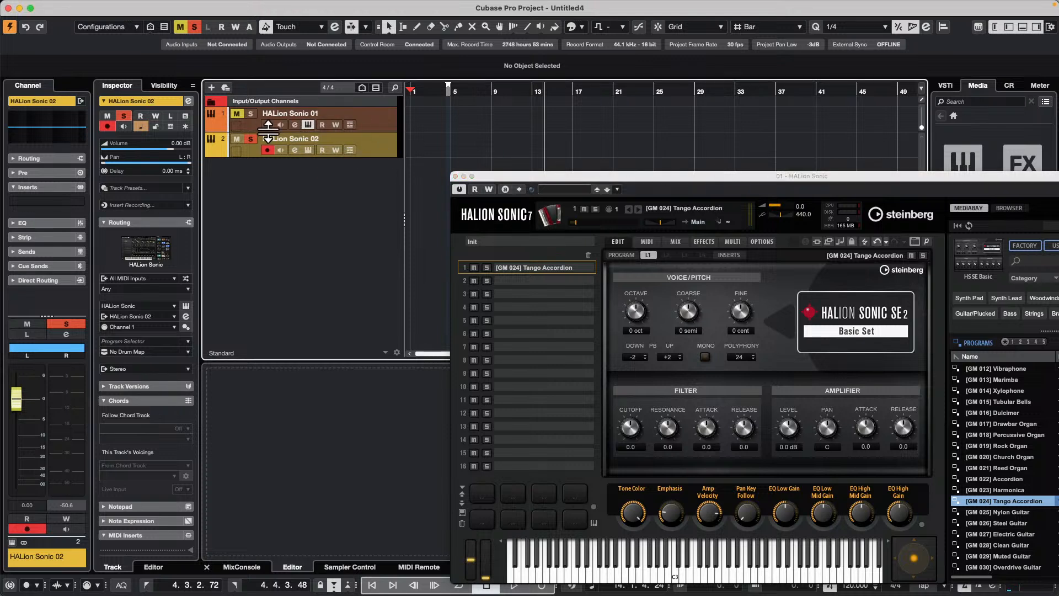
click(244, 112)
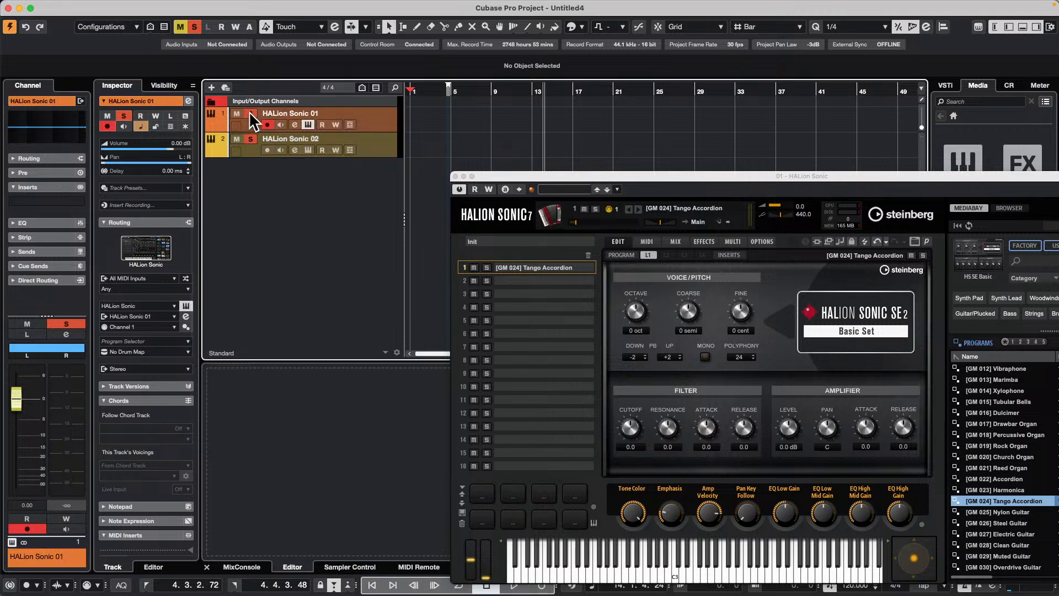
drag(583, 173, 287, 83)
click(1009, 86)
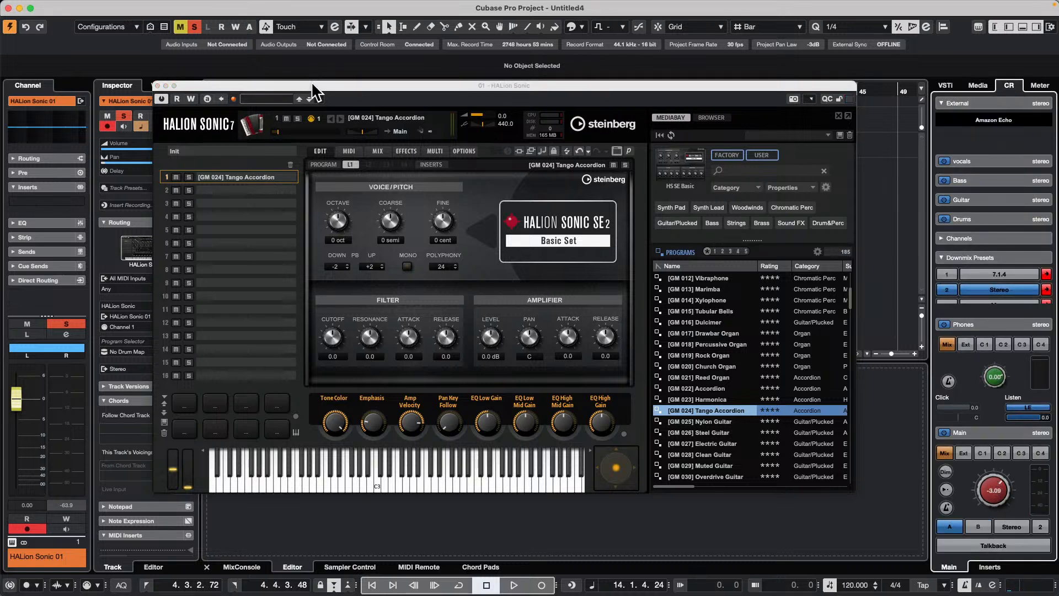
drag(311, 83, 761, 142)
- Add a MIDI track and move it below the HALion Sonic 02 track
right_click(270, 171)
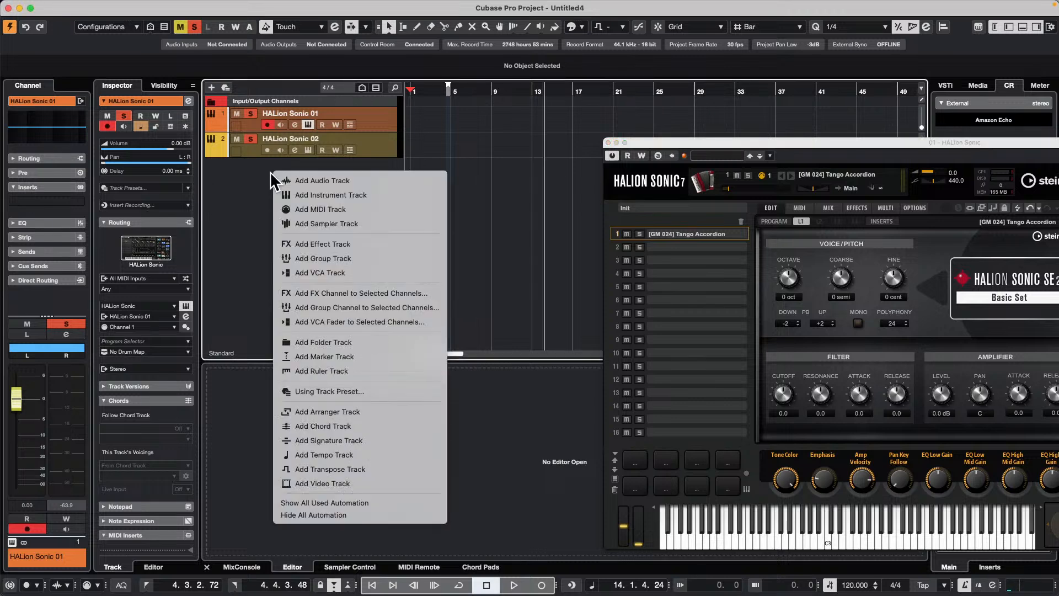
click(352, 215)
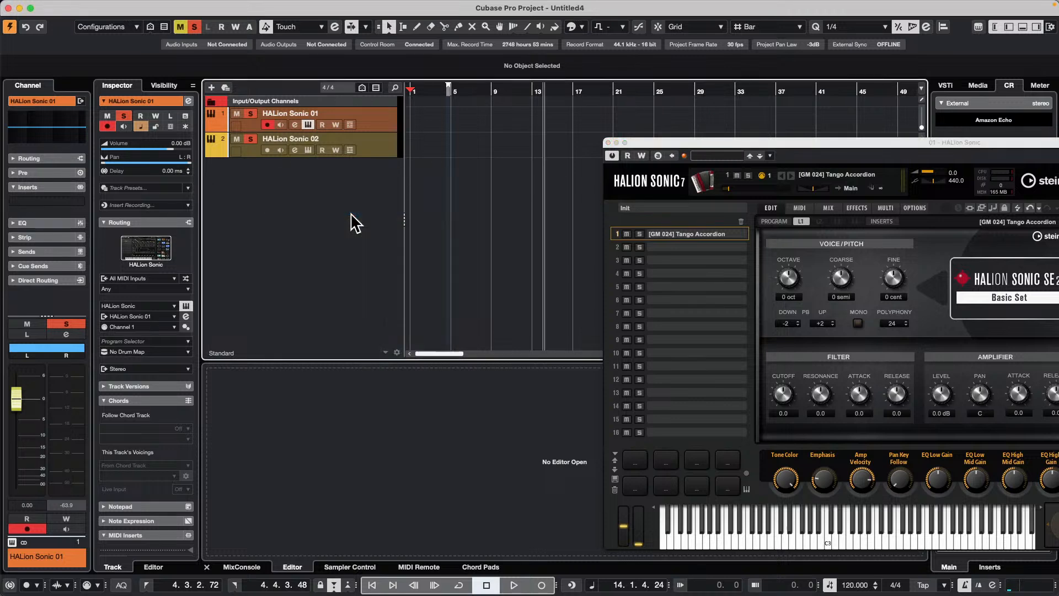
click(380, 275)
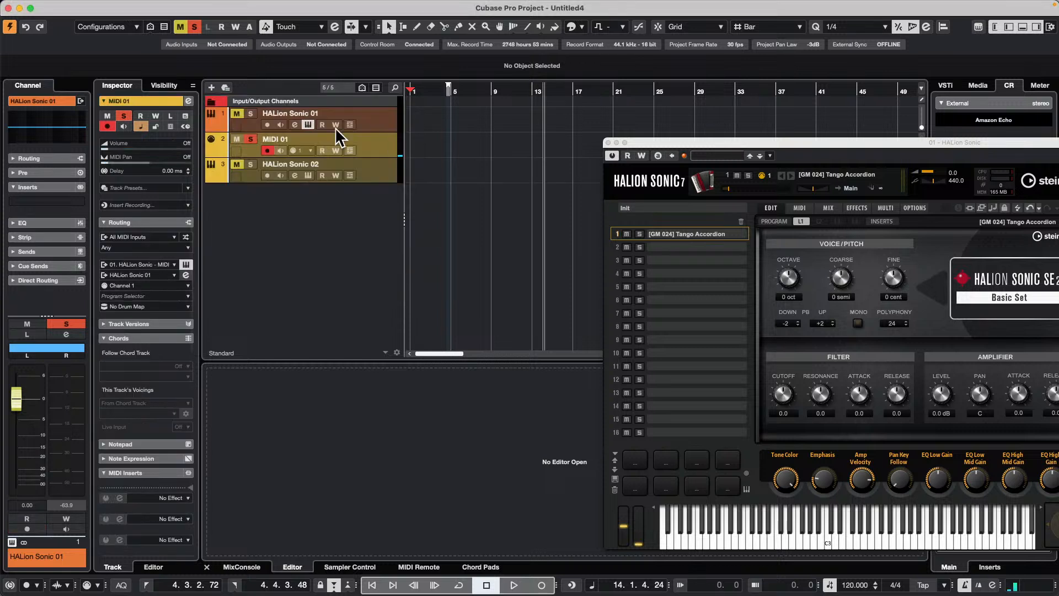
drag(373, 144, 356, 216)
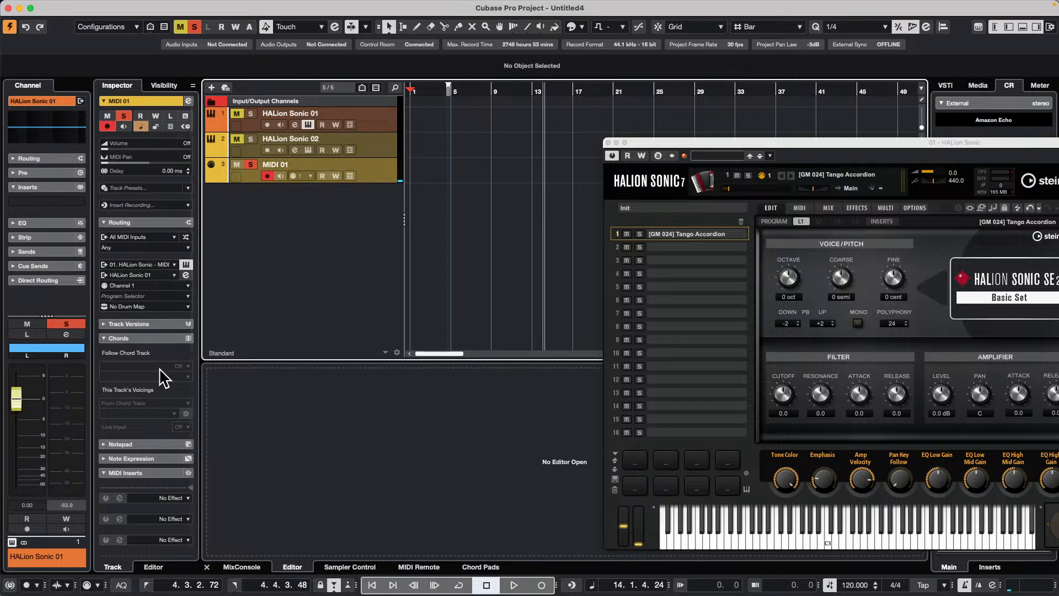
- Collapse the open Inspector sections of the MIDI 01 track and expand its MIDI Sends section
click(141, 472)
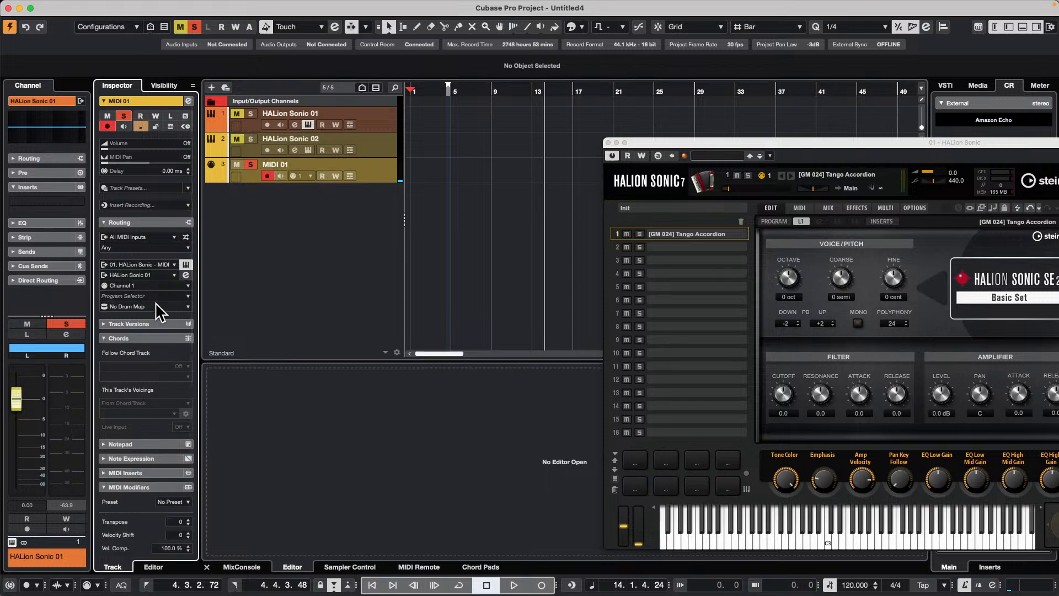
click(148, 337)
click(146, 221)
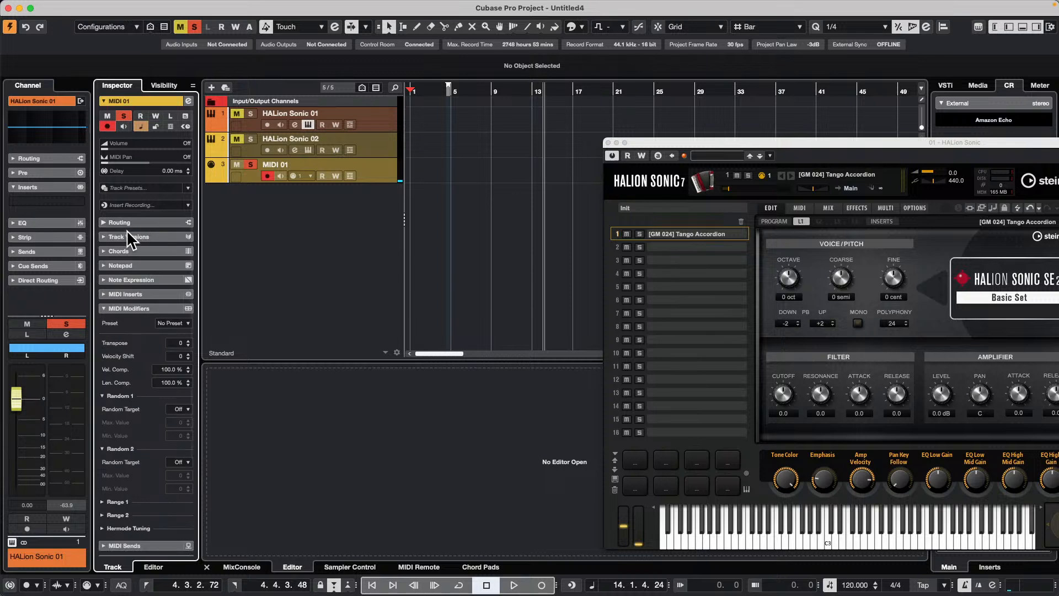
click(132, 308)
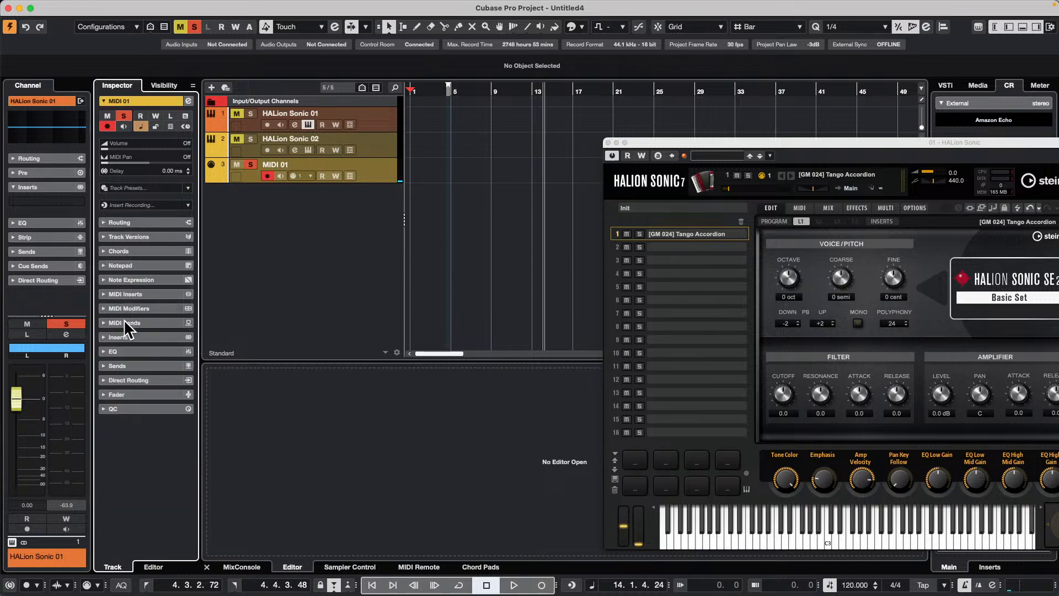
click(135, 324)
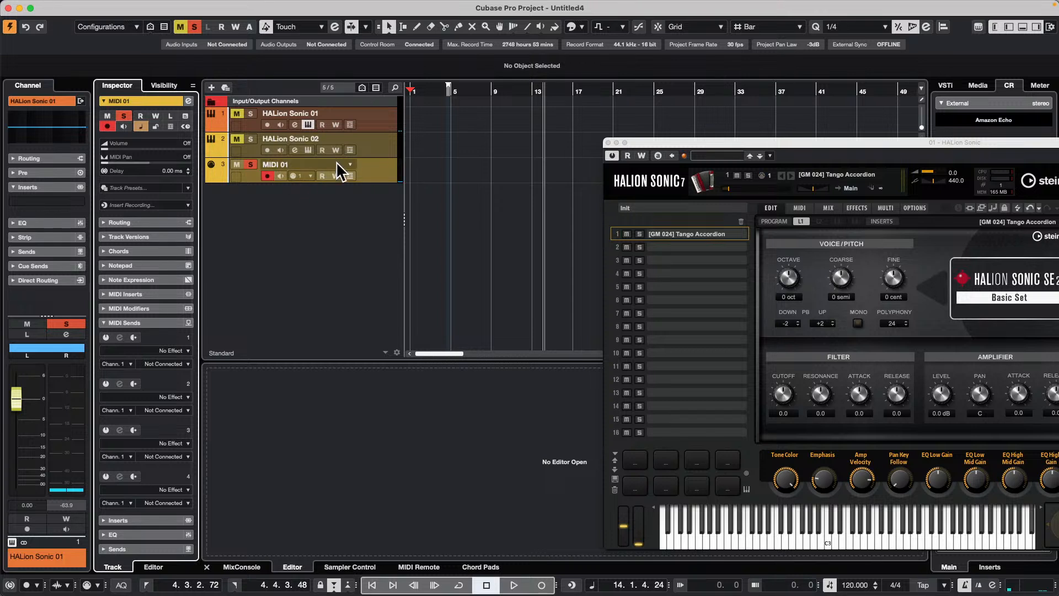
- Route the second MIDI send of the MIDI 01 track to 01. HALion Sonic - MIDI
click(180, 351)
click(271, 319)
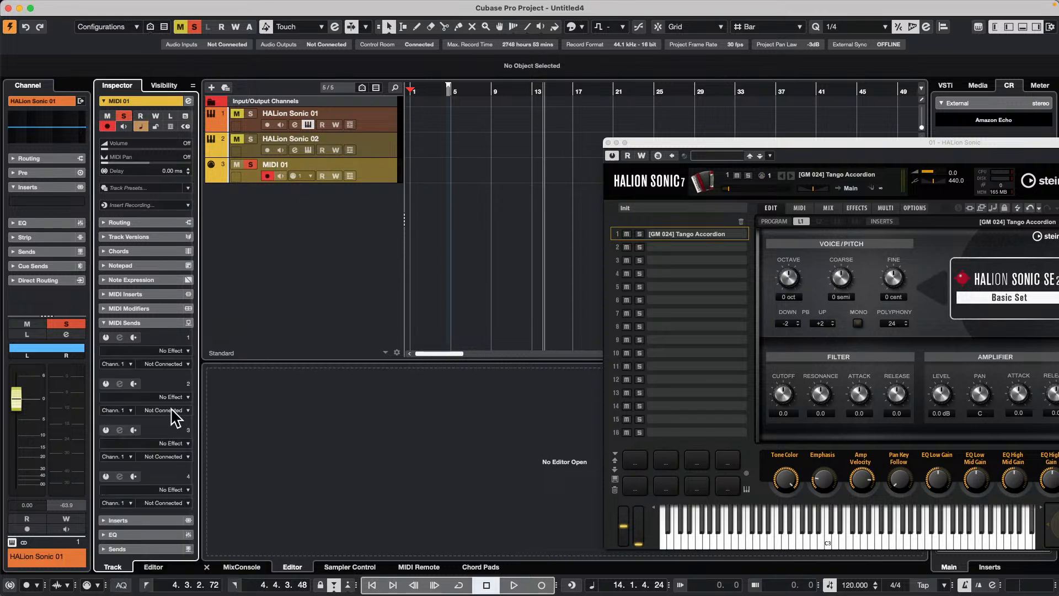
click(171, 410)
scroll(200, 510, down, 2)
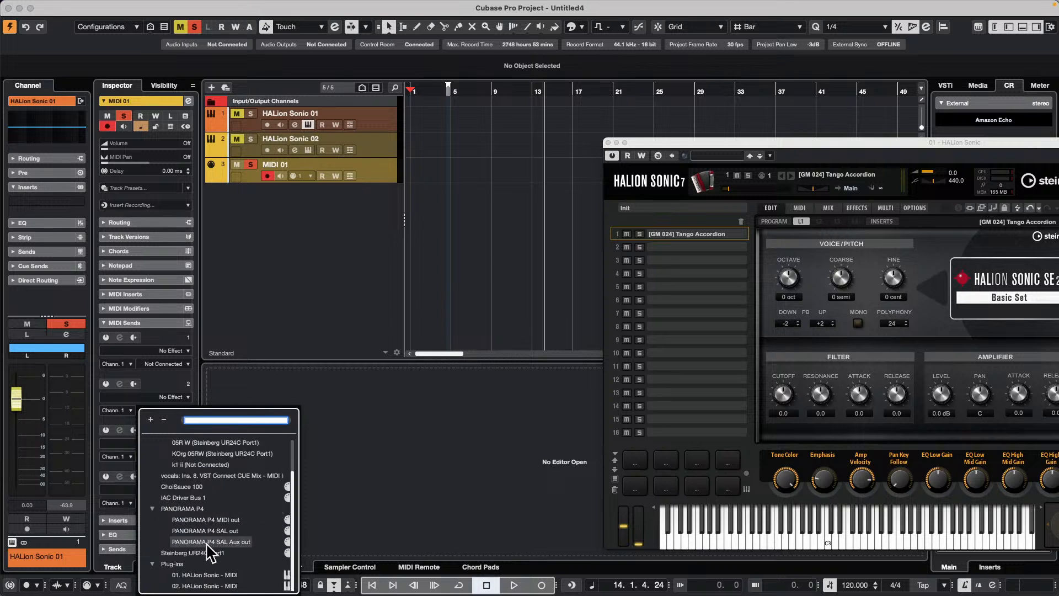
click(205, 575)
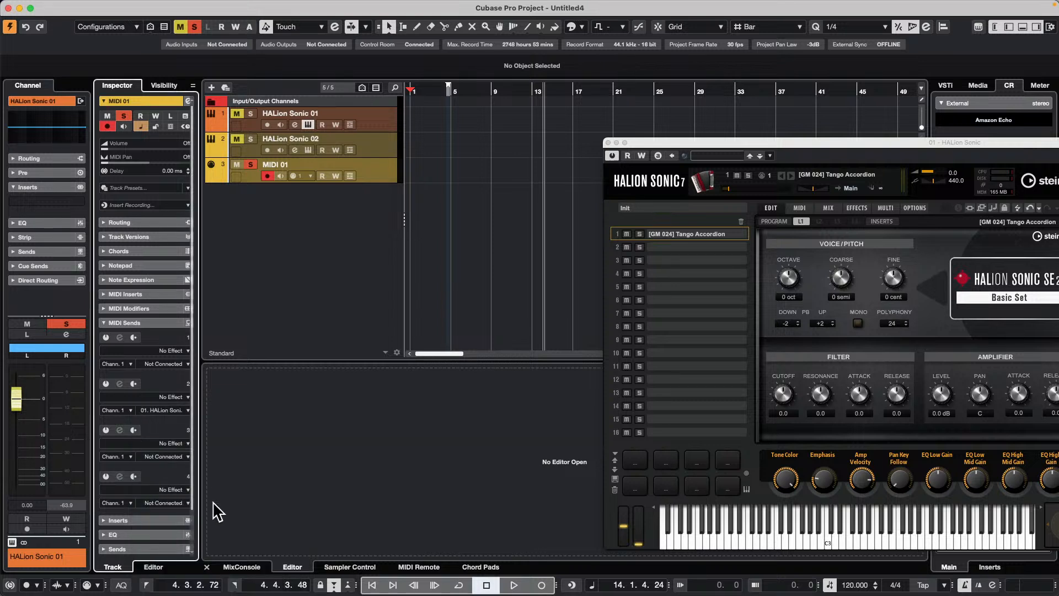
- Route the first MIDI send to 02. HALion Sonic - MIDI and activate both sends
click(170, 411)
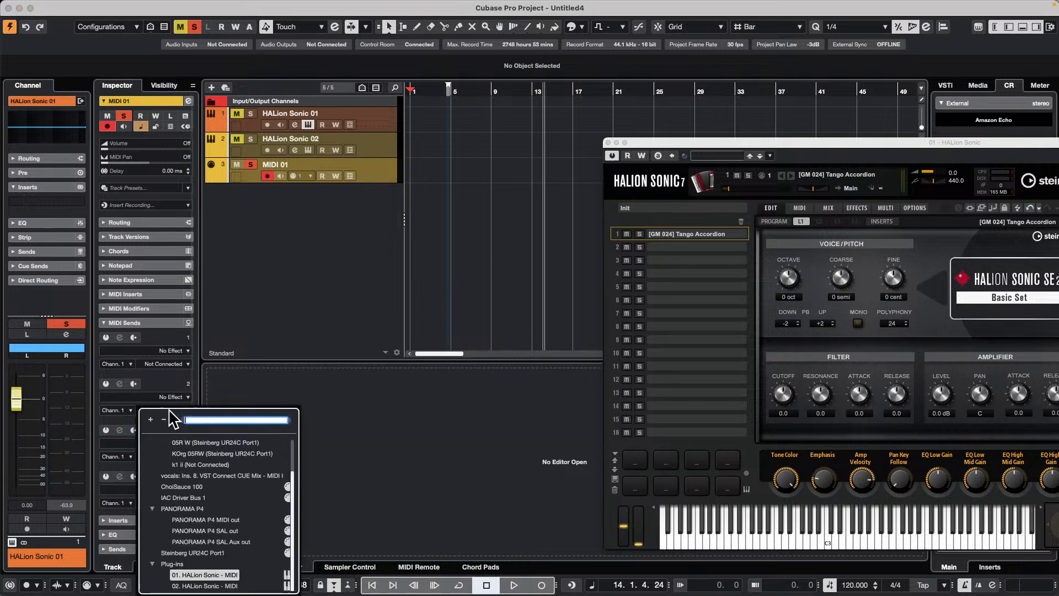
click(173, 365)
click(176, 365)
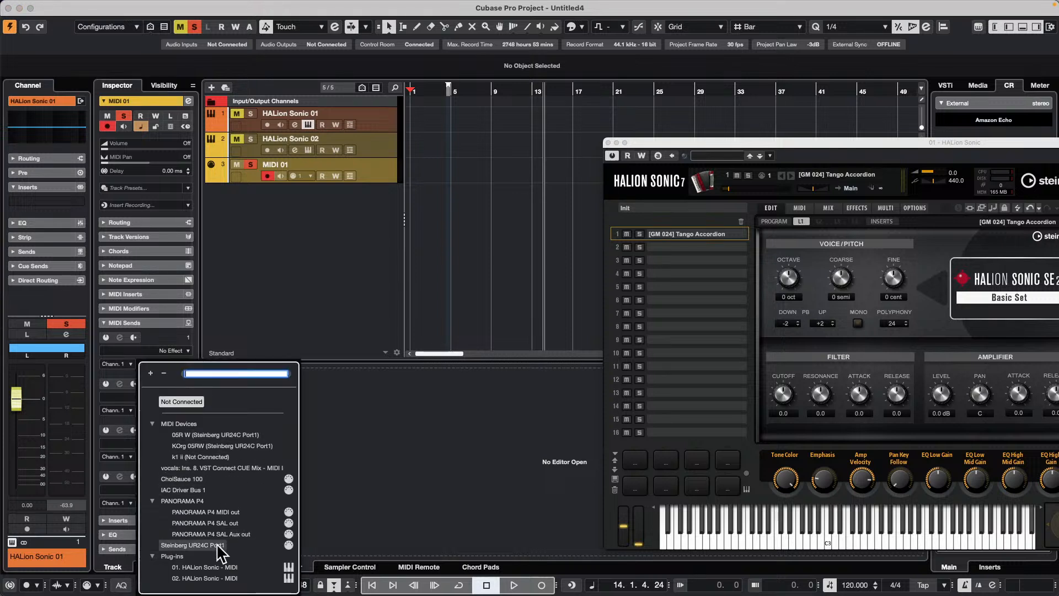
click(220, 577)
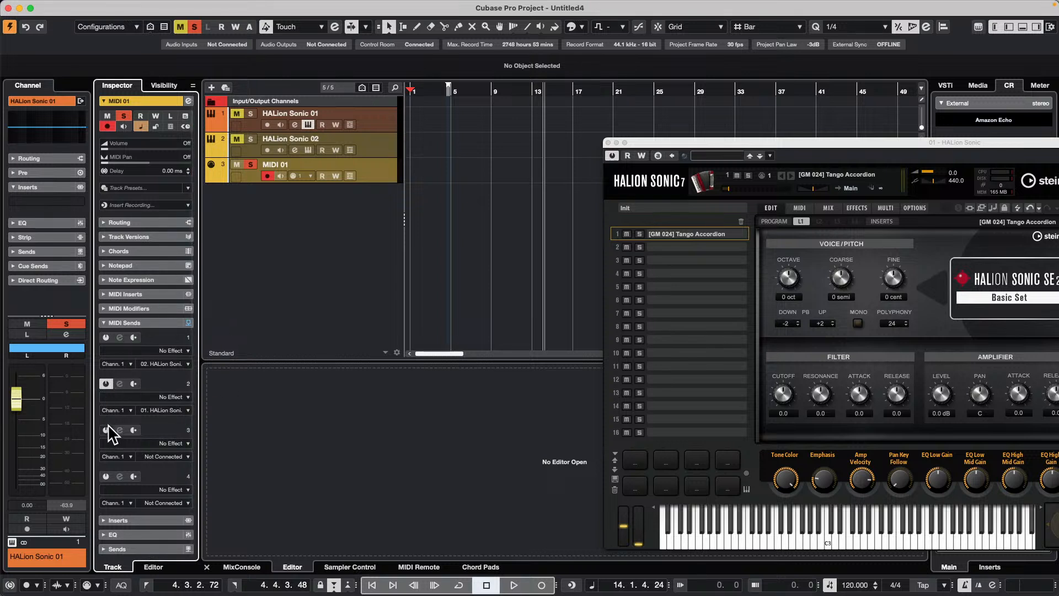
click(106, 337)
- Solo both HALion Sonic tracks along with the MIDI track, then reselect the MIDI 01 track
click(248, 139)
click(252, 121)
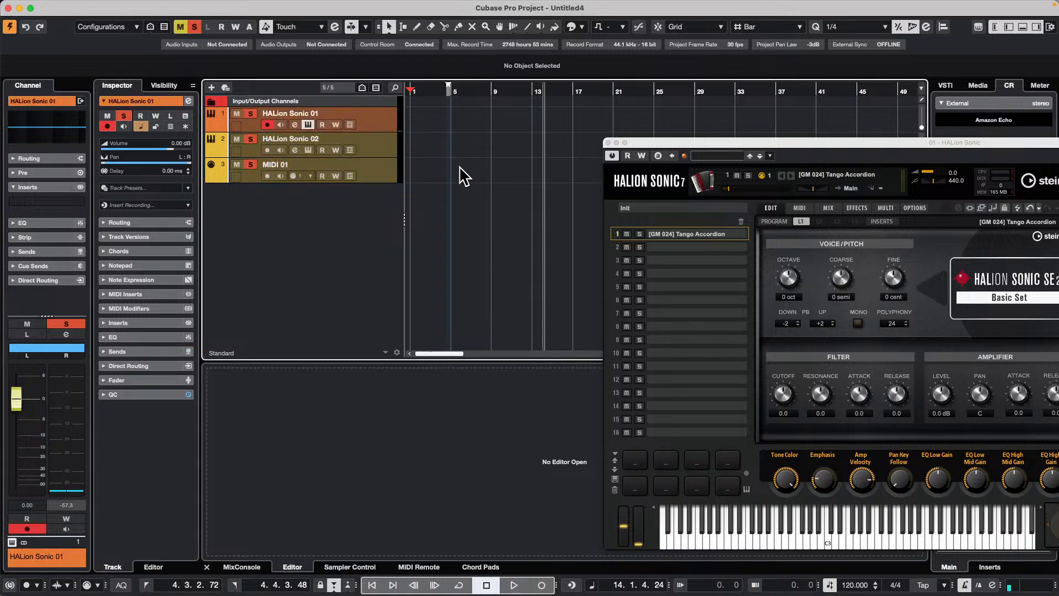
click(385, 174)
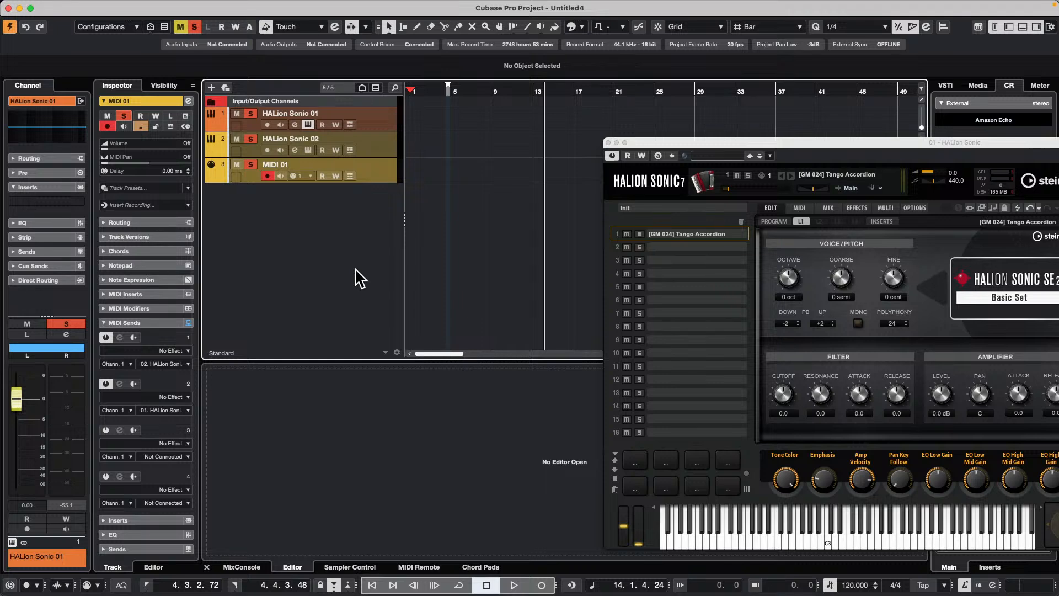
- Open the recent project jump off.cpr
click(73, 6)
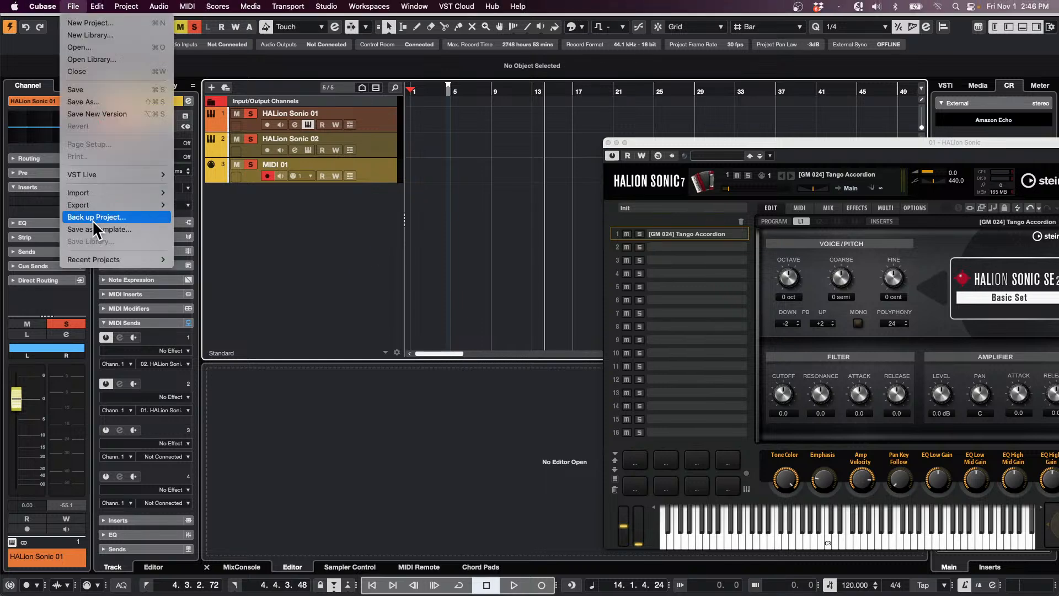
mouse_move(97, 260)
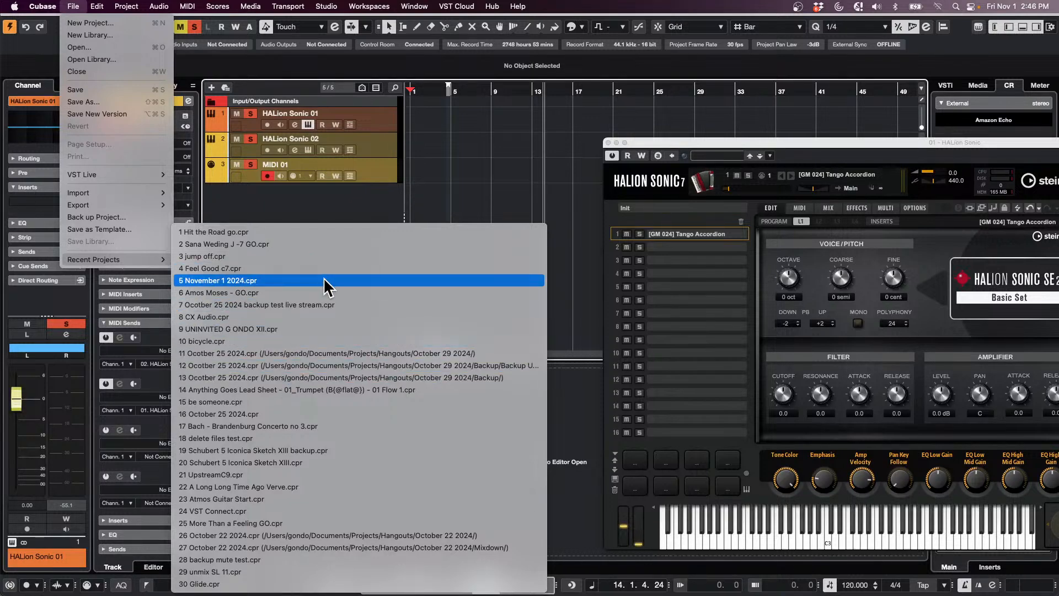
click(326, 255)
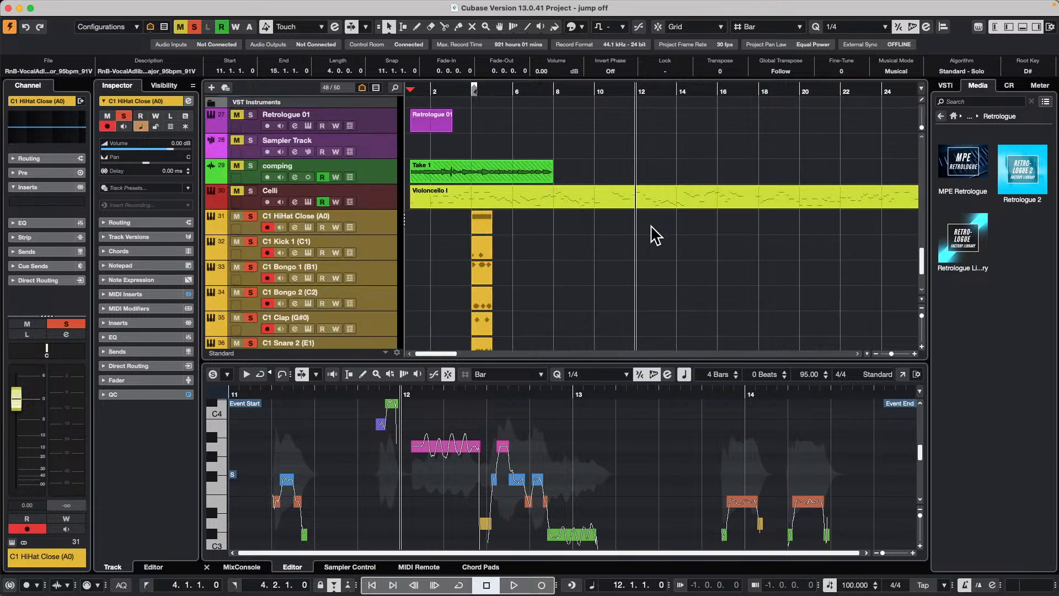
- Clear all solo states, solo the HALion Sonic 01 track and zoom in with the cursor just before its E.Piano part
scroll(654, 235, up, 15)
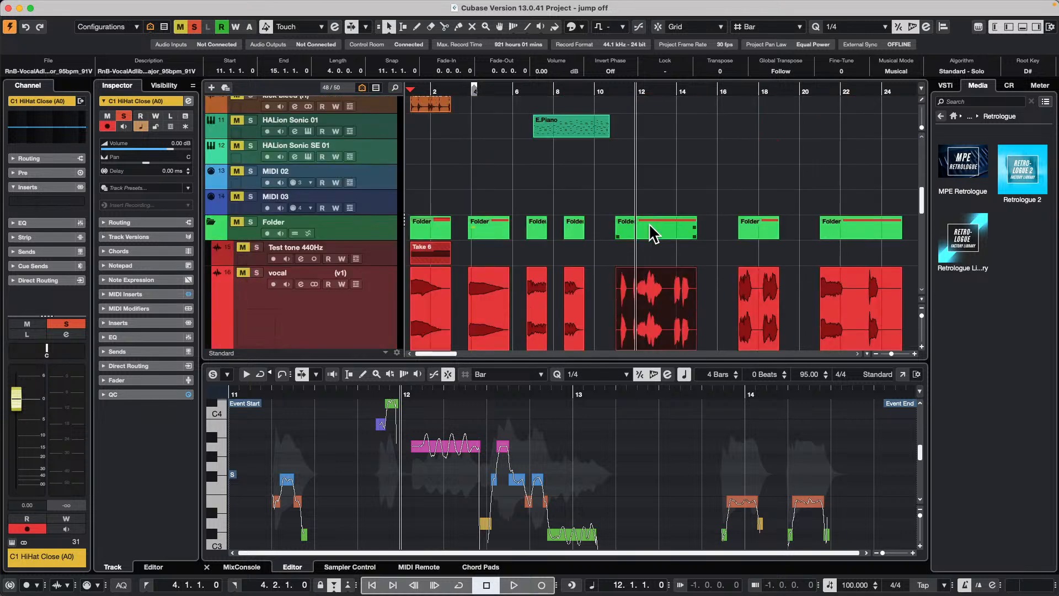
scroll(652, 232, up, 2)
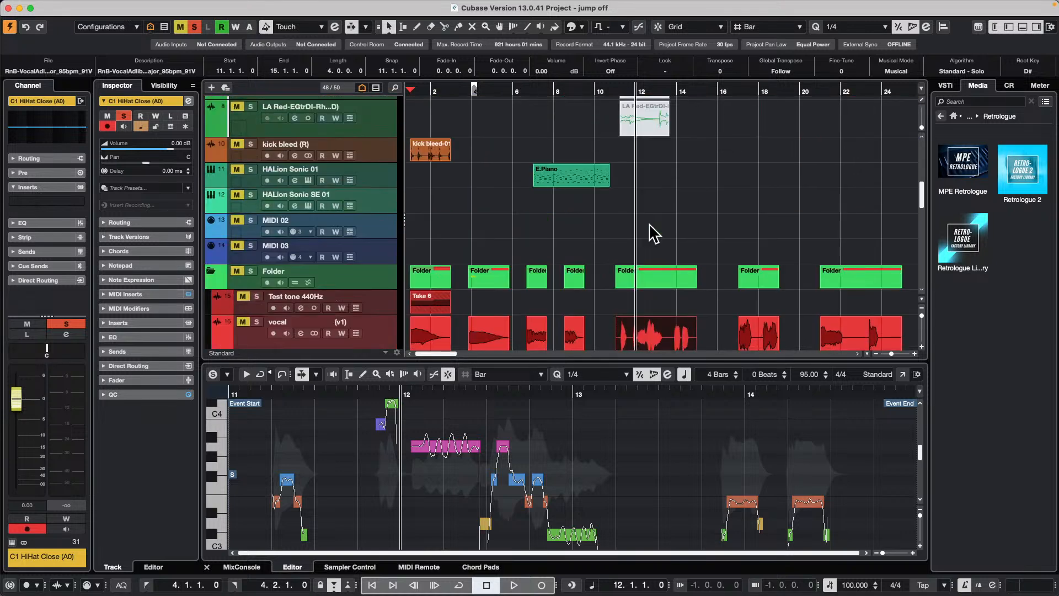
click(390, 182)
click(194, 26)
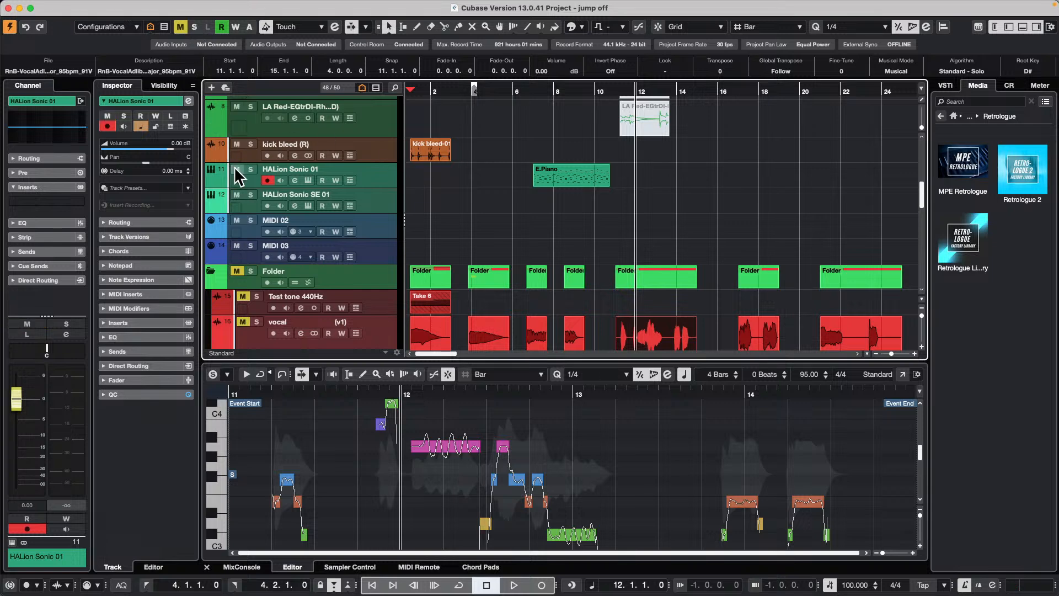
click(250, 194)
click(526, 92)
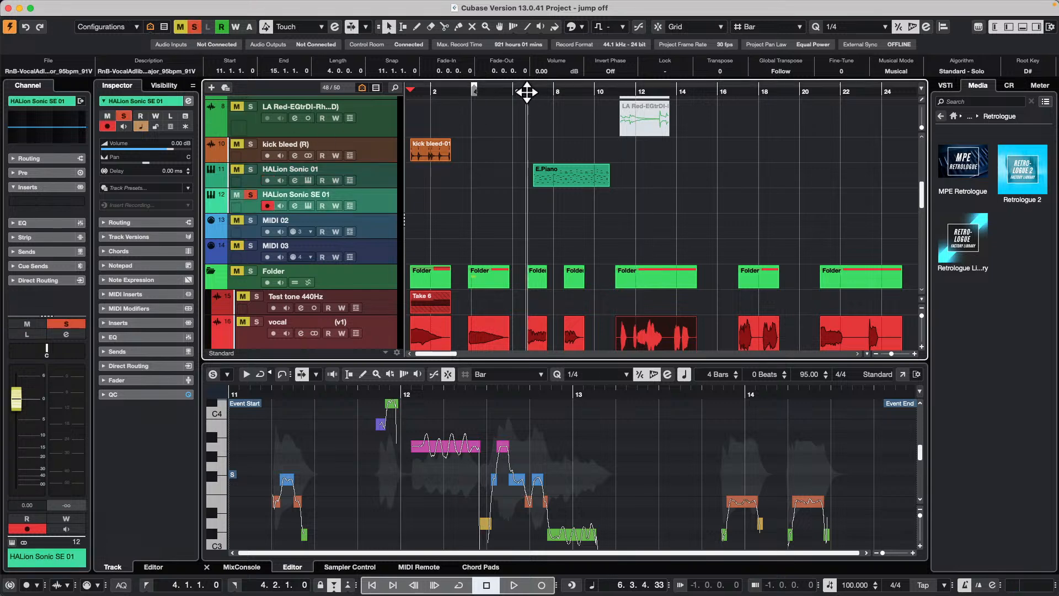
drag(527, 92, 532, 111)
click(364, 187)
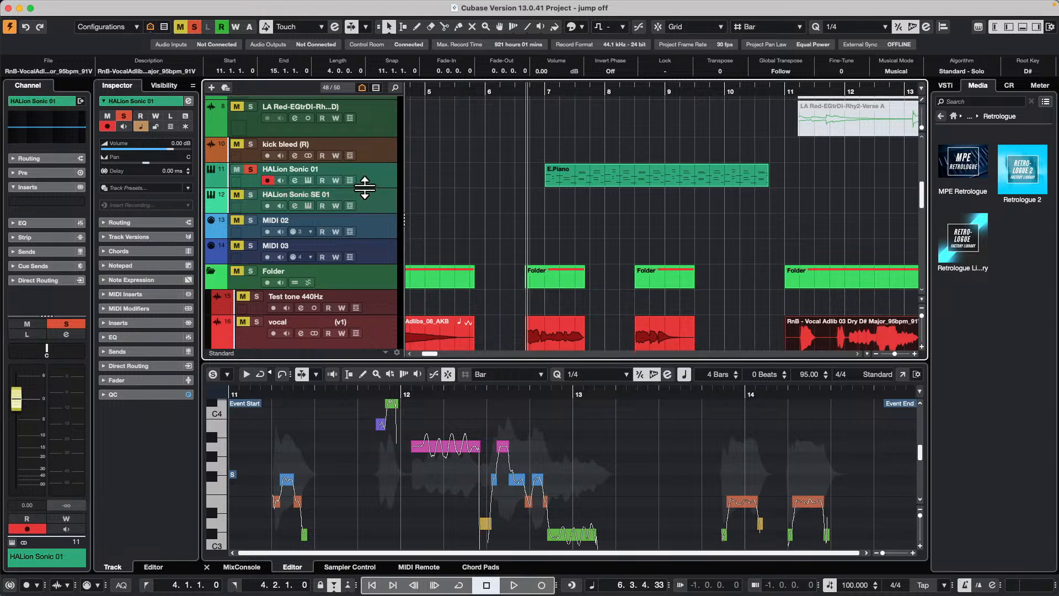
- Increase the height of the HALion Sonic 01 track and play through its E.Piano part
drag(364, 186, 364, 212)
key(space)
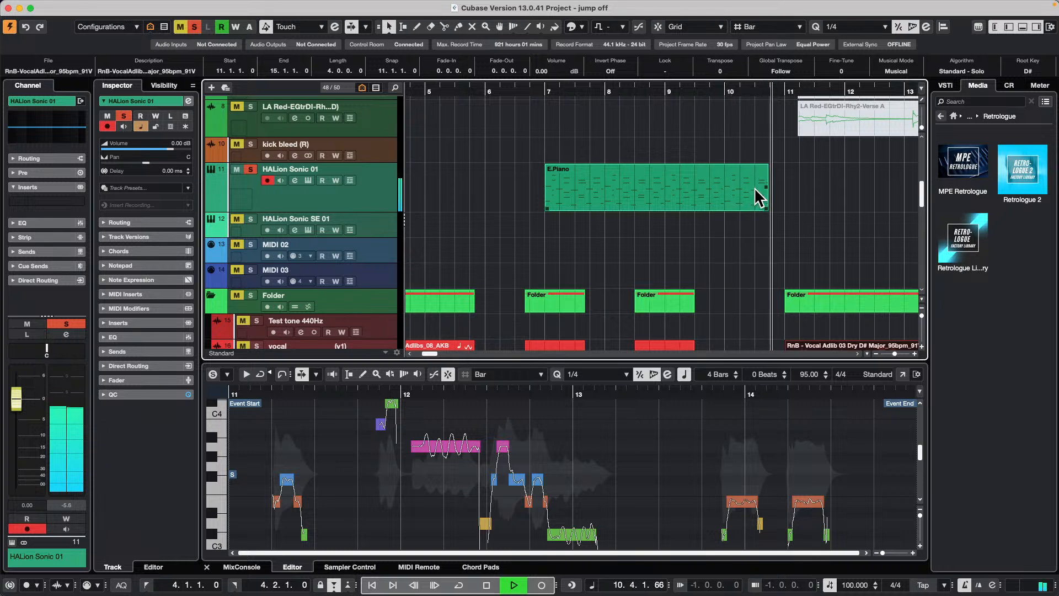
key(space)
- Select the E.Piano part, open the MIDI Logical Editor setup and shift its window away from the part
click(670, 194)
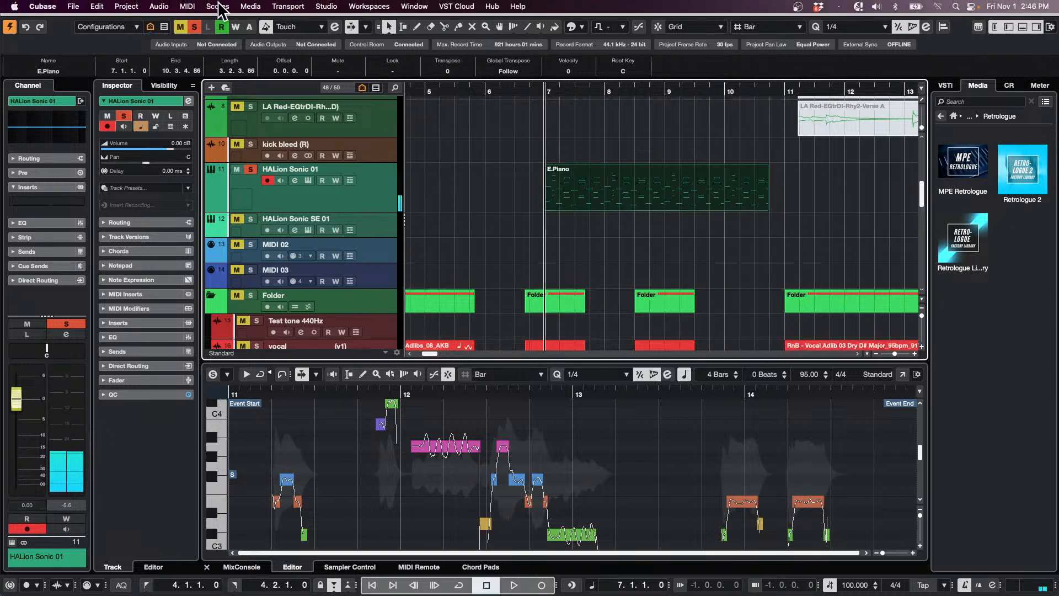
click(187, 6)
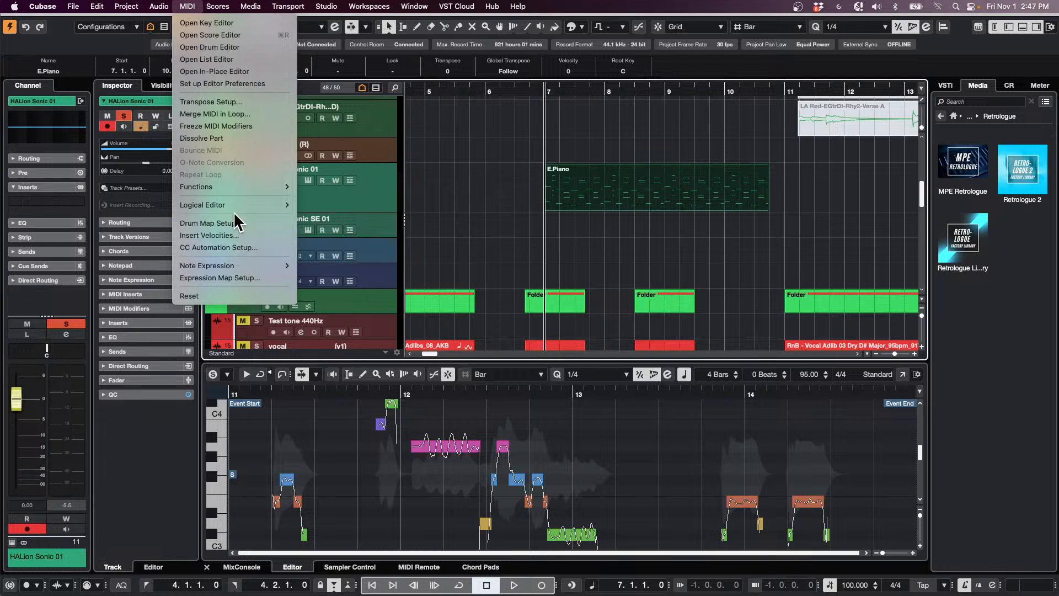
mouse_move(233, 205)
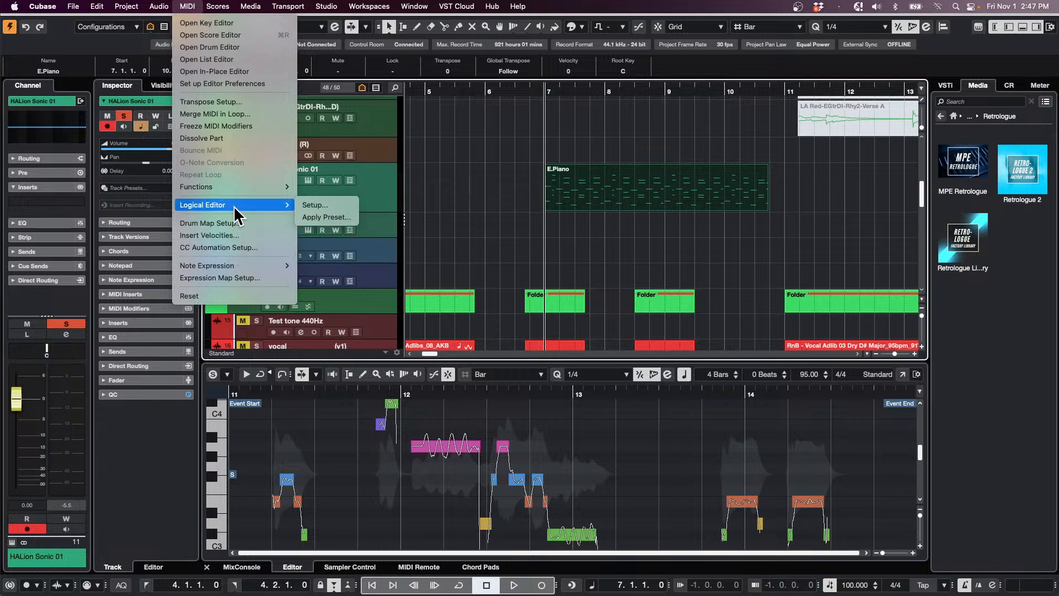
click(337, 205)
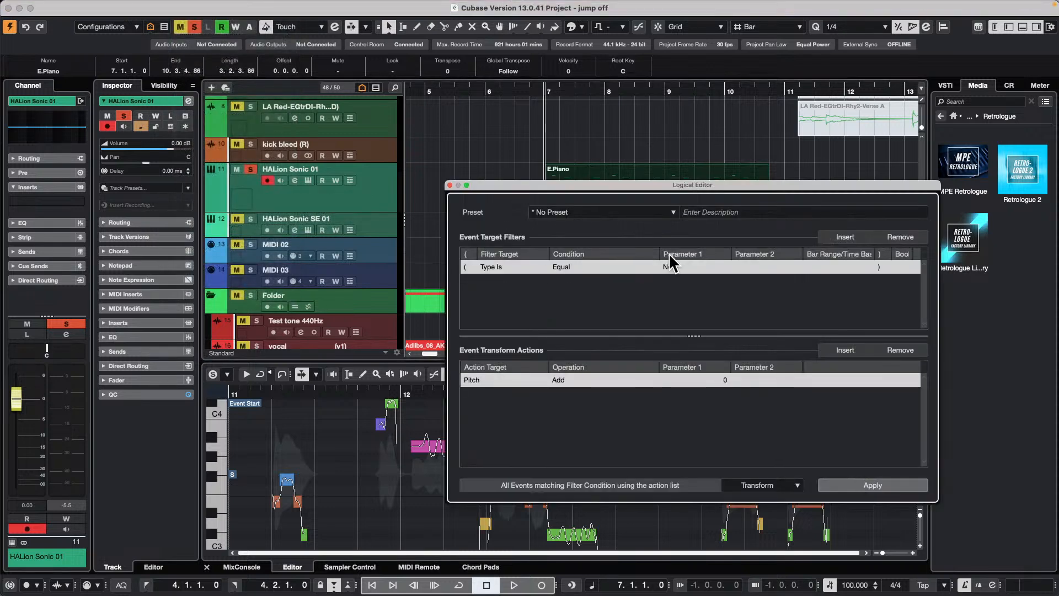
drag(533, 186, 255, 169)
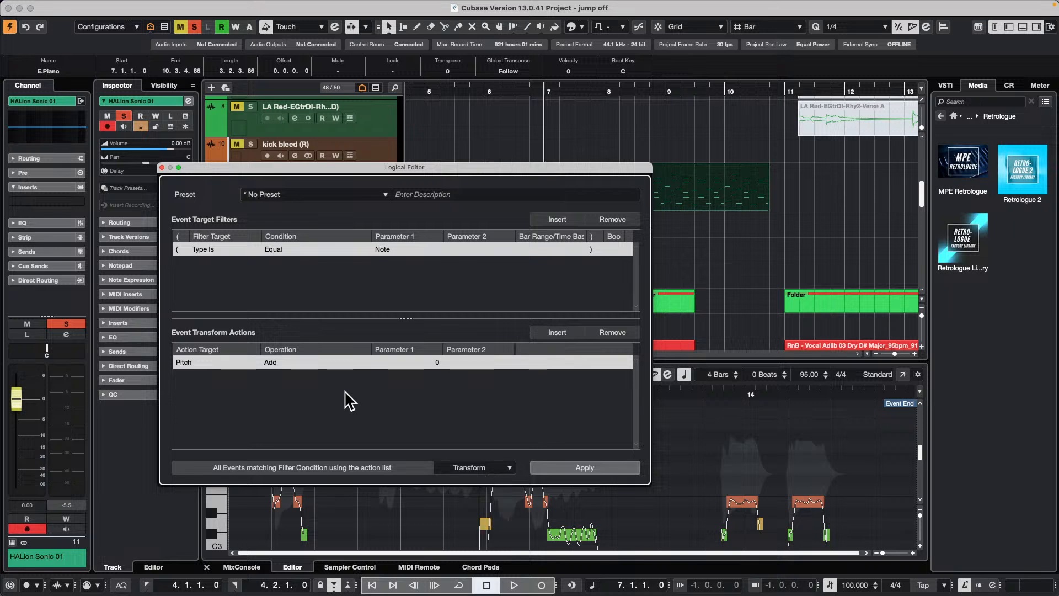
- Set the first transform action to Length, Multiply by, with a value of 2
click(202, 364)
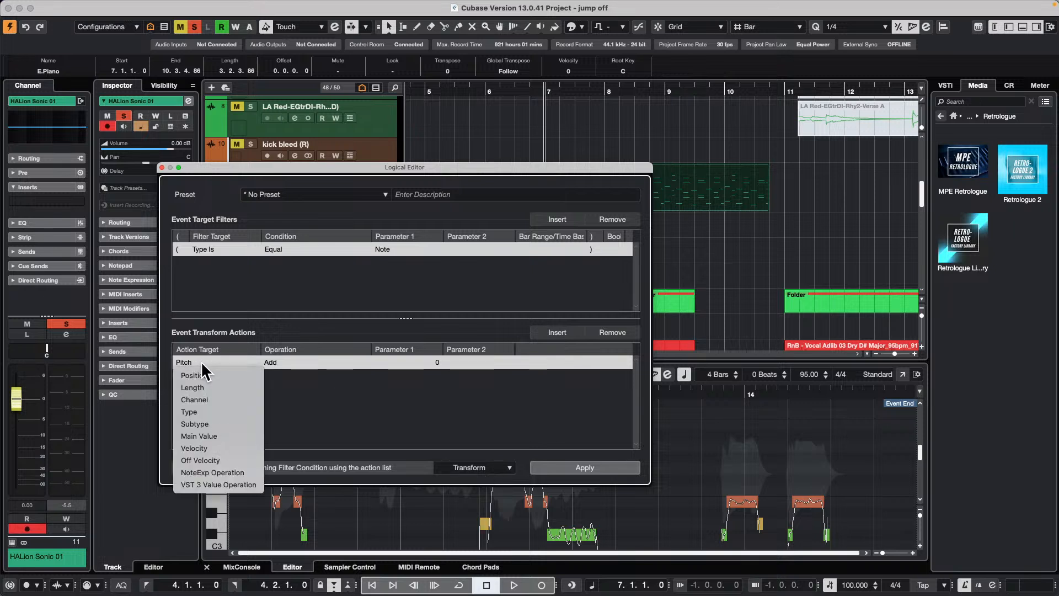
click(223, 386)
click(288, 365)
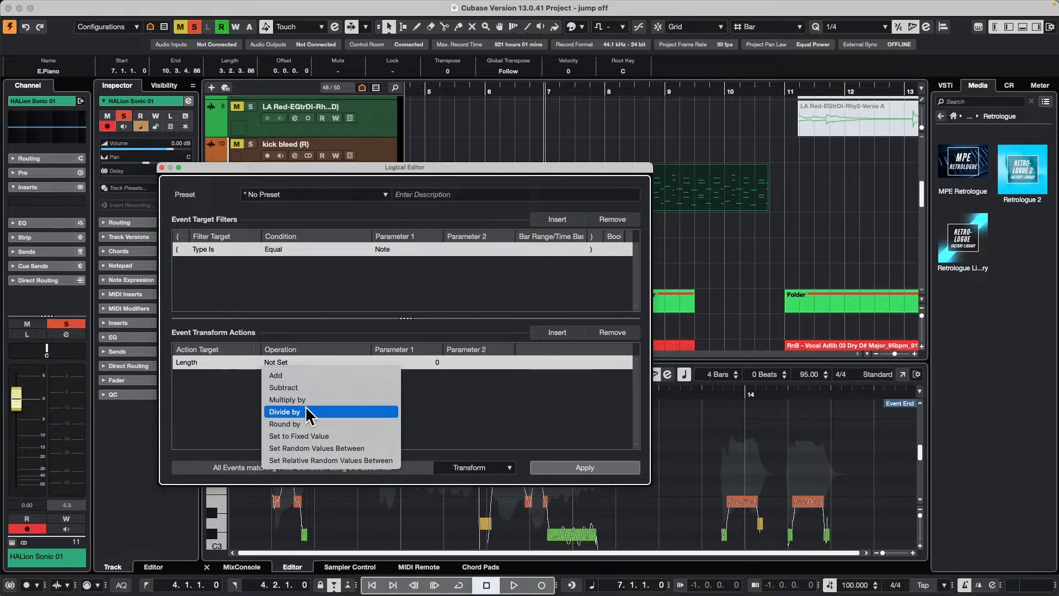
click(406, 381)
click(410, 364)
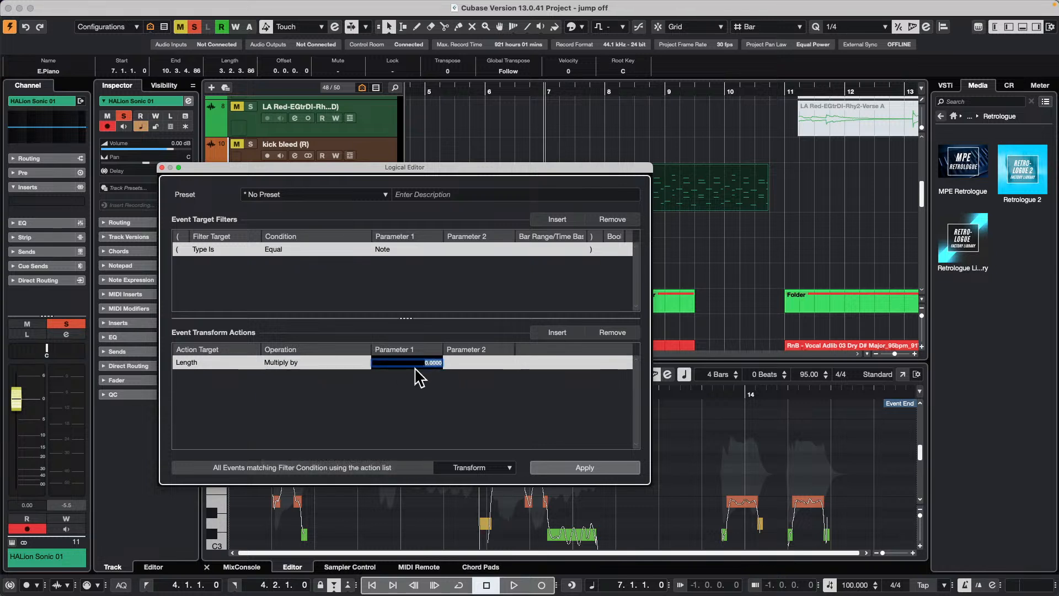
text(2)
key(Return)
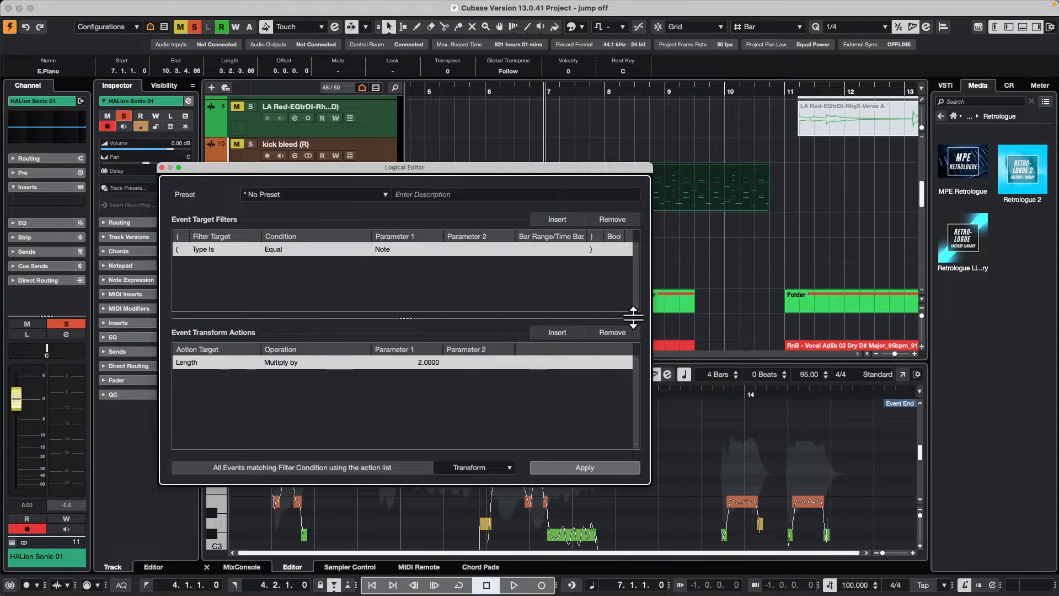
- Add a second transform action, Position Multiply by 2, and move the Logical Editor clear of the E.Piano part
click(579, 333)
click(201, 376)
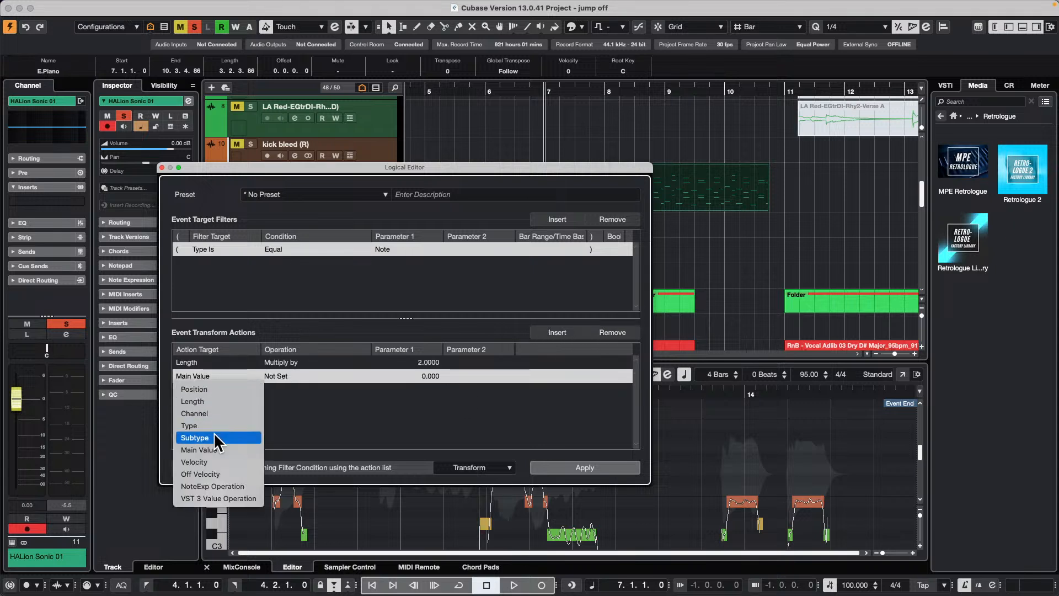
click(217, 389)
click(298, 376)
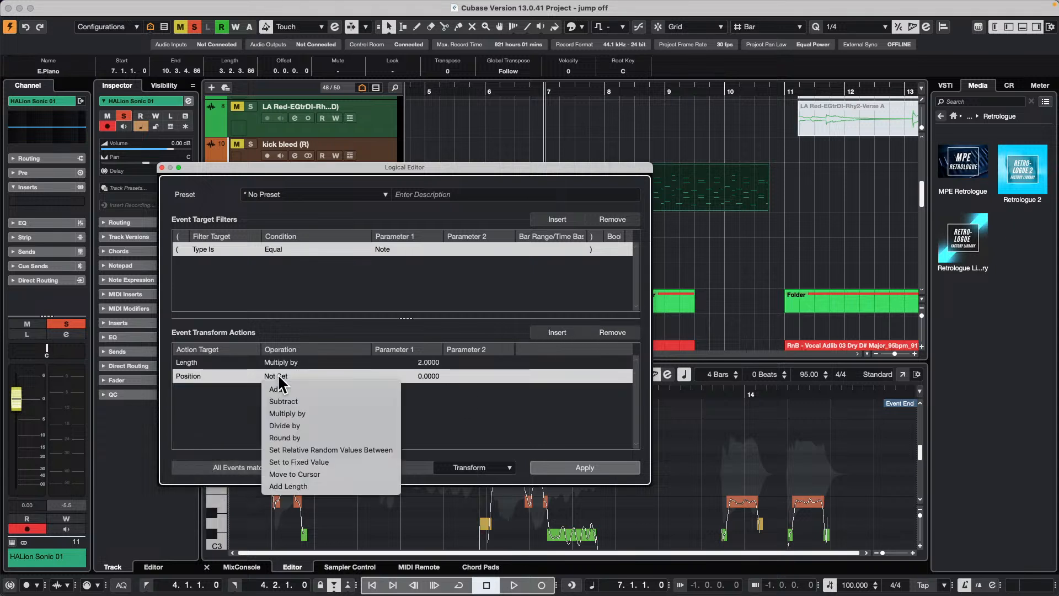
click(298, 414)
click(437, 377)
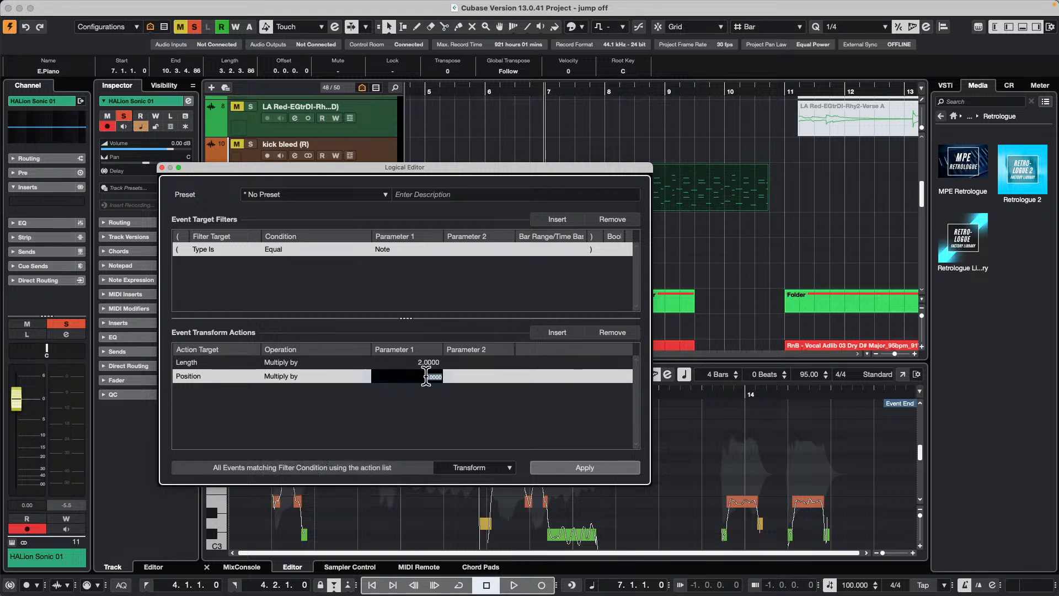
text(2)
key(Return)
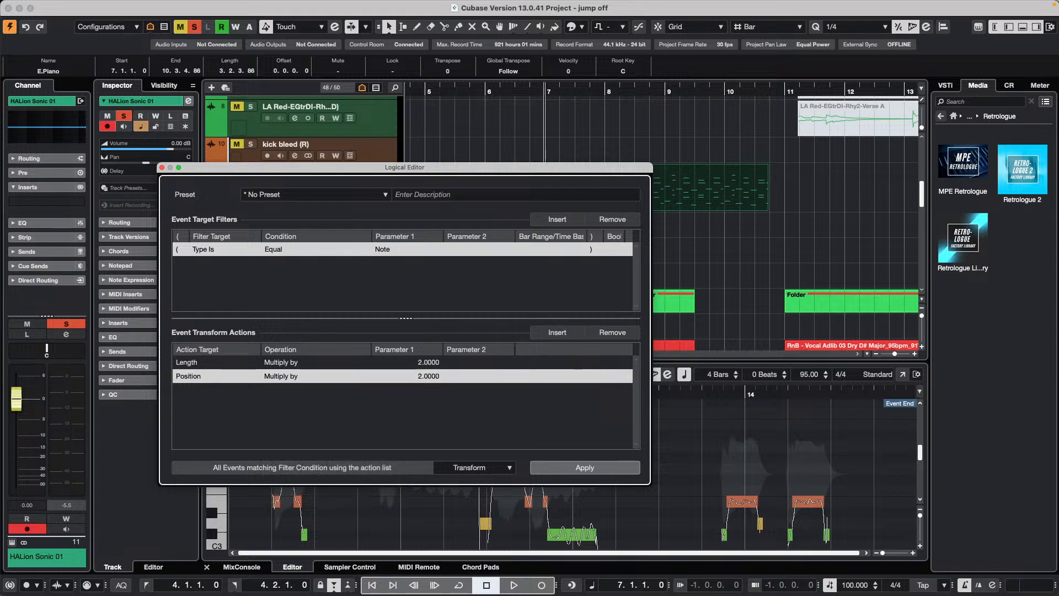
drag(483, 168, 255, 173)
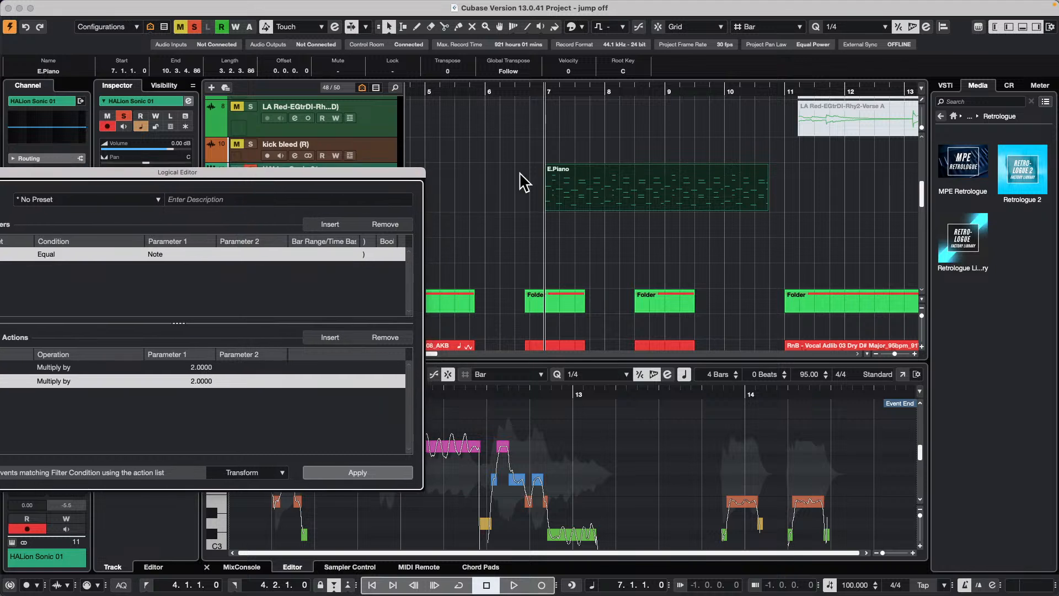
- Apply the length and position doubling to the E.Piano part's notes and play it from bar 7
click(351, 472)
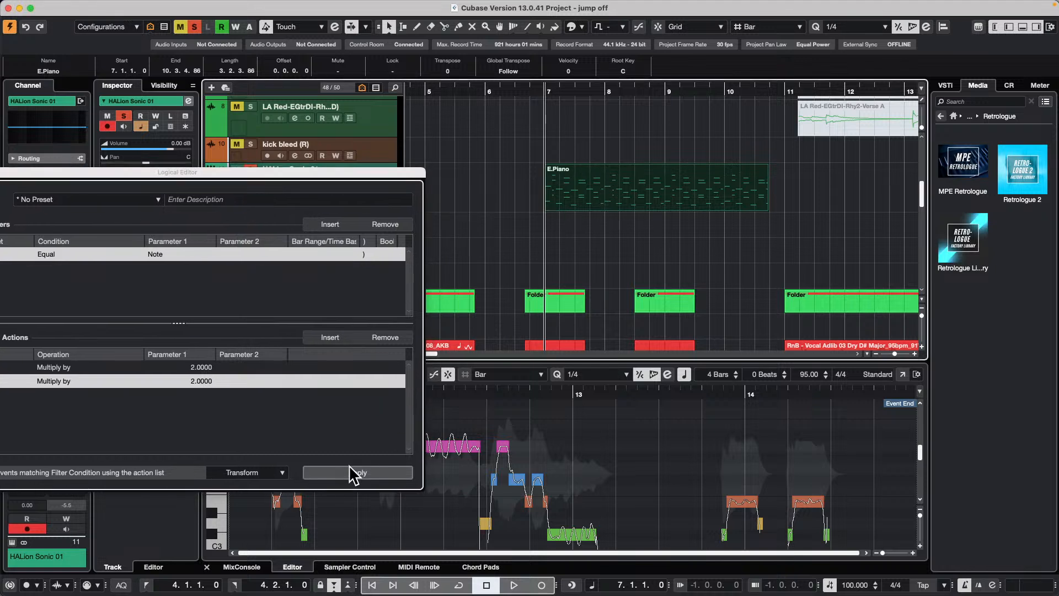
key(space)
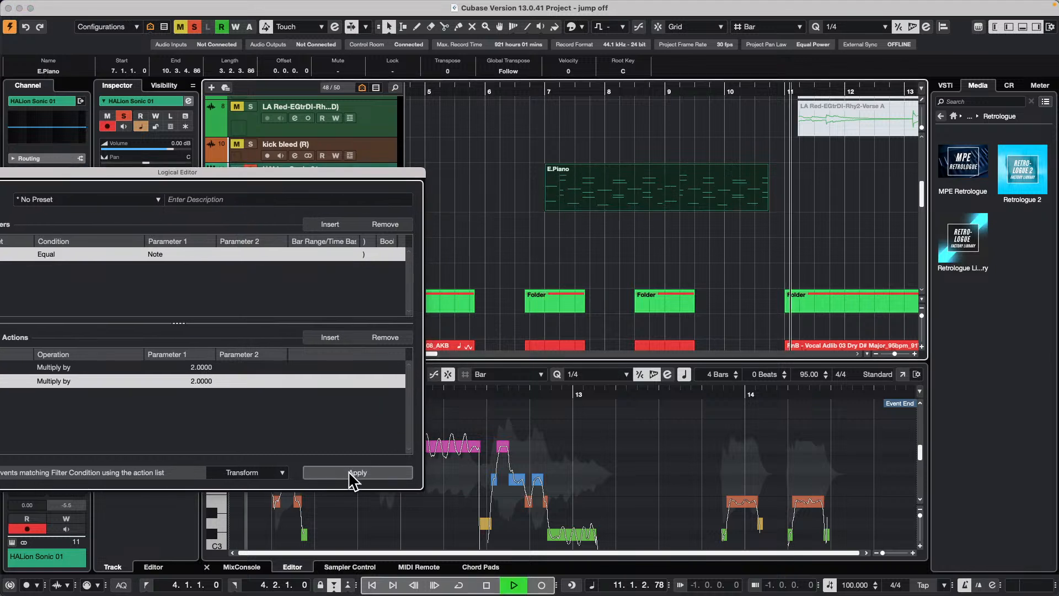
click(534, 88)
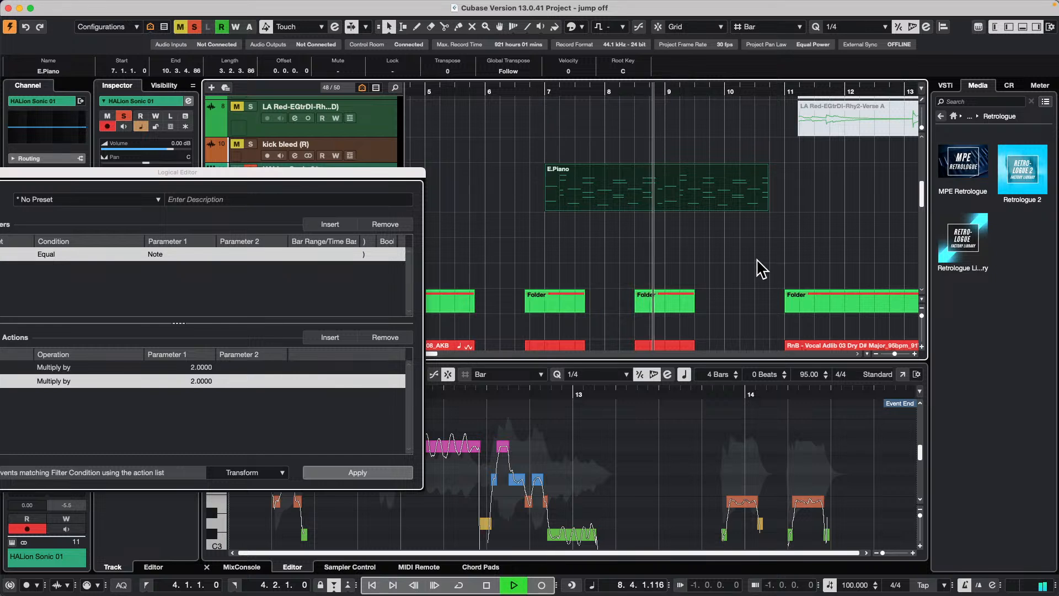
- Try extending the E.Piano part's end to about bar 19 and playing it back at that length
drag(767, 209, 915, 209)
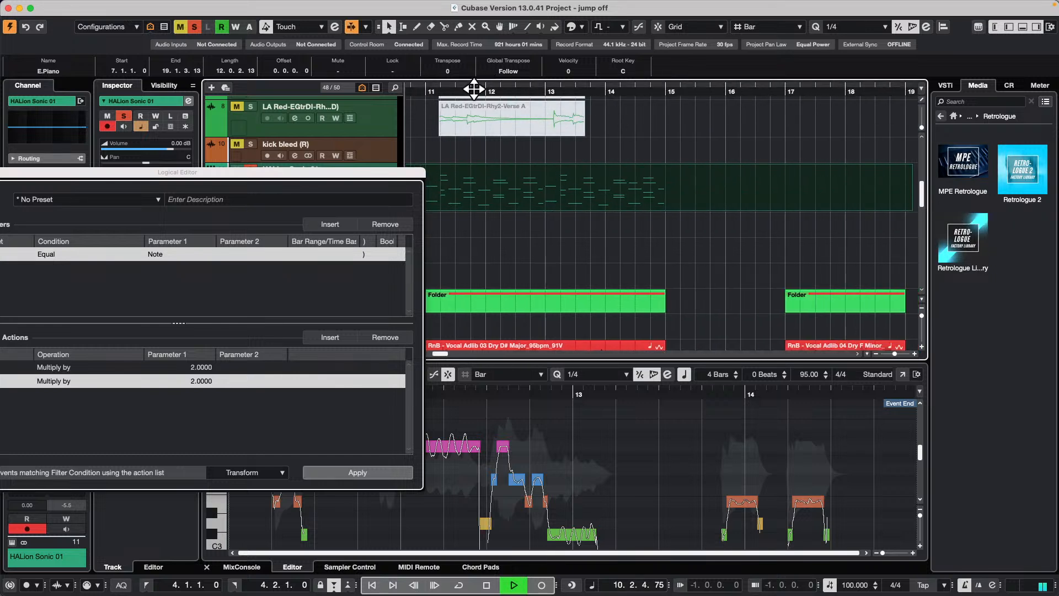
drag(473, 88, 503, 86)
key(space)
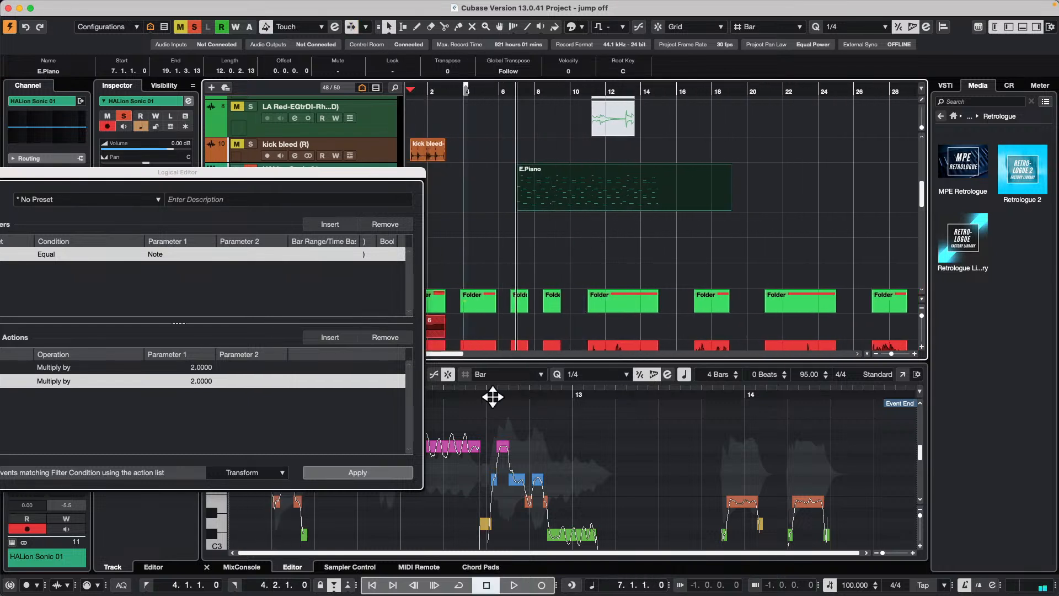
key(super+z)
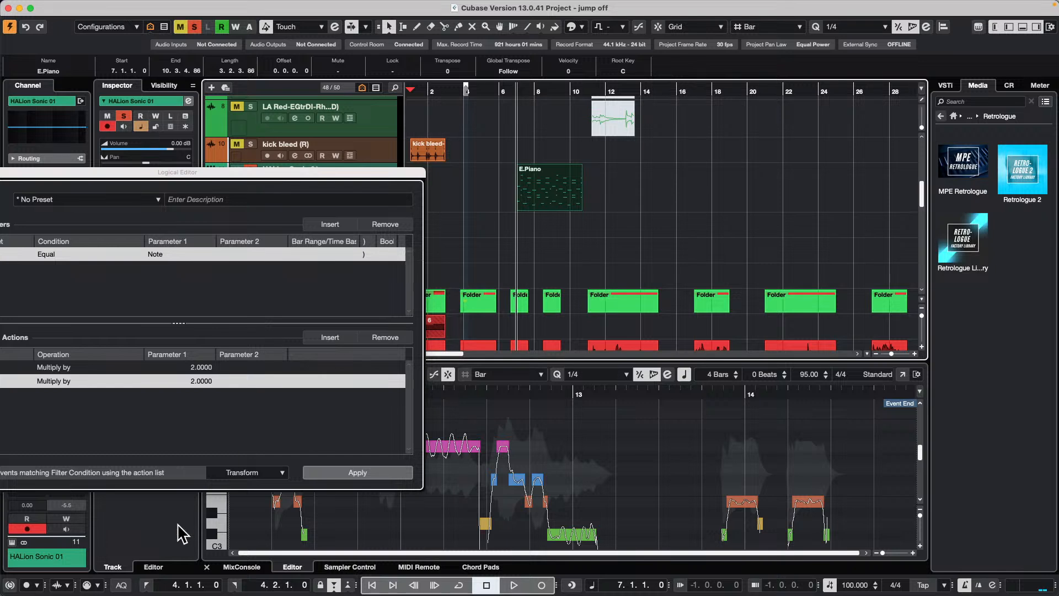
- Change the Length transform action to Divide by with a value of 2
click(52, 368)
click(52, 368)
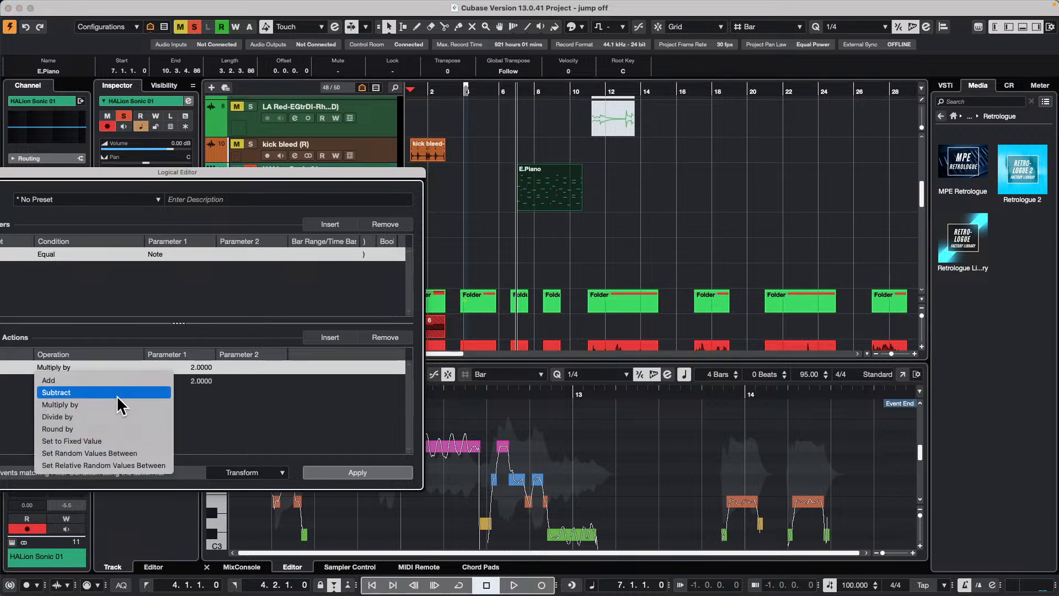
click(118, 417)
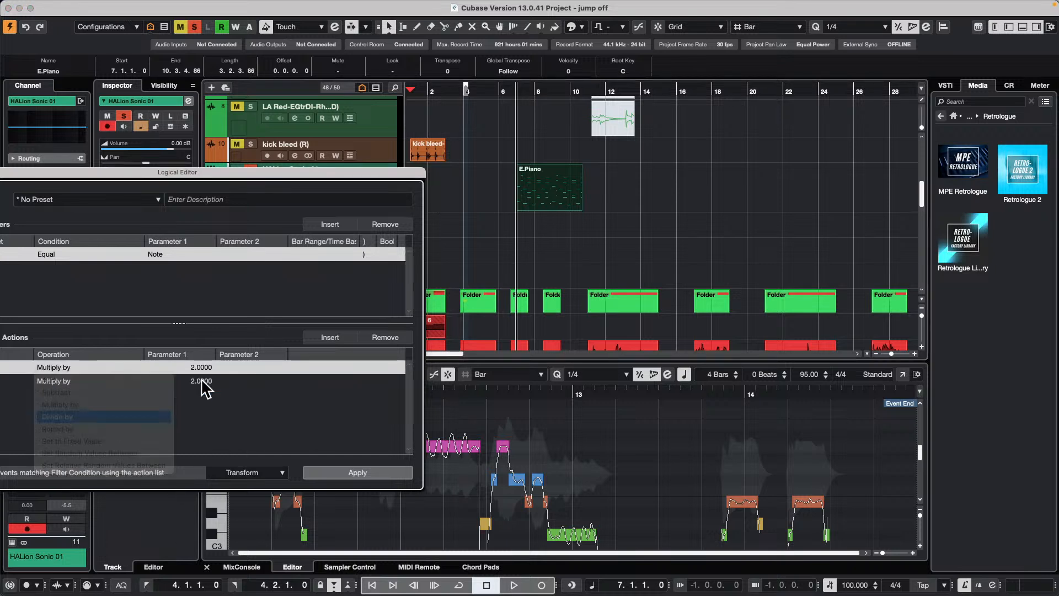
click(197, 367)
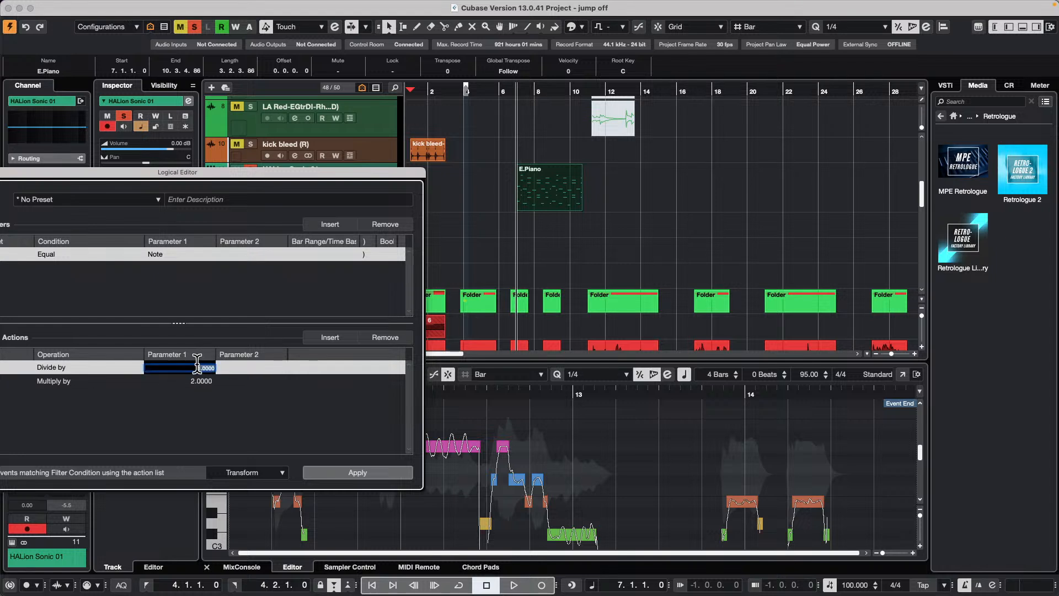
text(2)
- Change the Position transform action to Divide by with a value of 2
click(61, 381)
click(61, 381)
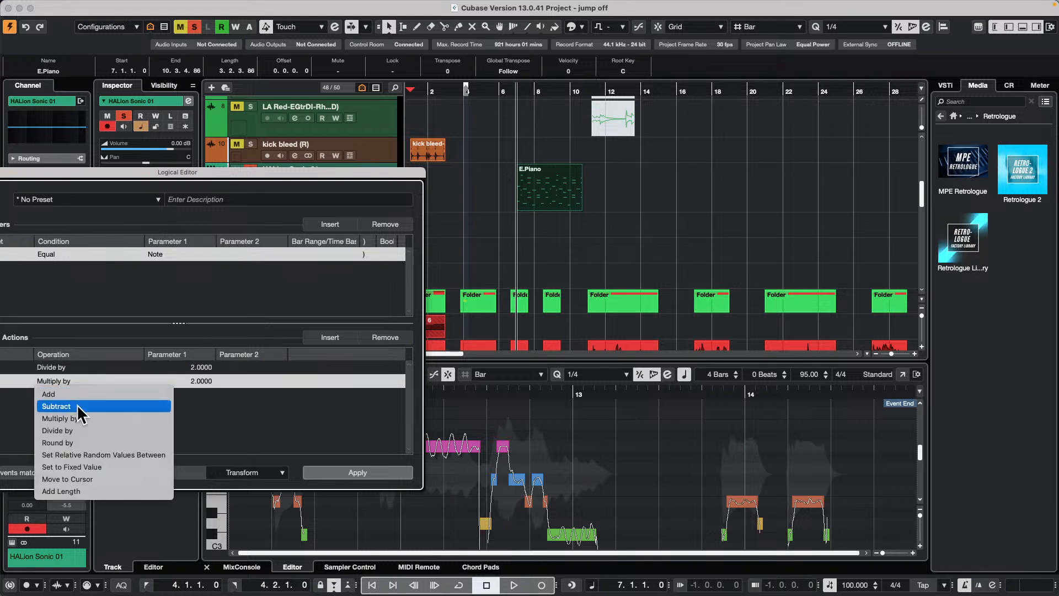
click(83, 429)
double_click(193, 381)
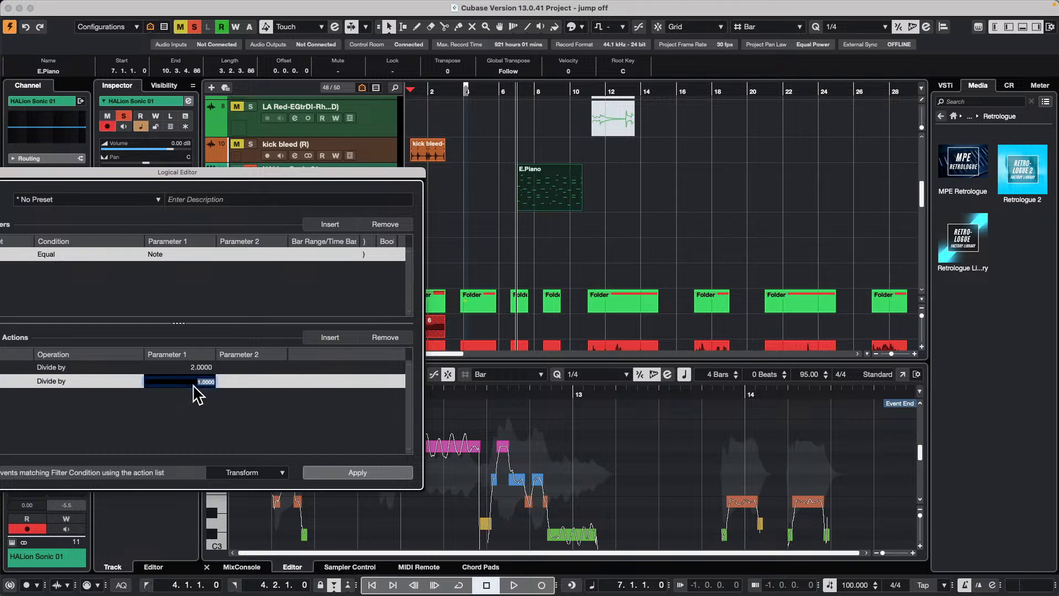
text(2)
key(Return)
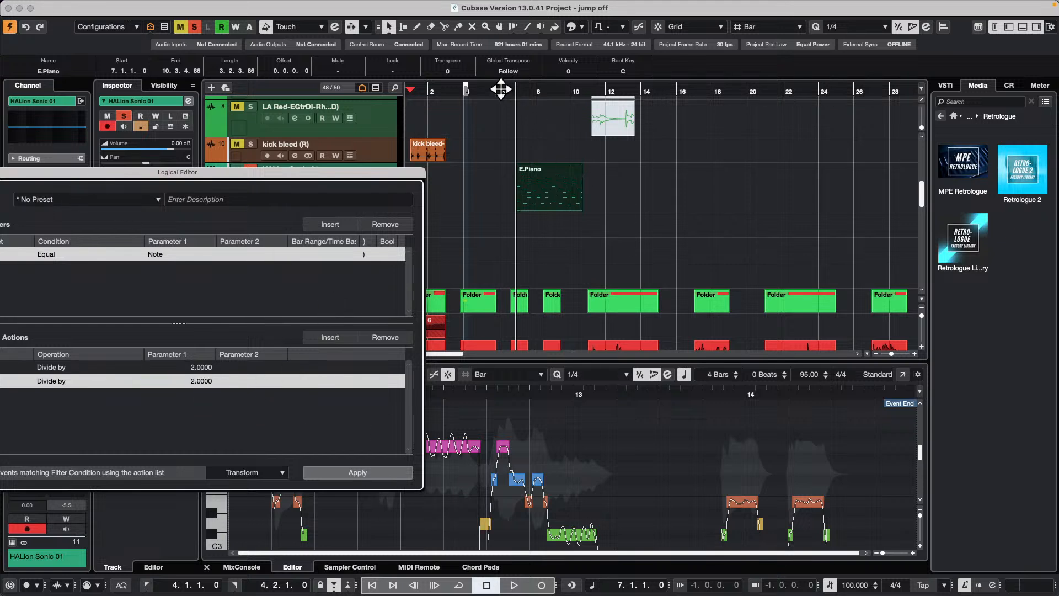
- Apply the Divide by 2 actions to the E.Piano part while playing it from around bar 7
drag(510, 88, 516, 108)
key(space)
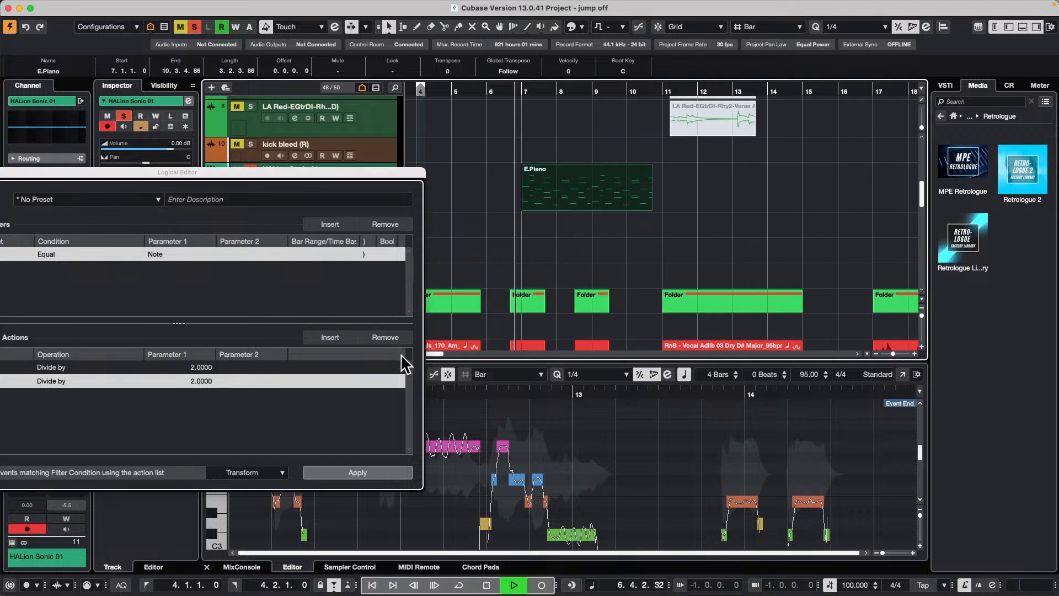
click(357, 472)
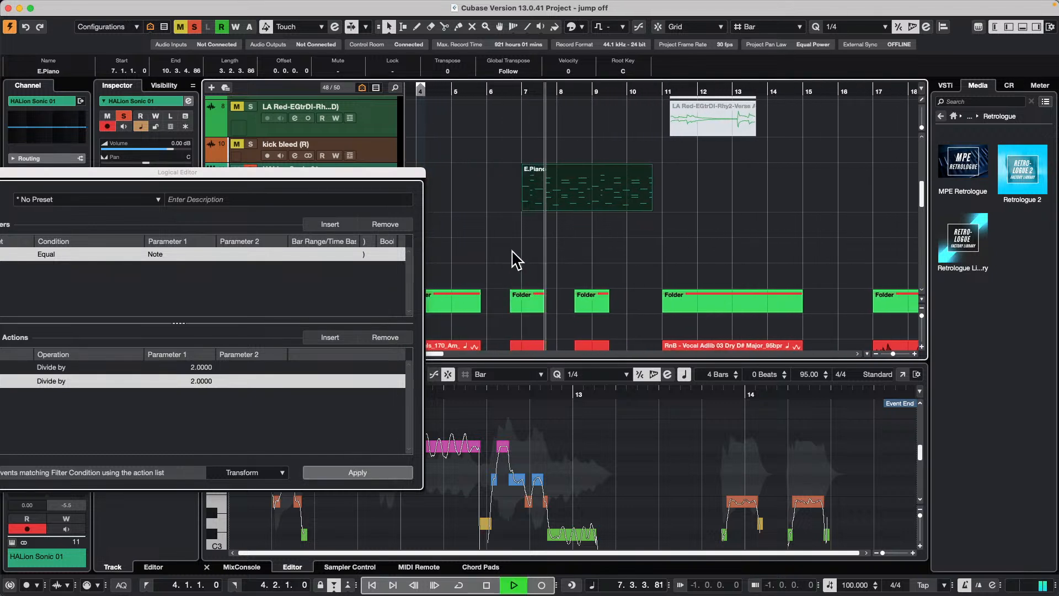
key(space)
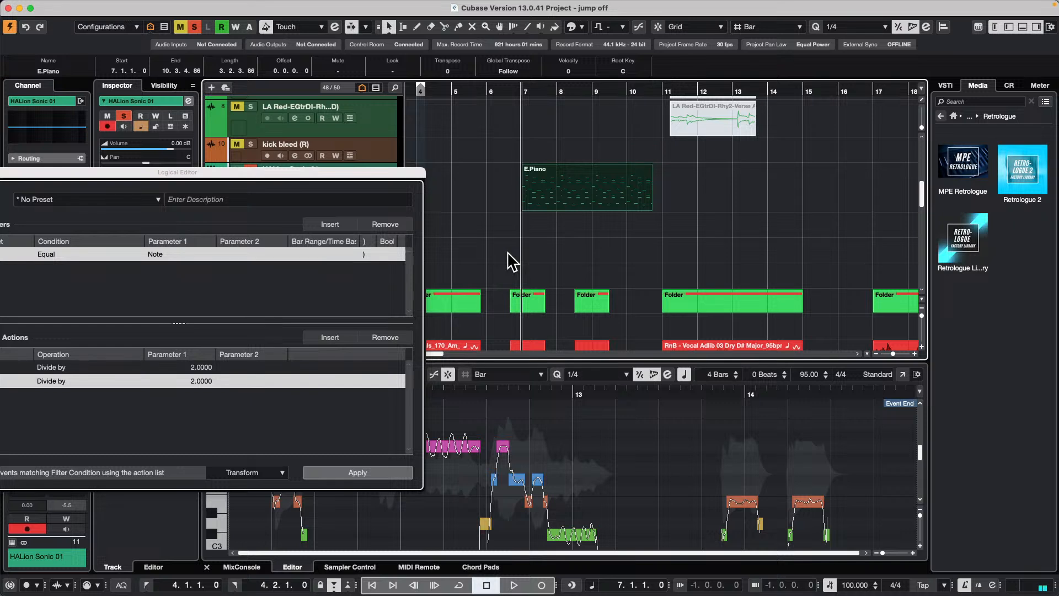
key(space)
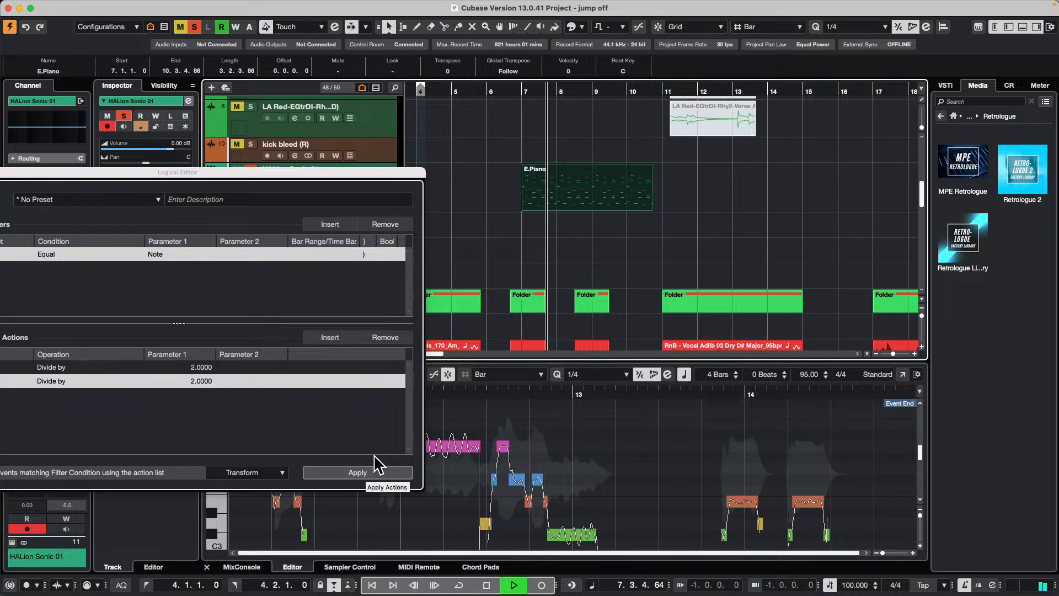
- Try halving the E.Piano part's note lengths and positions a second time during playback
drag(303, 172, 385, 231)
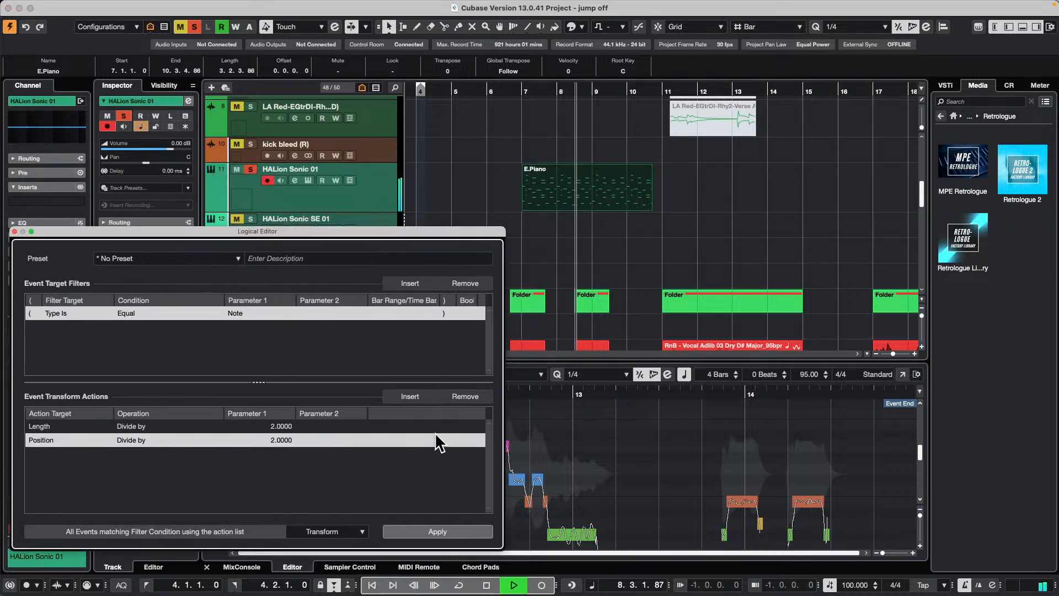
click(429, 527)
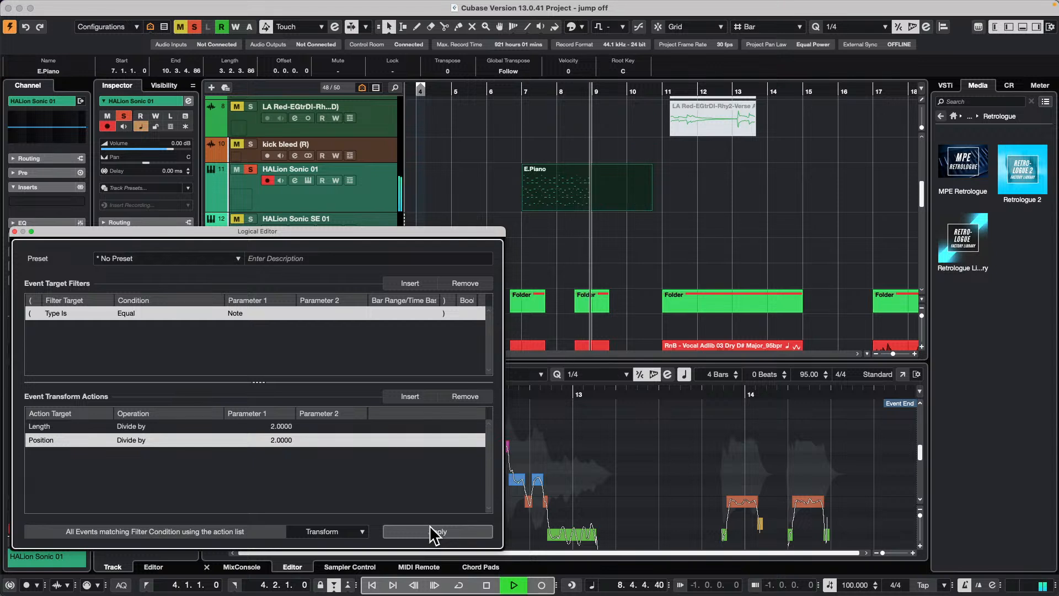
click(515, 91)
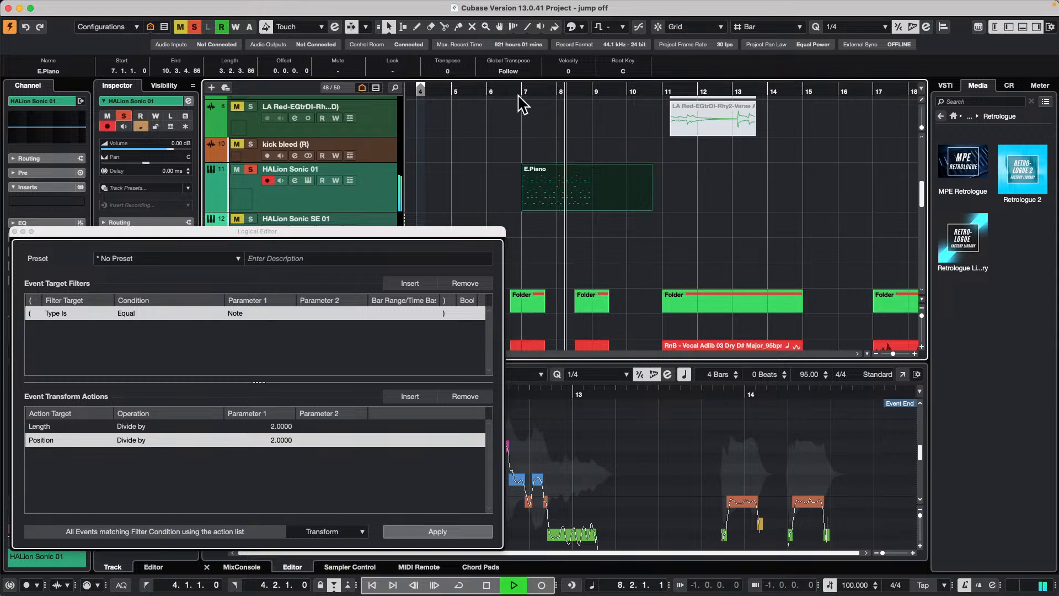
key(ctrl+z)
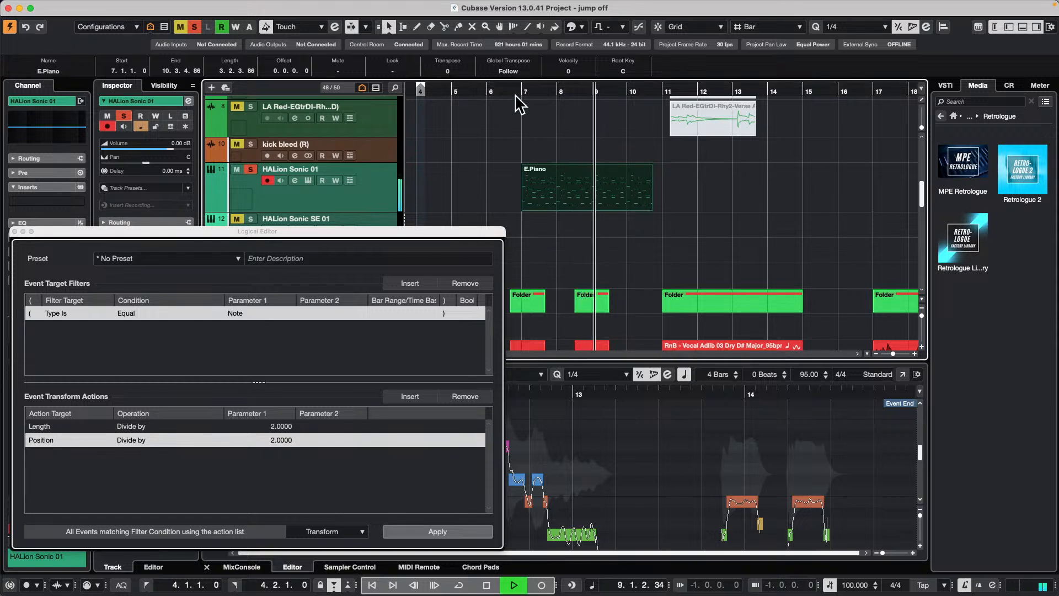
key(space)
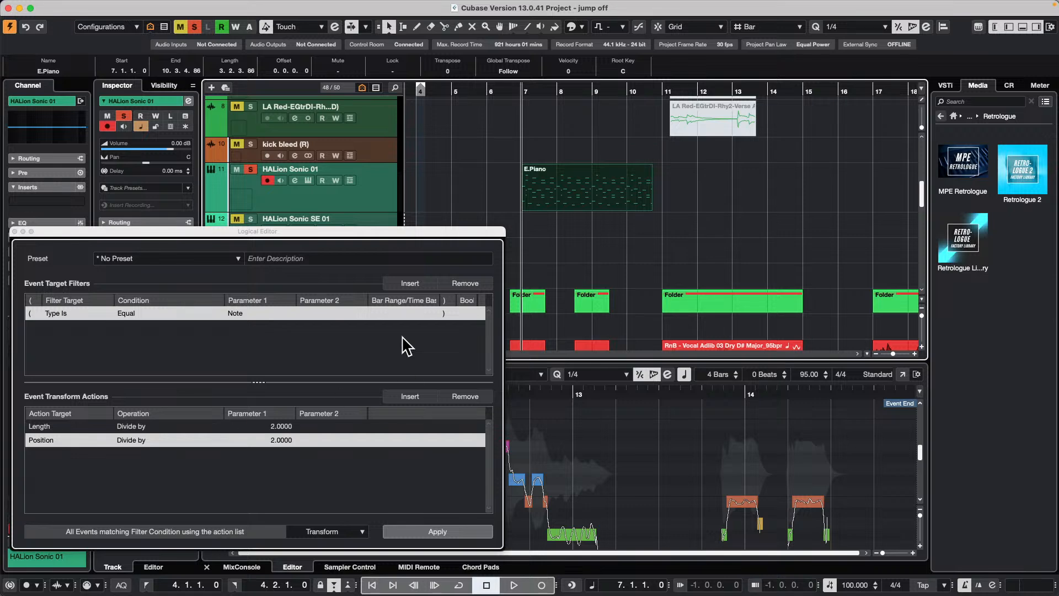
- Close the Logical Editor and select the Audio 03 track
click(15, 231)
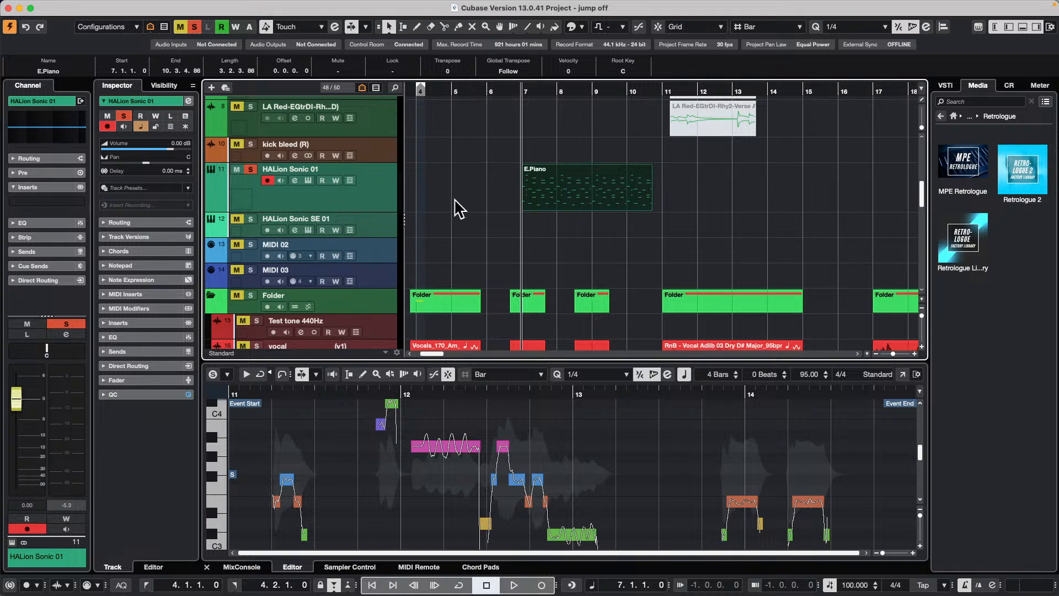
scroll(378, 200, down, 10)
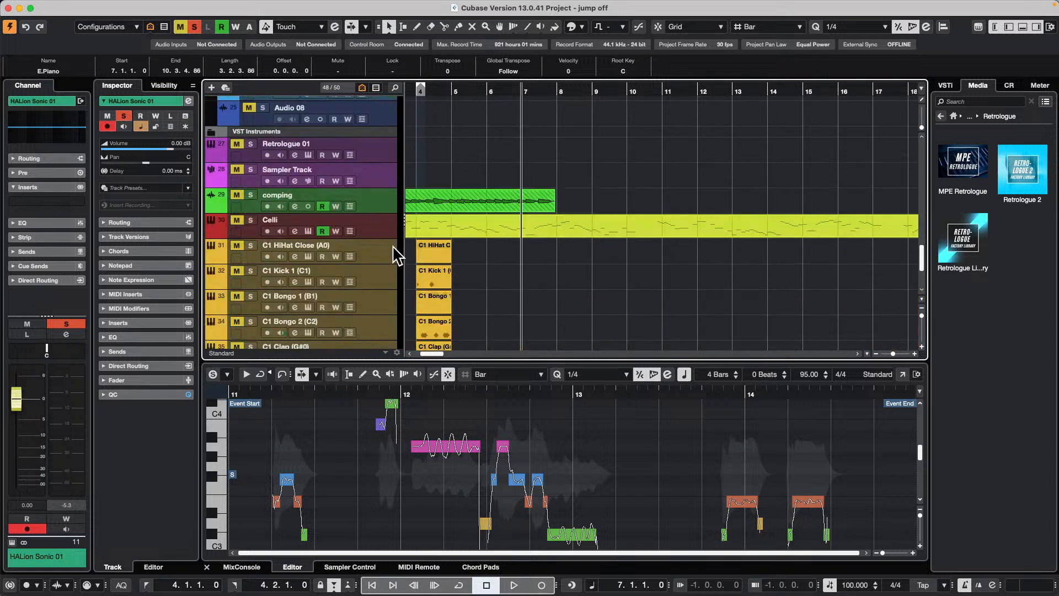
scroll(396, 254, down, 3)
scroll(395, 251, up, 4)
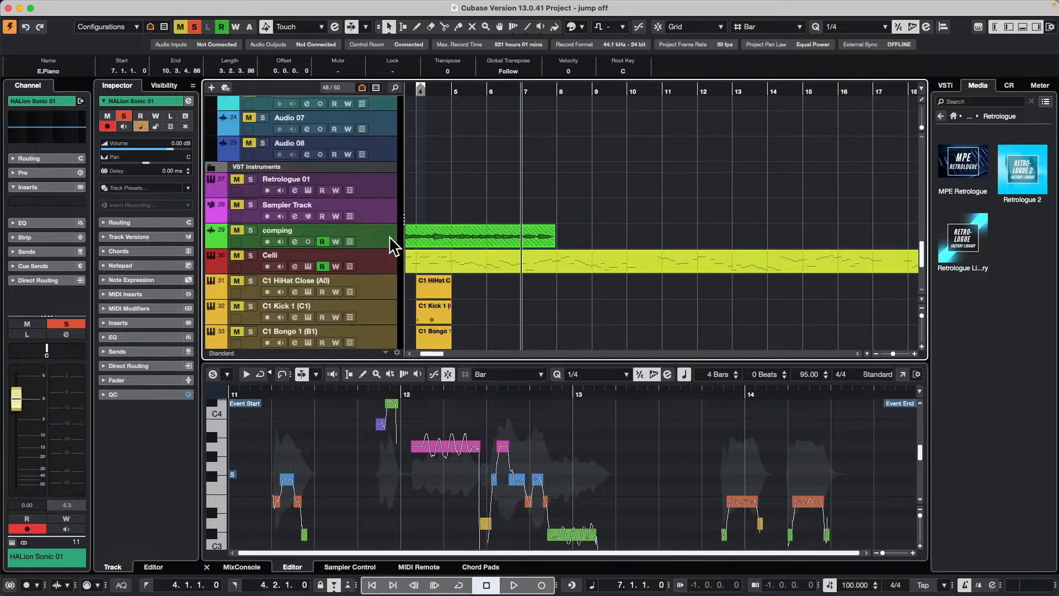
scroll(391, 245, up, 4)
click(386, 242)
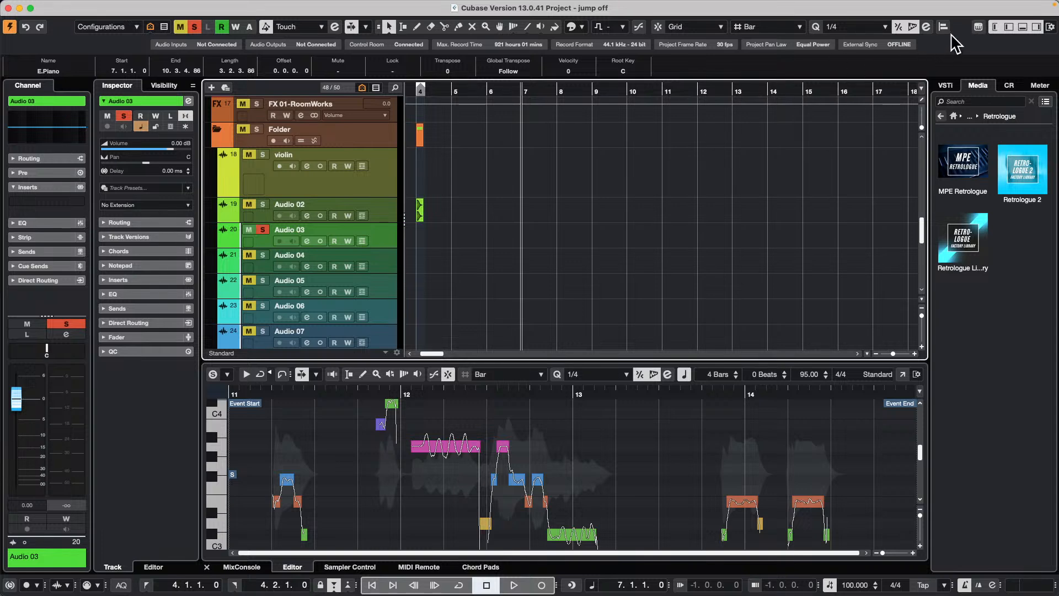
- Enable the Latency section in the section setup of the Audio 03 channel strip
click(995, 28)
click(995, 29)
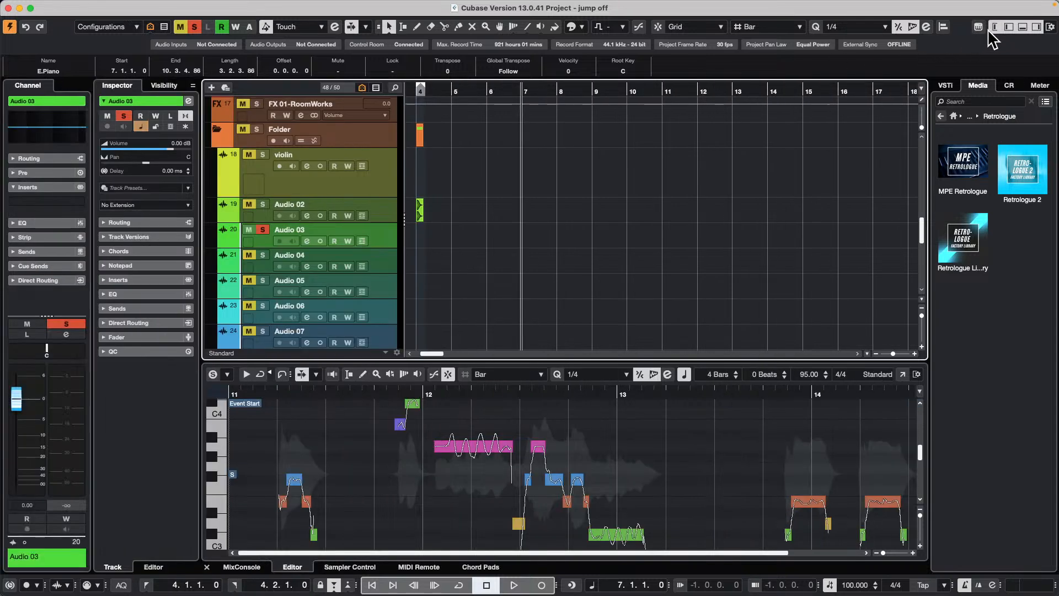
right_click(38, 263)
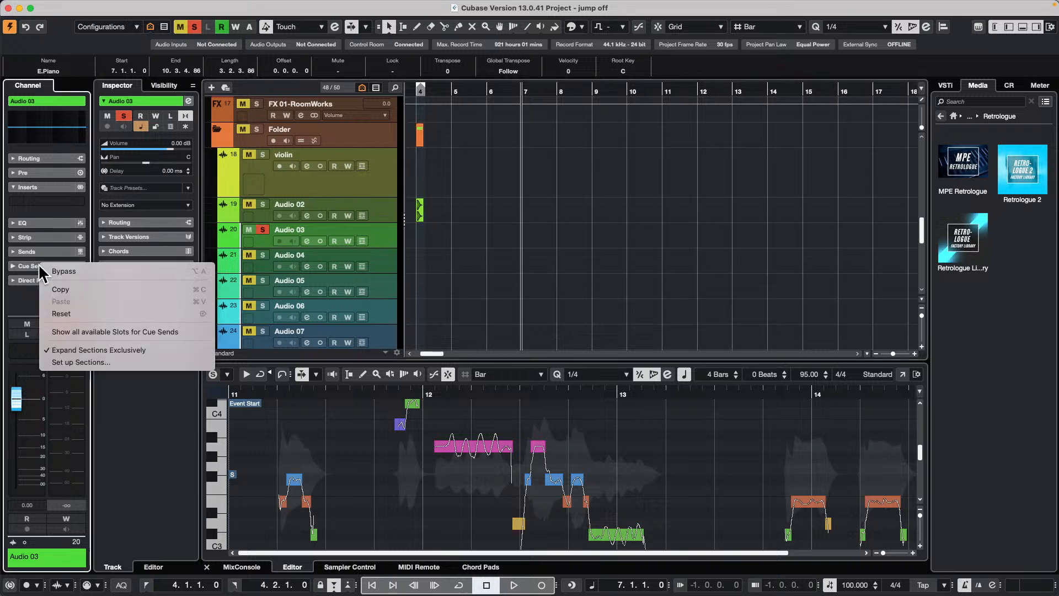
click(90, 362)
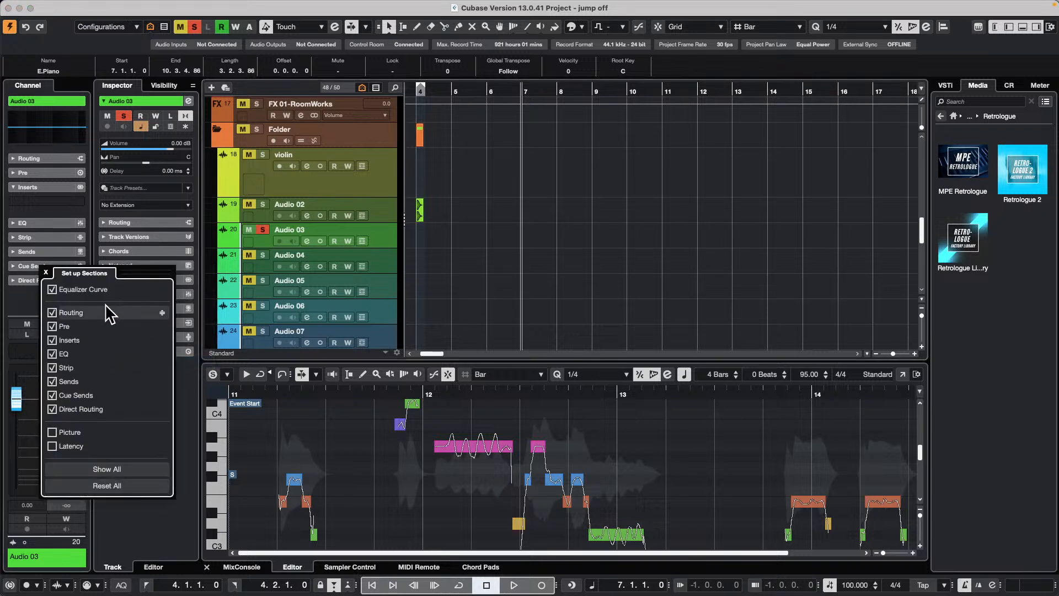
click(53, 444)
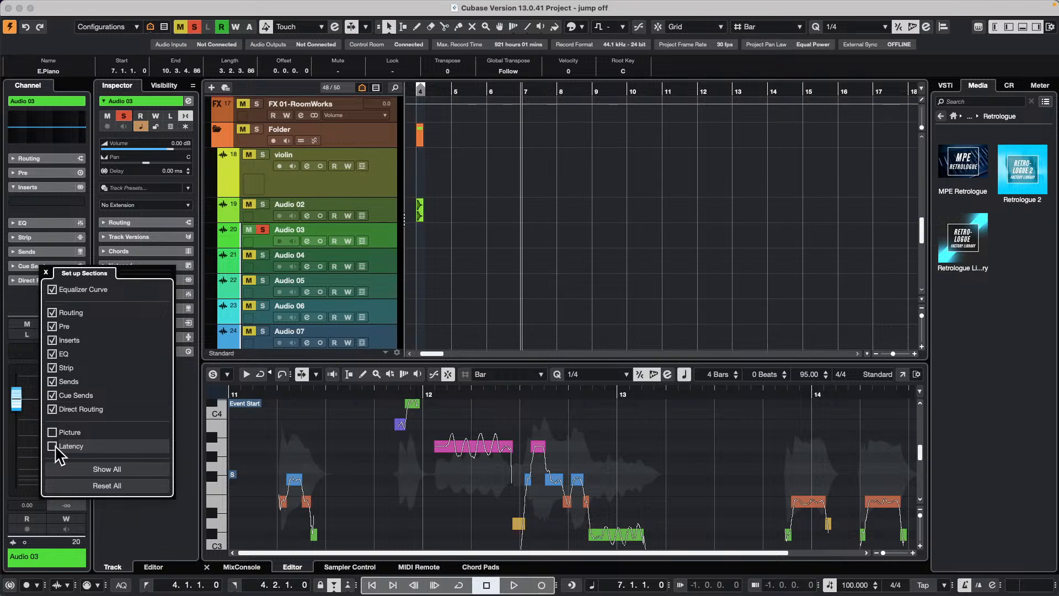
- Compare the latency display across the audio tracks and inspect the Channel Latency Overview of Audio 05
click(379, 243)
click(378, 264)
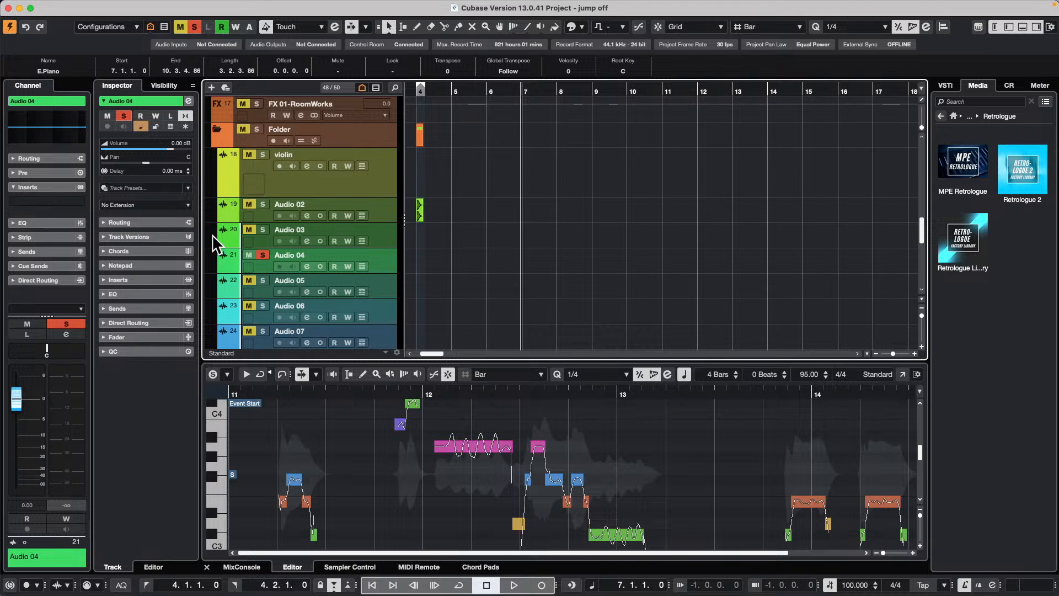
click(381, 233)
click(378, 219)
click(384, 257)
click(383, 291)
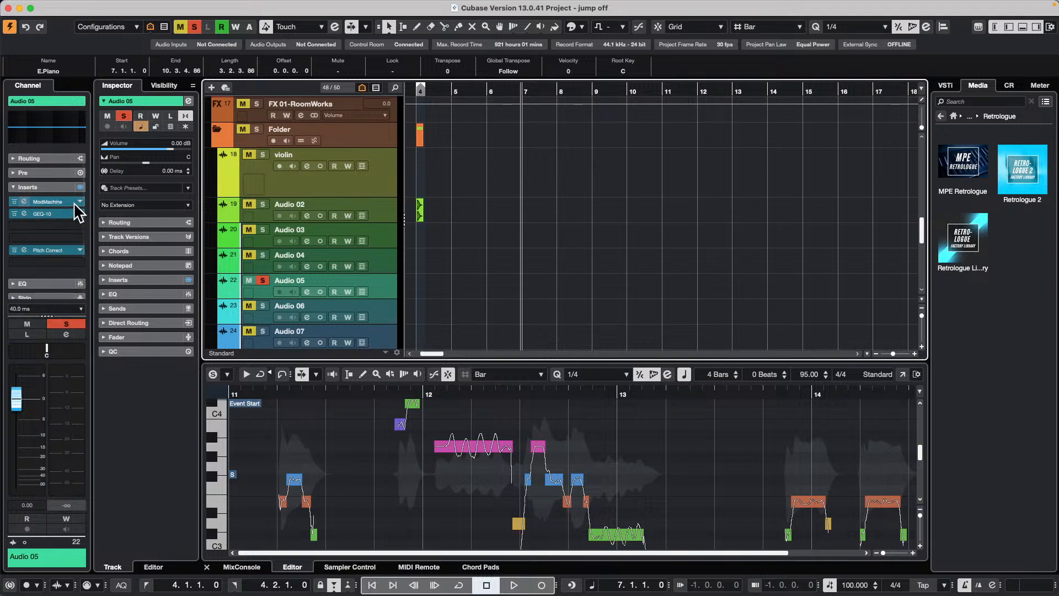
mouse_move(81, 311)
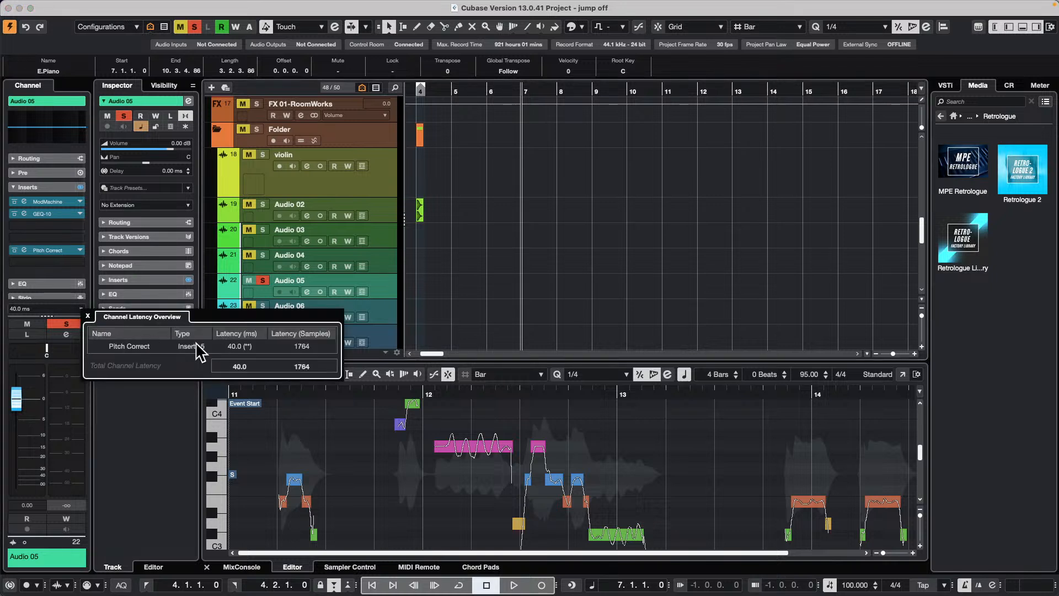
mouse_move(238, 350)
- Add VocalChain to the third insert slot of Audio 05 and open the Channel Latency Overview
click(78, 226)
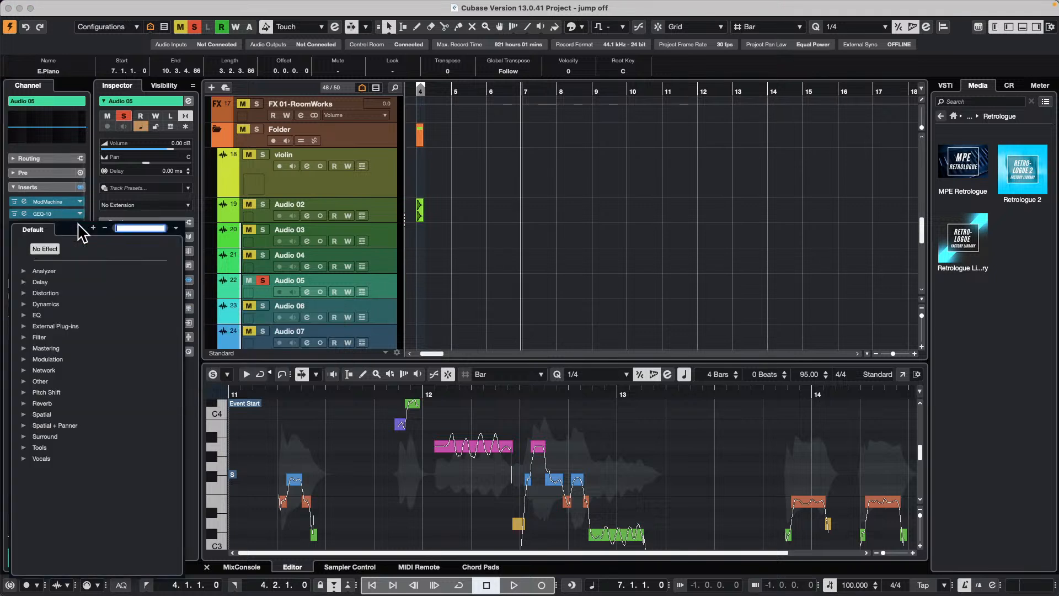
click(24, 458)
click(73, 473)
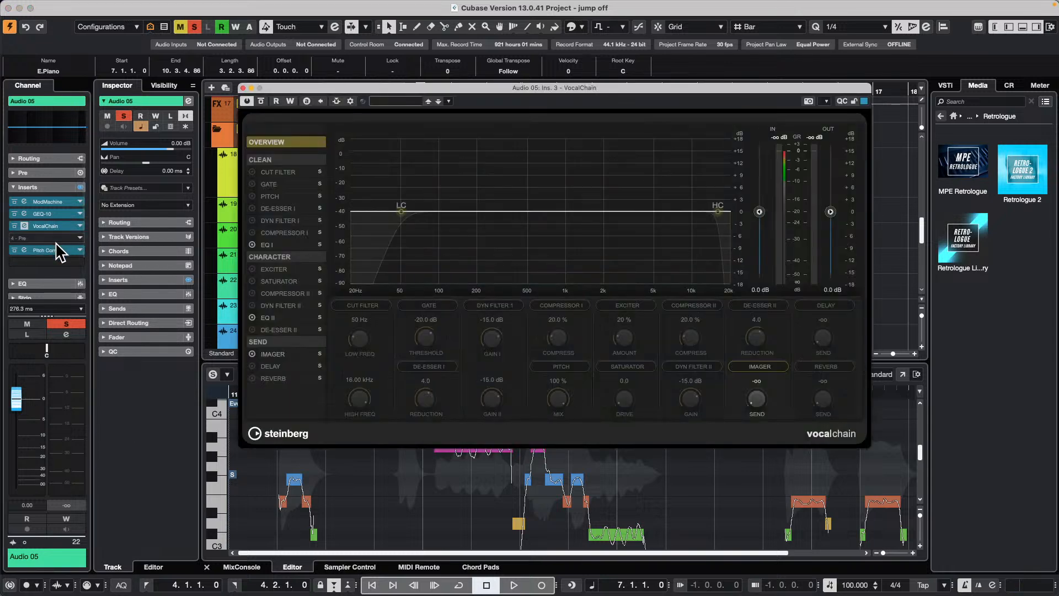
click(80, 309)
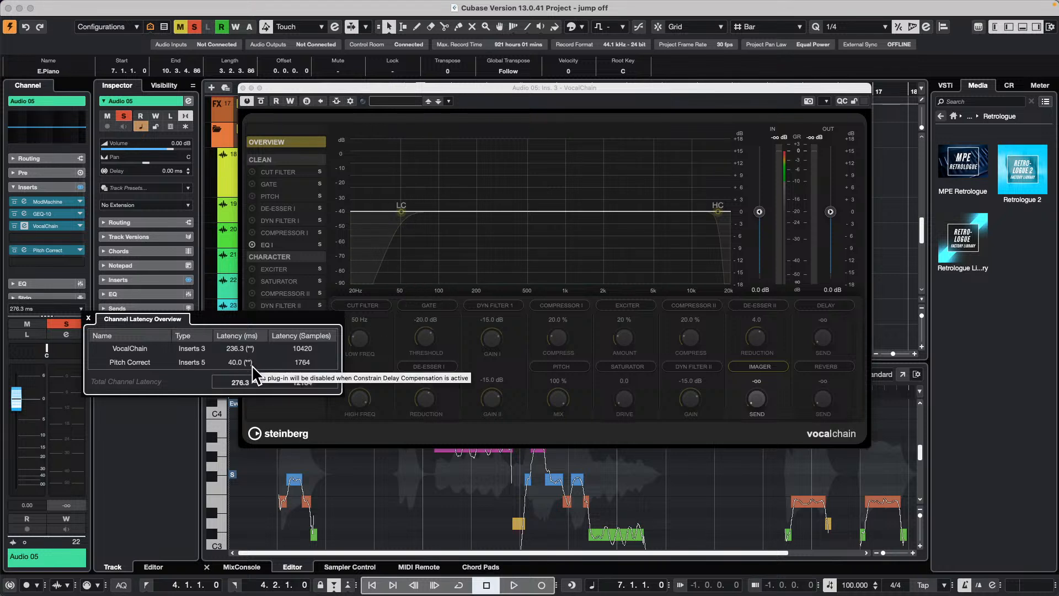
- Dismiss the Channel Latency Overview, then open the MixConsole and close the VocalChain plug-in window
mouse_move(284, 364)
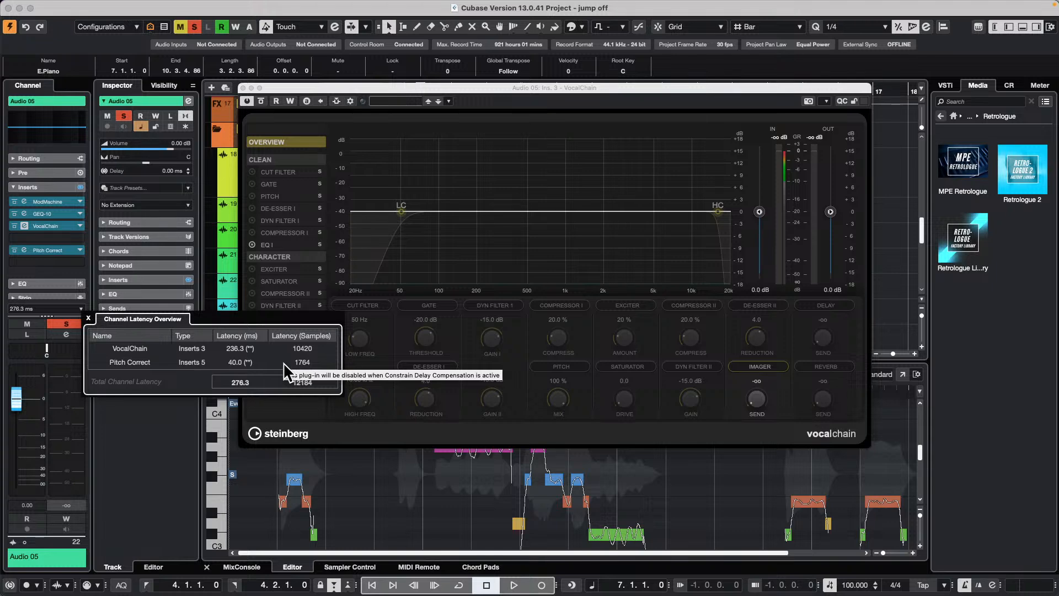
click(61, 296)
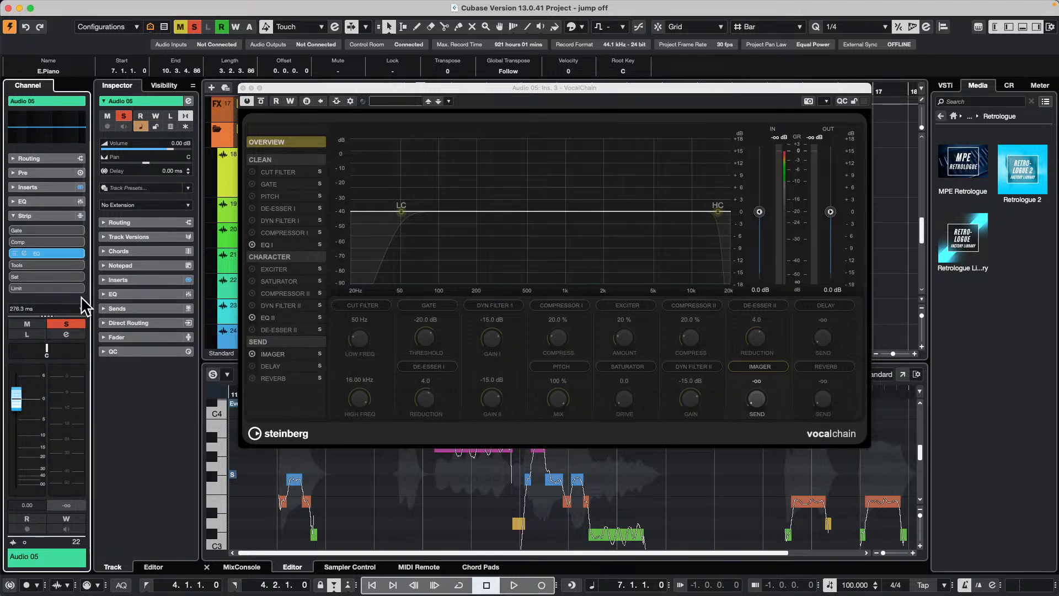
key(F3)
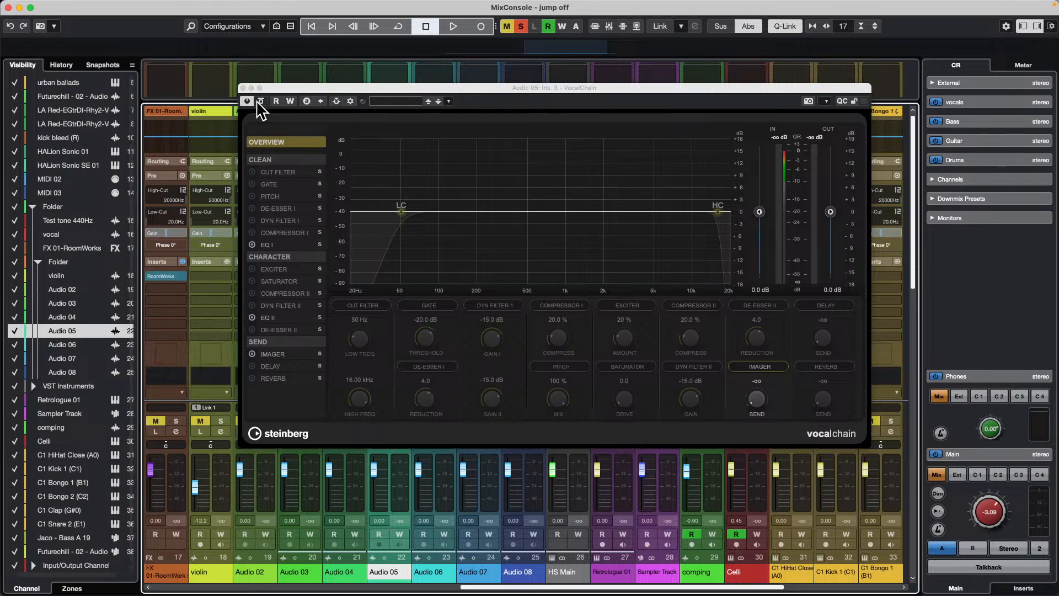
click(242, 87)
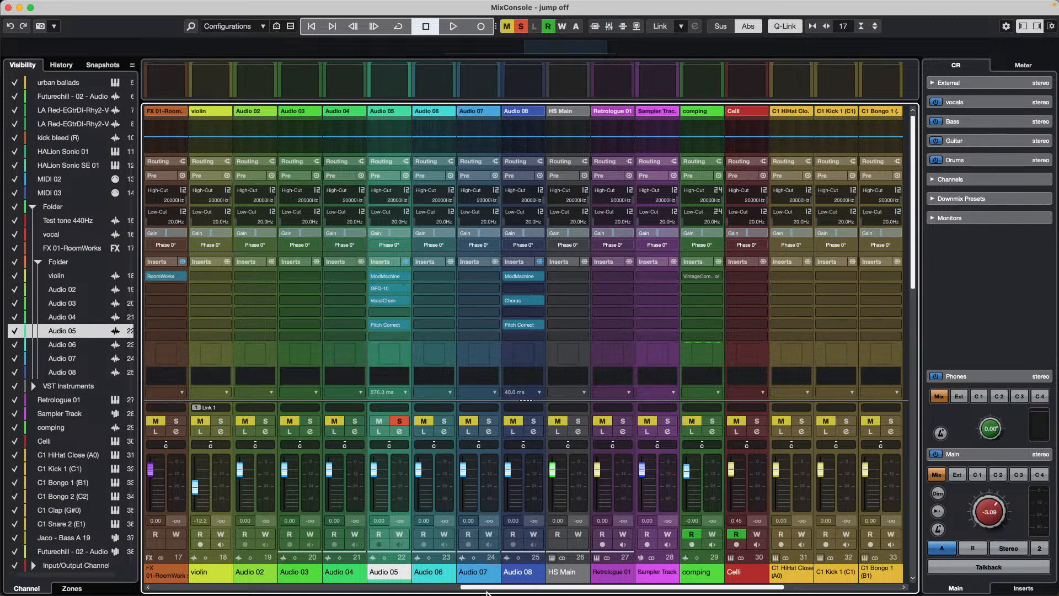
- Open the section setup from the Inserts rack of HS Main and check the Channel Latency entry
drag(486, 591, 559, 589)
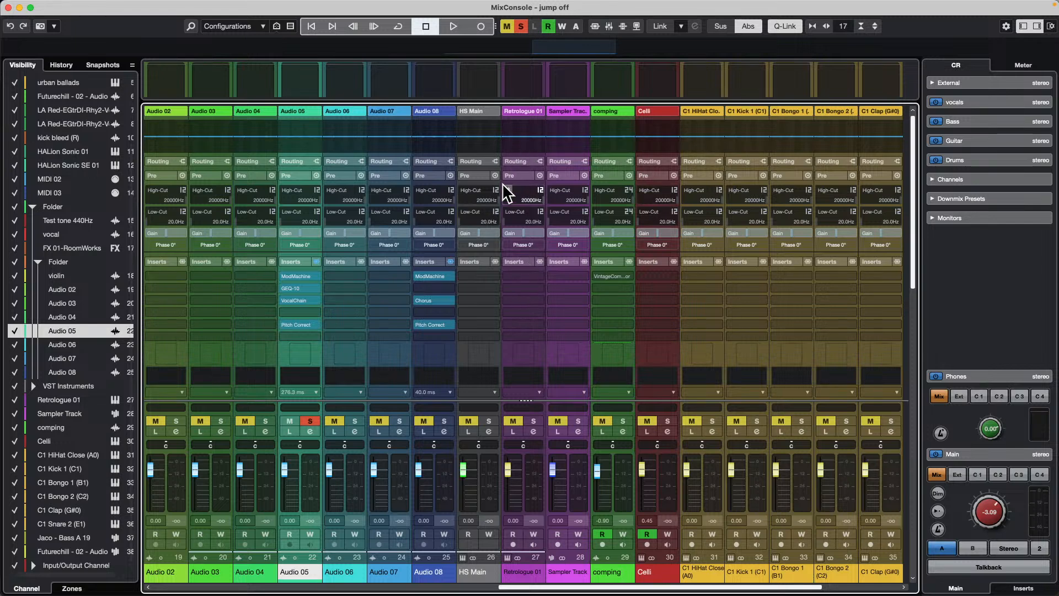
right_click(468, 265)
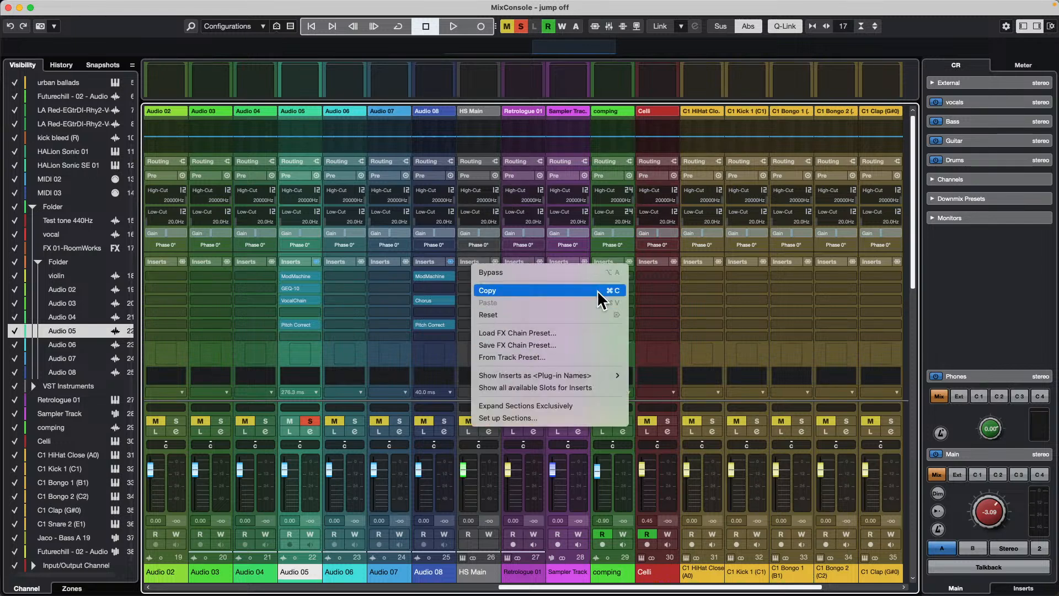
click(530, 416)
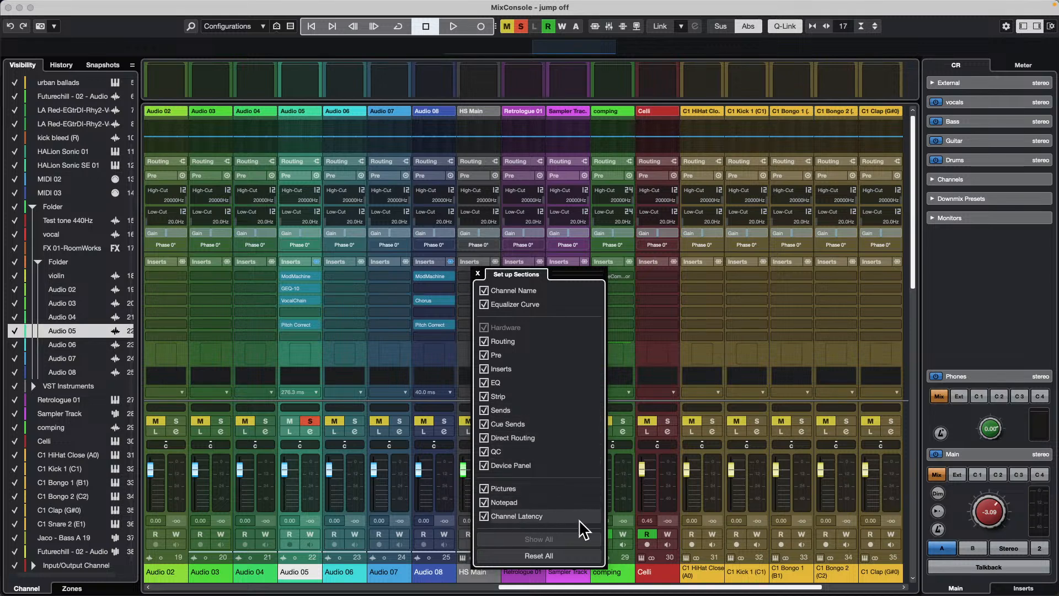
click(687, 483)
drag(688, 472, 688, 475)
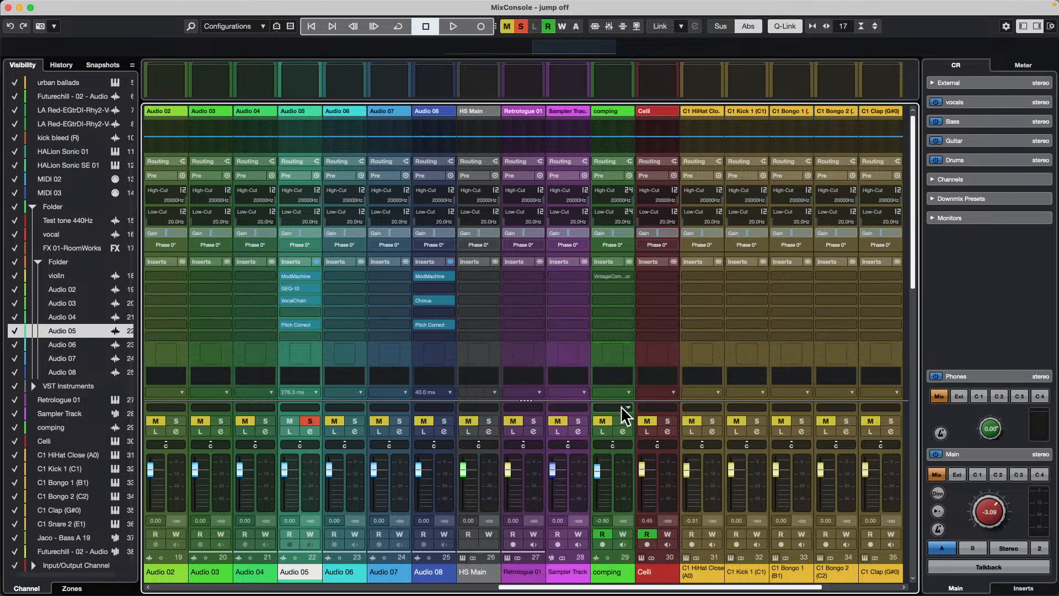
- Shrink the channel racks to give the faders more height, and close the MixConsole
drag(619, 398, 619, 333)
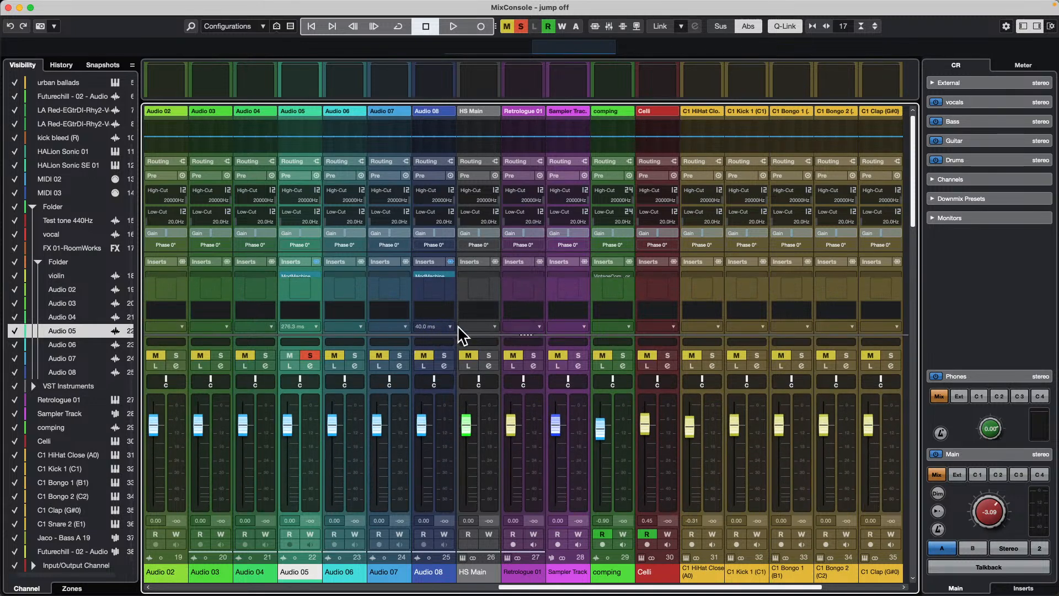
mouse_move(452, 333)
click(8, 8)
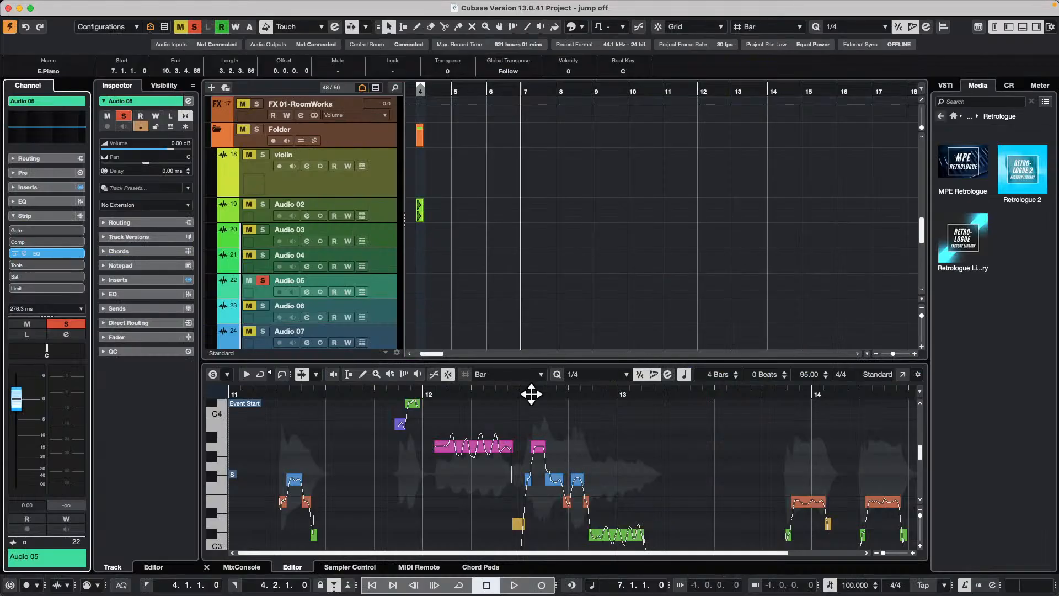
- Open the vocal event in a separate Sample Editor window, widen its inspector and enlarge the phrase at 11.2
scroll(655, 484, down, 3)
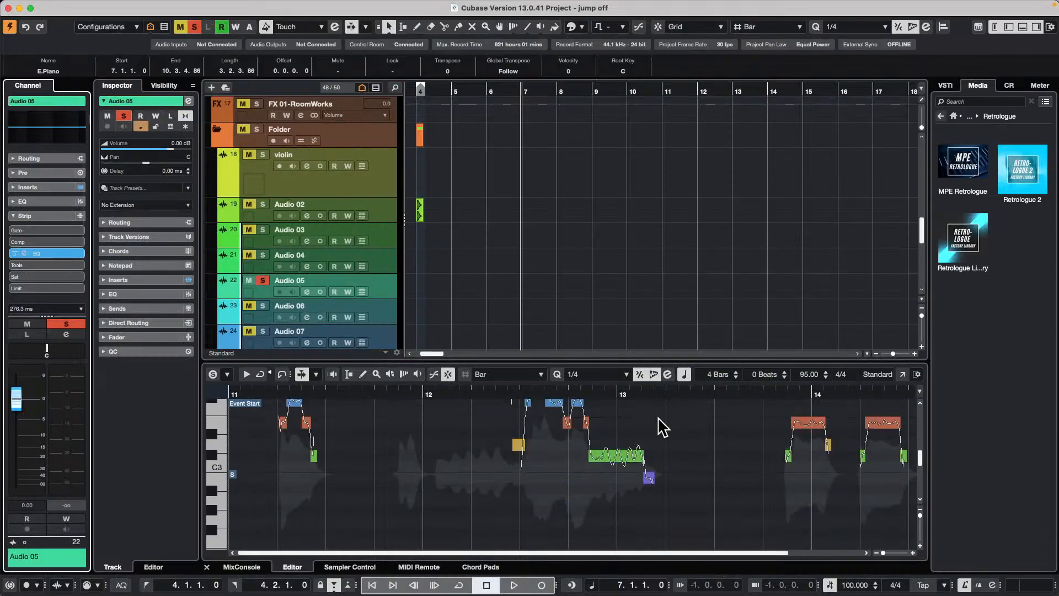
drag(634, 391, 638, 420)
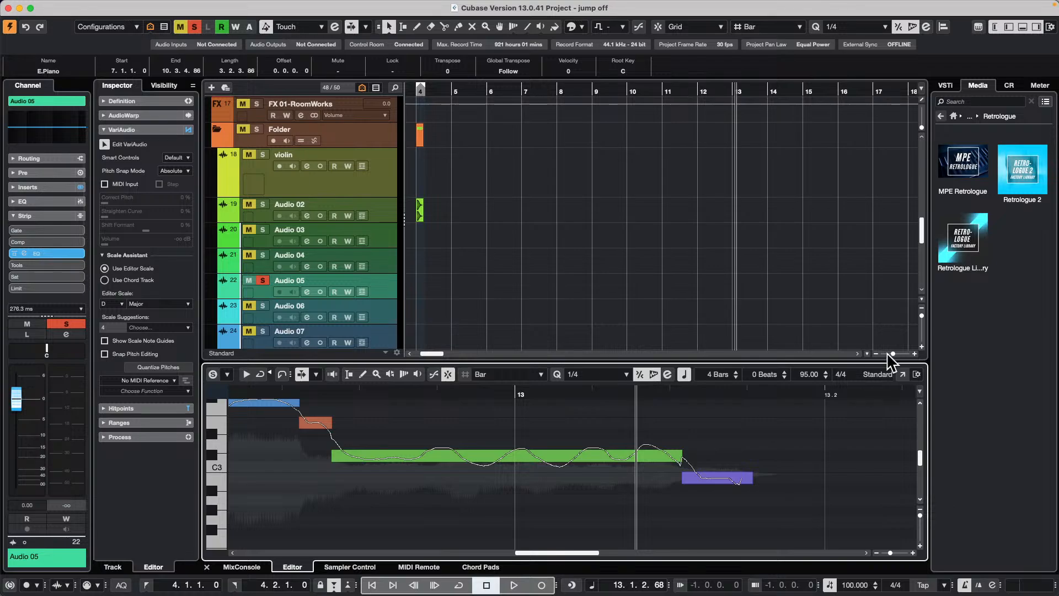
click(902, 374)
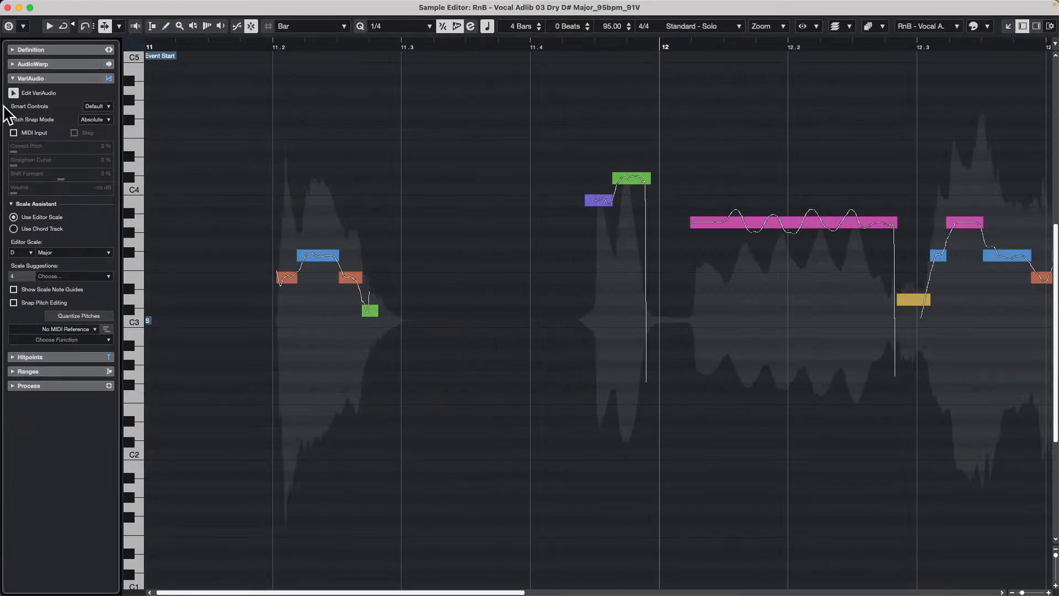
drag(122, 148, 162, 152)
scroll(300, 195, down, 8)
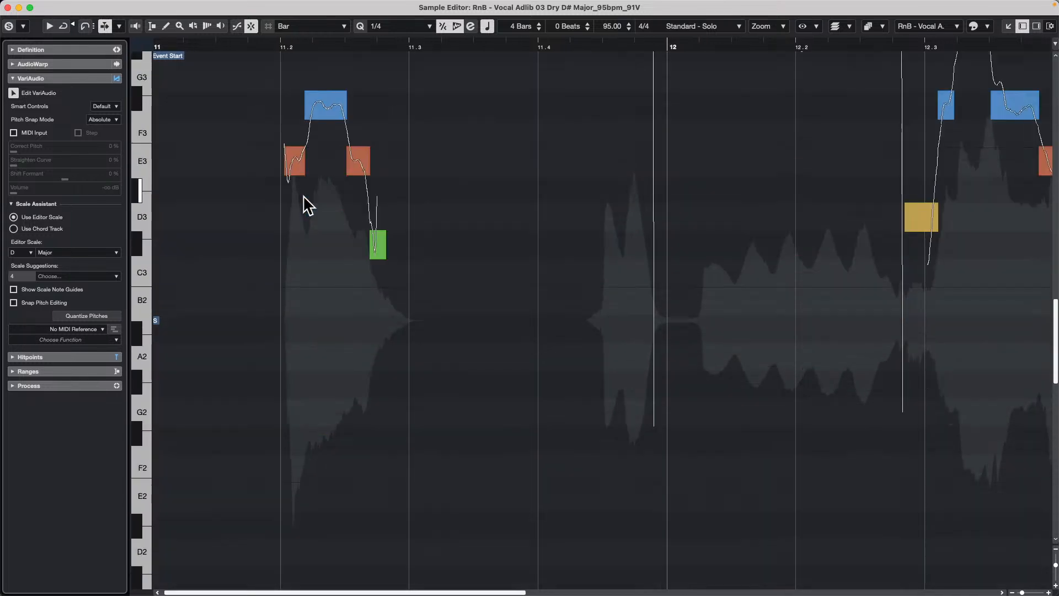
drag(283, 42, 290, 68)
- Set the VariAudio Smart Controls to All
click(477, 112)
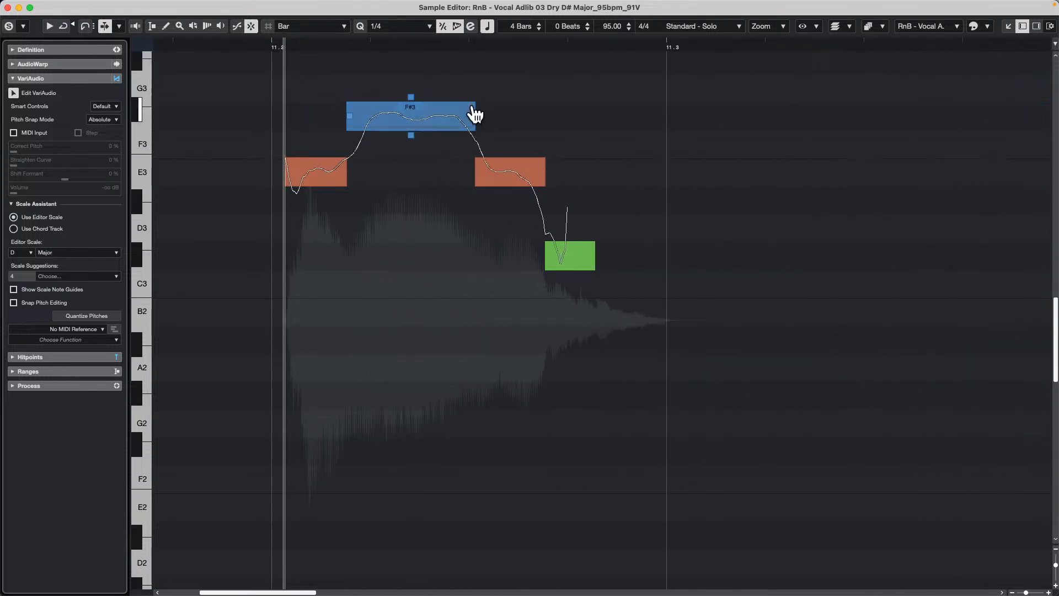
click(332, 100)
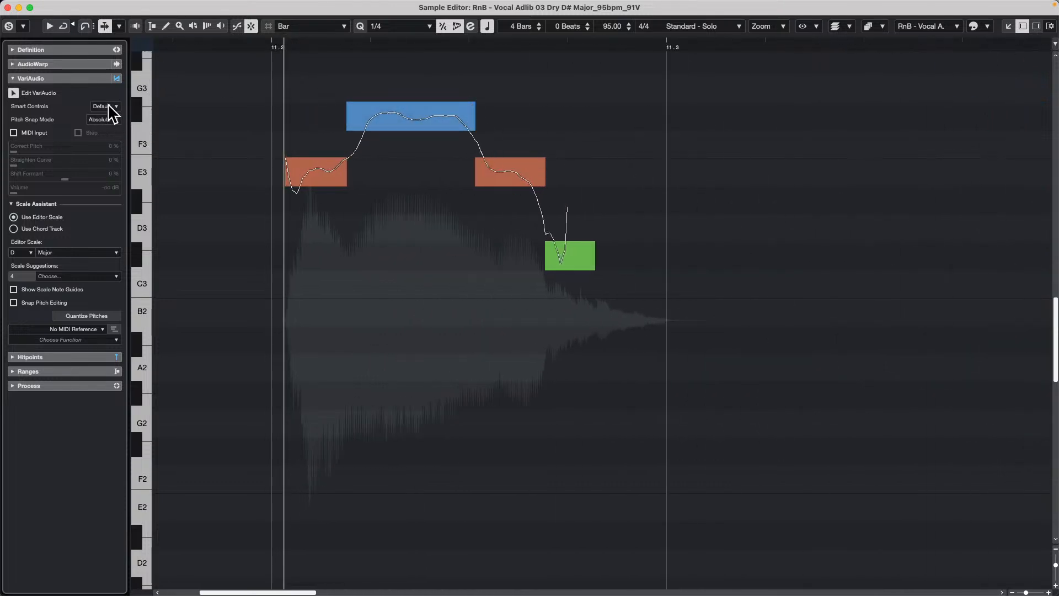
click(109, 106)
click(146, 119)
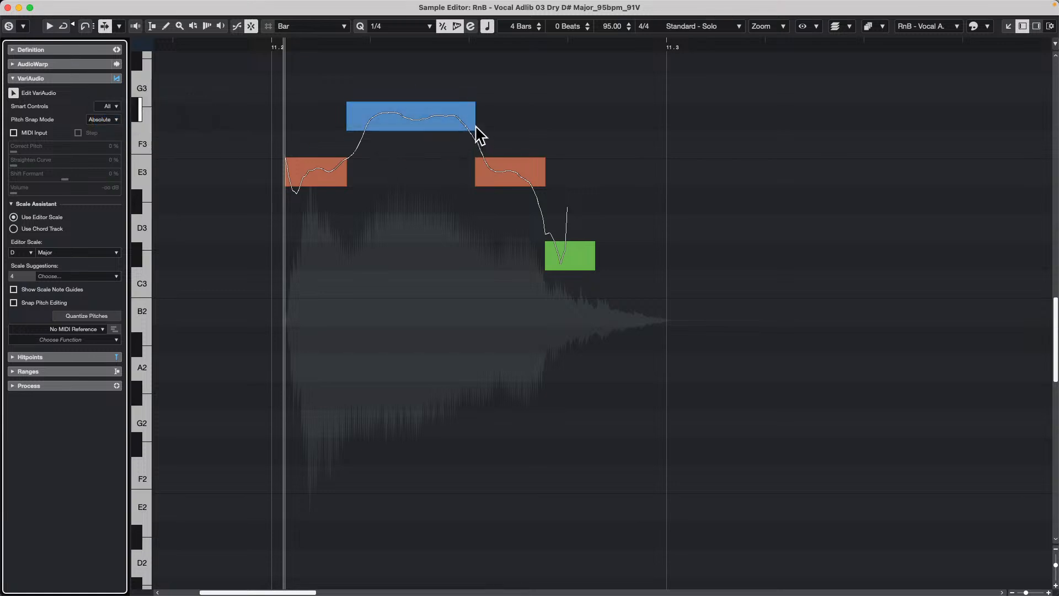
- Narrow the F#3 segment's curve-editing range from both ends and set its Correct Pitch to 77%
click(474, 107)
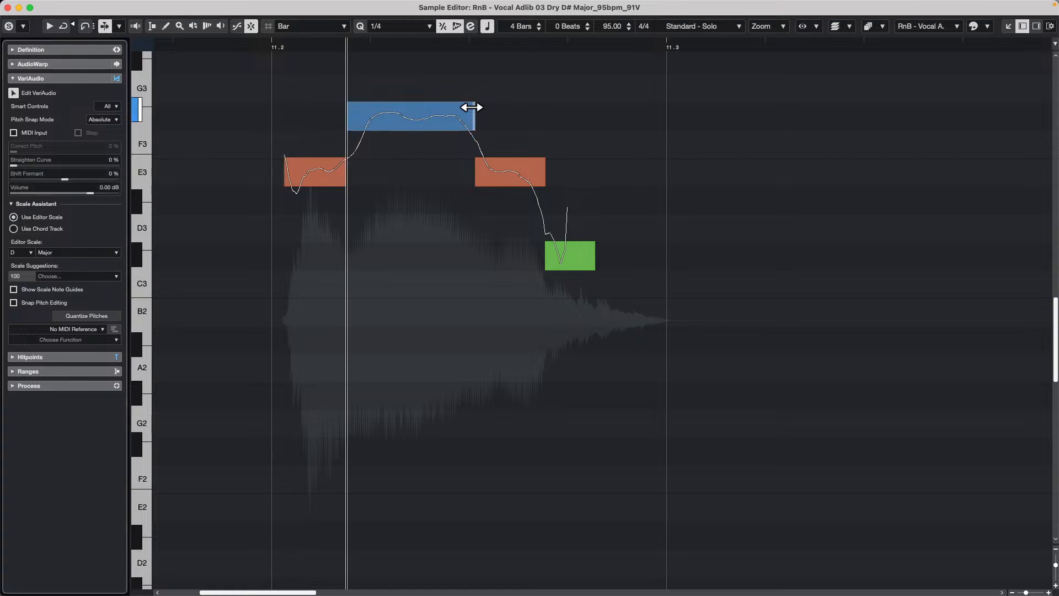
click(470, 115)
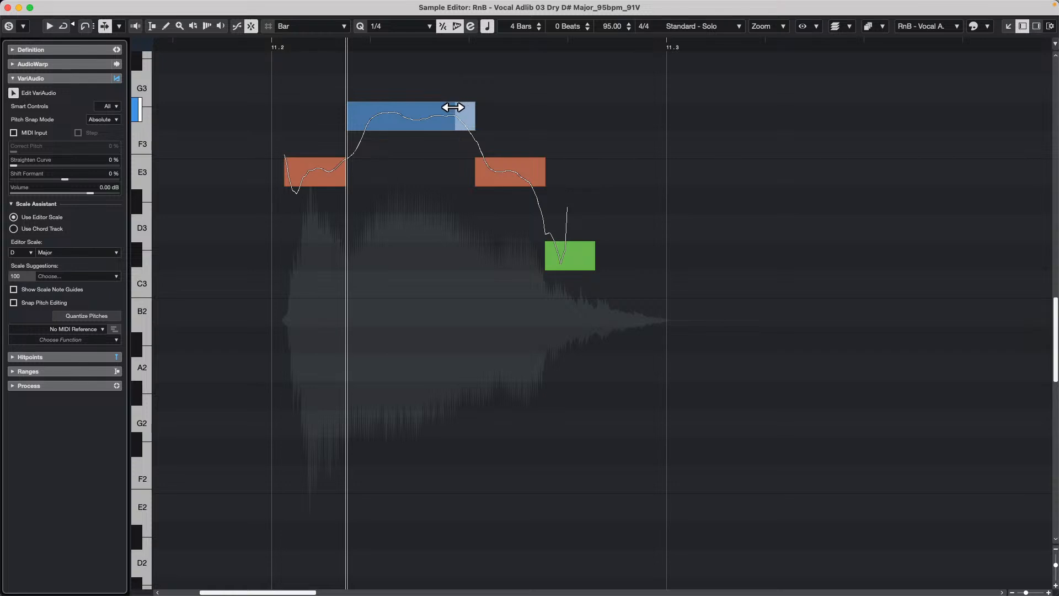
mouse_move(456, 109)
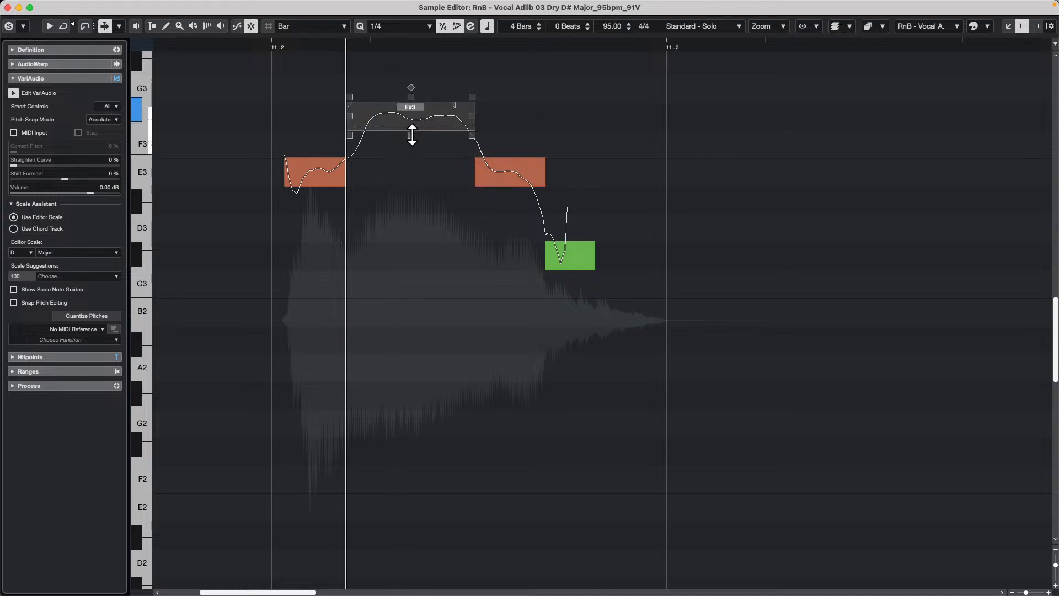
drag(412, 134, 409, 70)
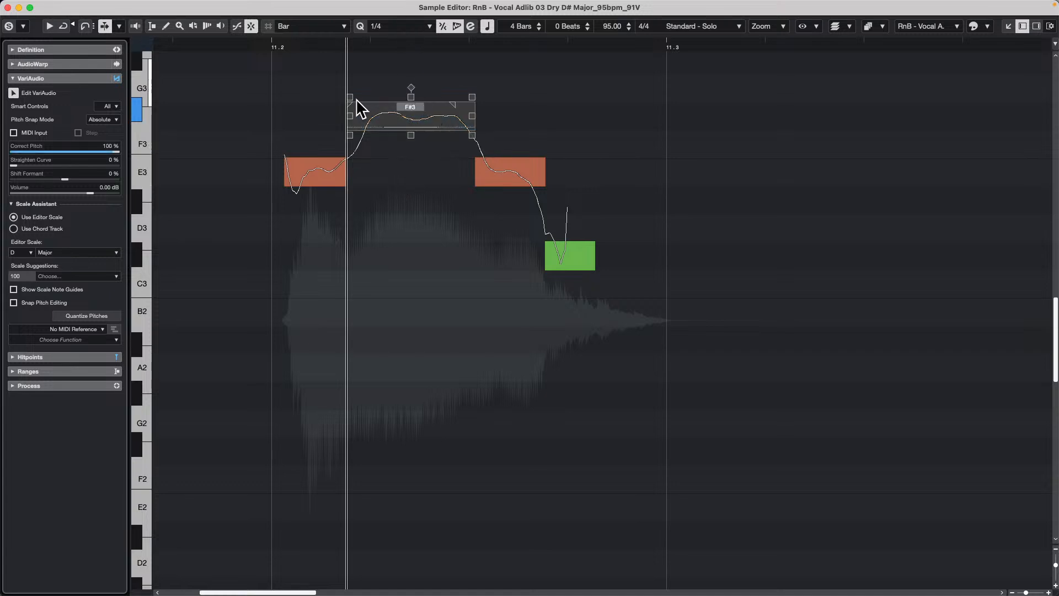
mouse_move(349, 101)
mouse_down()
mouse_move(445, 104)
mouse_move(428, 105)
mouse_up()
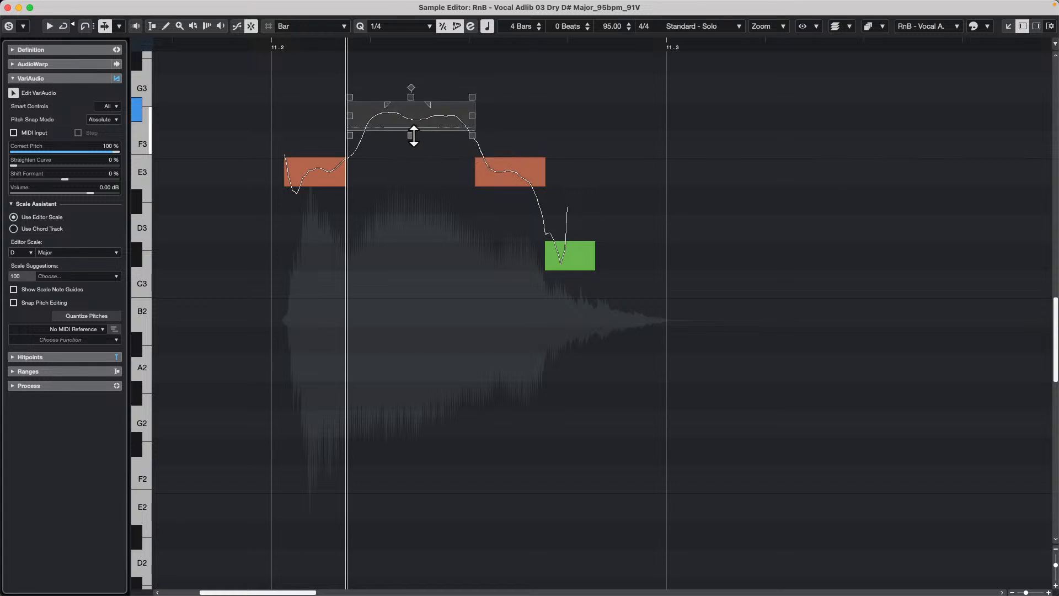
drag(413, 136, 414, 94)
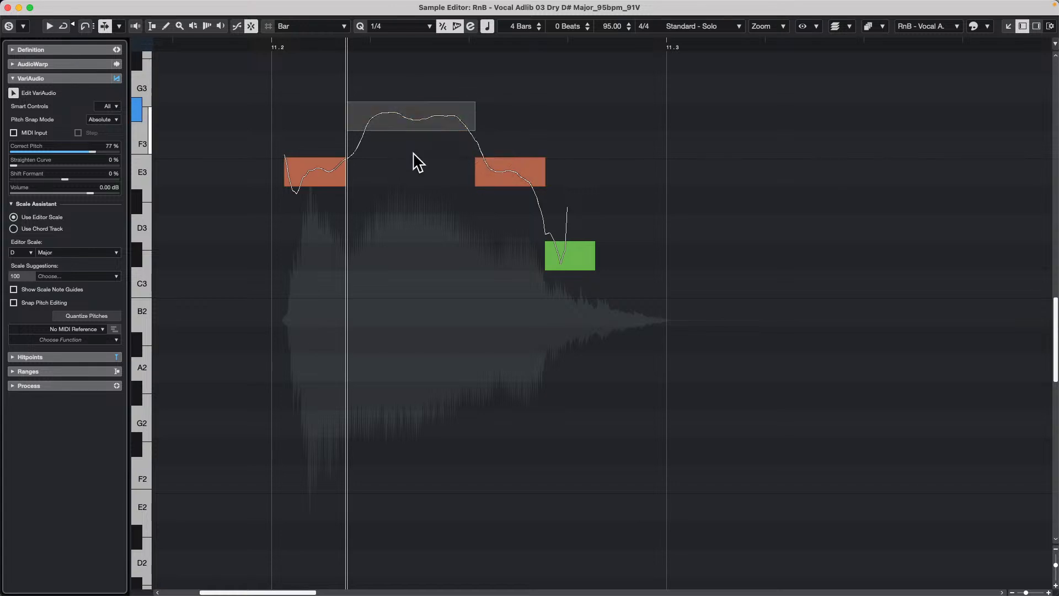
- Move the F#3 segment's starting range handle outward and set its Straighten Curve to 42%
click(413, 118)
drag(413, 100, 361, 107)
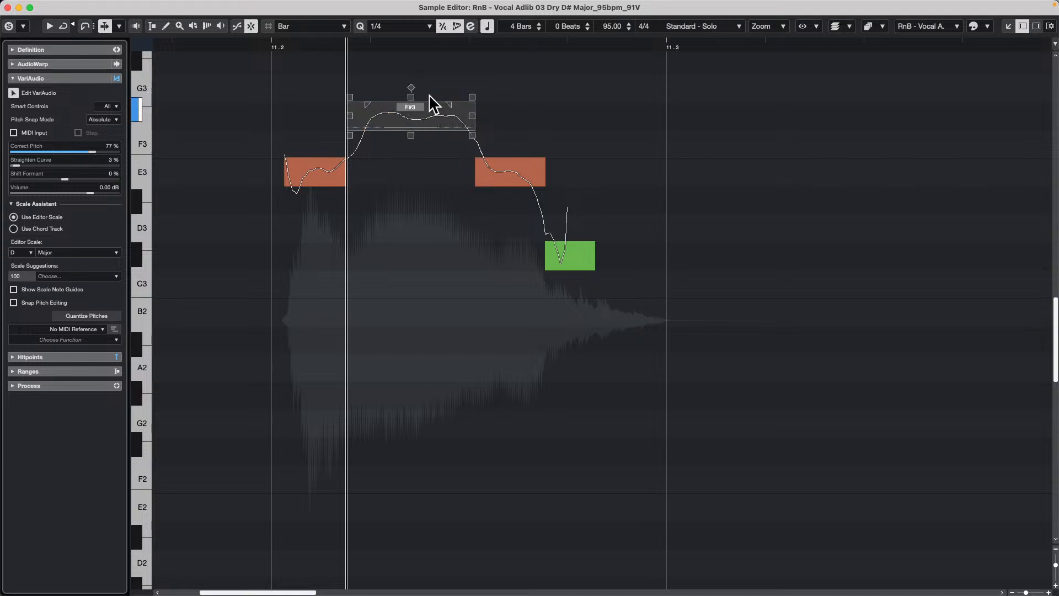
drag(411, 99, 418, 33)
drag(410, 102, 405, 130)
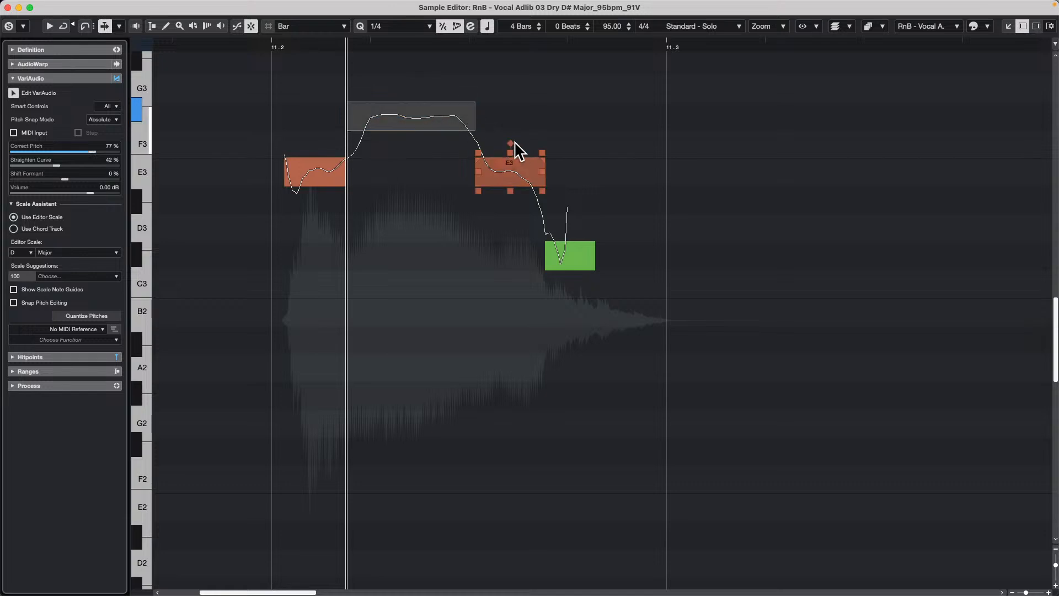
- Extend the F#3 segment's range to its end, tilt it and the following E3 segment downward, and tilt the first E3 segment upward
drag(449, 104, 473, 107)
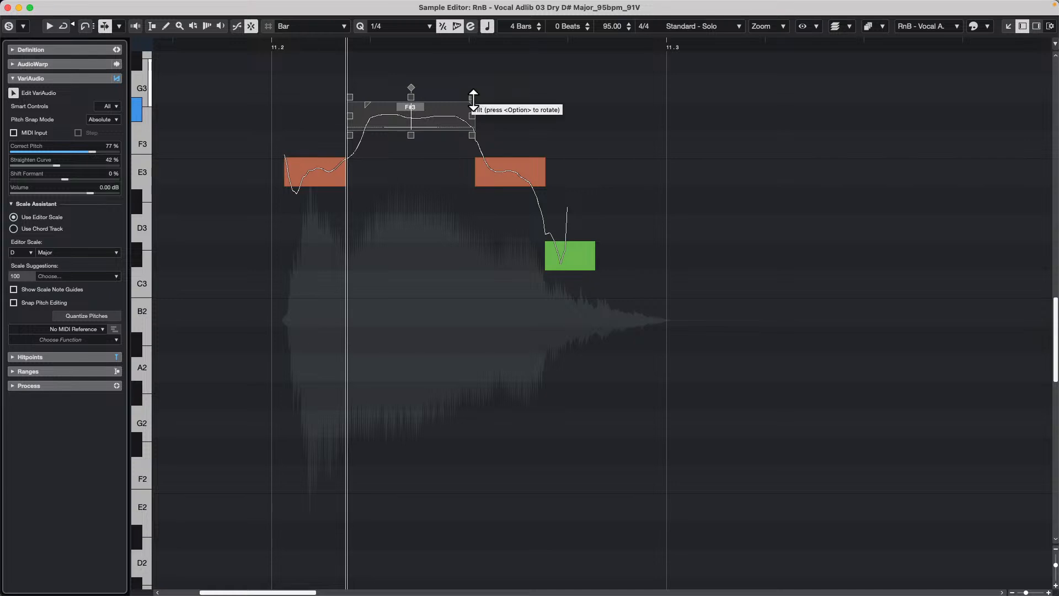
drag(473, 99, 461, 200)
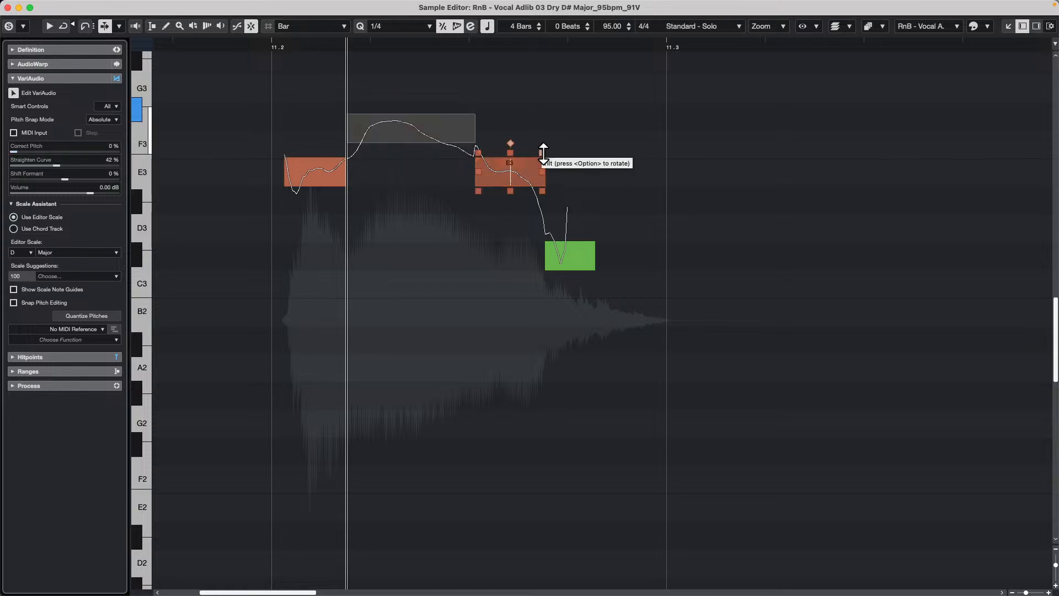
drag(543, 151, 536, 229)
mouse_move(342, 159)
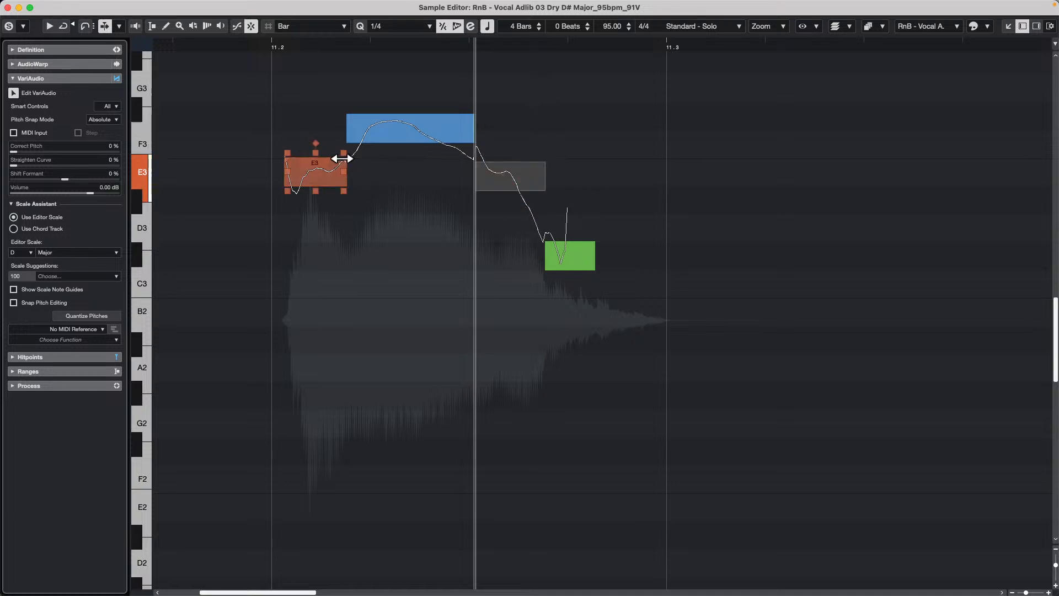
drag(344, 153, 348, 87)
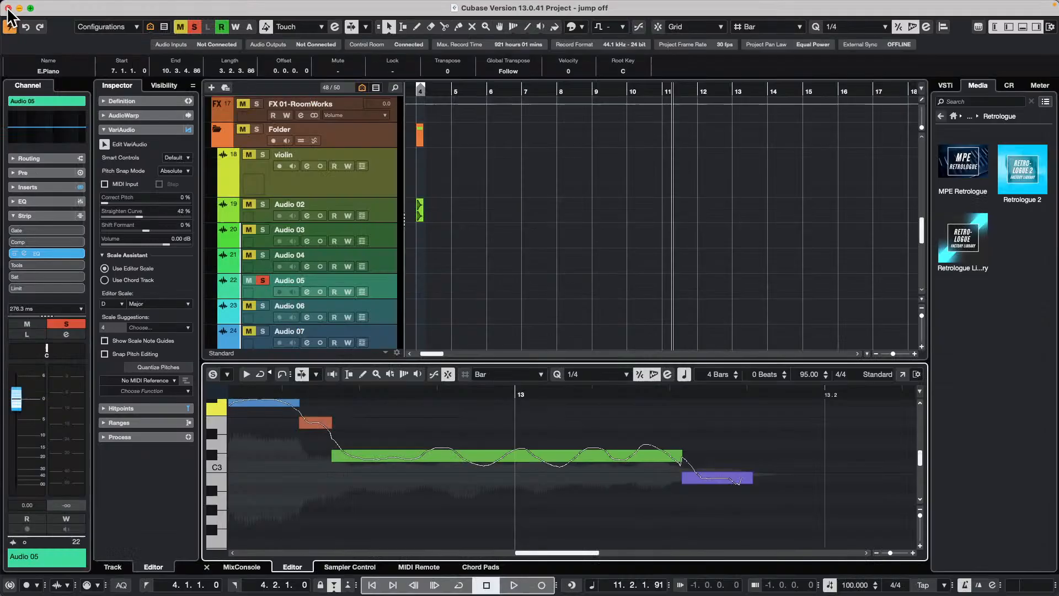
- Close the Sample Editor and copy all chord events from the Chord Track to the rhodes track as MIDI parts
click(8, 7)
scroll(470, 173, up, 10)
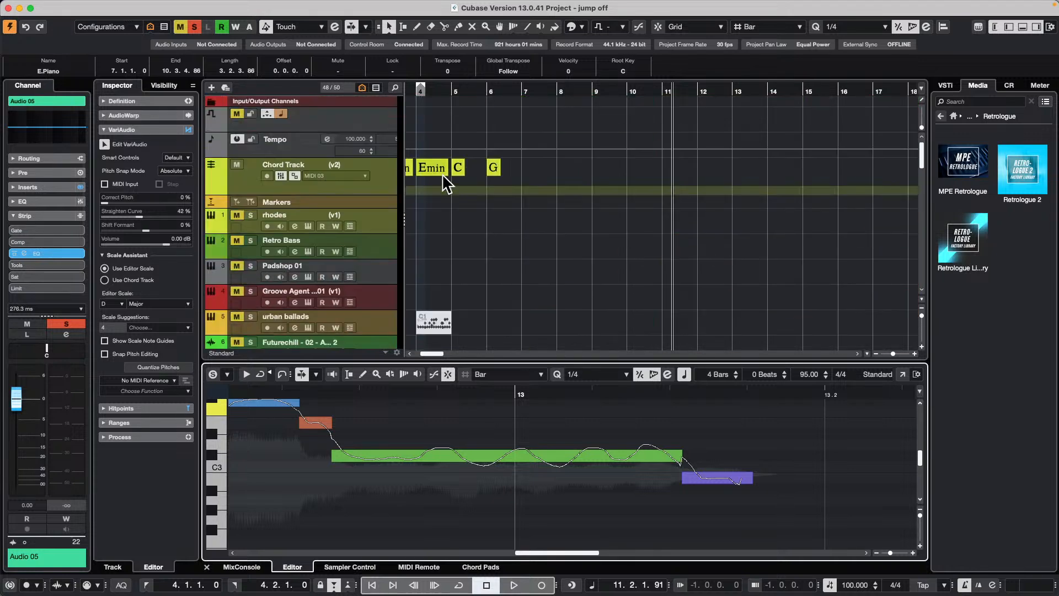
click(250, 156)
key(Home)
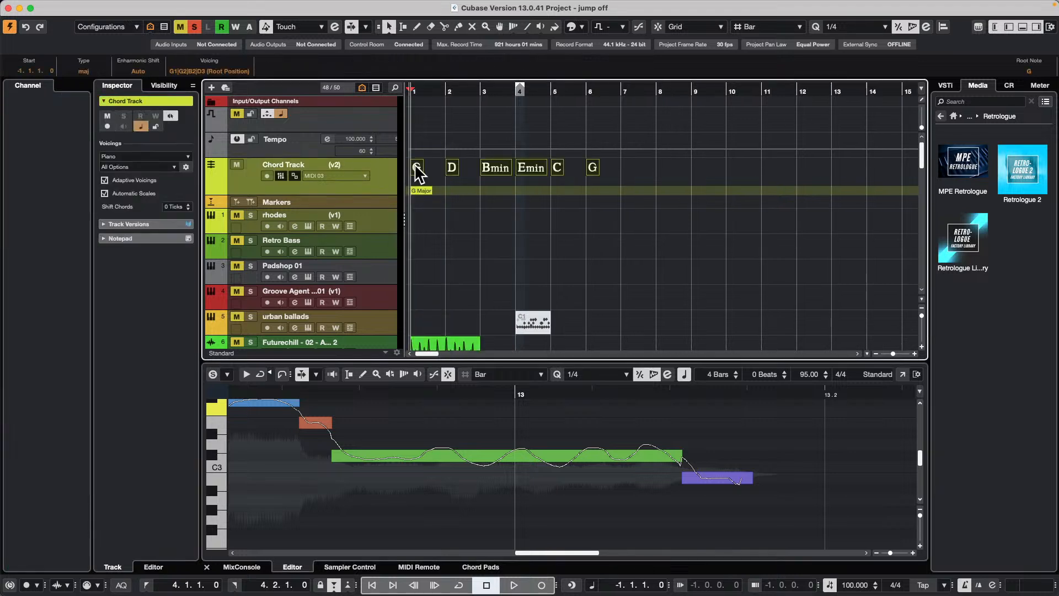
drag(416, 165, 419, 224)
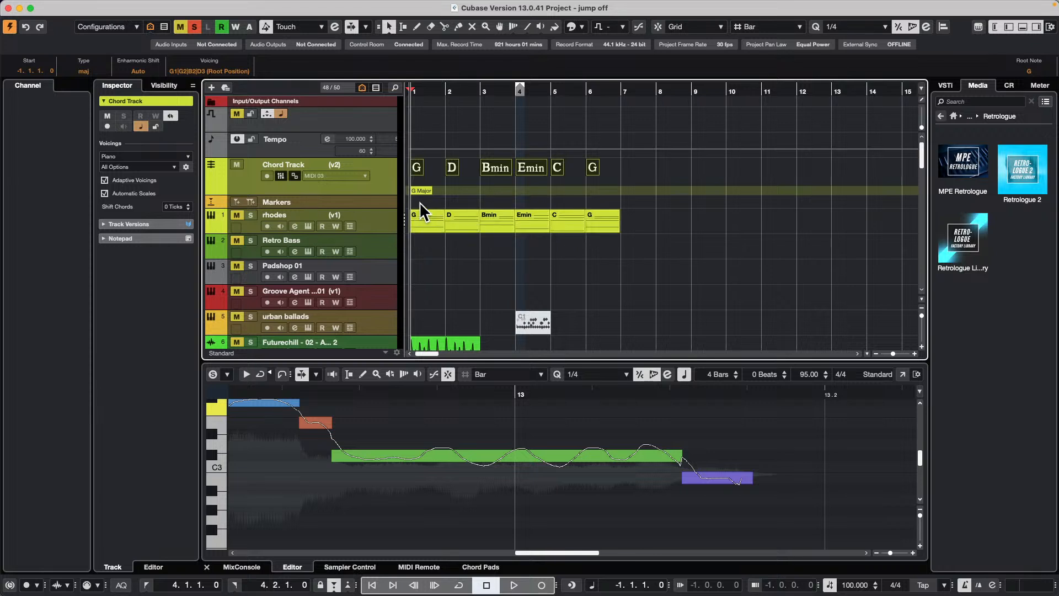
- Glue the chord parts on the rhodes track into one part and open it in the Key Editor
right_click(423, 219)
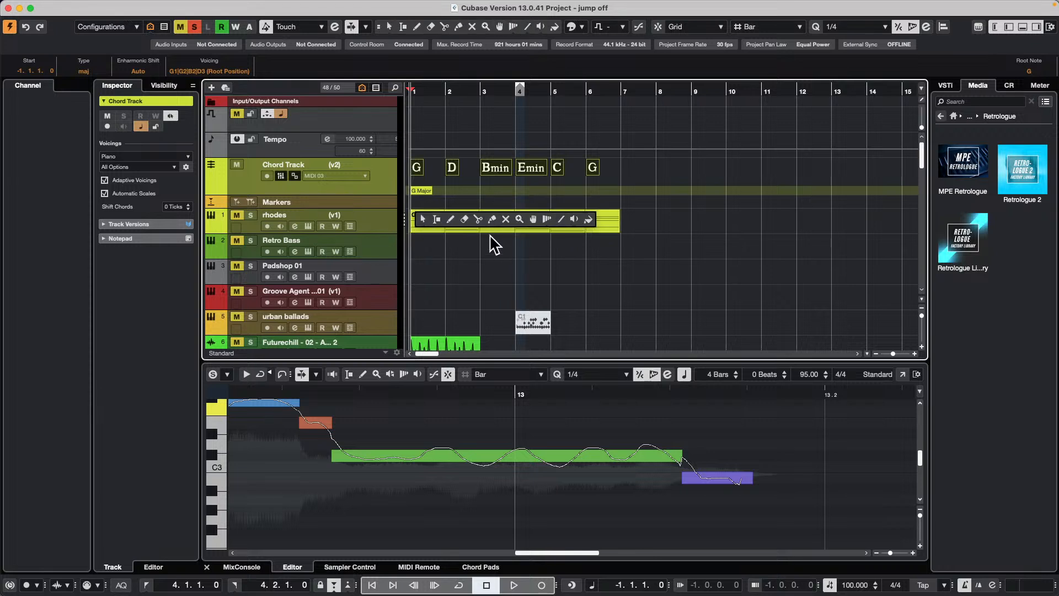
click(492, 220)
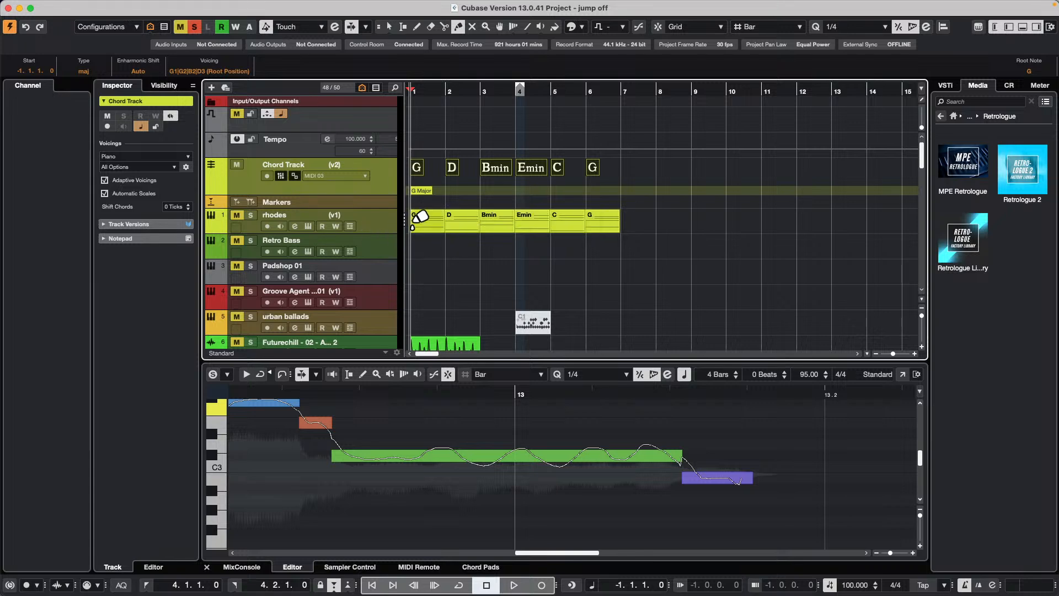
key(1)
double_click(424, 222)
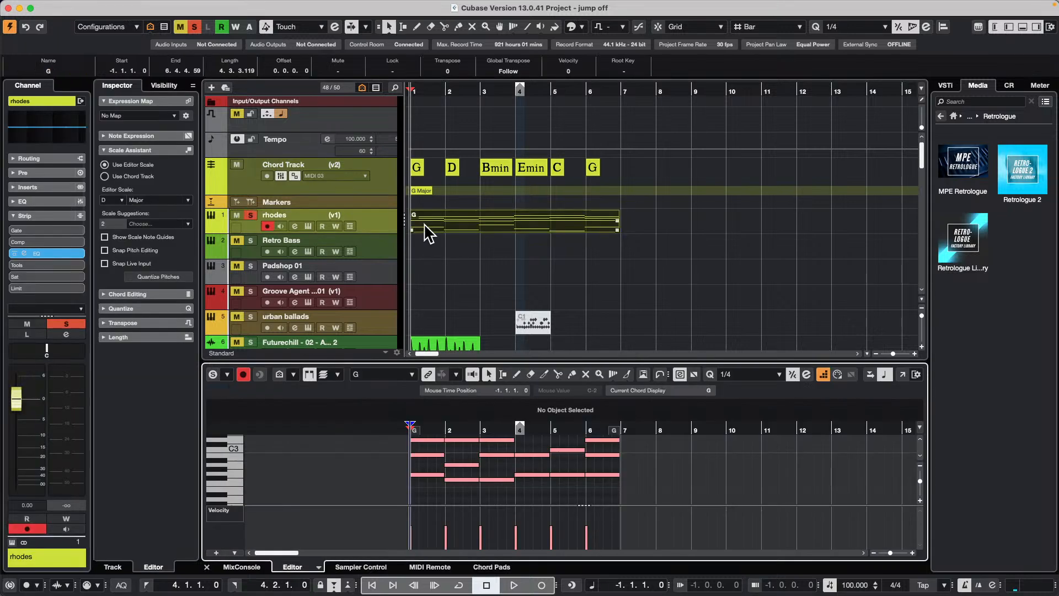
- In a separate Key Editor window, trim the note starts of the rhodes part's first four chords diagonally with the Trim tool for a strummed effect
click(902, 374)
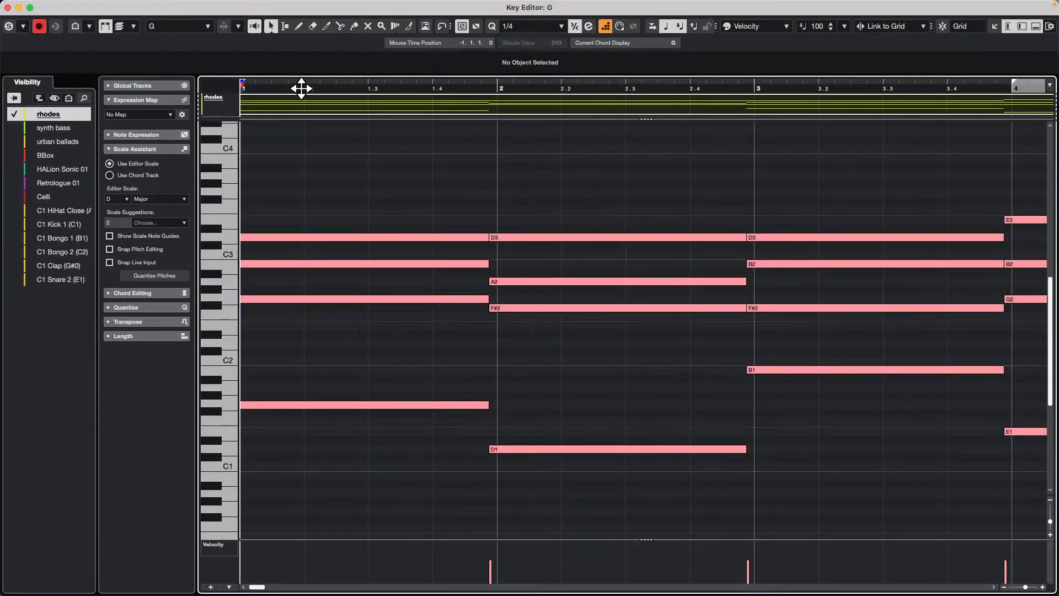
key(g)
right_click(456, 214)
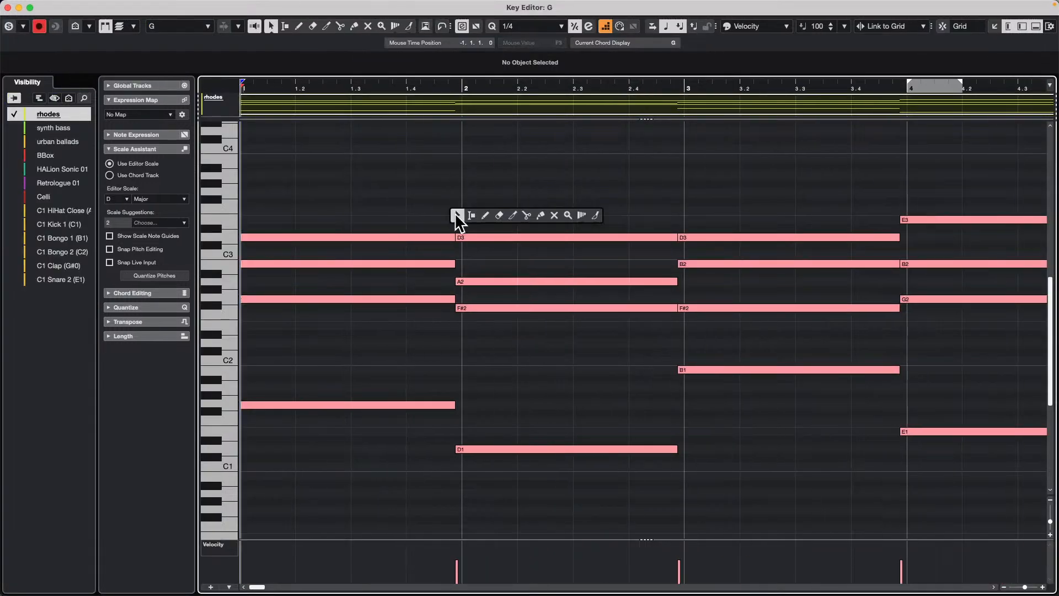
click(518, 214)
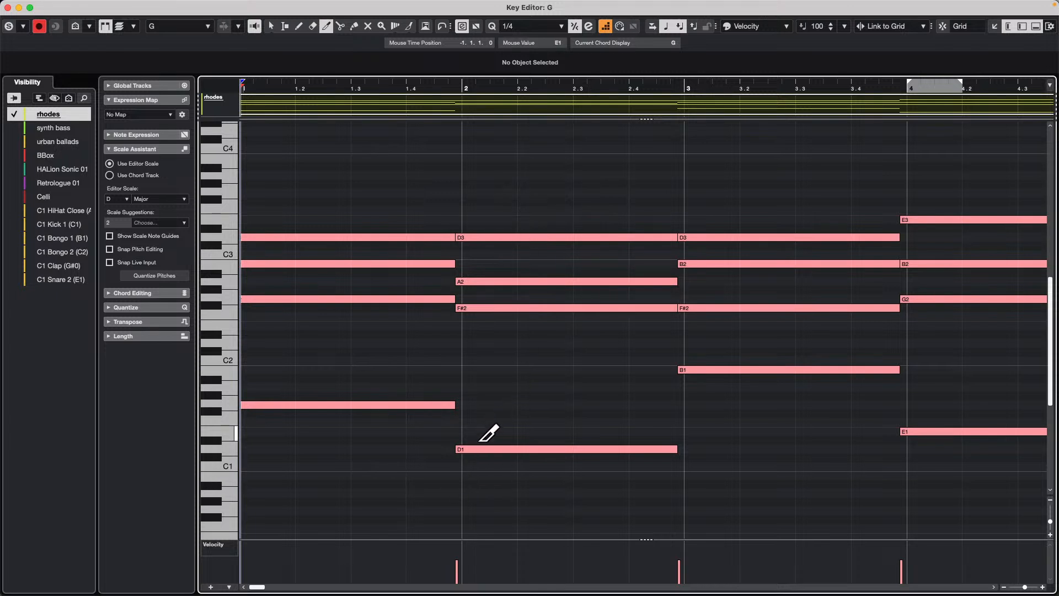
mouse_move(451, 460)
mouse_down()
mouse_move(481, 289)
mouse_move(513, 208)
mouse_up()
mouse_move(685, 373)
mouse_down()
mouse_move(725, 208)
mouse_move(722, 236)
mouse_up()
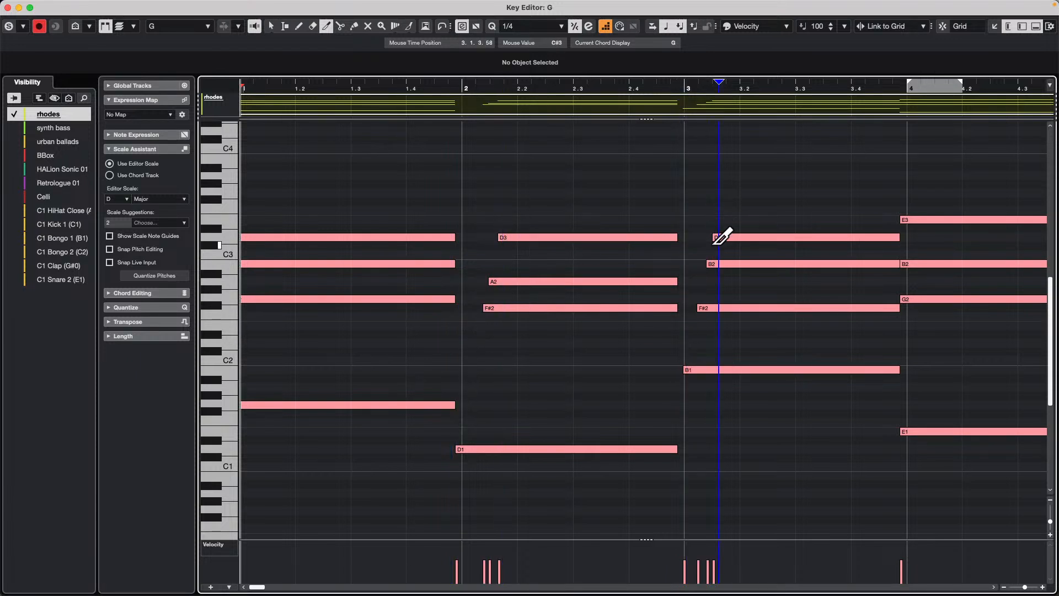
drag(906, 437, 974, 195)
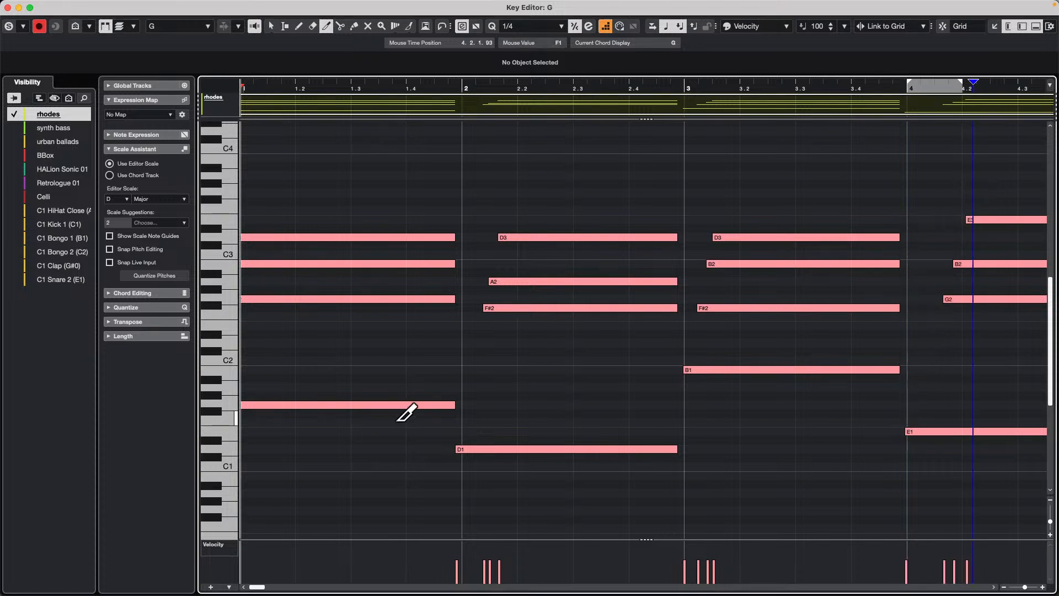
drag(243, 406, 275, 187)
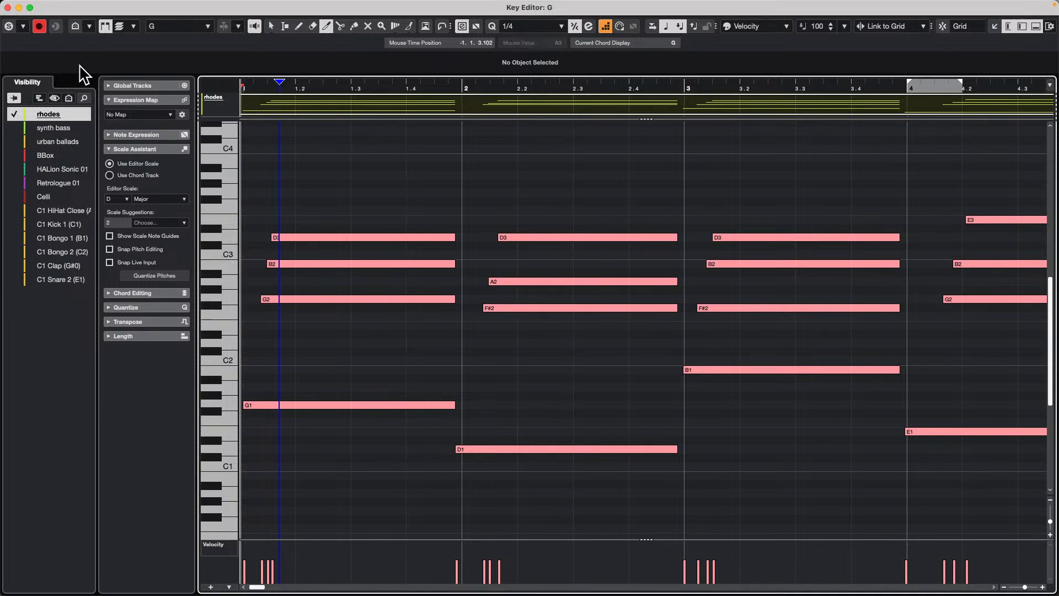
click(7, 8)
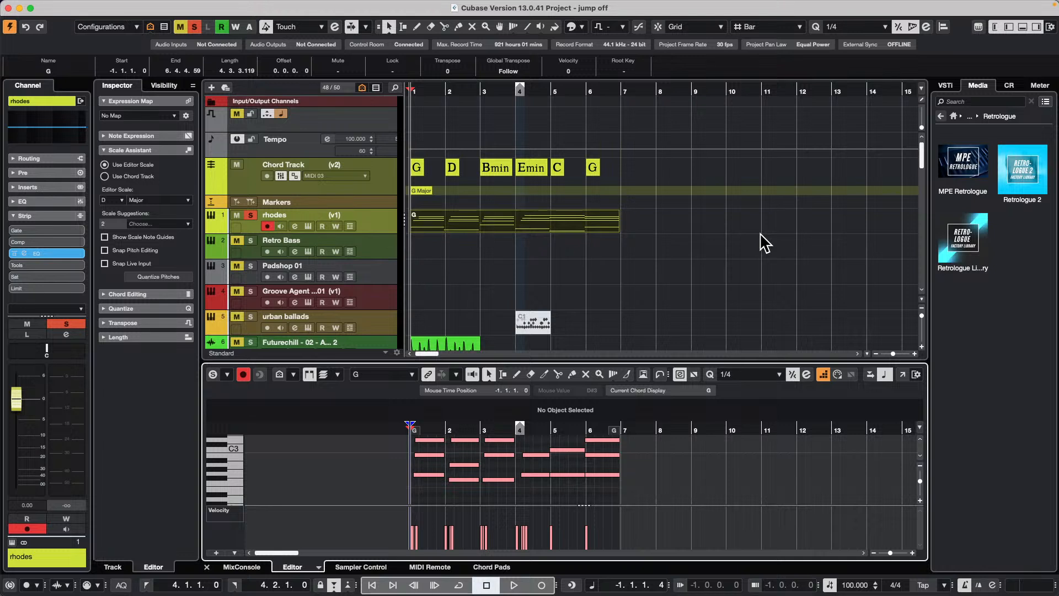
- Browse the VST instruments in the media browser and show the content sets for Padshop
click(958, 114)
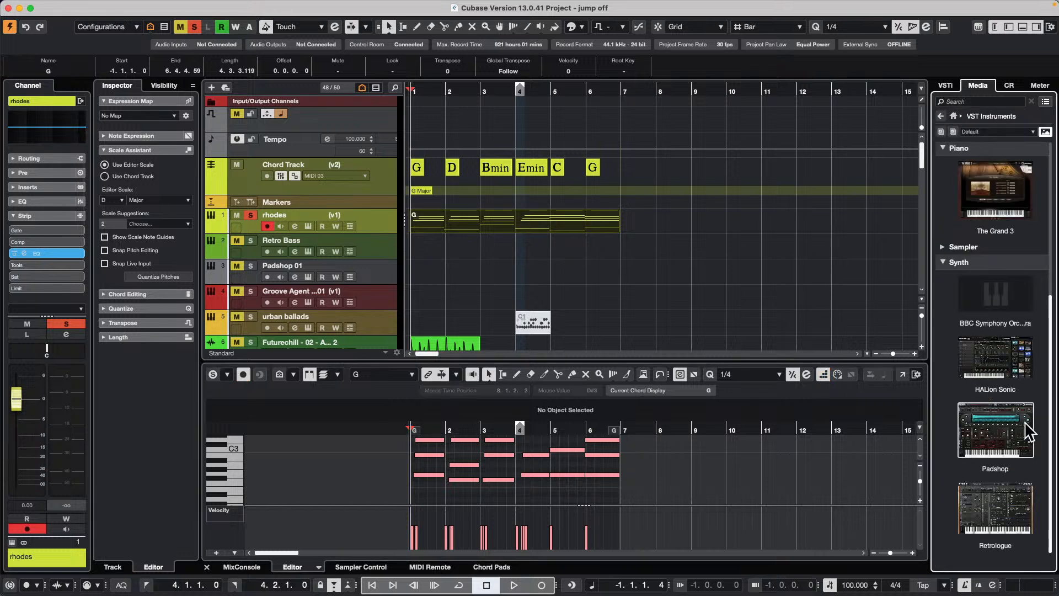
click(1003, 443)
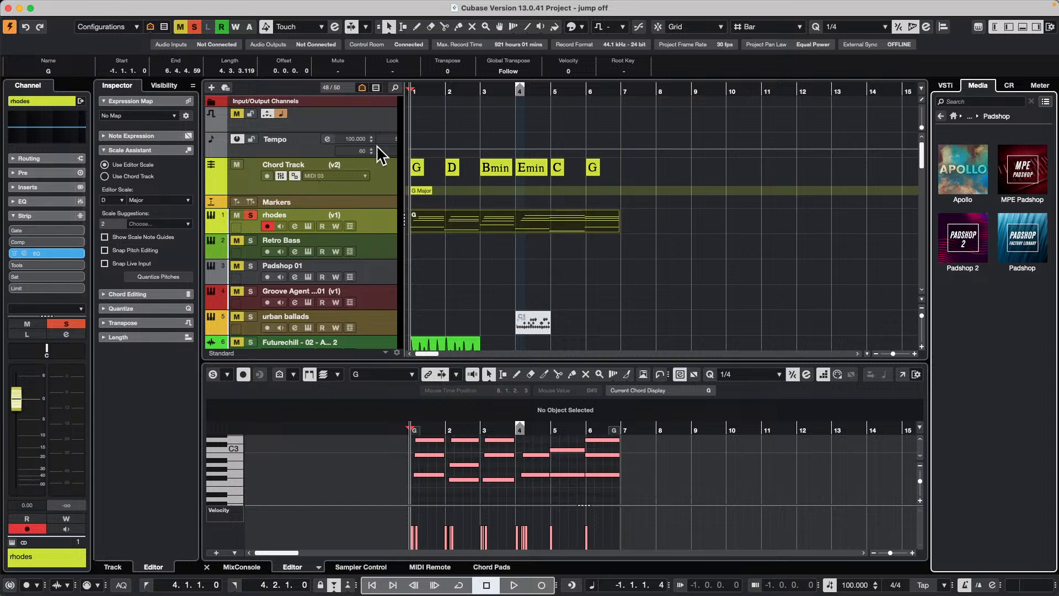
mouse_move(135, 5)
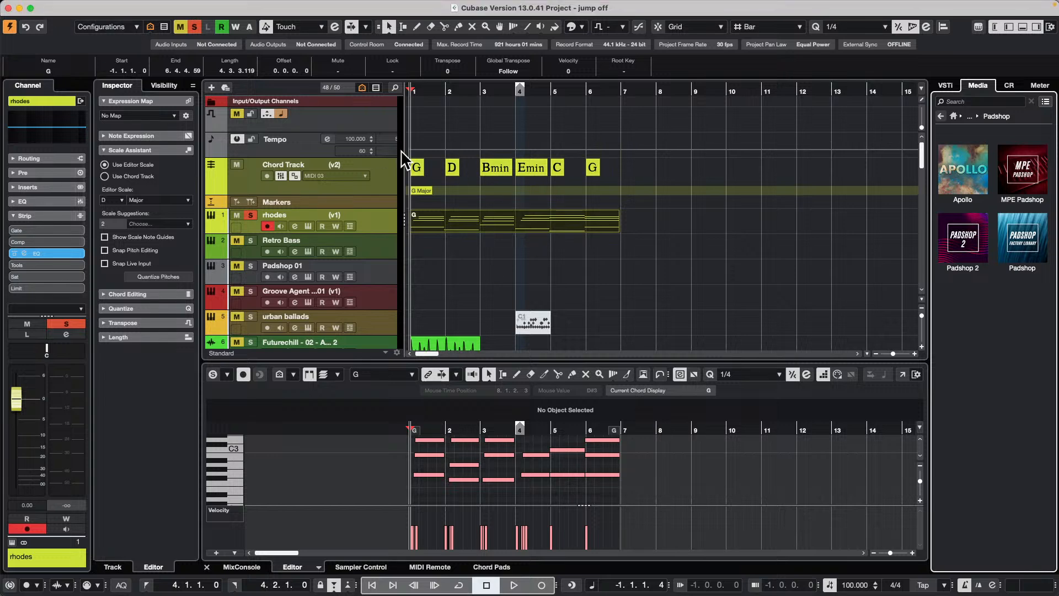
- Select the Futurechill audio track and its loop event, and play the dry loop from the project start
scroll(515, 234, down, 5)
scroll(515, 232, up, 4)
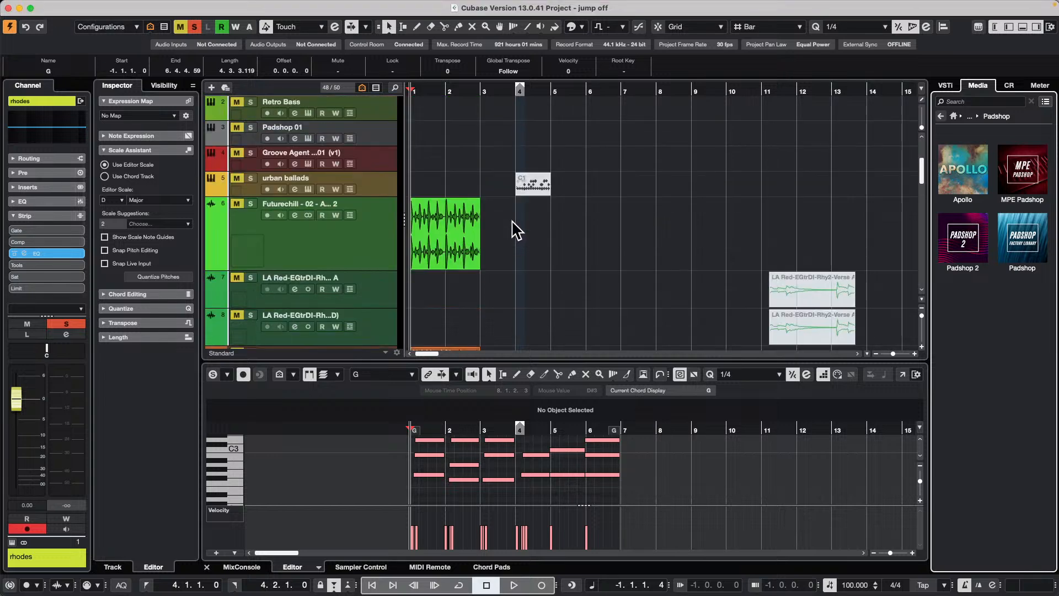
click(369, 239)
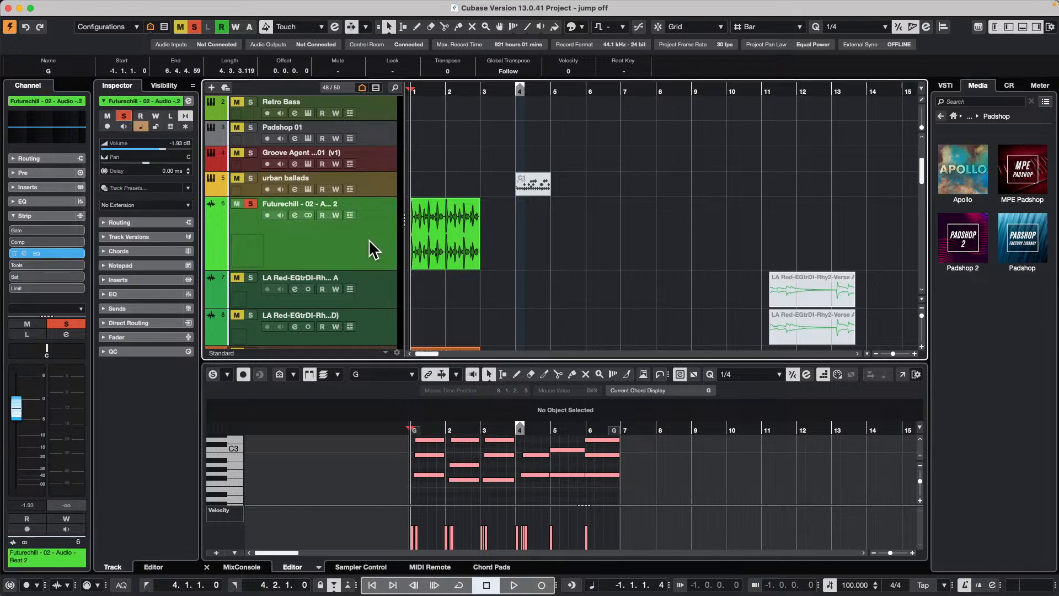
click(424, 209)
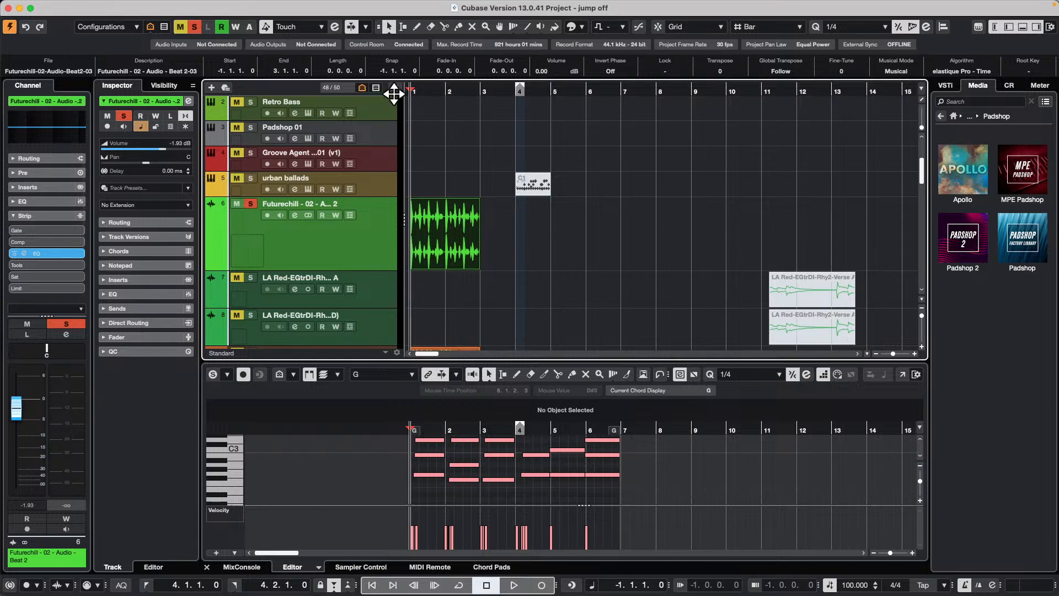
key(h)
key(h)
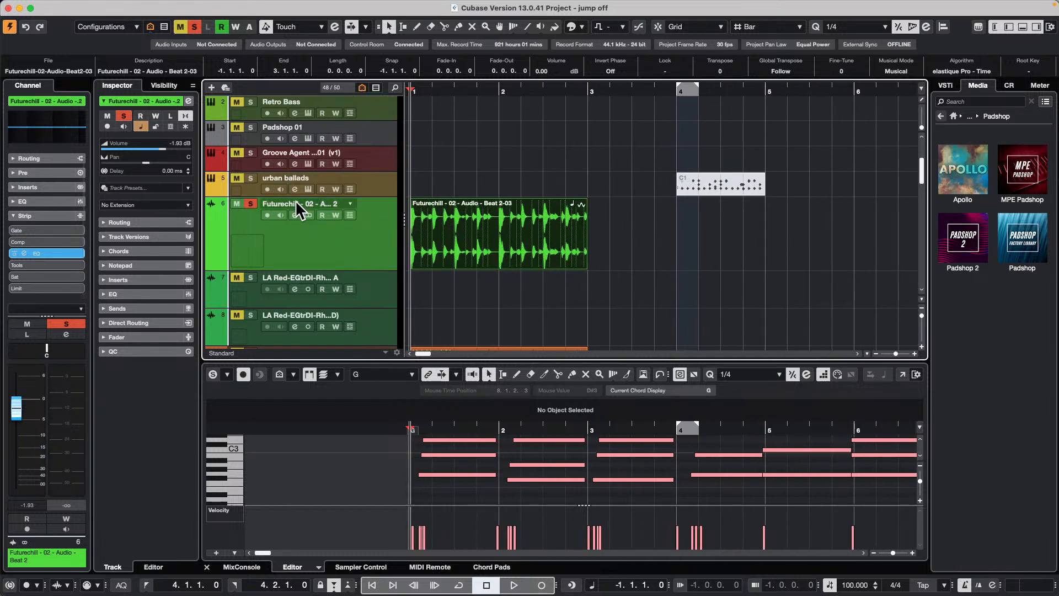
key(KP_Multiply)
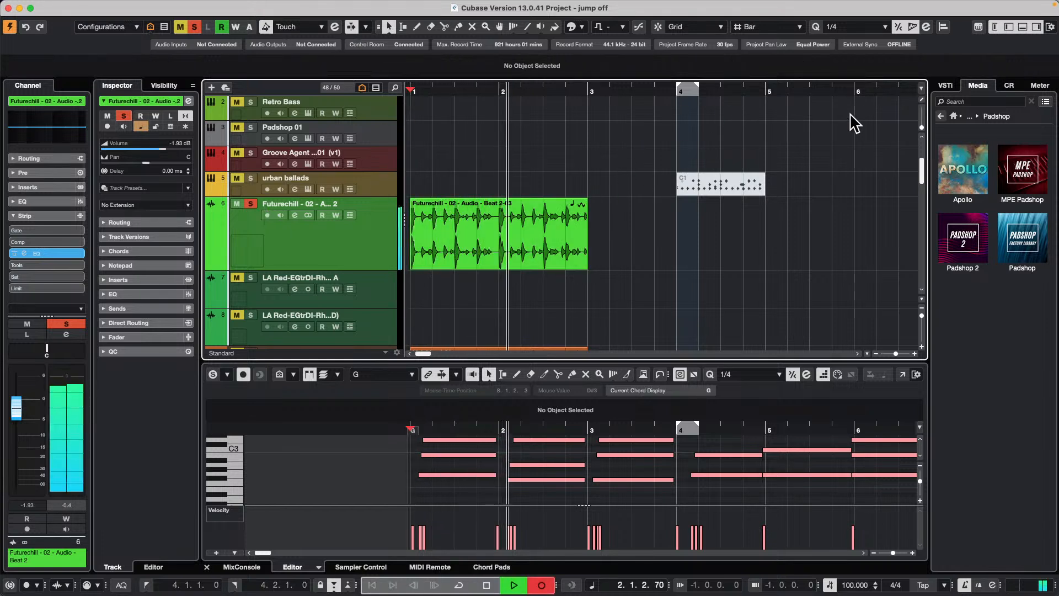
key(space)
right_click(322, 232)
mouse_move(441, 236)
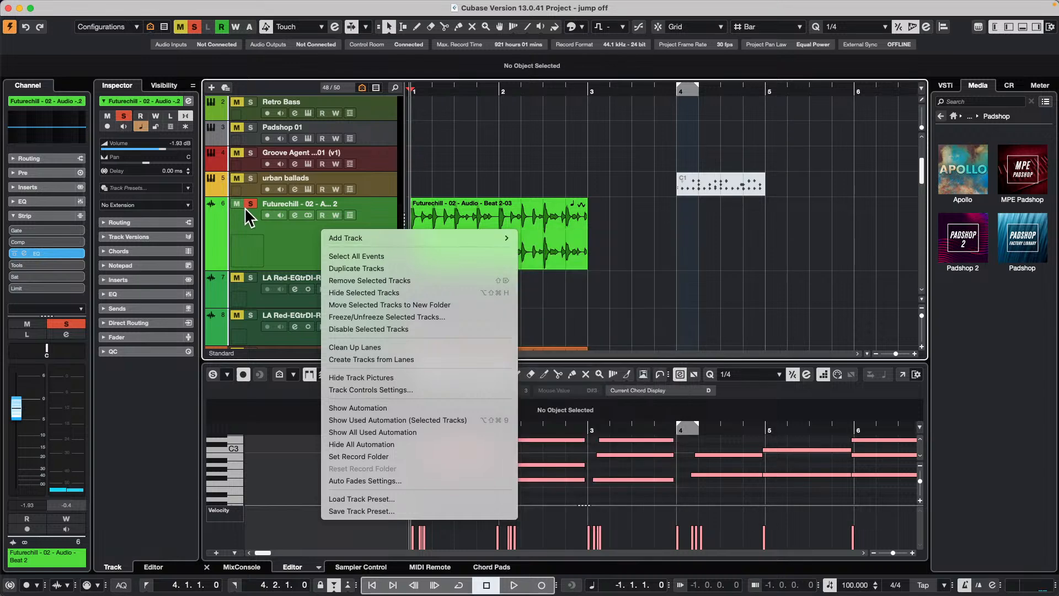
click(265, 231)
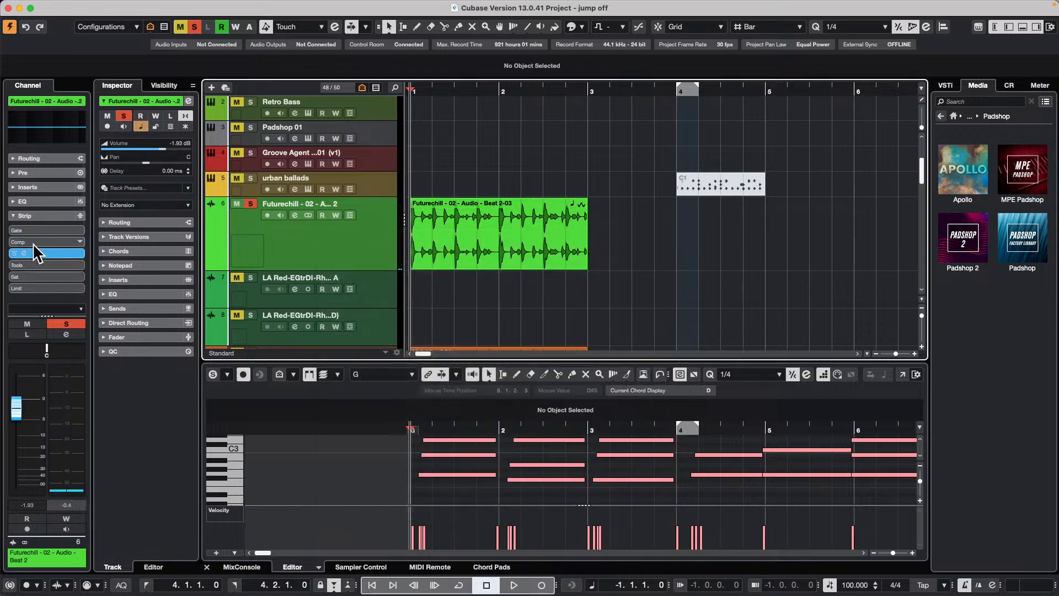
- Add the REVerence reverb as the first insert on the Futurechill track and move its window clear of the loop event
click(55, 184)
click(58, 202)
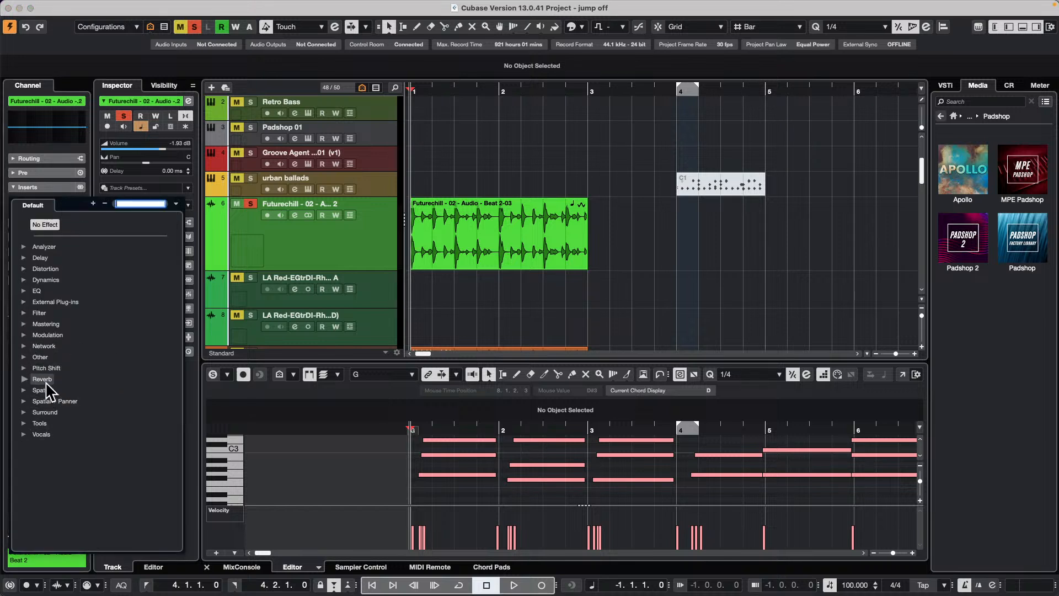
click(24, 378)
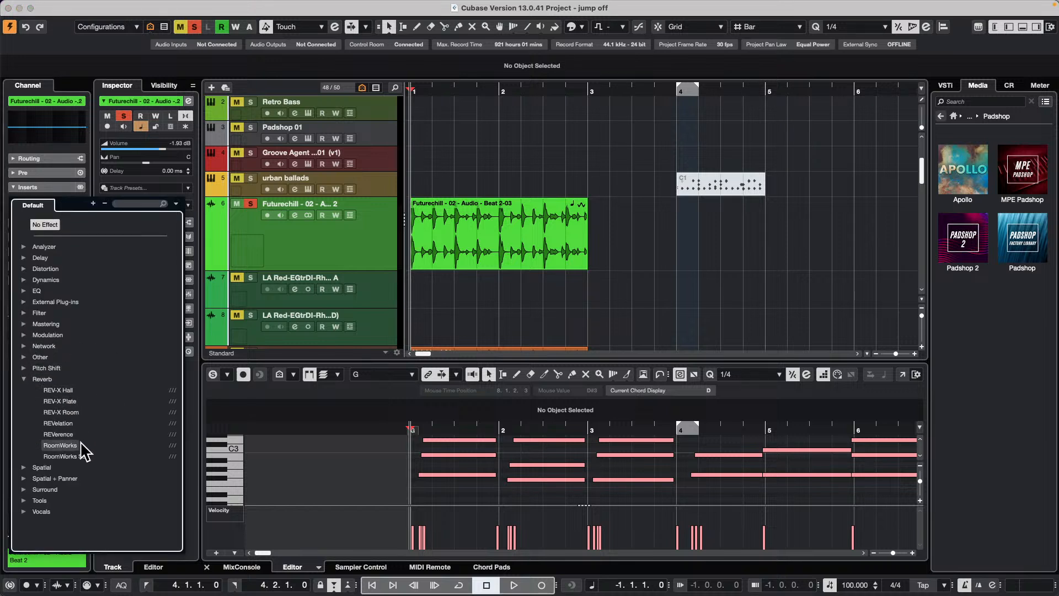
click(65, 434)
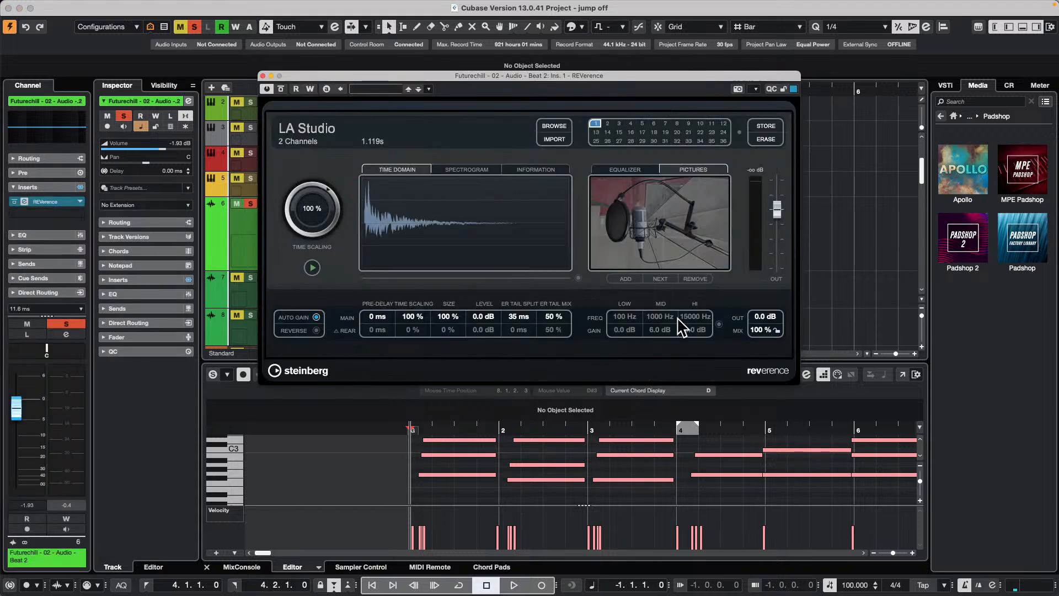
drag(435, 75, 671, 253)
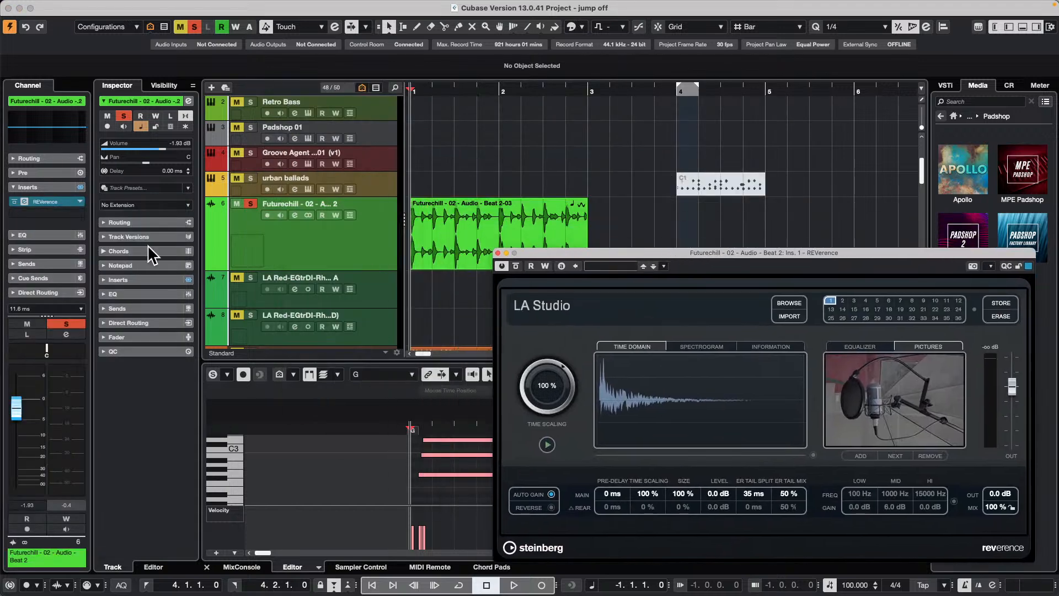
- While the Futurechill loop plays, set REVerence's output to 7.3 dB and its mix to 31%
click(312, 246)
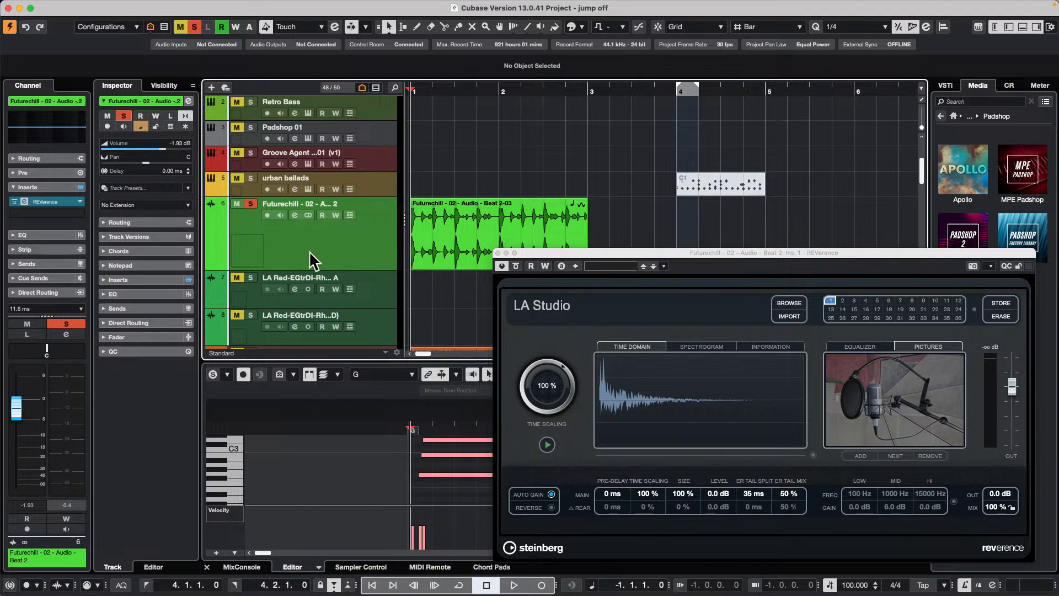
key(space)
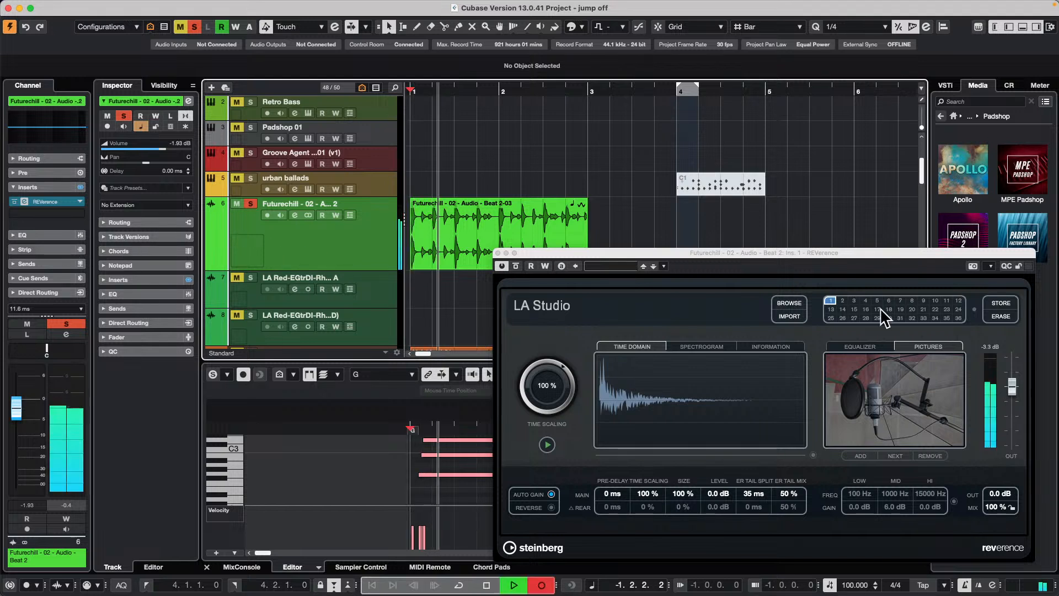
drag(1013, 387, 1017, 368)
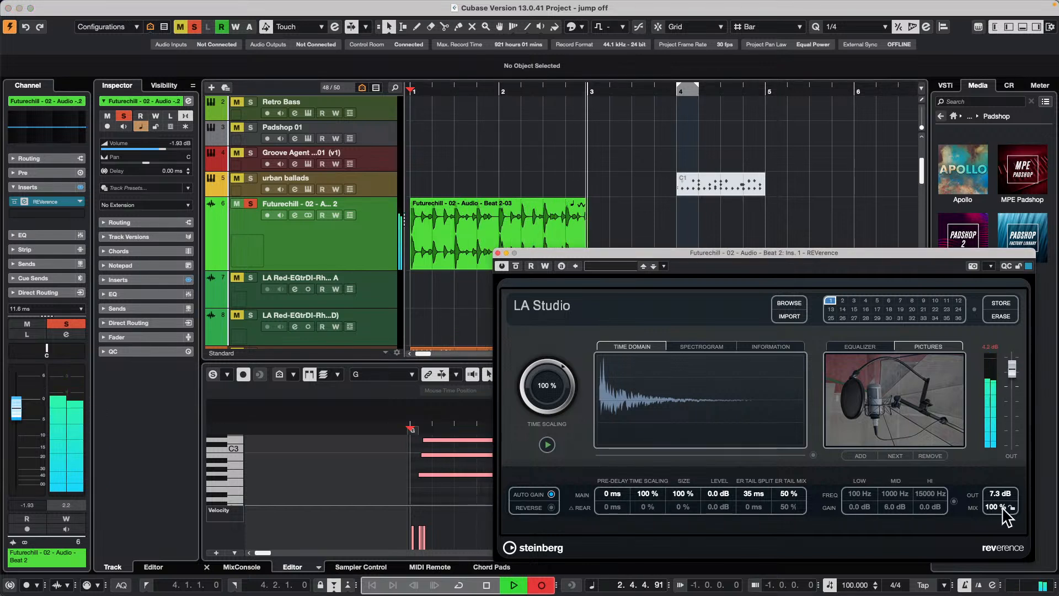
drag(998, 509, 999, 538)
- Play the Futurechill loop from the start again to audition the adjusted reverb
click(531, 230)
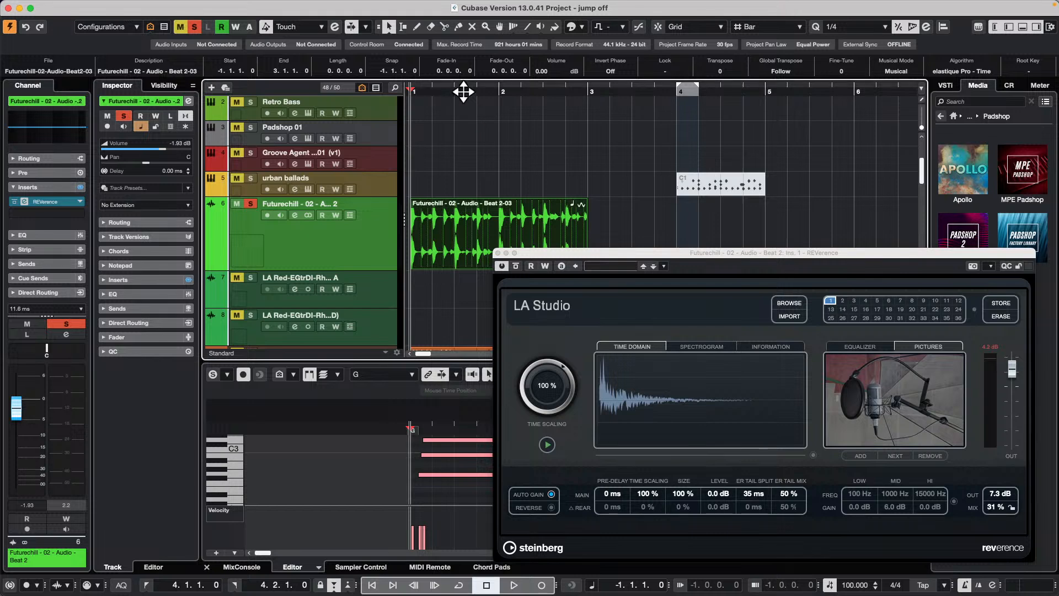
click(494, 147)
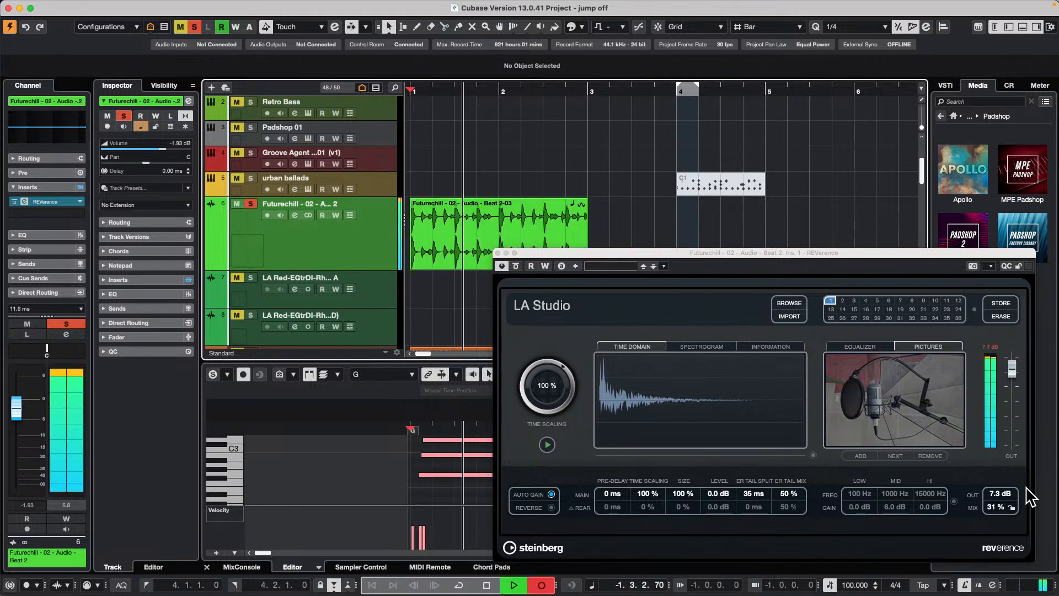
key(space)
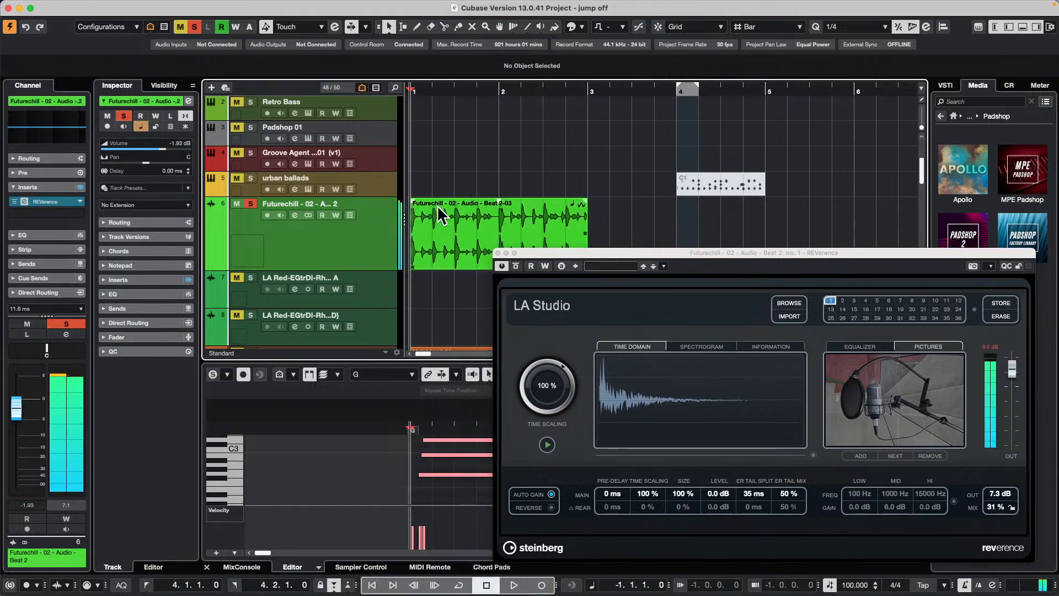
- Select the Futurechill loop event and open the Render in Place options for it
click(437, 204)
click(127, 6)
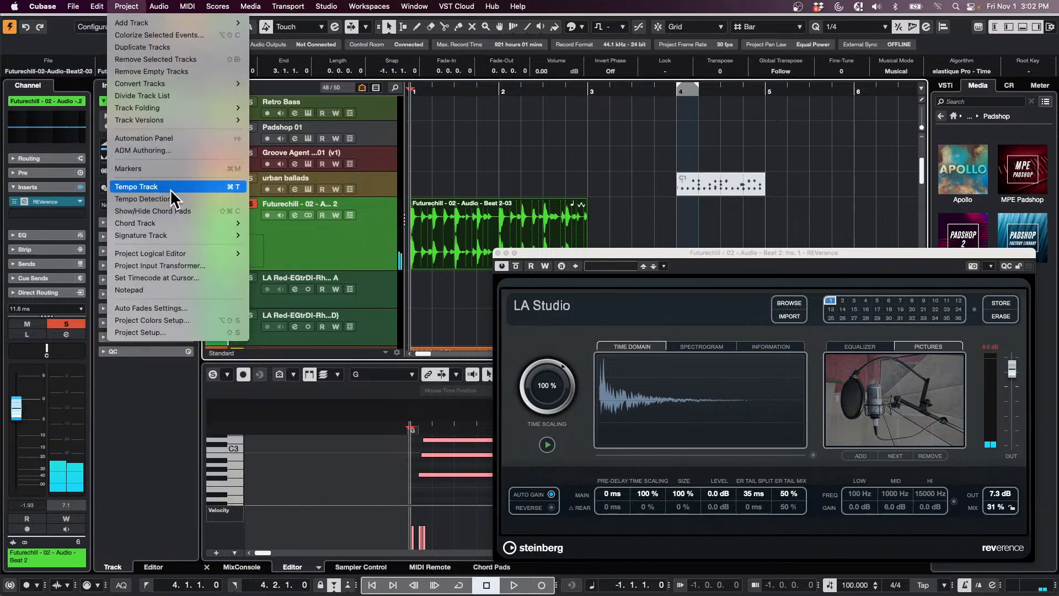
mouse_move(135, 122)
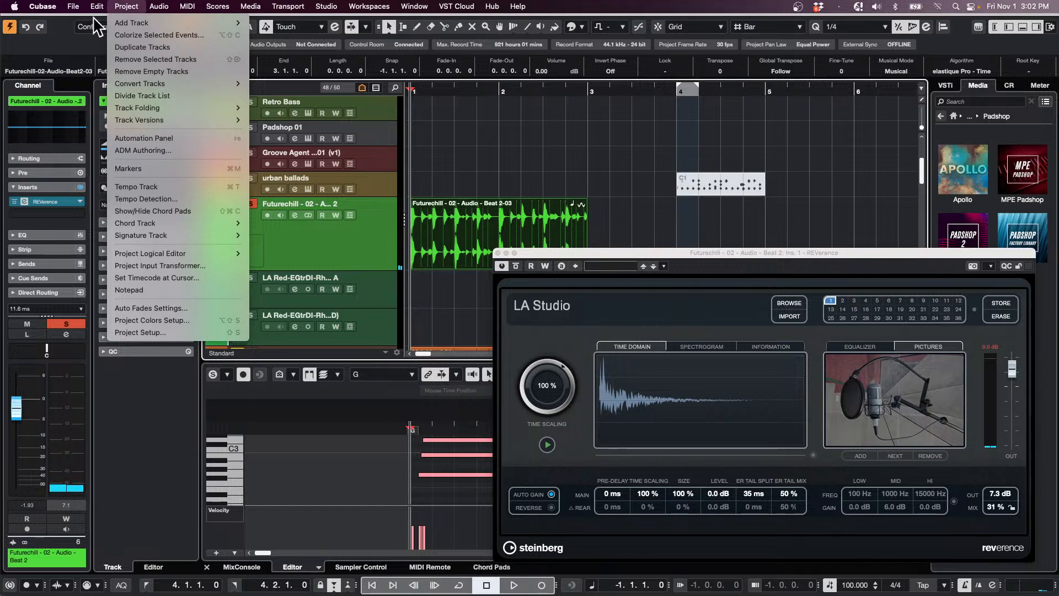
mouse_move(96, 6)
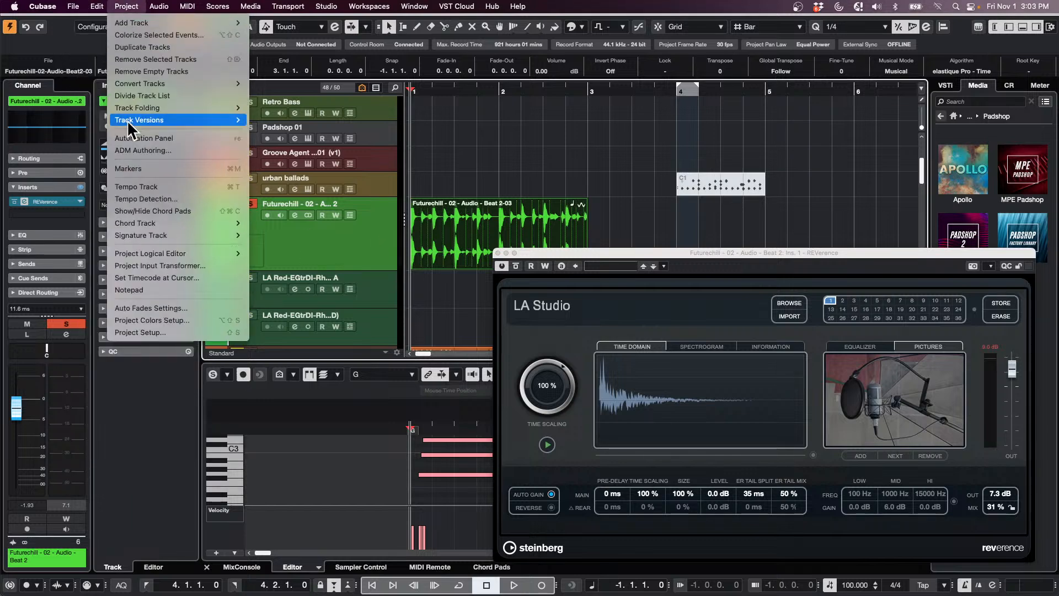
mouse_move(150, 106)
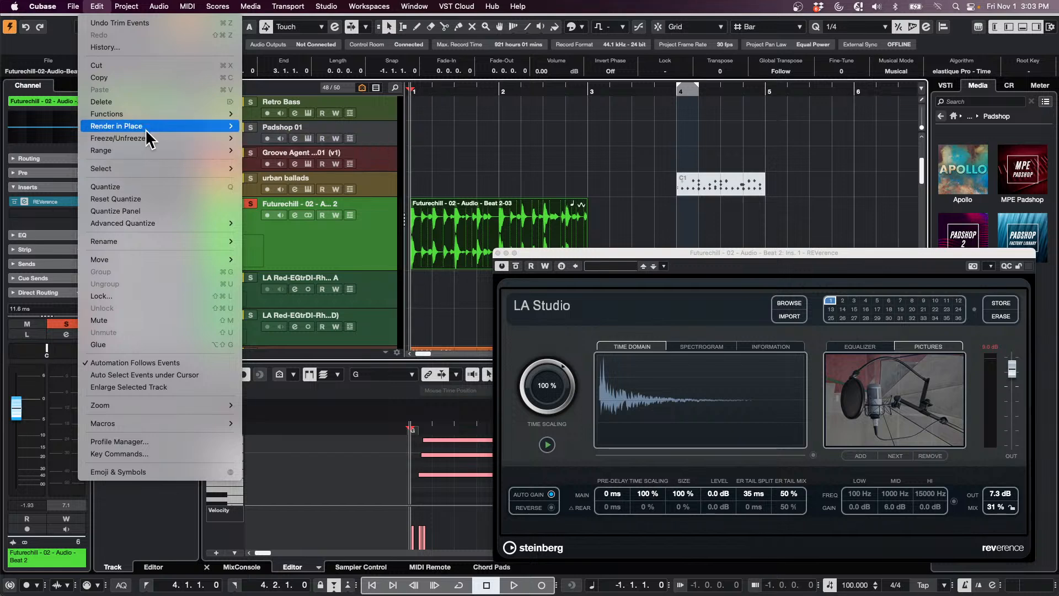
- Try rendering the Futurechill drum event in place as a drum mixdown with its channel settings and audition the result
click(337, 139)
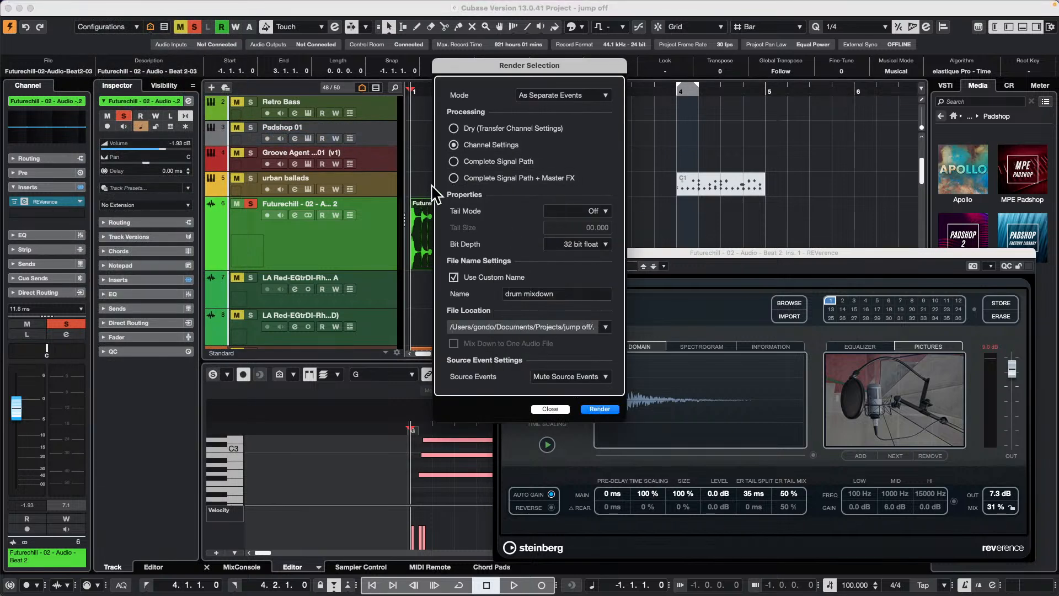
click(601, 410)
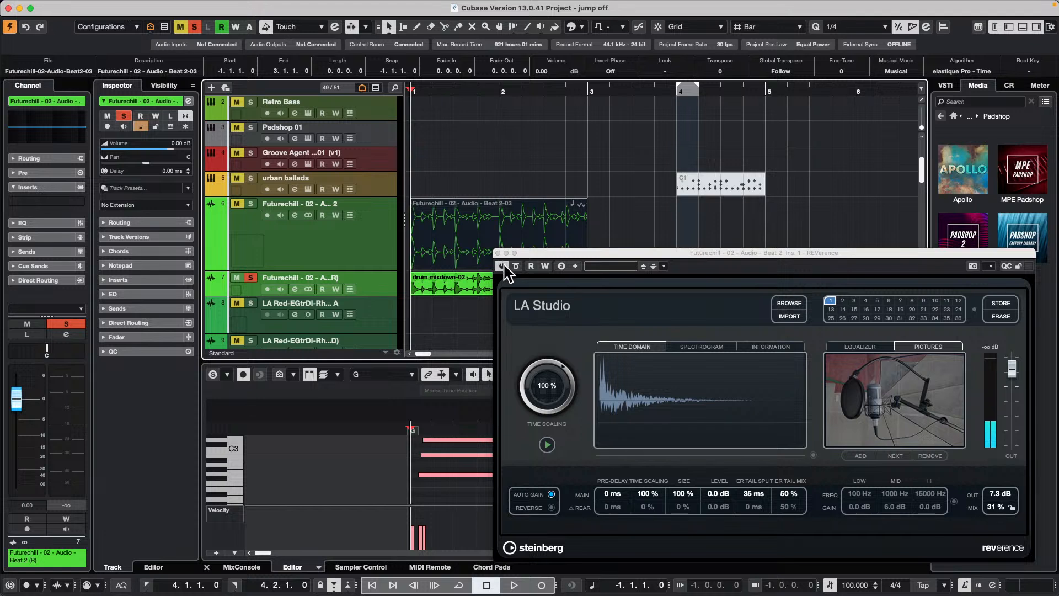
key(space)
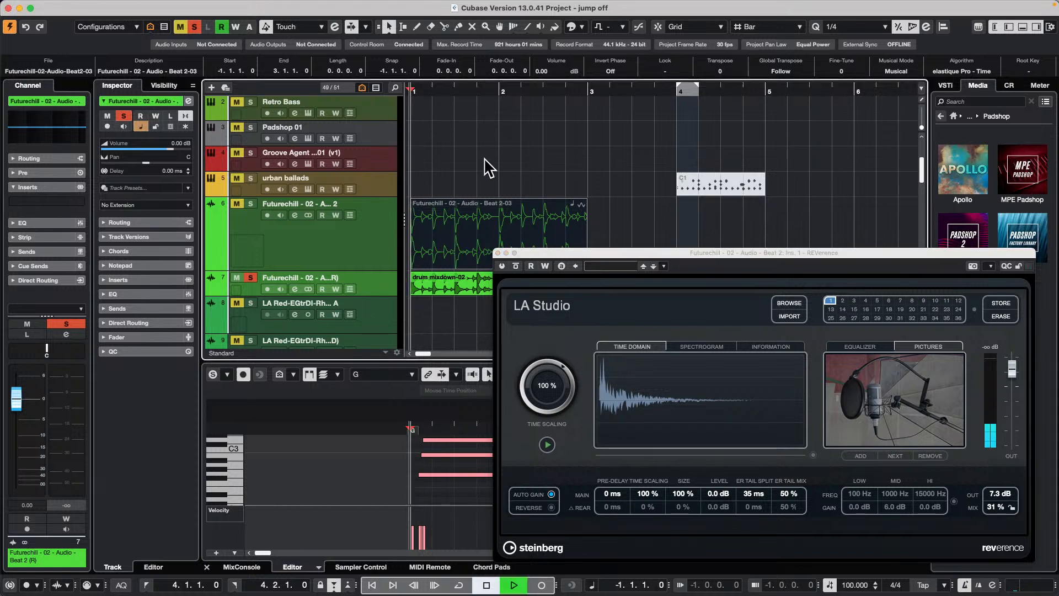
click(484, 166)
key(KP_Multiply)
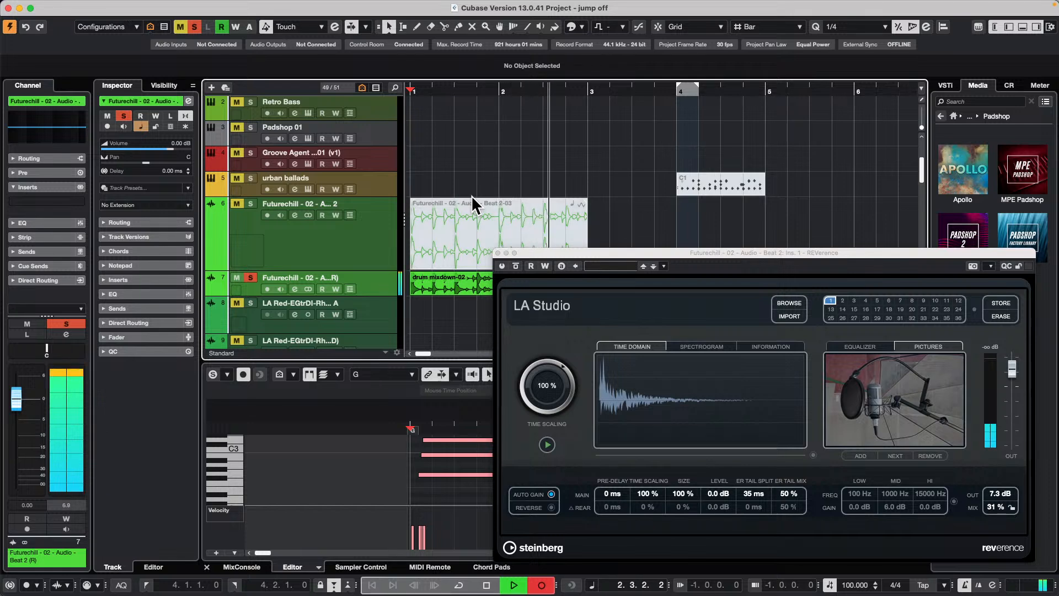
key(space)
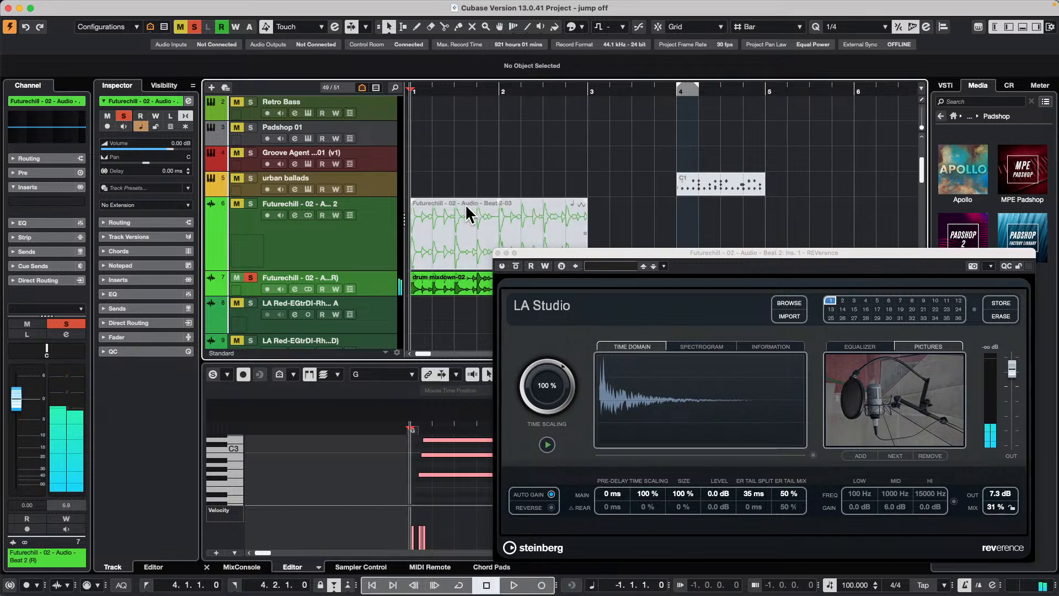
key(super+z)
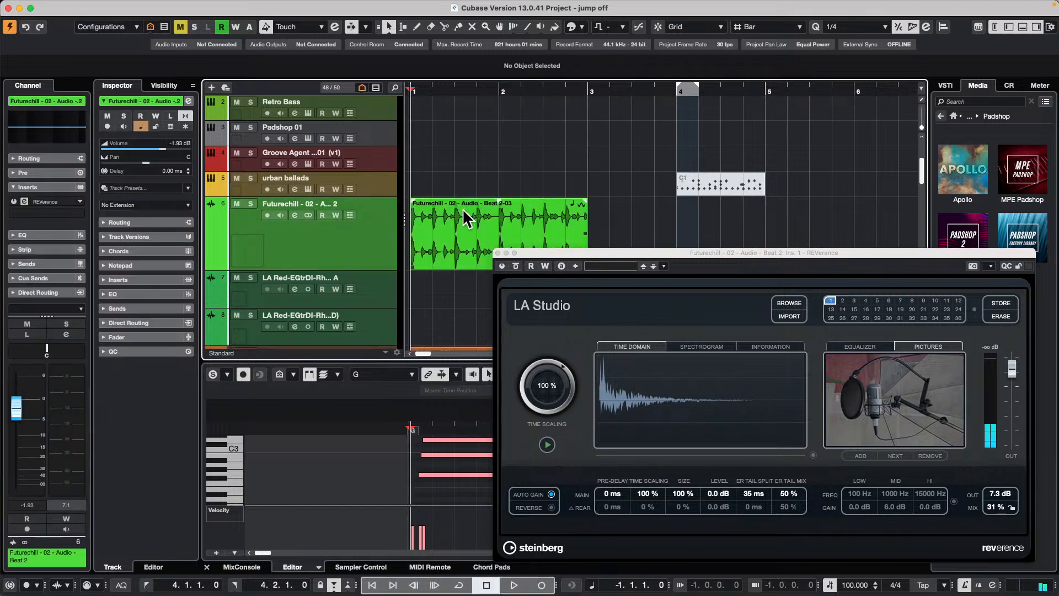
- Close the REVerence window and remove REVerence from the Futurechill track's inserts
click(498, 252)
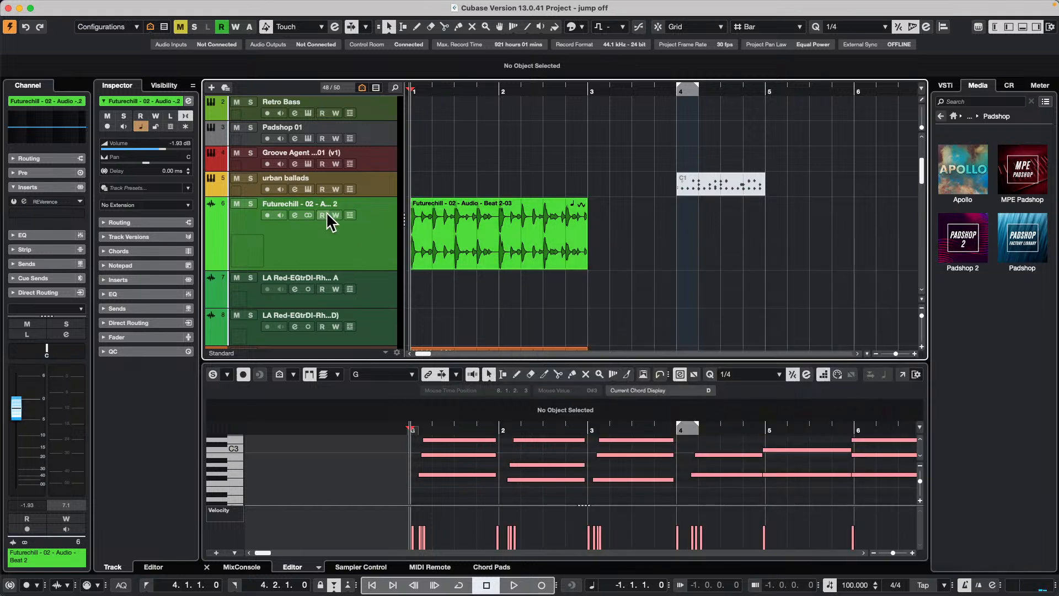
drag(47, 202, 447, 146)
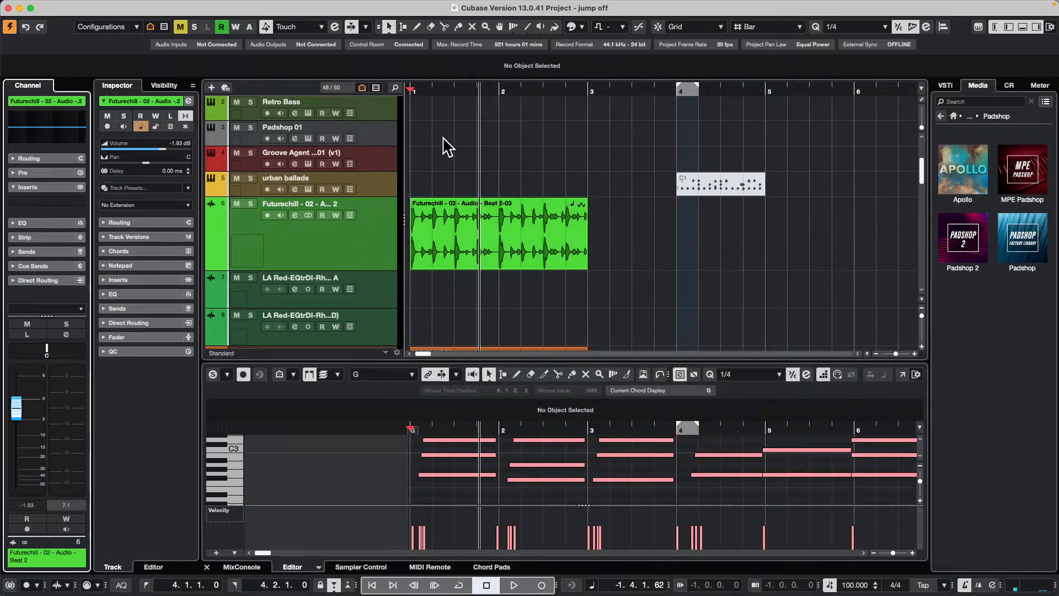
- Add an FX channel to the selected Futurechill track with REVelation as the effect in stereo configuration
right_click(329, 240)
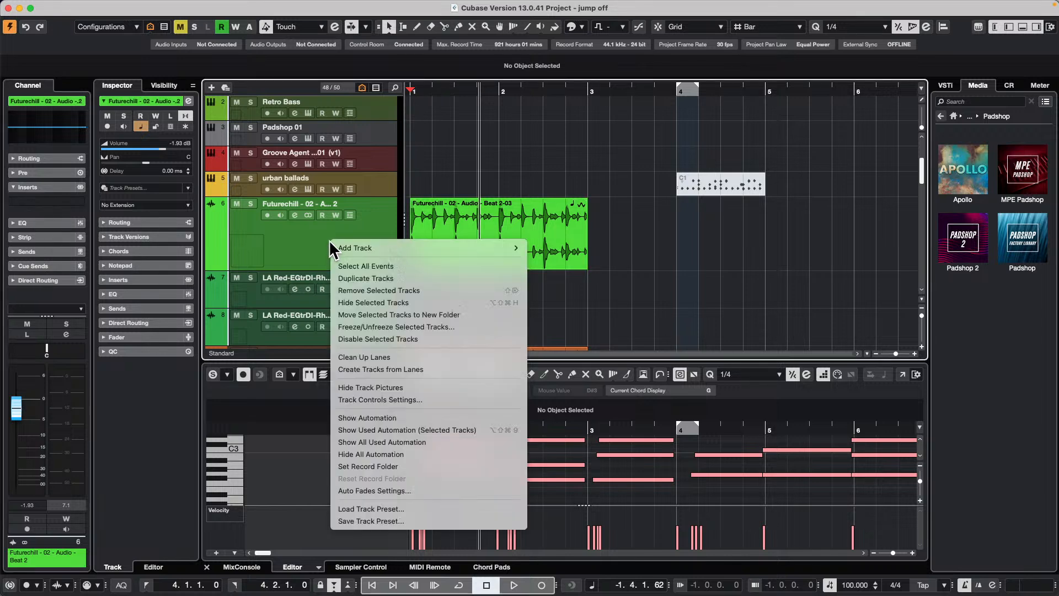
mouse_move(439, 248)
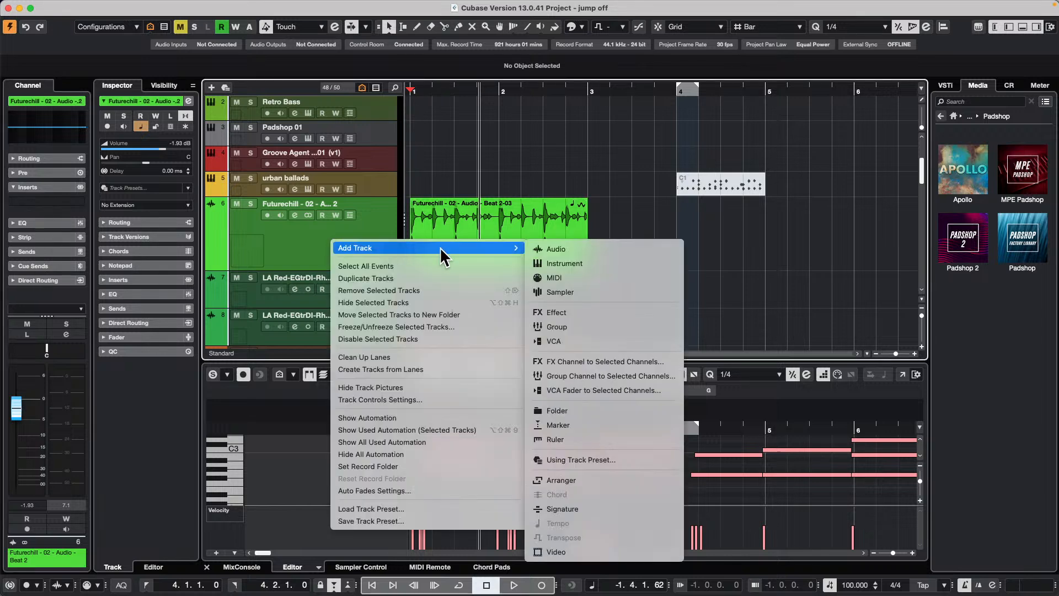
click(628, 363)
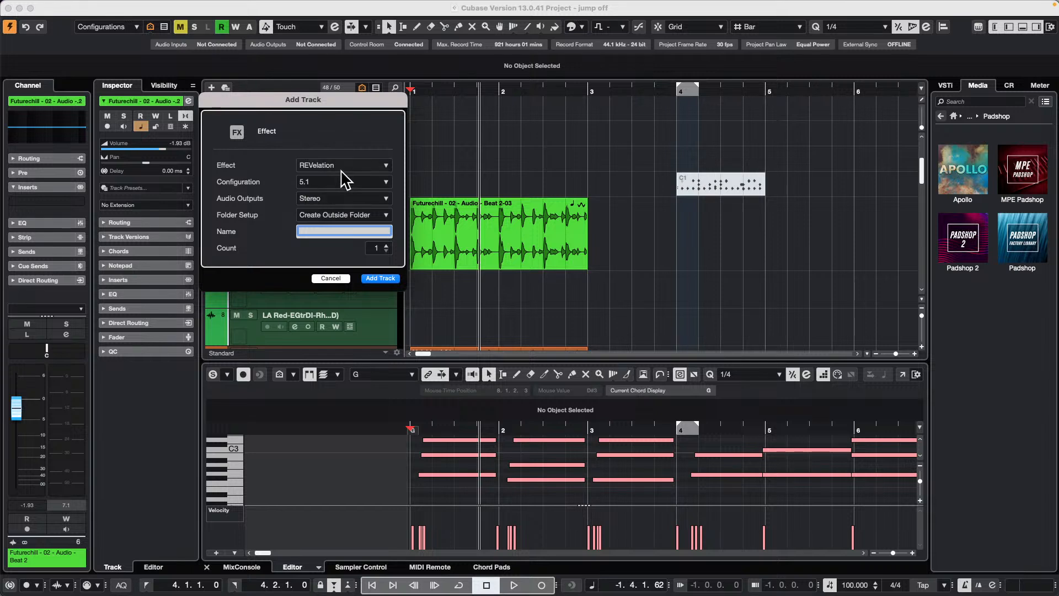
click(334, 182)
click(336, 227)
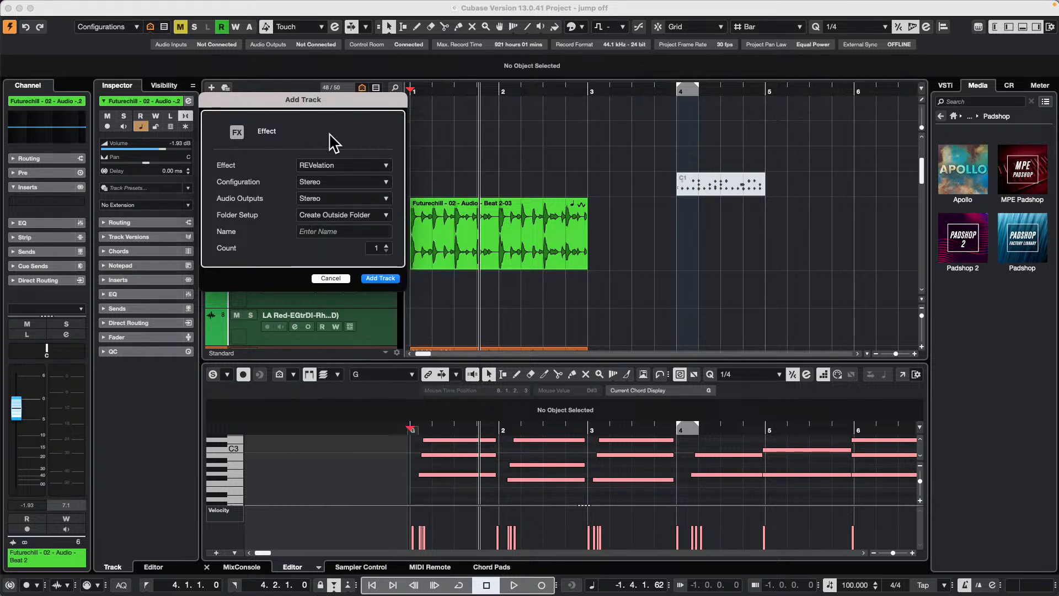
click(377, 279)
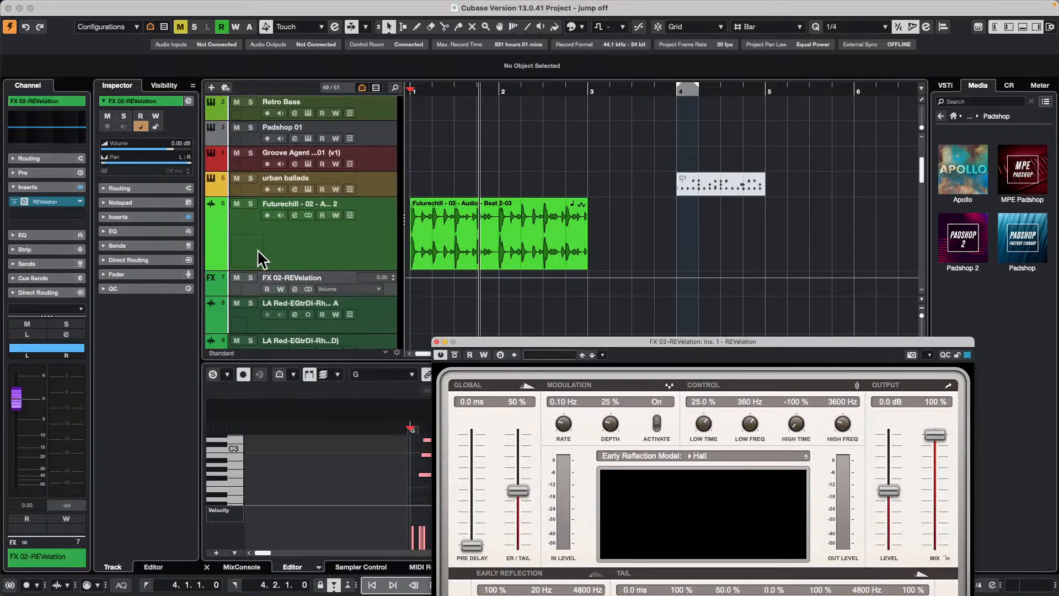
- Show the Futurechill track's send to REVelation and solo the track during playback
click(356, 239)
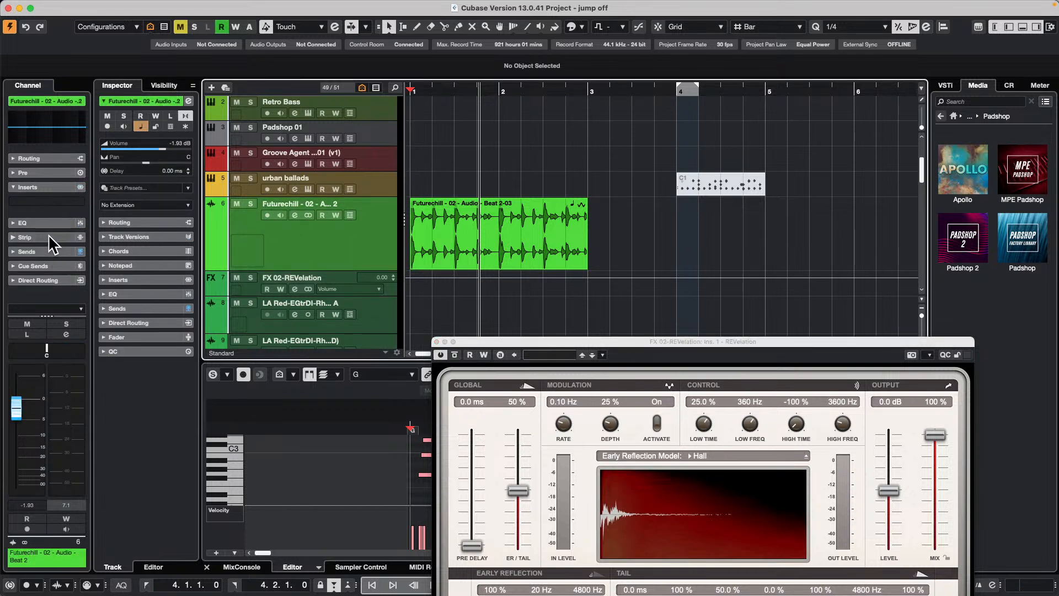
click(50, 251)
key(space)
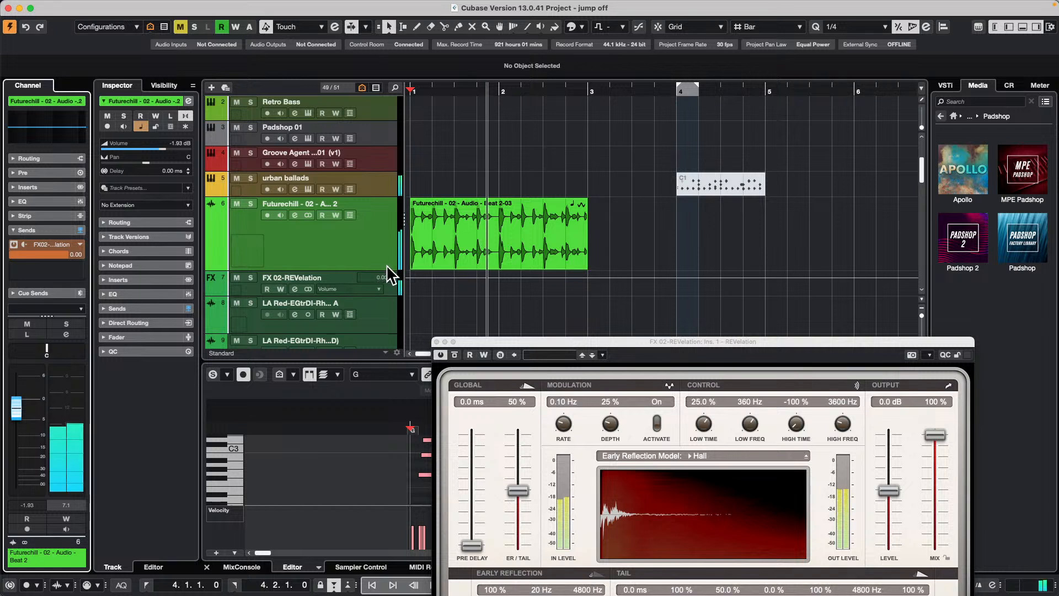
click(250, 203)
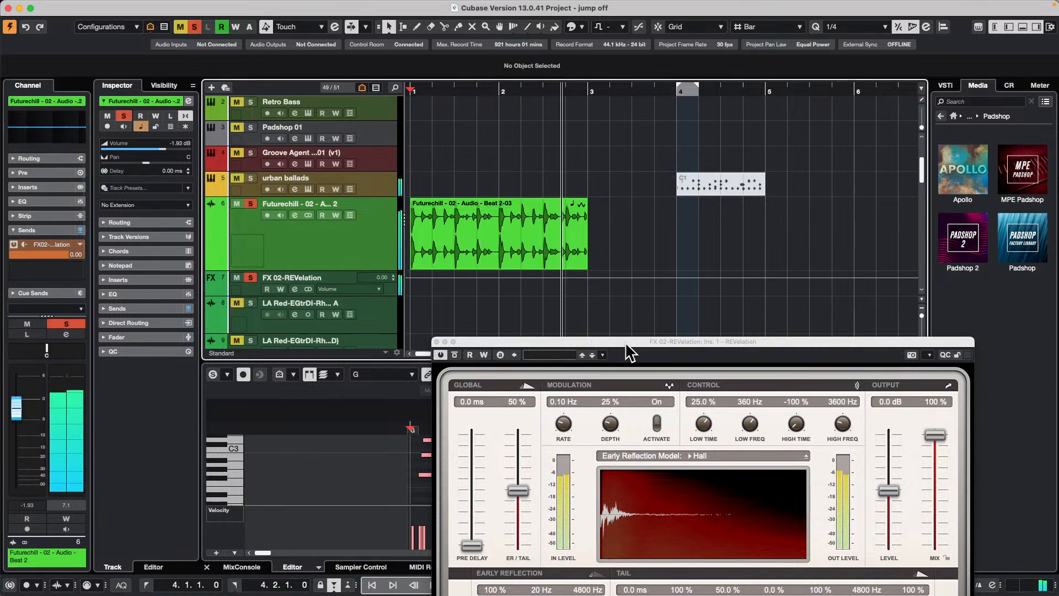
- Set the REVelation mix to 58 % and audition the drum beat through the reverb
drag(621, 340, 532, 320)
drag(846, 415, 846, 463)
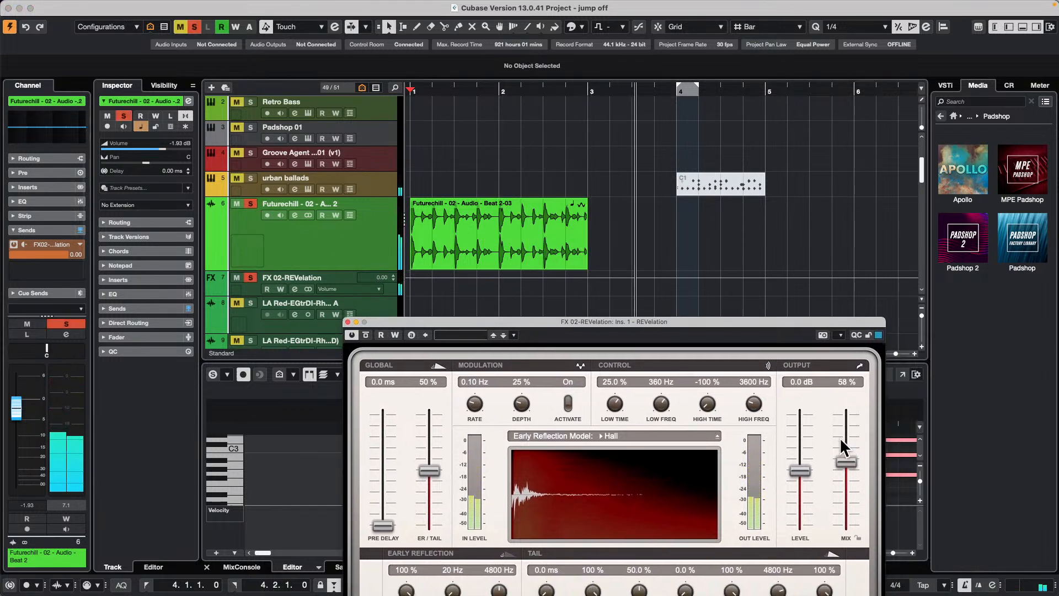
key(space)
key(space)
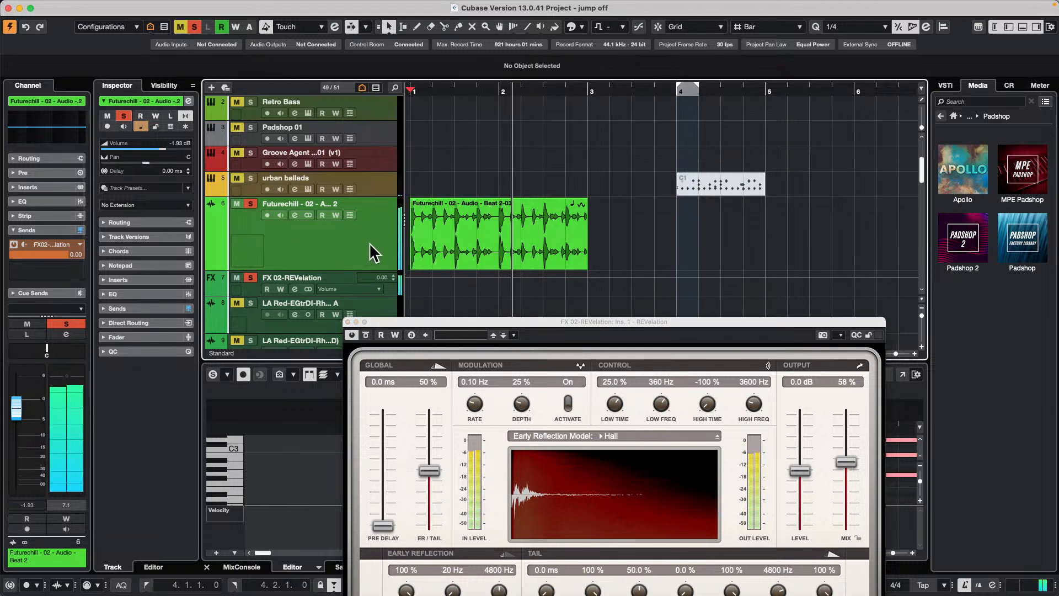
key(space)
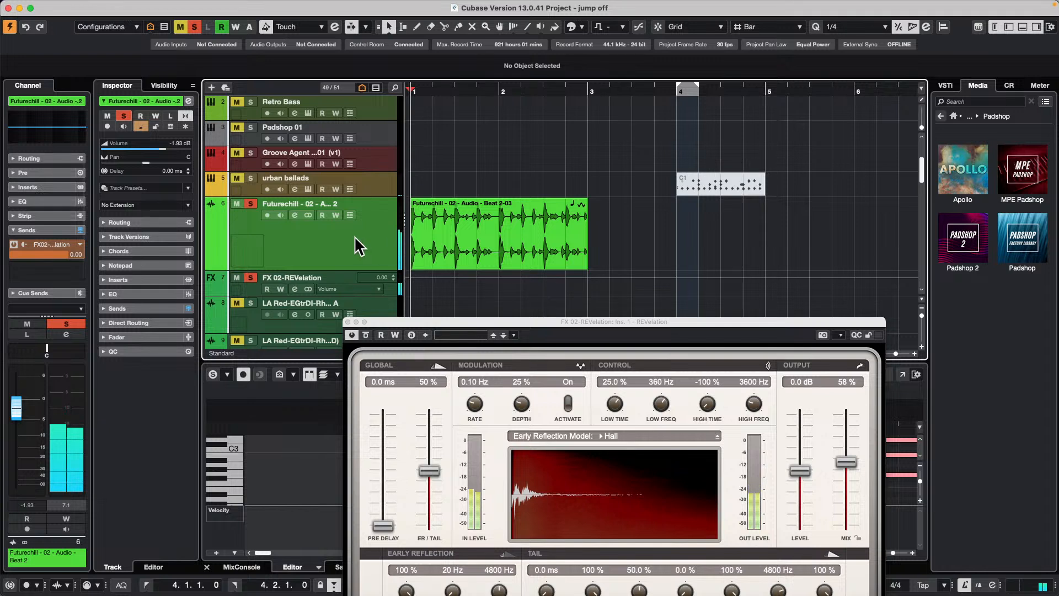
- Show the FX 02-REVelation channel's routing and add a stereo group track named Rev group
click(353, 282)
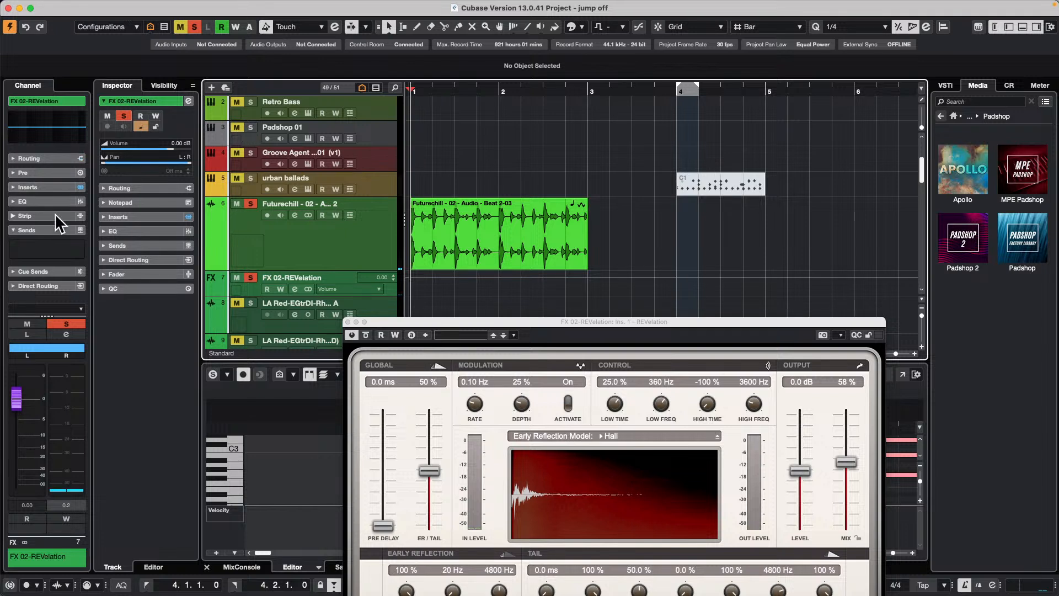
click(141, 186)
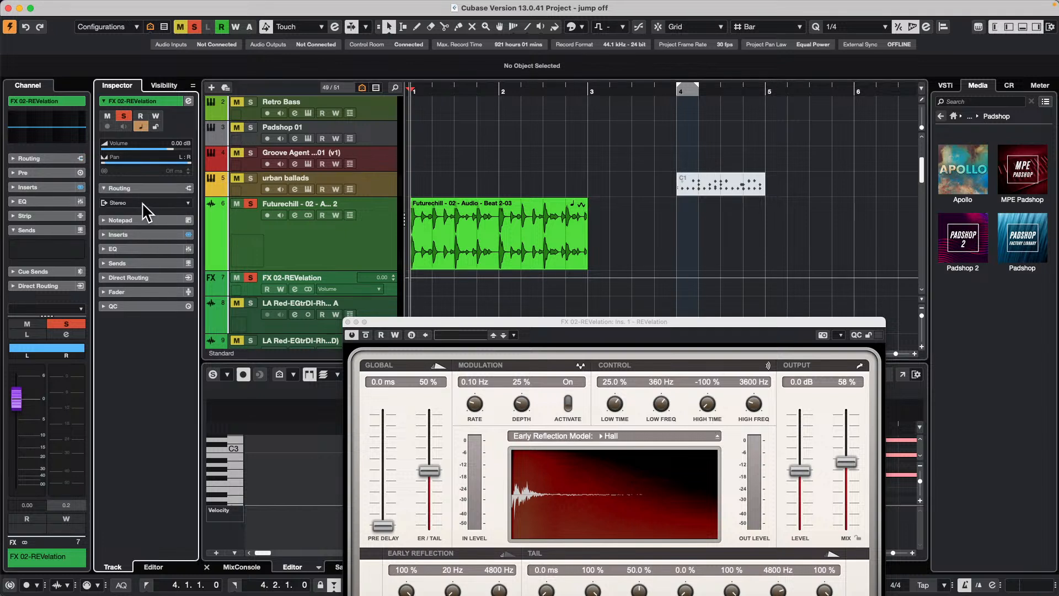
right_click(244, 286)
mouse_move(313, 293)
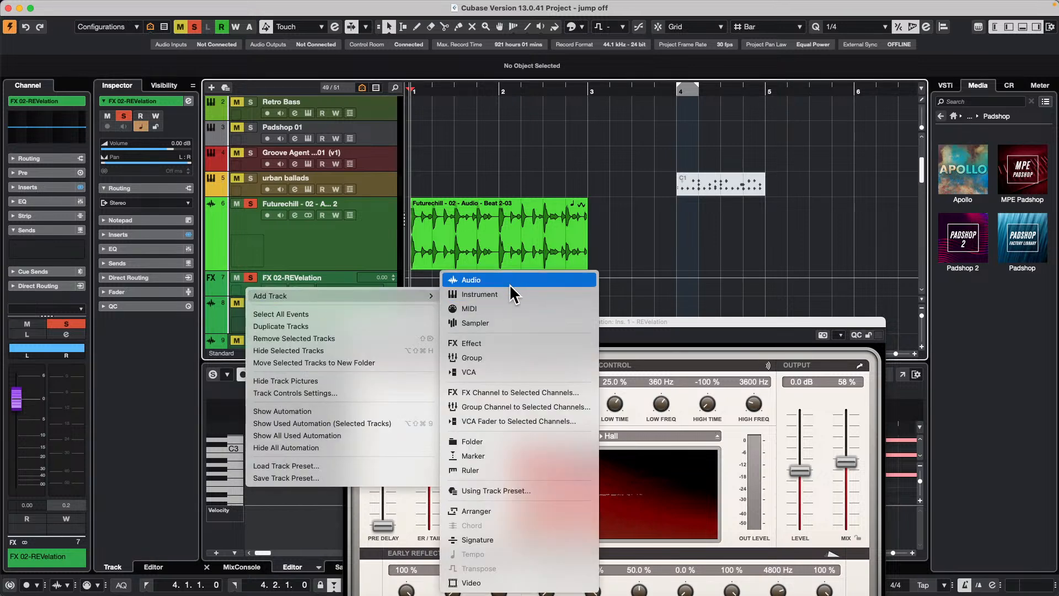
click(519, 357)
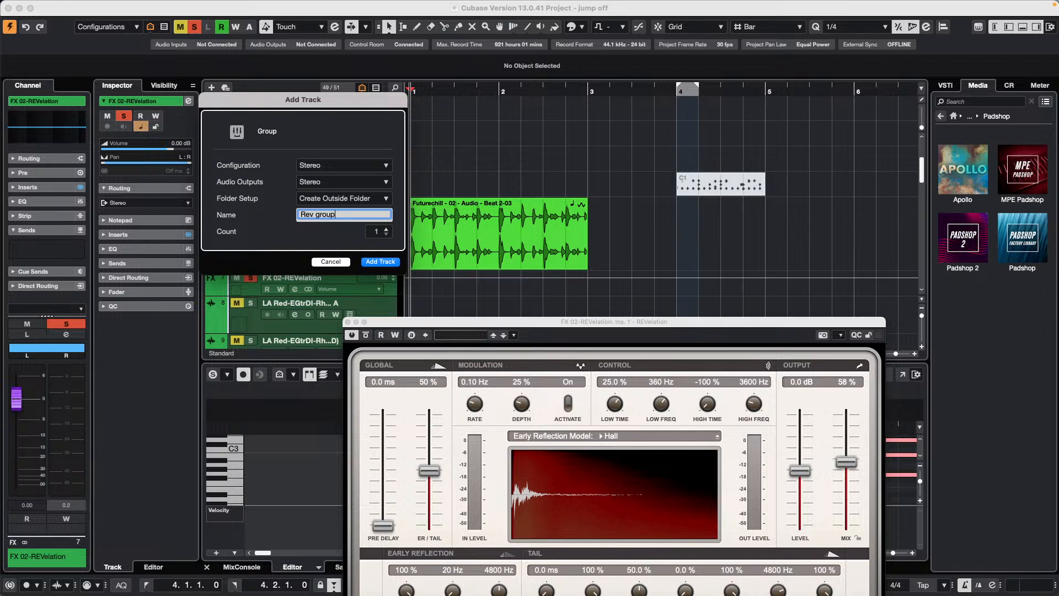
key(Return)
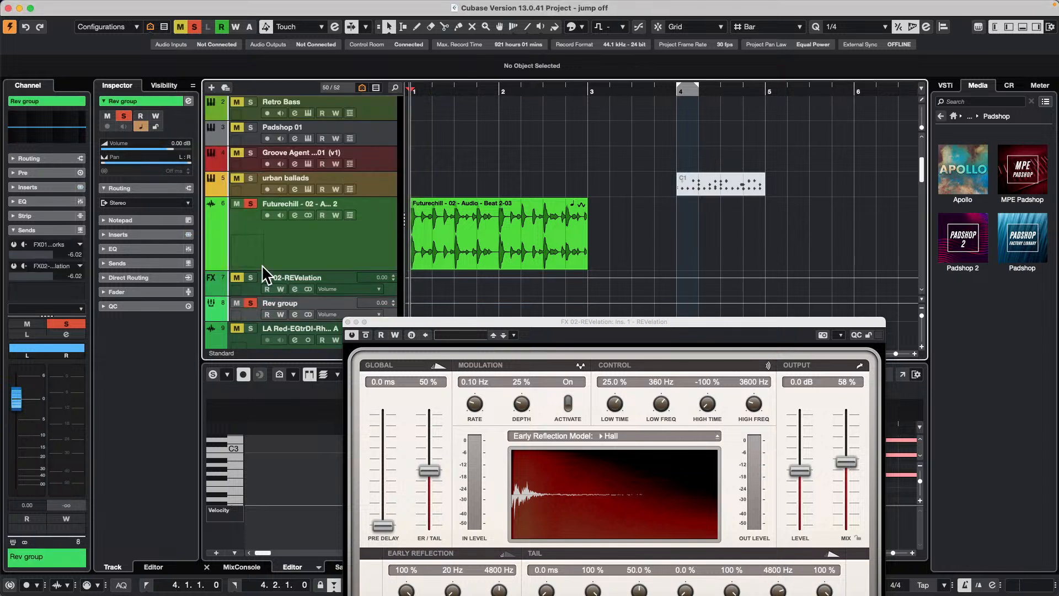
- Solo the FX 02-REVelation channel and audition it together with the Futurechill track and Rev group
click(251, 282)
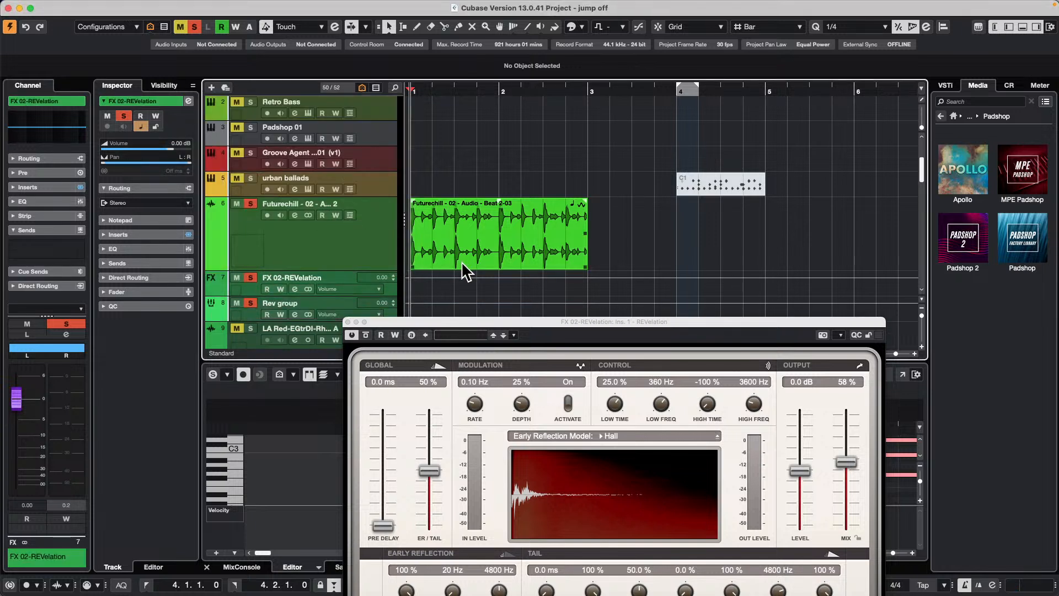
key(space)
drag(432, 321, 524, 343)
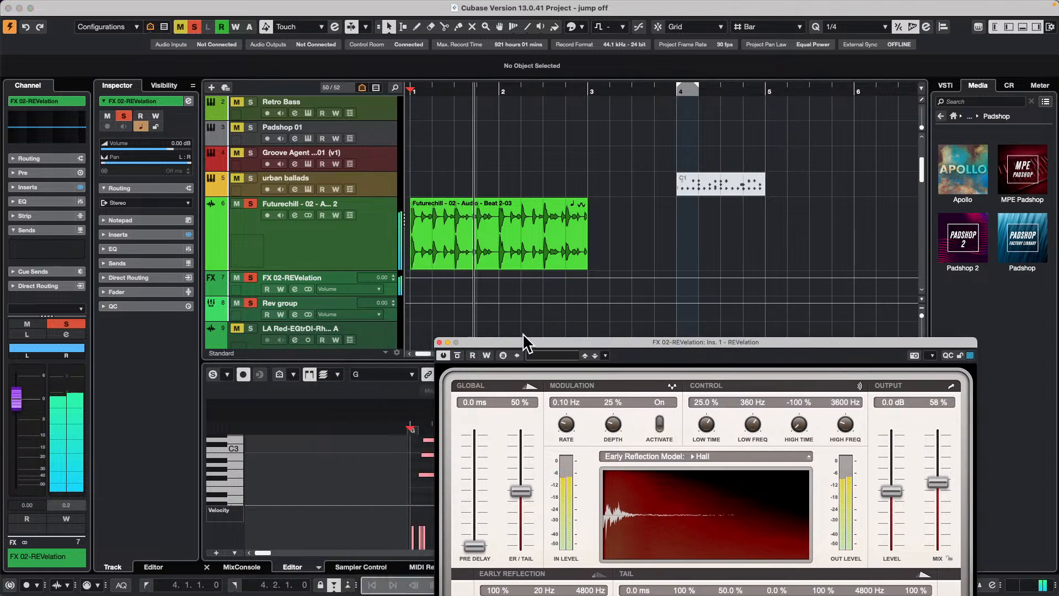
key(space)
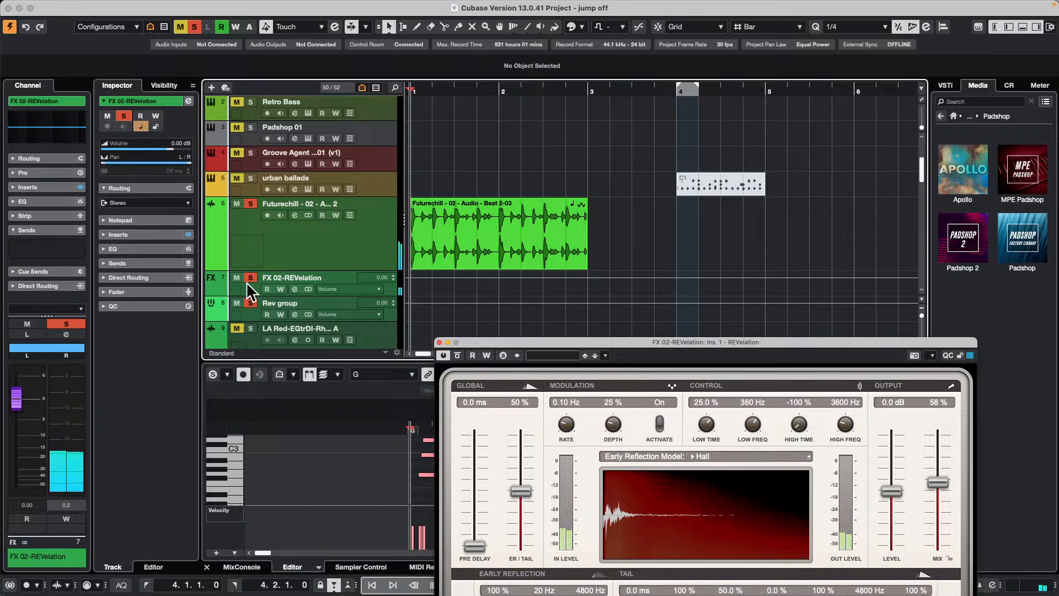
- Examine the available output routing destinations for the FX 02-REVelation channel
click(256, 65)
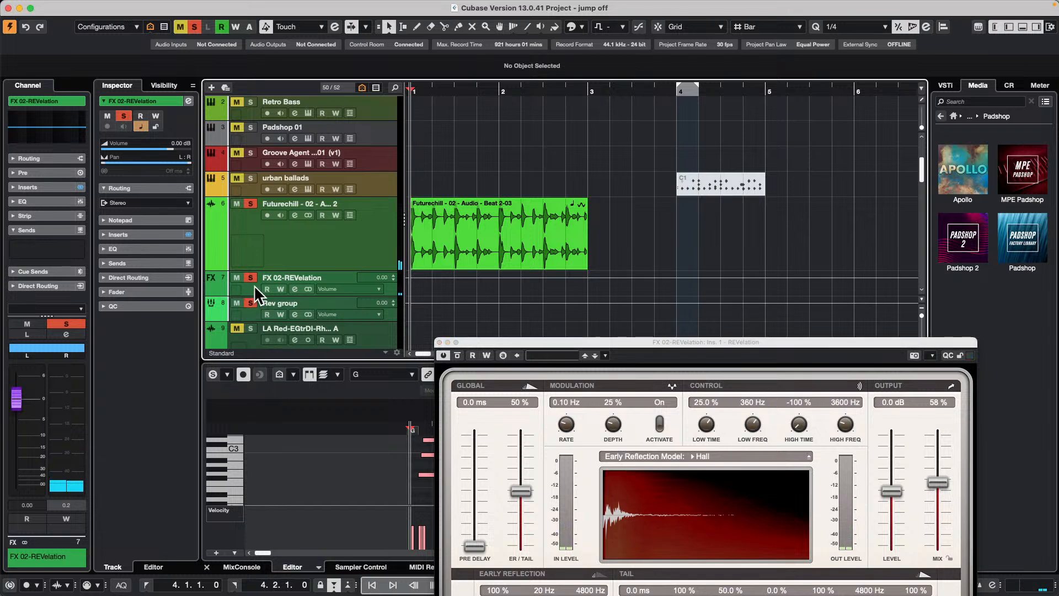
click(142, 203)
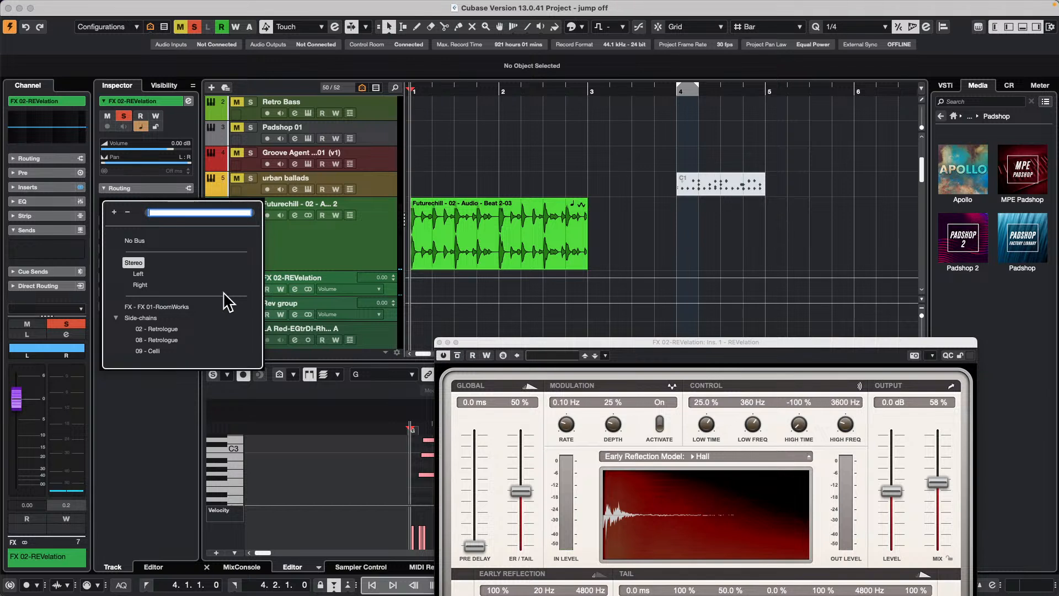
click(320, 228)
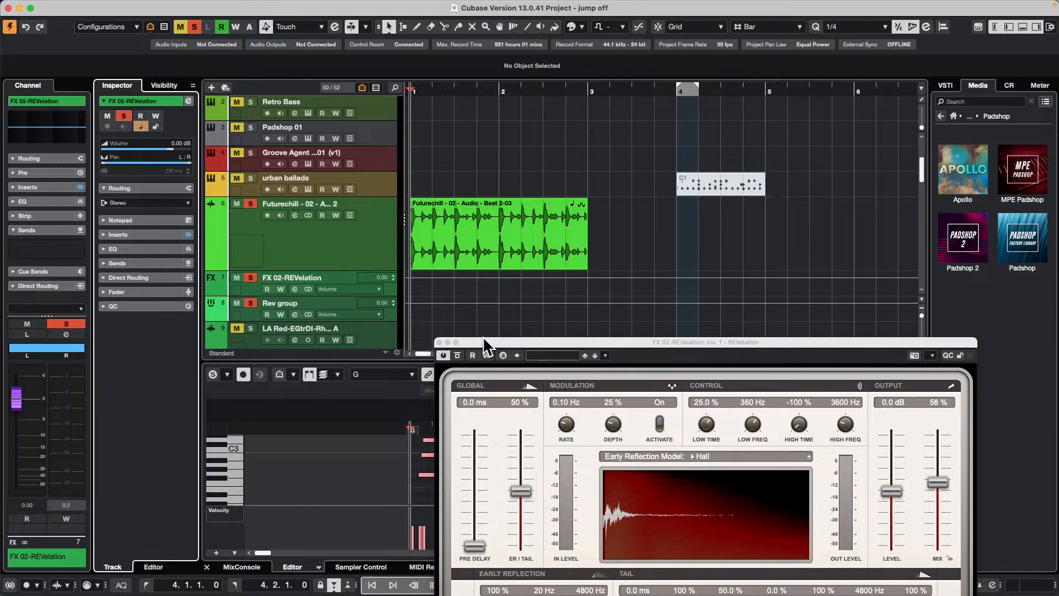
- Export an audio mixdown of the FX 02-REVelation channel, creating an audio track in the project after export
click(462, 255)
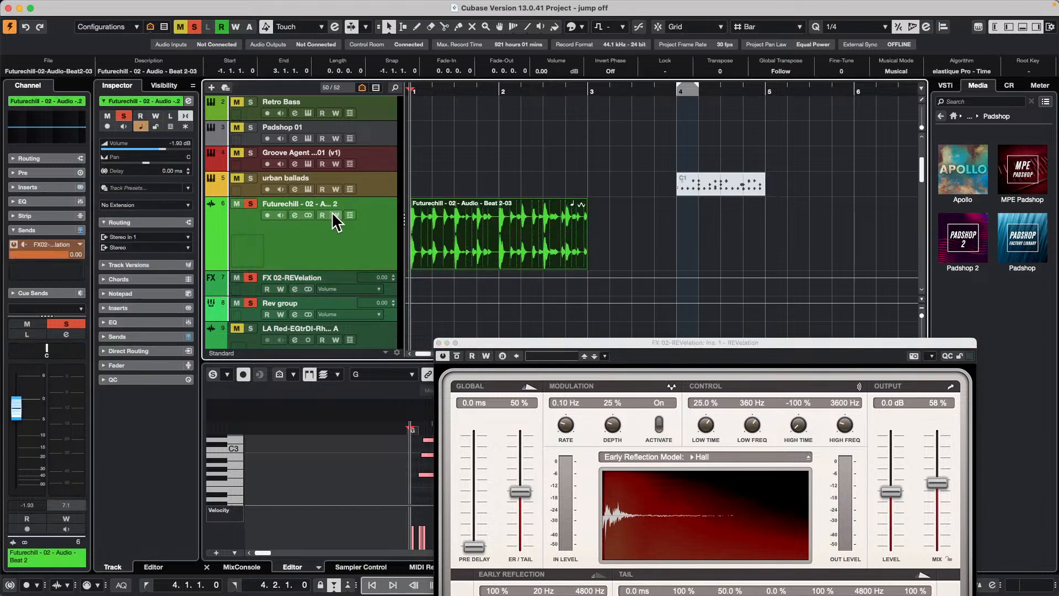
click(72, 6)
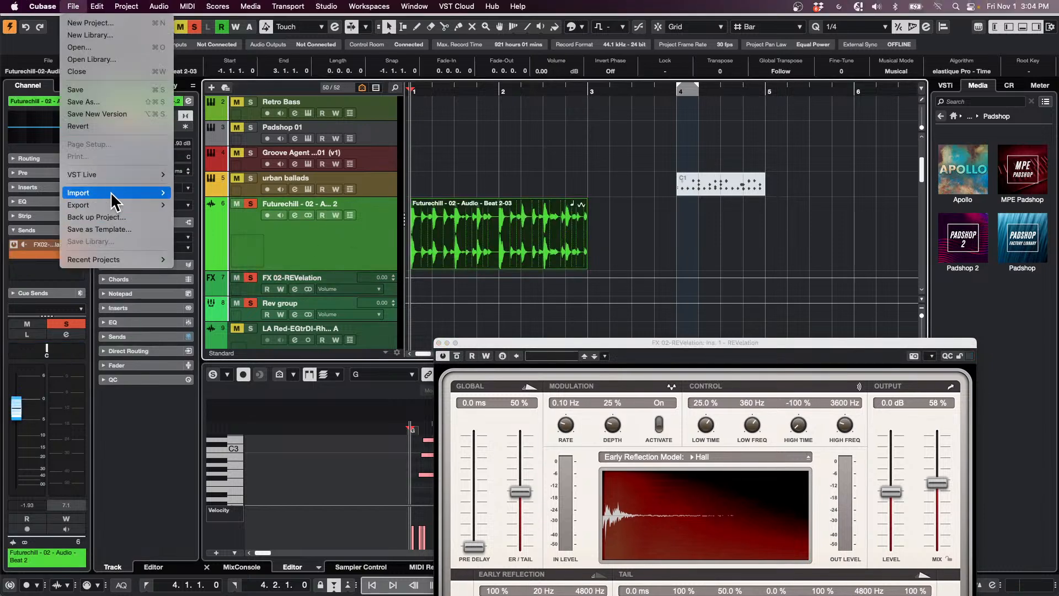
mouse_move(109, 205)
click(202, 205)
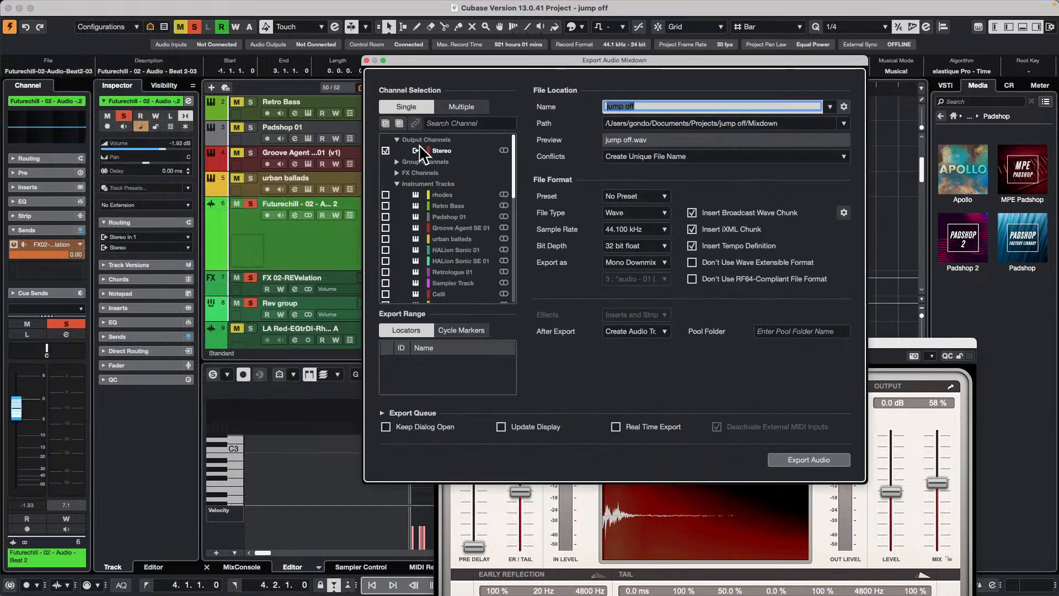
click(397, 173)
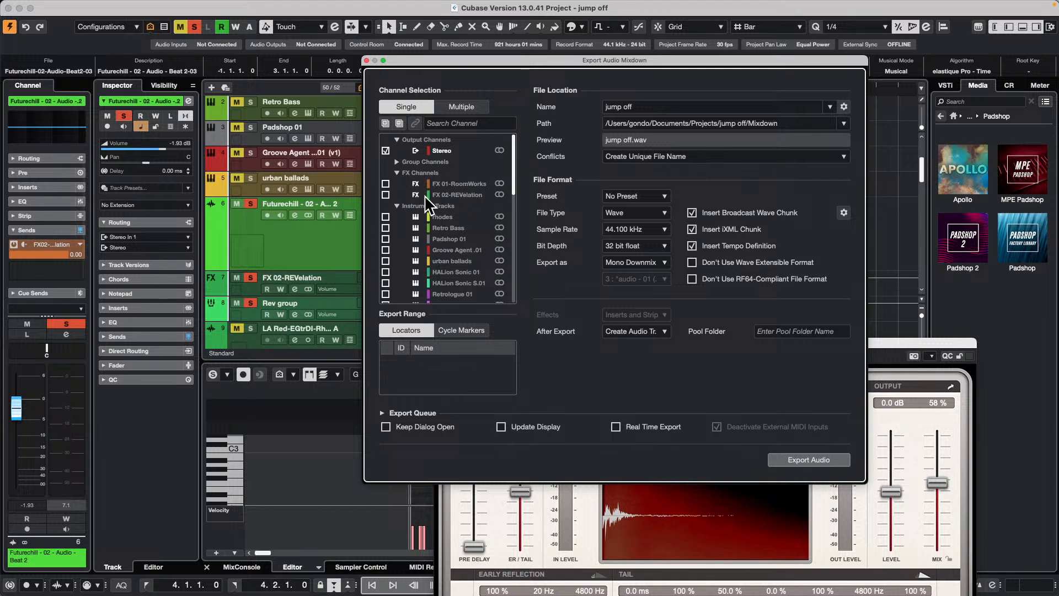
click(385, 195)
click(642, 333)
click(642, 334)
click(831, 461)
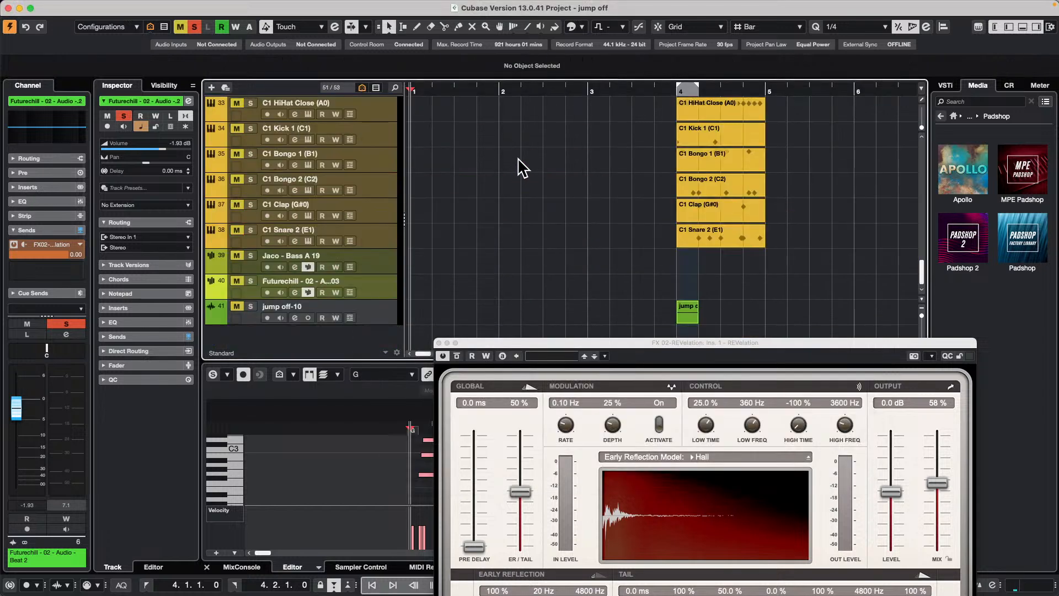
- Review the track list around the Futurechill track and audition the loop together with its reverb channel
scroll(518, 158, up, 20)
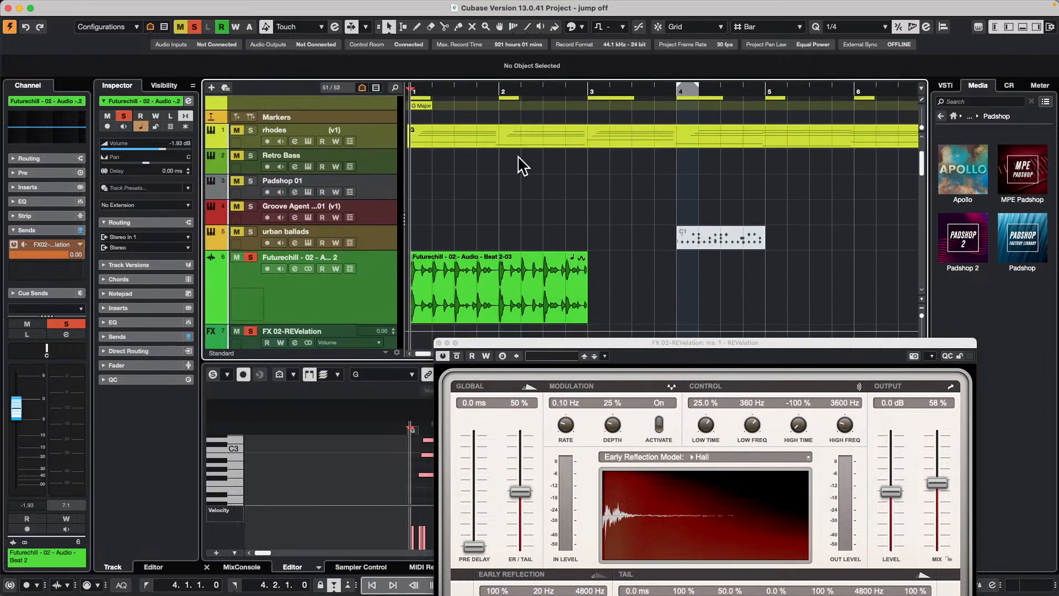
scroll(519, 158, down, 4)
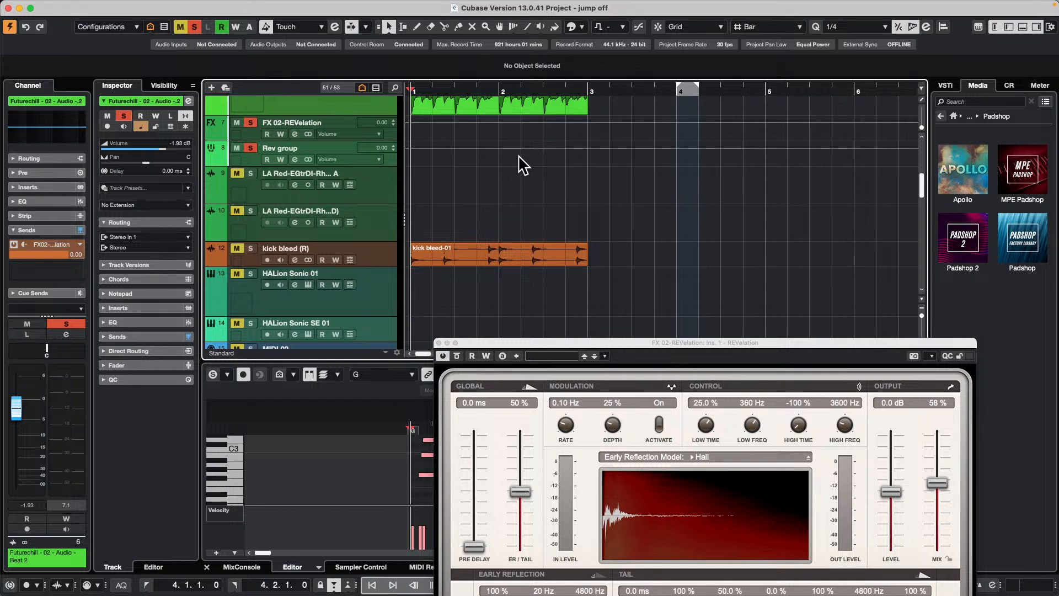
scroll(519, 157, up, 2)
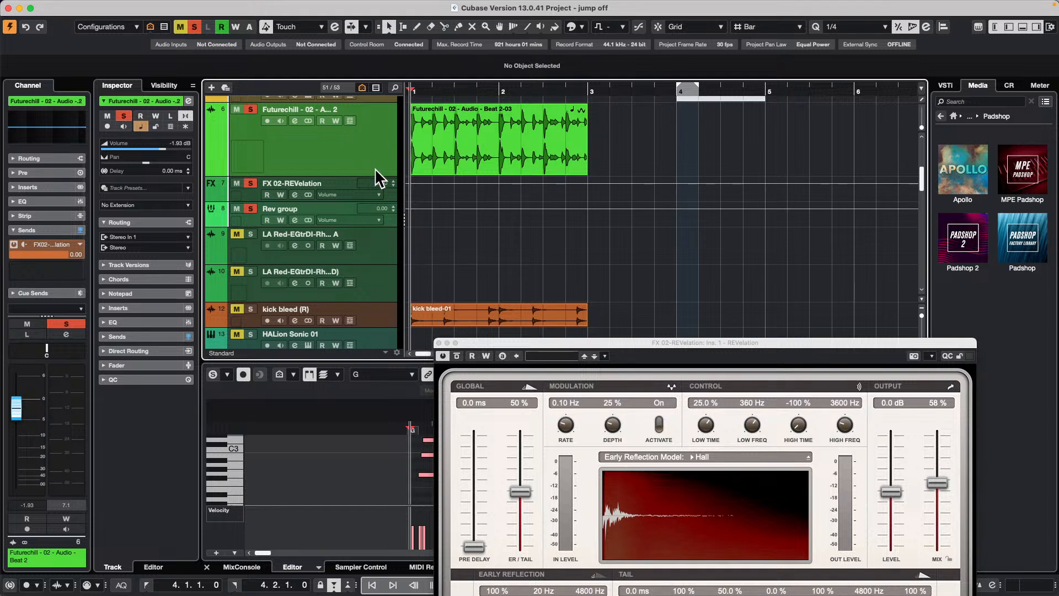
scroll(376, 172, down, 15)
scroll(379, 164, up, 15)
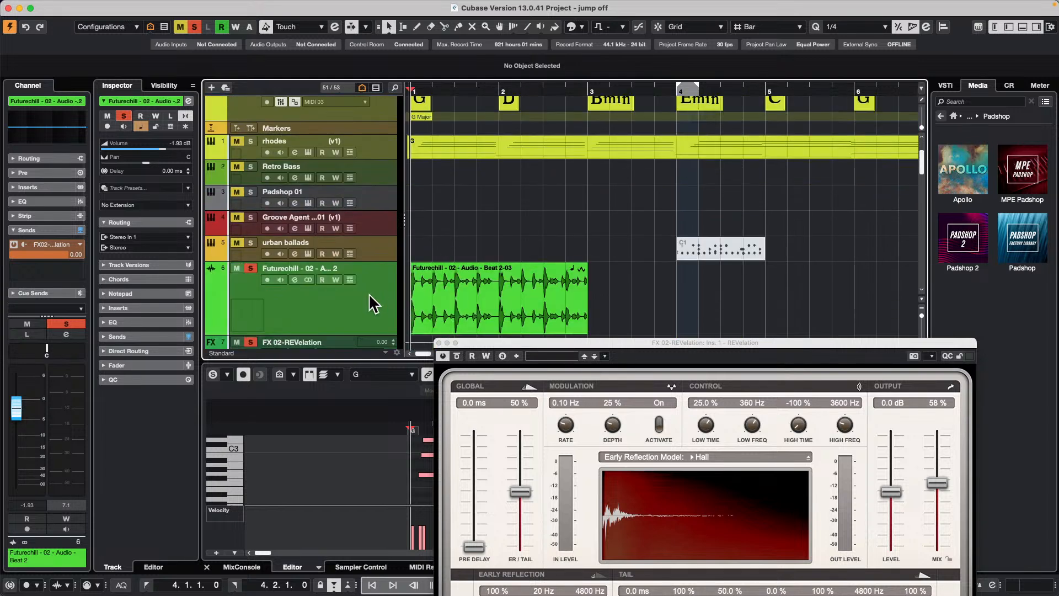
scroll(373, 281, down, 5)
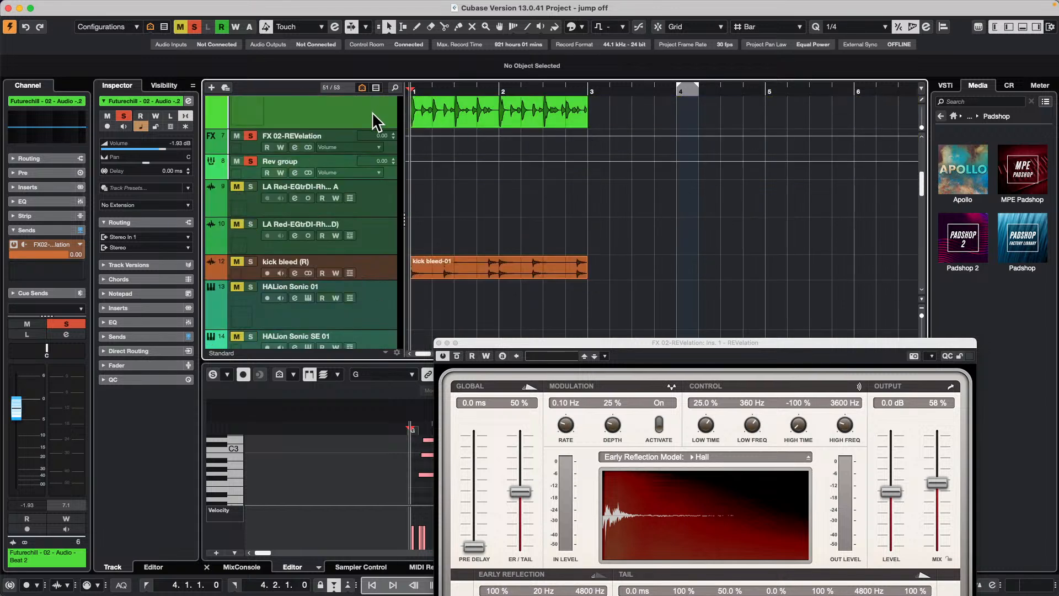
key(space)
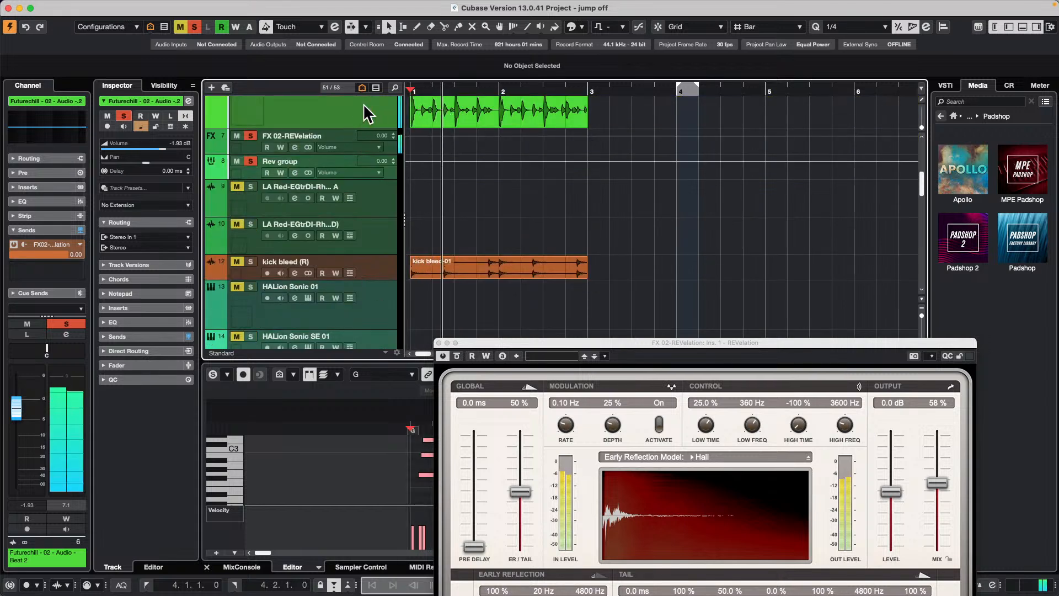
key(space)
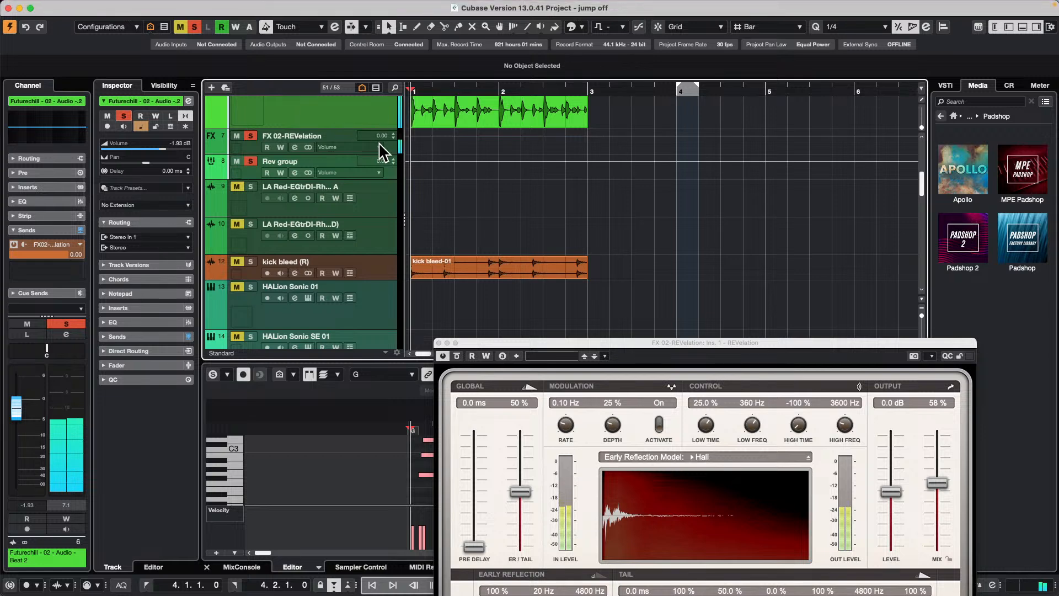
- Rename the FX 02-REVelation channel track to Revelation render
double_click(317, 135)
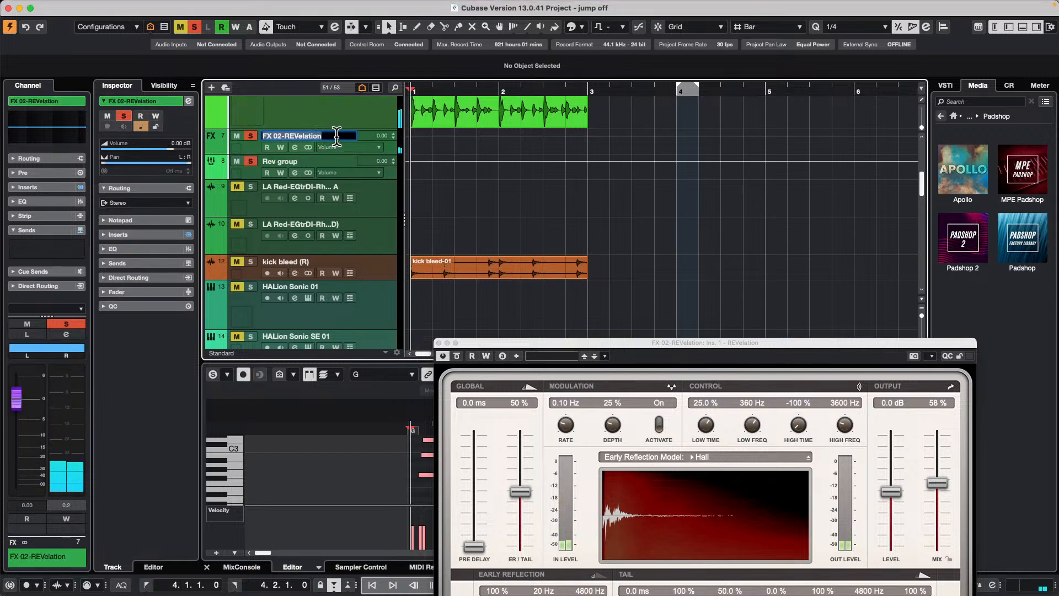
text(Revelatio)
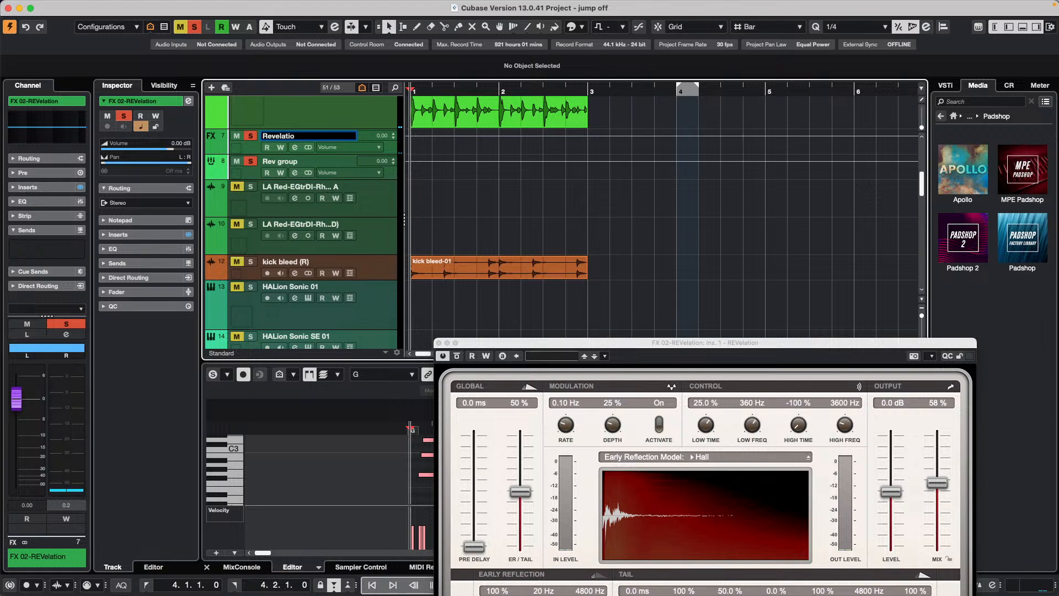
text(n render)
key(Return)
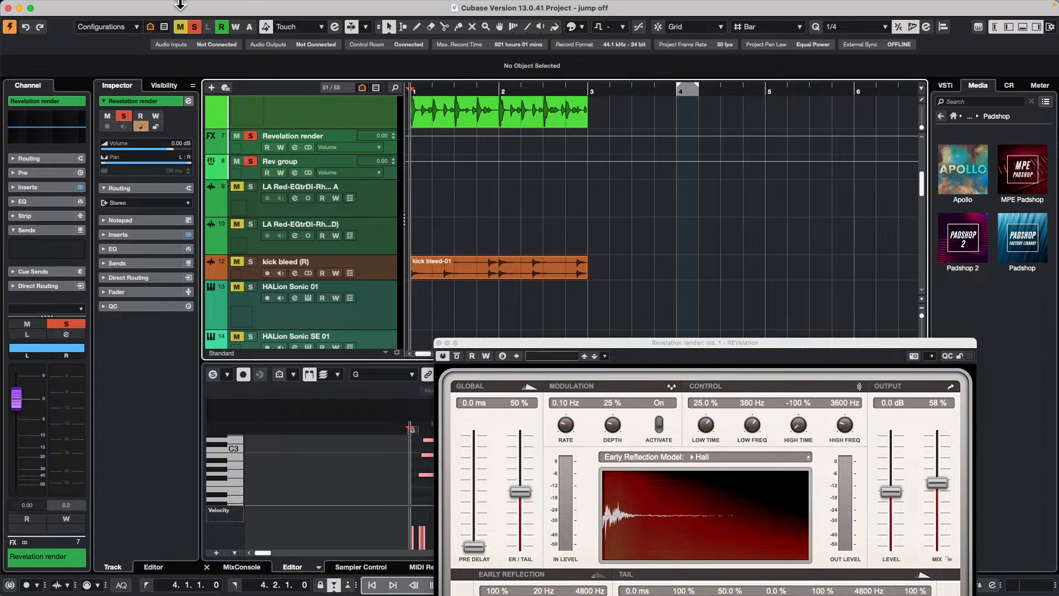
- Set the left and right locators to the range of the Futurechill audio event
mouse_move(139, 8)
click(74, 6)
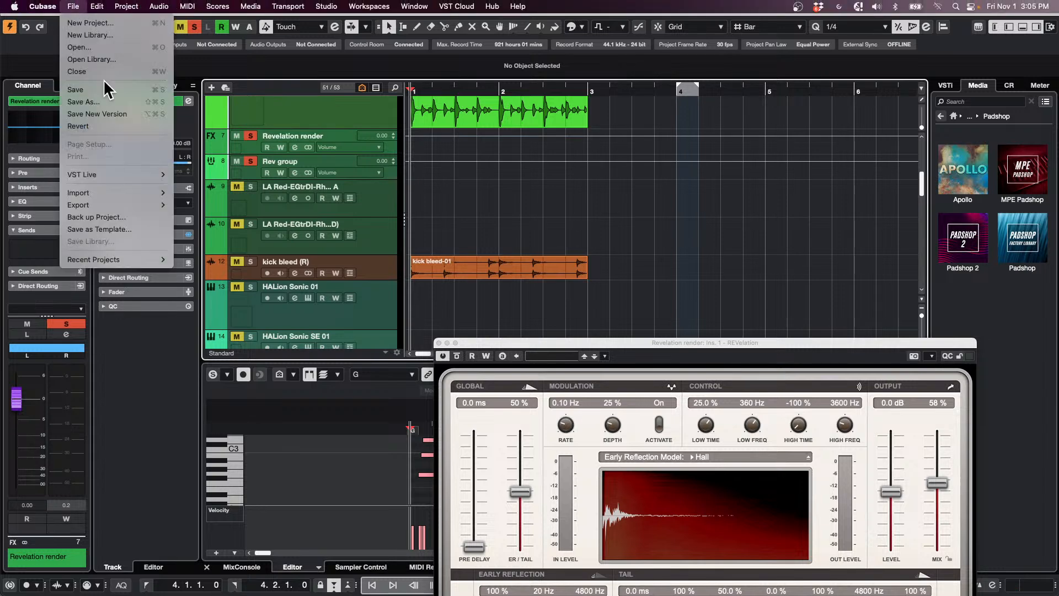
click(473, 121)
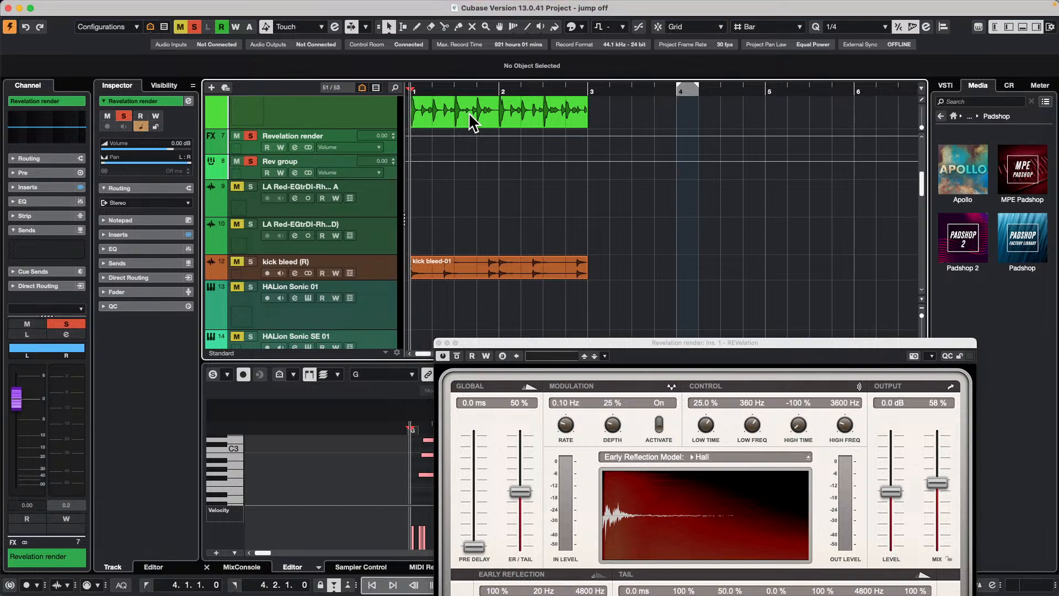
click(502, 118)
key(p)
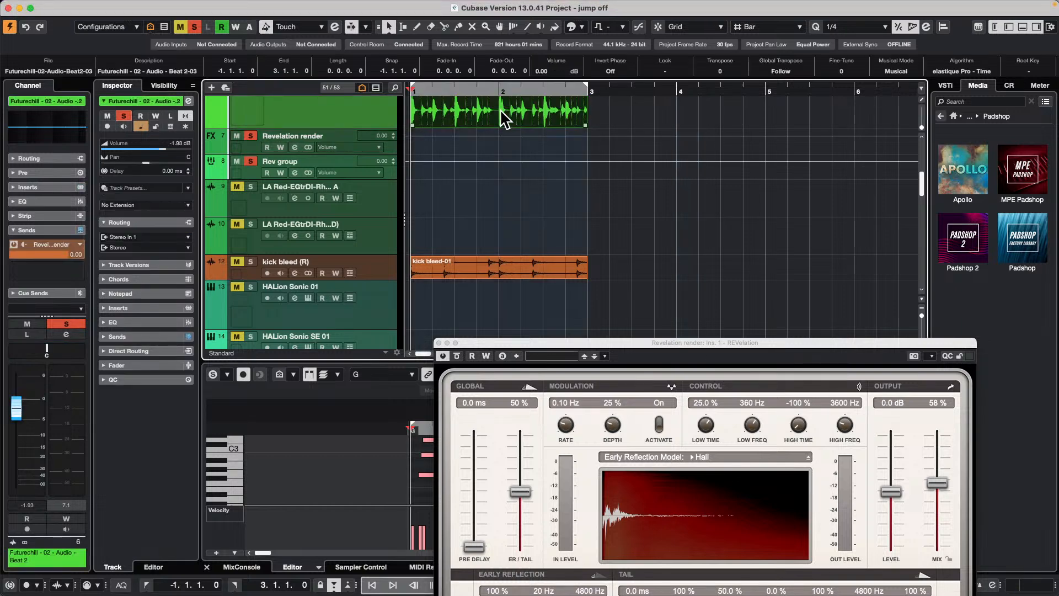
- Export an audio mixdown of the Revelation render FX channel as a new audio track and close the REVelation plug-in window
click(74, 6)
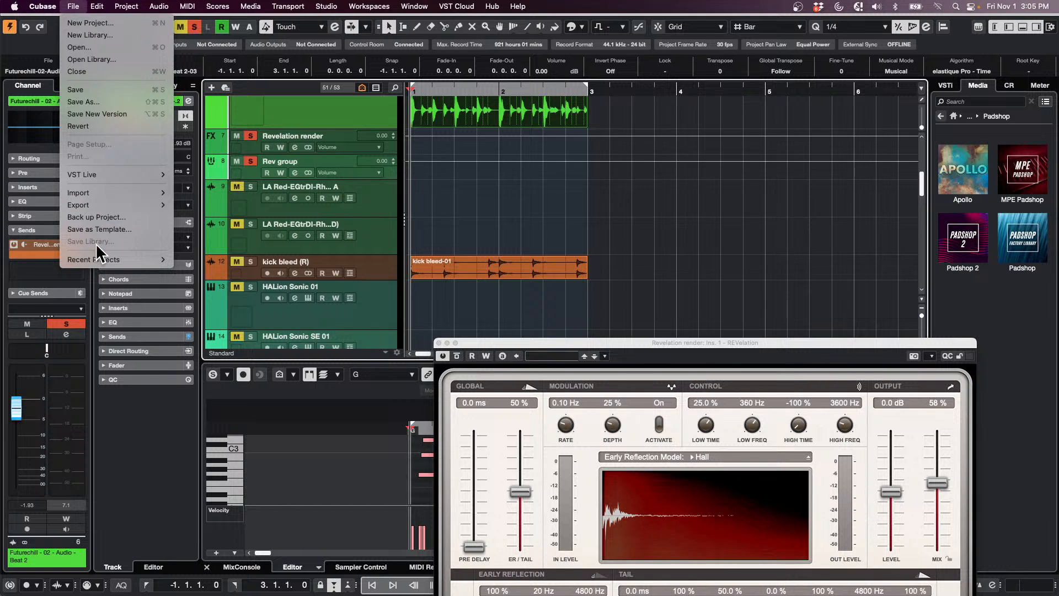
mouse_move(99, 205)
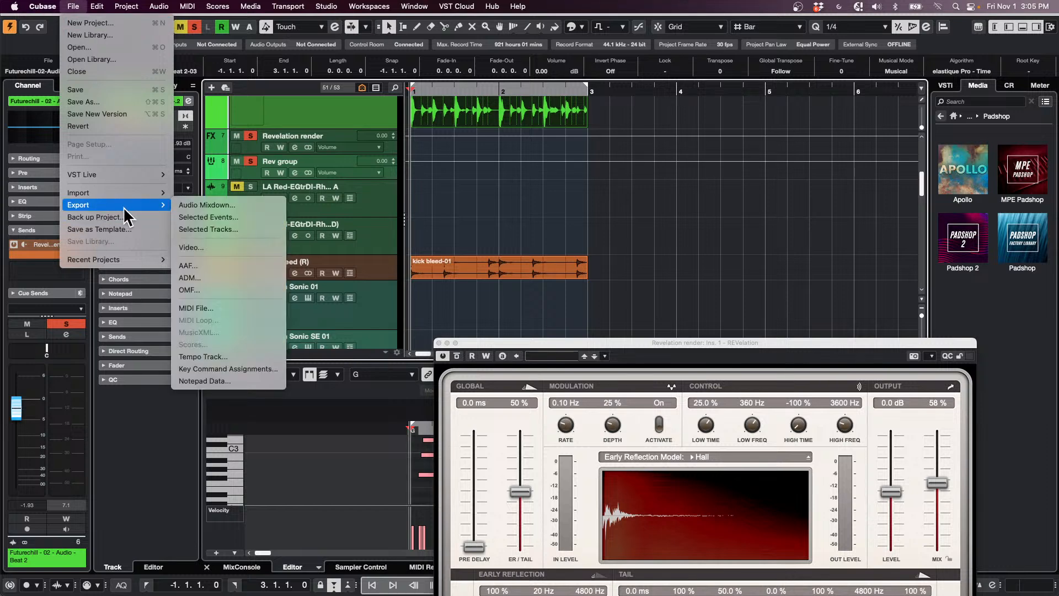
click(225, 204)
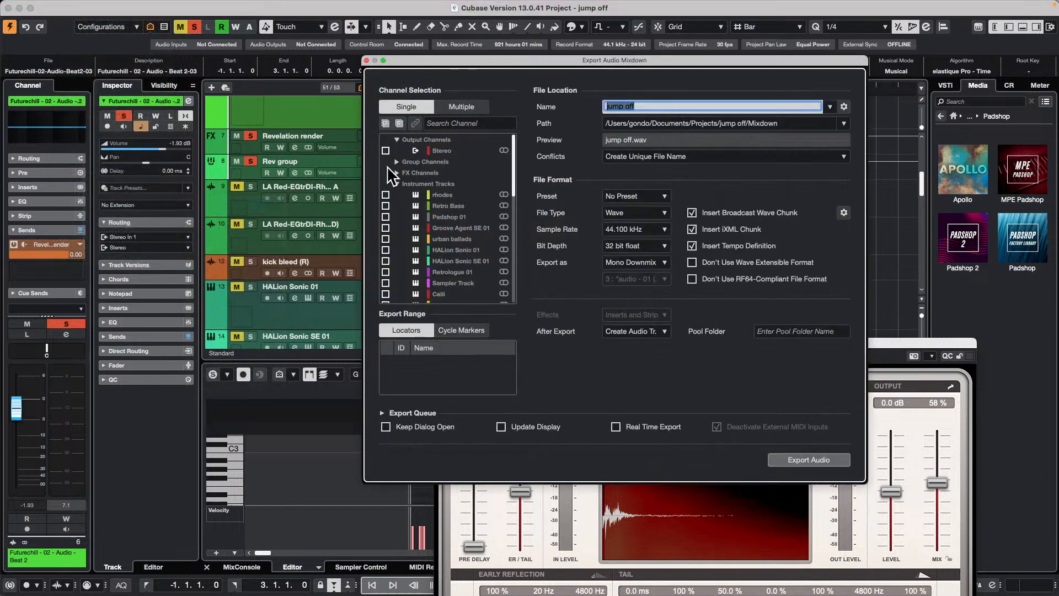
click(396, 172)
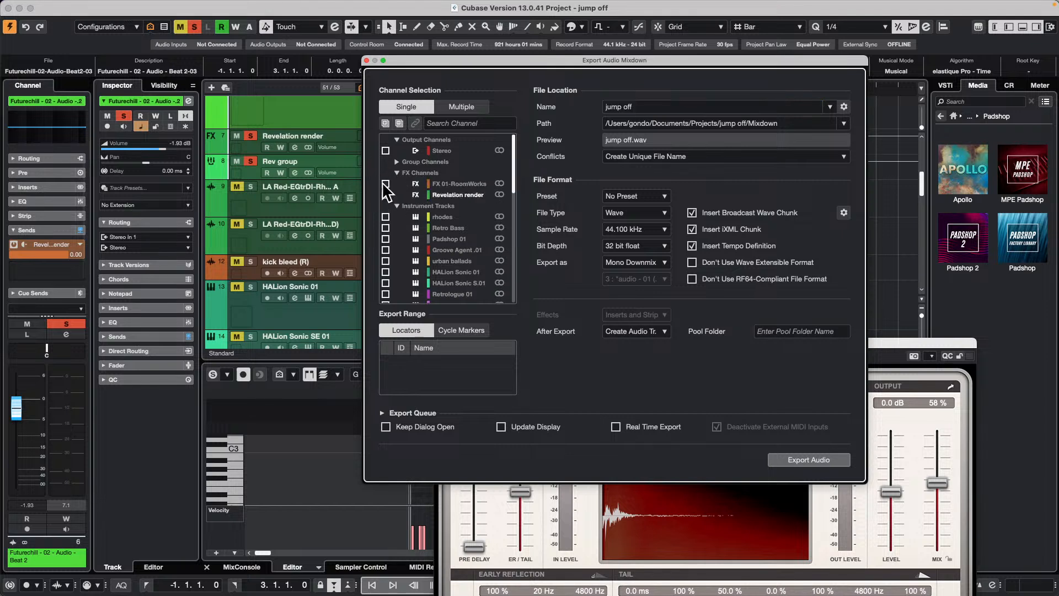
click(385, 195)
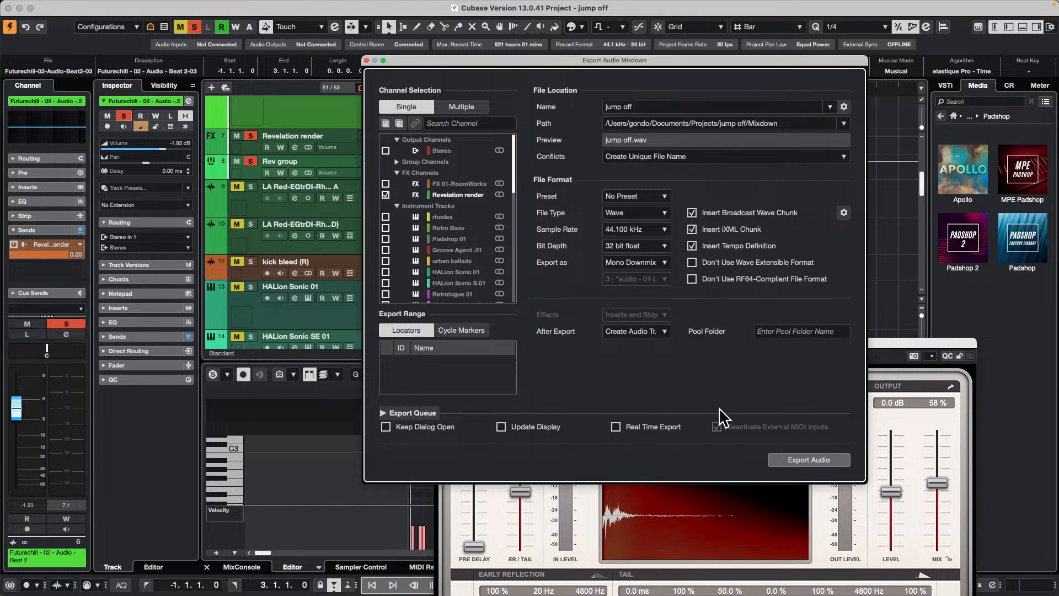
click(792, 458)
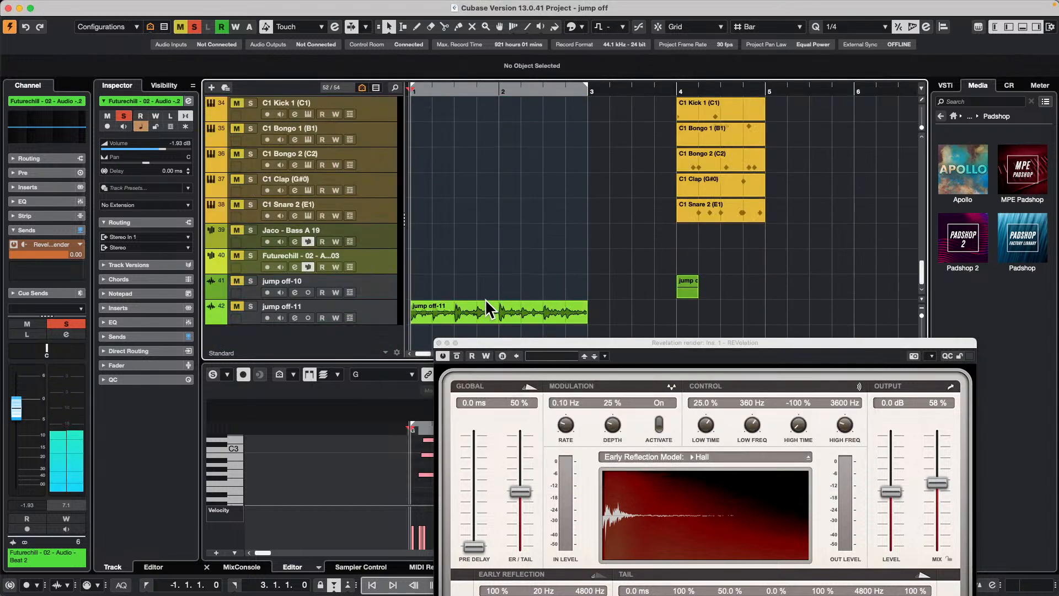
scroll(487, 296, up, 10)
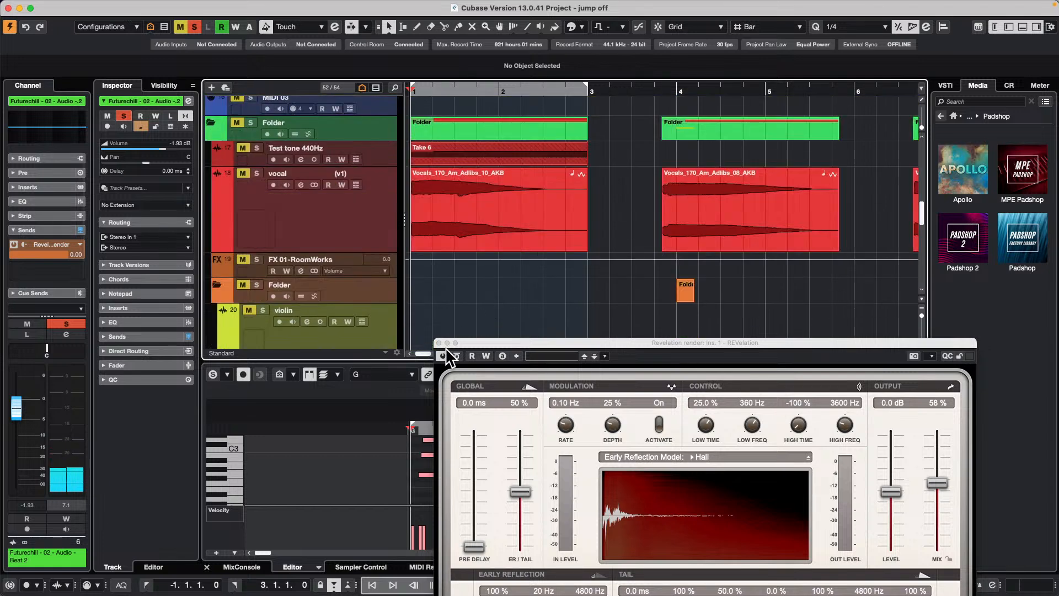
click(438, 343)
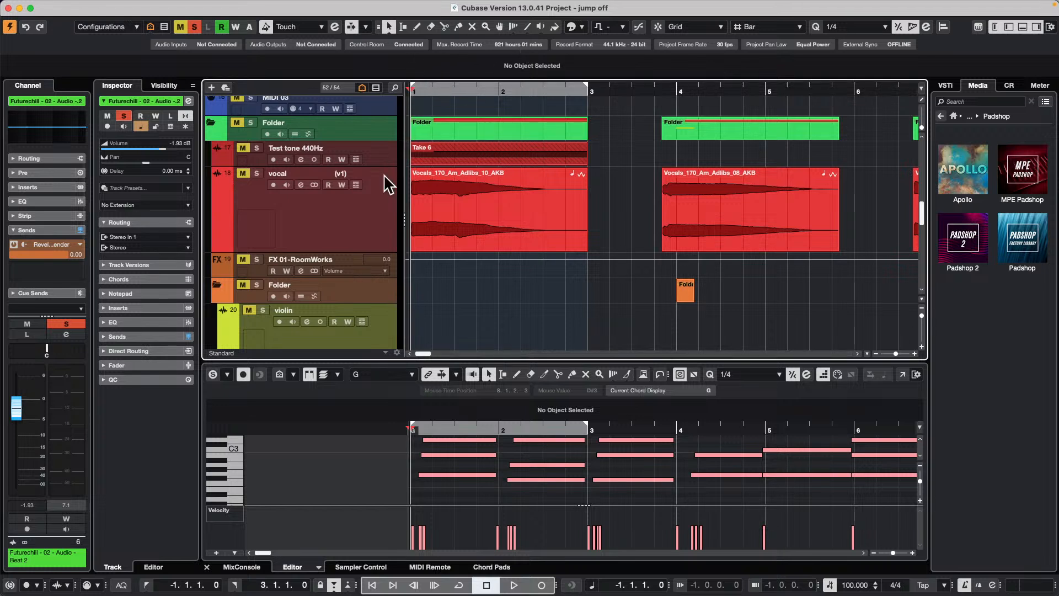
mouse_move(297, 4)
click(71, 8)
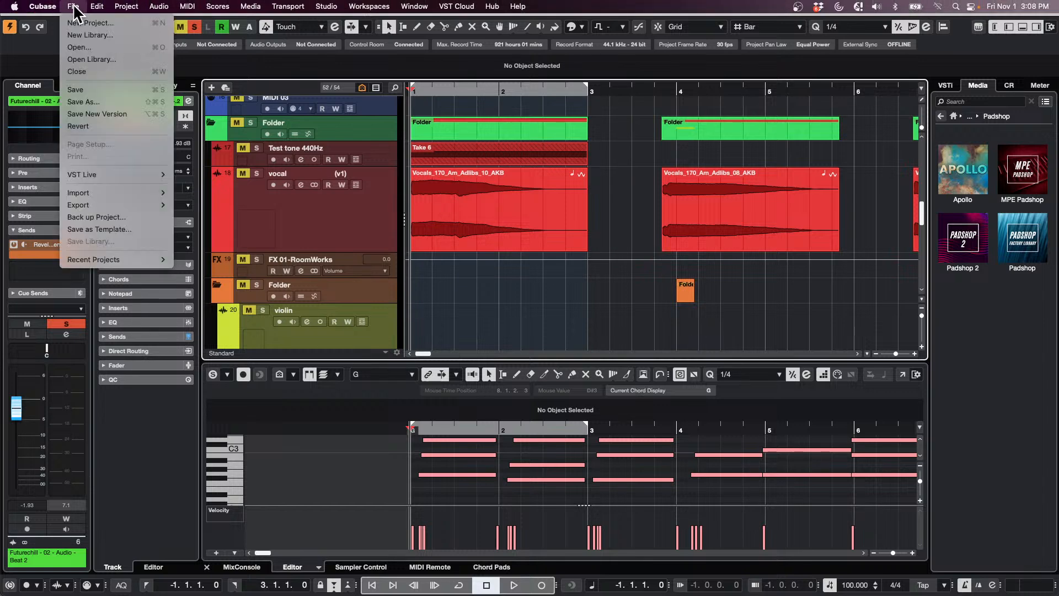
click(358, 228)
right_click(358, 221)
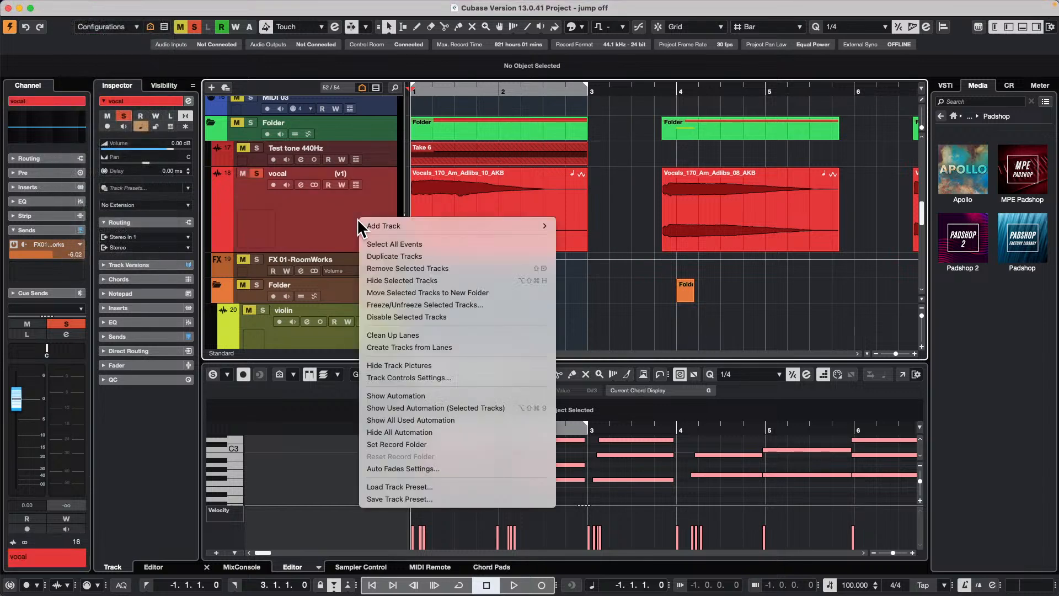
mouse_move(444, 227)
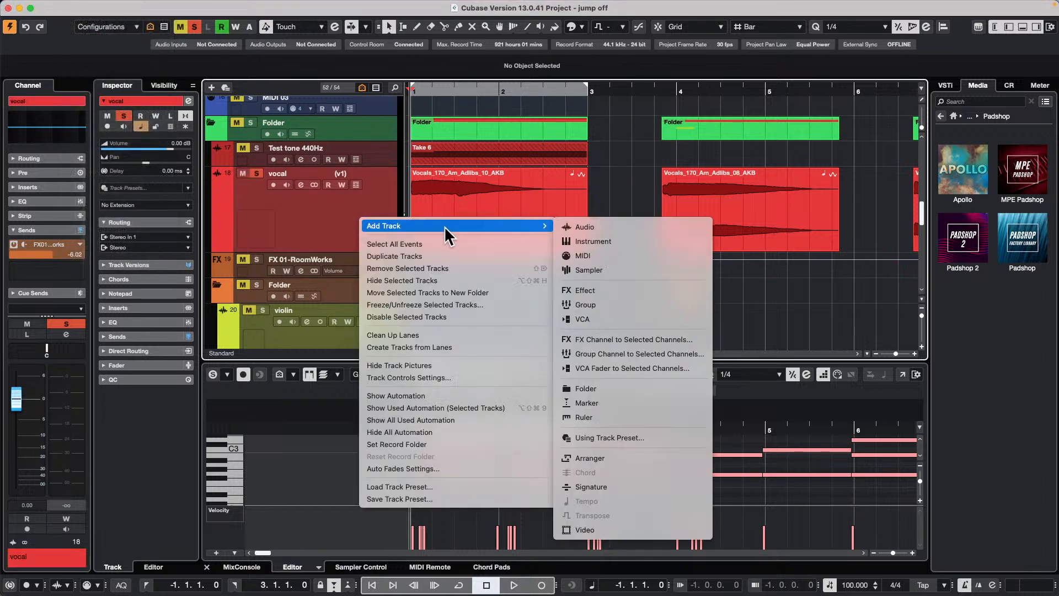
click(596, 226)
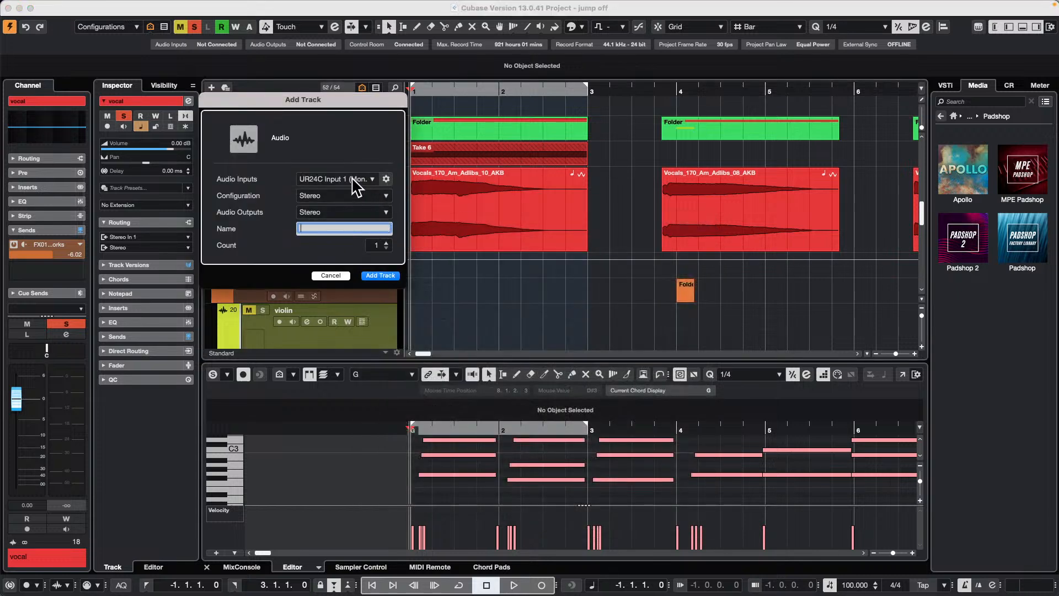
click(338, 274)
- Add an instrument track below the vocal track, using HALion 7 as its instrument
right_click(345, 207)
mouse_move(393, 211)
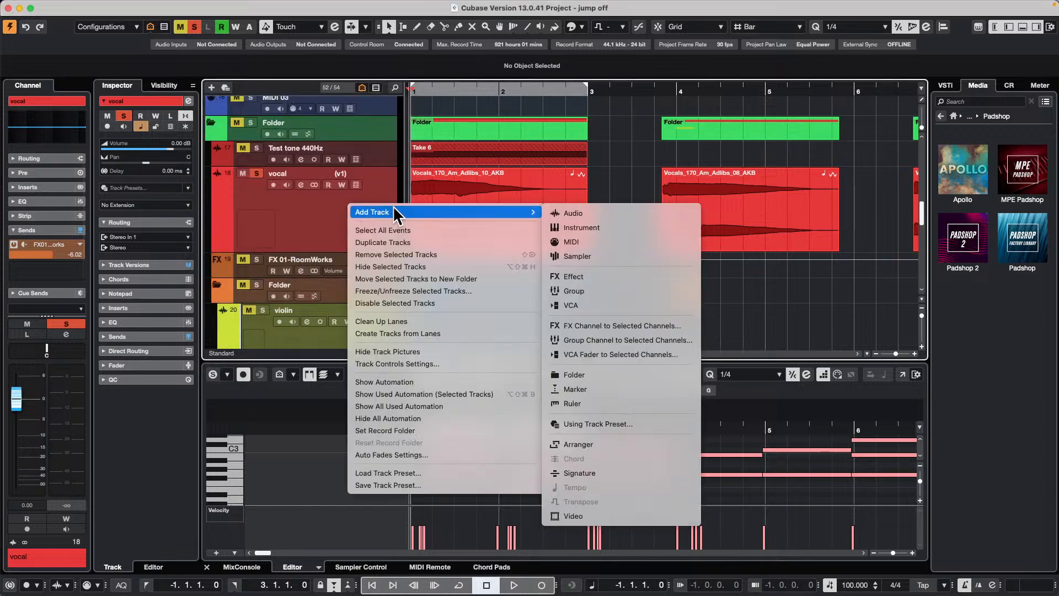
click(579, 228)
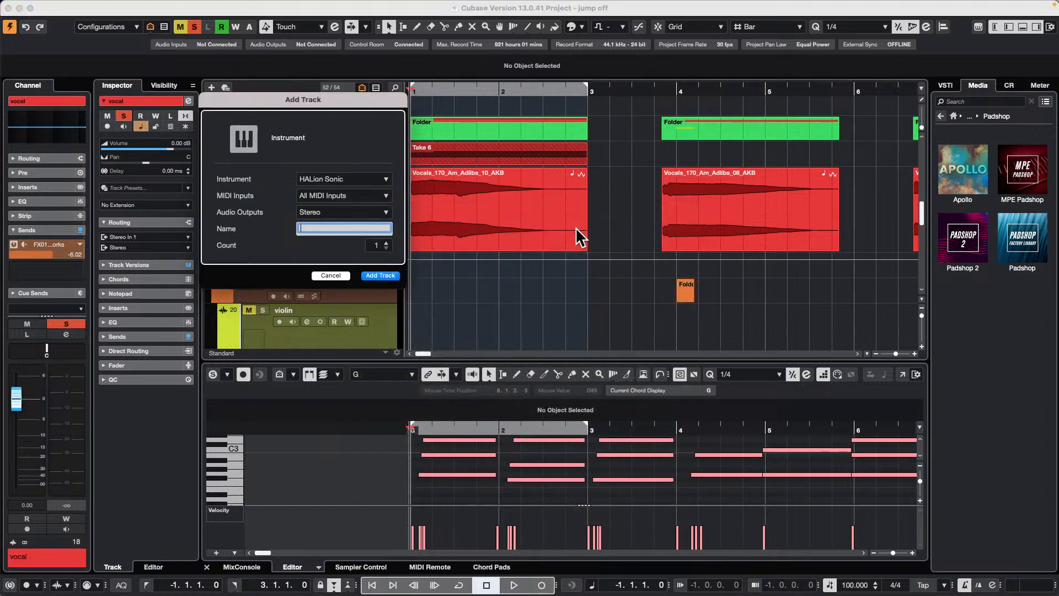
click(342, 179)
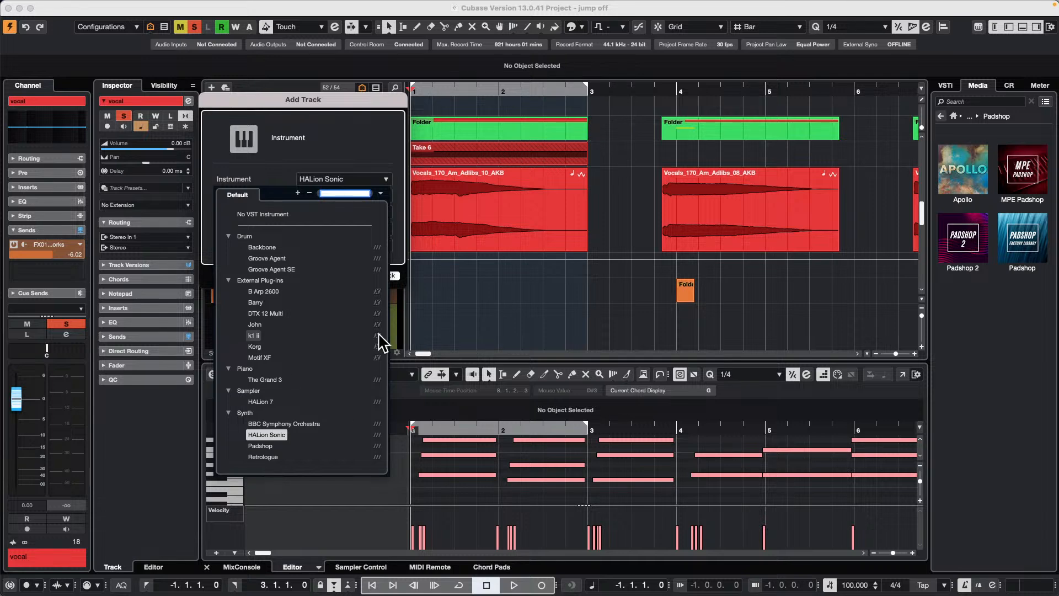
click(261, 402)
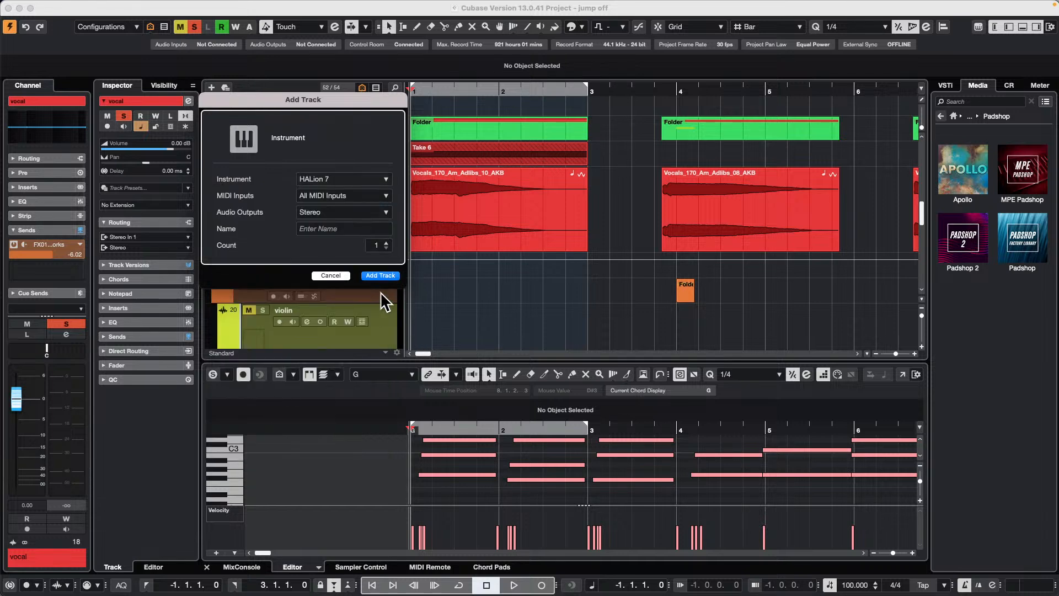
click(380, 275)
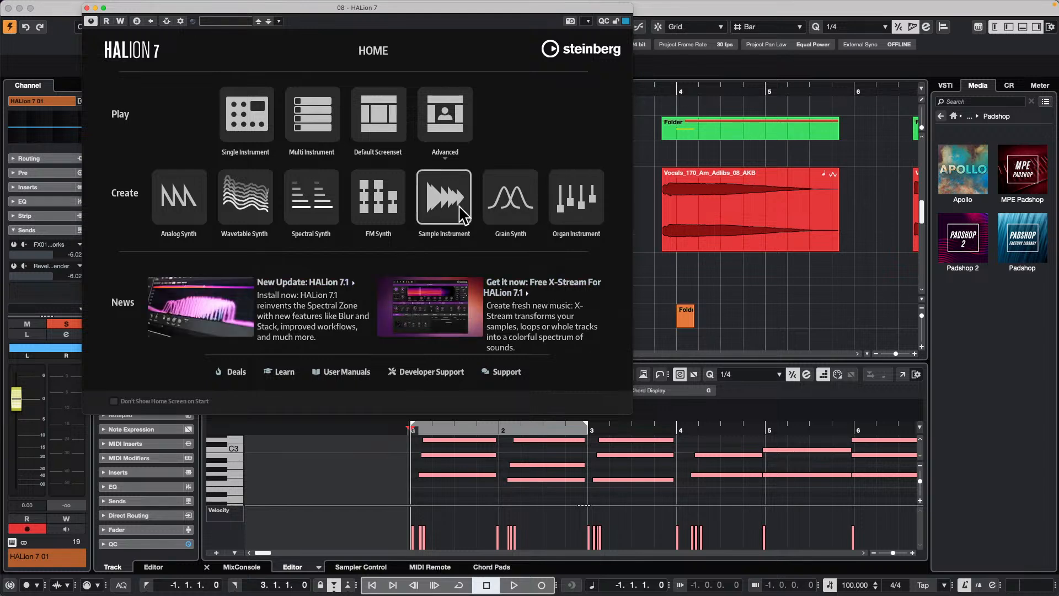
- Create an Analog Synth program in HALion 7, setting OSC1 to Triangle and OSC2 to Saw
click(193, 200)
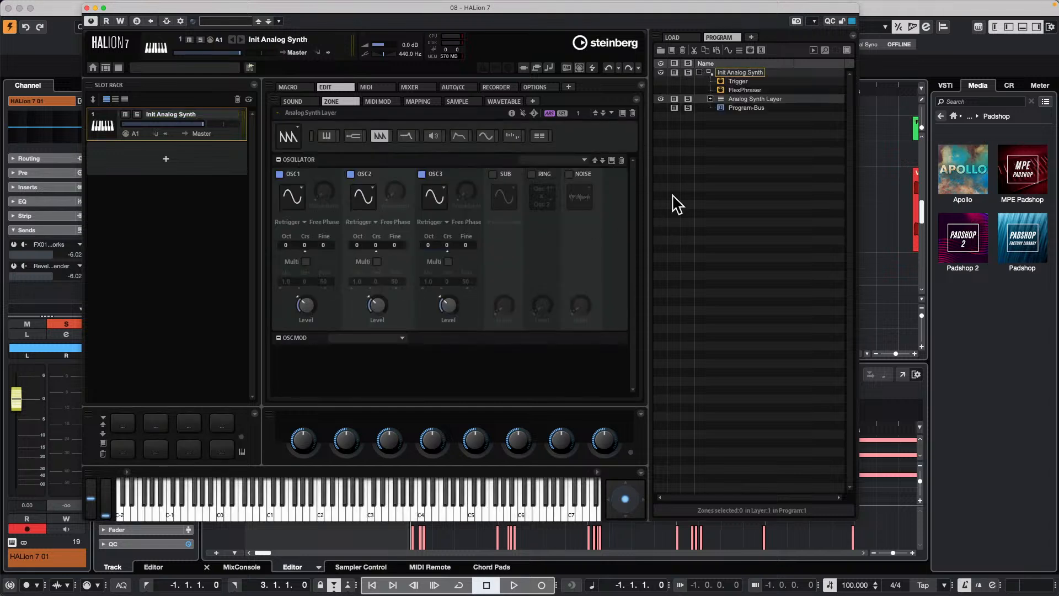
click(312, 196)
click(331, 228)
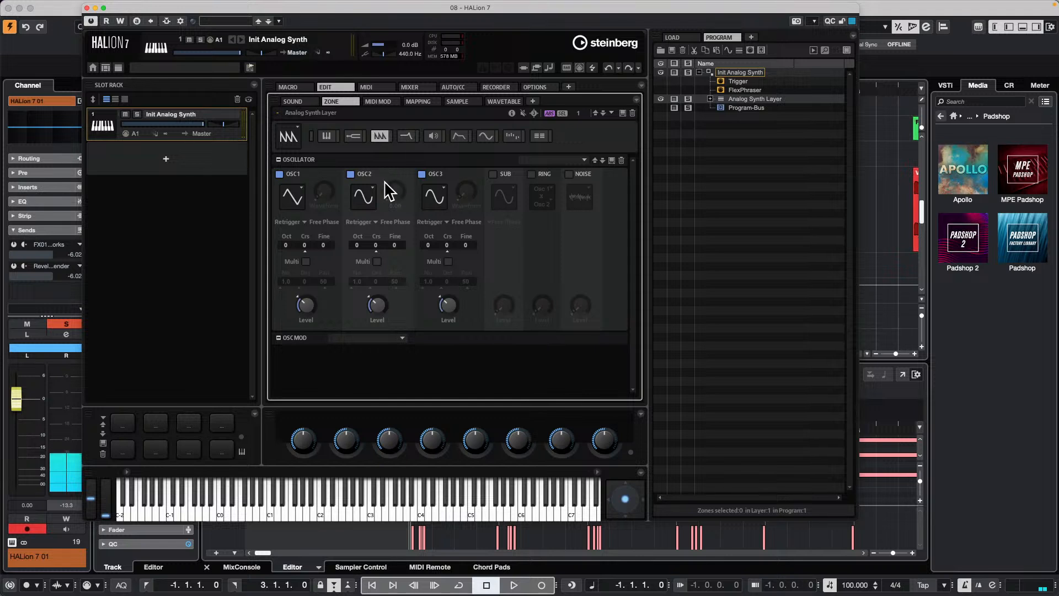
click(373, 199)
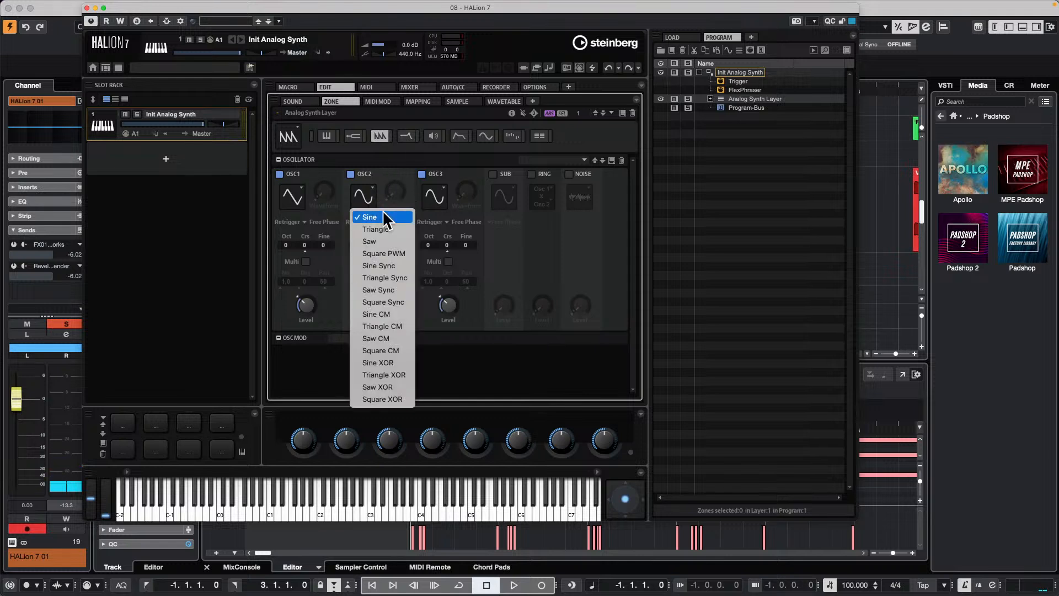
click(394, 241)
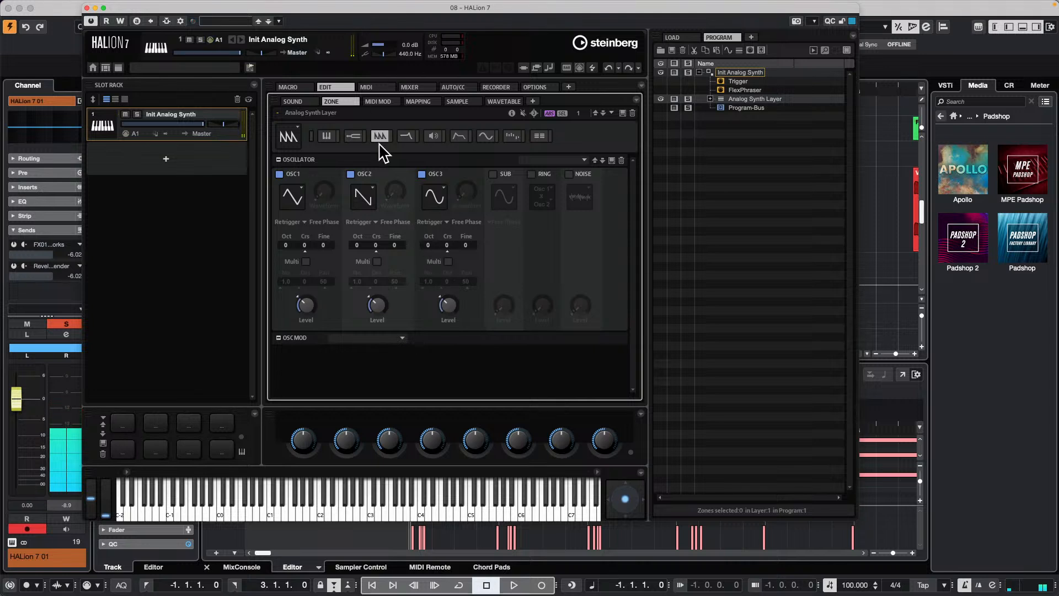
- Set the analog synth's filter type to Classic with LP24, lower the cutoff and raise the resonance
click(411, 134)
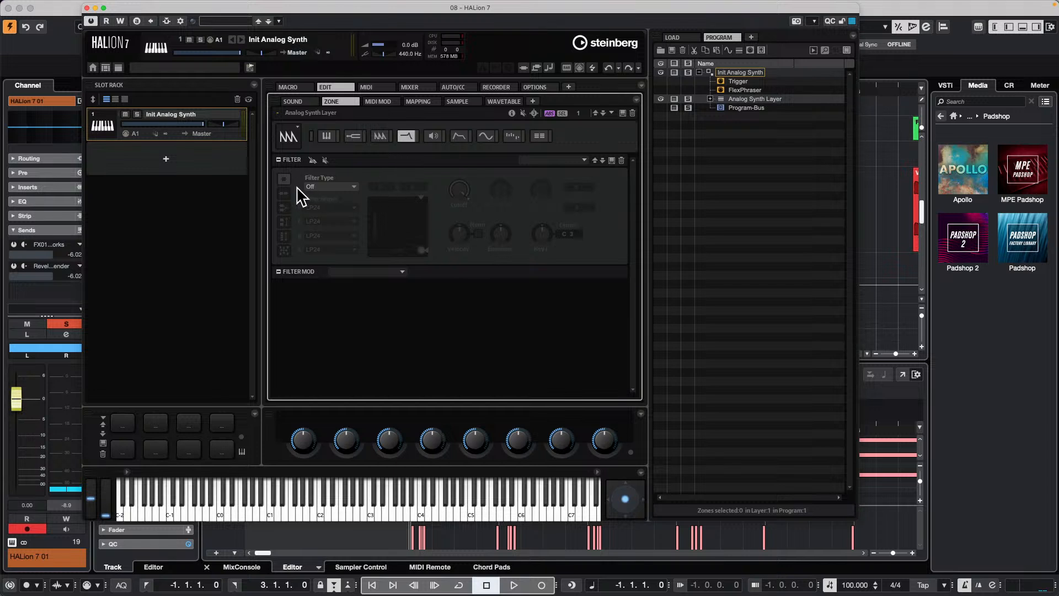
click(326, 186)
click(343, 208)
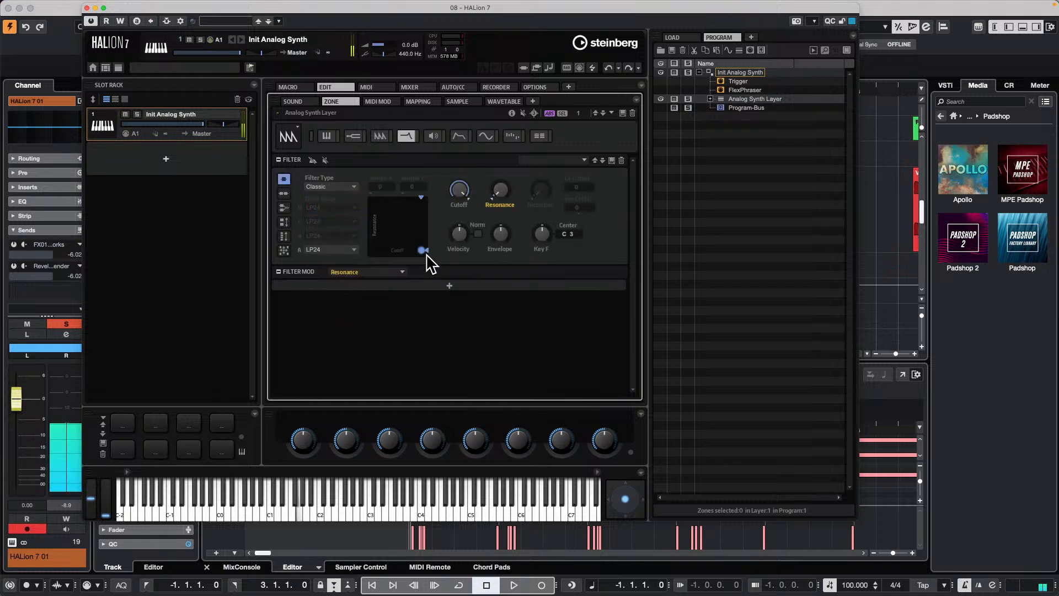
drag(423, 251, 404, 219)
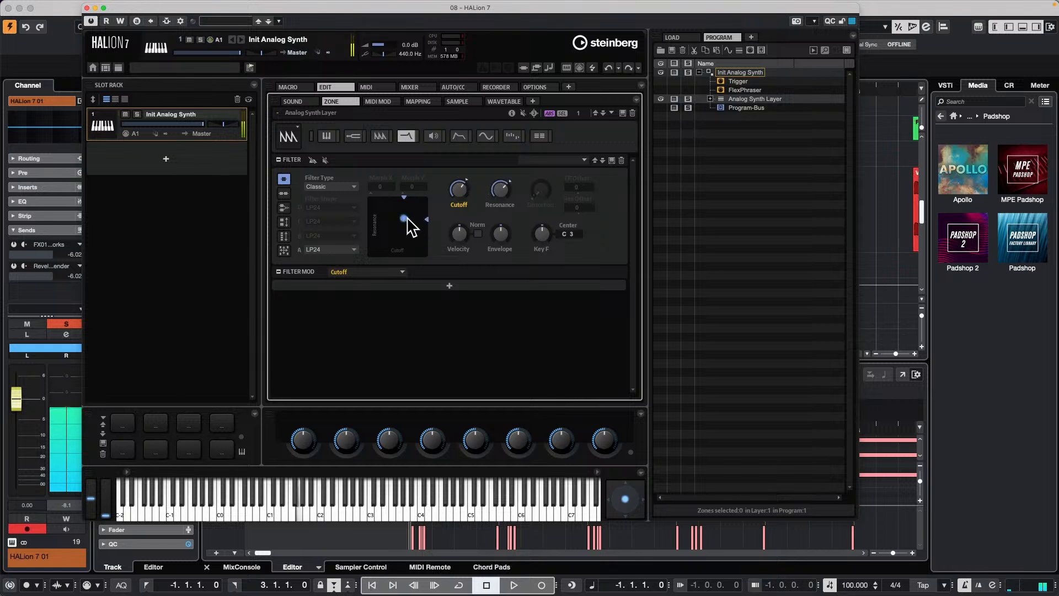
mouse_move(497, 186)
mouse_down()
mouse_move(496, 208)
mouse_move(496, 193)
mouse_up()
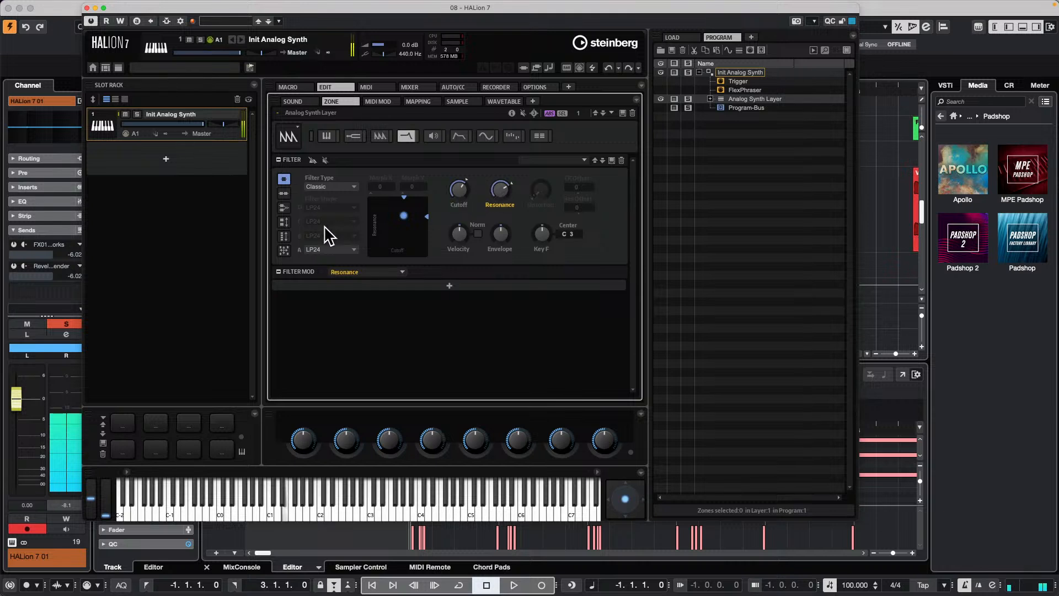
- Set LFO 1's frequency to 0.90 Hz and route LFO 1 to Pitch in the first modulation matrix row
click(487, 137)
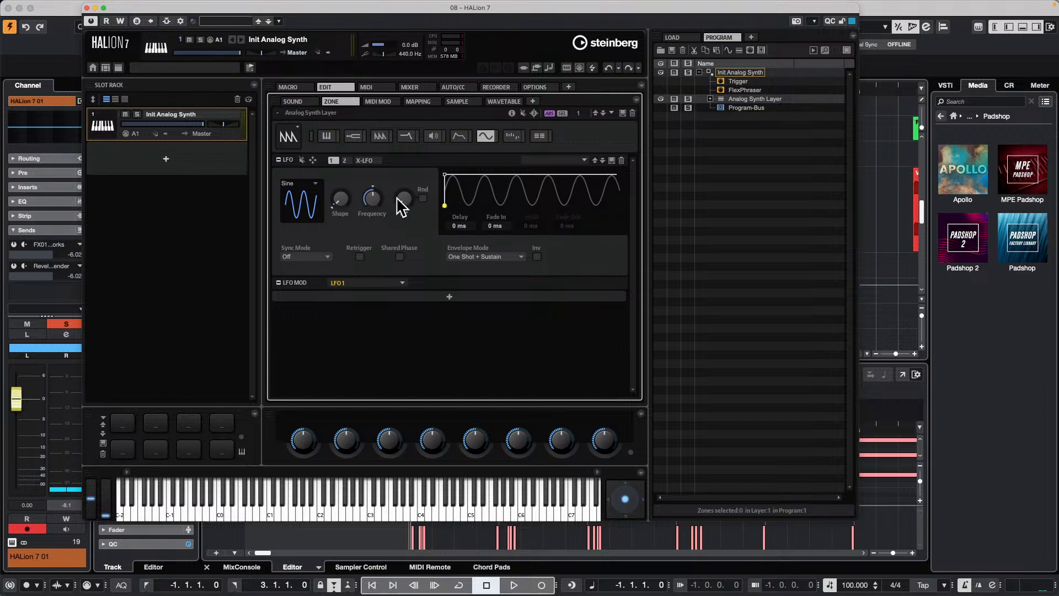
drag(372, 200, 372, 204)
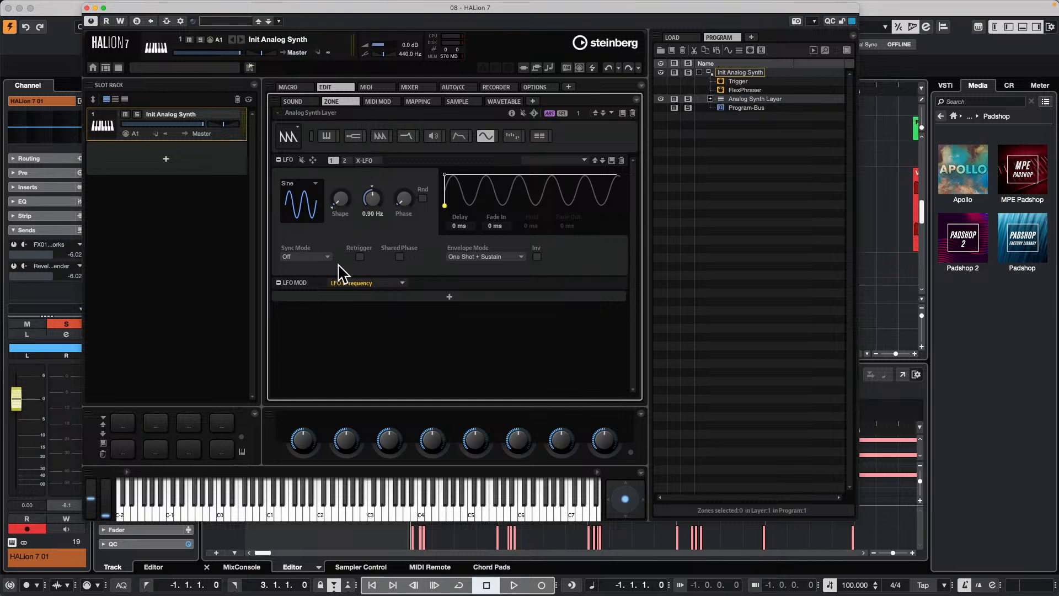
click(511, 135)
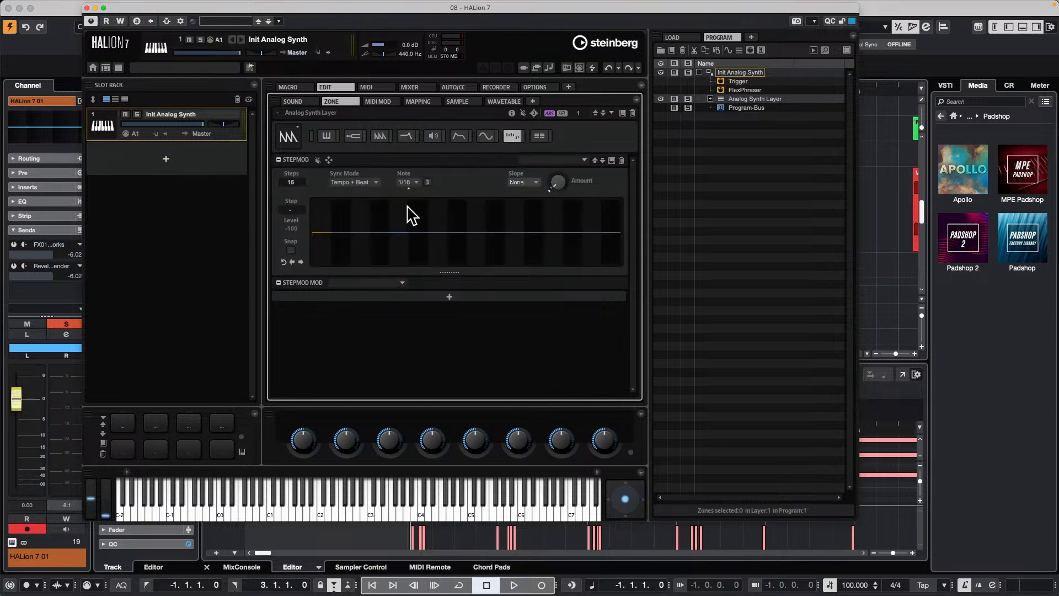
click(540, 136)
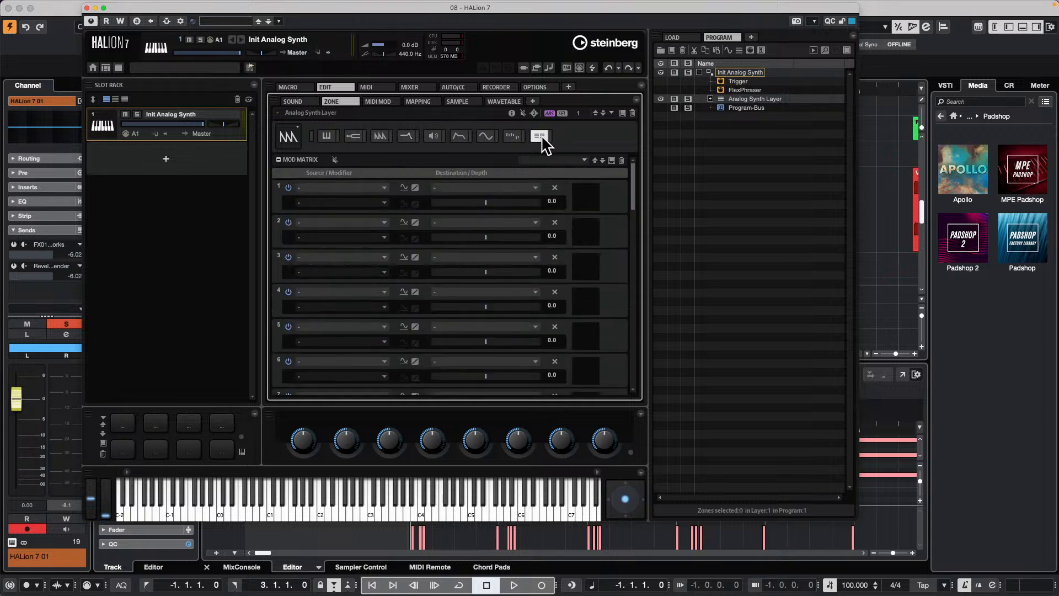
click(385, 202)
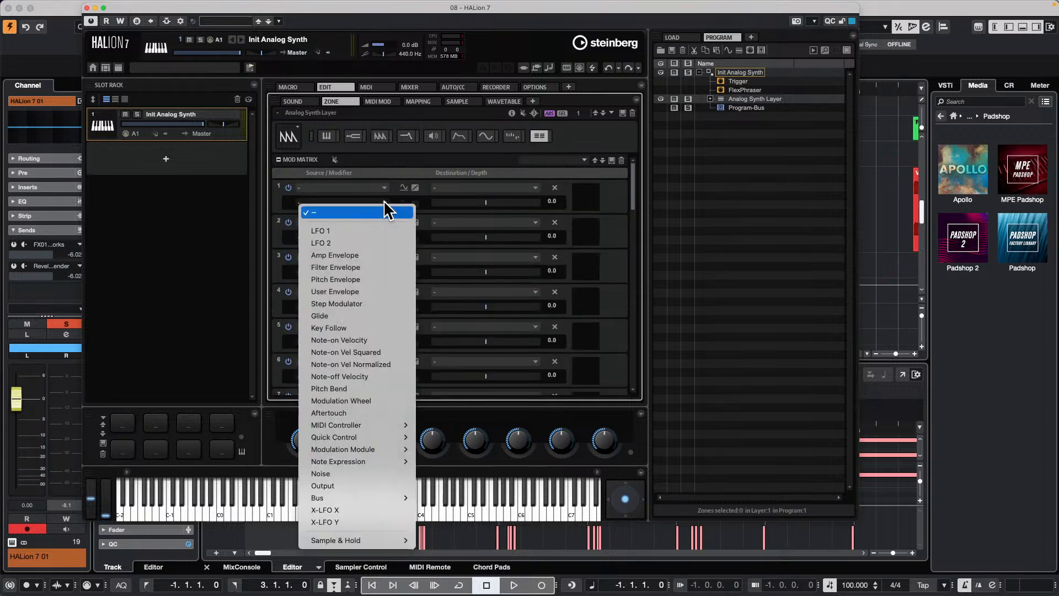
click(370, 231)
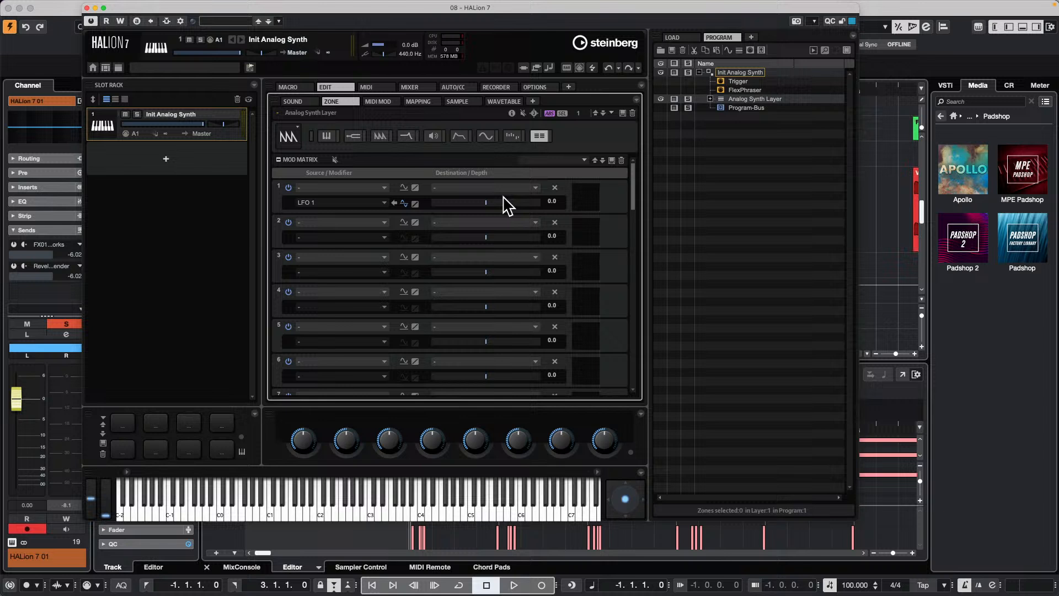
click(533, 187)
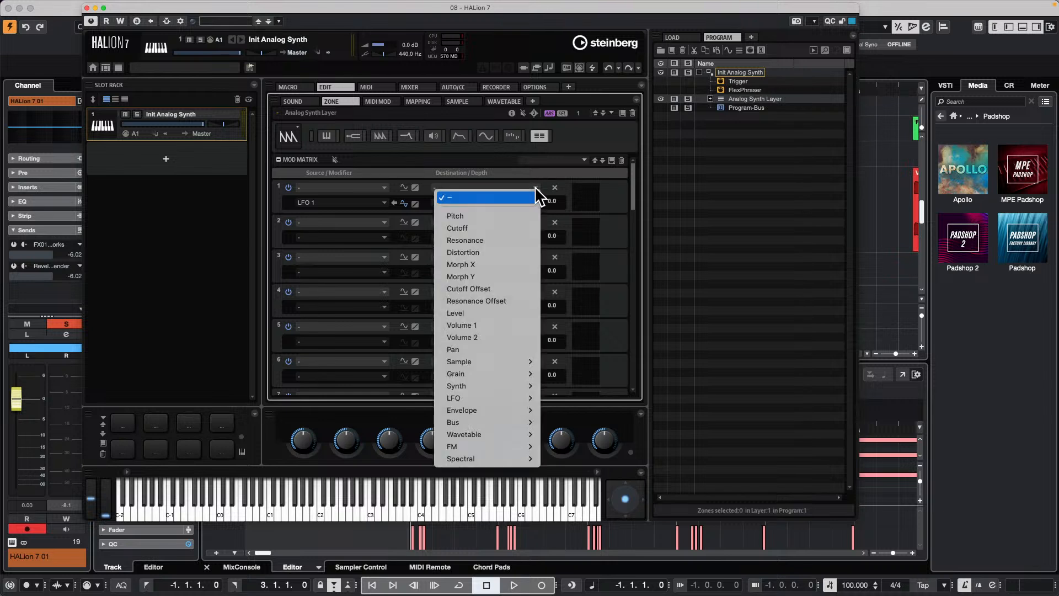
click(506, 216)
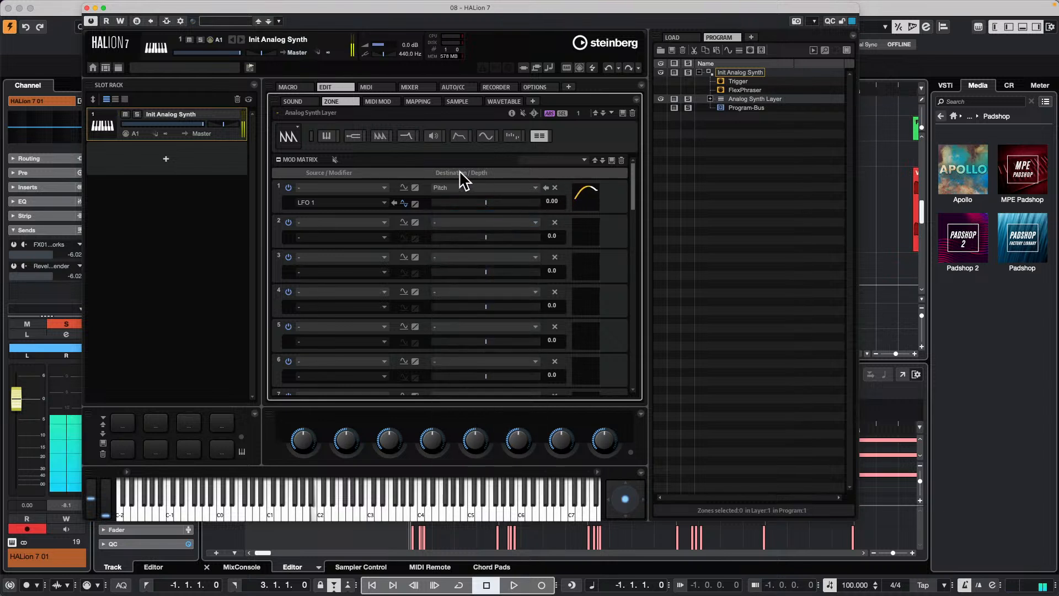
- Set the depth of LFO 1's pitch modulation to 1.56 in the modulation matrix
click(486, 136)
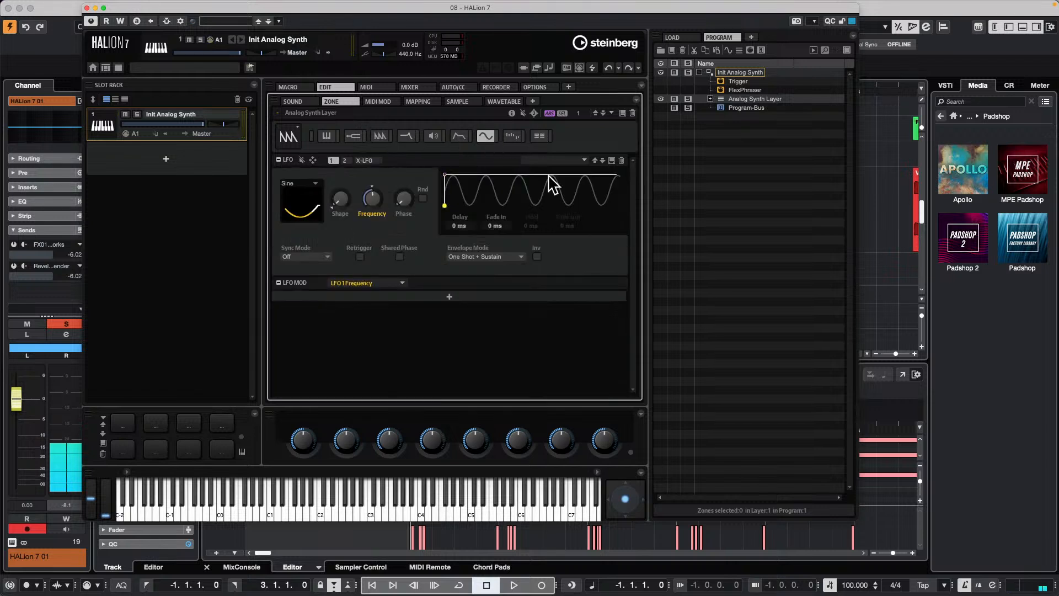
click(540, 136)
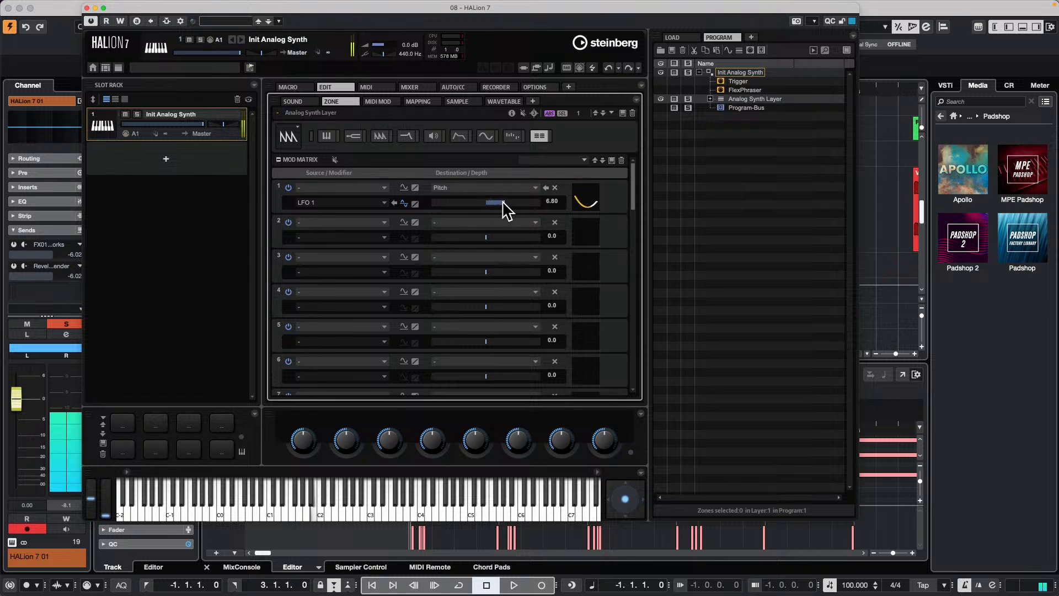
drag(499, 202, 493, 203)
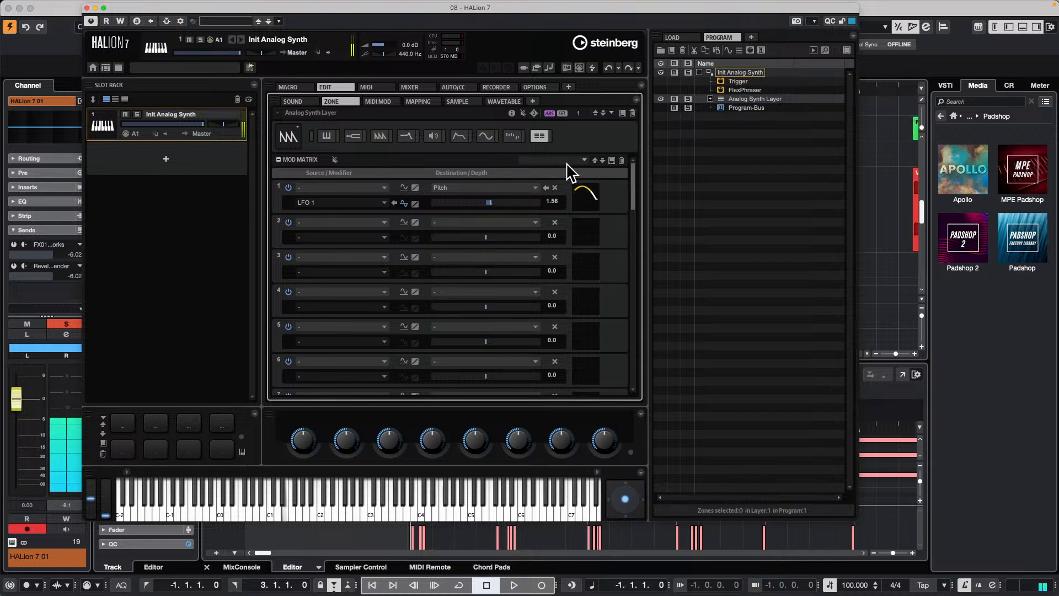
- Speed up LFO 1 with random phase enabled and set its pitch modulation depth to -13.87
click(485, 136)
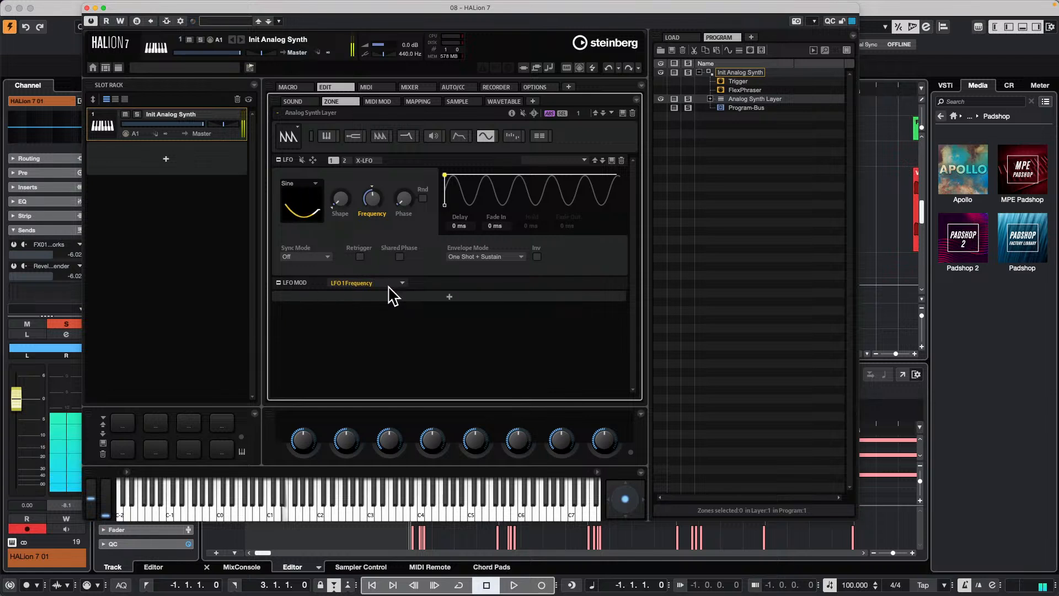
mouse_move(371, 200)
mouse_down()
mouse_move(367, 216)
mouse_move(371, 169)
mouse_move(373, 189)
mouse_move(342, 167)
mouse_move(348, 159)
mouse_move(338, 187)
mouse_move(375, 218)
mouse_move(373, 189)
mouse_move(386, 184)
mouse_move(374, 203)
mouse_move(379, 178)
mouse_move(371, 259)
mouse_move(374, 211)
mouse_up()
click(340, 195)
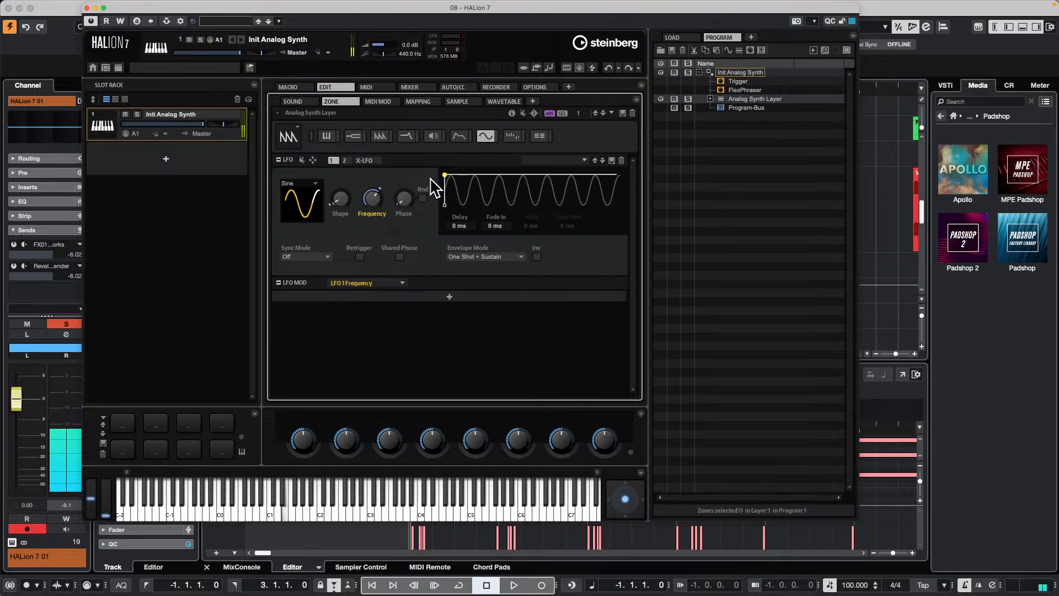
click(423, 198)
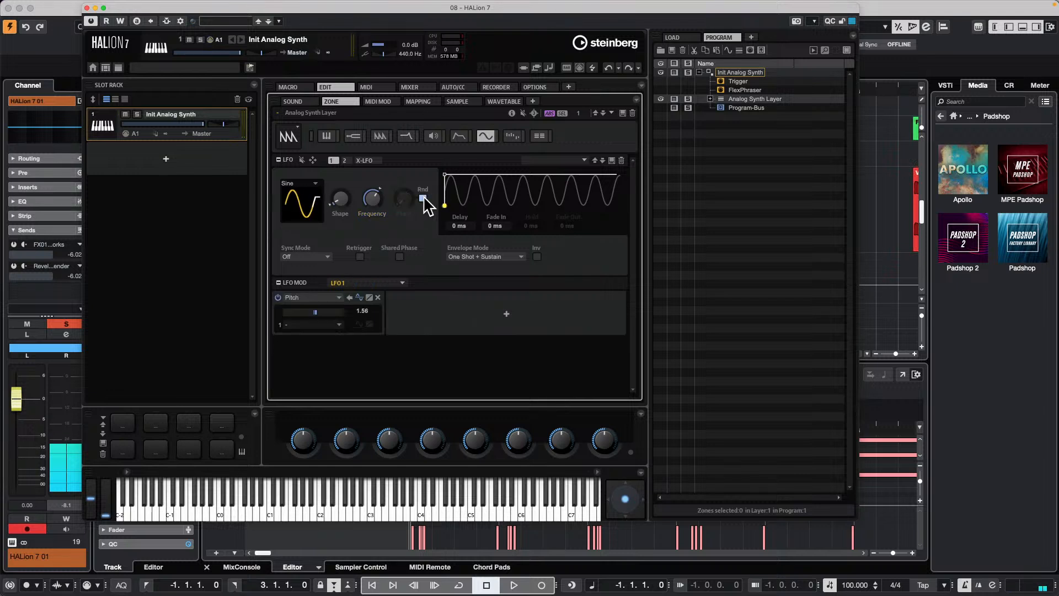
mouse_move(377, 199)
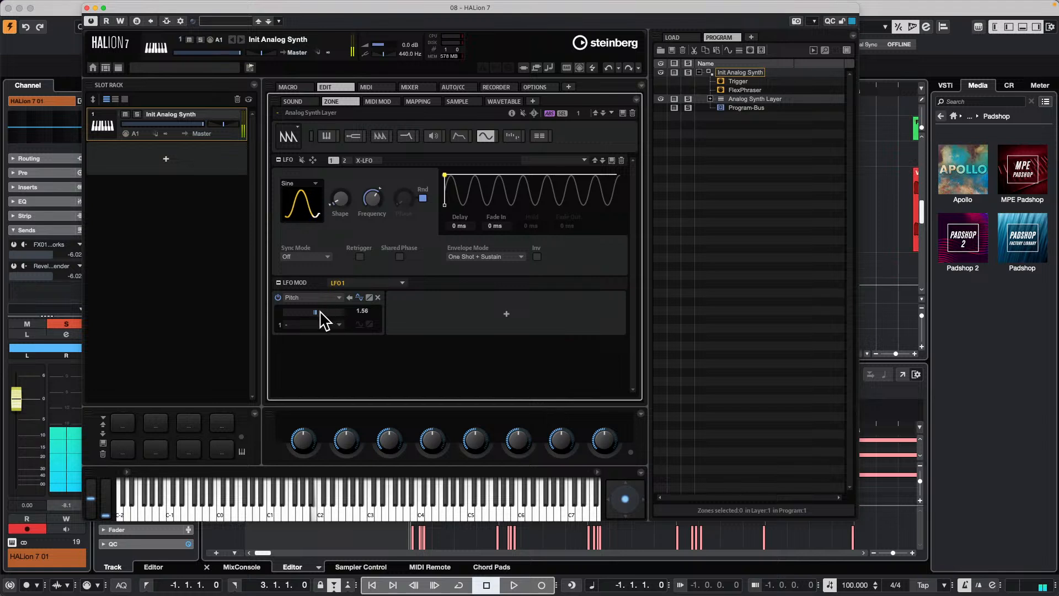
mouse_move(319, 315)
mouse_down()
mouse_move(331, 315)
mouse_move(302, 319)
mouse_up()
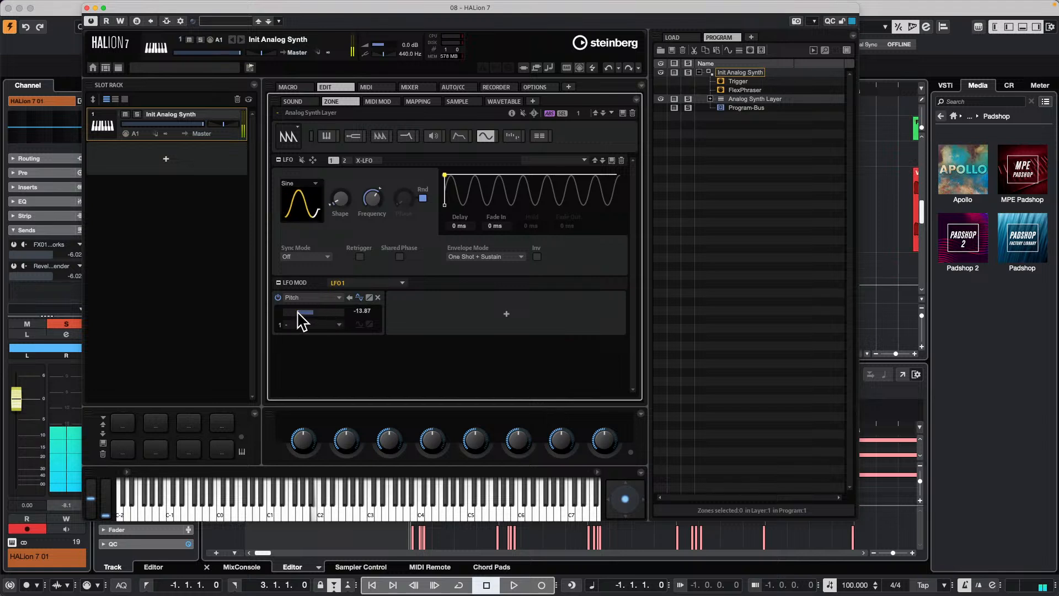
- Change the pitch modulation's source to Modulation Wheel in the first modulation matrix row
click(539, 136)
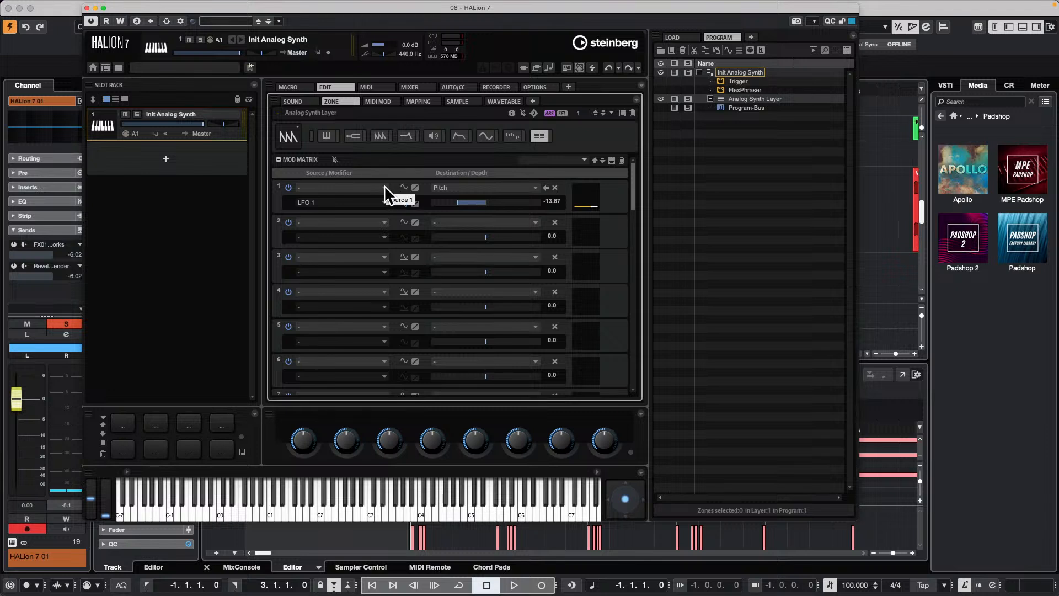
click(385, 203)
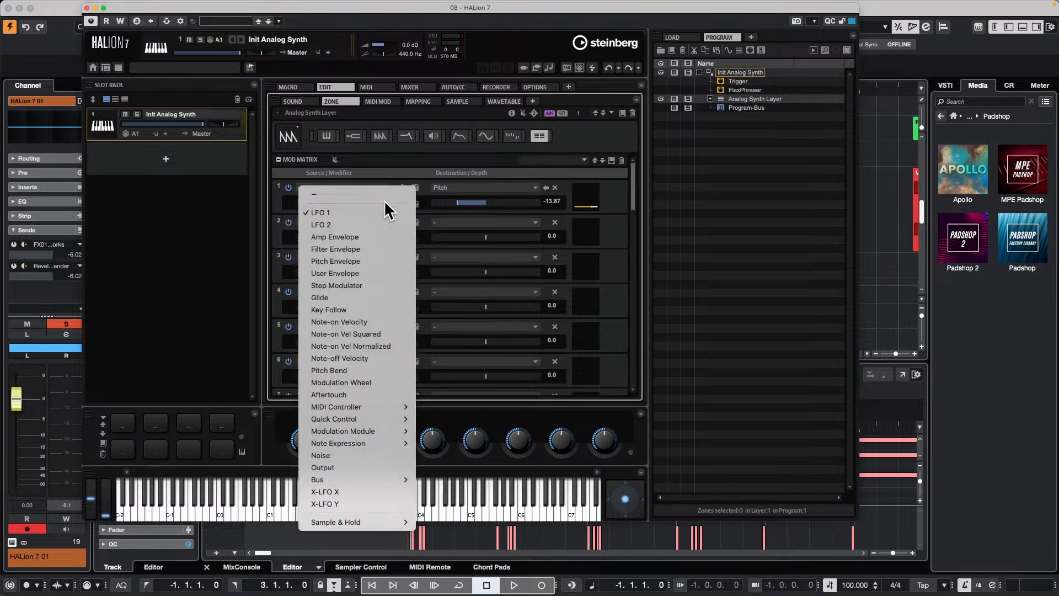
click(358, 380)
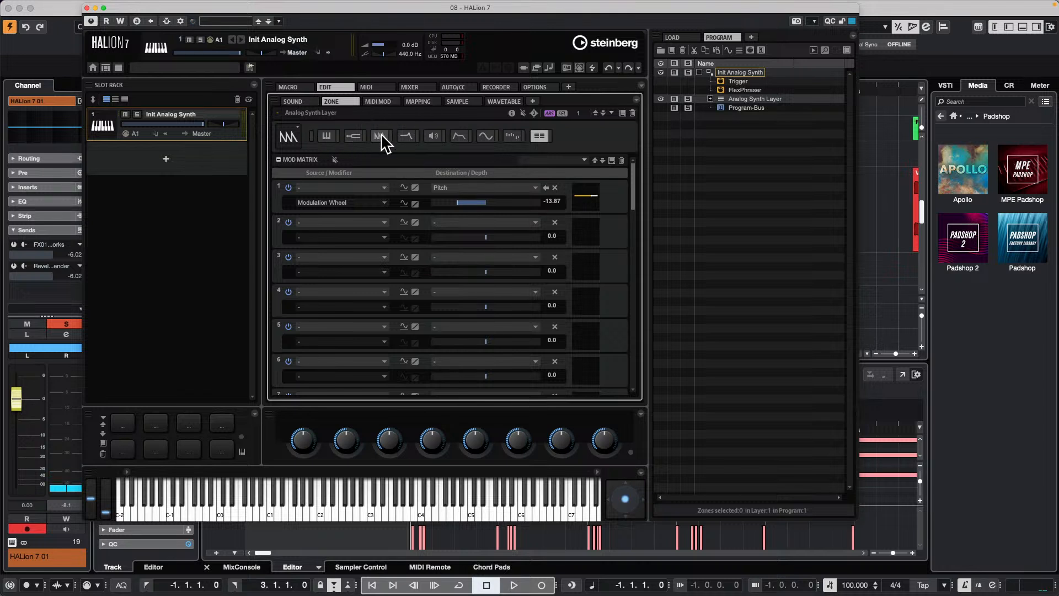
- Raise the OSC2 level to 65, then lower the filter cutoff slightly while increasing the resonance
click(354, 137)
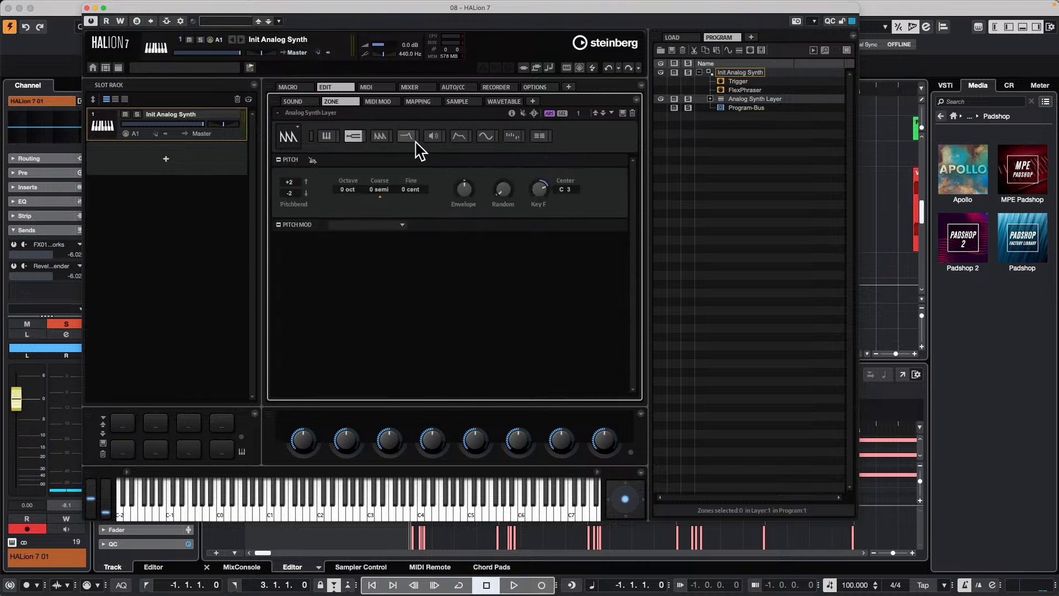
click(380, 138)
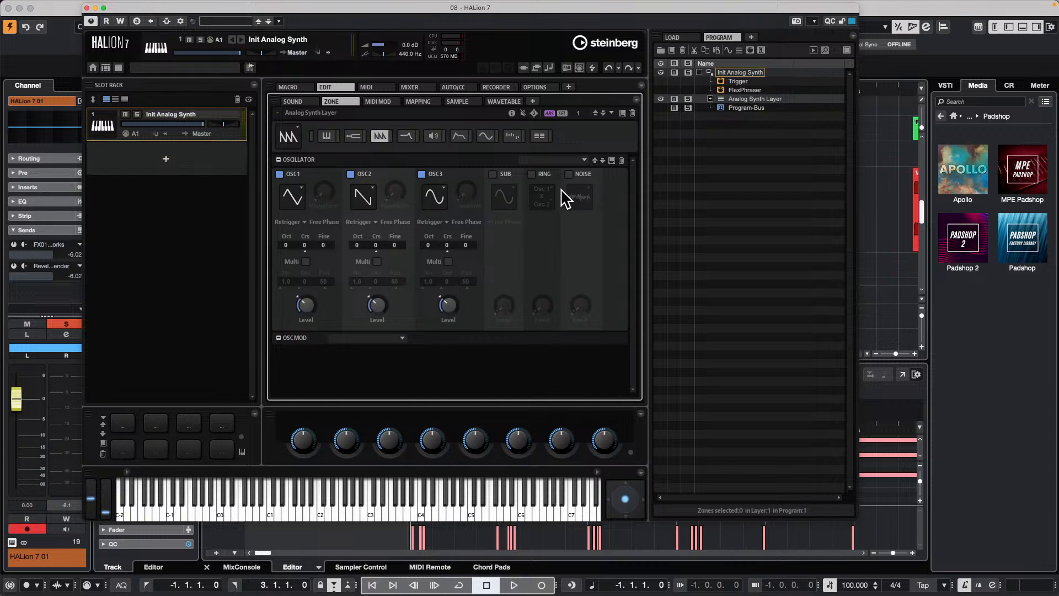
click(377, 304)
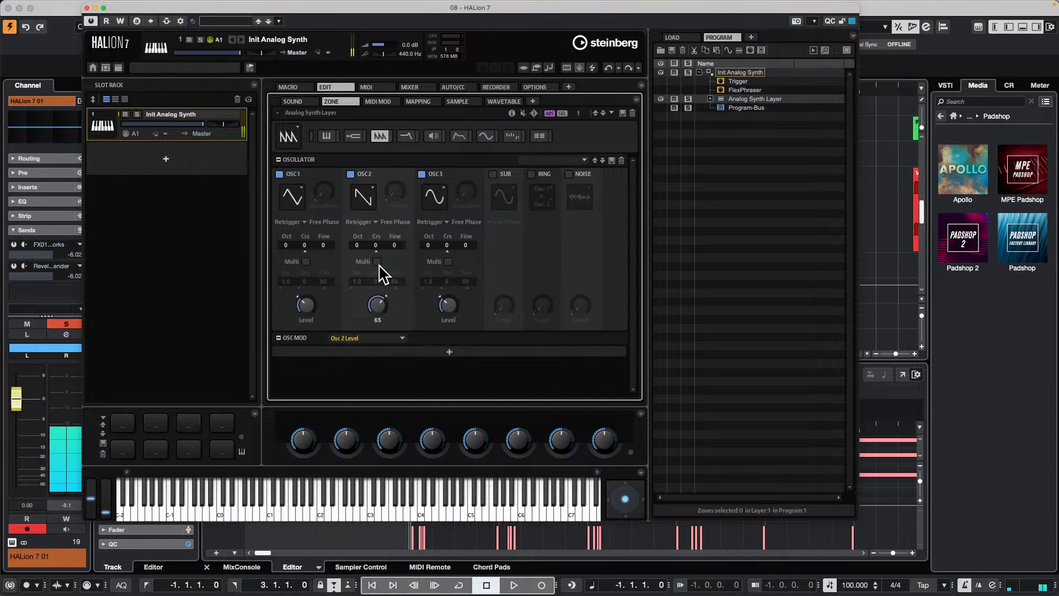
click(405, 136)
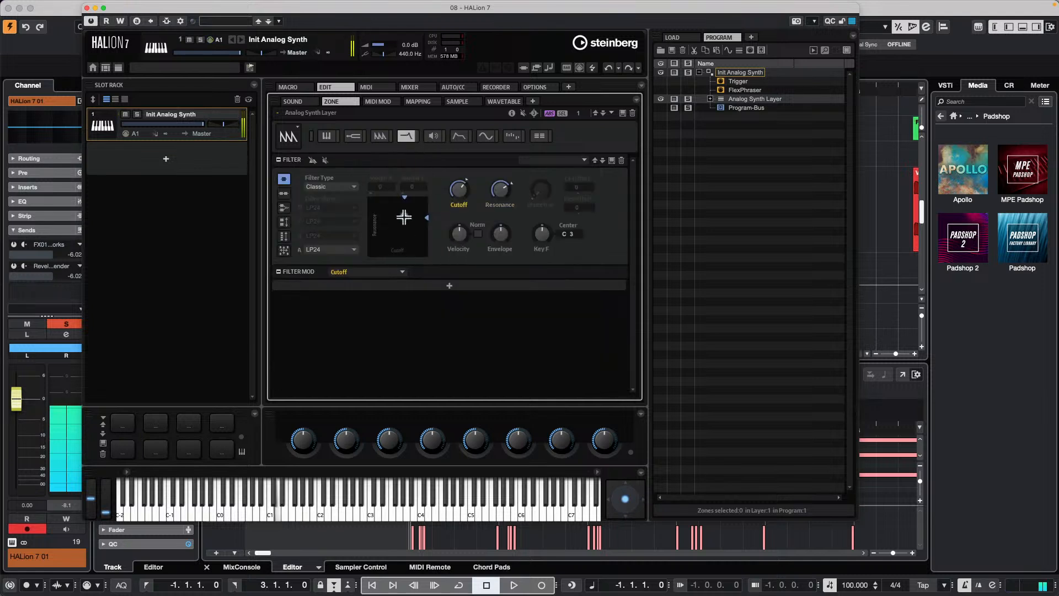
mouse_move(404, 218)
mouse_down()
mouse_move(389, 220)
mouse_move(398, 208)
mouse_up()
- Set the first modulation matrix row's source back to LFO 1 and show the amp envelope
click(487, 136)
click(539, 135)
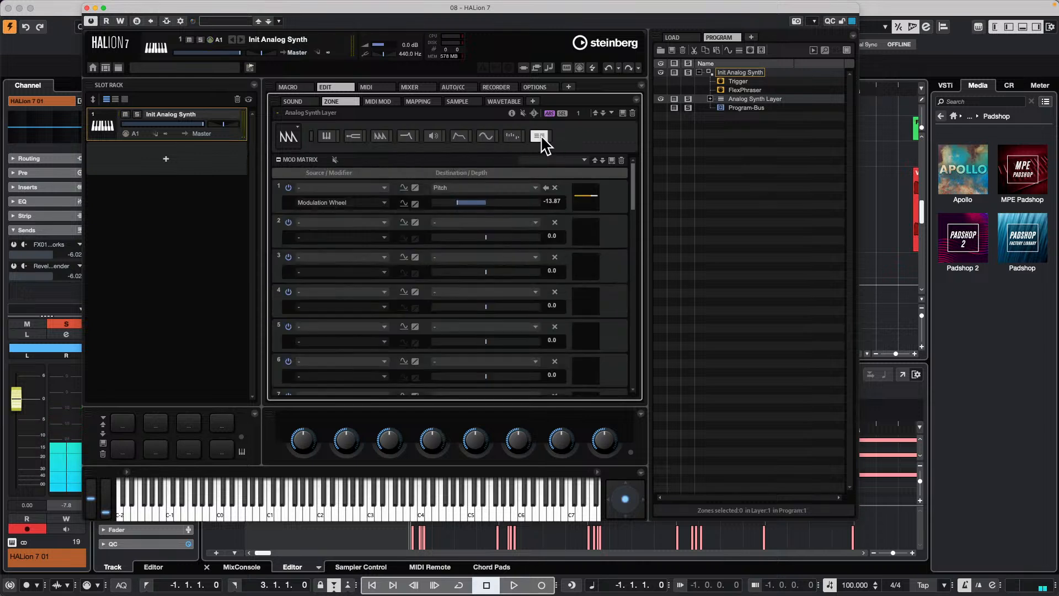
click(342, 203)
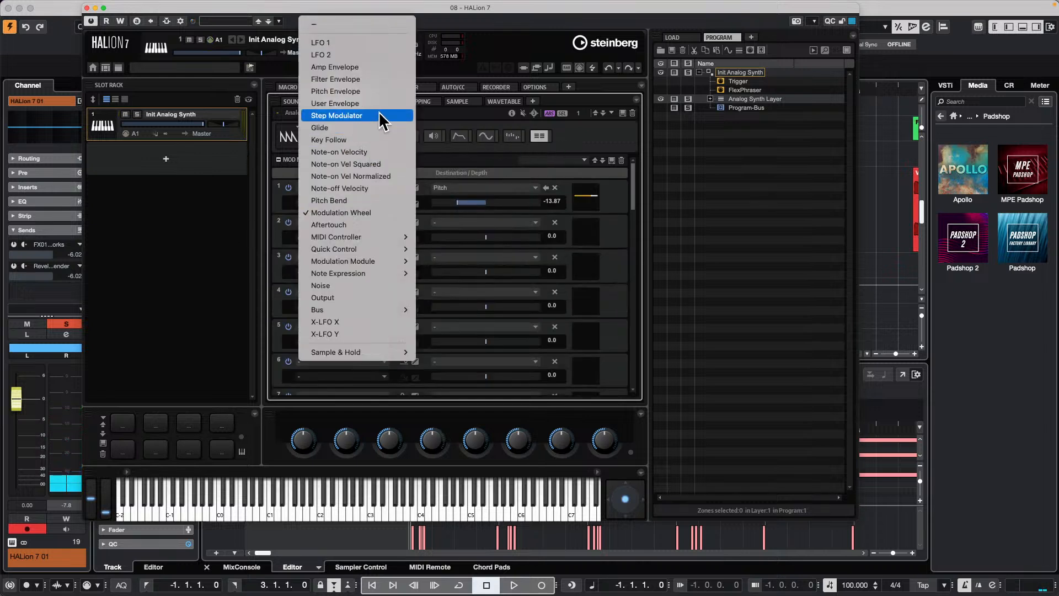
click(369, 42)
click(459, 137)
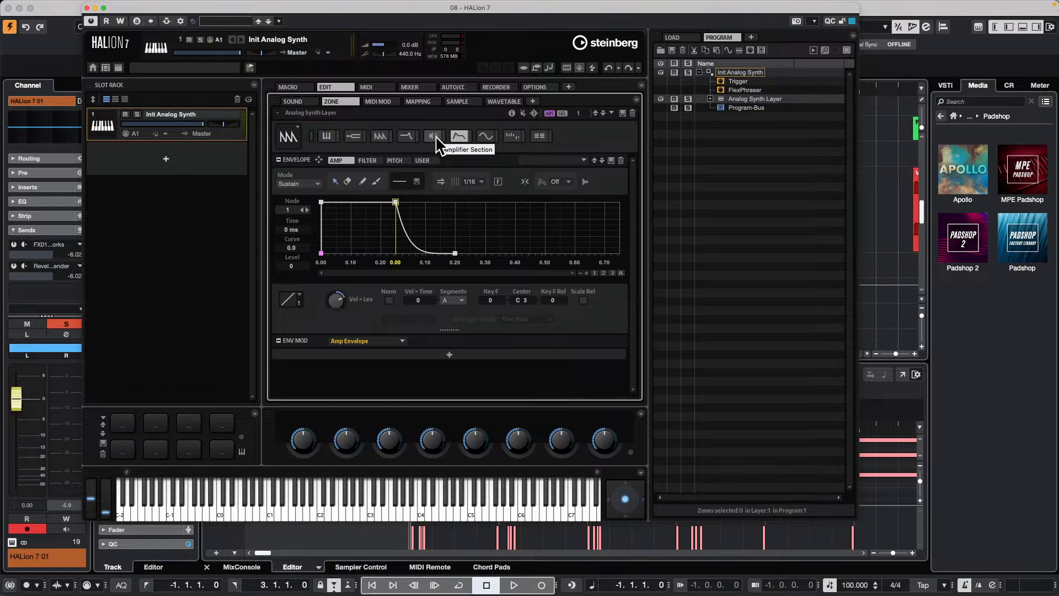
- Close the HALion 7 window and open the recent project November 1 2024.cpr
click(86, 8)
click(75, 6)
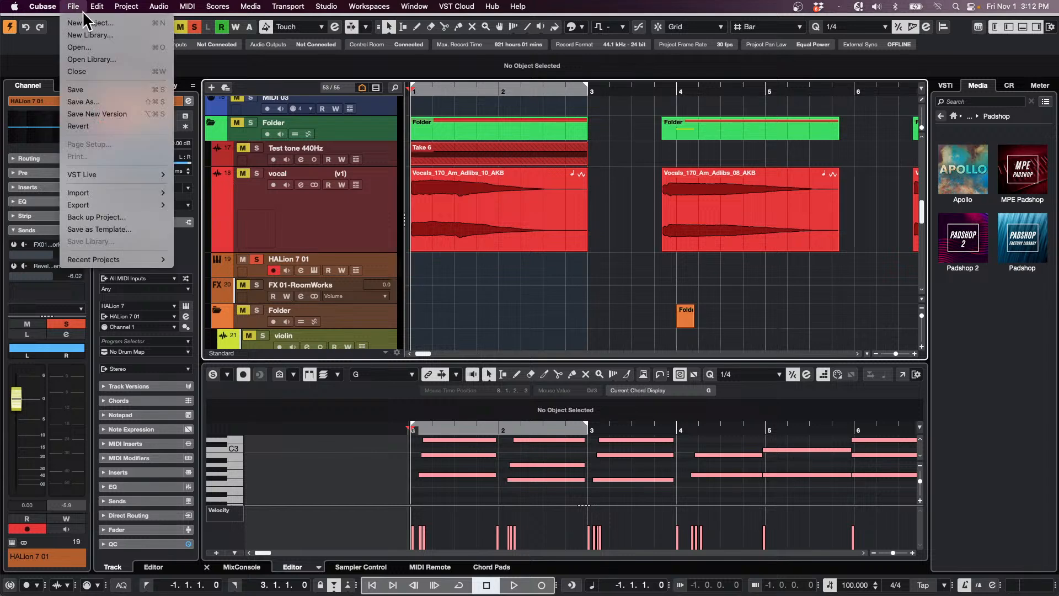
mouse_move(95, 260)
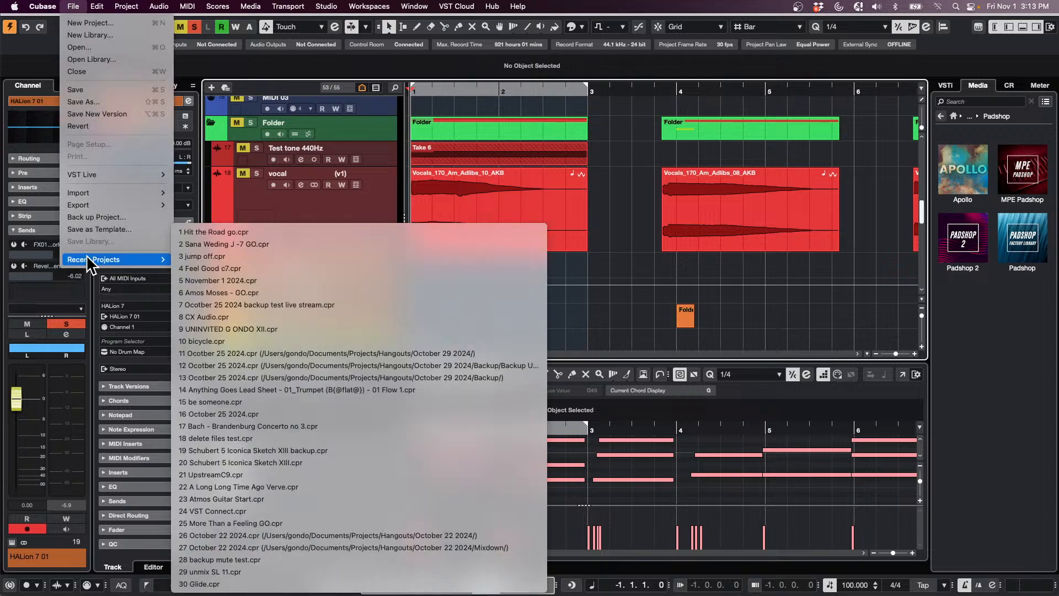
click(239, 278)
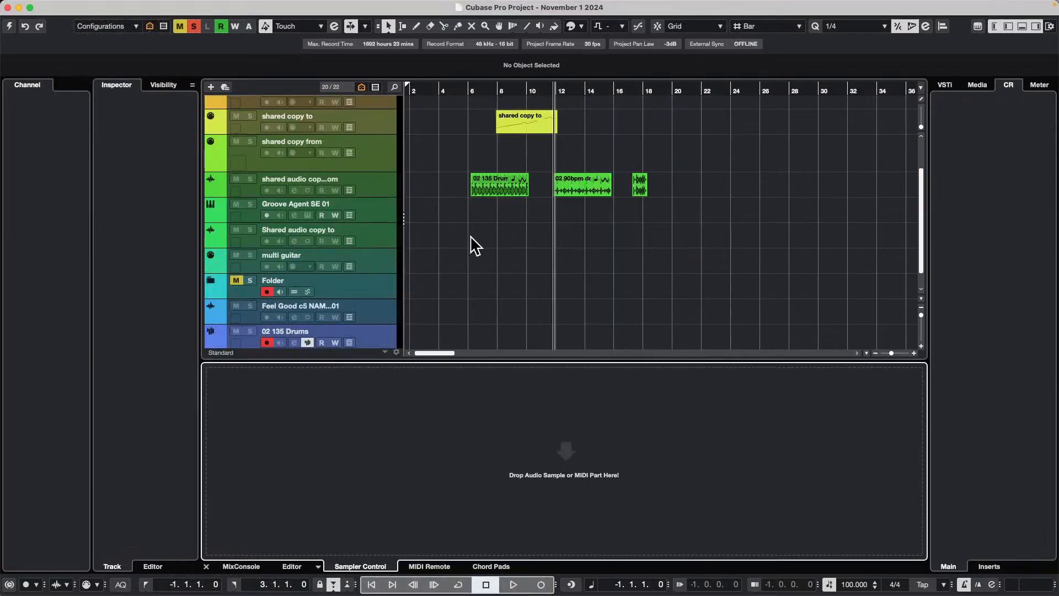
- Activate the November 1 2024 project and select the Violoncello I part on the Celli track
click(9, 26)
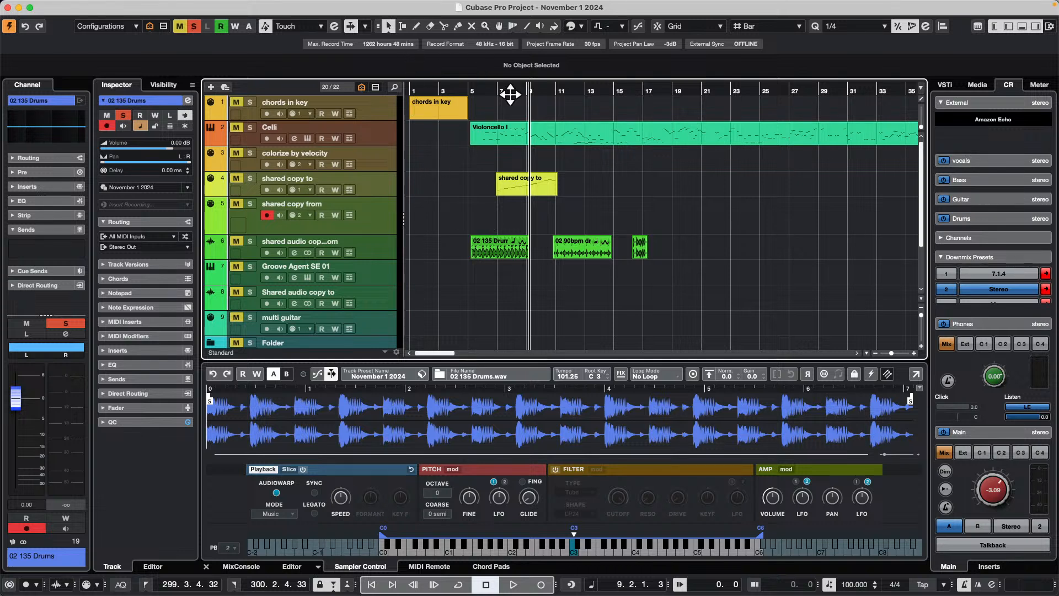
click(533, 141)
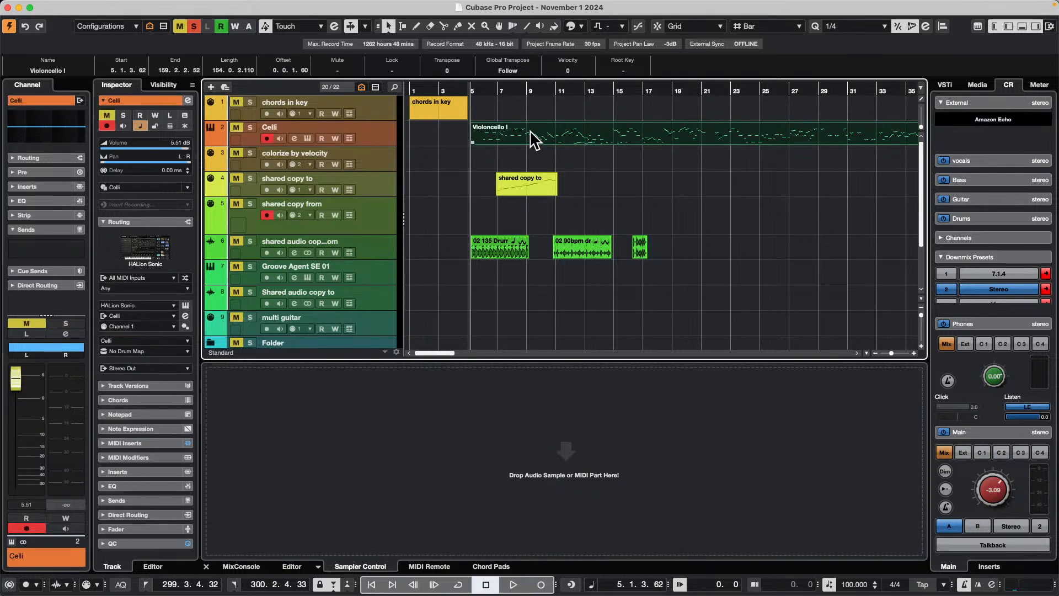
- Open the Violoncello I part in the Key Editor, enlarge the editor area, and switch it to the chords in key part
double_click(584, 141)
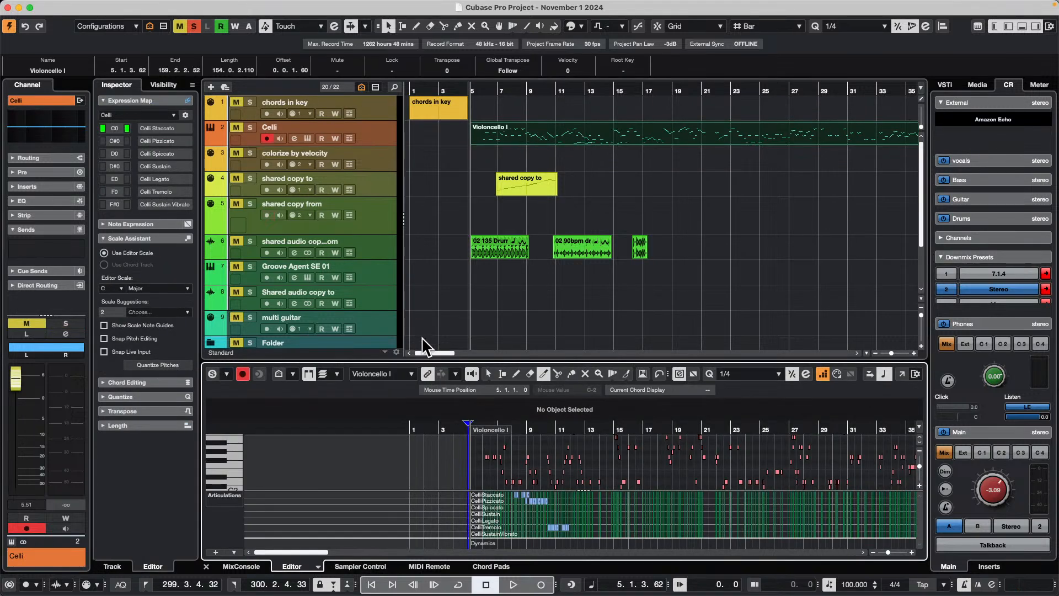
drag(802, 358, 801, 291)
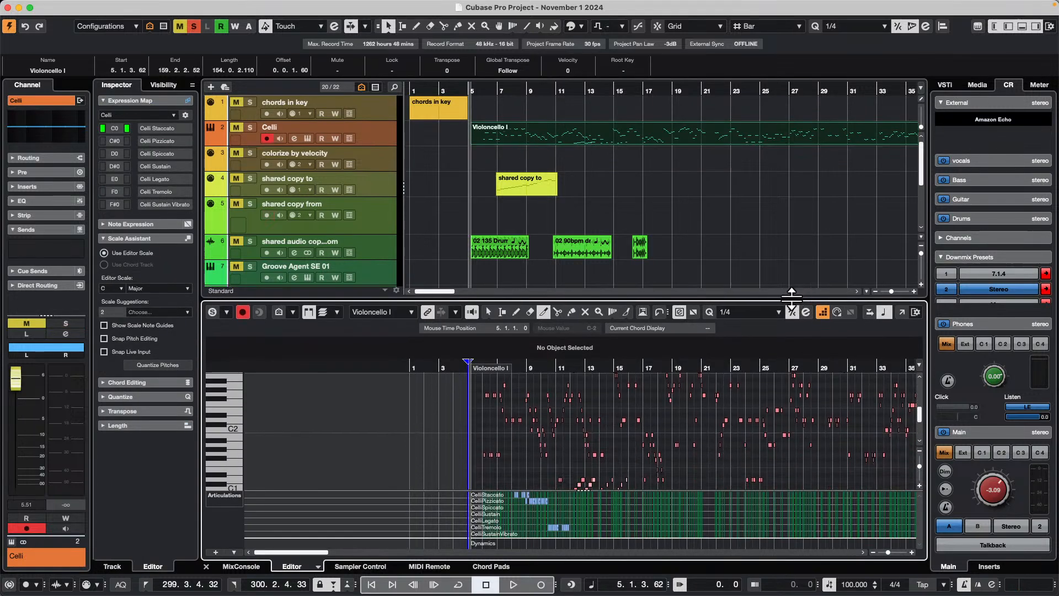
click(447, 110)
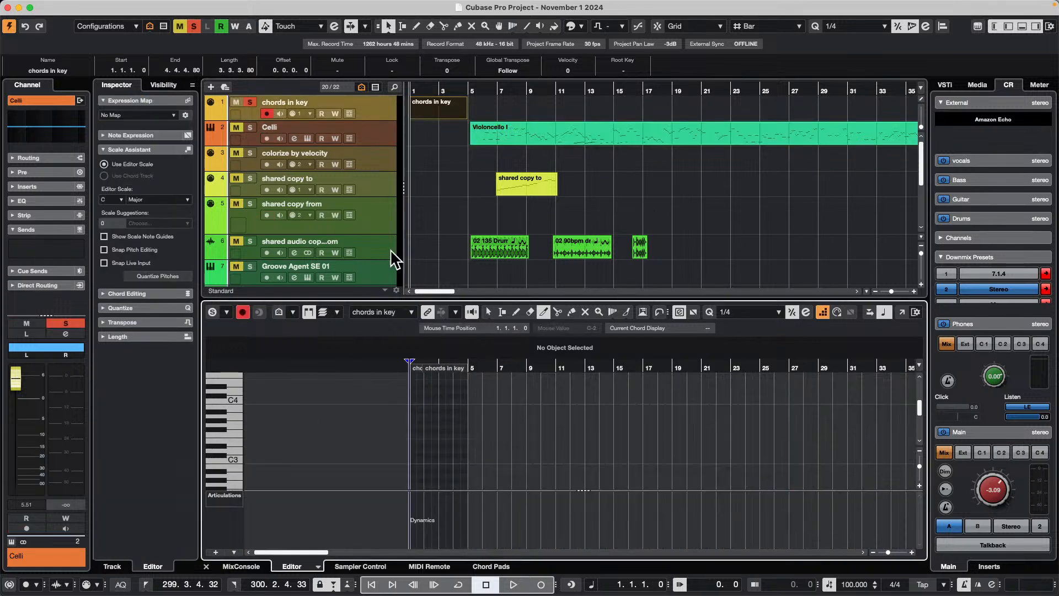
- Turn on pitch visibility in the Key Editor, using the Show Pitches from Scale Assistant option
click(280, 312)
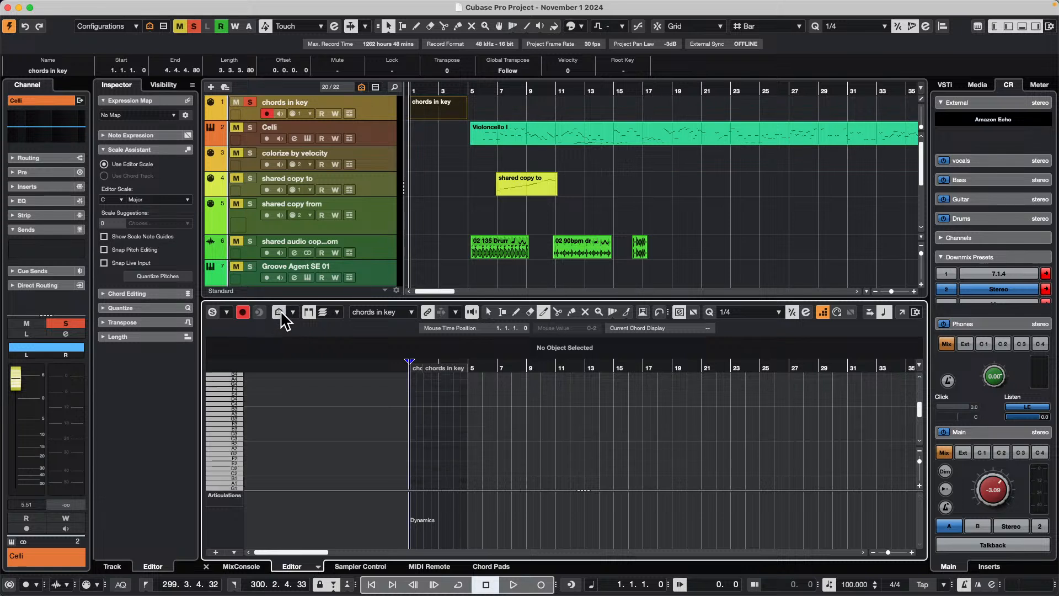
click(292, 311)
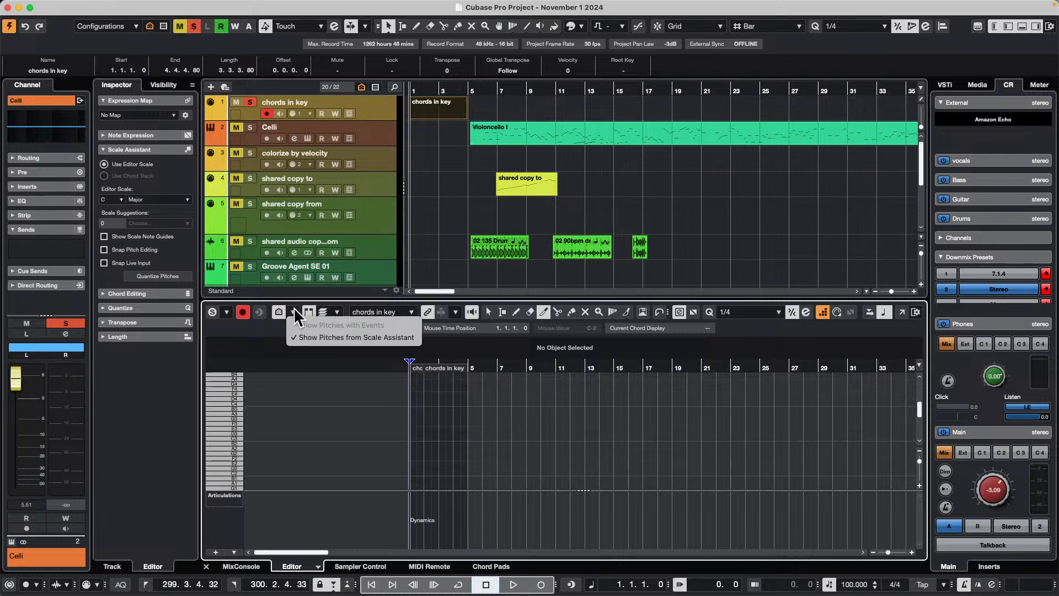
click(371, 350)
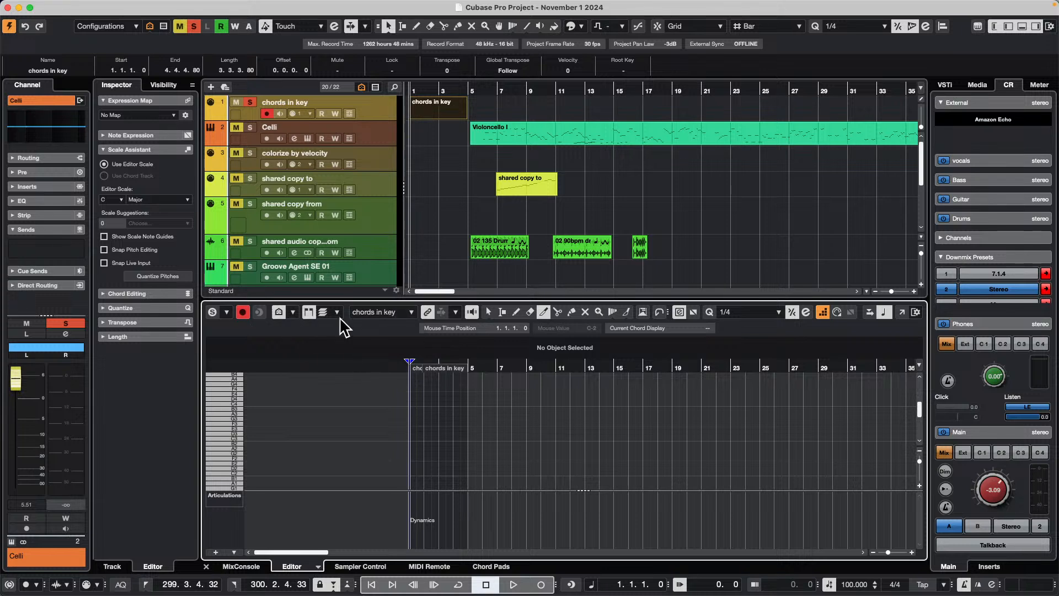
- Set the Scale Assistant's editor scale to A Phrygian for the chords in key part
click(153, 146)
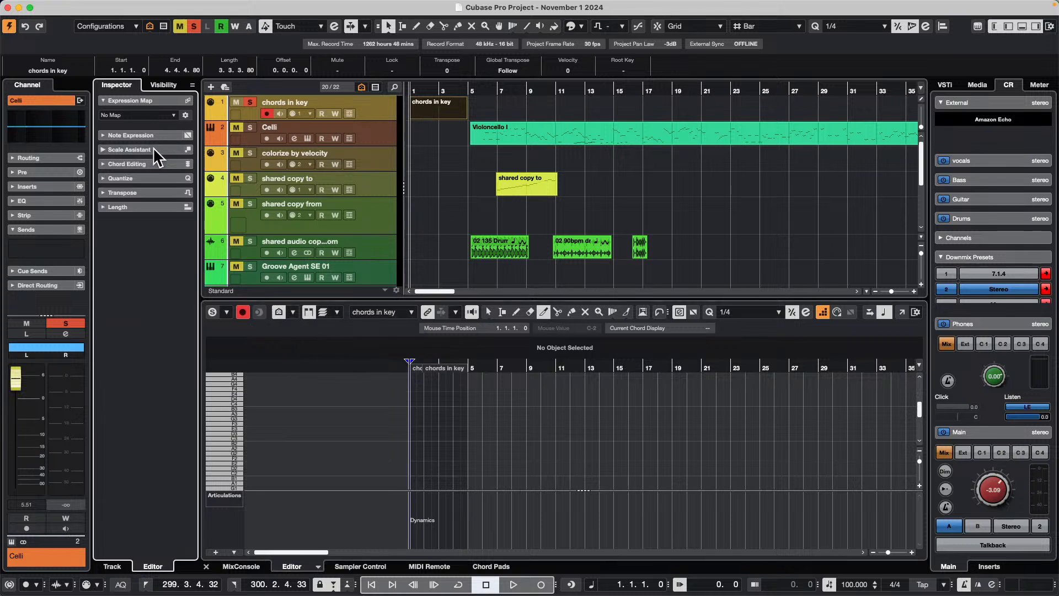
click(154, 147)
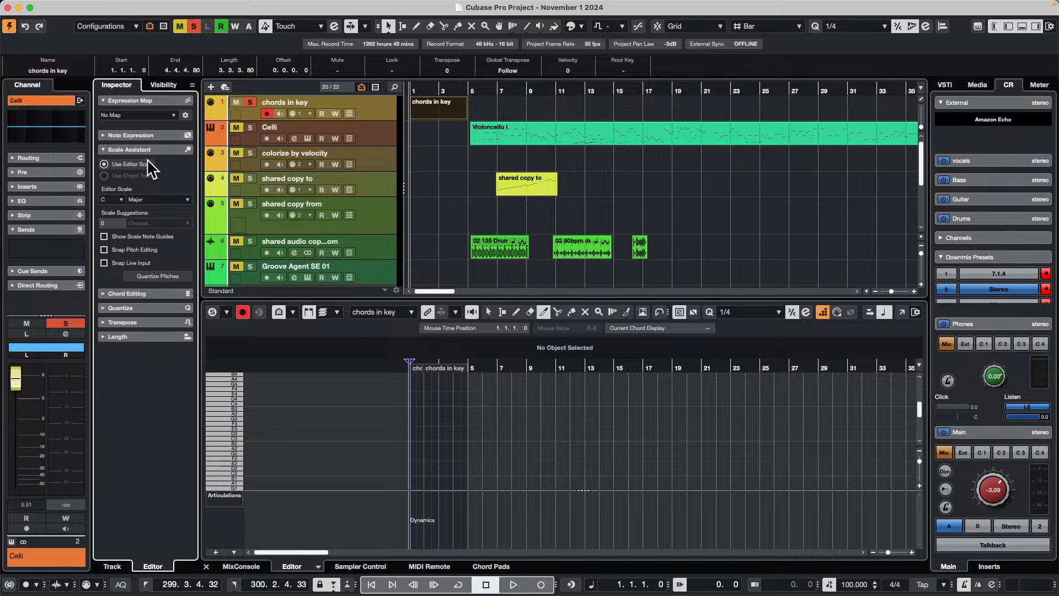
click(119, 201)
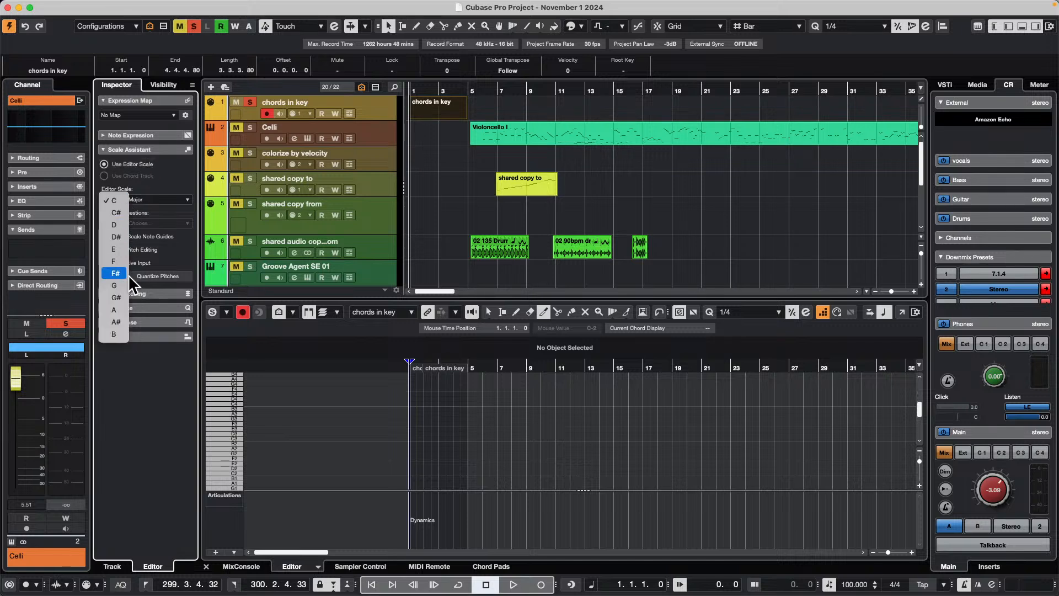
click(118, 308)
click(171, 196)
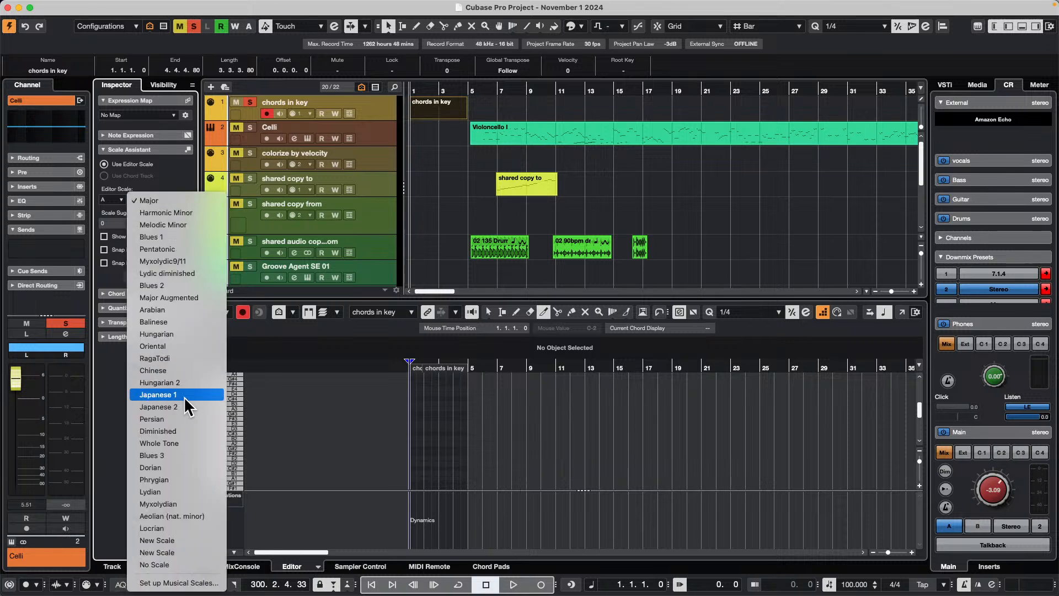
click(164, 478)
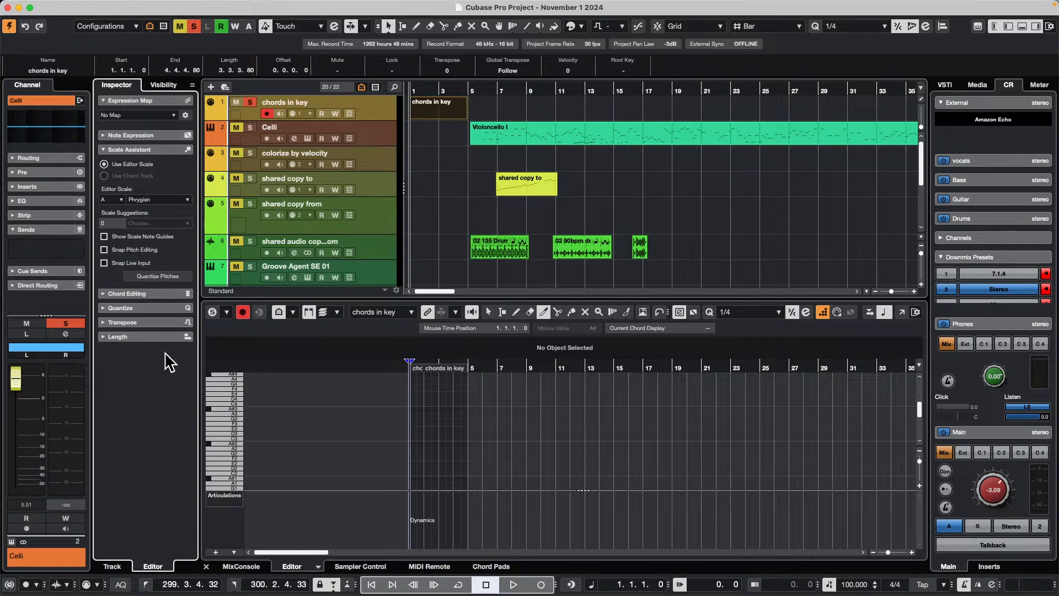
click(115, 199)
click(117, 200)
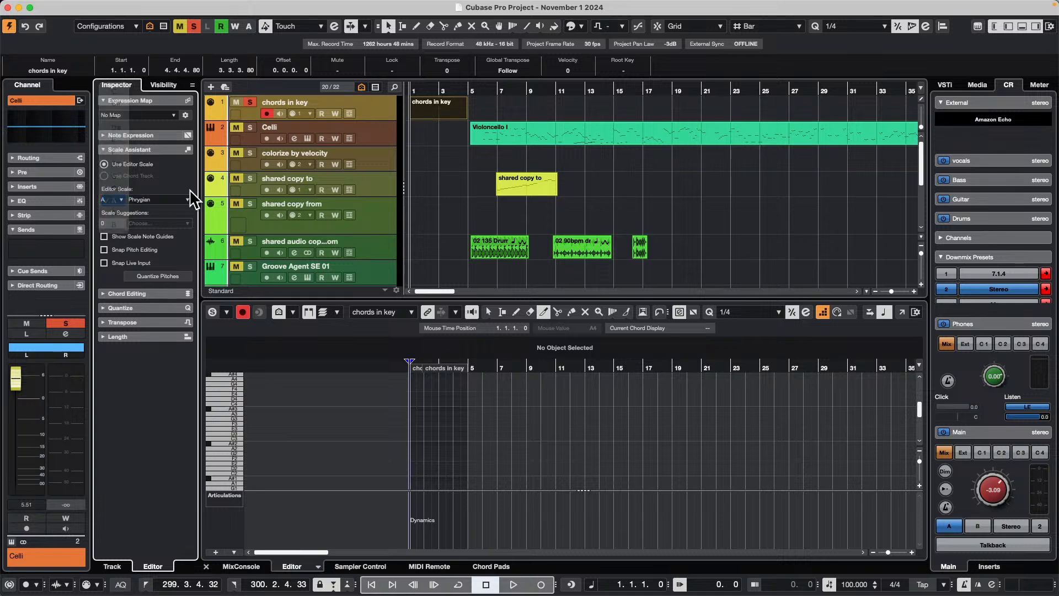
click(166, 199)
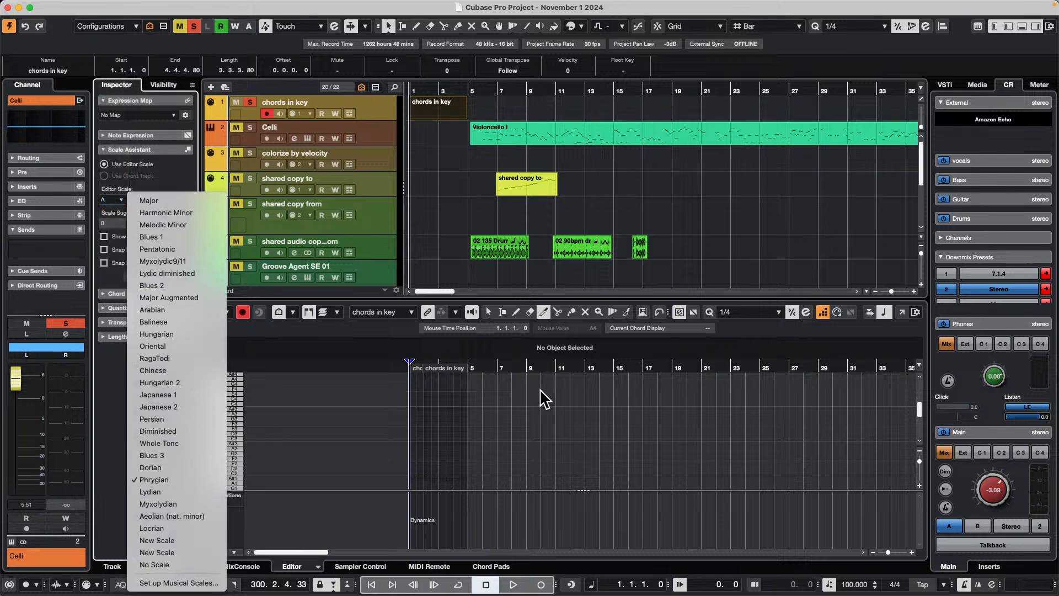
click(508, 393)
- Switch pitch visibility off and on to compare the full keyboard with the A Phrygian pitches, leaving it on
click(278, 312)
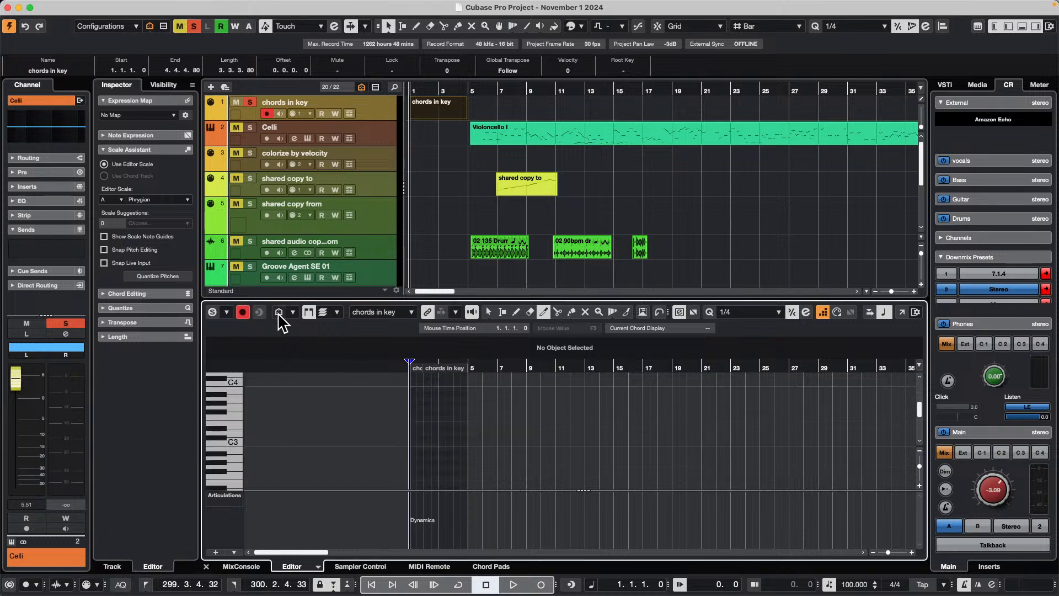
click(278, 312)
click(279, 312)
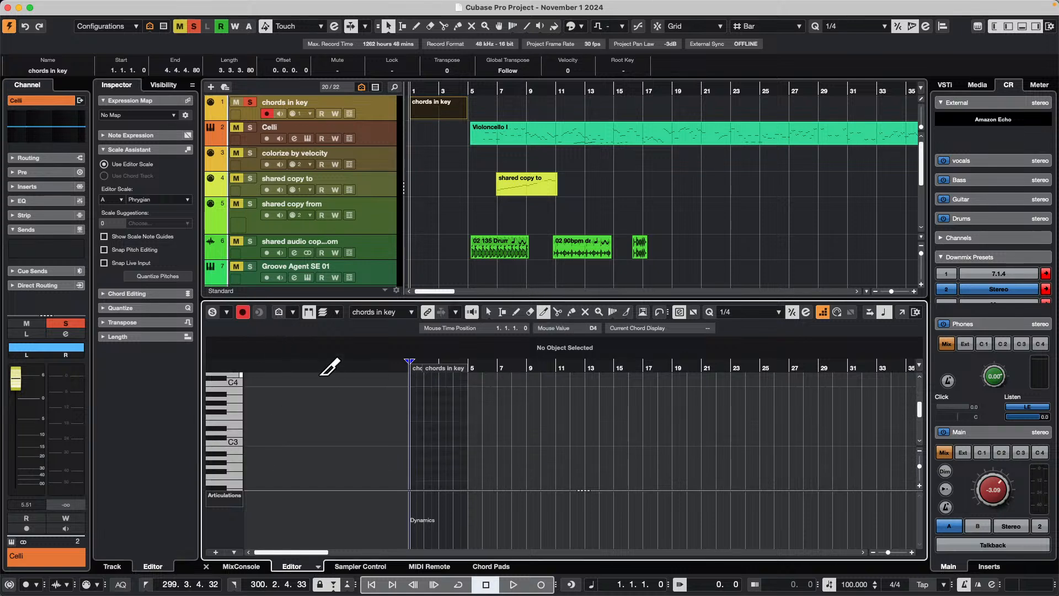
click(293, 312)
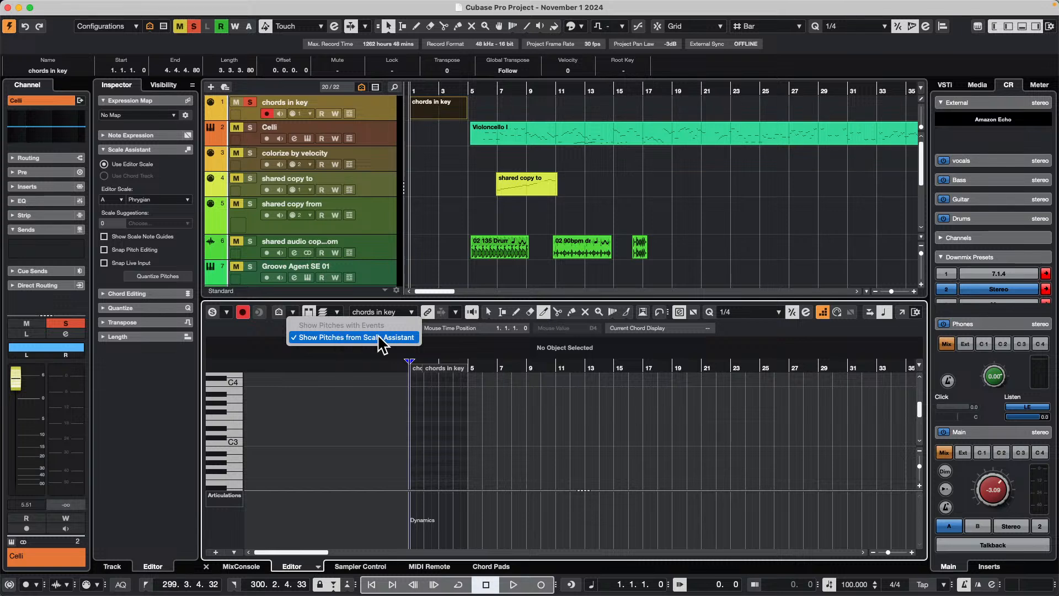
click(276, 311)
click(278, 312)
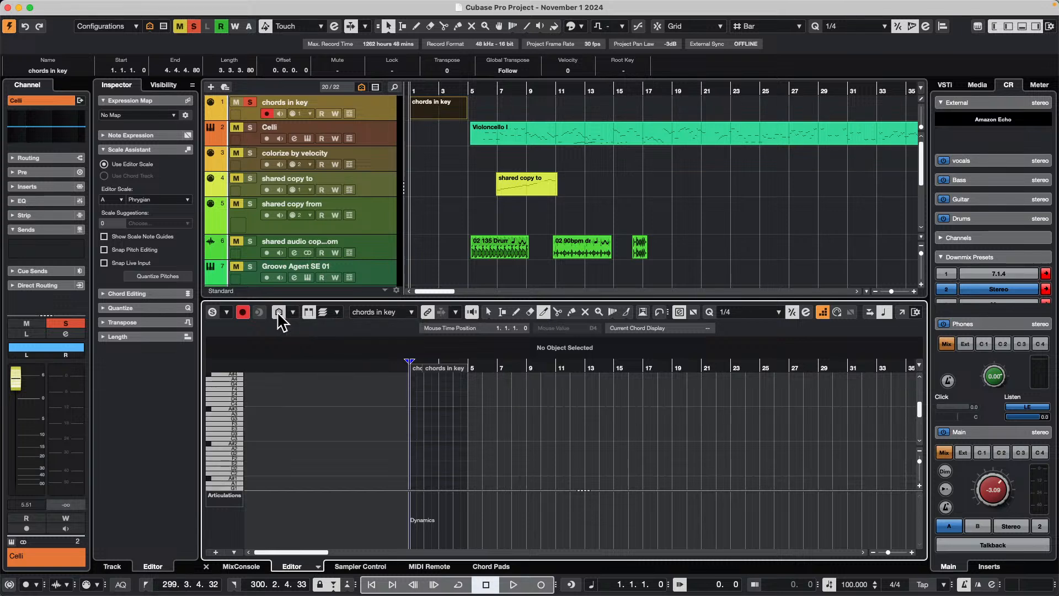
- Enlarge the editor around the chords in key part and draw D3, F3 and A3 notes near the start of bar 1
drag(424, 298, 424, 225)
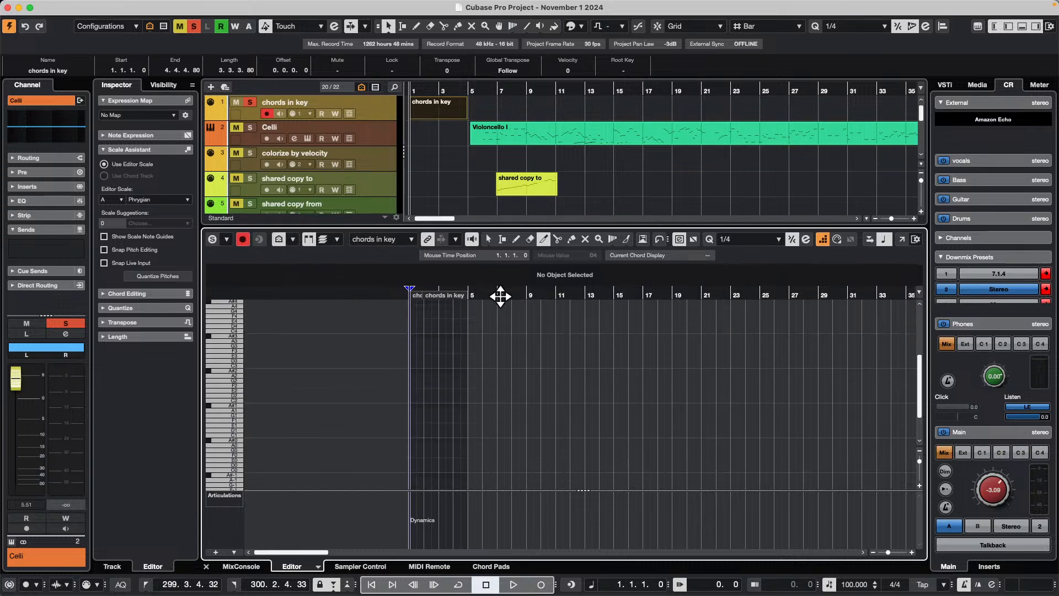
key(shift+e)
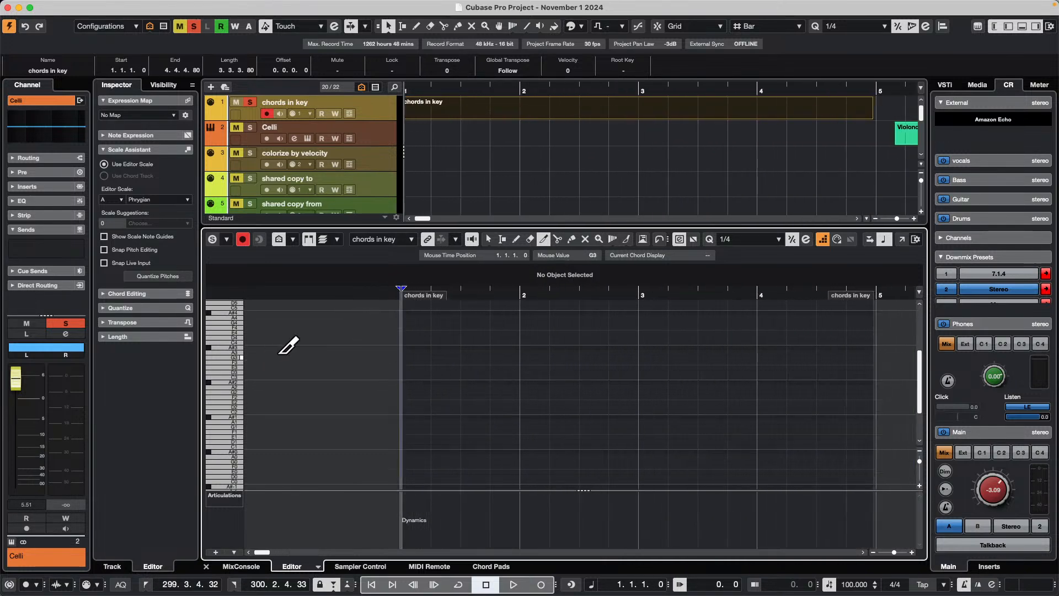
drag(206, 367, 272, 359)
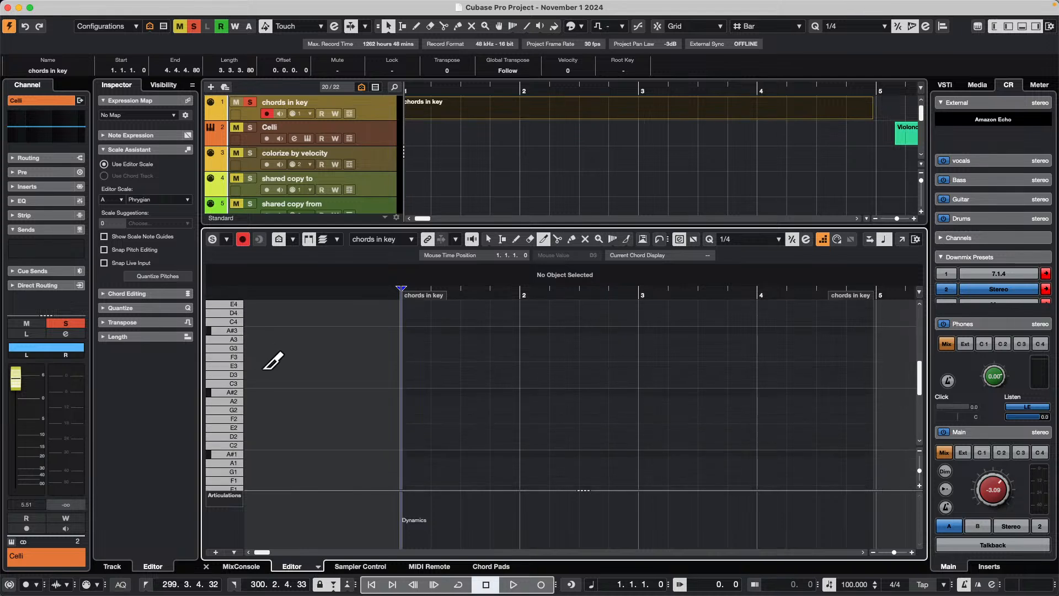
right_click(444, 370)
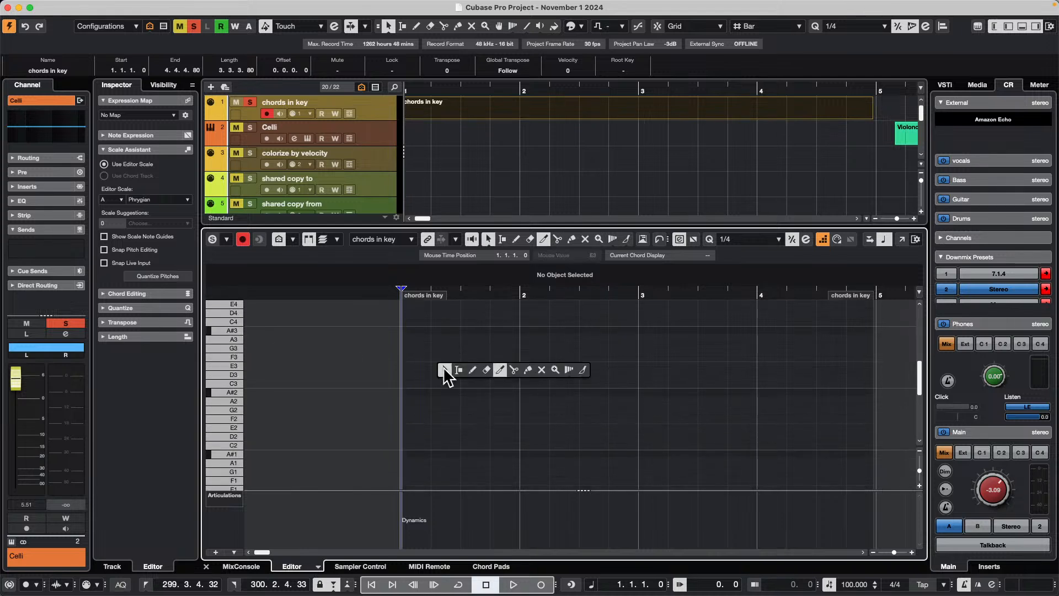
click(473, 371)
mouse_move(414, 374)
mouse_down()
mouse_move(432, 372)
mouse_move(422, 357)
mouse_move(434, 341)
mouse_up()
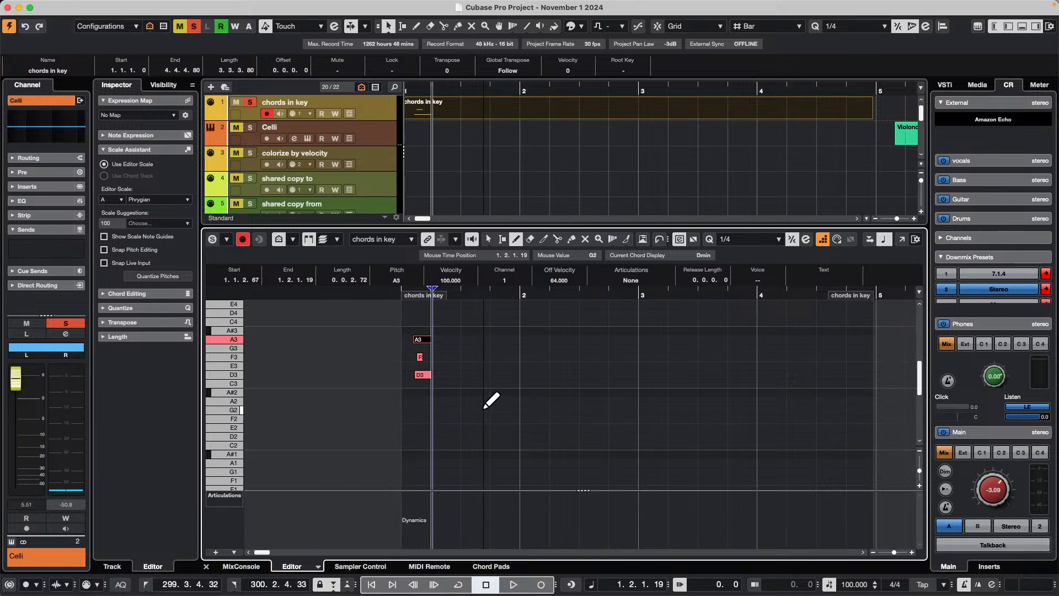
- Draw two chords of G2, C3 and G3, one at the end of bar 1 and one in bar 2
drag(483, 410, 534, 410)
drag(485, 384, 528, 384)
drag(485, 348, 581, 348)
mouse_move(556, 383)
mouse_down()
mouse_move(574, 383)
mouse_move(573, 410)
mouse_move(600, 410)
mouse_up()
- Draw a chord of C4, F3, A#2, E2 and G1 from the end of bar 2 into bar 3
mouse_move(625, 321)
mouse_down()
mouse_move(667, 313)
mouse_move(661, 322)
mouse_up()
drag(622, 356, 692, 356)
drag(617, 392, 644, 392)
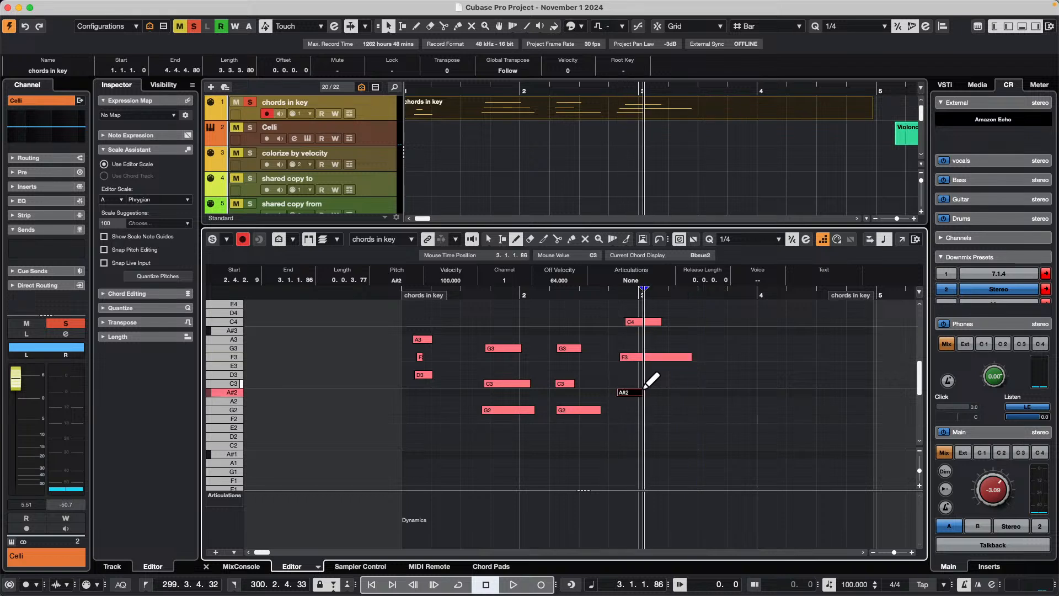
drag(616, 428, 692, 427)
drag(615, 472, 710, 472)
- Draw A3, A#2, F2 and A#1 from the end of bar 3 into bar 4, plus D4 and G3 late in bar 4
drag(750, 339, 788, 339)
drag(738, 392, 773, 392)
drag(753, 419, 817, 419)
drag(750, 454, 798, 453)
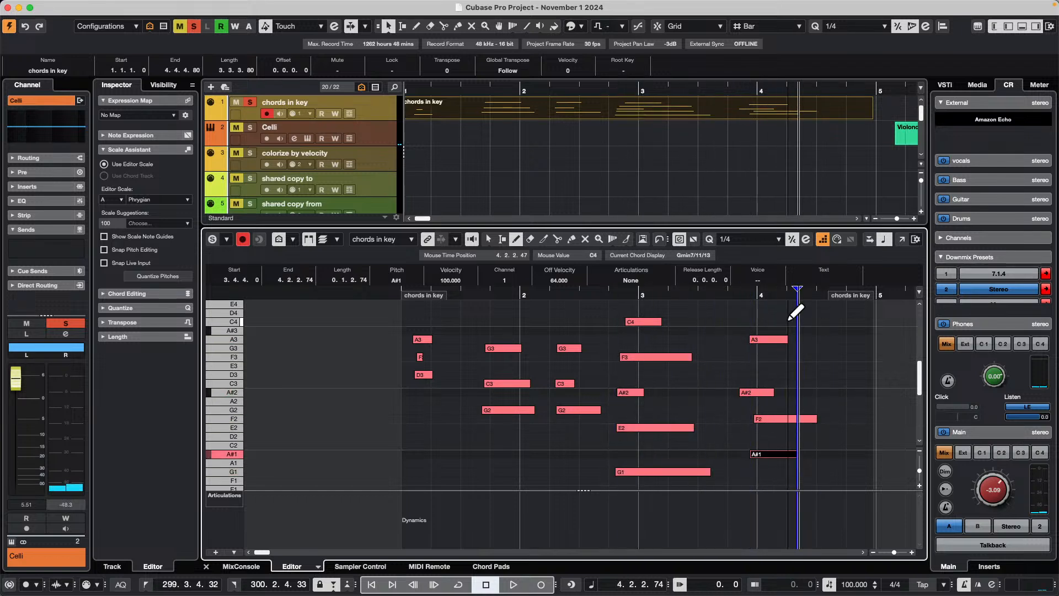
drag(807, 312, 879, 313)
drag(819, 348, 852, 348)
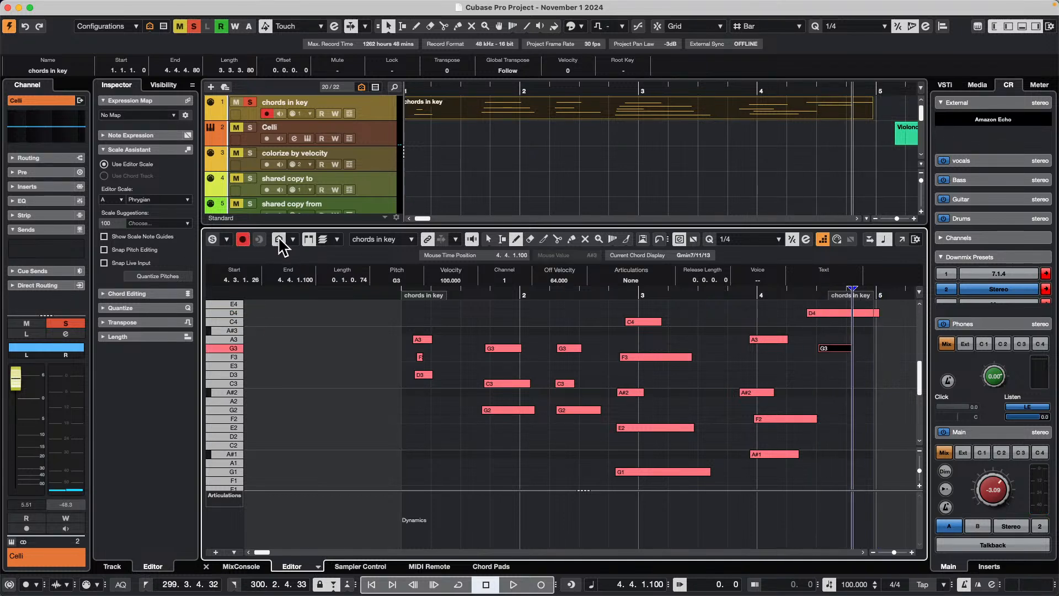
- Compare the drawn chords with pitch visibility on and off, and leave it off to show the full keyboard
key(shift+h)
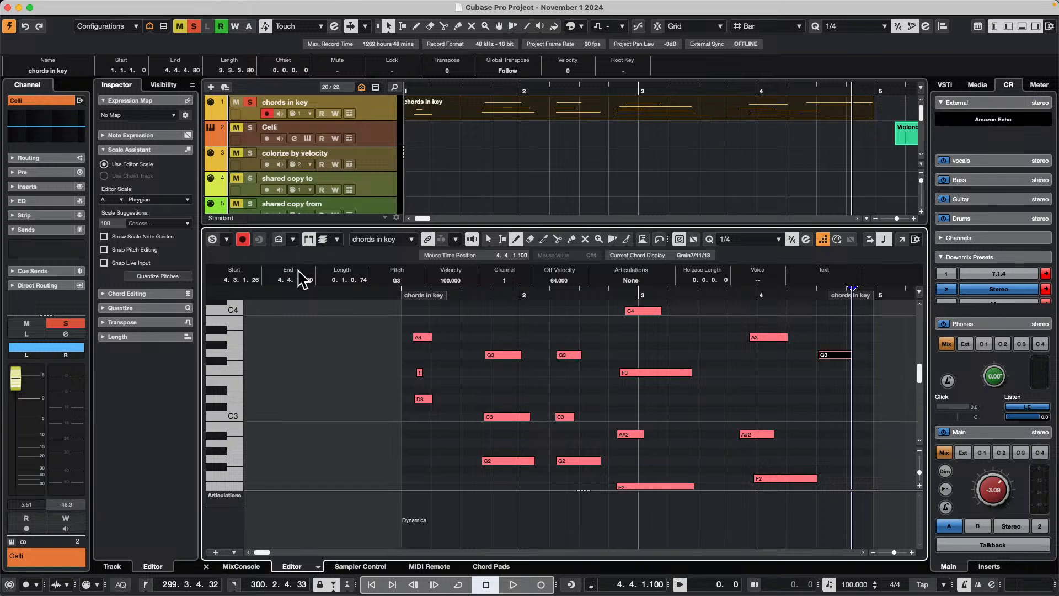
click(278, 239)
click(280, 238)
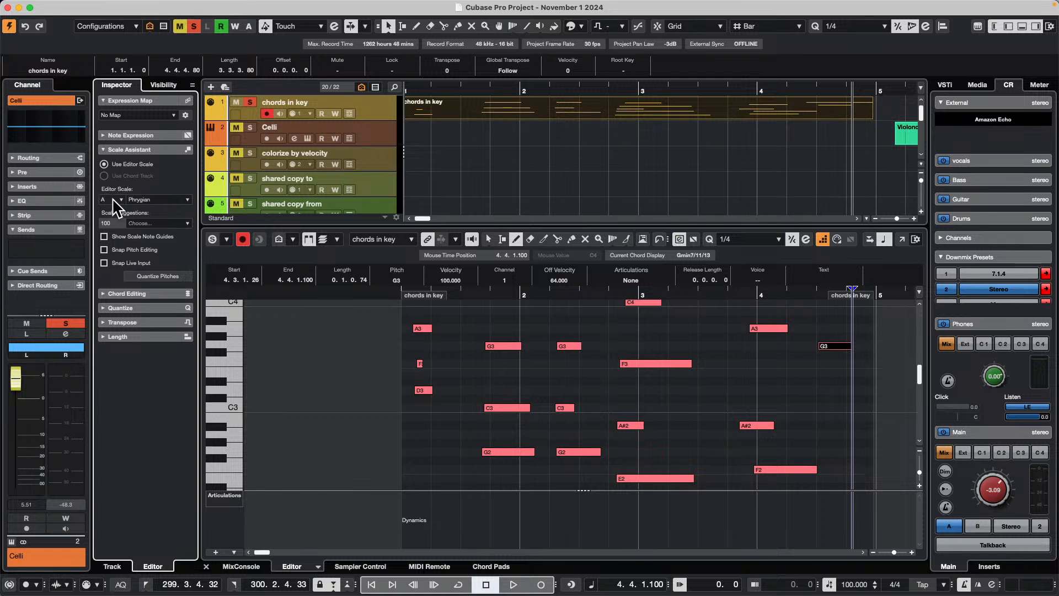
click(145, 200)
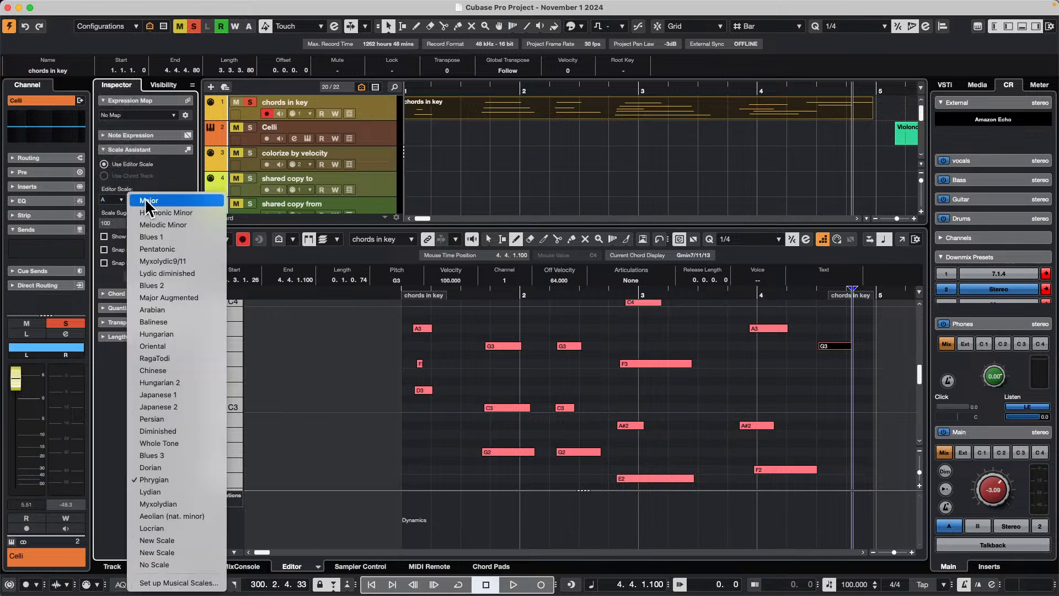
click(449, 410)
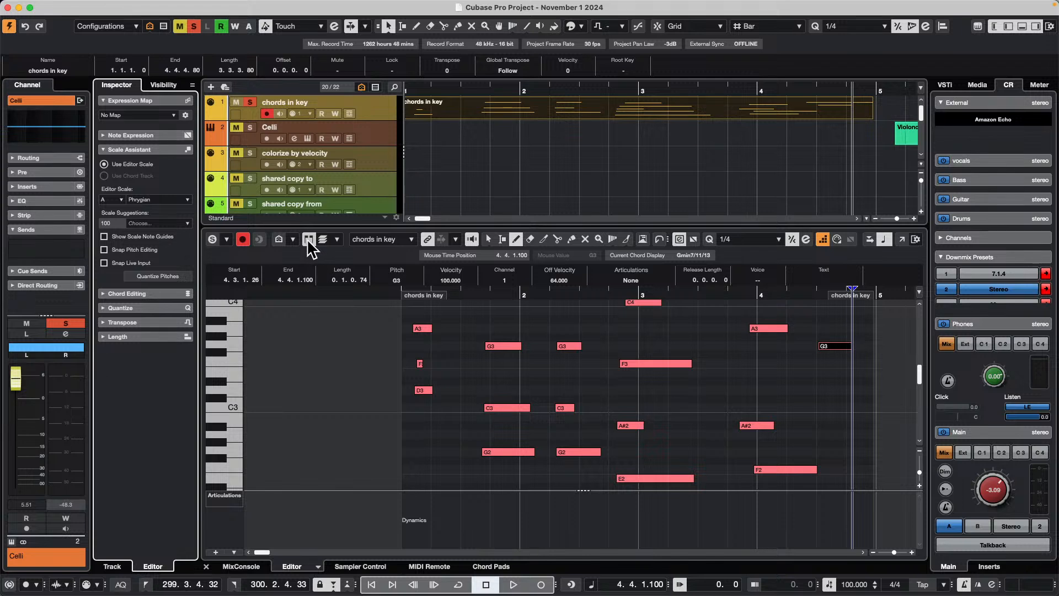
click(278, 239)
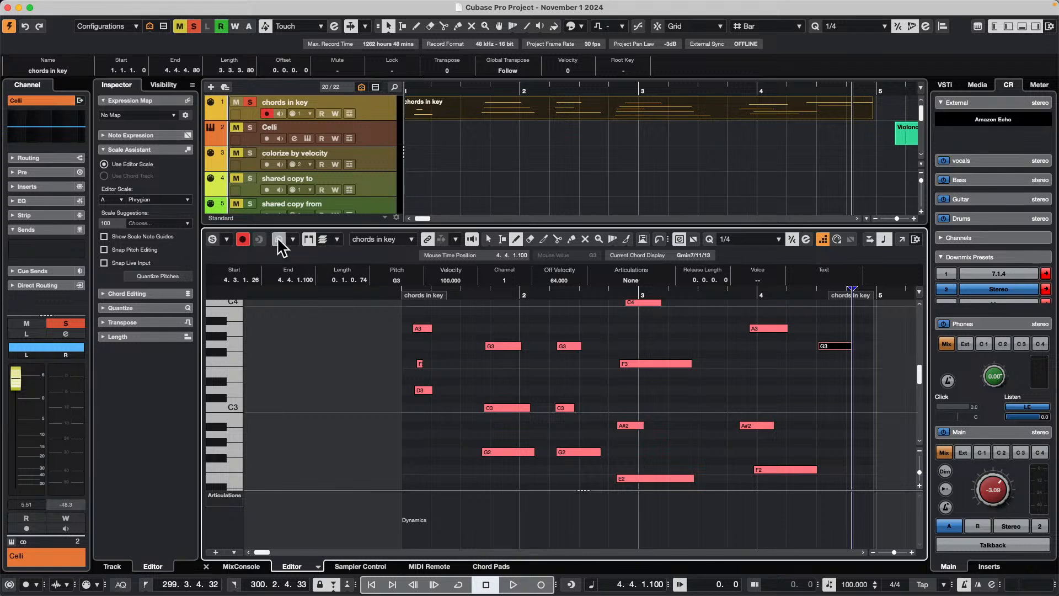
click(278, 240)
click(278, 240)
click(278, 240)
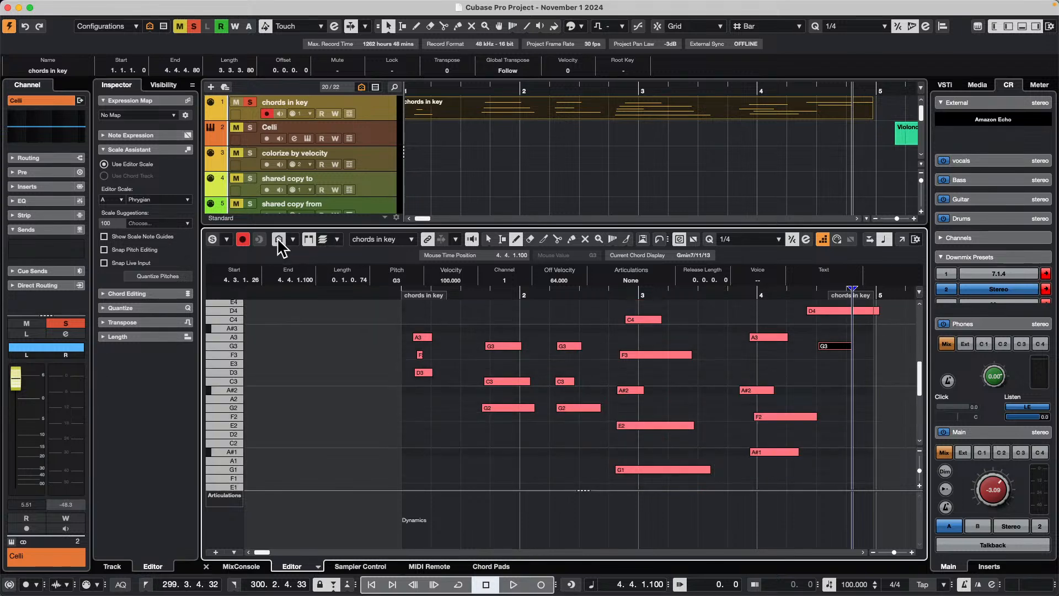
click(278, 240)
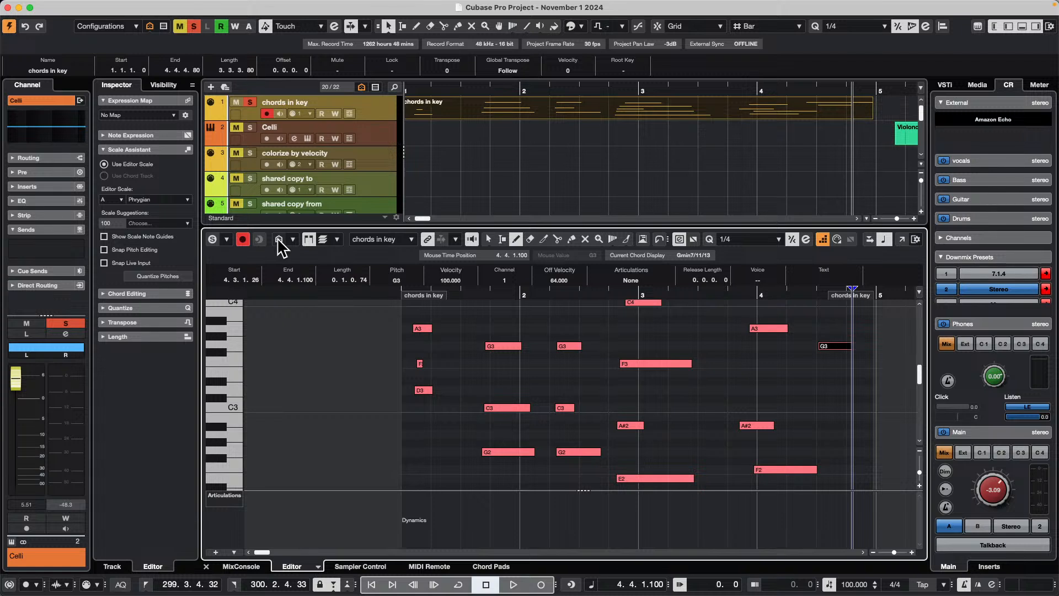
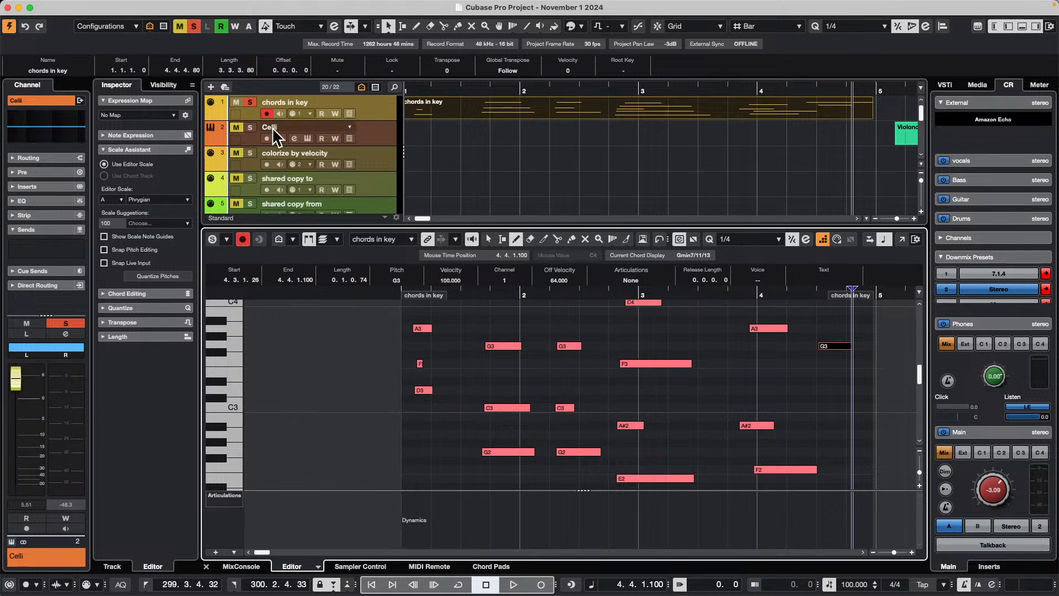
scroll(378, 175, down, 10)
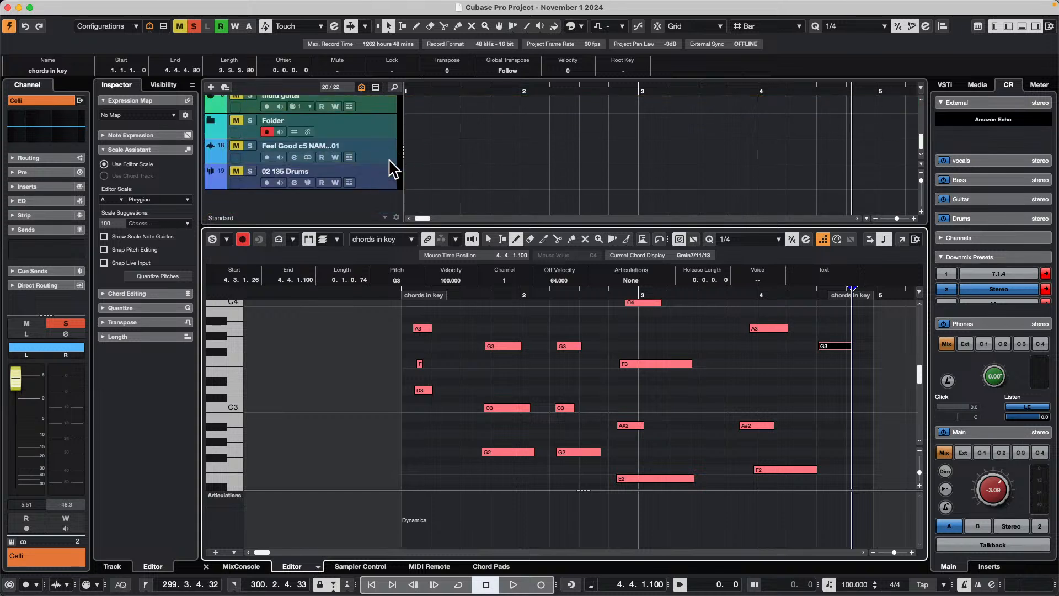
scroll(379, 155, up, 3)
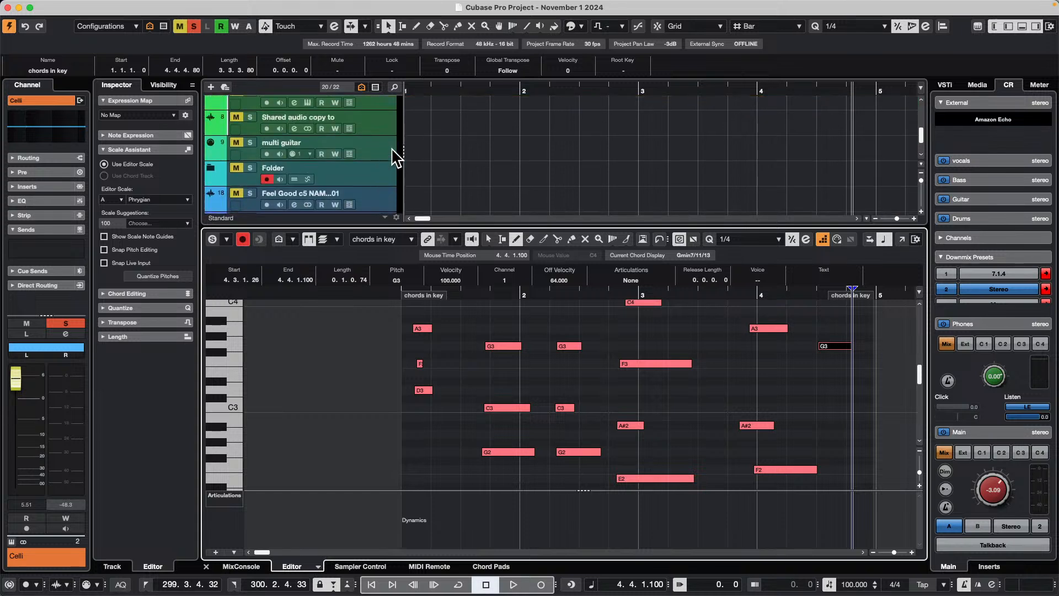
- Expand the Folder track and set the Audio 01 track's extension to SpectraLayers
click(211, 167)
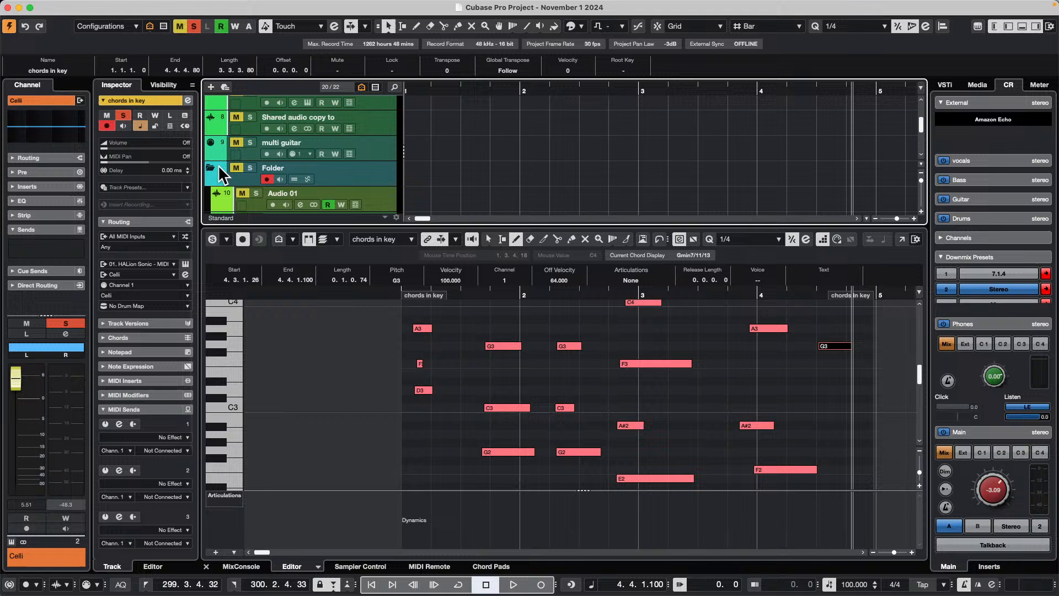
click(399, 201)
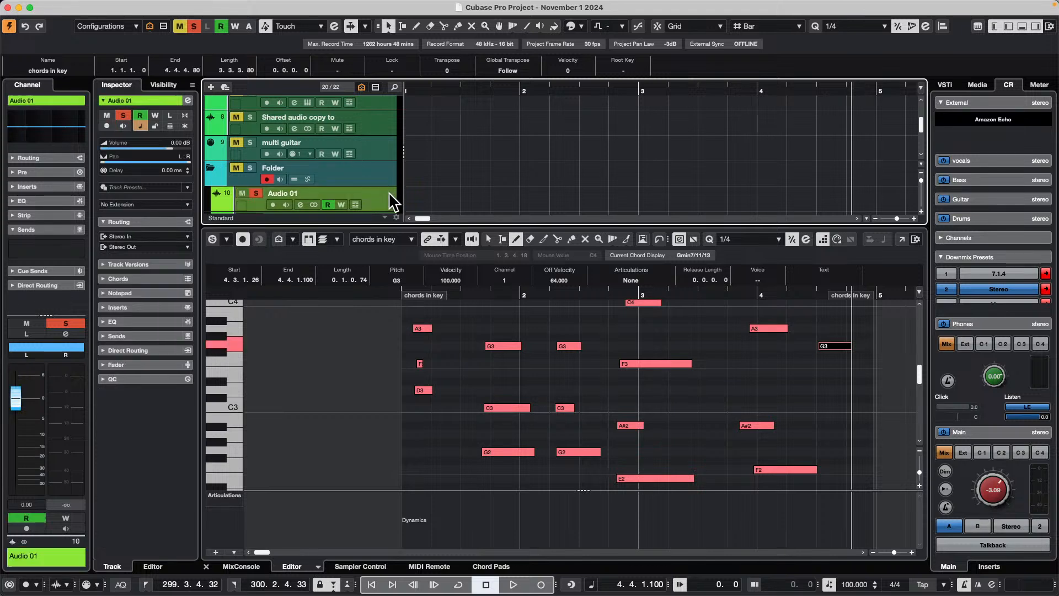
click(153, 202)
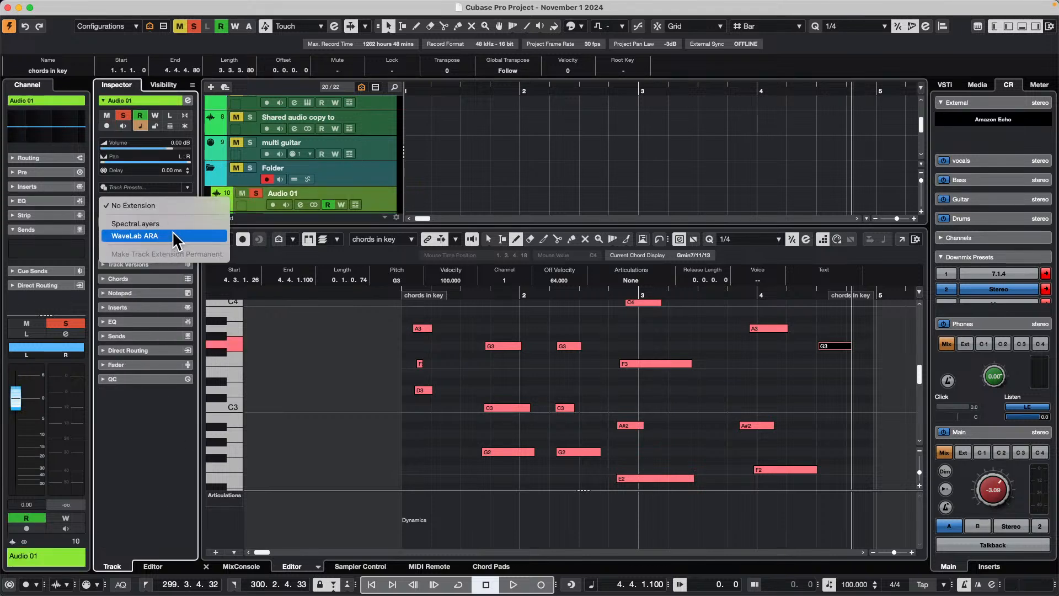
click(176, 236)
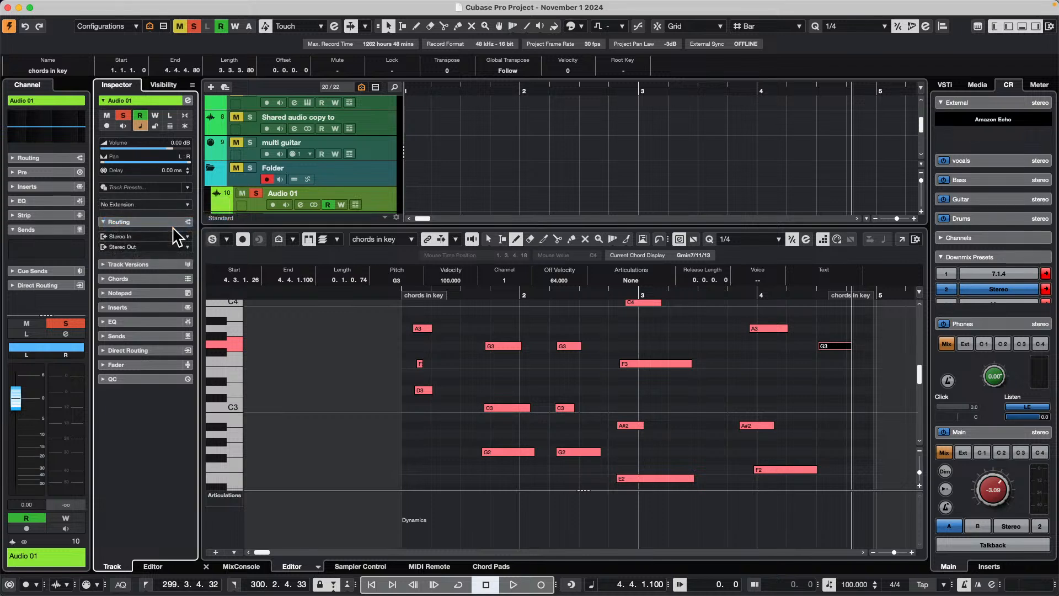
click(459, 207)
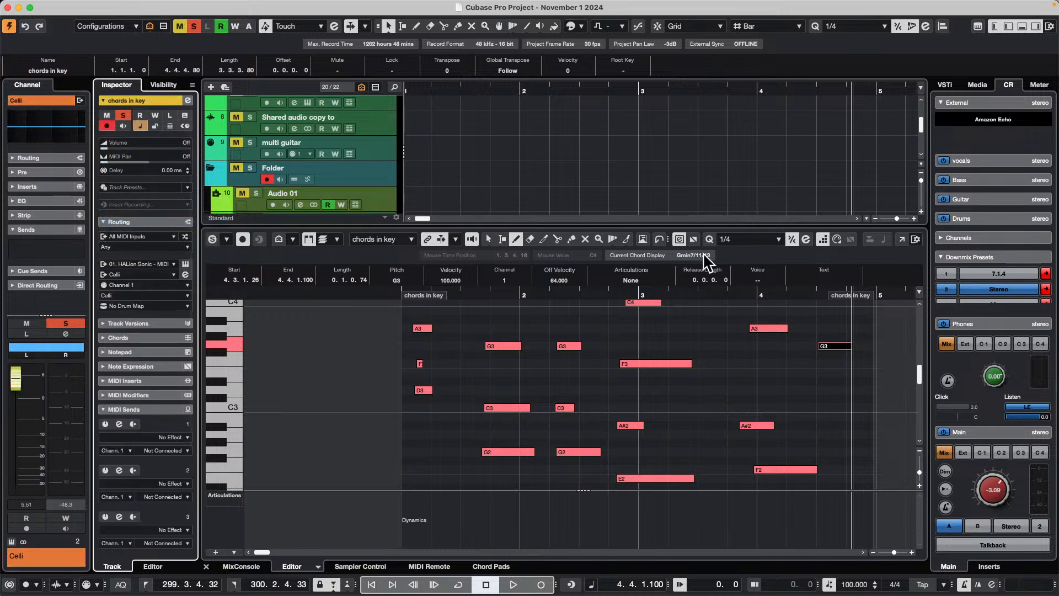
- Browse the media's Loops & Samples to the Caleidoscope set and place the Atmo 06_AM-01 loop near bar 1 on Audio 01
click(977, 85)
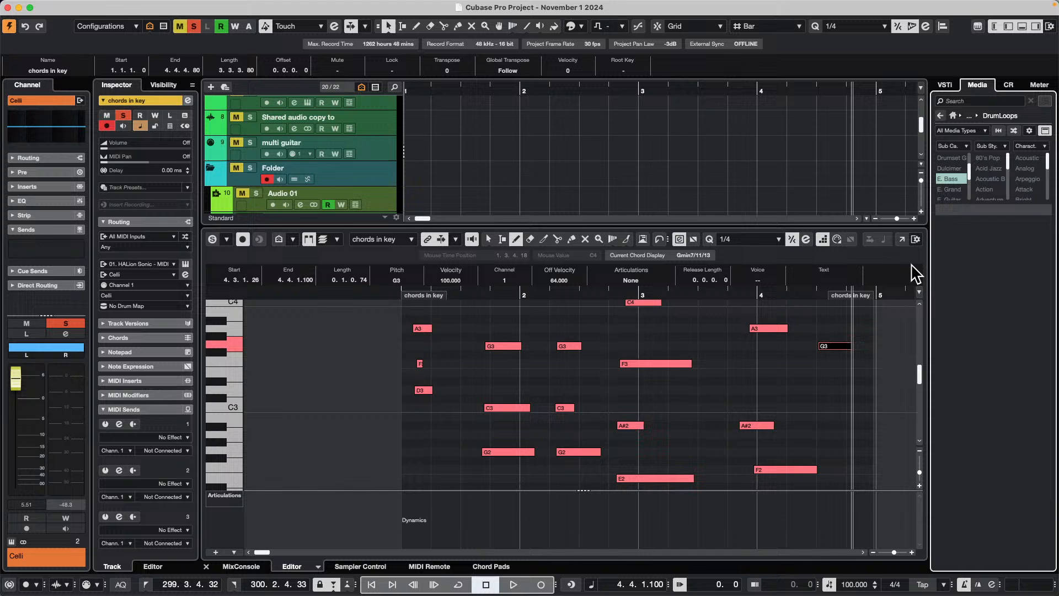
click(952, 115)
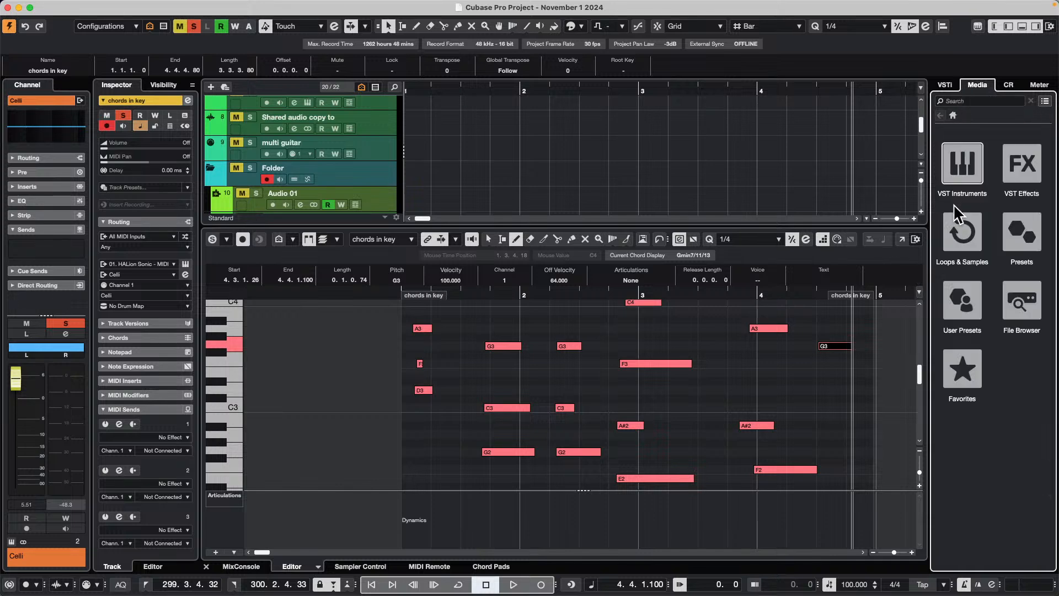
click(961, 232)
click(958, 379)
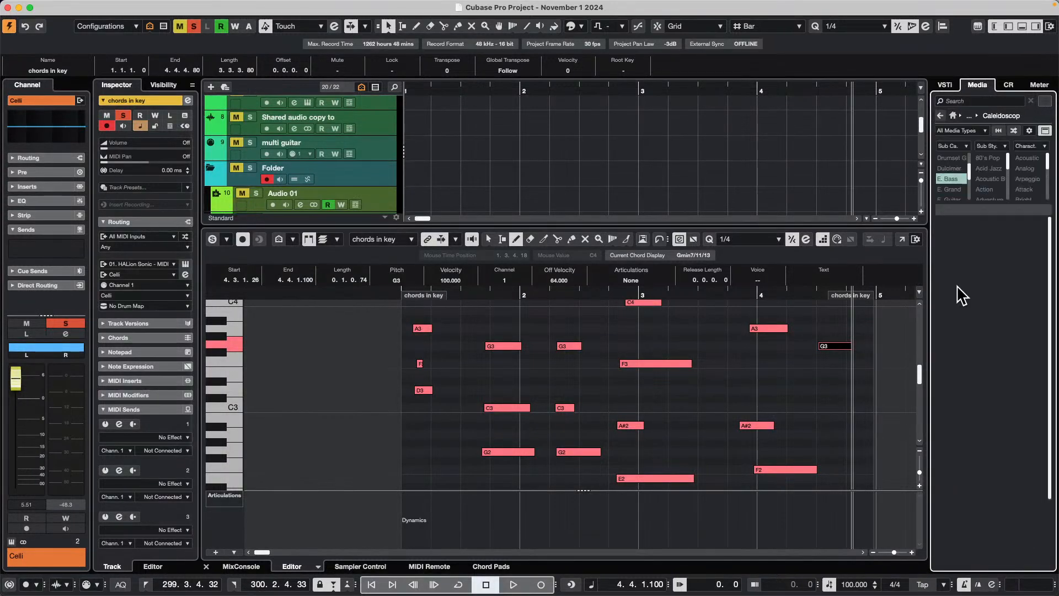
click(950, 169)
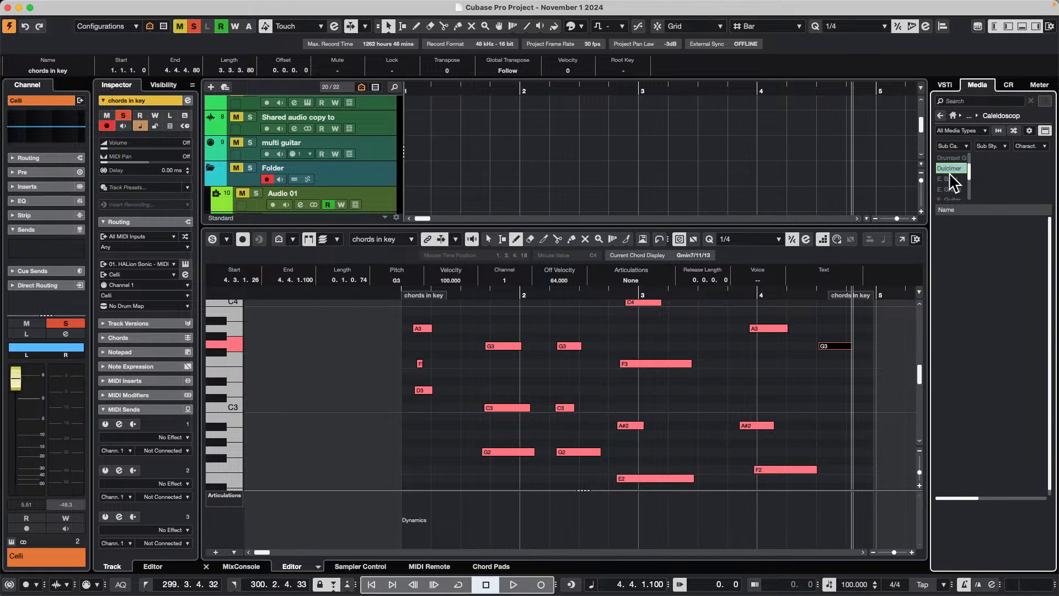
click(951, 168)
drag(972, 322, 428, 192)
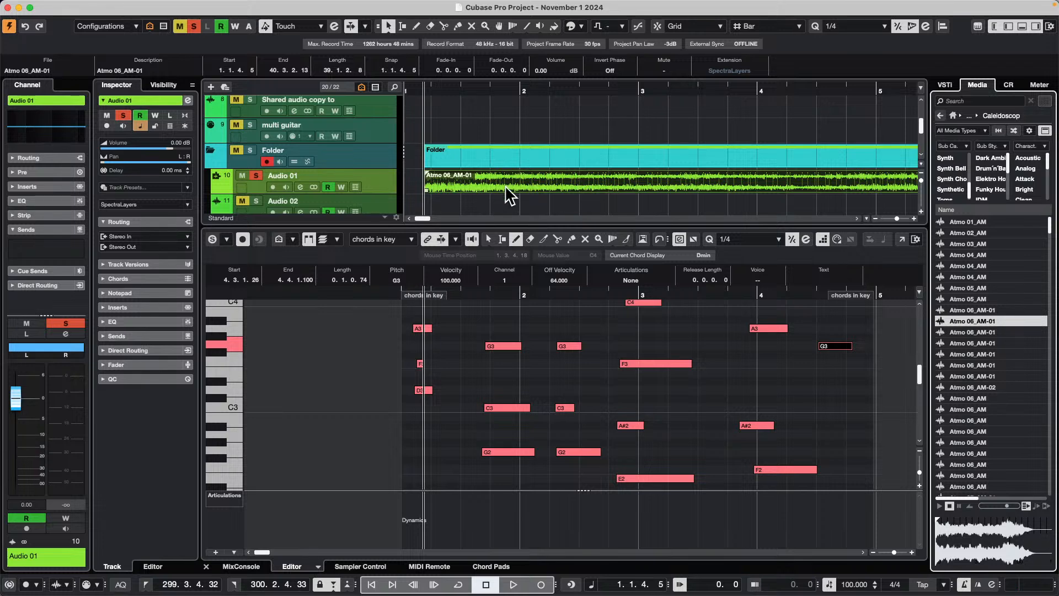
- Open the Atmo 06_AM-01 event in SpectraLayers and save the time selection tool's settings as a preset named November 1
double_click(505, 185)
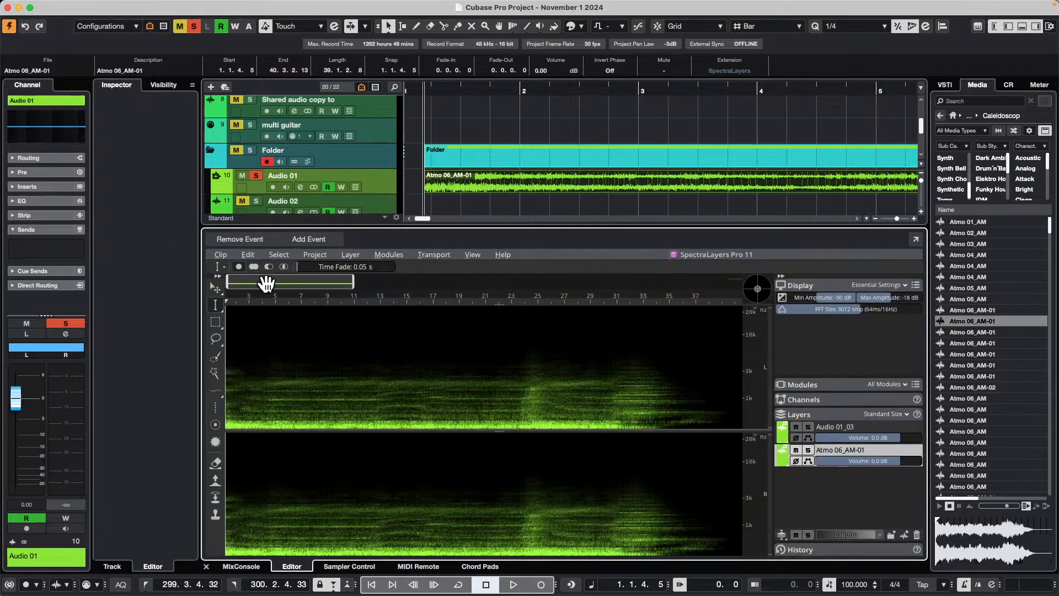
click(223, 267)
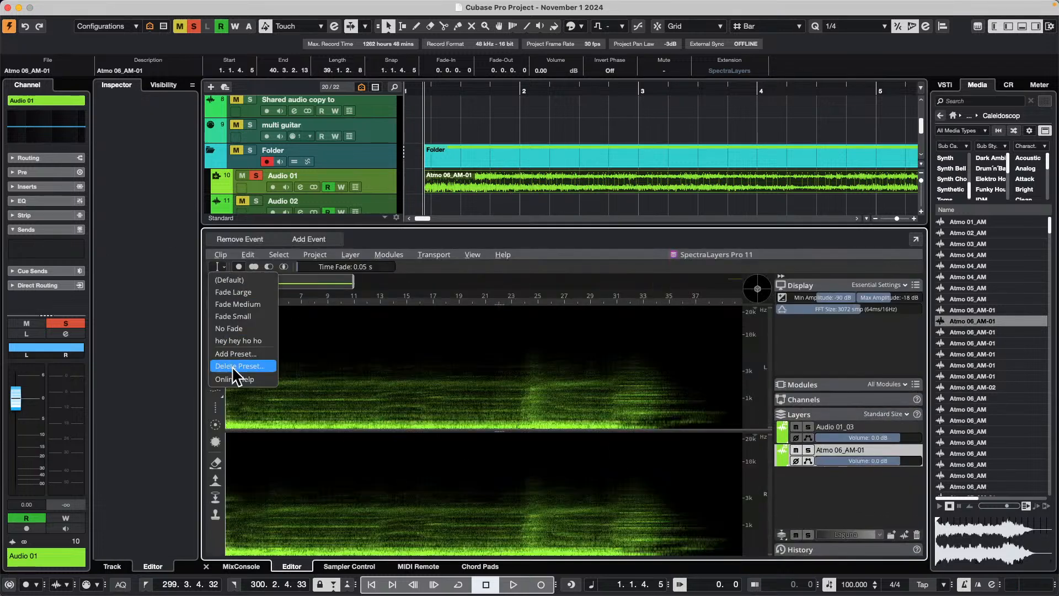
click(253, 352)
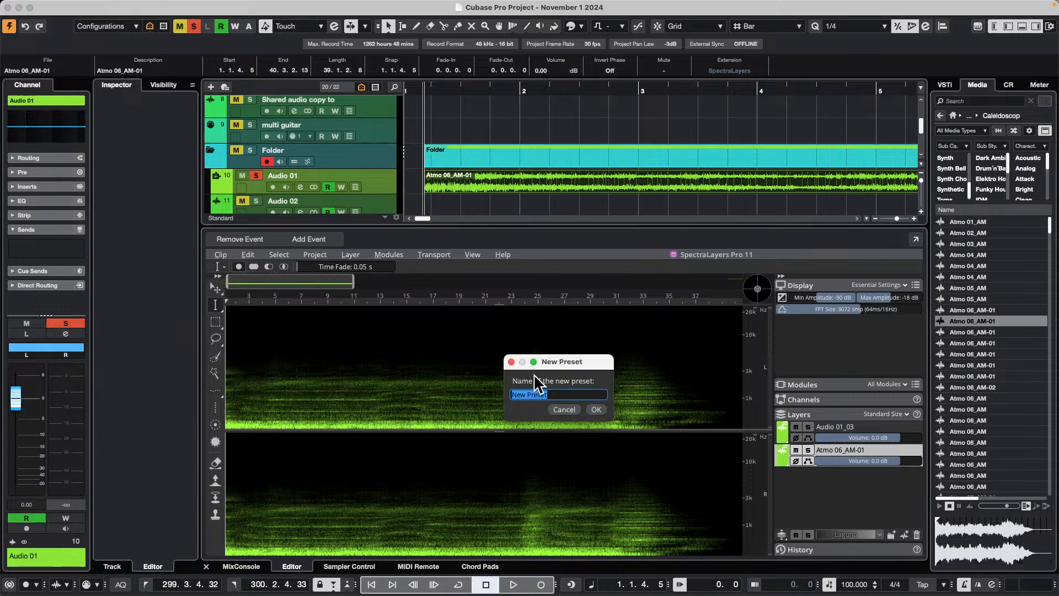
text(November 1)
key(Return)
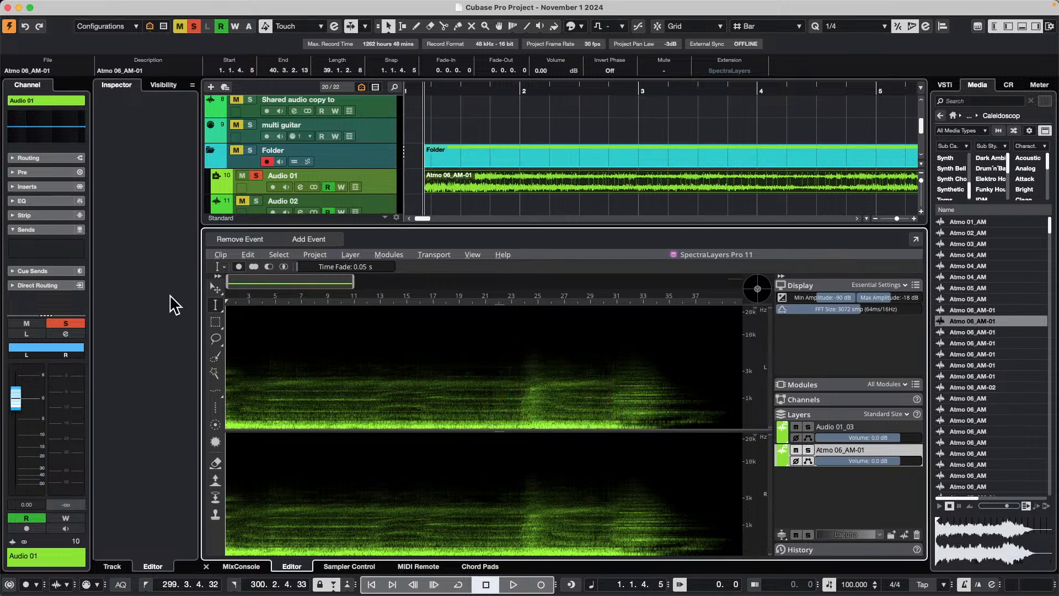
click(224, 267)
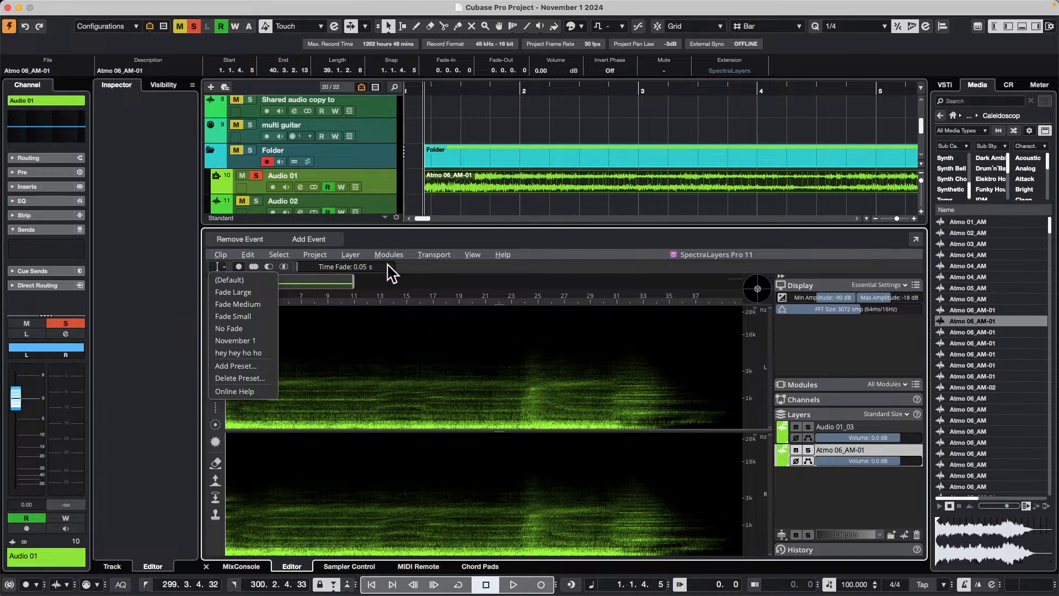
- Examine the presets path in the SpectraLayers system preferences and its Presets folder, leaving the preferences unchanged
click(251, 249)
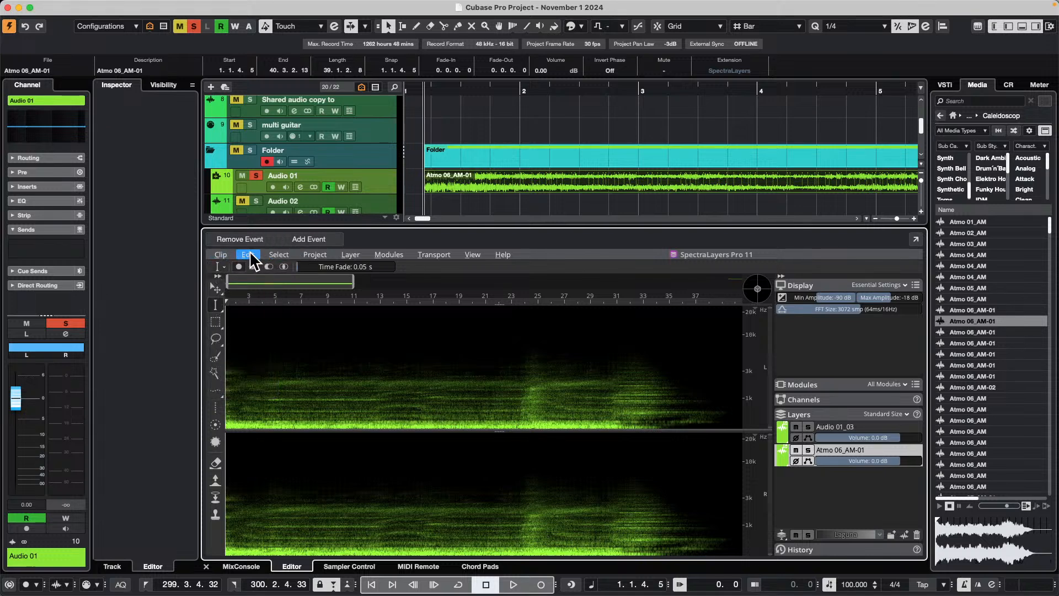
click(249, 253)
mouse_move(222, 257)
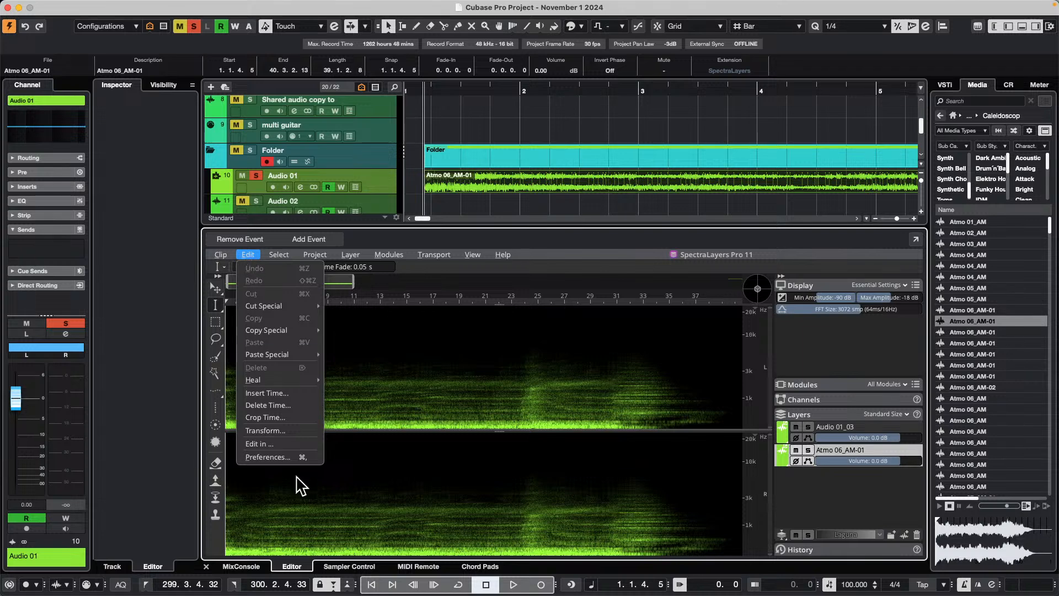
click(293, 458)
click(519, 225)
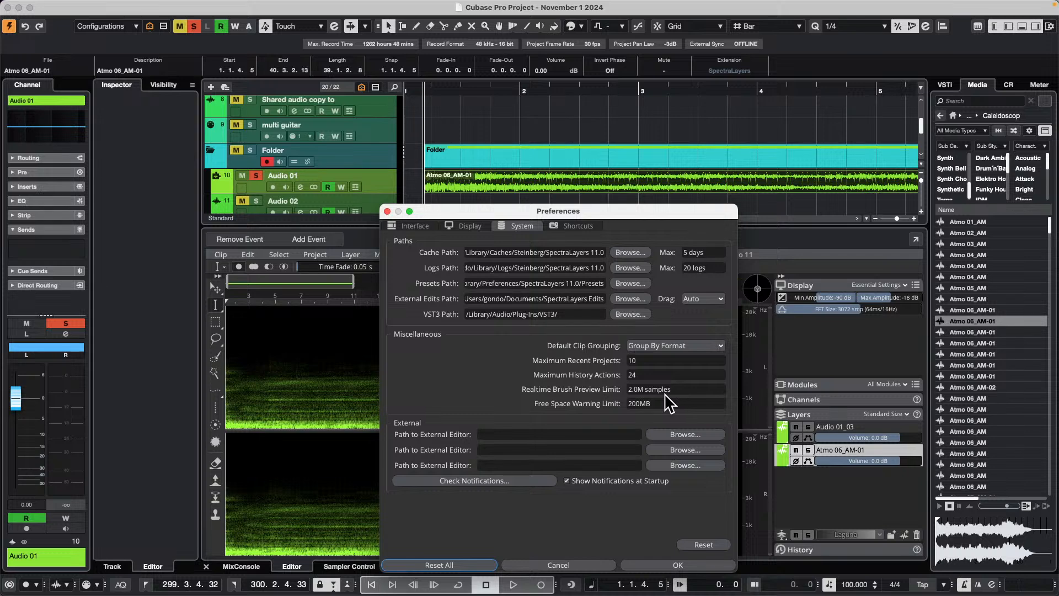
click(632, 282)
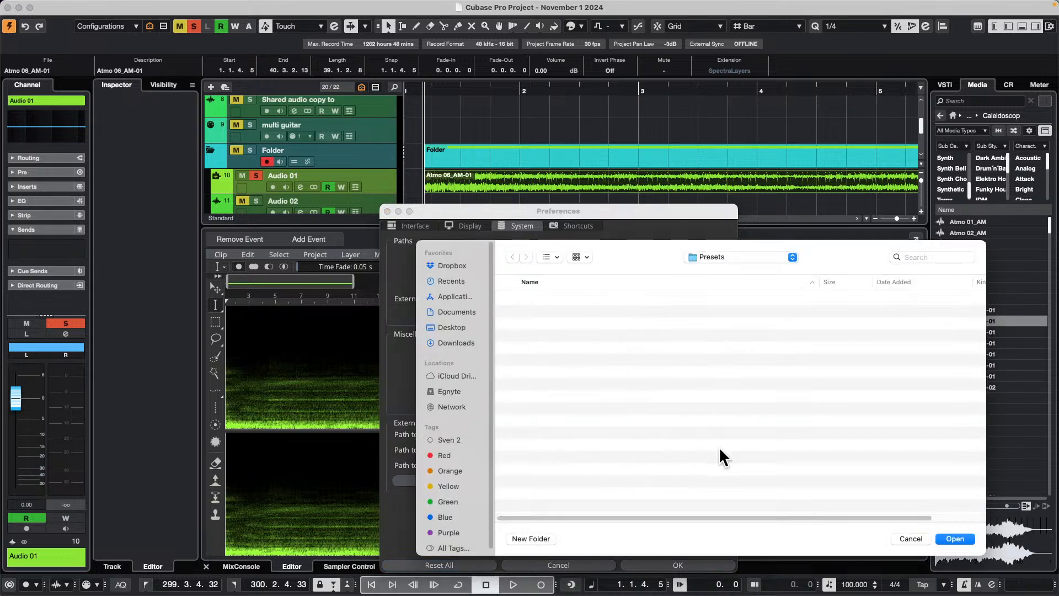
click(911, 537)
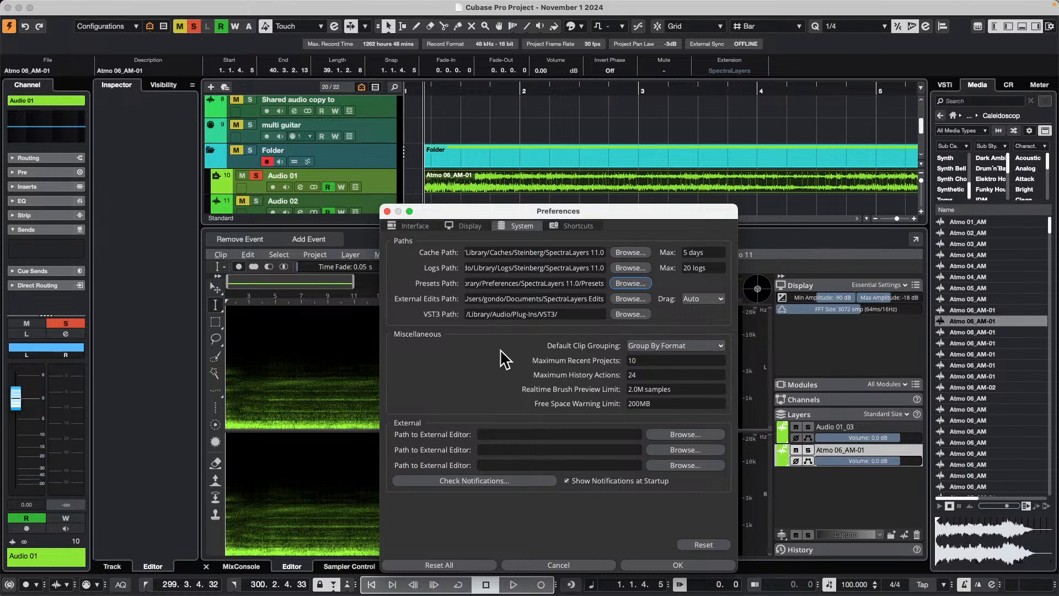
click(387, 211)
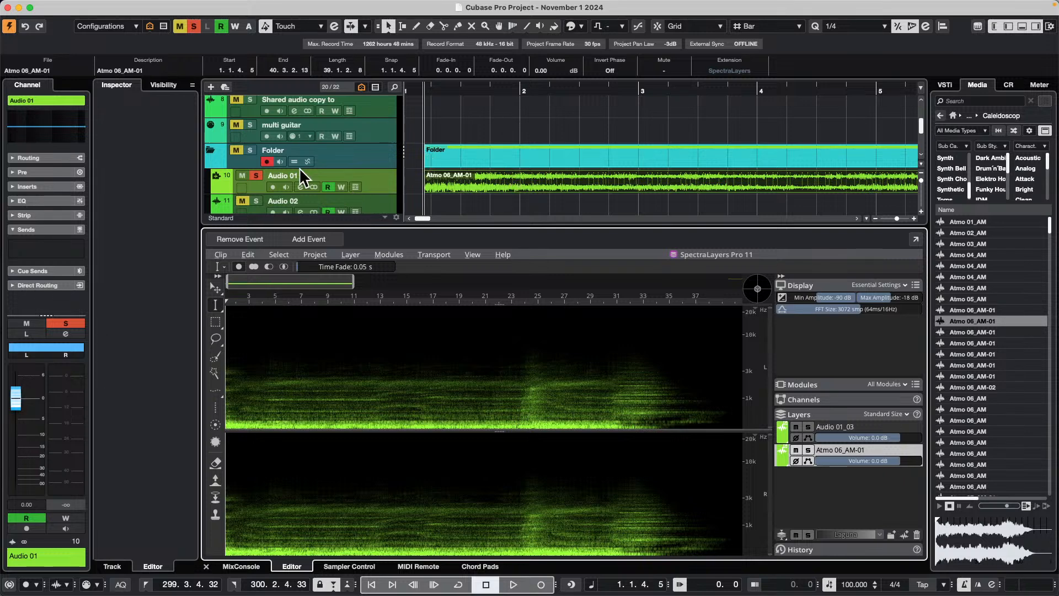
- Mute the Audio 01 track and enlarge the project area above the editor
click(242, 175)
scroll(567, 165, up, 5)
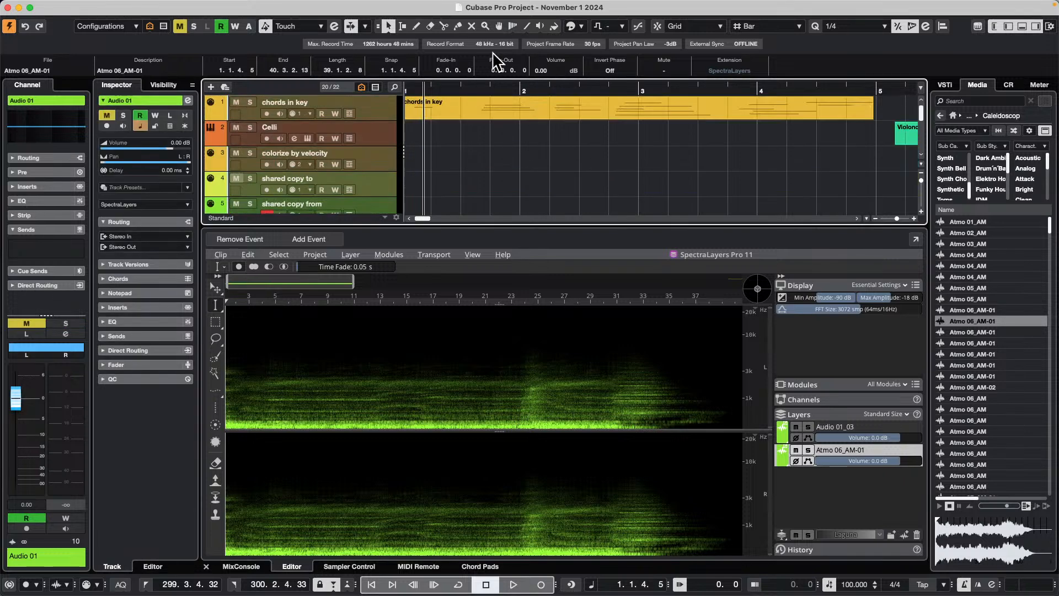
drag(435, 87, 521, 83)
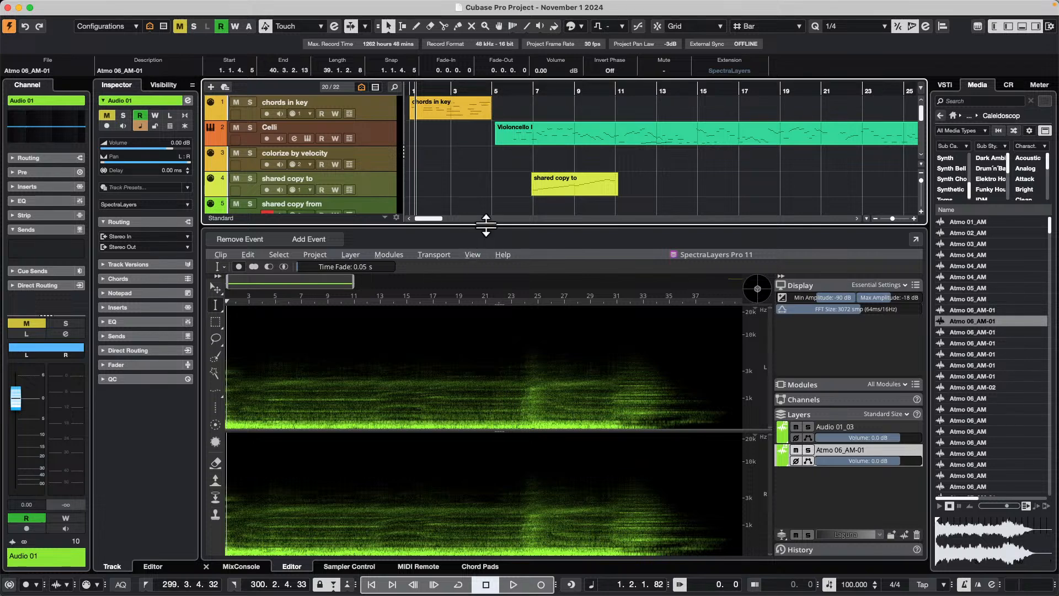
drag(485, 227, 485, 280)
- Open the Violoncello I part in a separate Key Editor window and enlarge its articulation lanes
click(603, 138)
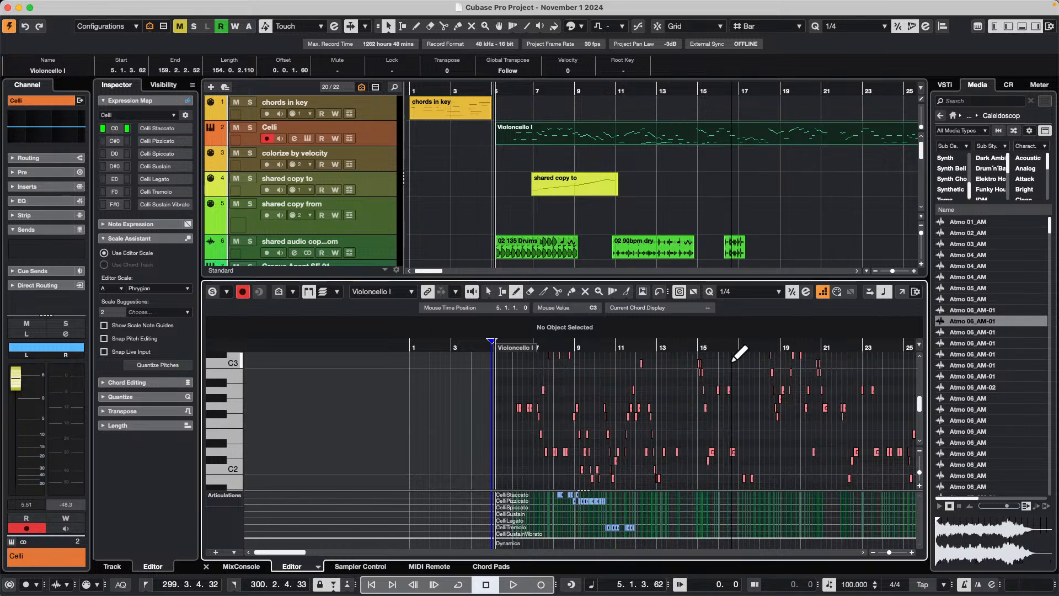
click(902, 291)
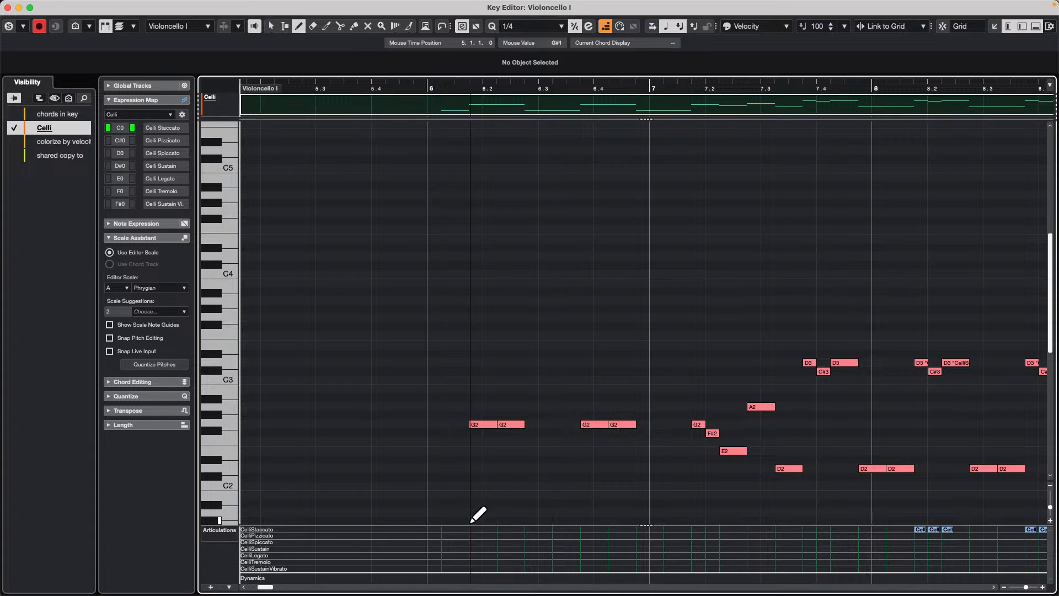
drag(470, 524, 462, 457)
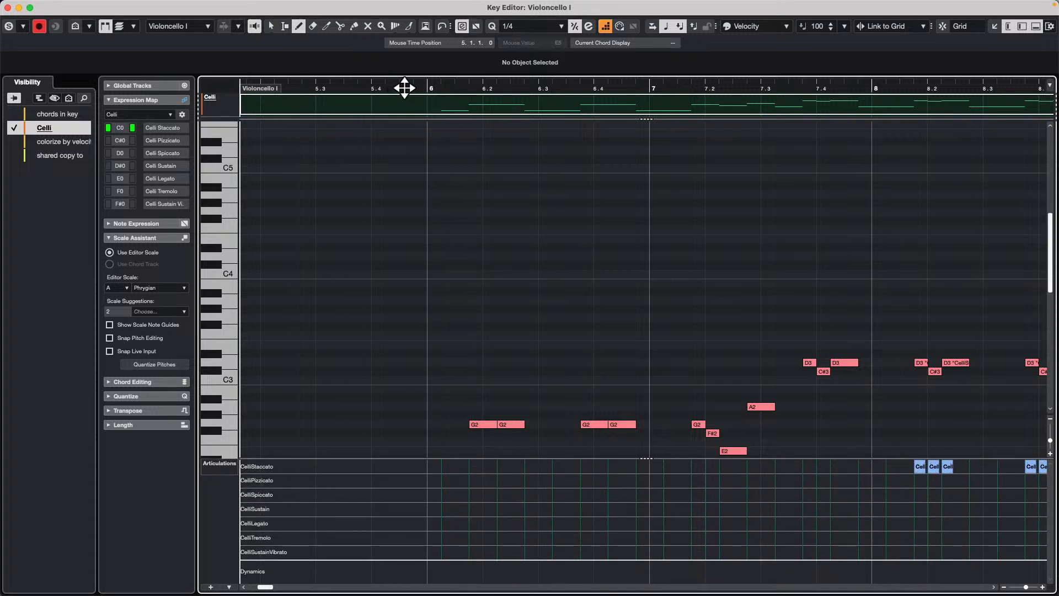
drag(405, 80, 407, 52)
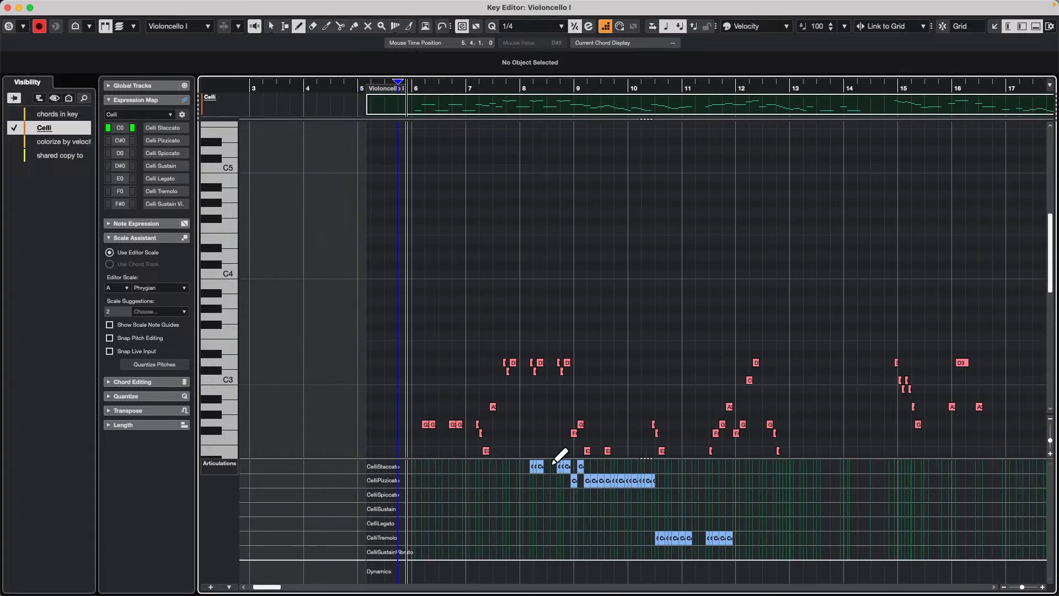
- Delete all Celli Staccato, Pizzicato and Tremolo articulation events between bars 8 and 12, together with their notes
key(1)
drag(506, 461, 776, 565)
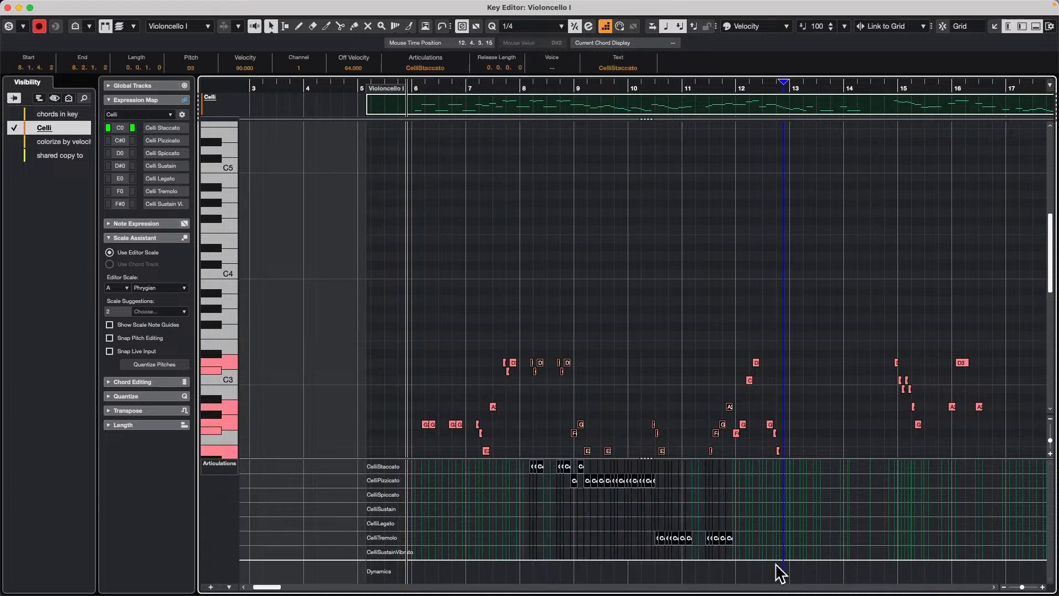
key(Delete)
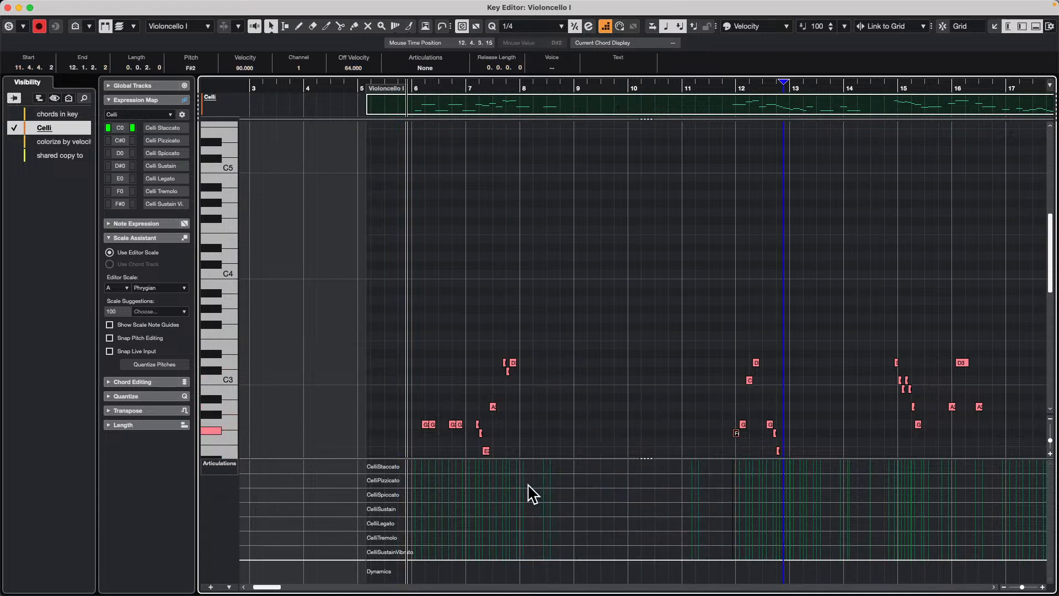
- Play the Violoncello I part with the editor soloed, close the separate Key Editor window and stop playback
key(space)
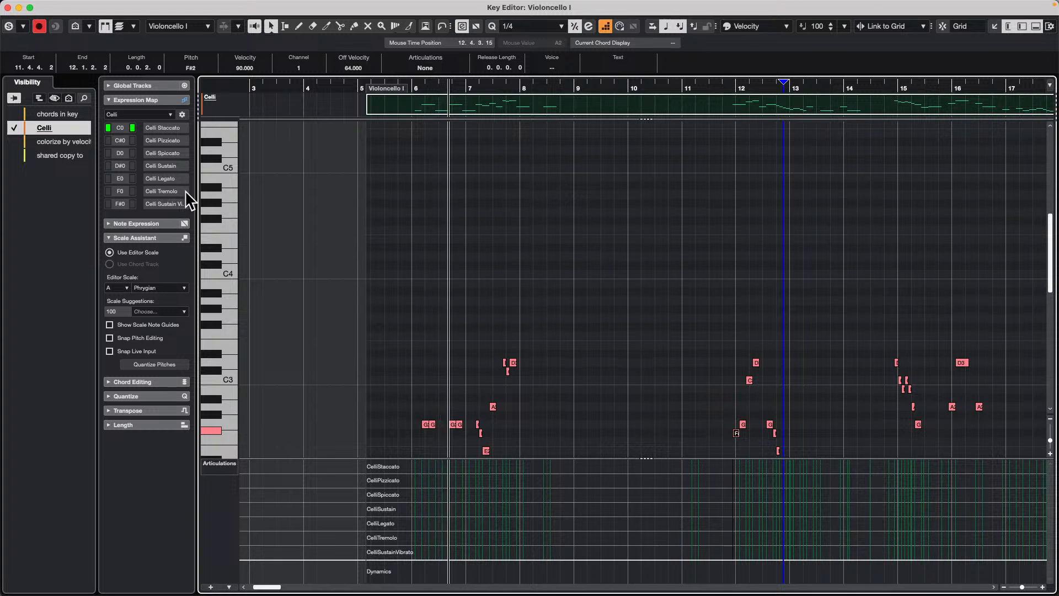
click(8, 26)
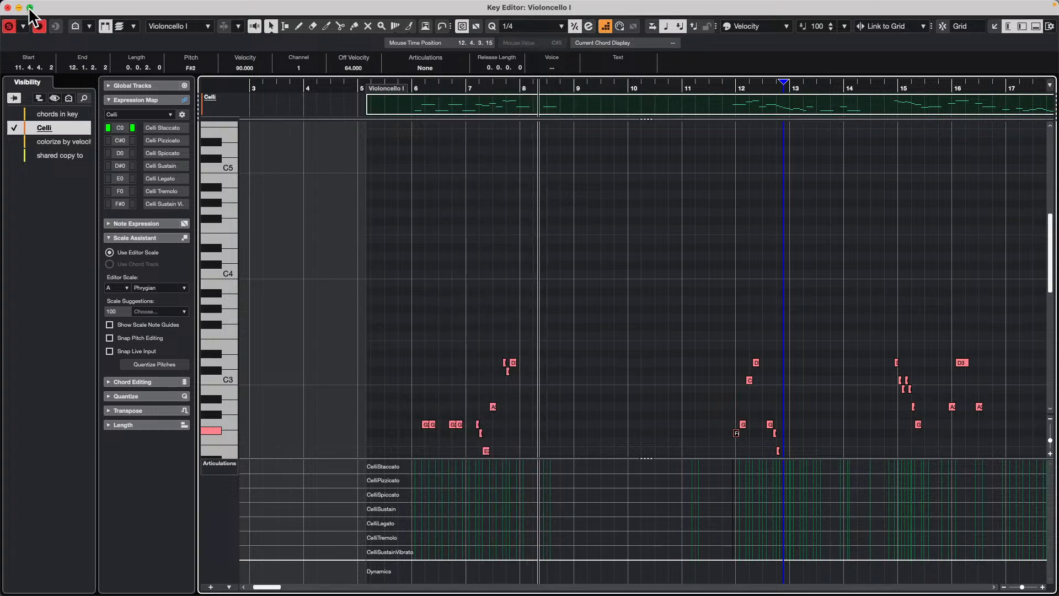
mouse_move(31, 8)
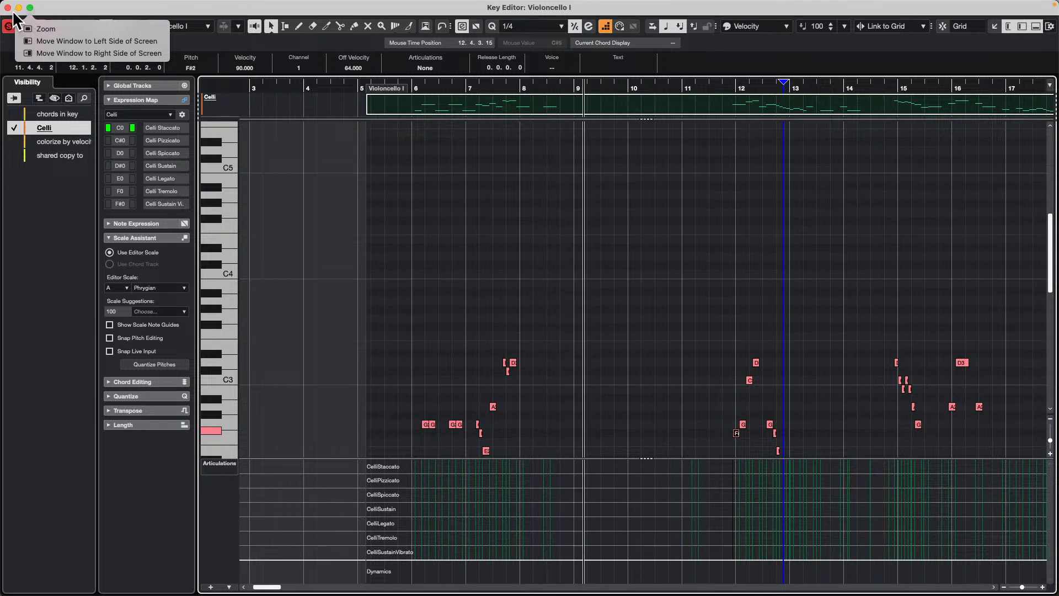
click(8, 8)
key(space)
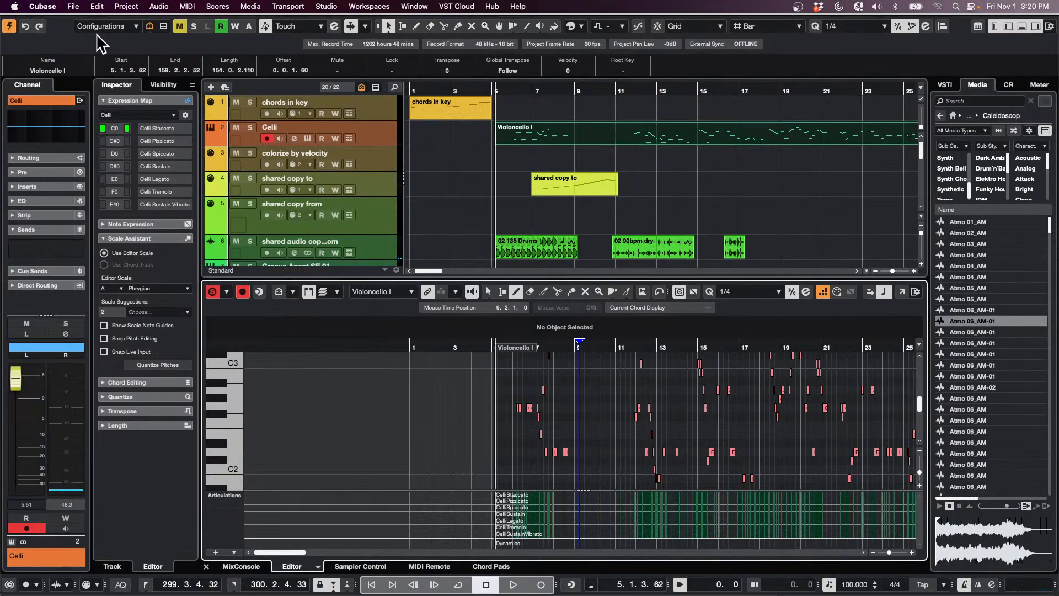
- Revert the project to its last saved version and keep the newly created files
click(73, 6)
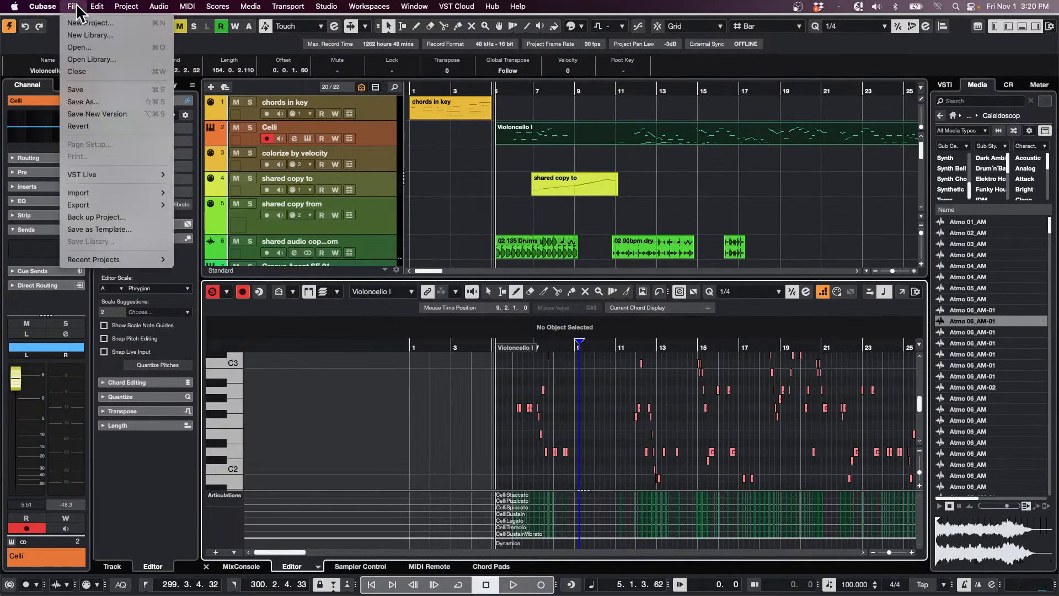
click(111, 126)
click(599, 200)
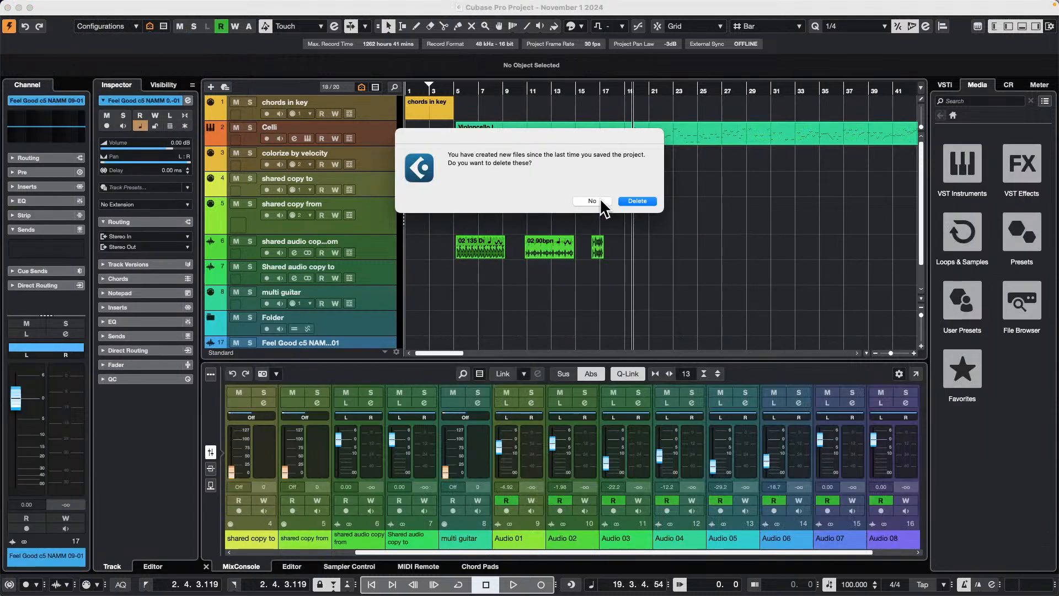
- Play the November 1 2024 project from bar 4 with the Celli track soloed, bring its mixer channel into view and stop playback
click(637, 202)
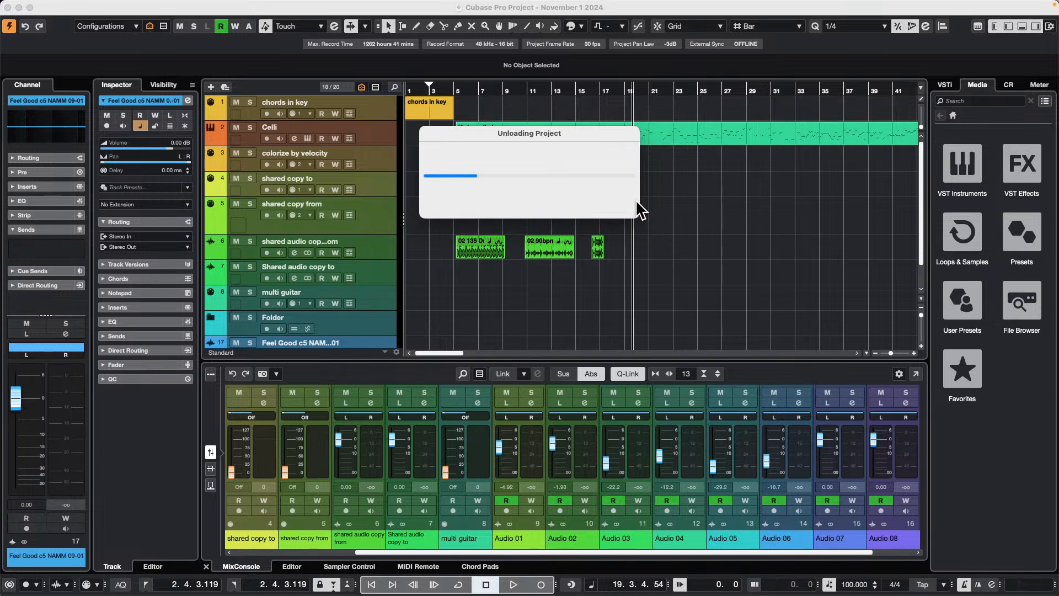
click(443, 88)
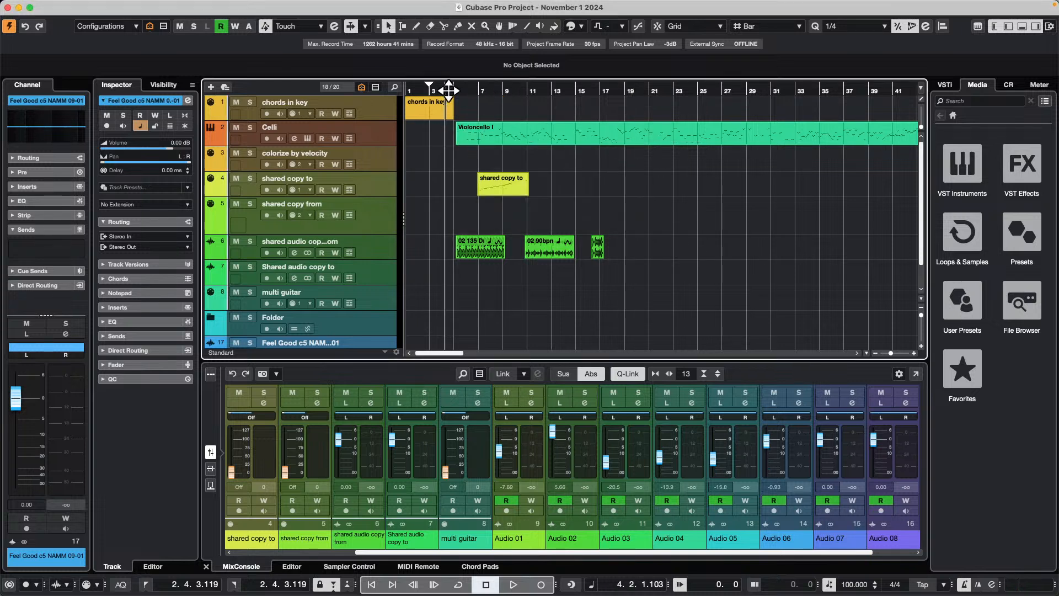
key(space)
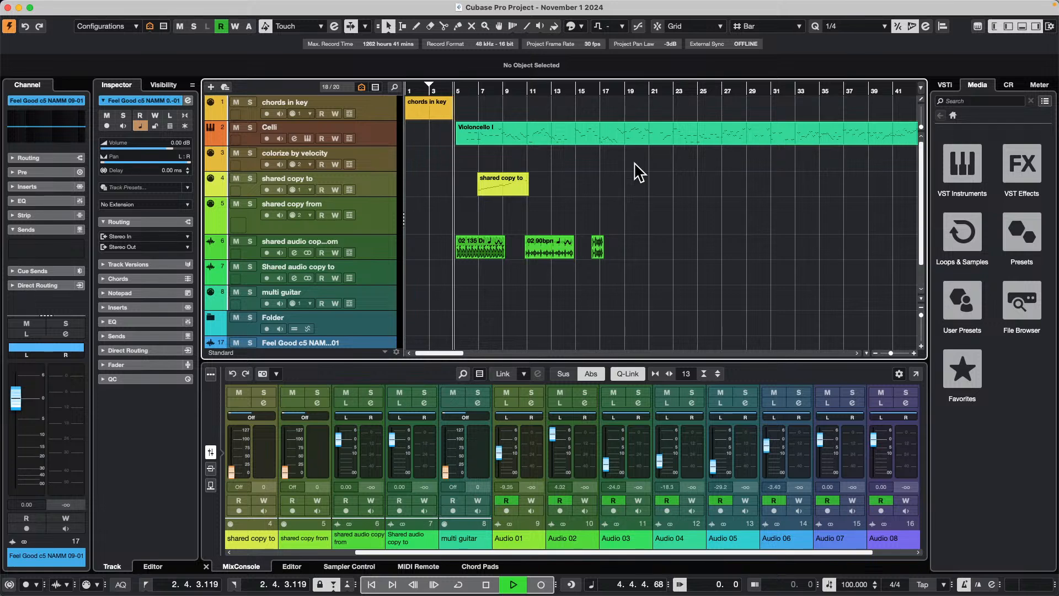
click(251, 126)
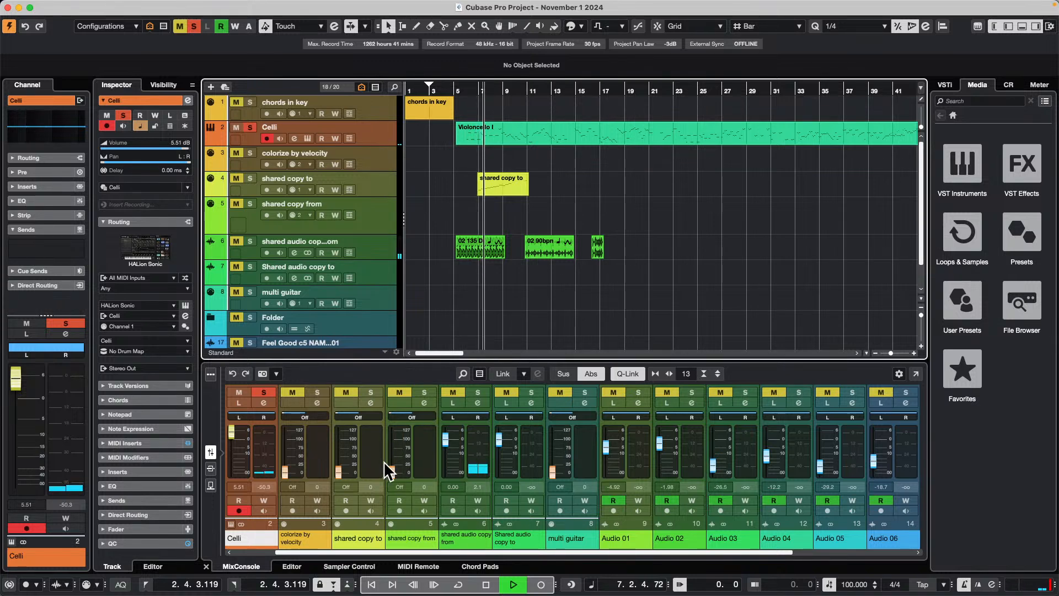
drag(634, 553, 588, 553)
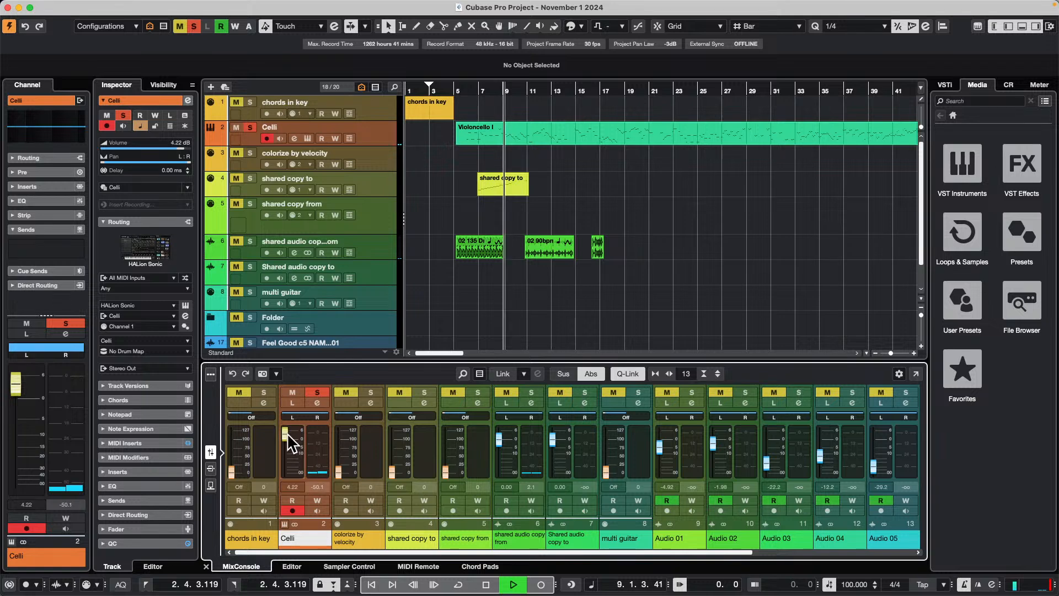
key(space)
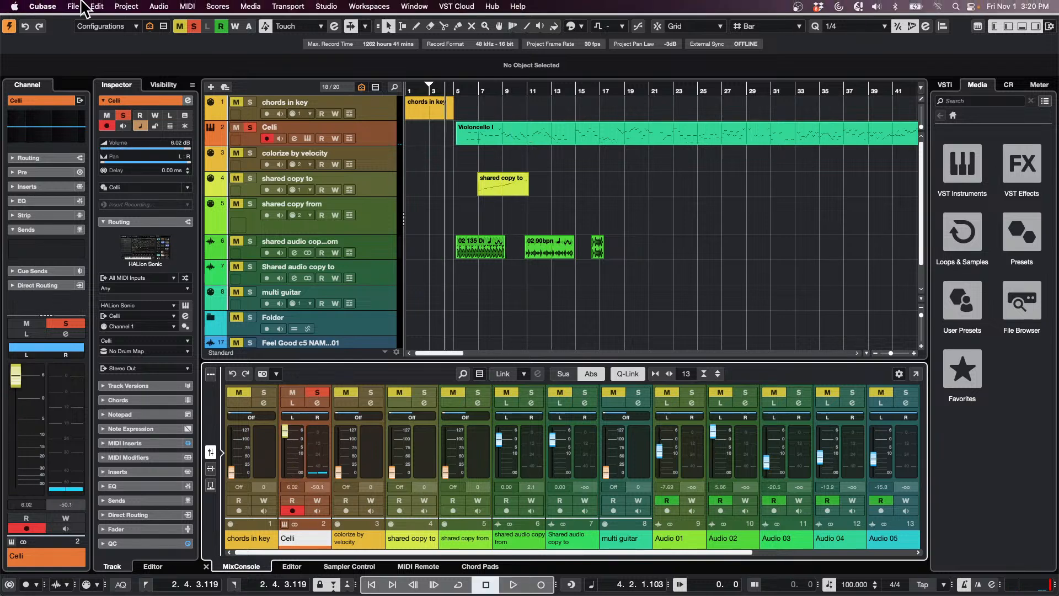
- Open the recent project jump off.cpr and activate it
click(73, 6)
mouse_move(119, 259)
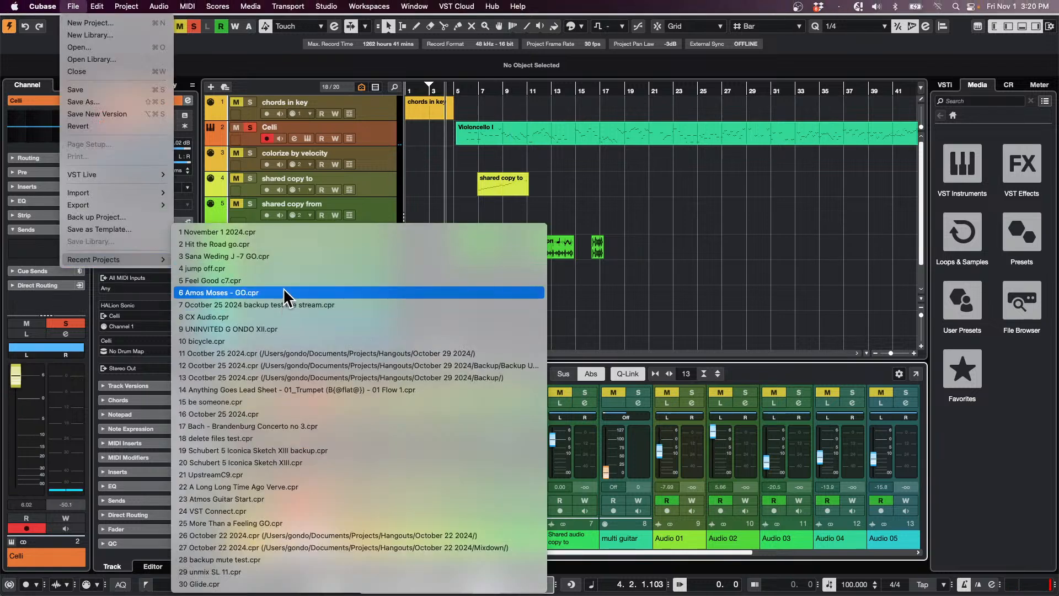
click(289, 268)
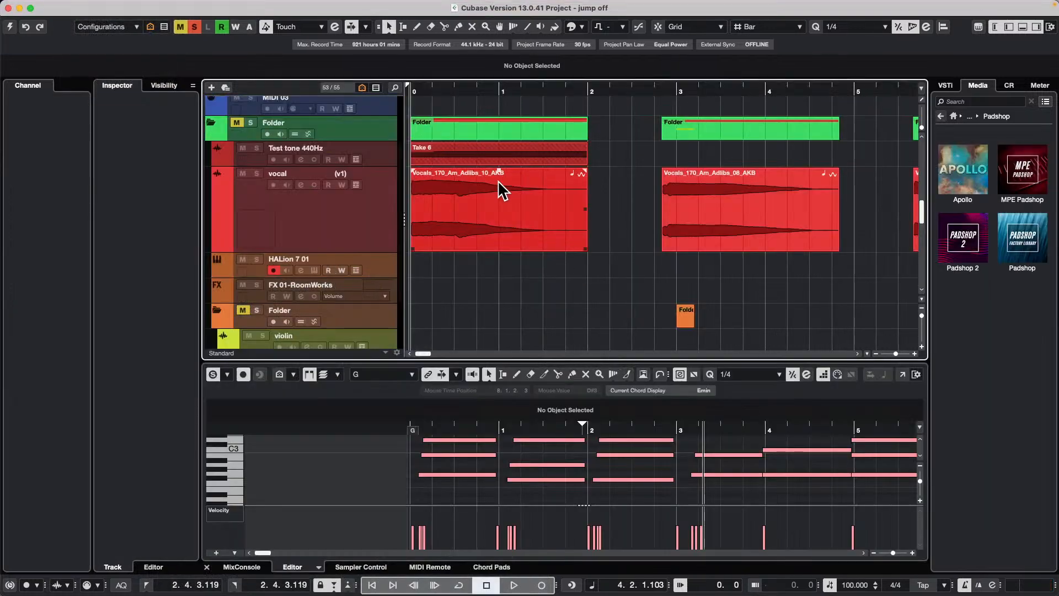
click(10, 27)
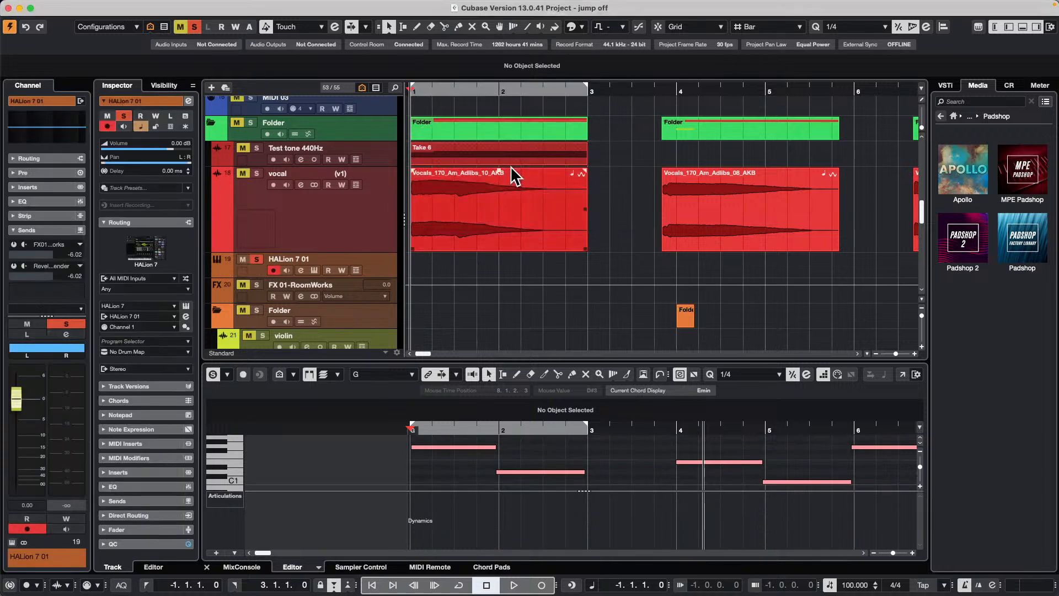
click(272, 77)
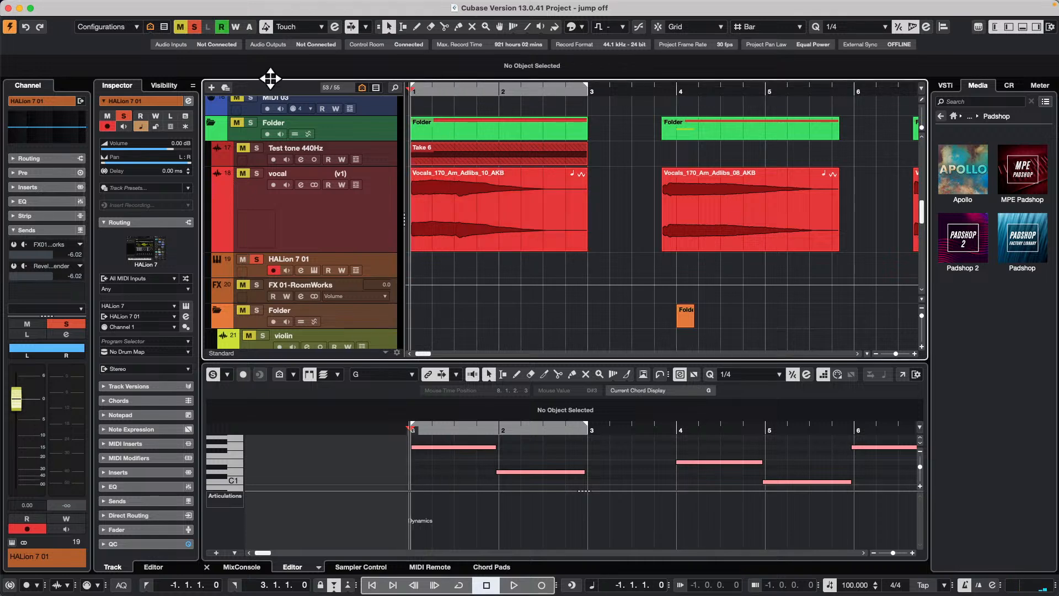
- Solo the Celli track in the jump off project and play it from the start
scroll(553, 234, down, 10)
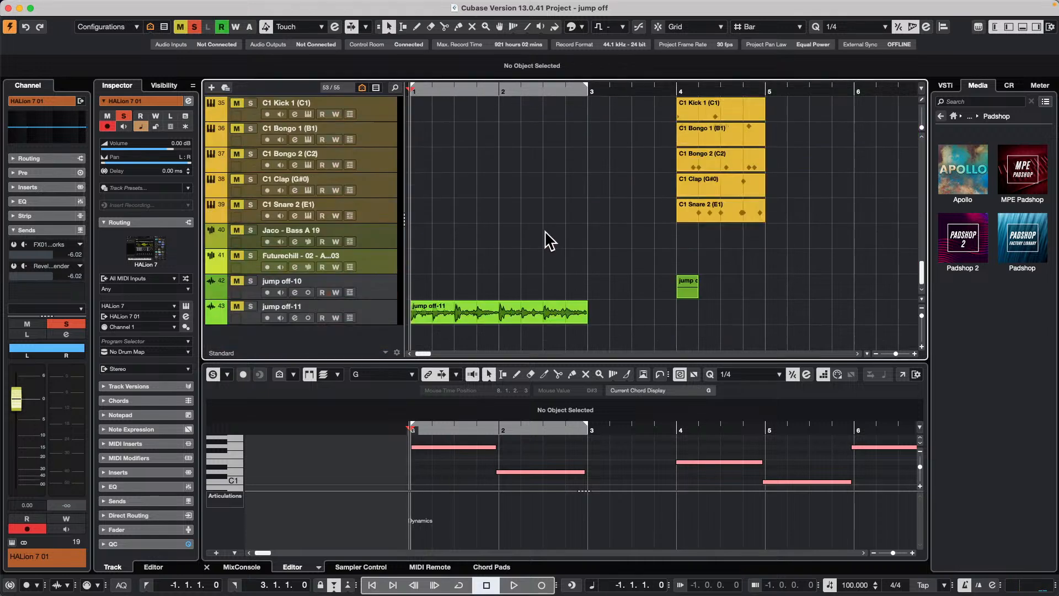
scroll(547, 241, up, 3)
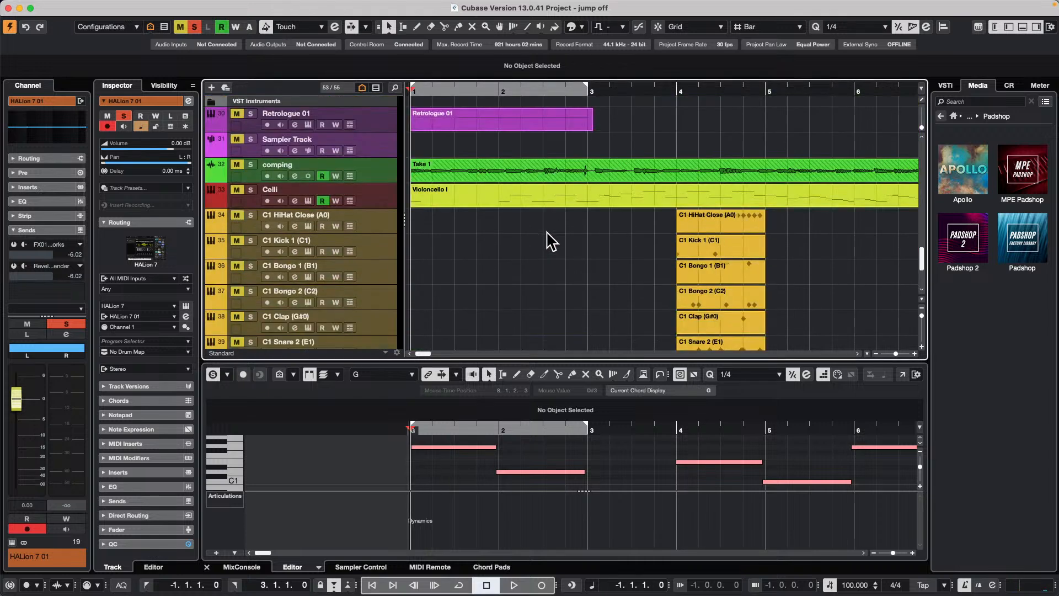
click(254, 192)
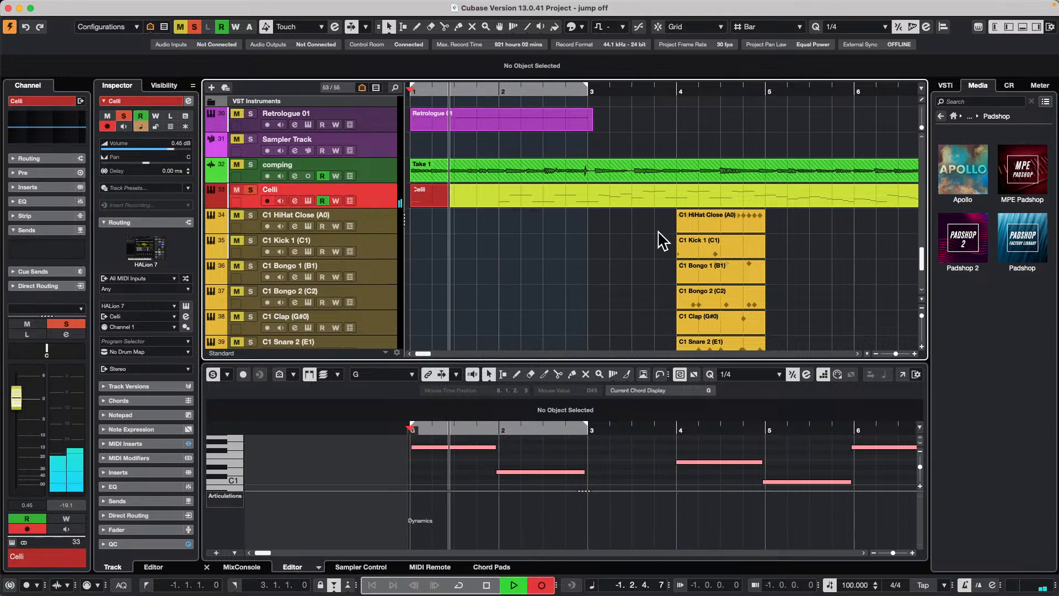
key(space)
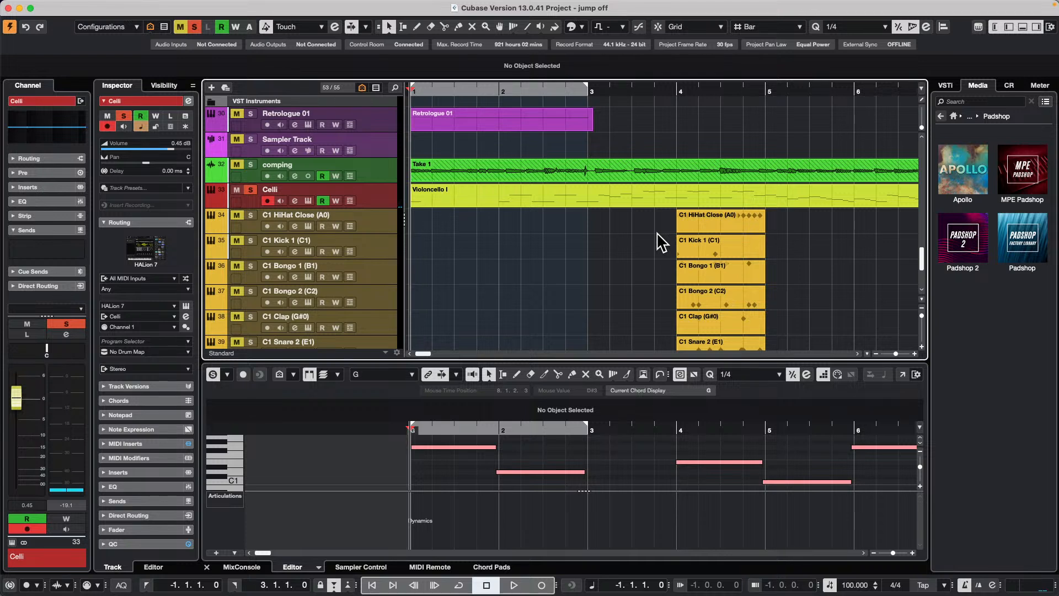
key(space)
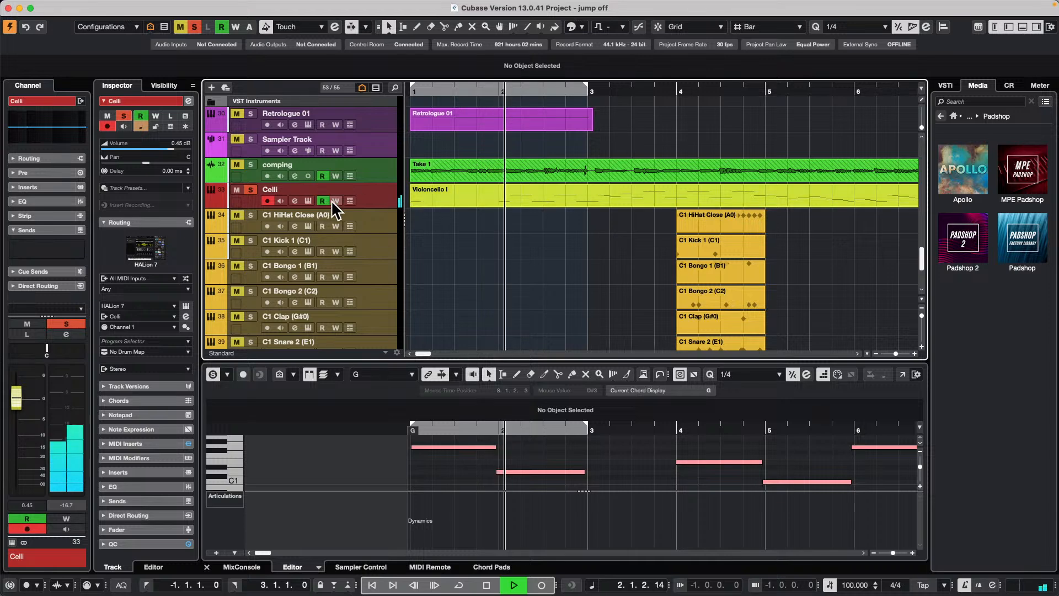
- Enlarge the Celli track, select its Violoncello I part and check it briefly in a separate Key Editor window
drag(372, 206, 499, 236)
click(498, 236)
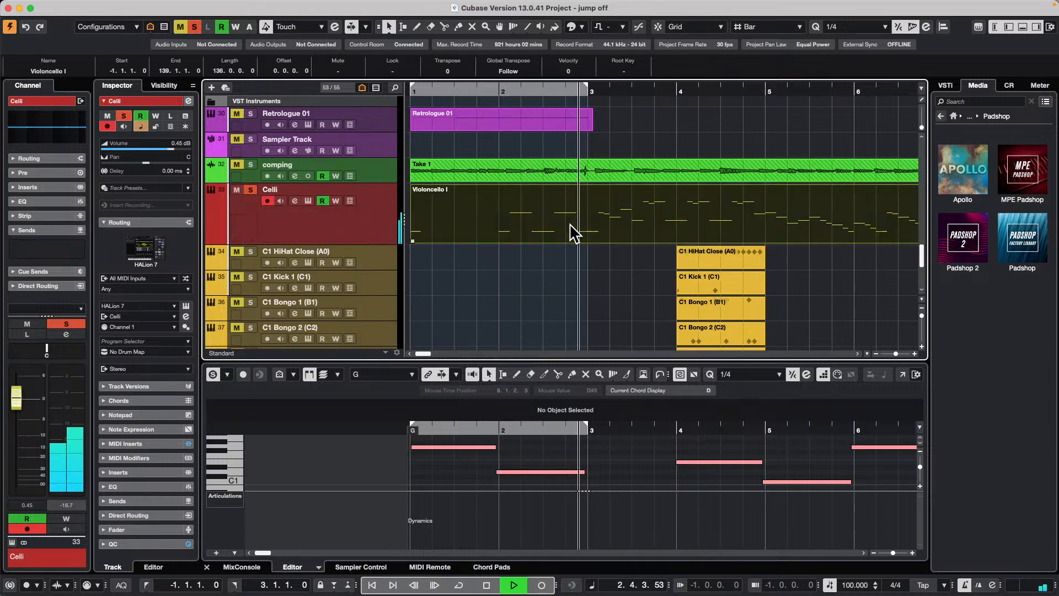
click(903, 375)
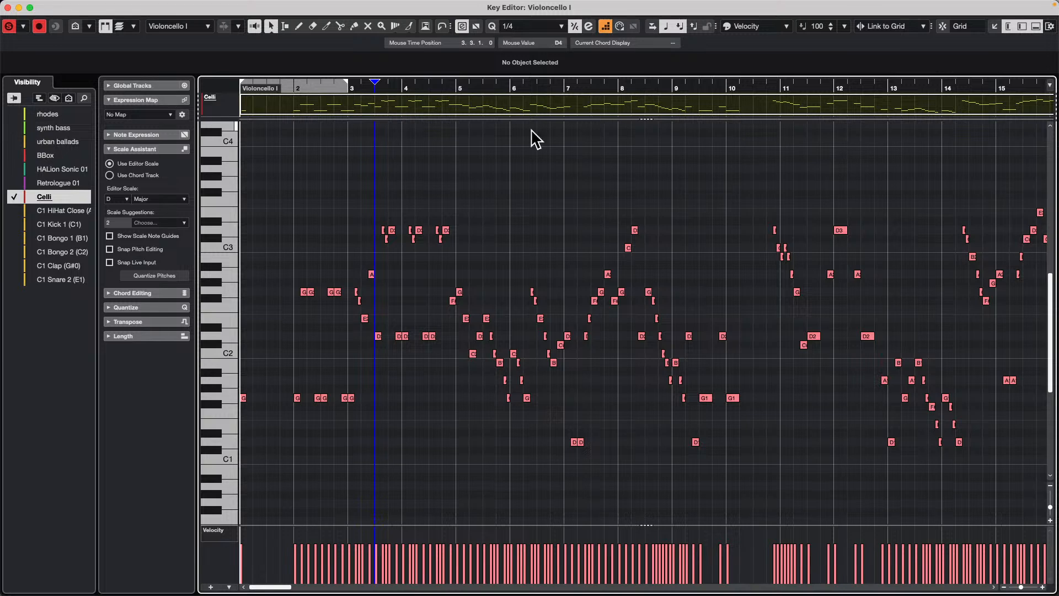
click(7, 7)
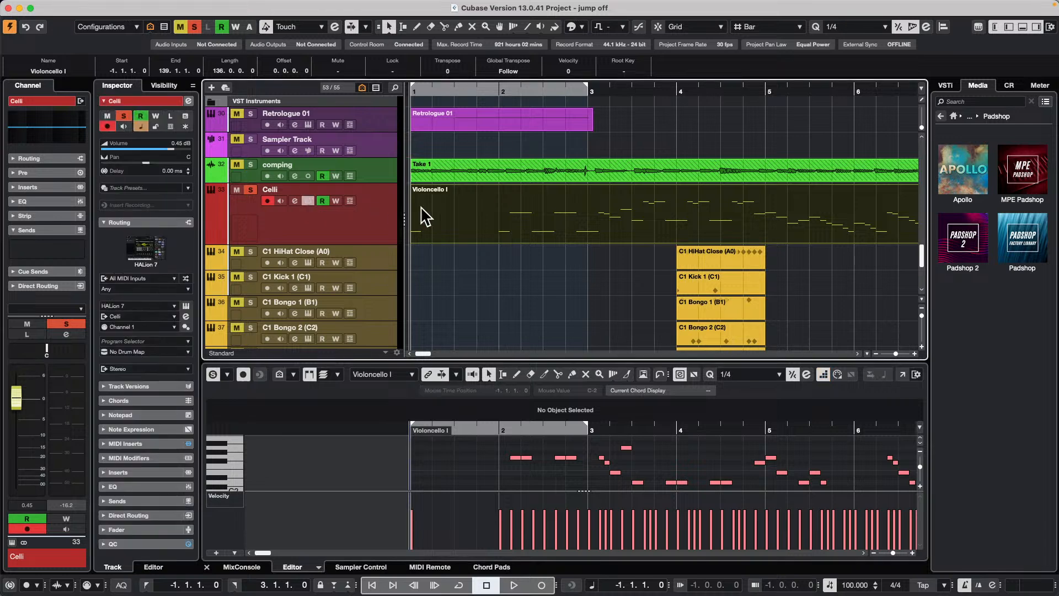
- Audition the HALion 7 Celli key switches Pizzicato, Marcato, Sustain, Legato, Tremolo and Staccato during playback, then stop and close the instrument
key(space)
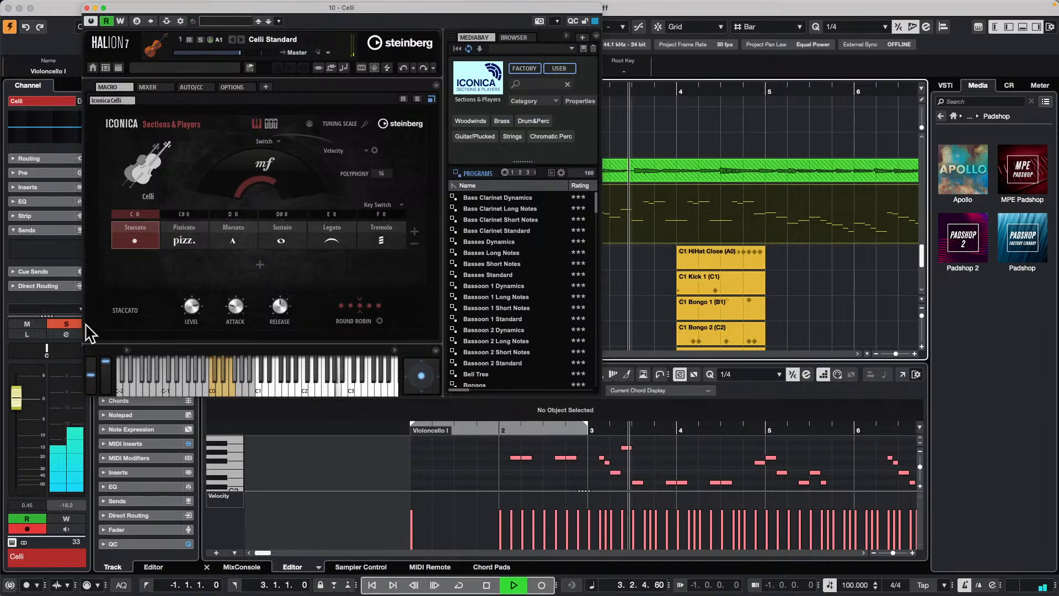
click(214, 371)
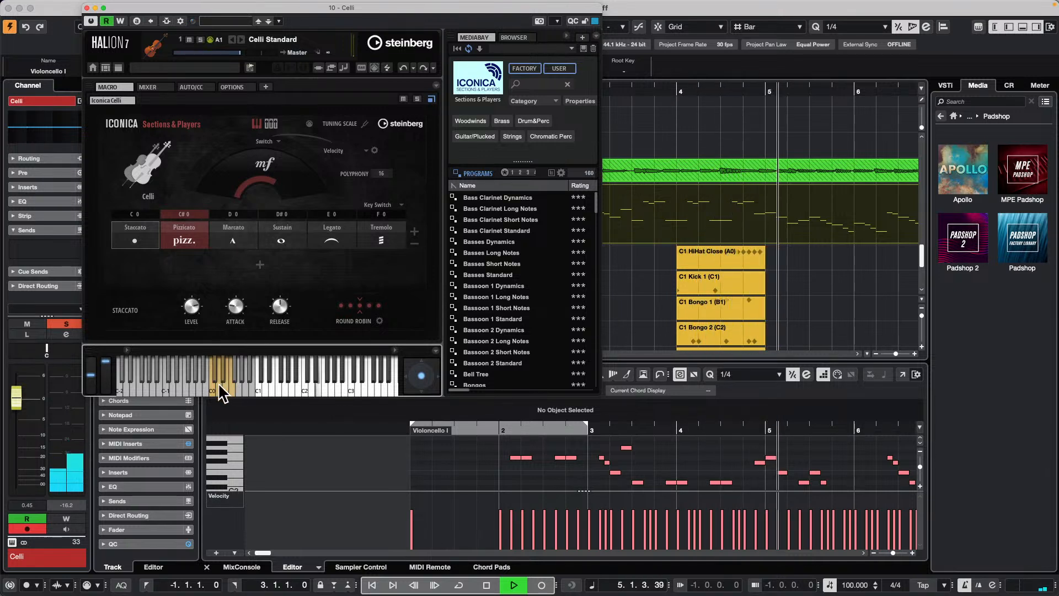
click(219, 385)
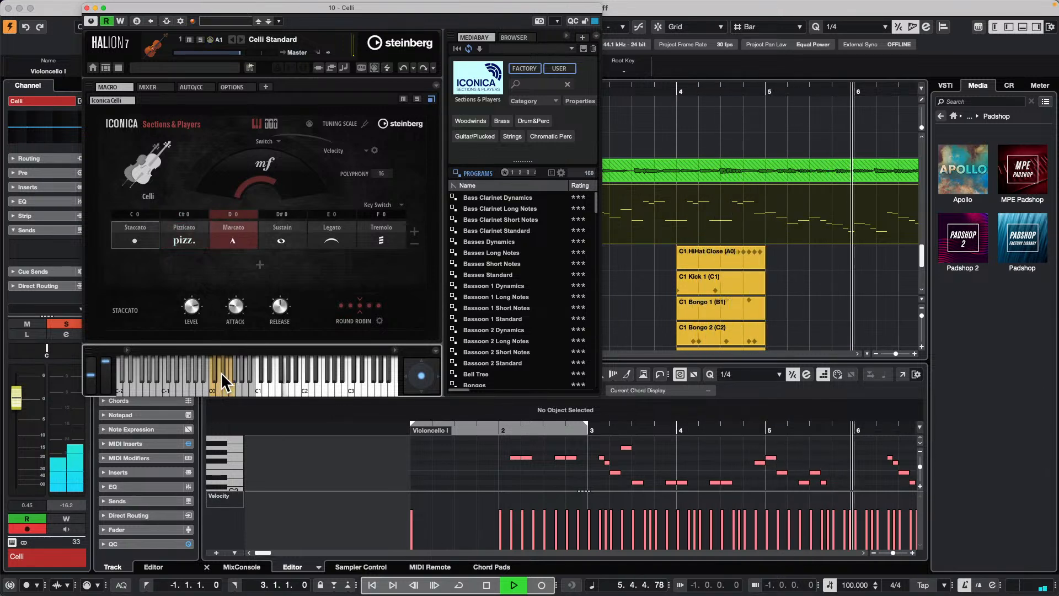
click(223, 372)
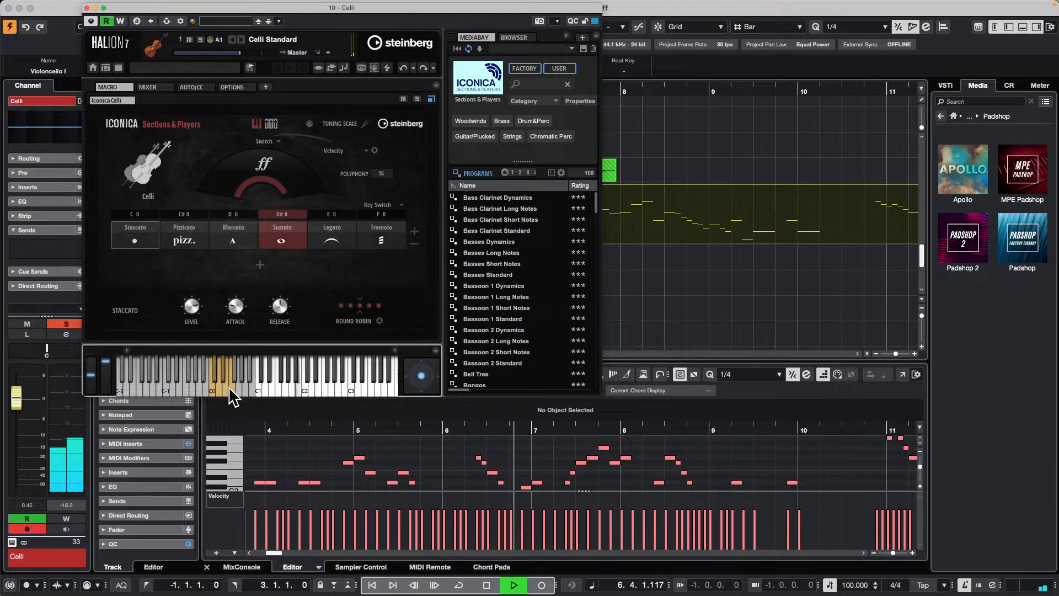
click(224, 385)
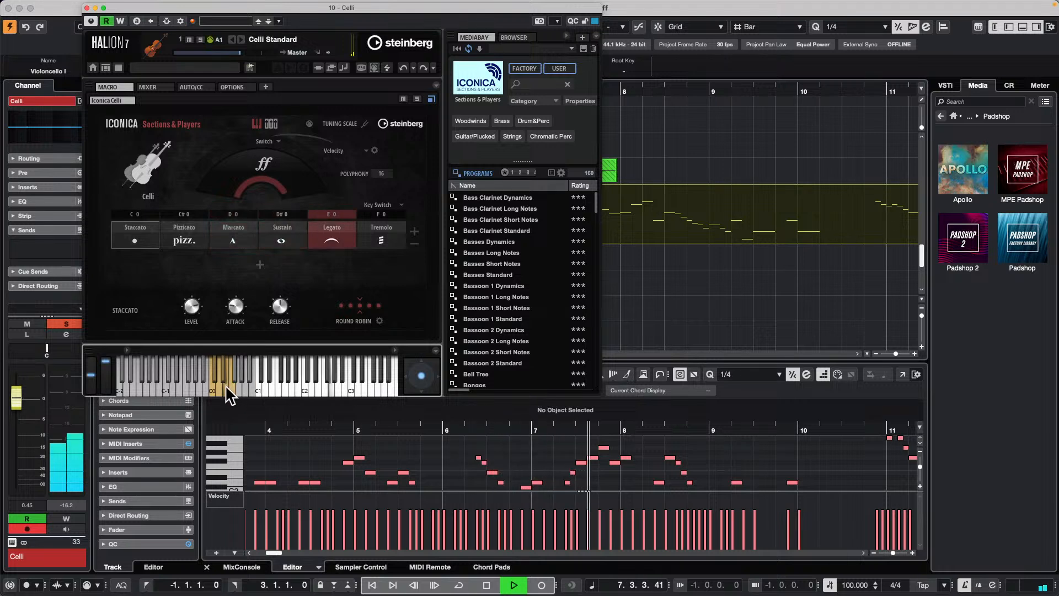
click(231, 385)
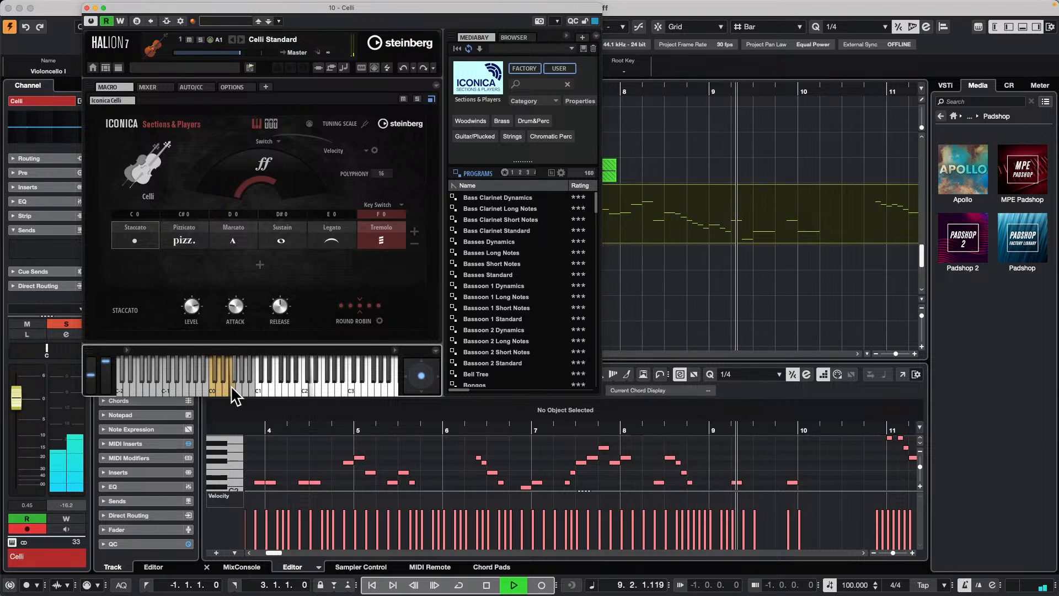
click(210, 385)
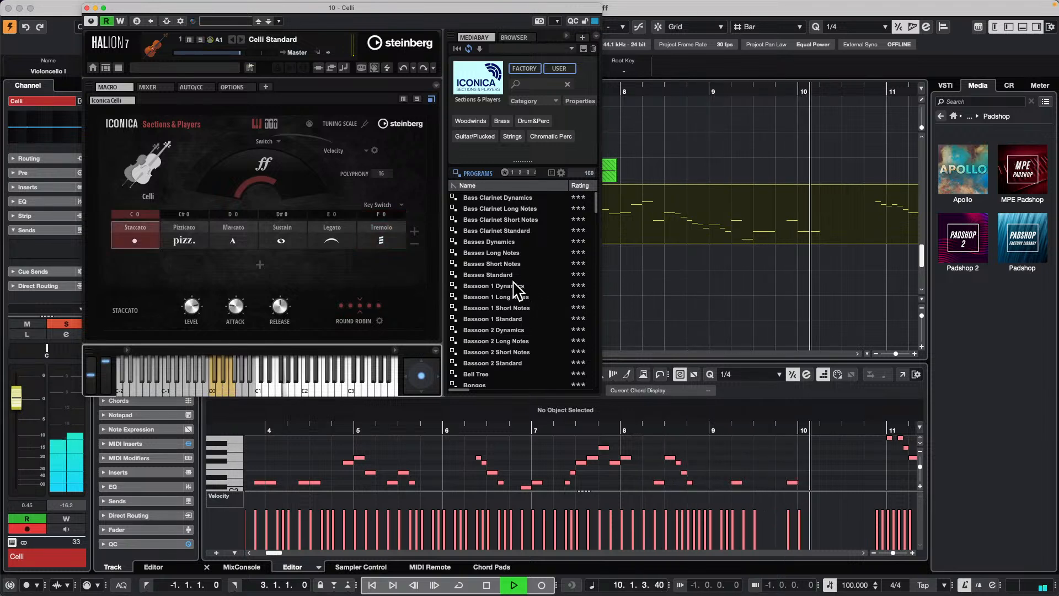
key(space)
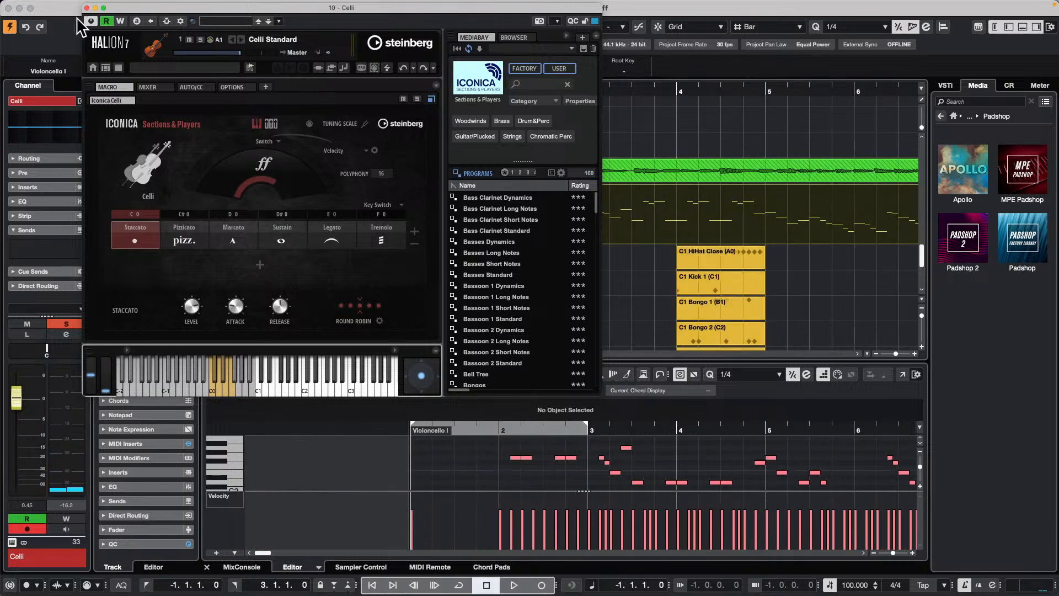
click(87, 7)
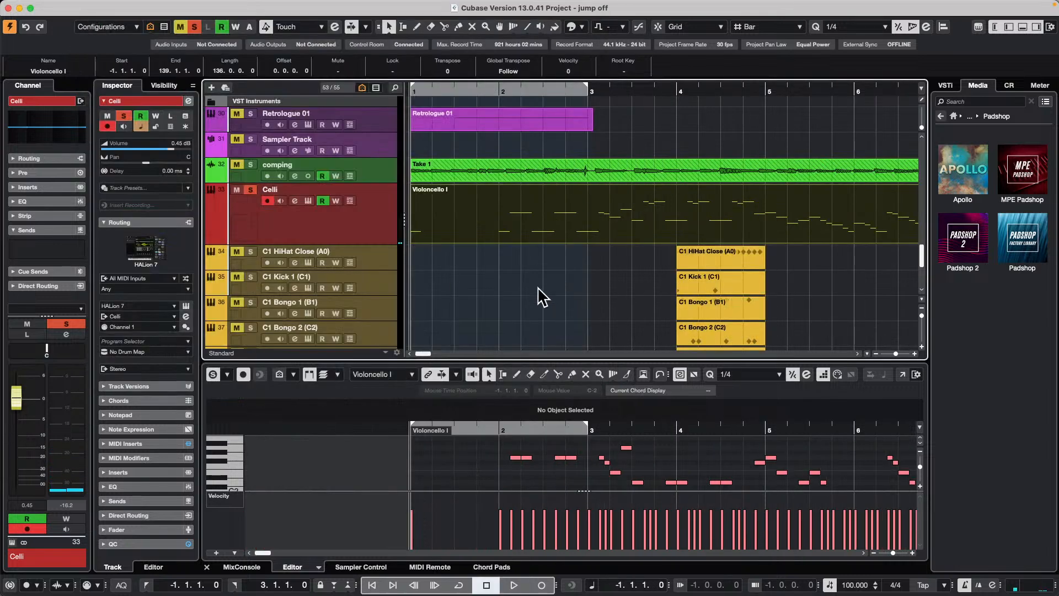
- Open the Violoncello I part in a separate Key Editor window and import the instrument's key switches as an expression map
click(902, 374)
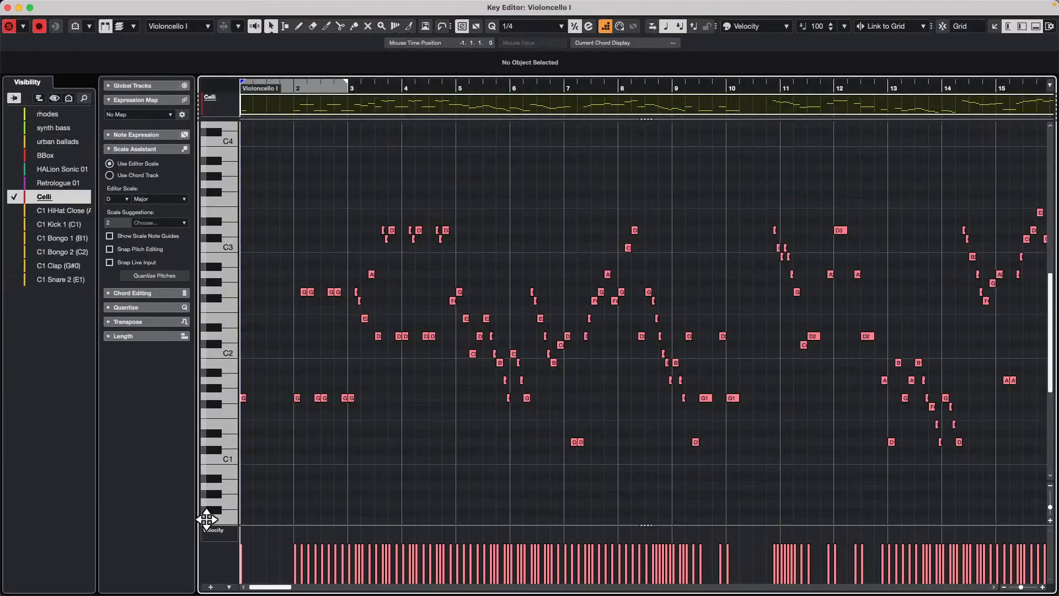
click(152, 113)
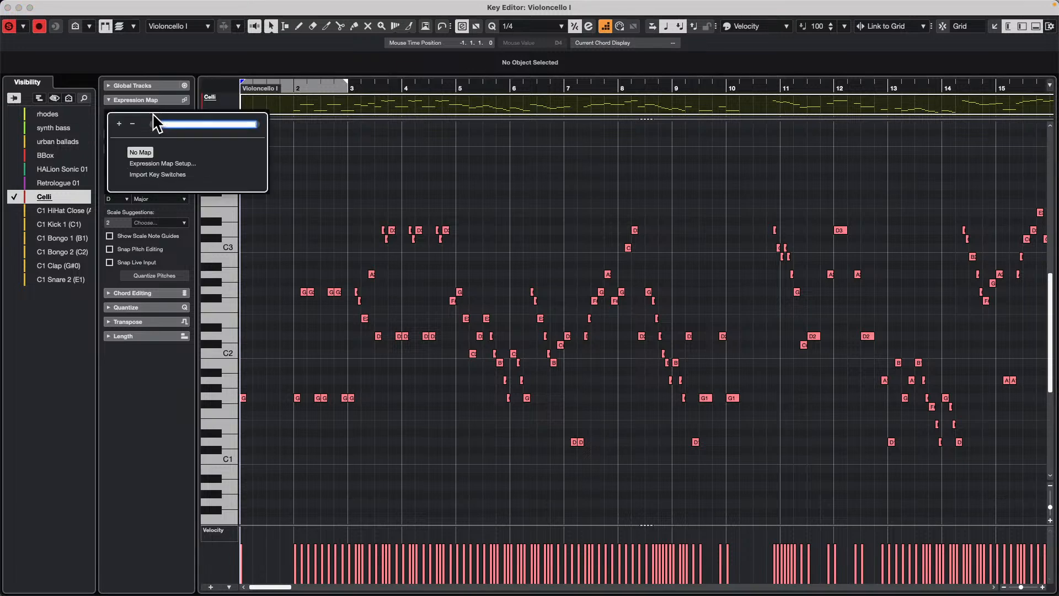
click(157, 170)
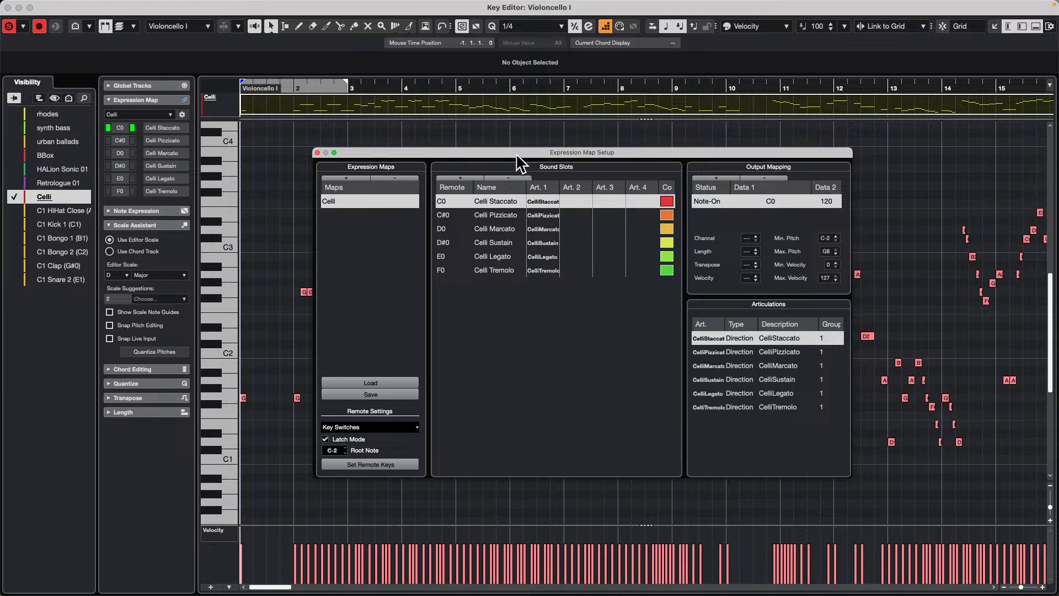
drag(515, 154, 703, 124)
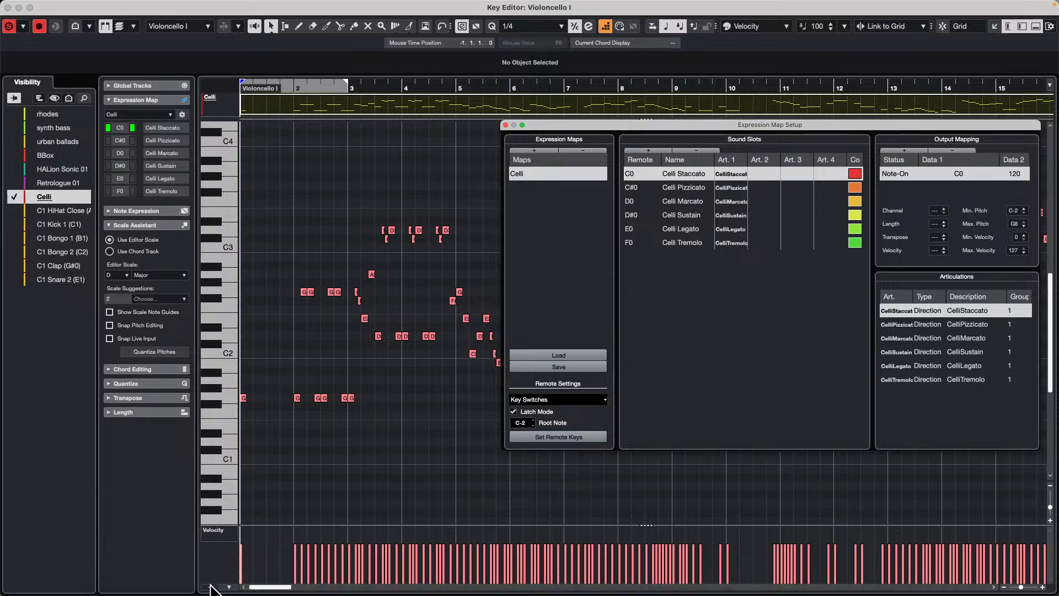
- Change the Velocity controller lane to Articulations/Dynamics and enlarge it
click(220, 529)
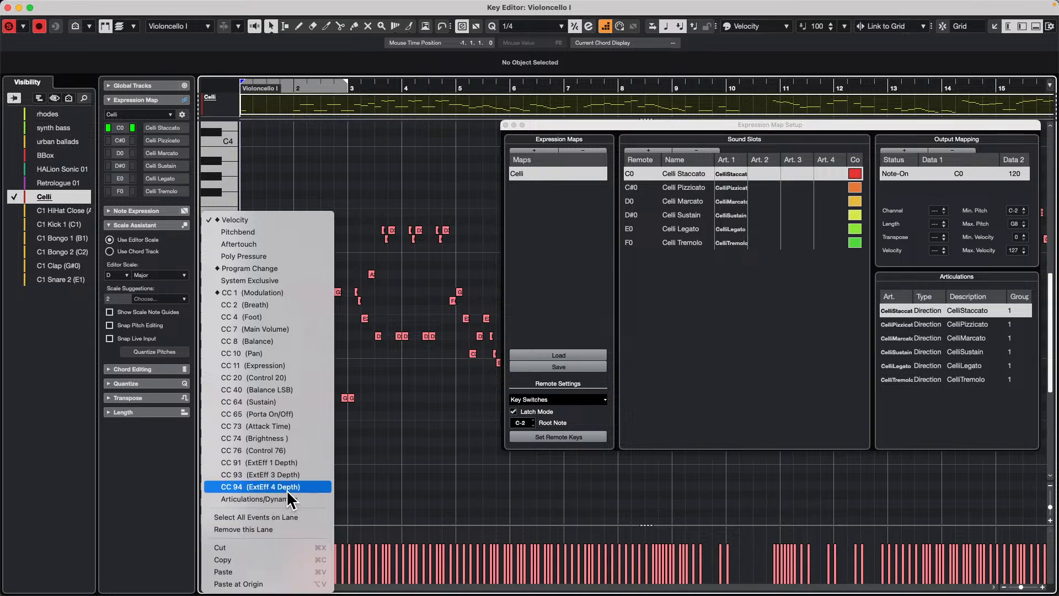
click(287, 498)
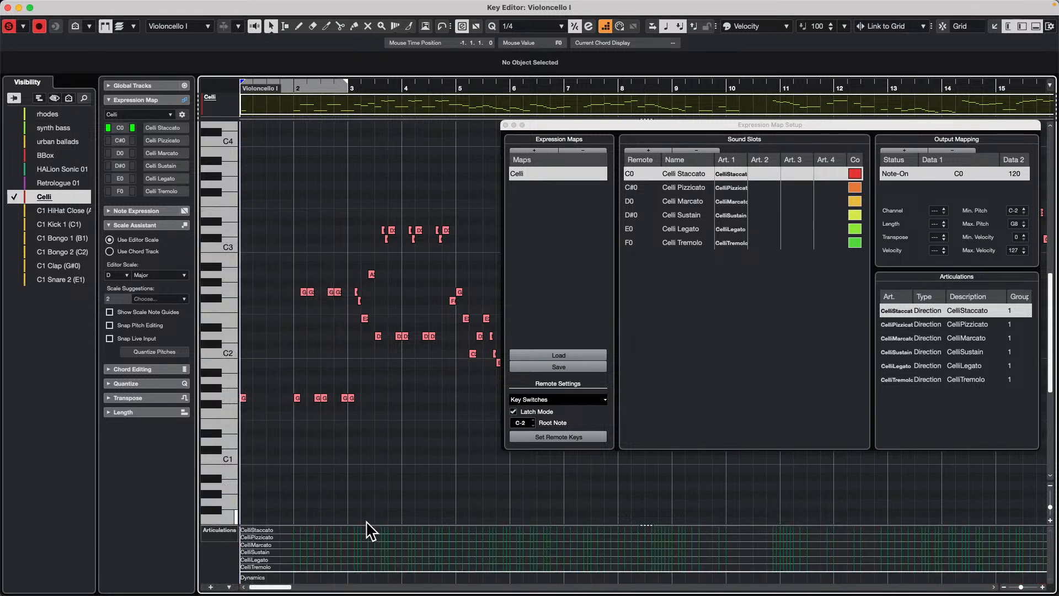
drag(367, 523, 371, 439)
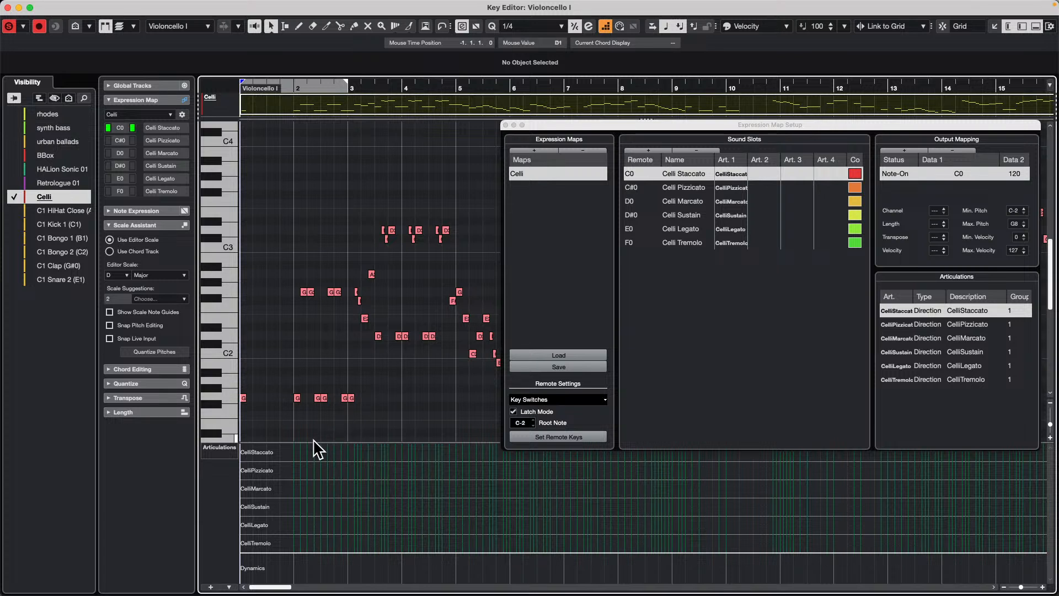
- Draw a CelliStaccato articulation just before bar 2 and start playback about half a bar ahead of it
right_click(294, 444)
click(324, 448)
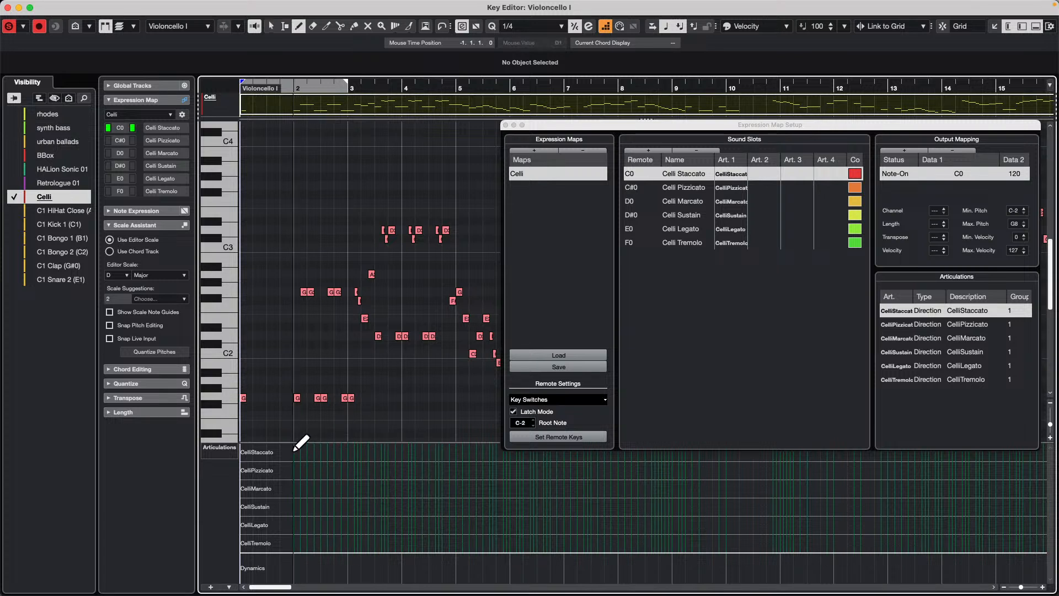
click(289, 452)
drag(290, 87, 270, 89)
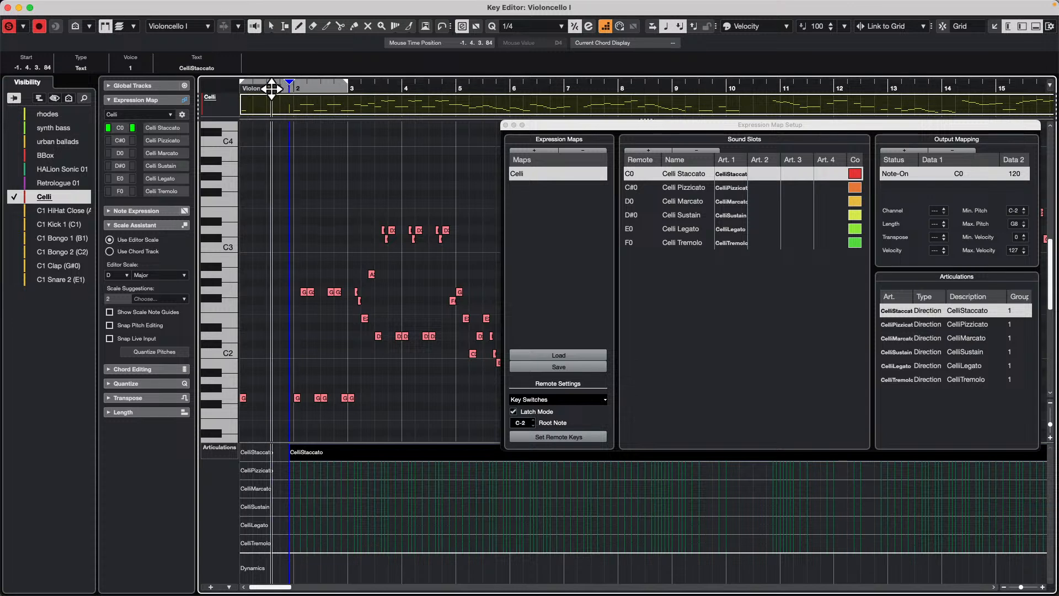
key(space)
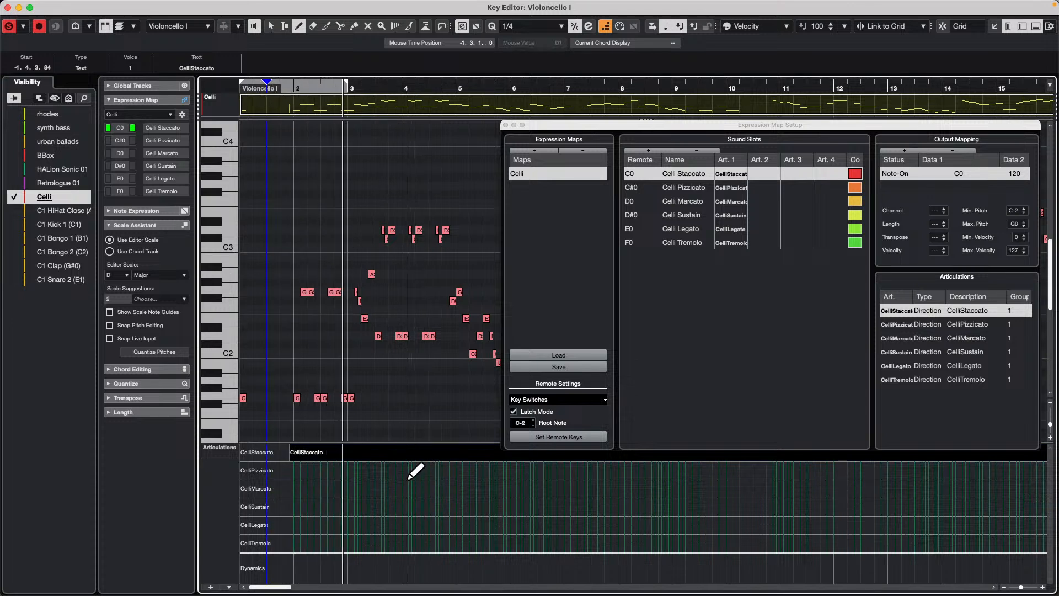
- Move the Expression Map Setup window aside and draw CelliPizzicato at bar 4.4, CelliStaccato at bars 6.2 and 7.4, and CelliSustain at bar 9 during playback
click(445, 469)
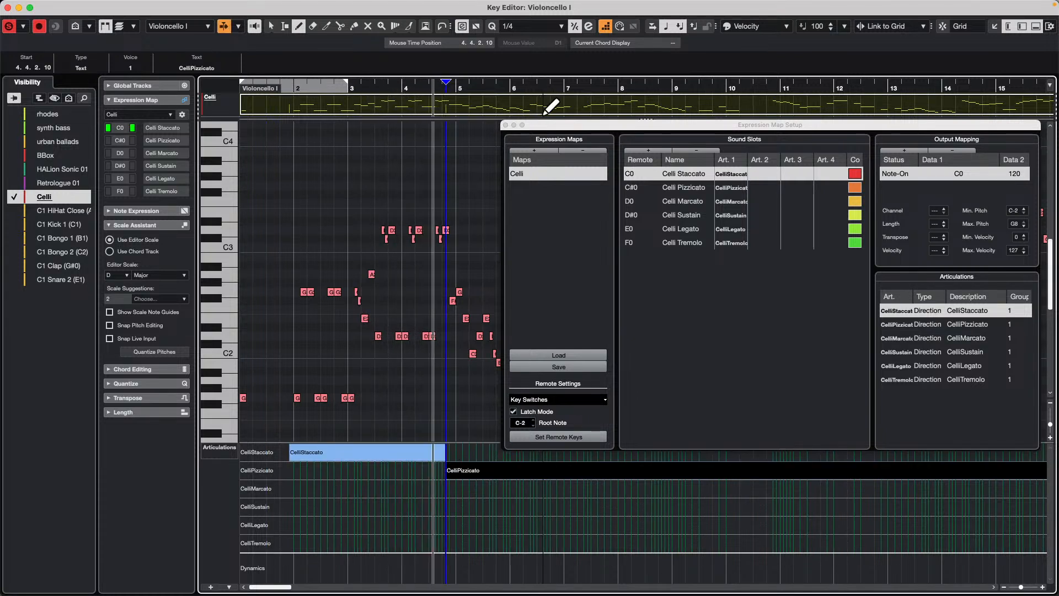
drag(549, 125, 691, 40)
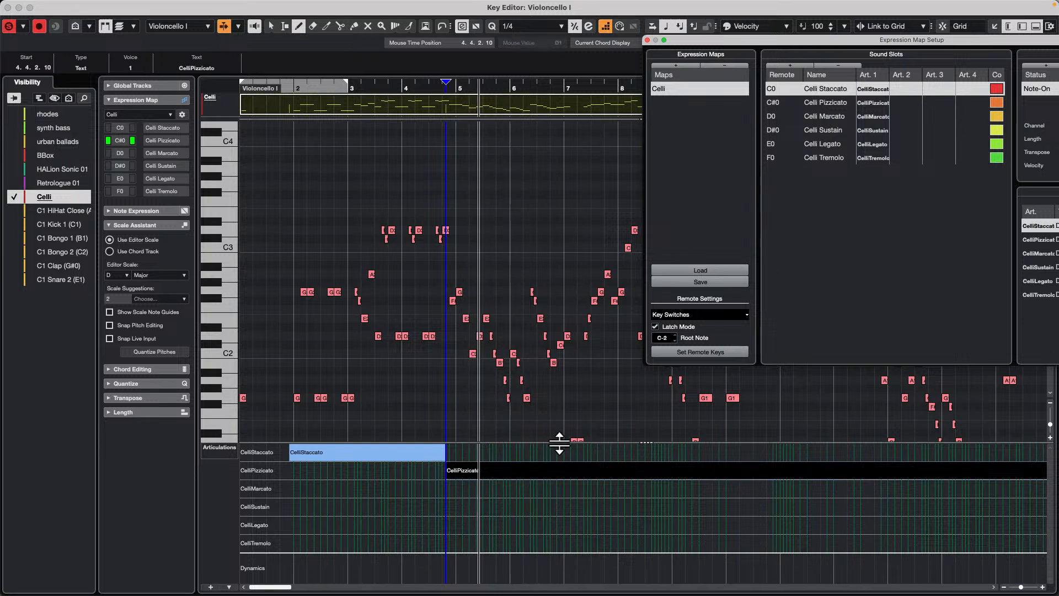
click(525, 452)
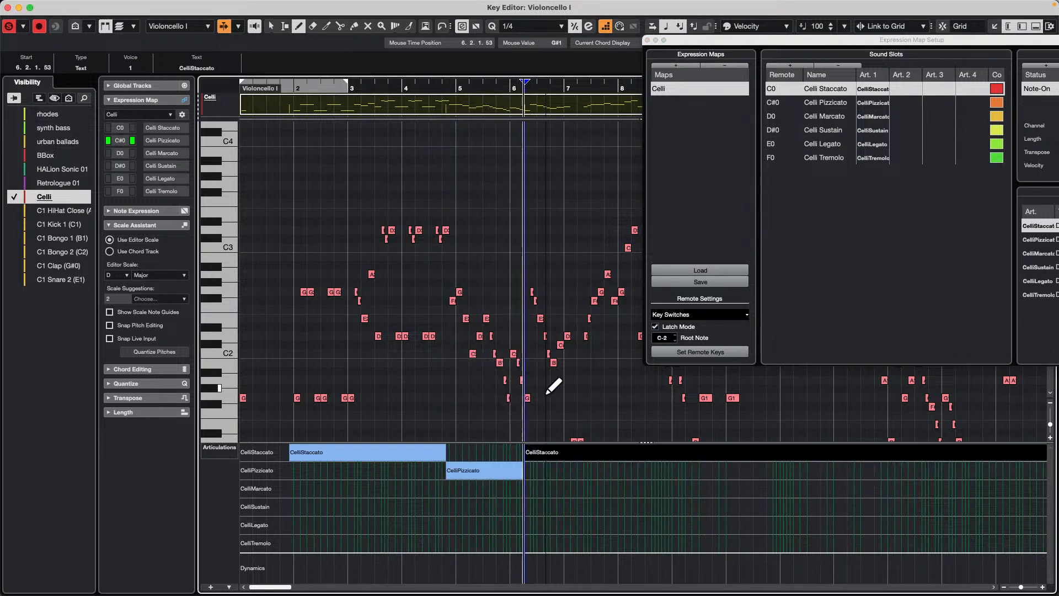
click(608, 451)
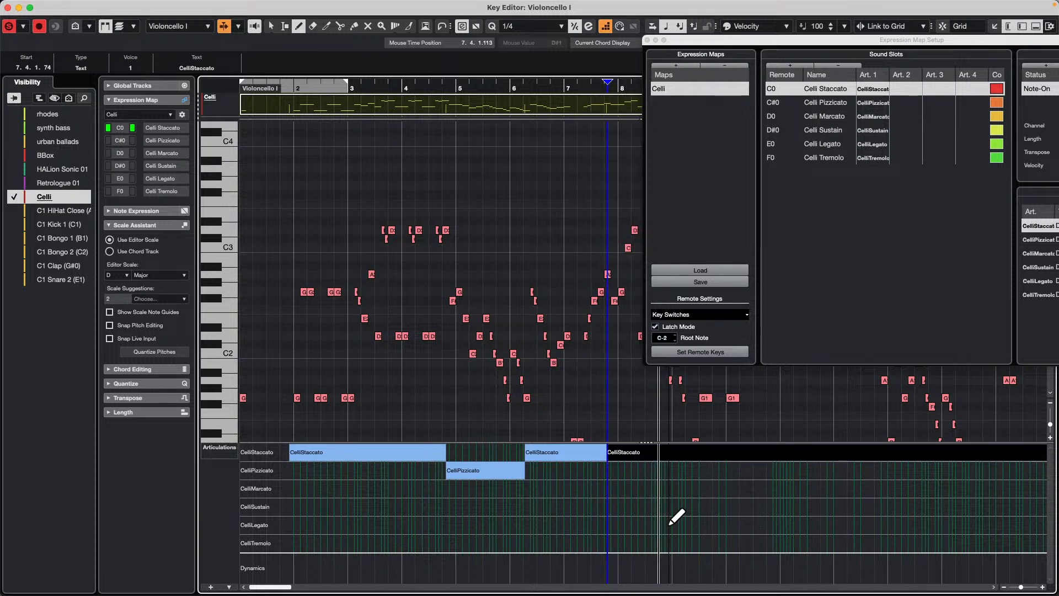
click(676, 506)
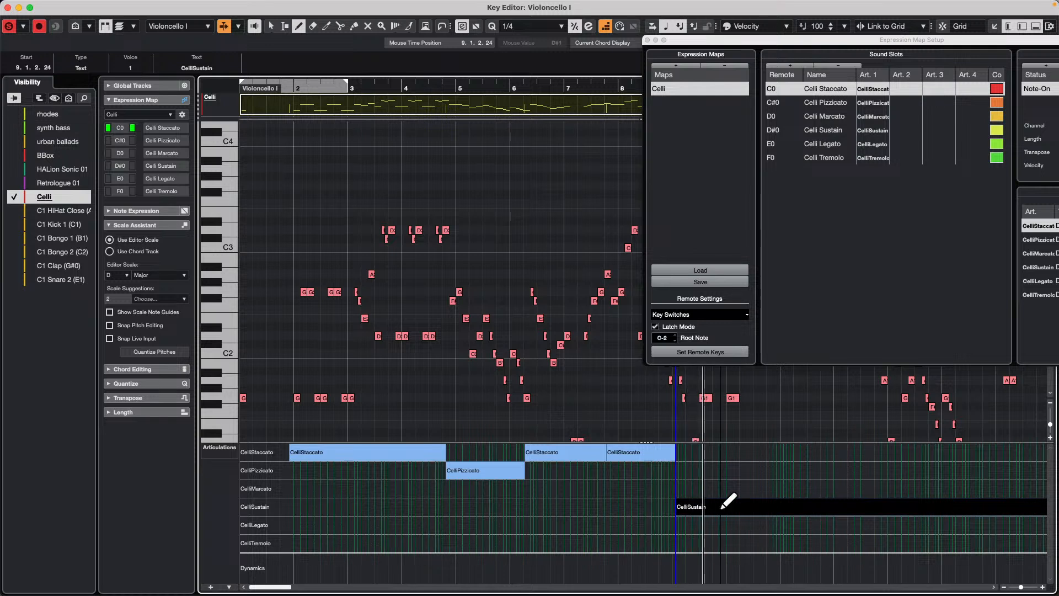
- Draw CelliMarcato at bar 12, CelliPizzicato at bar 14.2 and CelliTremolo at bar 15.4, plus an mf dynamic in bar 15
click(844, 488)
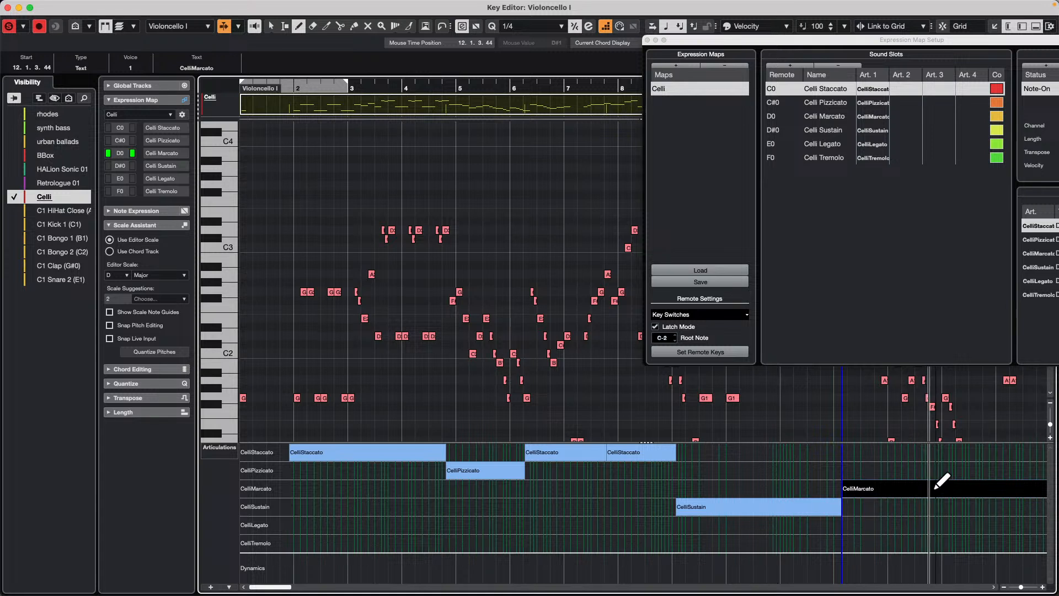
click(967, 470)
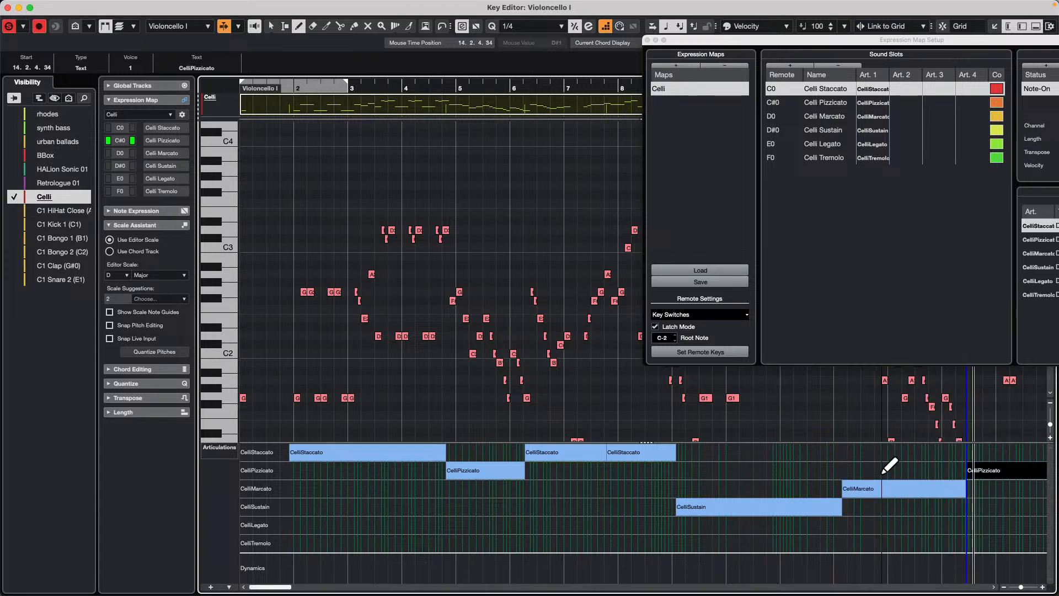
click(1022, 568)
click(1042, 542)
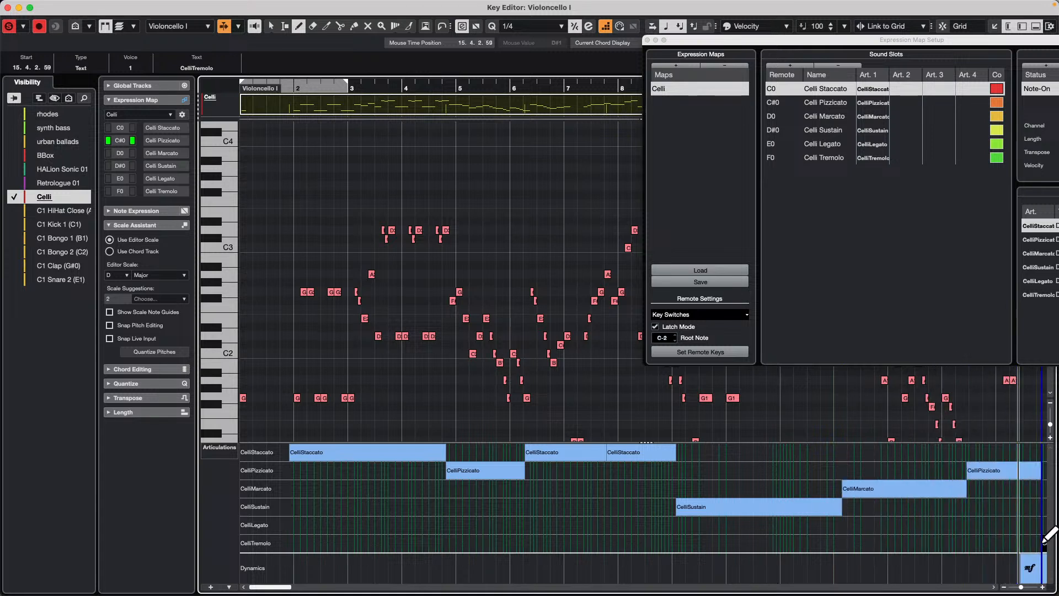
click(1044, 542)
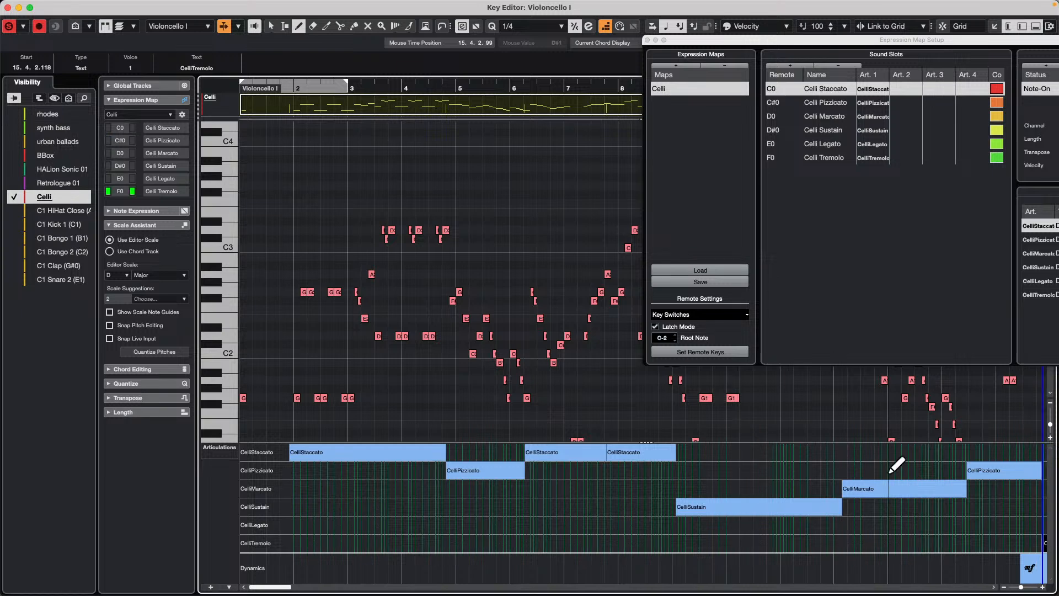
key(h)
key(h)
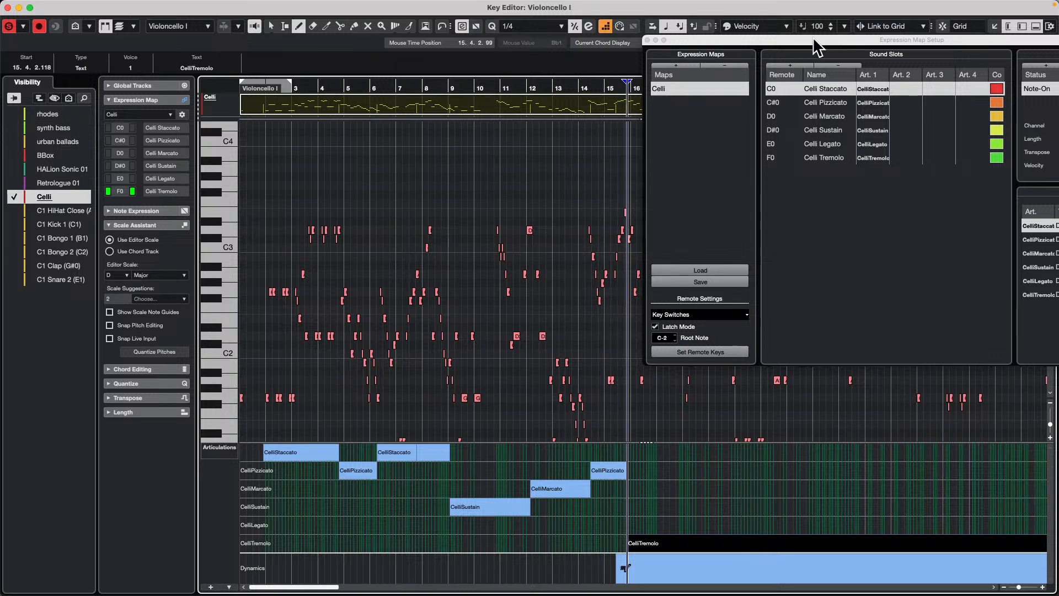
- Inspect the remote settings options and the Celli Staccato sound slot name in Expression Map Setup, then close the window
drag(812, 38, 364, 71)
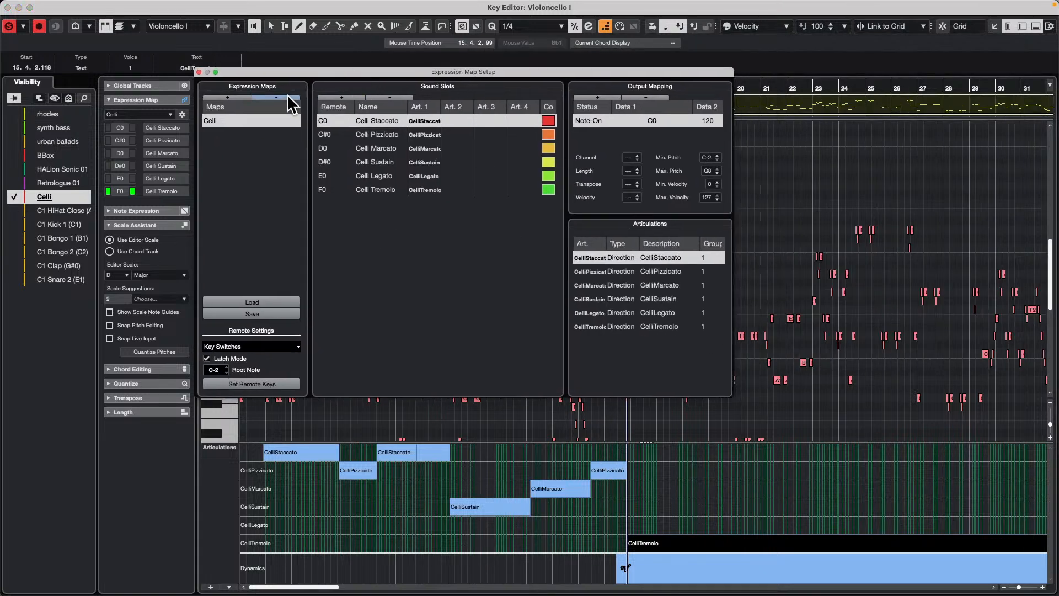
click(236, 347)
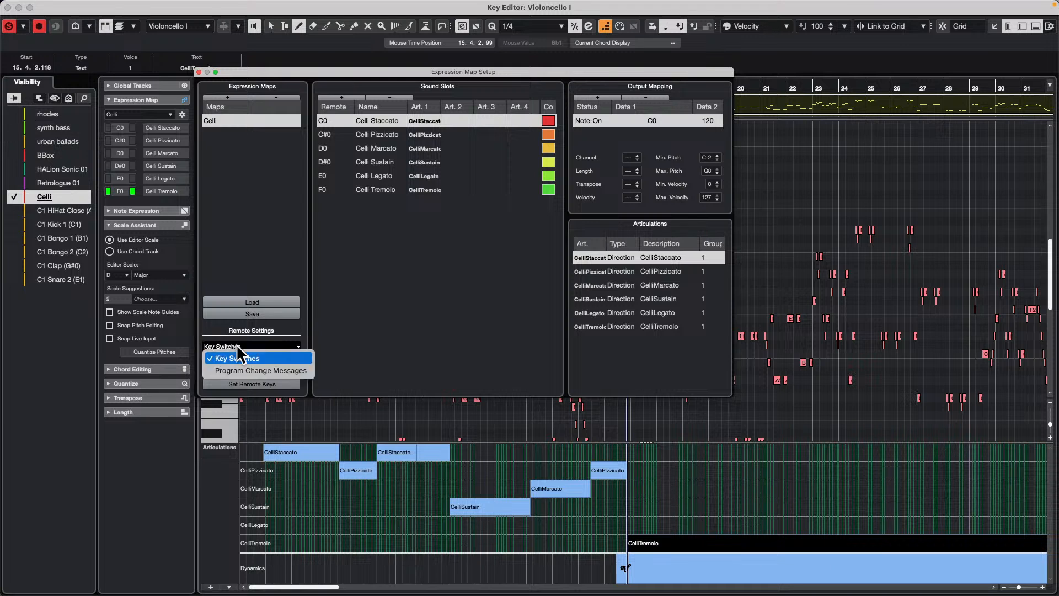
click(249, 219)
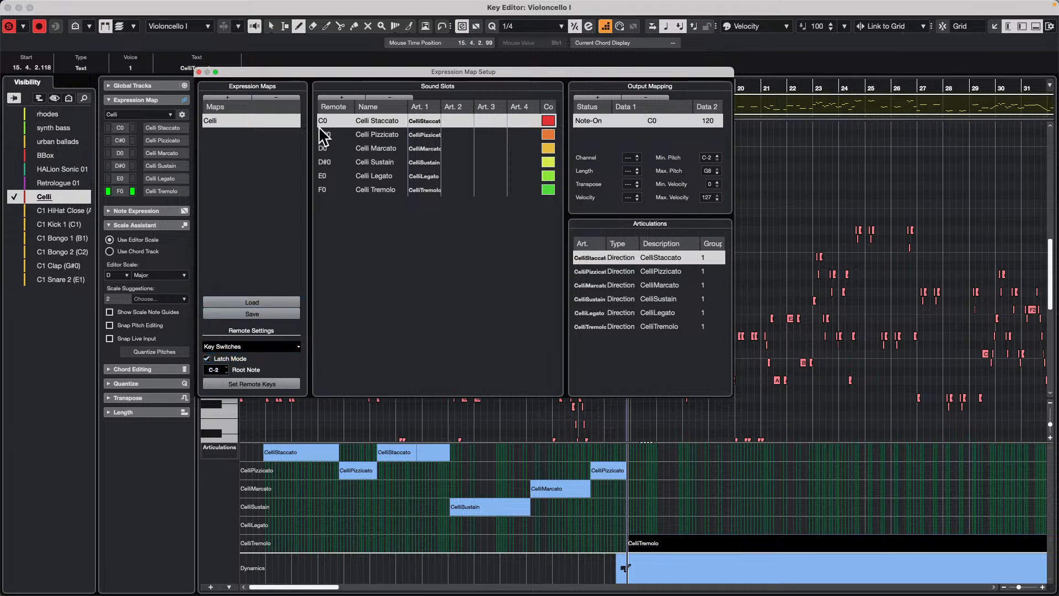
double_click(387, 119)
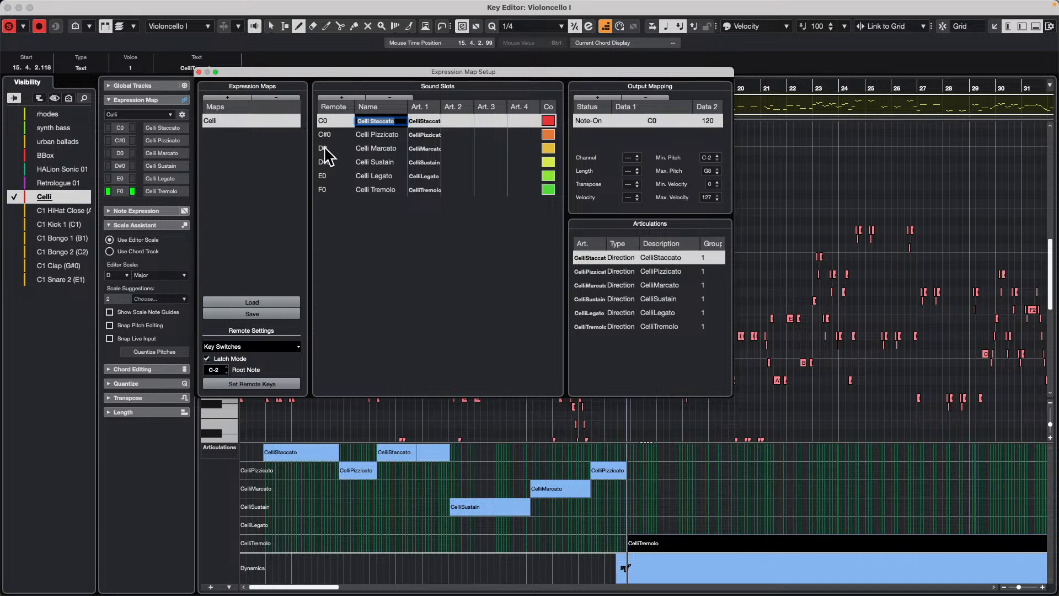
click(373, 220)
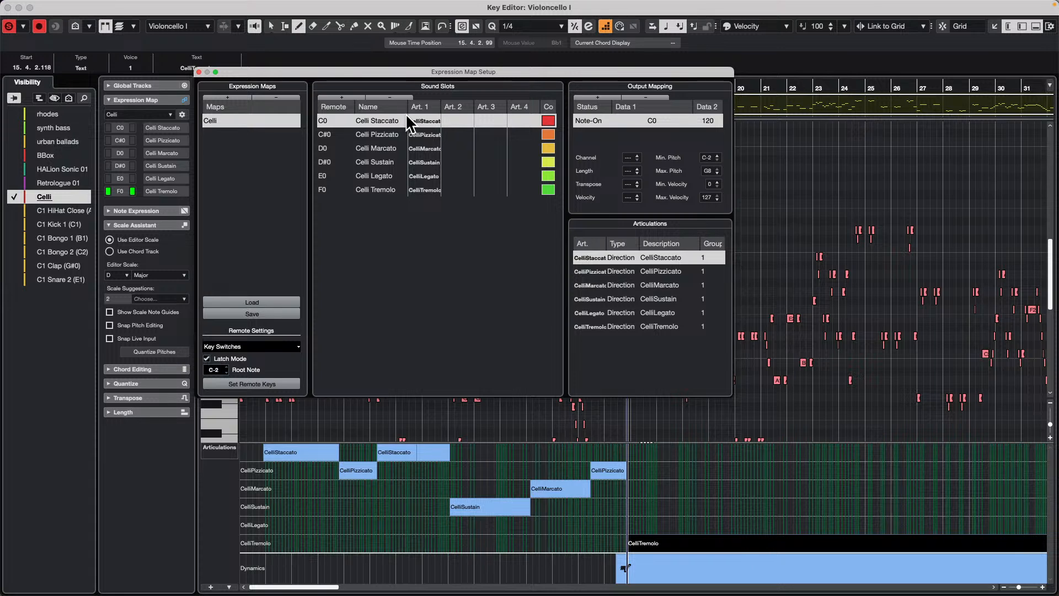
click(198, 71)
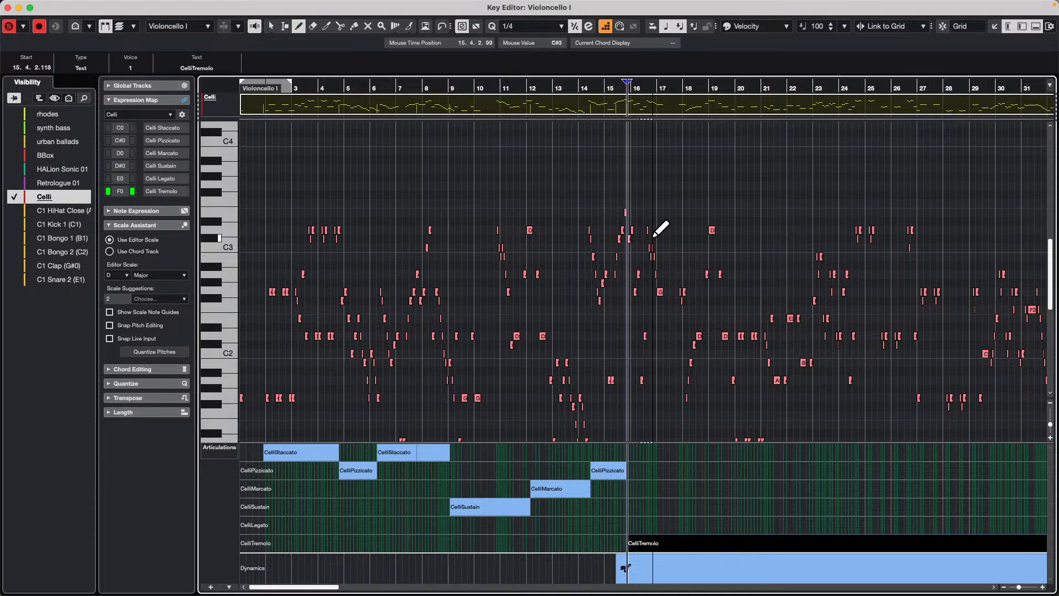
- Show Velocity in the controller lane and draw a rising velocity line from bar 18 to about bar 26, then return to the selection tool
click(223, 455)
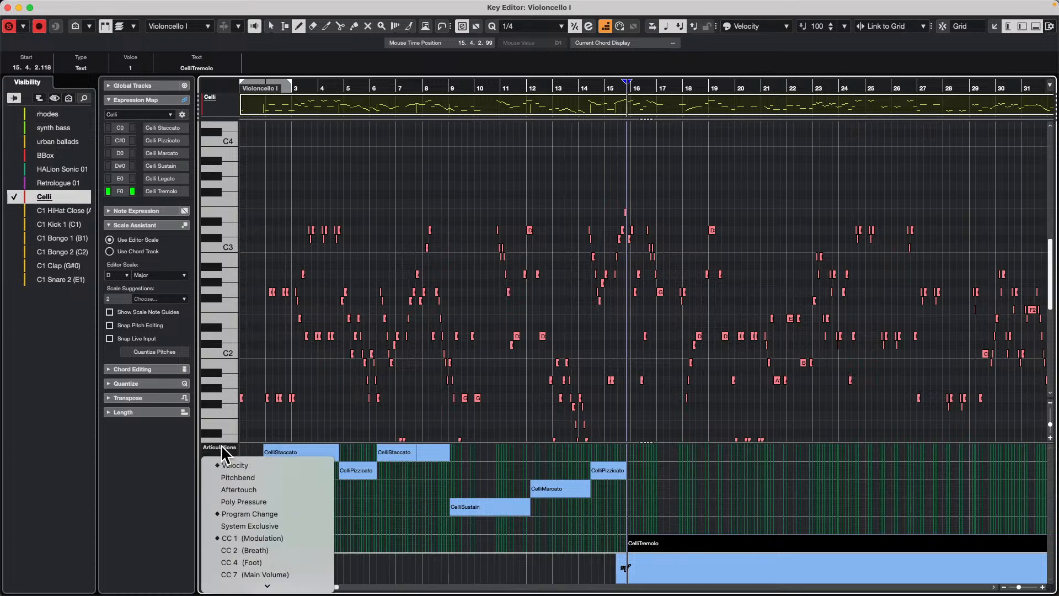
click(232, 464)
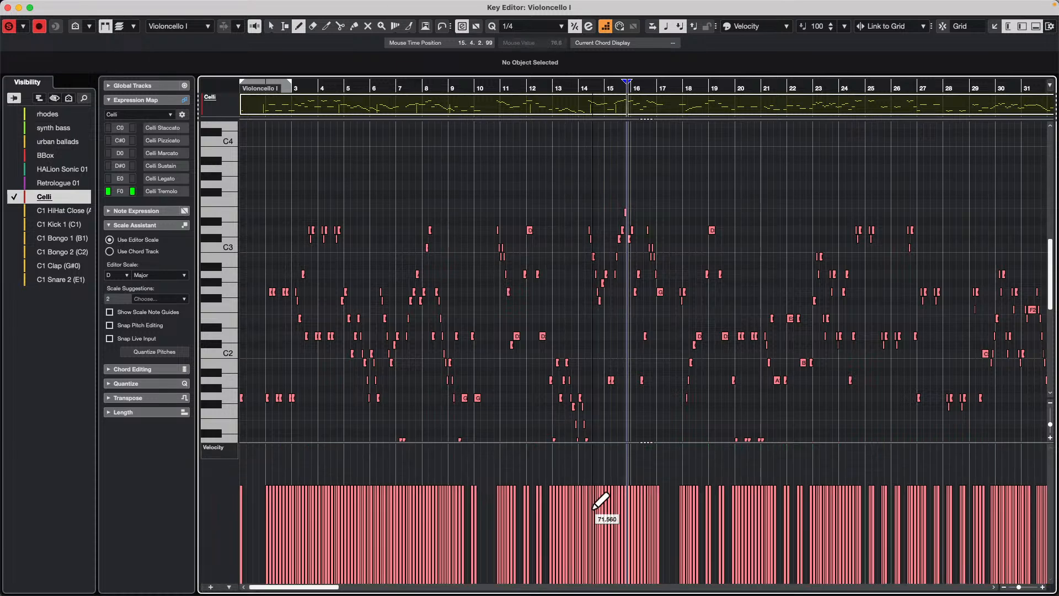
right_click(656, 531)
click(658, 533)
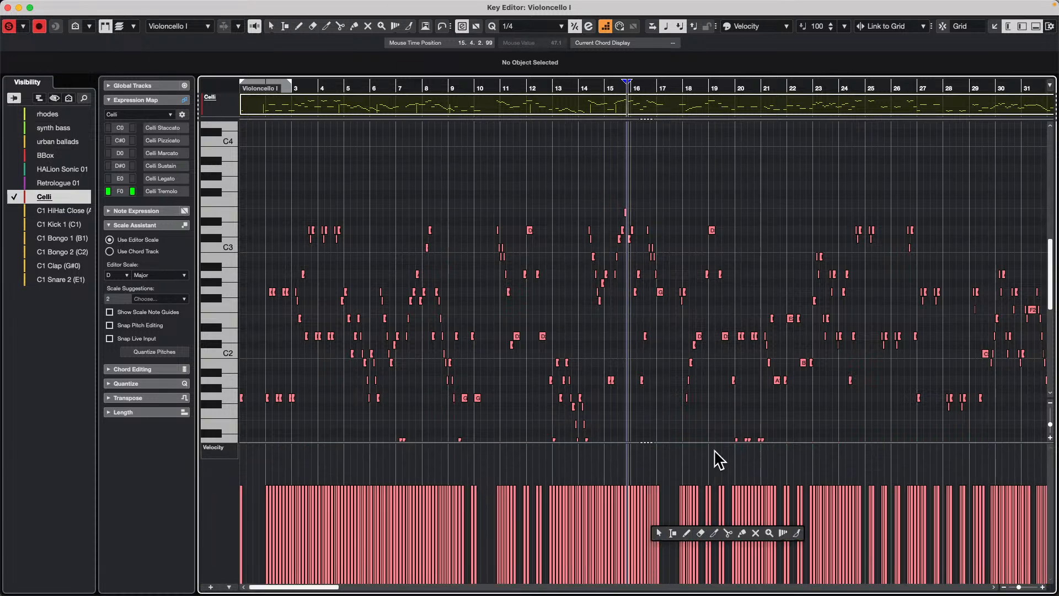
click(782, 533)
click(797, 535)
click(795, 534)
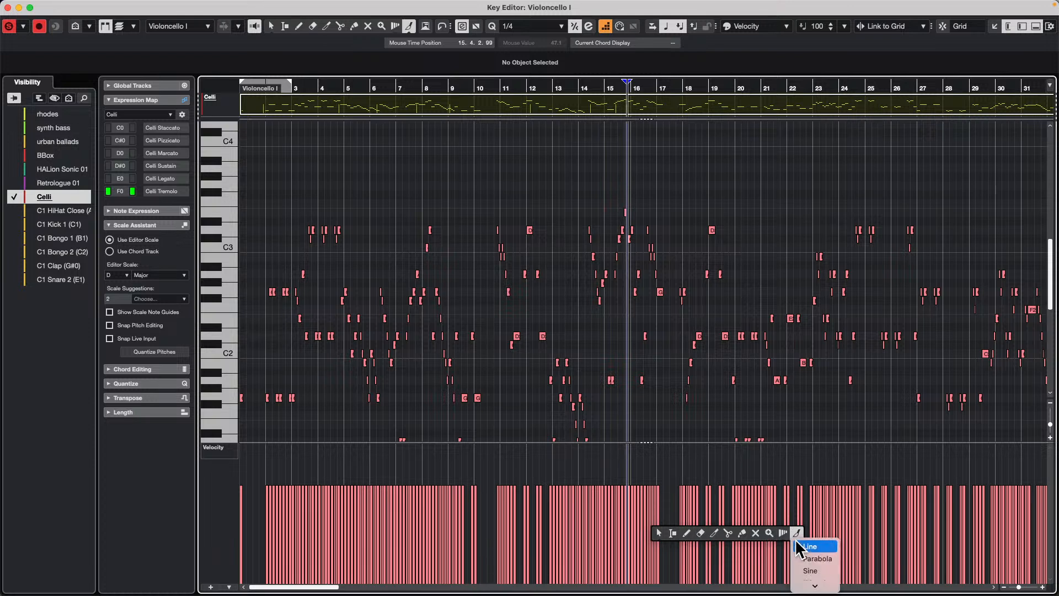
click(801, 543)
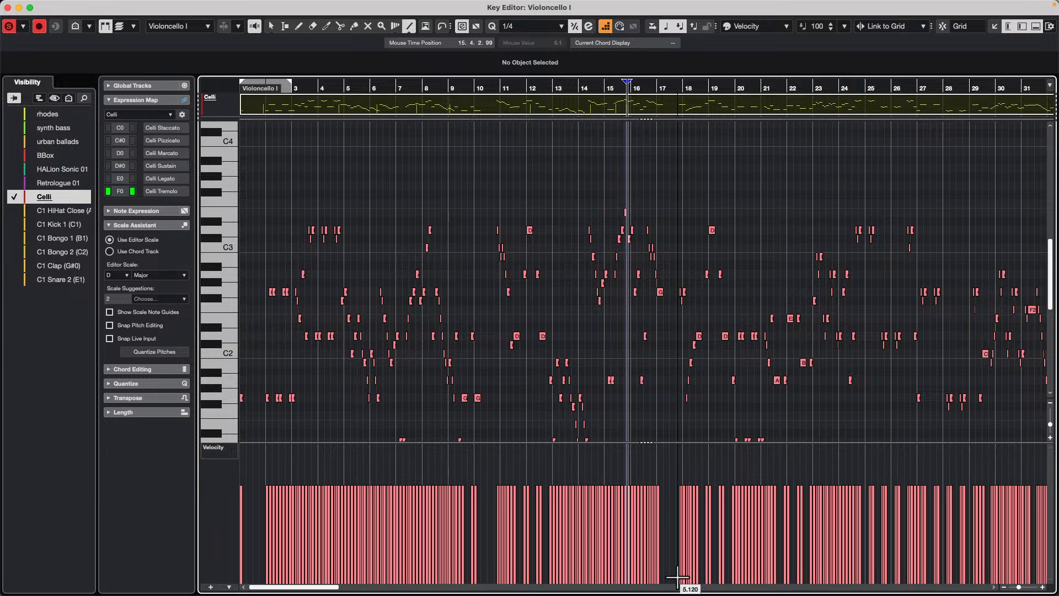
drag(677, 581, 888, 448)
right_click(699, 434)
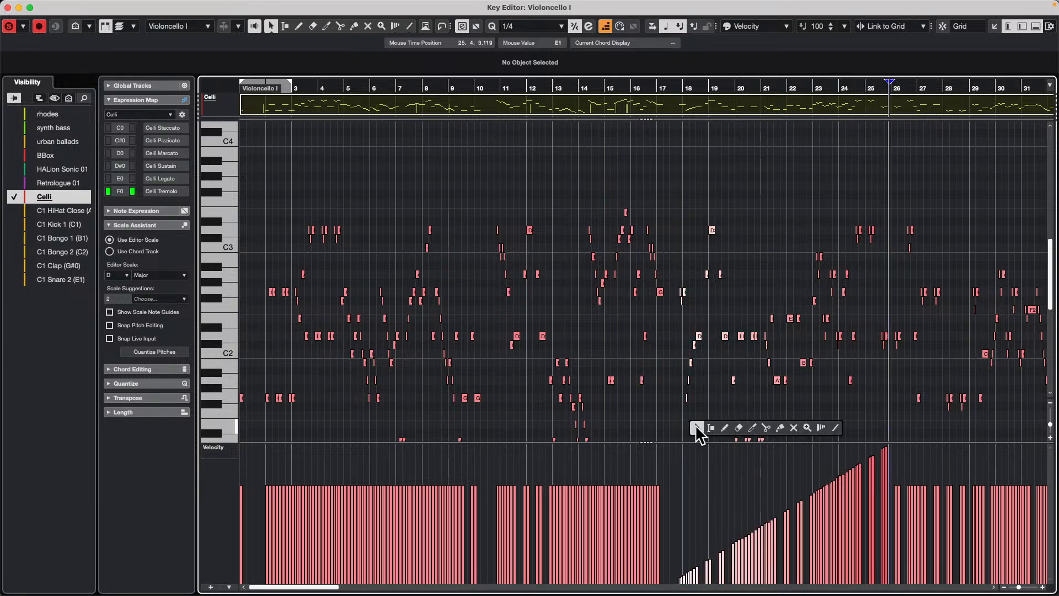
click(696, 434)
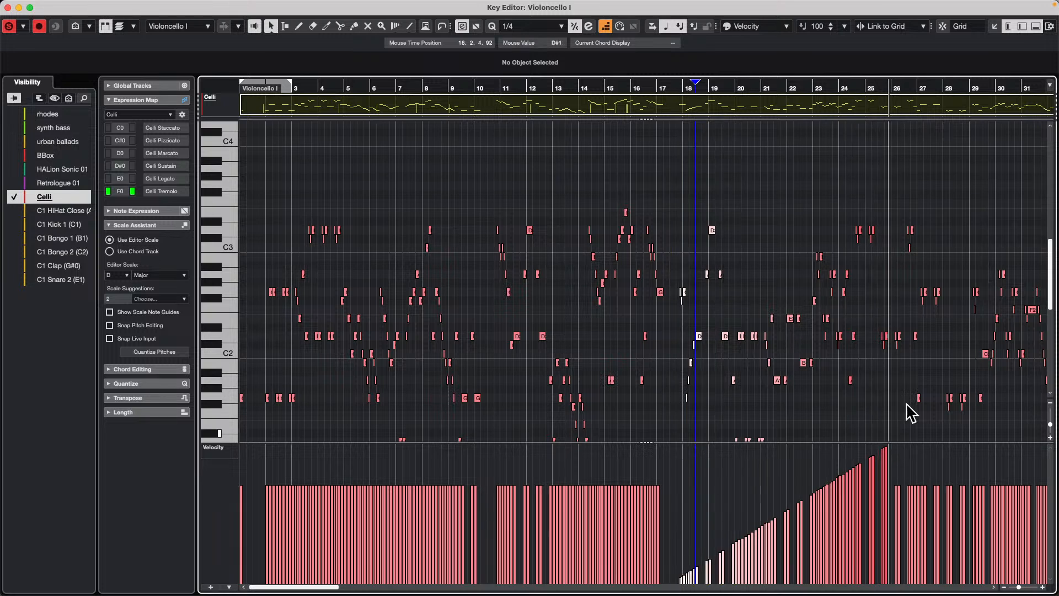
- Try event colors by Pitch, Channel and Grid Match, then set them to Sound Slot
click(761, 26)
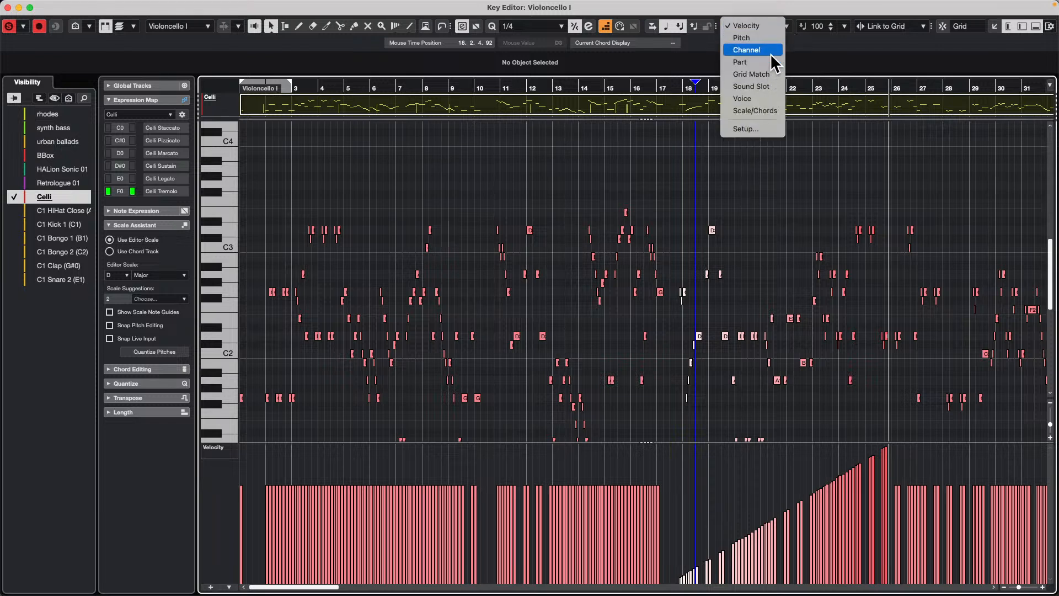
click(771, 38)
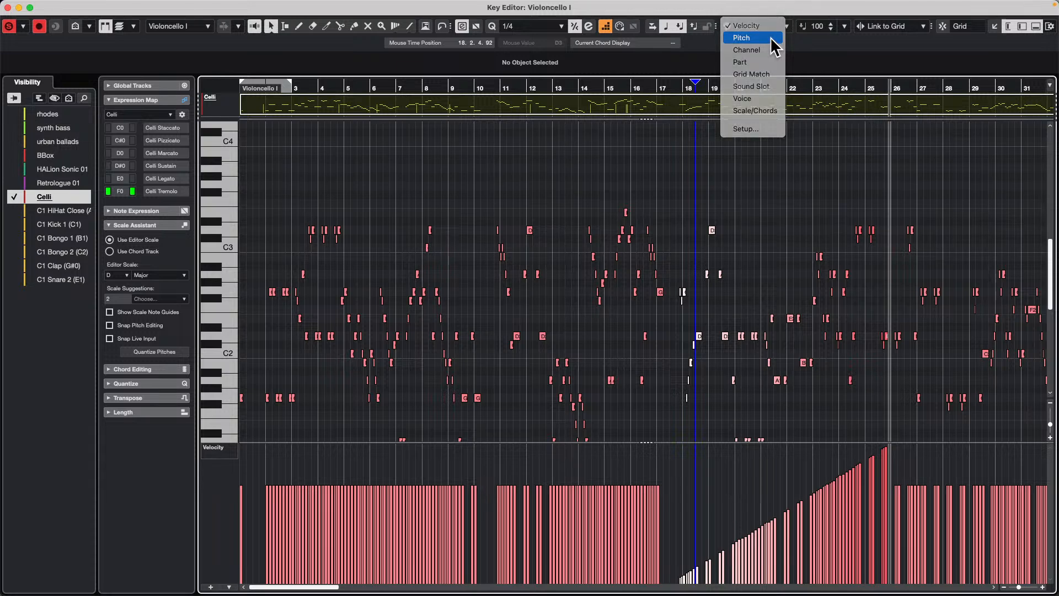
click(767, 26)
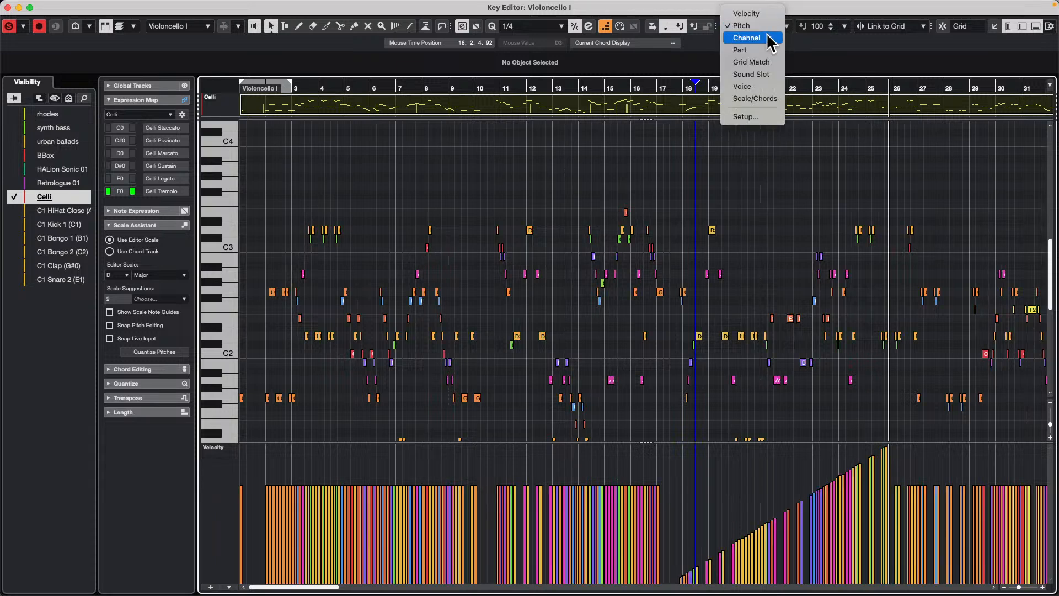
click(767, 37)
click(771, 26)
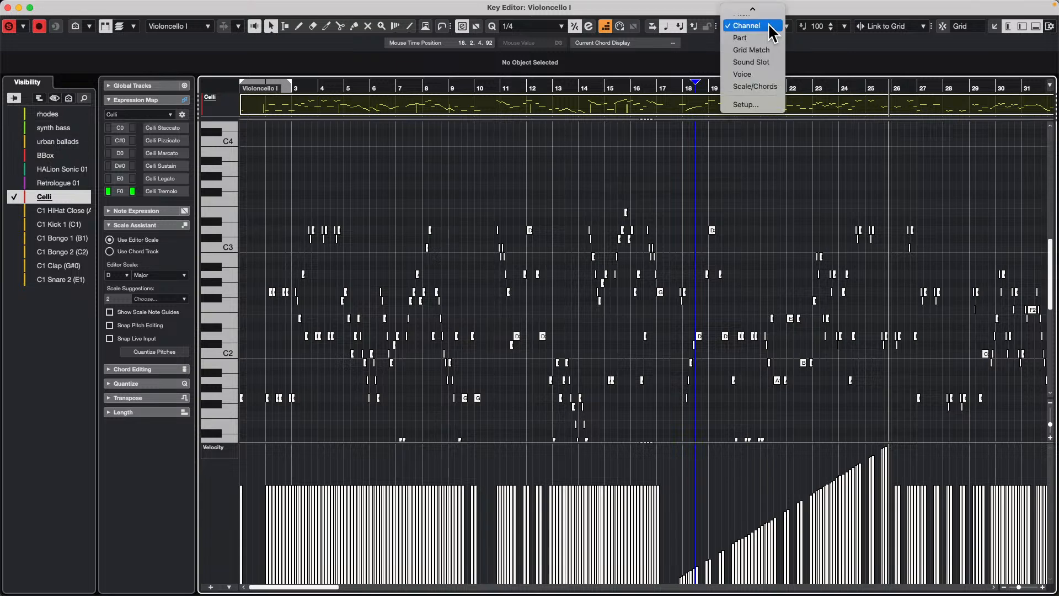
click(767, 51)
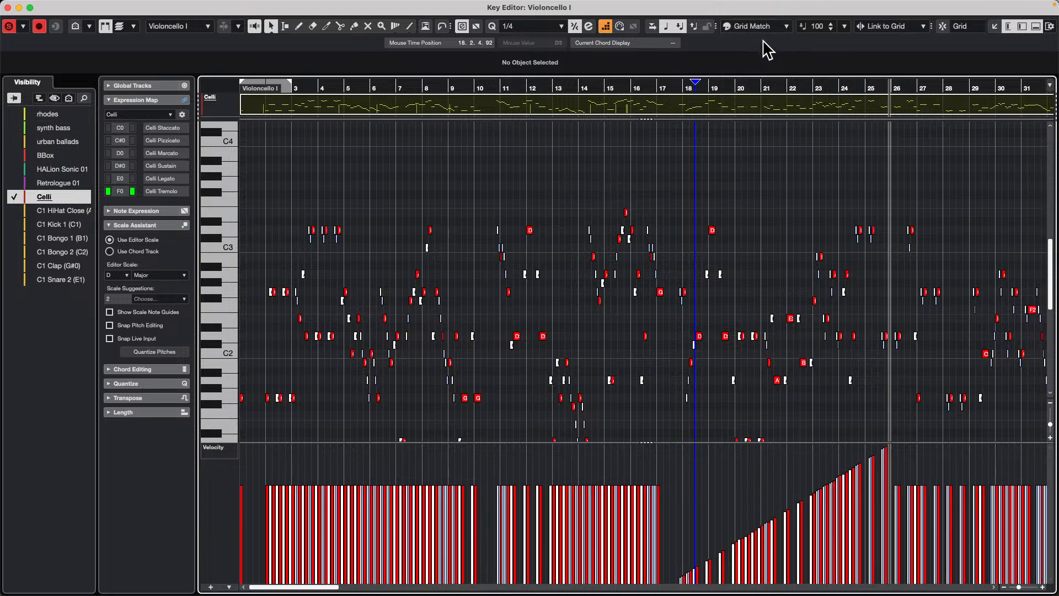
click(767, 26)
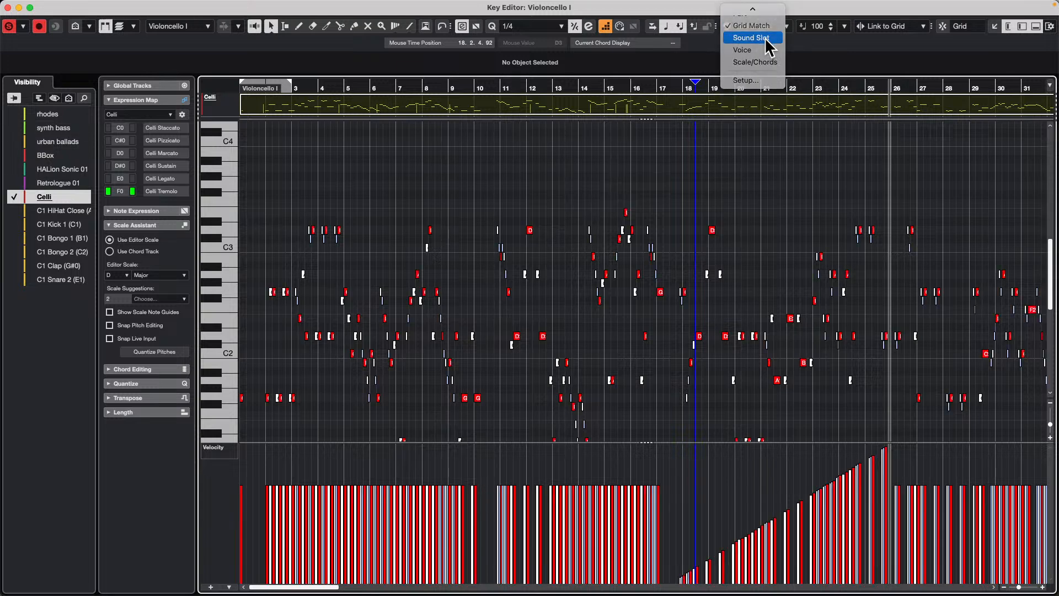
click(766, 39)
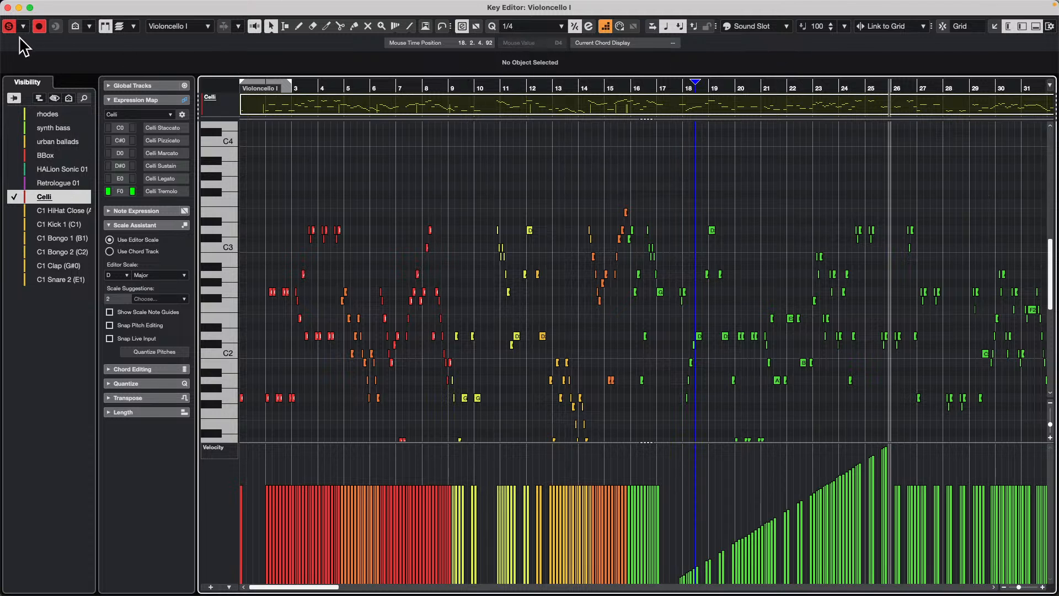
- Open Expression Map Setup and add a new expression map
mouse_move(418, 7)
click(253, 6)
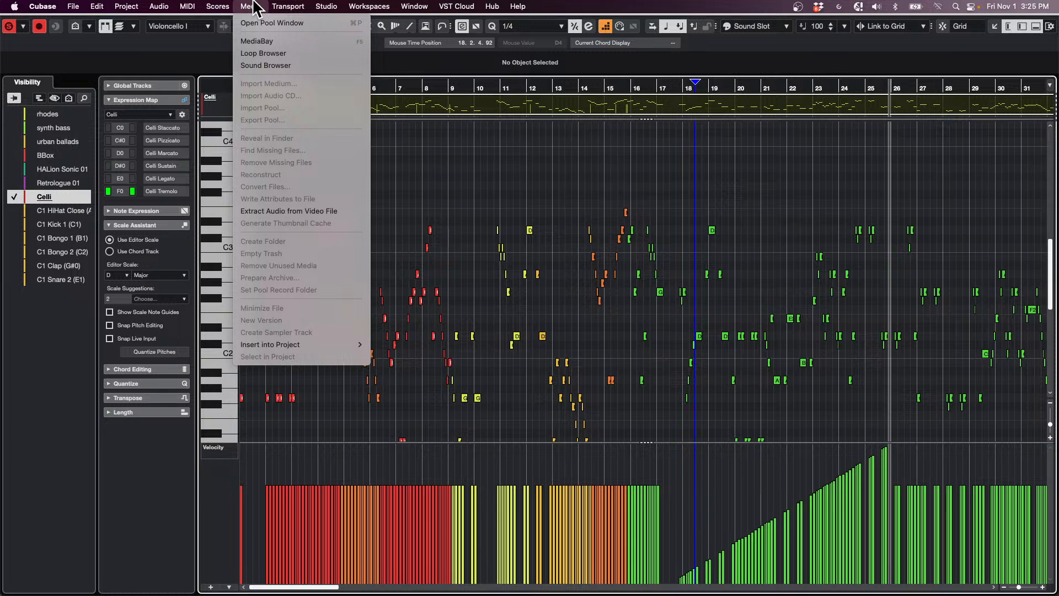
mouse_move(188, 7)
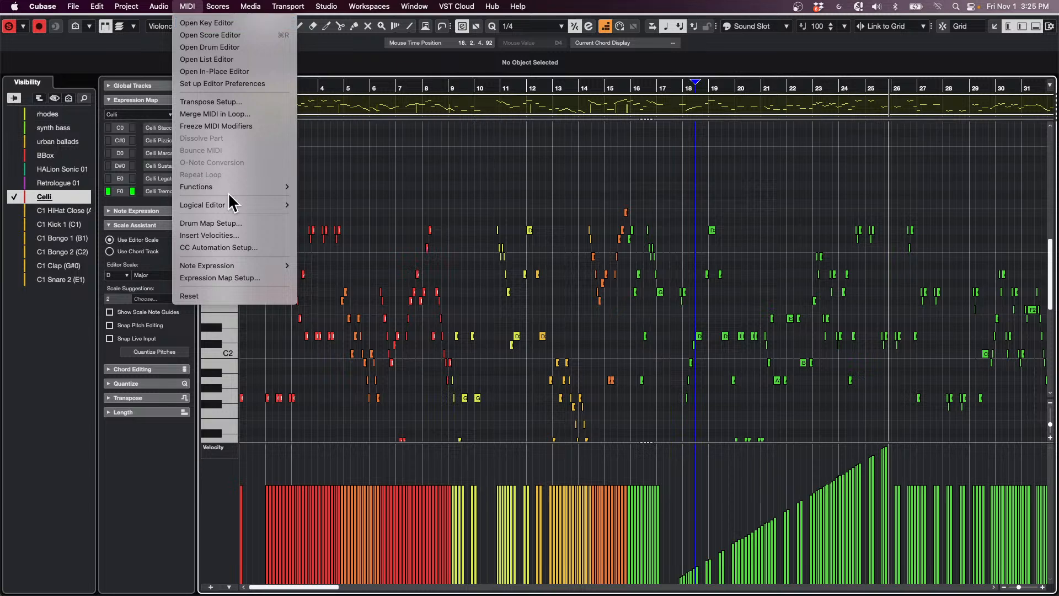
click(199, 278)
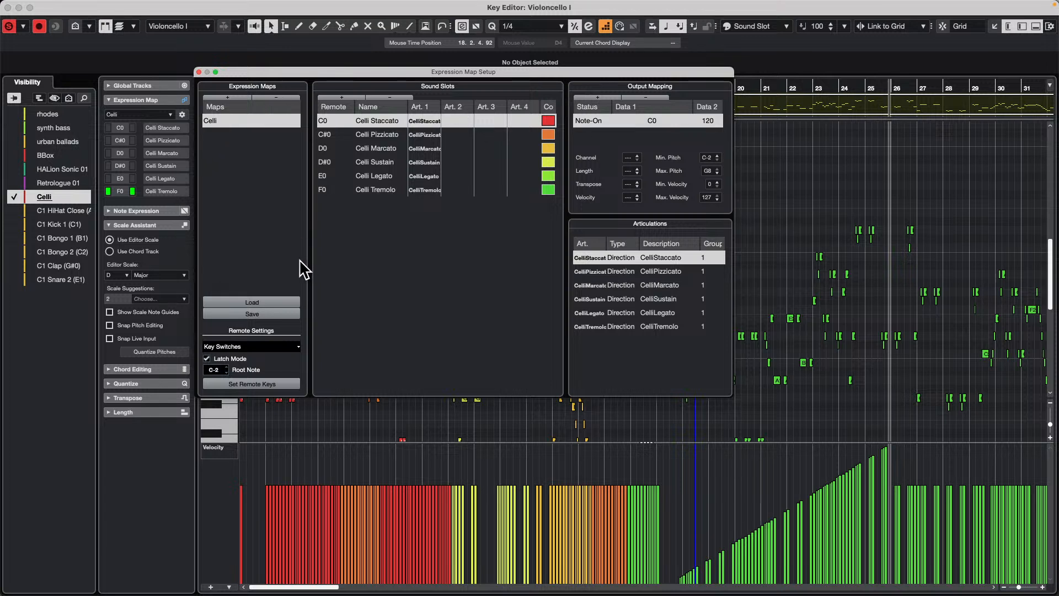
click(228, 98)
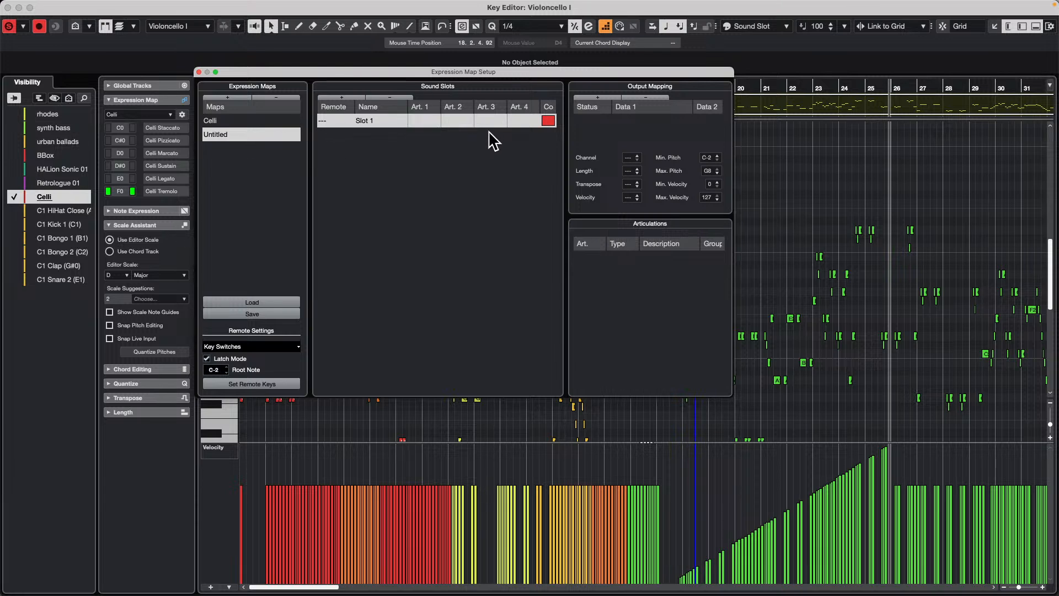
- Assign remote key C0 to the new map's first sound slot and name it "pinched harmoni"
double_click(374, 121)
double_click(336, 120)
text(c)
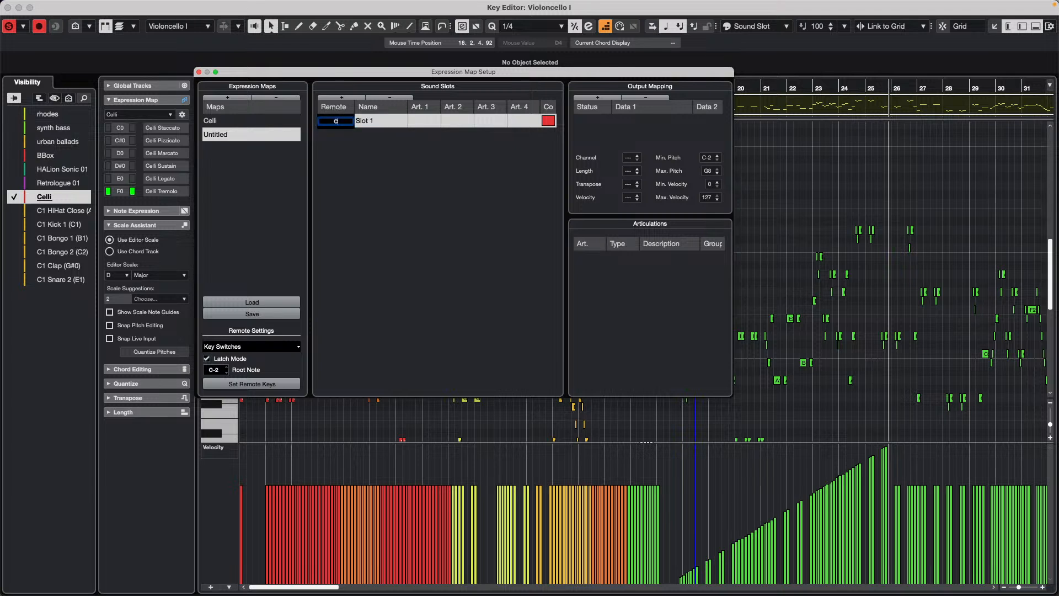
double_click(381, 121)
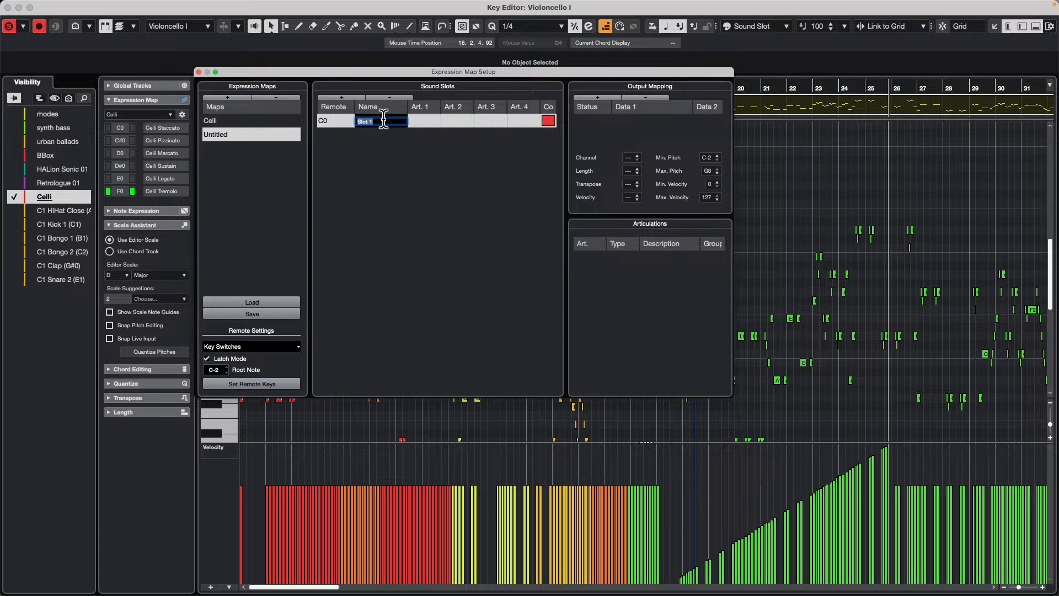
text(pinched harmoni)
key(Return)
- Set the pinched harmonics slot's minimum velocity to 127 and assign it Color 1
double_click(708, 183)
text(127)
key(Return)
click(549, 120)
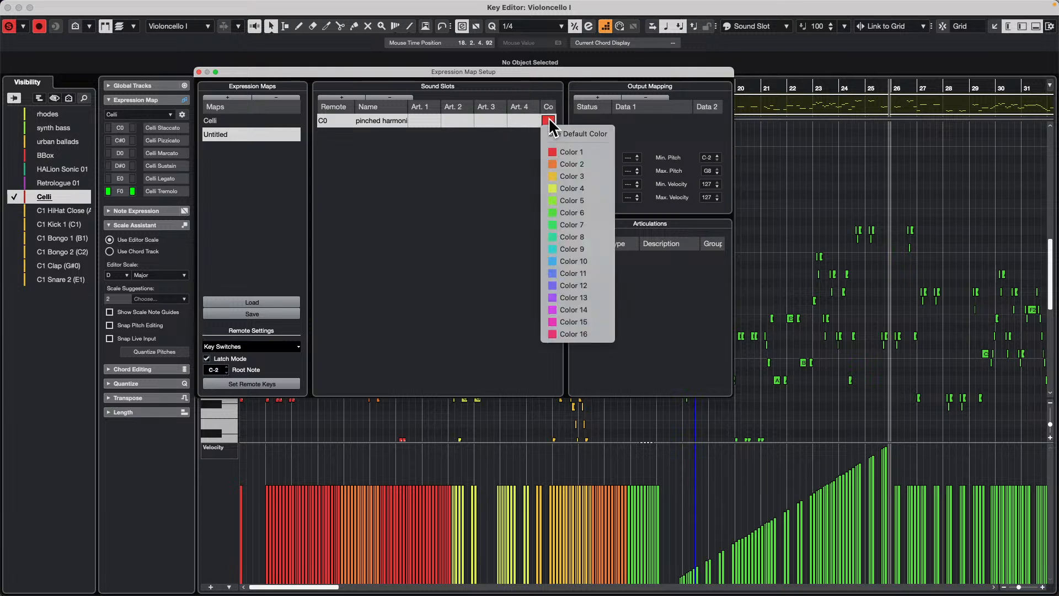
click(591, 153)
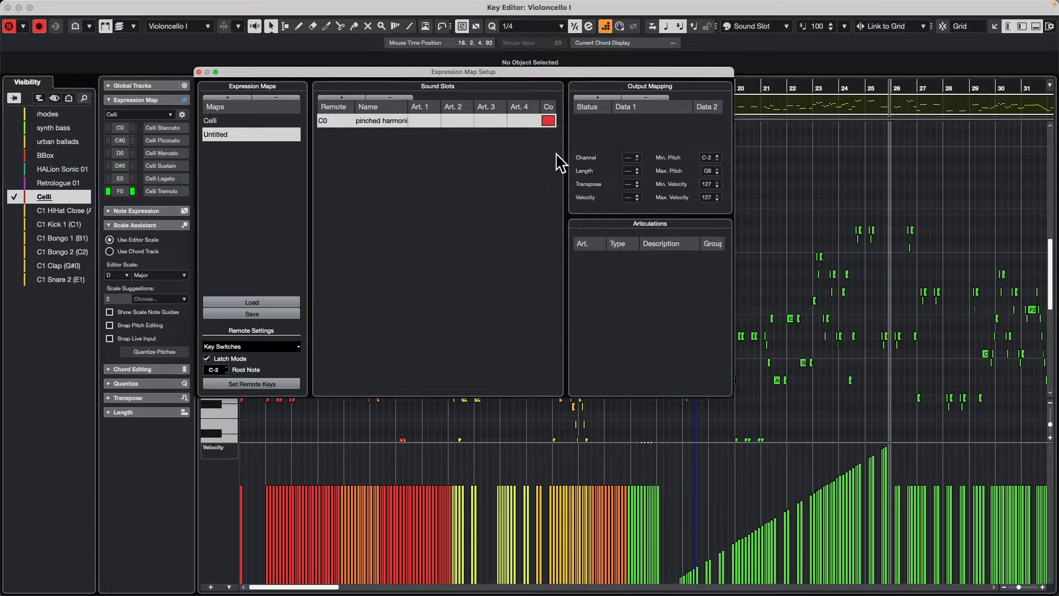
- Add a second sound slot with remote key C#0 and name it "muted guitar"
click(342, 97)
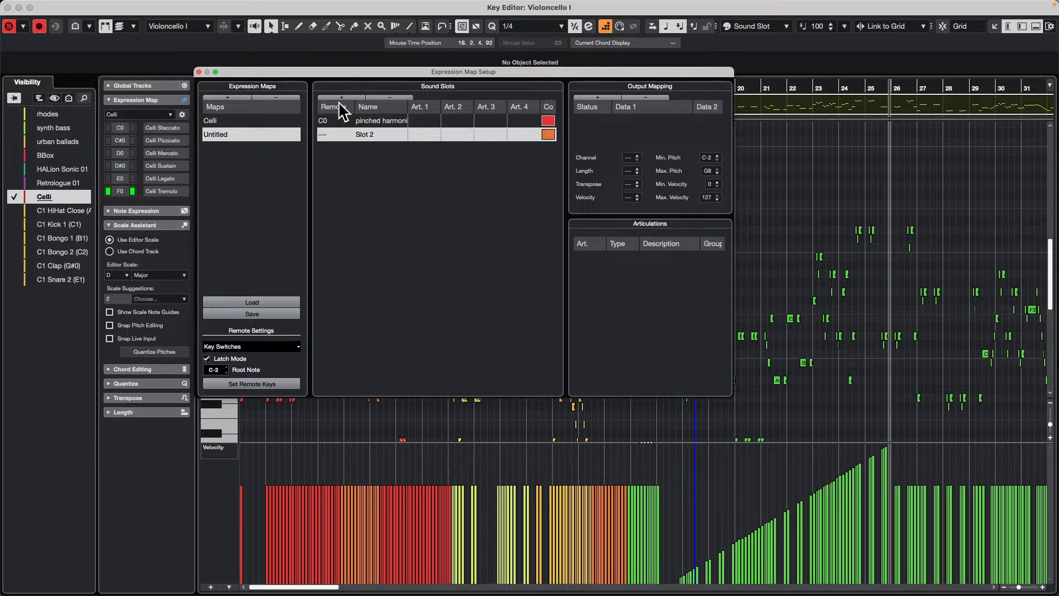
double_click(331, 134)
text(c#)
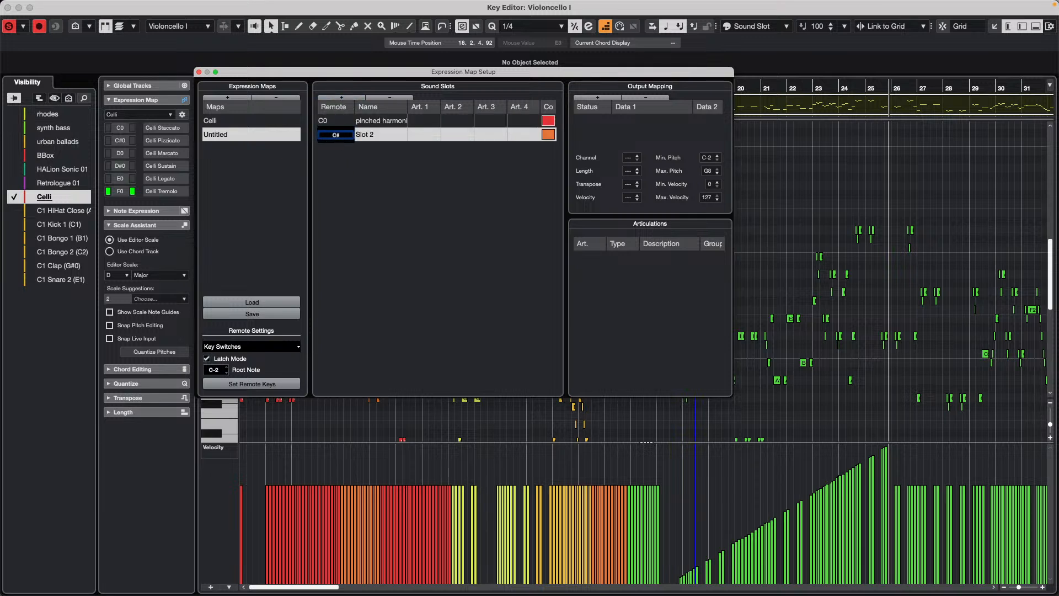
text(0)
double_click(373, 134)
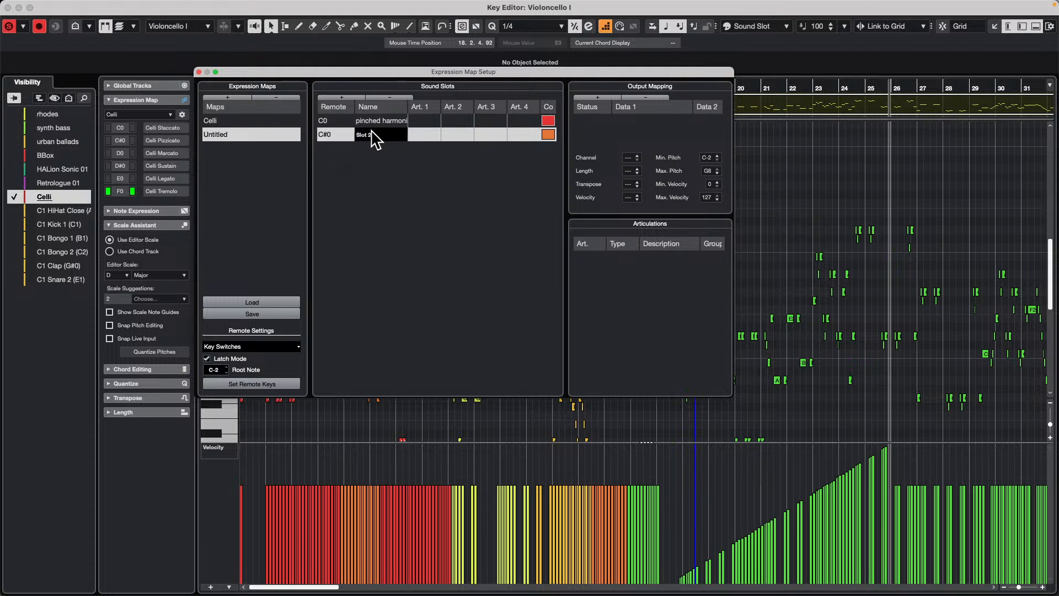
text(muted guitar)
key(Return)
- Lower the muted guitar slot's maximum velocity to 30
scroll(715, 182, down, 17)
scroll(718, 202, down, 7)
scroll(715, 196, down, 20)
scroll(715, 199, down, 20)
scroll(717, 199, down, 4)
scroll(717, 198, up, 1)
scroll(716, 203, up, 1)
- Add a third sound slot with remote key D0 and name it "normal guitar"
click(338, 98)
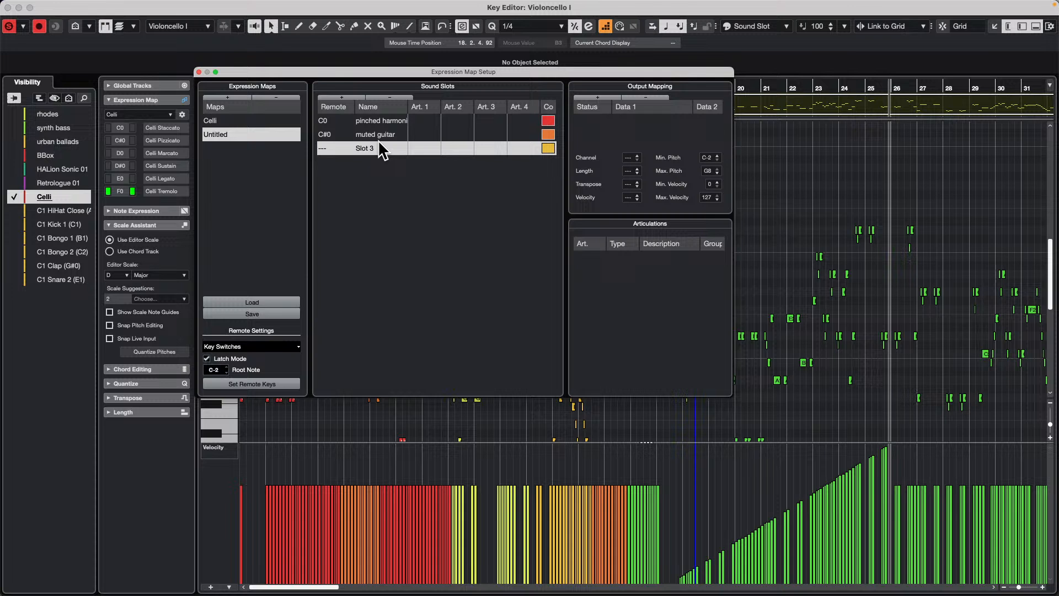
double_click(328, 148)
text(d0)
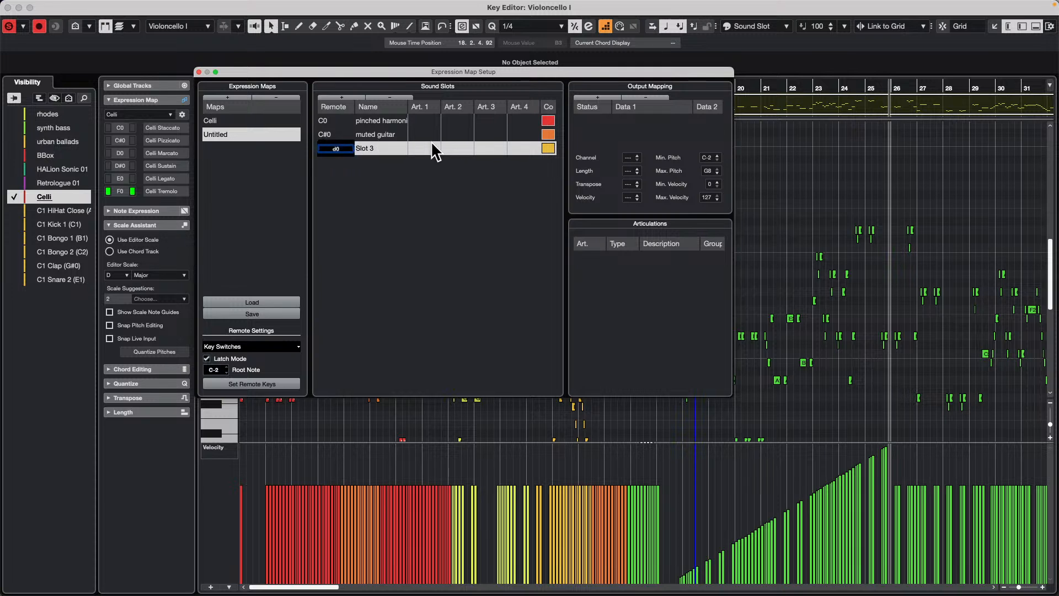
click(374, 148)
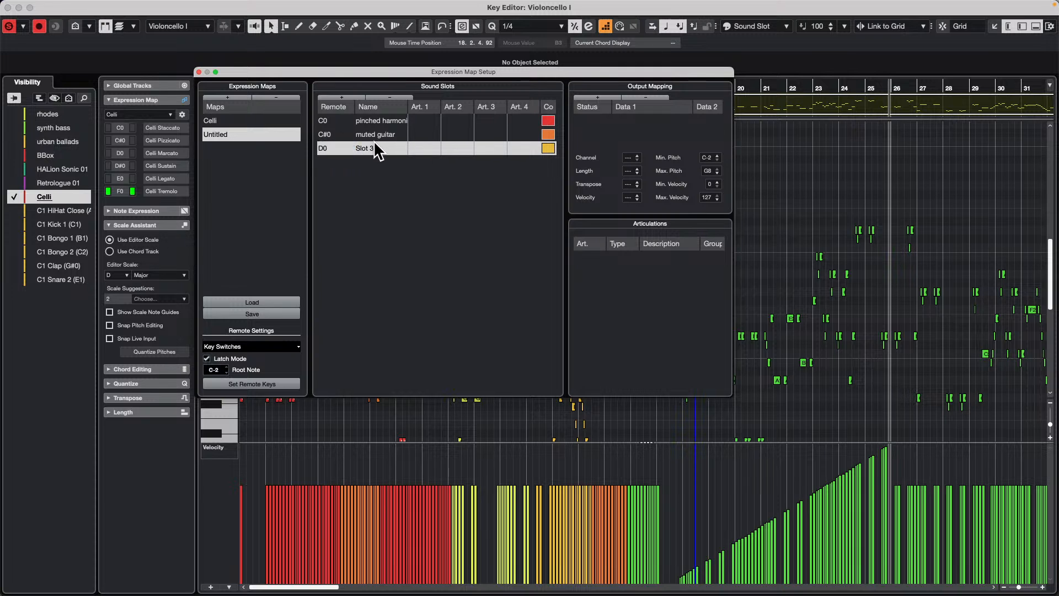
double_click(378, 147)
text(Slot )
text(rm)
text(al guitar)
key(Return)
- Limit the normal guitar slot to a minimum velocity of 31 and a maximum velocity of 126
click(715, 184)
click(716, 184)
drag(716, 190, 717, 209)
scroll(718, 199, up, 4)
- Assign Color 7 to the normal guitar slot and a cyan color to the muted guitar slot
click(551, 119)
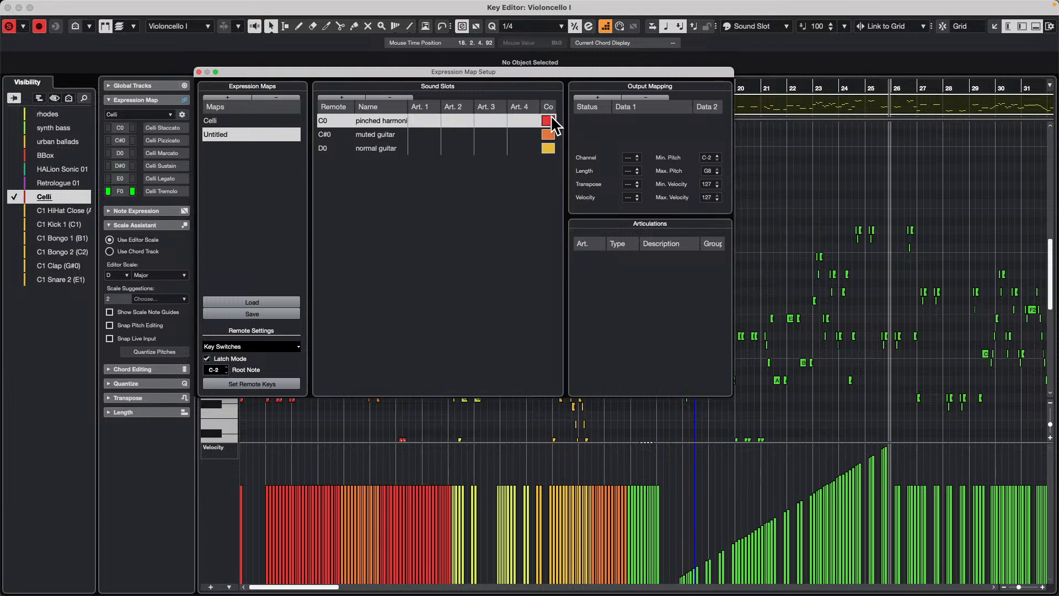
click(550, 117)
click(428, 167)
click(548, 149)
click(549, 149)
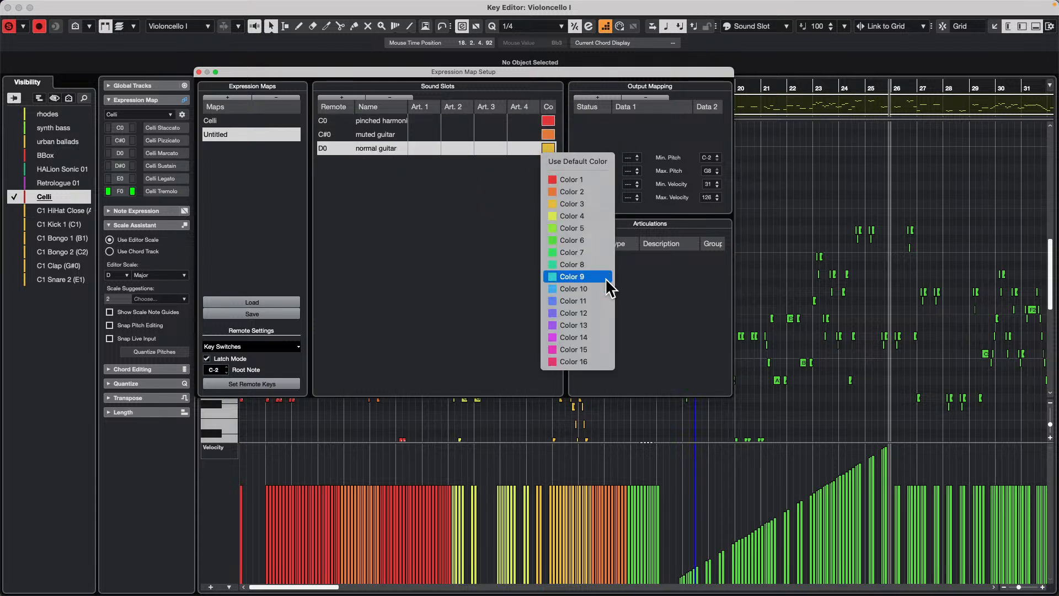
click(595, 255)
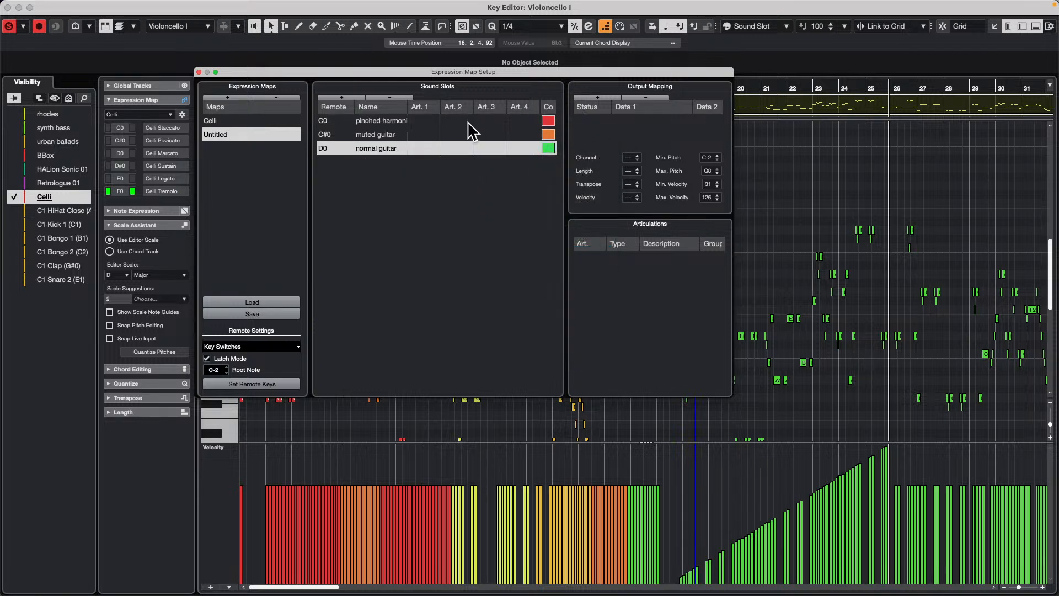
click(552, 134)
click(552, 134)
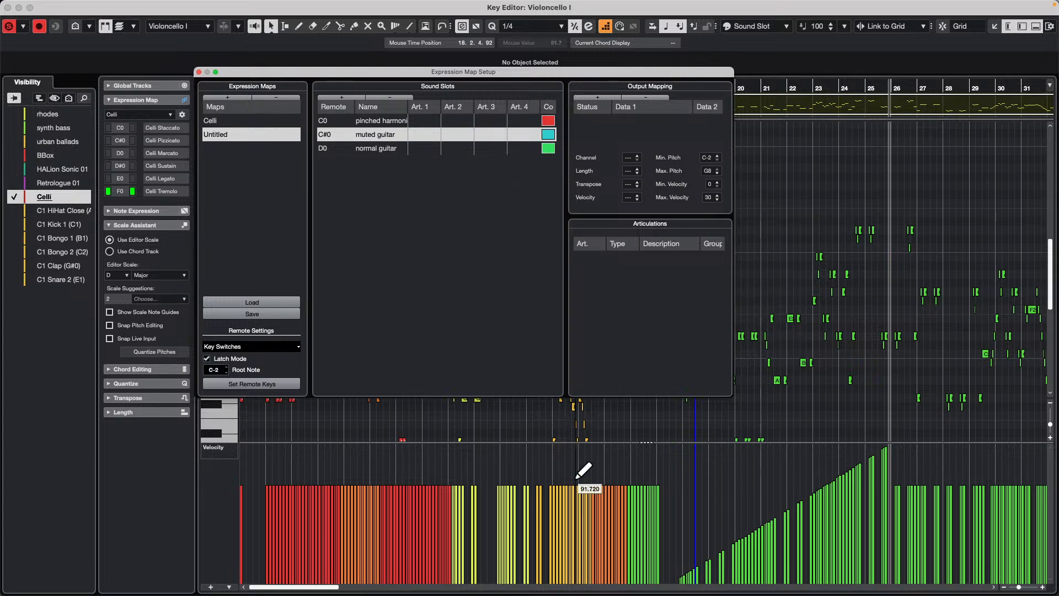
- Redraw note velocities freehand from bar 13 to about bar 24, starting very low and rising in stages to 127
click(554, 571)
mouse_move(553, 572)
mouse_down()
mouse_move(643, 560)
mouse_move(669, 479)
mouse_move(692, 461)
mouse_up()
drag(771, 453, 851, 434)
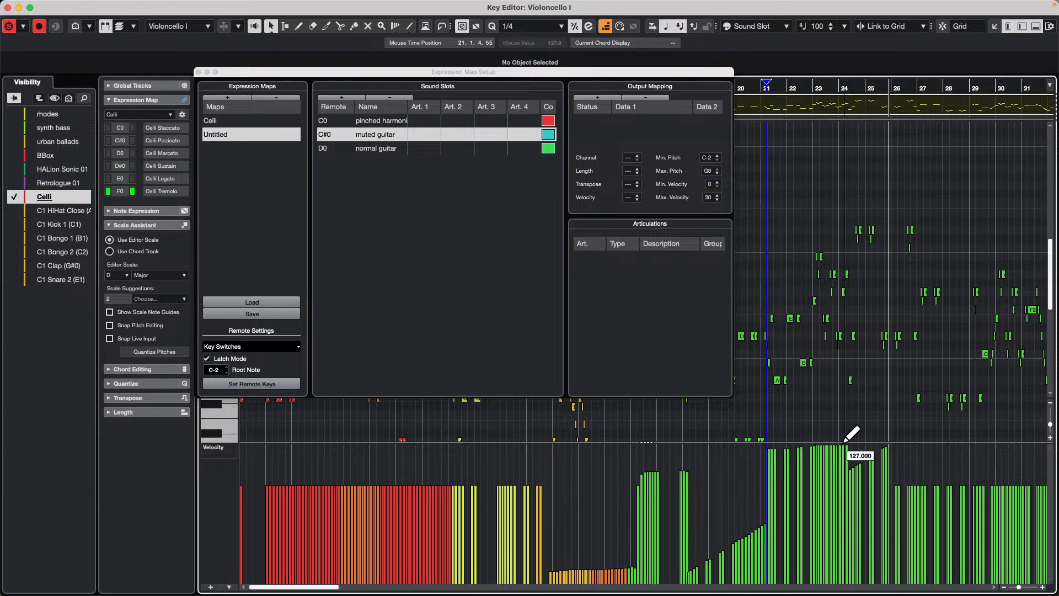
click(768, 32)
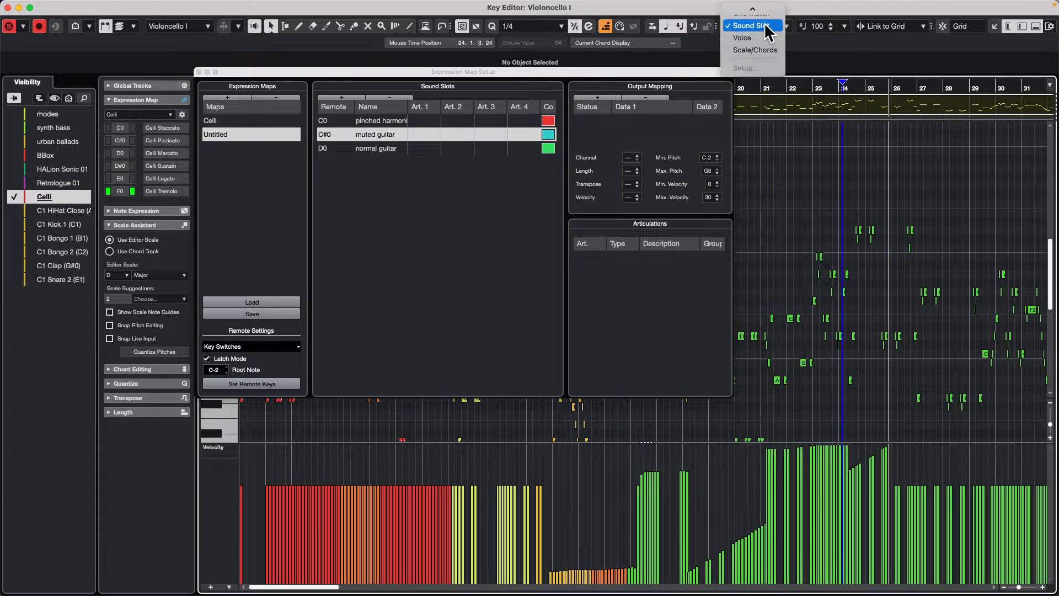
click(769, 33)
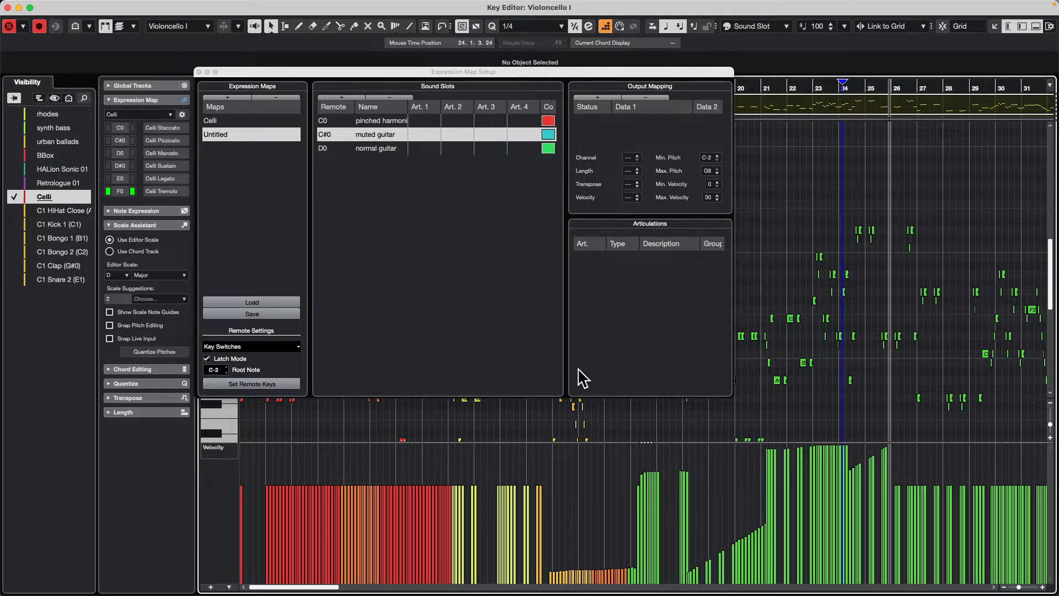
click(232, 445)
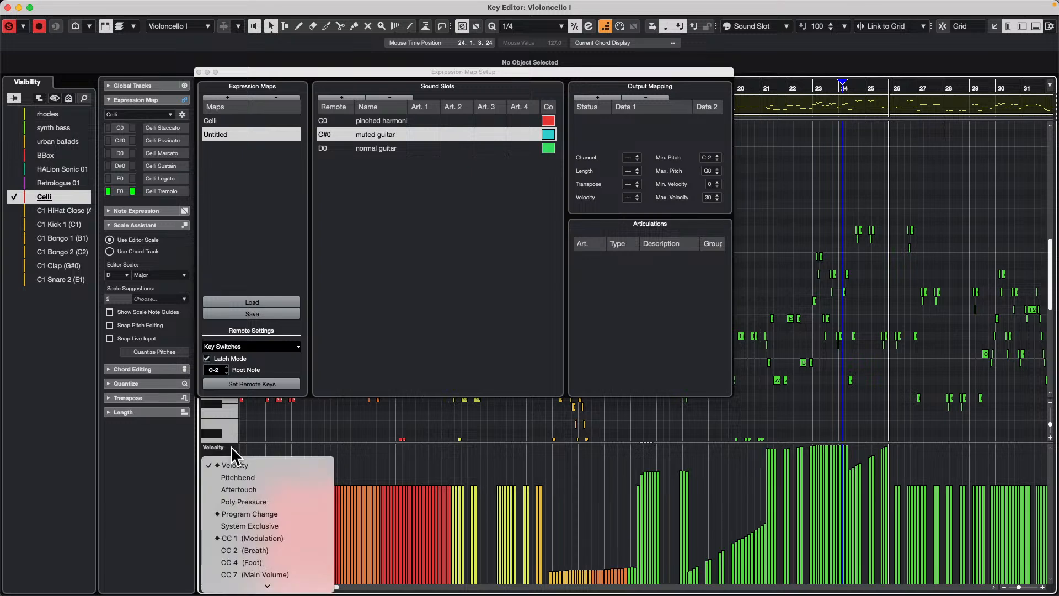
click(363, 425)
- Assign the Untitled expression map to the Celli track, show Articulations/Dynamics in the controller lane and close Expression Map Setup
click(138, 114)
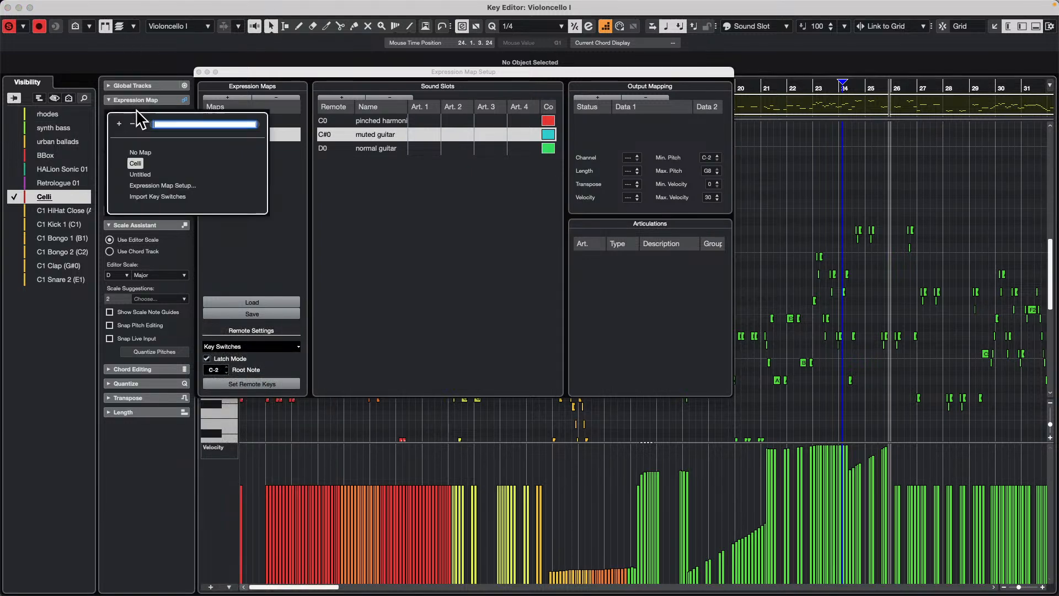
click(144, 175)
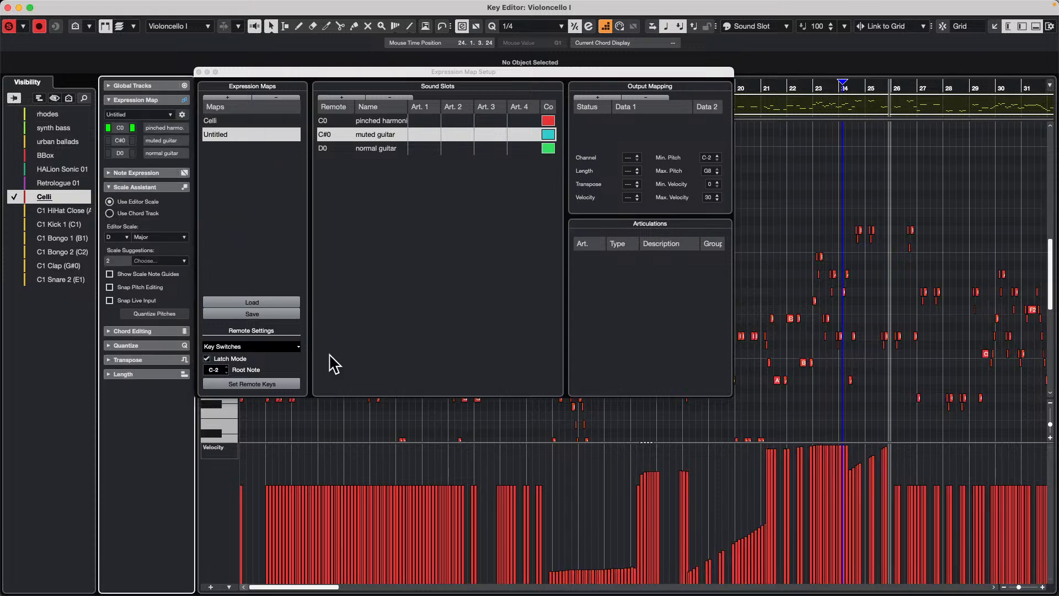
click(221, 446)
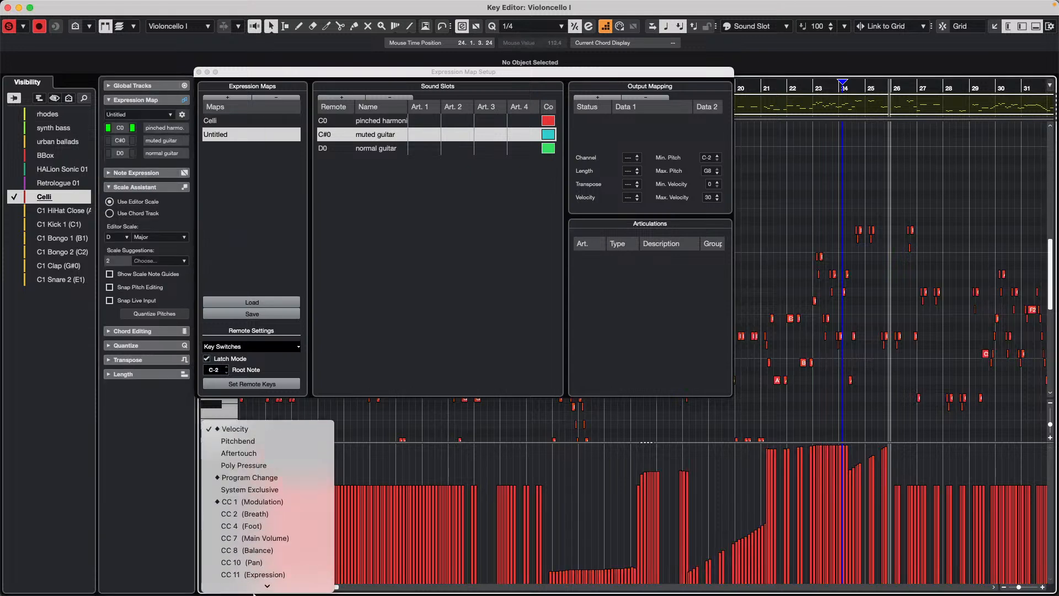
scroll(253, 573, down, 5)
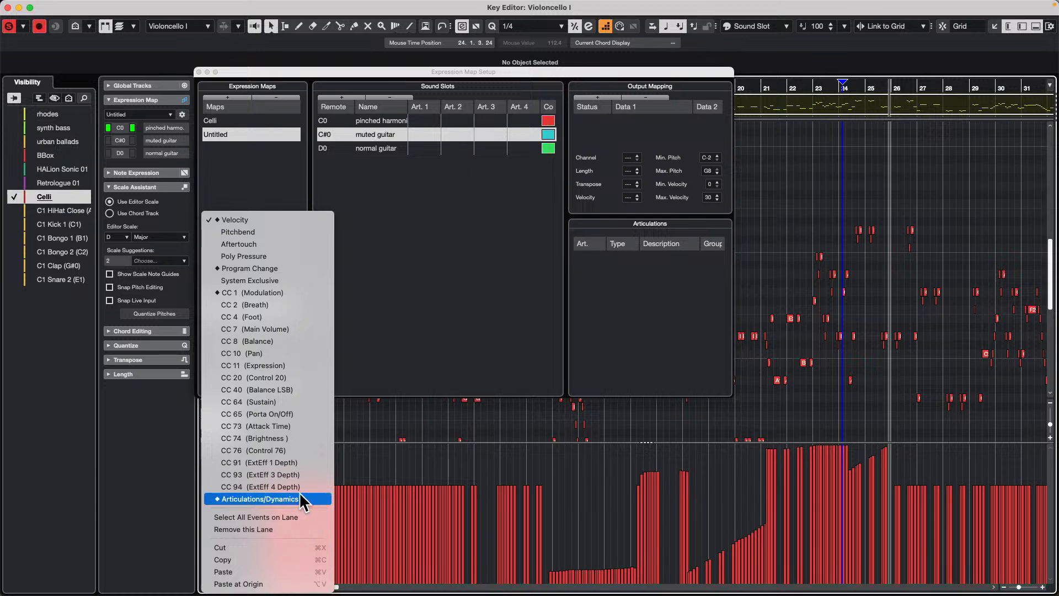
click(302, 499)
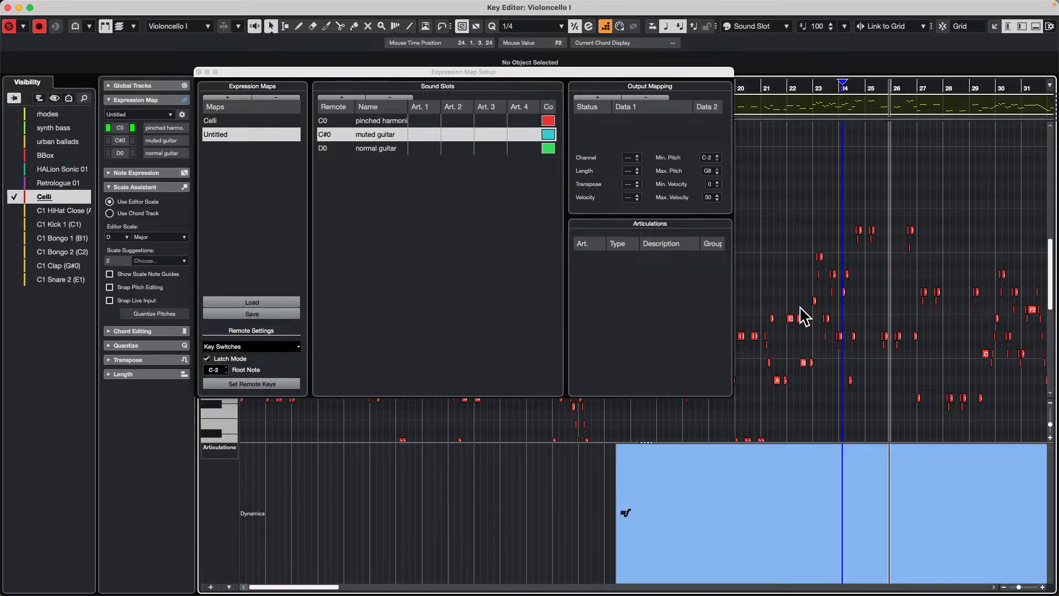
click(199, 73)
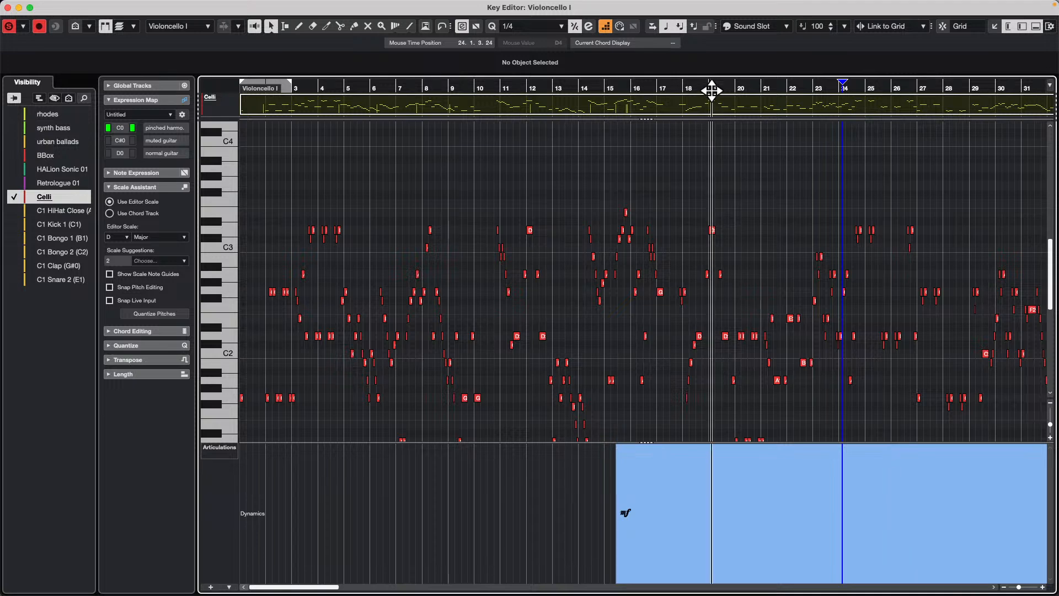
- Reopen Expression Map Setup, review the output mapping of the Untitled map's pinched harmonics slot, then close the window
drag(711, 90, 711, 130)
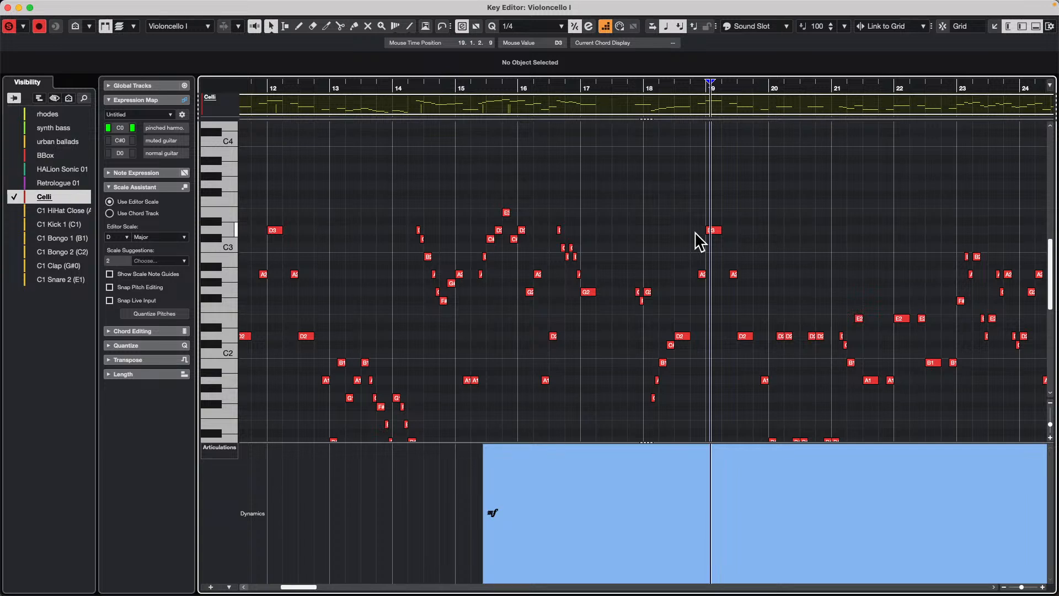
click(761, 30)
click(271, 5)
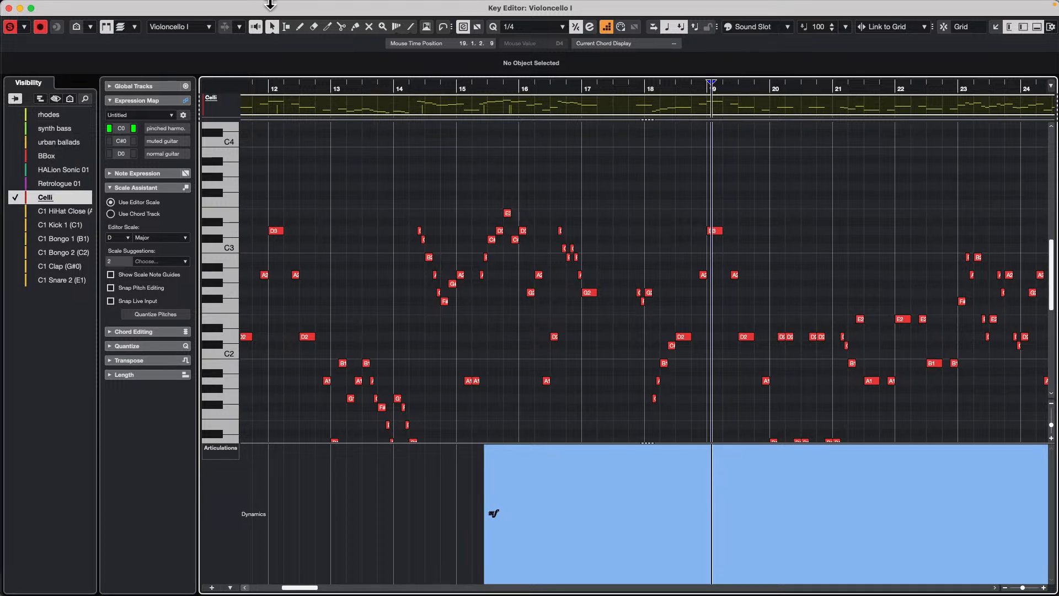
click(249, 7)
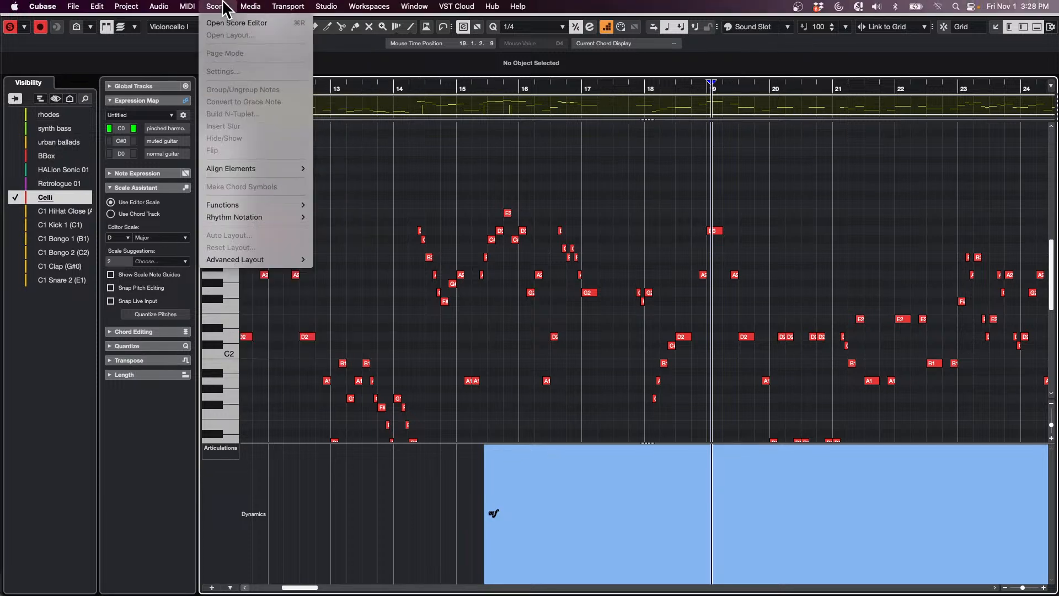
mouse_move(186, 8)
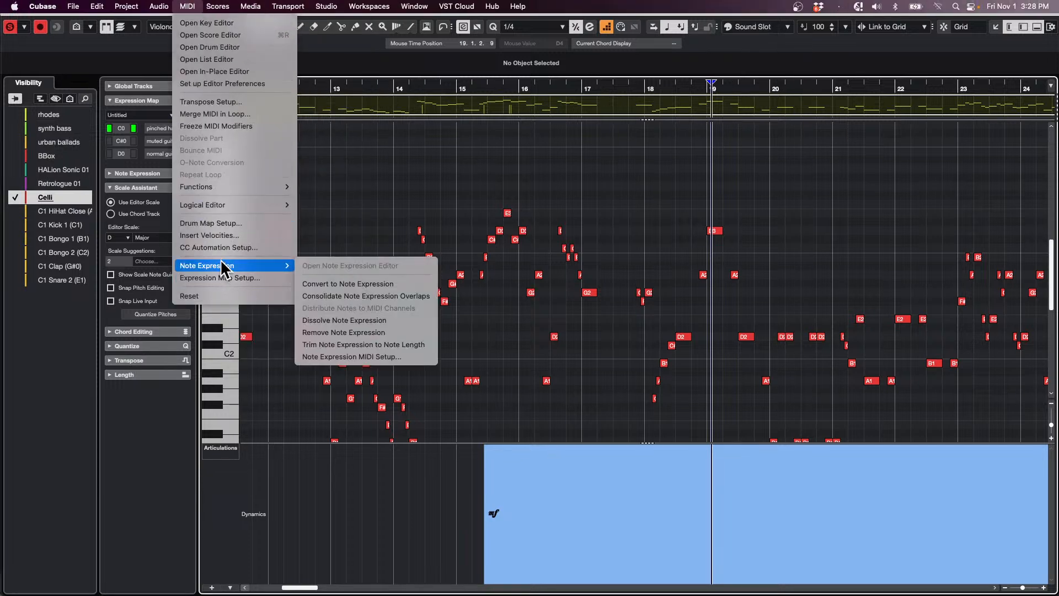
click(219, 278)
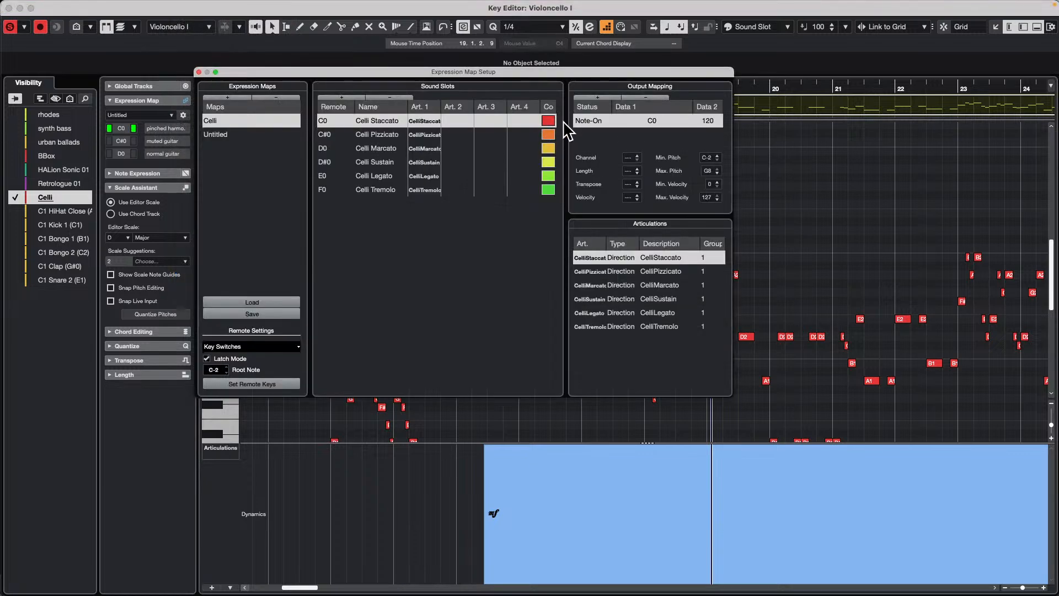
click(231, 136)
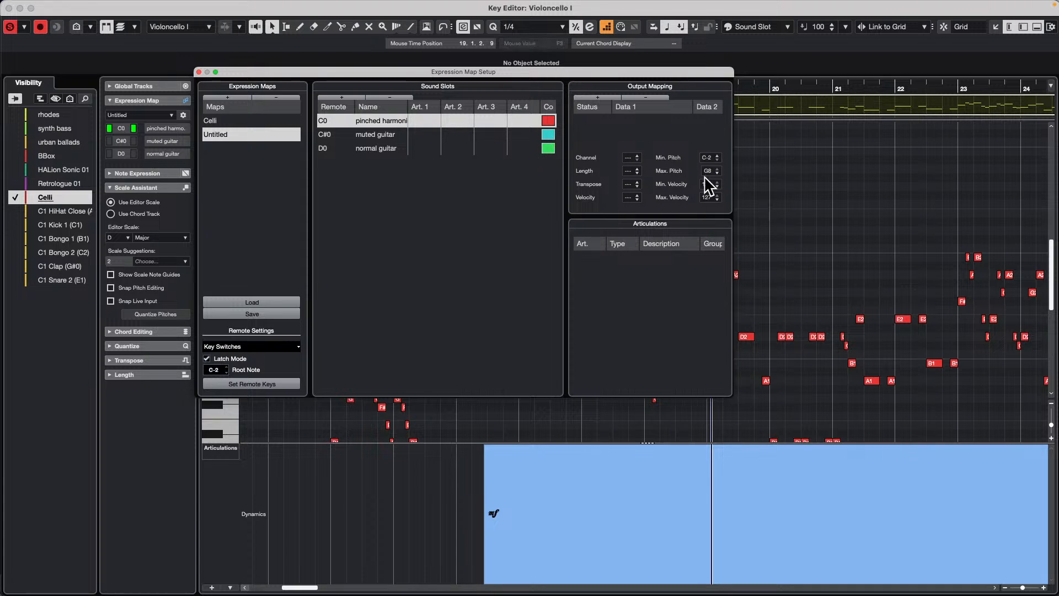
click(198, 72)
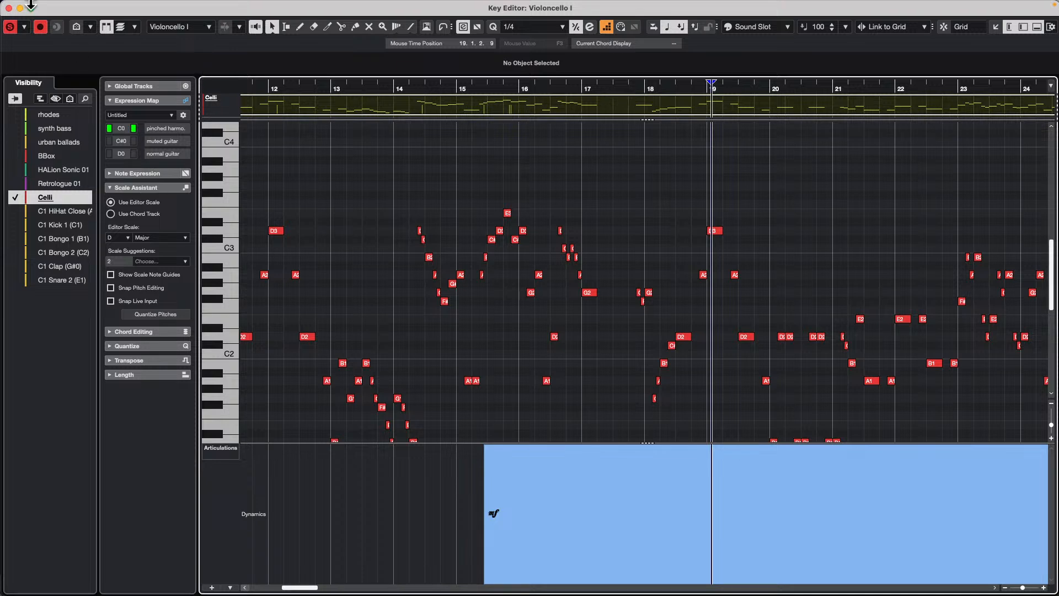
- Close the Key Editor window and revert the project to its previously saved version, deleting the newly created files
click(9, 7)
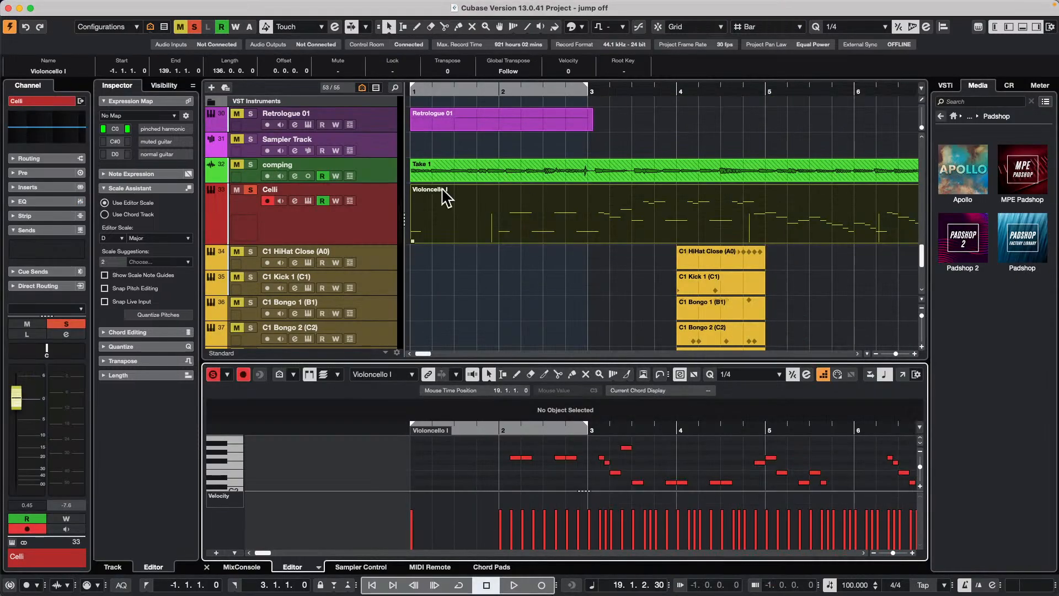
scroll(516, 228, down, 5)
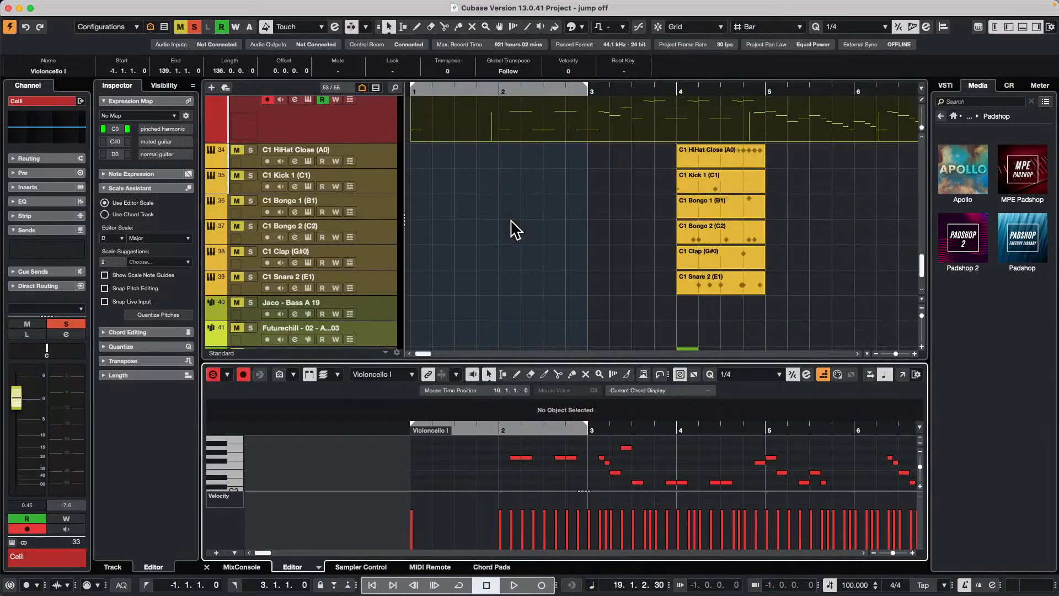
scroll(494, 231, up, 10)
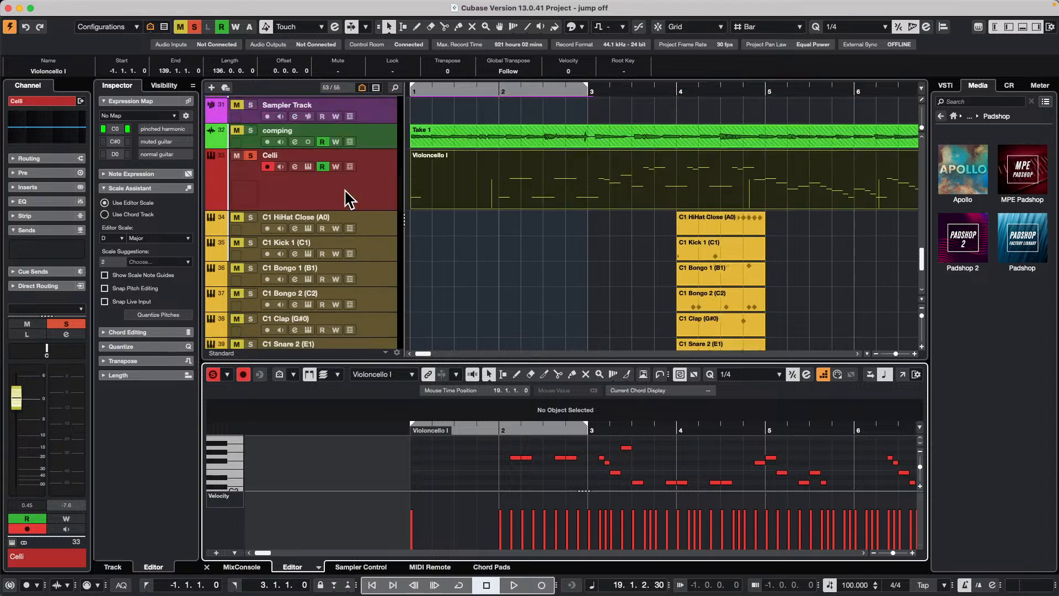
scroll(387, 199, up, 5)
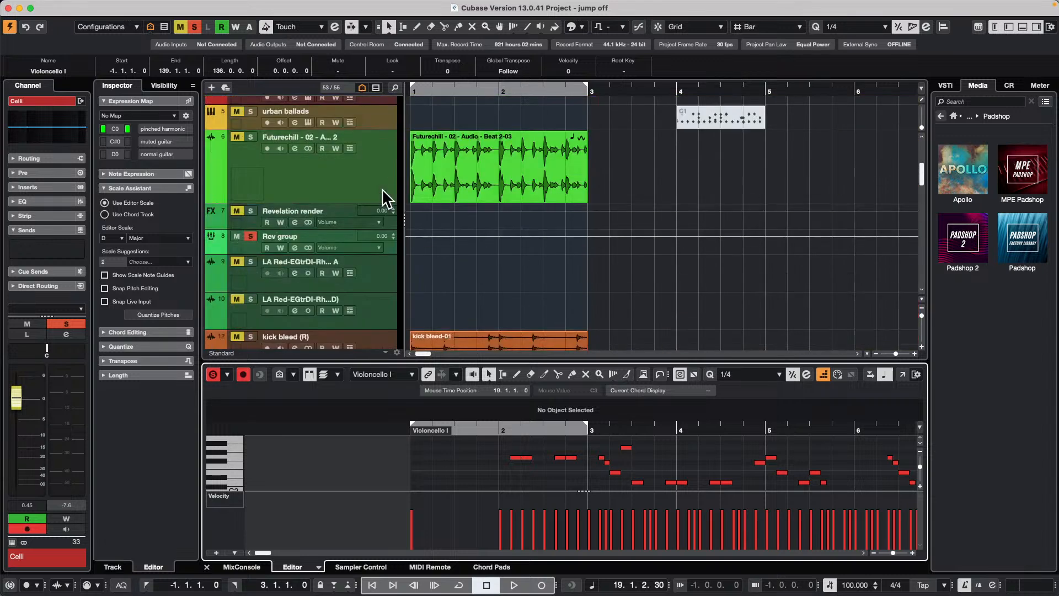
scroll(516, 220, up, 3)
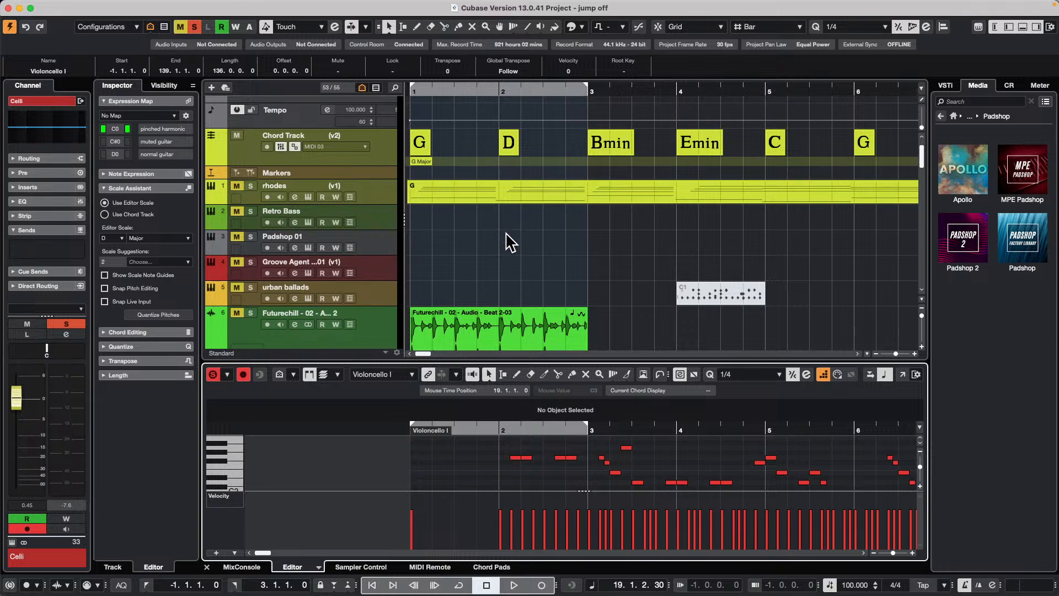
scroll(491, 241, up, 1)
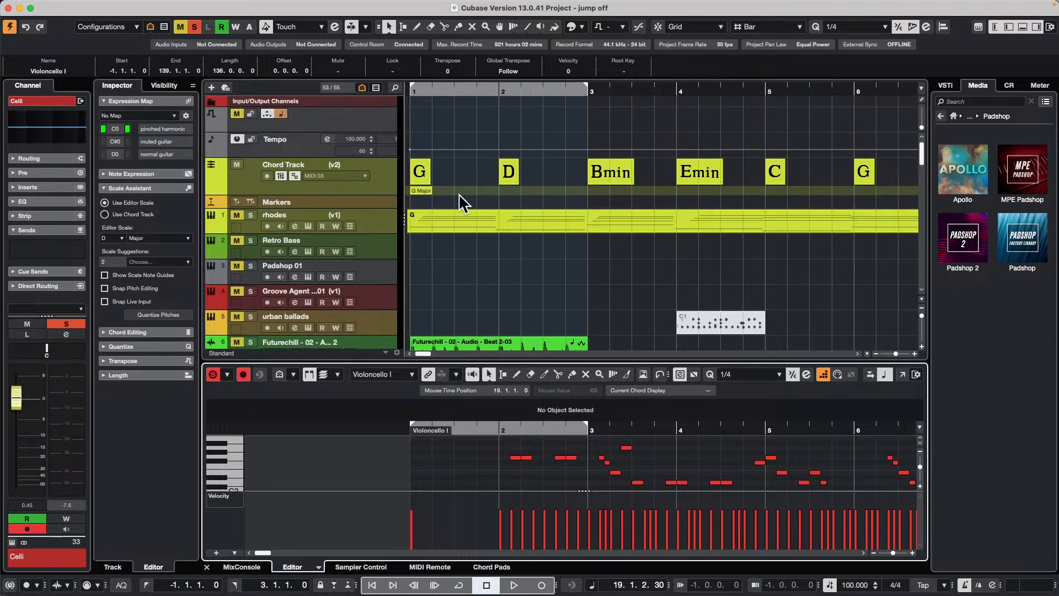
mouse_move(149, 2)
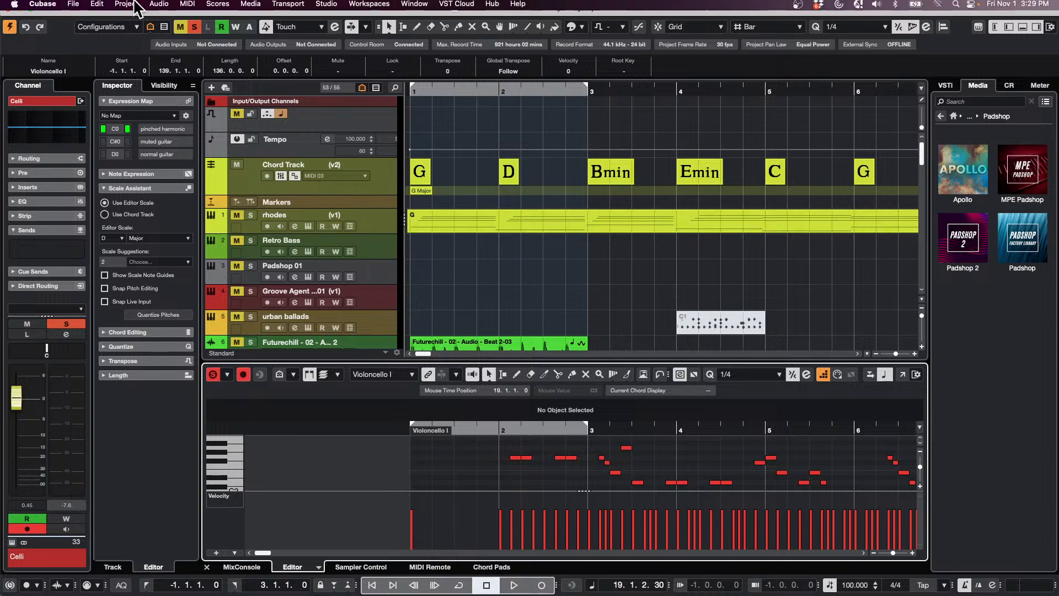
click(78, 6)
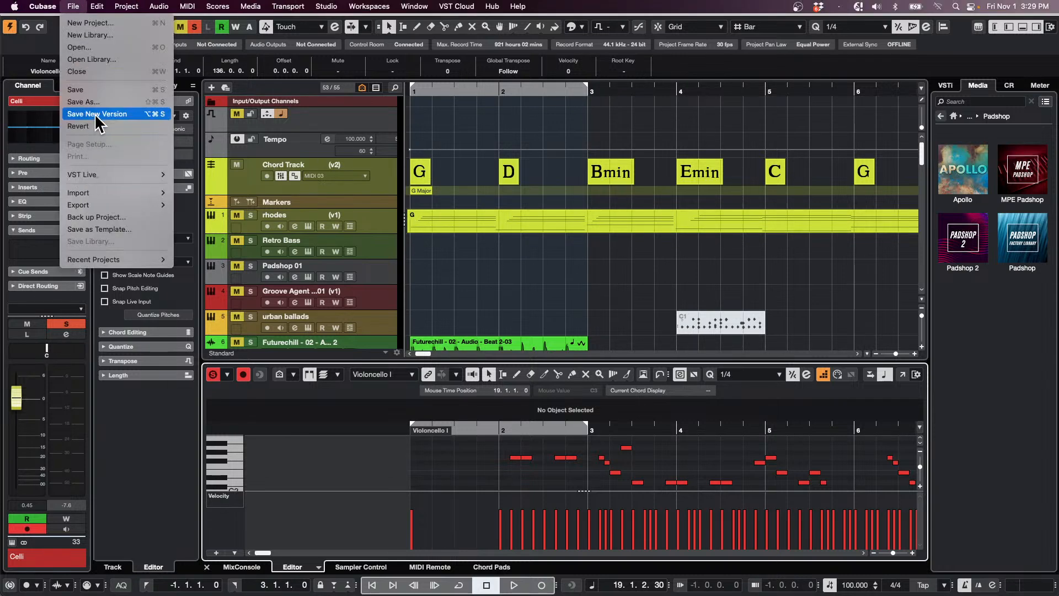
click(128, 125)
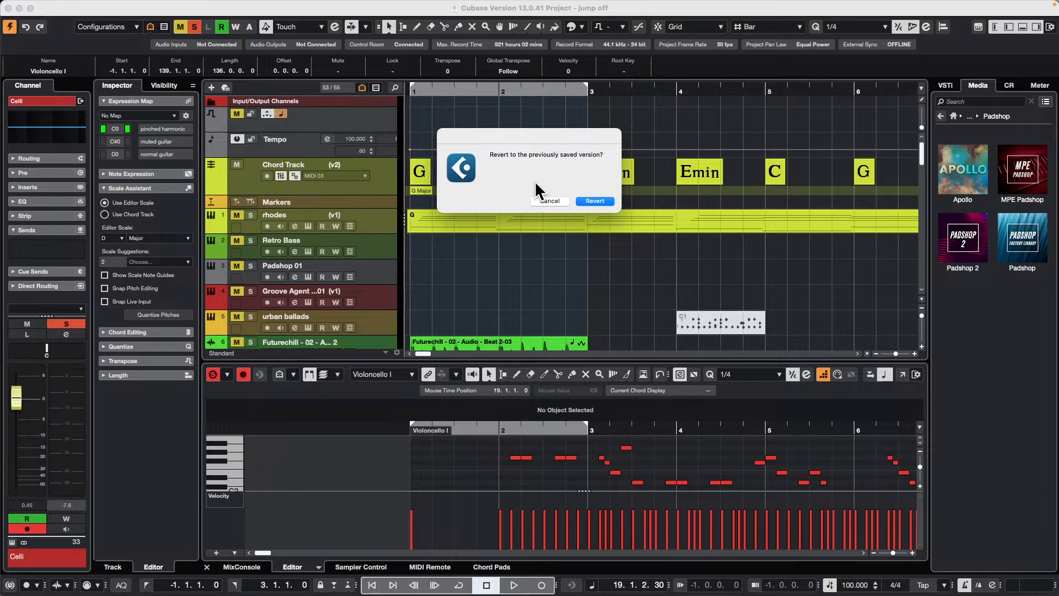
click(595, 201)
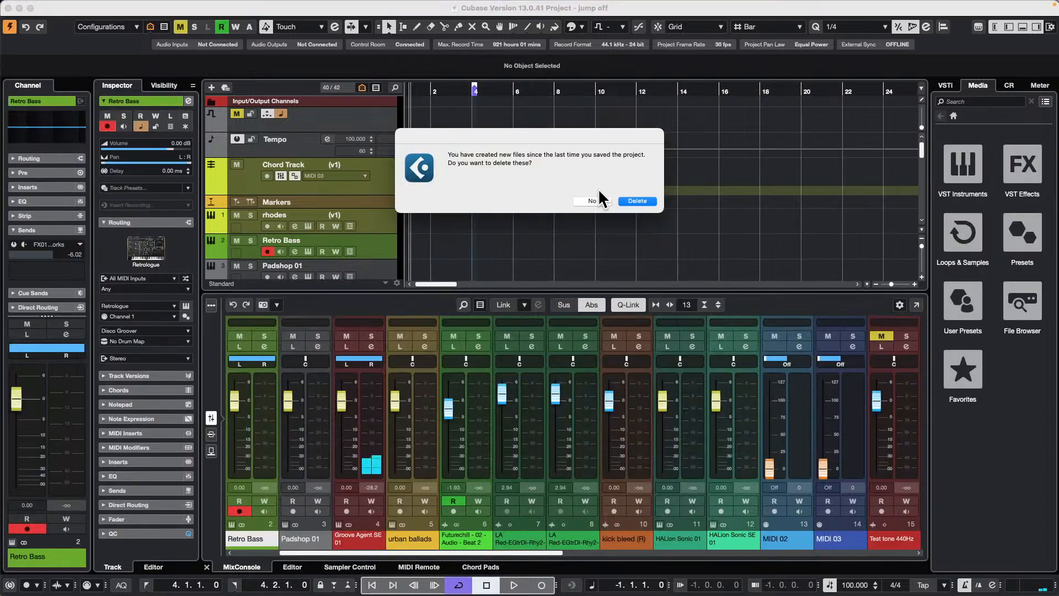
click(638, 202)
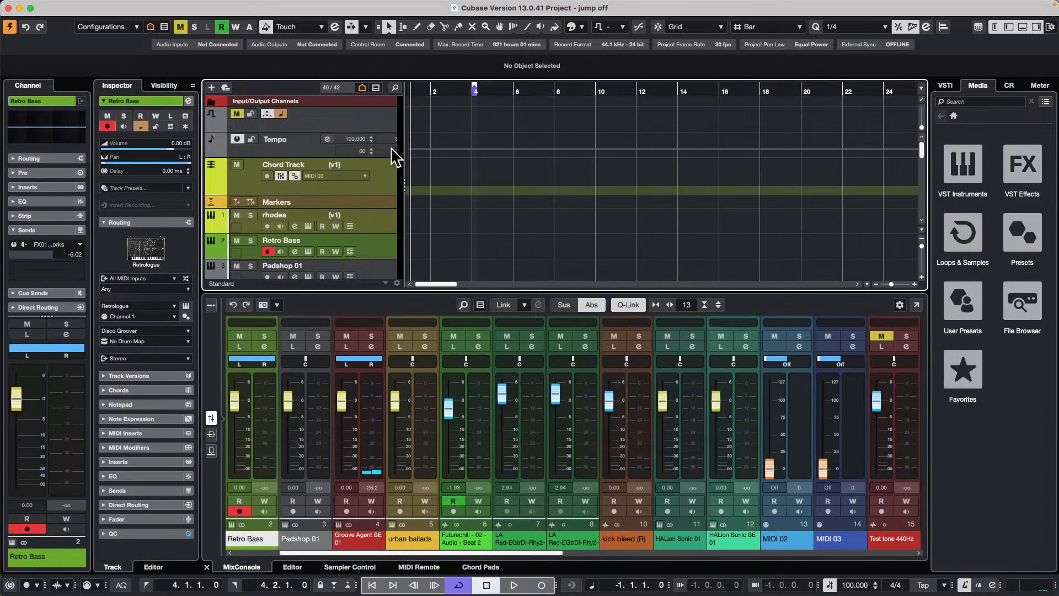
- Open and activate the recent project November 1 2024.cpr
scroll(523, 187, down, 5)
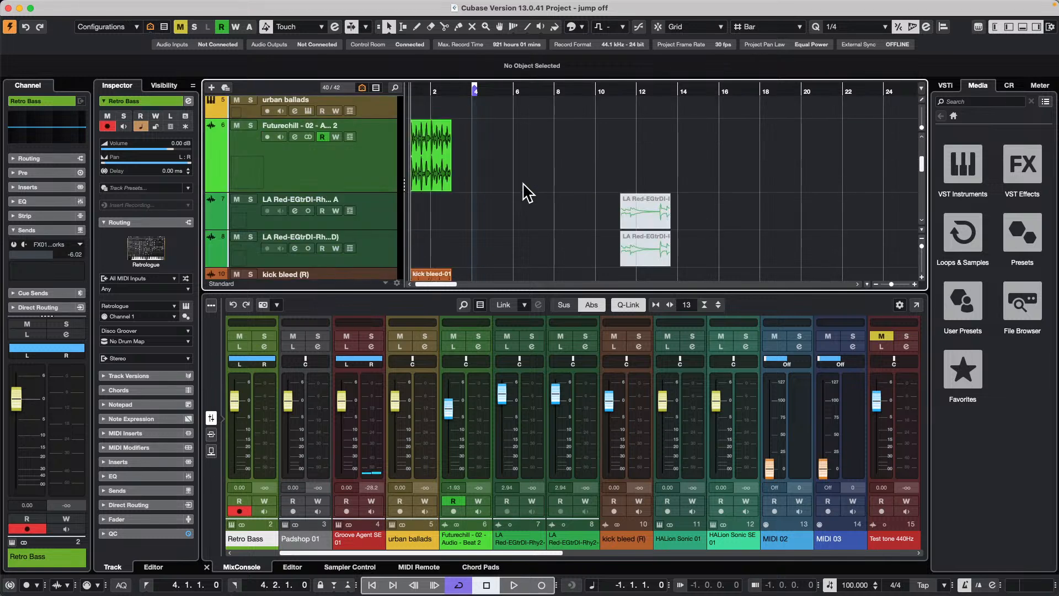
scroll(542, 159, up, 5)
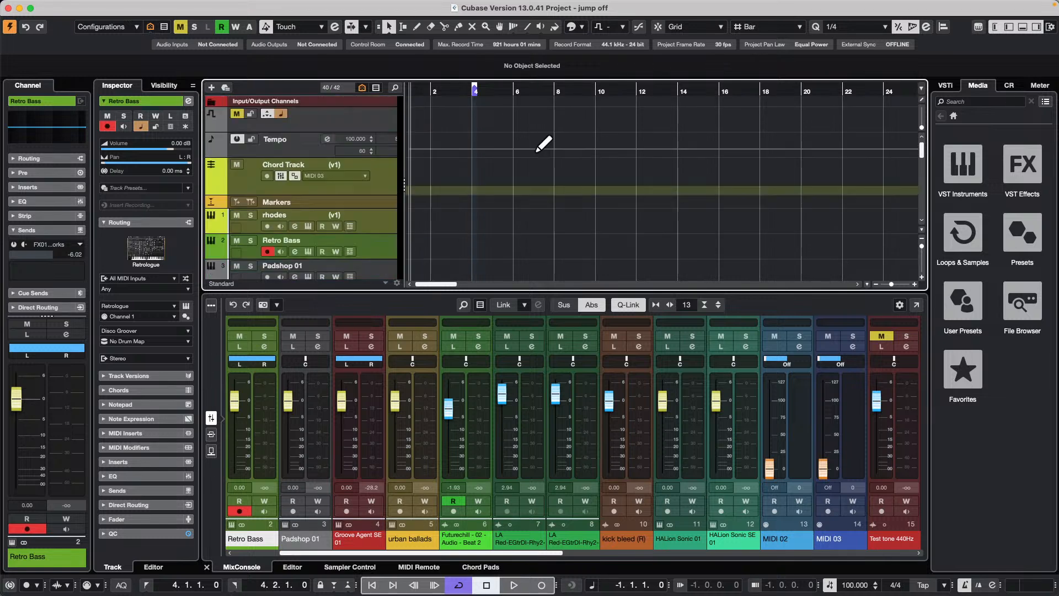
click(72, 6)
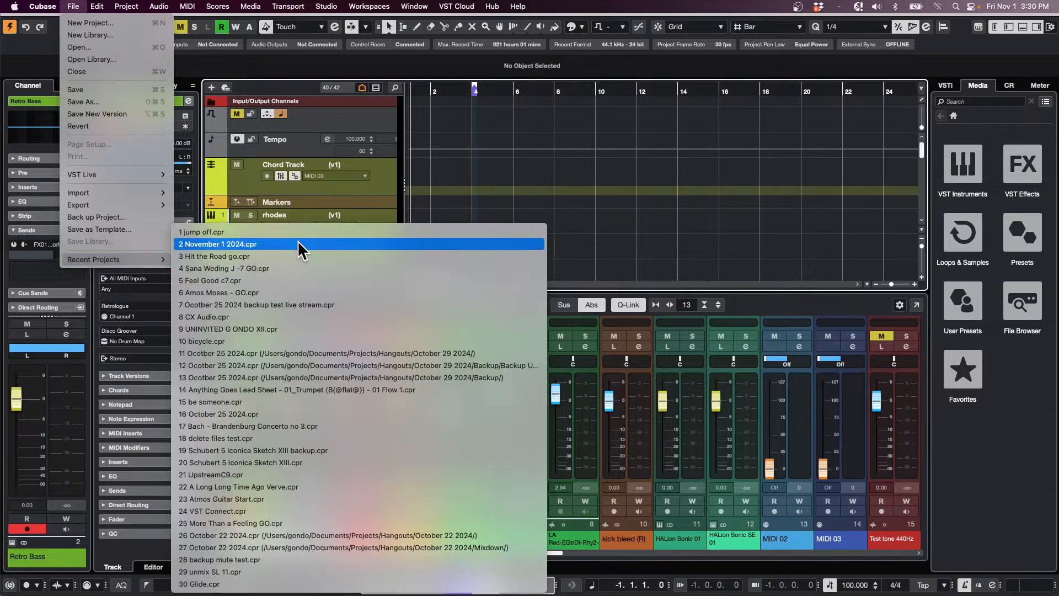
click(513, 235)
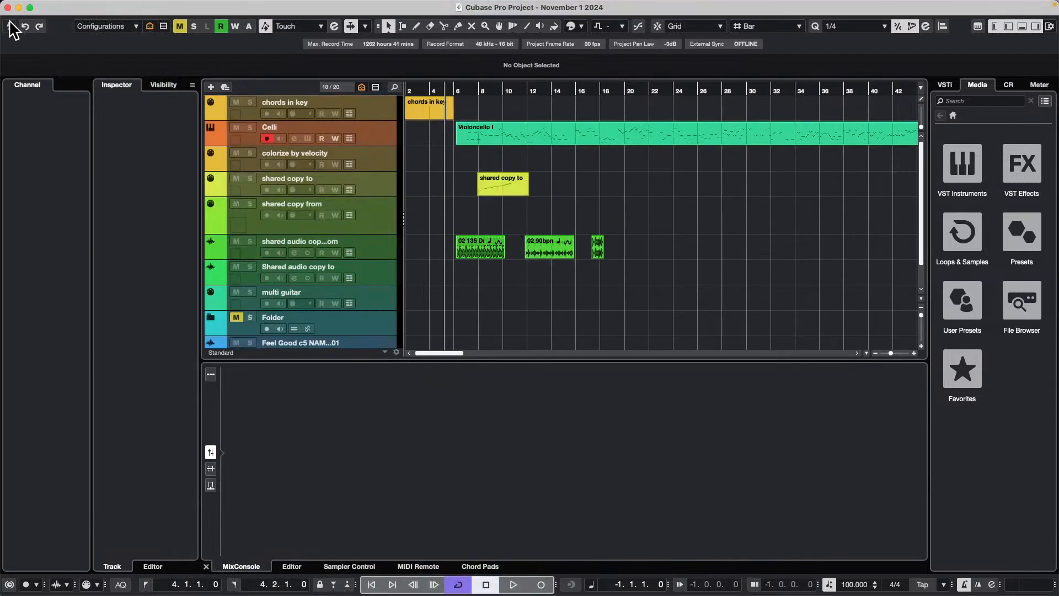
- Open the "shared copy to" part in the lower-zone Key Editor, enlarge the editor area and make the part's track taller
double_click(508, 184)
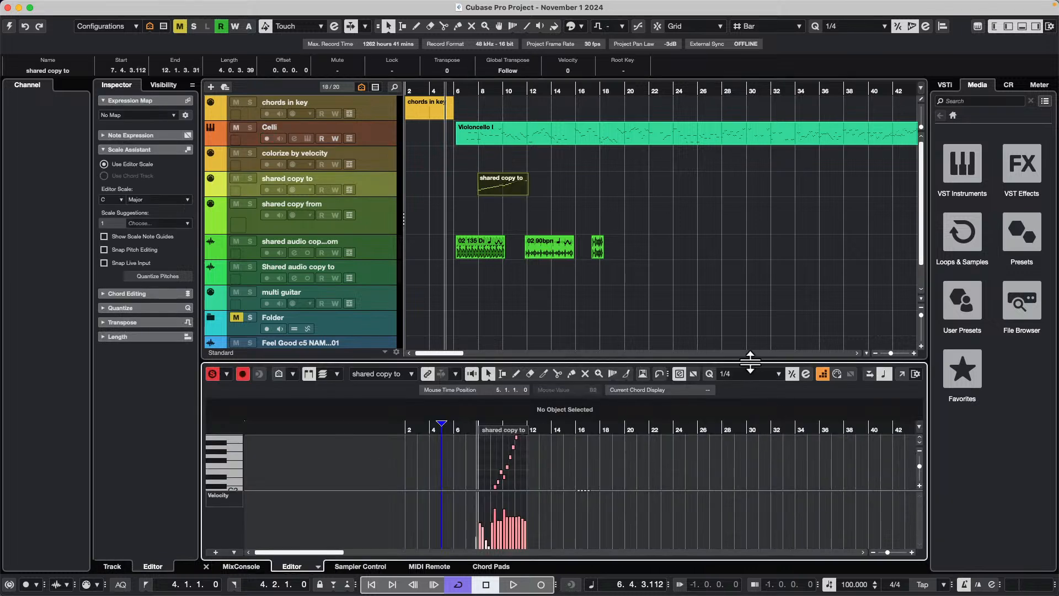
drag(755, 361, 755, 319)
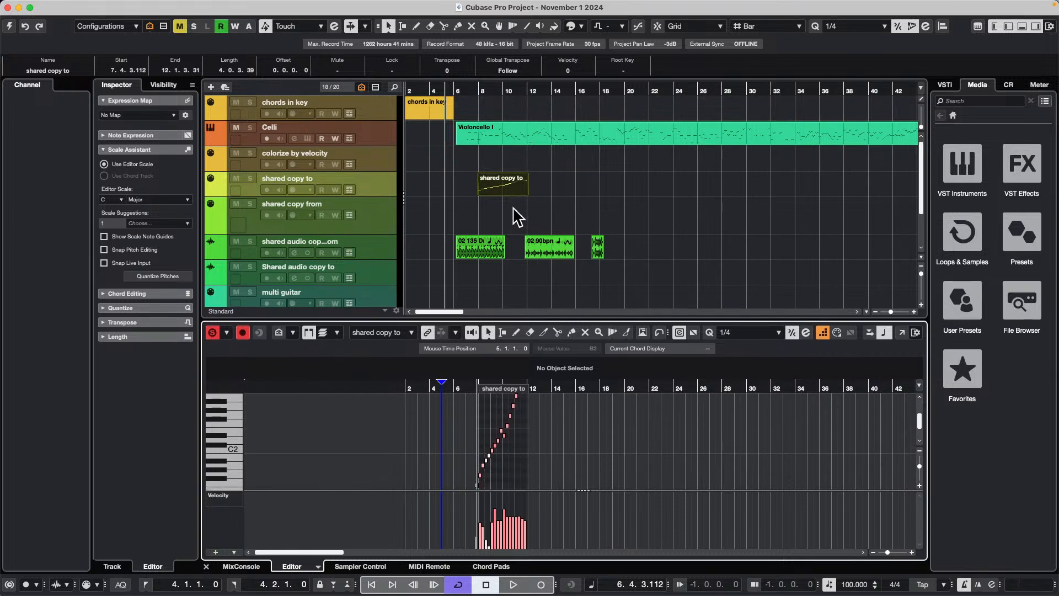
drag(362, 194, 362, 208)
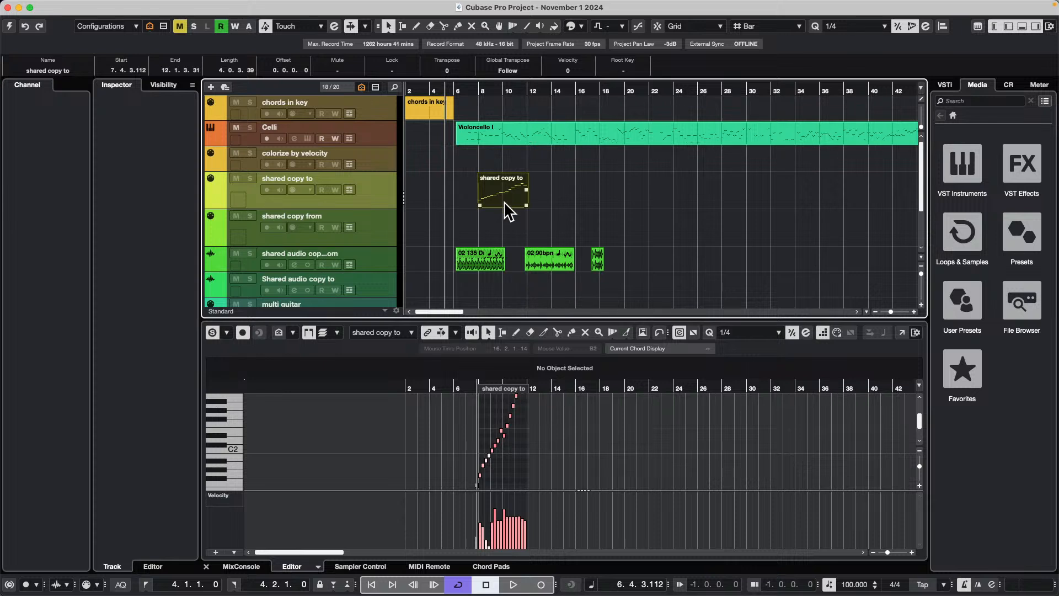
- Place a shared copy of the "shared copy to" part on the "shared copy from" track and open the shared parts in the Key Editor
drag(506, 202, 503, 227)
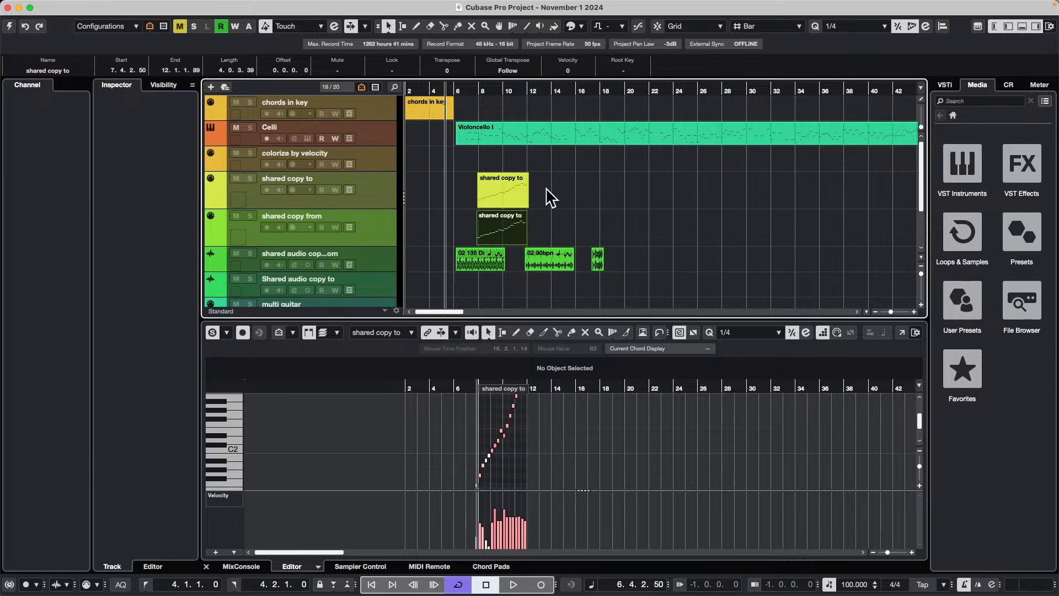
click(599, 202)
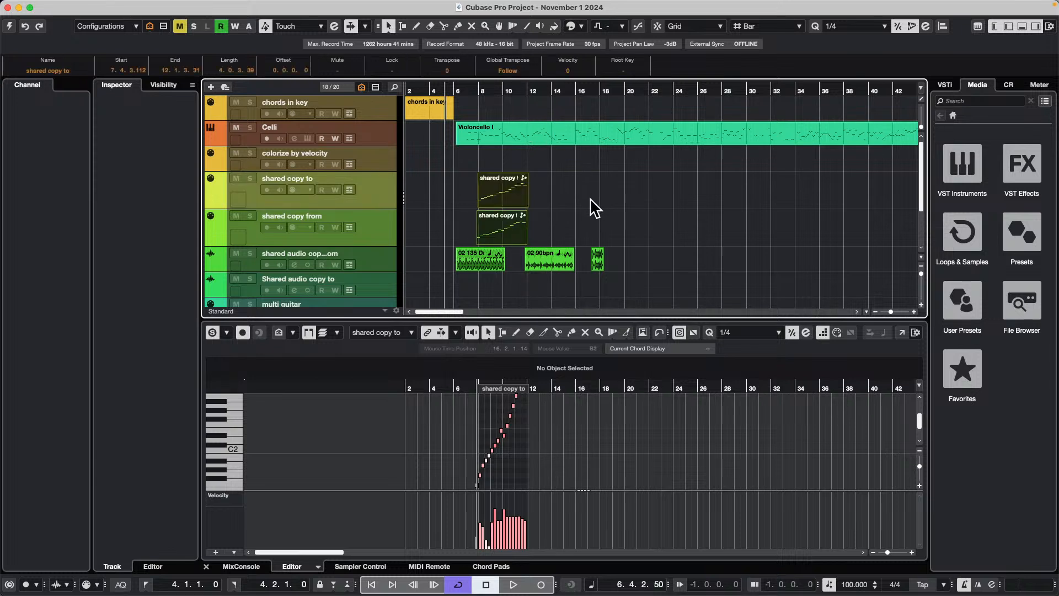
click(508, 197)
double_click(505, 189)
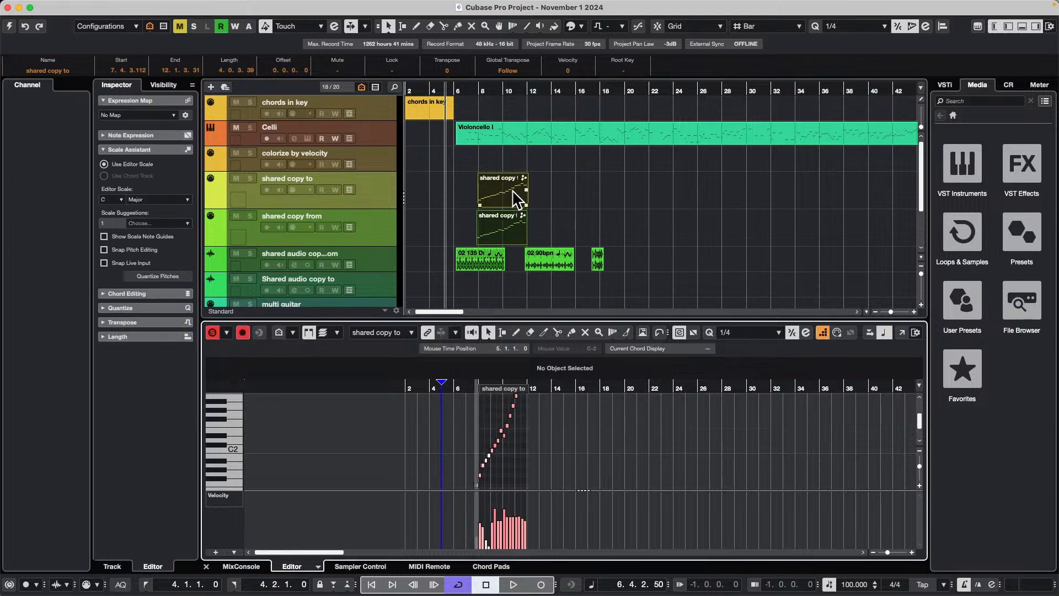
- Select the notes from about bar 8 to bar 10, turn off step input and transpose them by semitones, ending with the first note on B1
key(ctrl+a)
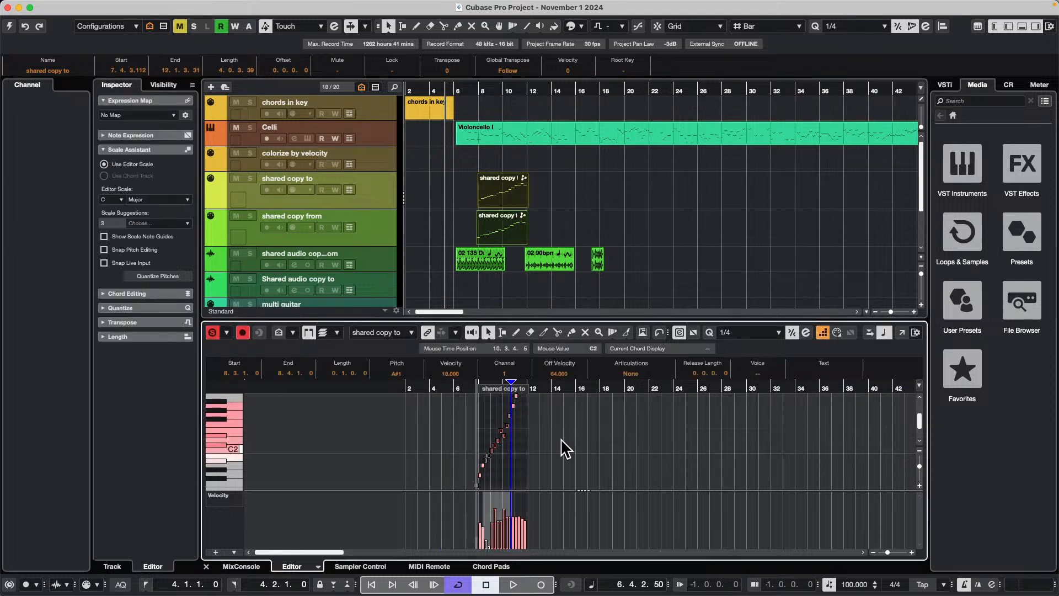
click(822, 331)
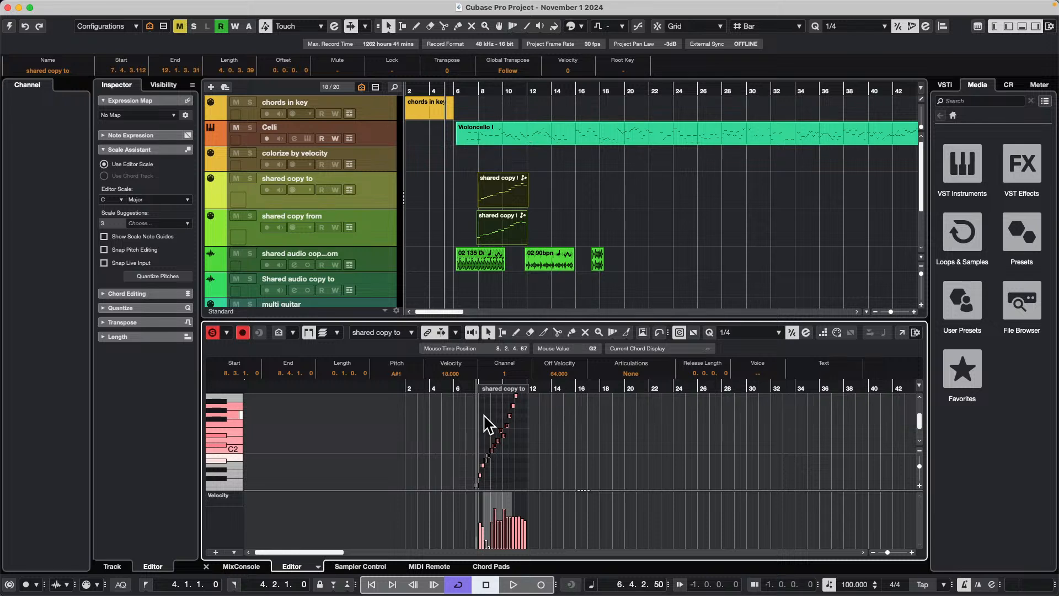
key(Up)
key(Up)
key(Up)
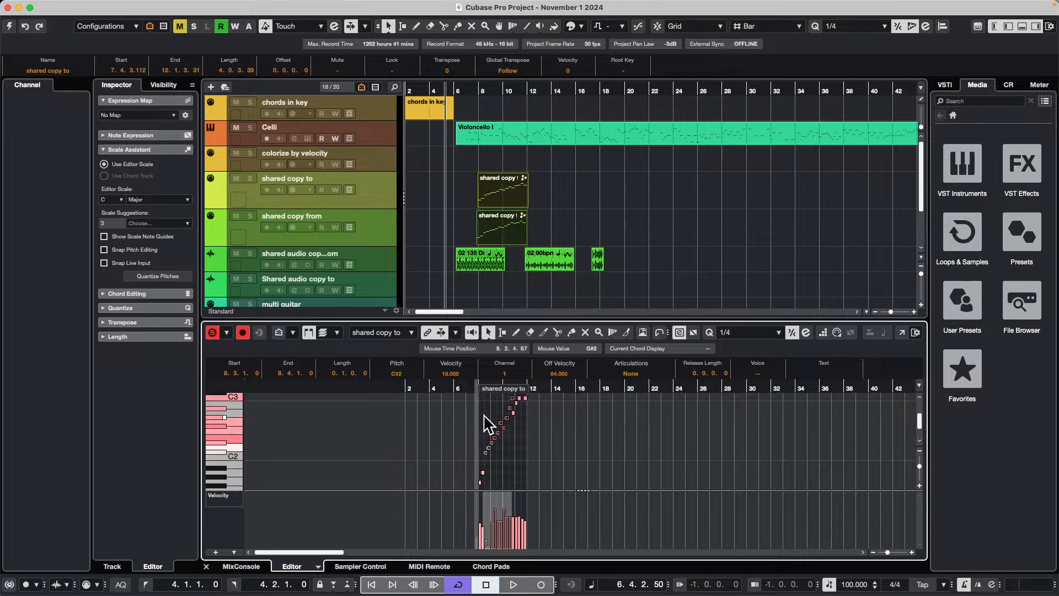
key(Down)
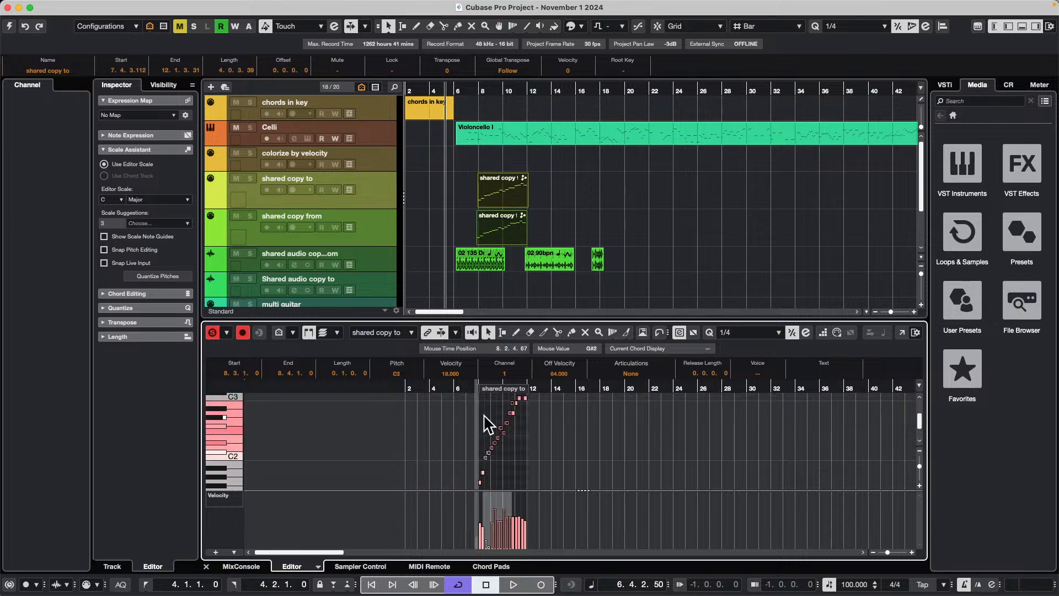
key(Down)
key(Down)
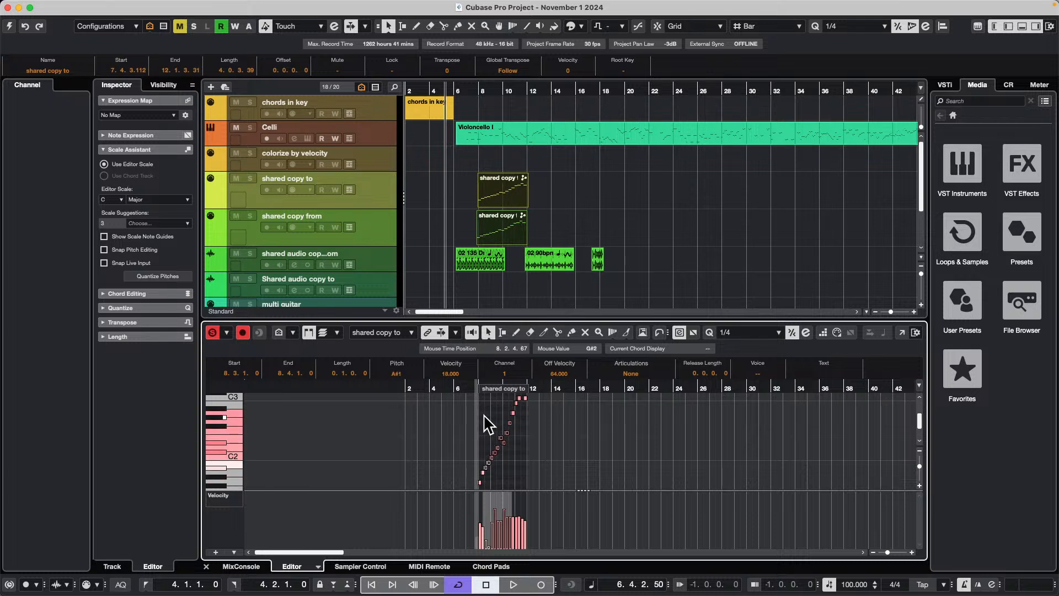
key(Up)
key(Down)
key(Down)
key(Down)
key(Up)
key(Up)
key(Up)
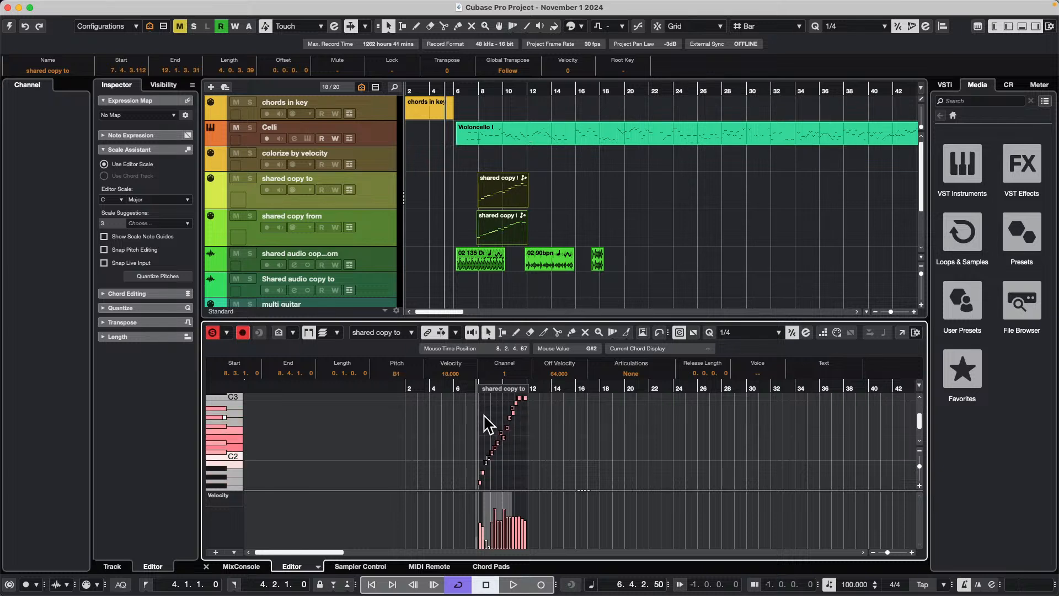
- Repeat both shared parts three times as shared copies up to about bar 25, and add two independent copies on each track up to bar 33
click(541, 195)
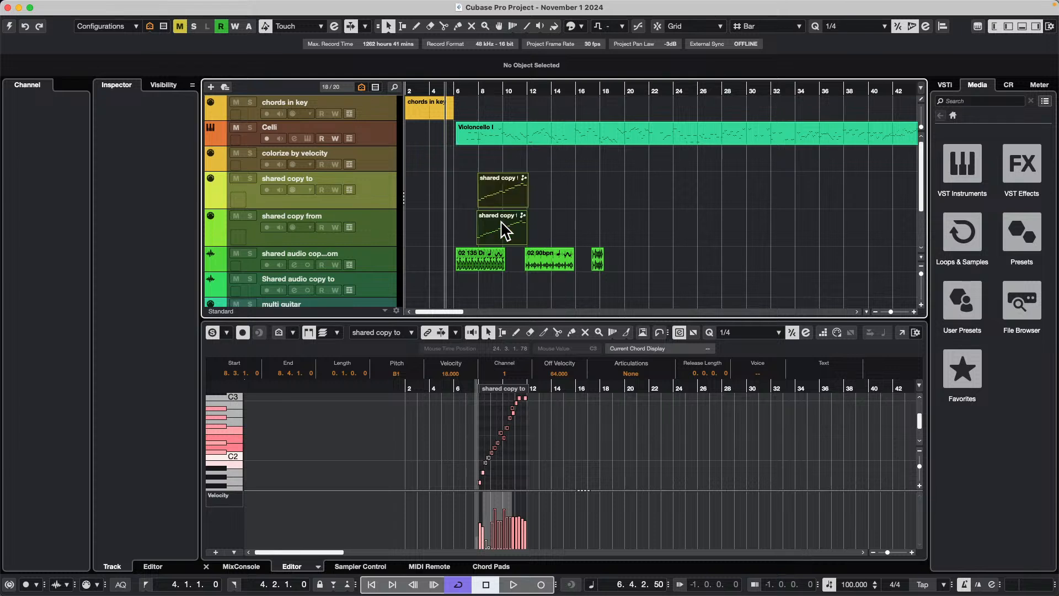
drag(529, 207, 643, 204)
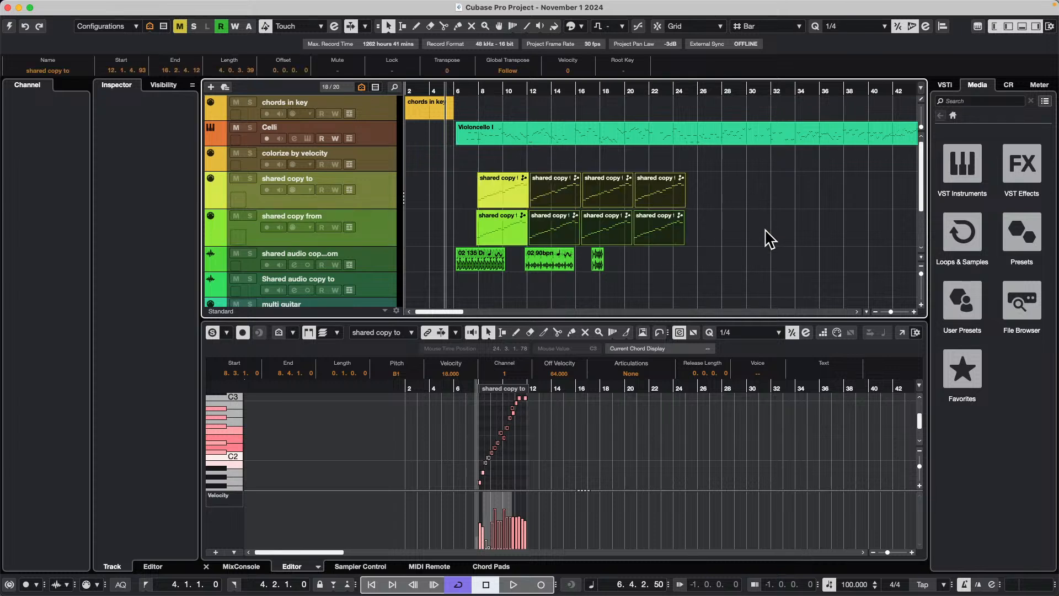
drag(684, 235, 763, 234)
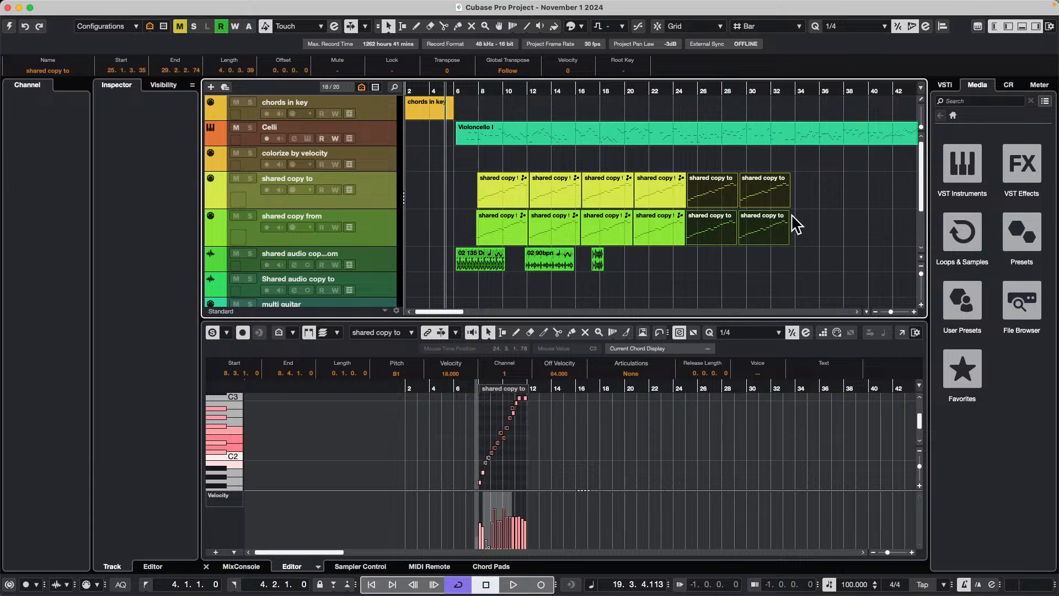
- Open the independent copies and transpose most notes in the bar 25 part up and partly back down by semitones, with the first selected note at F2
click(765, 239)
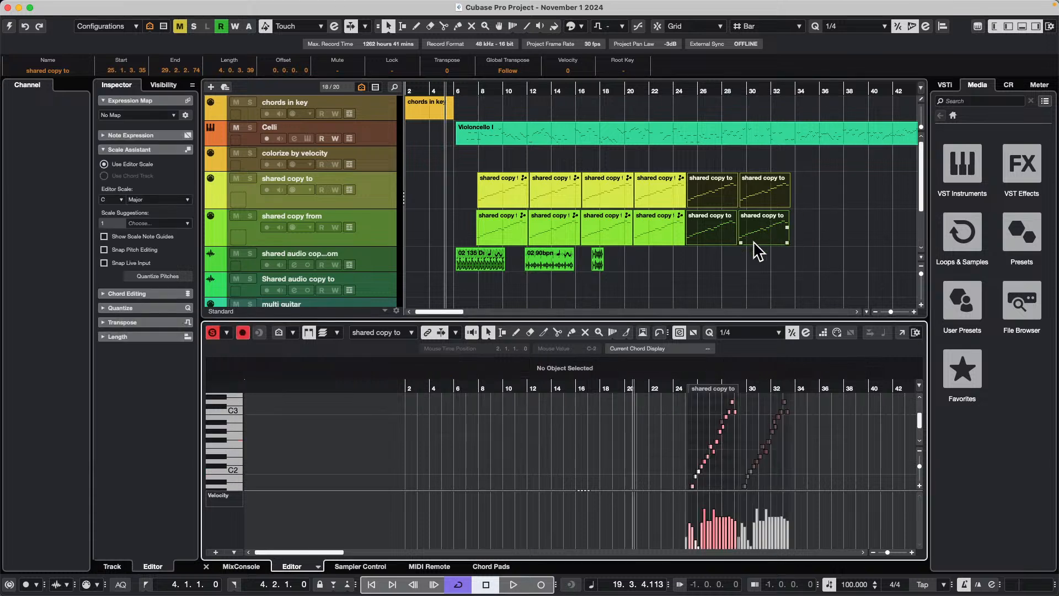
drag(686, 425, 727, 473)
key(Up)
key(Up)
key(Up)
key(Up)
key(Up)
key(Up)
key(Up)
key(Up)
key(Up)
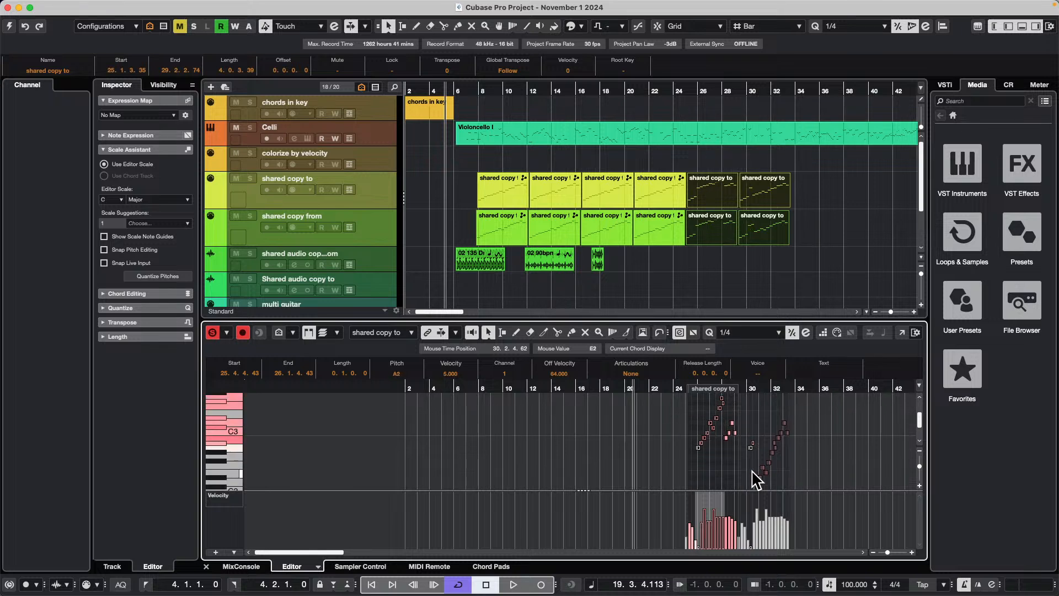
key(Down)
key(Down)
key(Down)
key(Down)
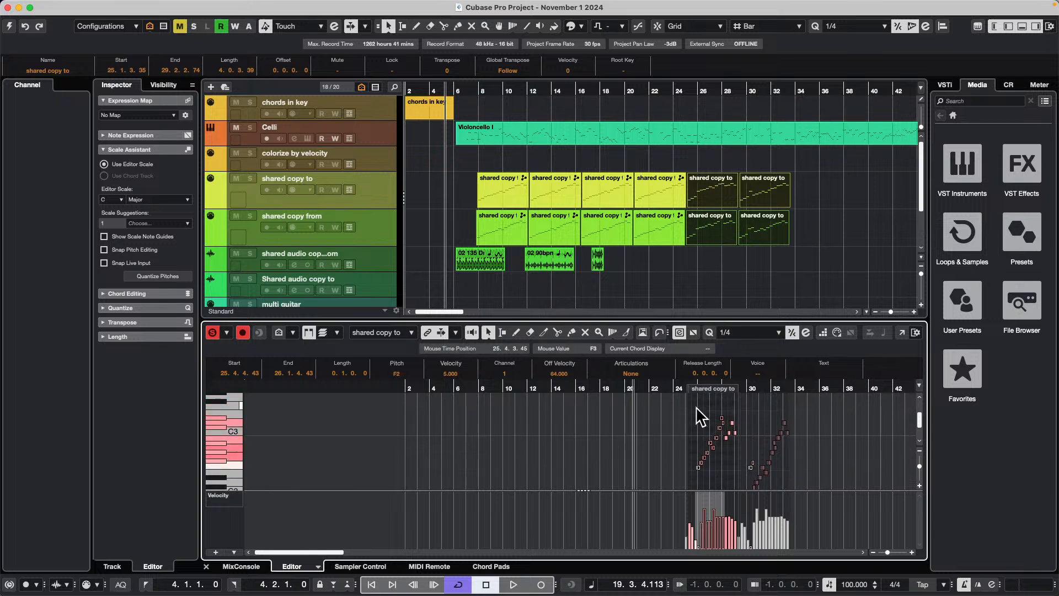
drag(696, 408, 780, 467)
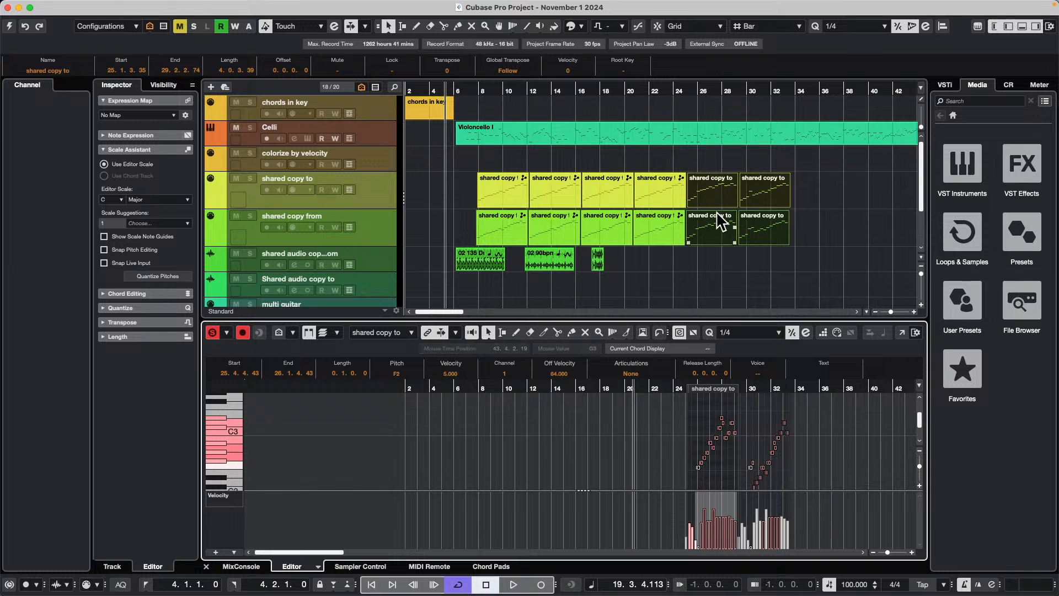
click(753, 231)
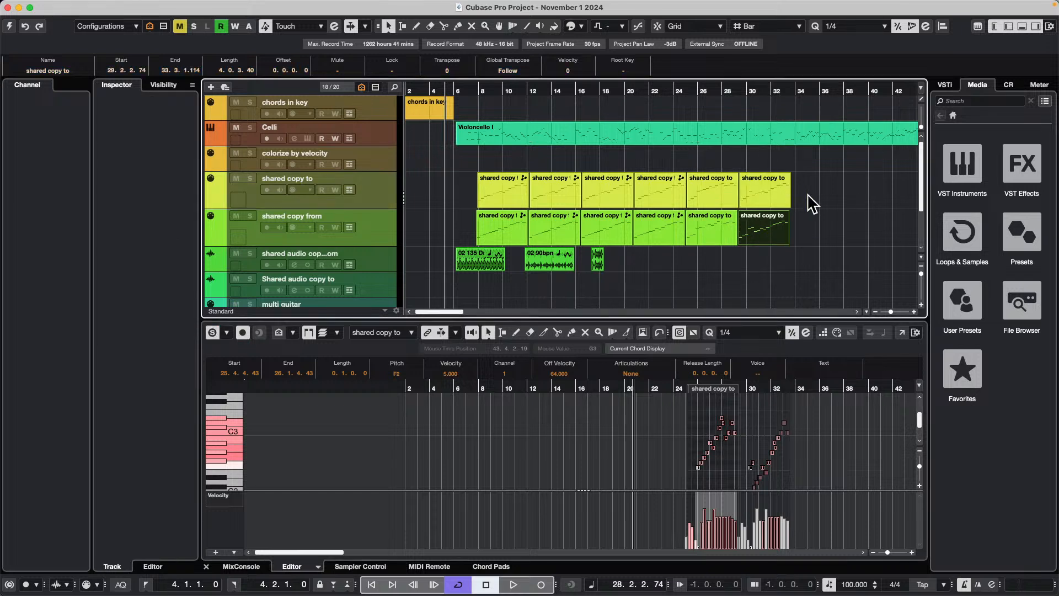
- Undo the transpositions and repeated copies, going back to the original pair of parts around bars 8 to 12
key(super+z)
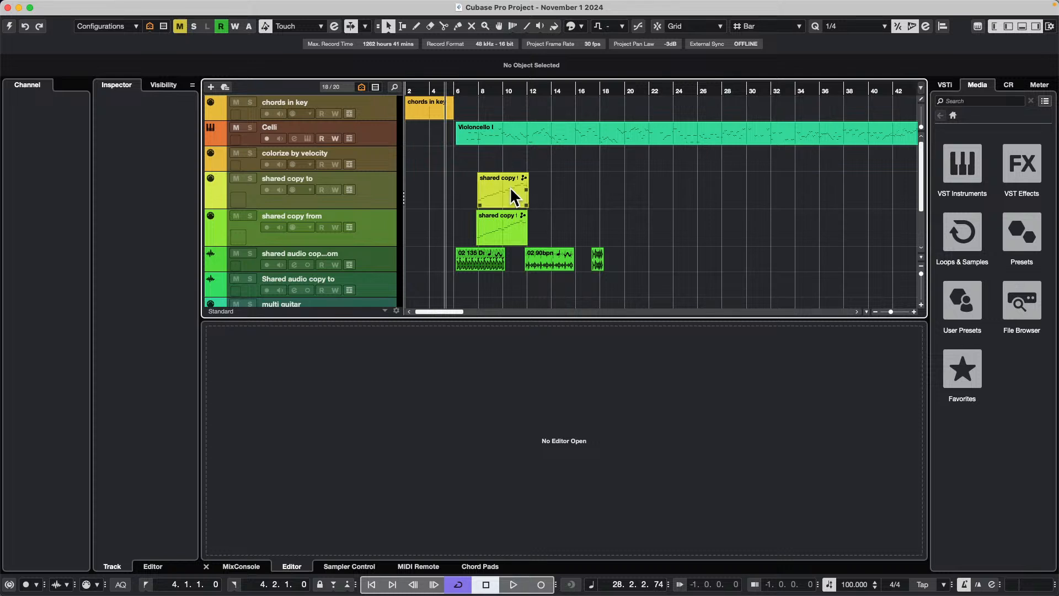
key(super+z)
key(super+z)
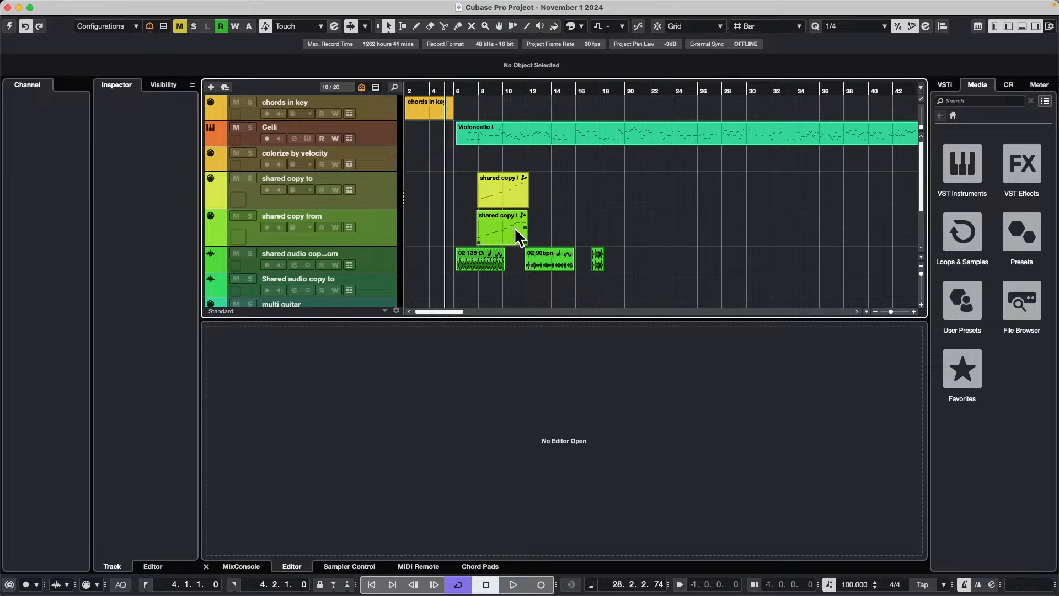
- Replace the part on the "shared copy from" track with a shared copy of the "shared copy to" part and open it in the Key Editor
drag(515, 225, 508, 188)
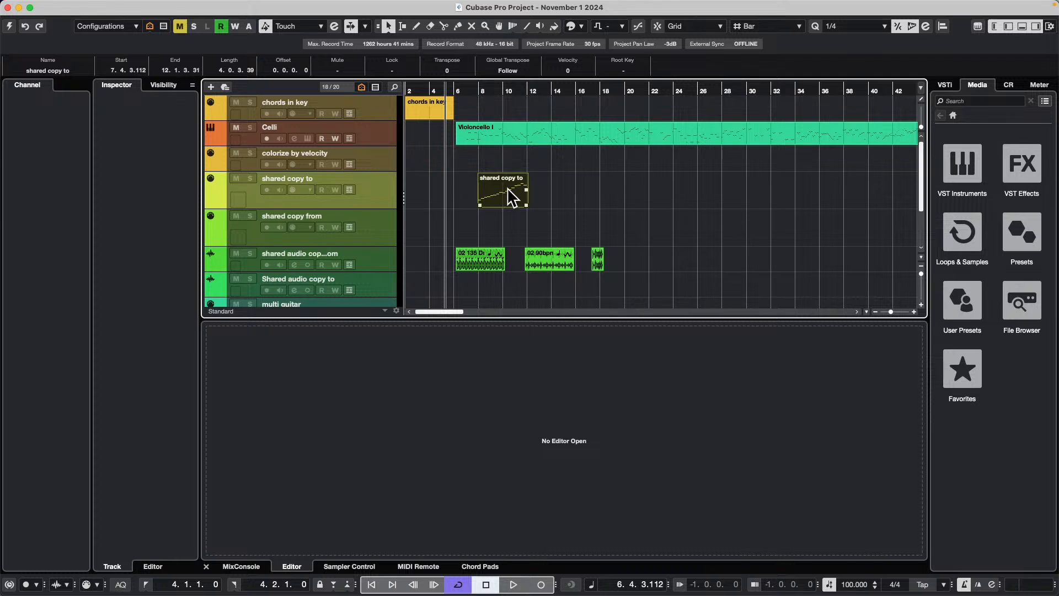
drag(513, 197, 506, 217)
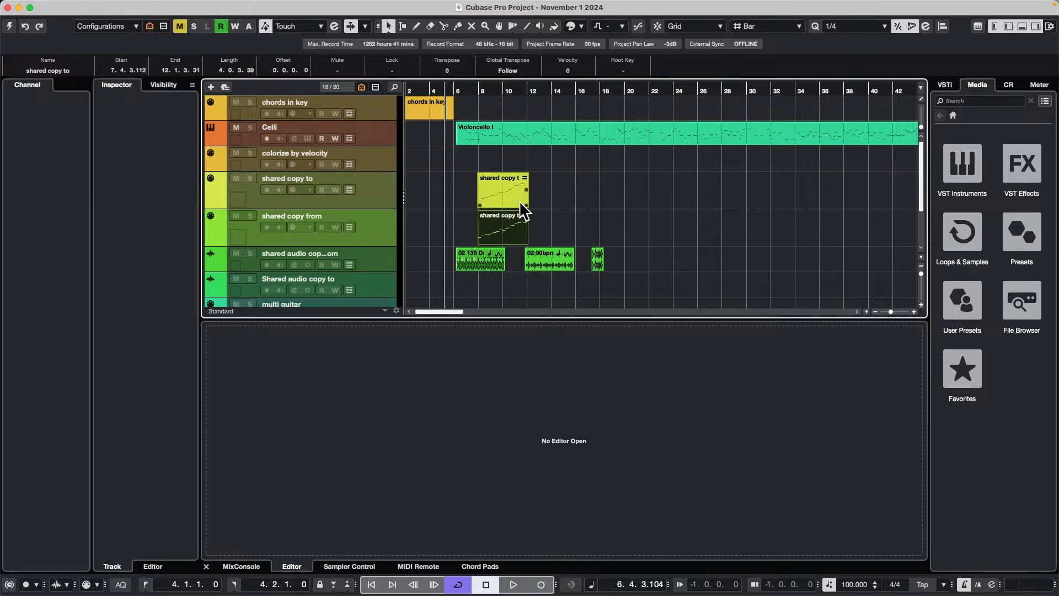
click(524, 84)
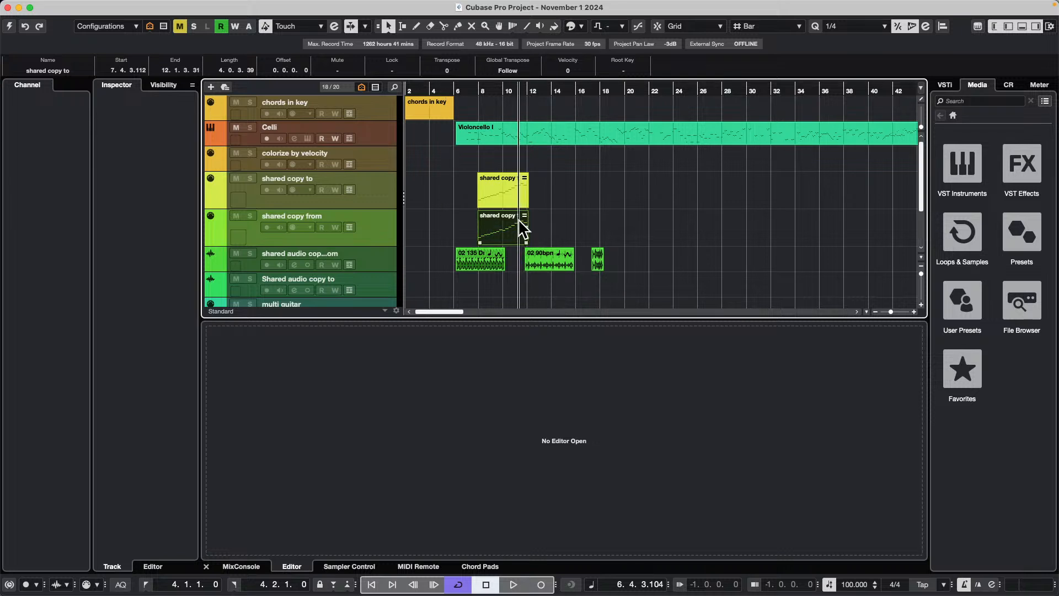
double_click(499, 241)
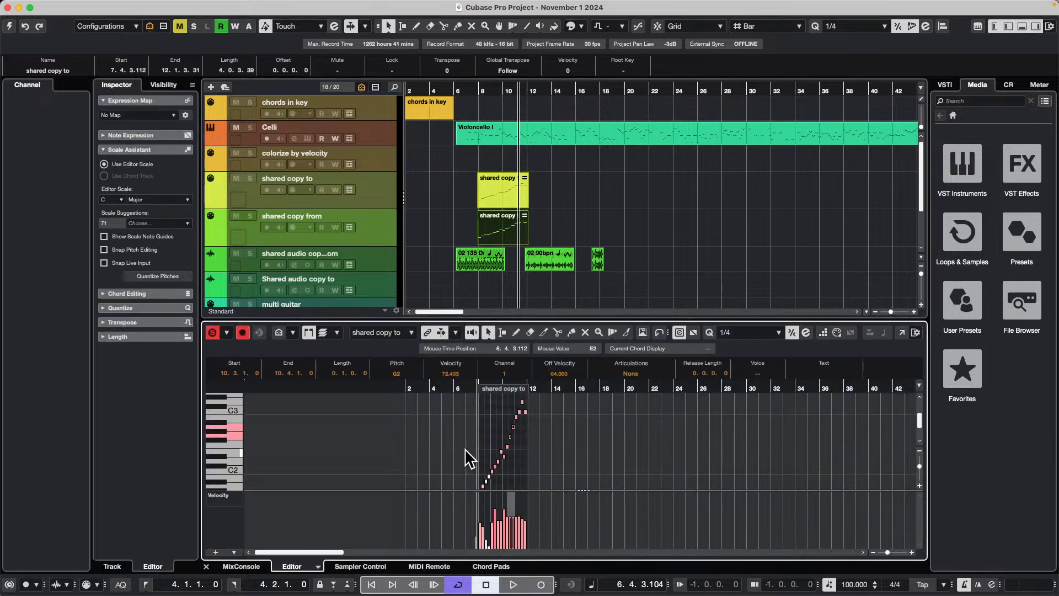
- Select the notes from about bar 9 to bar 10 and transpose them up by semitones, with the first selected note ending on A#2
drag(481, 434, 538, 466)
key(Up)
key(Up)
key(Up)
key(Up)
key(Up)
key(Up)
key(Up)
key(Up)
key(Up)
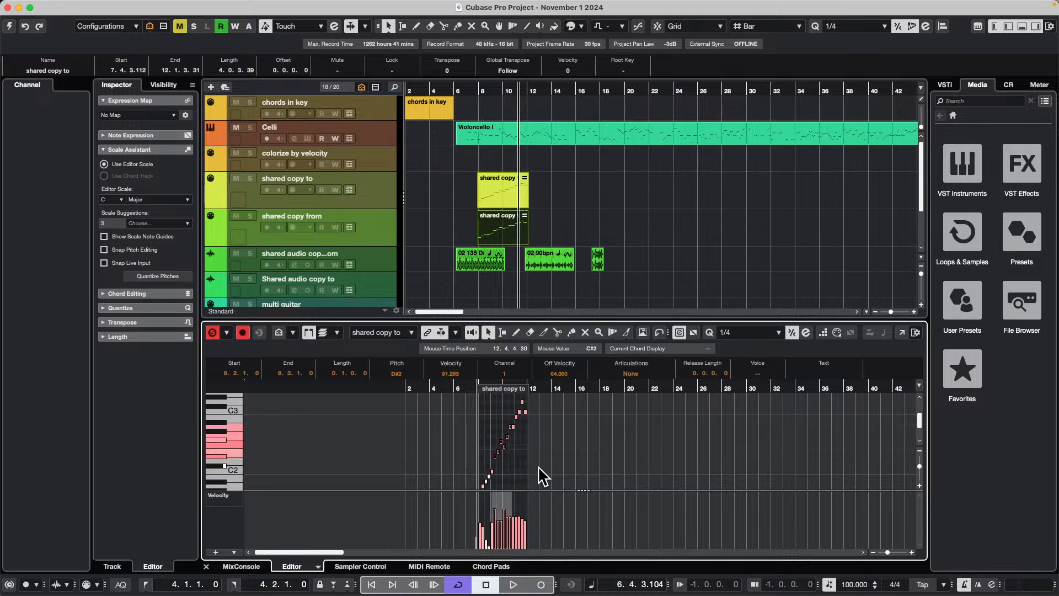
- Extend the selection to most notes from bar 9 to bar 12 of the shared parts and transpose them down by several semitones
click(554, 200)
drag(466, 92, 468, 131)
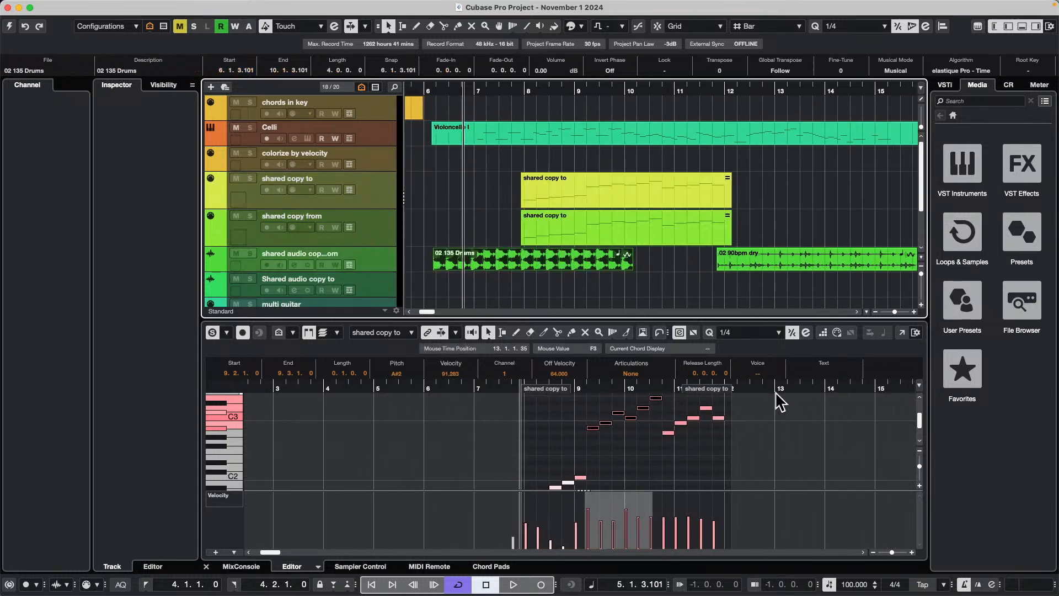
click(568, 422)
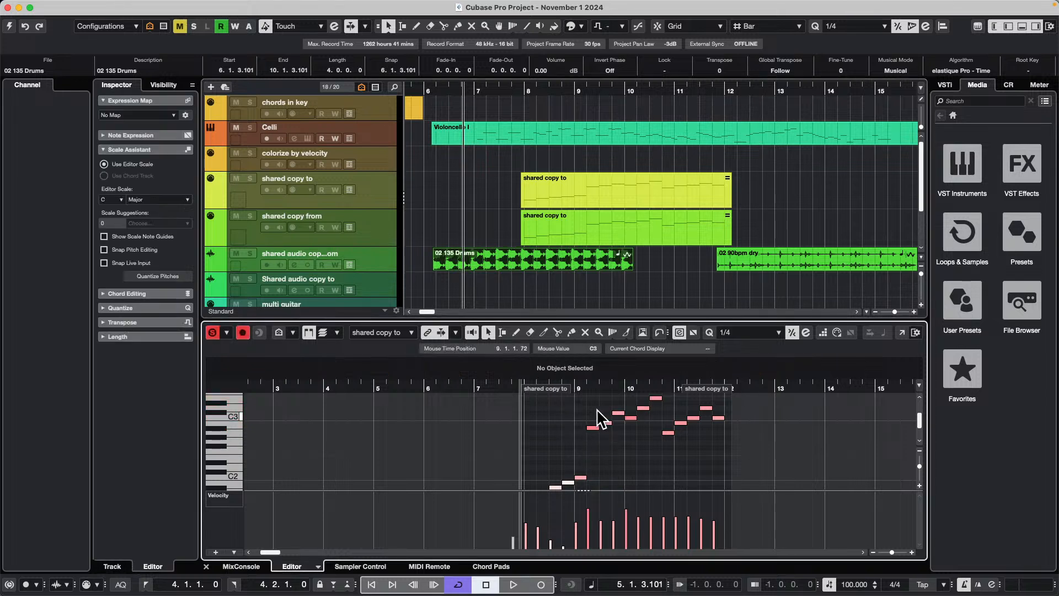
drag(572, 408, 742, 428)
drag(755, 191, 666, 238)
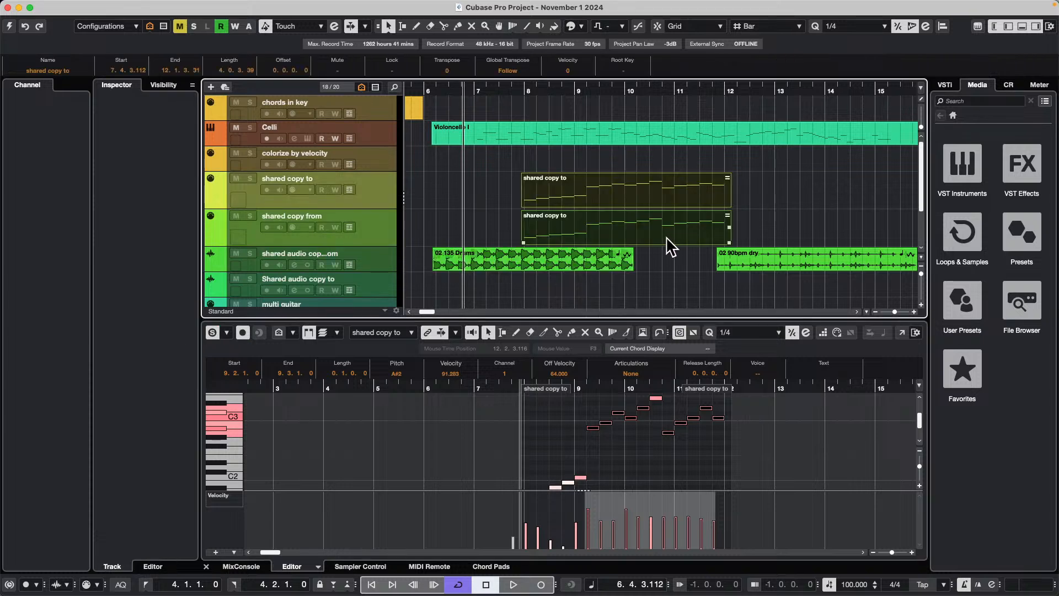
click(667, 237)
drag(572, 408, 716, 473)
key(Down)
key(Down)
key(Down)
key(Down)
key(Down)
click(603, 241)
click(693, 195)
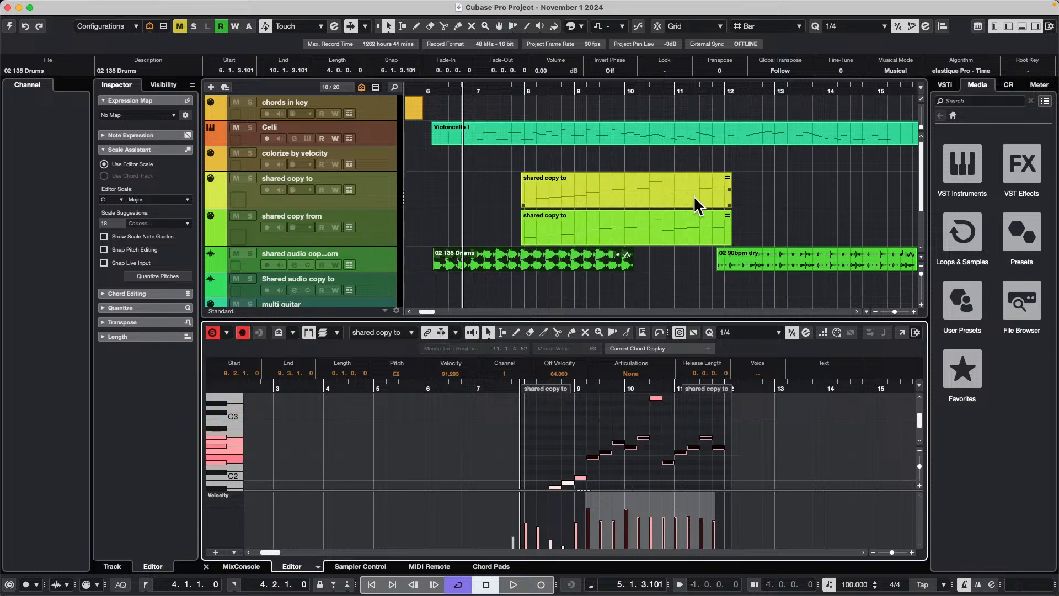
- Transpose the selected notes further down until the first is G1 and back up by semitones until it is D2
key(Down)
key(Down)
key(Down)
key(Down)
key(Down)
key(Down)
key(Down)
key(Down)
key(Down)
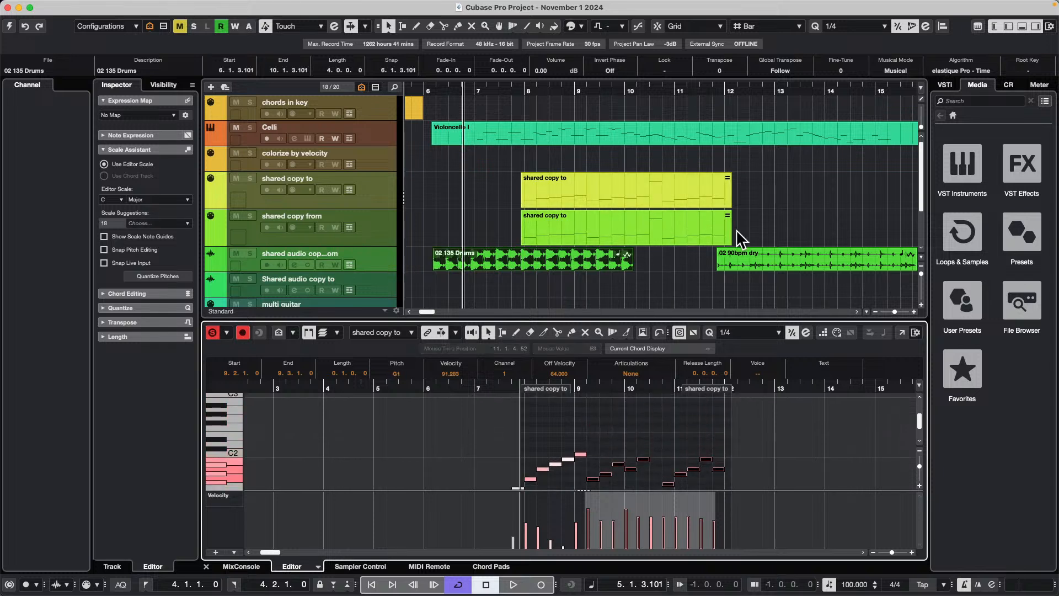
key(Up)
key(Up)
key(Up)
key(Up)
key(Up)
key(Up)
key(Up)
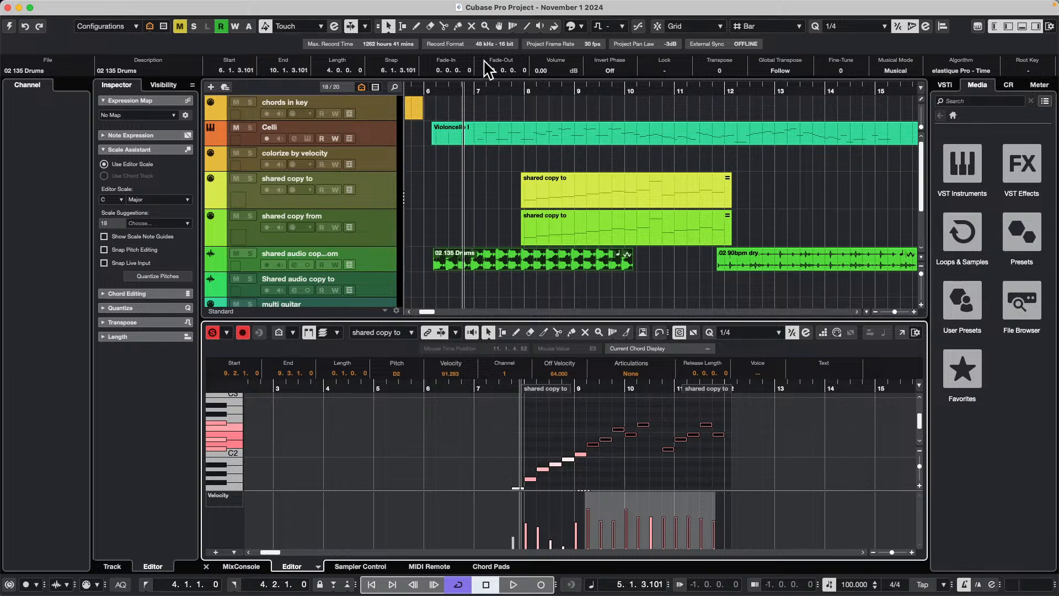
- Try to repeat the "02 Slow Rock 70" audio event up to about bar 23
drag(464, 96, 464, 81)
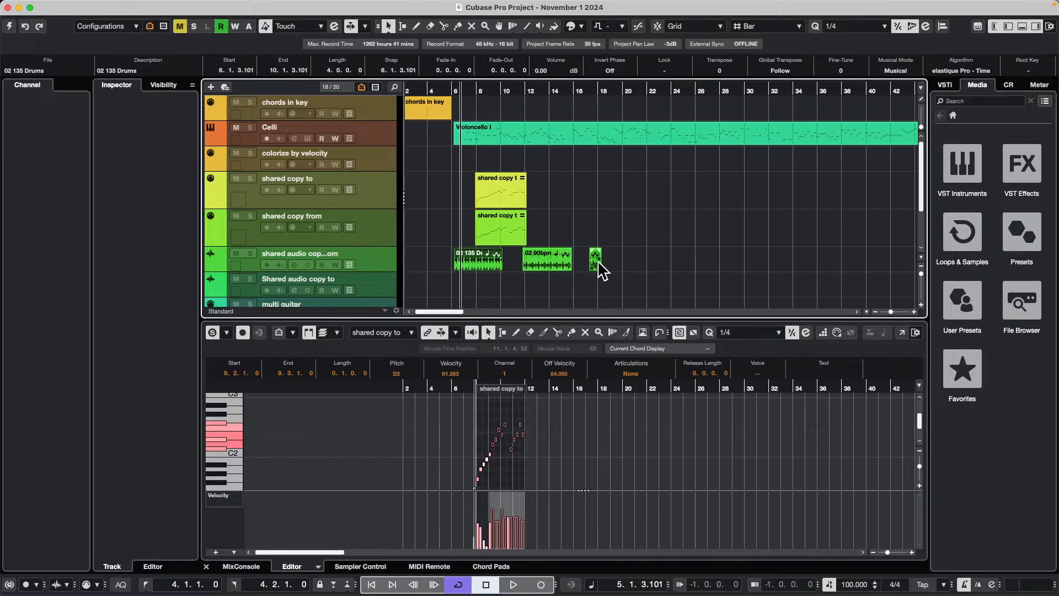
drag(602, 267, 657, 266)
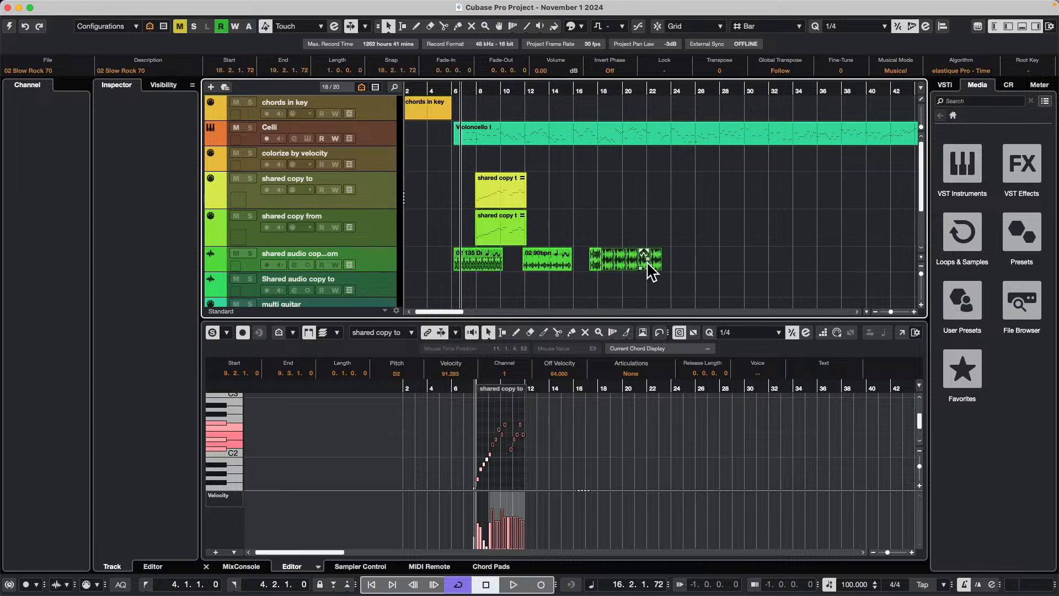
key(Escape)
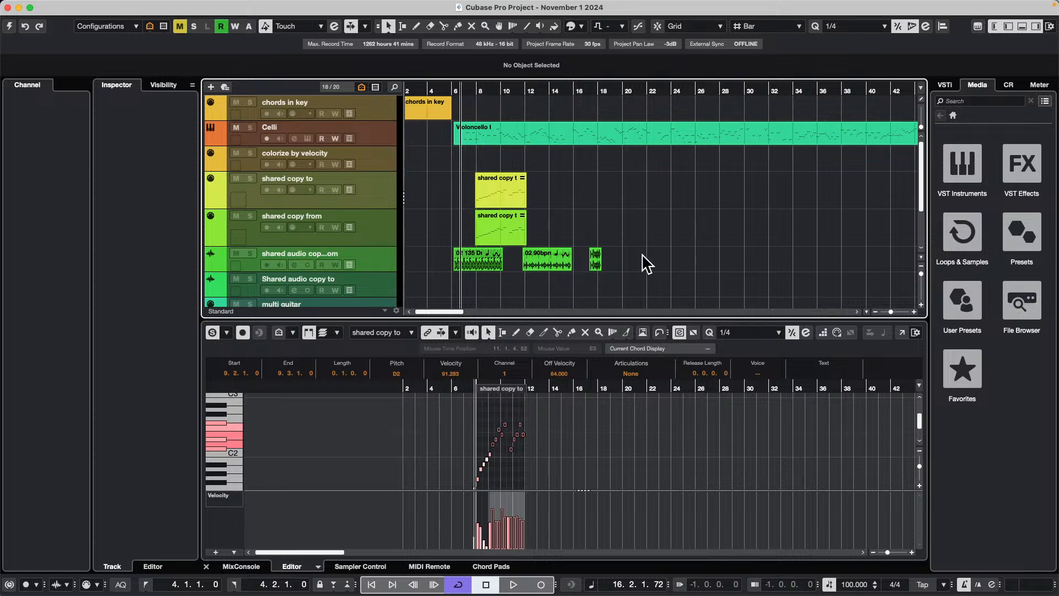
- Try gluing all three audio events on the shared audio copy track into one part, and undo it
drag(634, 256, 428, 256)
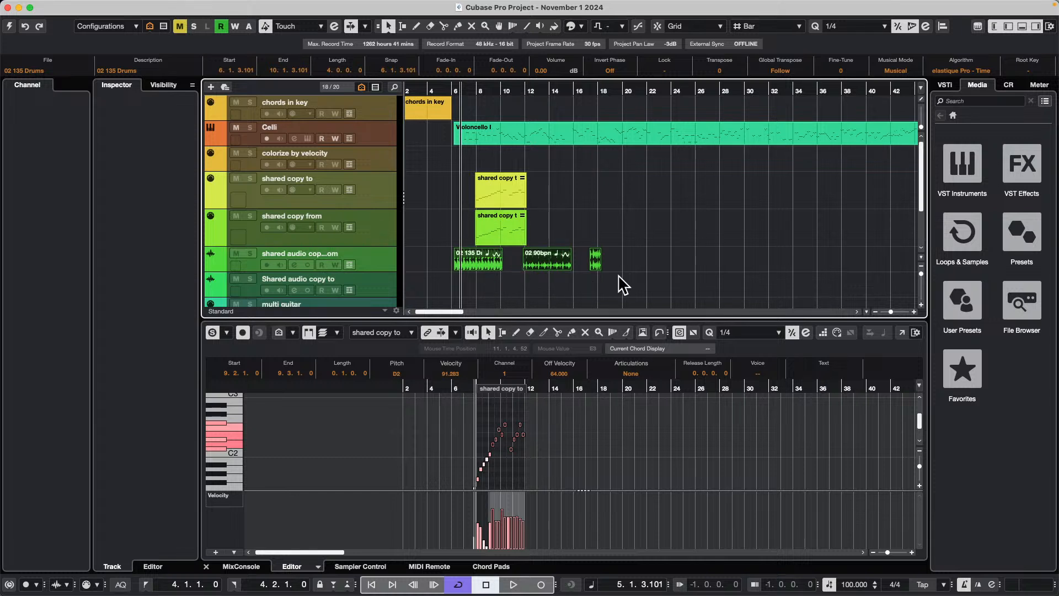
right_click(478, 270)
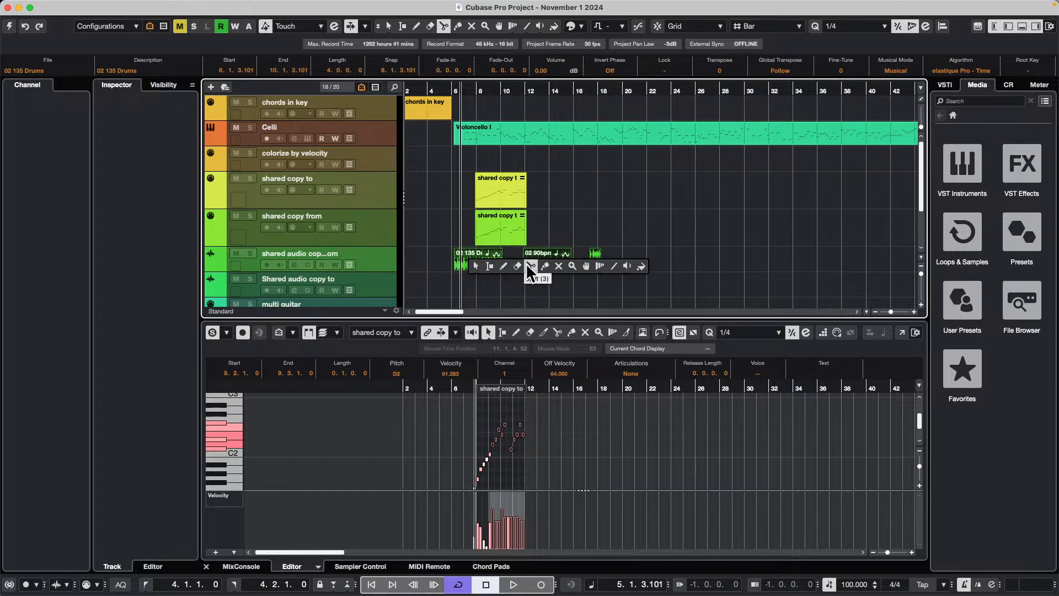
click(545, 266)
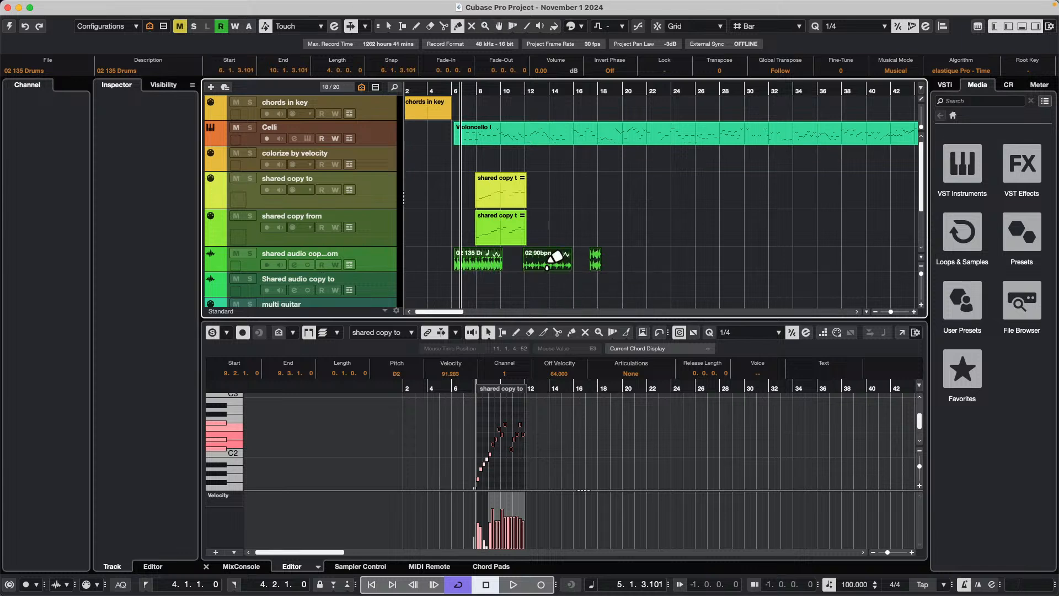
click(468, 263)
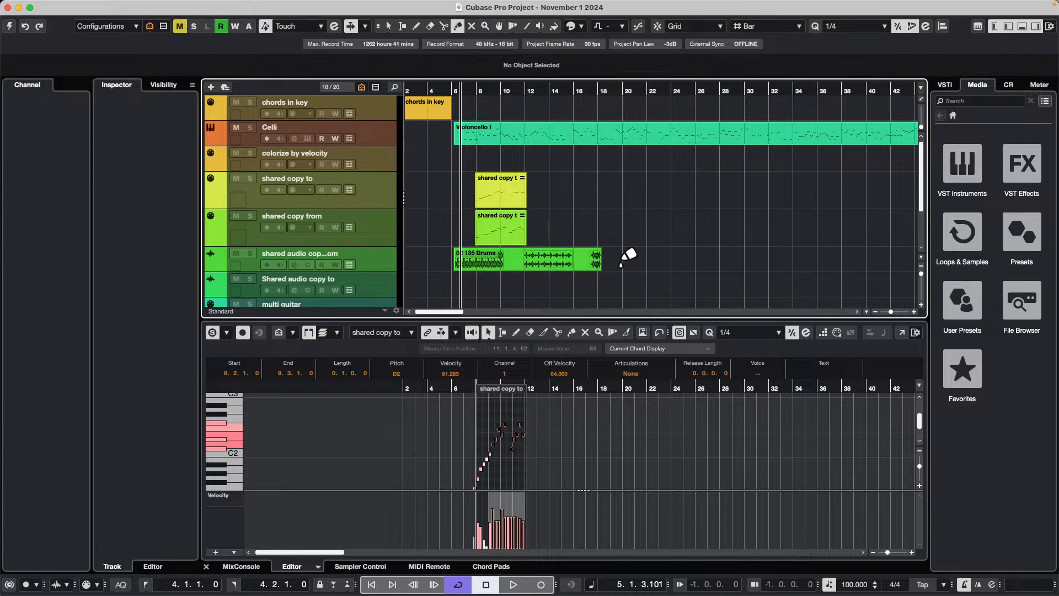
key(1)
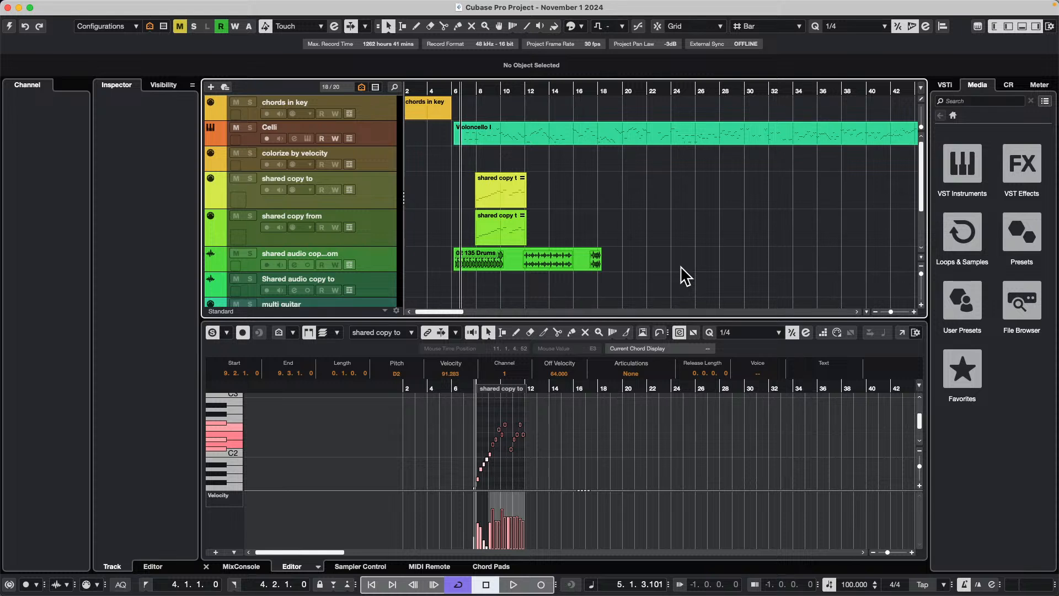
key(ctrl+z)
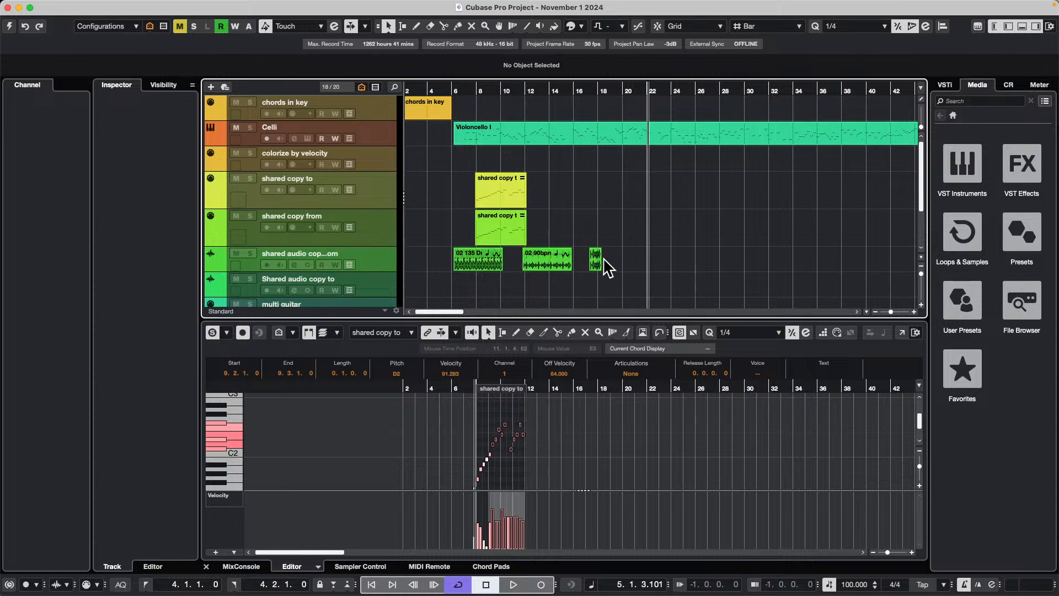
- Glue the "02 135 Drums" event to the 02 90bpm event, leaving the event at bar 17 separate
right_click(469, 251)
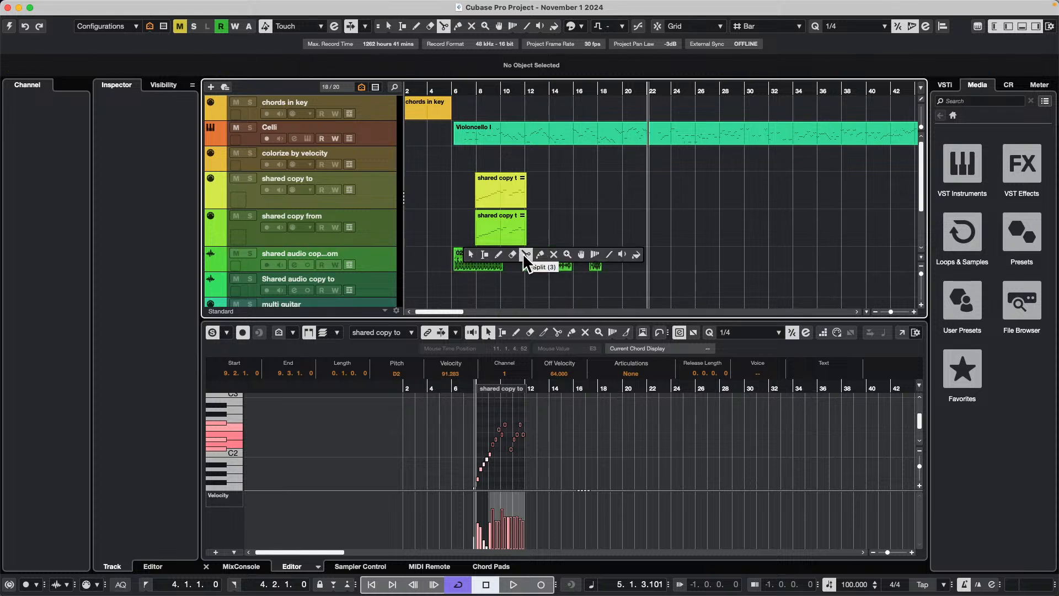
click(537, 255)
click(506, 256)
- Return to the object selection tool and convert the "02 Slow Rock 70" event at bar 17 into an audio part
right_click(594, 257)
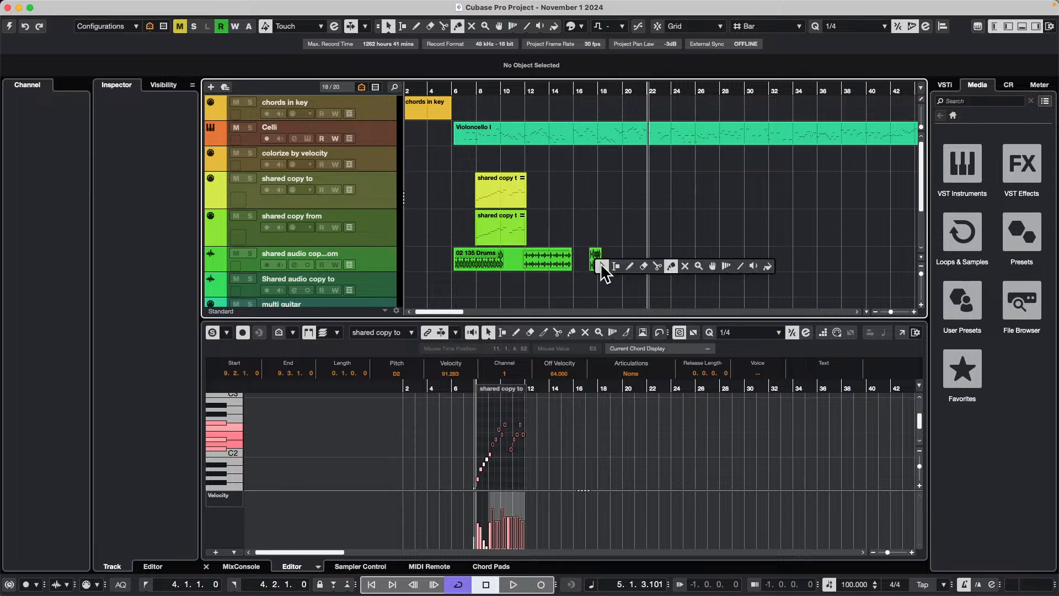
click(597, 261)
click(598, 260)
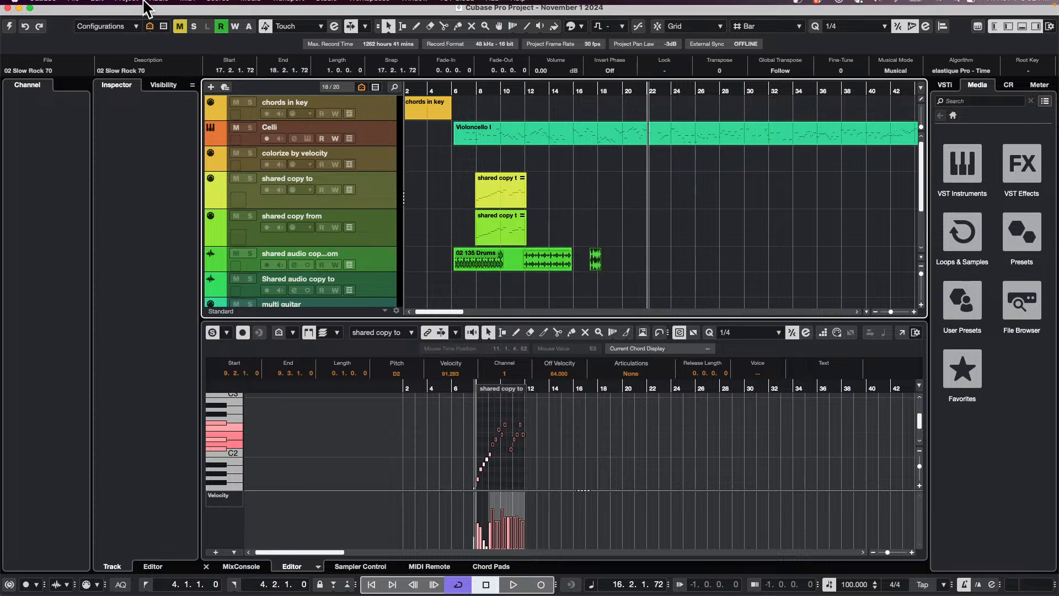
click(159, 6)
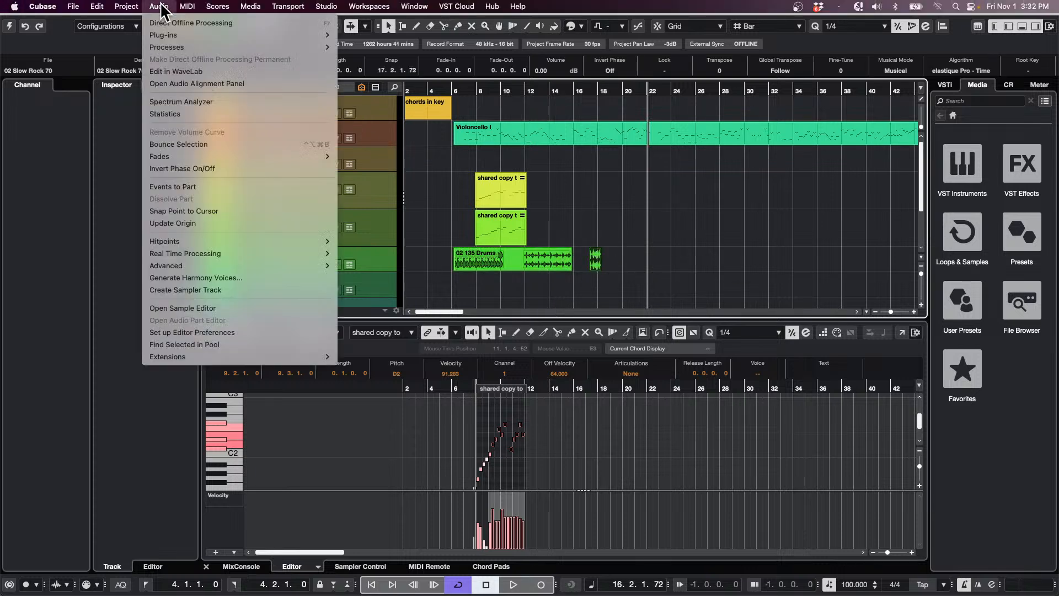
click(199, 187)
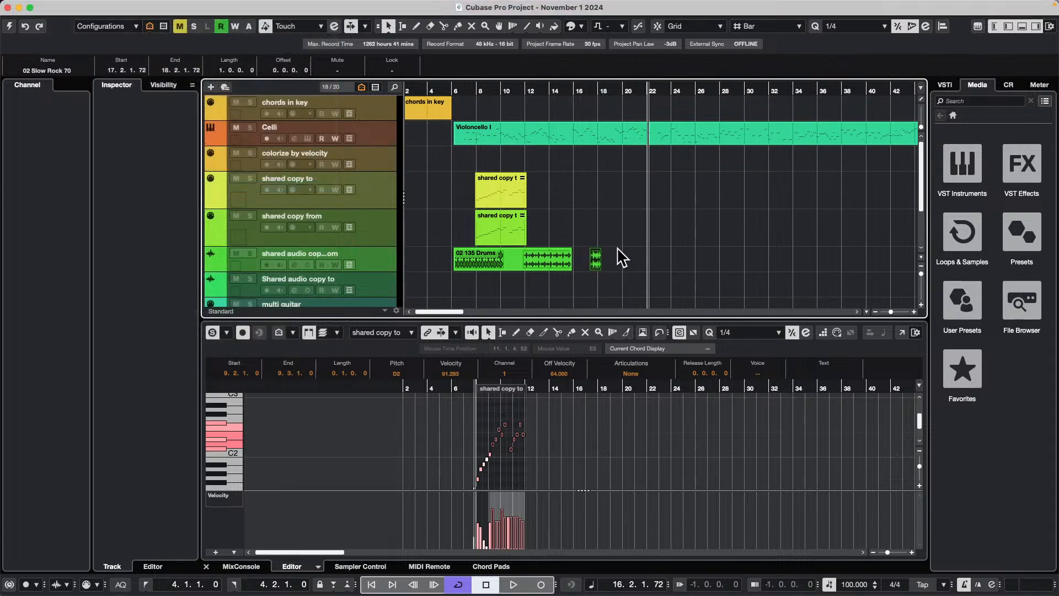
- Repeat the "02 Slow Rock 70" part six times as shared copies up to about bar 24
click(598, 263)
alt+drag(600, 268, 669, 263)
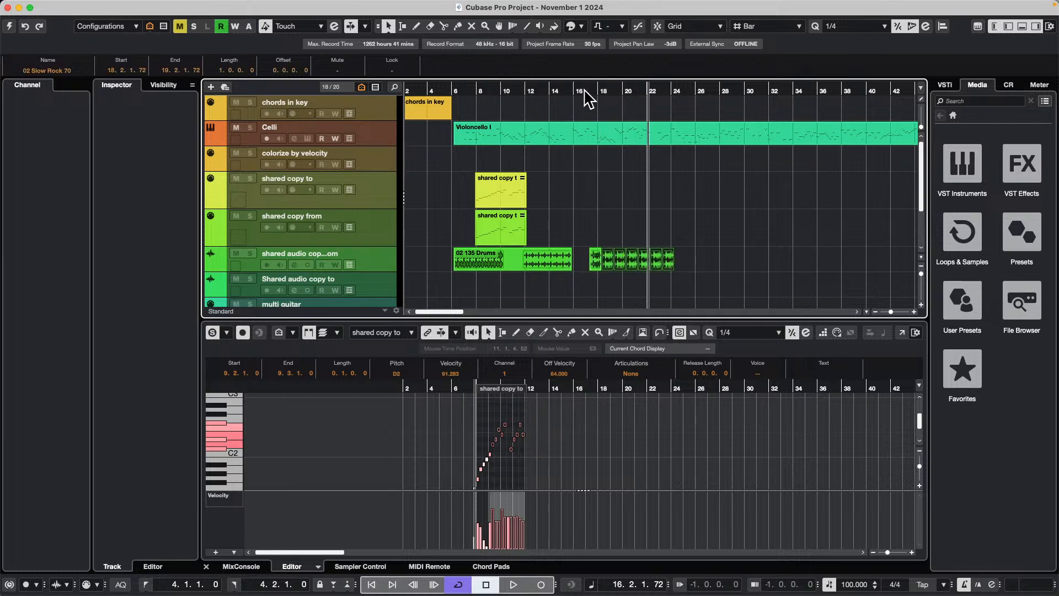
drag(584, 90, 581, 114)
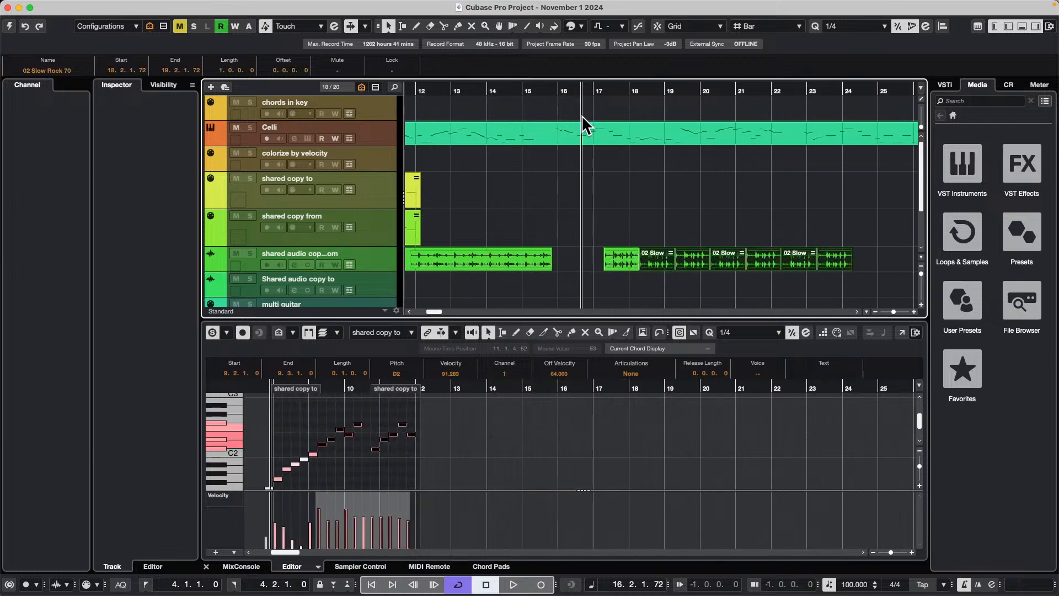
- Open the first "02 Slow Rock 70" part, give its event a one-bar fade-out and -3.55 dB volume, and check the shared copies
click(630, 259)
double_click(632, 260)
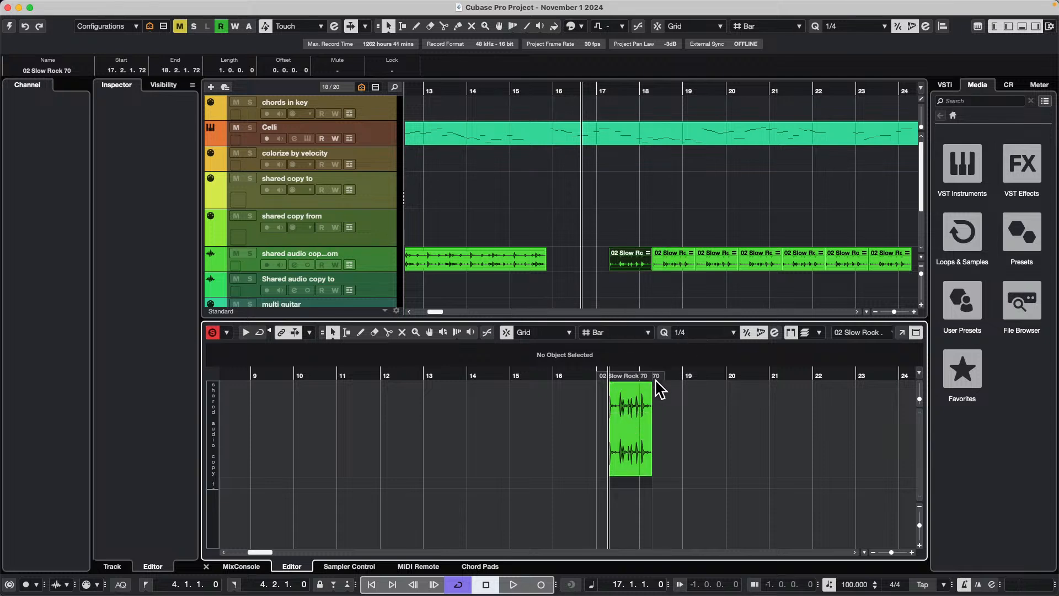
drag(651, 382, 601, 382)
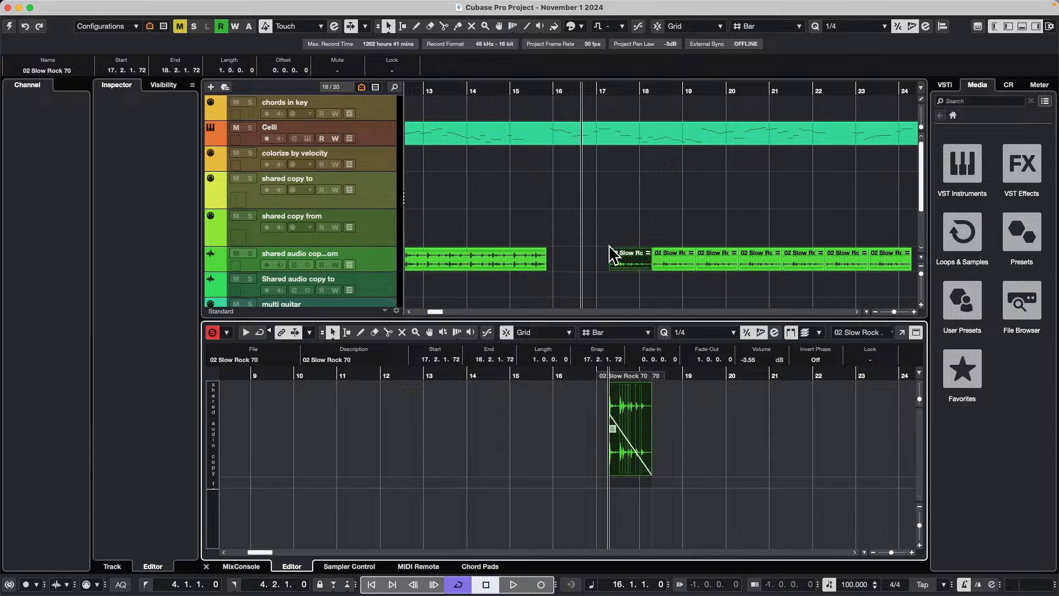
click(727, 263)
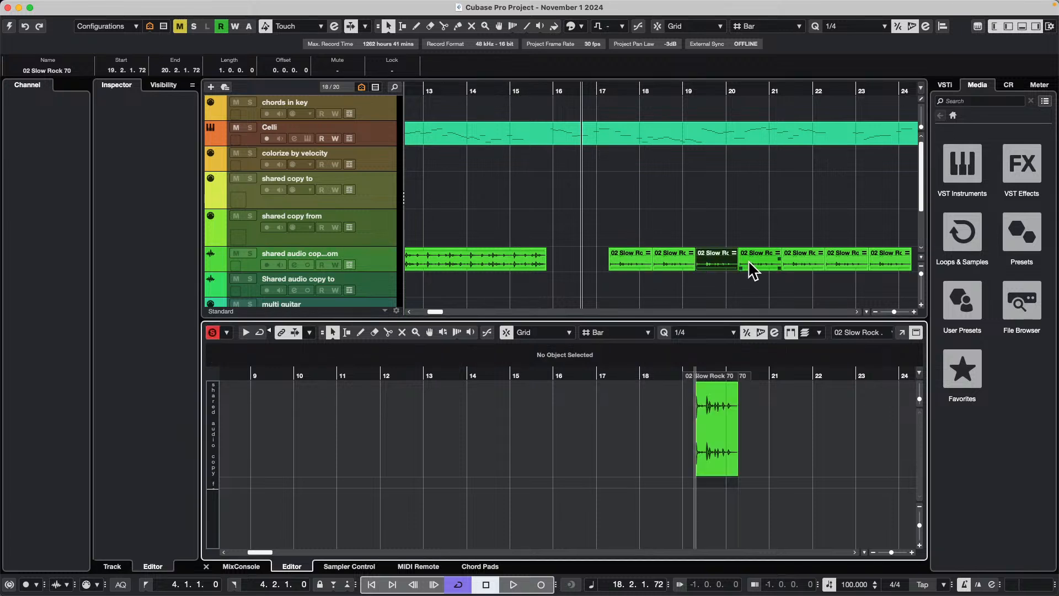
click(747, 260)
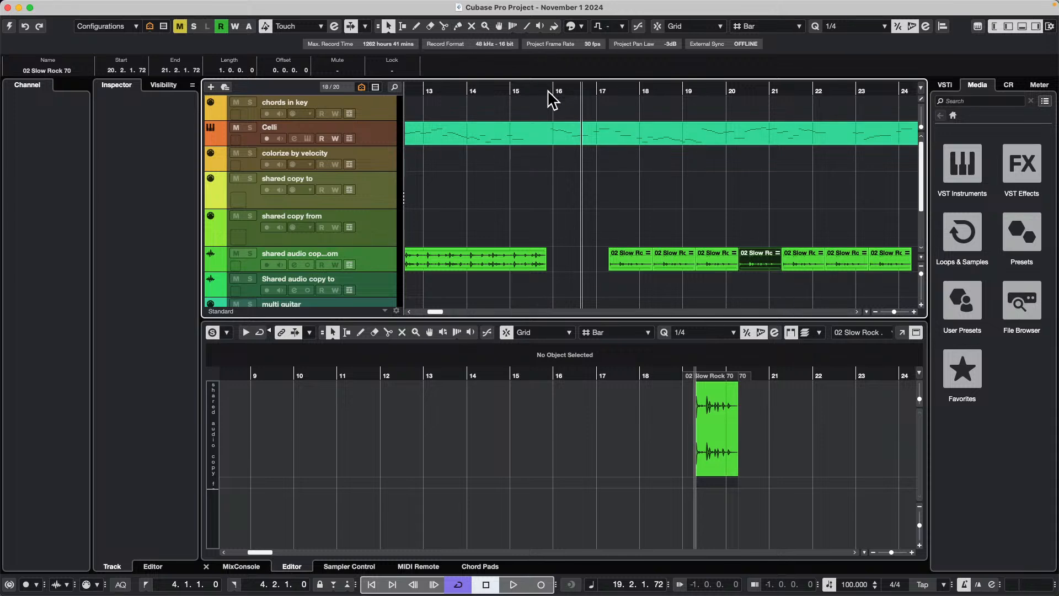
- Delete all the "02 Slow Rock 70" parts on the shared audio copy from track
drag(550, 91, 546, 77)
click(604, 269)
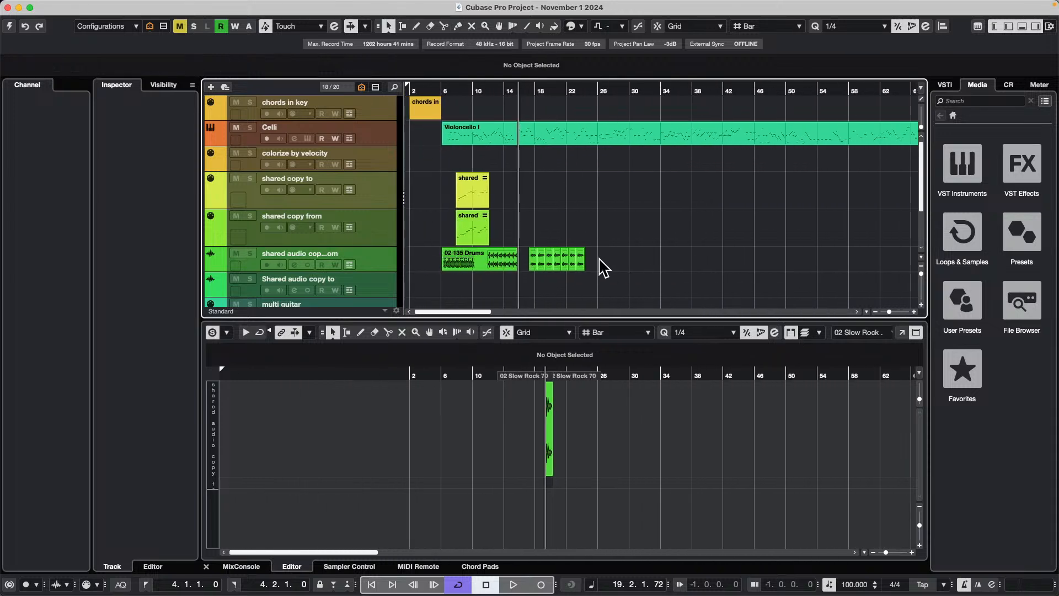
drag(525, 271, 527, 269)
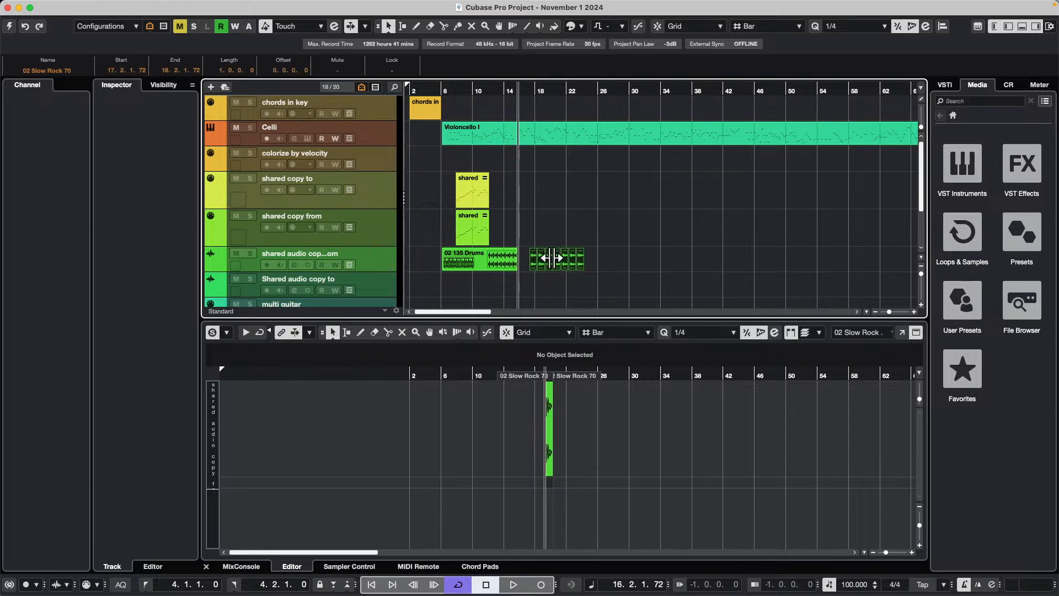
key(Delete)
- Enlarge the shared audio copy from track and repeat its "02 135 Drums" part twice as shared copies up to about bar 35
click(492, 260)
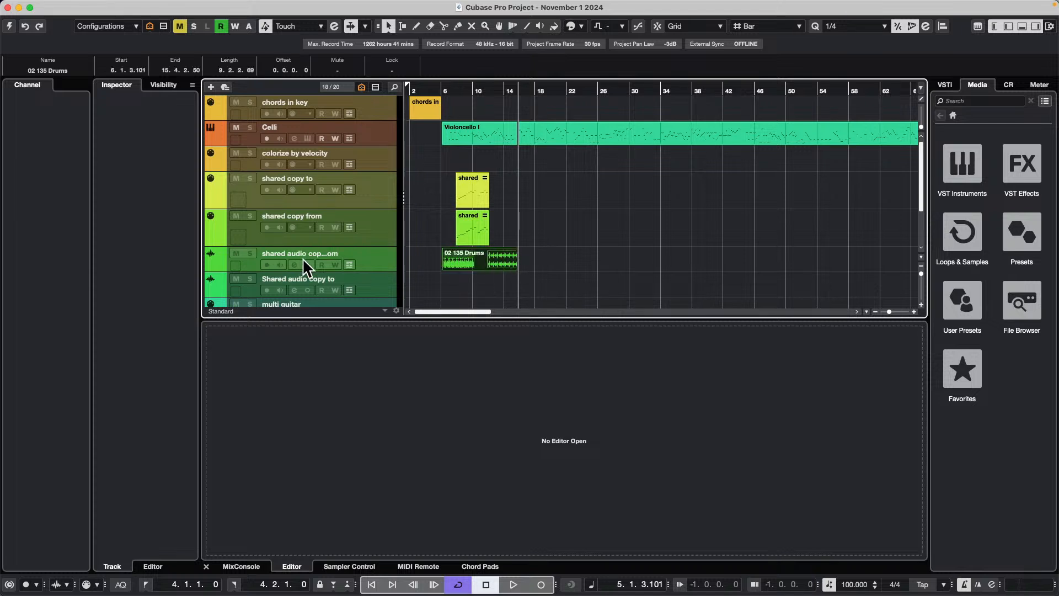
scroll(356, 260, down, 3)
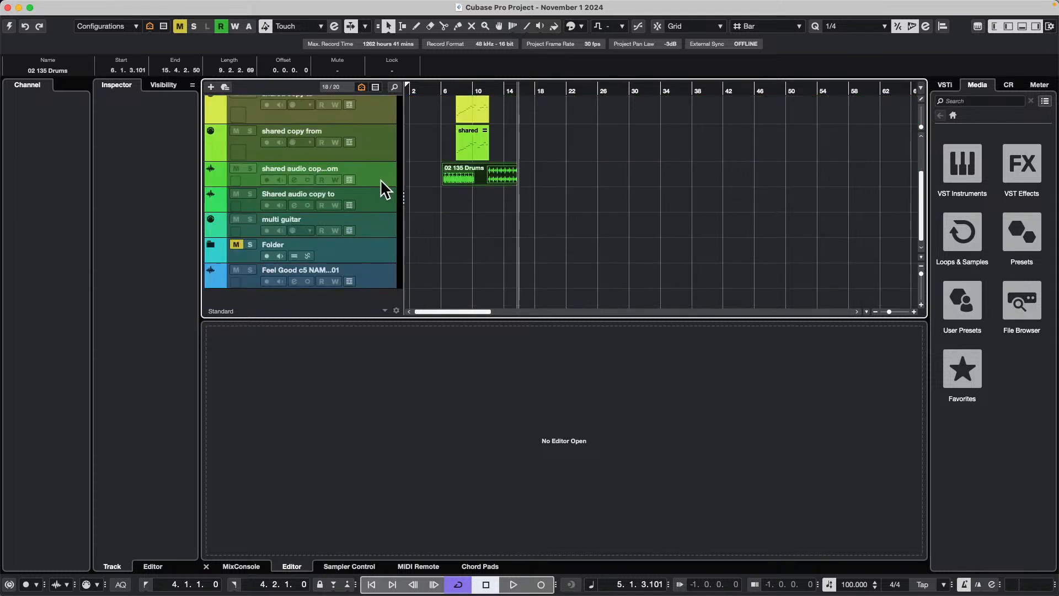
drag(378, 185, 377, 220)
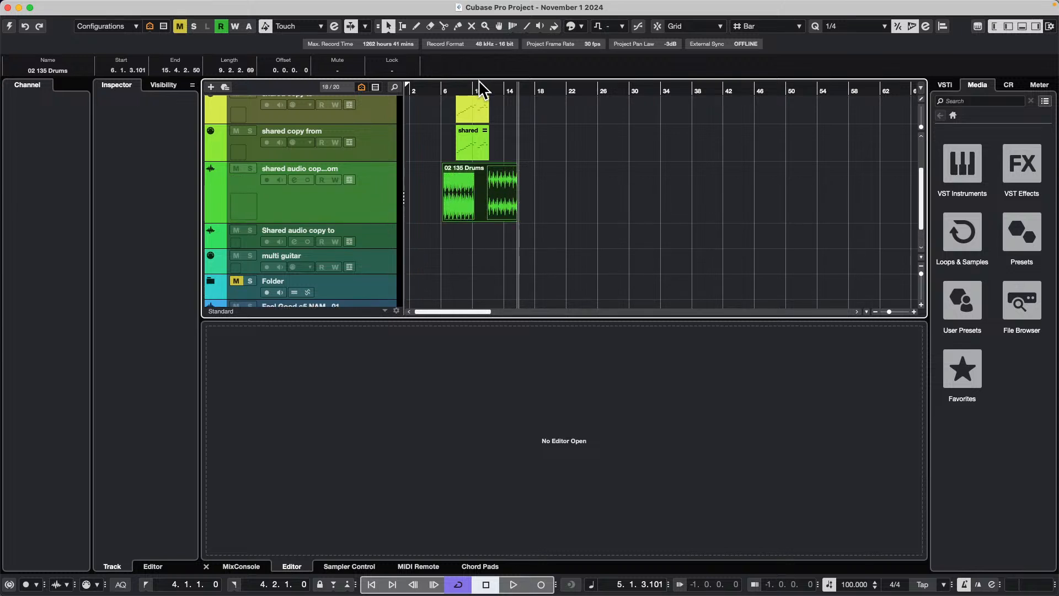
drag(478, 87, 475, 127)
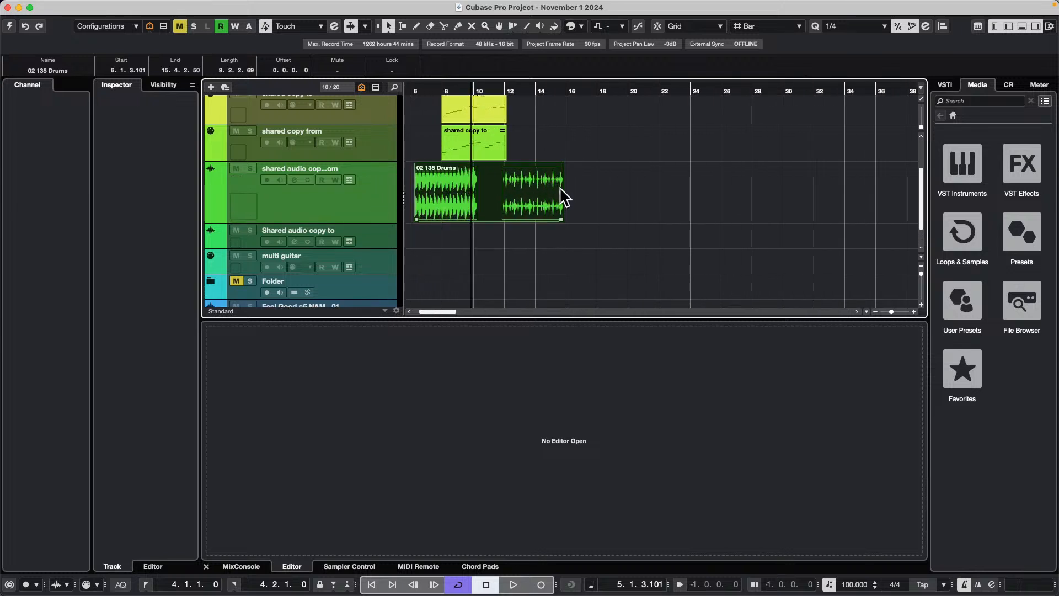
drag(563, 199, 794, 204)
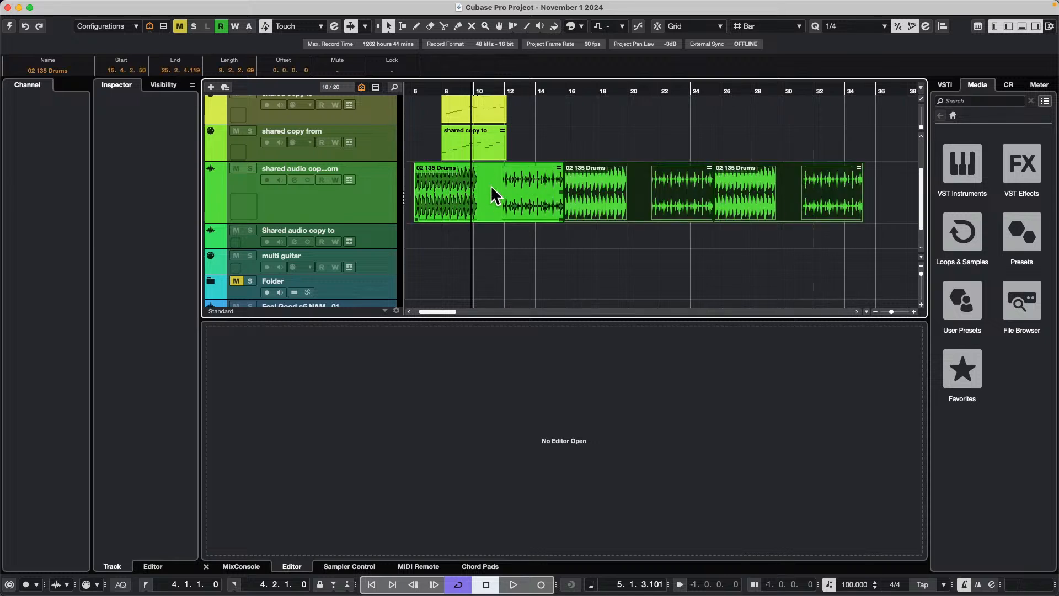
- Open the second "02 135 Drums" part, then fade in its "02 135 Drums" event and fade out its "02 90bpm dry" event
click(651, 179)
double_click(624, 189)
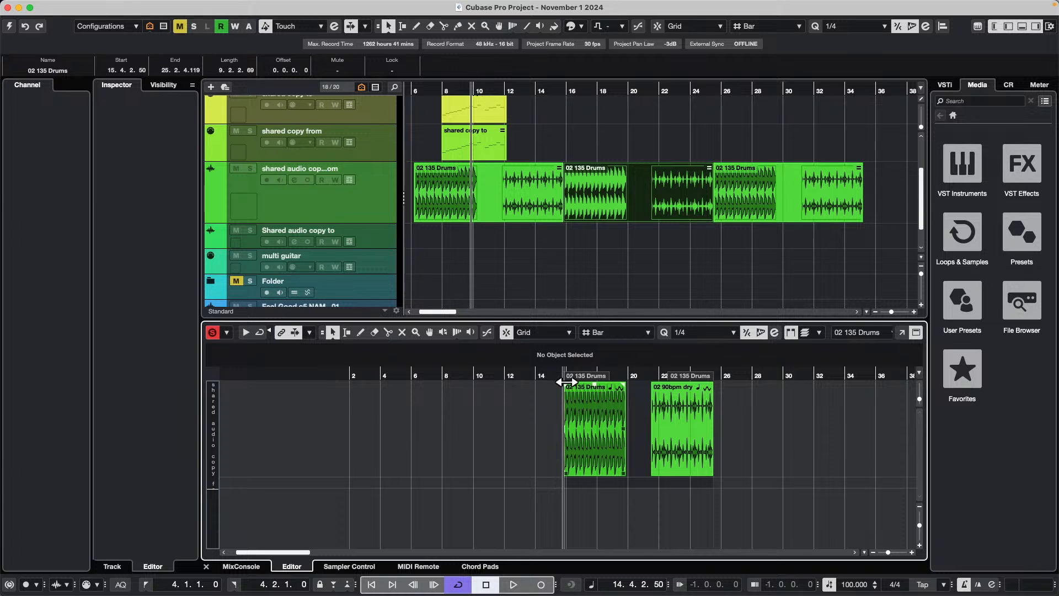
drag(566, 381, 612, 382)
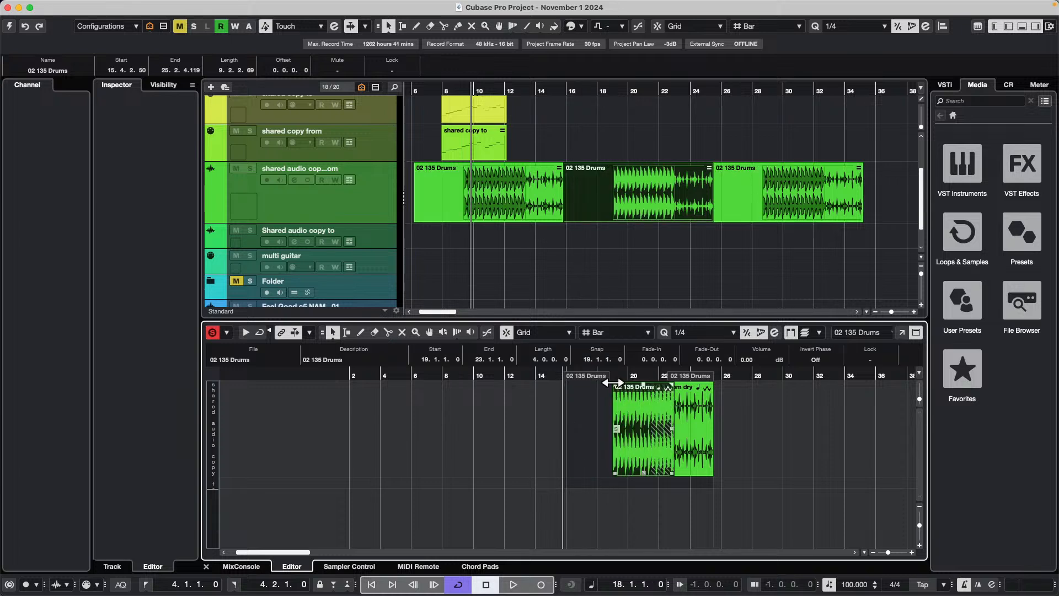
key(super+z)
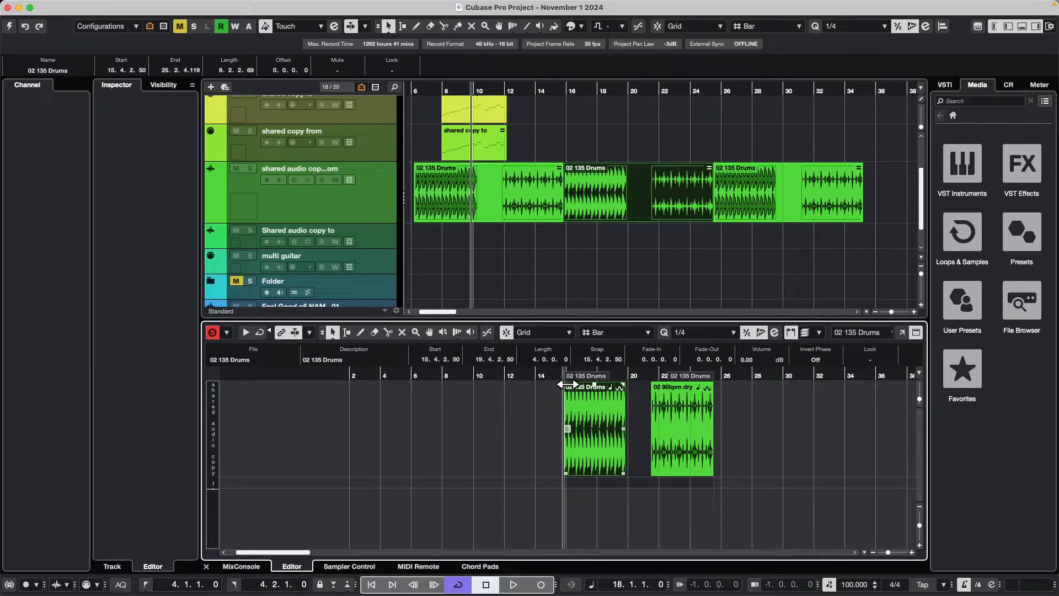
drag(567, 385, 604, 391)
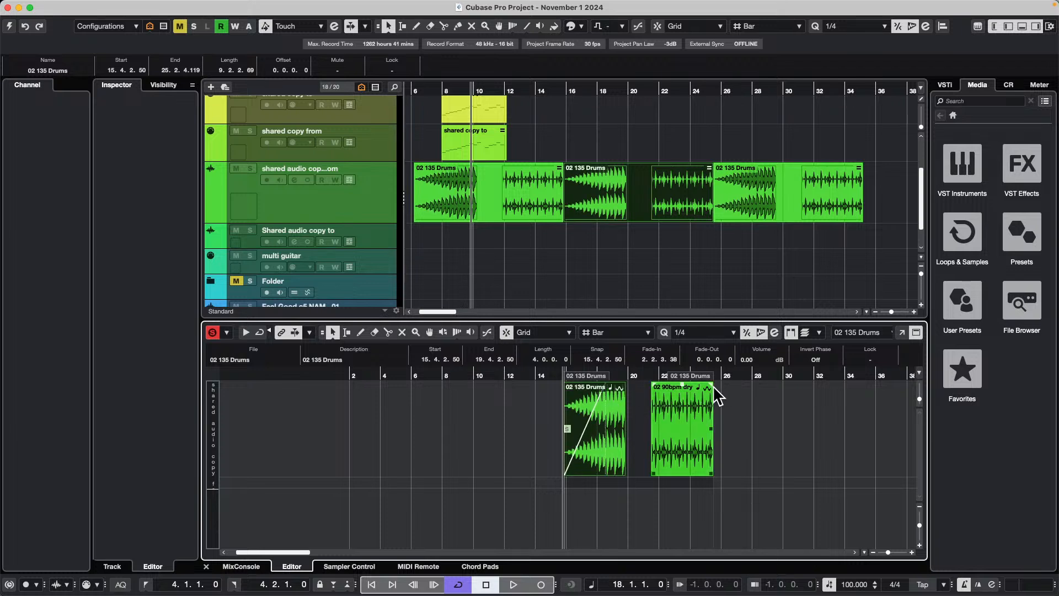
drag(711, 384, 670, 385)
drag(567, 385, 588, 383)
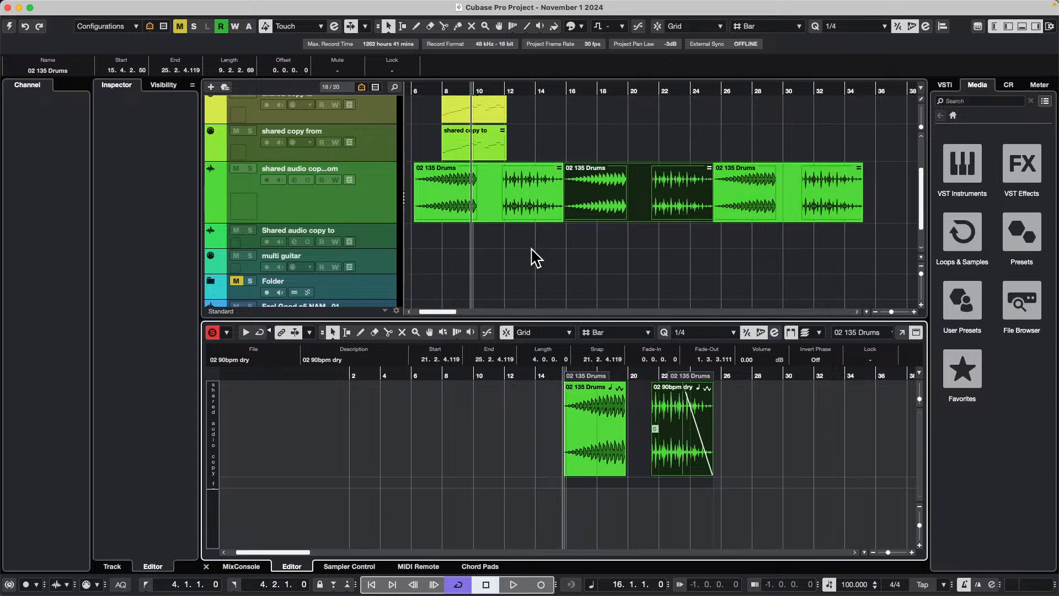
- Activate the project and draw a MIDI part on the multi guitar track from about bar 5 to 15, keeping its input channel at Any
click(376, 255)
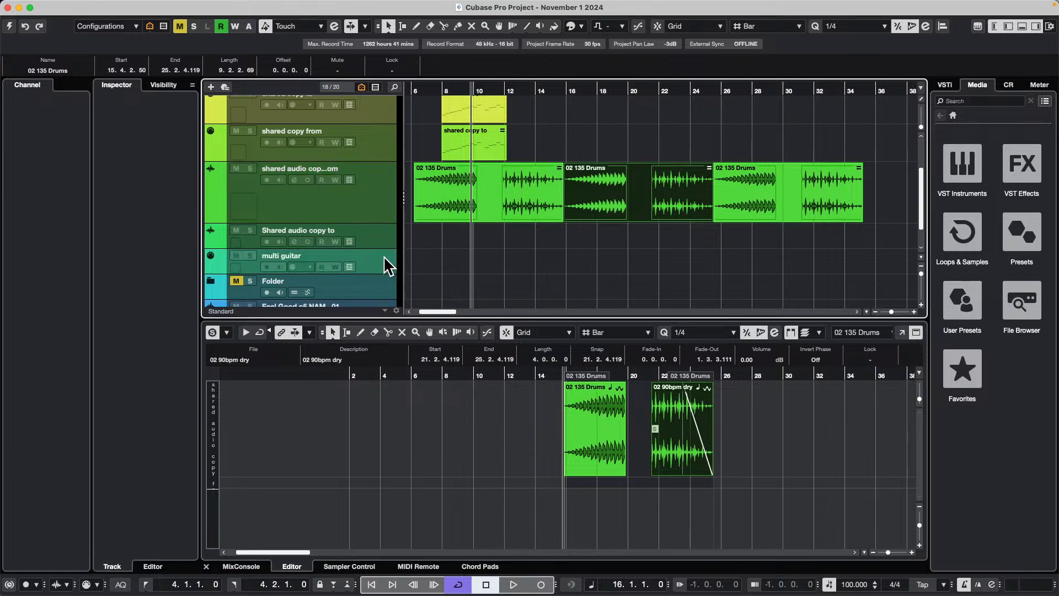
click(9, 26)
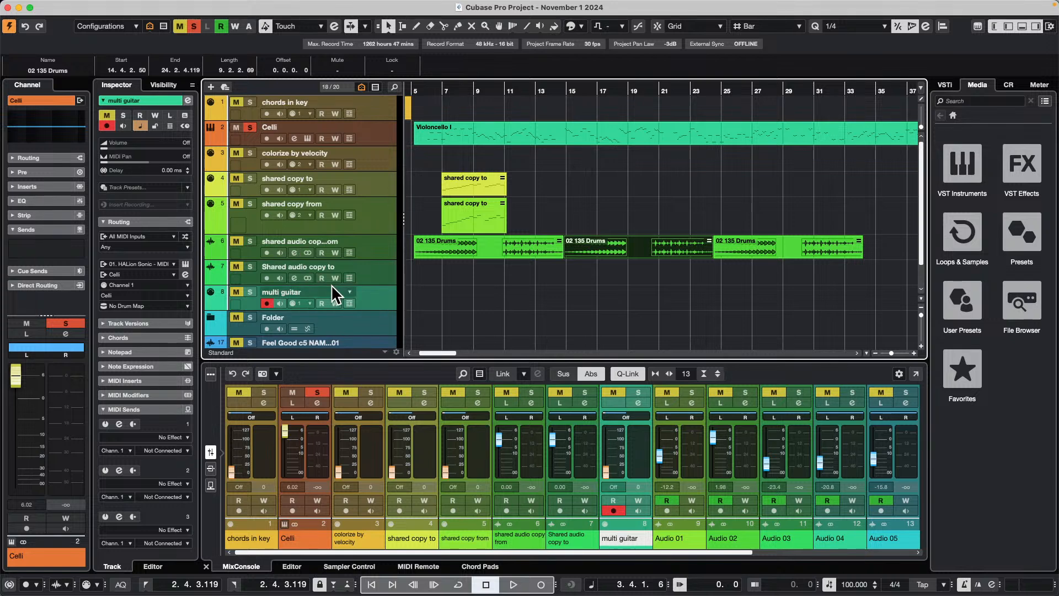
right_click(445, 303)
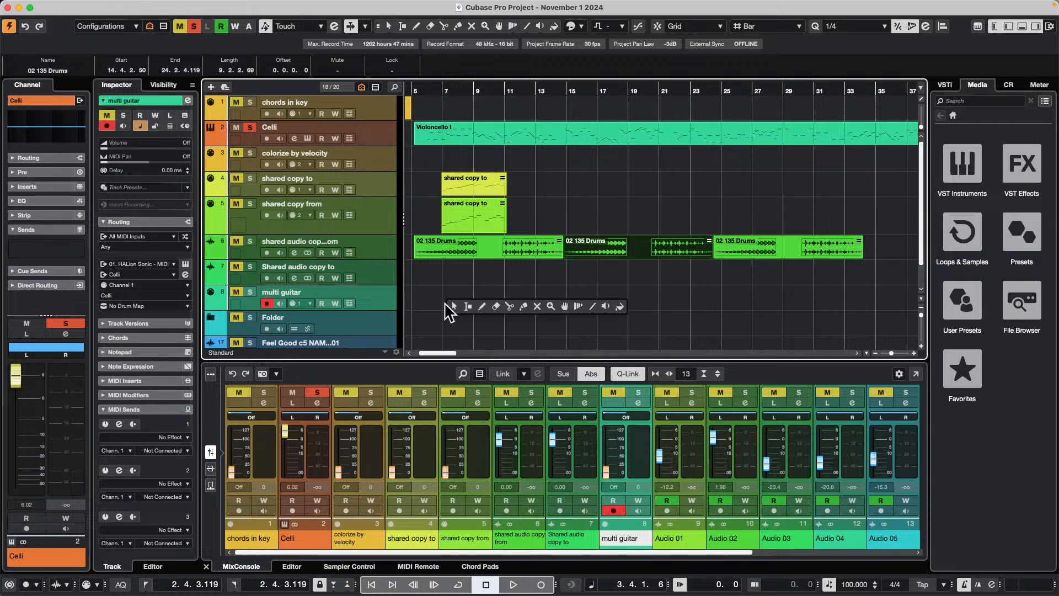
click(482, 306)
drag(413, 297, 563, 295)
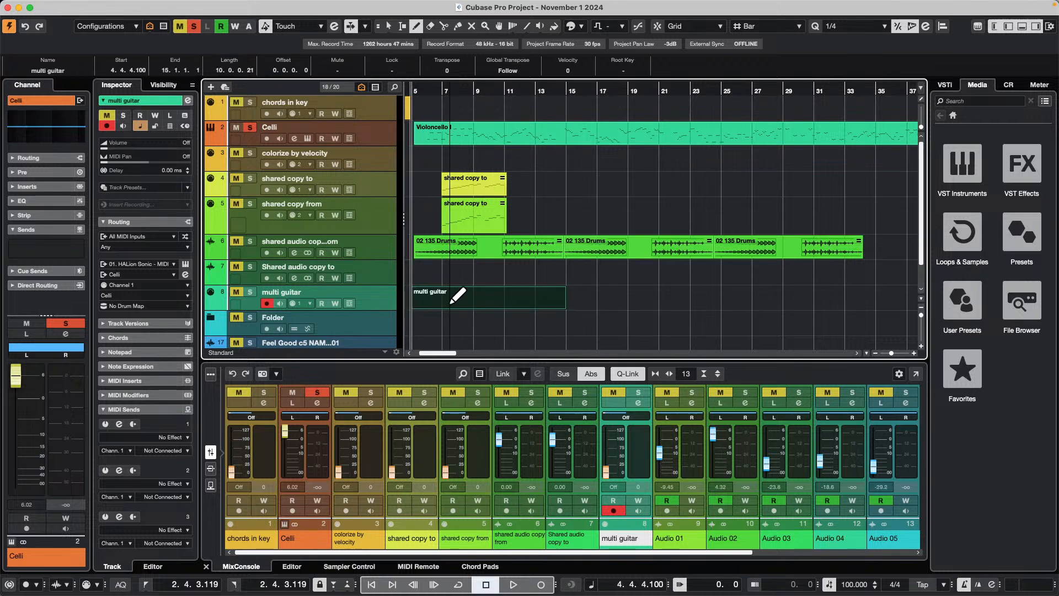
key(1)
click(118, 248)
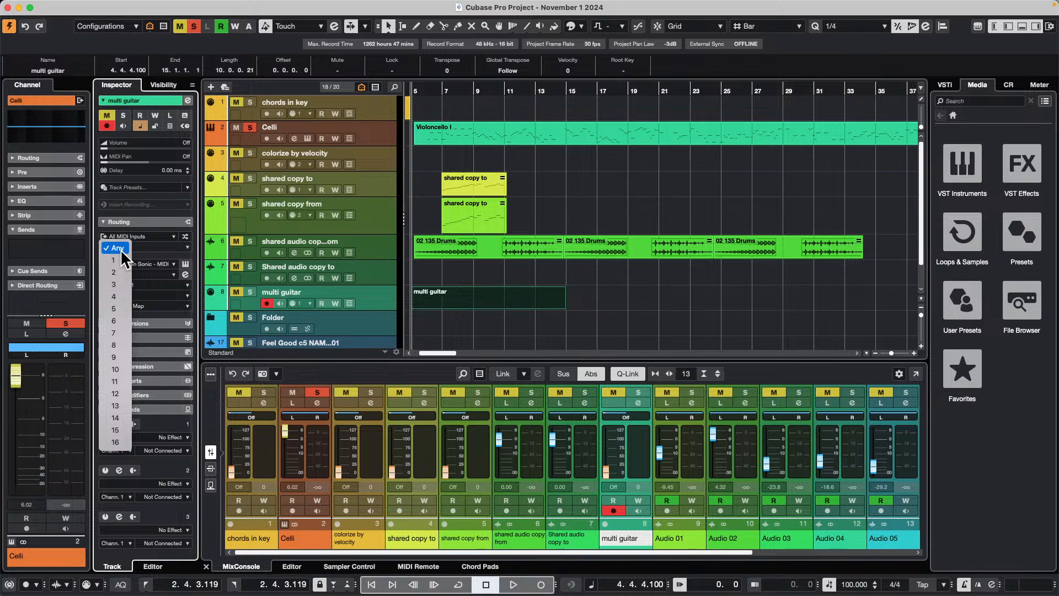
click(121, 249)
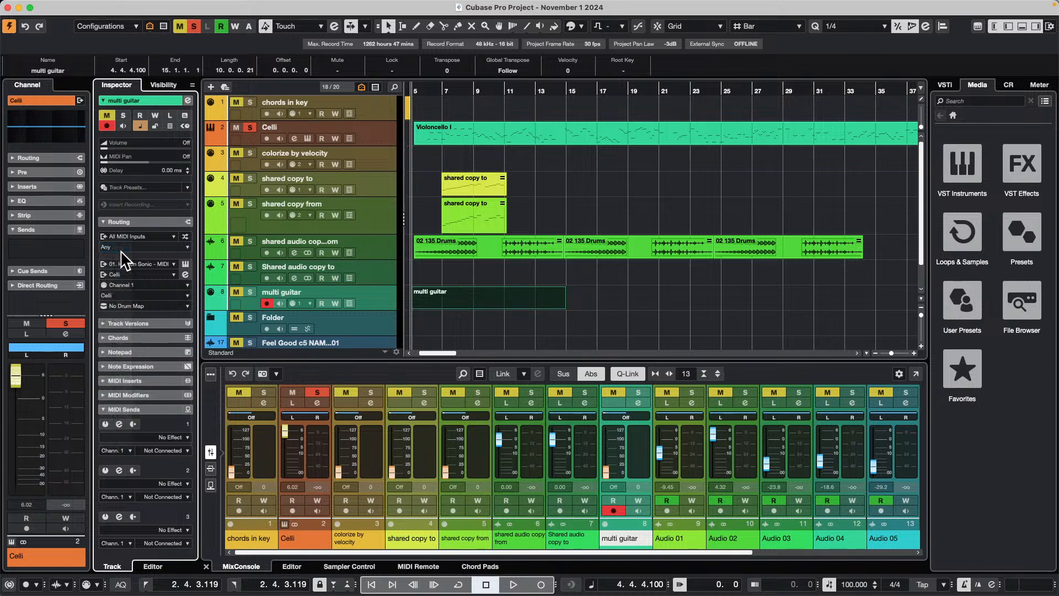
- Open the multi guitar part in the Key Editor and draw five ascending notes from D3 to A#3
double_click(444, 310)
right_click(428, 468)
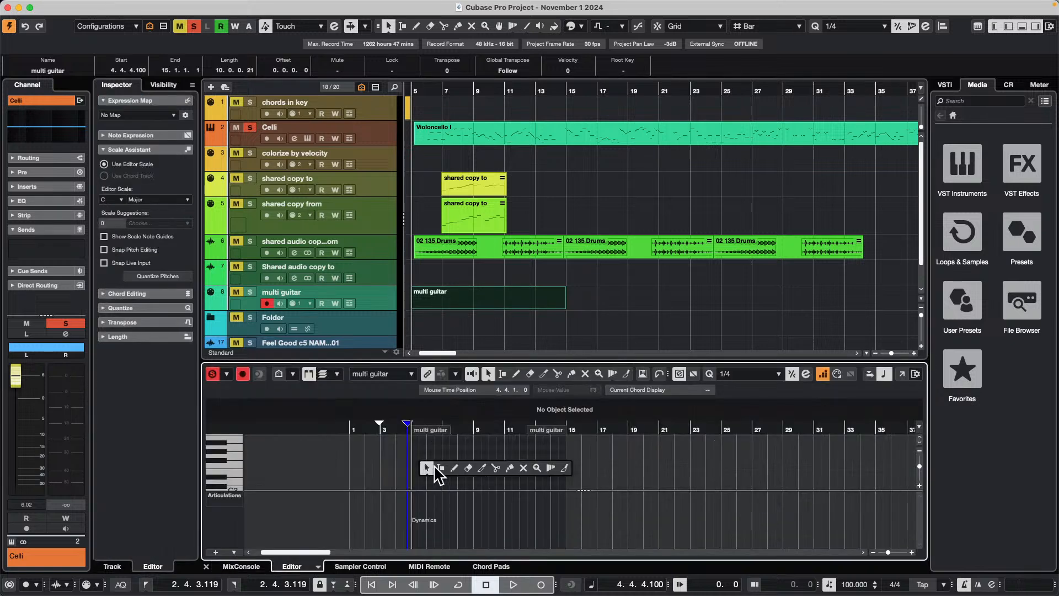
click(454, 469)
mouse_move(414, 482)
mouse_down()
mouse_move(460, 473)
mouse_move(463, 460)
mouse_move(493, 457)
mouse_move(482, 458)
mouse_move(487, 449)
mouse_up()
drag(487, 451, 543, 445)
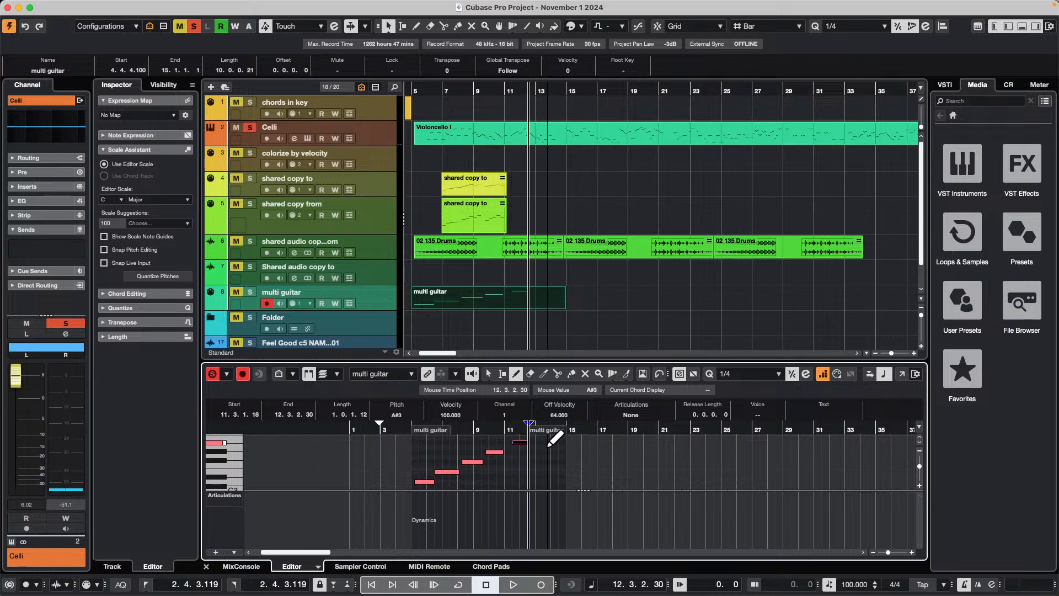
- Enlarge the note display, draw an A2 note from about bar 4 to bar 5, and return to the object selection tool
drag(478, 489, 477, 521)
drag(396, 506, 415, 506)
right_click(455, 501)
click(441, 502)
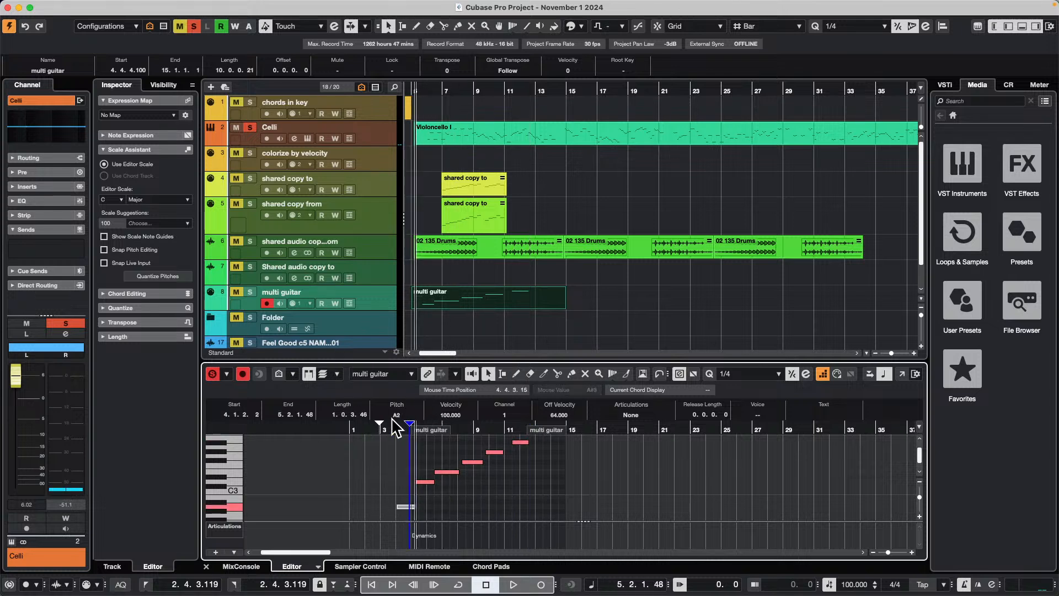
- Assign separate MIDI channels to the ascending notes: 1 for D3, 2 for E3, 3 for F#3 and 5 for G#3, and select A#3
click(417, 481)
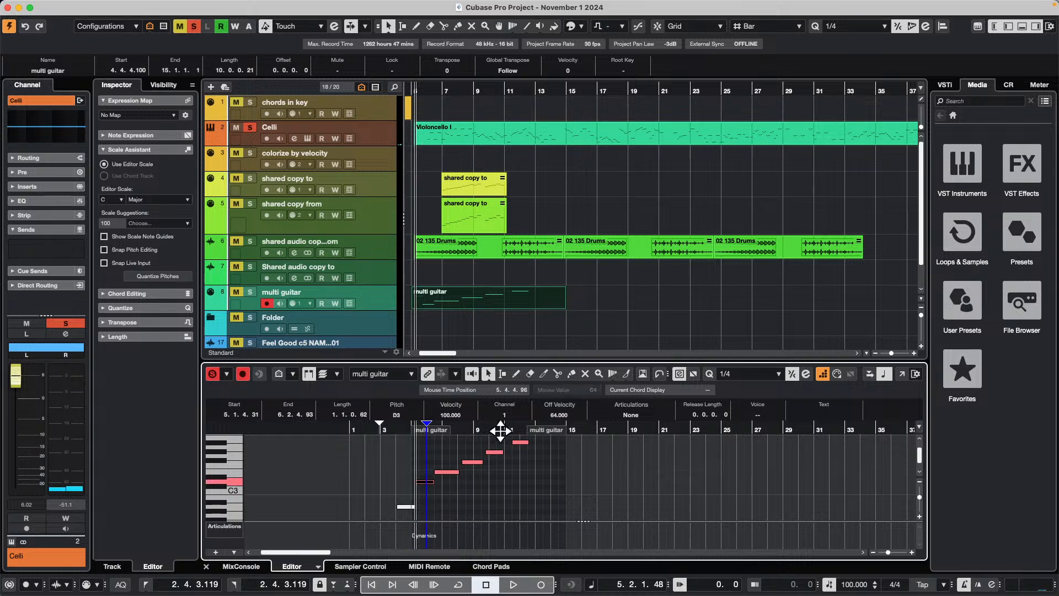
scroll(504, 415, up, 1)
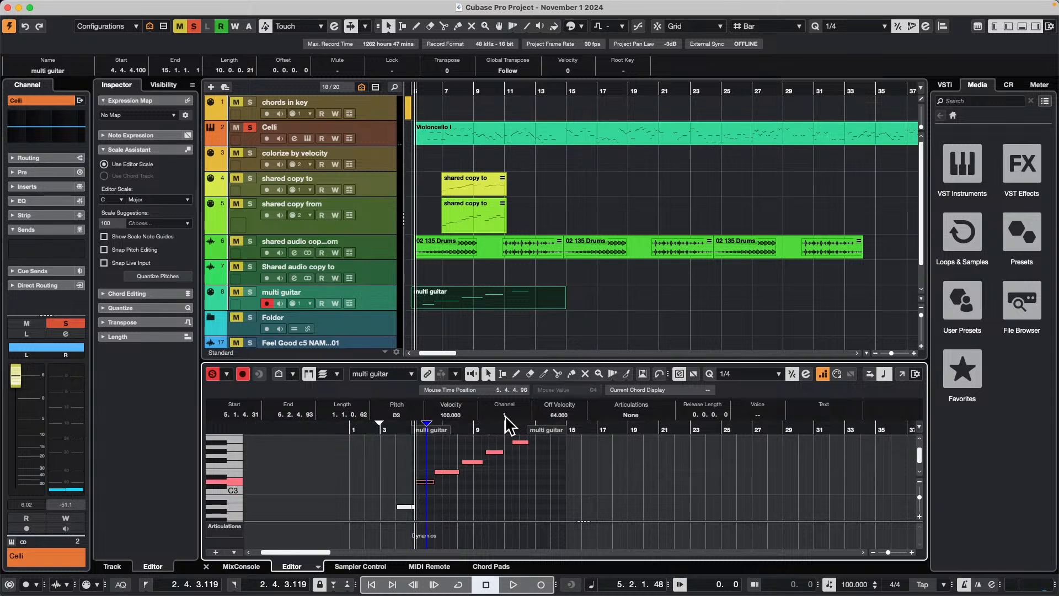
click(448, 472)
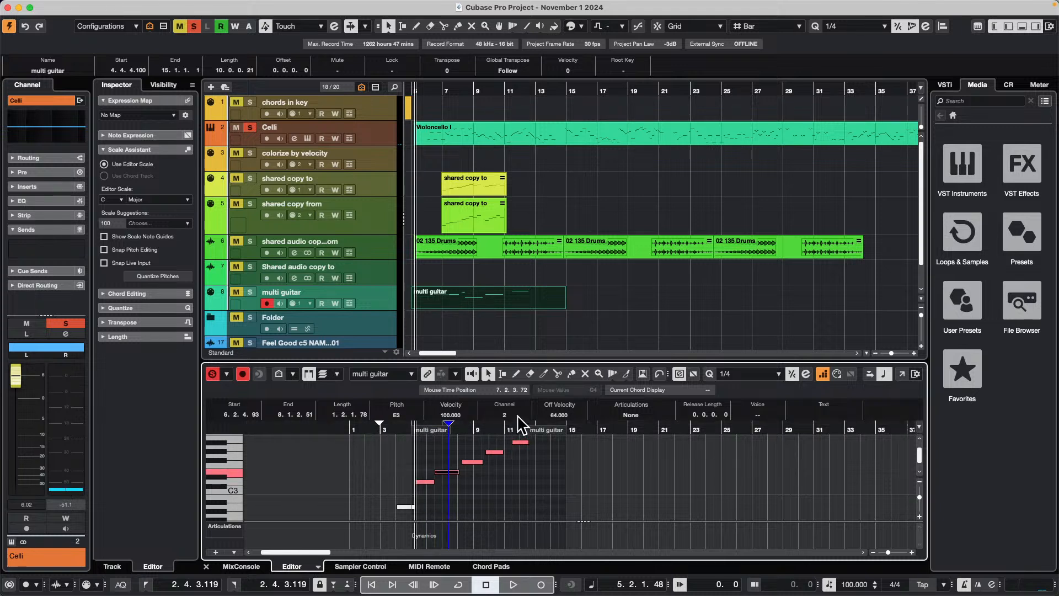
click(473, 461)
scroll(518, 414, up, 2)
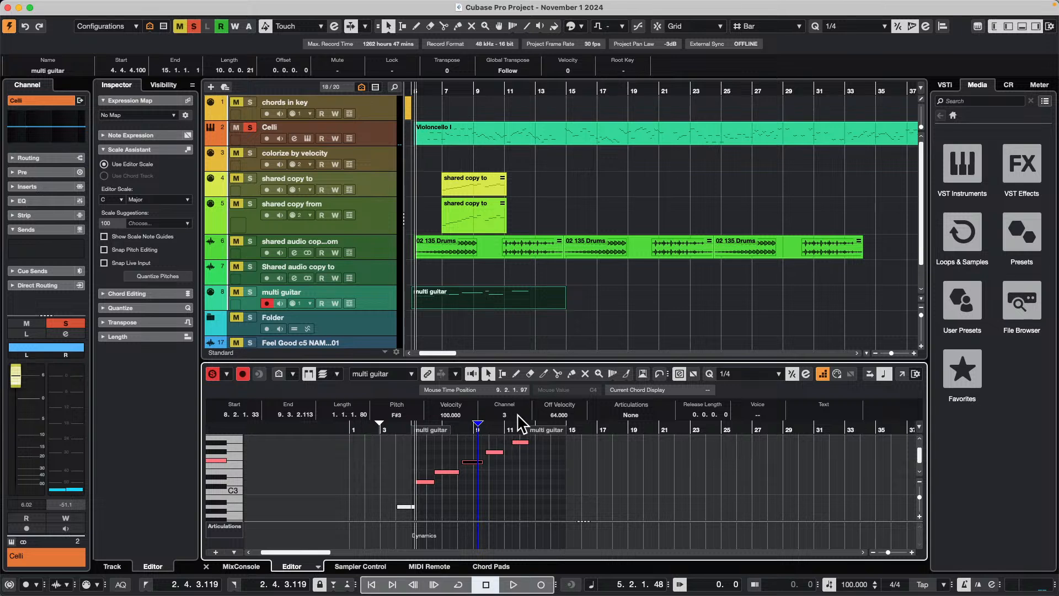
click(494, 451)
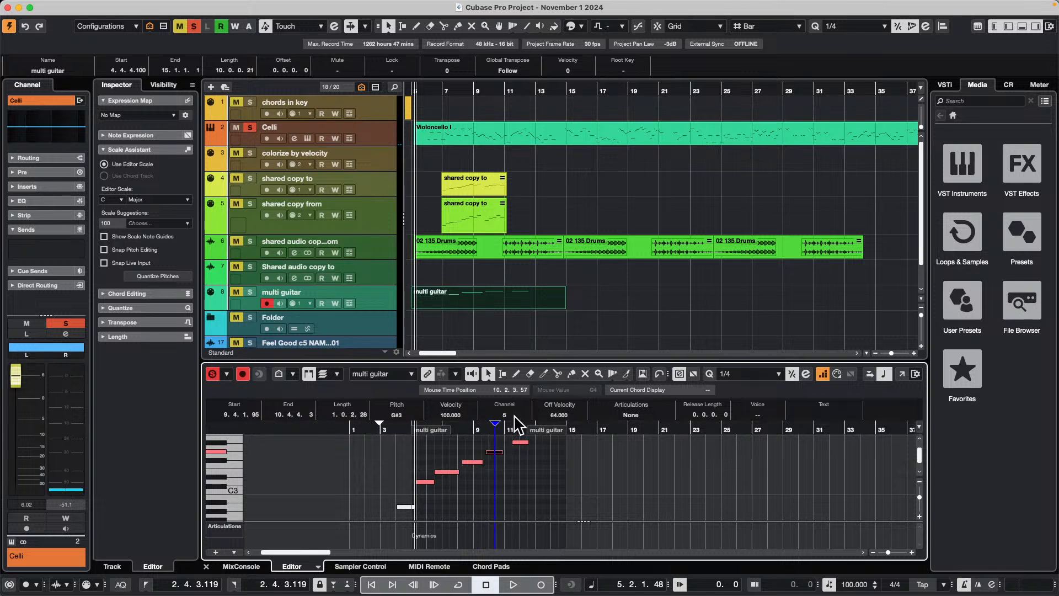
click(521, 441)
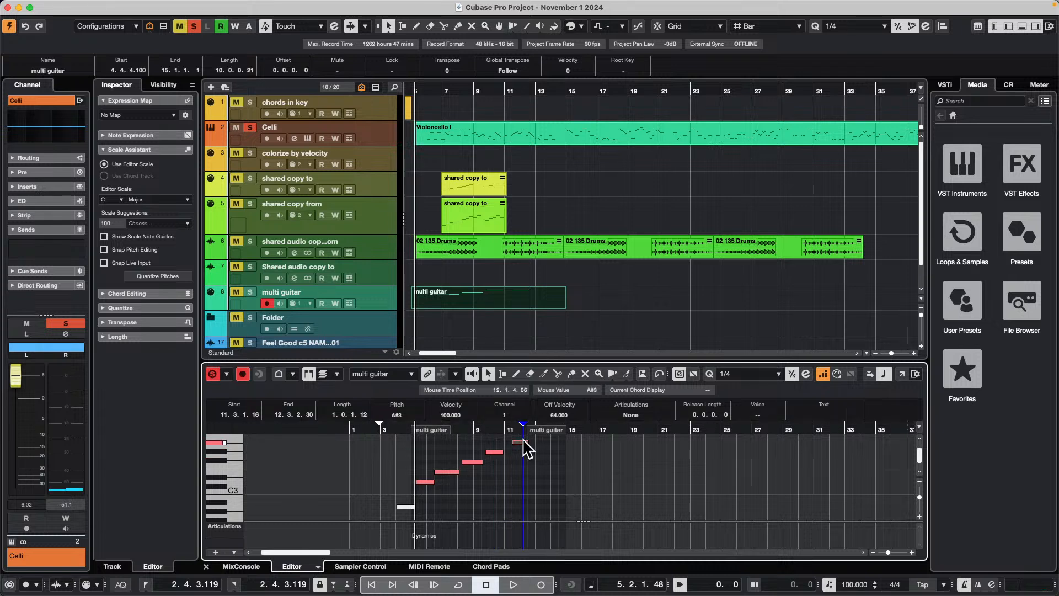
- Set the MIDI channel of the highest note in the multi guitar part to 6 and clear the note selection
scroll(516, 417, up, 1)
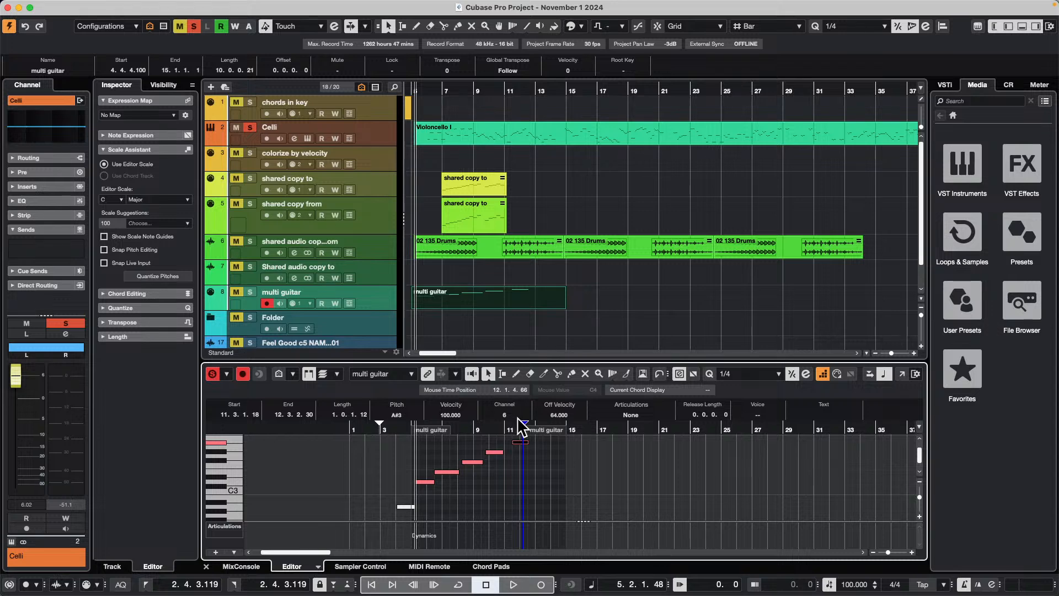
click(538, 484)
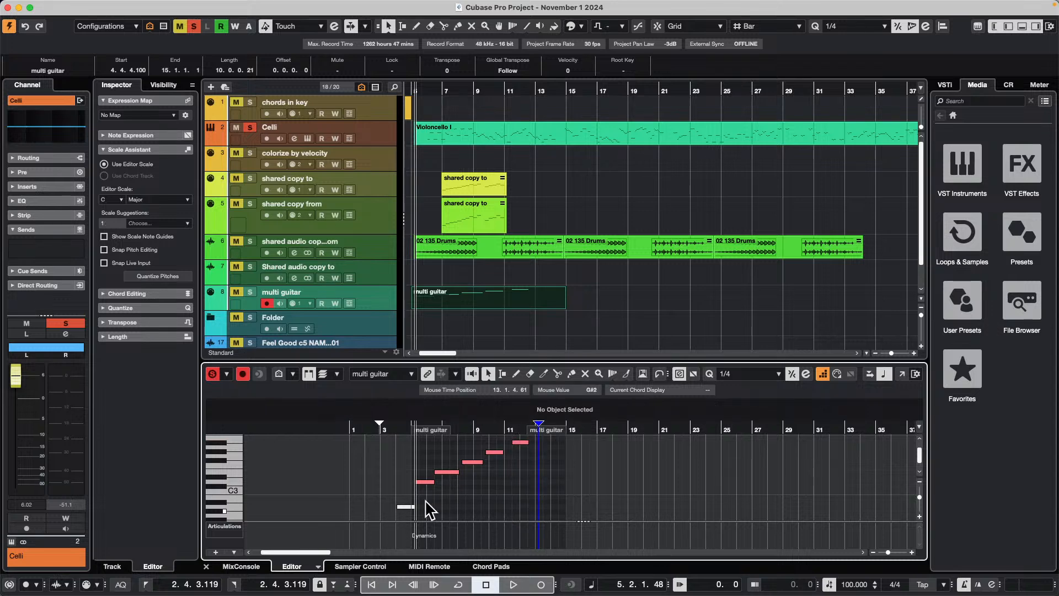
- Select the multi guitar track and view its available MIDI input channels, leaving the choice at Any
click(372, 306)
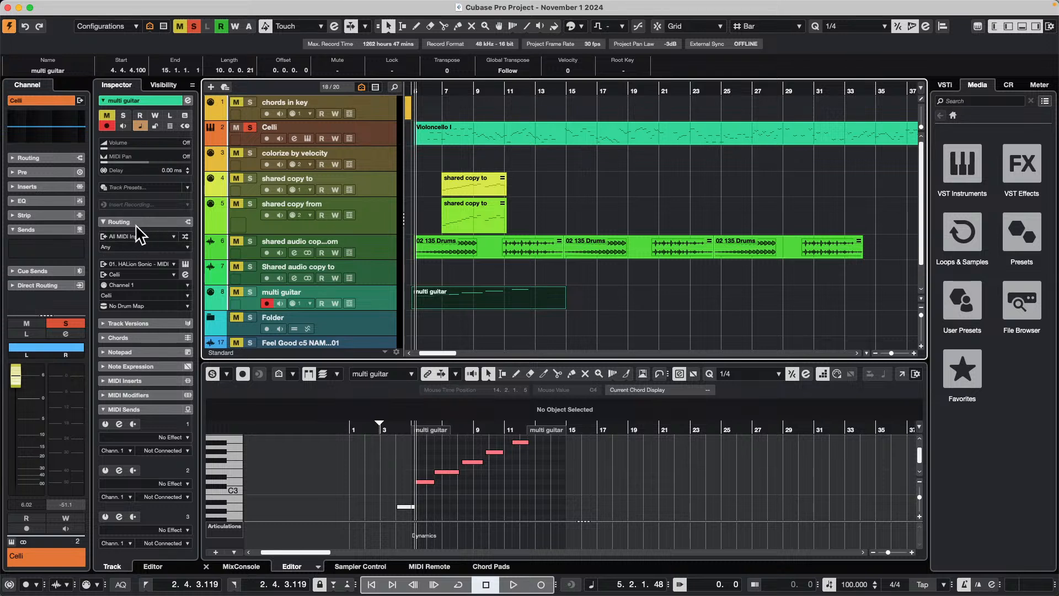
click(114, 248)
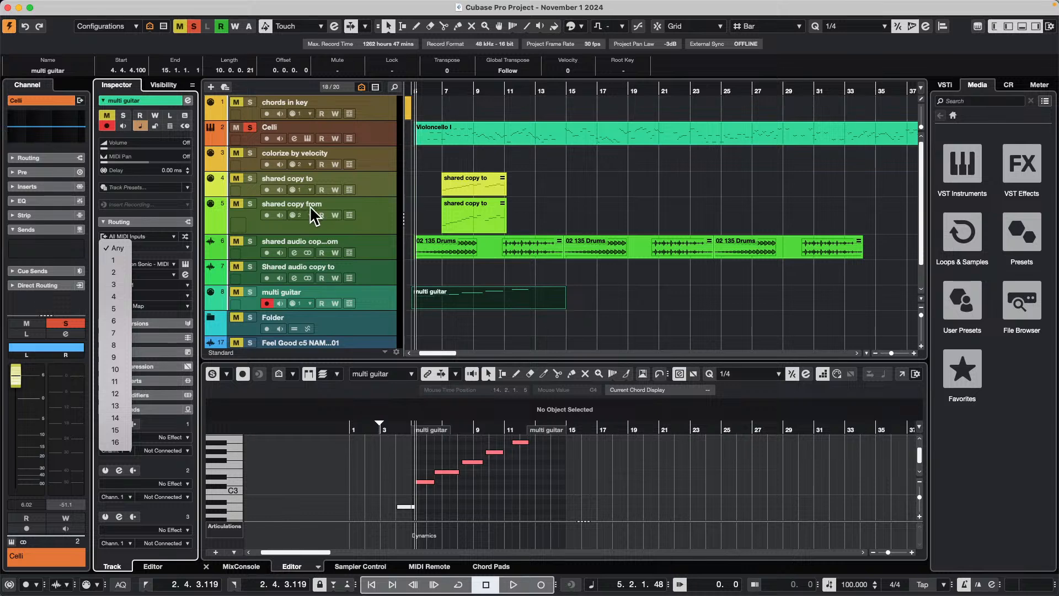
click(467, 268)
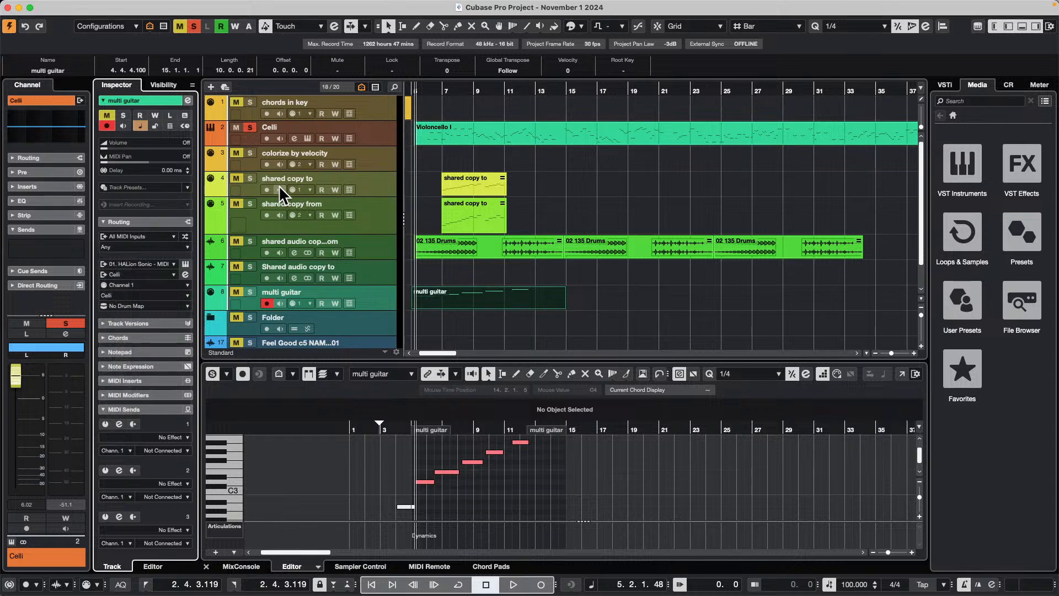
- Expand the Folder track and select the tracks Audio 01 through Audio 08 inside it
scroll(278, 188, down, 3)
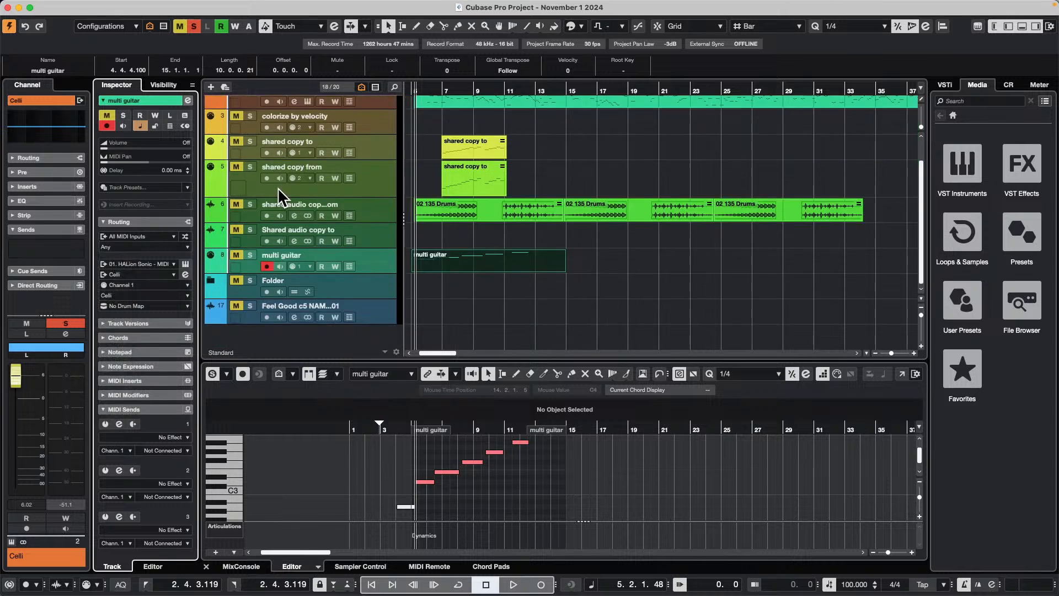
click(211, 279)
scroll(316, 174, down, 3)
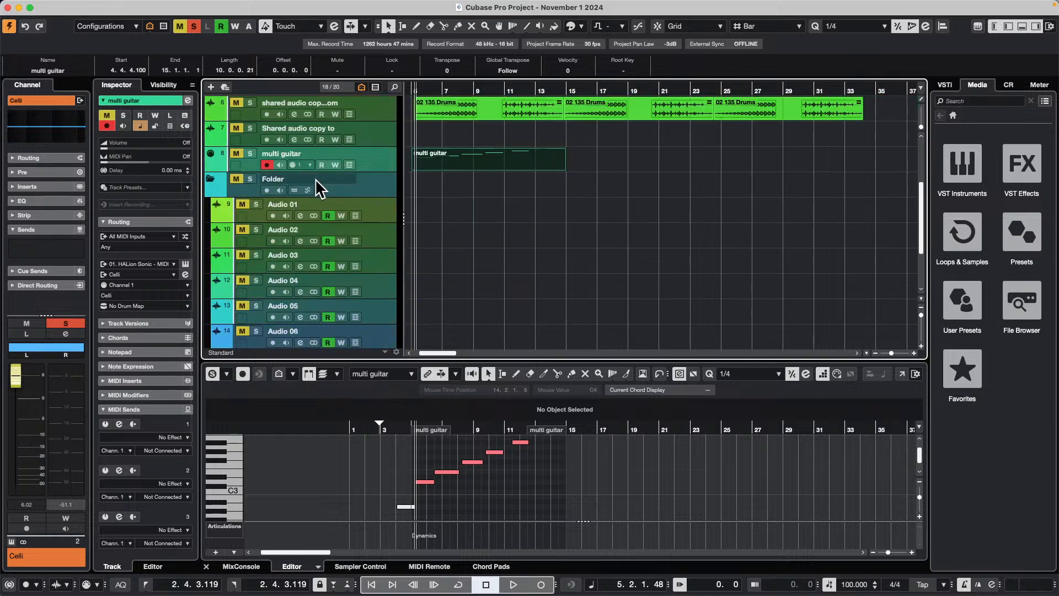
scroll(316, 177, down, 5)
scroll(365, 173, up, 3)
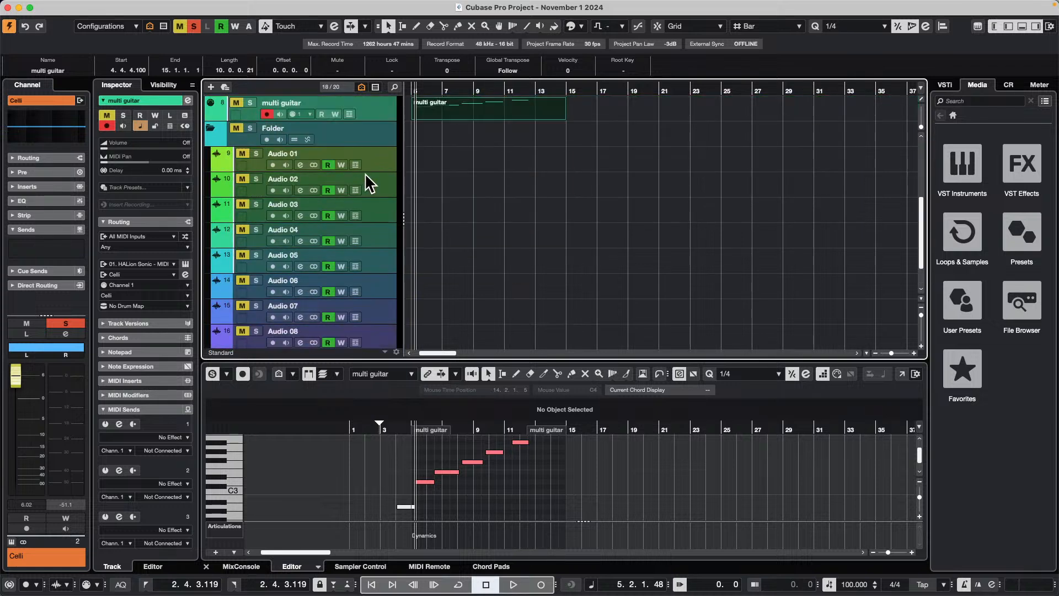
click(379, 164)
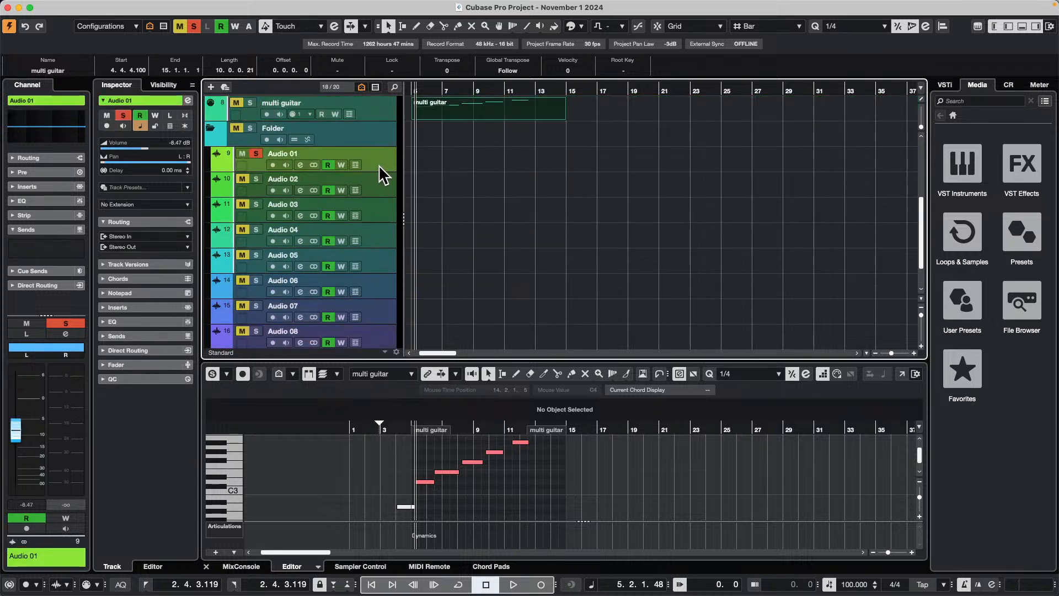
scroll(384, 295, down, 2)
shift+click(379, 284)
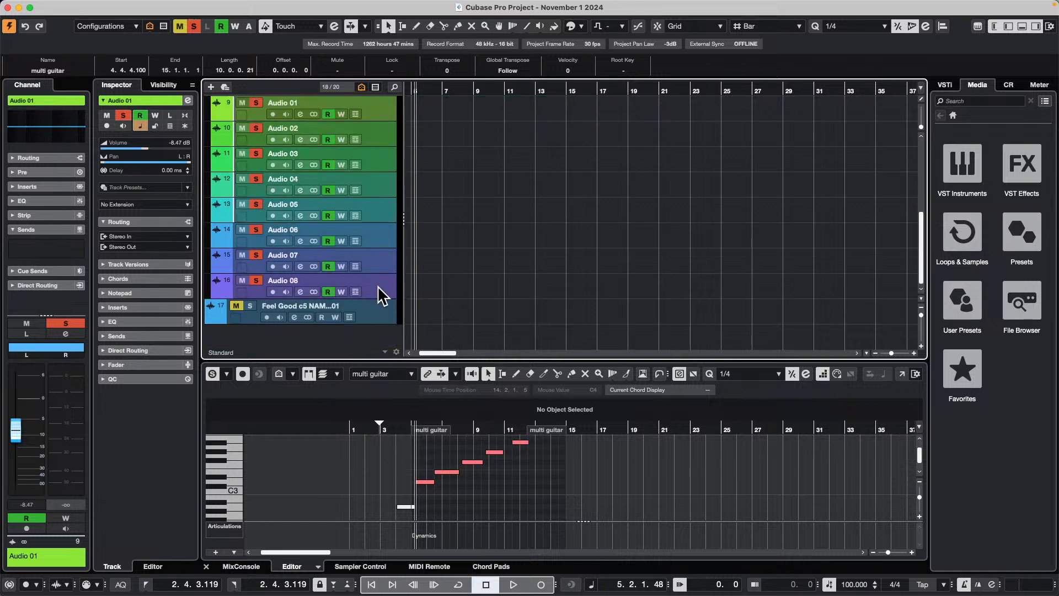
- Colorize the selected multi guitar part red and select the Audio 08 track
click(578, 26)
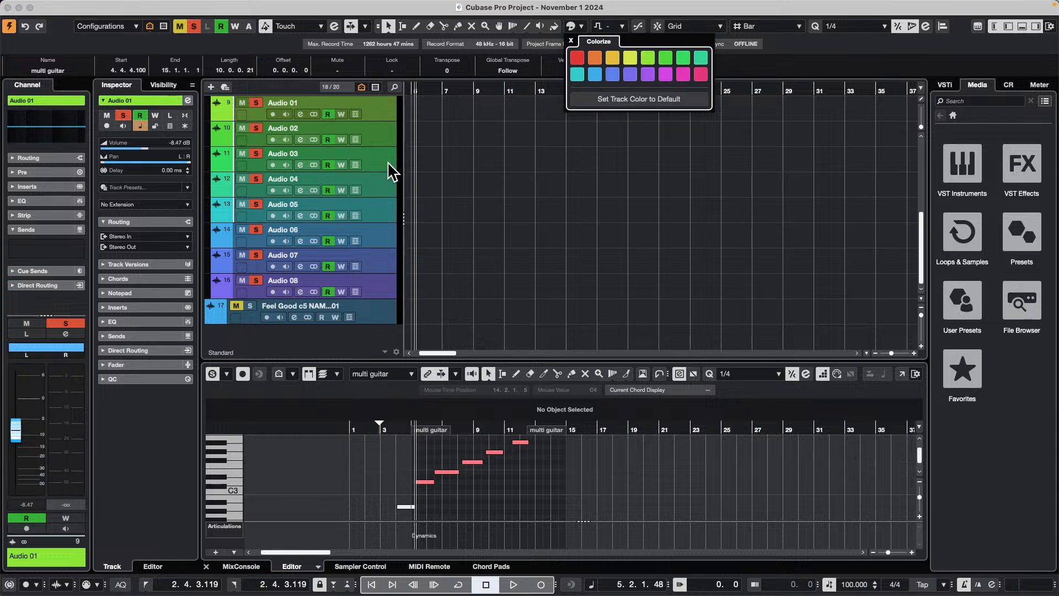
click(377, 291)
scroll(372, 282, up, 3)
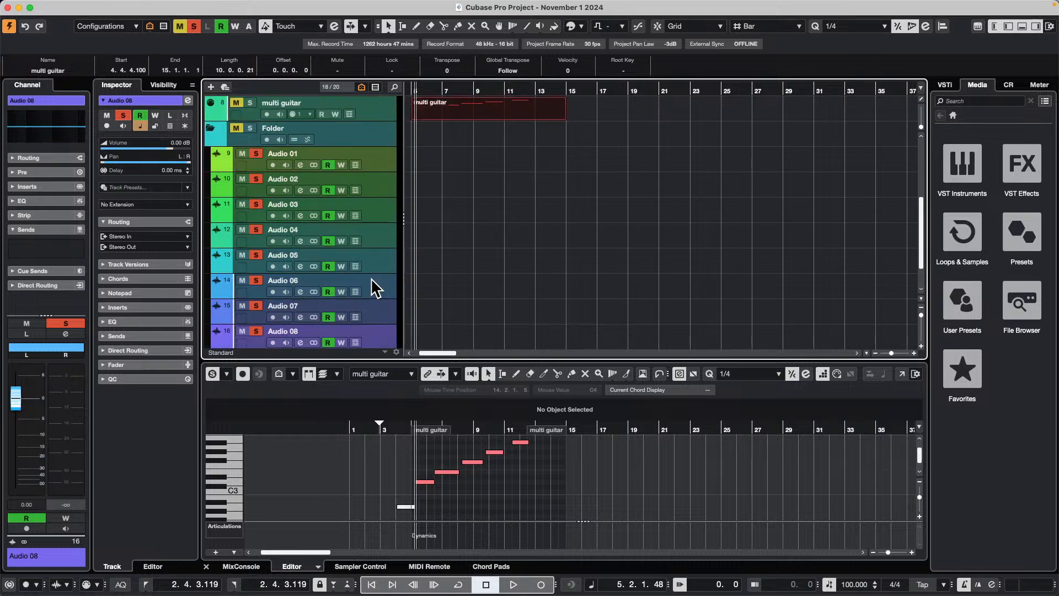
- Try to colorize the tracks Audio 01 through Audio 08 with the color palette and the Color tool
click(571, 25)
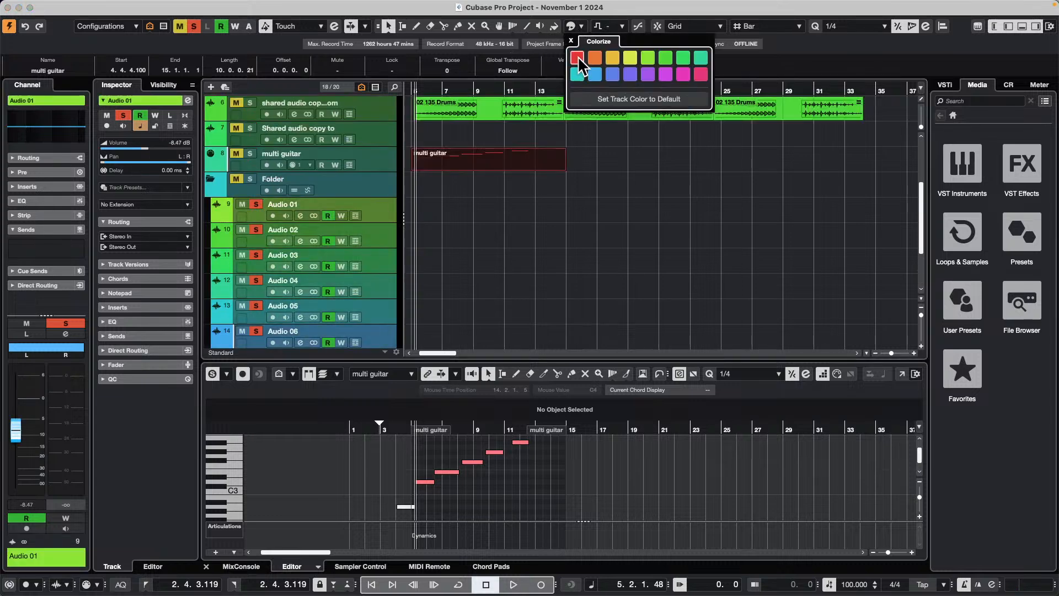
click(550, 25)
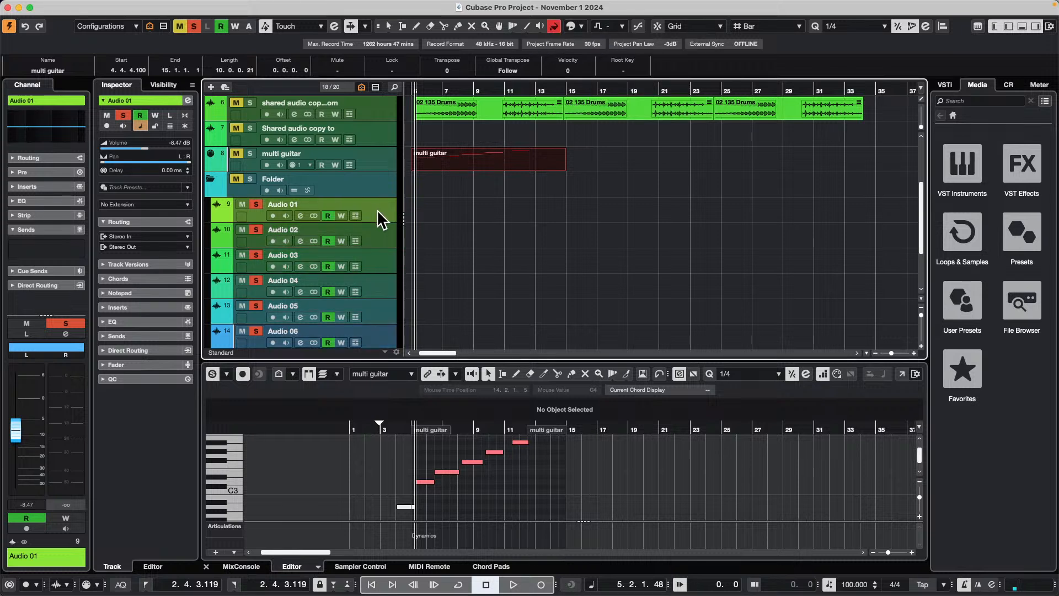
scroll(382, 209, down, 4)
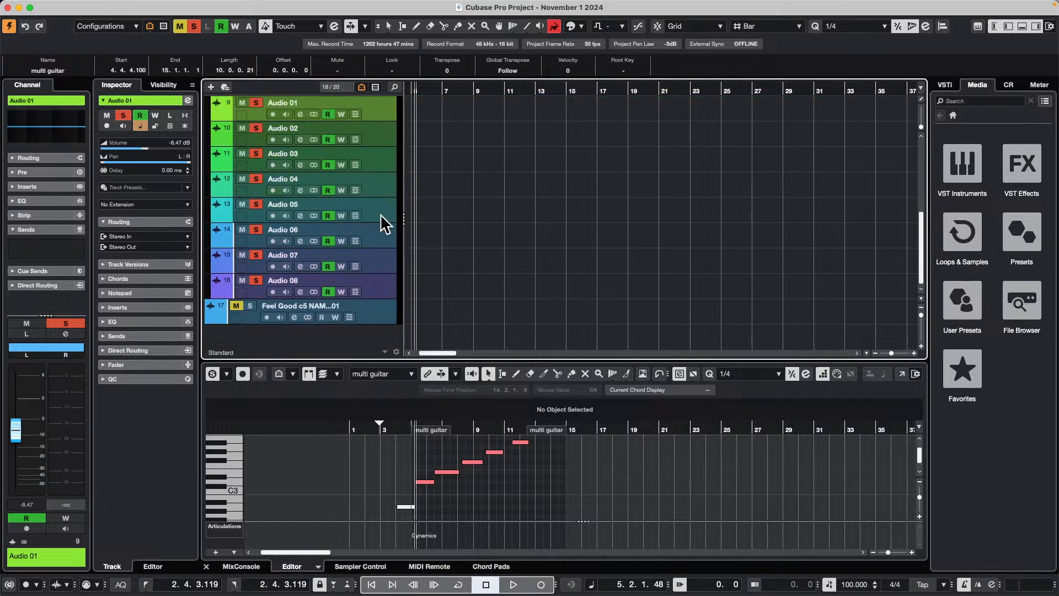
click(572, 26)
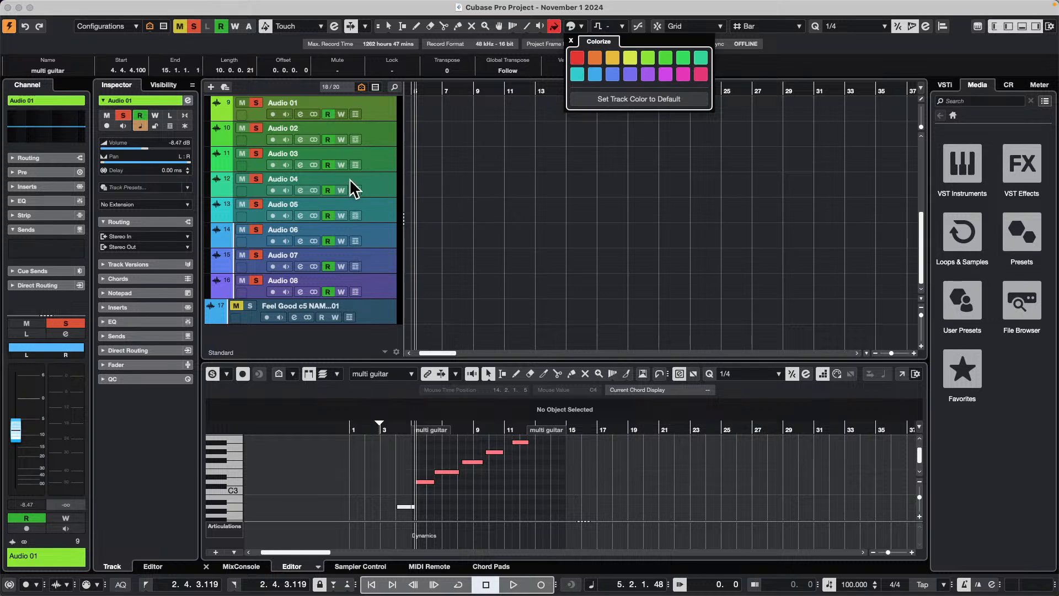
click(544, 189)
scroll(375, 196, up, 8)
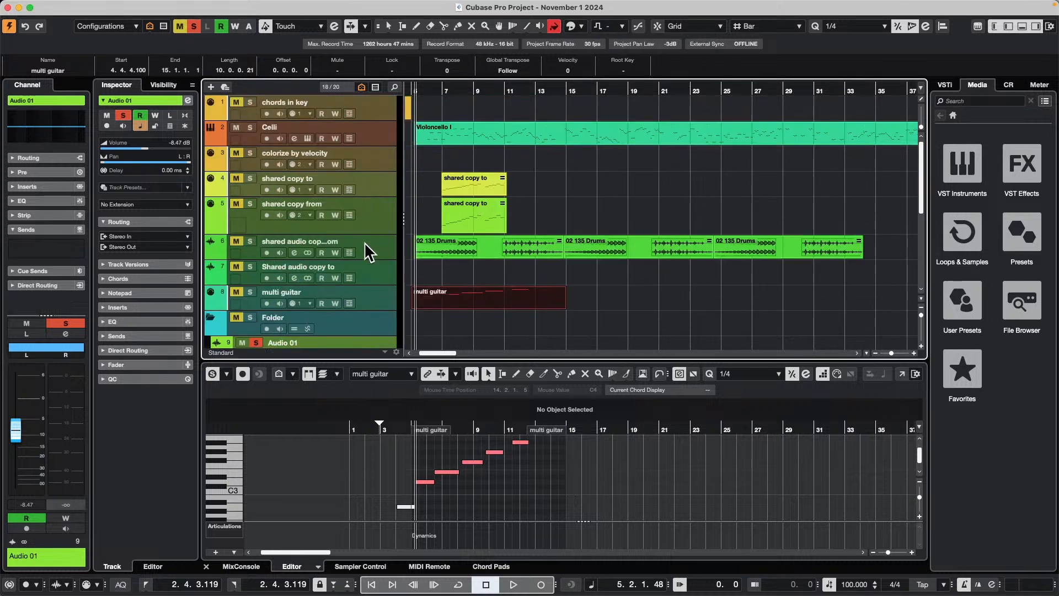
scroll(364, 242, down, 5)
scroll(375, 220, up, 3)
- Select the Audio 01 track on its own and change its track color to red
click(381, 155)
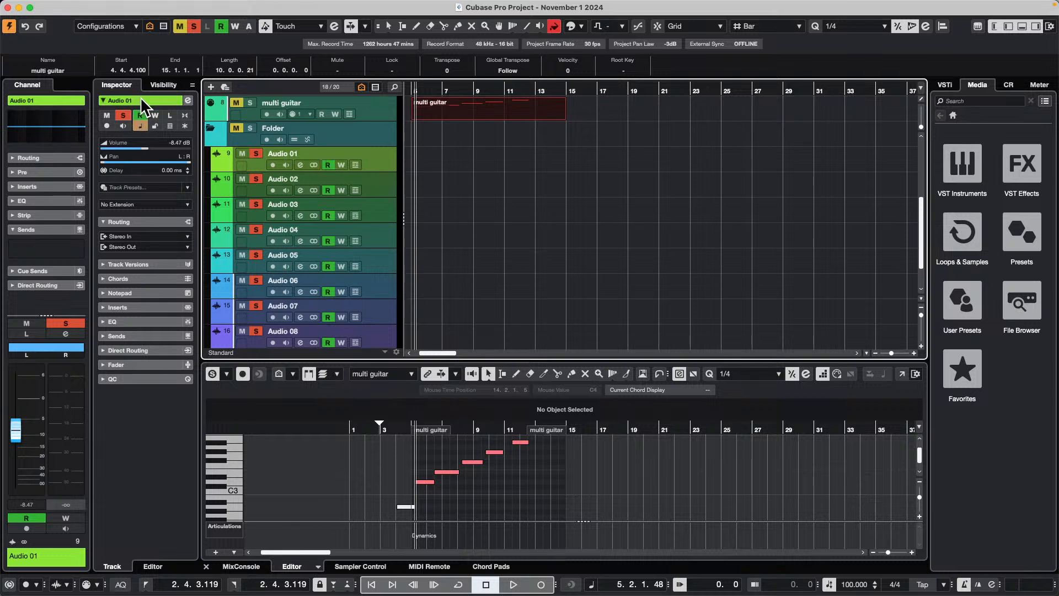
scroll(142, 99, up, 5)
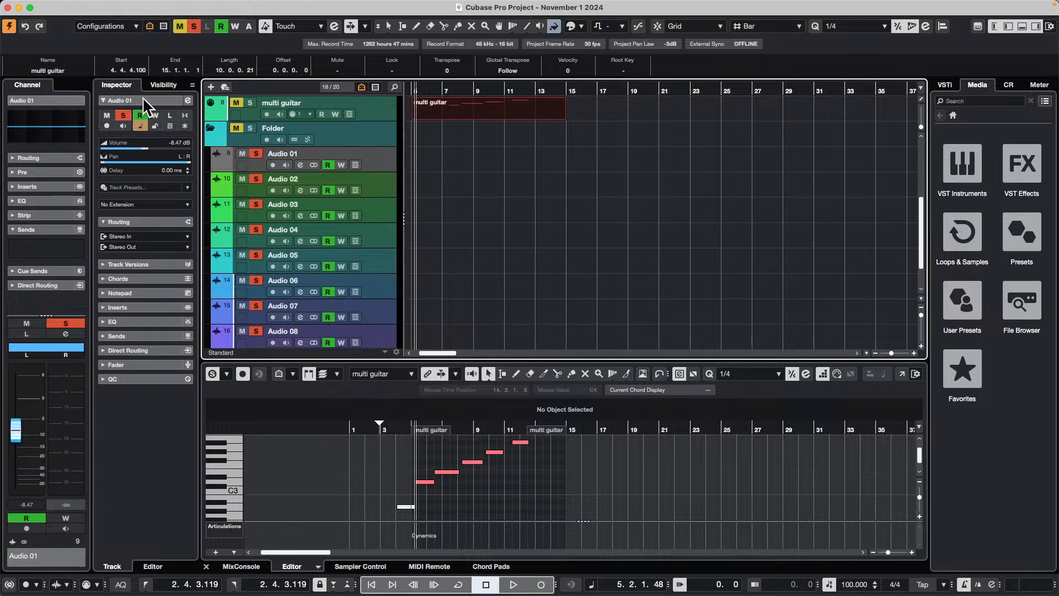
scroll(143, 98, down, 1)
- Select the Audio 02 track and cycle its track color through to yellow-green
click(376, 180)
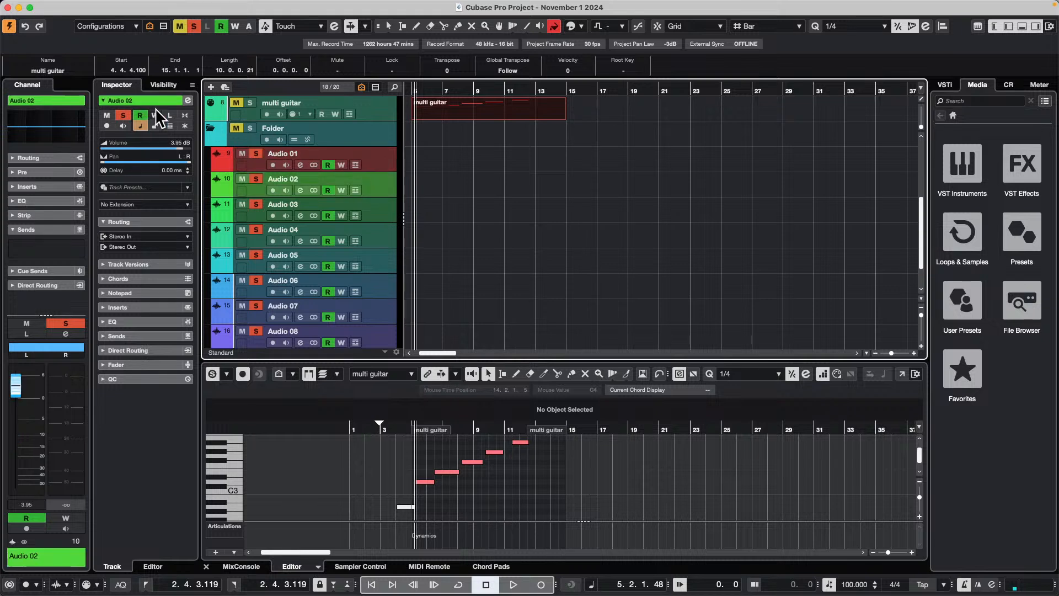
scroll(159, 100, up, 5)
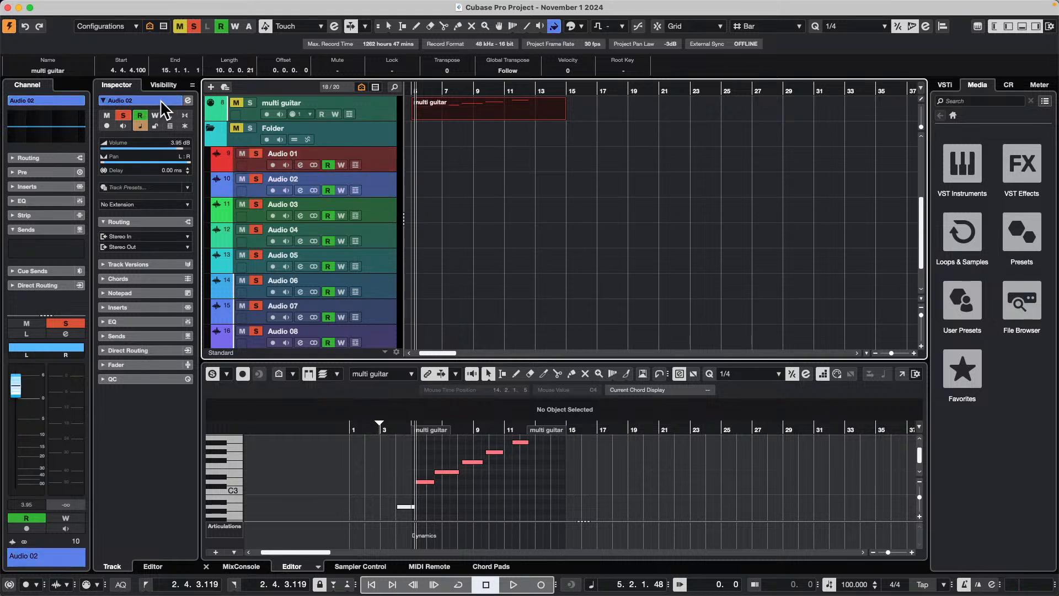
scroll(158, 98, down, 4)
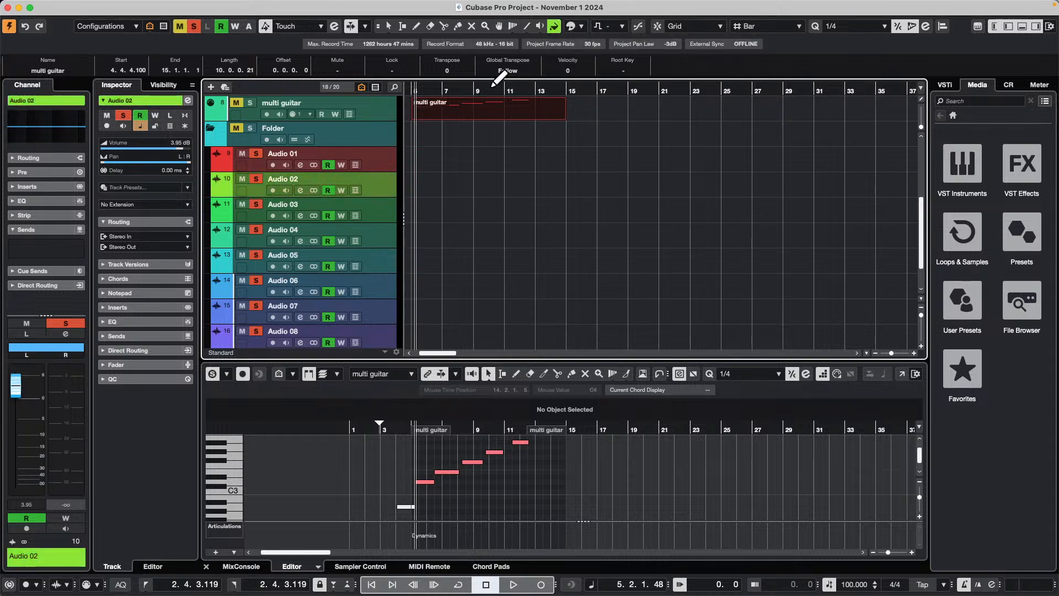
- Deselect the multi guitar part, select Audio 01 through Audio 08, and colorize all eight tracks red
click(504, 148)
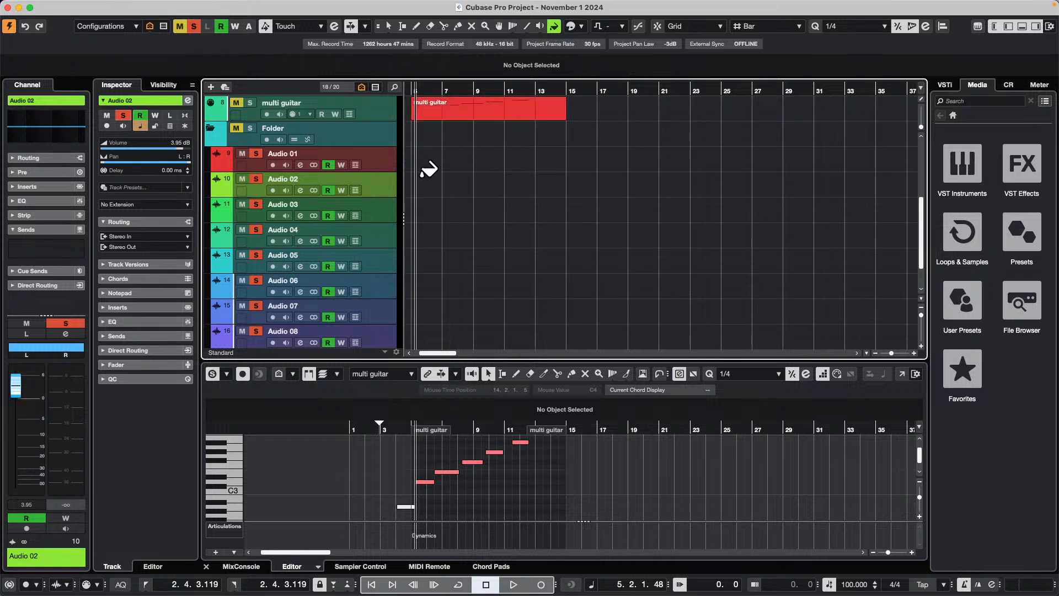
click(379, 153)
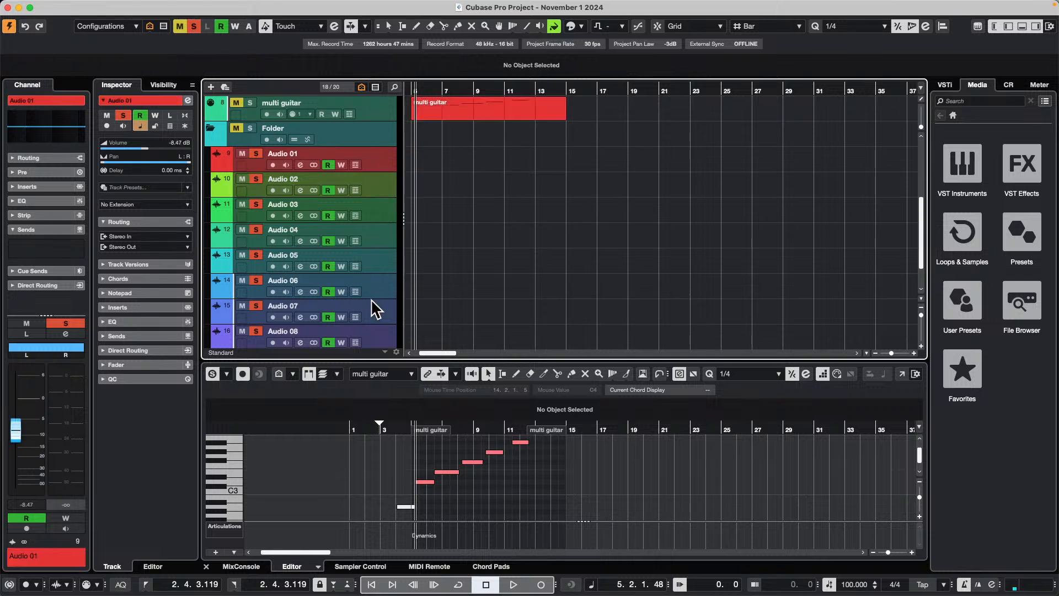
scroll(371, 299, down, 2)
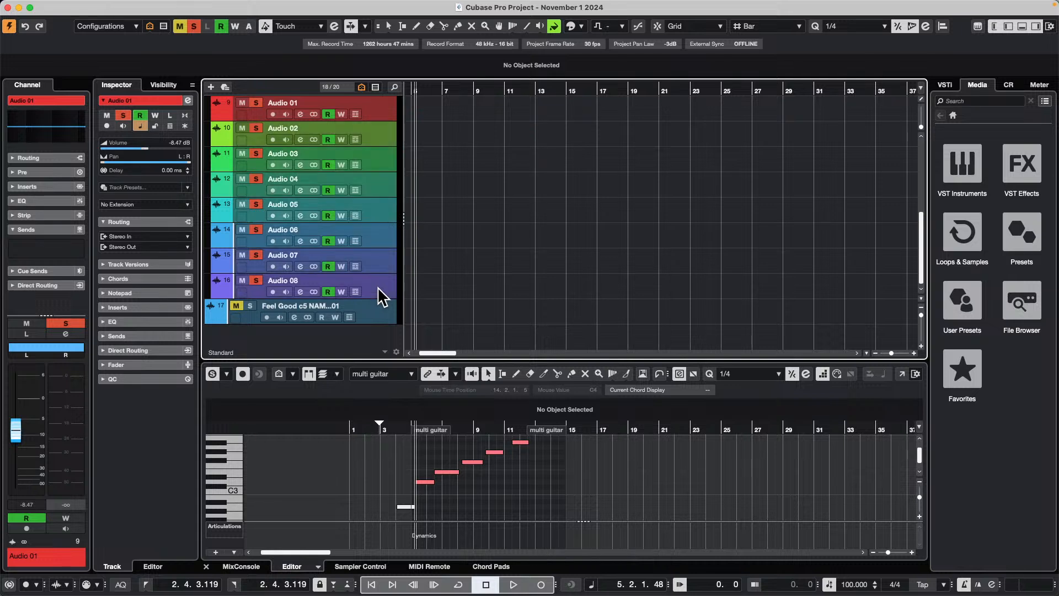
click(574, 26)
click(577, 58)
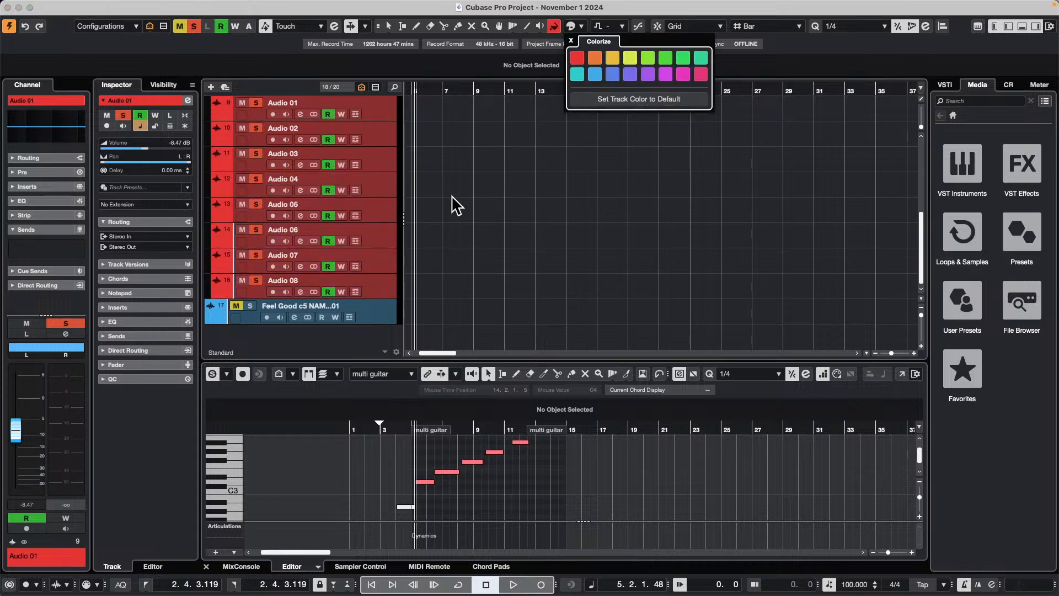
- Collapse and re-expand the Folder track to review the audio tracks inside it
scroll(465, 133, up, 5)
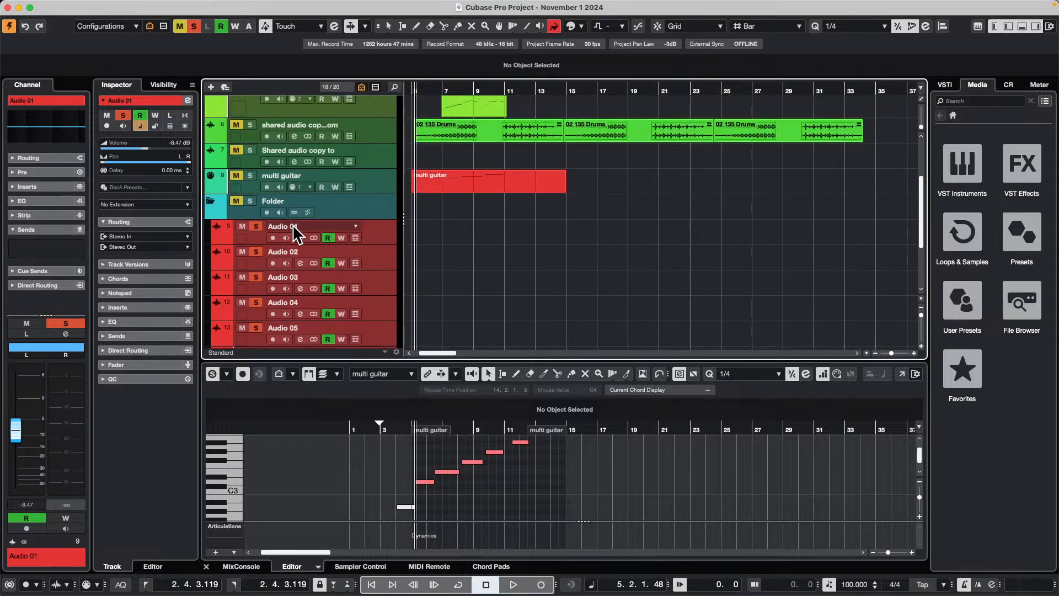
click(210, 200)
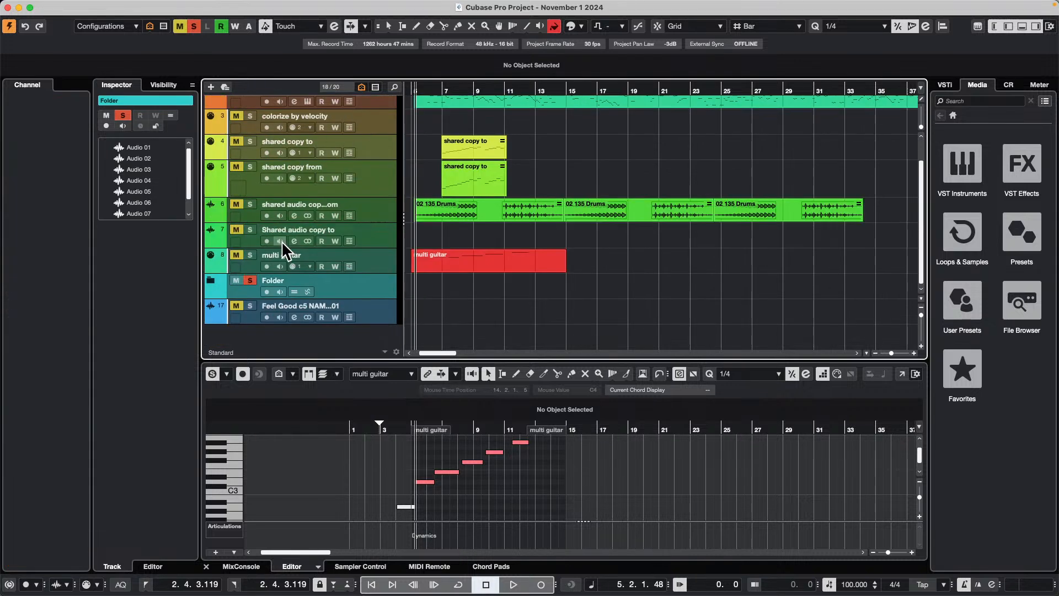
click(211, 282)
scroll(312, 230, down, 5)
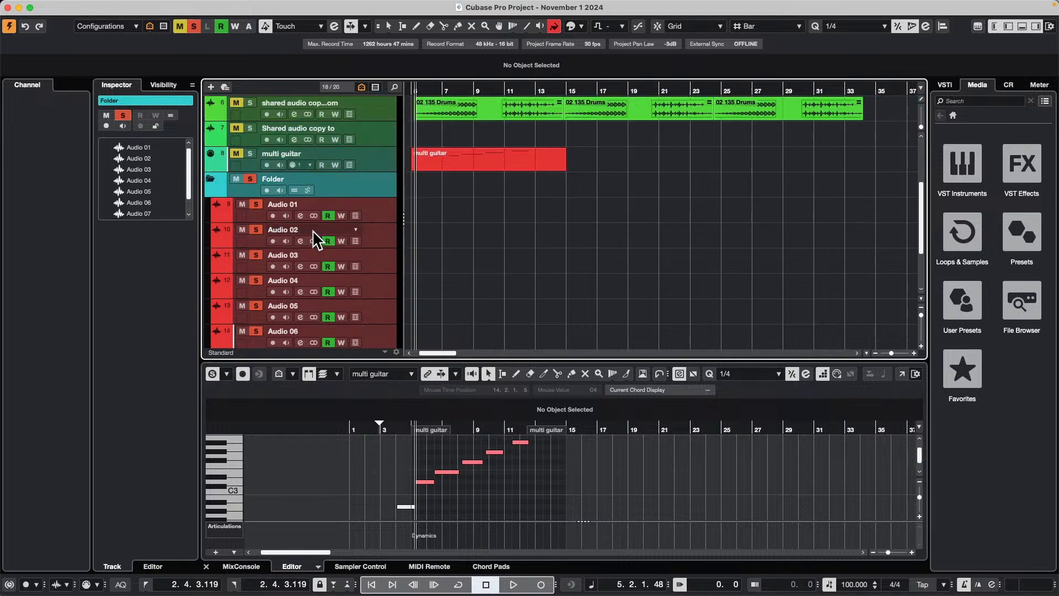
scroll(382, 166, down, 2)
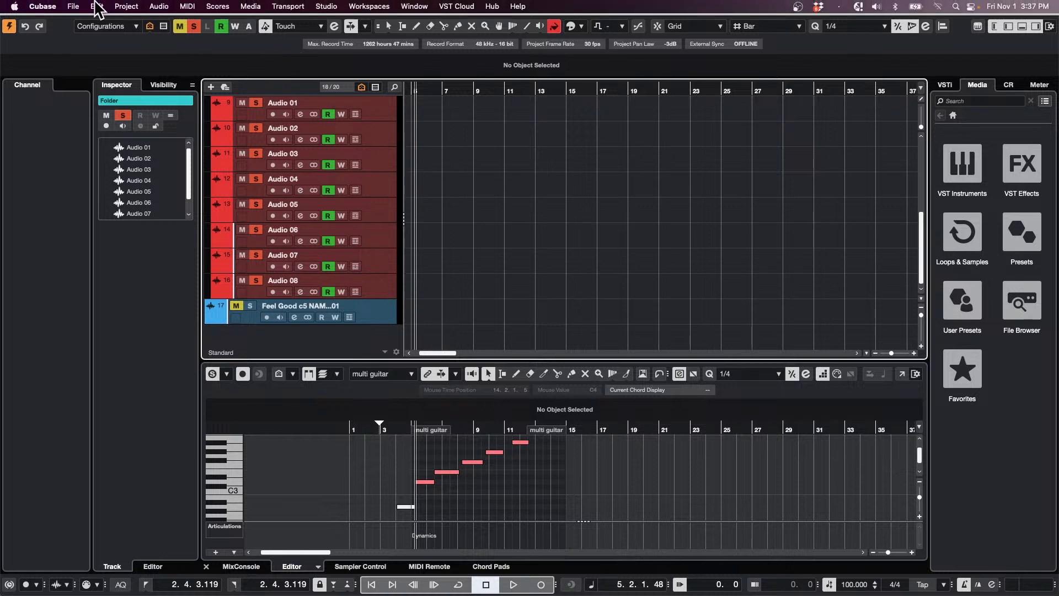
- Open the Preferences at the Editing settings, review them, and close the dialog
click(77, 6)
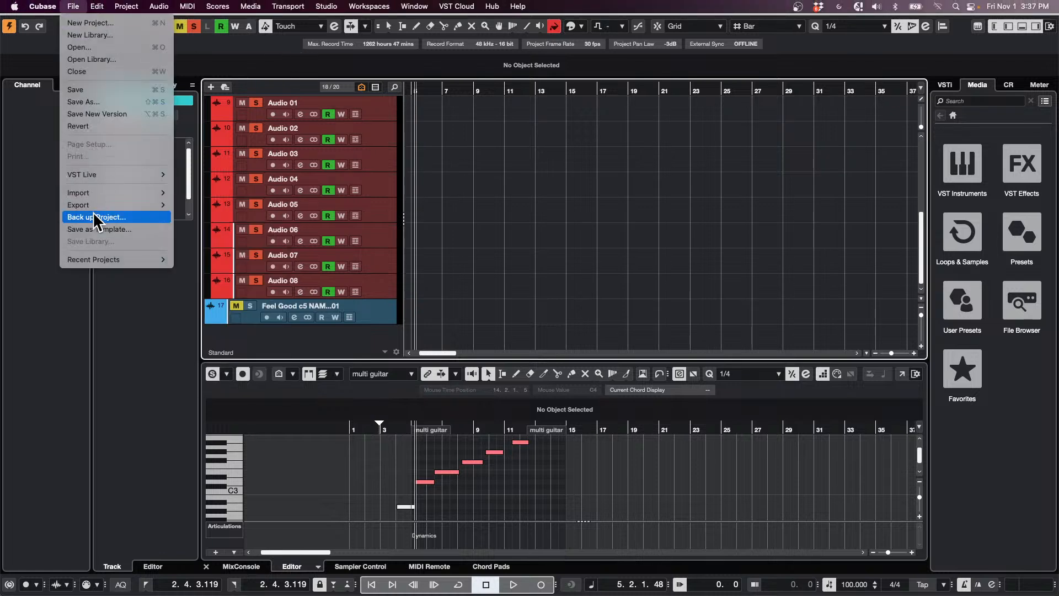
mouse_move(43, 6)
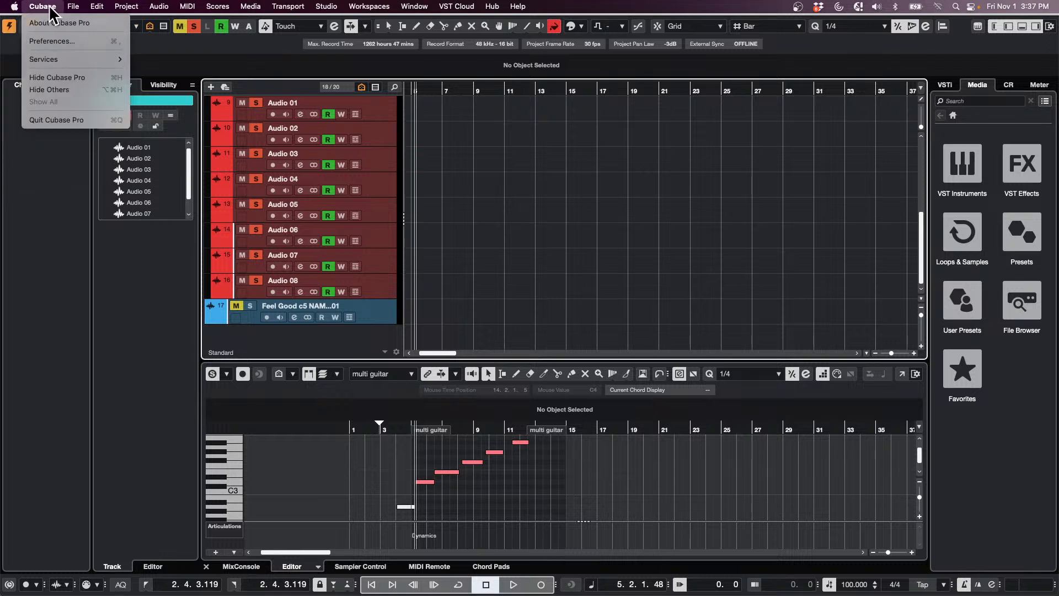
click(54, 42)
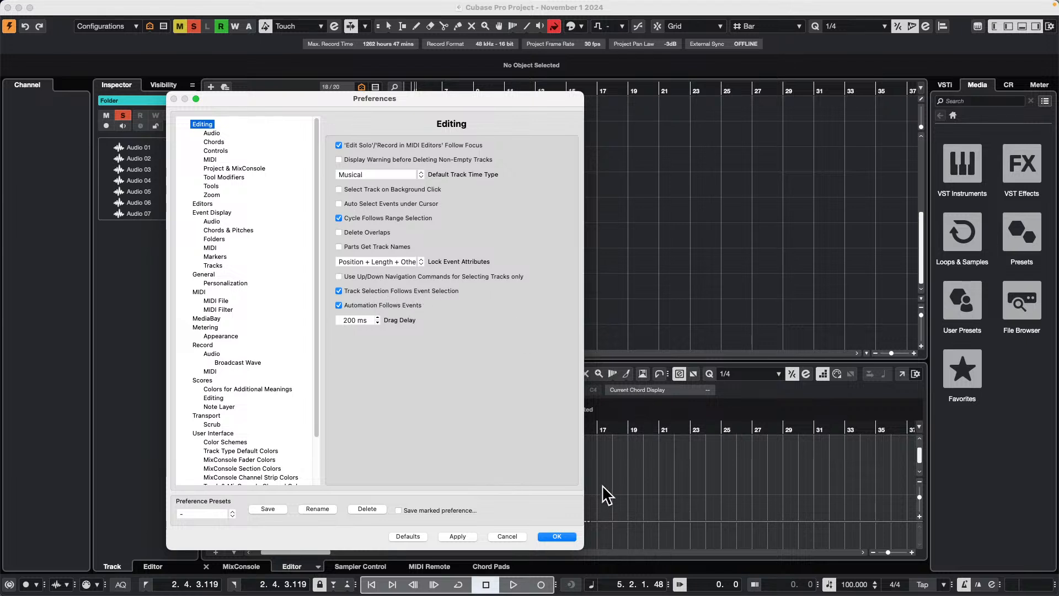
click(567, 535)
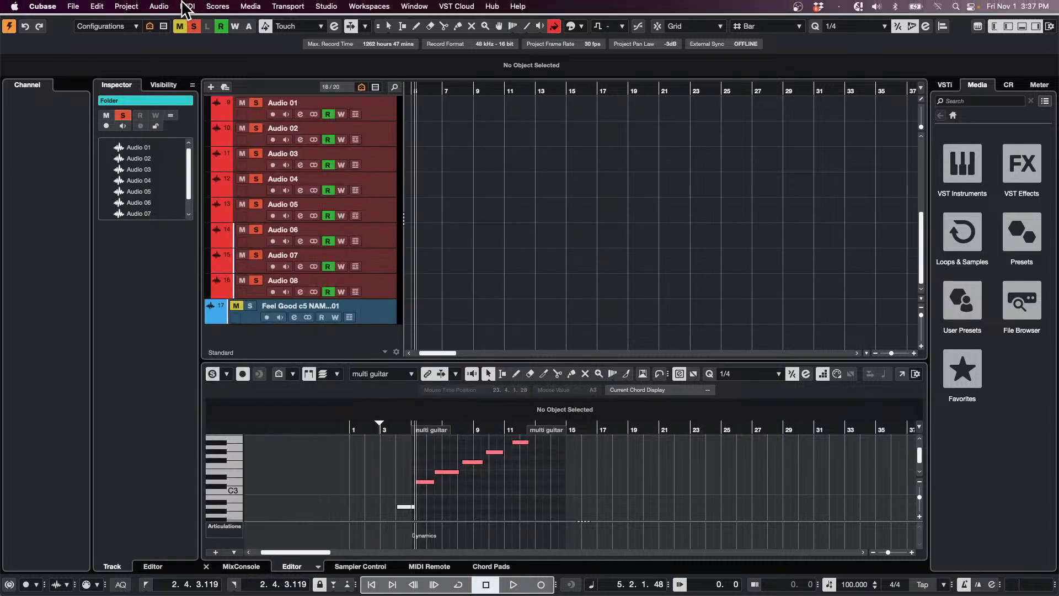
- Open the Project Logical Editor and load the user preset CCLS Increment Track Color on Selected Track
click(157, 6)
mouse_move(133, 10)
mouse_move(151, 224)
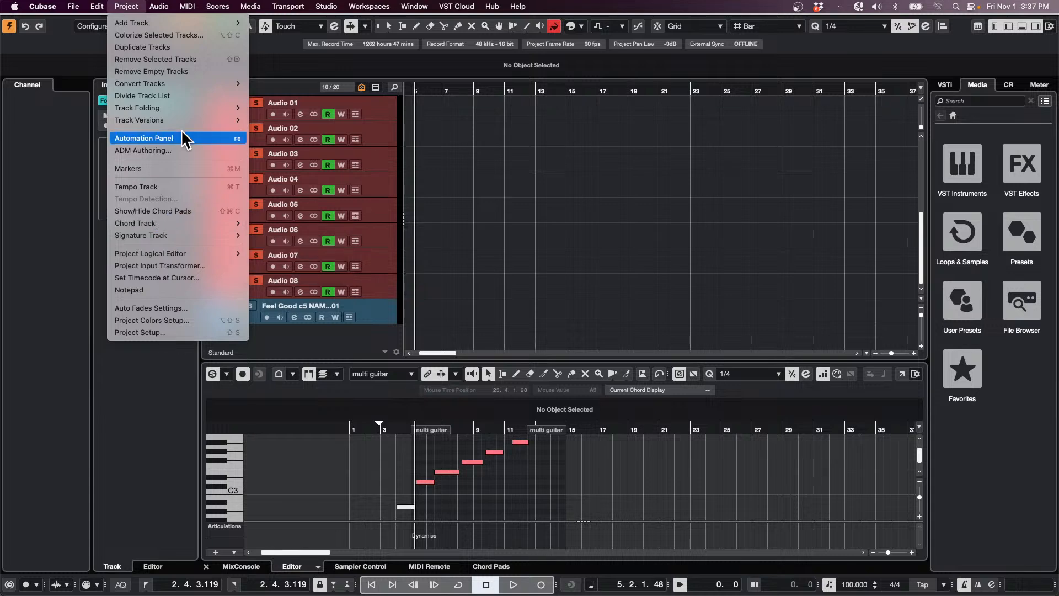
mouse_move(231, 253)
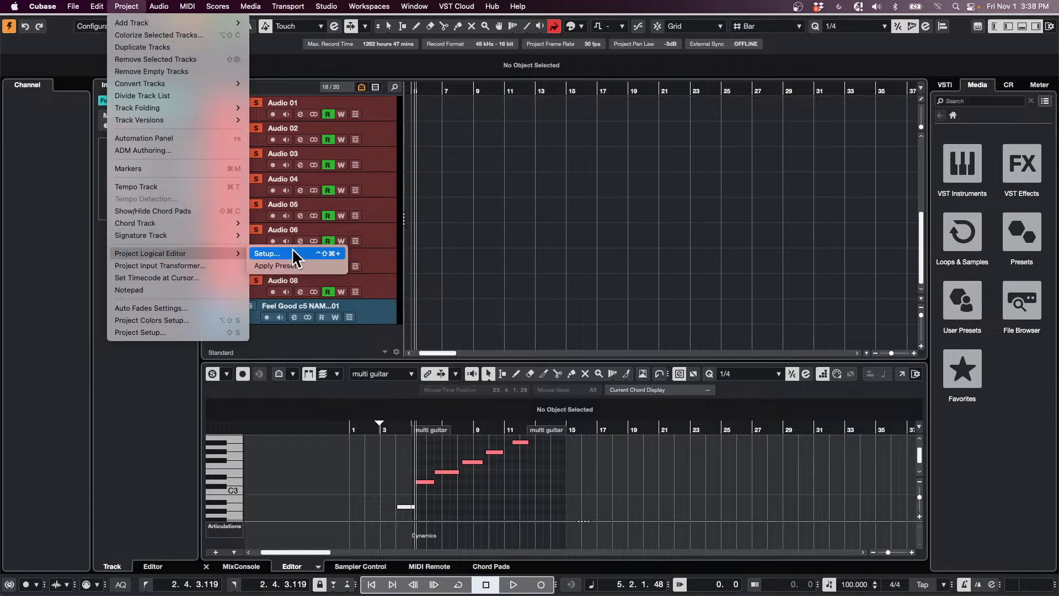
click(291, 253)
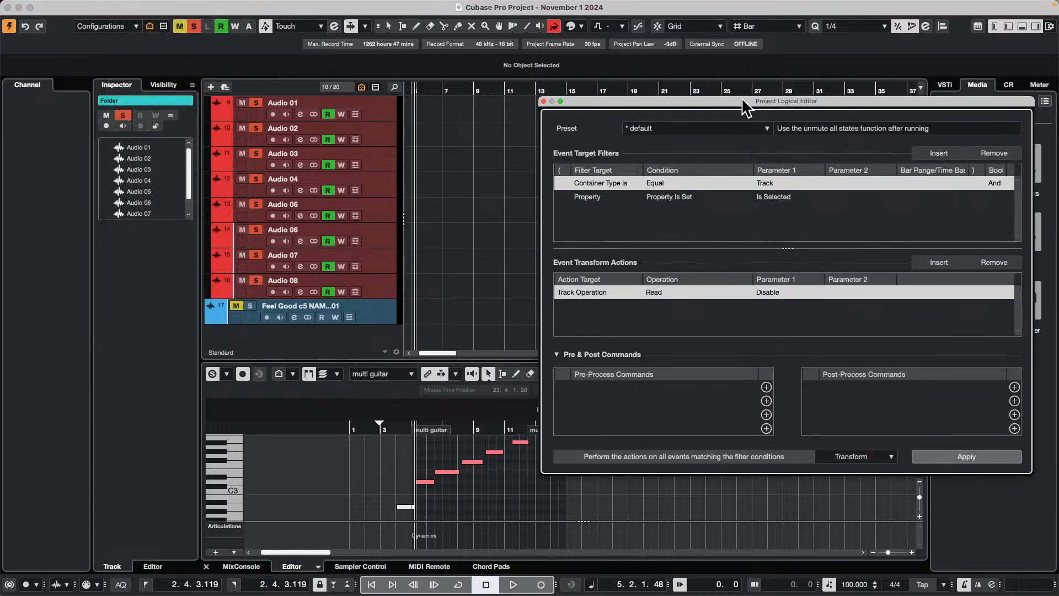
click(666, 128)
click(678, 158)
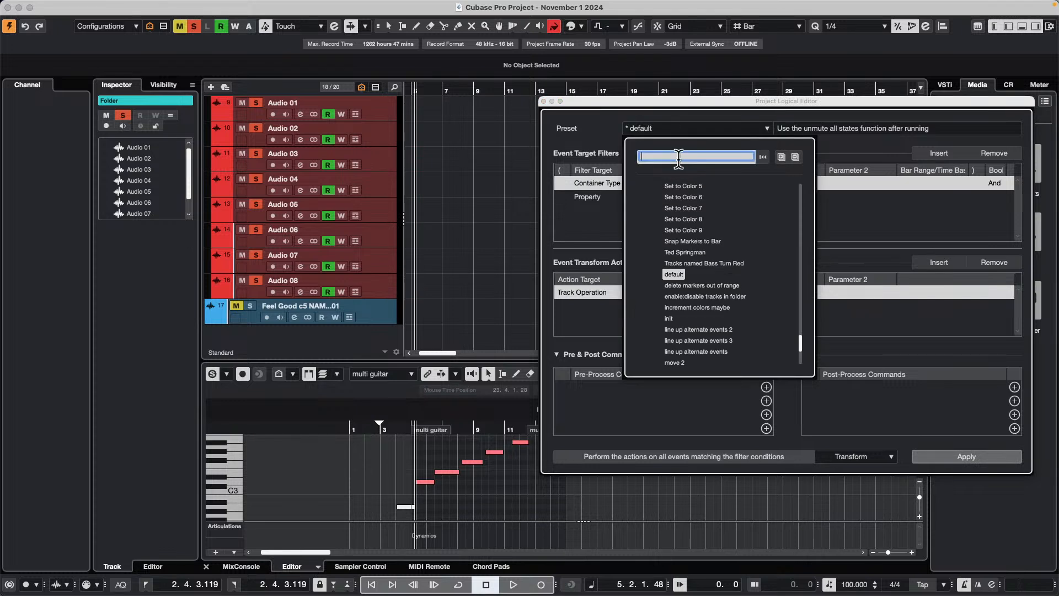
text(increme)
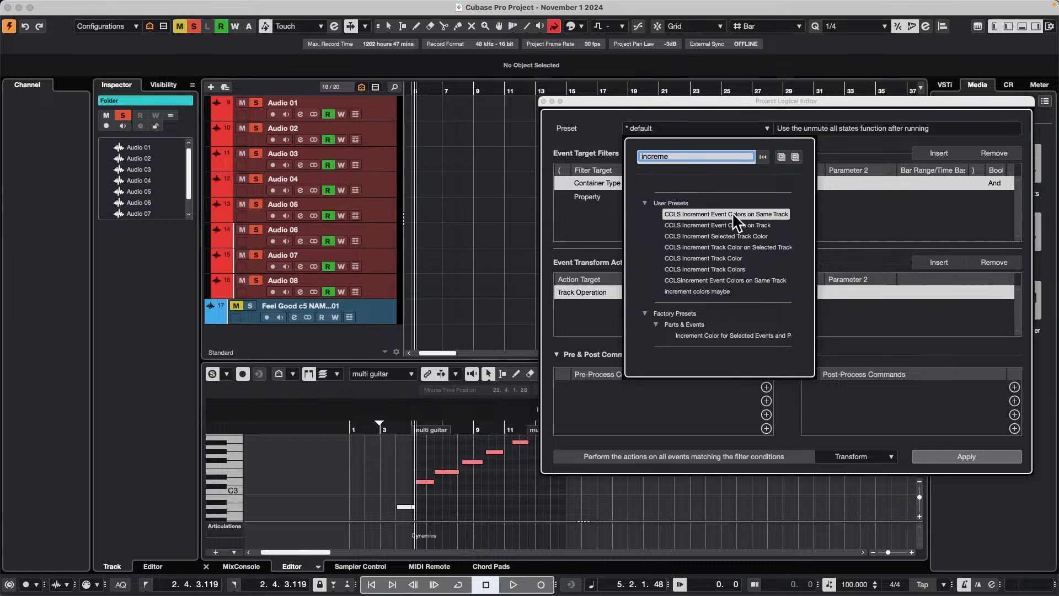
click(743, 246)
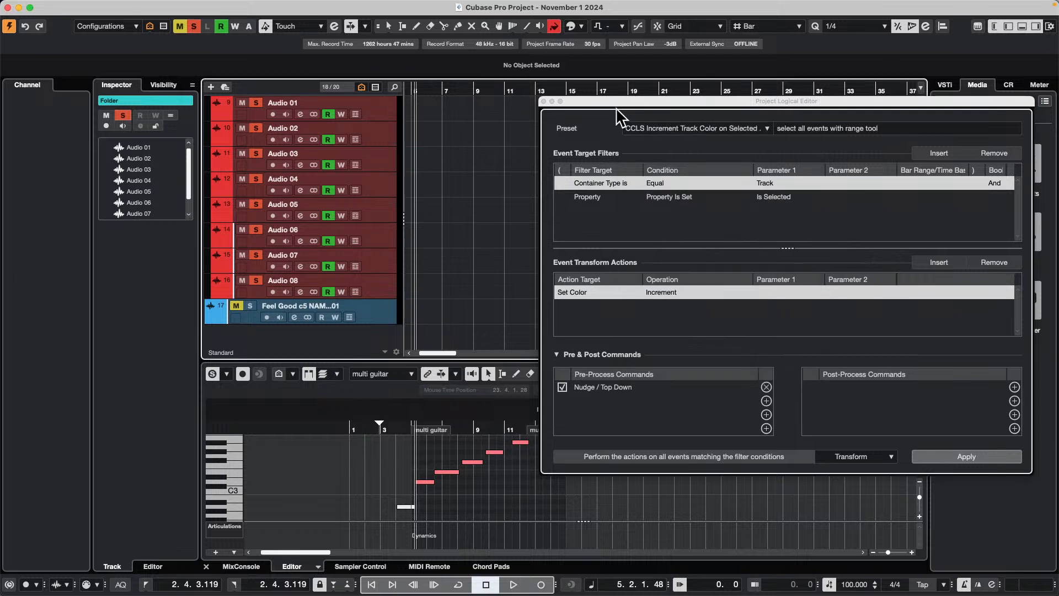
- Select a range from about bar 5 to bar 8 across Audio 01 through Audio 08
scroll(468, 167, up, 1)
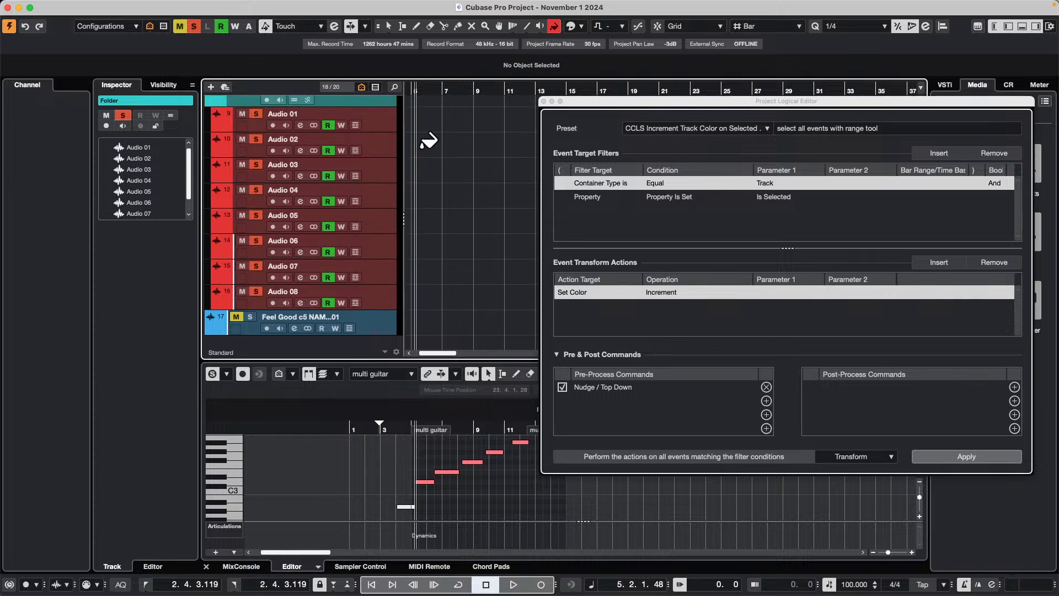
key(2)
drag(424, 119, 473, 304)
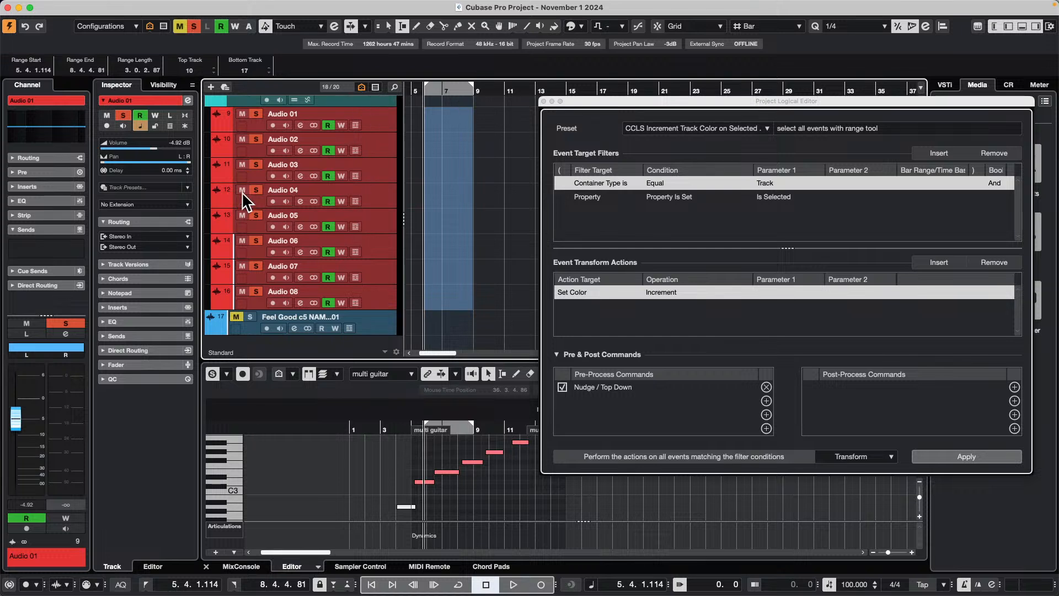
scroll(391, 209, up, 4)
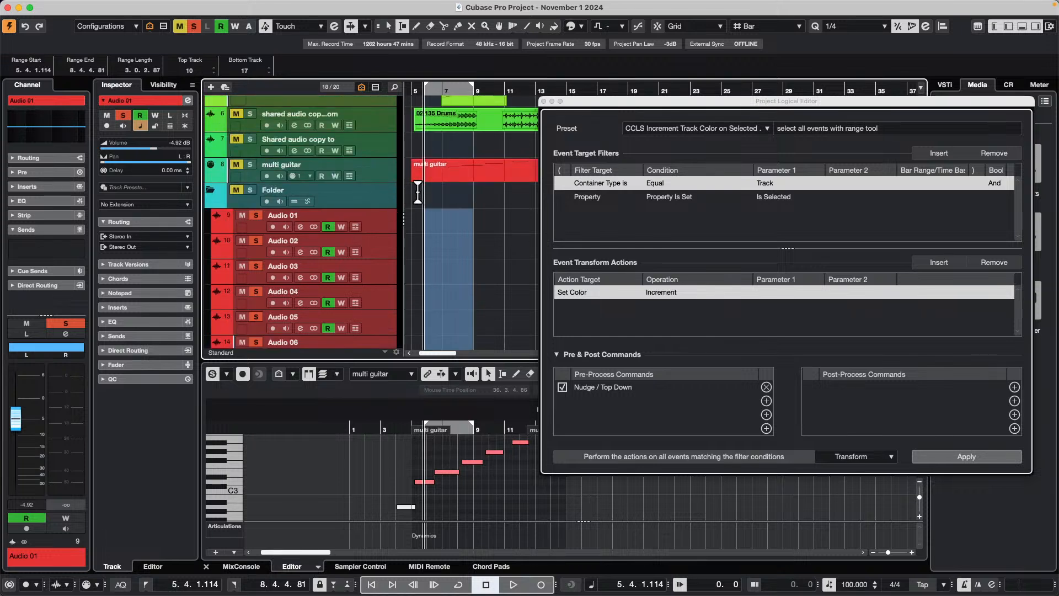
scroll(373, 208, down, 4)
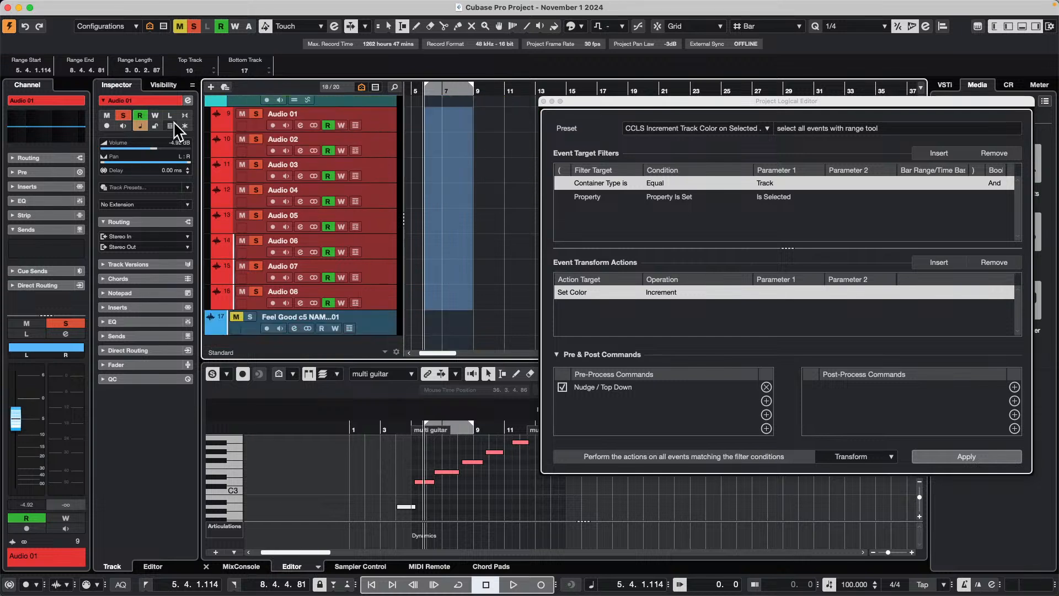
- Apply the color increment preset repeatedly to step the selected audio tracks through successive colors
click(579, 26)
click(512, 127)
click(964, 456)
click(953, 455)
click(952, 456)
click(953, 456)
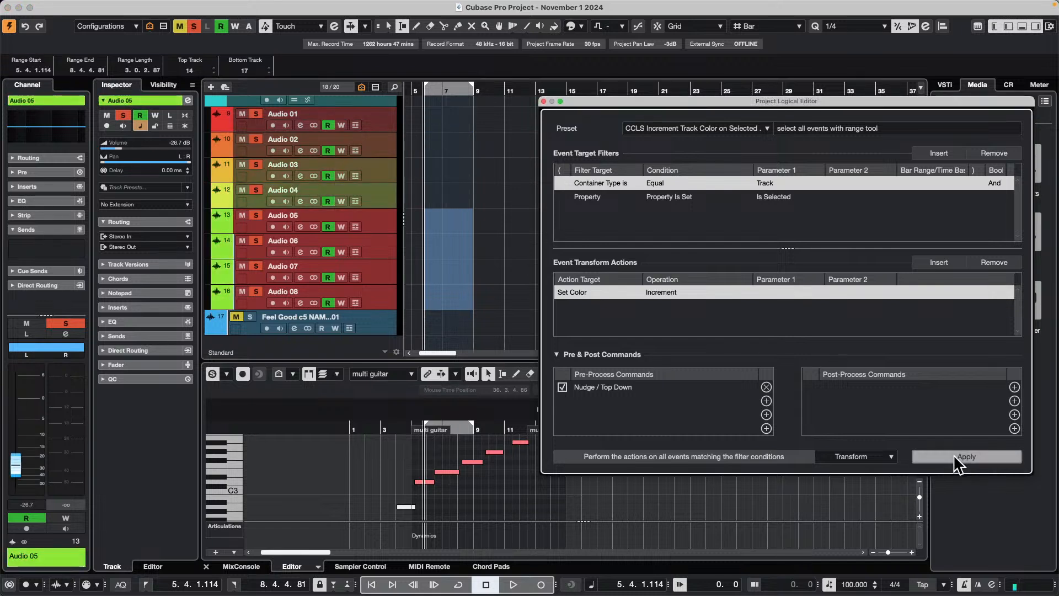
click(953, 456)
click(953, 456)
click(952, 456)
click(952, 456)
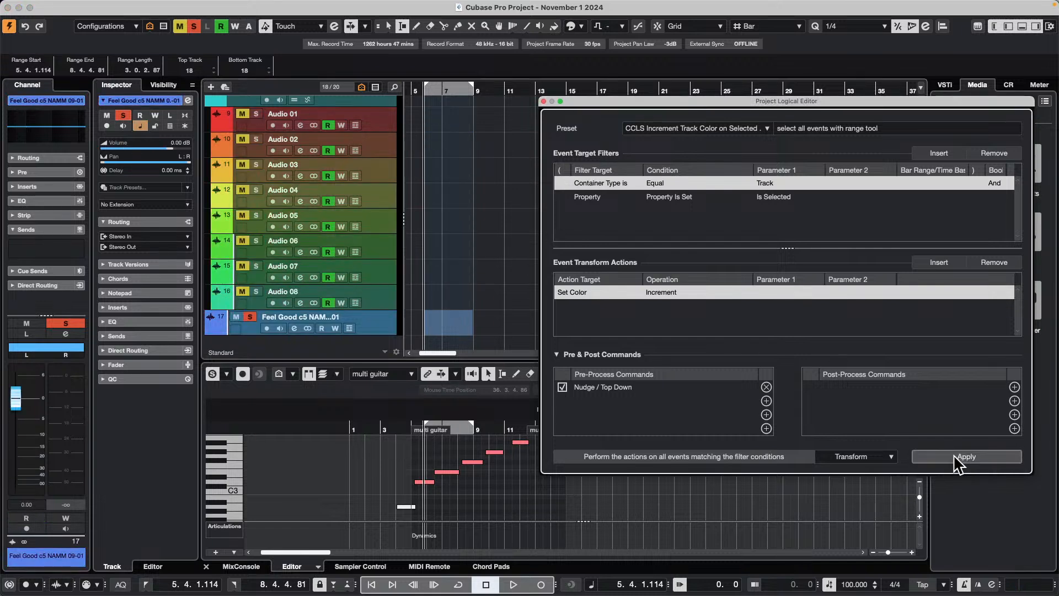
- Undo the color increments on the audio tracks, opening and closing the Colorize palette
scroll(332, 269, up, 2)
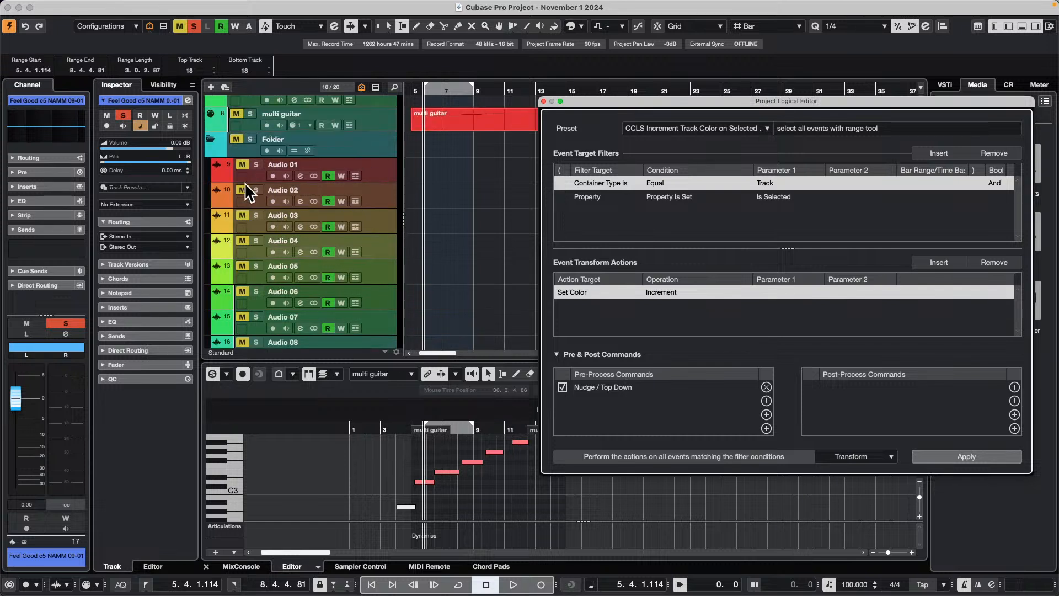
click(555, 26)
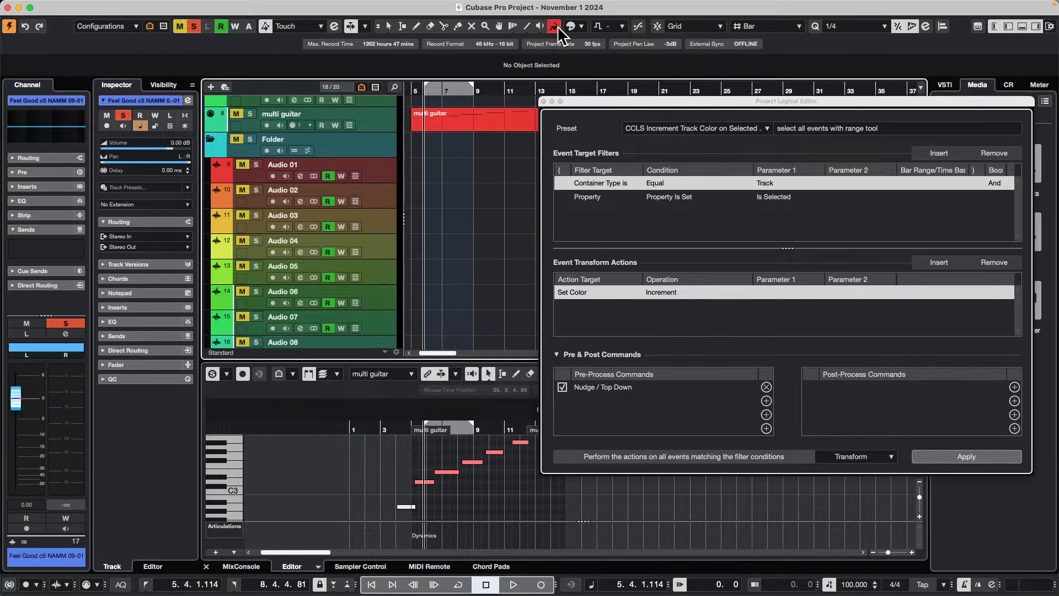
click(572, 28)
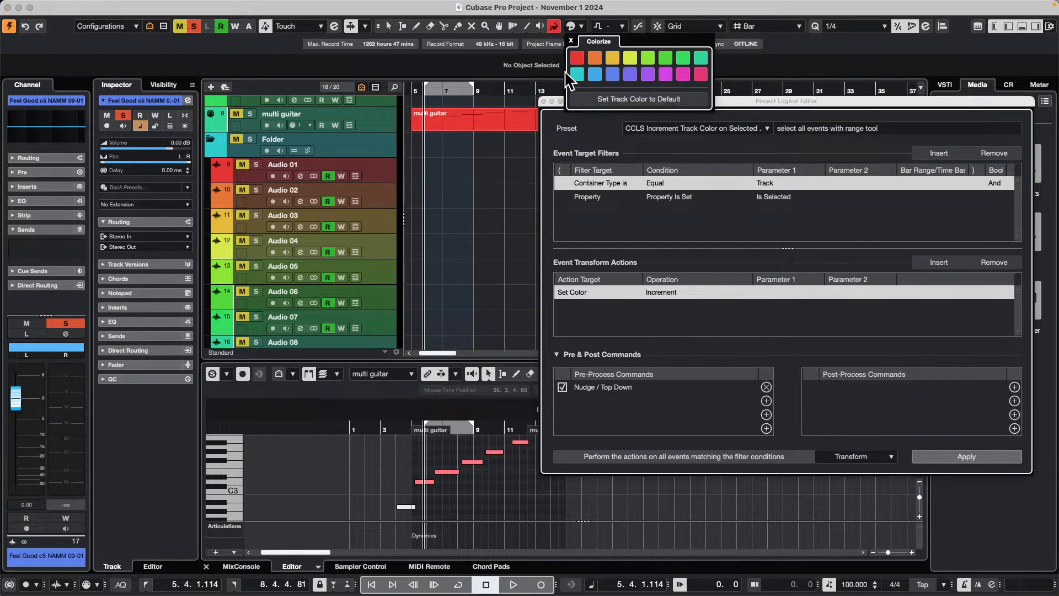
click(462, 223)
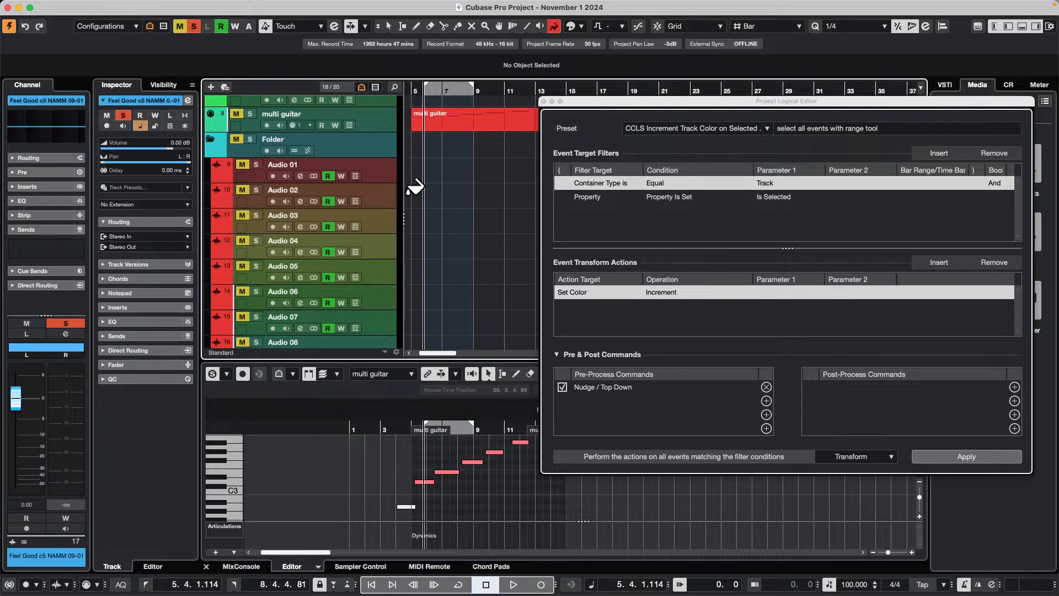
- Switch to the range selection tool and select about bars 5 to 9 across Audio 01 through Audio 08
right_click(442, 166)
click(463, 181)
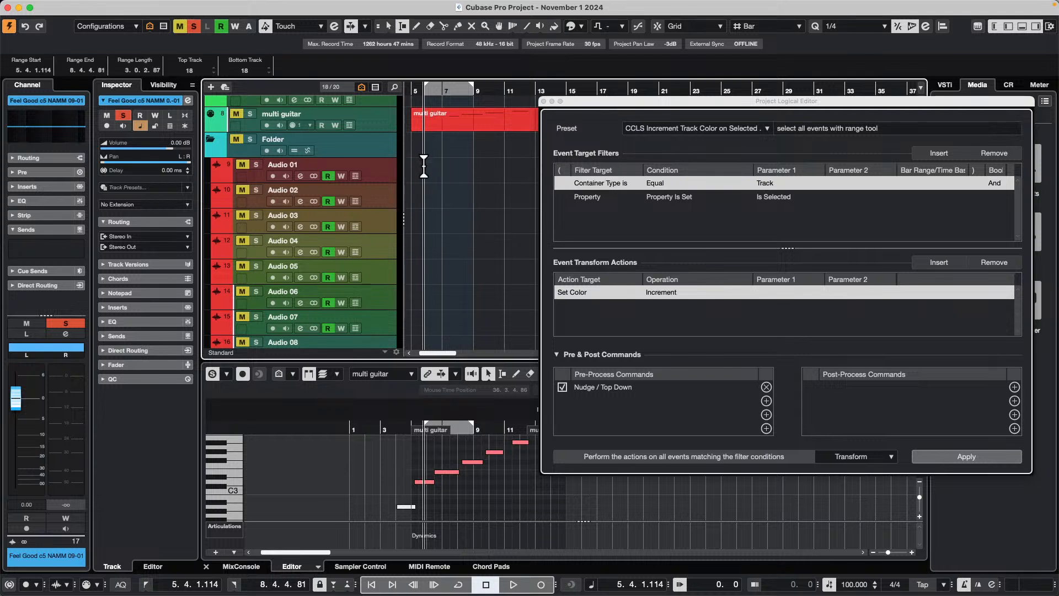
drag(422, 158, 488, 331)
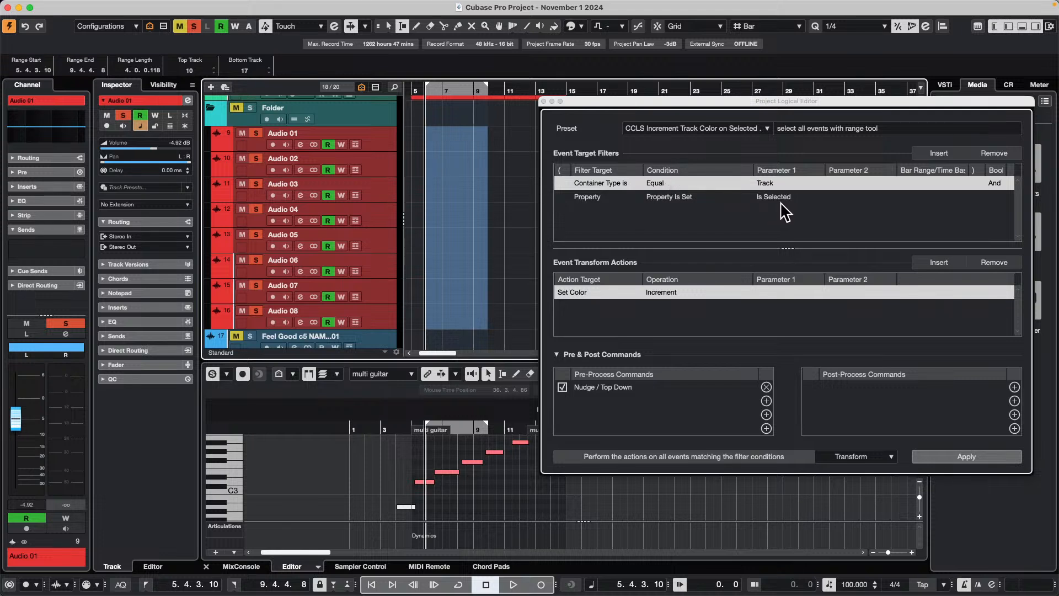
- Run the increment preset repeatedly so Audio 01 through Audio 08 each get the next color in the palette
click(966, 456)
click(968, 461)
click(968, 461)
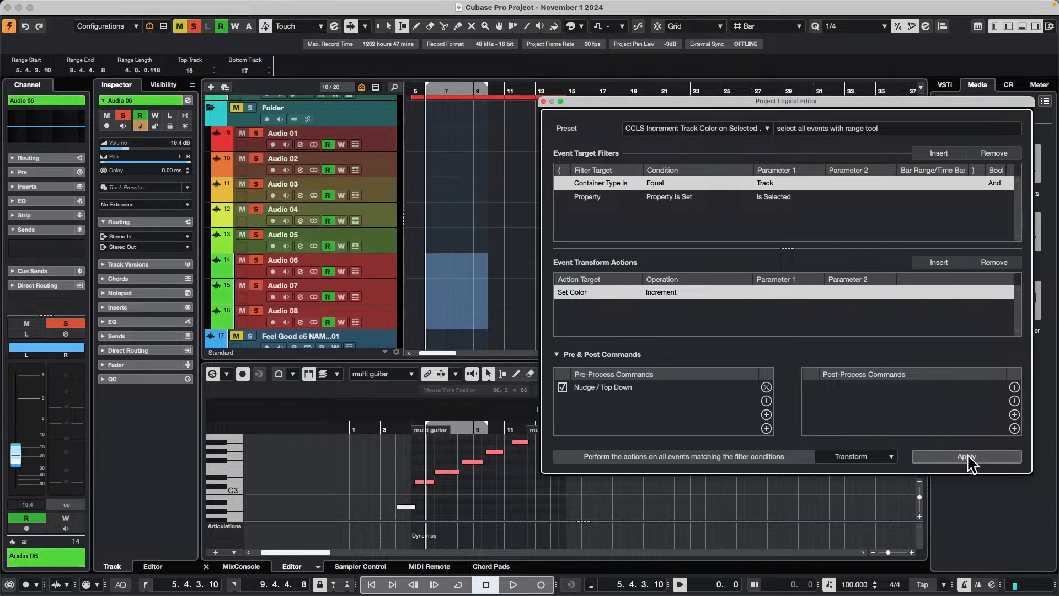
click(967, 459)
click(968, 460)
click(965, 458)
click(960, 456)
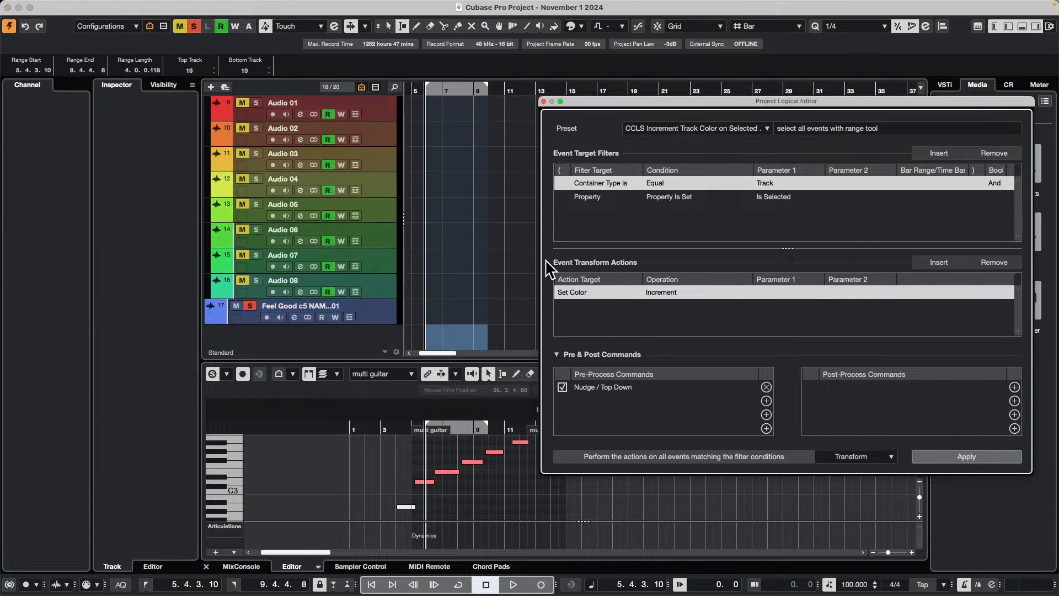
scroll(486, 264, up, 3)
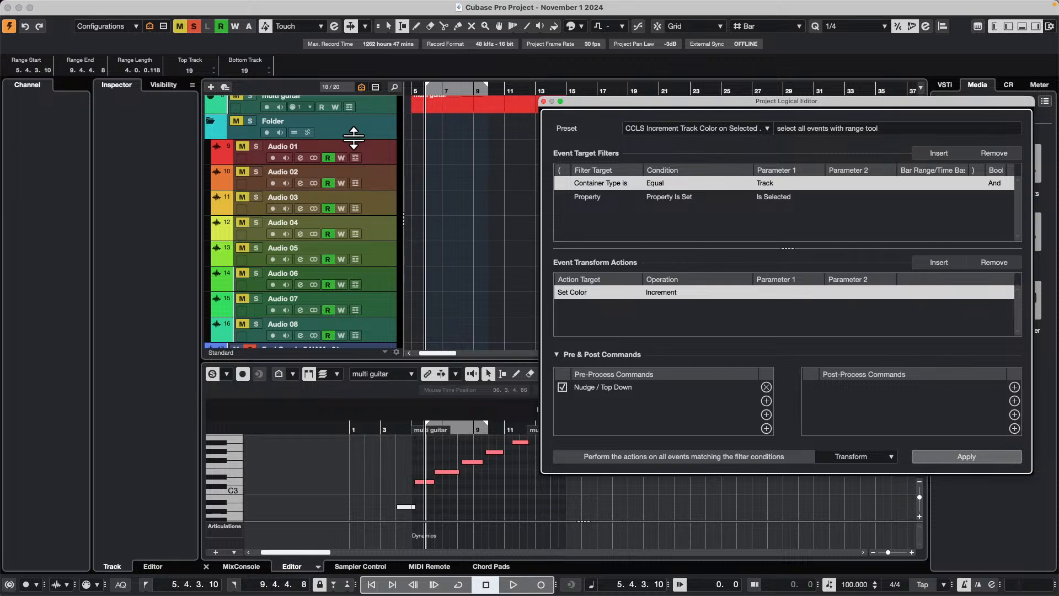
- Close the Project Logical Editor and select the Feel Good c5 NAMM 09-01 event on the last track
click(544, 101)
drag(485, 87, 491, 71)
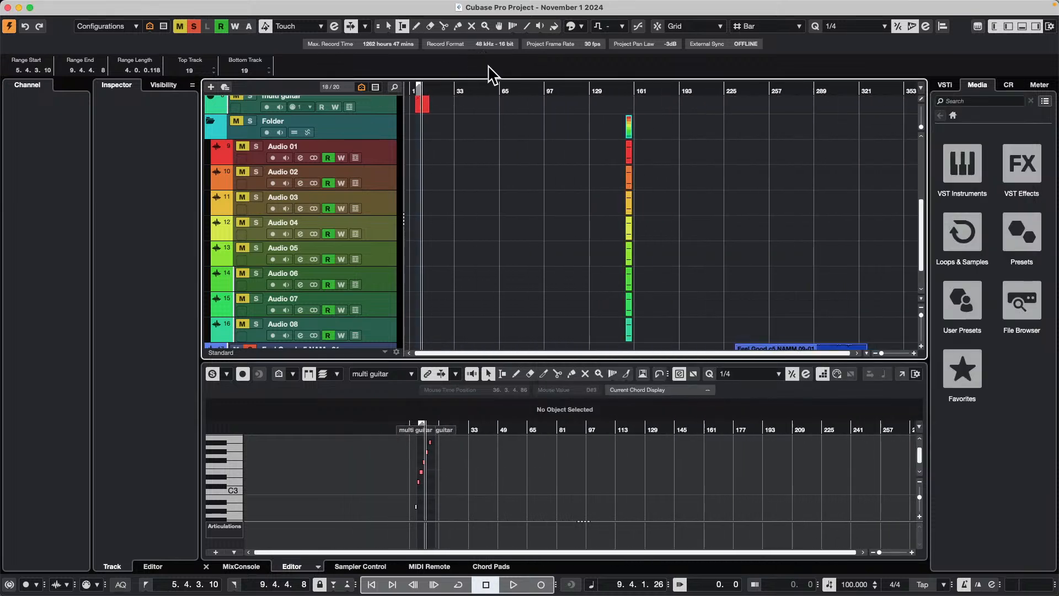
scroll(572, 187, down, 2)
key(1)
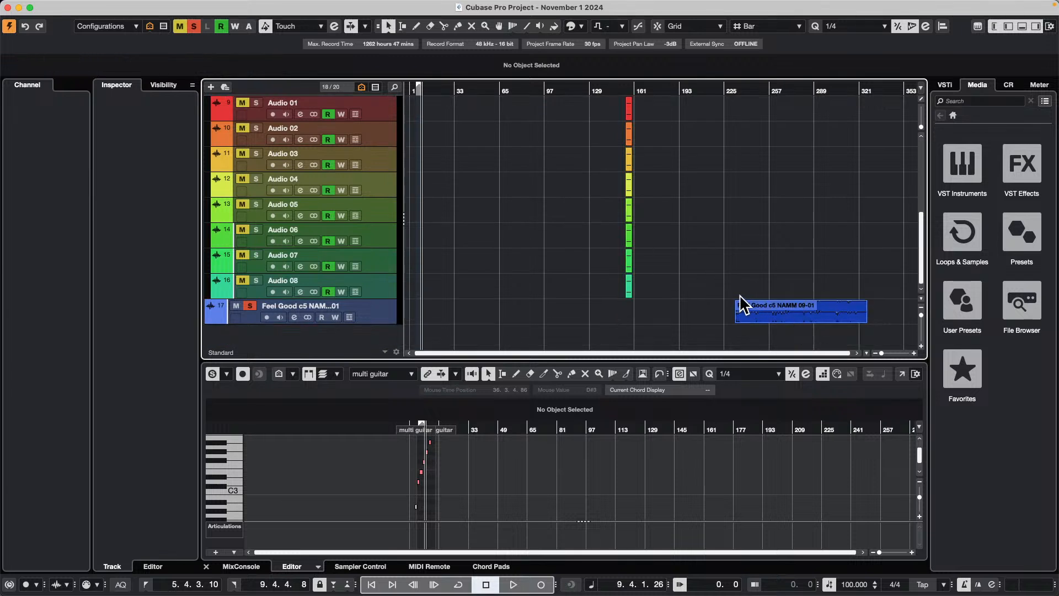
click(778, 319)
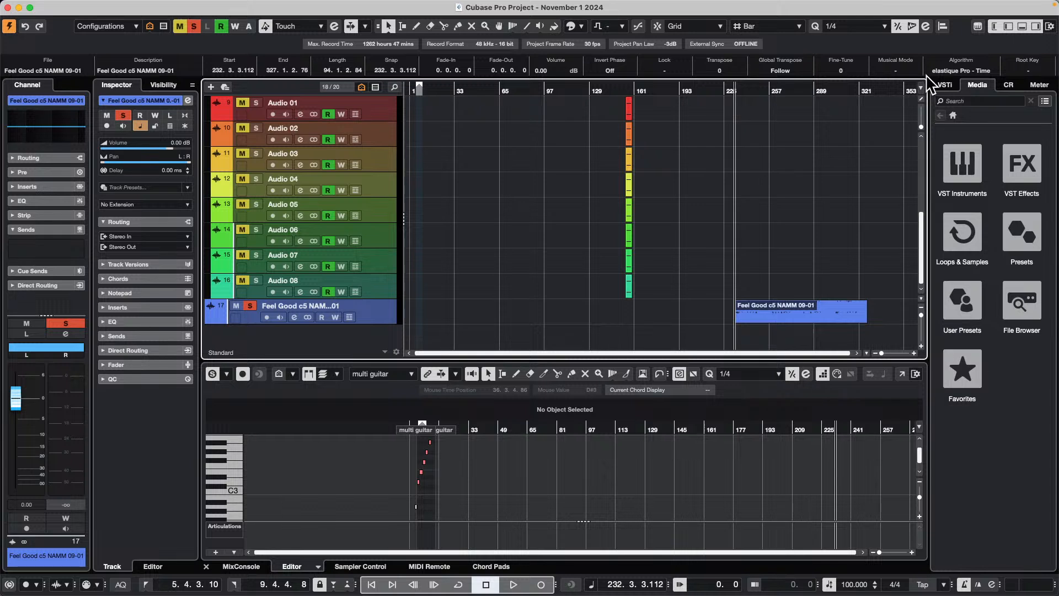
- Play the Feel Good track from about bar 258, lower its volume to -8.66 dB, and stop playback
click(773, 92)
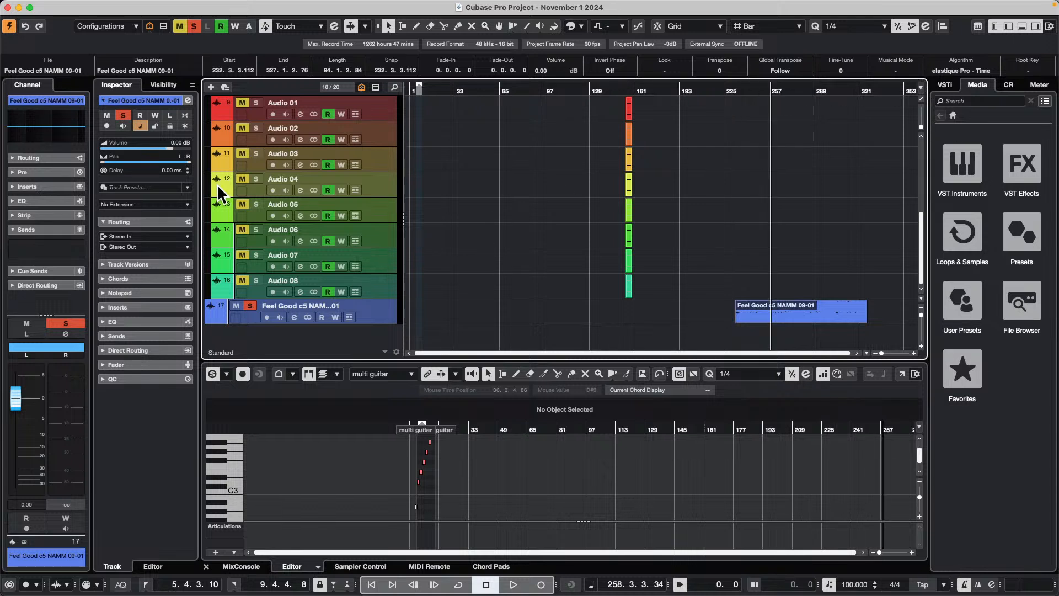
click(141, 148)
key(space)
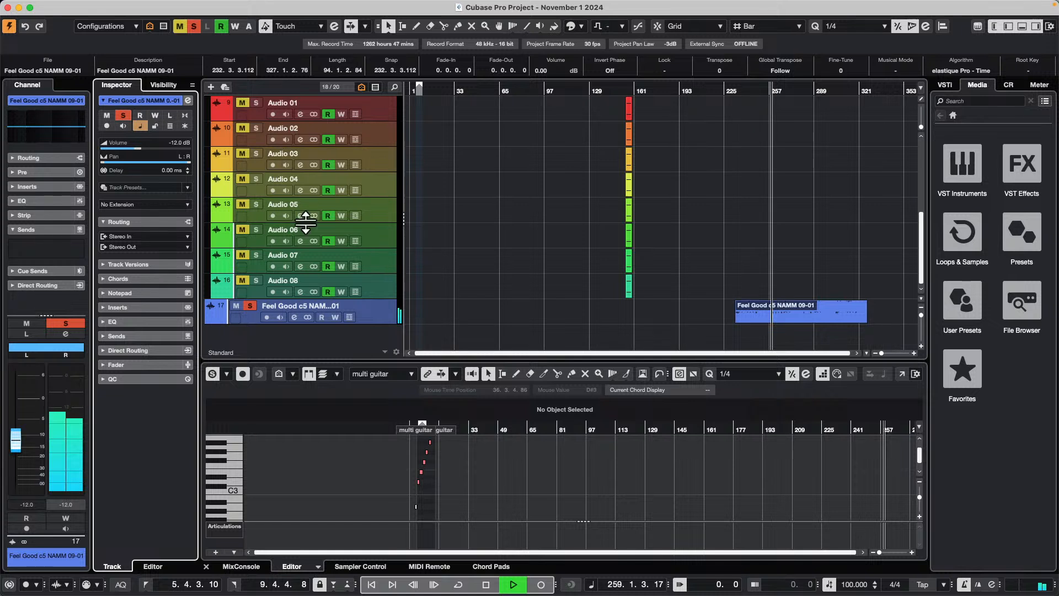
click(142, 147)
drag(142, 147, 149, 147)
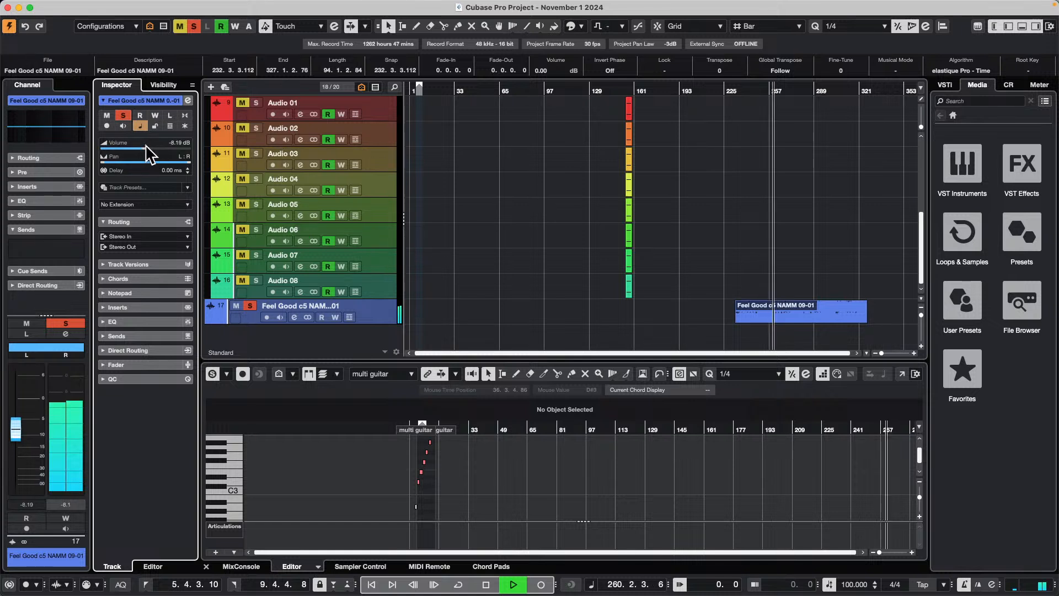
key(space)
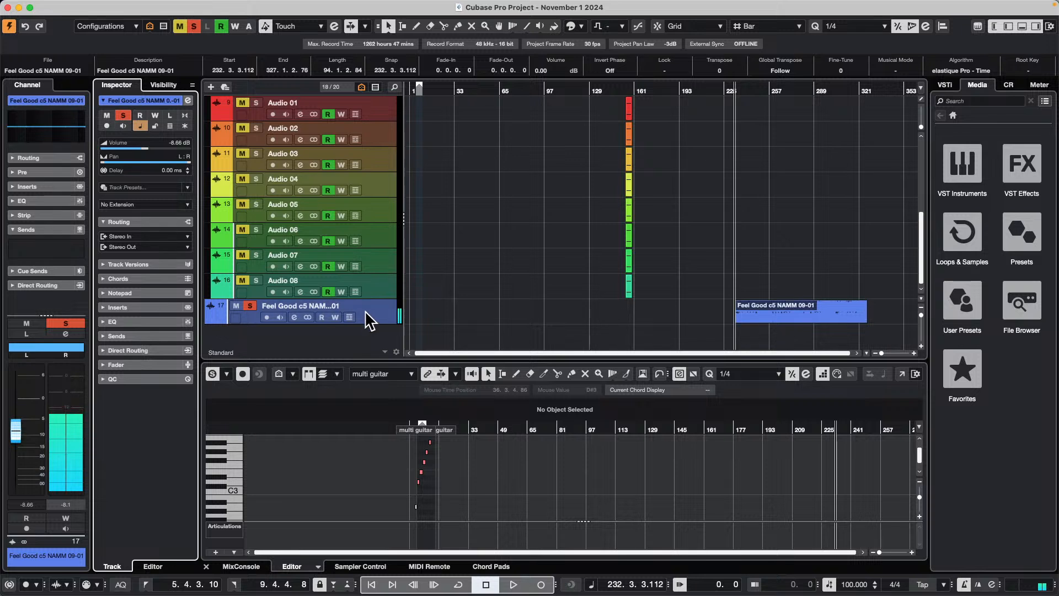
- Set the Feel Good track's extension to SpectraLayers and open its audio event in the lower editor
click(110, 204)
click(166, 224)
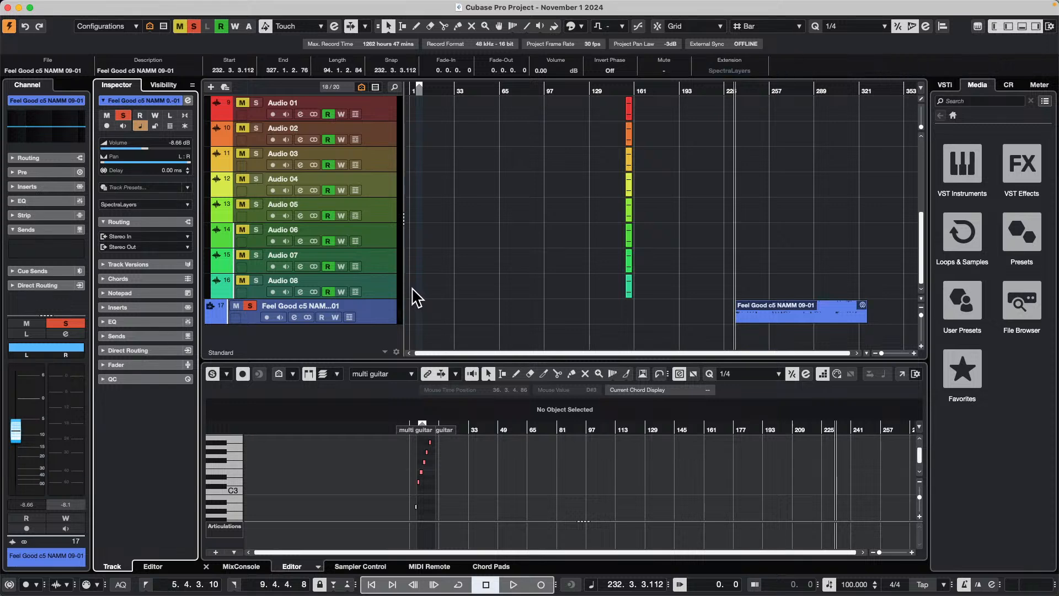
click(782, 303)
double_click(786, 319)
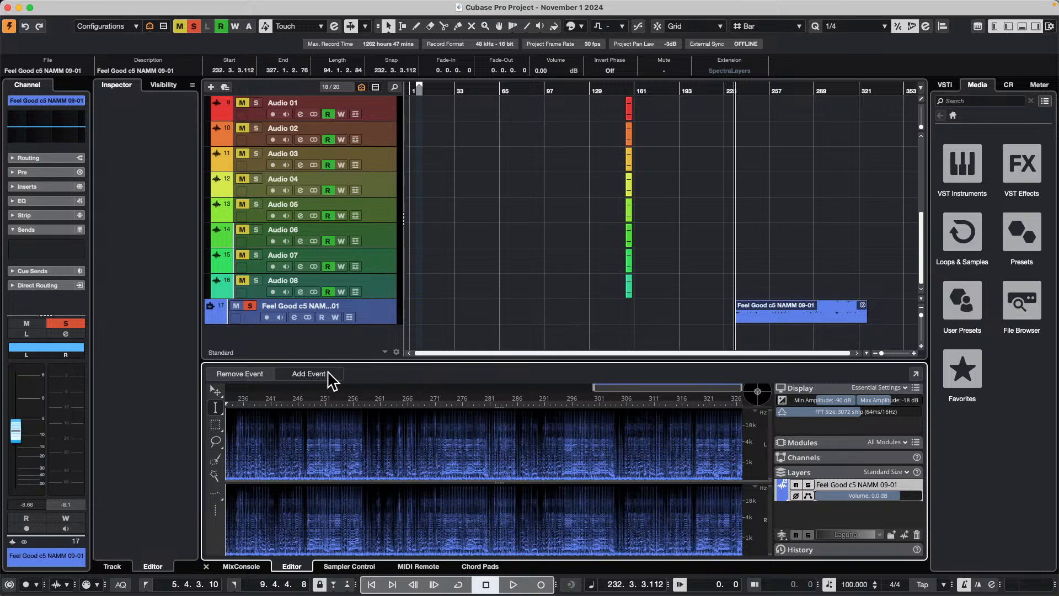
- Enlarge the SpectraLayers editor and run Unmix Song at High quality with vocals, drums, guitar, piano and bass enabled
drag(370, 359, 371, 327)
click(434, 359)
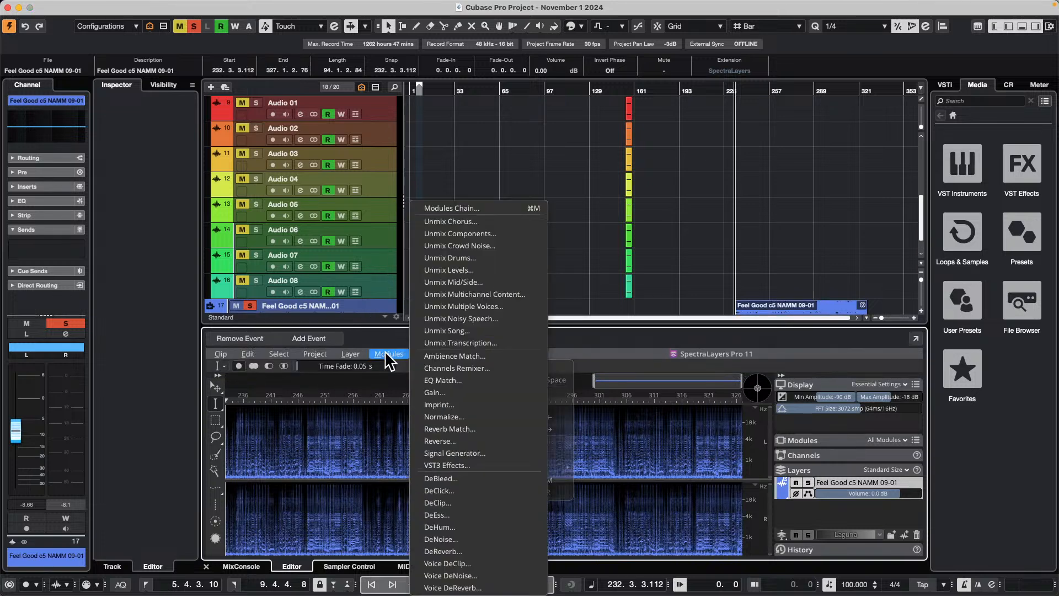
click(475, 330)
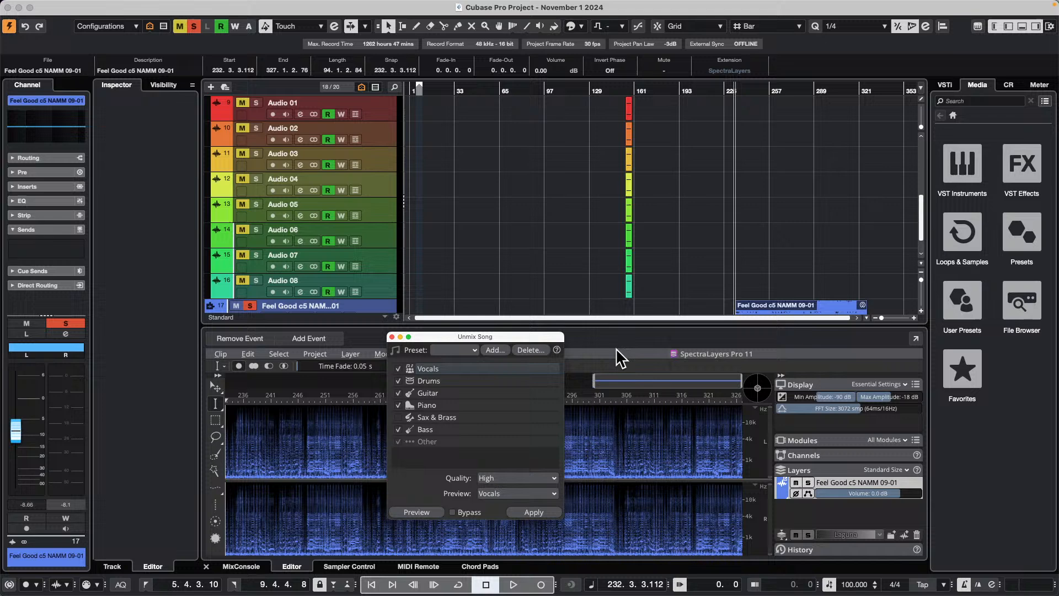
click(532, 511)
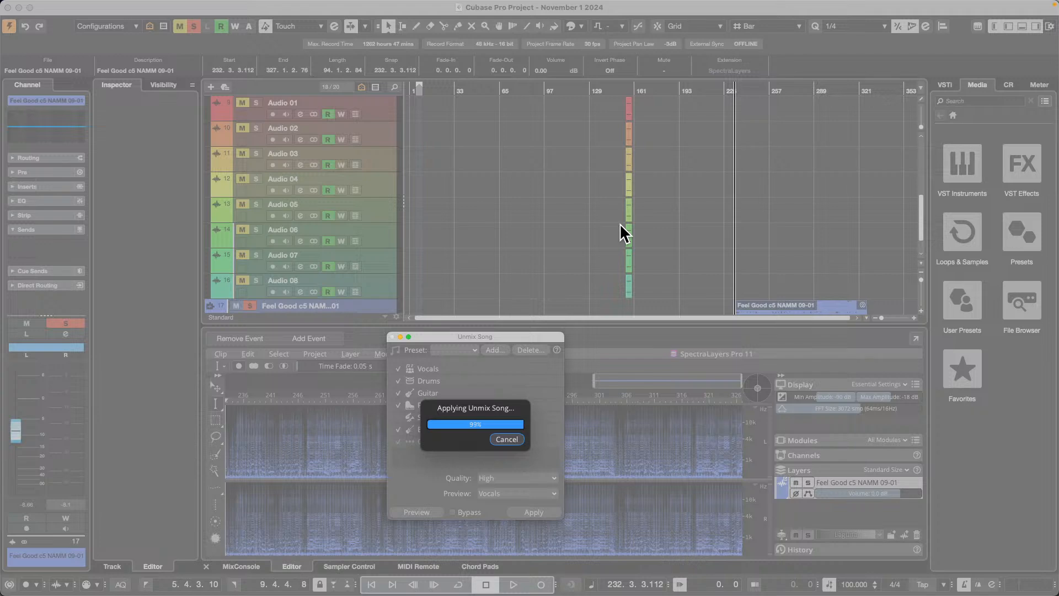
scroll(816, 138, down, 1)
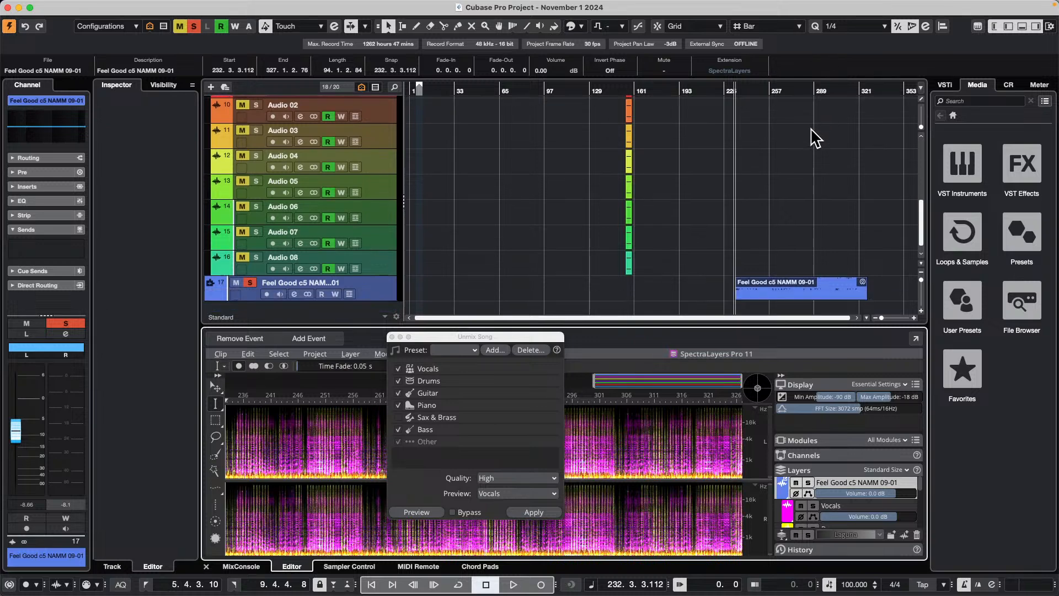
scroll(816, 138, down, 1)
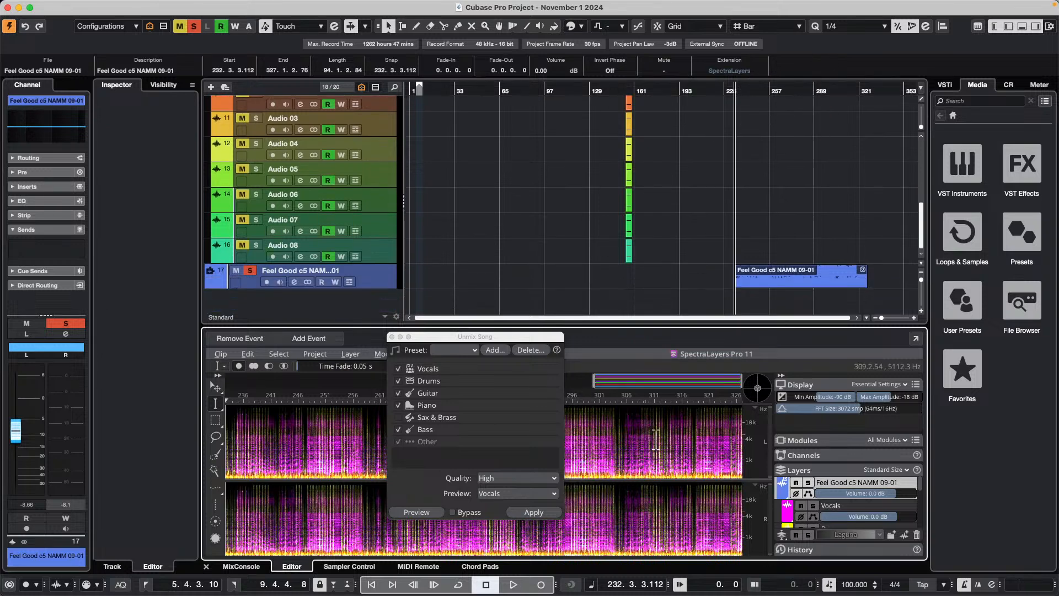
- Close the Unmix Song dialog, open the SpectraLayers editor in its own window, and solo the Vocals layer during playback from about bar 238
click(392, 337)
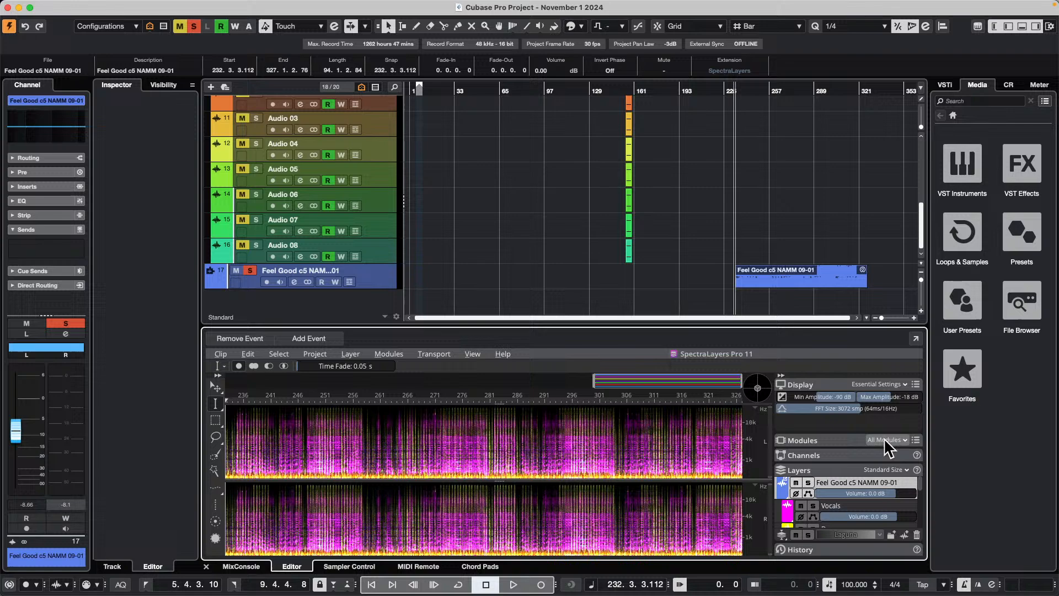
click(914, 337)
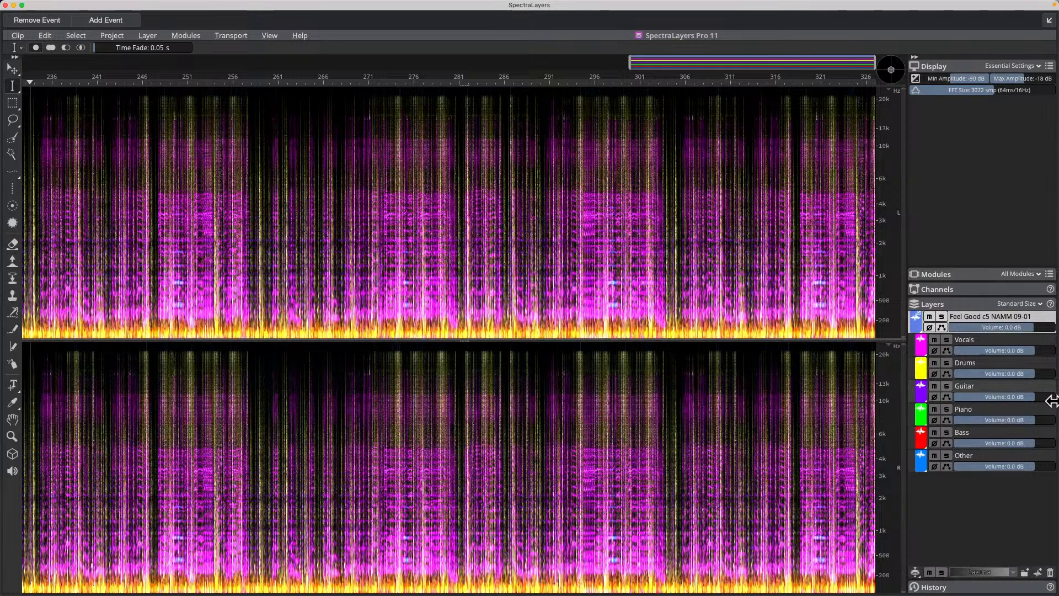
click(71, 80)
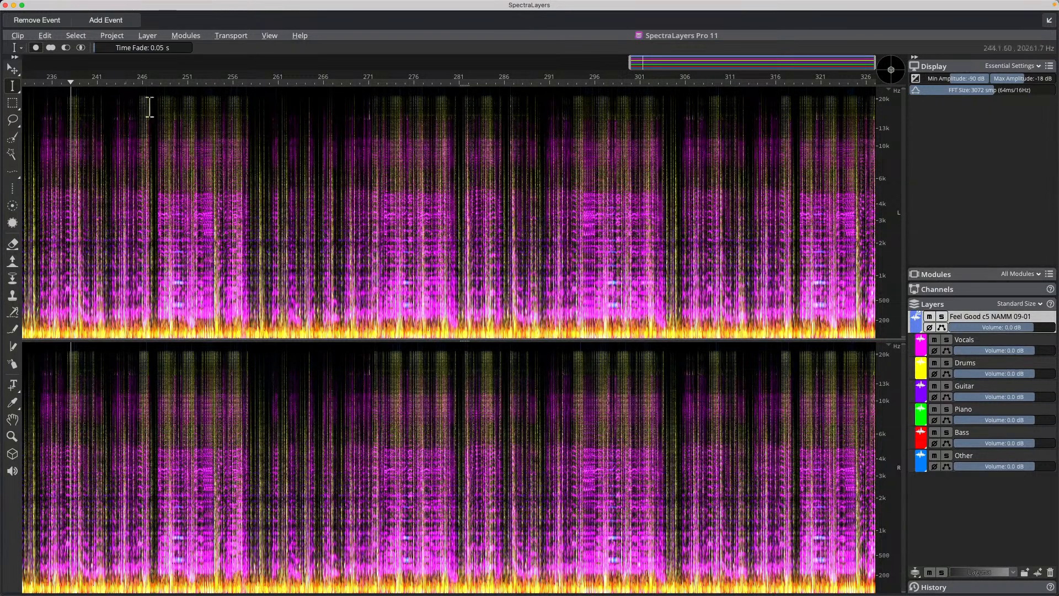
click(947, 339)
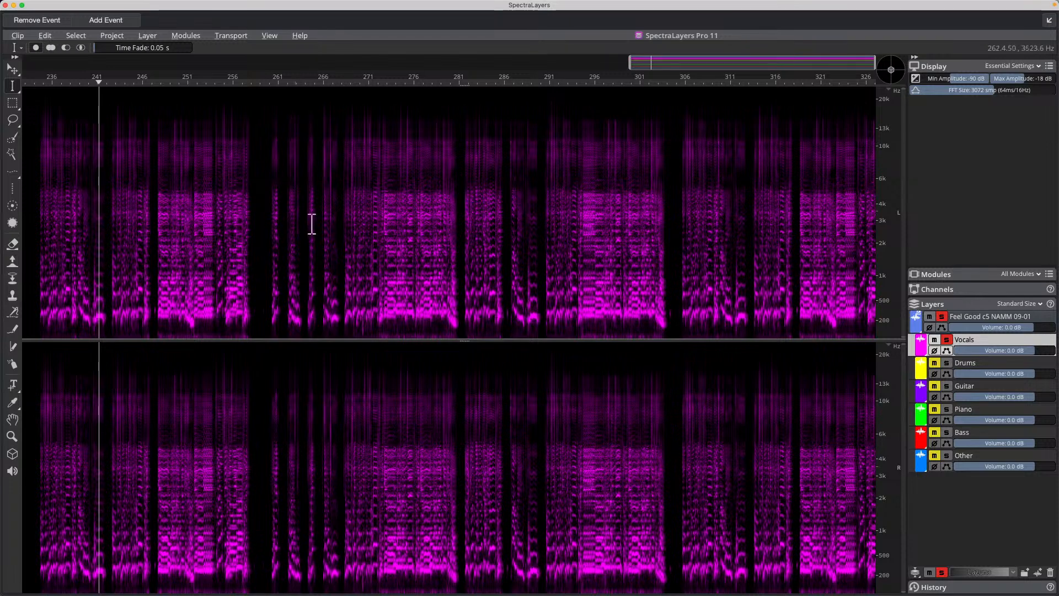
- Split the Vocals layer into lead and backing vocals with the Unmix Chorus module
click(186, 36)
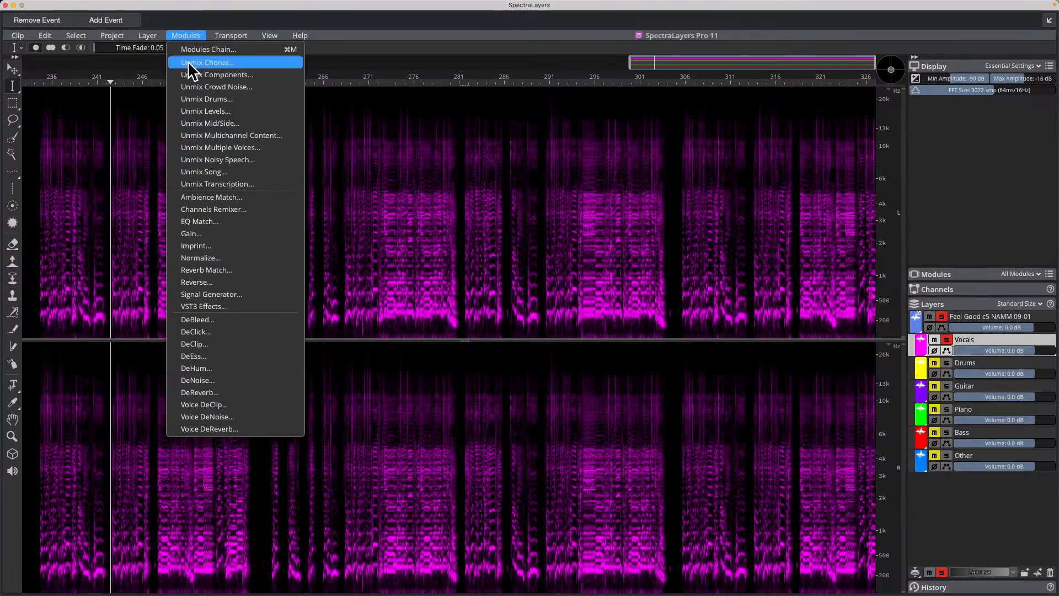
click(271, 63)
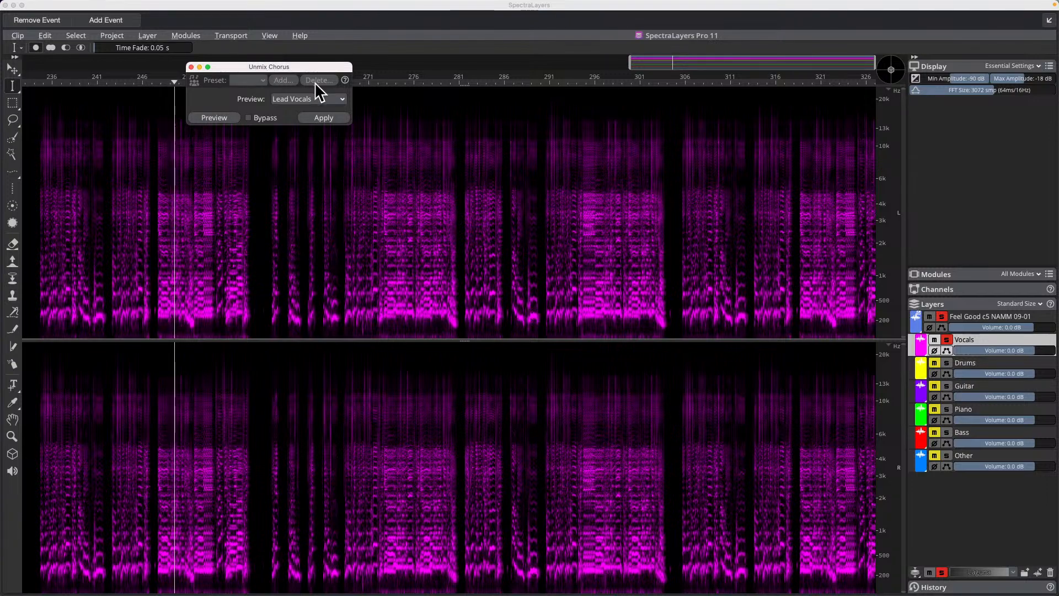
click(328, 117)
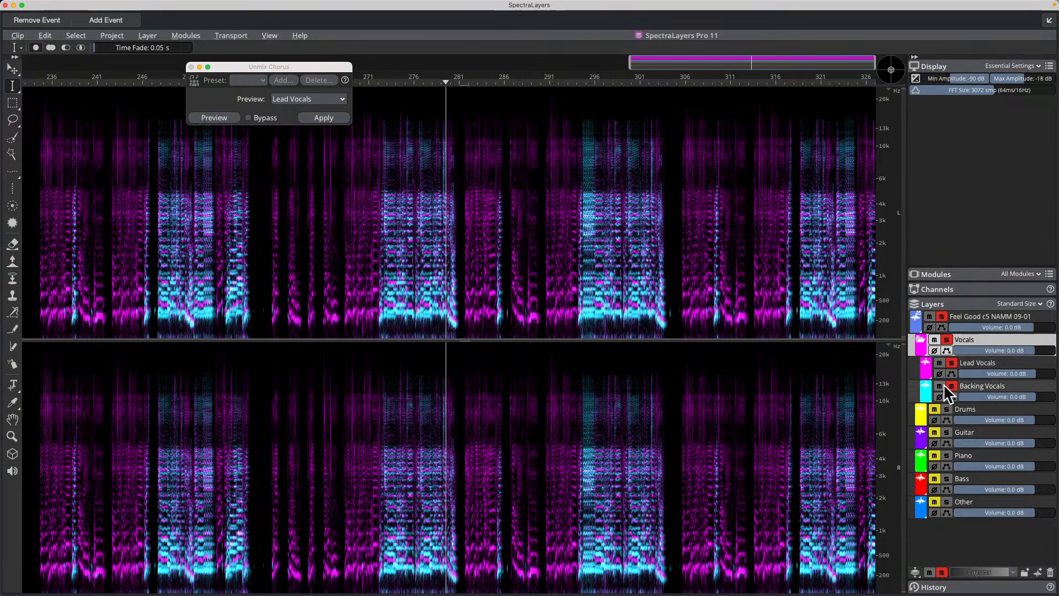
- Audition the Lead Vocals and Backing Vocals layers separately and together by toggling their mutes and solos, including from about bar 295
click(939, 386)
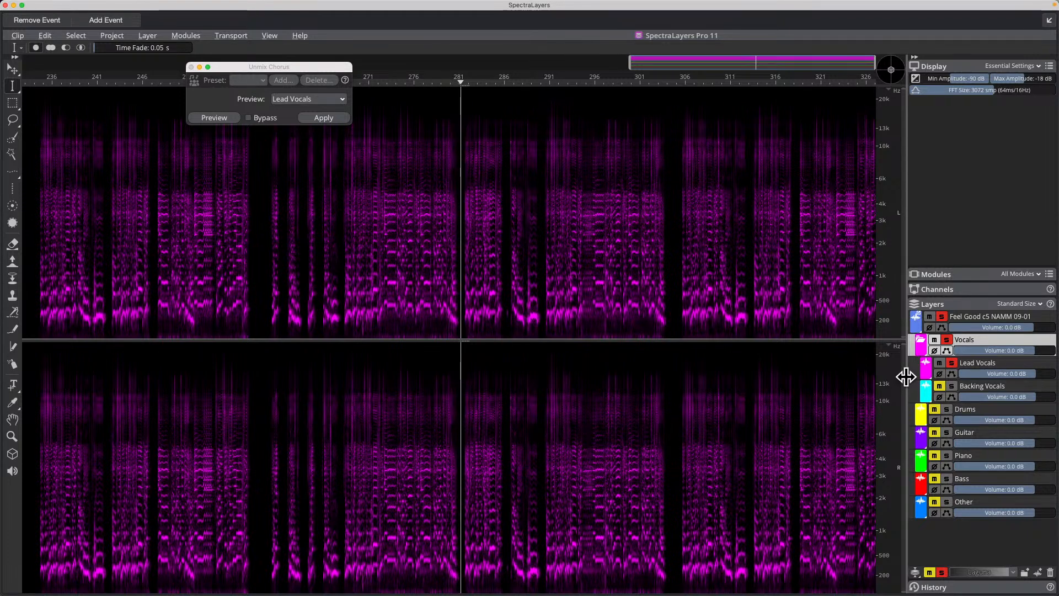
click(952, 387)
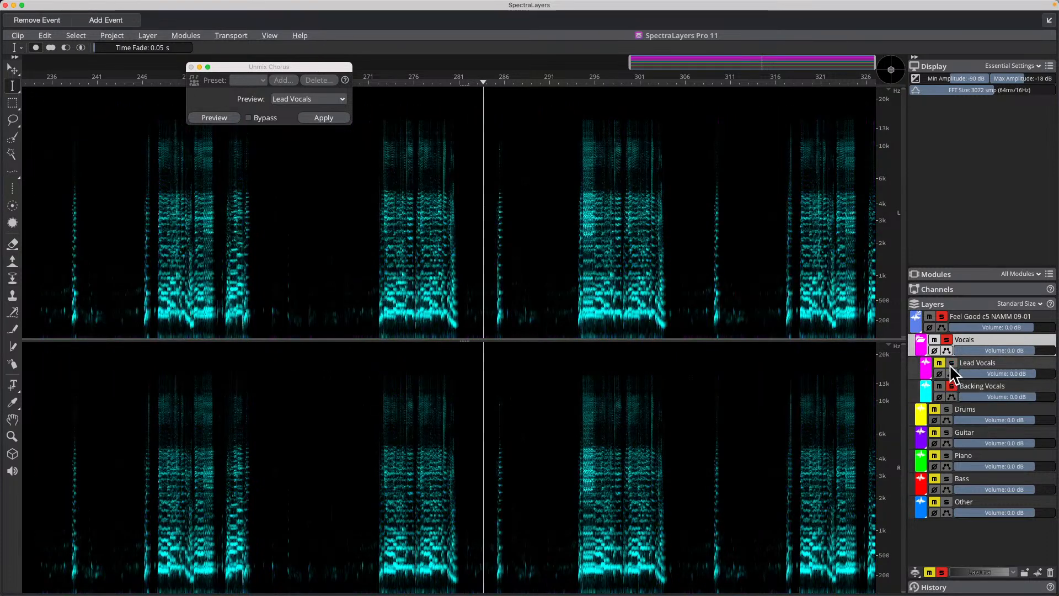
click(584, 82)
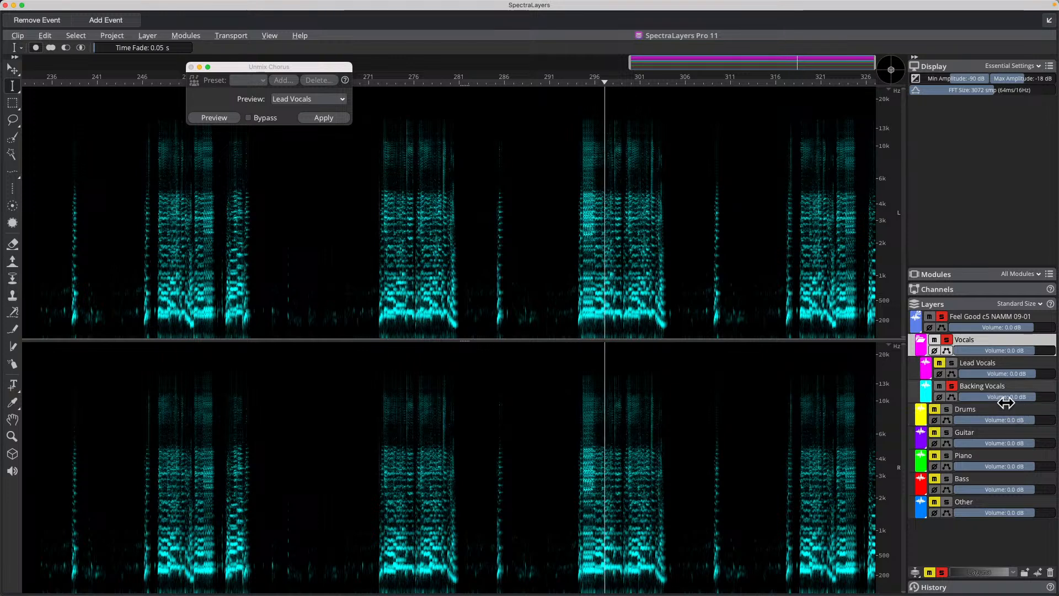
click(951, 362)
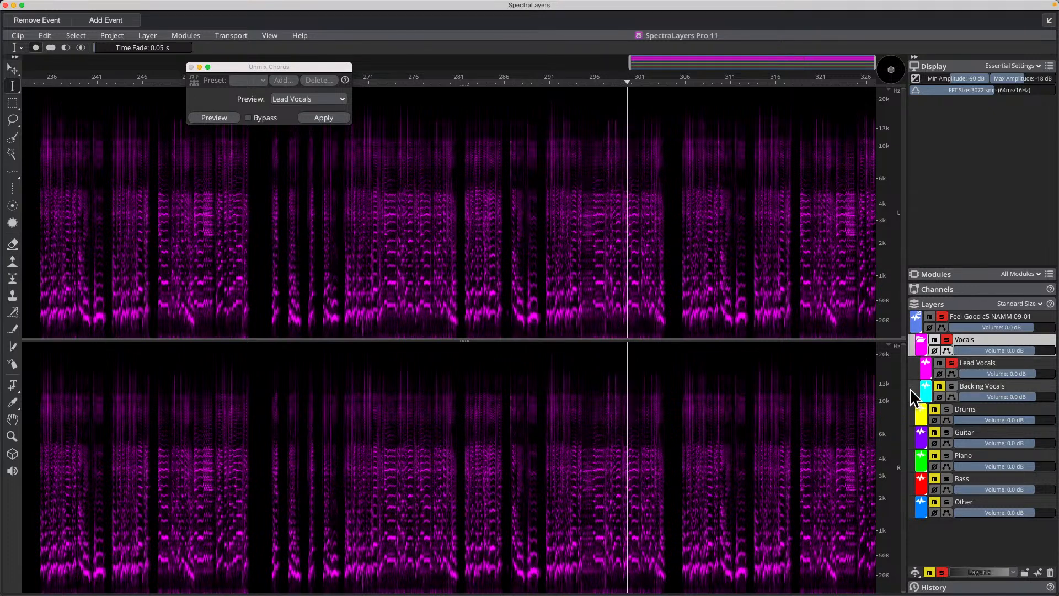
click(951, 385)
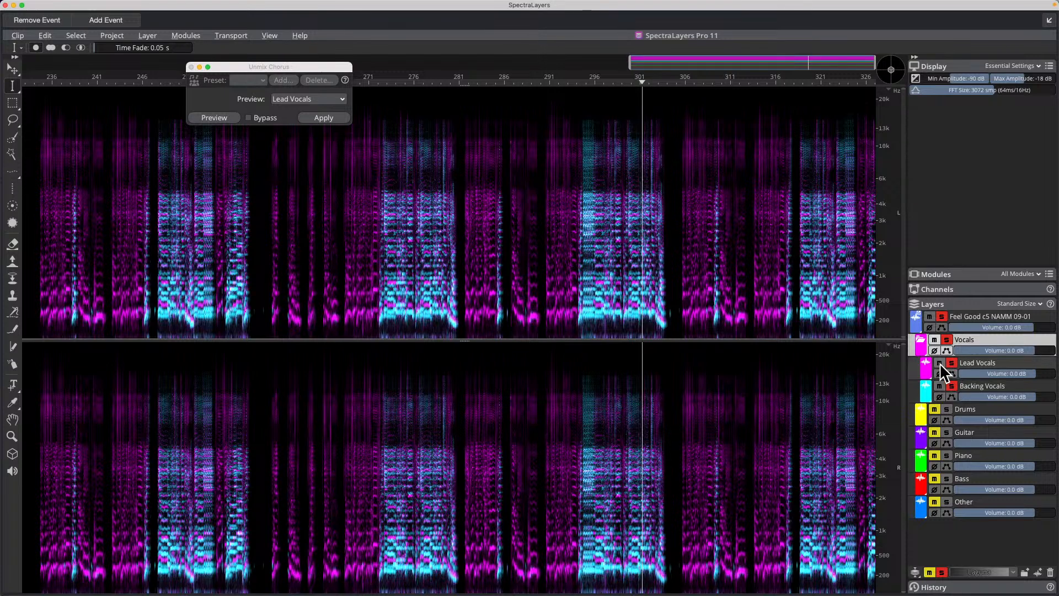
click(939, 362)
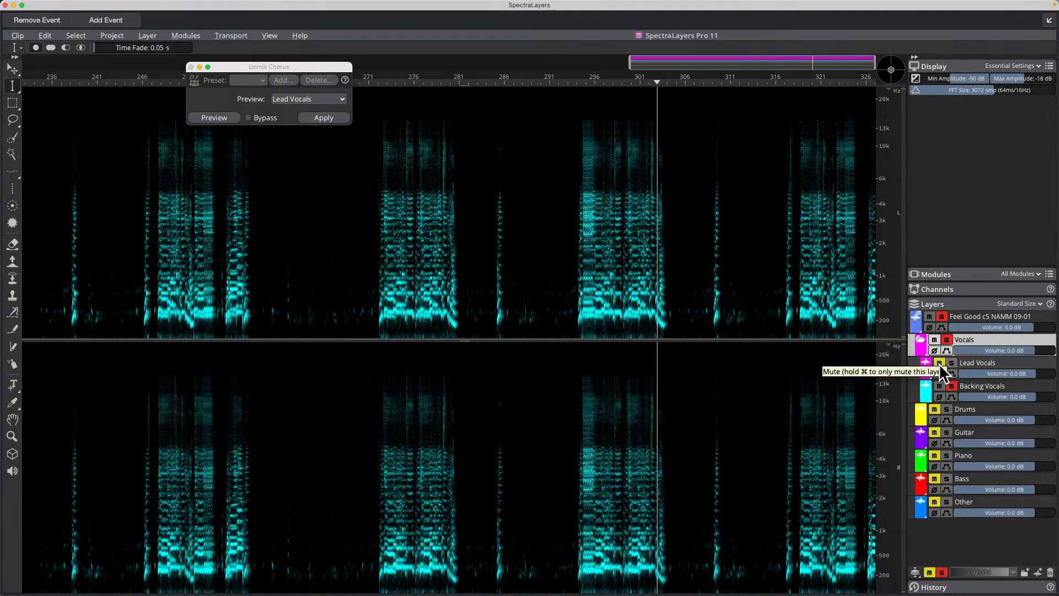
click(938, 362)
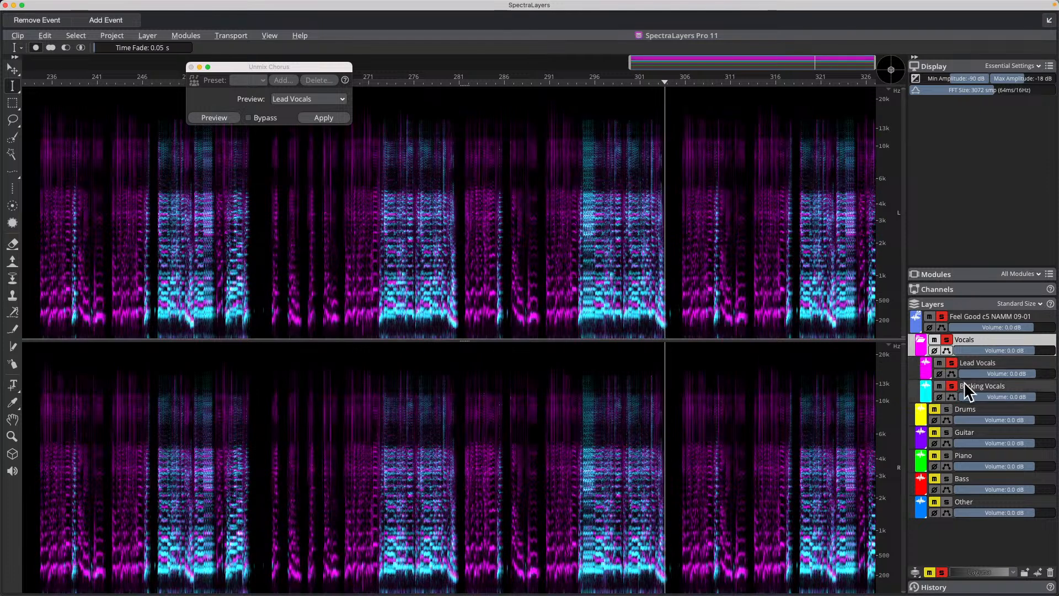
- Stop playback, close the Unmix Chorus dialog, and return the SpectraLayers editor to the lower zone of the project
key(space)
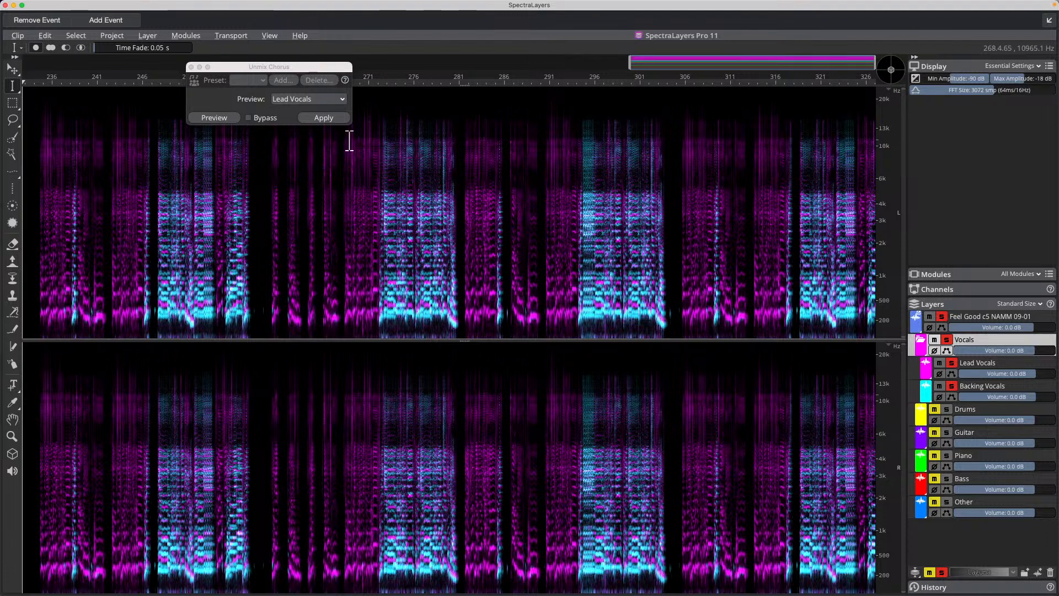
click(190, 67)
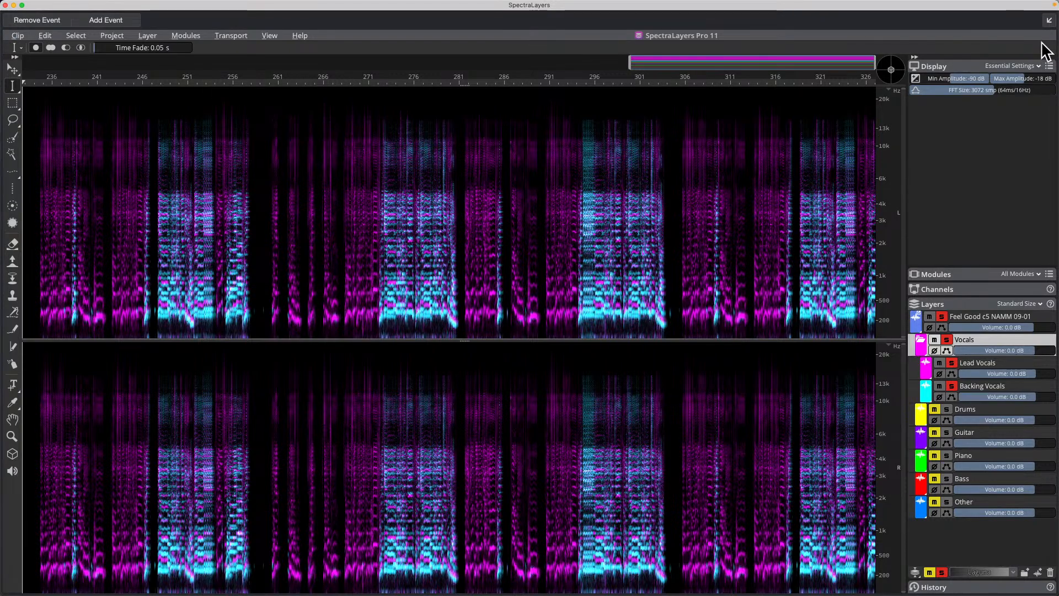
click(1047, 22)
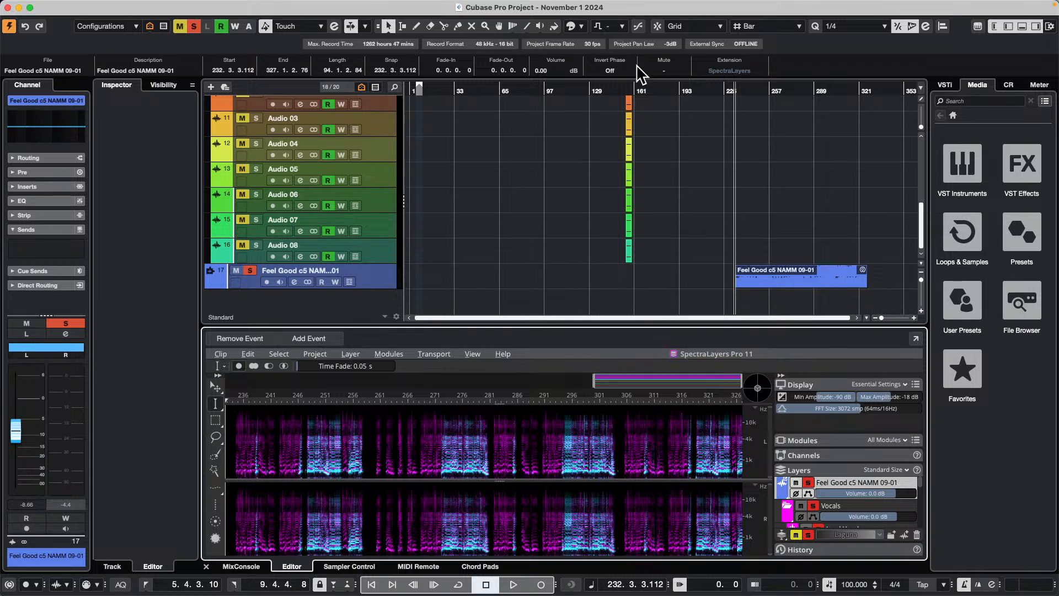
mouse_move(637, 5)
mouse_move(5, 3)
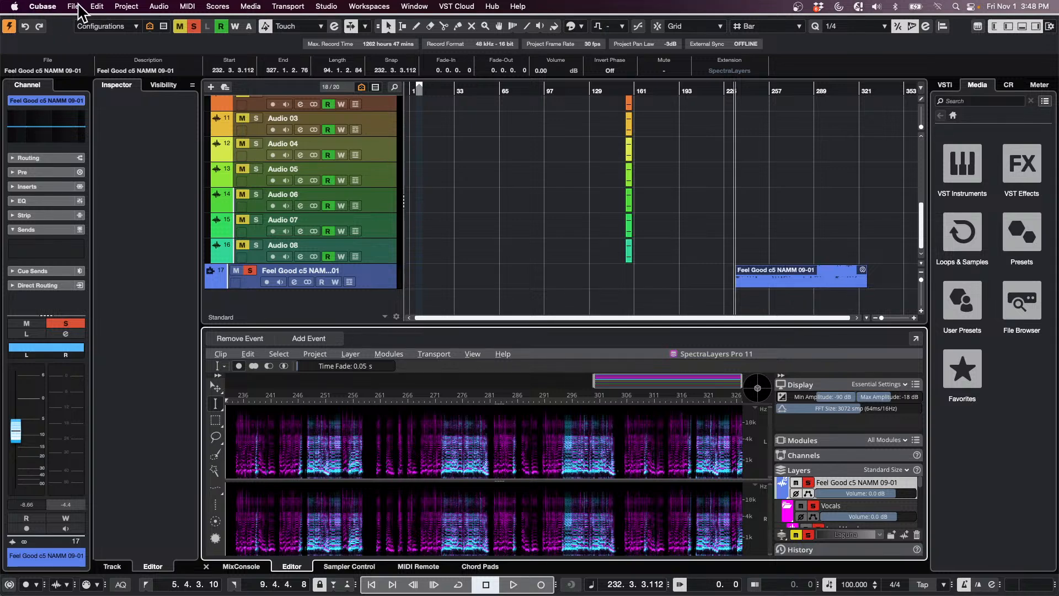
click(74, 7)
click(100, 24)
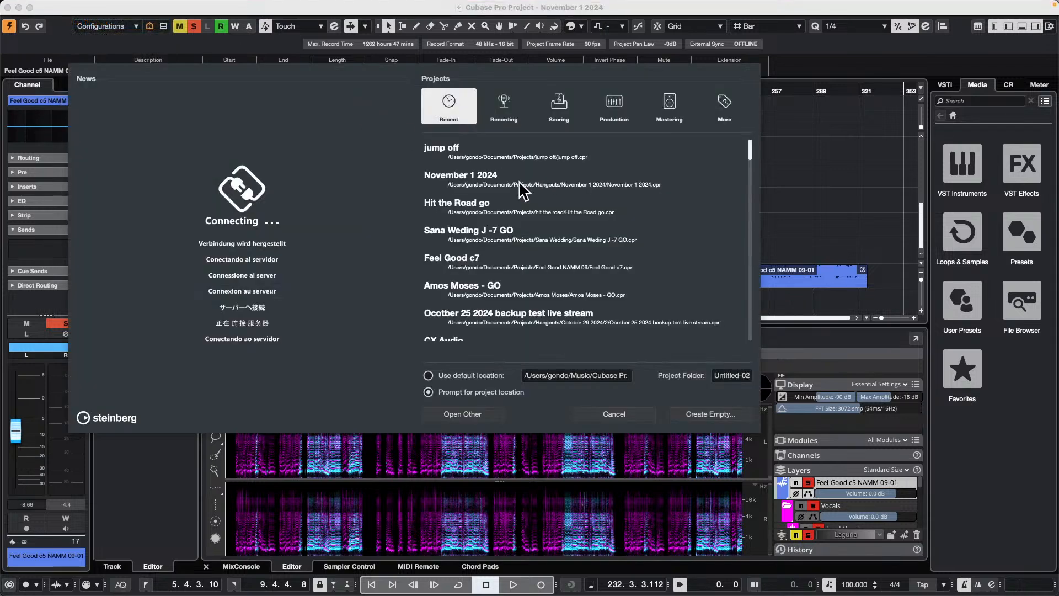
click(719, 417)
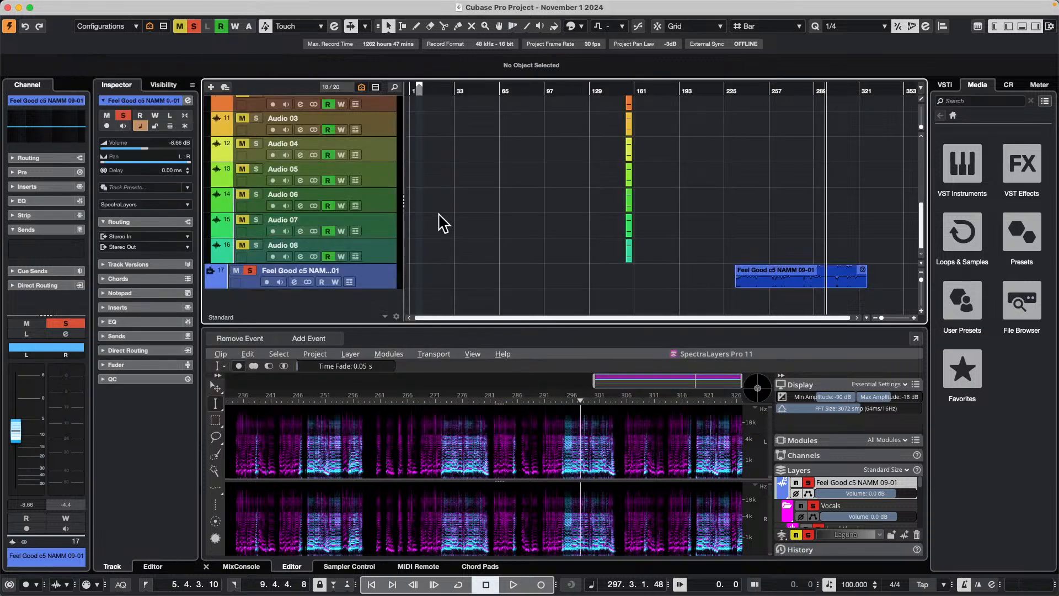
- Add one stereo audio track below the Feel Good track
right_click(380, 275)
mouse_move(408, 274)
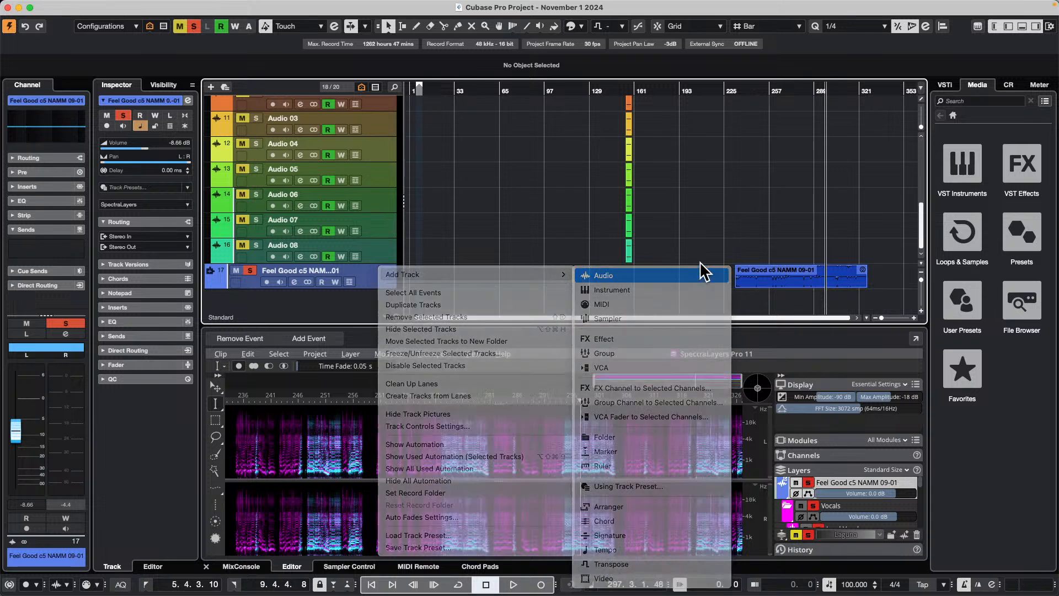
click(704, 275)
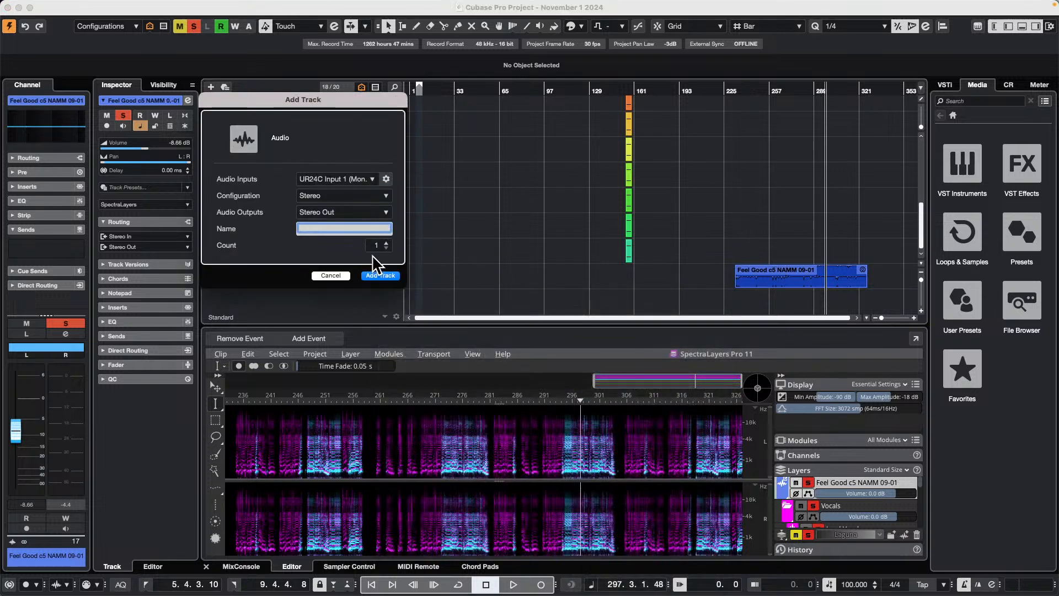
click(380, 276)
scroll(544, 237, down, 1)
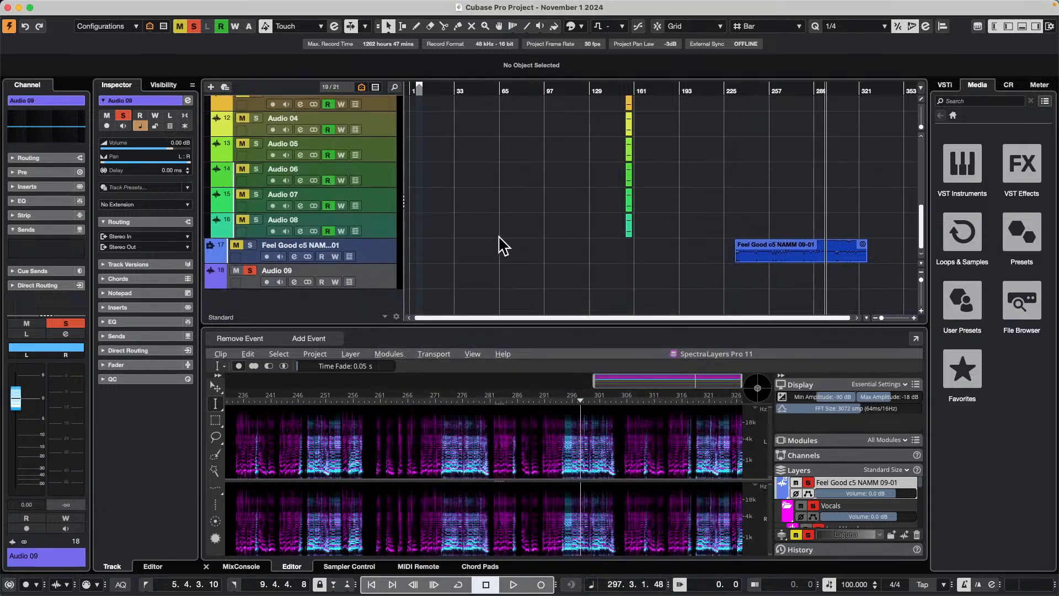
- Open the Game Sound-FX library in Loops & Samples and preview several of its samples, including 10-Pin_Throw-Roll_Miss_09 and 10-Pin_Strike_06
click(962, 232)
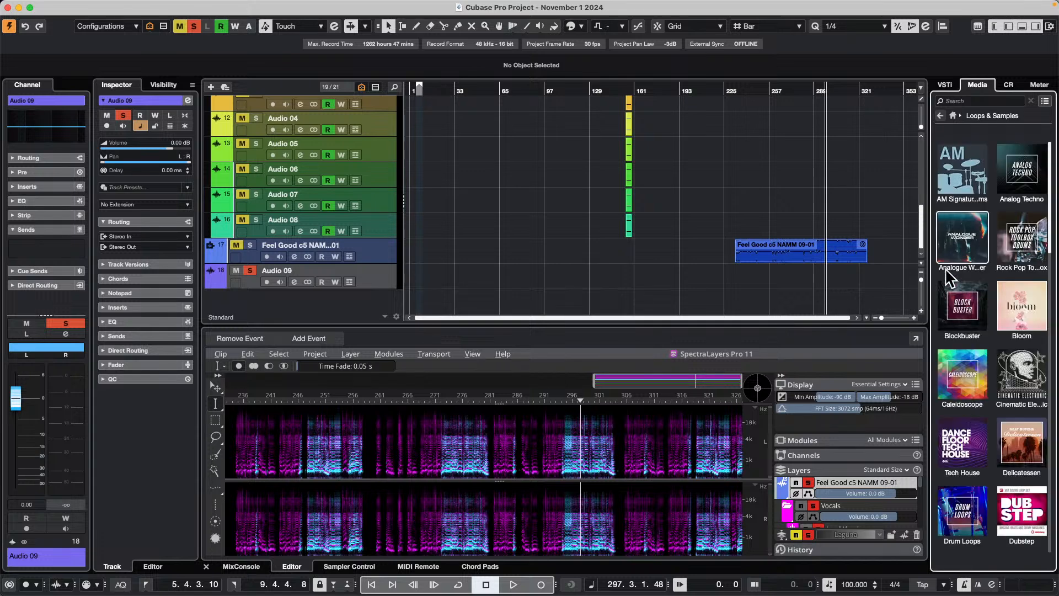
scroll(1008, 329, down, 6)
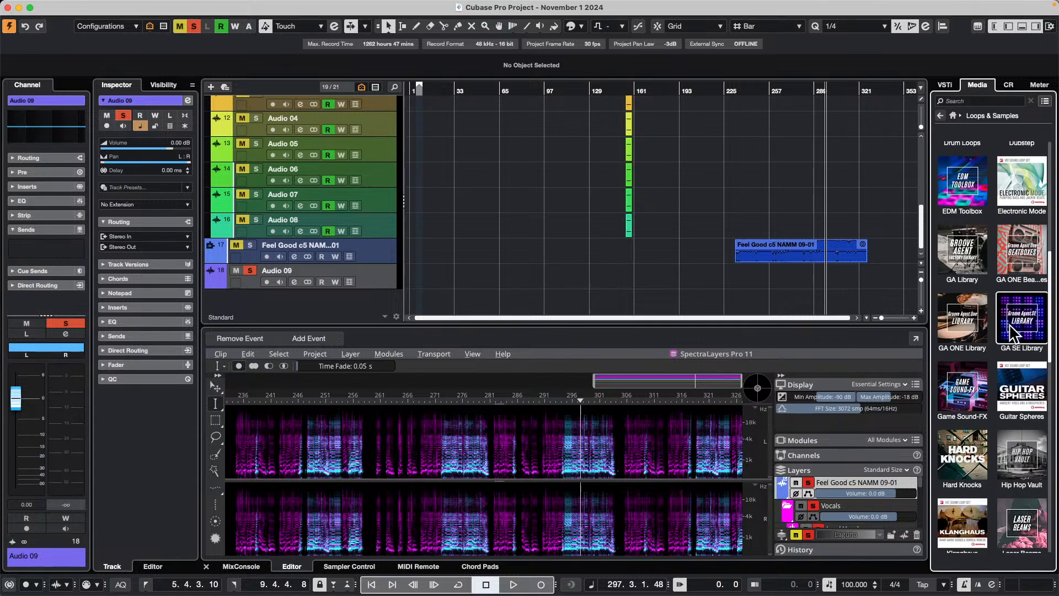
click(963, 386)
click(971, 387)
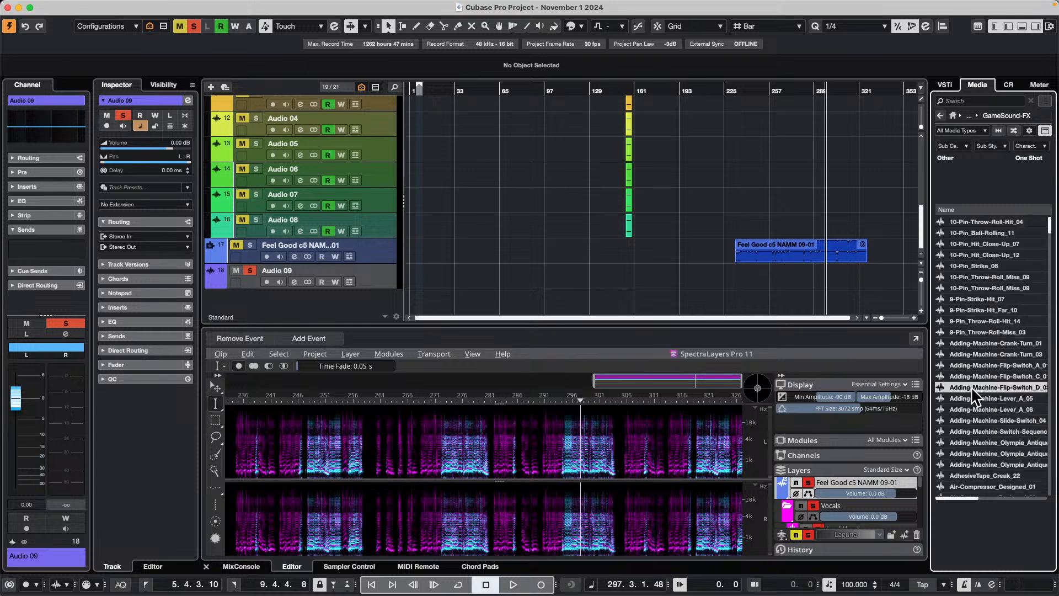
click(978, 333)
click(984, 288)
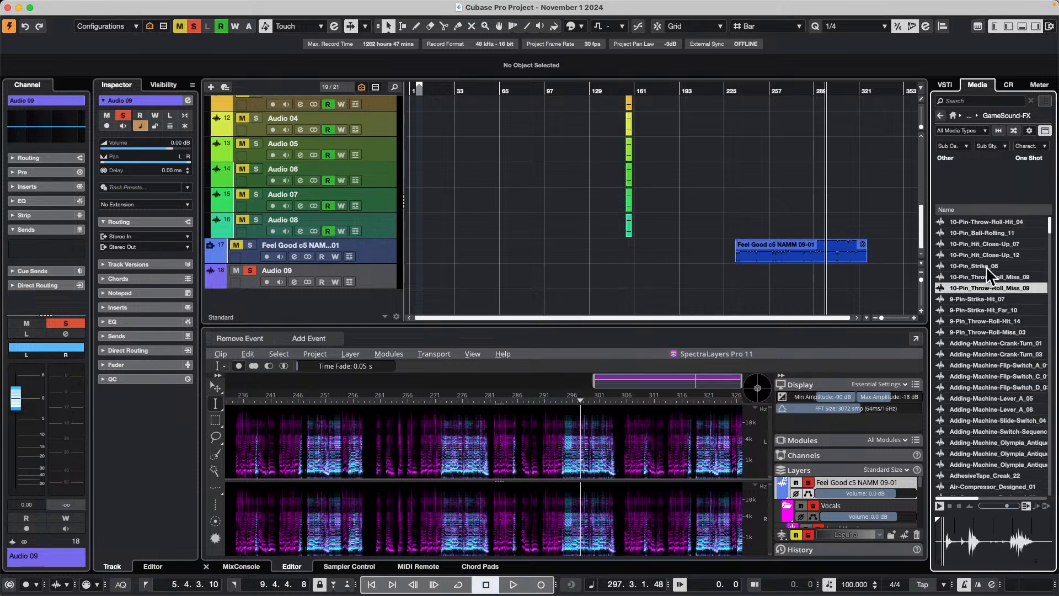
click(985, 265)
- Insert the samples from 10-Pin_Ball-Rolling_11 through 9-Pin_Throw-Roll-Miss_03 on the new audio track at about bar 6, choosing one track
click(981, 232)
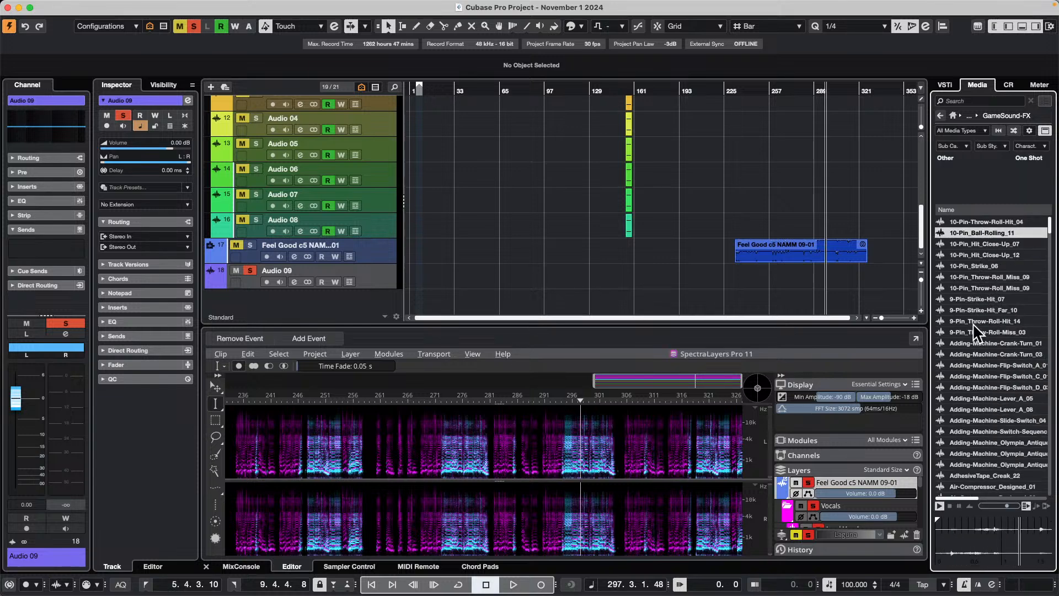
shift+click(990, 331)
drag(975, 229, 449, 293)
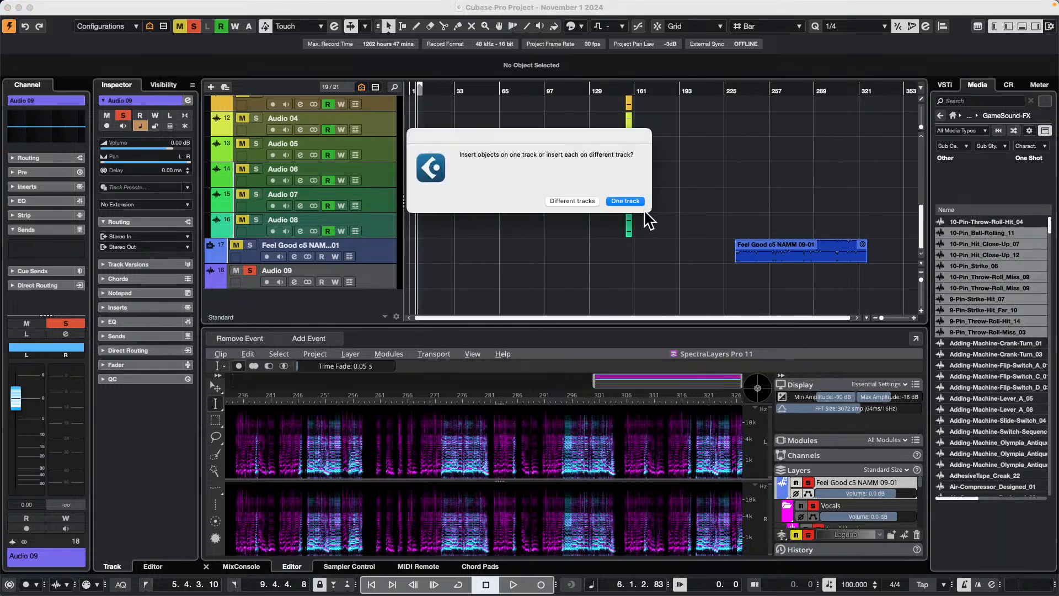
click(622, 201)
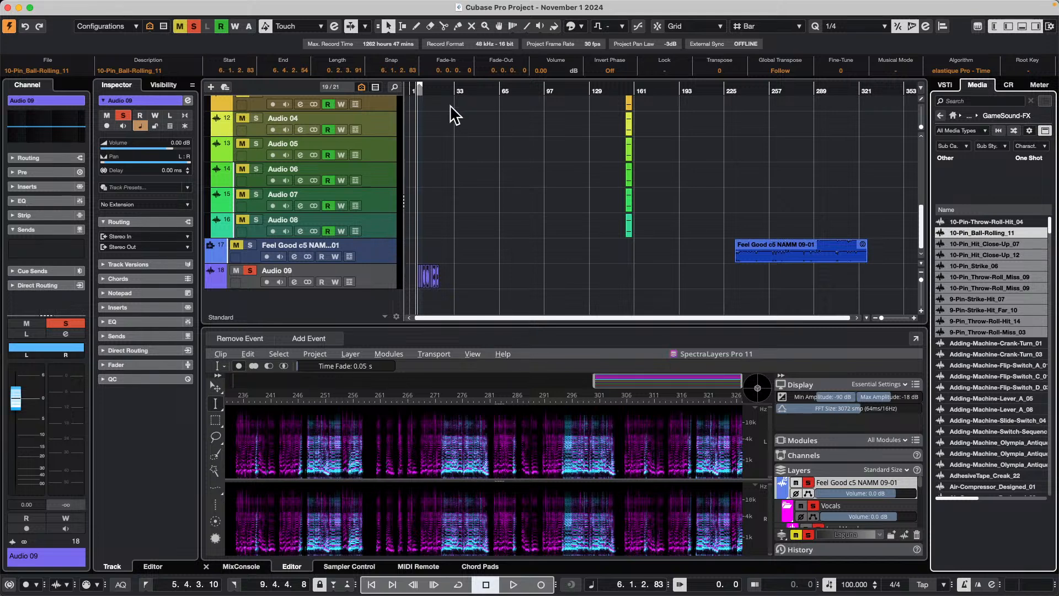
- Move the inserted bowling sound events so that they start at bar 1
click(419, 88)
key(h)
key(h)
key(h)
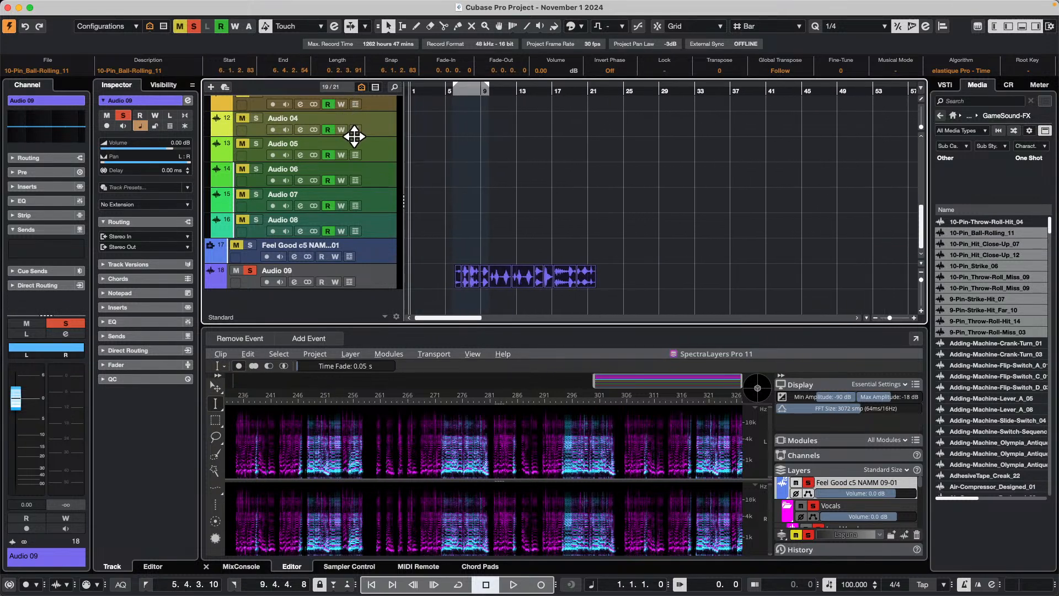
click(456, 292)
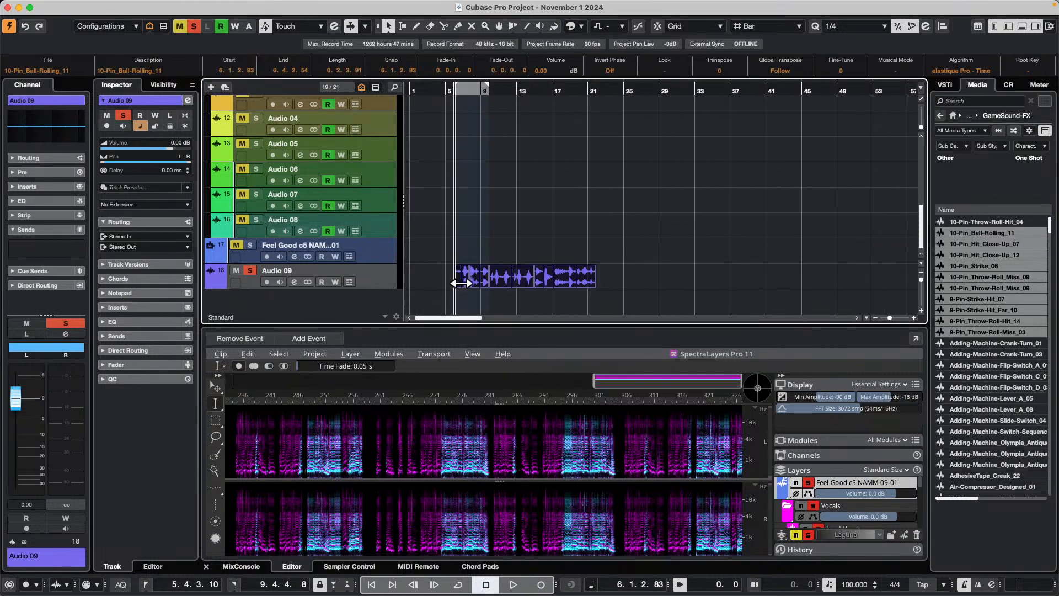
drag(589, 288, 546, 288)
- Insert the samples from Adding-Machine-Crank-Turn_01 through the Adding-Machine_Olympia_Antique files after the existing events at about bar 17, choosing one track
click(973, 344)
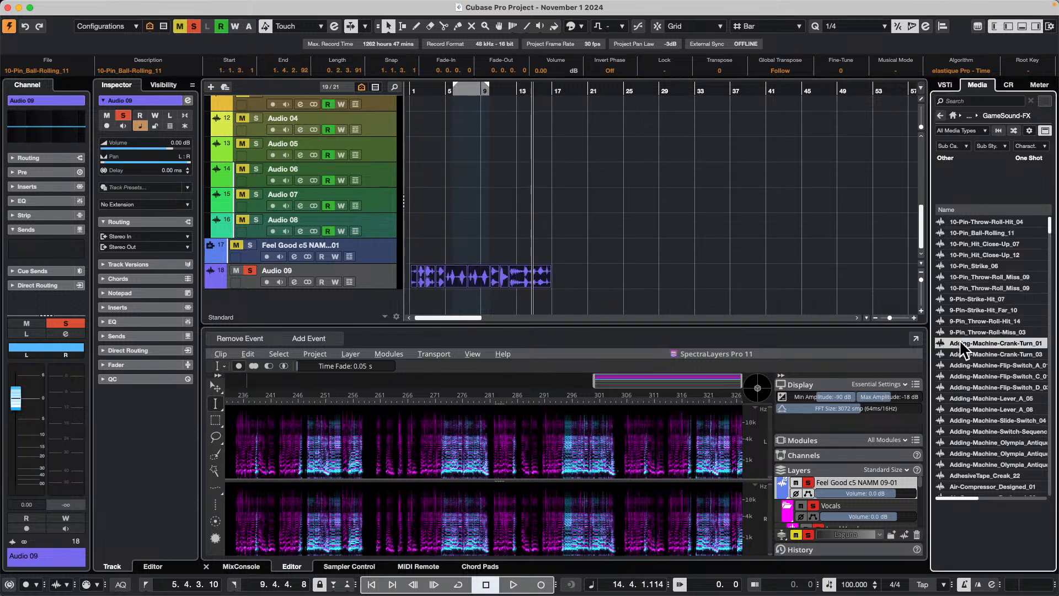
shift+click(972, 457)
drag(965, 342, 557, 288)
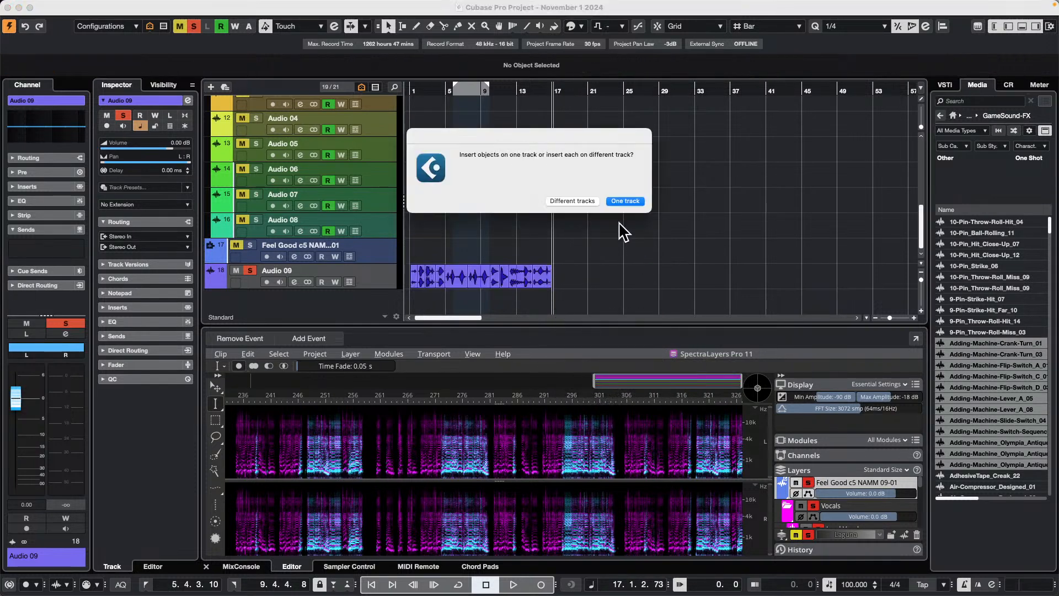
click(626, 199)
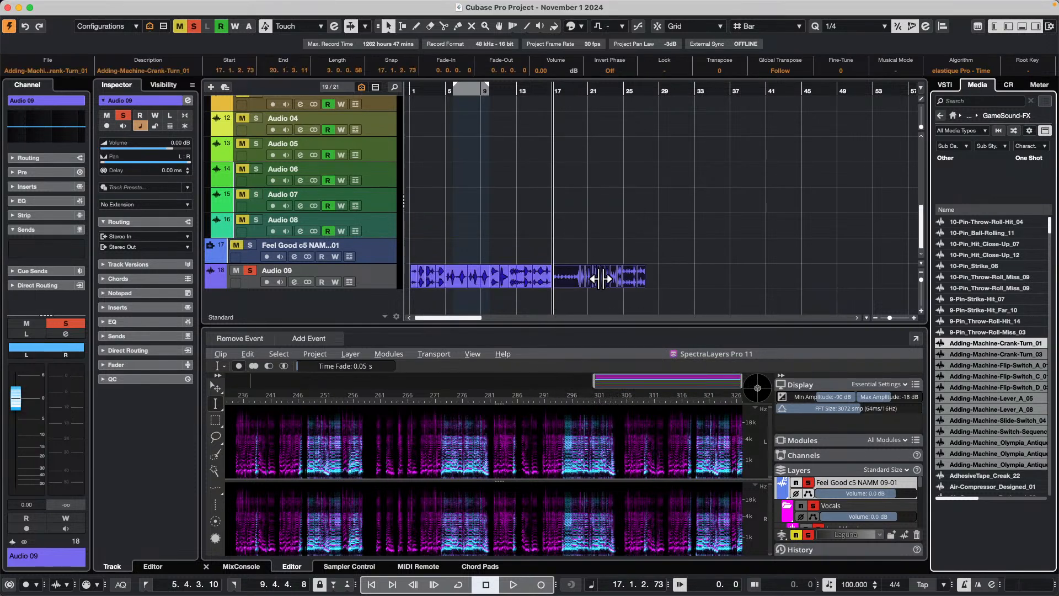
- Select all events on the Audio 09 track and set a spacer of 2 seconds between them
click(666, 282)
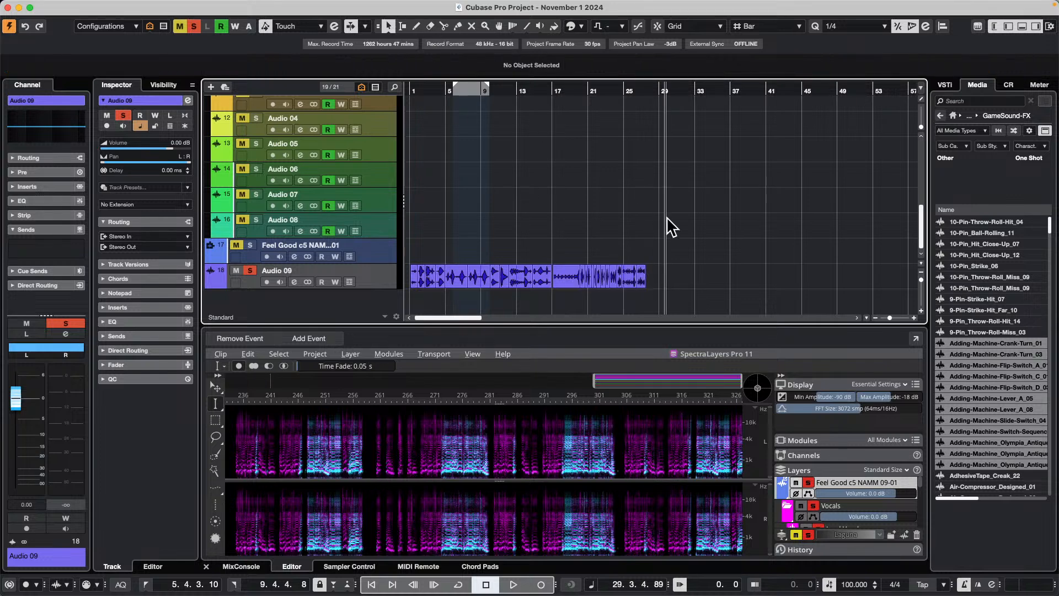
click(415, 276)
mouse_move(224, 5)
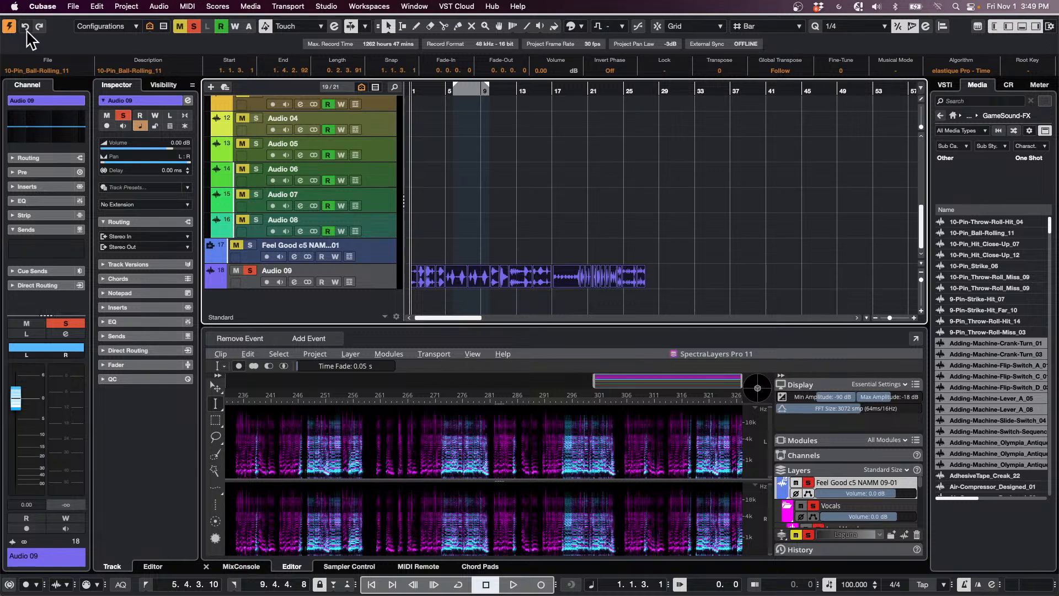
click(73, 7)
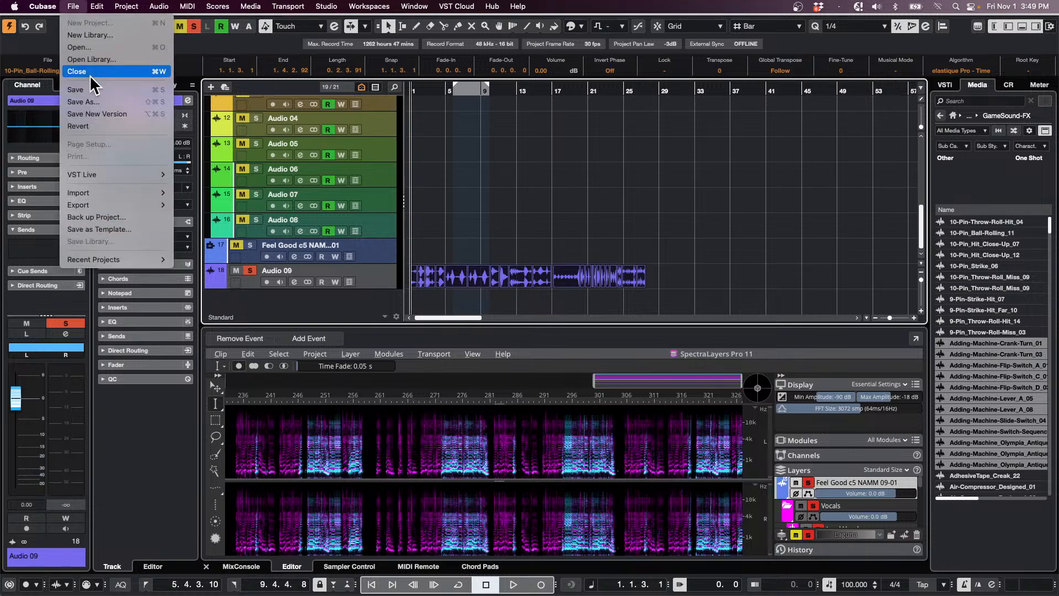
mouse_move(98, 14)
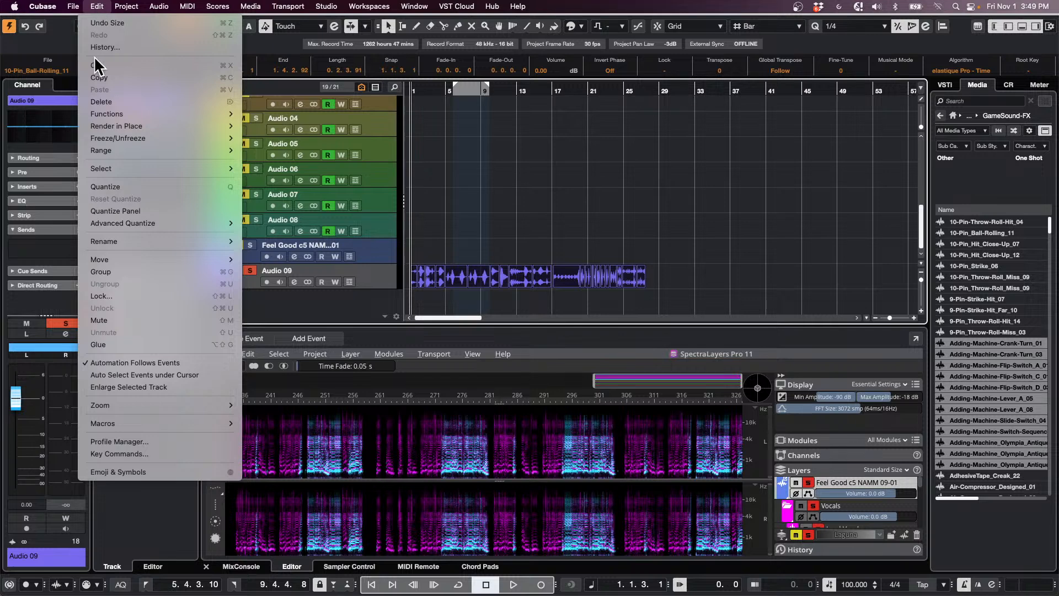
mouse_move(142, 155)
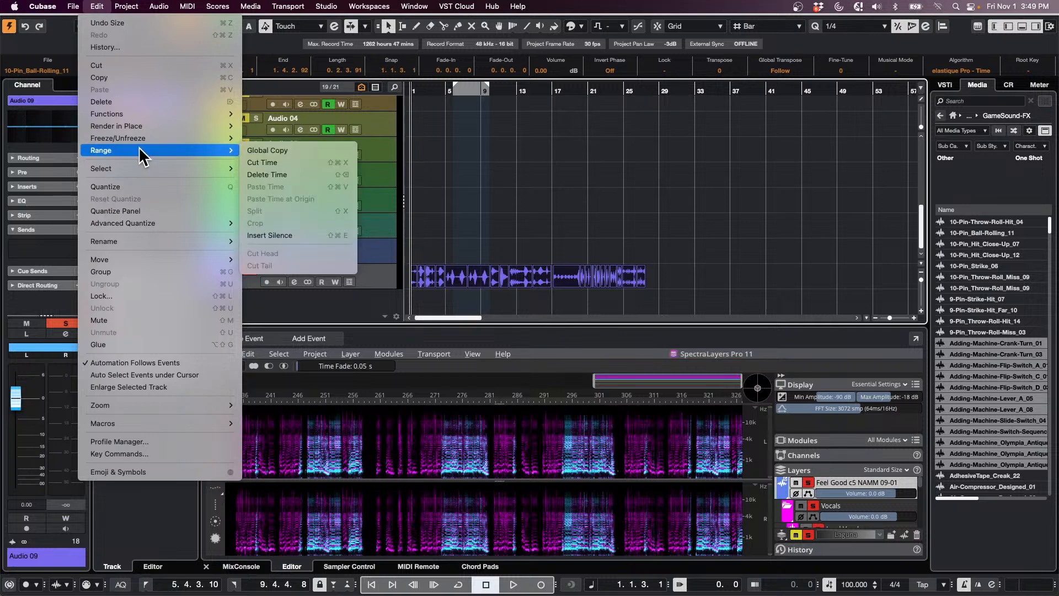
mouse_move(142, 114)
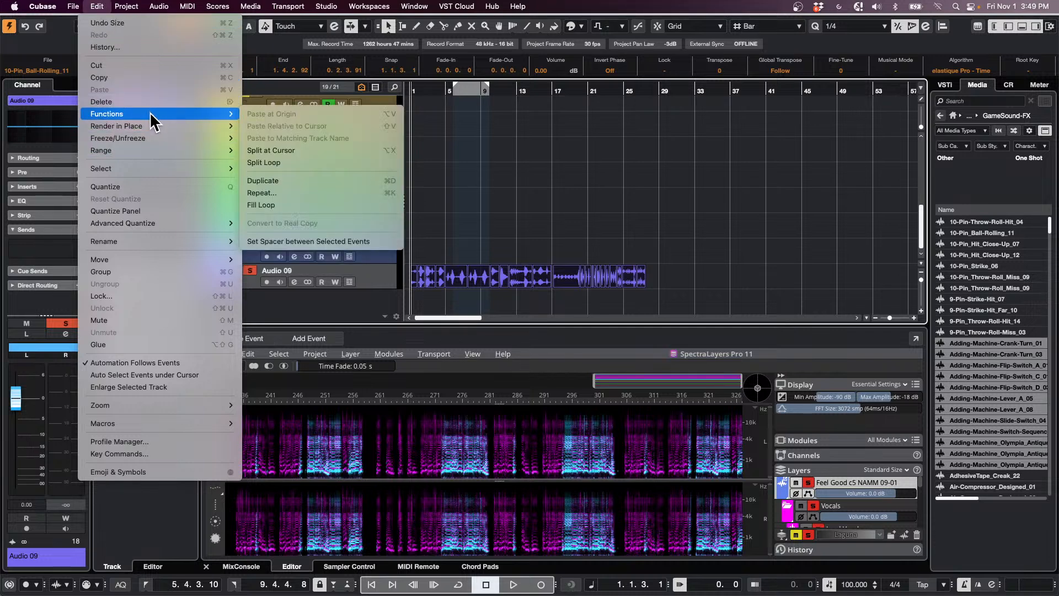
click(262, 241)
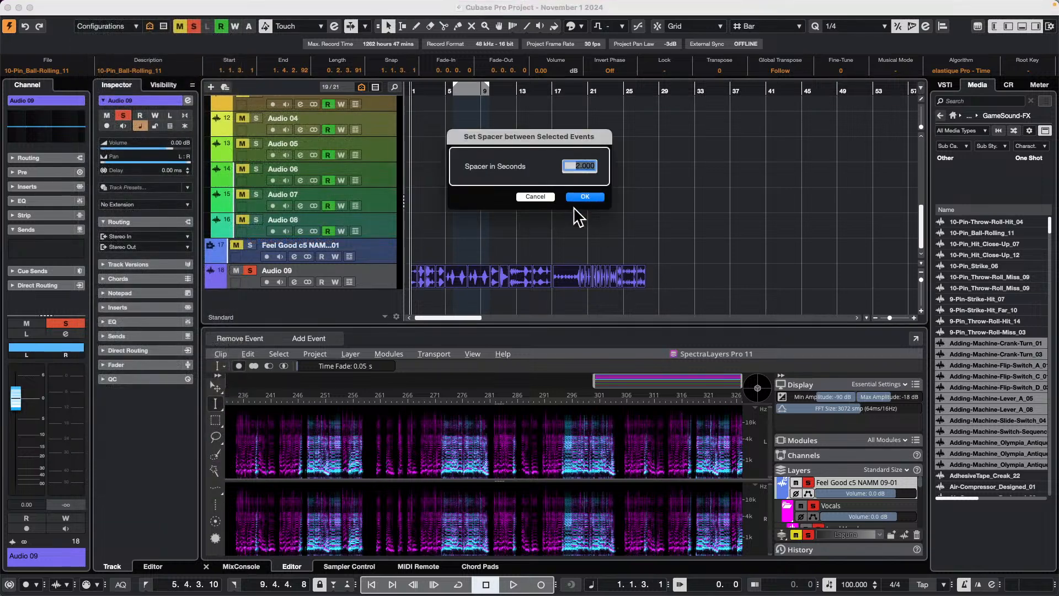
click(584, 198)
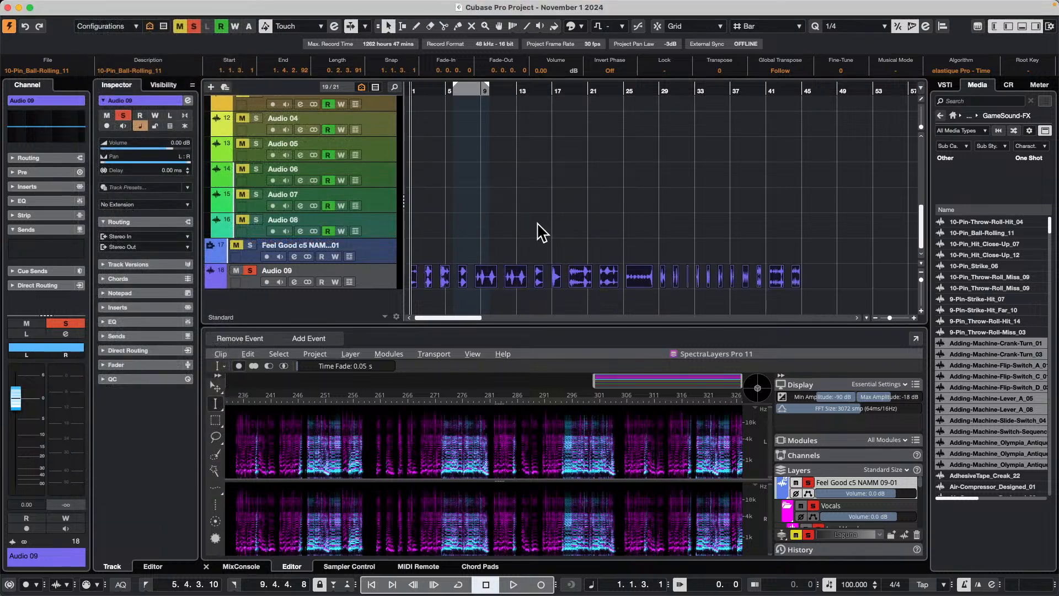
- Play back parts of the spaced events on the Audio 09 track, including around 10-Pin_Strike_06 and 10-Pin-Throw-Roll_Miss_09
click(508, 232)
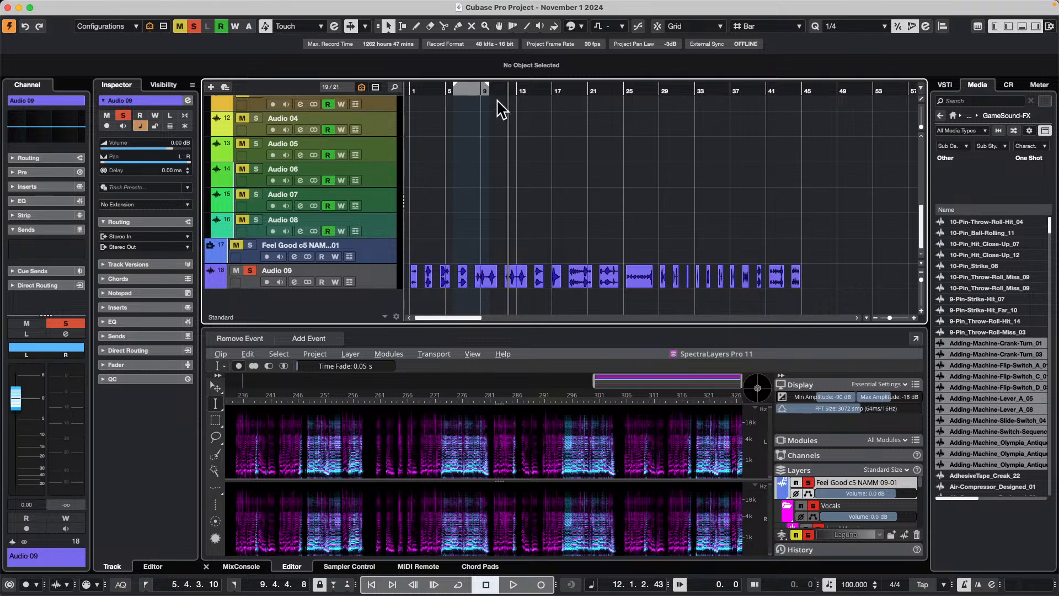
key(Home)
key(h)
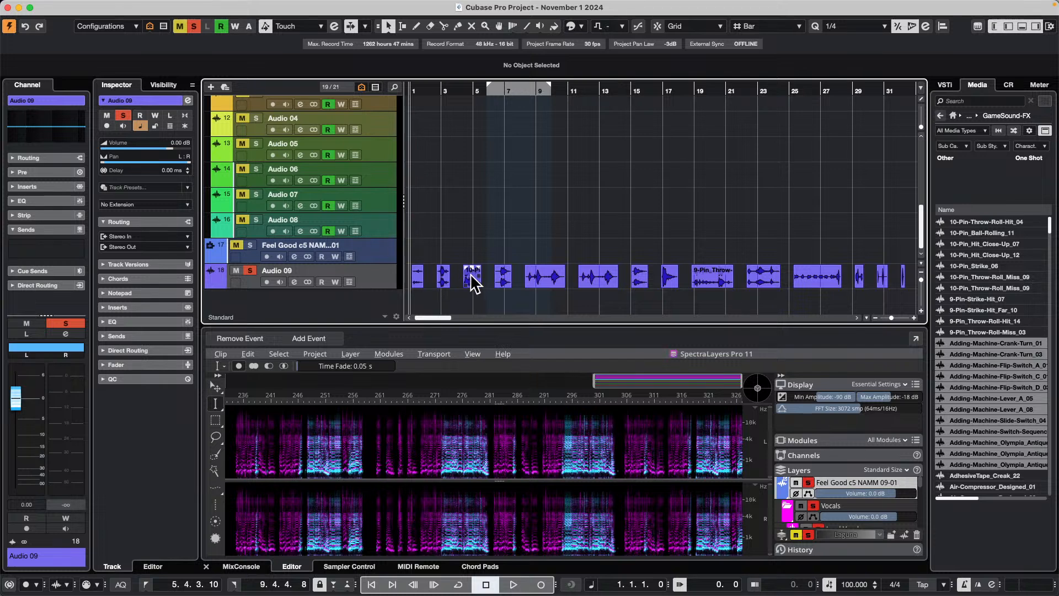
click(414, 89)
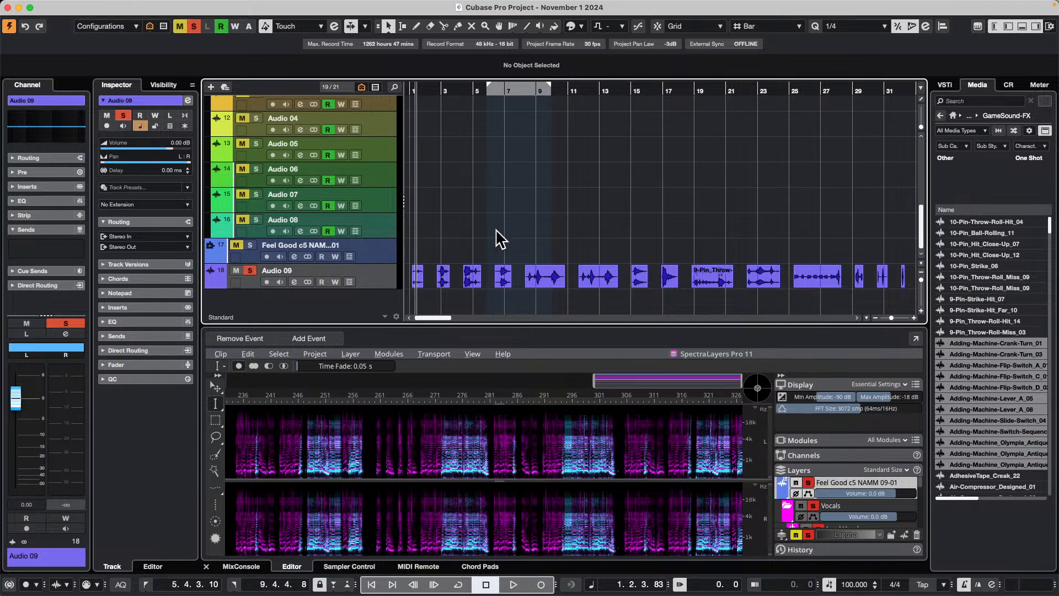
click(444, 93)
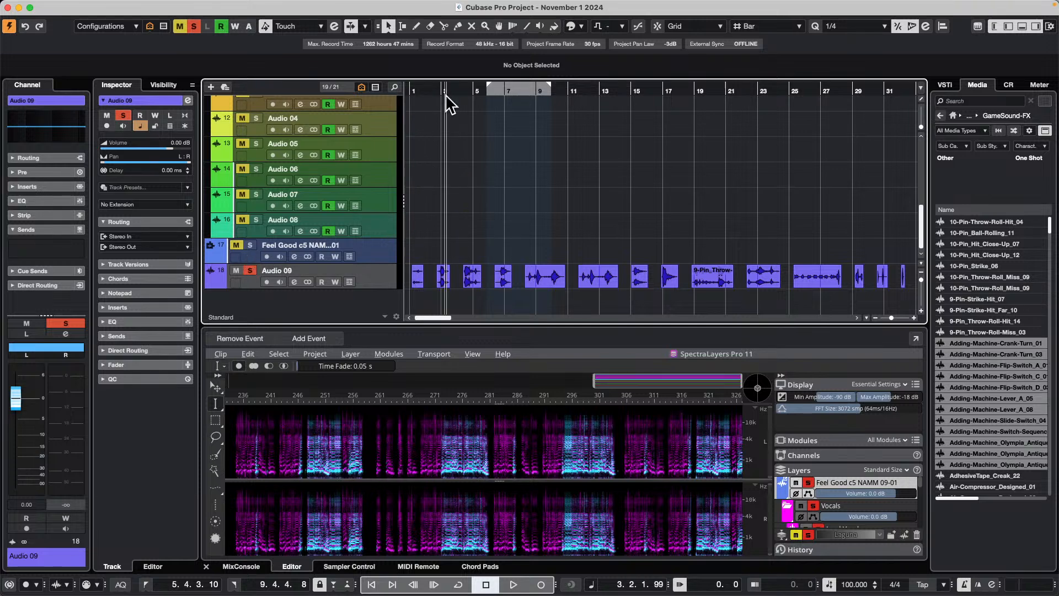
key(space)
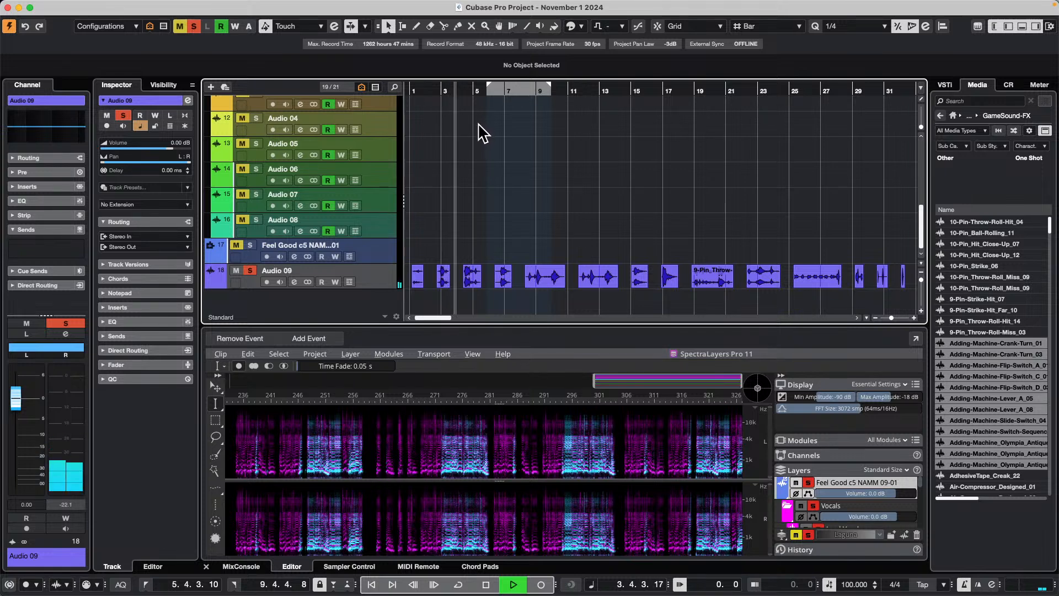
click(503, 281)
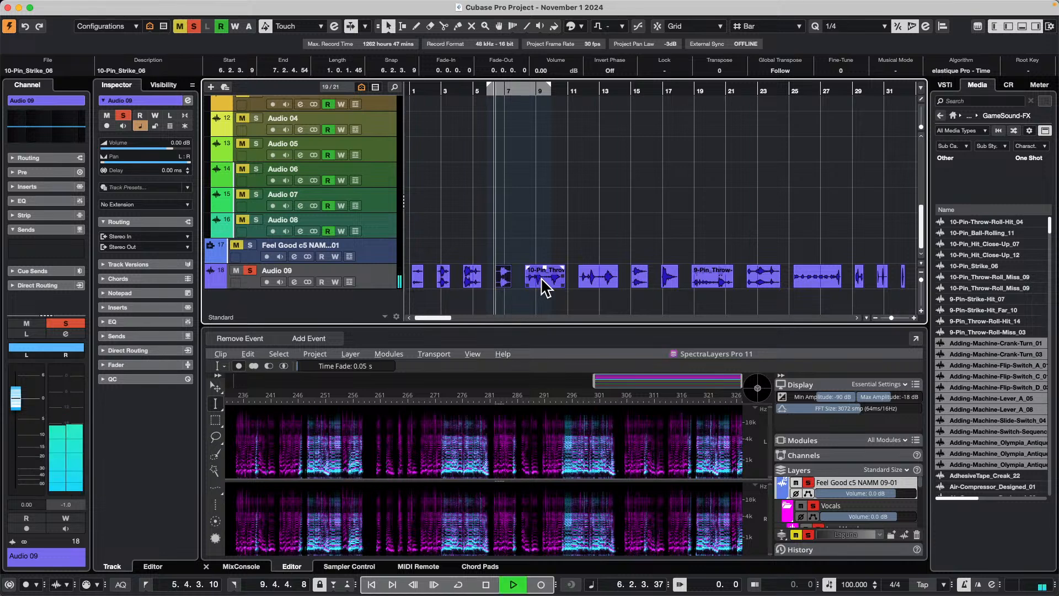
click(542, 279)
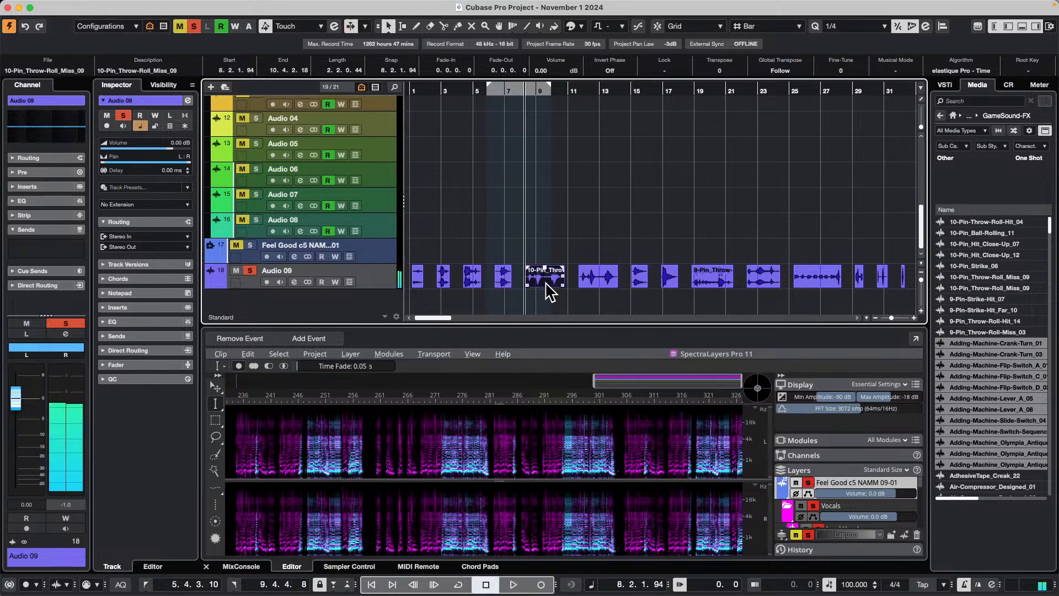
click(580, 284)
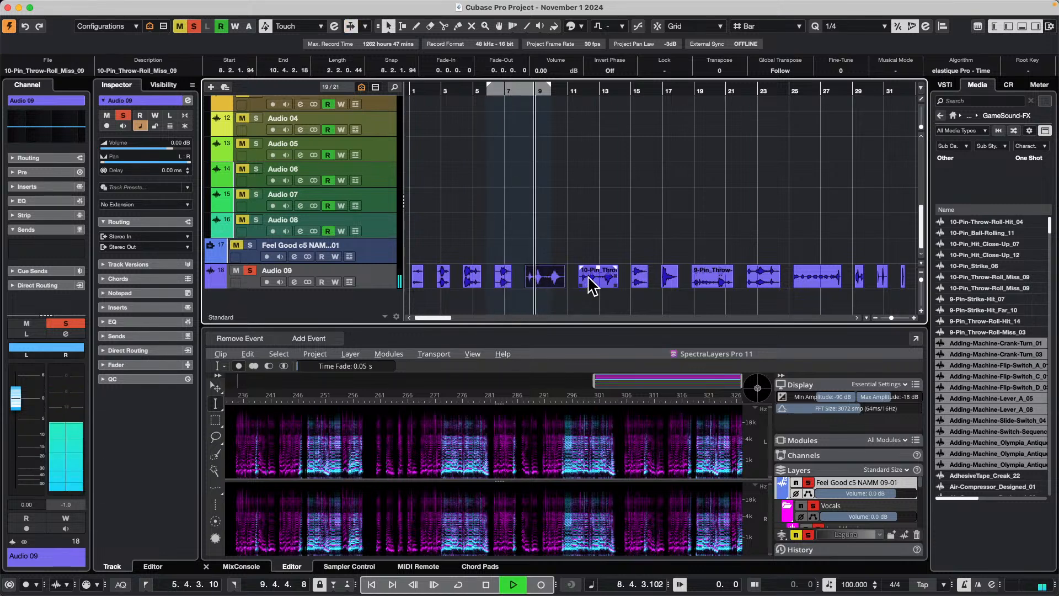
key(space)
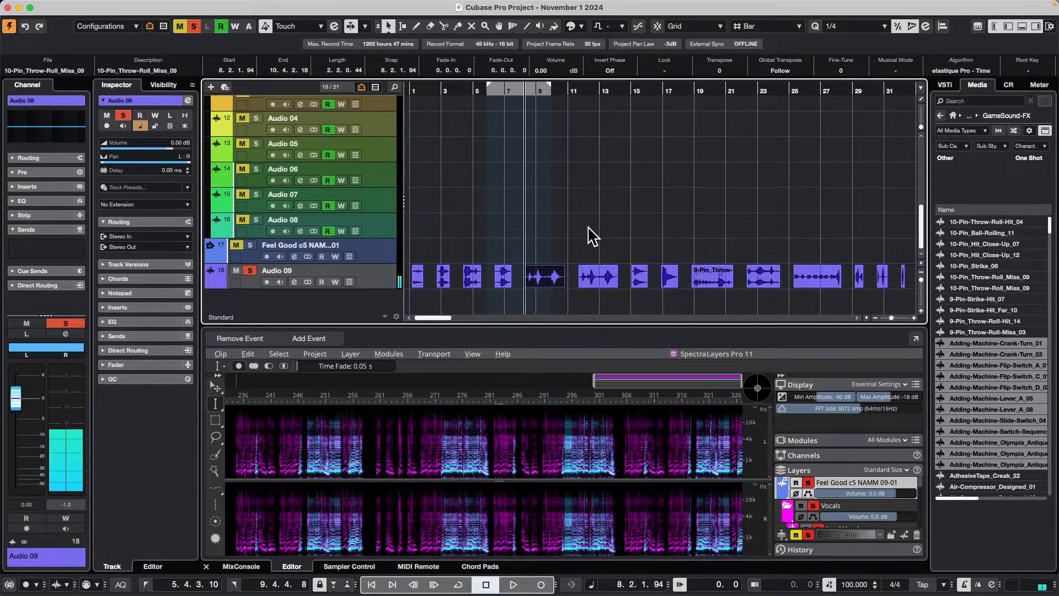
click(418, 85)
drag(418, 85, 414, 78)
drag(753, 270, 361, 307)
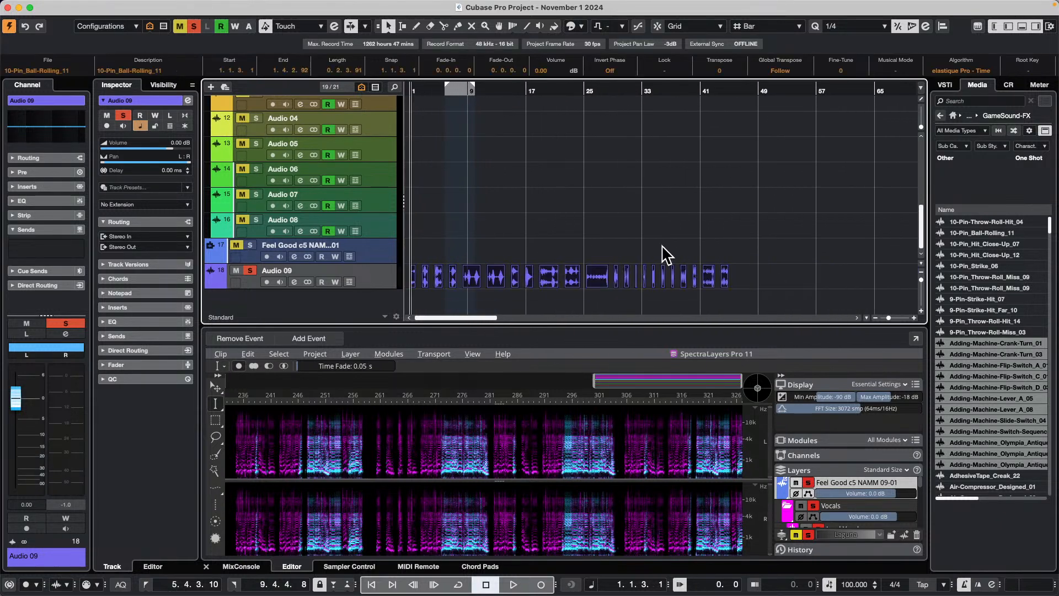
mouse_move(406, 98)
mouse_down()
mouse_move(415, 87)
mouse_move(397, 96)
mouse_up()
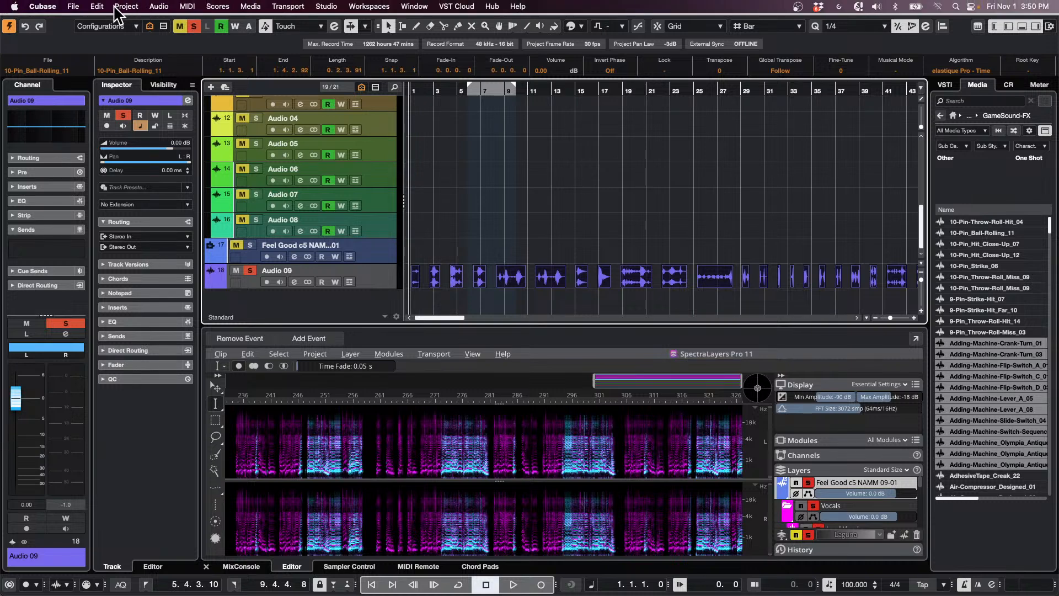
click(98, 6)
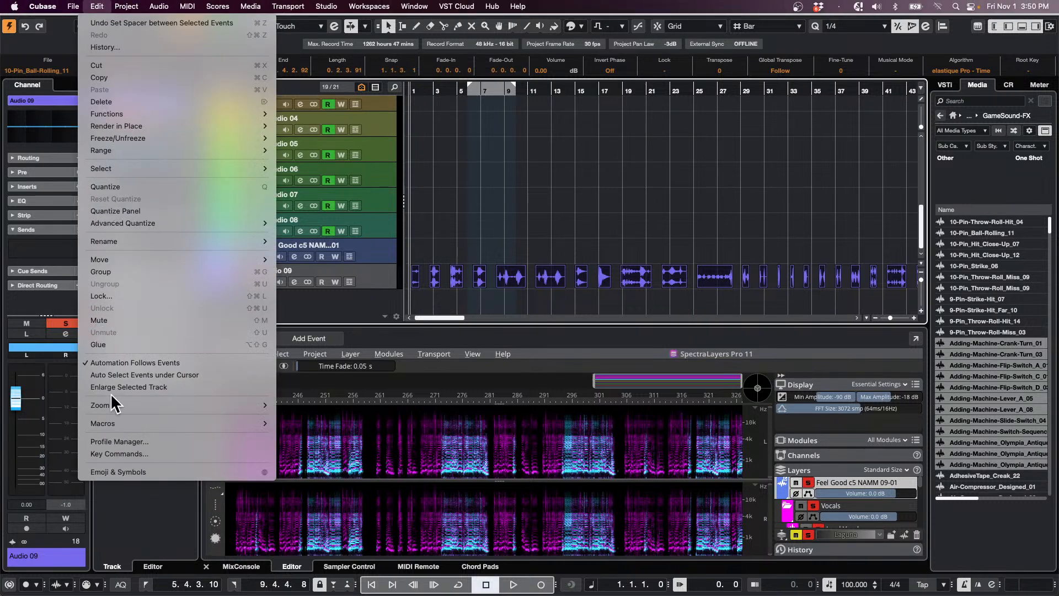
click(73, 6)
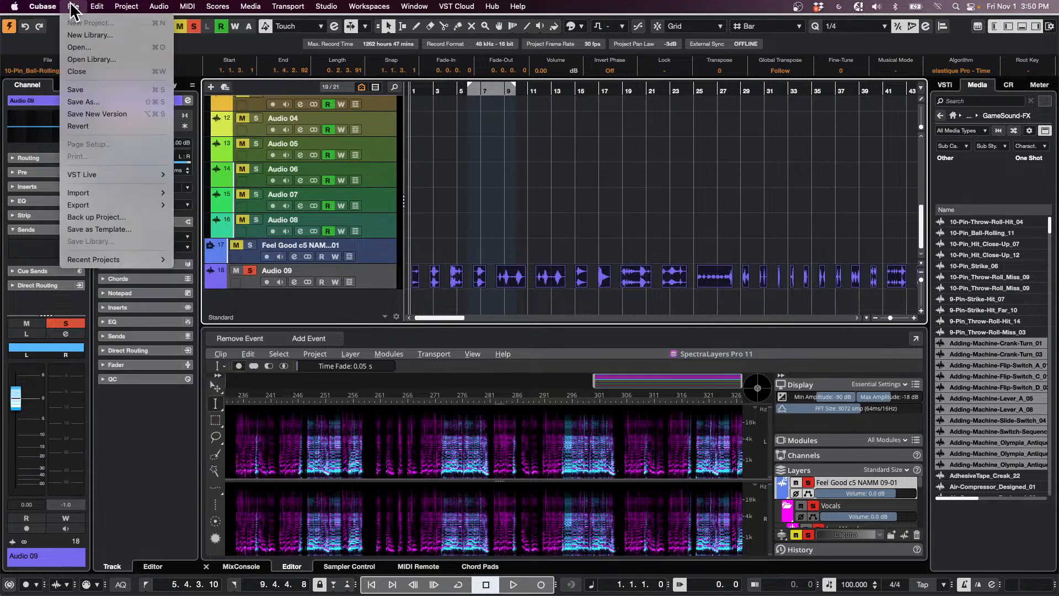
mouse_move(96, 193)
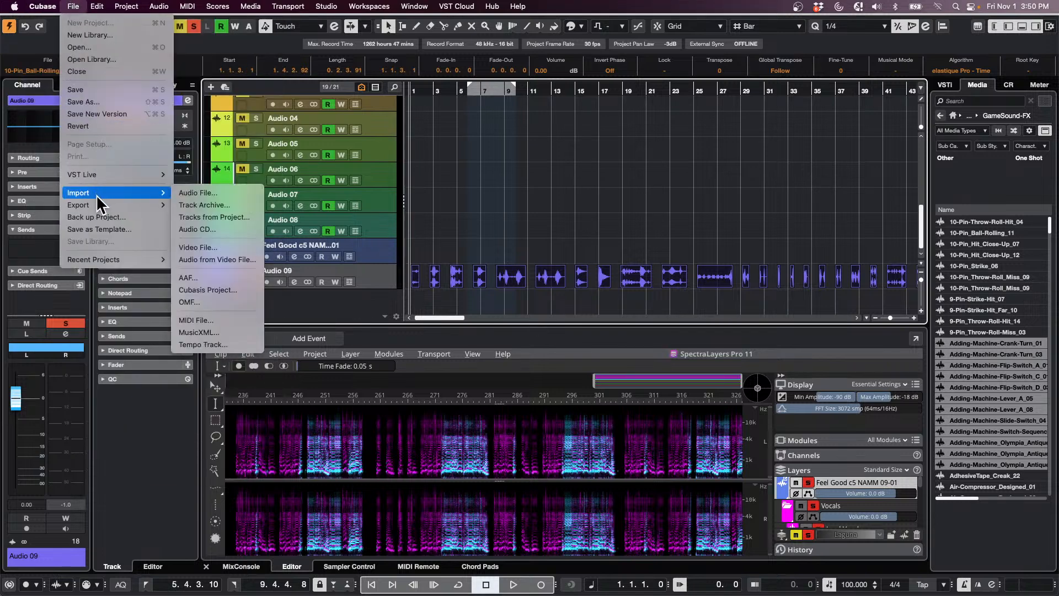
click(557, 220)
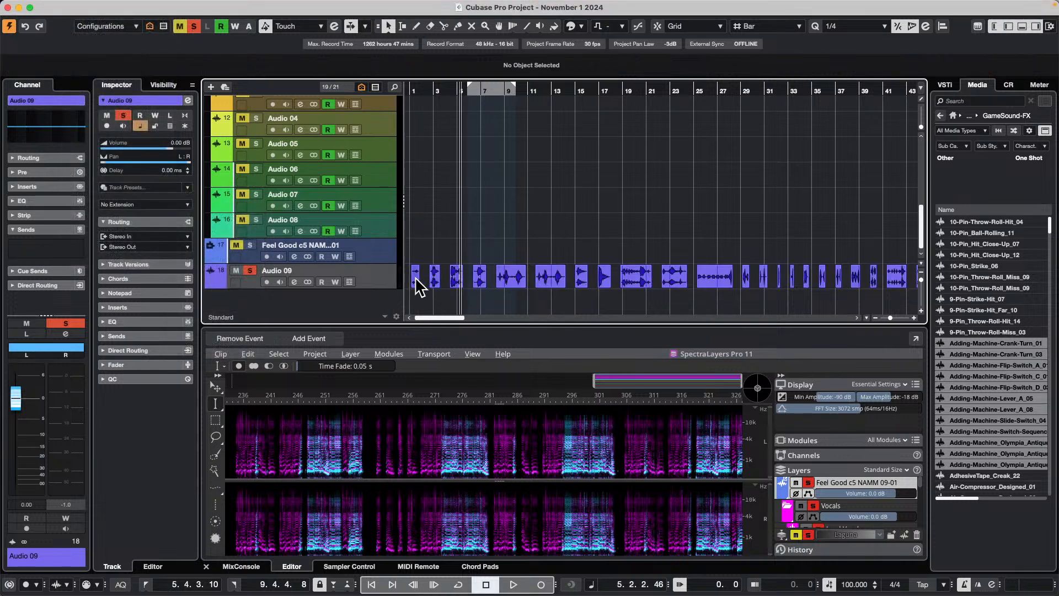
- Select all events on the Audio 09 track and open the Export Selected Events settings with the mode As Separate Events
click(417, 285)
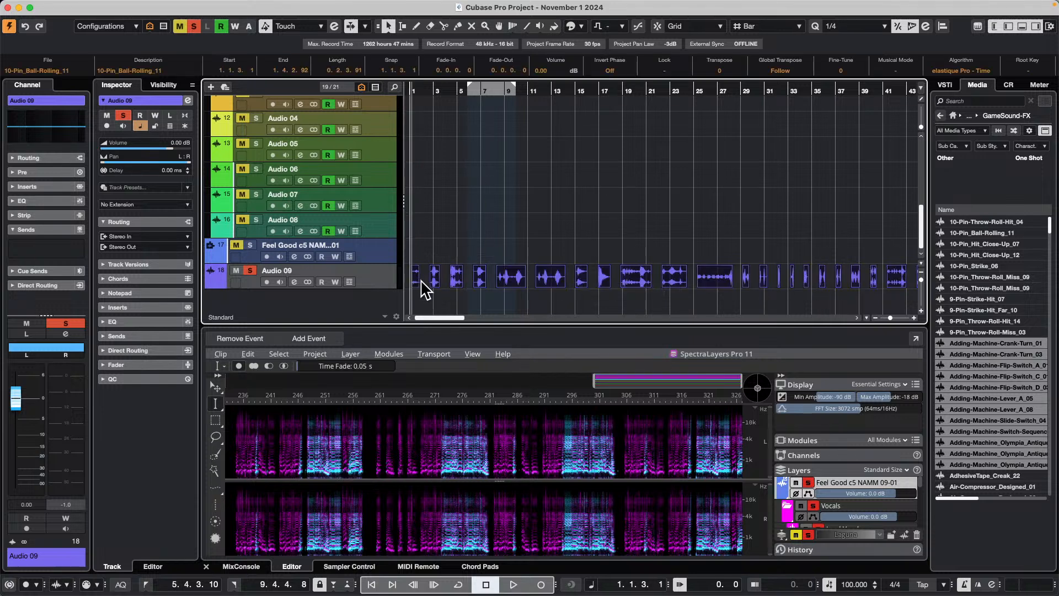
click(97, 5)
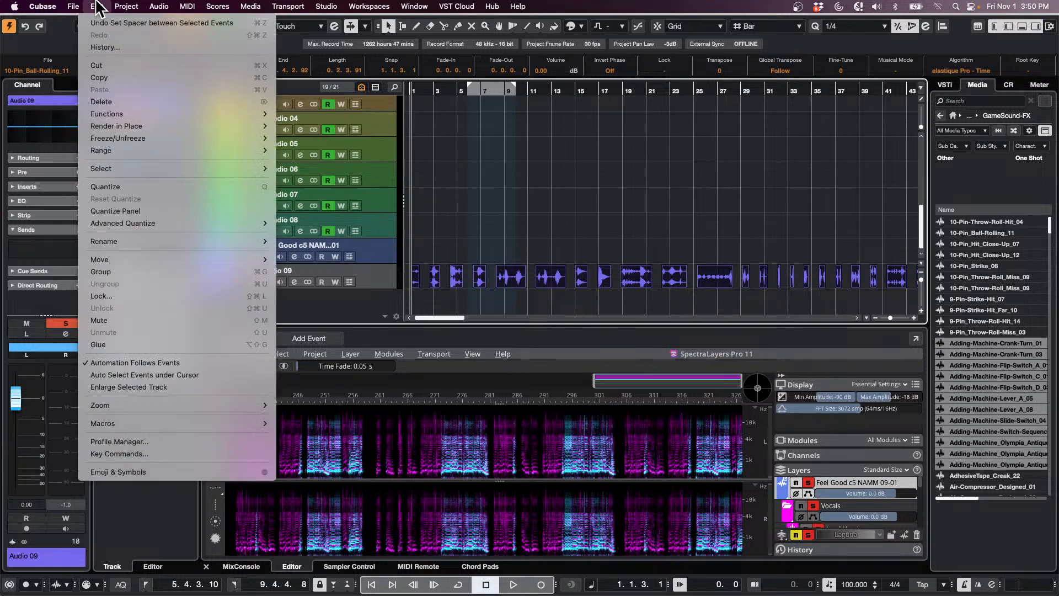
mouse_move(73, 6)
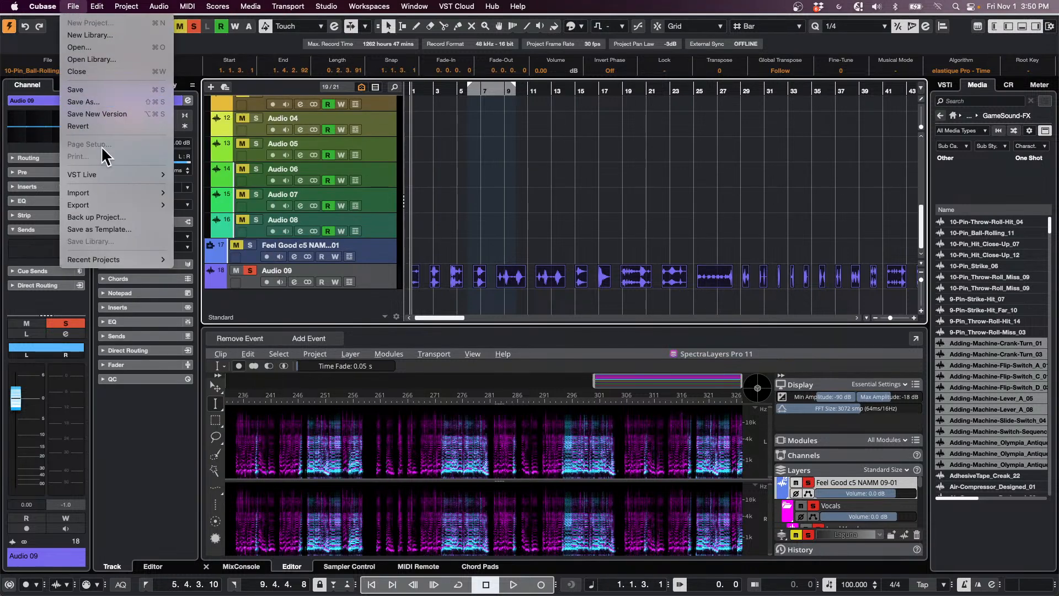
mouse_move(110, 205)
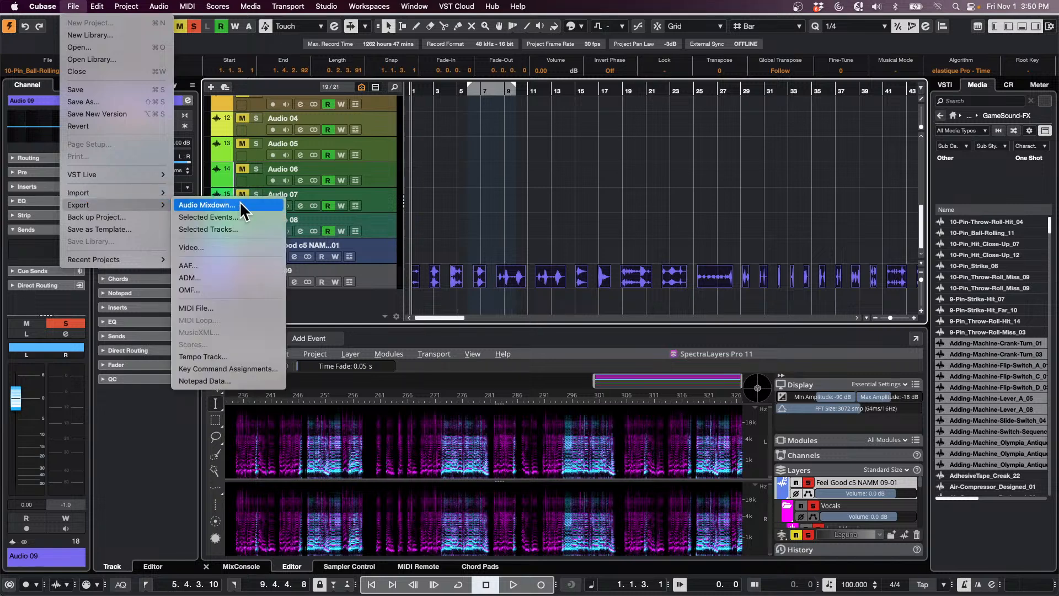
click(236, 217)
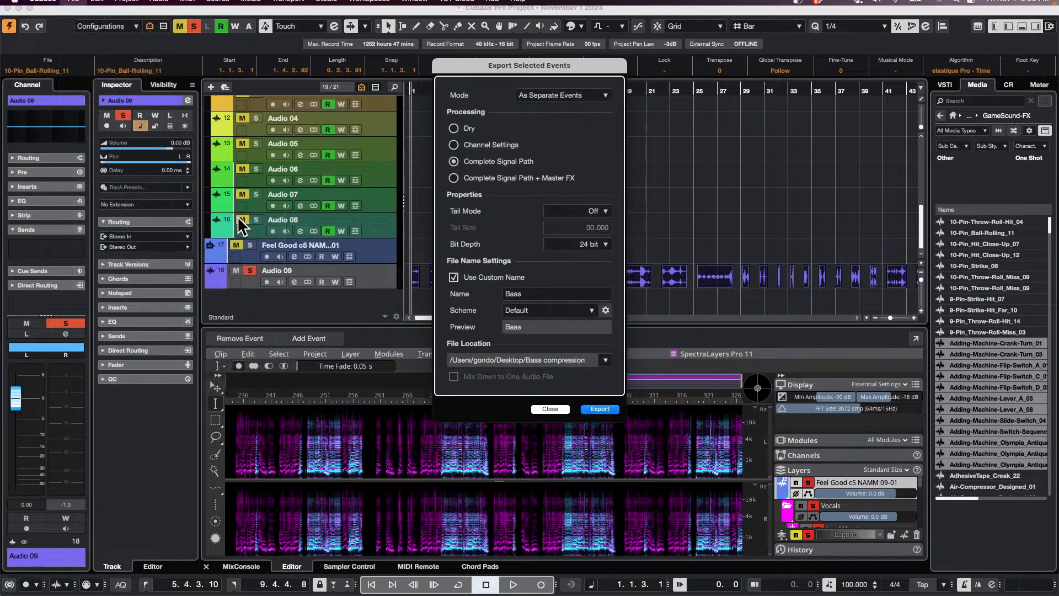
click(575, 97)
click(576, 97)
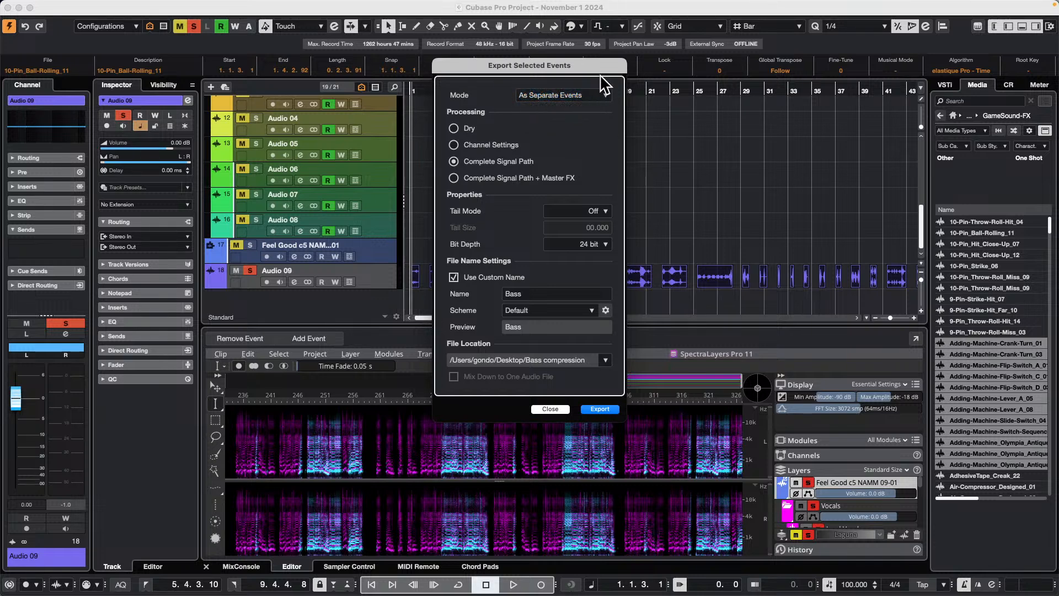
drag(602, 71, 725, 80)
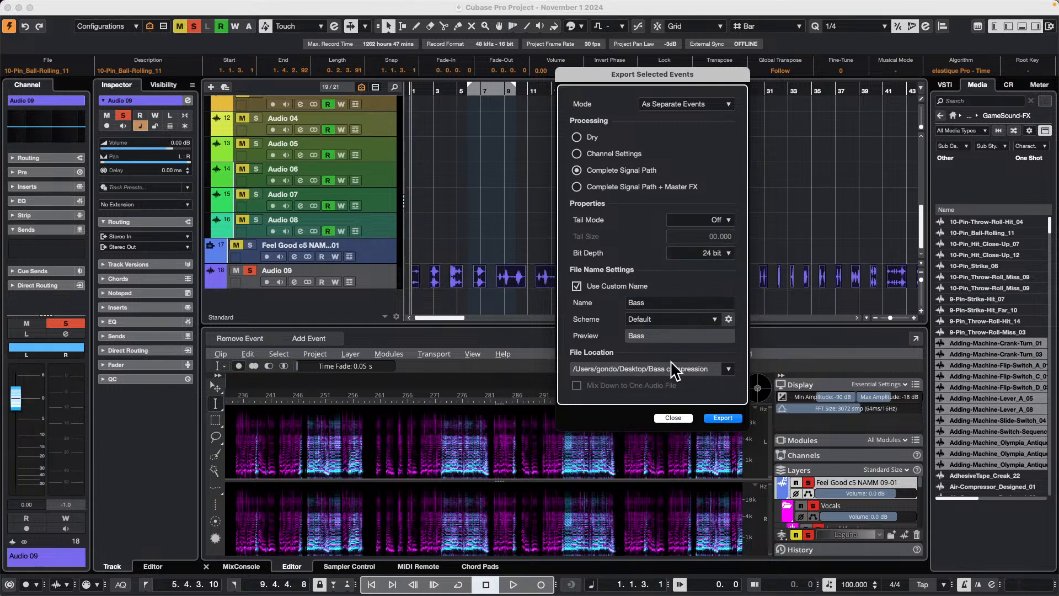
- Create a folder named GAME SOUND on the Desktop and set it as the file location for the event export
click(729, 369)
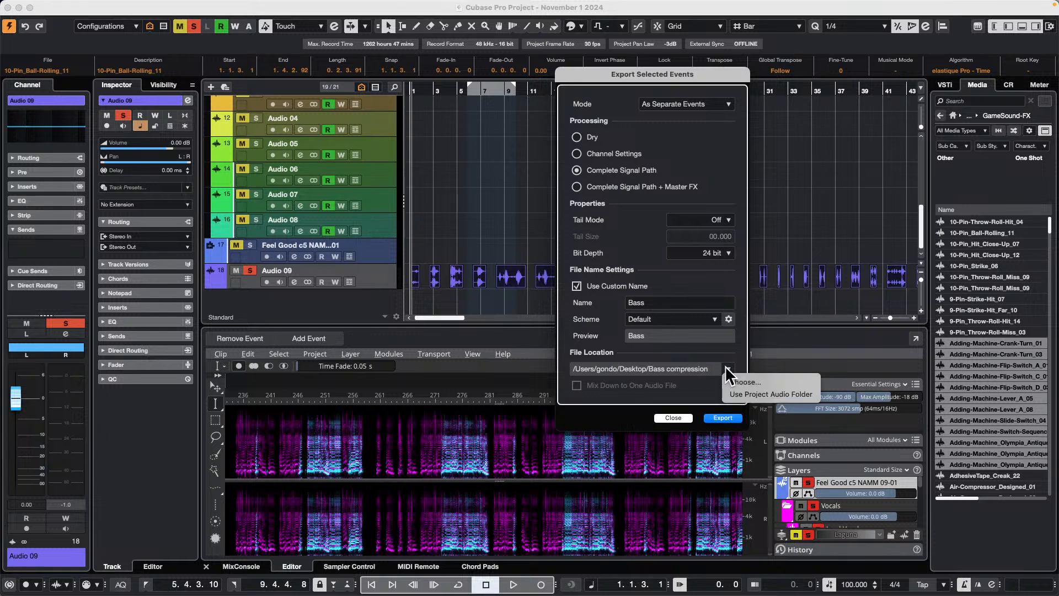
click(770, 382)
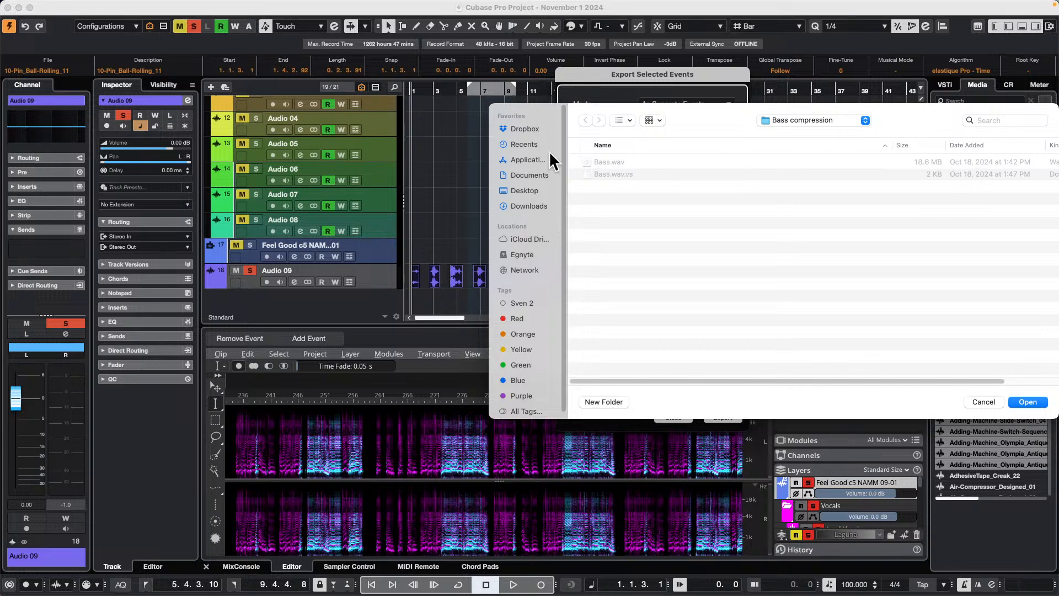
click(789, 115)
click(789, 130)
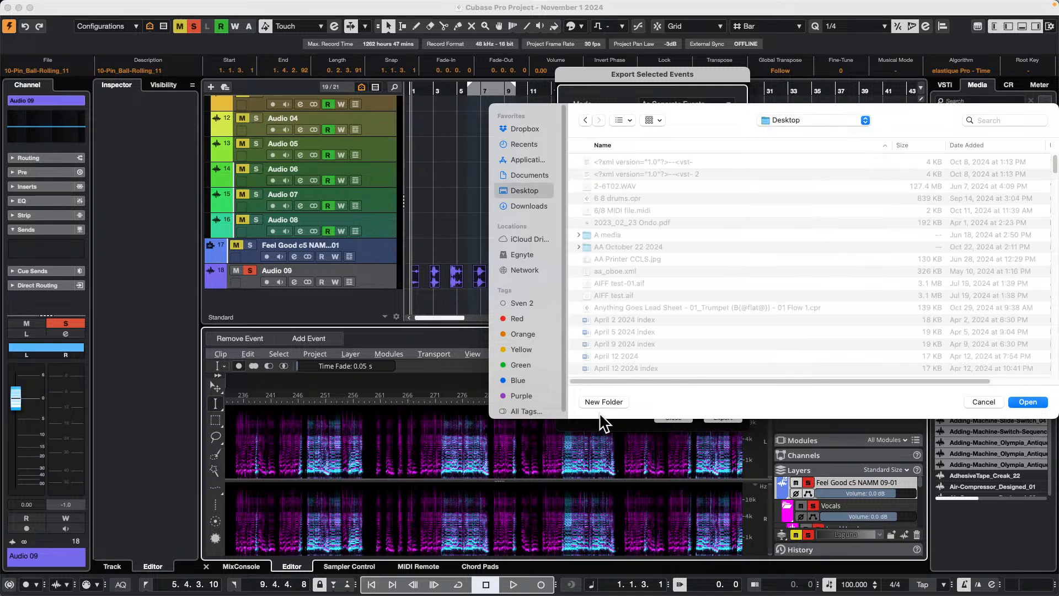
click(605, 400)
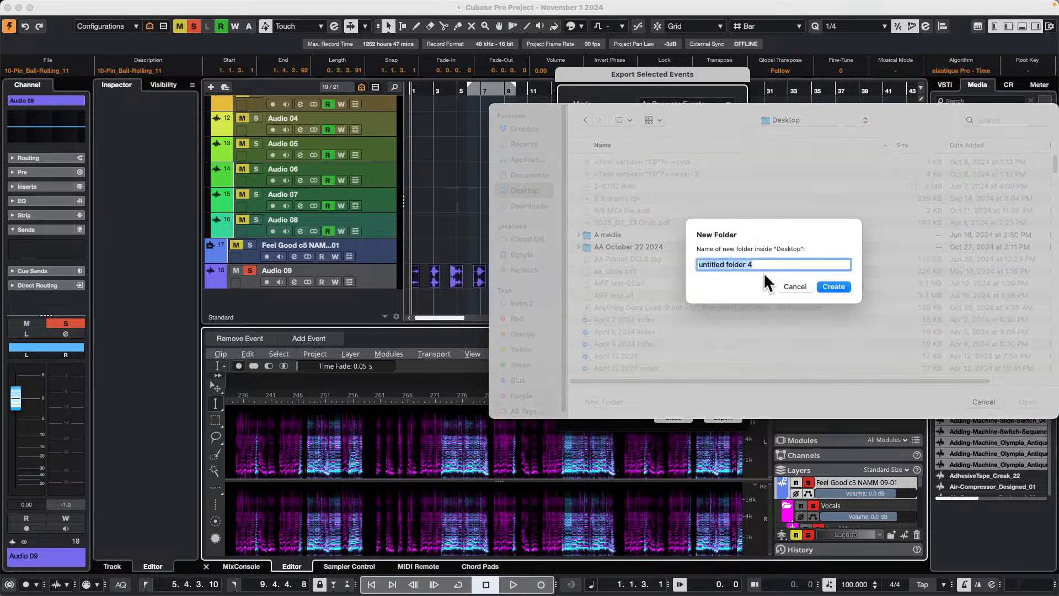
text(GAME SOUND)
key(Return)
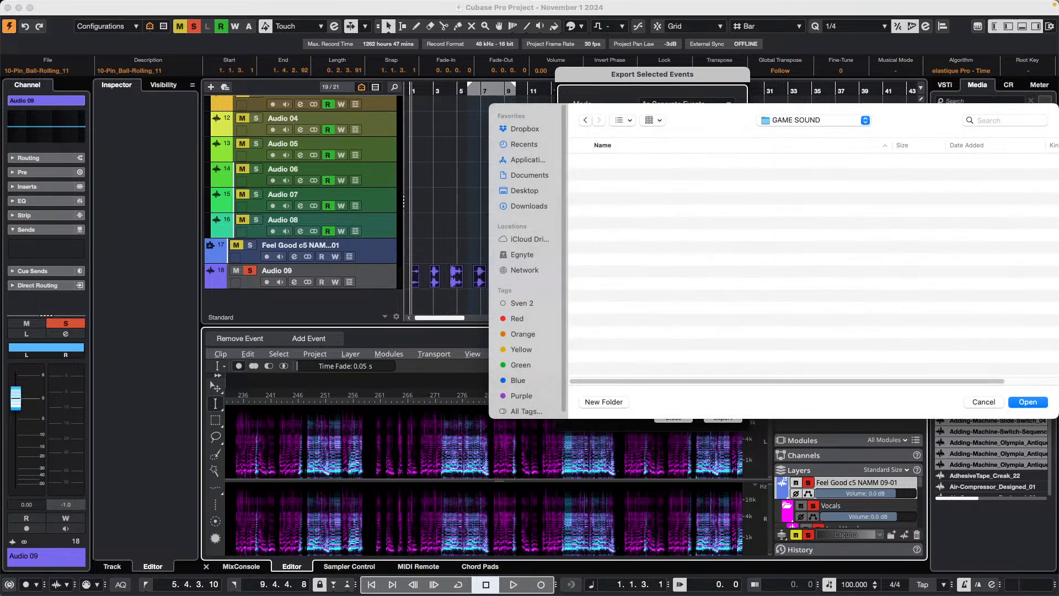
click(1023, 399)
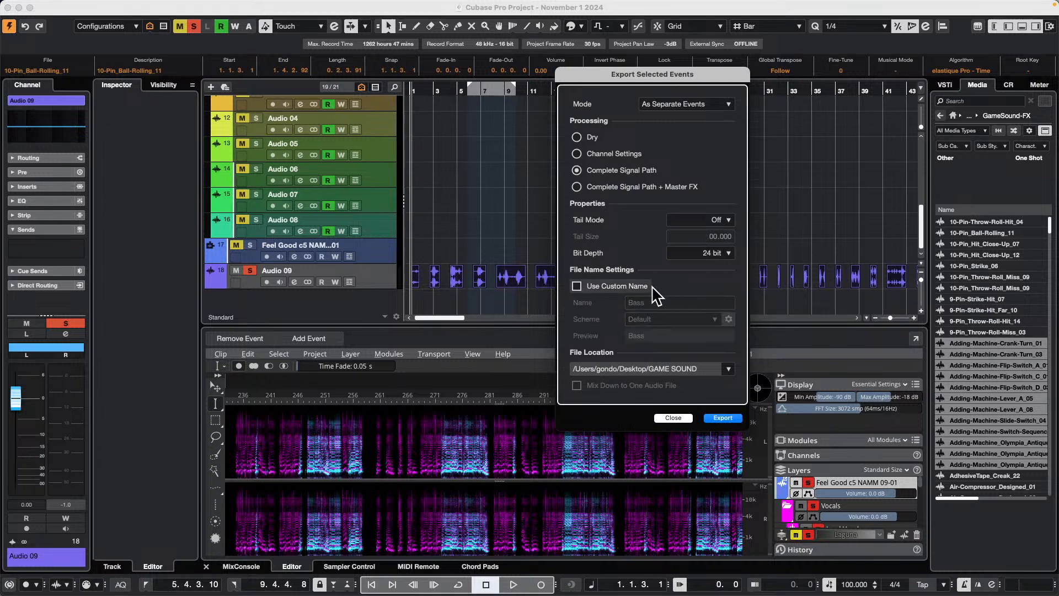
- Enable the custom name Bass for the export and view the attributes and settings of the Default naming scheme
click(576, 286)
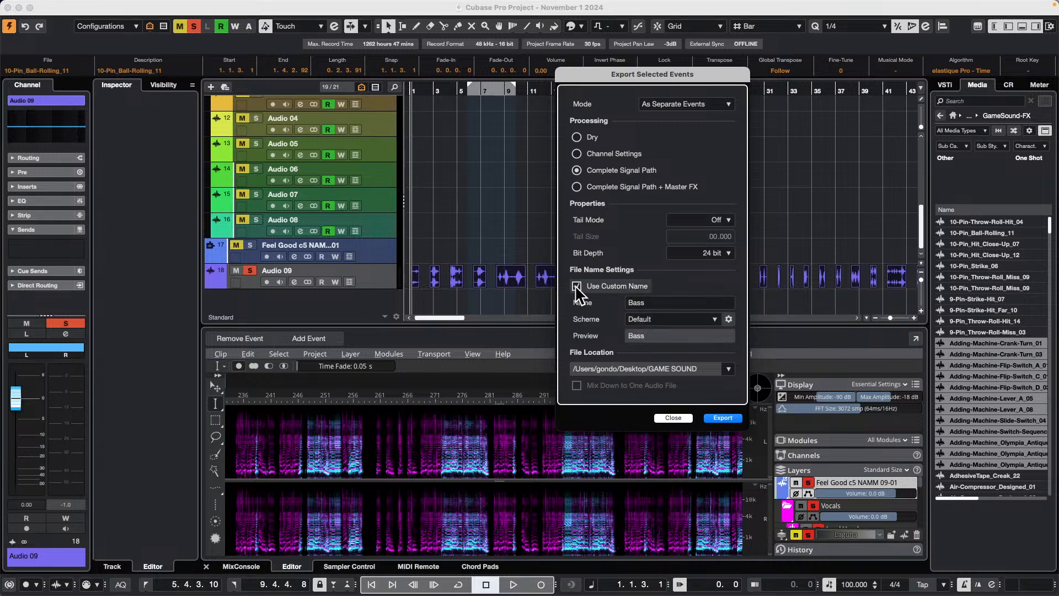
click(728, 319)
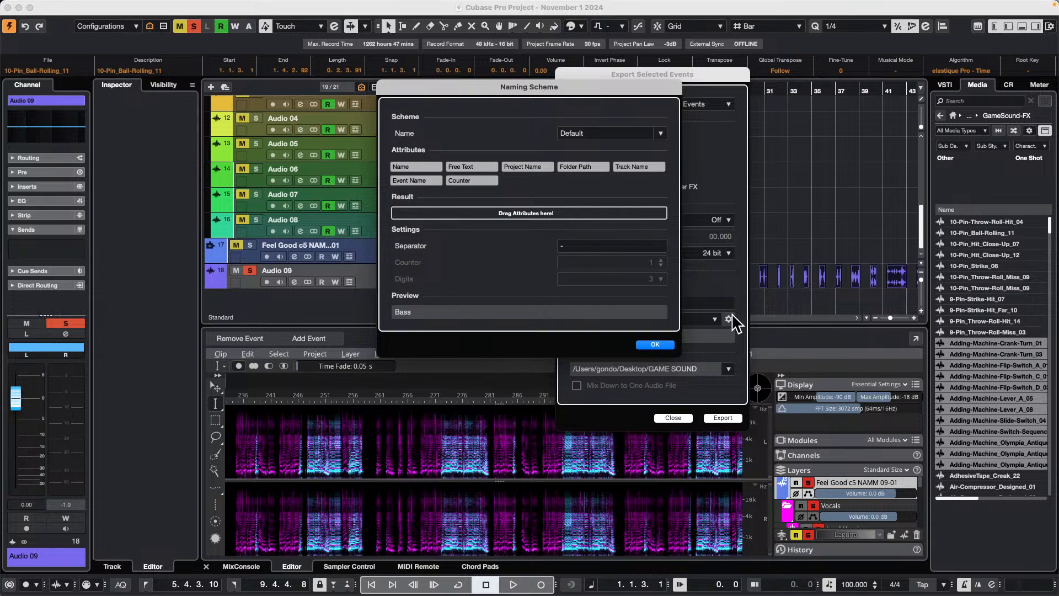
click(655, 343)
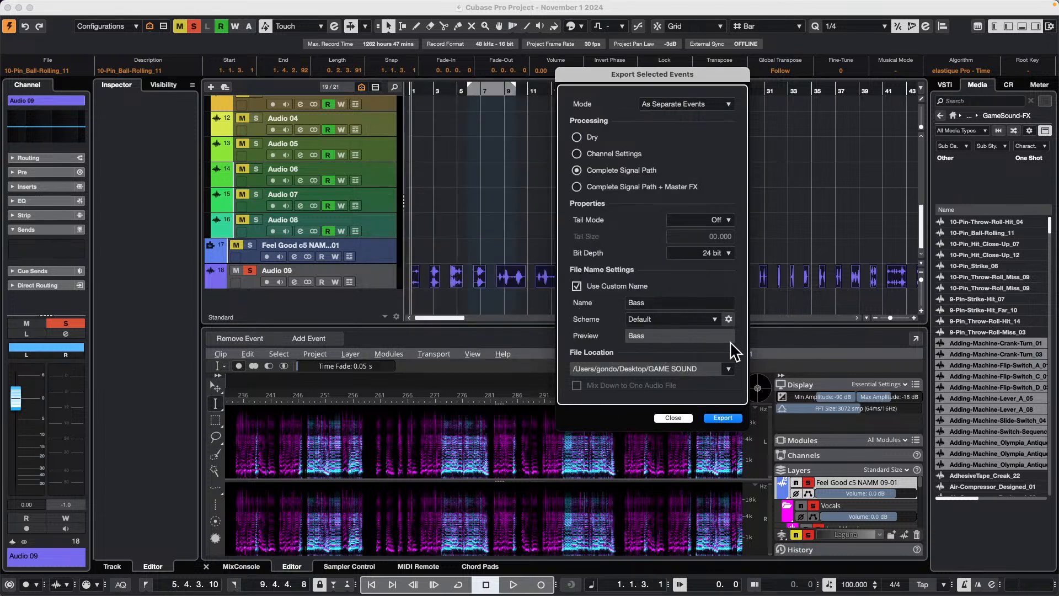
- Export the selected events under the custom name Bass, creating unique names for existing files and suppressing further file-exists questions
click(723, 418)
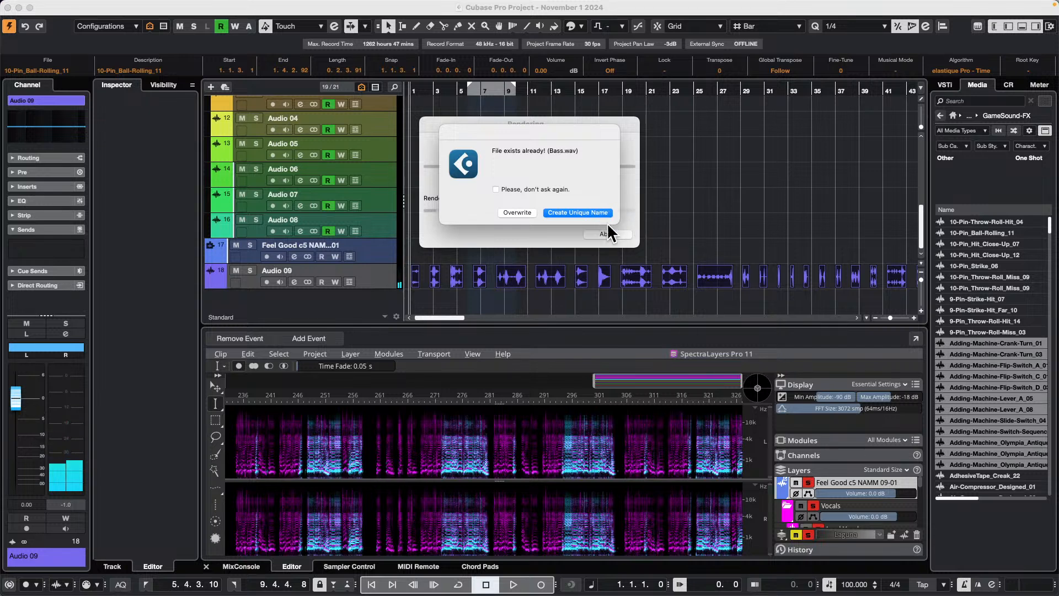
click(589, 210)
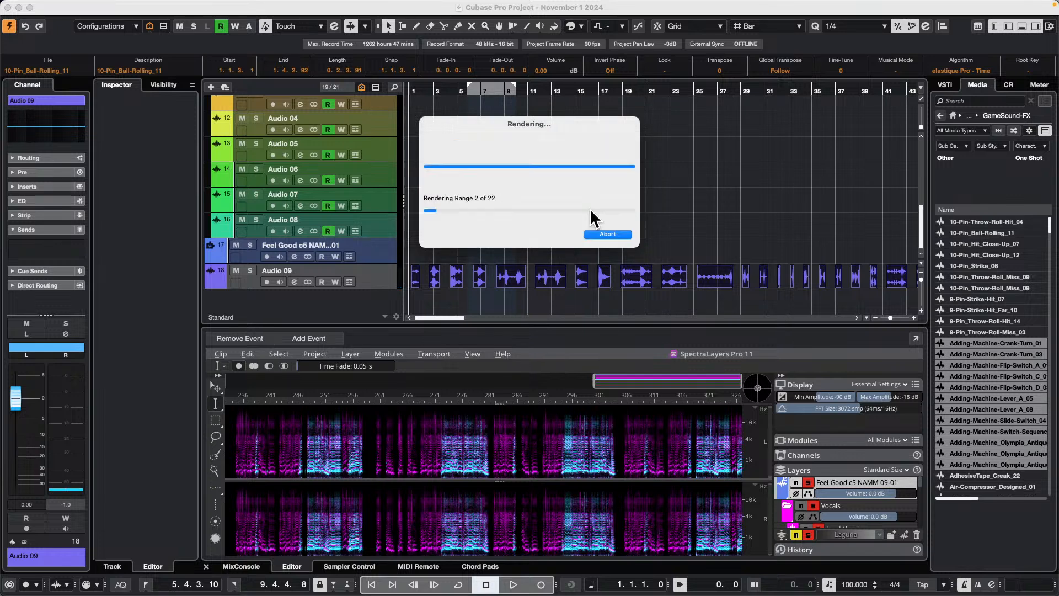
click(590, 209)
click(591, 208)
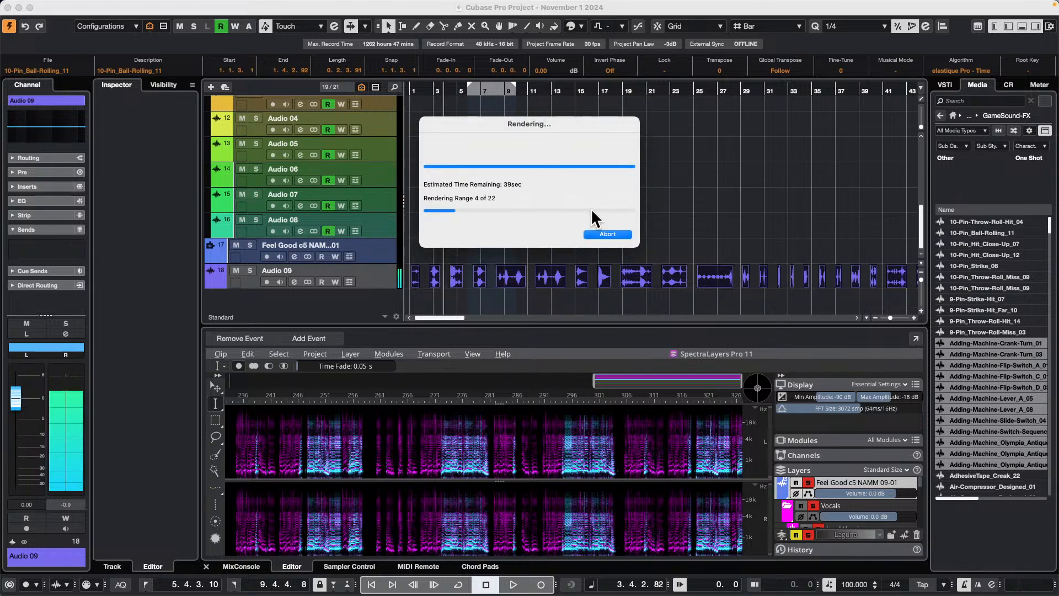
click(495, 189)
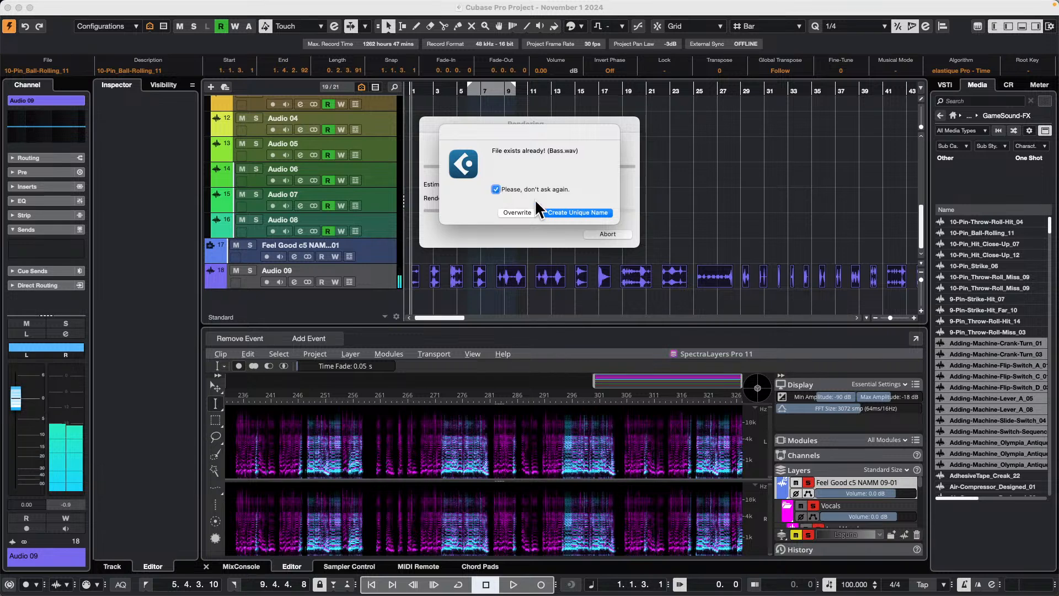
click(594, 211)
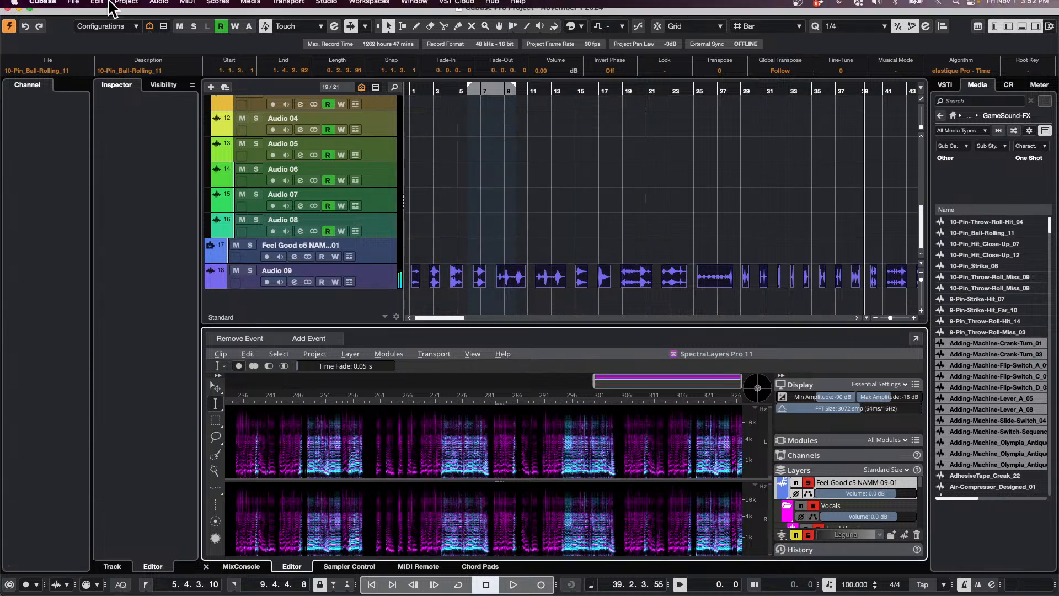
- Export the selected events again as separate events to the GAME SOUND folder with Use Custom Name turned off
click(73, 6)
mouse_move(118, 206)
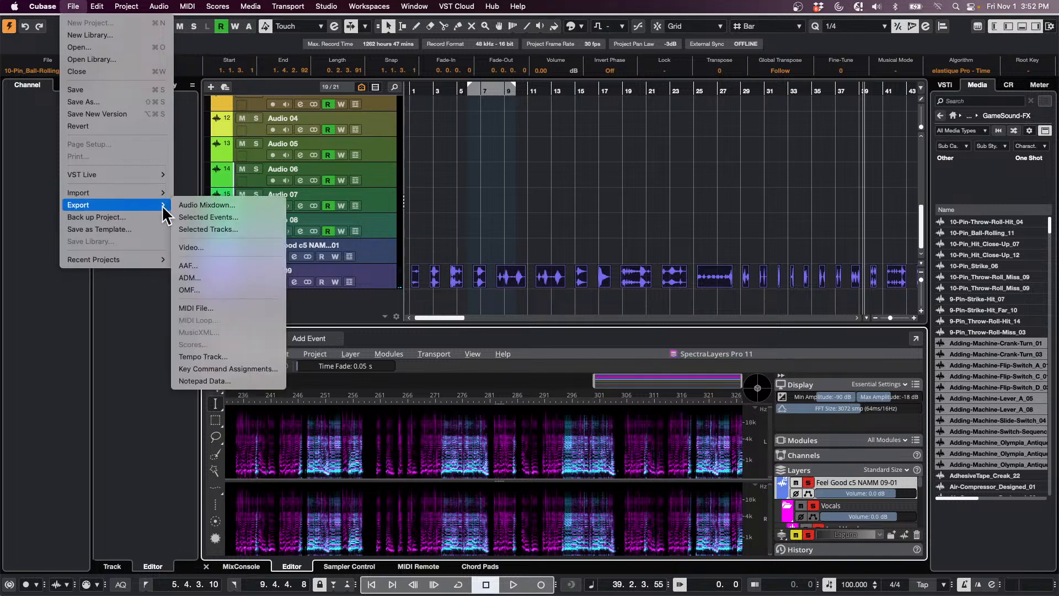
click(229, 217)
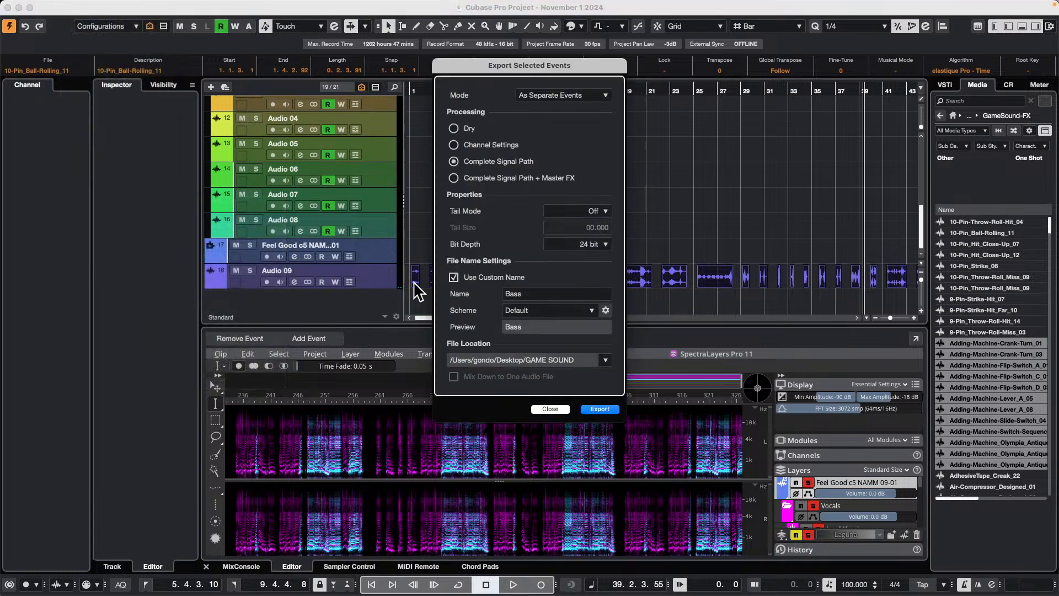
click(453, 277)
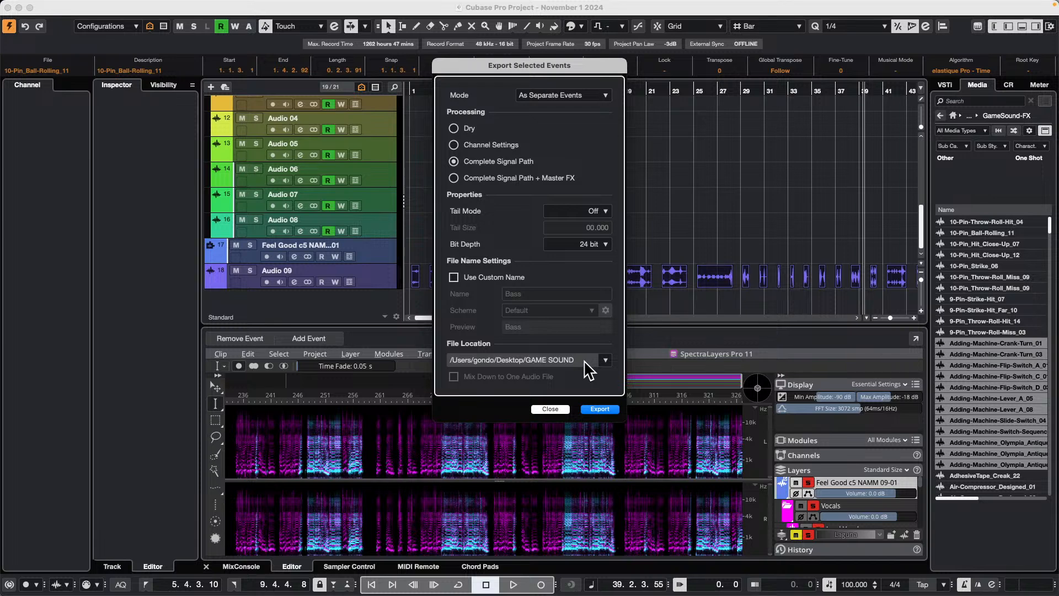
click(602, 409)
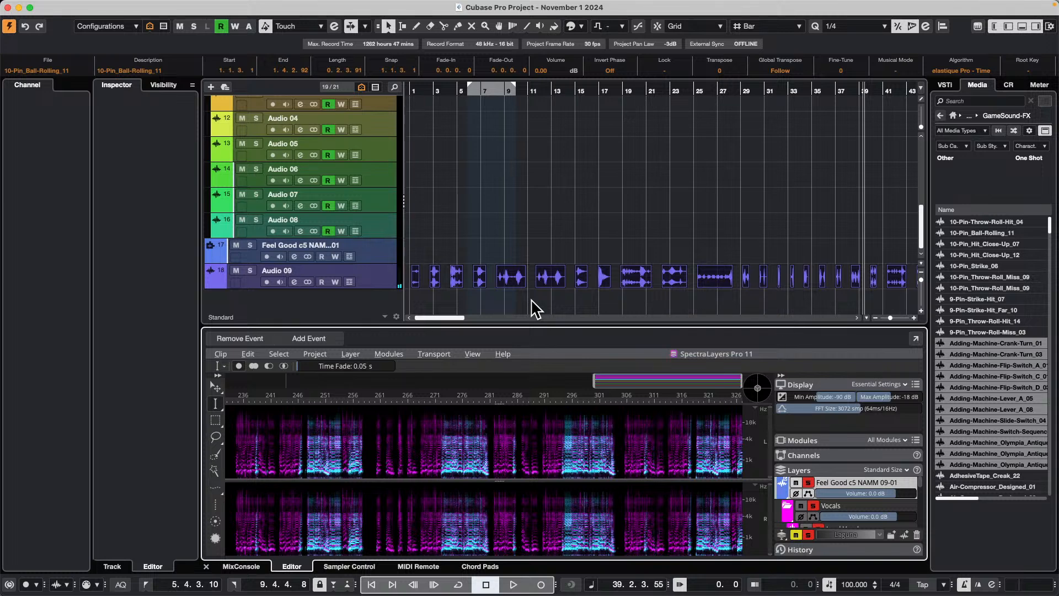
- Switch to Finder and examine the exported audio files in the GAME SOUND folder on the Desktop, closing the window when done
mouse_move(364, 579)
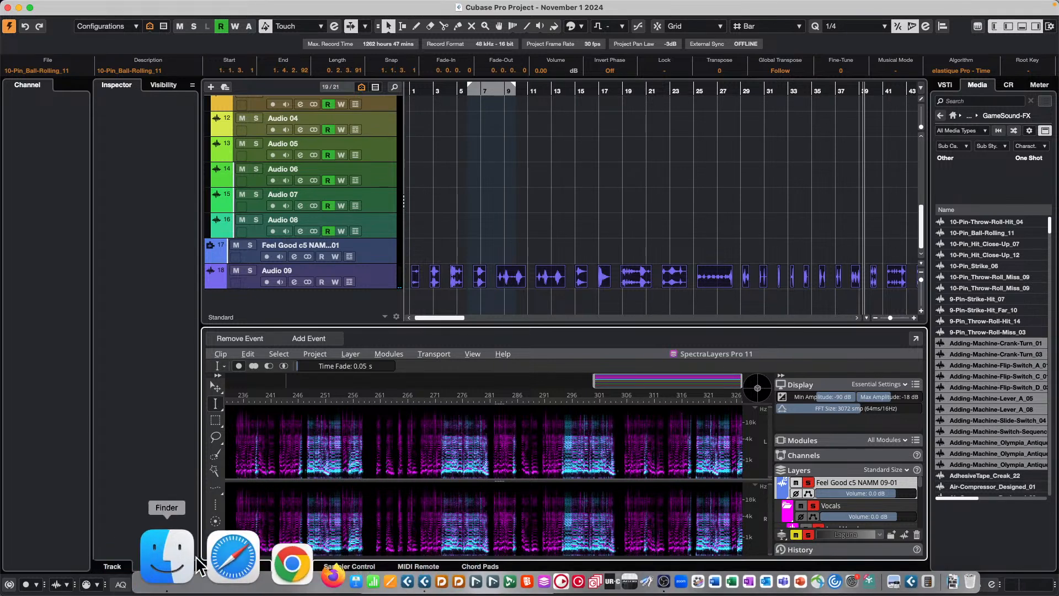
click(196, 558)
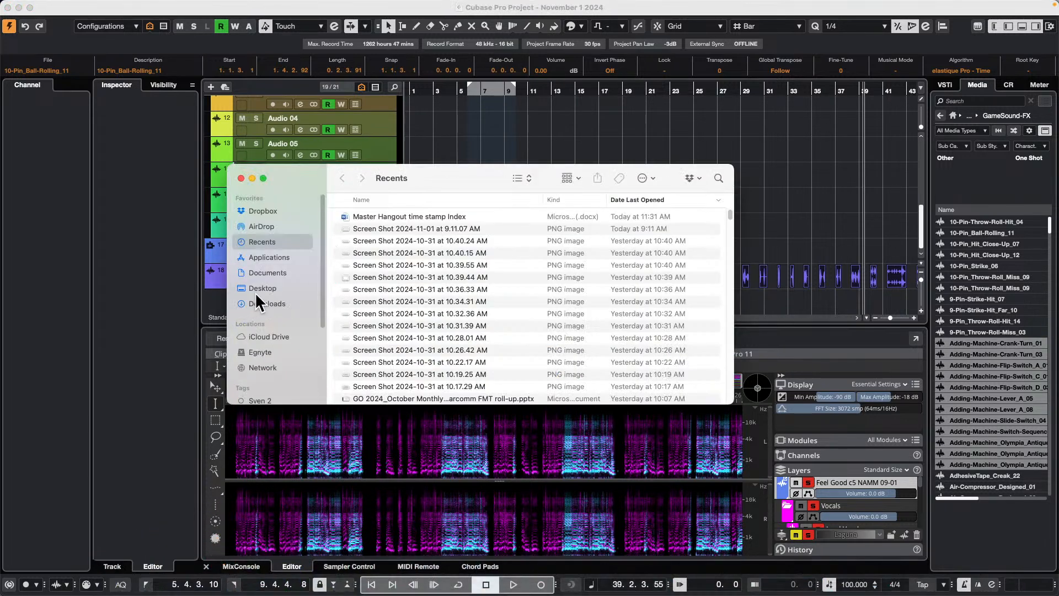
click(263, 289)
double_click(383, 215)
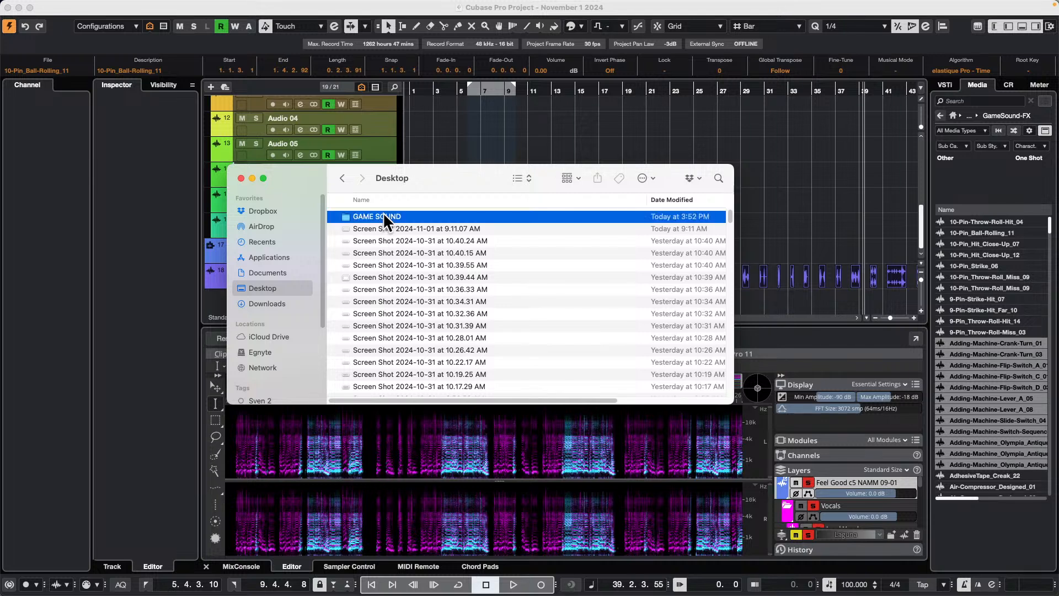
scroll(458, 254, down, 8)
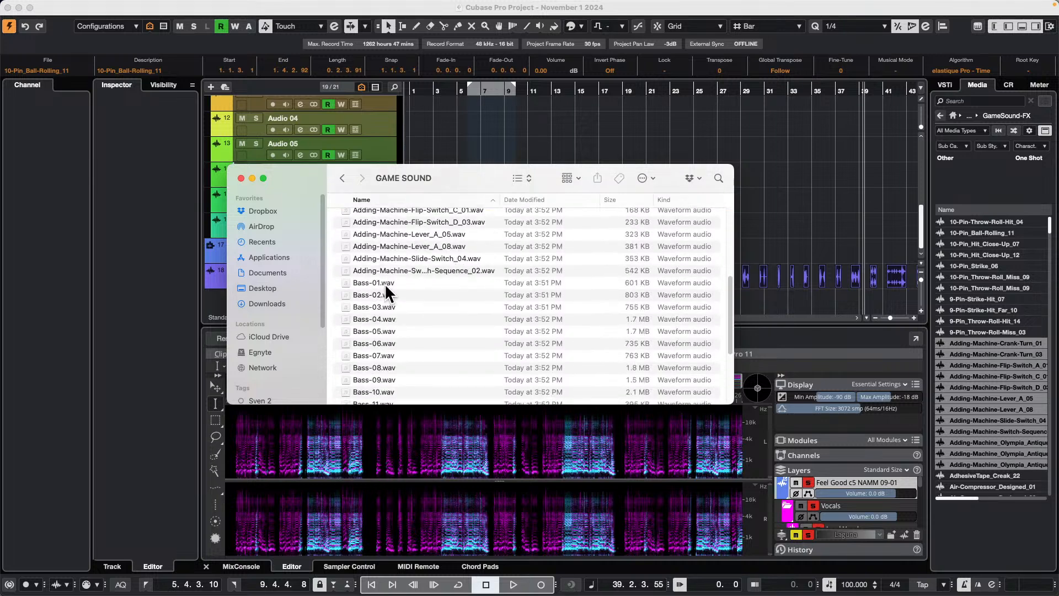
scroll(383, 286, up, 3)
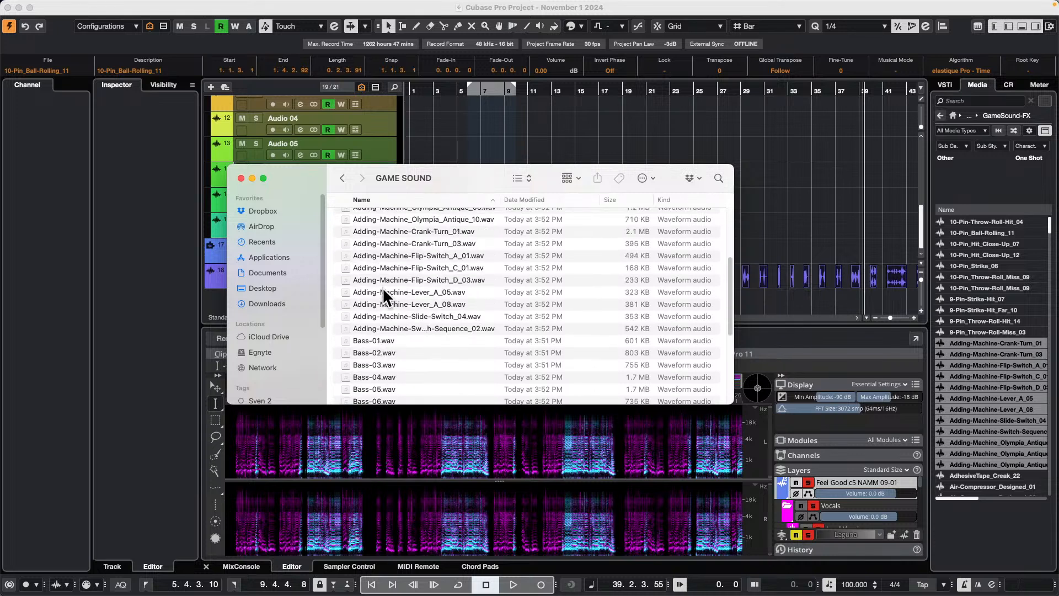
scroll(383, 292, up, 2)
scroll(442, 230, up, 3)
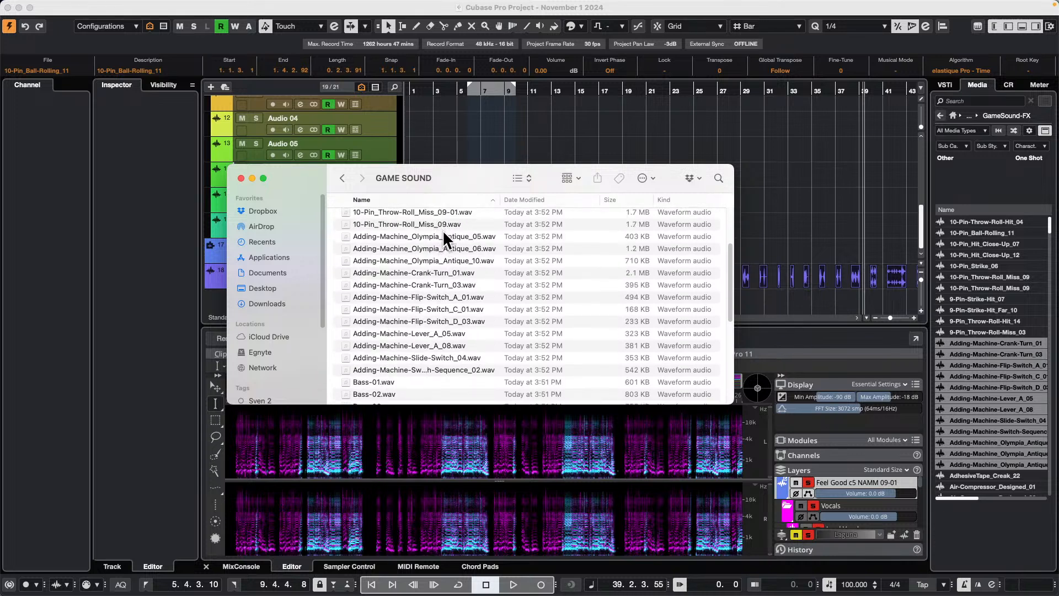
scroll(446, 226, up, 1)
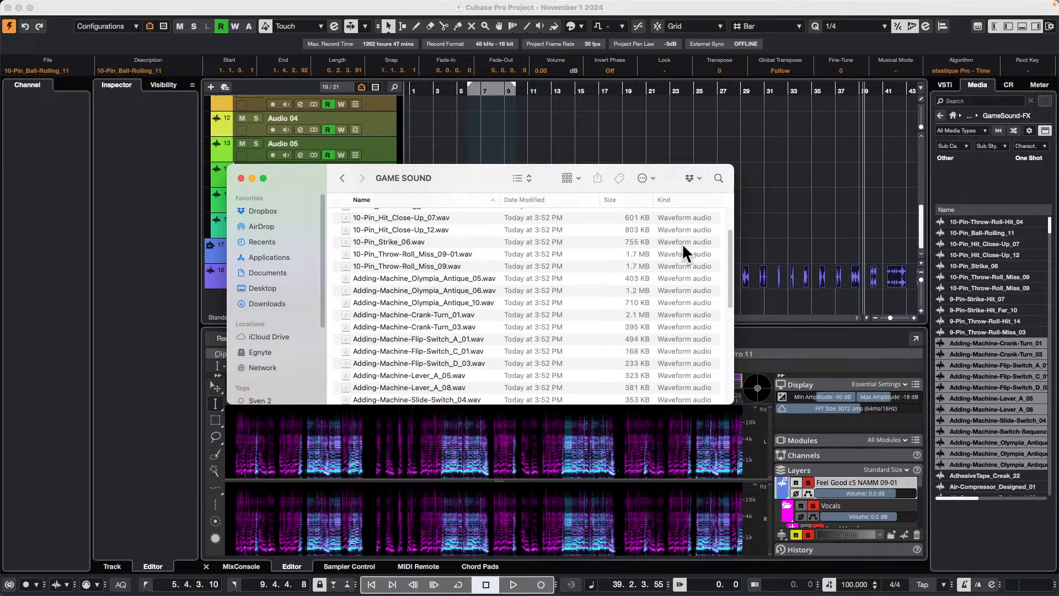
click(240, 175)
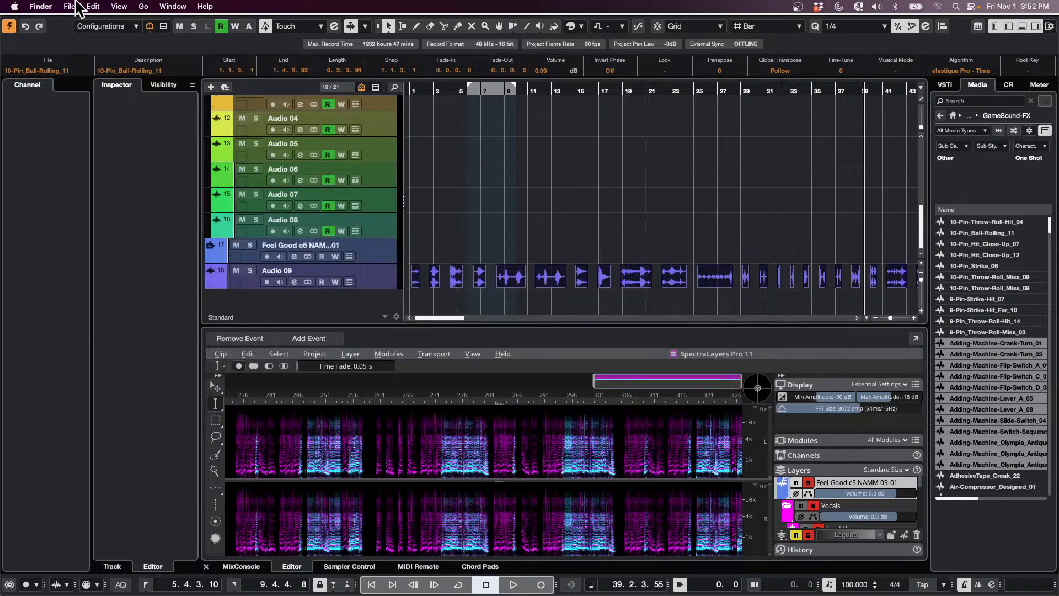
- Check whether the Selected Events export is available with nothing selected and again with events on the Audio 09 track selected
click(92, 6)
click(503, 145)
click(432, 118)
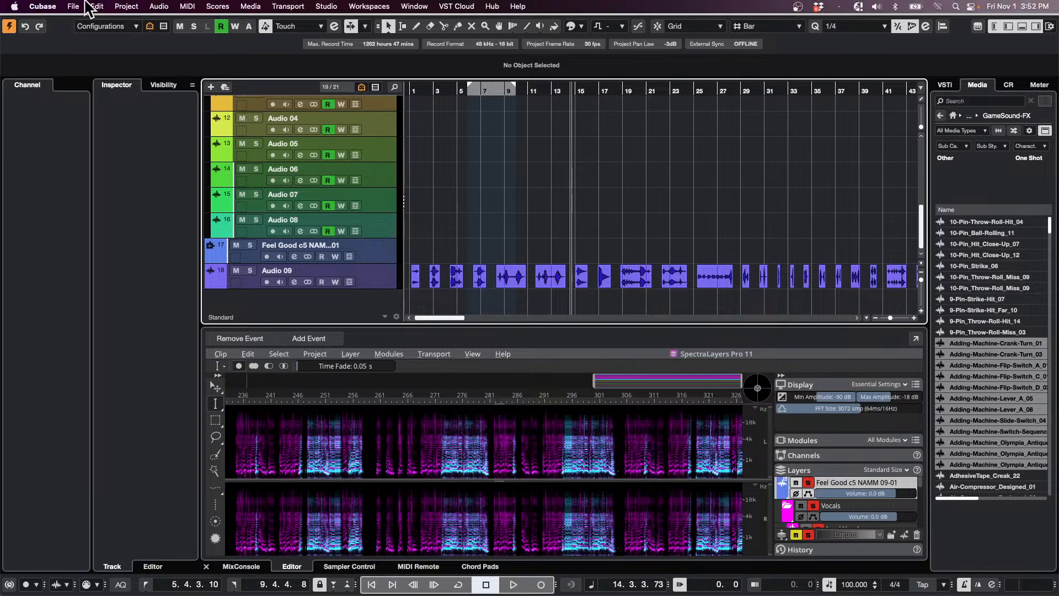
click(73, 6)
mouse_move(104, 206)
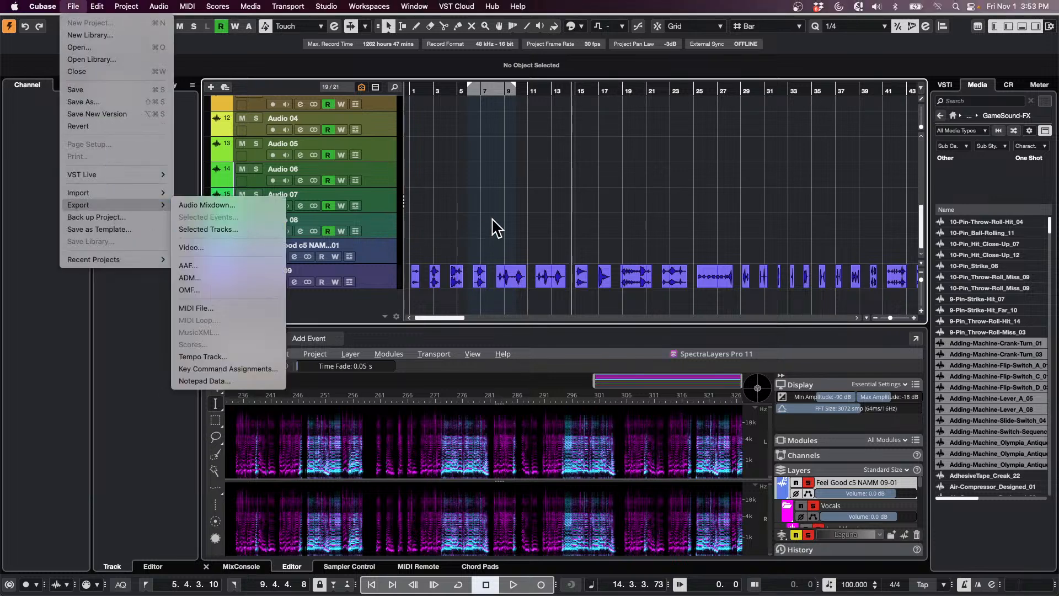
click(430, 270)
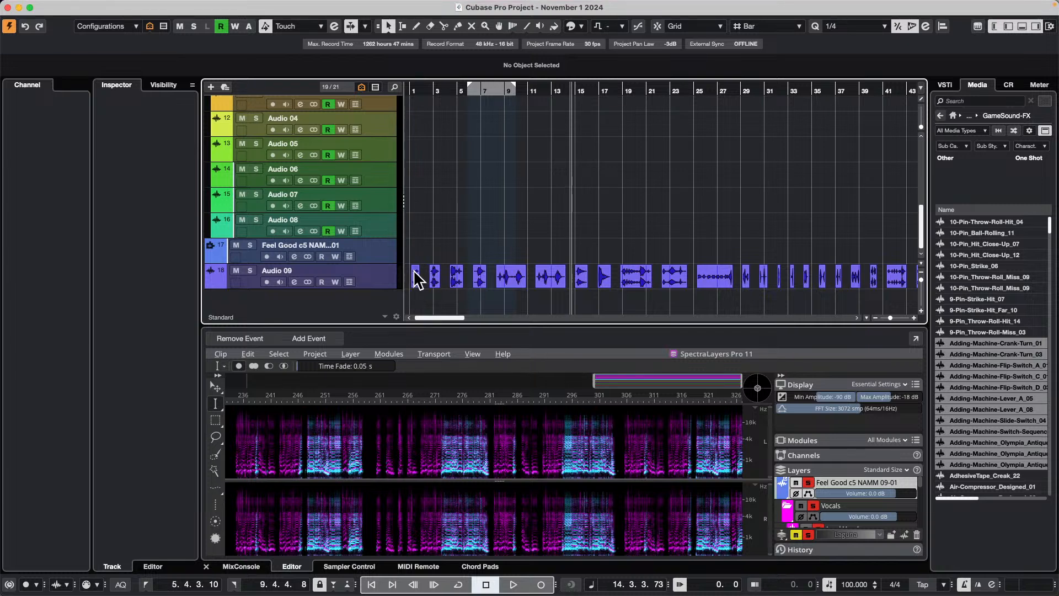
click(418, 279)
click(77, 7)
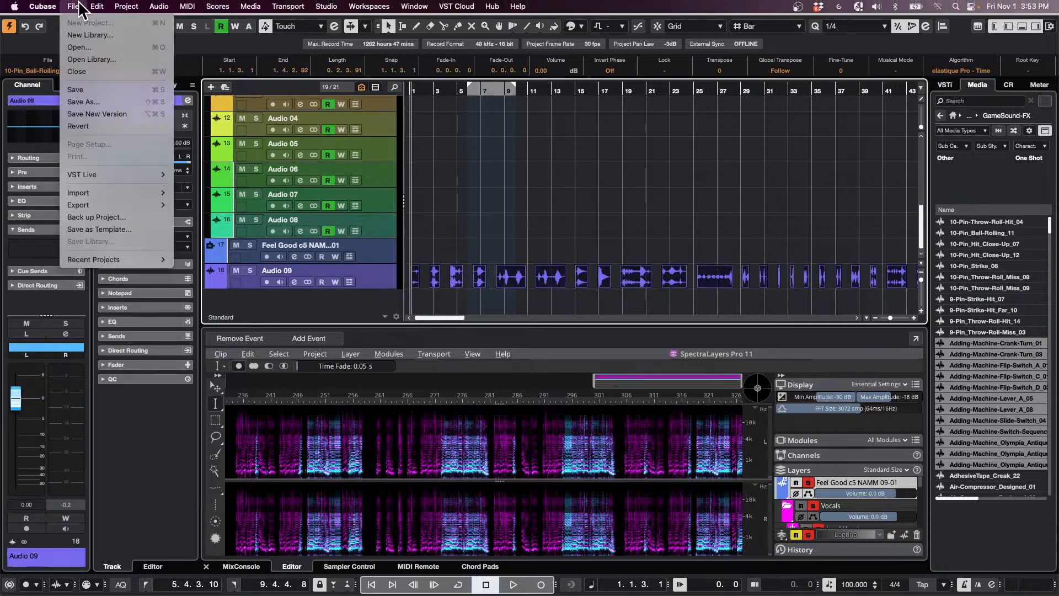
mouse_move(75, 205)
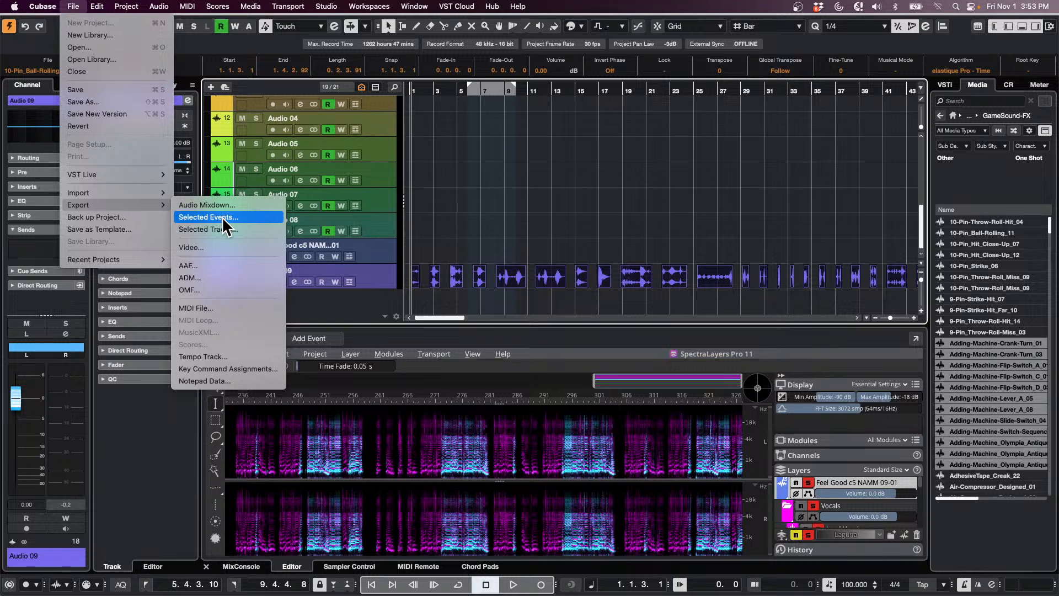
click(574, 208)
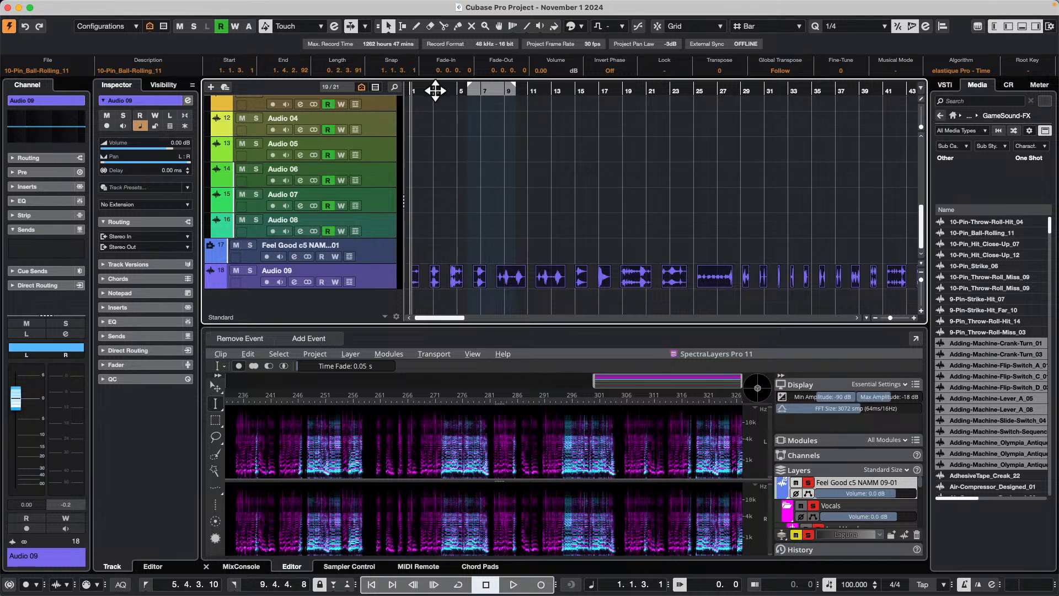
scroll(448, 227, up, 1)
scroll(451, 229, up, 10)
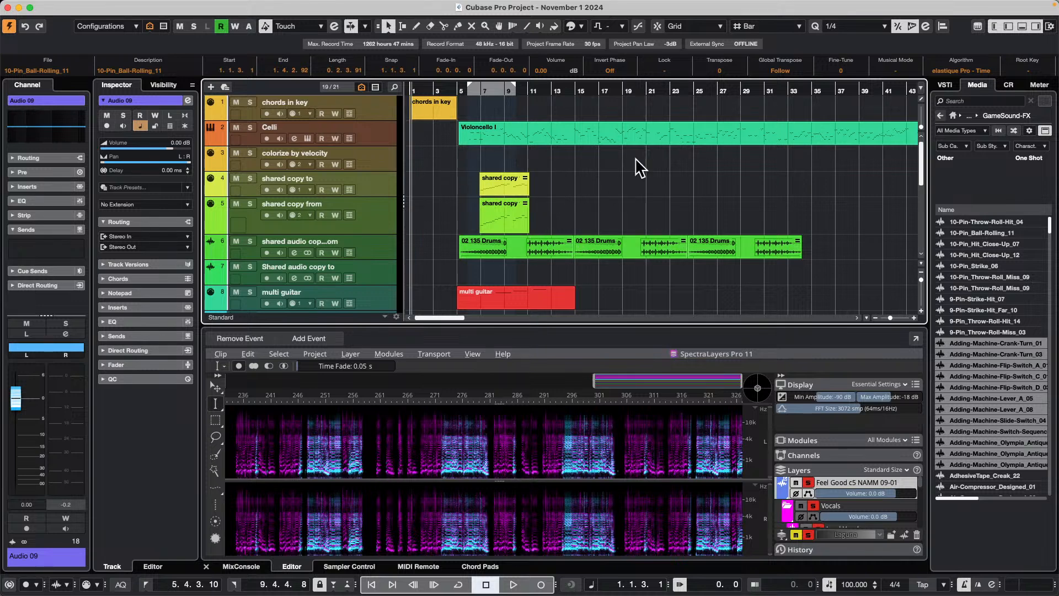
click(546, 141)
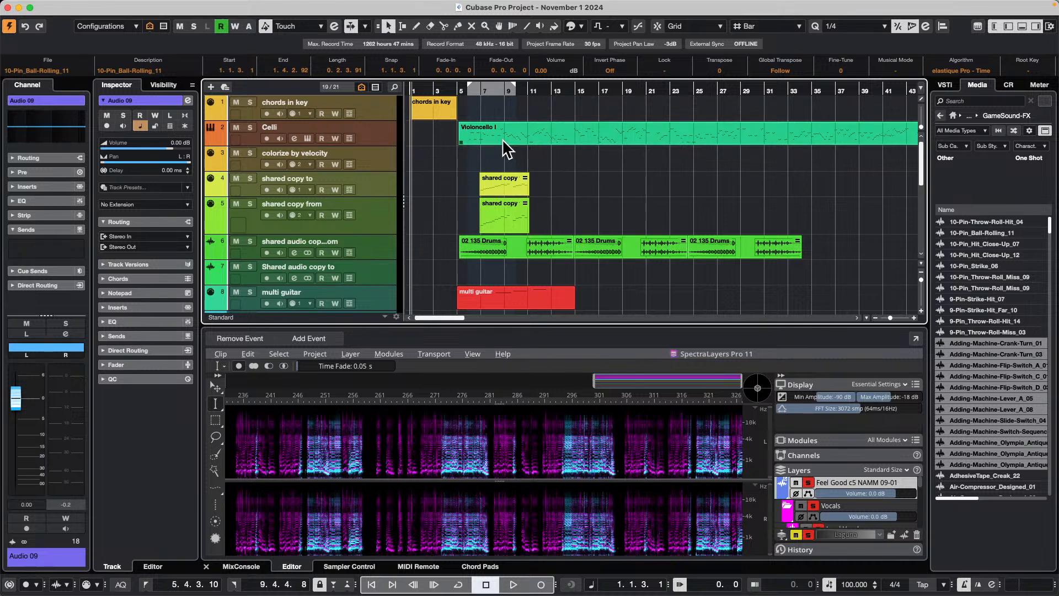
click(488, 105)
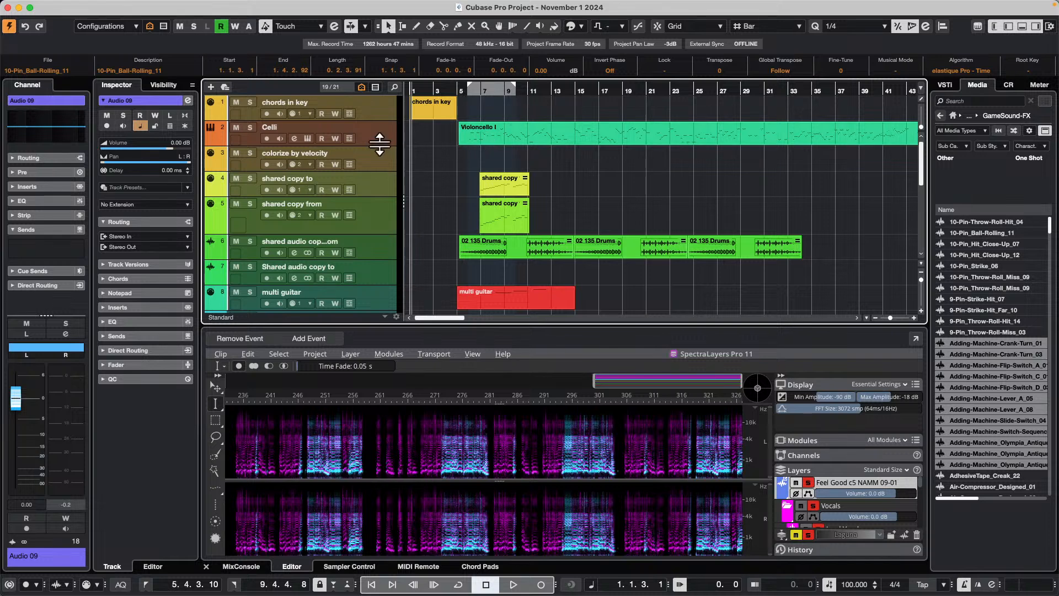
- Make the Celli track slightly taller and move its Violoncello I part later so that it starts near 20.4.1
drag(379, 144, 380, 157)
click(530, 90)
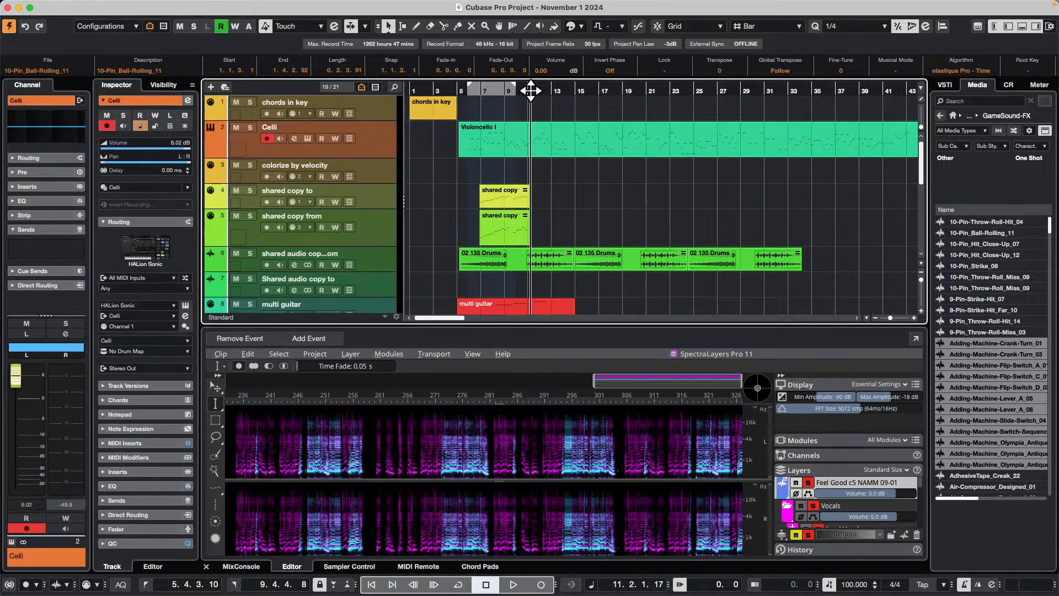
drag(486, 141, 675, 143)
- Draw an empty MIDI part about two bars long on the Celli track from bar 7 and trim its end near bar 9
right_click(485, 144)
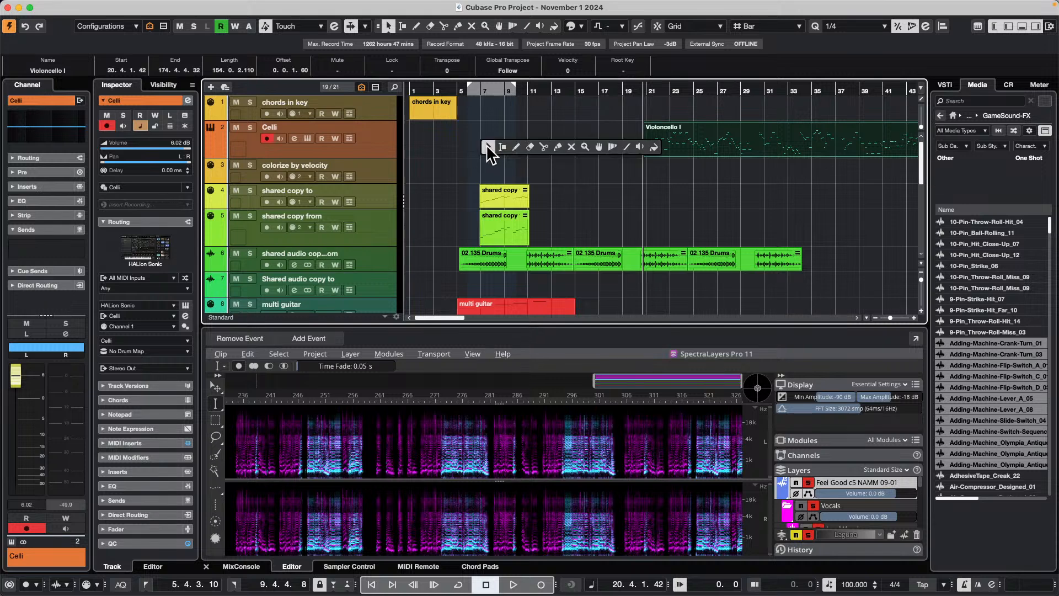
click(515, 146)
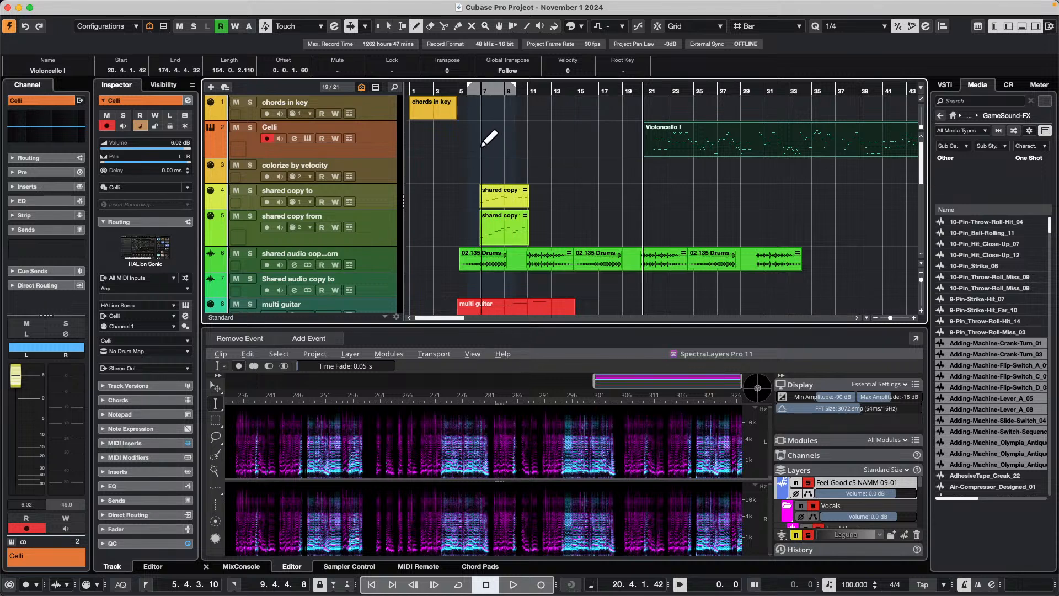
drag(482, 146, 504, 145)
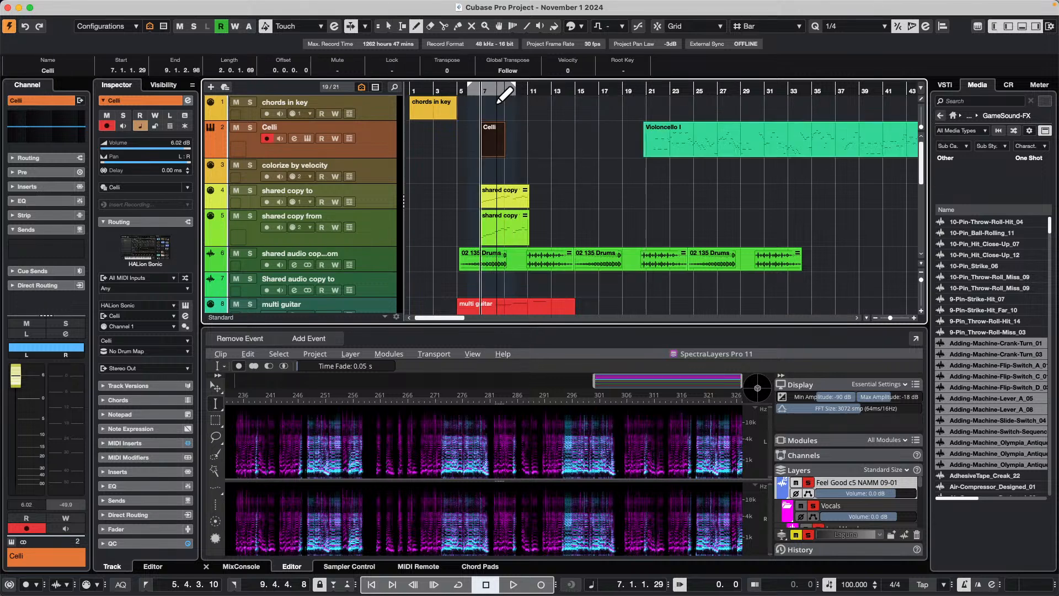
drag(478, 87, 514, 135)
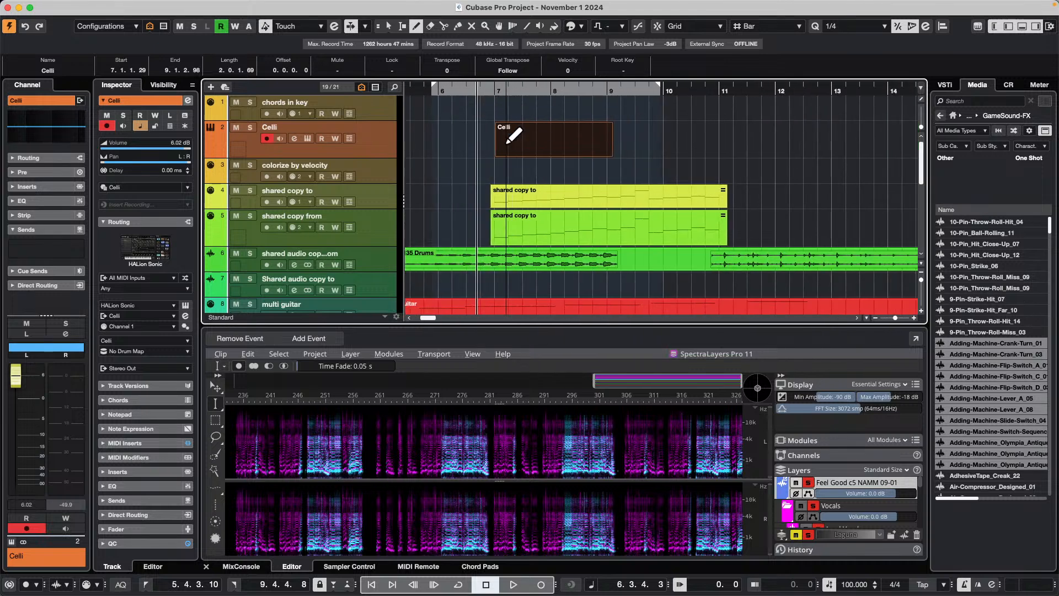
key(1)
drag(611, 154, 604, 154)
- Open the new Celli part in the Key Editor and draw one C3 note spanning its whole length
double_click(532, 147)
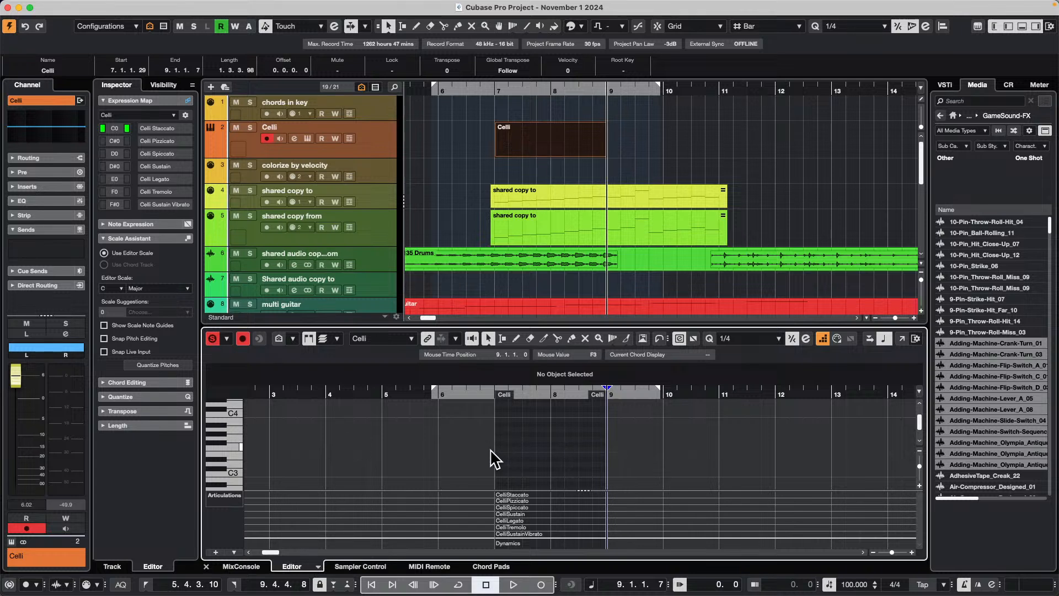
scroll(492, 458, down, 4)
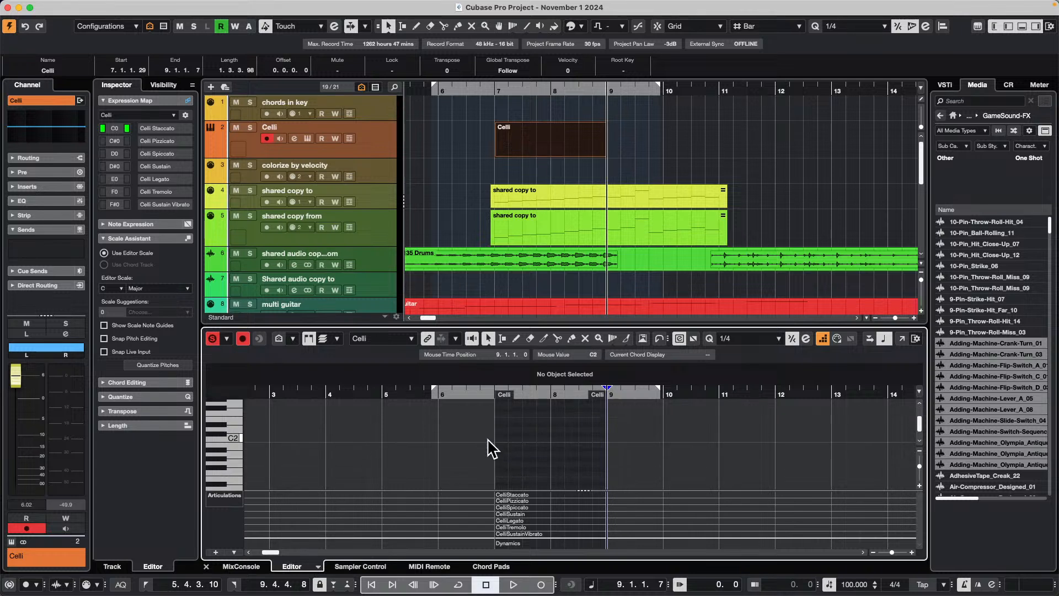
scroll(517, 444, up, 2)
right_click(514, 436)
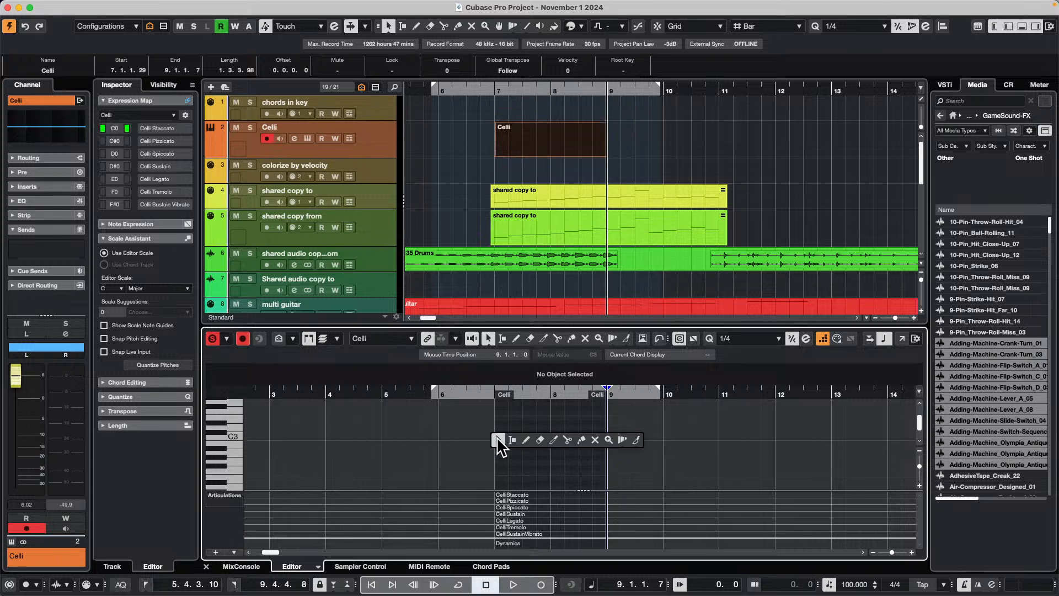
click(509, 439)
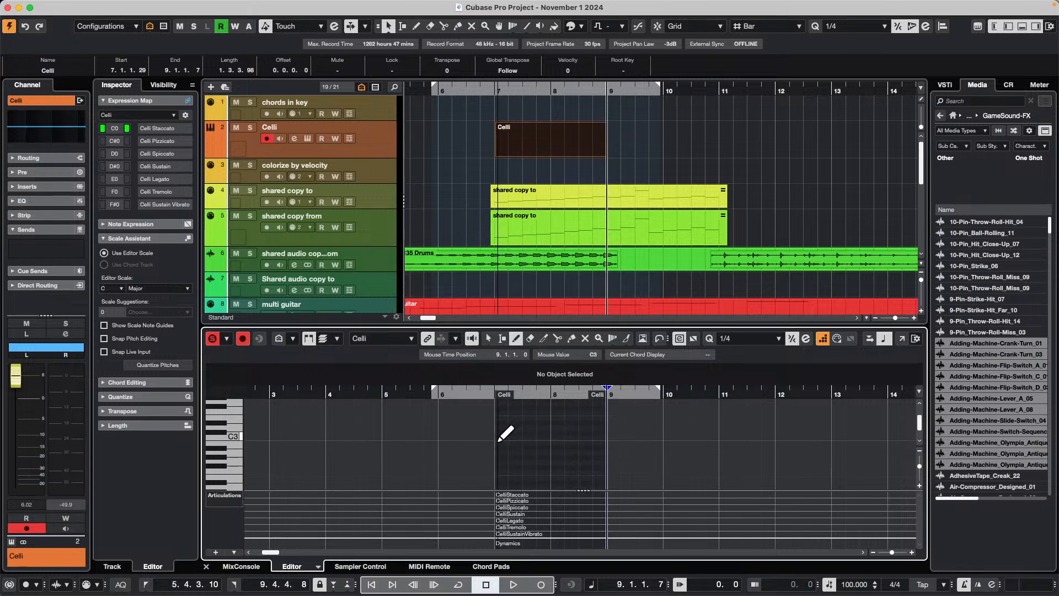
drag(498, 440, 557, 440)
mouse_move(643, 444)
mouse_down()
mouse_move(594, 438)
mouse_move(609, 438)
mouse_up()
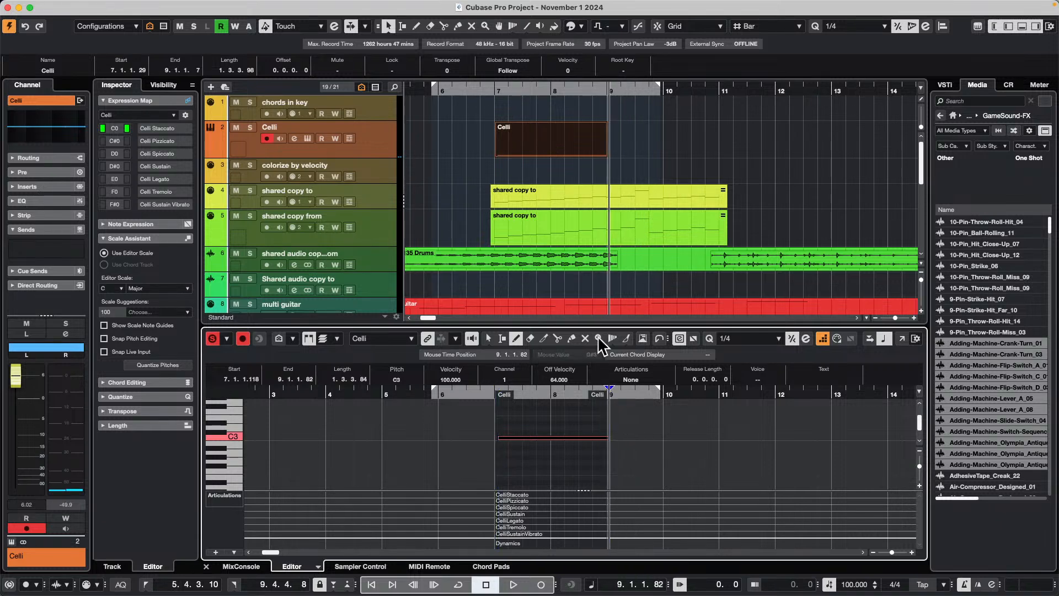
- Load the new Celli MIDI part into the Sampler Control to create a sampler track
click(453, 211)
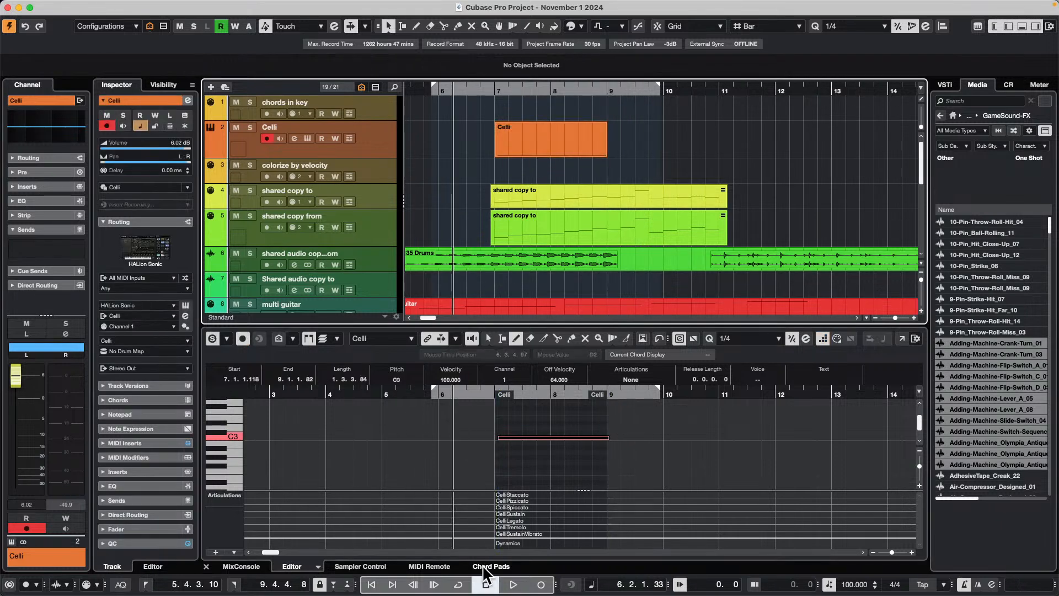
click(359, 567)
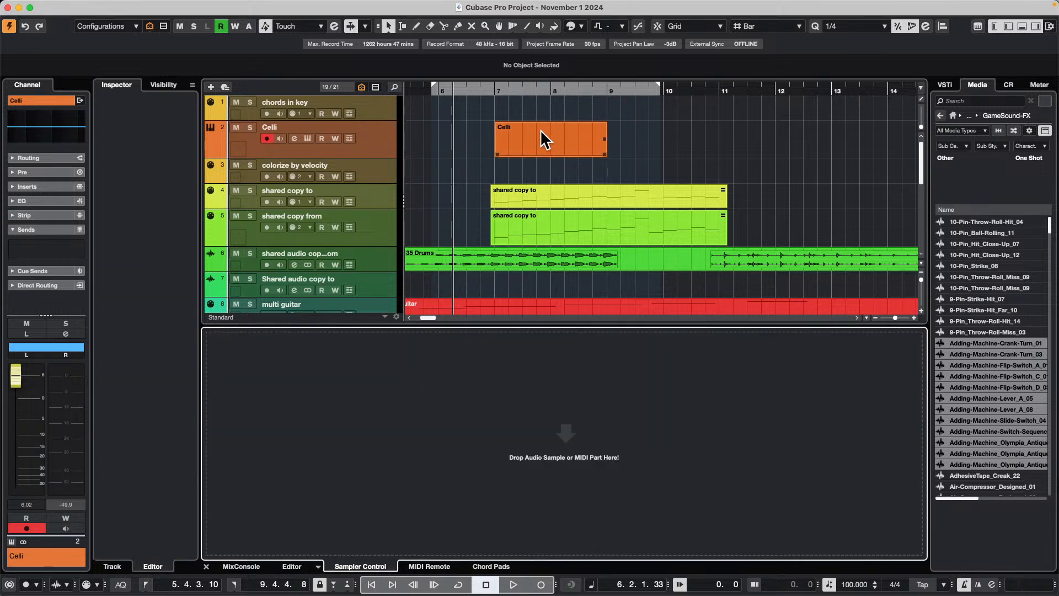
drag(541, 138, 574, 447)
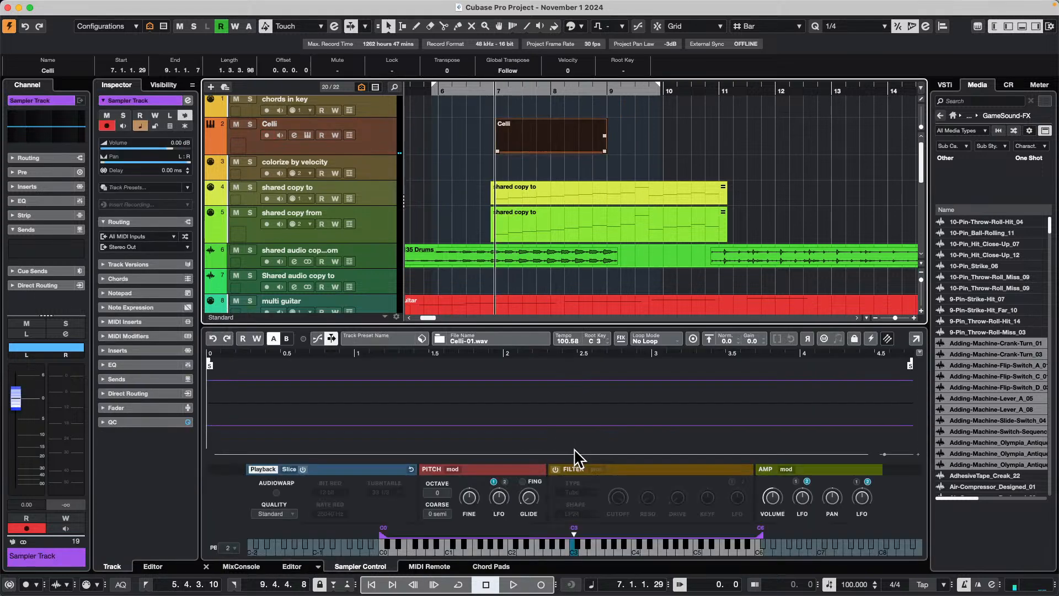
- Select the Celli track and load its long Violoncello I part into the Sampler Control as another sampler track
click(570, 227)
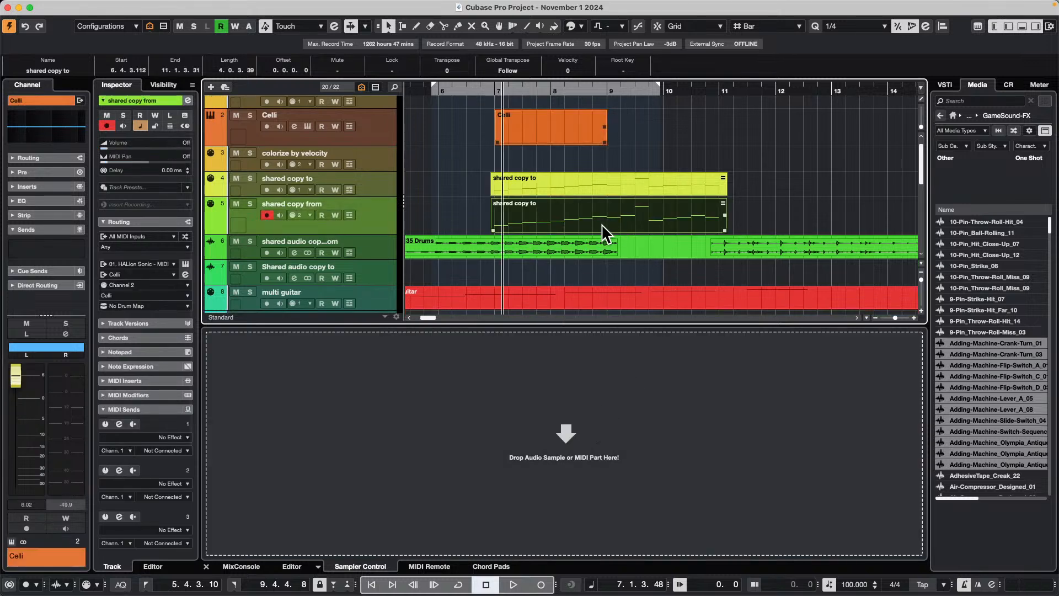
scroll(540, 212, up, 1)
click(540, 208)
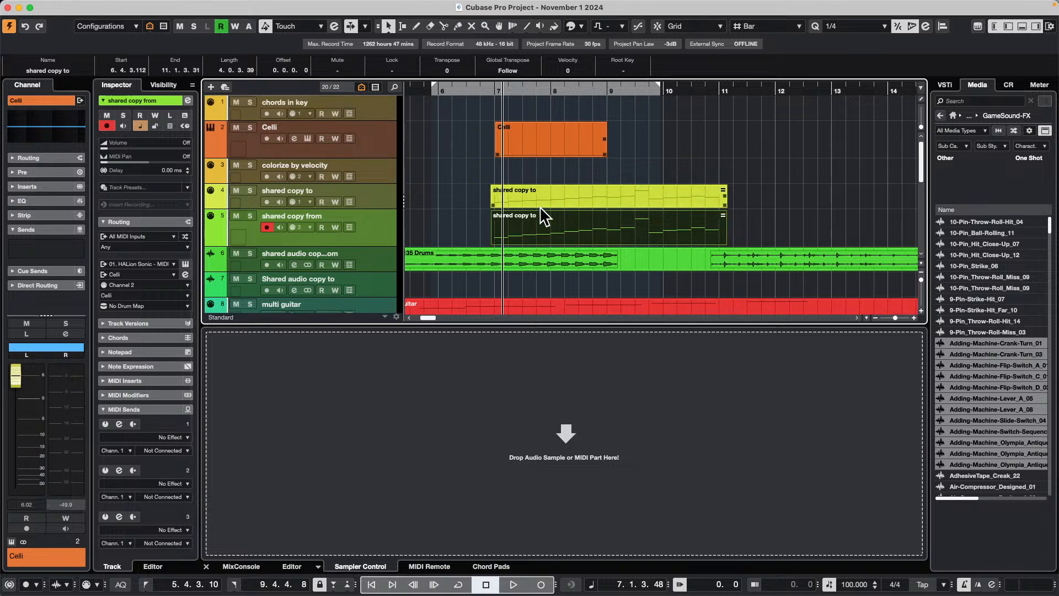
click(384, 143)
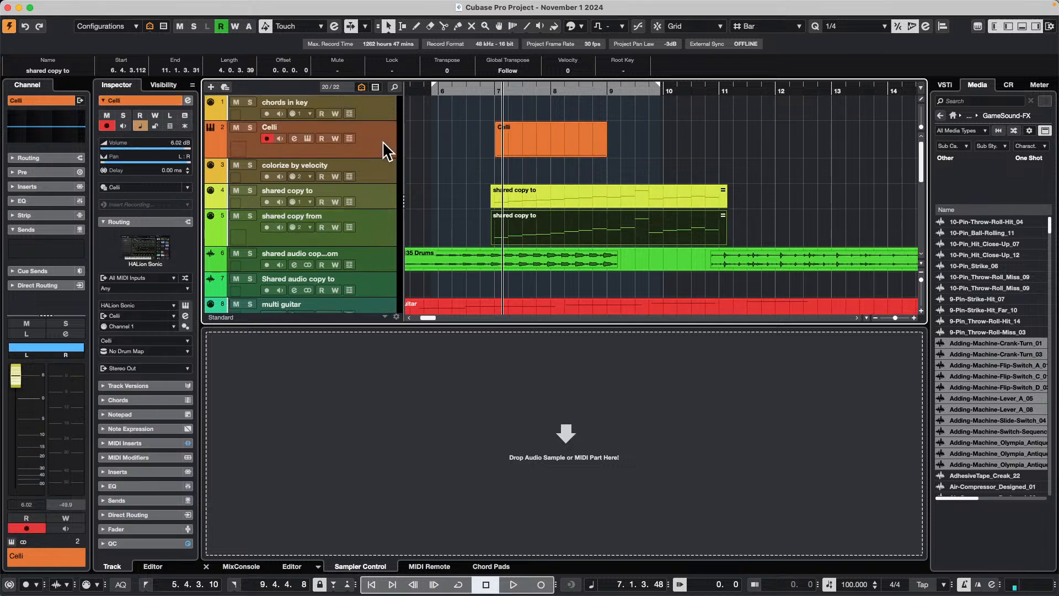
drag(529, 89, 524, 52)
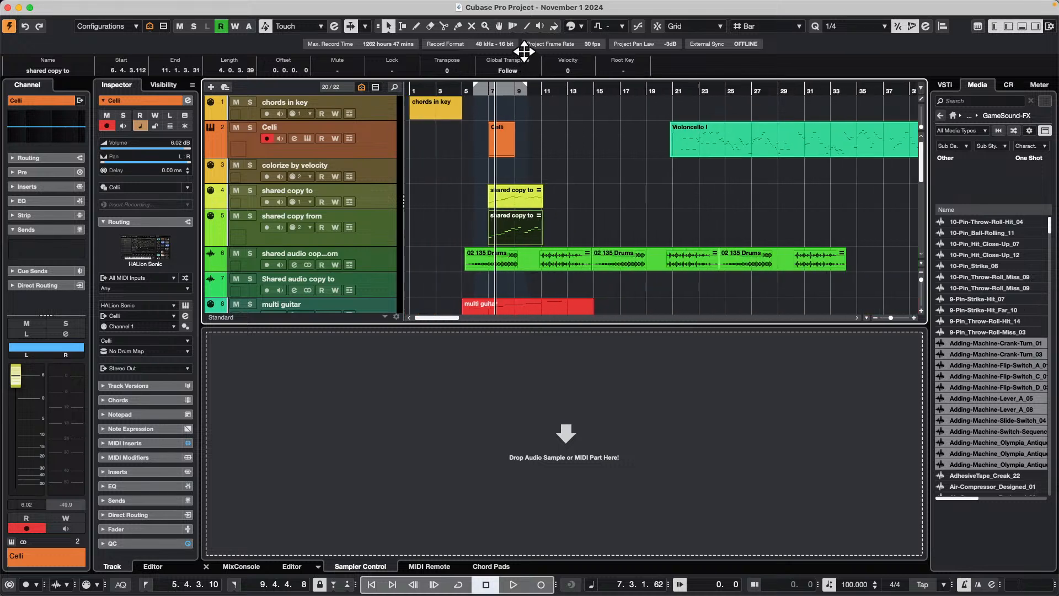
drag(735, 128, 615, 409)
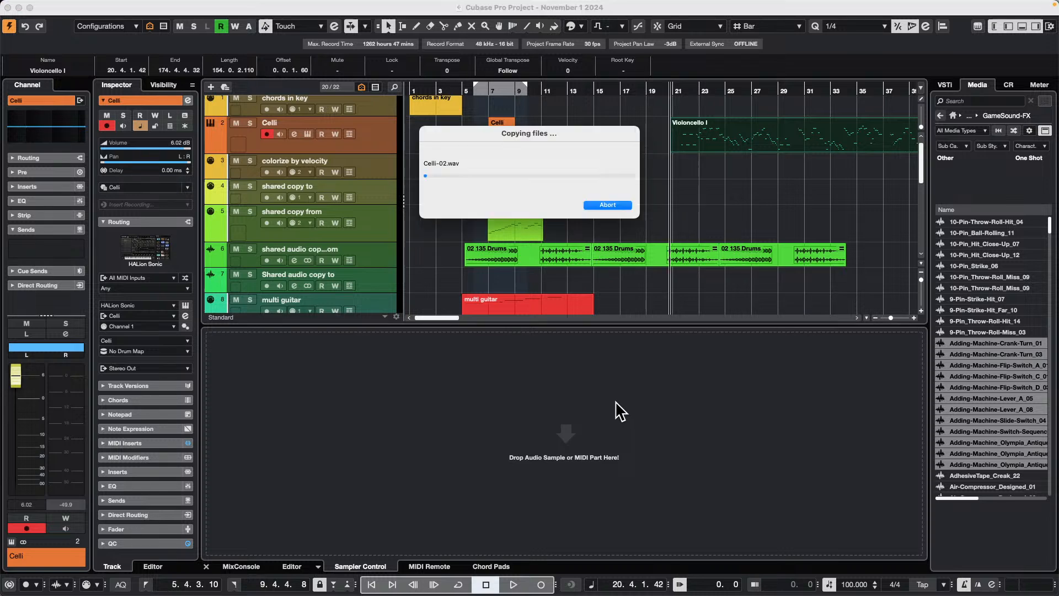
click(569, 353)
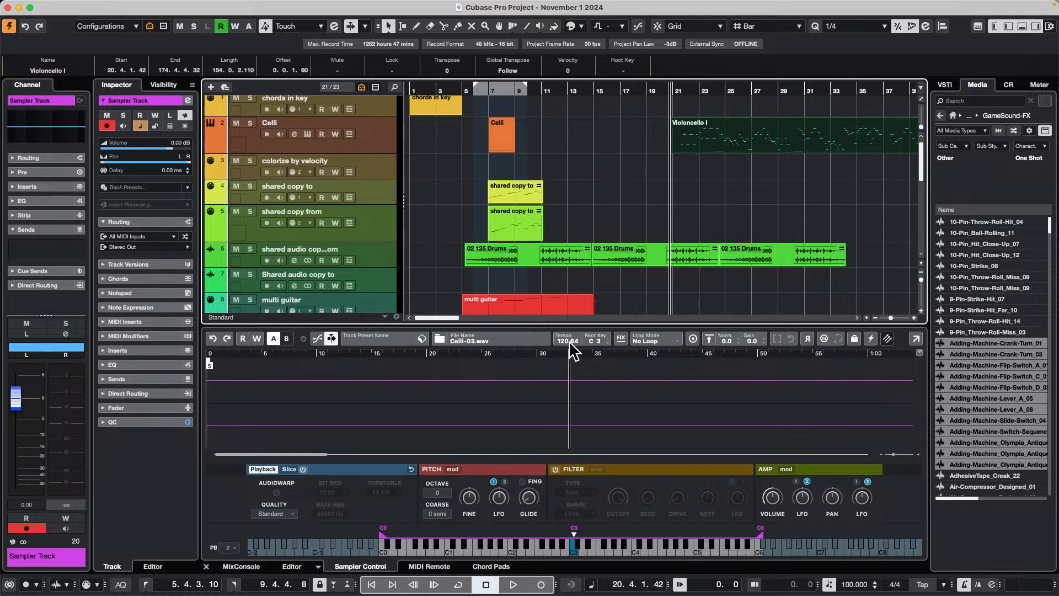
- Open the recent project UNINVITED G ONDO XII.cpr and activate it
click(610, 247)
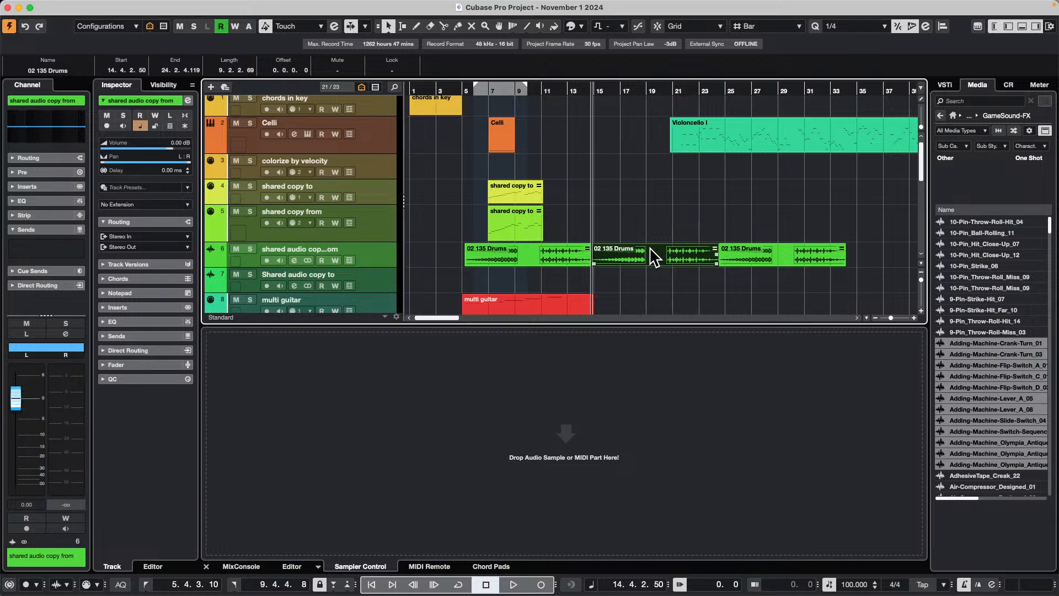
mouse_move(242, 7)
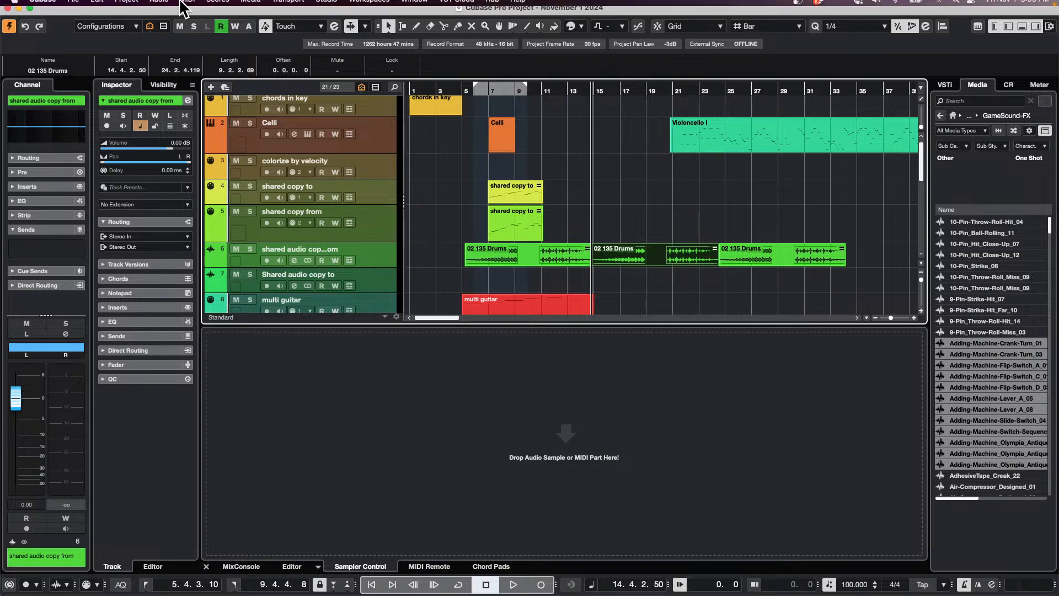
click(82, 6)
mouse_move(124, 258)
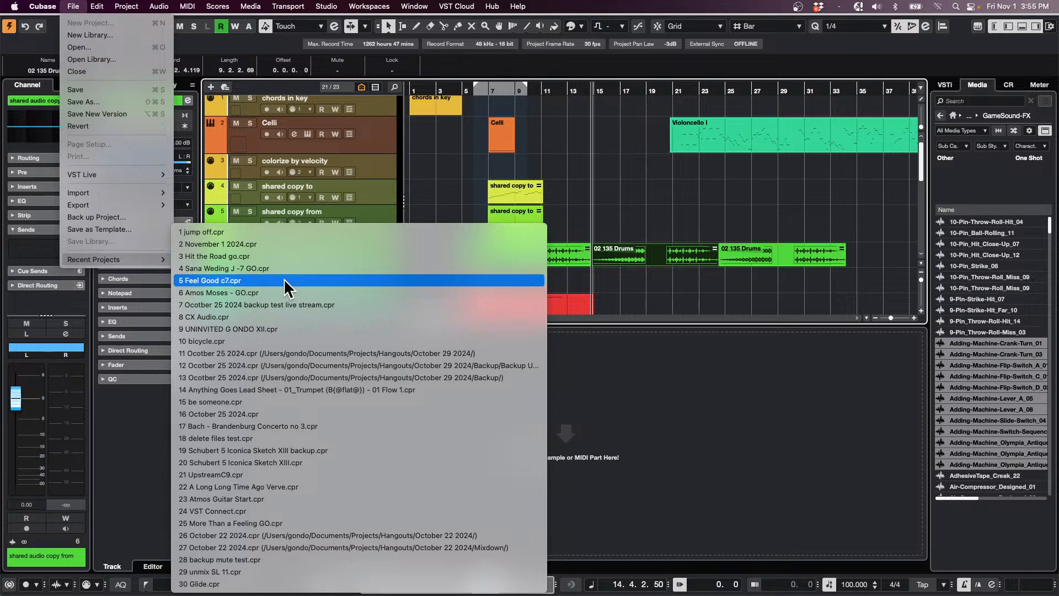
click(258, 328)
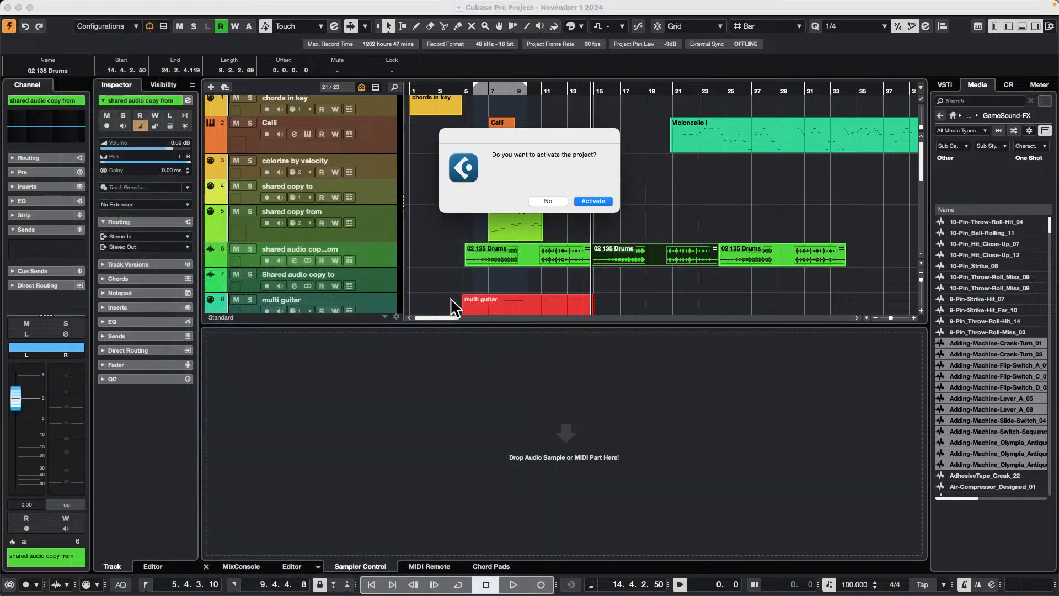
click(589, 201)
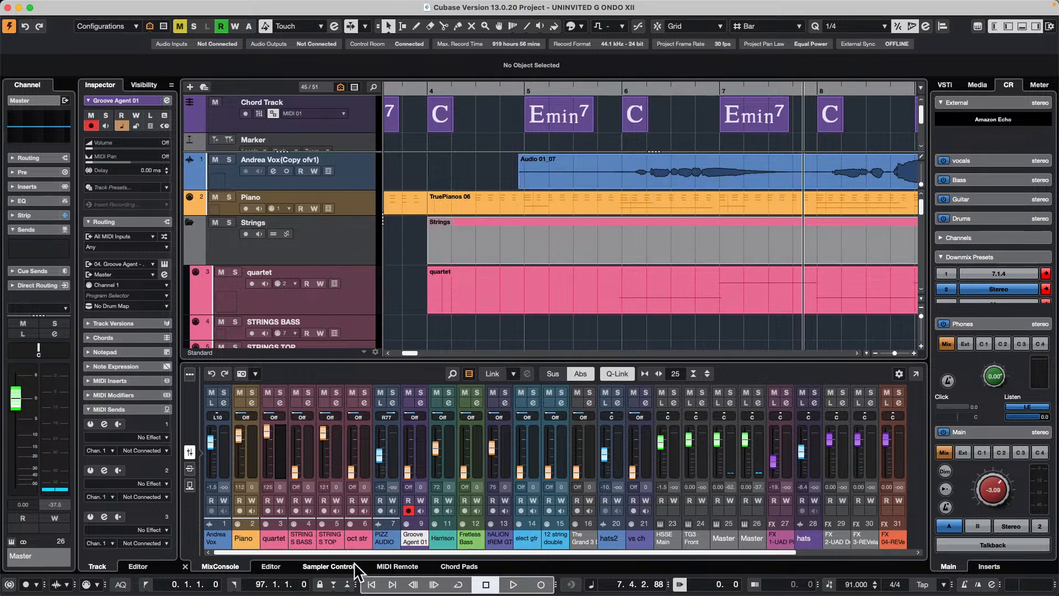
- Load the Audio 01_07 vocal event into the Sampler Control and show the new sampler track at the end of the track list
click(328, 566)
drag(731, 165, 533, 513)
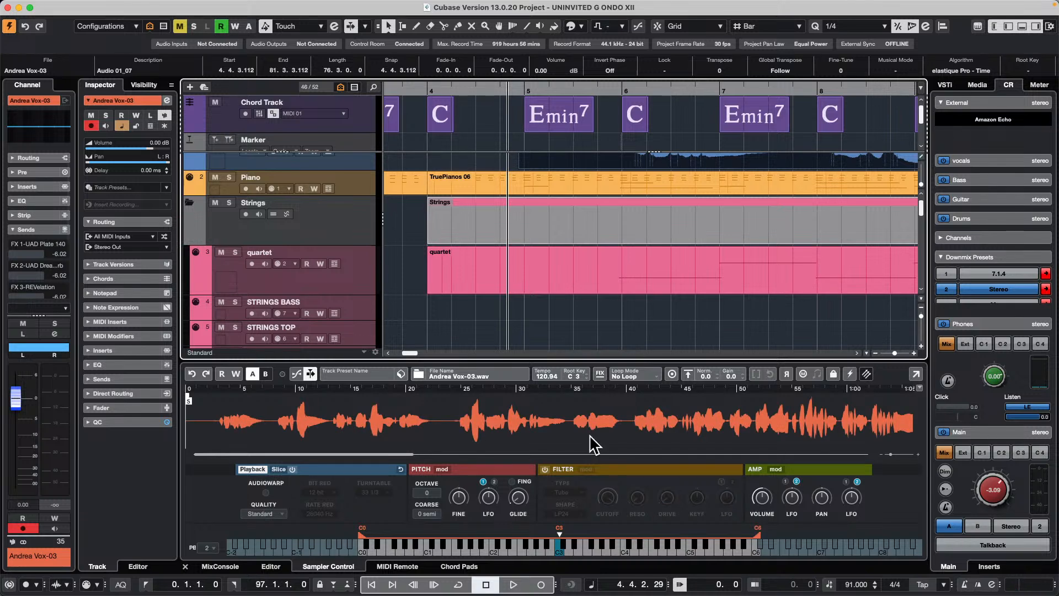
scroll(307, 249, down, 15)
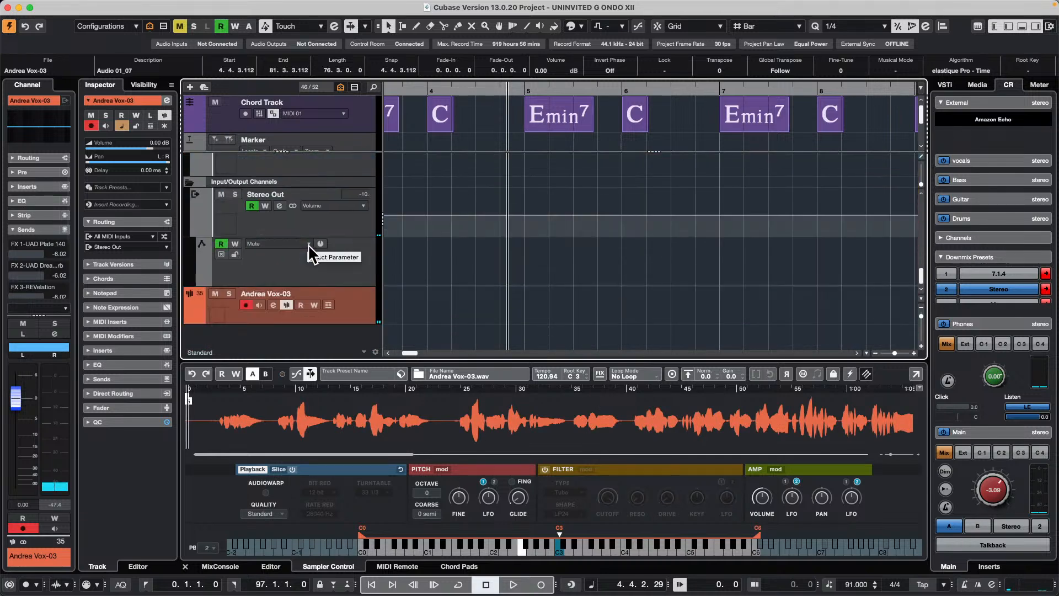
- Raise the Control Room main level to 1.65 and set the vocal sample's start at its first phrase, about 3 seconds in
drag(983, 499, 992, 468)
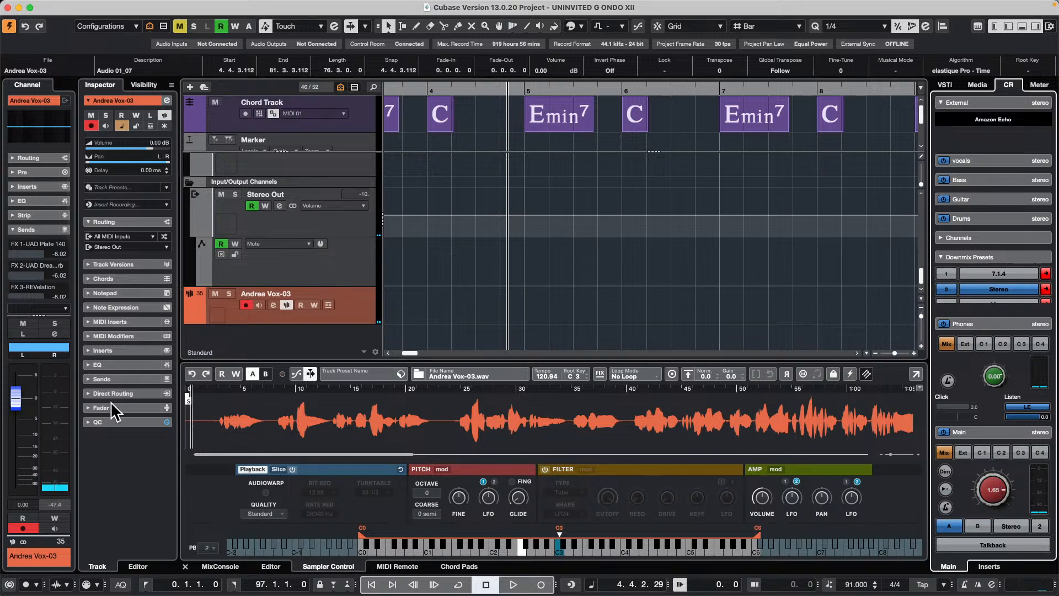
drag(189, 405, 223, 402)
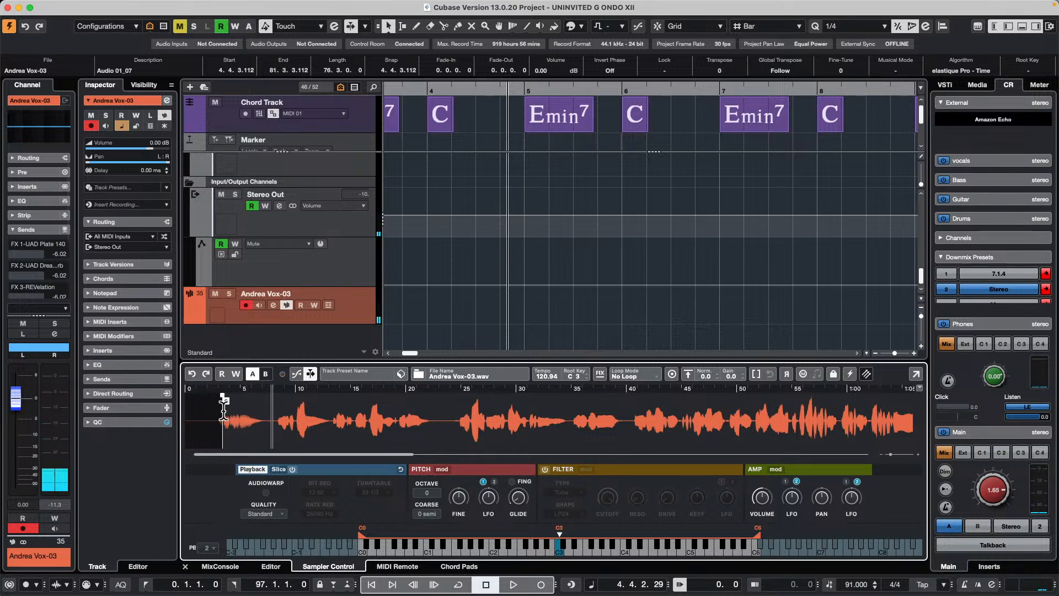
click(224, 409)
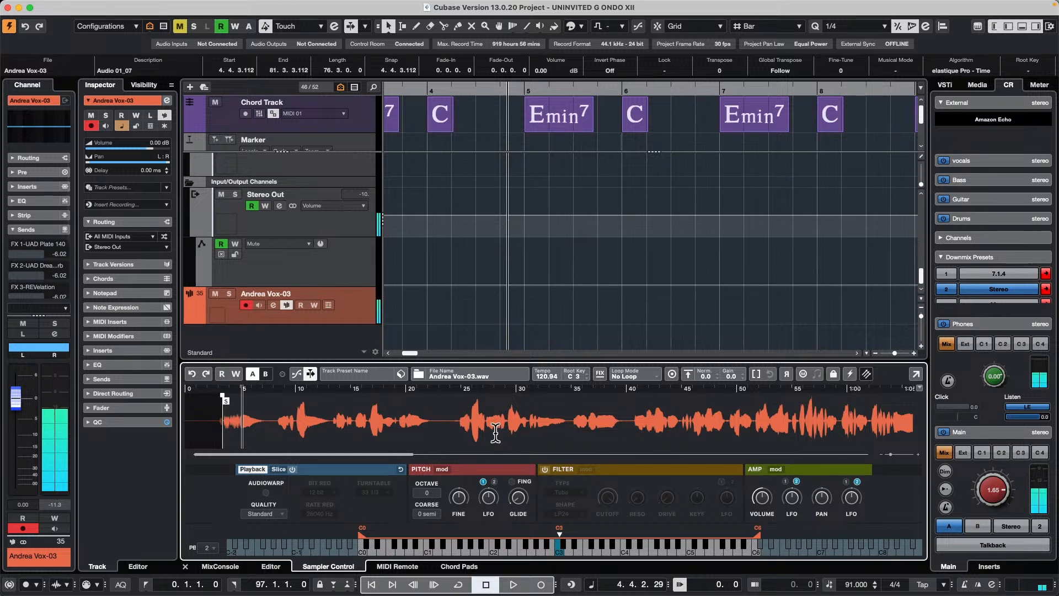
- Look through the sampler's playback Quality options and try Slice mode on the vocal sample, then restore normal playback
click(273, 513)
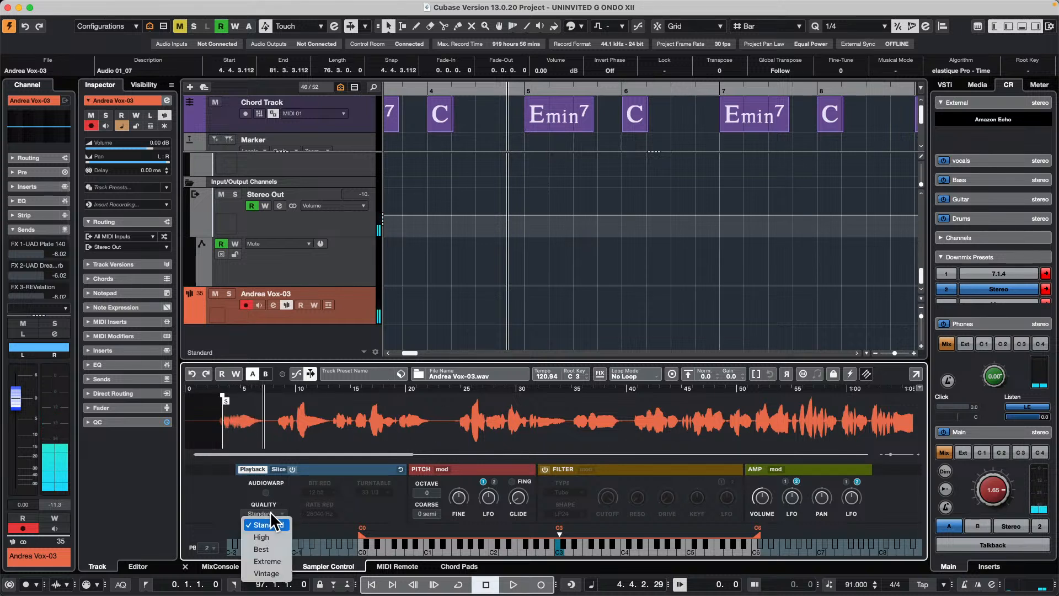
click(284, 474)
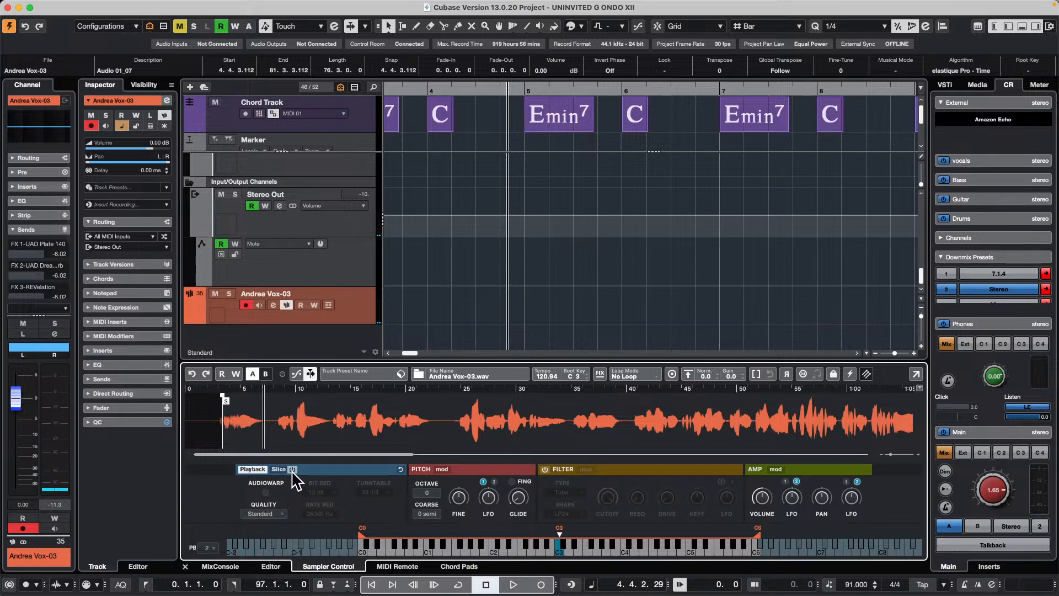
click(279, 469)
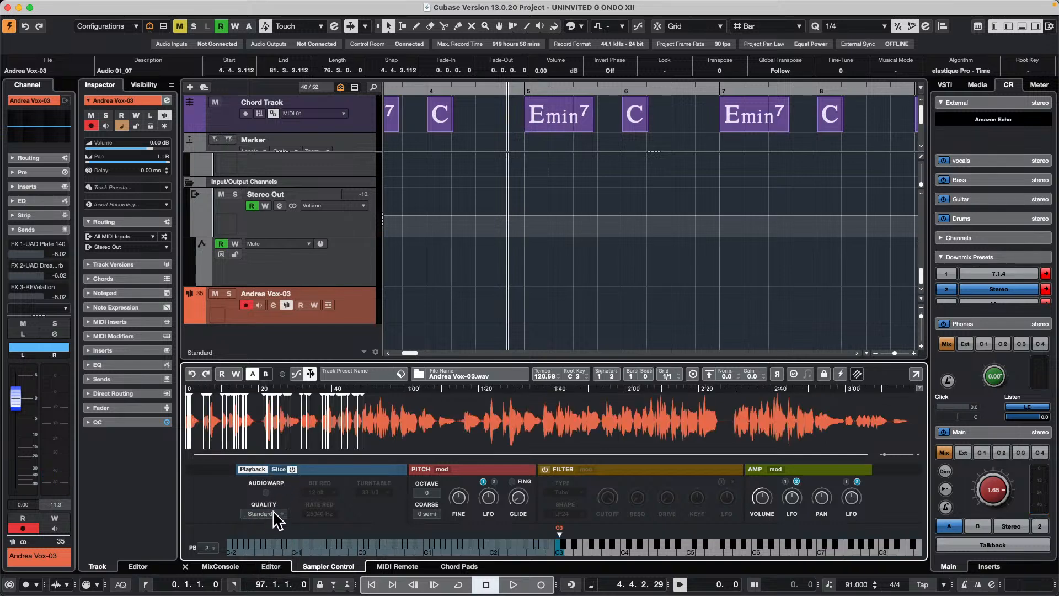
click(279, 470)
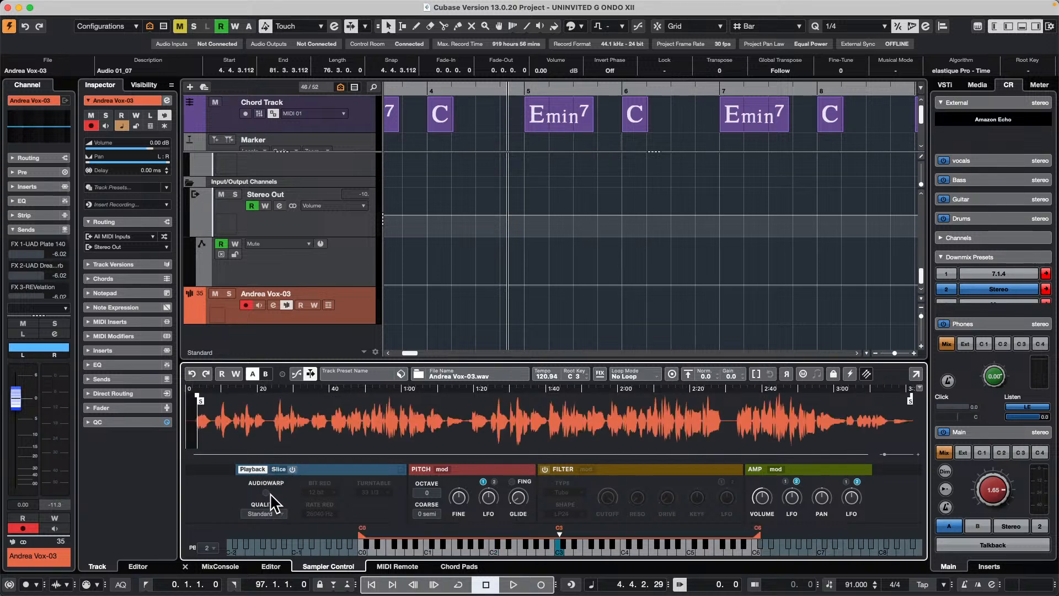
click(265, 516)
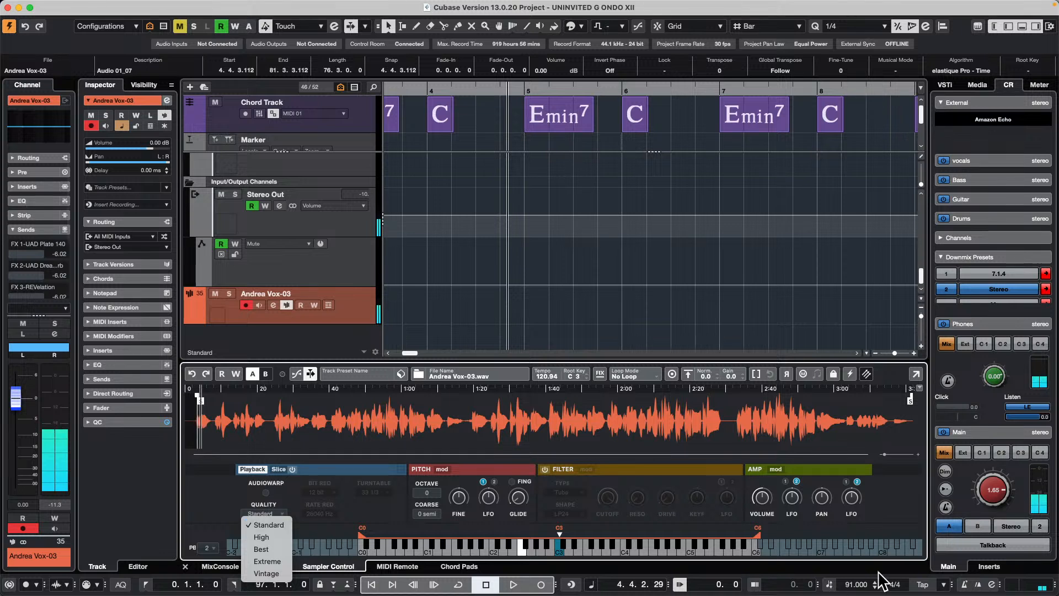
click(1006, 488)
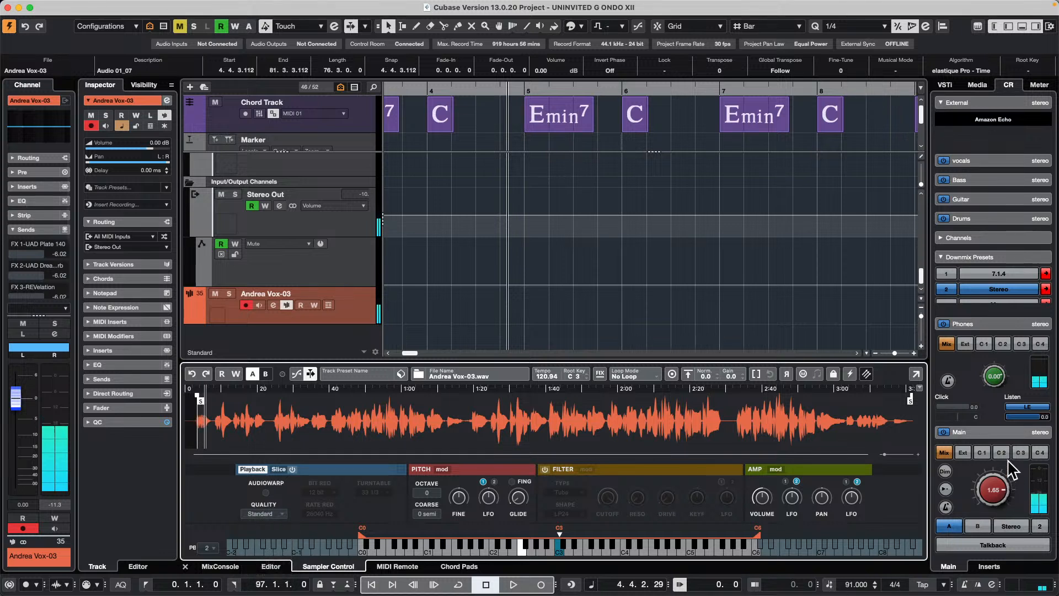
- Raise the vocal sampler track's volume to 3.86 dB and set the sample's playback Quality to High
drag(156, 148, 163, 156)
click(262, 514)
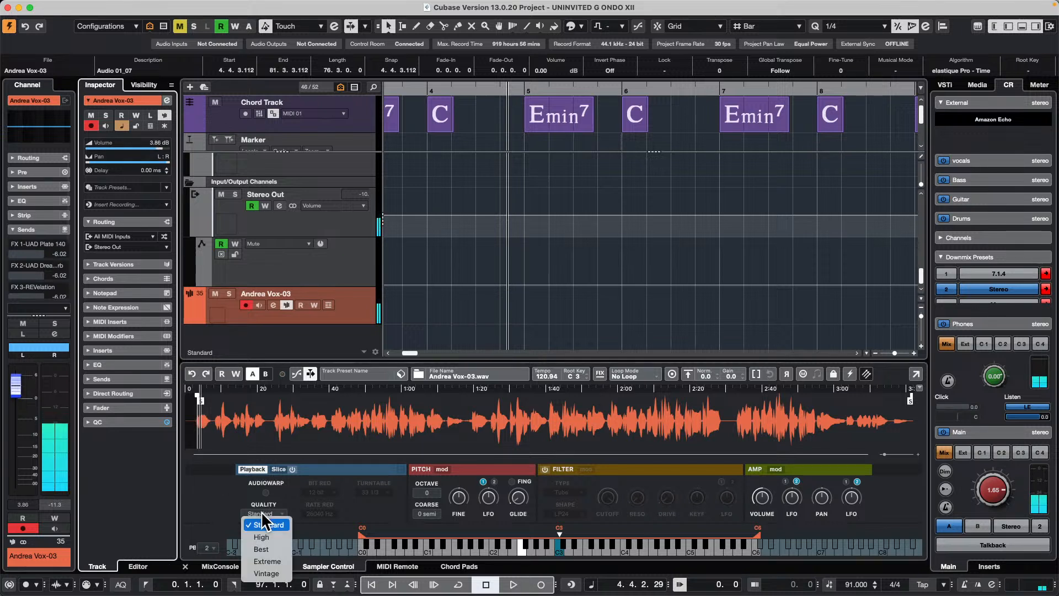
click(275, 538)
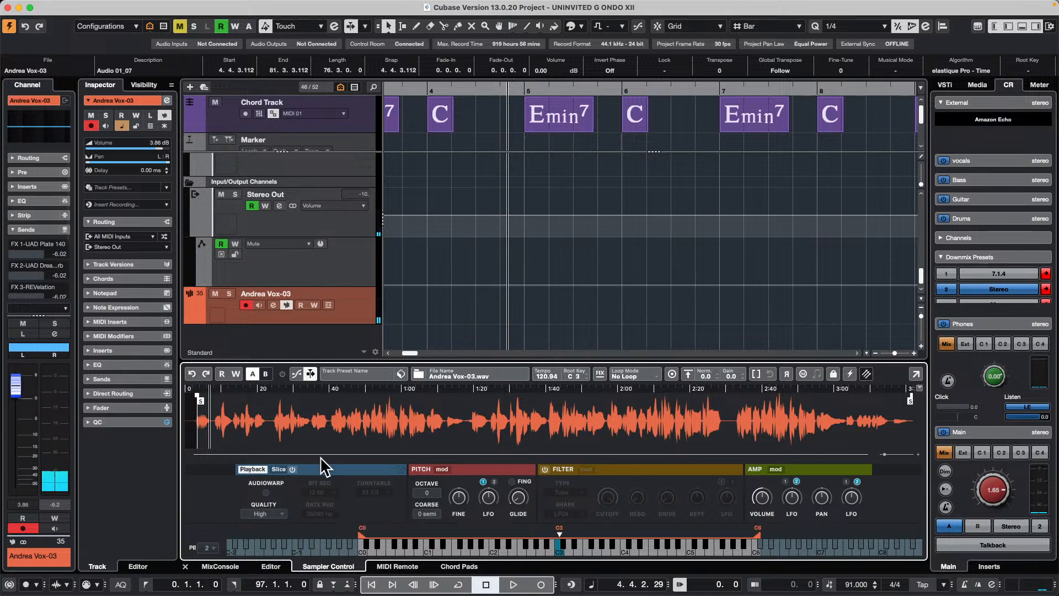
- Compare the Extreme and Standard playback Quality settings on the vocal sample, then return Quality to High
click(279, 513)
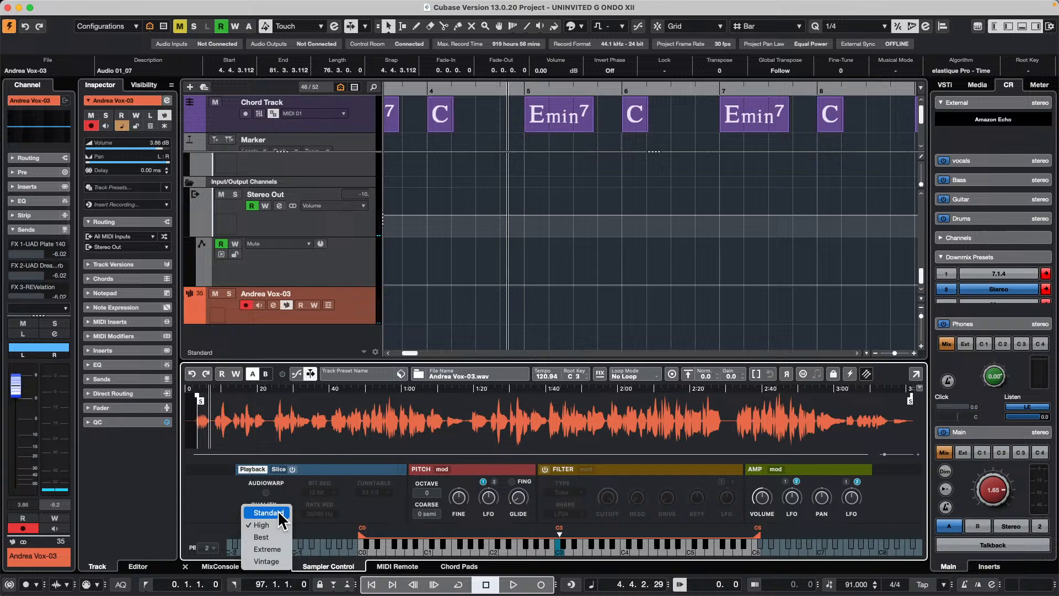
click(271, 549)
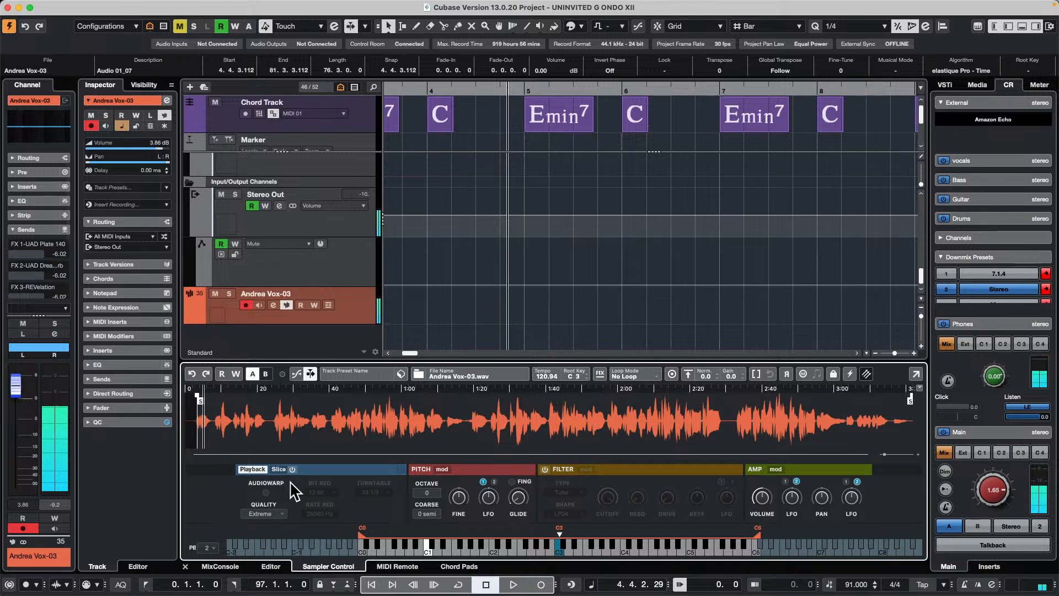
click(264, 514)
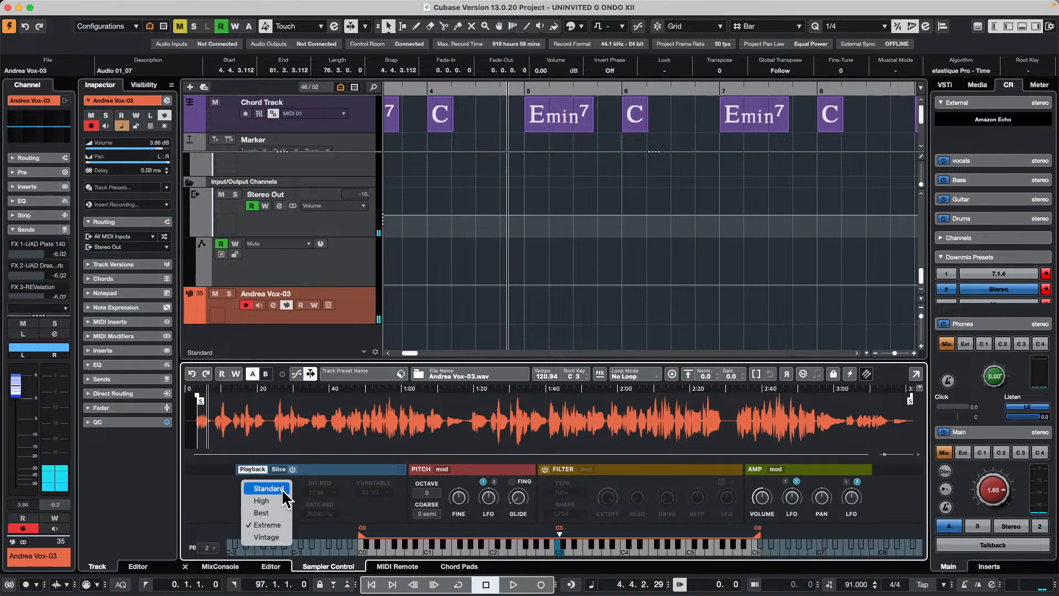
click(284, 490)
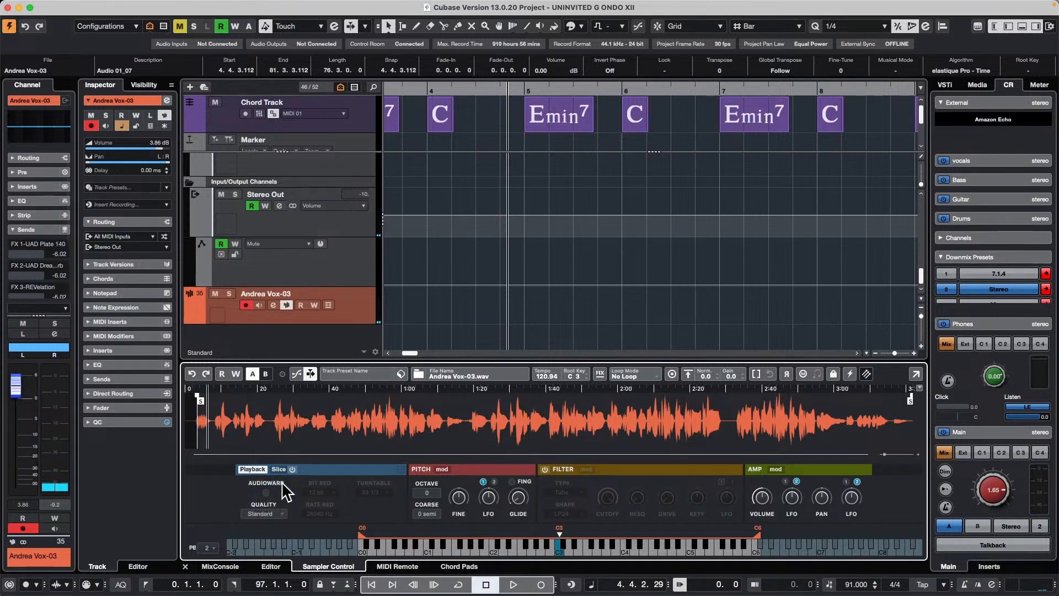
click(270, 514)
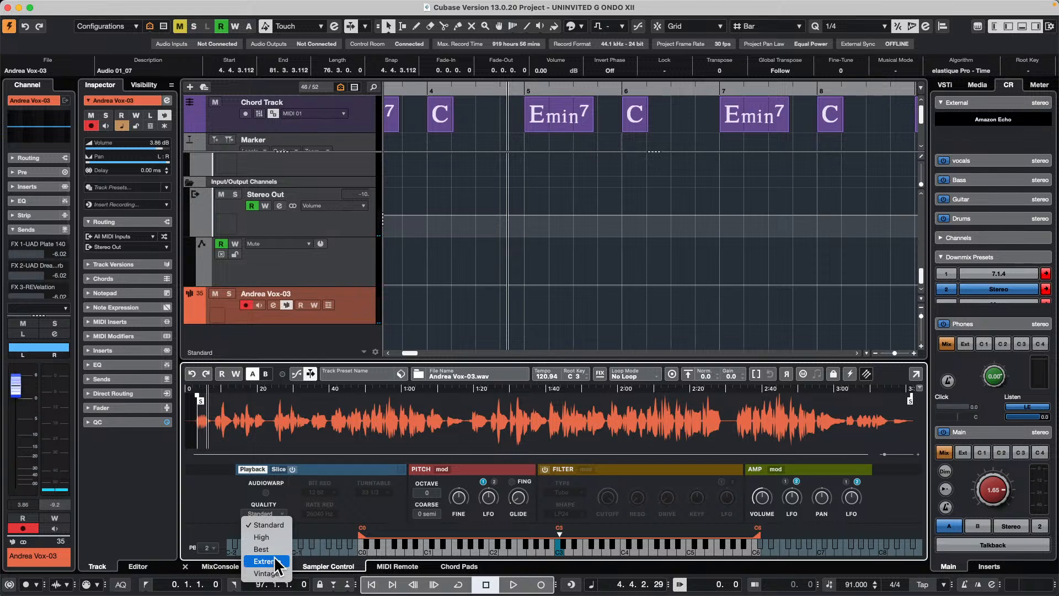
click(273, 536)
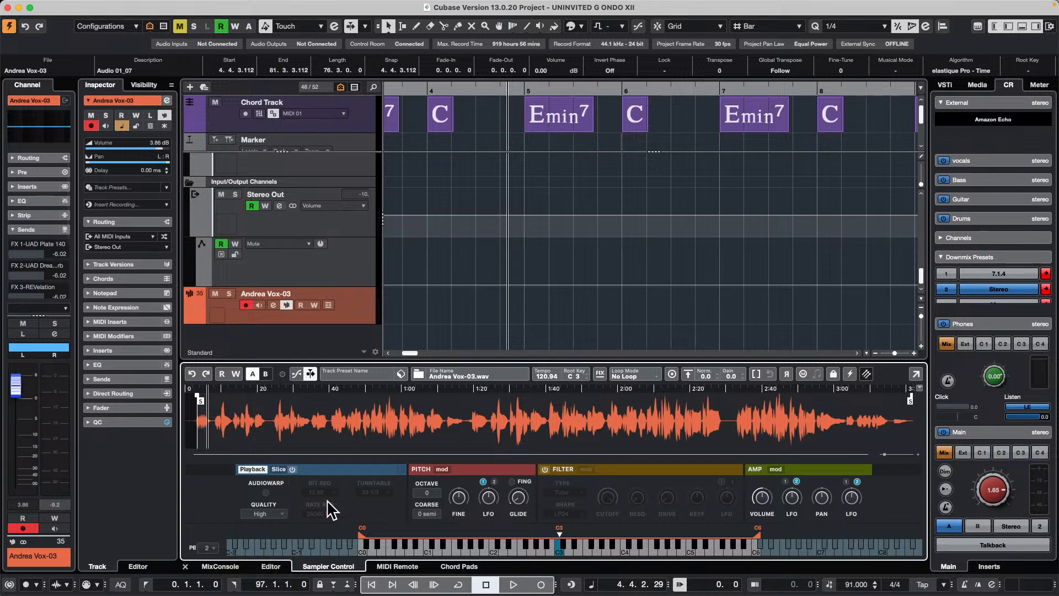
click(282, 516)
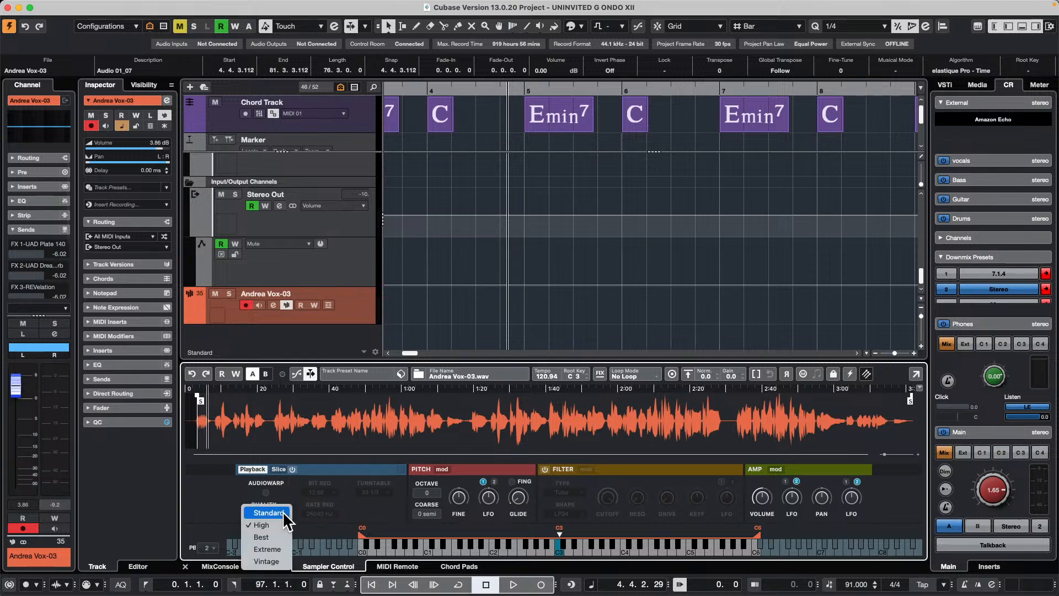
click(328, 517)
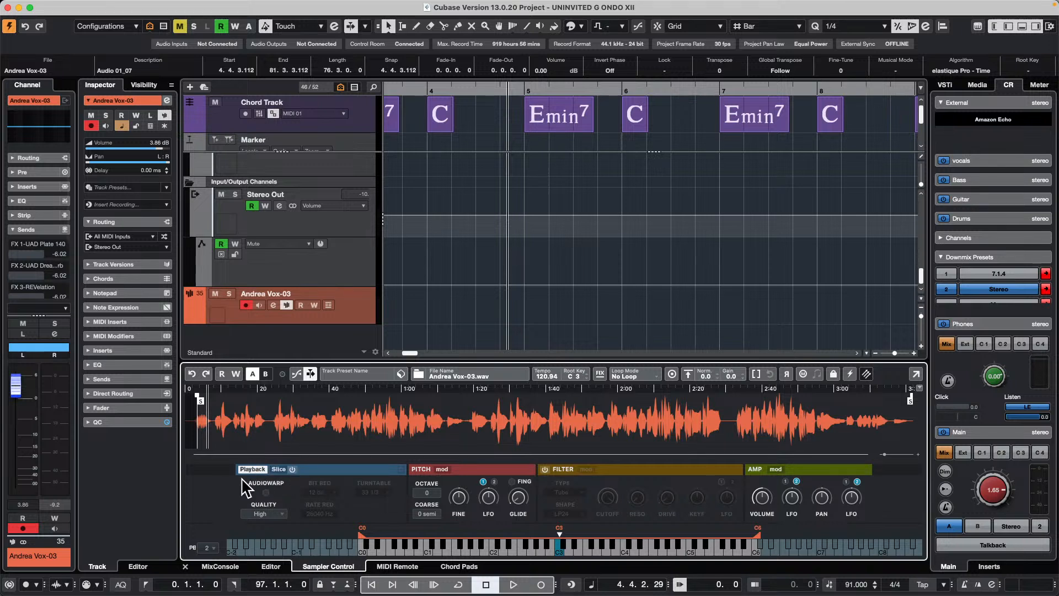
- Enable AudioWarp for the vocal sample and turn on its tempo Sync
click(266, 492)
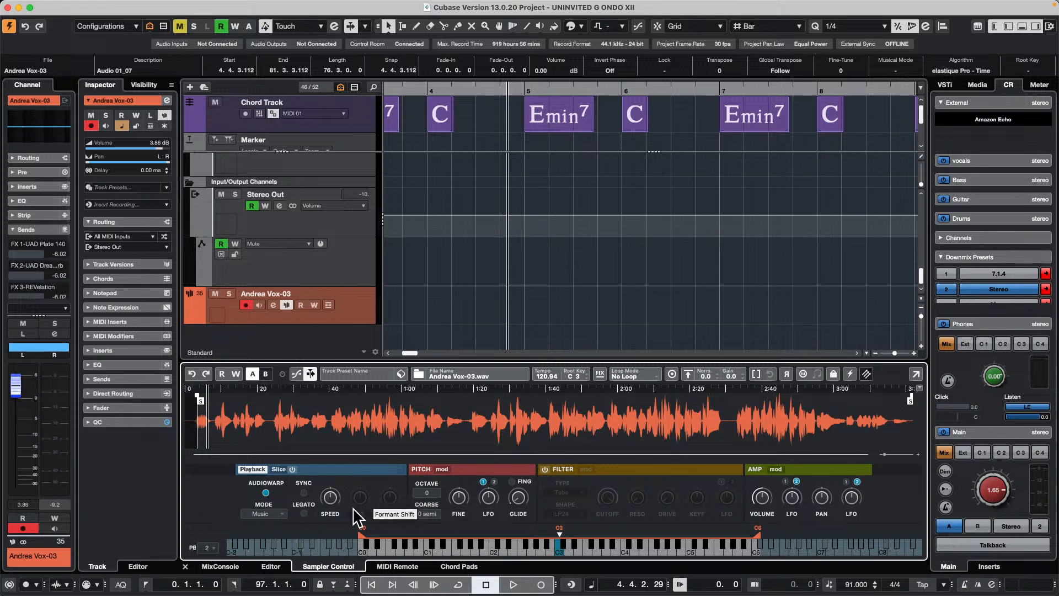
click(303, 492)
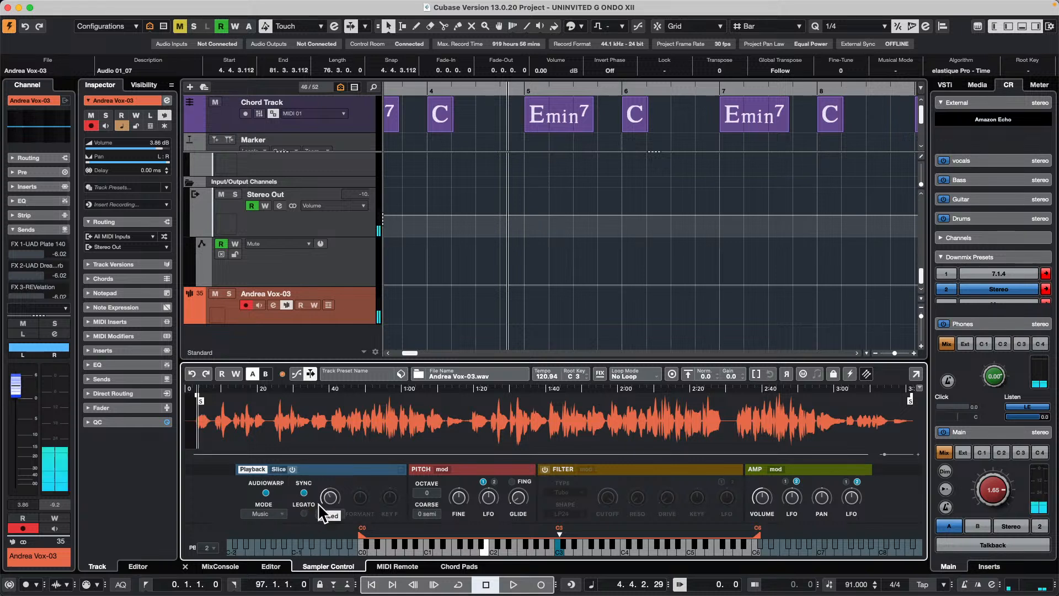
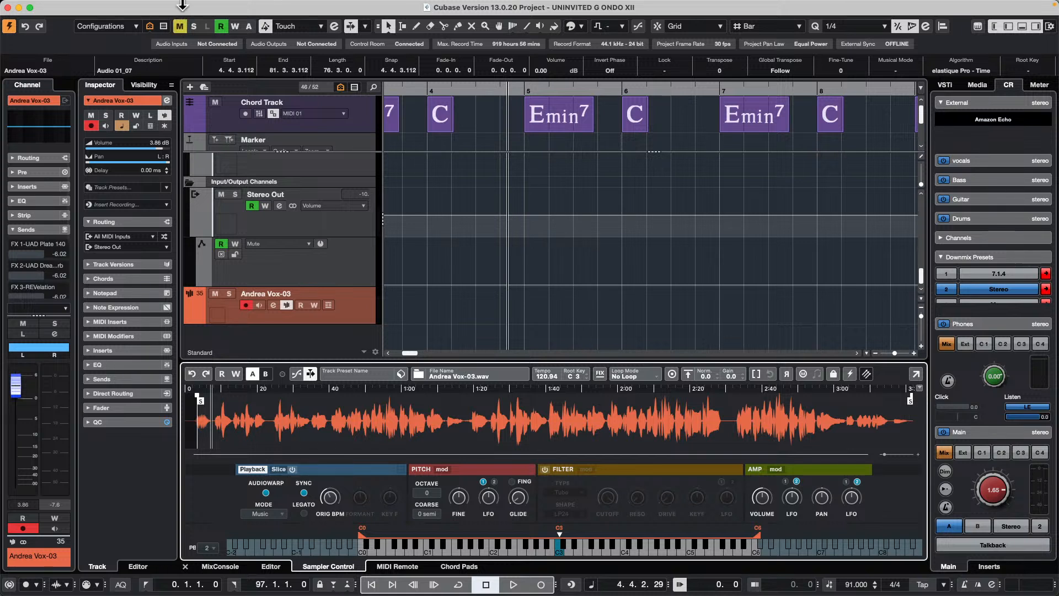
mouse_move(178, 2)
scroll(446, 277, up, 10)
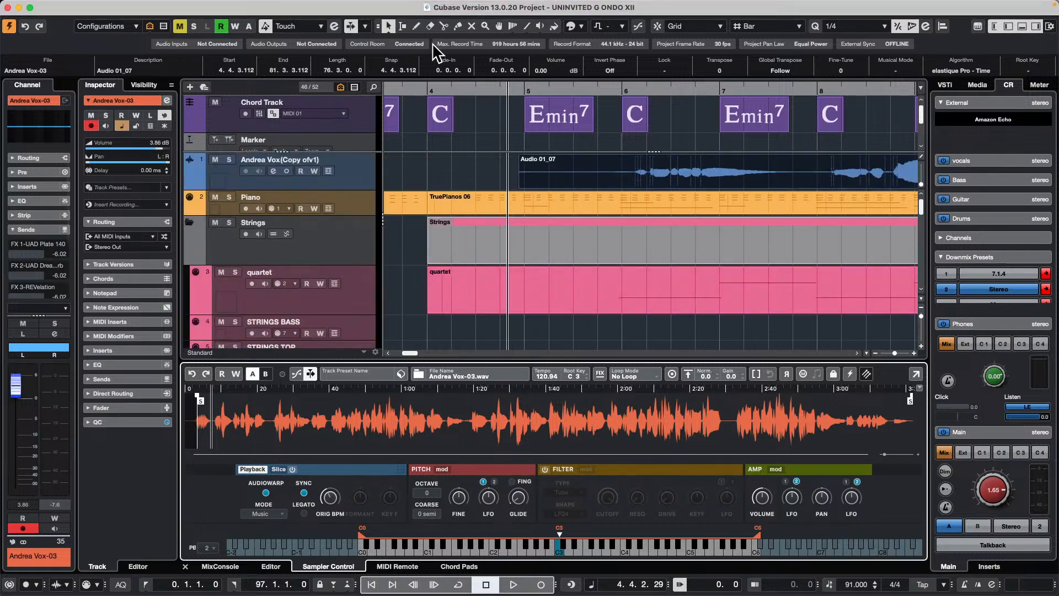
drag(414, 90, 413, 51)
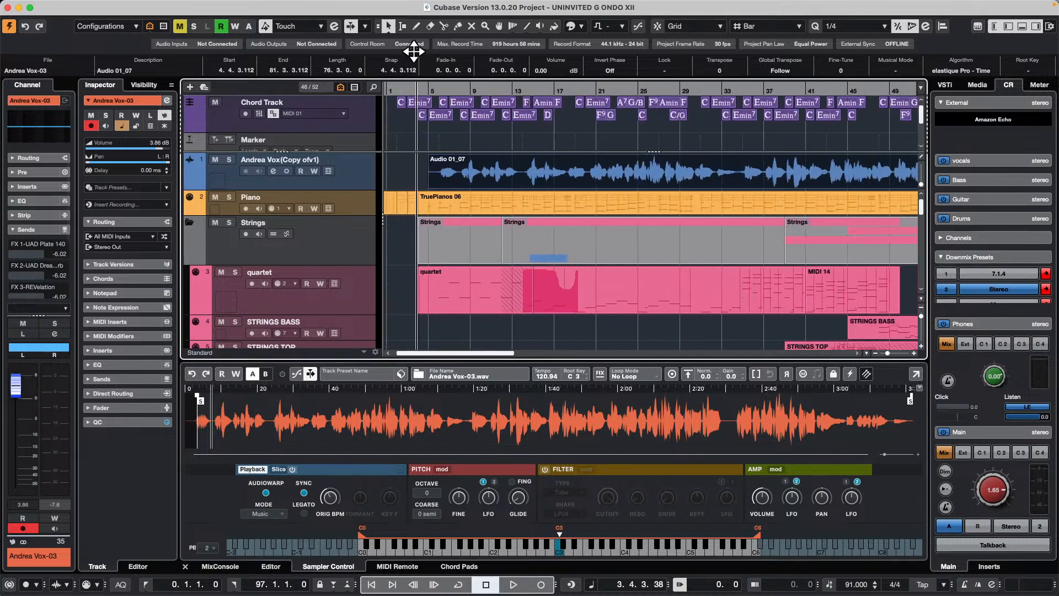
scroll(570, 191, down, 6)
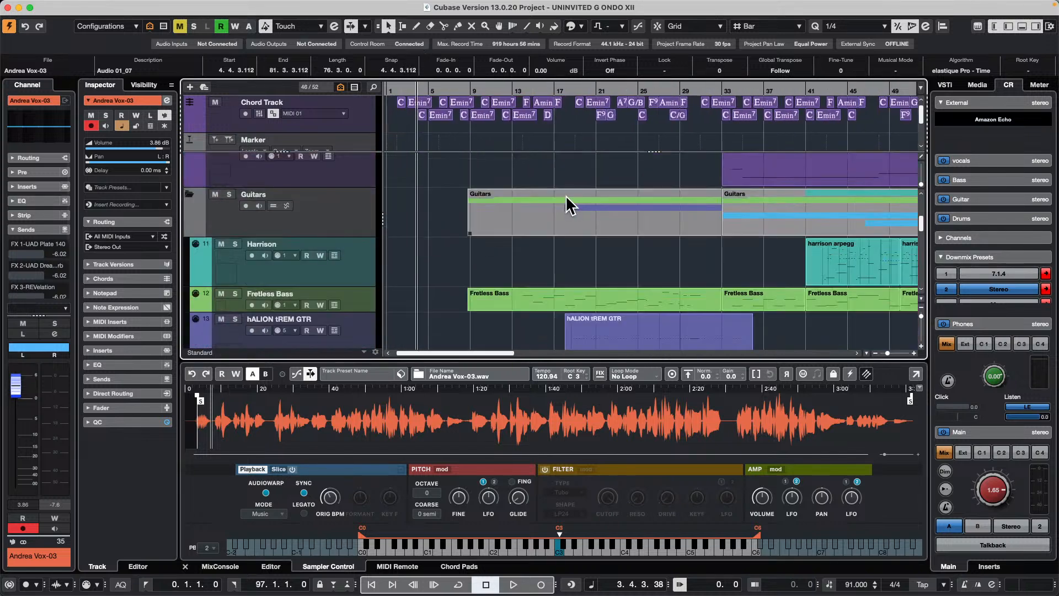
scroll(565, 194, up, 6)
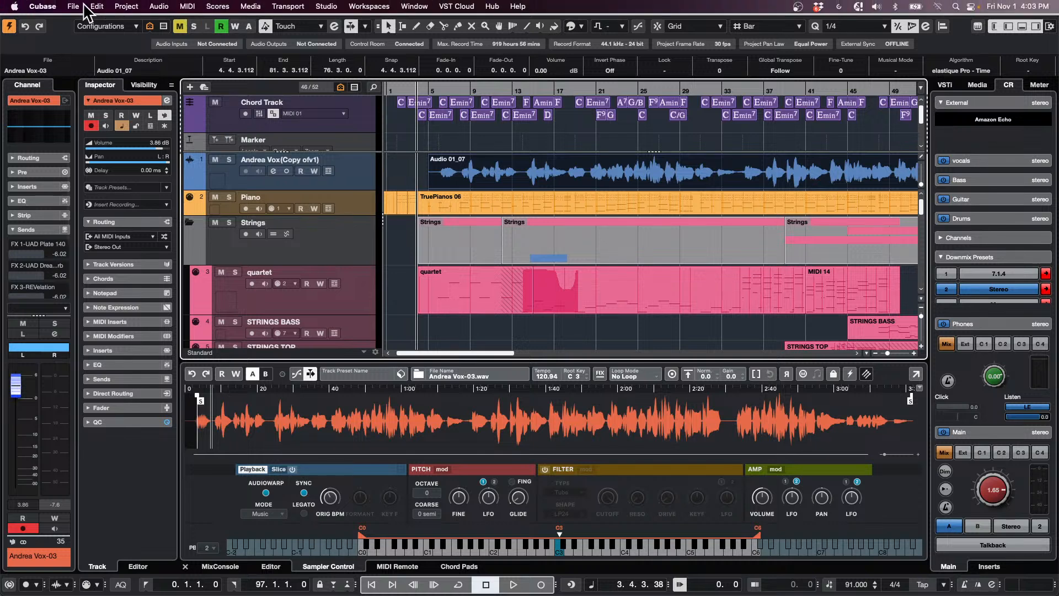
- Create a new empty project
click(74, 6)
click(83, 22)
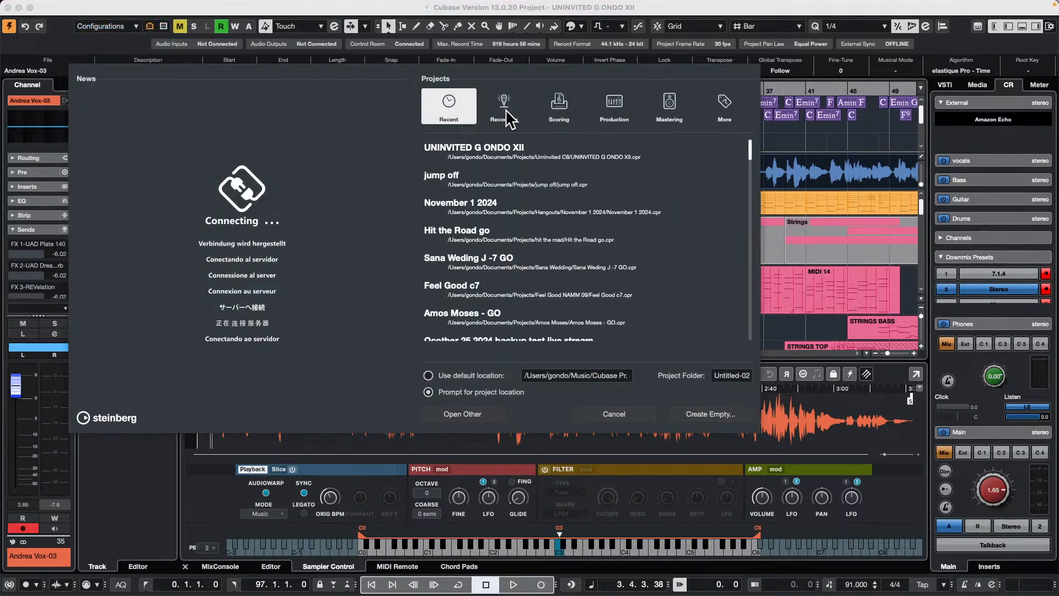
key(Return)
key(Return)
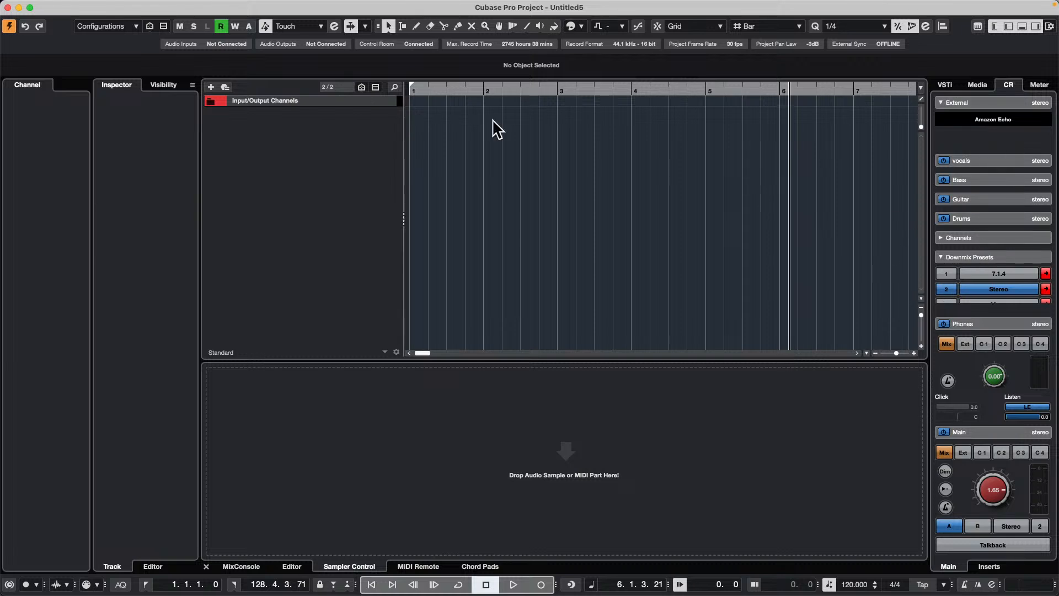
- Bring the Amos Moses - GO project forward and reposition its window so the empty project's track area stays accessible behind it
click(78, 5)
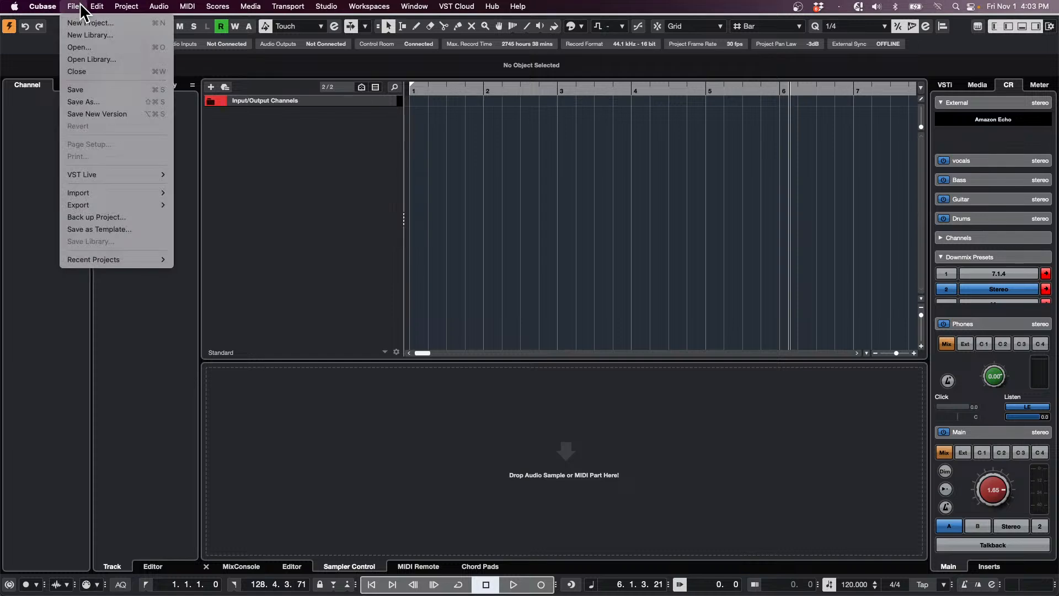
mouse_move(414, 6)
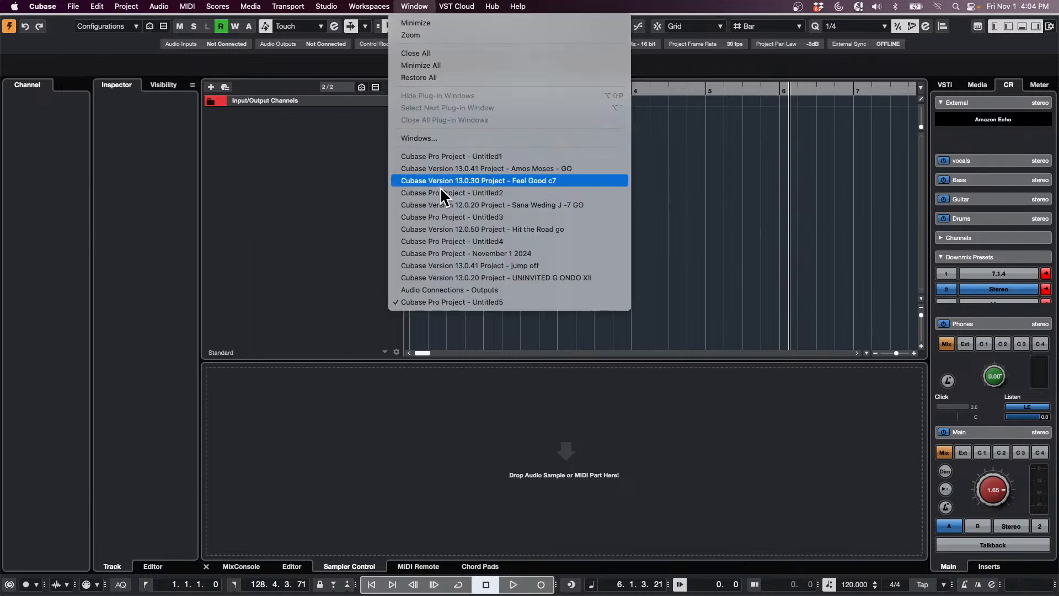
click(546, 169)
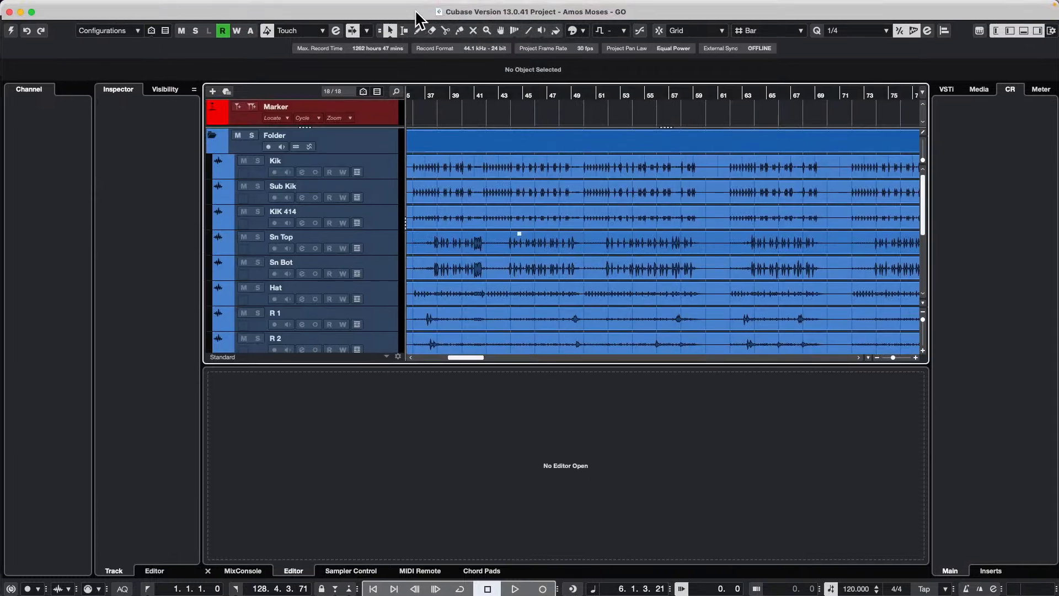
drag(414, 7, 729, 124)
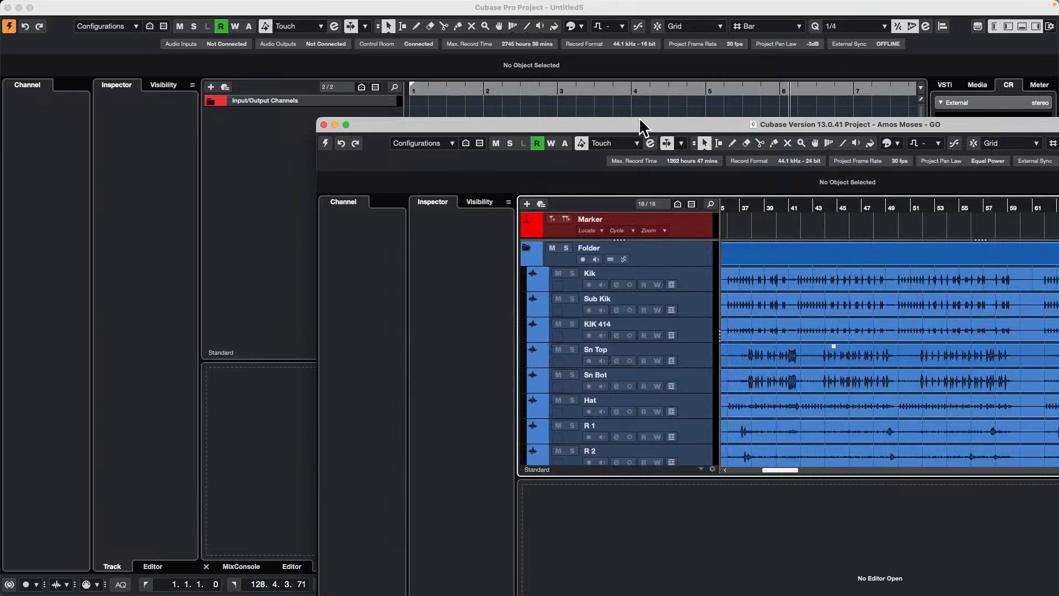
drag(638, 123, 859, 152)
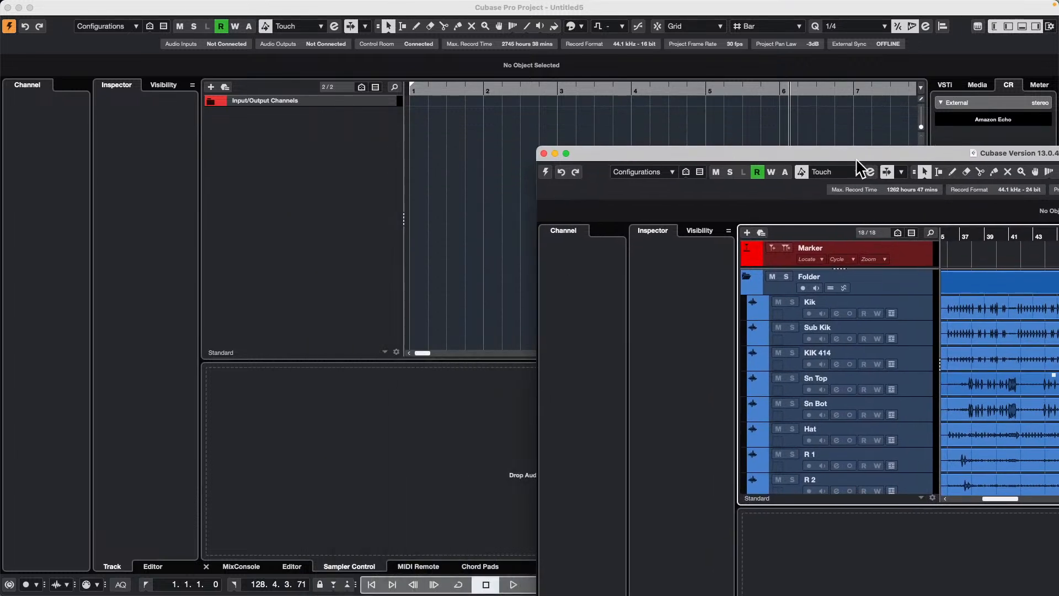
- Copy the Kik and Sub Kik audio events together from Amos Moses - GO to bar 1 of the empty project
click(962, 308)
shift+click(967, 334)
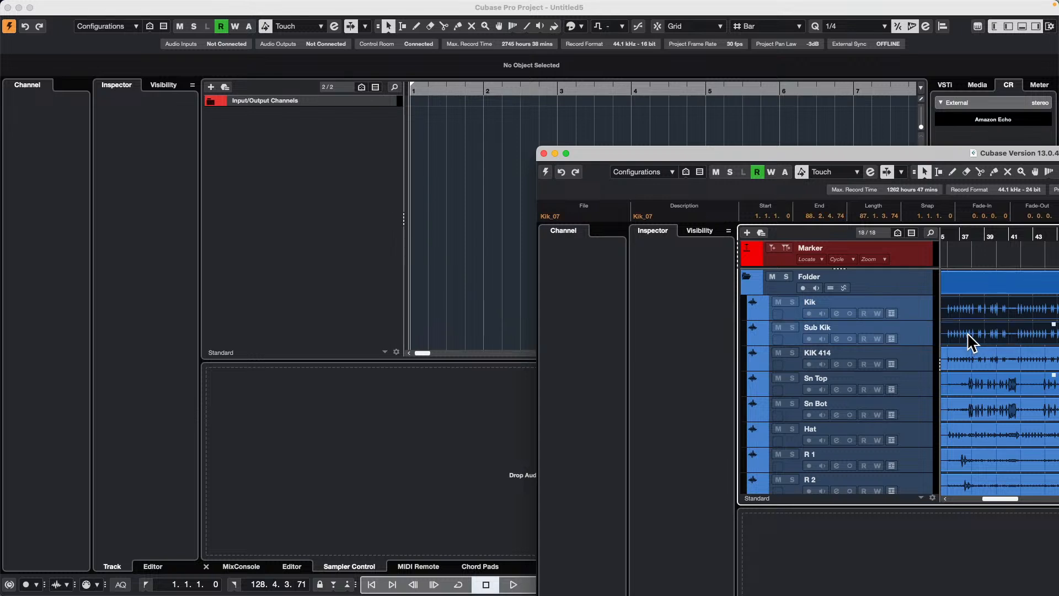
drag(967, 333, 411, 138)
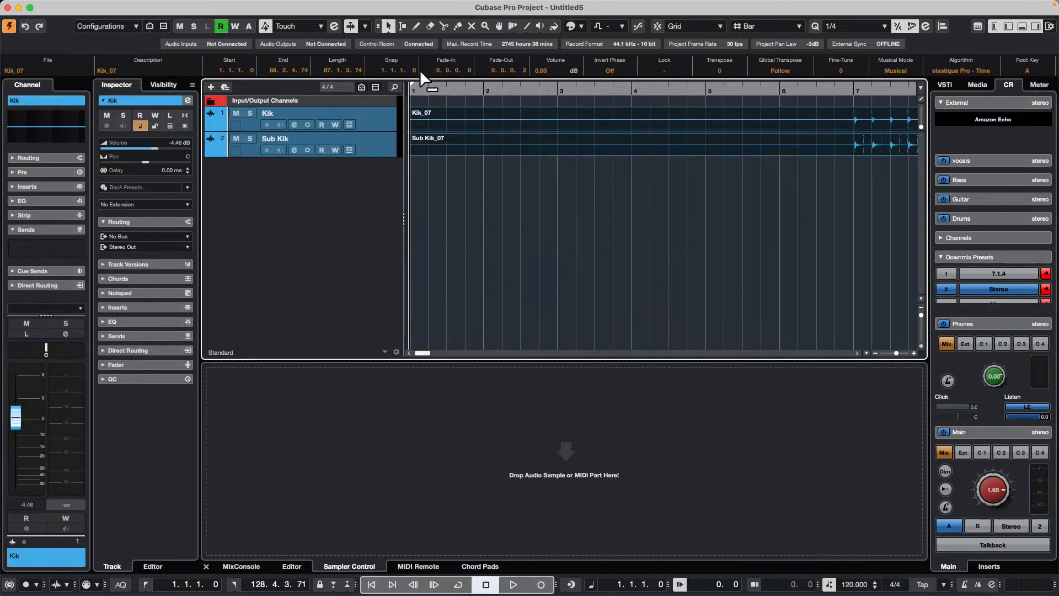
- Trim the Kik_07 and Sub Kik_07 events together to start at 13.4.2.32 and end at about bar 31
double_click(443, 89)
drag(444, 88, 432, 44)
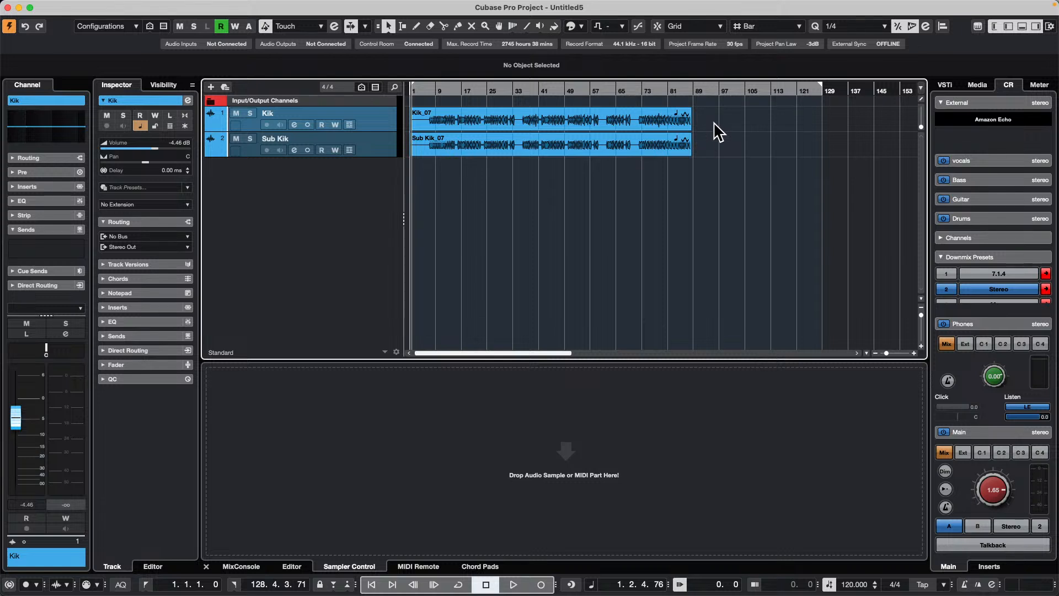
click(433, 119)
shift+click(419, 147)
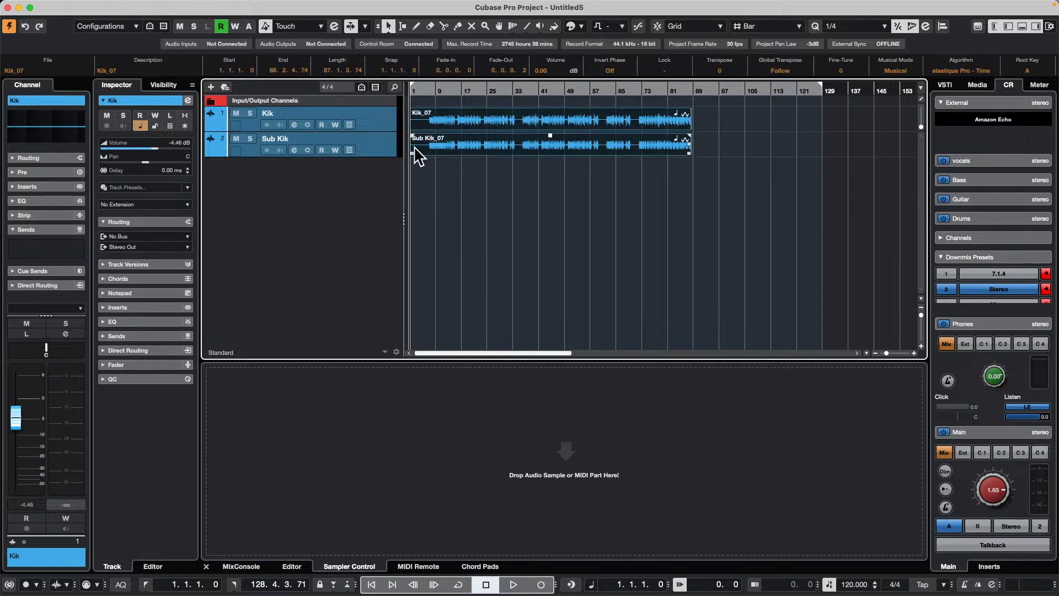
drag(413, 152, 452, 153)
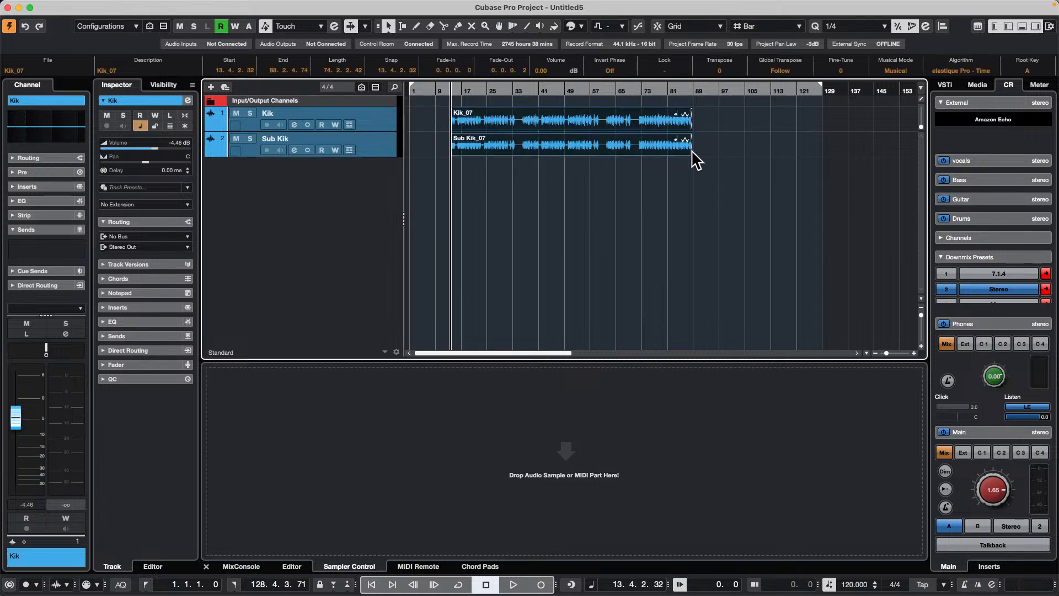
drag(687, 146, 471, 163)
click(563, 156)
click(520, 144)
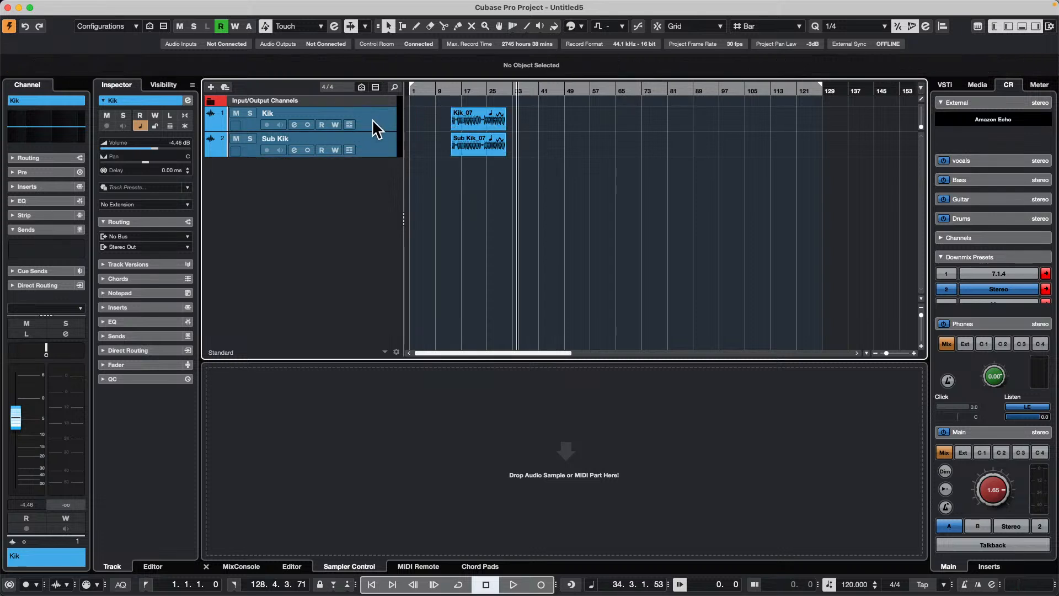
- Try to merge the selected Kik and Sub Kik mono tracks into a stereo track, keeping the source tracks
click(470, 145)
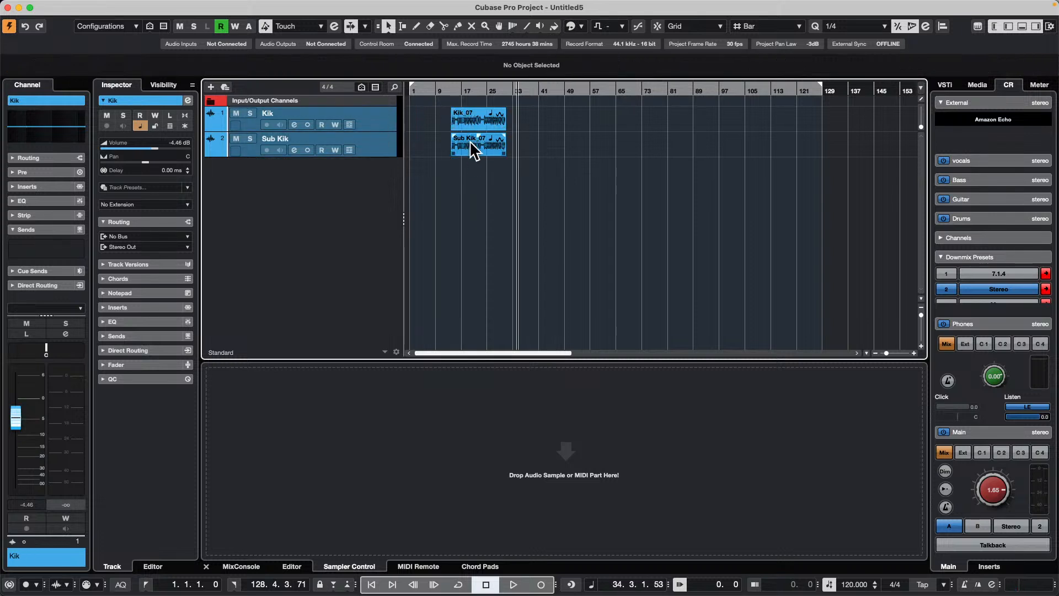
mouse_move(138, 7)
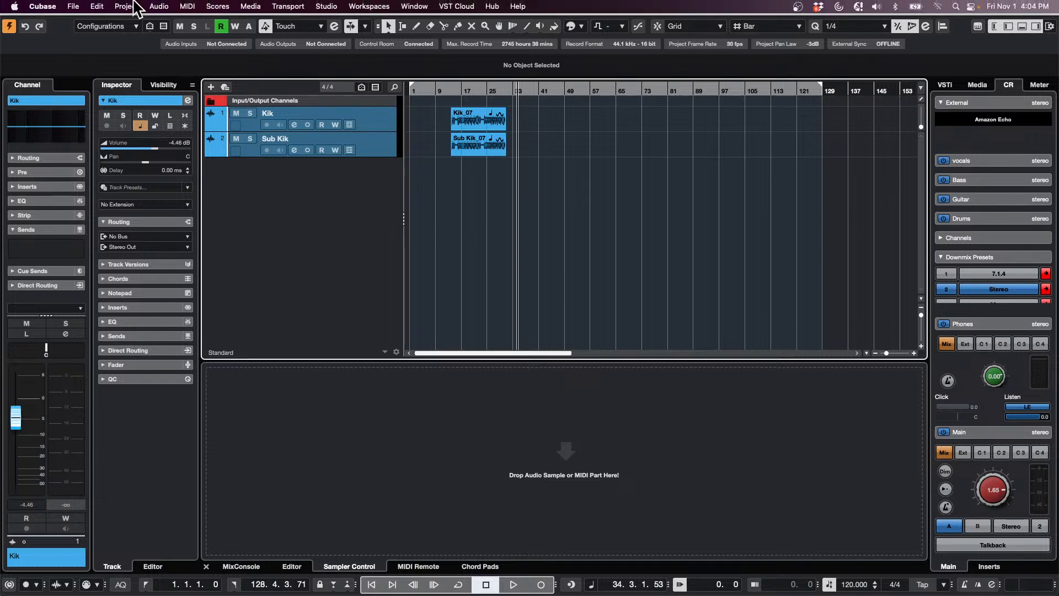
click(103, 7)
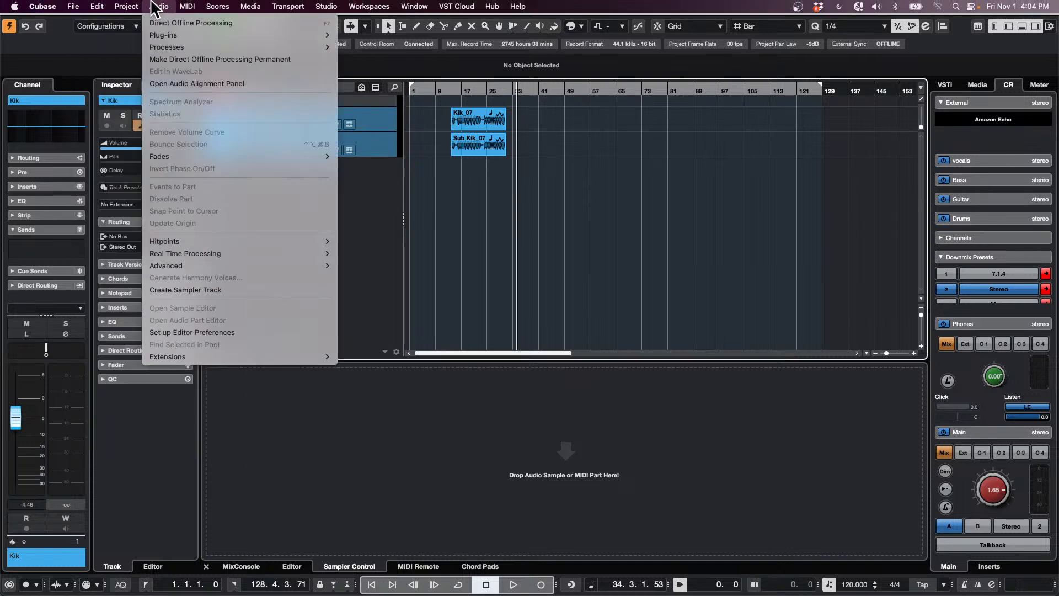
mouse_move(123, 7)
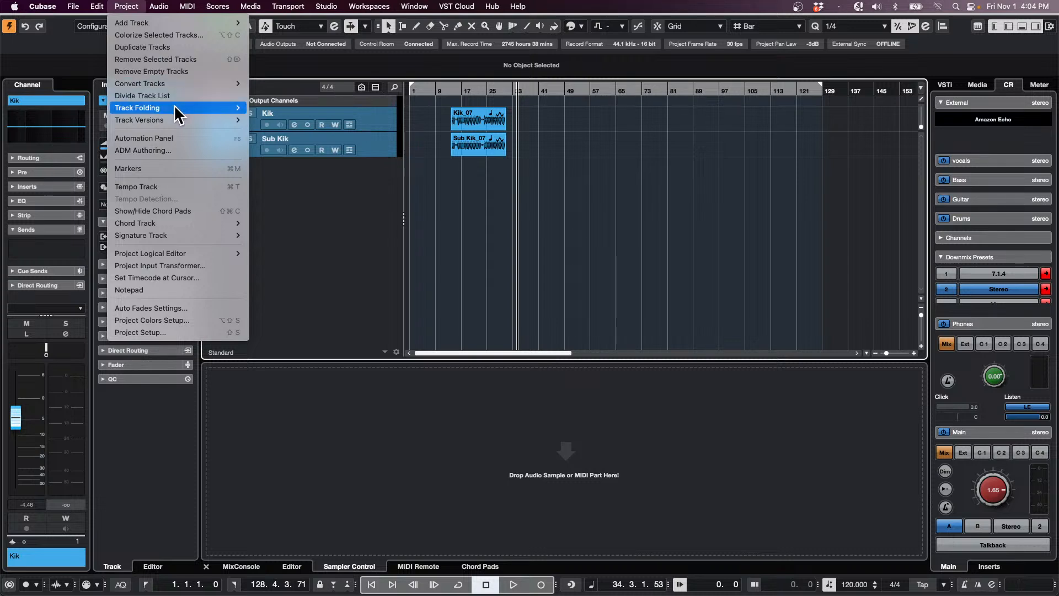
mouse_move(178, 85)
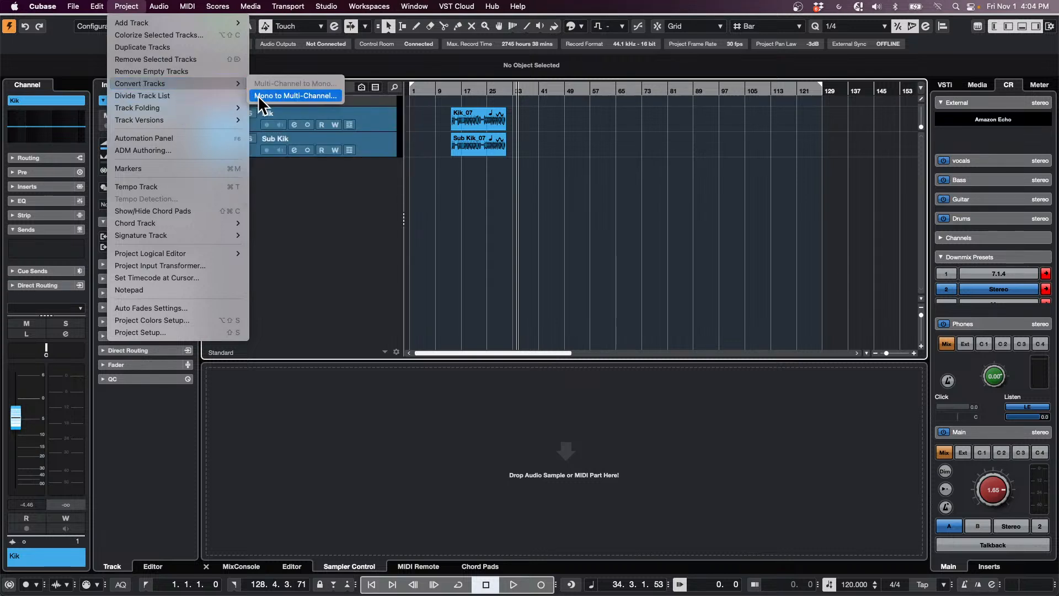
click(310, 96)
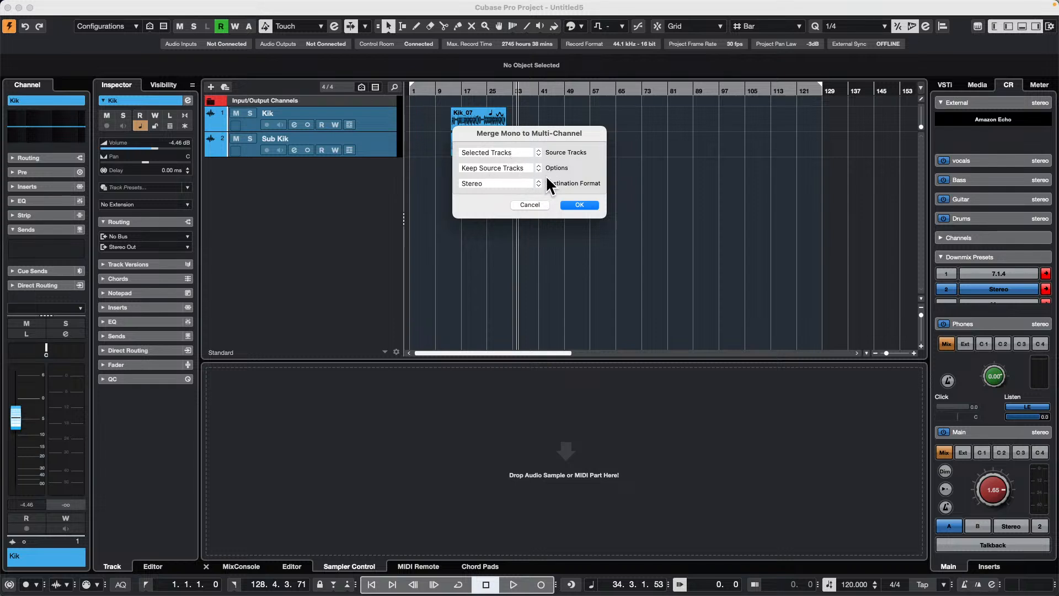
click(595, 204)
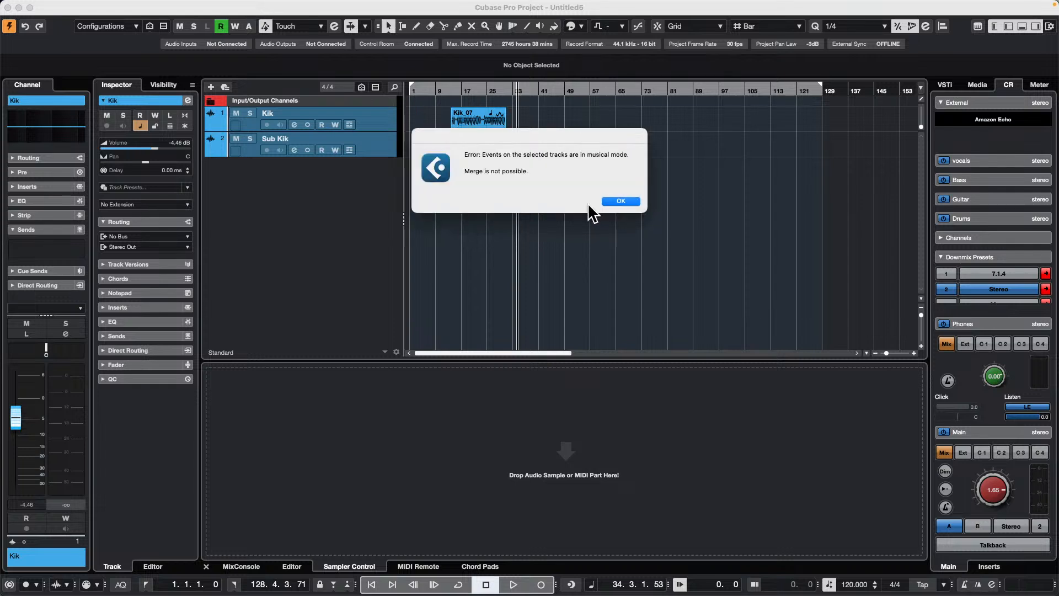
click(630, 200)
- Turn off Musical Mode for the Kik_07 and Sub Kik_07 events together
click(621, 200)
drag(525, 116, 491, 126)
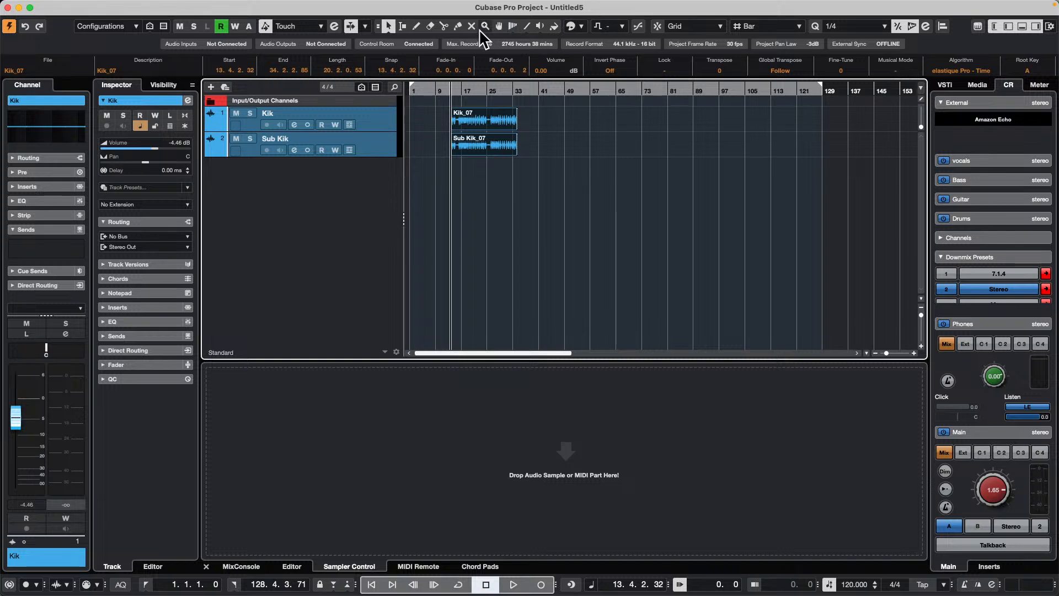
click(133, 6)
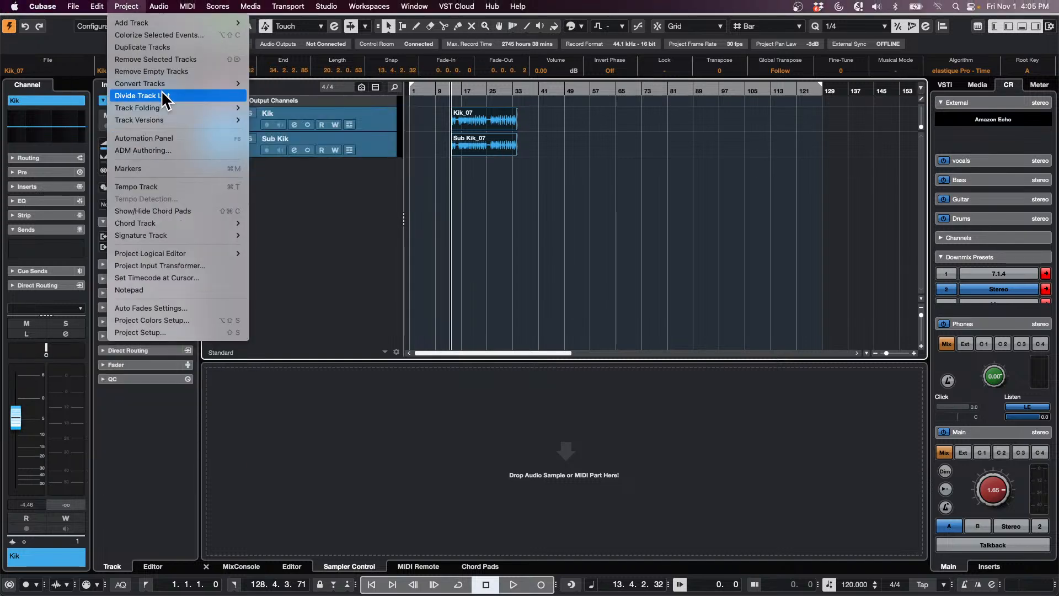
click(303, 91)
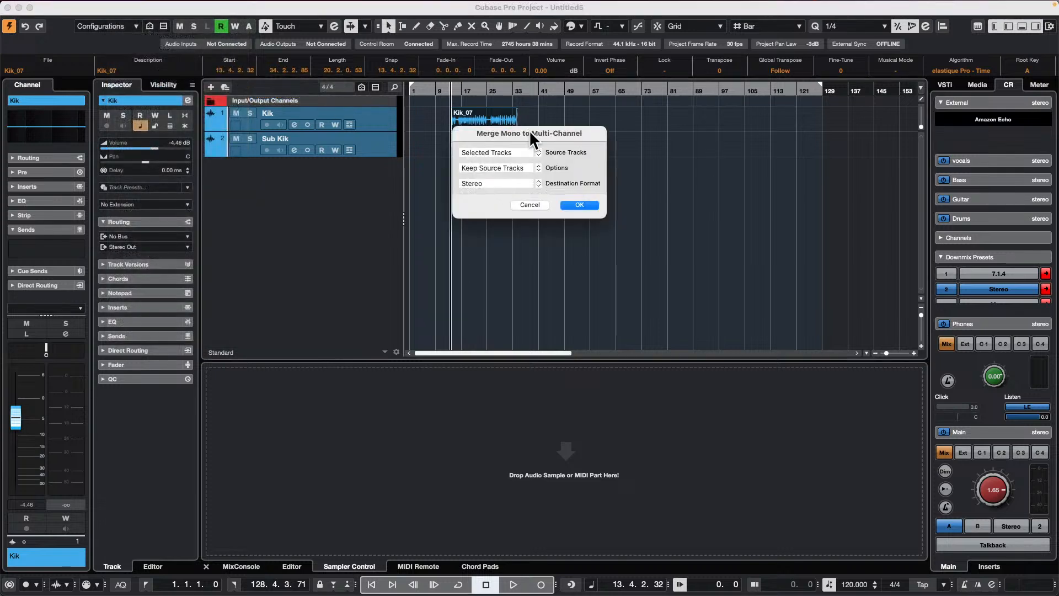
click(592, 204)
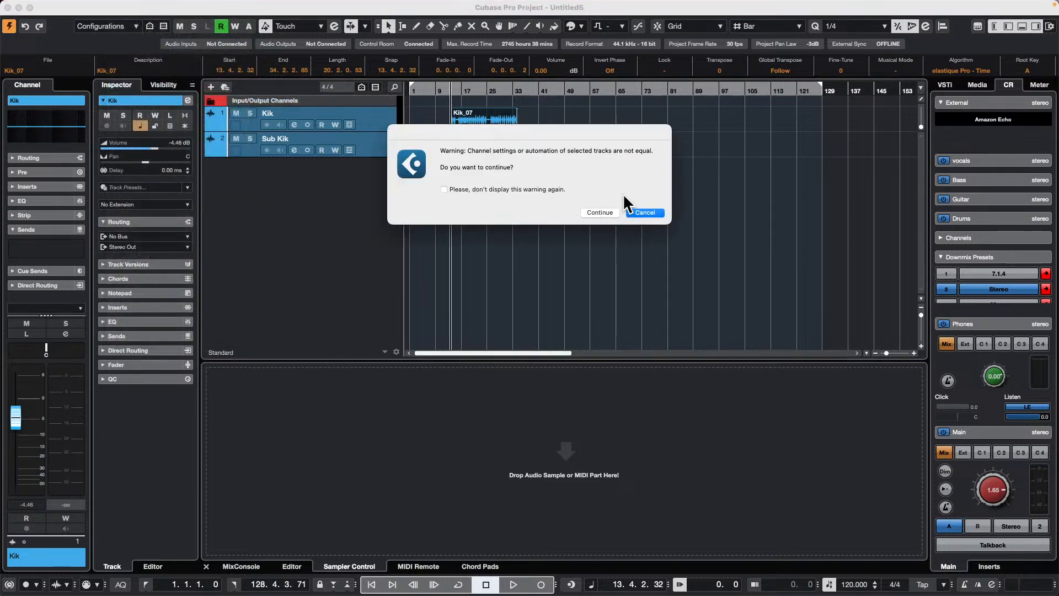
click(640, 210)
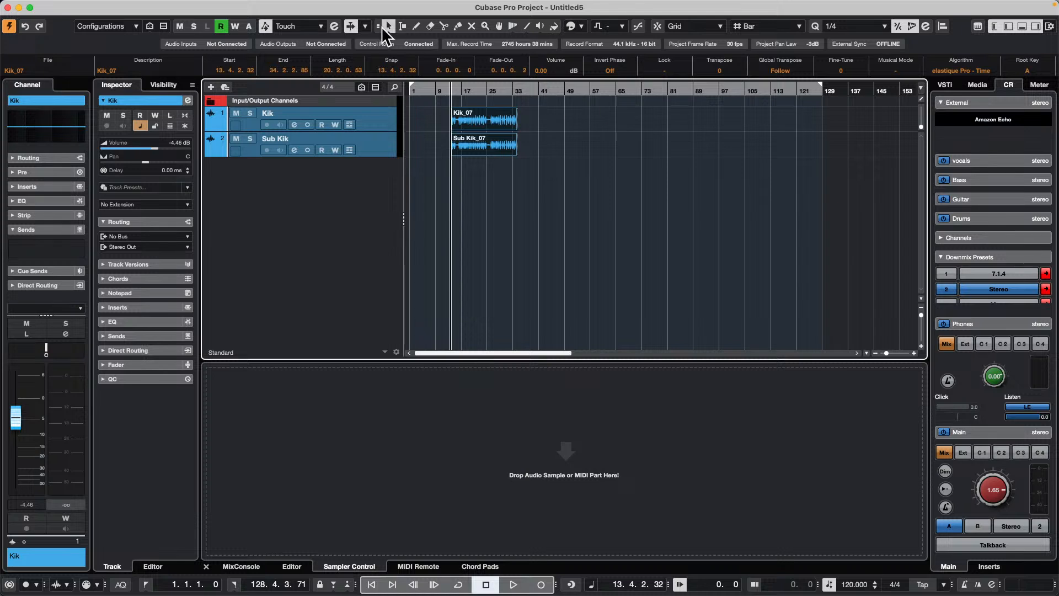
click(97, 6)
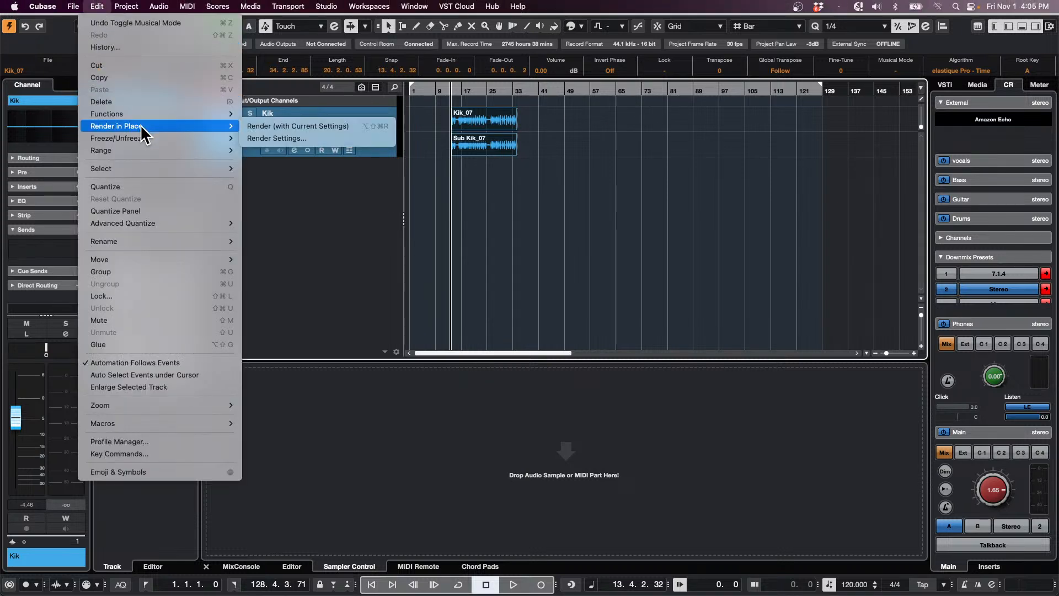
mouse_move(146, 114)
mouse_move(126, 6)
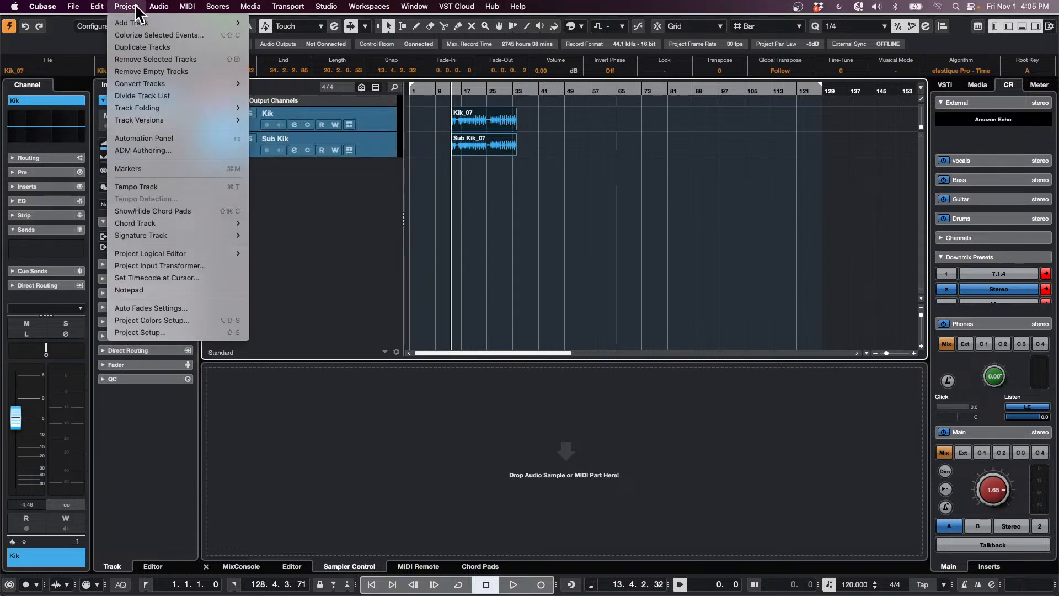
mouse_move(147, 86)
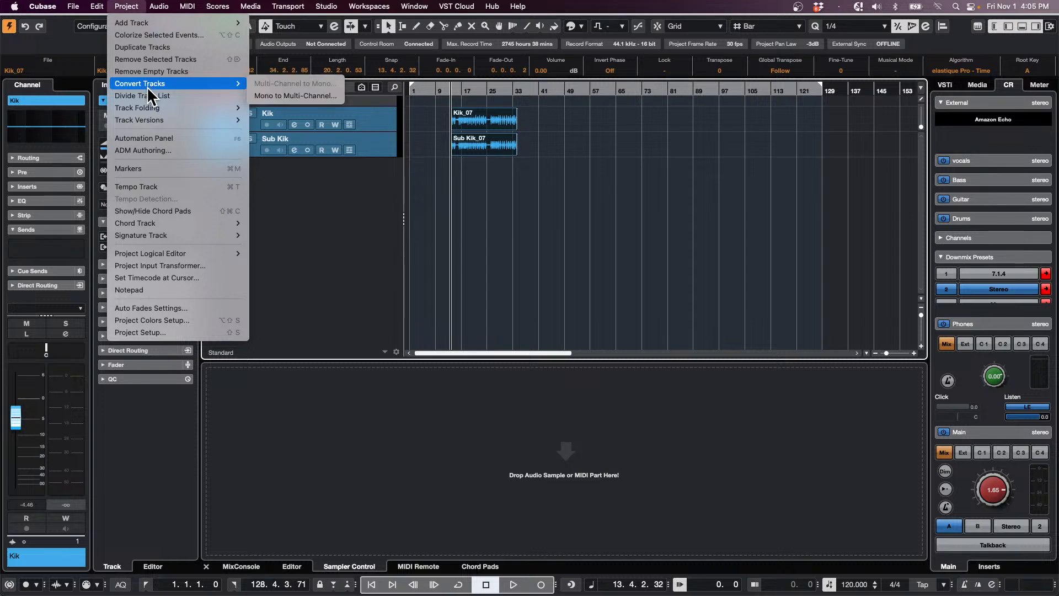
click(298, 96)
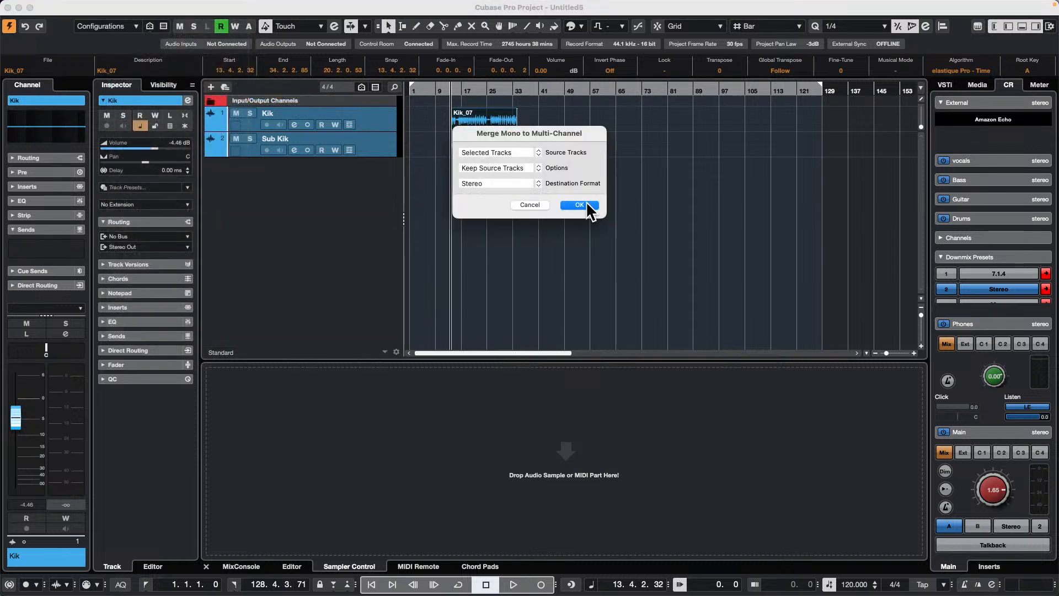
click(583, 207)
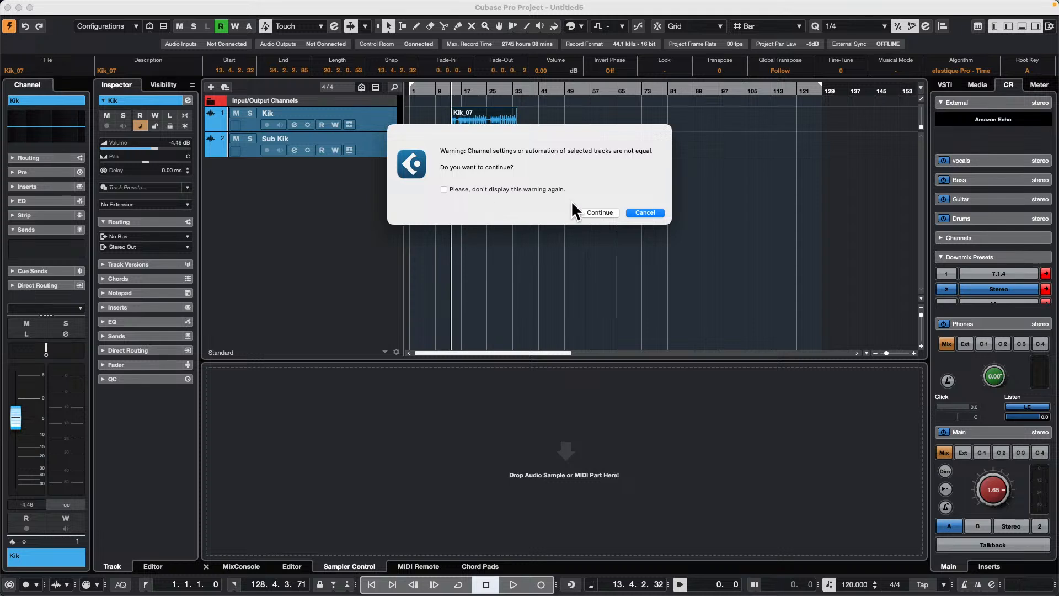
click(443, 189)
click(596, 212)
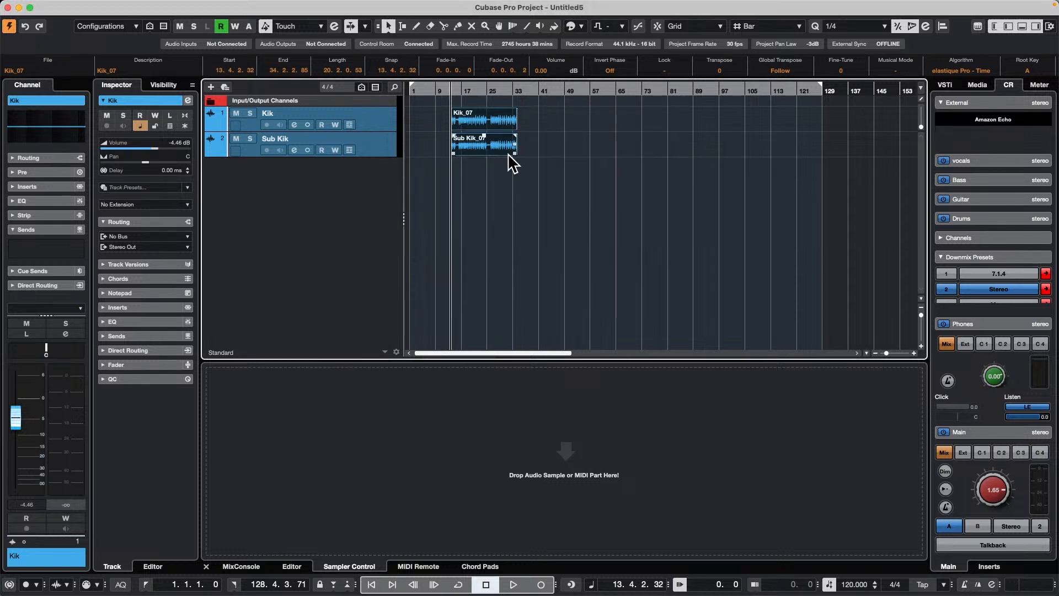
mouse_move(240, 8)
click(97, 6)
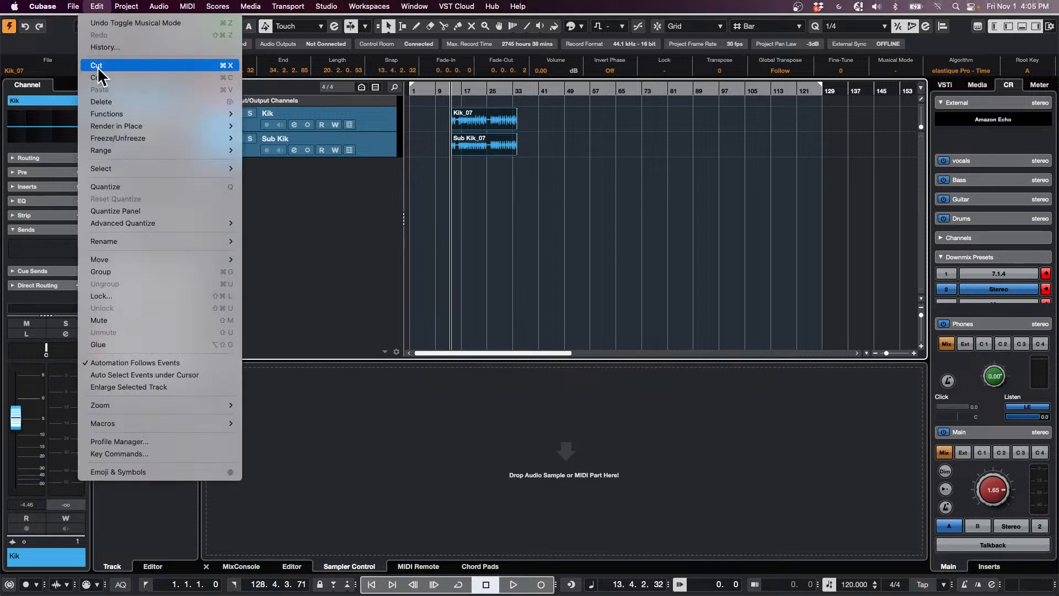
mouse_move(131, 124)
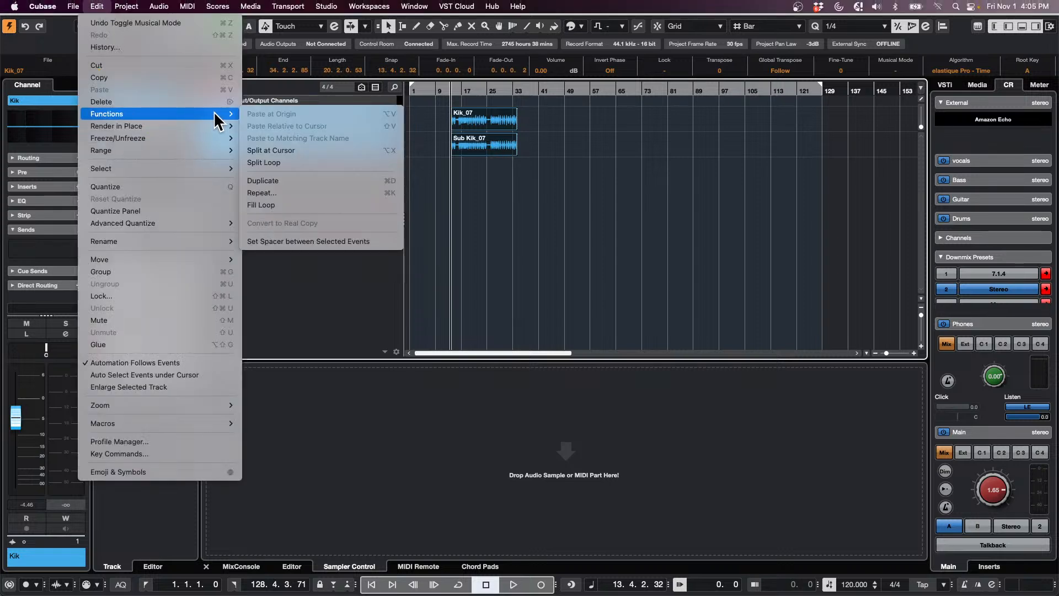
mouse_move(126, 6)
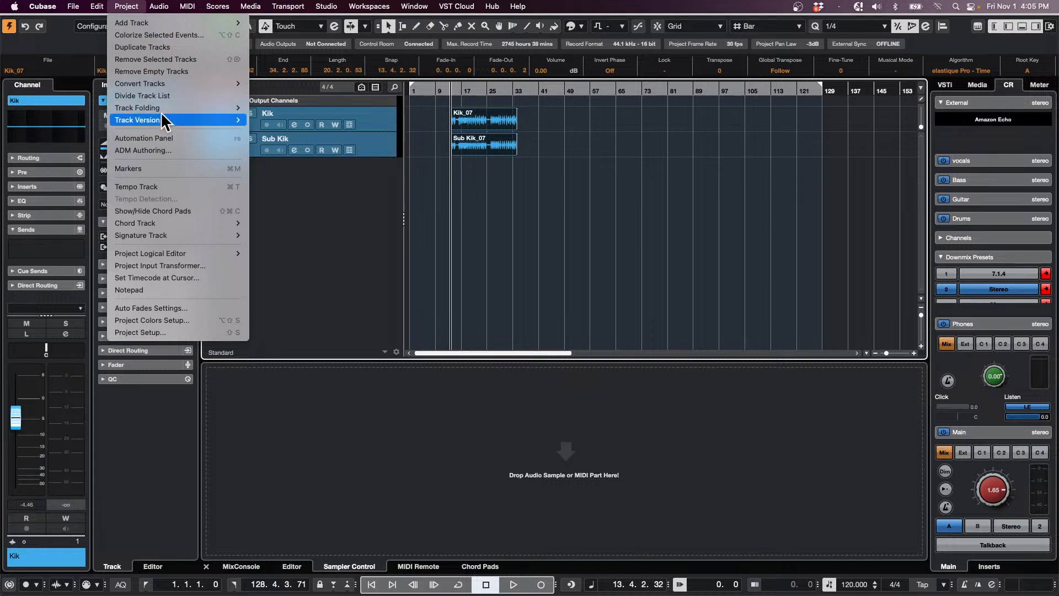
mouse_move(220, 84)
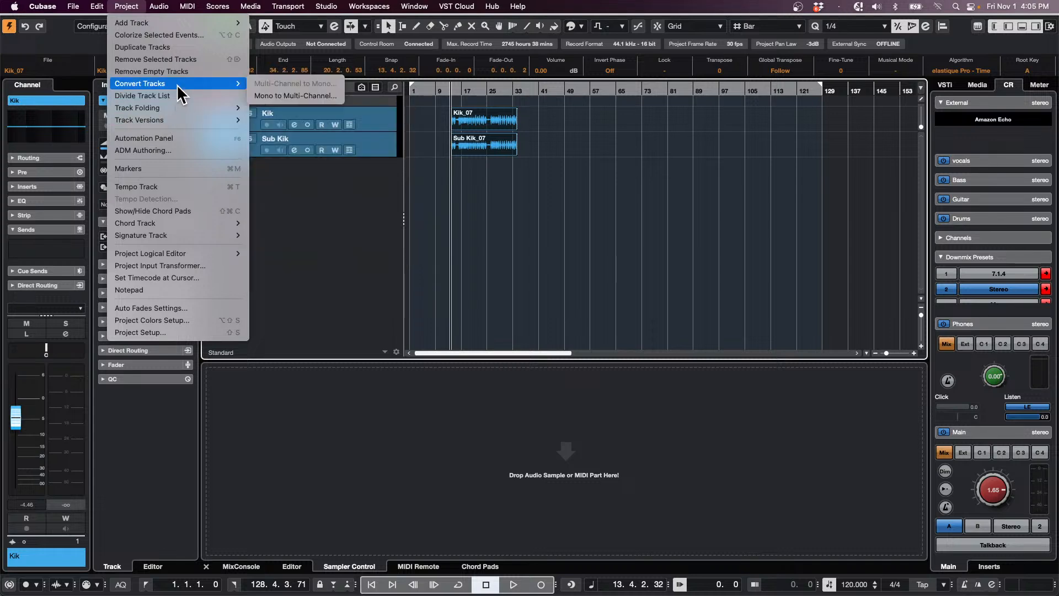
click(320, 91)
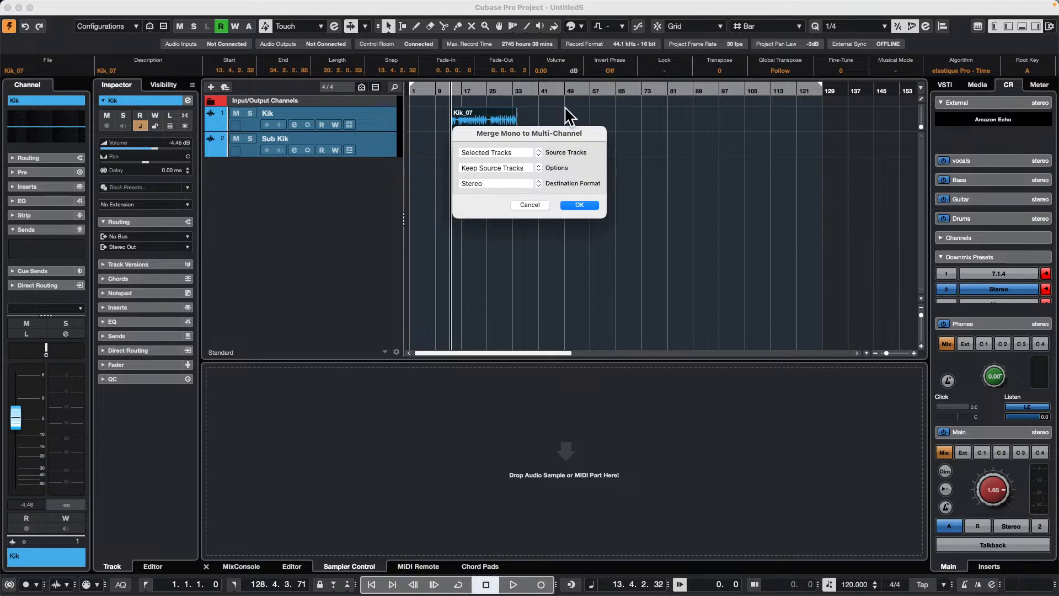
click(538, 205)
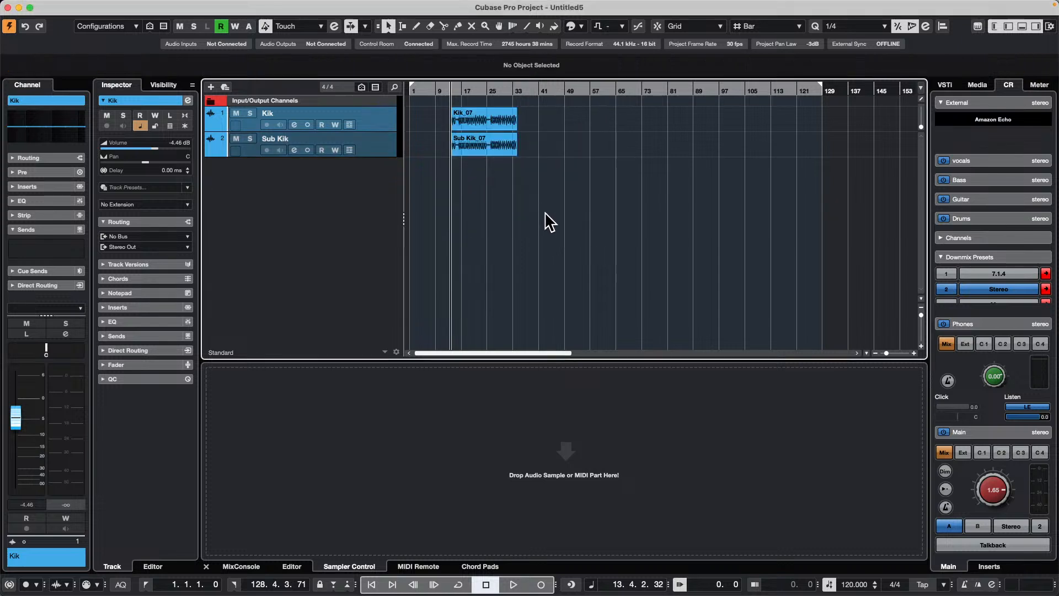
- Merge the selected Kik and Sub Kik mono tracks into one stereo track, keeping the source tracks and accepting their differing channel settings
mouse_move(177, 4)
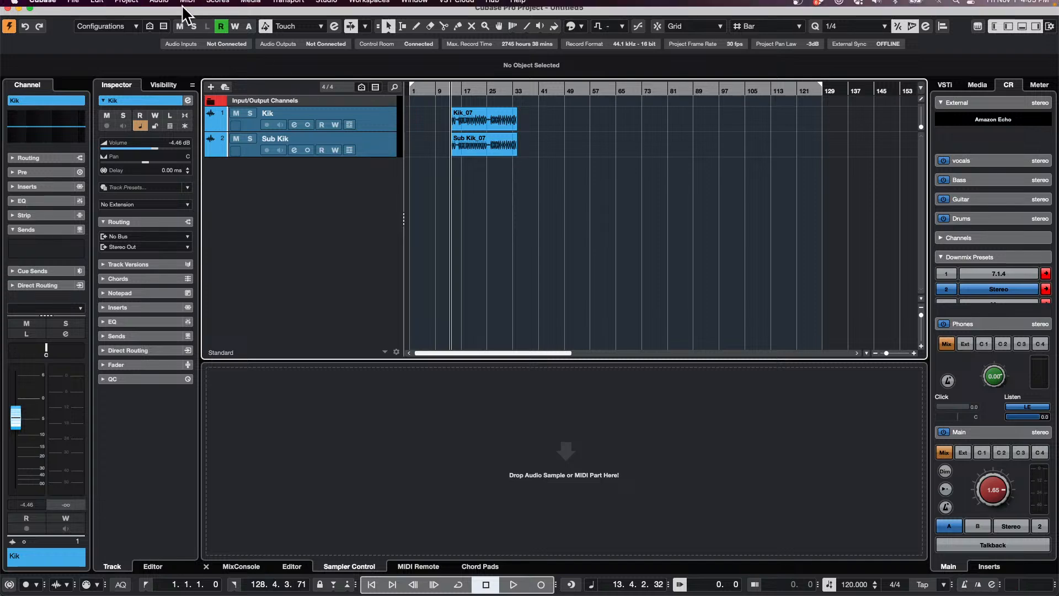
click(99, 6)
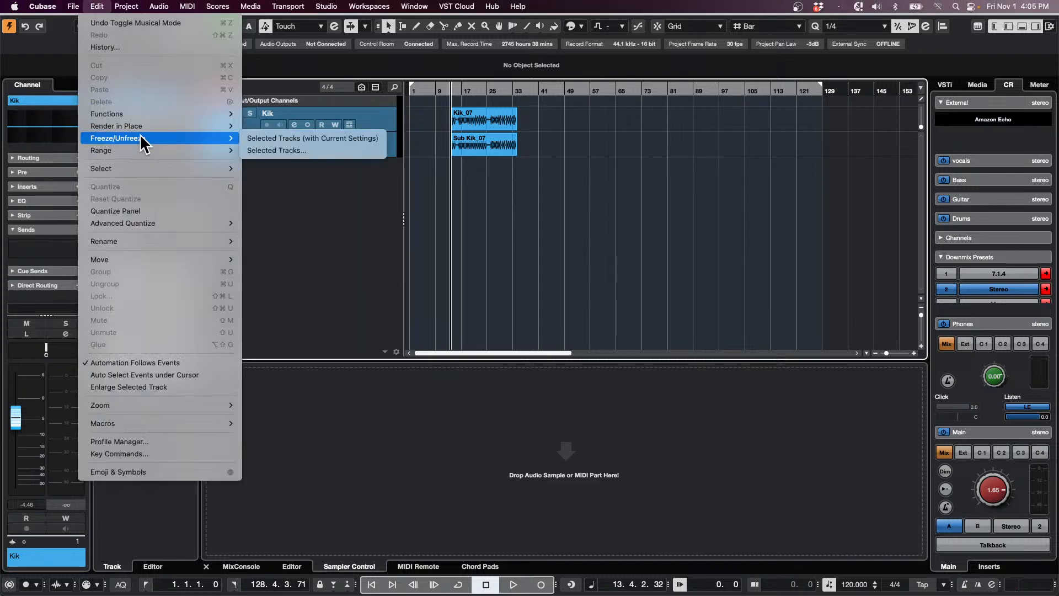
mouse_move(127, 6)
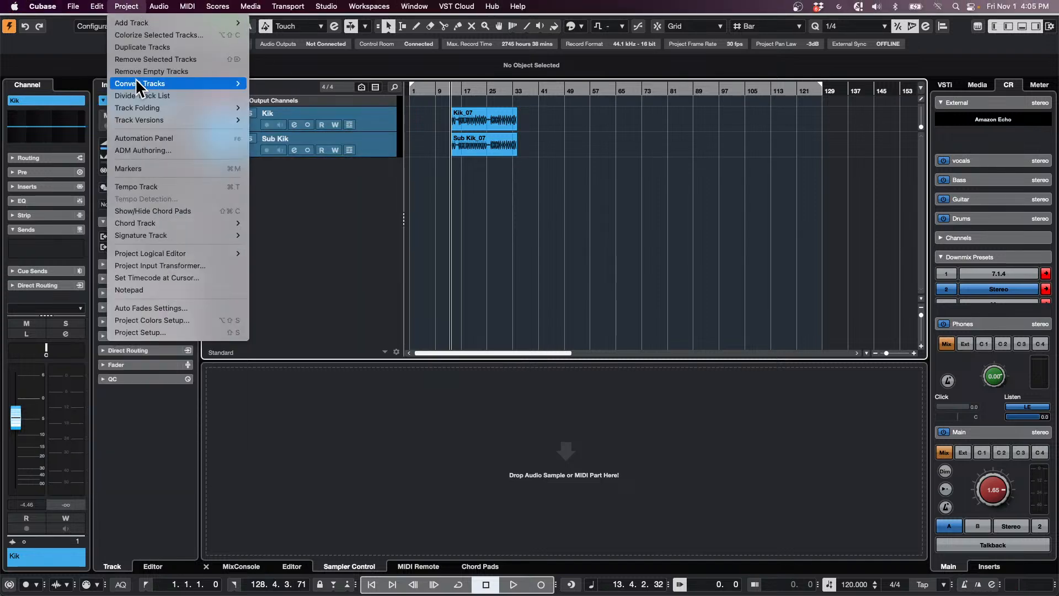
mouse_move(231, 85)
click(280, 96)
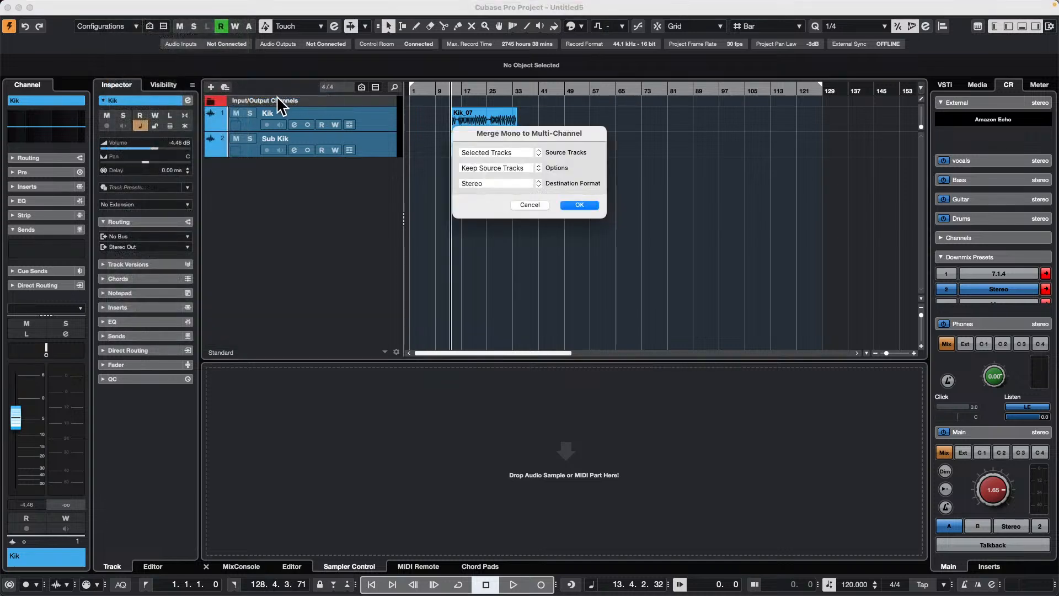
click(579, 204)
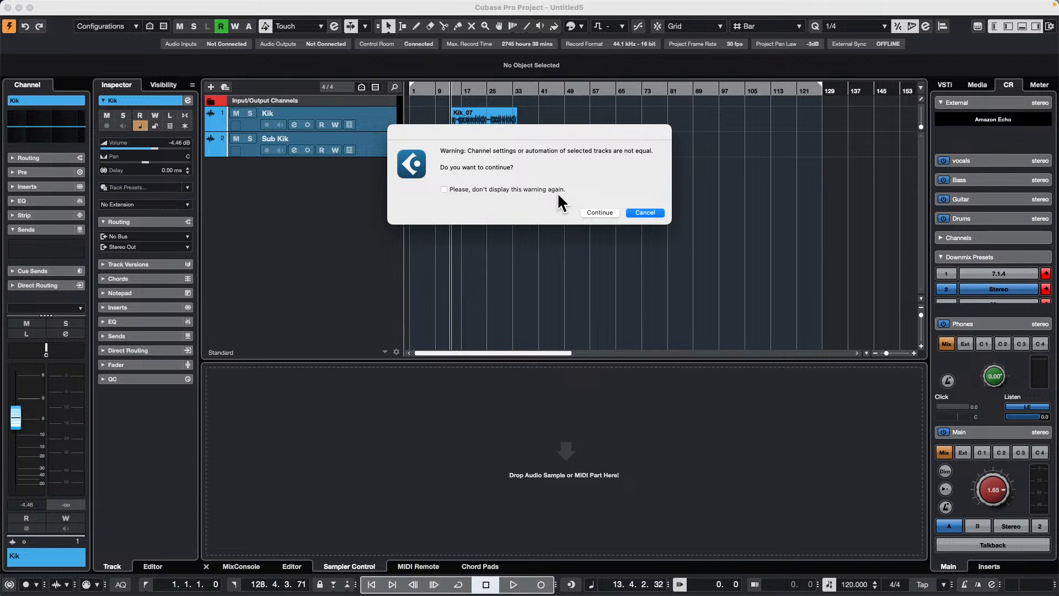
click(595, 213)
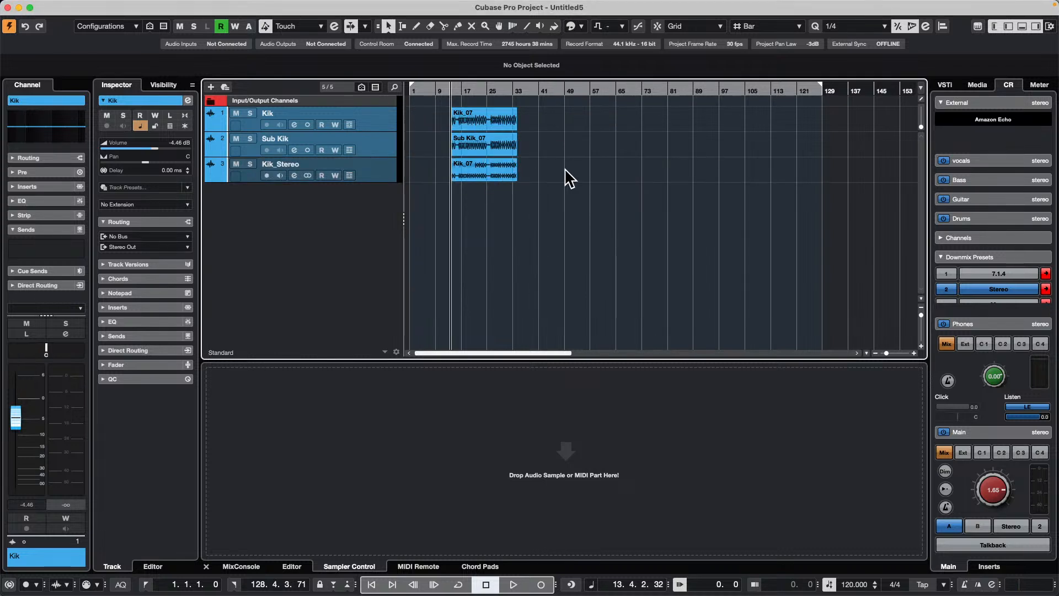
- Add a group track below Kik_Stereo and briefly play the project
right_click(269, 199)
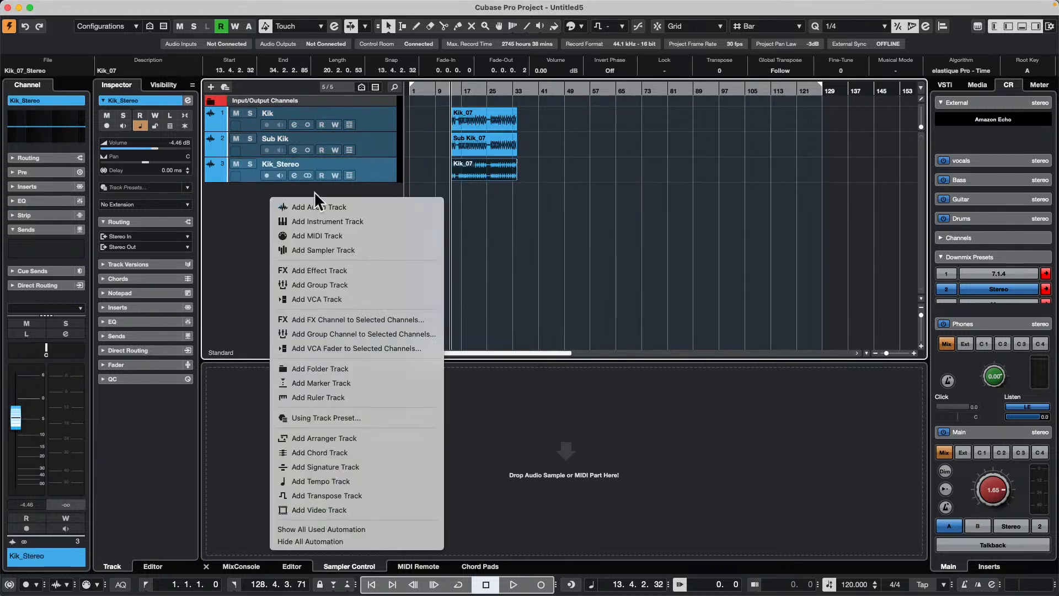
click(329, 286)
key(space)
right_click(296, 220)
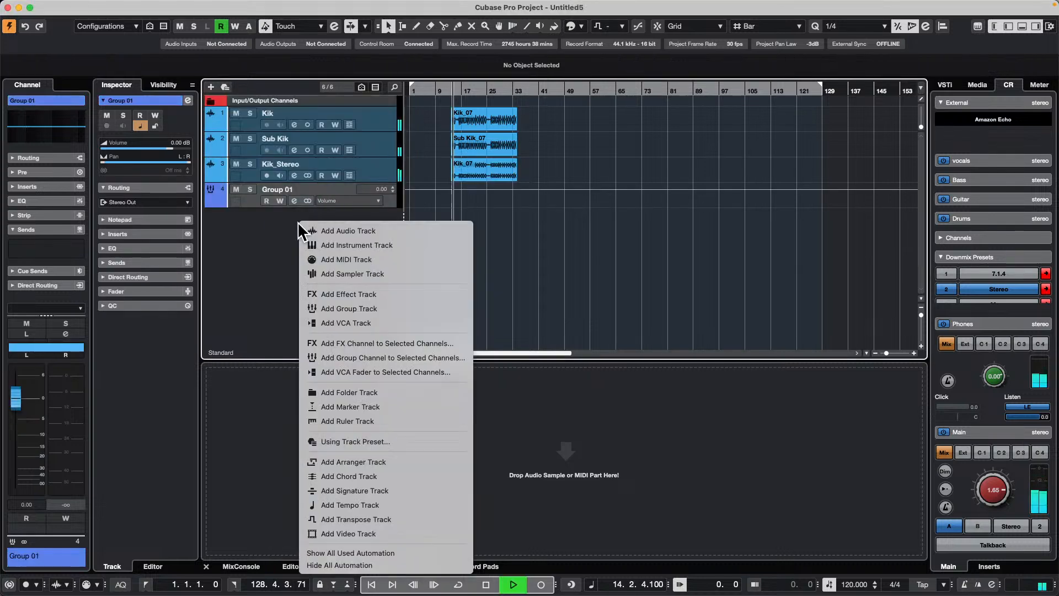
click(265, 238)
key(space)
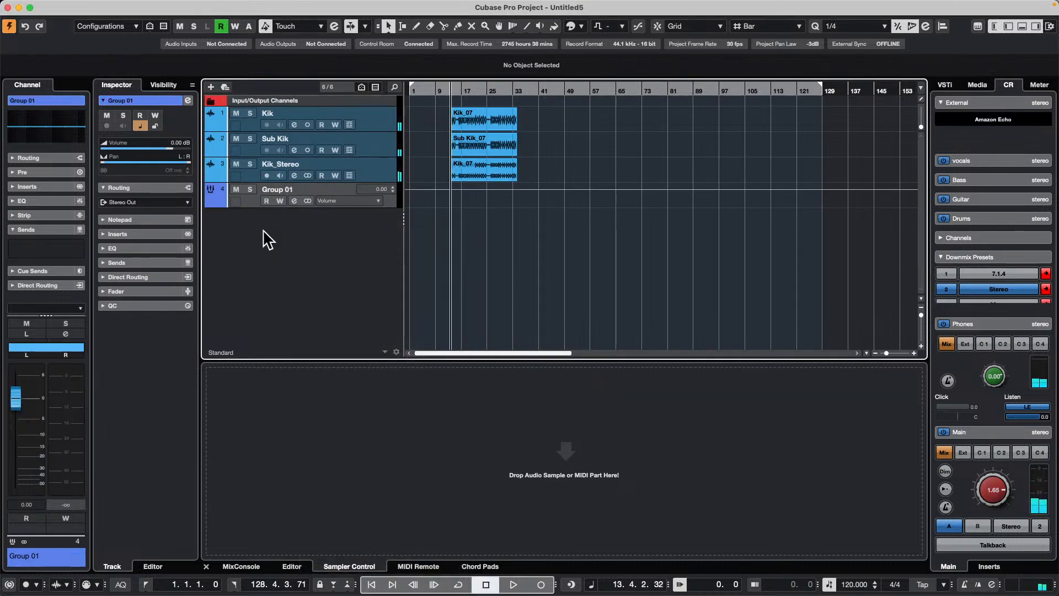
- Add a stereo effect track with REVerence below Group 01, and nudge the Kik_Stereo event to start at 14.2.2.58
right_click(262, 229)
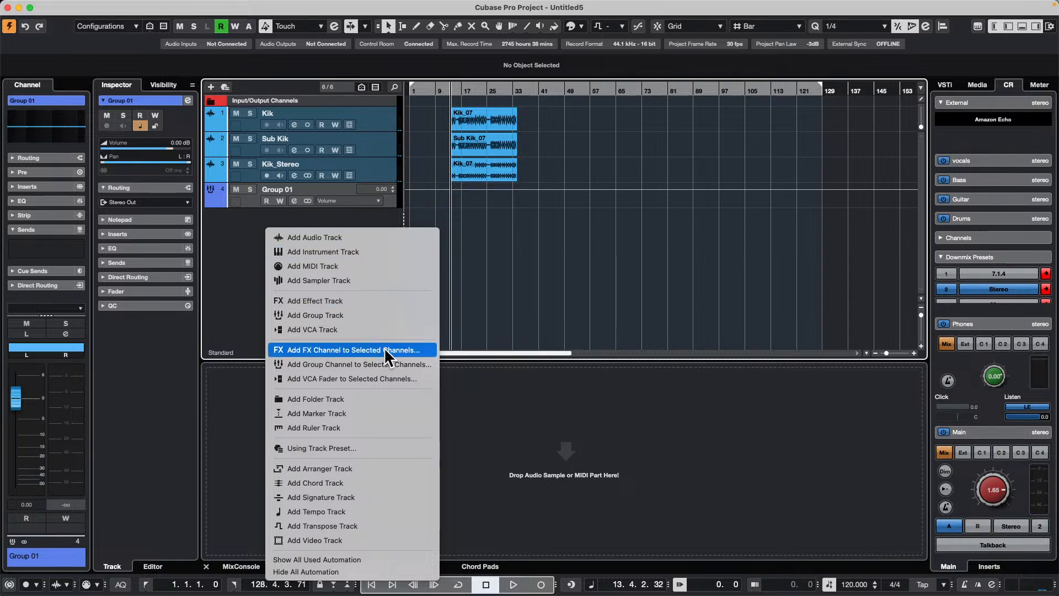
click(386, 301)
click(336, 165)
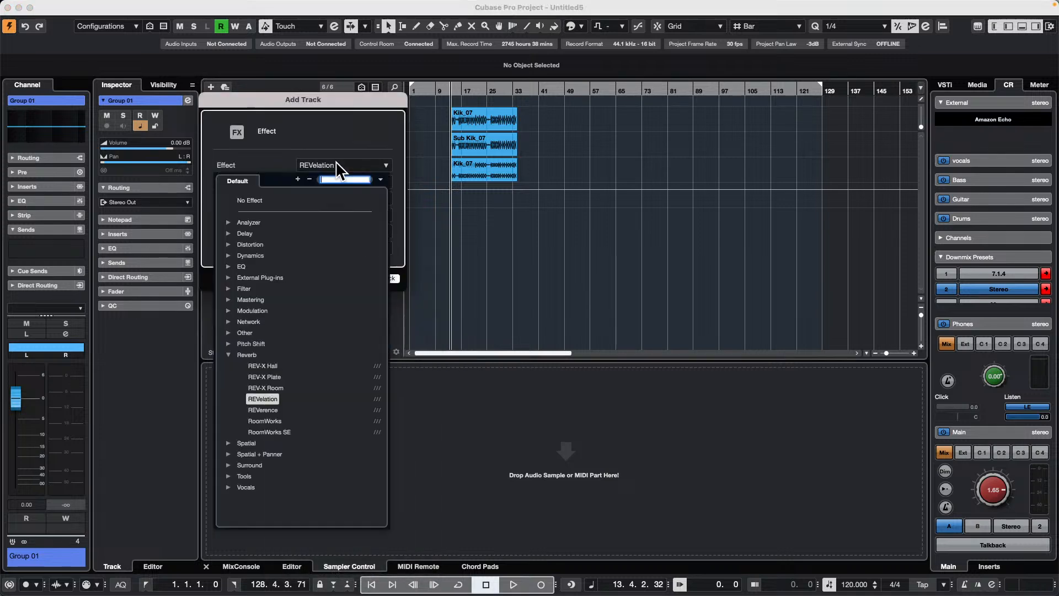
click(266, 409)
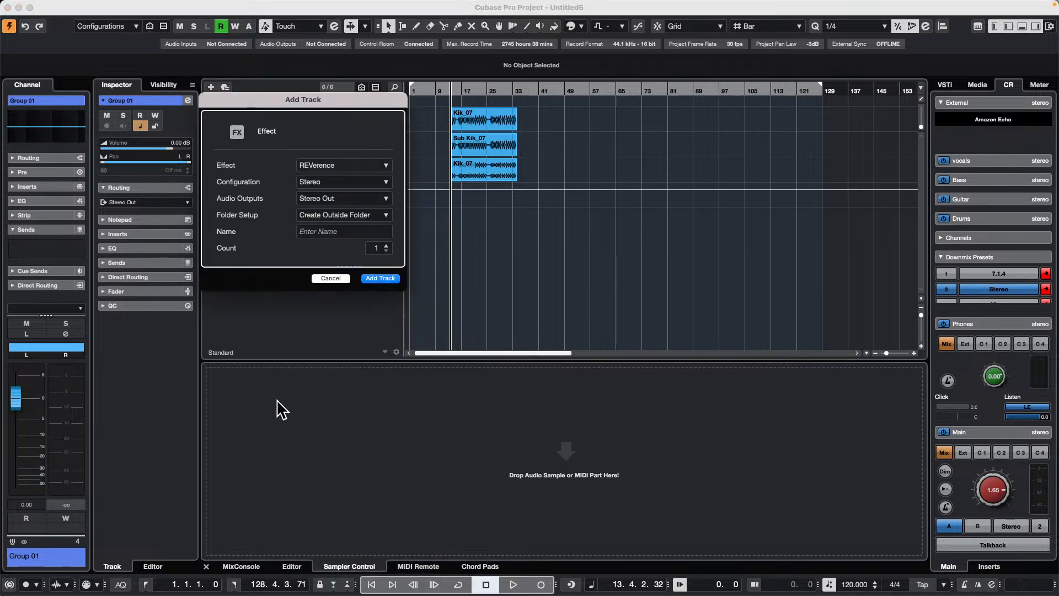
click(386, 279)
drag(476, 171, 477, 174)
- Open REVerence's impulse response import dialog, move it clear of the track list and cancel it
click(782, 314)
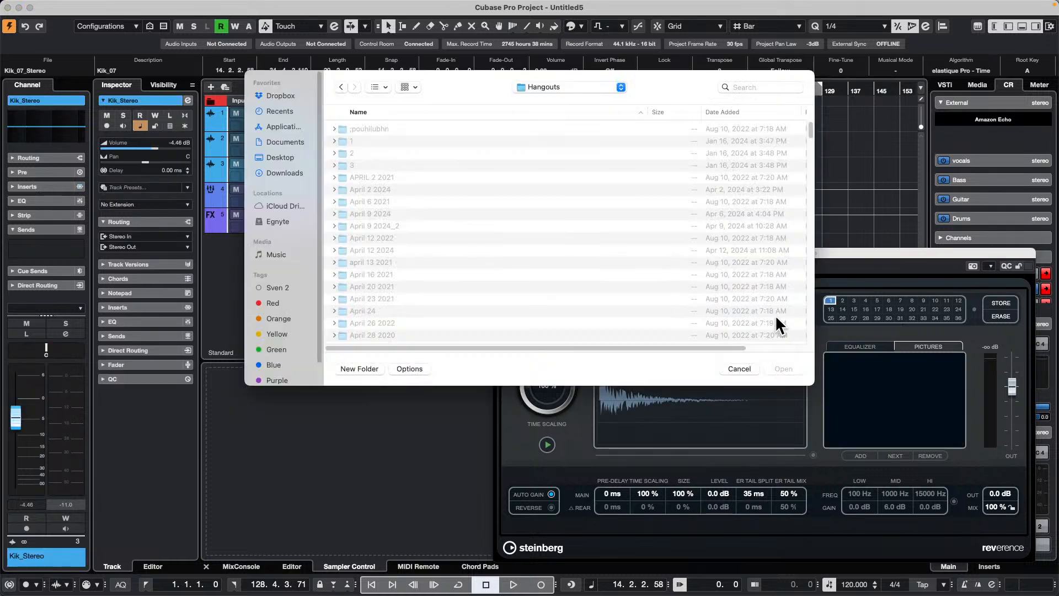
drag(377, 77, 544, 274)
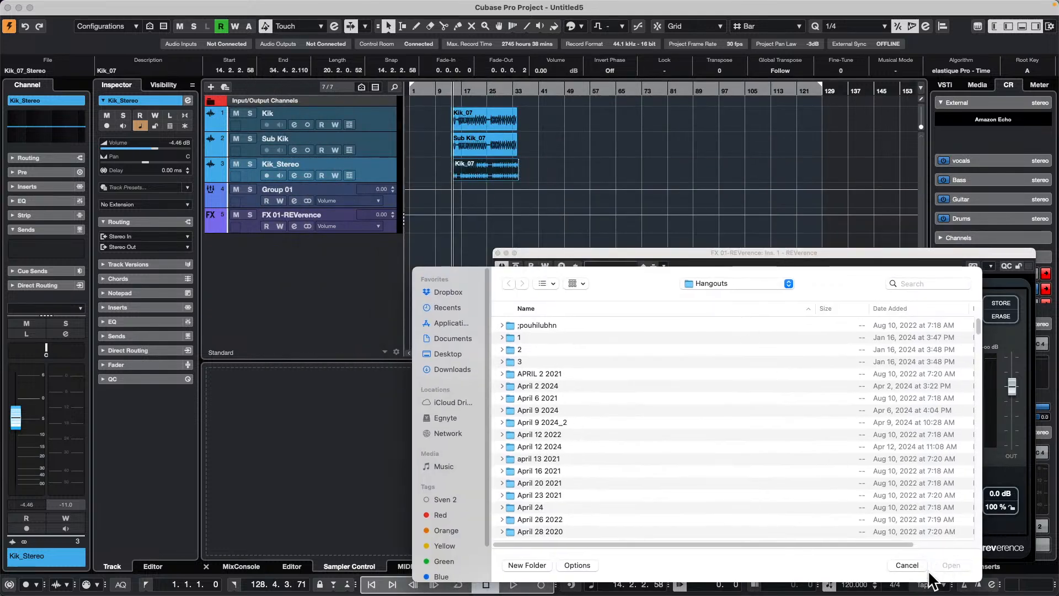
click(904, 566)
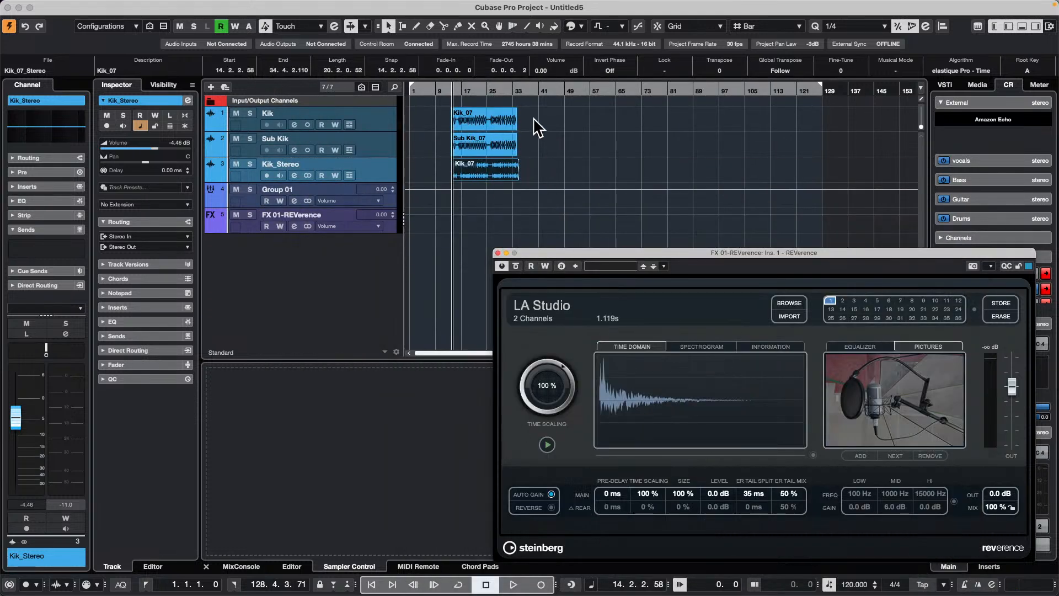
- Select the Kik_07 and Sub Kik_07 events together, deselect them, and look up the Mono to Multi-Channel track conversion command
drag(536, 130, 481, 153)
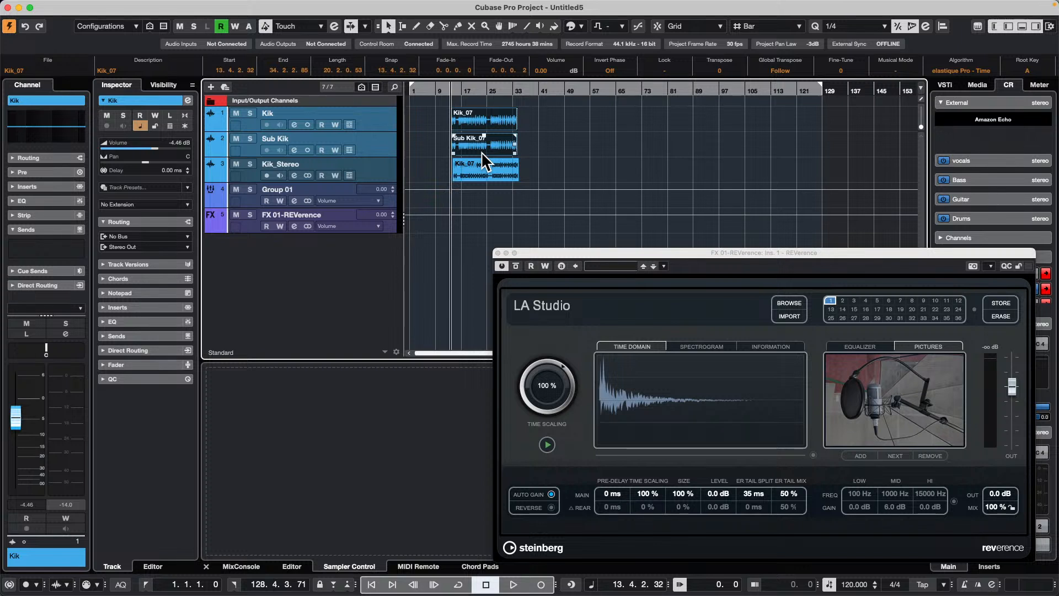
click(587, 159)
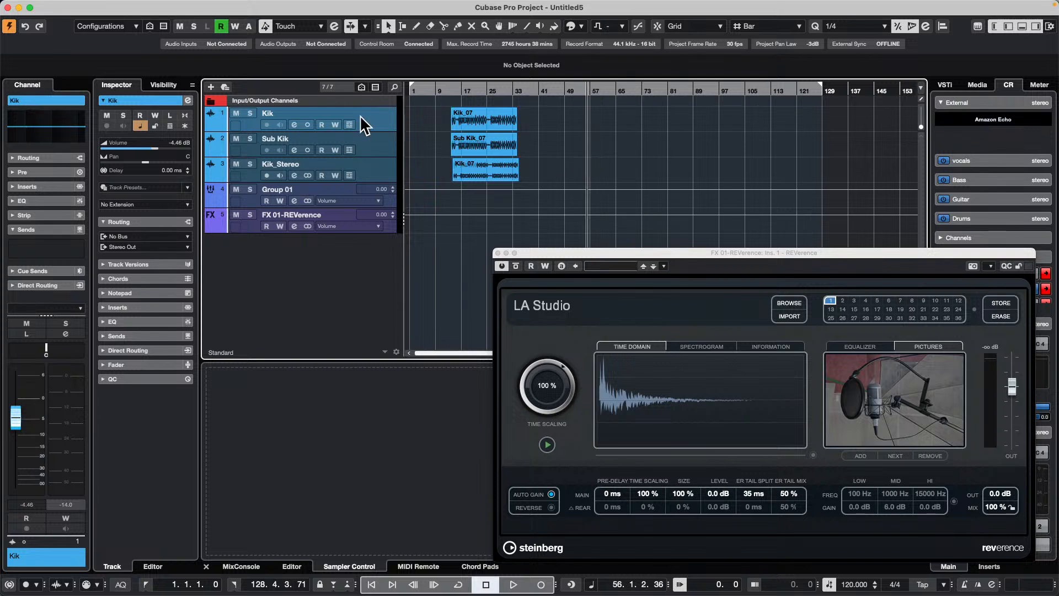
mouse_move(375, 2)
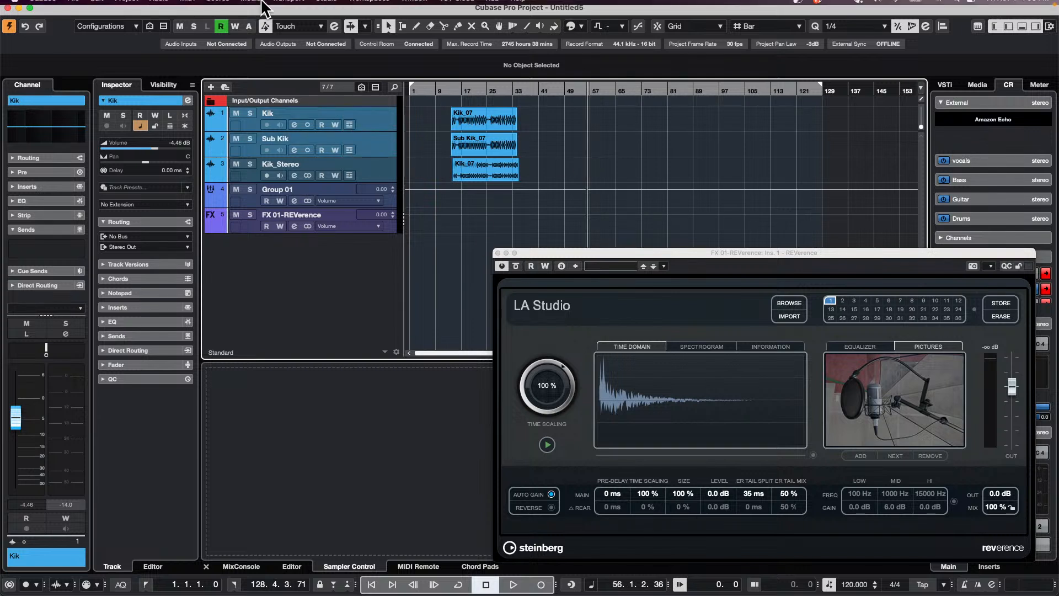
click(126, 6)
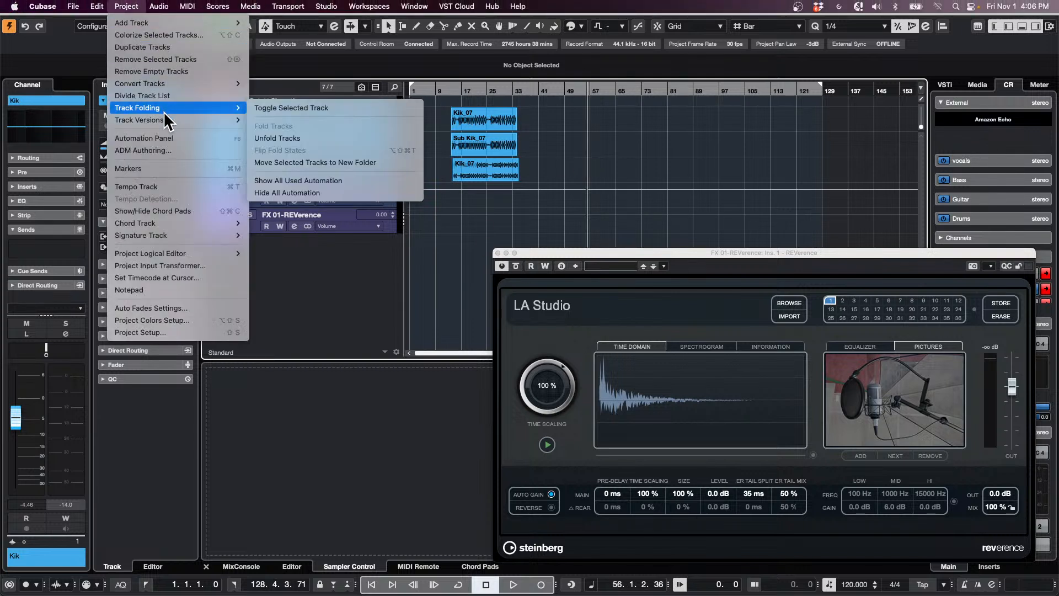
mouse_move(180, 84)
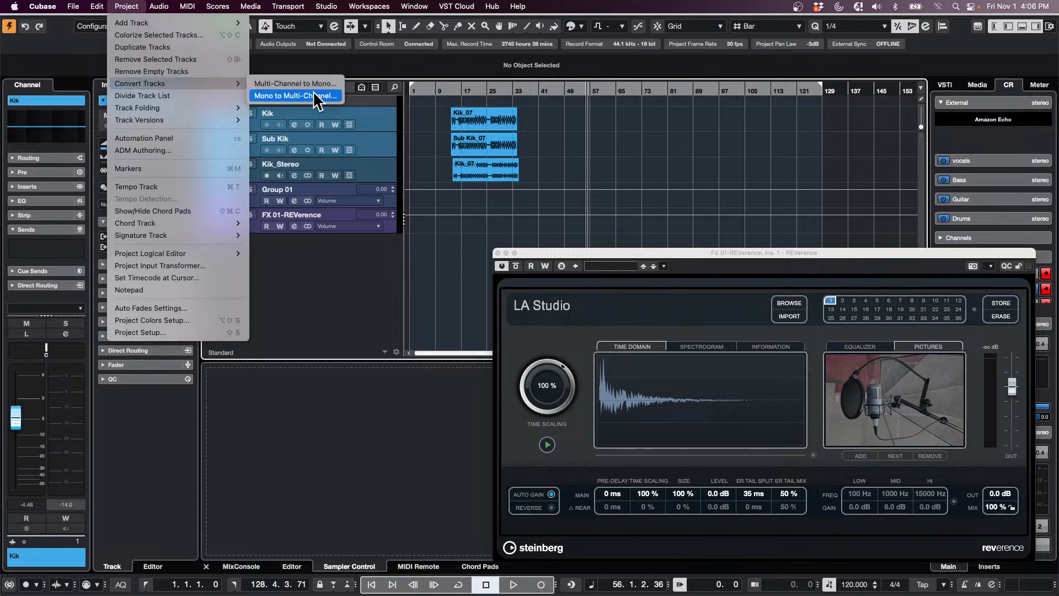
click(611, 222)
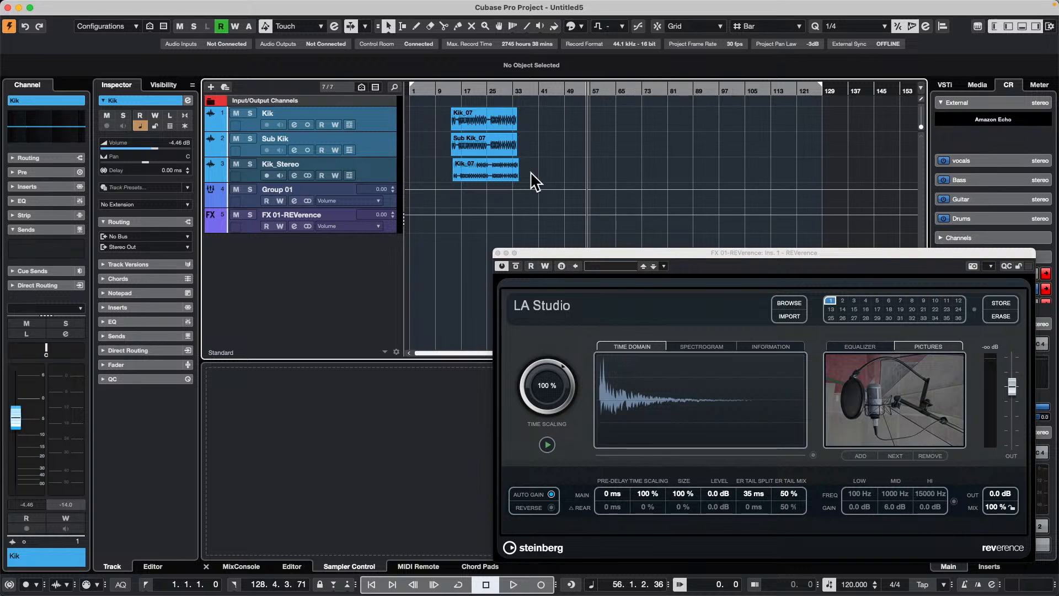
- Open the recent project jump off.cpr
mouse_move(287, 6)
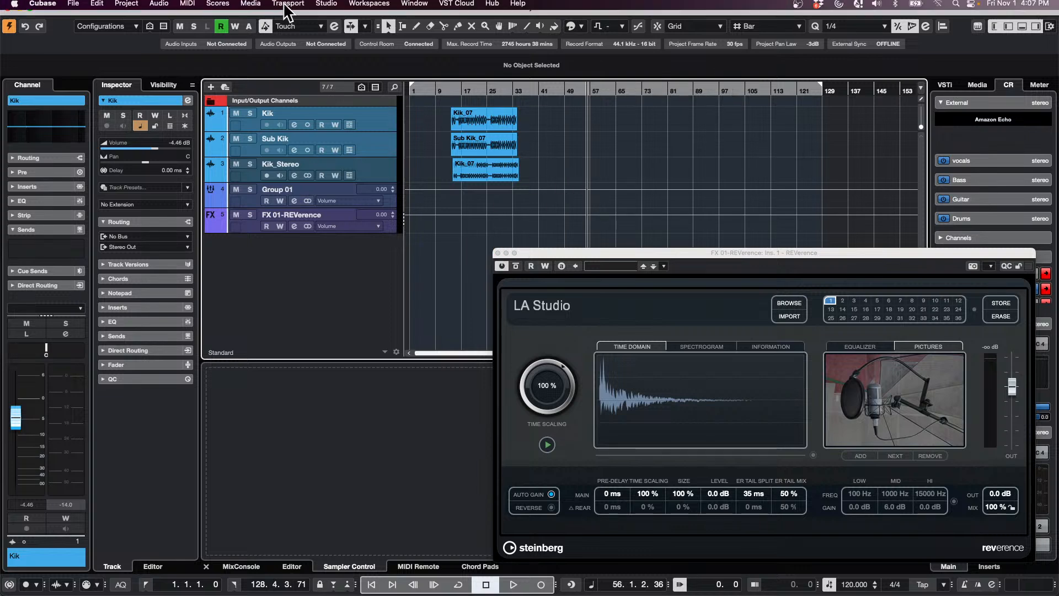
click(72, 7)
mouse_move(93, 259)
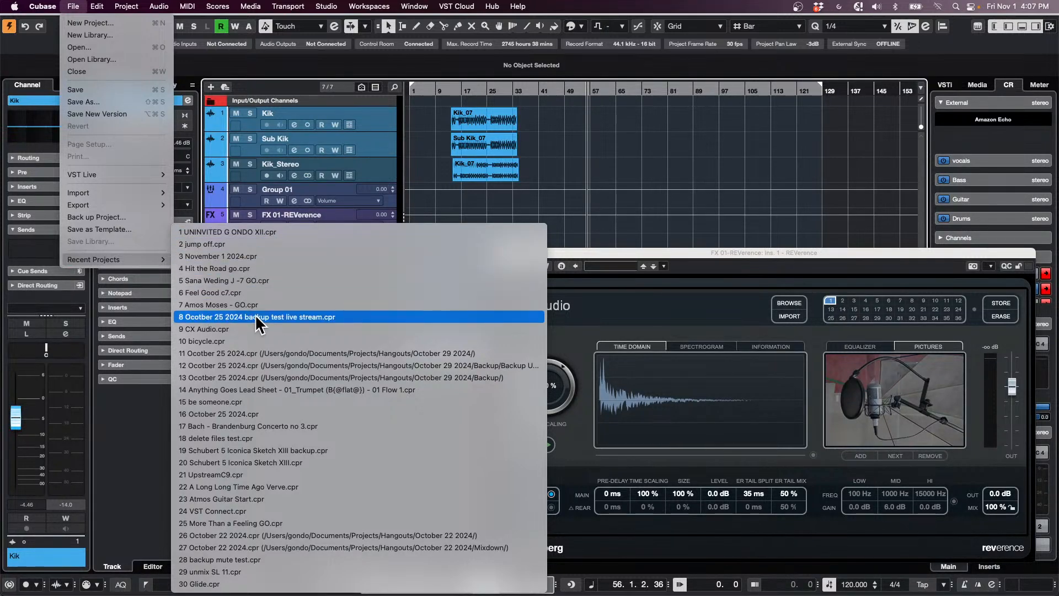
click(265, 244)
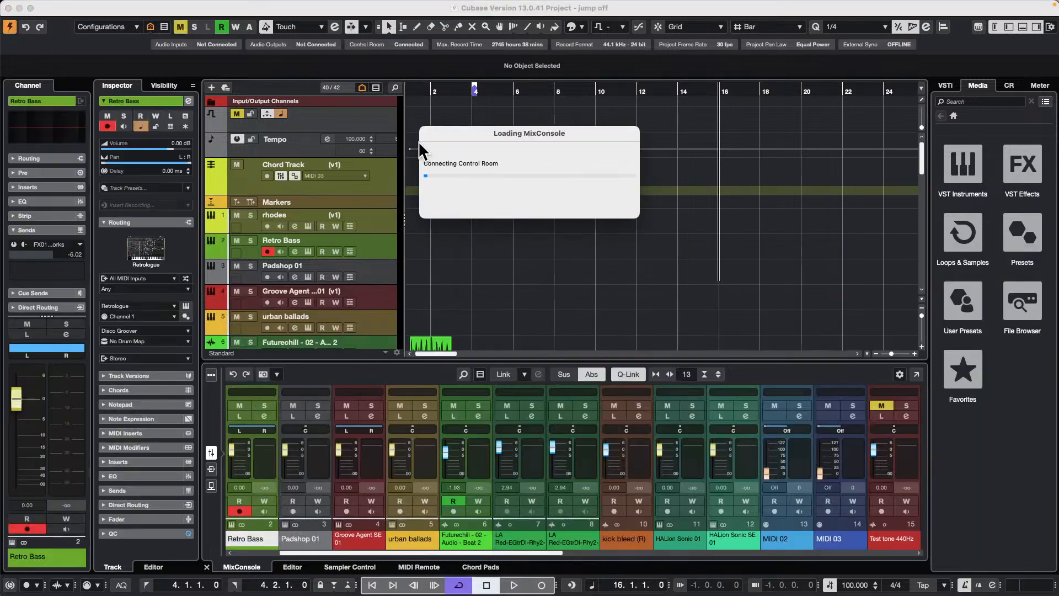
- Switch the Groove Agent SE 01 track to its track version v2
scroll(246, 247, down, 3)
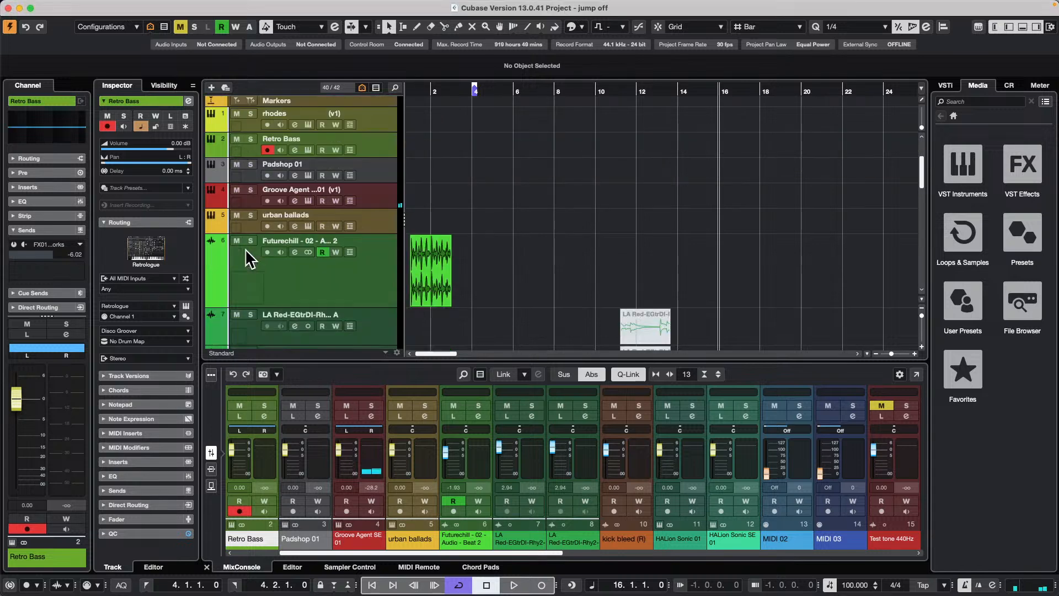
scroll(262, 247, up, 3)
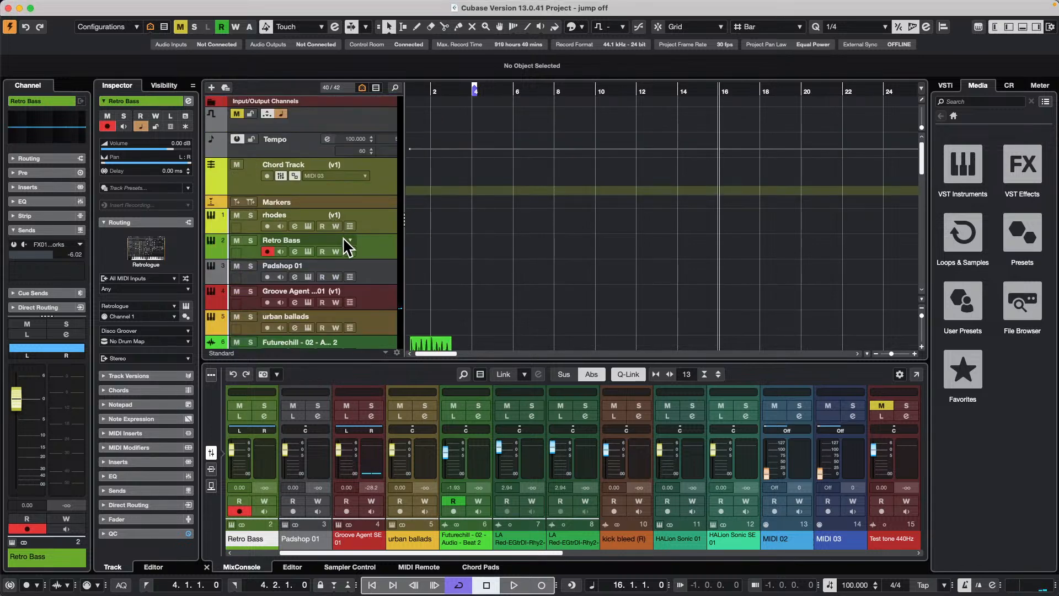
scroll(343, 246, down, 2)
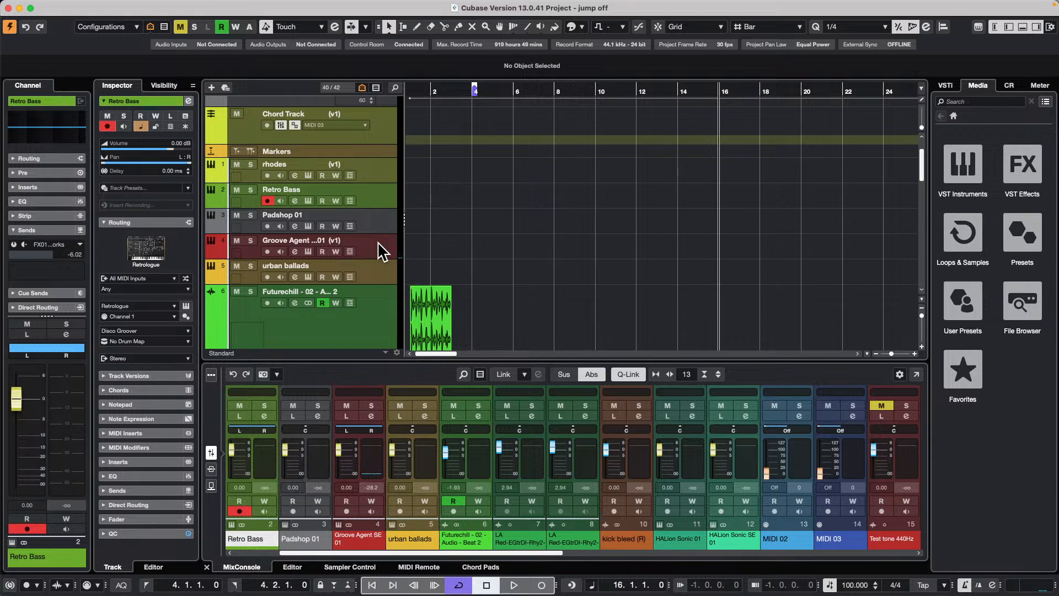
click(381, 251)
click(337, 239)
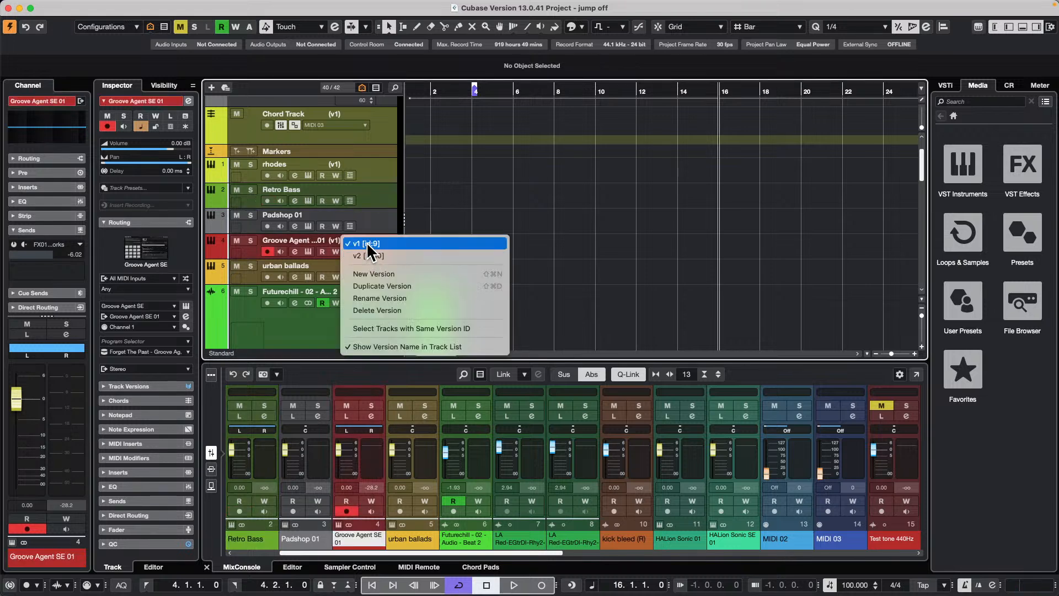
click(366, 243)
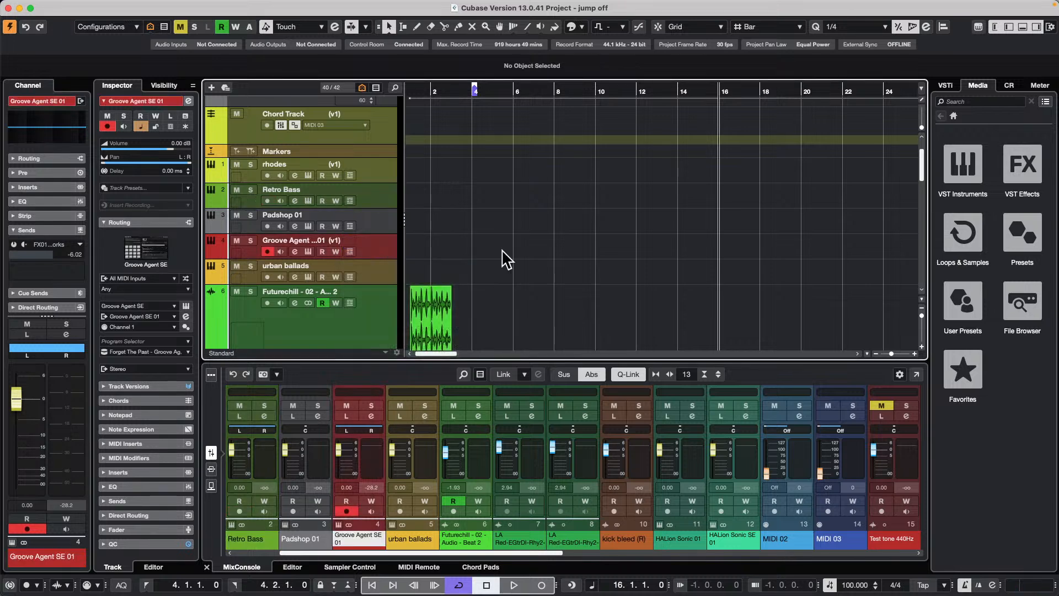
click(424, 91)
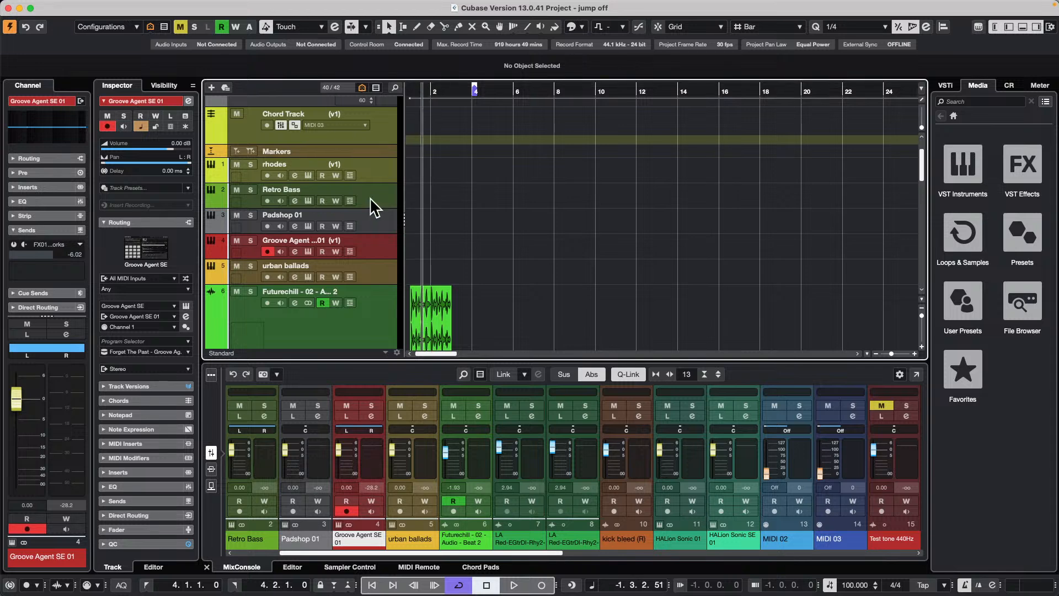
click(352, 239)
click(372, 257)
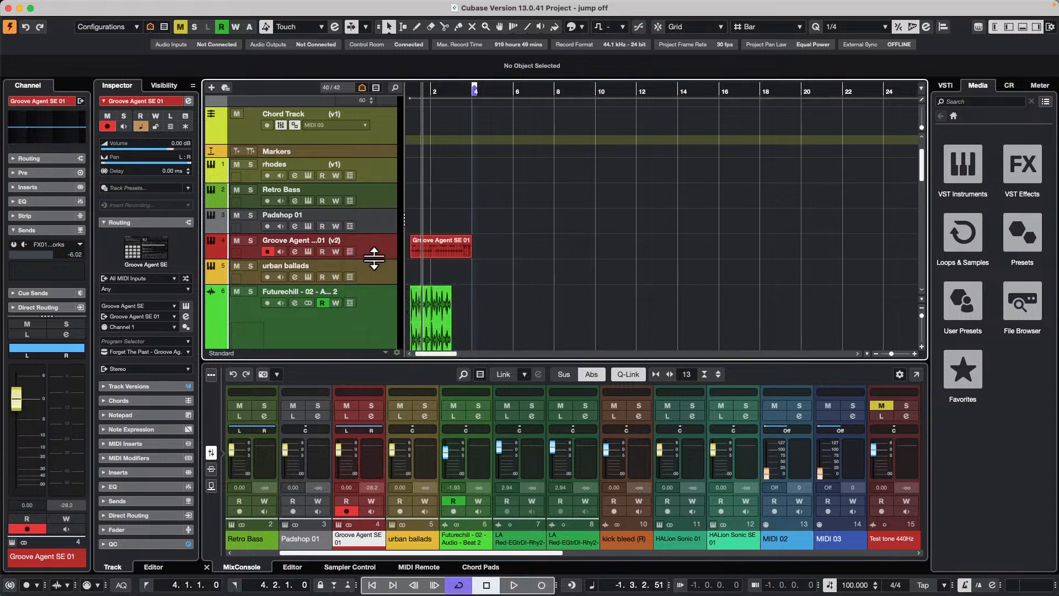
- Select the Groove Agent SE 01 part, solo its track and briefly play it back
click(442, 252)
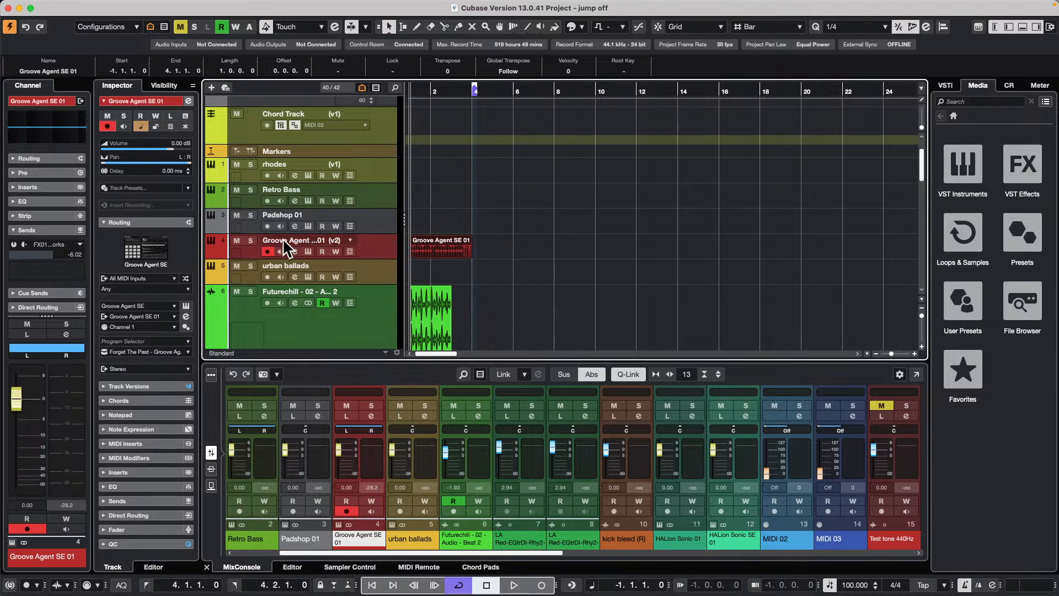
click(250, 241)
key(space)
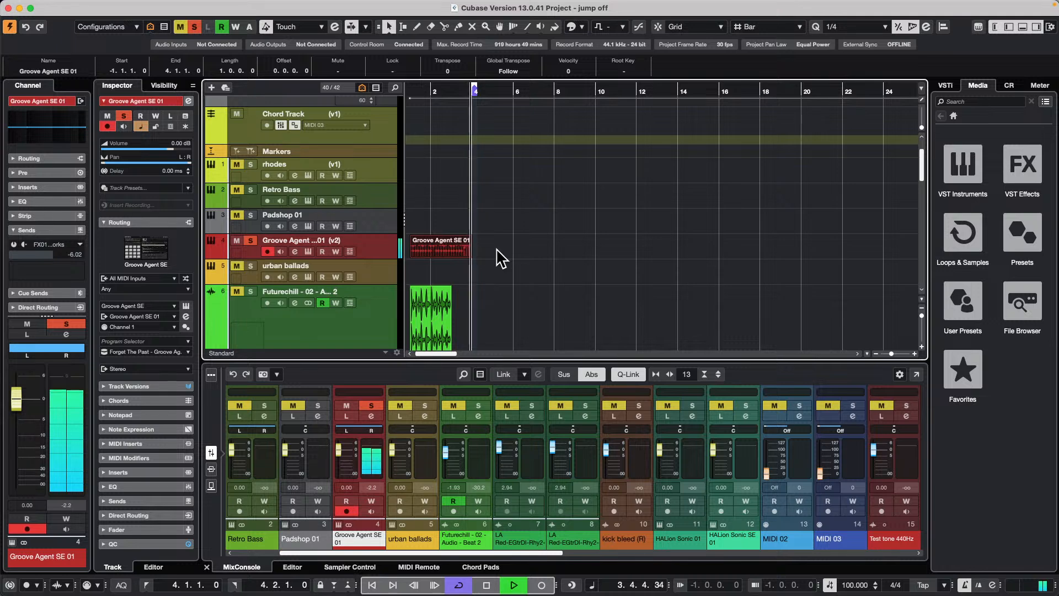
key(space)
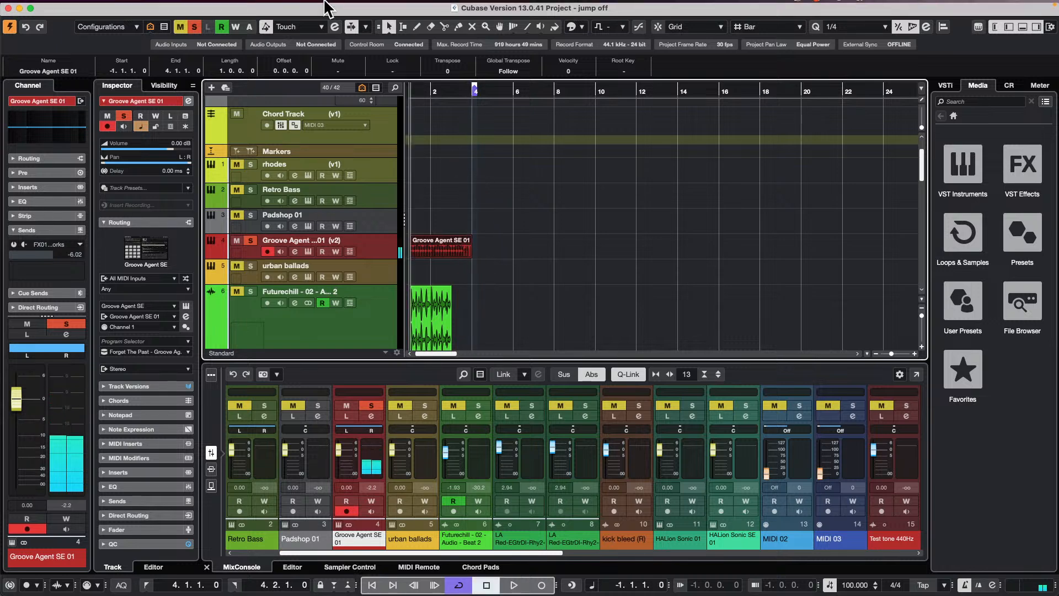
- Dissolve the selected Groove Agent SE 01 part into separate pitches on new tracks, with Optimized Display on and Dissolve to Lanes off
click(250, 6)
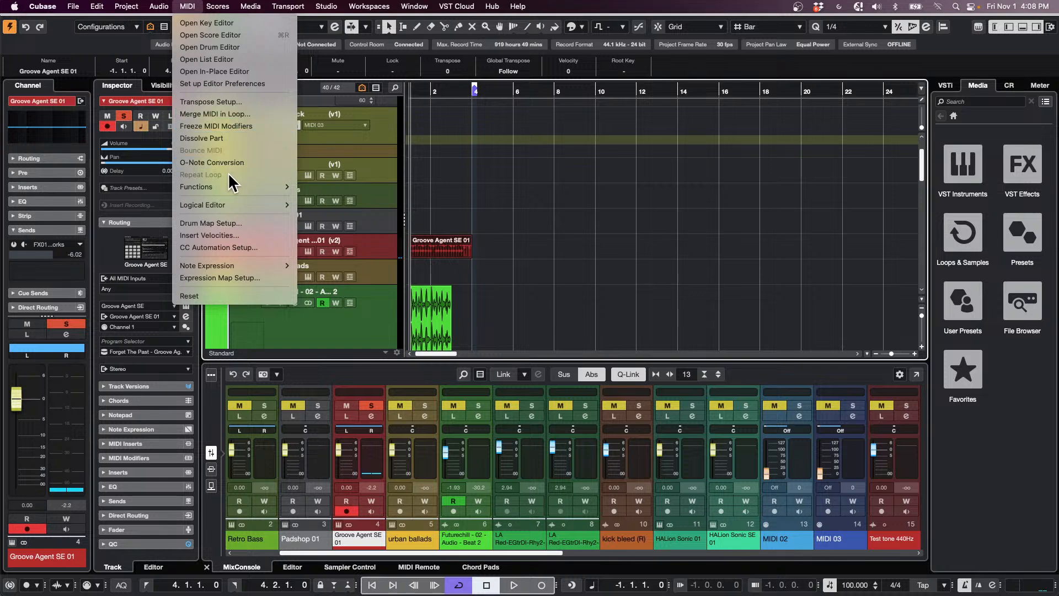
click(229, 139)
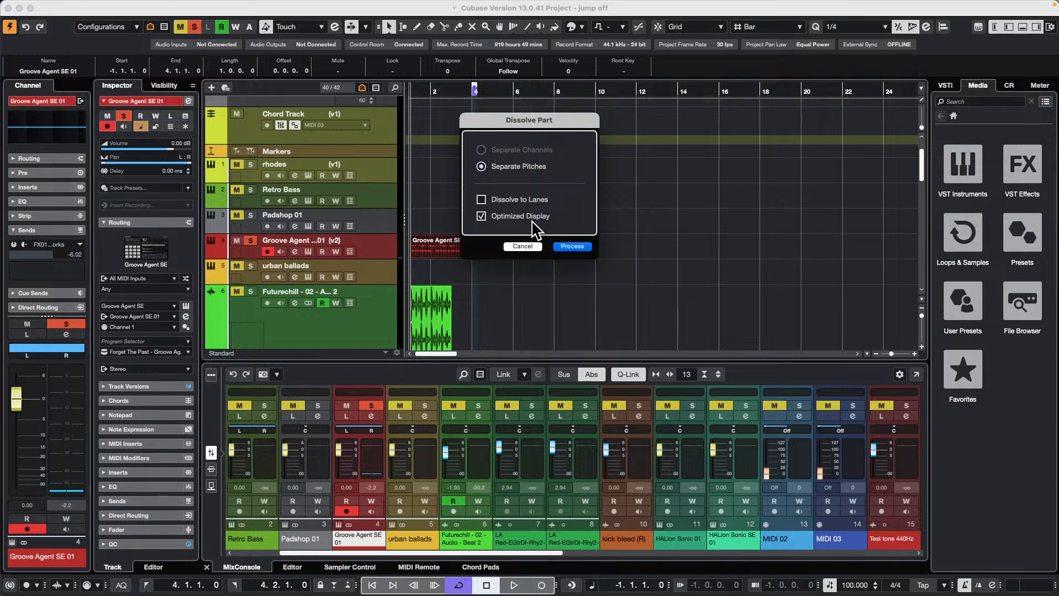
key(Return)
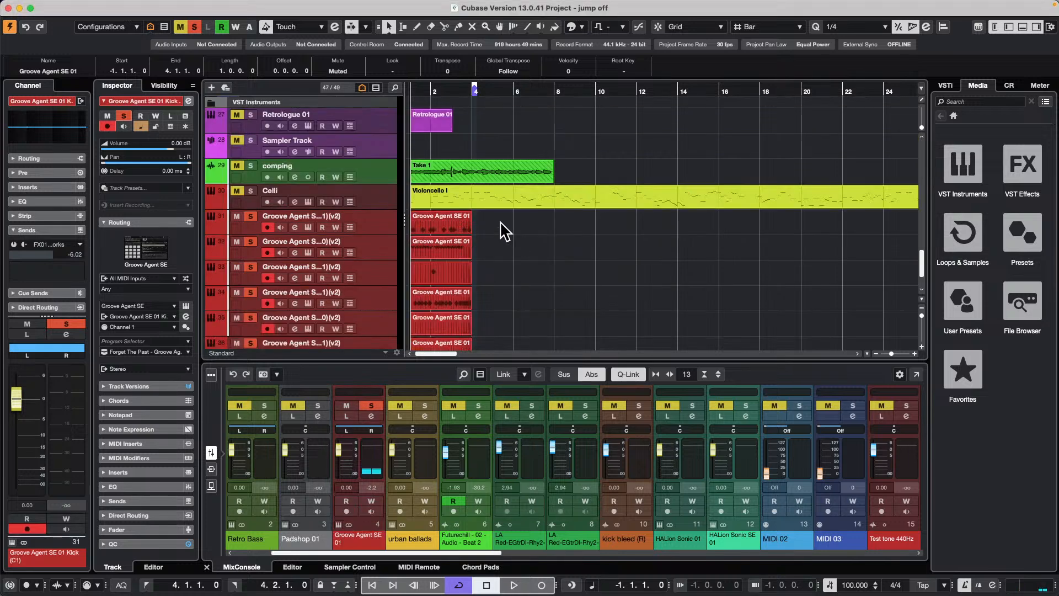
- Select the dissolved Groove Agent SE 01 parts together on their separate tracks
drag(497, 222, 440, 320)
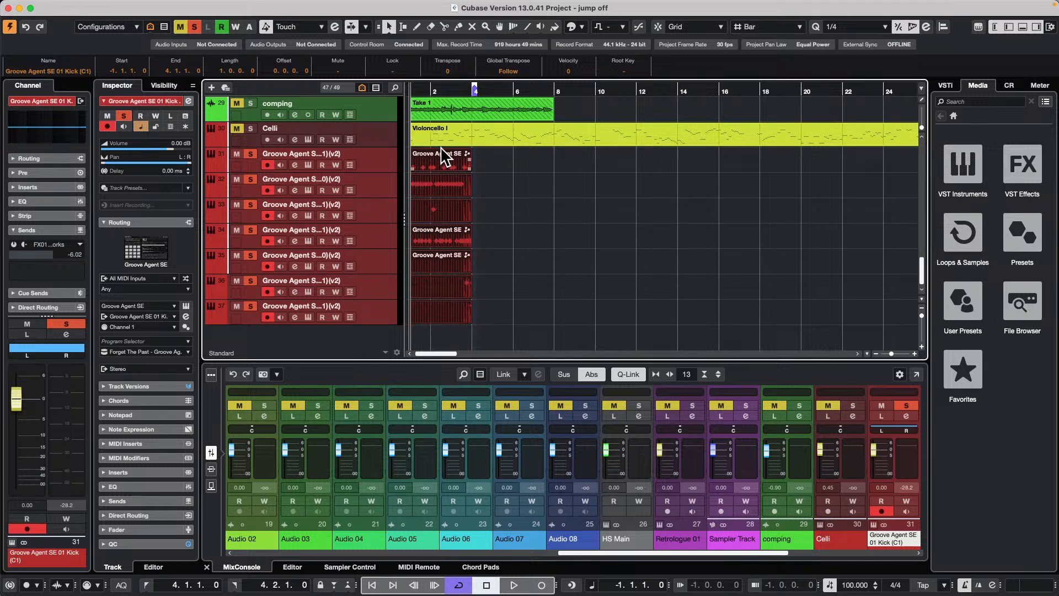
click(507, 165)
mouse_move(451, 162)
mouse_down()
mouse_move(522, 165)
mouse_move(454, 165)
mouse_up()
drag(441, 237, 444, 160)
- Add a VCA fader to the selected tracks Audio 02, Audio 03 and Audio 04
scroll(530, 213, up, 6)
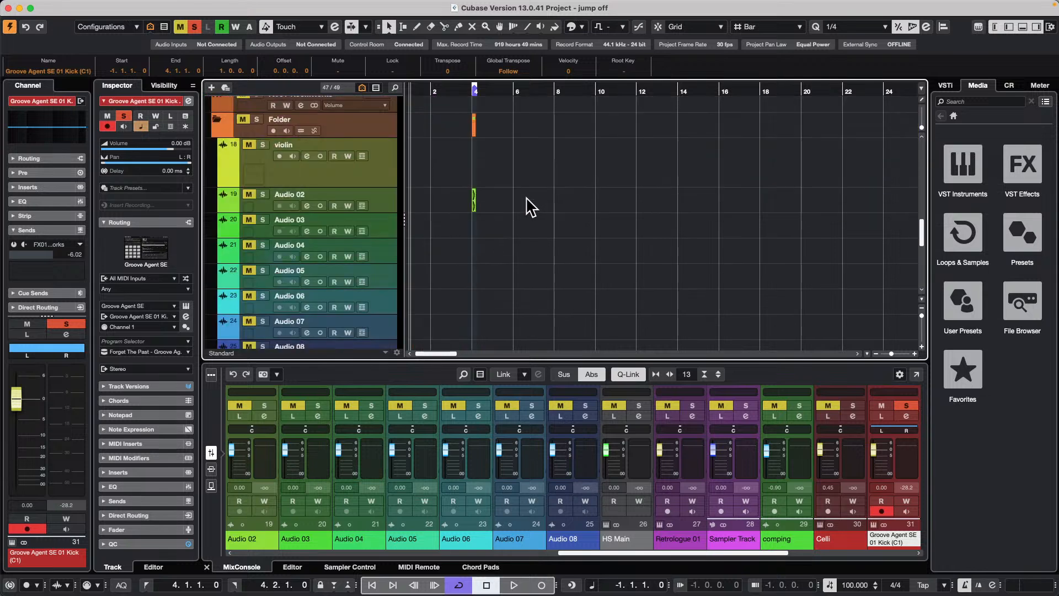
click(394, 205)
shift+click(385, 249)
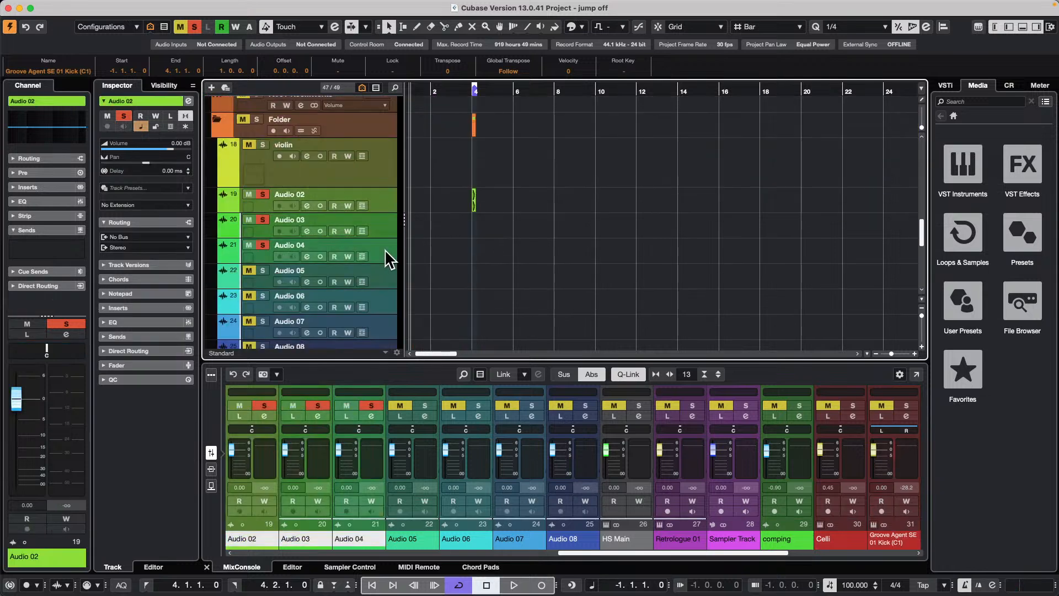
right_click(383, 204)
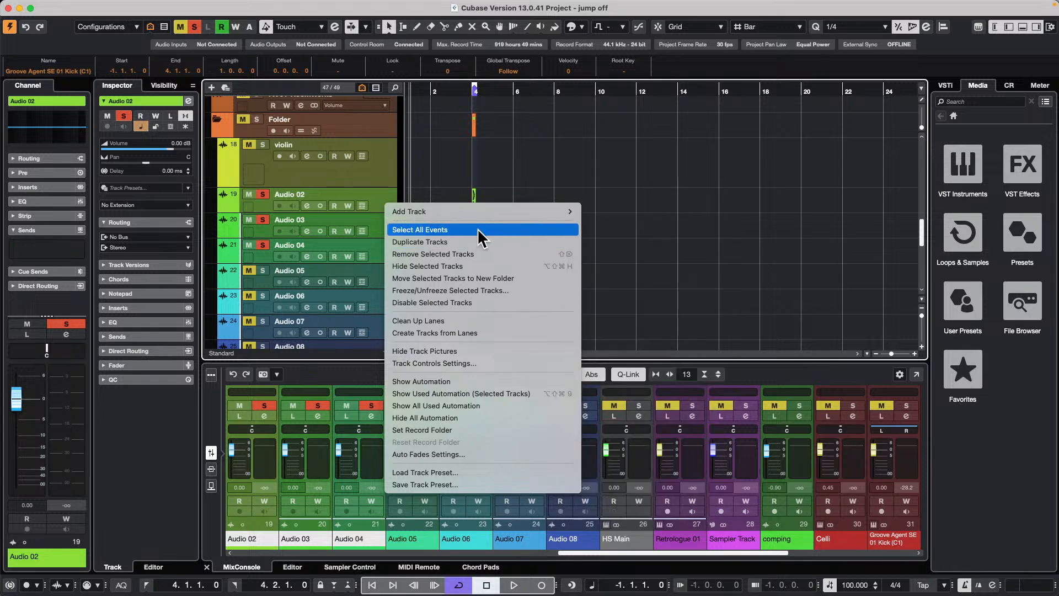
mouse_move(461, 211)
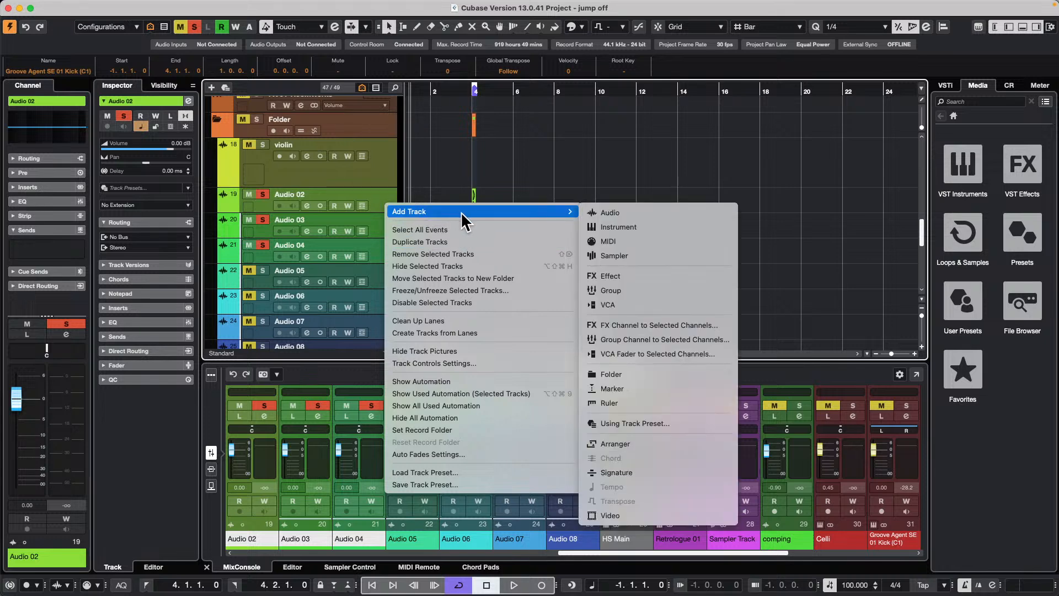
click(650, 354)
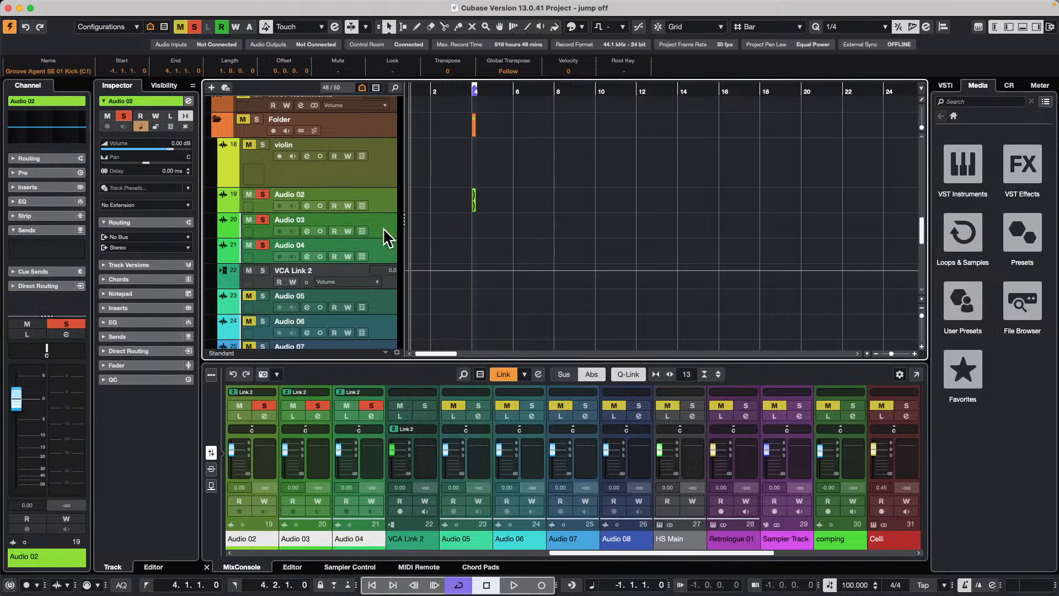
- Undo adding the VCA fader and select only the Audio 02 track
key(super+z)
click(385, 198)
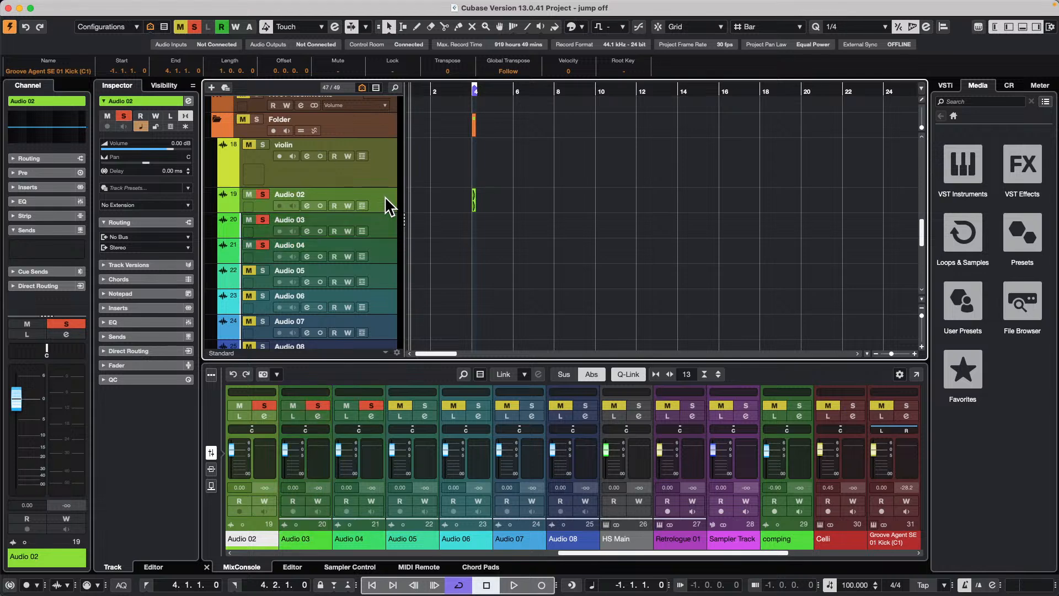
- Add one VCA track for Audio 02, Audio 03 and Audio 04 with Folder Setup at Create Outside Folder
shift+click(380, 246)
right_click(378, 247)
mouse_move(448, 254)
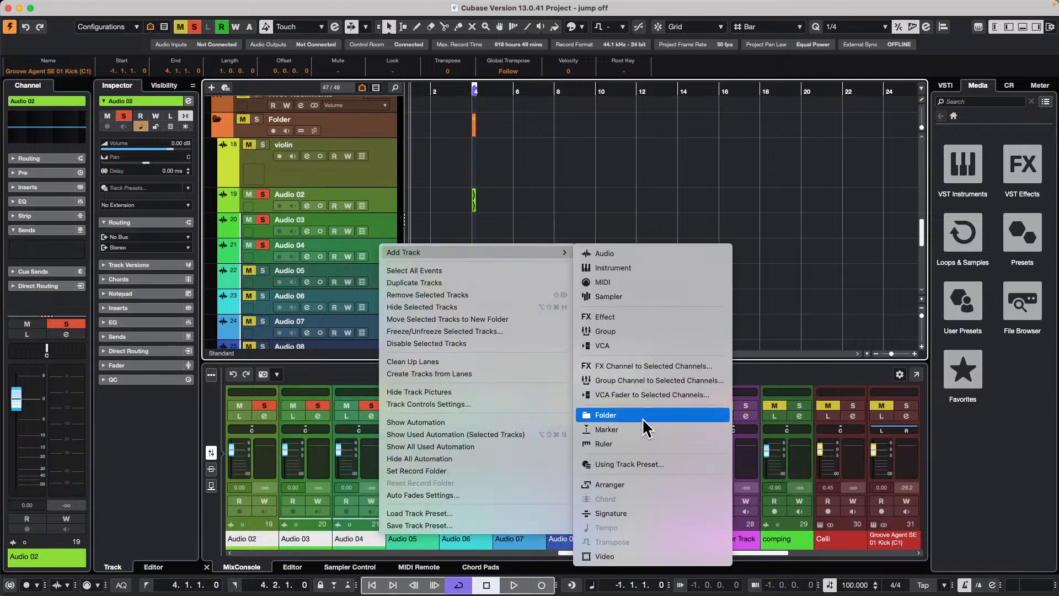
click(632, 343)
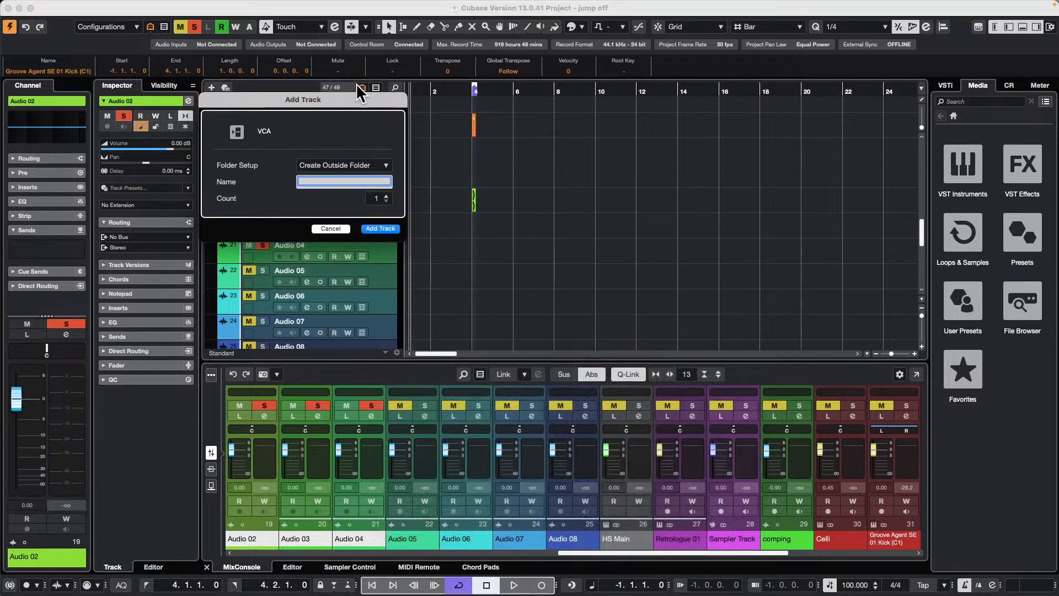
drag(349, 97, 562, 118)
click(559, 186)
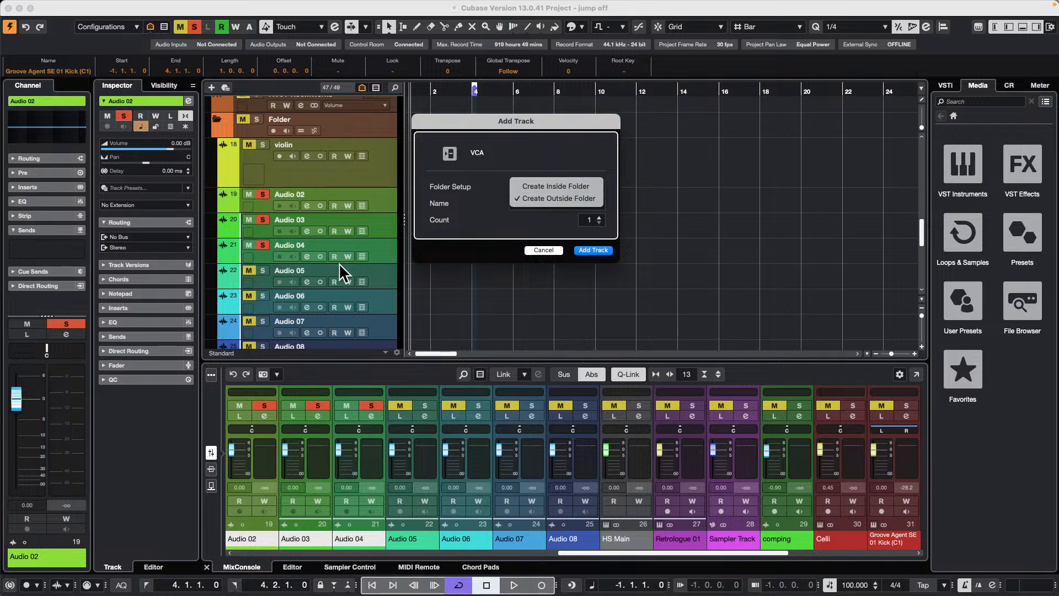
click(556, 199)
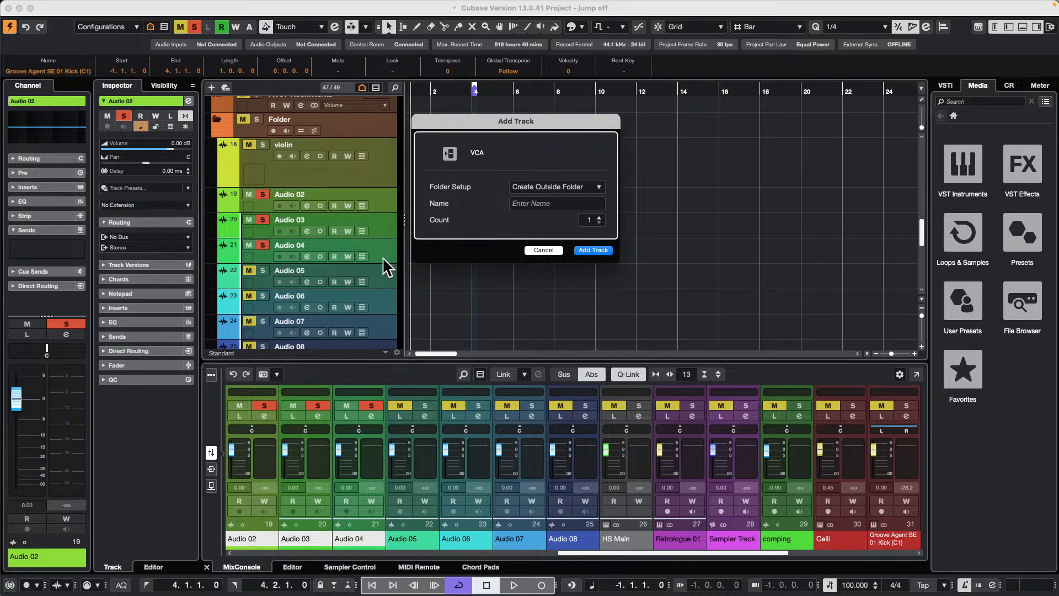
click(593, 251)
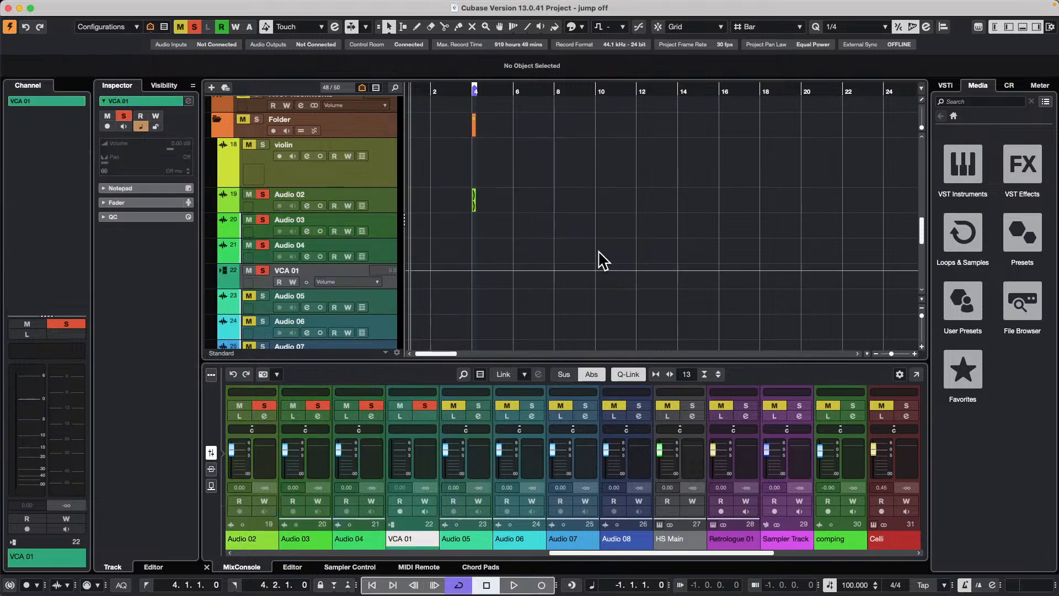
- Add another VCA track with Audio 05, Audio 06 and Audio 07 selected, using the Create Inside Folder setup
click(386, 301)
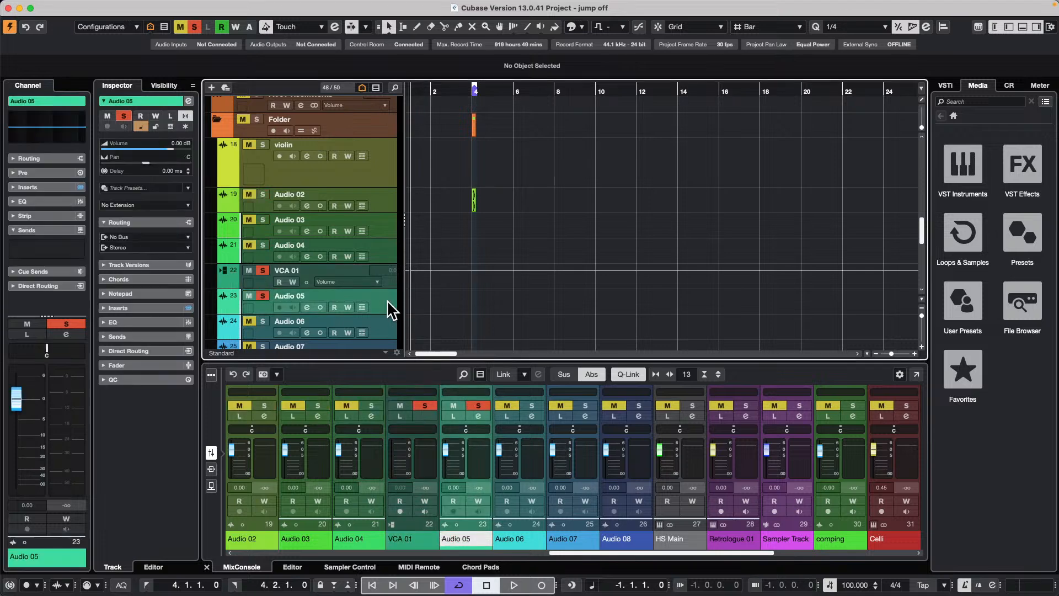
shift+click(381, 334)
scroll(474, 298, down, 2)
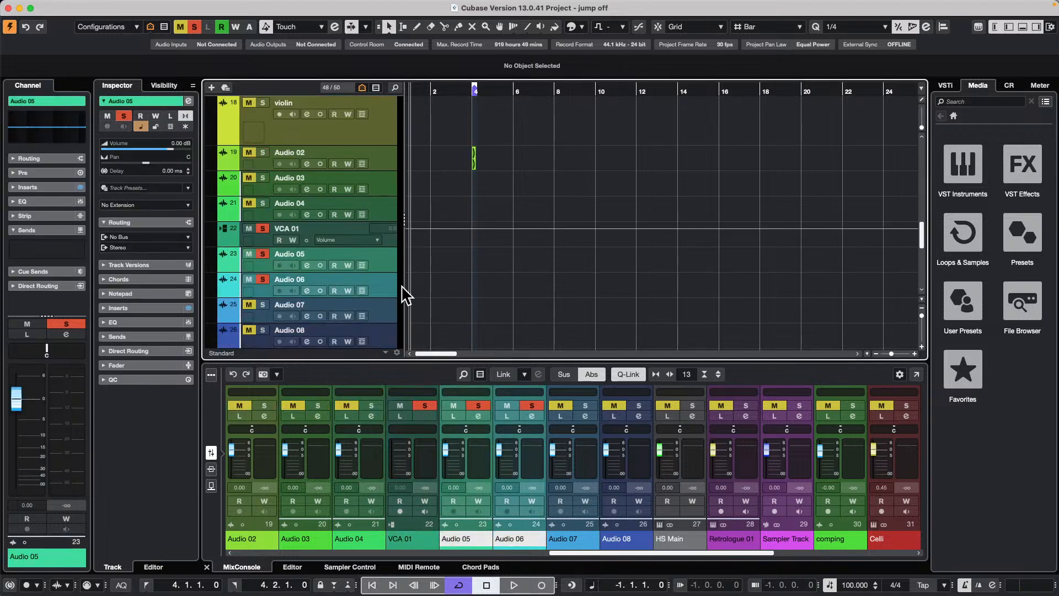
shift+click(390, 309)
right_click(387, 257)
mouse_move(478, 265)
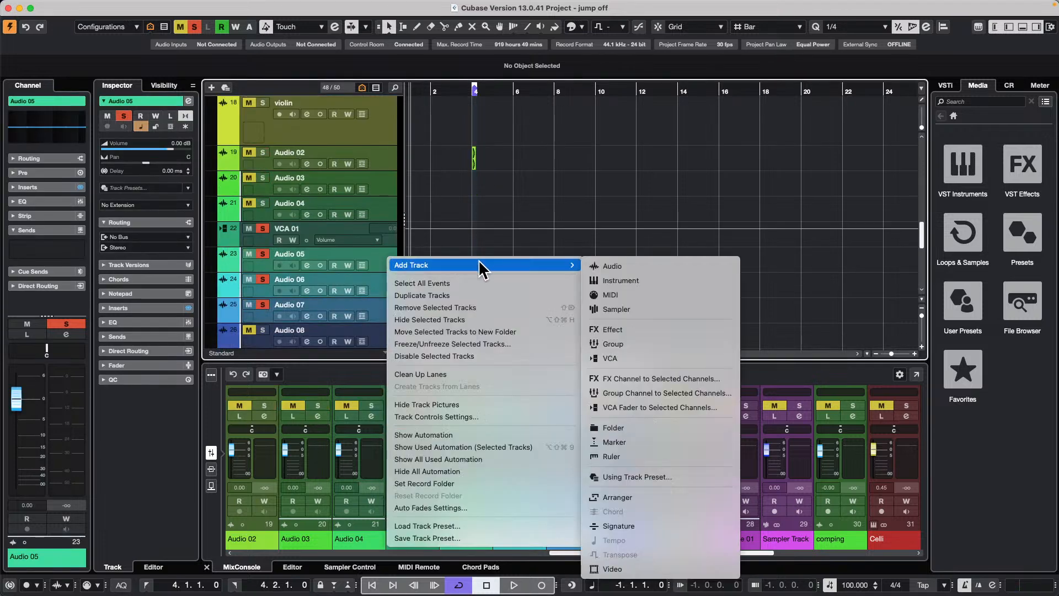
click(656, 358)
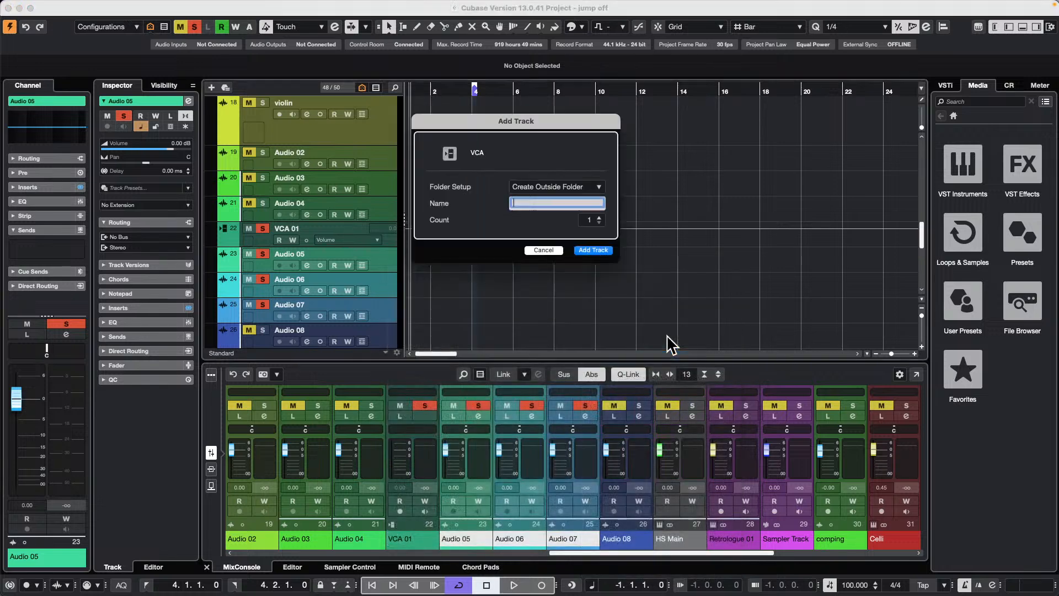
click(581, 194)
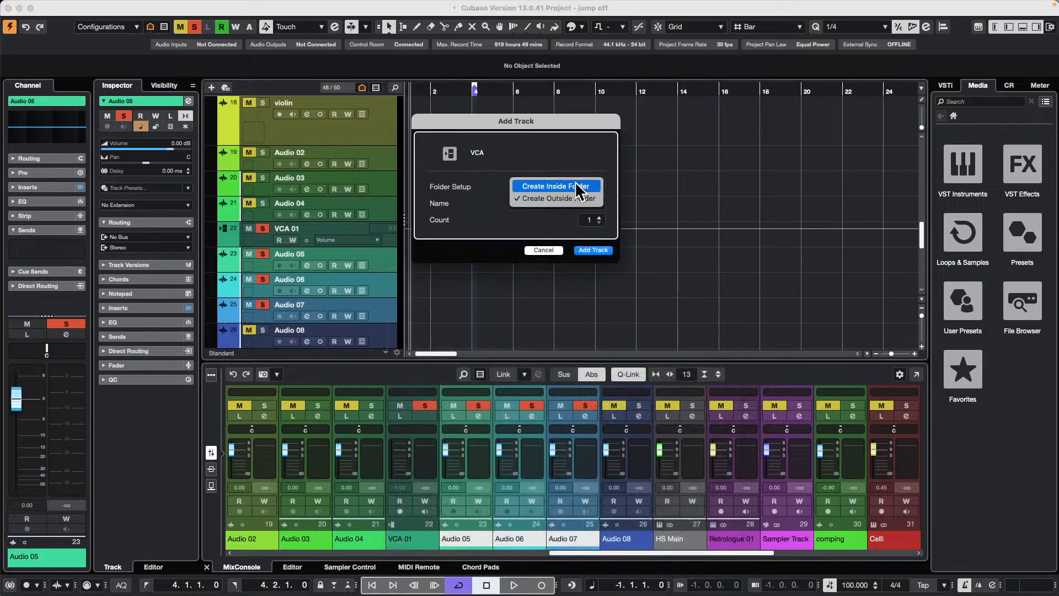
click(575, 182)
click(593, 249)
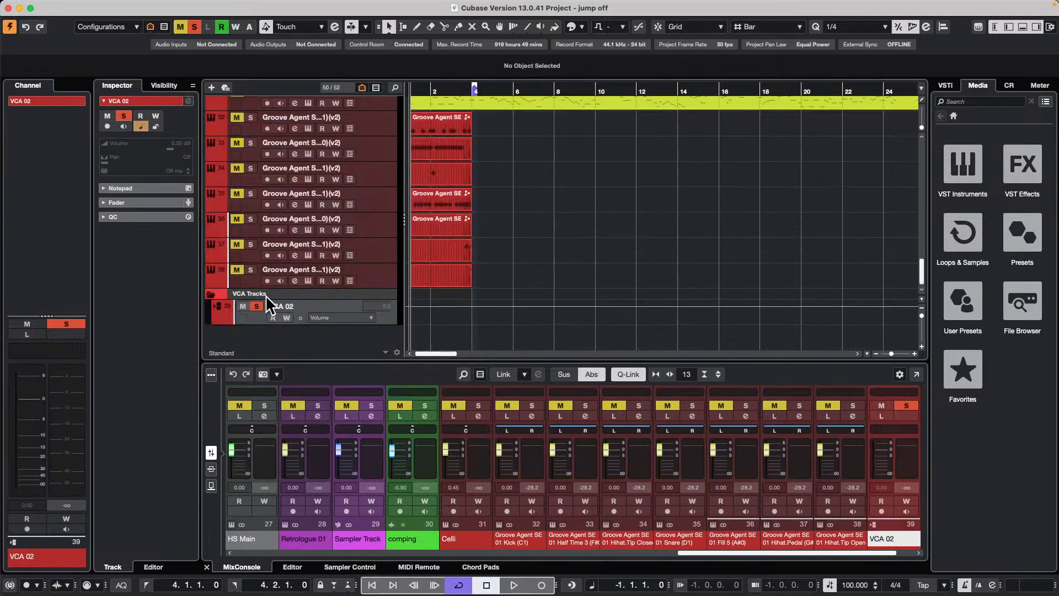
scroll(353, 262, up, 2)
scroll(353, 262, up, 6)
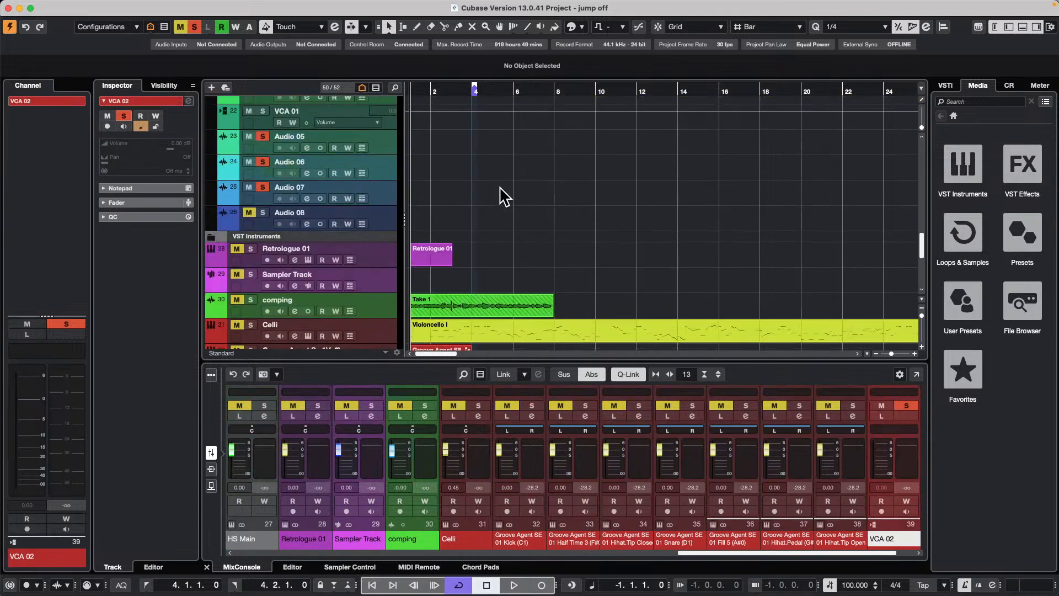
scroll(390, 149, up, 4)
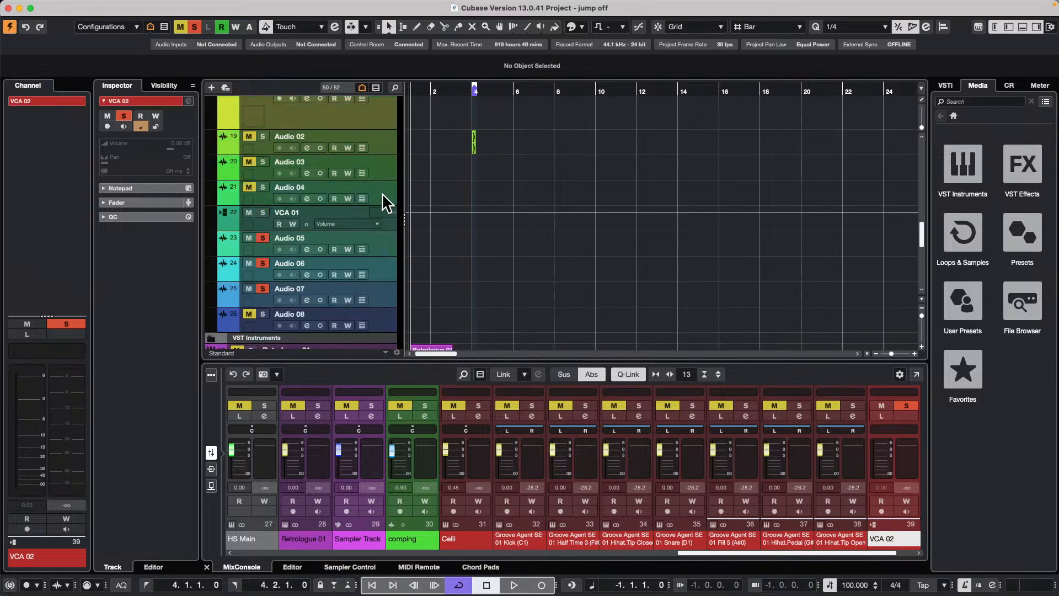
click(383, 160)
shift+click(380, 187)
right_click(380, 189)
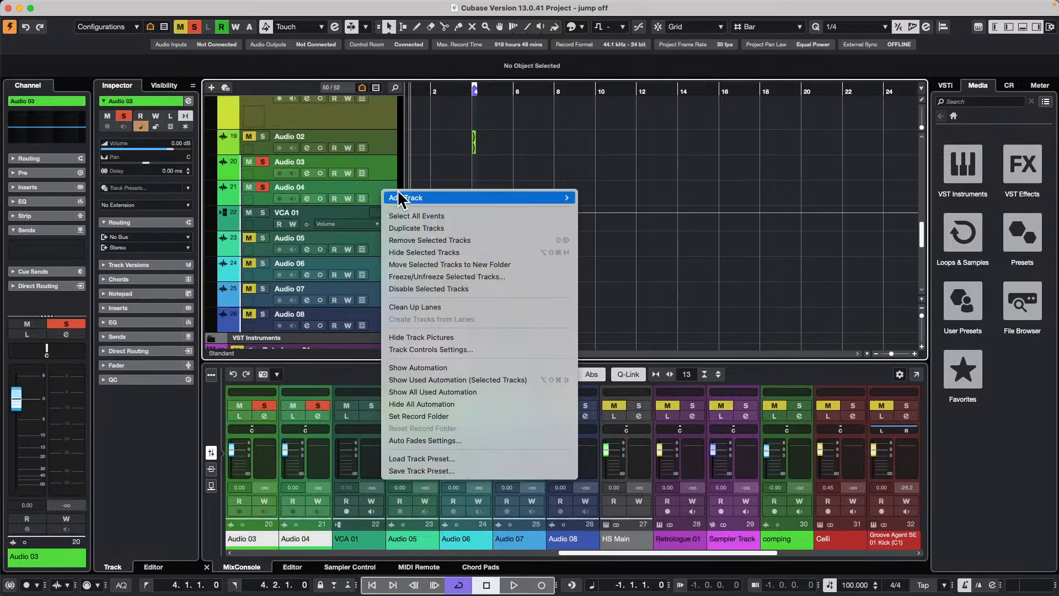
mouse_move(482, 198)
click(619, 289)
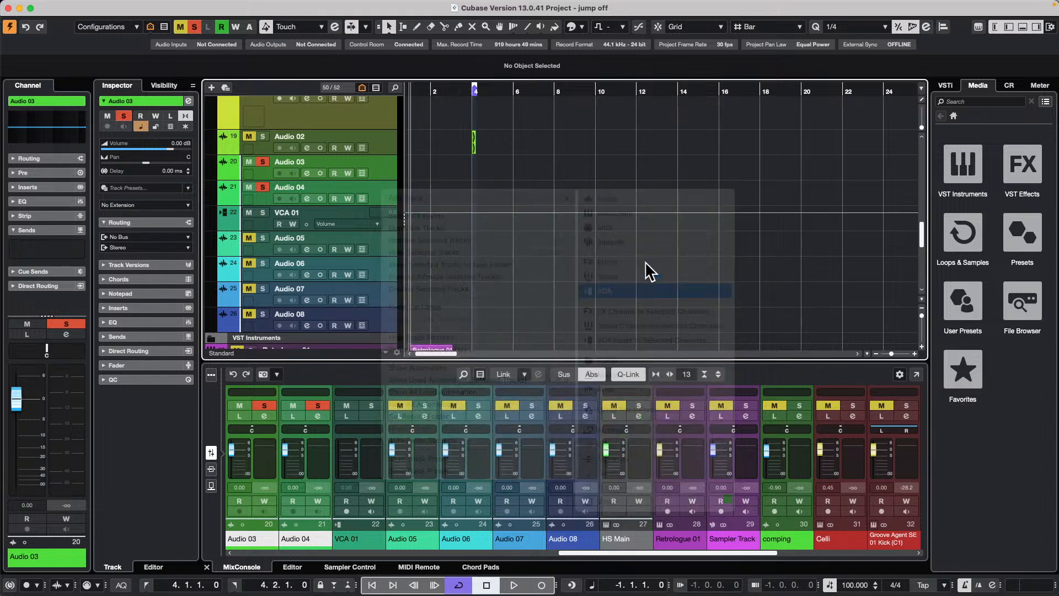
click(556, 188)
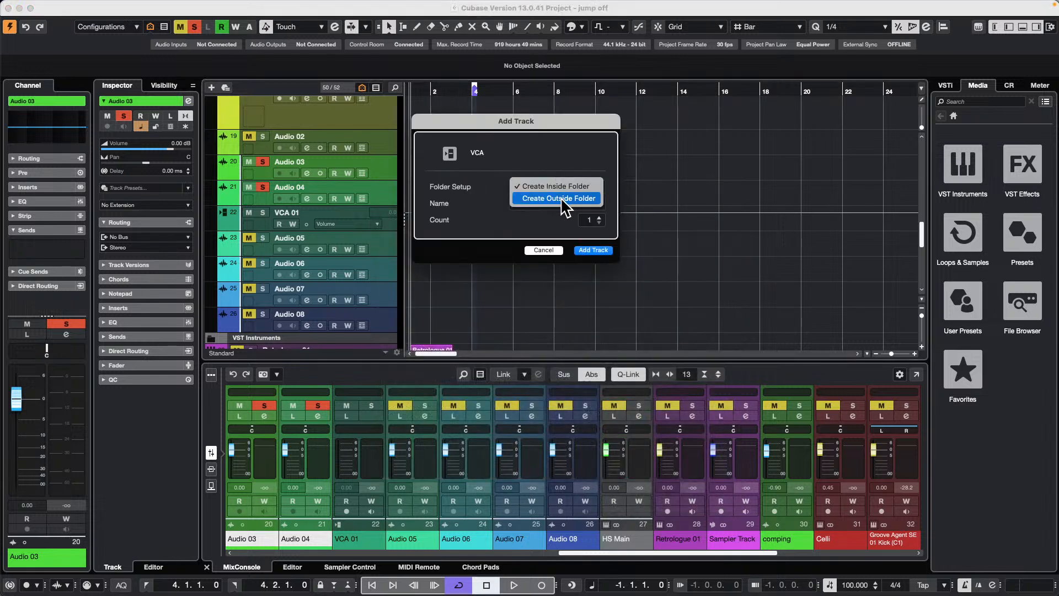
click(565, 200)
click(546, 251)
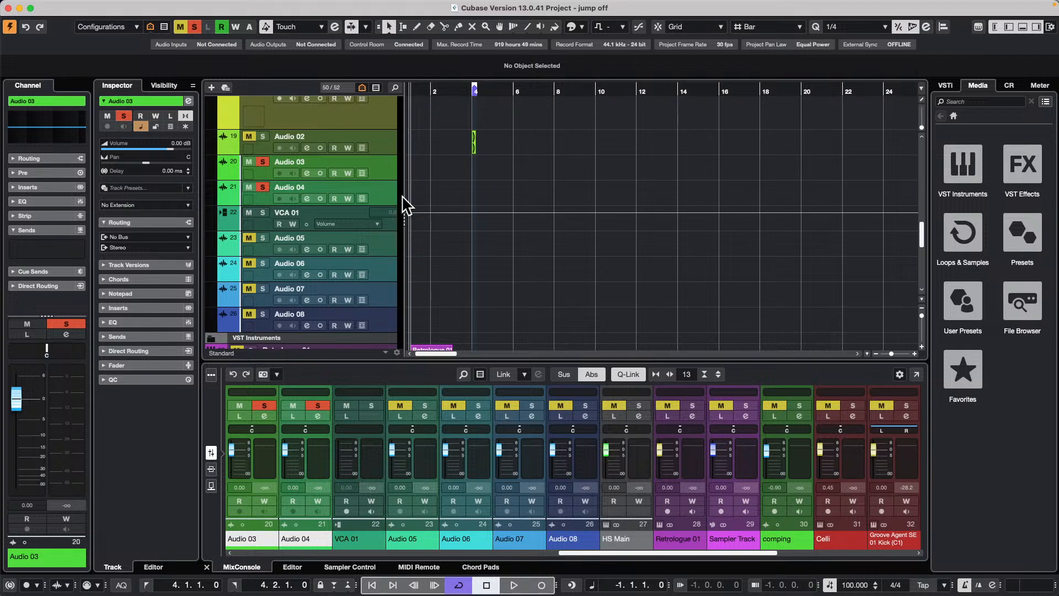
- Show the Audio 03 volume automation lane and draw a freehand curve from about bar 3 to bar 8
click(224, 174)
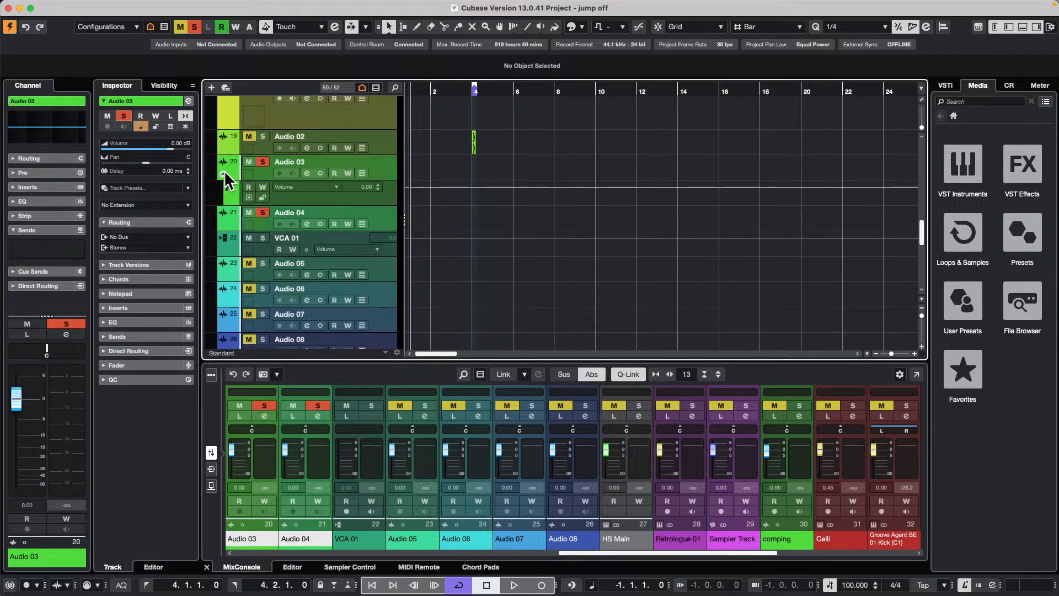
right_click(437, 195)
click(461, 193)
click(460, 189)
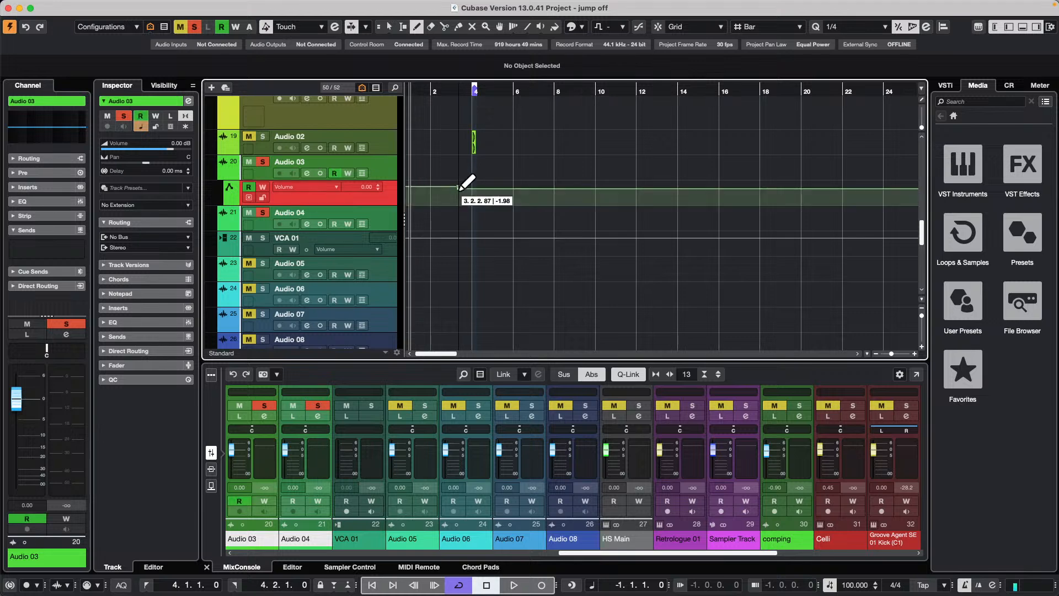
drag(459, 188, 551, 191)
- Select all automation points on the Audio 03 volume lane
click(347, 162)
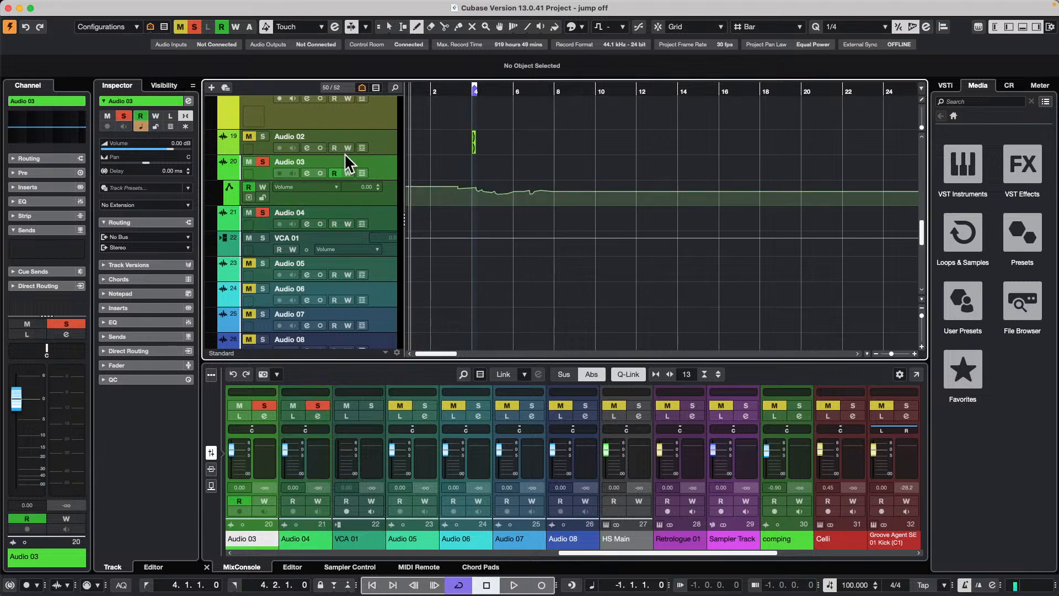
click(383, 193)
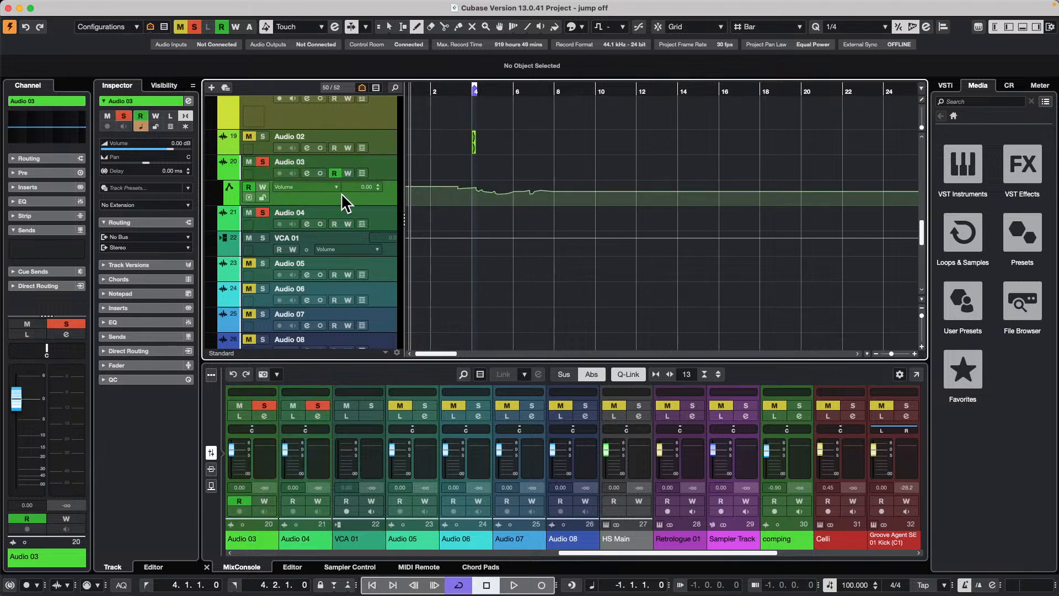
right_click(368, 197)
mouse_move(442, 206)
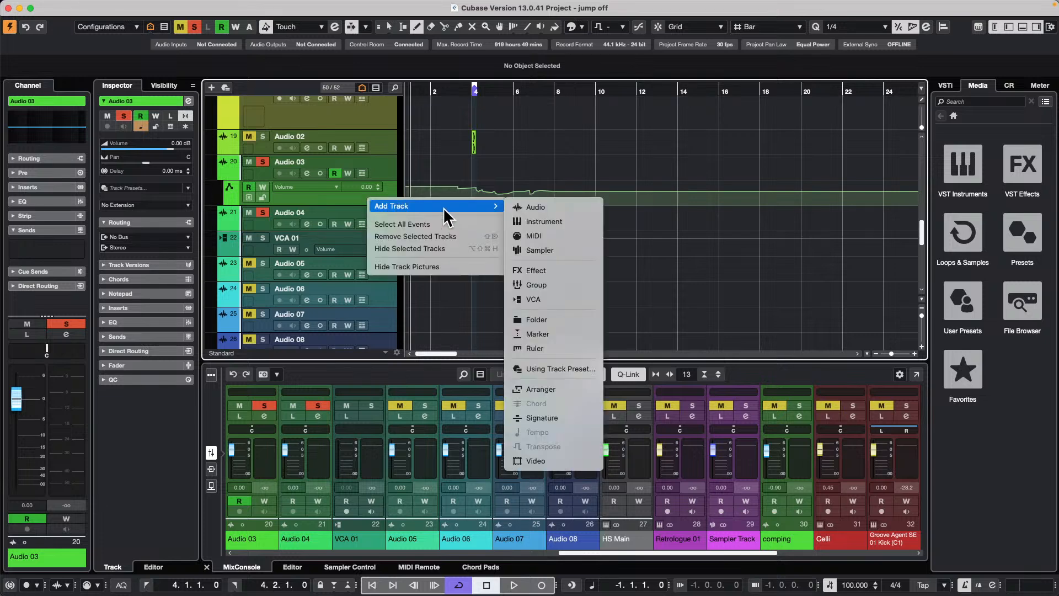
click(433, 224)
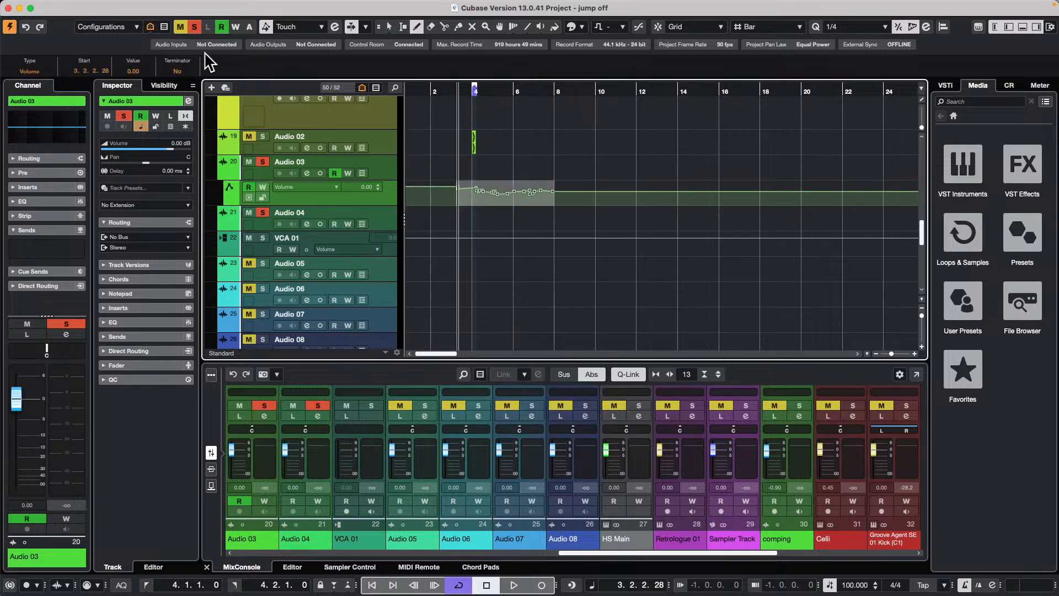
- Raise and lower the selected volume automation points together, settling on a value of -2.52 dB
scroll(140, 71, up, 2)
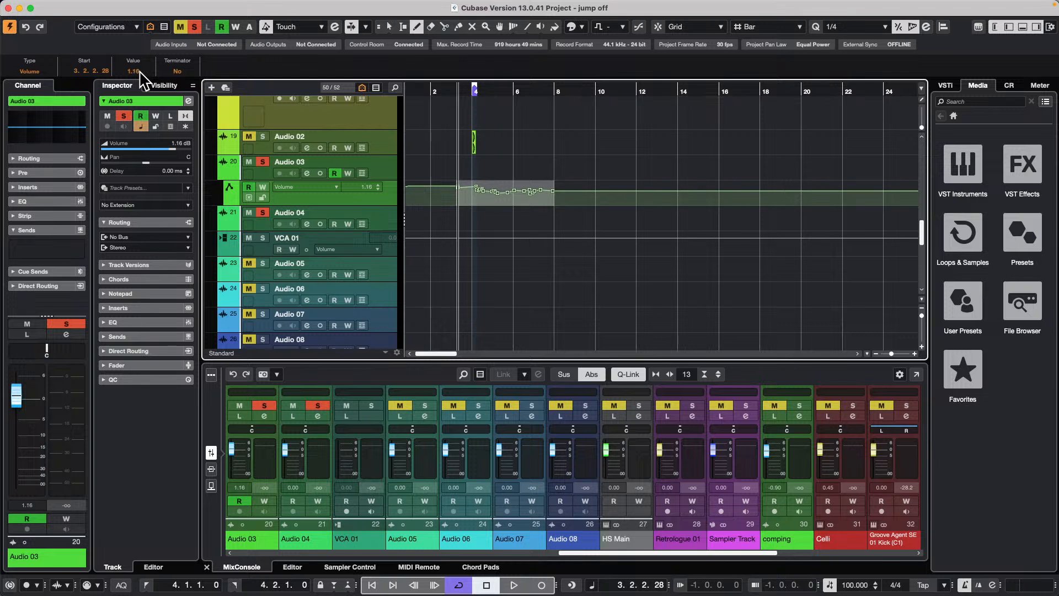
scroll(139, 72, down, 3)
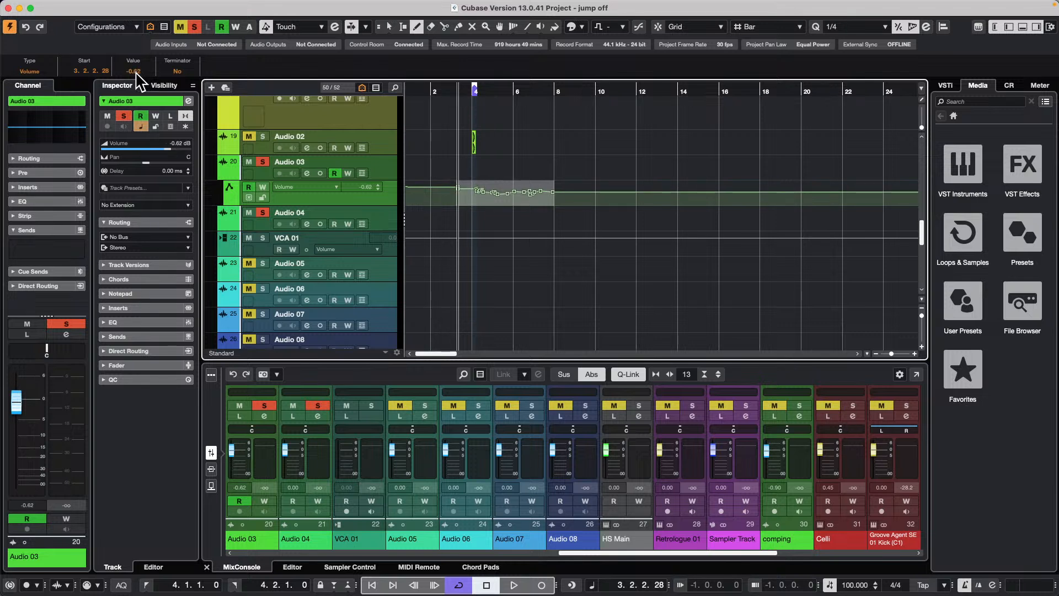
scroll(138, 73, down, 5)
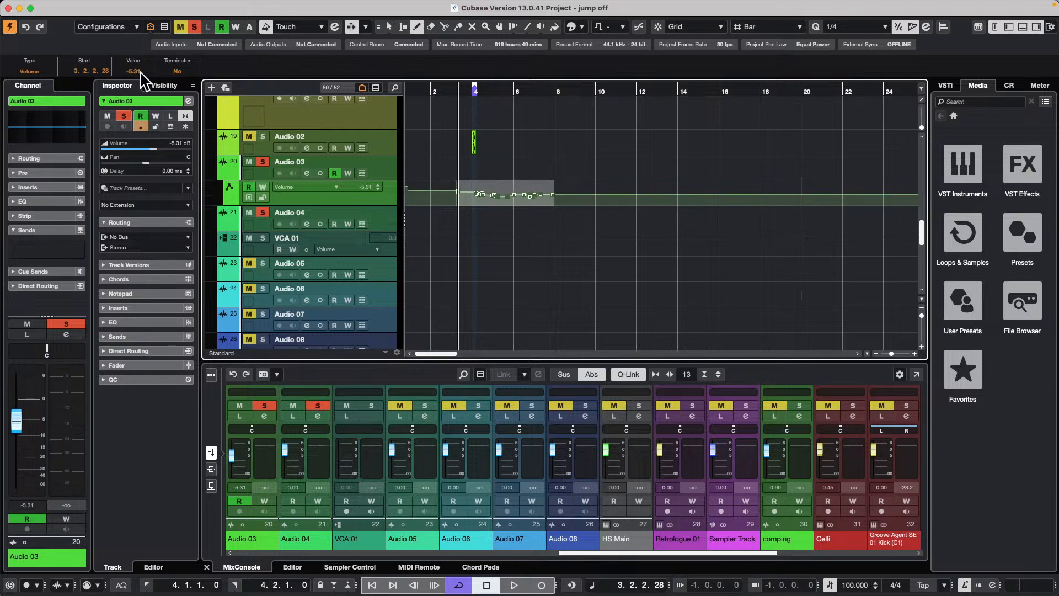
scroll(139, 71, up, 2)
scroll(142, 78, up, 5)
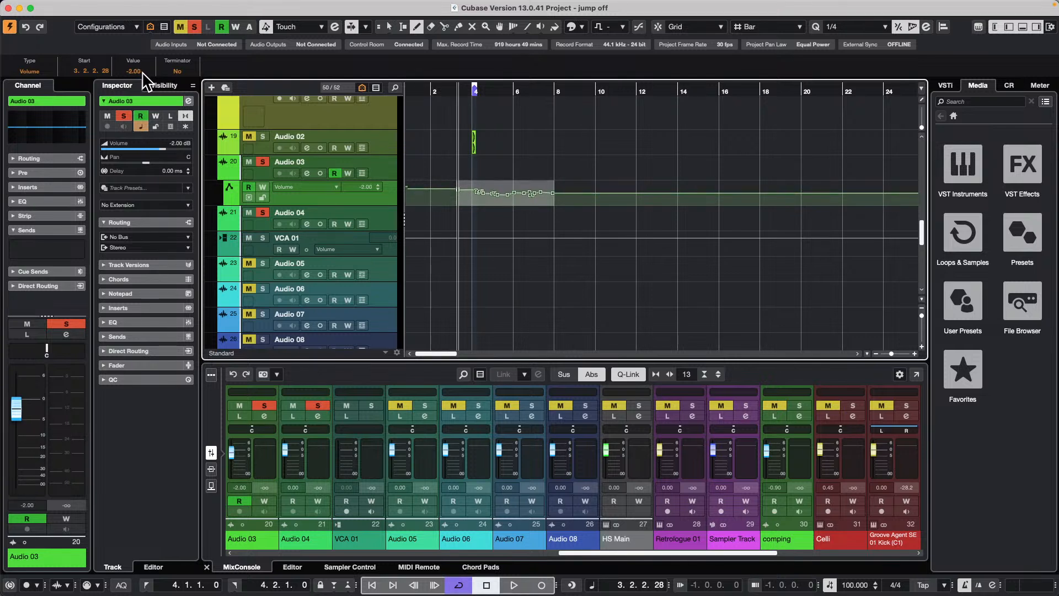
scroll(142, 72, down, 1)
- Set the value of the selected volume automation points to -12 dB and hide the Audio 03 automation lane
mouse_move(340, 3)
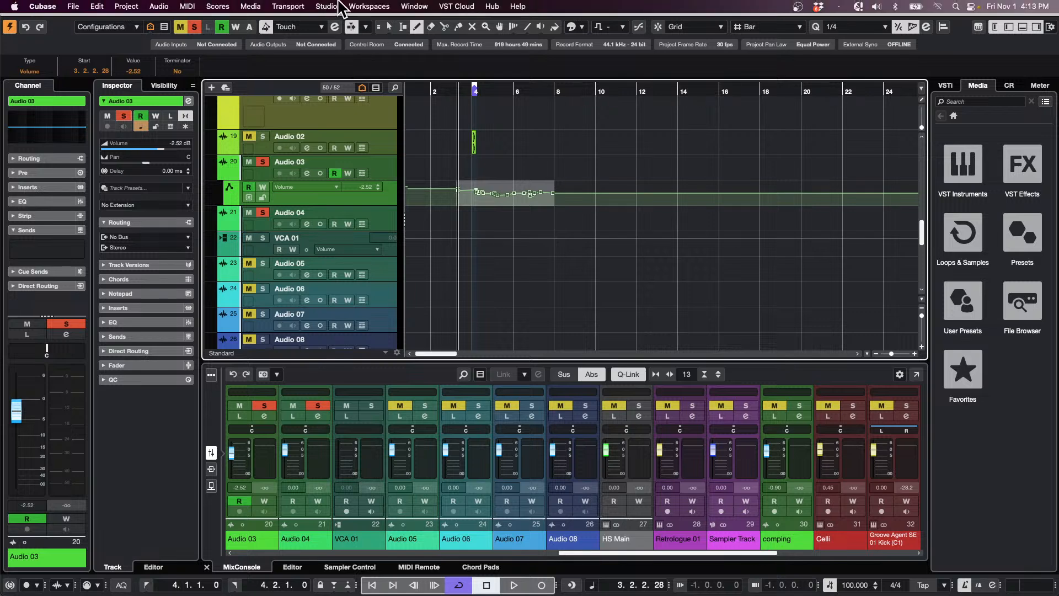
click(220, 6)
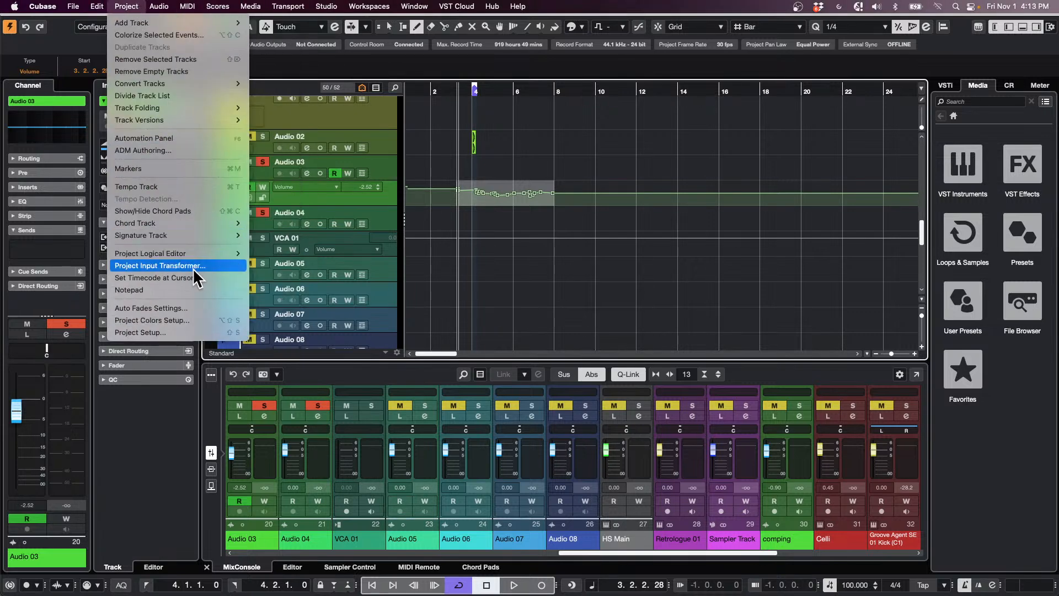
click(427, 253)
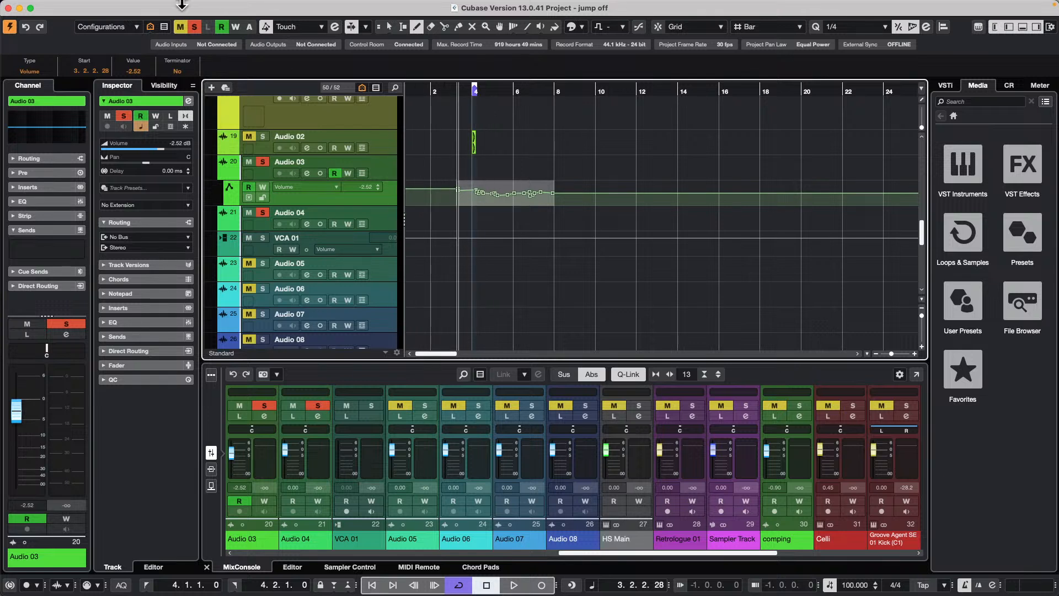
click(146, 71)
text(-12)
key(Return)
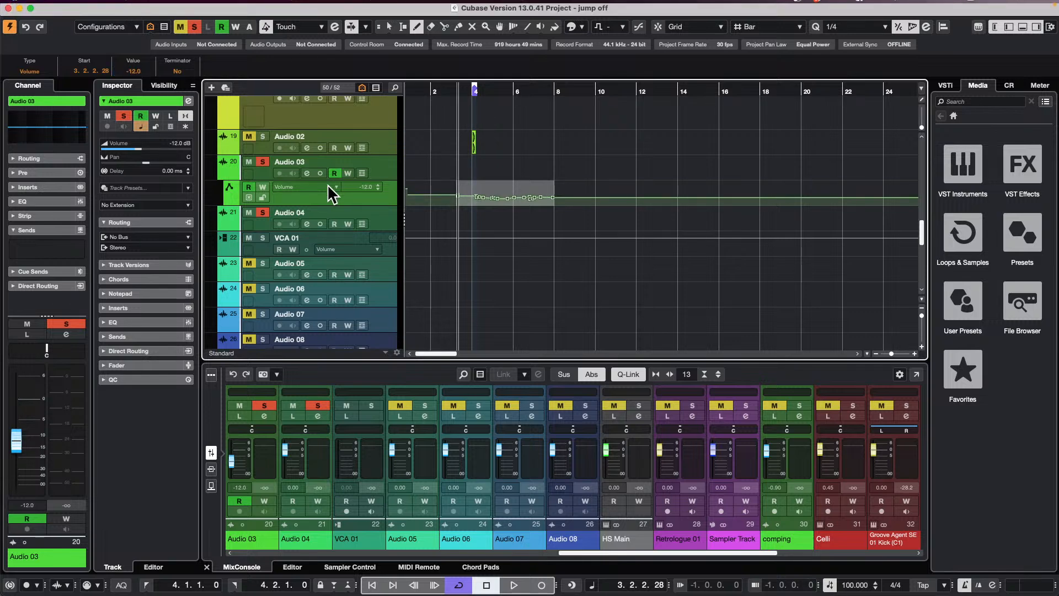
click(220, 168)
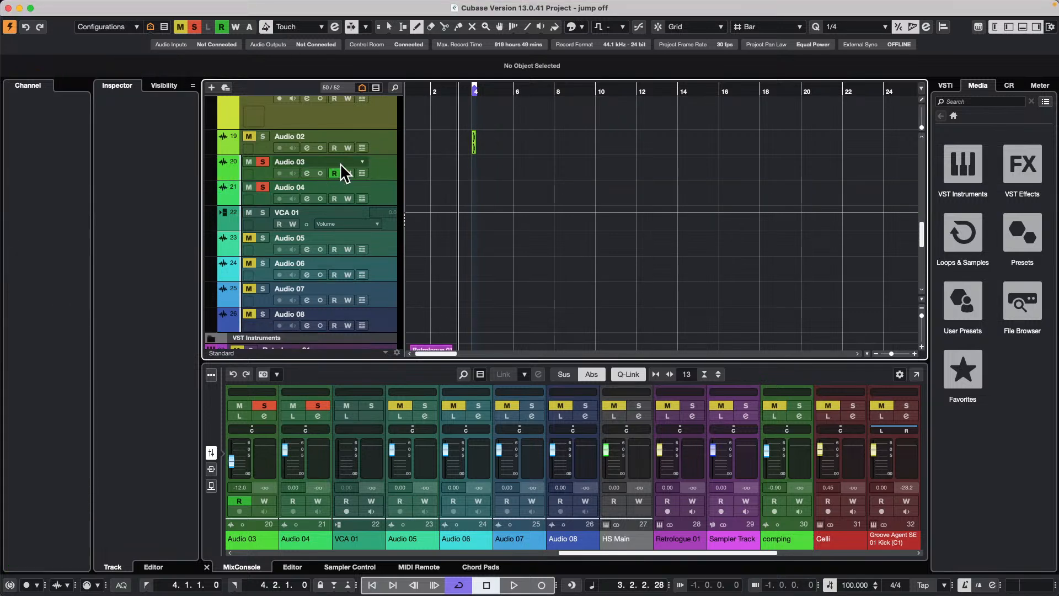
- Select the Audio 03 track and open the Project Logical Editor setup
click(374, 167)
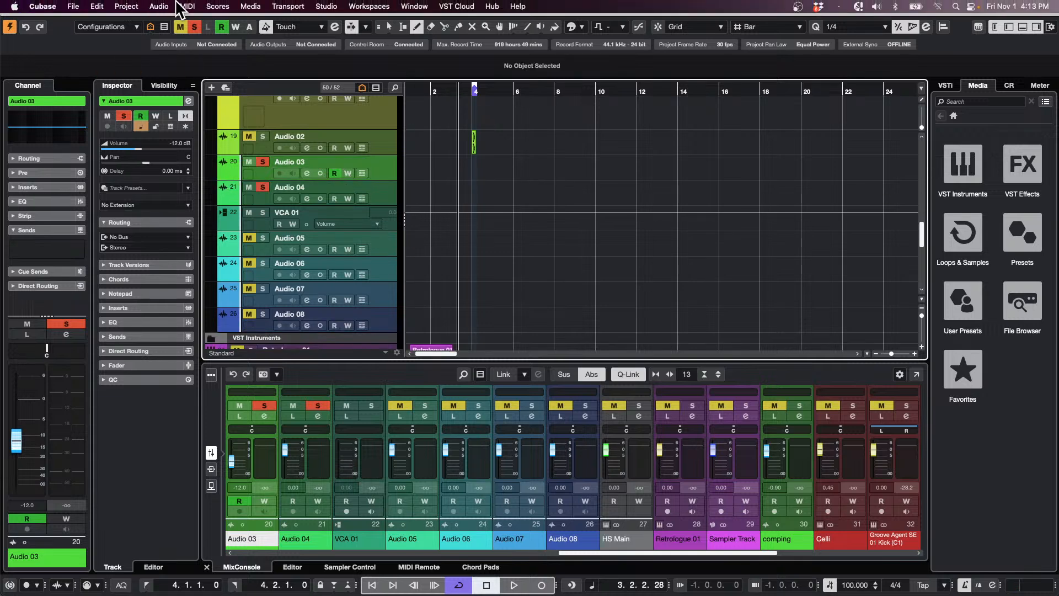
click(159, 6)
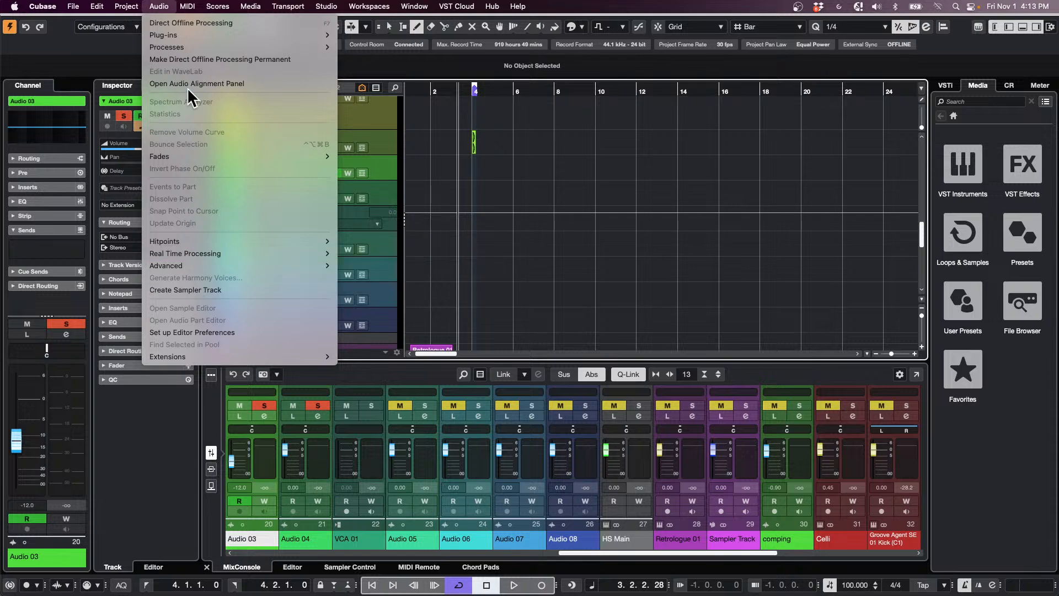
mouse_move(127, 7)
mouse_move(175, 257)
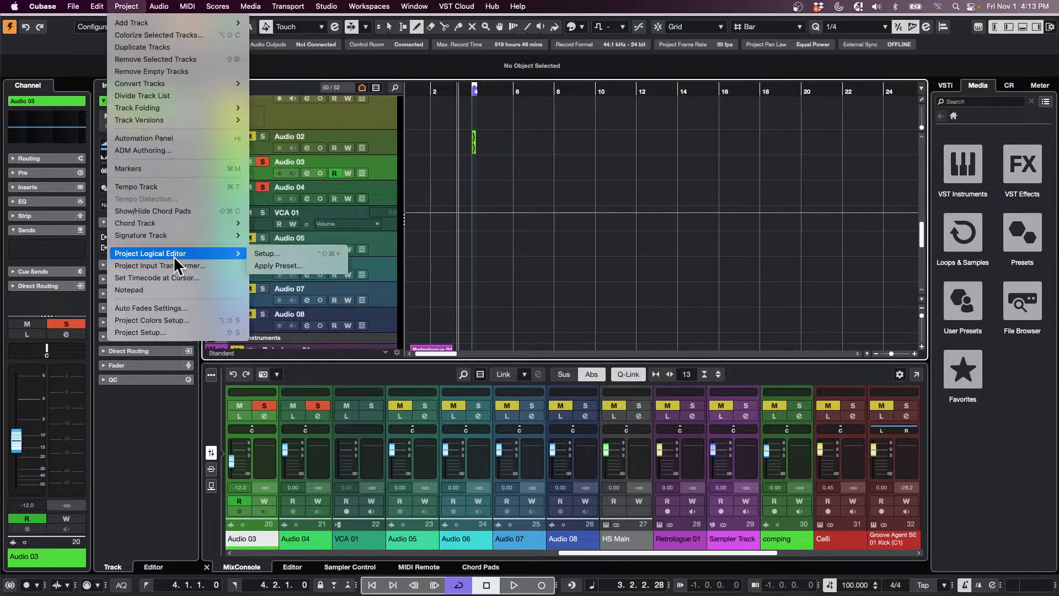
click(268, 253)
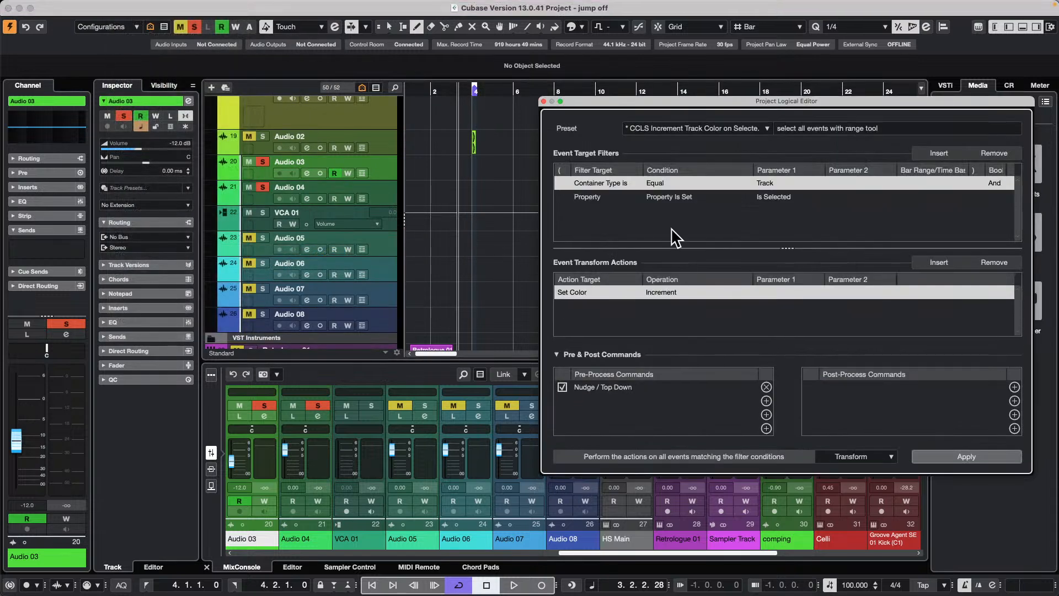
- Browse the Project Logical Editor's preset list and close it without choosing a preset
click(737, 130)
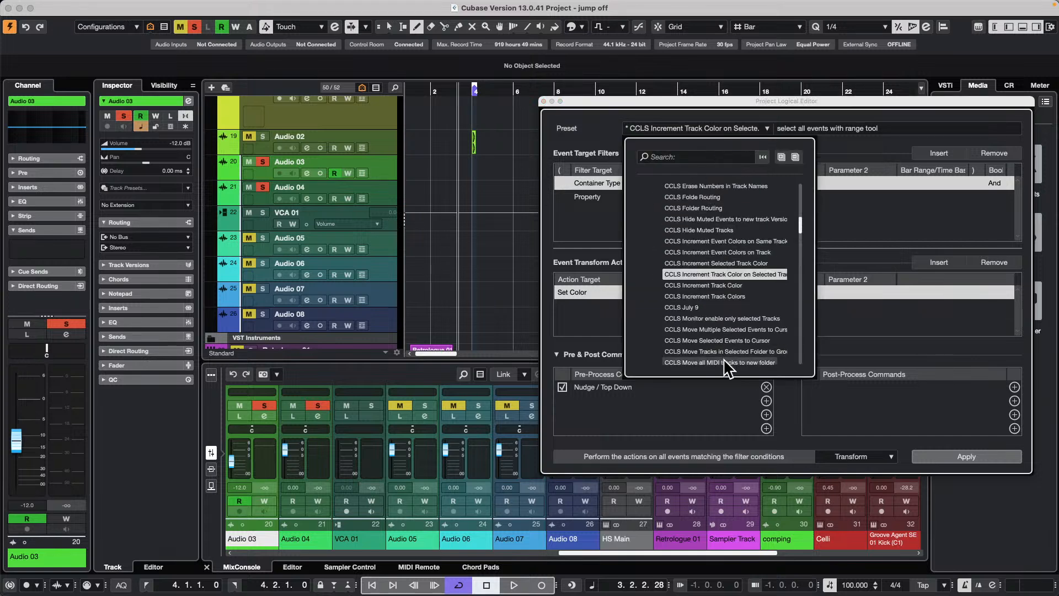
scroll(696, 334, up, 10)
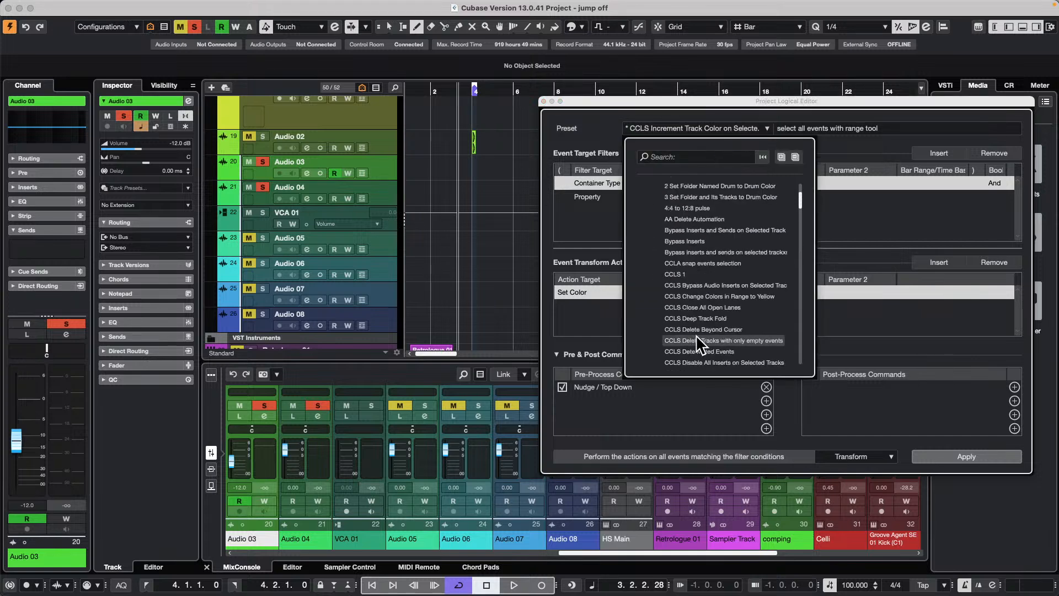
scroll(697, 336, down, 8)
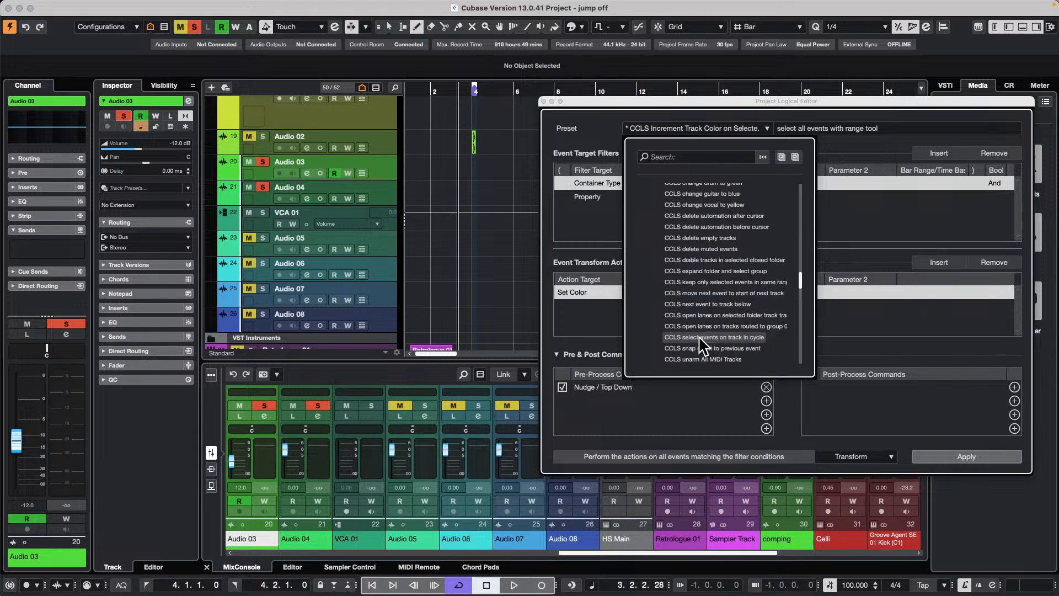
scroll(698, 339, down, 10)
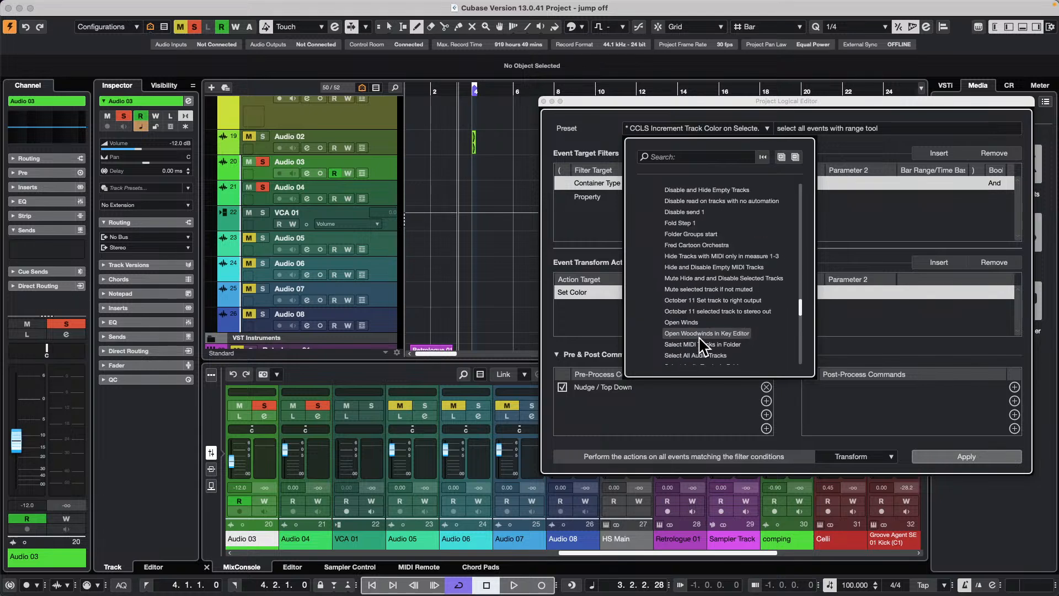
scroll(698, 336, up, 6)
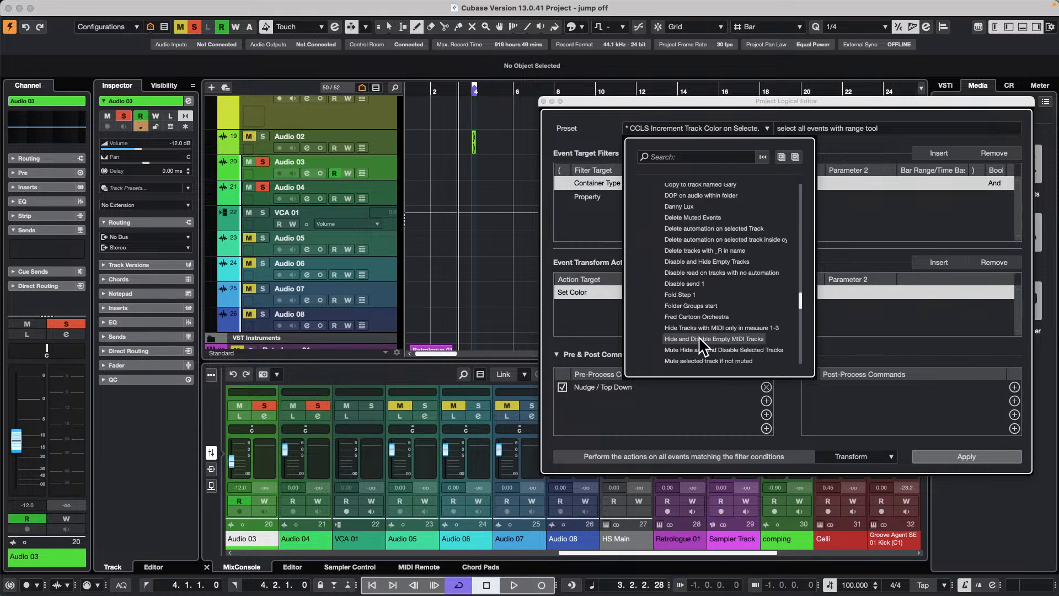
click(622, 328)
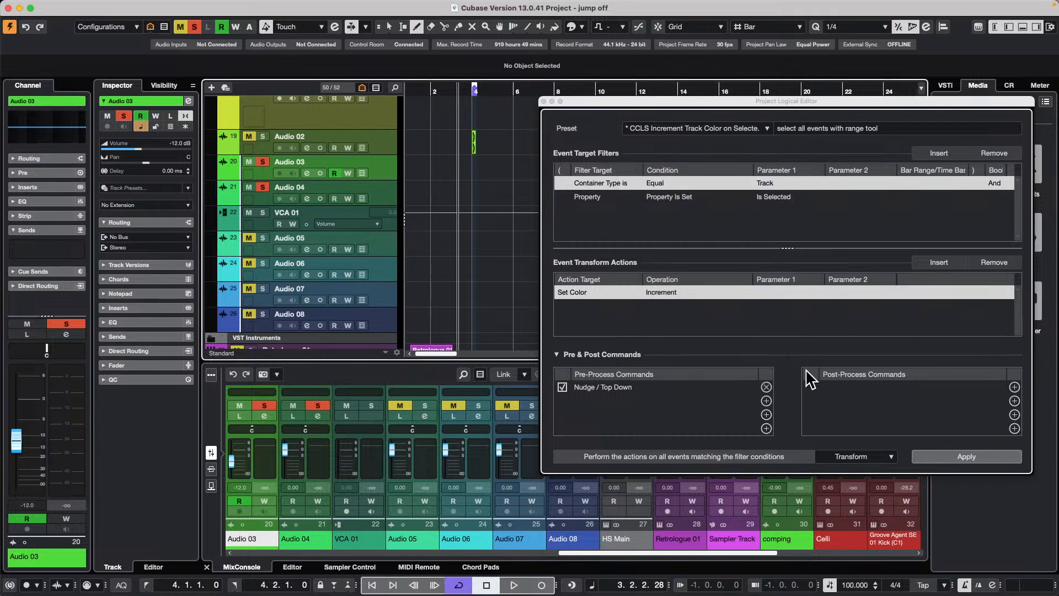
- Remove the Nudge / Top Down pre-process command, the transform action and both target filters, keeping the function set to Transform
click(761, 386)
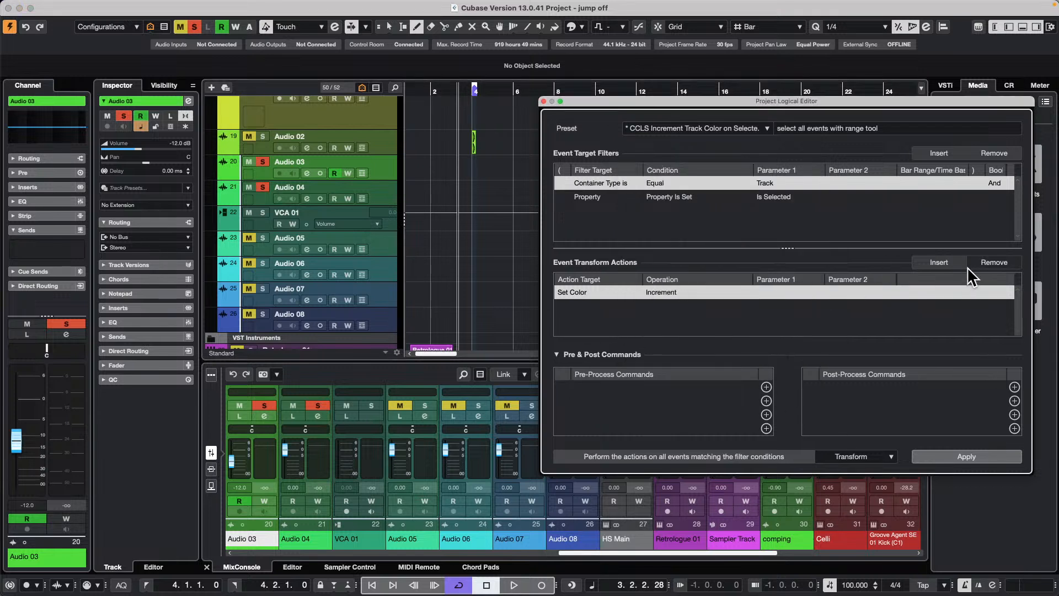
click(993, 262)
click(998, 150)
click(998, 150)
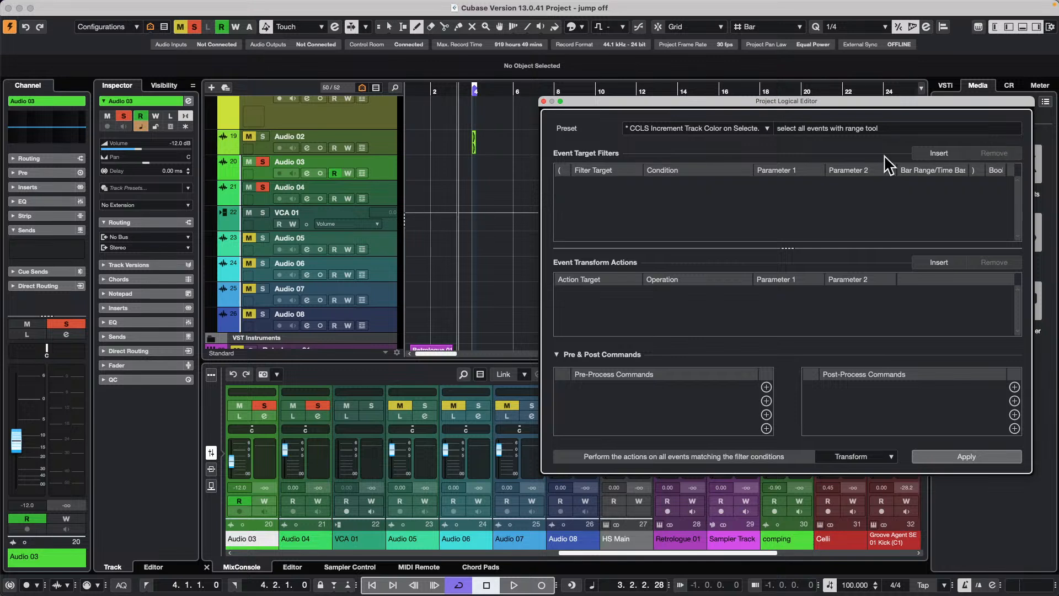
click(843, 457)
click(851, 457)
- Insert an event target filter with Media Type is Equal to Automation
click(938, 153)
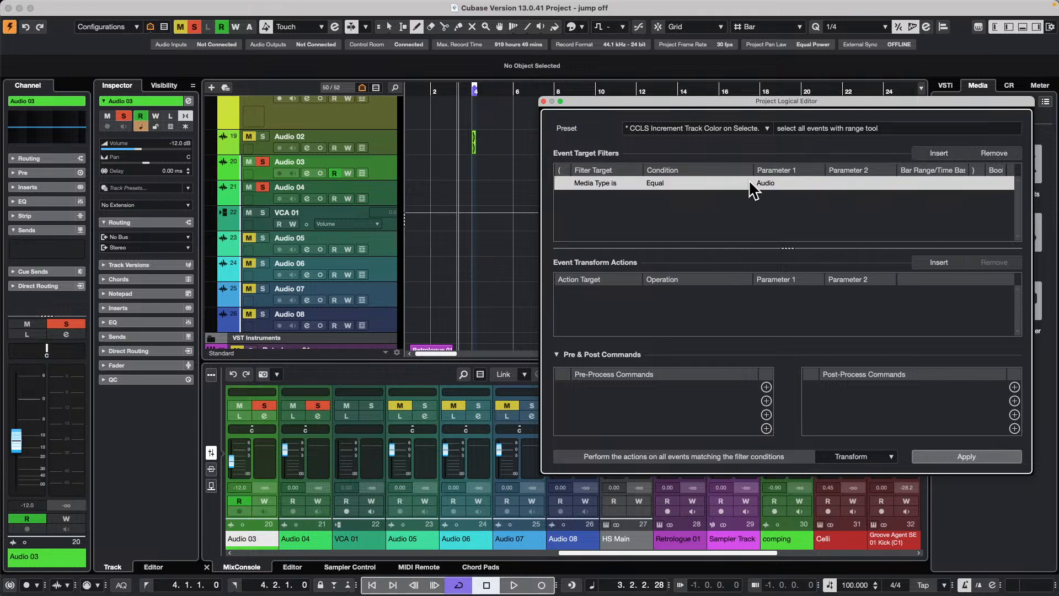
click(770, 183)
click(797, 220)
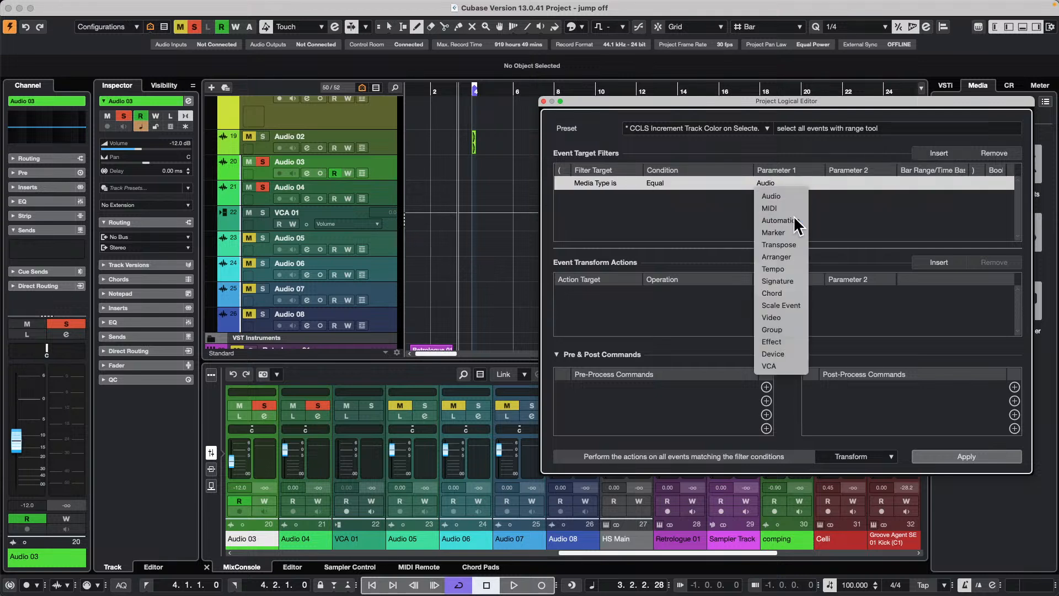
- Add a second target filter for Property, with Property Is Set and Parent Object Is Selected
click(938, 153)
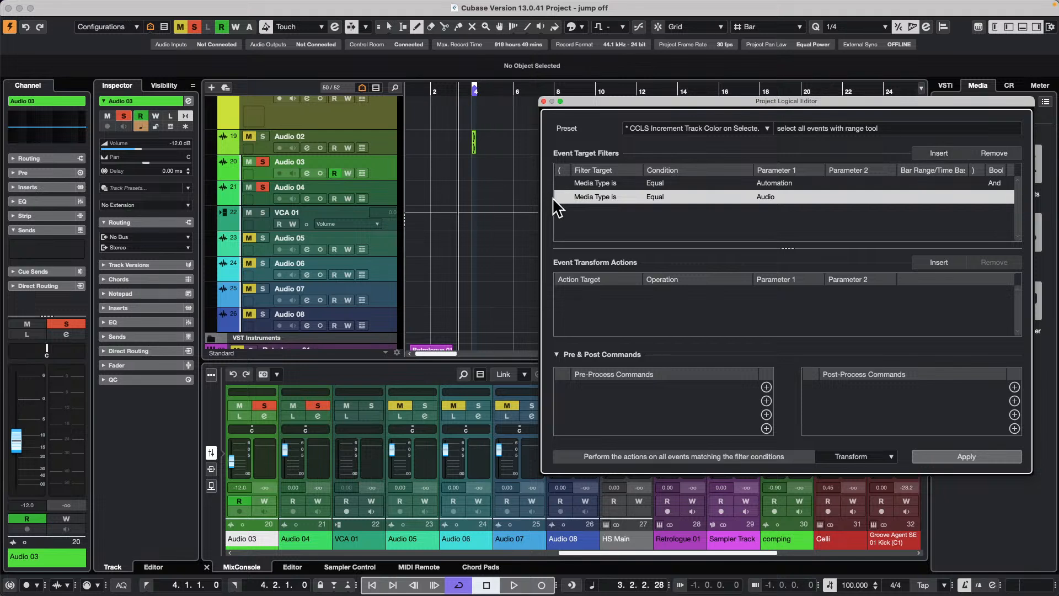
click(594, 196)
click(594, 282)
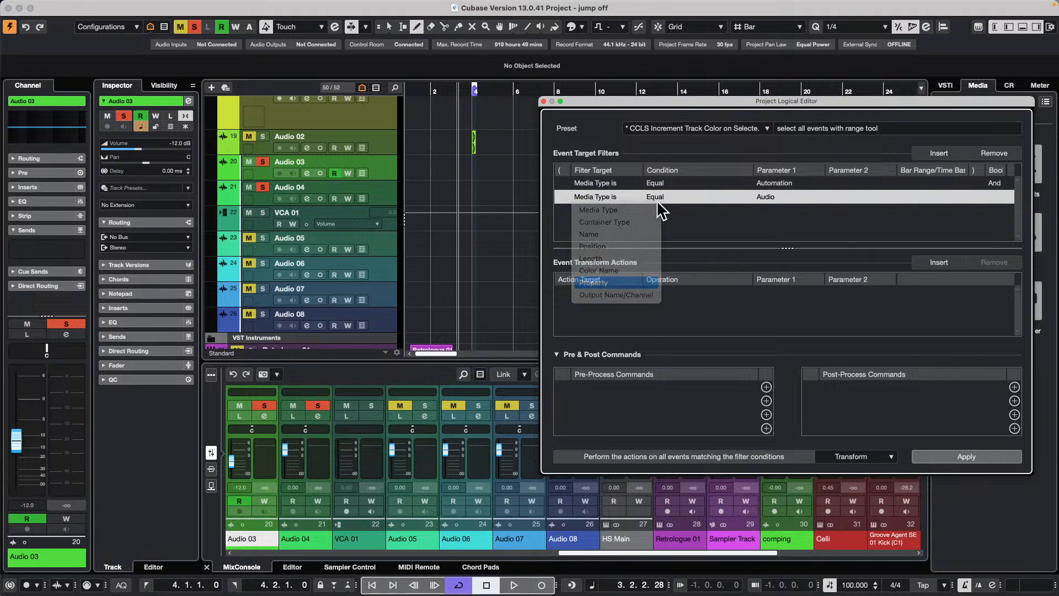
click(660, 197)
click(670, 207)
click(774, 196)
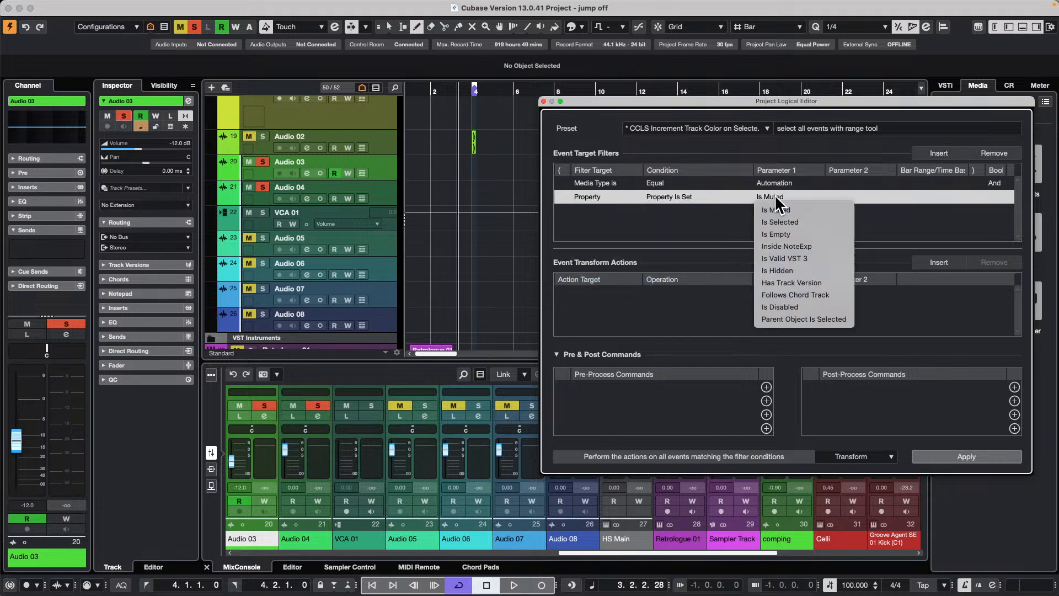
click(794, 320)
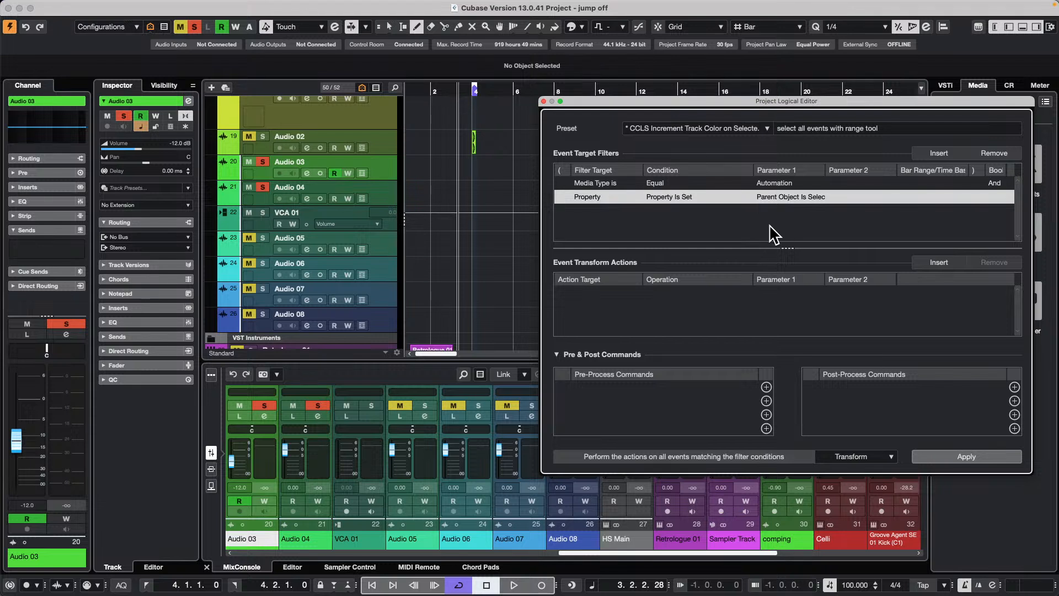
- Insert a Trim transform action with the operation Increment Volume in dB and a parameter of 1.0000
click(936, 263)
click(573, 292)
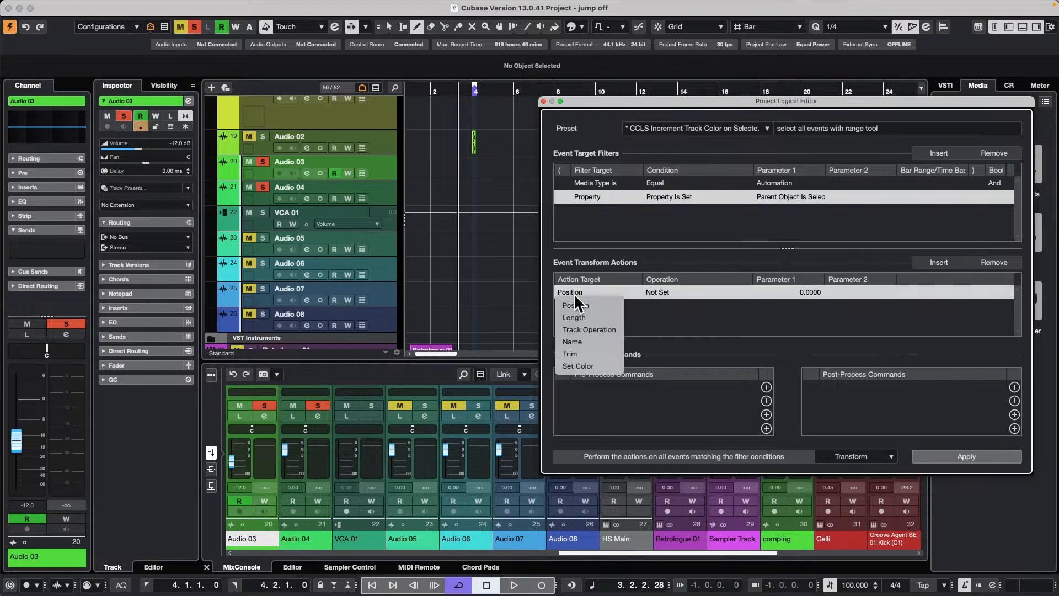
click(577, 352)
click(653, 292)
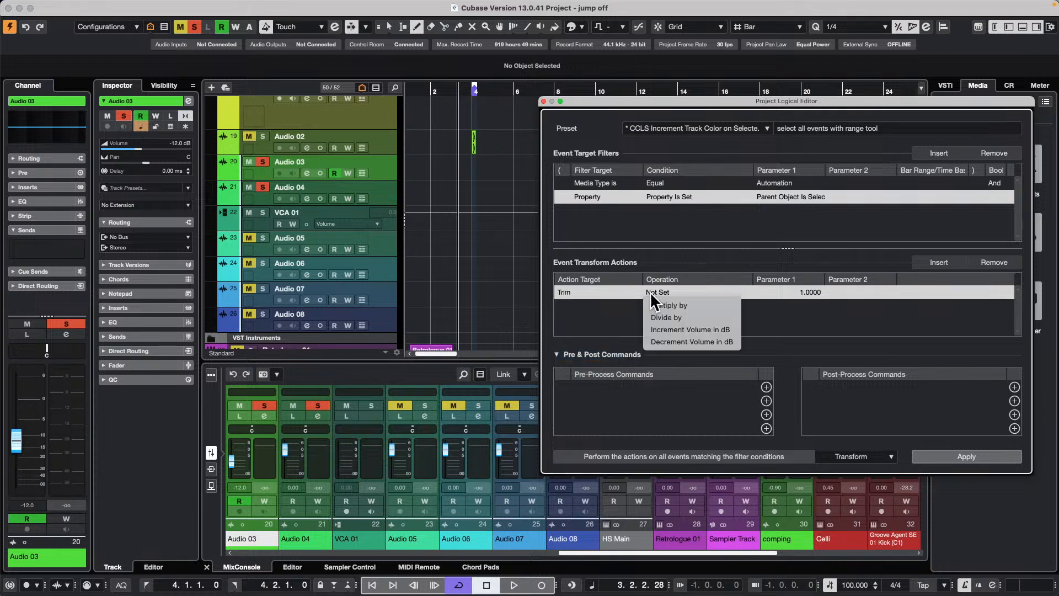
click(674, 326)
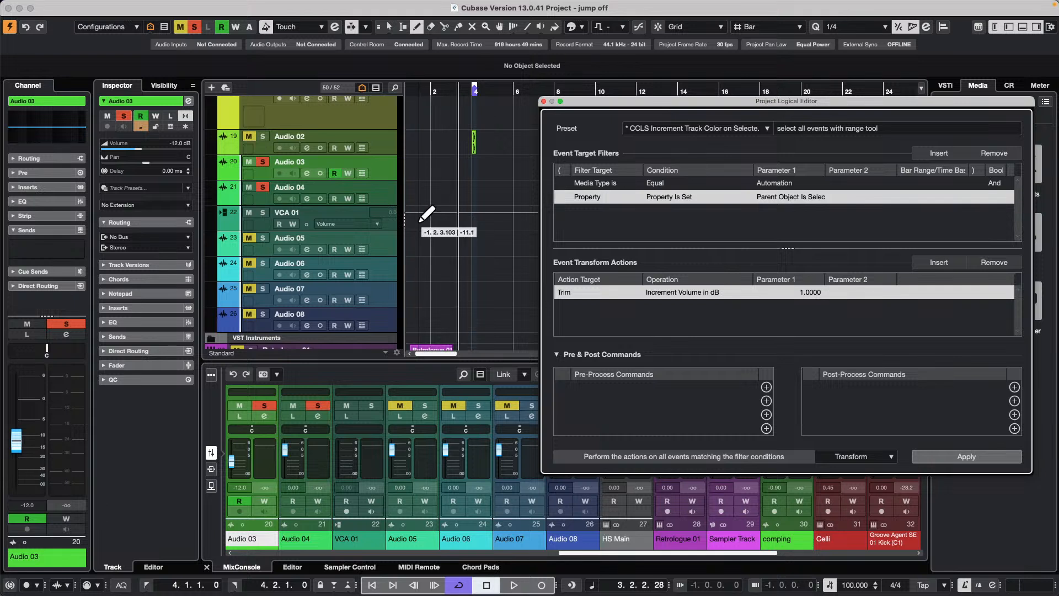
- Apply the 1 dB volume increment repeatedly to Audio 03 until its volume automation reaches -1 dB
click(381, 167)
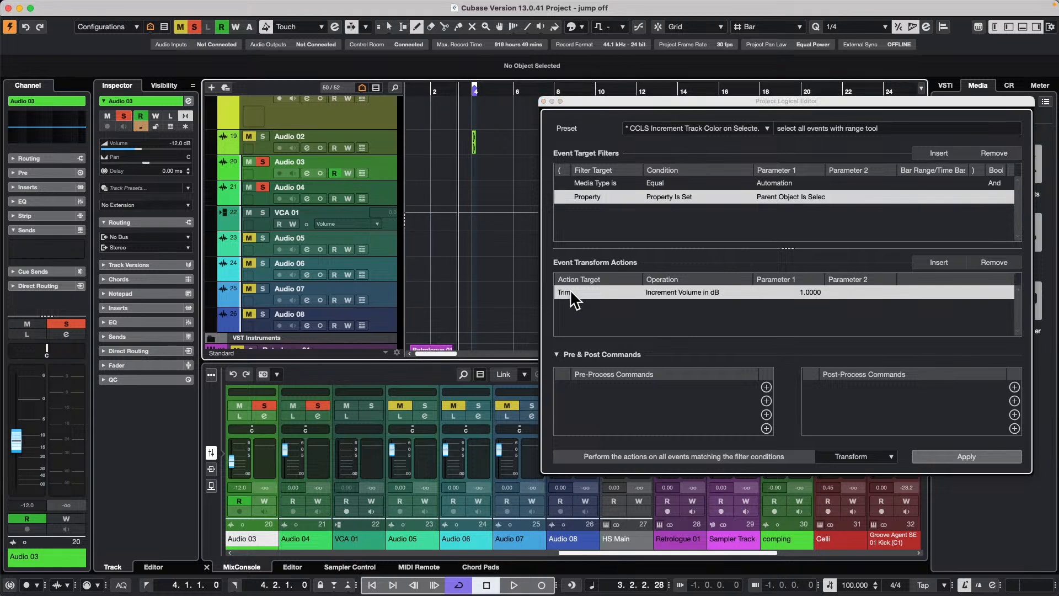
click(960, 456)
click(961, 457)
click(960, 457)
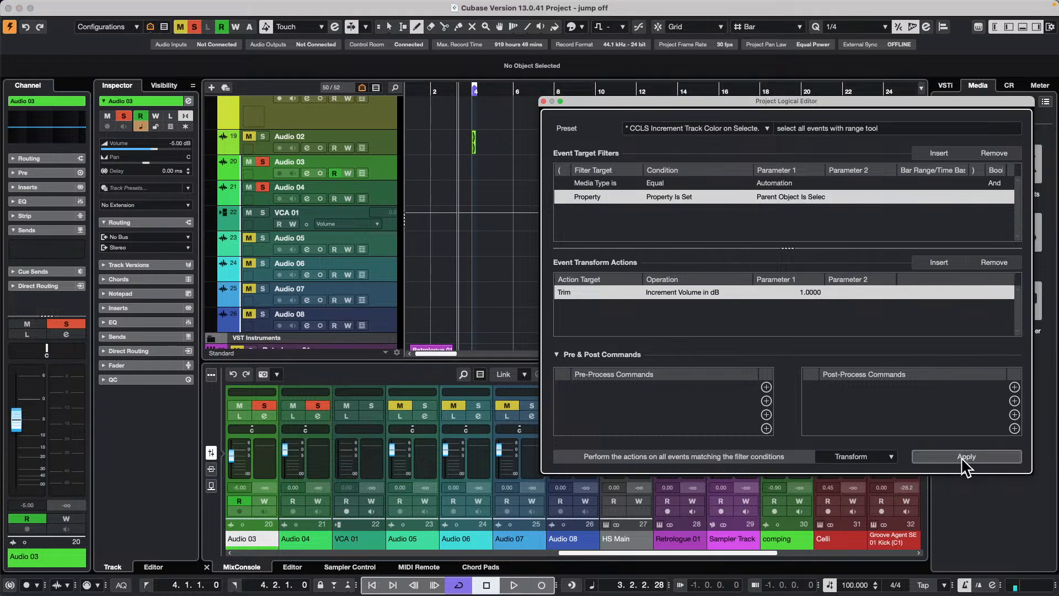
click(960, 456)
click(960, 457)
click(961, 456)
click(960, 455)
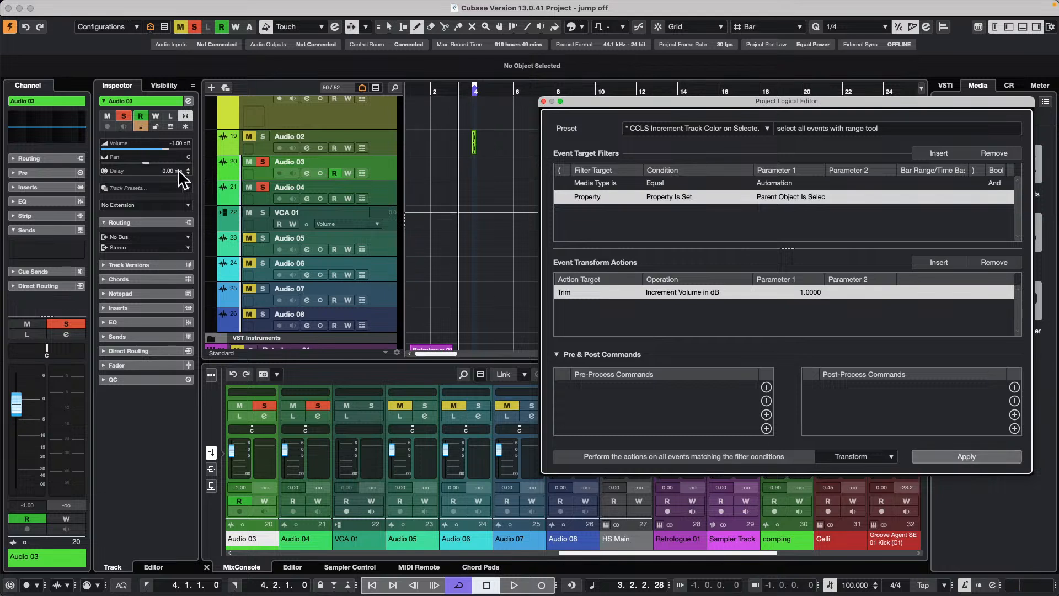
- Show the volume automation lanes of Audio 04 and Audio 03 and reapply the increment until Audio 03 reaches 5 dB
click(223, 200)
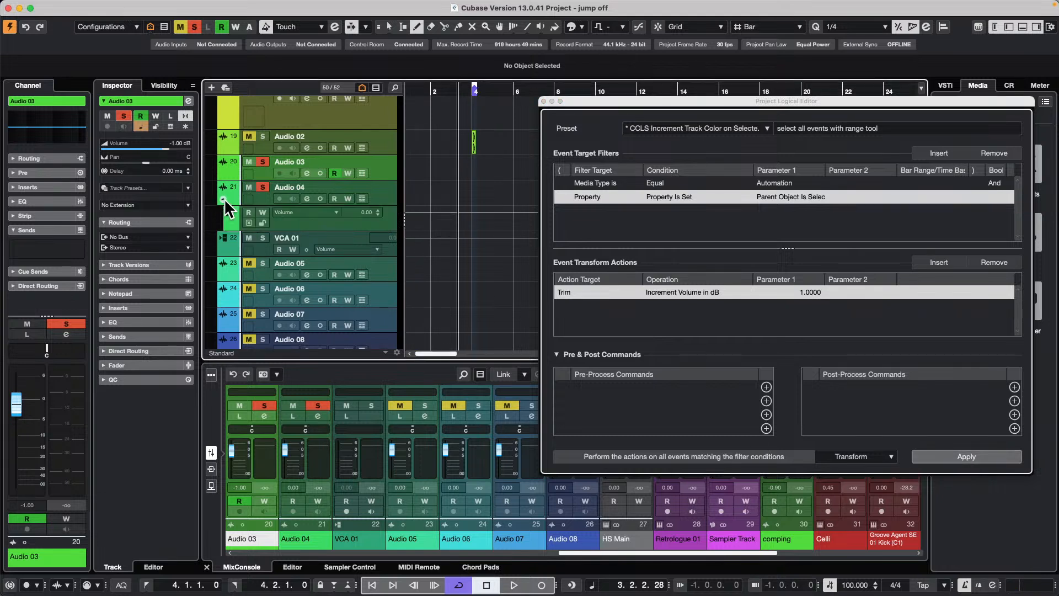
click(224, 169)
click(981, 456)
click(981, 455)
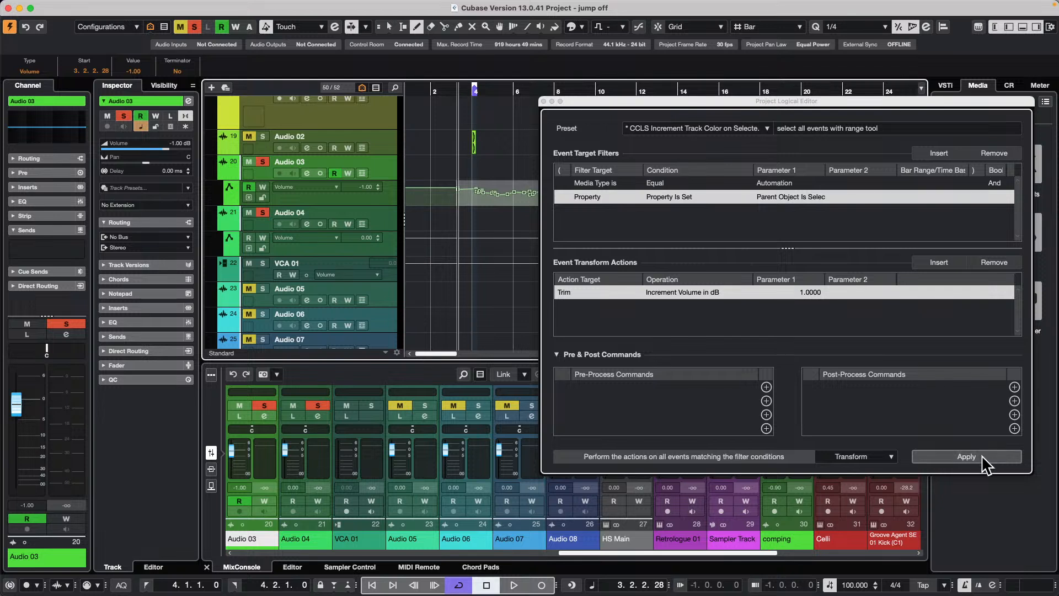
click(982, 456)
click(982, 456)
click(982, 456)
click(981, 455)
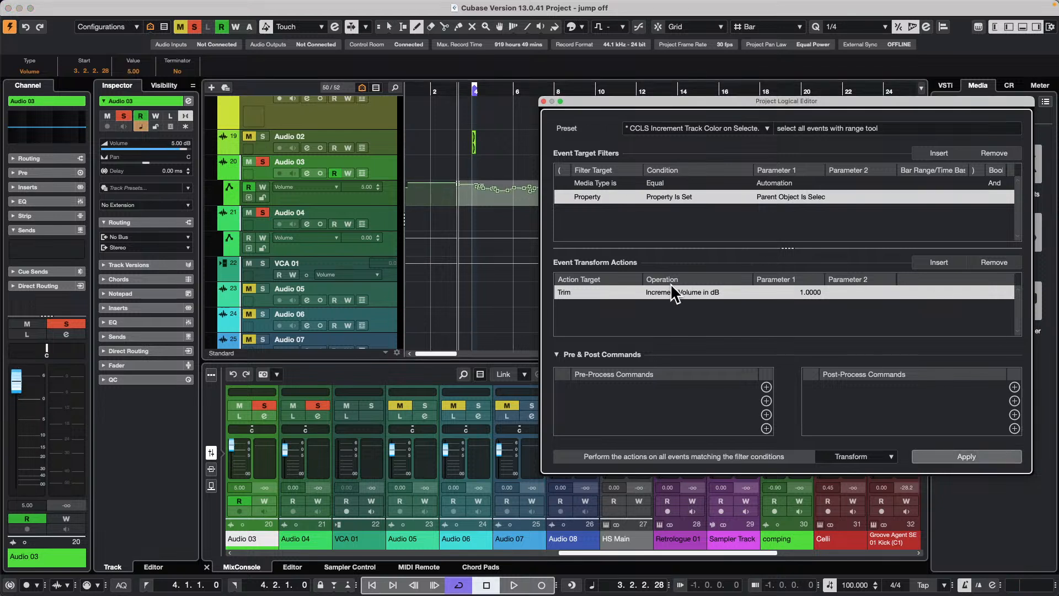
- Change the Trim operation to Decrement Volume in dB and apply it repeatedly until Audio 03's volume automation reaches -9 dB
click(683, 292)
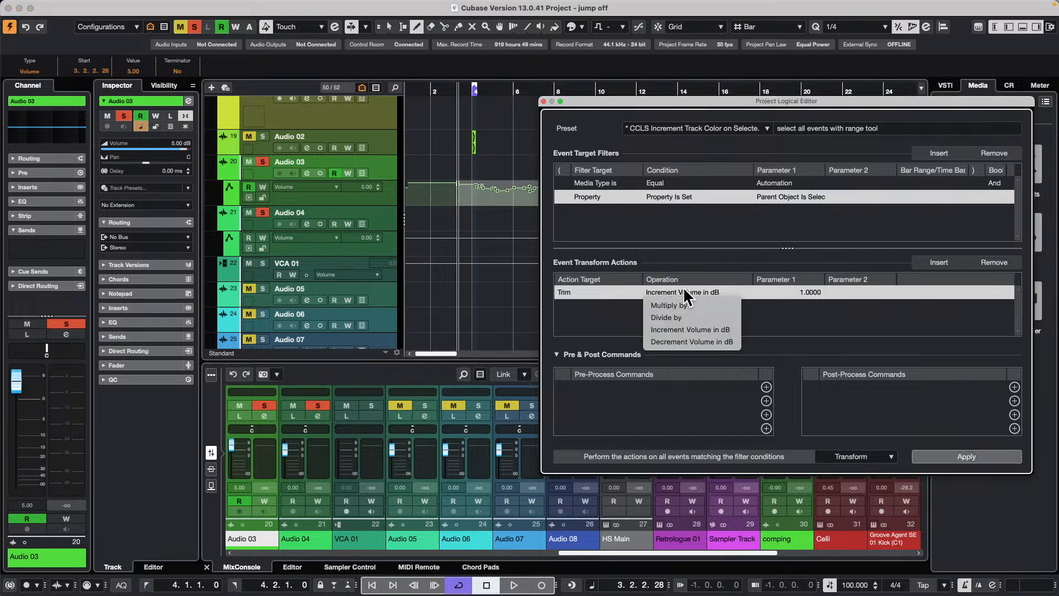
click(696, 338)
click(948, 452)
click(948, 452)
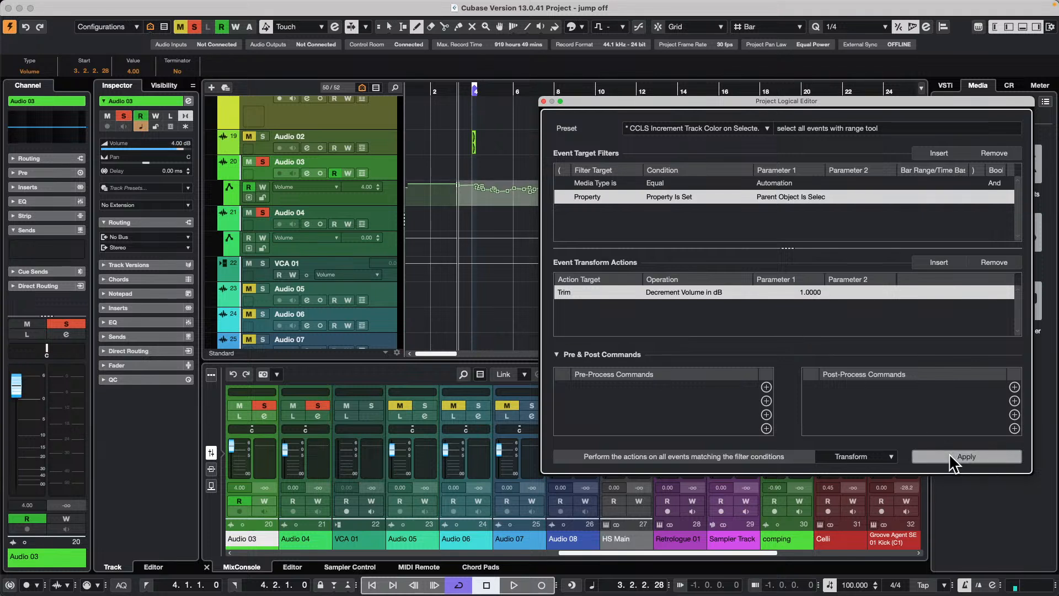
click(948, 452)
click(948, 452)
click(947, 452)
click(948, 452)
click(948, 453)
click(948, 453)
click(948, 452)
click(948, 453)
click(948, 454)
click(948, 453)
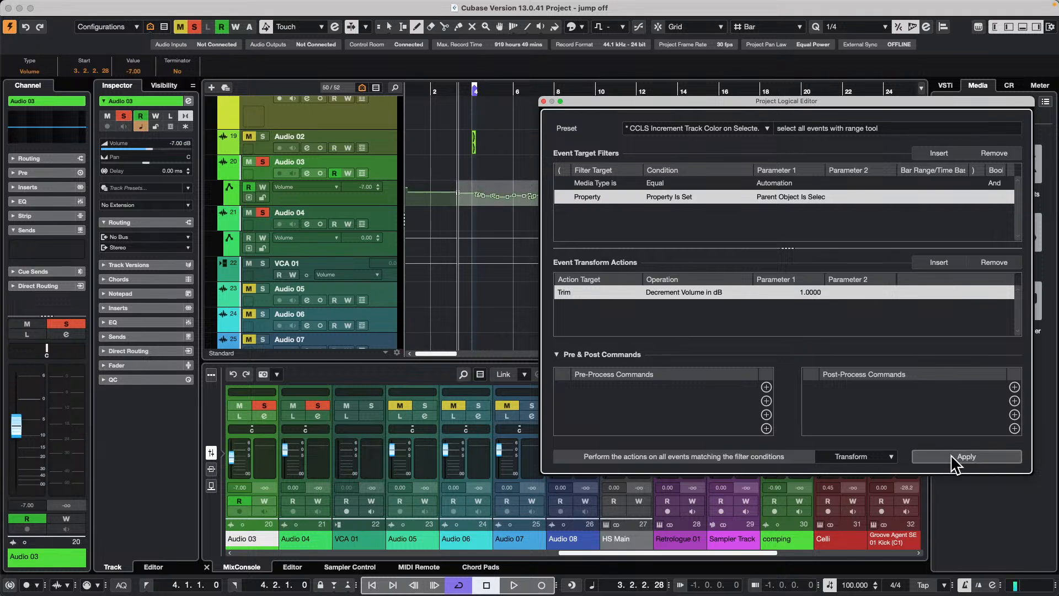
click(950, 455)
click(951, 455)
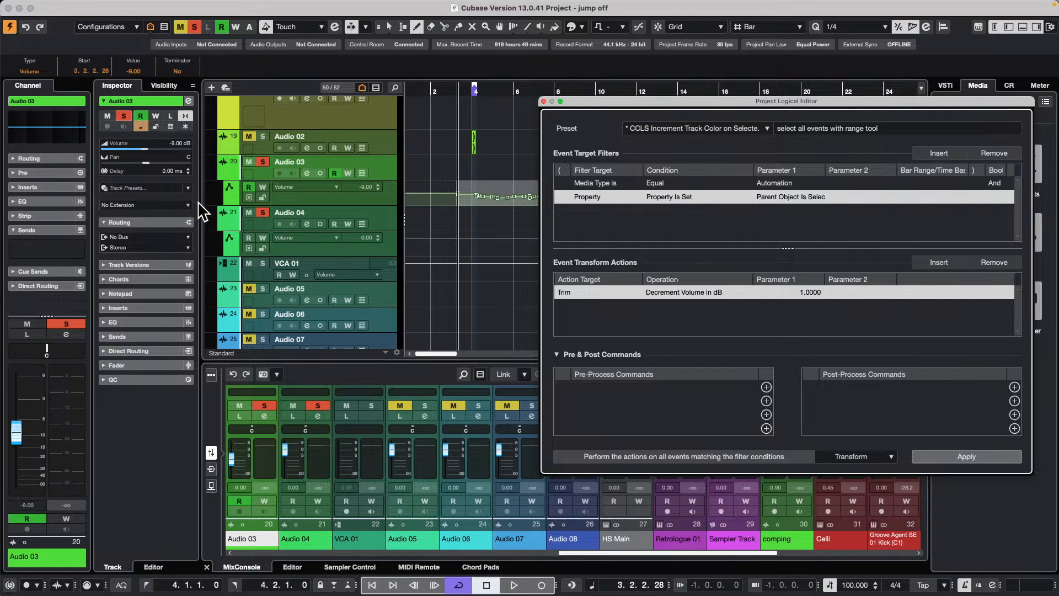
- Add a second automation lane to Audio 03 for the Send 1 Level and draw a freehand curve from about bar 3 to bar 6
click(230, 197)
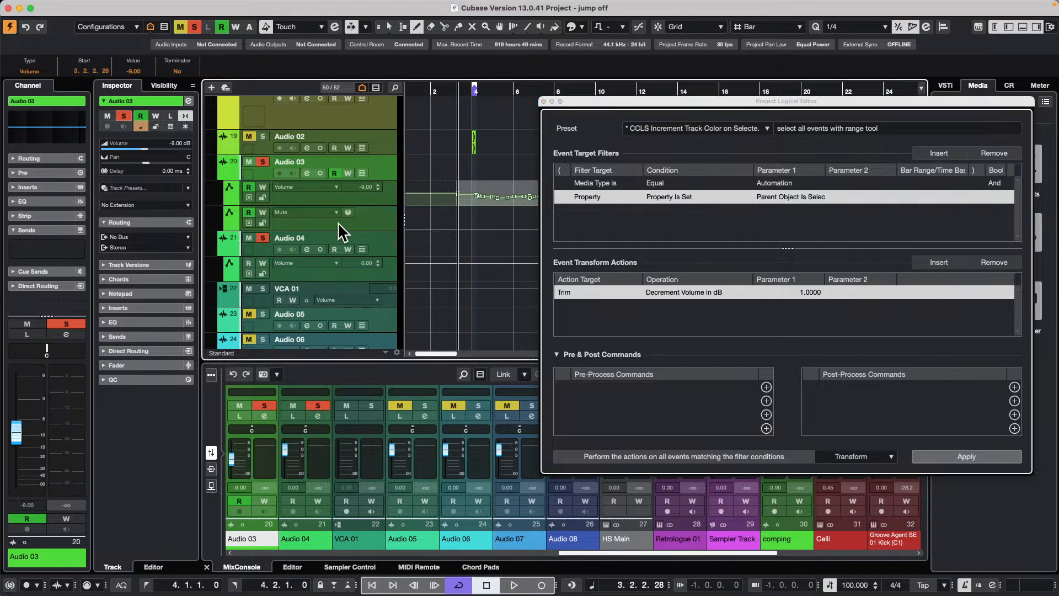
click(288, 212)
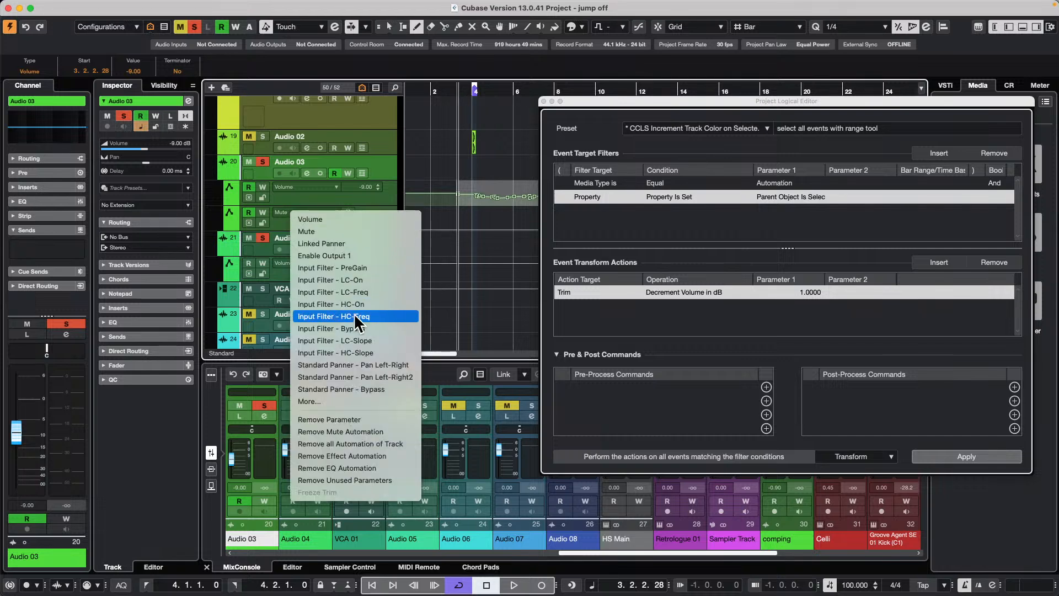
click(374, 399)
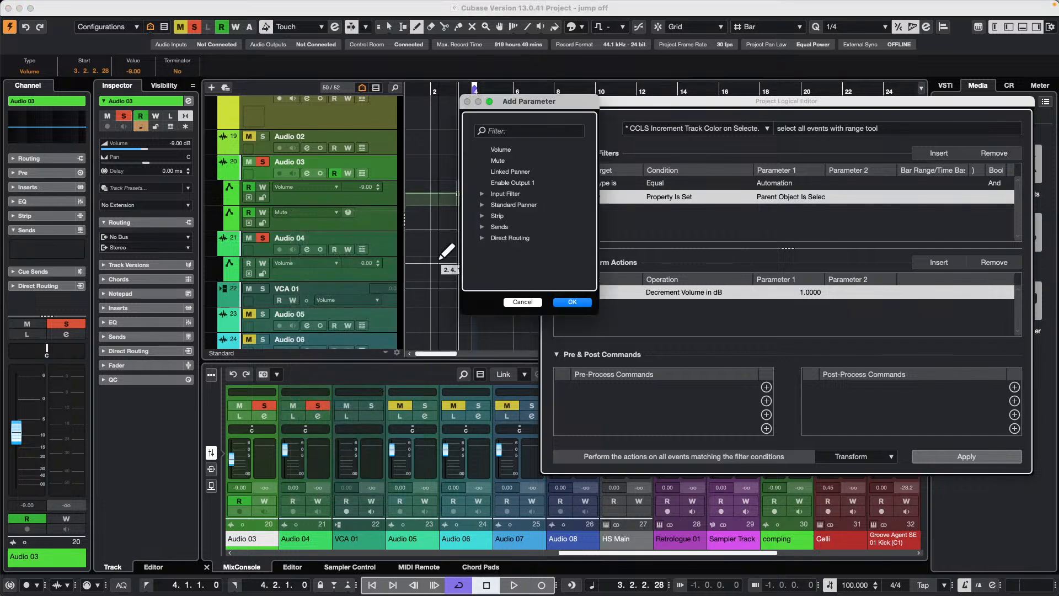
click(481, 226)
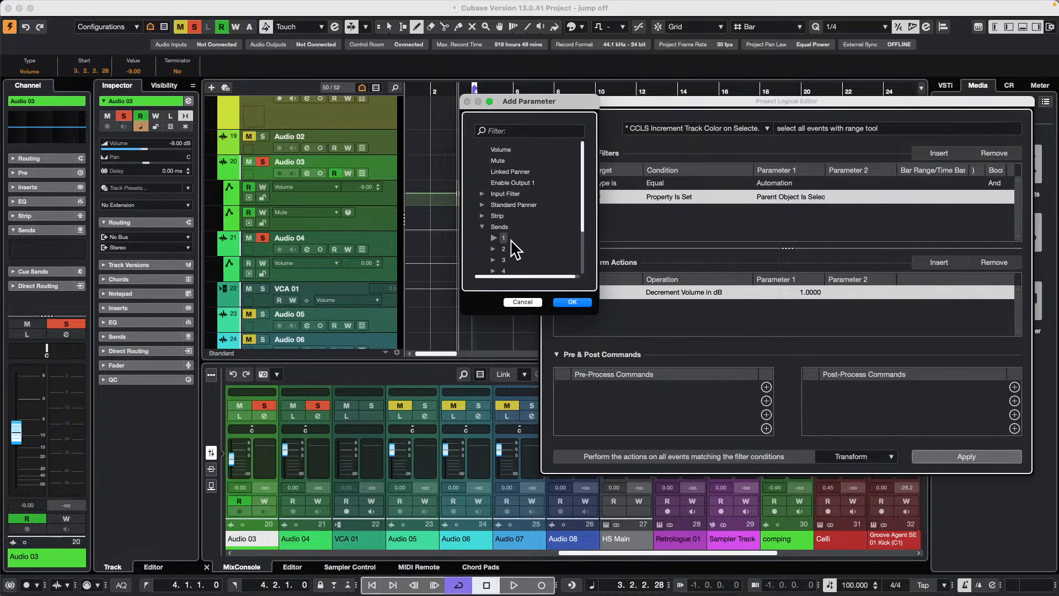
click(494, 238)
click(521, 260)
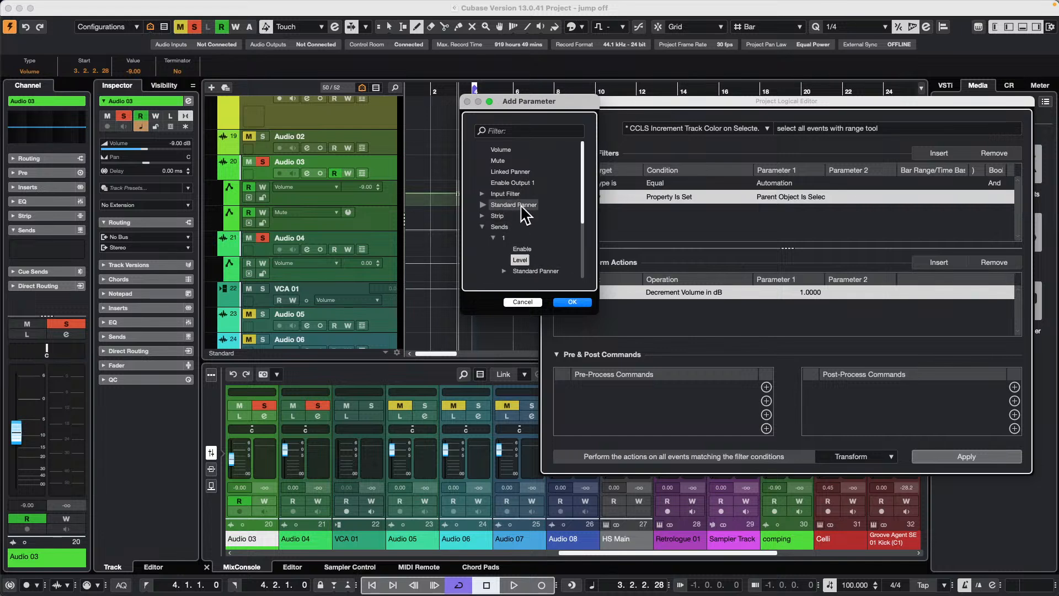
click(572, 302)
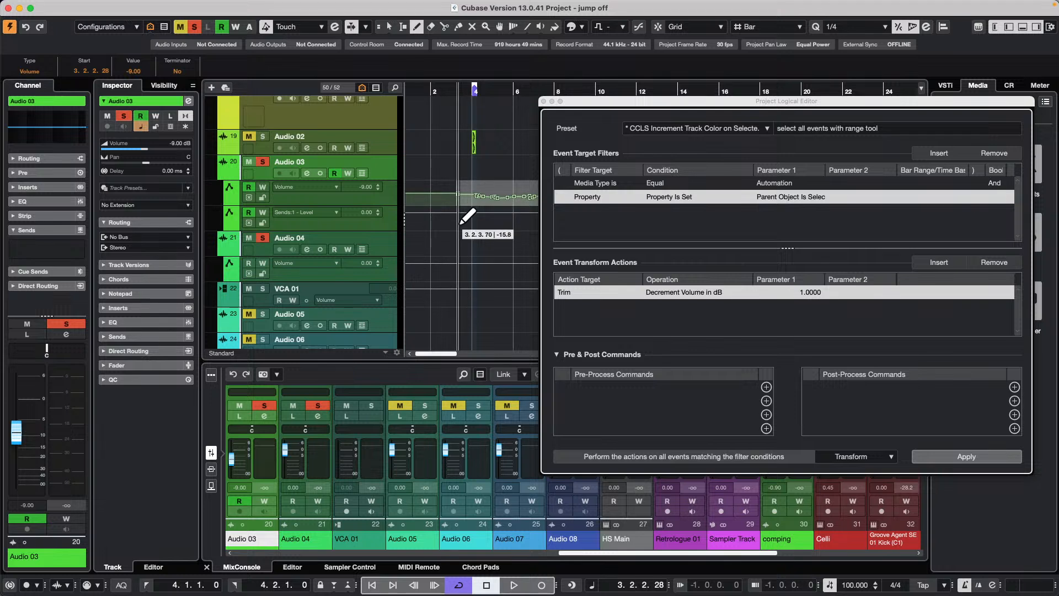
drag(462, 223, 513, 226)
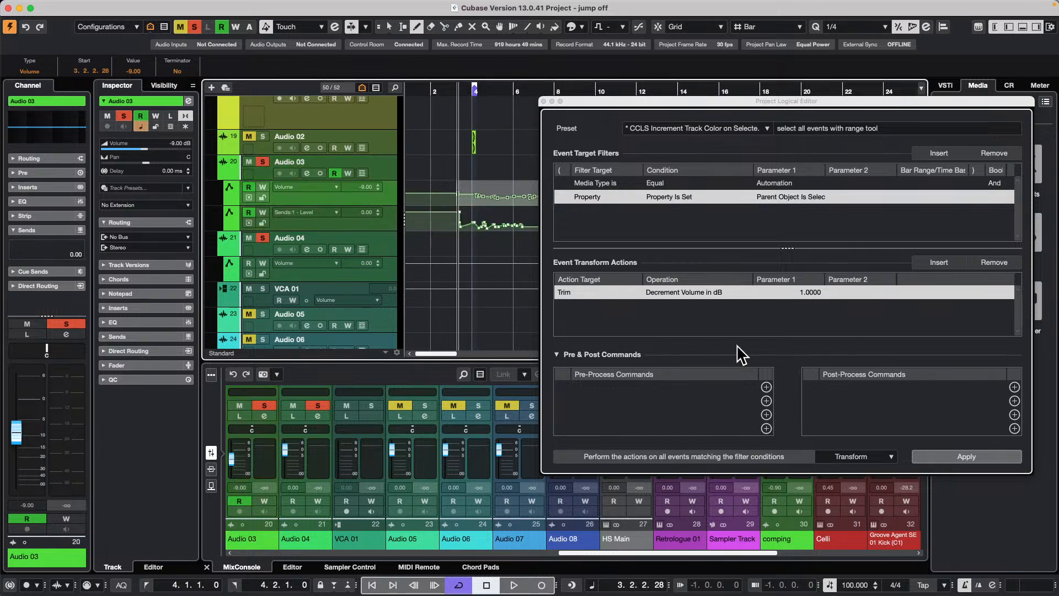
- Apply the 1 dB volume decrement repeatedly to trim Audio 03's selected automation to -15 dB
click(983, 456)
click(983, 457)
click(984, 456)
click(984, 456)
click(984, 456)
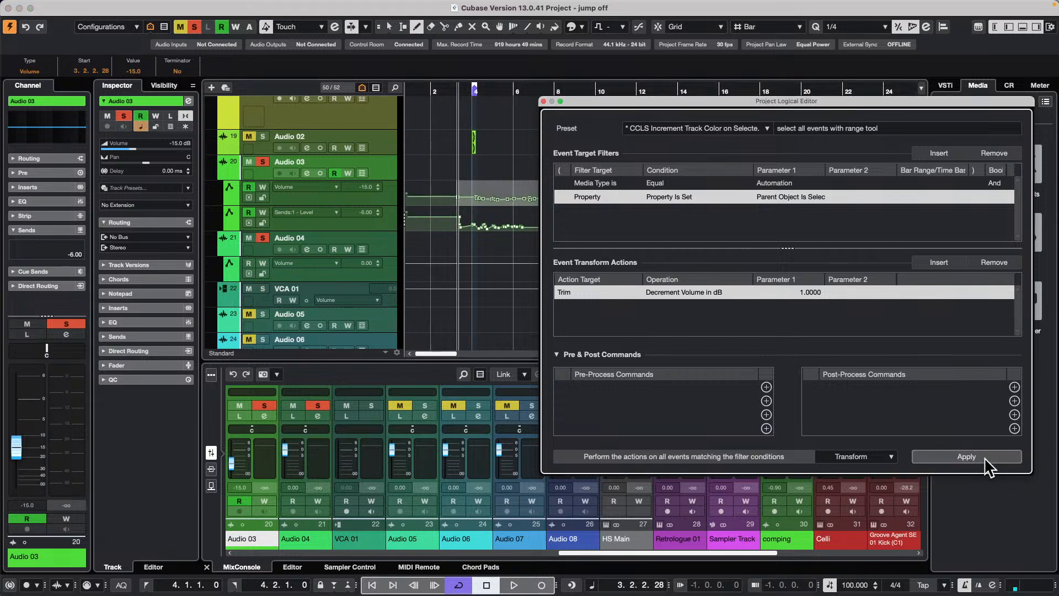
click(984, 457)
- Add a third event target filter that uses Name with the condition Contains
click(939, 153)
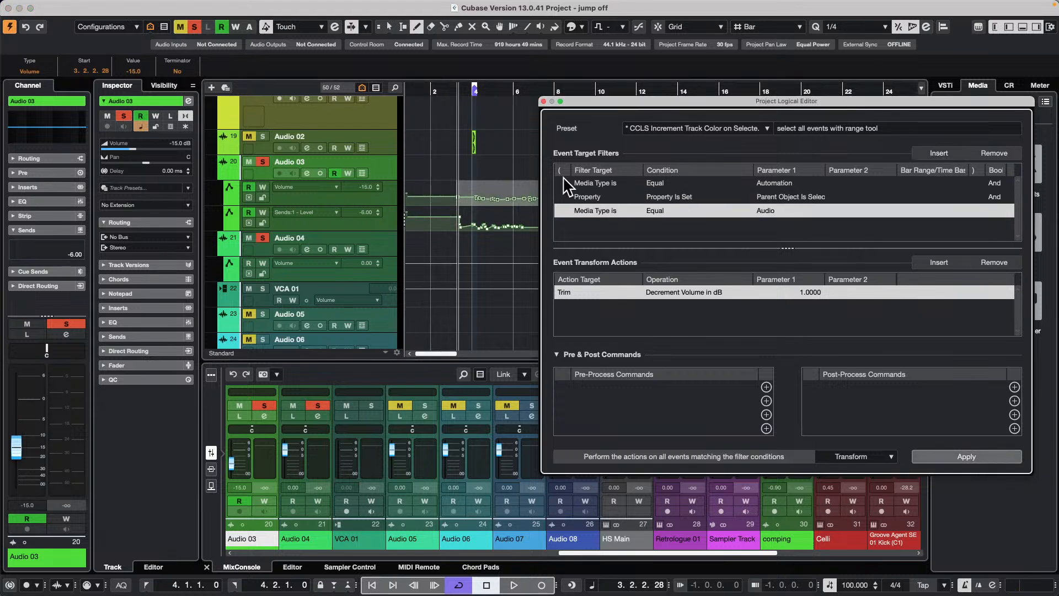
click(594, 212)
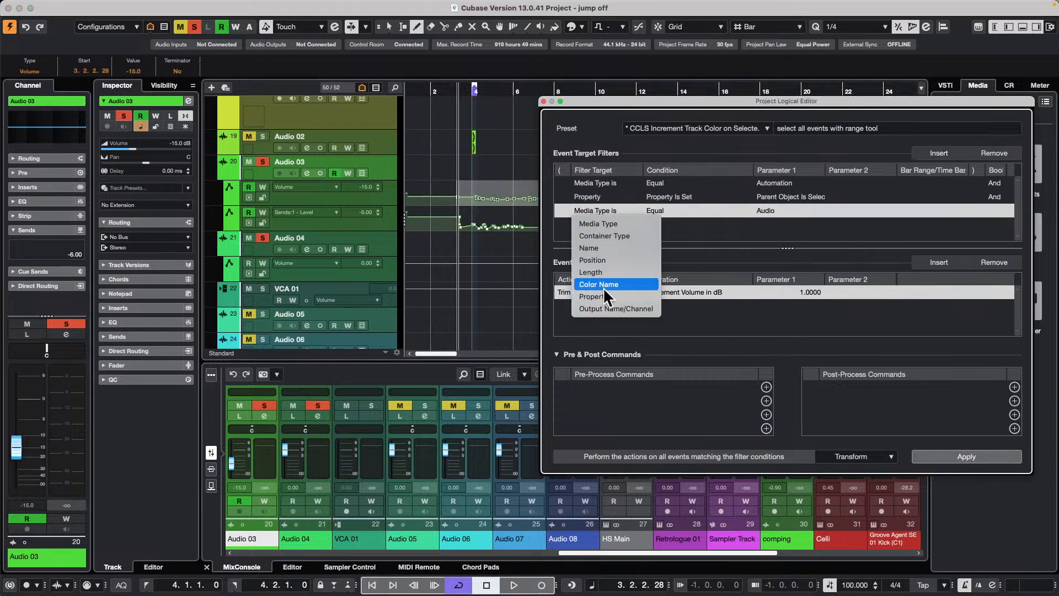
click(610, 249)
click(673, 210)
click(683, 234)
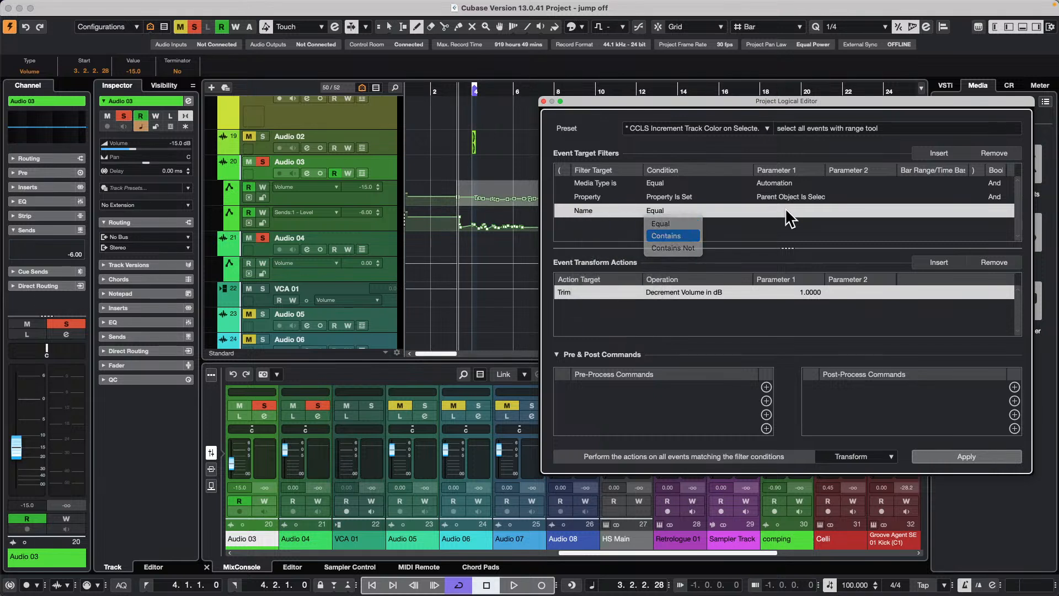
- Set the Name filter's first parameter to "volume"
click(792, 210)
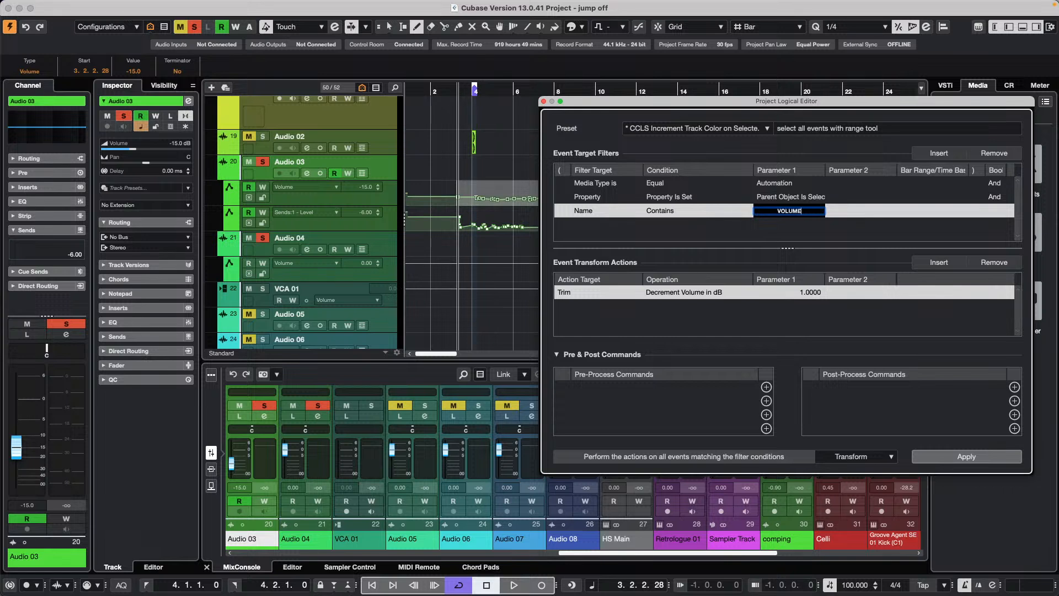
key(Return)
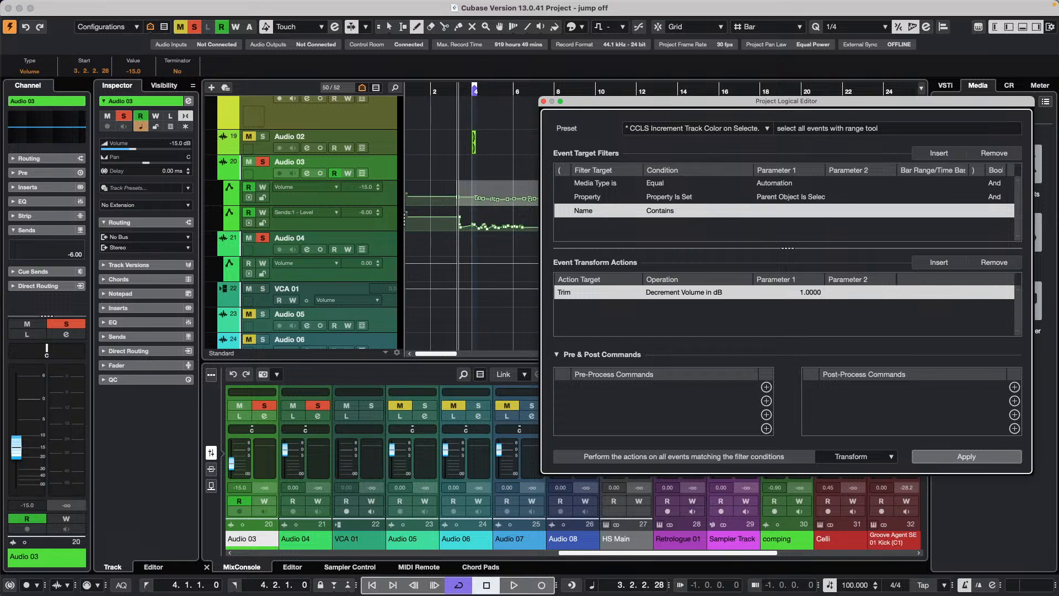
key(shift+super+a)
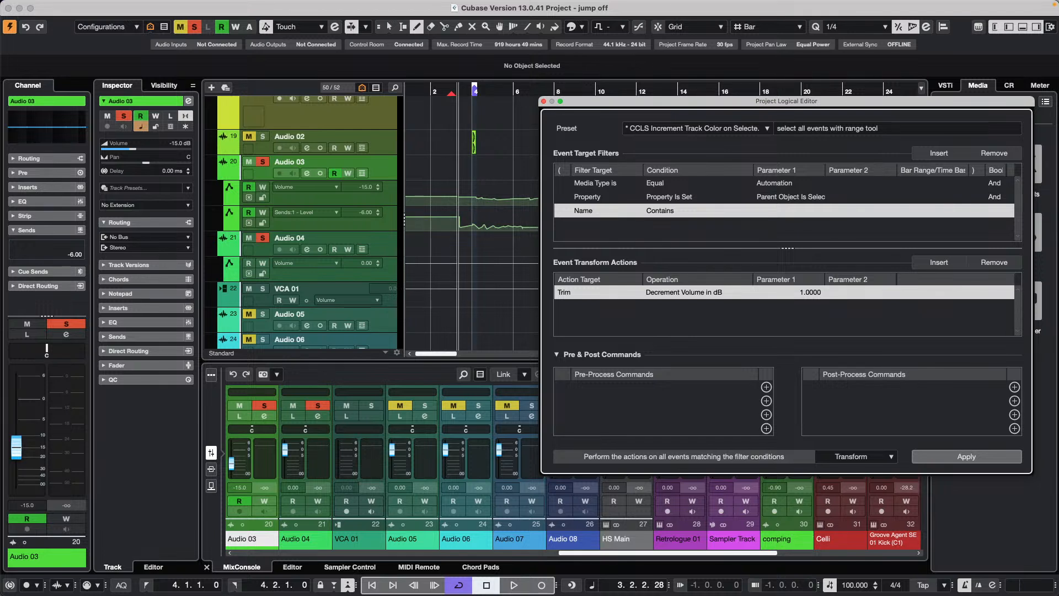
key(s)
key(m)
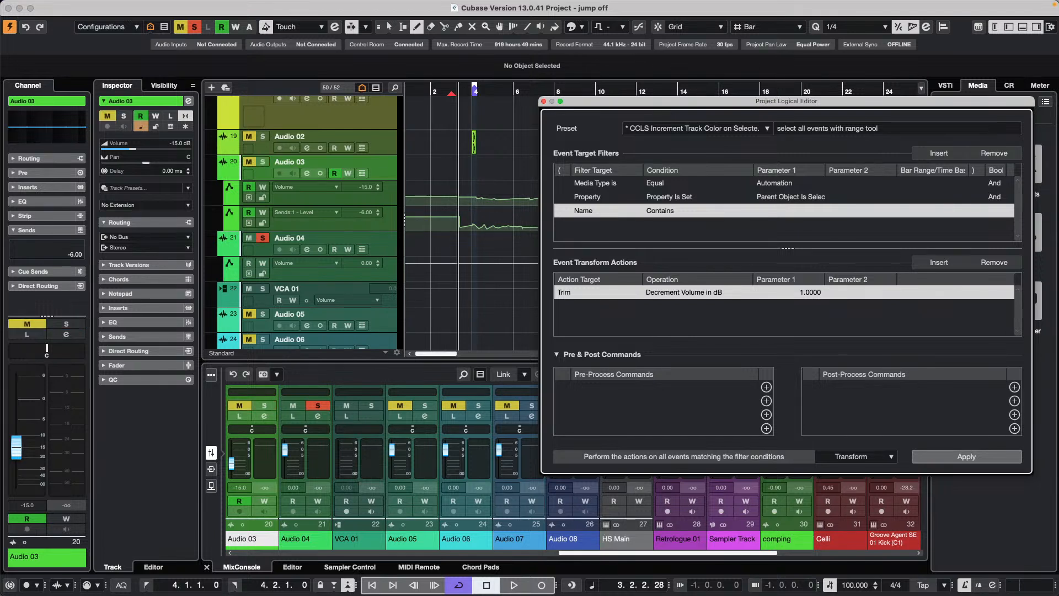
click(799, 210)
text(volume)
key(Return)
- Apply the name-filtered trim repeatedly to bring Audio 03's volume automation to -25 dB
click(964, 455)
click(964, 456)
click(964, 456)
click(964, 456)
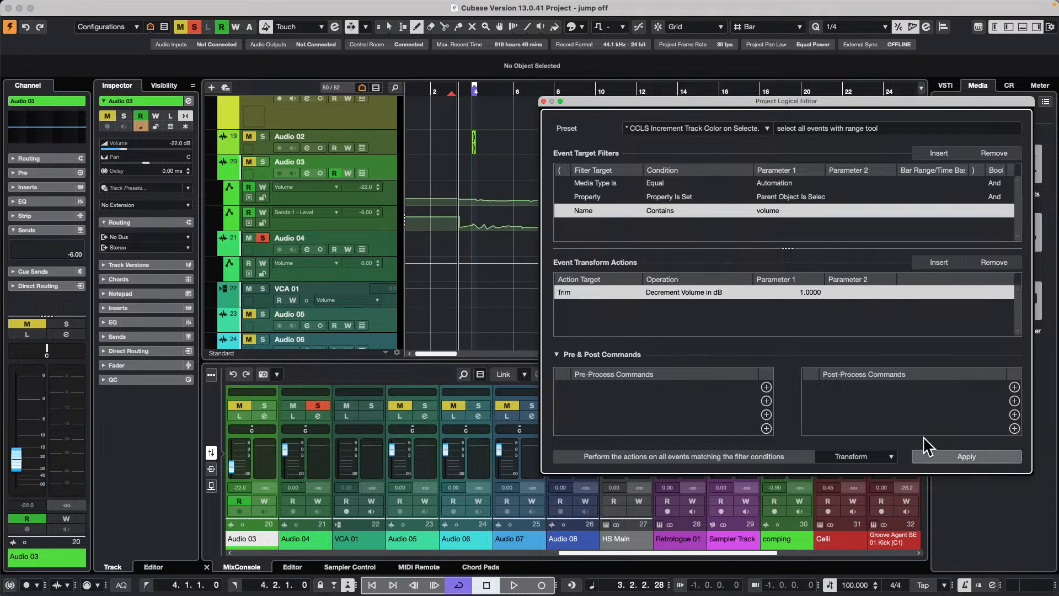
click(936, 453)
click(936, 453)
click(936, 453)
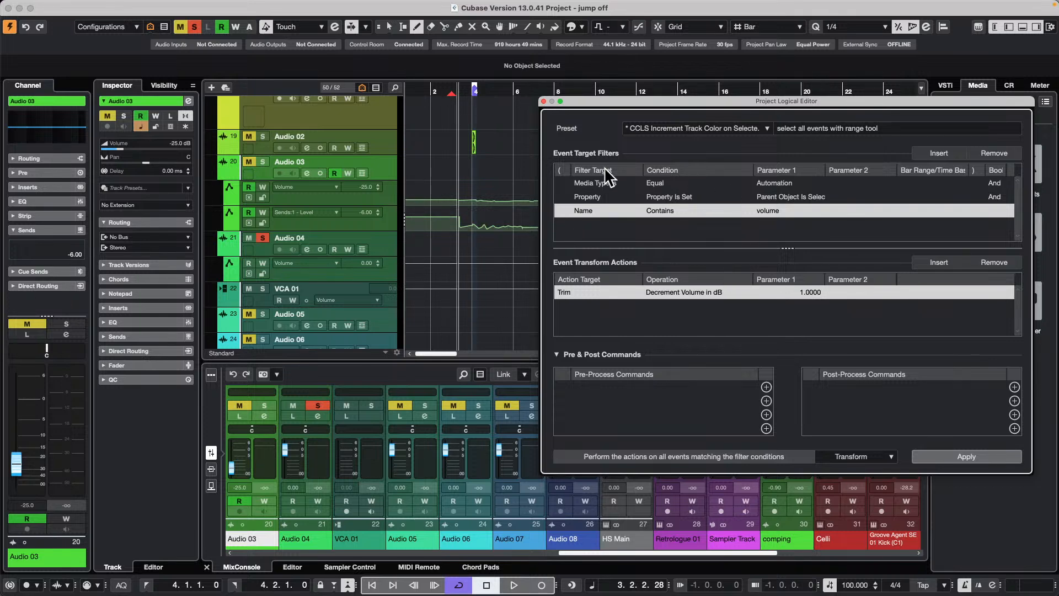
- Close the Project Logical Editor, draw a rising volume curve on Audio 03 up to about bar 10, and solo the track
click(543, 102)
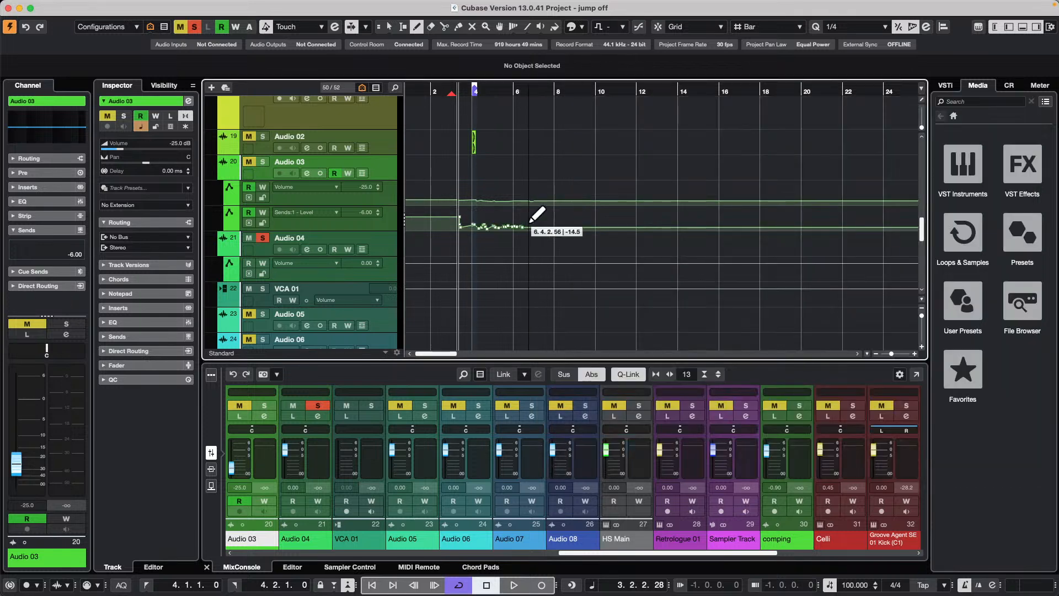
drag(548, 198, 597, 189)
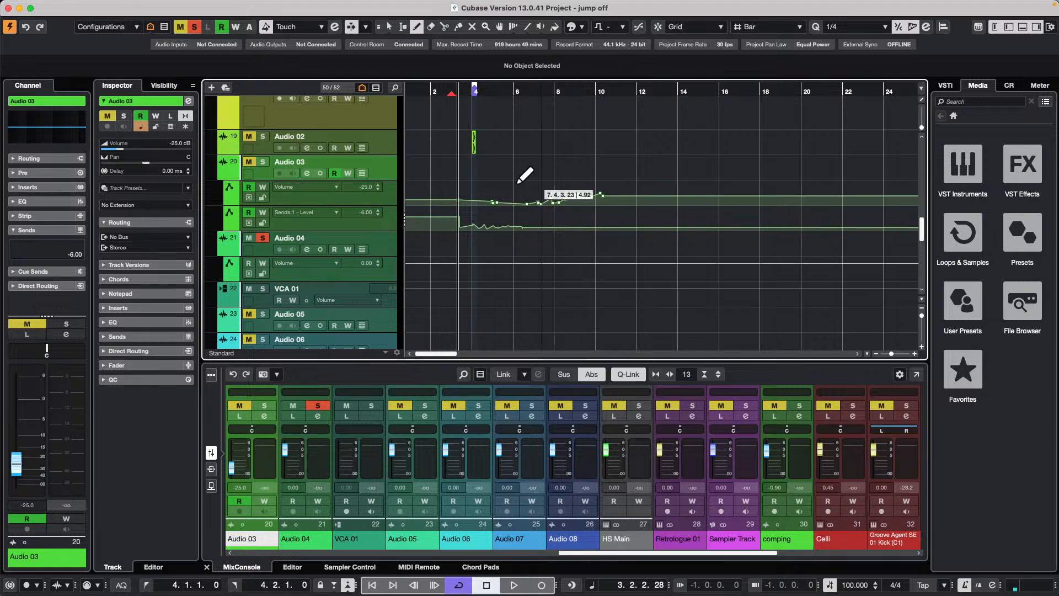
key(s)
- Select all events on Audio 03's volume automation lane and raise their value together to -23.3 dB
right_click(387, 207)
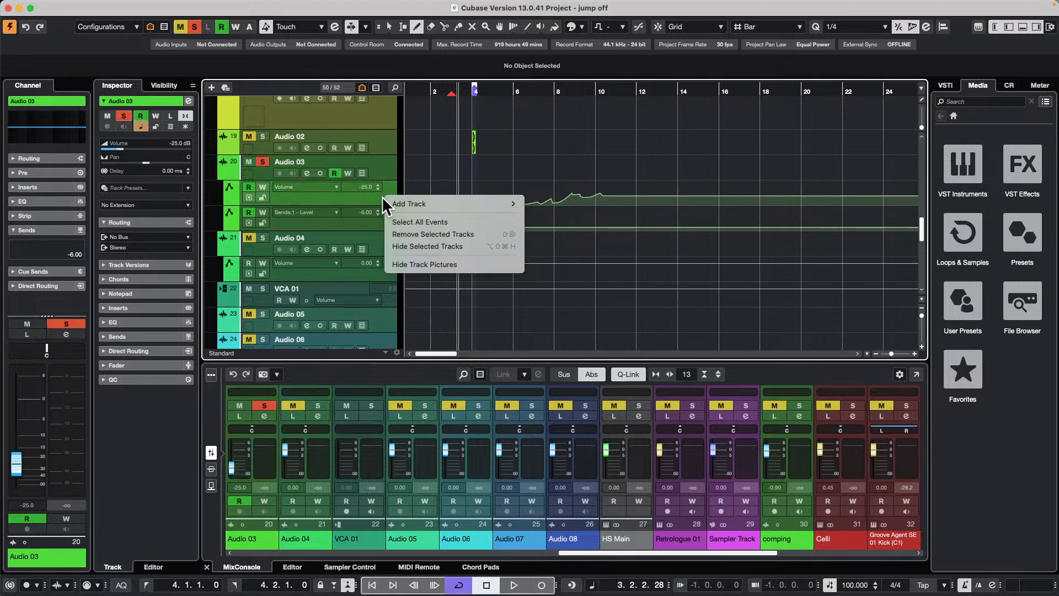
click(463, 222)
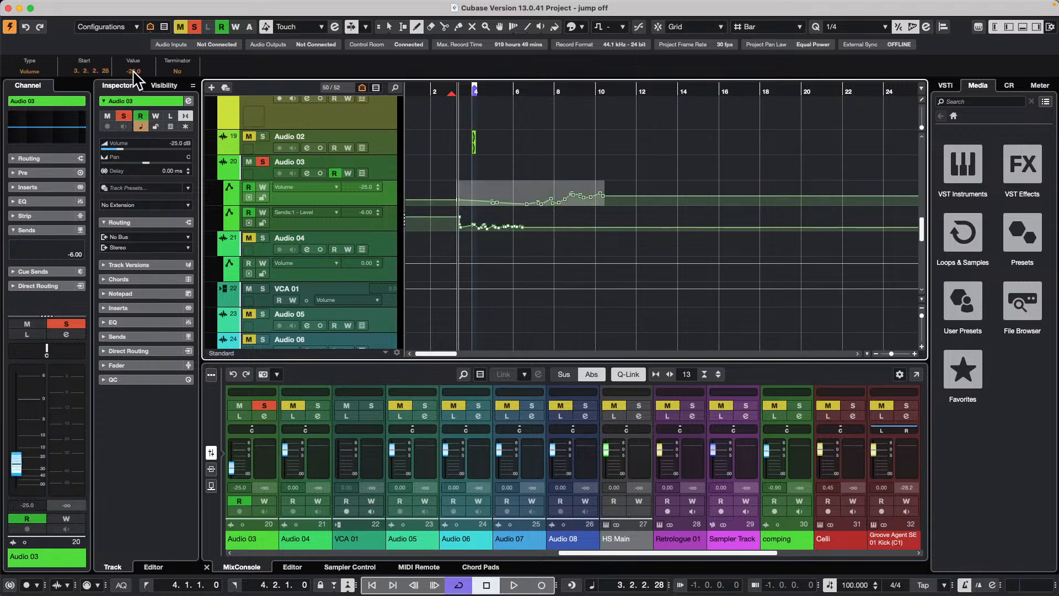
scroll(133, 72, up, 5)
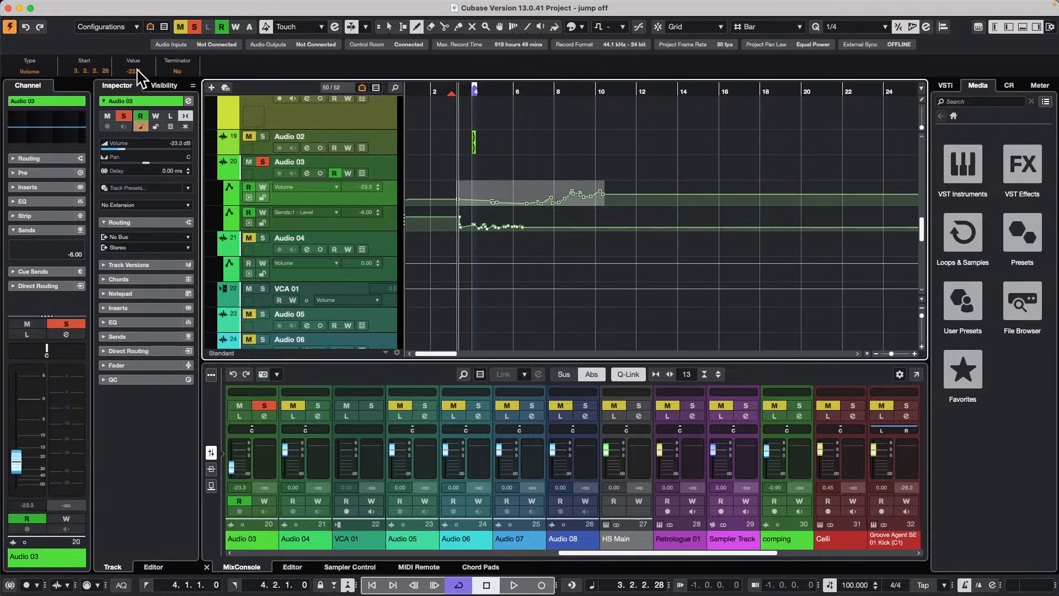
scroll(137, 71, down, 3)
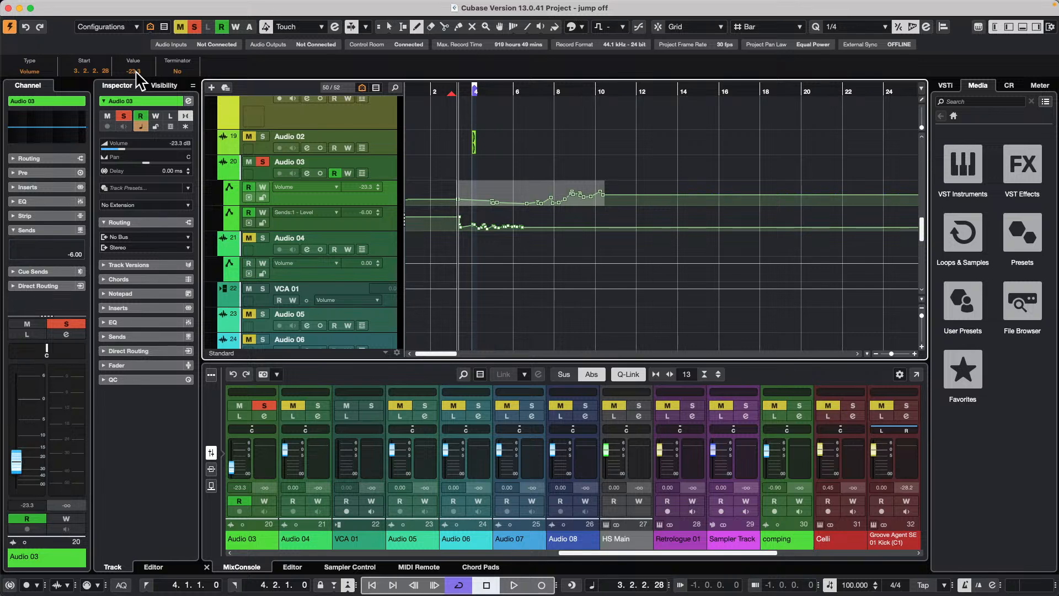
- Collapse Audio 03's automation lanes and load the REVelation reverb in the vocal track's first insert slot
click(224, 174)
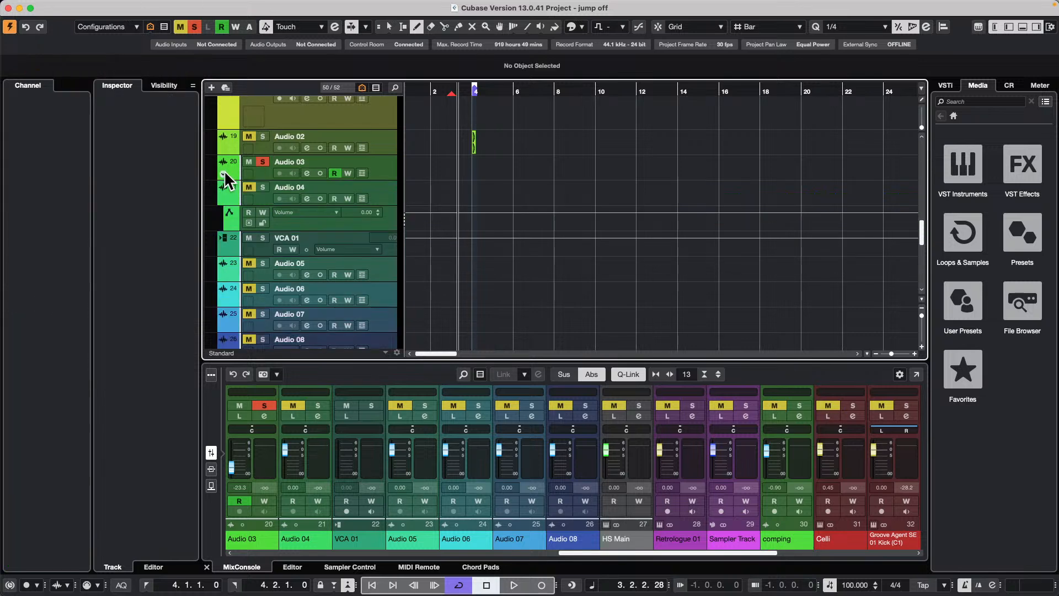
scroll(358, 275, up, 5)
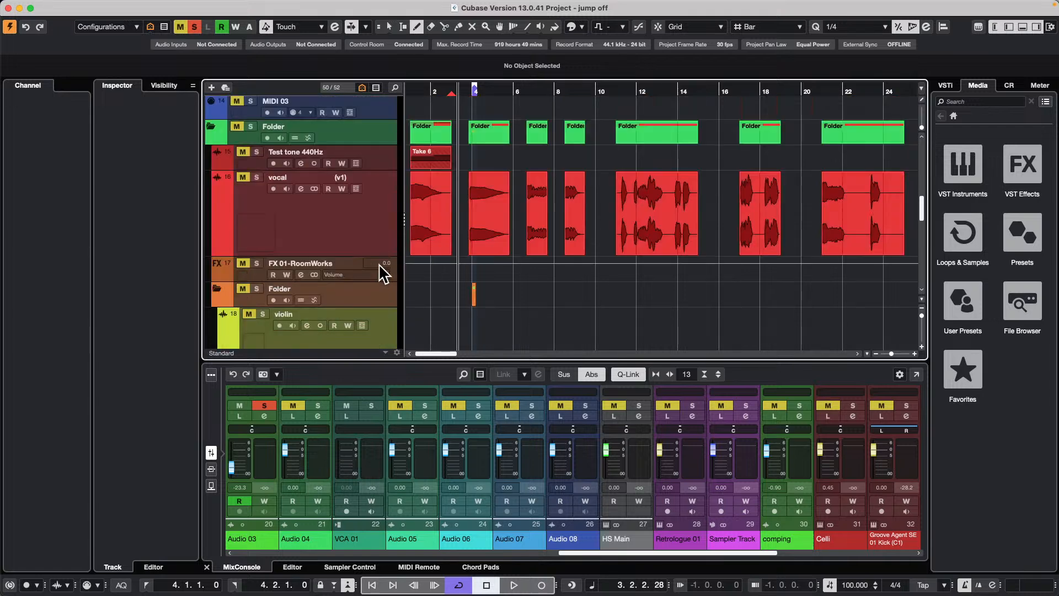
click(338, 226)
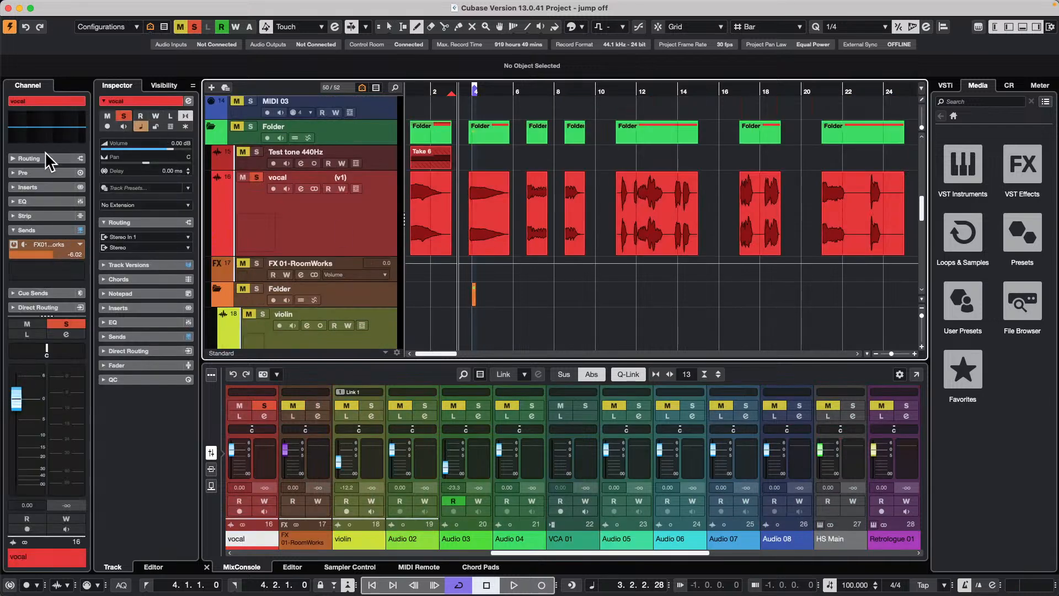
click(61, 187)
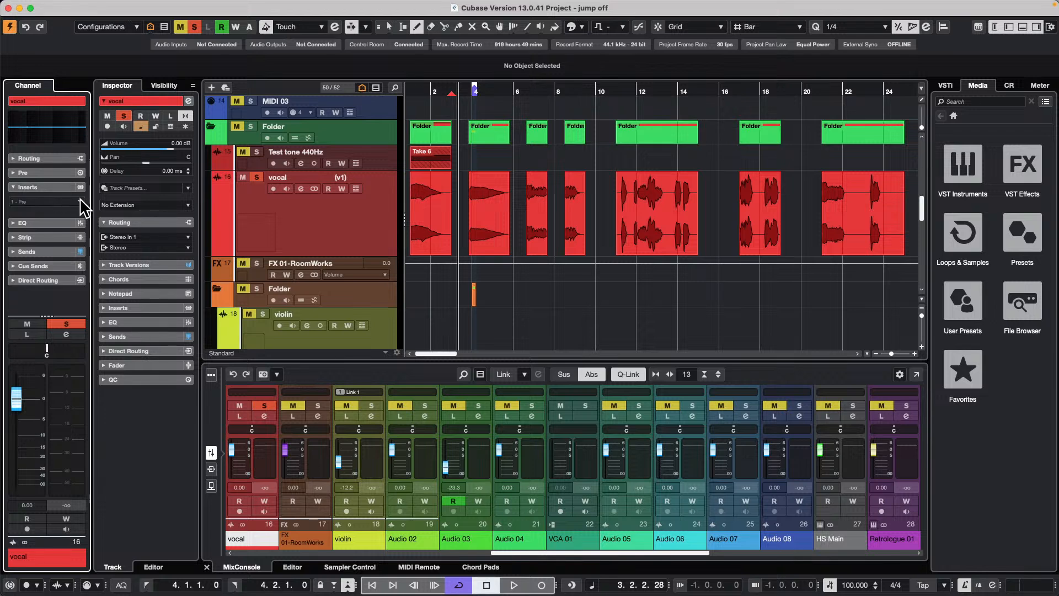
click(80, 201)
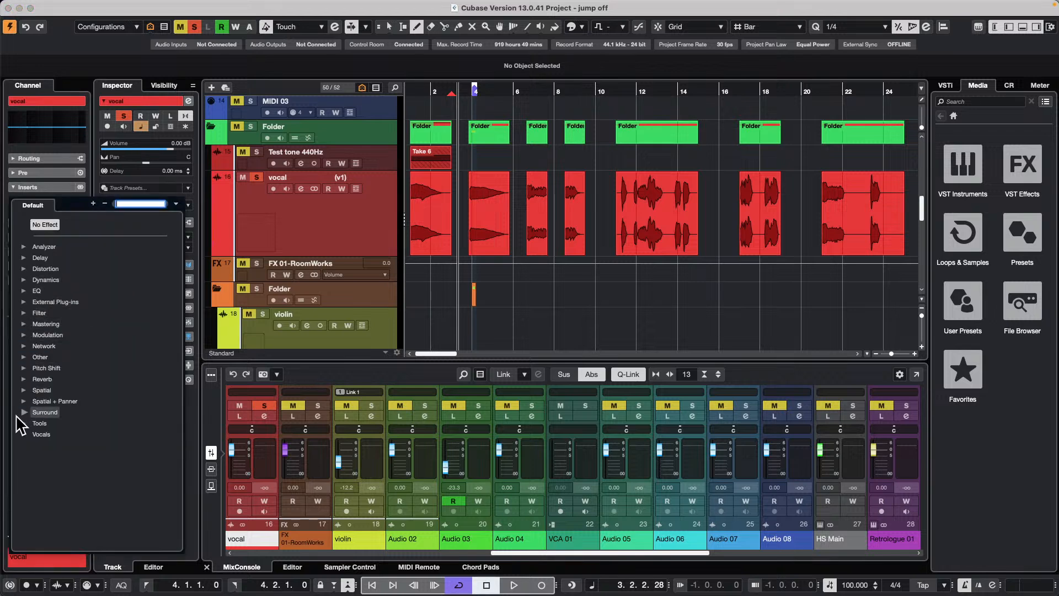
click(24, 380)
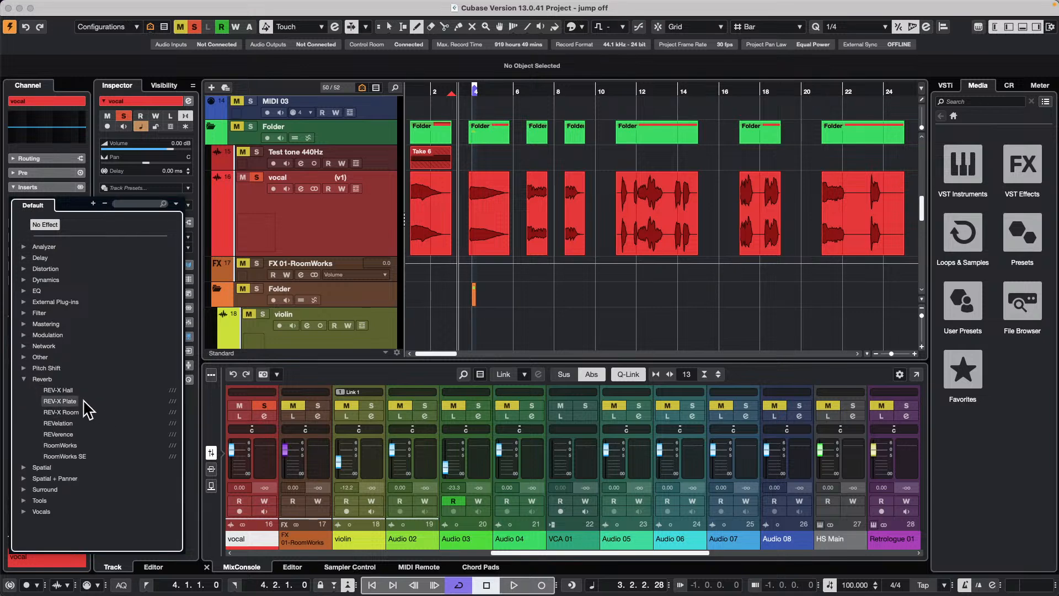
click(55, 423)
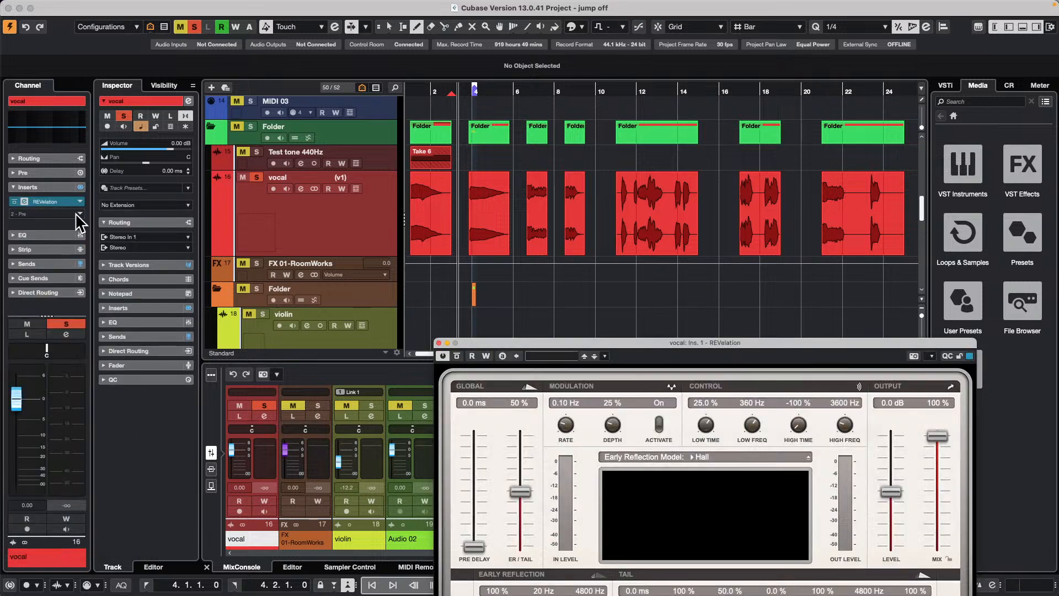
- Load a second REVelation reverb in the vocal track's second insert slot
click(74, 214)
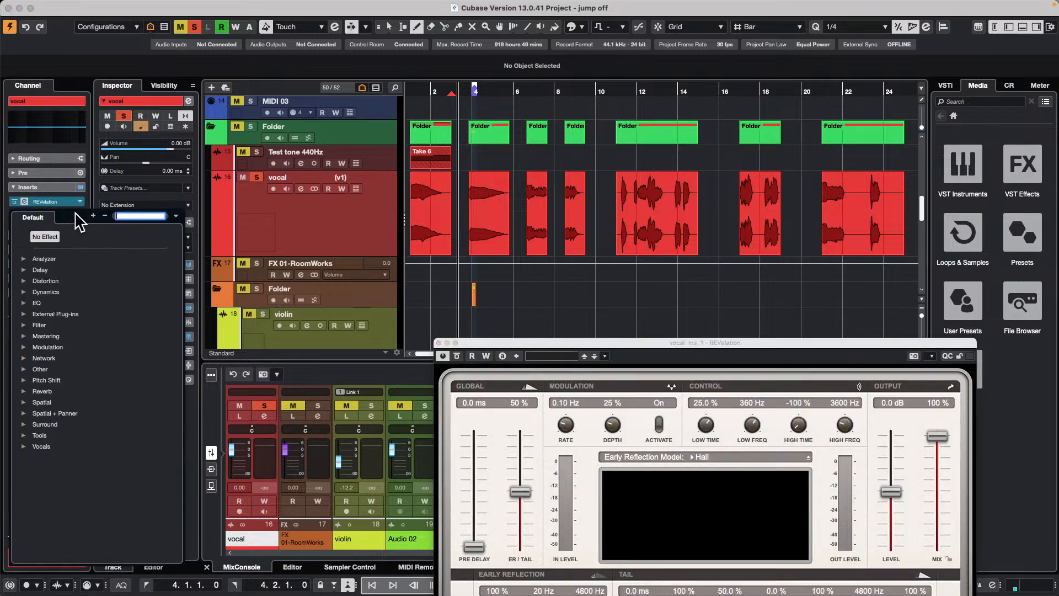
click(23, 388)
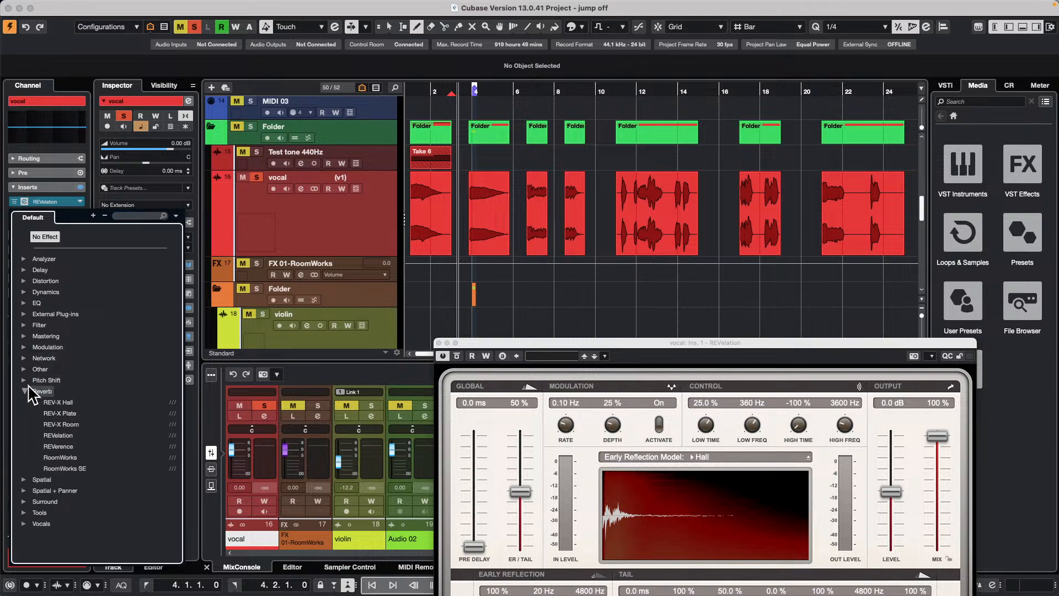
click(58, 439)
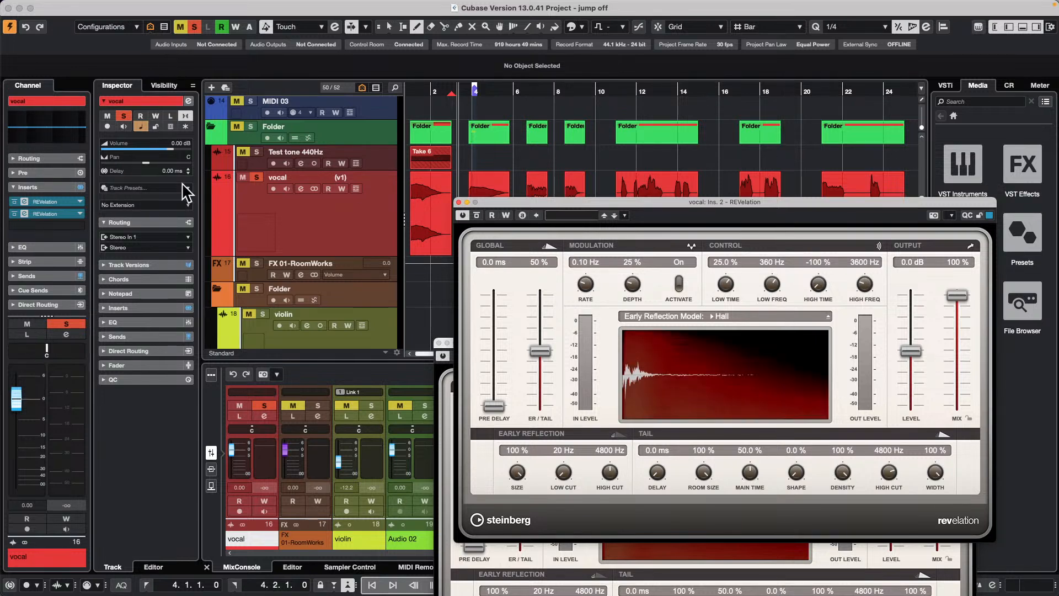
- Open the vocal track's channel settings, move the window clear, and show the routing of its inserts
click(303, 226)
click(301, 189)
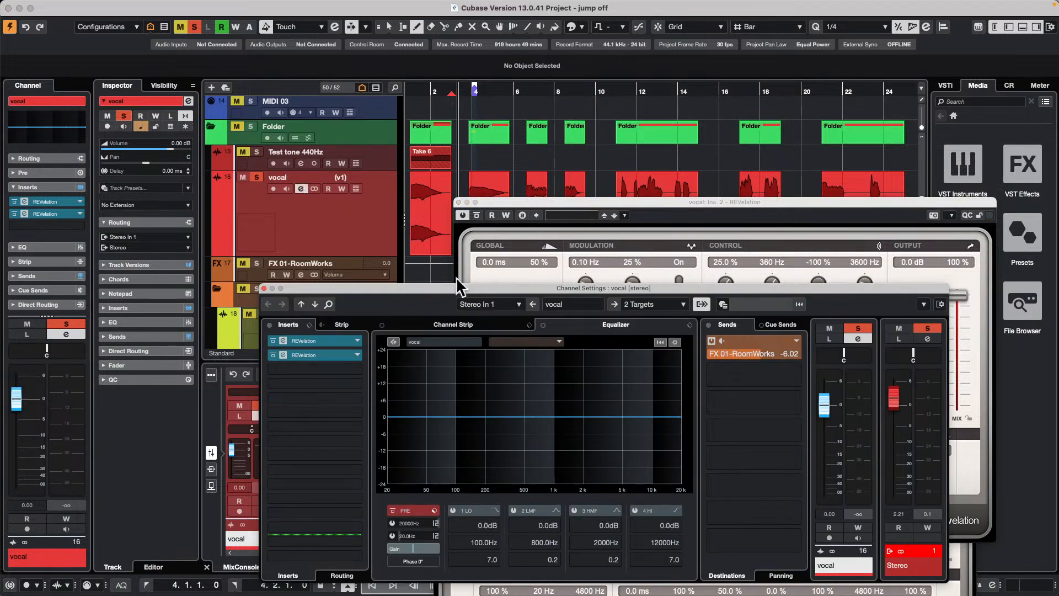
drag(371, 302, 353, 132)
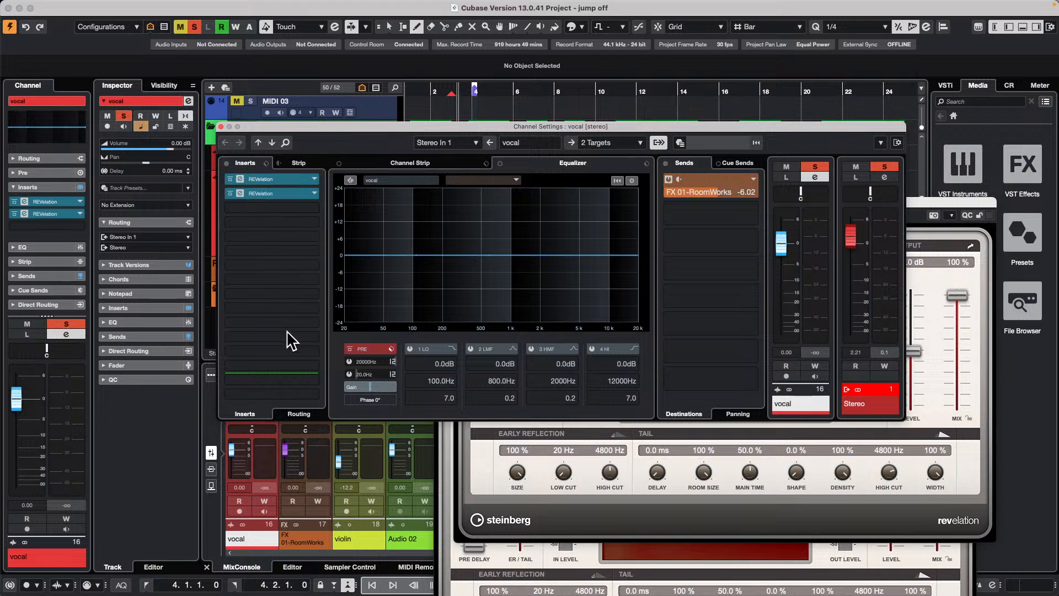
click(296, 412)
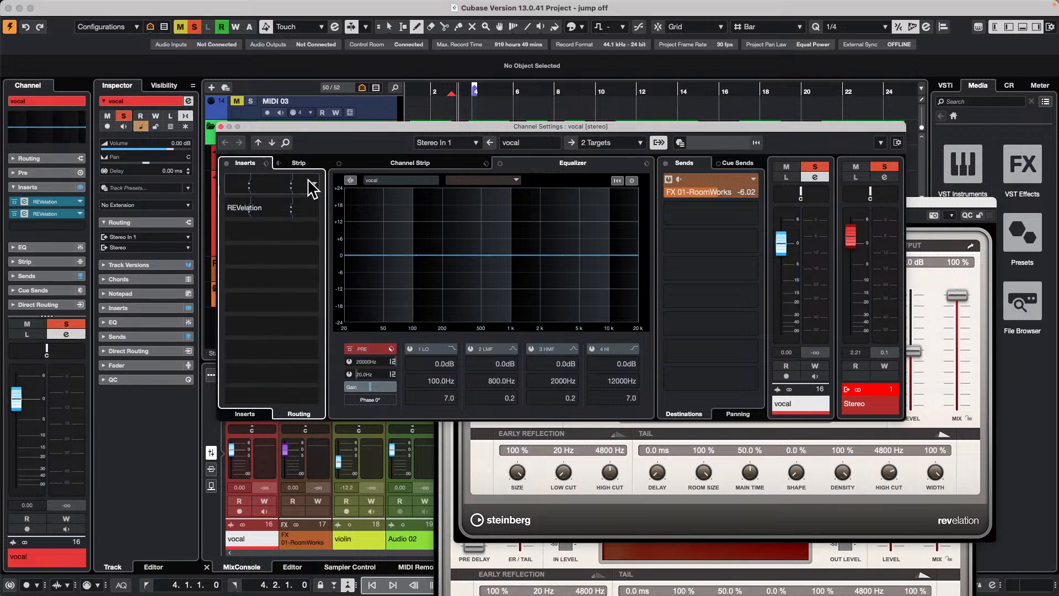
- Change both REVelation inserts from stereo to single-channel routing on the left channel
click(314, 184)
click(317, 190)
click(317, 190)
click(316, 215)
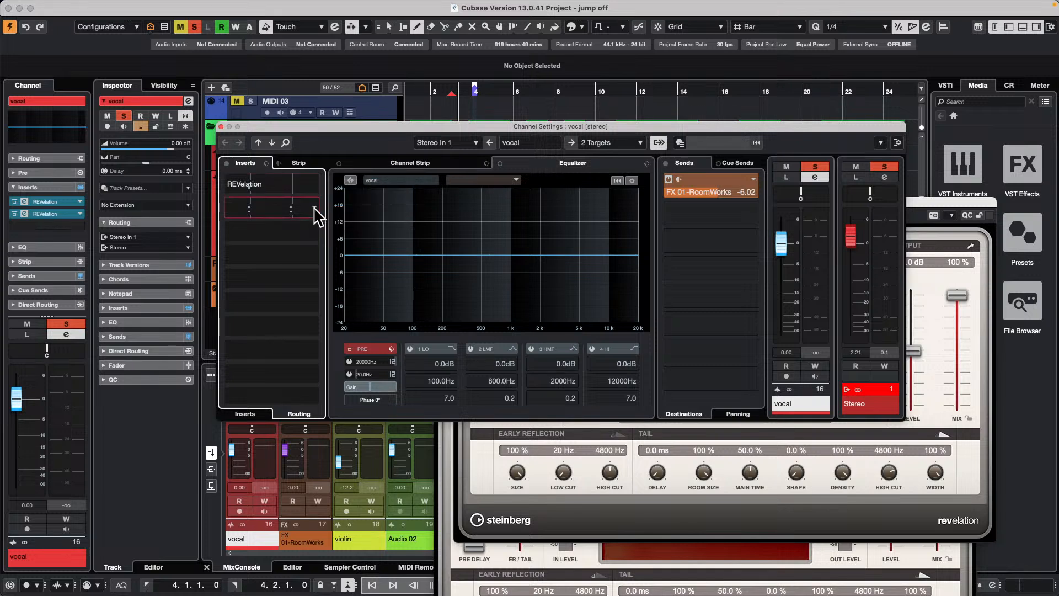
click(316, 215)
click(345, 230)
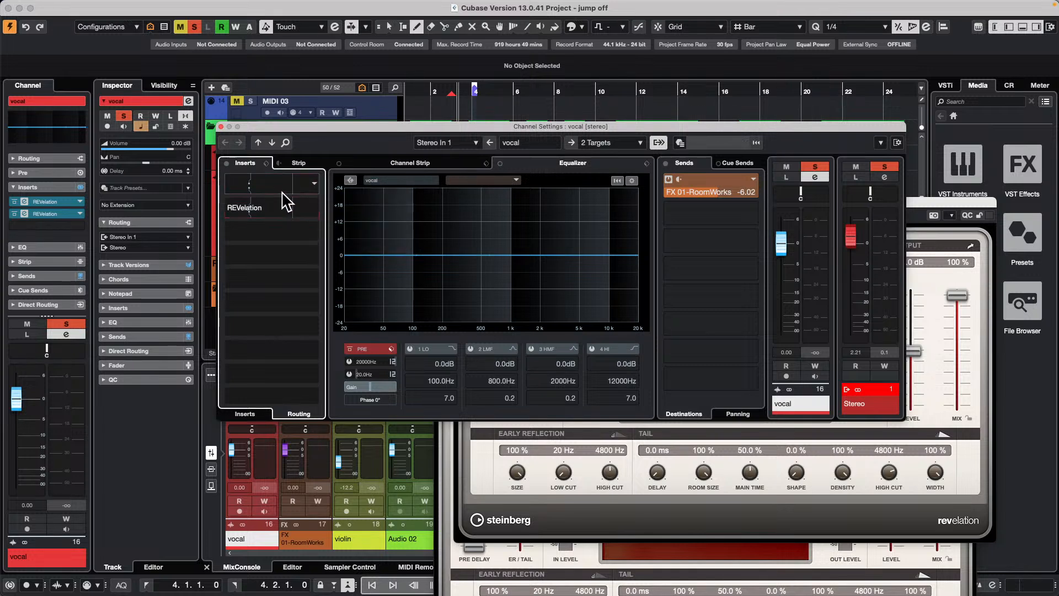
- Check the channel routing of the REVelation insert in the vocal track's first slot and accept it with the left channel assigned
click(280, 193)
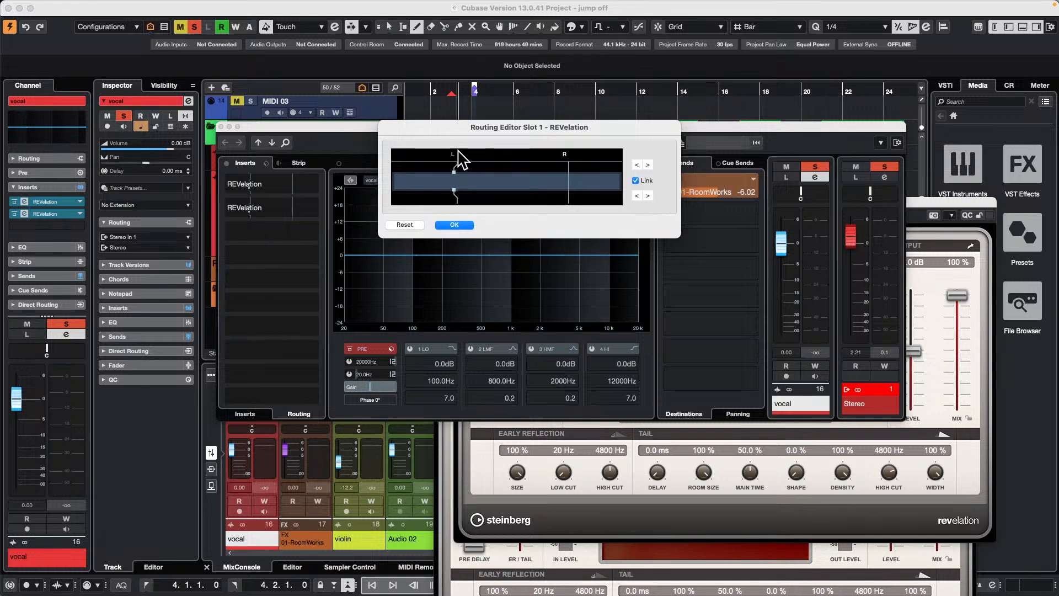
drag(256, 207, 267, 187)
click(453, 225)
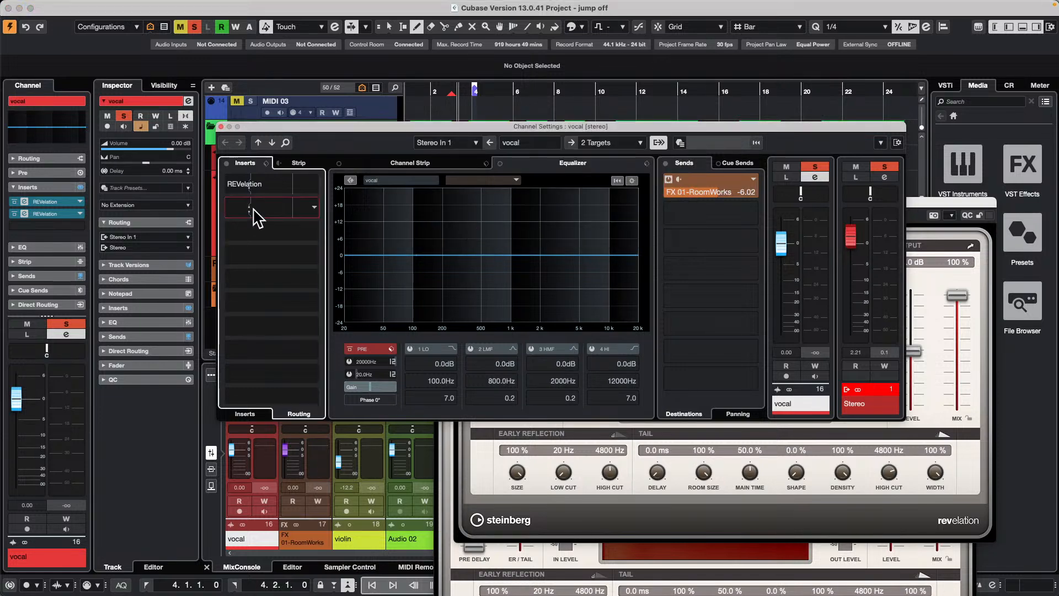
- Try routing the second REVelation insert to the right channel, and reset its routing
click(252, 212)
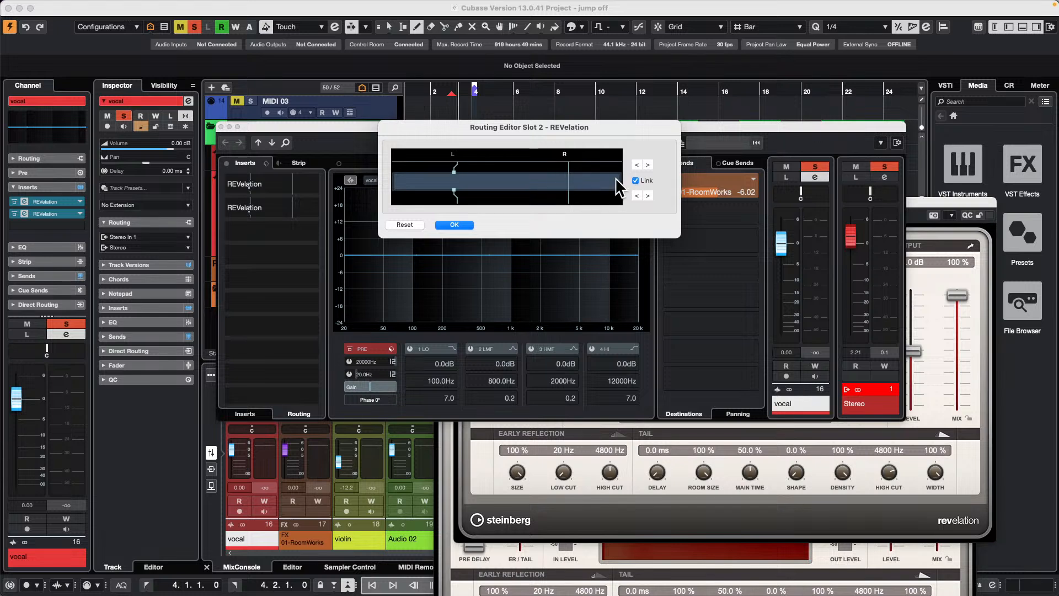
click(648, 195)
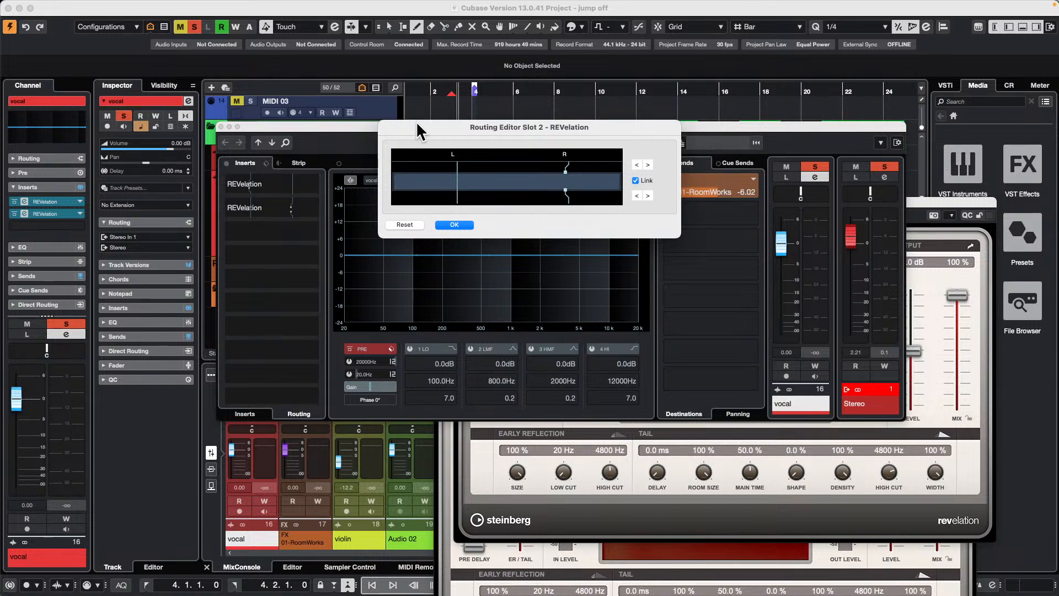
click(389, 135)
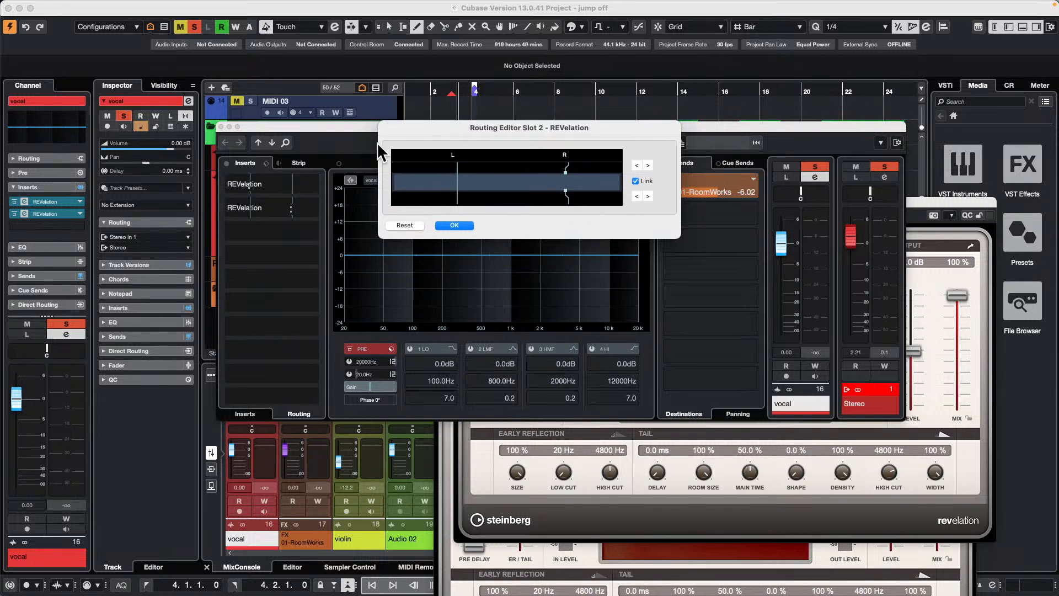
click(406, 225)
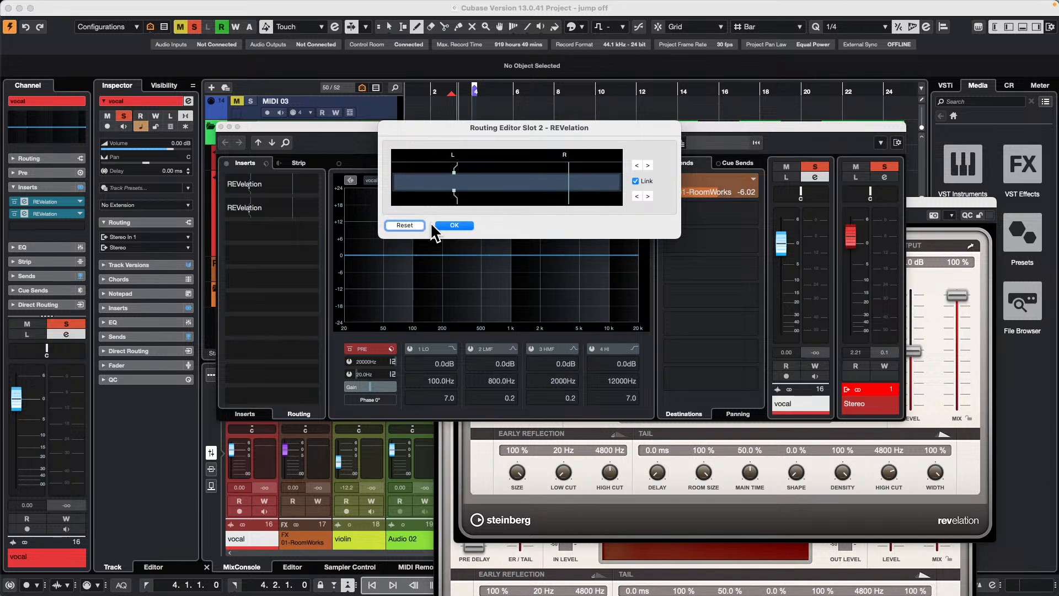
click(649, 196)
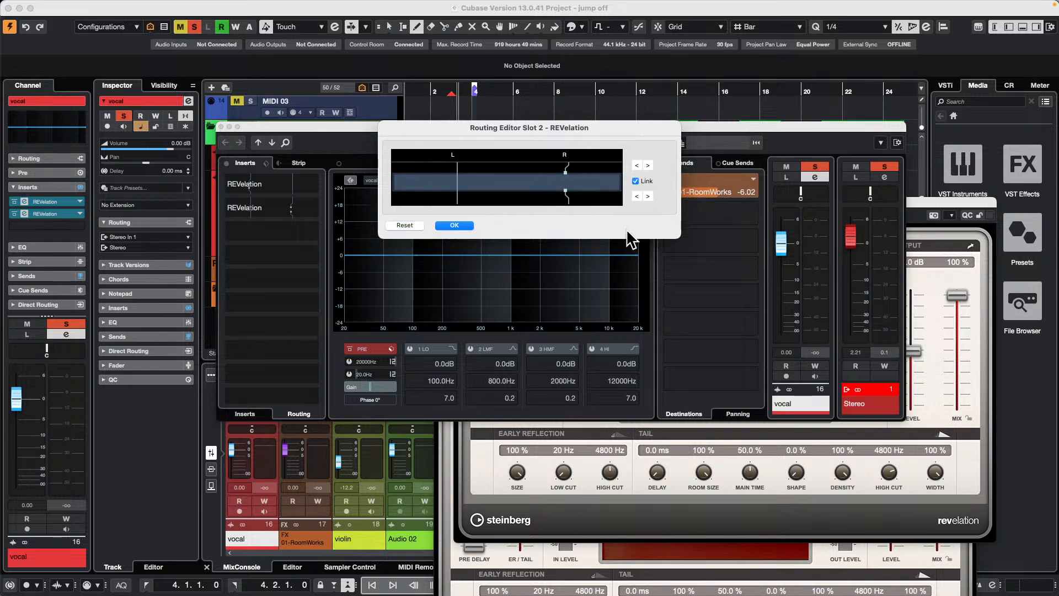
click(405, 226)
click(446, 226)
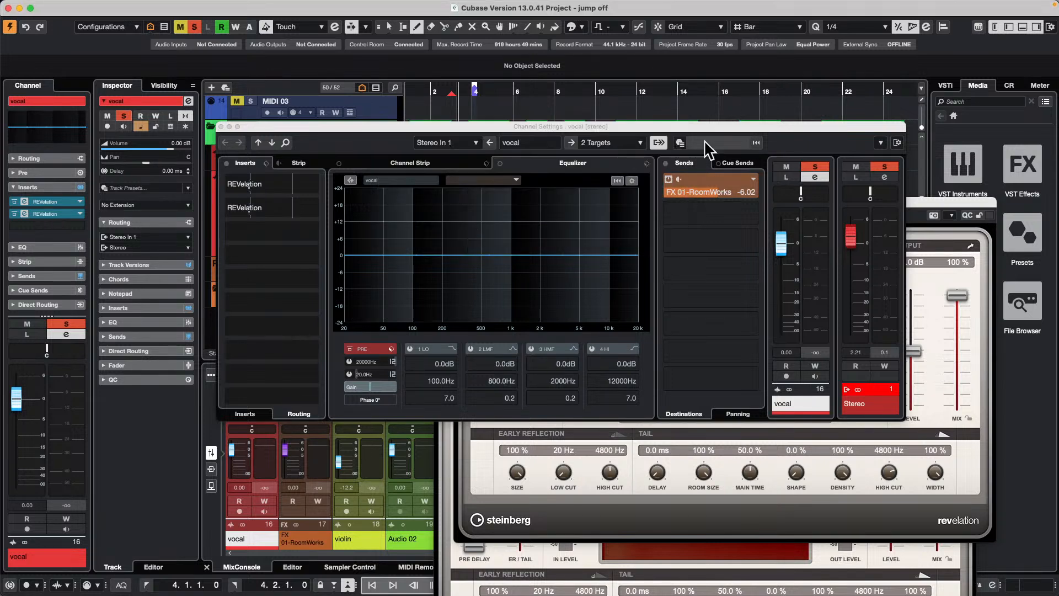
- Add an FX channel with the RoomWorks reverb to the vocal track's second send and close the plug-in window
click(751, 215)
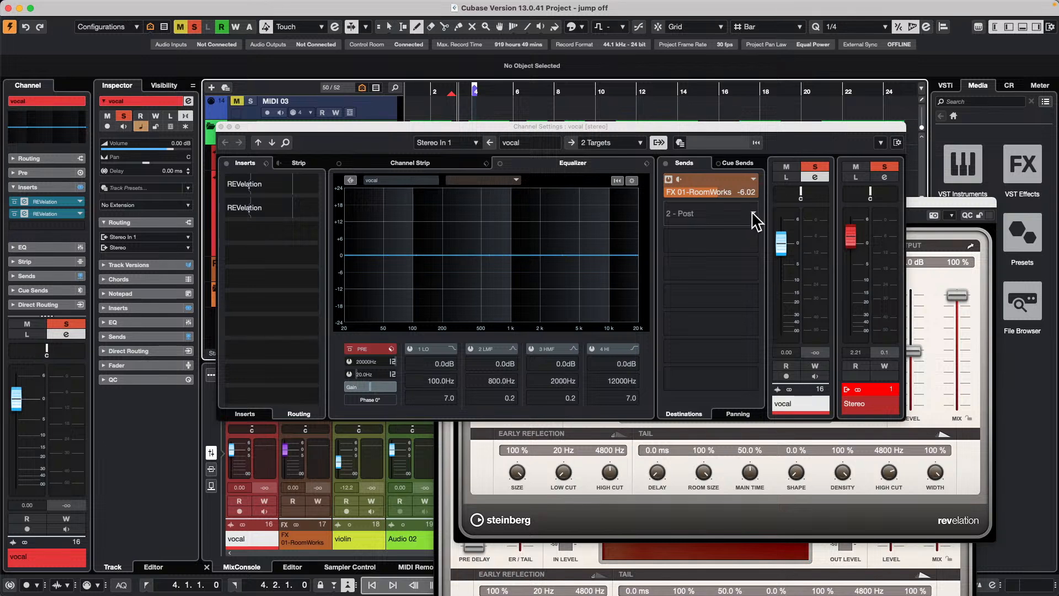
right_click(752, 213)
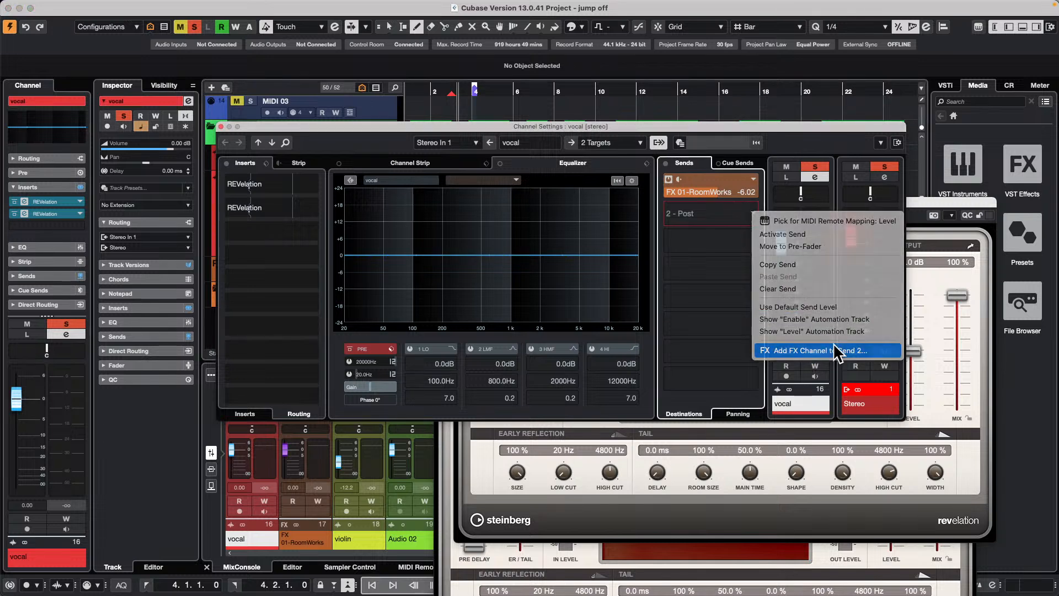
click(772, 351)
click(572, 193)
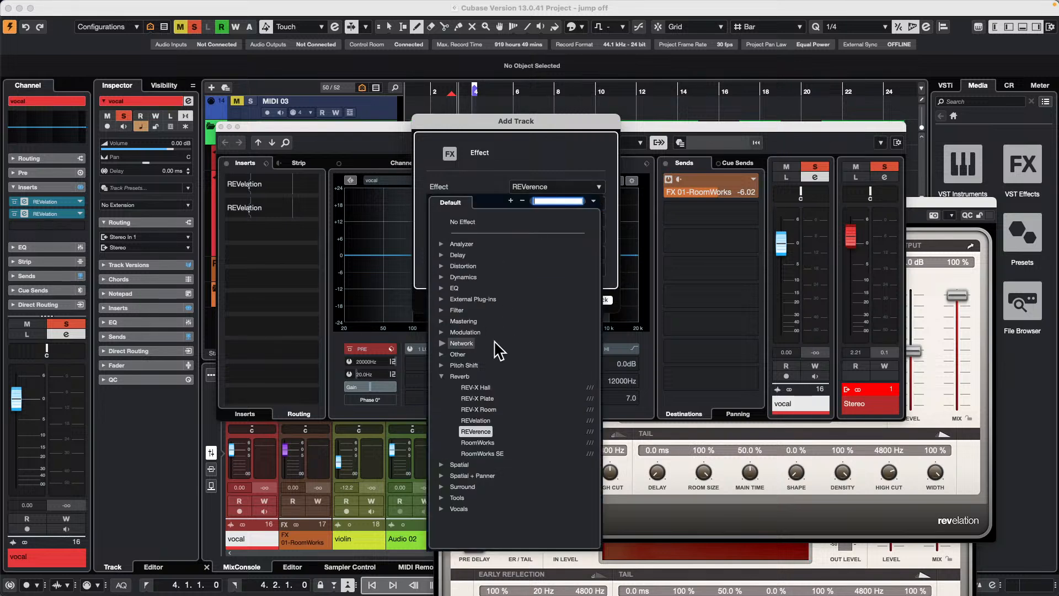
click(478, 443)
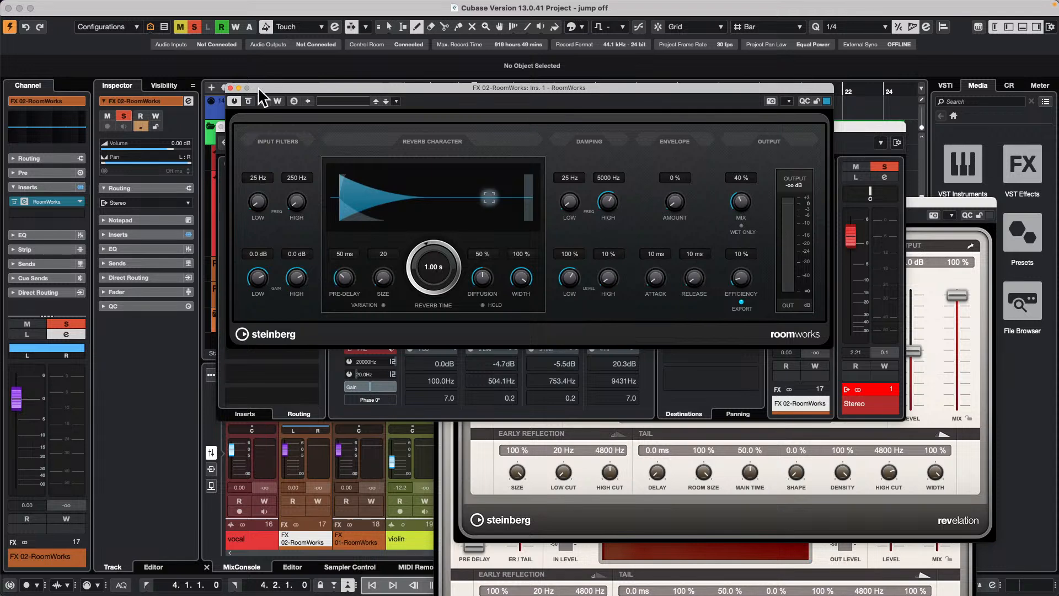
click(230, 87)
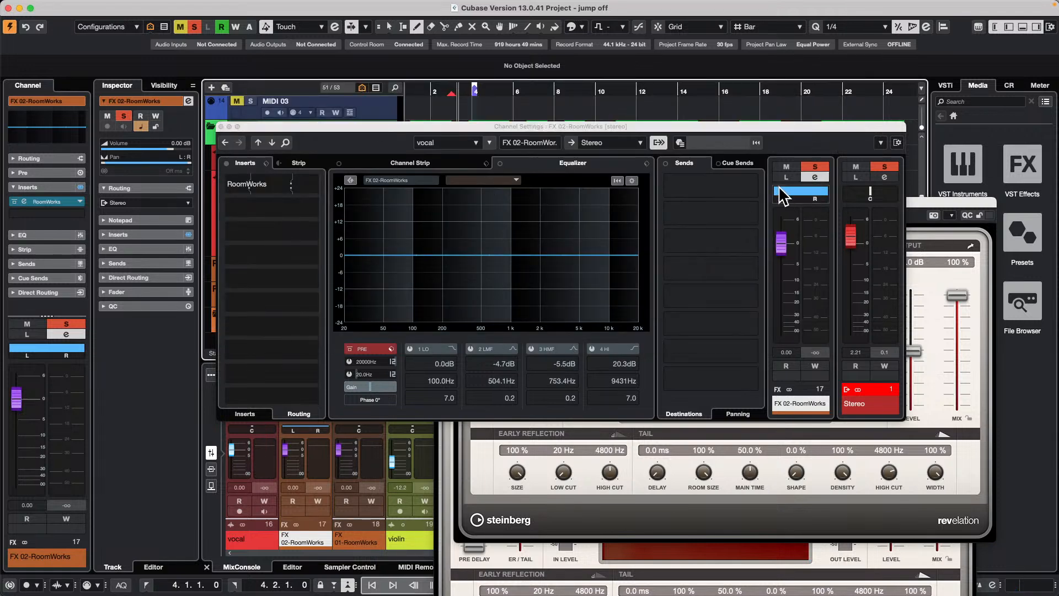
- Select the vocal track again and pan its first send fully left and its second send fully right
drag(629, 123, 739, 289)
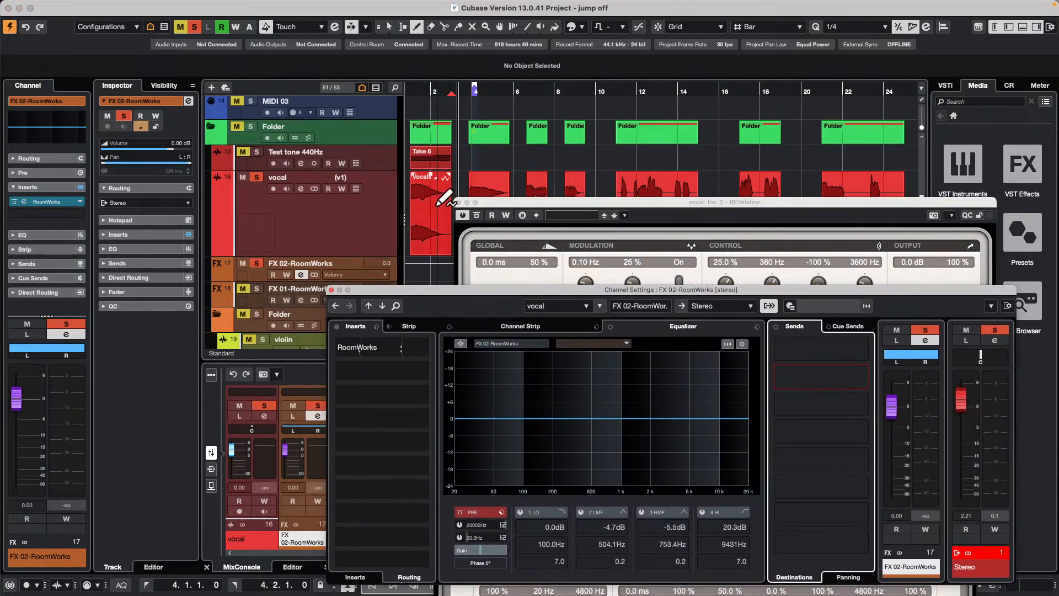
click(342, 216)
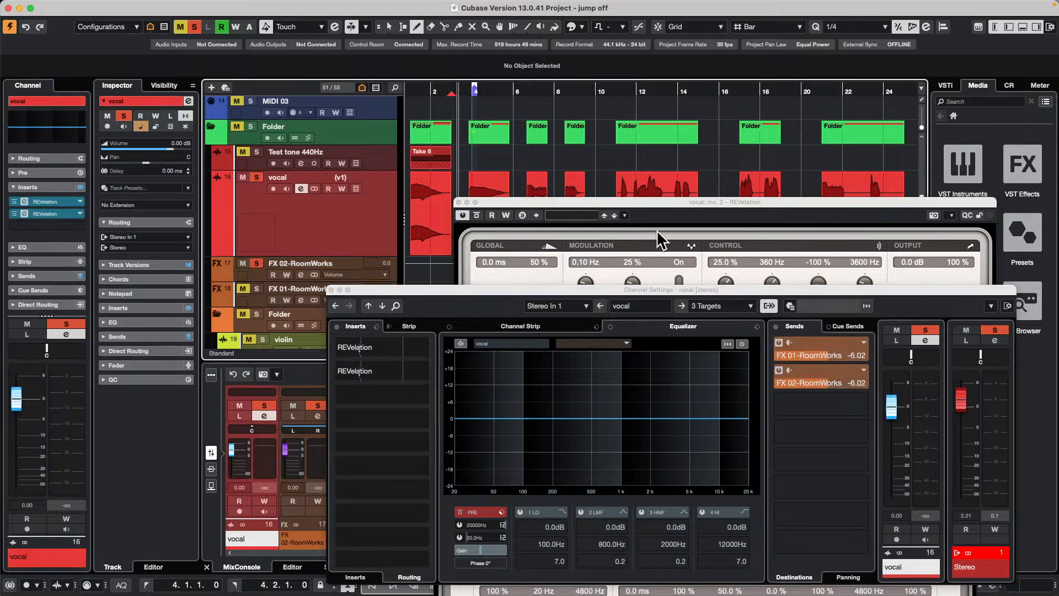
drag(835, 290, 705, 144)
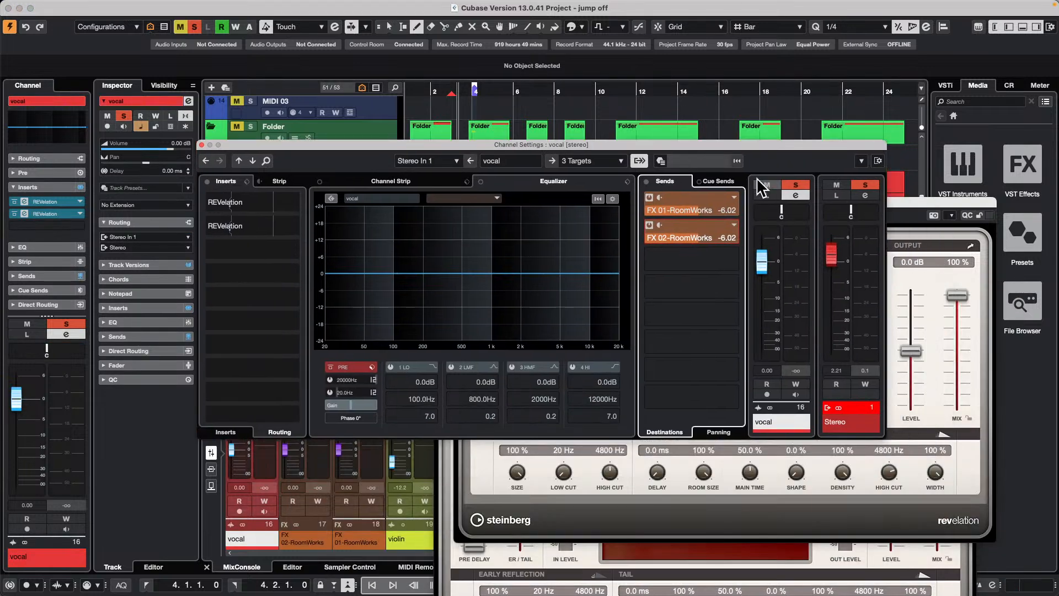
click(718, 432)
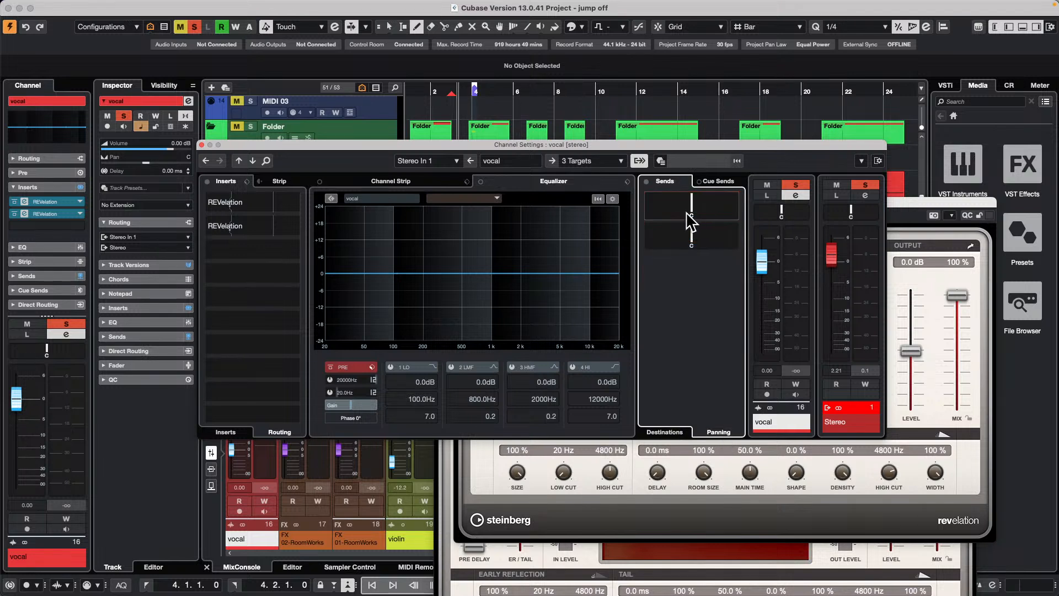
drag(692, 234, 737, 234)
drag(691, 201, 646, 201)
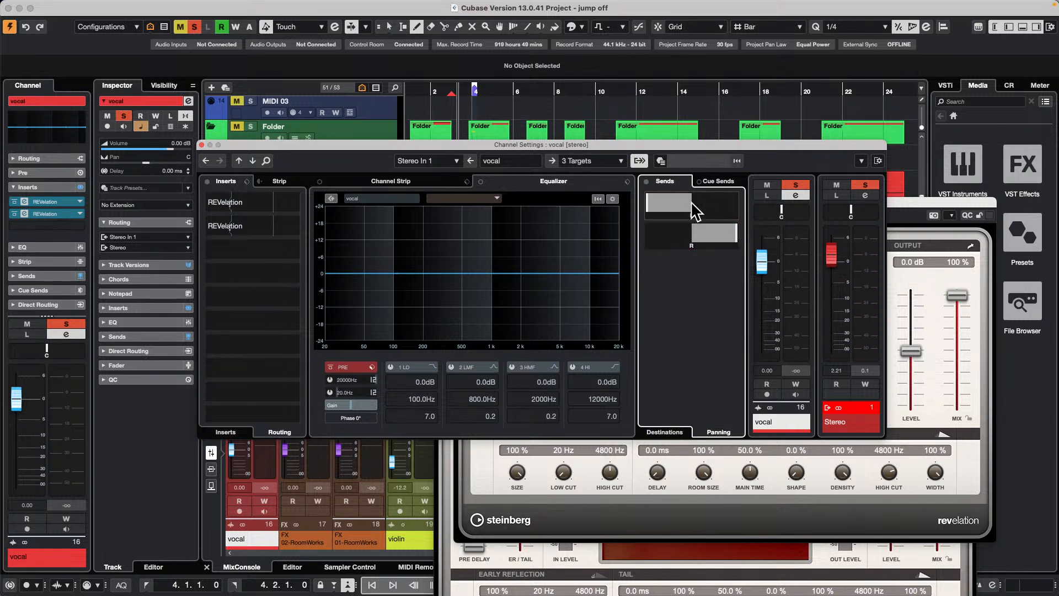
- Close the vocal track's channel settings and both REVelation plug-in windows
alt+click(245, 231)
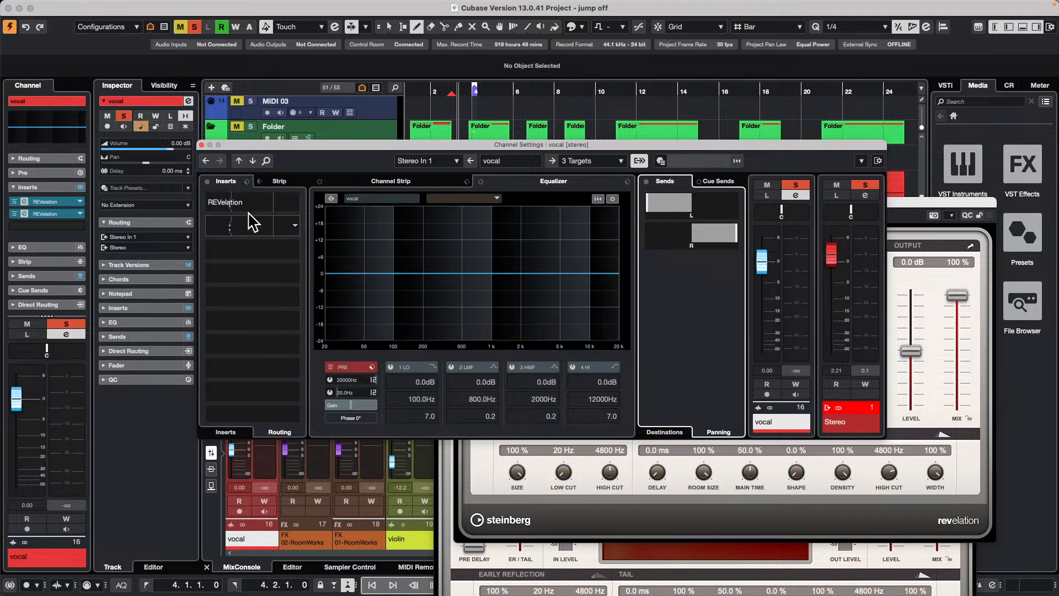
key(super+z)
click(202, 144)
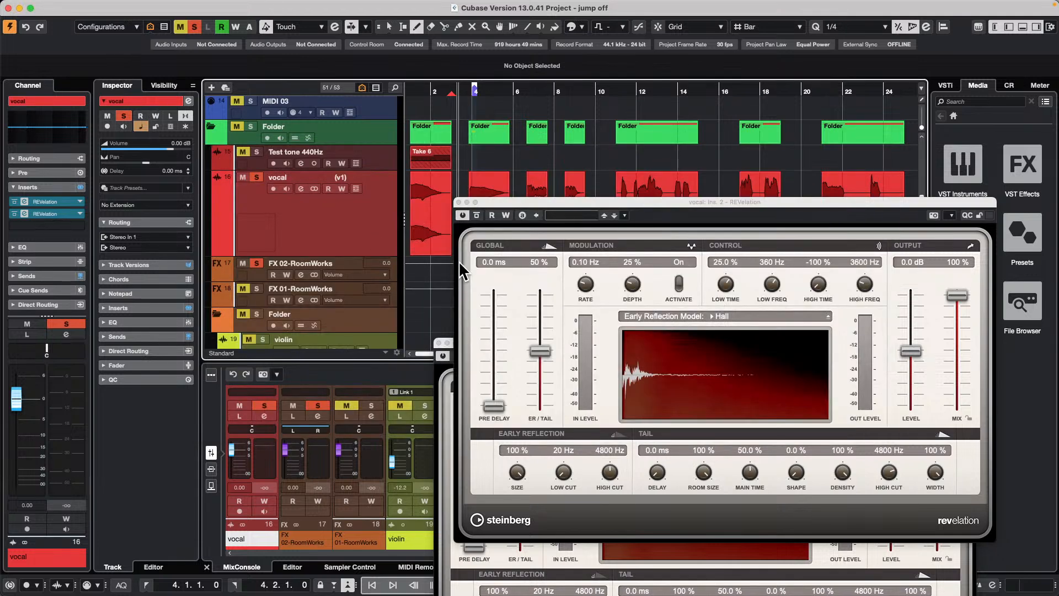
click(458, 202)
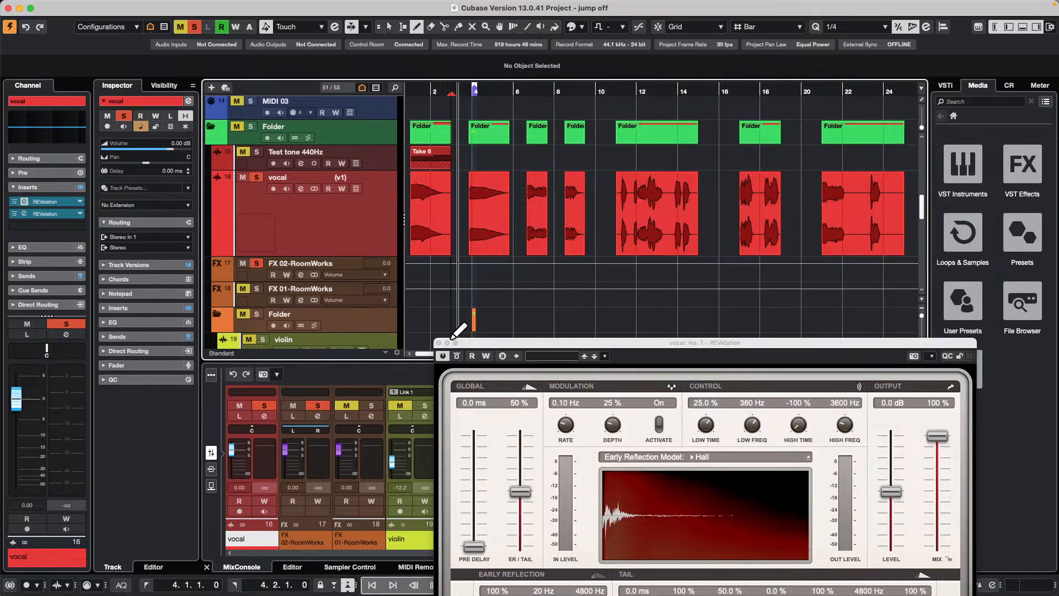
click(439, 341)
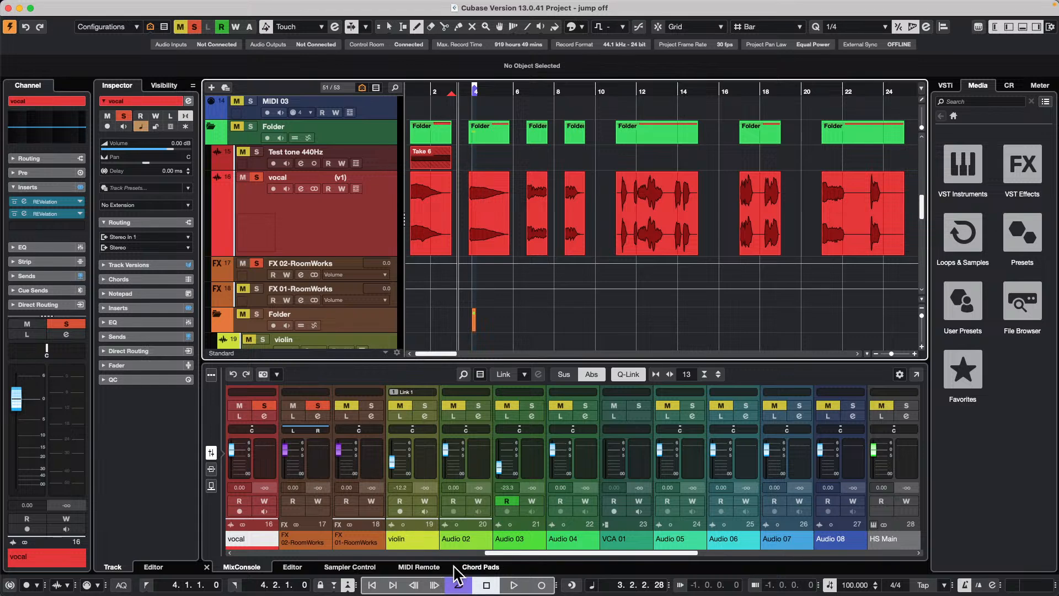
- Load the vocal audio event near bar 4 into the Sampler Control as a new sampler track
key(1)
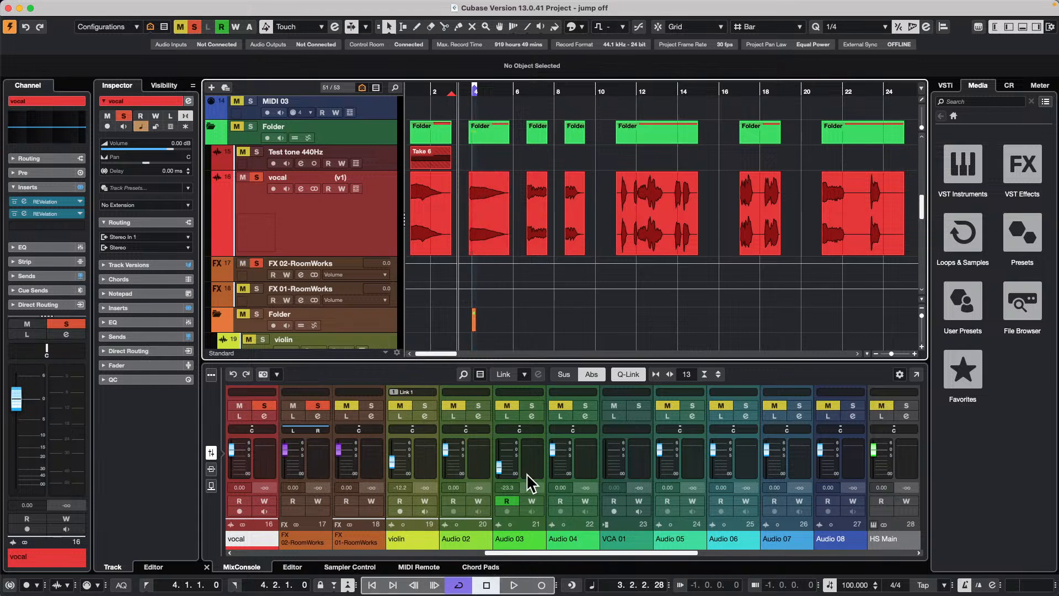
click(351, 567)
drag(487, 206, 543, 449)
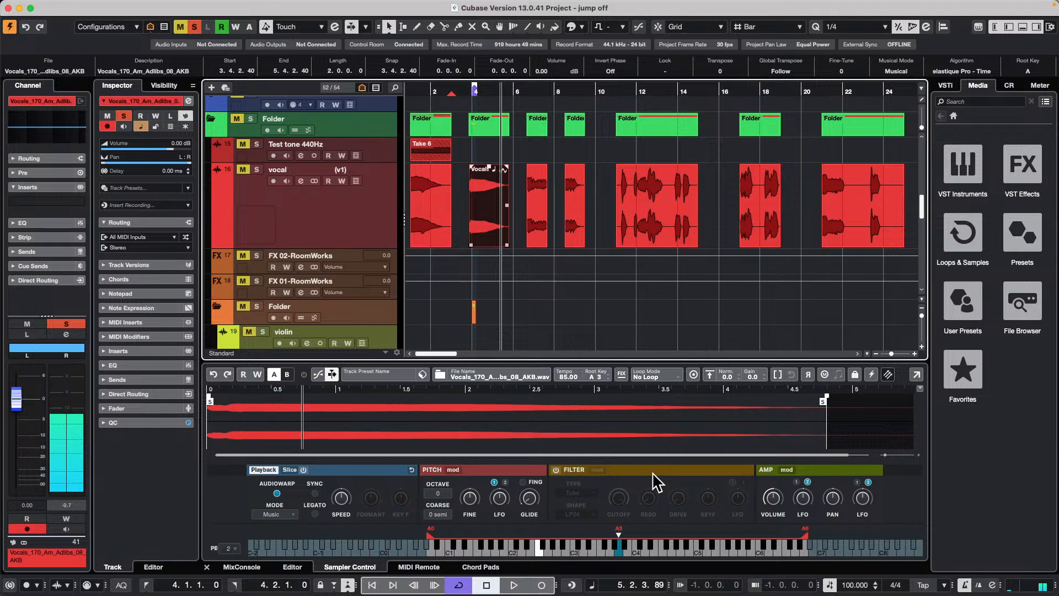
- Keep AudioWarp on for the vocal sample and change its mode through Spectral and Spectral HD to Spectral Vocal
click(277, 493)
click(277, 492)
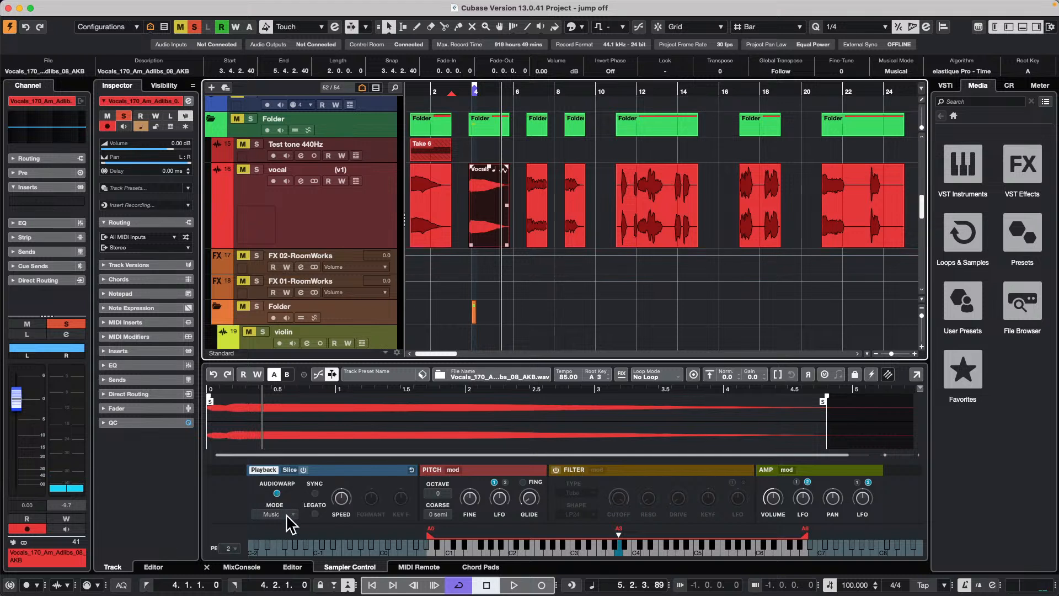
click(274, 514)
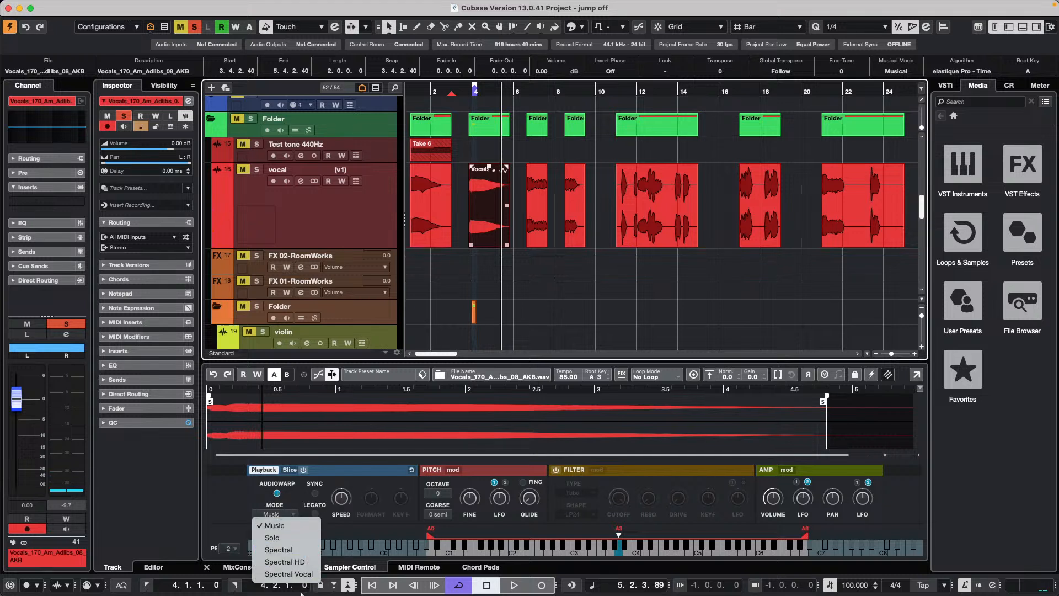
click(316, 547)
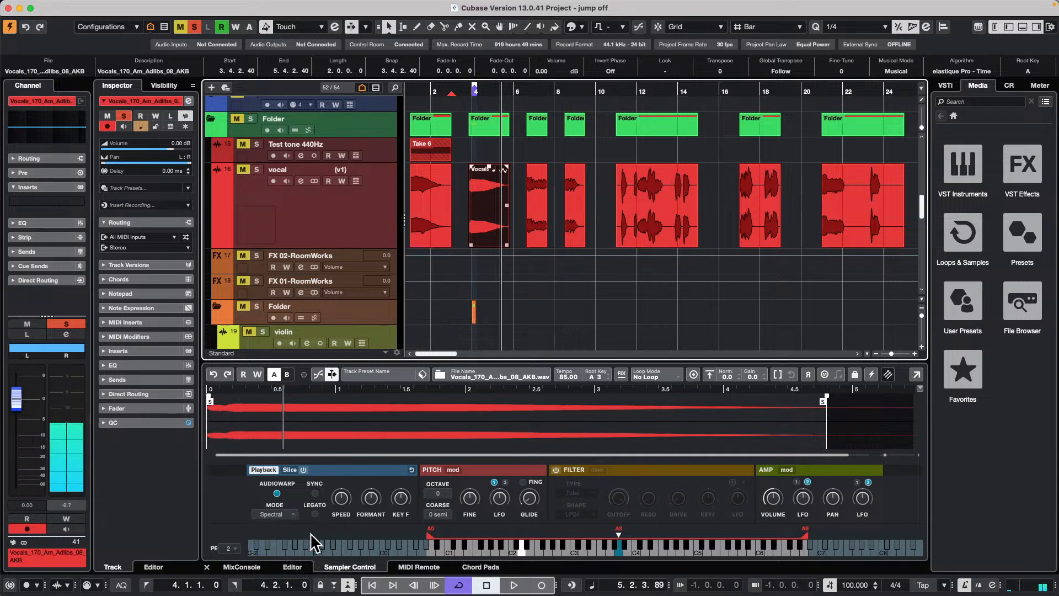
click(278, 514)
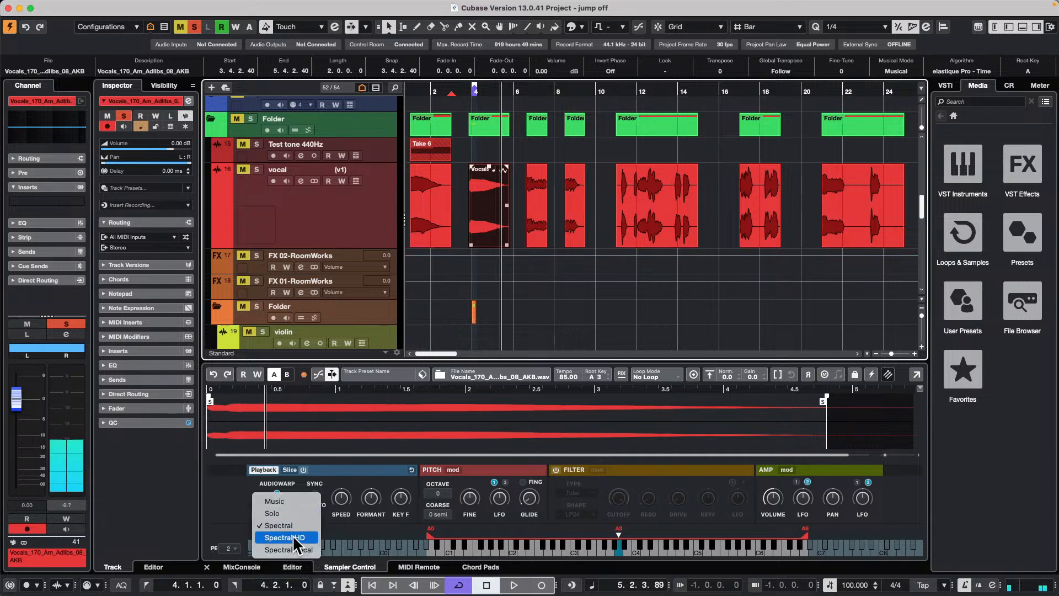
click(292, 534)
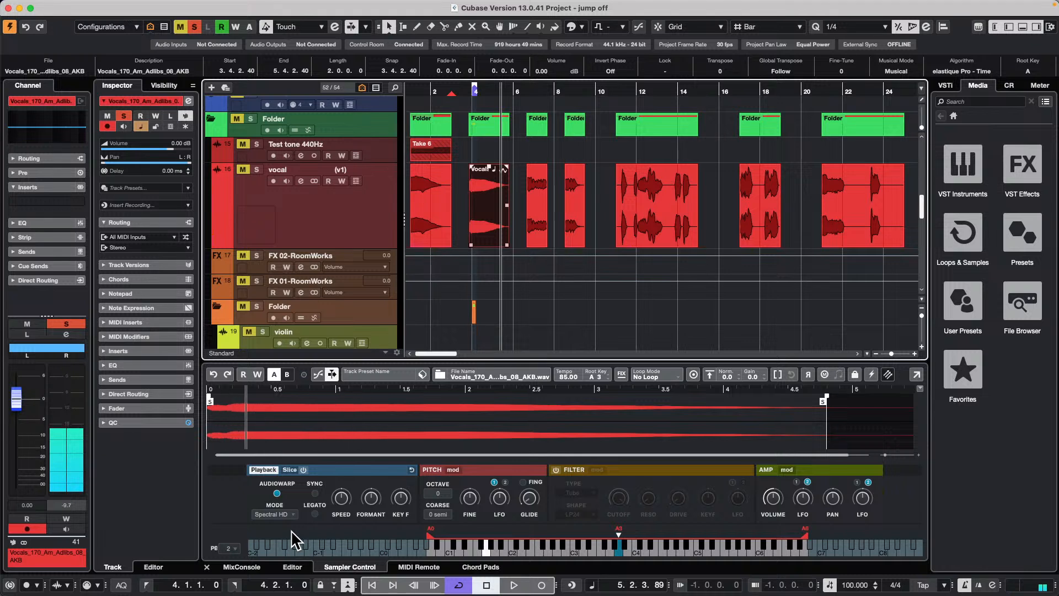
click(284, 516)
click(290, 541)
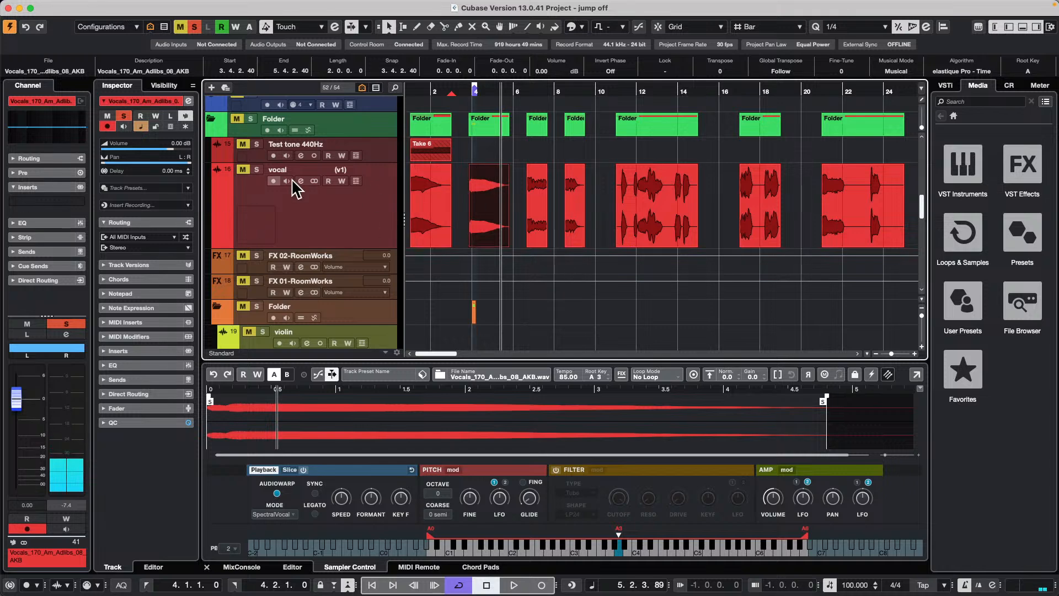
- Place the project cursor at the start and switch the Chord Track to version v2
scroll(521, 251, up, 10)
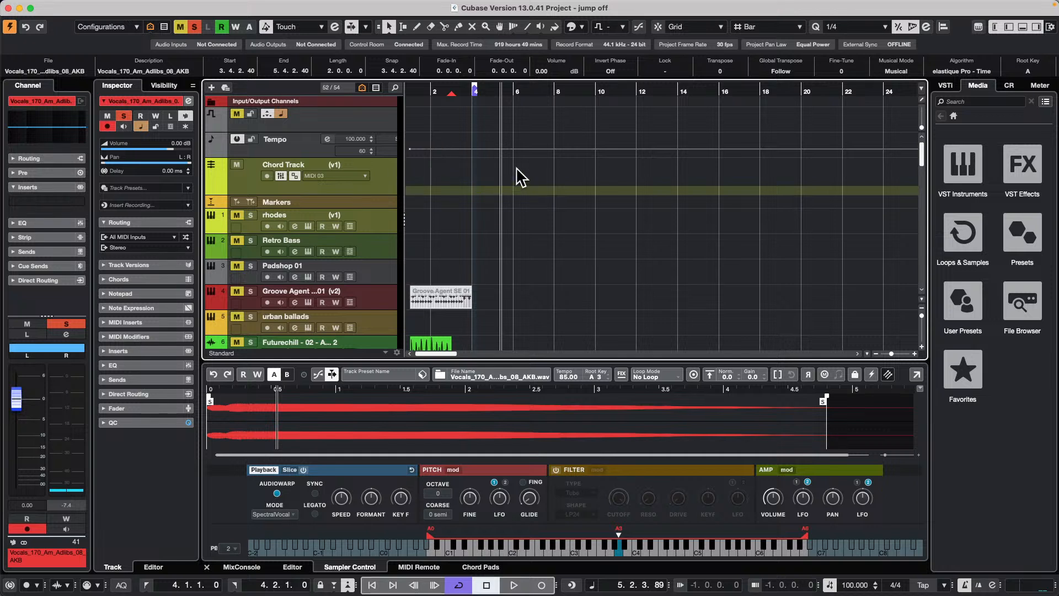
click(413, 88)
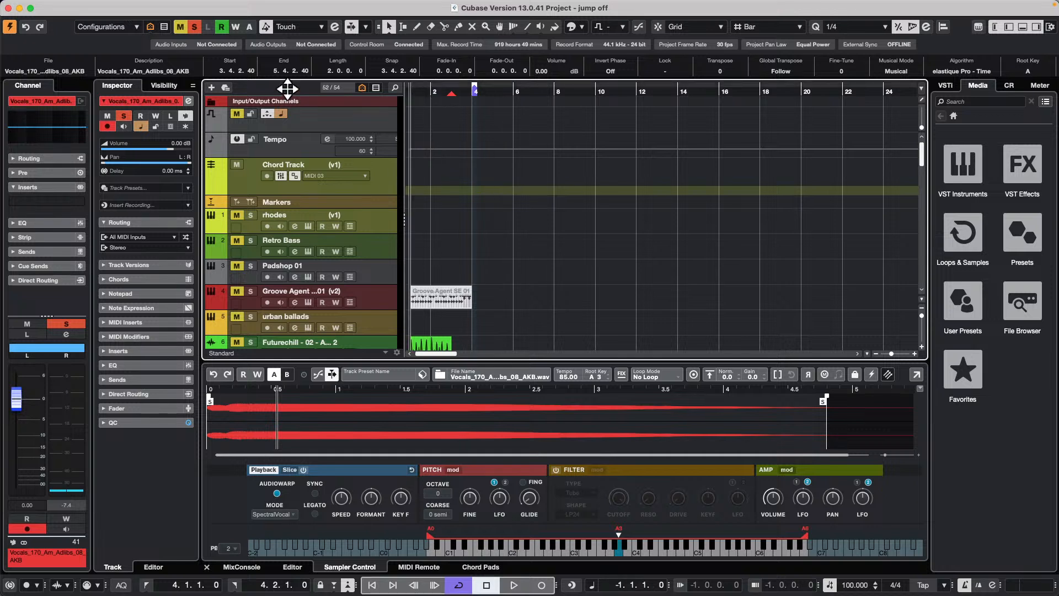
click(353, 162)
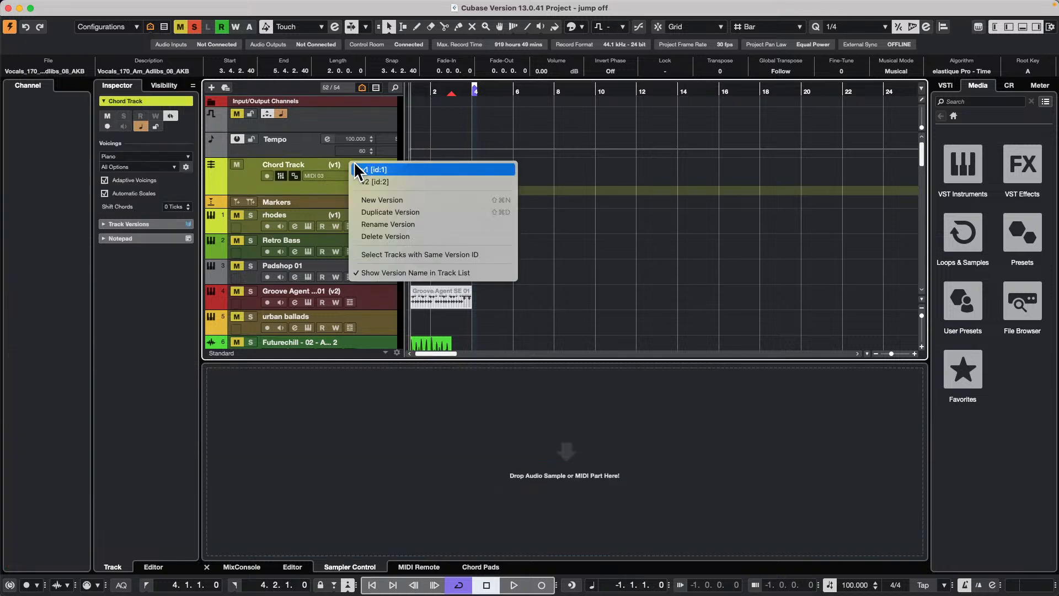
click(413, 181)
click(422, 90)
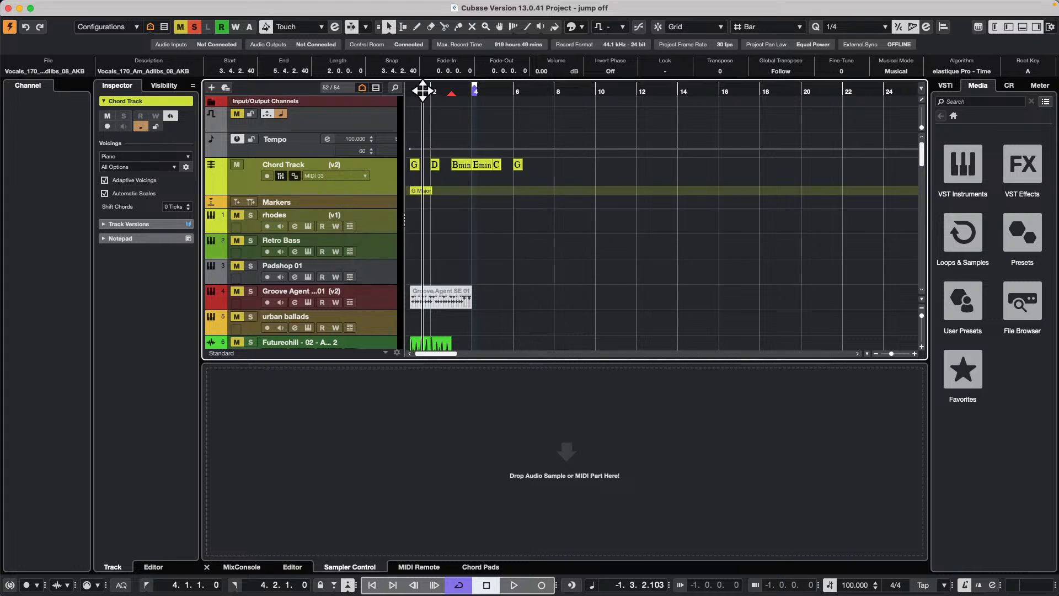
drag(422, 90, 349, 122)
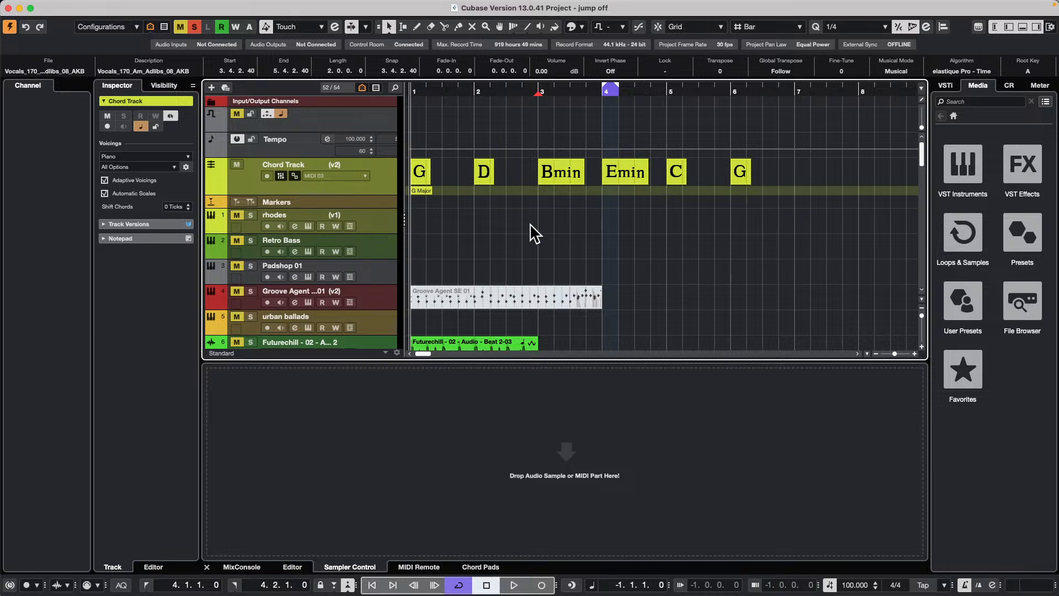
- Draw an empty MIDI part on the Retro Bass track from bar 1 to past bar 7 and open it in the Score Editor
right_click(449, 244)
click(479, 246)
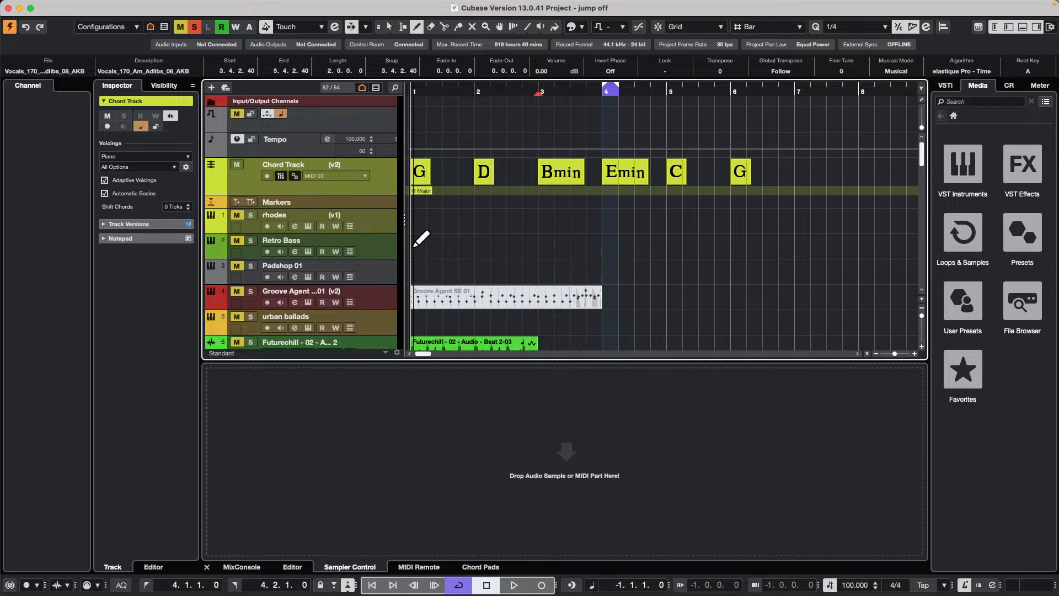
drag(419, 238, 827, 241)
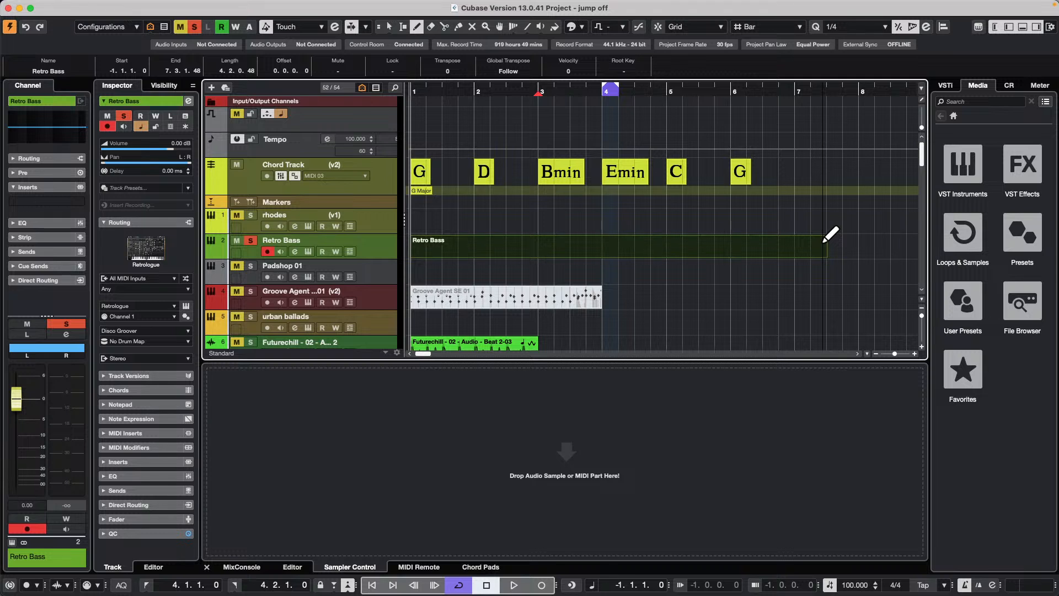
double_click(825, 241)
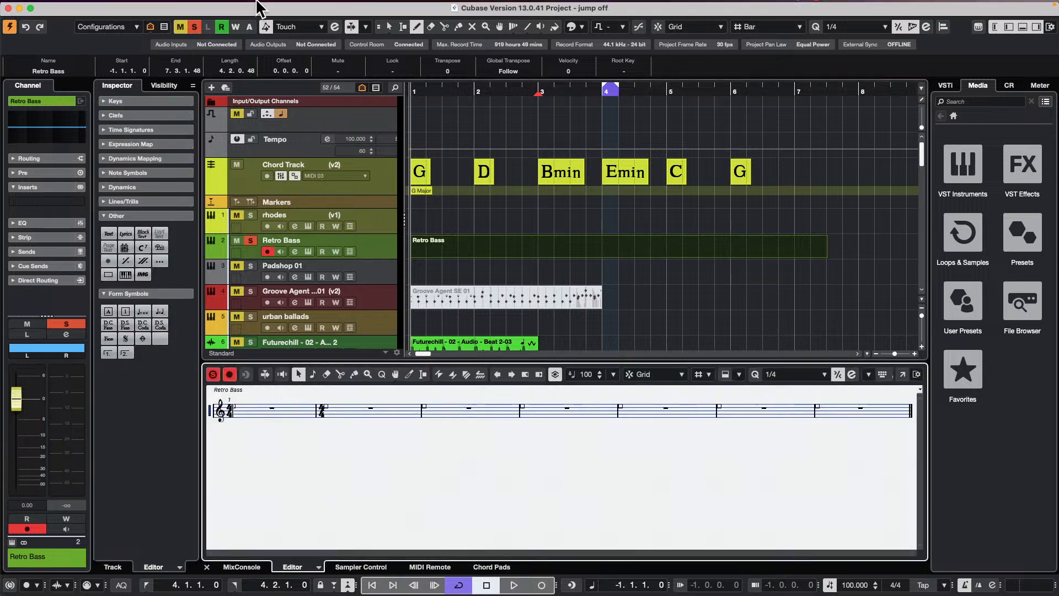
- Show the Chord Track's chord symbols above the Retro Bass staff in the score and return to the Object Selection tool
click(126, 6)
mouse_move(217, 6)
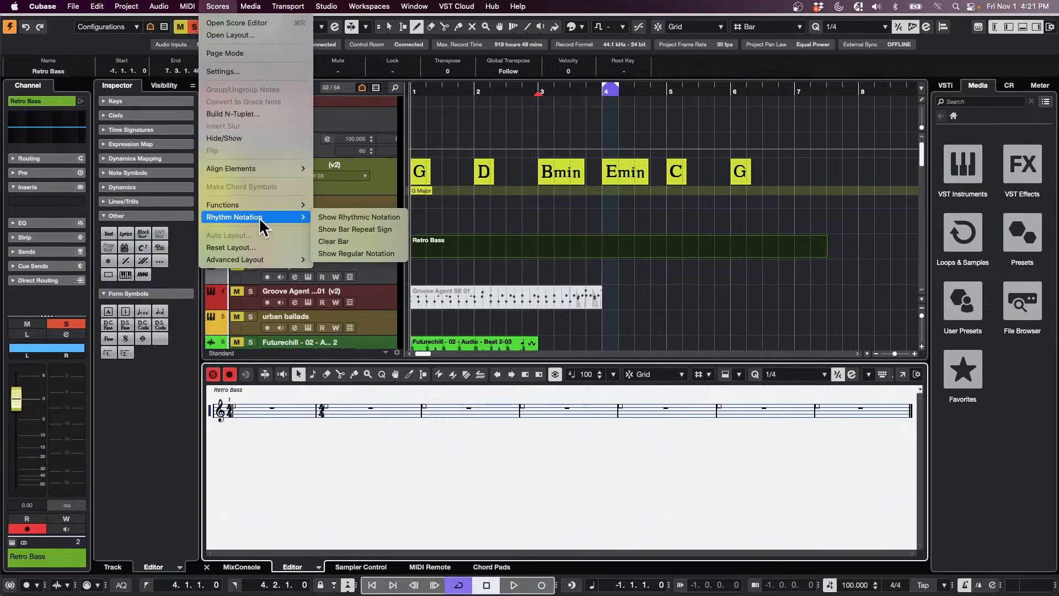
mouse_move(260, 260)
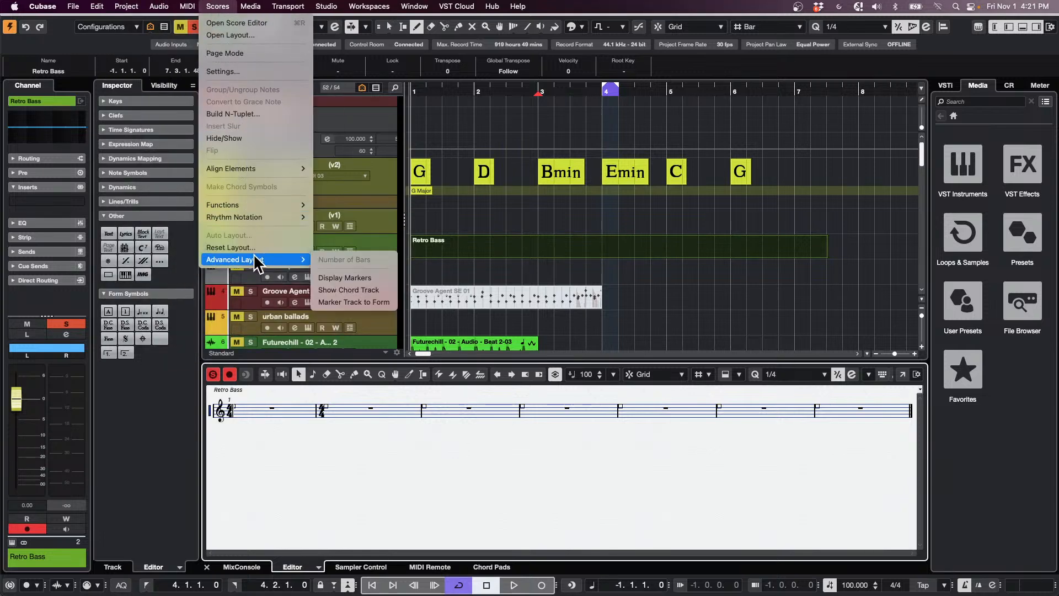
click(379, 289)
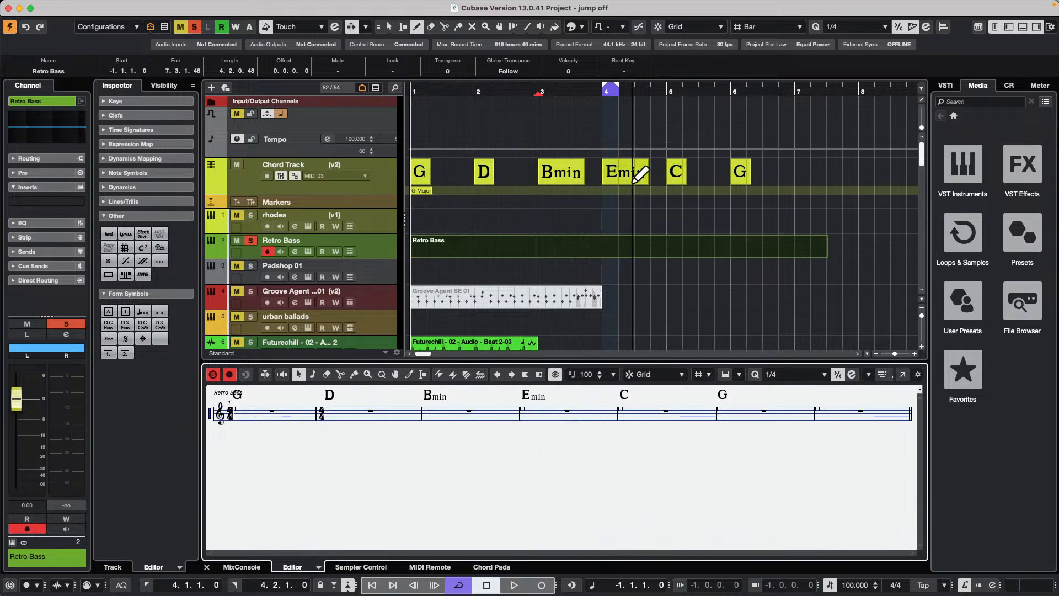
key(1)
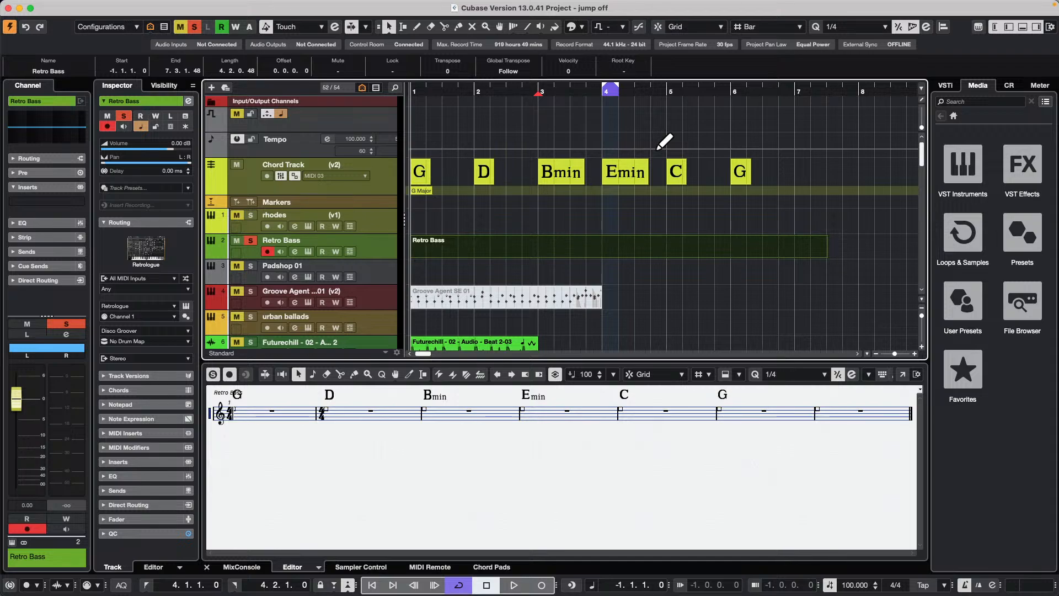
- Open the MixConsole and shrink the channel racks area to make the fader section taller
key(F3)
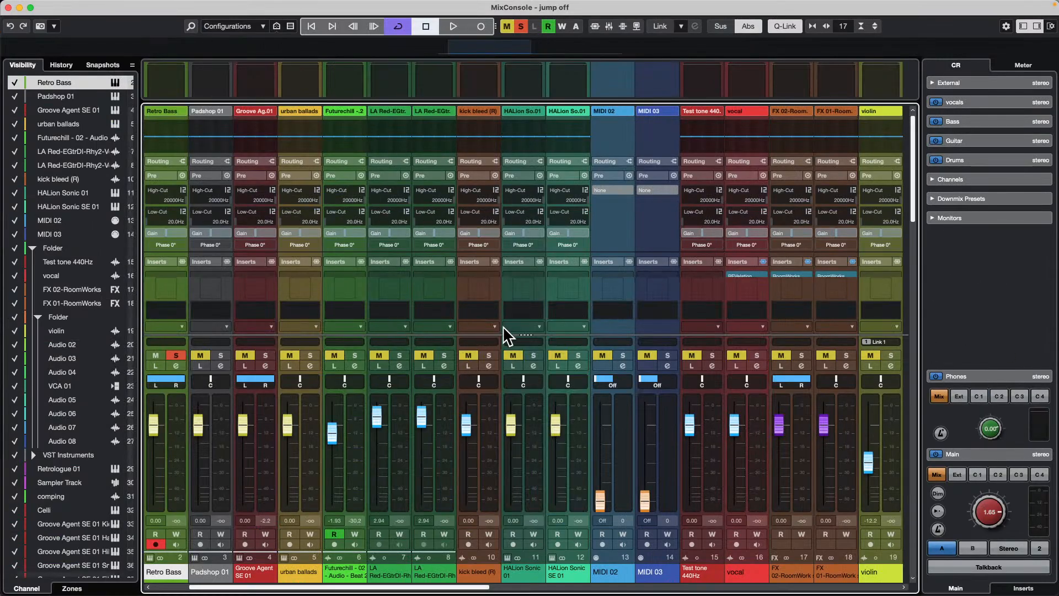
drag(502, 334, 467, 180)
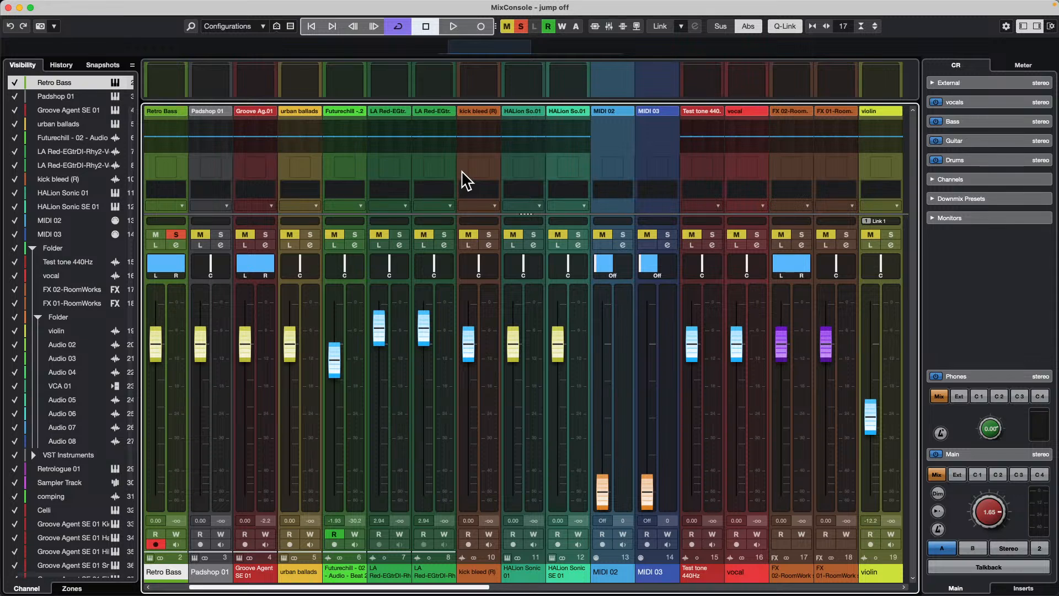
- Vary the width of the MixConsole channel strips, narrowing them to 20 channels and widening them to nine
key(h)
key(h)
key(h)
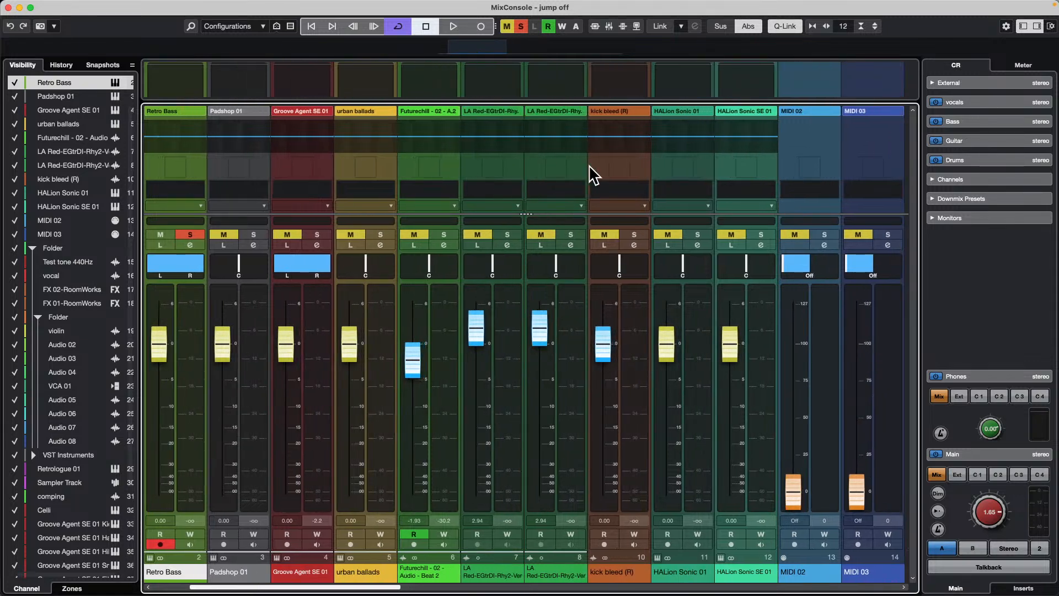
key(g)
key(g)
key(g)
key(g)
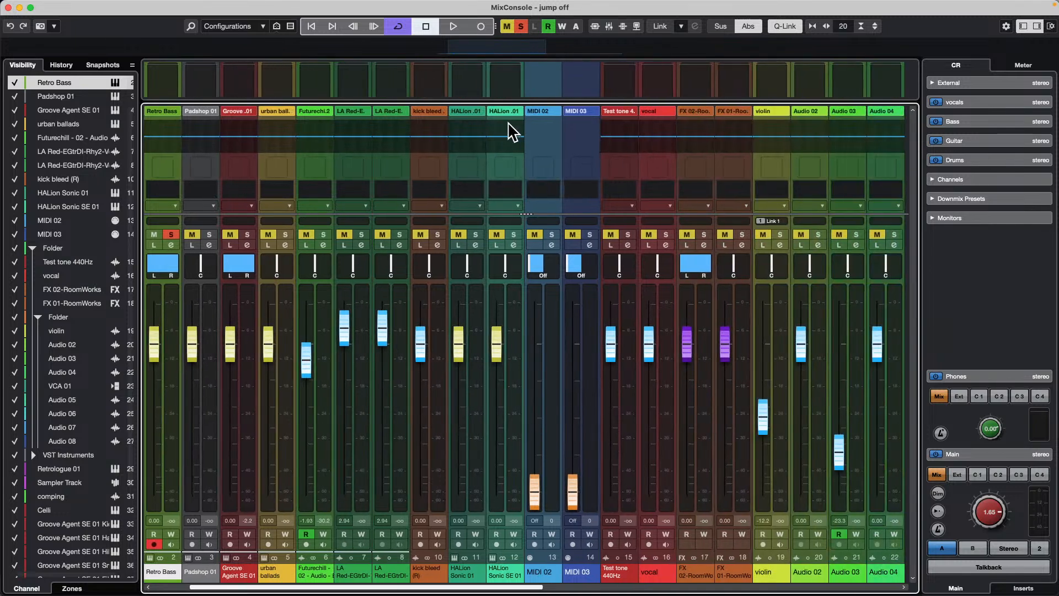
key(h)
key(h)
key(h)
key(h)
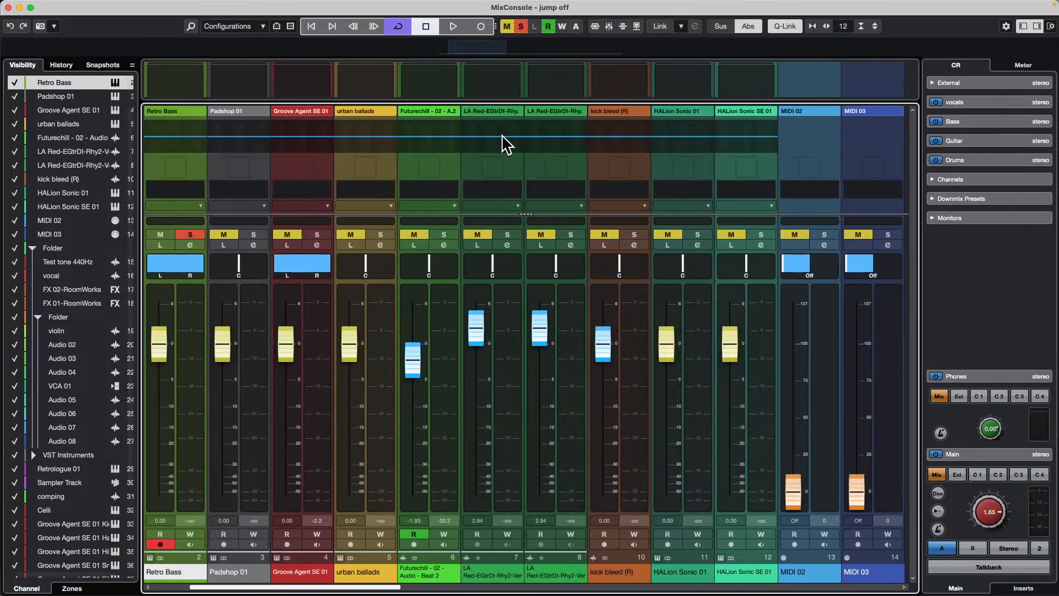
key(h)
key(h)
key(h)
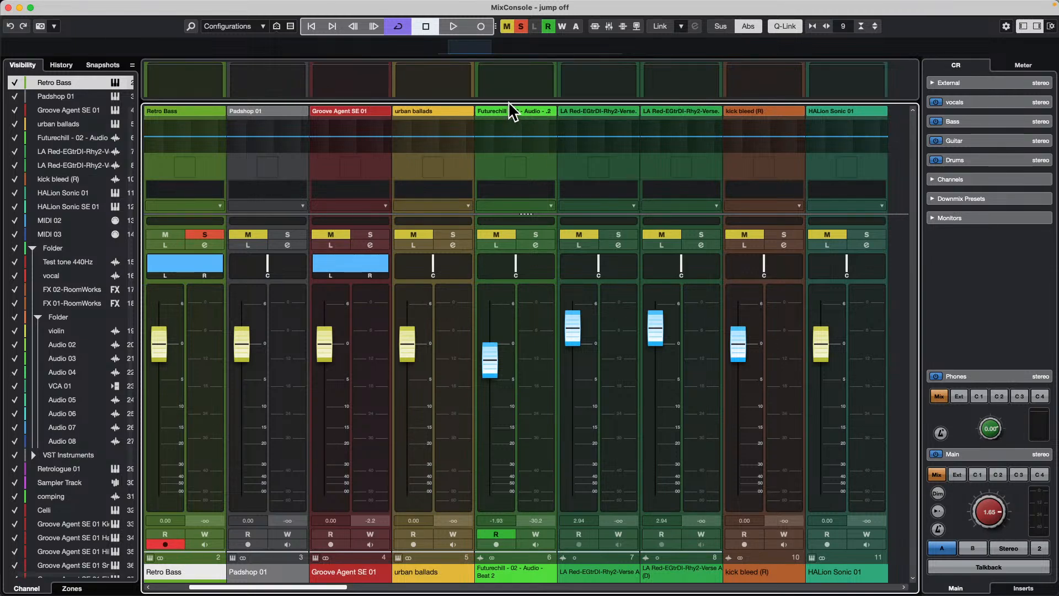
- Enlarge the MixConsole meter bridge, and shrink it again to give the faders more height
drag(508, 96, 494, 153)
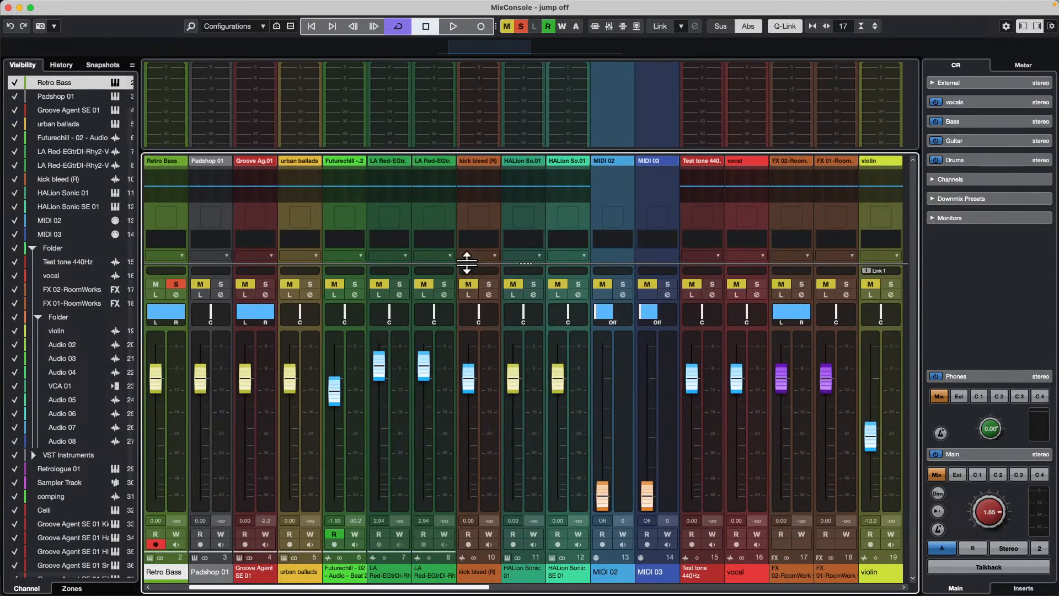
drag(465, 264, 464, 55)
drag(459, 262, 475, 73)
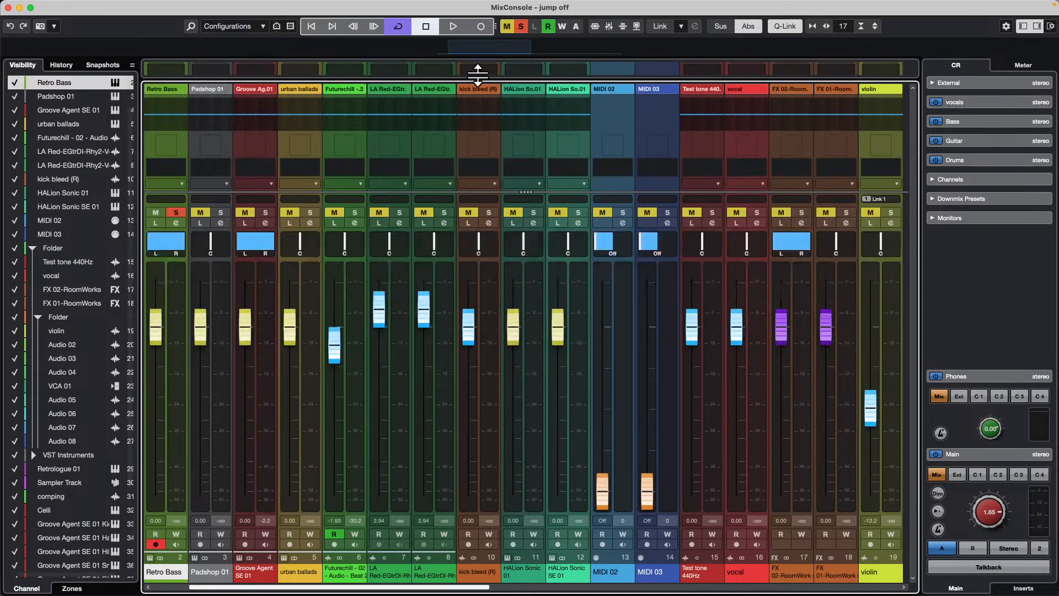
- Adjust the channel strip width in the MixConsole until 27 narrow channels fit
key(g)
key(g)
key(g)
key(g)
key(g)
key(g)
key(g)
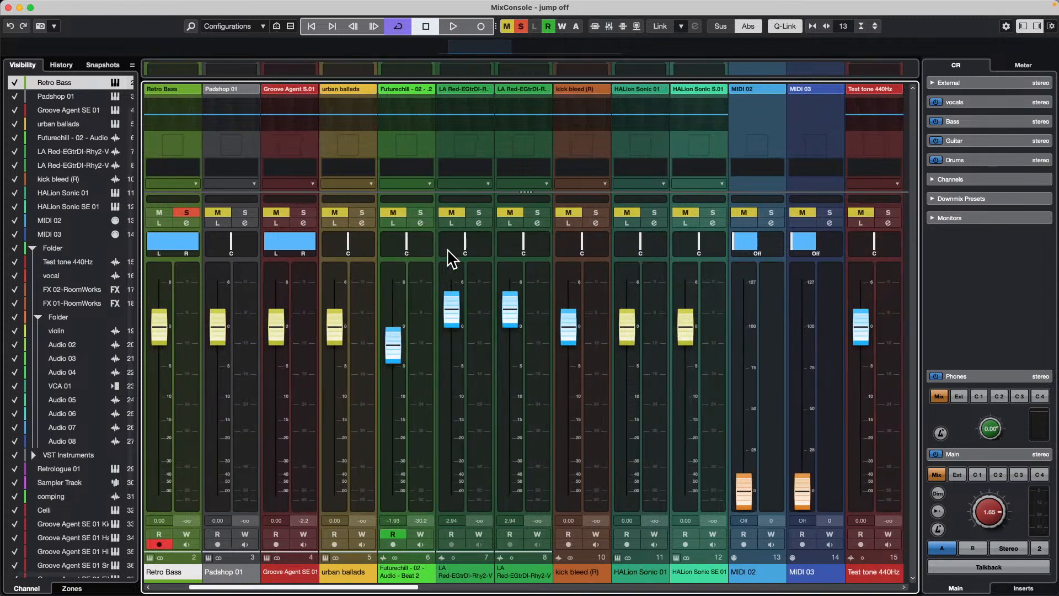
key(g)
key(g)
key(g)
key(g)
key(g)
key(g)
key(g)
key(g)
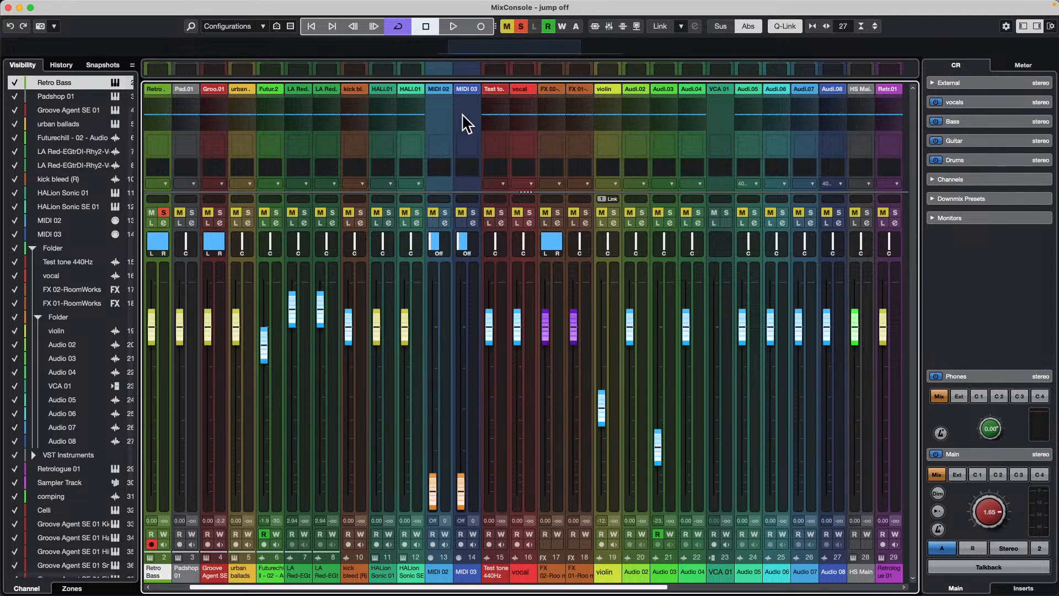
- Solo the vocal channel and expand the channel racks to show its inserts, closing the MixConsole when done
drag(480, 191, 473, 204)
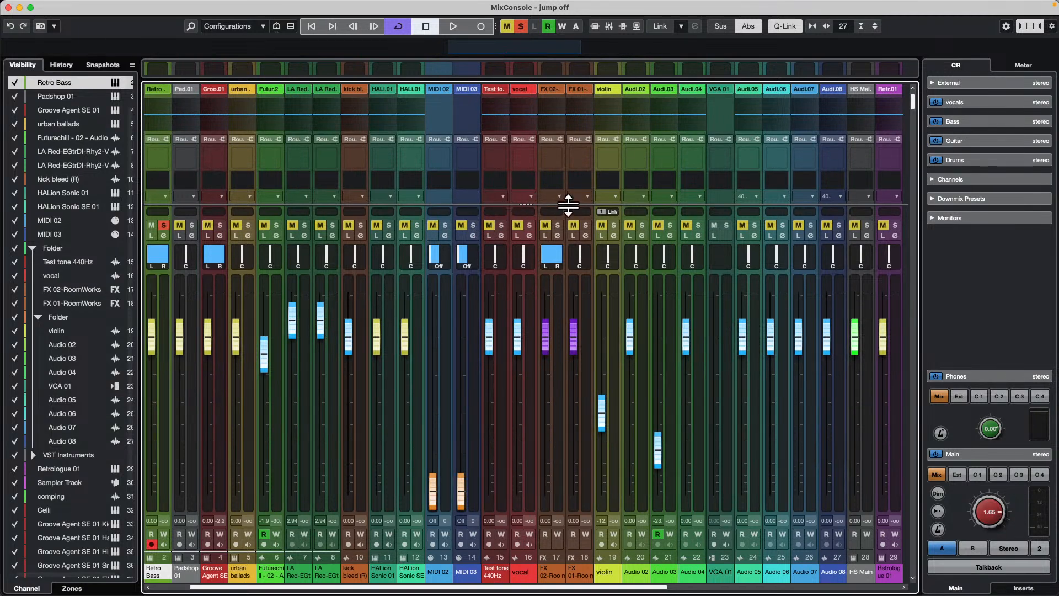
click(528, 225)
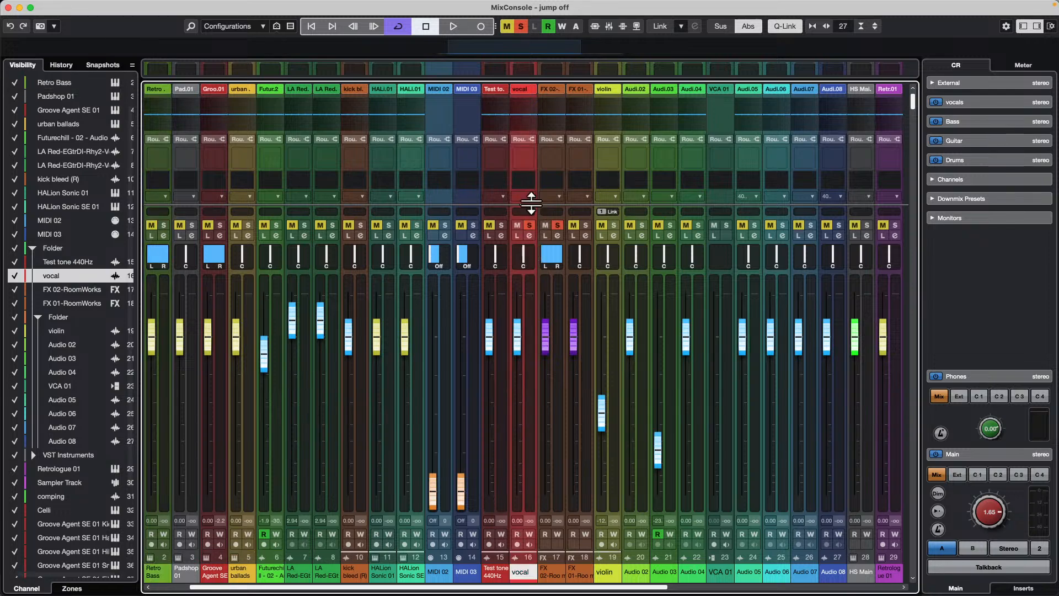
drag(529, 212, 516, 386)
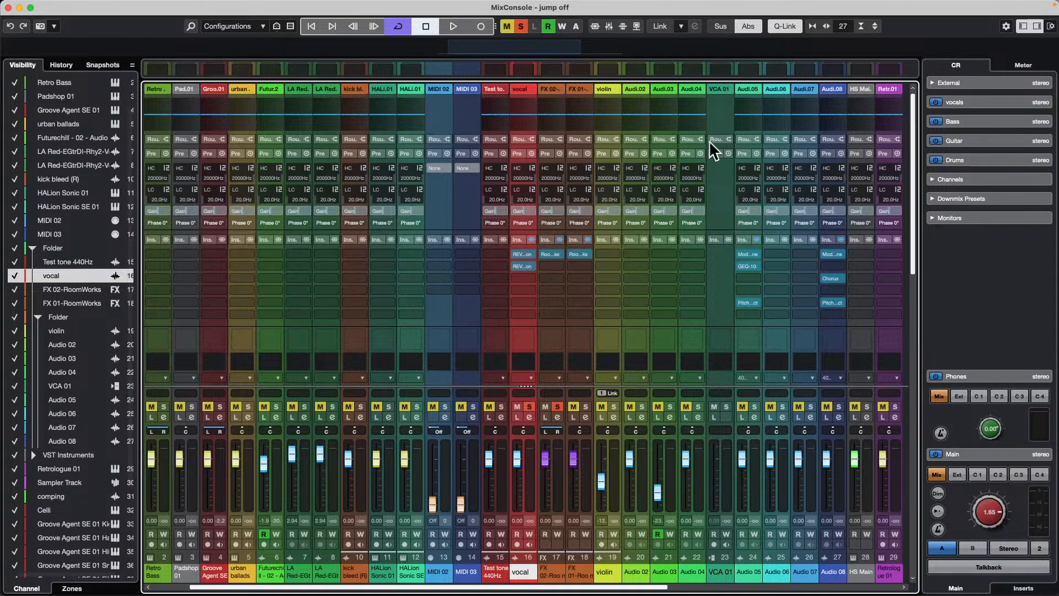
click(8, 7)
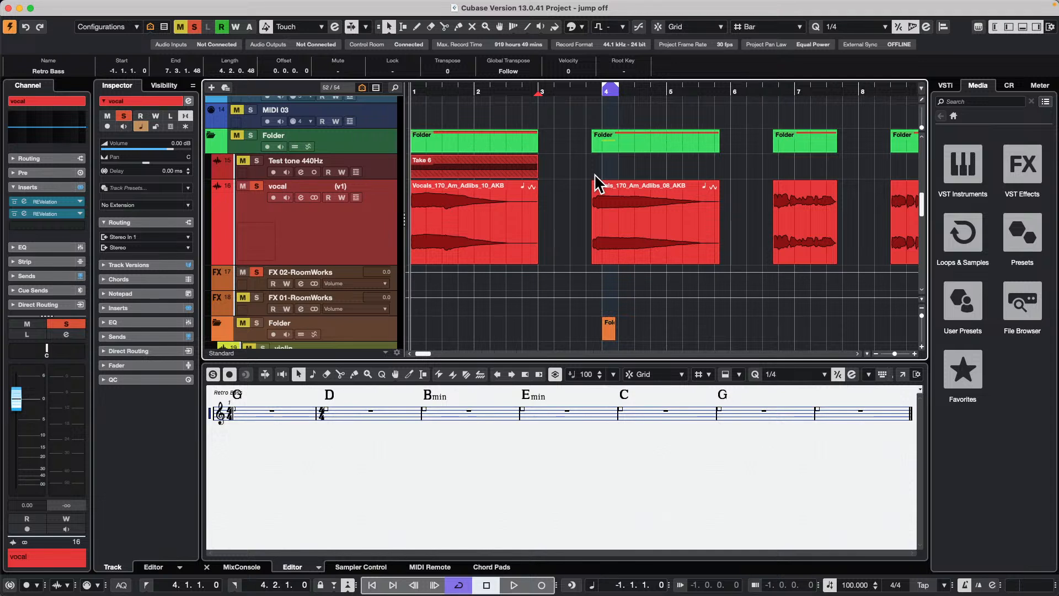
- Open the recent project Sana Weding J -7 GO and activate it
mouse_move(119, 6)
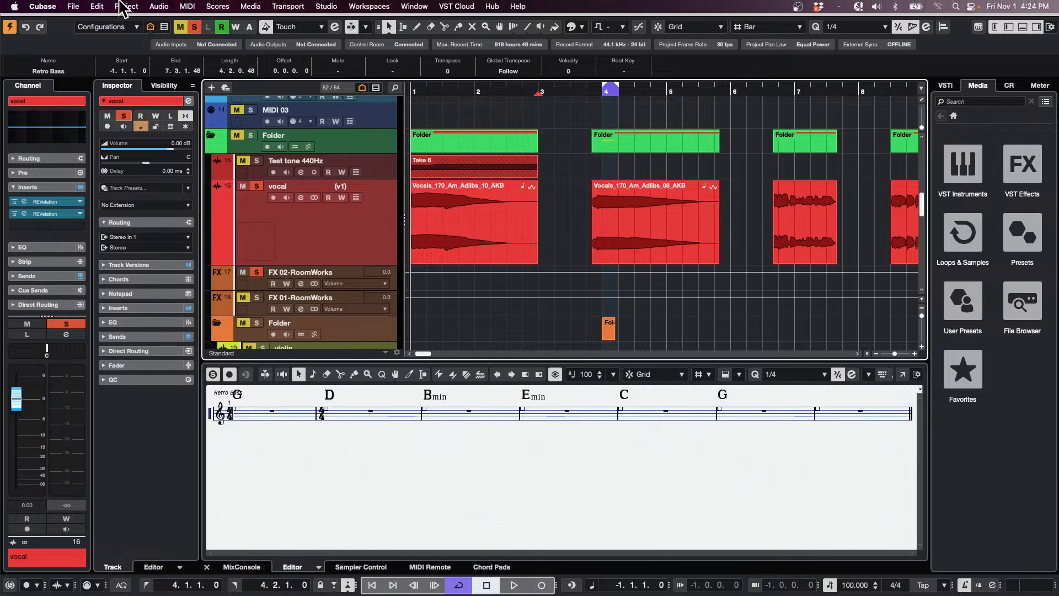
click(81, 5)
mouse_move(102, 257)
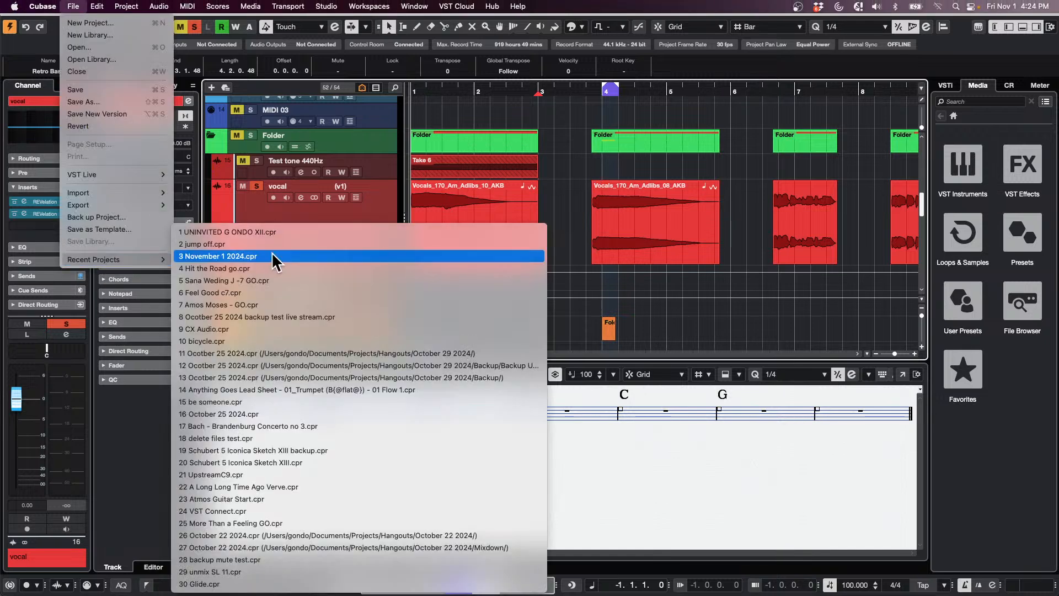
click(358, 282)
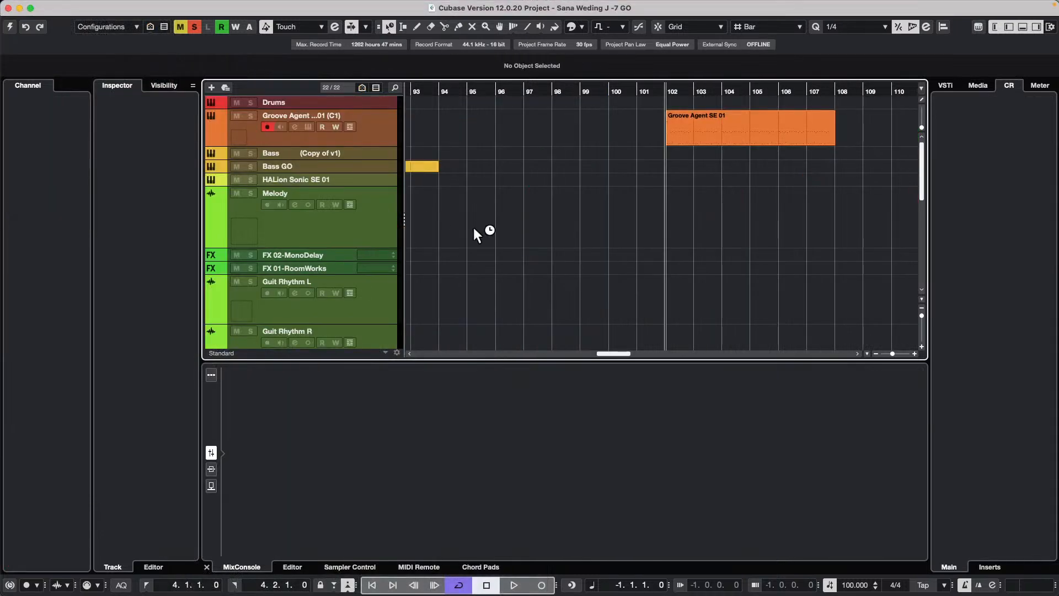
click(10, 26)
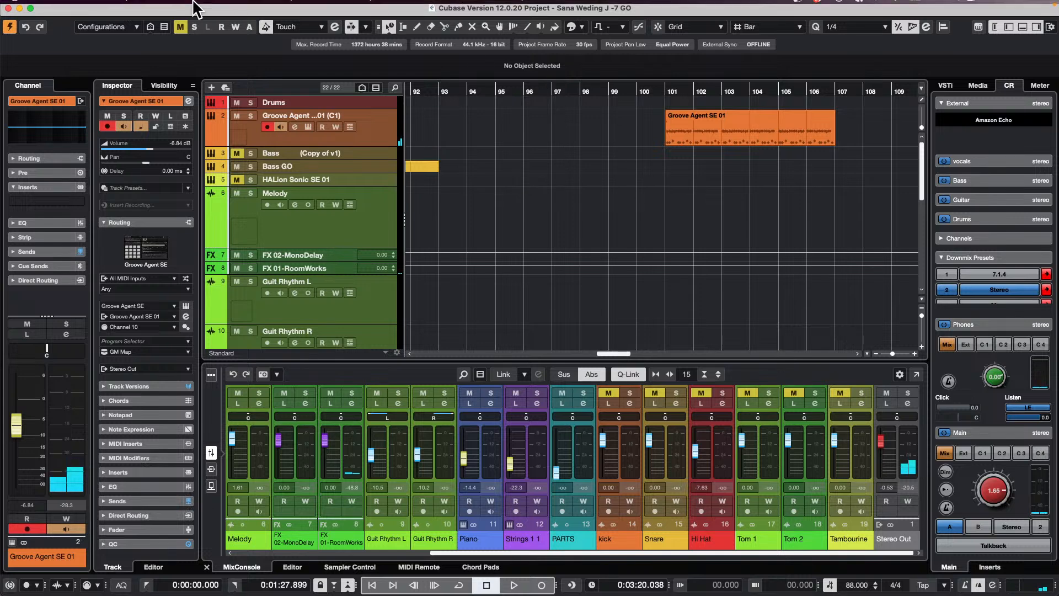
- Revert the project to its last saved version and dismiss the missing plug-in warning
click(75, 7)
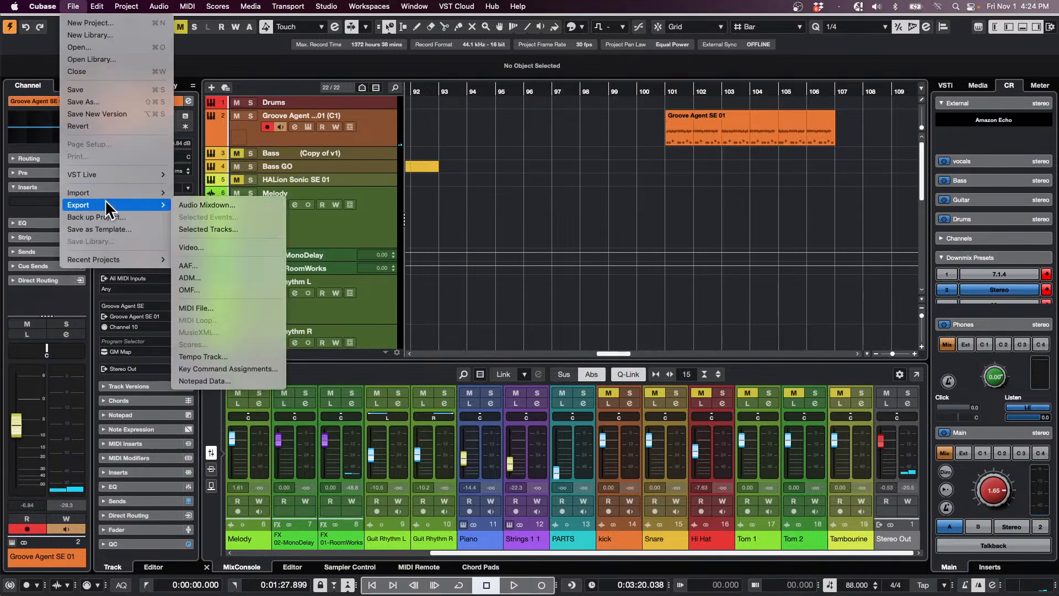
mouse_move(99, 175)
click(93, 126)
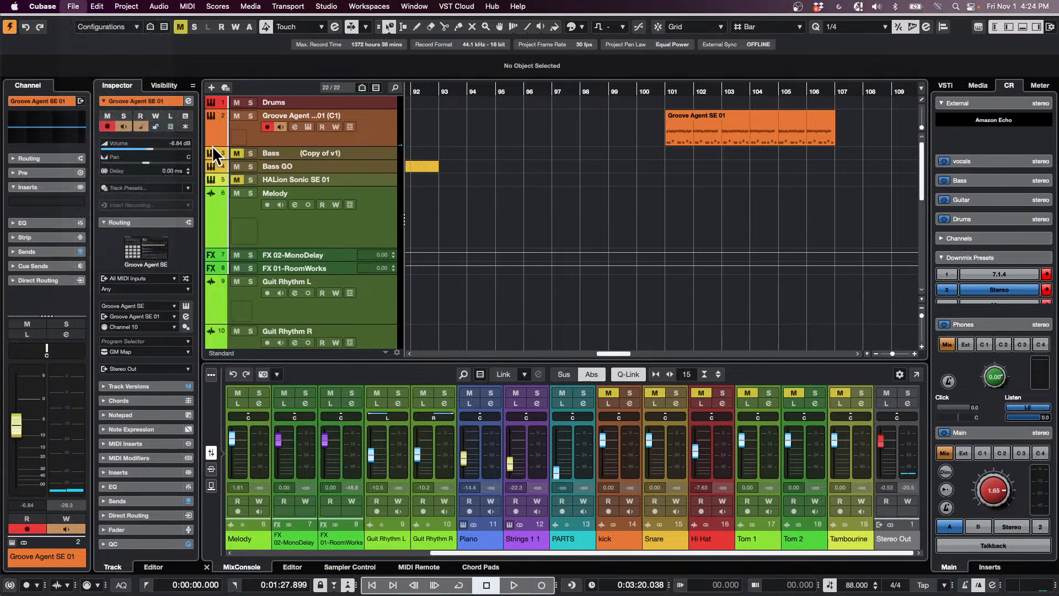
click(596, 201)
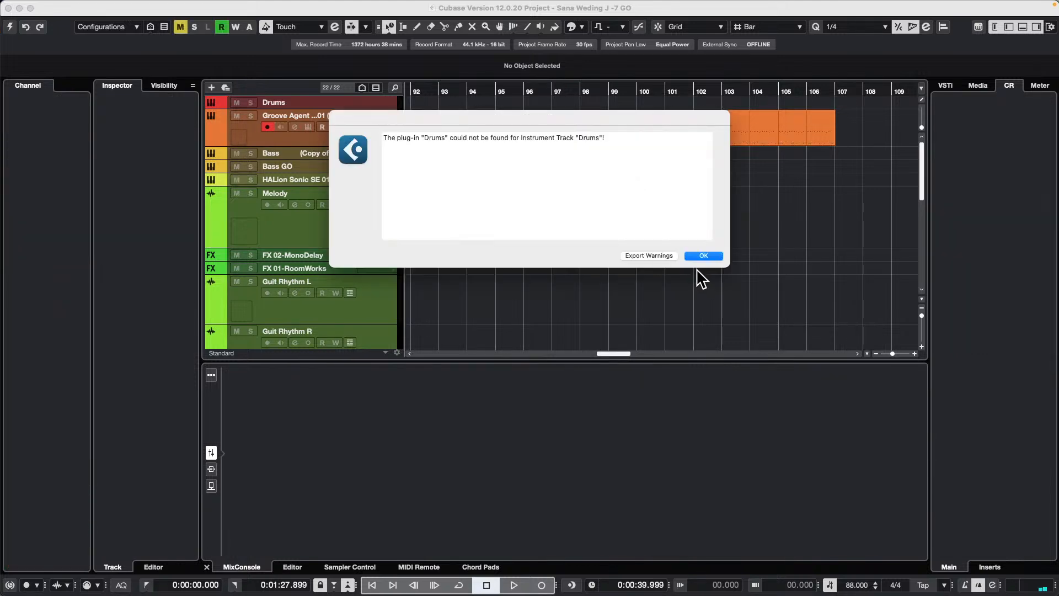
click(704, 256)
click(668, 303)
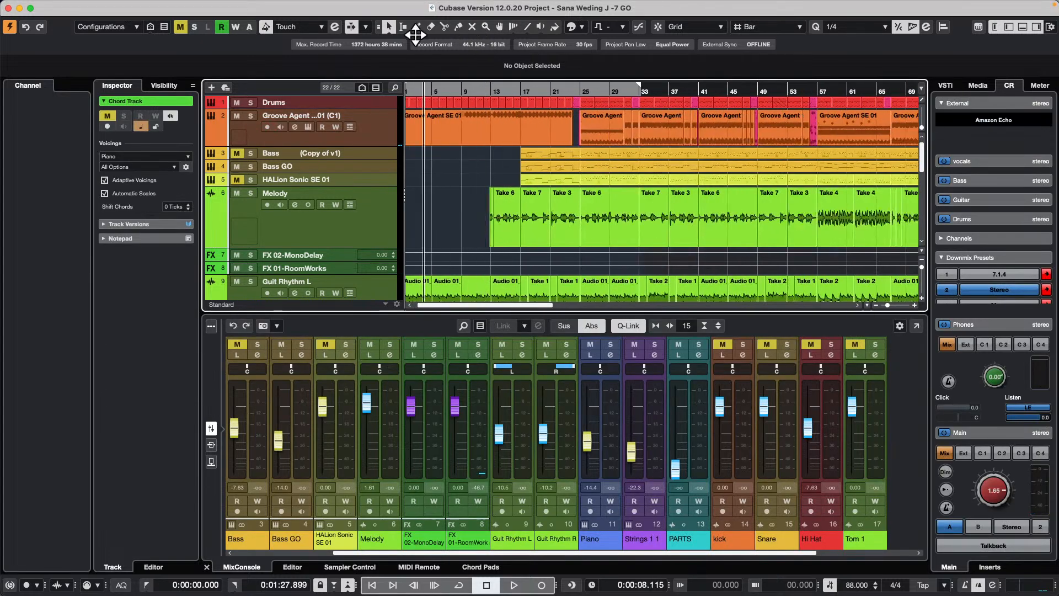
- Play the project from around bar 25 and lower the Control Room main level to about -7 dB
click(590, 90)
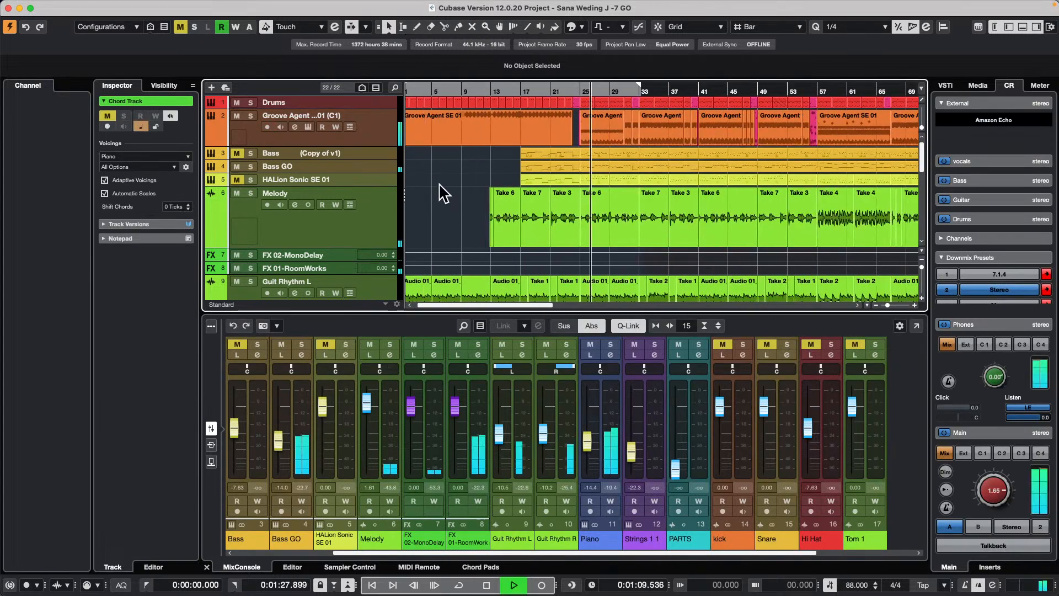
drag(983, 479, 987, 511)
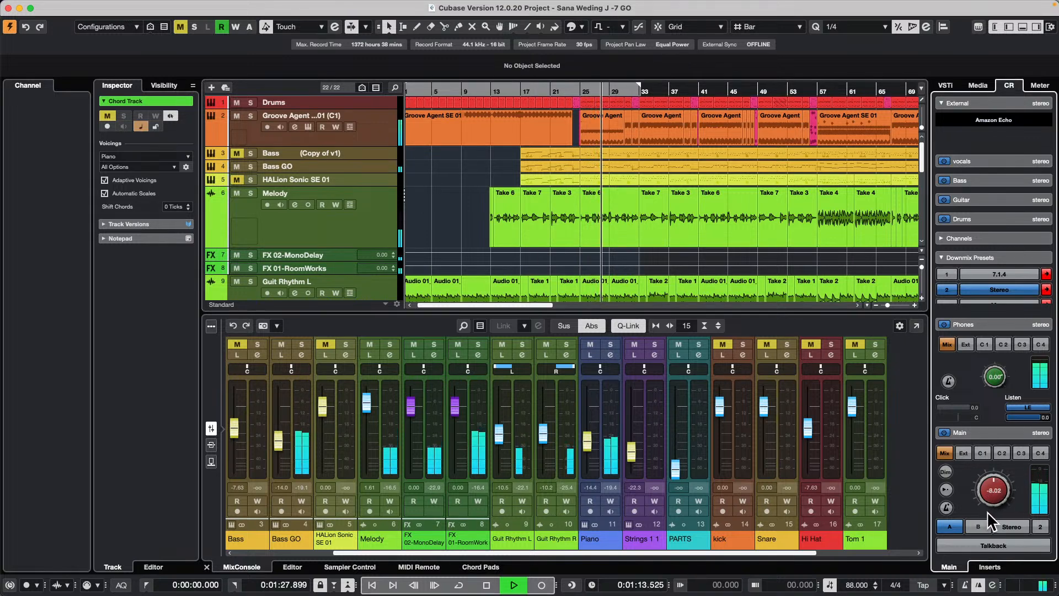
- Add LoopMash FX in the second insert slot of the Stereo Out channel and move its window over the channel settings
drag(808, 552, 977, 547)
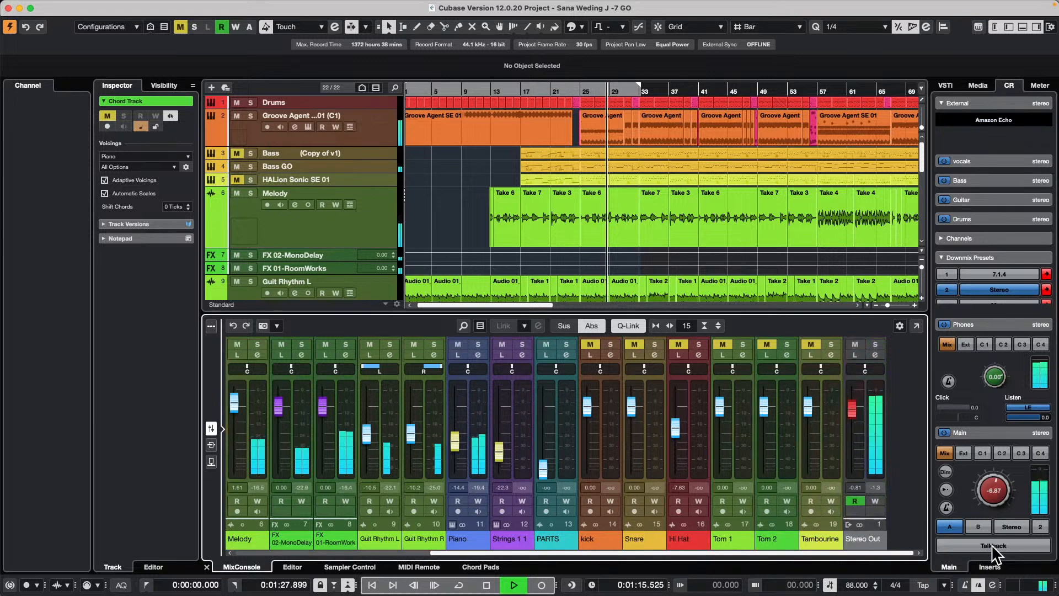
click(875, 354)
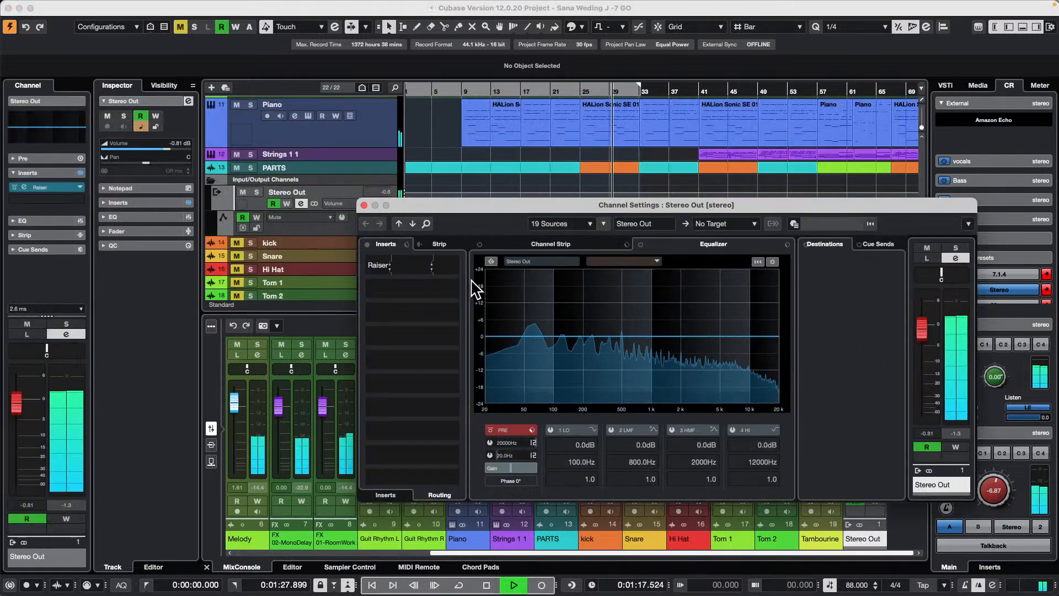
click(388, 495)
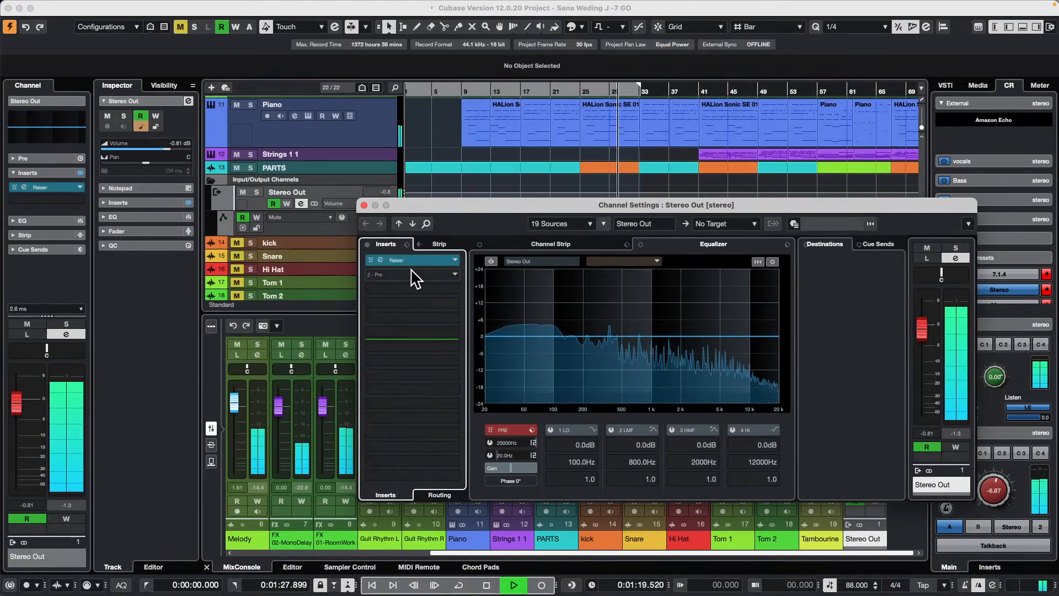
click(450, 274)
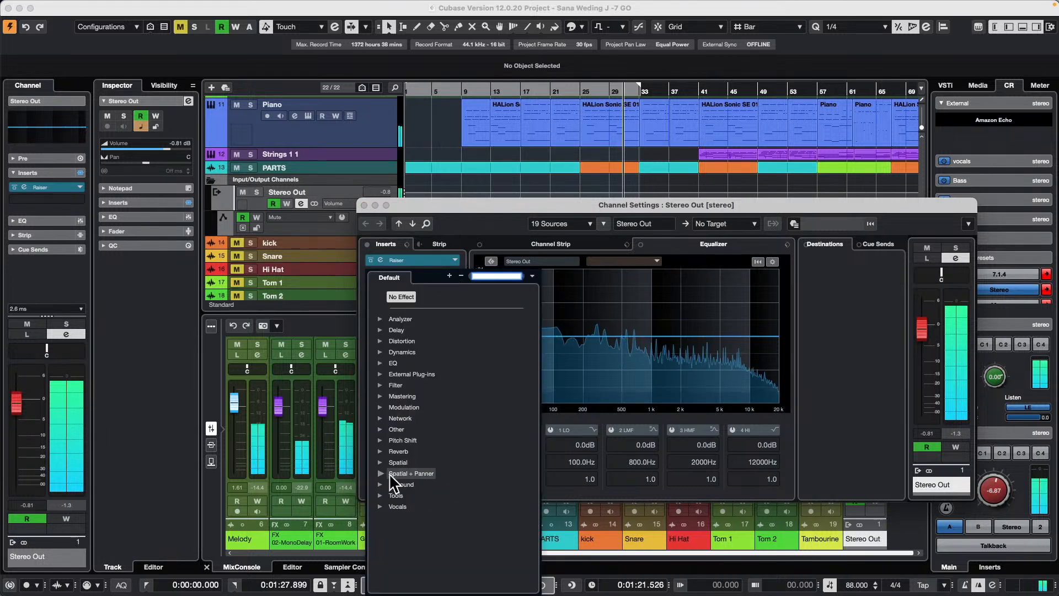
click(380, 430)
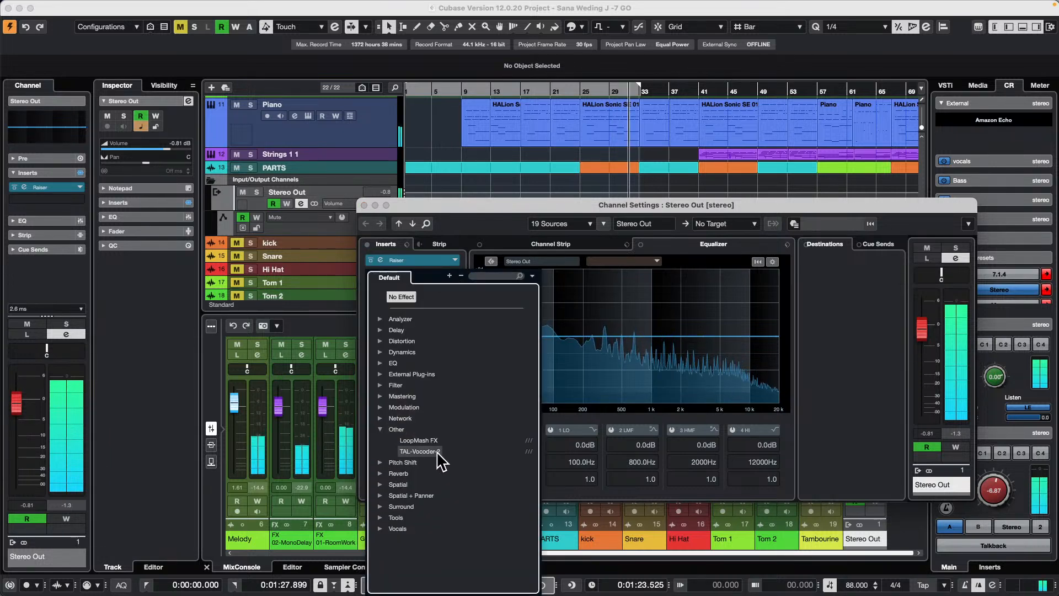
click(415, 440)
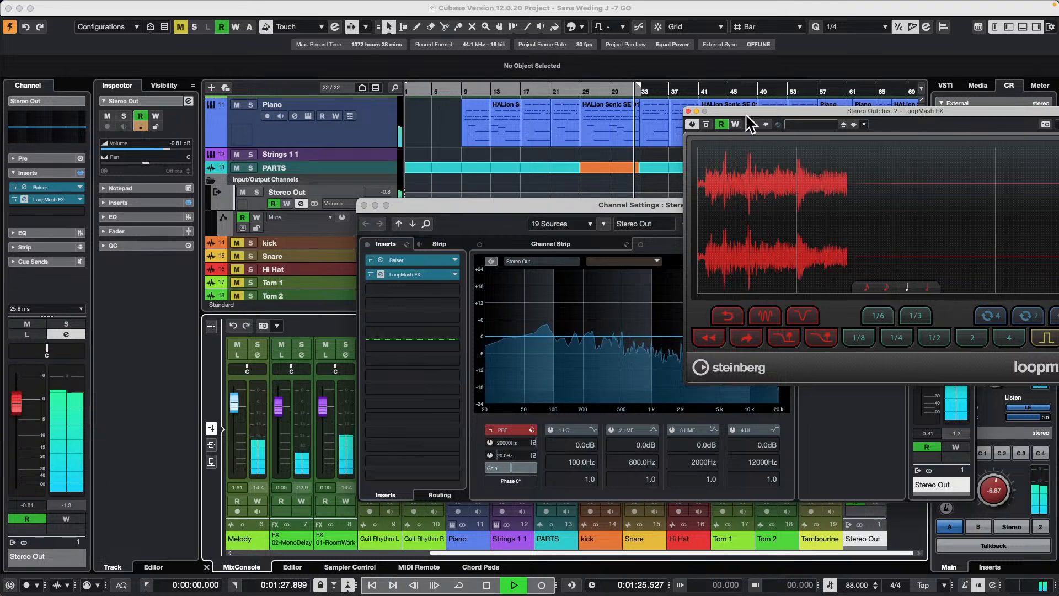
drag(745, 114, 394, 123)
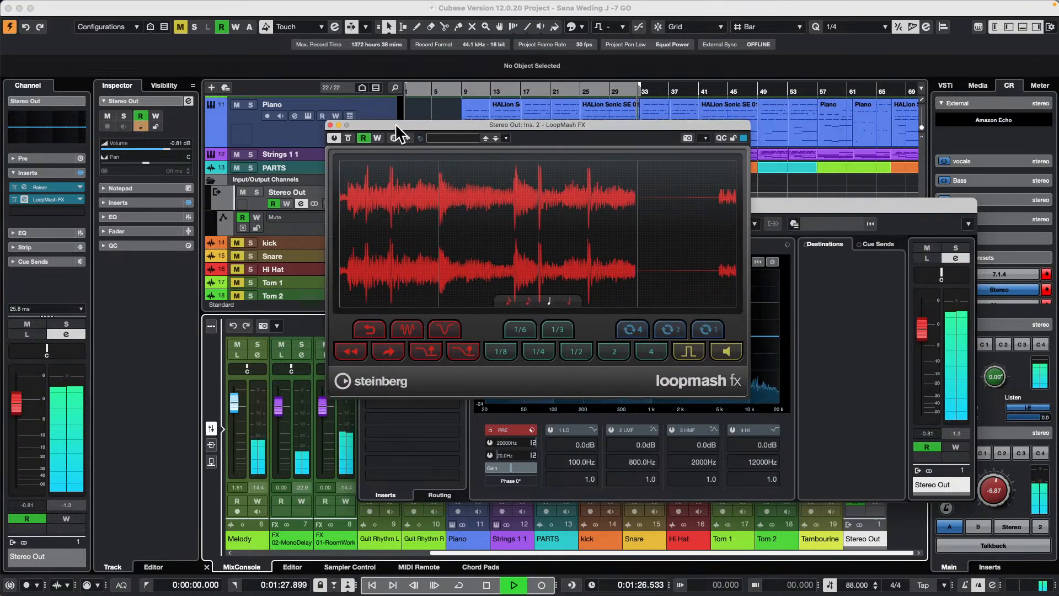
- Audition LoopMash FX performance effects, including 1/4, 1/3 and cycle 4, during playback and close the Stereo Out channel settings
click(408, 329)
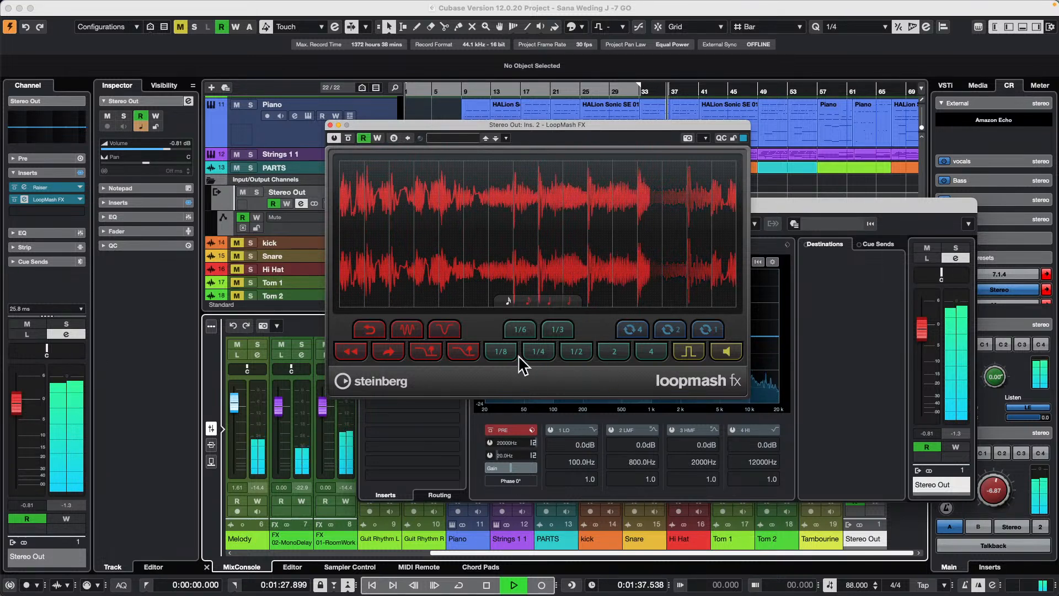
click(545, 356)
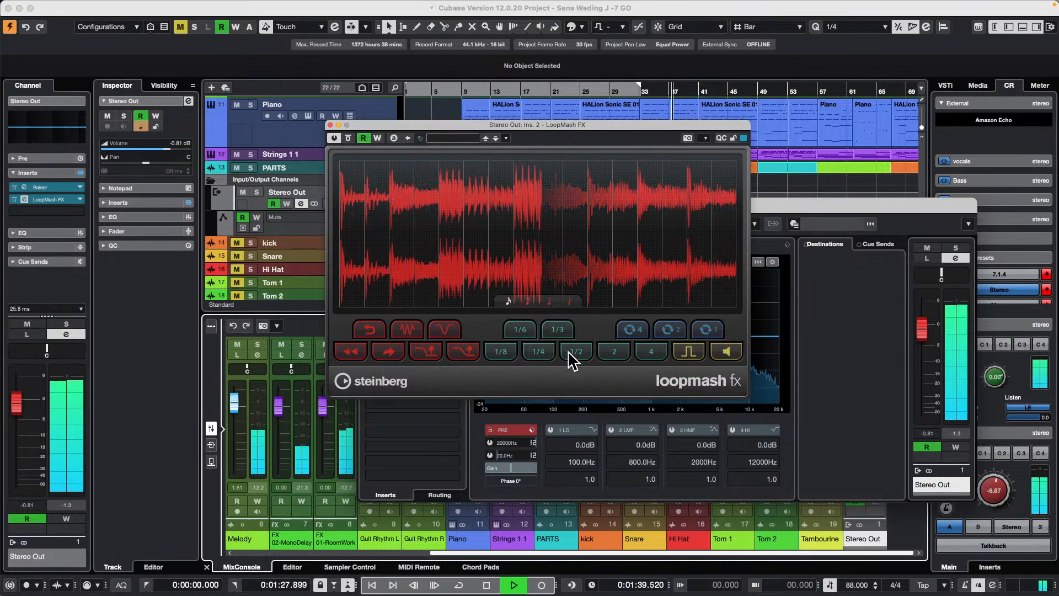
click(558, 329)
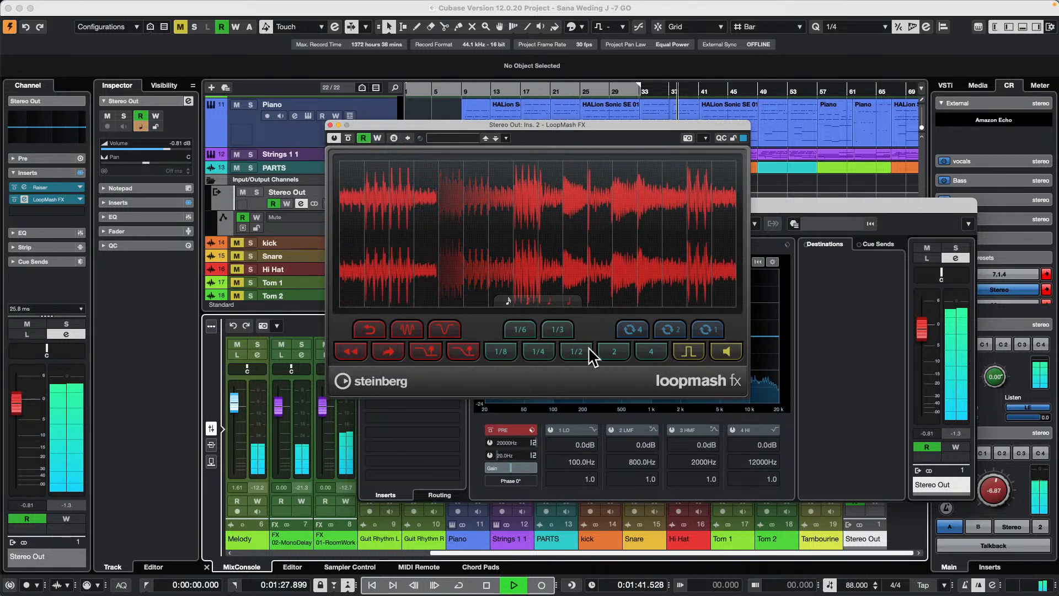
click(633, 330)
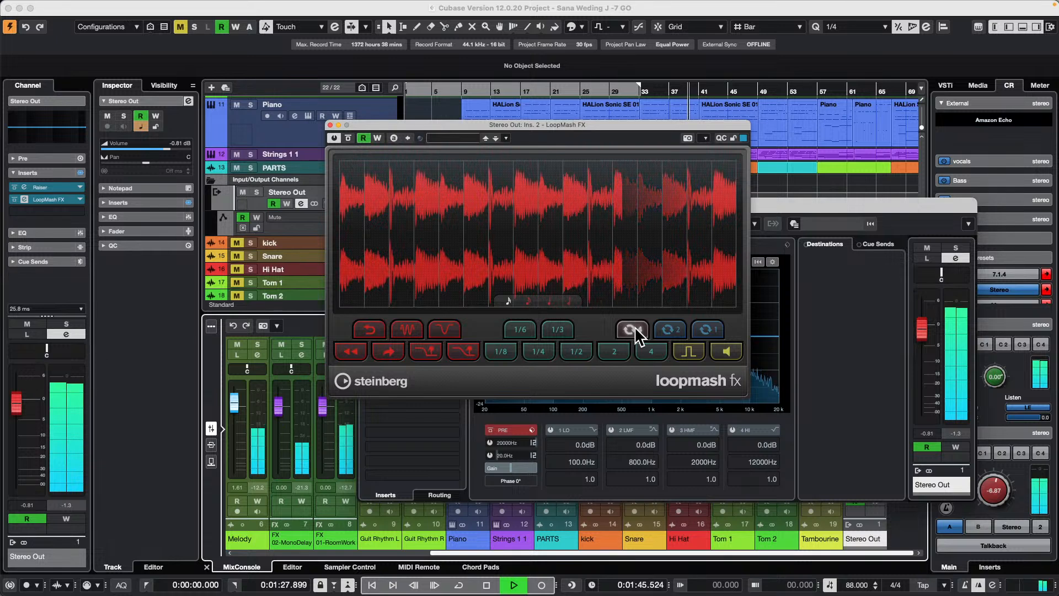
click(689, 351)
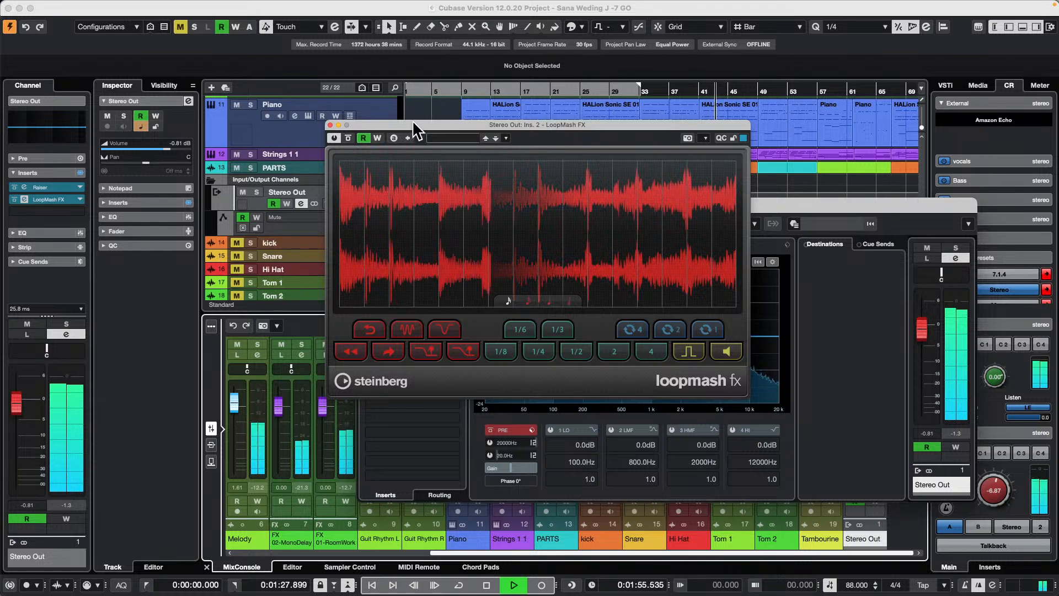
drag(412, 123, 632, 108)
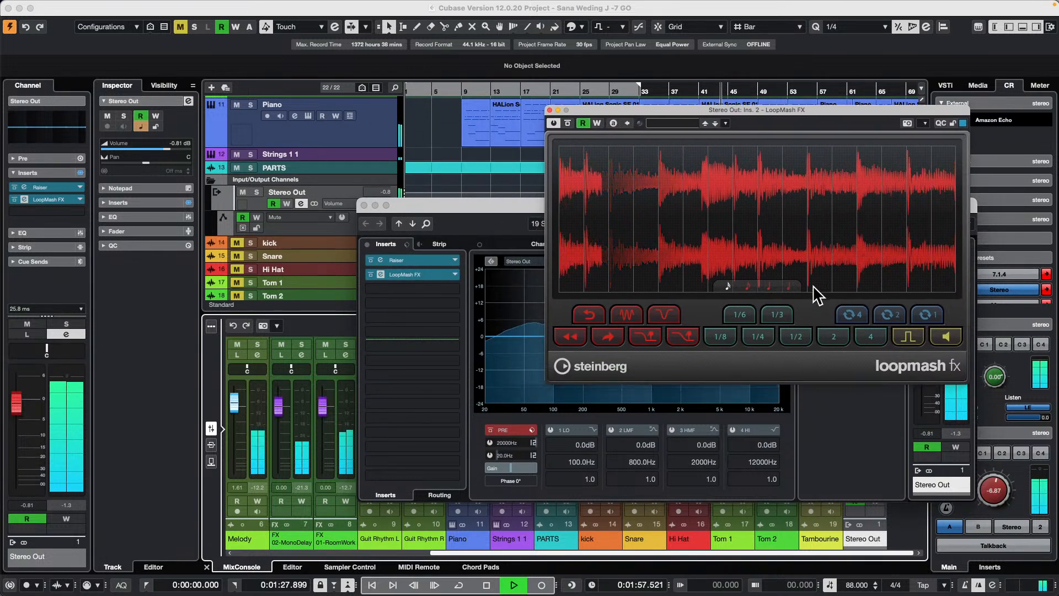
click(363, 205)
- Examine the MIDI output destinations offered for a new MIDI track, including side-chain inputs, devices and plug-ins, and cancel adding the track
right_click(352, 135)
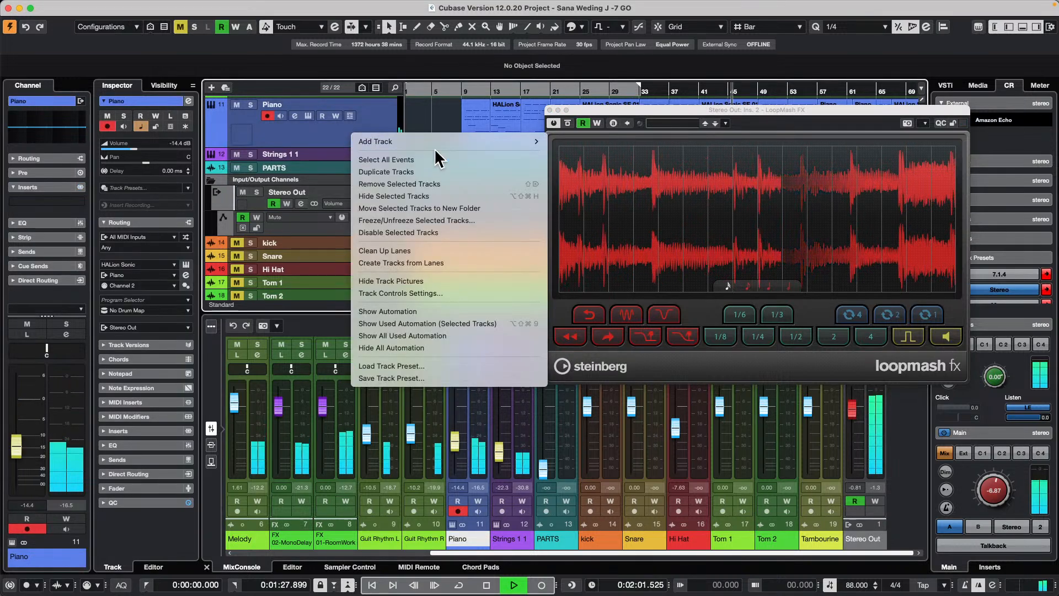
mouse_move(434, 140)
click(623, 170)
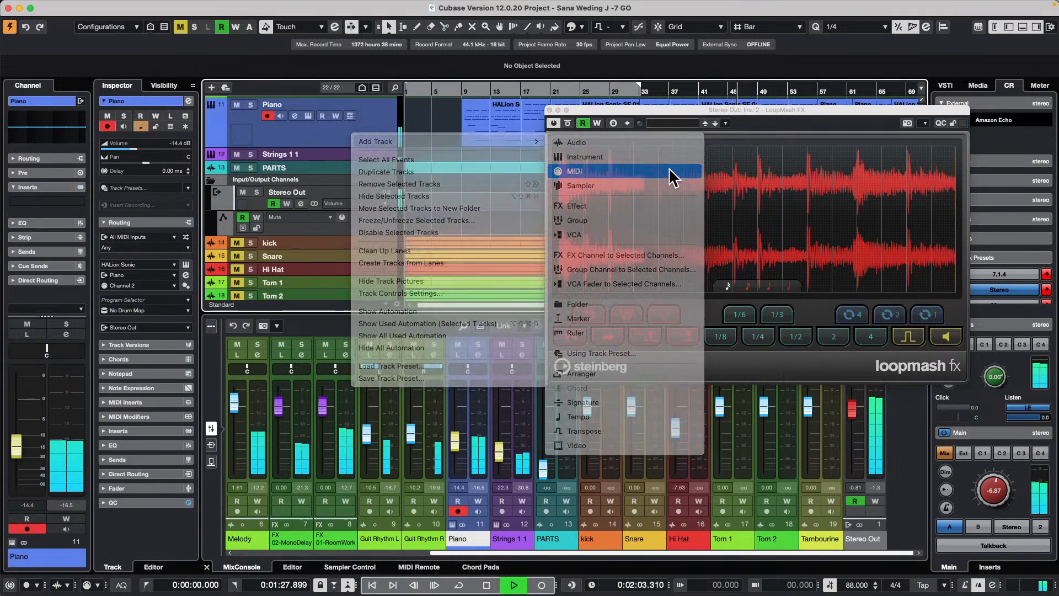
click(564, 216)
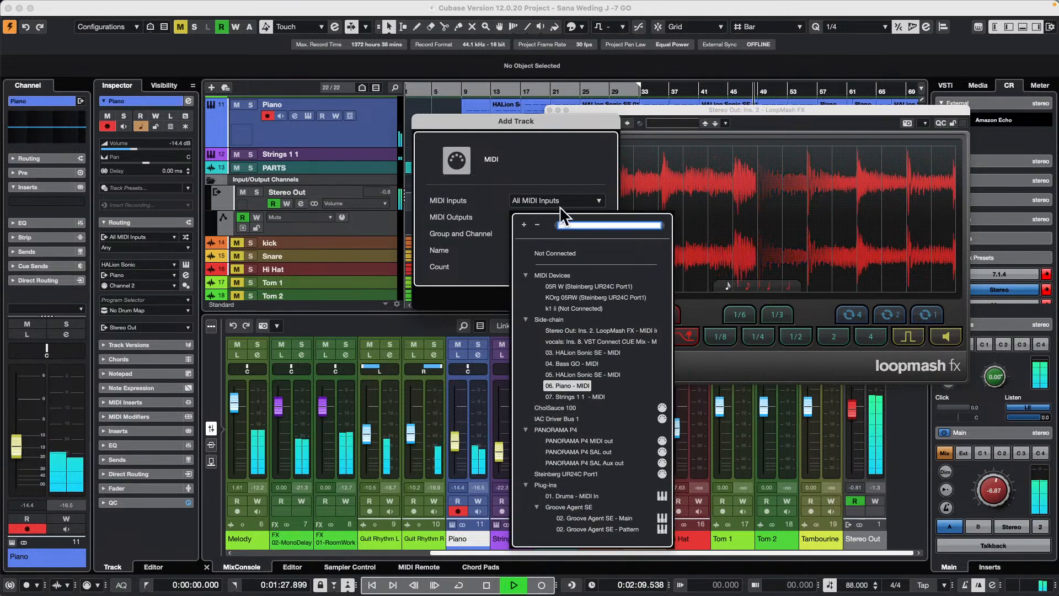
click(485, 220)
click(571, 216)
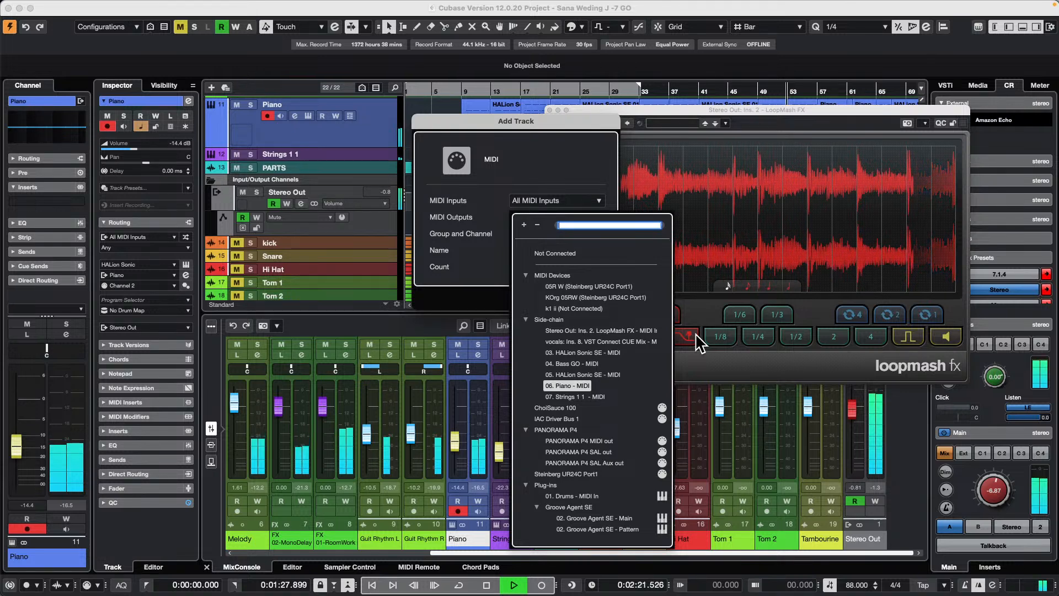
click(525, 275)
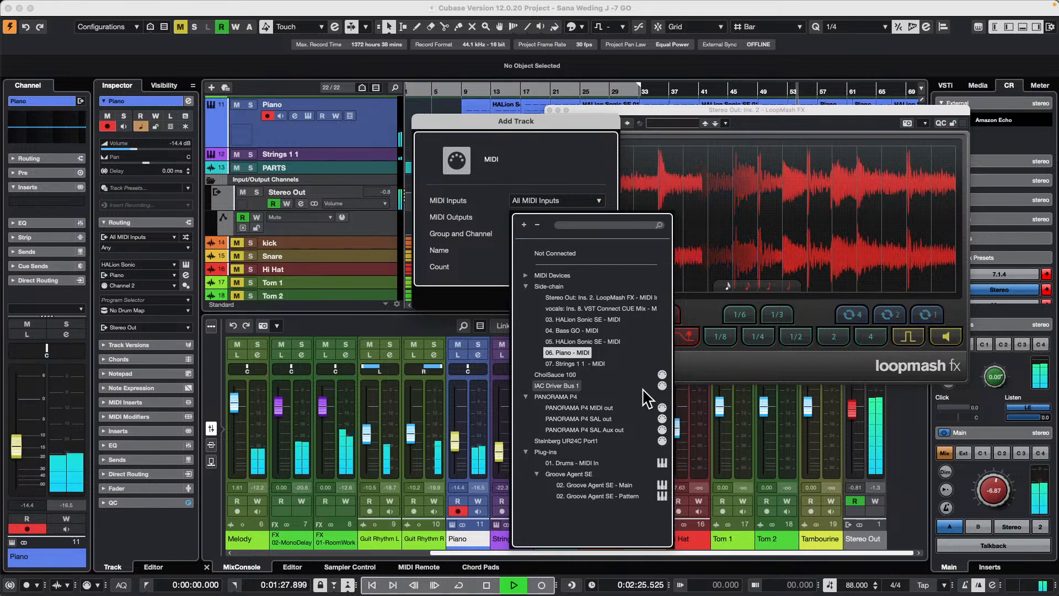
click(526, 395)
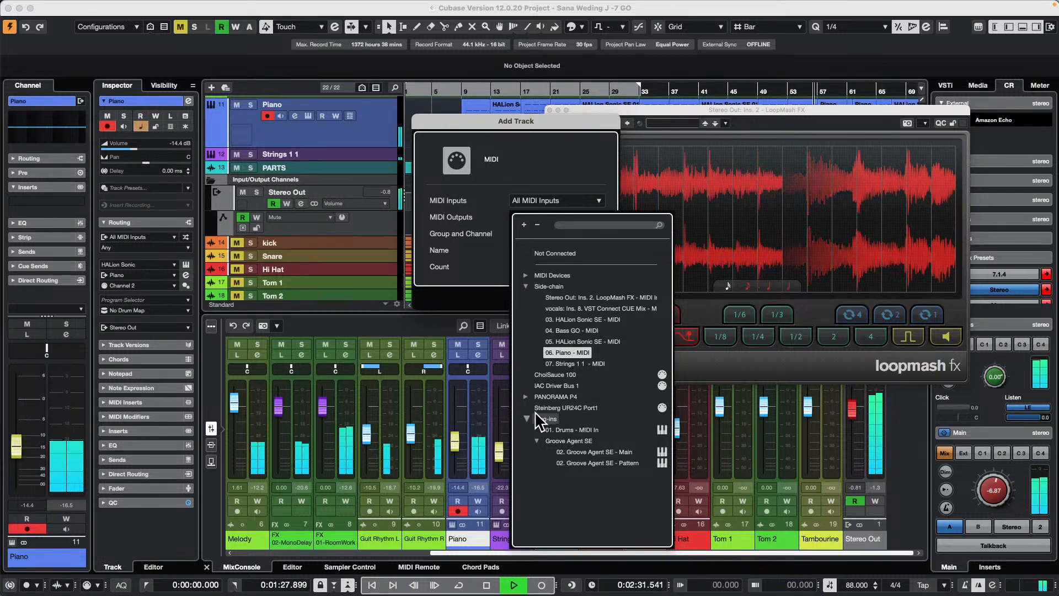
click(525, 396)
click(525, 396)
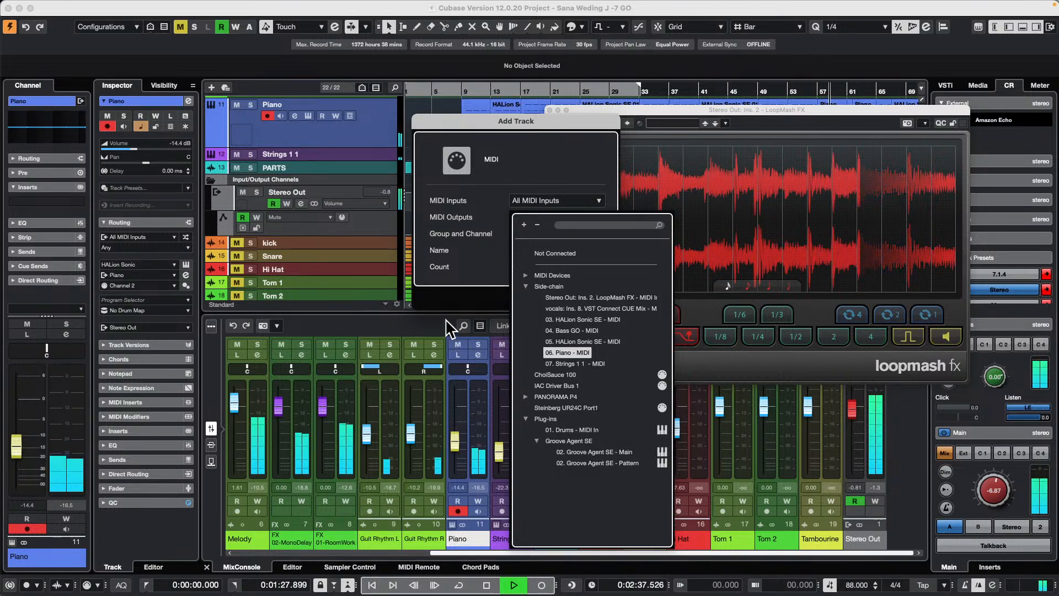
click(544, 117)
click(543, 293)
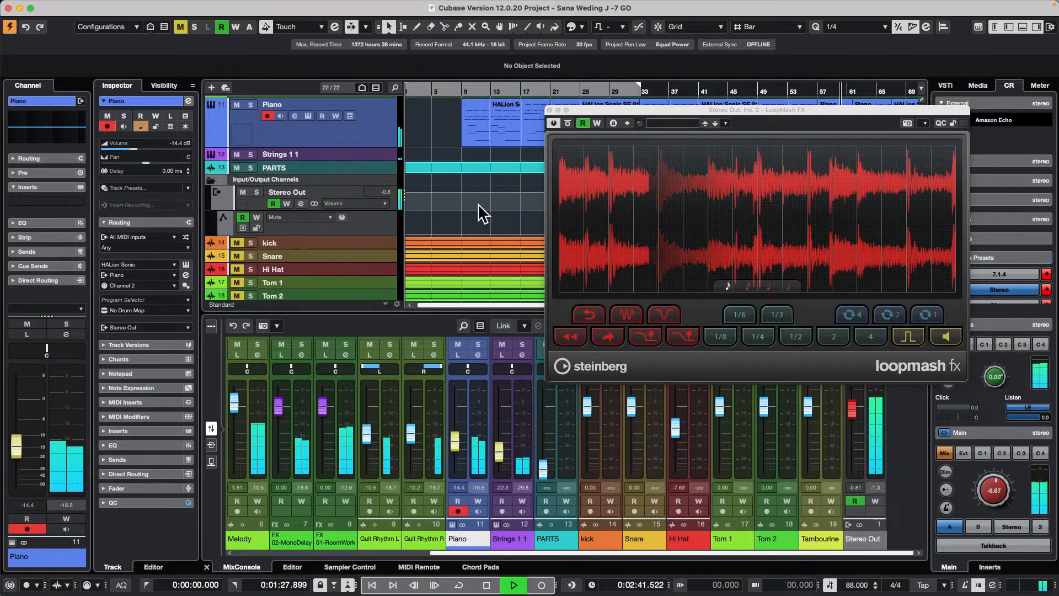
- Add a MIDI track with all MIDI inputs and the output 06. Piano - MIDI, and check its available output destinations
right_click(361, 145)
mouse_move(452, 144)
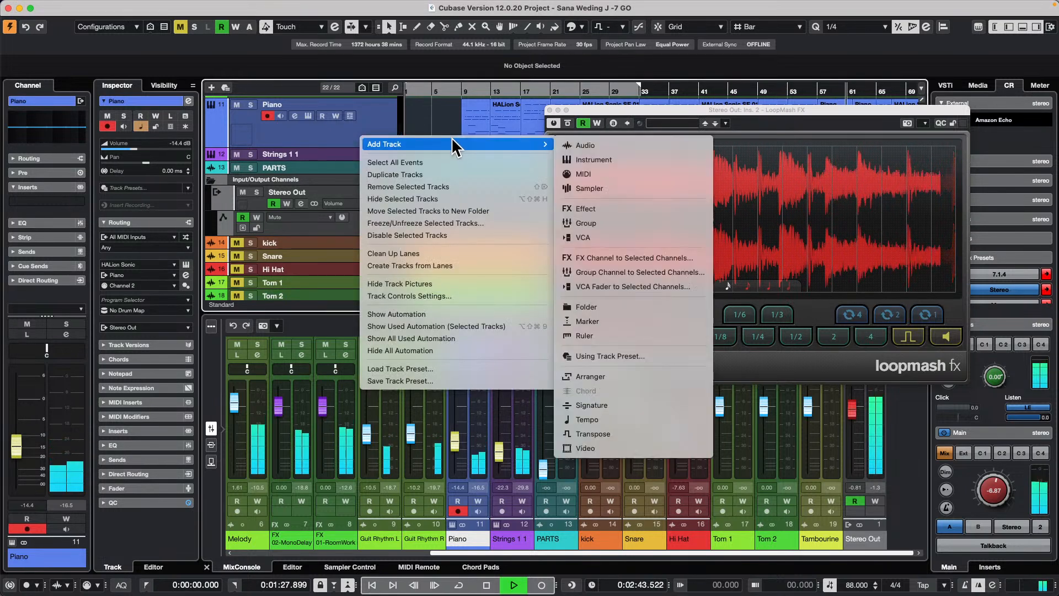
click(622, 168)
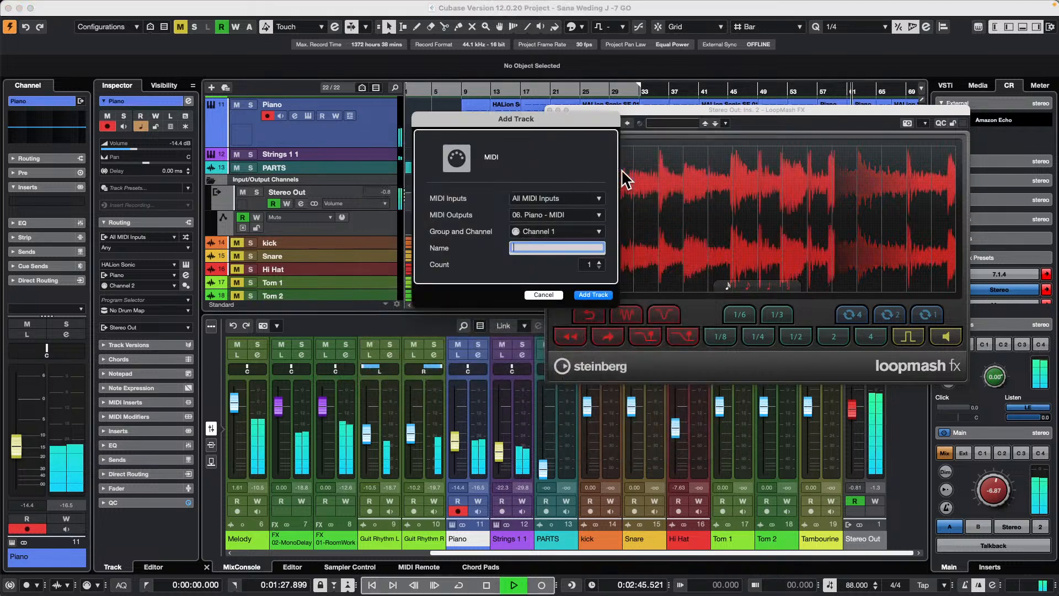
key(Return)
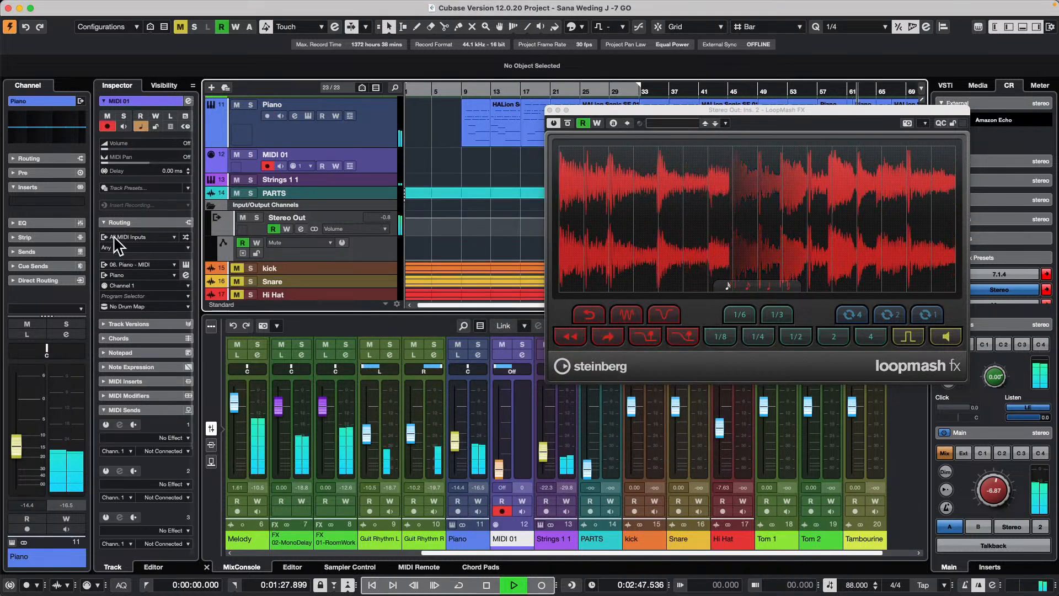
click(163, 264)
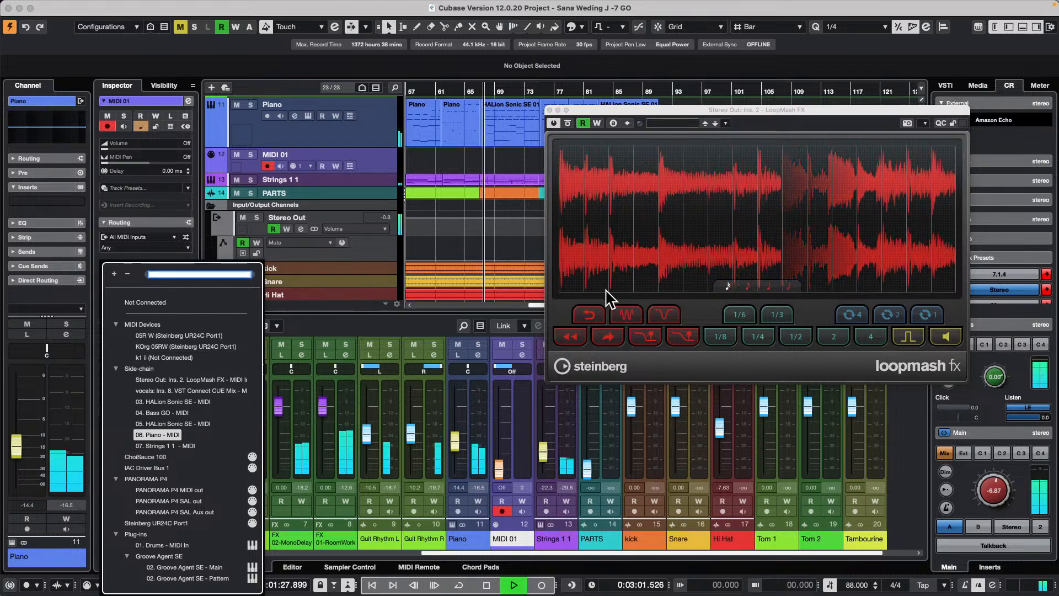
click(673, 331)
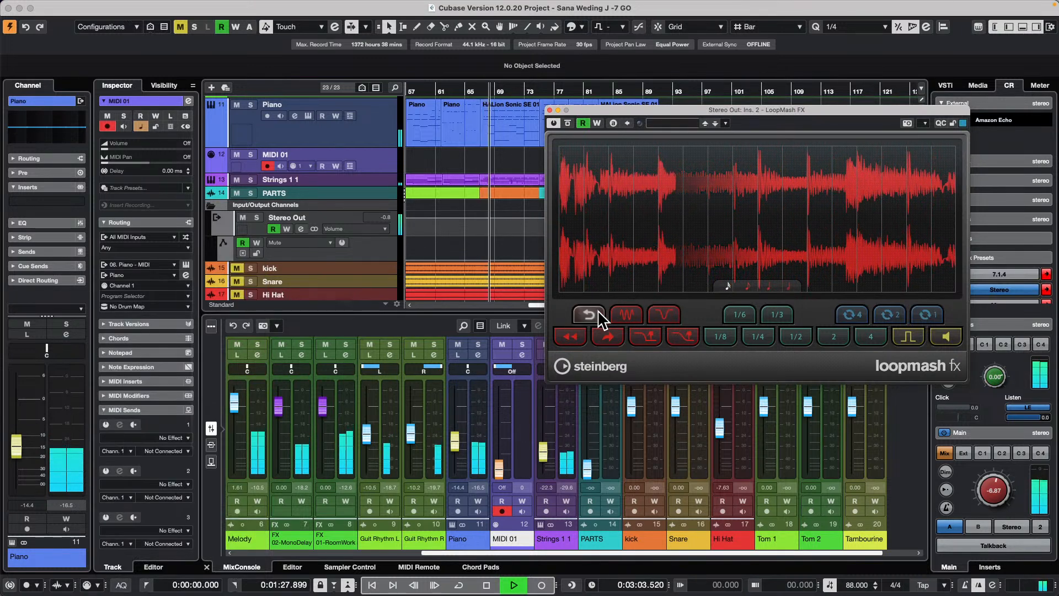
- Audition the 1/2 and 1/4 repeats and several red performance effects of LoopMash FX while the project plays
click(800, 336)
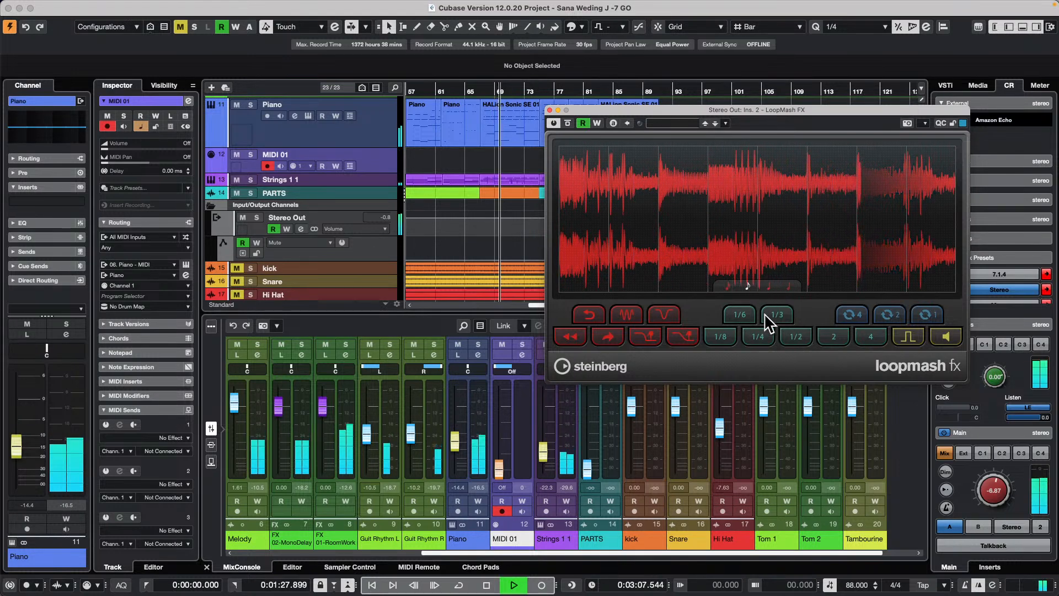
click(759, 337)
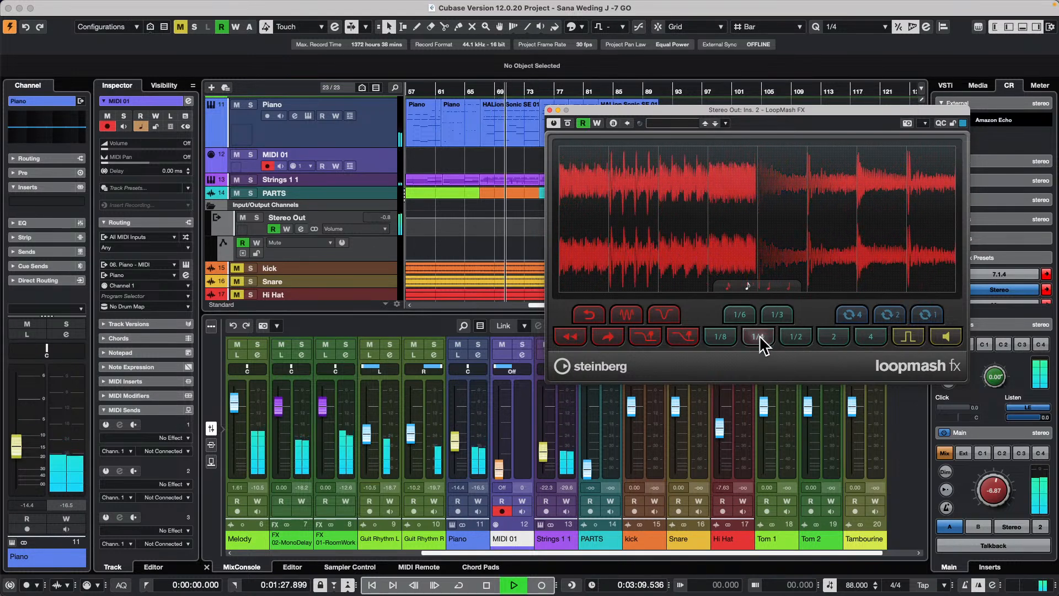
click(664, 317)
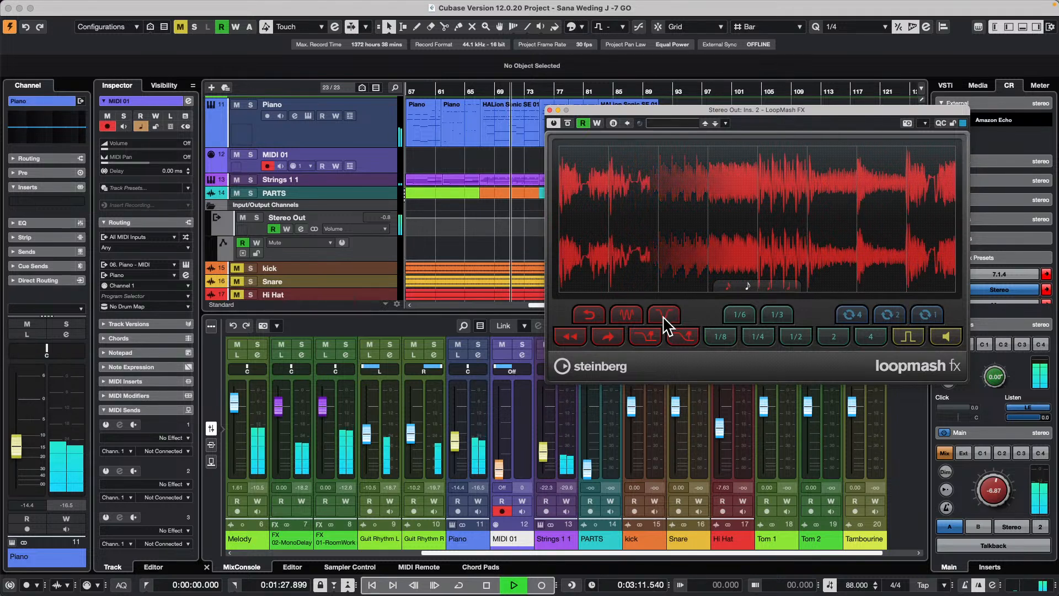
click(684, 338)
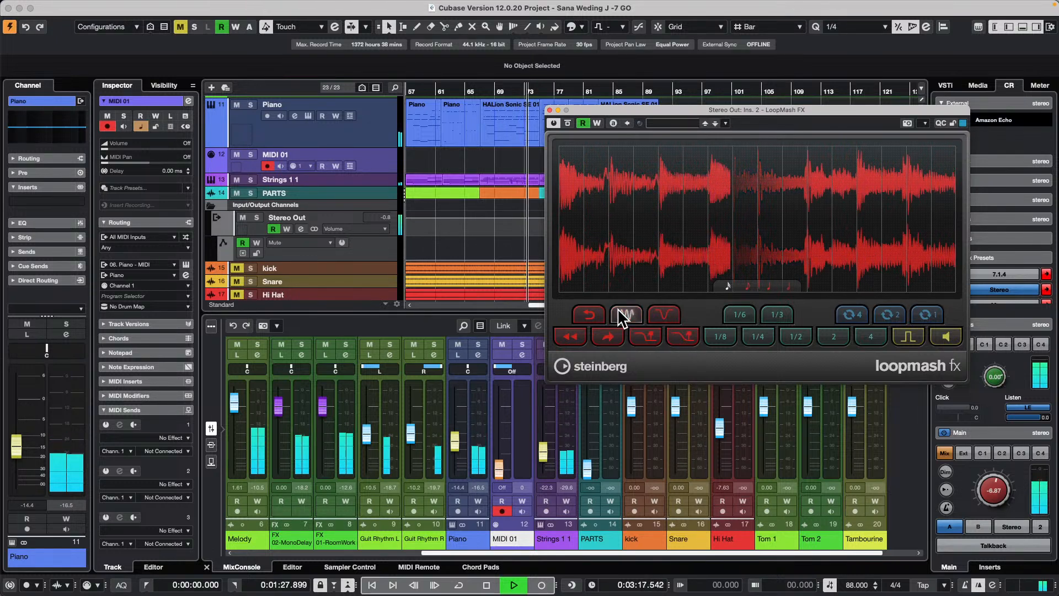
click(558, 335)
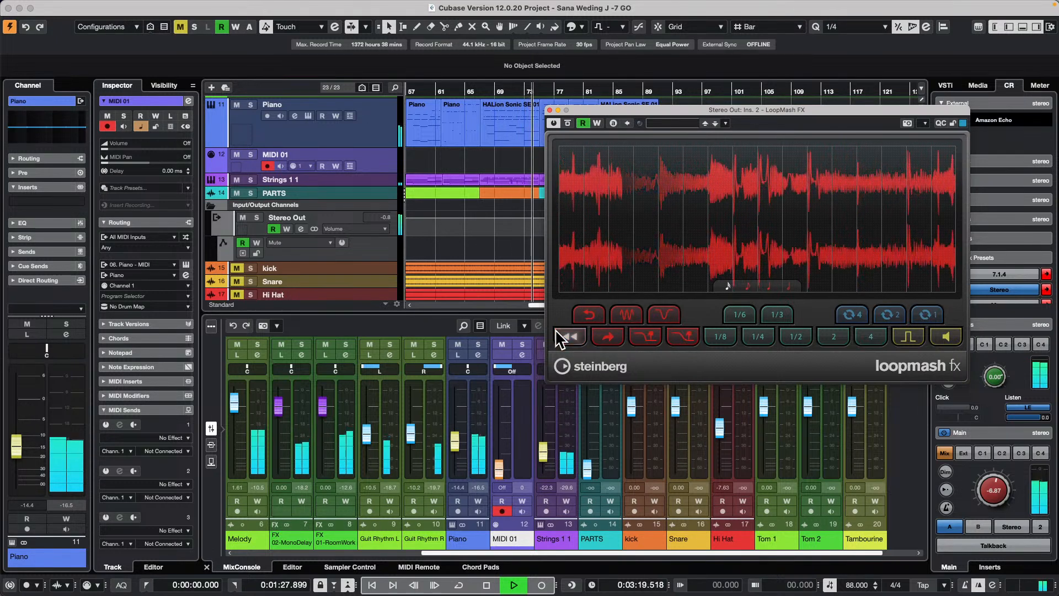
click(601, 335)
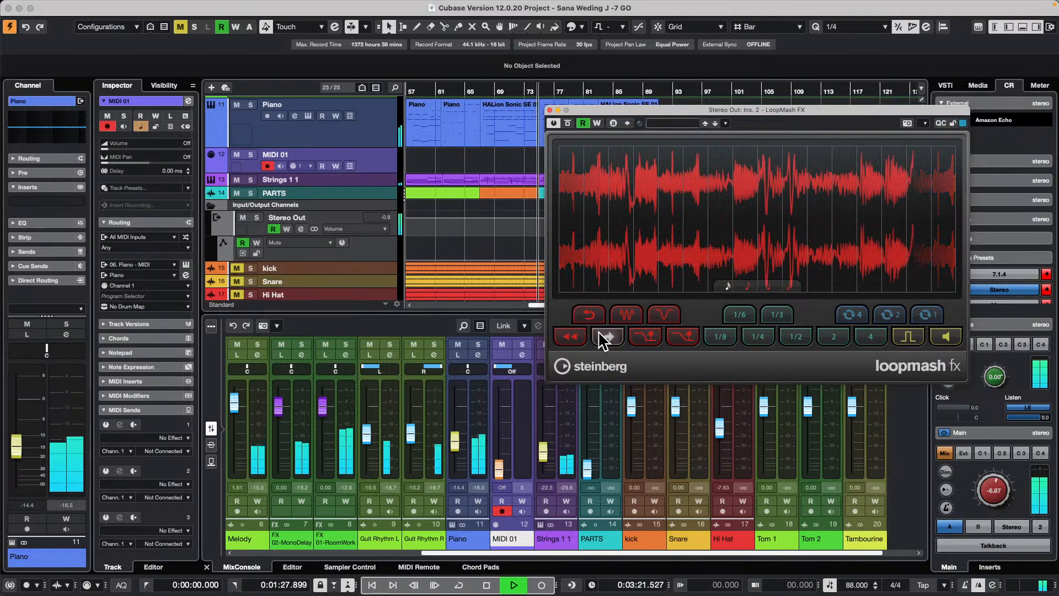
- Stop playback and close the LoopMash FX window
key(space)
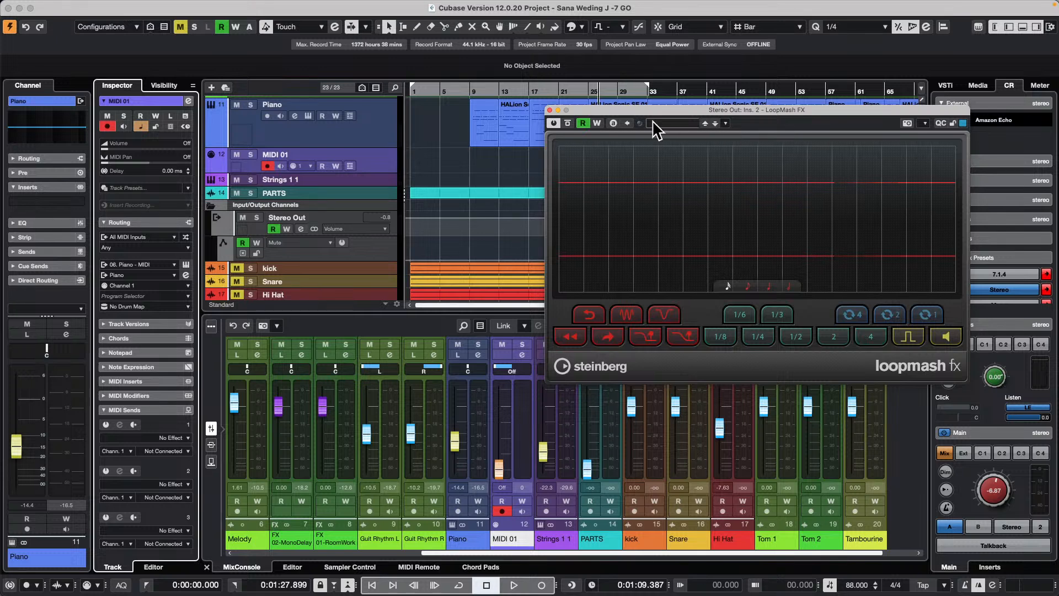
click(550, 109)
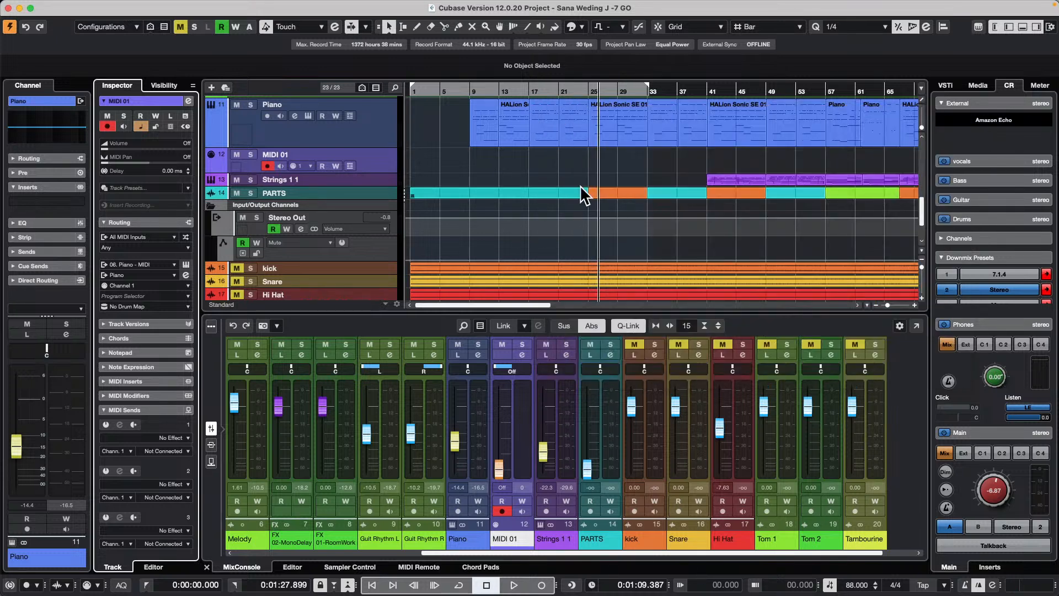
scroll(580, 185, down, 1)
scroll(580, 186, down, 2)
scroll(571, 148, up, 3)
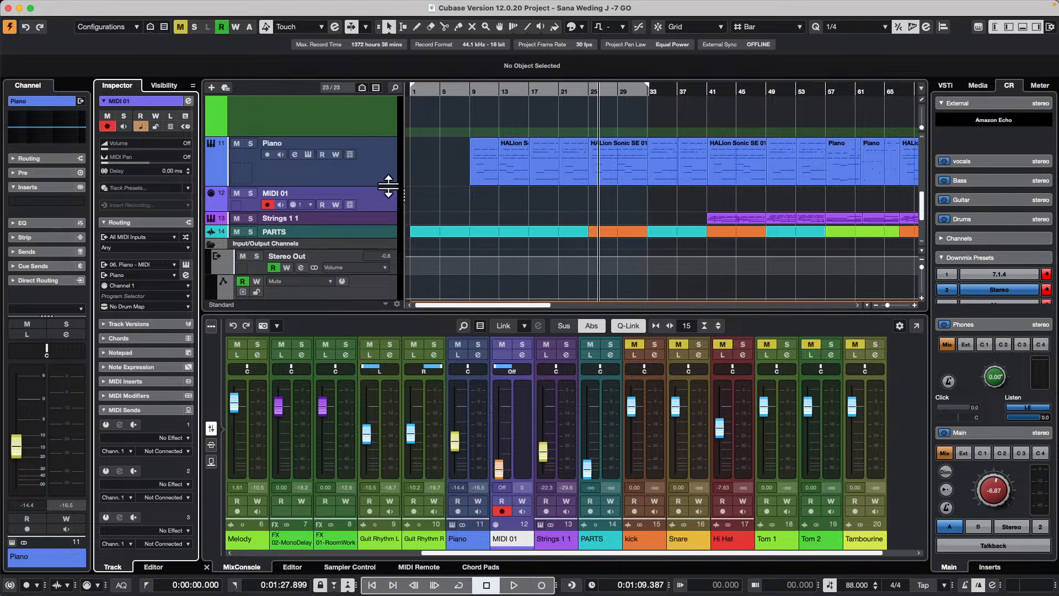
- Start playback and audition the Guit Rhythm R track in solo
scroll(357, 218, up, 3)
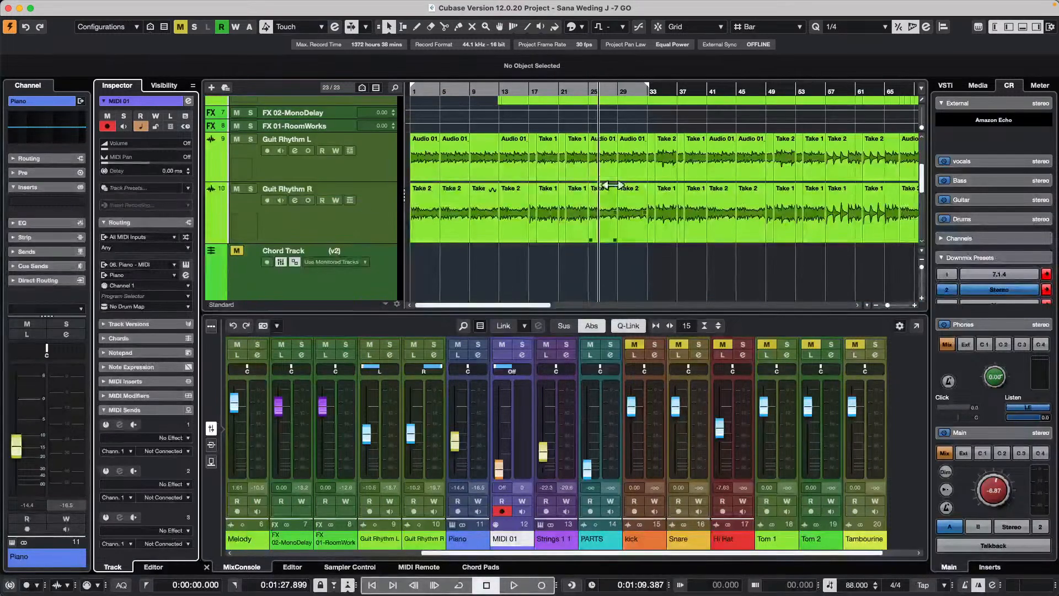
key(space)
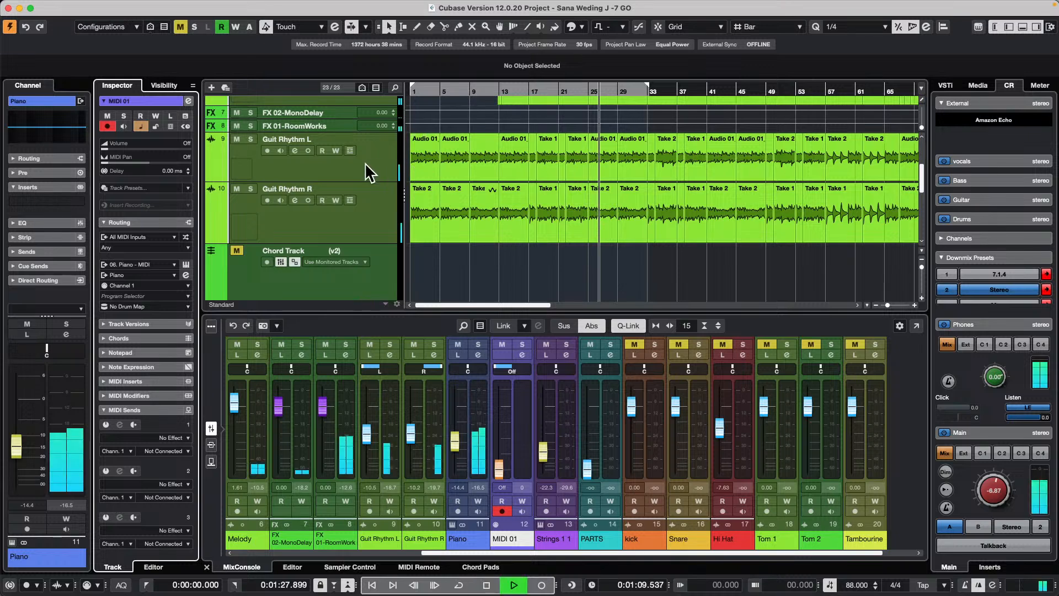
click(251, 188)
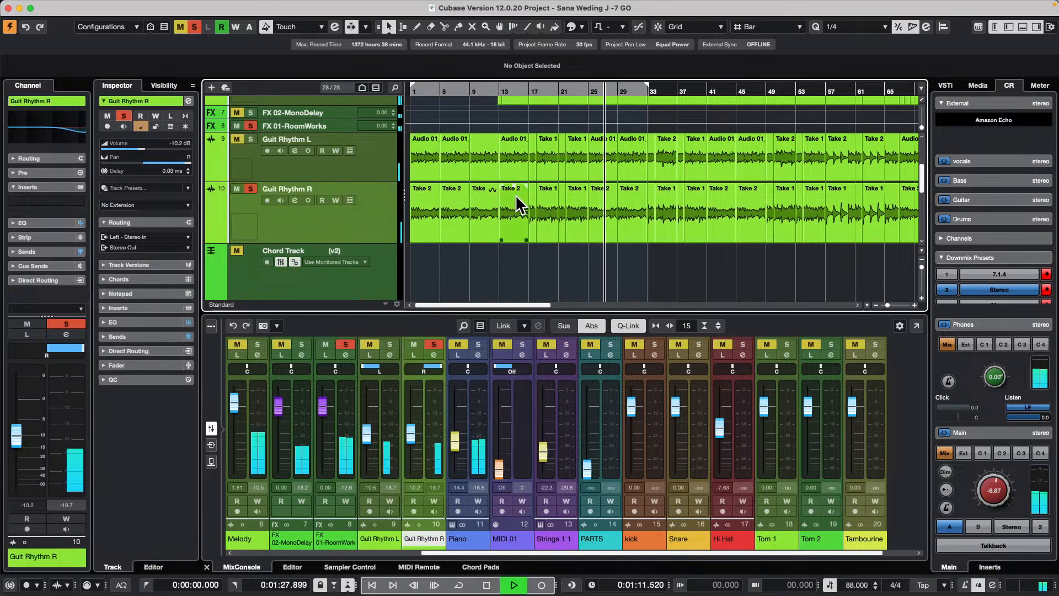
scroll(330, 198, down, 2)
scroll(330, 197, down, 6)
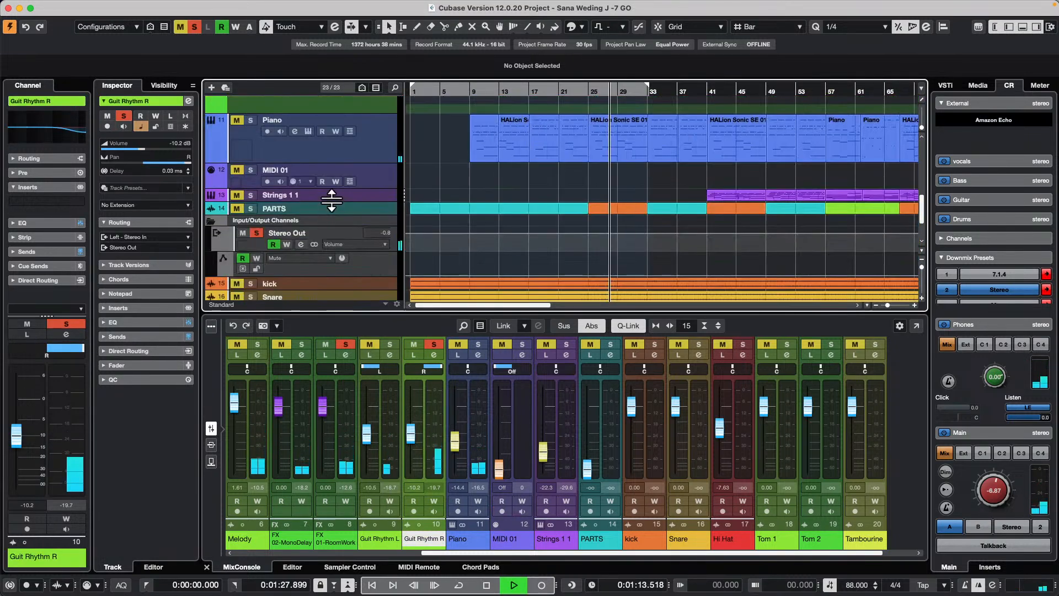
- Solo the Melody track, listen to it on its own and stop playback
scroll(331, 198, up, 8)
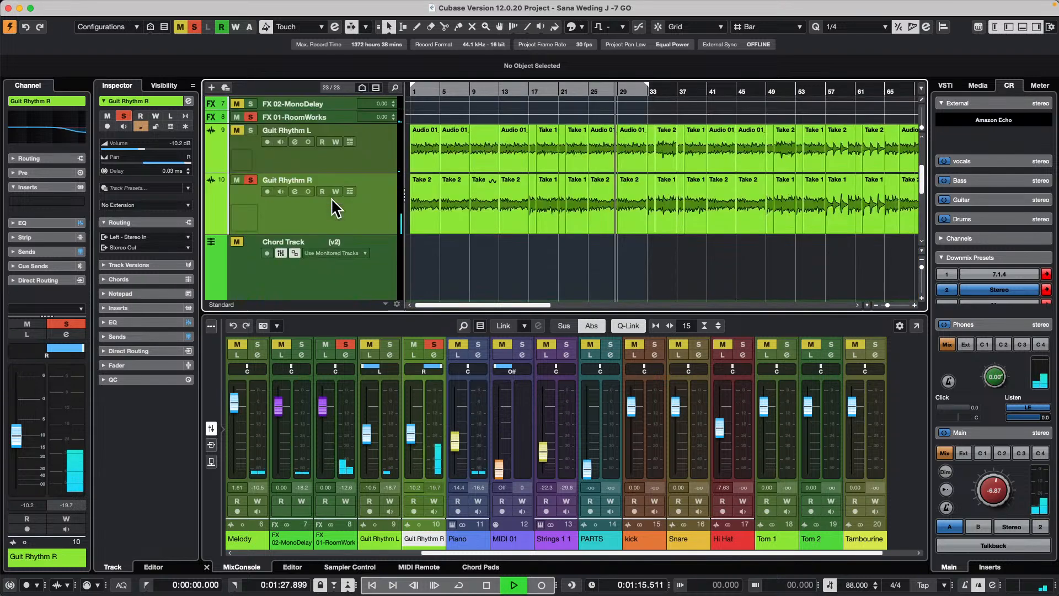
scroll(313, 178, up, 3)
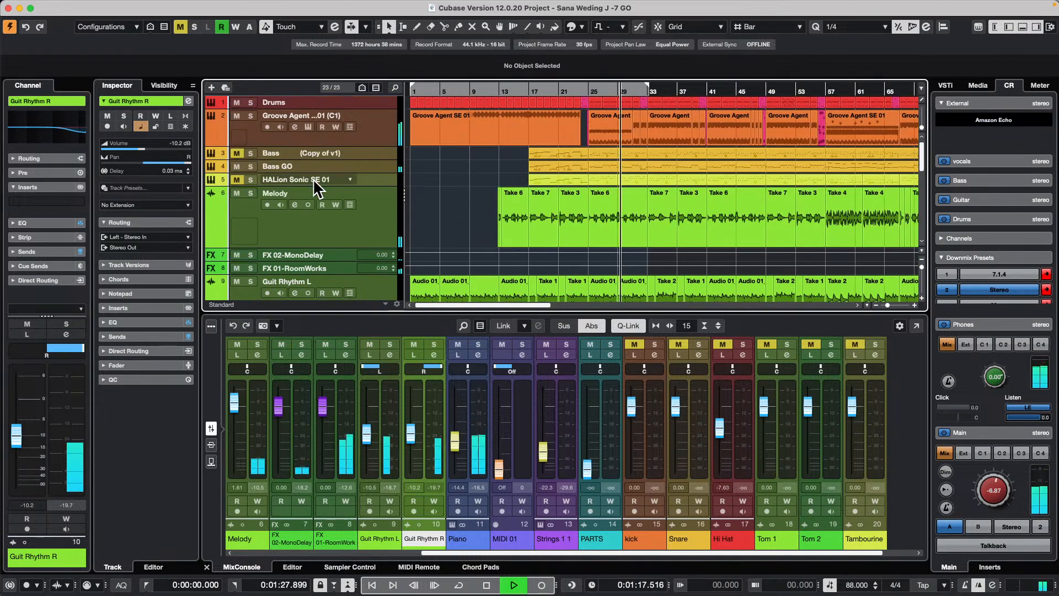
click(255, 193)
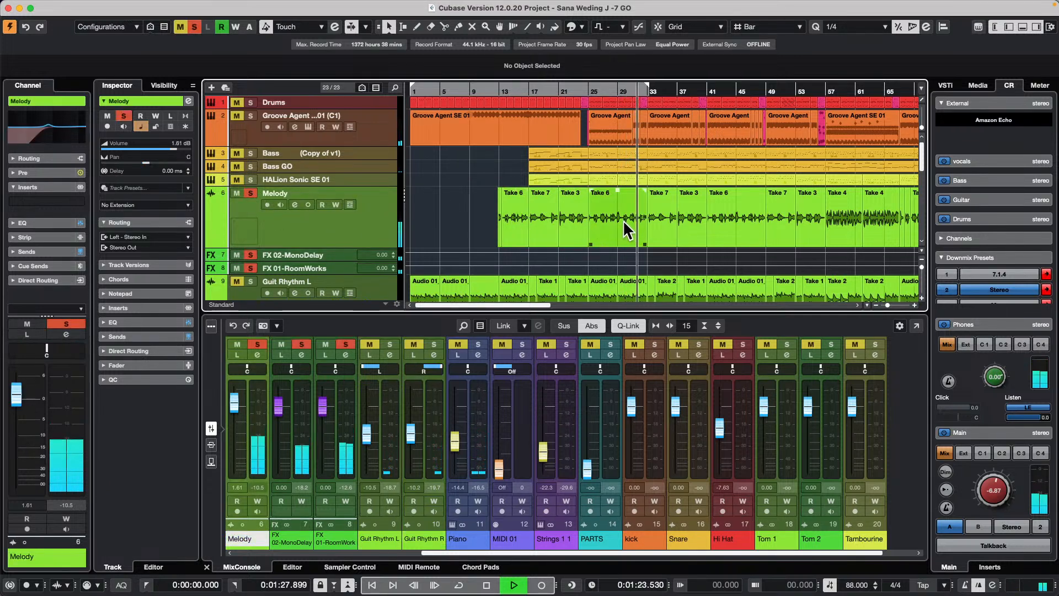
key(space)
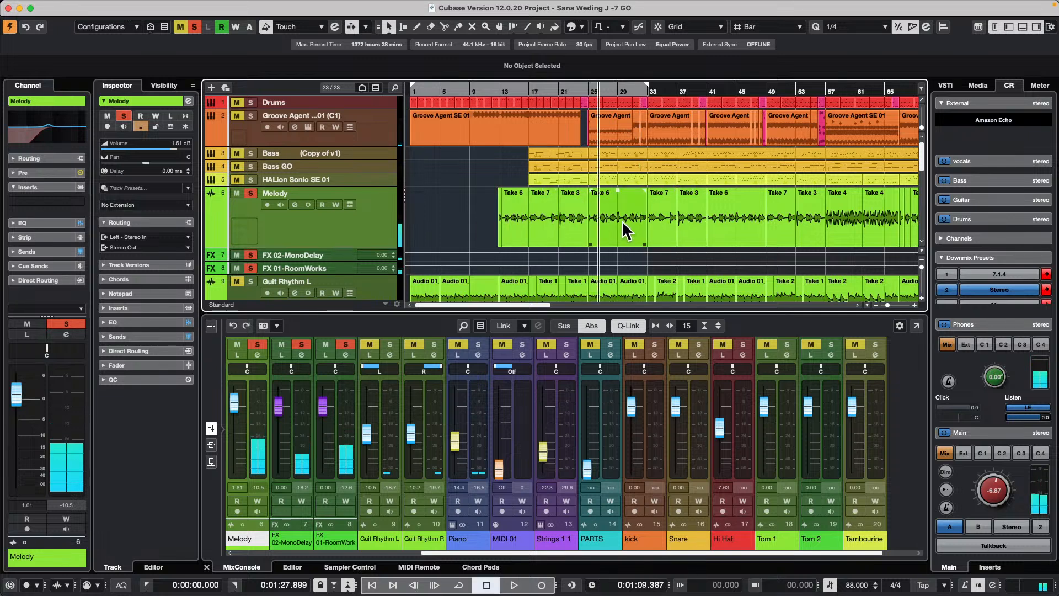
- Open the Melody track's Take 6 event at bar 25 in the sample editor and enable VariAudio editing
click(604, 220)
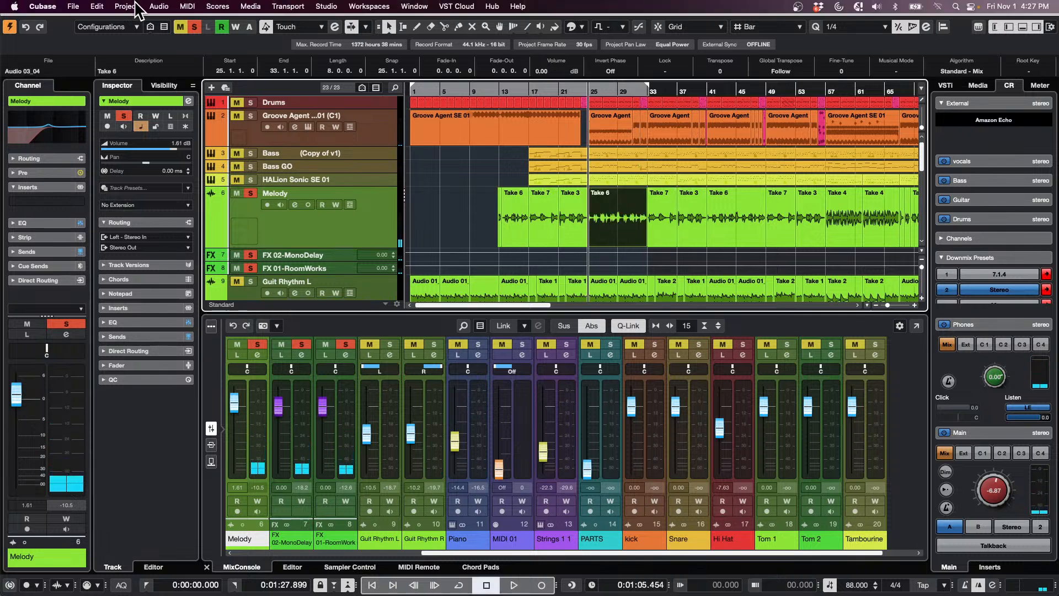
click(94, 6)
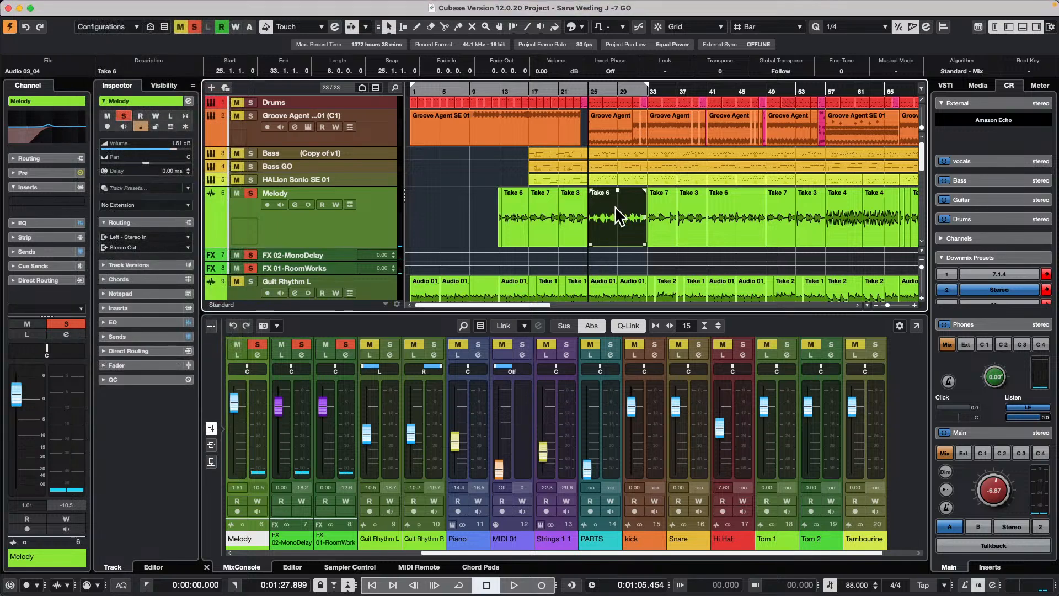
double_click(614, 206)
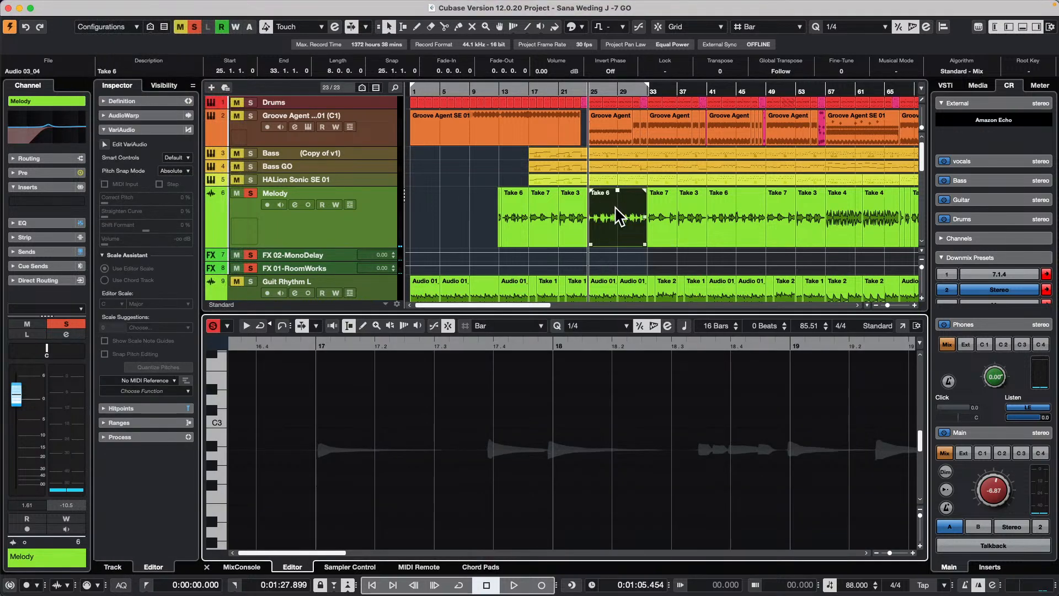
click(104, 144)
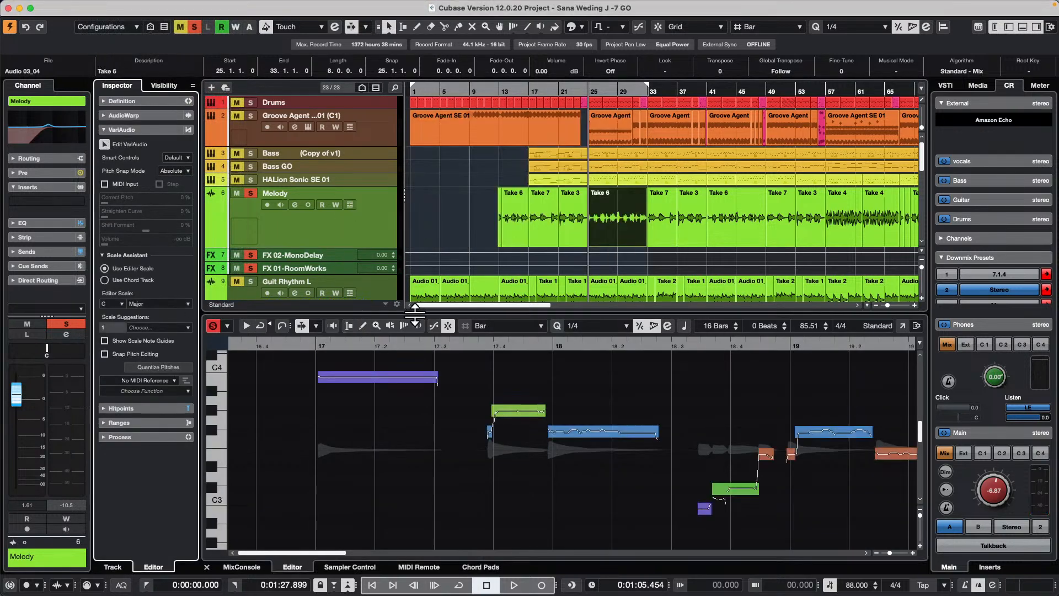
- Extract MIDI with Notes and Static Pitchbend Data, Pitchbend Range 2 and Dynamic Velocity to First Selected Track, and open the extracted part
click(158, 389)
click(138, 402)
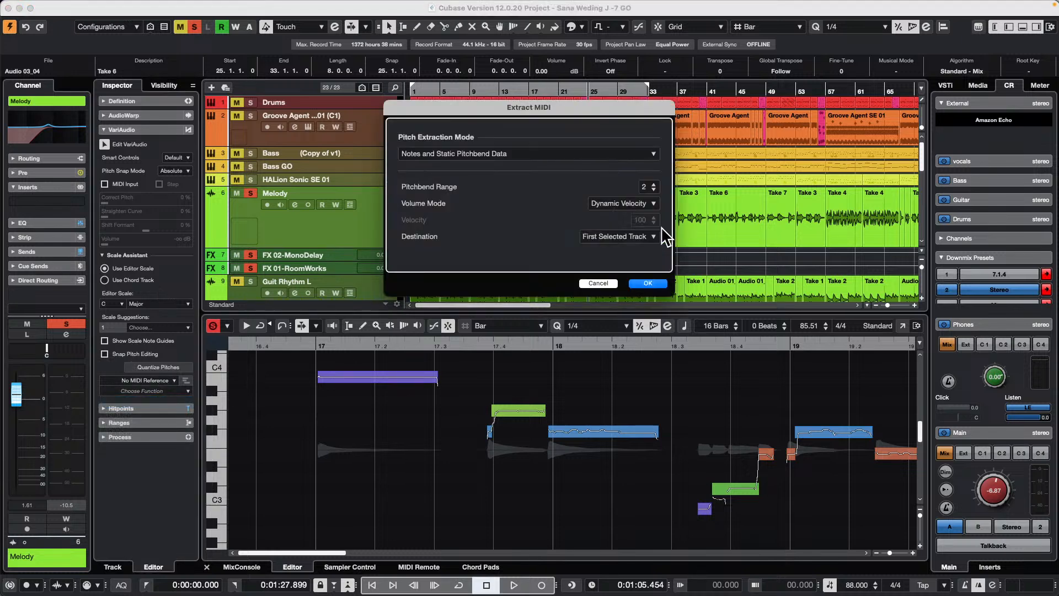
click(642, 285)
scroll(611, 229, down, 10)
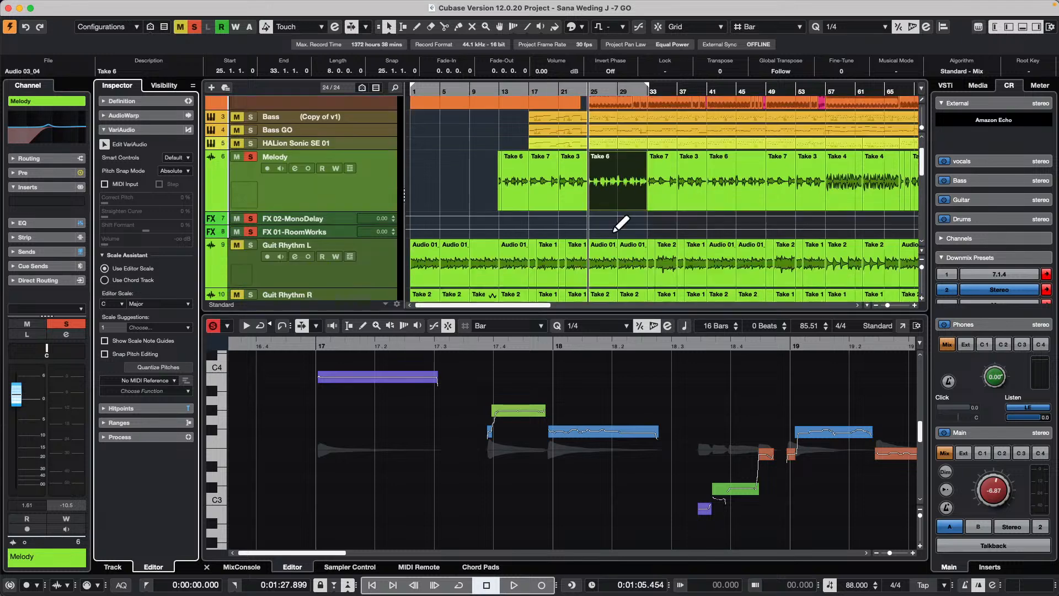
click(611, 257)
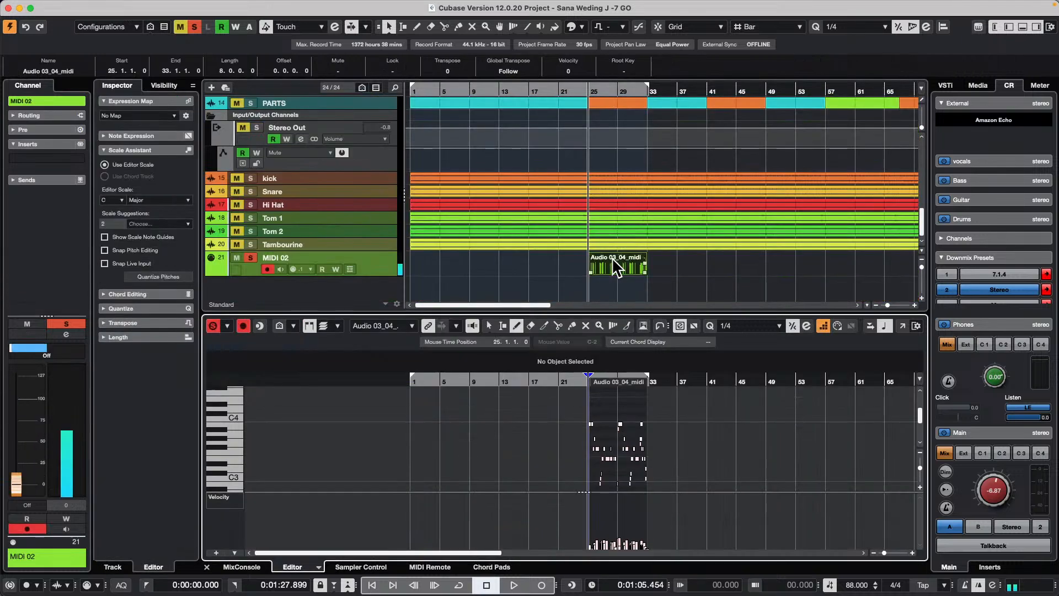
drag(663, 379, 568, 393)
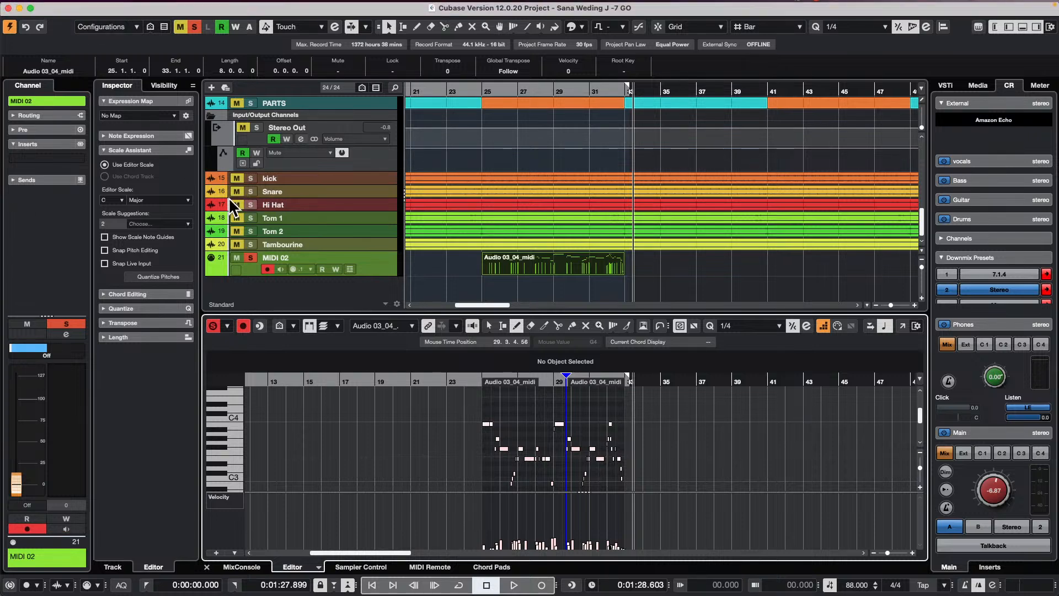
- Create a new empty project in the November 1 2024 folder and activate it
click(73, 7)
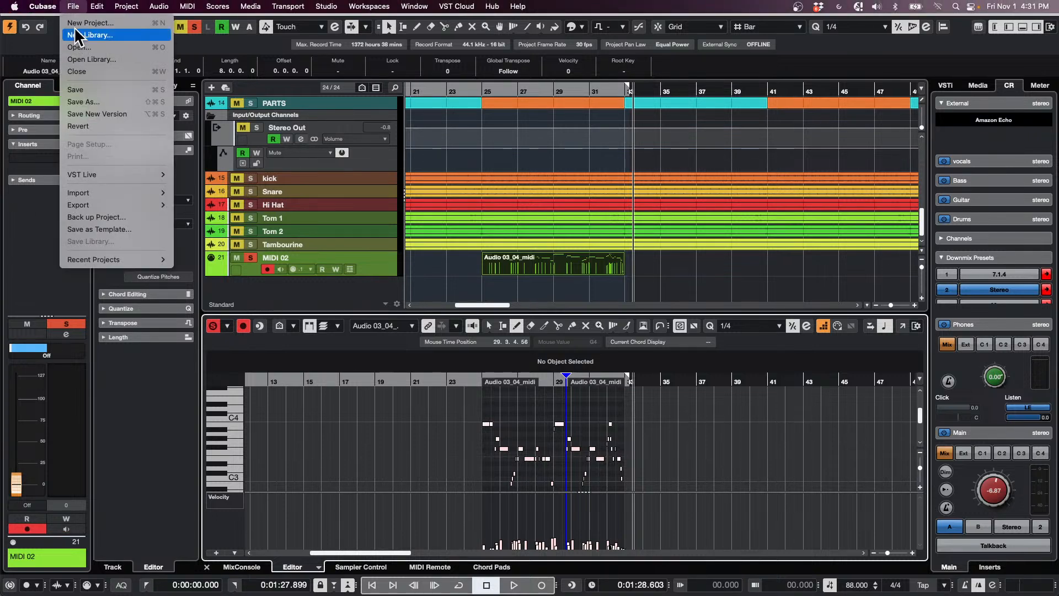
click(82, 22)
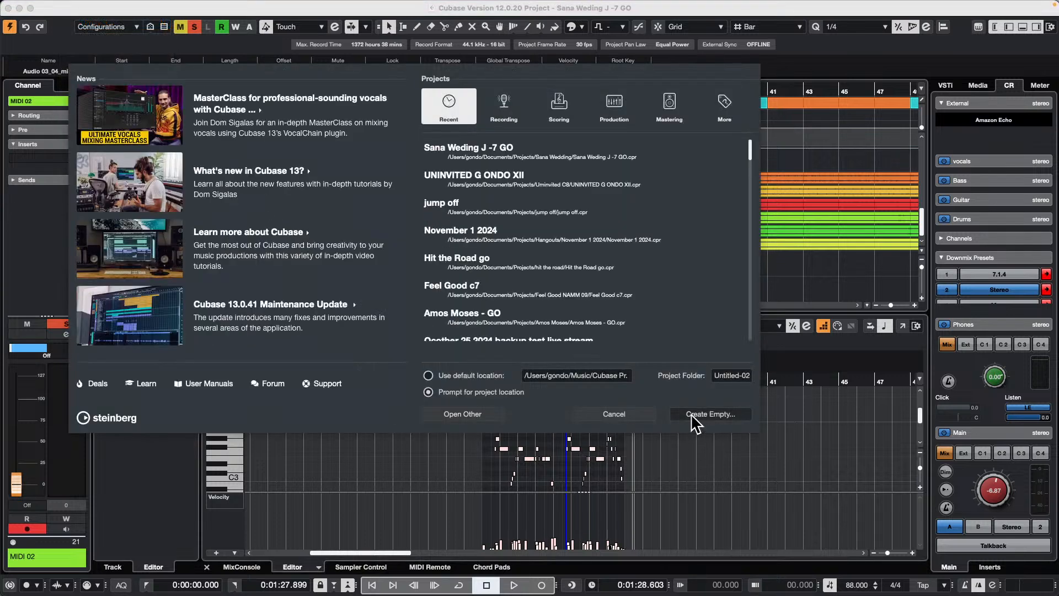
click(725, 414)
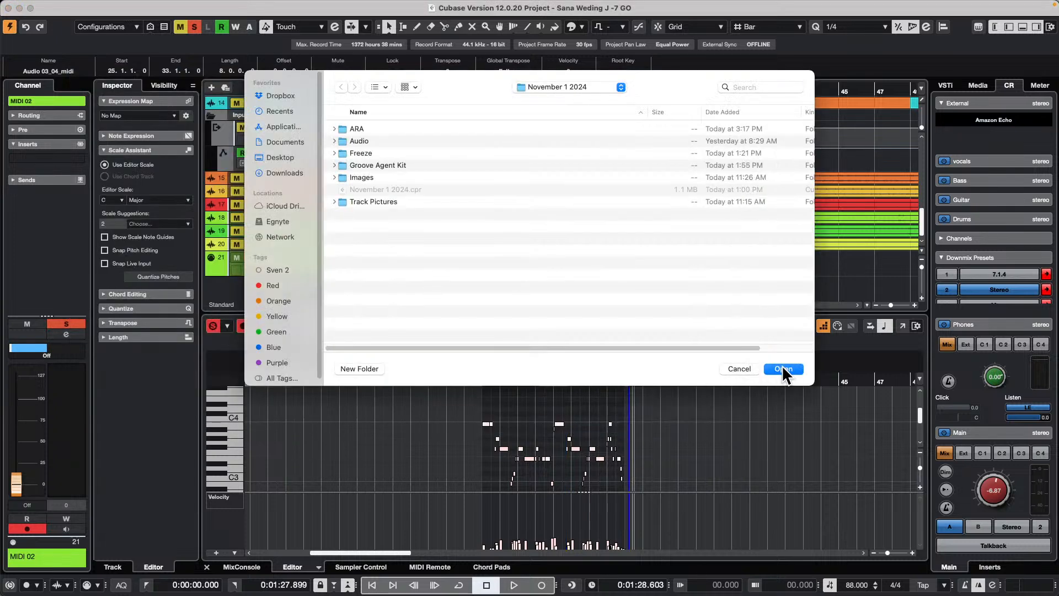
click(782, 367)
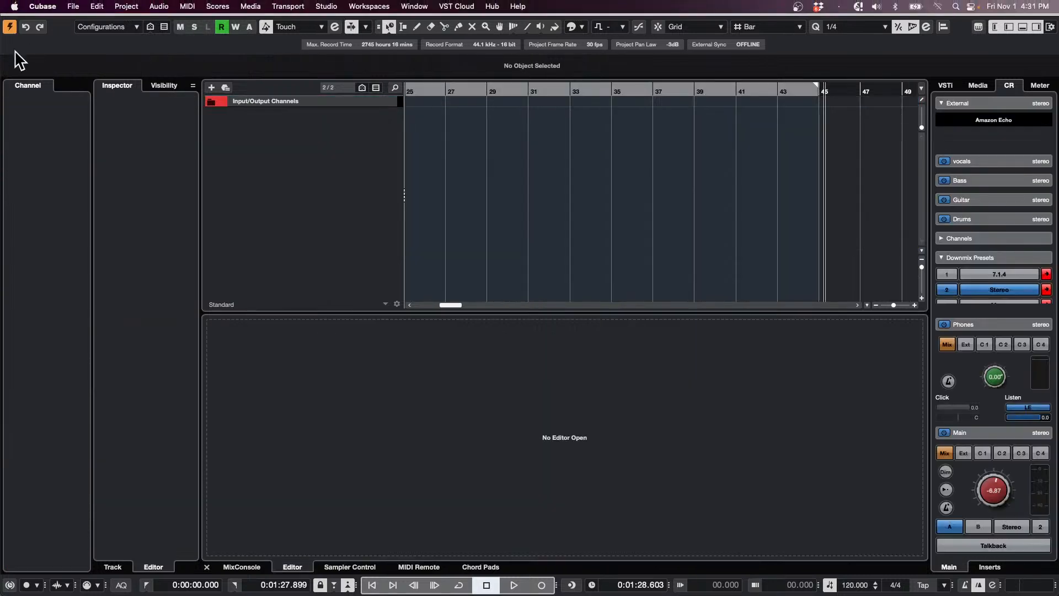
- Add two stereo audio tracks routed to Stereo Out
right_click(224, 114)
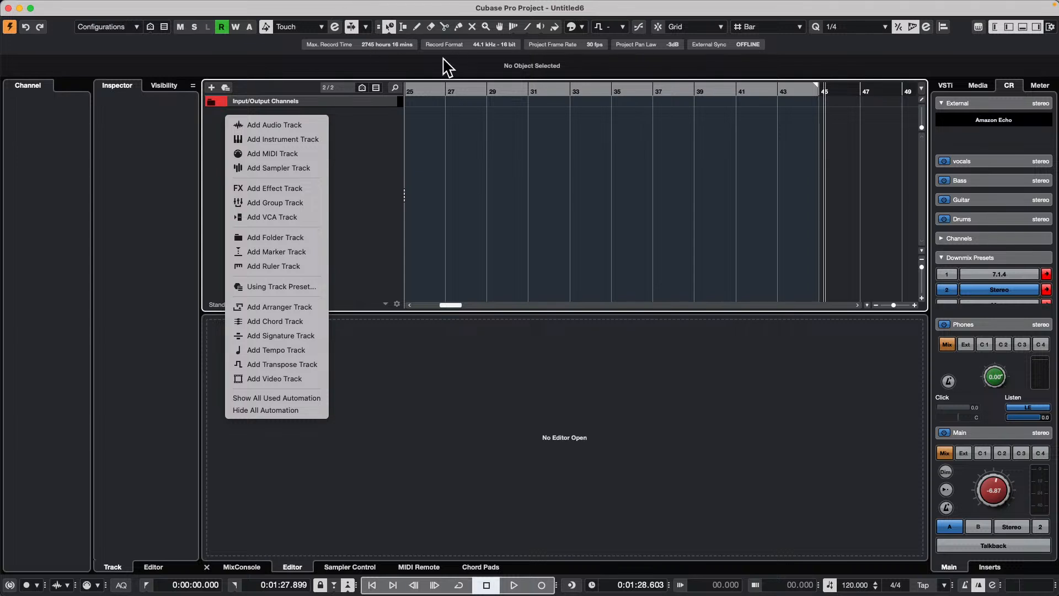
click(478, 156)
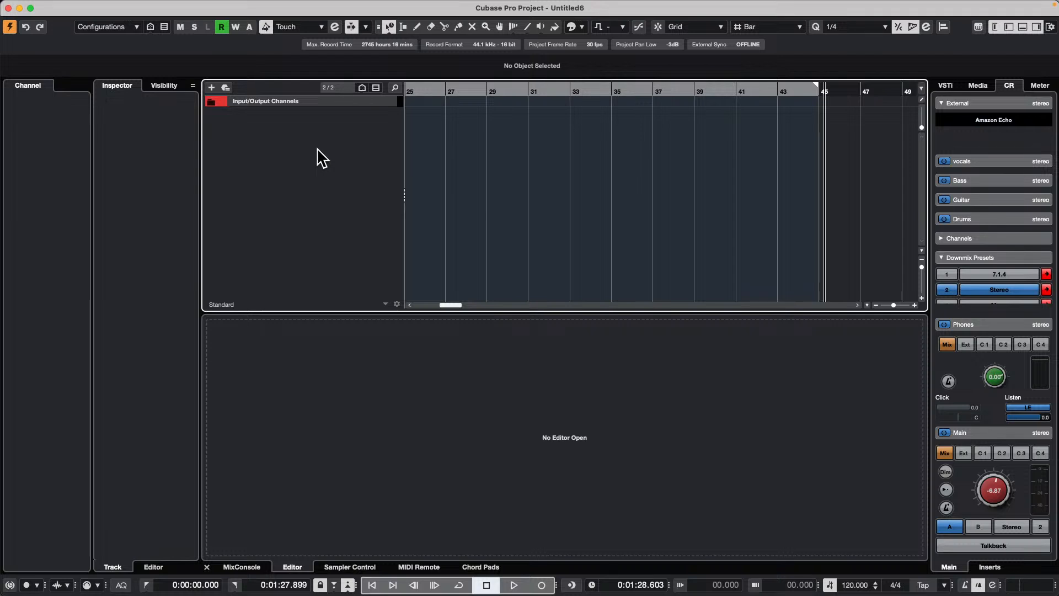
right_click(276, 131)
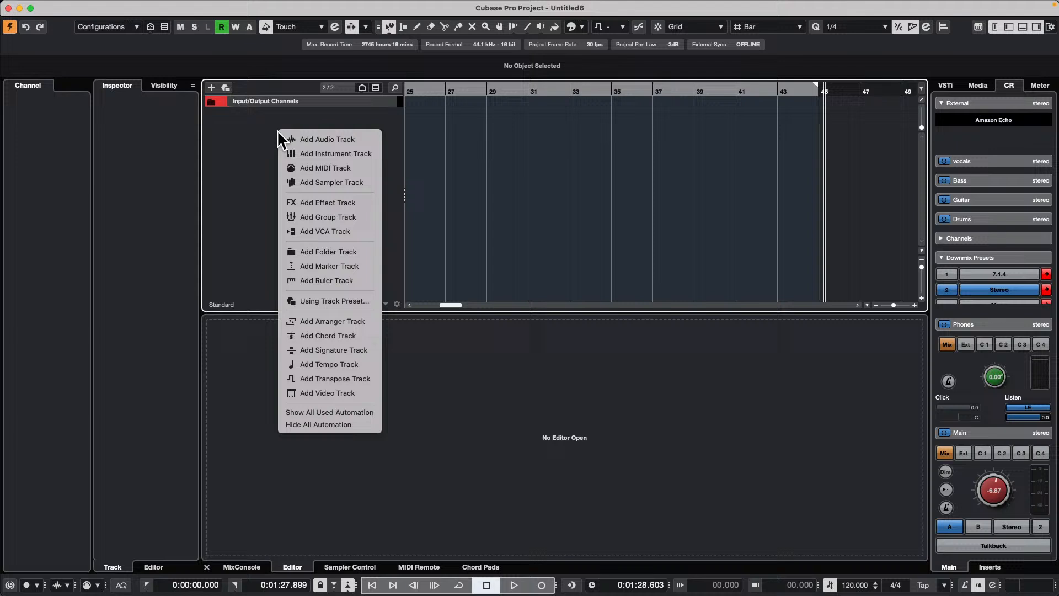
click(349, 140)
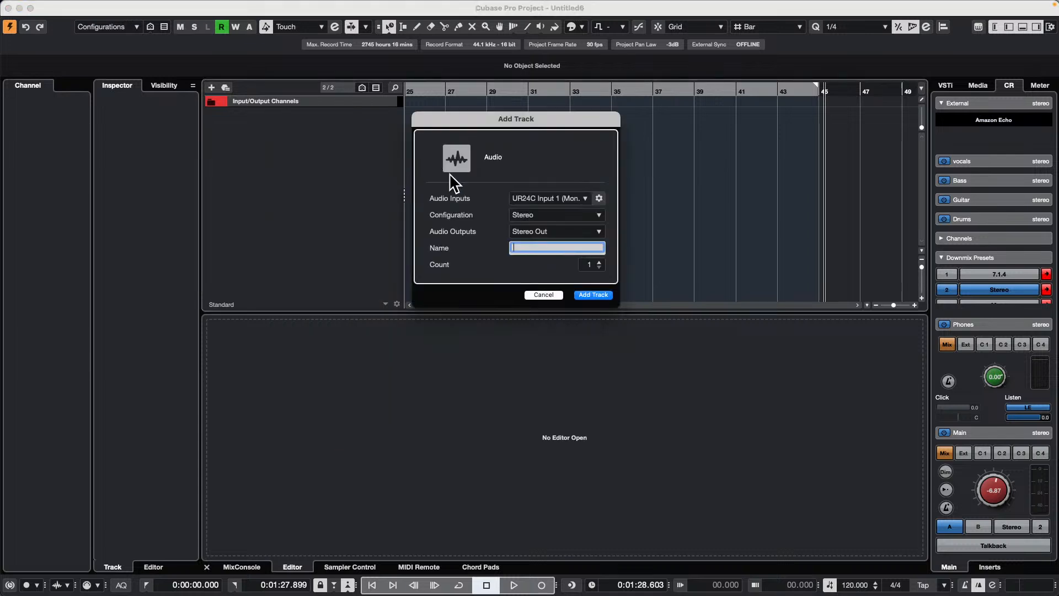
click(598, 262)
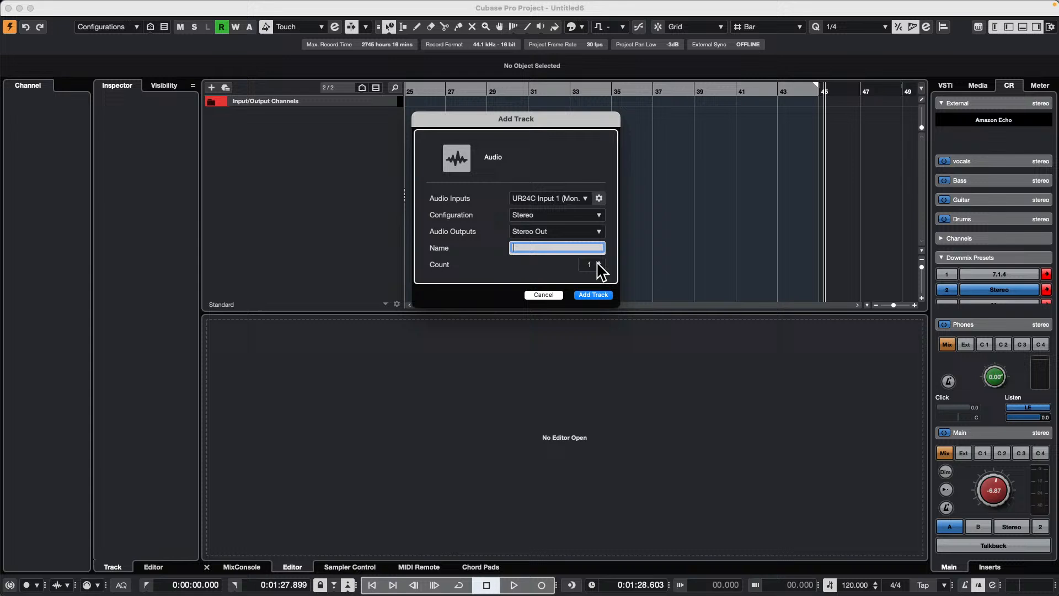
click(600, 292)
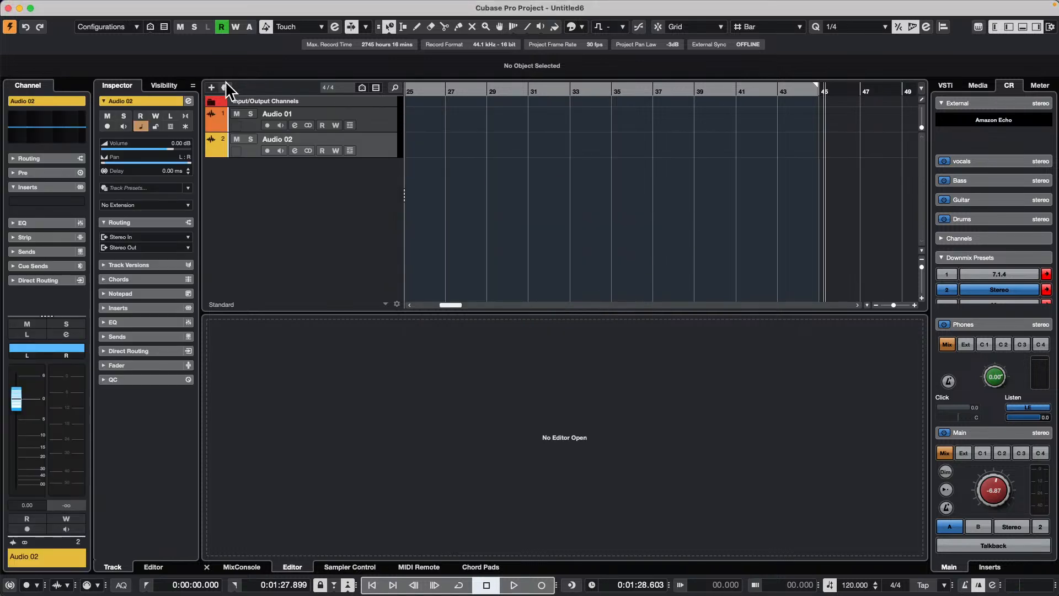
- Add four more stereo audio tracks routed to Stereo Out below the existing two
right_click(296, 183)
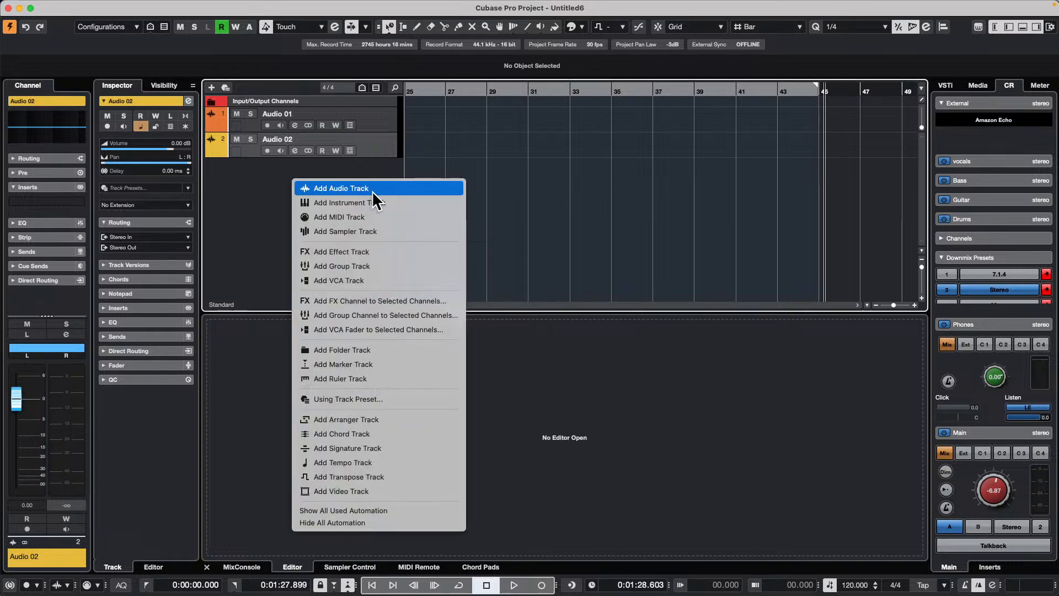
click(256, 181)
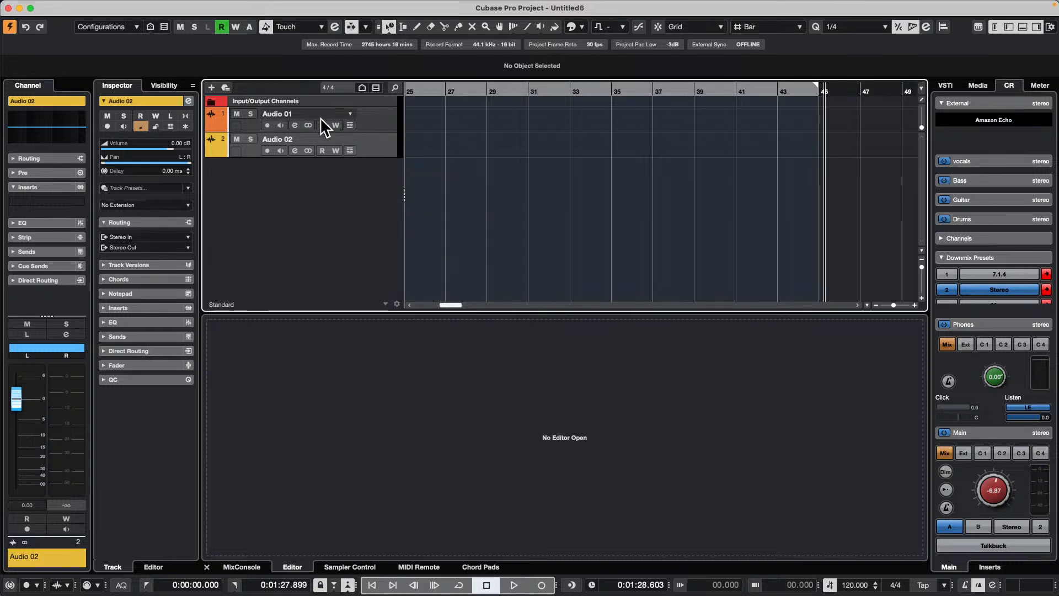
right_click(278, 178)
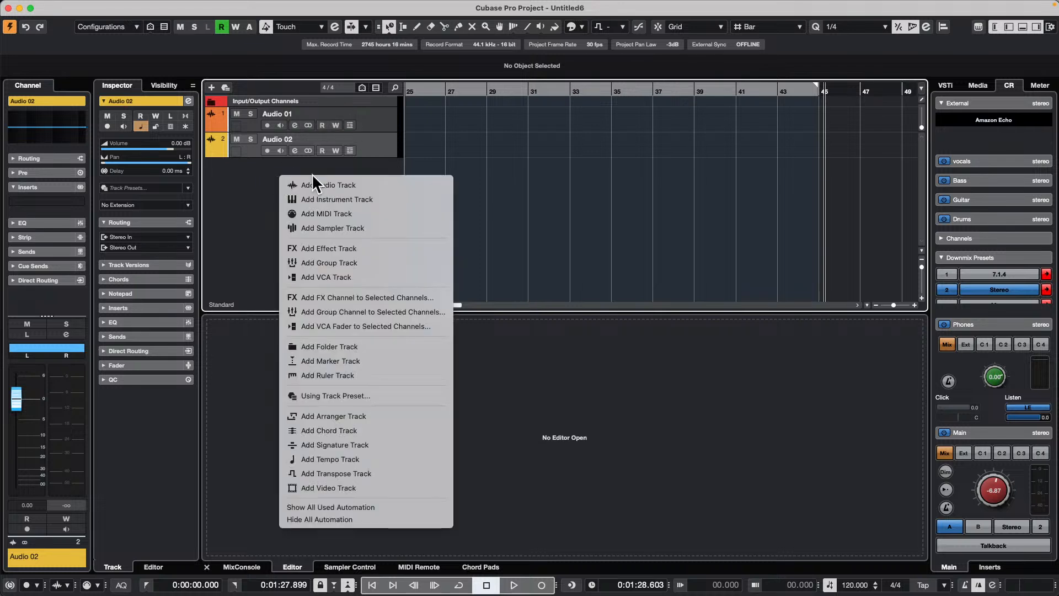
click(378, 183)
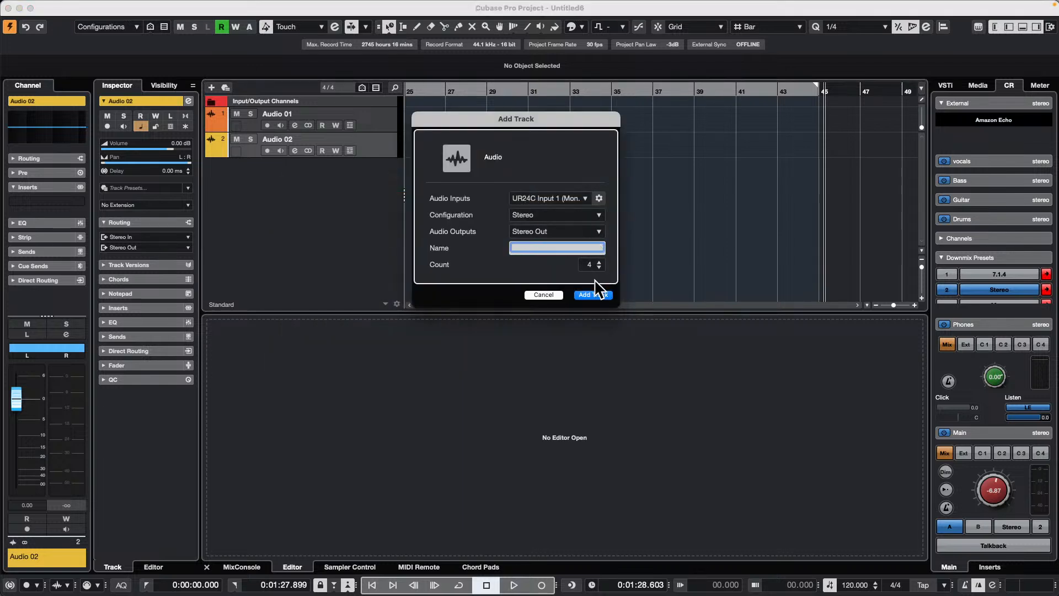
click(592, 295)
- Rename the first audio track electric guitar and the second one acoustic guitar
double_click(297, 110)
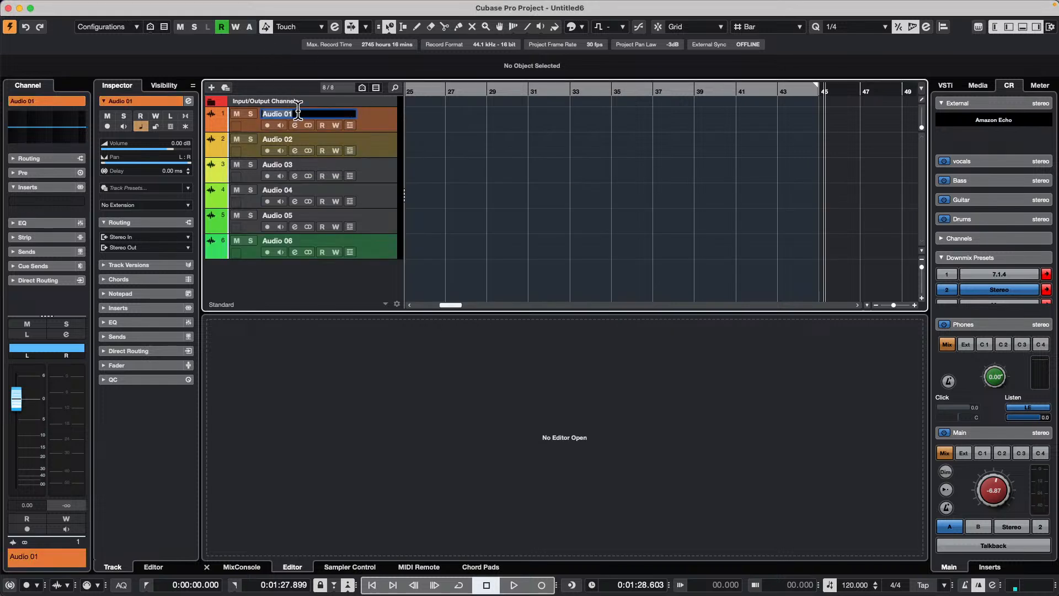
text(electric guitar)
key(Return)
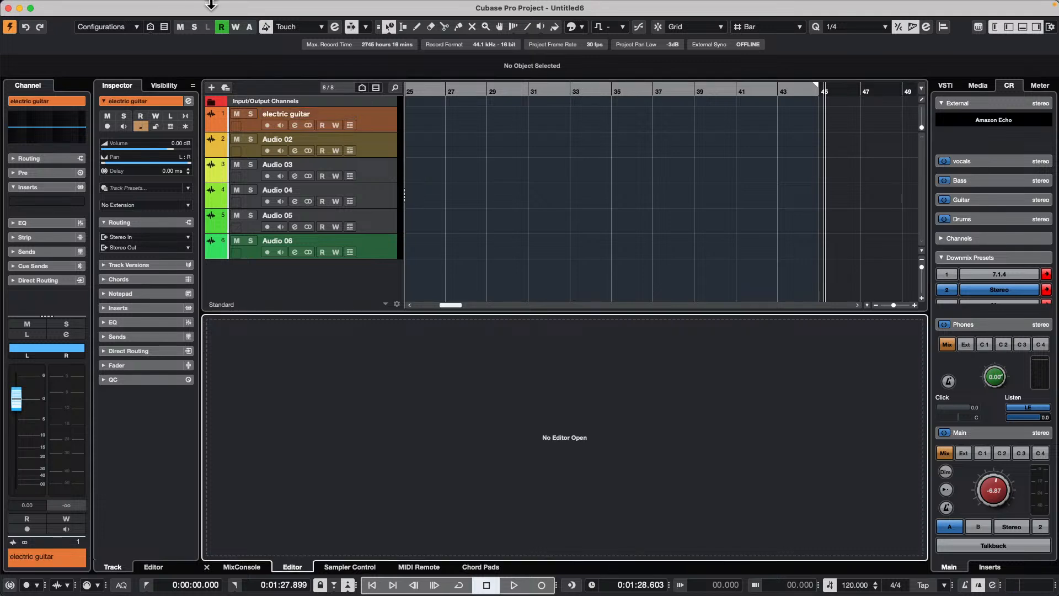
double_click(306, 137)
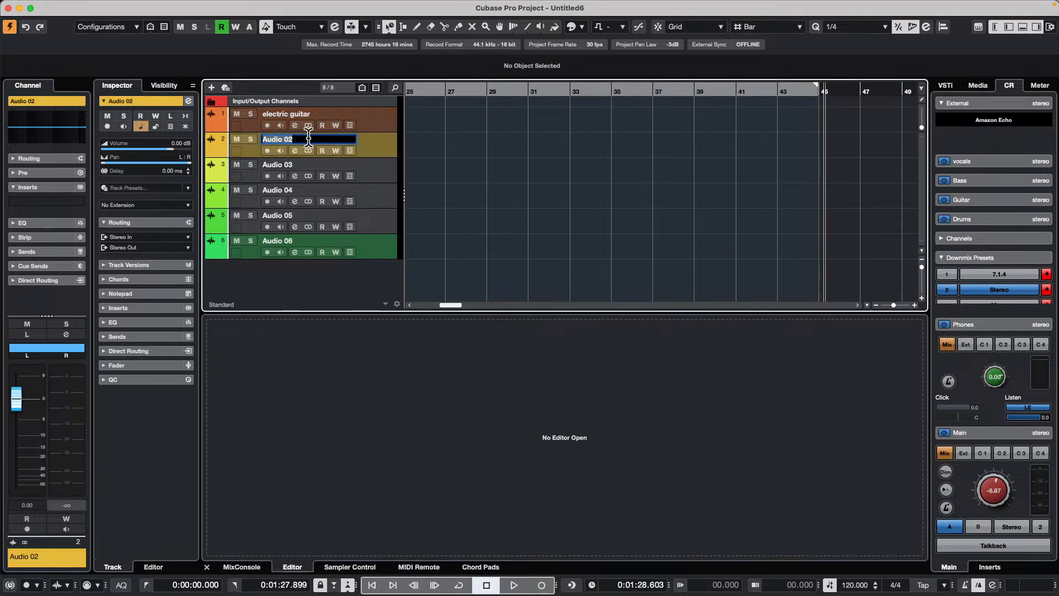
text(acoustic guitar)
key(Tab)
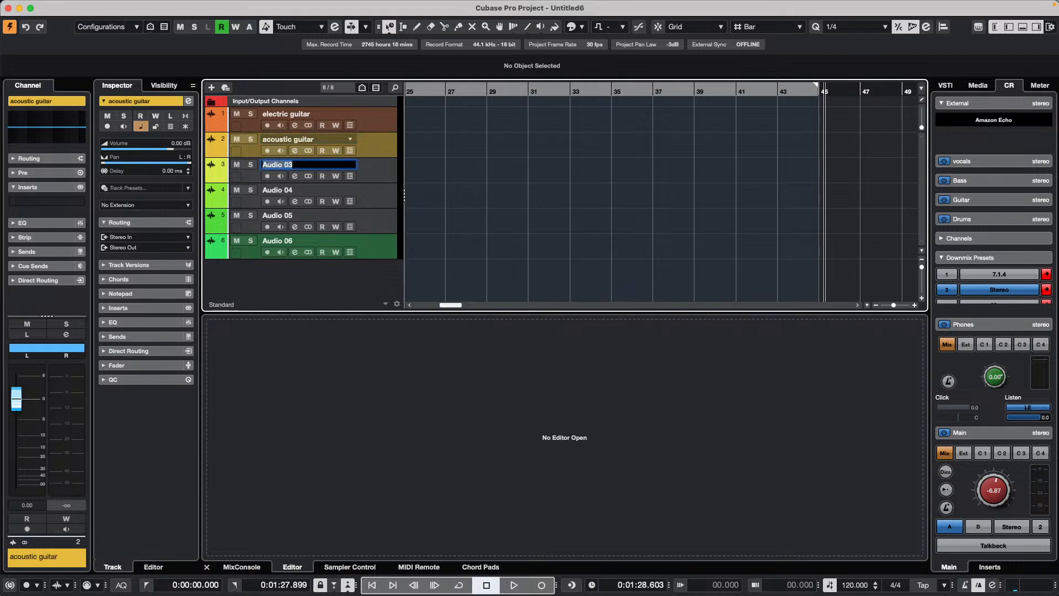
- Rename the third, fourth and fifth audio tracks Bass, Mandolin and banjo
text(Bass)
key(Tab)
text(Ma)
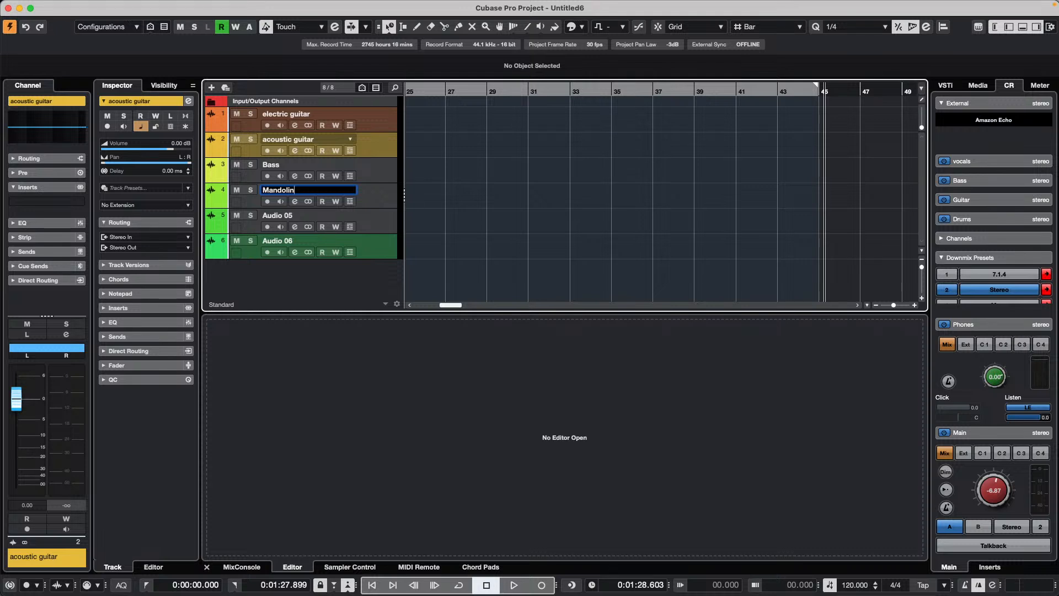
key(Tab)
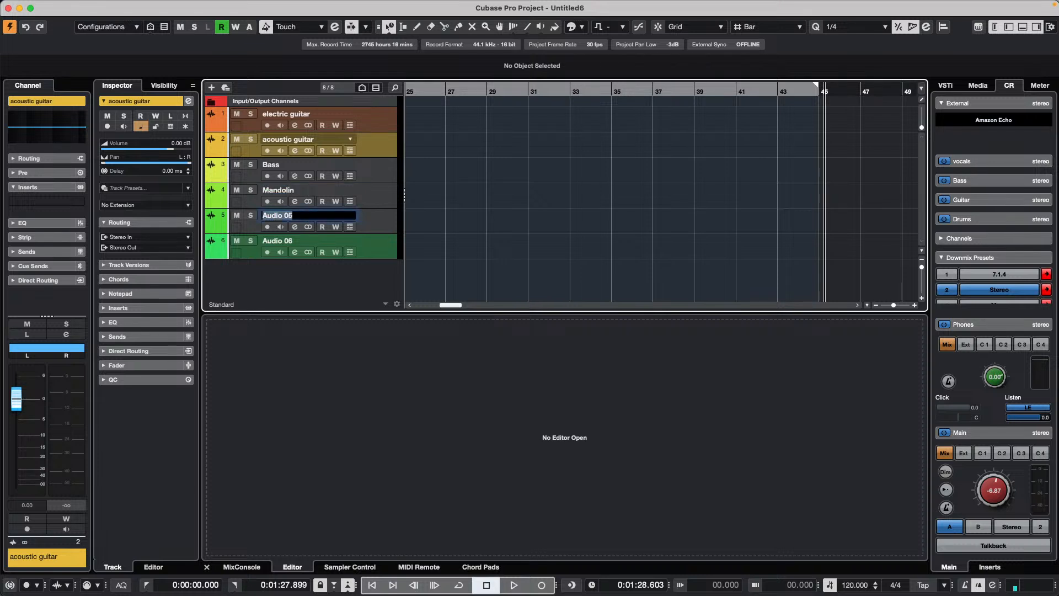
text(banjo)
key(Return)
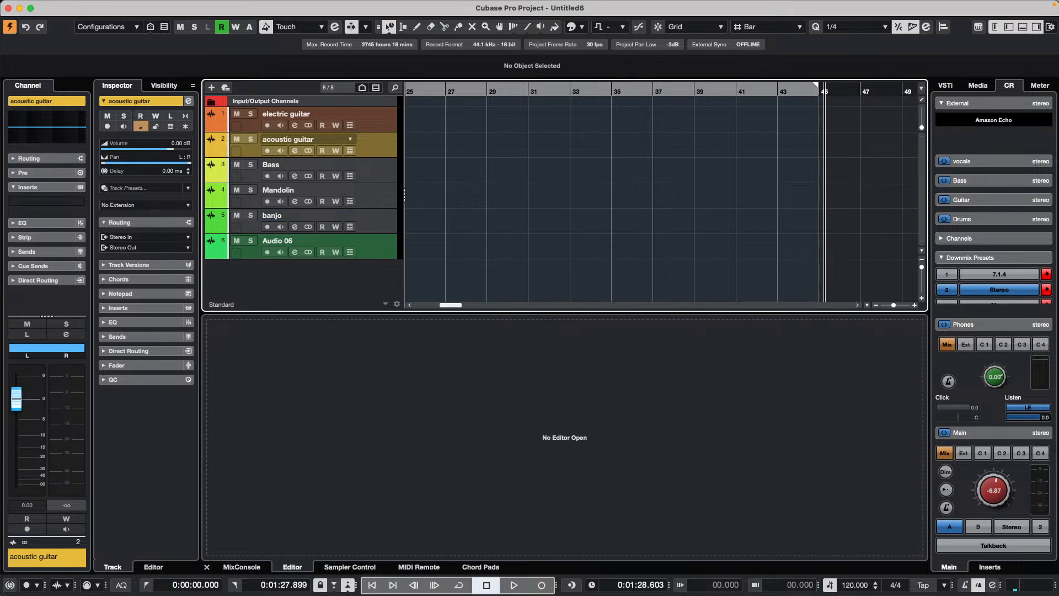
- Check the input bus options for the electric guitar track
click(391, 127)
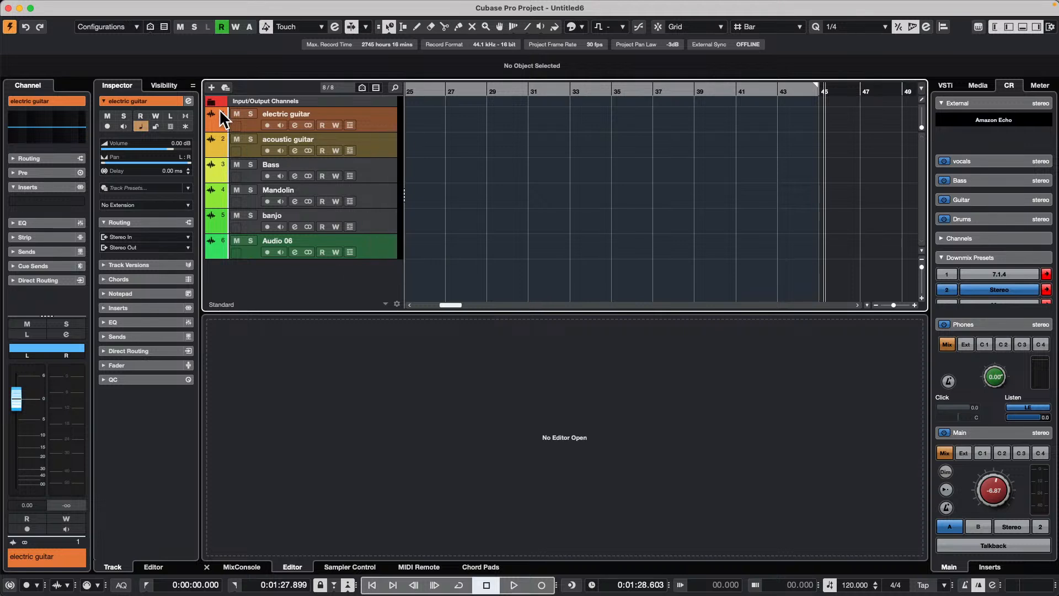
click(137, 238)
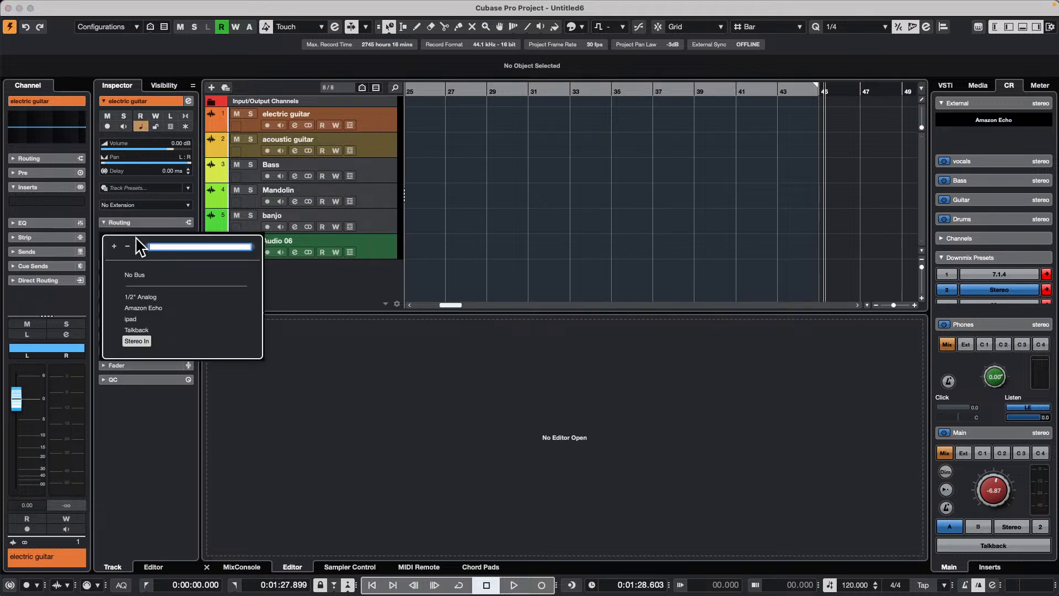
click(381, 124)
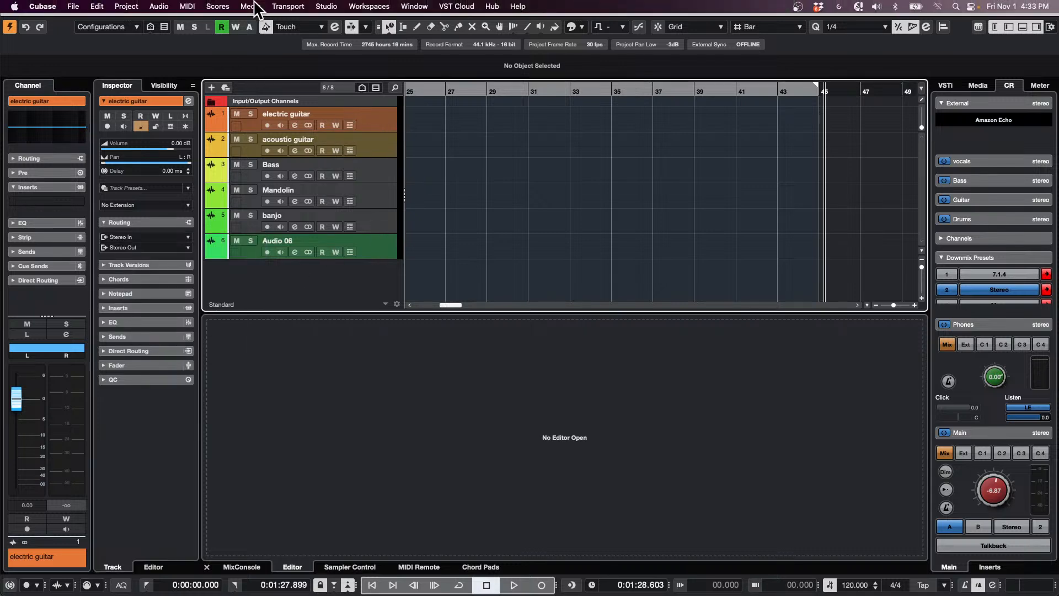
click(133, 7)
mouse_move(159, 6)
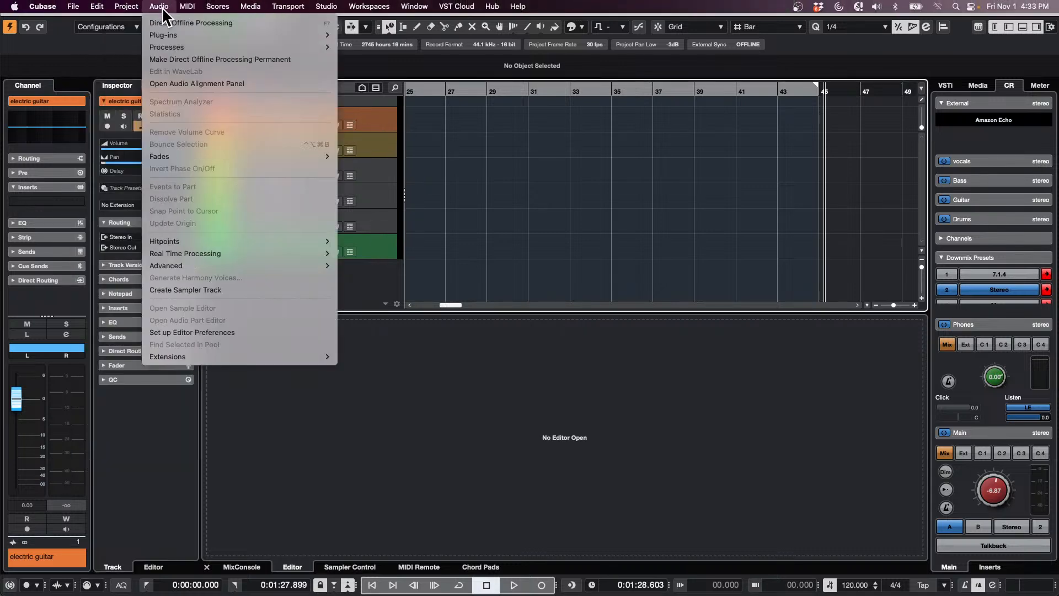
mouse_move(201, 242)
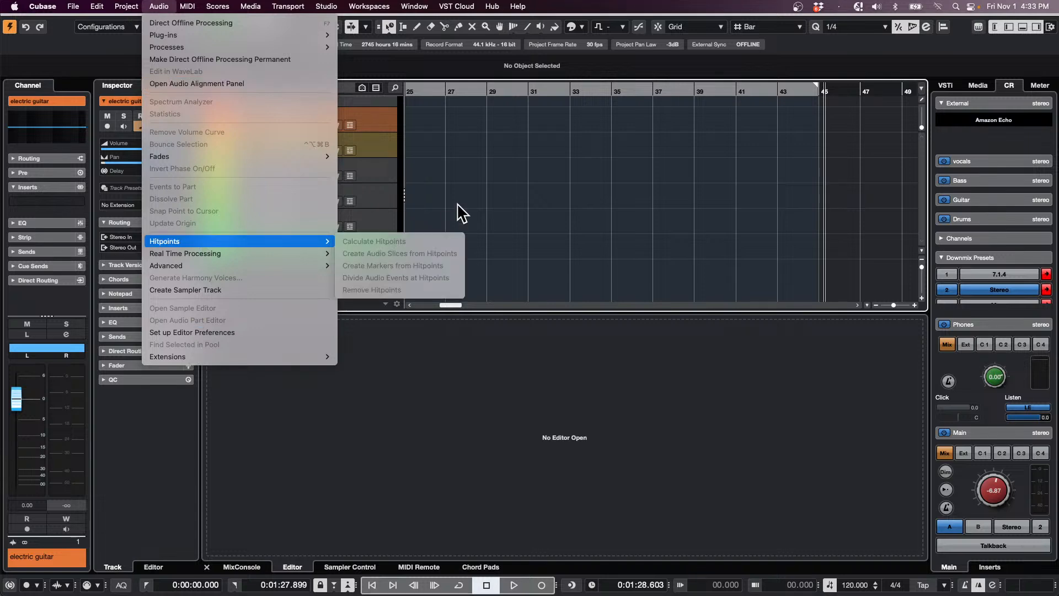
click(503, 148)
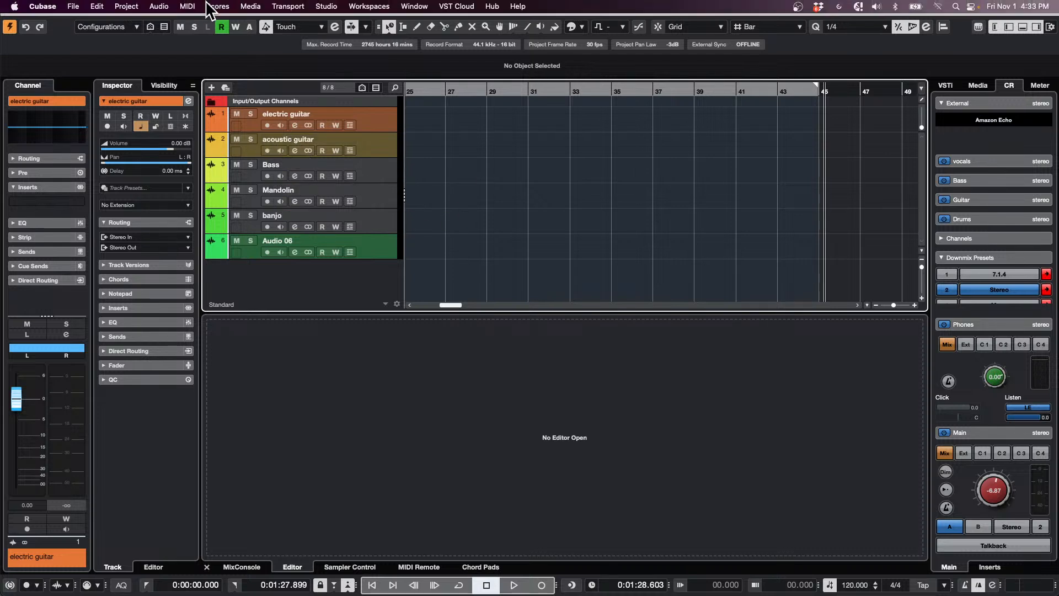
- Clear all event target filters in the Project Logical Editor and set its function to Select
click(159, 6)
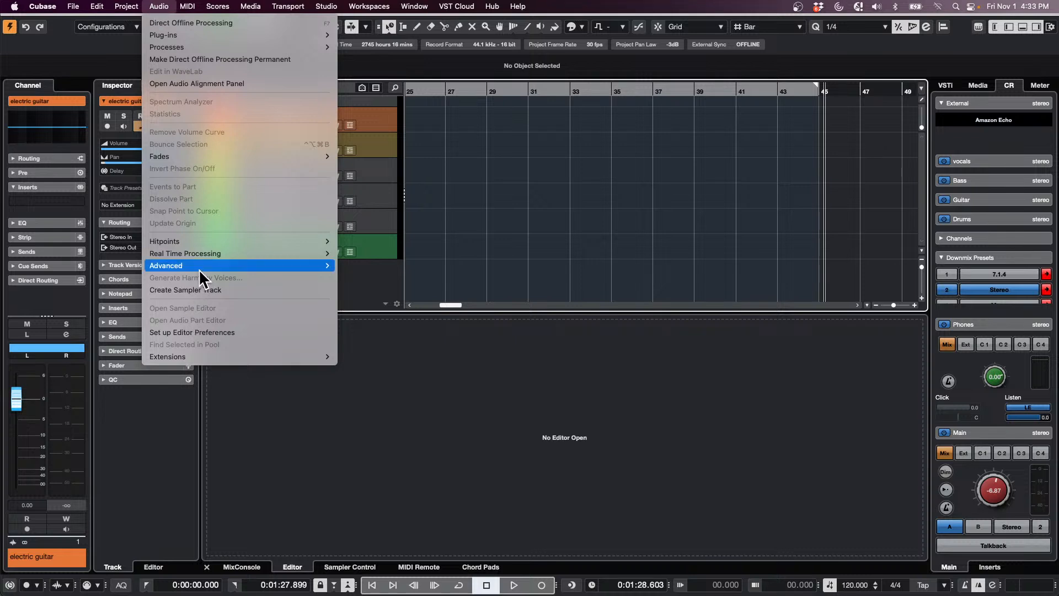
mouse_move(200, 264)
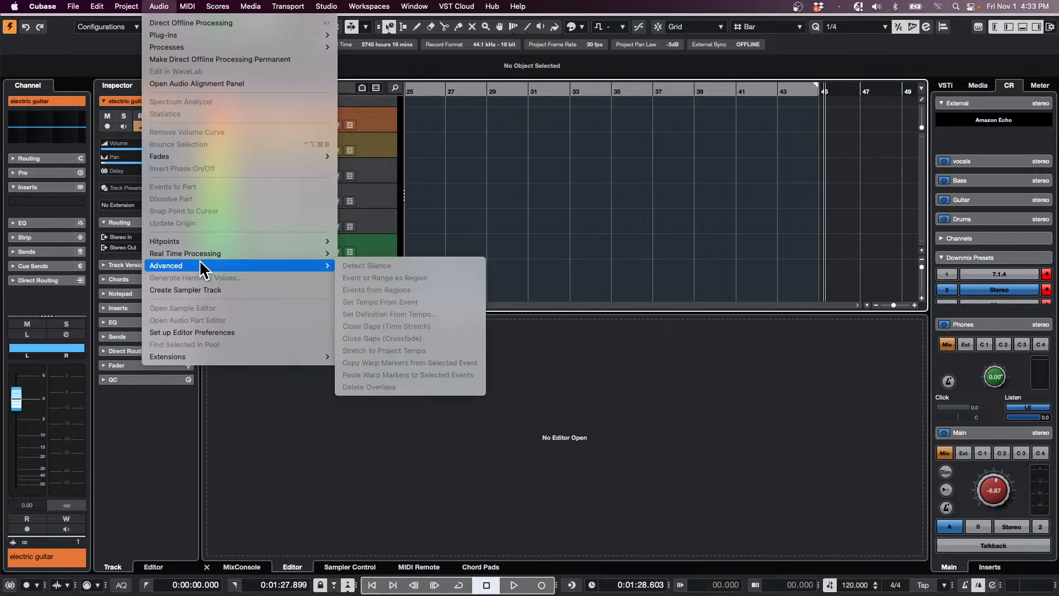
mouse_move(126, 6)
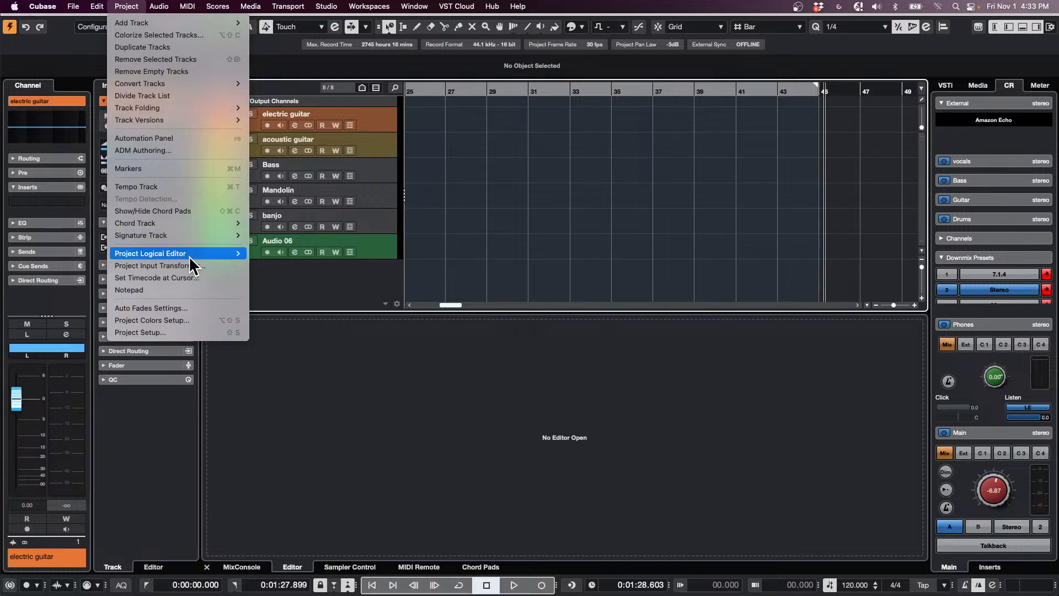
click(305, 260)
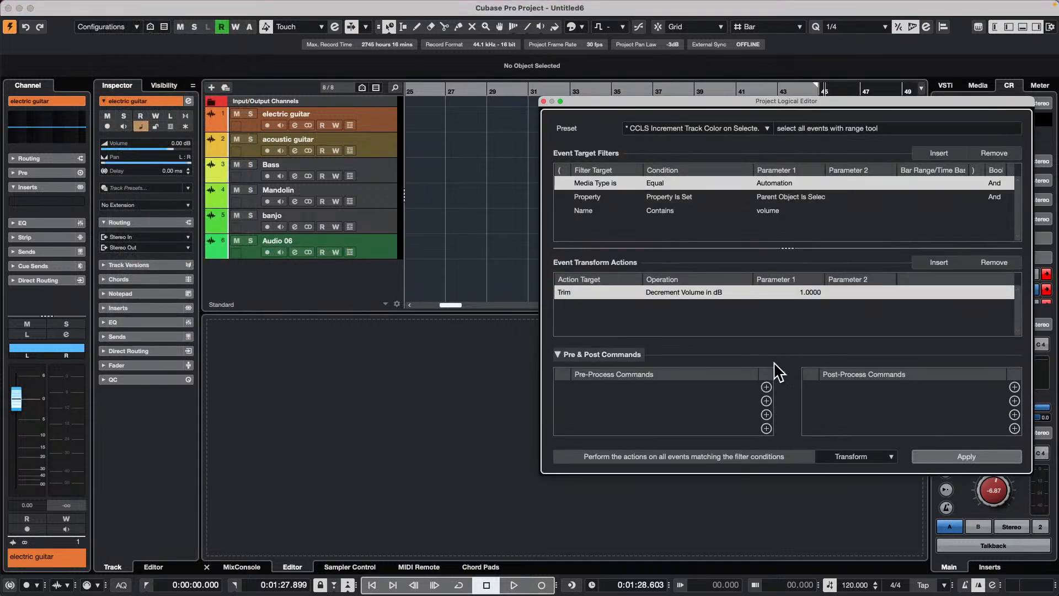
click(1007, 152)
click(1006, 152)
click(1007, 152)
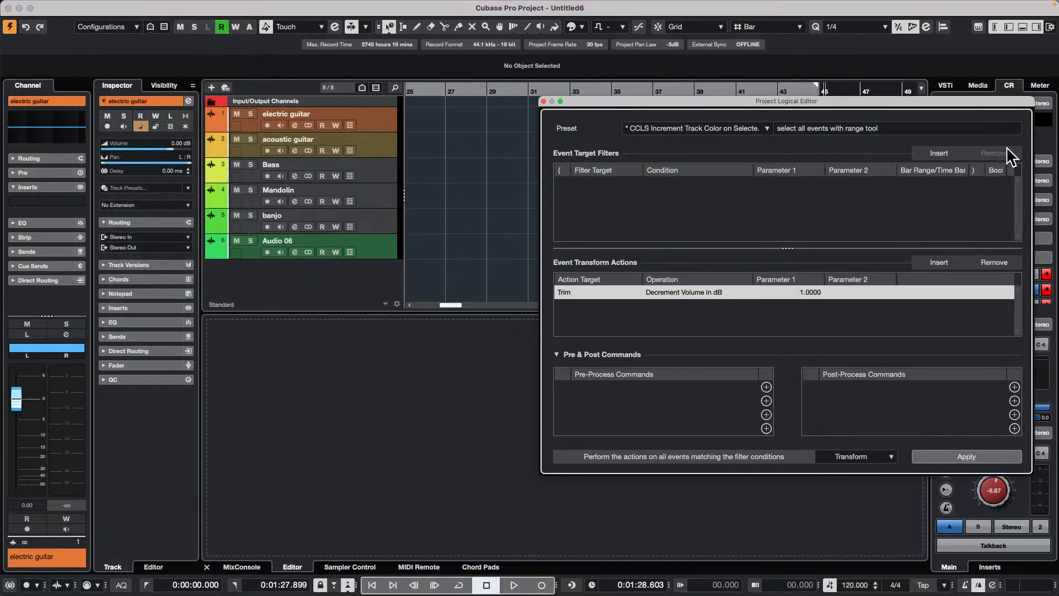
click(858, 458)
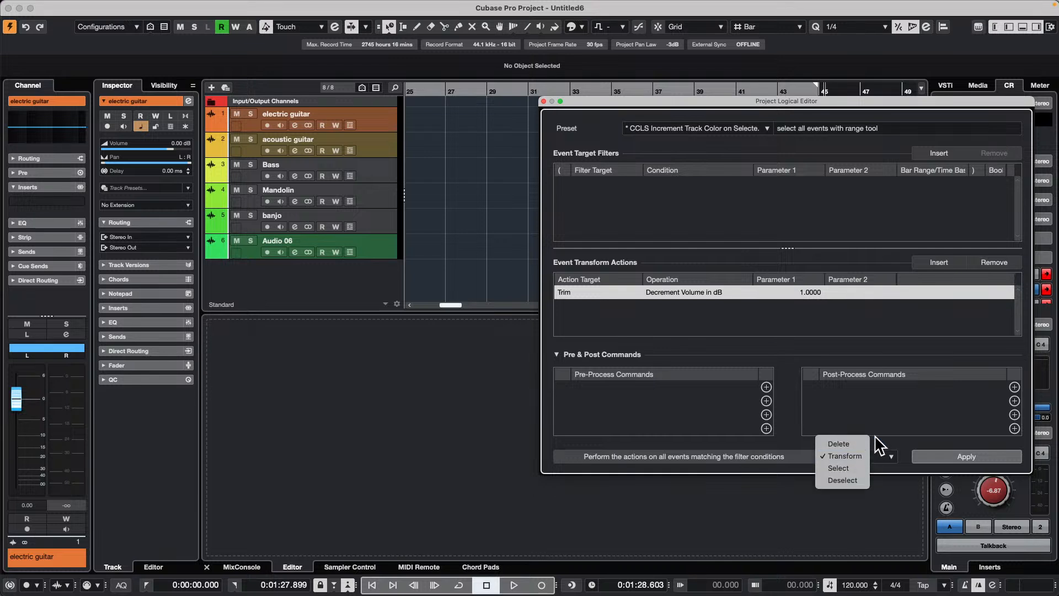
click(850, 468)
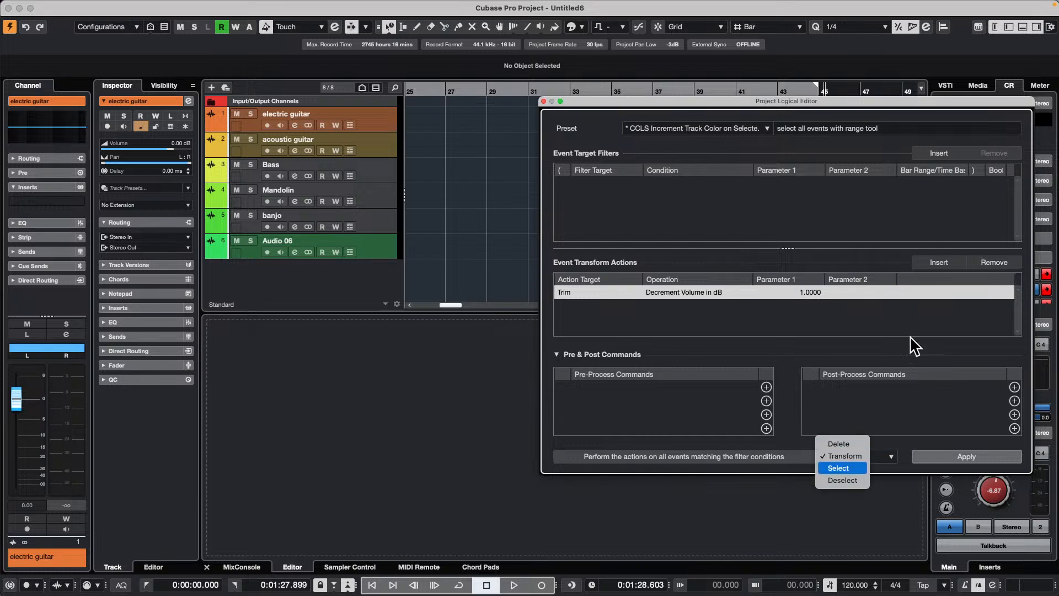
- Look through the saved user presets of the Project Logical Editor
click(724, 129)
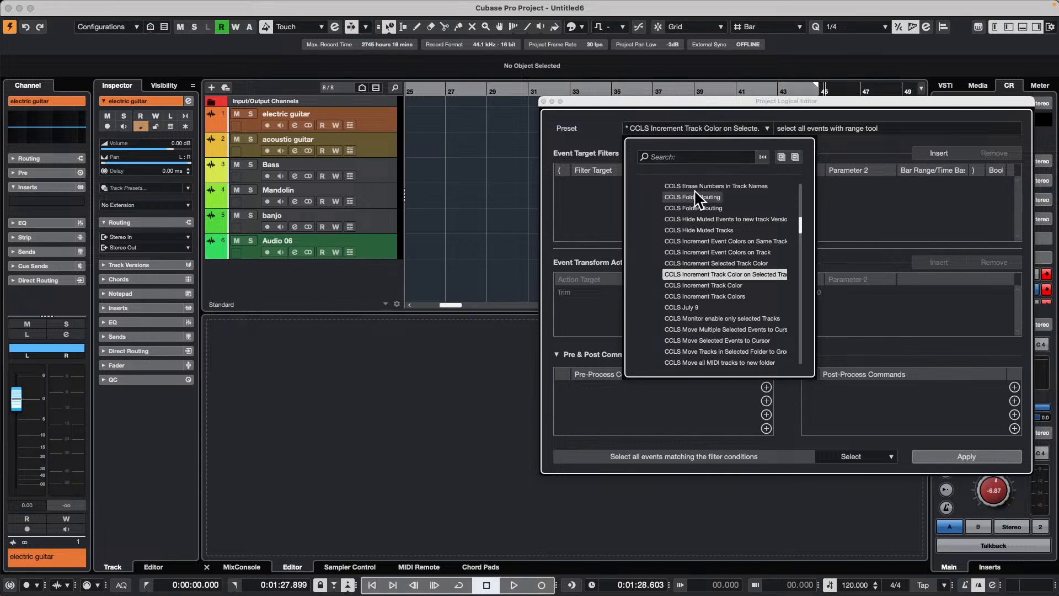
scroll(722, 251, down, 15)
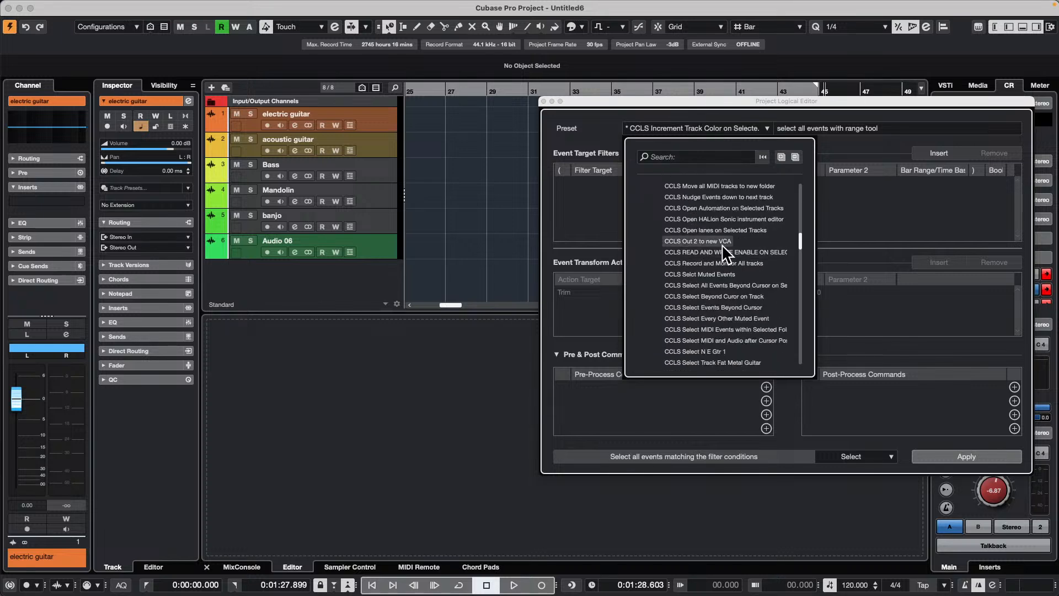
scroll(722, 244, down, 15)
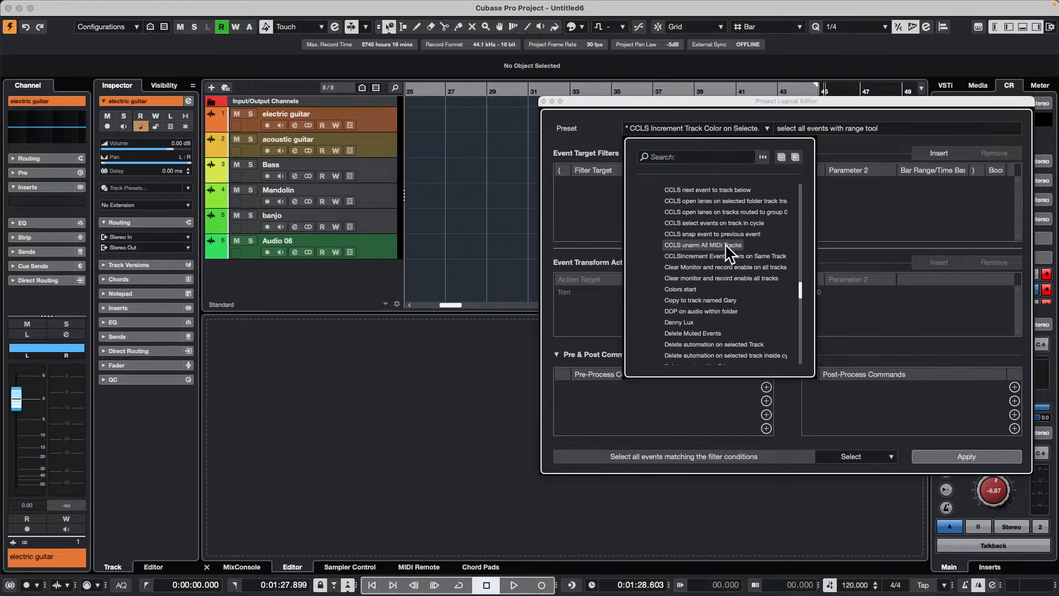
scroll(740, 295, down, 3)
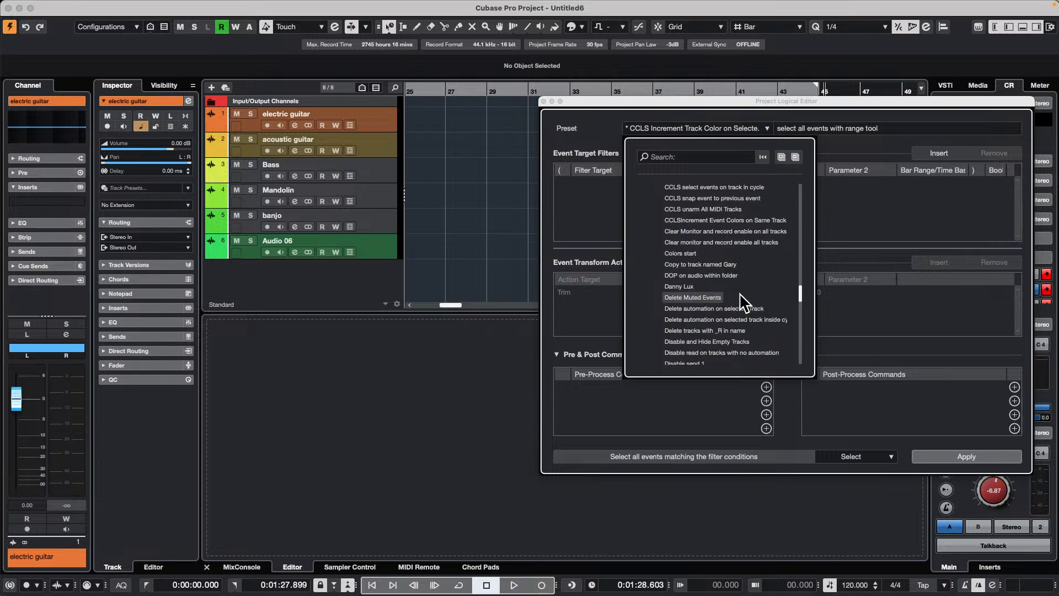
scroll(736, 293, up, 6)
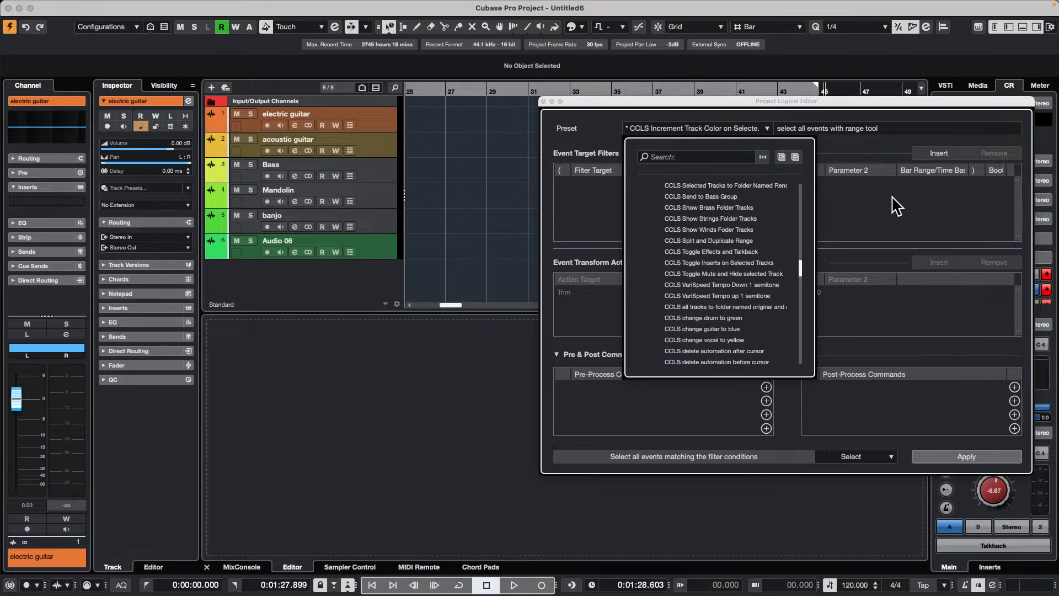
click(894, 209)
- Add a target filter for Name Contains bass and apply it to select the matching track
click(938, 153)
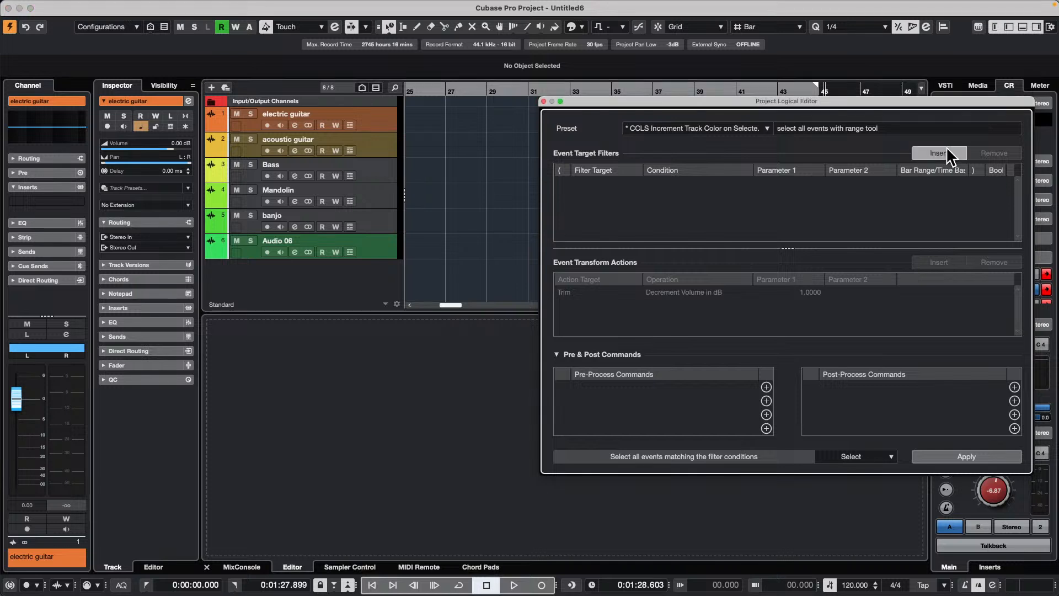
click(590, 181)
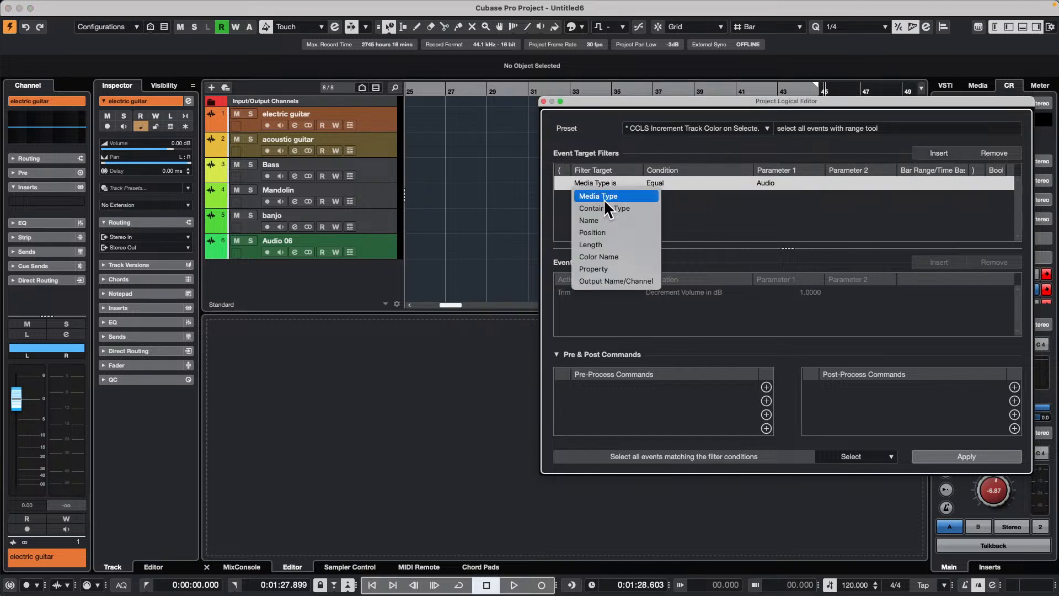
click(605, 210)
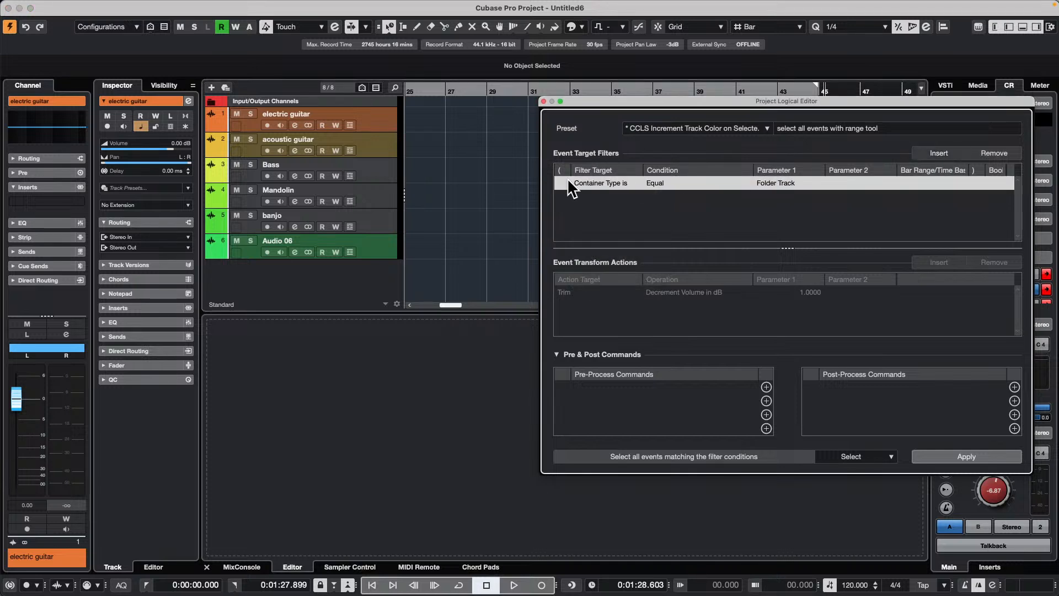
click(581, 179)
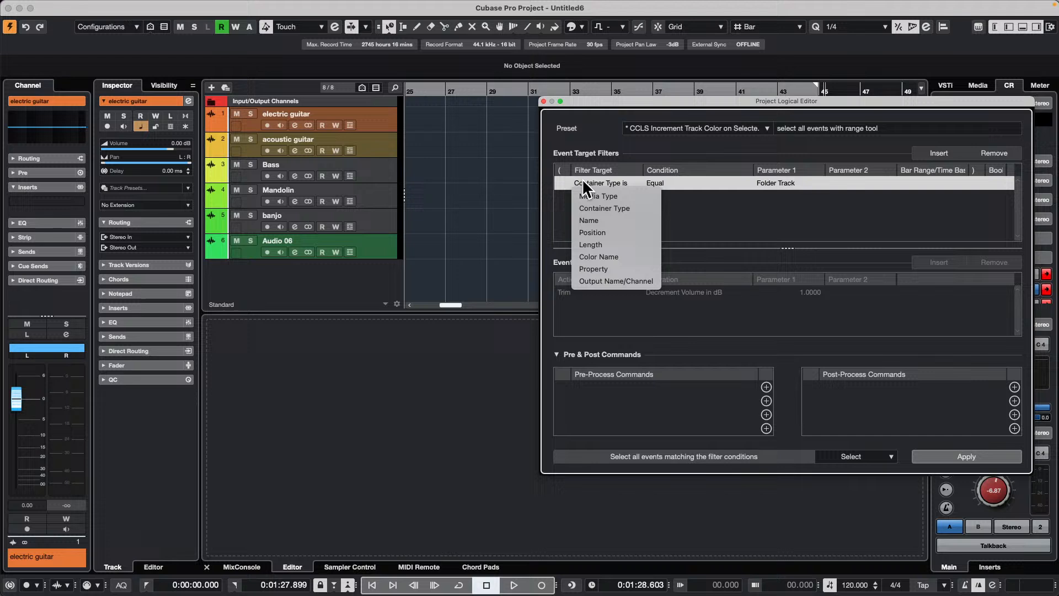
click(611, 220)
click(661, 182)
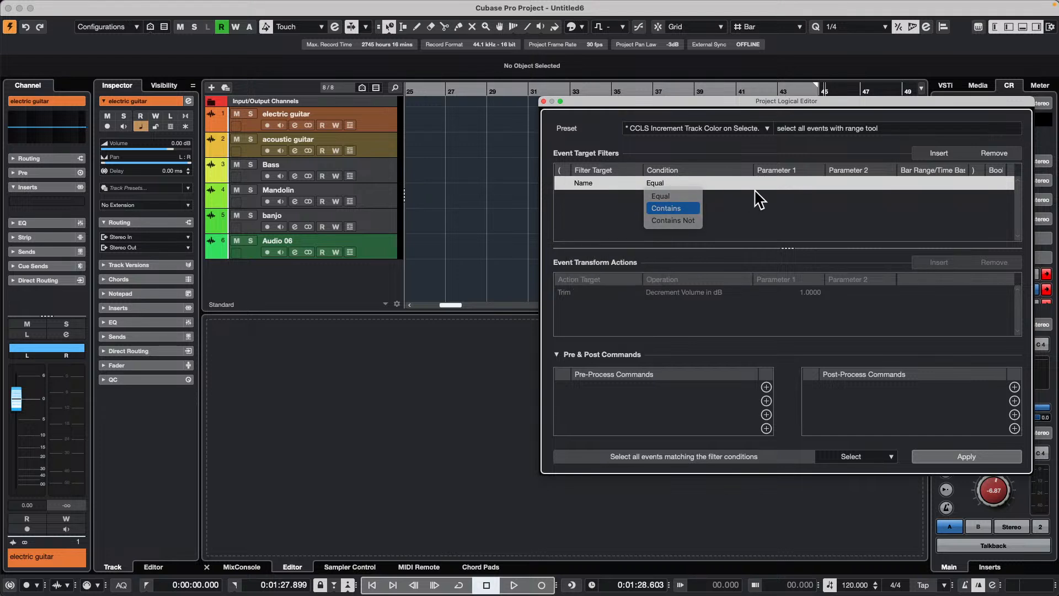
click(683, 208)
click(789, 183)
text(bas)
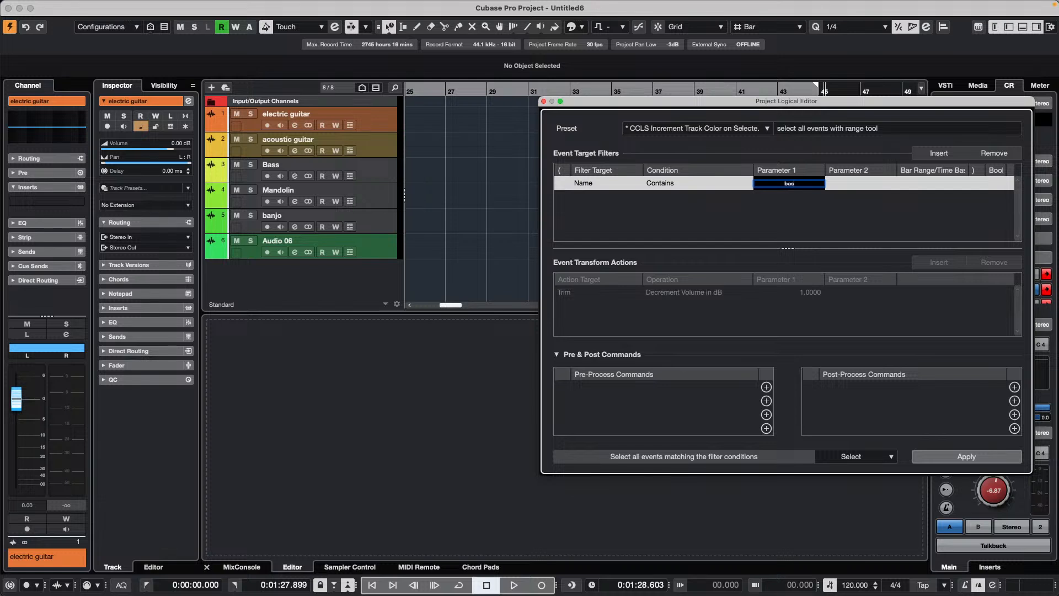
text(s)
key(Return)
click(979, 455)
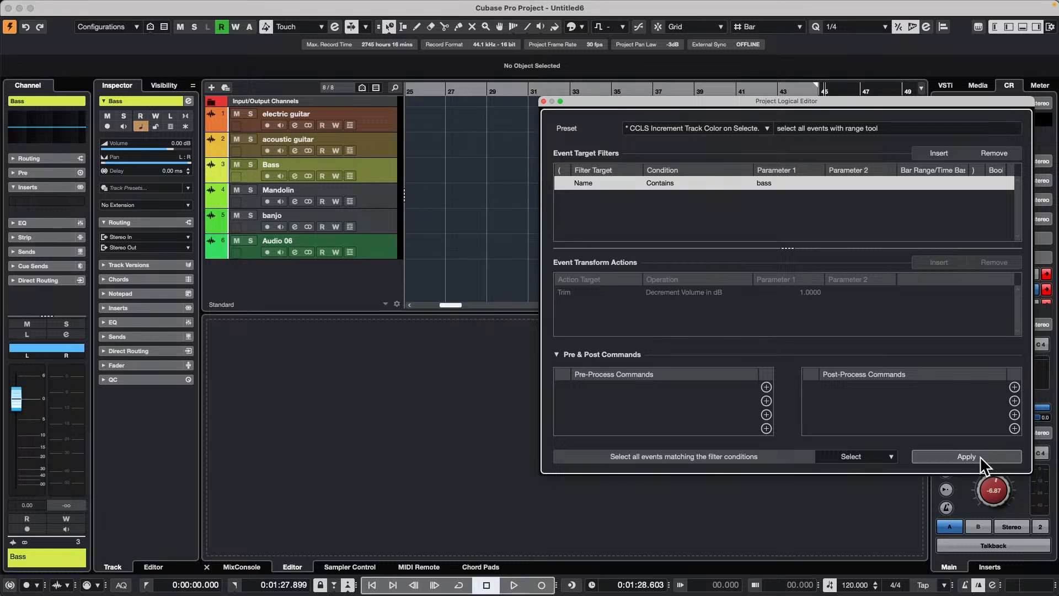
- Switch the function to Transform and set the action to Track Operation, Record, Enable
click(845, 457)
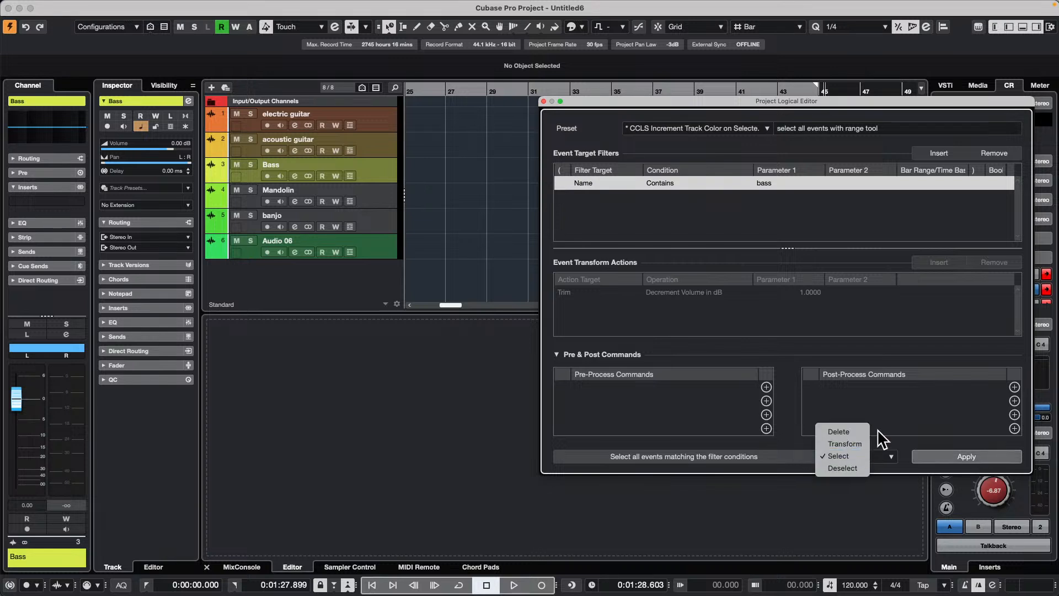
click(857, 443)
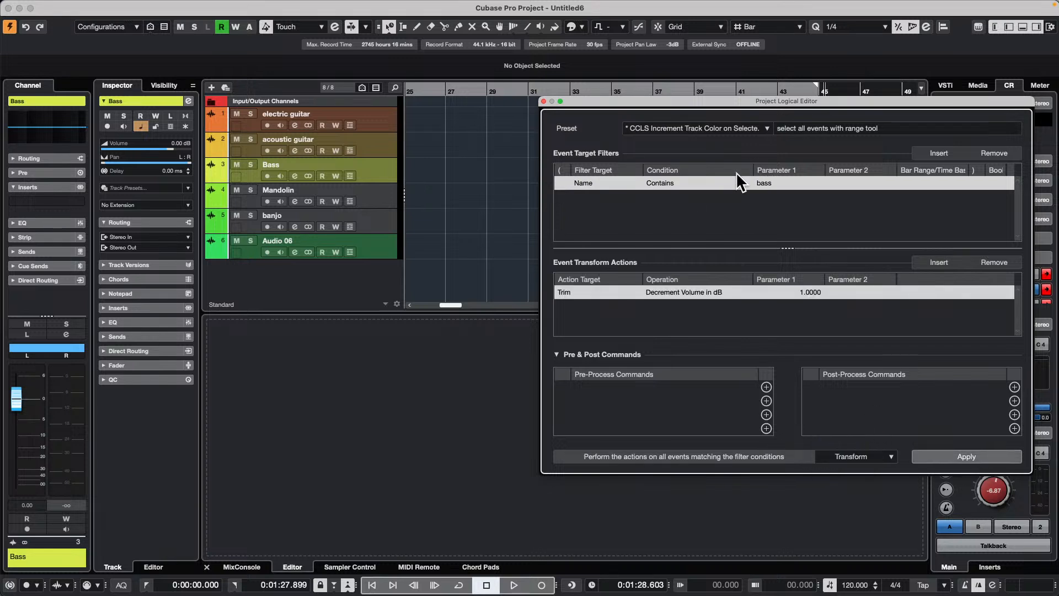
click(566, 292)
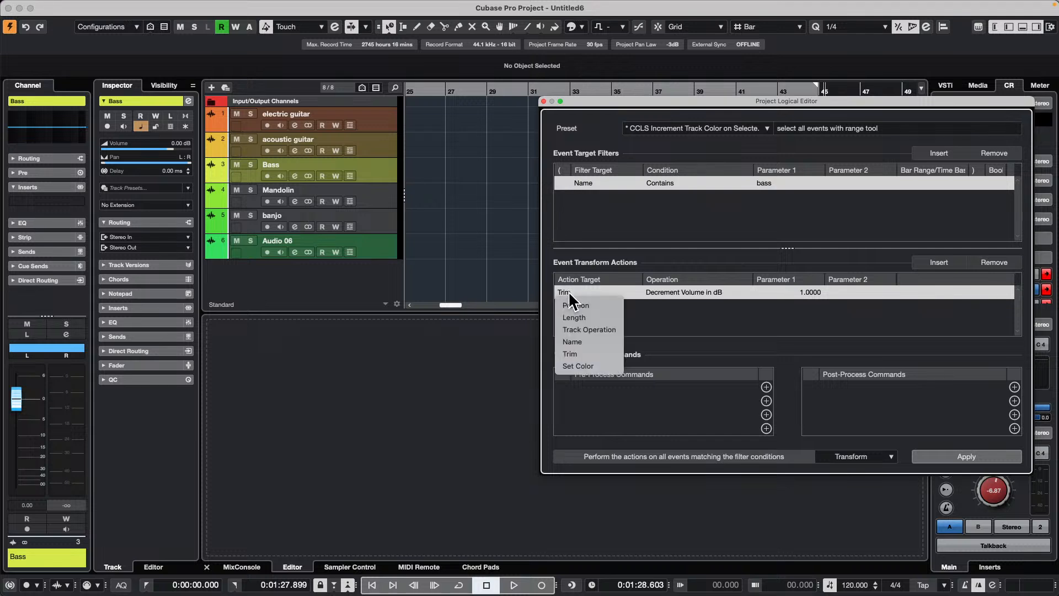
click(596, 329)
click(669, 291)
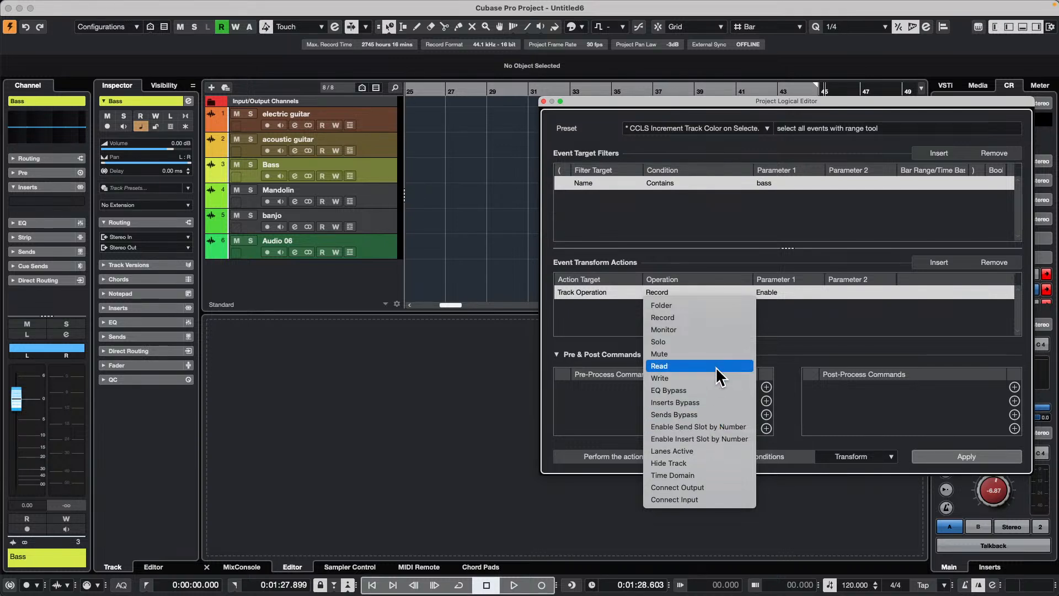
click(710, 316)
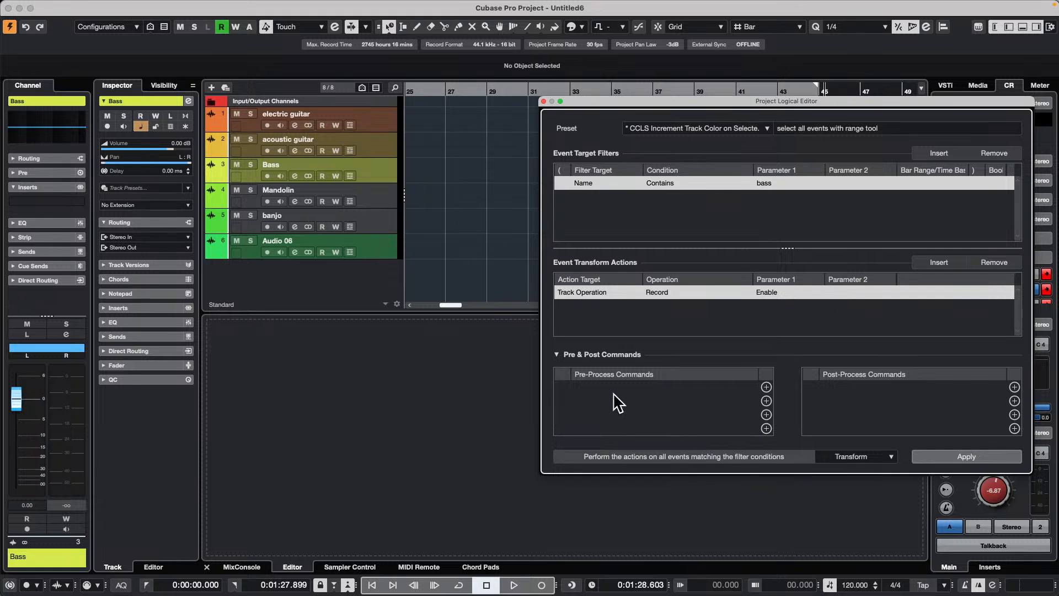
- Save the current Project Logical Editor setup as a preset named CCLS Record Track named Bass
click(670, 128)
scroll(652, 212, up, 10)
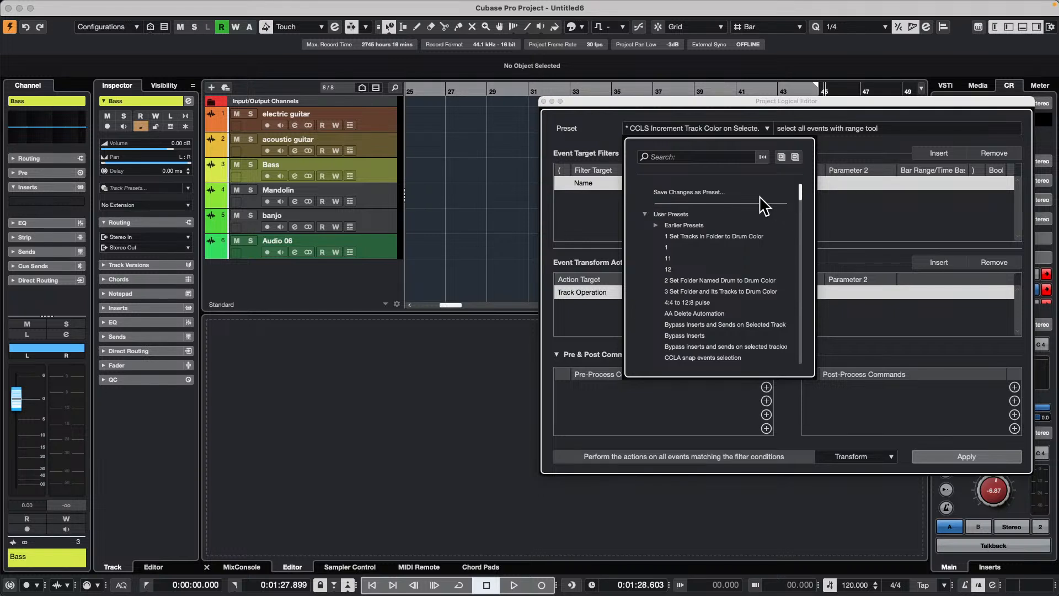
click(707, 189)
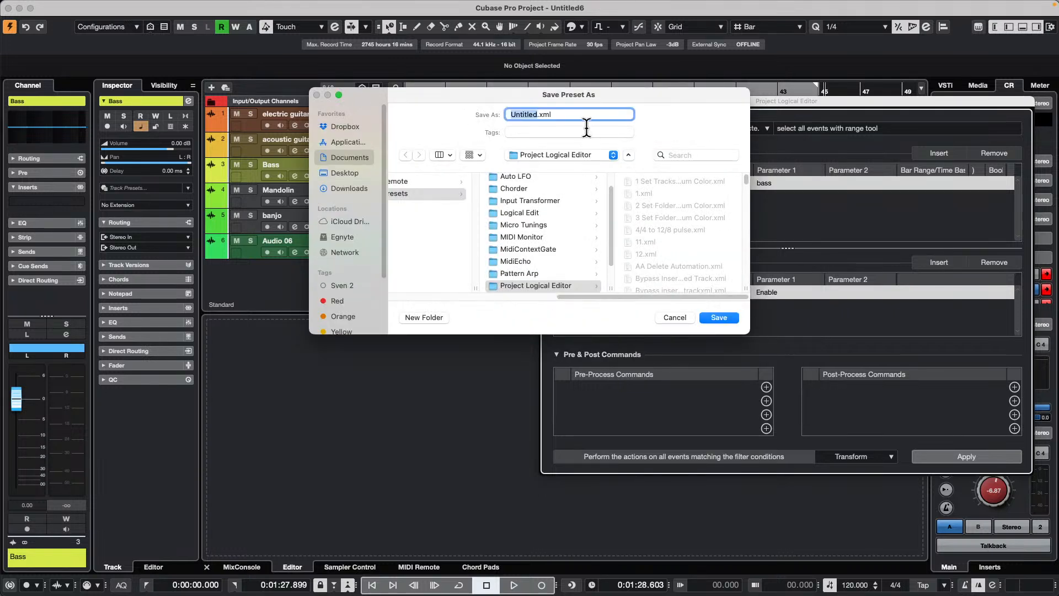
text(Record)
text( Track )
text(named Ba)
text(ss)
text(CCLS)
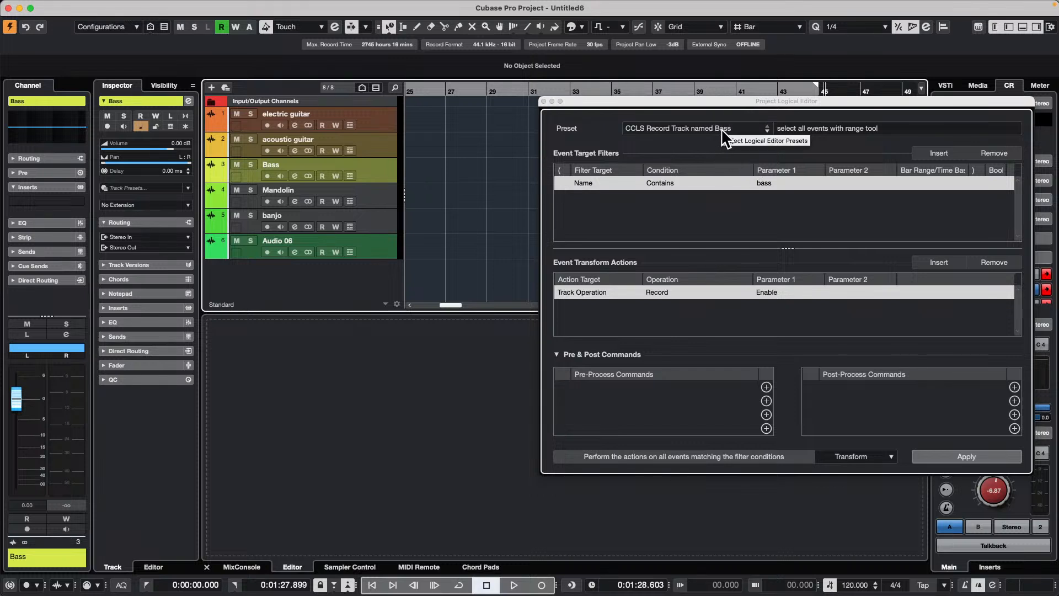
- Change the name filter to banjo and save the setup as a preset named CCLS record track named banjo
click(778, 186)
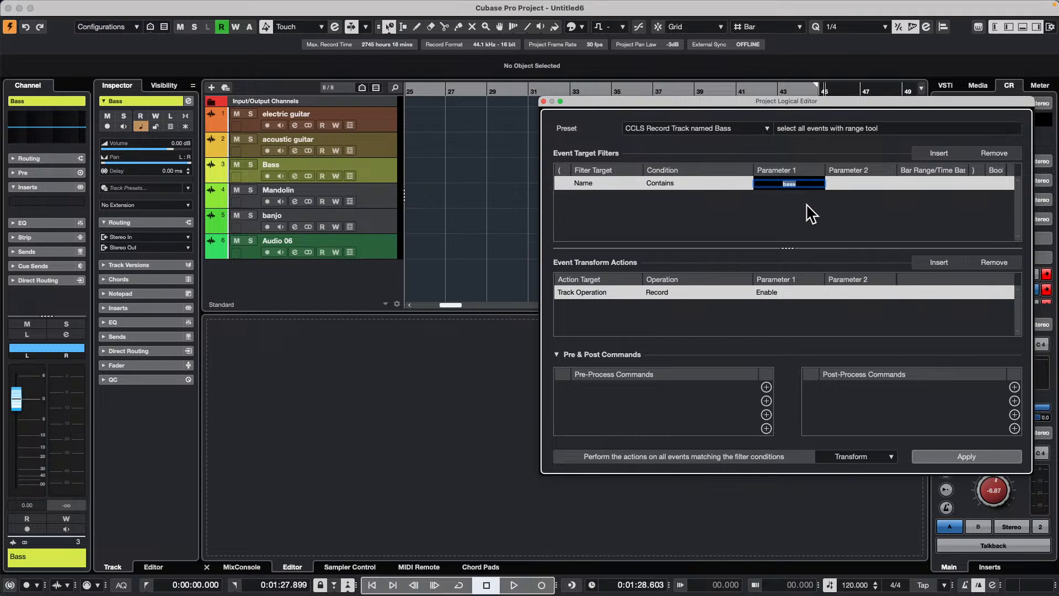
text(b)
key(Return)
click(744, 129)
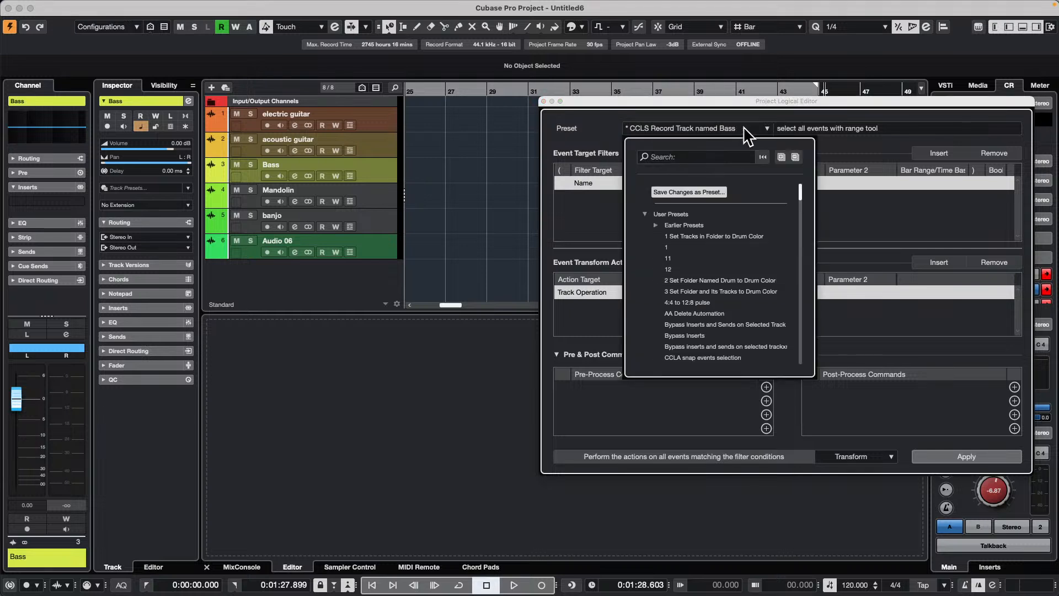
click(718, 193)
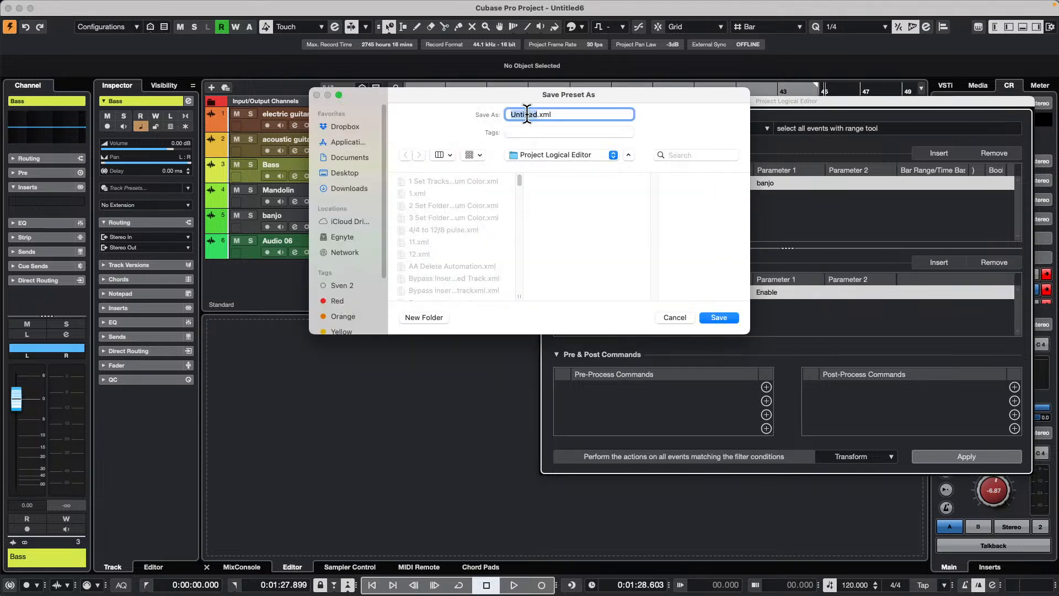
text(Re)
text(d banjo)
key(Return)
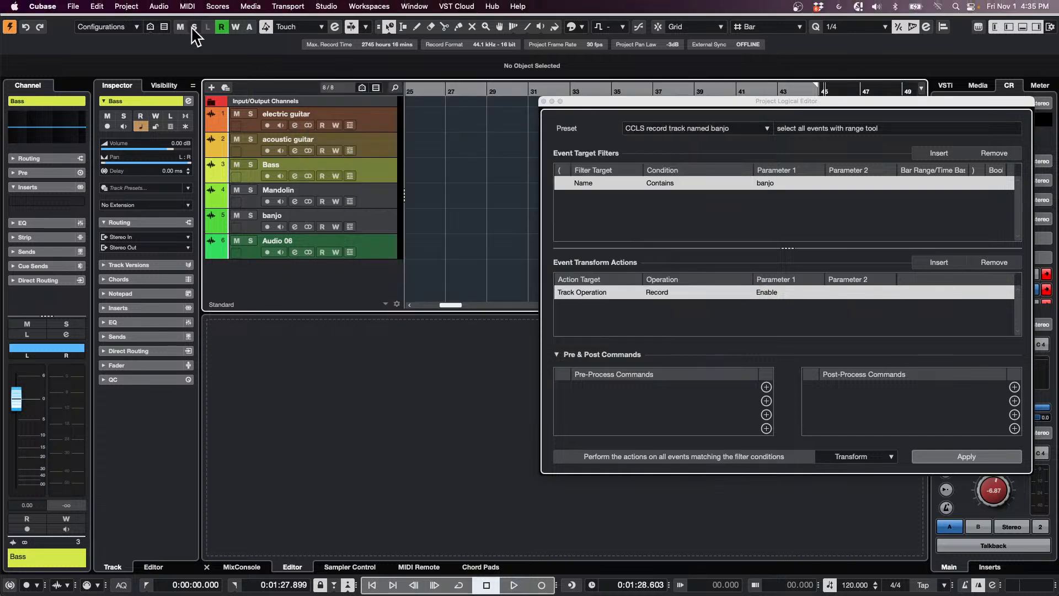
- Show the Korg nanoKONTROL2 MIDI Remote with the mapping page Untitled Page and move the Project Logical Editor aside
click(422, 566)
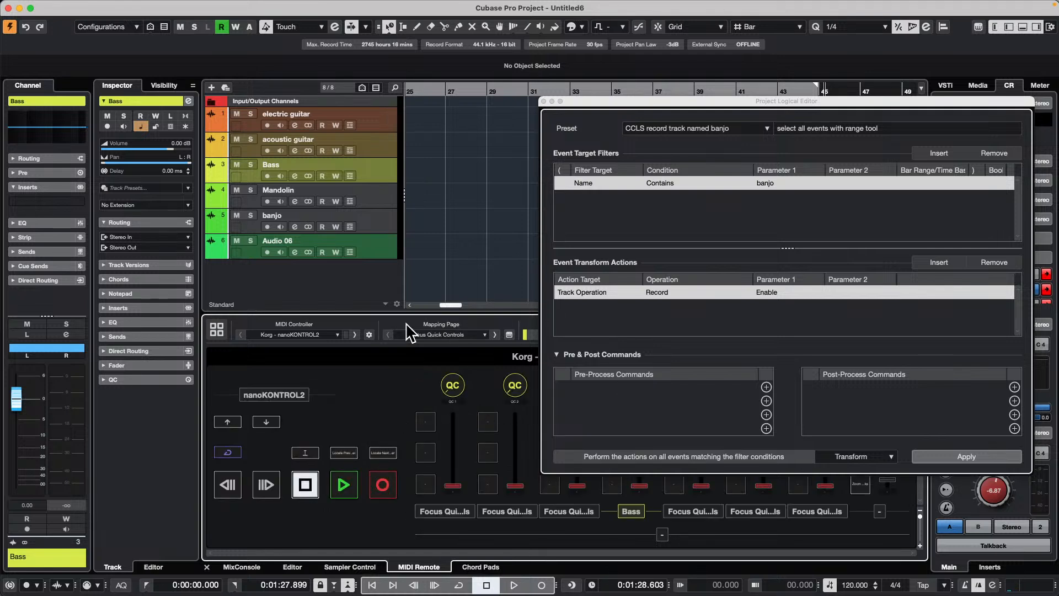
click(430, 334)
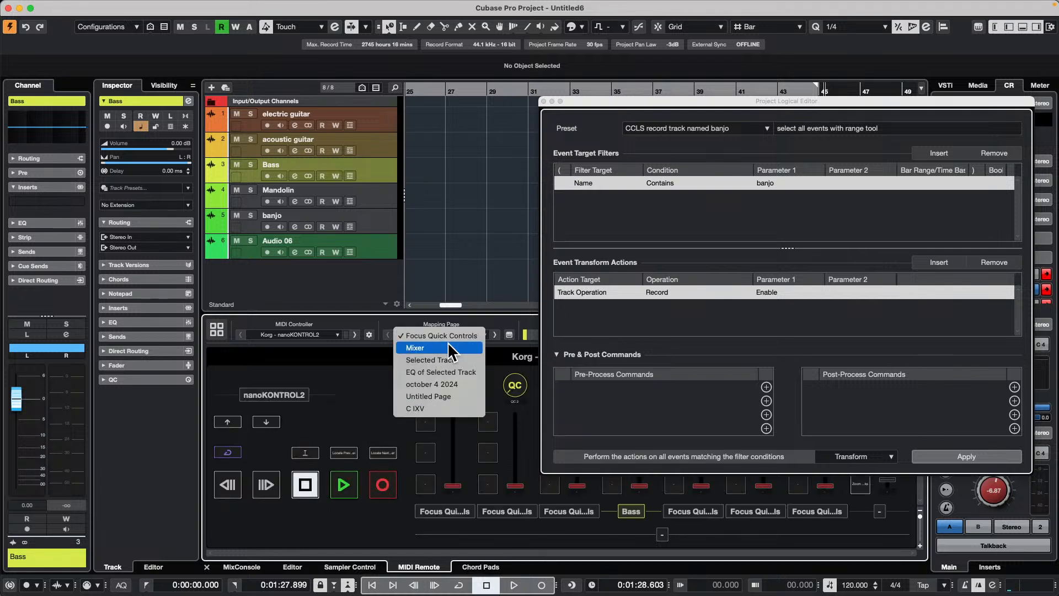
click(441, 393)
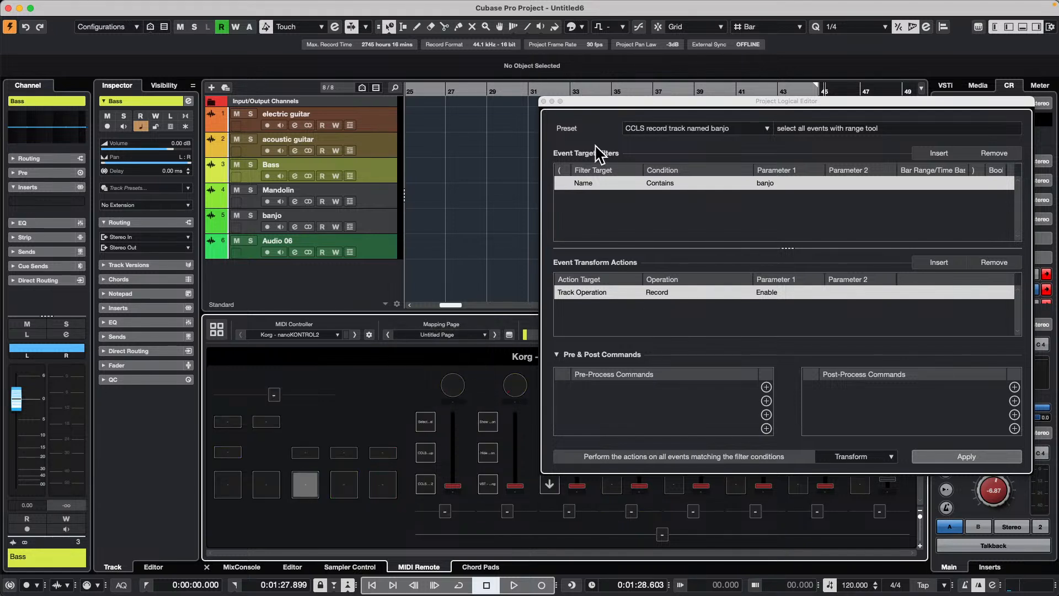
drag(608, 105, 761, 188)
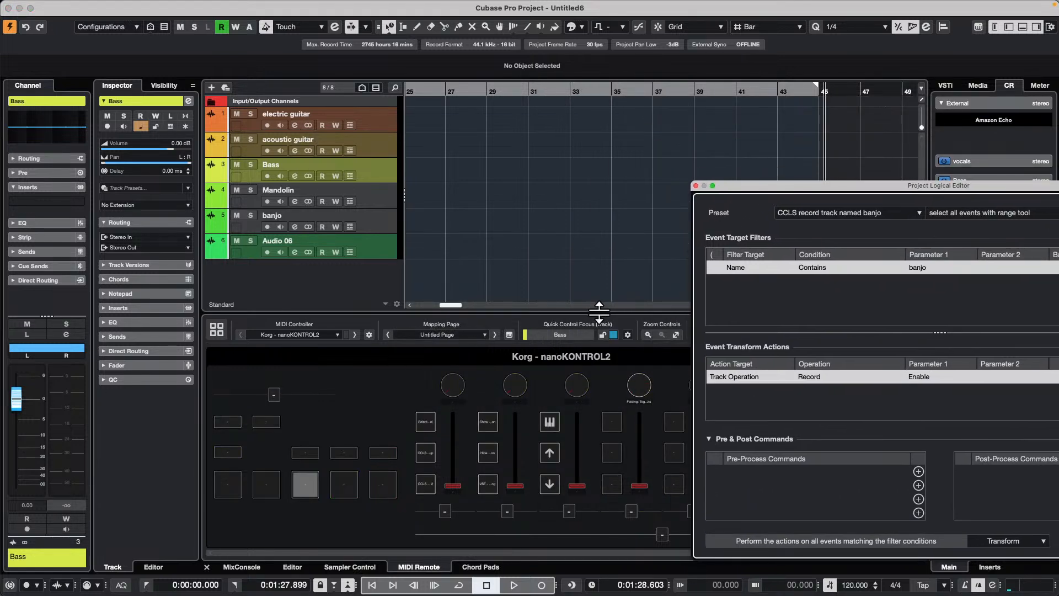
- Open the MIDI Remote Mapping Assistant with its functions browser and search the functions for record bass
double_click(617, 421)
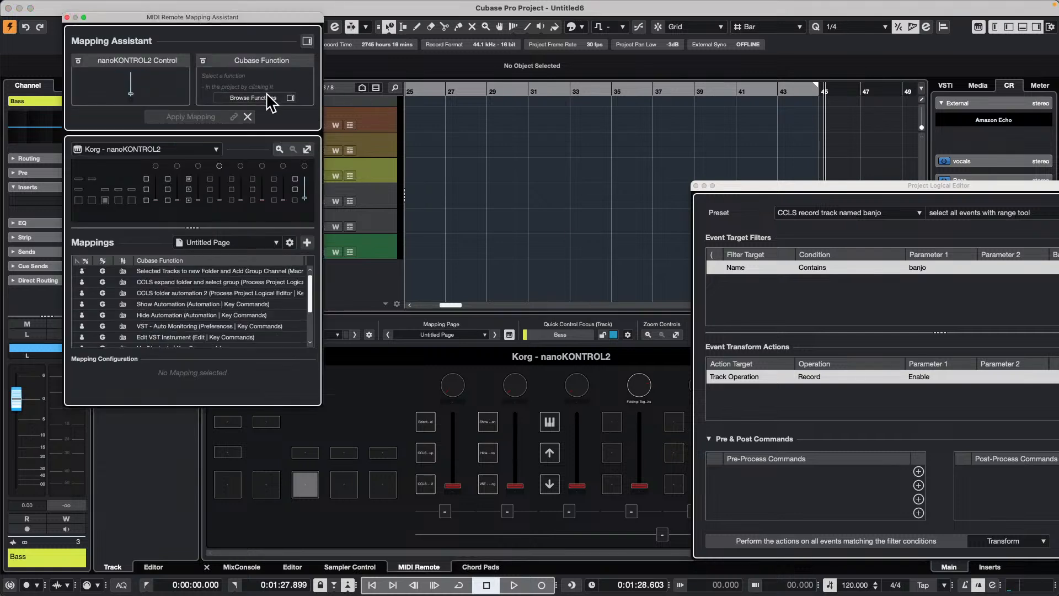
click(307, 41)
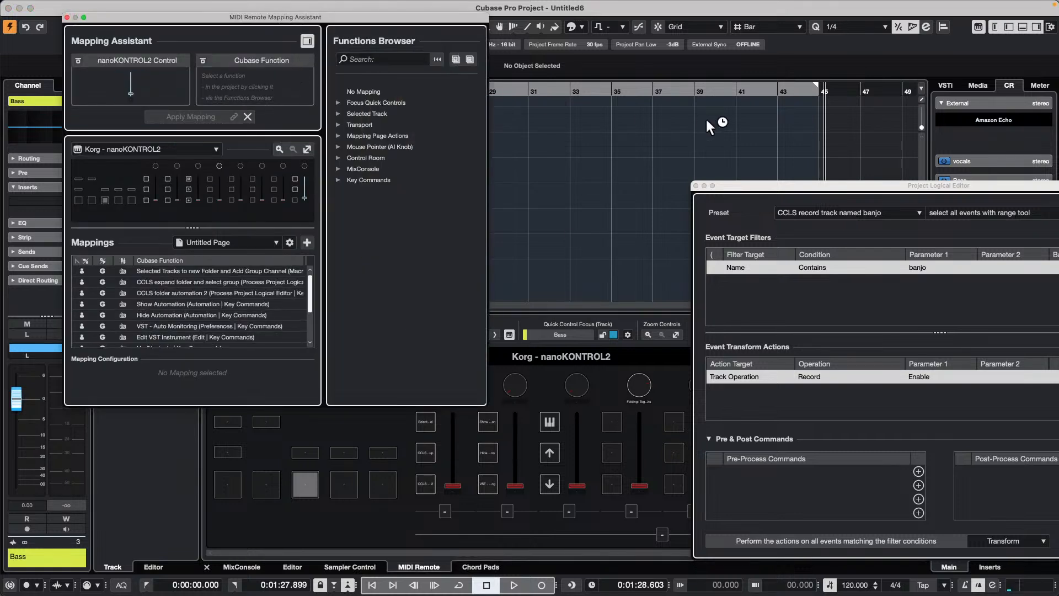
click(376, 58)
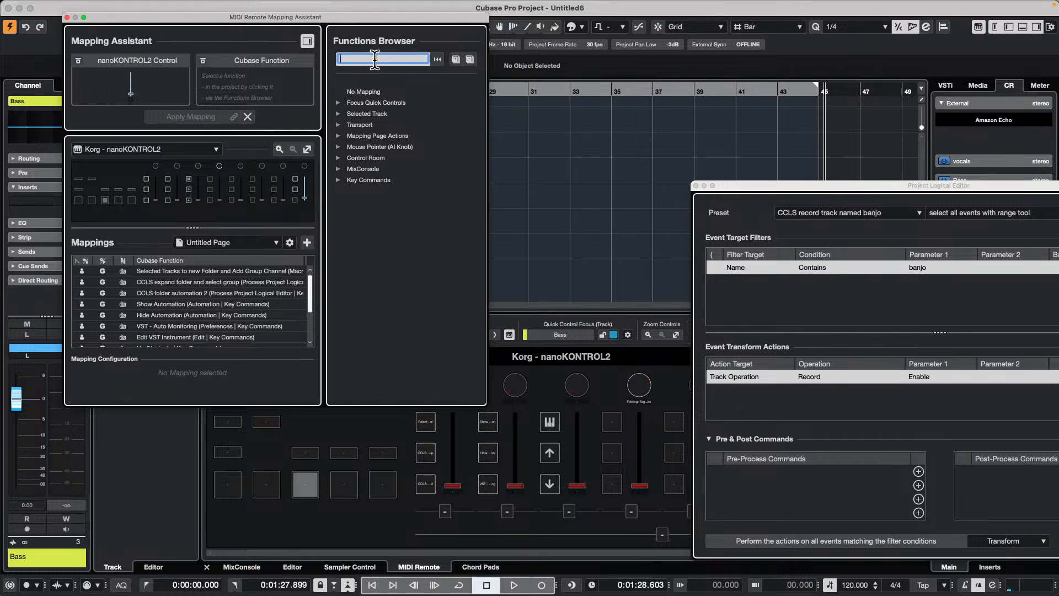
text(recor)
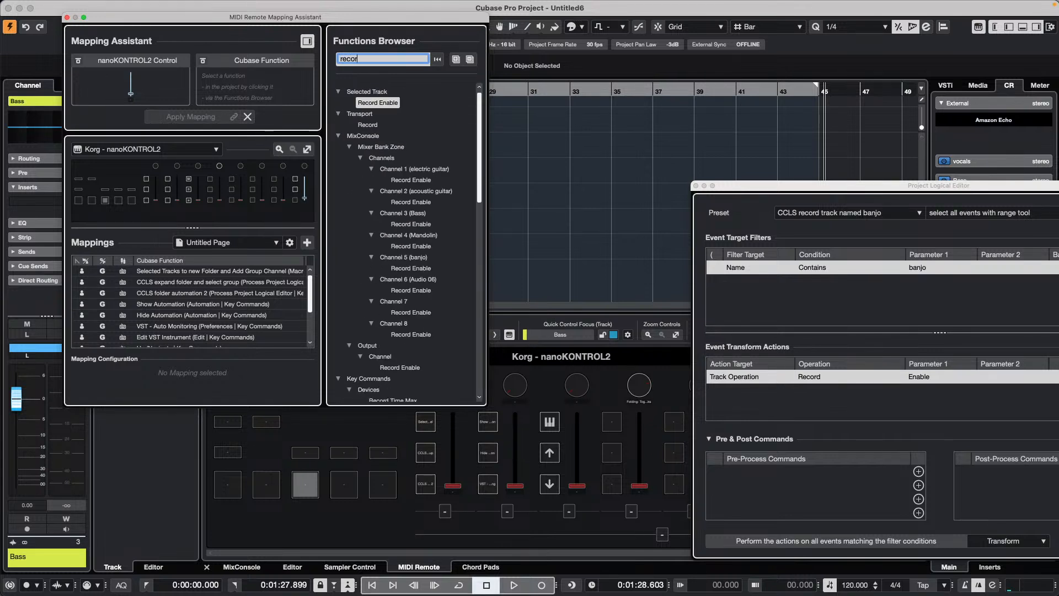
text(d bass)
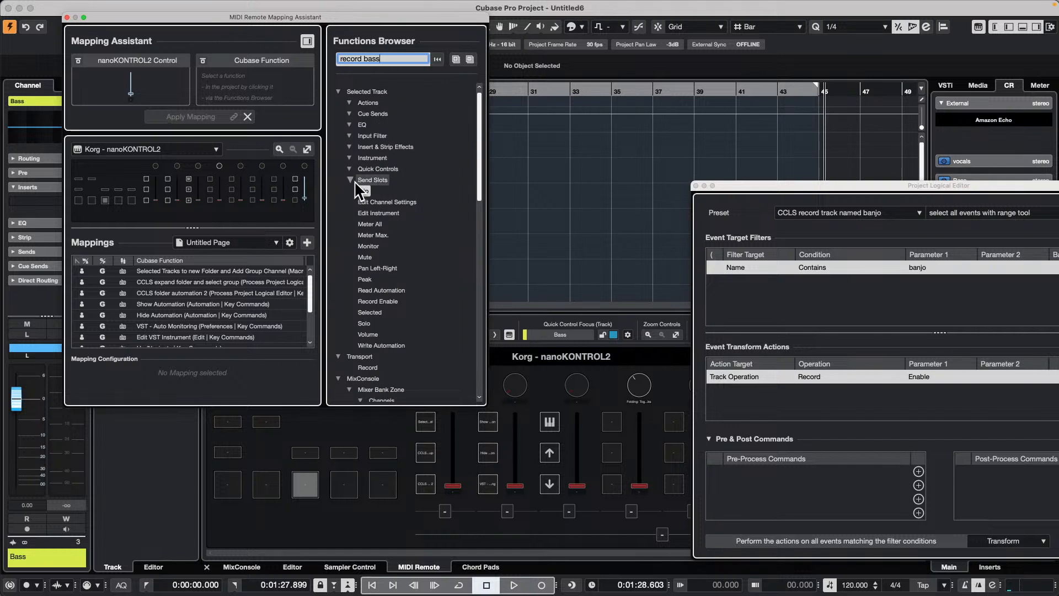
click(338, 92)
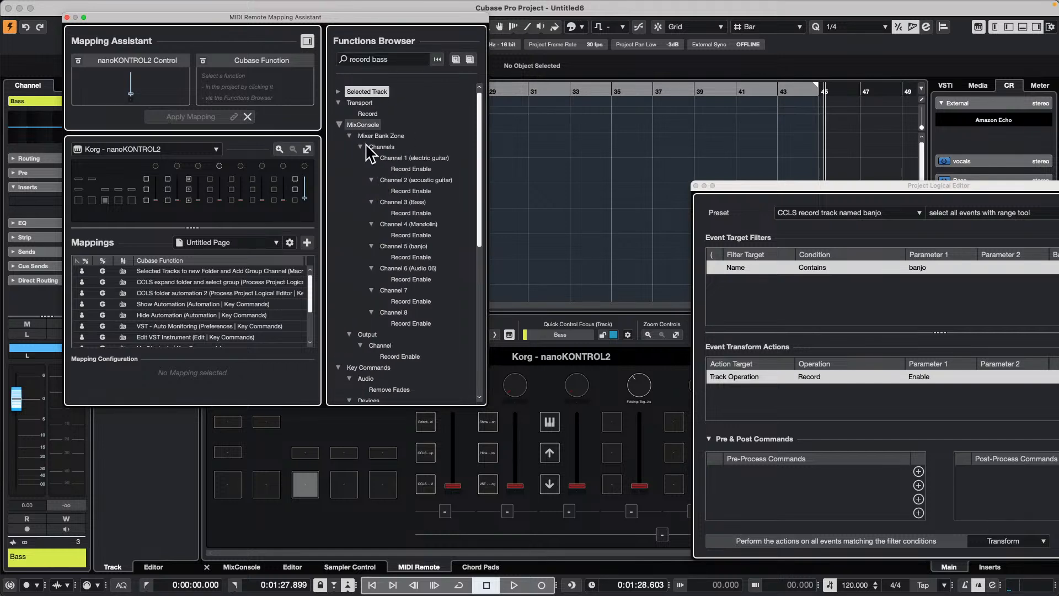
scroll(370, 193, down, 10)
- Search the functions for CCLS record and map CCLS record track named banjo to the nanoKONTROL2 control
click(392, 59)
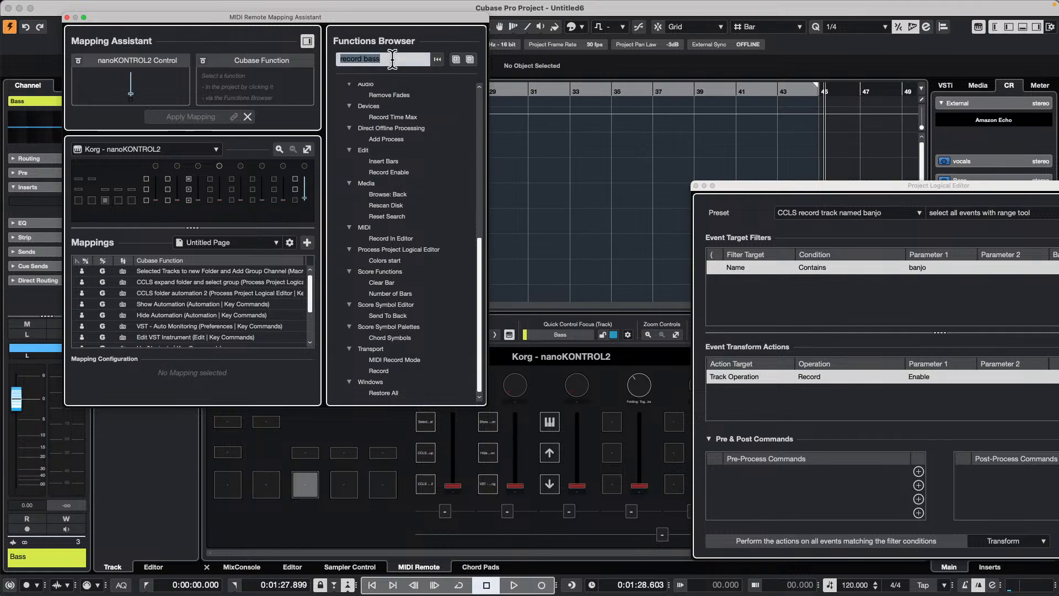
text(CCL)
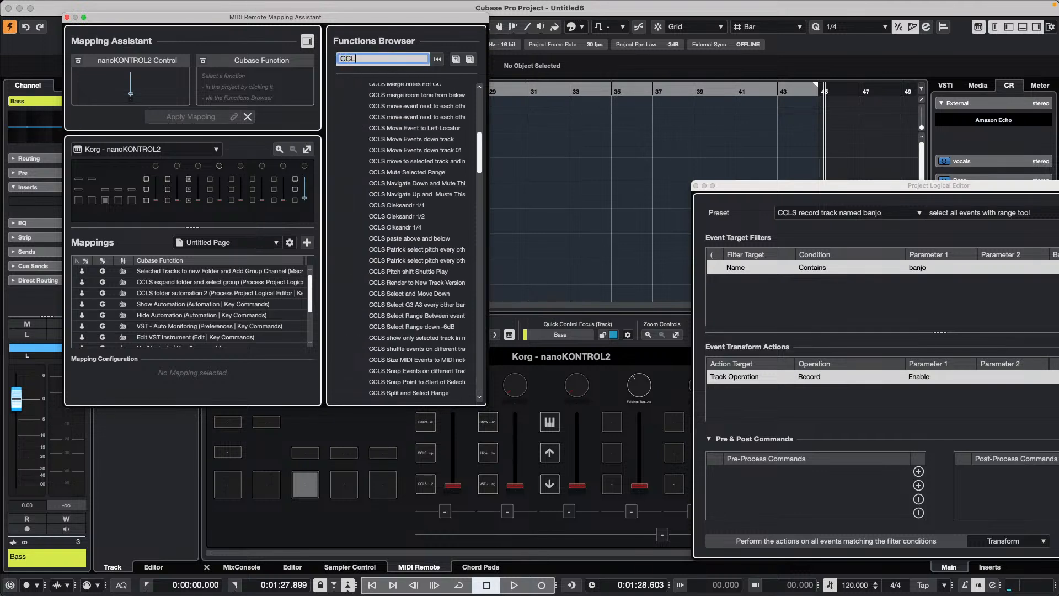
text(S reco)
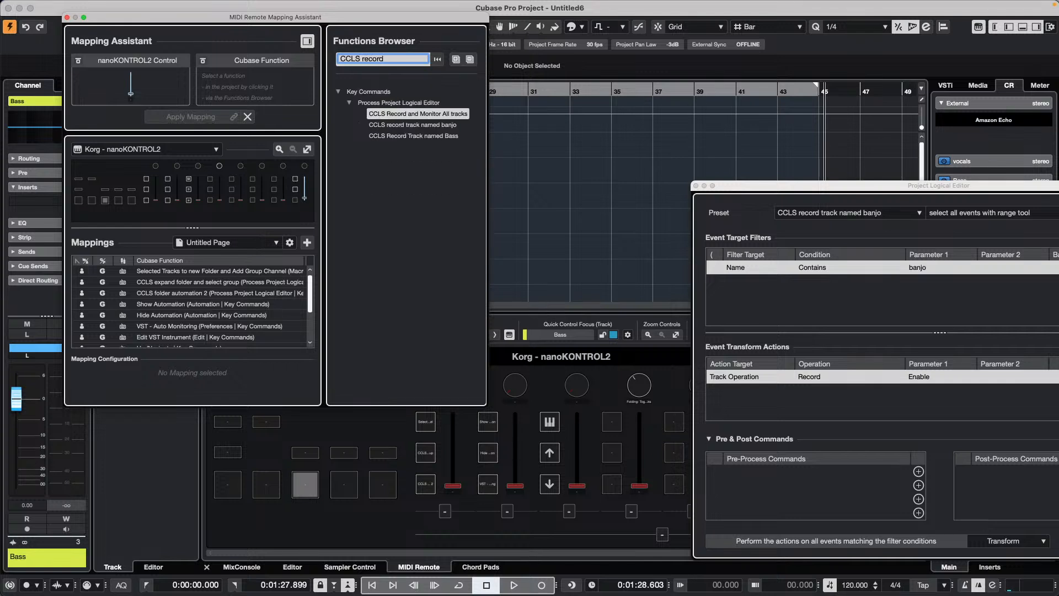
text(rd)
click(440, 125)
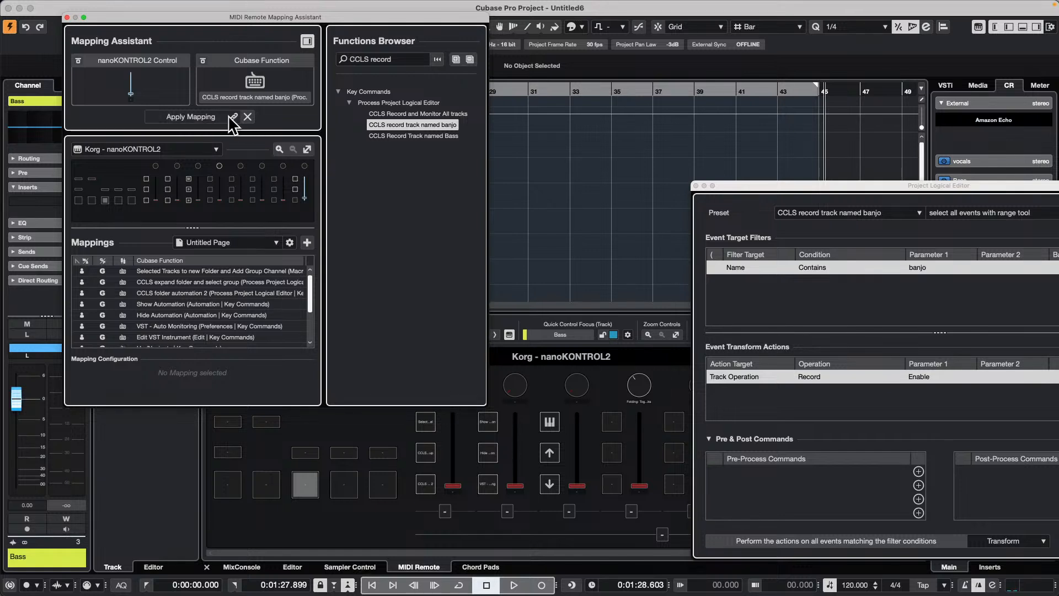
click(197, 116)
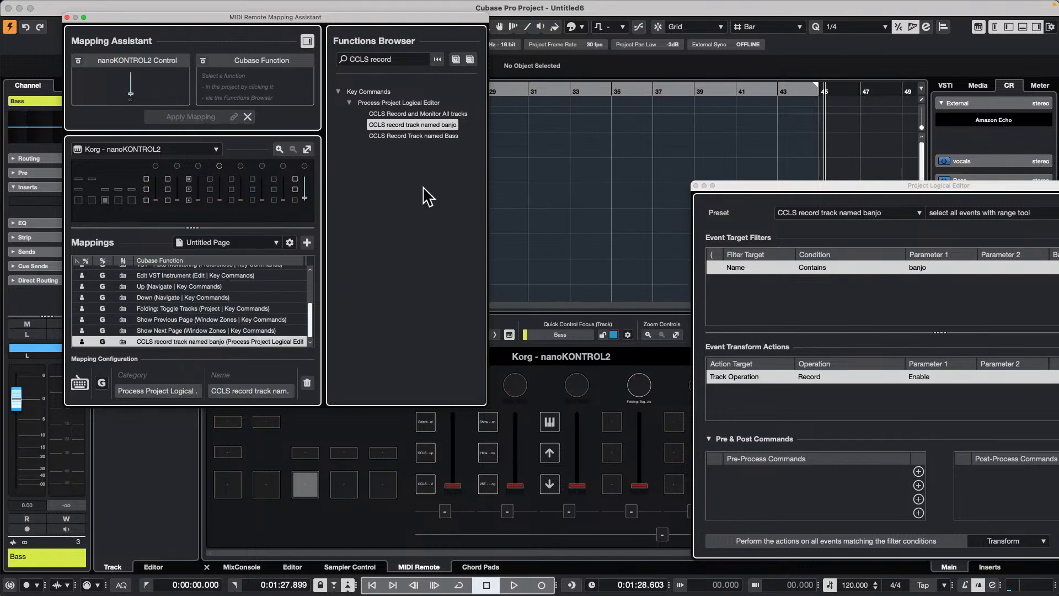
- Apply a mapping of CCLS Record Track named Bass to the nanoKONTROL2 control and close the Mapping Assistant
click(417, 135)
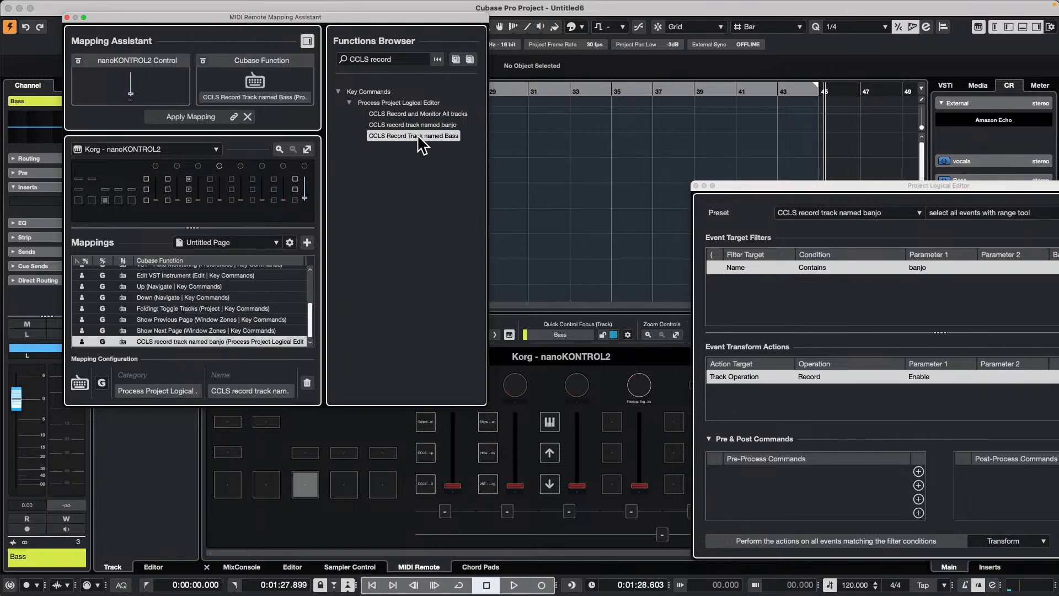
click(205, 117)
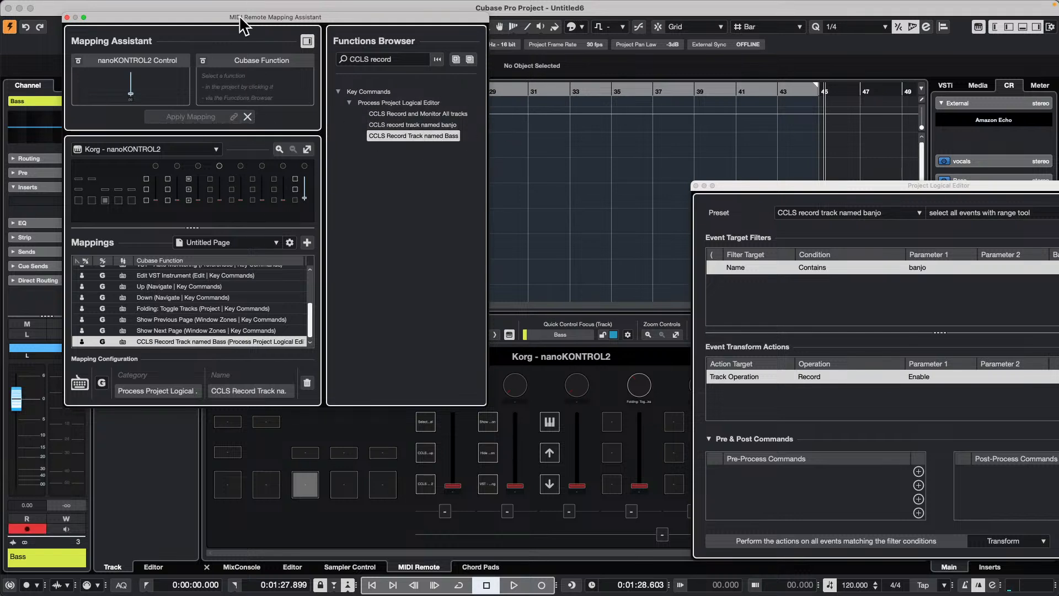
click(66, 17)
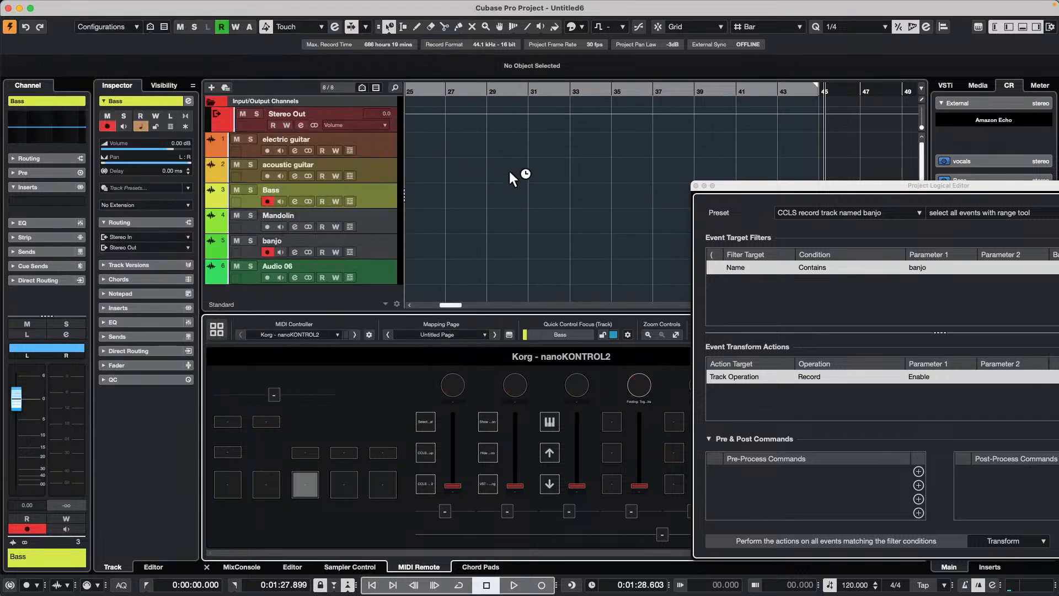
- Select the Audio 06 track, then set the Project Logical Editor function to Select and apply it to select the banjo track
scroll(402, 260, down, 1)
click(392, 262)
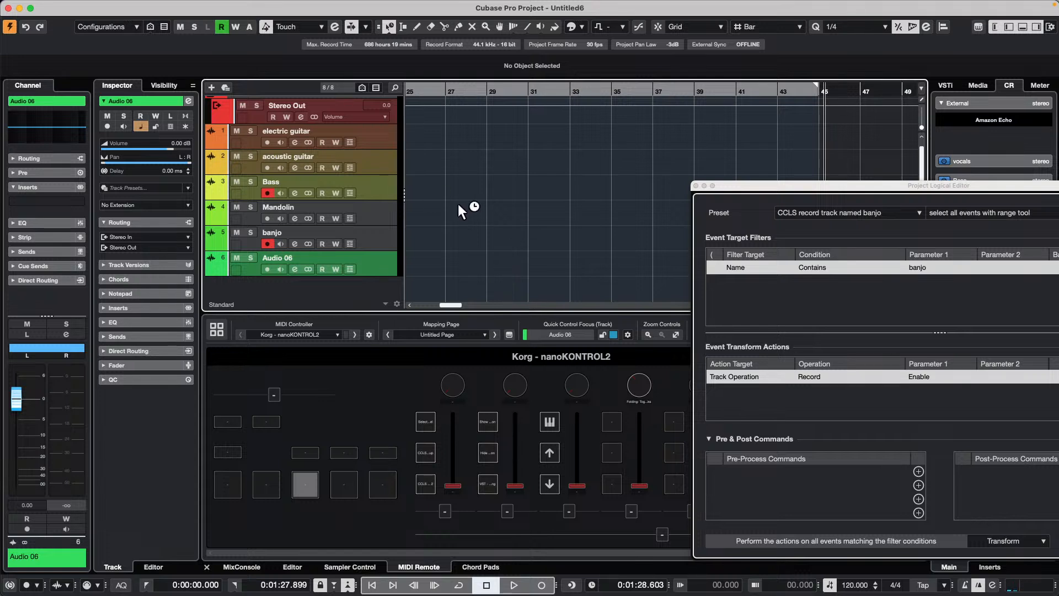
drag(806, 187, 724, 138)
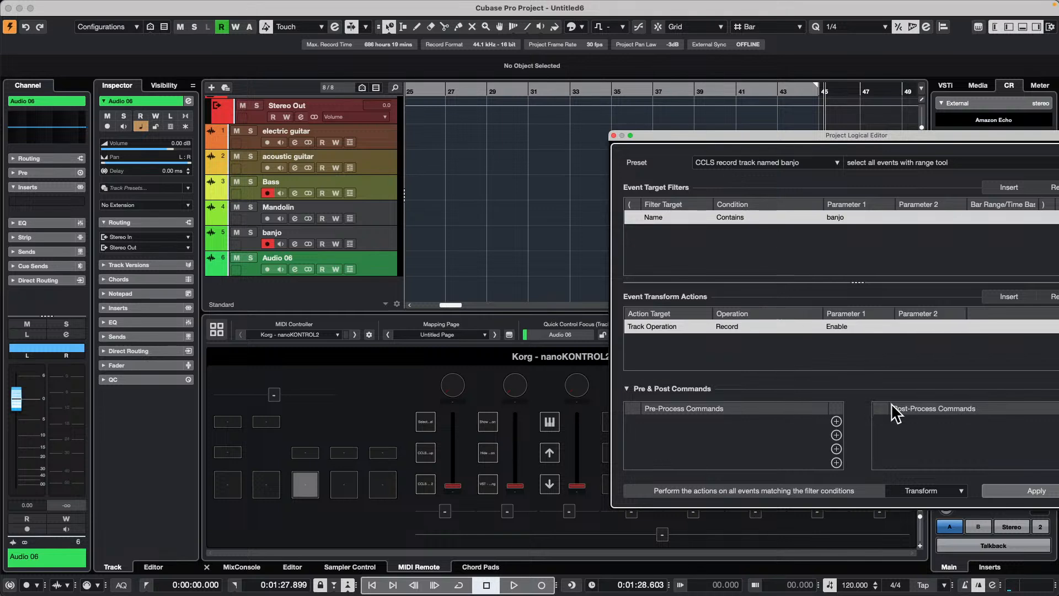
click(929, 490)
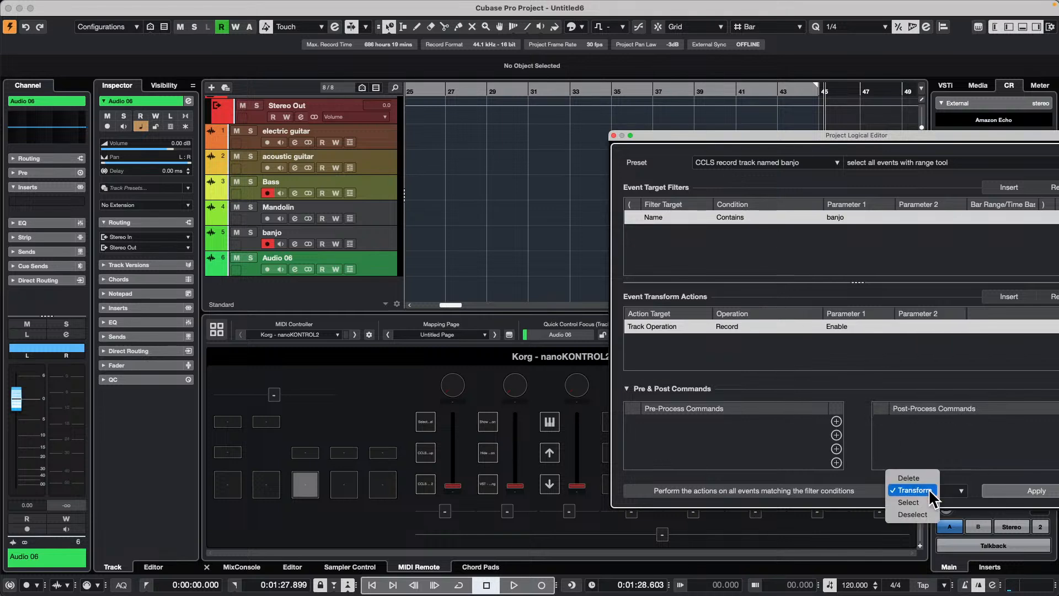
click(924, 500)
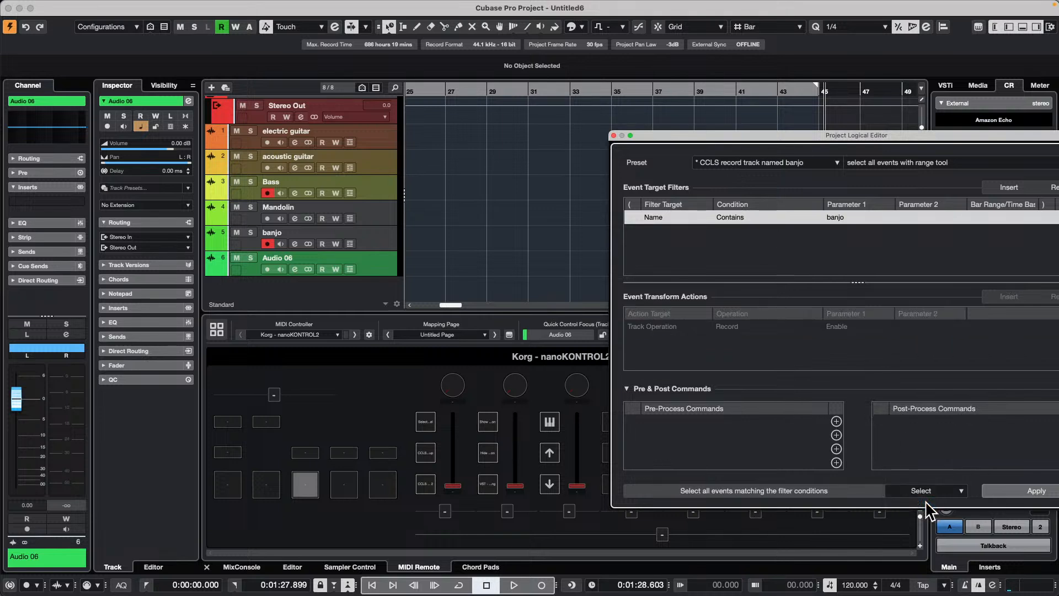
click(1032, 491)
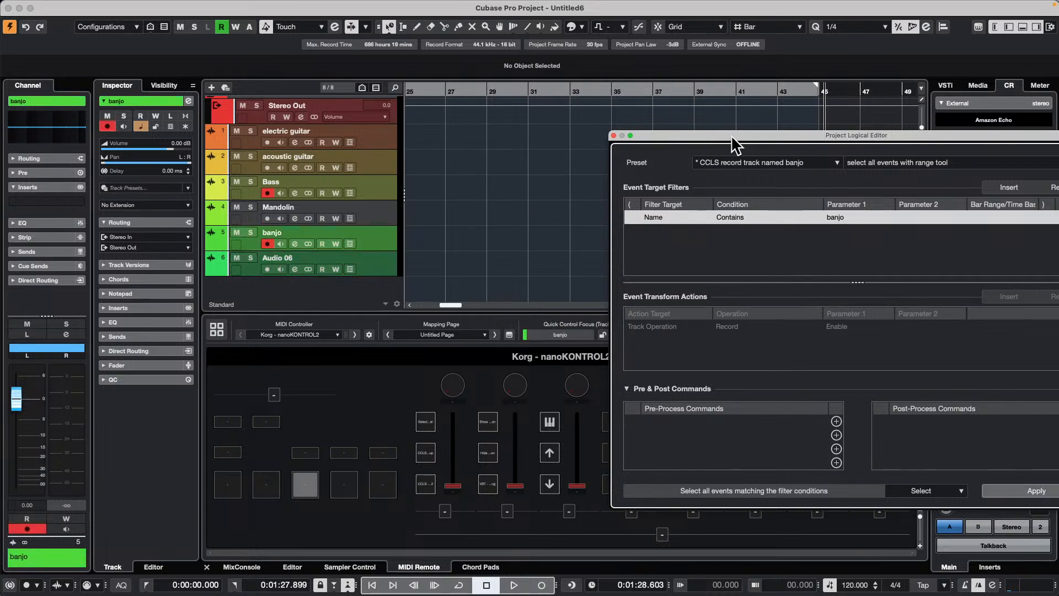
- Add Transport / Record as a post-process command to the banjo selection setup
drag(730, 134, 612, 62)
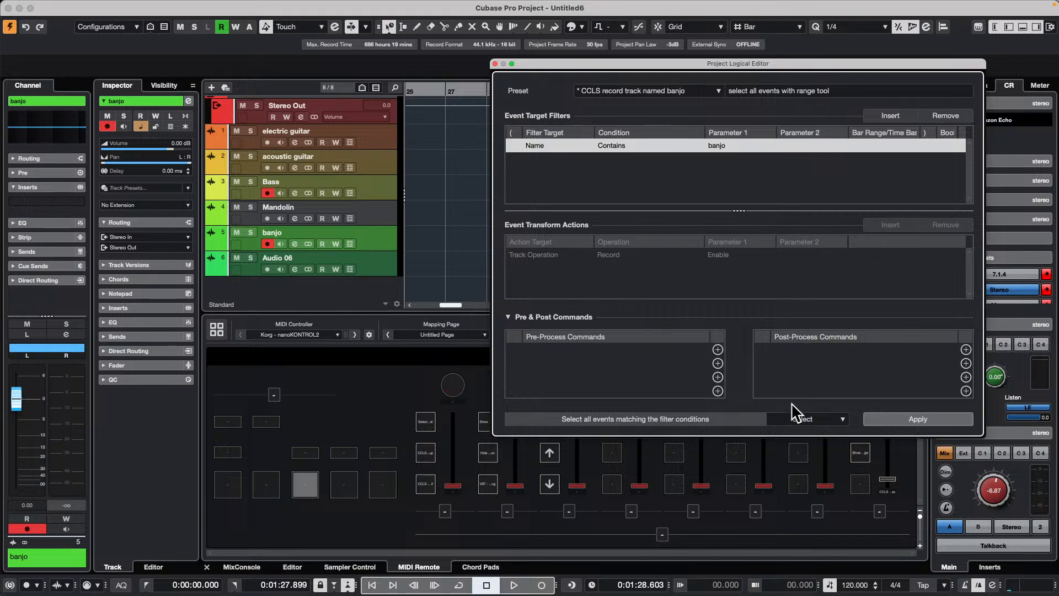
click(966, 349)
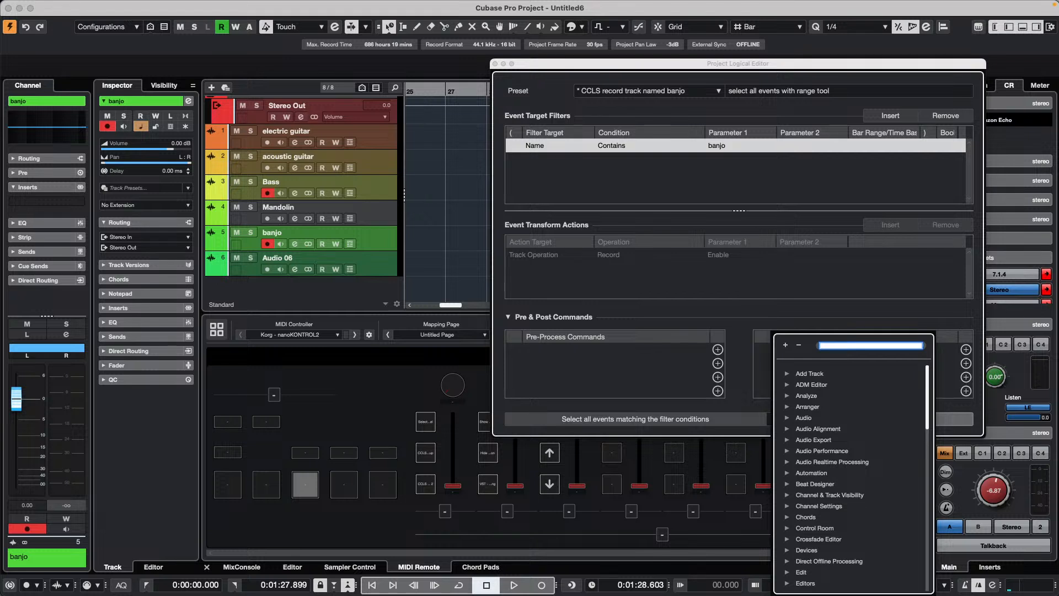
text(record)
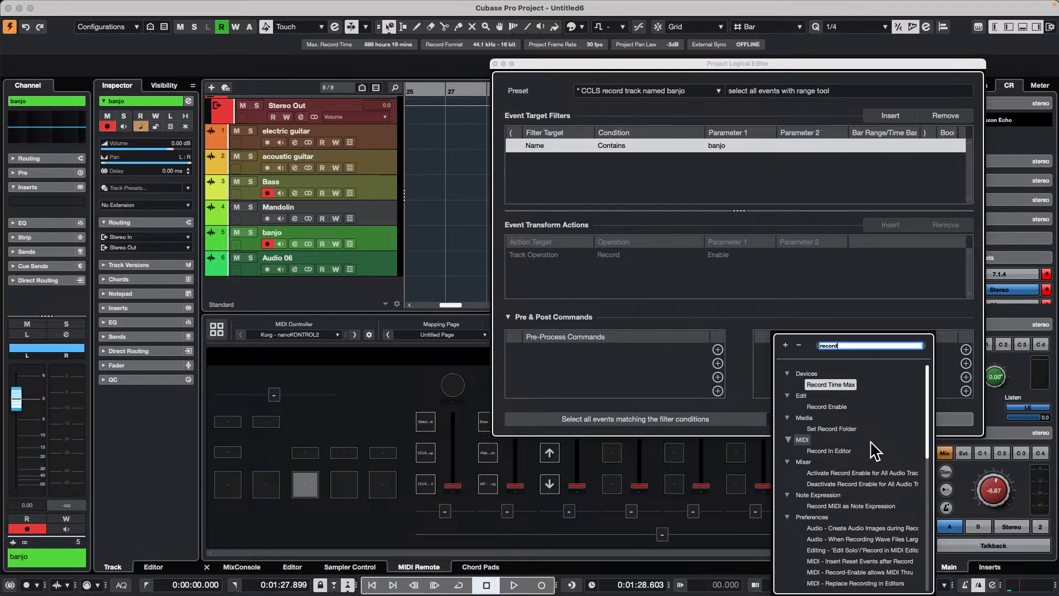
scroll(870, 442, down, 10)
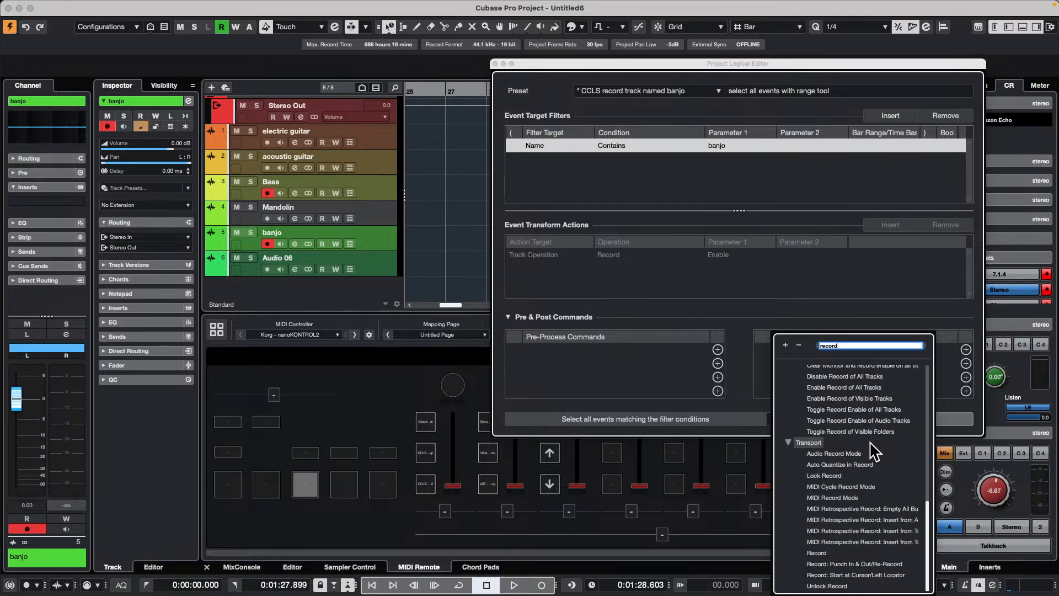
click(817, 552)
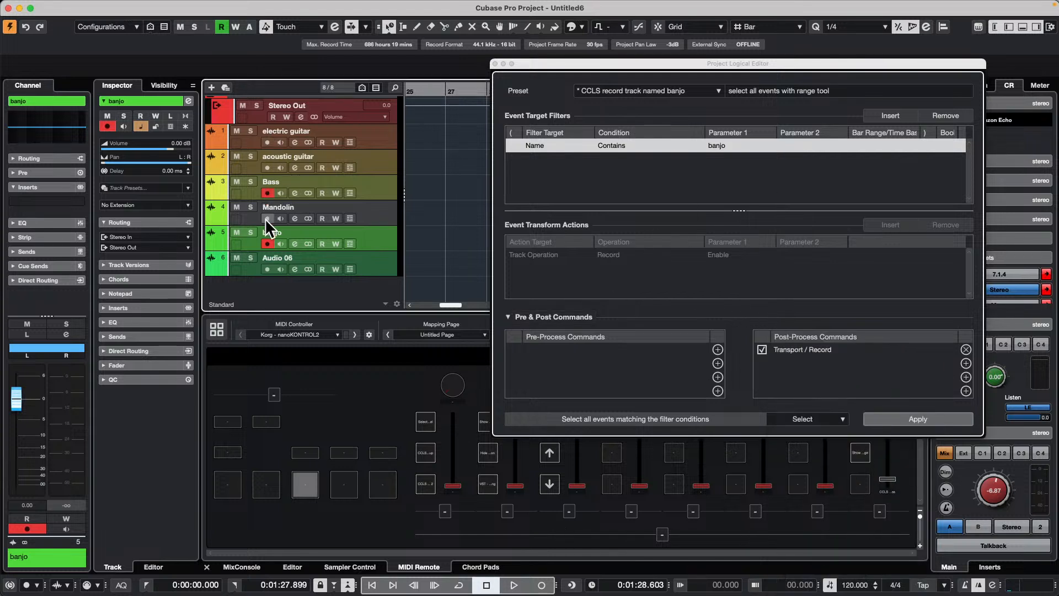
- Disarm the banjo track, close the Project Logical Editor and select the Stereo Out track
click(267, 243)
click(918, 419)
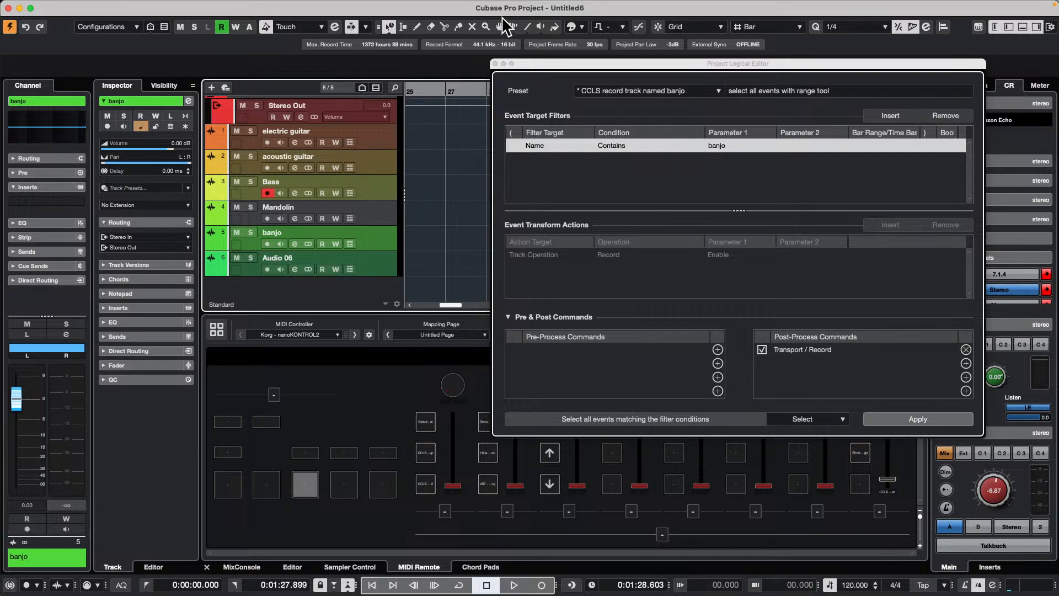
click(494, 64)
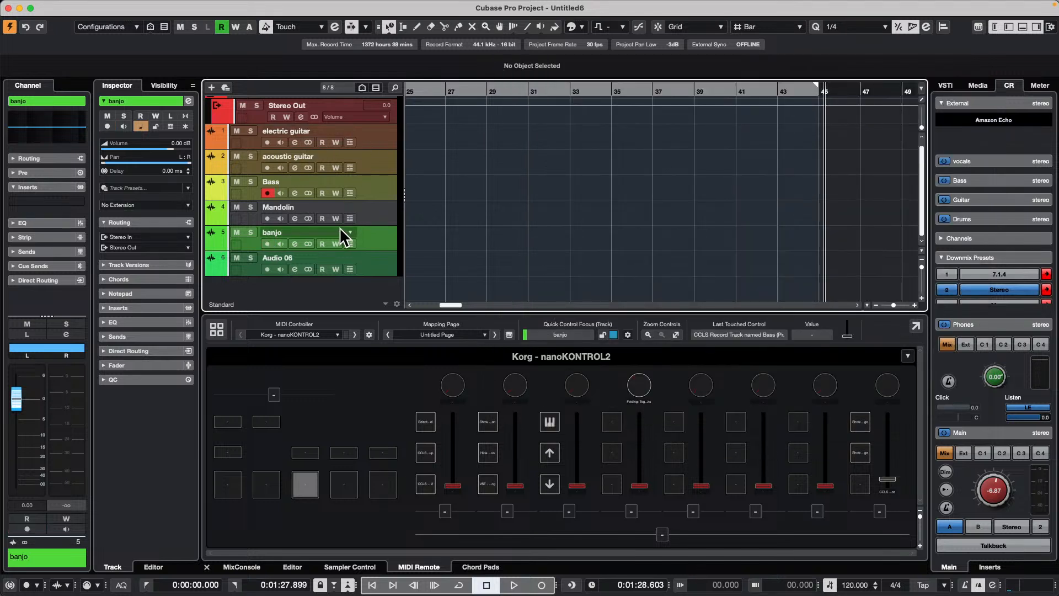
click(341, 103)
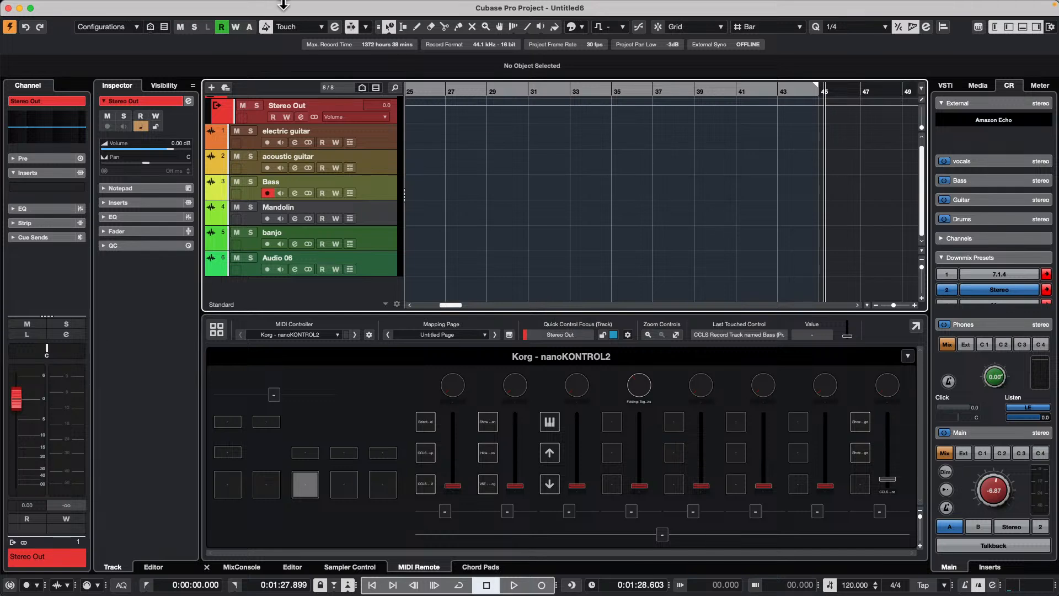
- Reopen the Project Logical Editor setup and apply it to select the banjo track and start recording
mouse_move(165, 7)
click(126, 6)
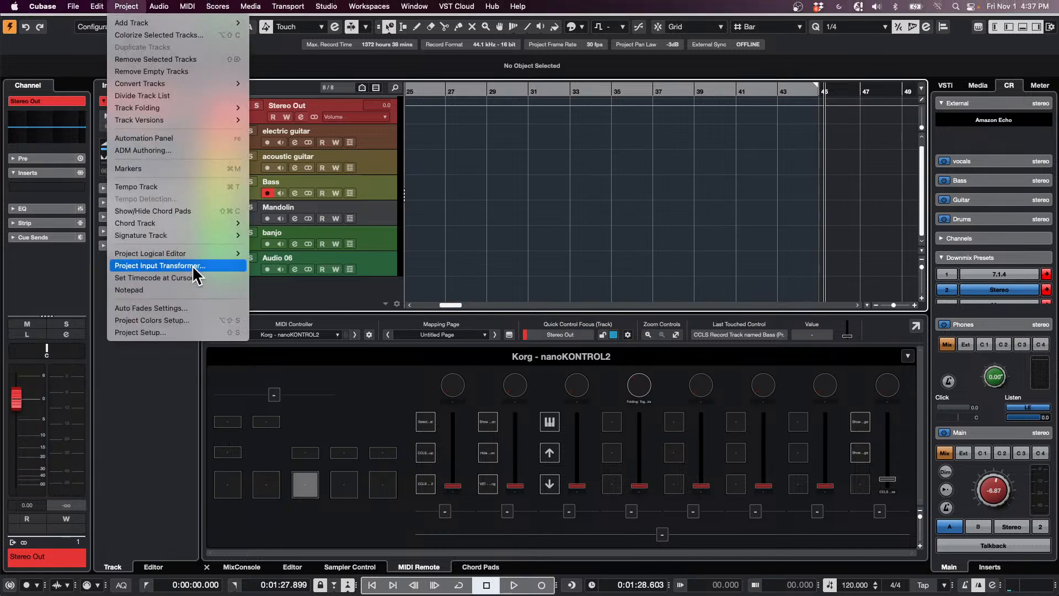
mouse_move(207, 254)
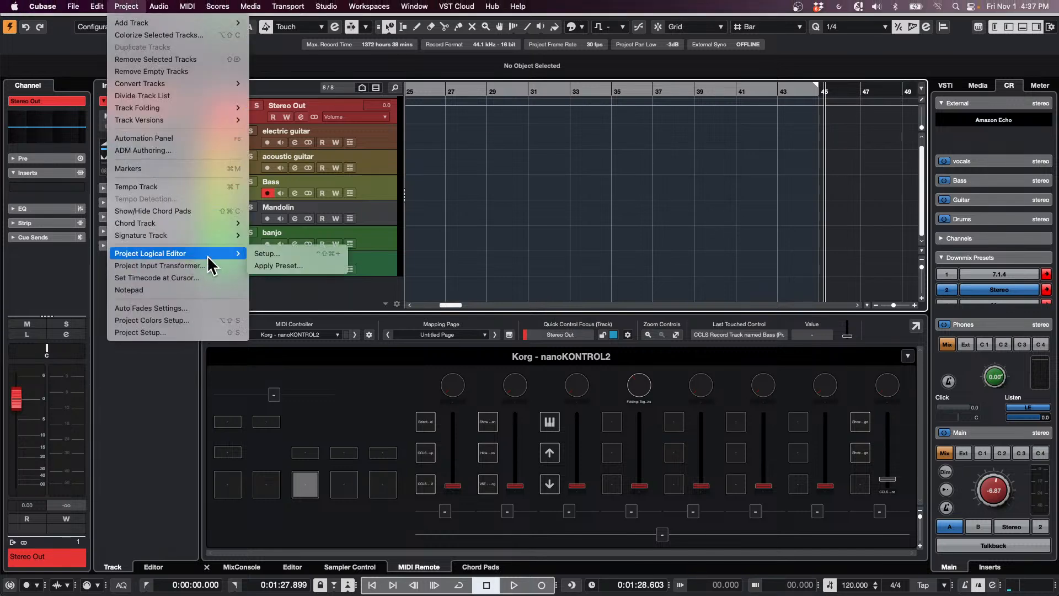
click(299, 254)
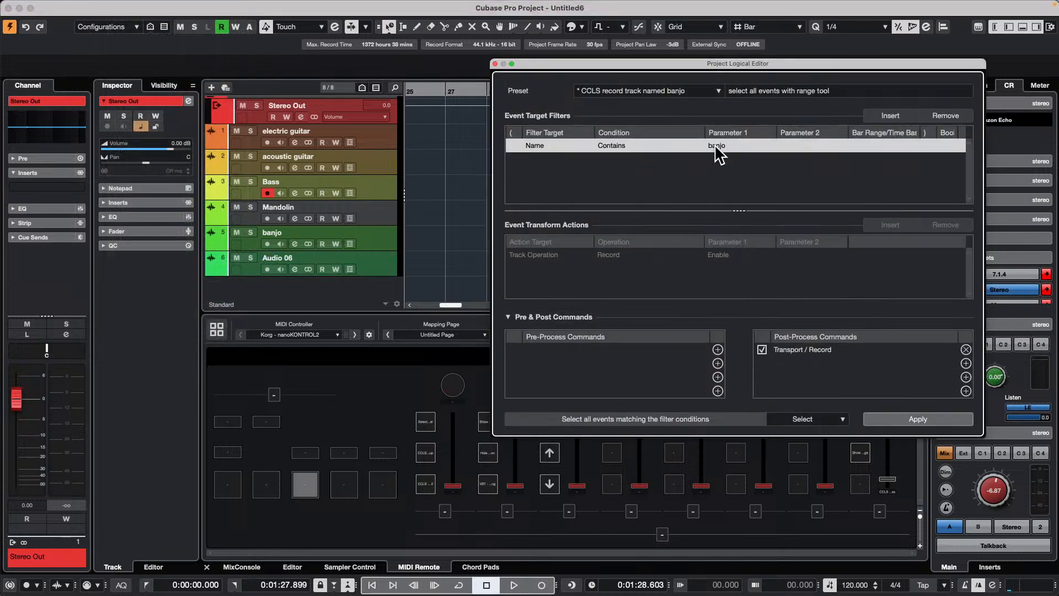
click(906, 424)
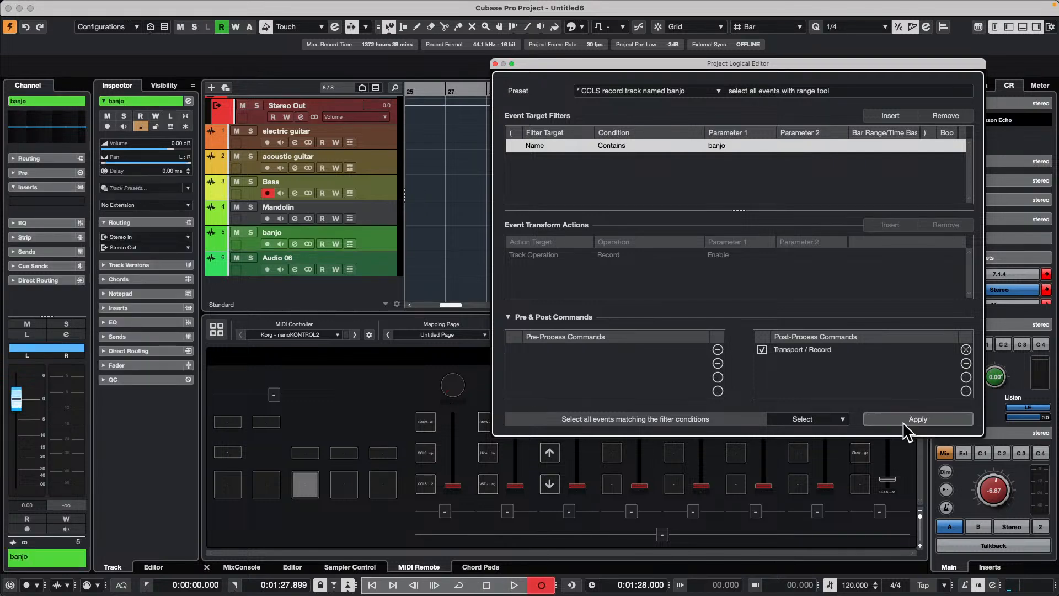
- Replace the Transport / Record post-process command with Edit / Record Enable
click(965, 350)
click(966, 350)
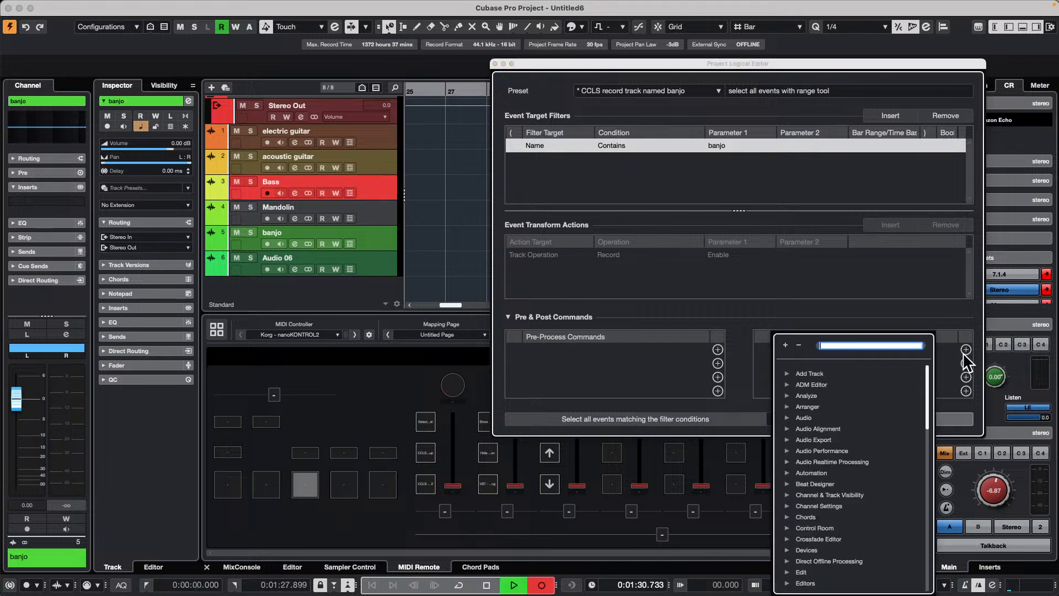
text(rec)
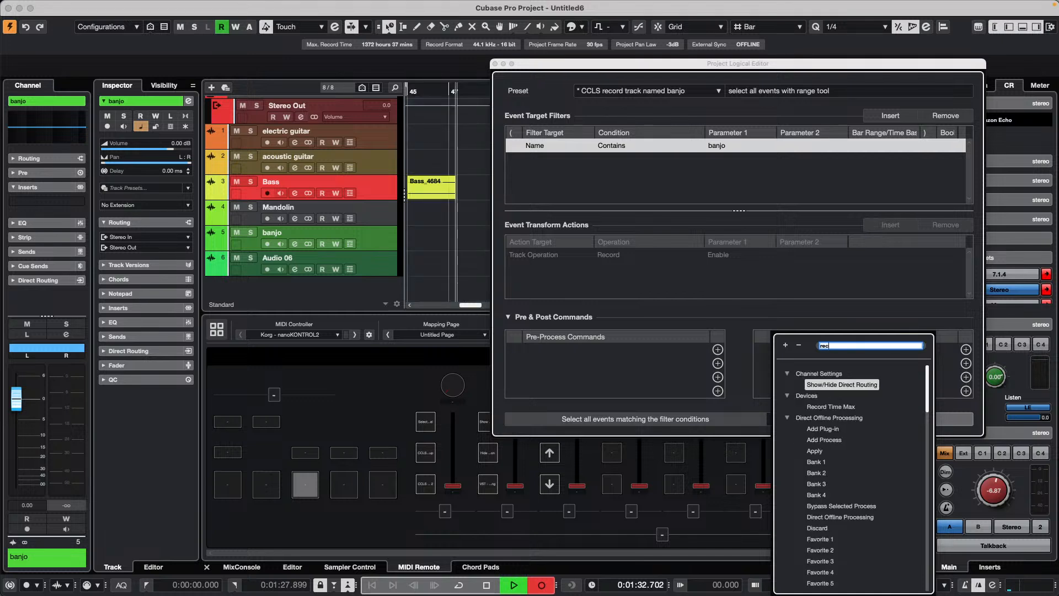
text(ord enable)
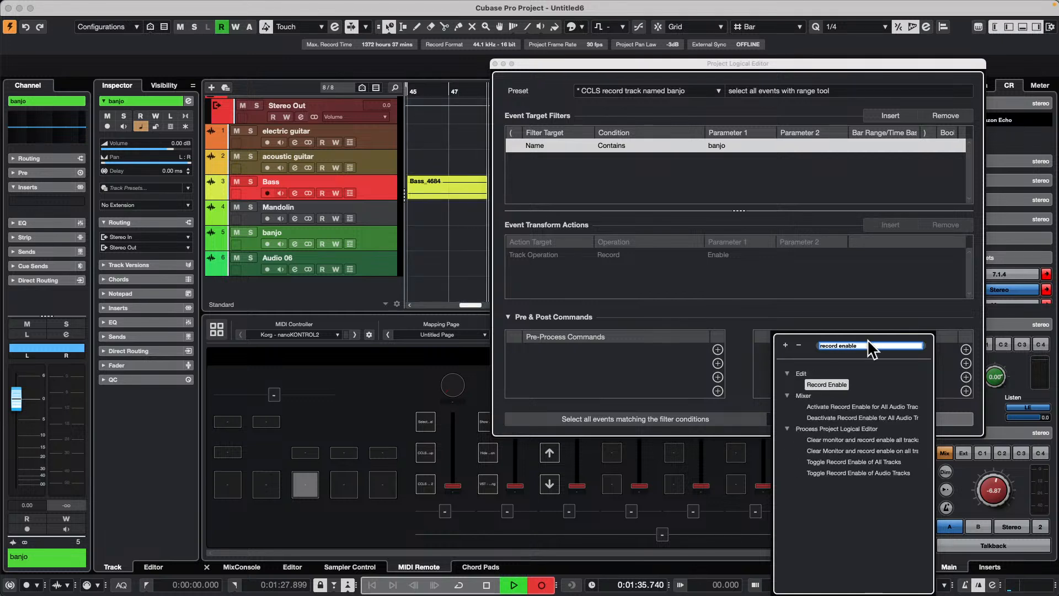
click(839, 385)
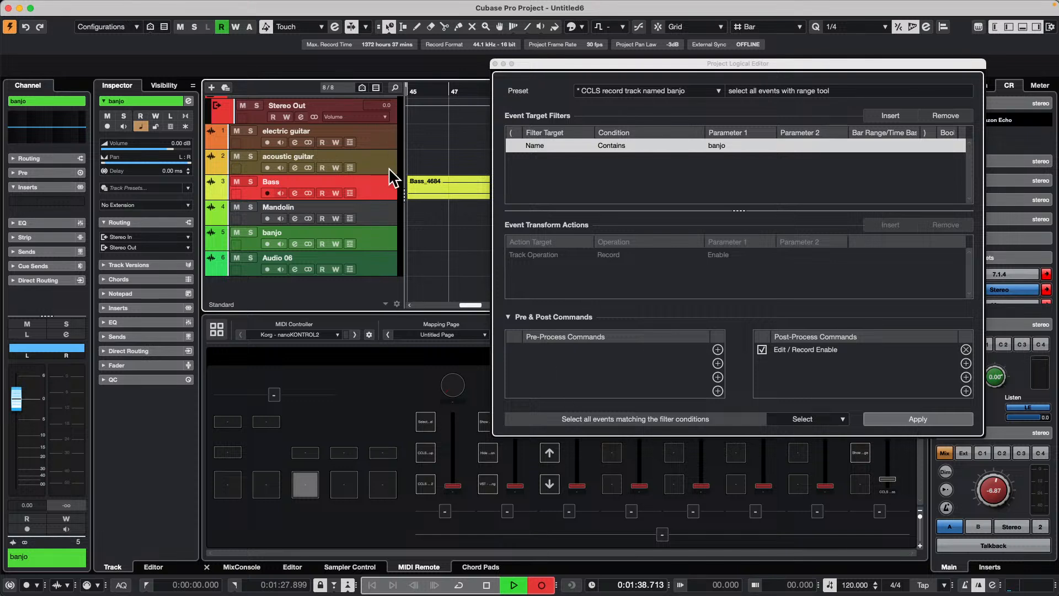
- Stop the recording and delete the newly recorded event on the Bass track
key(space)
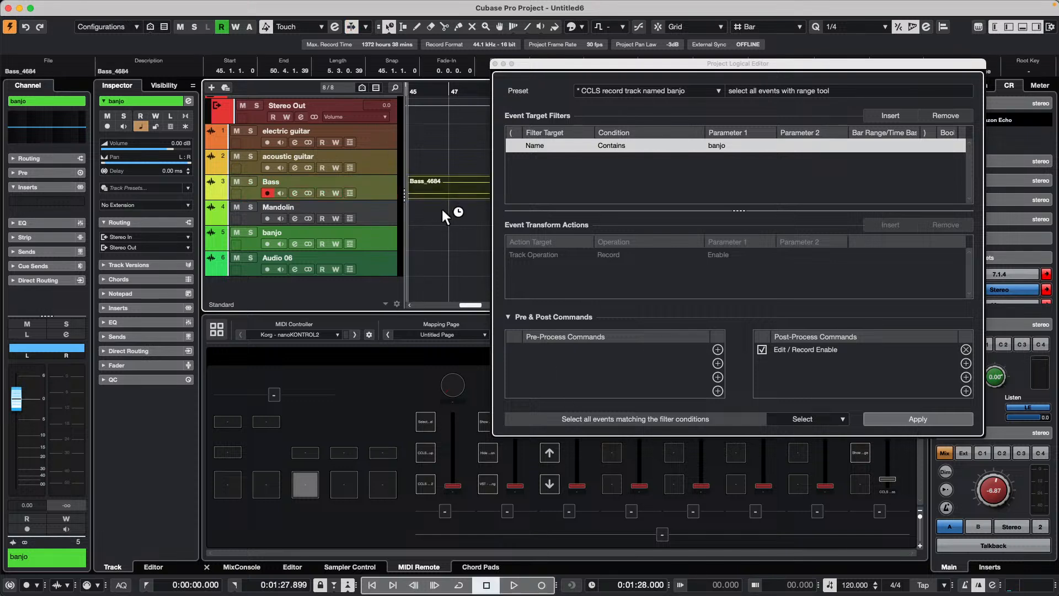
key(Delete)
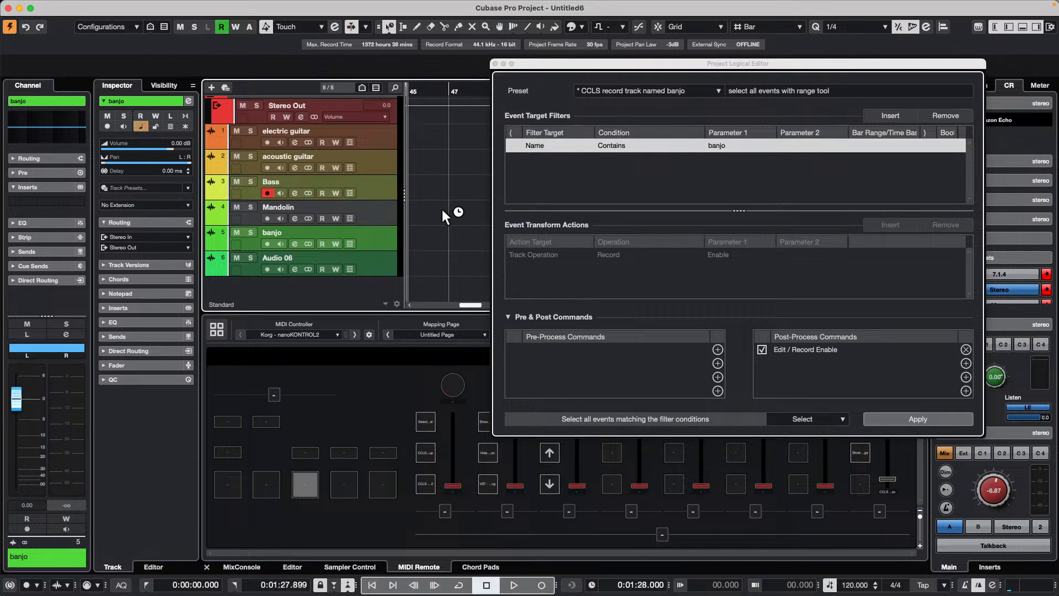
- Select the Audio 06 track, then apply the Project Logical Editor setup to select and record-enable the banjo track
click(365, 254)
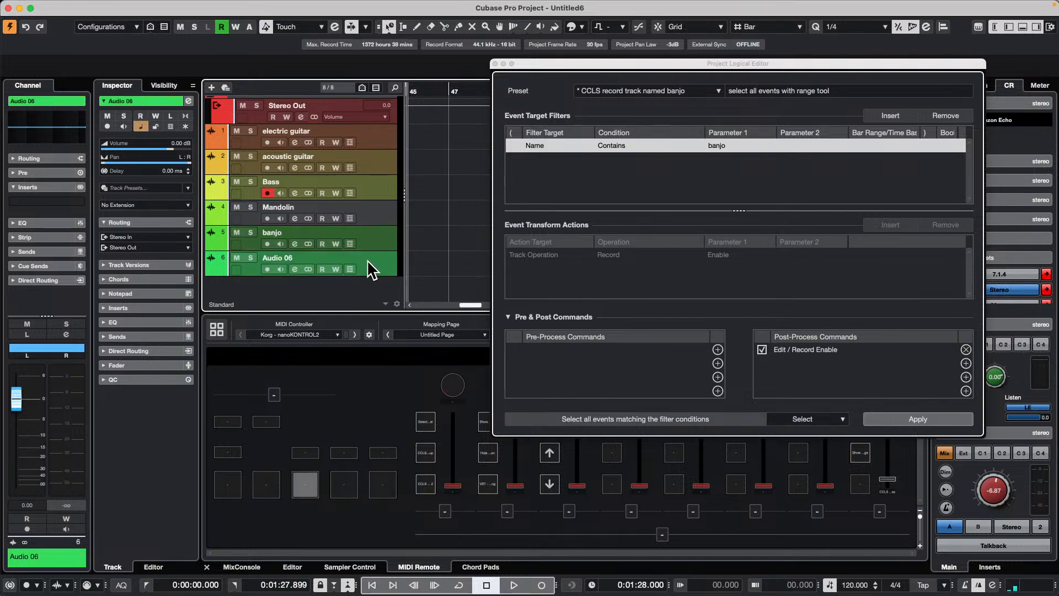
click(889, 417)
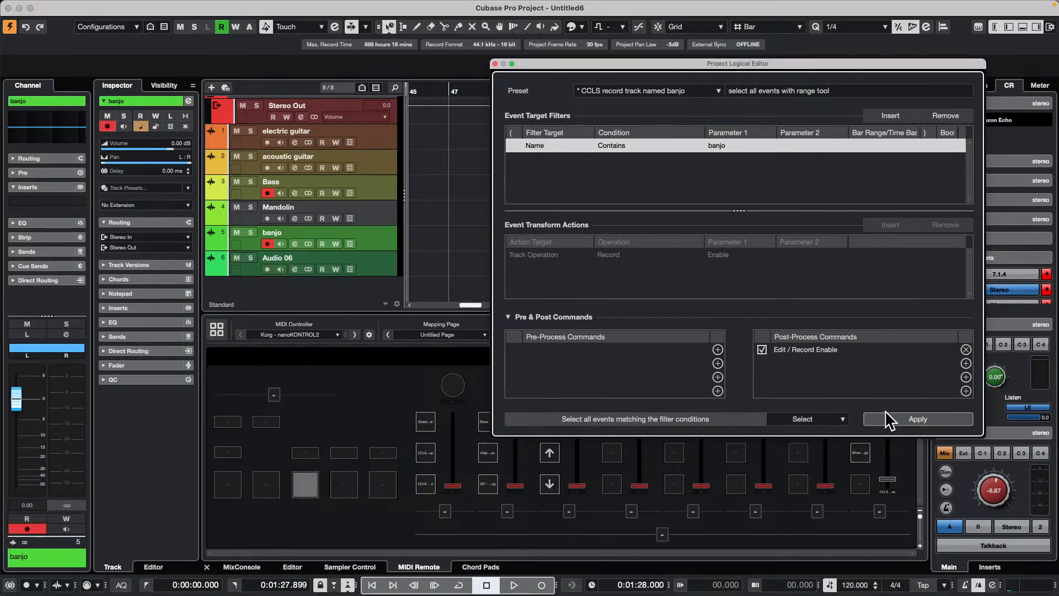
click(268, 188)
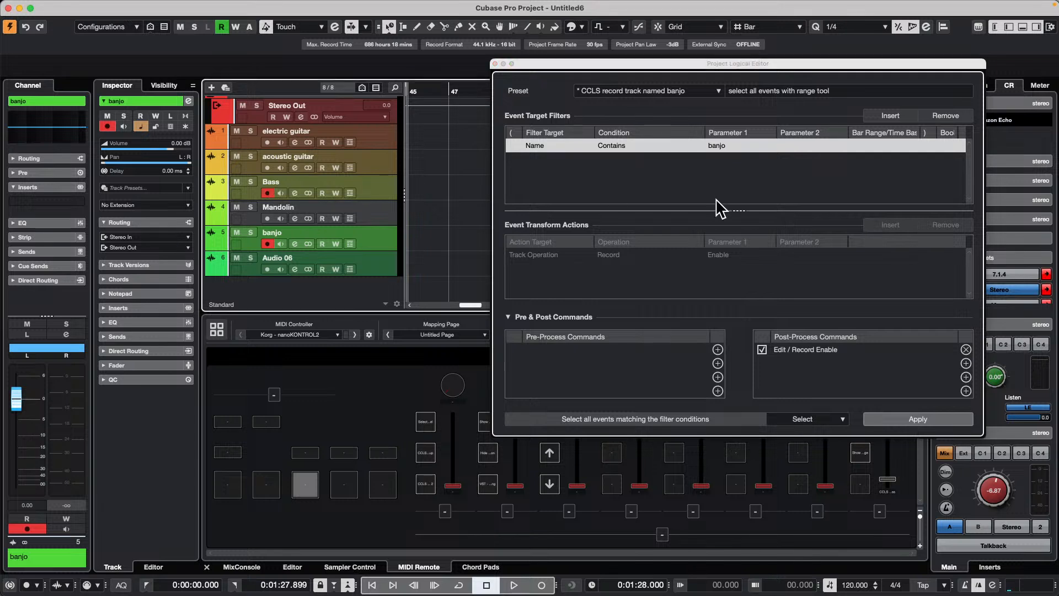
- Set the name filter to guitar and apply it to select and record-enable both guitar tracks
double_click(725, 146)
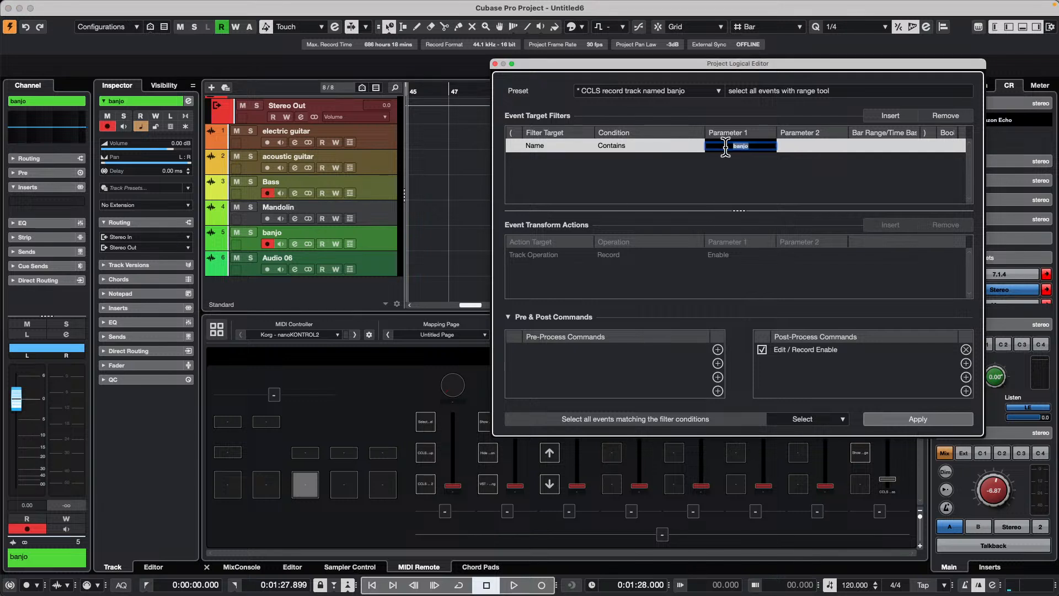
text(guitar)
key(Return)
click(922, 420)
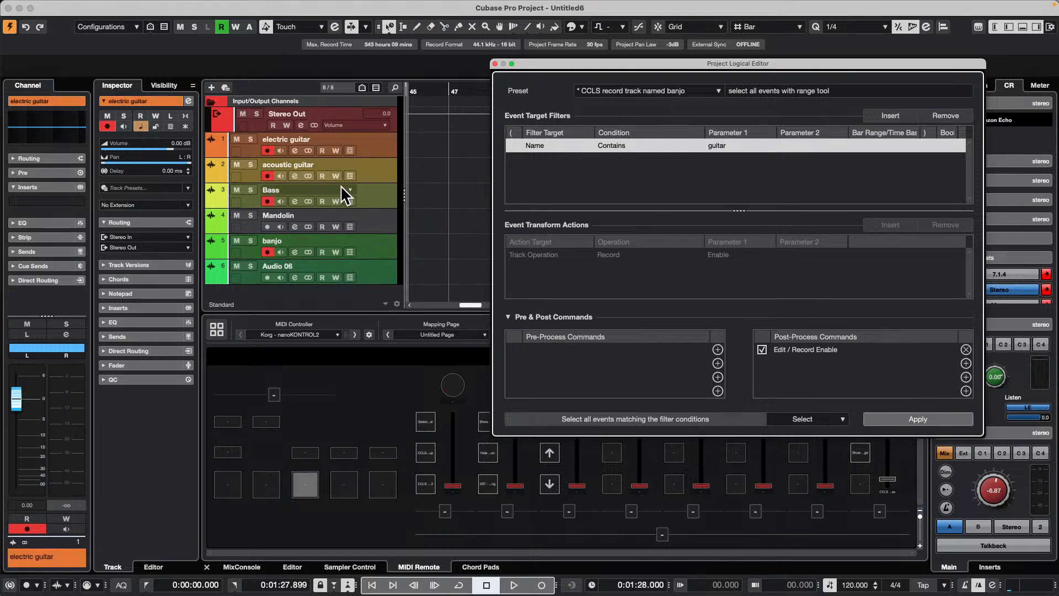
- Disarm the banjo, acoustic guitar and electric guitar tracks, then select the Audio 06 track
click(717, 349)
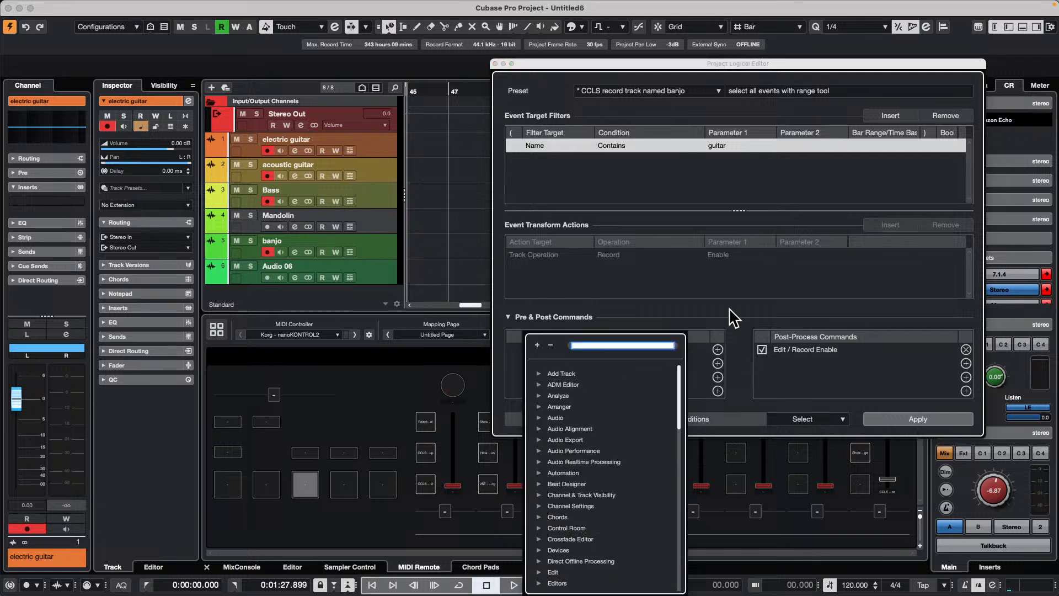
click(267, 252)
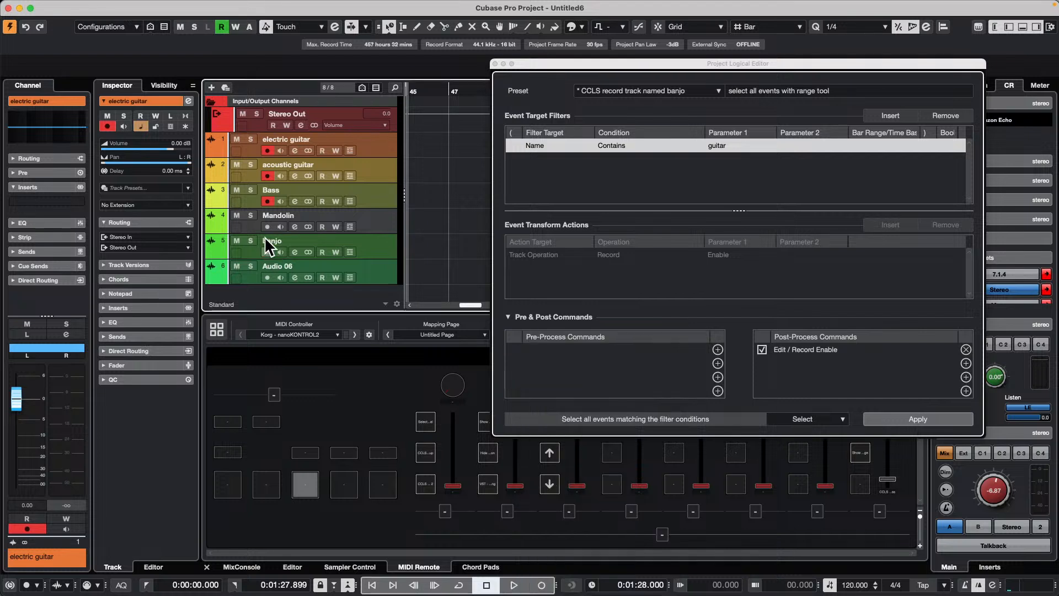
click(266, 176)
click(266, 149)
click(267, 149)
click(267, 148)
click(267, 150)
click(267, 176)
click(267, 175)
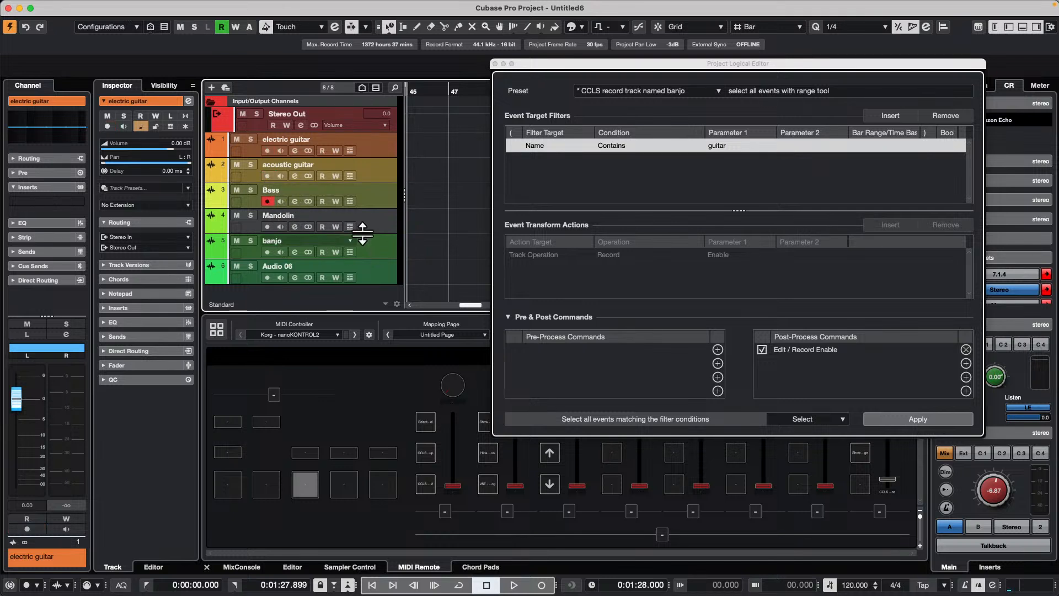
click(368, 277)
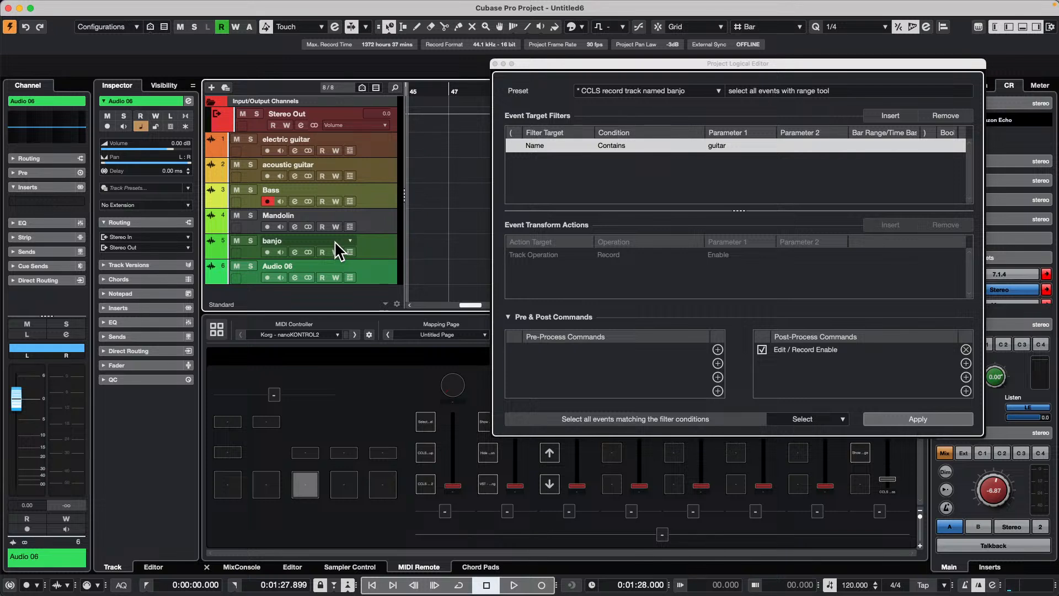
- Close the Project Logical Editor, then open the recent project jump off.cpr and activate it
click(495, 63)
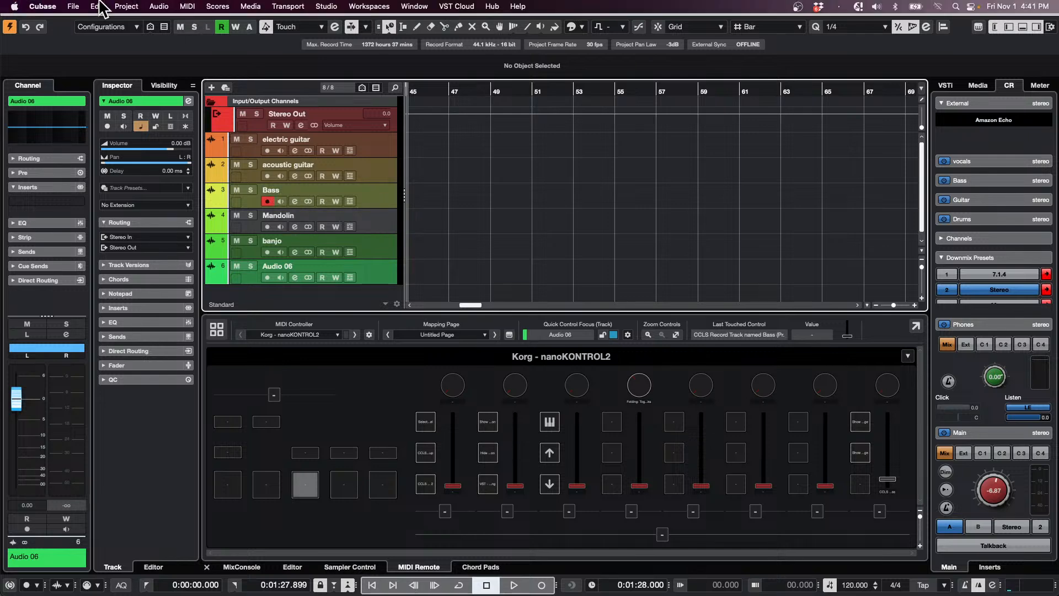
click(73, 6)
mouse_move(138, 259)
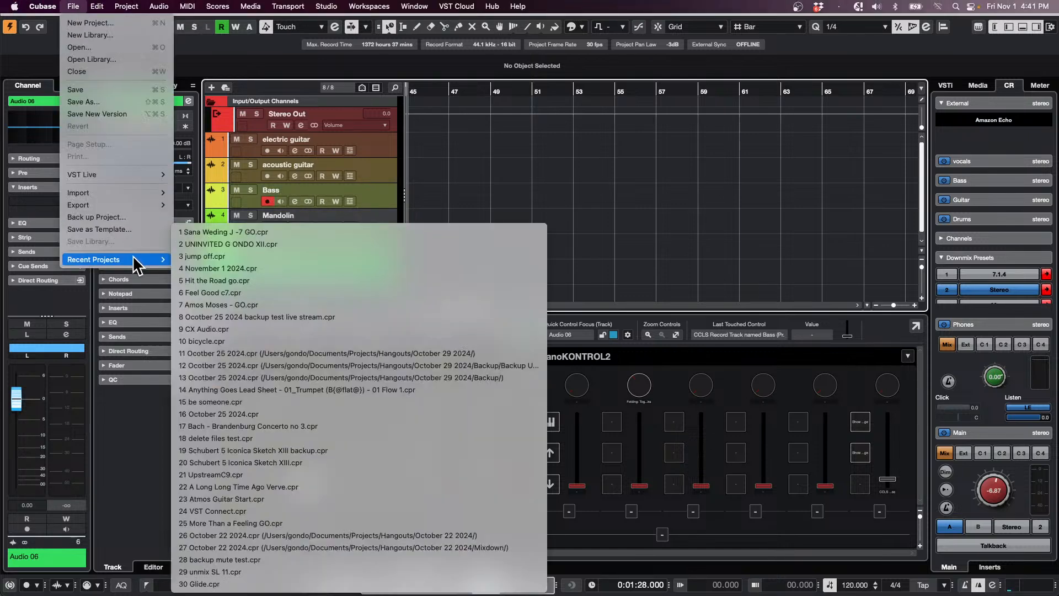
click(303, 256)
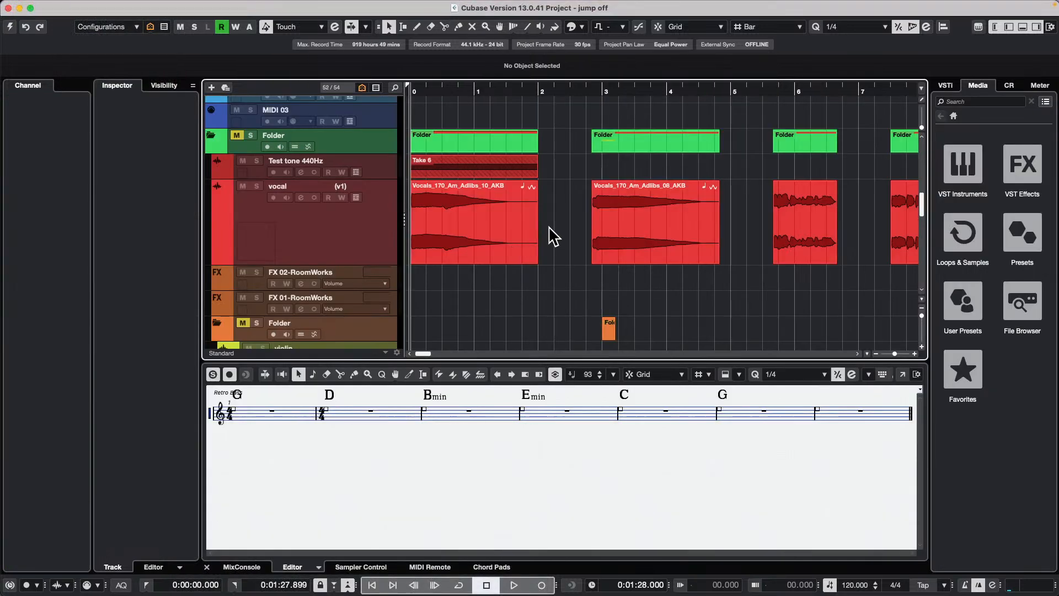
click(10, 27)
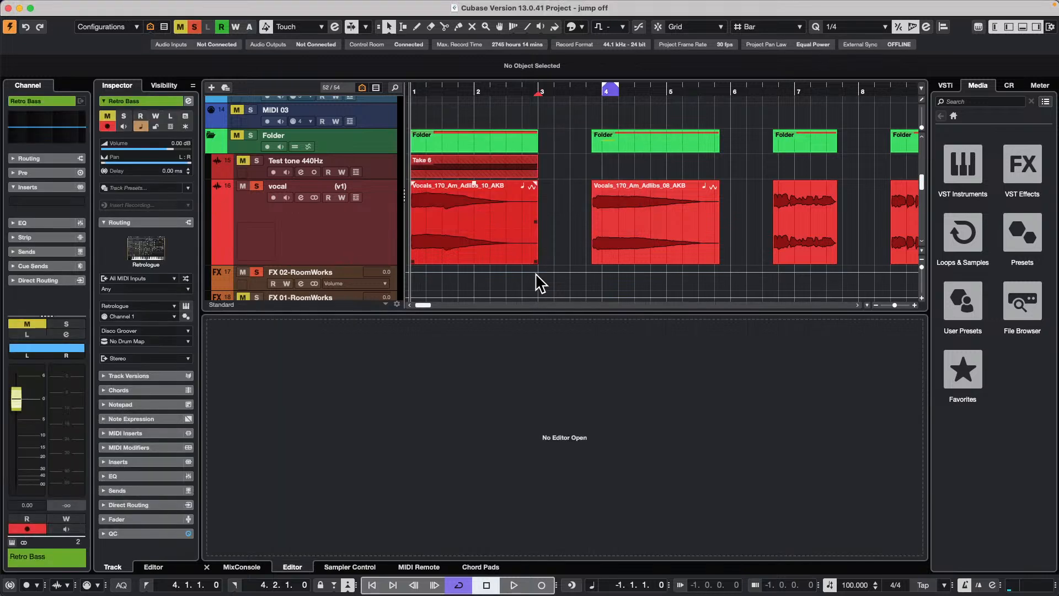
- Select the E.Piano event on the HALion Sonic 01 track and solo that track
scroll(554, 253, down, 1)
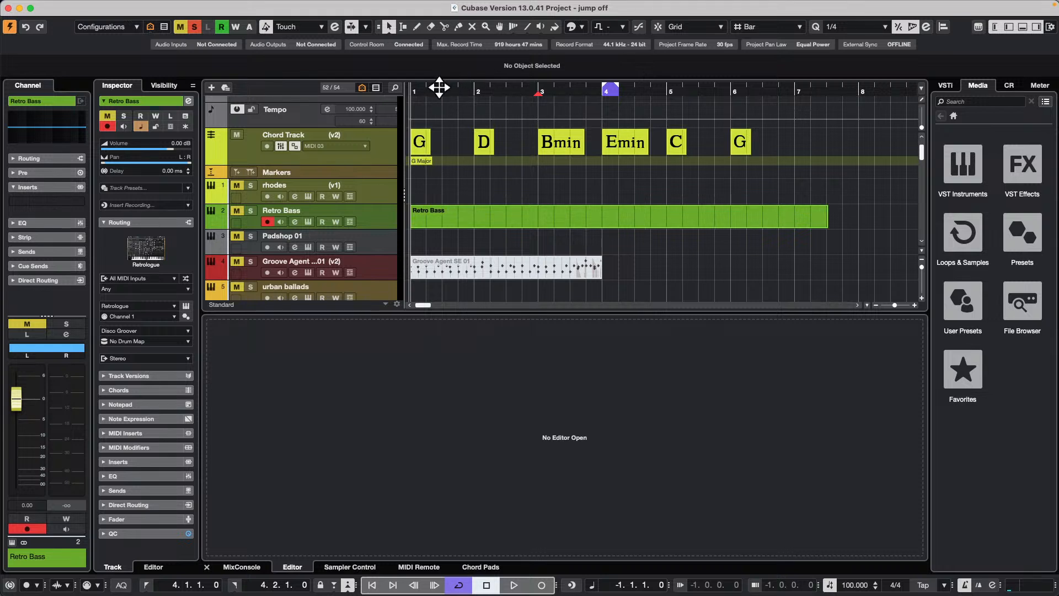
drag(437, 85, 437, 52)
scroll(556, 186, down, 6)
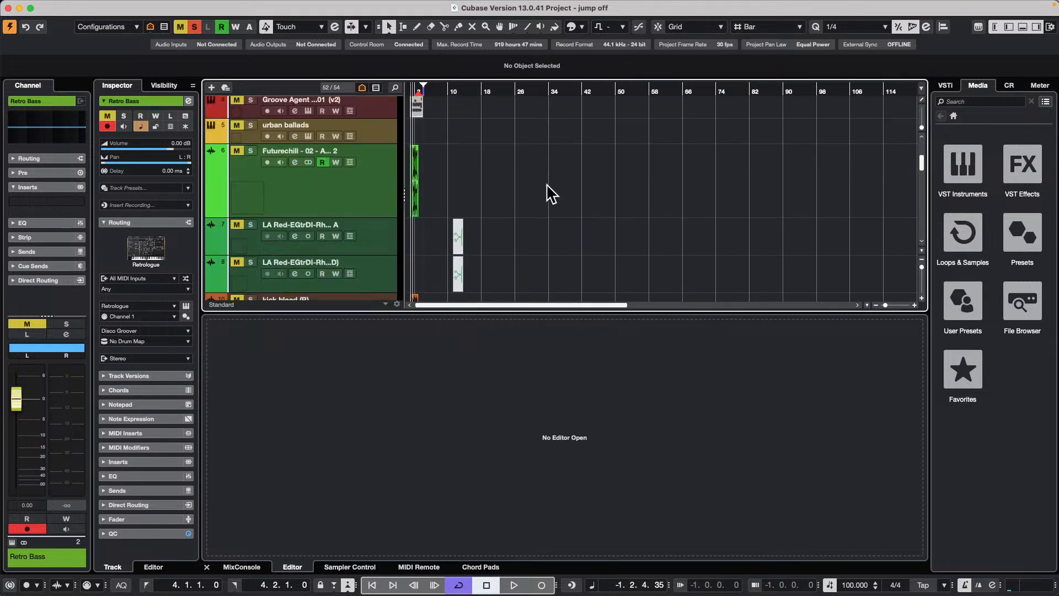
click(444, 275)
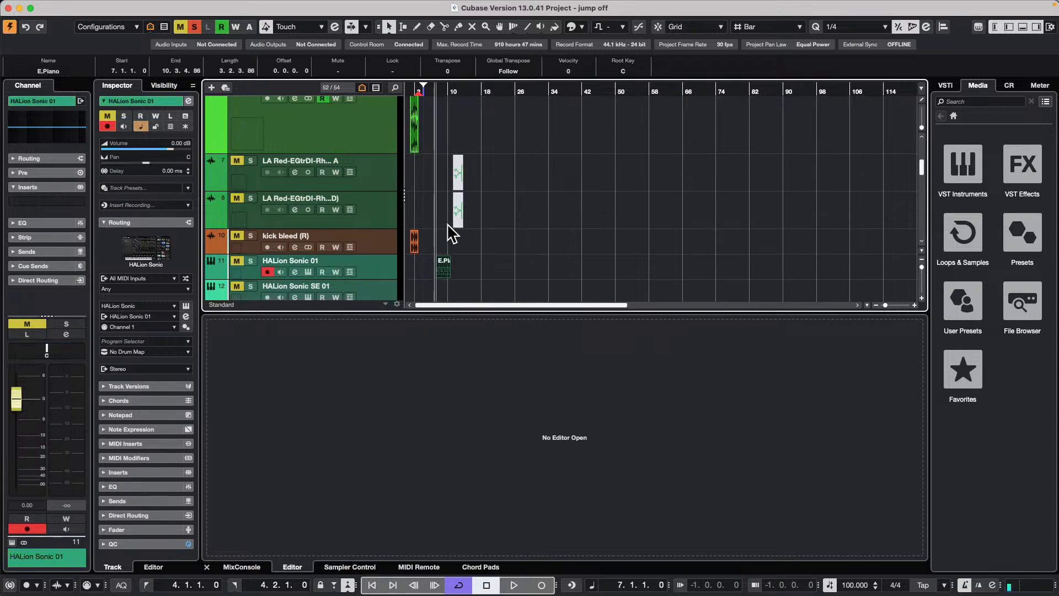
click(250, 261)
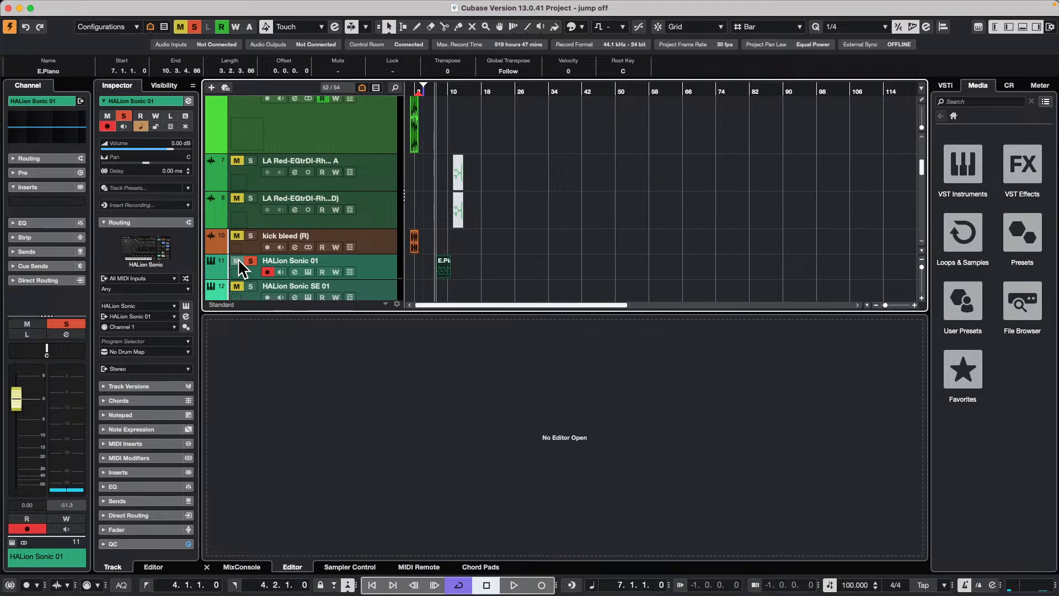
- Raise the Control Room's Main level to about 4.15
click(1009, 86)
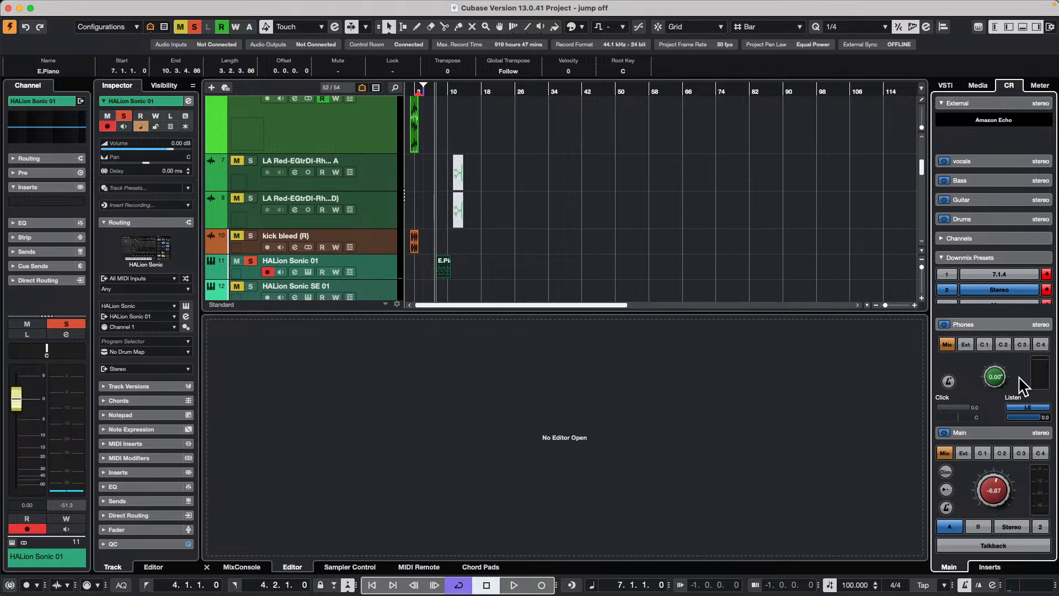
drag(994, 455, 991, 434)
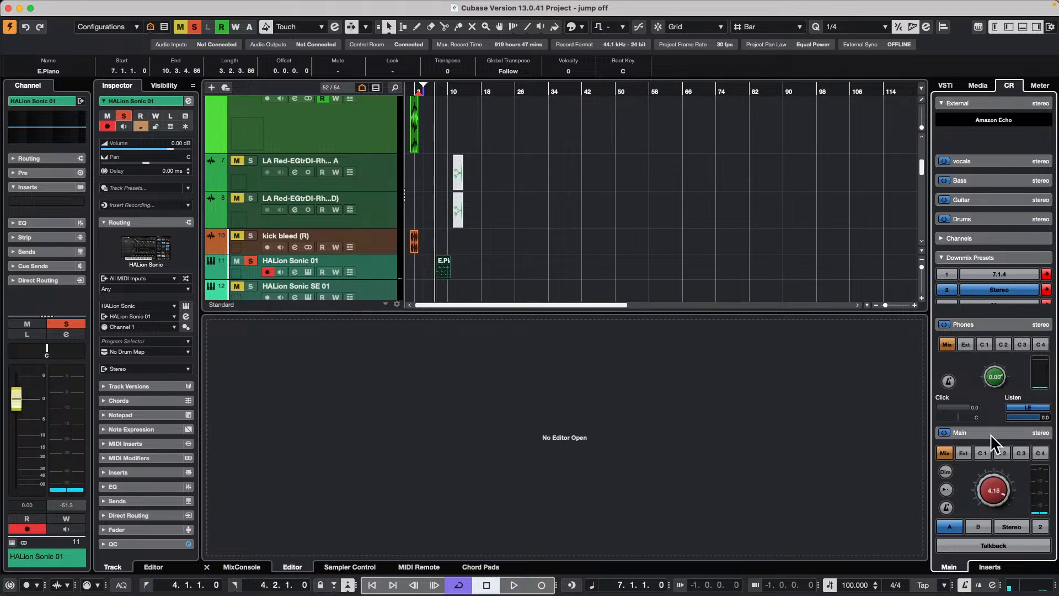
- Create a new empty project in the November 1 2024 folder
click(73, 6)
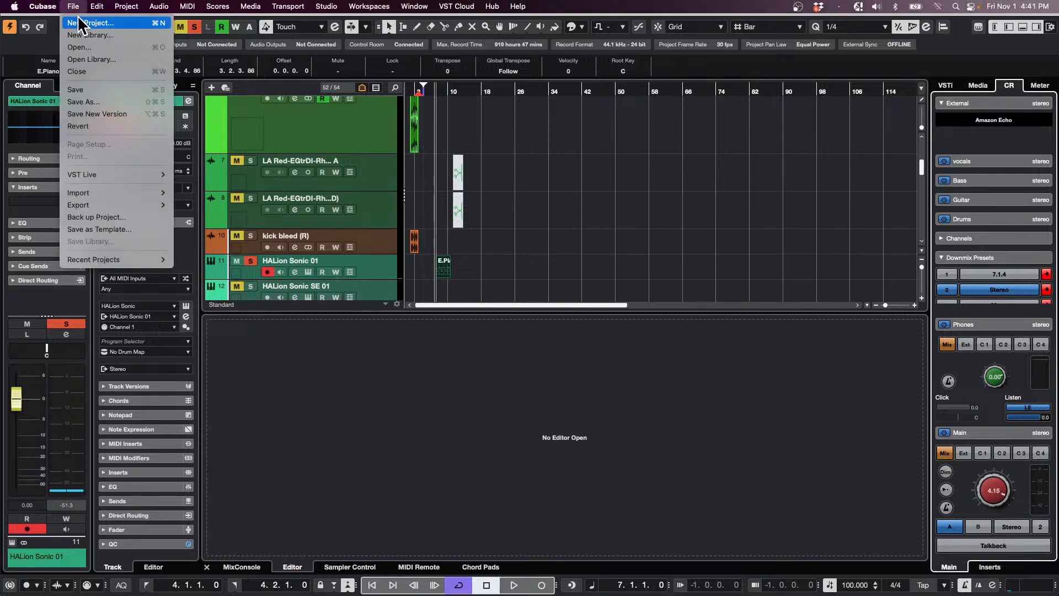
click(91, 21)
key(Return)
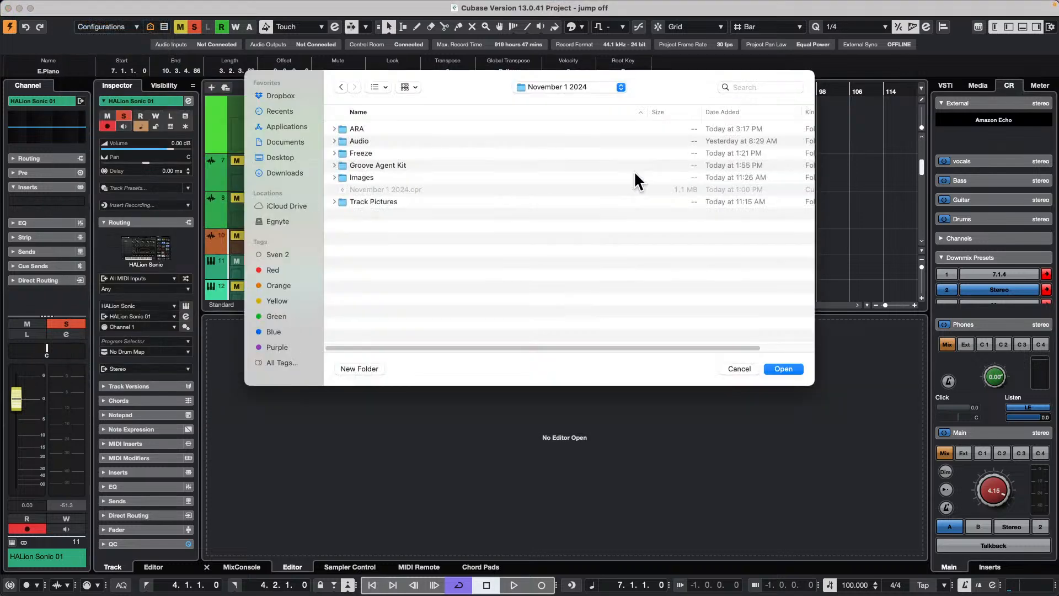
key(Escape)
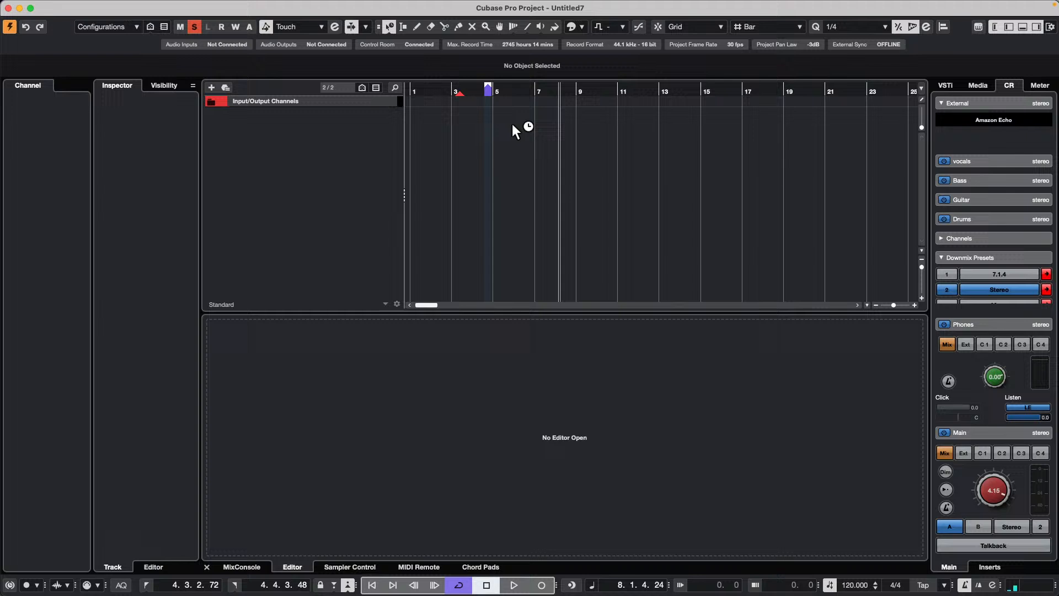
- Add an instrument track using HALion 7 to the empty project
right_click(329, 129)
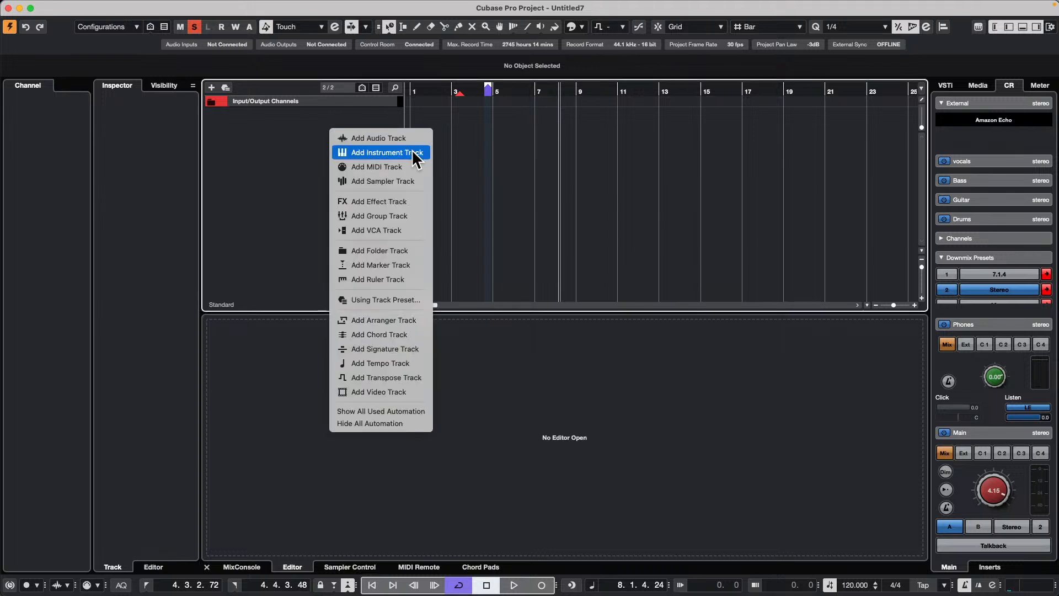
click(415, 153)
click(610, 295)
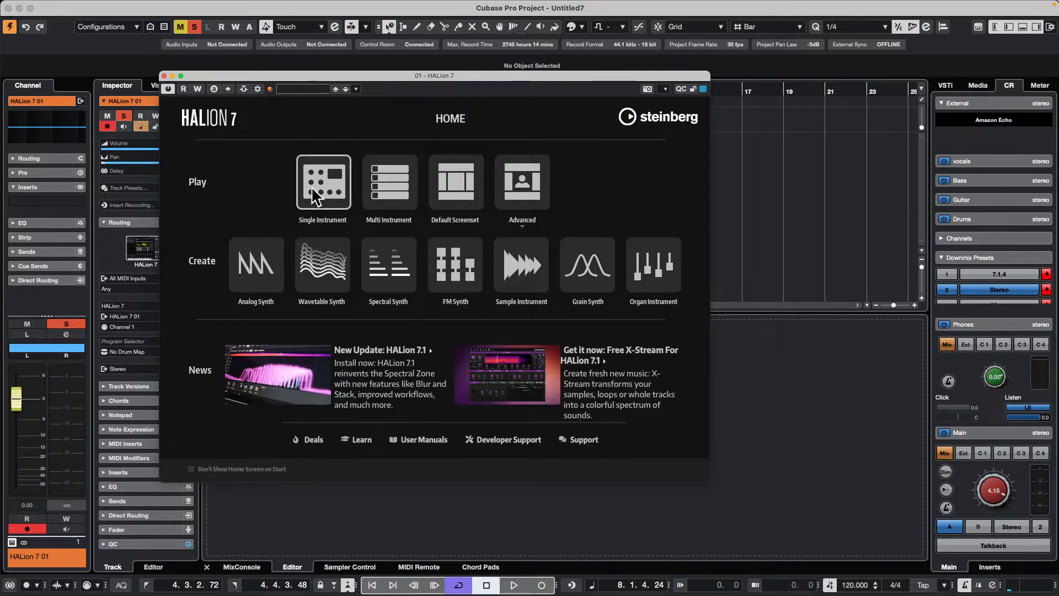
- Load the Amped Elektra program Ballad Times as a single instrument and lower the Control Room's Main level to about 3.76
click(311, 187)
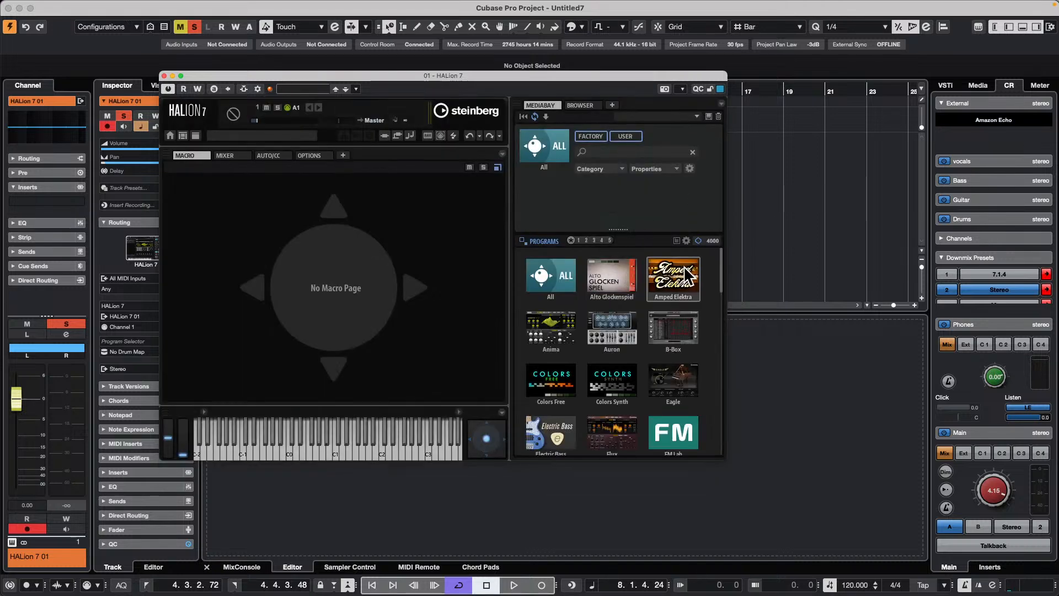
click(672, 276)
double_click(551, 266)
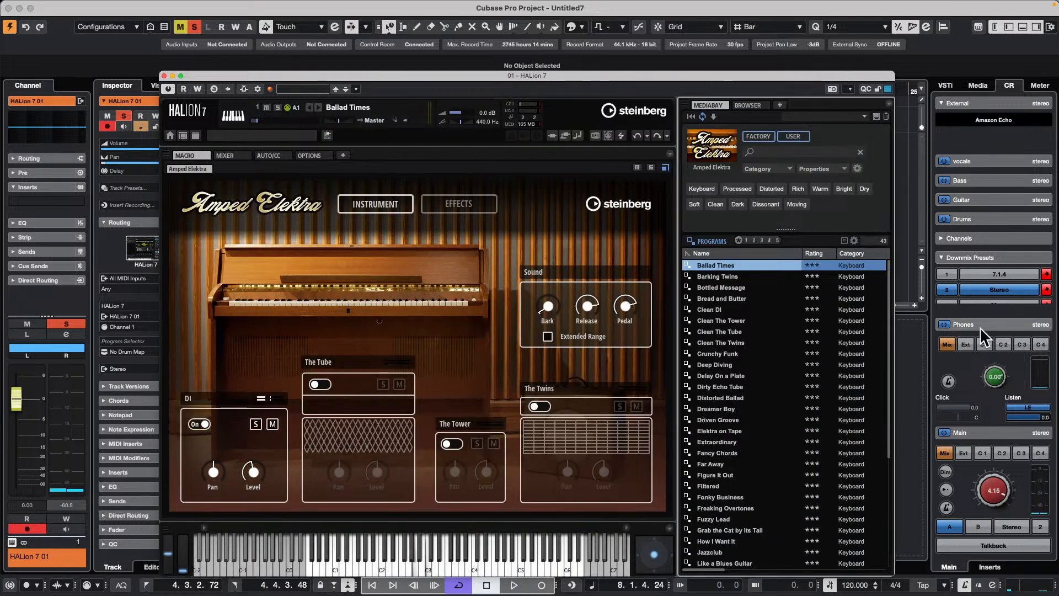
drag(994, 485, 995, 484)
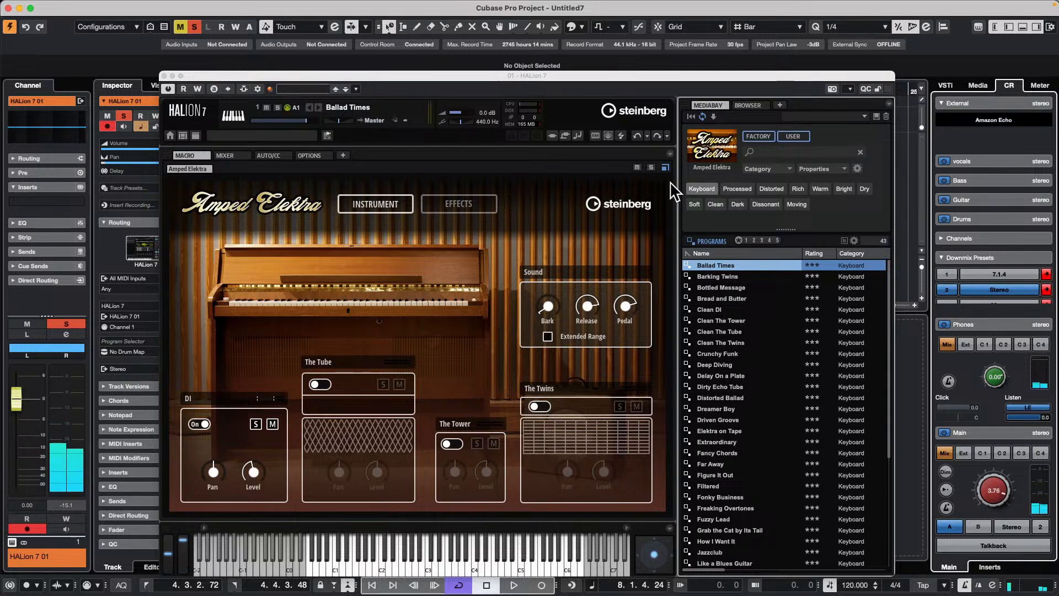
- Move the HALion 7 window clear of the project and insert the retrospective MIDI recording on the HALion 7 01 track
drag(476, 74, 747, 334)
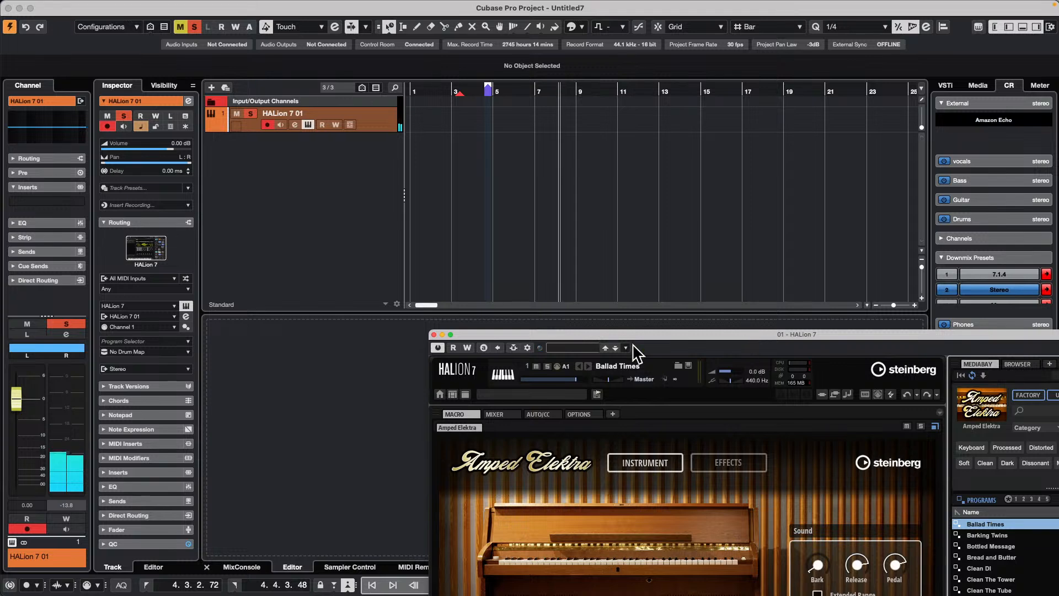
drag(532, 335, 939, 129)
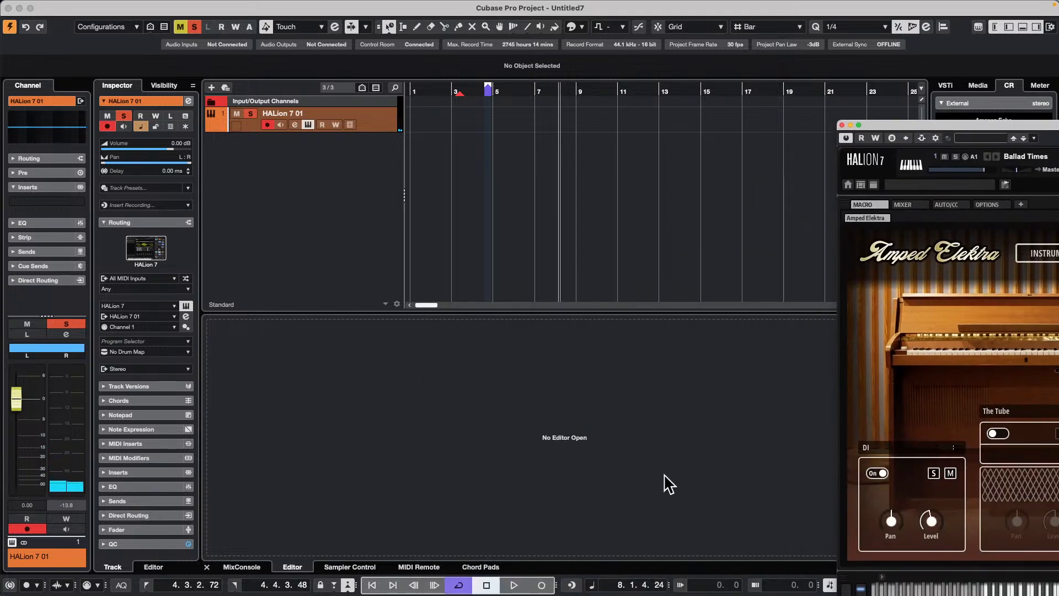
click(572, 585)
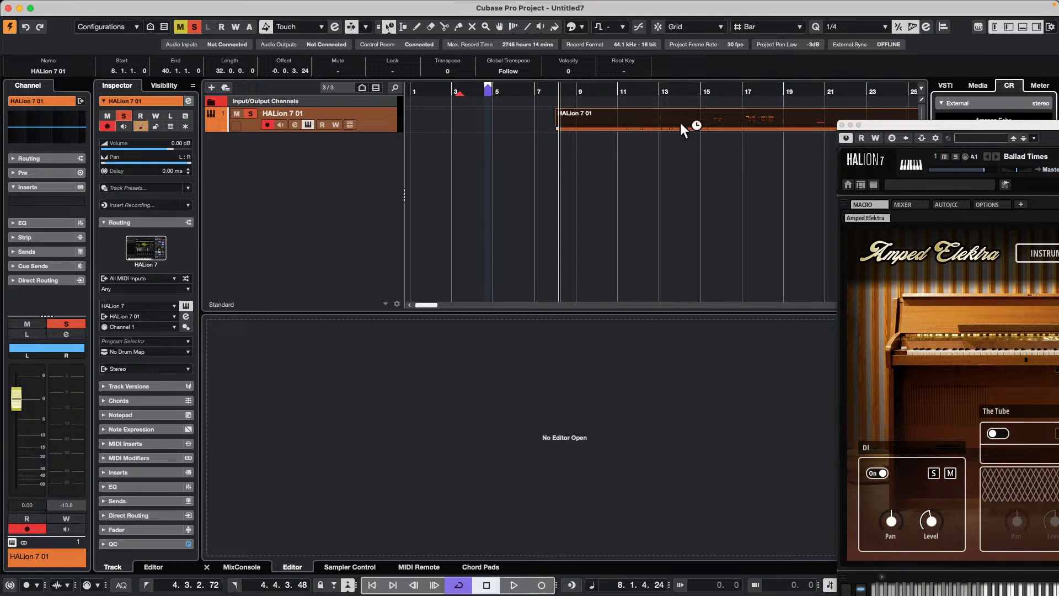
- Erase the inserted MIDI event from the HALion 7 01 track with the Erase tool
drag(572, 94, 682, 90)
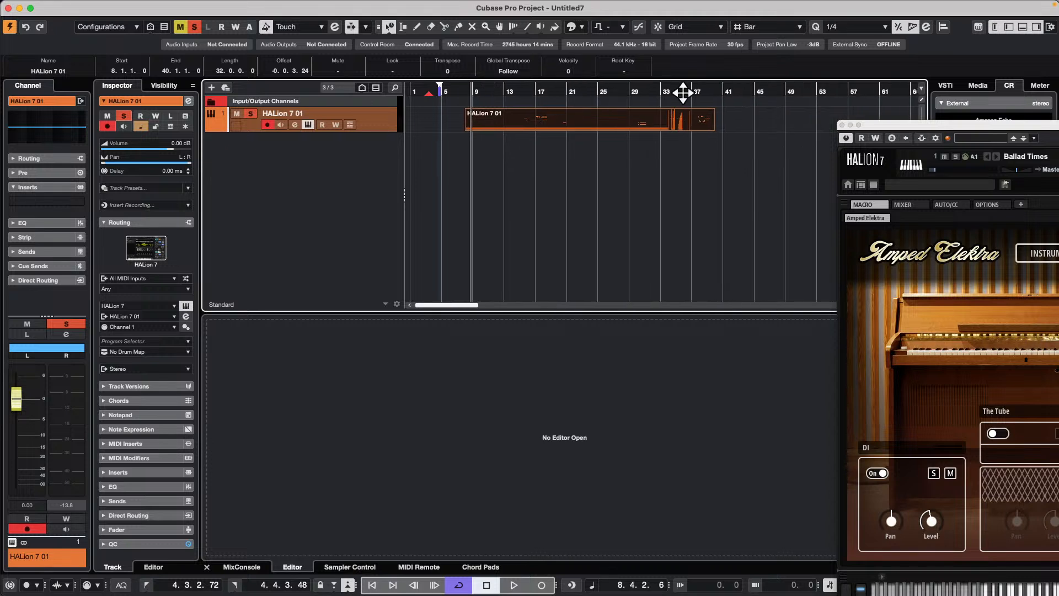
right_click(583, 149)
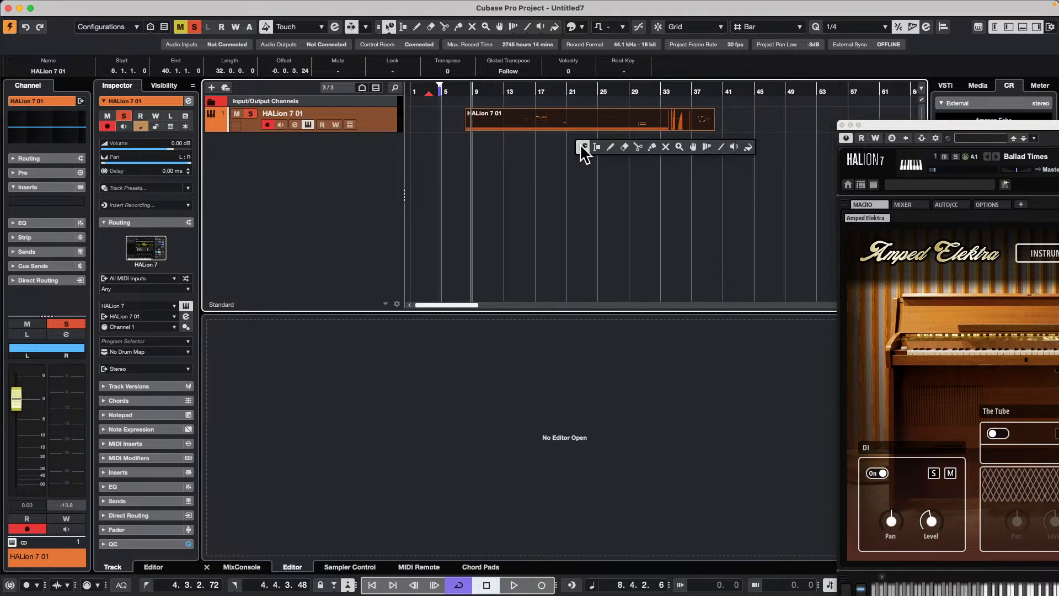
click(623, 148)
click(618, 115)
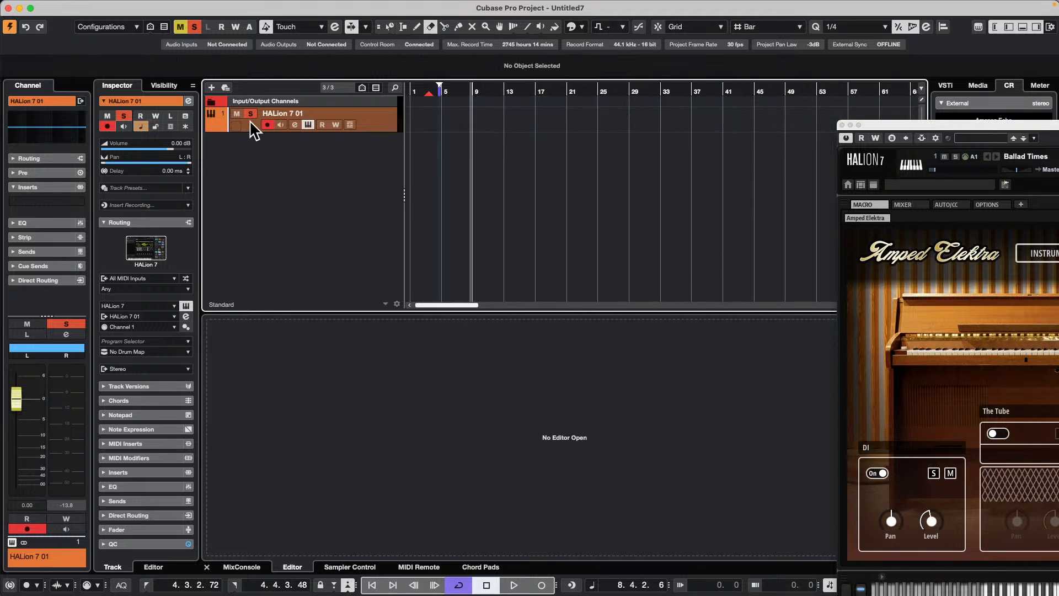
- Turn off record enable and turn on monitoring for the HALion 7 01 track
click(266, 125)
click(281, 124)
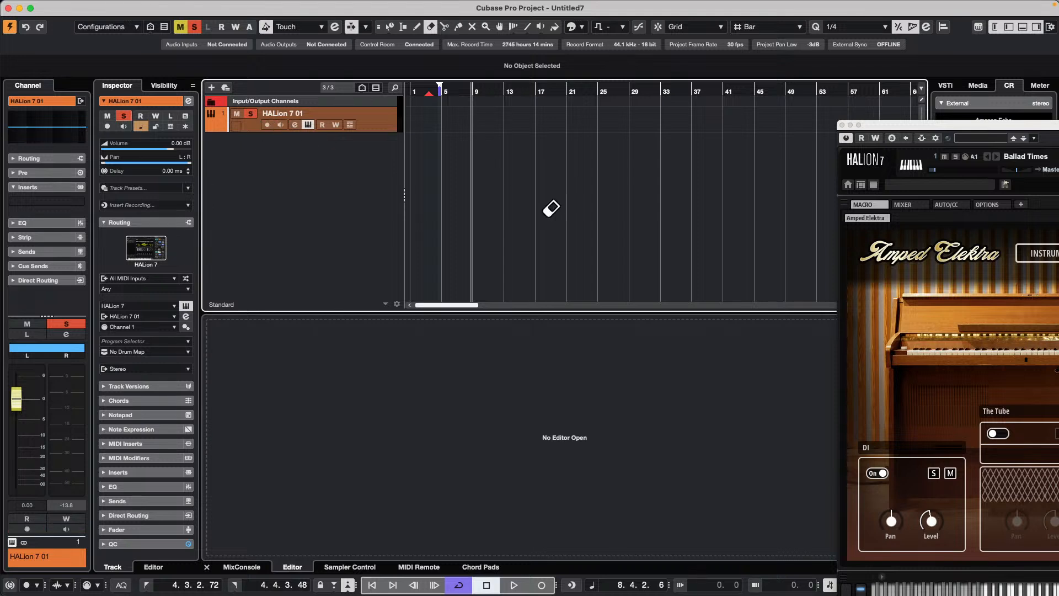
click(281, 124)
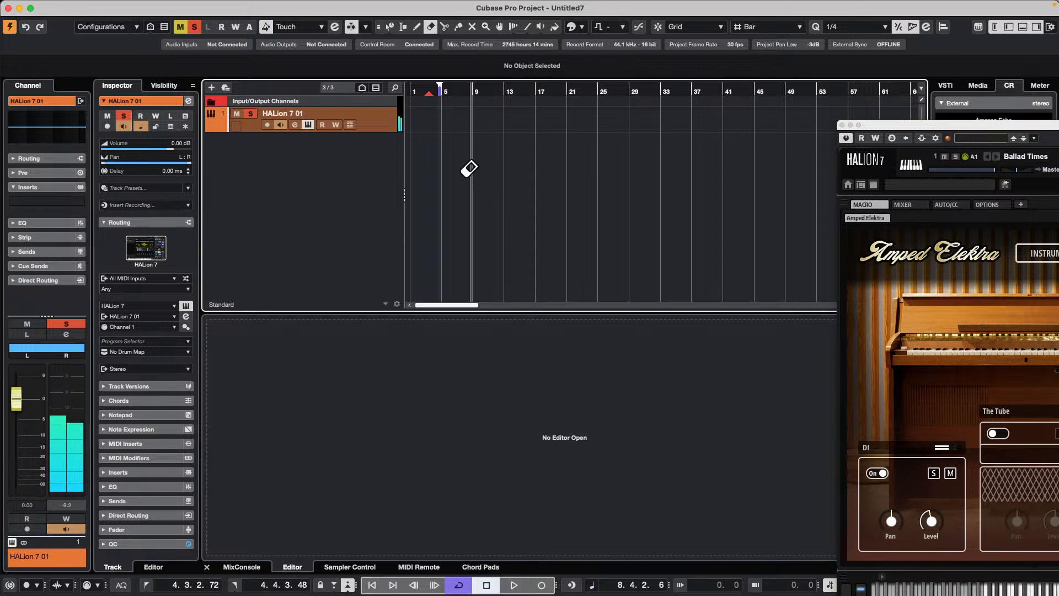
- Insert the new retrospective MIDI recording at the cursor on the monitored HALion 7 01 track
click(572, 585)
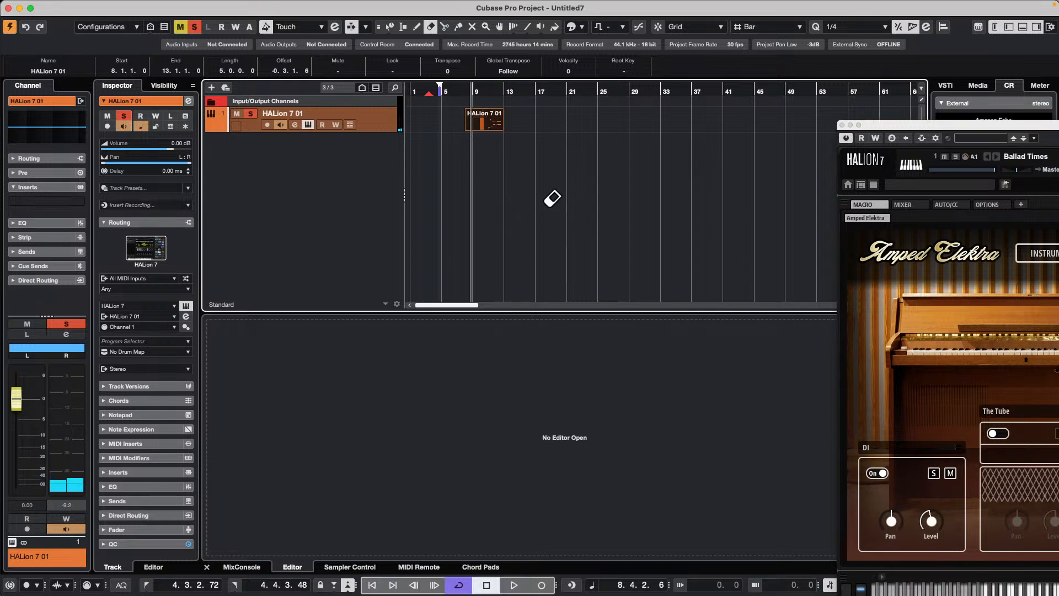
drag(485, 92, 480, 102)
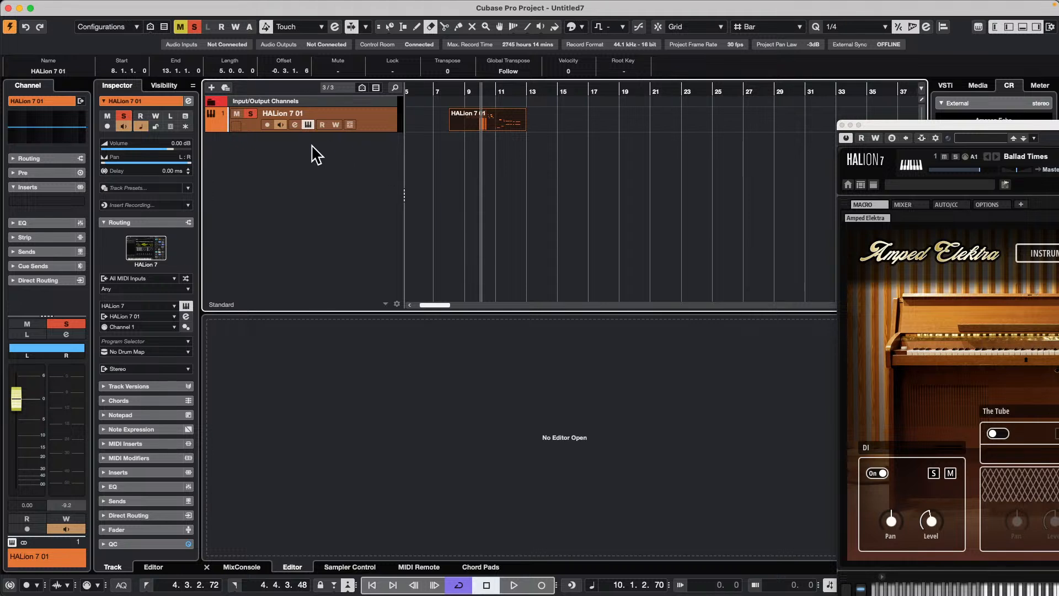
- Review the retrospective Insert Recording options for the HALion 7 01 track and dismiss them without choosing one
click(148, 205)
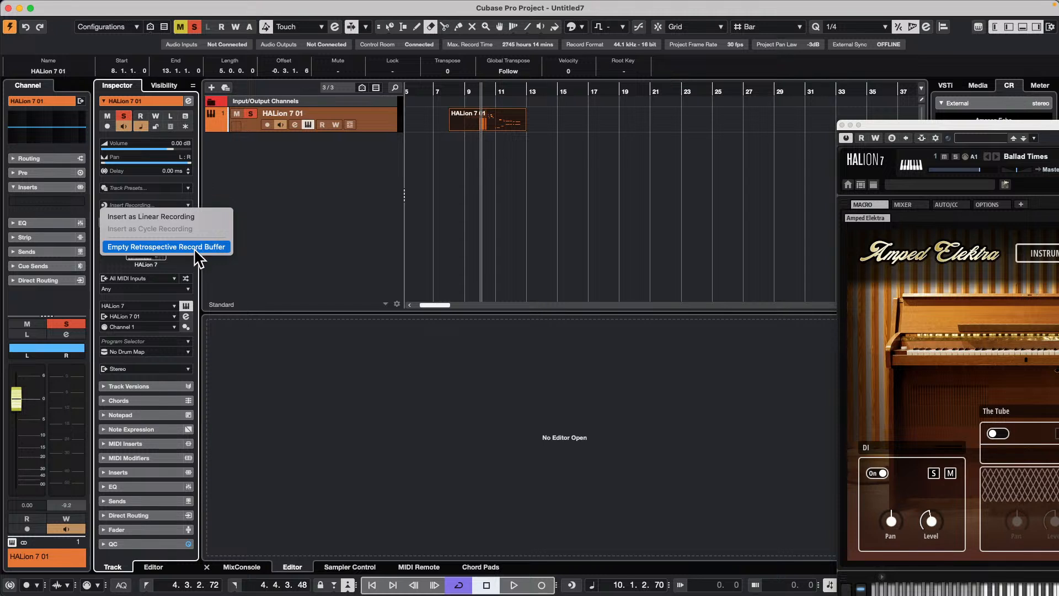
click(126, 191)
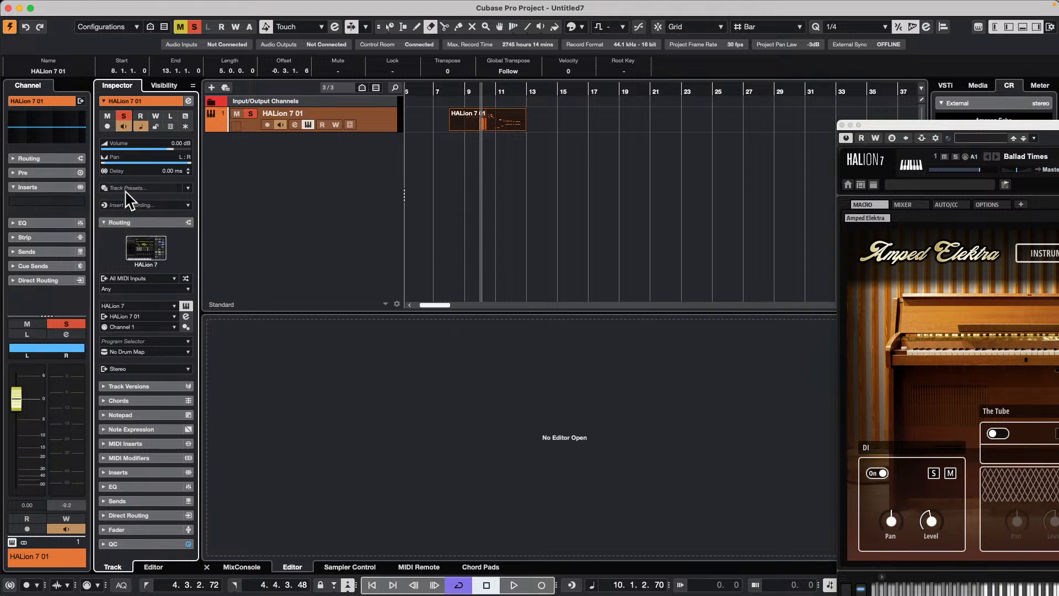
click(137, 202)
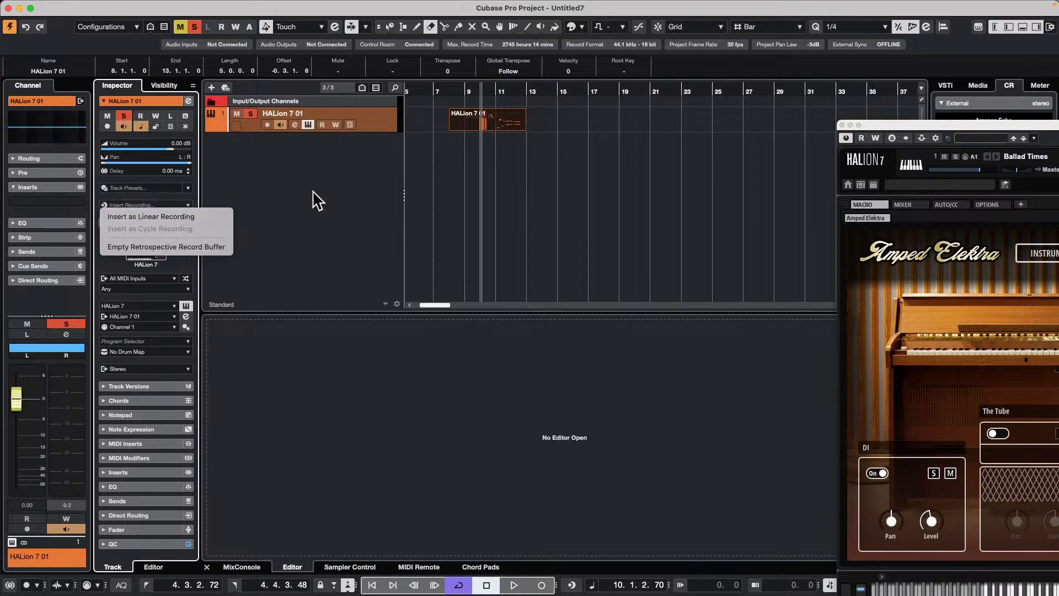
click(316, 205)
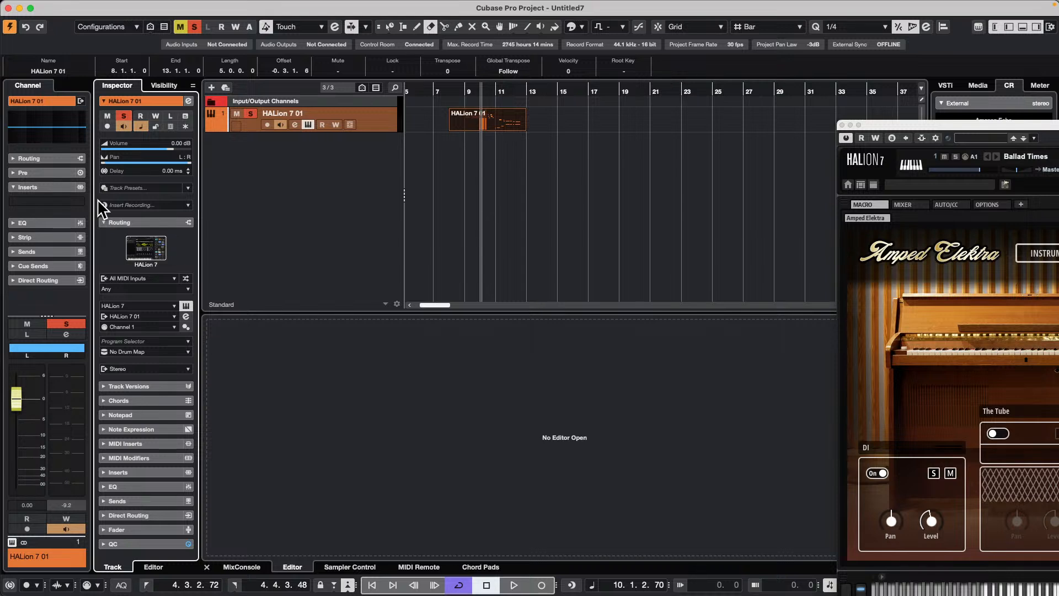
- Try to add EuCon as a remote device in Studio Setup
mouse_move(401, 2)
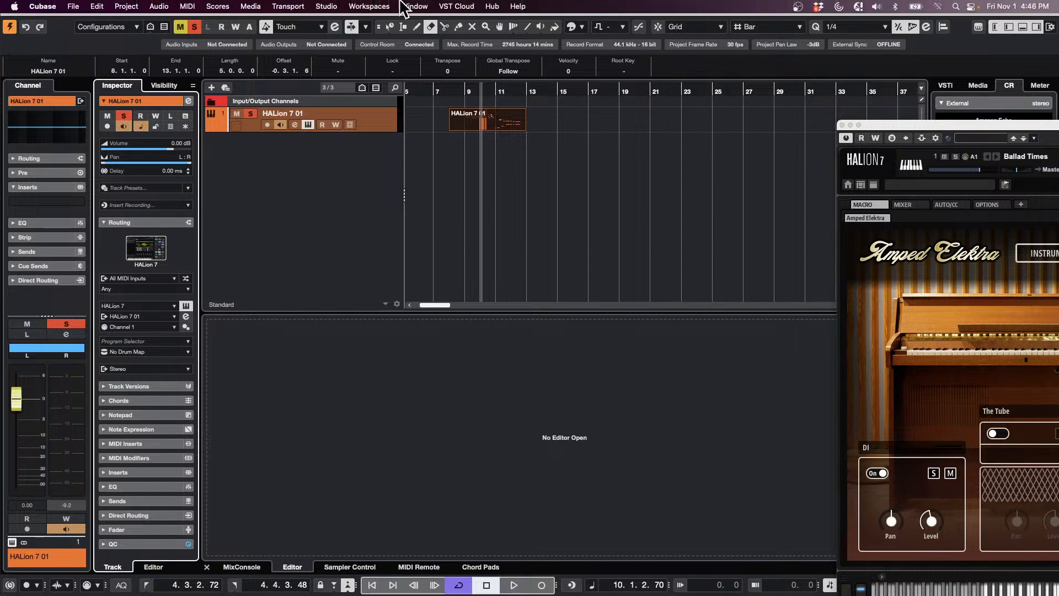
click(330, 6)
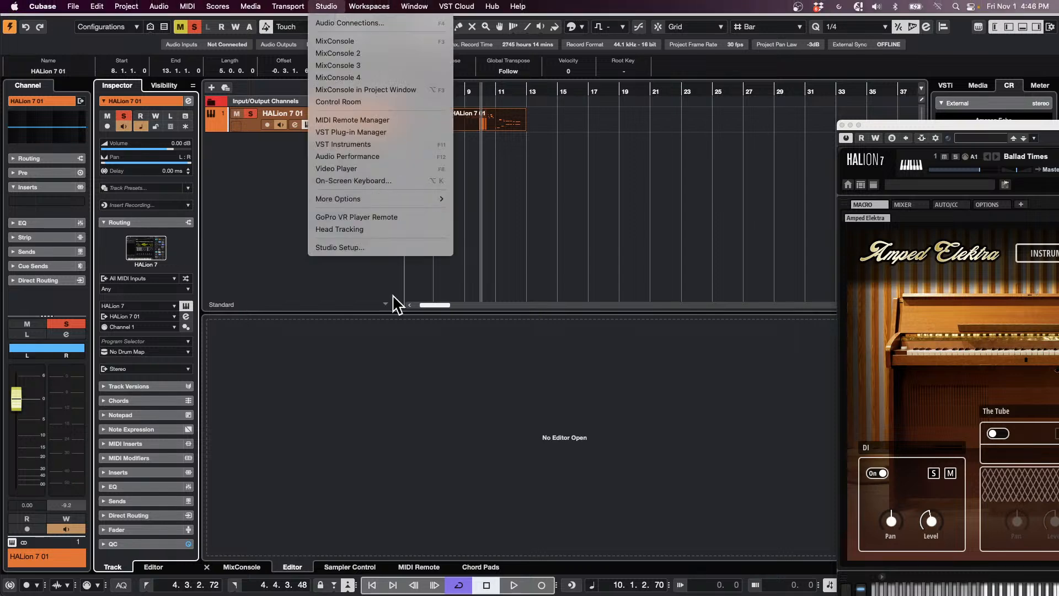
click(378, 249)
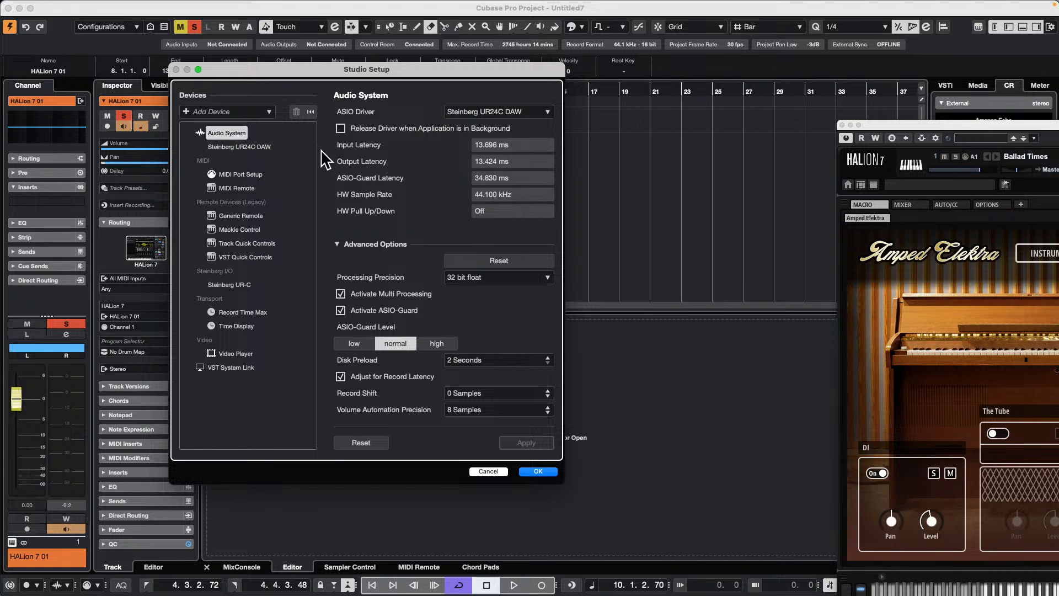
click(186, 108)
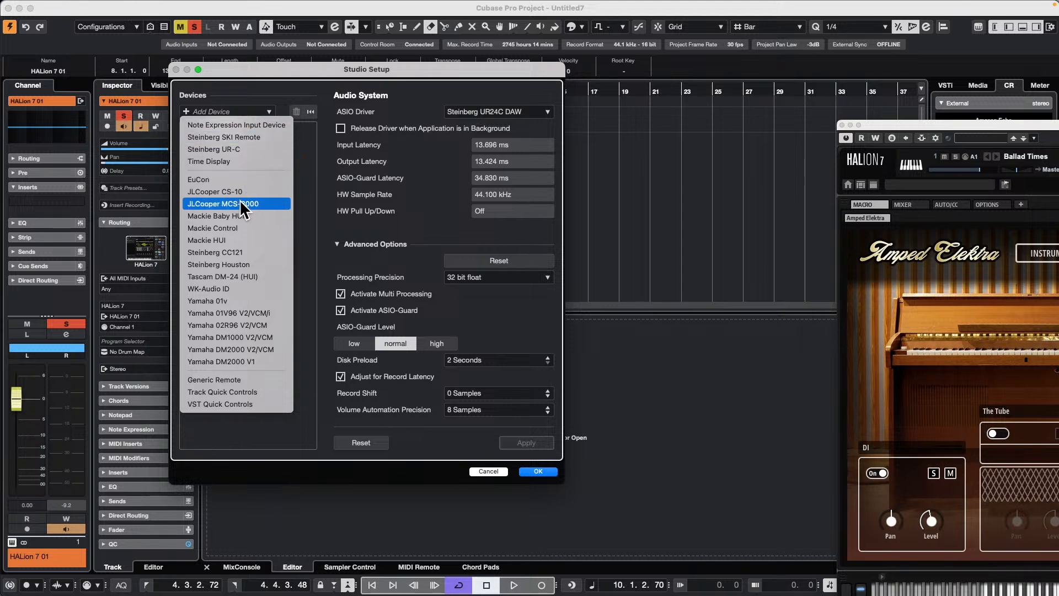
click(212, 177)
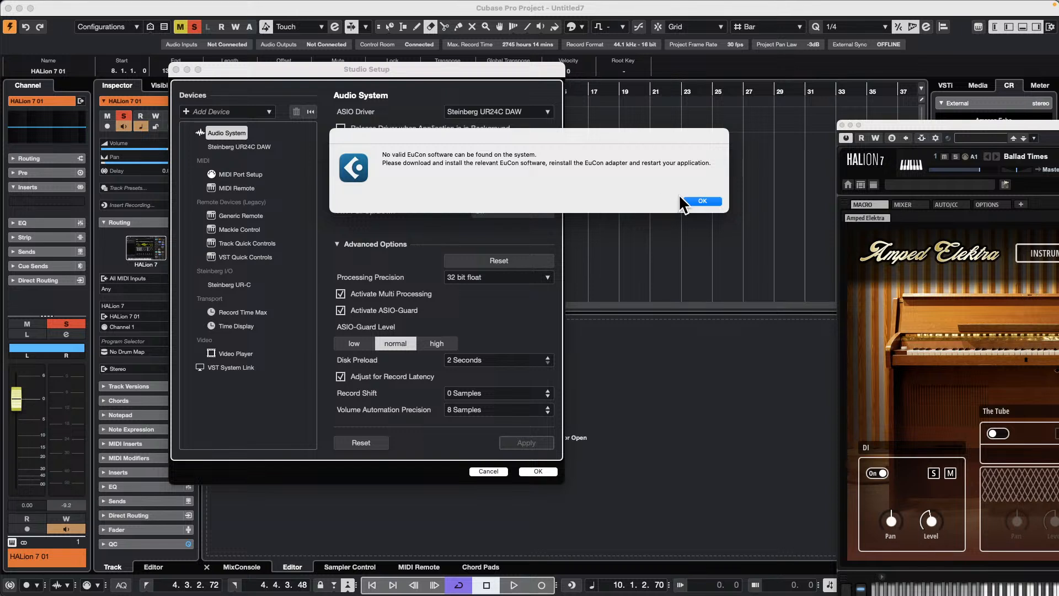
click(702, 201)
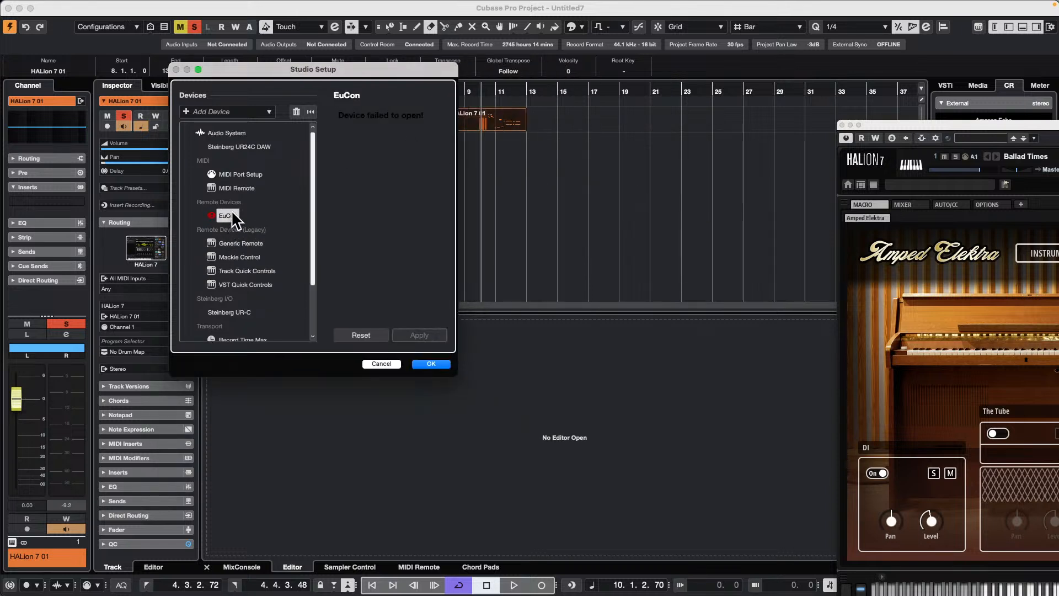
- Check the device list and try to add EuCon a second time
scroll(233, 210, down, 3)
scroll(234, 210, up, 3)
scroll(276, 242, down, 3)
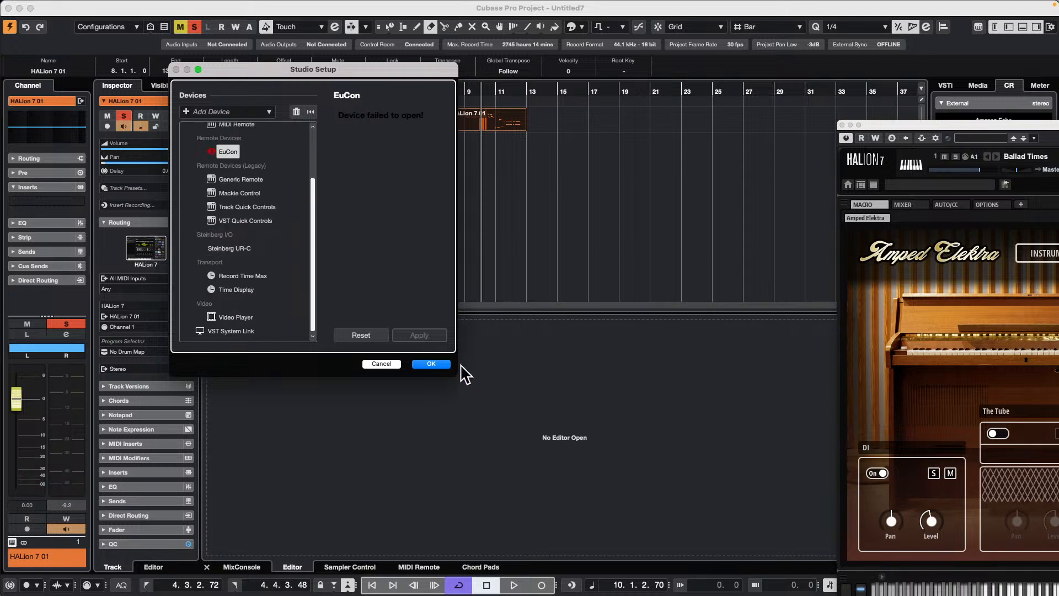
click(268, 111)
click(270, 112)
click(188, 111)
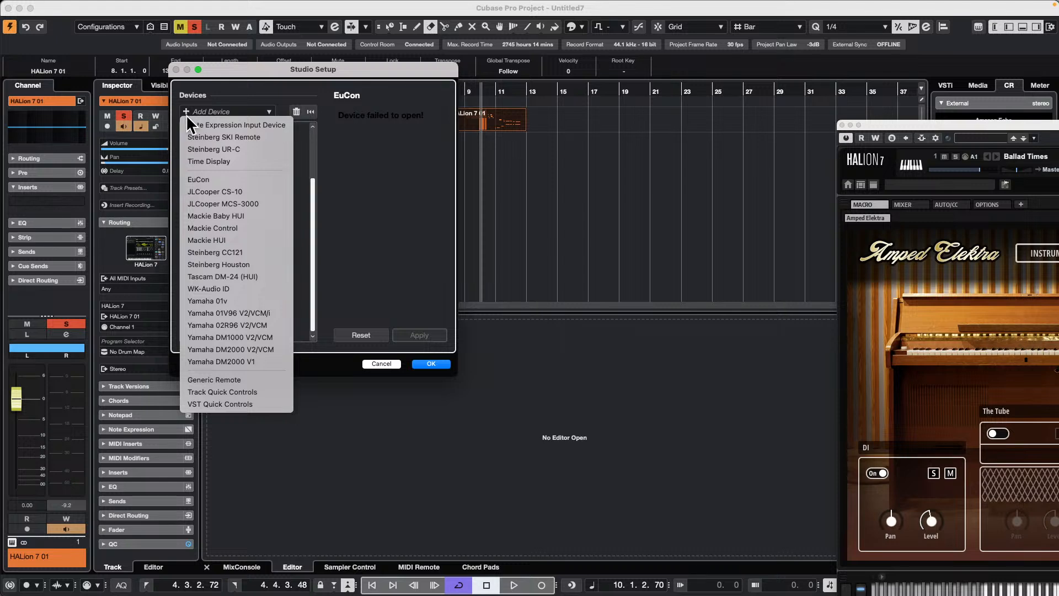
click(250, 179)
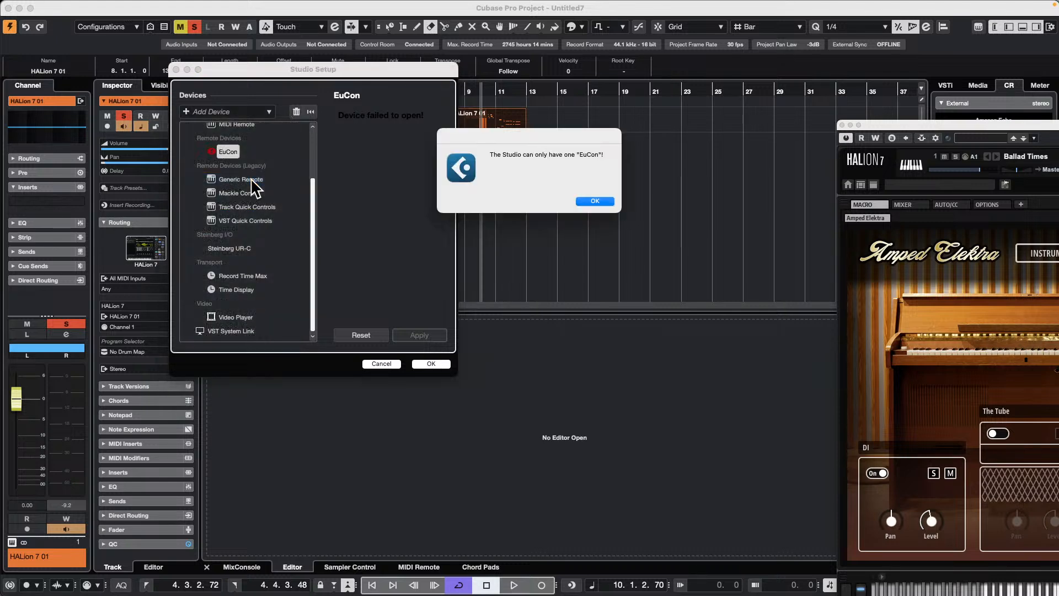
click(592, 202)
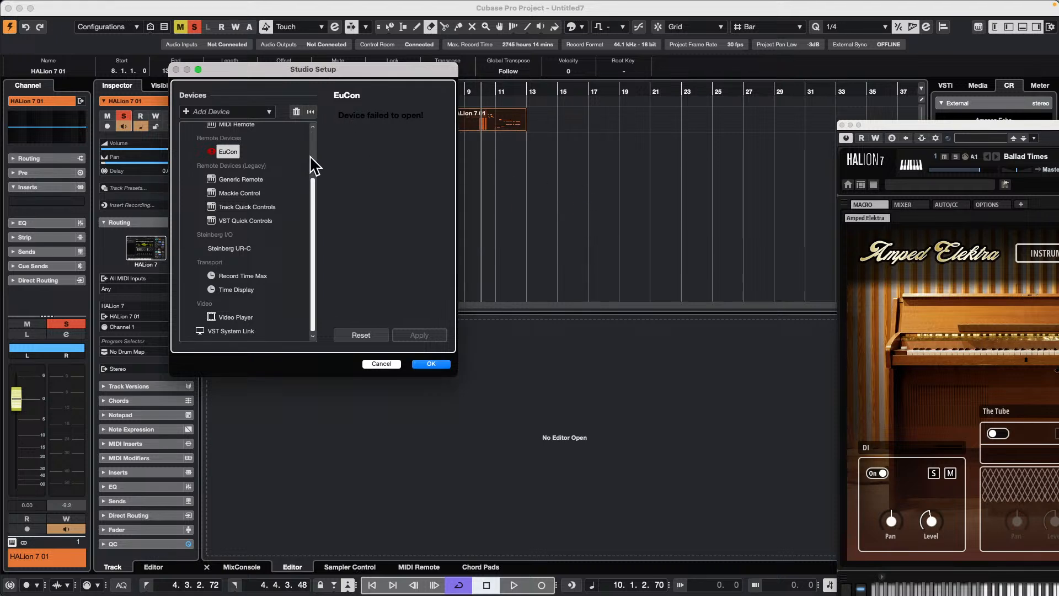
- Examine the Generic Remote and EuCon settings and the list of addable devices, and cancel Studio Setup
click(238, 180)
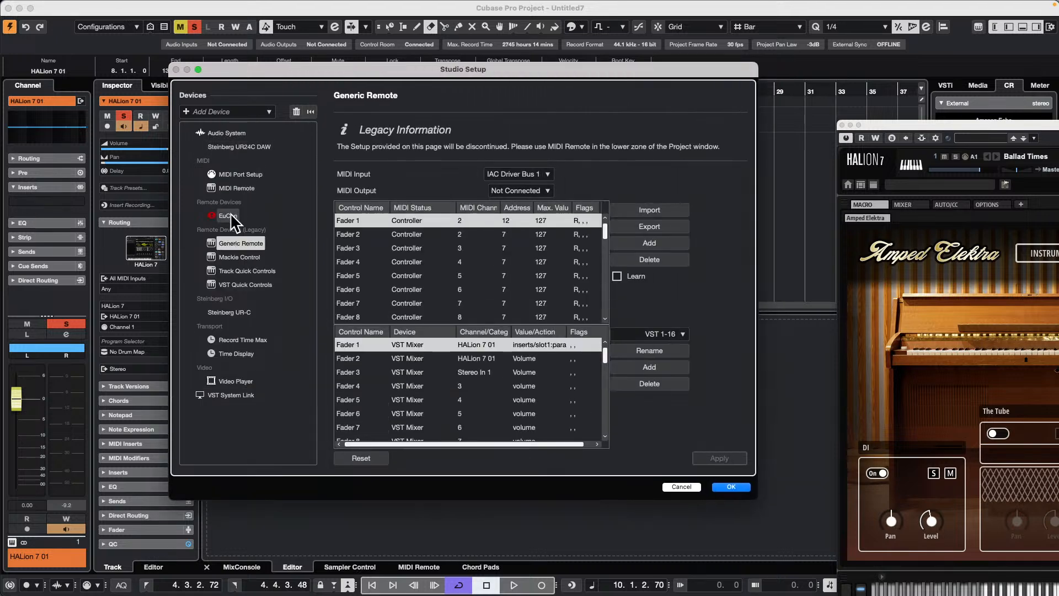
click(230, 214)
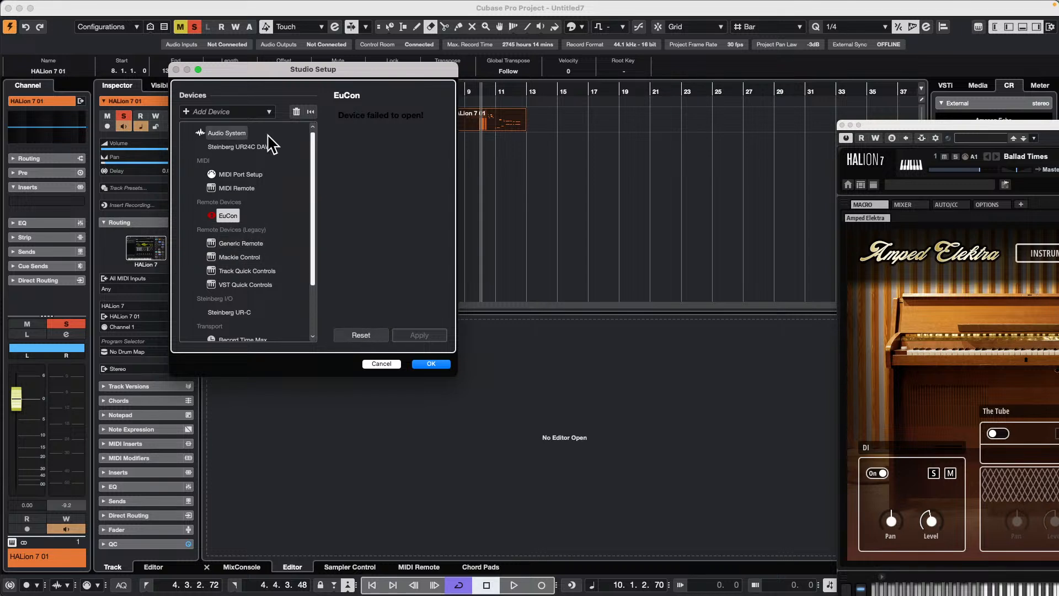
click(270, 112)
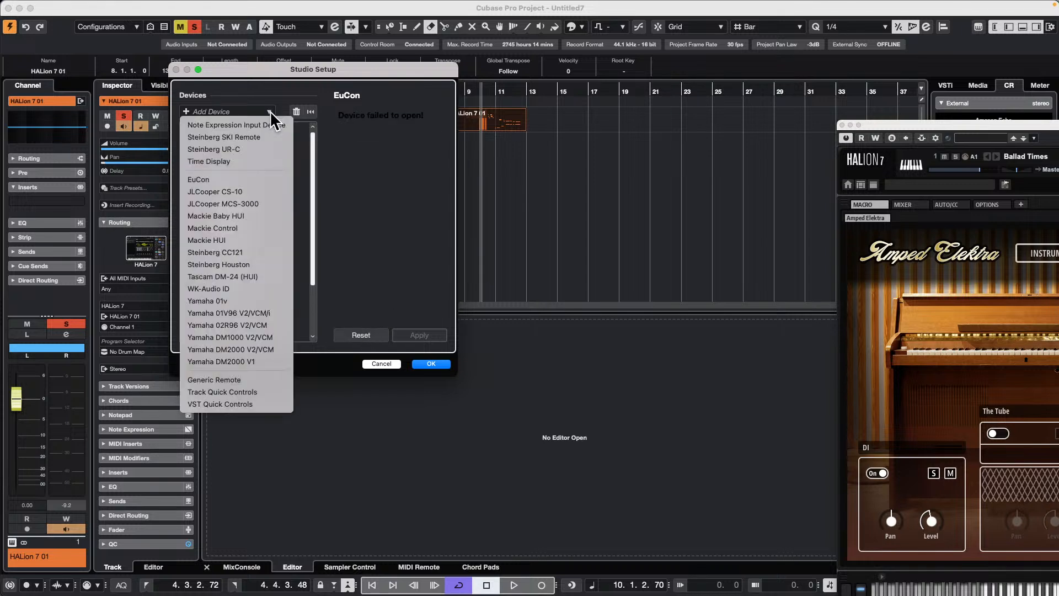
click(409, 379)
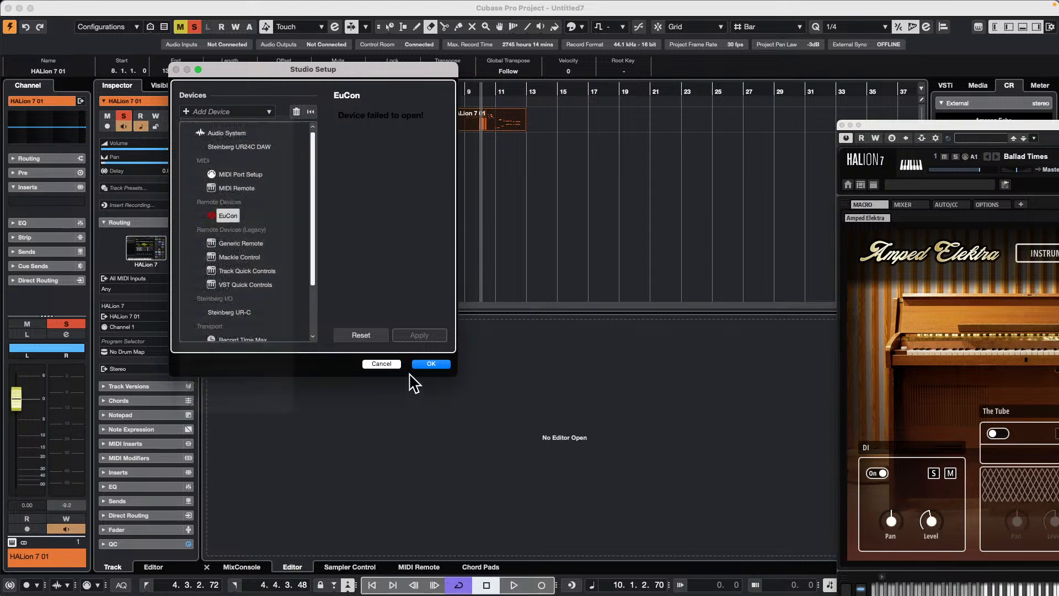
click(383, 363)
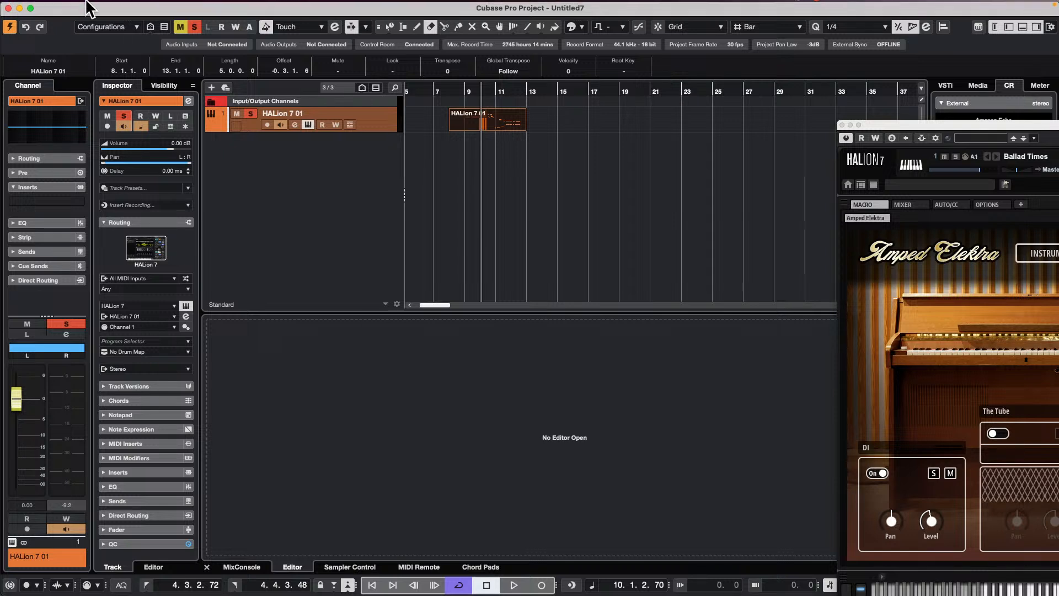
- Move the Untitled7 project window aside to uncover the jump off project behind it
drag(67, 8, 269, 114)
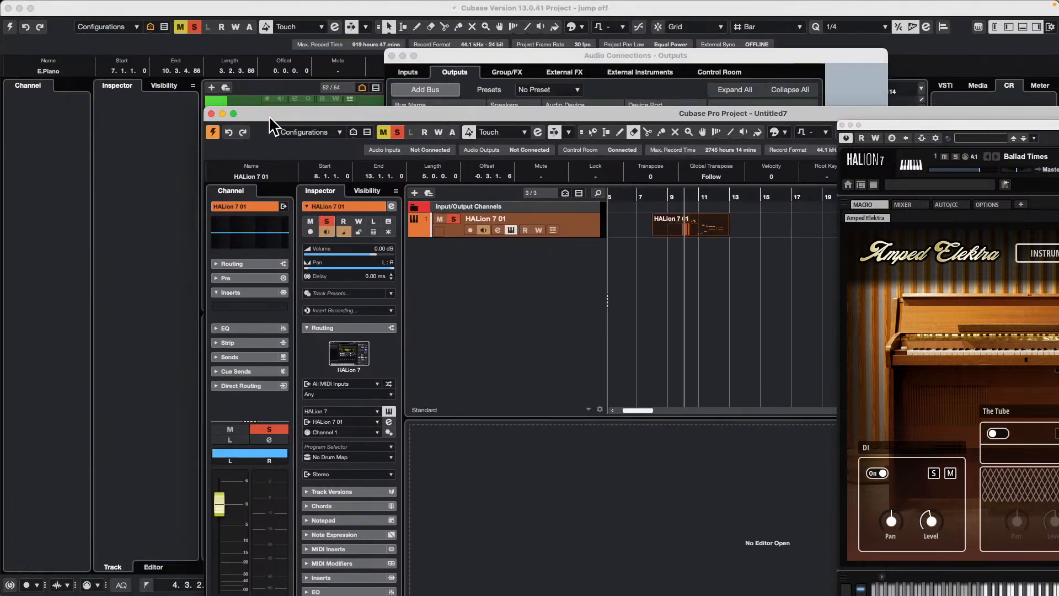
- Bring the jump off project to the front, zoom into its opening bars, and select the Futurechill audio event
click(160, 165)
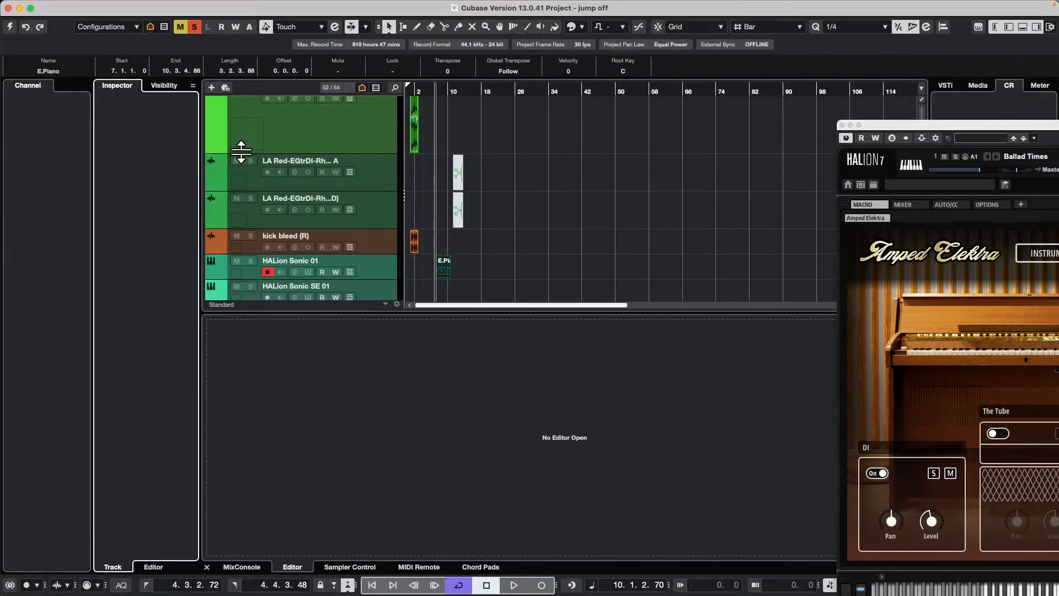
drag(436, 92, 414, 132)
click(438, 142)
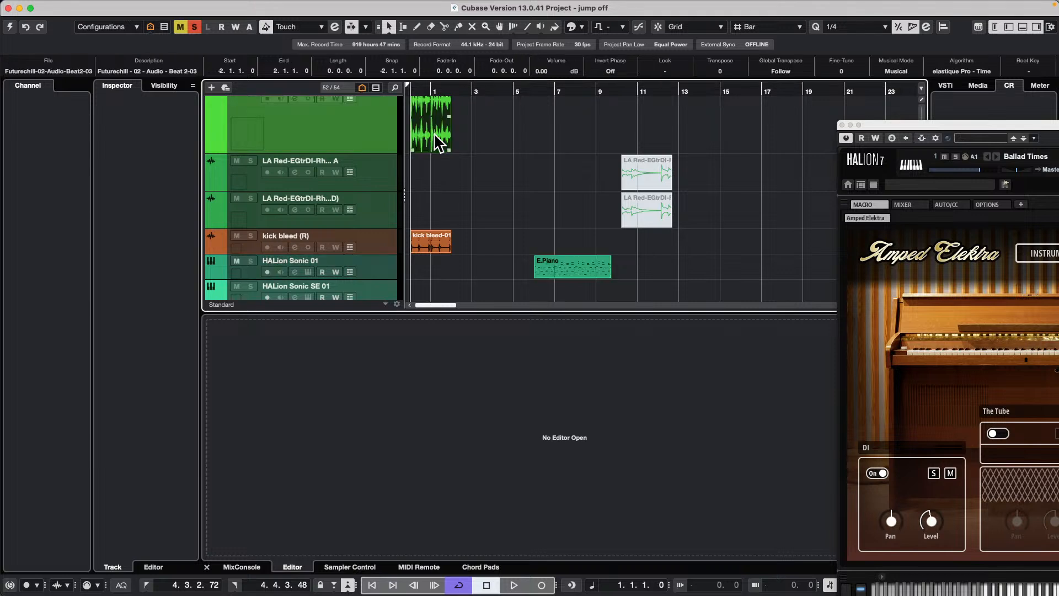
scroll(397, 264, down, 1)
- Try to move the Futurechill audio event out to Finder and a screenshot file into the project
mouse_move(205, 585)
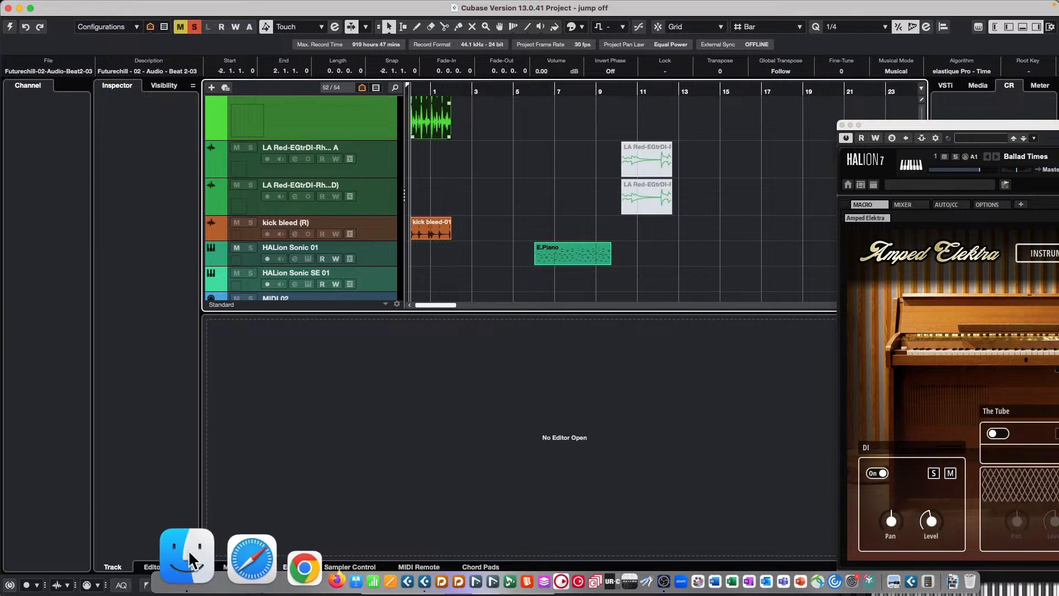
scroll(436, 145, down, 2)
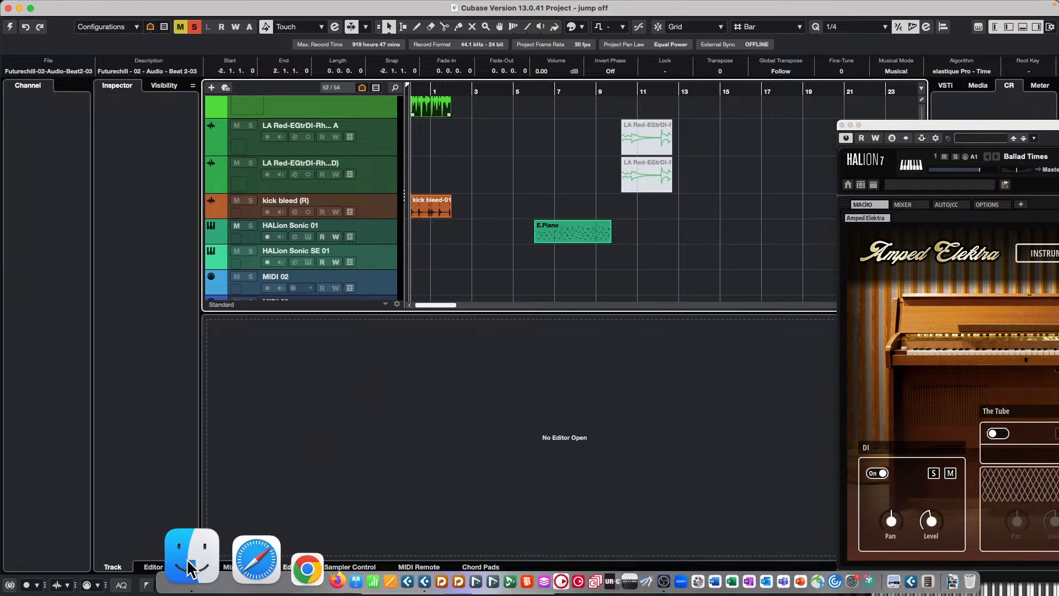
click(188, 566)
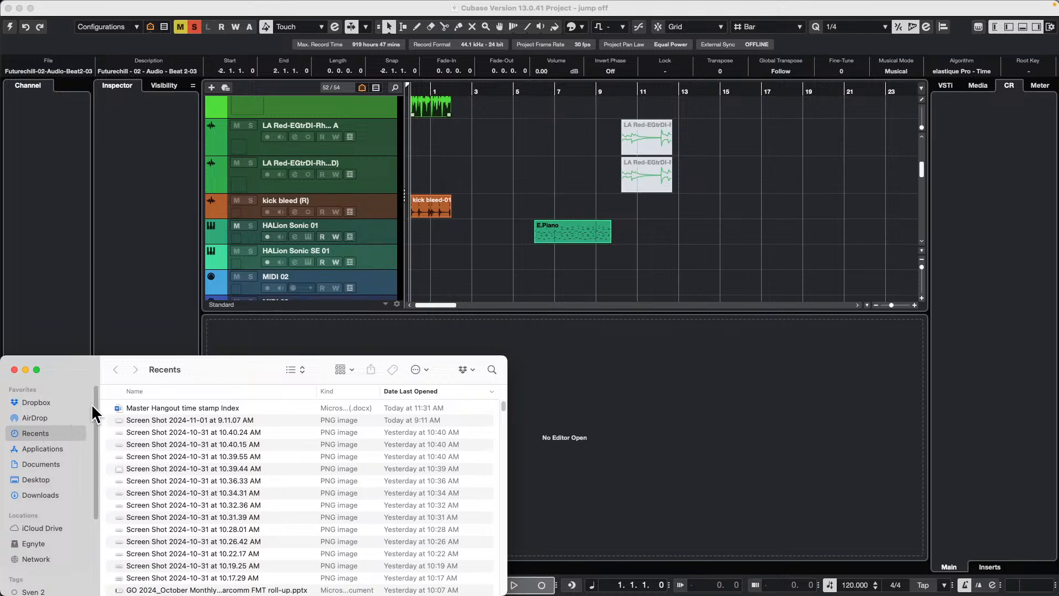
key(super+w)
click(438, 113)
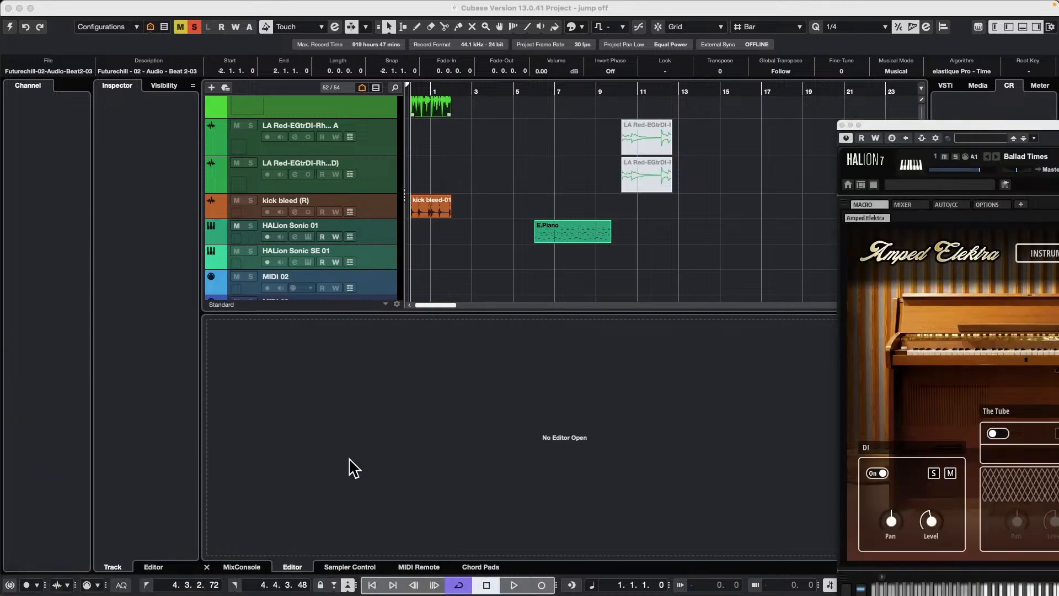
drag(437, 131, 24, 491)
drag(35, 555, 463, 241)
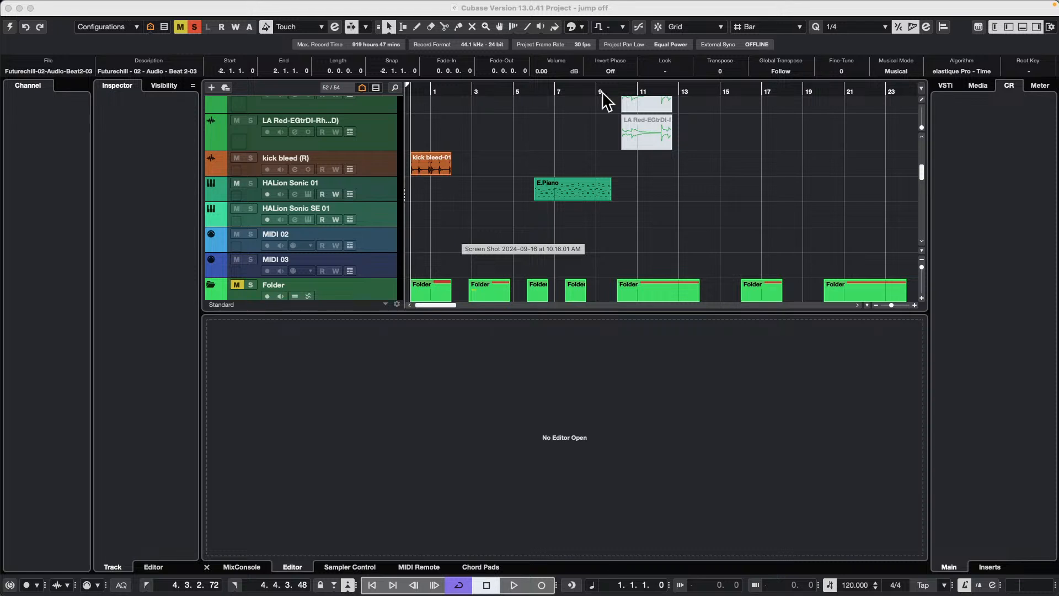
- Open the E.Piano part on the HALion Sonic 01 track in the Key Editor
click(552, 192)
double_click(557, 190)
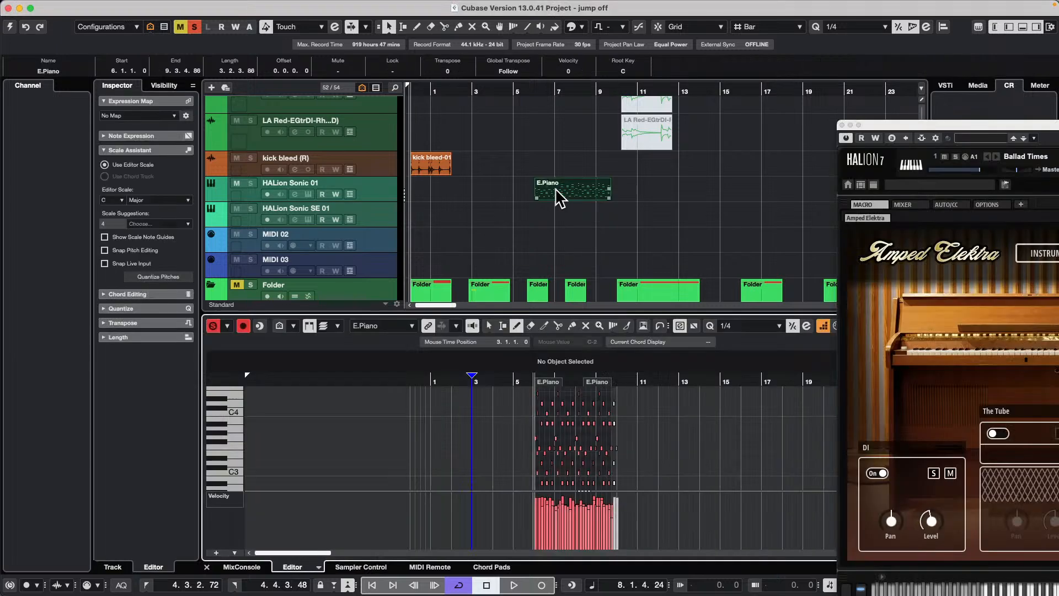
scroll(496, 185, down, 5)
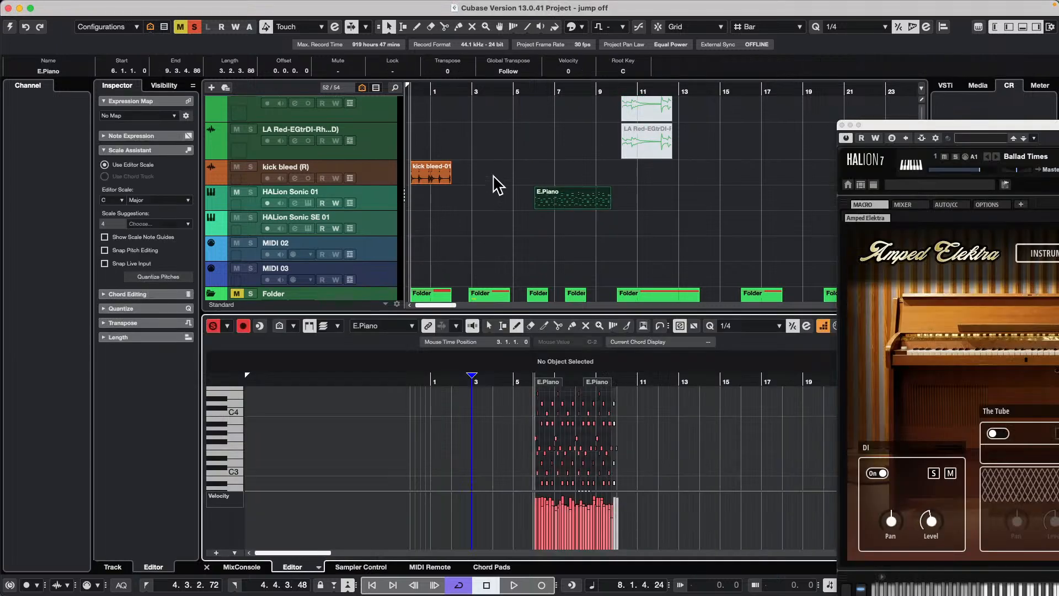
scroll(499, 185, up, 10)
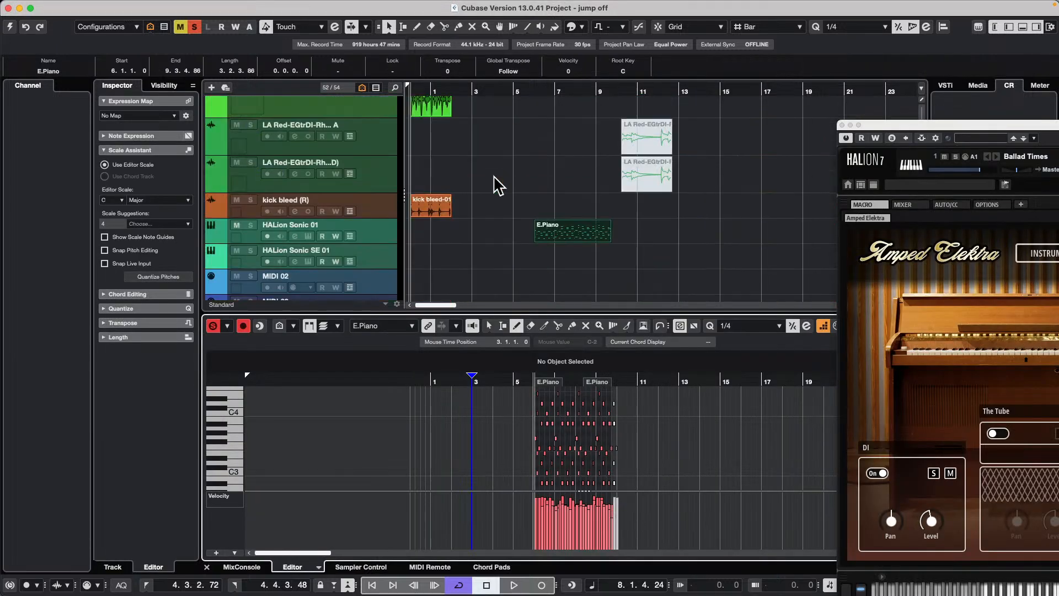
scroll(554, 155, up, 2)
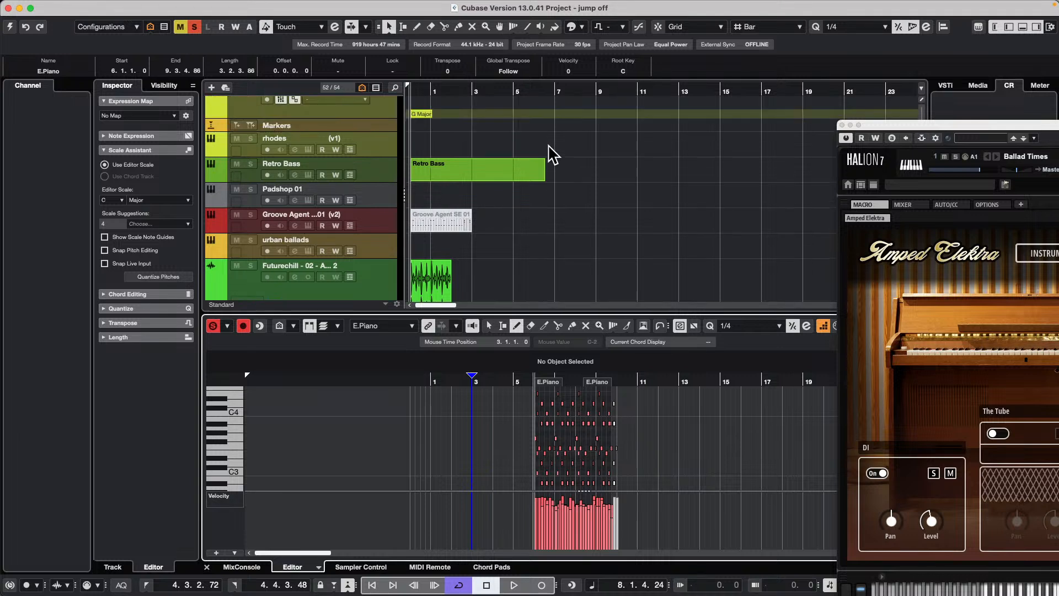
- Unmute the Groove Agent SE 01 part with the Mute tool and open it in the Key Editor
click(456, 225)
right_click(502, 228)
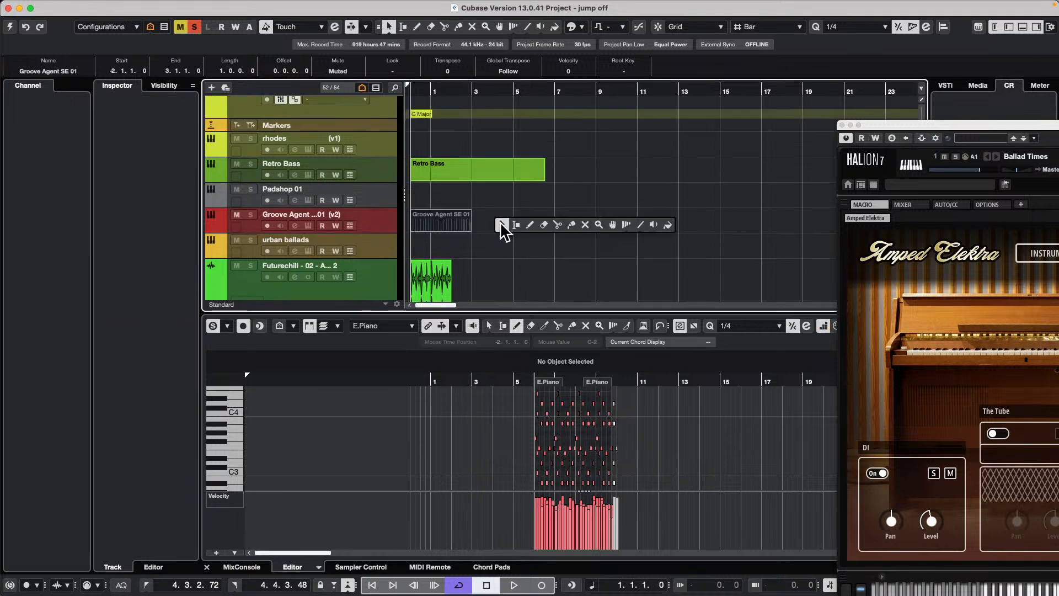
click(585, 225)
click(451, 226)
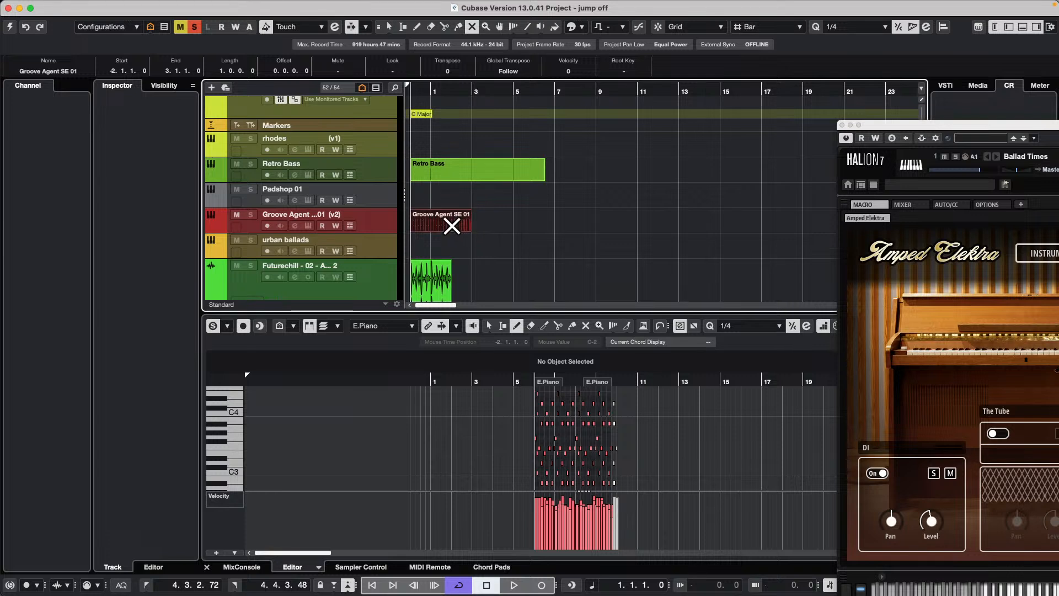
key(1)
click(453, 227)
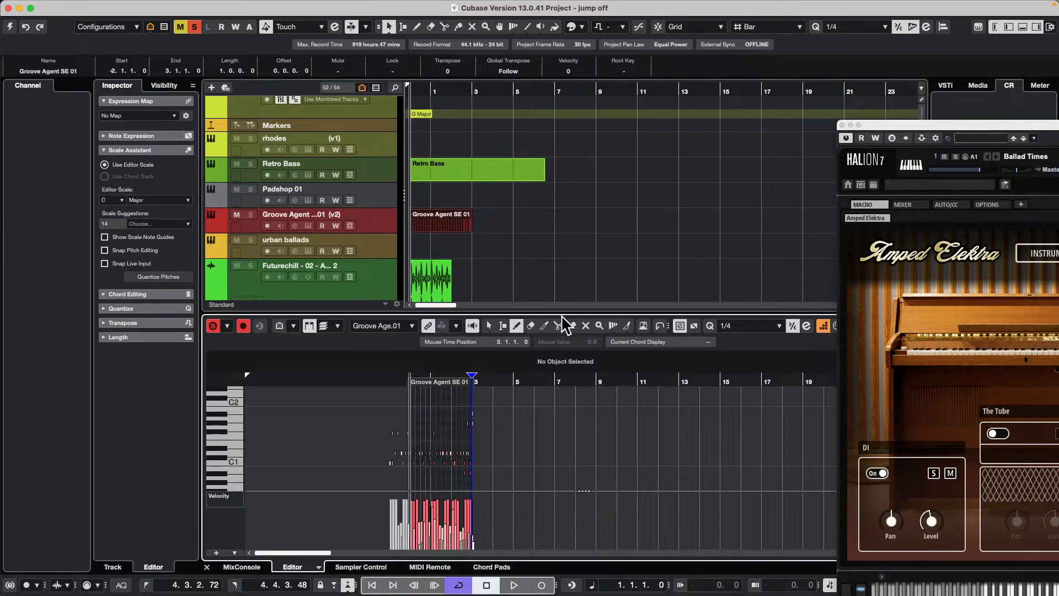
- Close the HALion 7 window and open the Groove Agent SE 01 part in a separate Drum Editor window
click(842, 125)
click(902, 326)
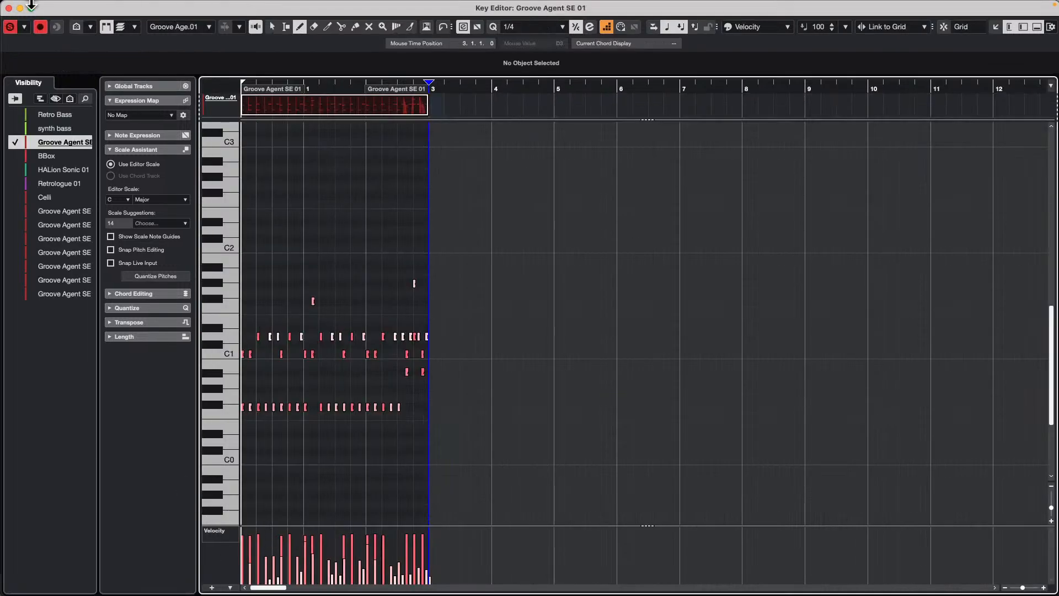
click(127, 6)
mouse_move(187, 6)
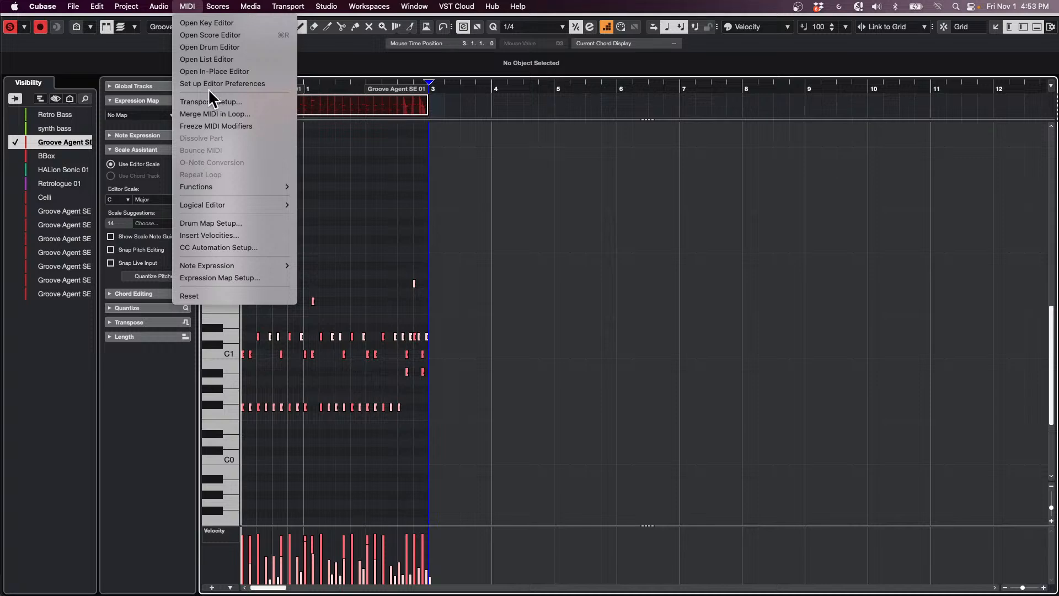
click(248, 47)
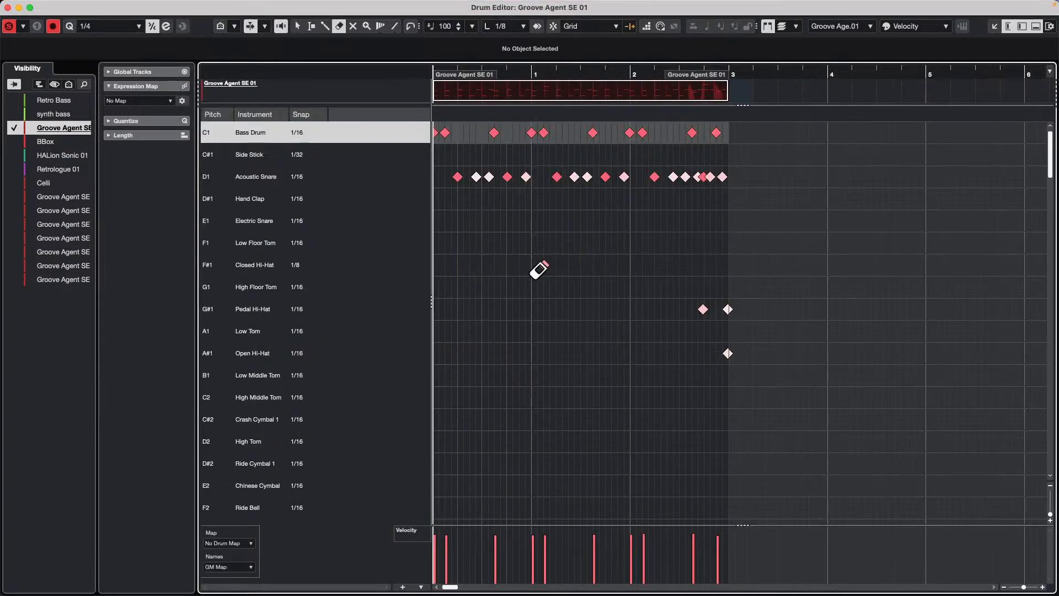
- Select the Closed Hi-Hat note just after bar 1 and nudge it repeatedly both ways, ending one beat earlier
key(1)
click(545, 267)
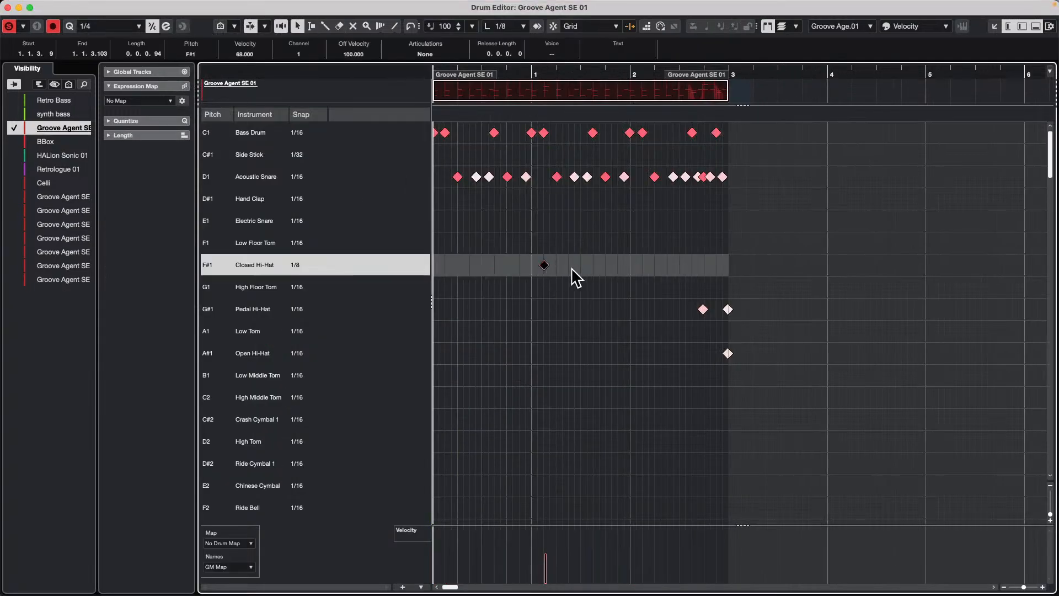
key(ctrl+Right)
key(ctrl+Right)
key(ctrl+Right)
key(ctrl+Left)
key(ctrl+Left)
key(ctrl+Left)
key(ctrl+Left)
key(ctrl+Left)
key(ctrl+Right)
key(ctrl+Right)
key(ctrl+Right)
key(ctrl+Right)
key(ctrl+Left)
key(ctrl+Left)
key(ctrl+Left)
key(ctrl+Right)
key(ctrl+Right)
key(ctrl+Right)
key(ctrl+Right)
key(ctrl+Right)
key(ctrl+Left)
key(ctrl+Left)
key(ctrl+Left)
key(ctrl+Left)
key(ctrl+Left)
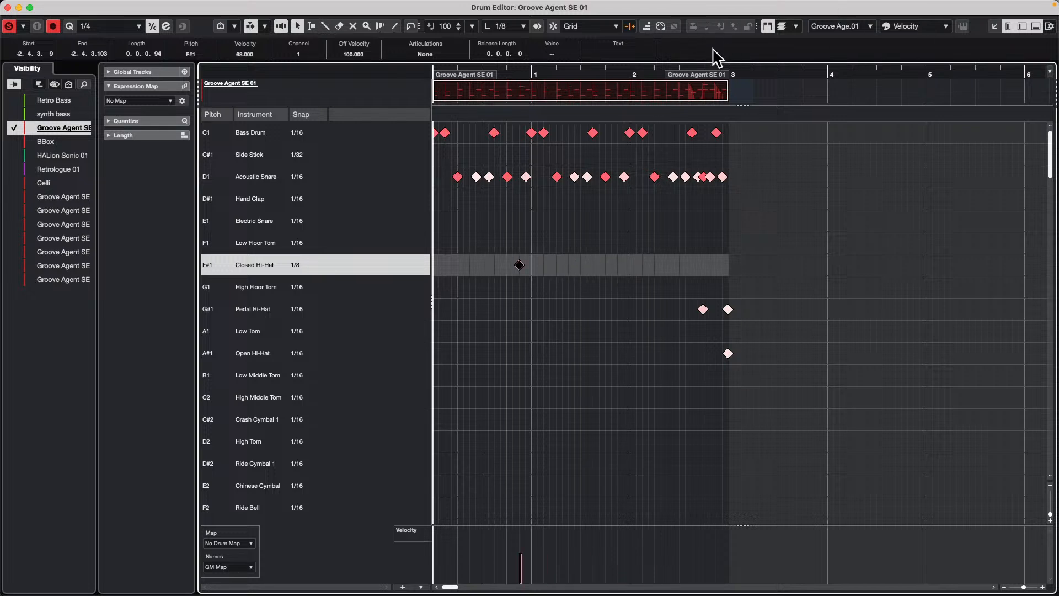
- Draw a Low Floor Tom note at the start of bar 1
right_click(535, 237)
click(562, 236)
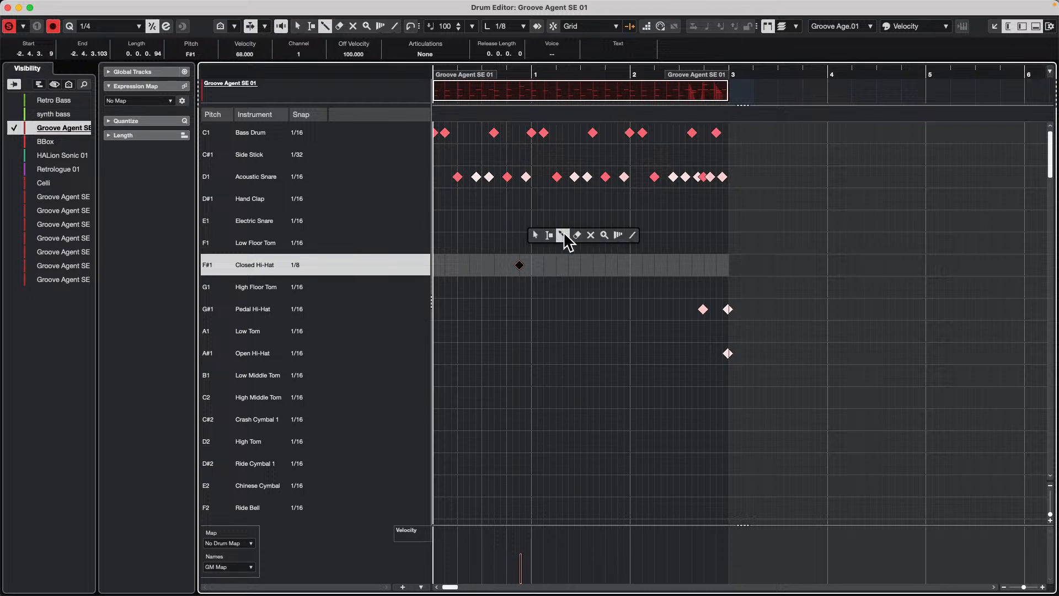
click(532, 244)
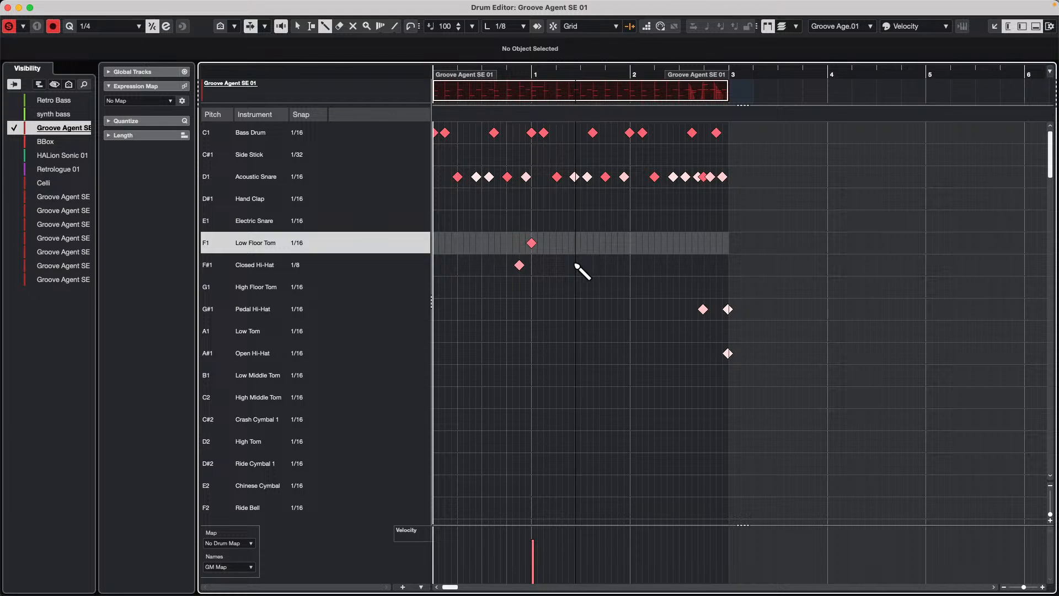
- Select the Low Floor Tom note, nudge it five steps forward, and nudge it back to bar 1
key(1)
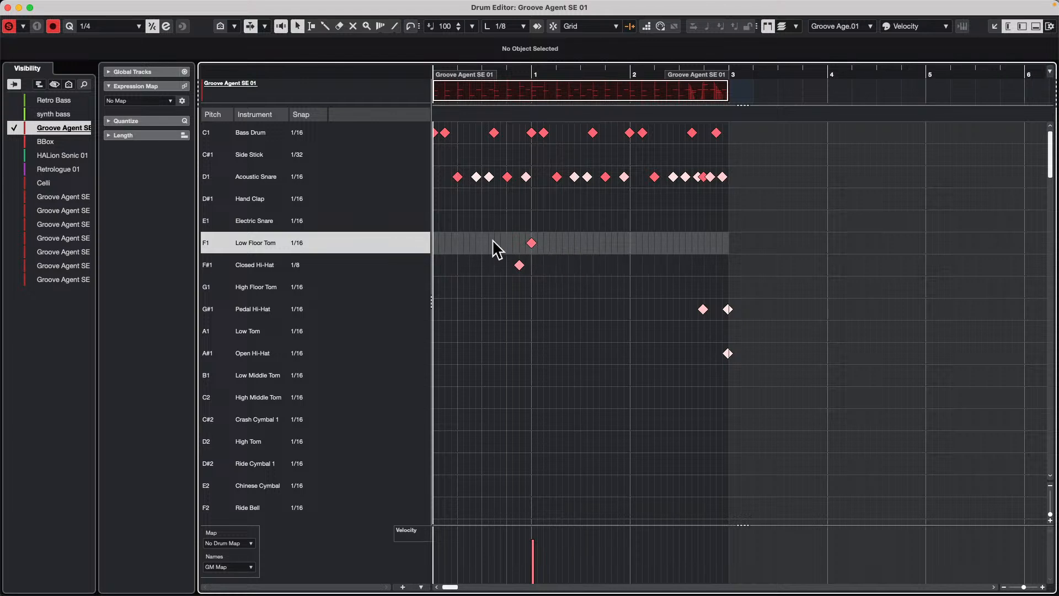
click(531, 244)
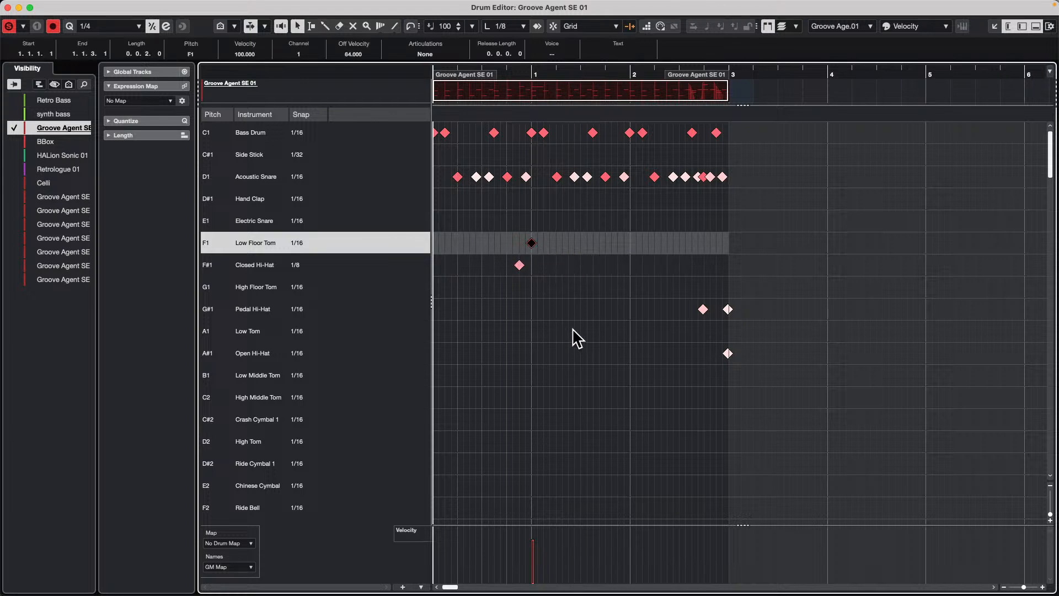
key(ctrl+Right)
key(ctrl+Right)
key(ctrl+Right)
key(ctrl+Right)
key(ctrl+Right)
key(ctrl+Left)
key(ctrl+Left)
key(ctrl+Left)
key(ctrl+Left)
key(ctrl+Left)
- Select the middle group of Acoustic Snare notes and shift them repeatedly between drum rows, ending on Electric Snare (E1)
drag(501, 158, 656, 217)
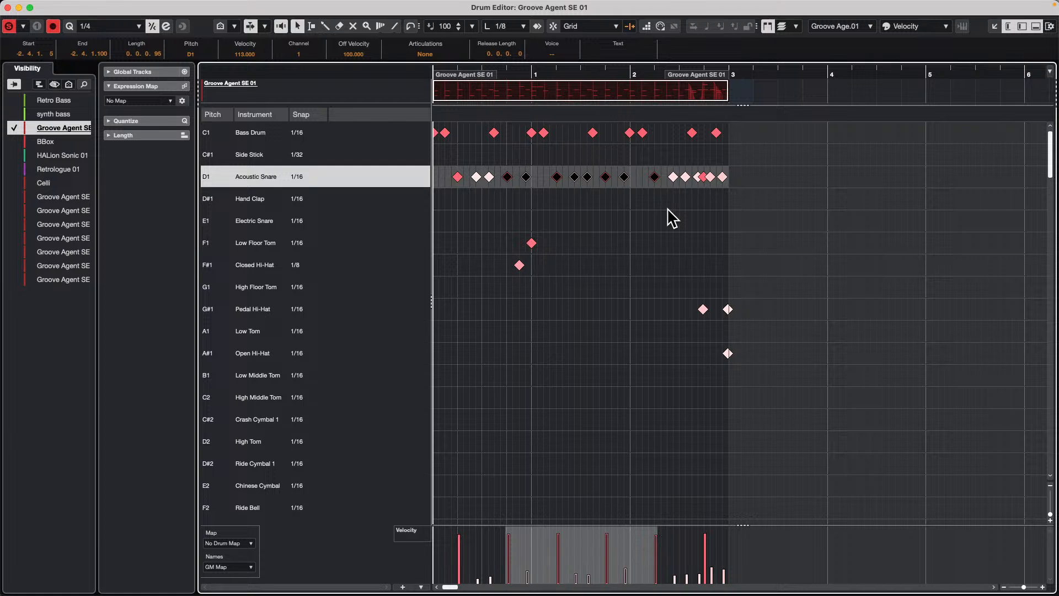
key(Down)
key(Down)
key(Down)
key(Down)
key(Up)
key(Up)
key(Up)
key(Up)
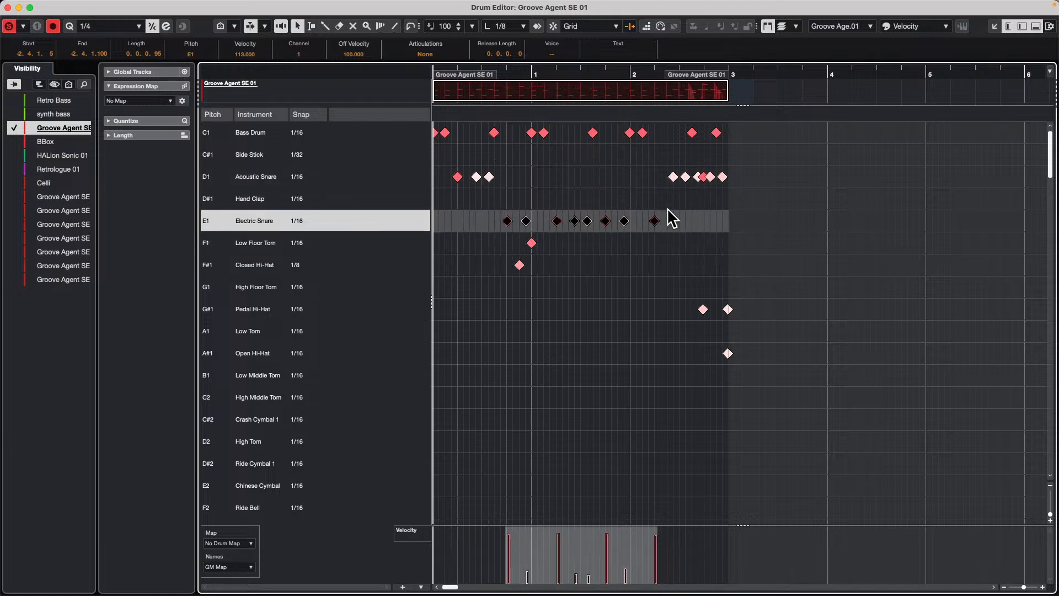
key(Down)
key(Down)
key(Down)
key(Down)
key(Up)
key(Up)
key(Up)
key(Up)
key(Up)
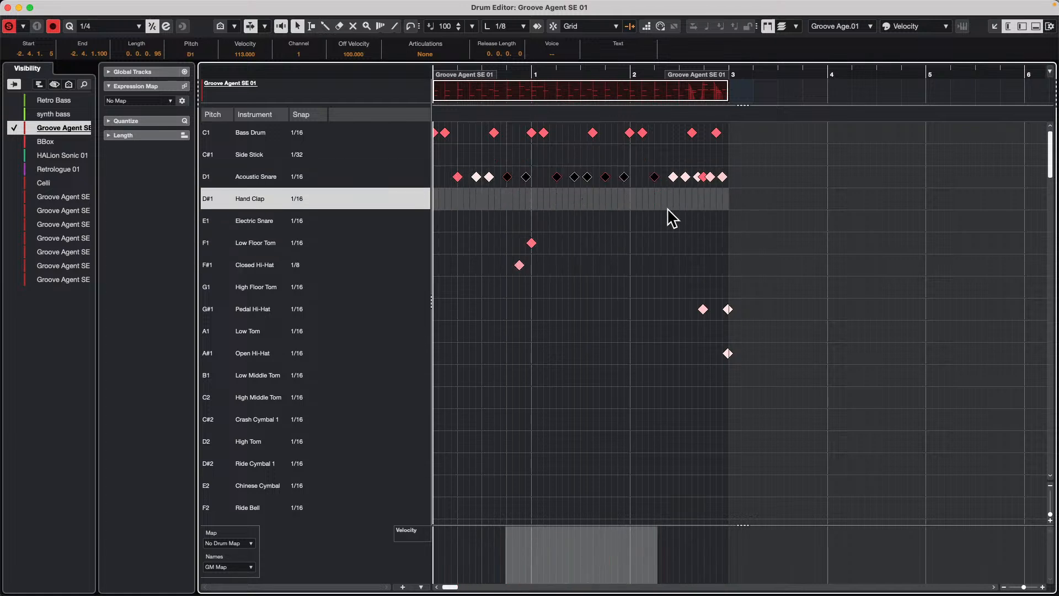
key(Down)
key(Down)
key(Down)
key(Down)
key(Up)
key(Up)
key(Up)
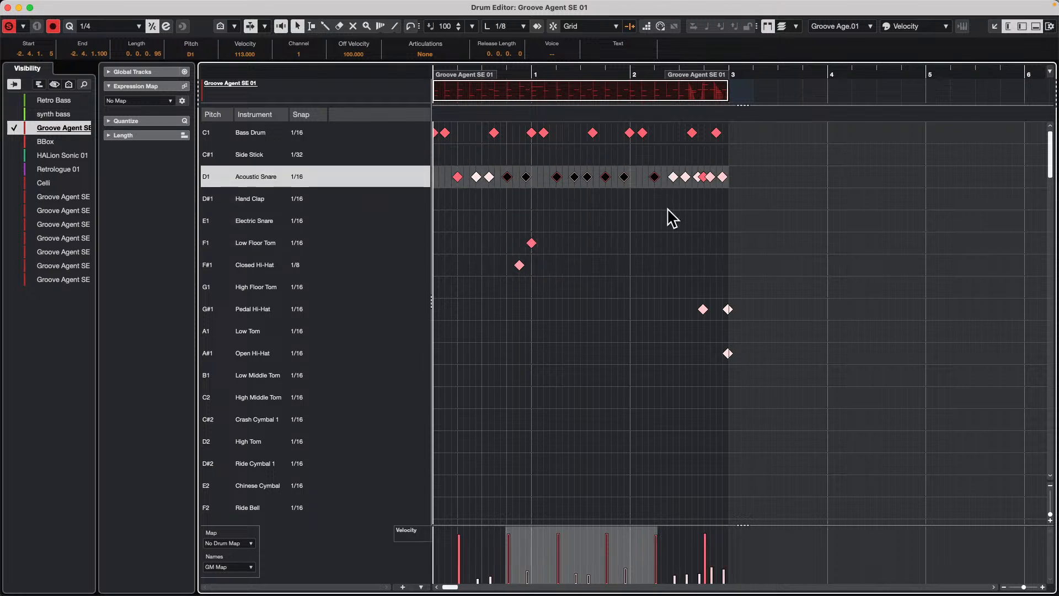
key(Down)
key(Down)
- Step the selection to the Scratch Pull notes and move the note near 2.2.2 to the Castanets row (B4)
key(Right)
key(Right)
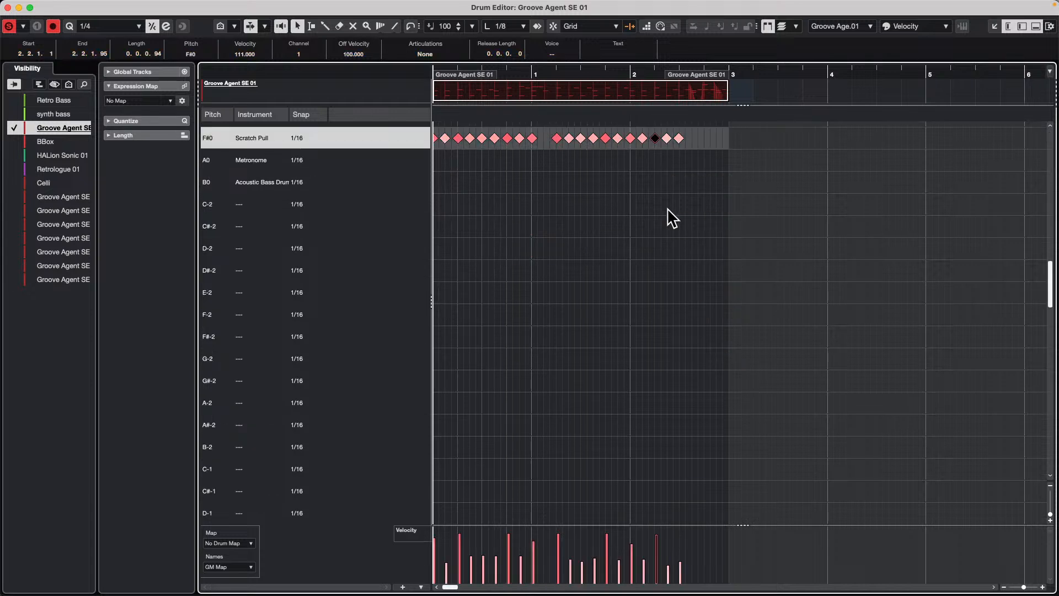
key(Up)
key(Up)
key(Up)
key(Up)
key(Up)
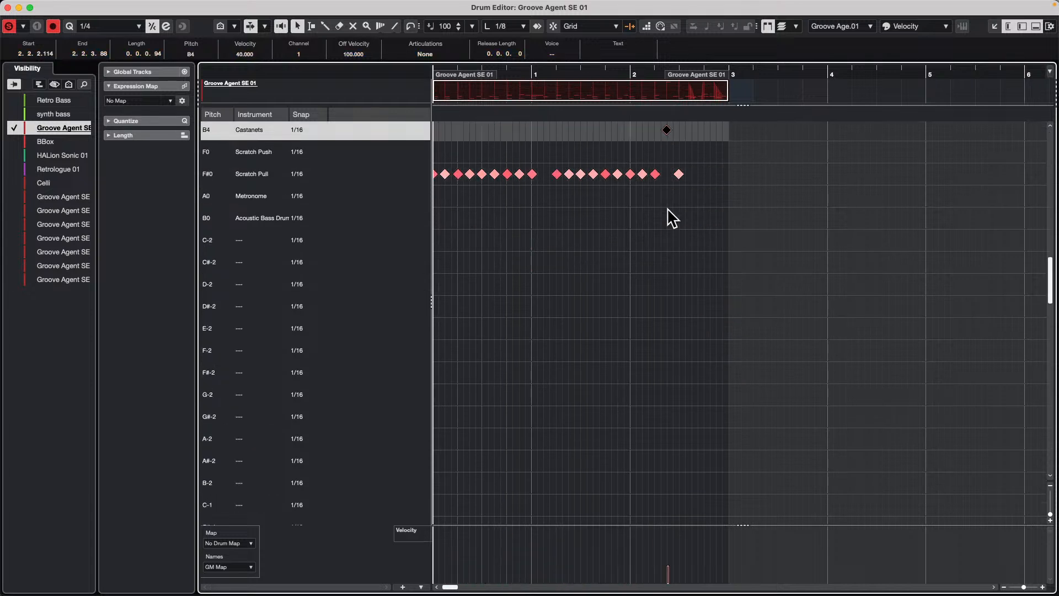
- Shift the Castanets note to the Mute Triangle row (G#4) and nudge it back and forth, ending at 1.3.2
key(ctrl+Left)
key(ctrl+Left)
key(ctrl+Left)
key(ctrl+Left)
key(ctrl+Left)
key(ctrl+Left)
key(ctrl+Left)
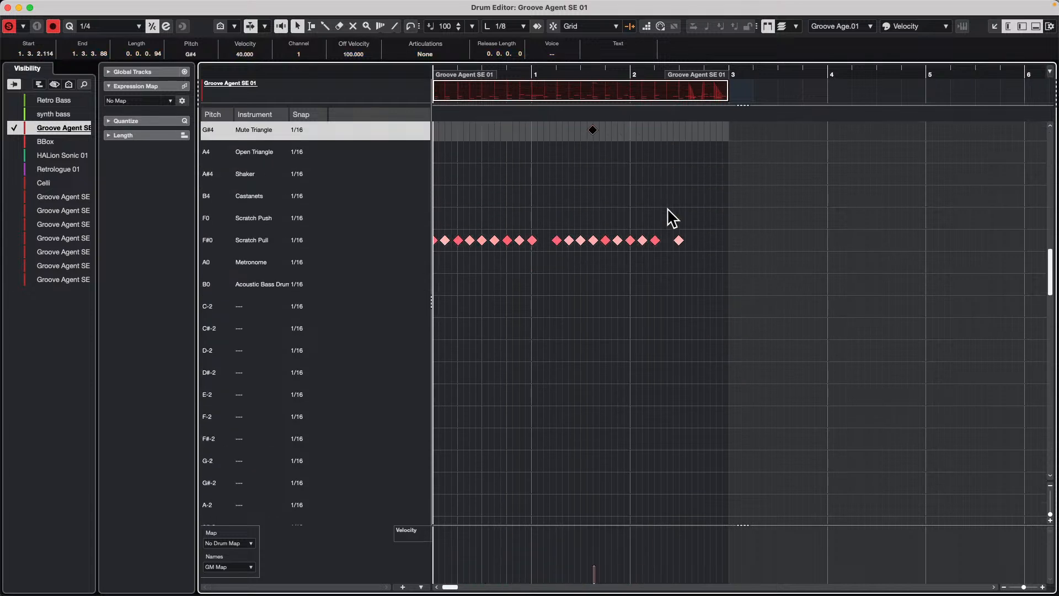
key(ctrl+Right)
key(ctrl+Right)
key(ctrl+Right)
key(ctrl+Right)
key(ctrl+Right)
key(ctrl+Right)
key(ctrl+Left)
key(ctrl+Left)
key(ctrl+Left)
key(ctrl+Left)
key(ctrl+Right)
key(ctrl+Right)
- Open the Scratch Pull instrument name for editing and select the Scratch Pull note at 1.2.1
key(2)
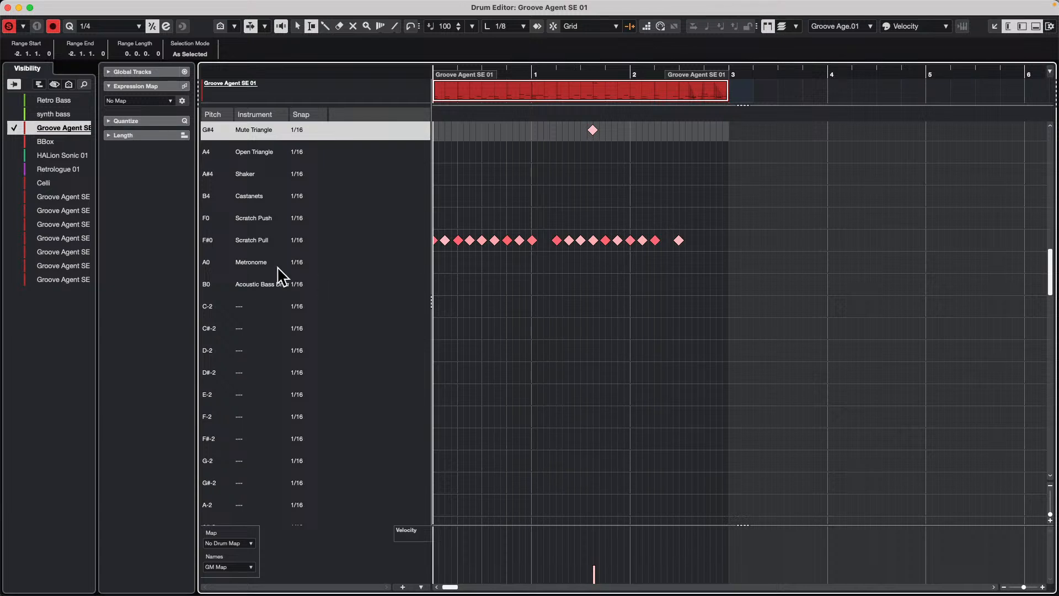
double_click(243, 240)
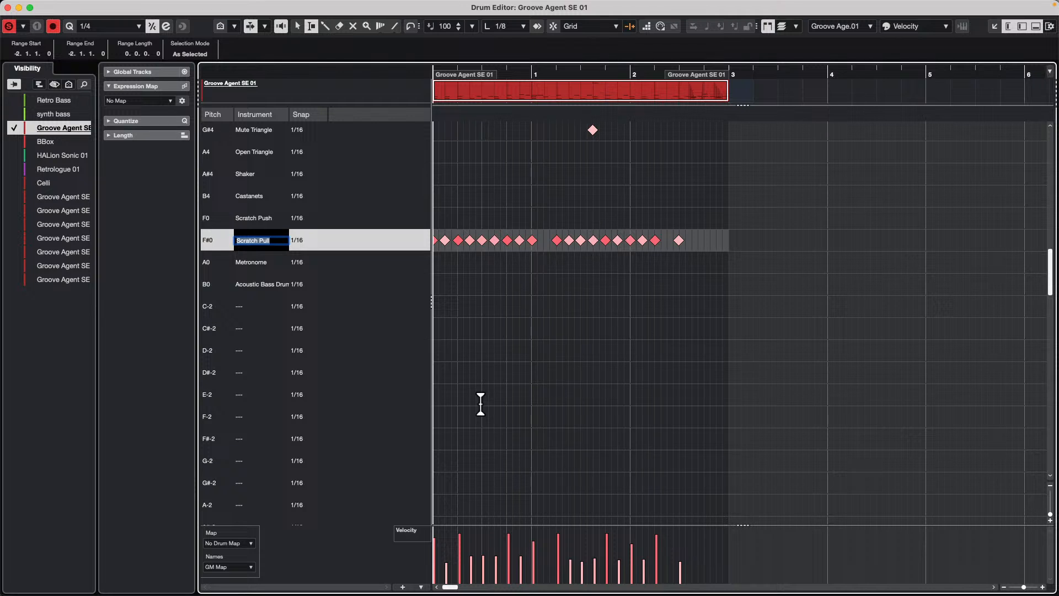
key(1)
click(557, 241)
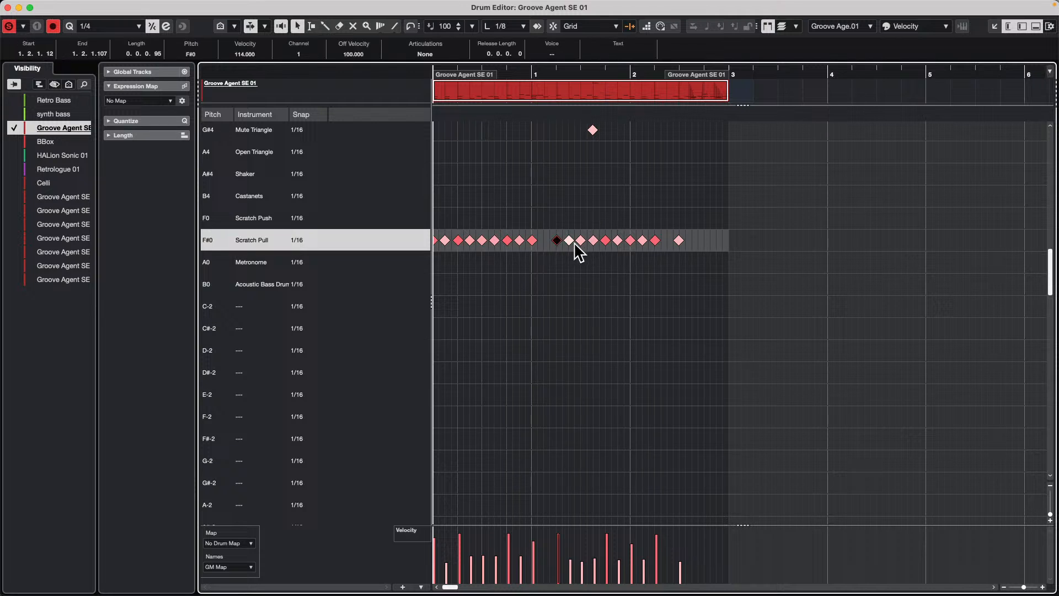
- Close the Drum Editor and Key Editor windows to return to the jump off project
click(660, 26)
click(8, 7)
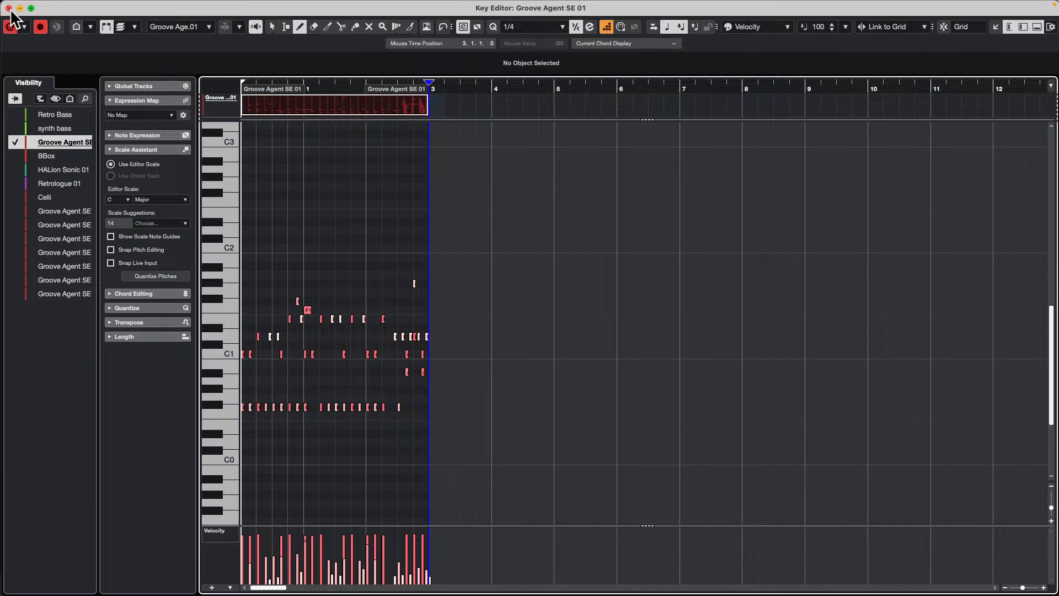
click(8, 7)
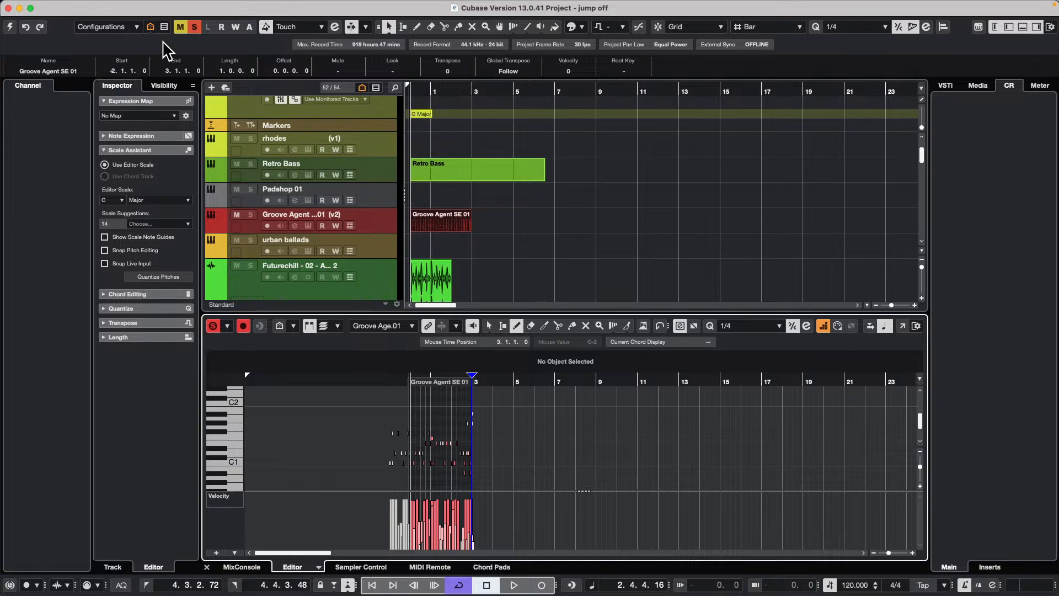
- Move the Futurechill audio event along its track to start at about 2.3.4.115 and activate the project
mouse_move(185, 5)
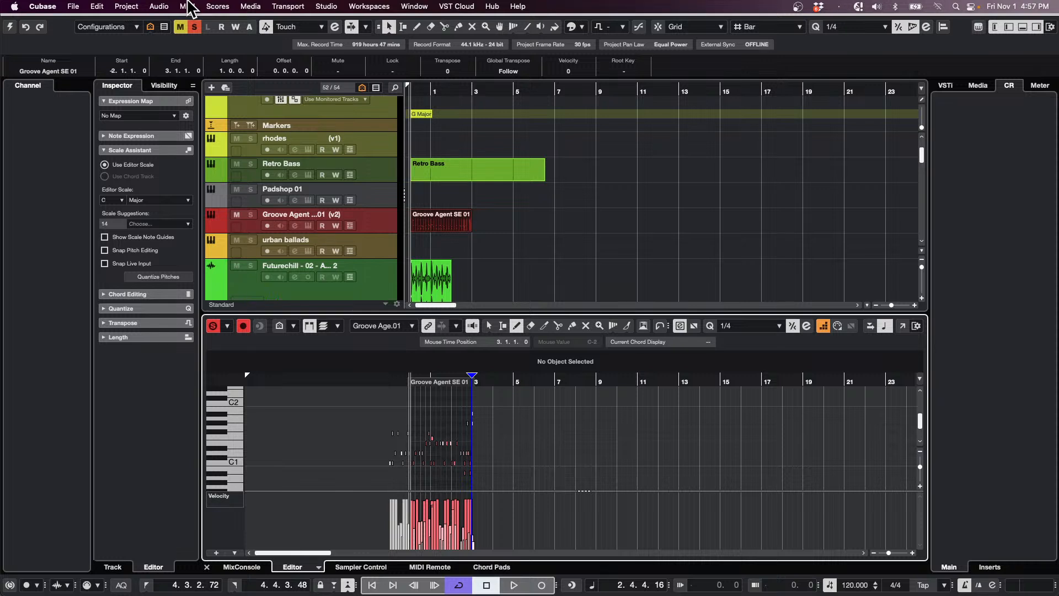
click(152, 134)
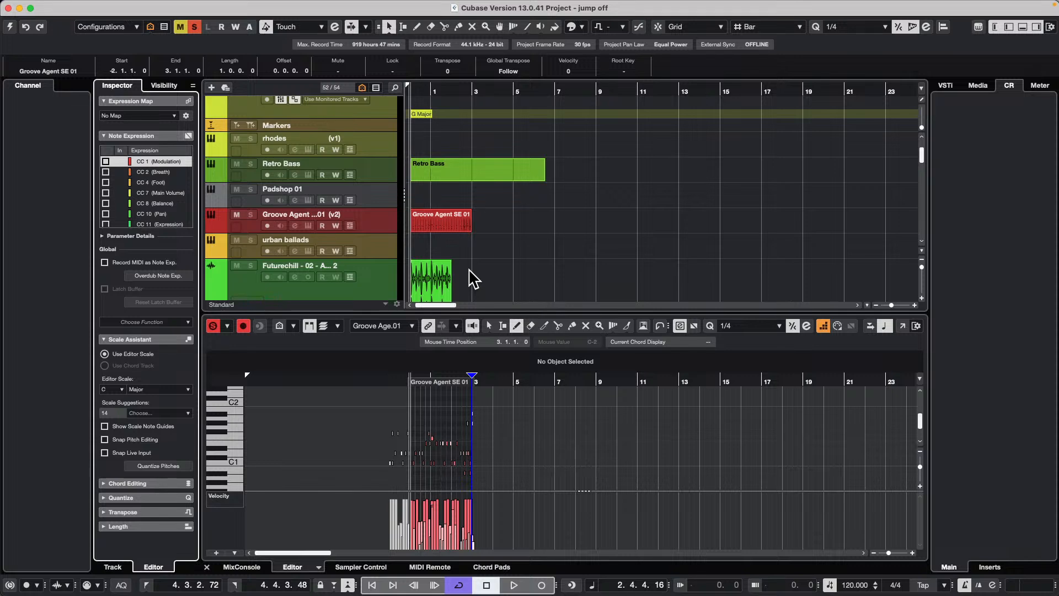
click(399, 269)
drag(433, 219, 490, 214)
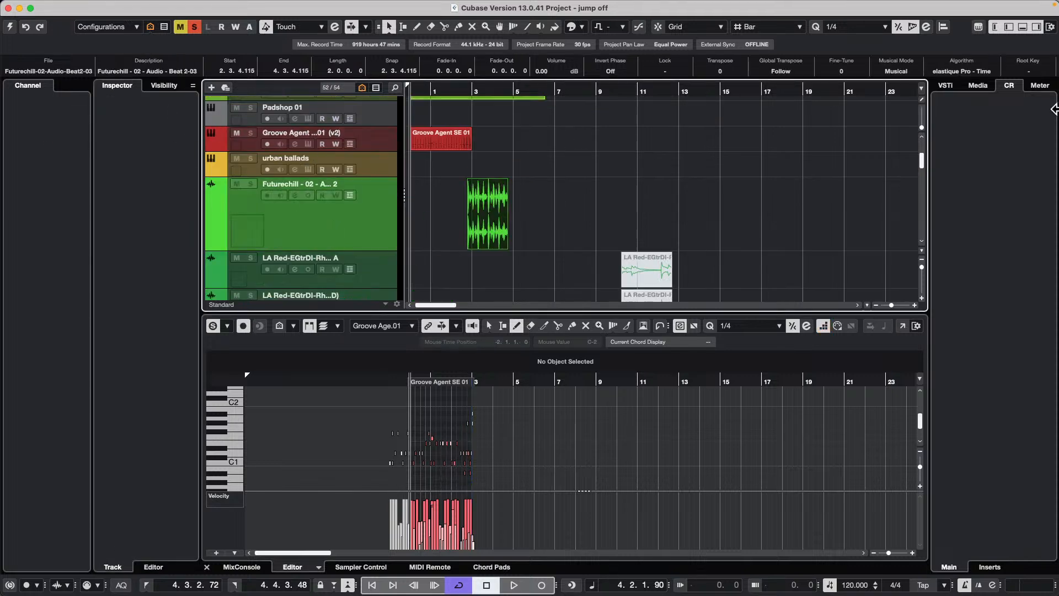
click(8, 26)
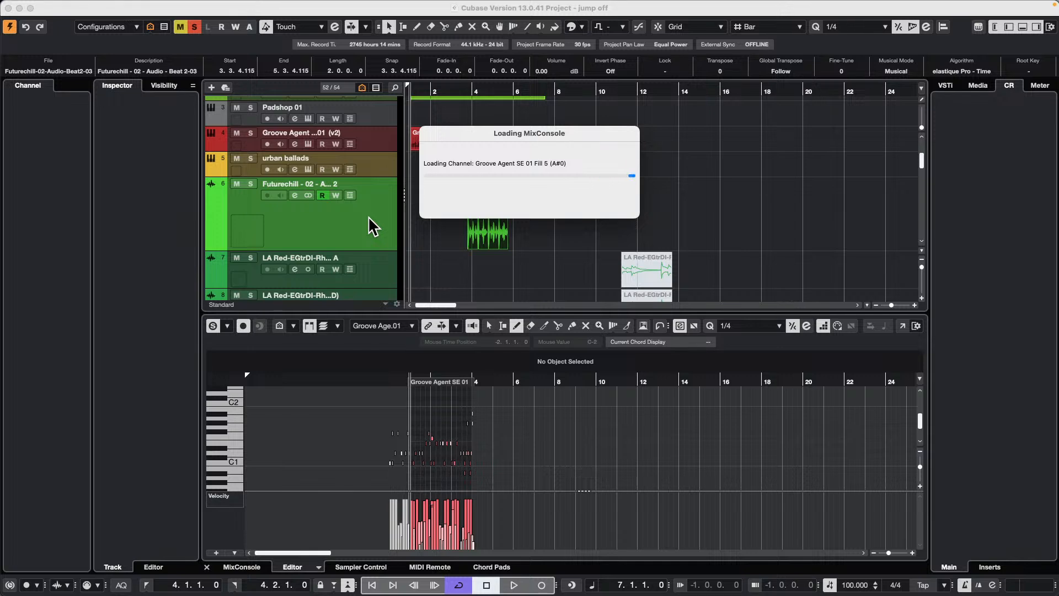
scroll(368, 216, up, 3)
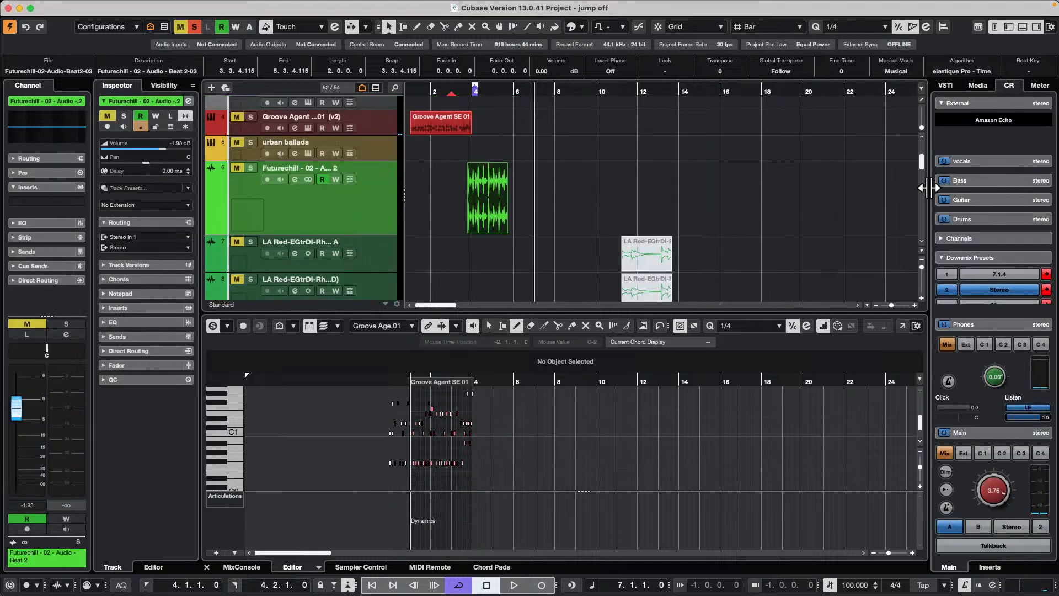
- Open the audio track presets in the media browser
click(979, 91)
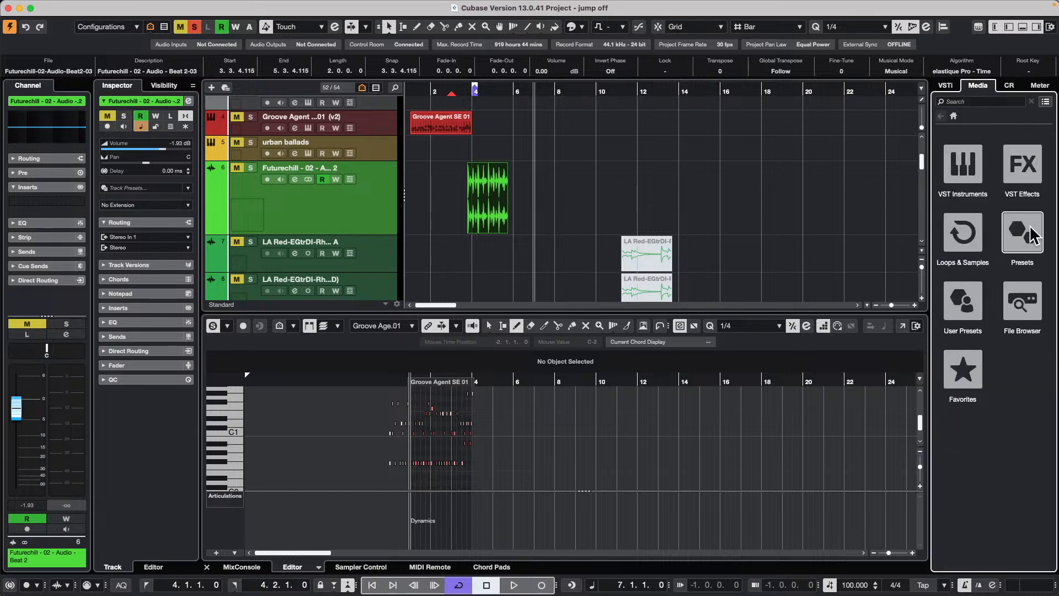
click(1027, 223)
click(976, 164)
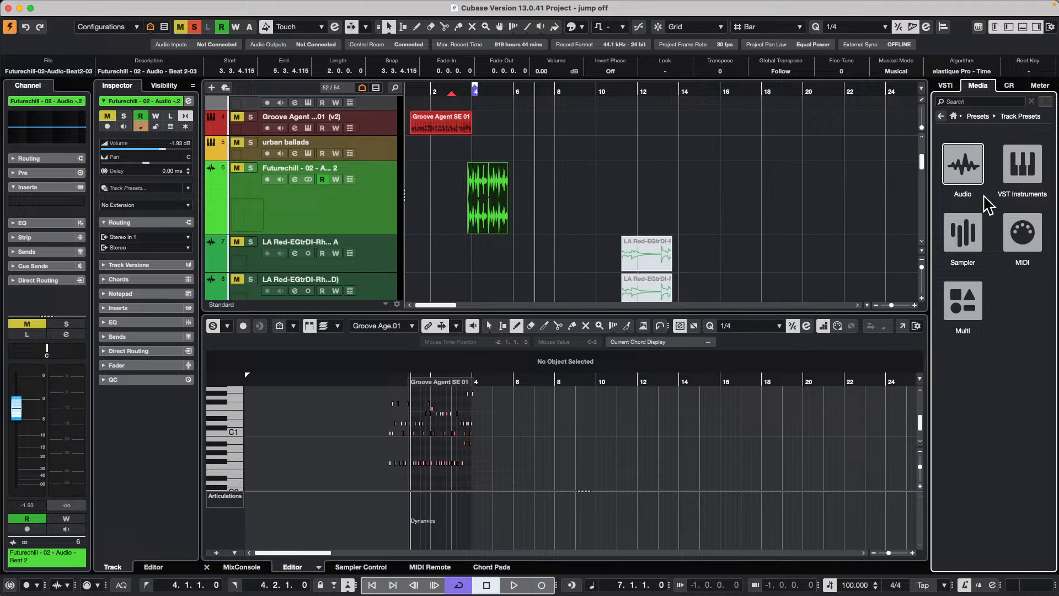
click(979, 161)
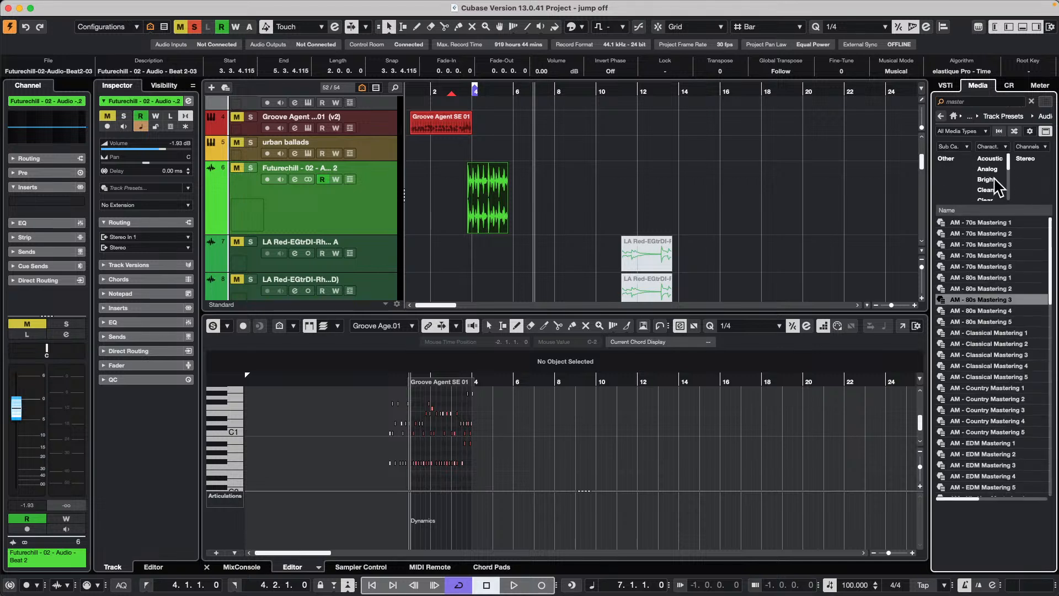
click(965, 146)
mouse_move(979, 166)
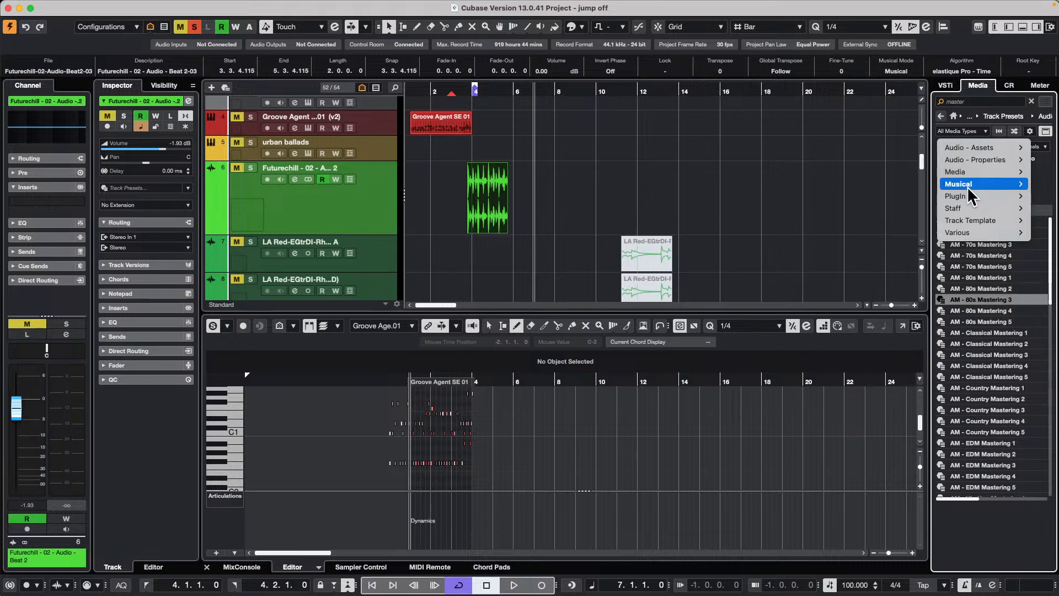
mouse_move(968, 188)
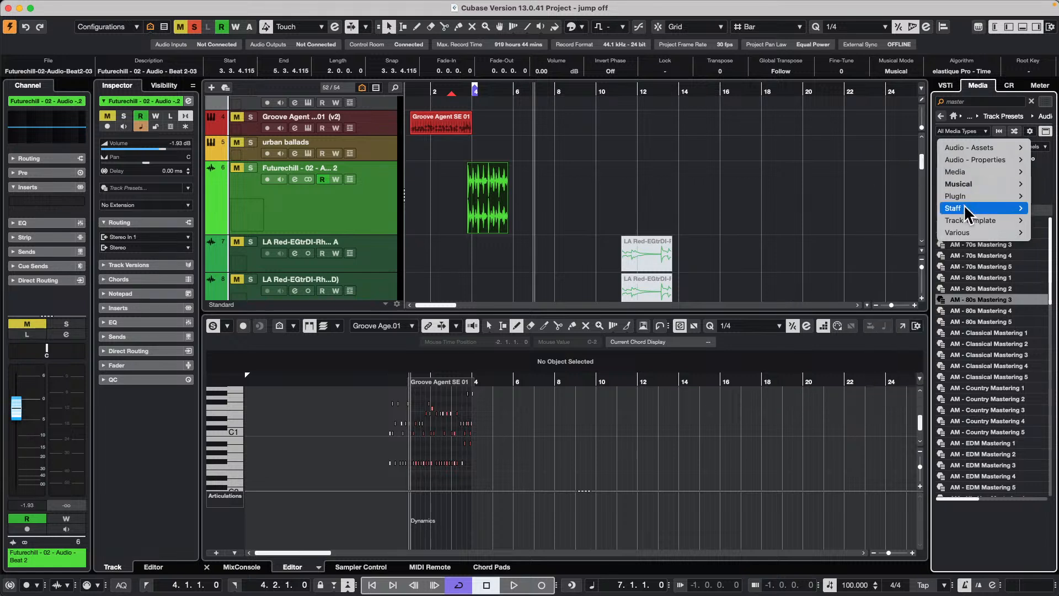
mouse_move(965, 207)
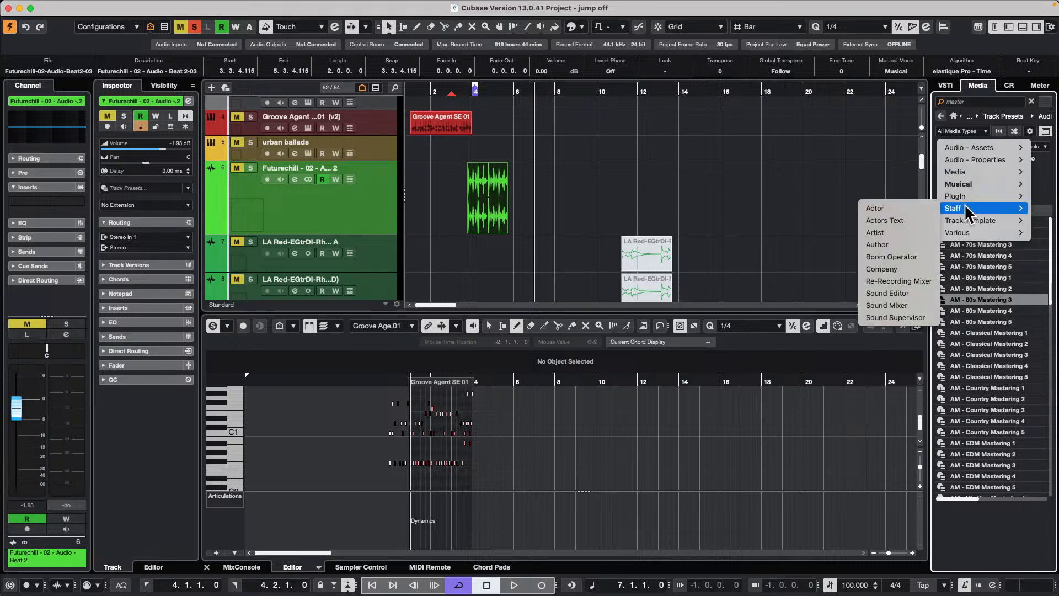
click(988, 304)
- Search the audio track presets for "drum" and apply AM Drum BUSS 1 GRP Rock ST to the Futurechill track
click(982, 101)
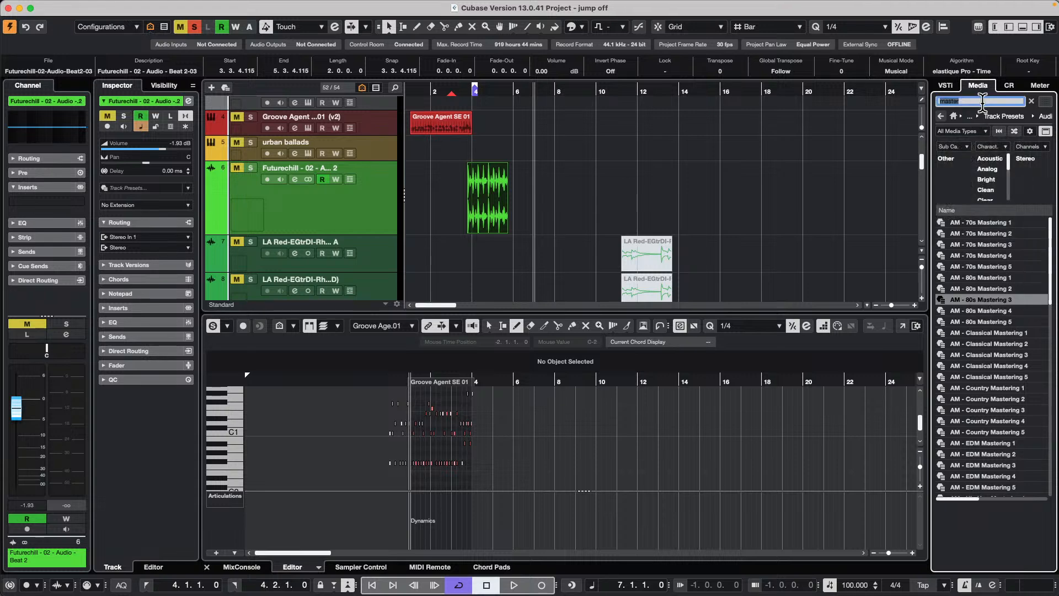
text(drum)
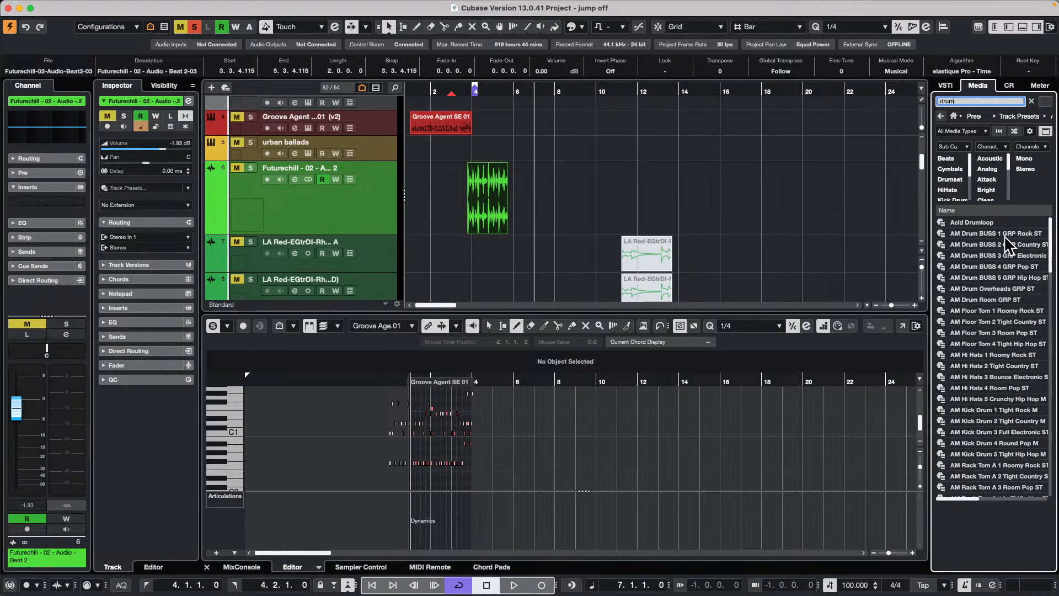
drag(1003, 235, 294, 214)
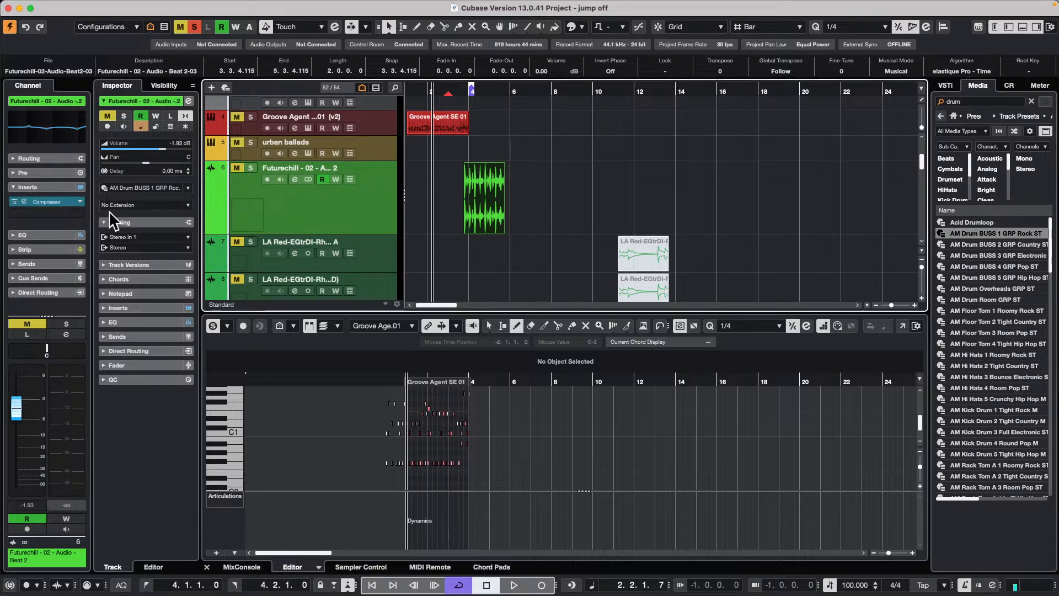
- Replace the Futurechill track's preset with AM Drum BUSS 4 GRP Pop ST, and that one with AM Floor Tom 3 Room Pop ST
drag(986, 271, 296, 223)
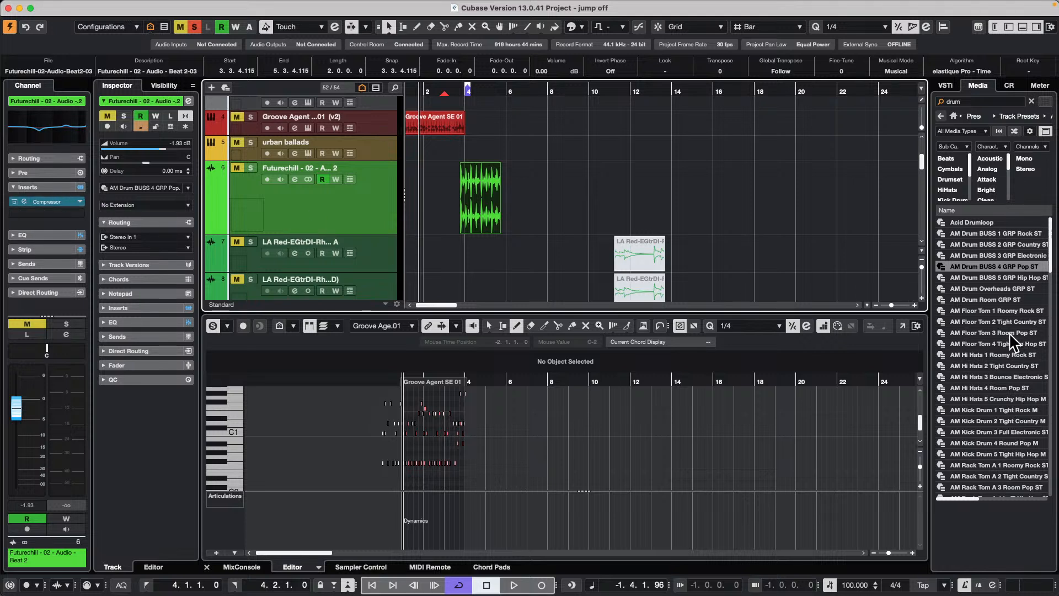
drag(1007, 332, 306, 205)
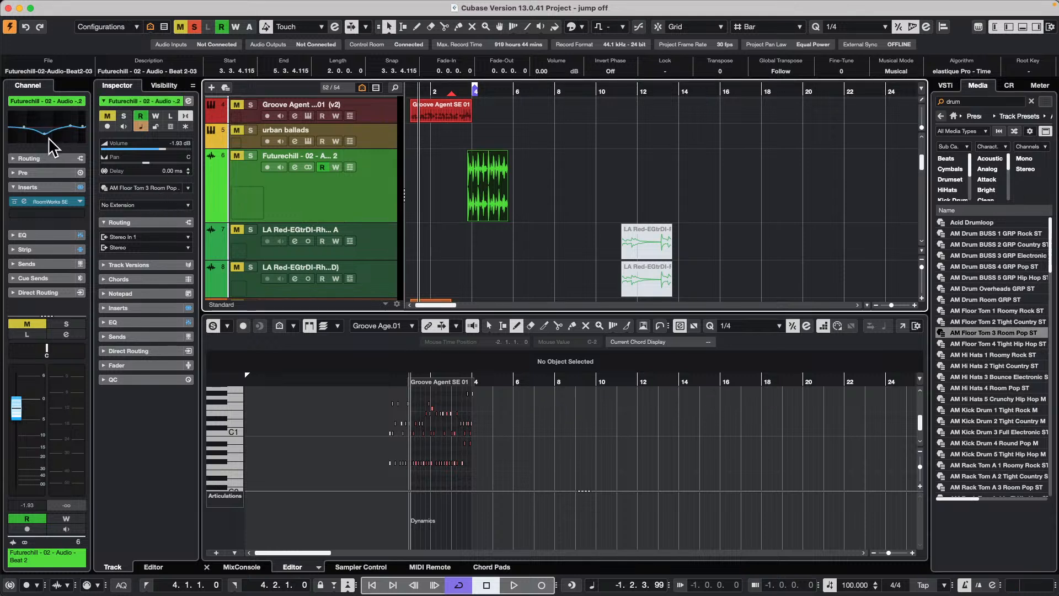
- Add DJ-Eq and Black Valve below RoomWorks SE as the second and third inserts on the Futurechill track
click(79, 215)
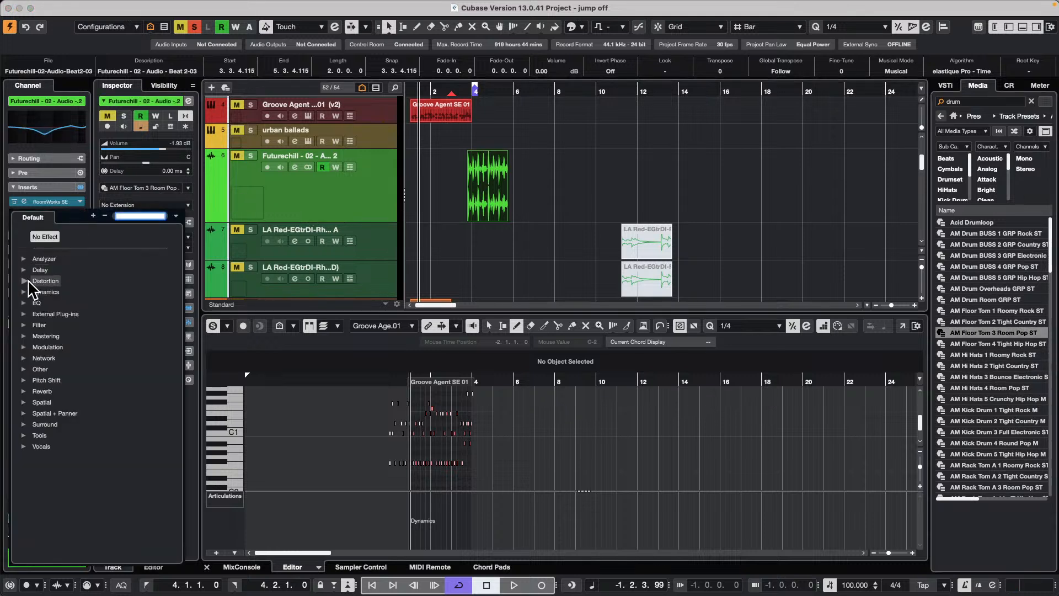
click(25, 303)
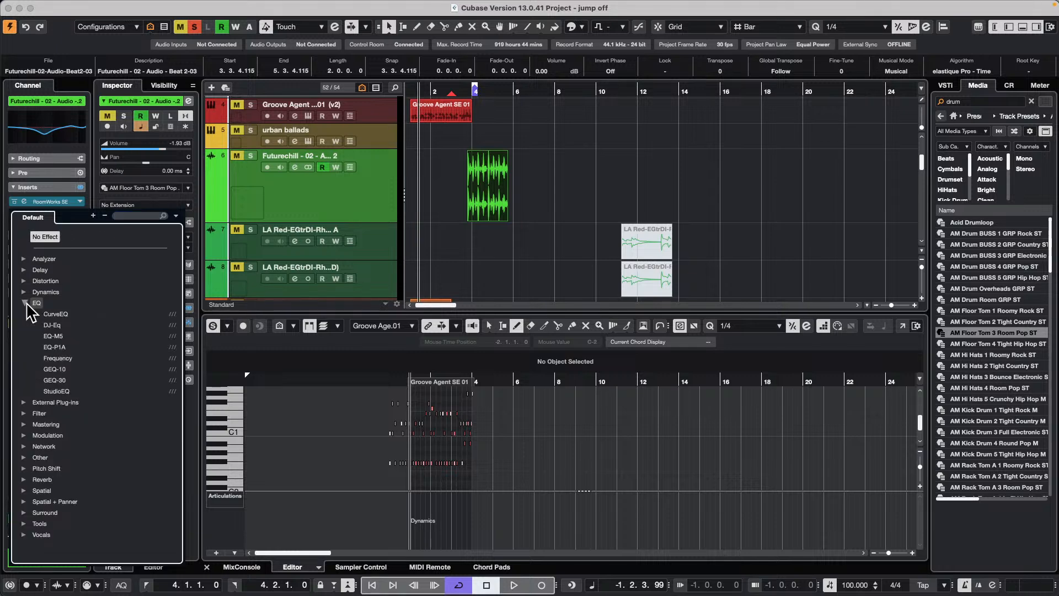
click(52, 325)
click(76, 225)
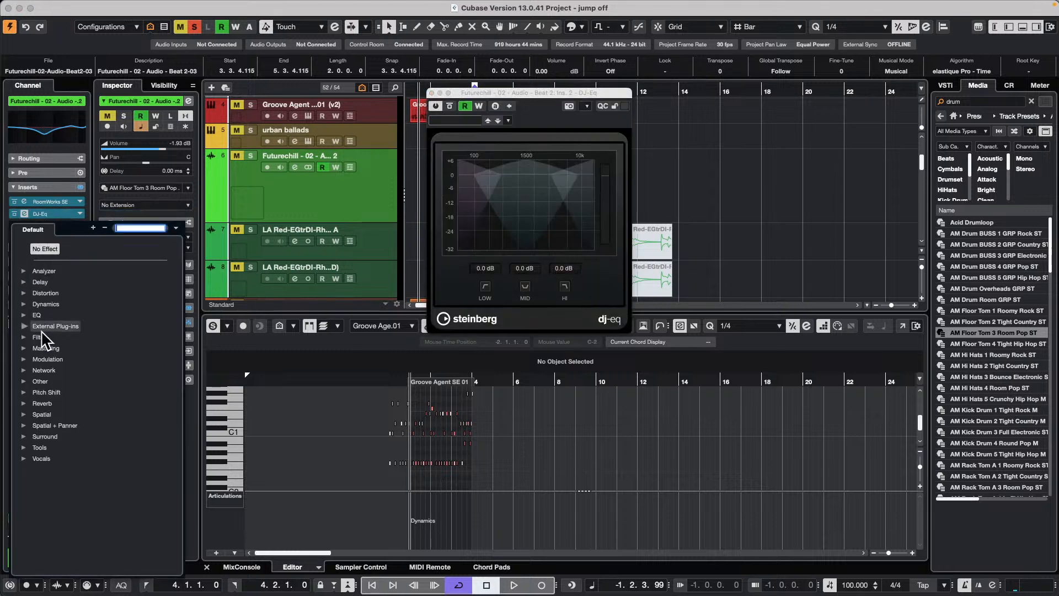
click(25, 304)
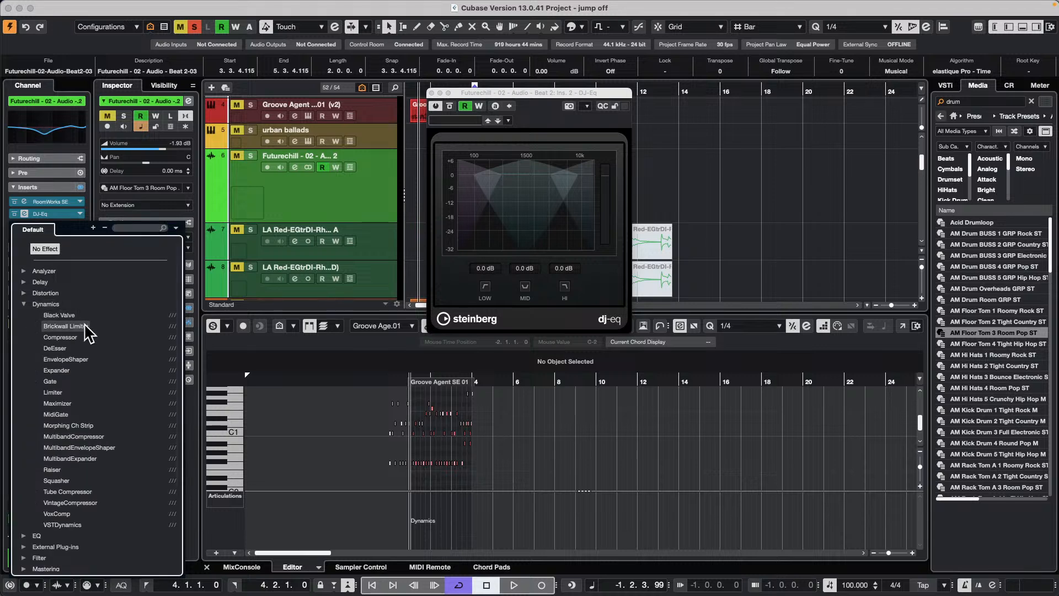
click(57, 315)
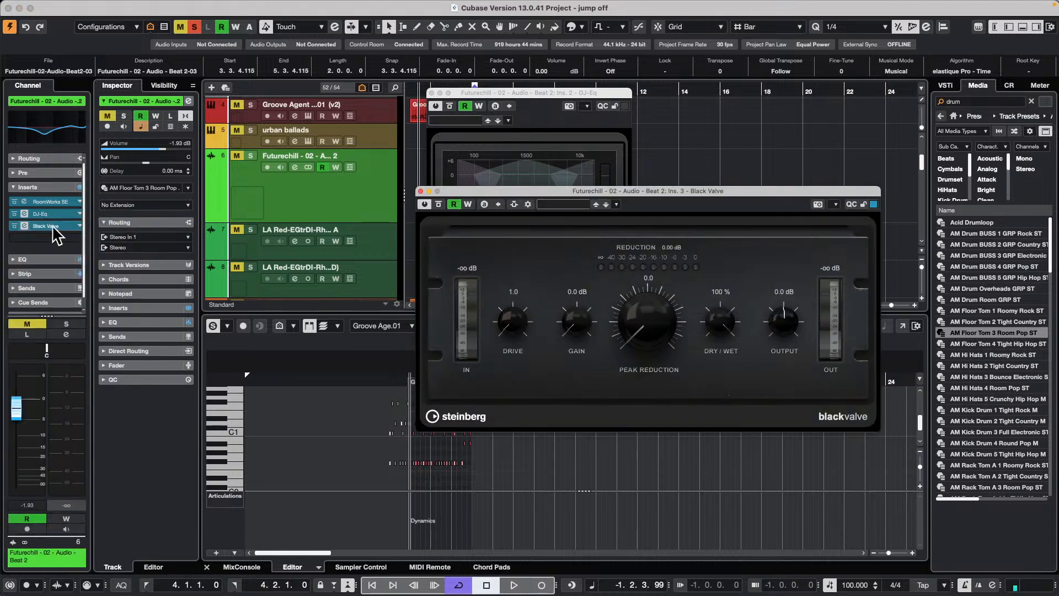
- Add MorphFilter as the Futurechill track's fourth insert and close all open plug-in windows
click(78, 237)
click(25, 347)
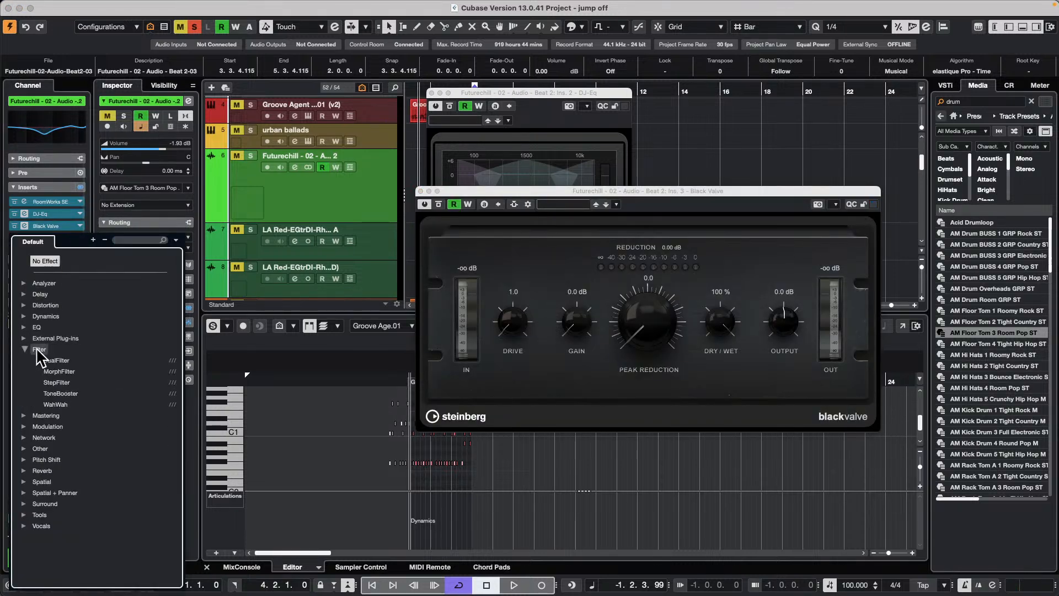
click(58, 373)
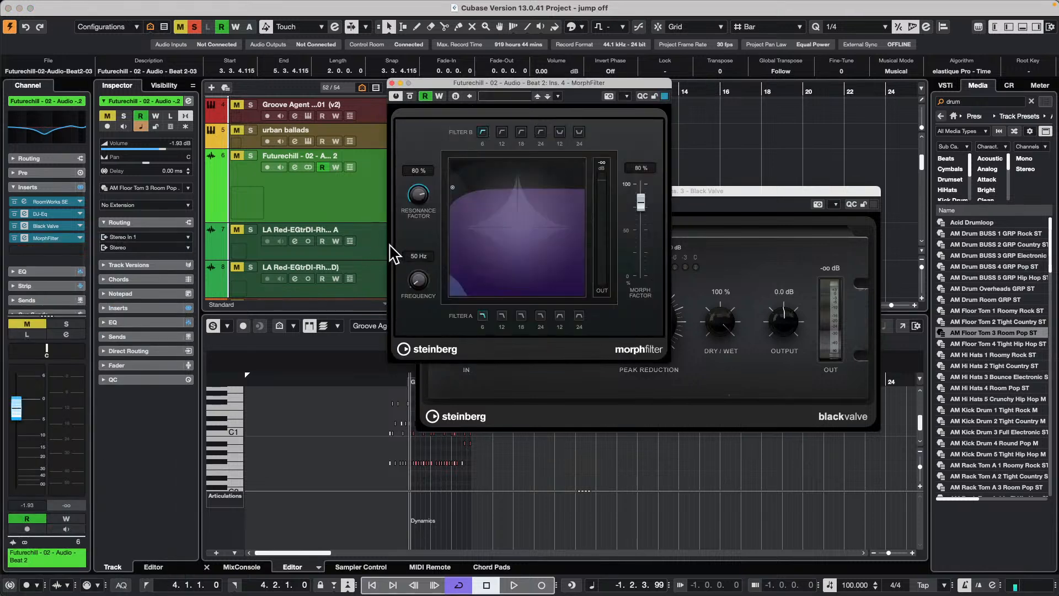
click(391, 82)
click(419, 190)
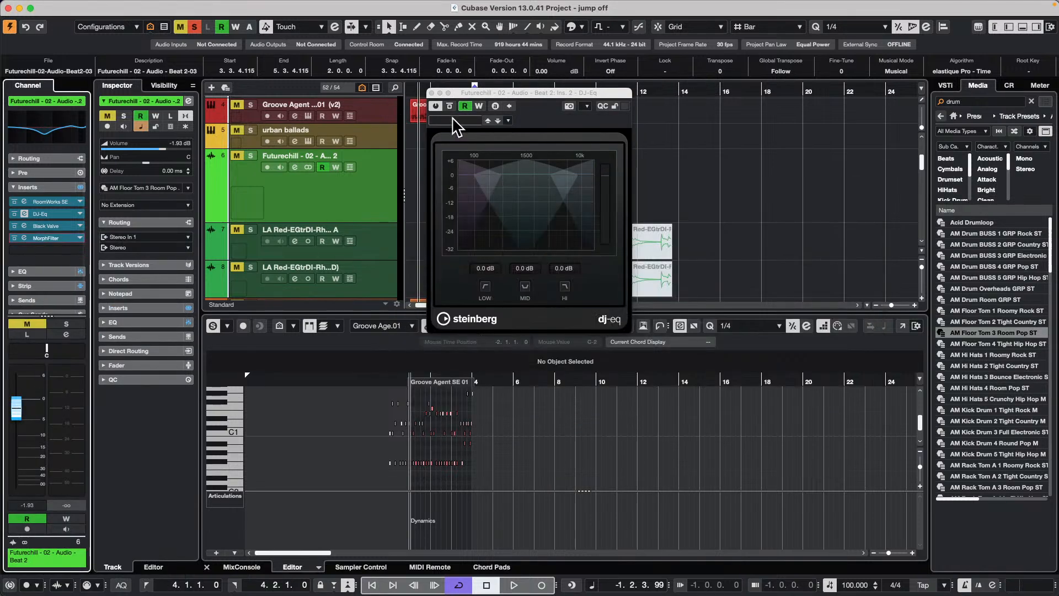
click(432, 93)
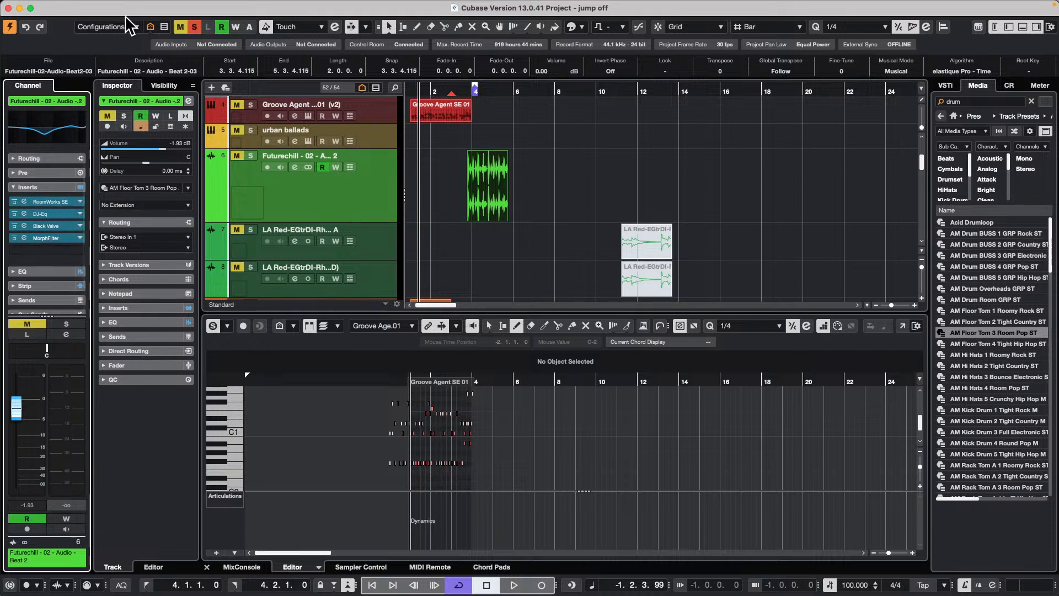
- Open Direct Offline Processing for the Futurechill event and copy the track's whole insert chain into its process list
click(218, 6)
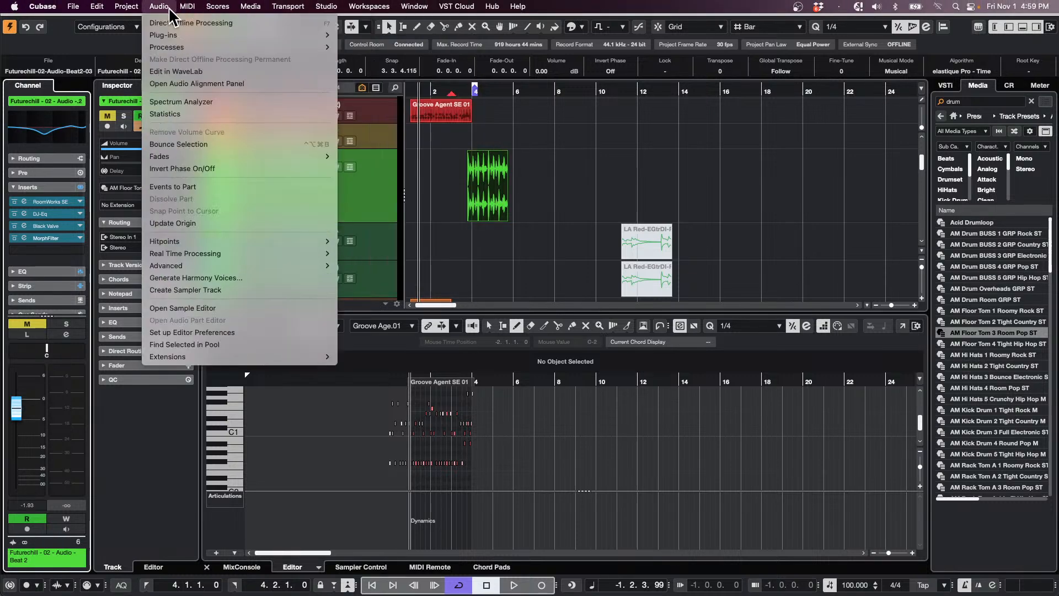
click(171, 22)
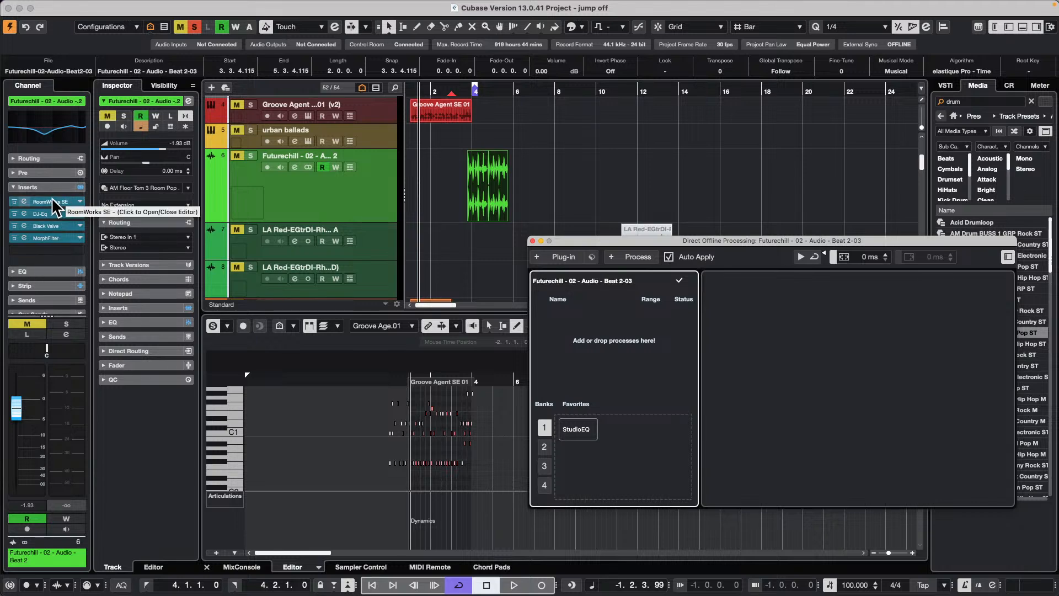
drag(52, 185, 609, 329)
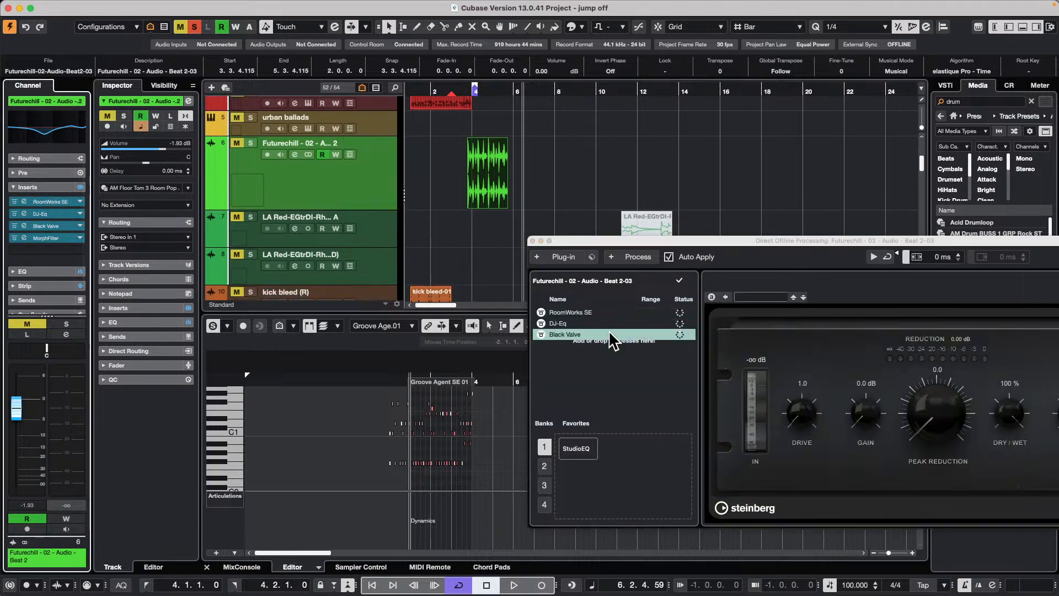
- Bypass the RoomWorks SE, DJ-Eq, Black Valve and MorphFilter inserts on the Futurechill track
mouse_move(496, 190)
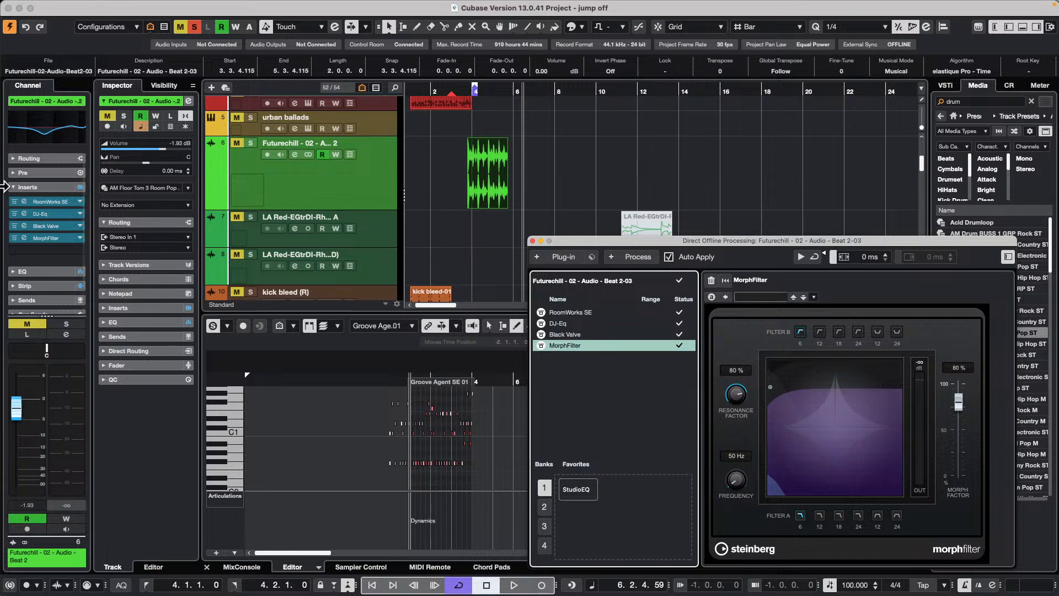
click(12, 213)
click(14, 226)
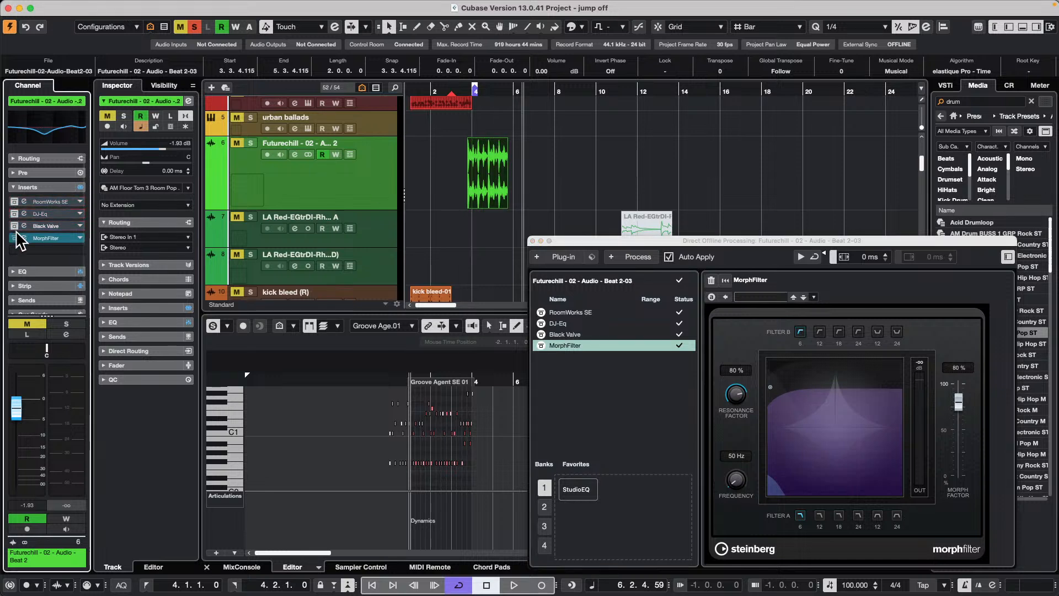
click(15, 238)
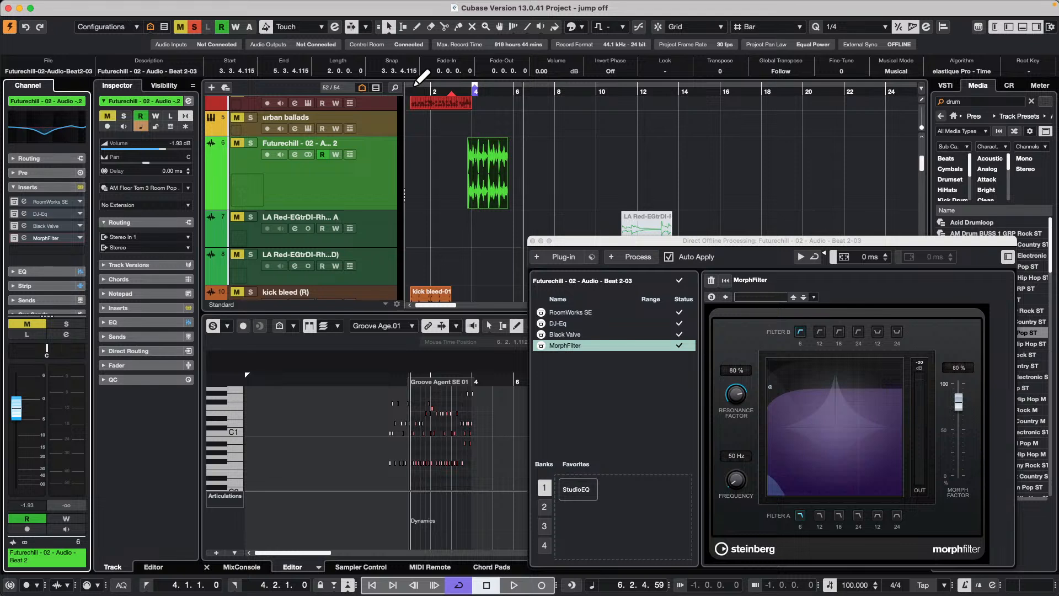
mouse_move(330, 7)
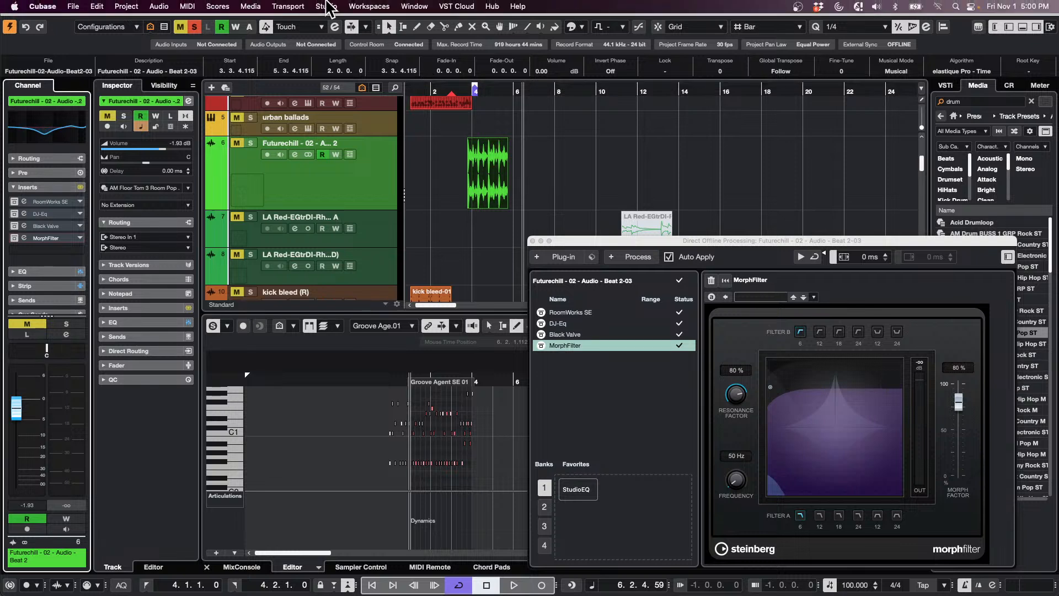